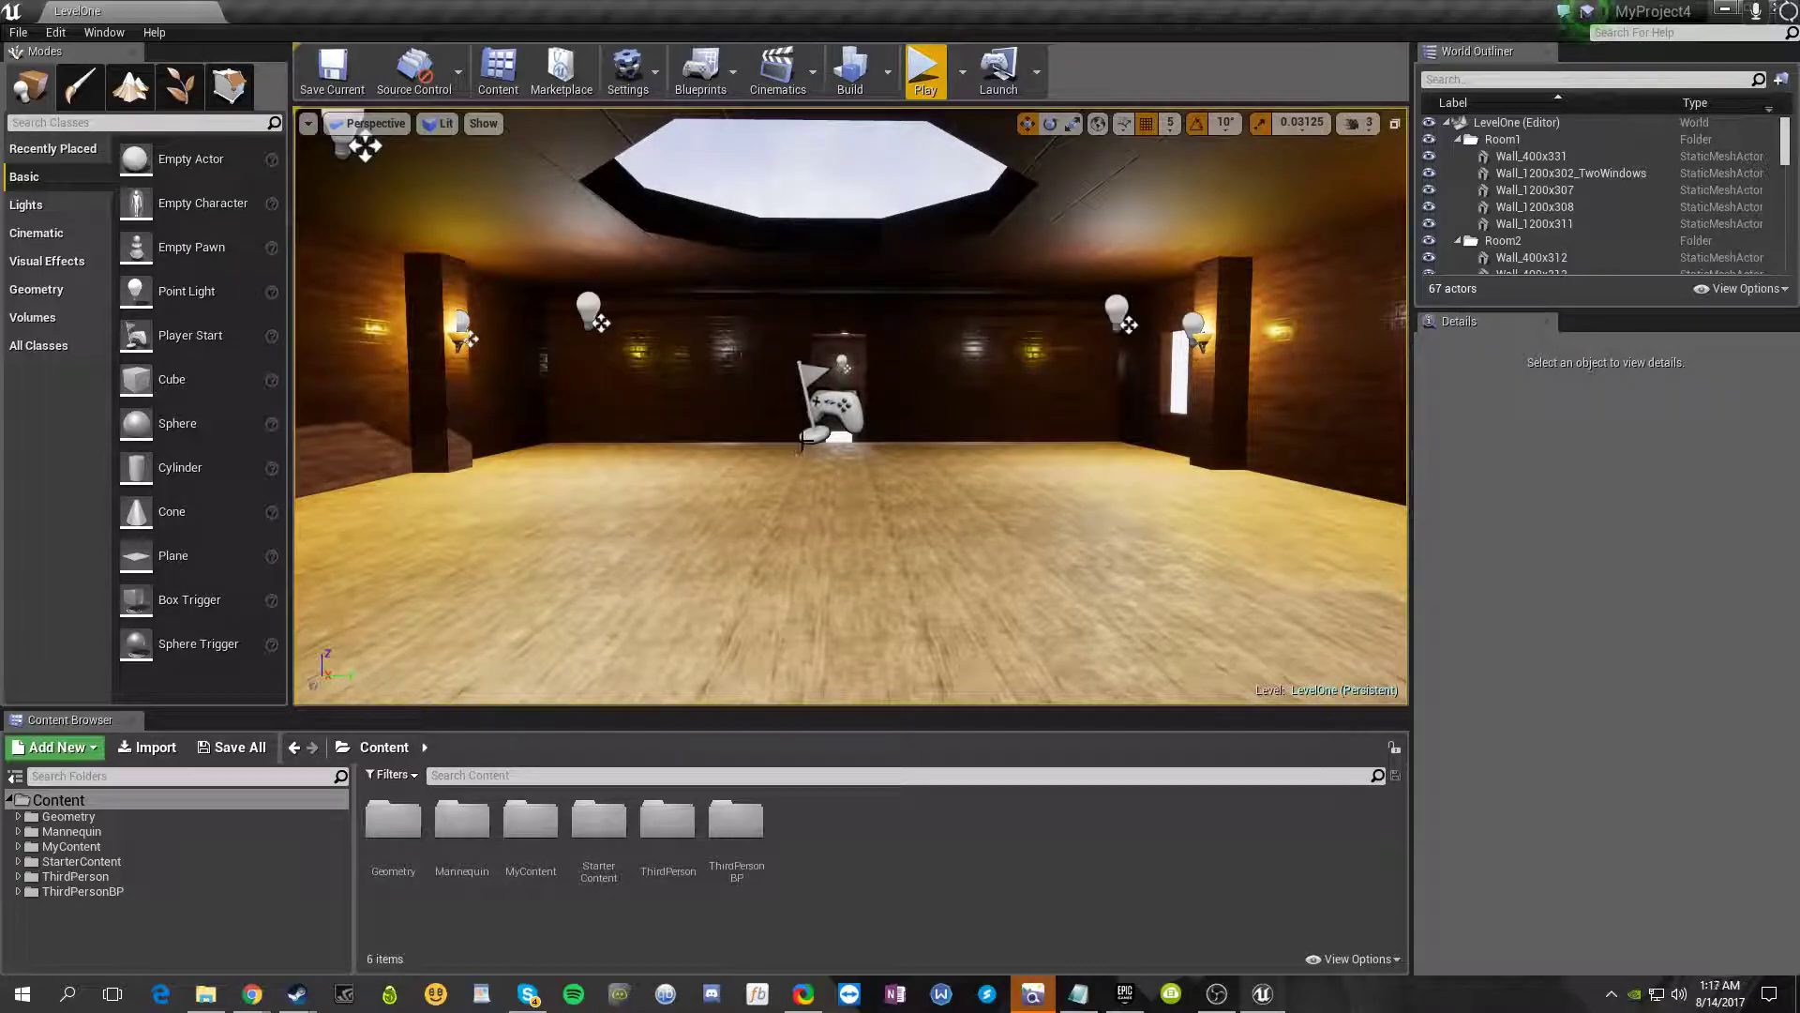
- Play-test LevelOne, walking the character through the first room and the doorway to the stairs of the second room
{"action": "left_click", "coordinate": [911, 87]}
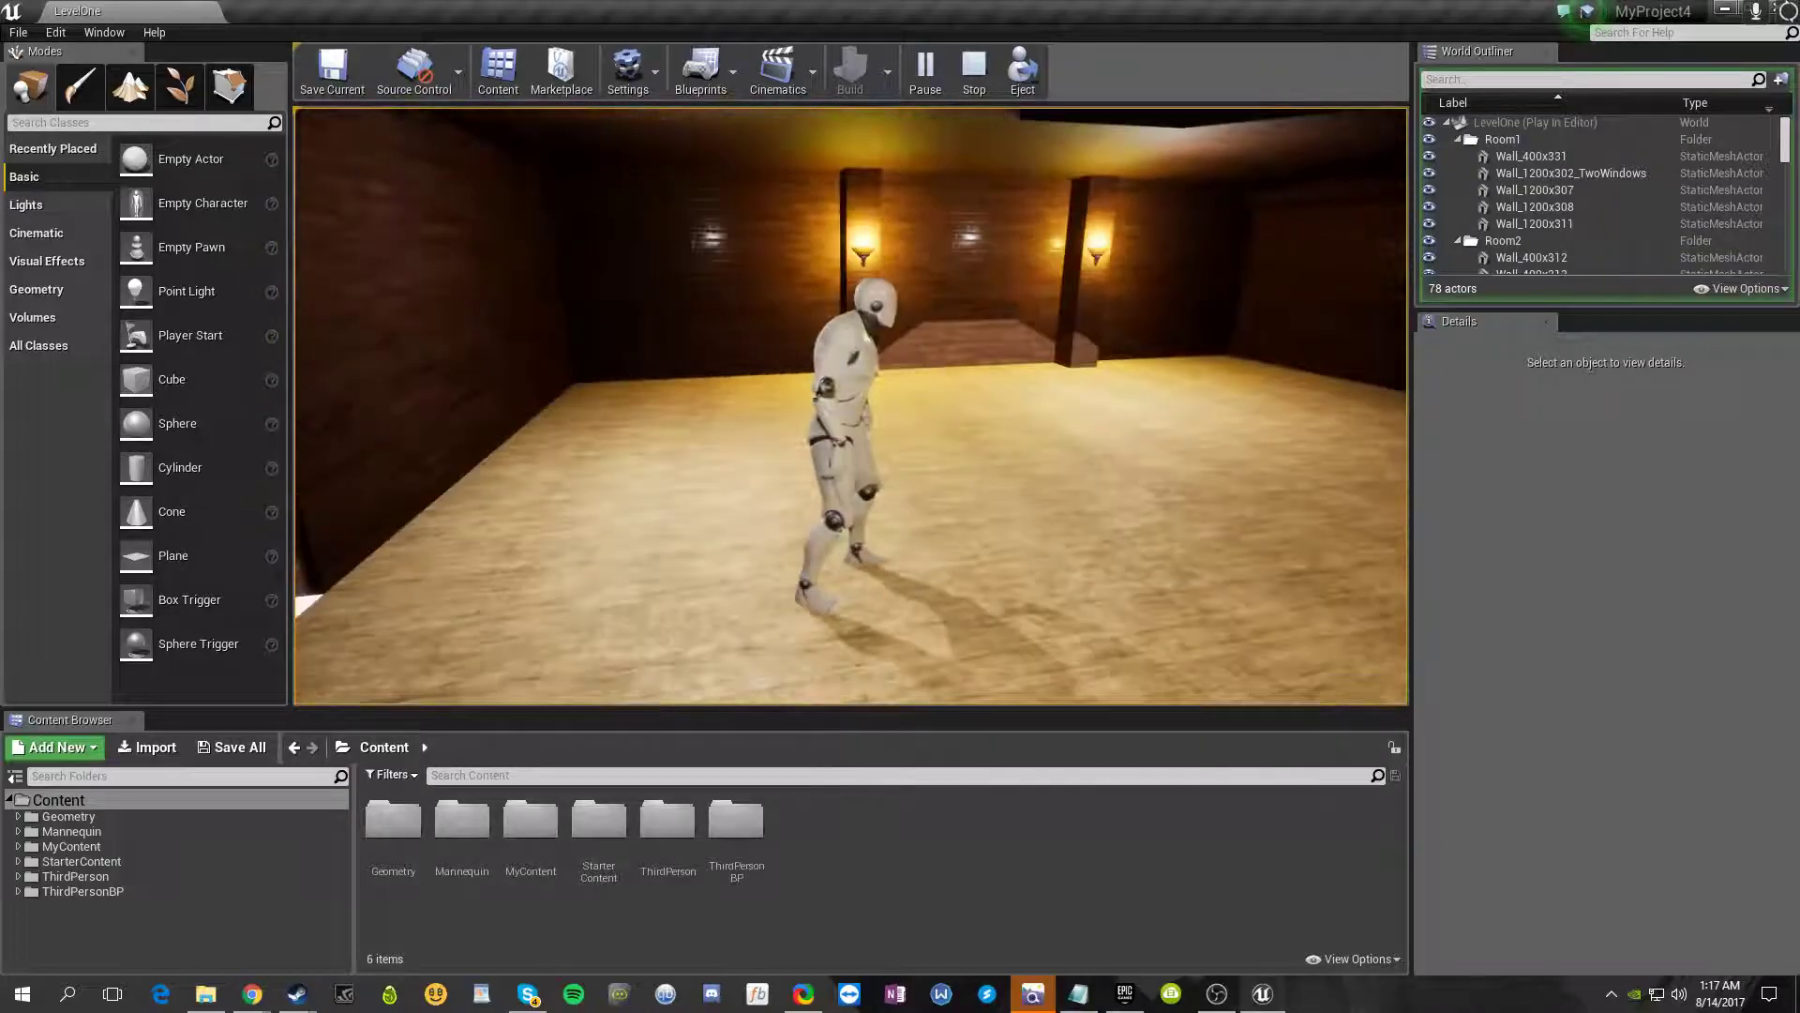
{"action": "key", "text": "w"}
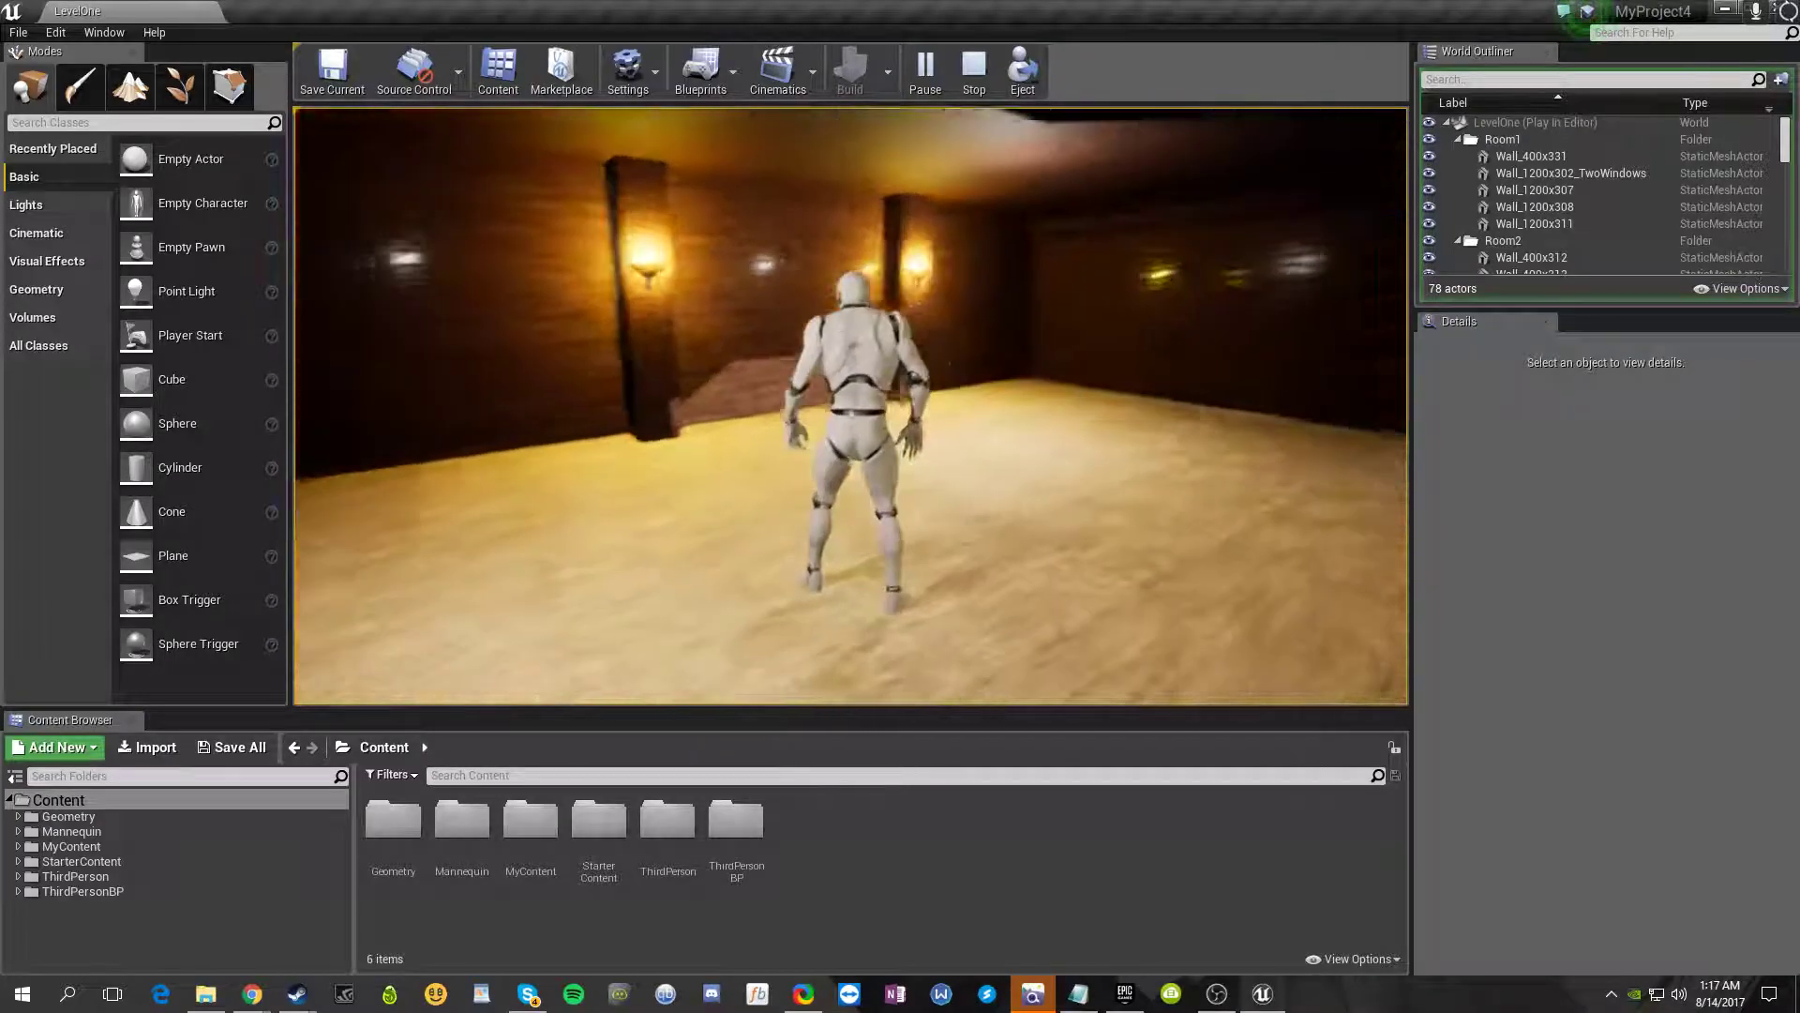
{"action": "key", "text": "w"}
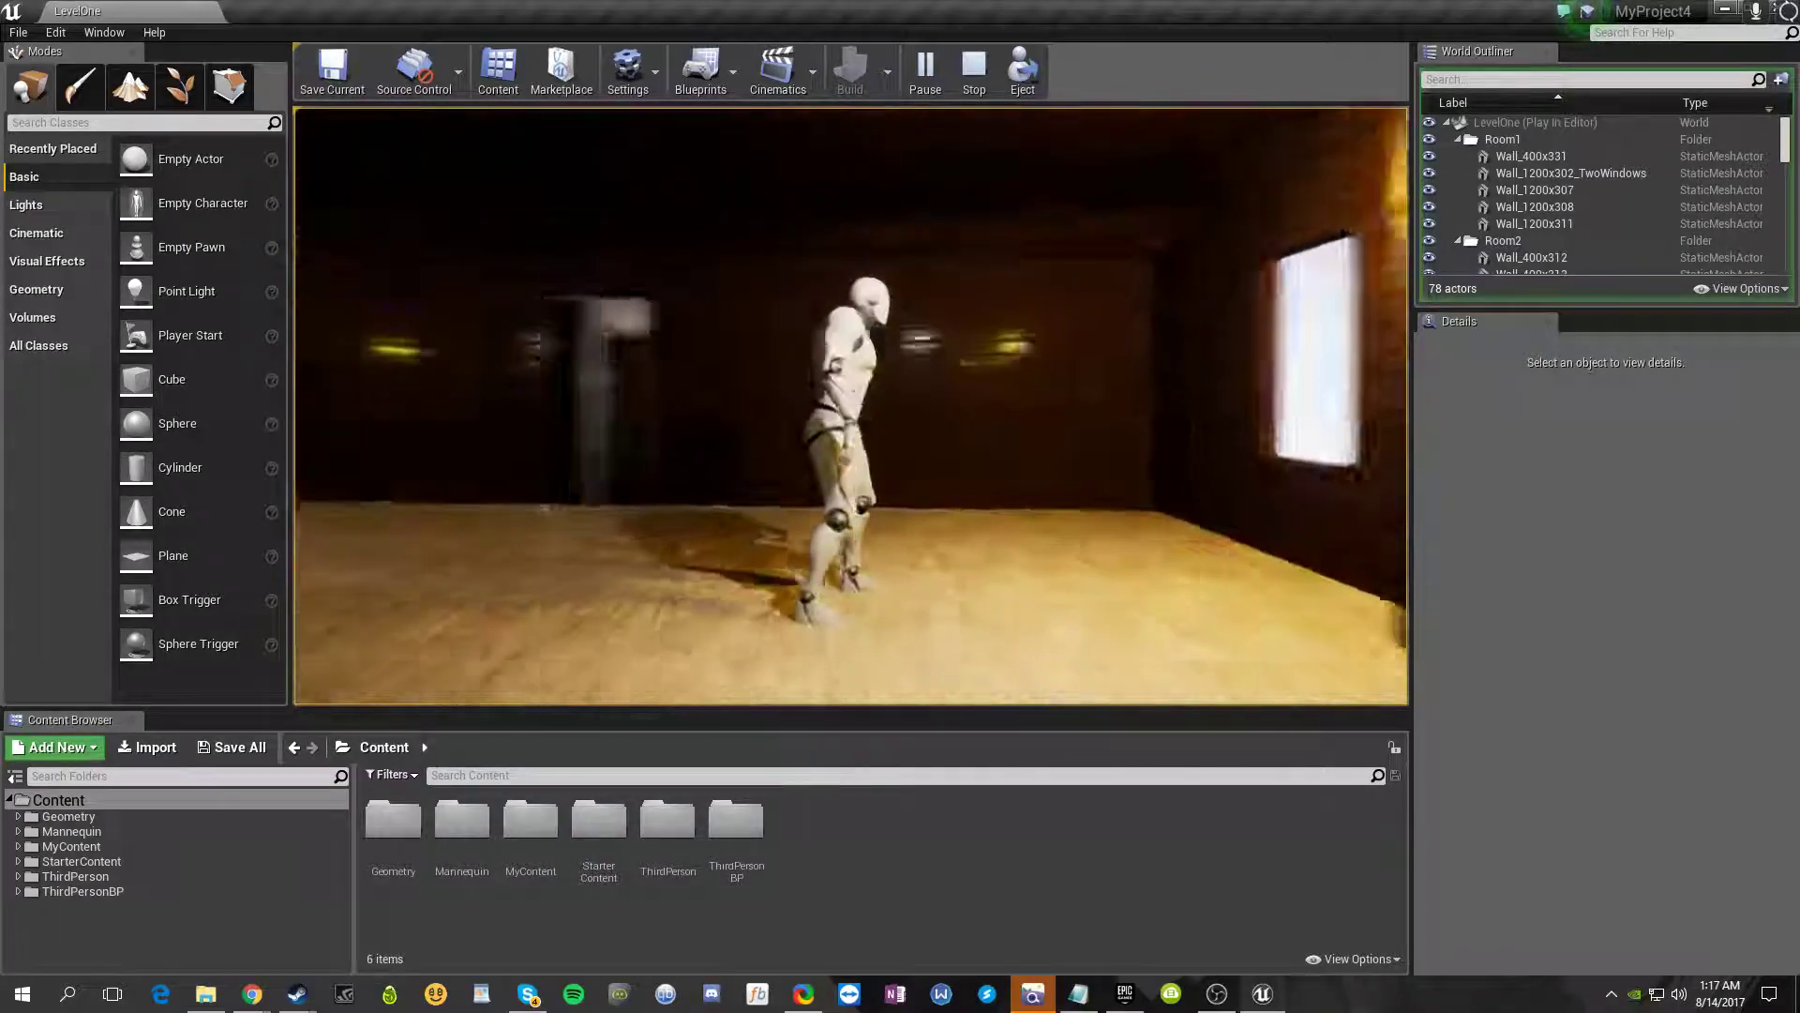
{"action": "key", "text": "w"}
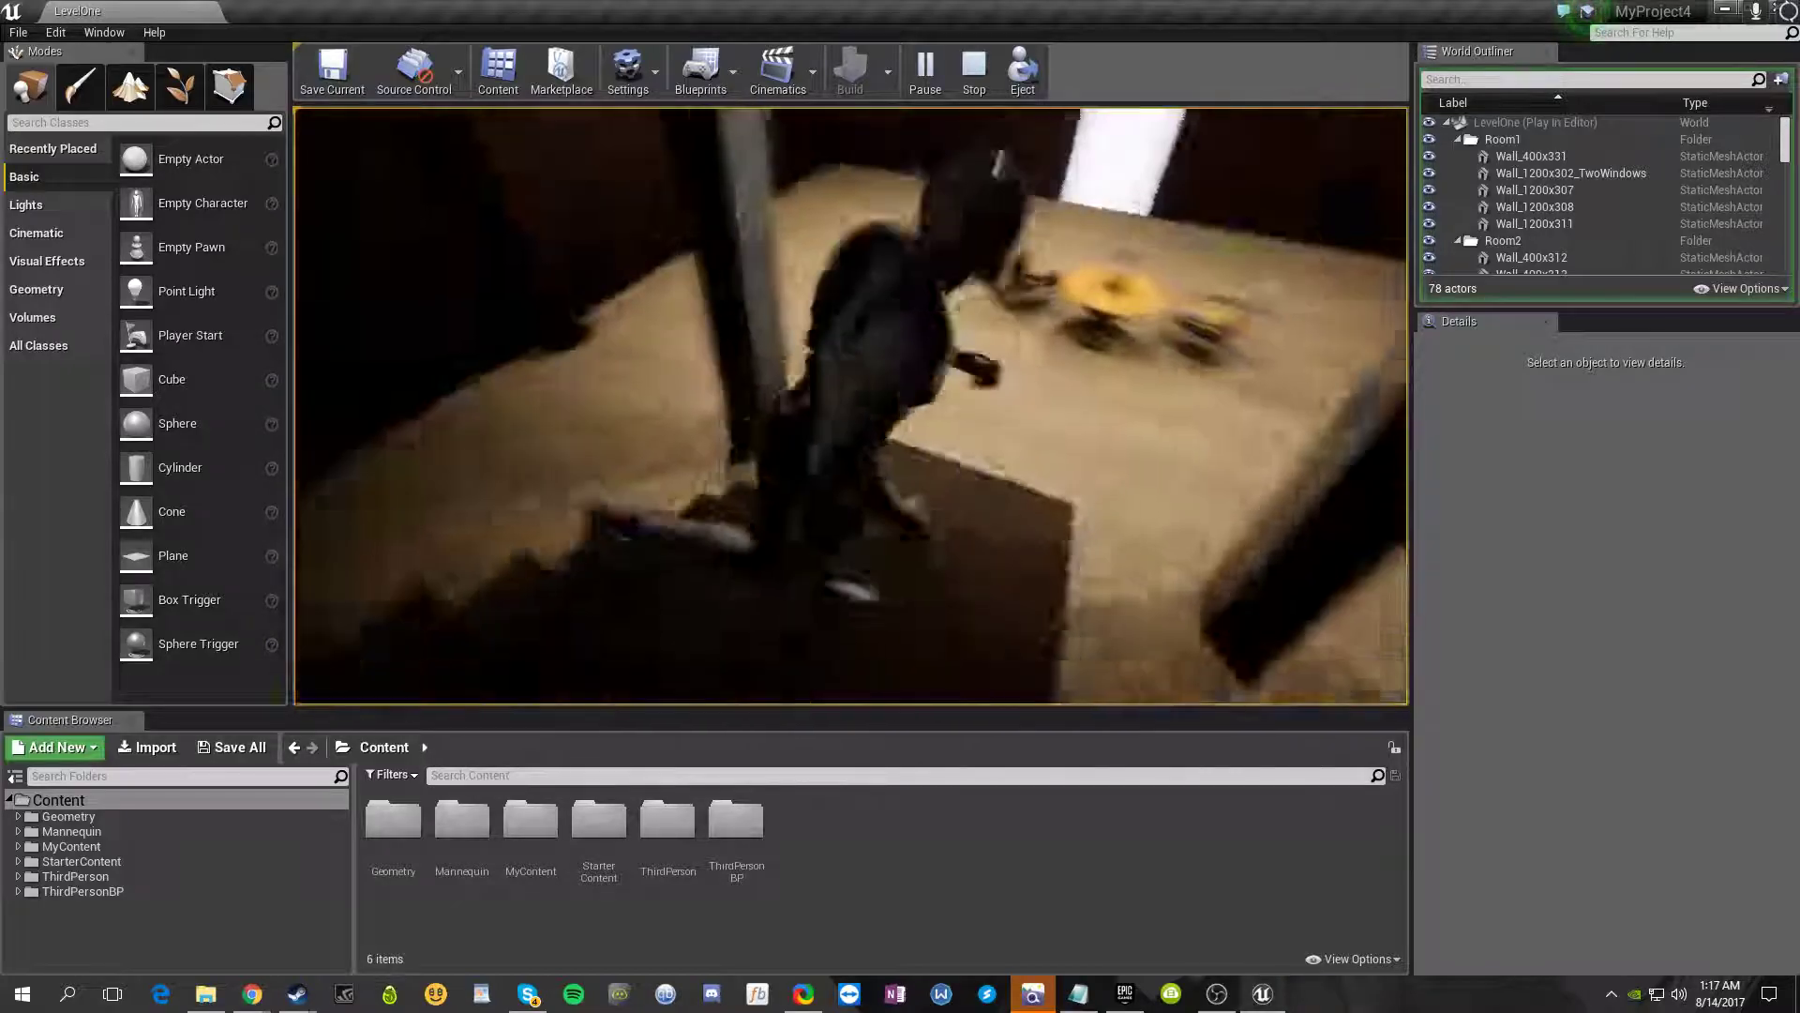
{"action": "key", "text": "w"}
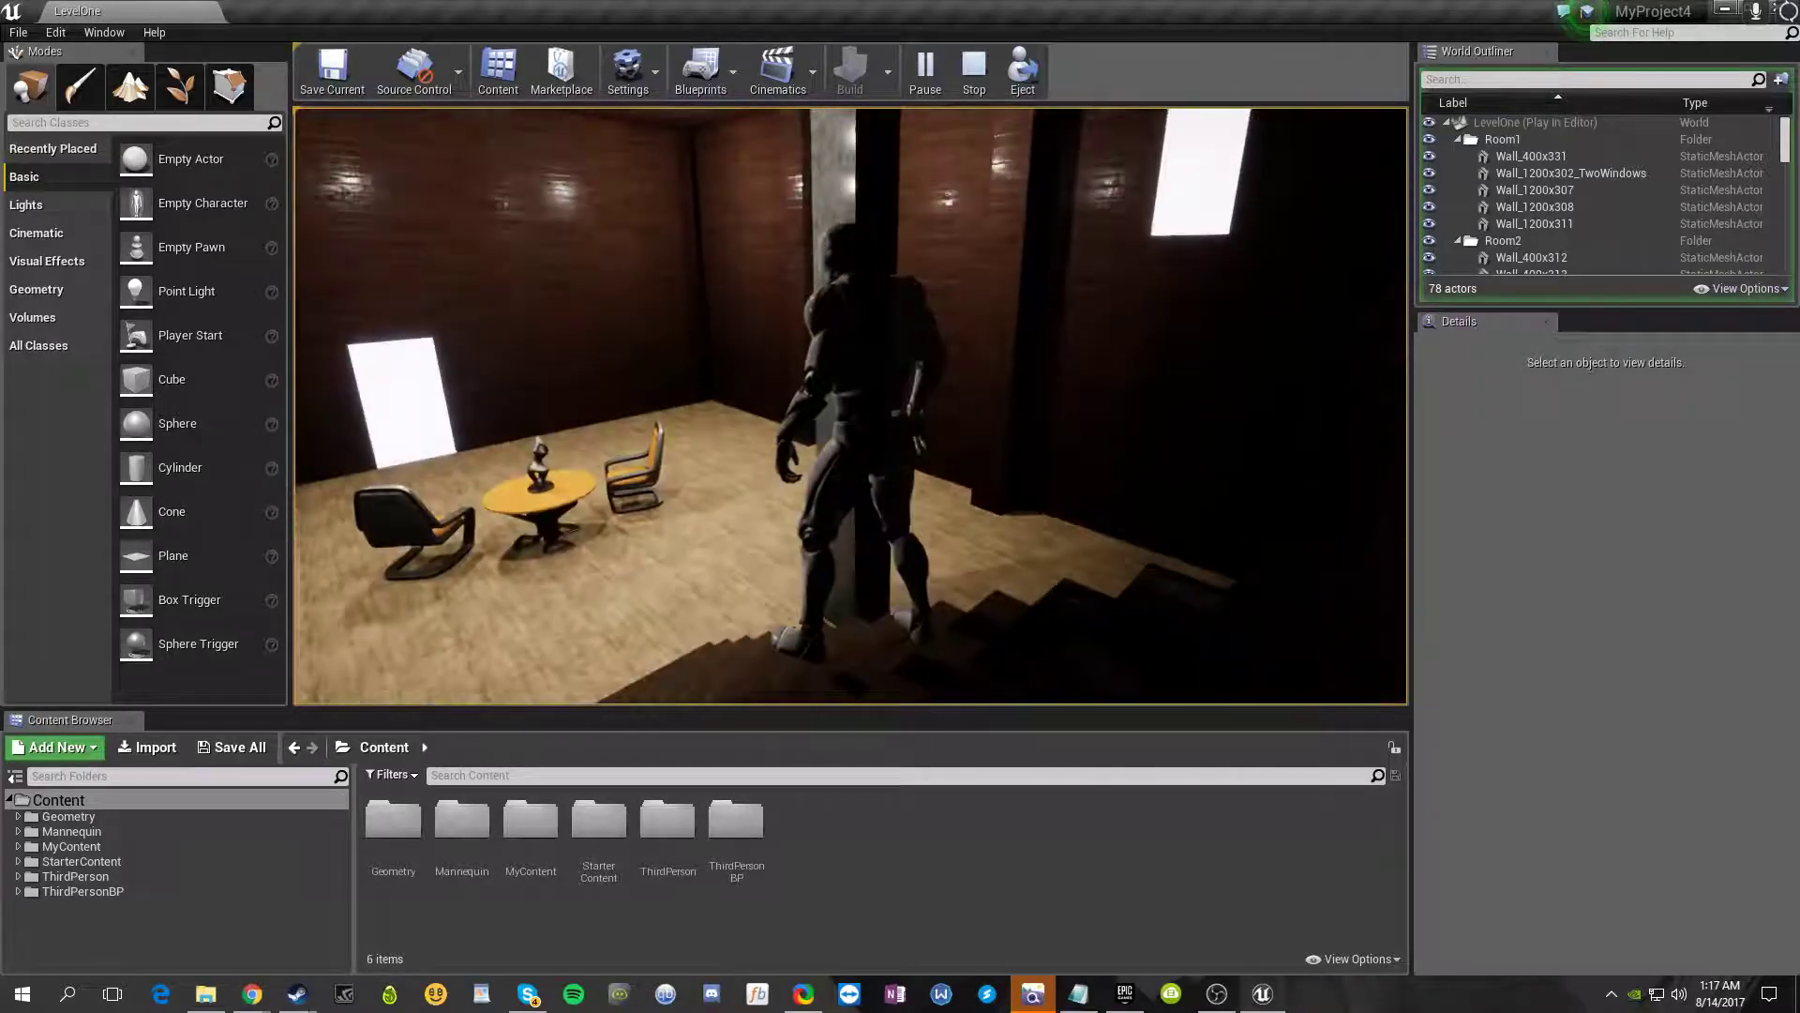
{"action": "key", "text": "w"}
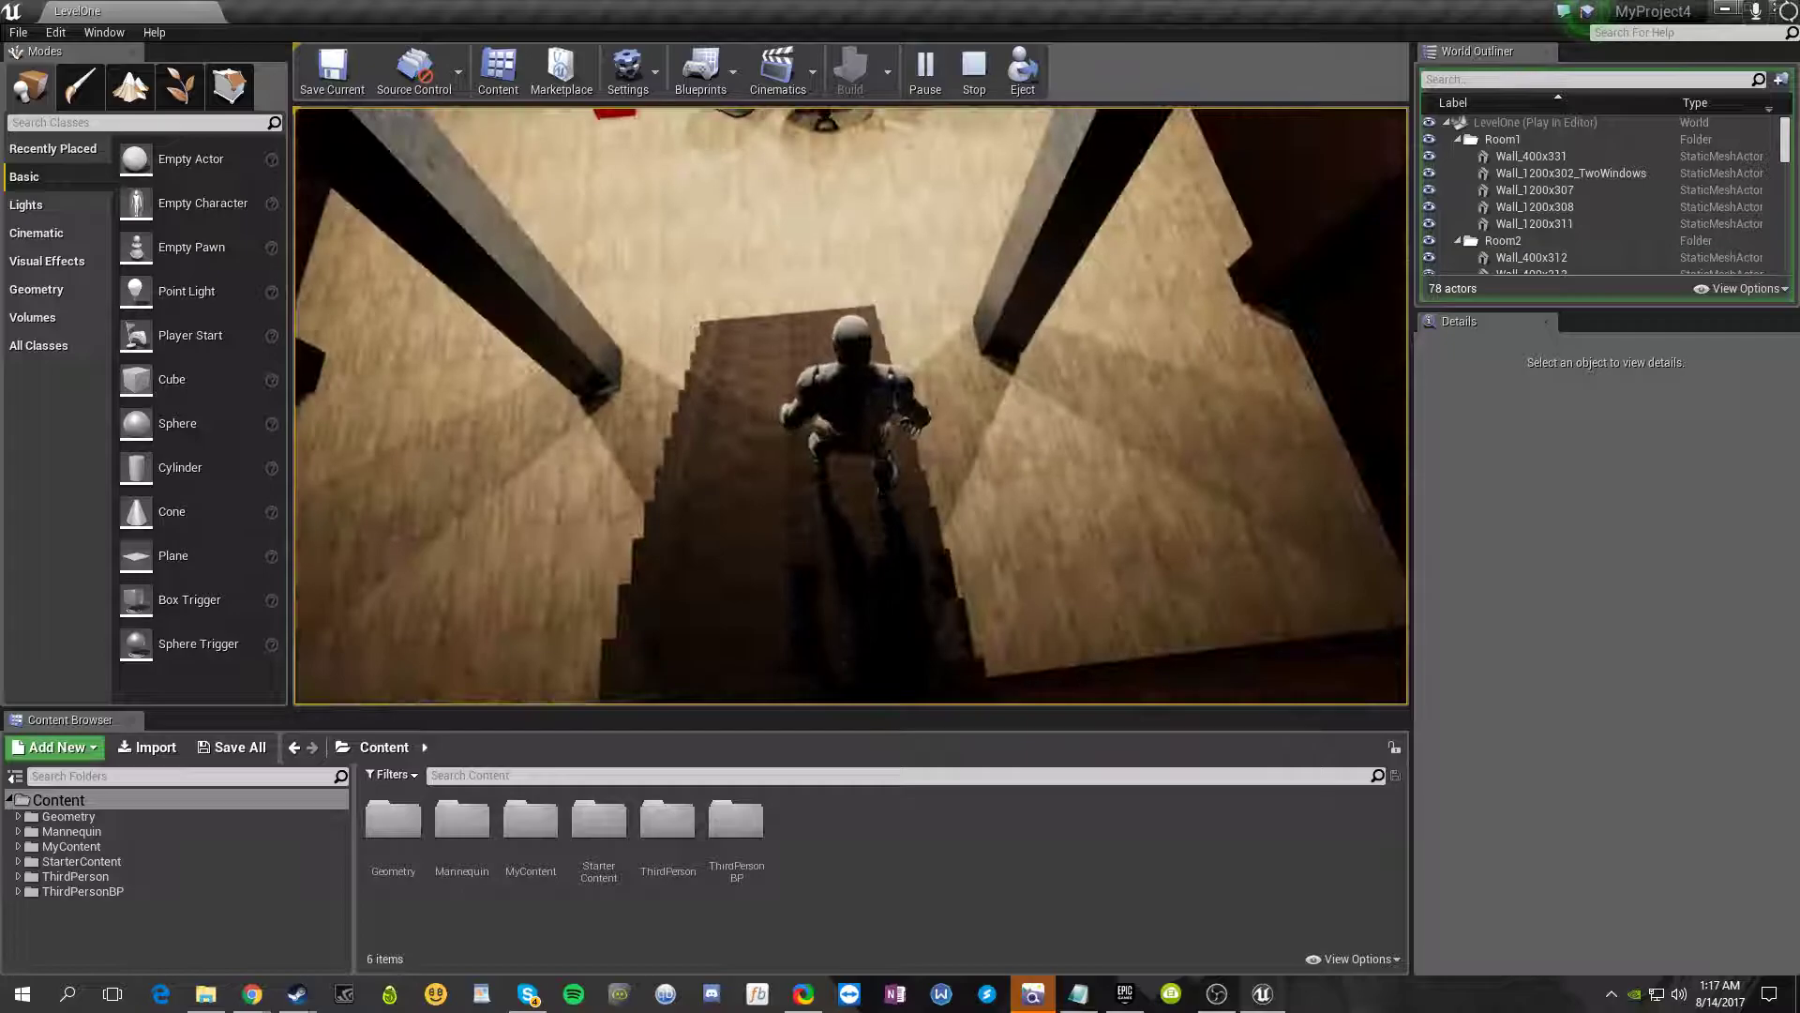
{"action": "key", "text": "w"}
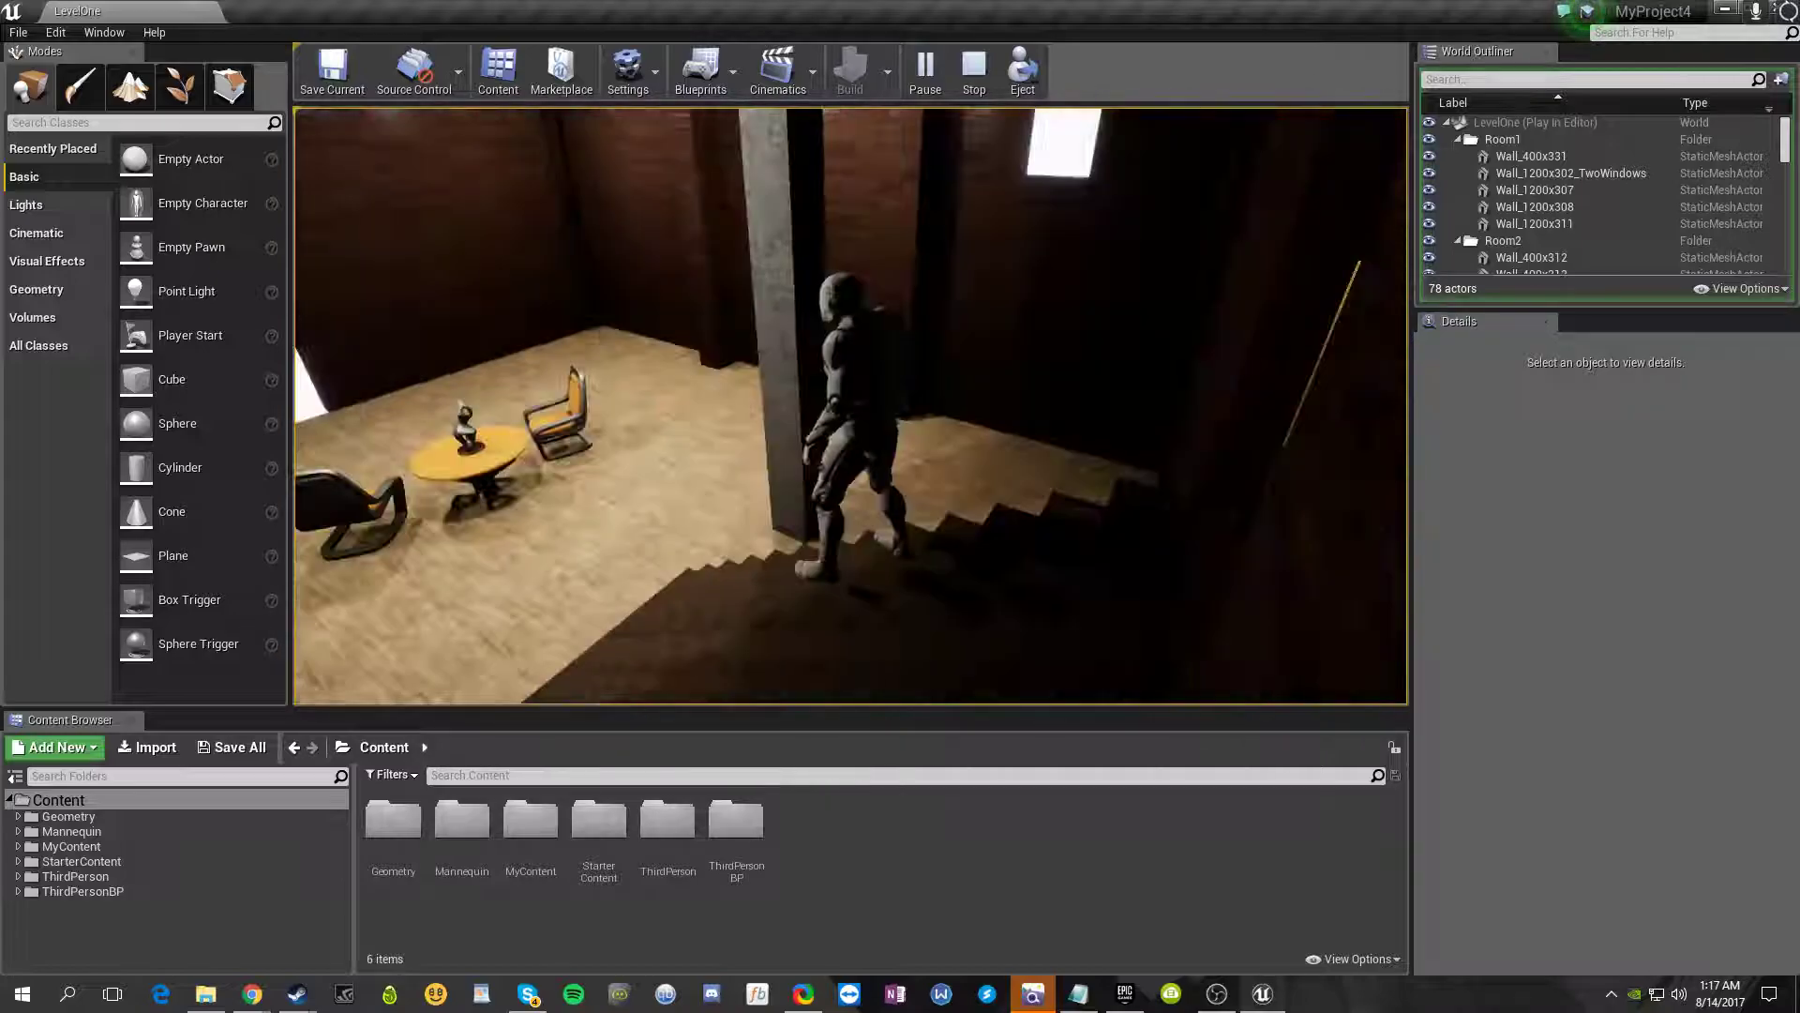
- Run the character down the stairs to the red floor button beside the chairs, look around the room and end the play session
{"action": "key", "text": "w"}
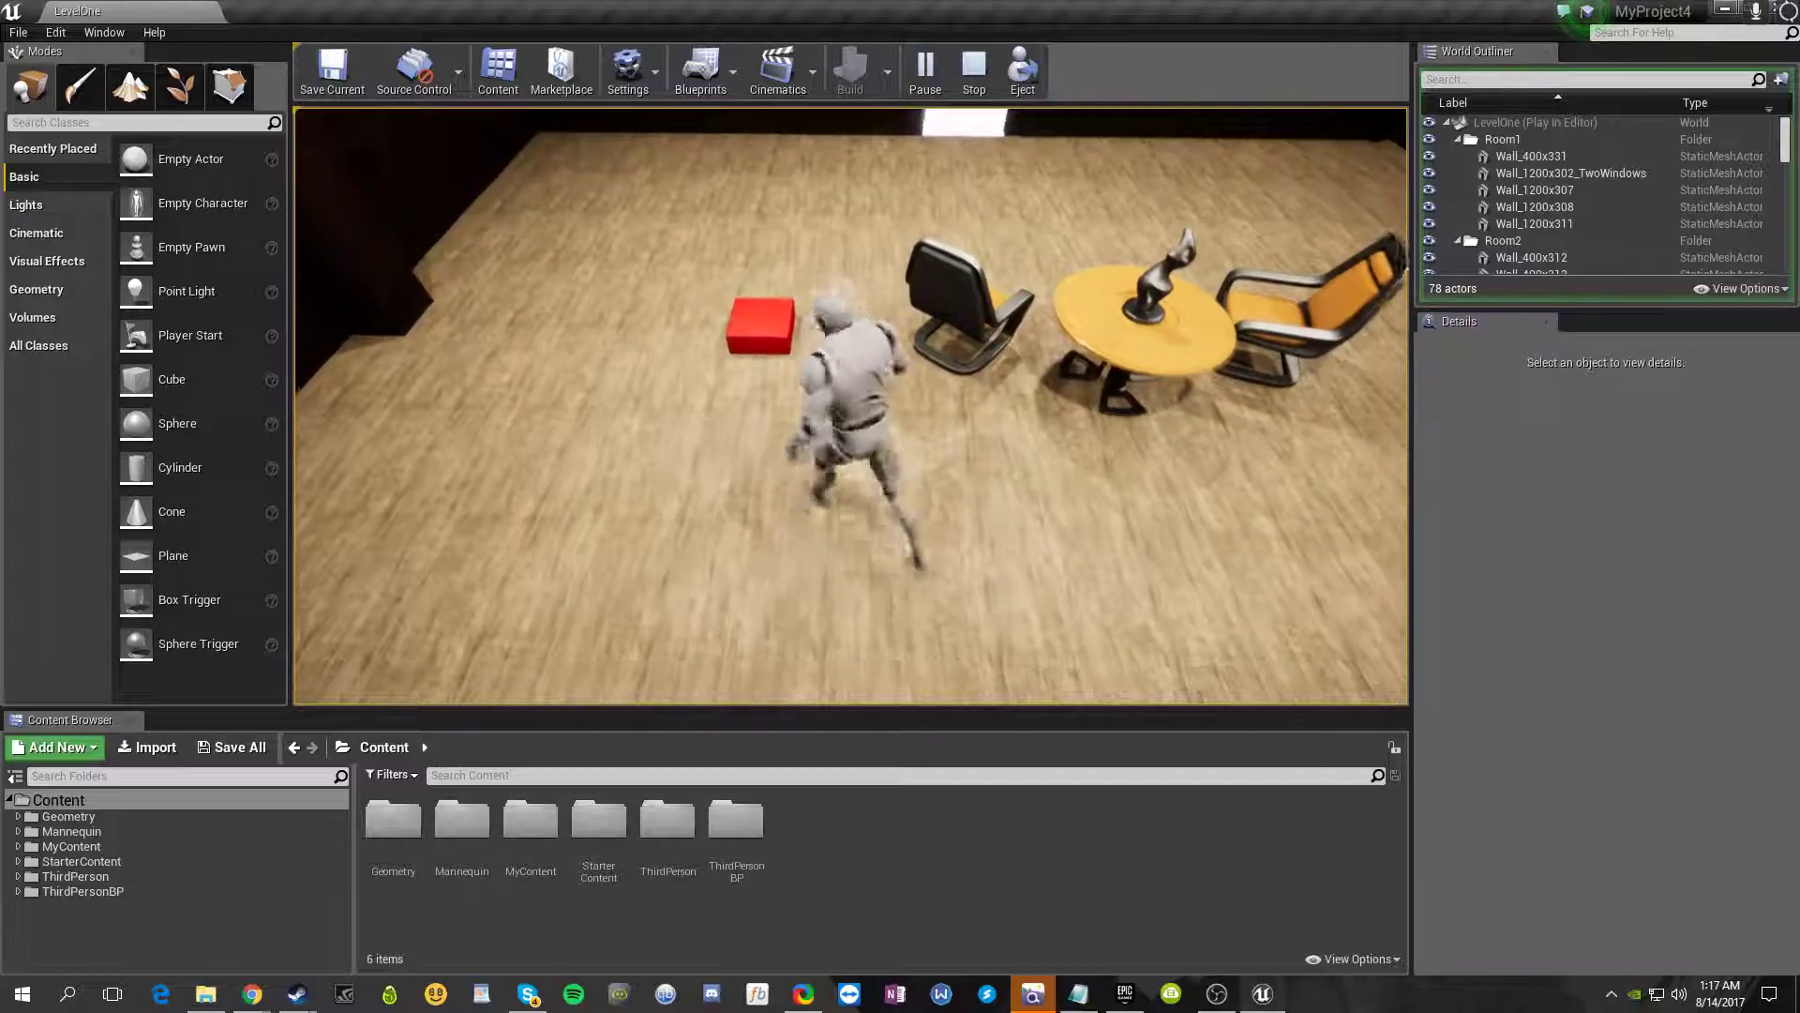
{"action": "key", "text": "w"}
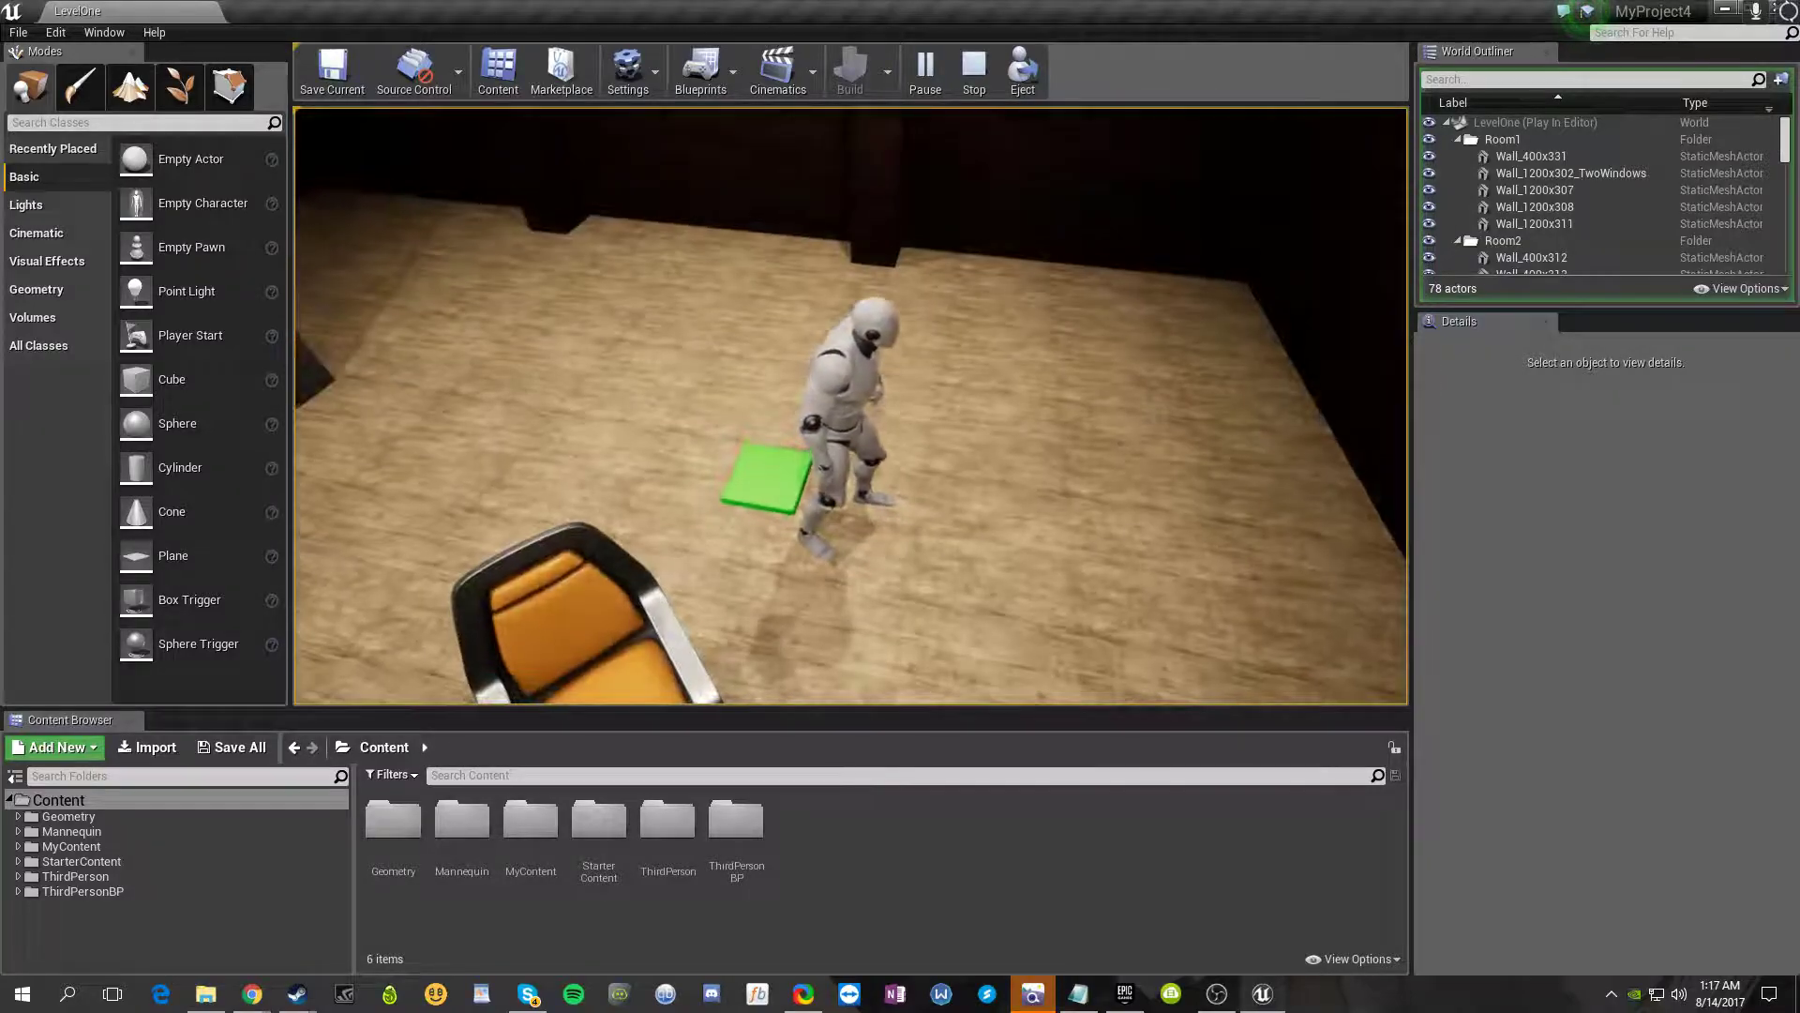
{"action": "key", "text": "d"}
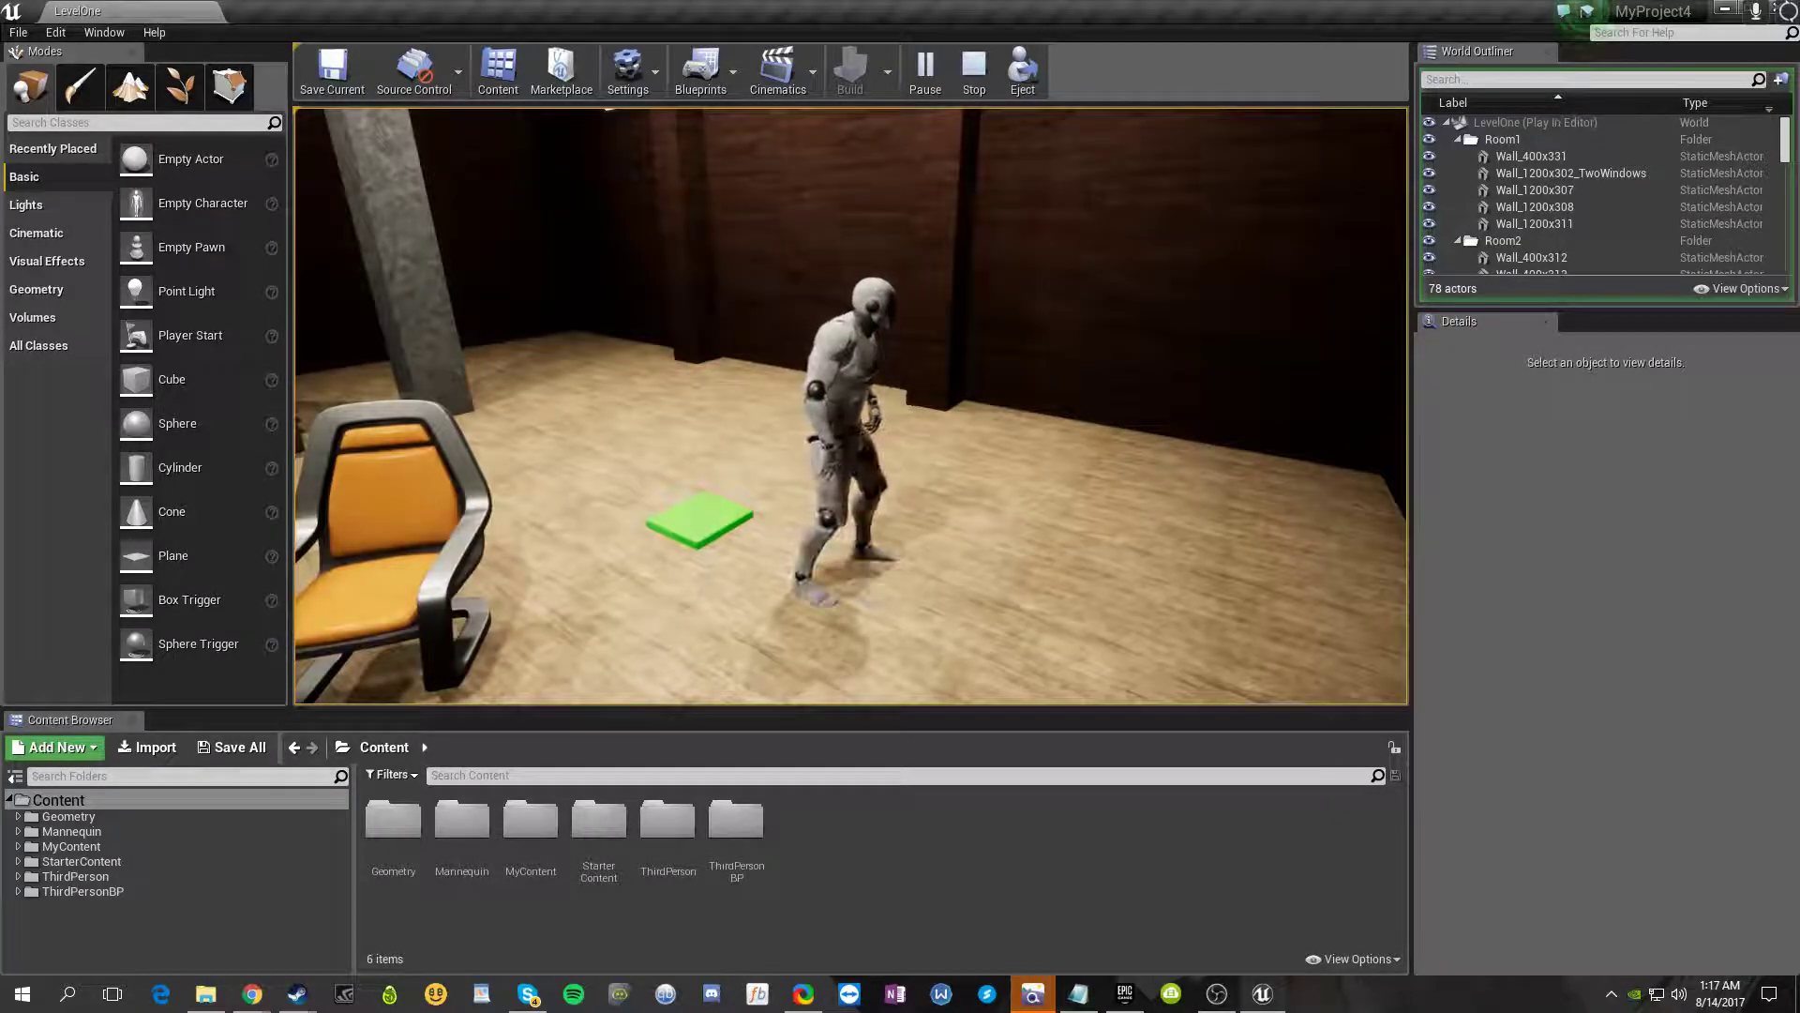
{"action": "key", "text": "d"}
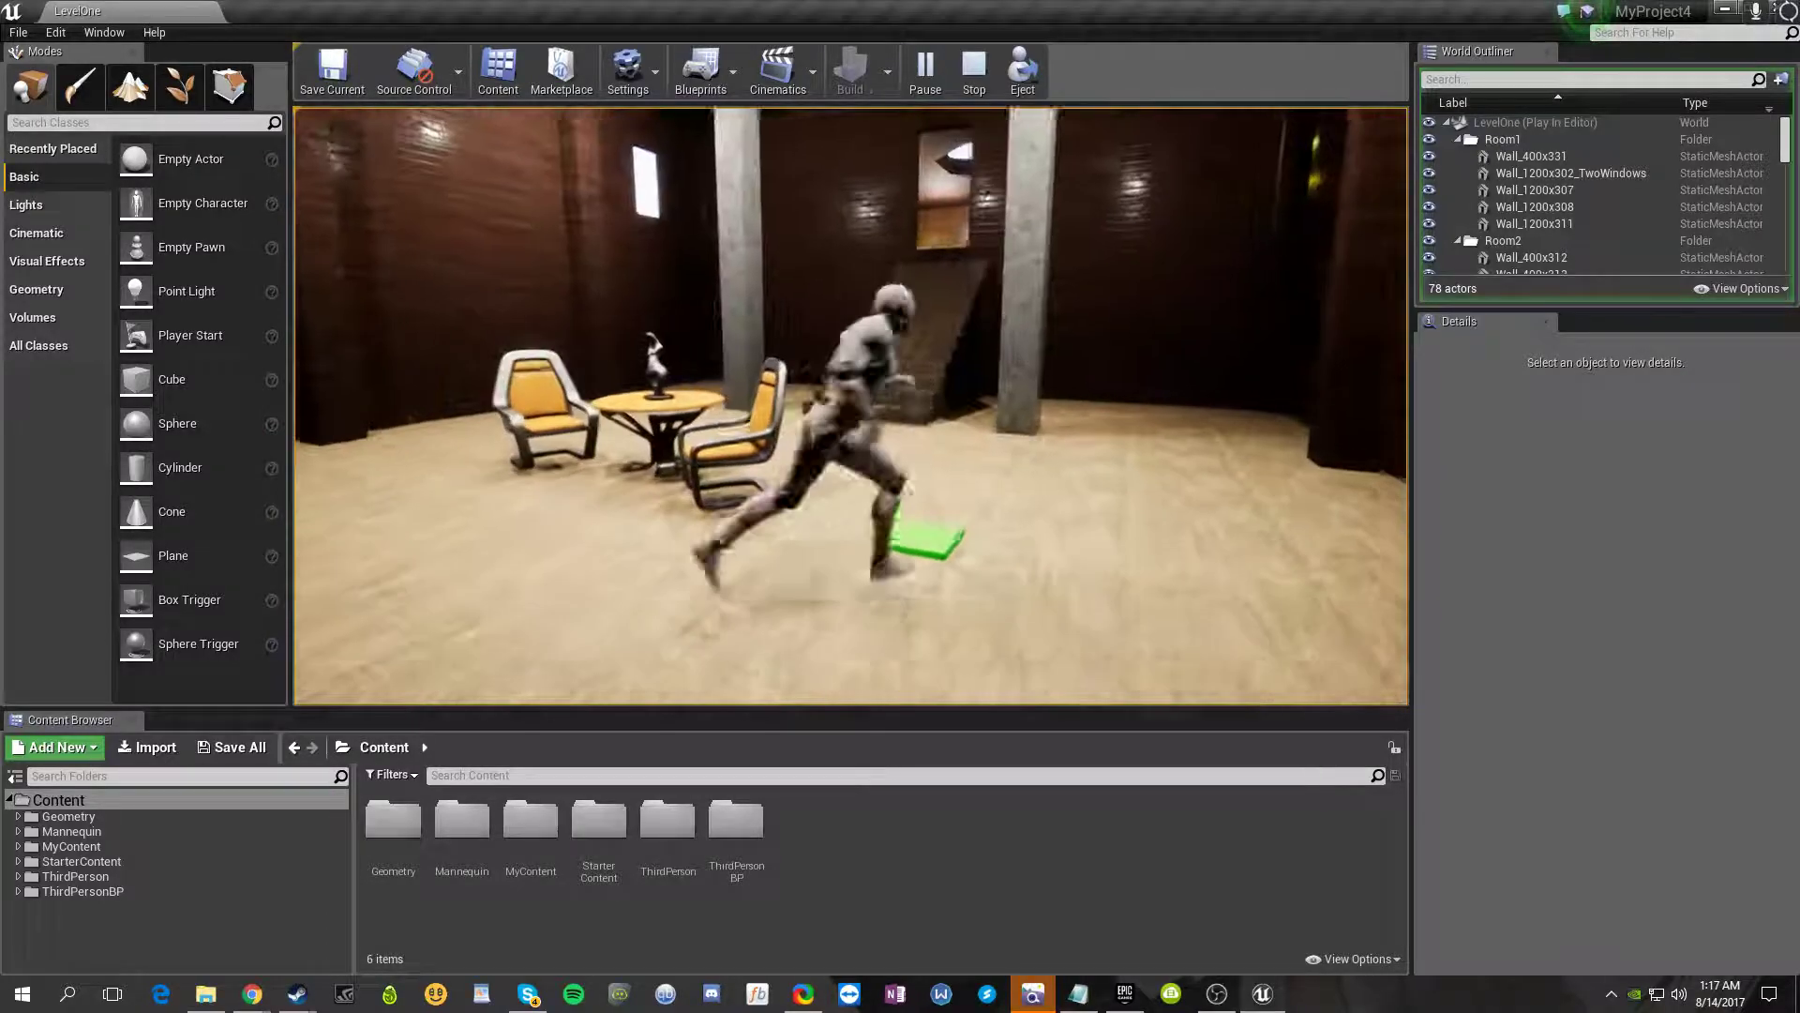
{"action": "key", "text": "w"}
{"action": "key", "text": "Escape"}
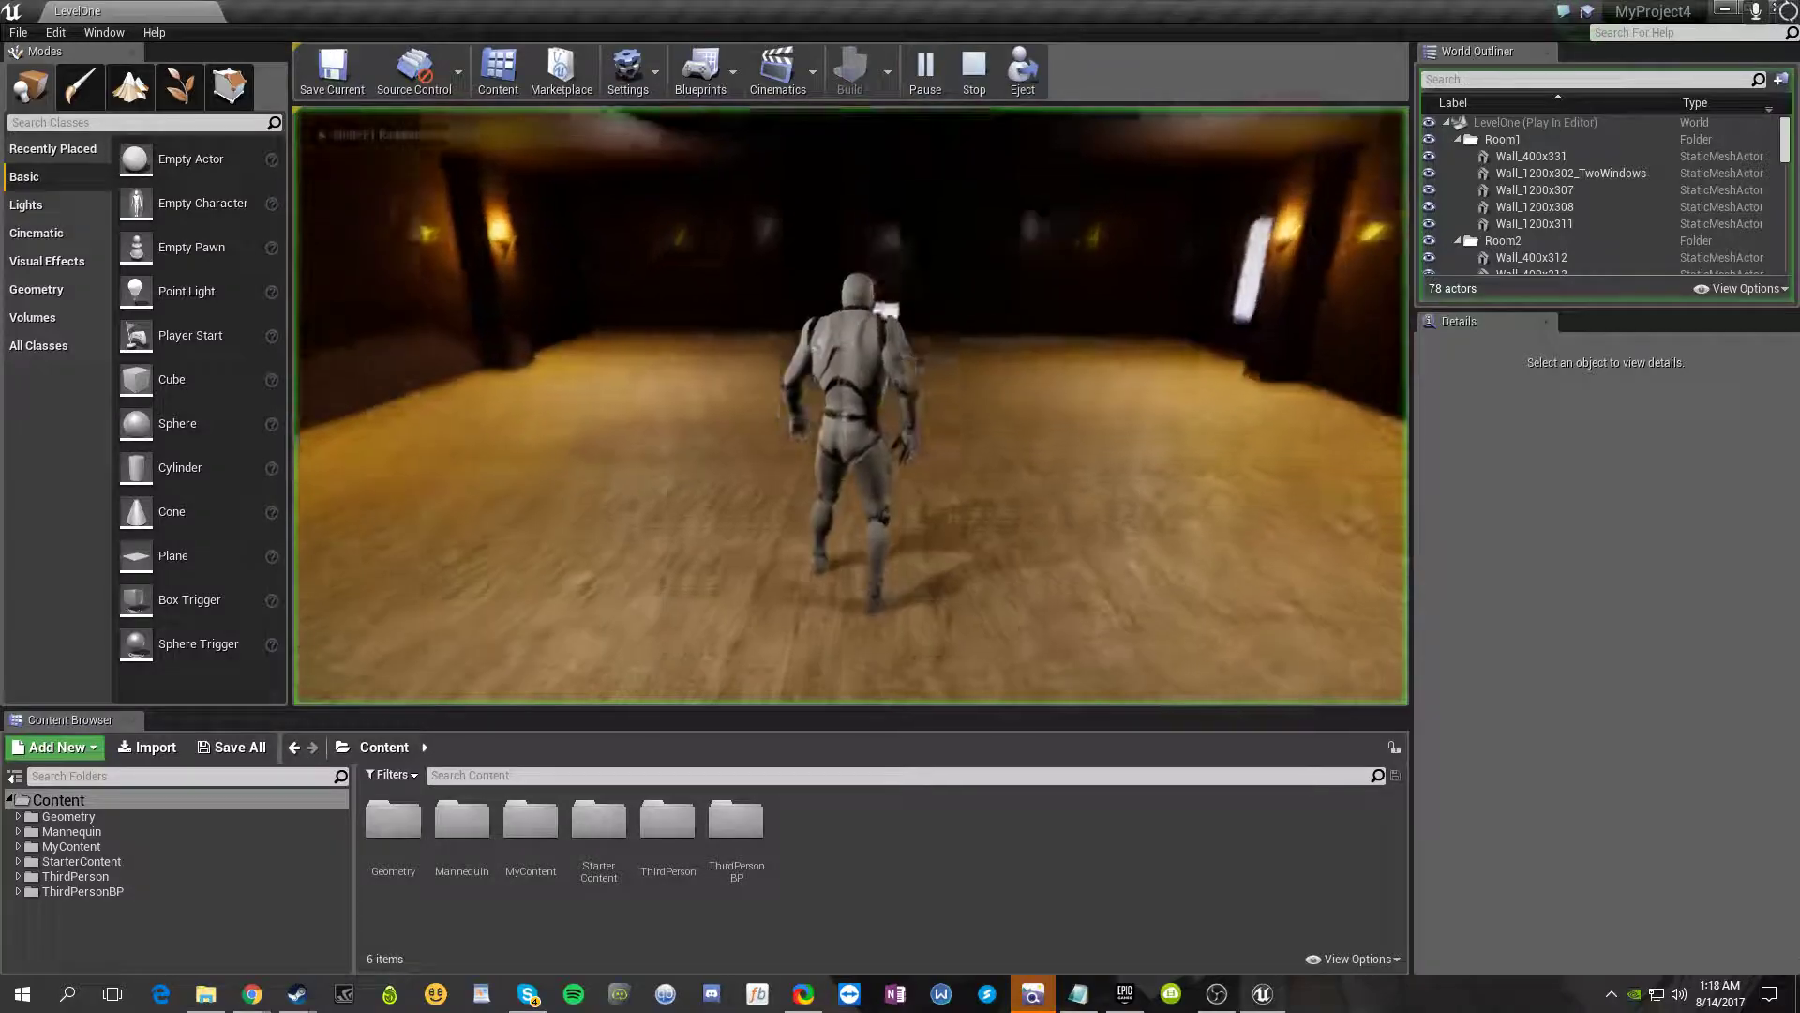
{"action": "key", "text": "Escape"}
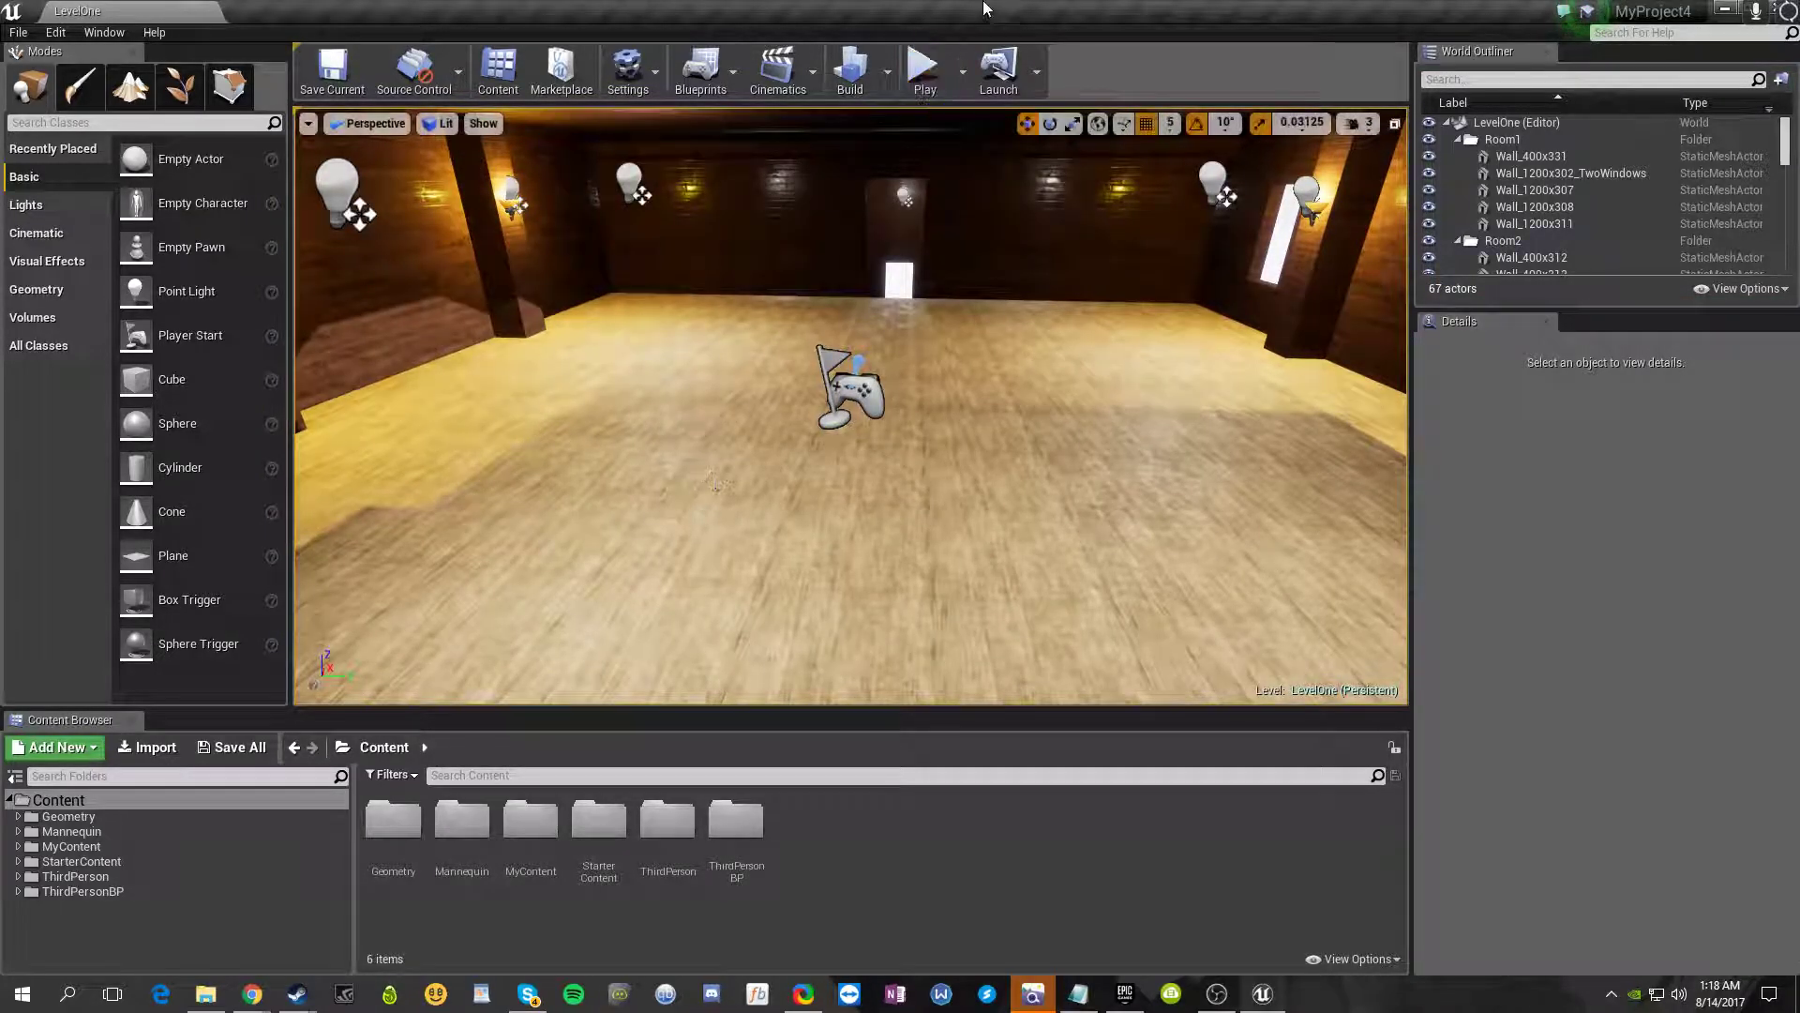
- Play-test LevelOne again, running the character through the doorway with a jump, and stop the session
{"action": "left_click", "coordinate": [925, 71]}
{"action": "key", "text": "w"}
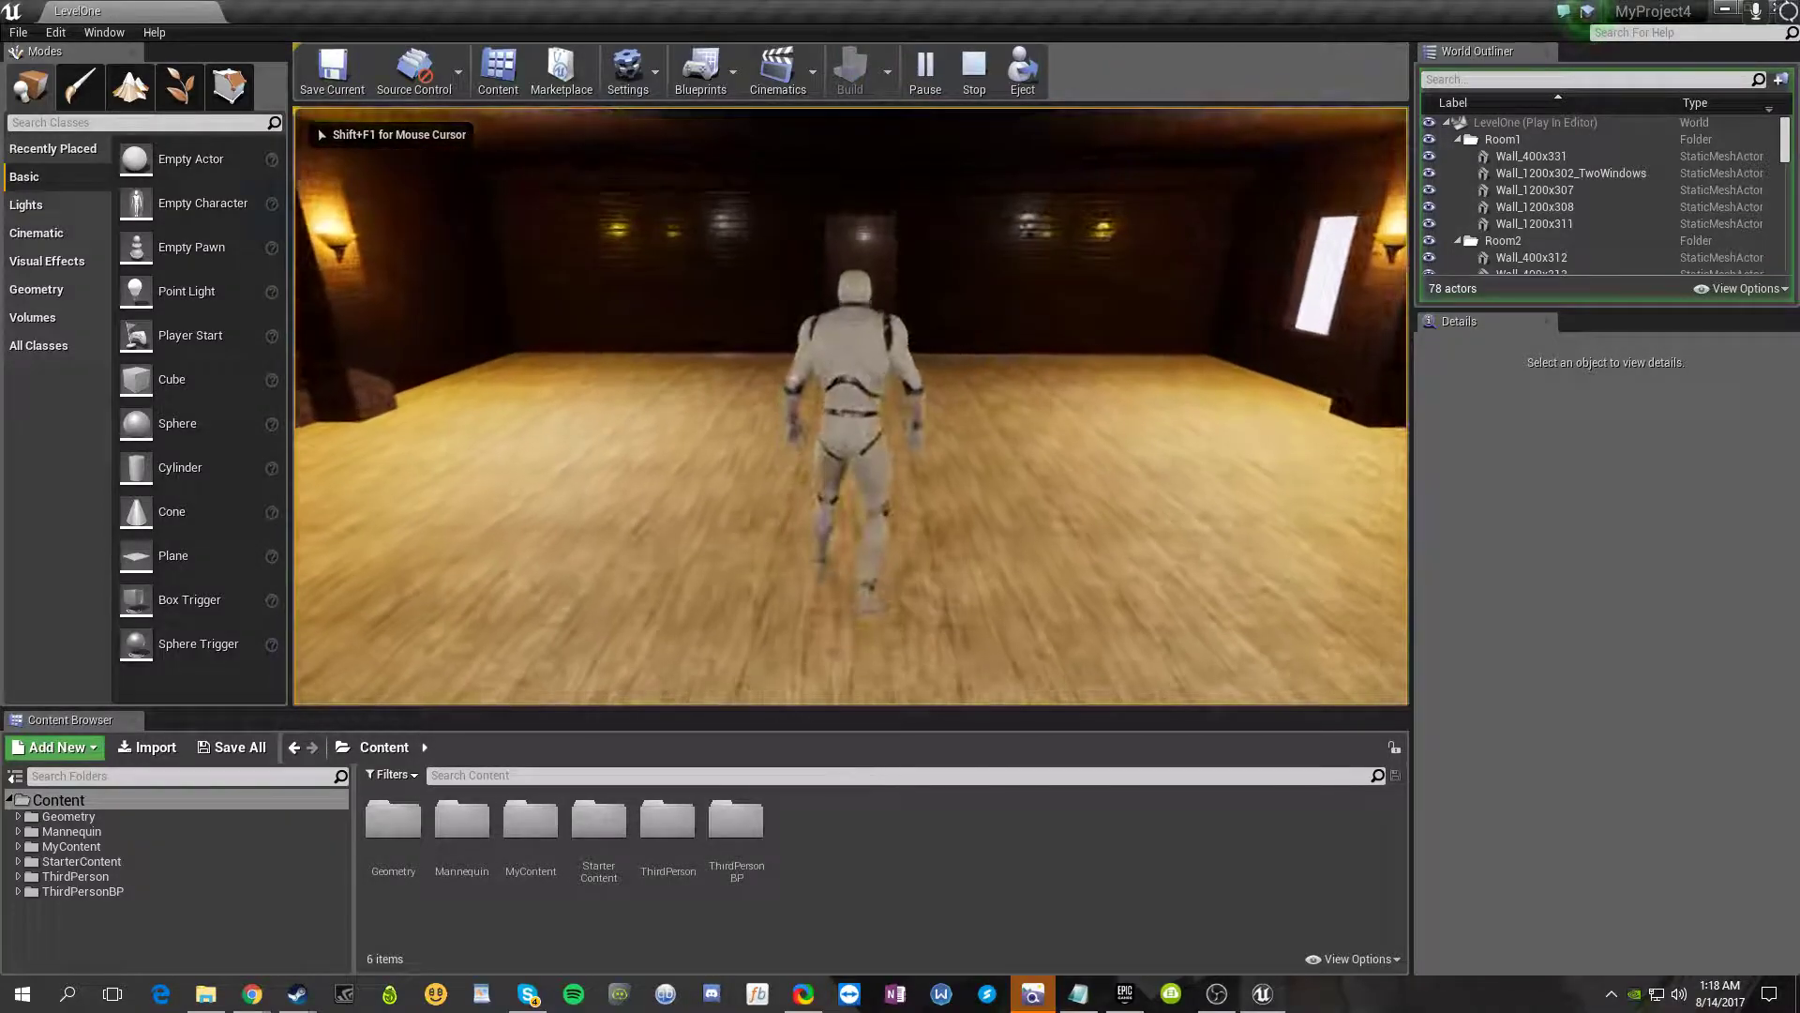
{"action": "key", "text": "w"}
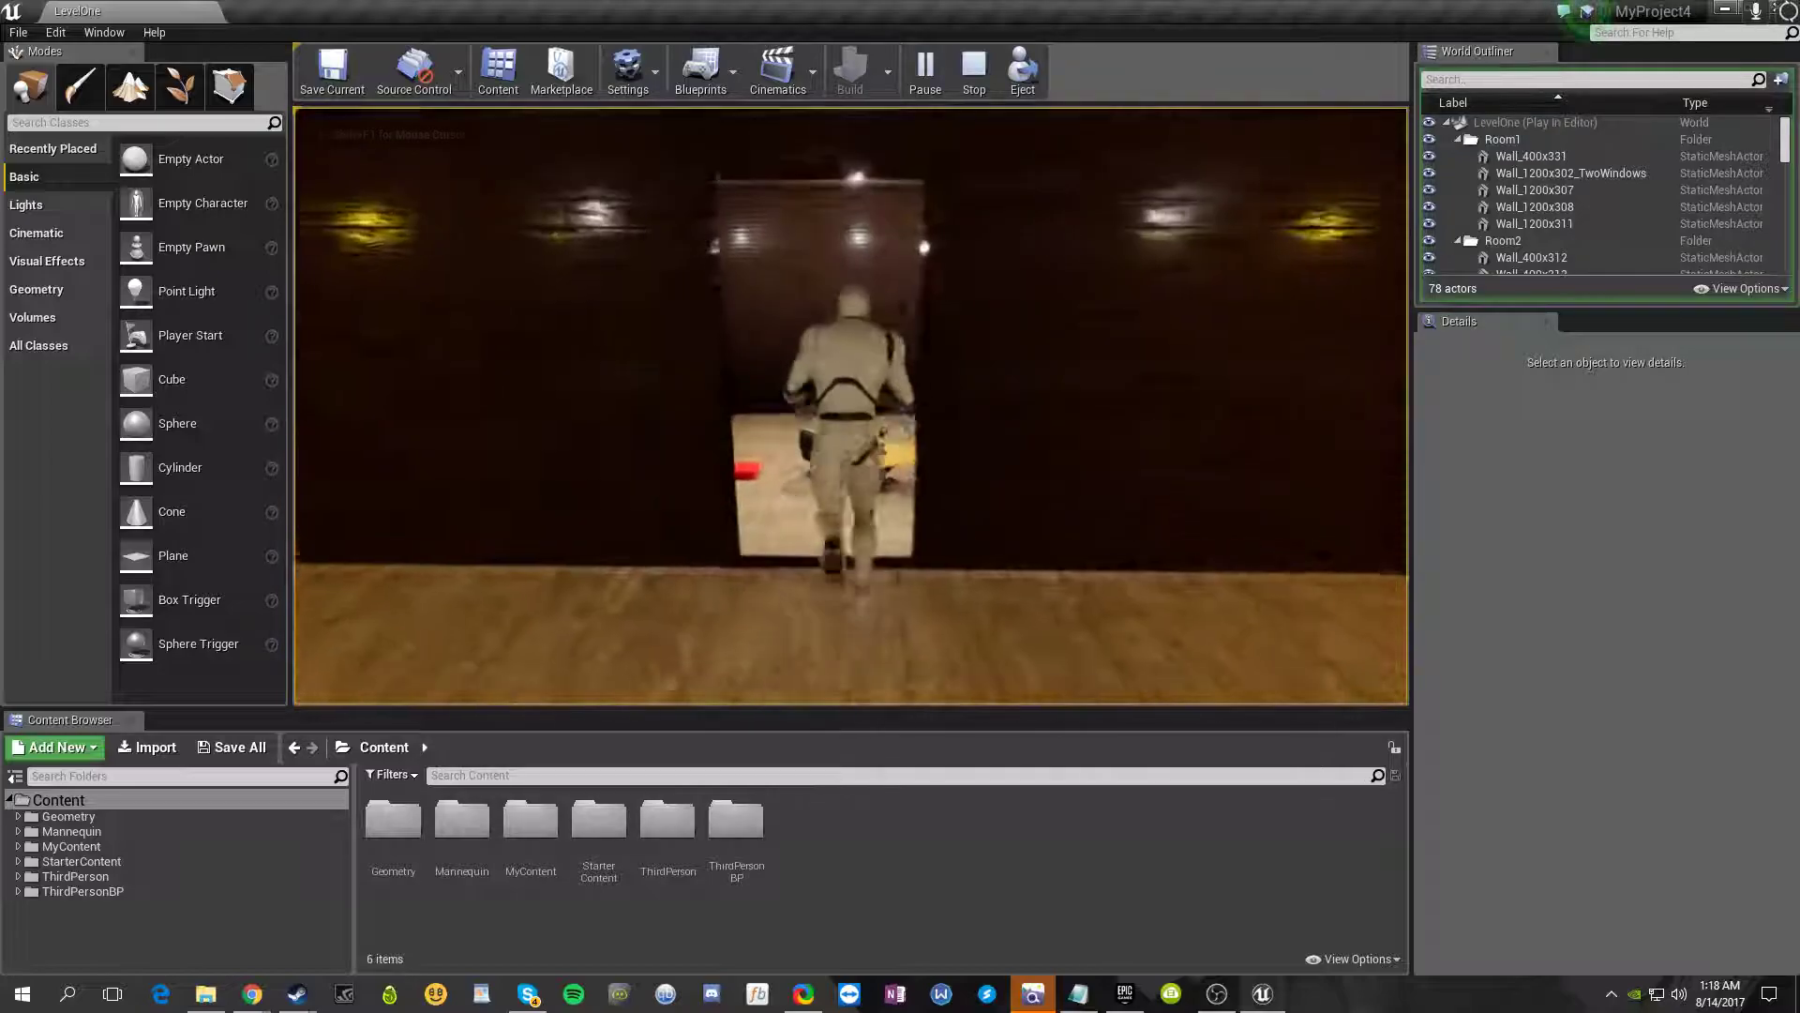
{"action": "key", "text": "space"}
{"action": "key", "text": "w"}
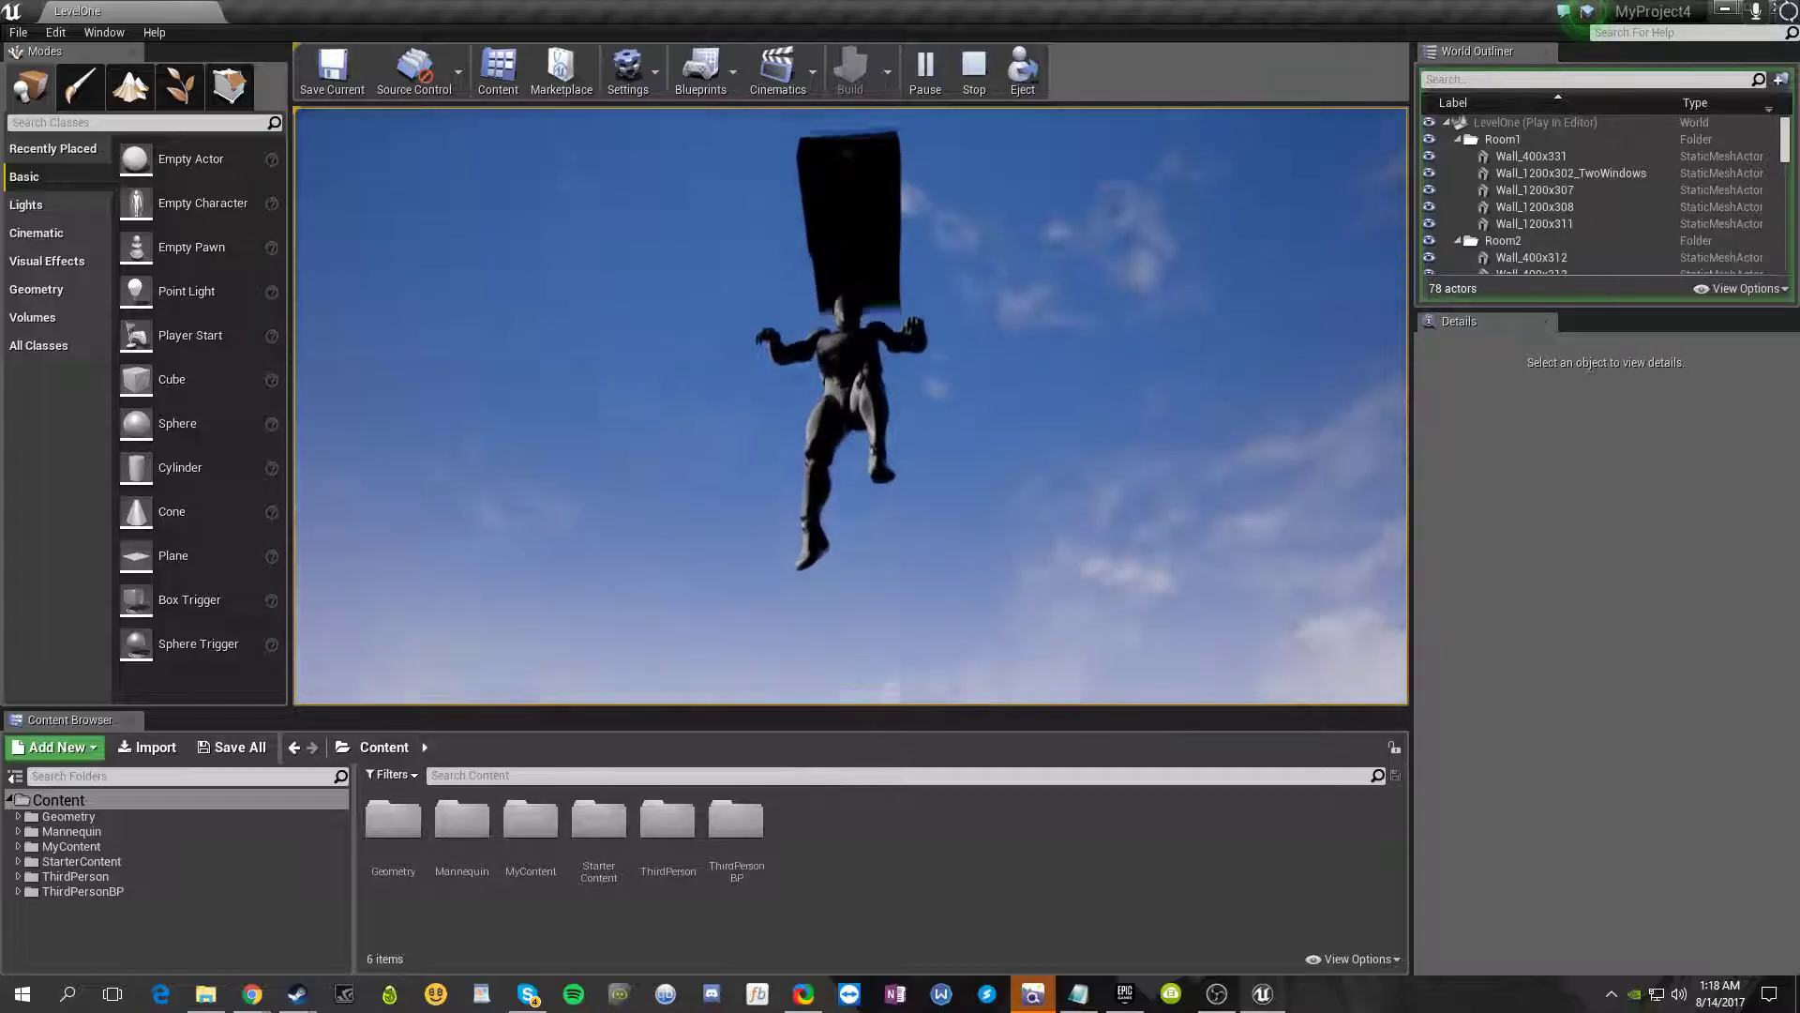
{"action": "key", "text": "Escape"}
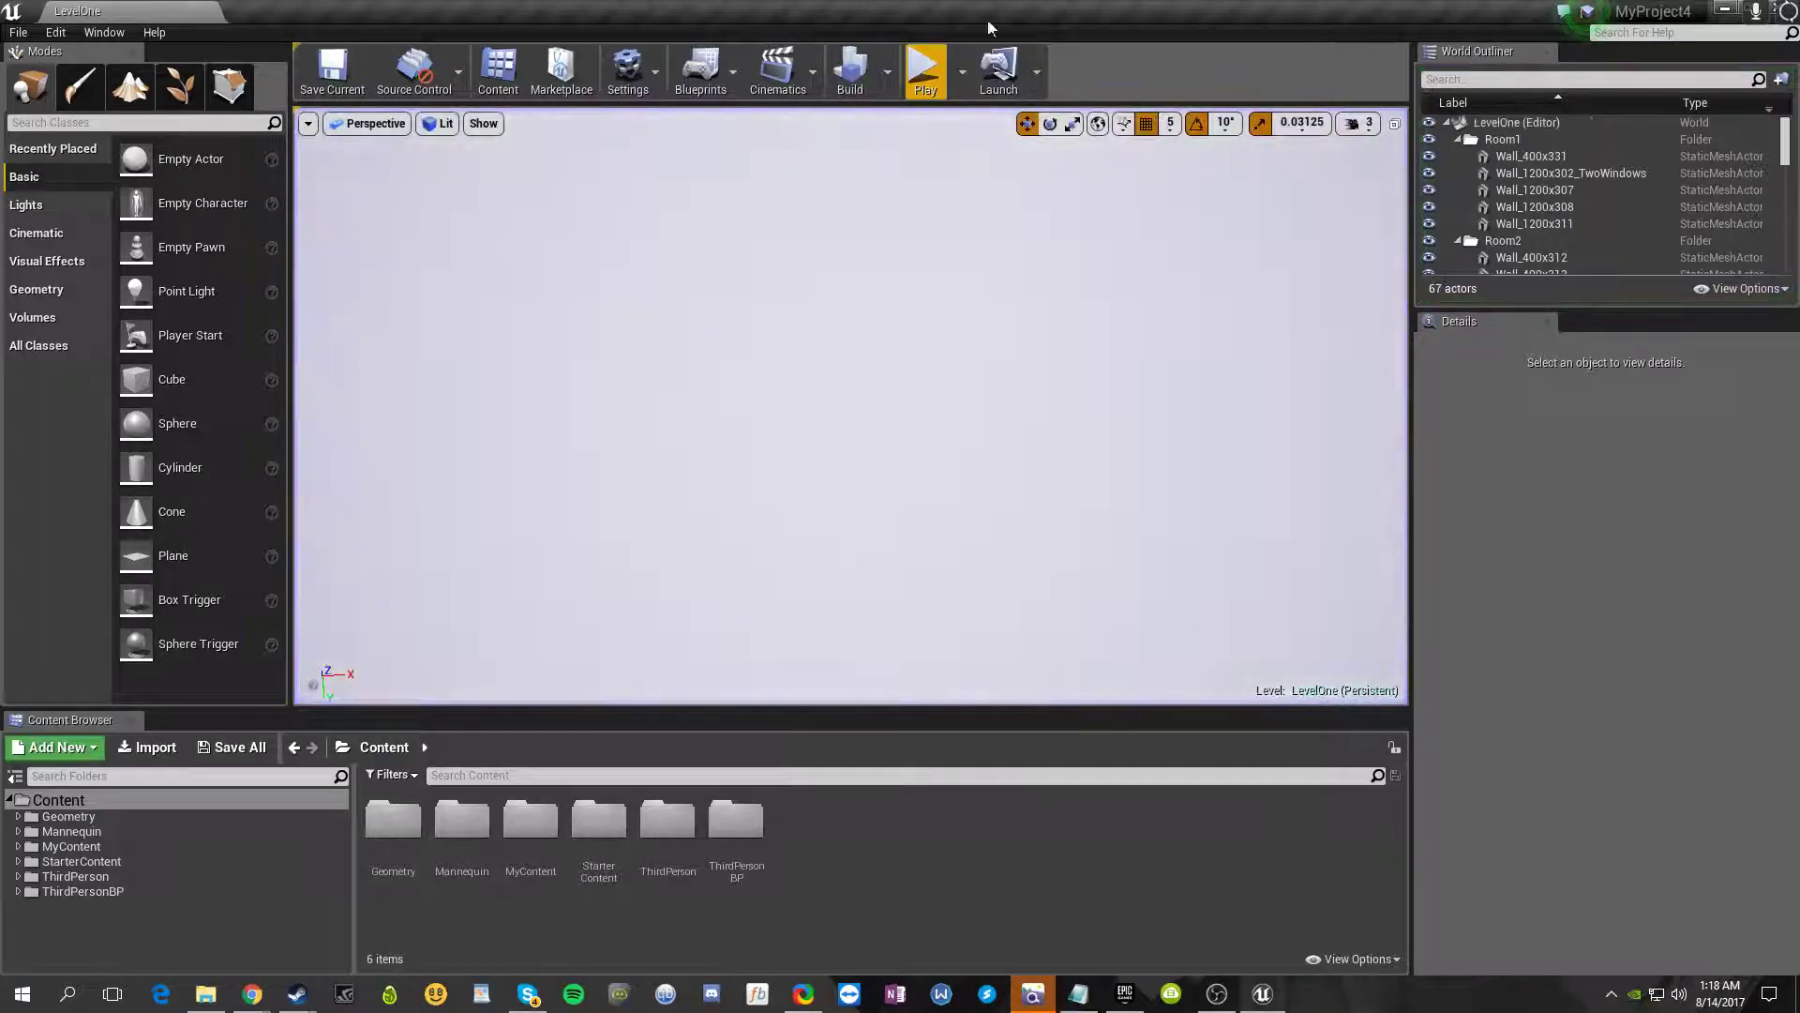
{"action": "left_click", "coordinate": [925, 71]}
{"action": "key", "text": "Escape"}
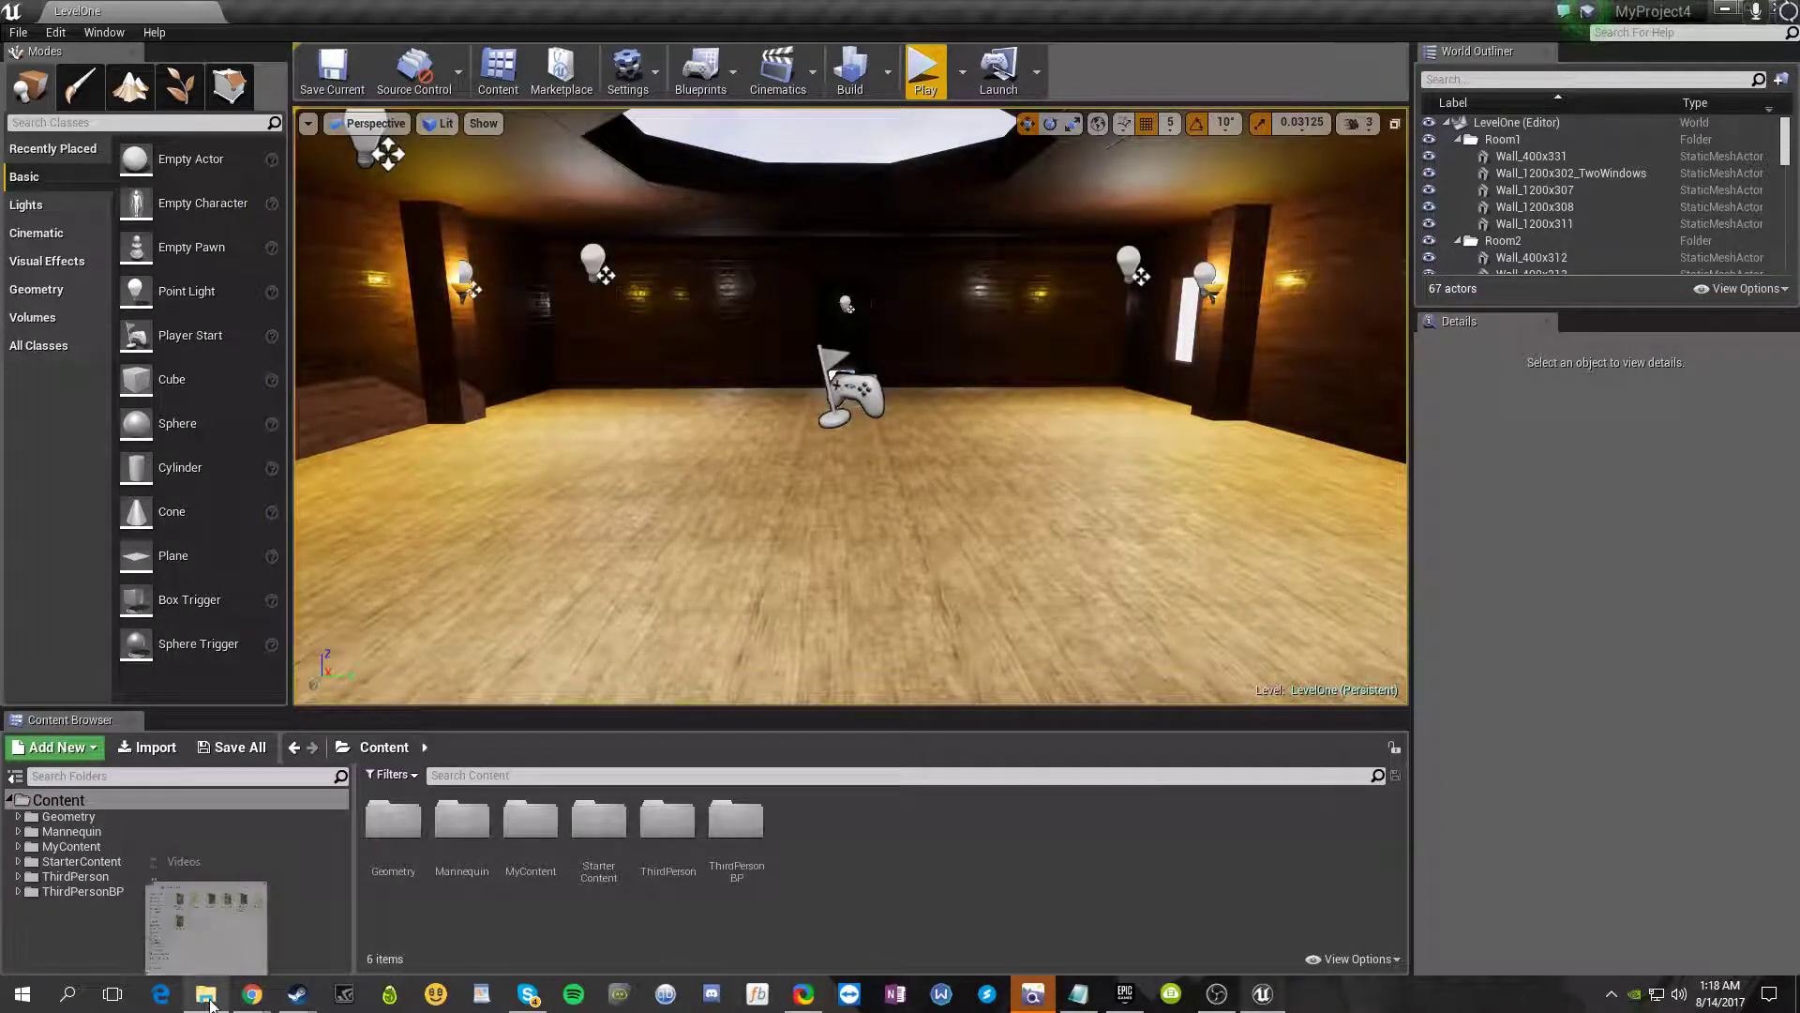
{"action": "left_click", "coordinate": [21, 34]}
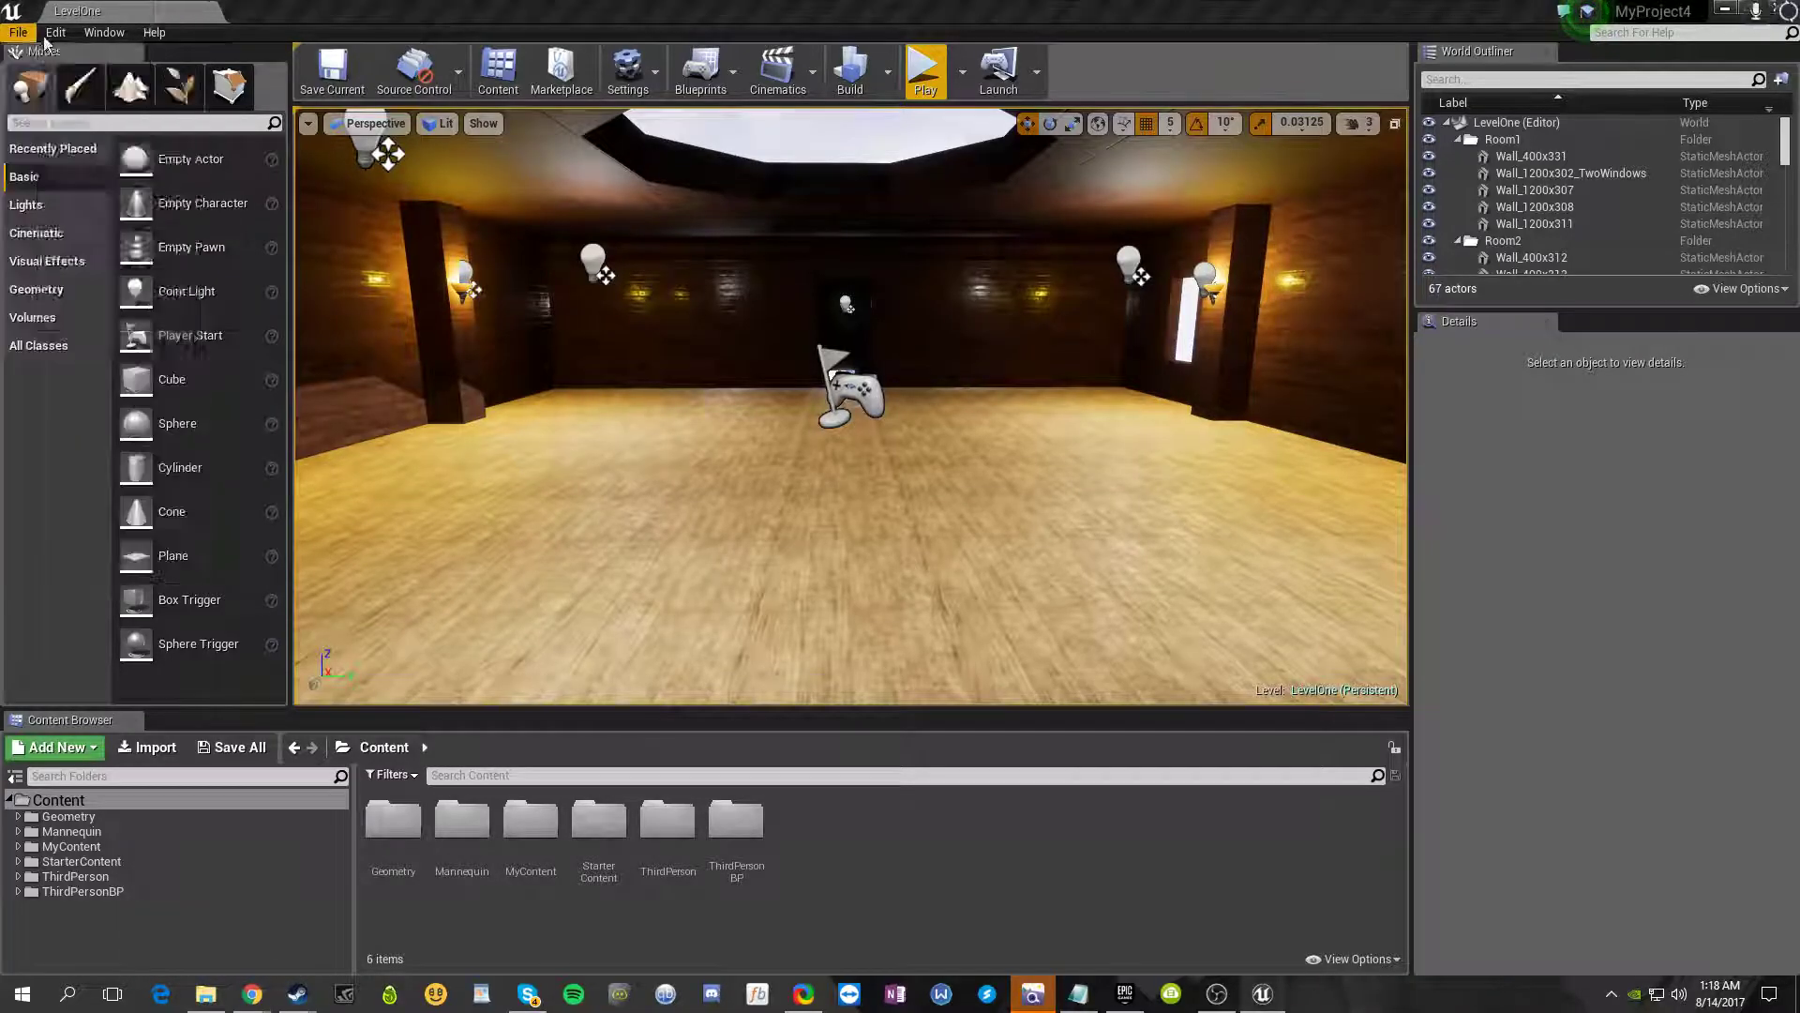
{"action": "left_click", "coordinate": [71, 101]}
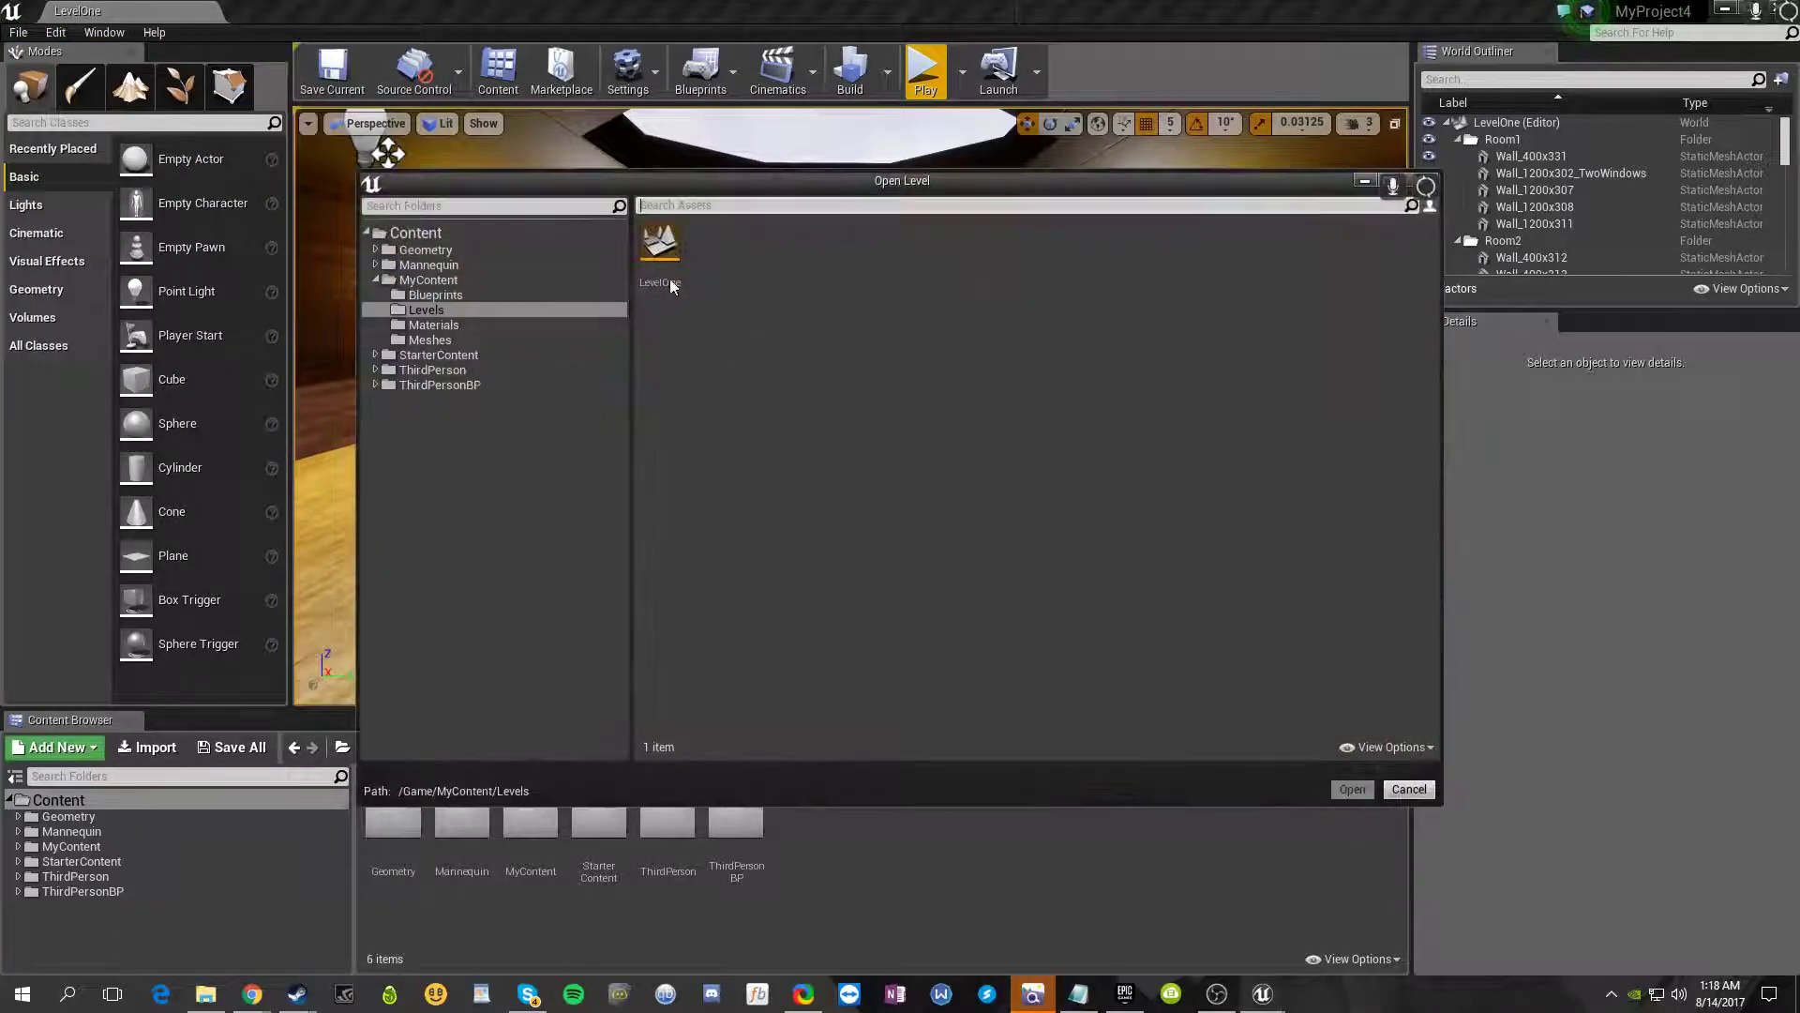
{"action": "left_click", "coordinate": [1408, 789]}
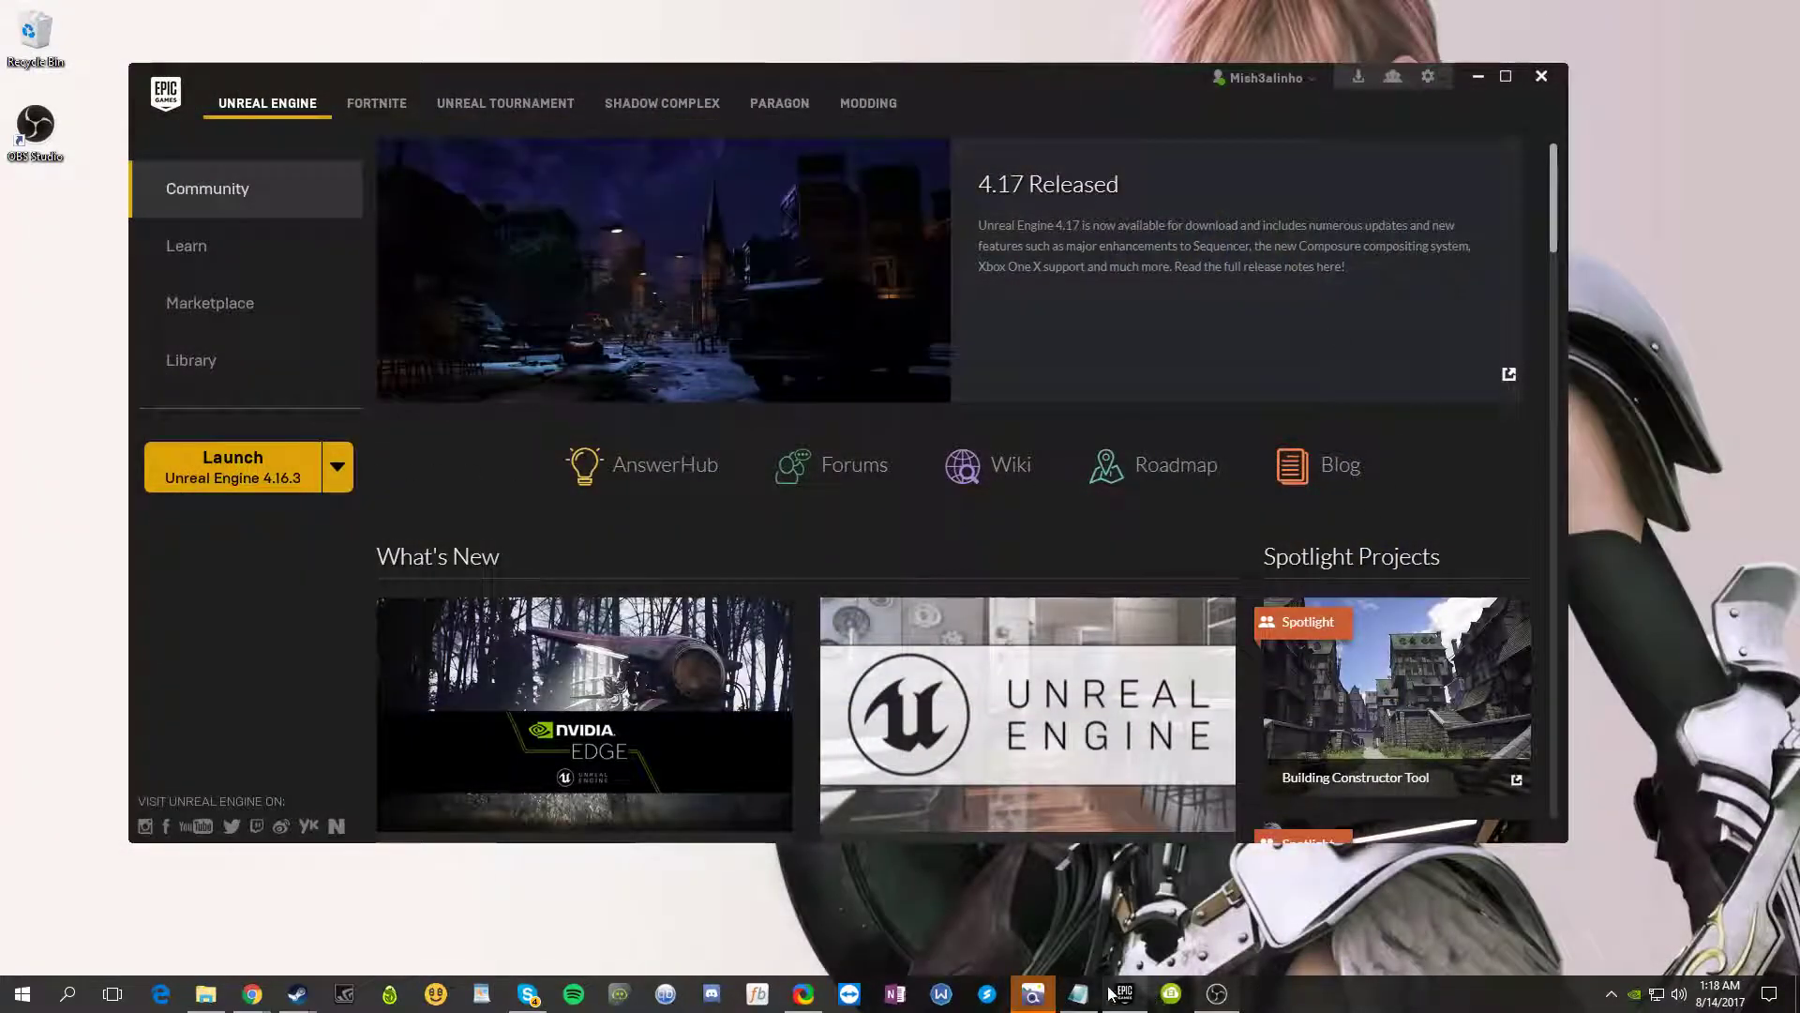
- Launch Unreal Engine 4.16.3 from the Epic Games Launcher and select MyProject5 among the existing projects
{"action": "left_click", "coordinate": [270, 456]}
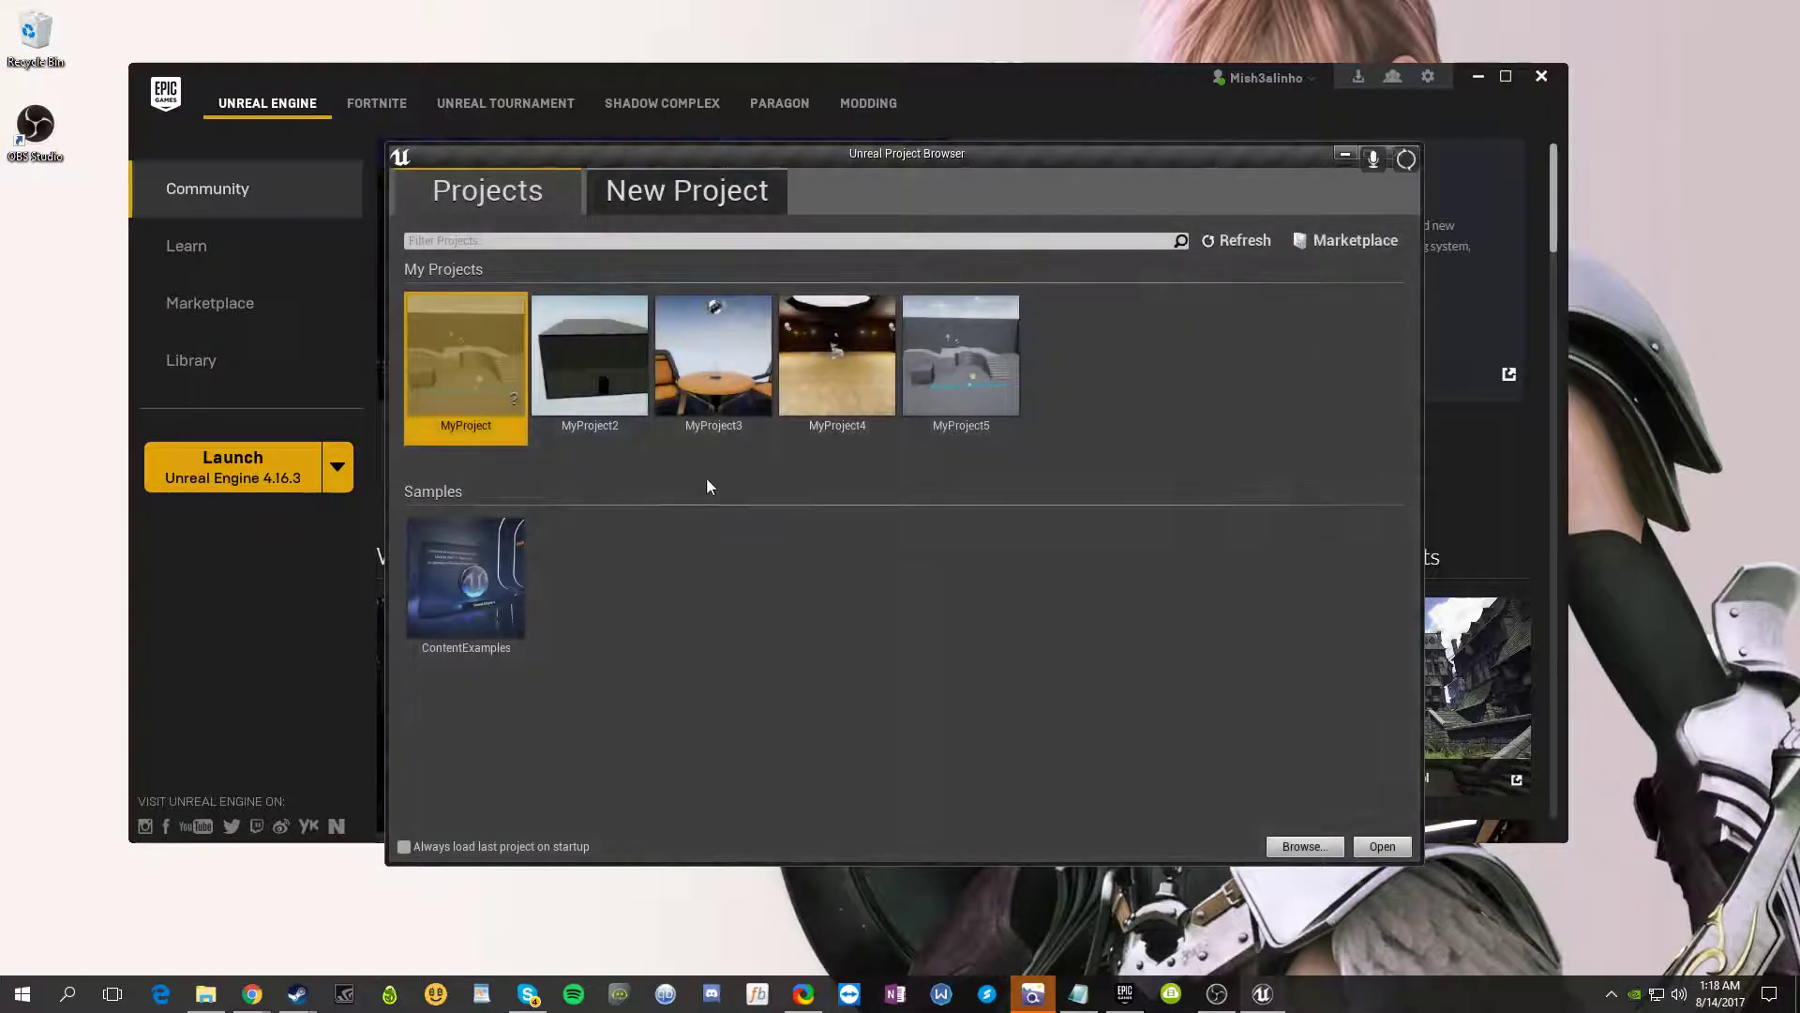
{"action": "left_click", "coordinate": [998, 361]}
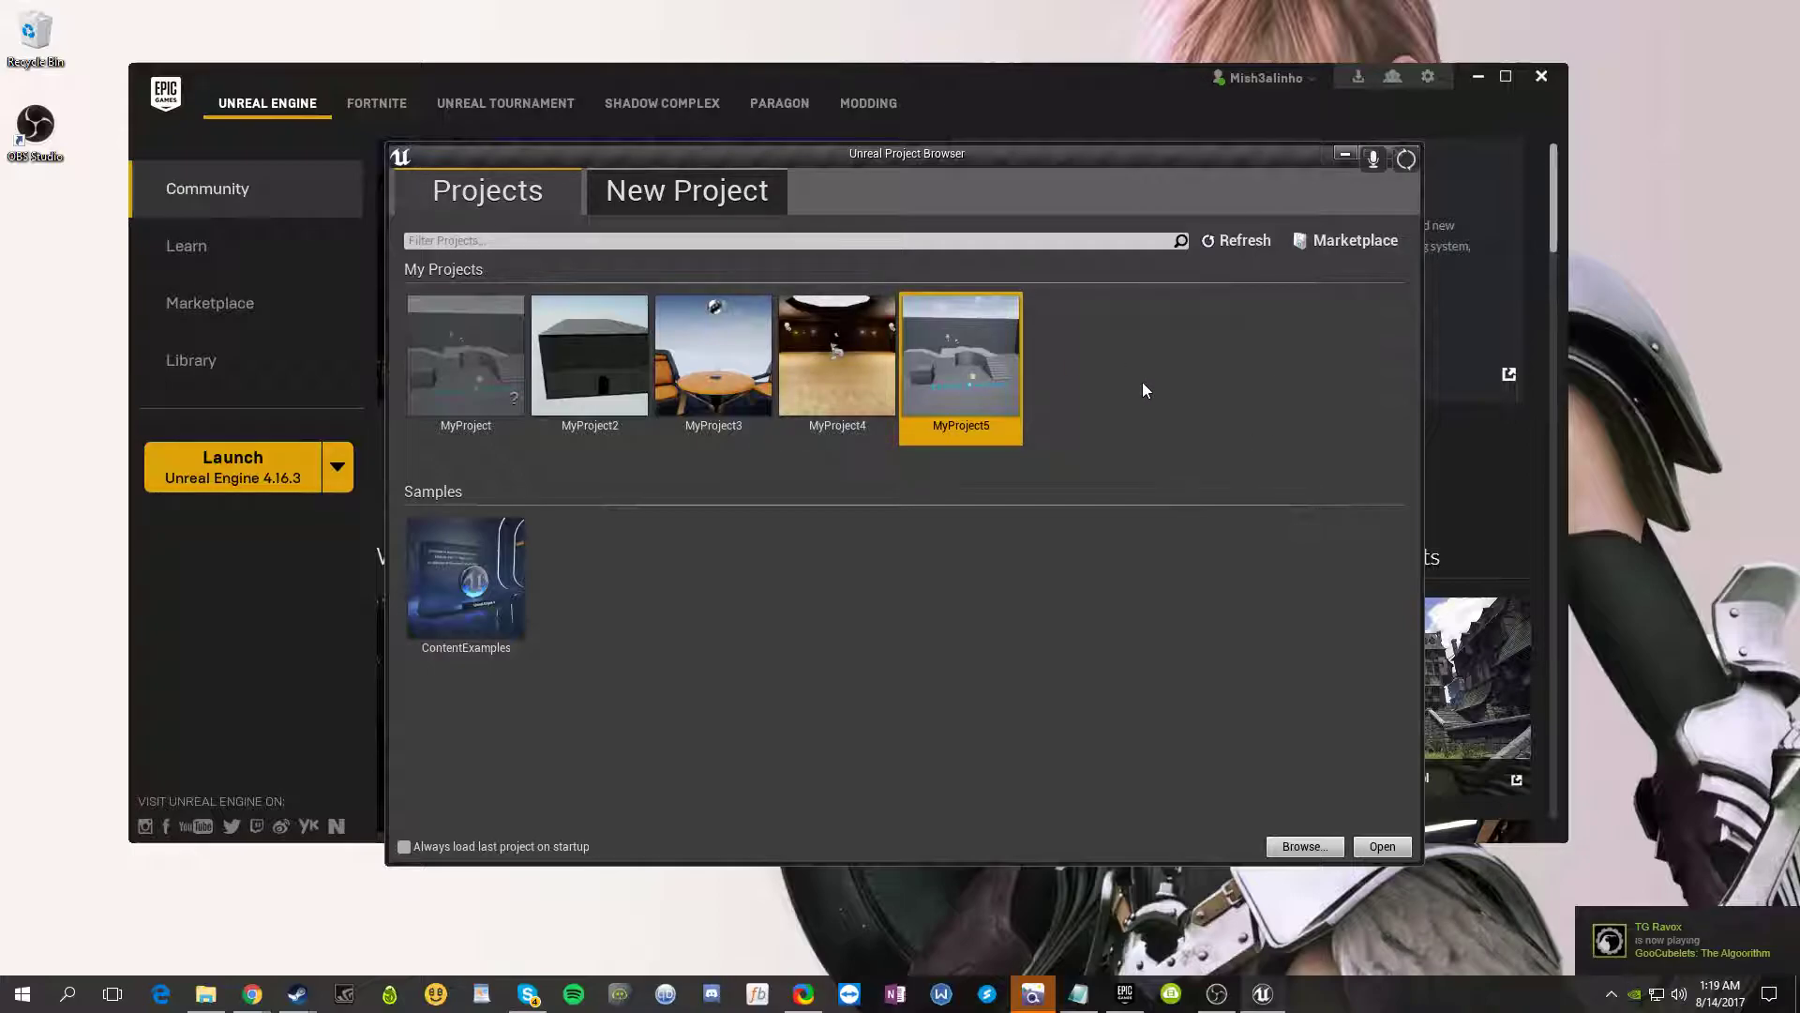
- Examine the Third Person Blueprint template for a new project with its target hardware, graphics quality and starter content options
{"action": "left_click", "coordinate": [694, 203]}
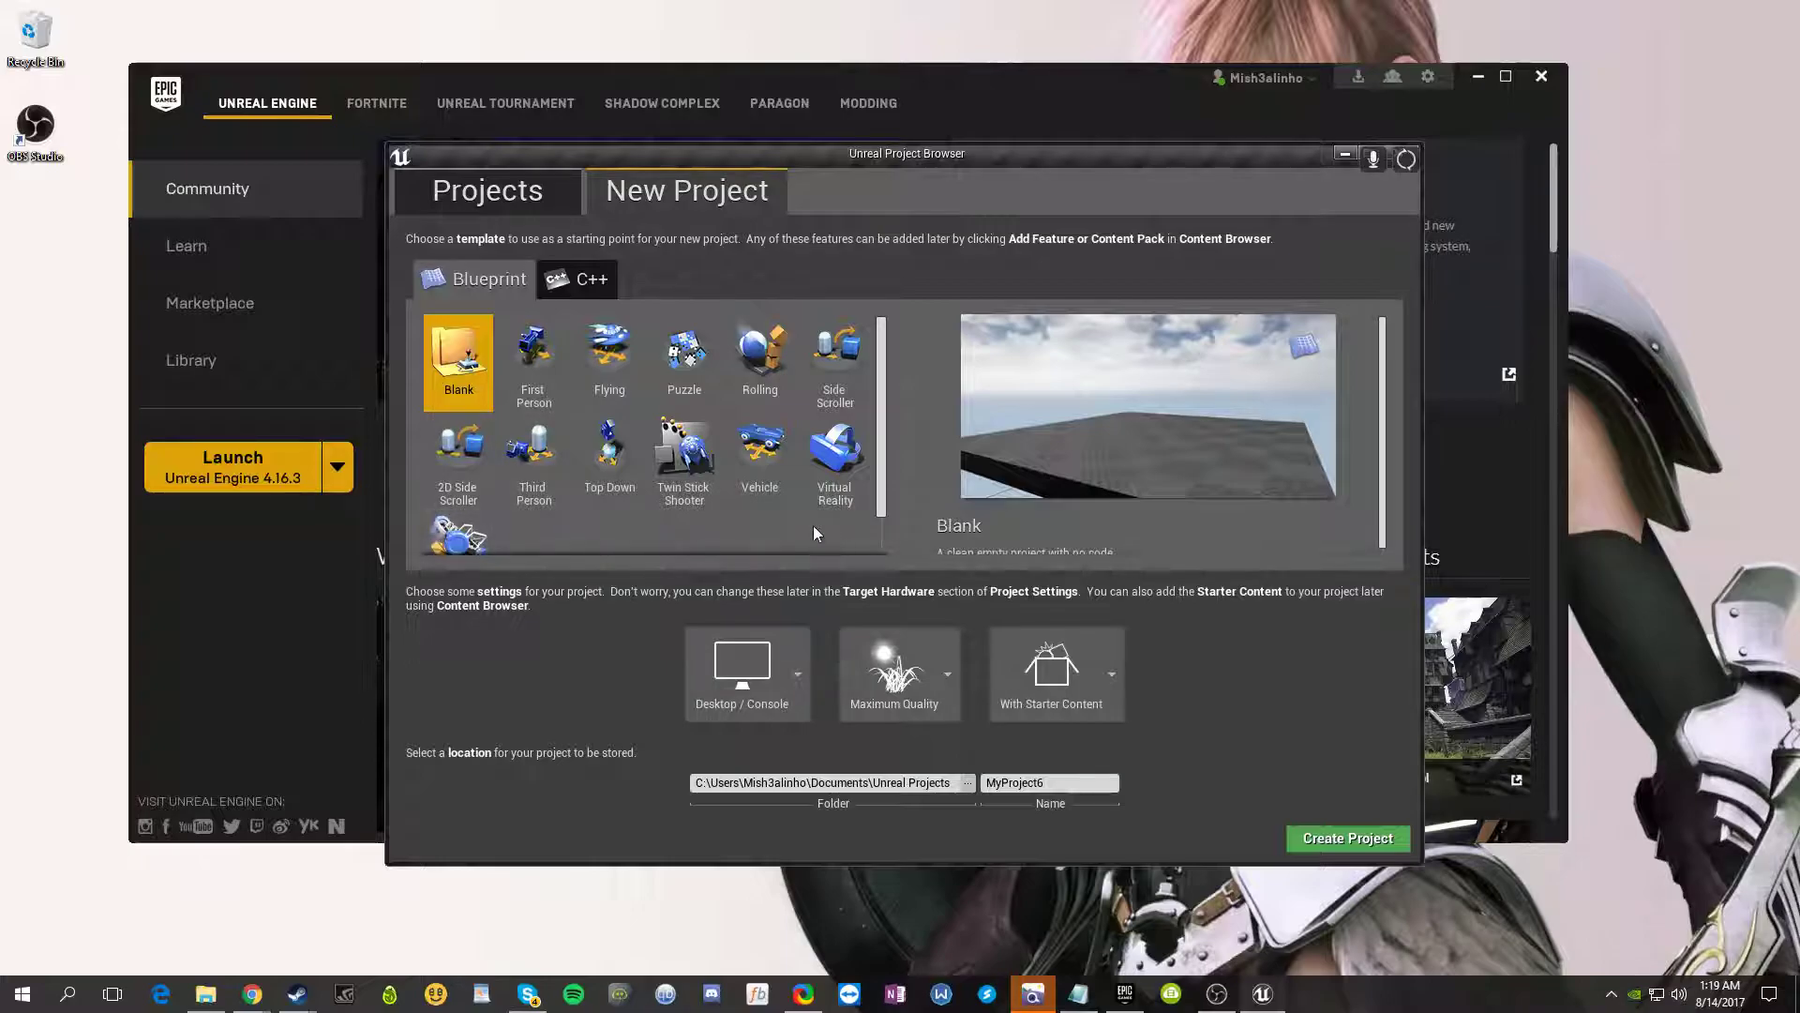
{"action": "left_click", "coordinate": [546, 467]}
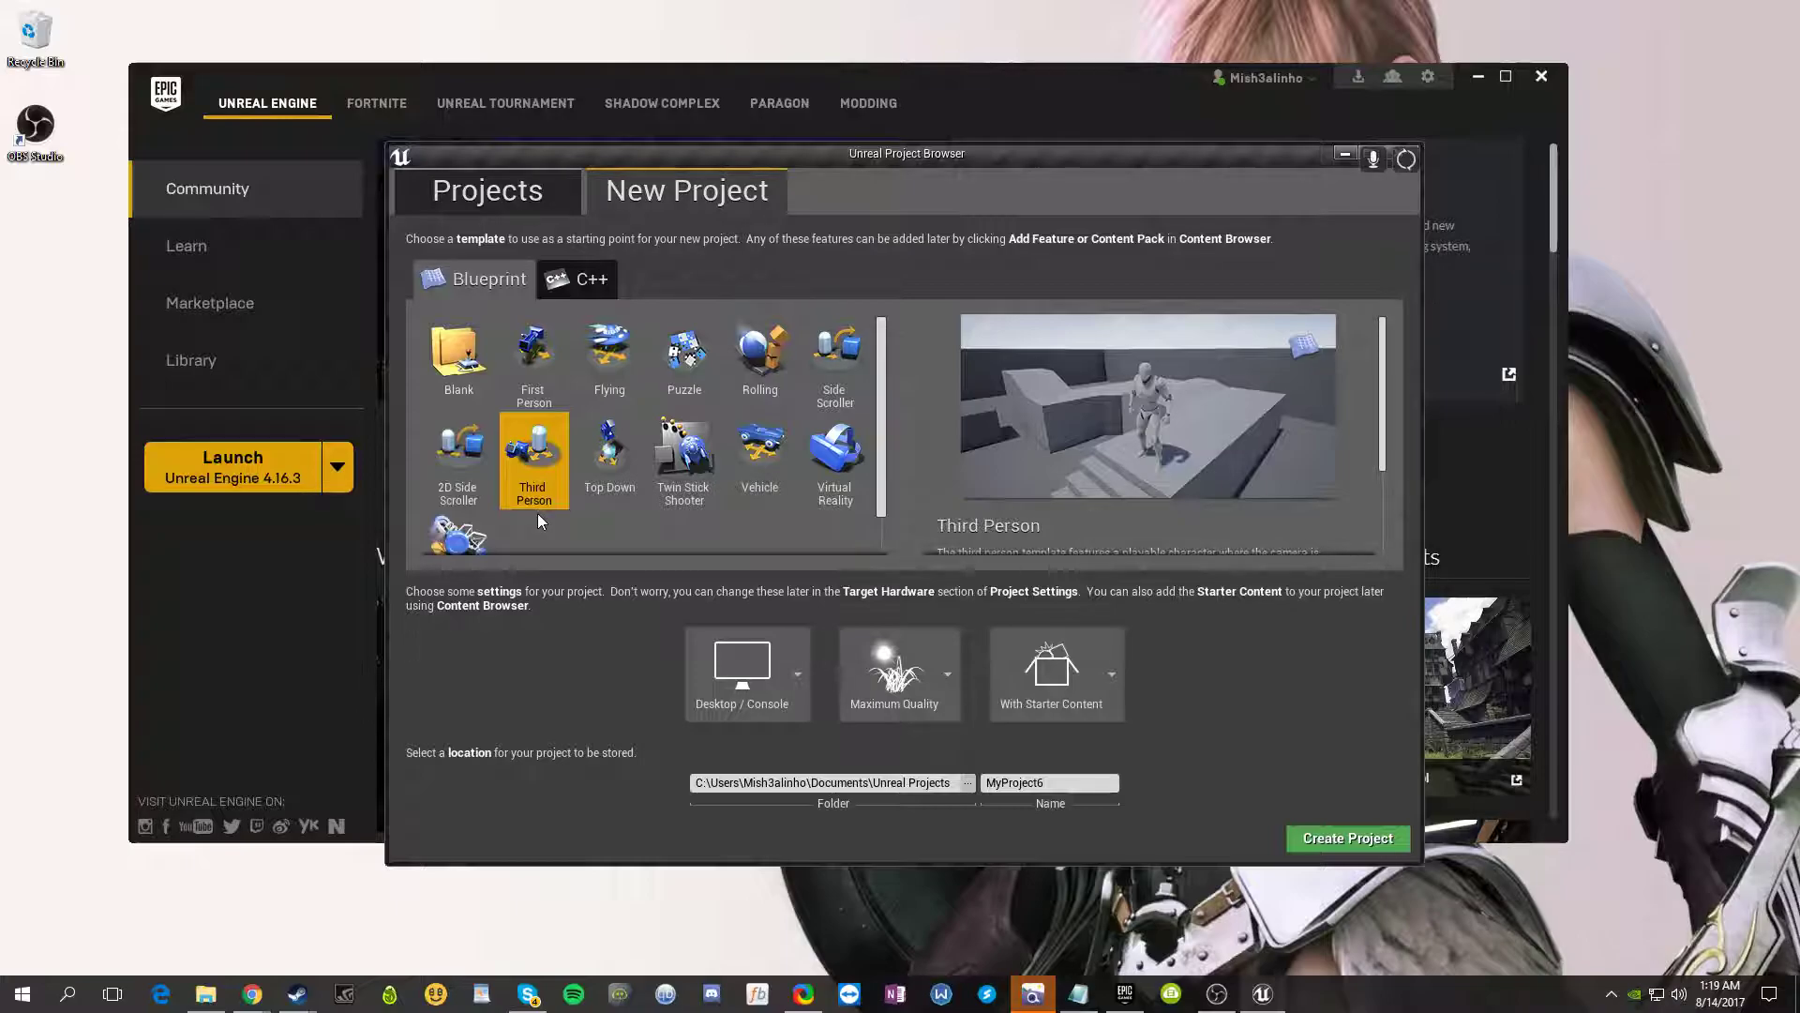
{"action": "left_click", "coordinate": [784, 673]}
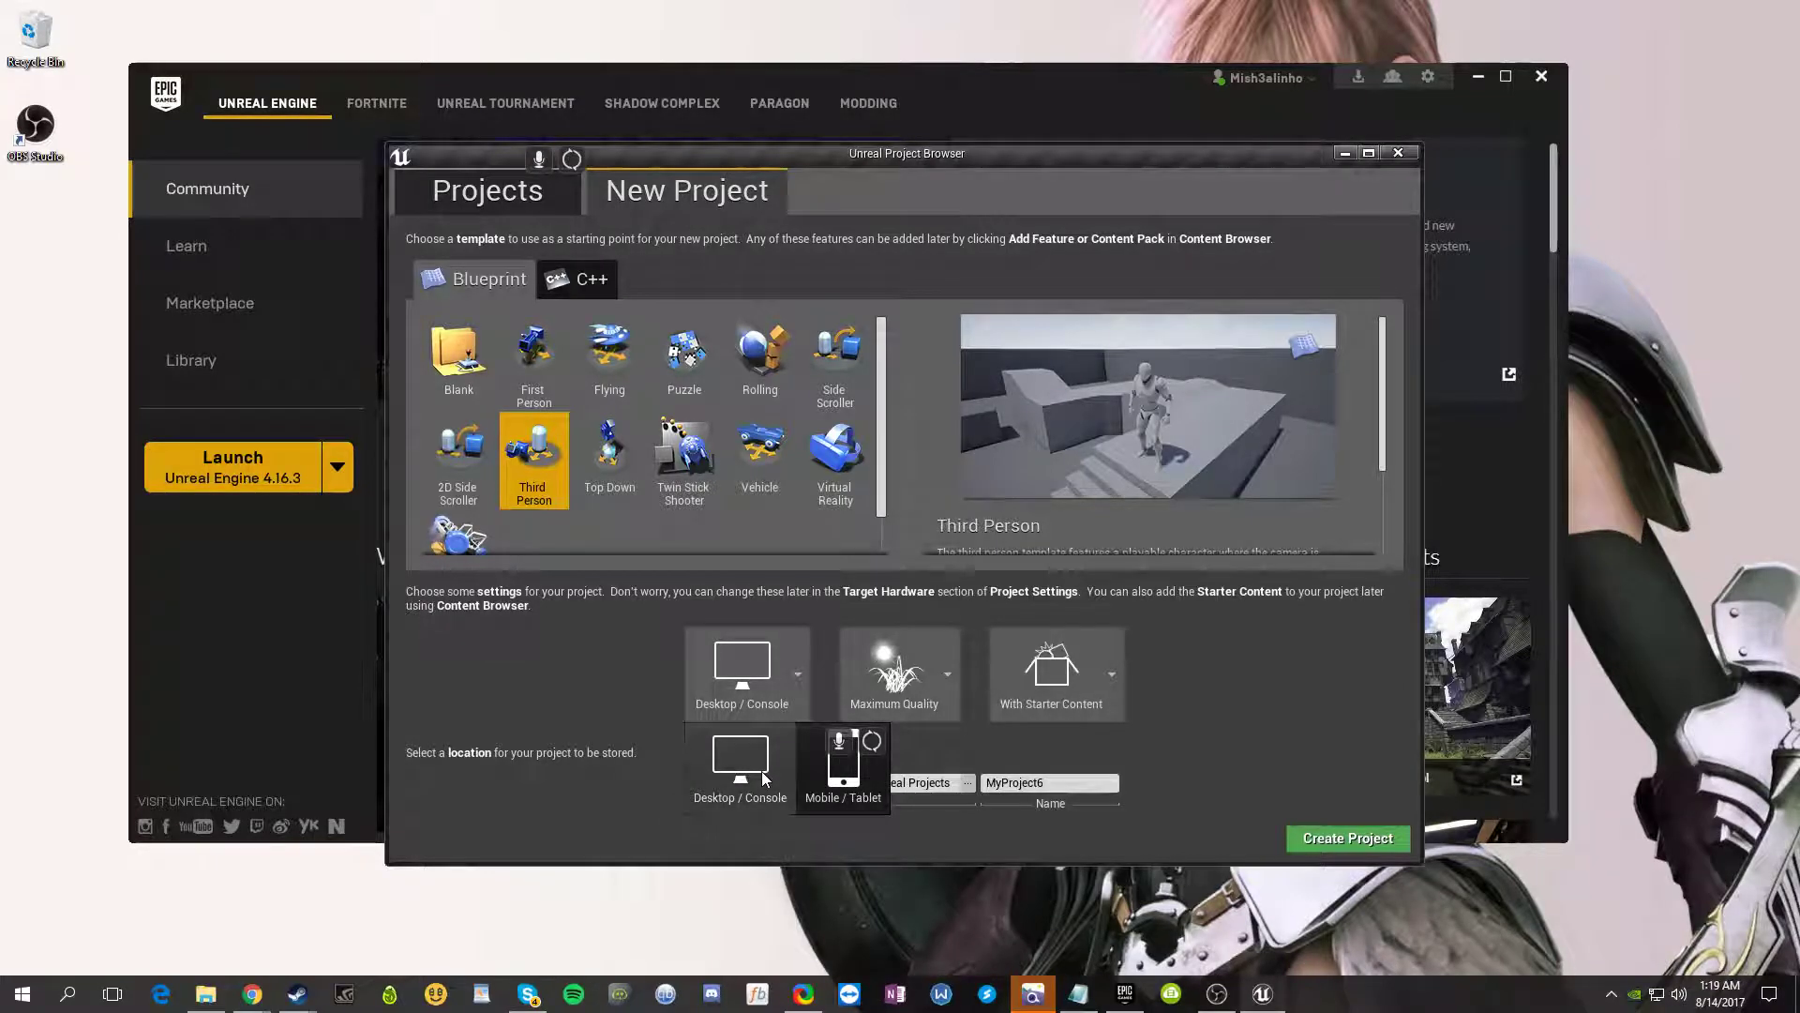
{"action": "left_click", "coordinate": [1297, 714]}
{"action": "left_click", "coordinate": [943, 691]}
{"action": "left_click", "coordinate": [943, 689]}
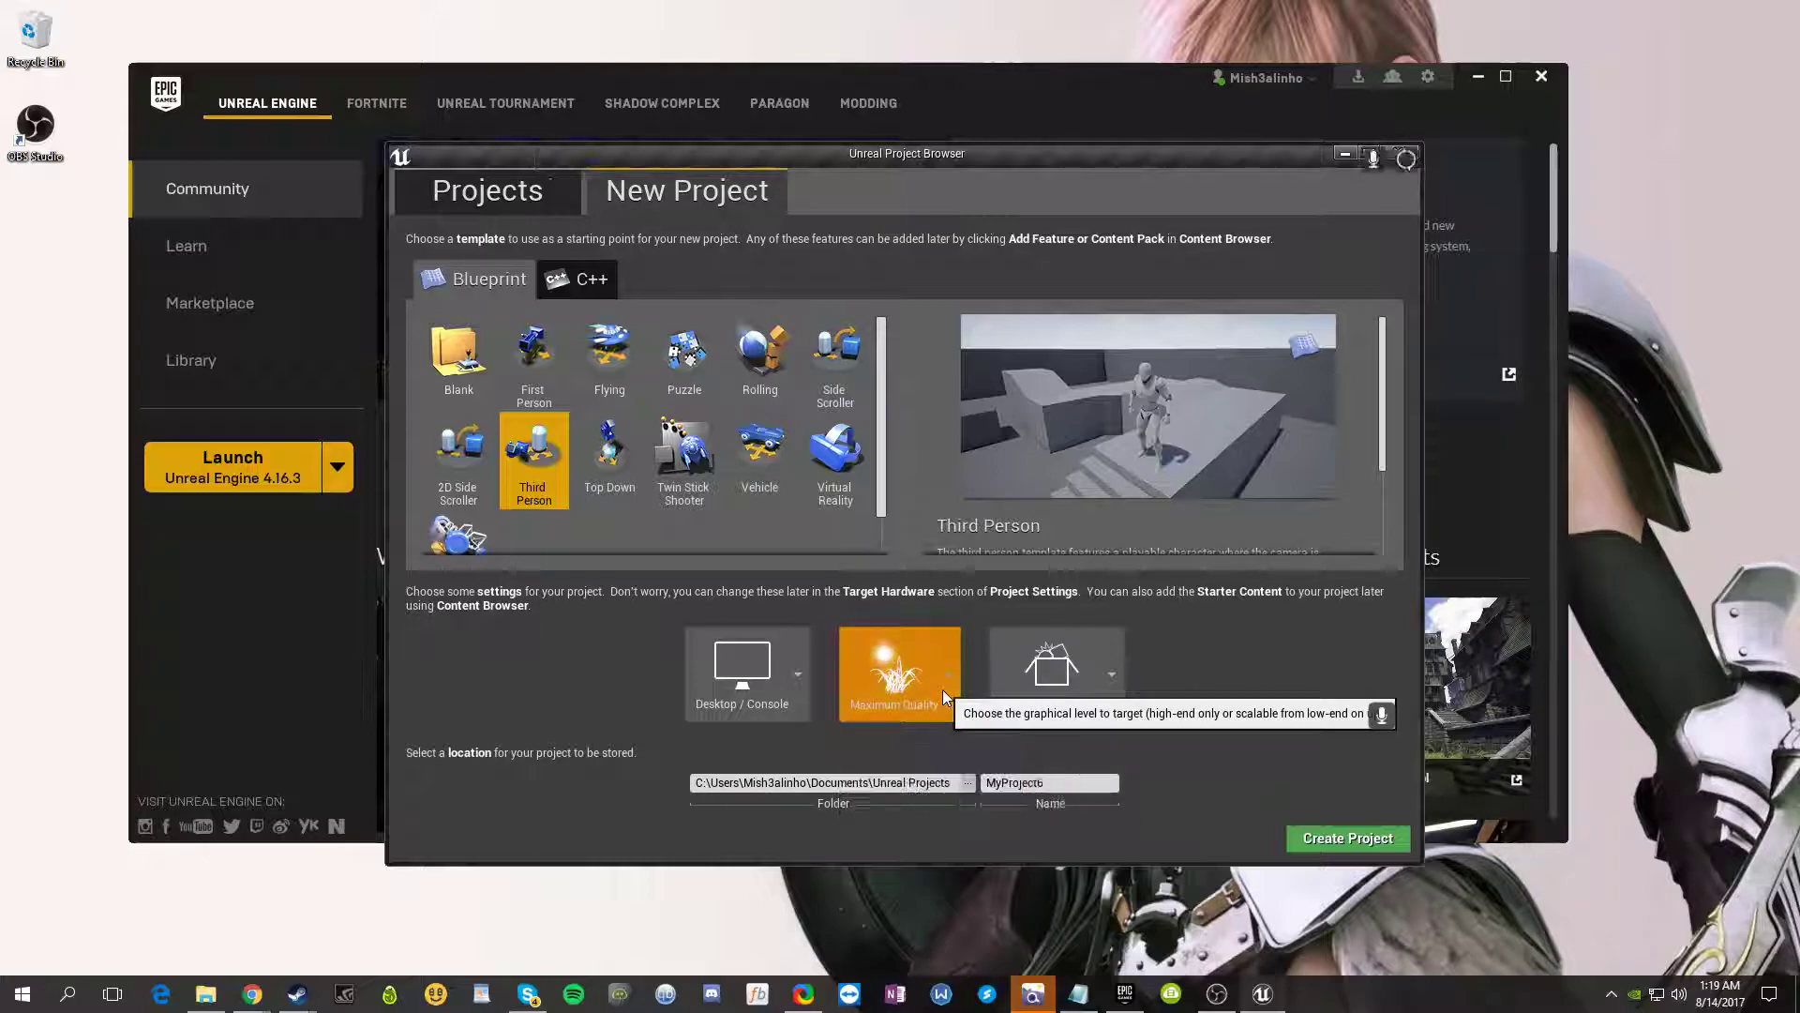
{"action": "left_click", "coordinate": [1112, 673]}
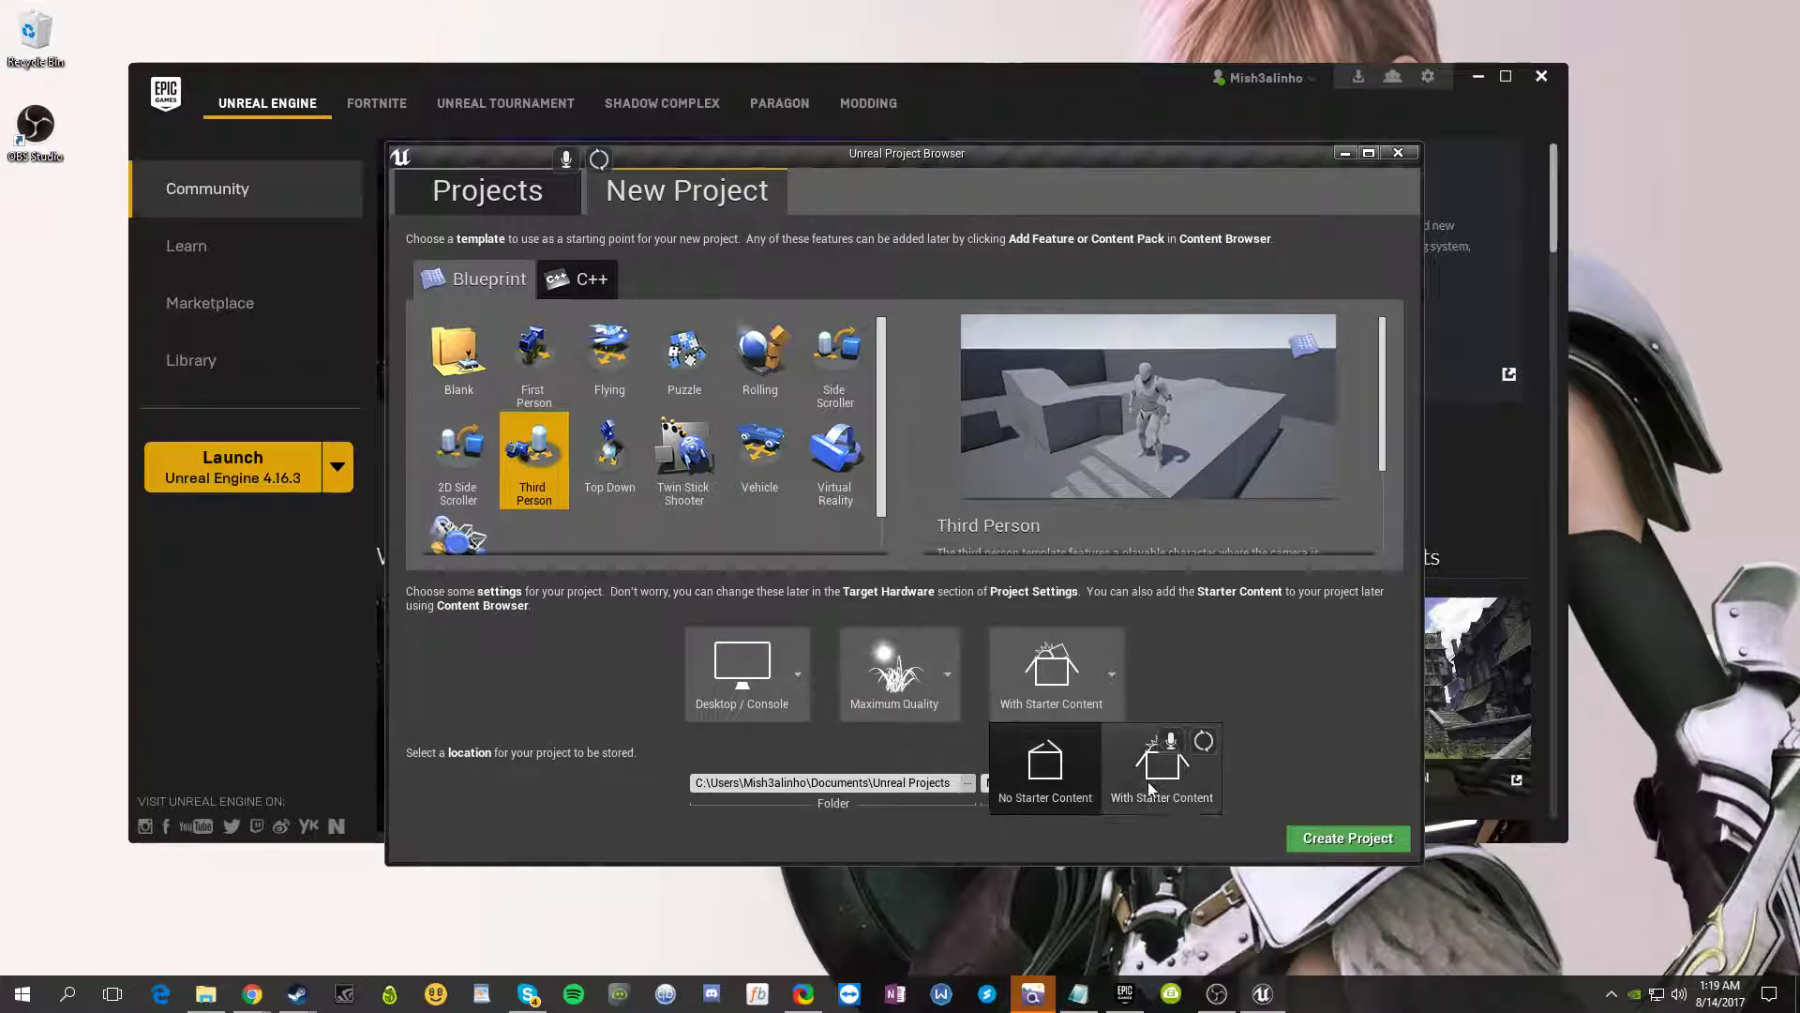
{"action": "left_click", "coordinate": [1247, 670]}
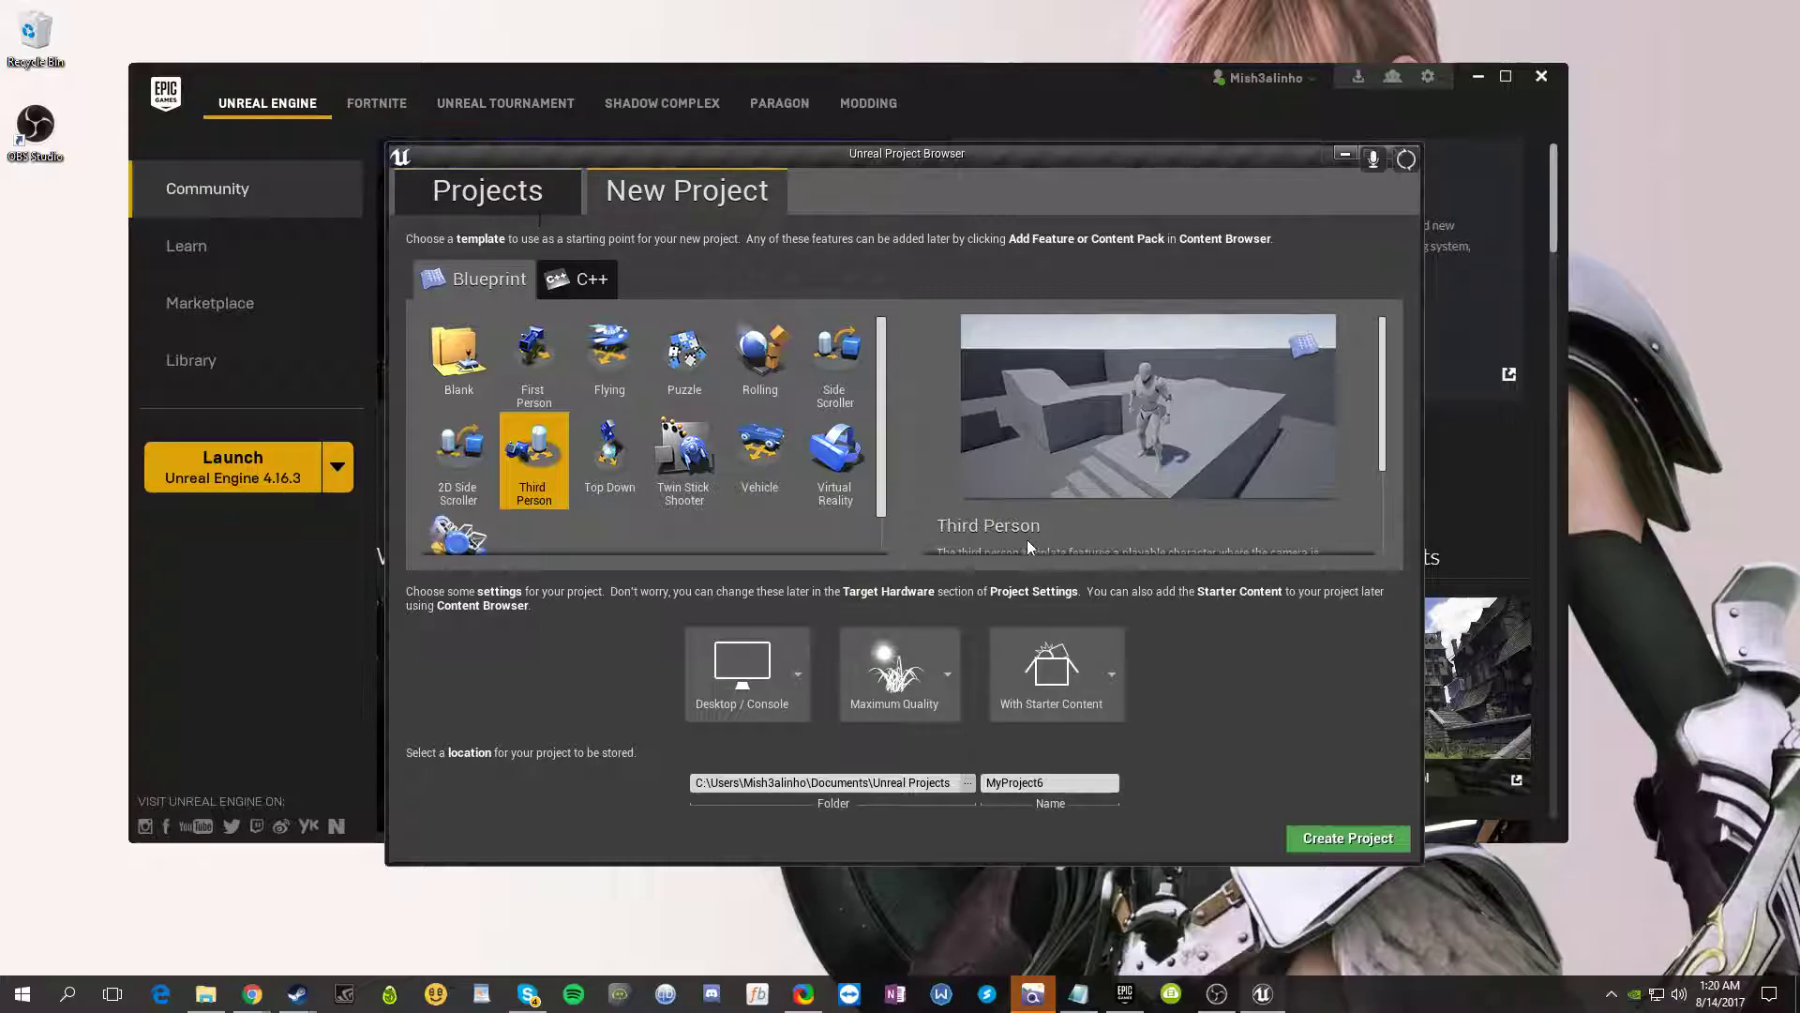
- Return to the existing projects and open MyProject5
{"action": "left_click", "coordinate": [488, 190]}
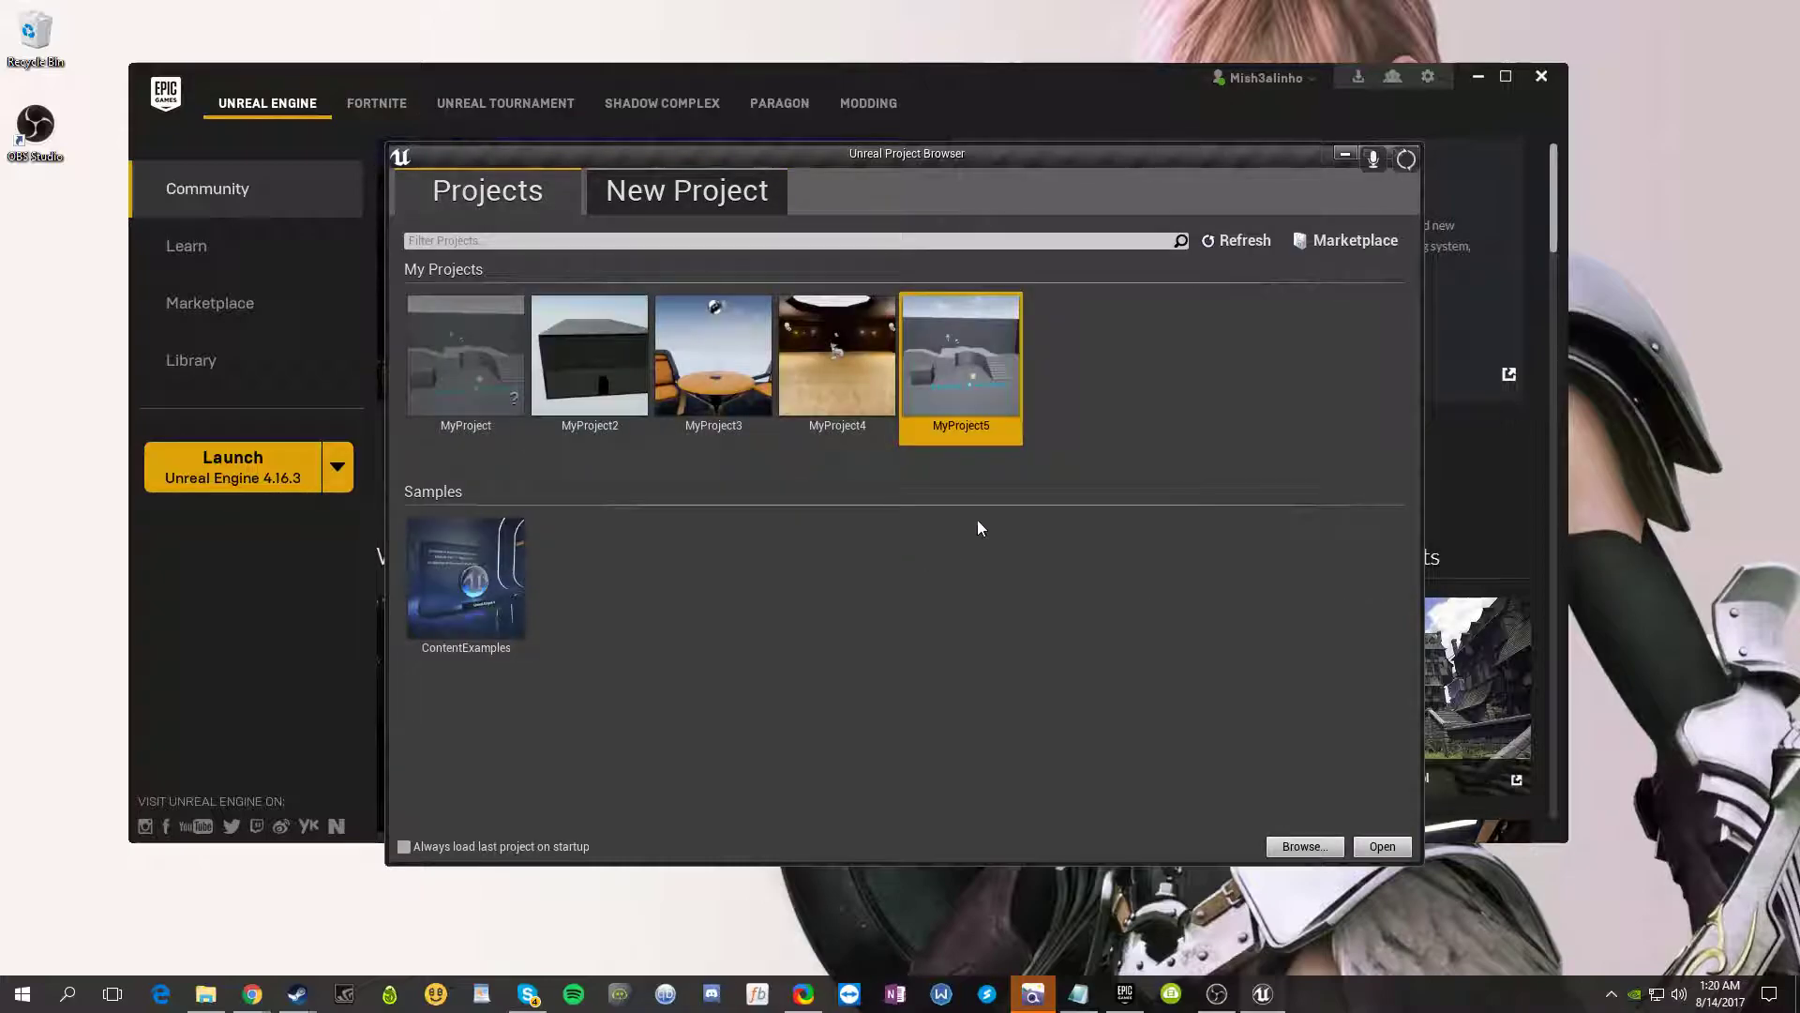
{"action": "double_click", "coordinate": [996, 354]}
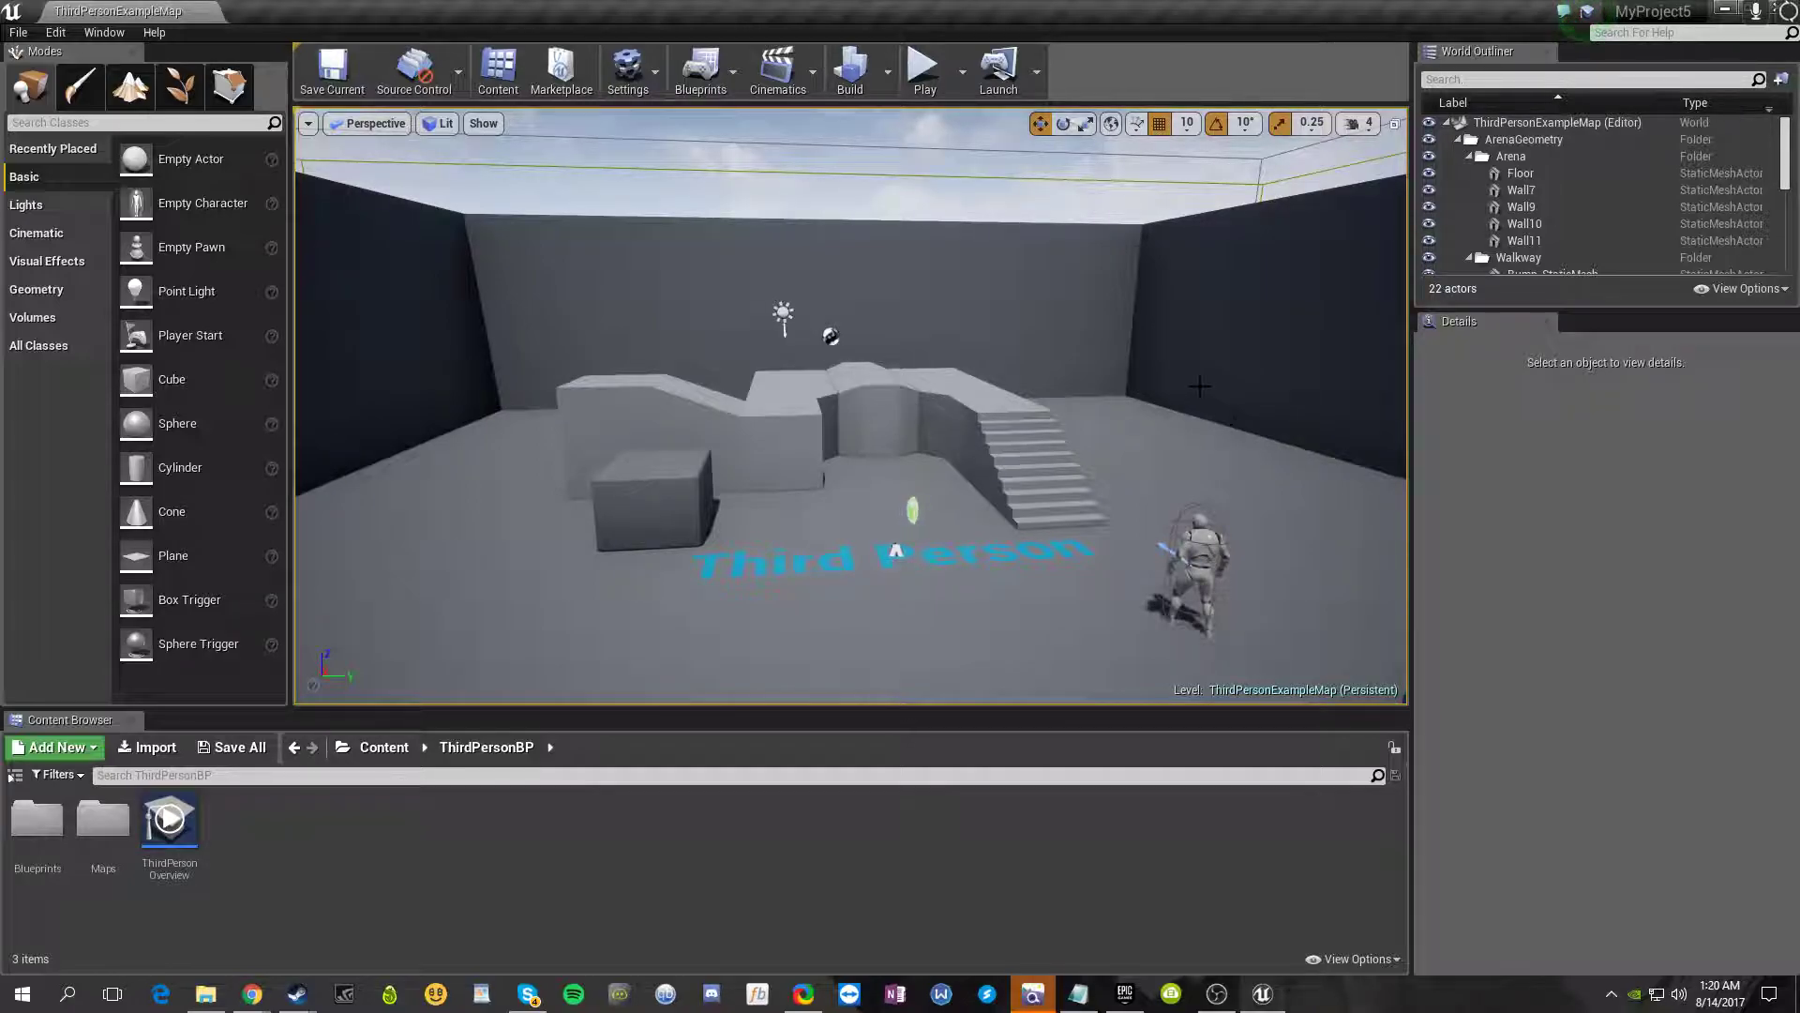
- Play-test the Third Person example map, running and jumping the character over the walkway and across the floor, and stop the session
{"action": "left_click", "coordinate": [923, 65]}
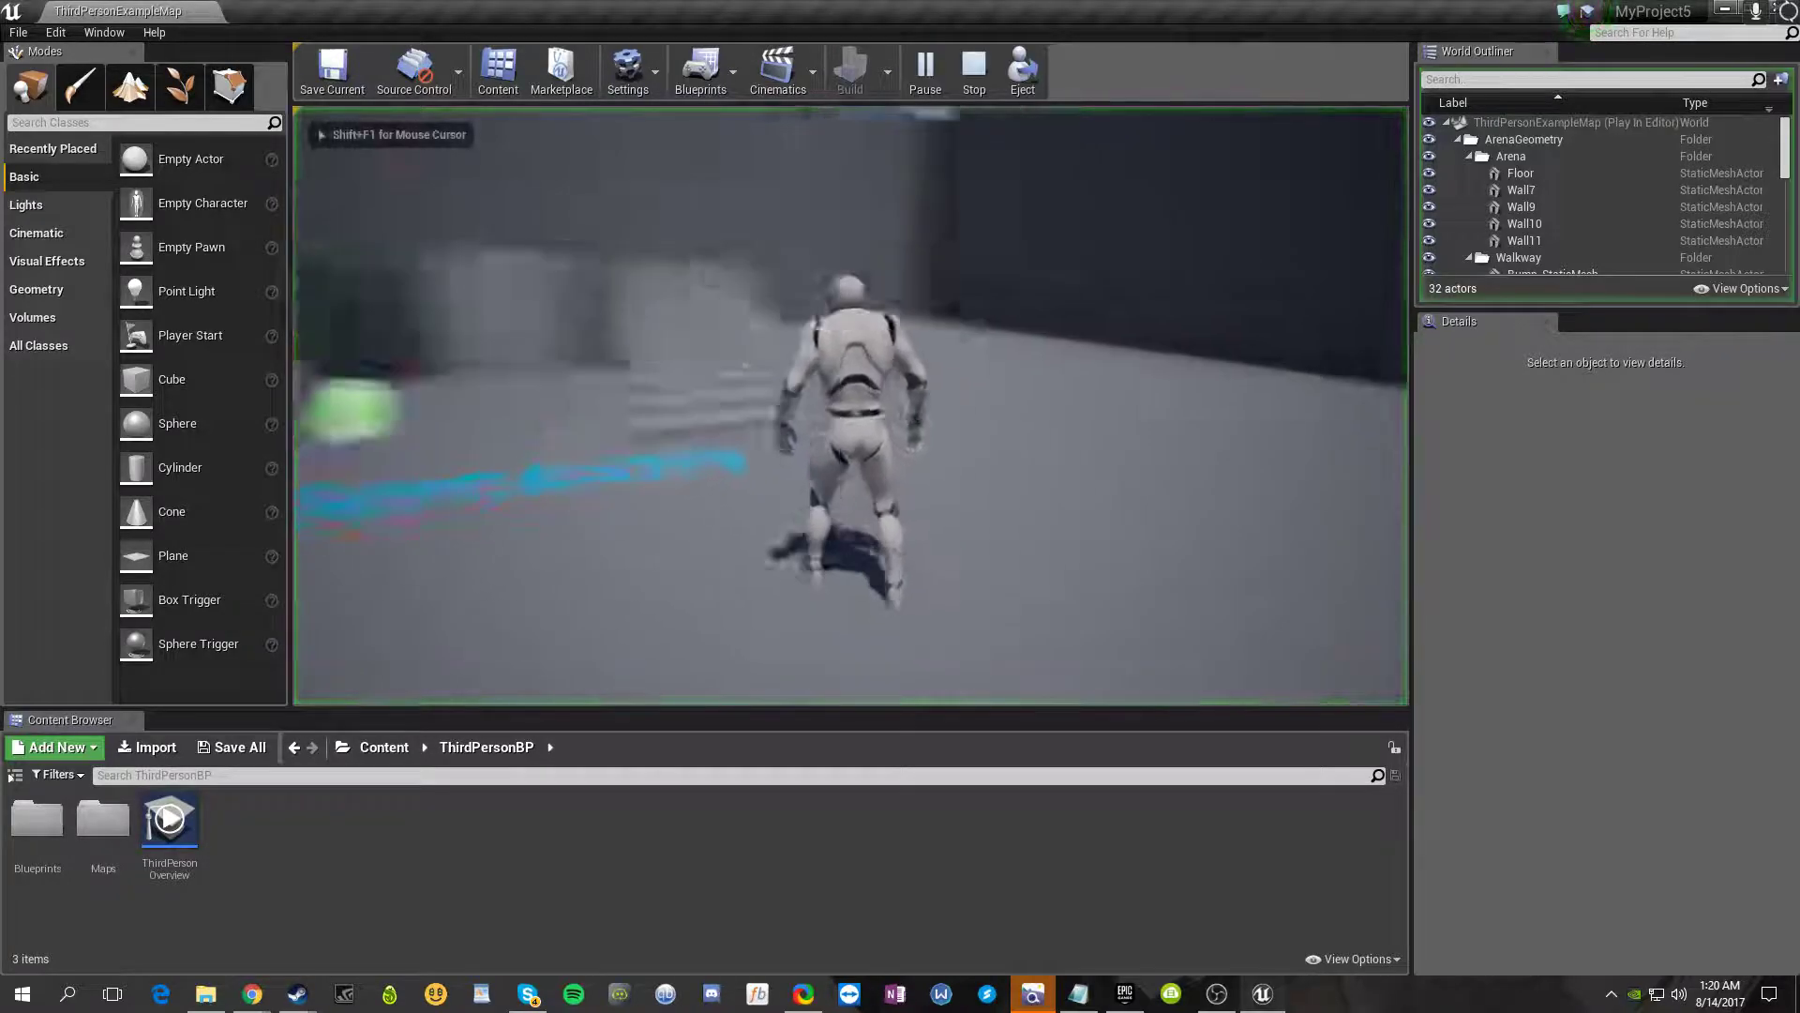
{"action": "key", "text": "w"}
{"action": "key", "text": "space"}
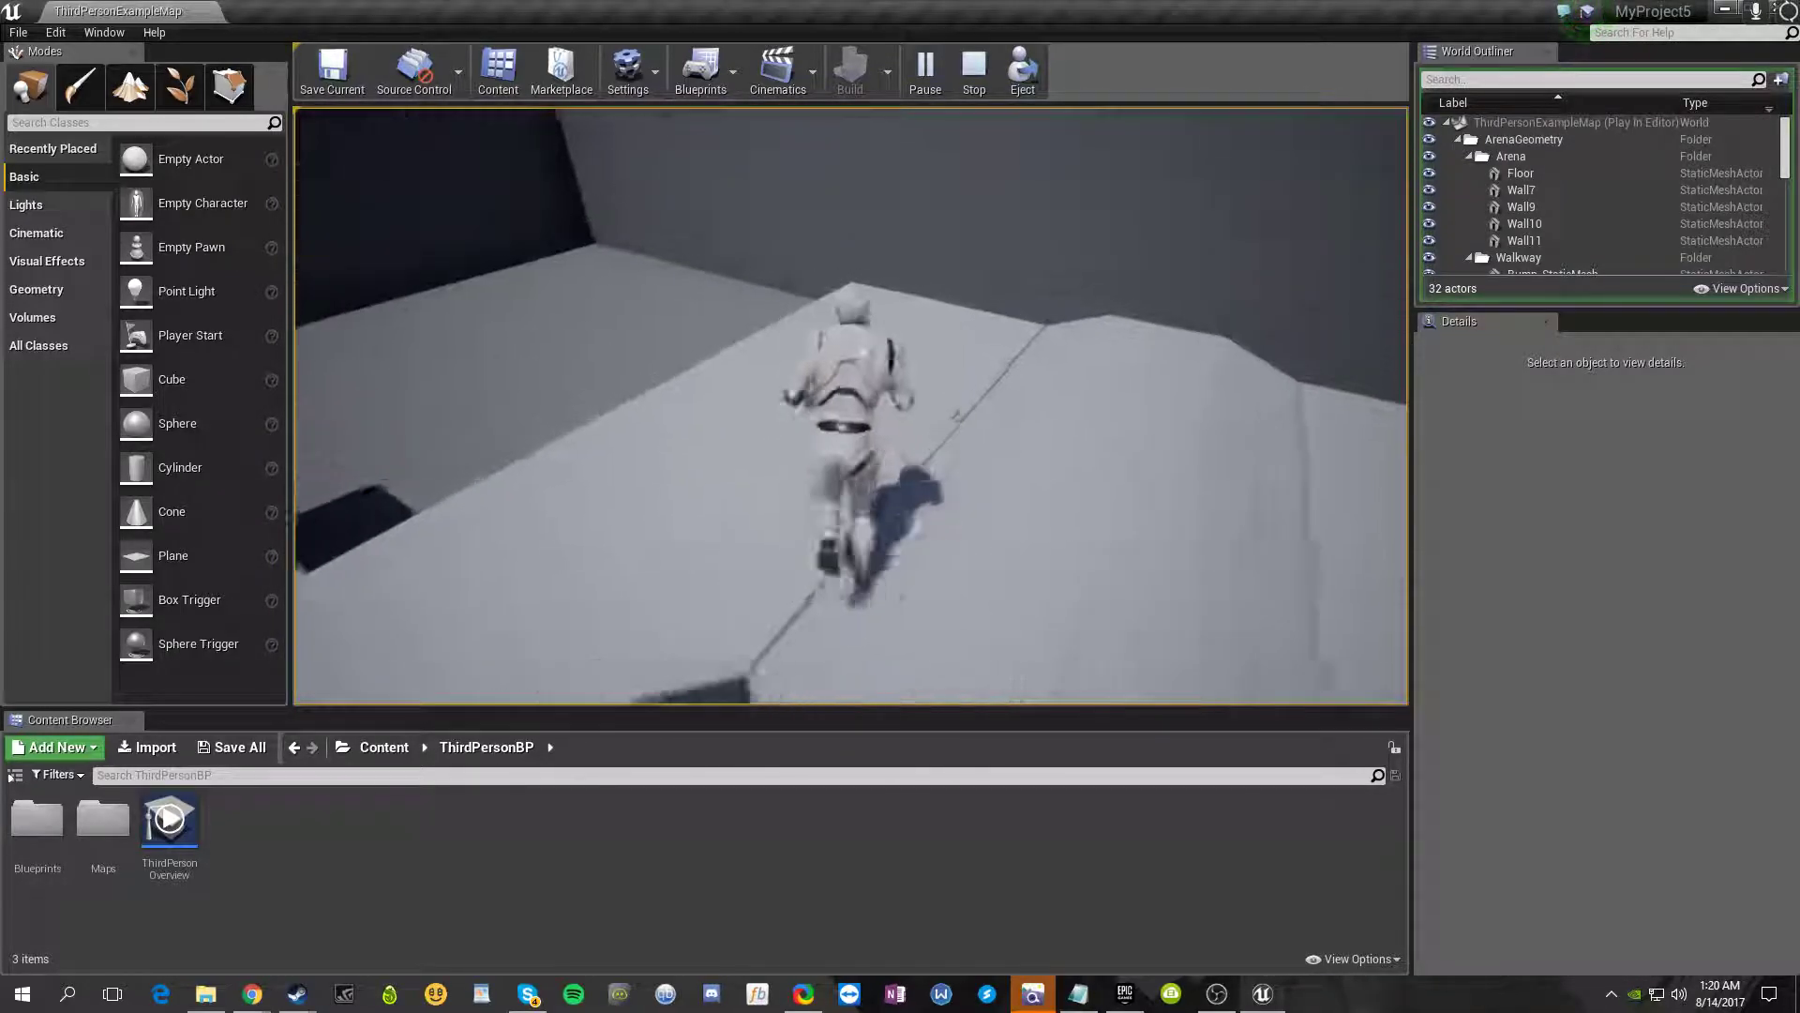
{"action": "key", "text": "d"}
{"action": "key", "text": "a"}
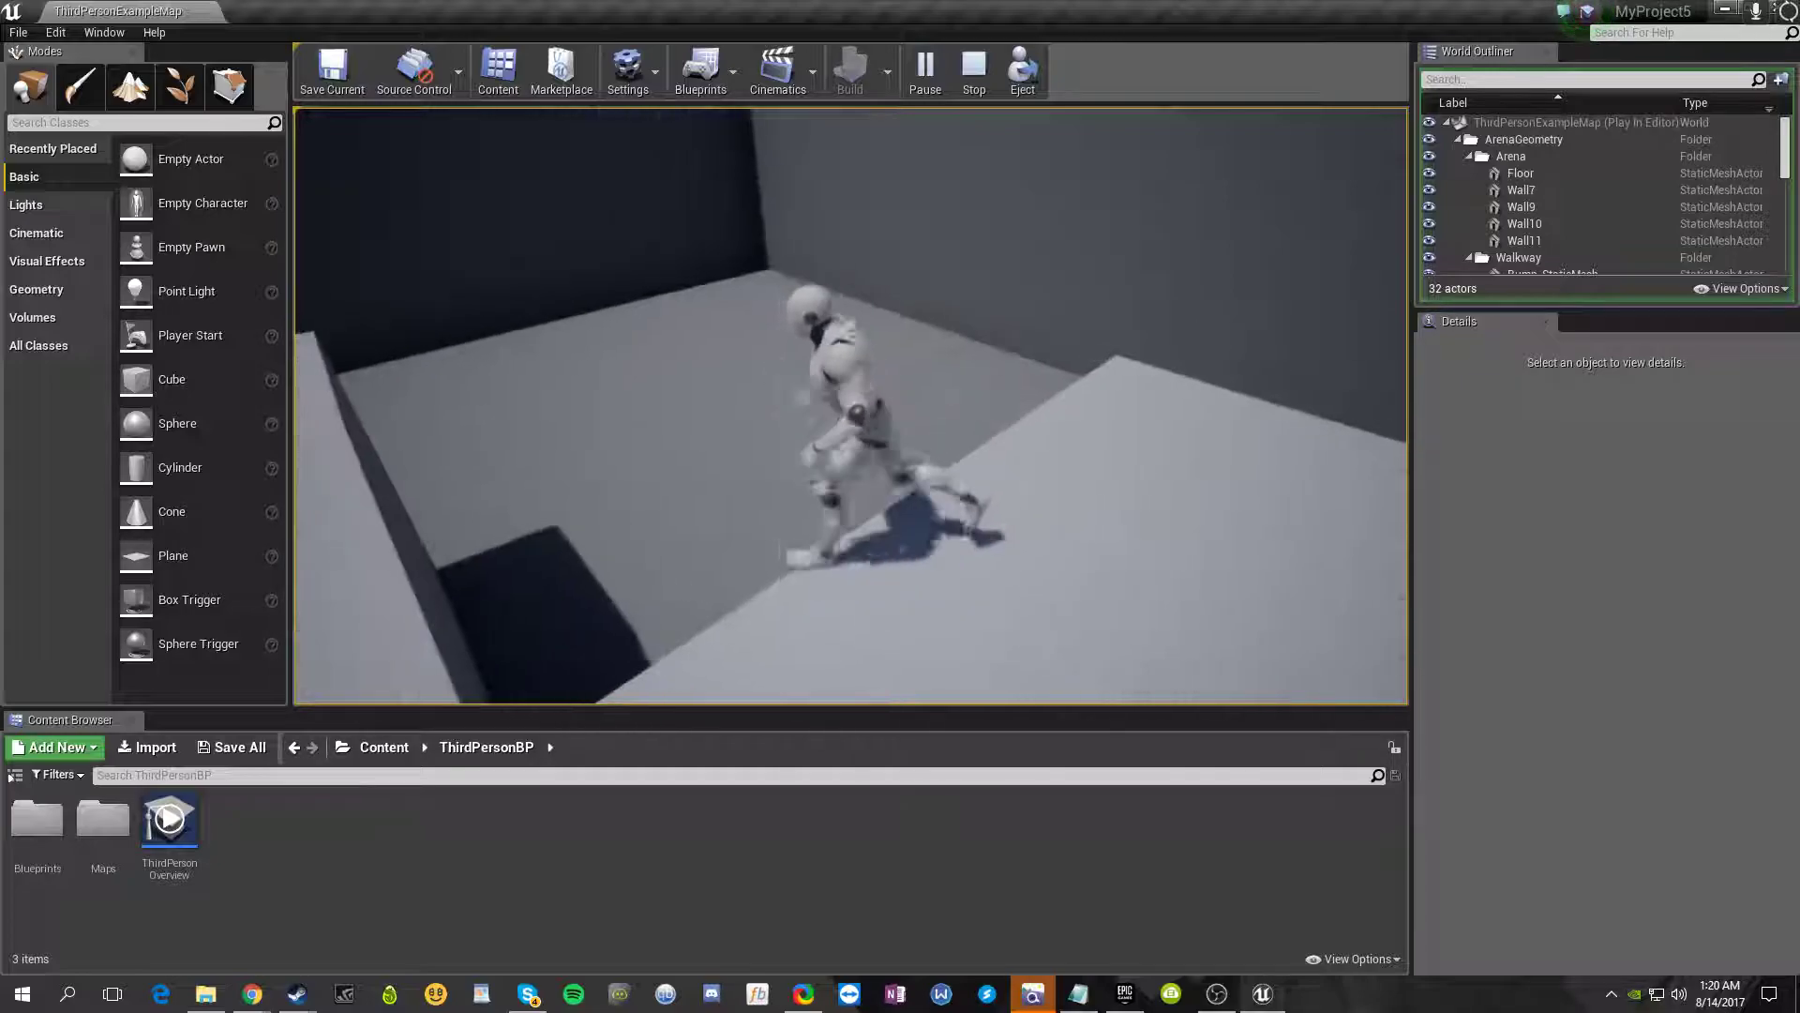
{"action": "key", "text": "w"}
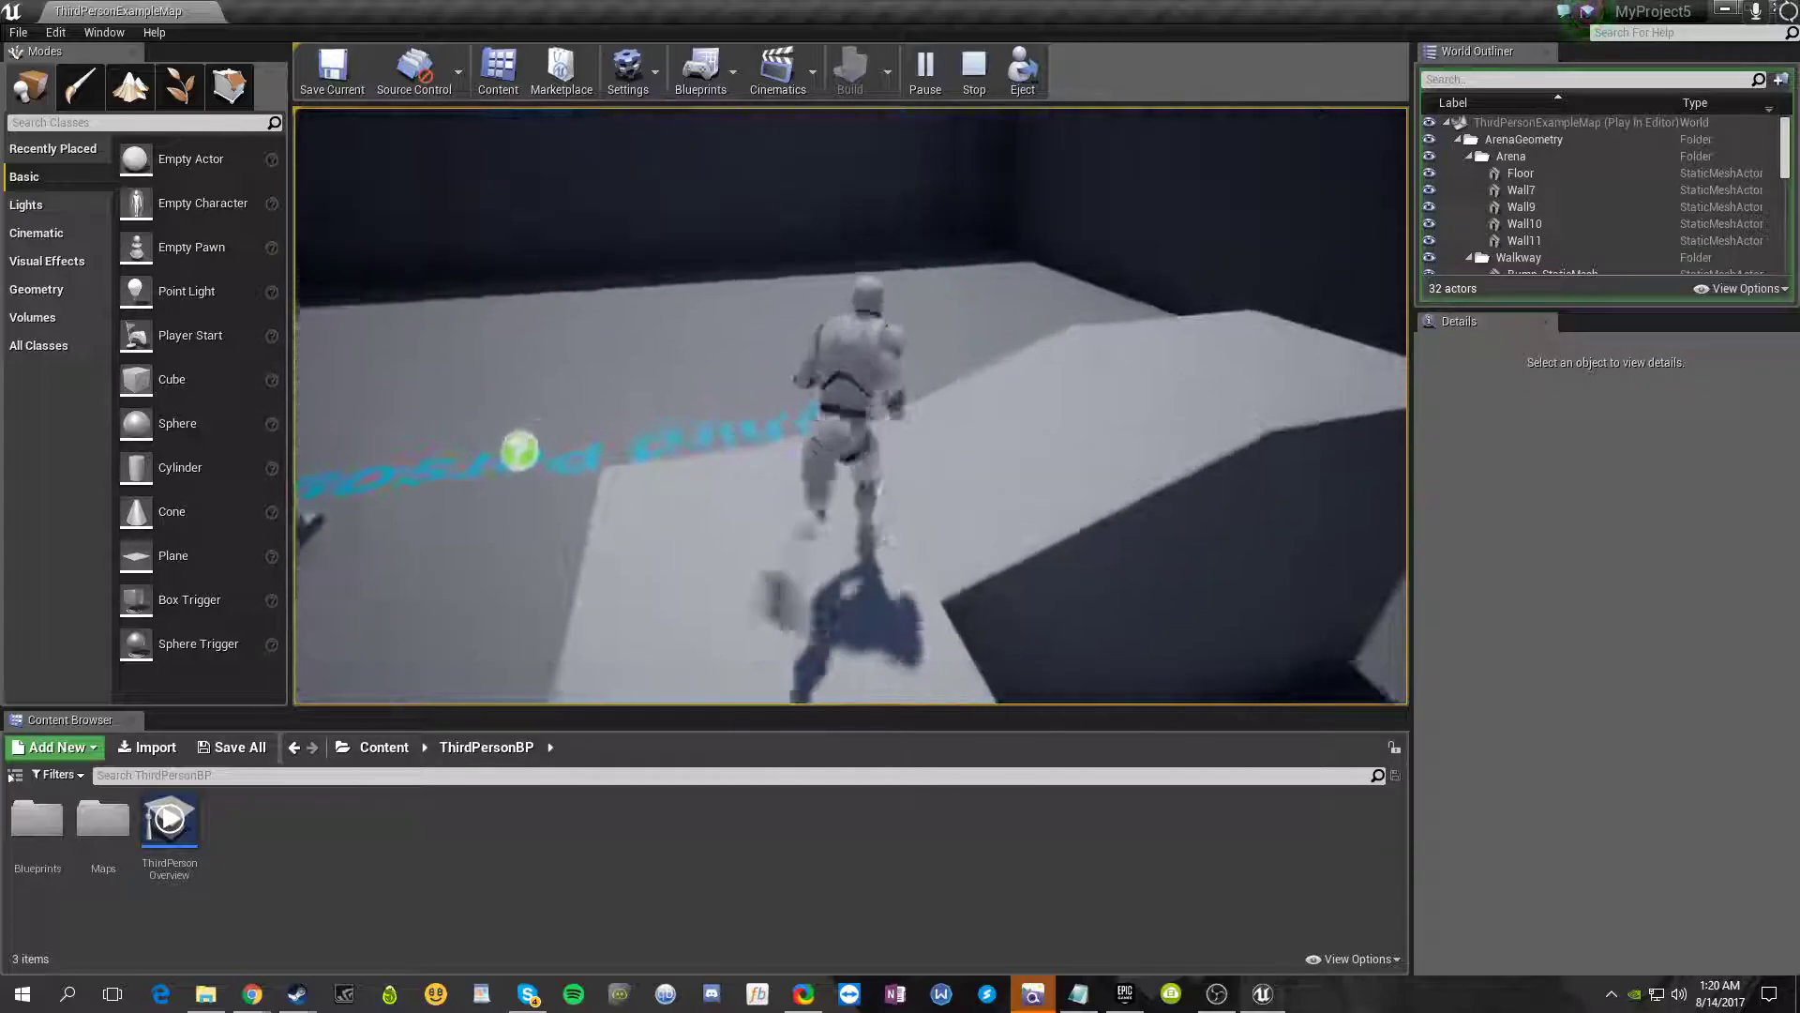
{"action": "key", "text": "space"}
{"action": "key", "text": "d"}
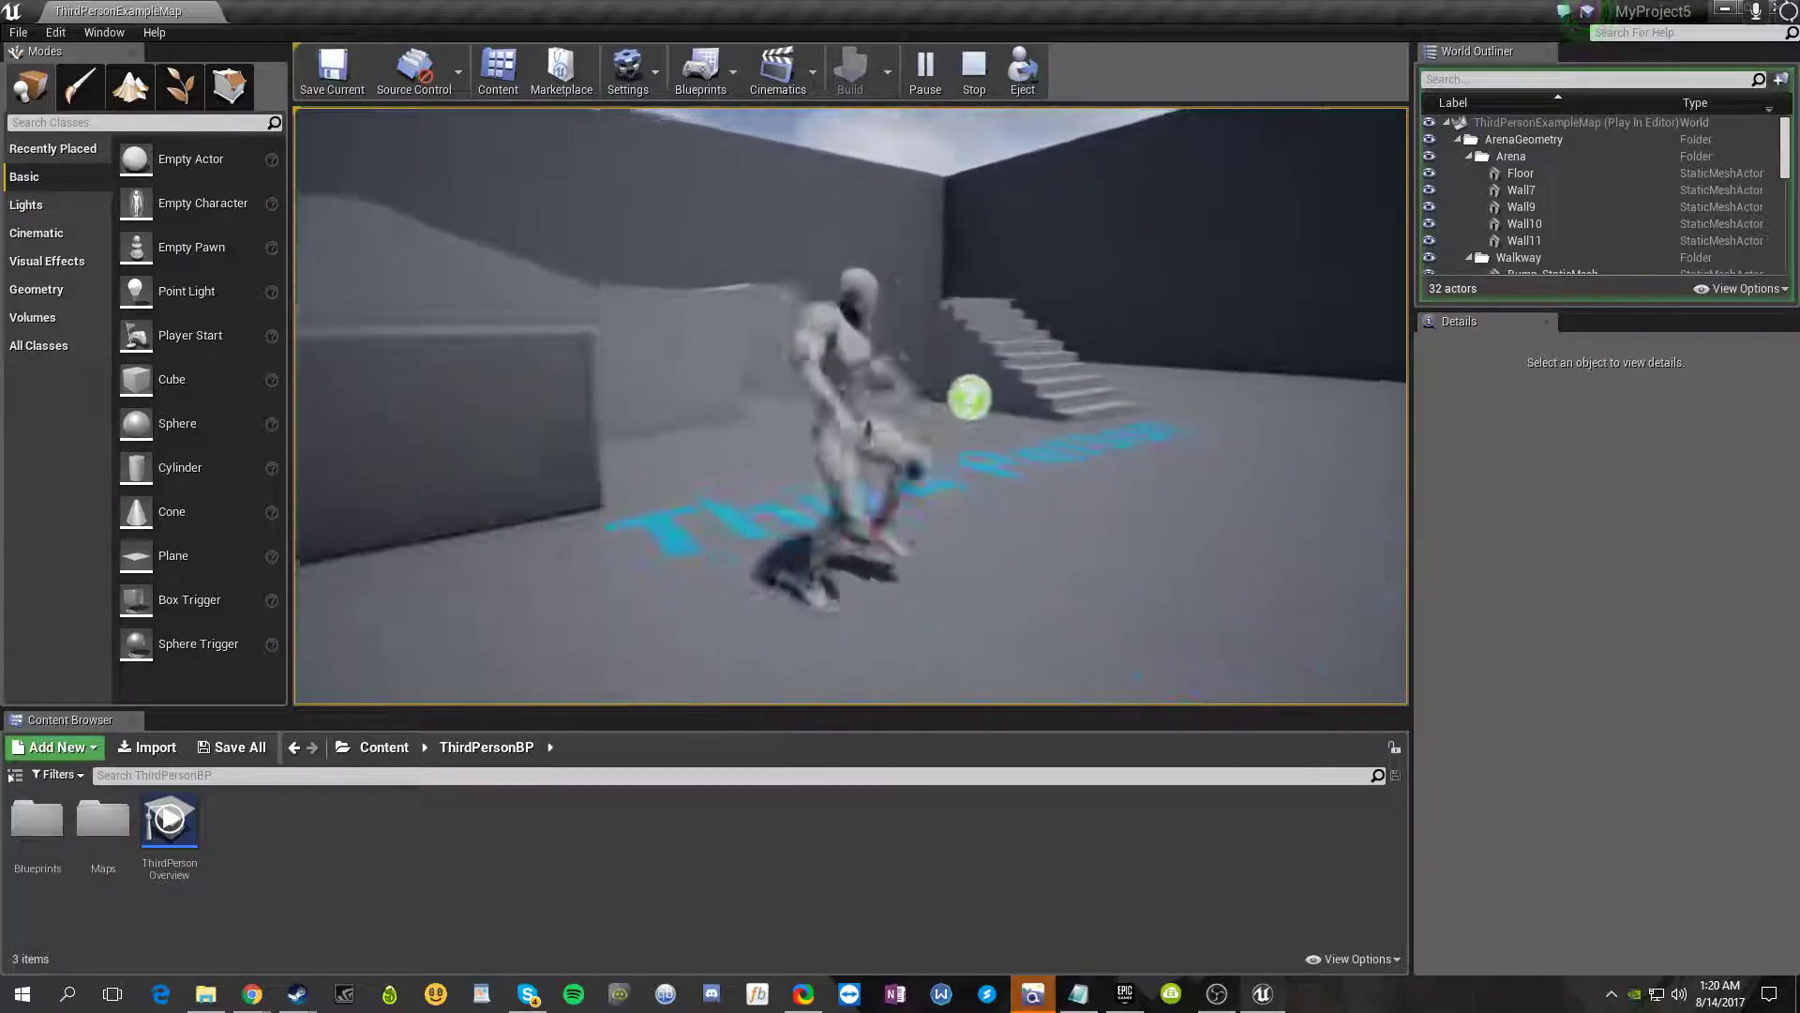
{"action": "key", "text": "space"}
{"action": "key", "text": "s"}
{"action": "key", "text": "d"}
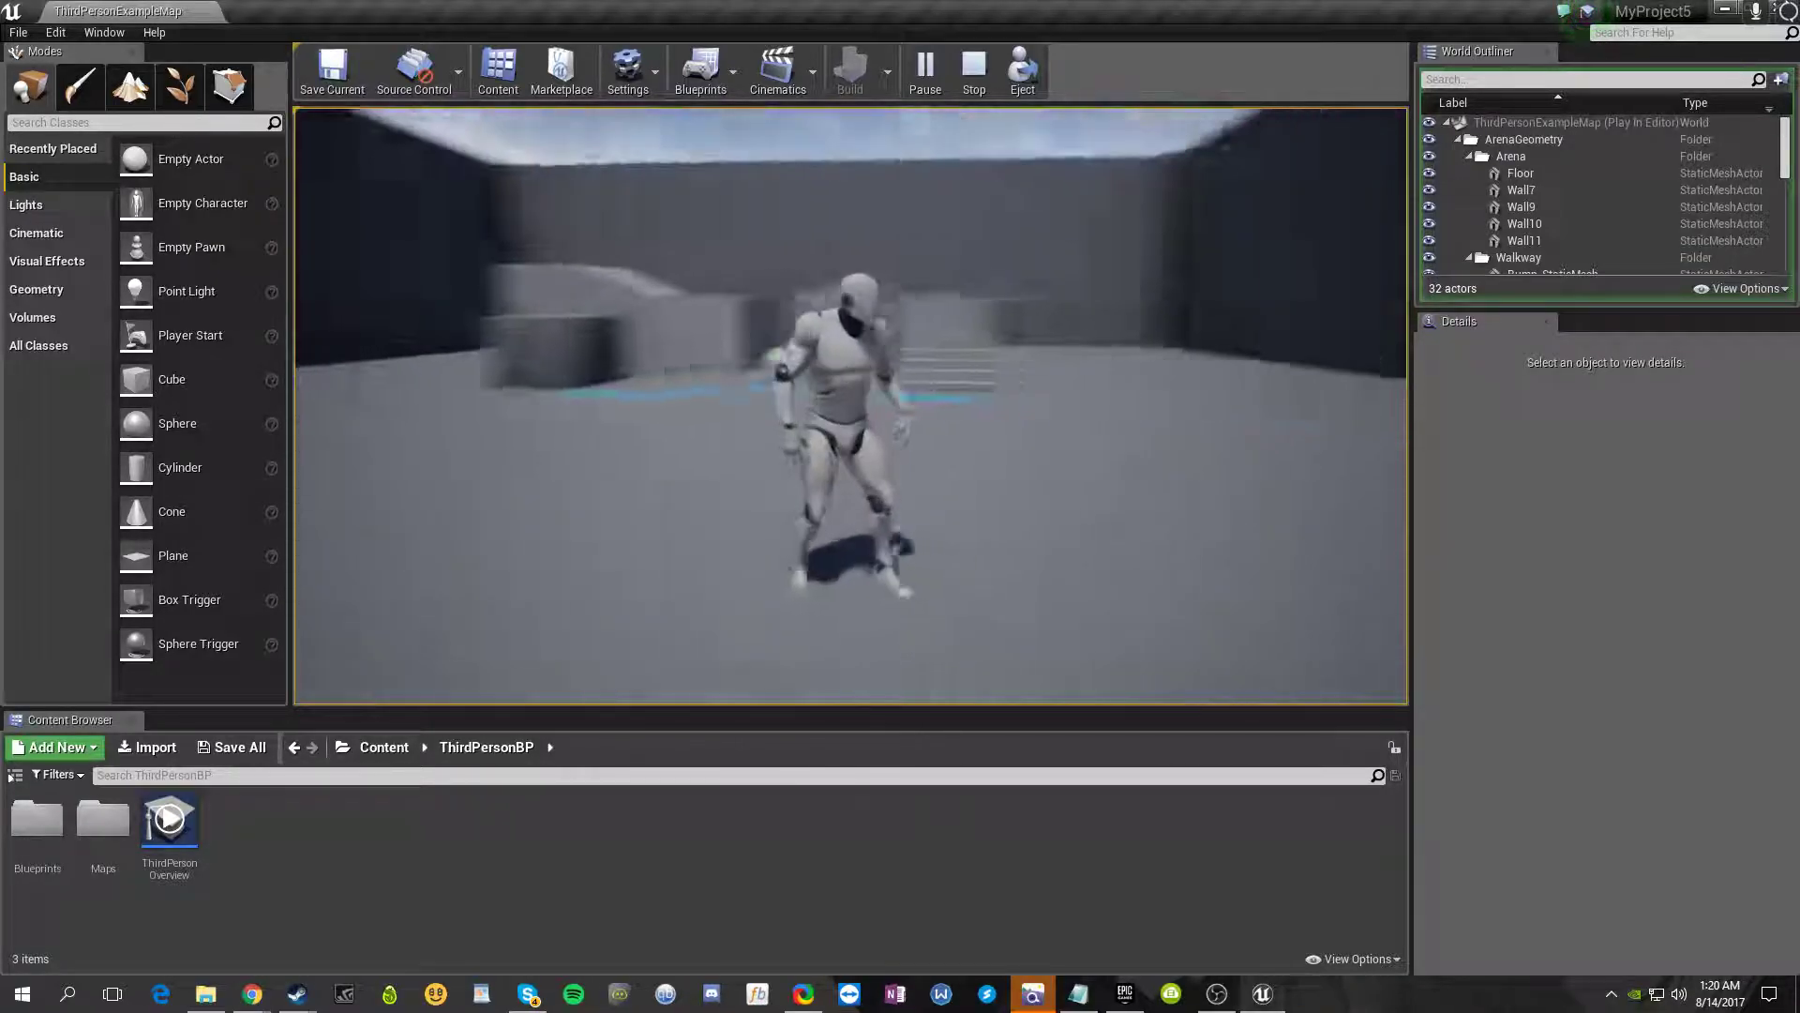
{"action": "key", "text": "w"}
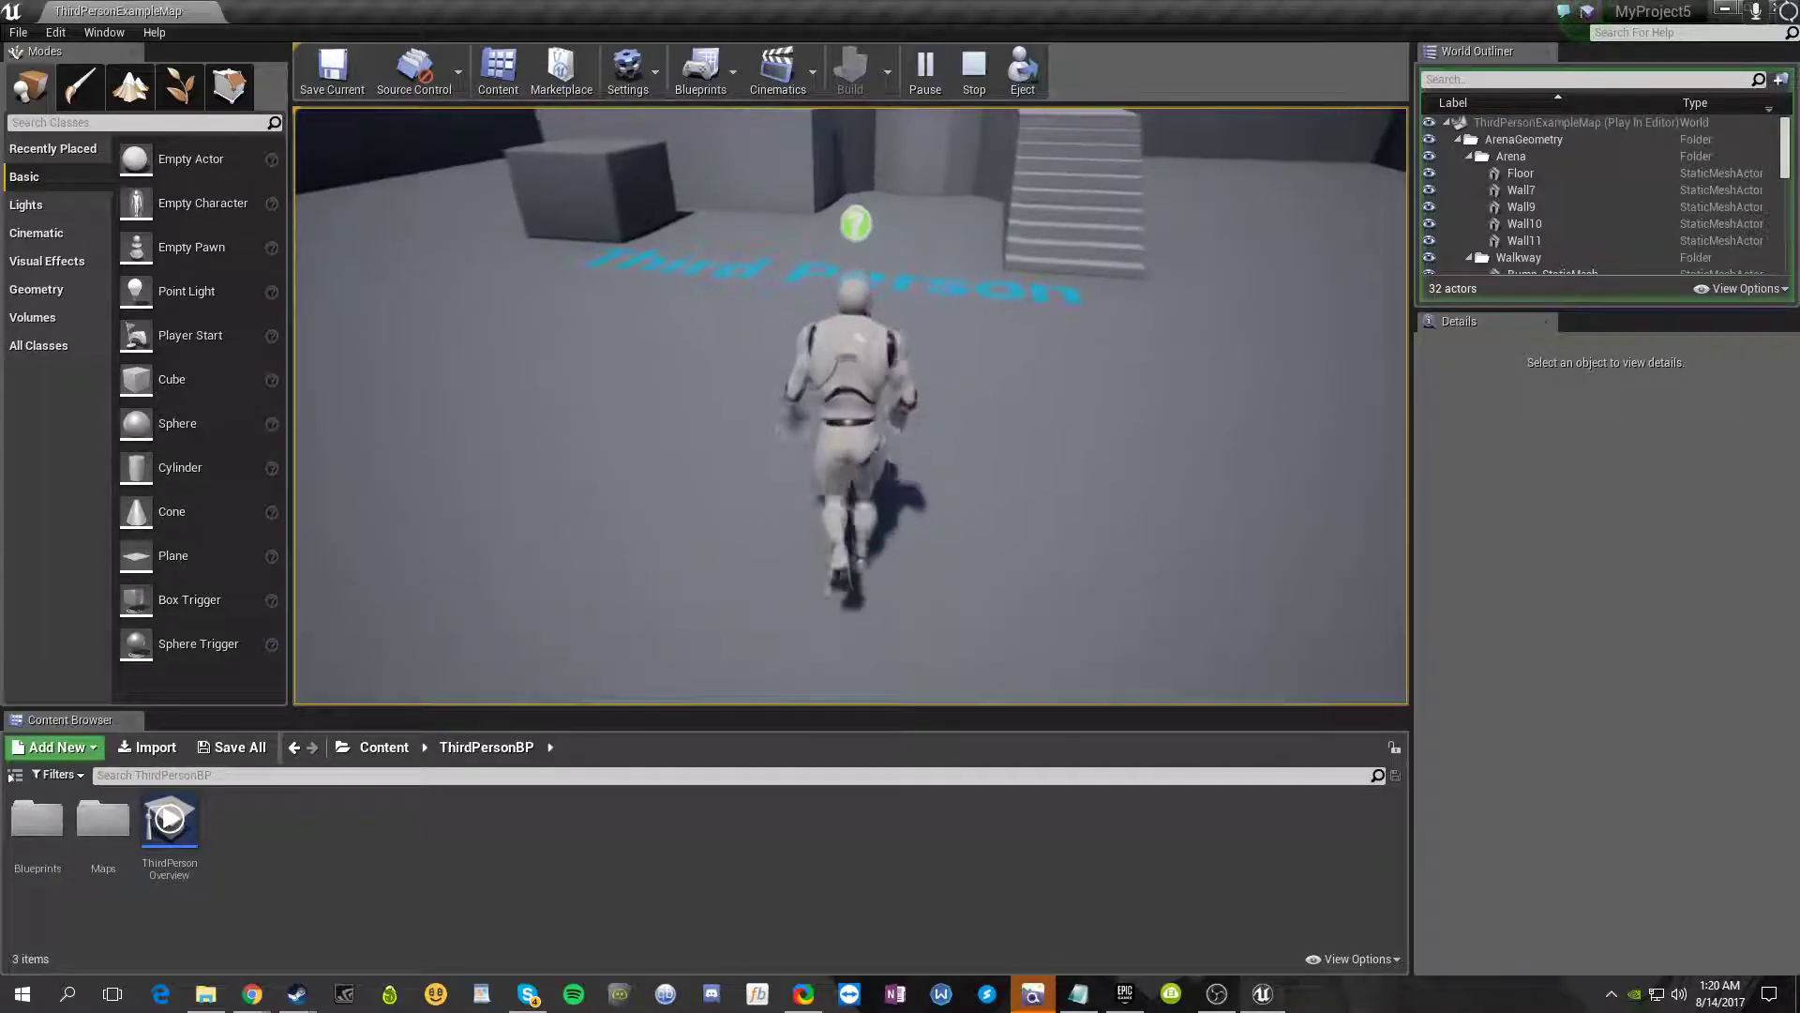
{"action": "key", "text": "Escape"}
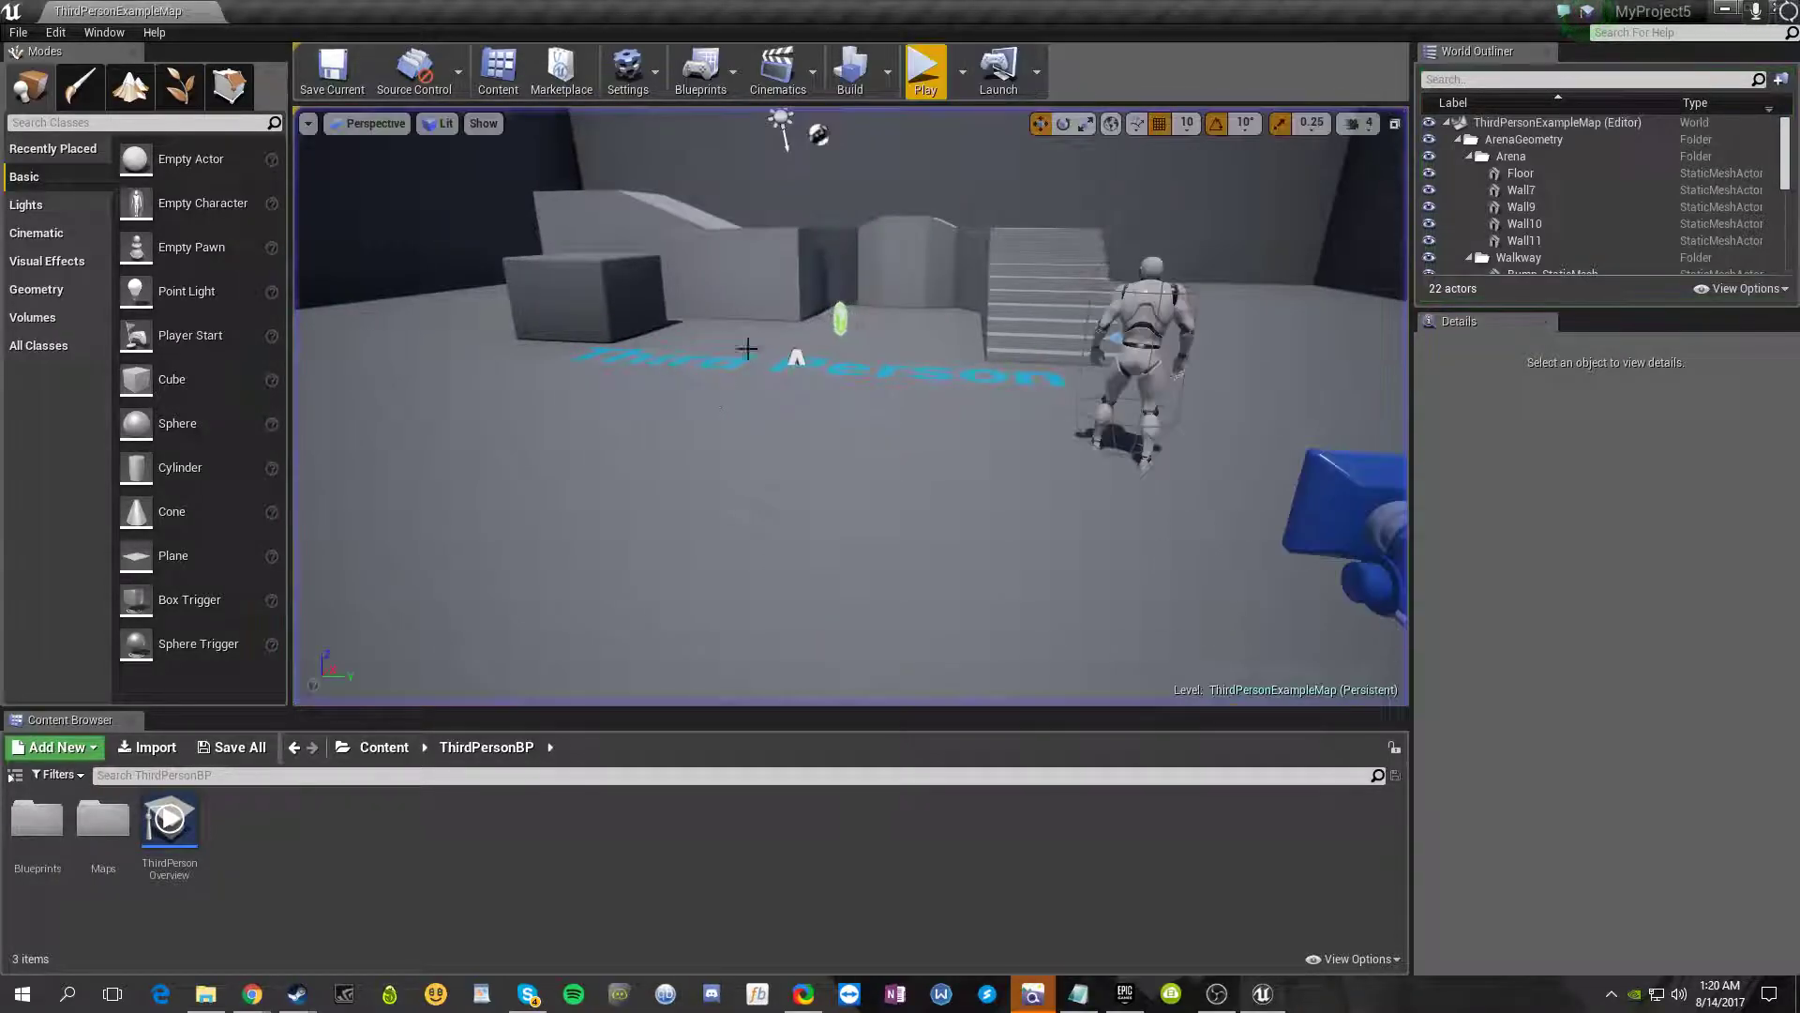
- Show the folder tree in the Content Browser and view the new asset options for the ThirdPersonBP folder
{"action": "left_click", "coordinate": [35, 36]}
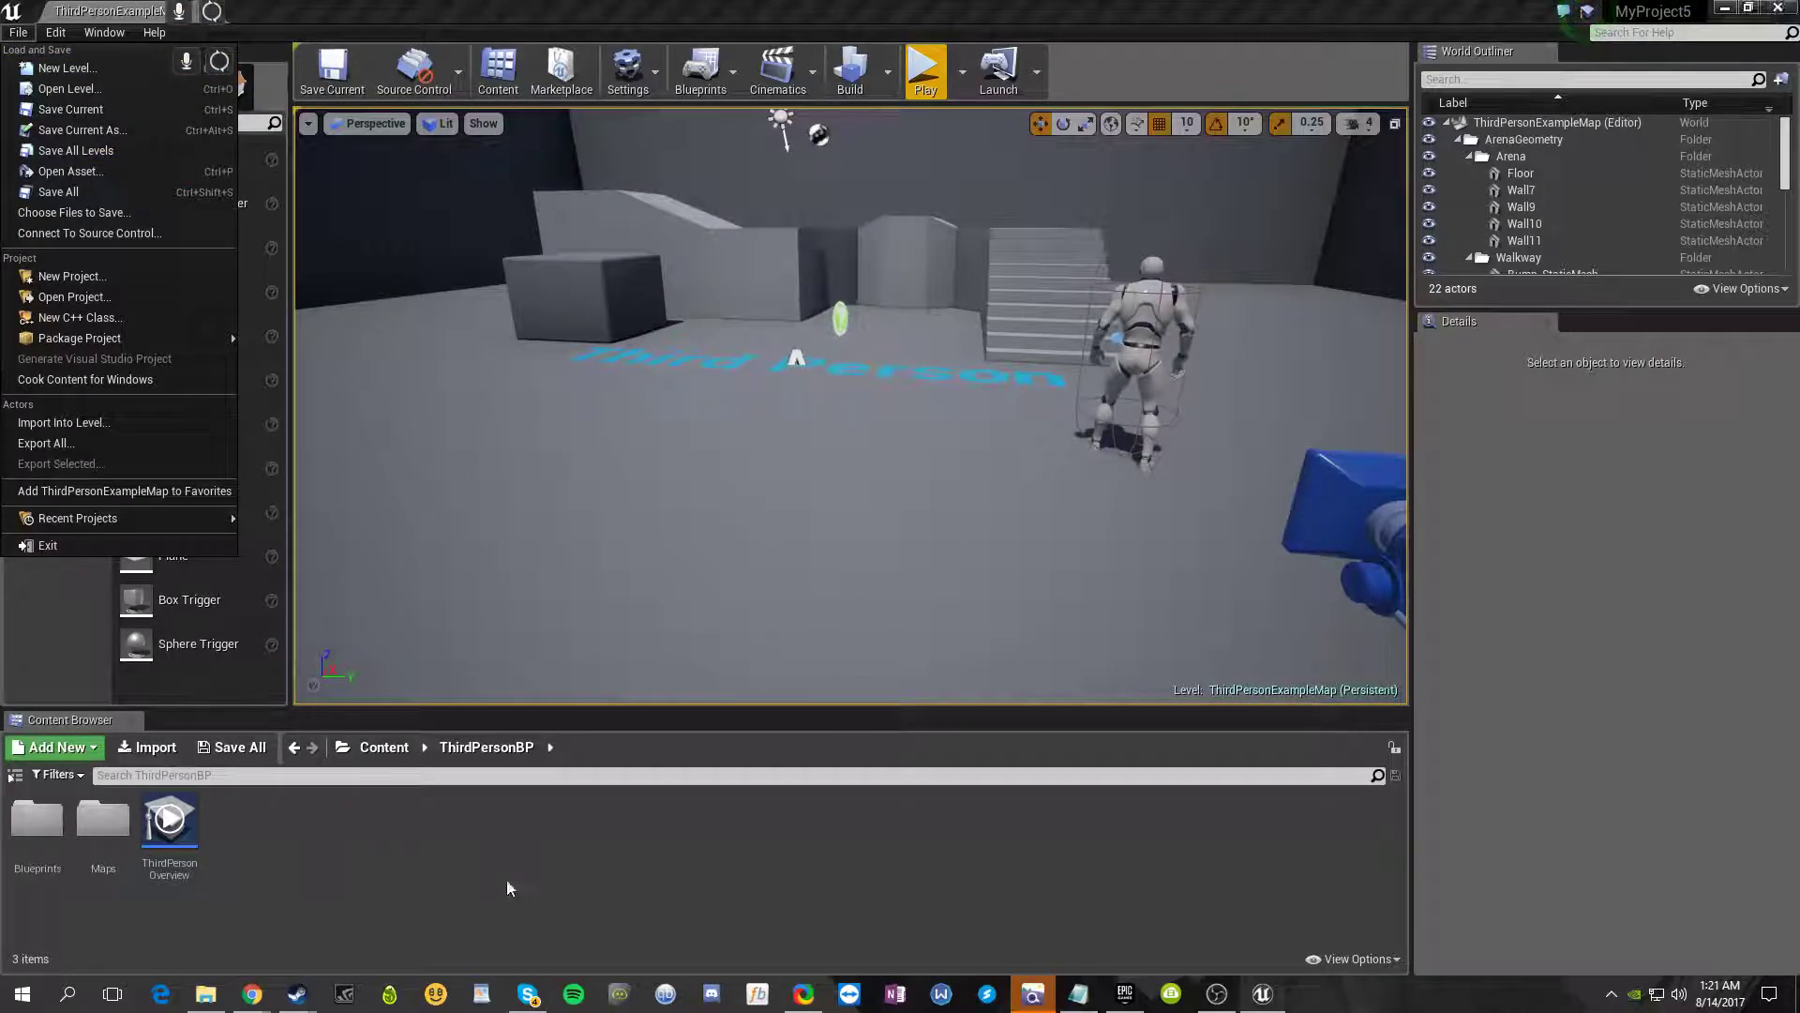
{"action": "left_click", "coordinate": [16, 777]}
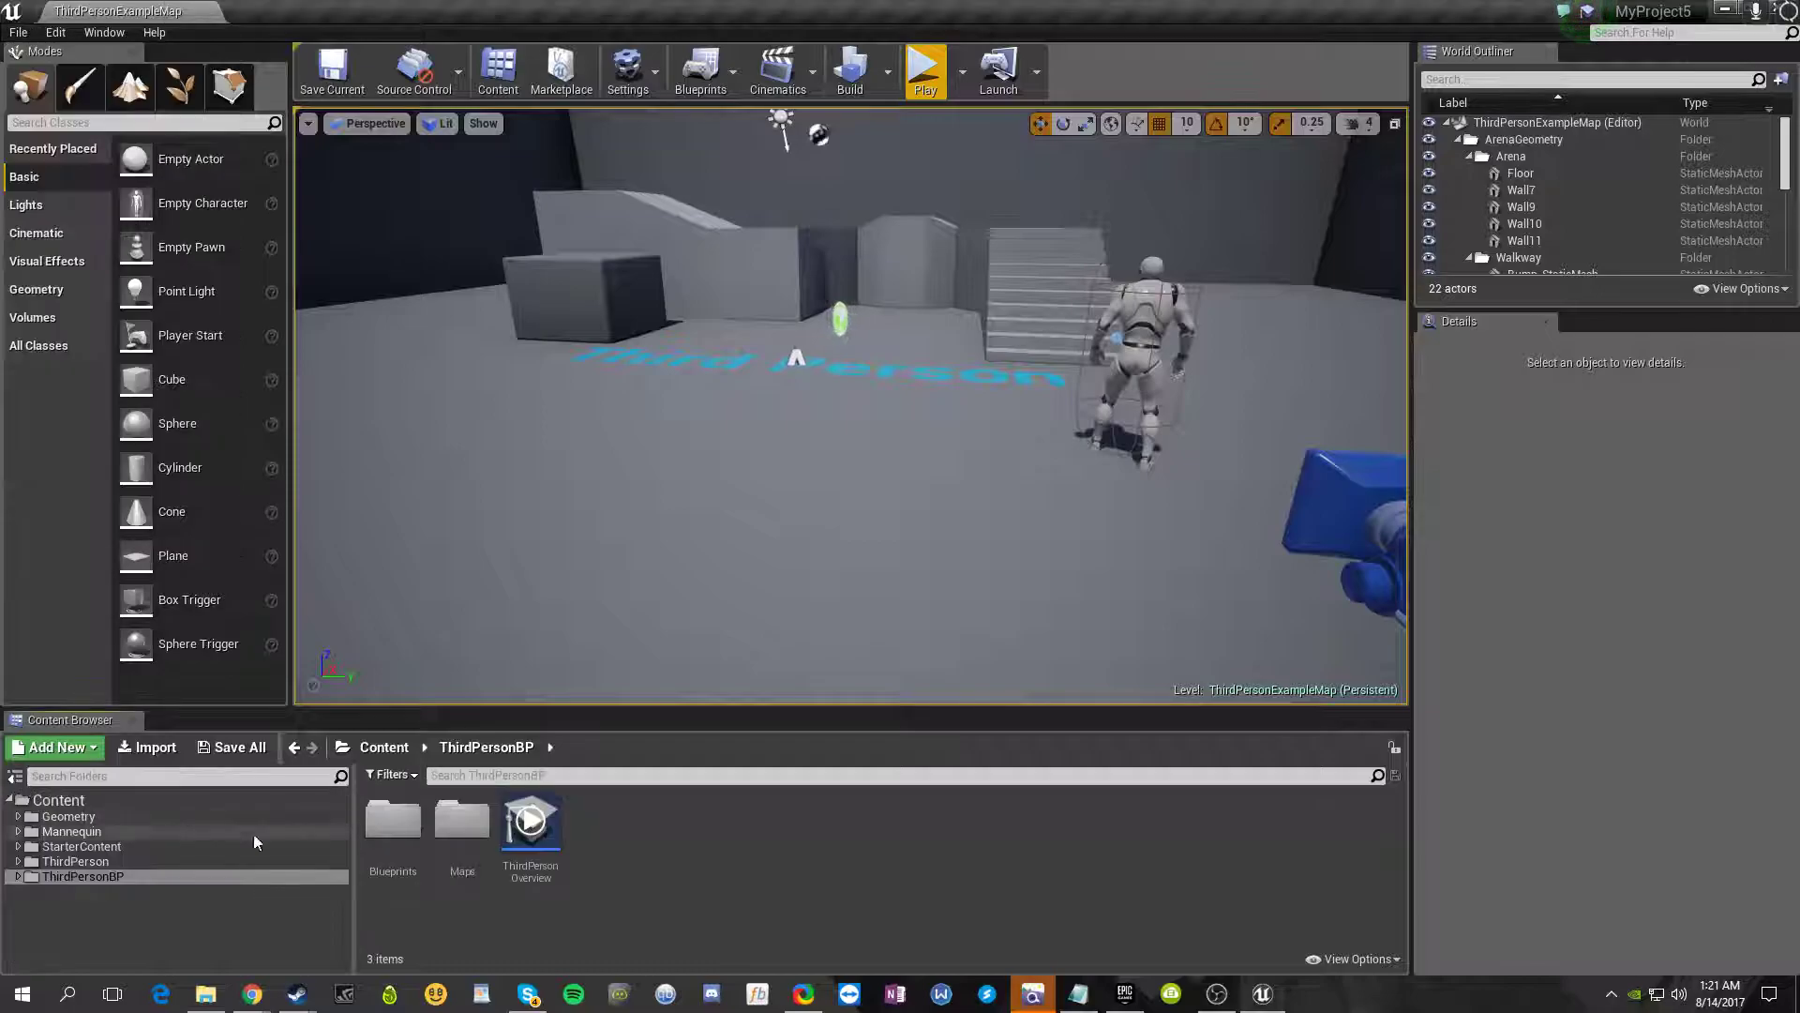
{"action": "right_click", "coordinate": [51, 883]}
{"action": "right_click", "coordinate": [42, 915]}
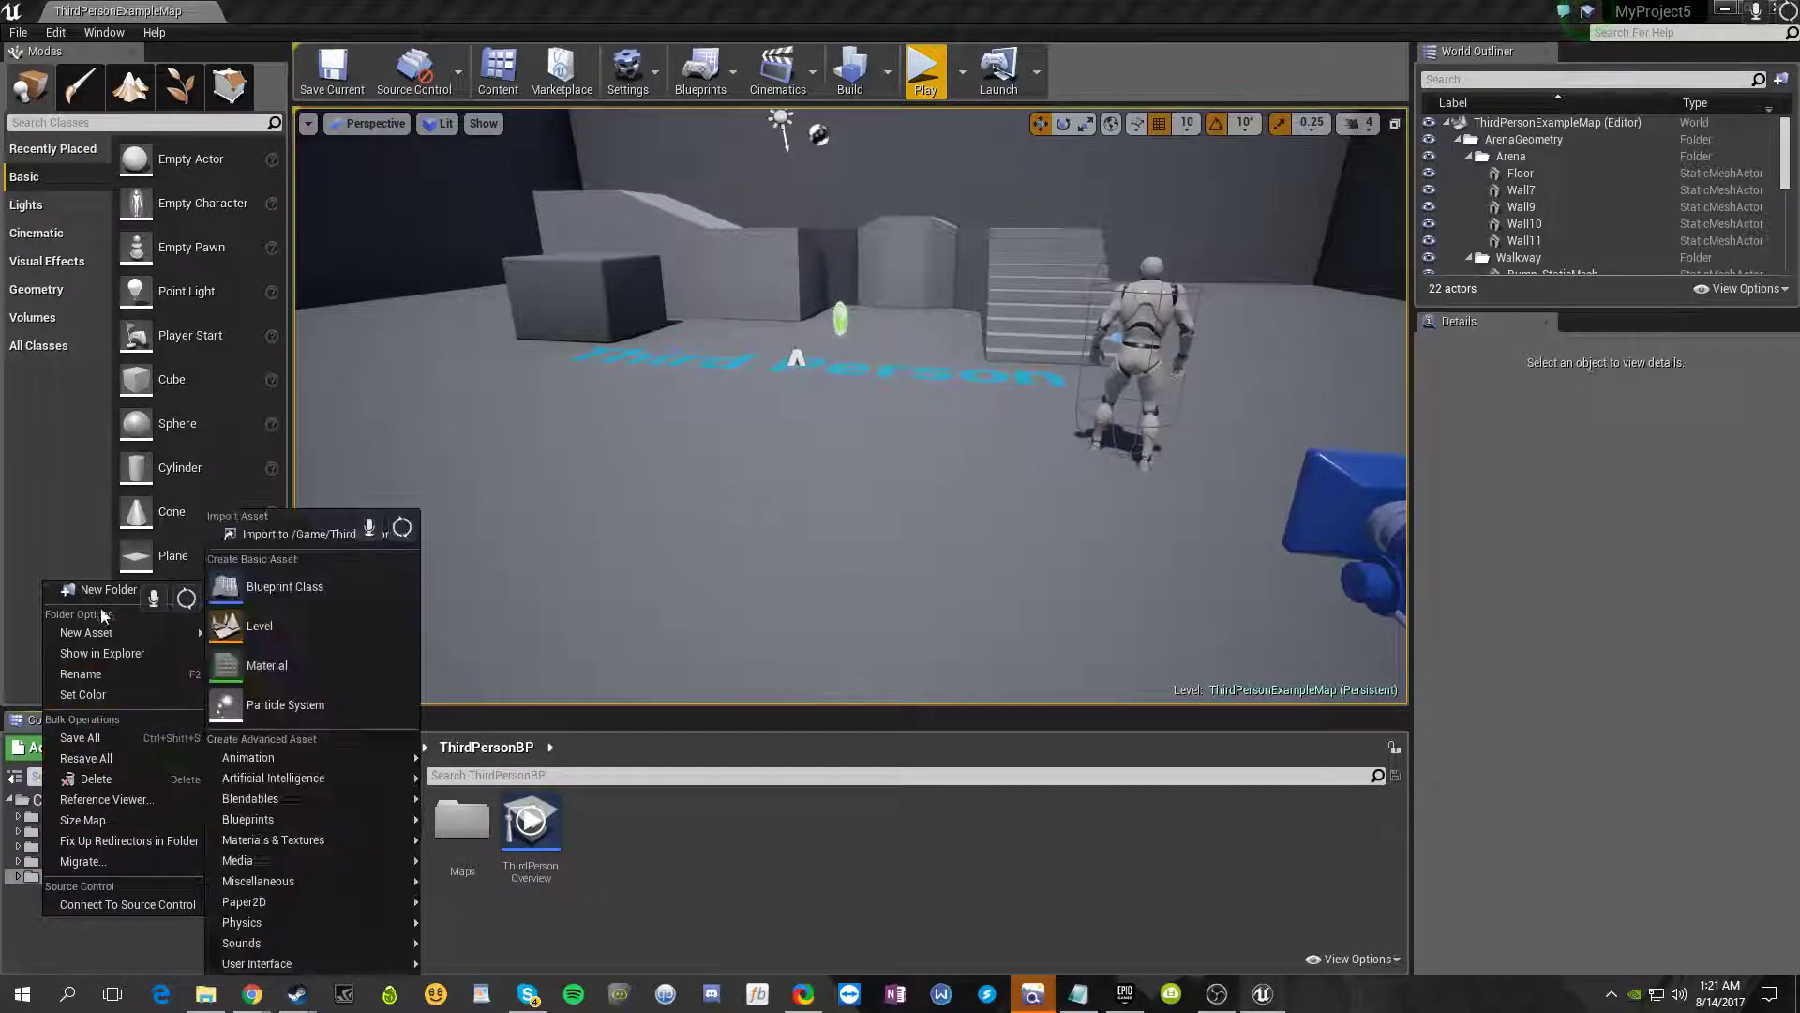
{"action": "left_click", "coordinate": [852, 945]}
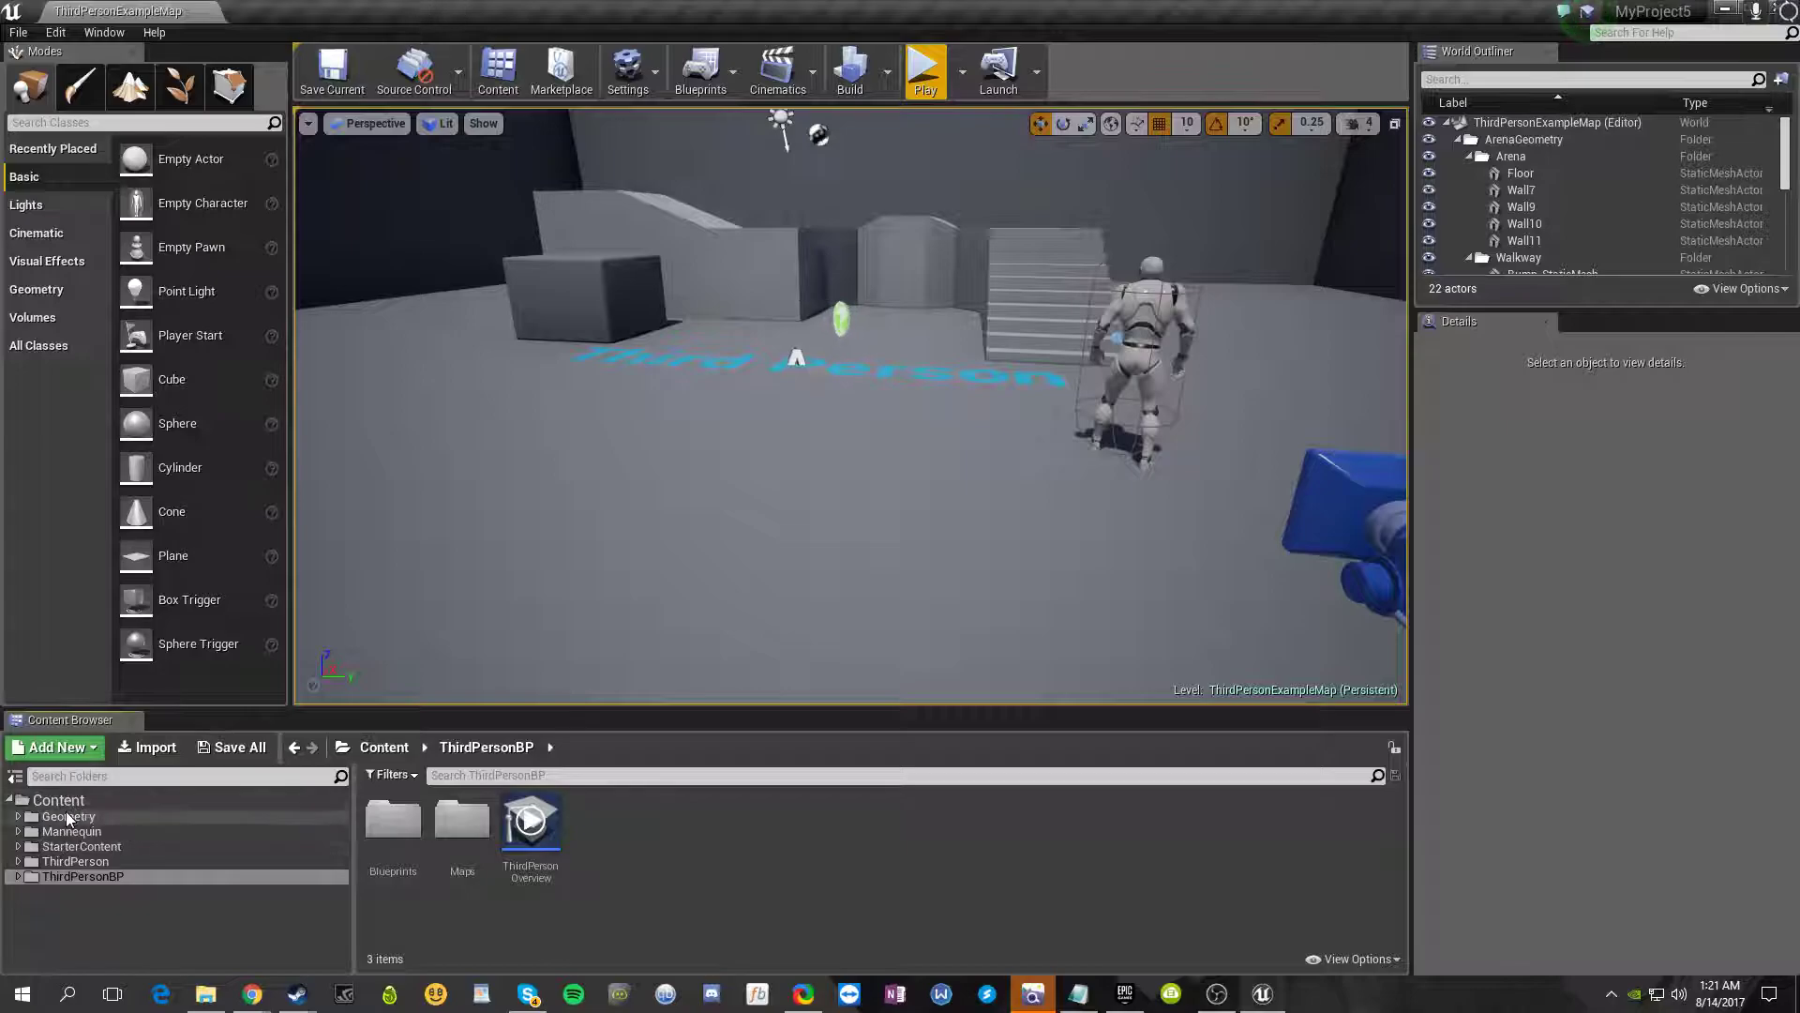
- Try adding a folder with the default name inside ThirdPersonBP and delete it again
{"action": "left_click", "coordinate": [55, 912]}
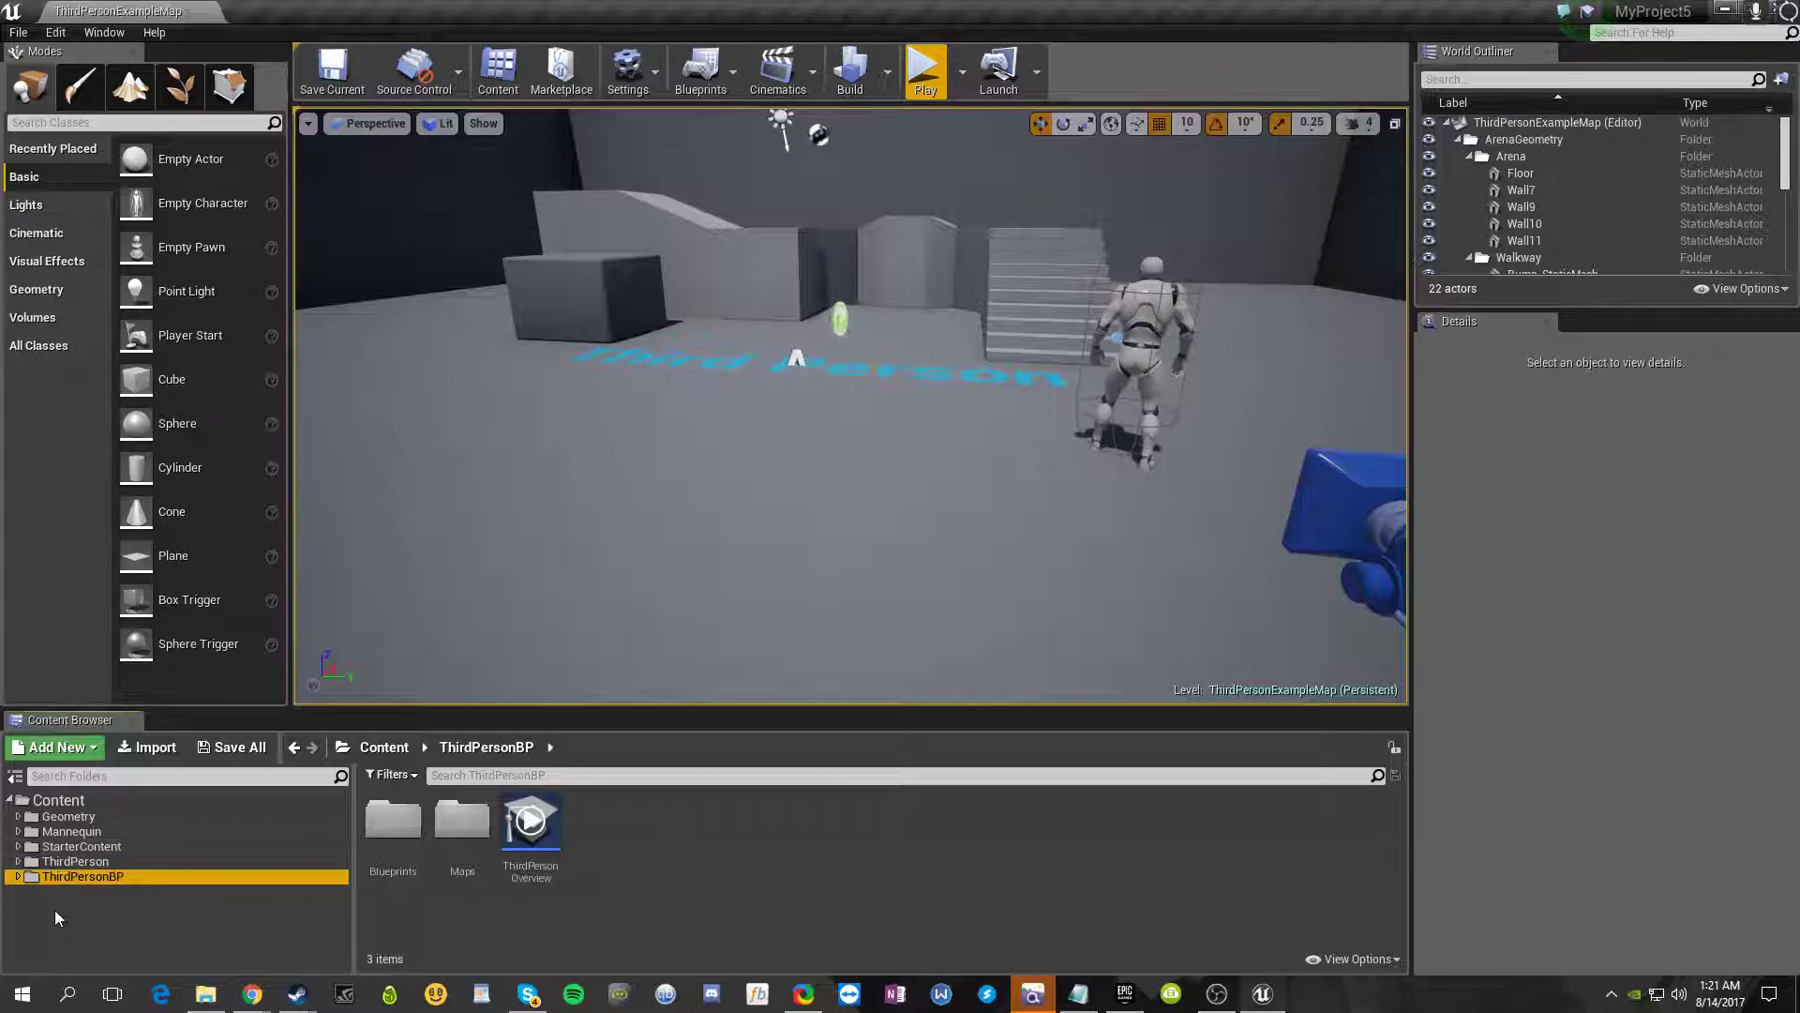
{"action": "right_click", "coordinate": [155, 891]}
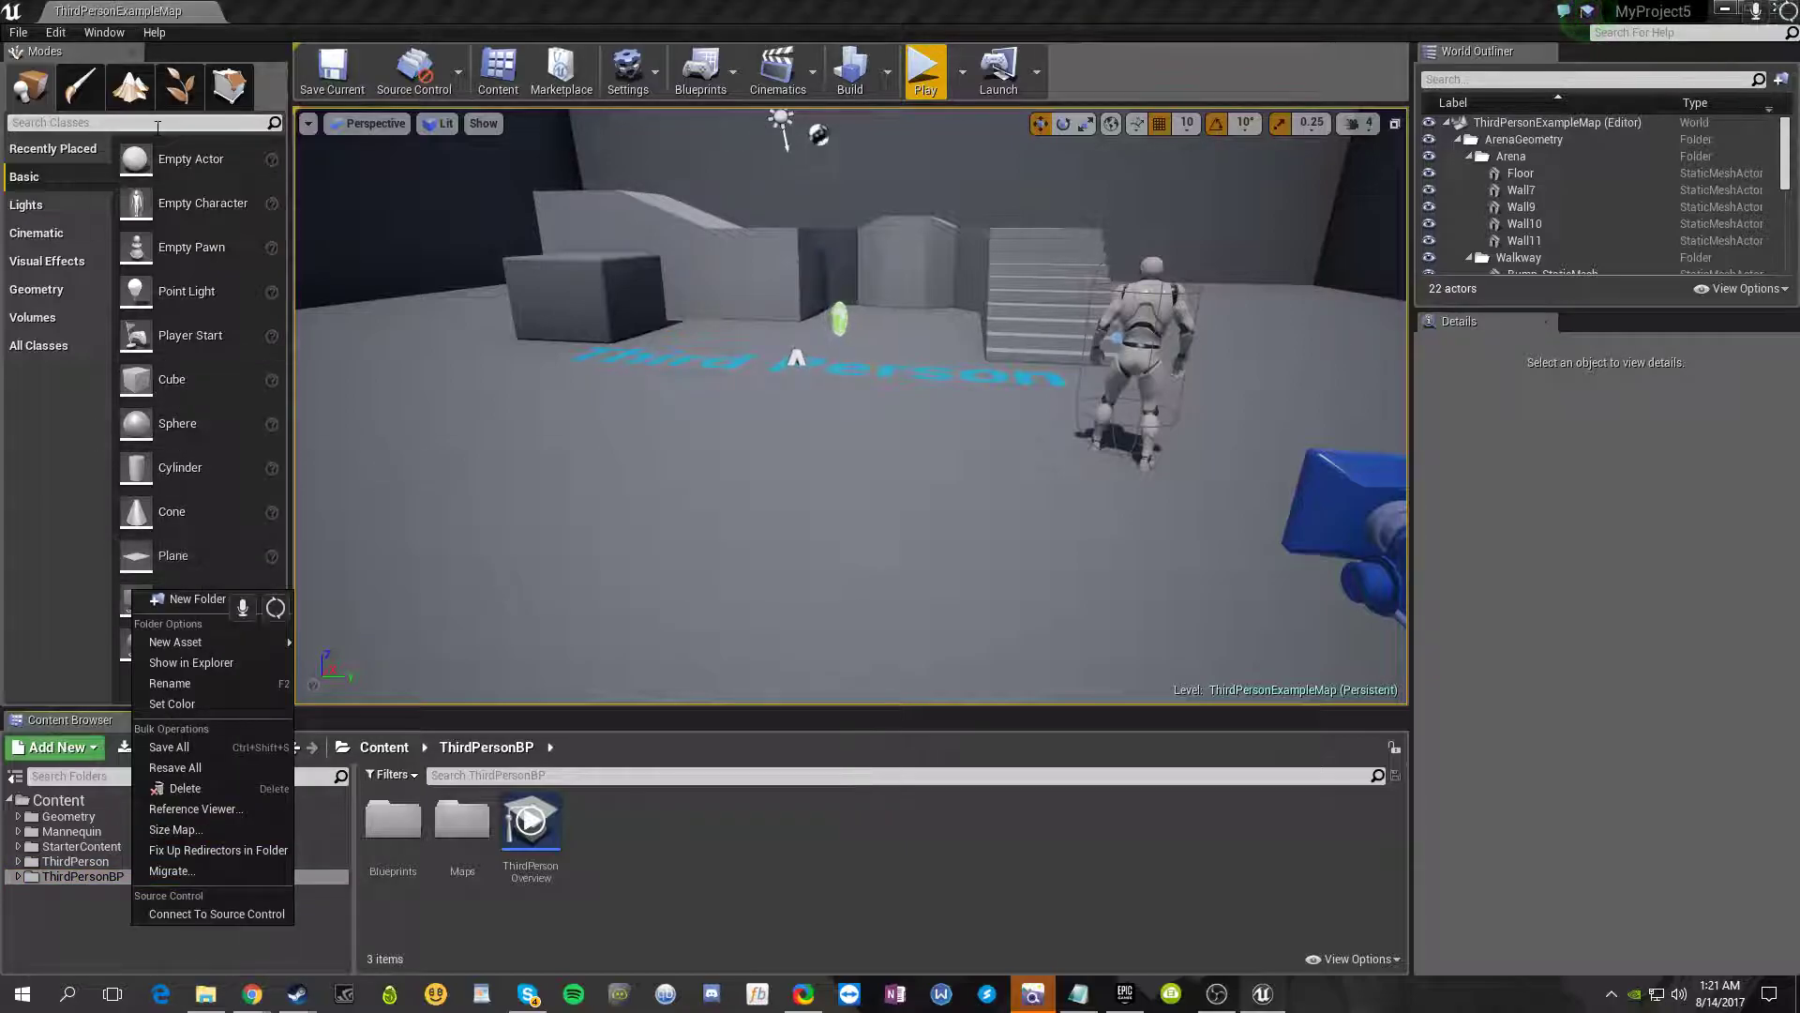
{"action": "left_click", "coordinate": [189, 602]}
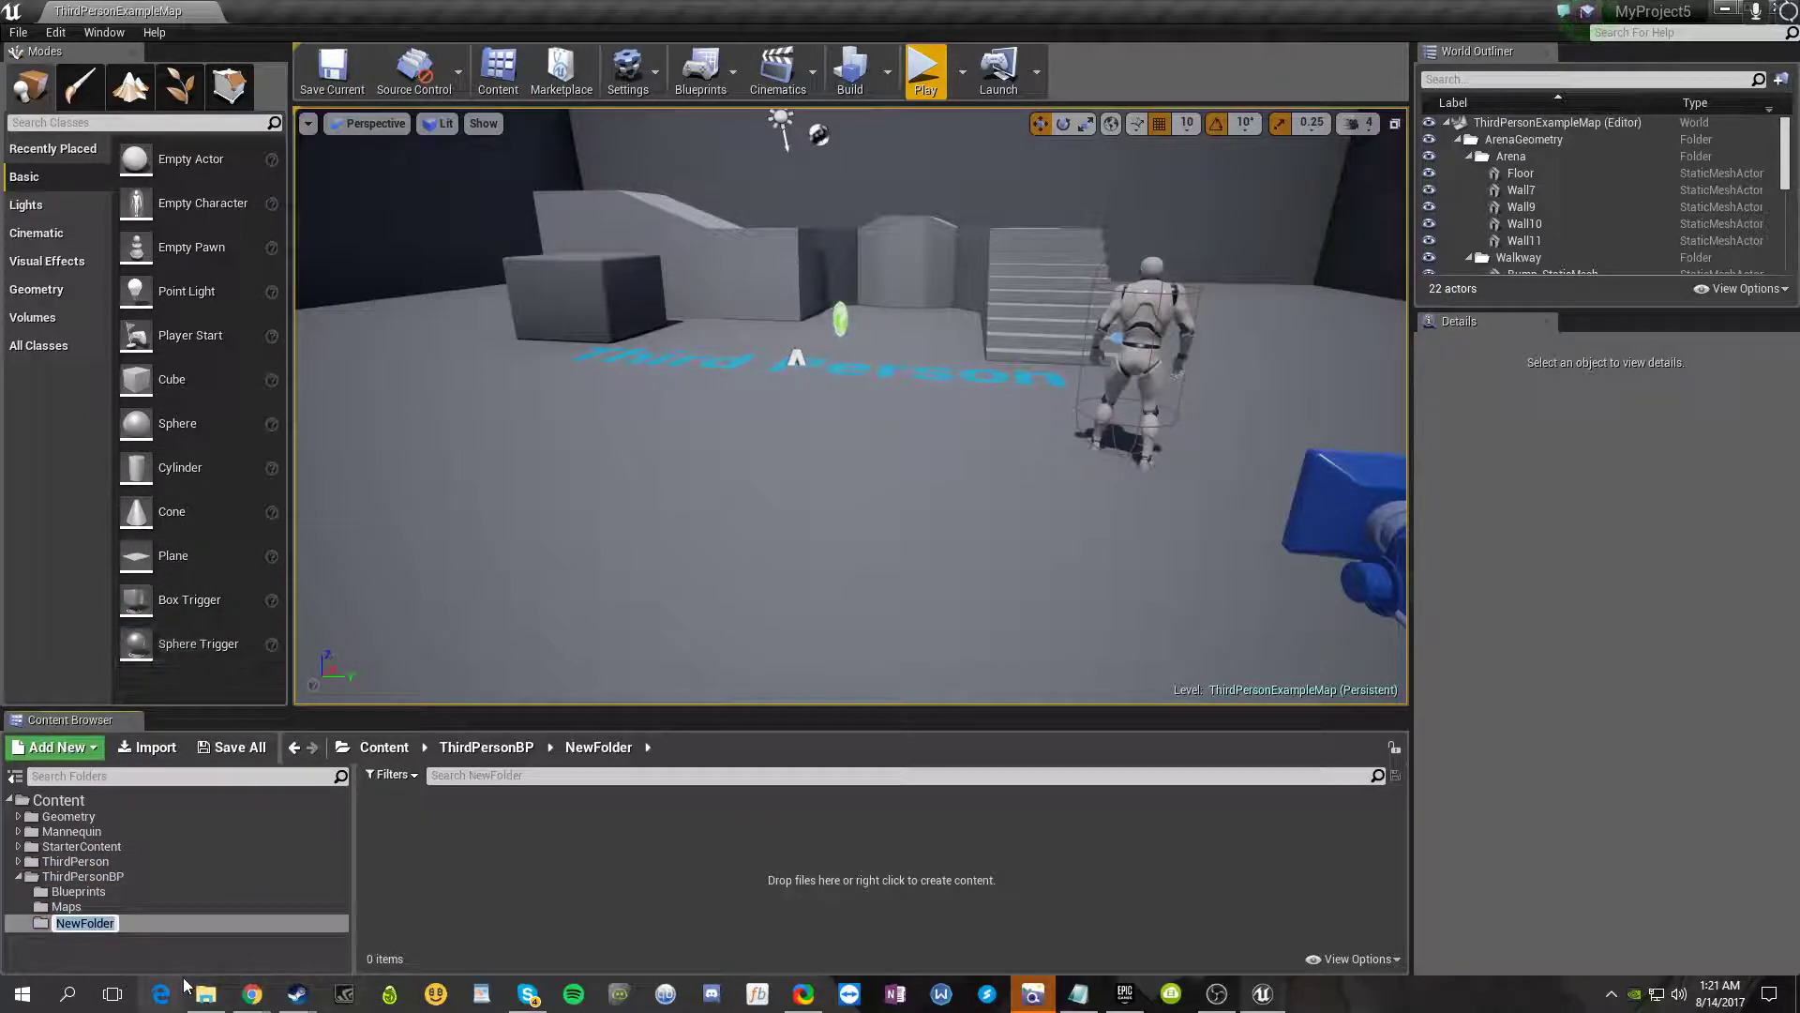
{"action": "key", "text": "Return"}
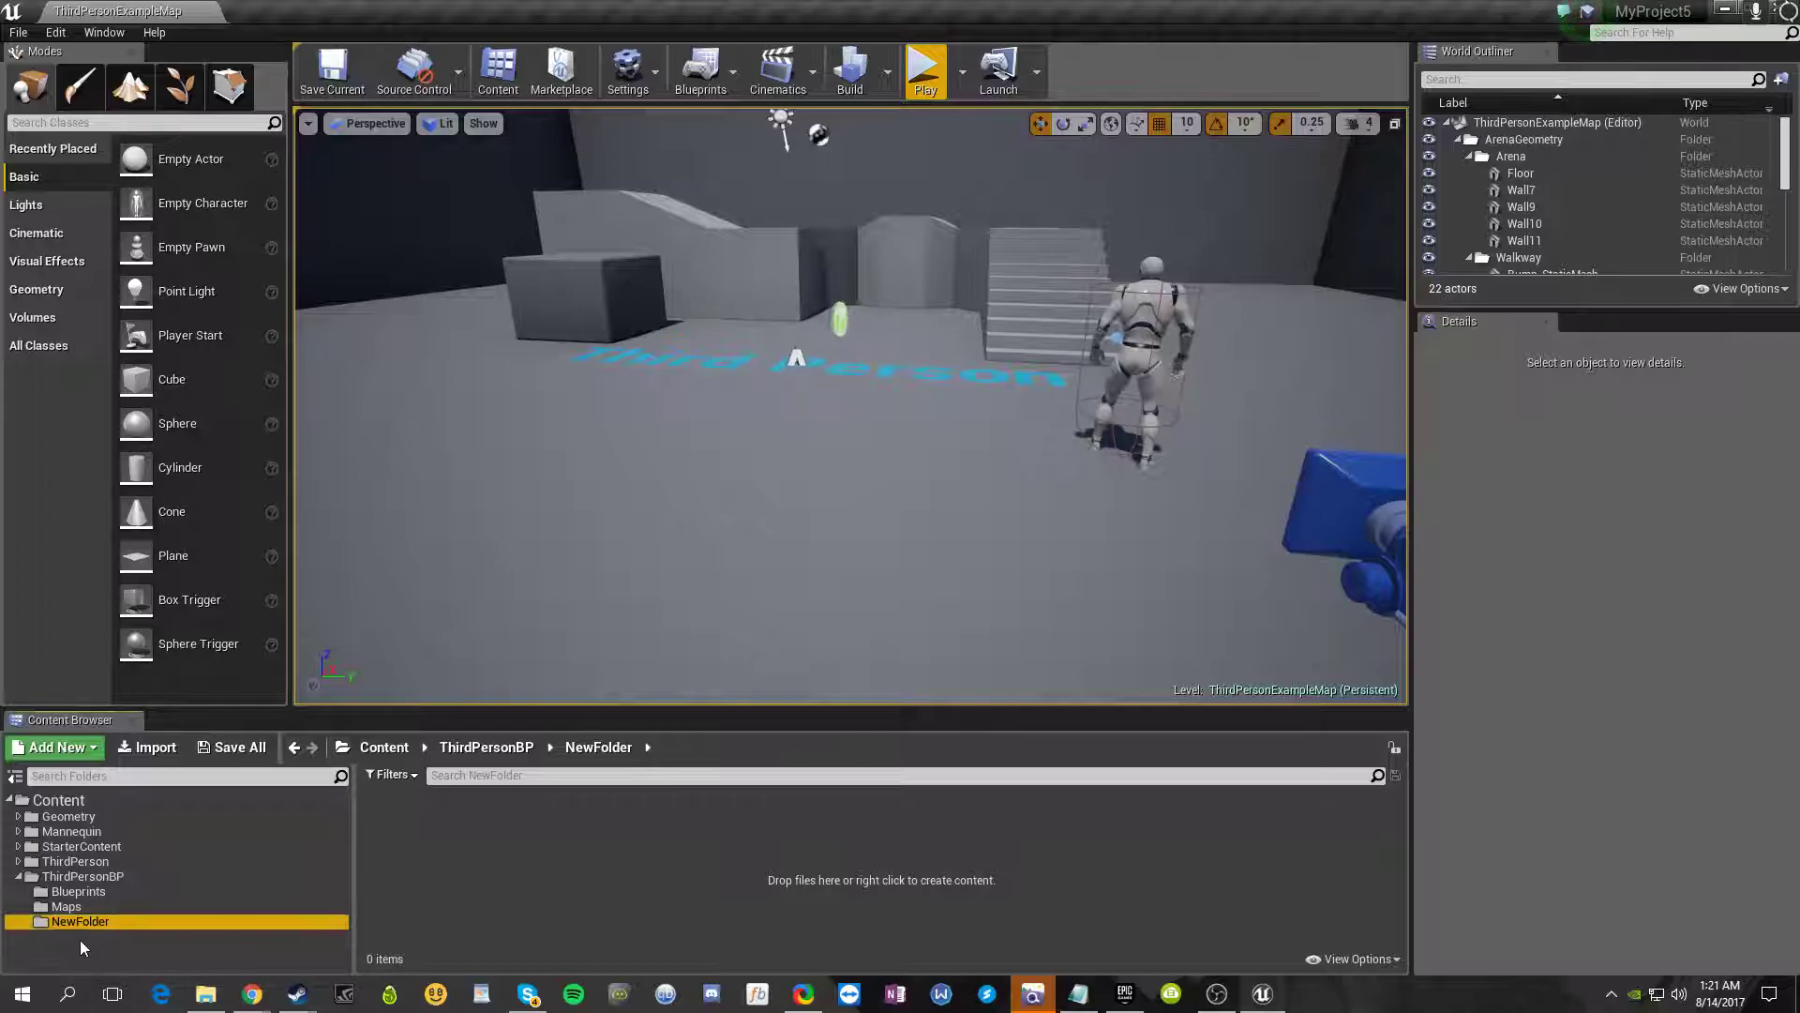
{"action": "key", "text": "Delete"}
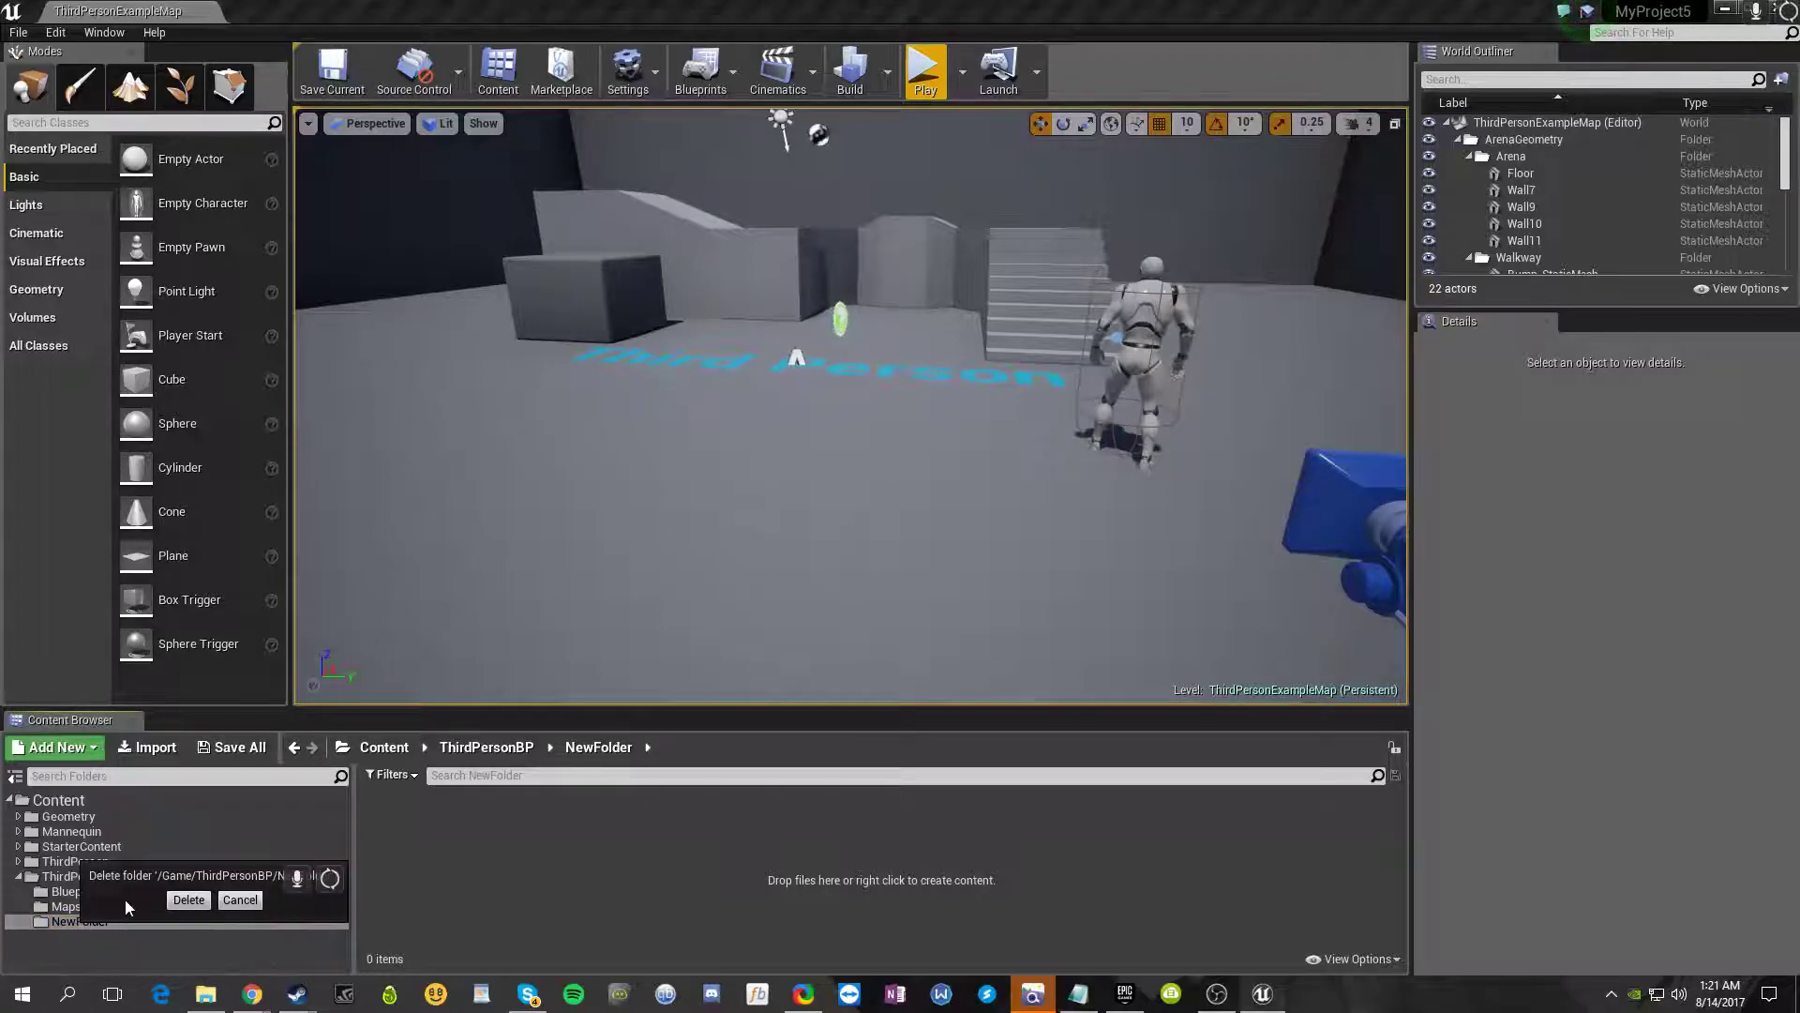
{"action": "left_click", "coordinate": [188, 899]}
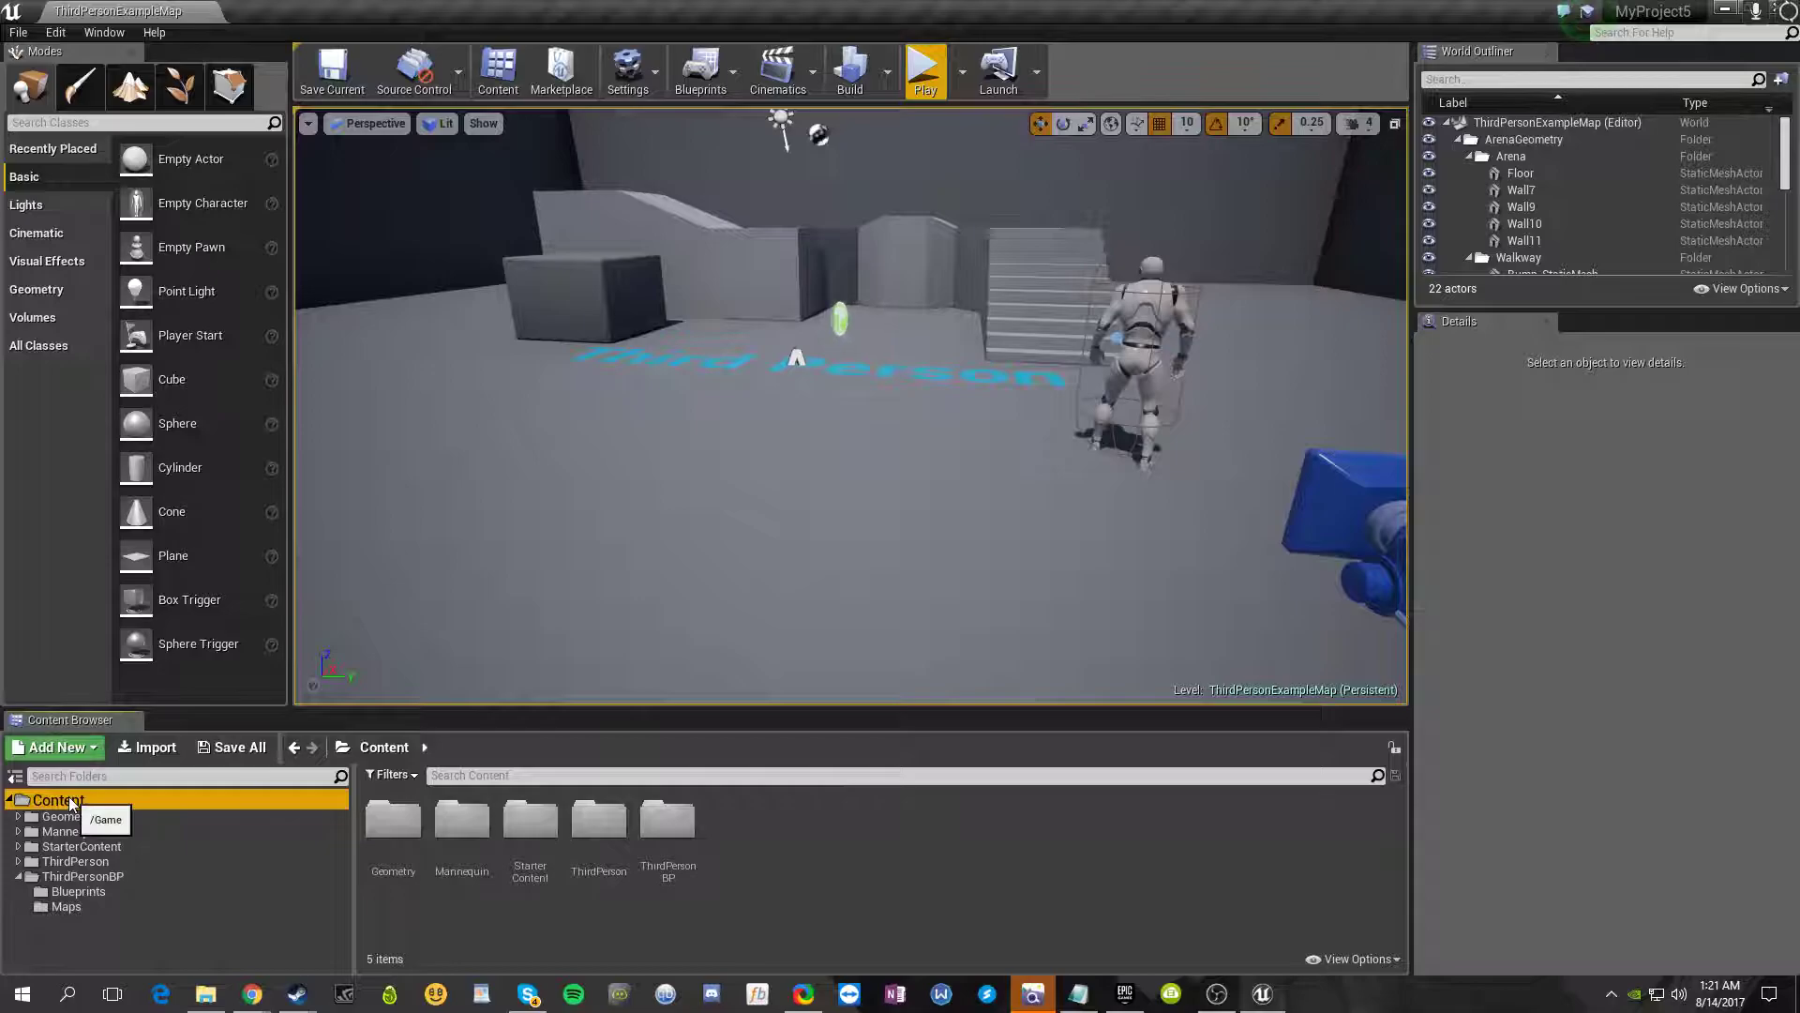
- Create a folder named MyContent directly under the Content folder and open it
{"action": "right_click", "coordinate": [896, 856]}
{"action": "left_click", "coordinate": [947, 320]}
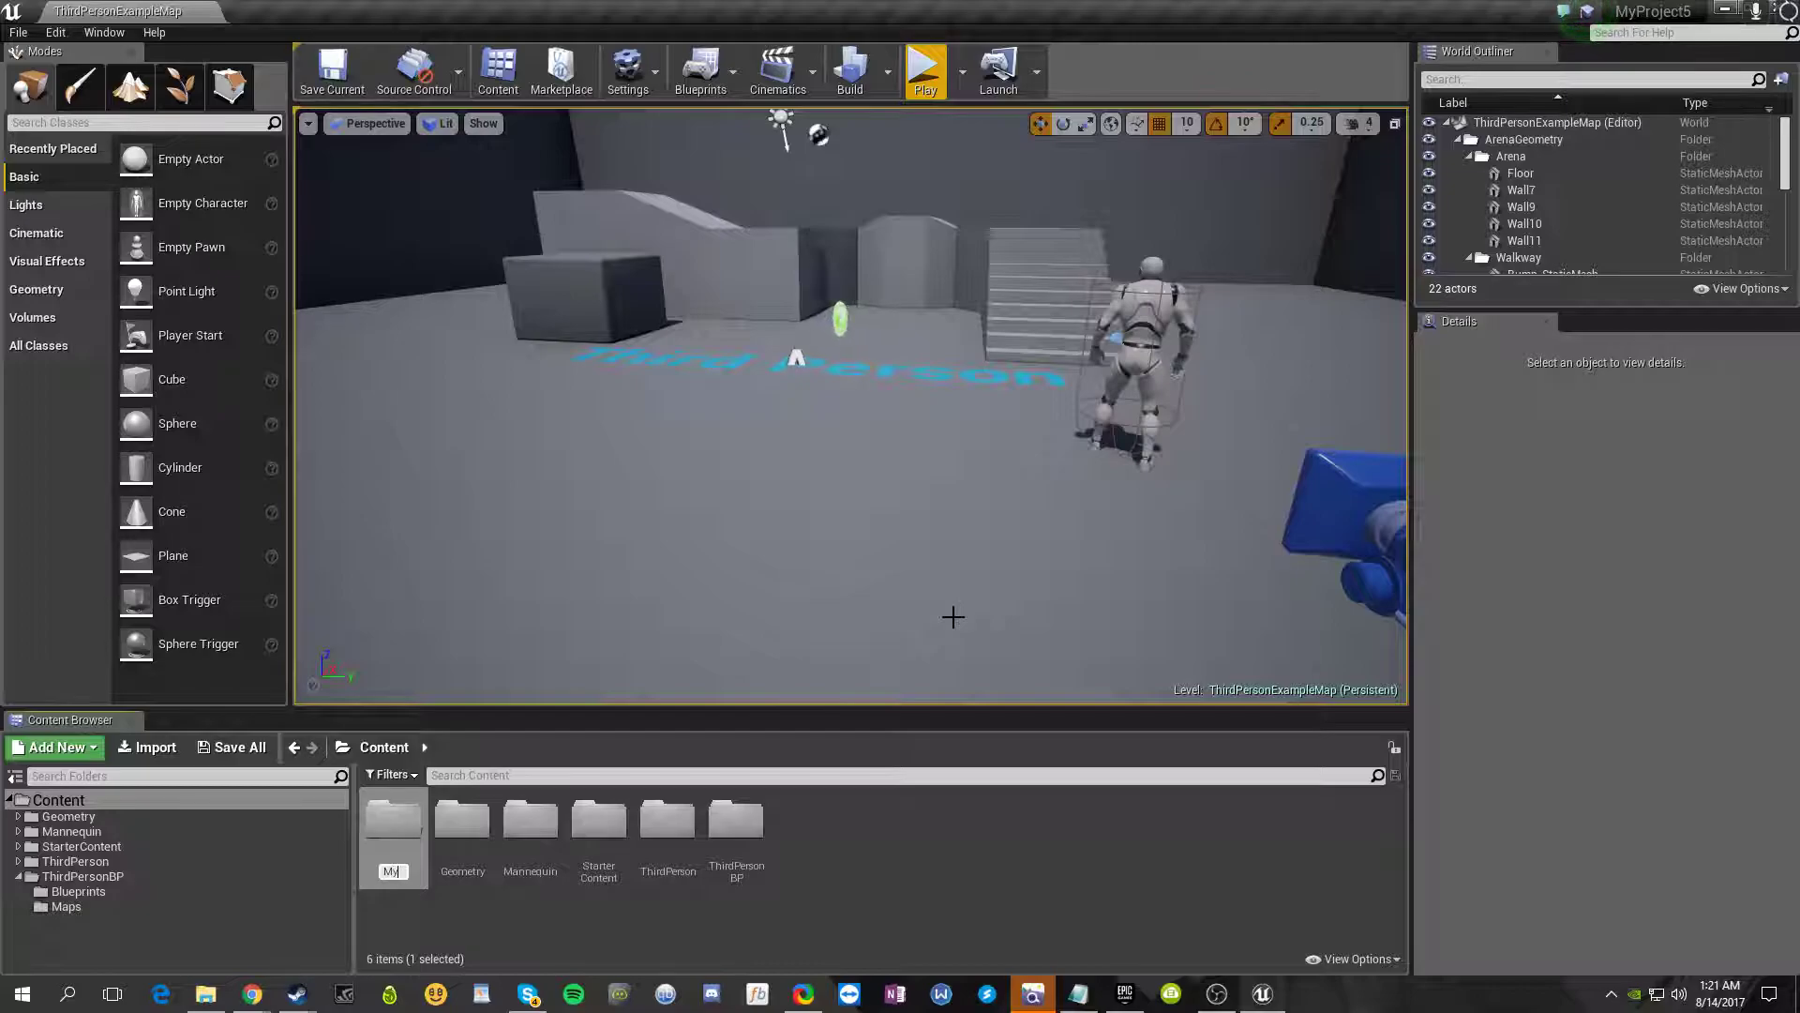
{"action": "type", "text": "MyContent"}
{"action": "key", "text": "Return"}
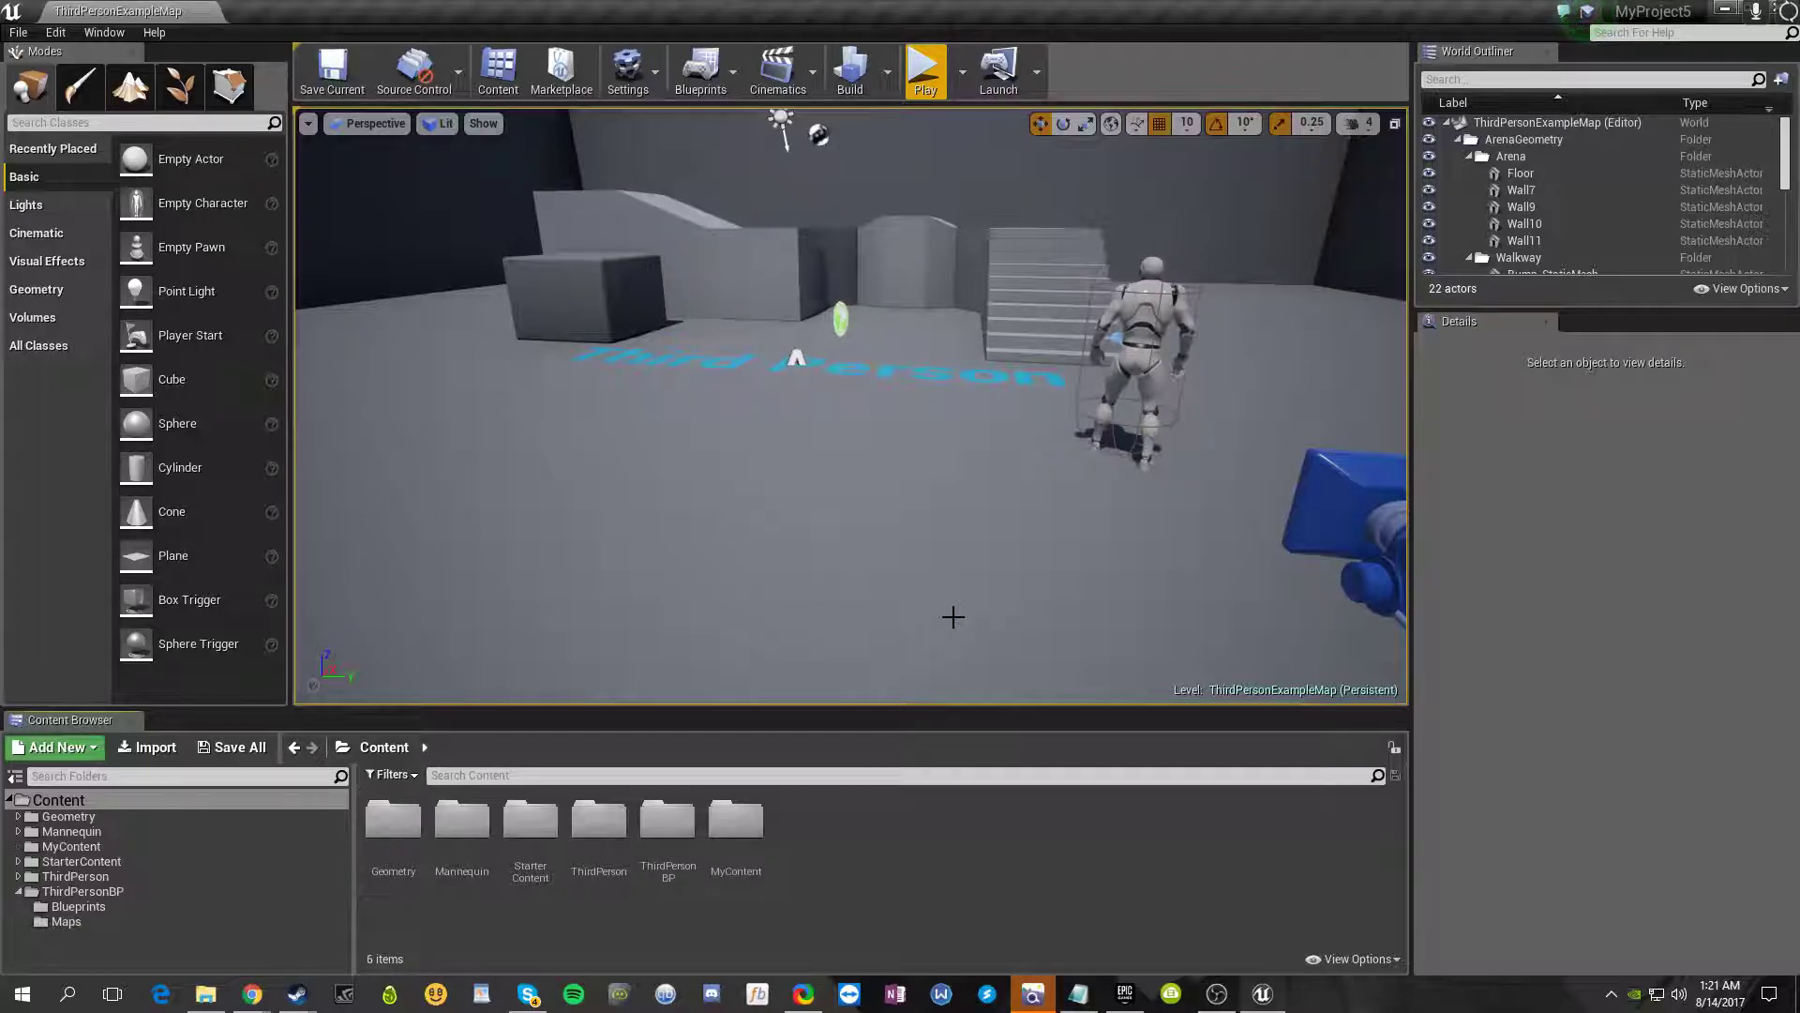
{"action": "double_click", "coordinate": [736, 824]}
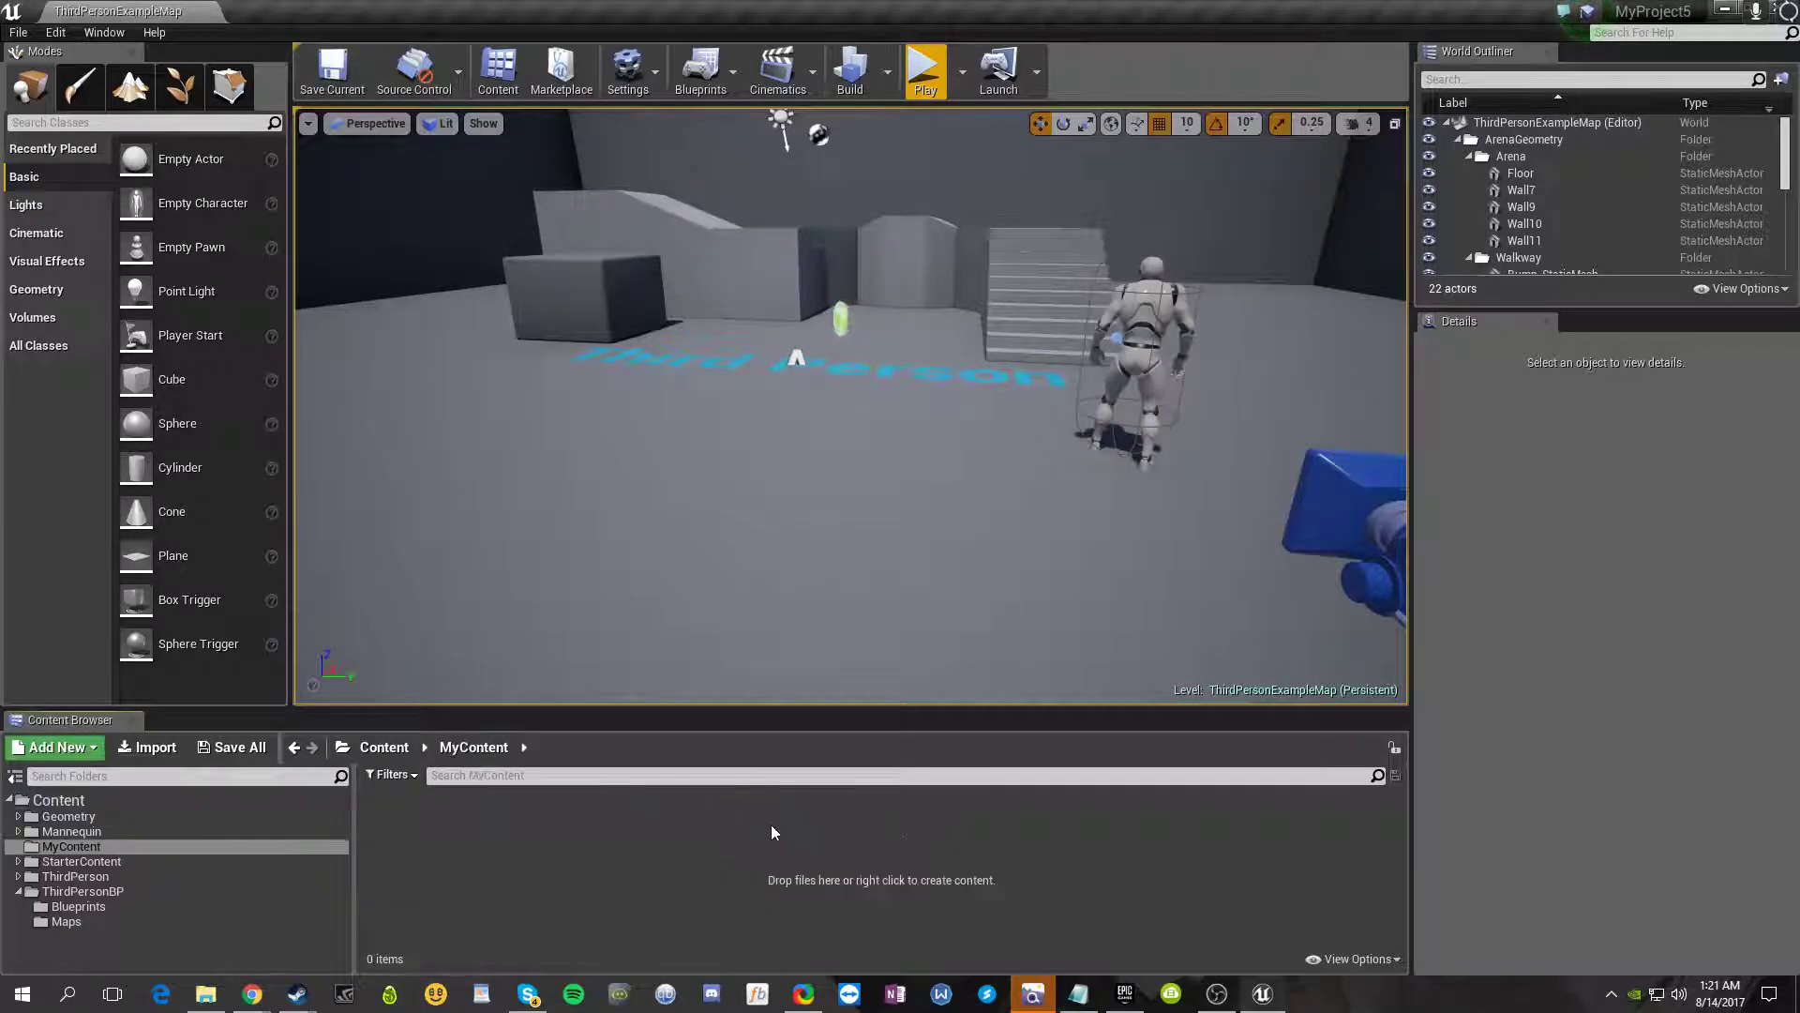
- Create a new level from the Default template
{"action": "left_click", "coordinate": [22, 33]}
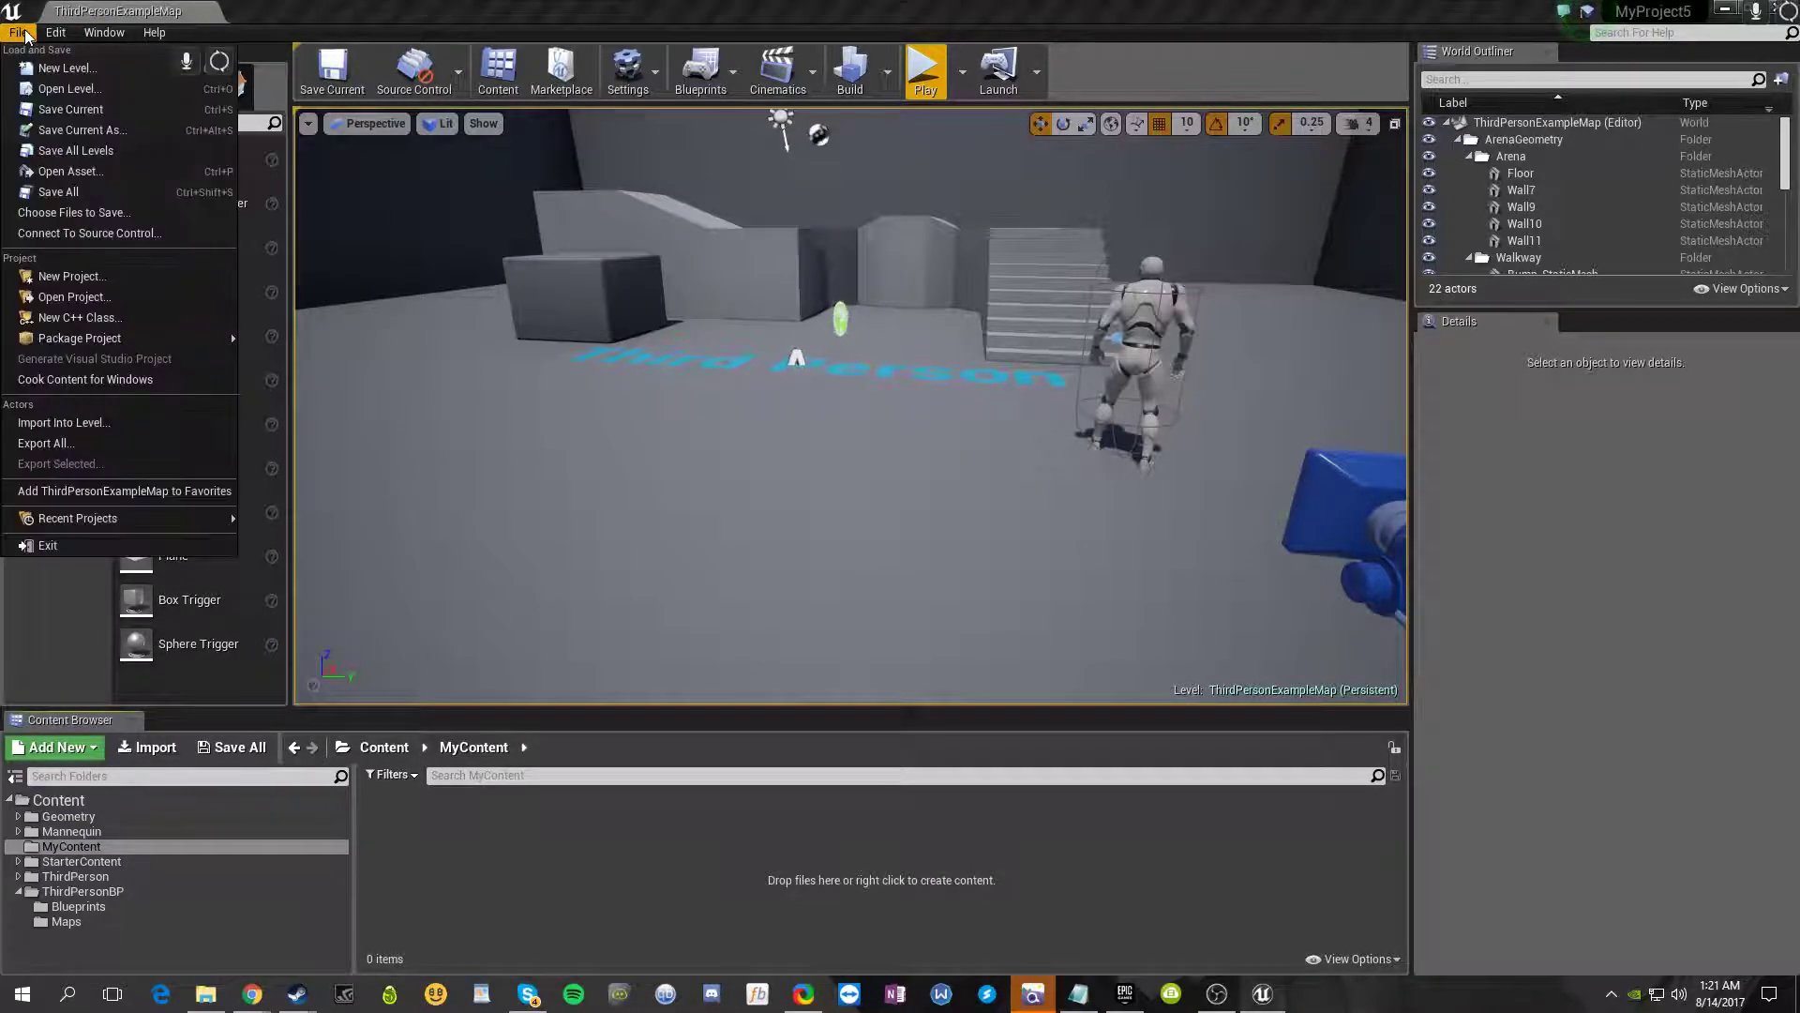
{"action": "left_click", "coordinate": [47, 67]}
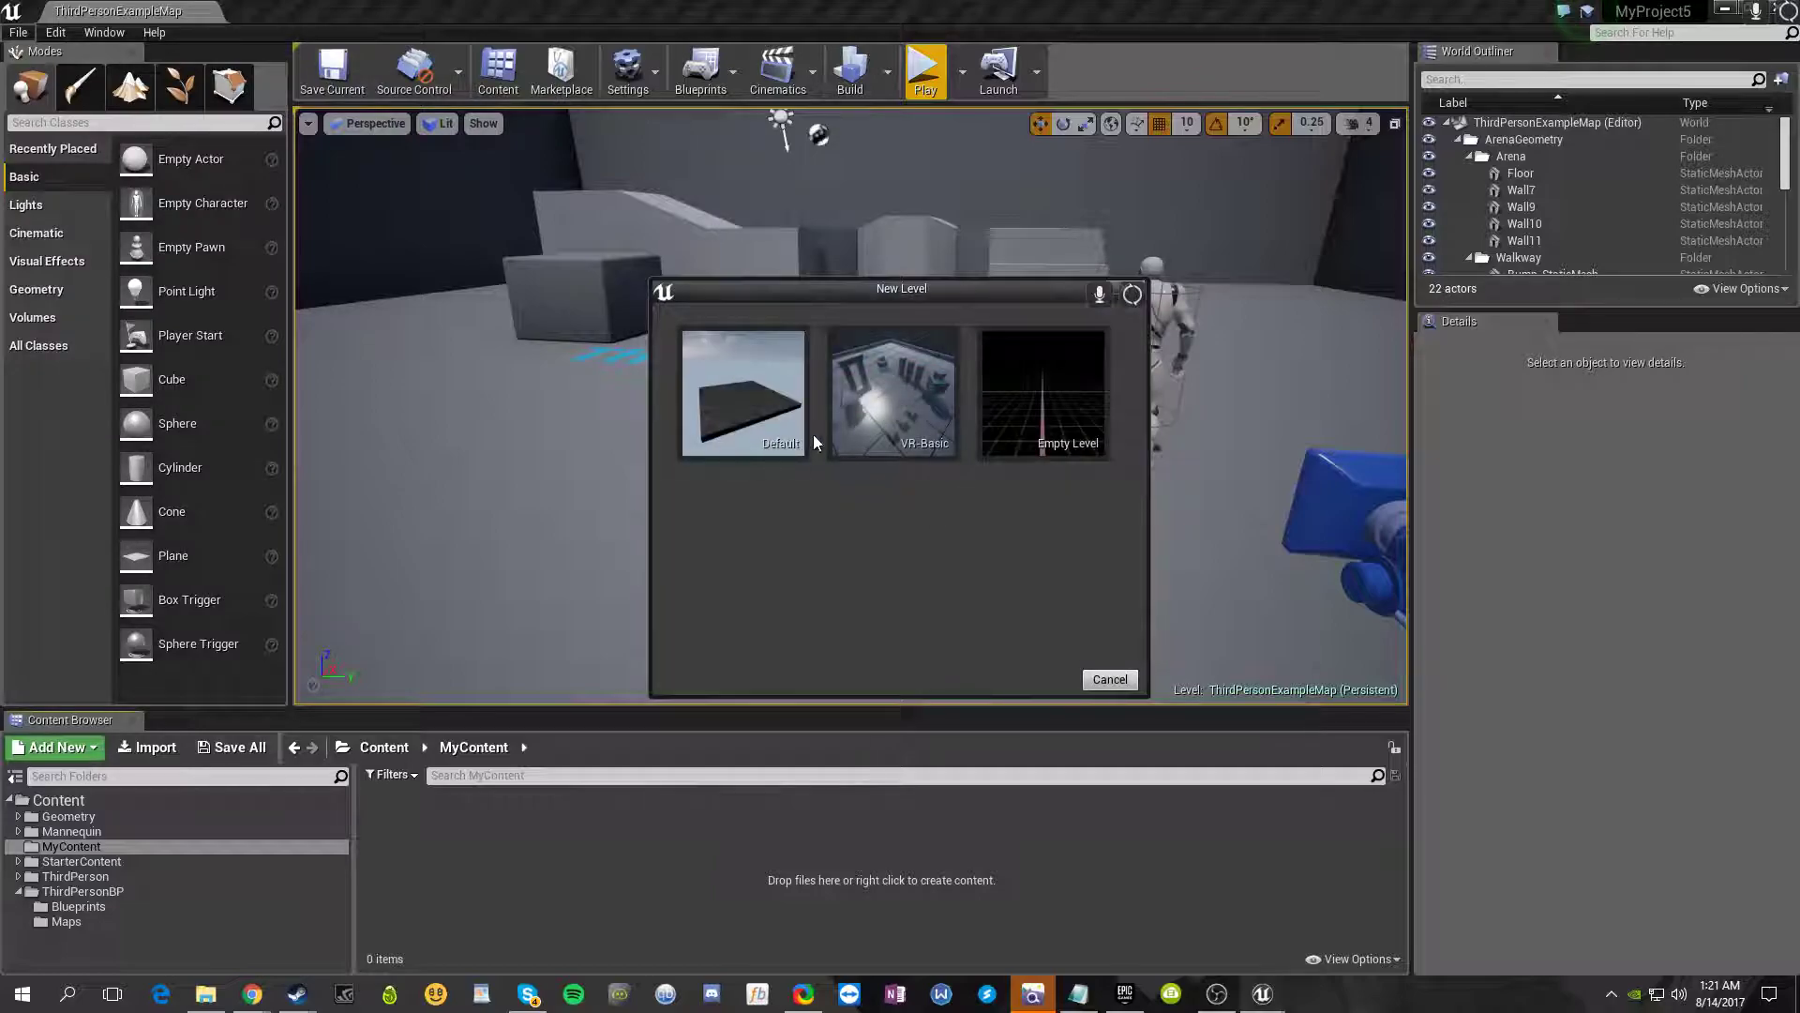
{"action": "left_click", "coordinate": [752, 411]}
- Fly the camera around the new level in all directions to examine its floor, sky and player start
{"action": "mouse_move", "coordinate": [905, 473]}
{"action": "right_mouse_down"}
{"action": "mouse_move", "coordinate": [907, 403]}
{"action": "mouse_move", "coordinate": [1013, 483]}
{"action": "mouse_move", "coordinate": [938, 474]}
{"action": "mouse_move", "coordinate": [1040, 380]}
{"action": "mouse_move", "coordinate": [947, 440]}
{"action": "mouse_move", "coordinate": [966, 436]}
{"action": "mouse_move", "coordinate": [937, 398]}
{"action": "mouse_move", "coordinate": [957, 413]}
{"action": "mouse_move", "coordinate": [947, 440]}
{"action": "mouse_move", "coordinate": [891, 426]}
{"action": "mouse_move", "coordinate": [880, 473]}
{"action": "mouse_move", "coordinate": [877, 422]}
{"action": "mouse_move", "coordinate": [905, 475]}
{"action": "right_mouse_up"}
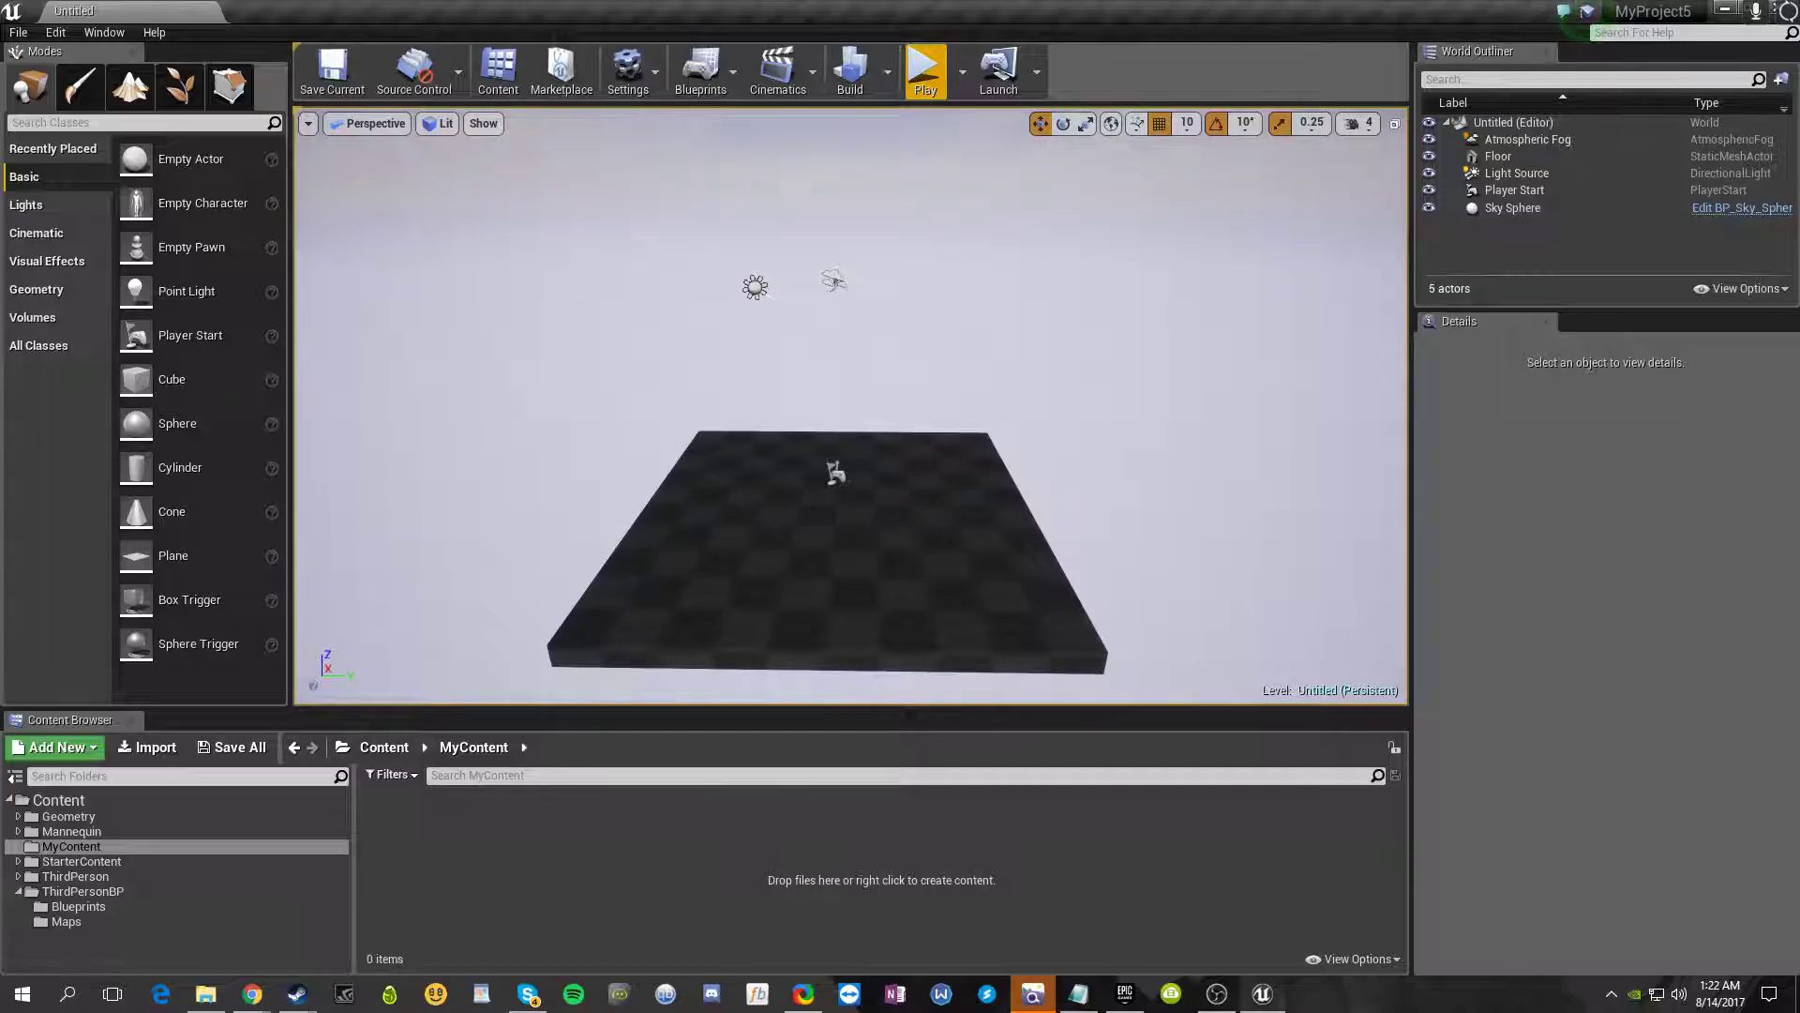
{"action": "right_click_drag", "start_coordinate": [891, 468], "coordinate": [914, 332]}
{"action": "key", "text": "a"}
{"action": "key", "text": "s"}
{"action": "key", "text": "w"}
{"action": "key", "text": "s"}
{"action": "key", "text": "a"}
{"action": "key", "text": "d"}
{"action": "key", "text": "q"}
{"action": "key", "text": "e"}
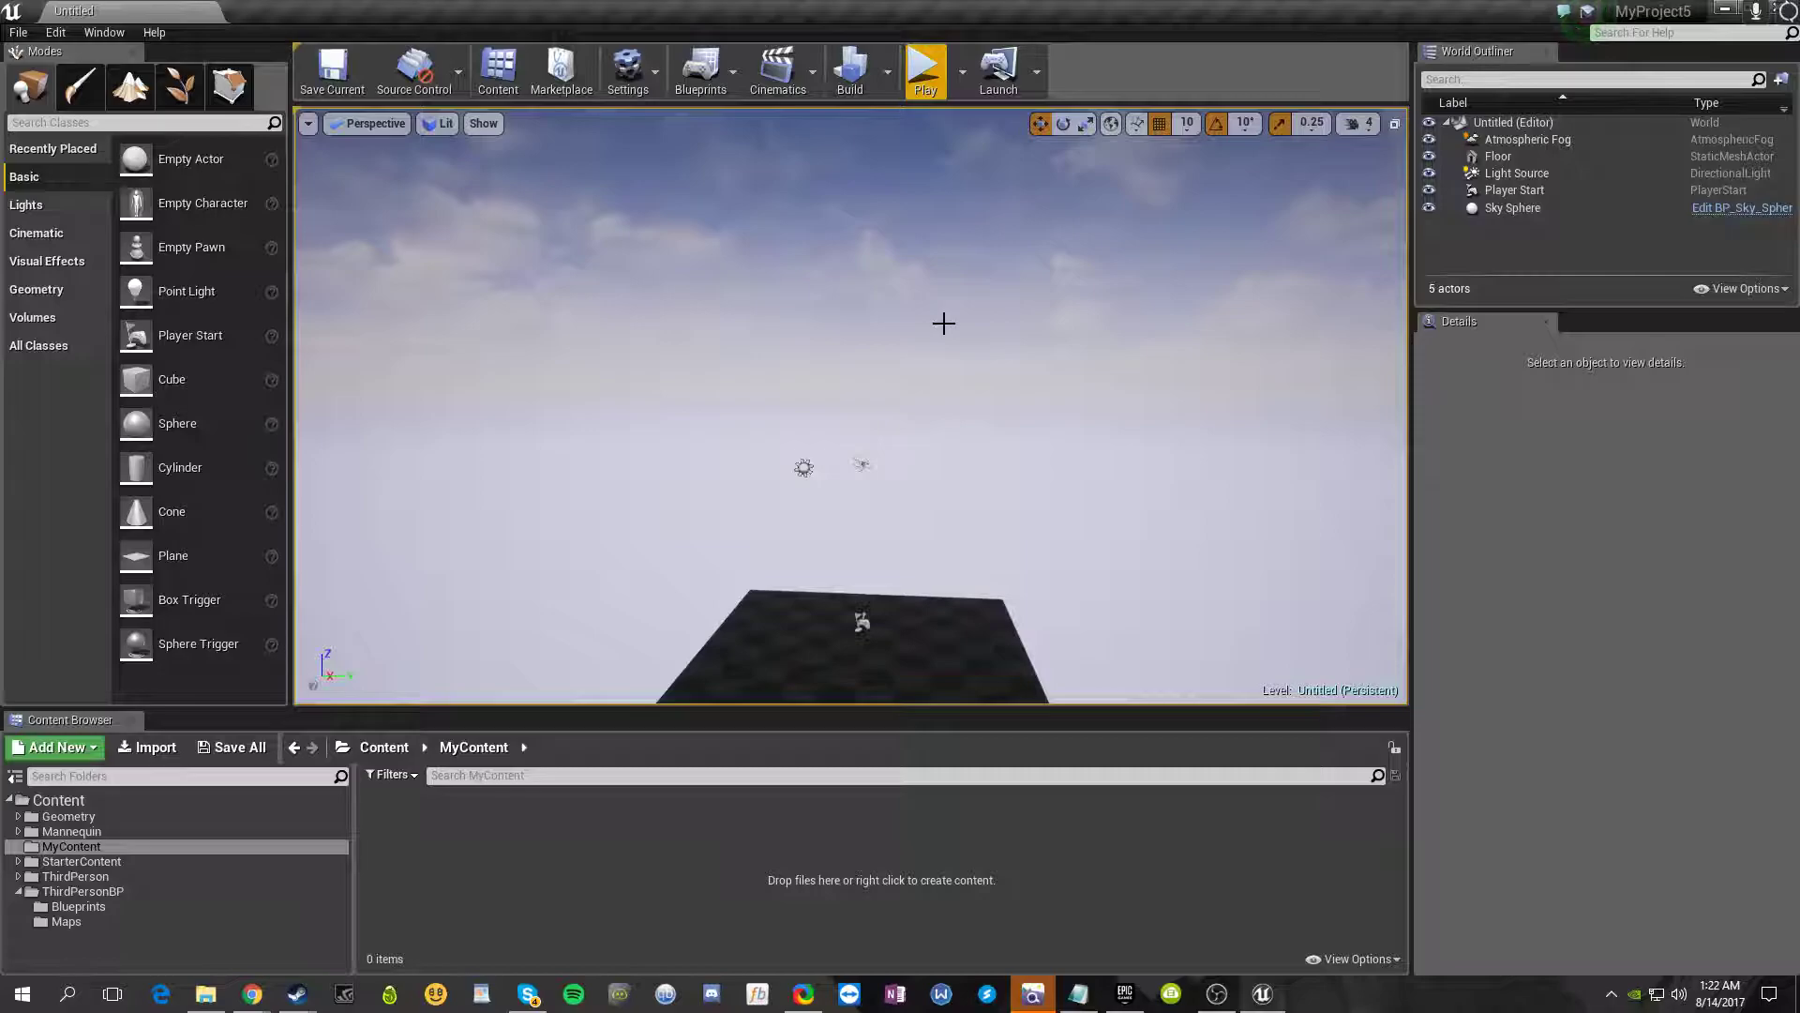
{"action": "mouse_move", "coordinate": [918, 287]}
{"action": "right_mouse_down"}
{"action": "mouse_move", "coordinate": [930, 358]}
{"action": "mouse_move", "coordinate": [917, 328]}
{"action": "mouse_move", "coordinate": [946, 331]}
{"action": "mouse_move", "coordinate": [939, 344]}
{"action": "mouse_move", "coordinate": [954, 261]}
{"action": "mouse_move", "coordinate": [897, 267]}
{"action": "mouse_move", "coordinate": [912, 300]}
{"action": "right_mouse_up"}
{"action": "key", "text": "s"}
{"action": "key", "text": "a"}
{"action": "key", "text": "d"}
{"action": "key", "text": "w"}
{"action": "key", "text": "a"}
{"action": "key", "text": "d"}
{"action": "key", "text": "w"}
{"action": "key", "text": "s"}
{"action": "key", "text": "a"}
{"action": "key", "text": "d"}
{"action": "key", "text": "w"}
{"action": "key", "text": "q"}
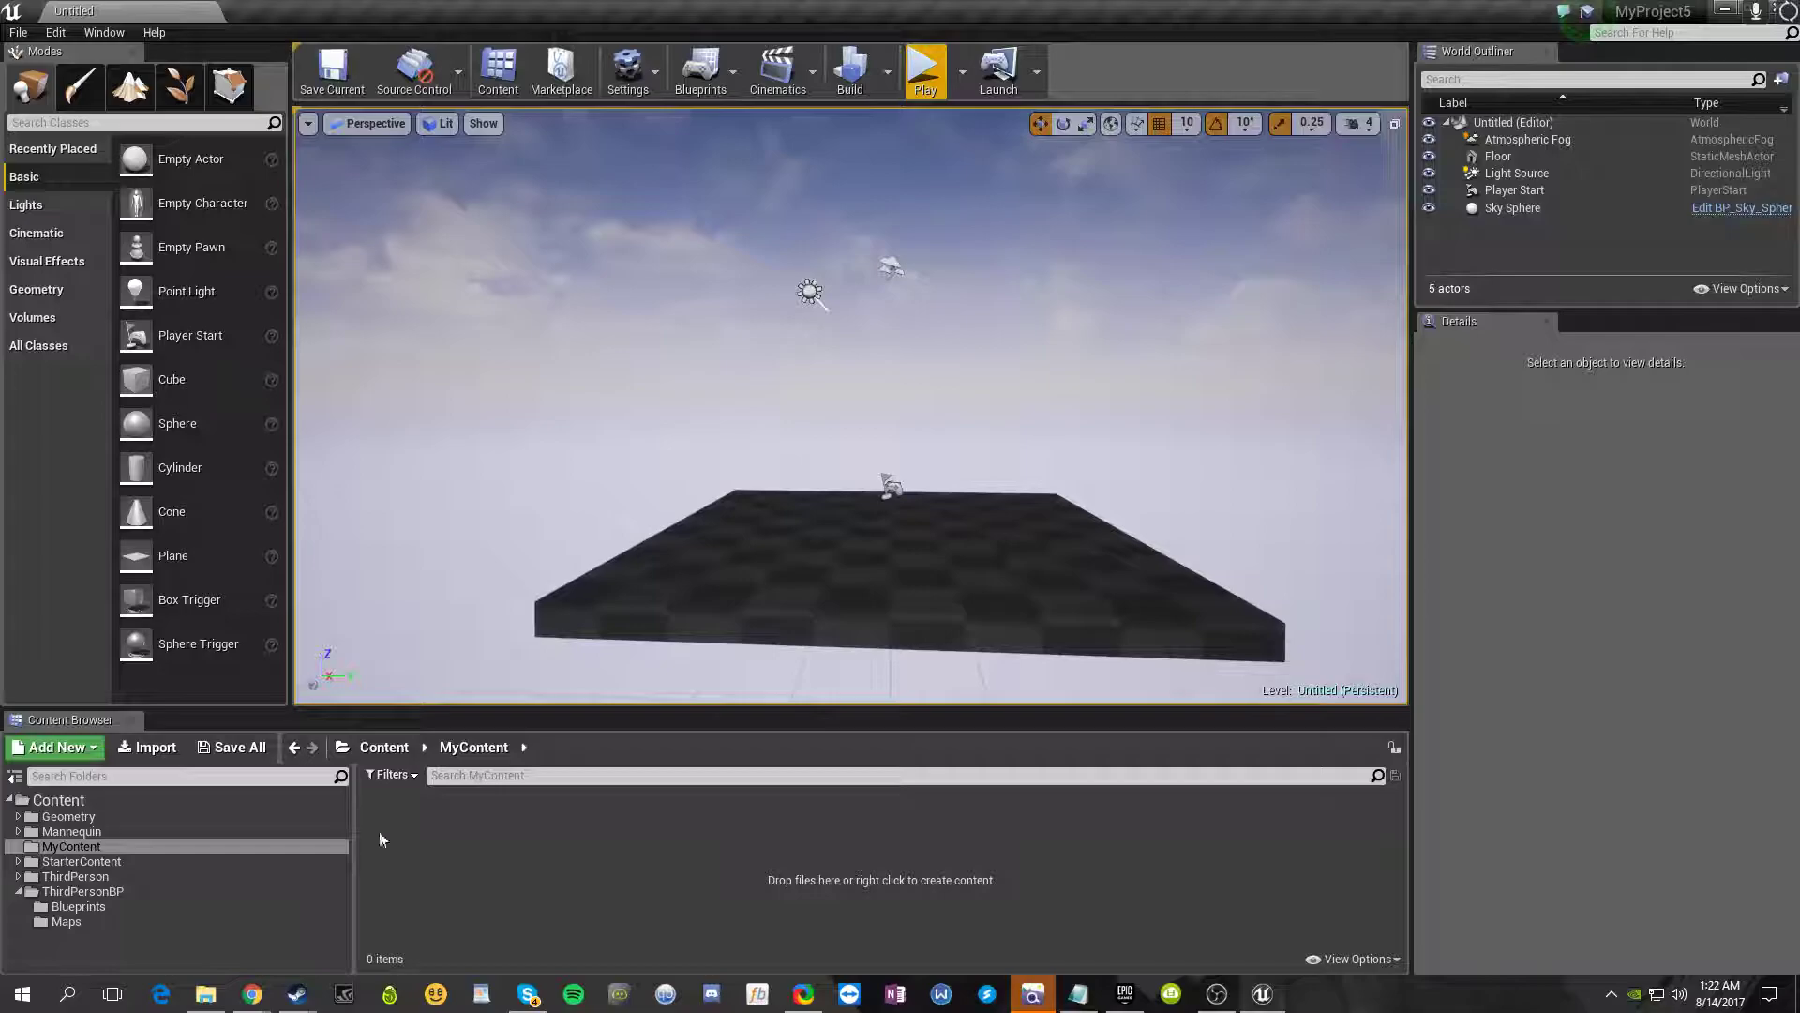
- Place a Wall_400x300 mesh from StarterContent's Architecture folder on the floor at about X -270, Y -290, Z 20 cm
{"action": "left_click", "coordinate": [59, 861]}
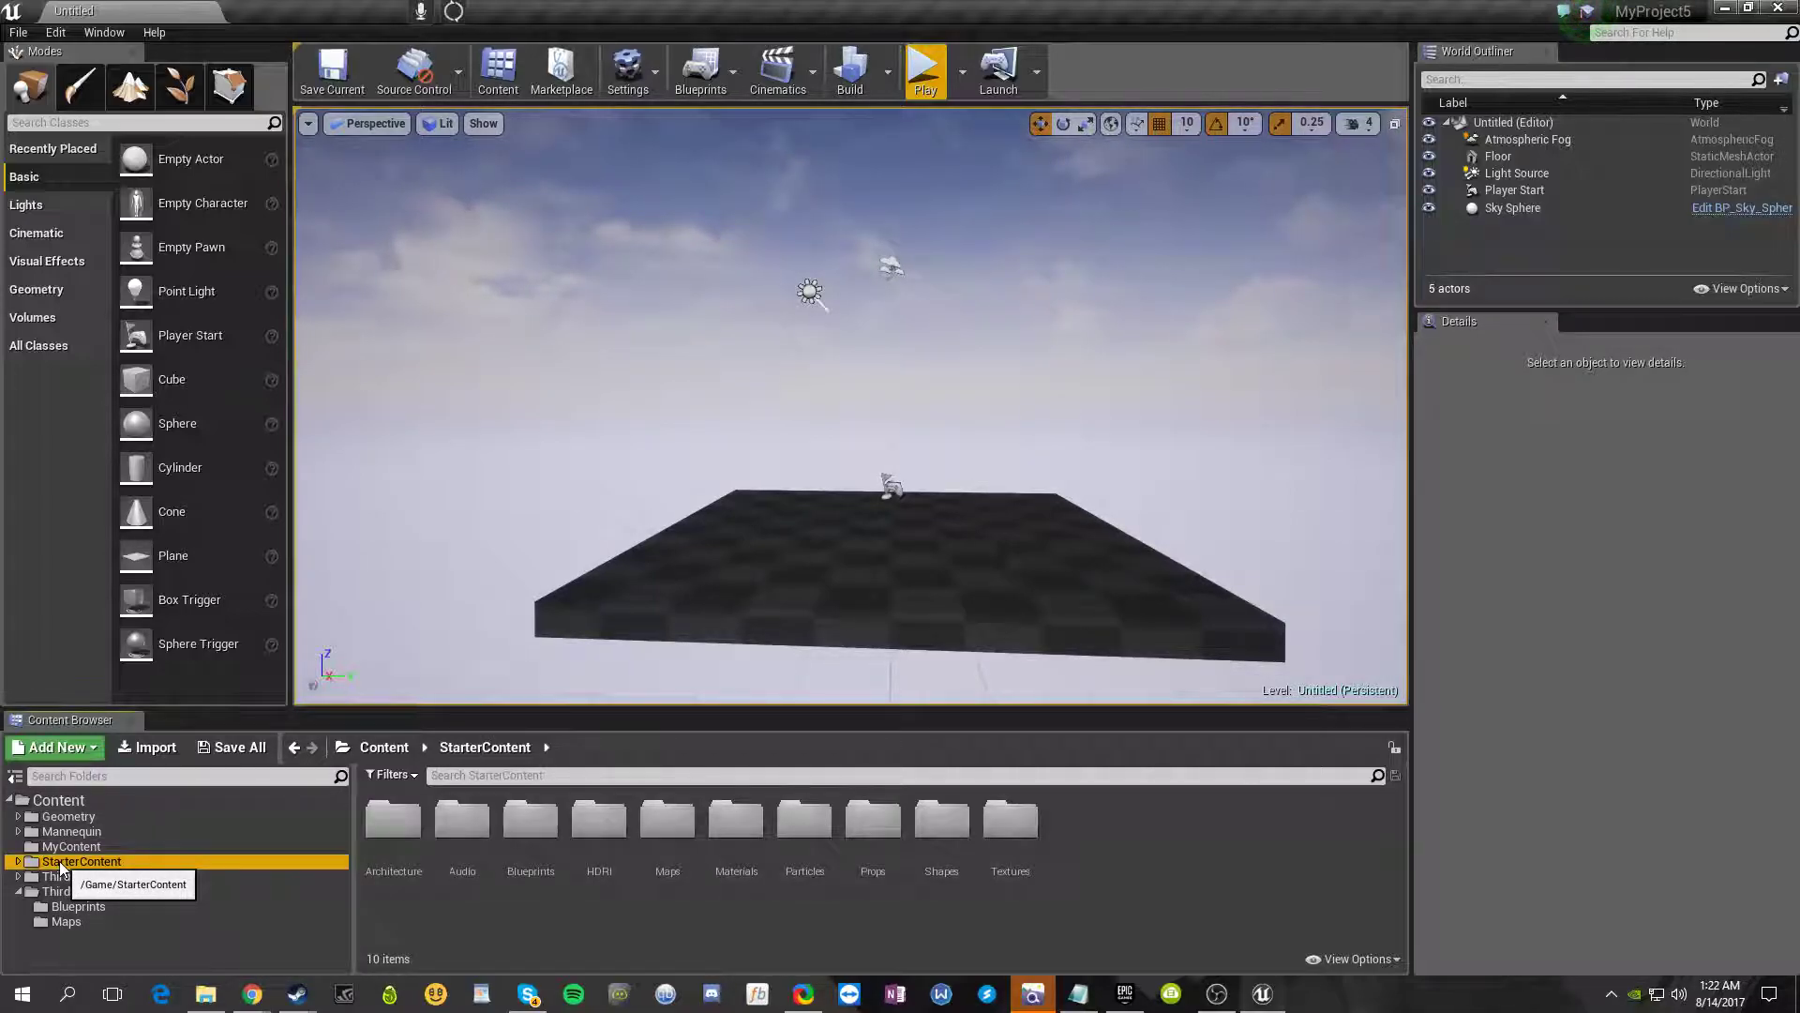
{"action": "left_click", "coordinate": [386, 825]}
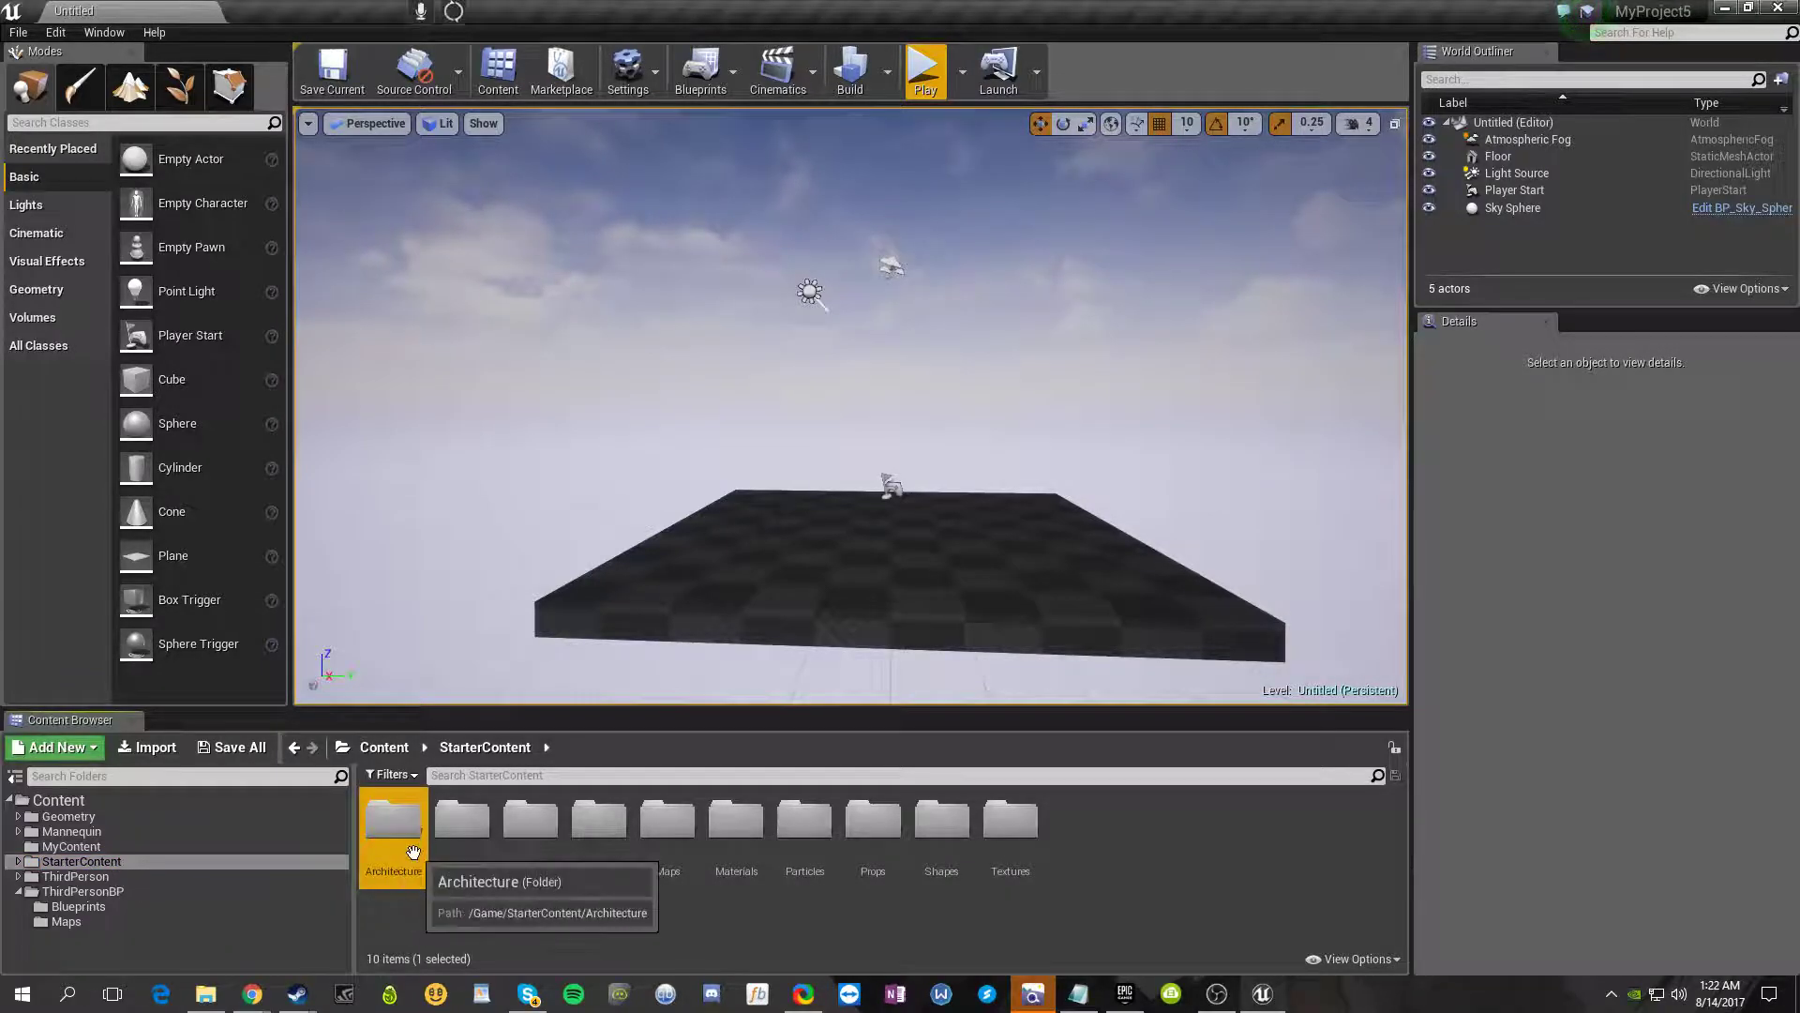
{"action": "double_click", "coordinate": [385, 825]}
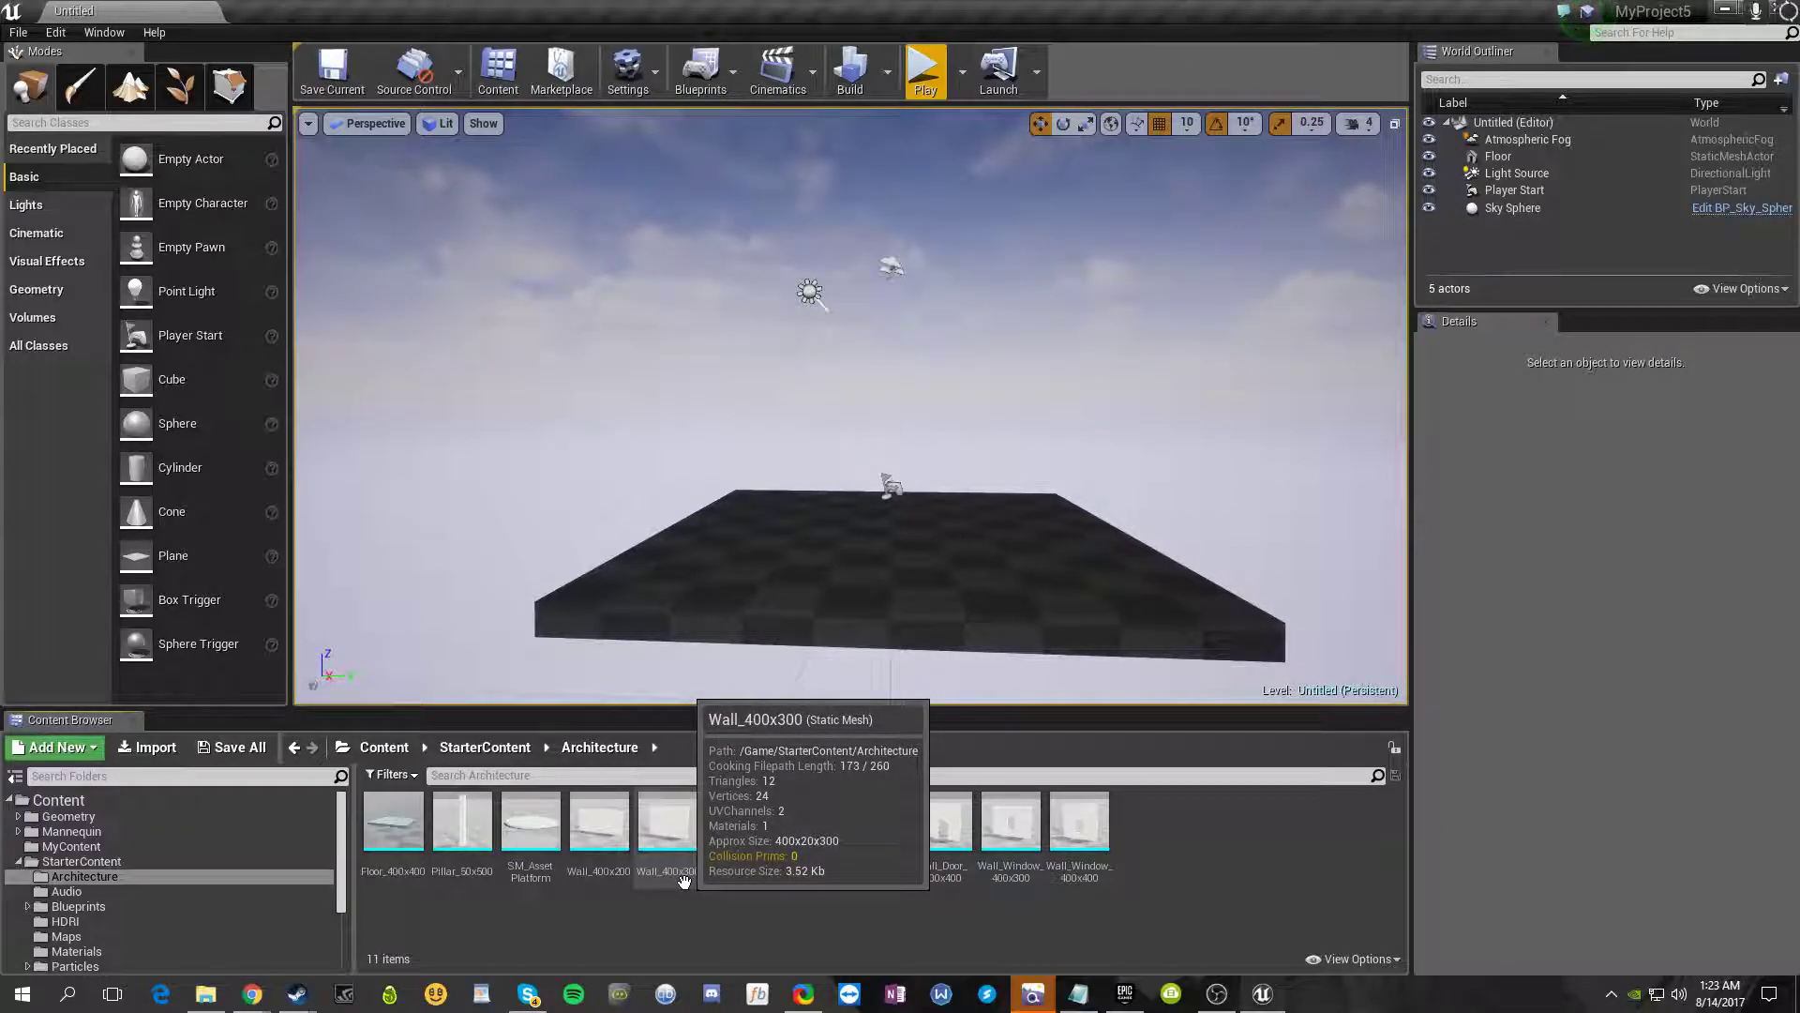
{"action": "left_click_drag", "start_coordinate": [657, 846], "coordinate": [733, 556]}
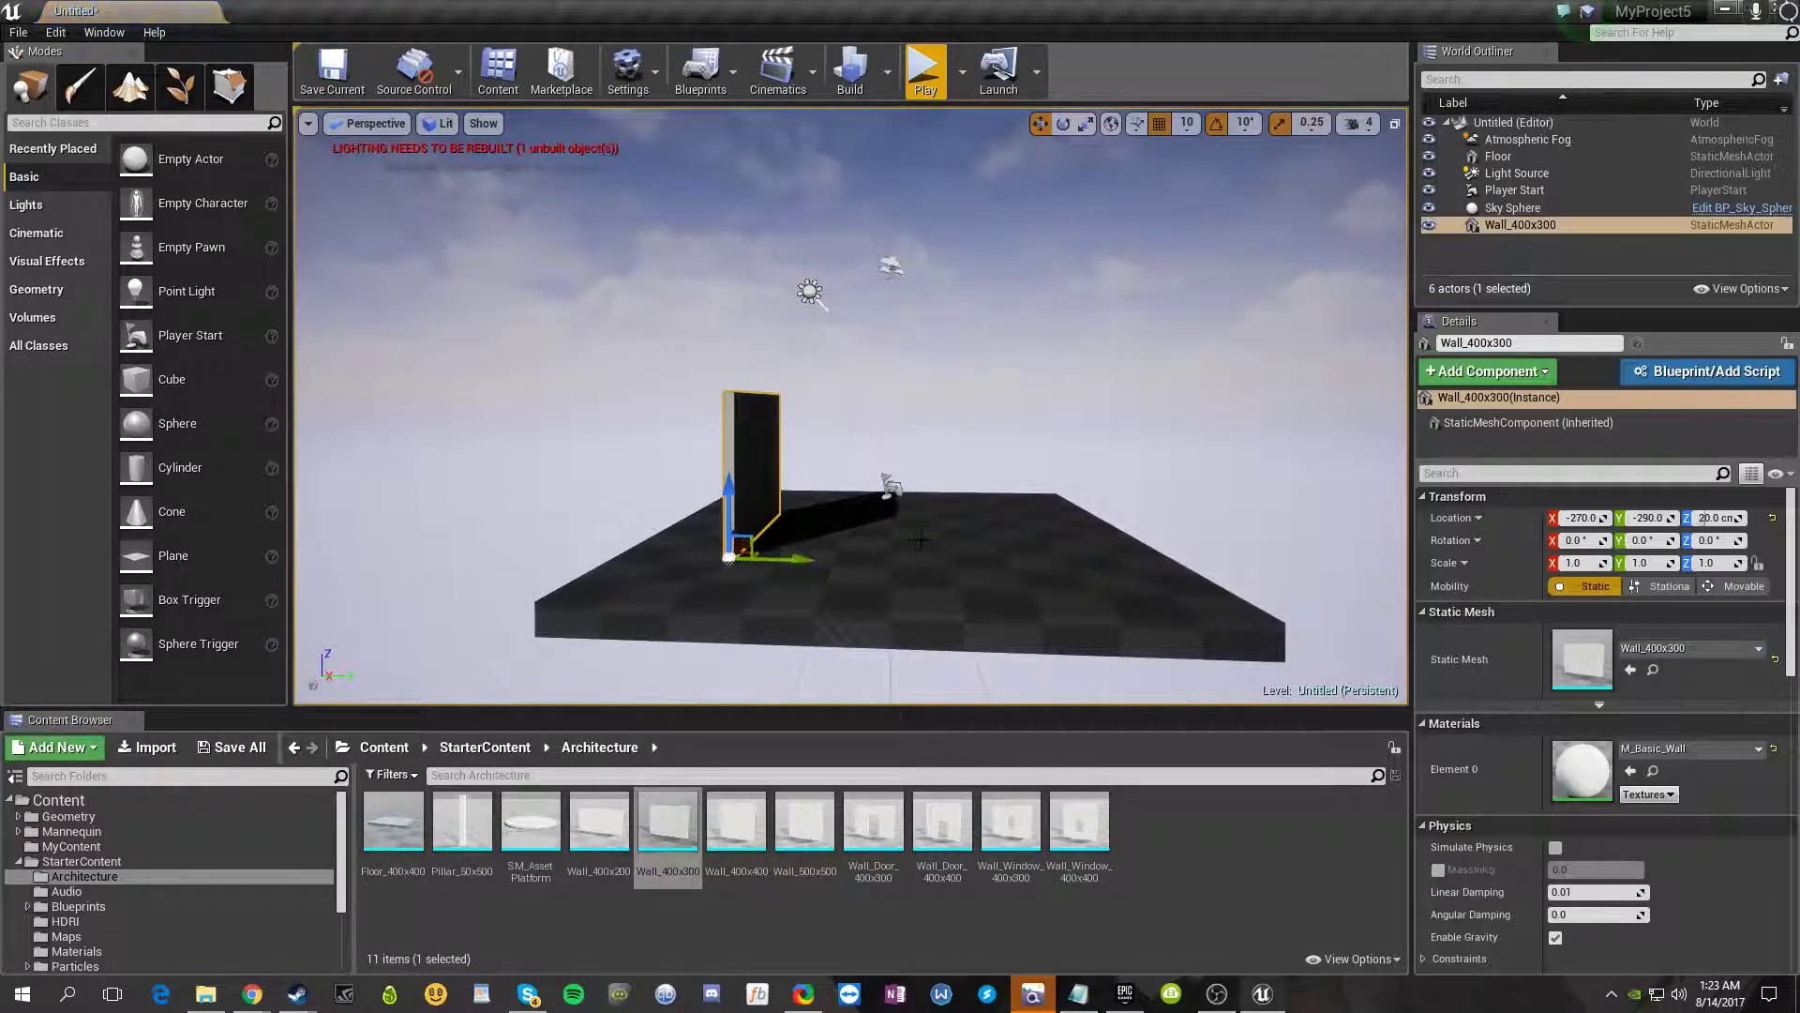
- Duplicate the wall across the floor to about Y 240 cm, and duplicate that copy to about X -260, Y 370 cm
{"action": "key", "text": "d"}
{"action": "right_click_drag", "start_coordinate": [917, 540], "coordinate": [582, 540]}
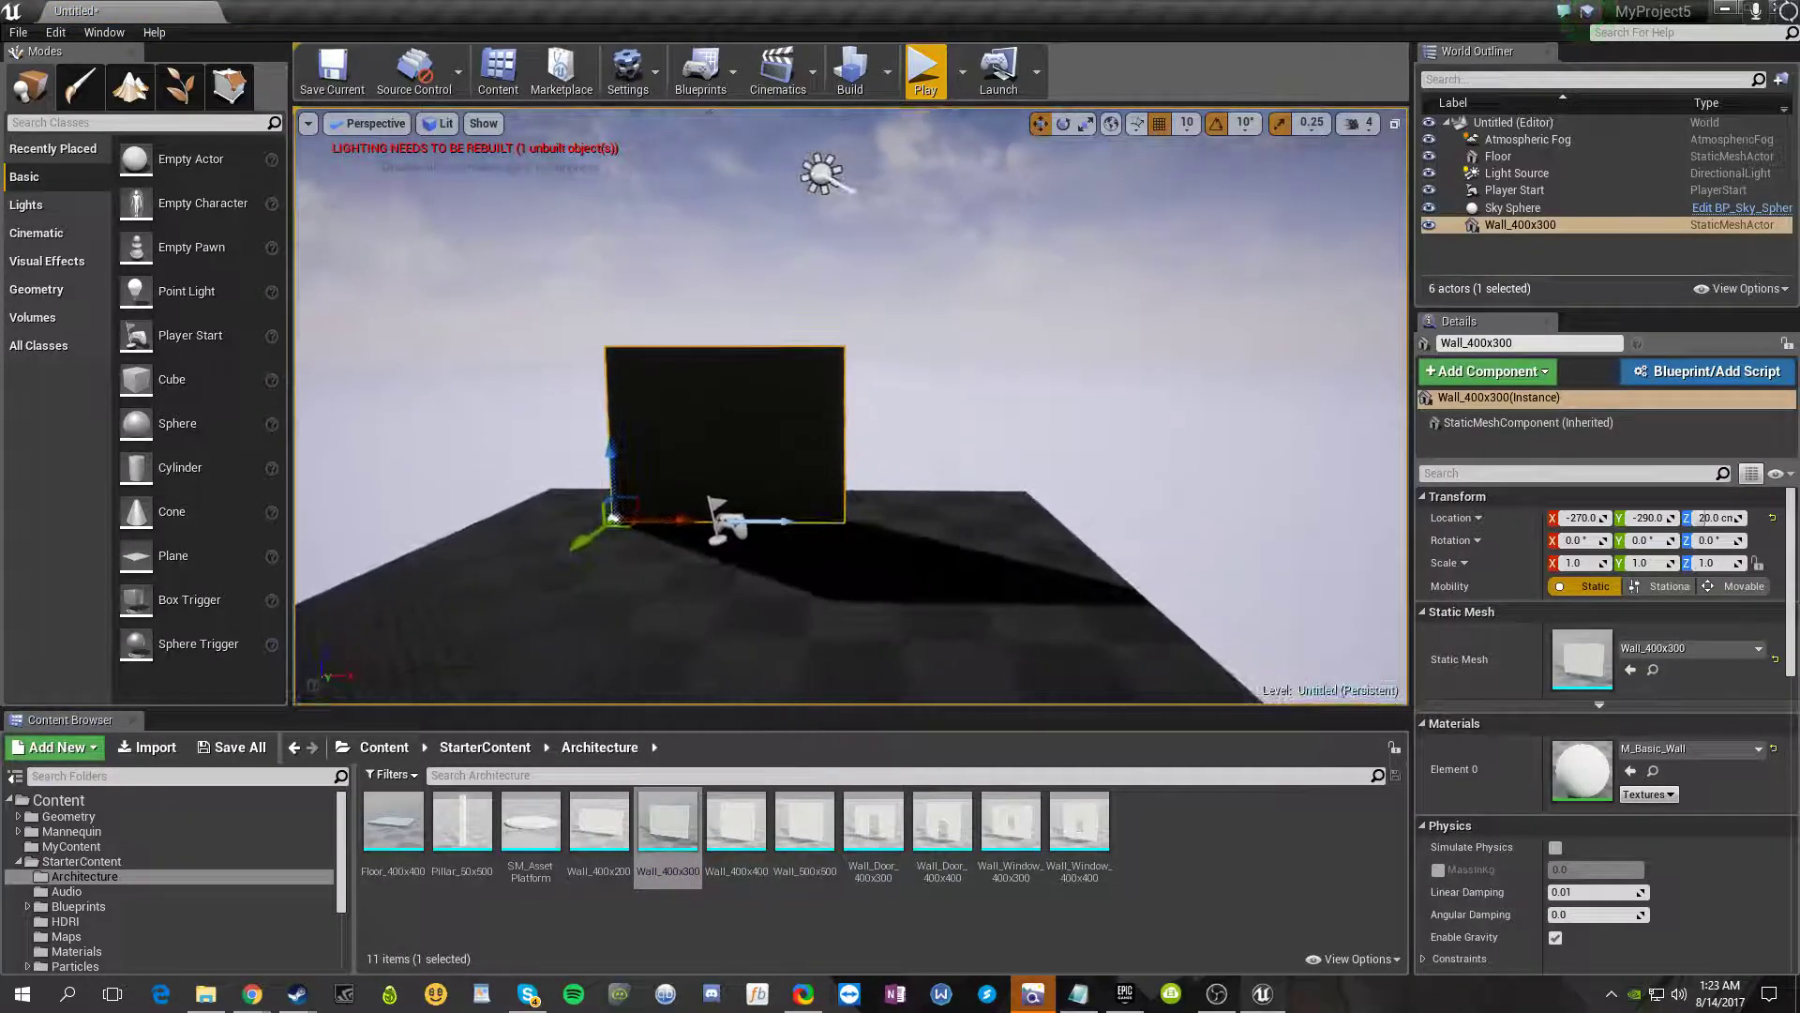
{"action": "right_click_drag", "start_coordinate": [844, 422], "coordinate": [1144, 478]}
{"action": "key", "text": "w"}
{"action": "key", "text": "s"}
{"action": "key", "text": "w"}
{"action": "key", "text": "a"}
{"action": "right_click_drag", "start_coordinate": [920, 539], "coordinate": [1050, 539]}
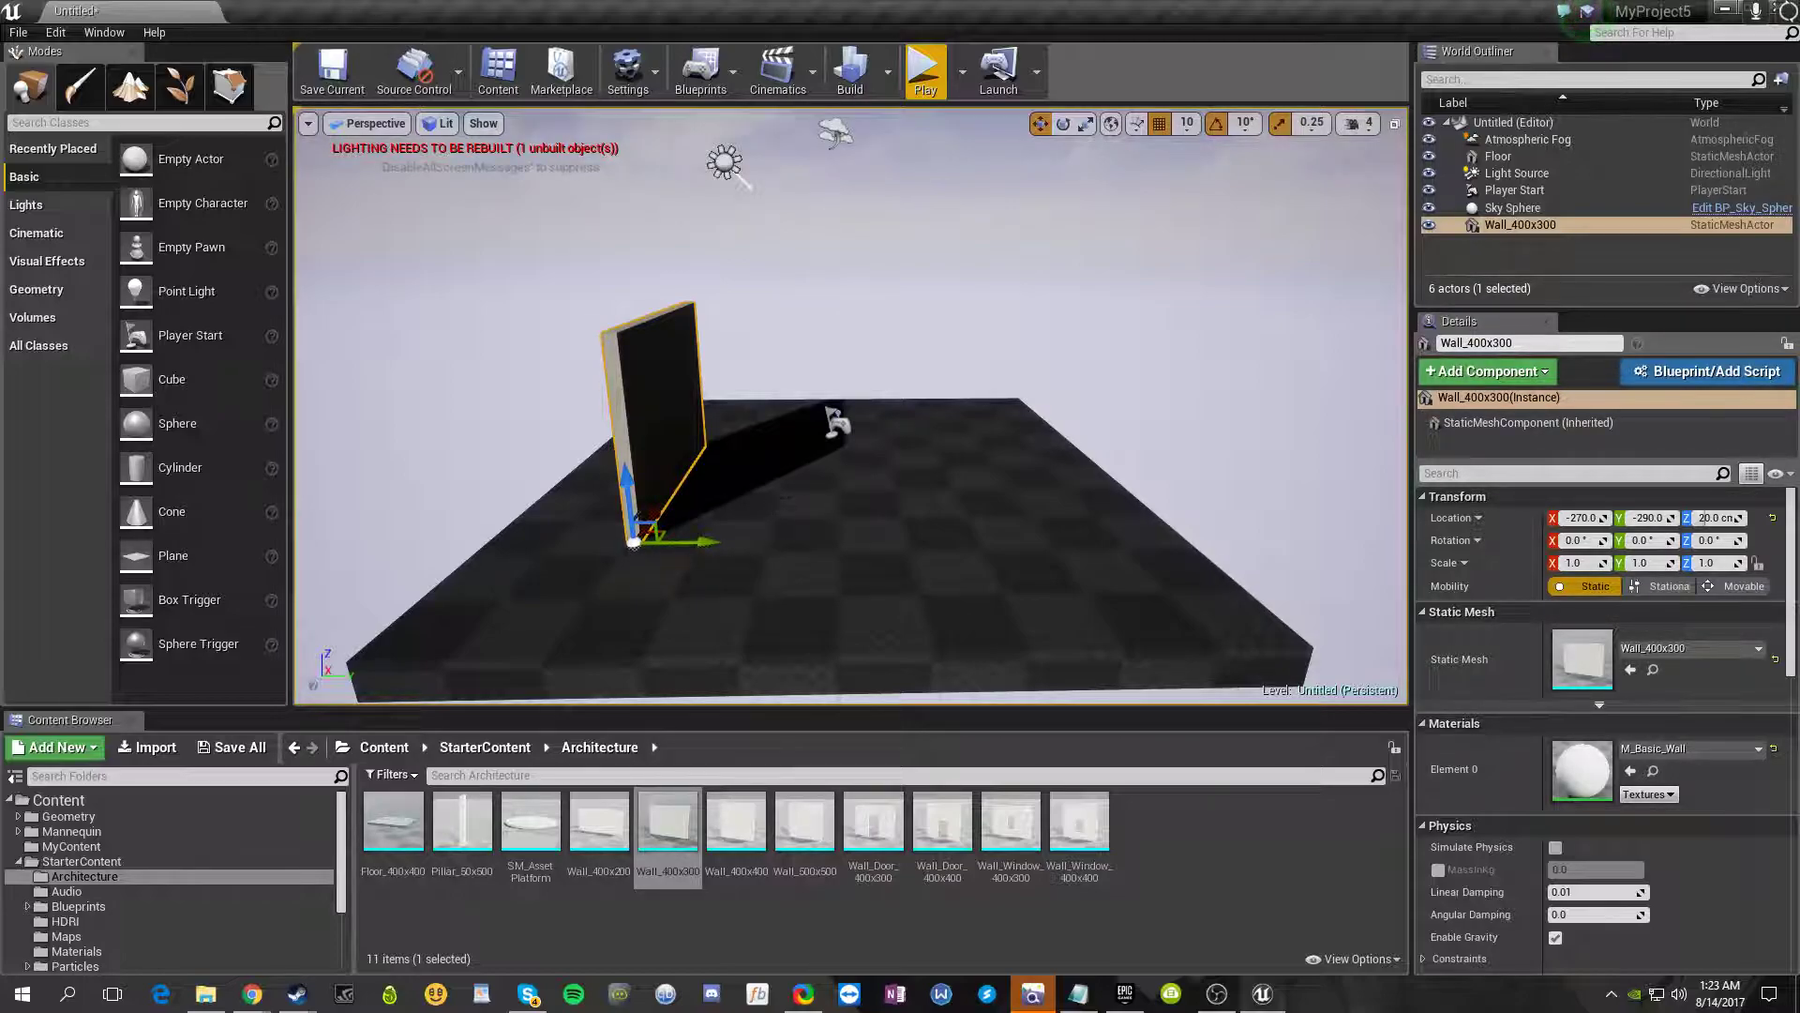
{"action": "right_click", "coordinate": [784, 497]}
{"action": "left_click", "coordinate": [656, 469]}
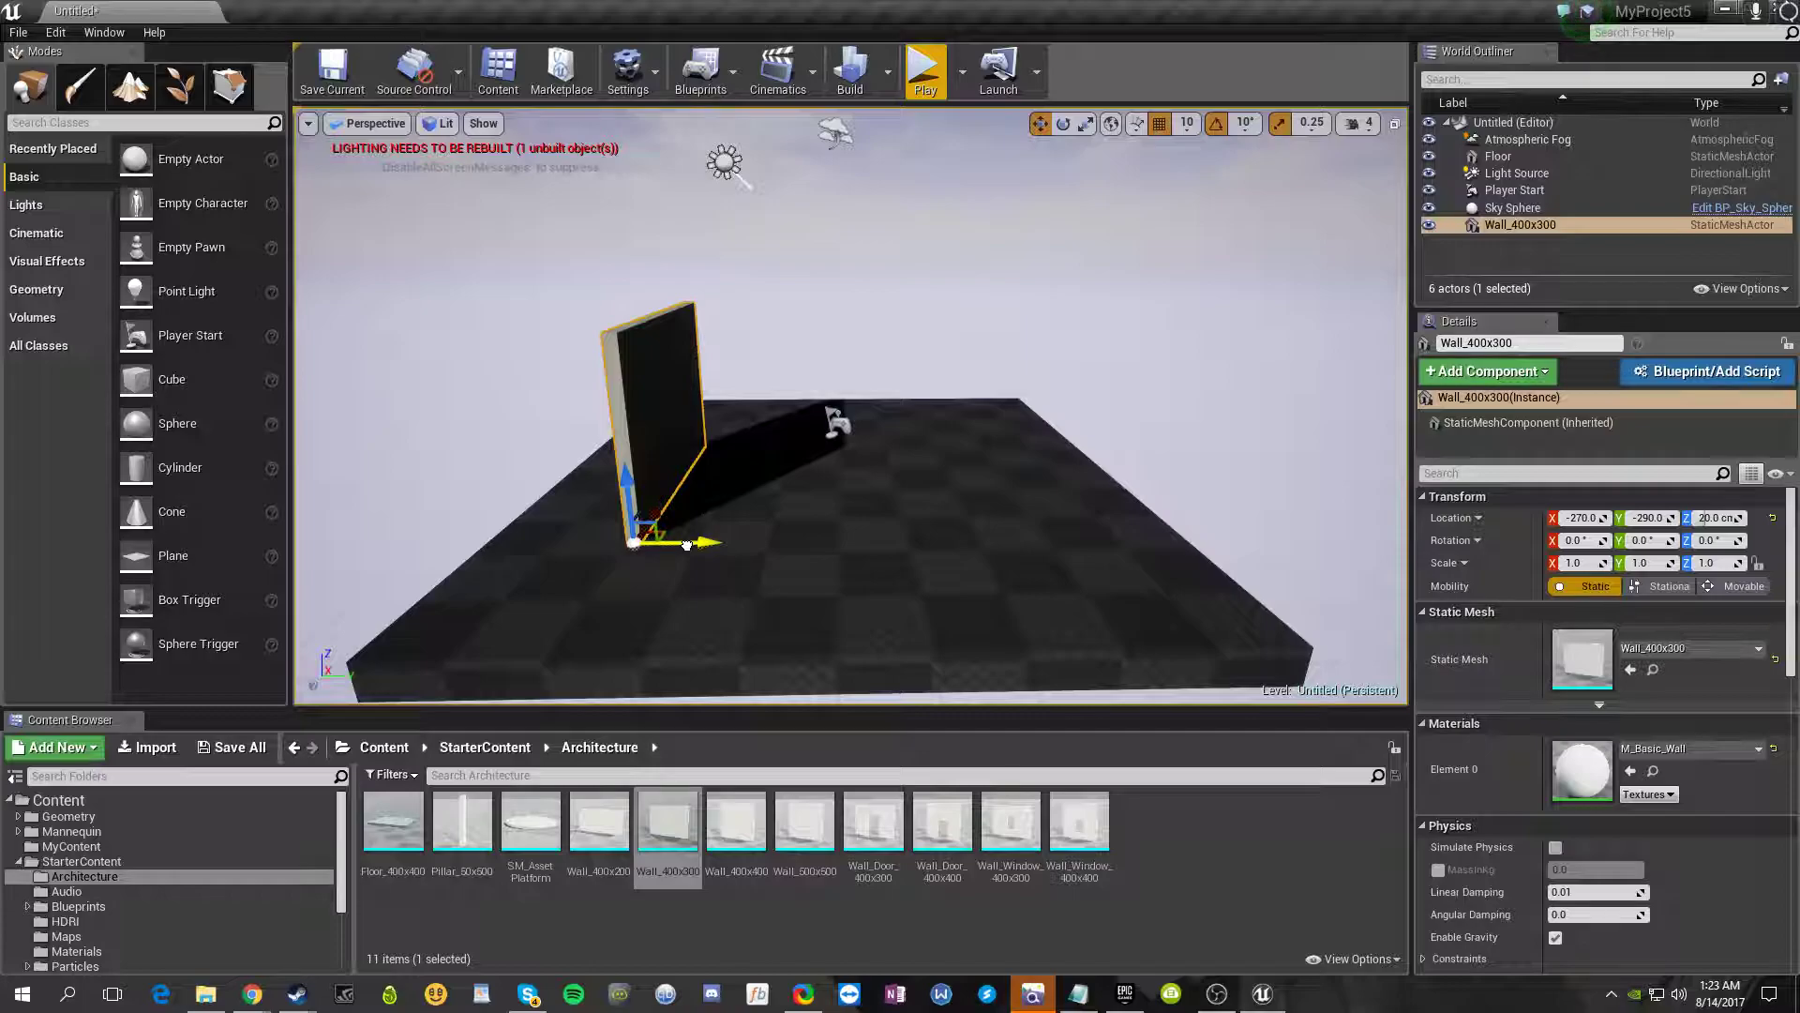
{"action": "left_click_drag", "start_coordinate": [685, 544], "coordinate": [1054, 600], "text": "alt"}
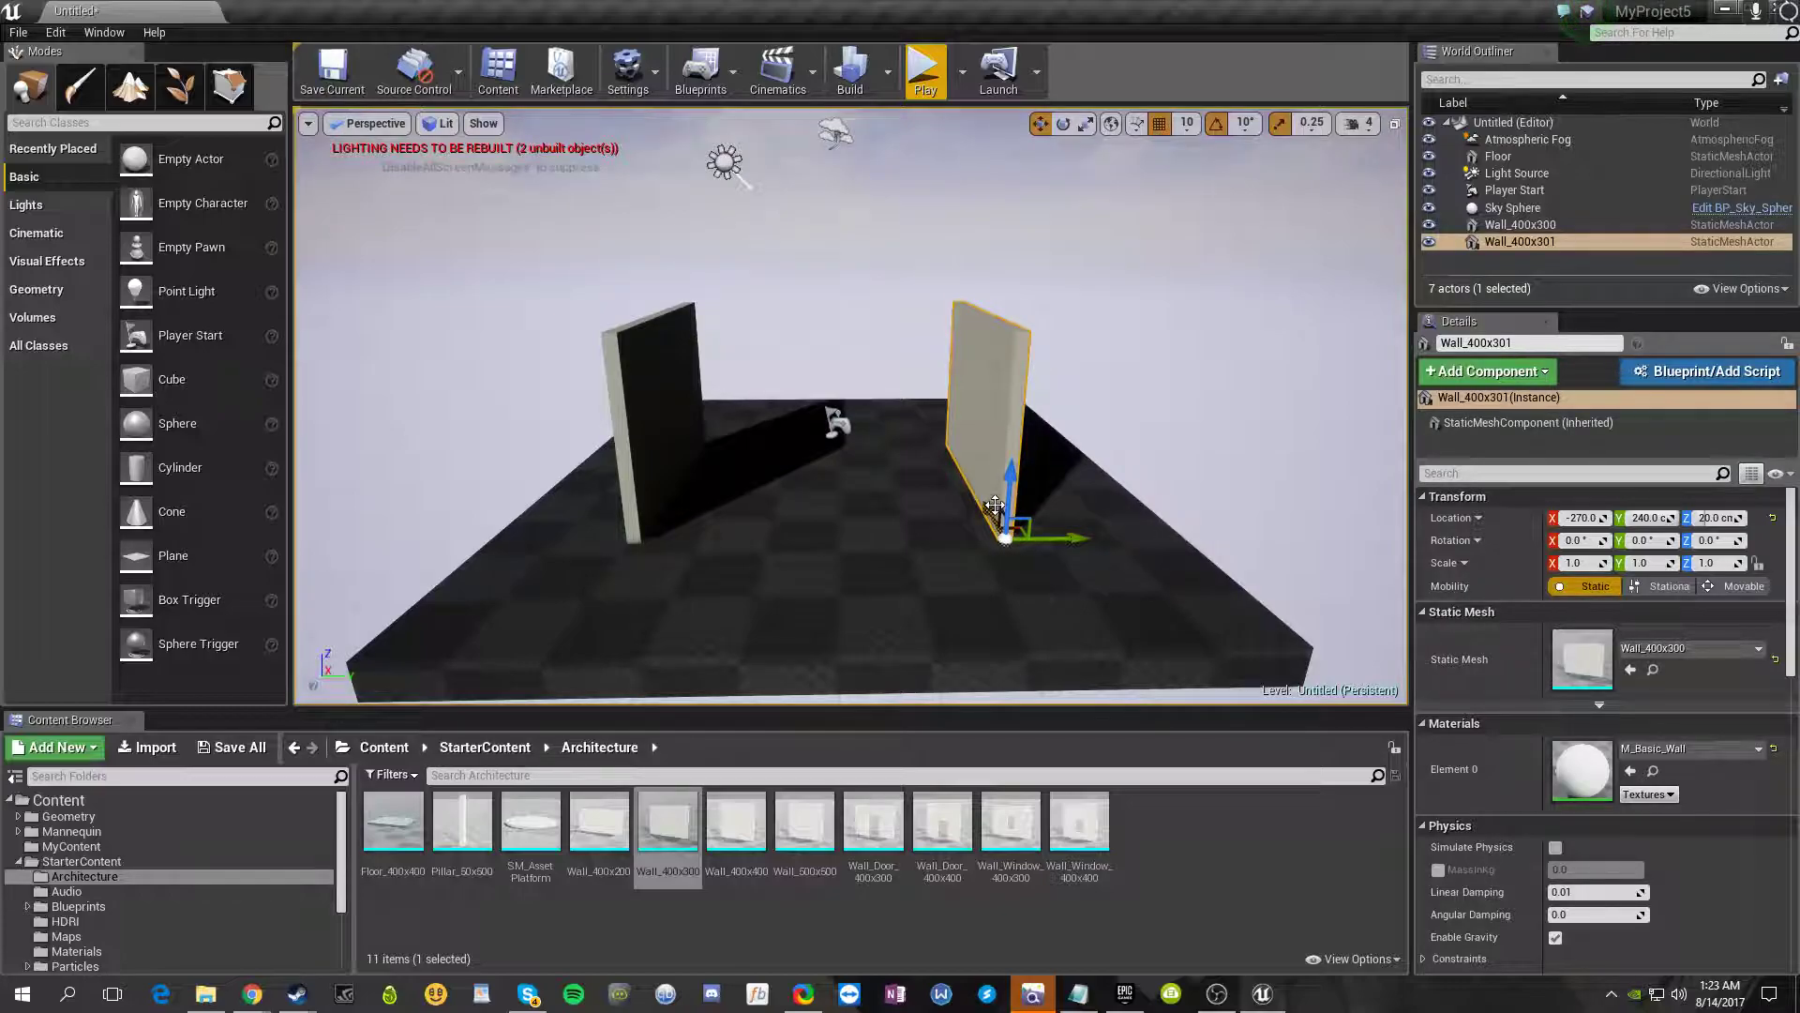
{"action": "left_click_drag", "start_coordinate": [995, 505], "coordinate": [1099, 525], "text": "alt"}
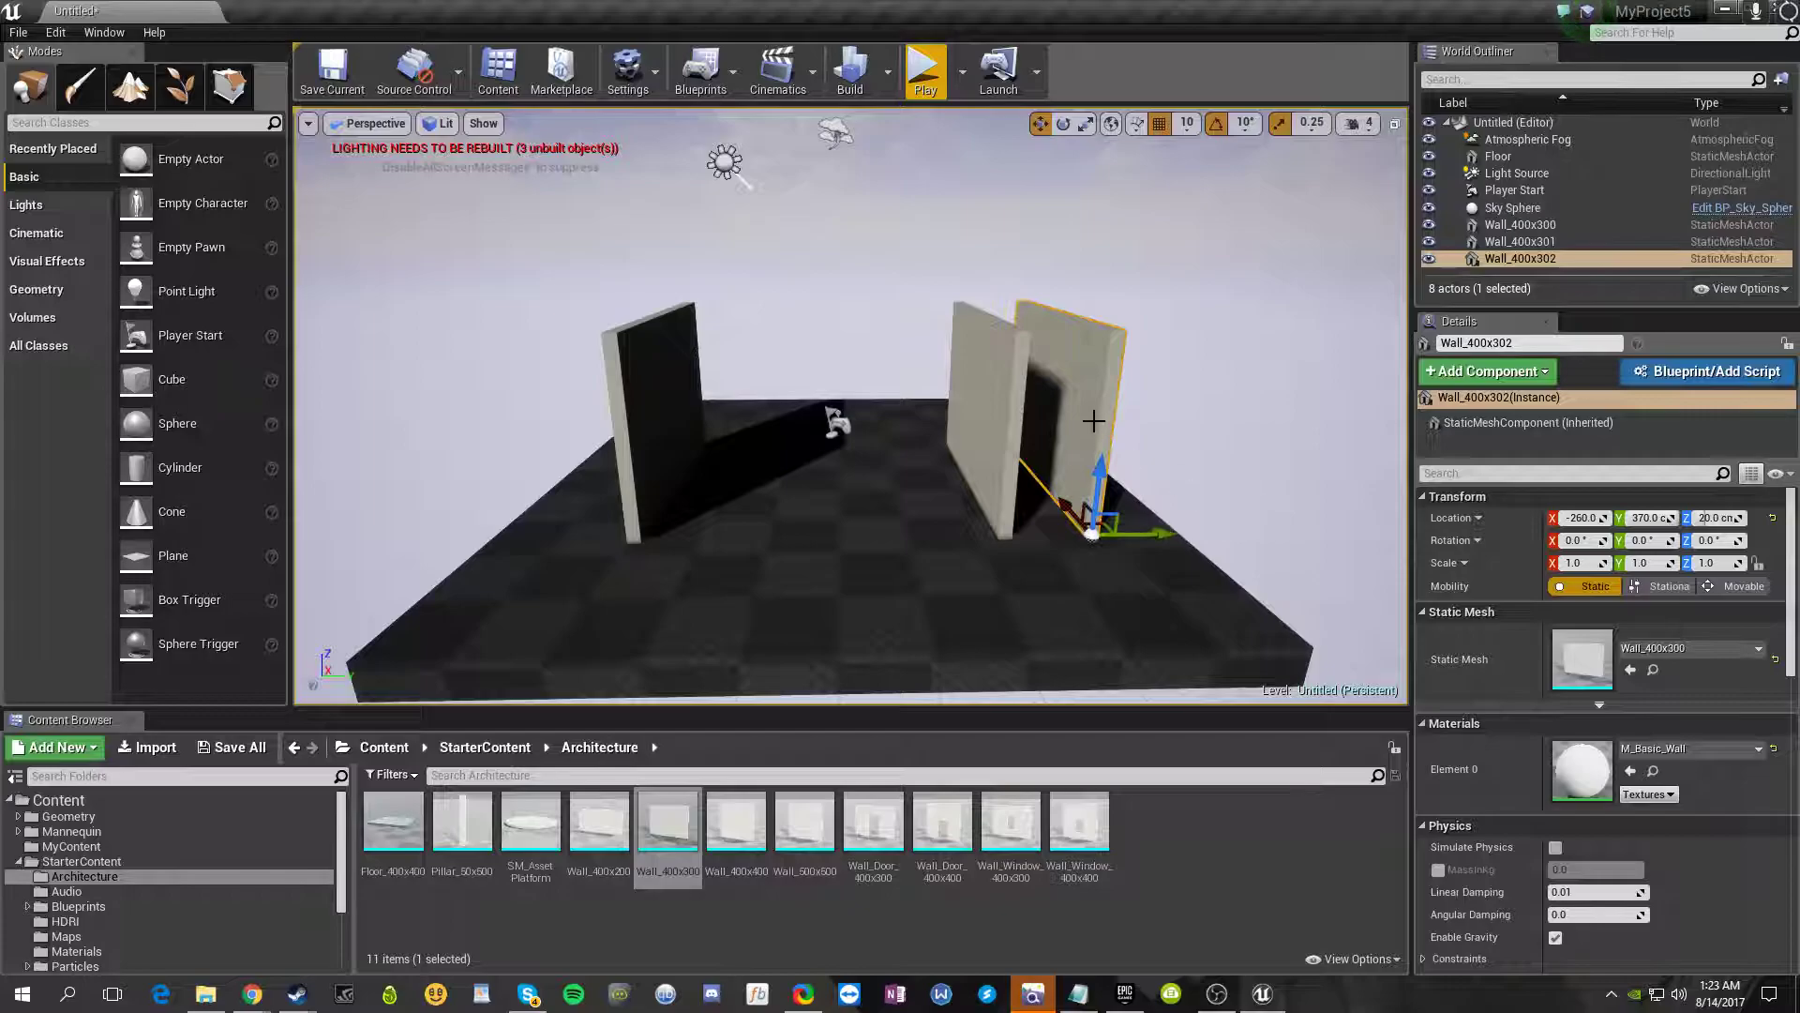
- Delete the two duplicated walls so only the original wall stays on the floor
{"action": "key", "text": "Delete"}
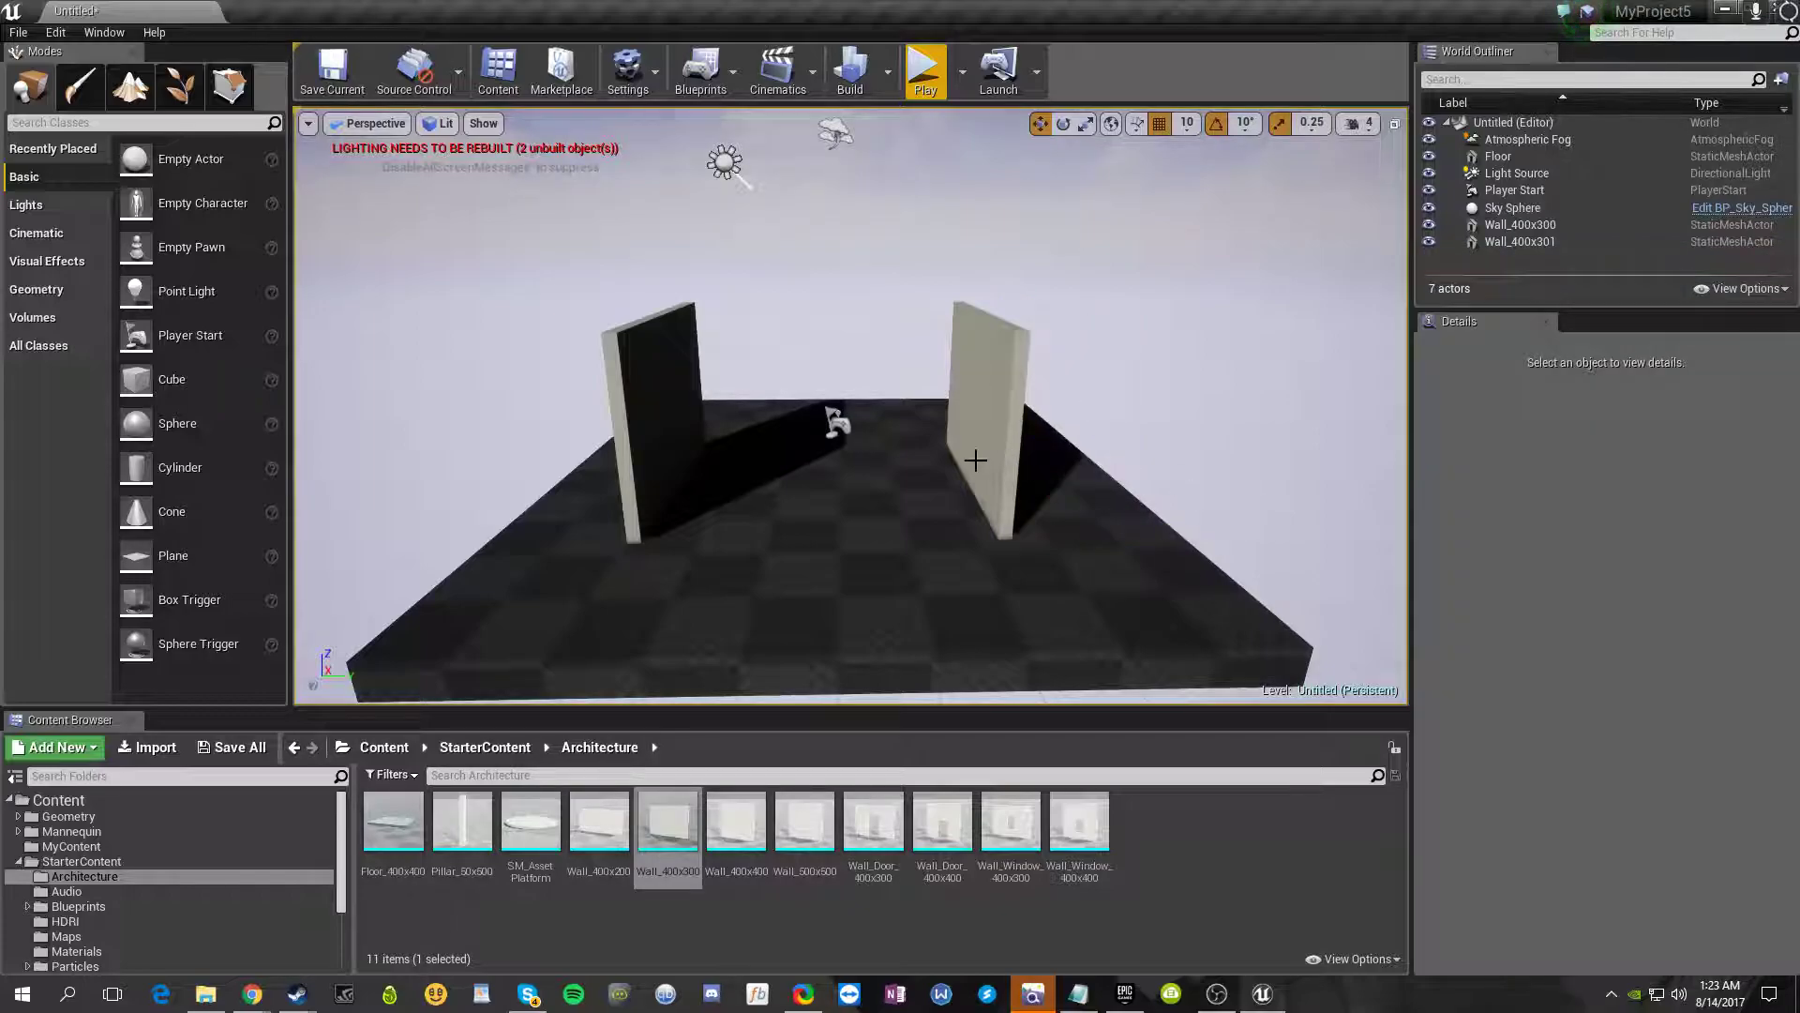
{"action": "left_click", "coordinate": [975, 460]}
{"action": "key", "text": "Delete"}
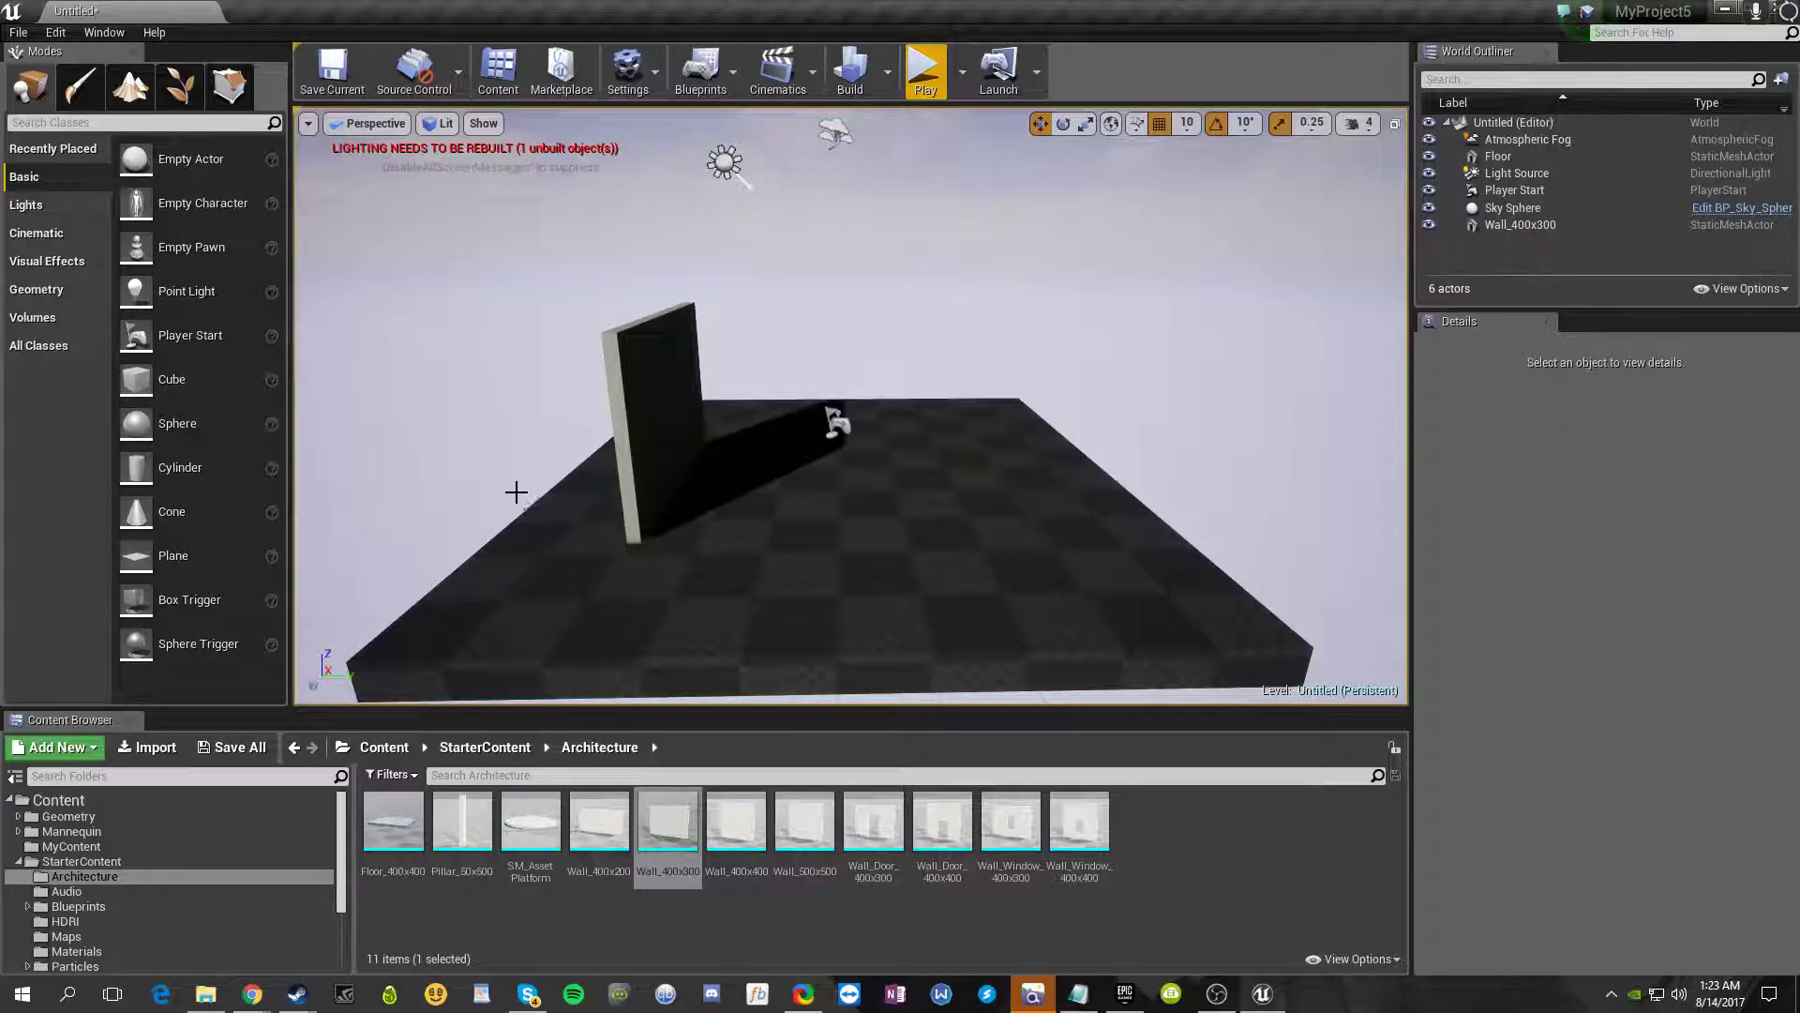
- Move the remaining wall to about X -300, Y -290 cm, raise it to about Z 180 cm, and snap it down to the floor
{"action": "left_click", "coordinate": [656, 506]}
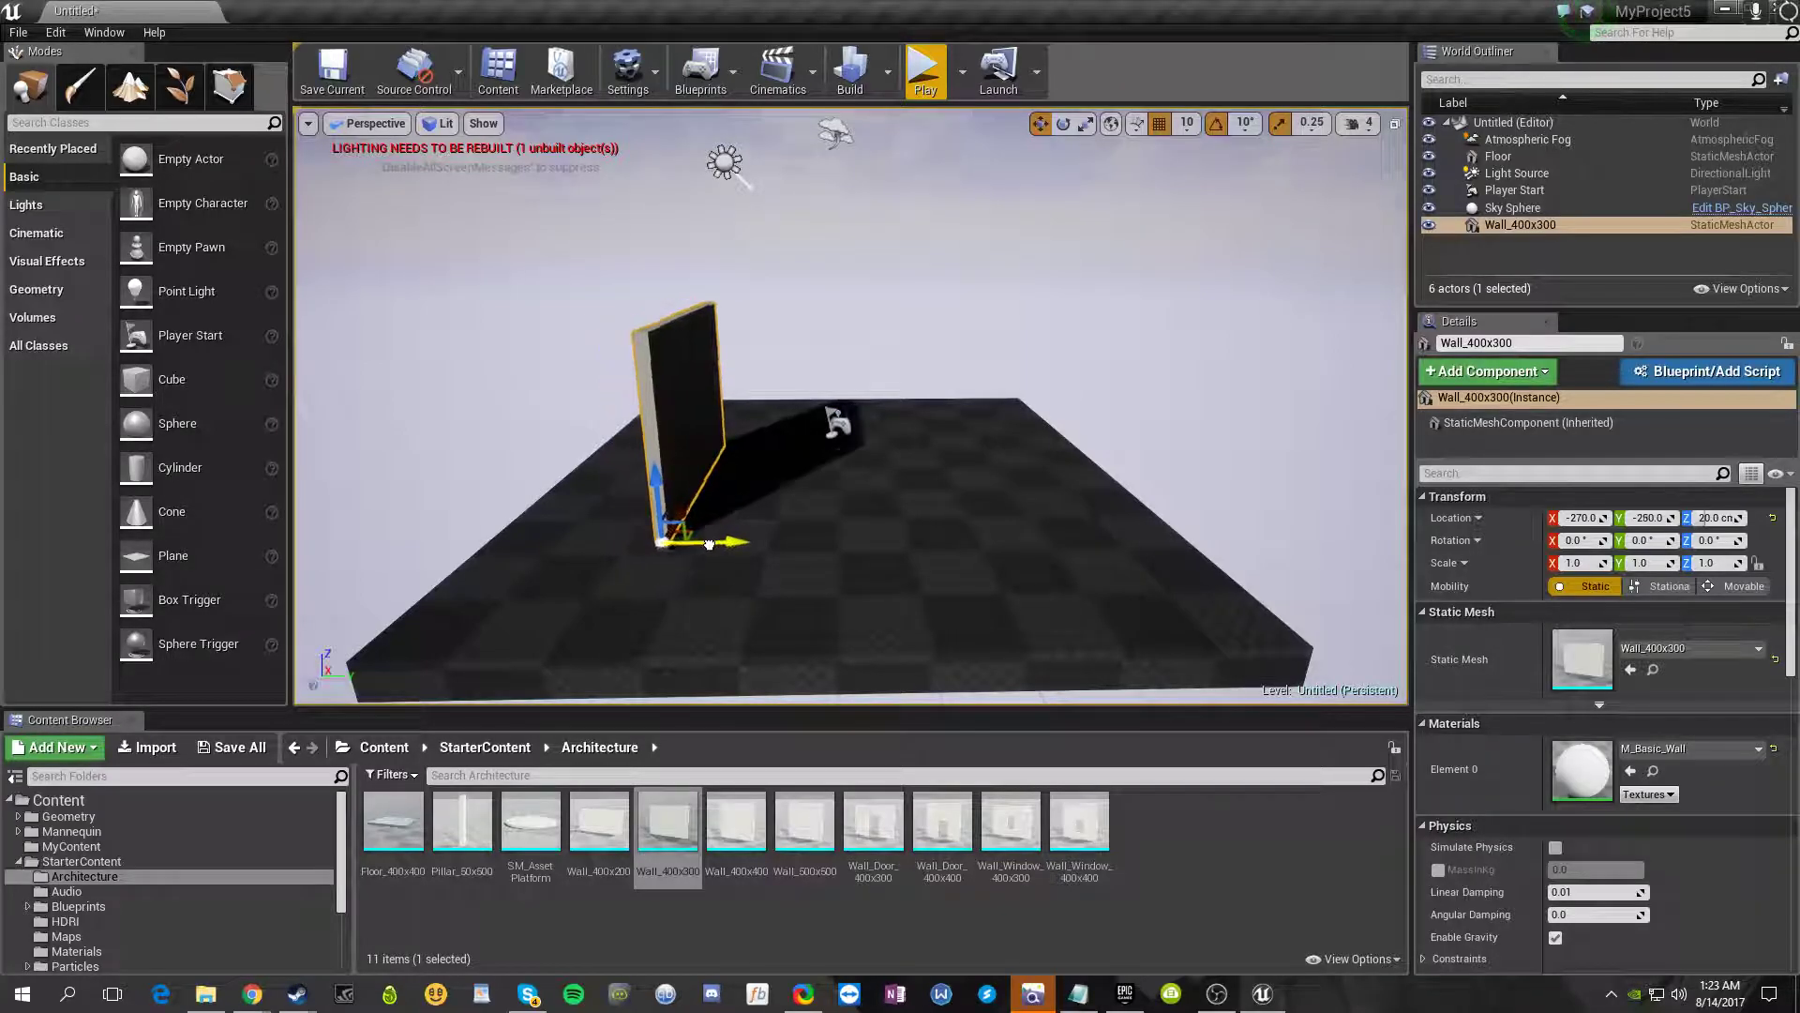
{"action": "left_click_drag", "start_coordinate": [698, 539], "coordinate": [565, 415]}
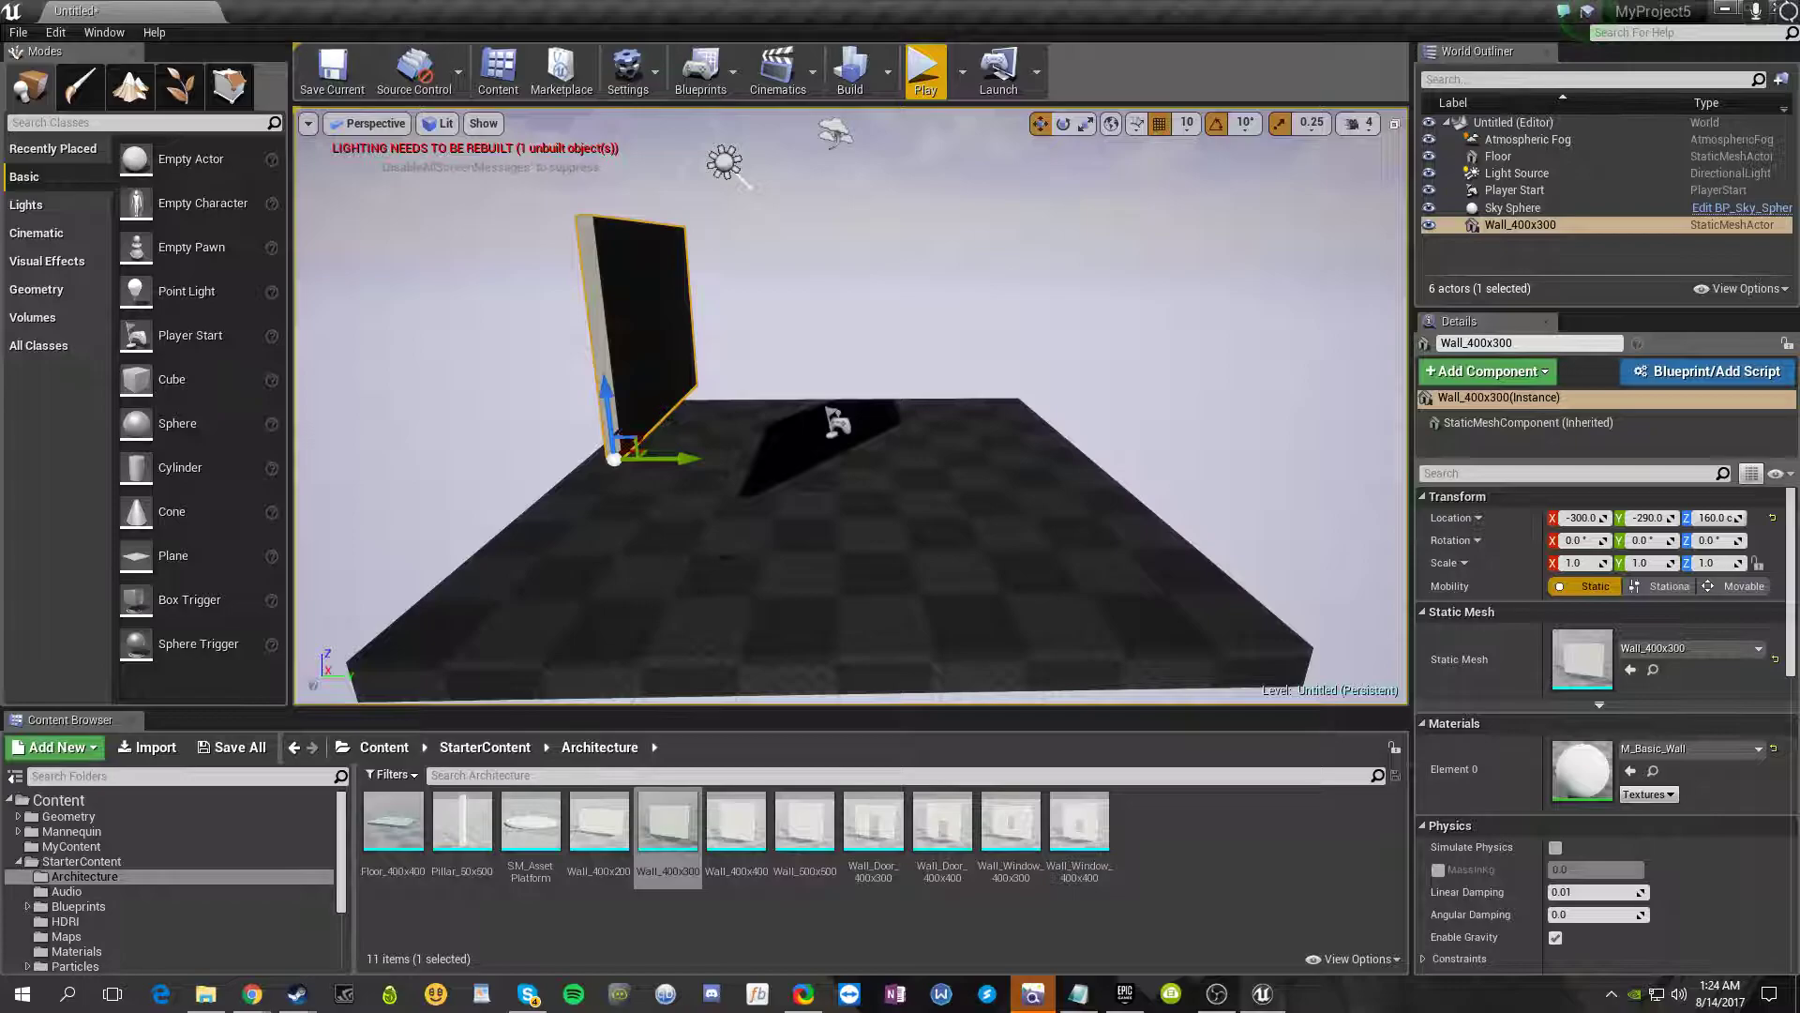
{"action": "mouse_move", "coordinate": [609, 397]}
{"action": "left_mouse_down"}
{"action": "mouse_move", "coordinate": [638, 570]}
{"action": "mouse_move", "coordinate": [619, 568]}
{"action": "mouse_move", "coordinate": [606, 400]}
{"action": "left_mouse_up"}
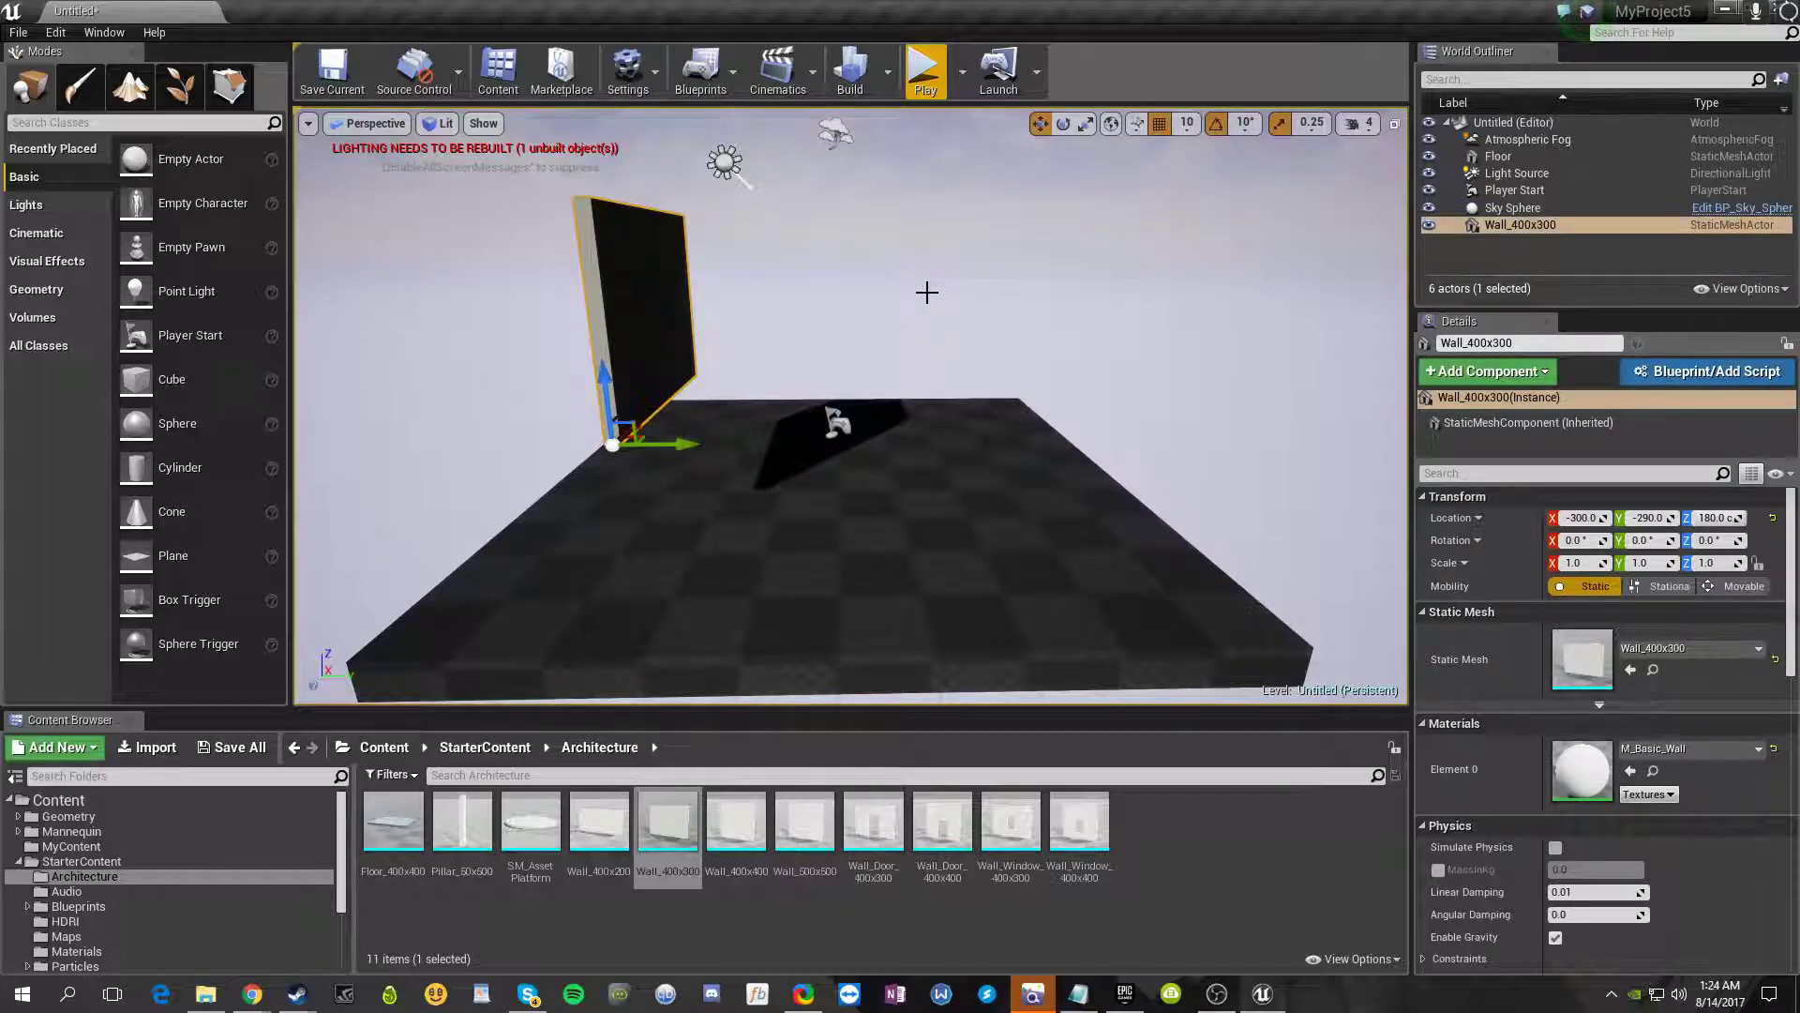
{"action": "key", "text": "End"}
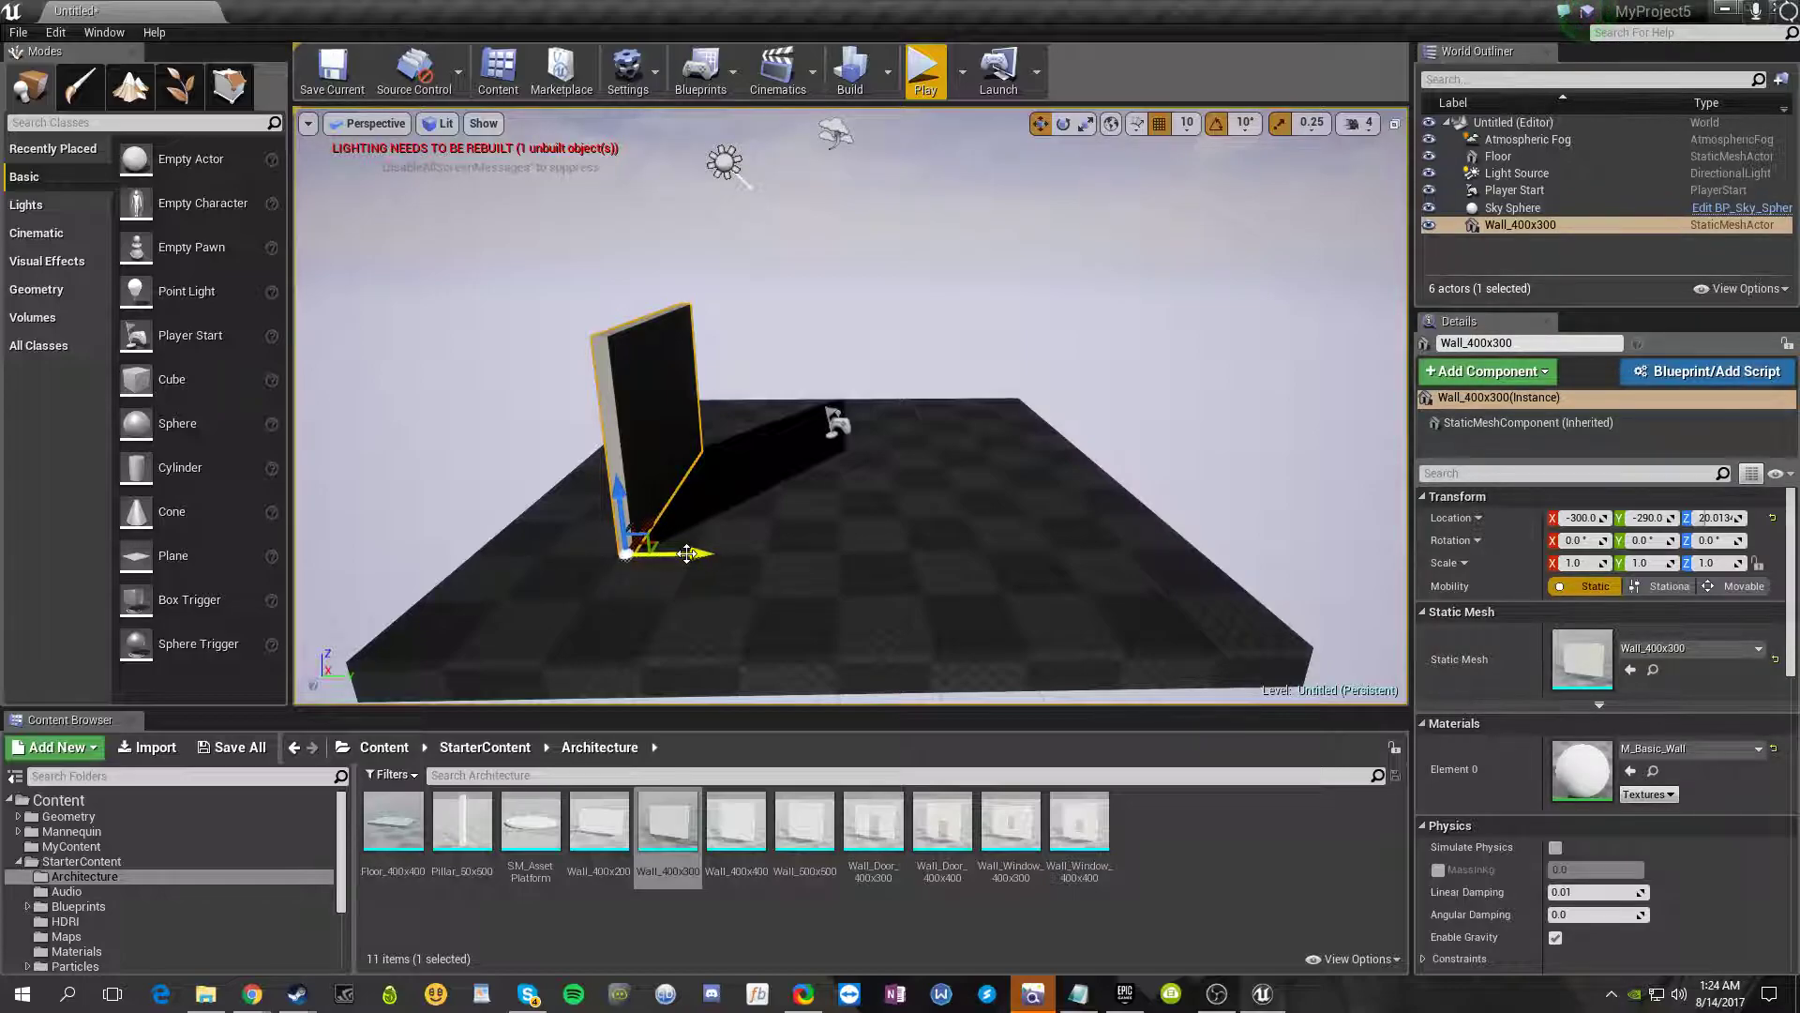
- Duplicate the wall along the Y axis and place the copy at about Y 150 cm
{"action": "left_click_drag", "start_coordinate": [687, 553], "coordinate": [978, 571], "text": "alt"}
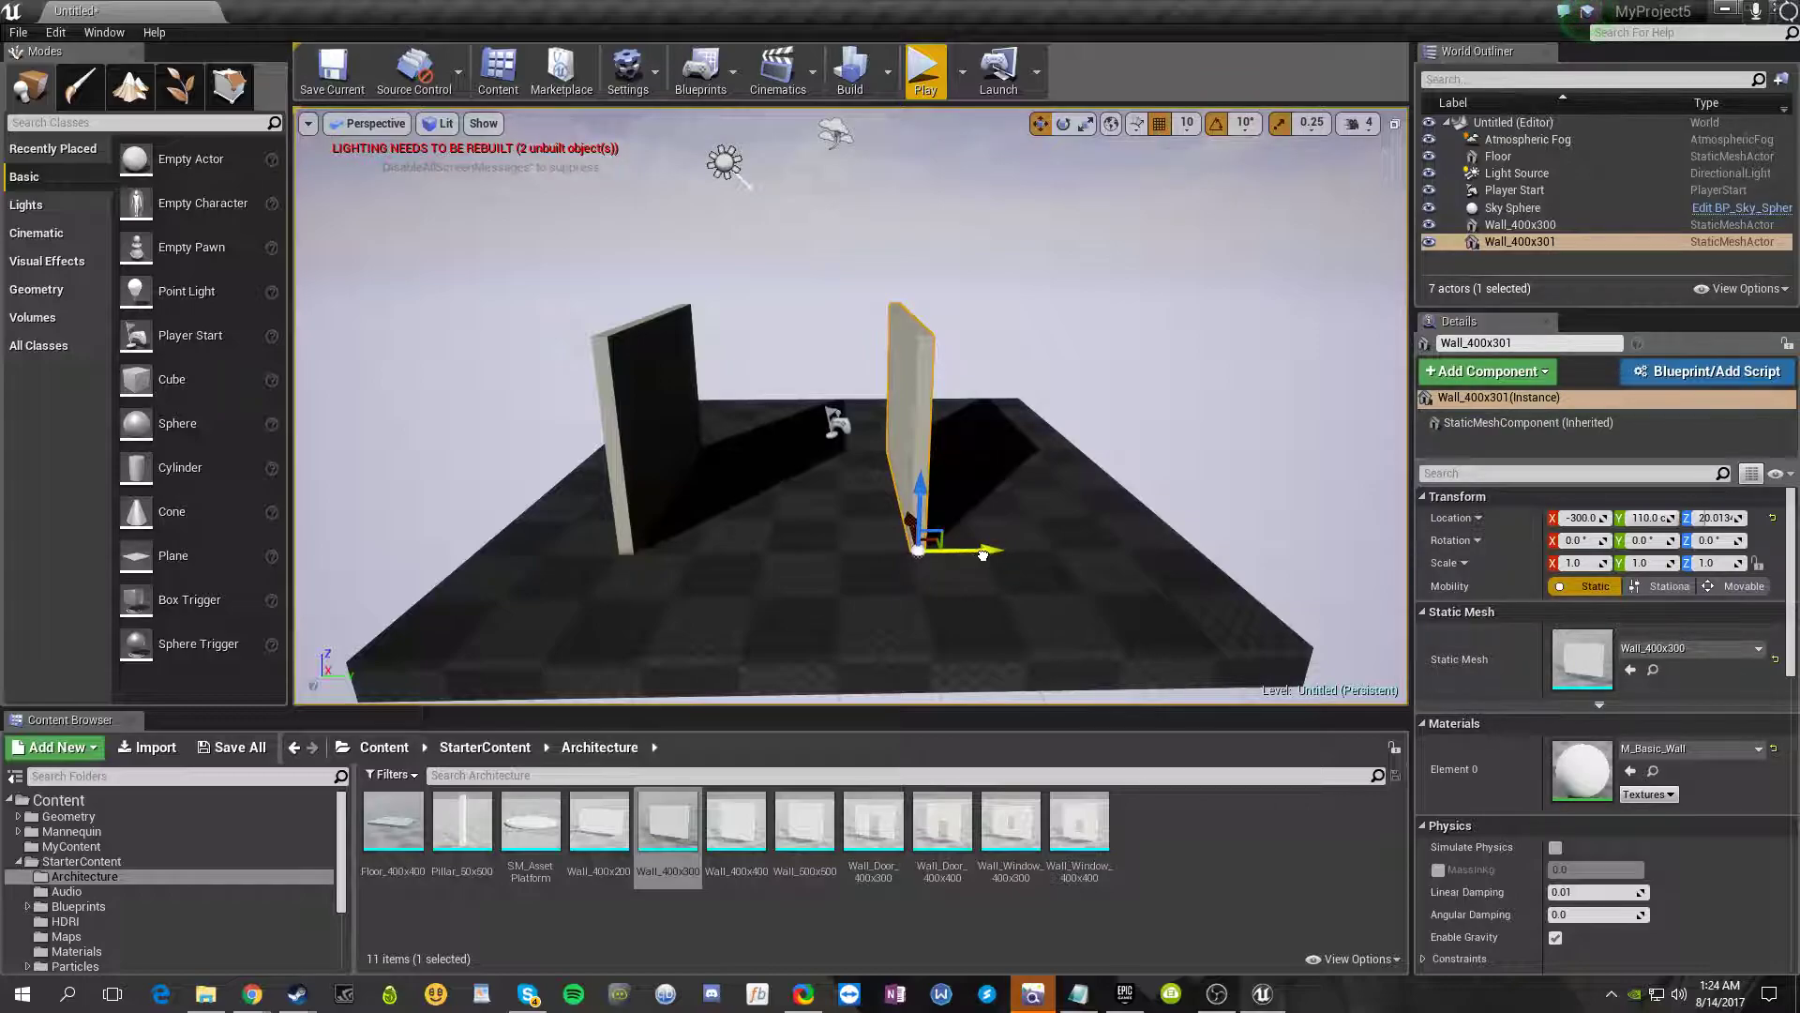
{"action": "left_click_drag", "start_coordinate": [975, 553], "coordinate": [991, 553]}
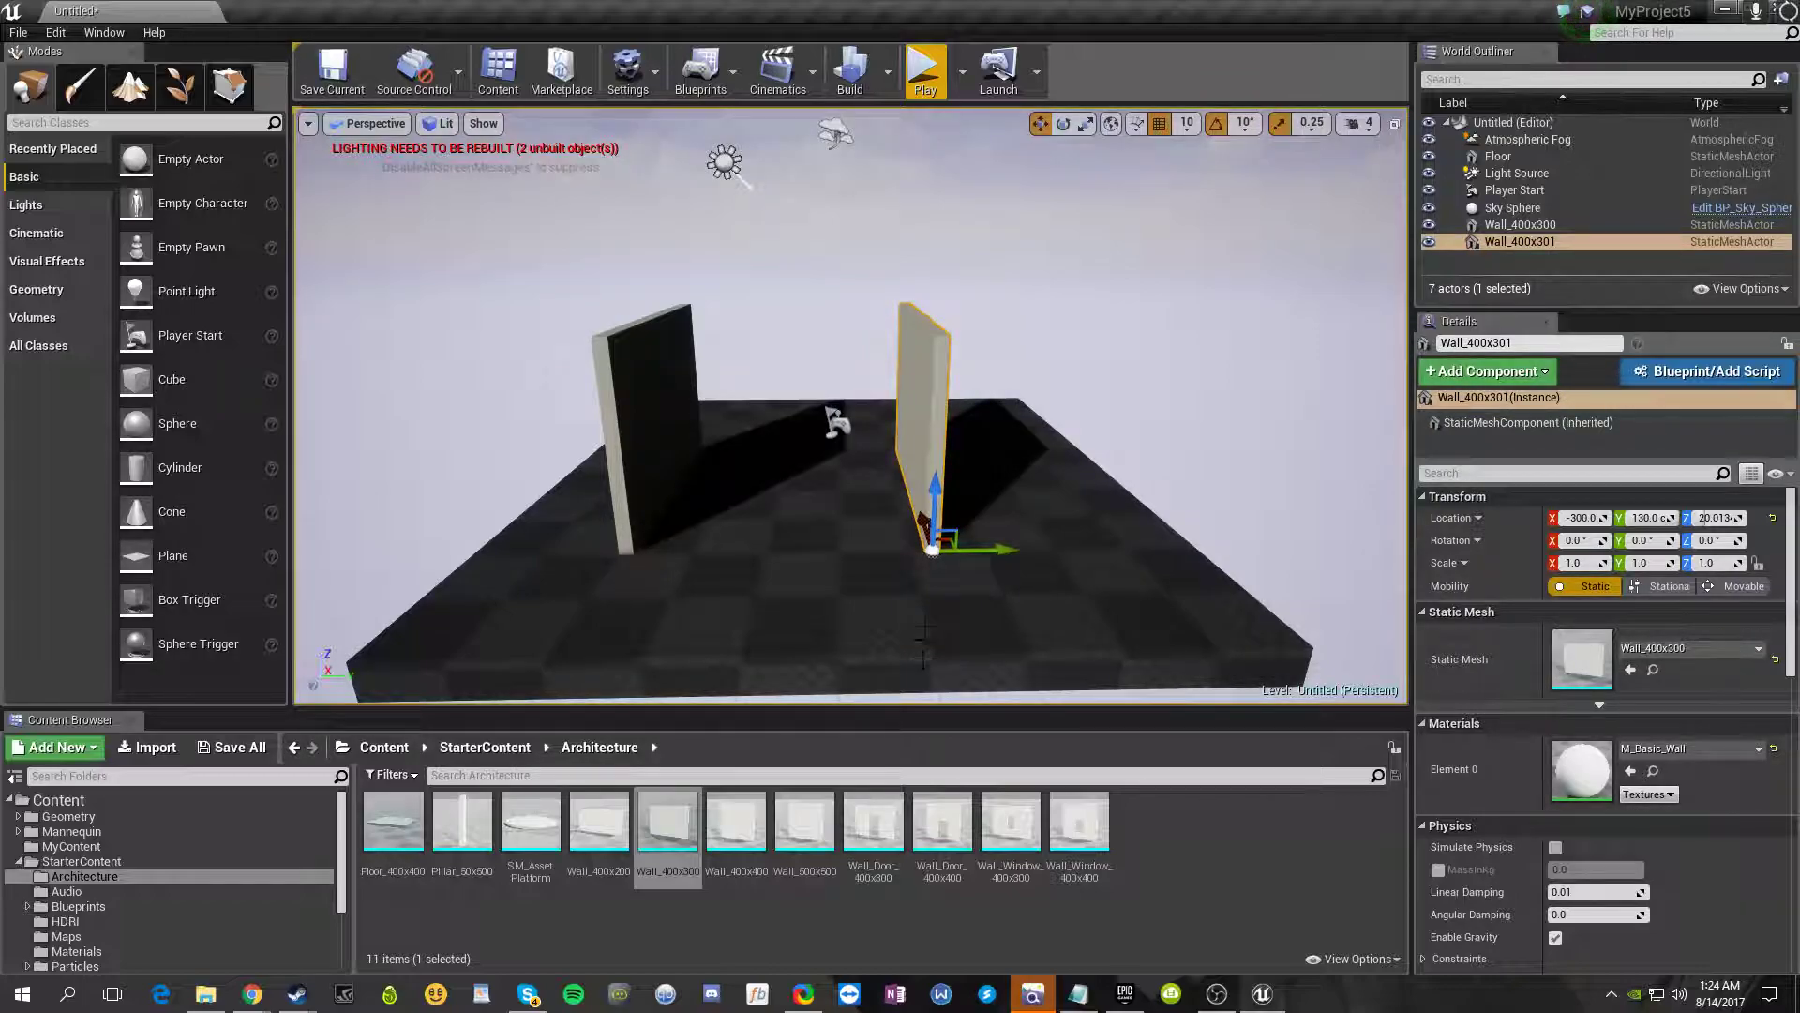
{"action": "left_click_drag", "start_coordinate": [983, 550], "coordinate": [999, 550]}
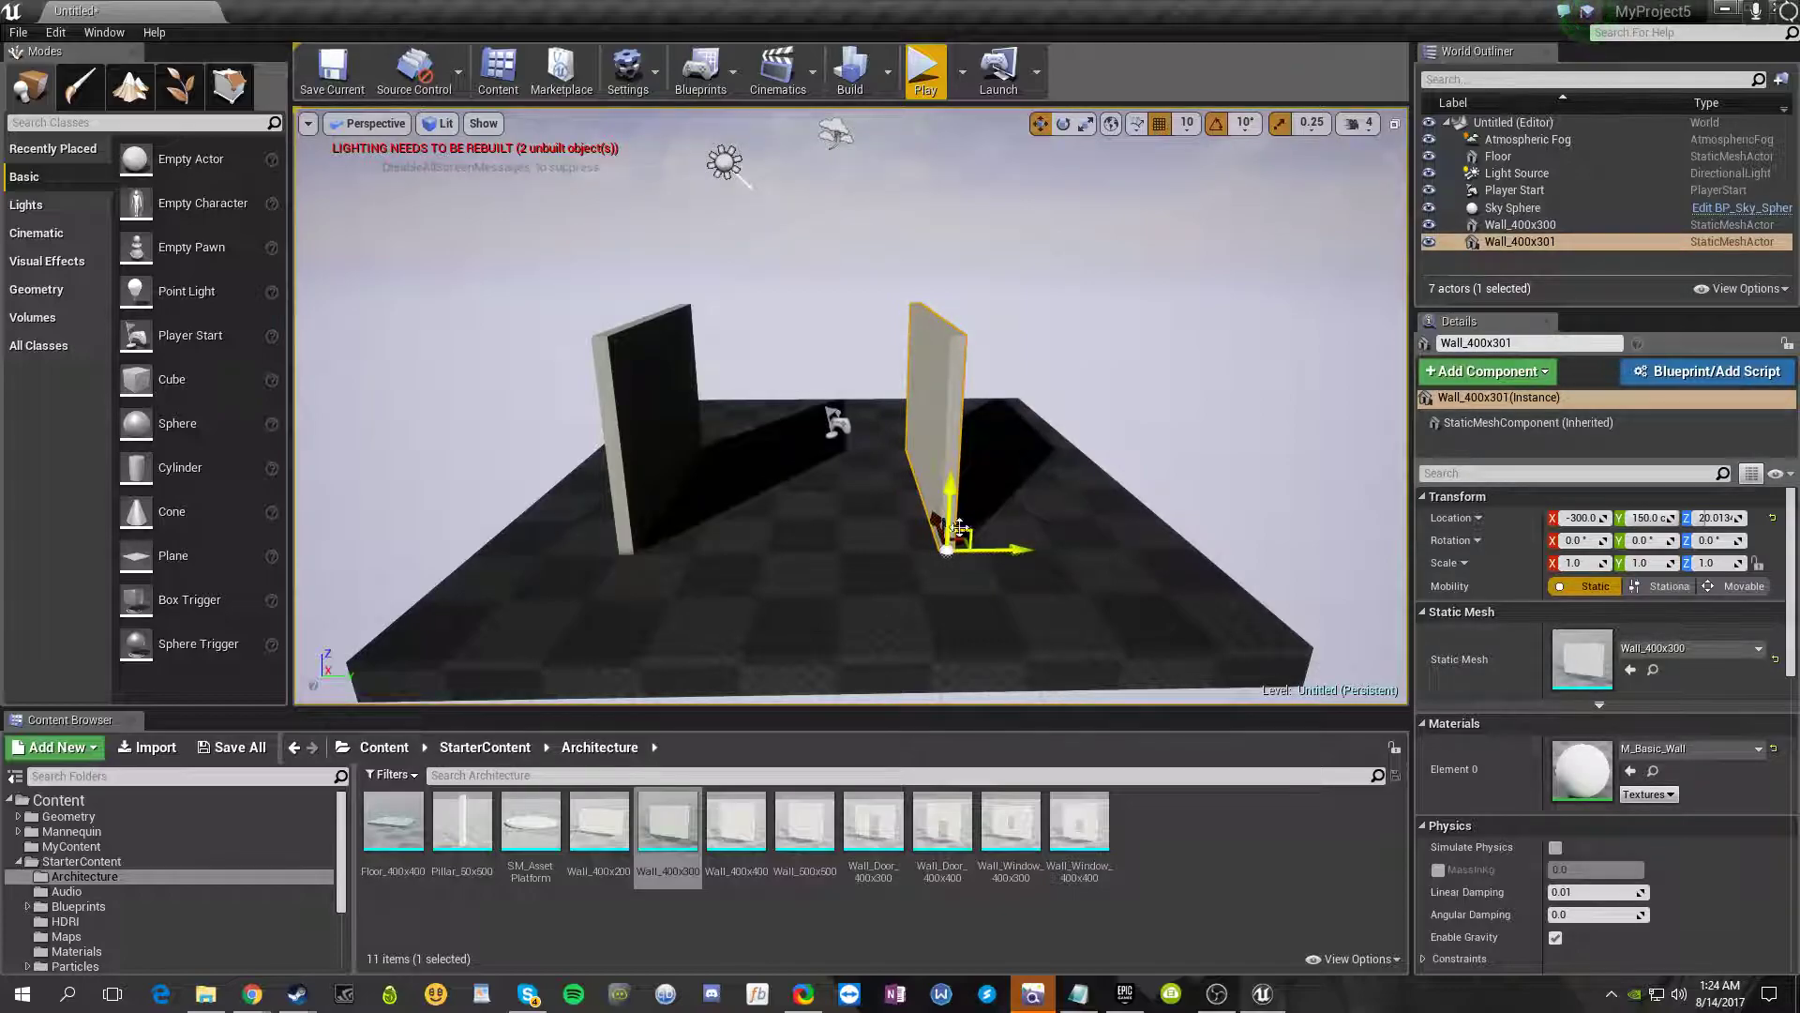
- Rotate the duplicated wall -90° about Z and slide it to about Y 100 cm to form a corner with the first wall
{"action": "key", "text": "e"}
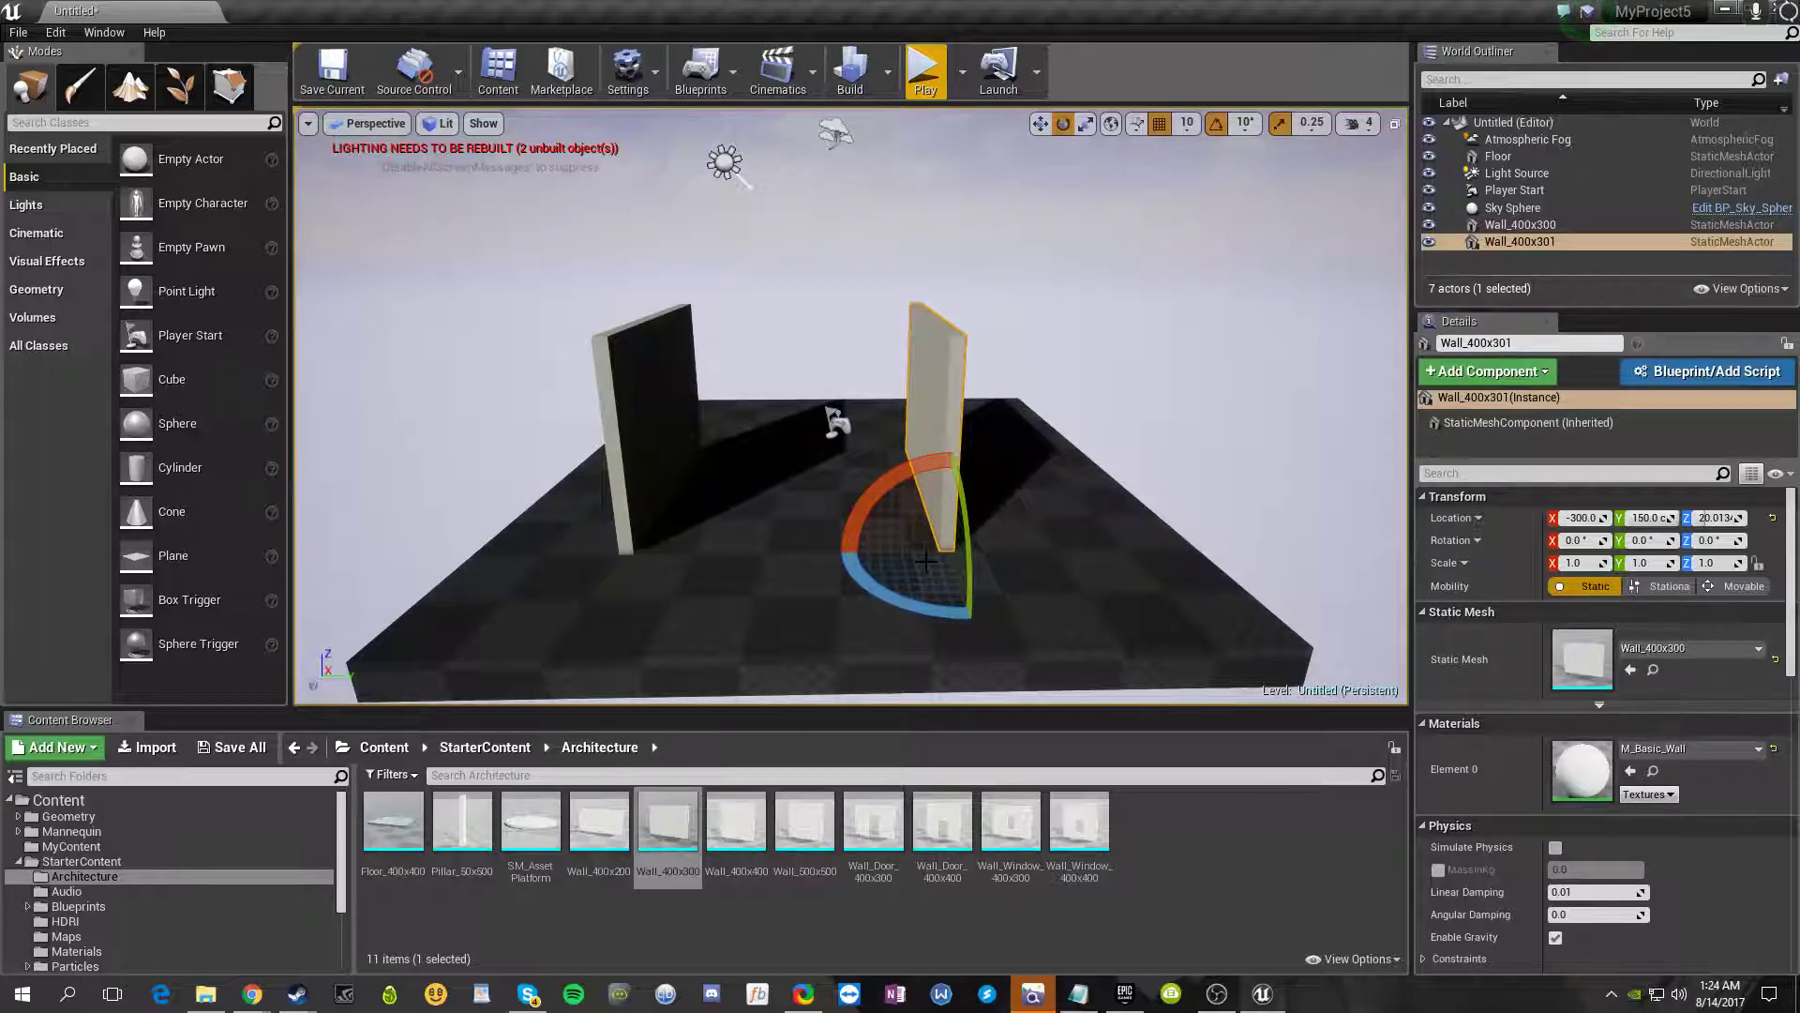
{"action": "key", "text": "w"}
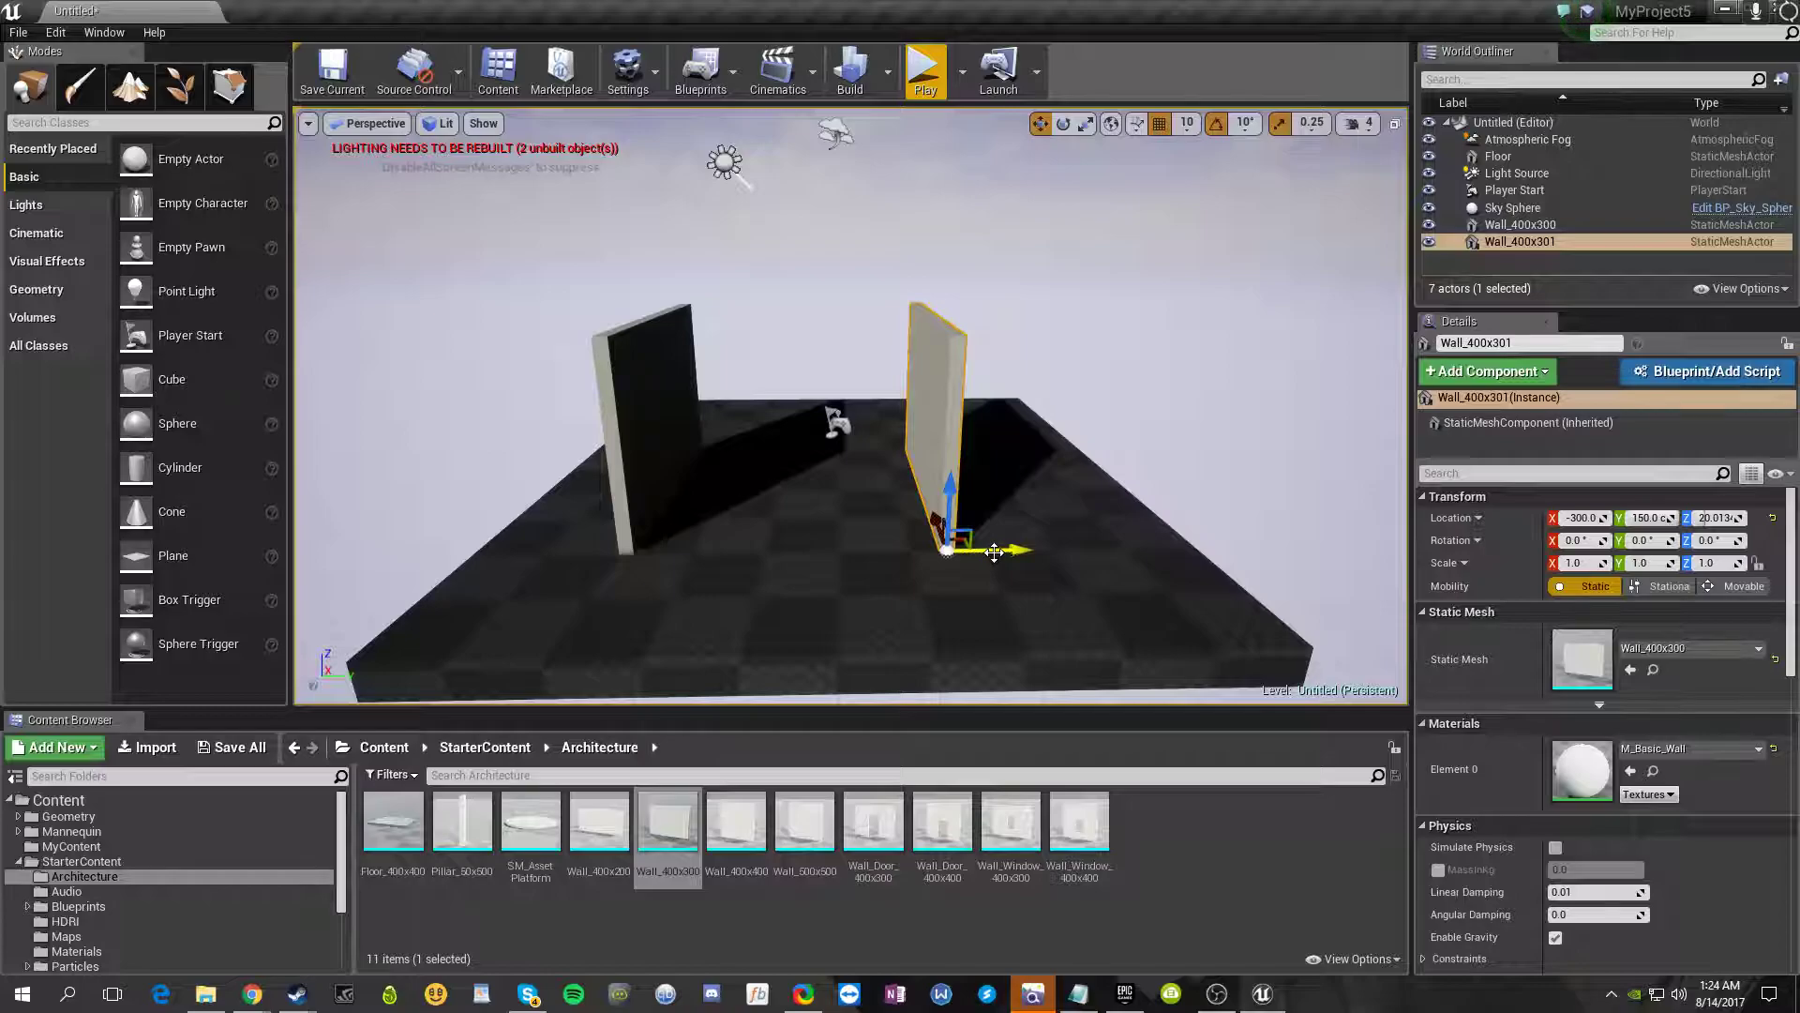
{"action": "key", "text": "e"}
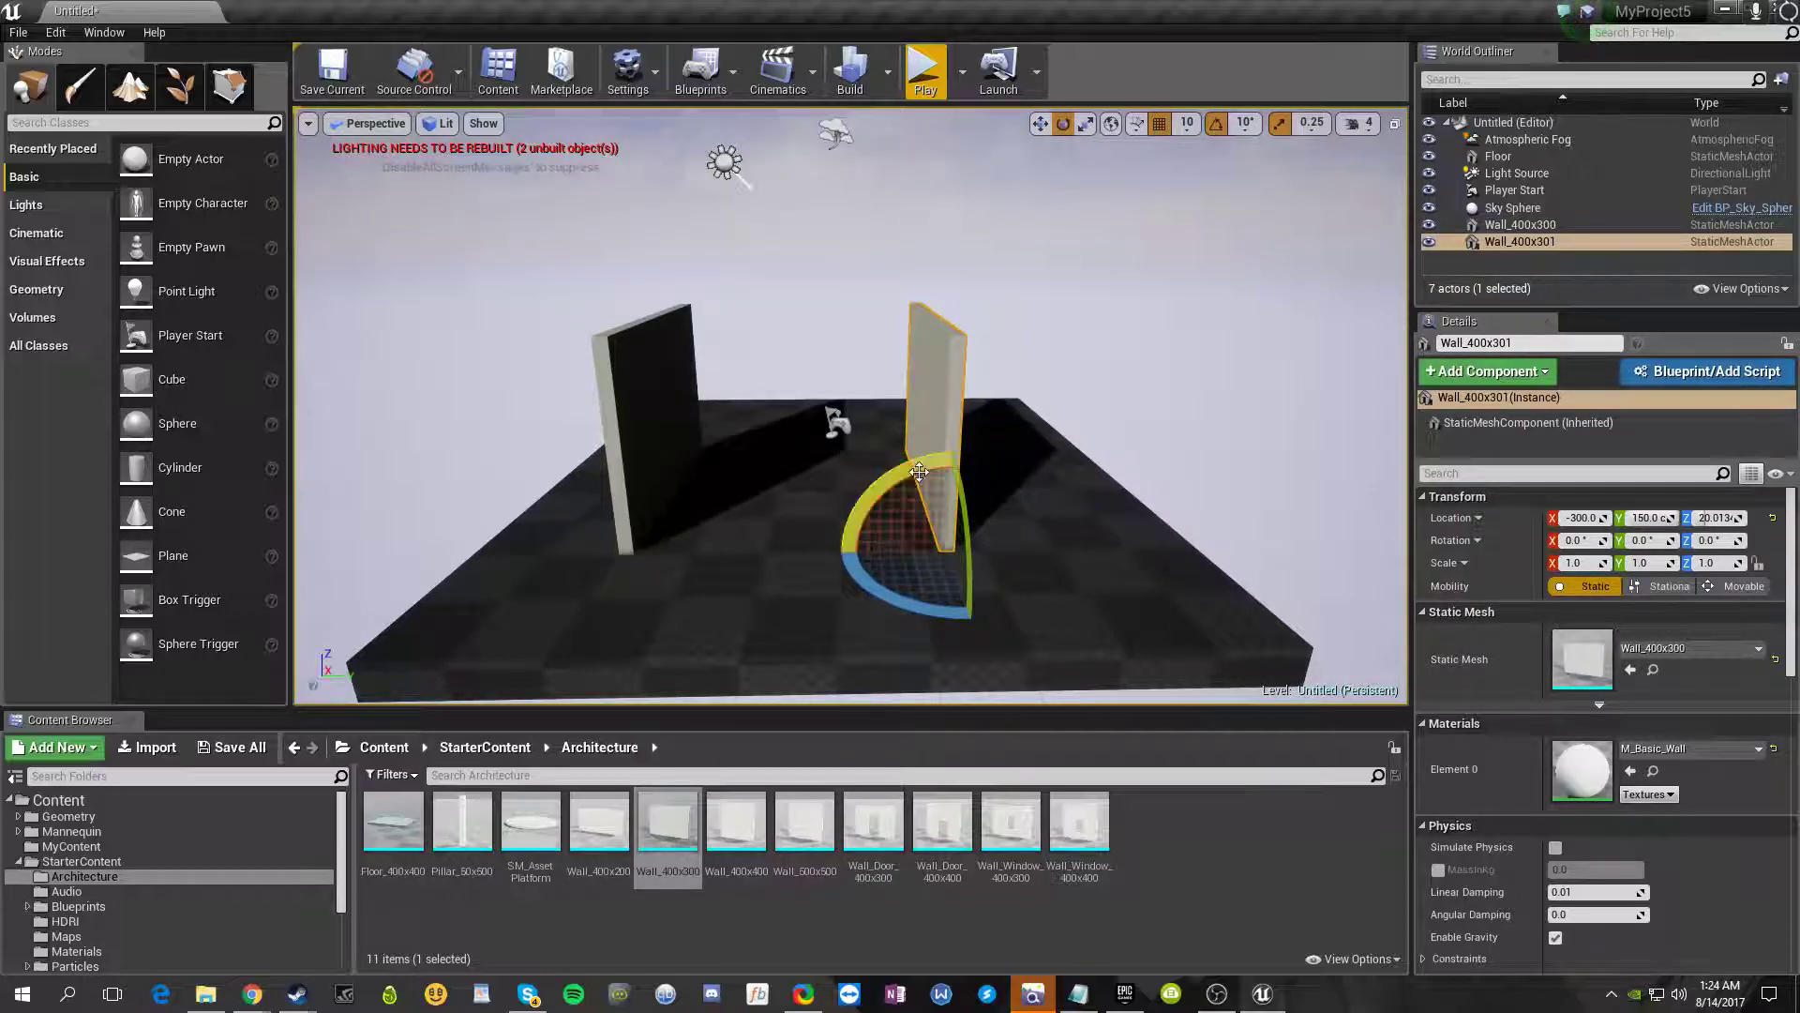
{"action": "left_click_drag", "start_coordinate": [925, 465], "coordinate": [835, 422]}
{"action": "left_click_drag", "start_coordinate": [912, 469], "coordinate": [802, 575]}
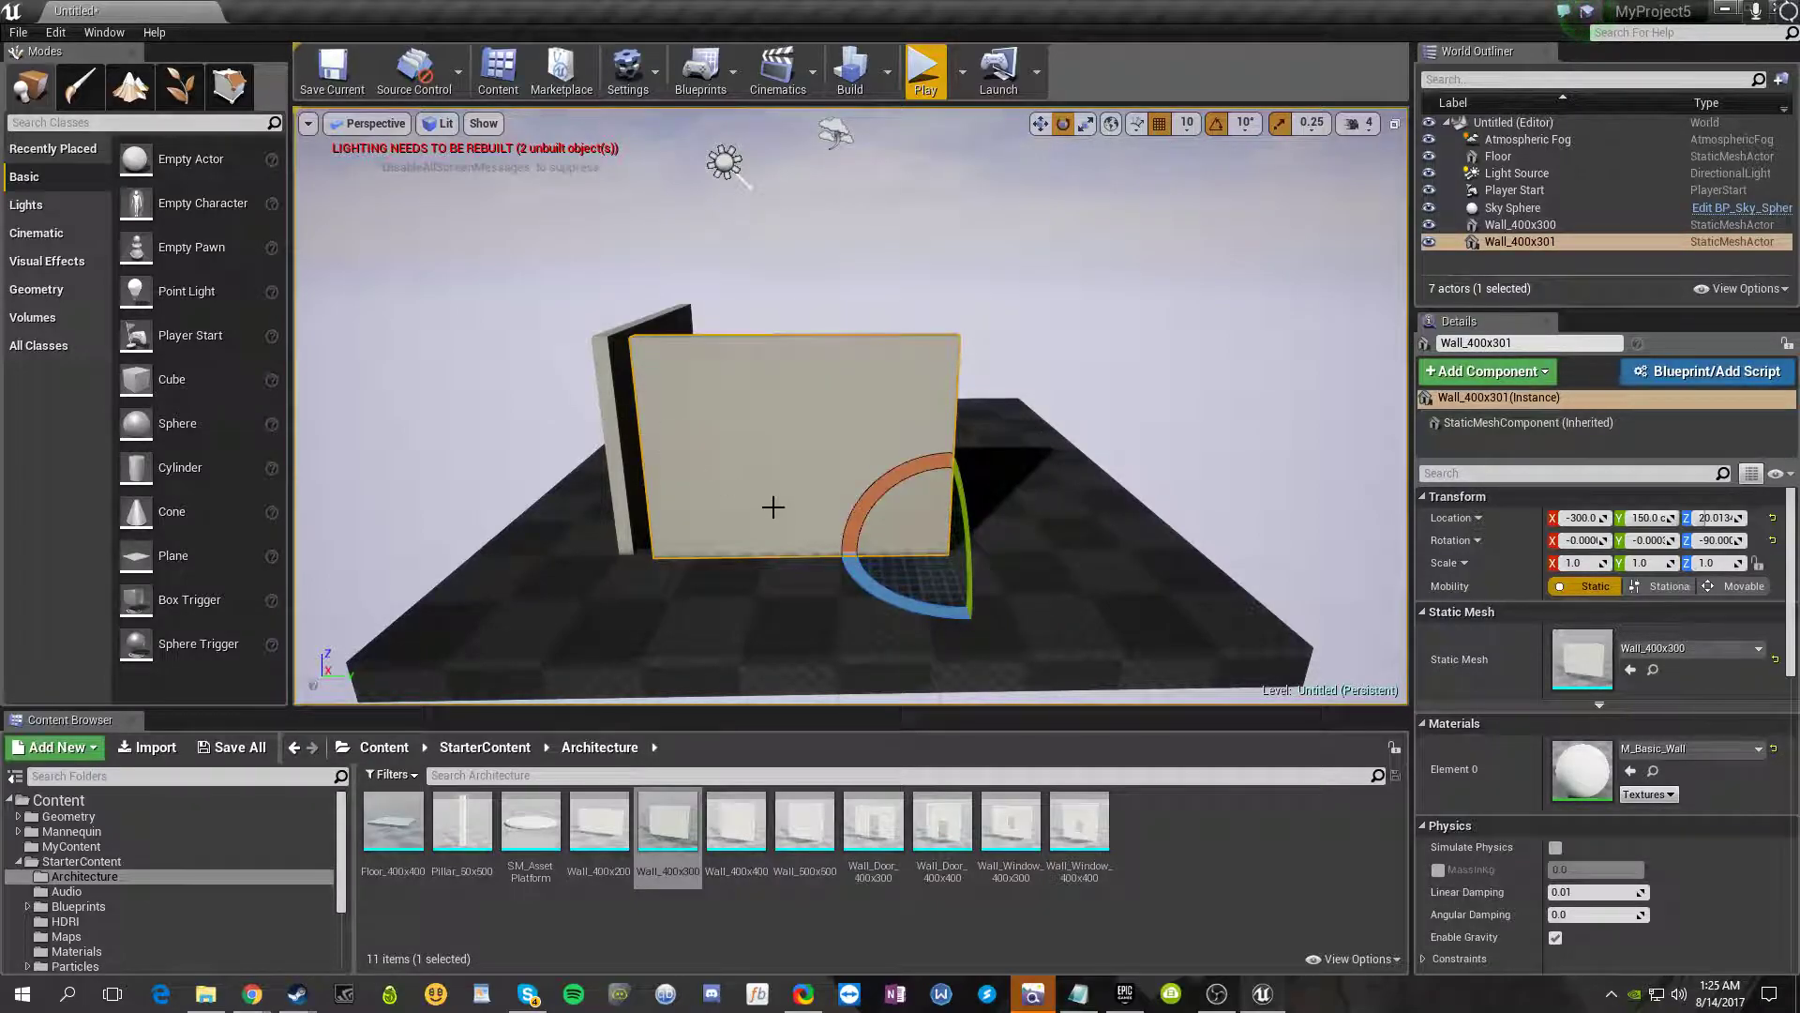
{"action": "key", "text": "w"}
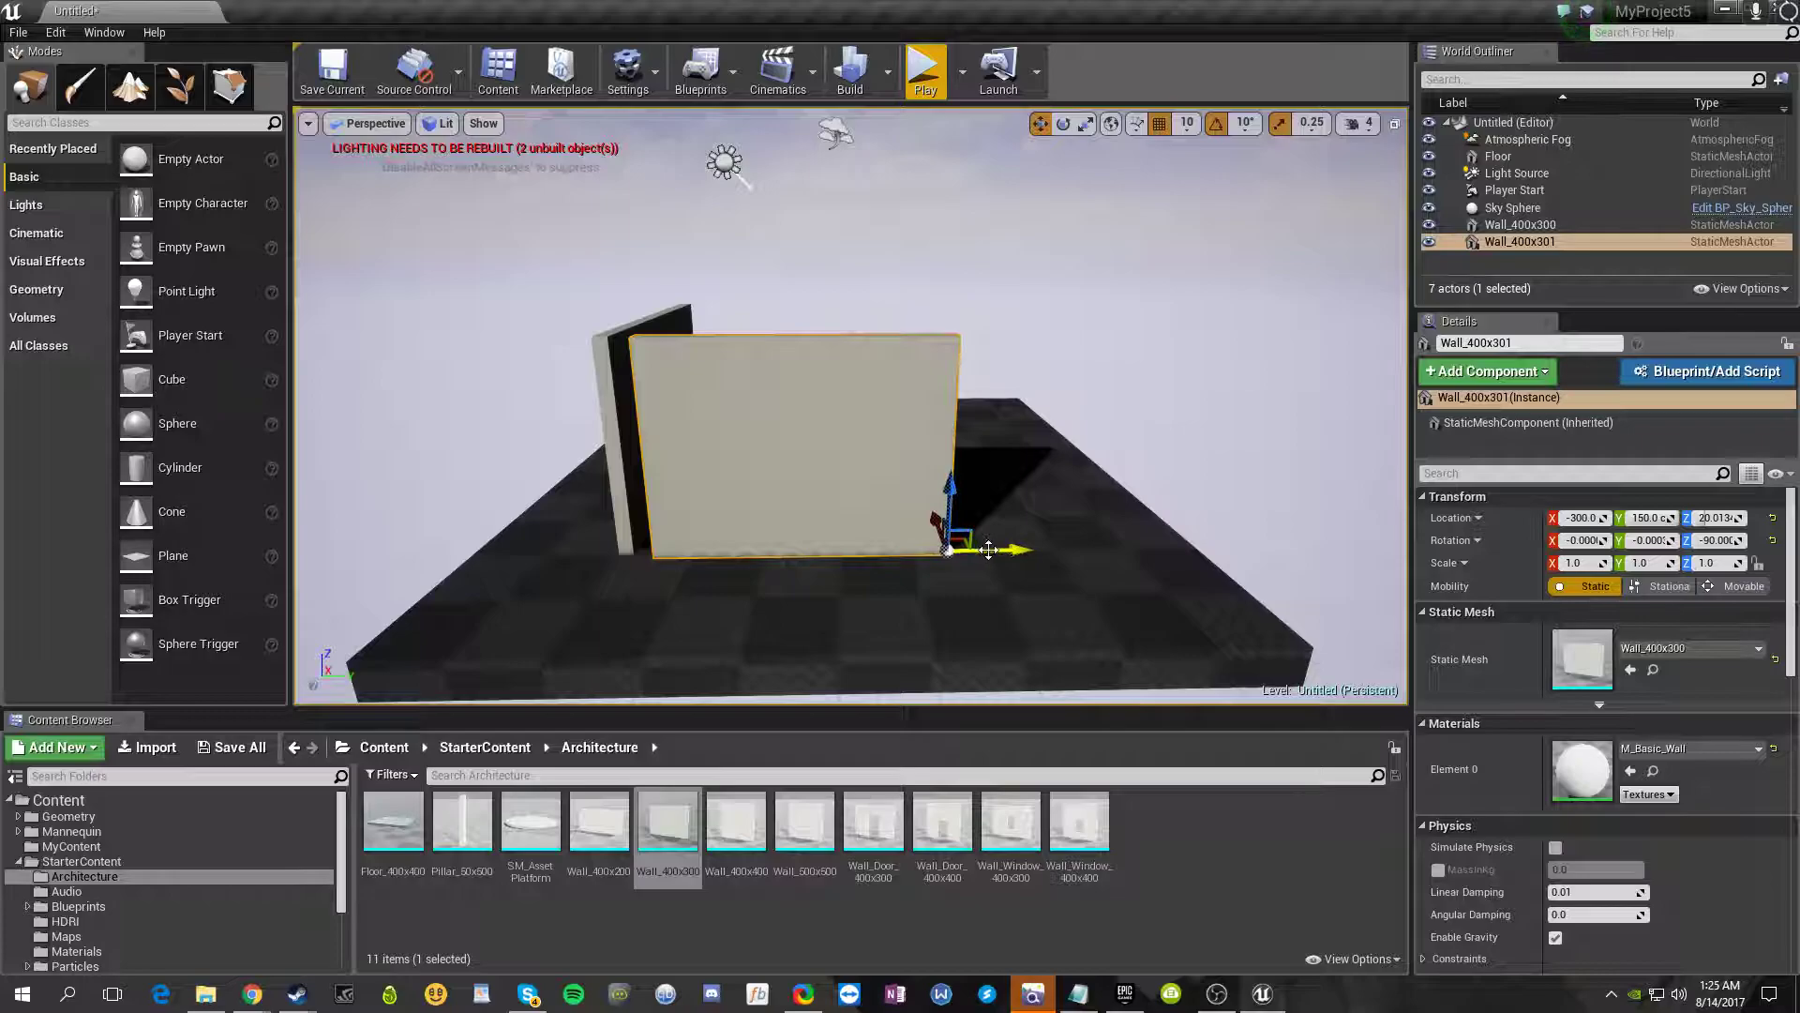
{"action": "left_click_drag", "start_coordinate": [989, 551], "coordinate": [956, 553]}
{"action": "left_click", "coordinate": [752, 234]}
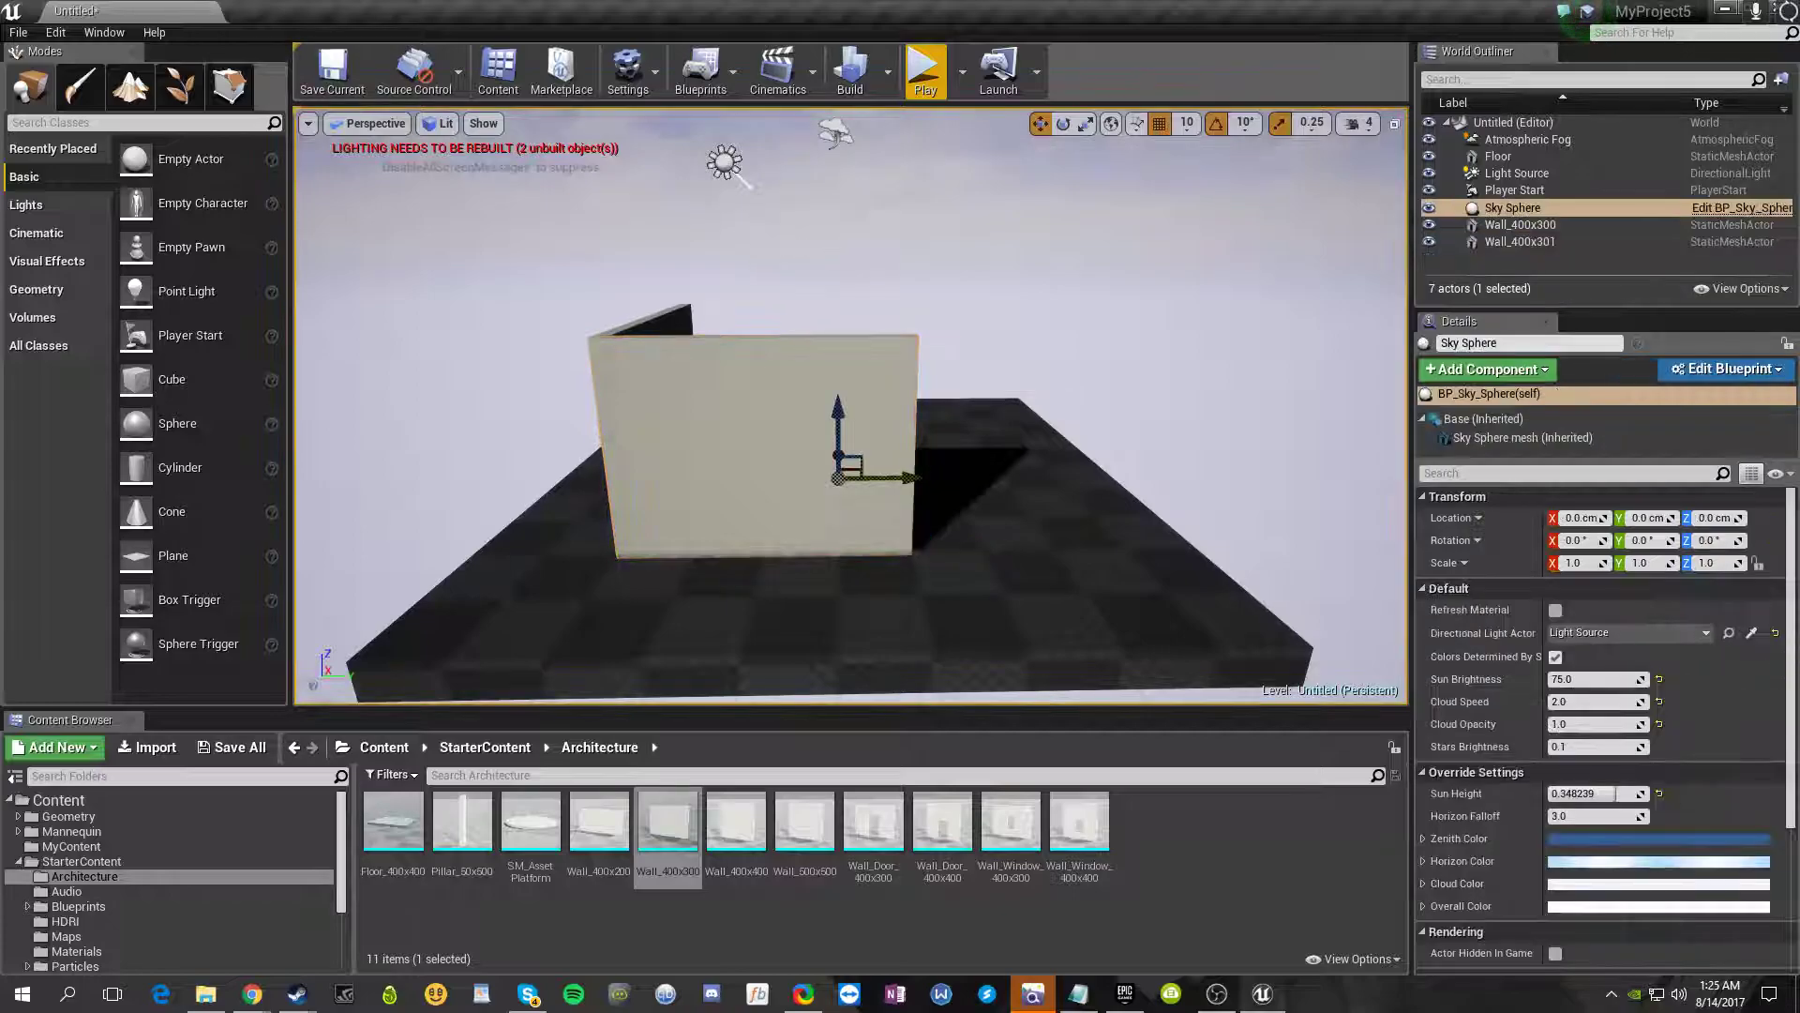
- Enclose the room by duplicating the rotated wall to about X 80 cm and the original wall to about Y 80 cm
{"action": "right_click_drag", "start_coordinate": [752, 234], "coordinate": [845, 271]}
{"action": "left_click", "coordinate": [640, 441]}
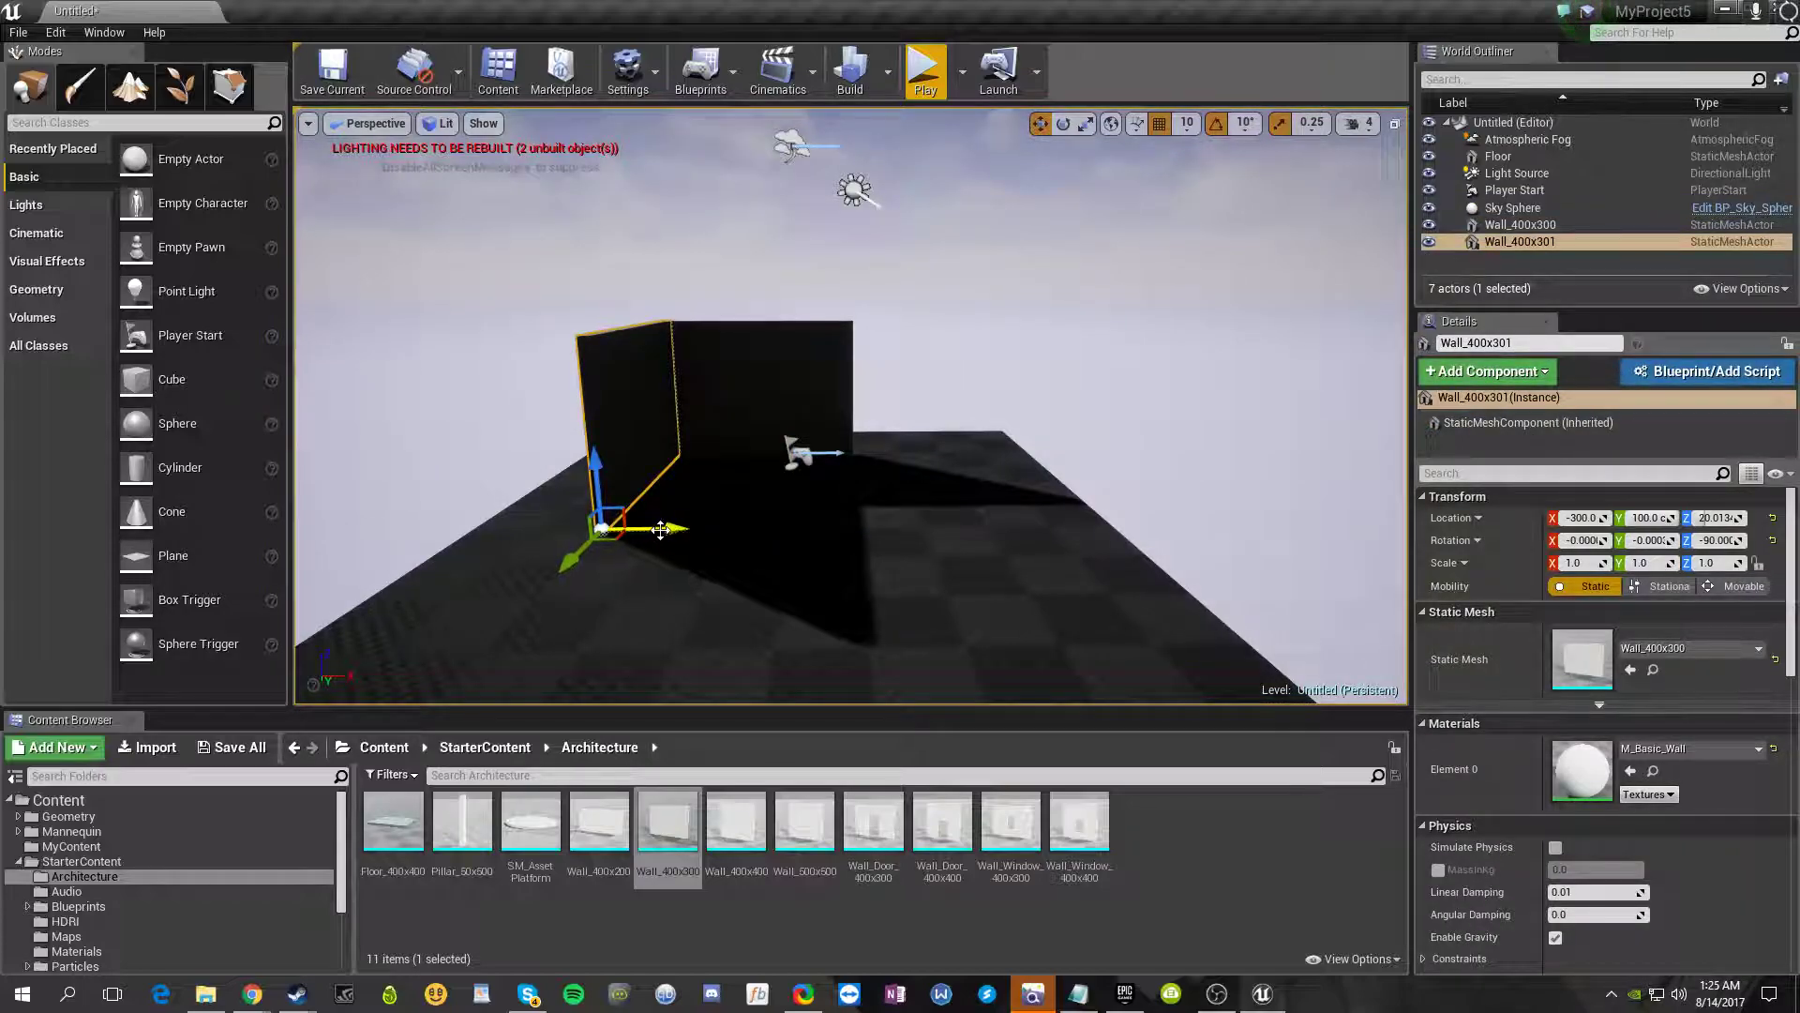
{"action": "left_click_drag", "start_coordinate": [646, 534], "coordinate": [895, 560], "text": "alt"}
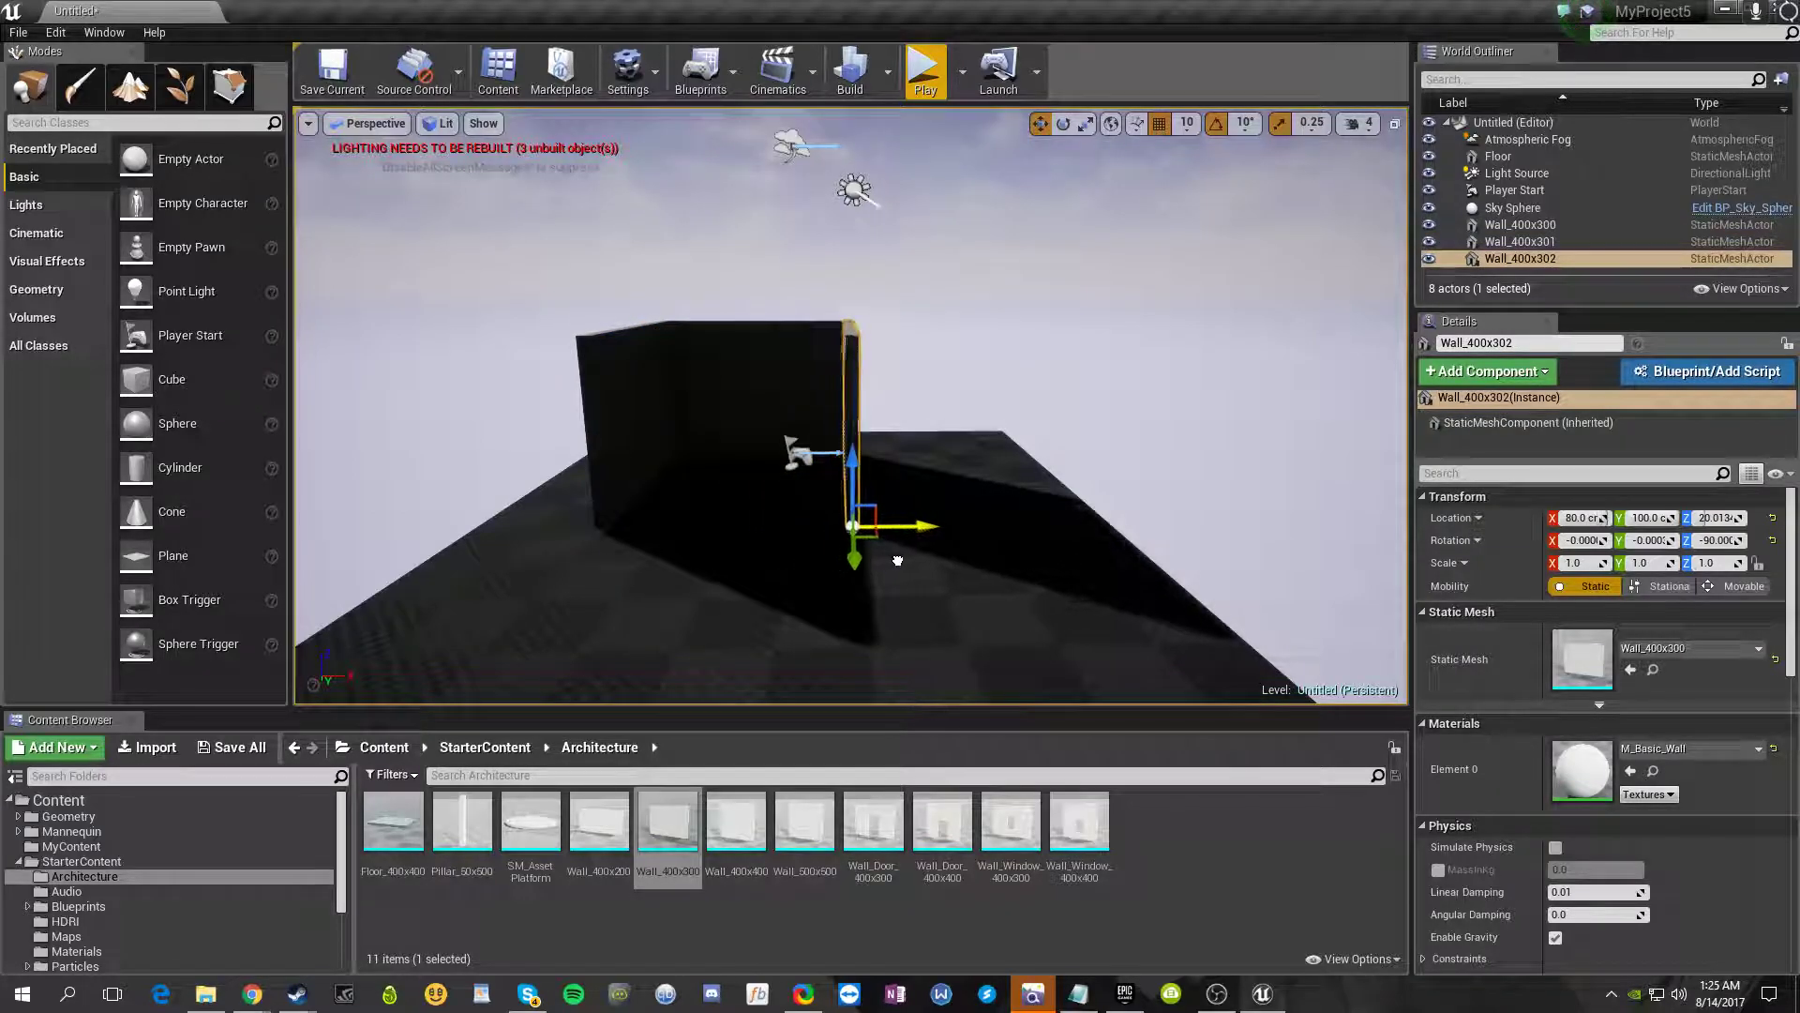
{"action": "left_click", "coordinate": [677, 452]}
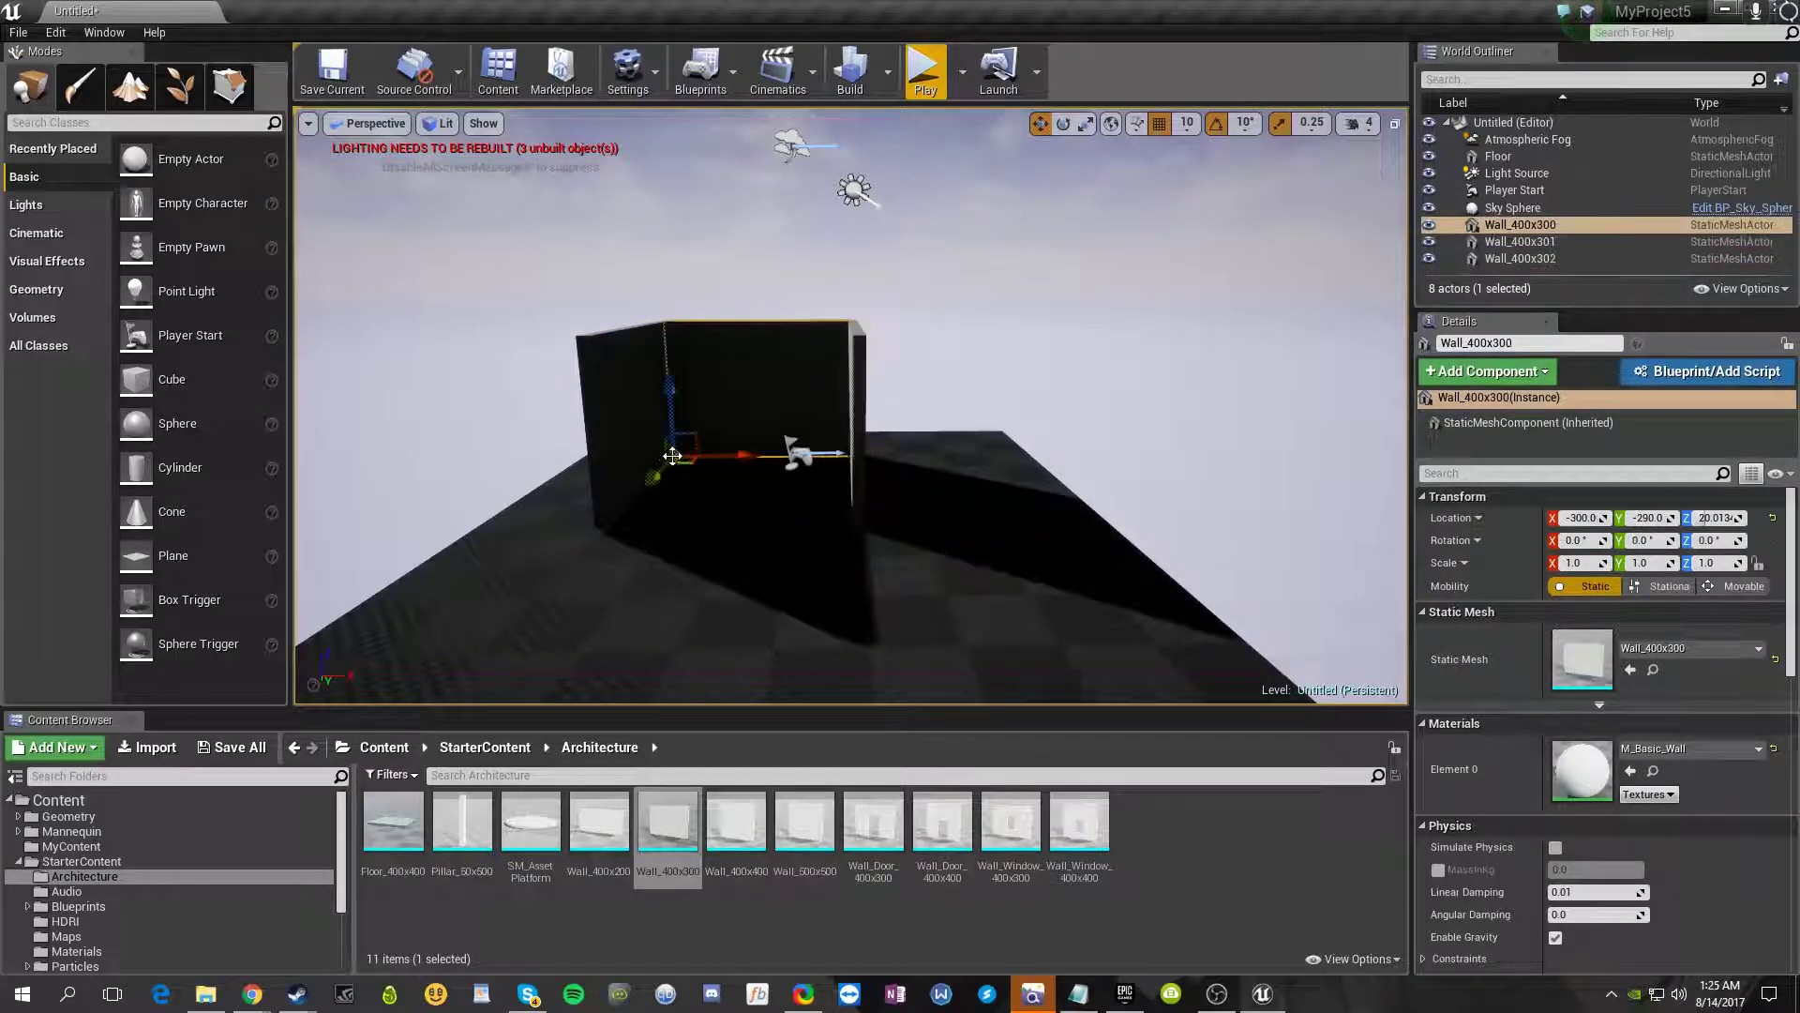
{"action": "left_click_drag", "start_coordinate": [656, 476], "coordinate": [601, 559], "text": "alt"}
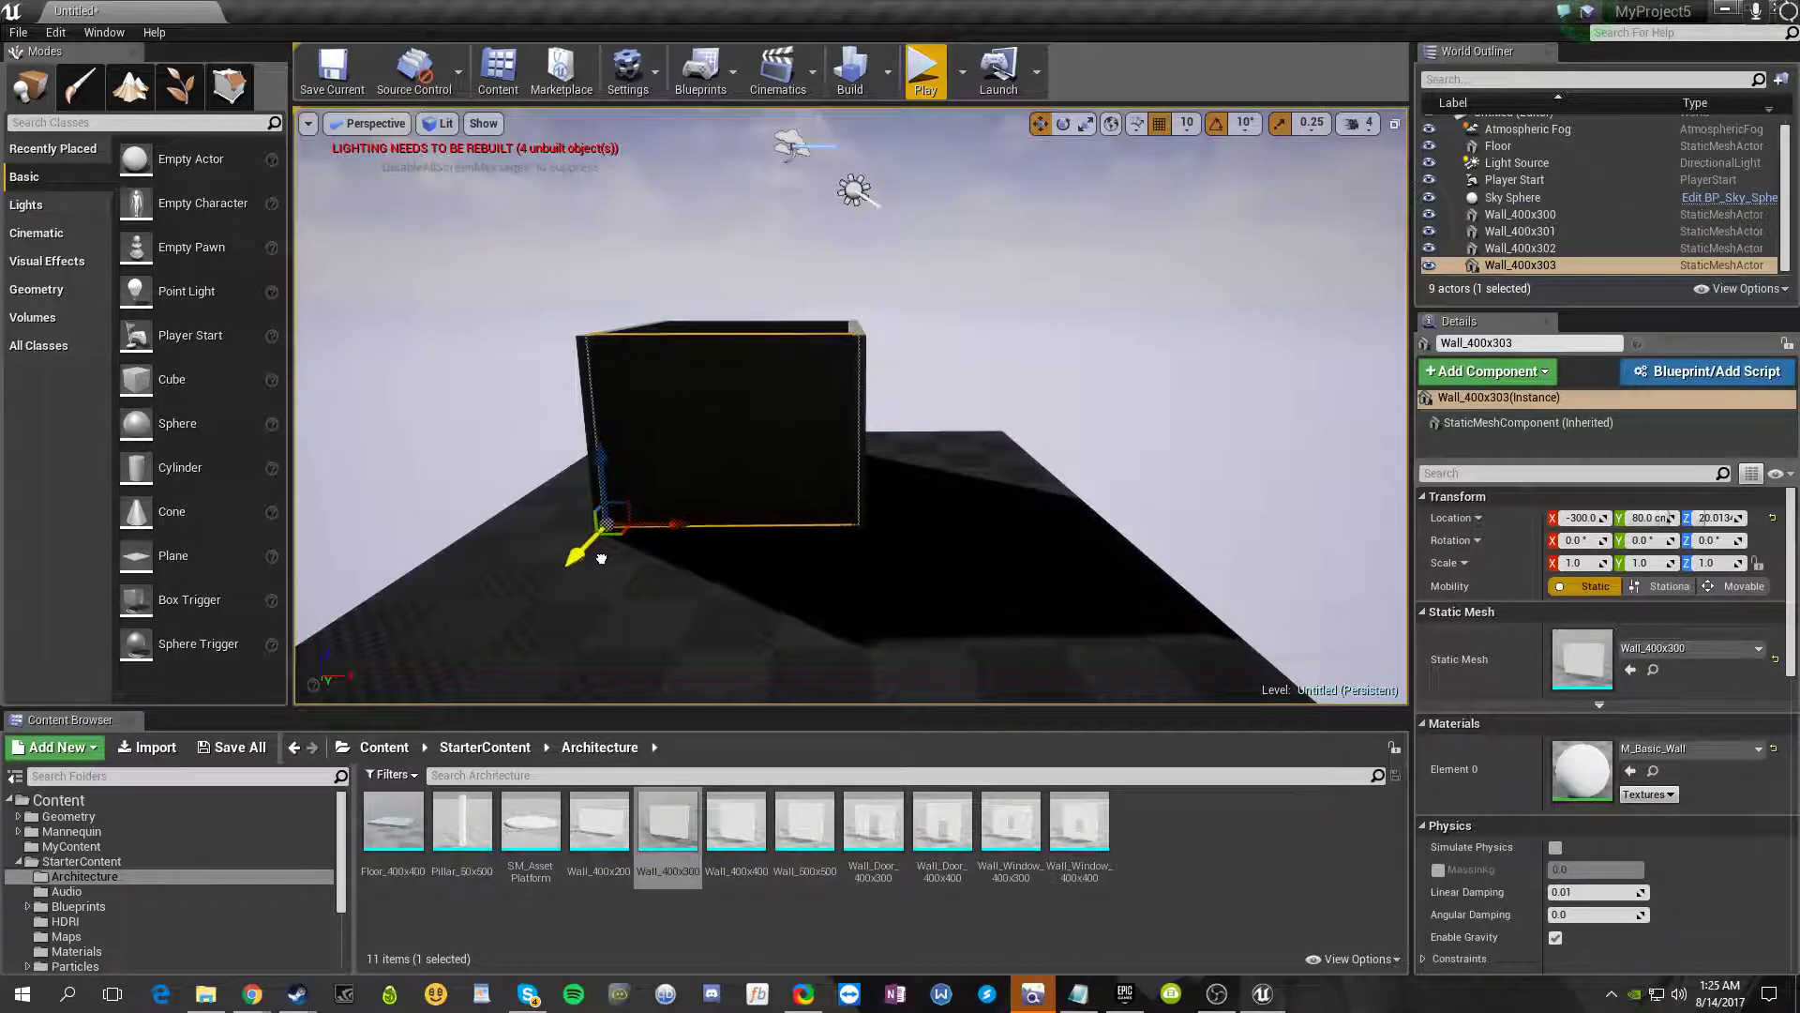
- Duplicate the newest wall up to about Y 90, Z 320 cm and rotate the copy -90° about X to lie flat as a roof
{"action": "key", "text": "d"}
{"action": "right_click_drag", "start_coordinate": [937, 448], "coordinate": [698, 483]}
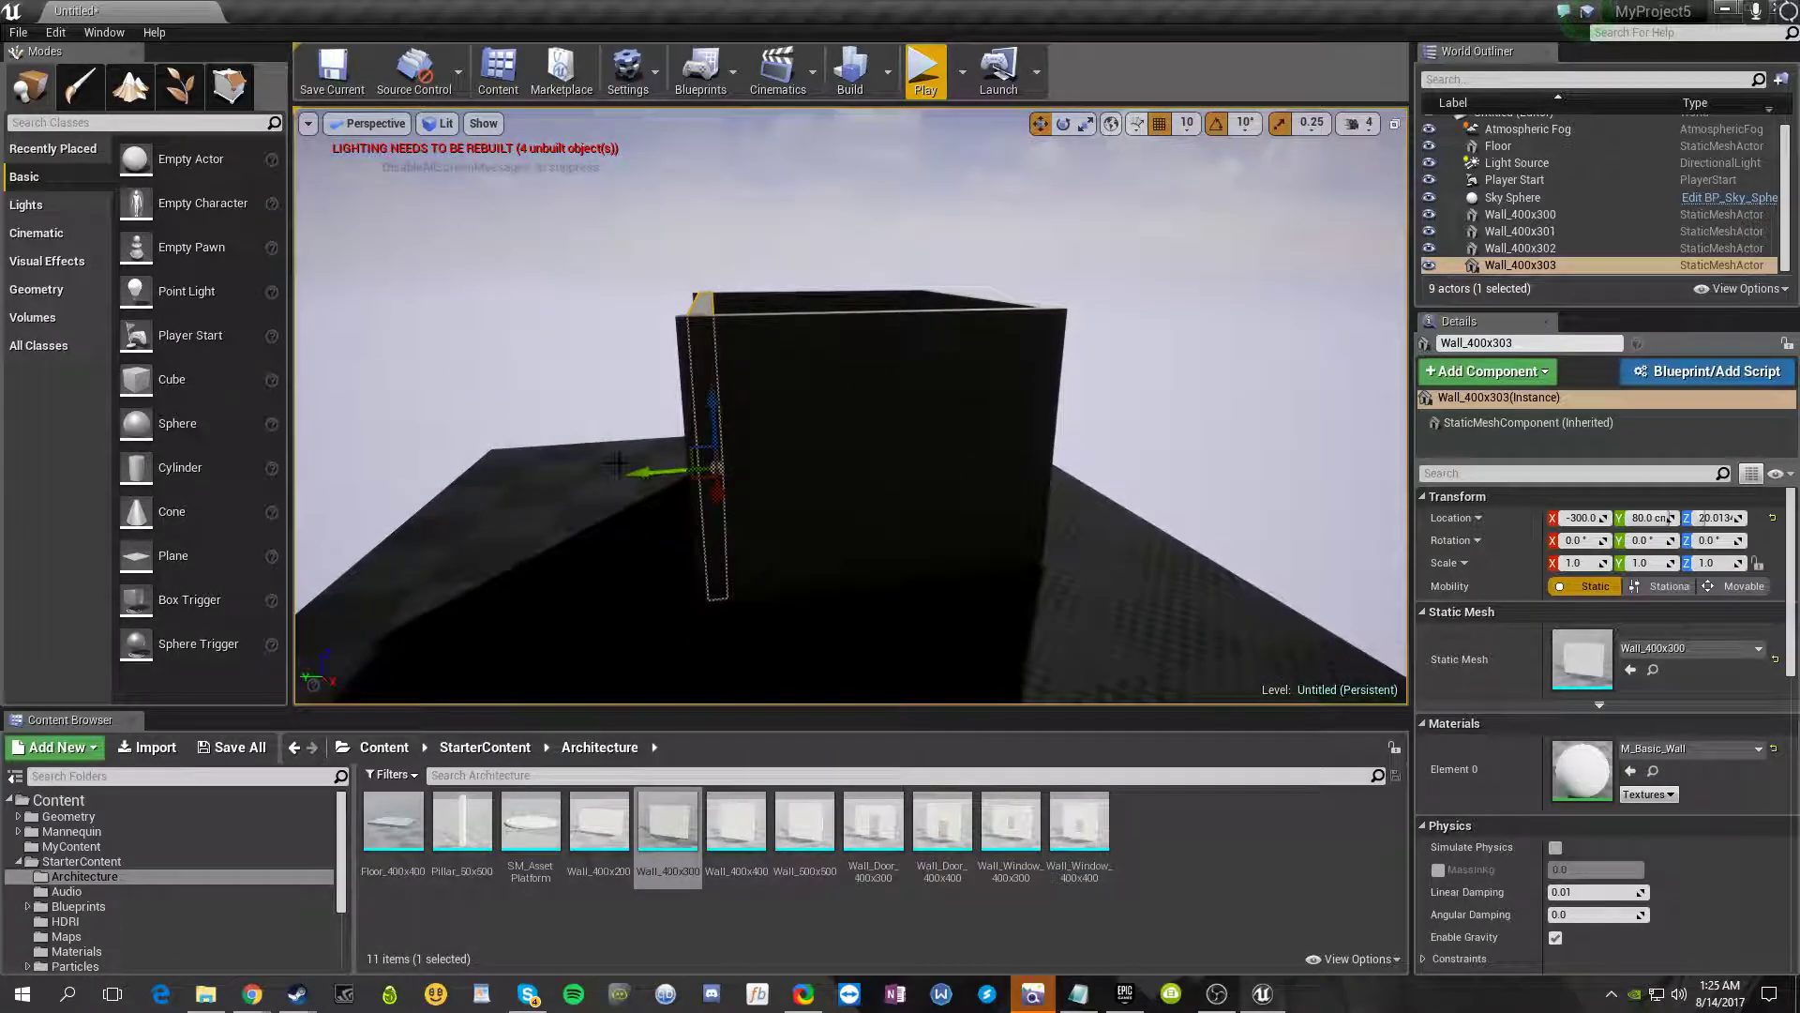
{"action": "left_click_drag", "start_coordinate": [647, 473], "coordinate": [715, 221]}
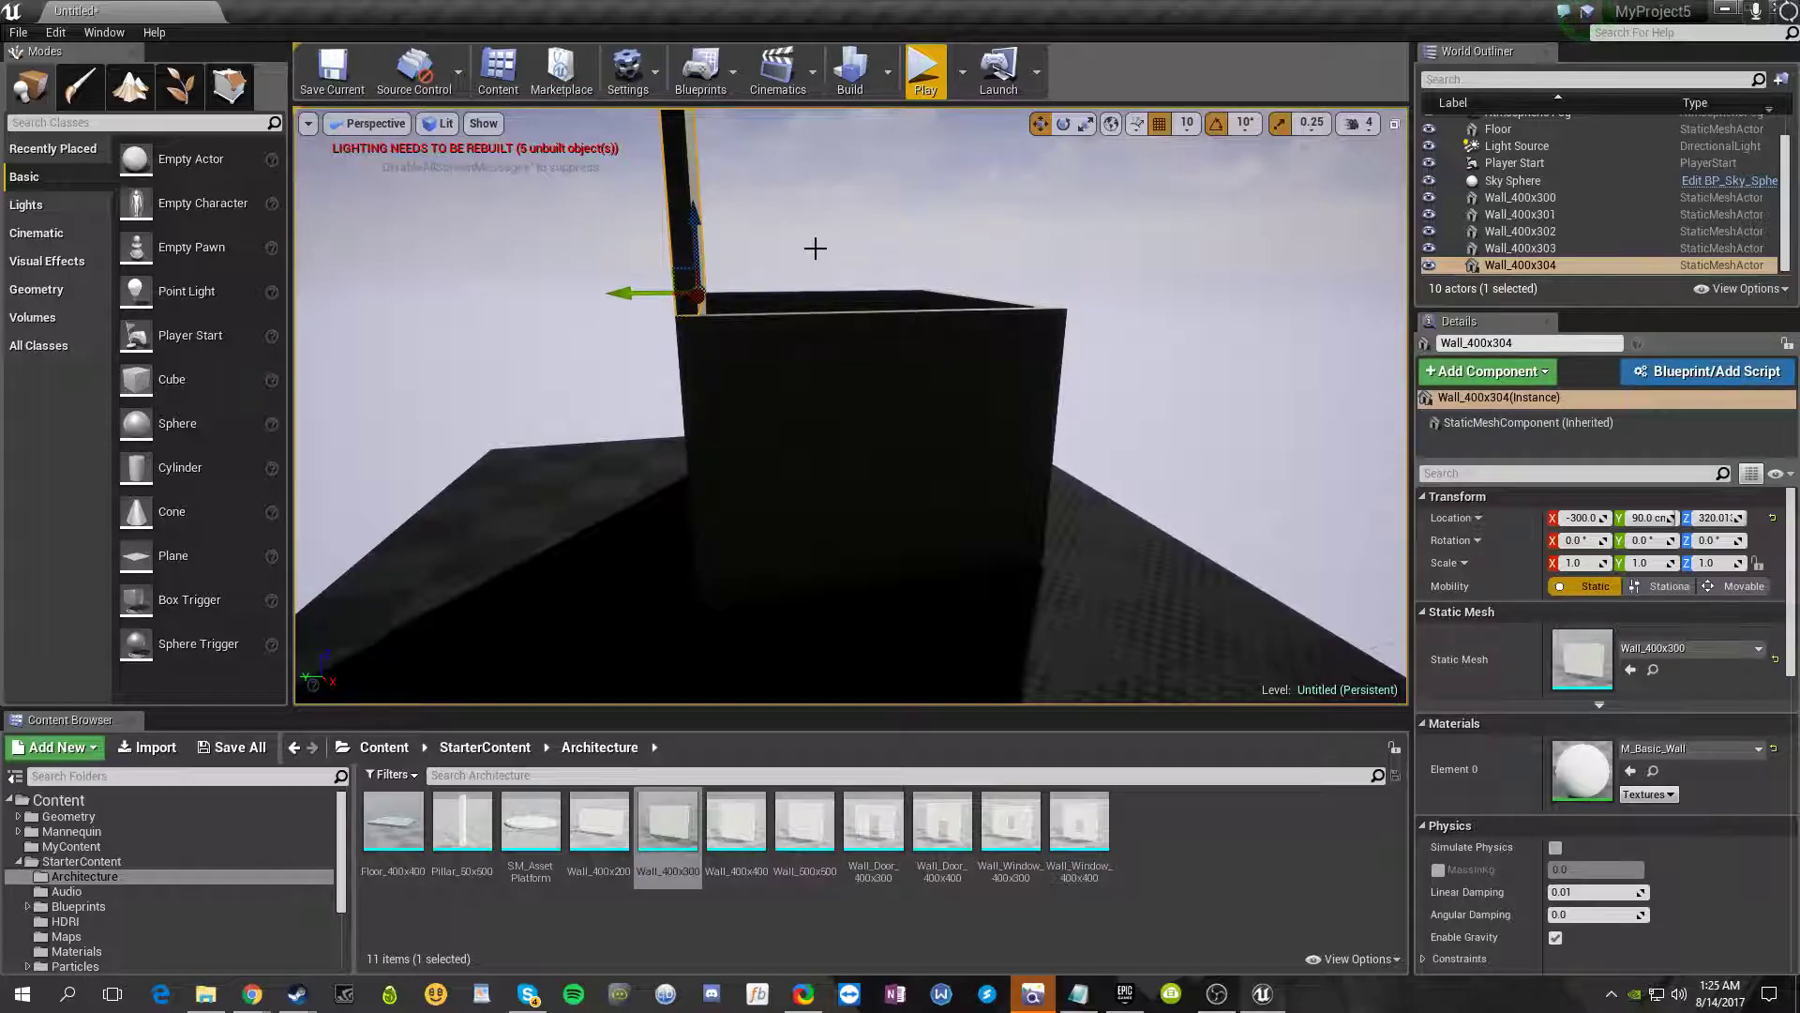
{"action": "key", "text": "e"}
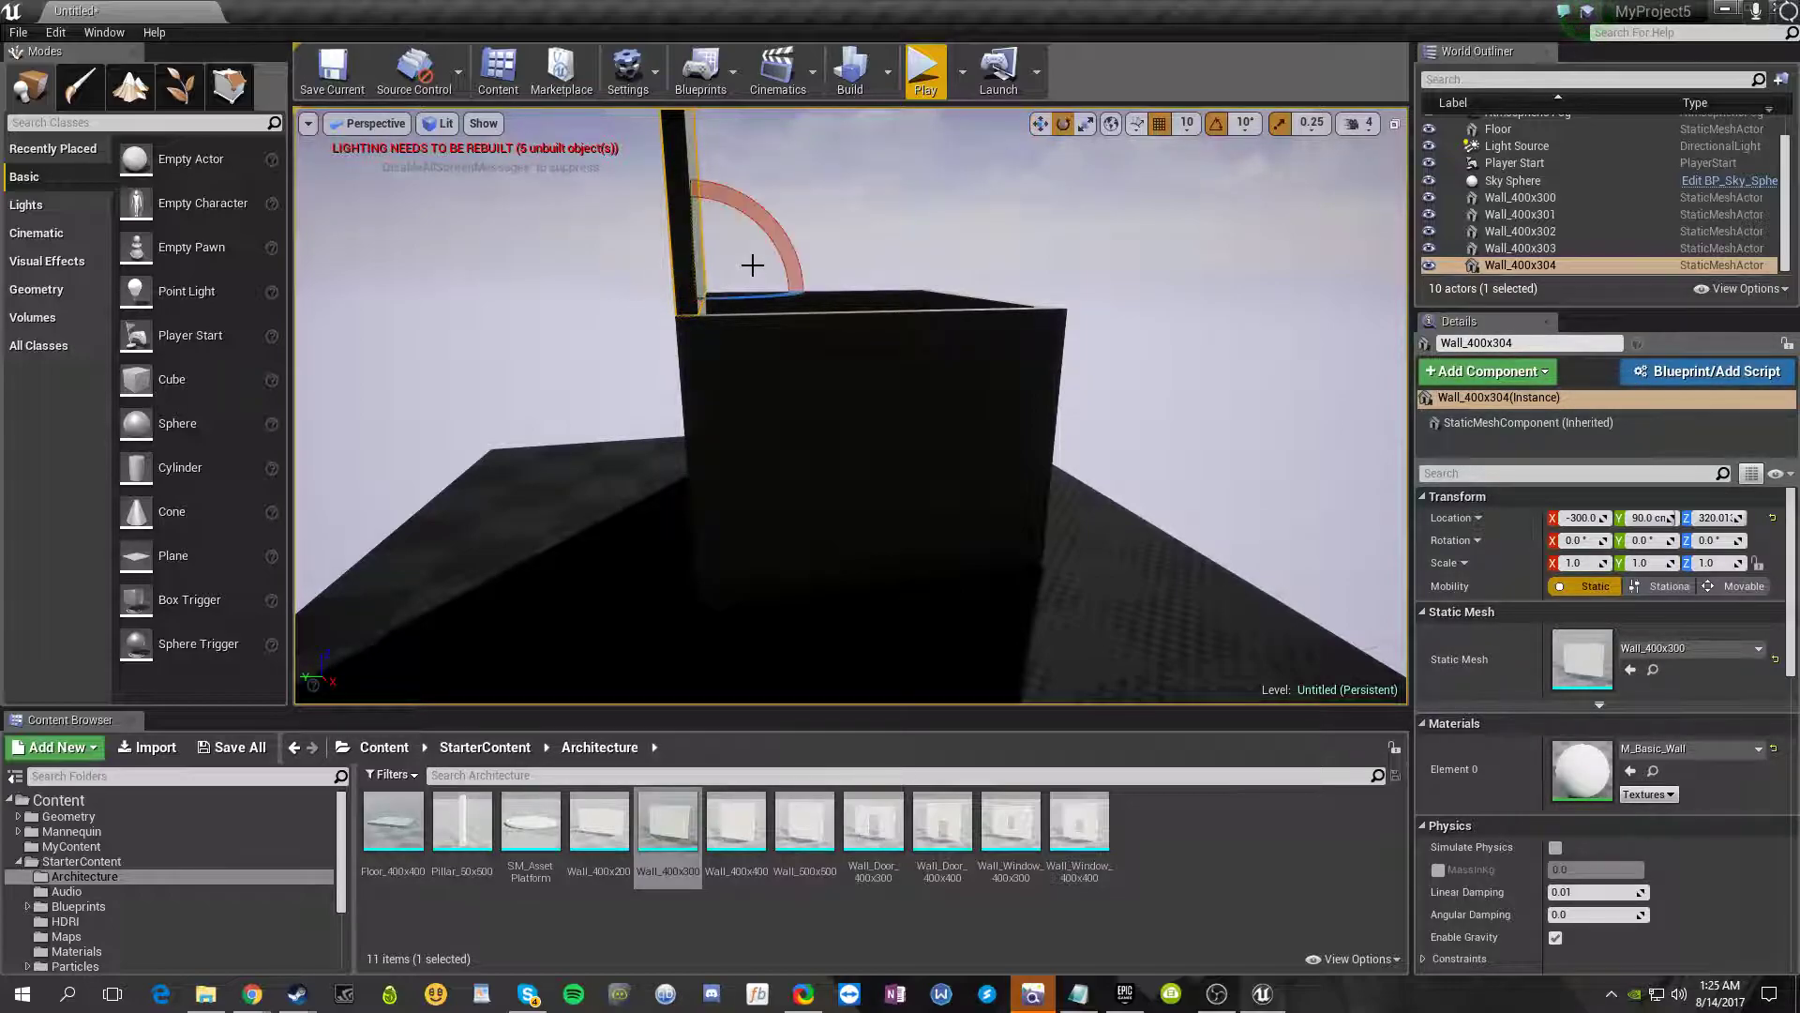
{"action": "left_click_drag", "start_coordinate": [707, 187], "coordinate": [810, 291]}
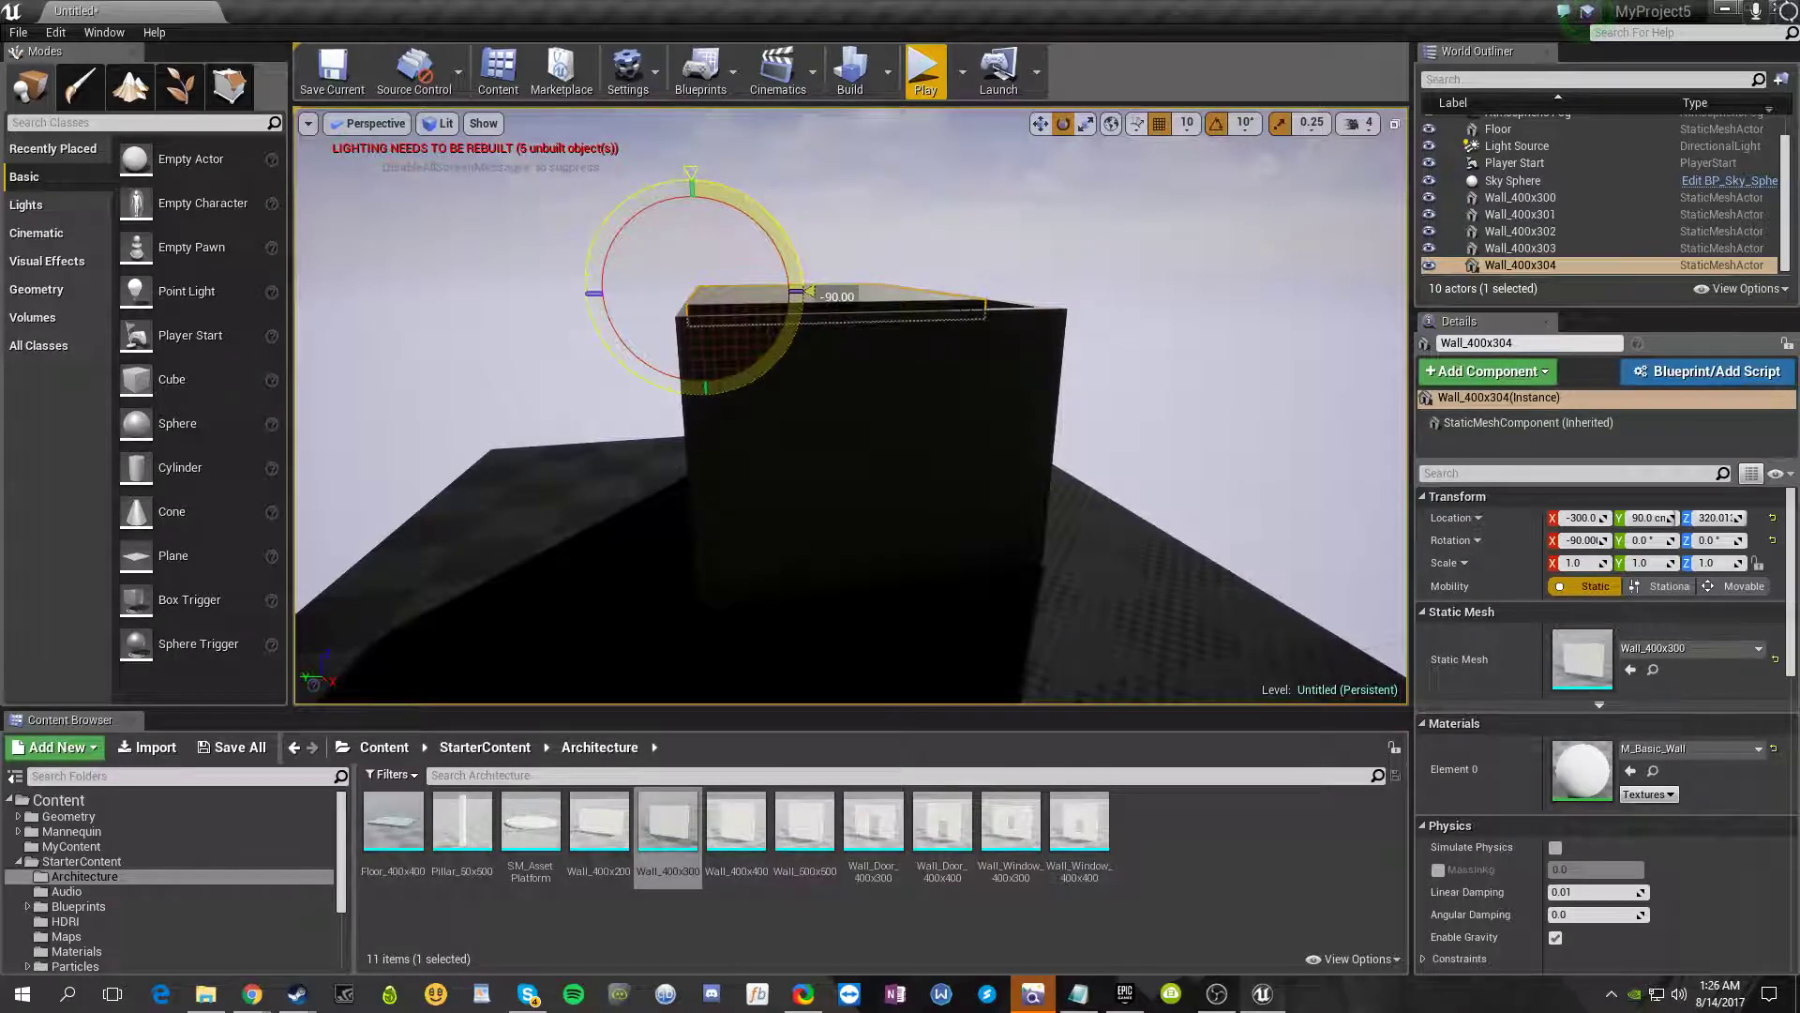
{"action": "left_click_drag", "start_coordinate": [841, 189], "coordinate": [843, 188]}
- Scale the roof panel along its Z axis to 1.25 to cover the open gap above the walls
{"action": "right_click_drag", "start_coordinate": [843, 244], "coordinate": [784, 253]}
{"action": "key", "text": "d"}
{"action": "key", "text": "e"}
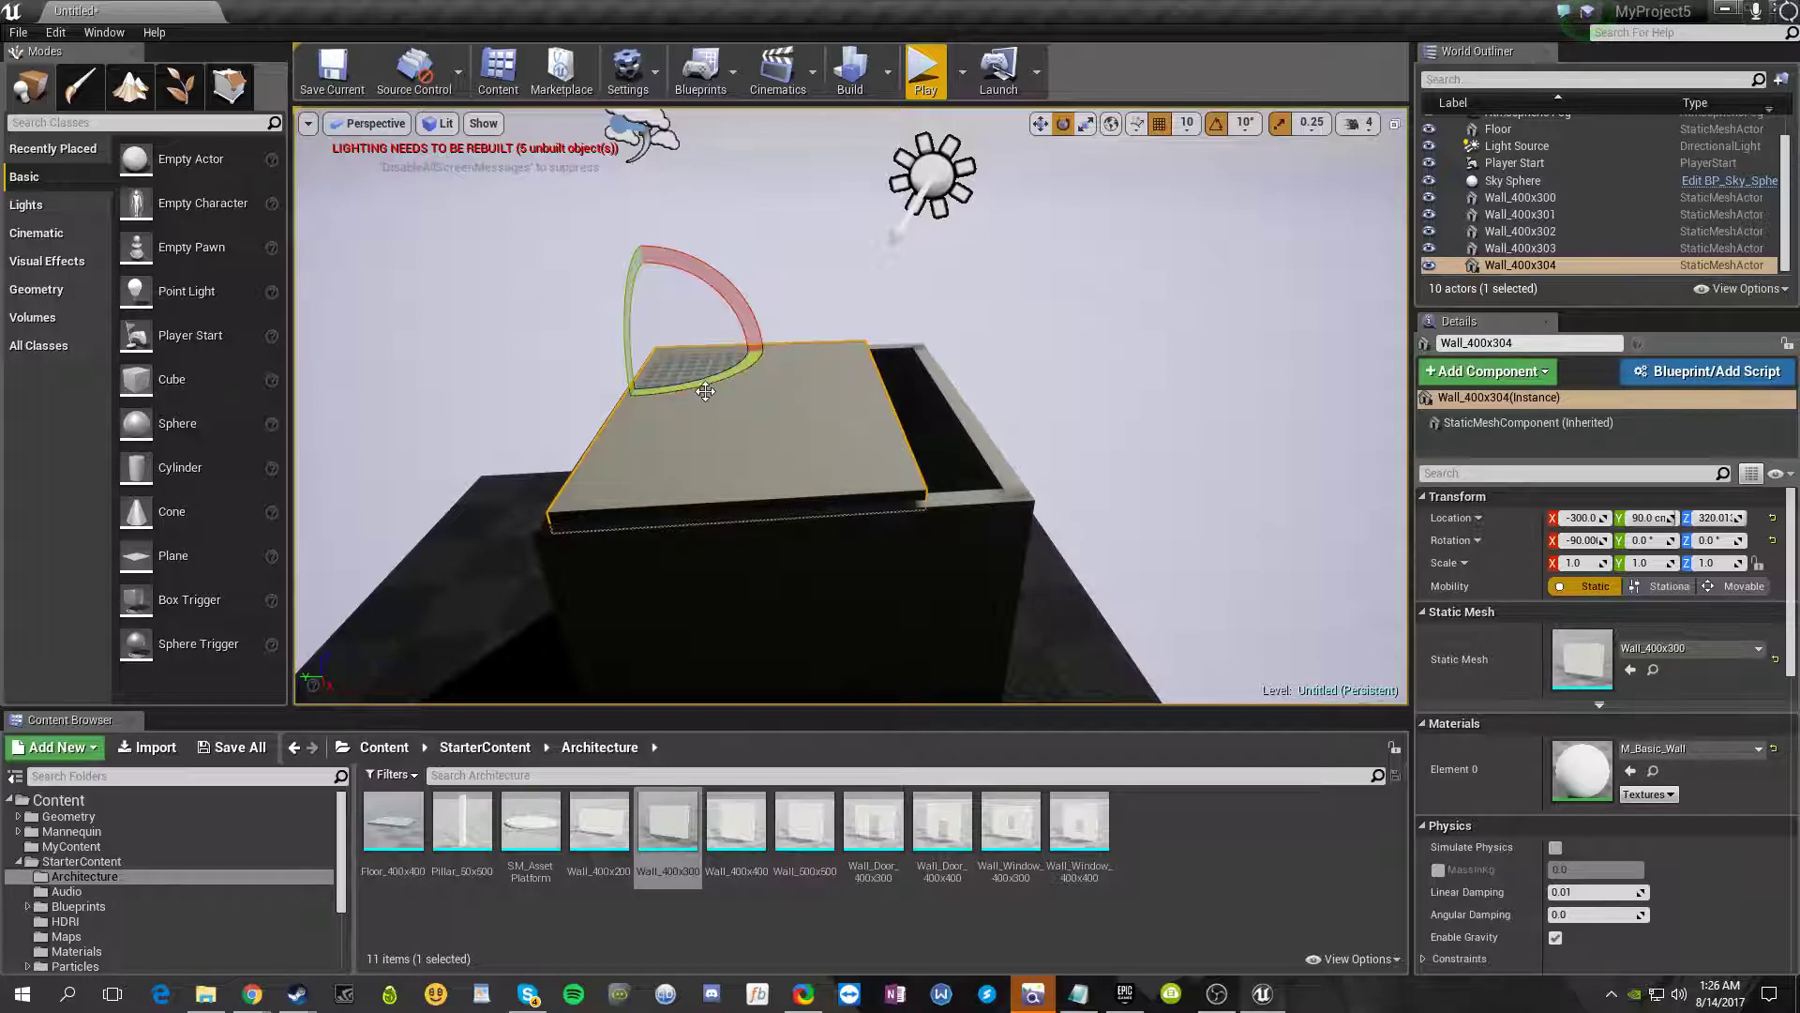
{"action": "key", "text": "w"}
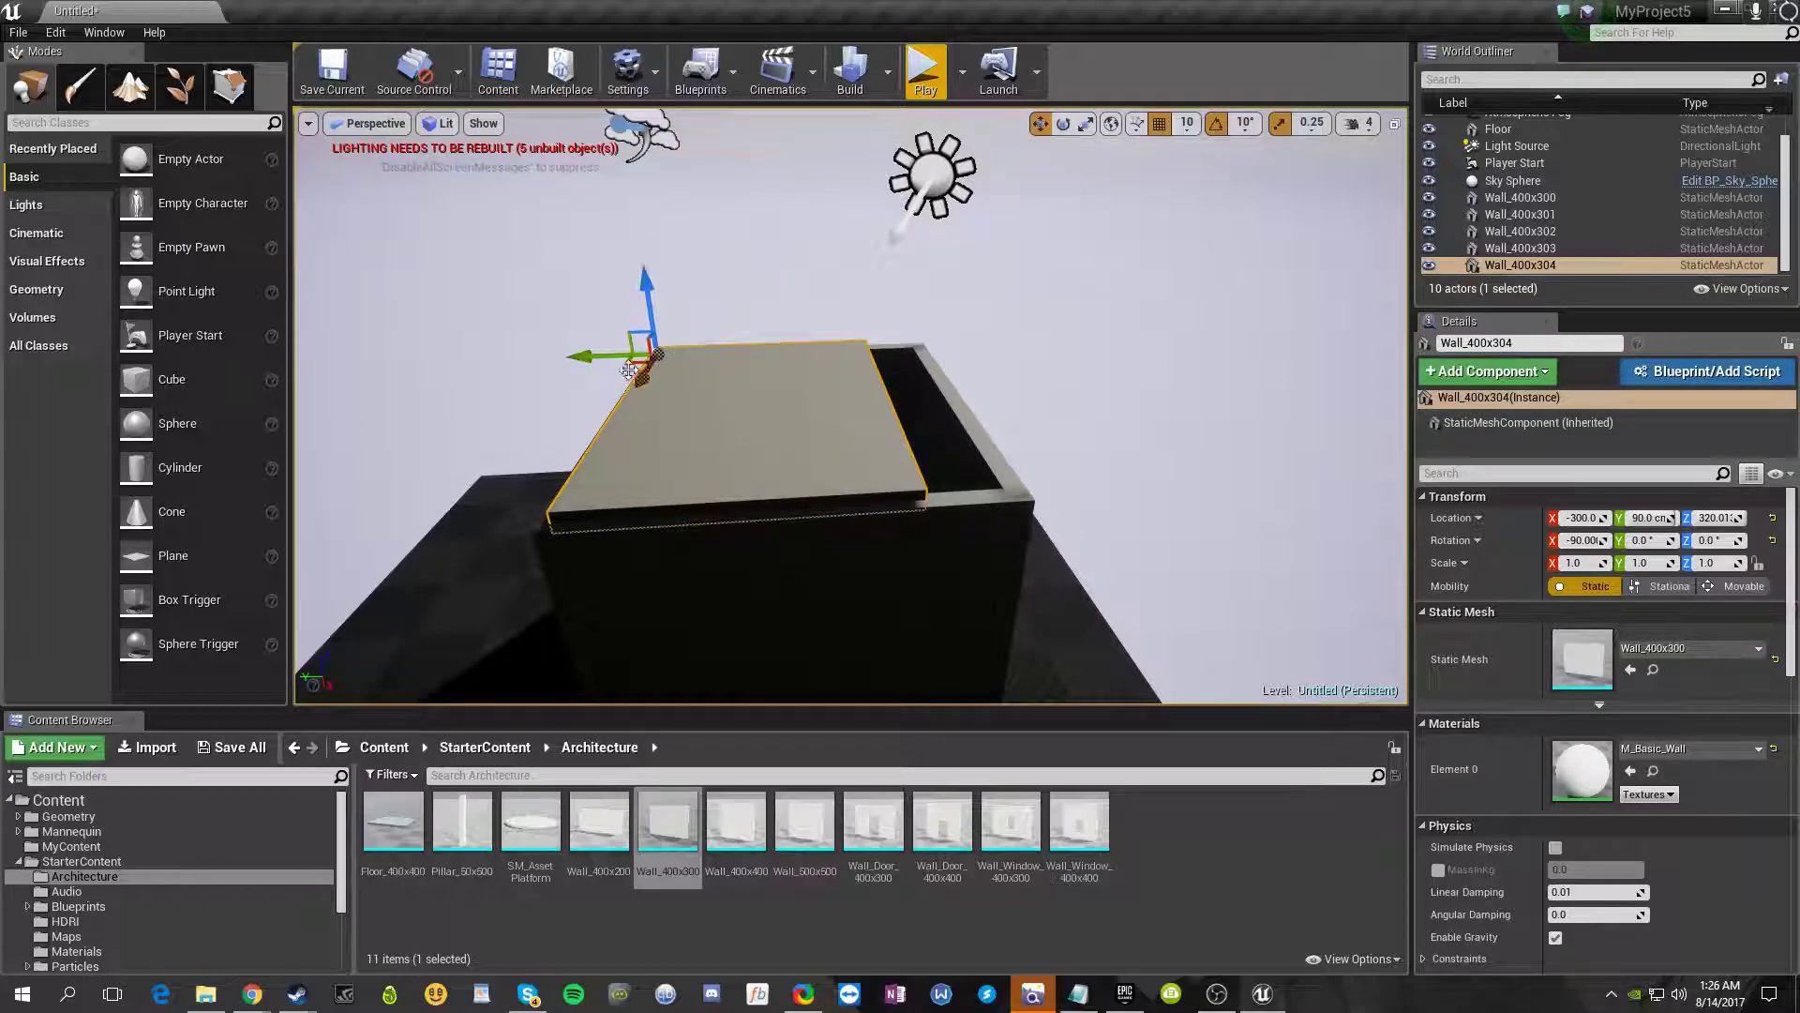
{"action": "key", "text": "e"}
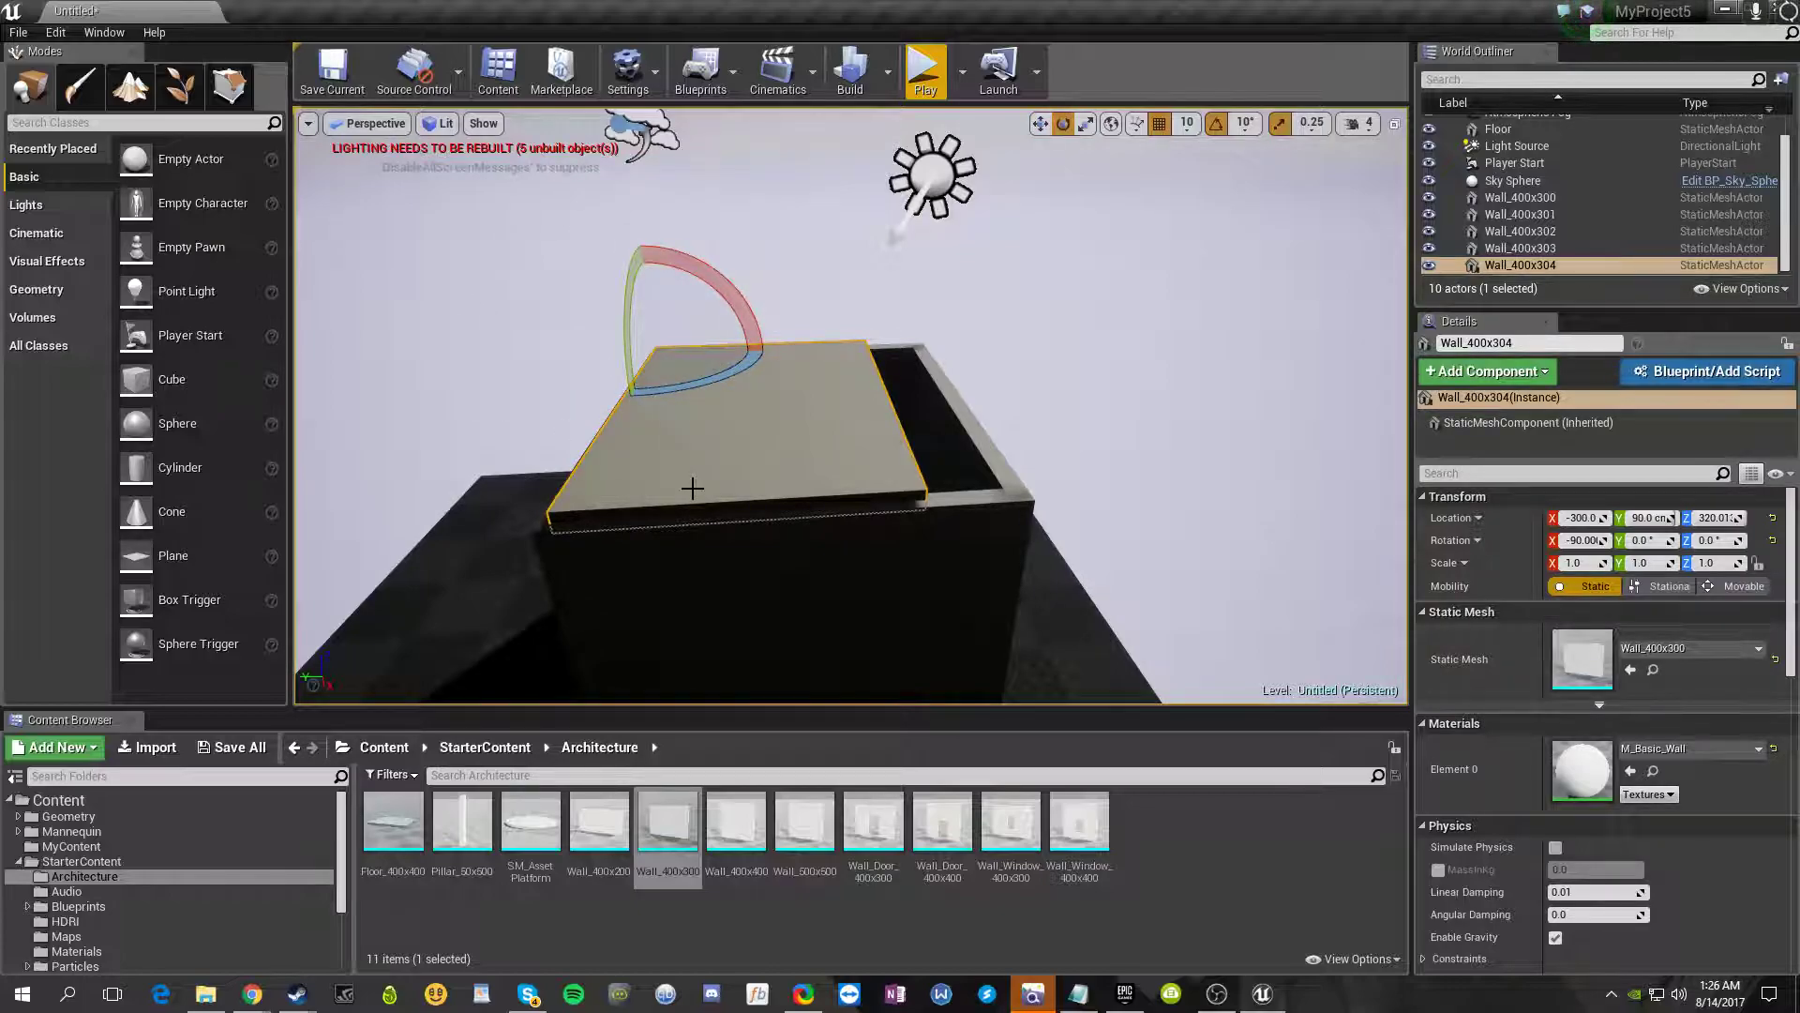
{"action": "key", "text": "r"}
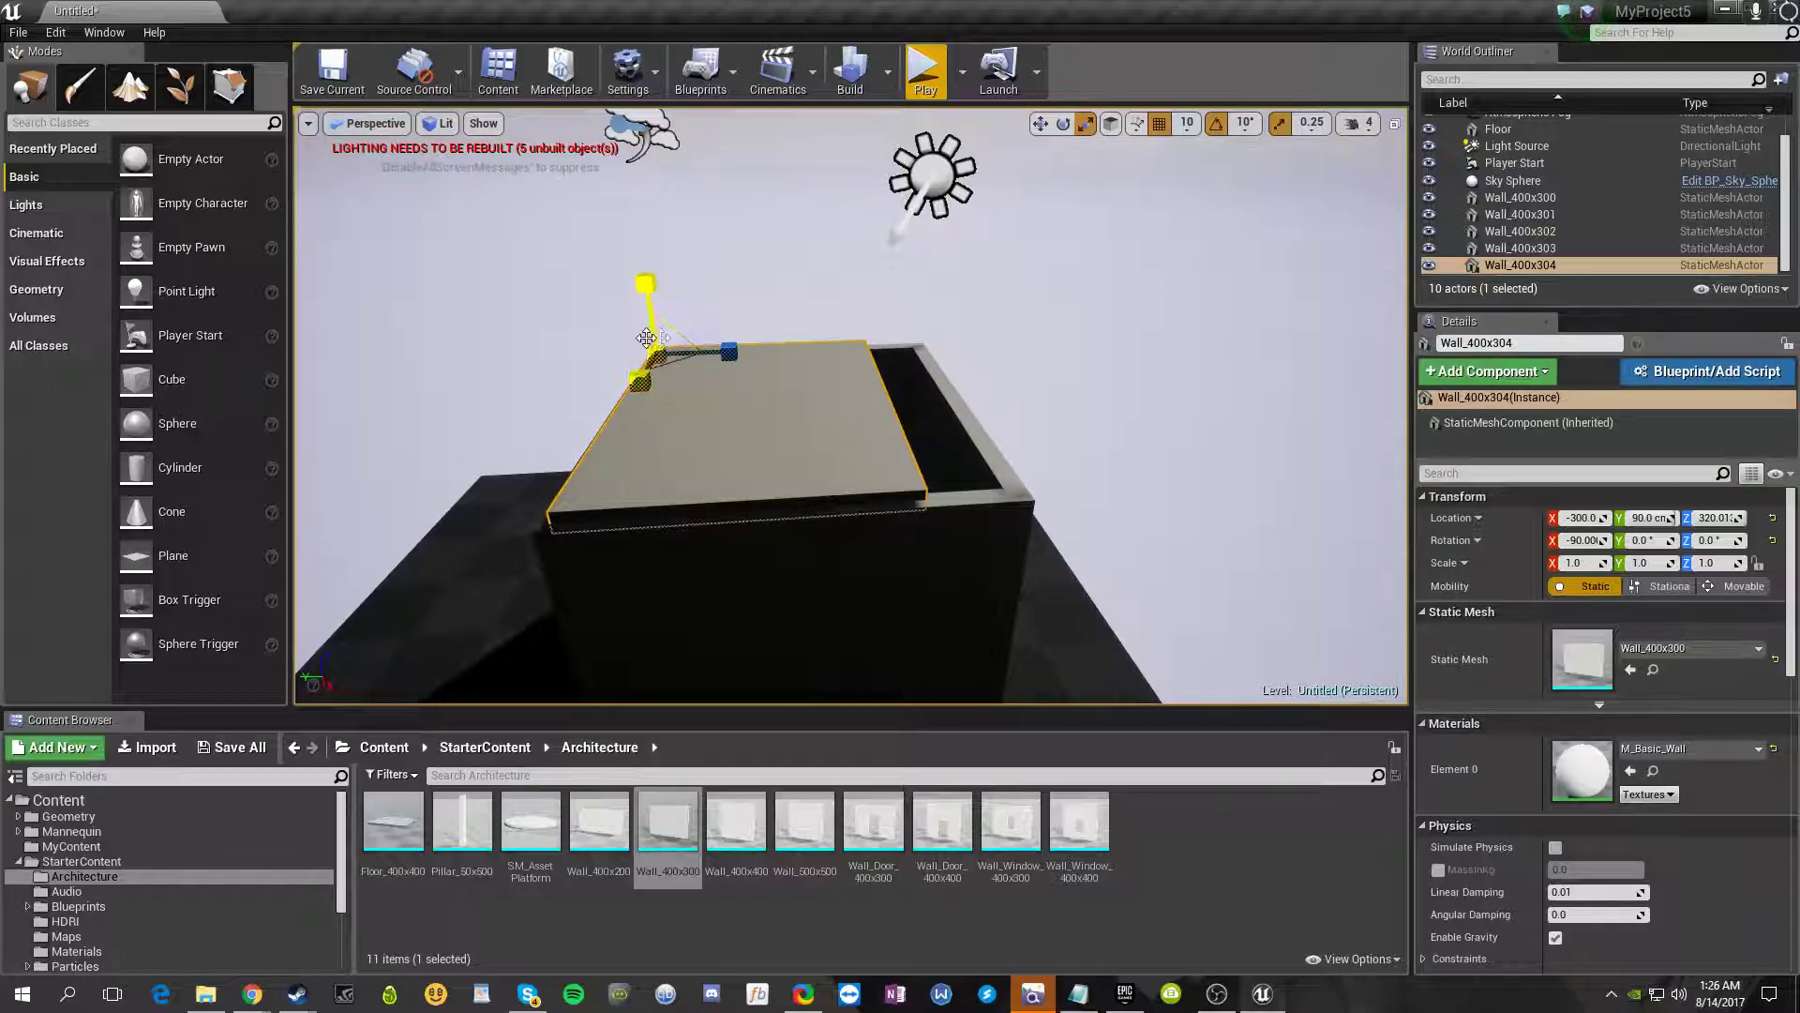
{"action": "mouse_move", "coordinate": [731, 364]}
{"action": "left_mouse_down"}
{"action": "mouse_move", "coordinate": [793, 362]}
{"action": "mouse_move", "coordinate": [712, 357]}
{"action": "left_mouse_up"}
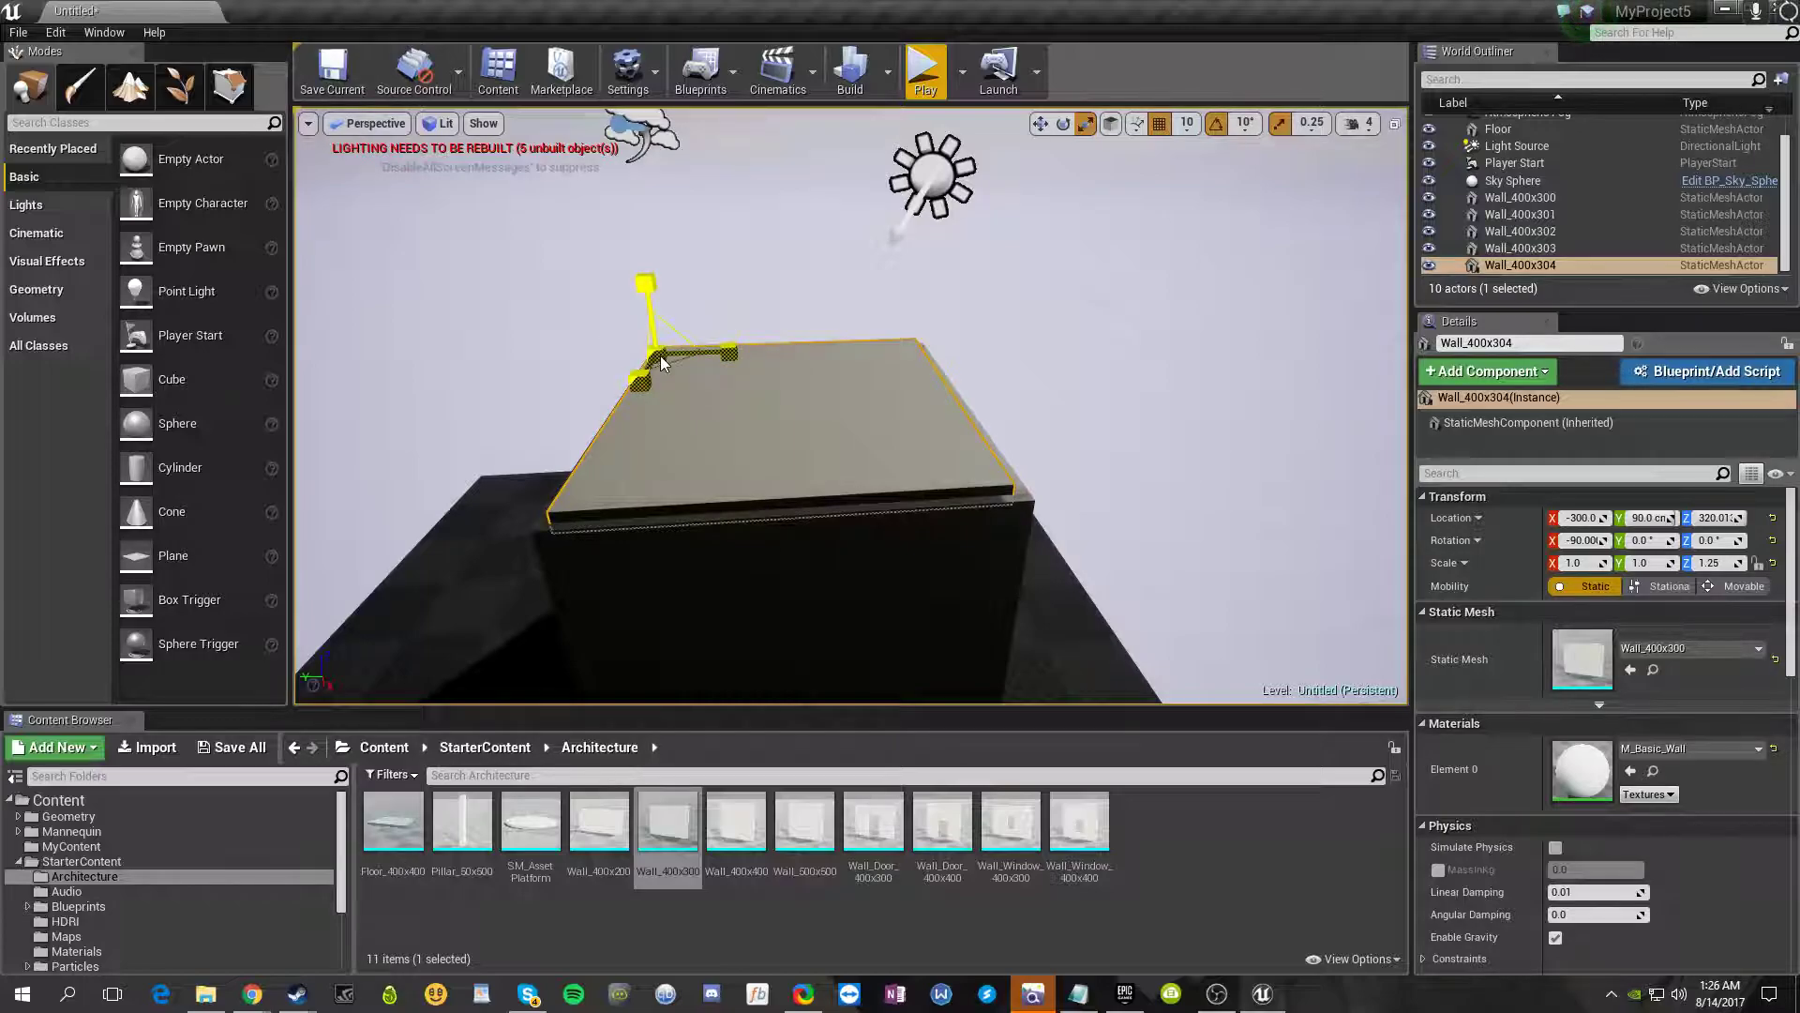
- Try enlarging the roof panel on all axes to a scale of 1.5, 1.5, 1.75 and undo the scaling
{"action": "left_click_drag", "start_coordinate": [660, 356], "coordinate": [713, 341]}
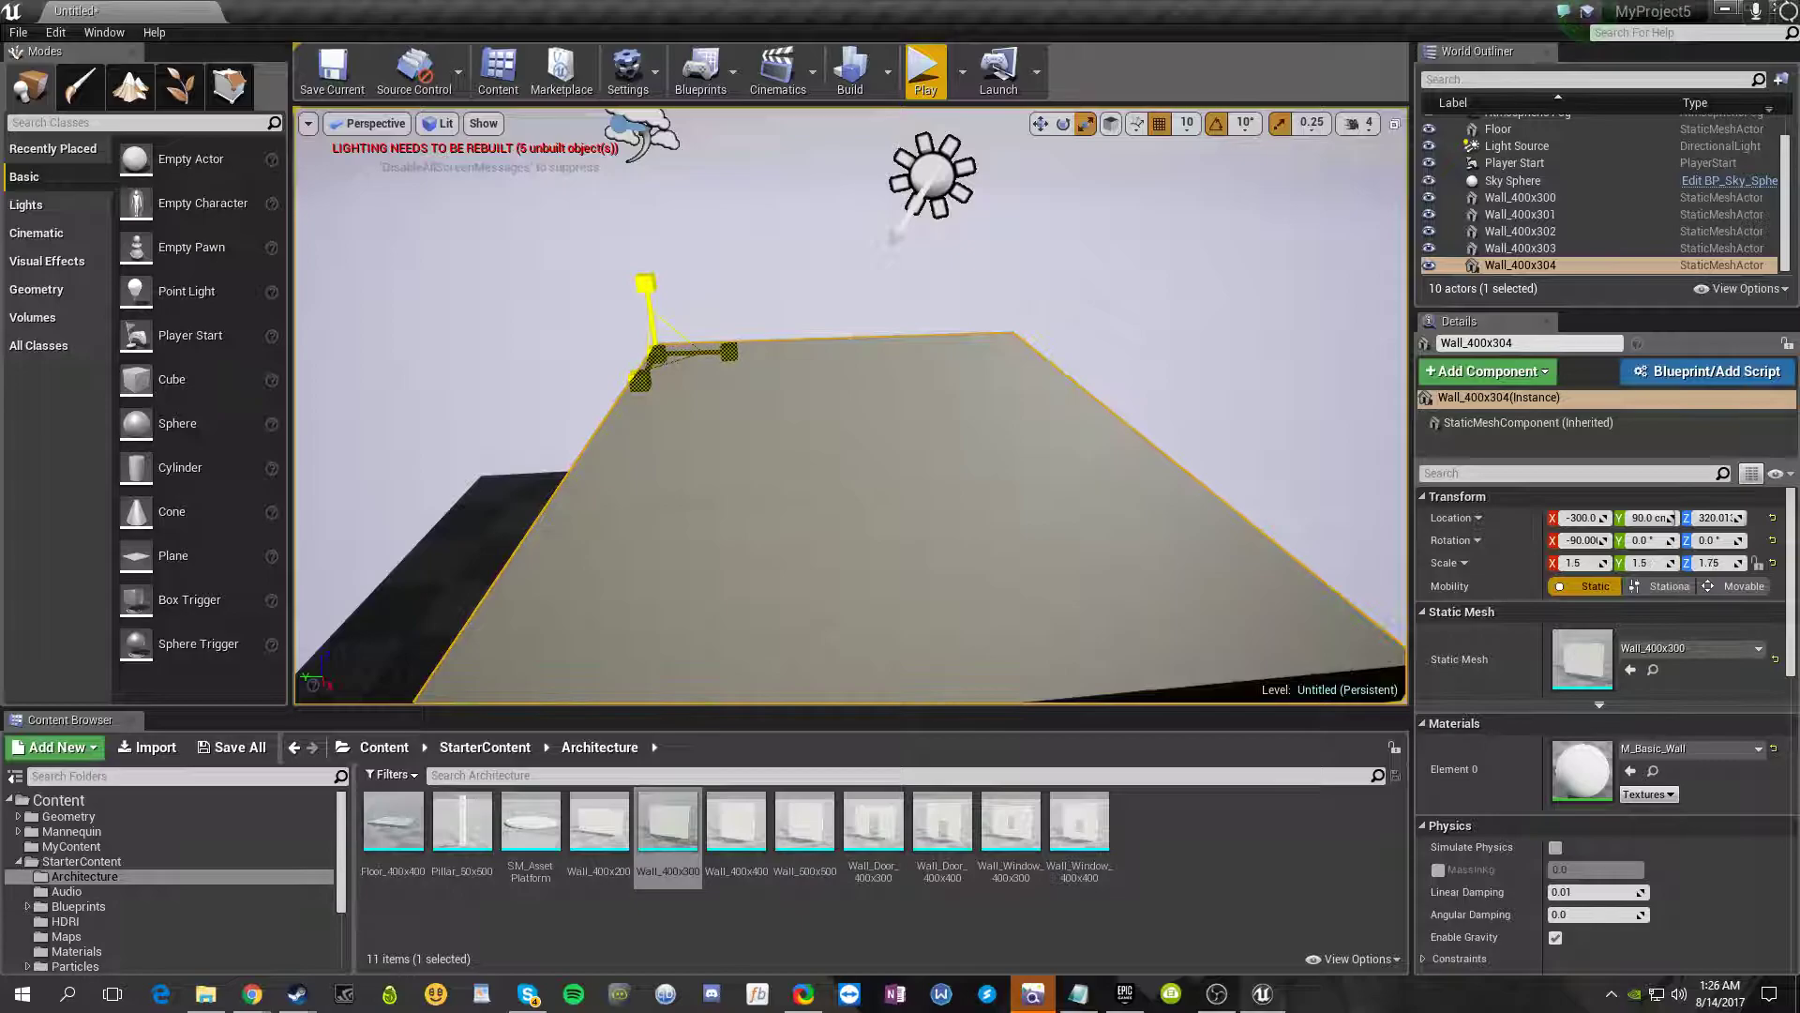
{"action": "key", "text": "ctrl+z"}
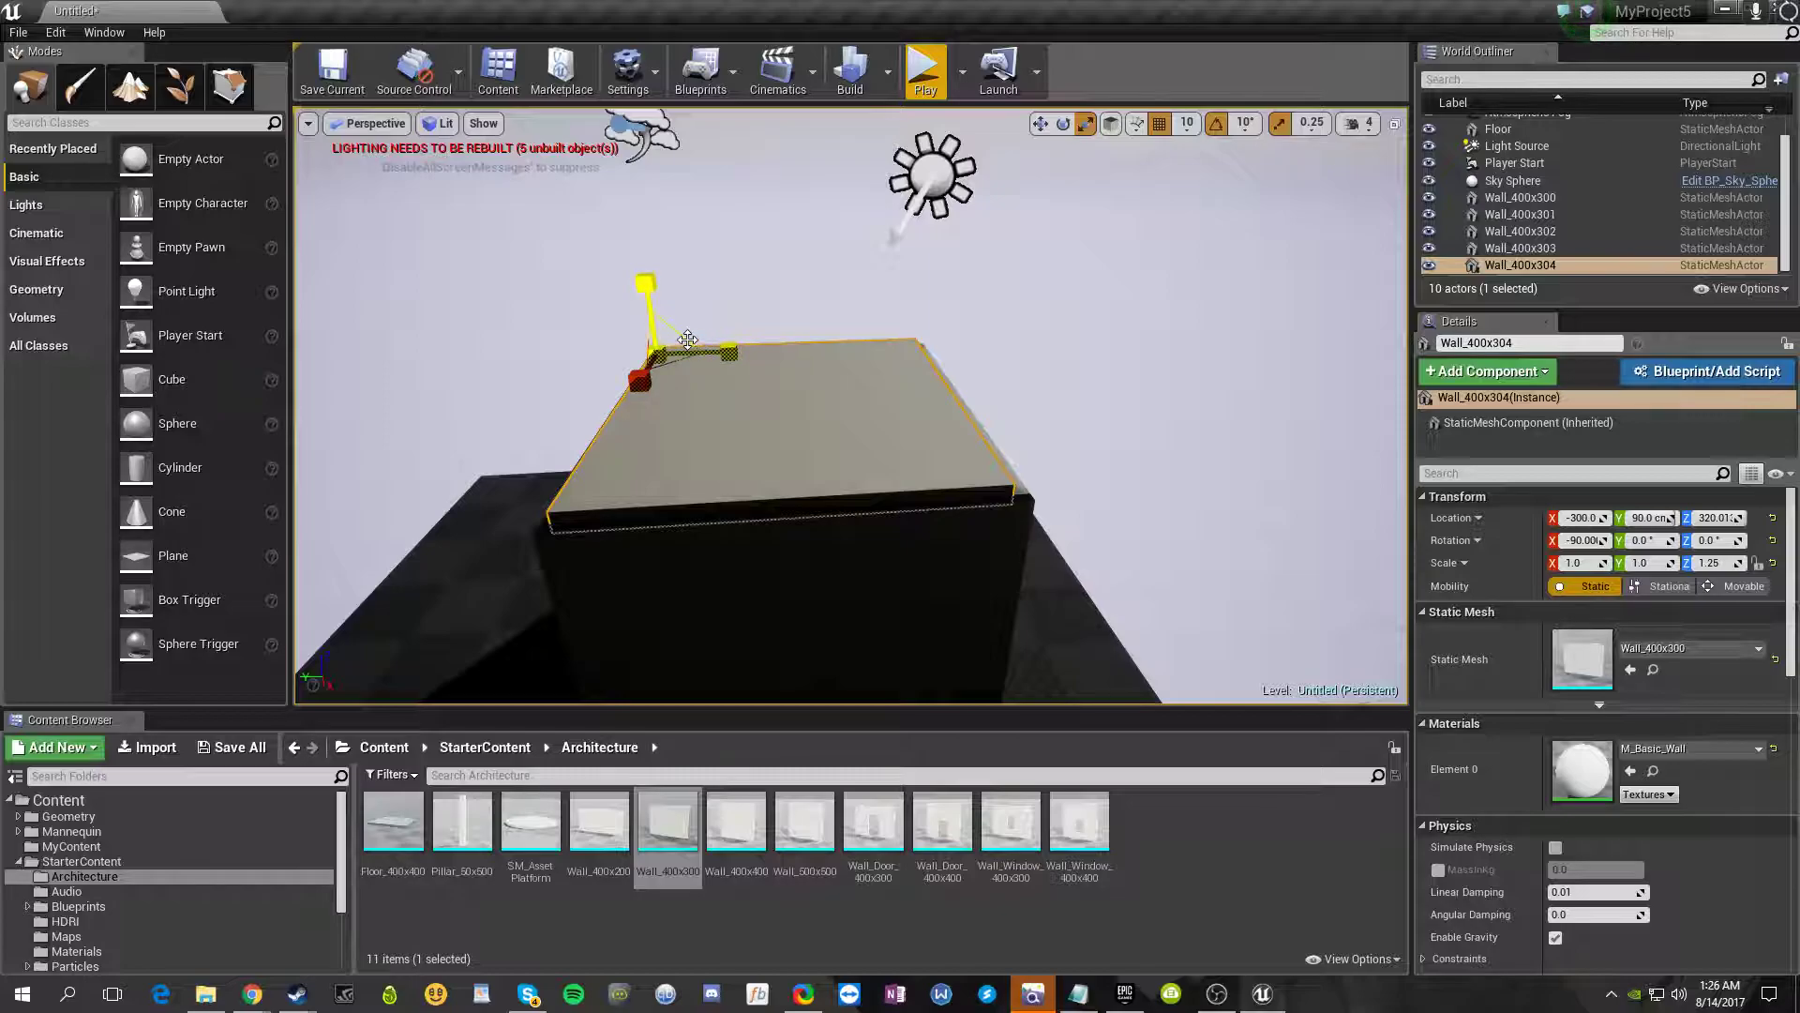
{"action": "mouse_move", "coordinate": [678, 333]}
{"action": "left_mouse_down"}
{"action": "mouse_move", "coordinate": [825, 314]}
{"action": "mouse_move", "coordinate": [678, 333]}
{"action": "left_mouse_up"}
{"action": "left_click", "coordinate": [787, 315]}
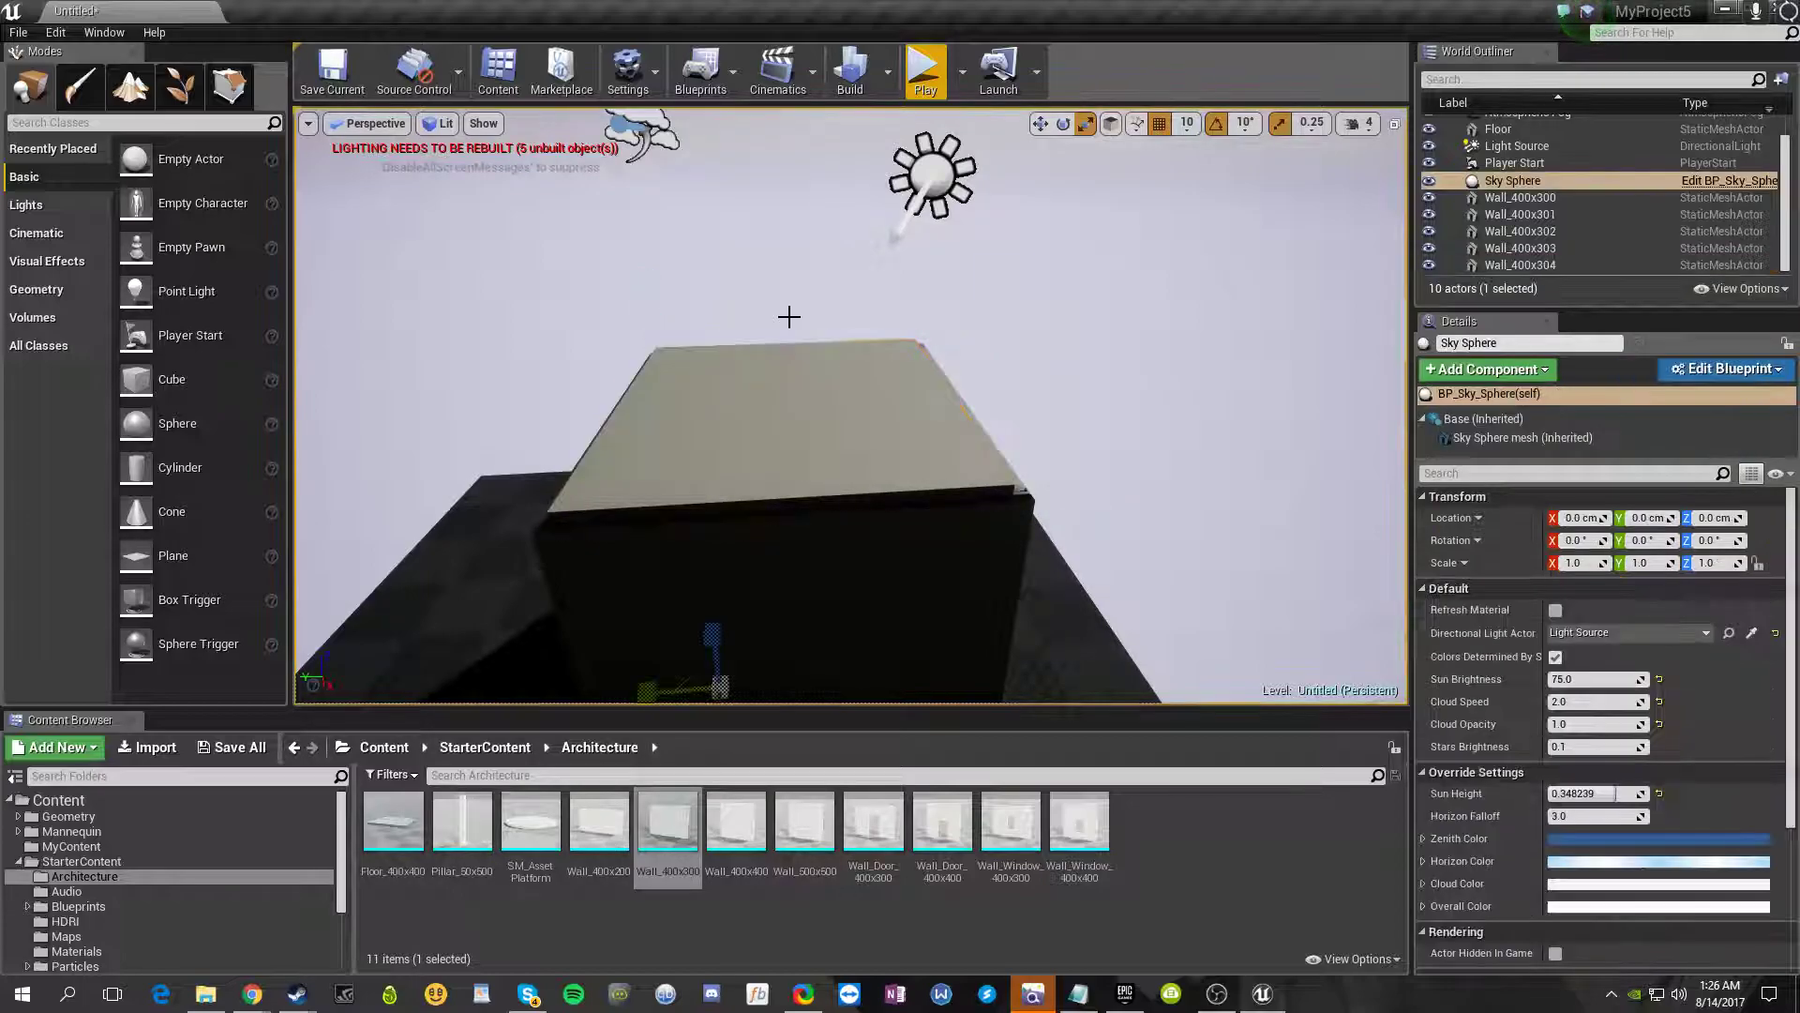
- Select the roof panel and examine from several sides how its edges line up with the walls
{"action": "left_click", "coordinate": [787, 462]}
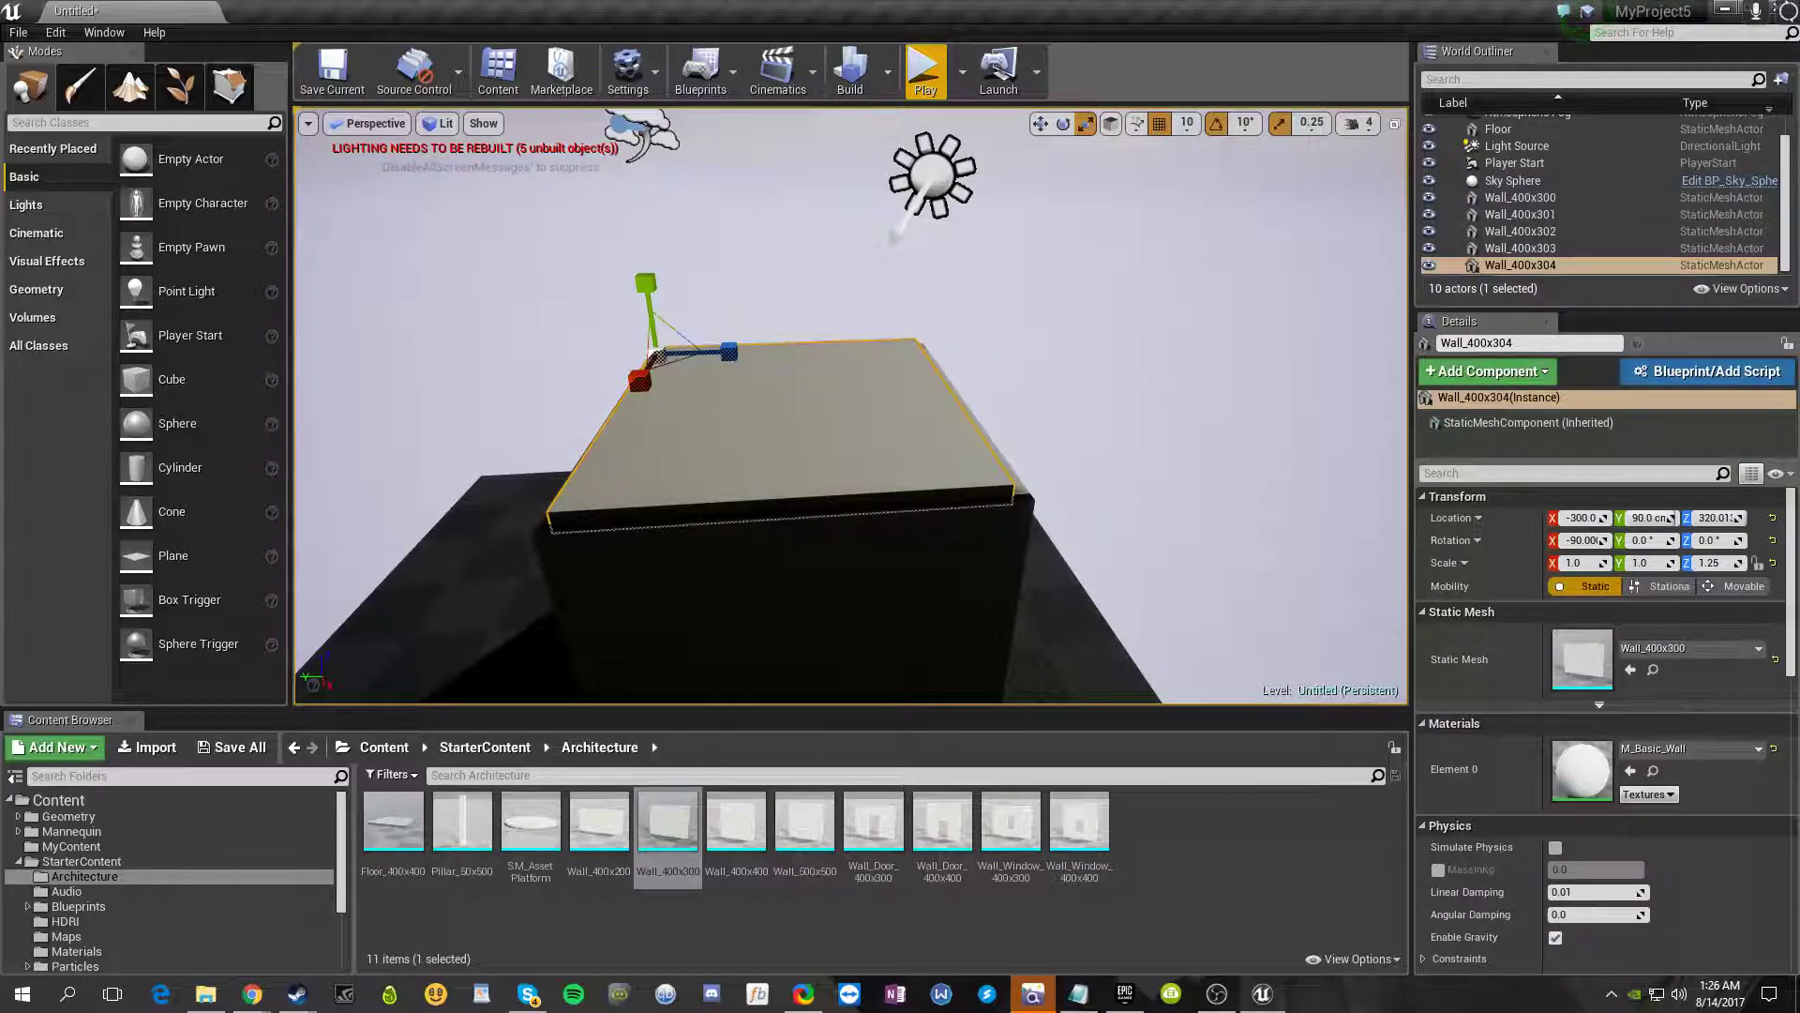
{"action": "right_click_drag", "start_coordinate": [1117, 406], "coordinate": [738, 369]}
{"action": "key", "text": "d"}
{"action": "key", "text": "a"}
{"action": "key", "text": "d"}
{"action": "key", "text": "s"}
{"action": "key", "text": "d"}
{"action": "key", "text": "s"}
{"action": "key", "text": "e"}
{"action": "right_click_drag", "start_coordinate": [795, 466], "coordinate": [661, 463]}
{"action": "key", "text": "d"}
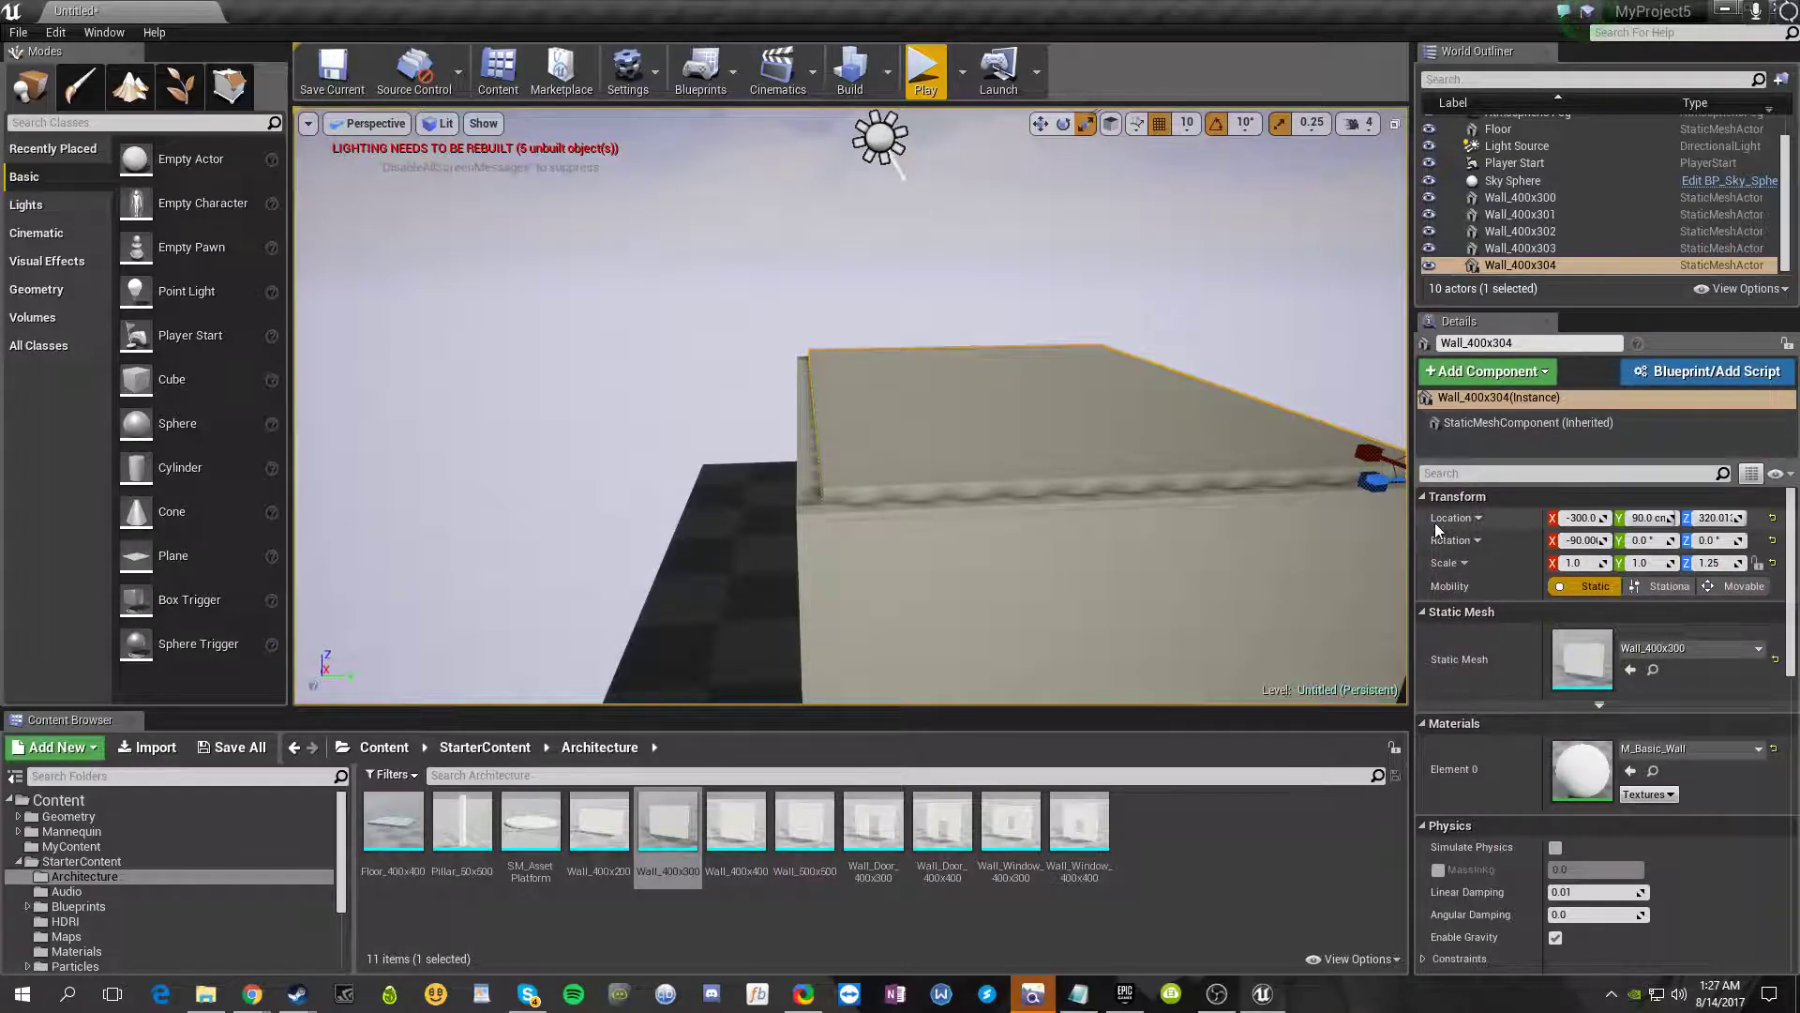
{"action": "right_click_drag", "start_coordinate": [1128, 421], "coordinate": [1210, 421]}
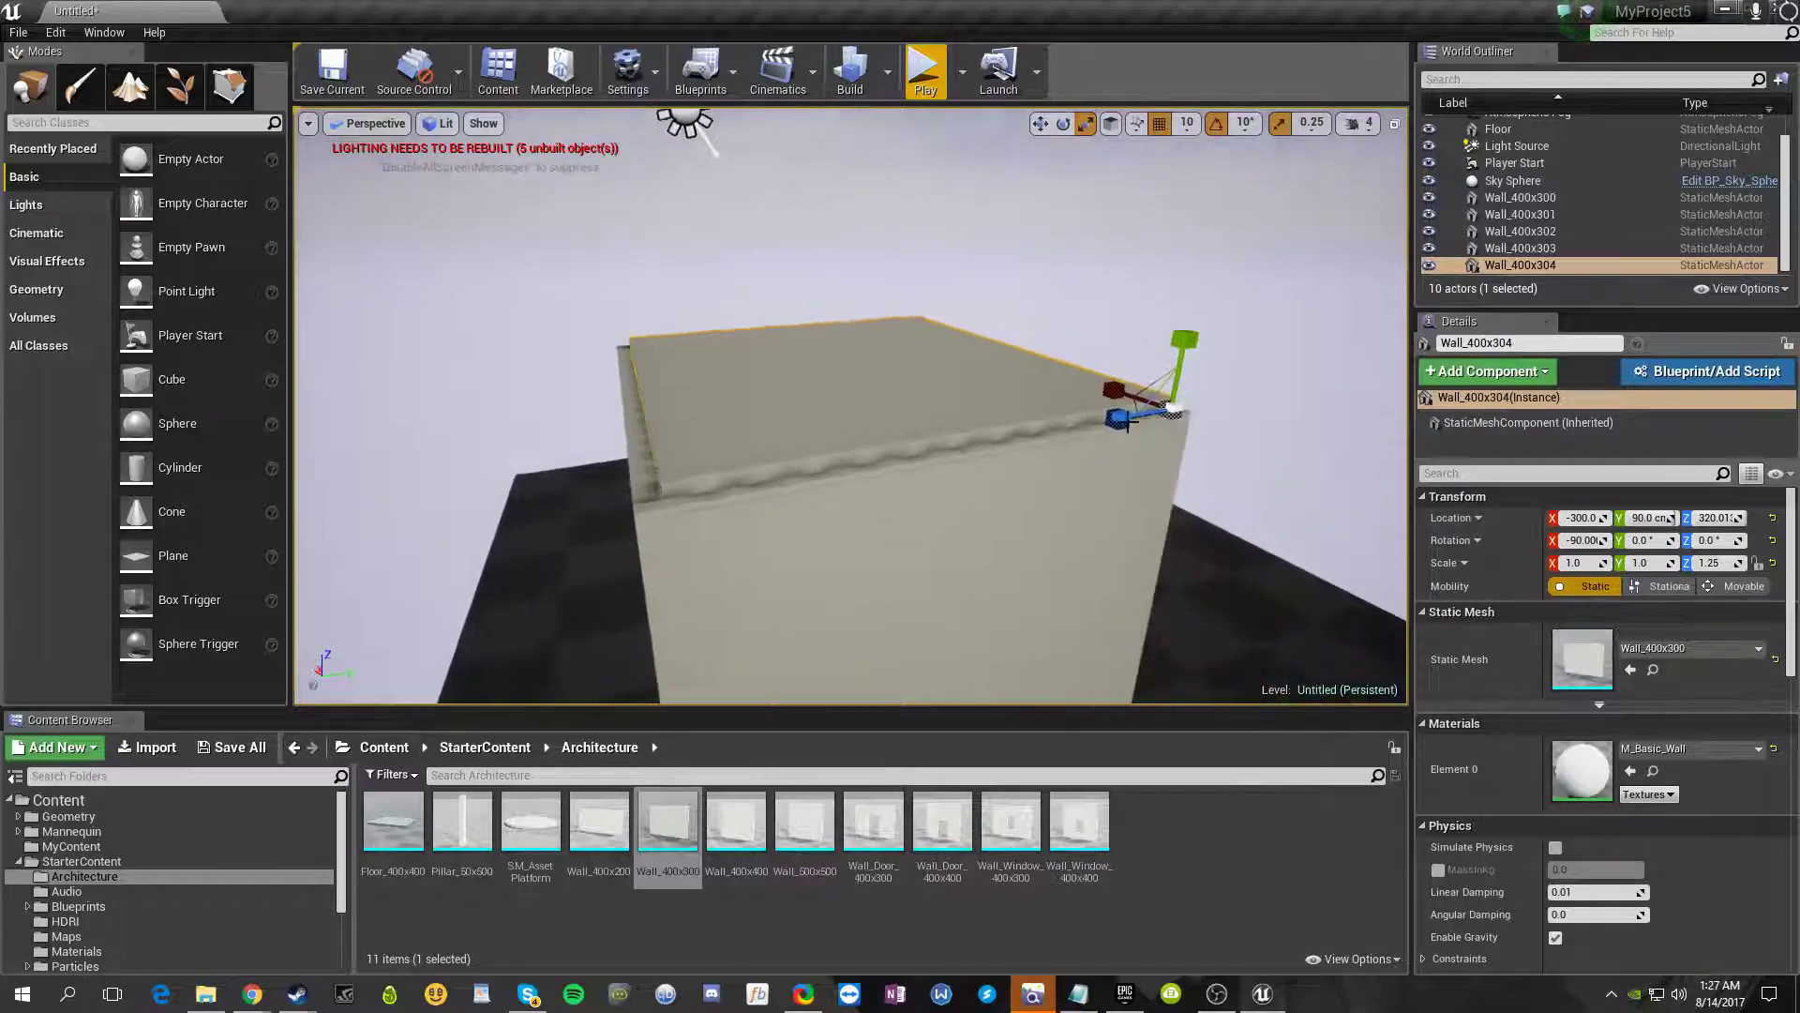
- Try a different X location for the roof panel and restore it to -300 cm
{"action": "key", "text": "w"}
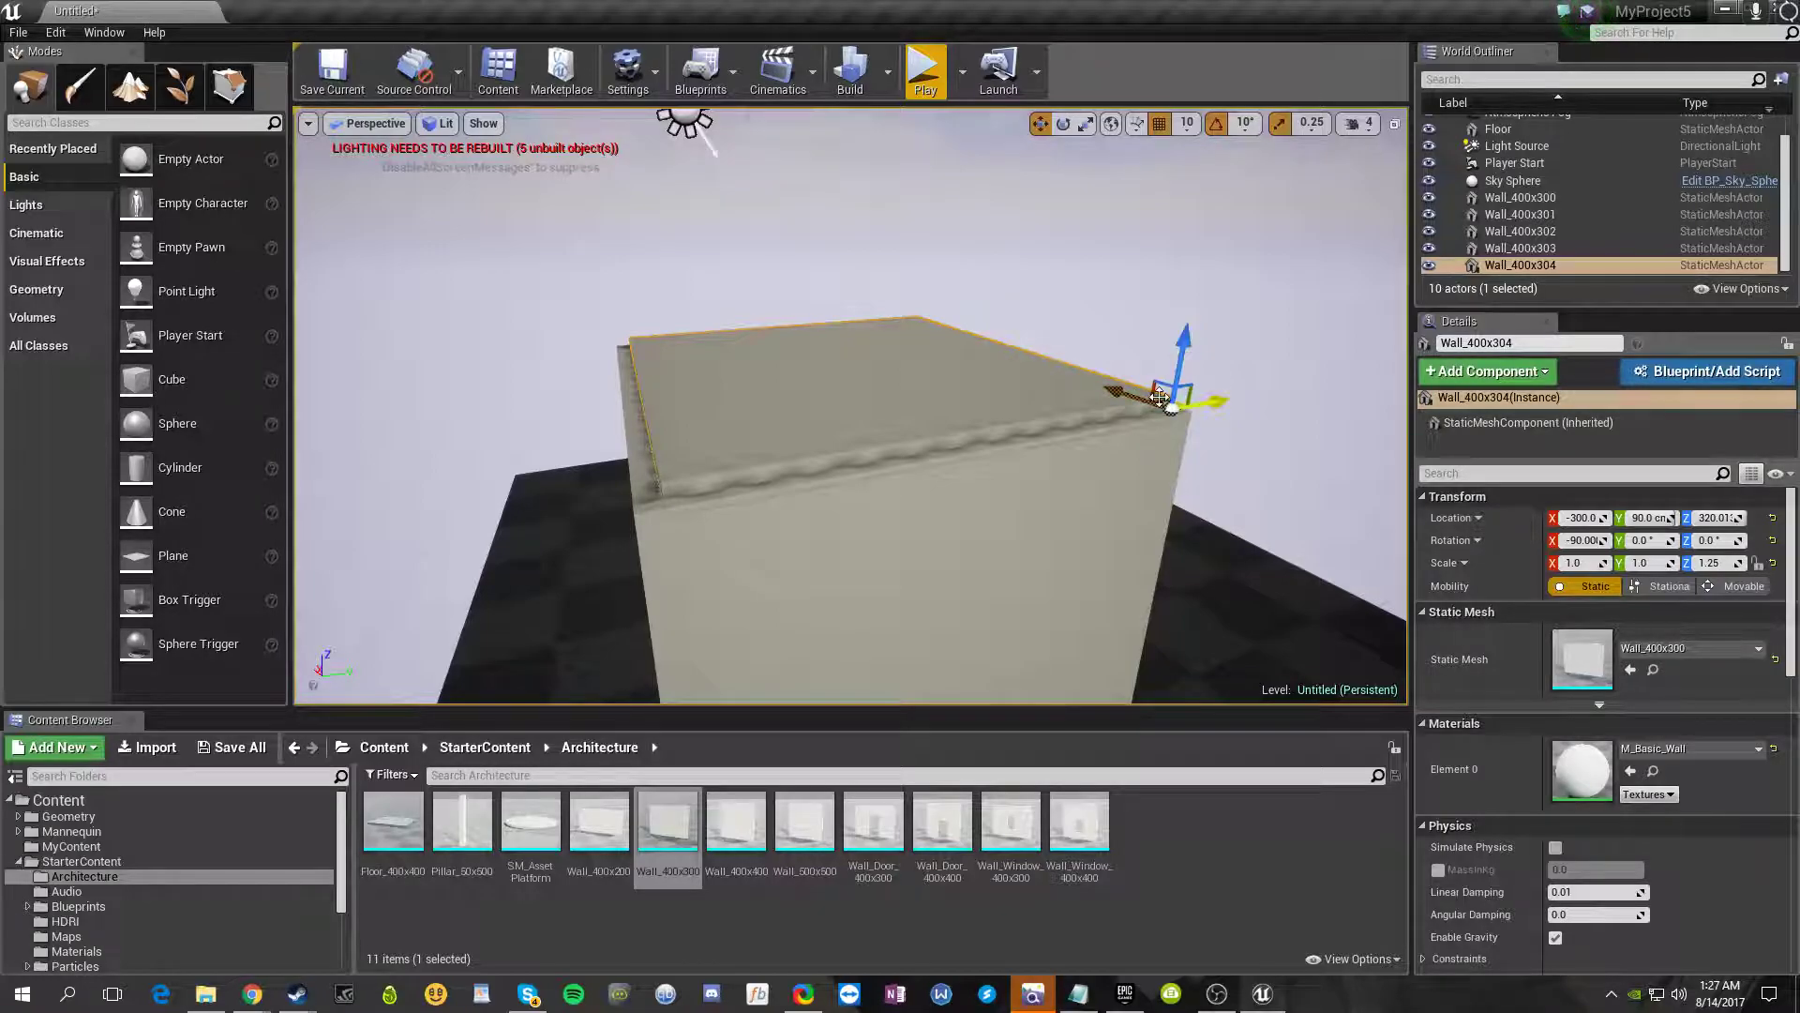
{"action": "left_click", "coordinate": [1592, 521]}
{"action": "left_click", "coordinate": [1714, 518]}
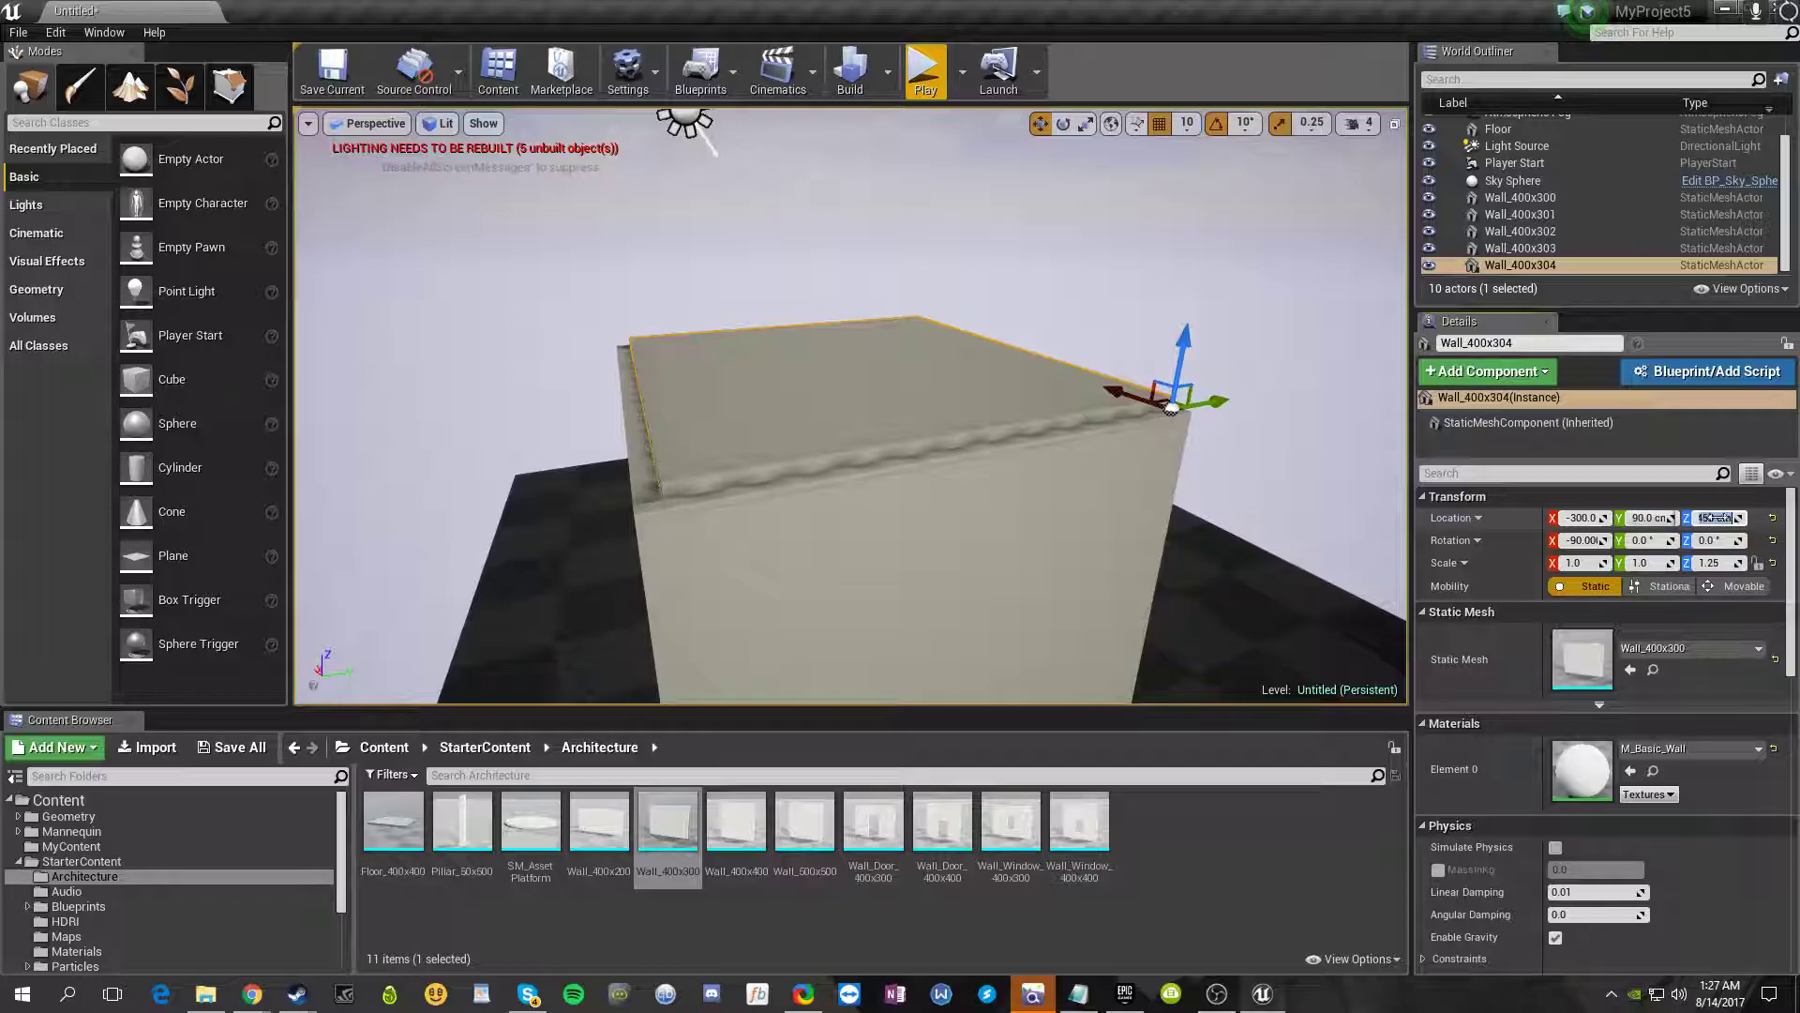
{"action": "left_click", "coordinate": [1050, 339]}
{"action": "left_click", "coordinate": [1574, 521]}
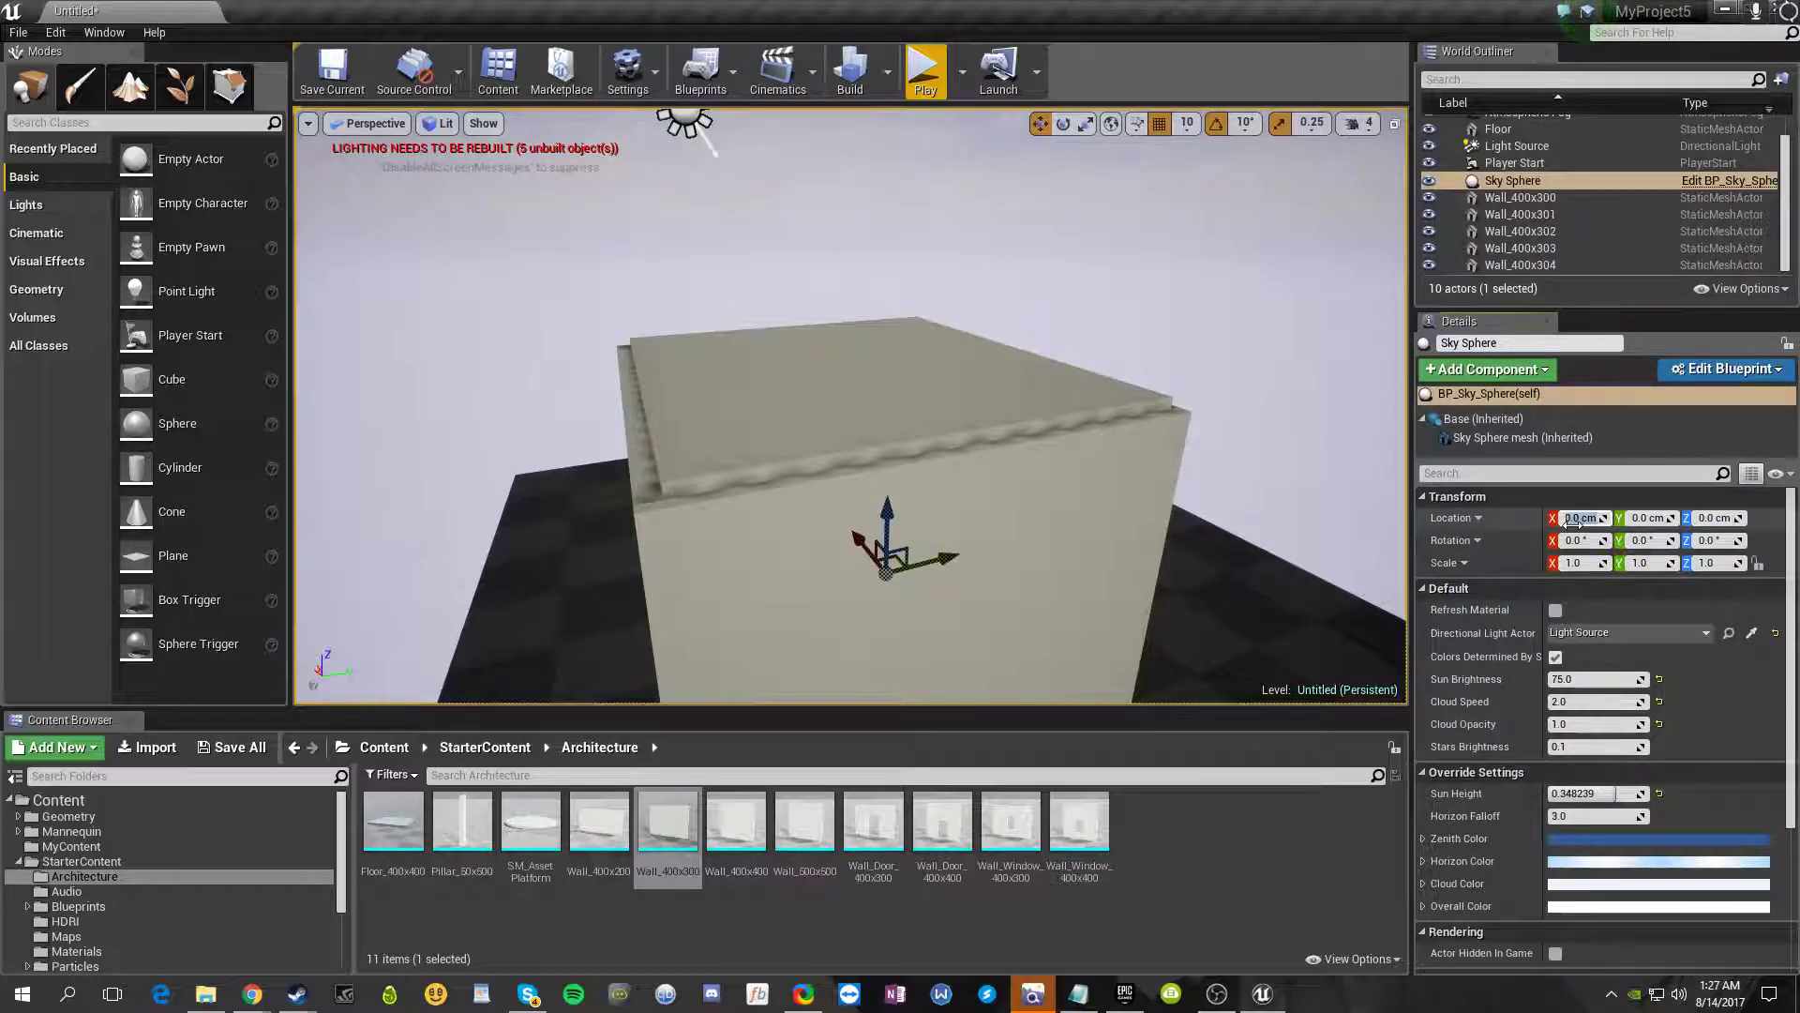
{"action": "left_click", "coordinate": [907, 395]}
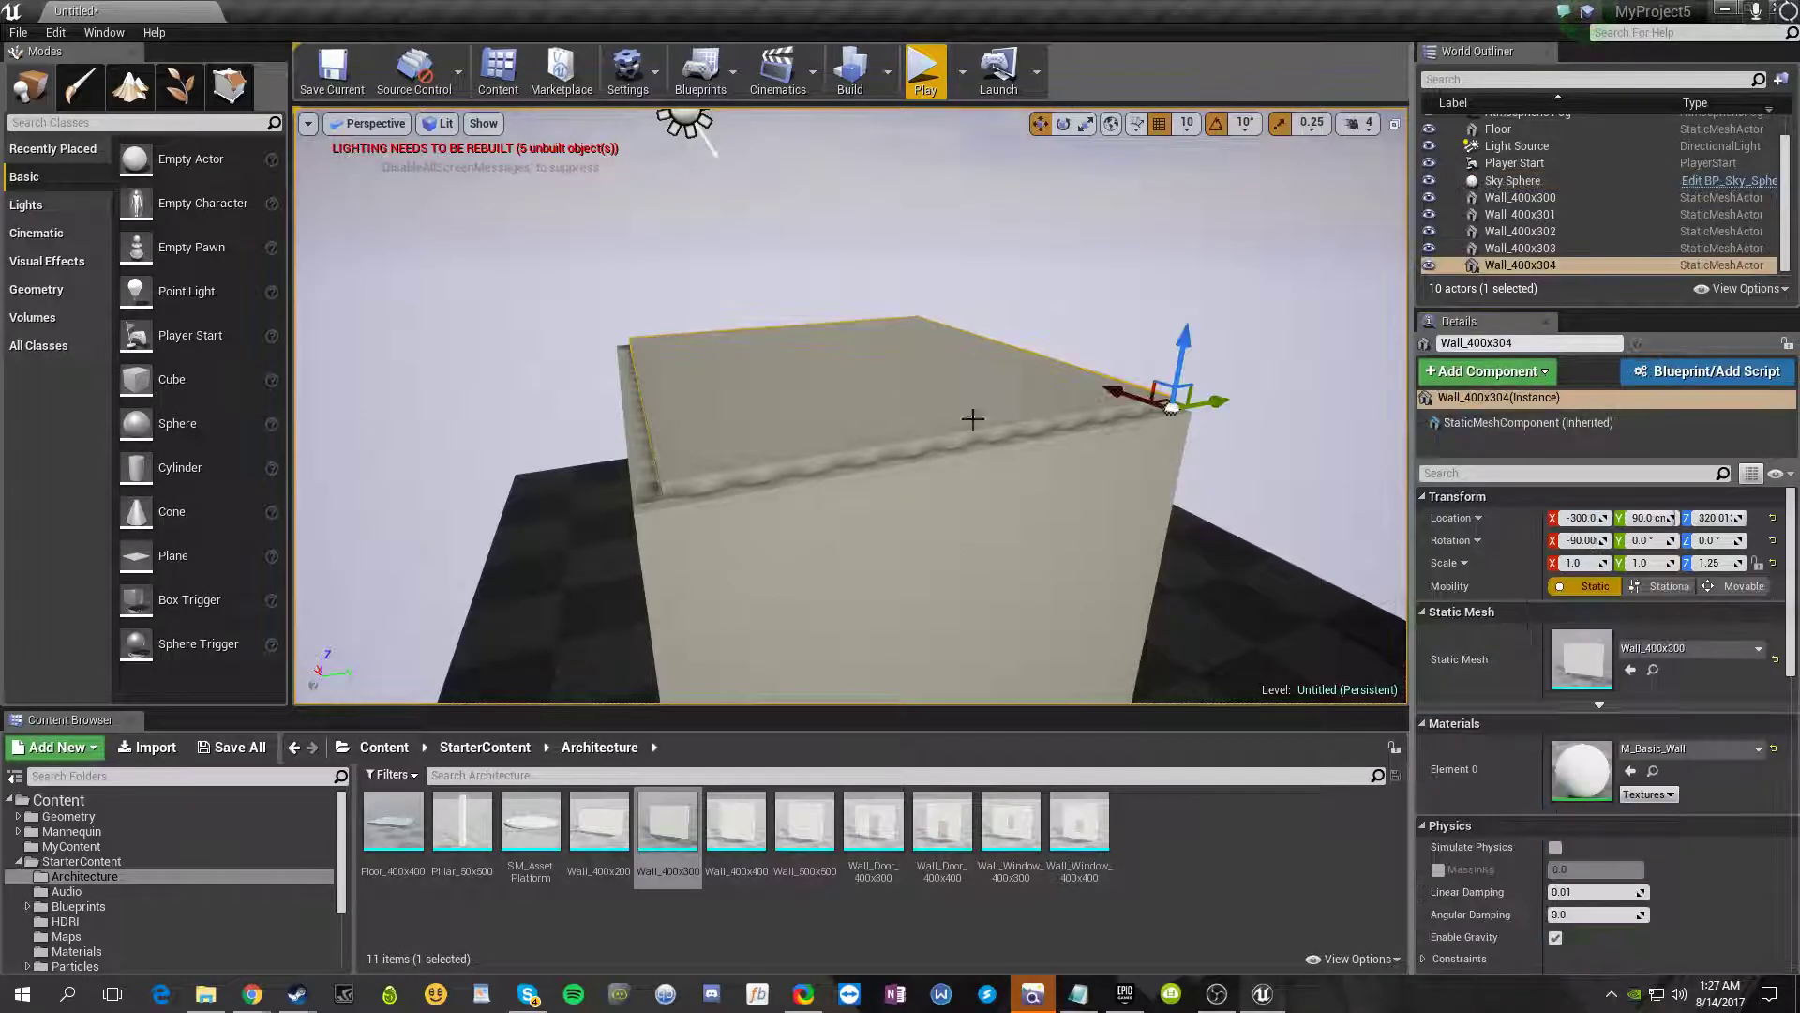
{"action": "left_click", "coordinate": [1583, 519]}
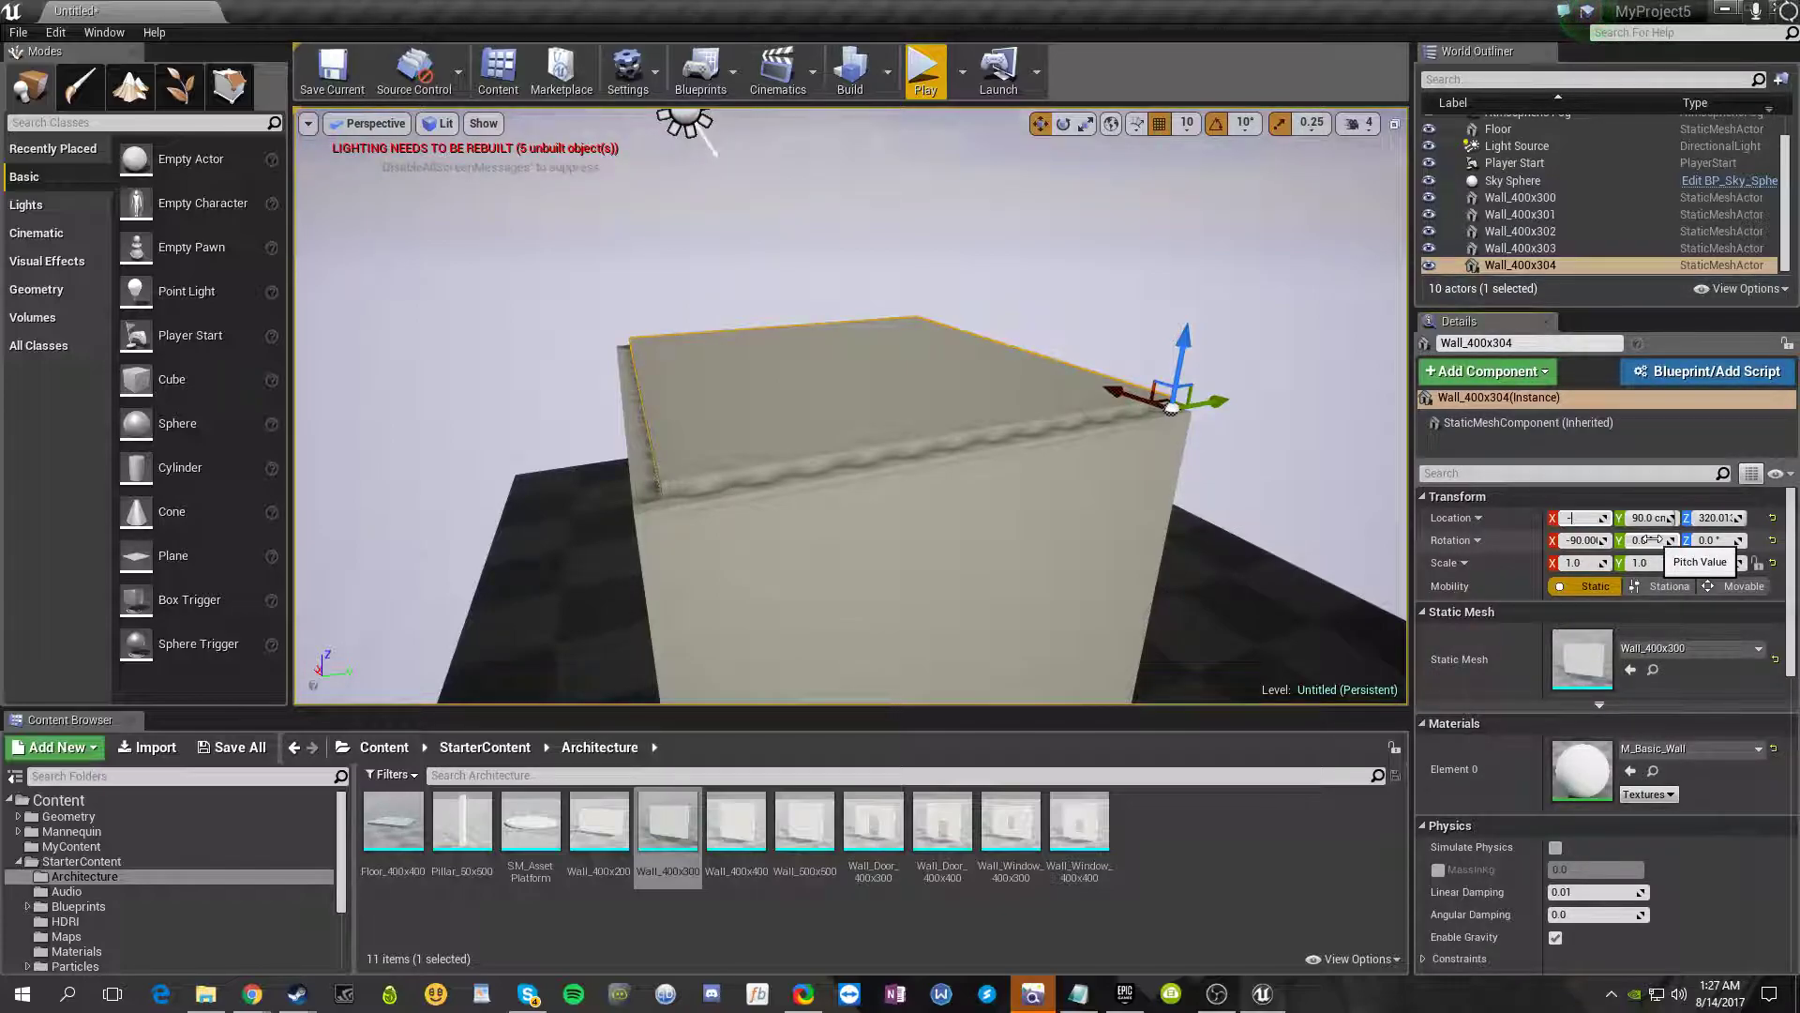
{"action": "type", "text": "0"}
{"action": "key", "text": "Return"}
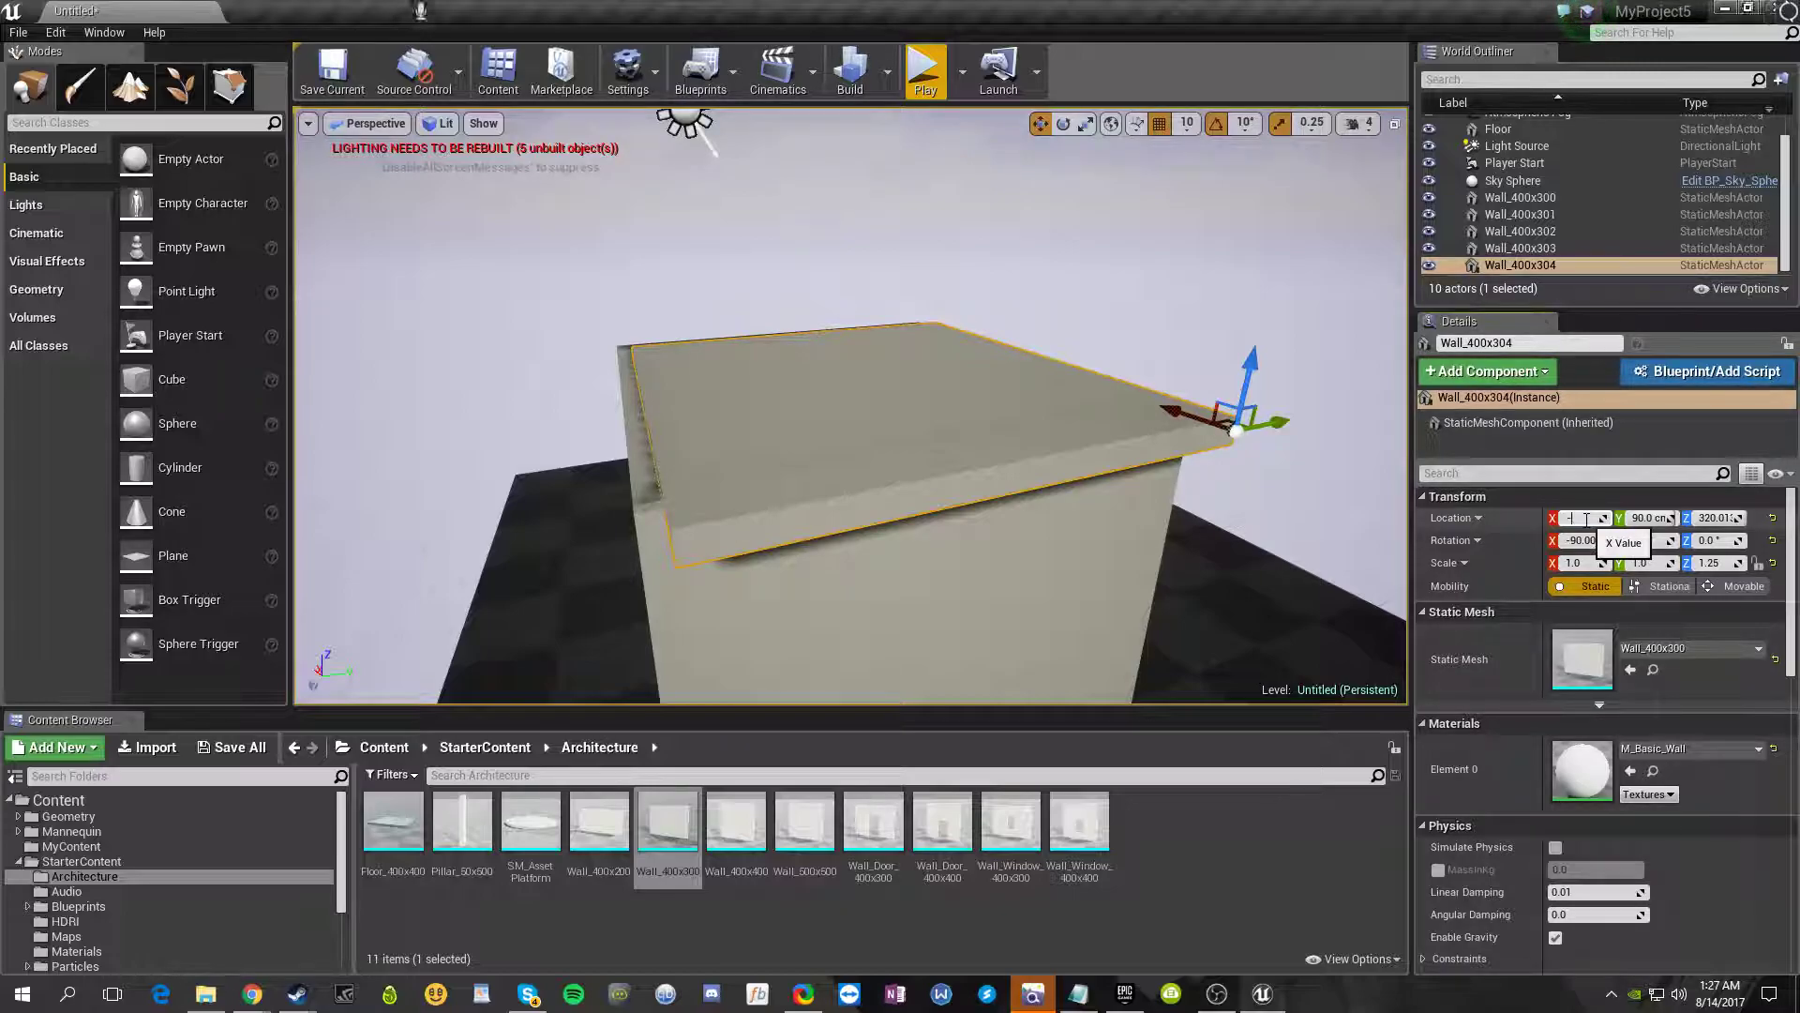
{"action": "type", "text": "-30"}
{"action": "key", "text": "Return"}
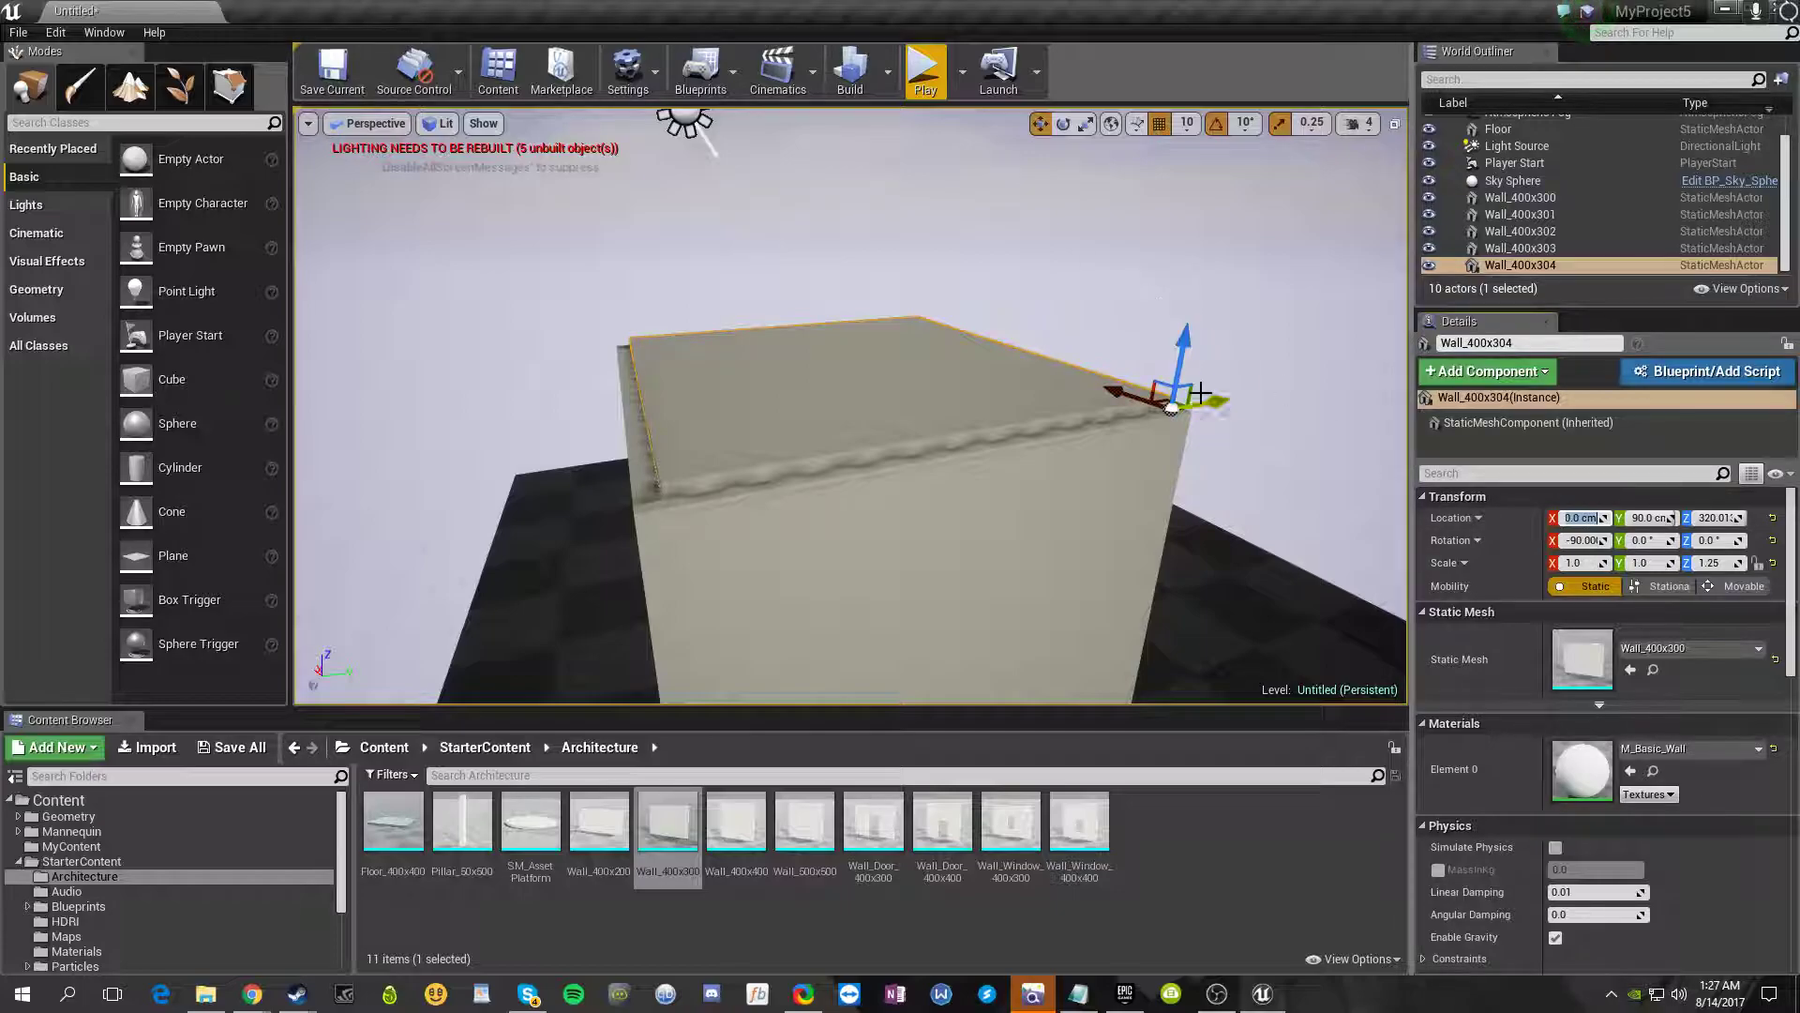
- Set the roof panel's Z scale to 1.3
{"action": "left_click", "coordinate": [1606, 542]}
{"action": "left_click", "coordinate": [1710, 541]}
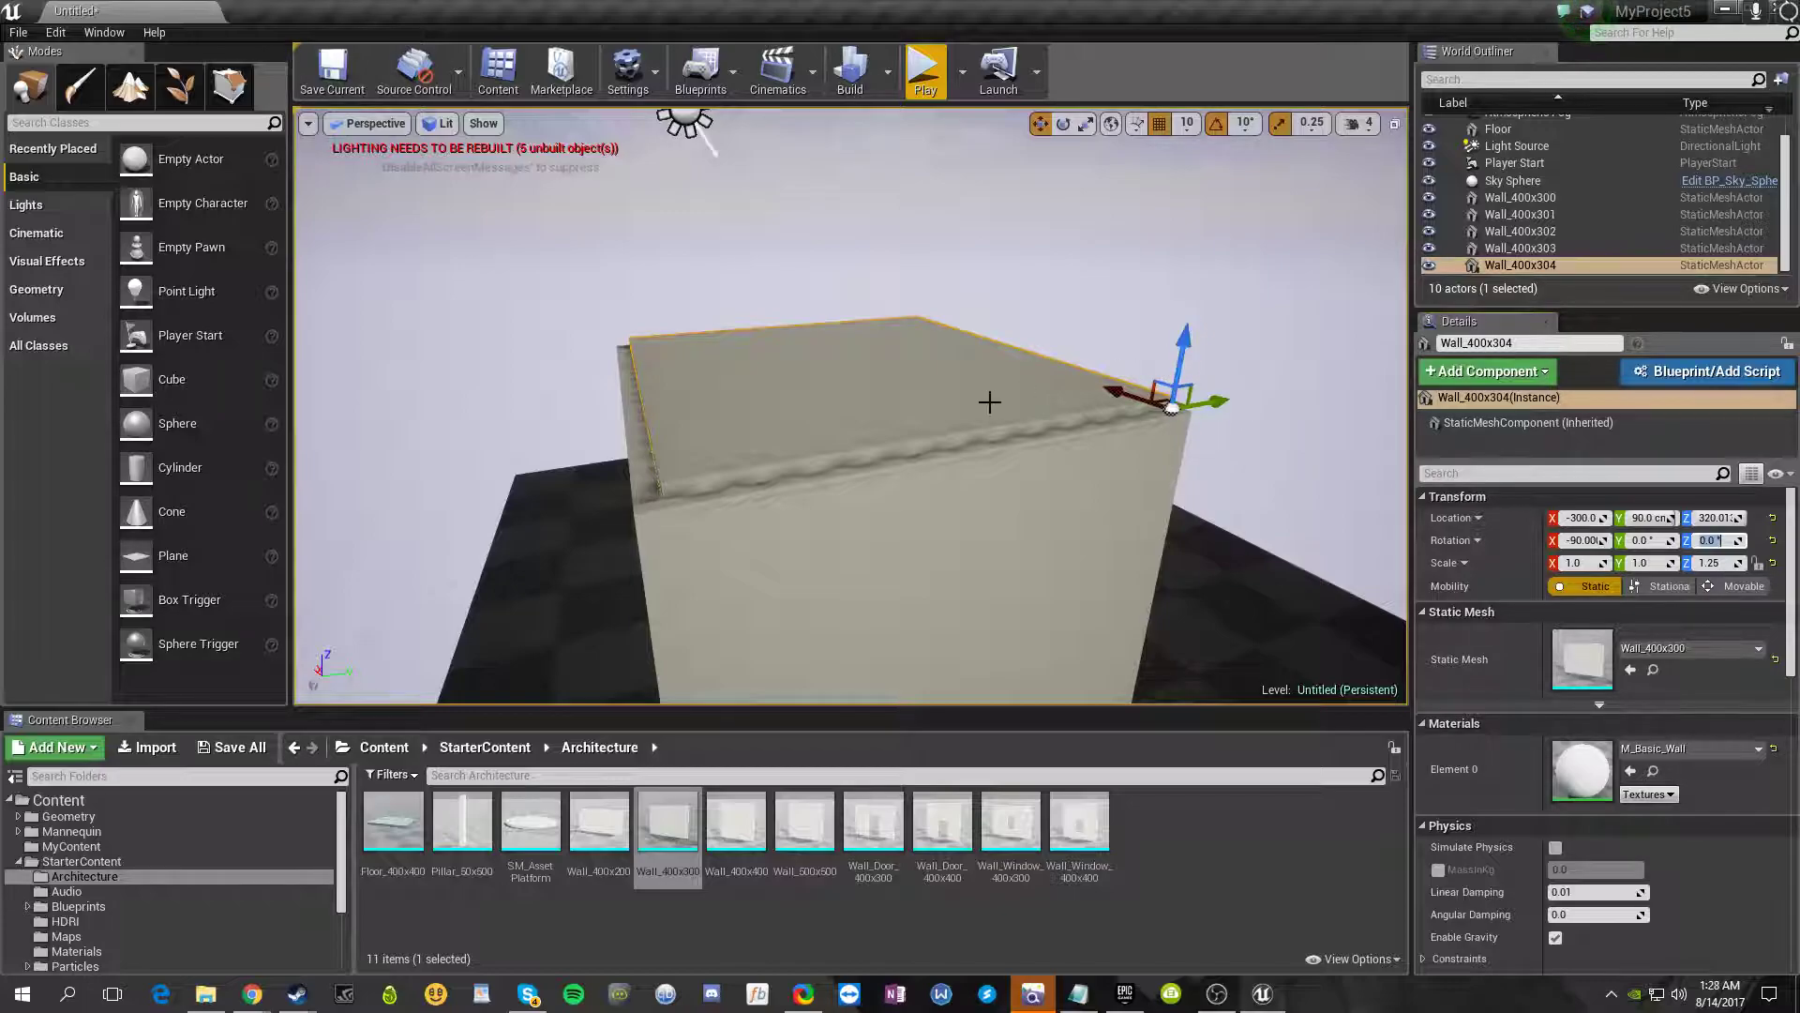
{"action": "key", "text": "r"}
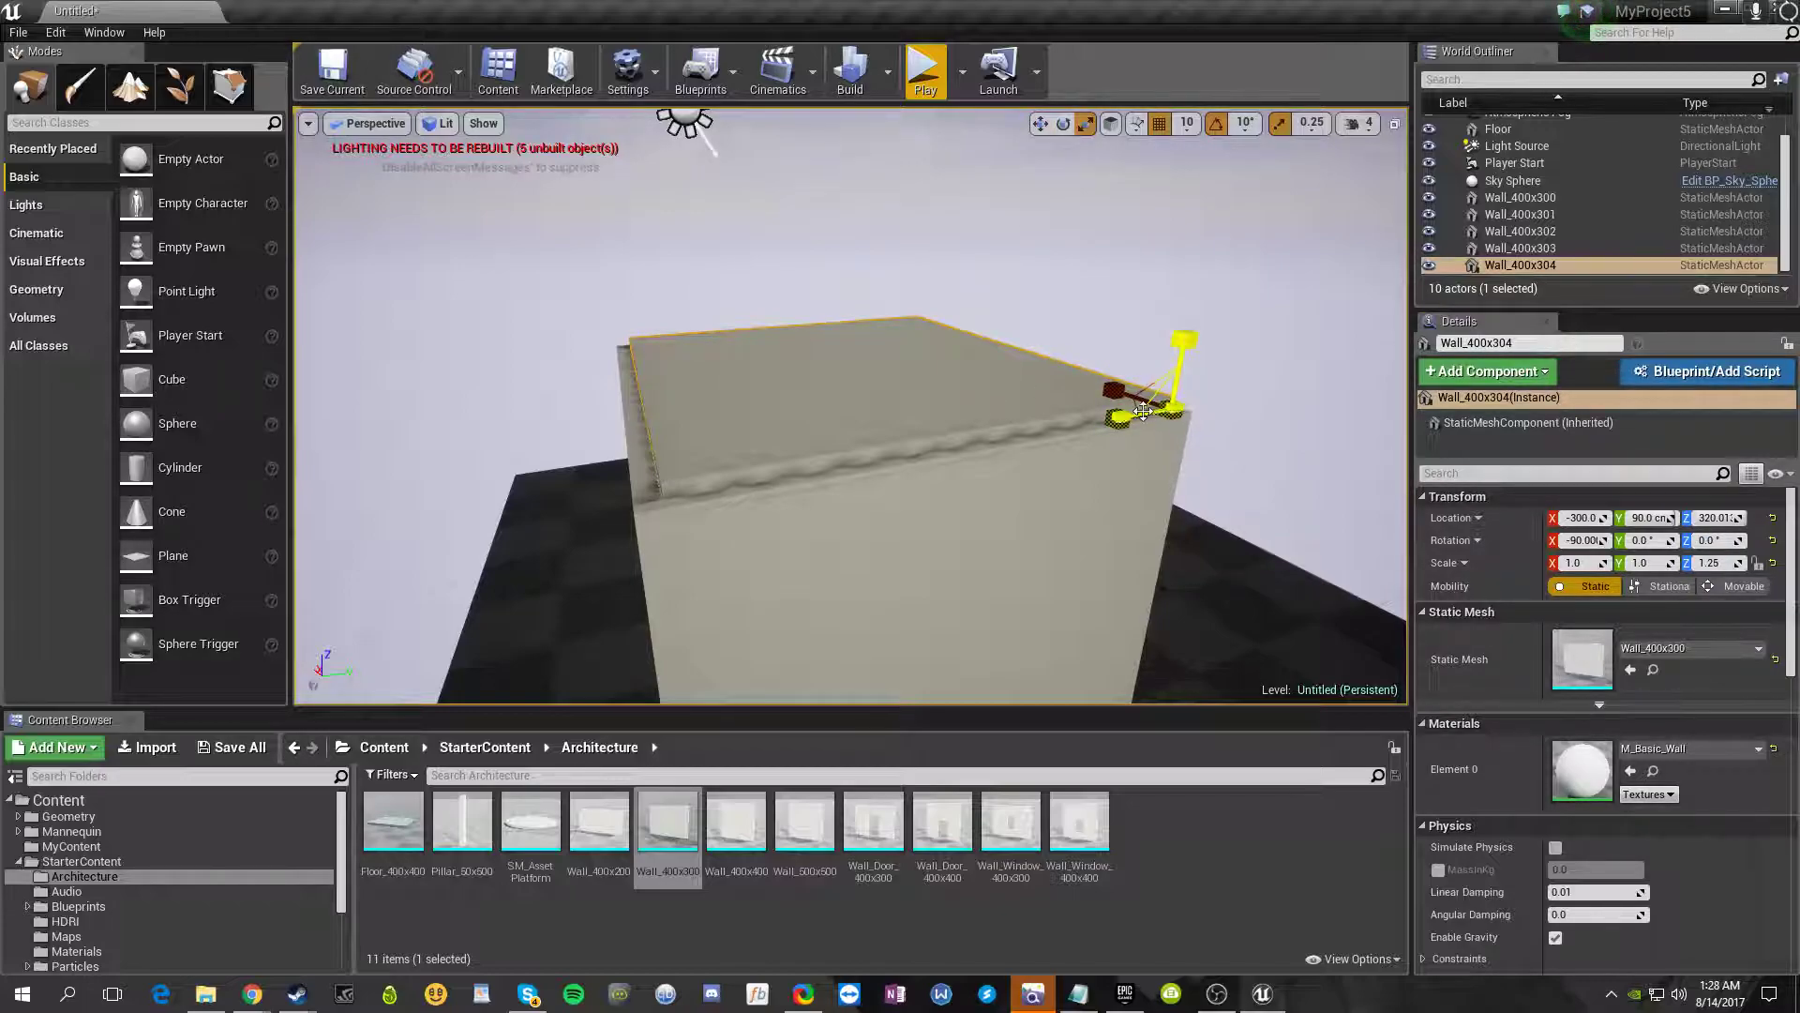
{"action": "left_click", "coordinate": [1723, 562]}
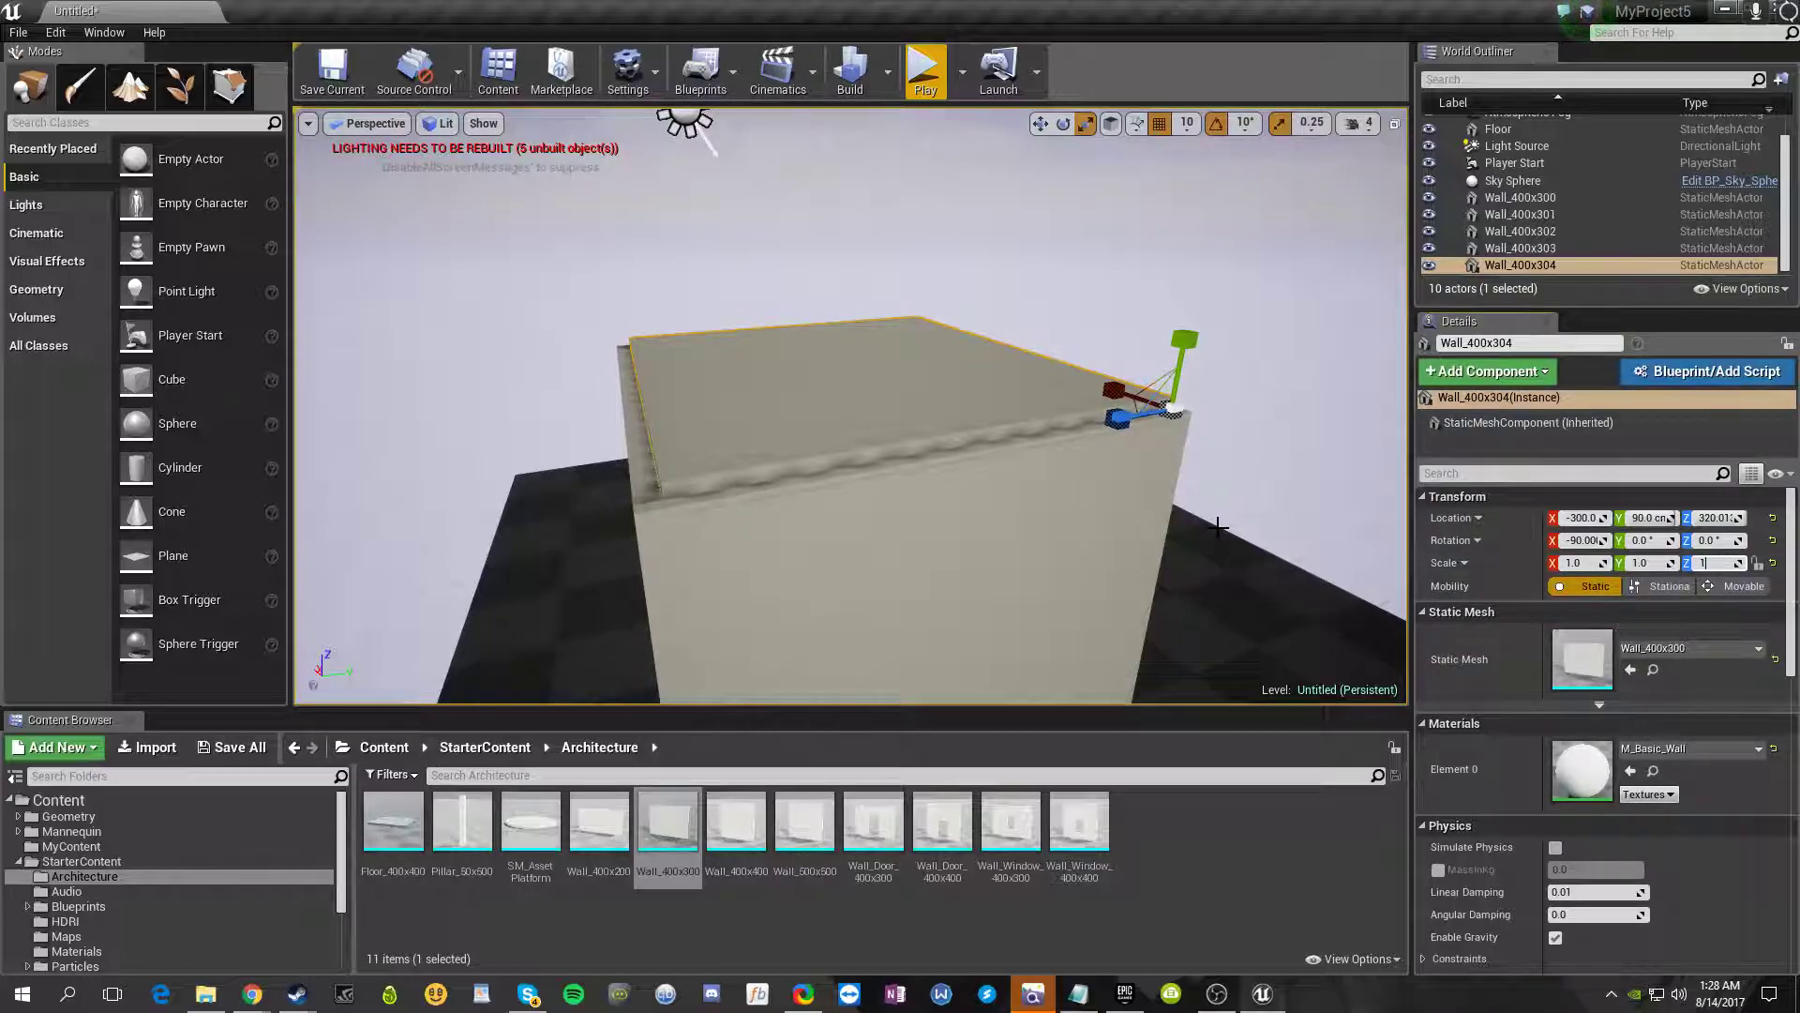
{"action": "key", "text": "Return"}
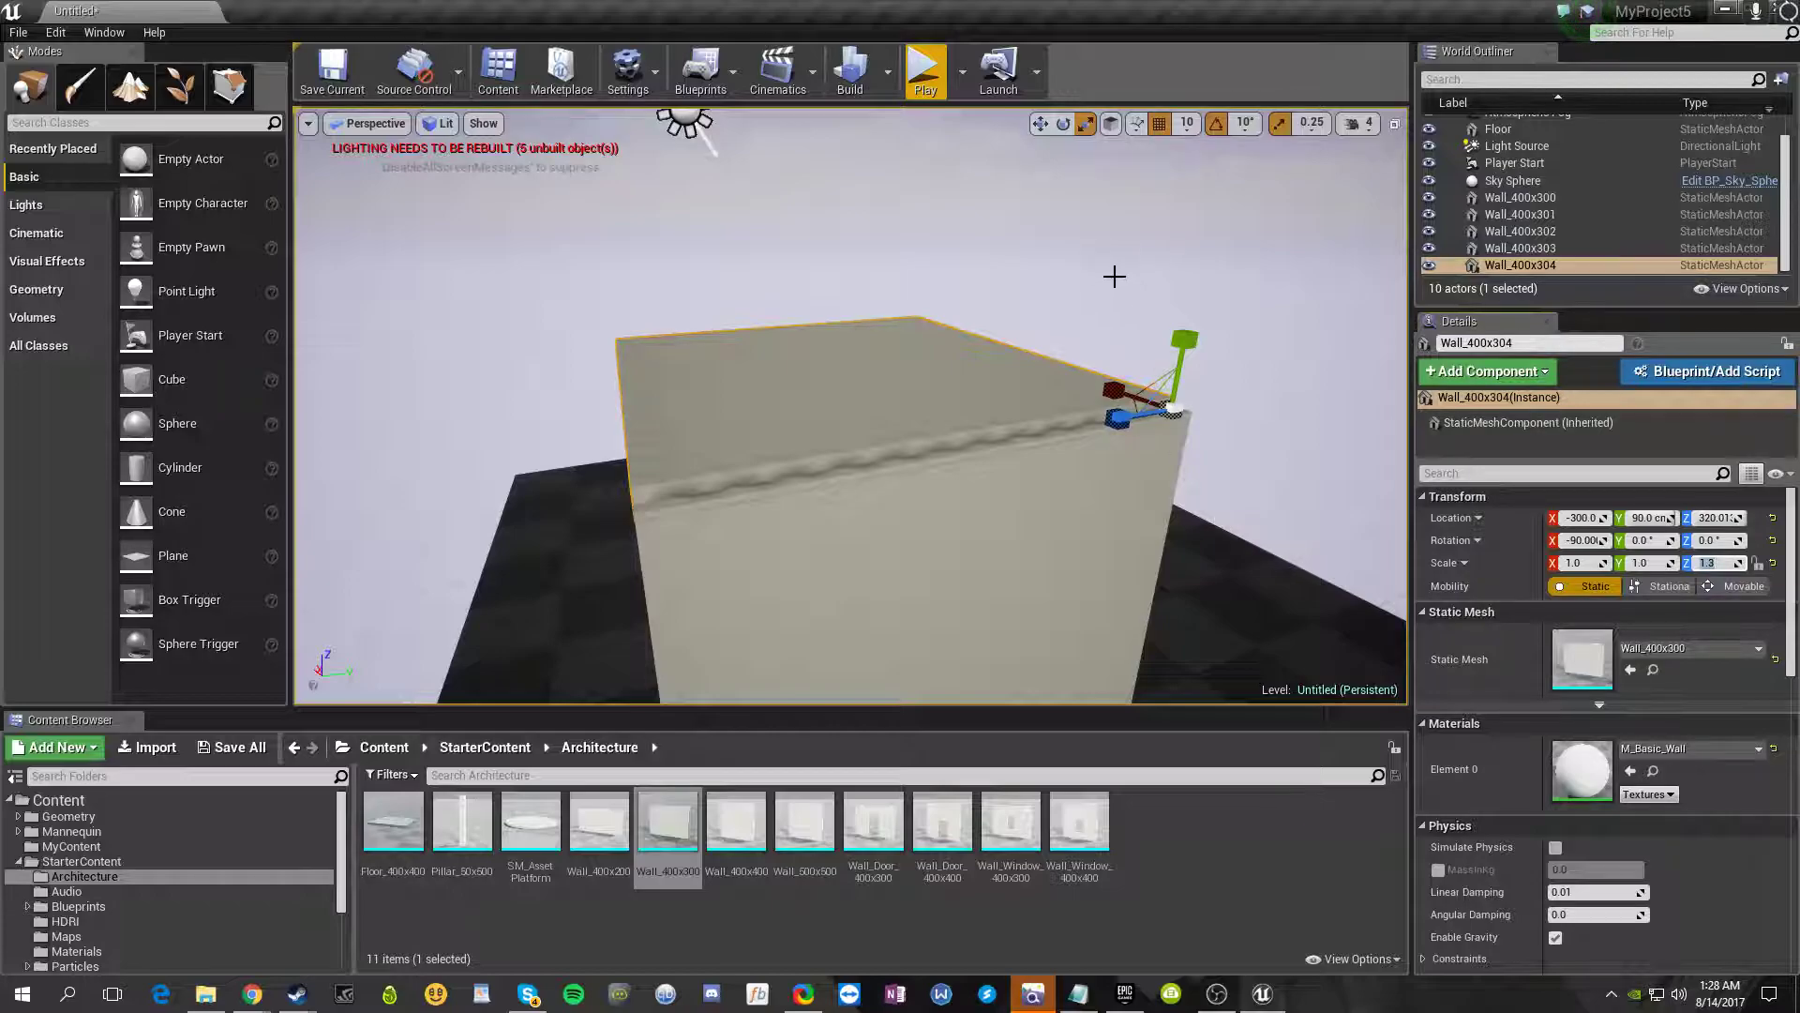
- Move the roof panel along the Y axis to 100 cm, toward the outer face of the wall
{"action": "right_click_drag", "start_coordinate": [1002, 319], "coordinate": [924, 317]}
{"action": "key", "text": "d"}
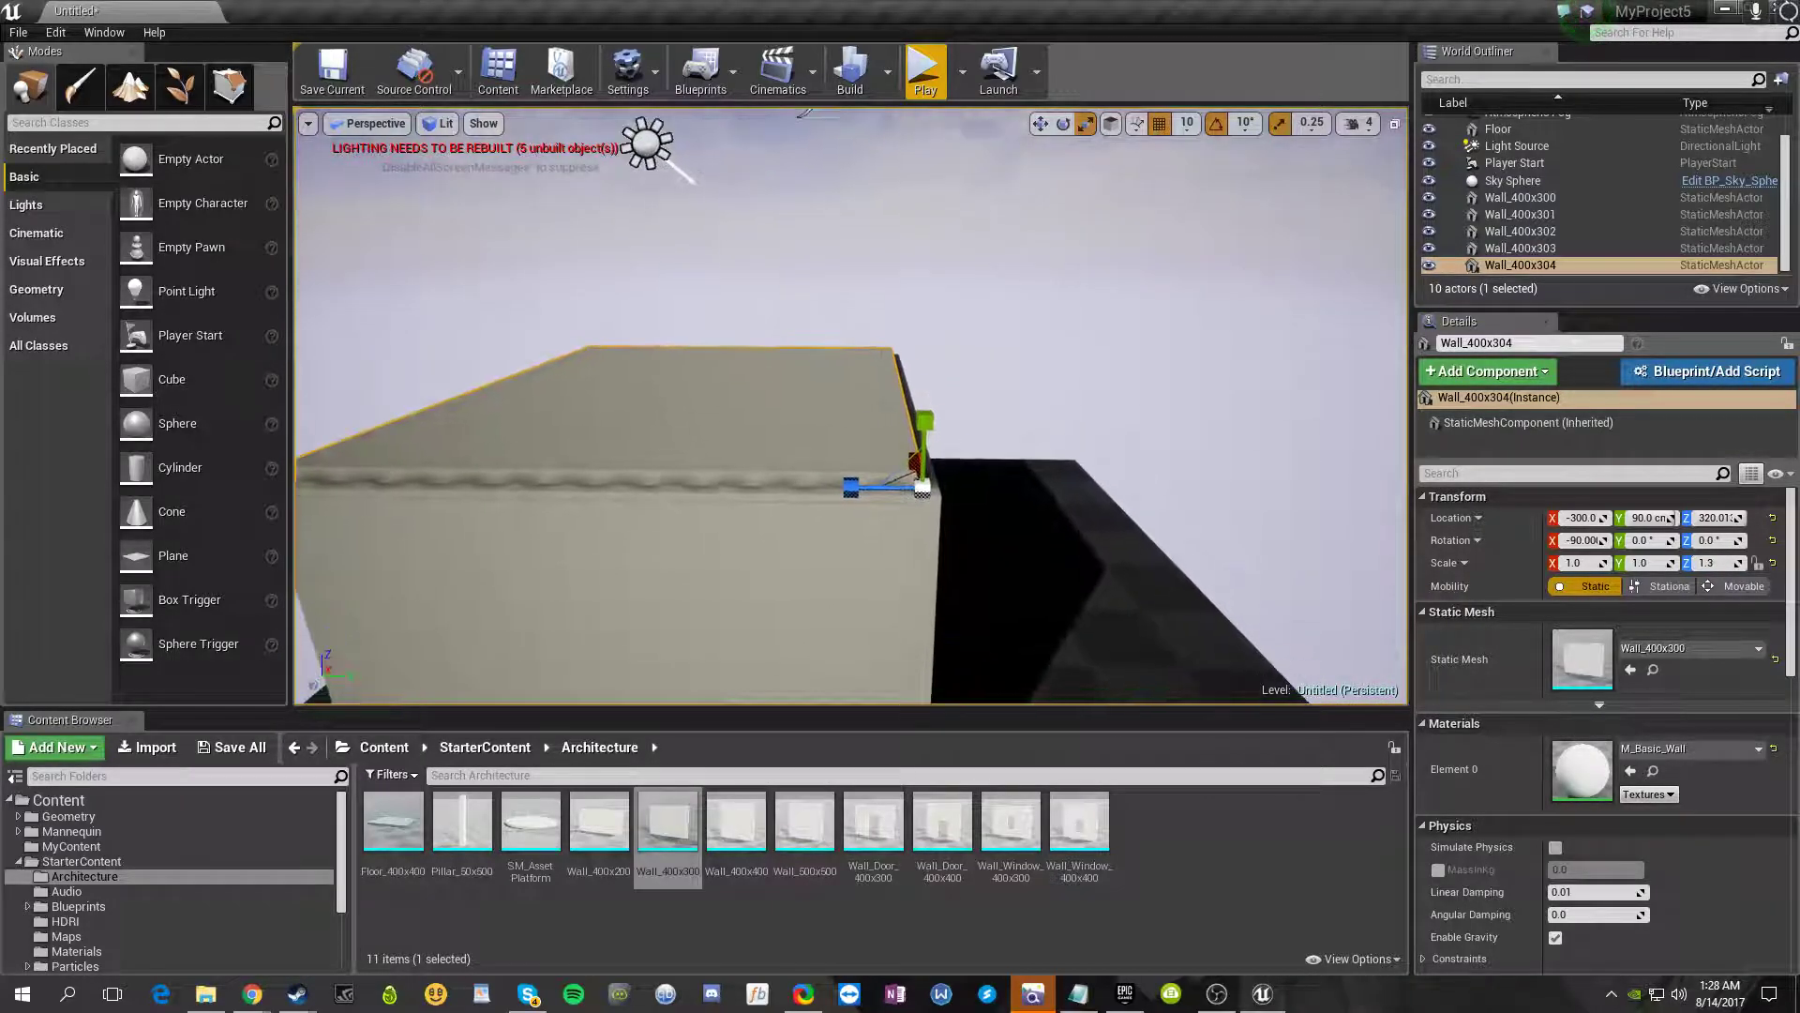
{"action": "key", "text": "w"}
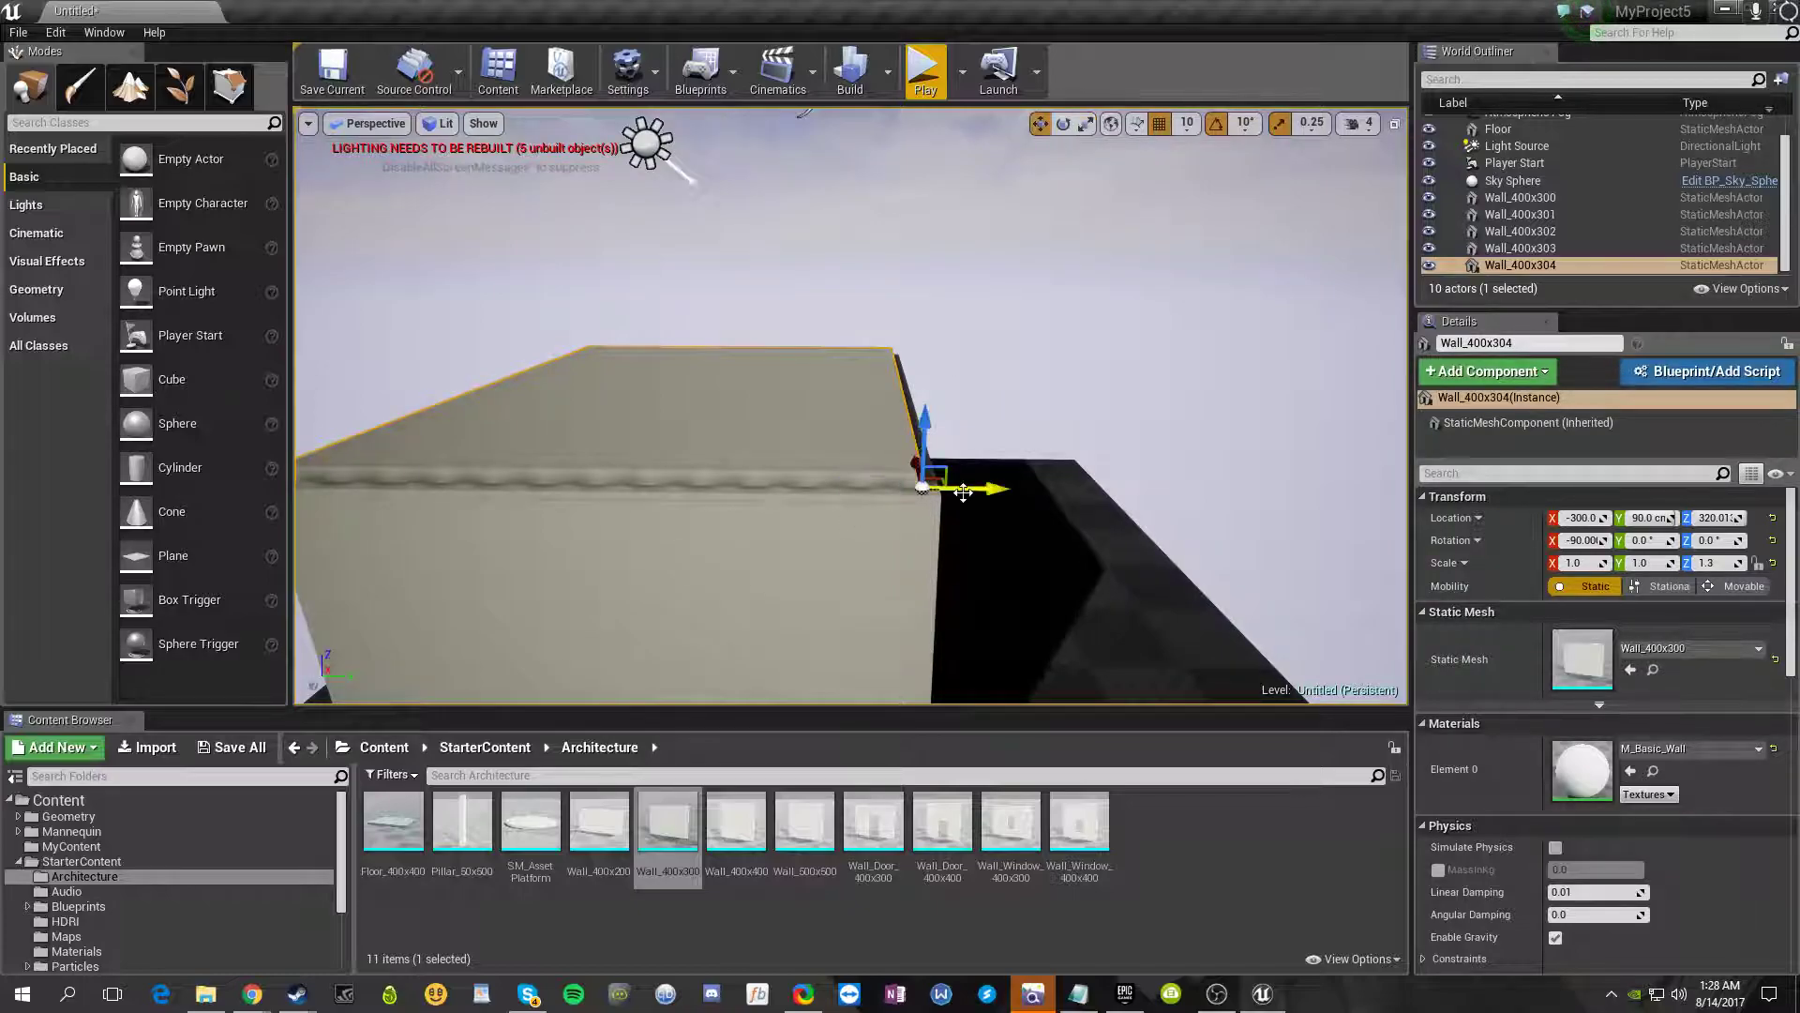
{"action": "left_click_drag", "start_coordinate": [964, 492], "coordinate": [977, 492]}
- Set the roof panel's Z scale to 1.35 to cover the opposite wall's top edge
{"action": "key", "text": "a"}
{"action": "right_click_drag", "start_coordinate": [977, 492], "coordinate": [977, 492]}
{"action": "key", "text": "d"}
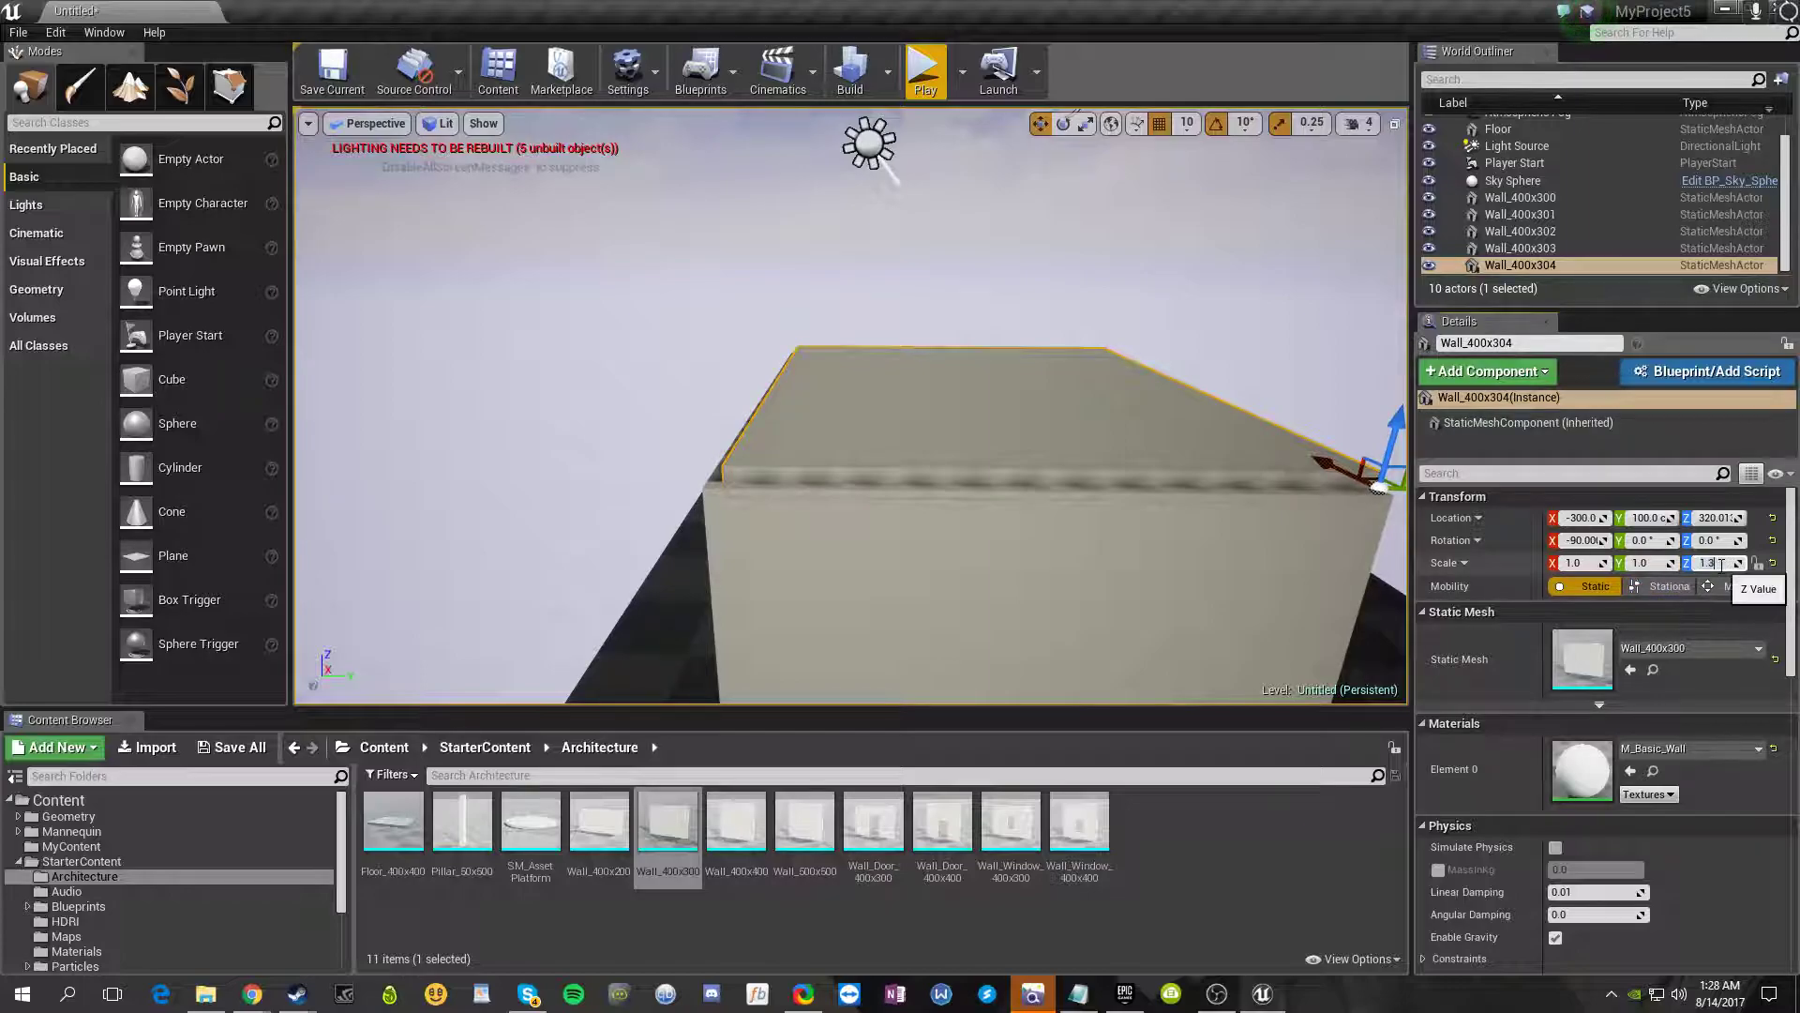
{"action": "type", "text": "5"}
{"action": "key", "text": "Return"}
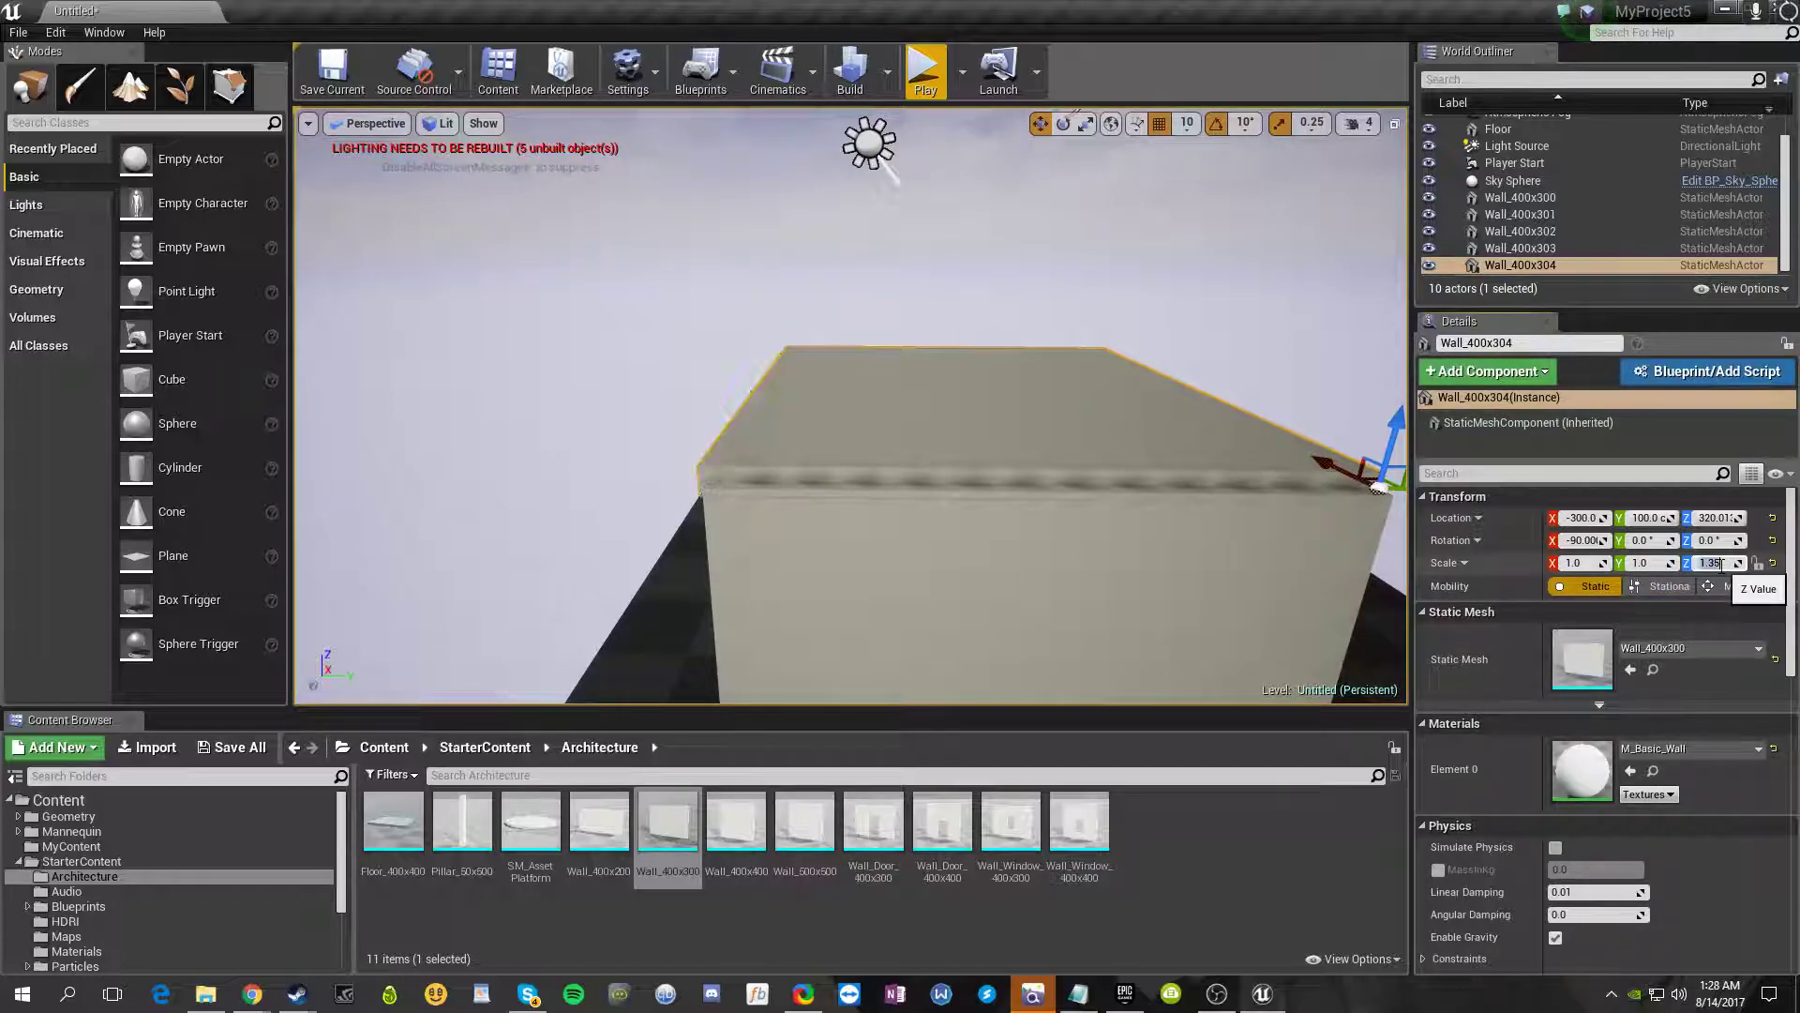
- Examine the roof's fit along the wall tops from around the room
{"action": "mouse_move", "coordinate": [1046, 344]}
{"action": "right_mouse_down"}
{"action": "mouse_move", "coordinate": [1172, 347]}
{"action": "mouse_move", "coordinate": [1017, 341]}
{"action": "mouse_move", "coordinate": [1037, 343]}
{"action": "right_mouse_up"}
{"action": "key", "text": "a"}
{"action": "key", "text": "d"}
{"action": "left_click", "coordinate": [1080, 315]}
{"action": "key", "text": "a"}
{"action": "mouse_move", "coordinate": [816, 390]}
{"action": "right_mouse_down"}
{"action": "mouse_move", "coordinate": [741, 375]}
{"action": "mouse_move", "coordinate": [844, 387]}
{"action": "right_mouse_up"}
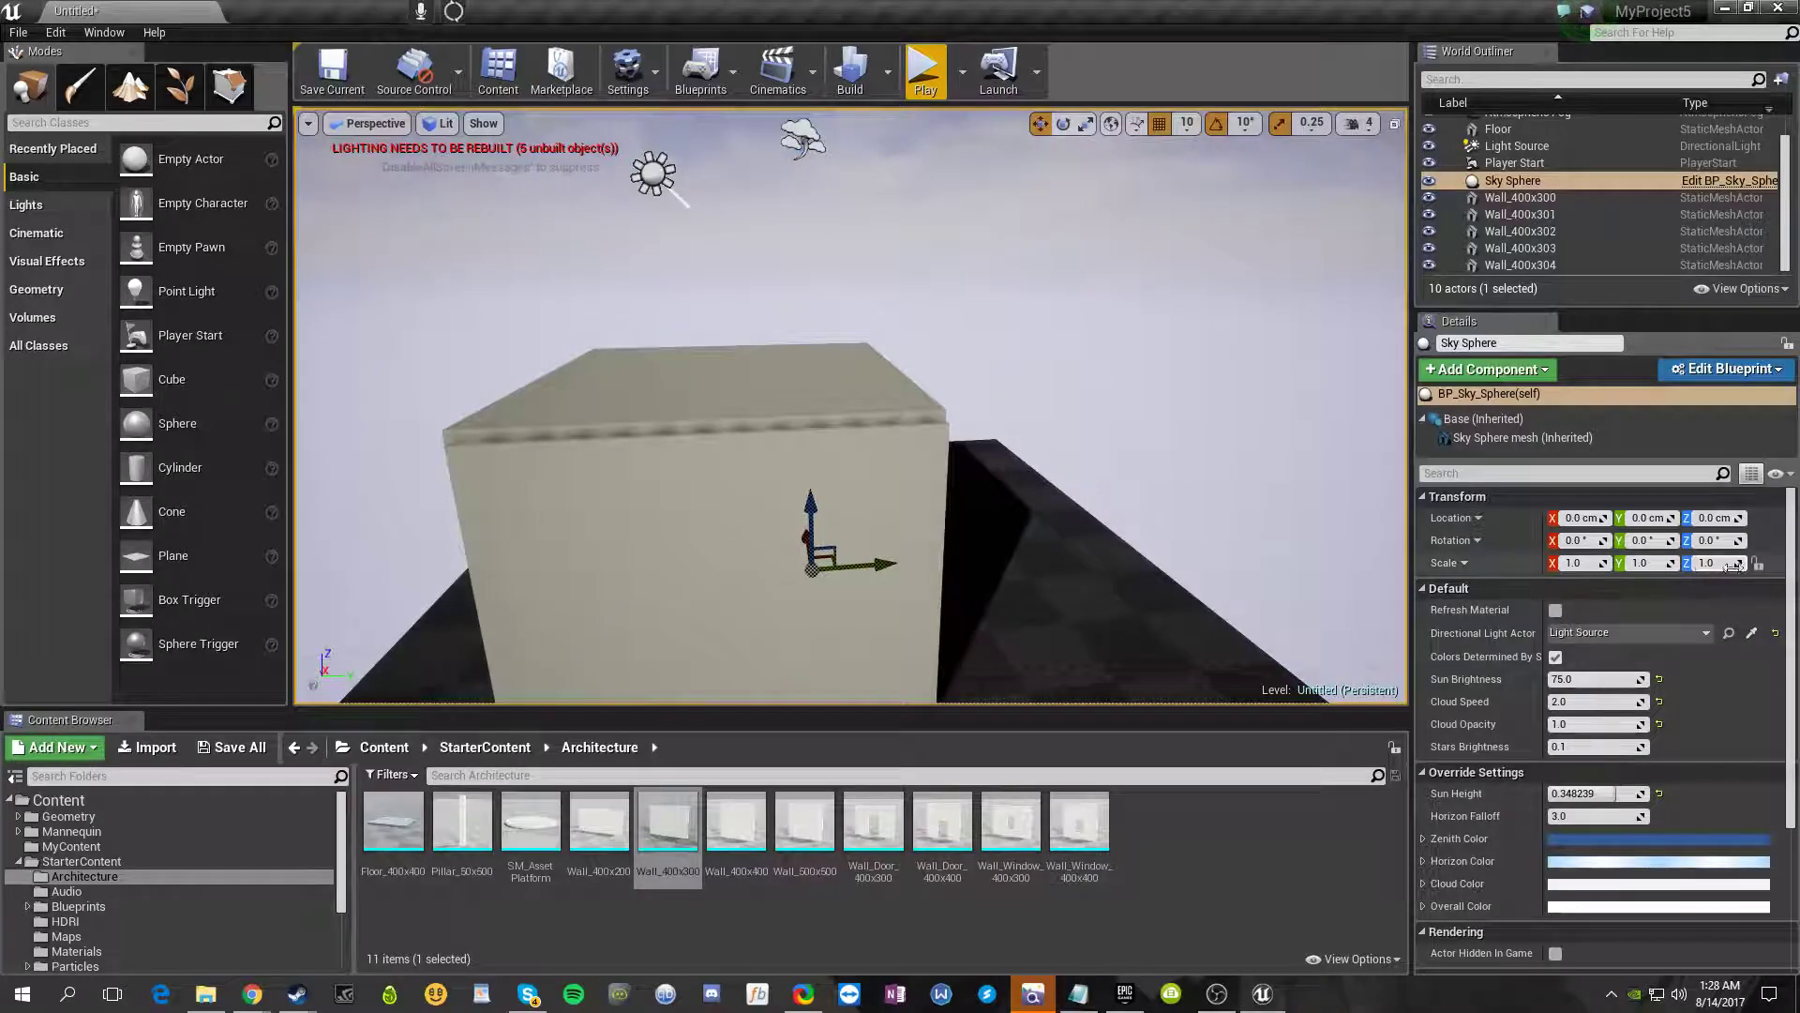
{"action": "left_click", "coordinate": [730, 385]}
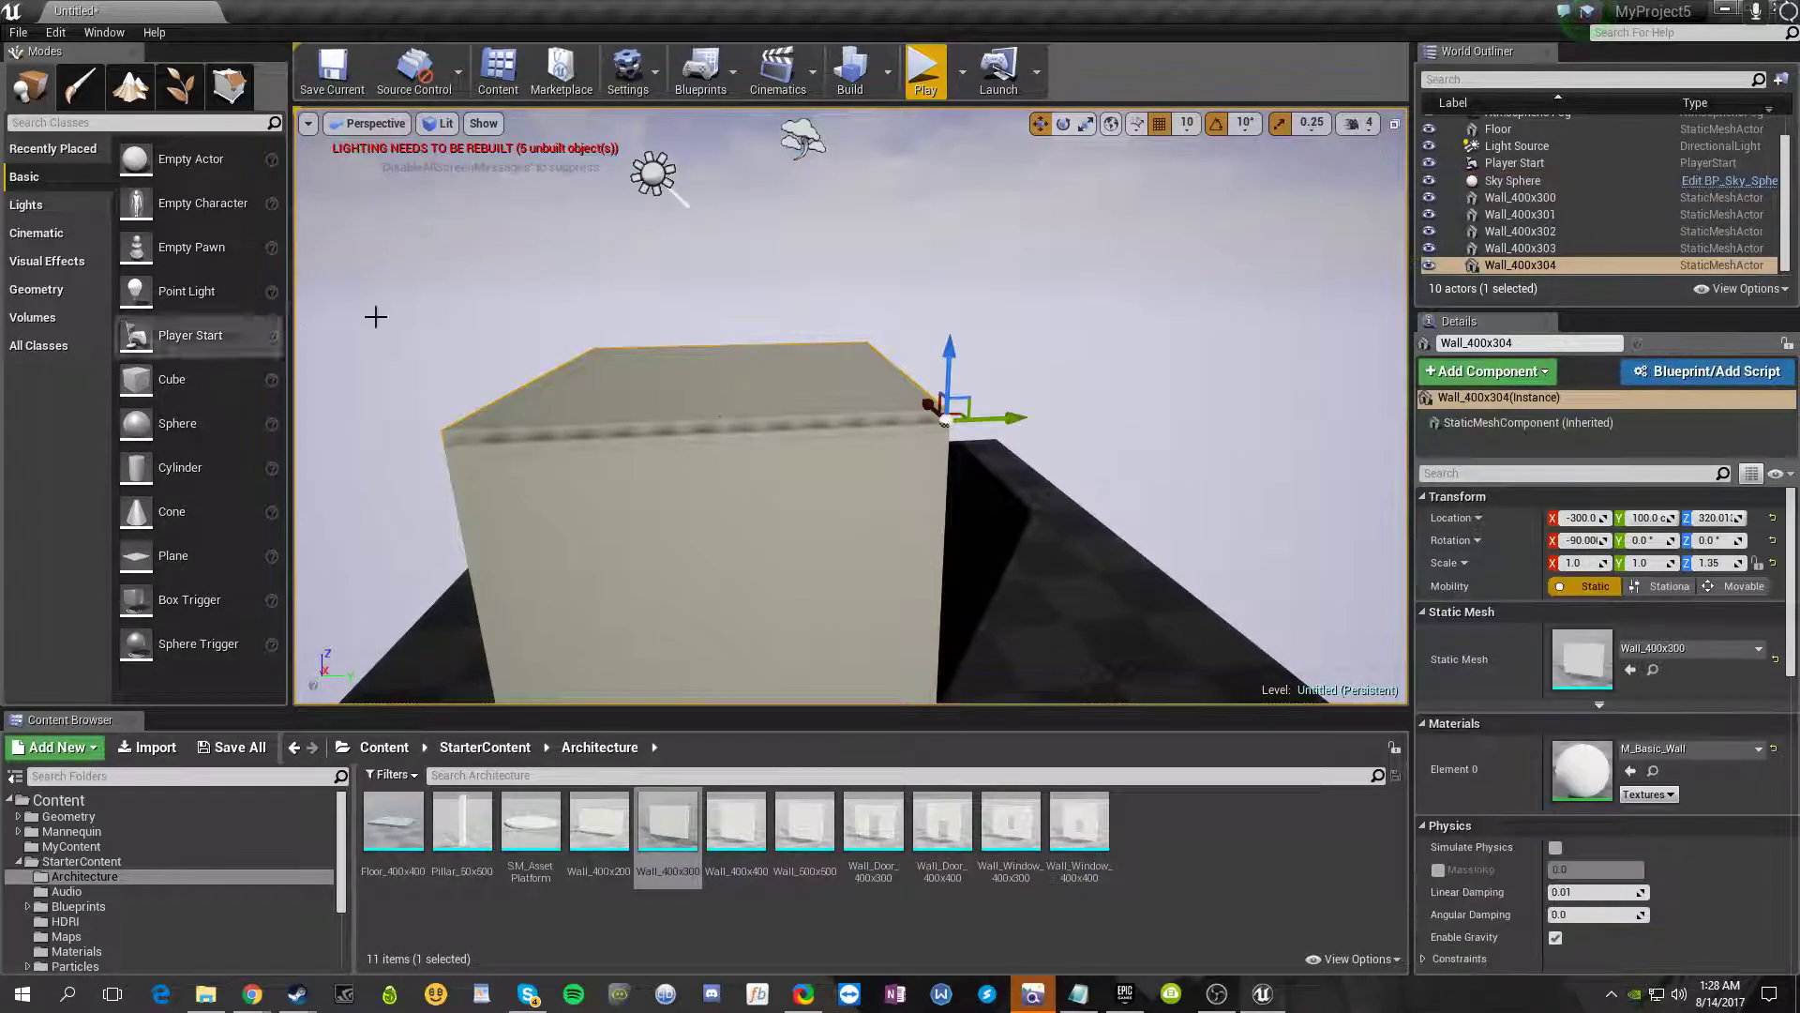
{"action": "left_click", "coordinate": [1079, 353]}
- Replace the static mesh of the original wall at Y -290 cm with Wall_Door_400x300 to create a doorway
{"action": "key", "text": "a"}
{"action": "right_click_drag", "start_coordinate": [683, 559], "coordinate": [464, 549]}
{"action": "key", "text": "s"}
{"action": "key", "text": "d"}
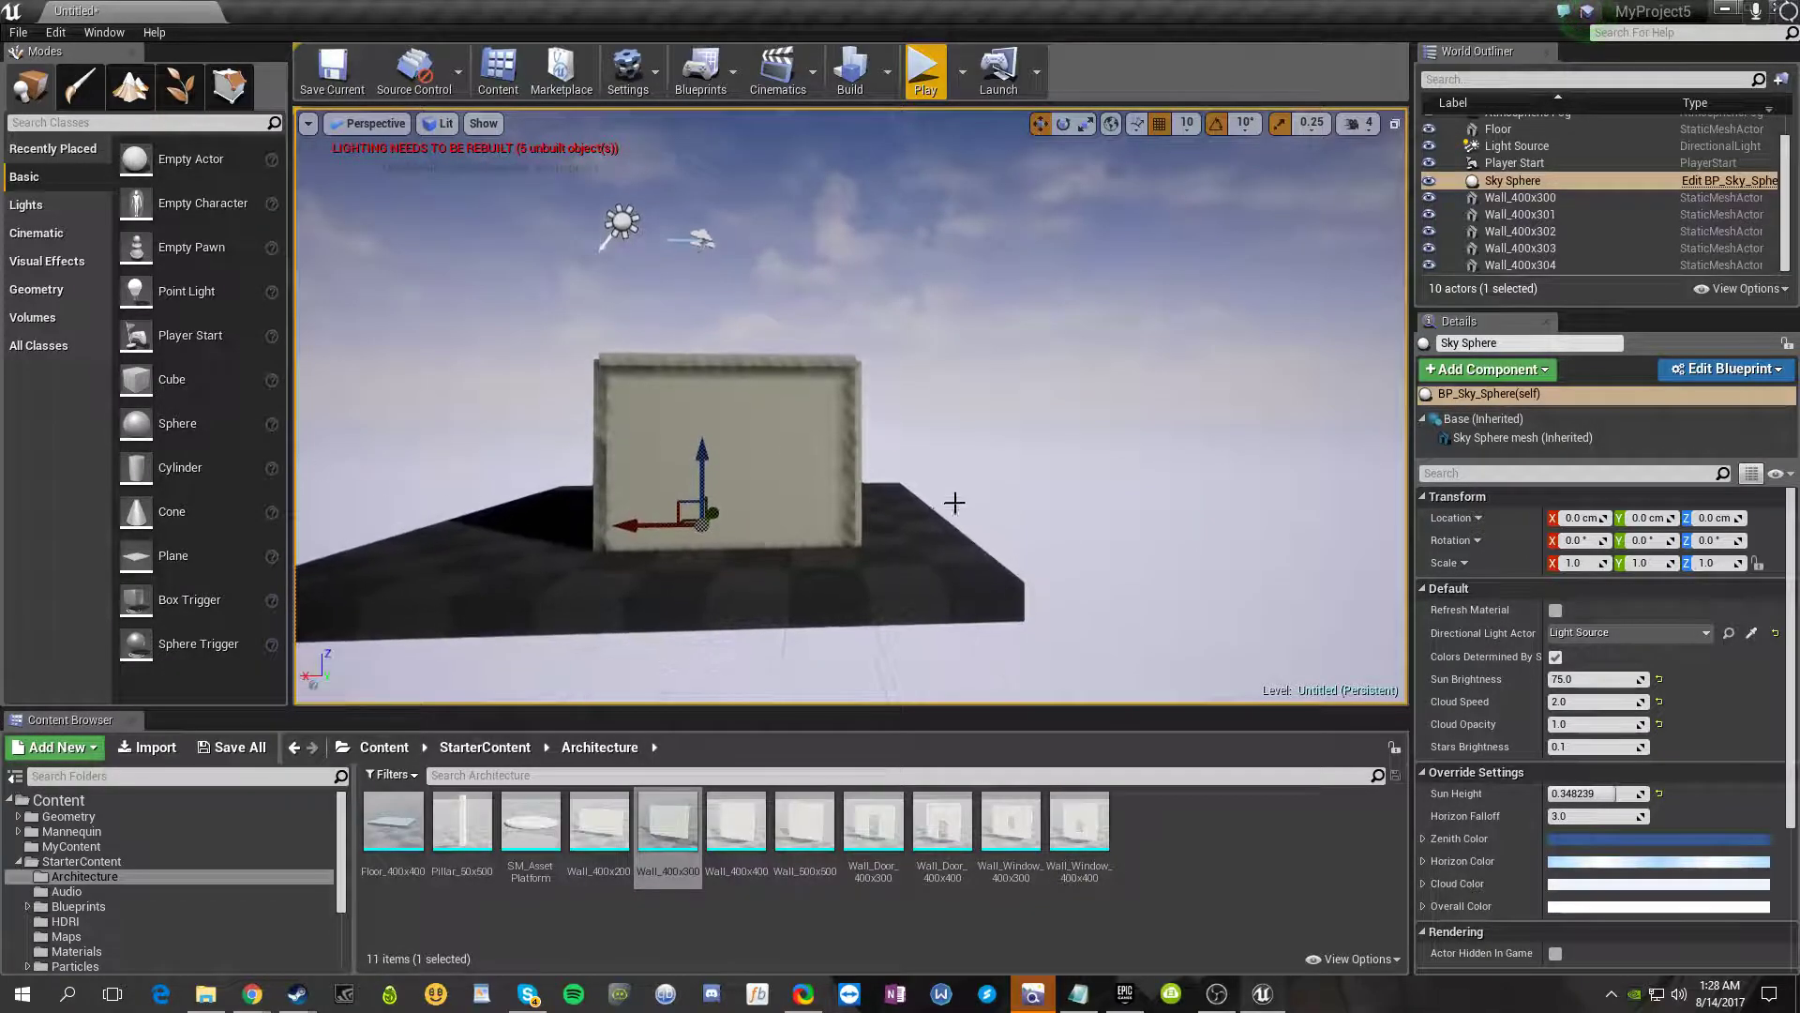
{"action": "left_click", "coordinate": [753, 411]}
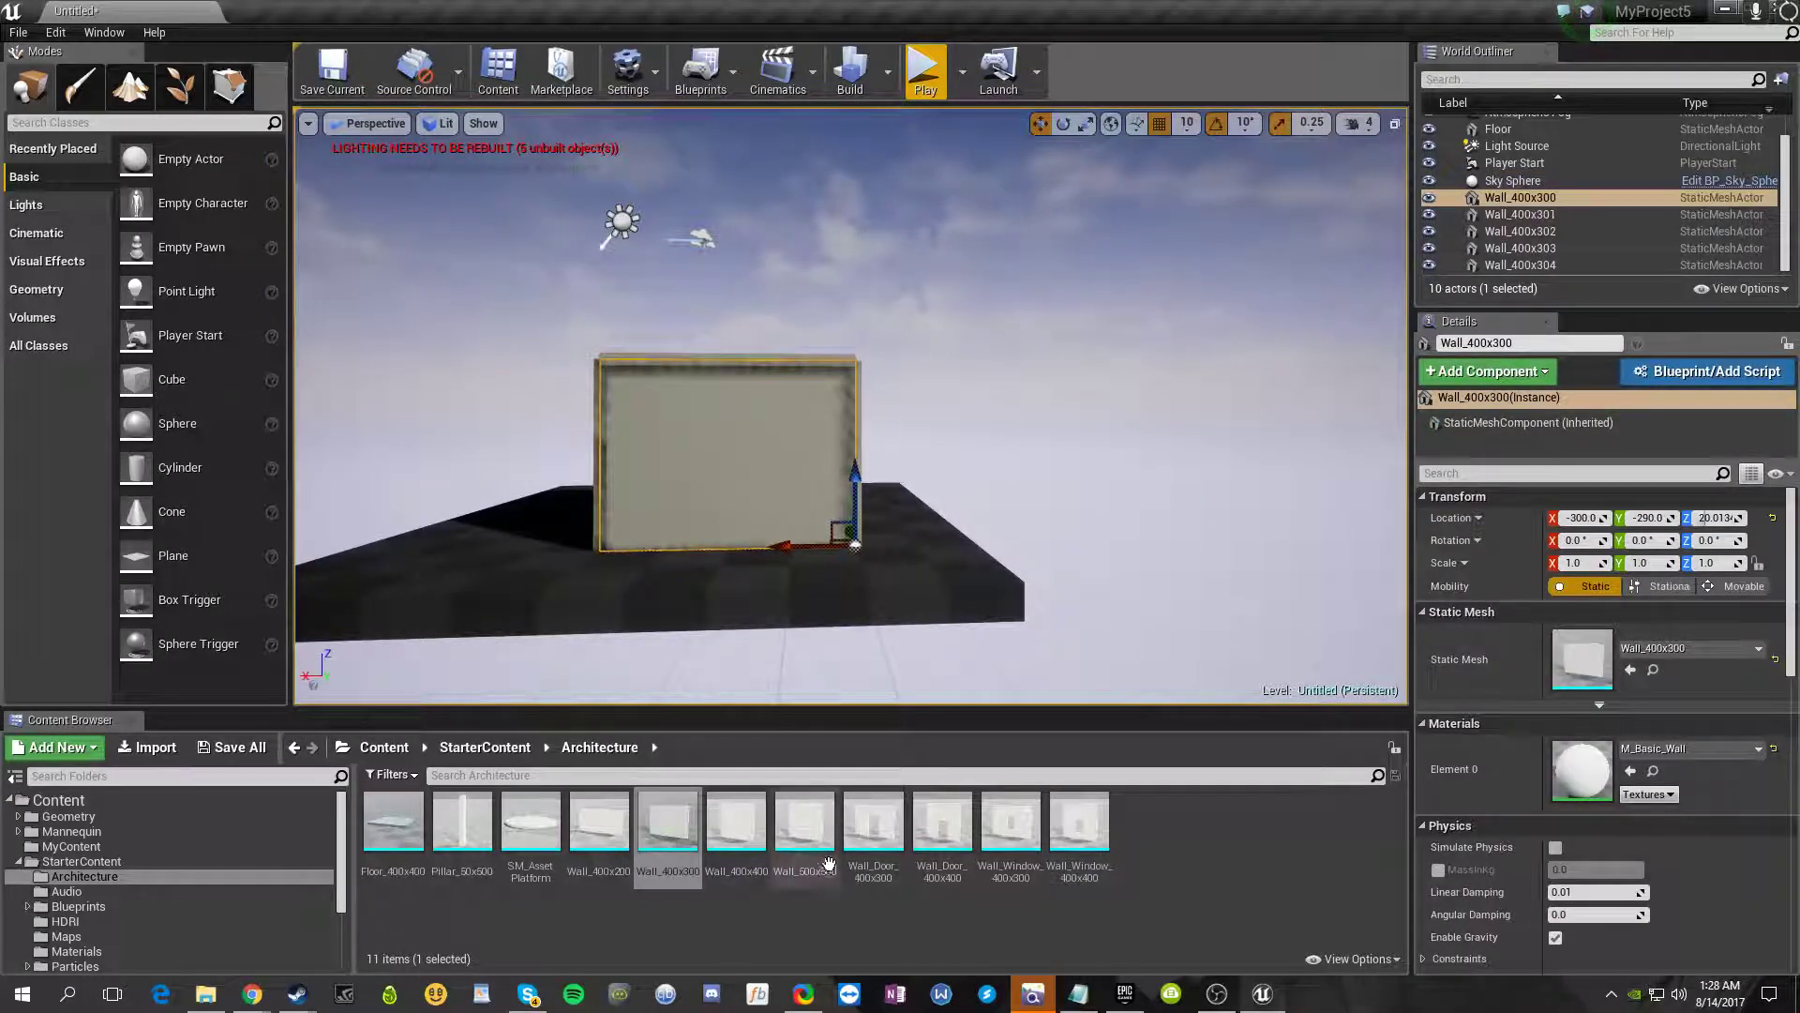
{"action": "left_click", "coordinate": [886, 874]}
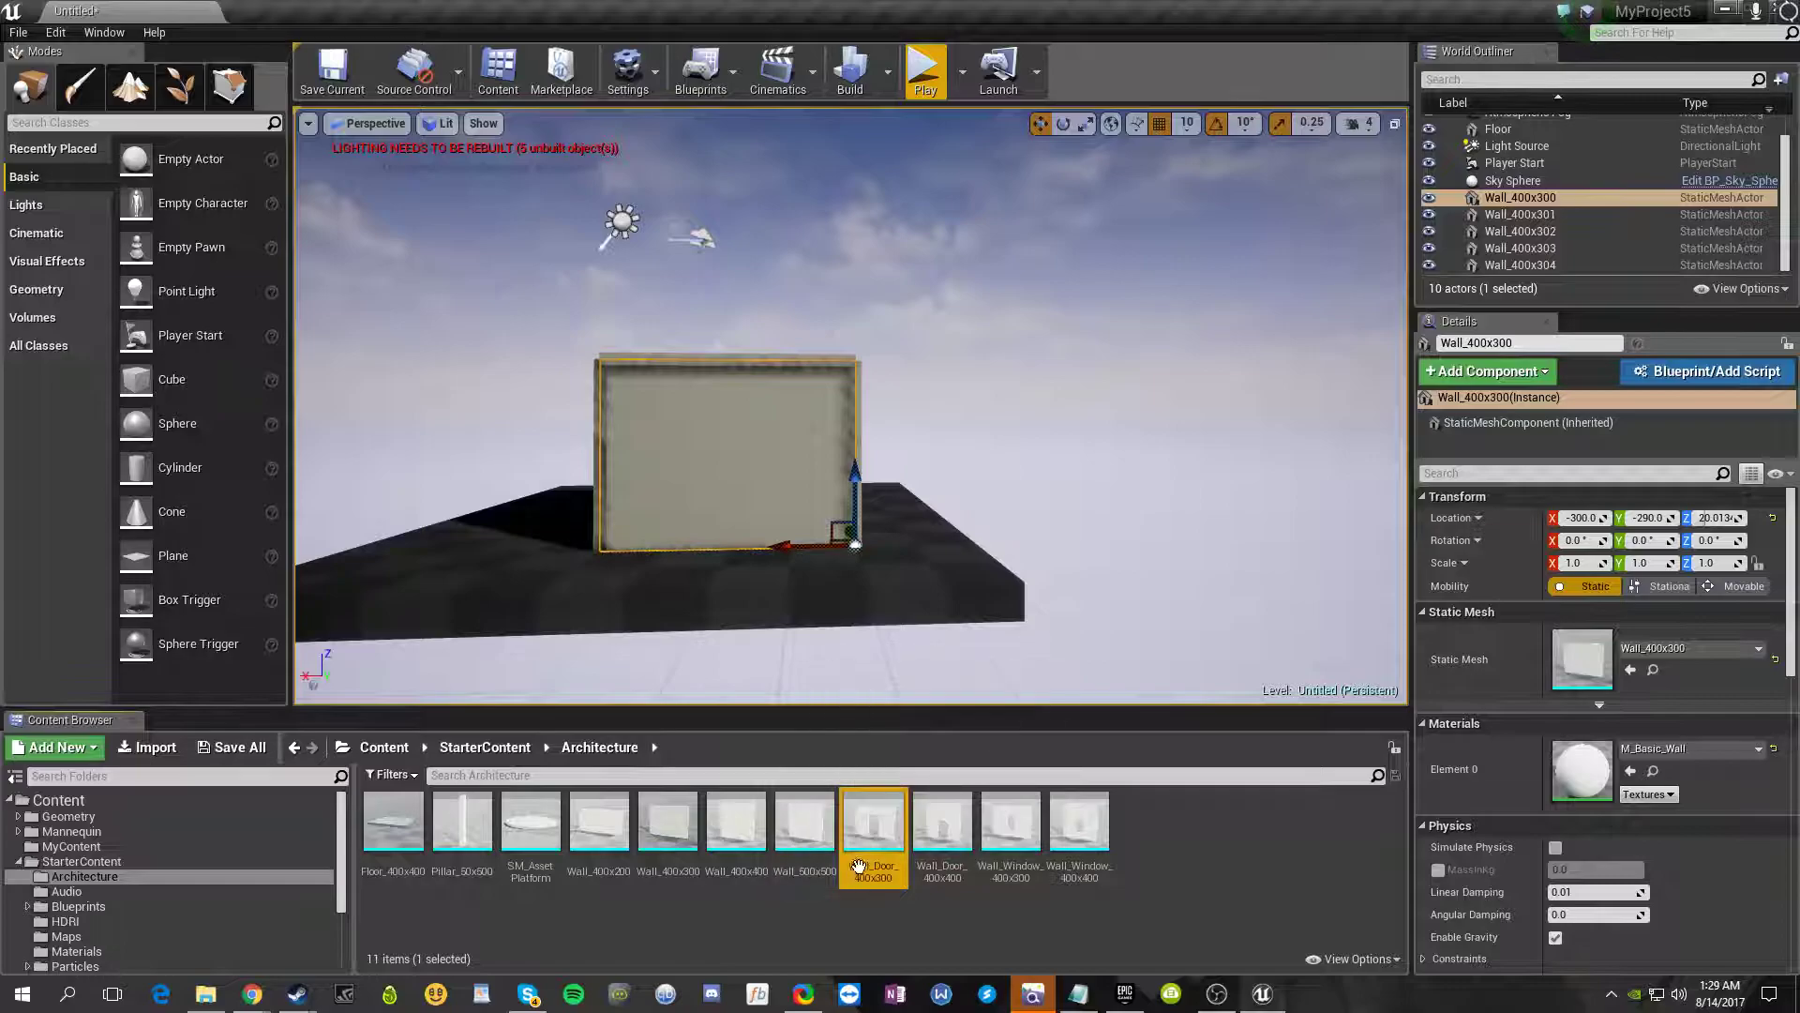
{"action": "left_click", "coordinate": [881, 462]}
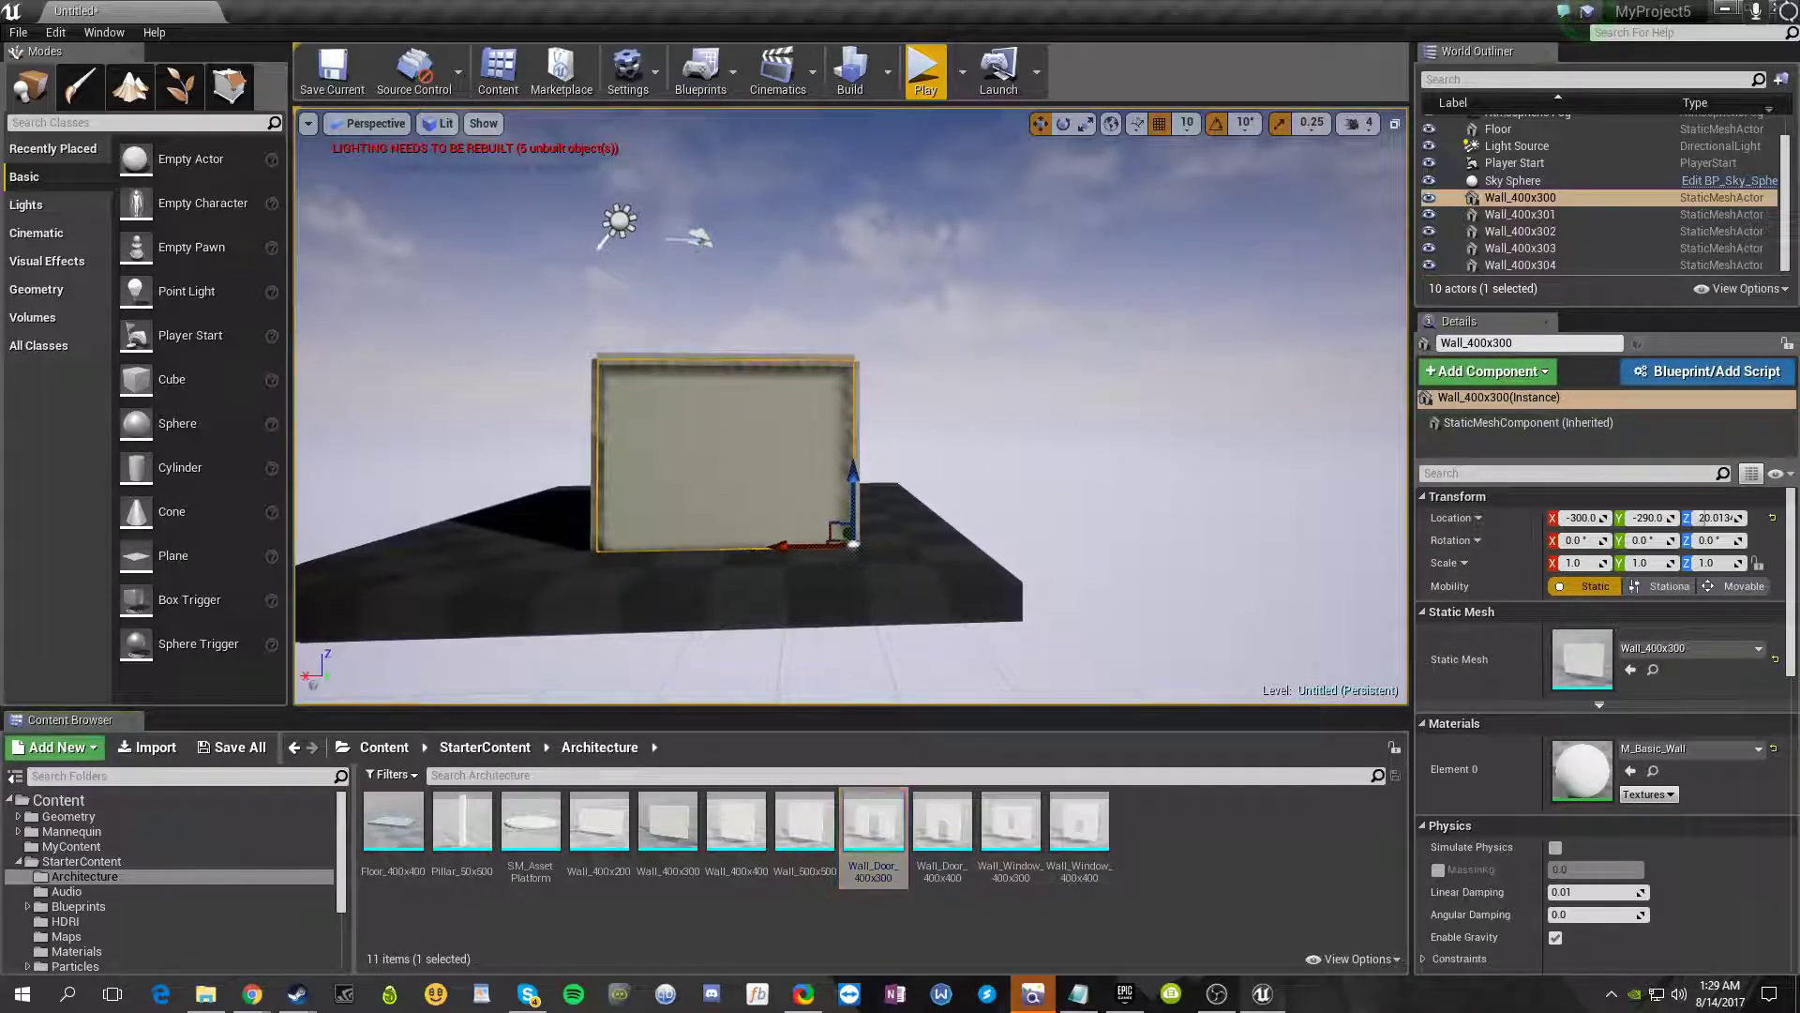
{"action": "left_click", "coordinate": [732, 450]}
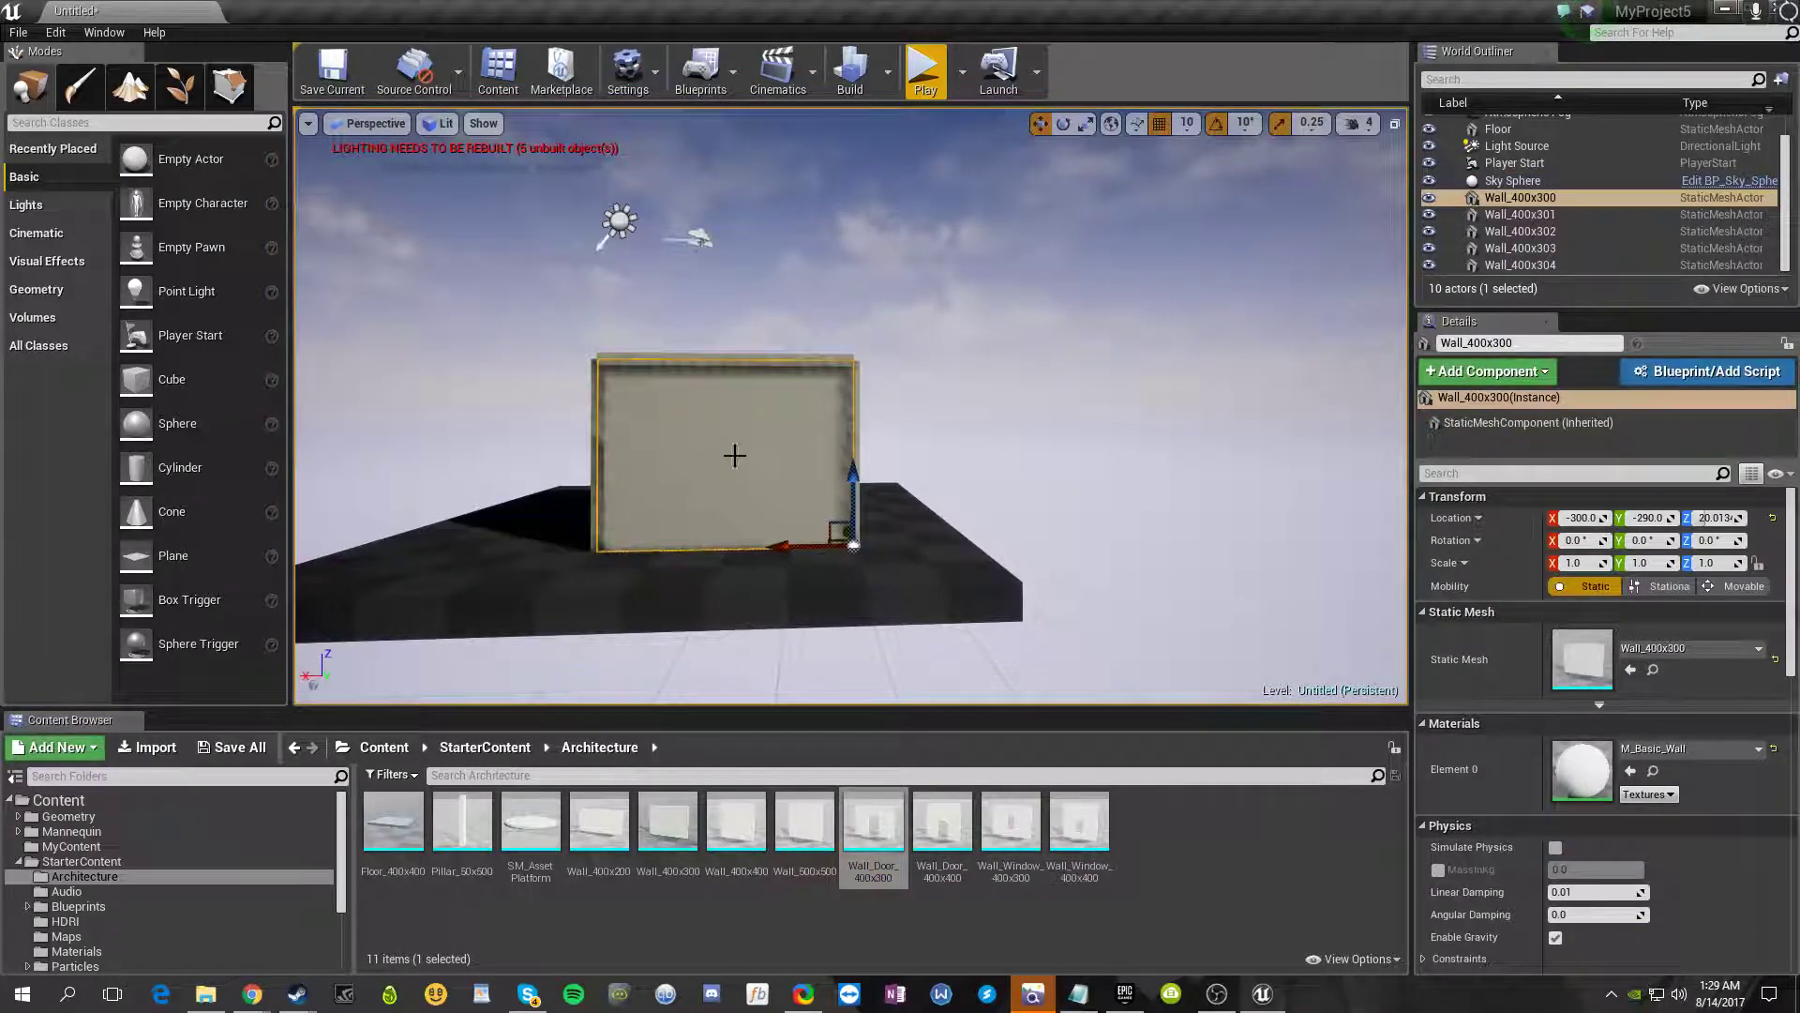
{"action": "left_click", "coordinate": [872, 847]}
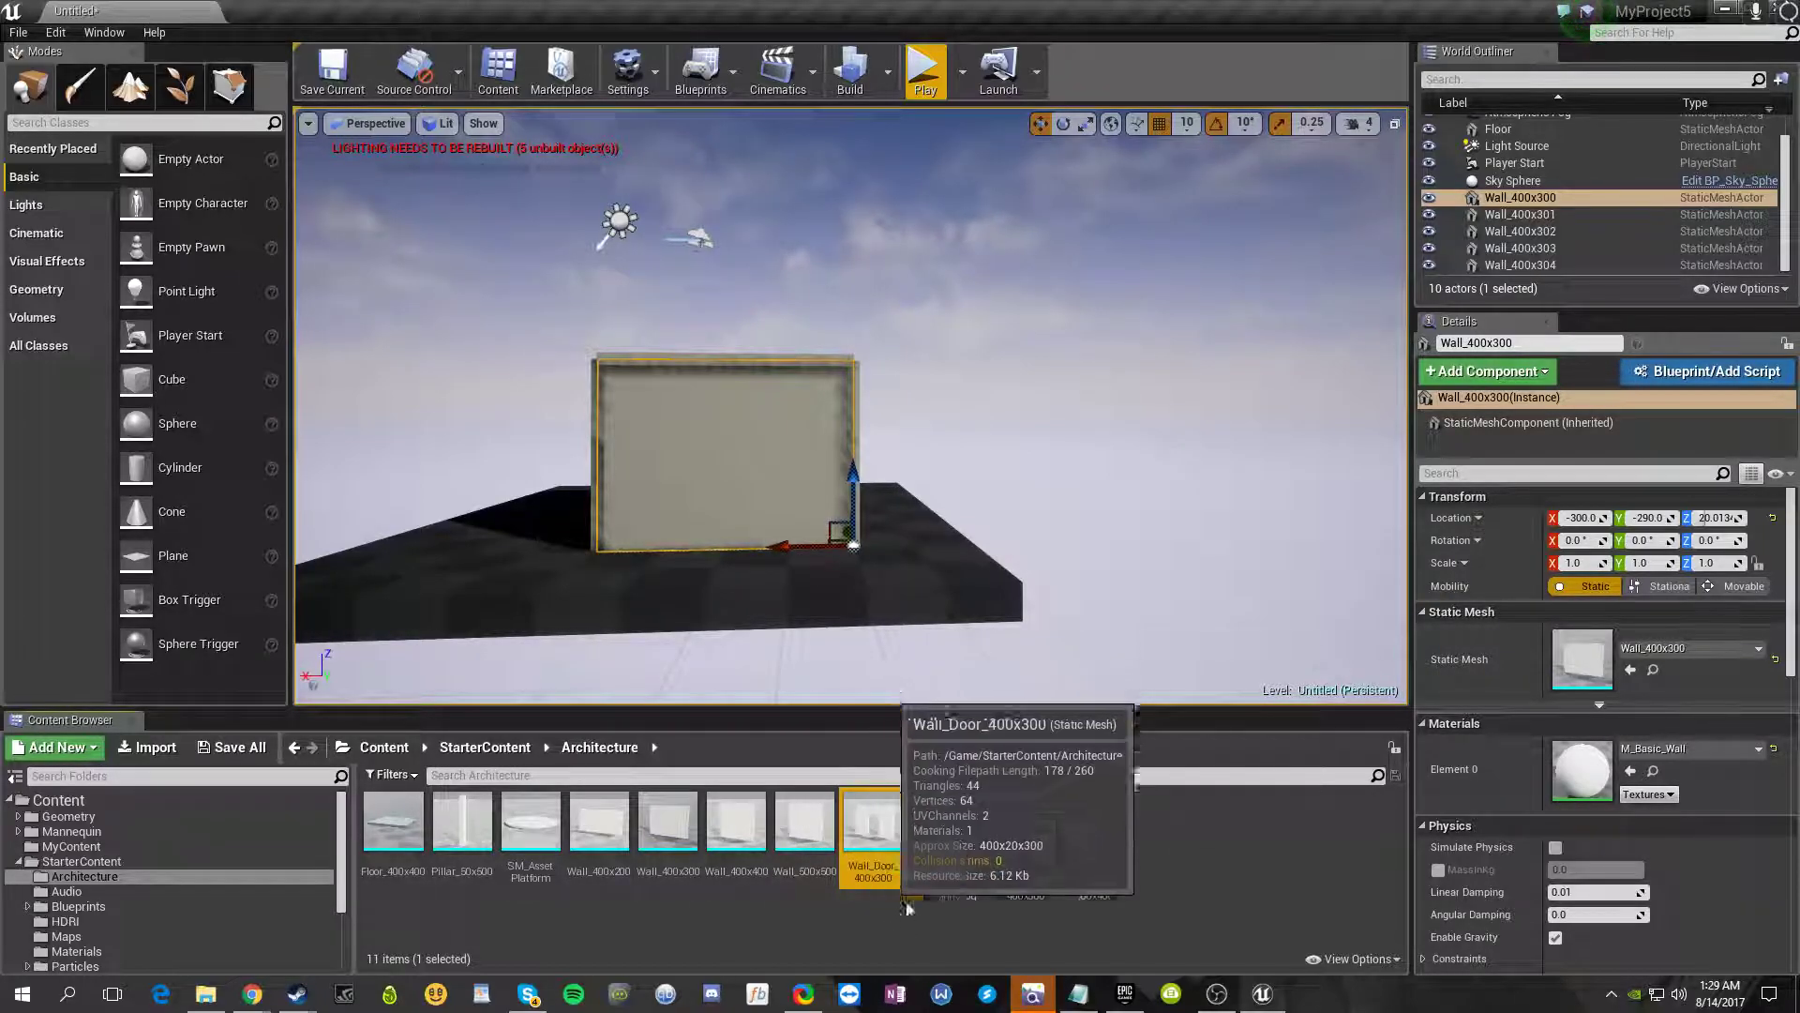
{"action": "left_click", "coordinate": [1628, 669]}
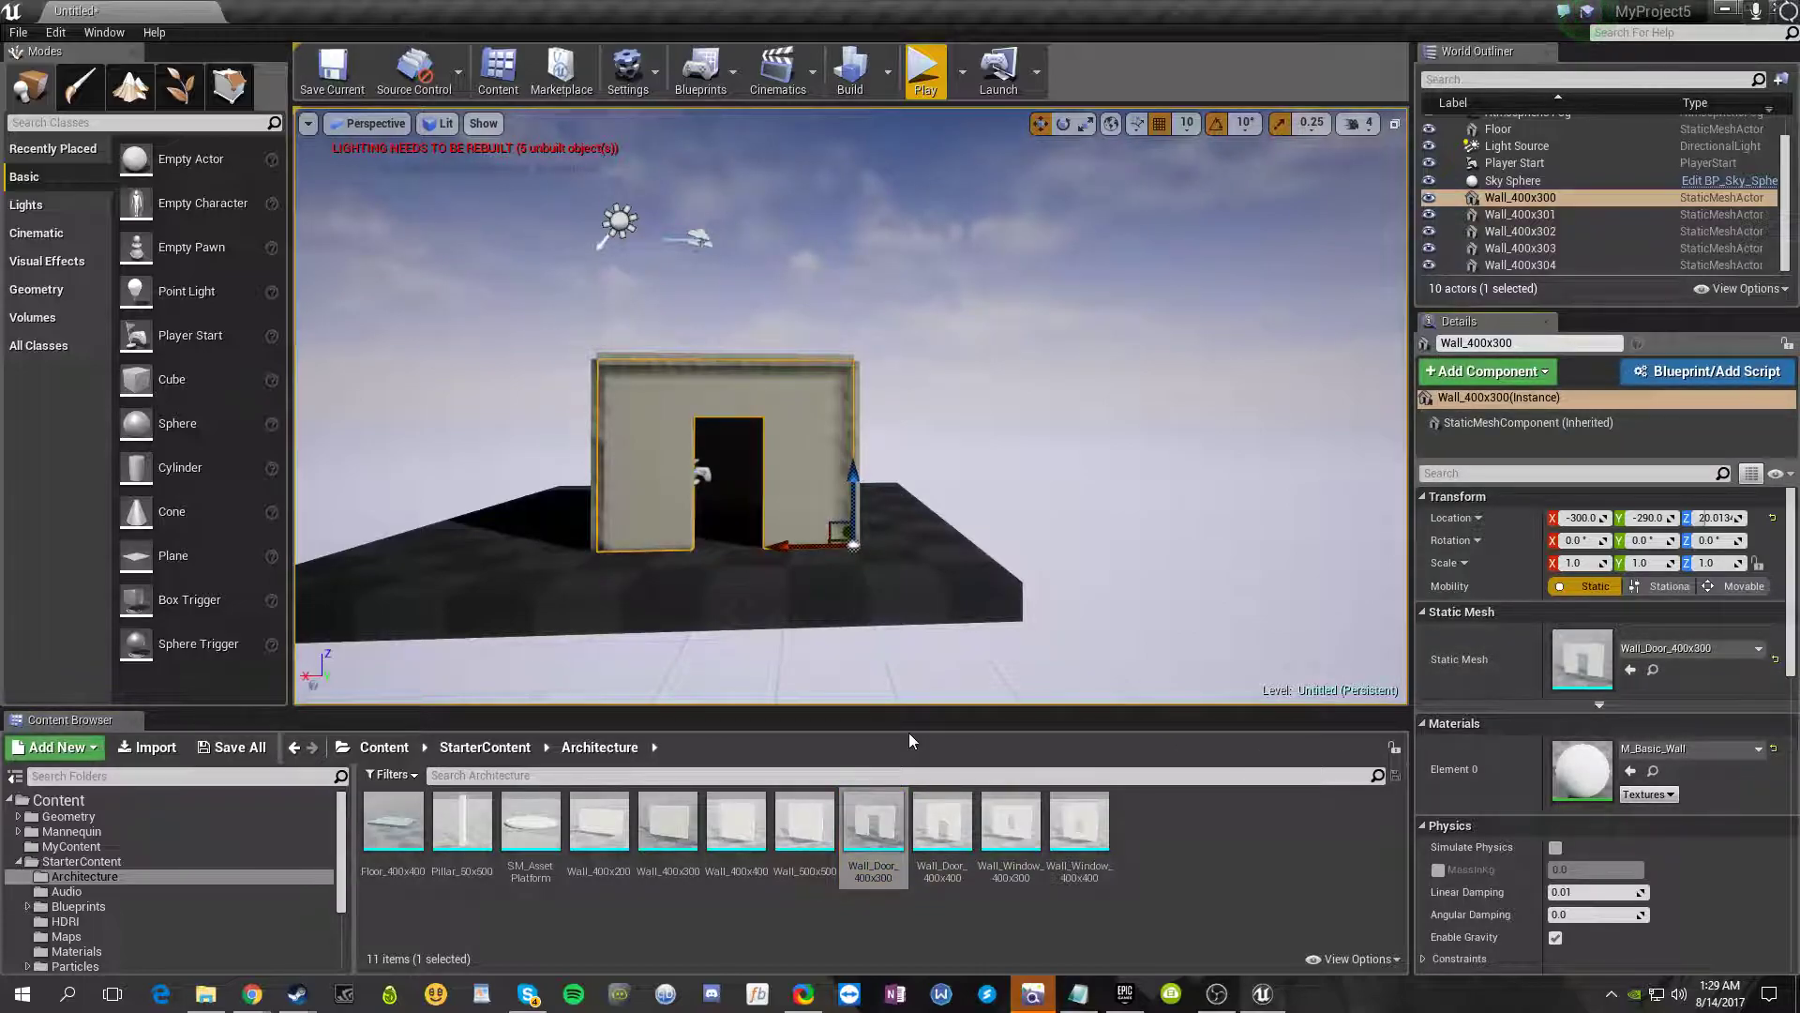
{"action": "left_click", "coordinate": [916, 418]}
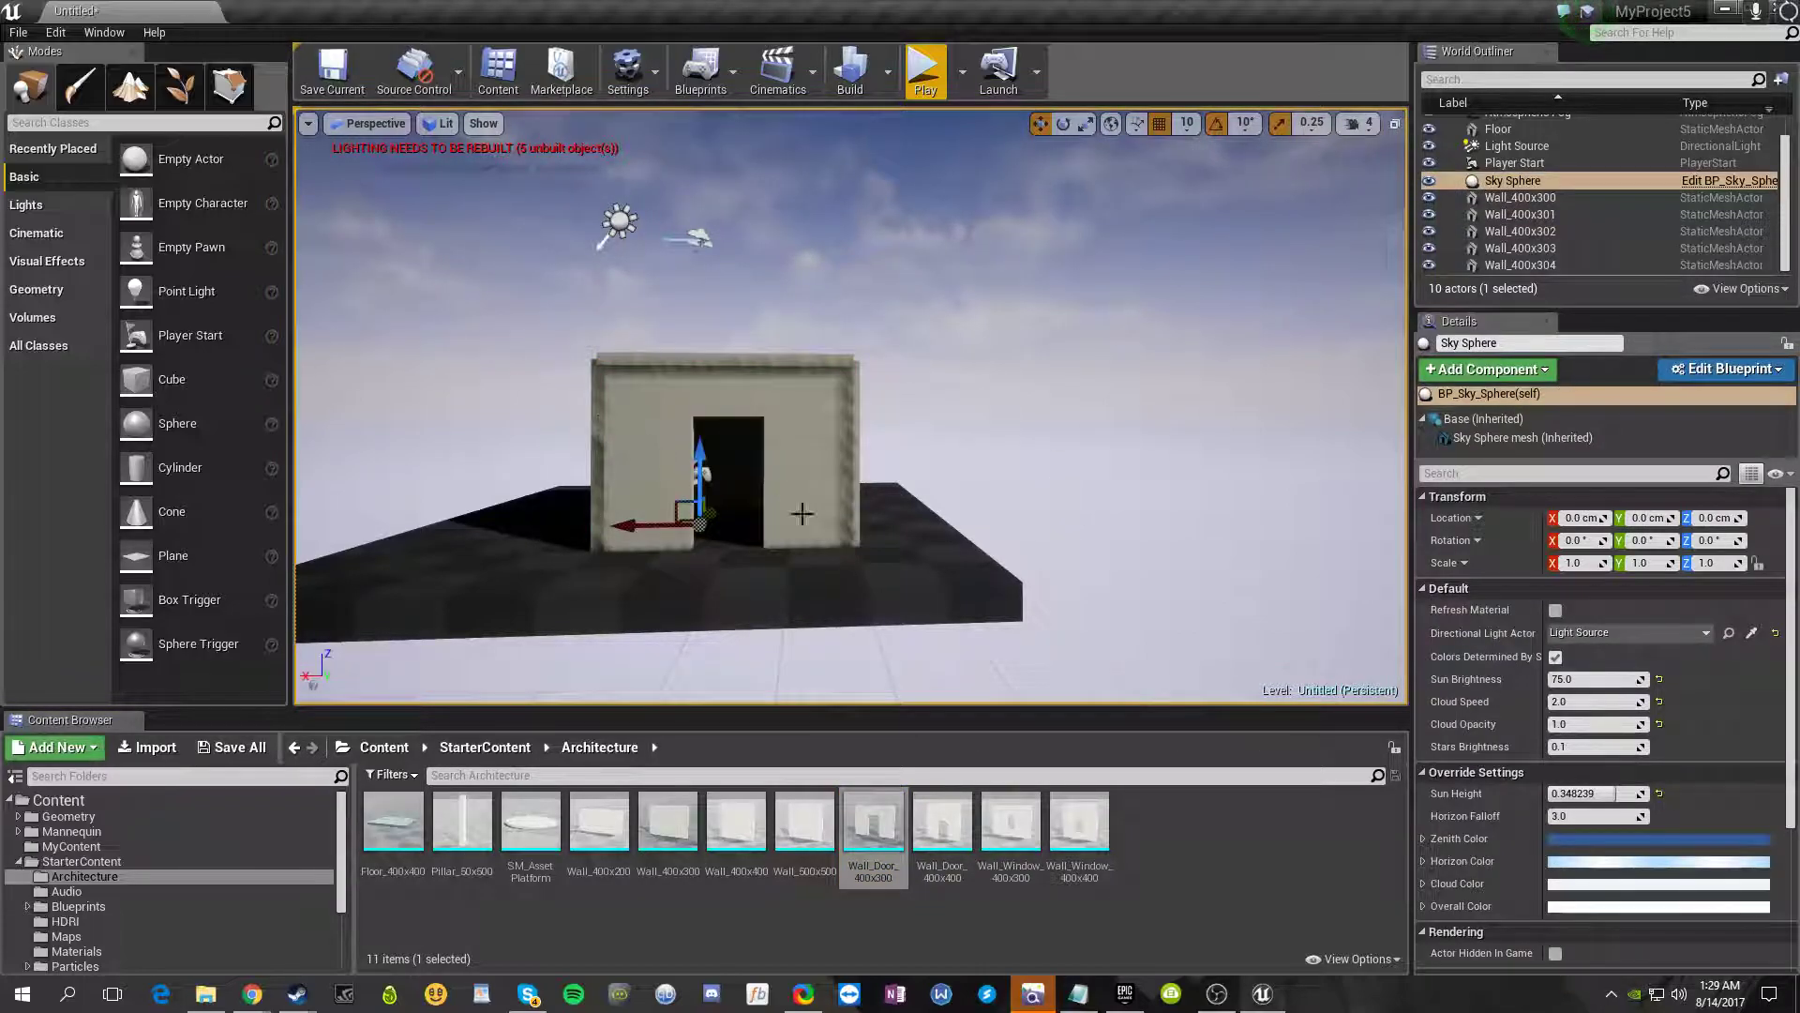
- Replace the static mesh of the wall opposite the doorway with Wall_Window_400x300
{"action": "key", "text": "d"}
{"action": "mouse_move", "coordinate": [985, 436]}
{"action": "right_mouse_down"}
{"action": "mouse_move", "coordinate": [506, 436]}
{"action": "mouse_move", "coordinate": [972, 434]}
{"action": "right_mouse_up"}
{"action": "left_click", "coordinate": [933, 436]}
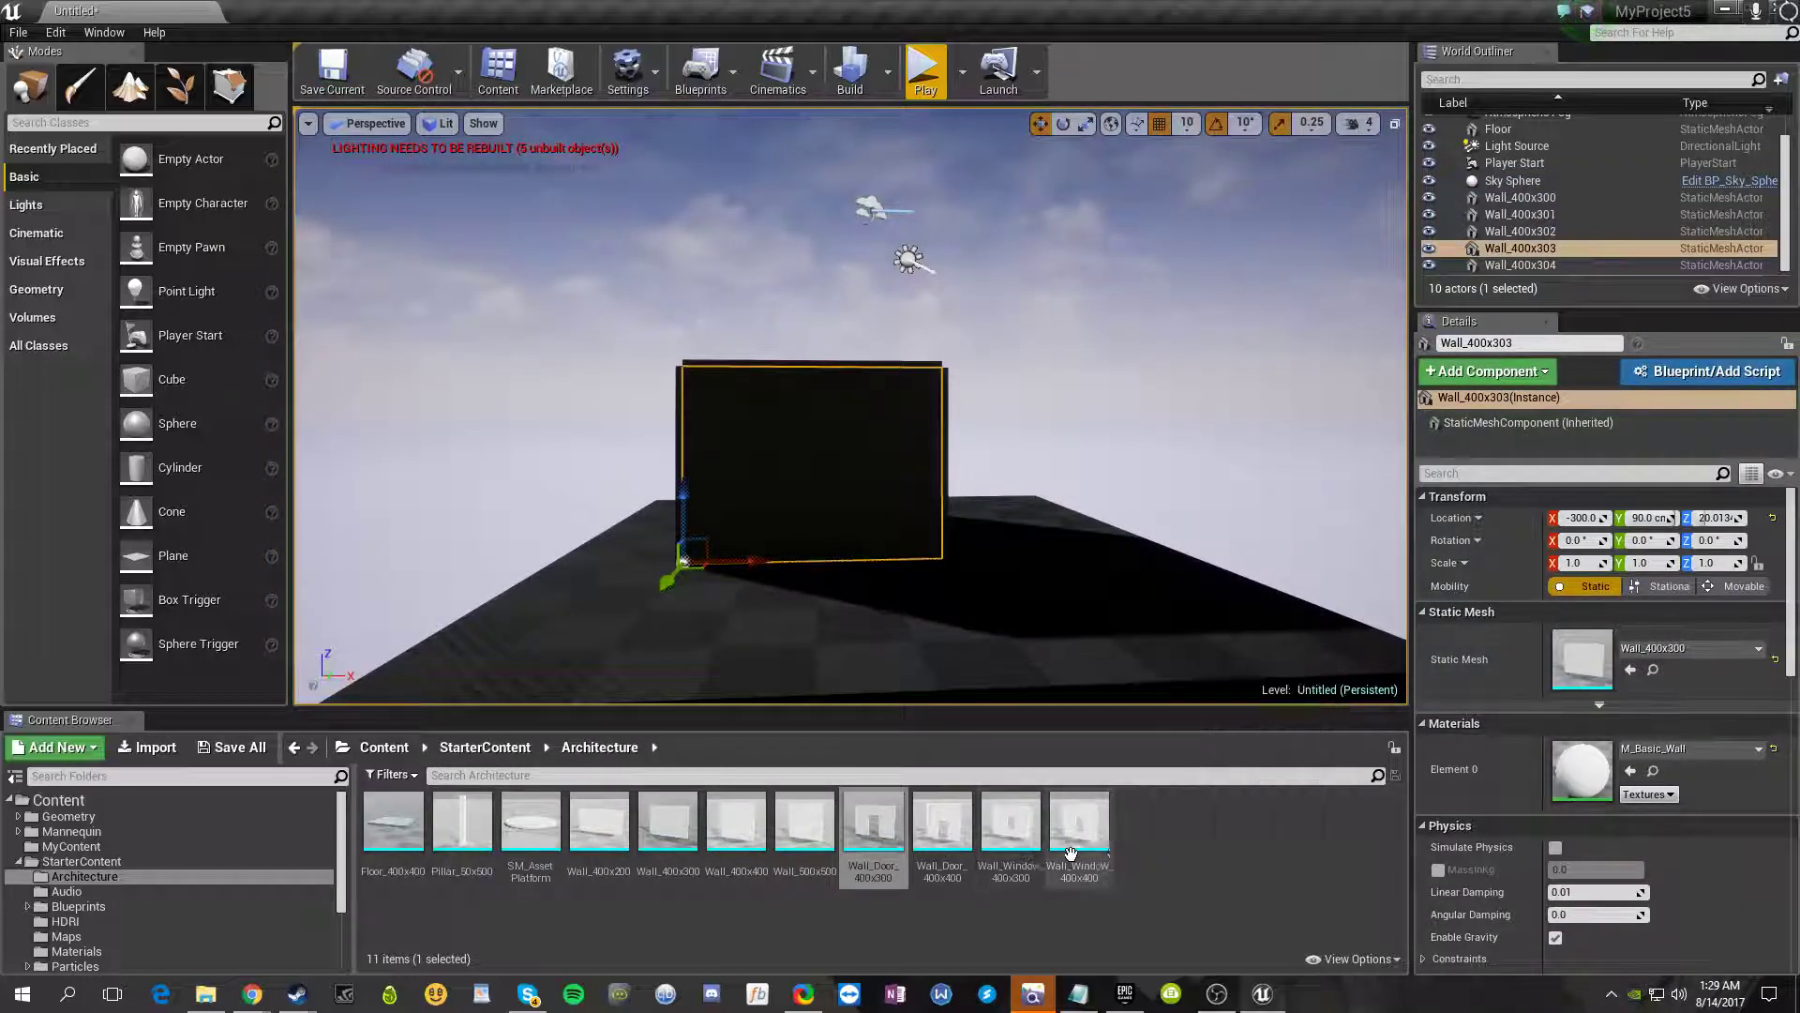
{"action": "left_click", "coordinate": [1010, 839]}
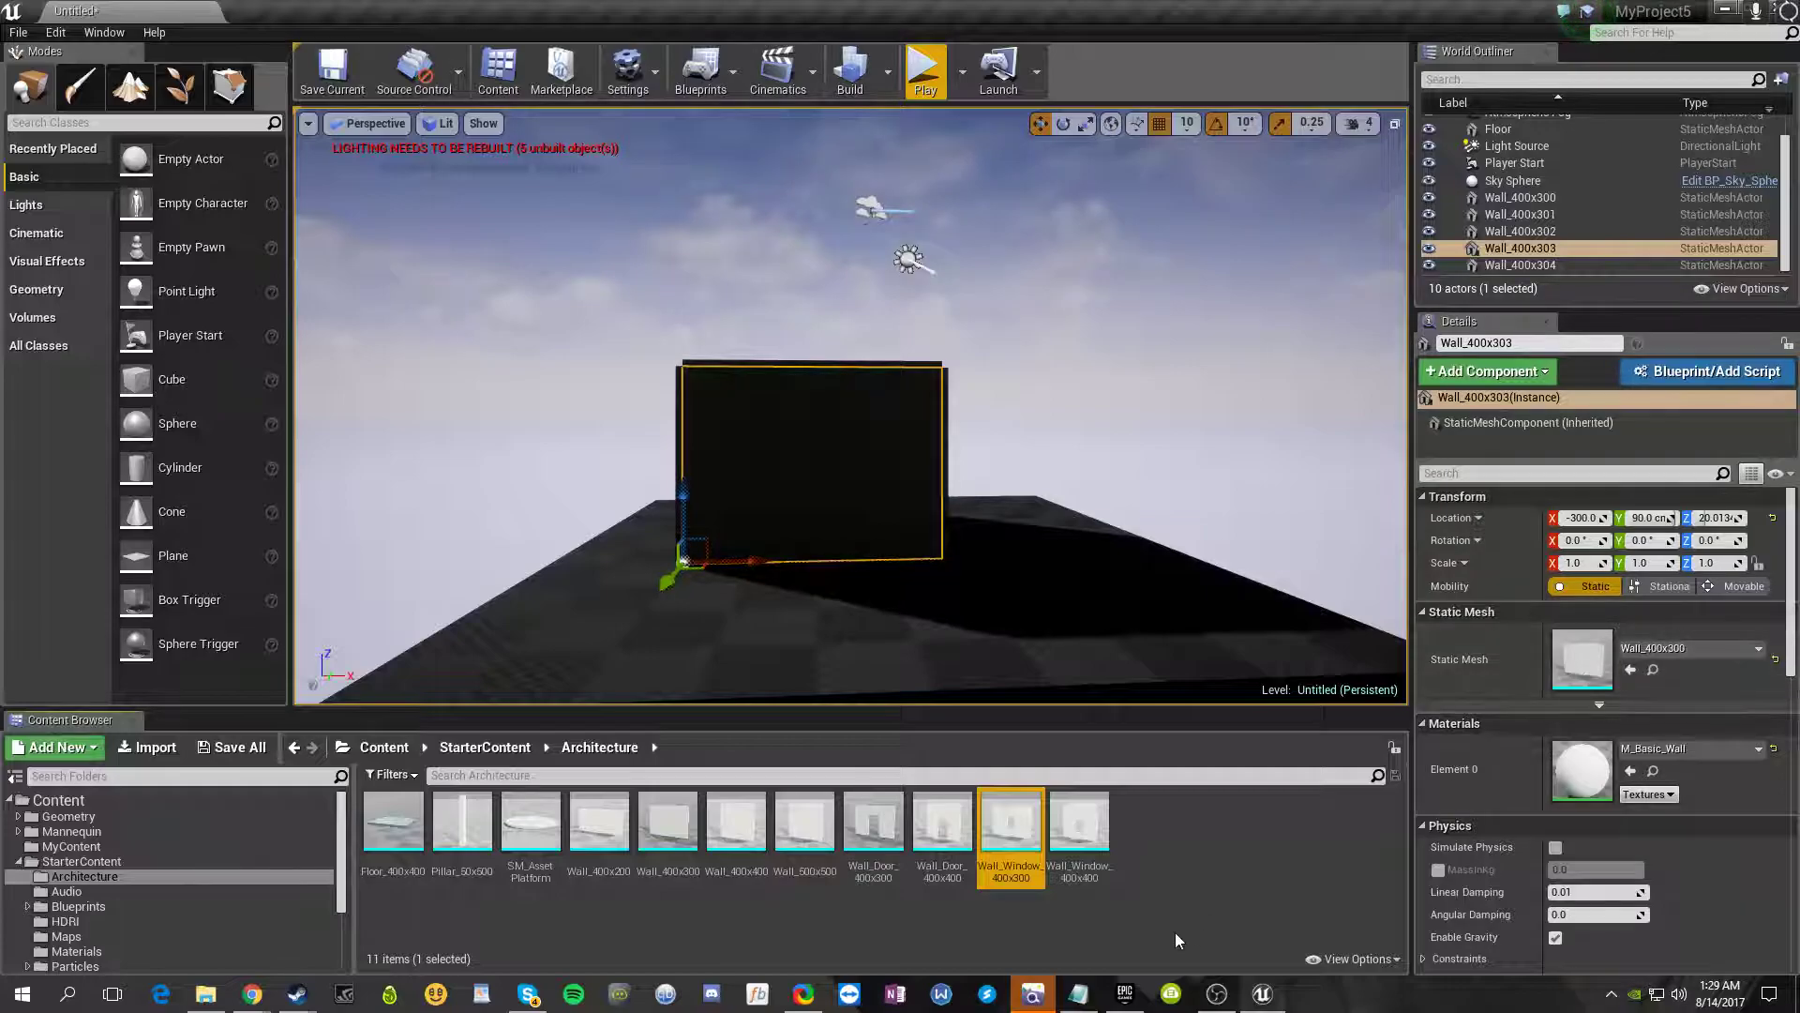
{"action": "left_click_drag", "start_coordinate": [1010, 825], "coordinate": [1600, 668]}
{"action": "left_click", "coordinate": [1022, 334]}
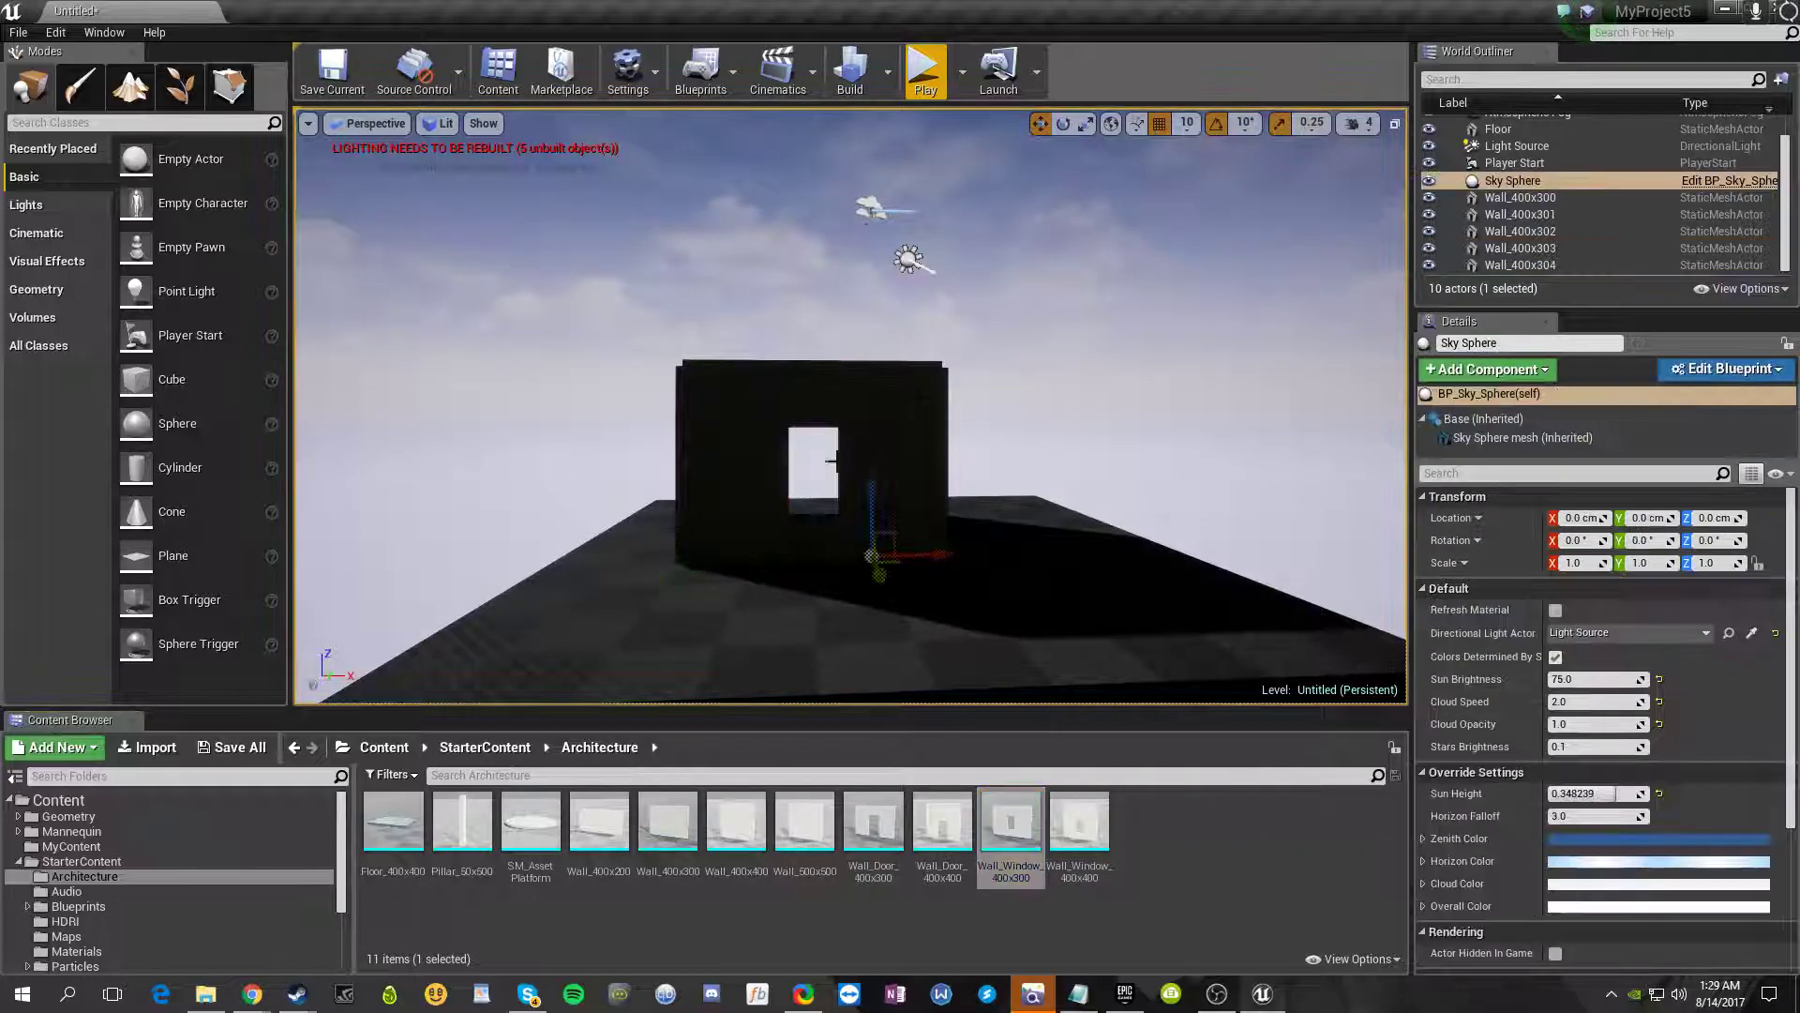
- Move the Player Start out of the room to X 0, about Y -460 cm, in front of the door wall
{"action": "key", "text": "w"}
{"action": "right_click_drag", "start_coordinate": [800, 473], "coordinate": [1266, 520]}
{"action": "key", "text": "a"}
{"action": "right_click_drag", "start_coordinate": [732, 383], "coordinate": [791, 379]}
{"action": "key", "text": "s"}
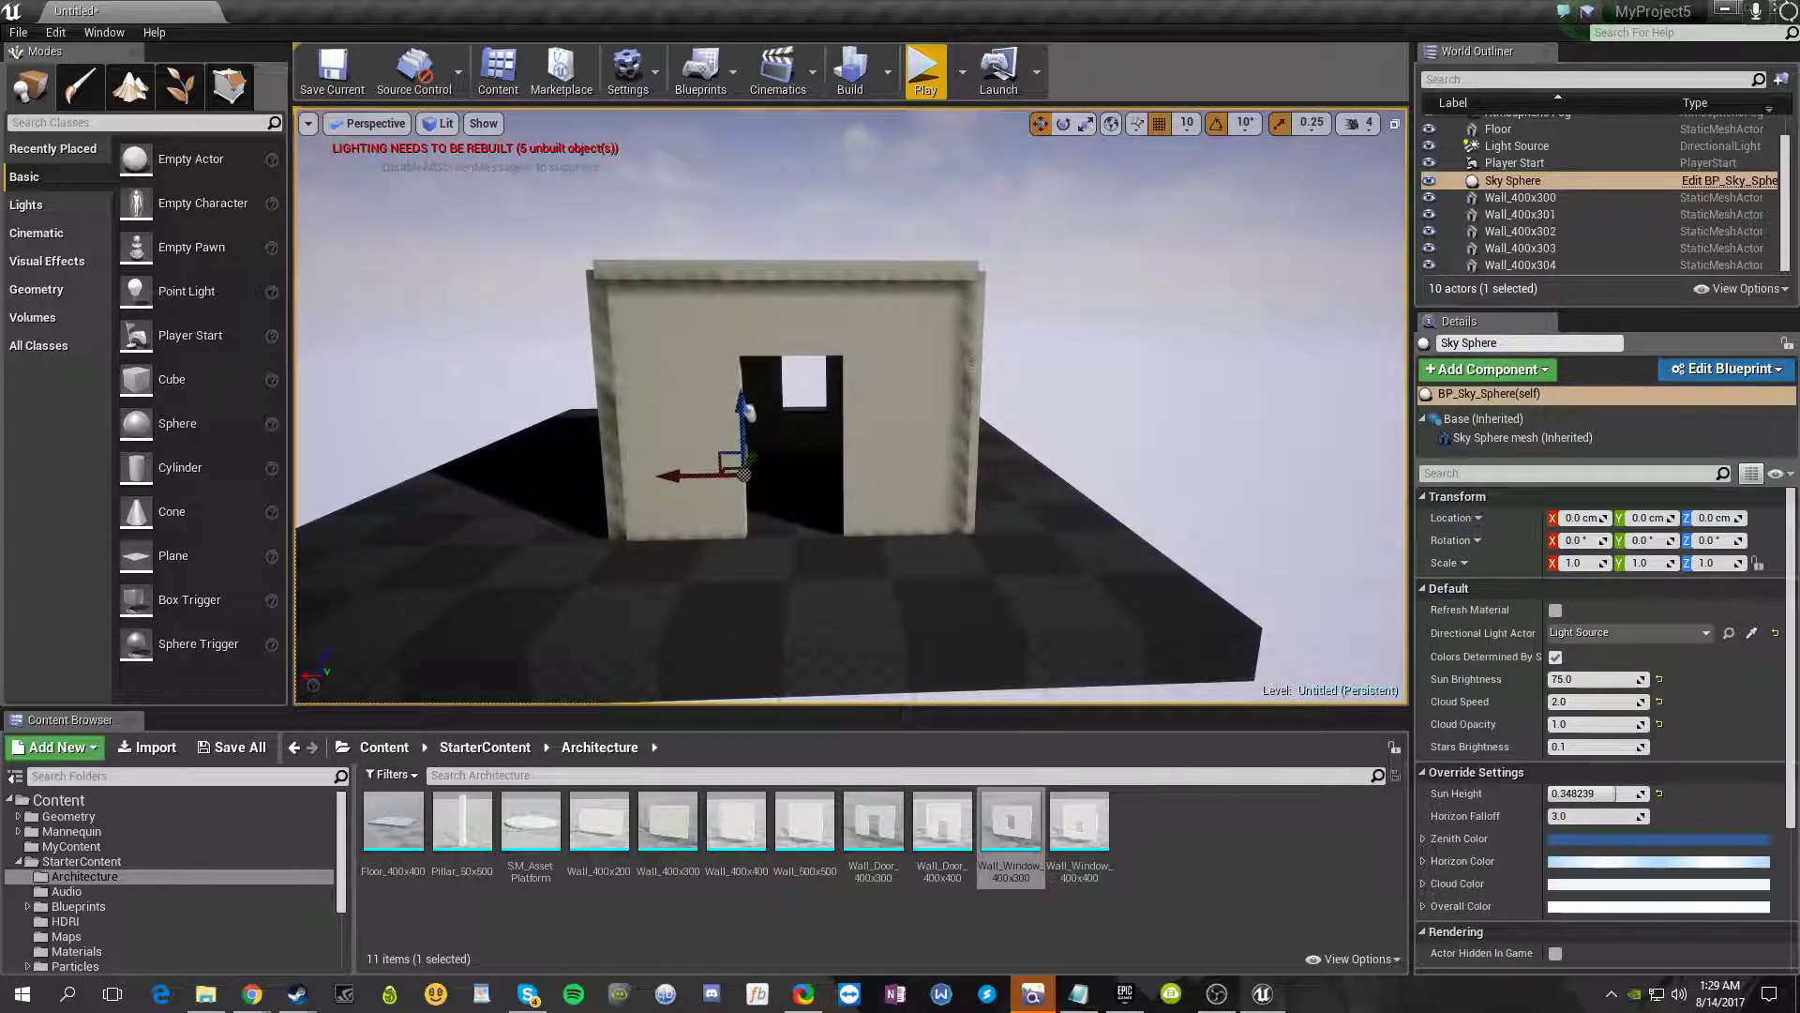
{"action": "left_click", "coordinate": [747, 411]}
{"action": "left_click_drag", "start_coordinate": [750, 397], "coordinate": [713, 473]}
{"action": "key", "text": "d"}
{"action": "right_click_drag", "start_coordinate": [808, 493], "coordinate": [628, 486]}
{"action": "left_click_drag", "start_coordinate": [818, 476], "coordinate": [839, 471]}
- Play the level in the editor and run the character toward the doorway
{"action": "key", "text": "a"}
{"action": "right_click_drag", "start_coordinate": [840, 471], "coordinate": [1041, 493]}
{"action": "key", "text": "d"}
{"action": "key", "text": "s"}
{"action": "key", "text": "w"}
{"action": "right_click_drag", "start_coordinate": [952, 202], "coordinate": [907, 176]}
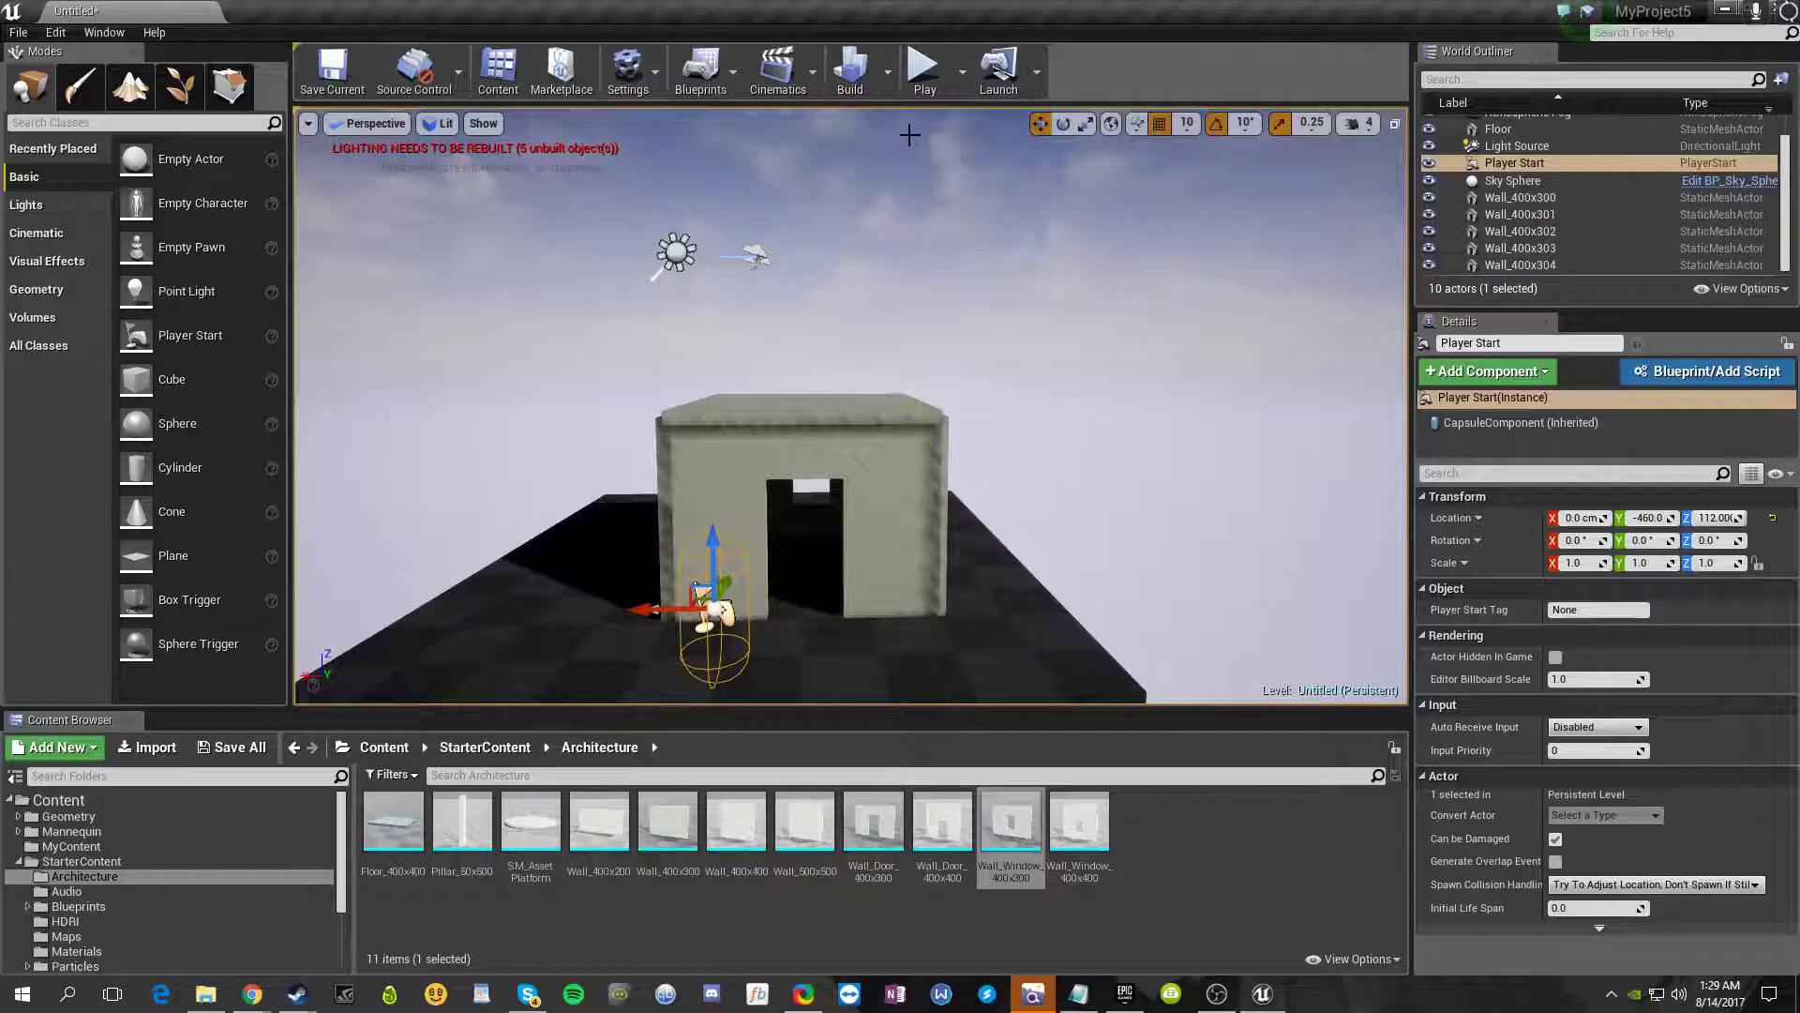
{"action": "left_click", "coordinate": [925, 70]}
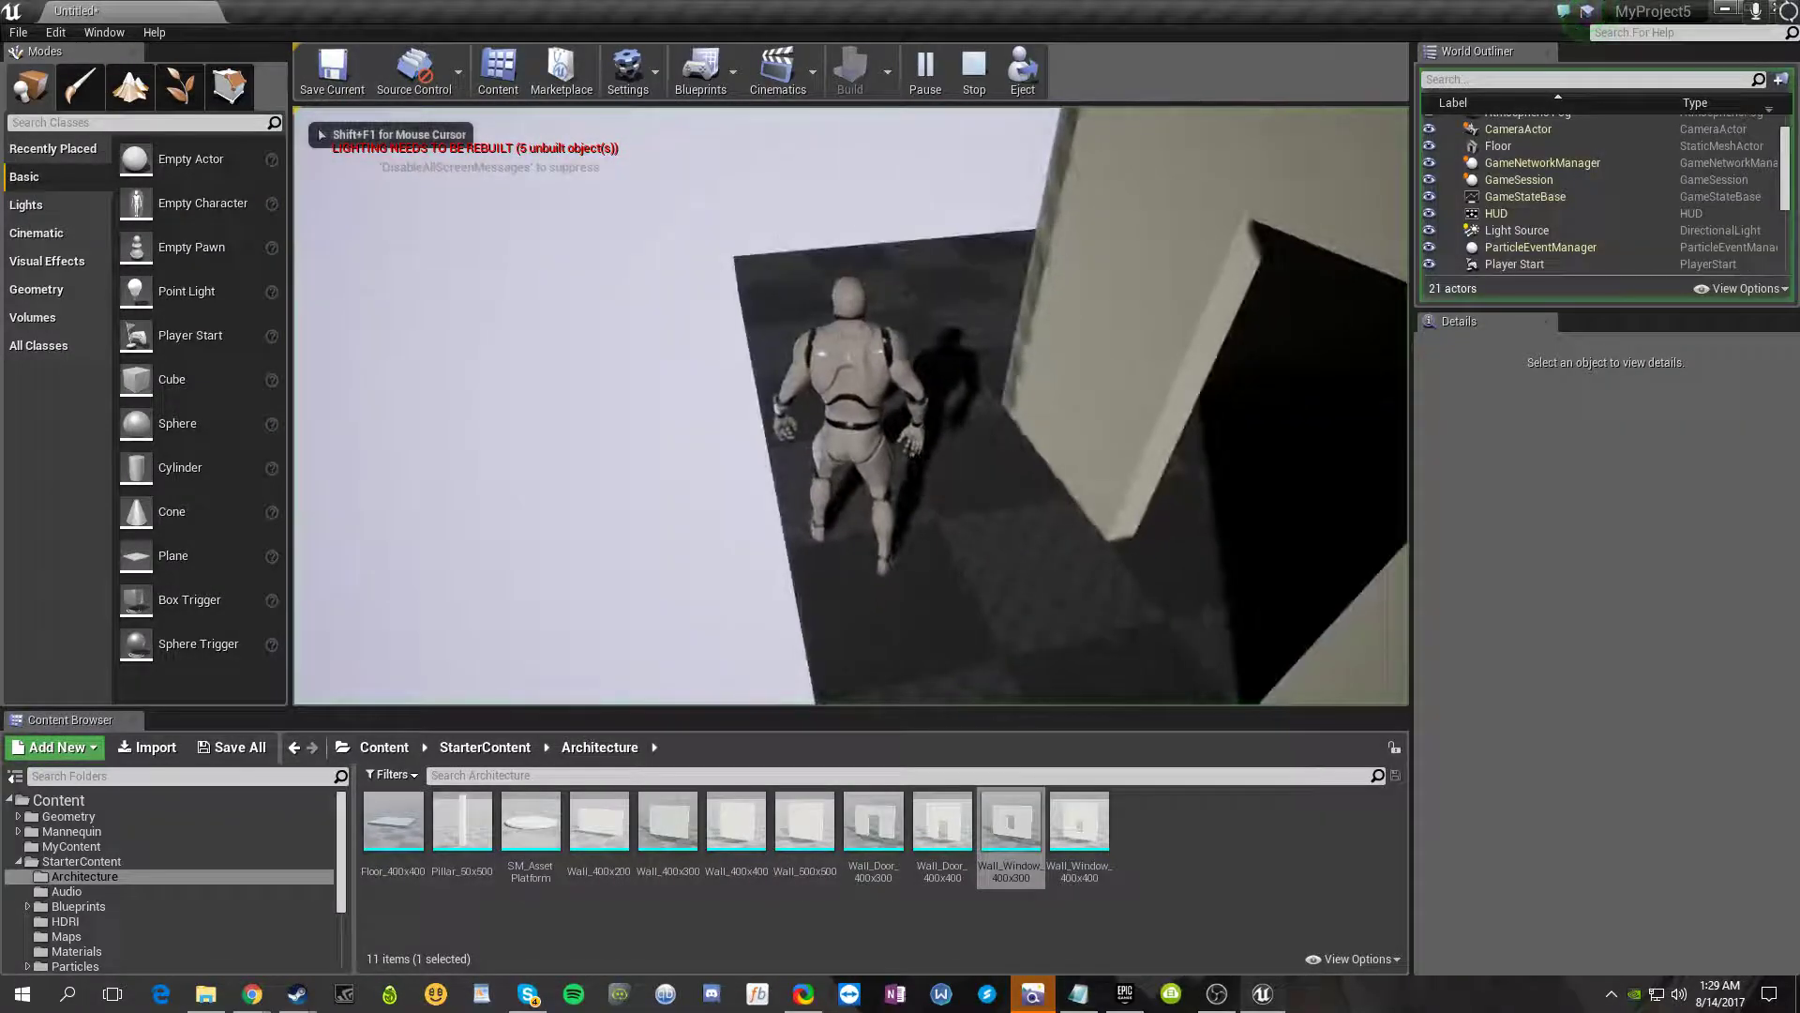
{"action": "key", "text": "w"}
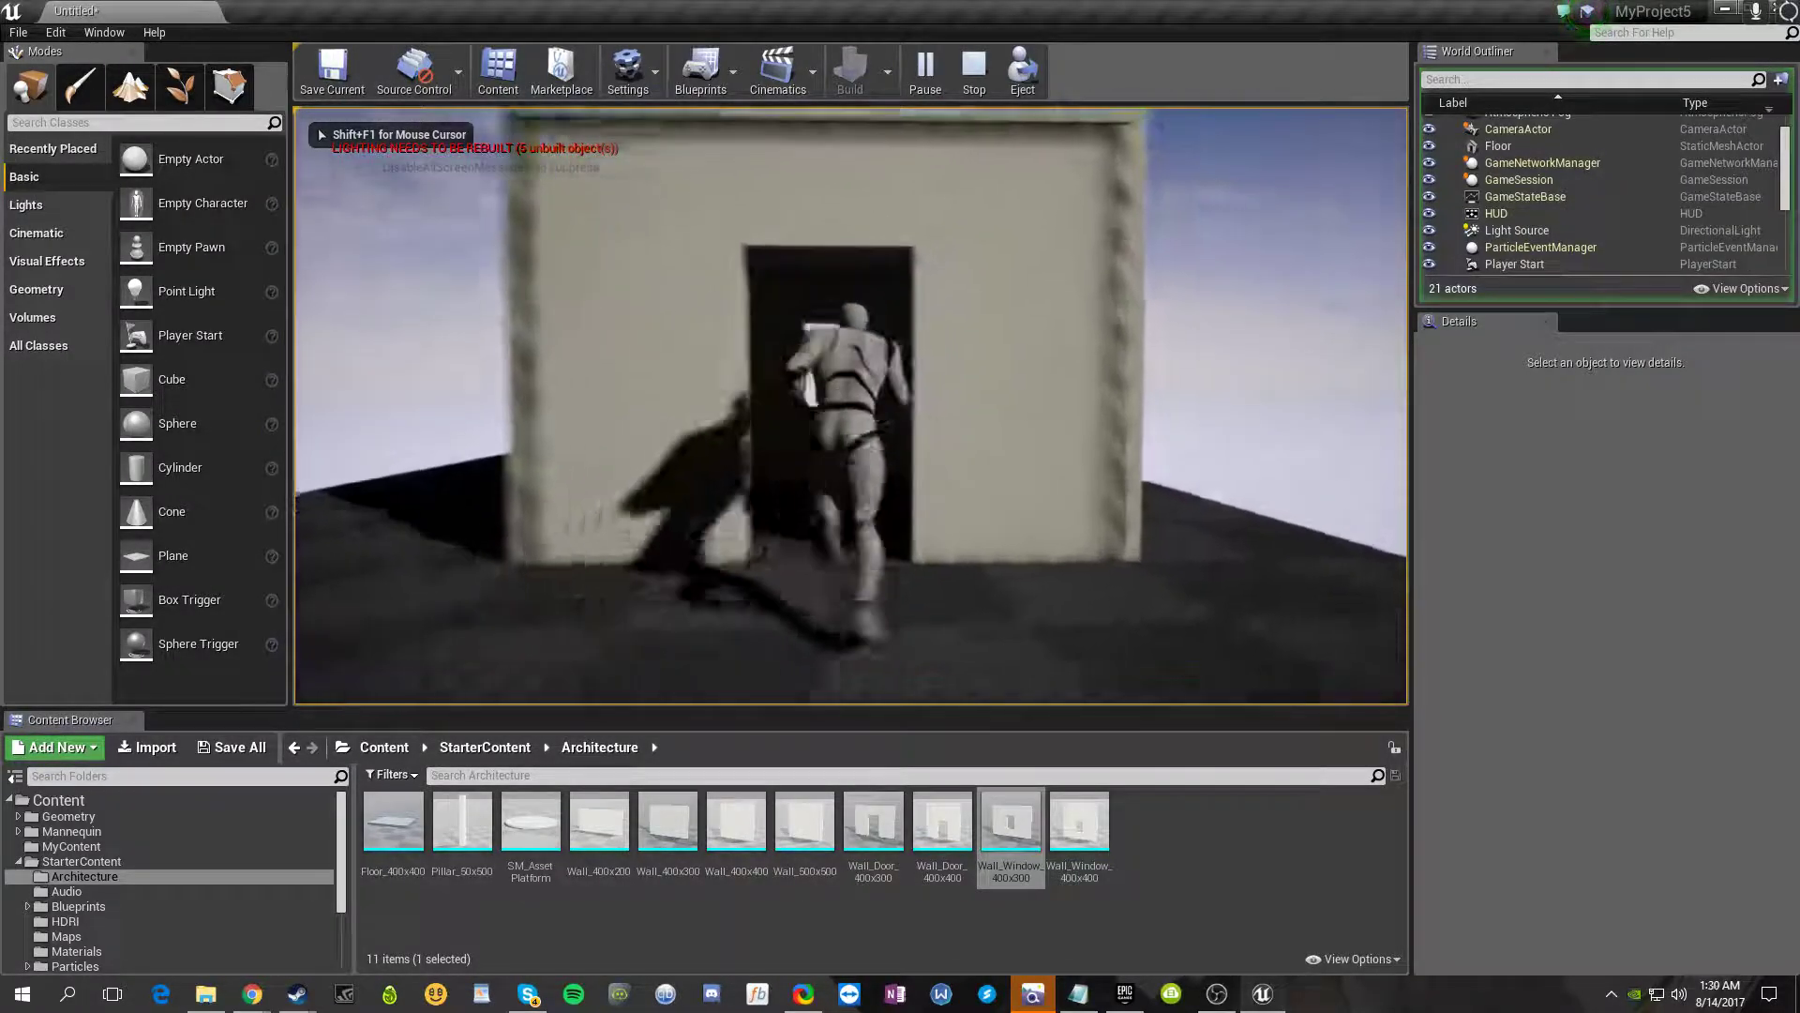
- Run the character through the doorway into the room and back outside, and end the play session
{"action": "key", "text": "w"}
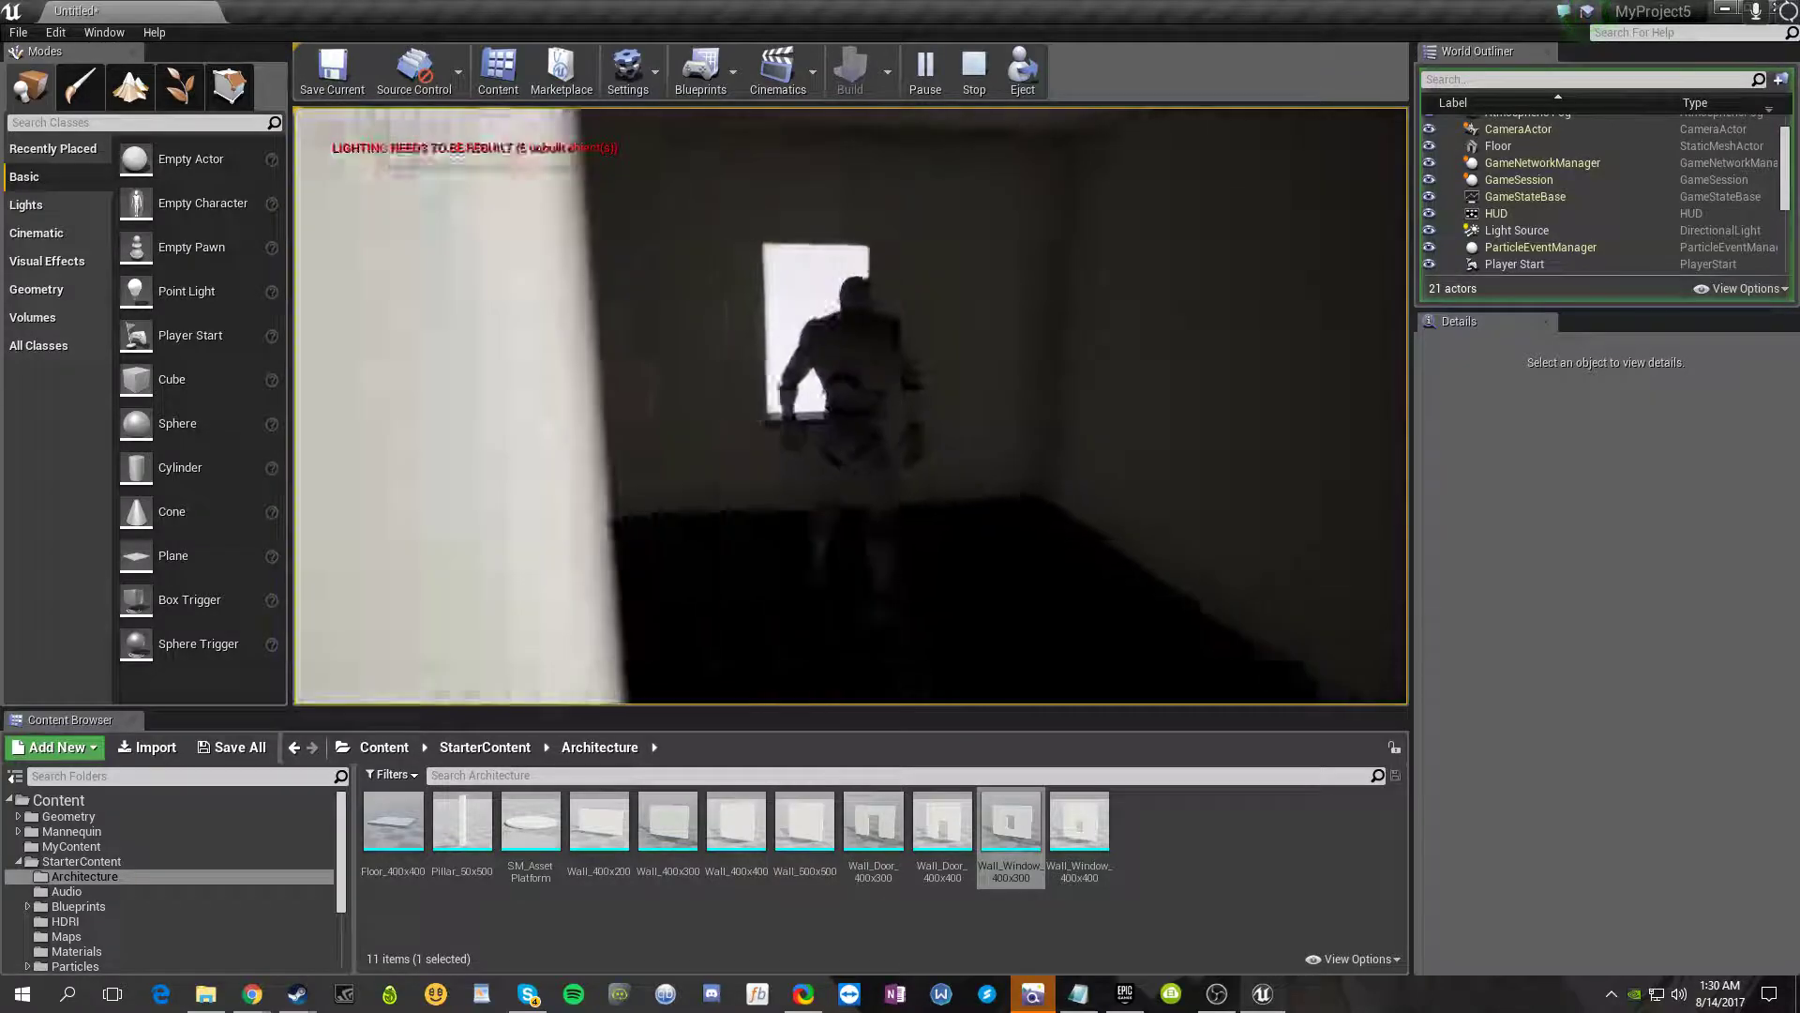
{"action": "key", "text": "w"}
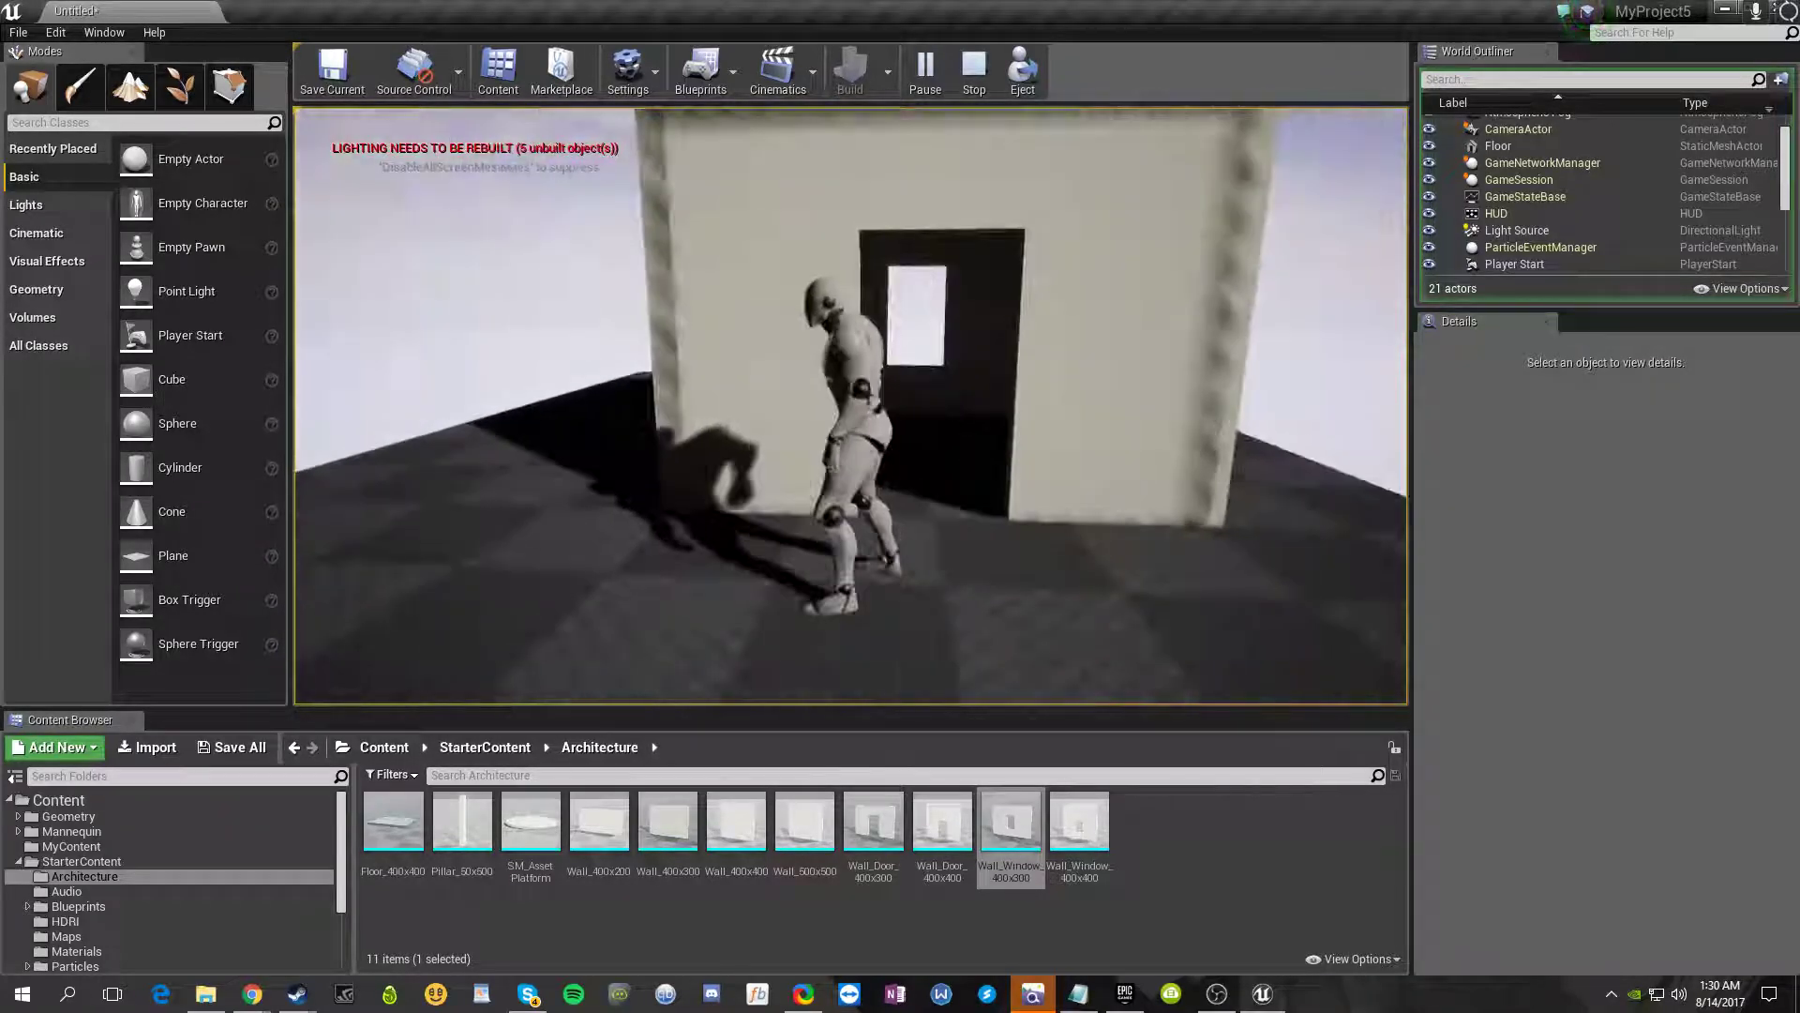
{"action": "key", "text": "Escape"}
- Delete the door wall, window wall, adjoining side wall and roof, keeping only the plain wall at X 100 cm
{"action": "right_click_drag", "start_coordinate": [1266, 326], "coordinate": [1313, 319]}
{"action": "mouse_move", "coordinate": [686, 517]}
{"action": "right_mouse_down"}
{"action": "mouse_move", "coordinate": [647, 525]}
{"action": "mouse_move", "coordinate": [686, 517]}
{"action": "right_mouse_up"}
{"action": "key", "text": "s"}
{"action": "key", "text": "a"}
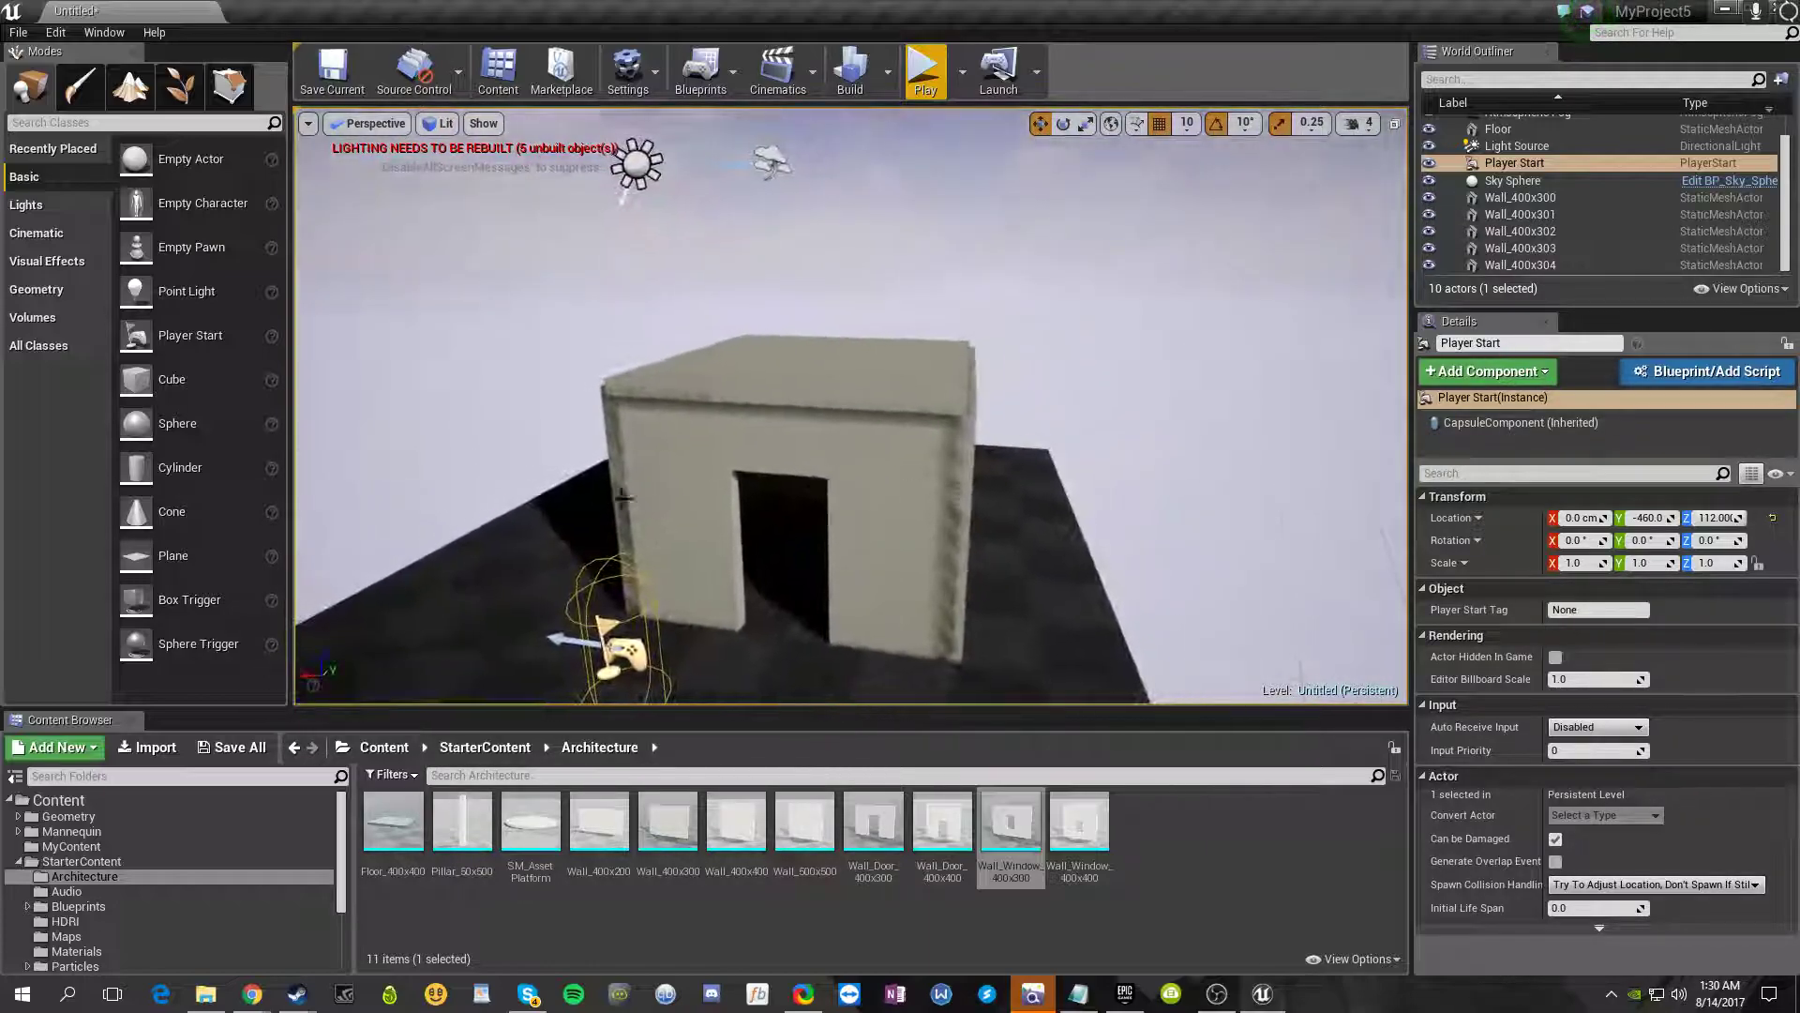
{"action": "right_click_drag", "start_coordinate": [922, 509], "coordinate": [891, 501]}
{"action": "left_click", "coordinate": [940, 472]}
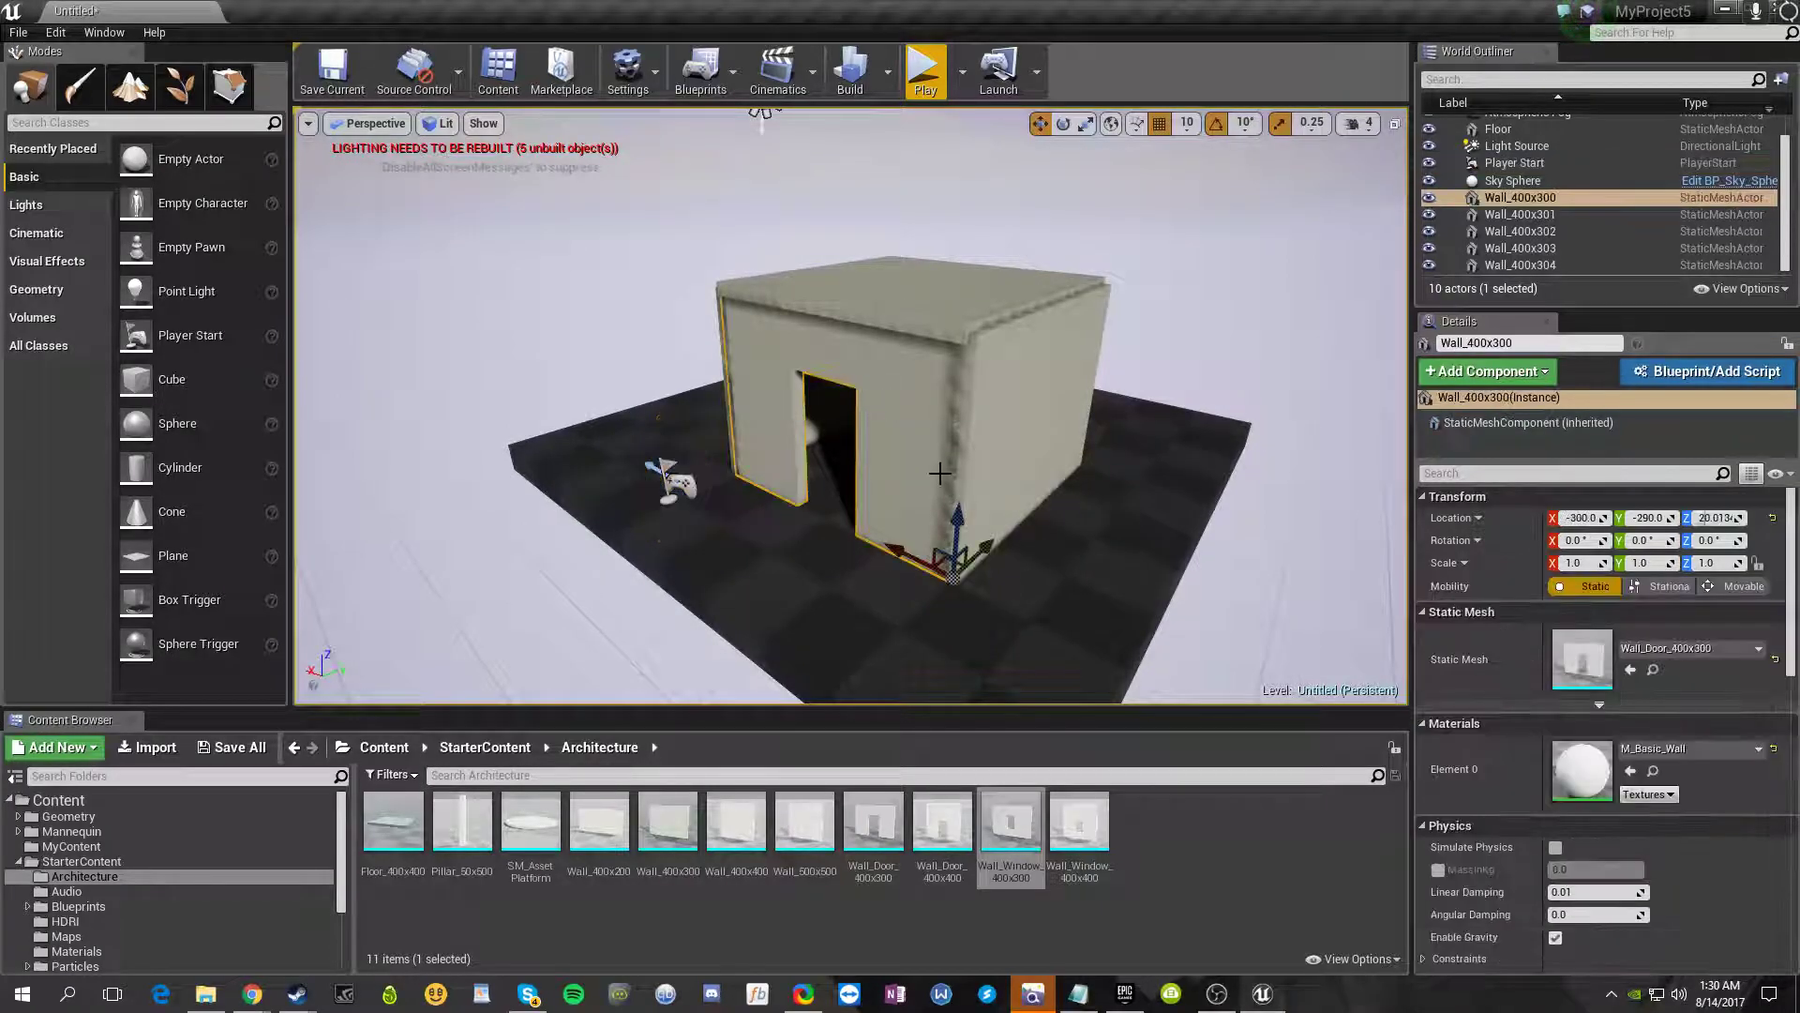
{"action": "key", "text": "Delete"}
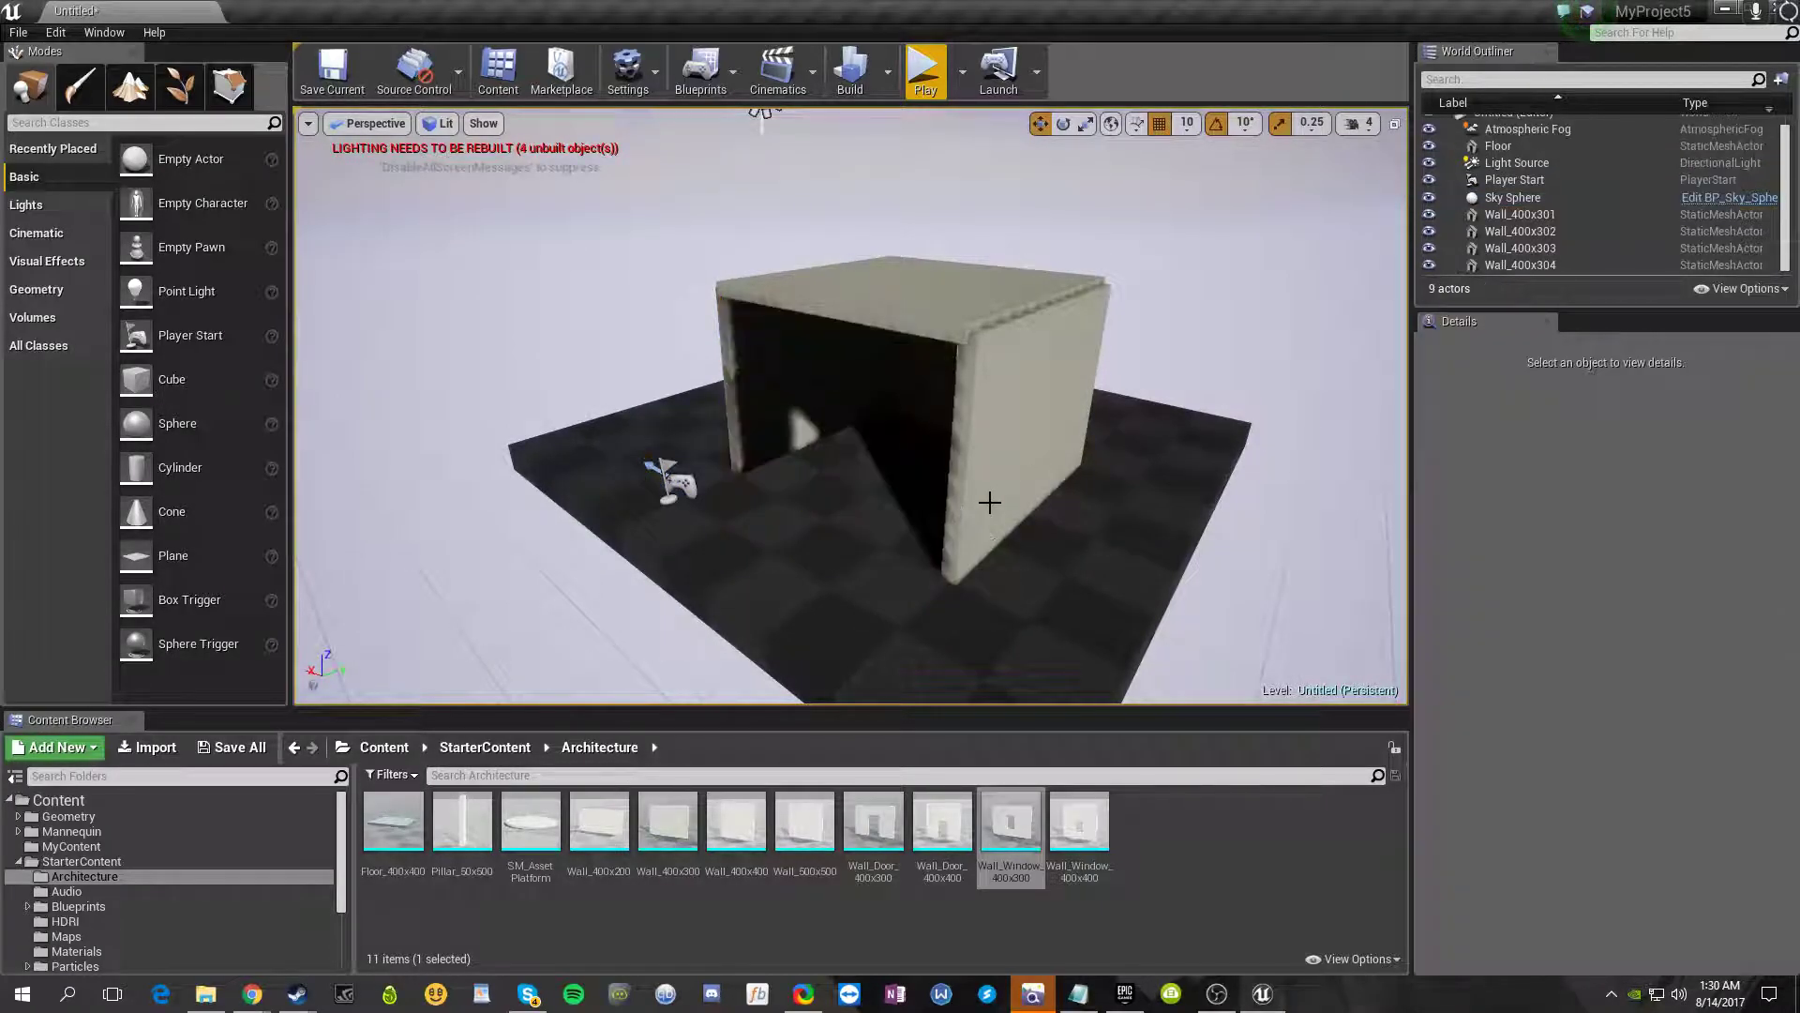
{"action": "left_click", "coordinate": [1004, 452]}
{"action": "key", "text": "Delete"}
{"action": "left_click", "coordinate": [1060, 413]}
{"action": "key", "text": "Delete"}
{"action": "left_click", "coordinate": [947, 293]}
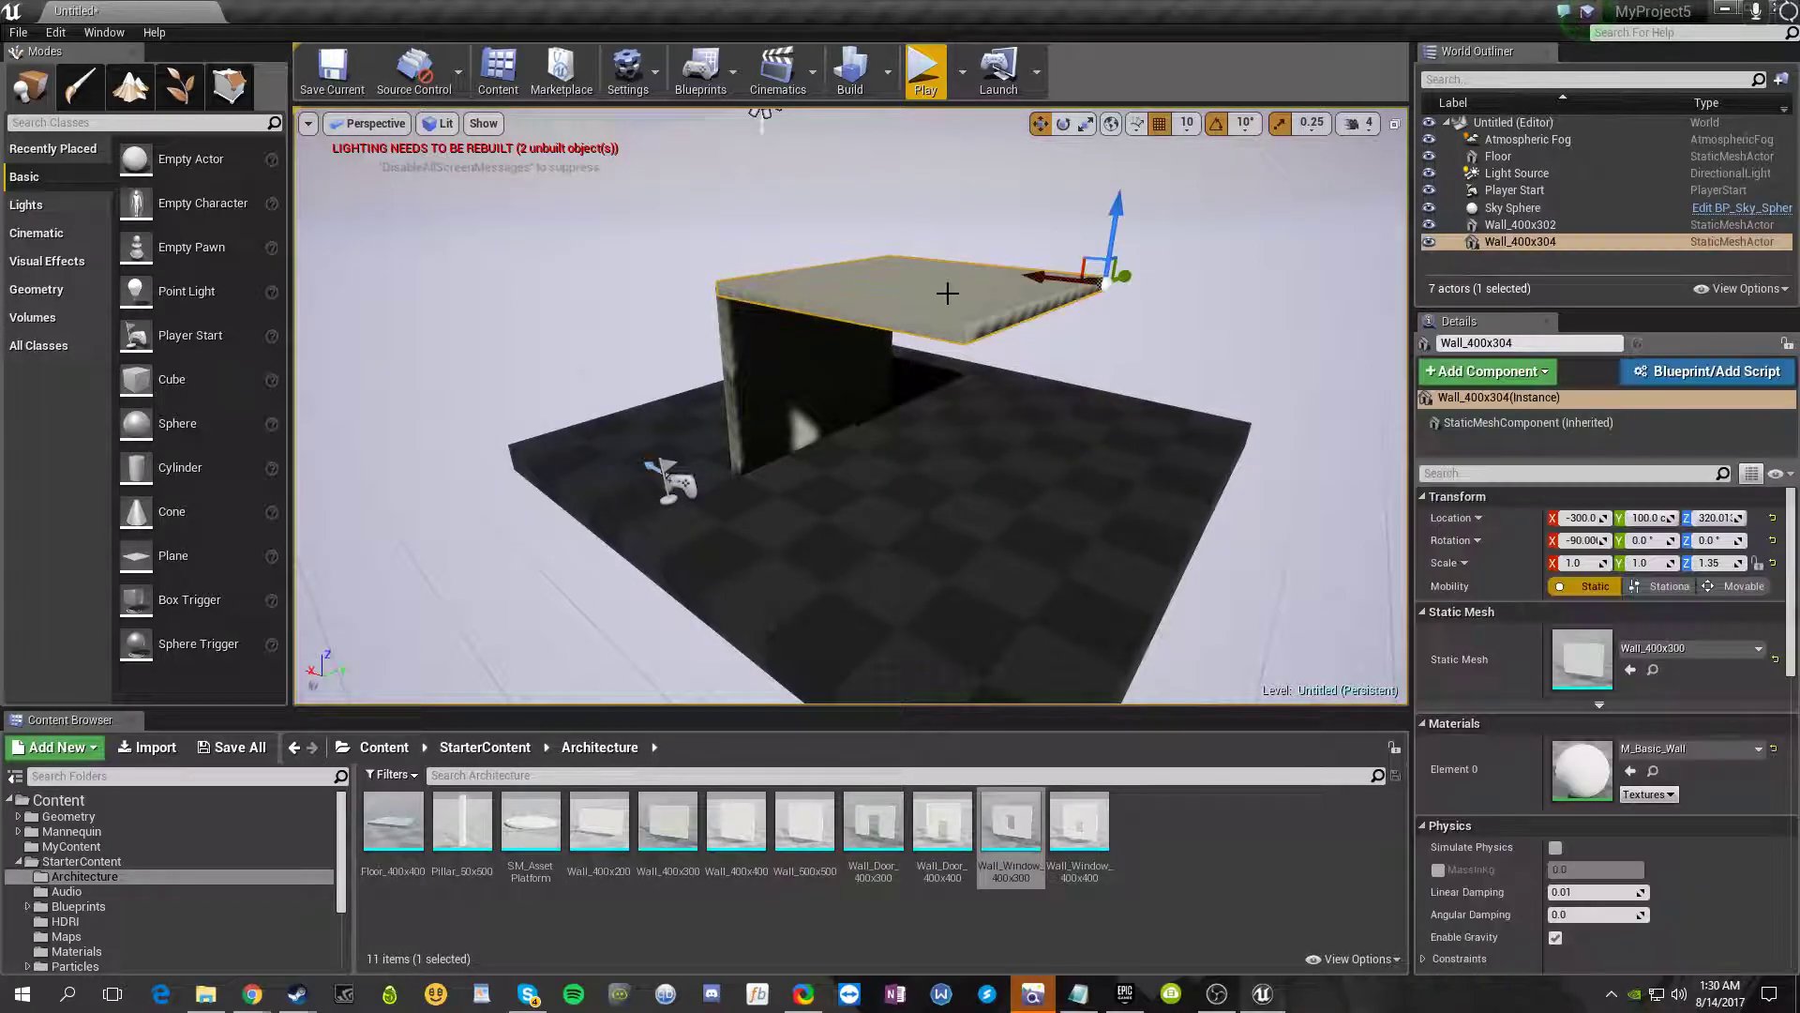
{"action": "key", "text": "Delete"}
- Duplicate the remaining wall twice along Y, to 500 cm and 900 cm, forming a row of three wall panels
{"action": "right_click_drag", "start_coordinate": [947, 293], "coordinate": [619, 243]}
{"action": "right_click_drag", "start_coordinate": [623, 113], "coordinate": [712, 282]}
{"action": "left_click", "coordinate": [849, 375]}
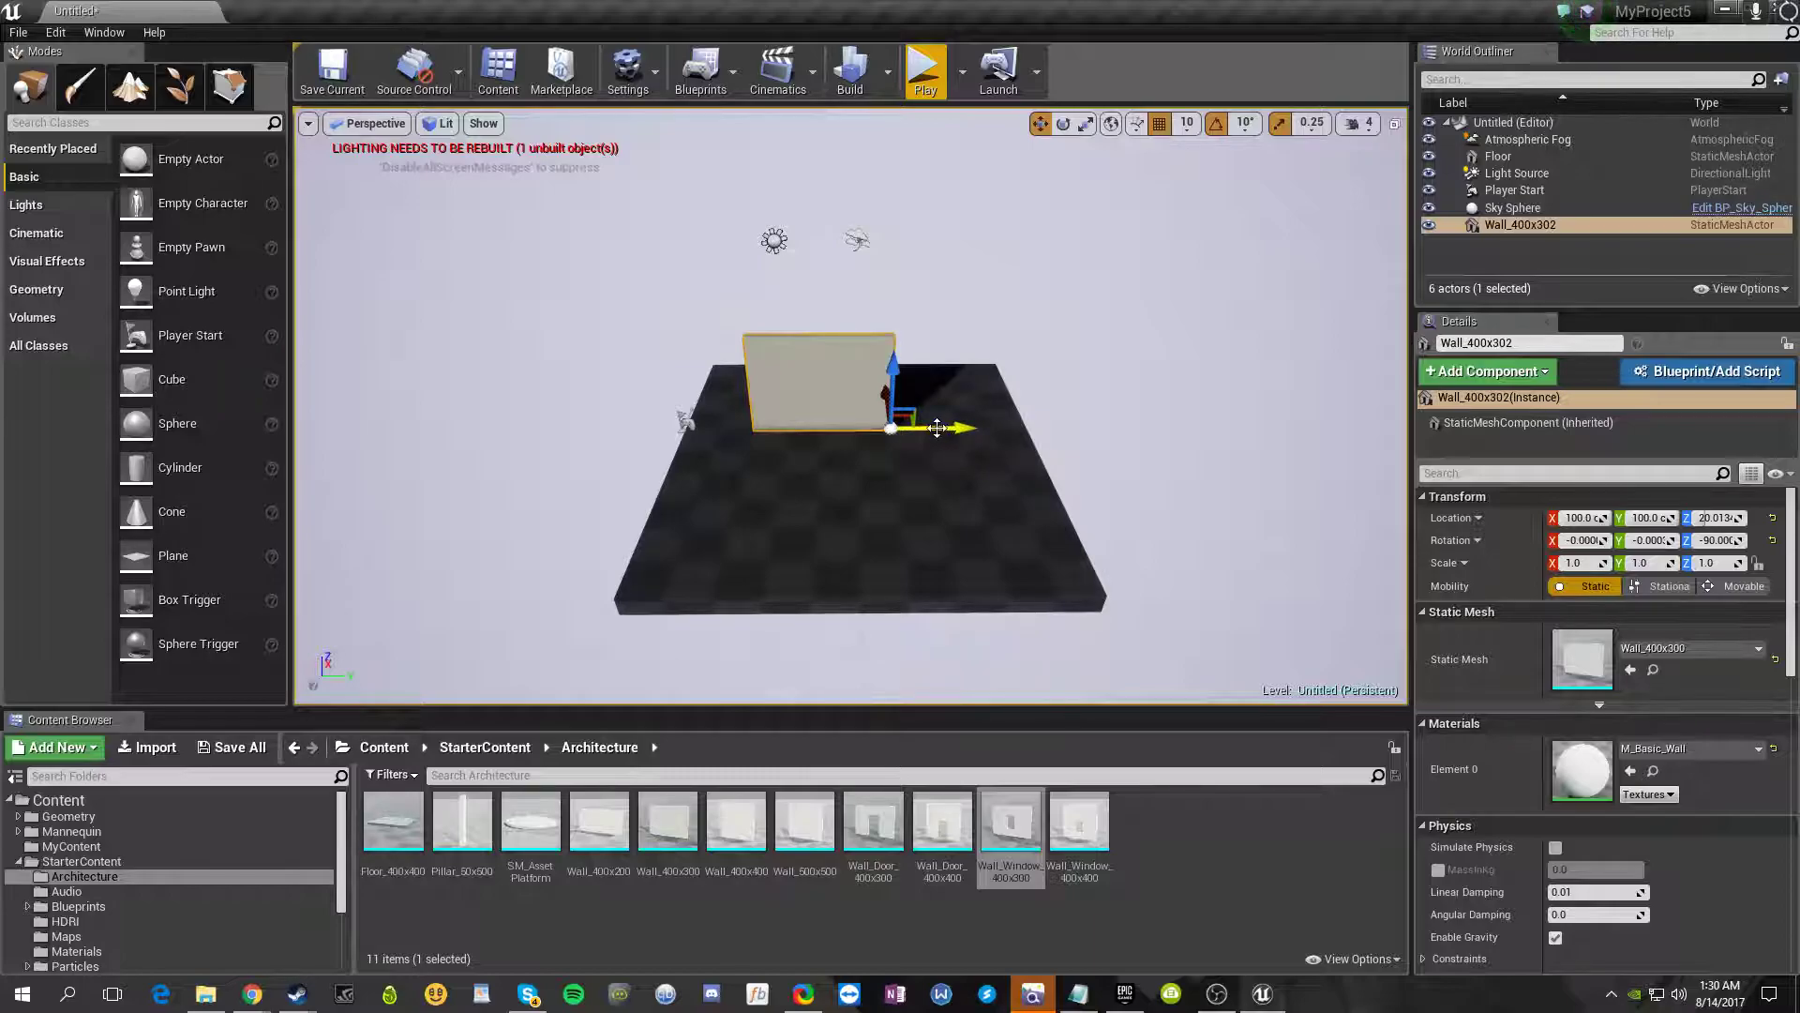
{"action": "left_click_drag", "start_coordinate": [938, 427], "coordinate": [1073, 431], "text": "alt"}
{"action": "right_click_drag", "start_coordinate": [864, 442], "coordinate": [864, 442]}
{"action": "key", "text": "d"}
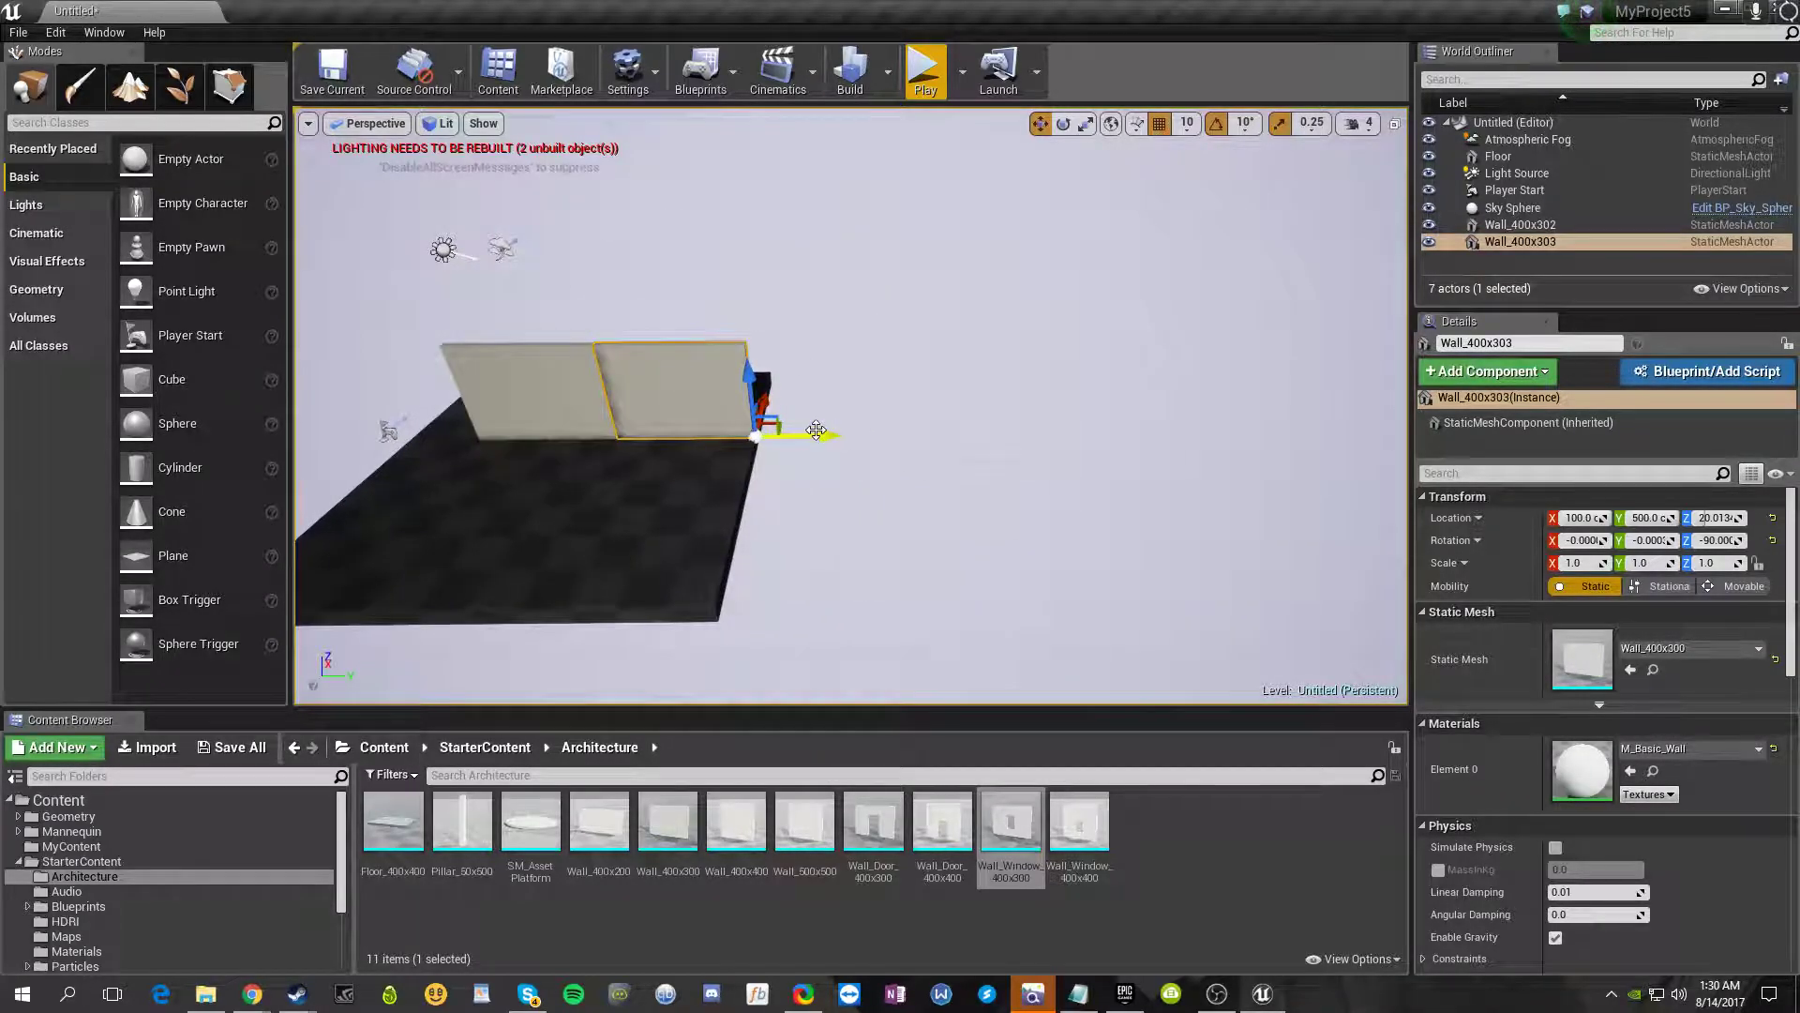
{"action": "left_click_drag", "start_coordinate": [812, 441], "coordinate": [949, 439], "text": "alt"}
{"action": "left_click", "coordinate": [970, 400]}
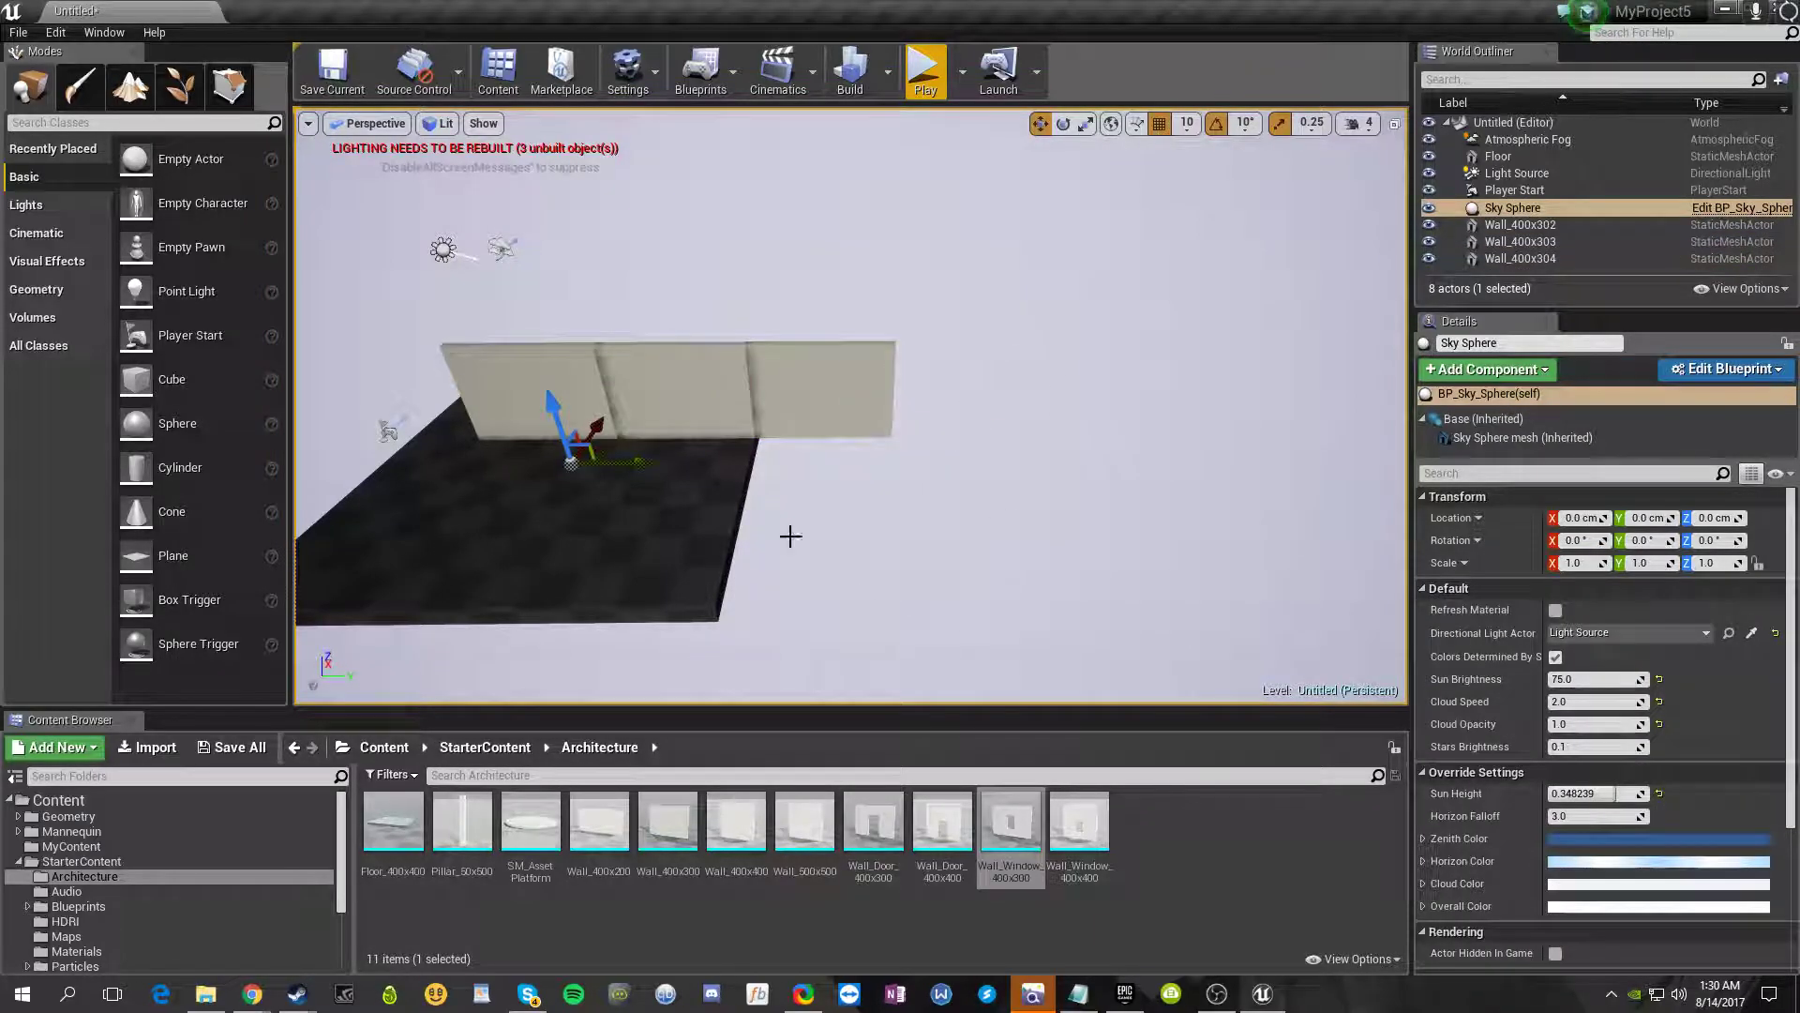
- Duplicate all three wall panels together along X to -780 cm as a parallel opposite row
{"action": "left_click", "coordinate": [781, 392]}
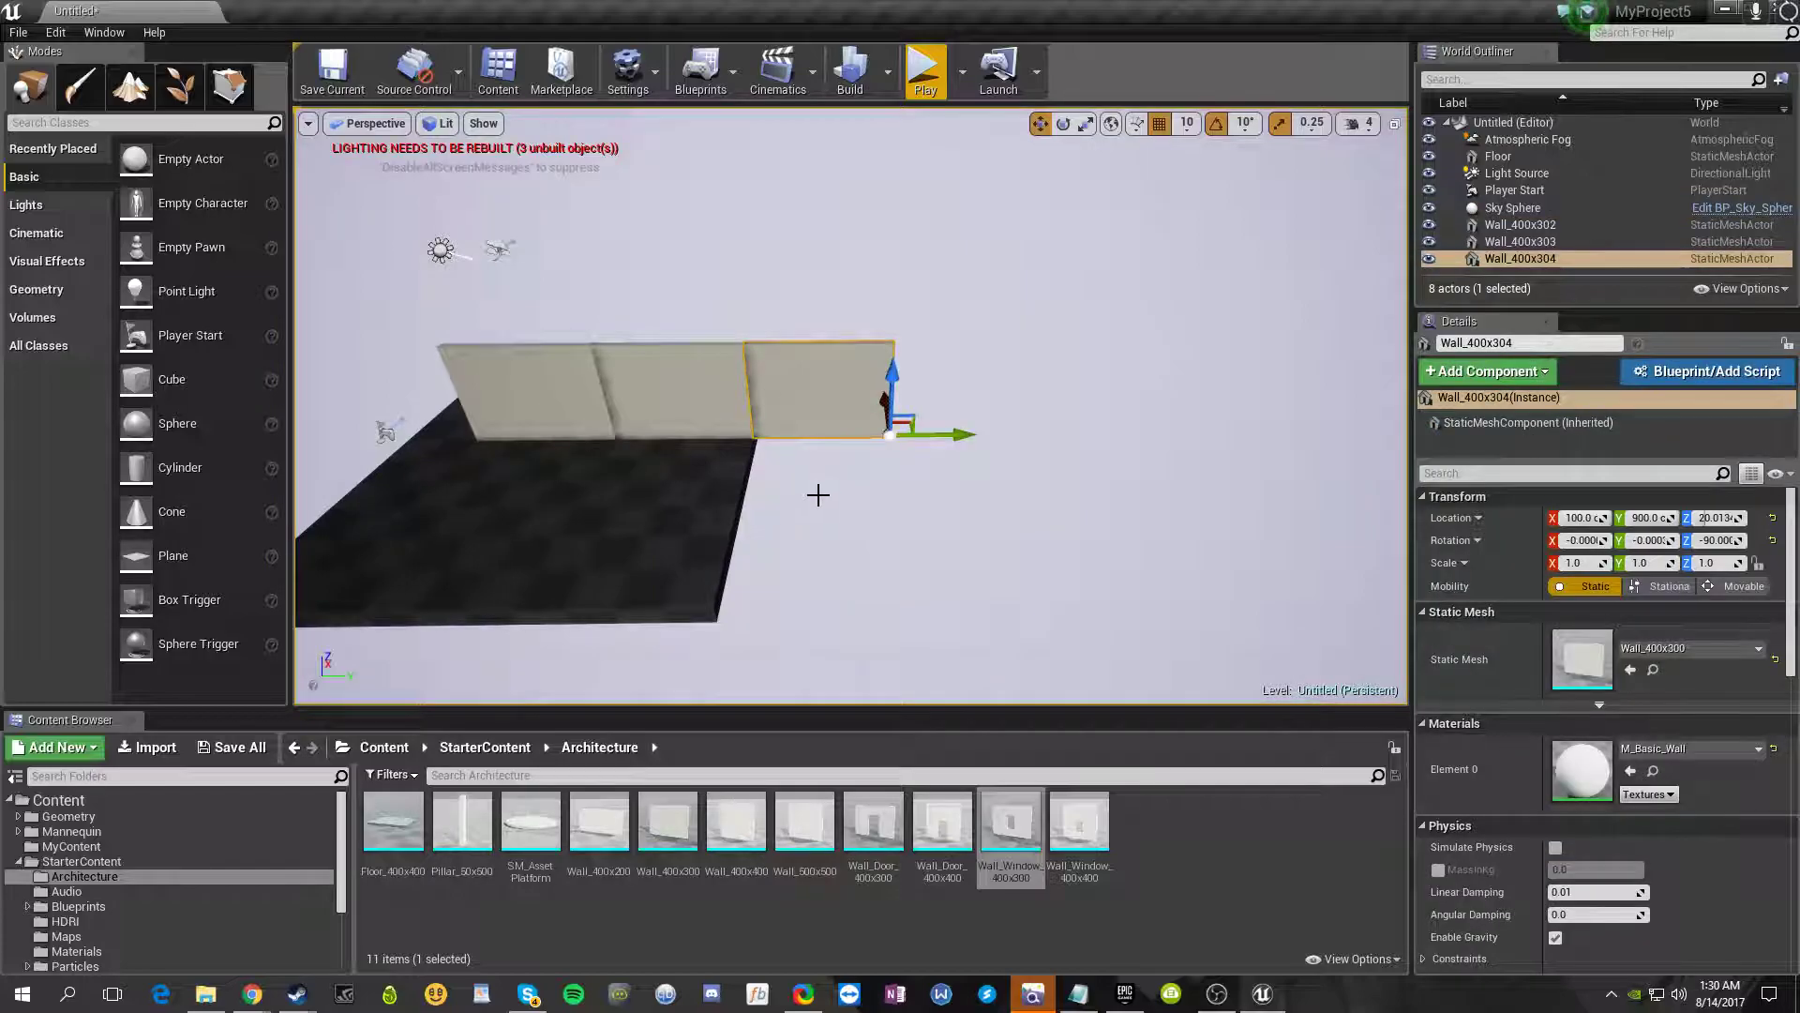
{"action": "left_click", "coordinate": [634, 396], "text": "ctrl"}
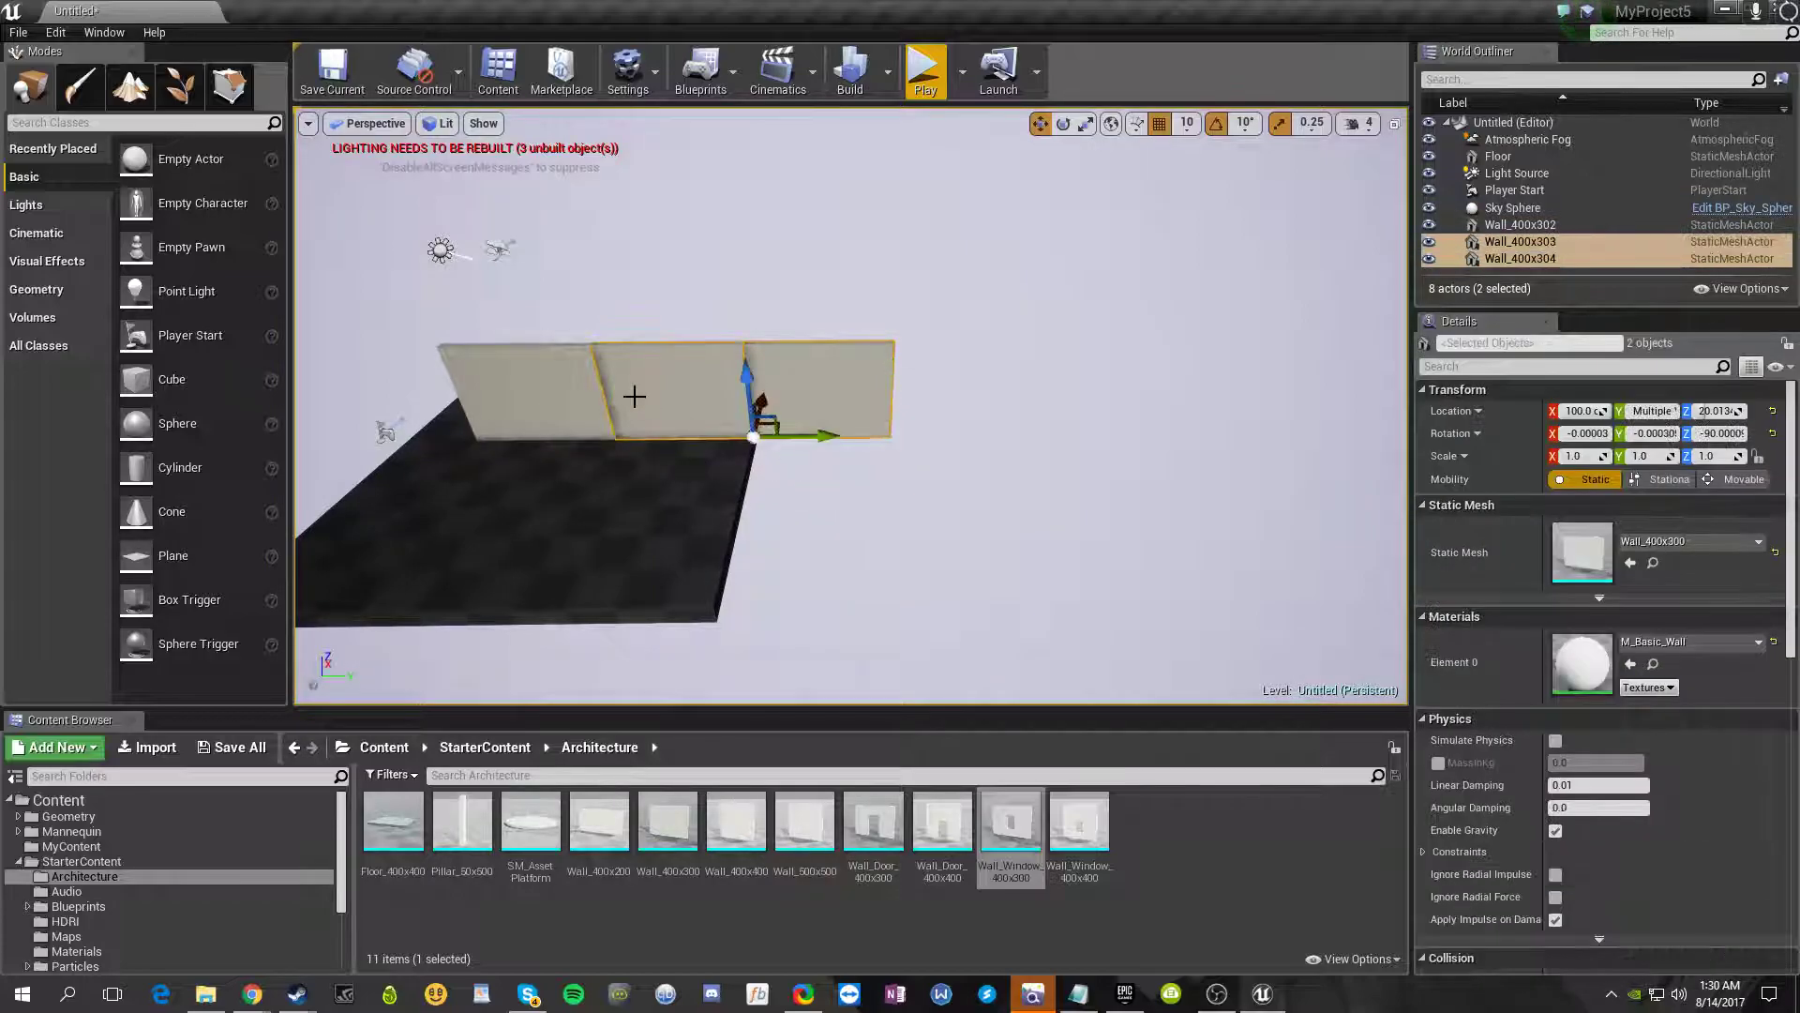
{"action": "left_click", "coordinate": [537, 419], "text": "ctrl"}
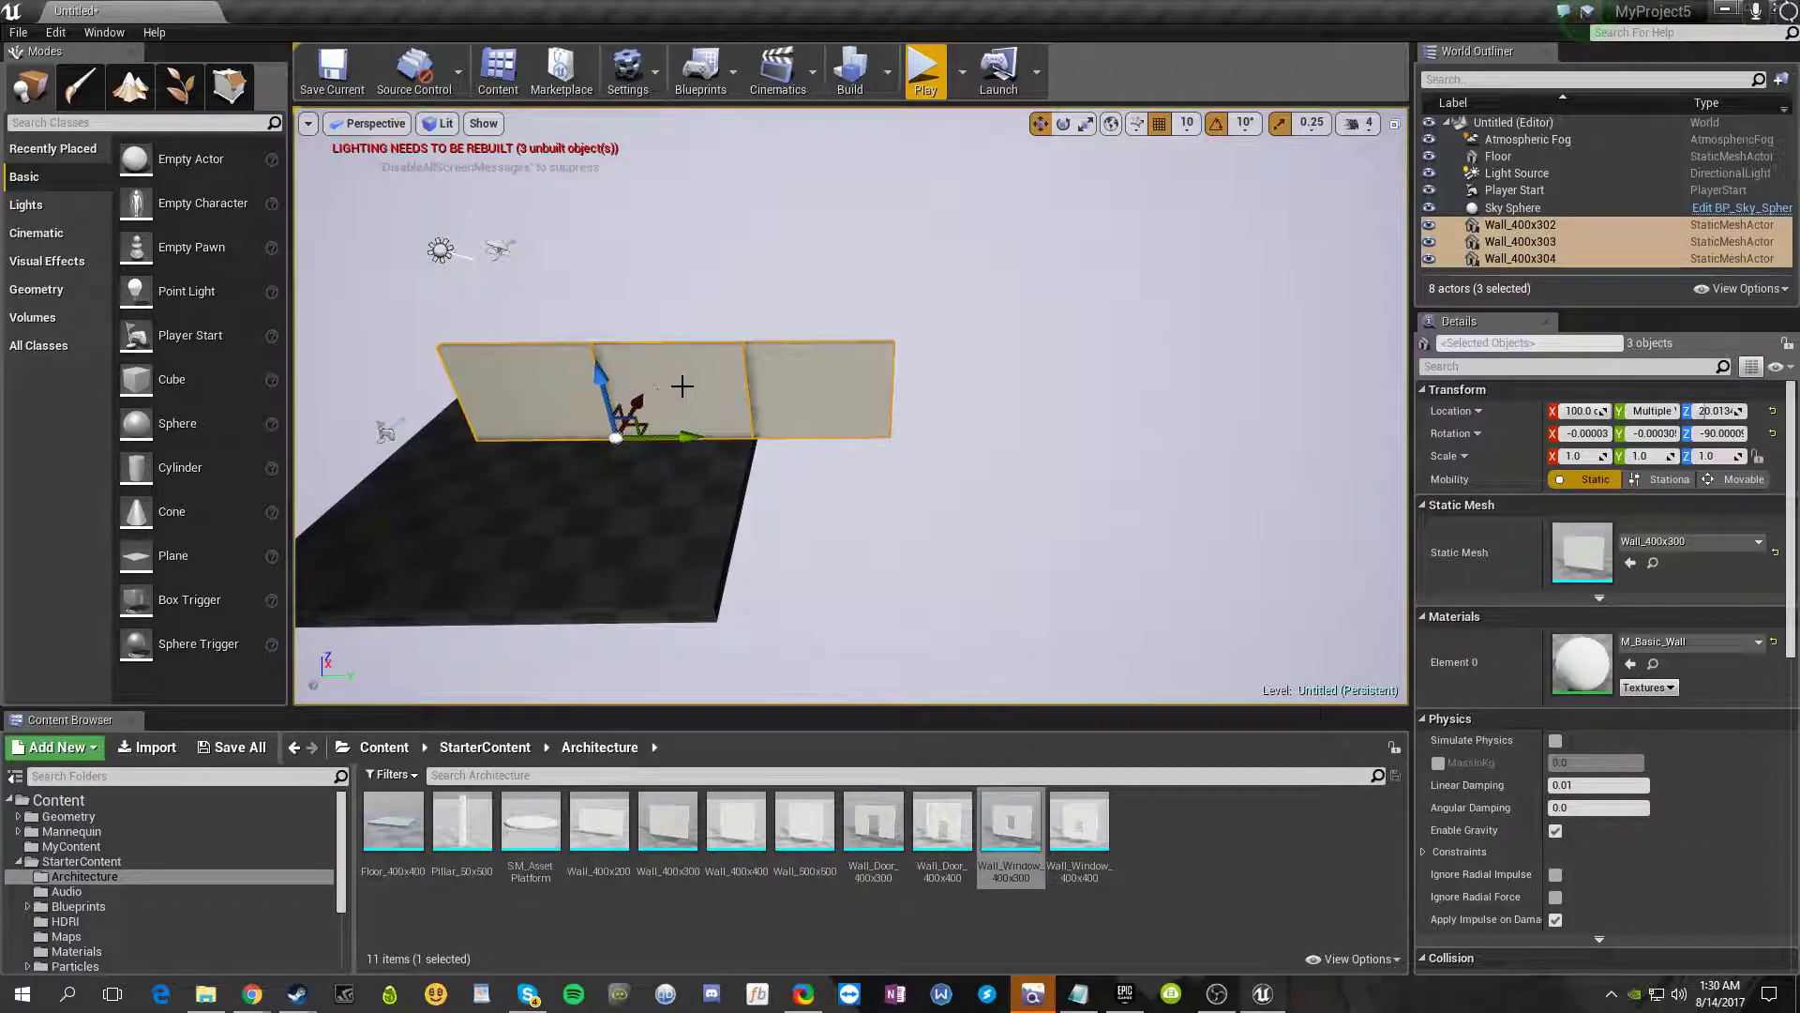
{"action": "key", "text": "d"}
{"action": "right_click_drag", "start_coordinate": [696, 277], "coordinate": [361, 251]}
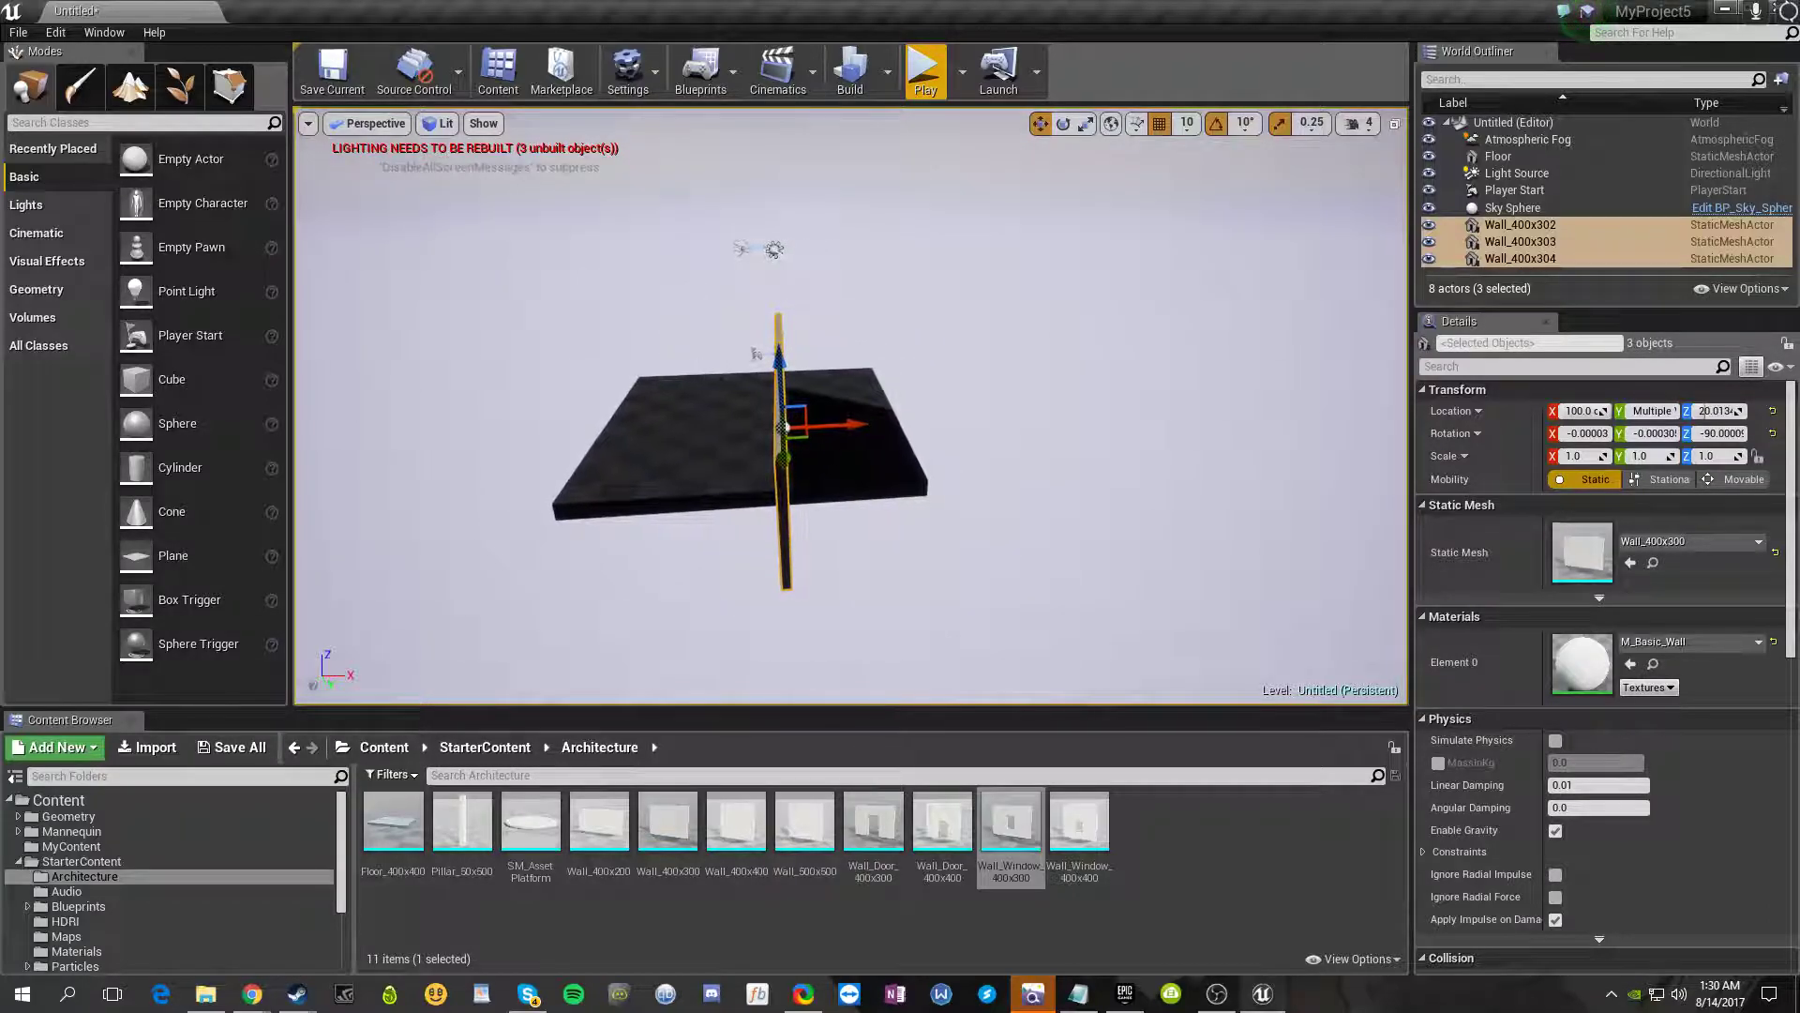
{"action": "left_click_drag", "start_coordinate": [847, 425], "coordinate": [364, 405], "text": "alt"}
{"action": "key", "text": "a"}
{"action": "right_click_drag", "start_coordinate": [364, 405], "coordinate": [396, 427]}
{"action": "key", "text": "d"}
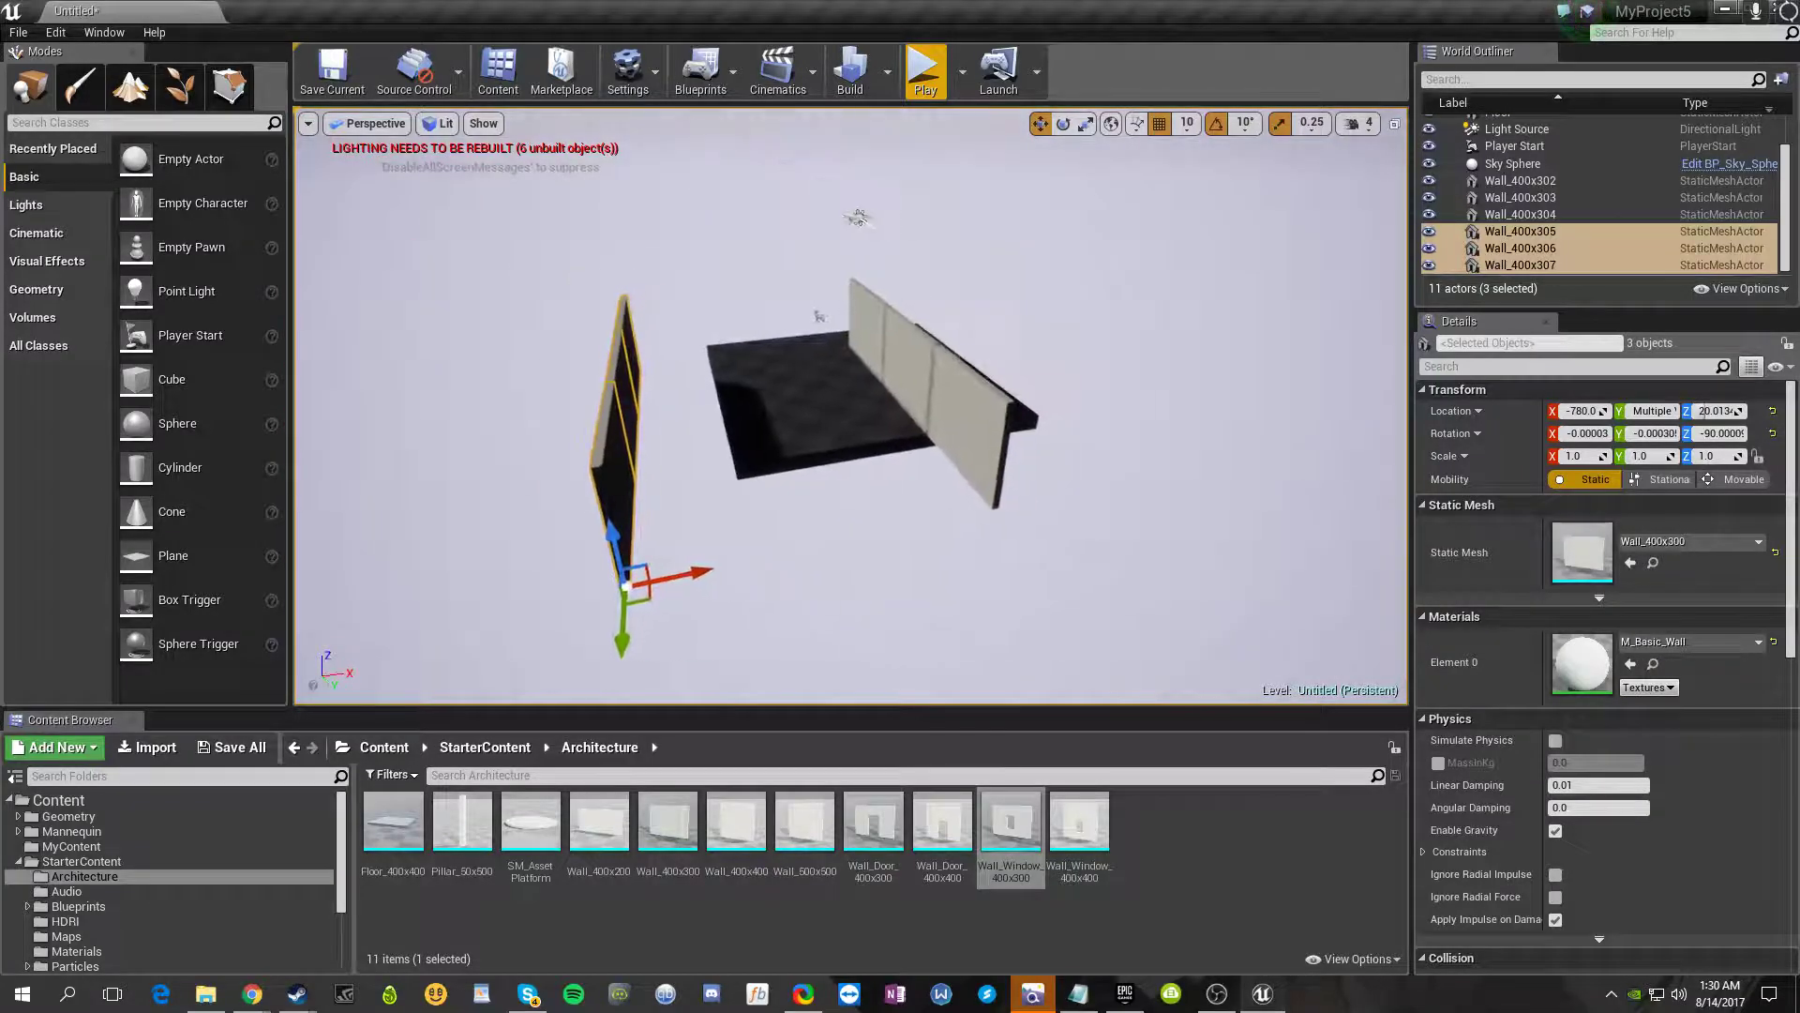
- Duplicate the end wall of the original row at X 70 cm and rotate the copy -90° about the vertical axis
{"action": "left_click", "coordinate": [882, 640]}
{"action": "left_click", "coordinate": [998, 427]}
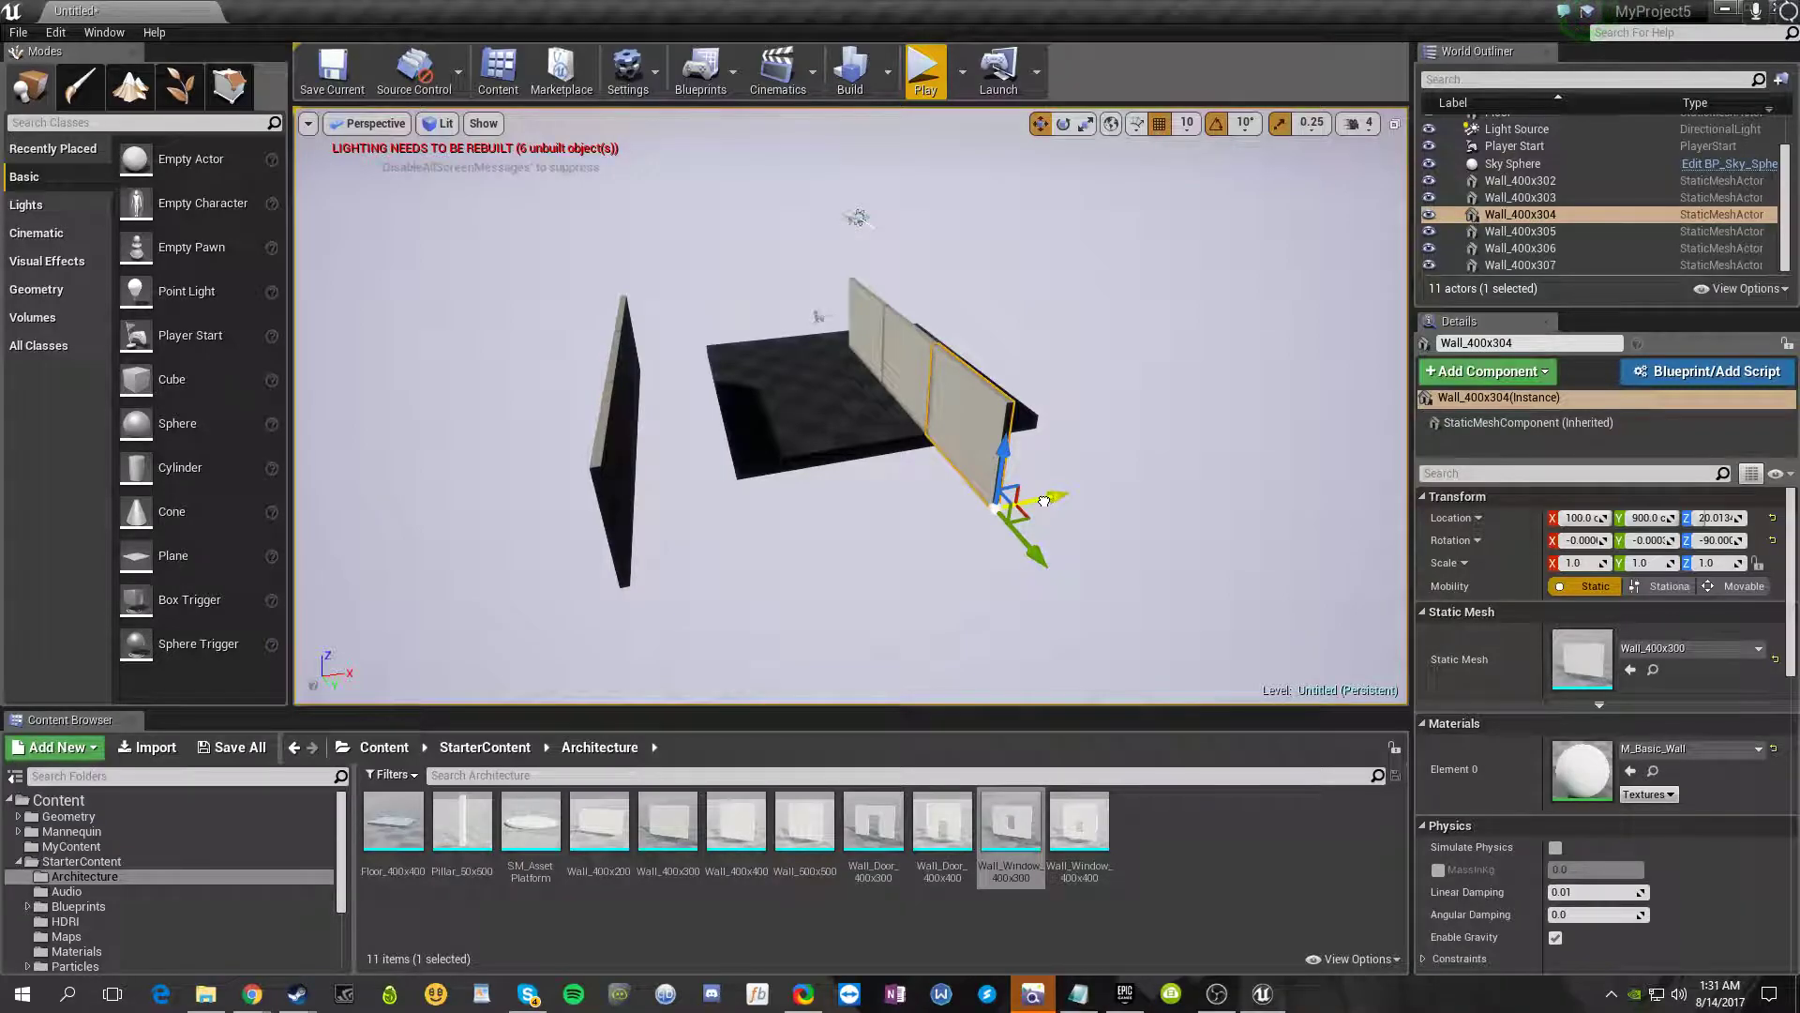
{"action": "left_click_drag", "start_coordinate": [1044, 502], "coordinate": [1034, 502], "text": "alt"}
{"action": "key", "text": "e"}
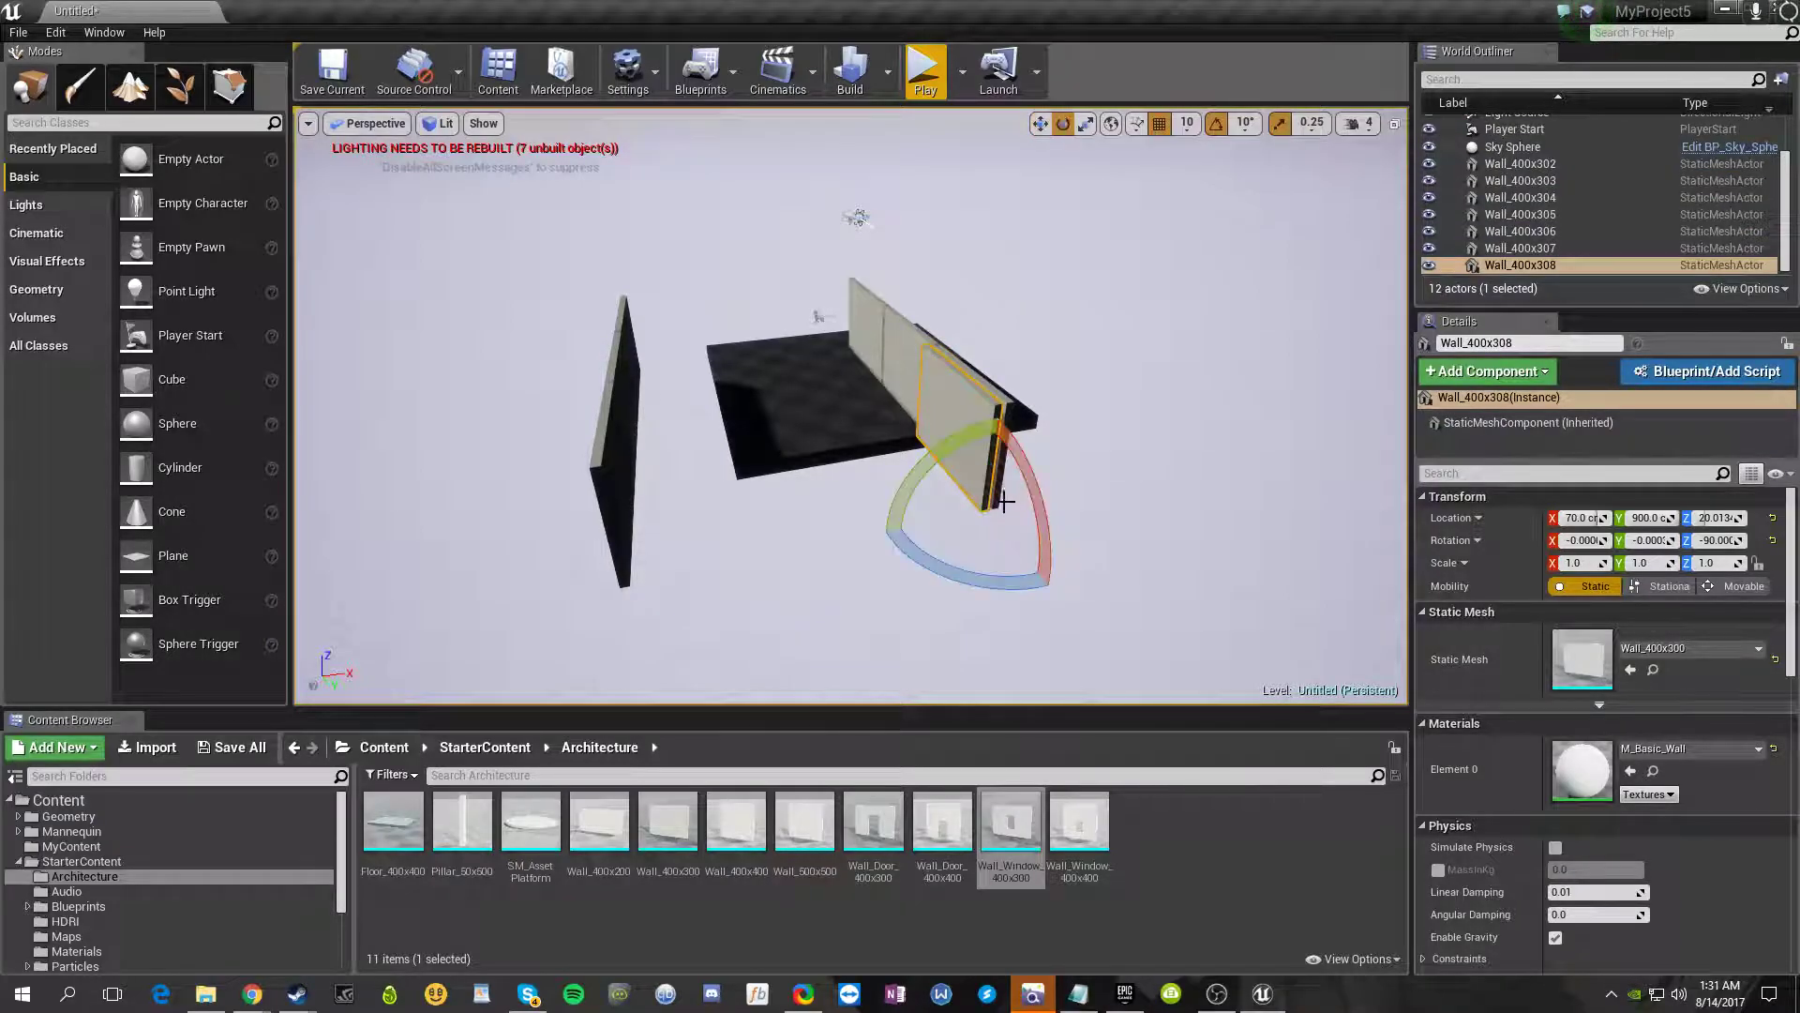
{"action": "left_click_drag", "start_coordinate": [924, 539], "coordinate": [1050, 497]}
{"action": "left_click_drag", "start_coordinate": [943, 457], "coordinate": [940, 459]}
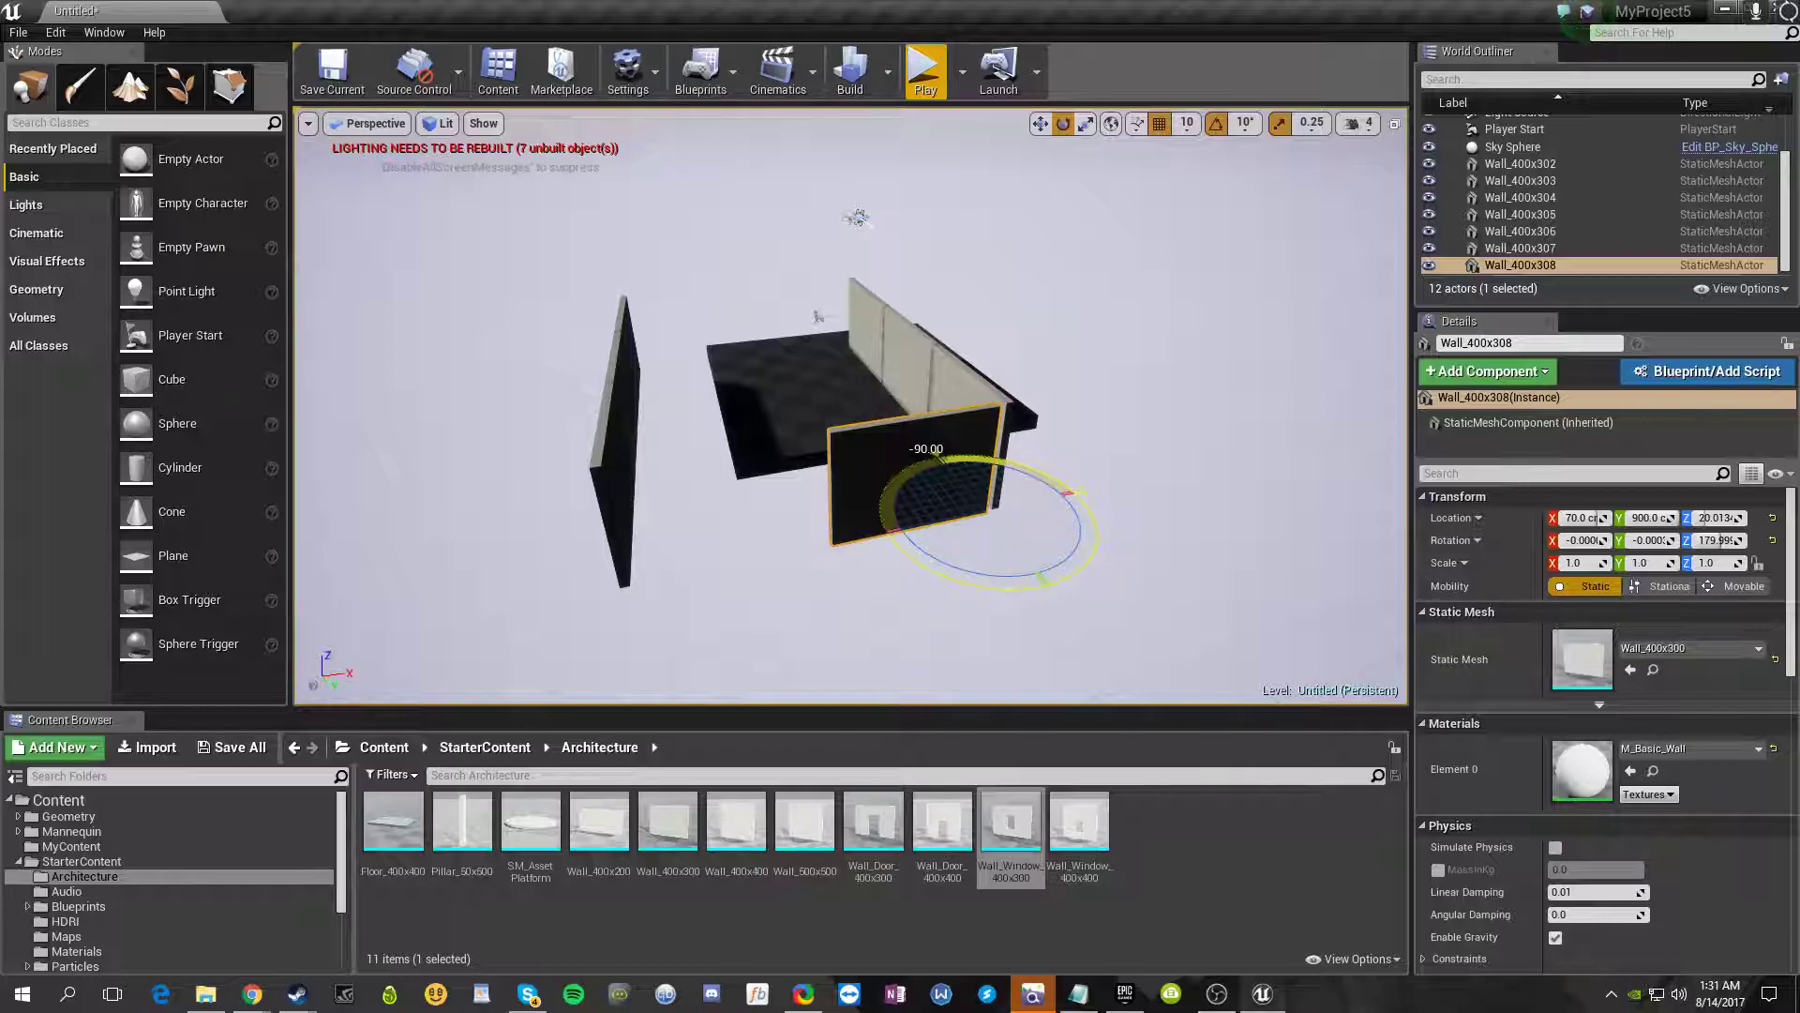
{"action": "left_click_drag", "start_coordinate": [939, 458], "coordinate": [898, 545]}
- Move the rotated wall along X to 110 cm so it lines up with the corner of the original row
{"action": "left_click", "coordinate": [1176, 522]}
{"action": "right_click_drag", "start_coordinate": [1178, 522], "coordinate": [1077, 554]}
{"action": "left_click", "coordinate": [1050, 527]}
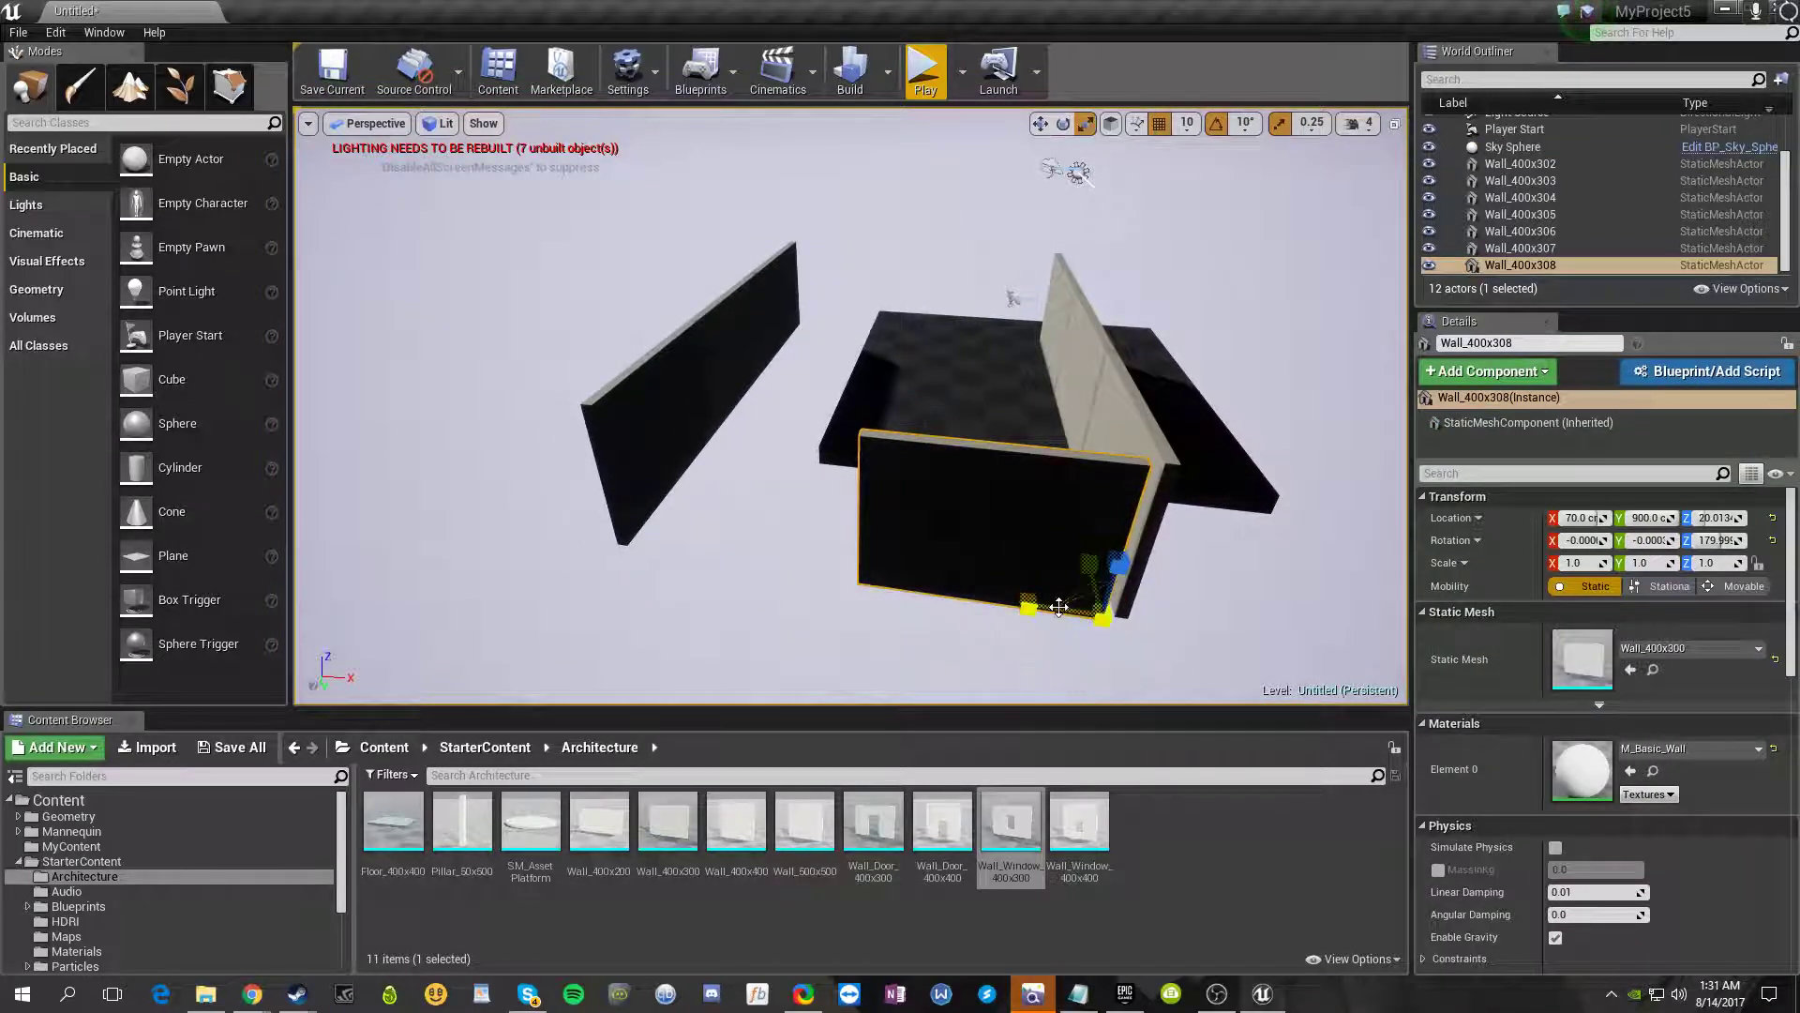
{"action": "key", "text": "w"}
{"action": "left_click_drag", "start_coordinate": [1167, 623], "coordinate": [1197, 627]}
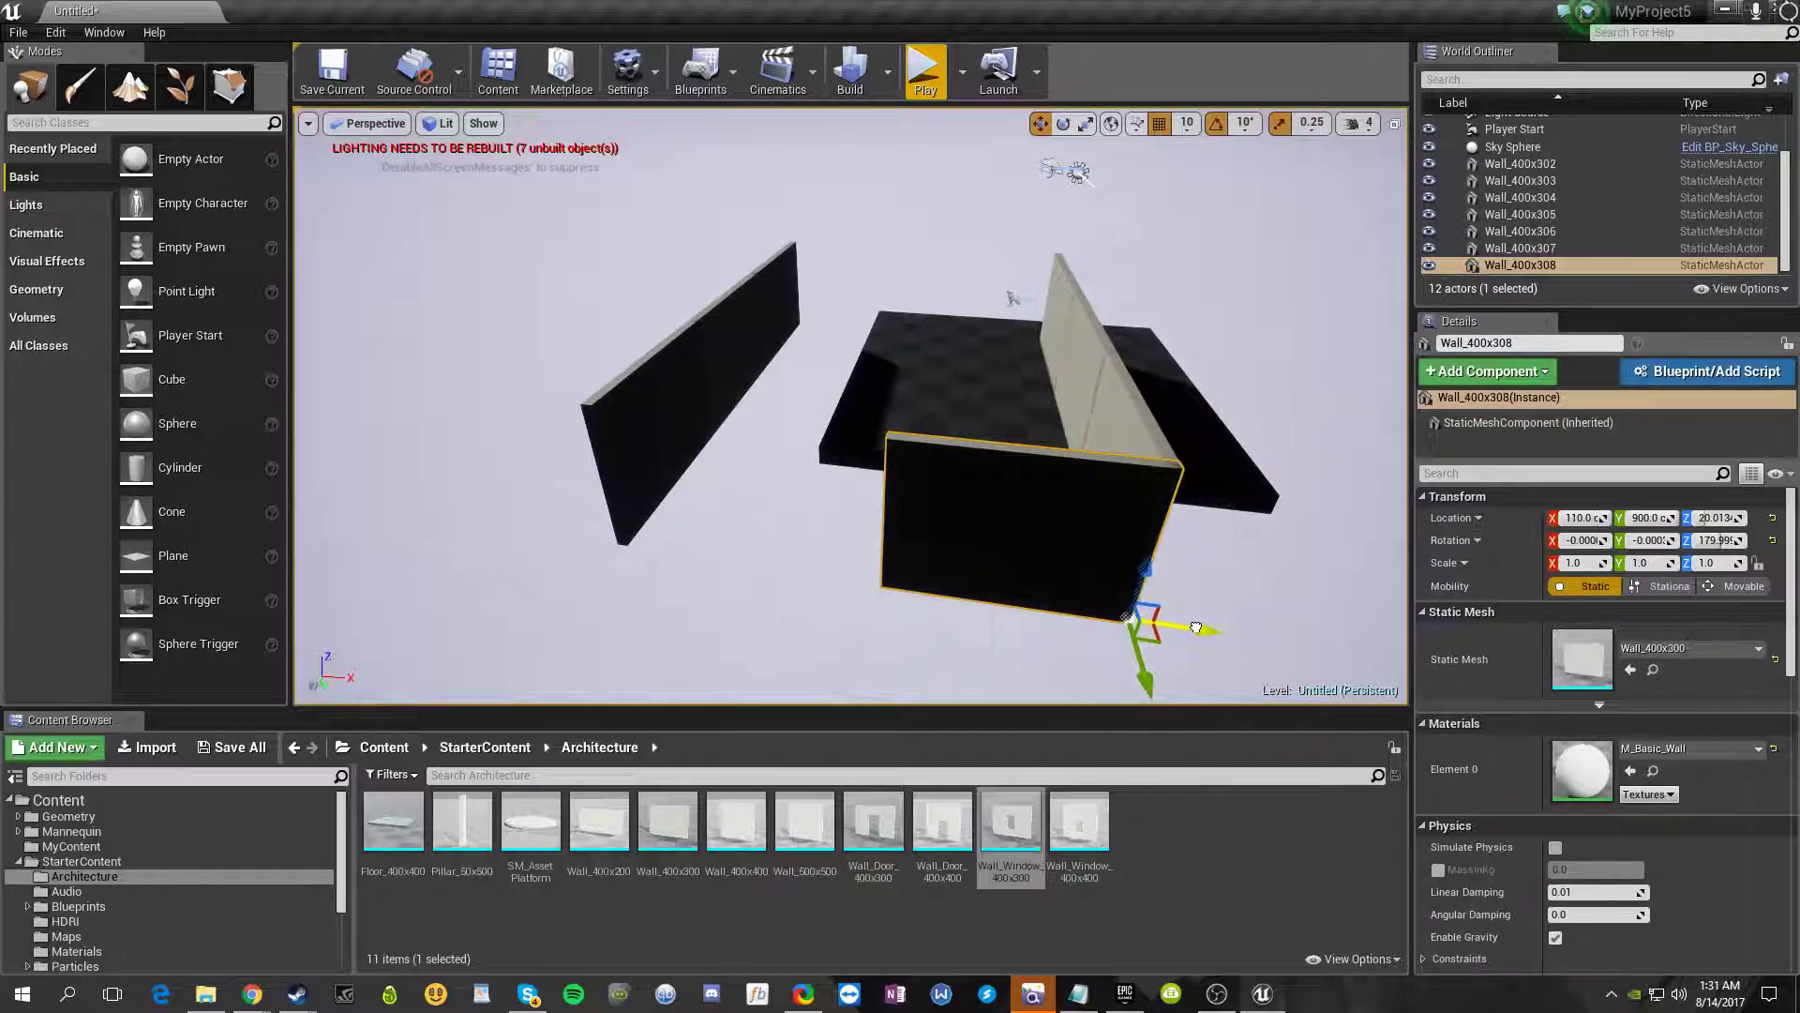
- Duplicate the perpendicular wall twice along X, to -290 cm and -690 cm, to extend the end side to three panels
{"action": "right_click", "coordinate": [679, 541]}
{"action": "left_click", "coordinate": [646, 591]}
{"action": "right_click_drag", "start_coordinate": [647, 591], "coordinate": [727, 591]}
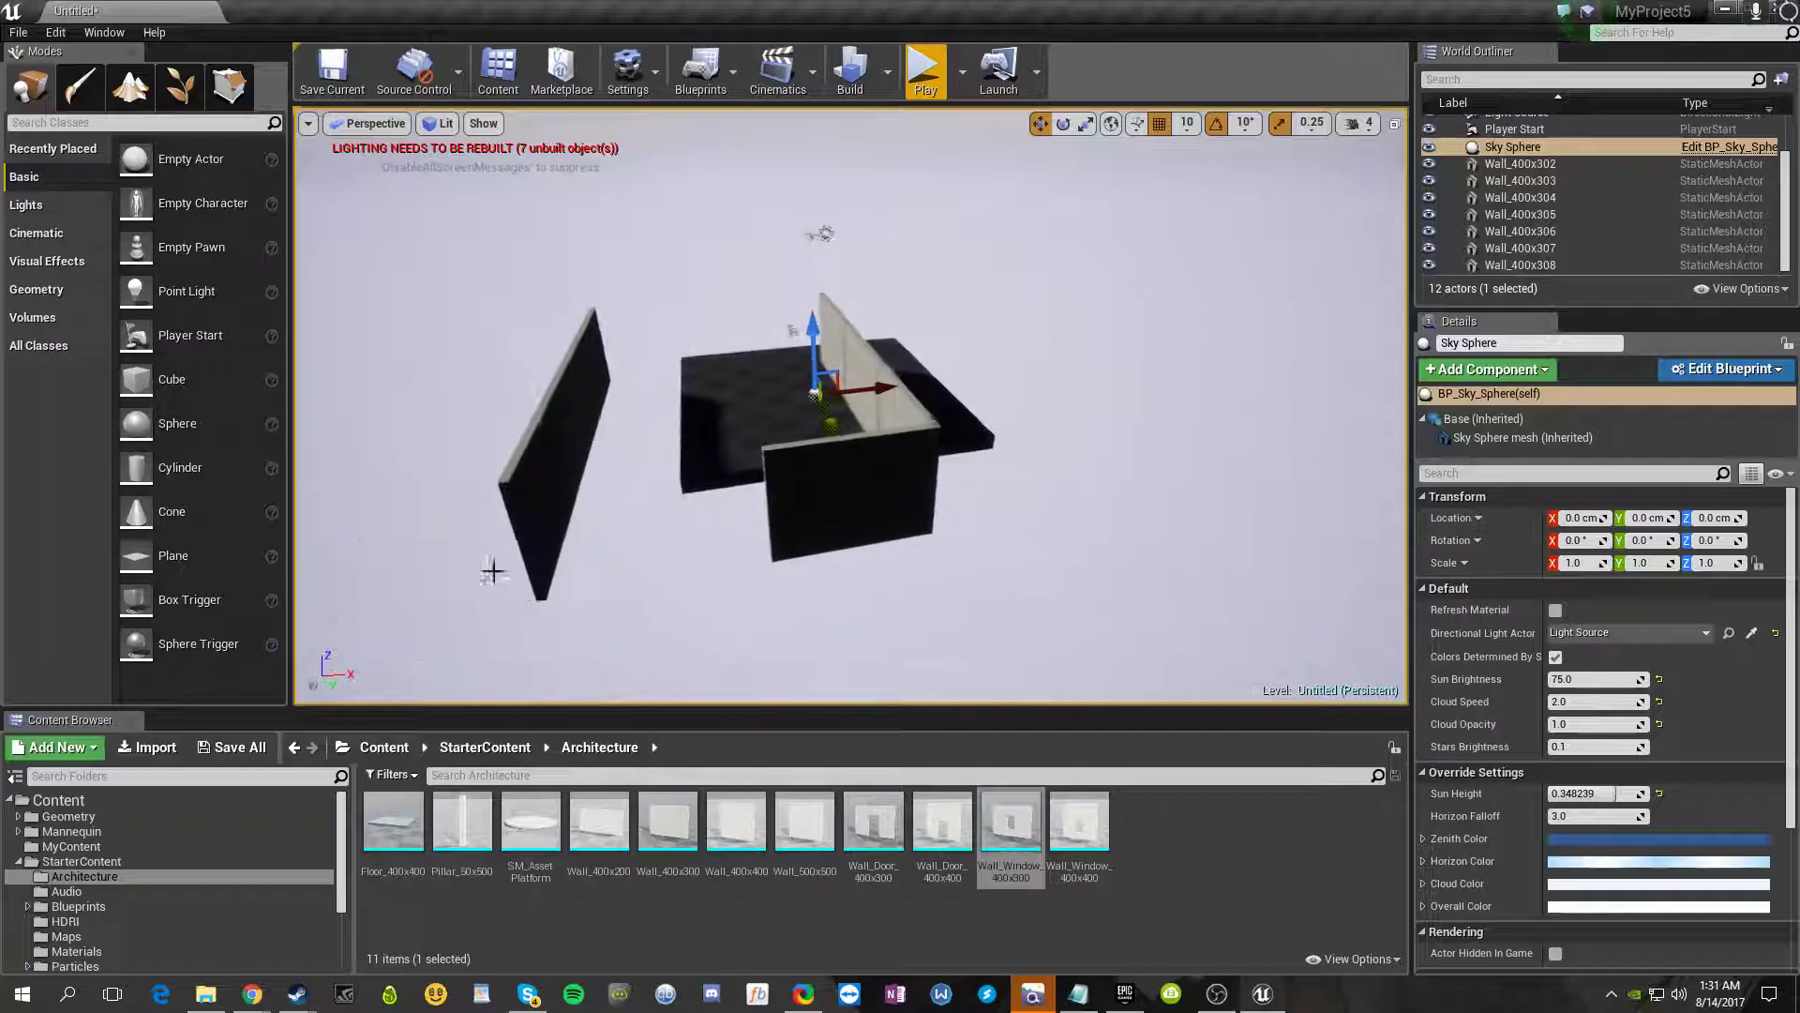
{"action": "key", "text": "d"}
{"action": "left_click", "coordinate": [852, 516]}
{"action": "left_click_drag", "start_coordinate": [965, 523], "coordinate": [810, 542], "text": "alt"}
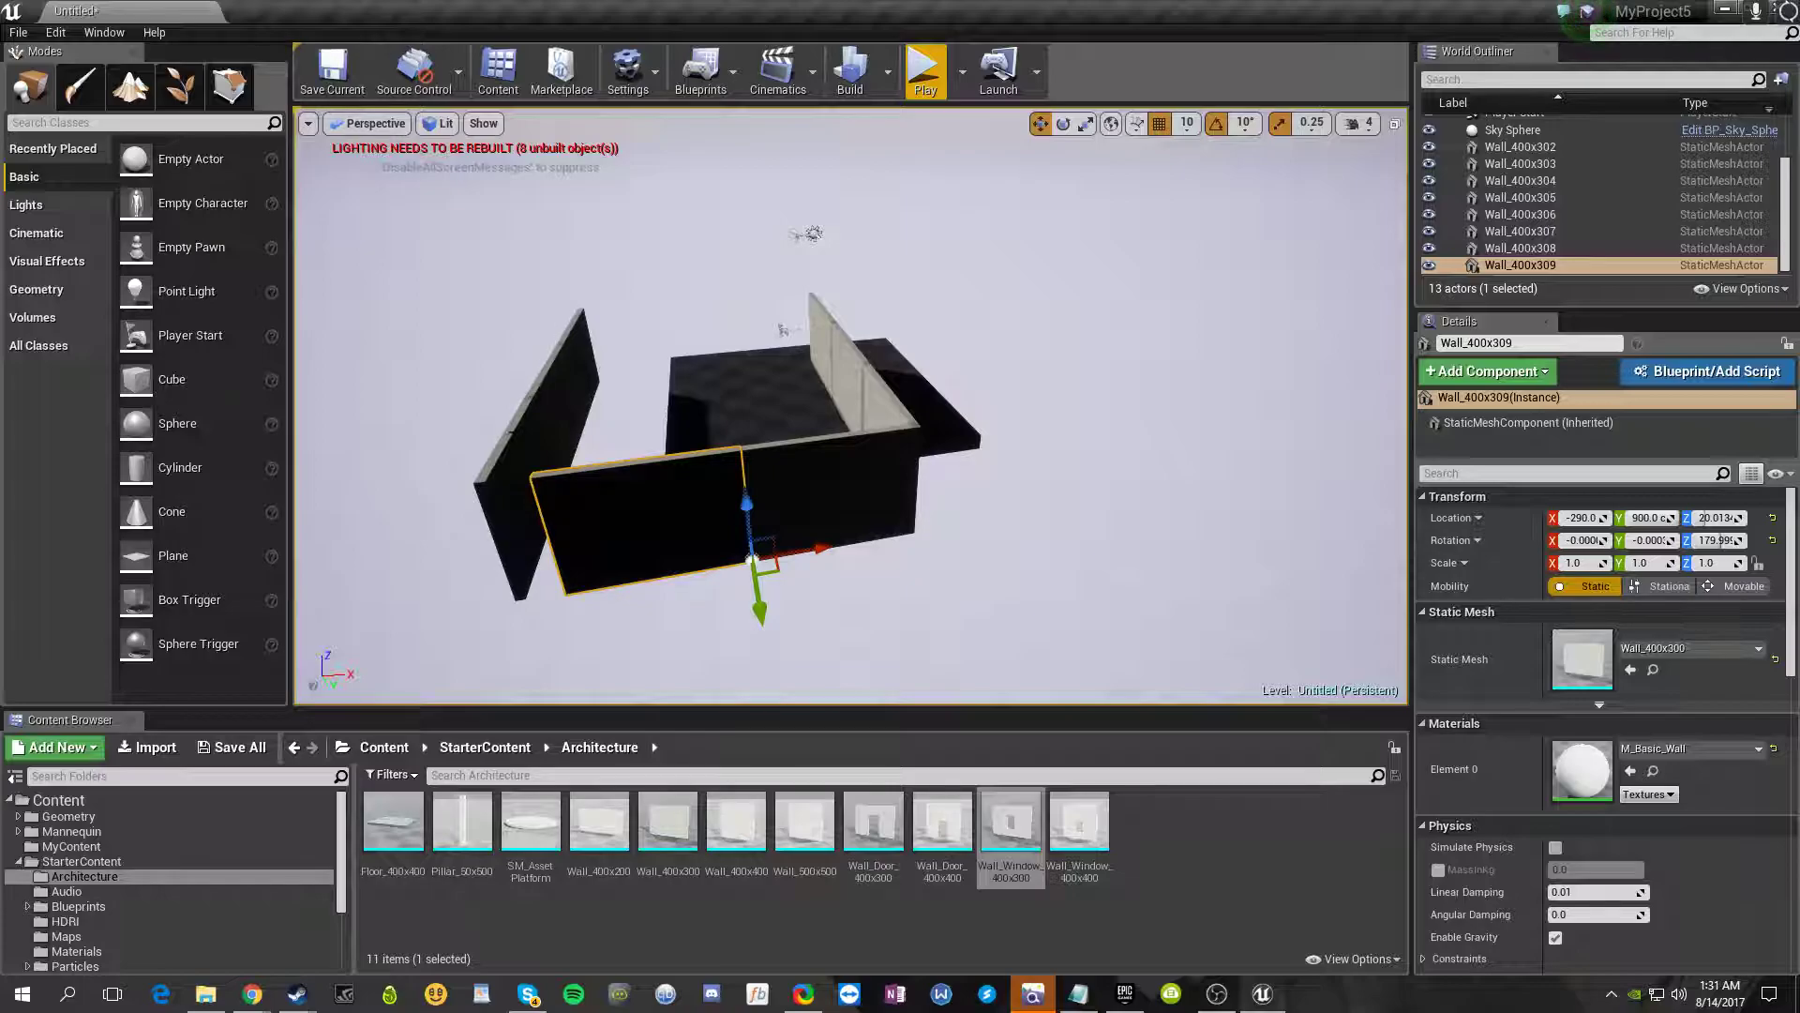
{"action": "left_click_drag", "start_coordinate": [825, 561], "coordinate": [640, 589], "text": "alt"}
- Move the three walls of the opposite row outward along X to -1070 cm to meet the end of the perpendicular row
{"action": "right_click_drag", "start_coordinate": [523, 624], "coordinate": [816, 607]}
{"action": "key", "text": "a"}
{"action": "key", "text": "s"}
{"action": "left_click", "coordinate": [410, 413]}
{"action": "left_click", "coordinate": [611, 471]}
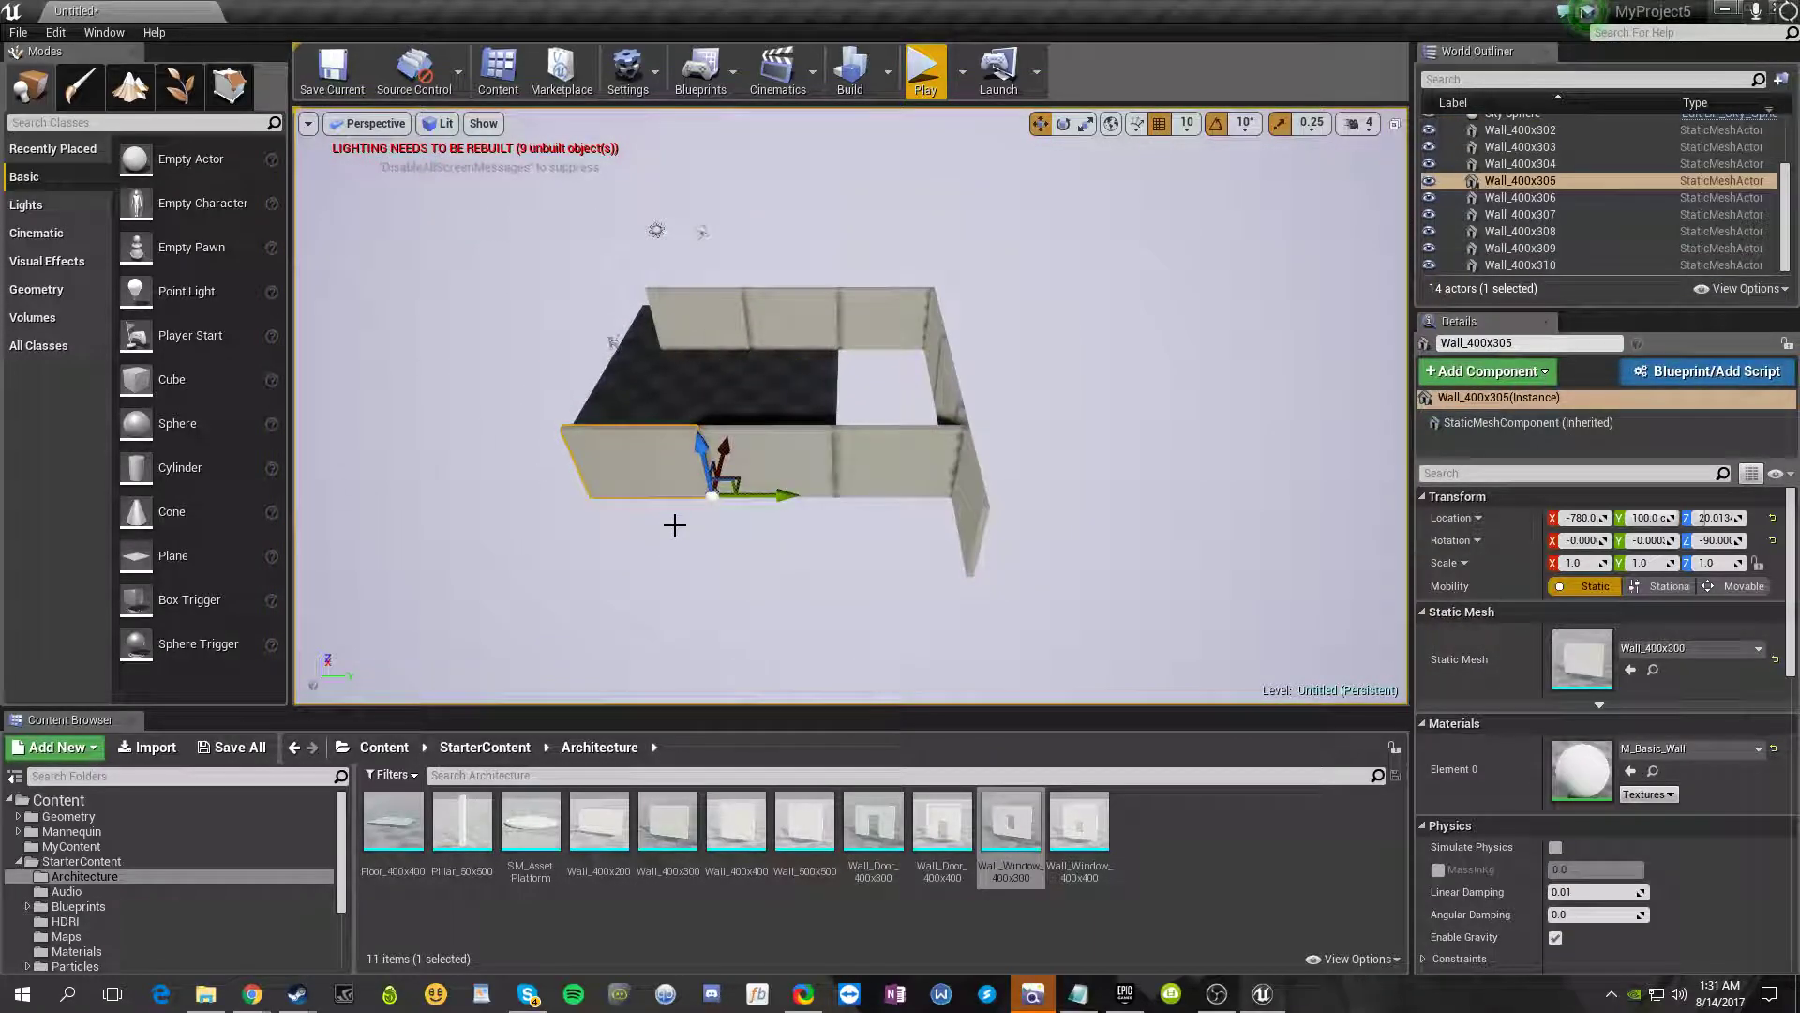
{"action": "left_click", "coordinate": [769, 459], "text": "ctrl"}
{"action": "left_click", "coordinate": [880, 462], "text": "ctrl"}
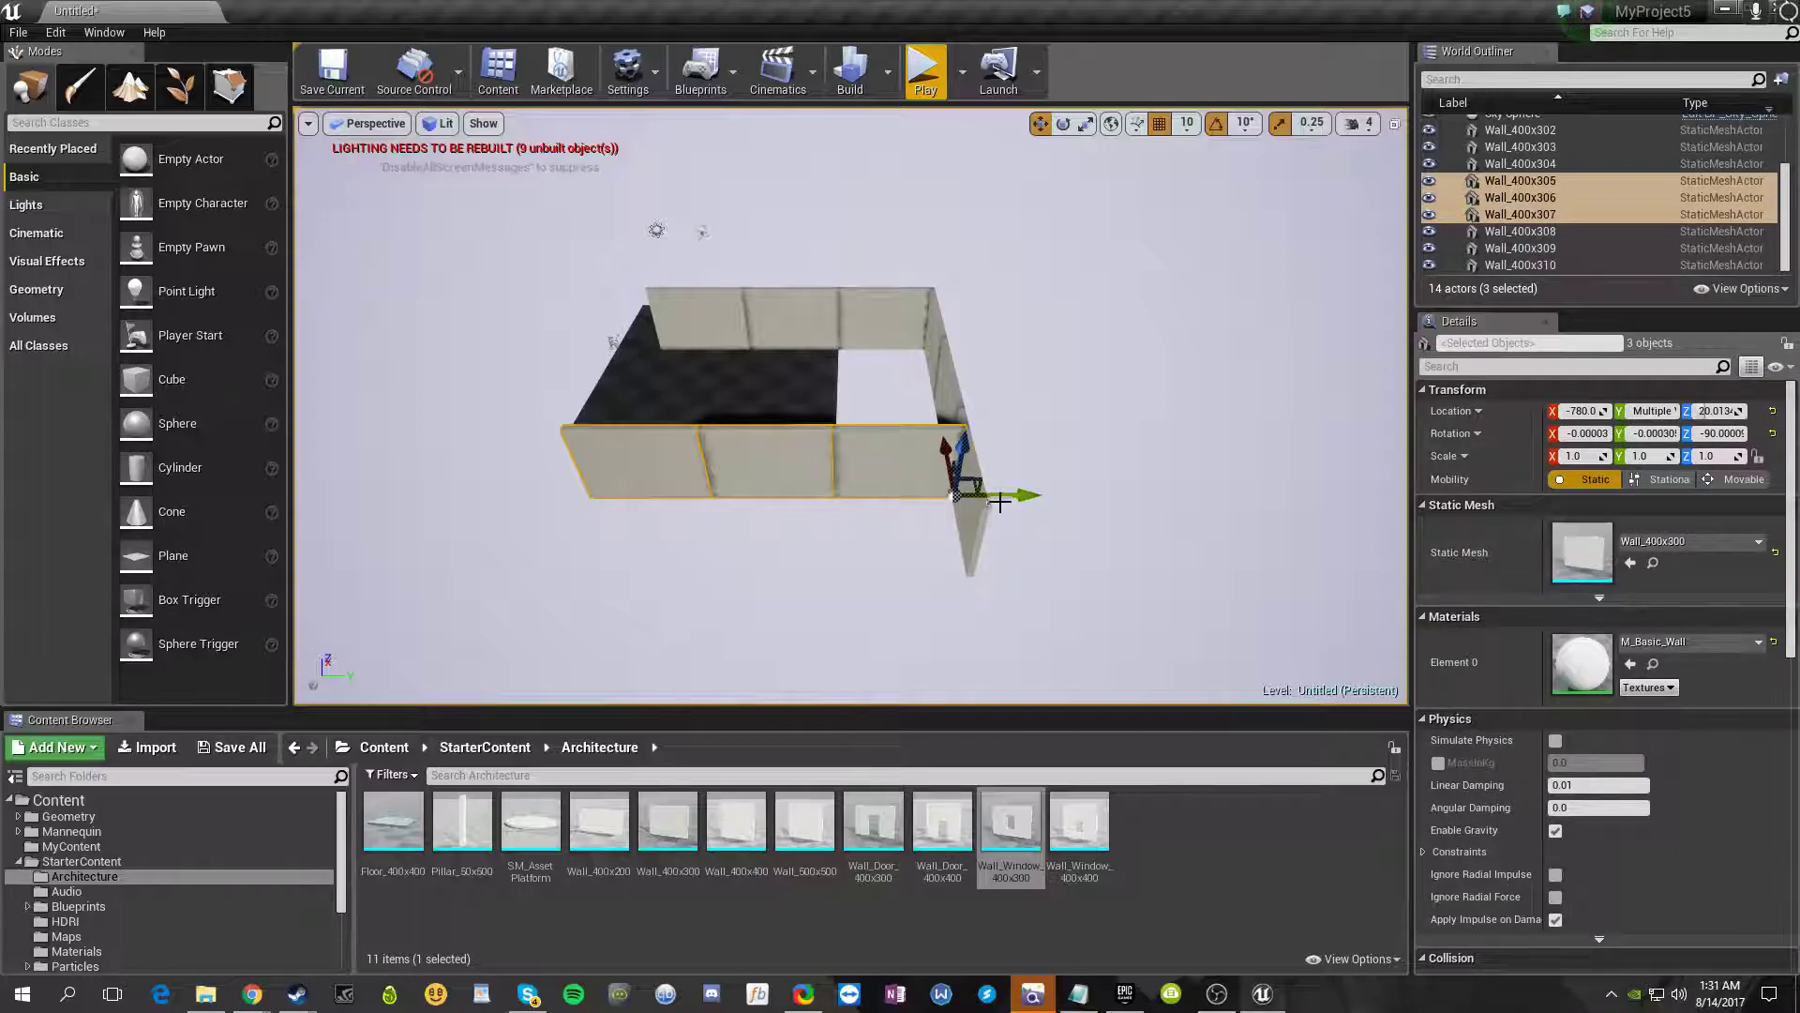
{"action": "left_click_drag", "start_coordinate": [944, 449], "coordinate": [937, 513]}
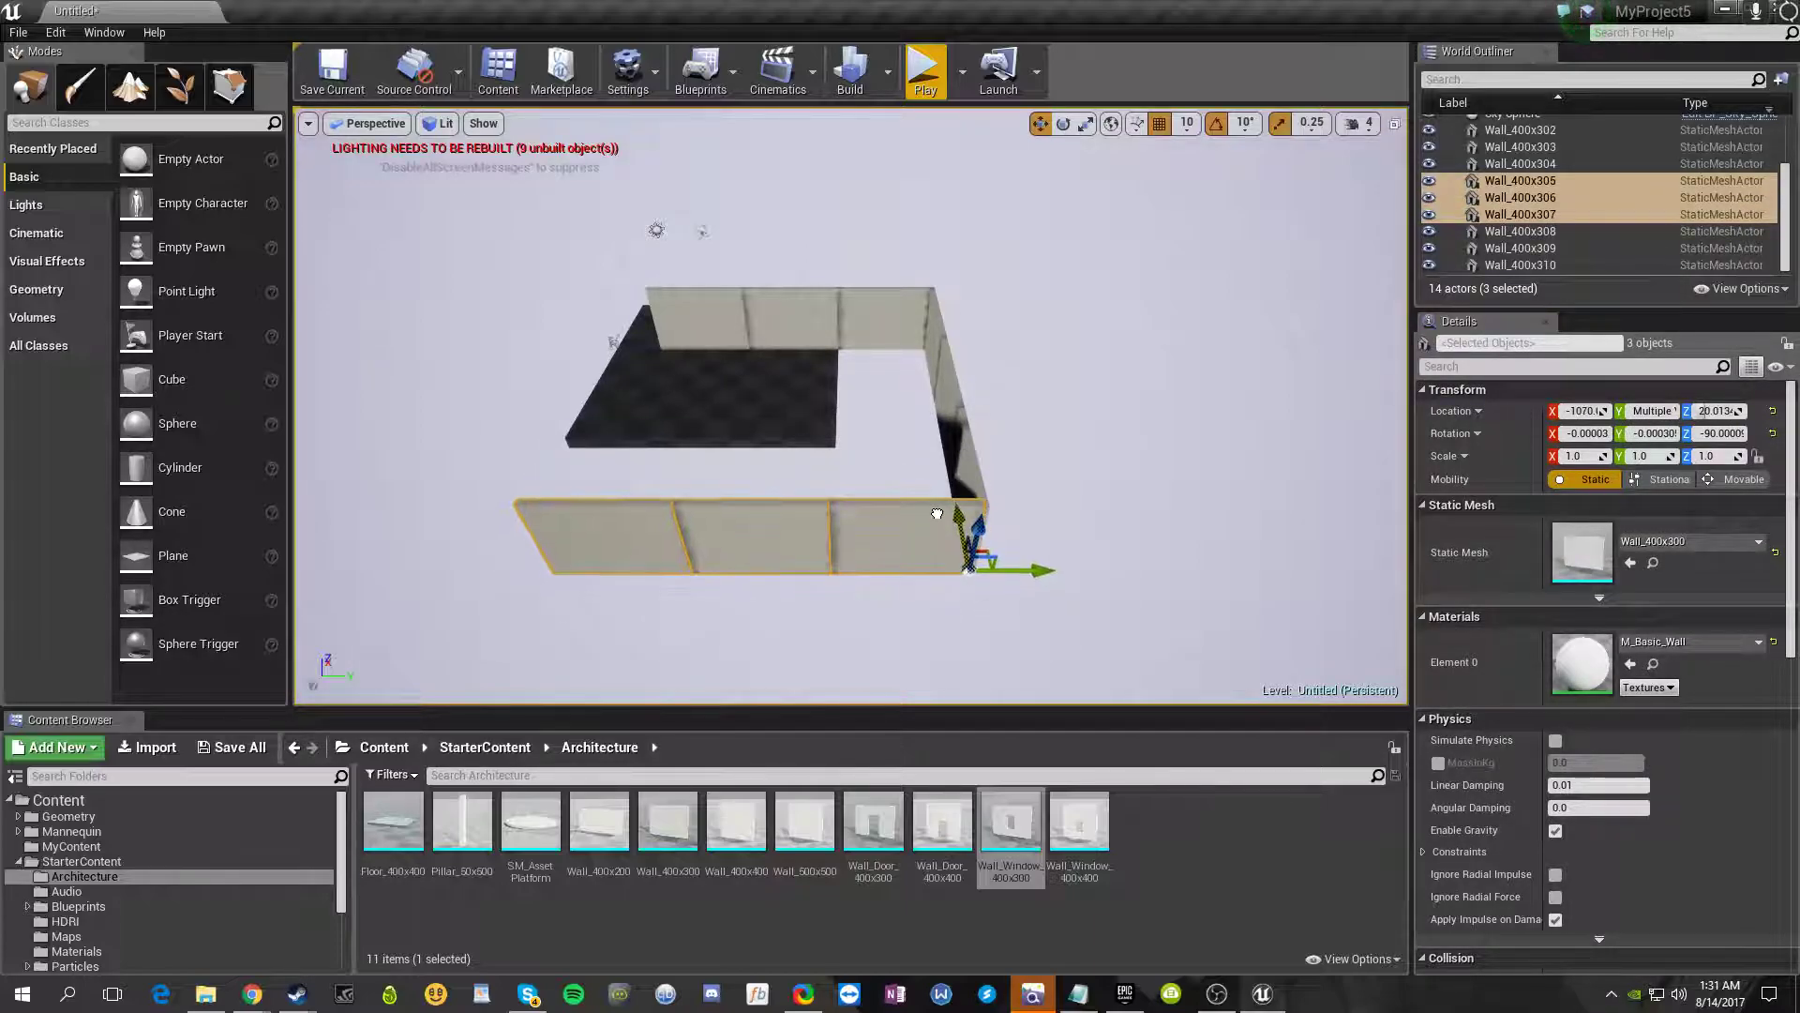
{"action": "key", "text": "d"}
{"action": "right_click_drag", "start_coordinate": [1029, 496], "coordinate": [586, 544]}
{"action": "key", "text": "d"}
{"action": "key", "text": "w"}
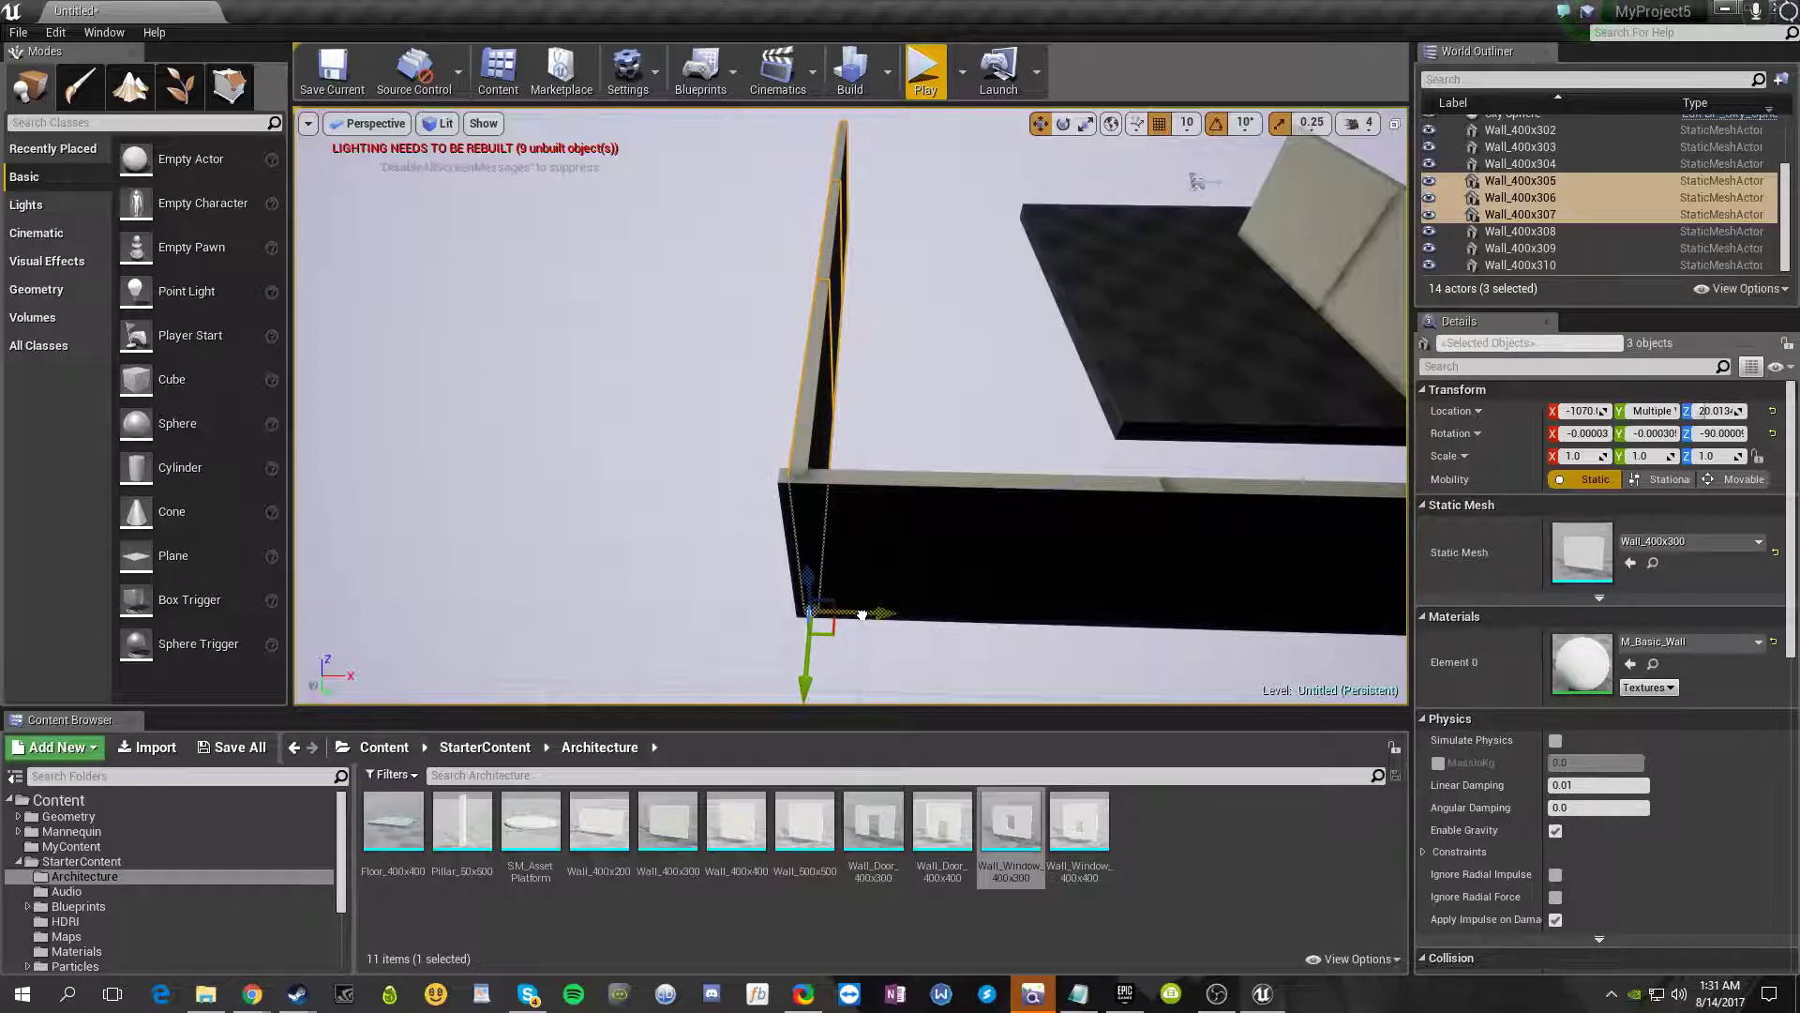
{"action": "left_click", "coordinate": [715, 422]}
{"action": "key", "text": "f"}
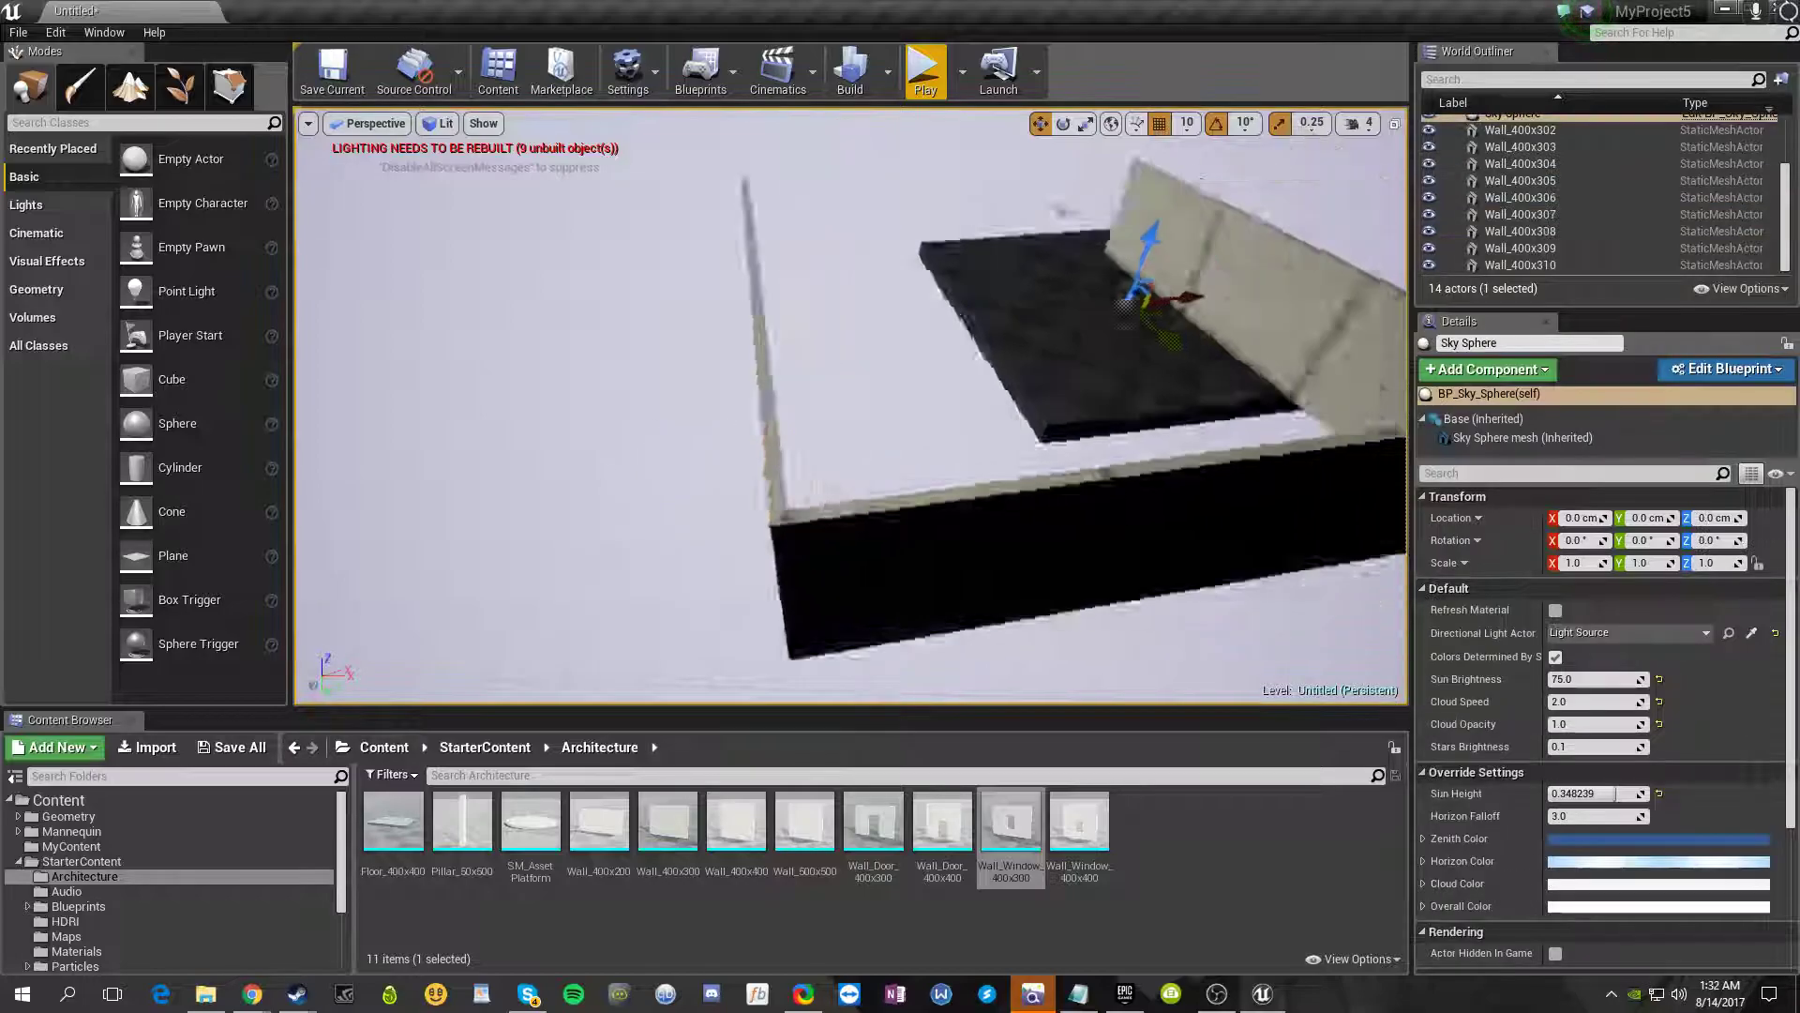
- Duplicate the three walls at Y 900 cm along Y to -300 cm to close the fourth side of the enclosure
{"action": "key", "text": "d"}
{"action": "right_click_drag", "start_coordinate": [716, 422], "coordinate": [553, 427]}
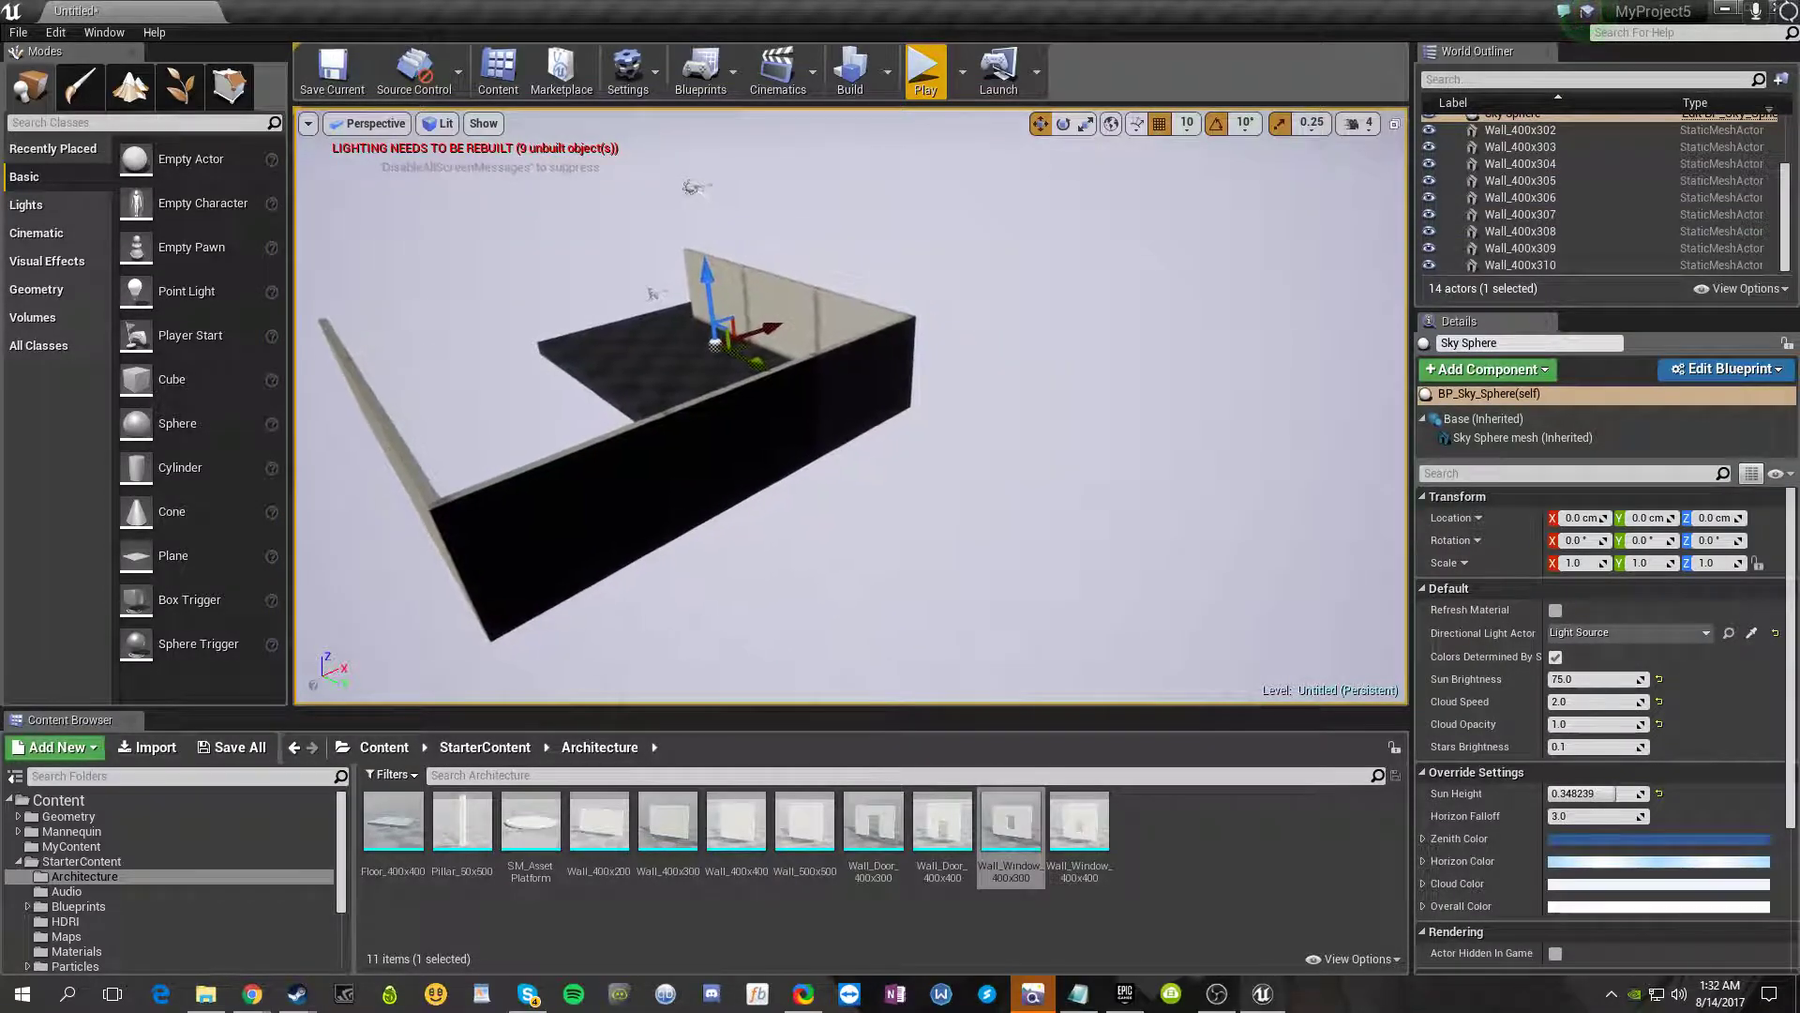
{"action": "left_click", "coordinate": [572, 525]}
{"action": "left_click", "coordinate": [741, 452]}
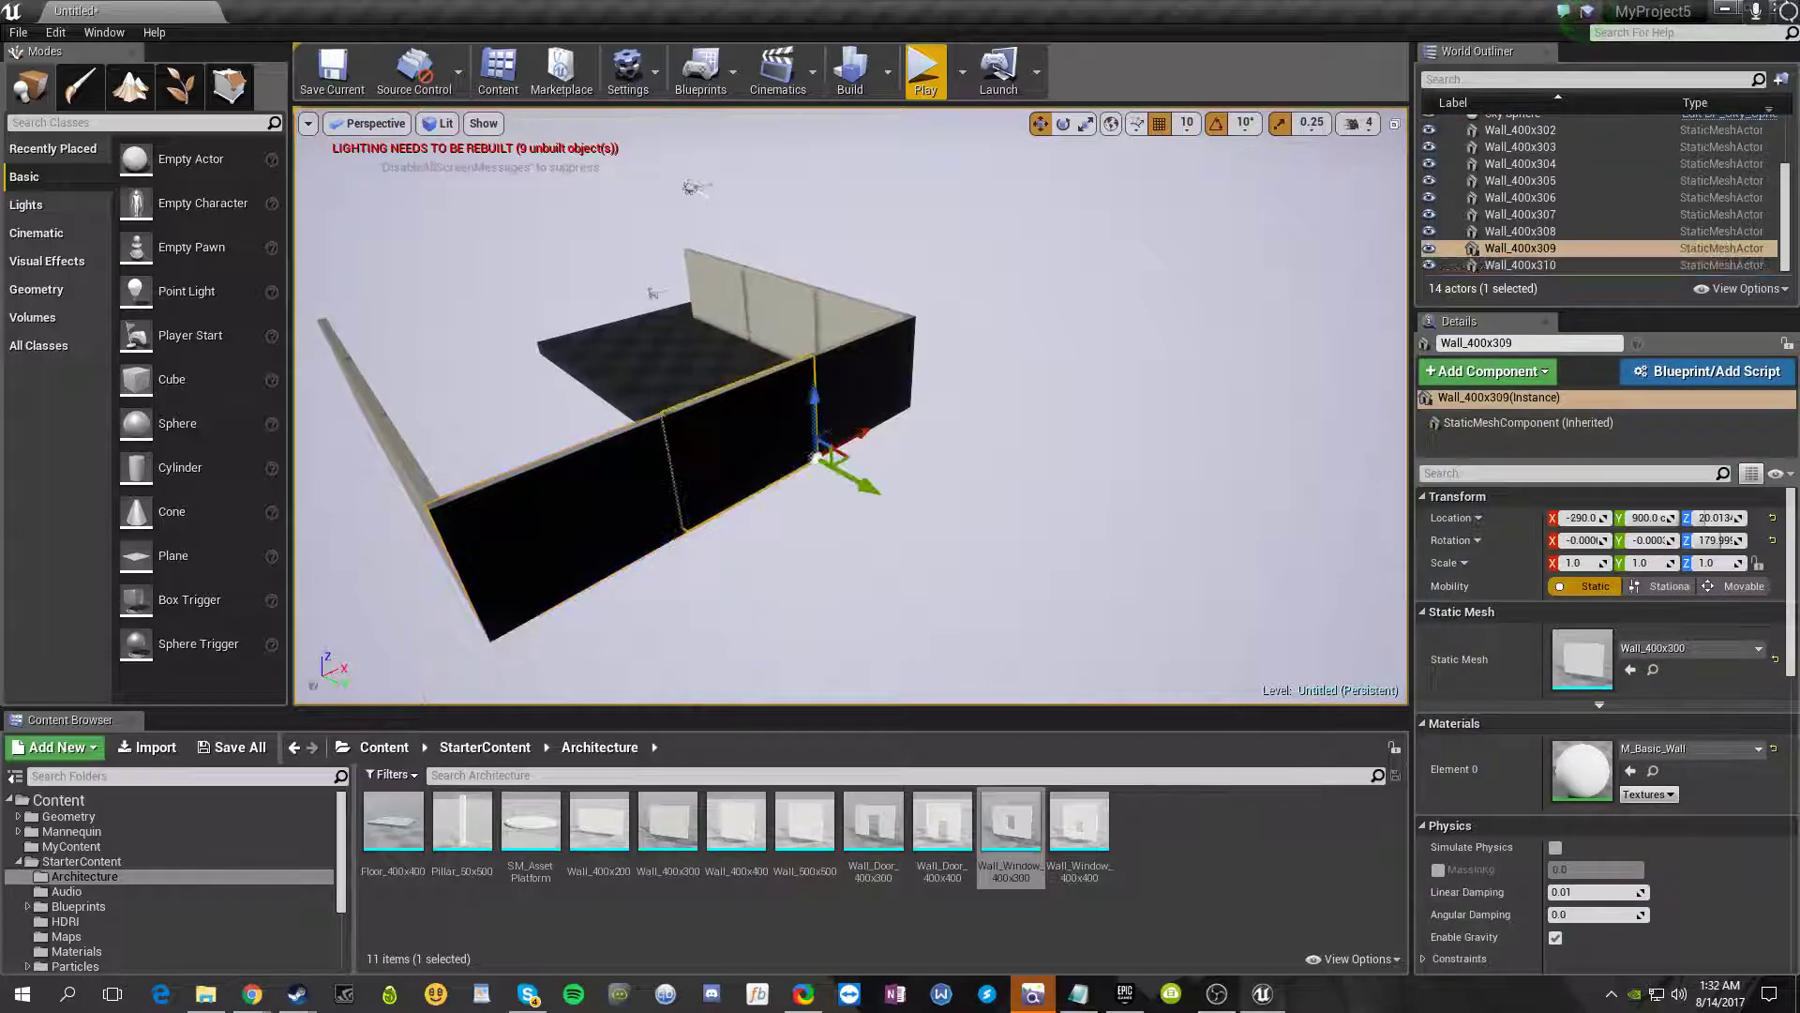
{"action": "left_click", "coordinate": [582, 521]}
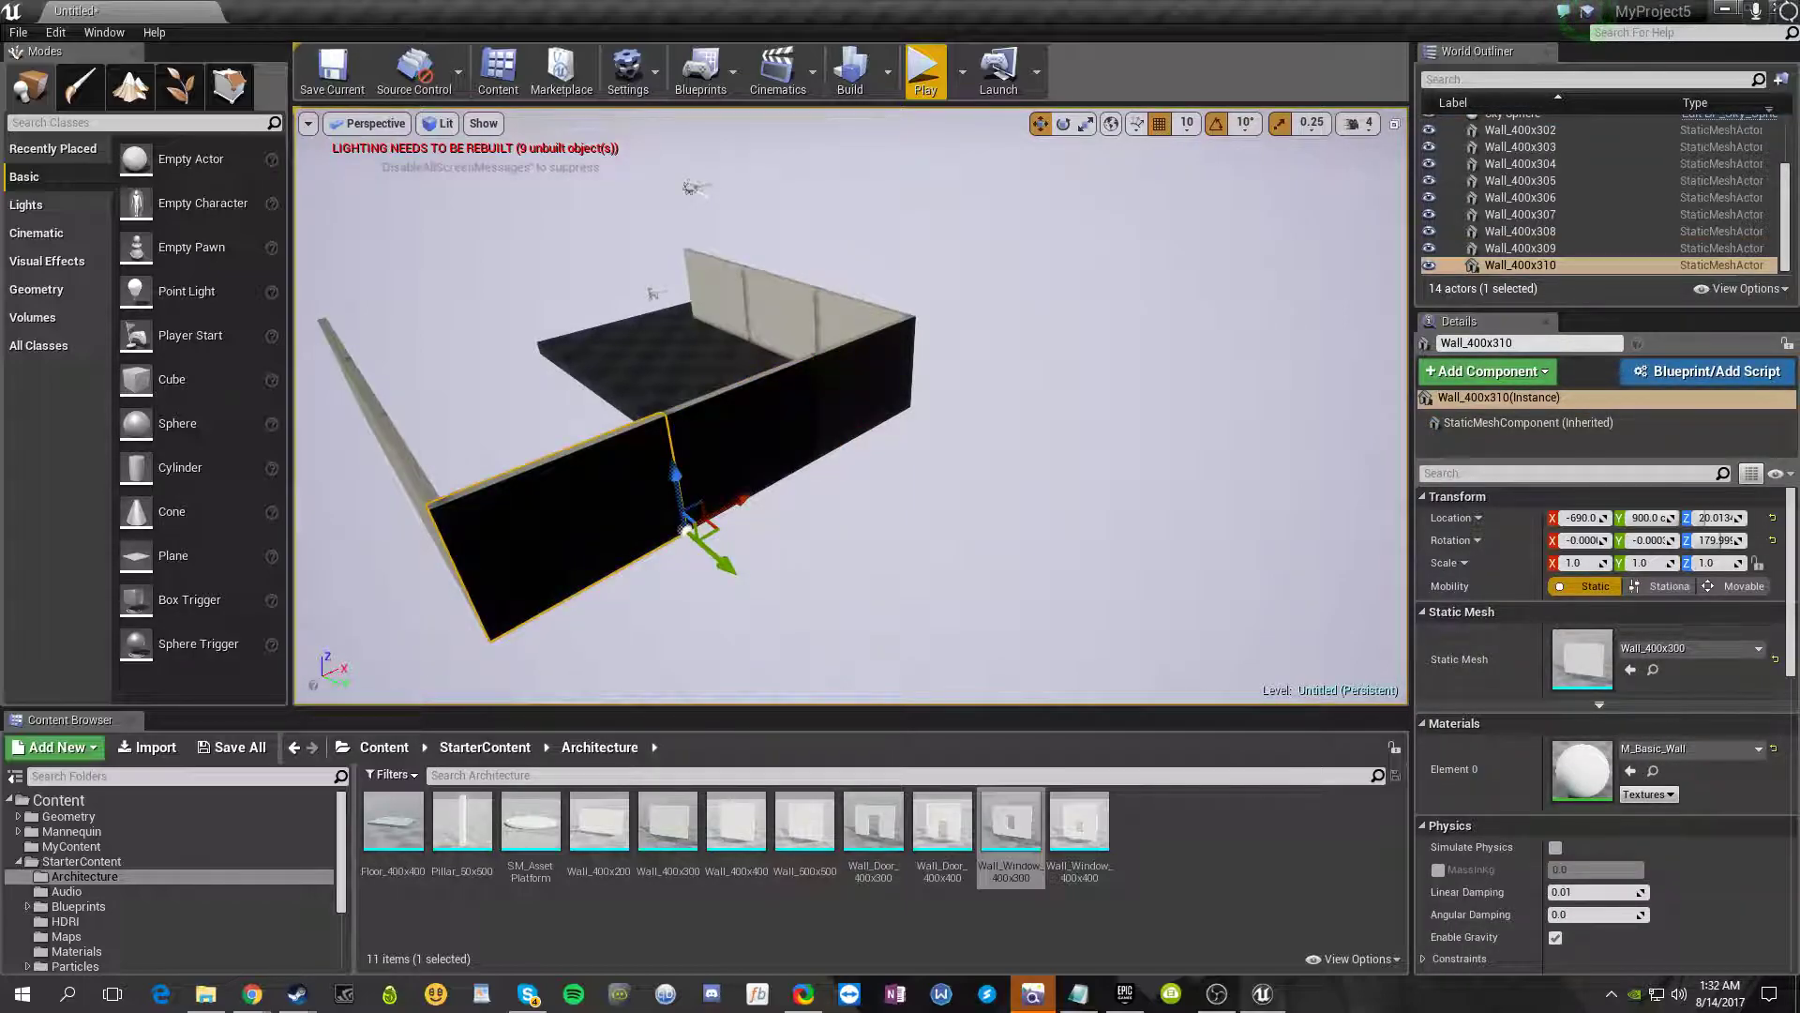
{"action": "left_click", "coordinate": [740, 445], "text": "ctrl"}
{"action": "left_click", "coordinate": [855, 417], "text": "ctrl"}
{"action": "right_click_drag", "start_coordinate": [403, 544], "coordinate": [962, 435]}
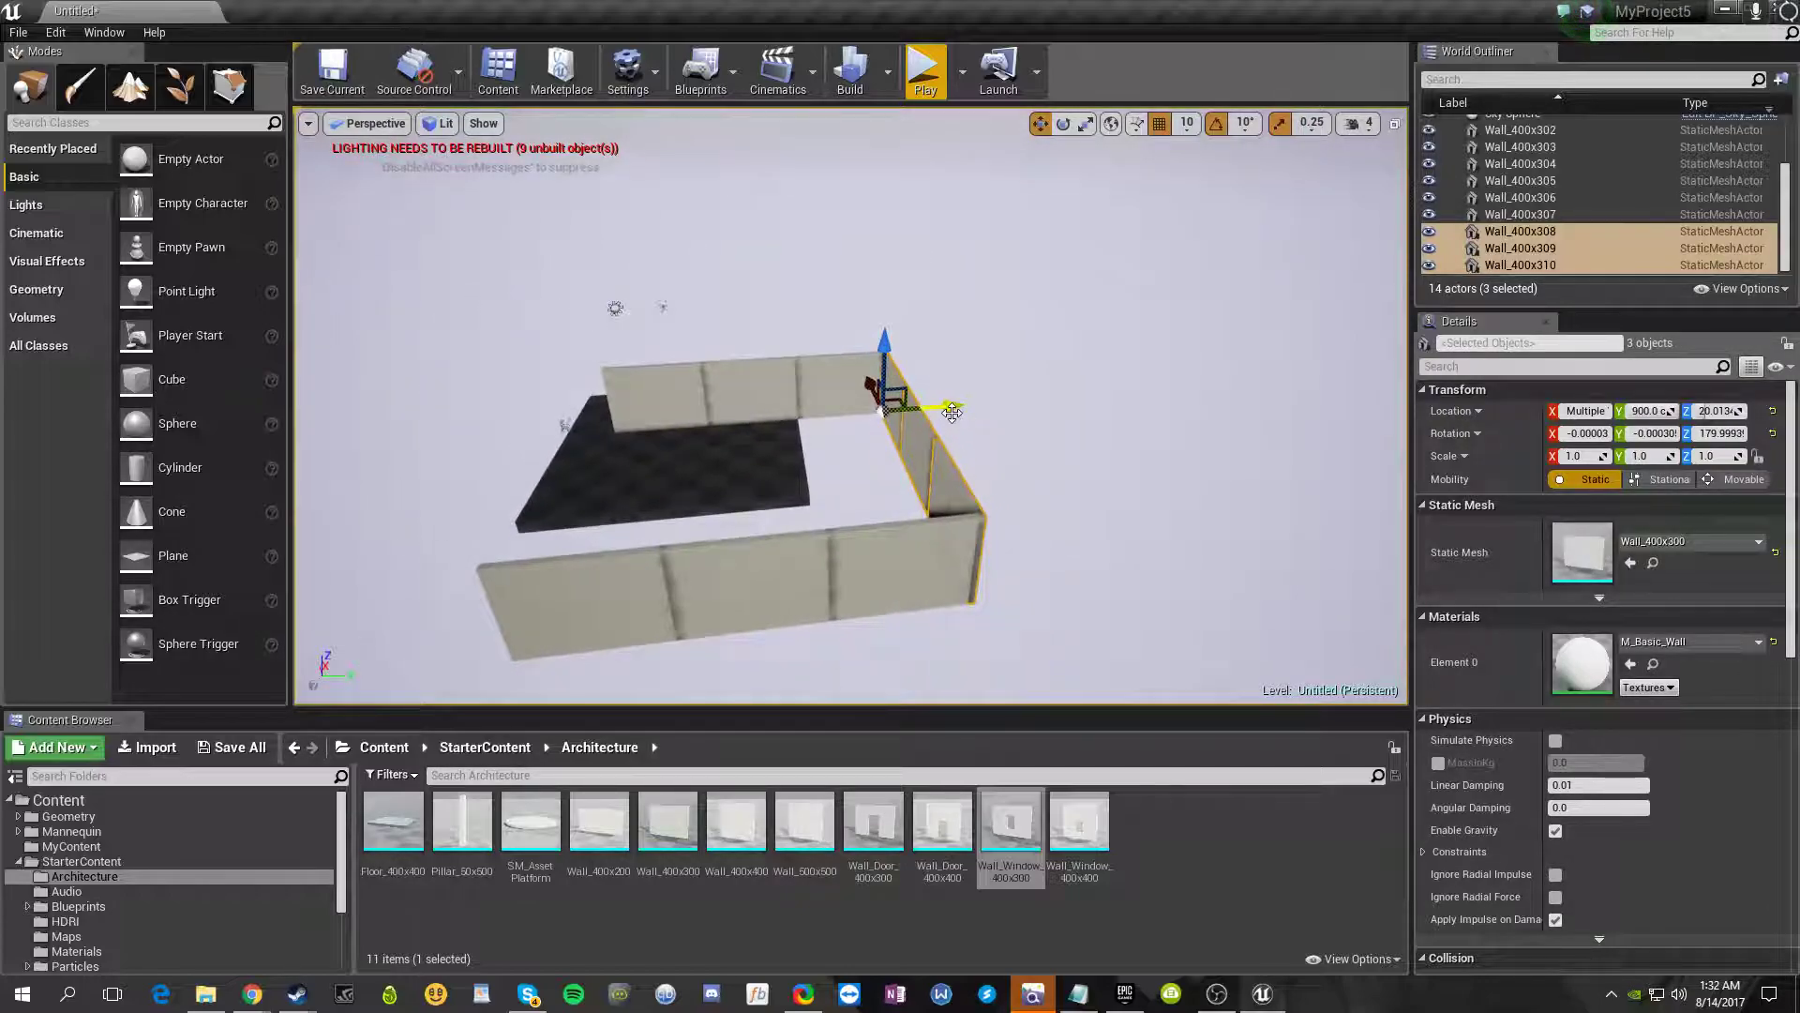
{"action": "left_click_drag", "start_coordinate": [942, 406], "coordinate": [635, 437], "text": "alt"}
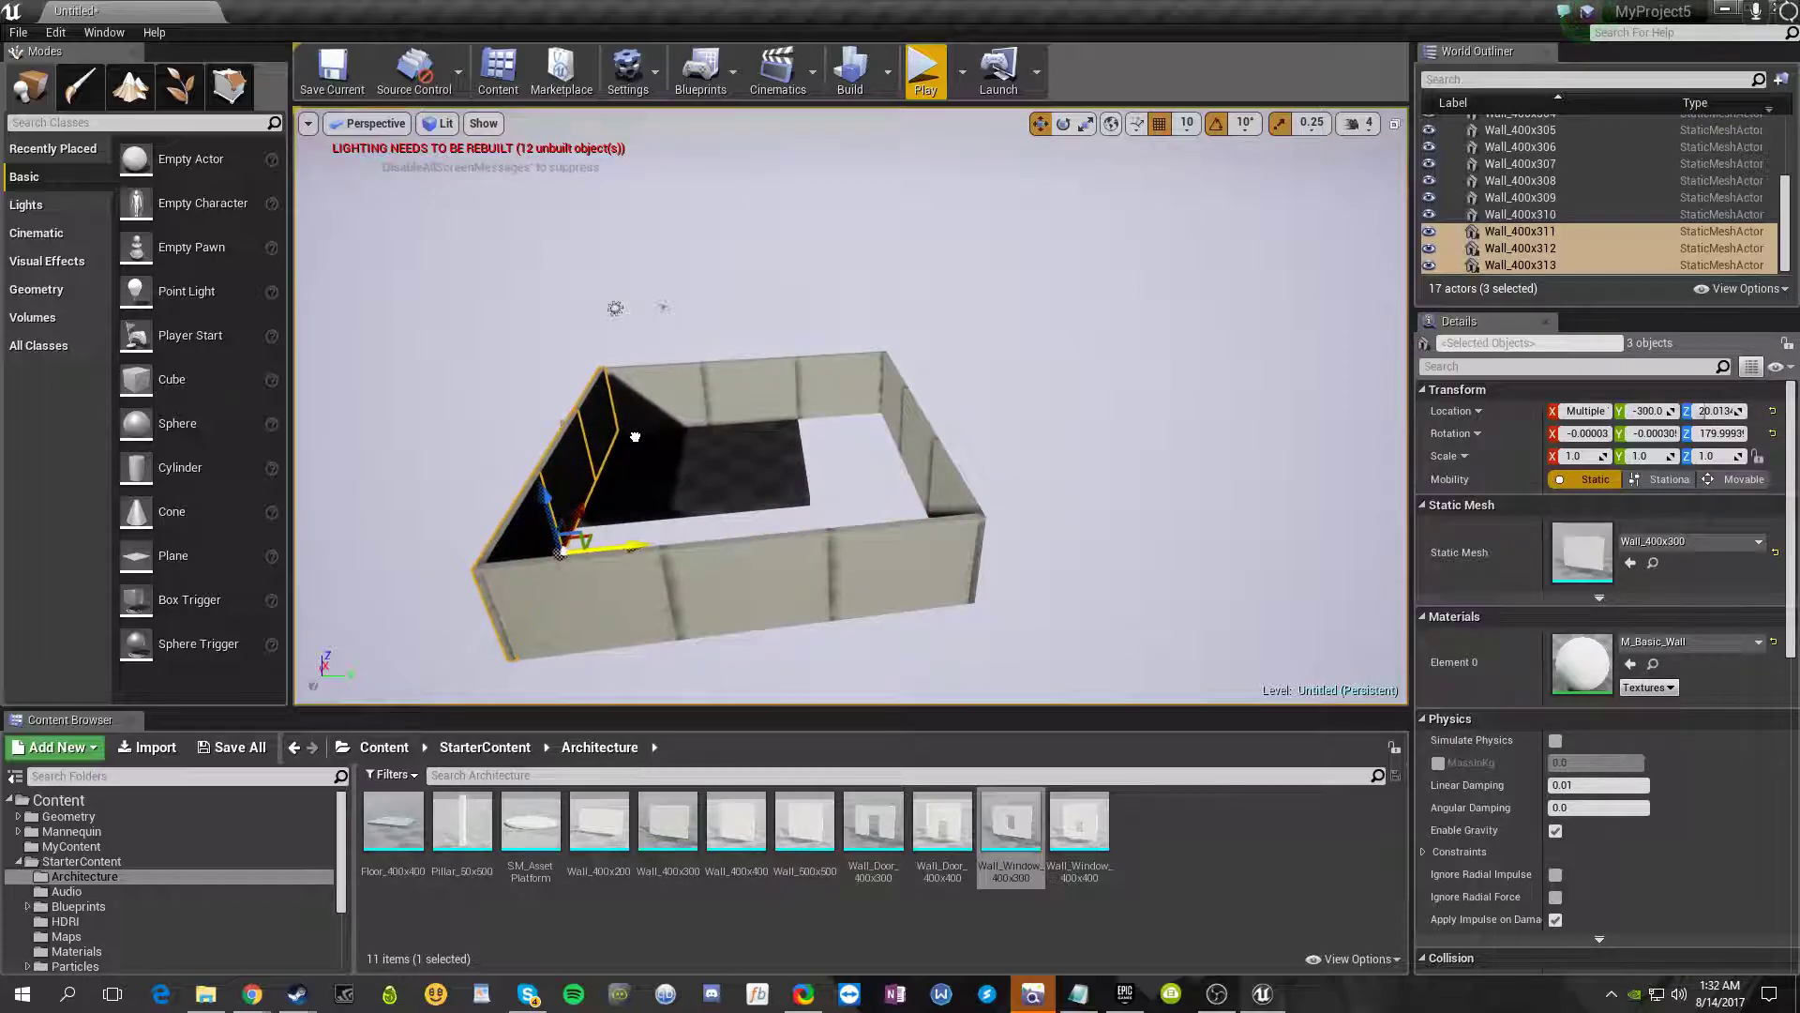
- Place a Floor_400x400 mesh from the Architecture starter content beside the existing floor, at X 500, Y -590, Z 560 cm
{"action": "left_click", "coordinate": [794, 289]}
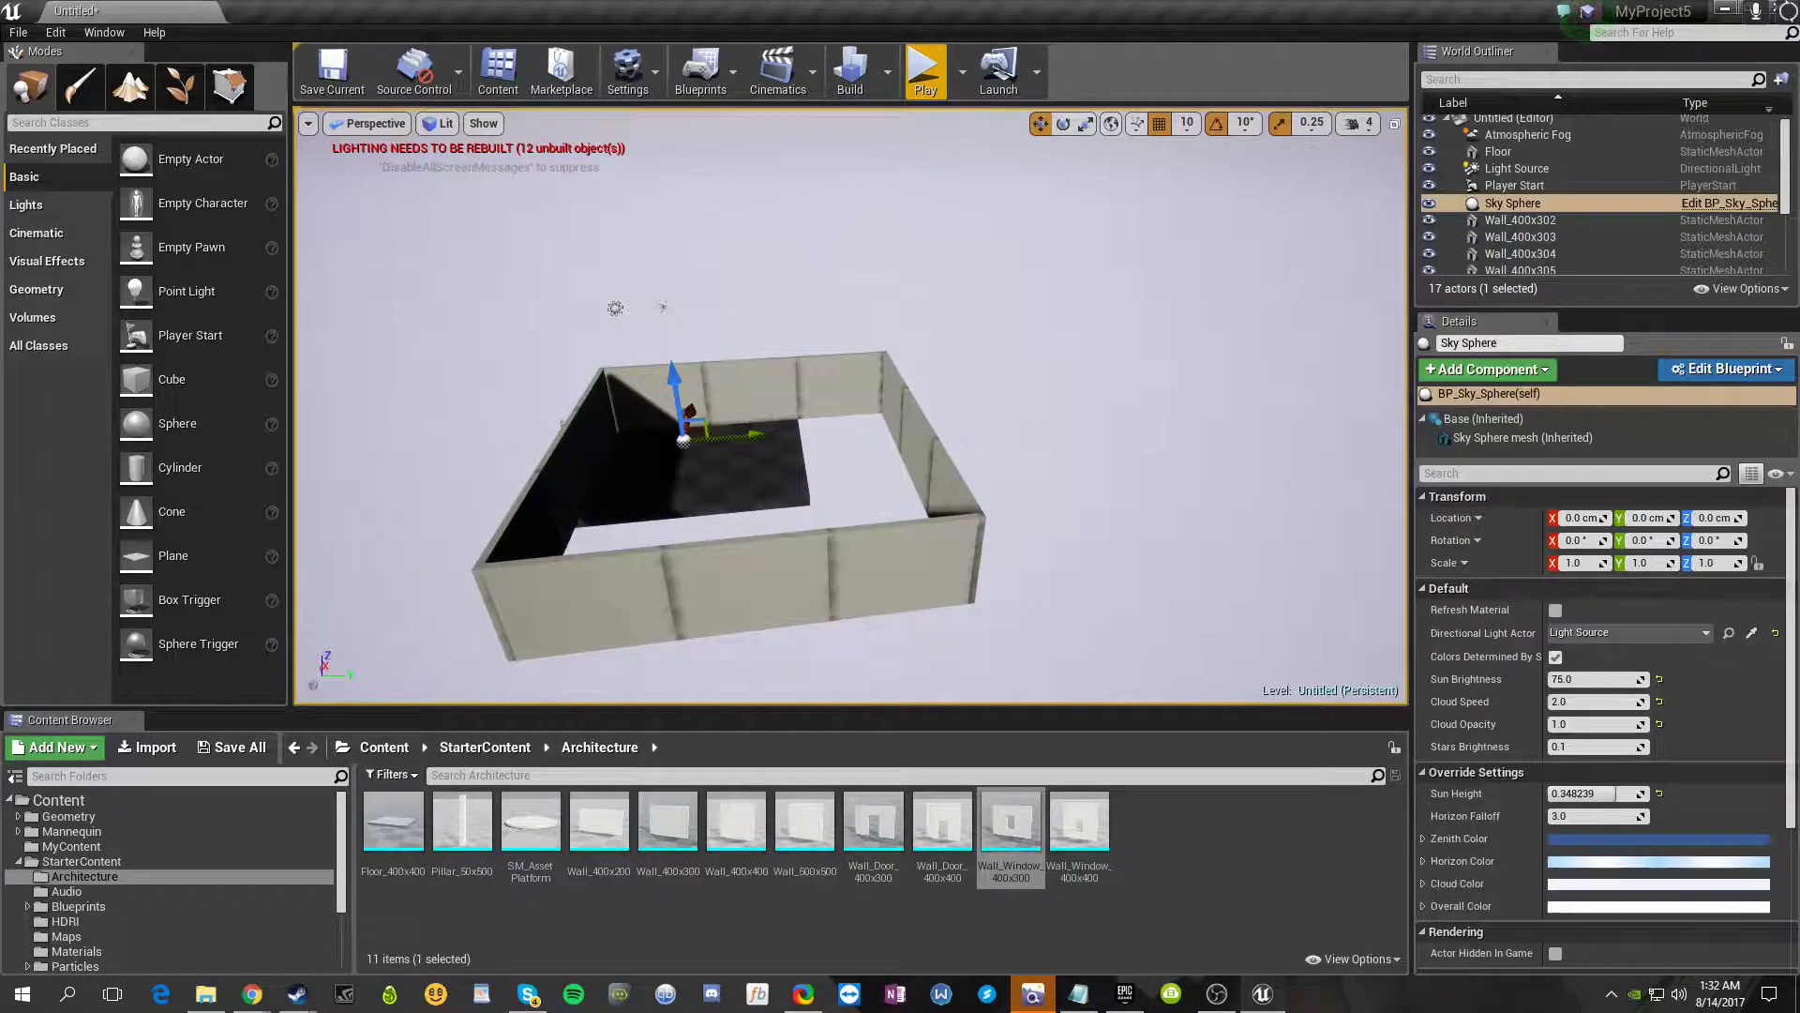
{"action": "right_click_drag", "start_coordinate": [794, 289], "coordinate": [1183, 328]}
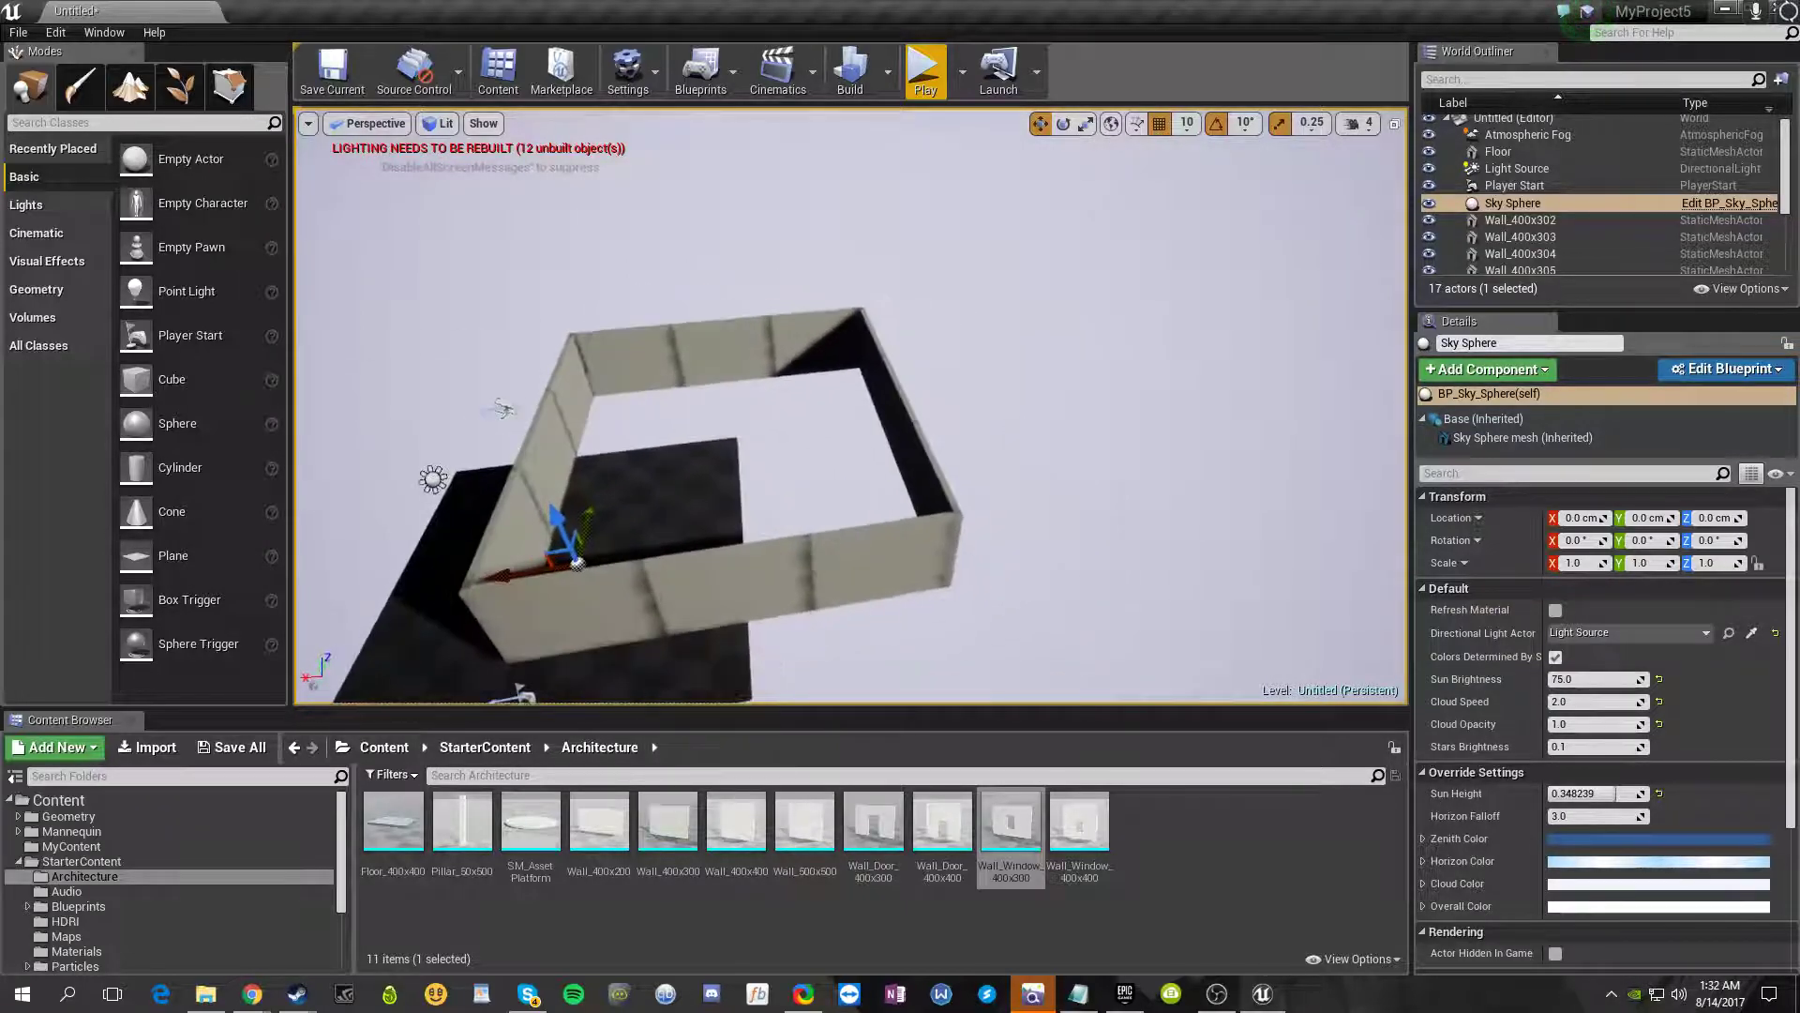
{"action": "right_click_drag", "start_coordinate": [947, 469], "coordinate": [795, 558]}
{"action": "left_click", "coordinate": [795, 560]}
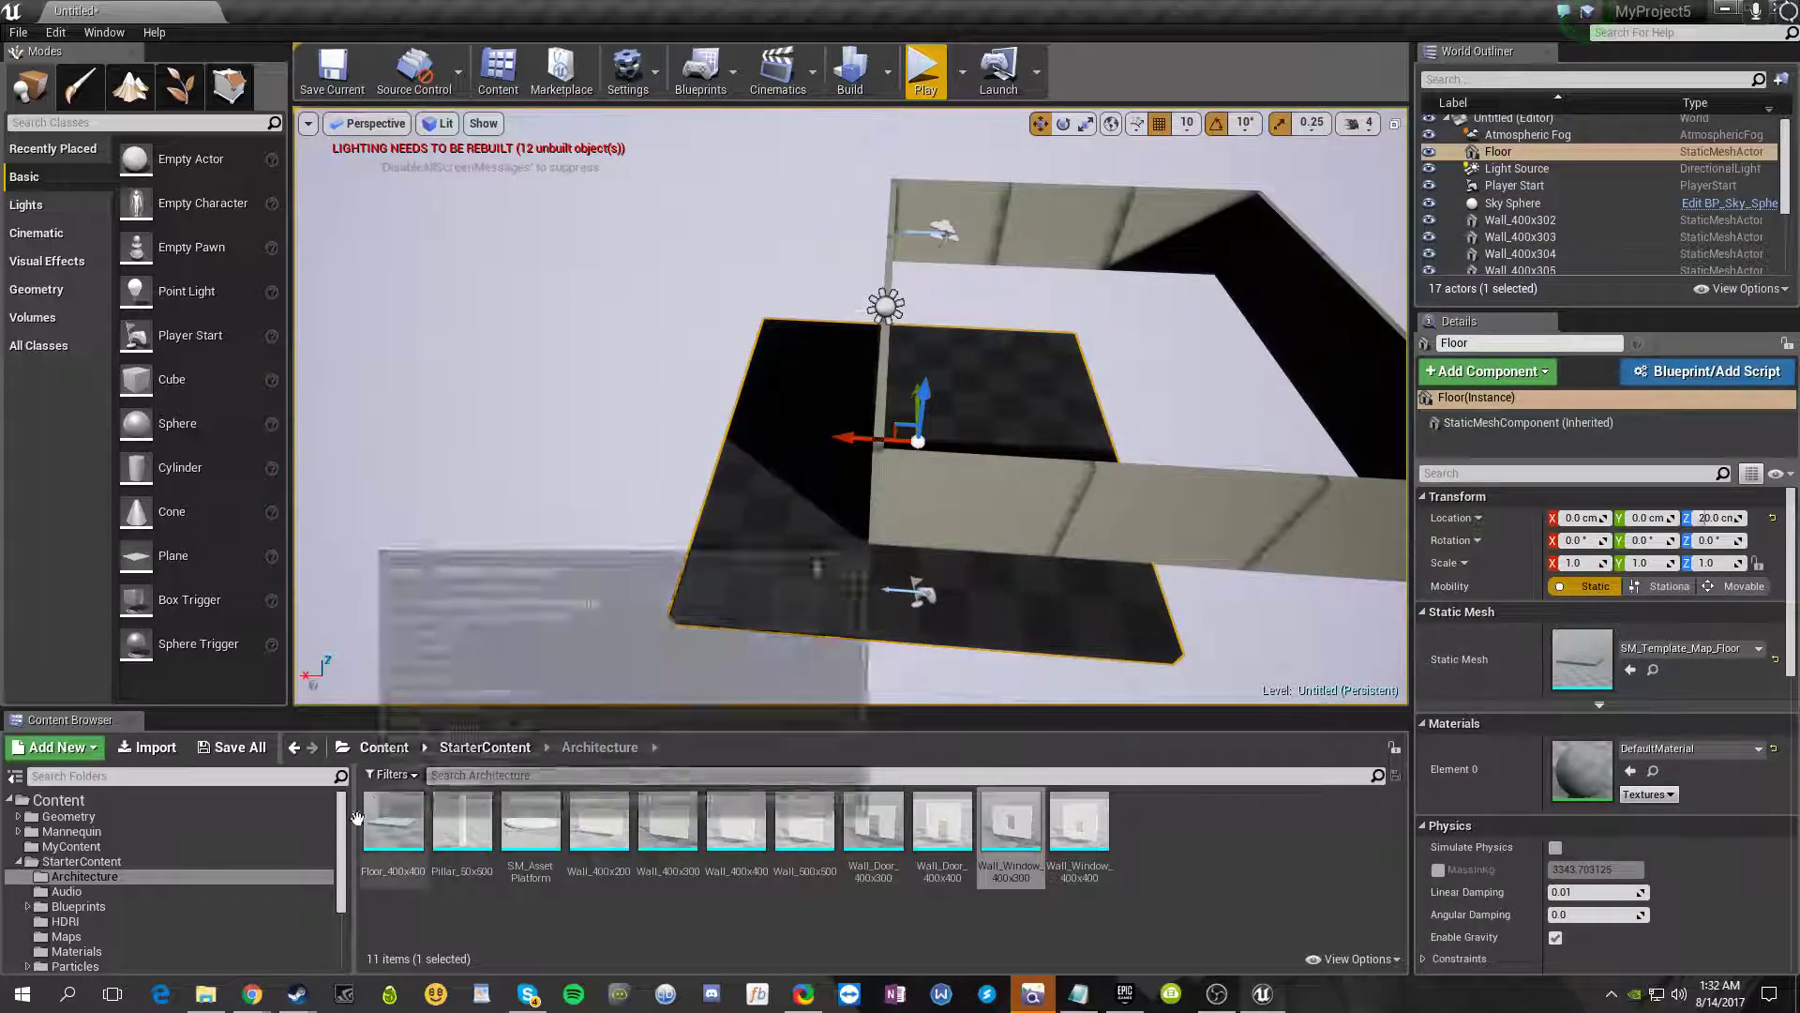
{"action": "left_click_drag", "start_coordinate": [382, 846], "coordinate": [543, 488]}
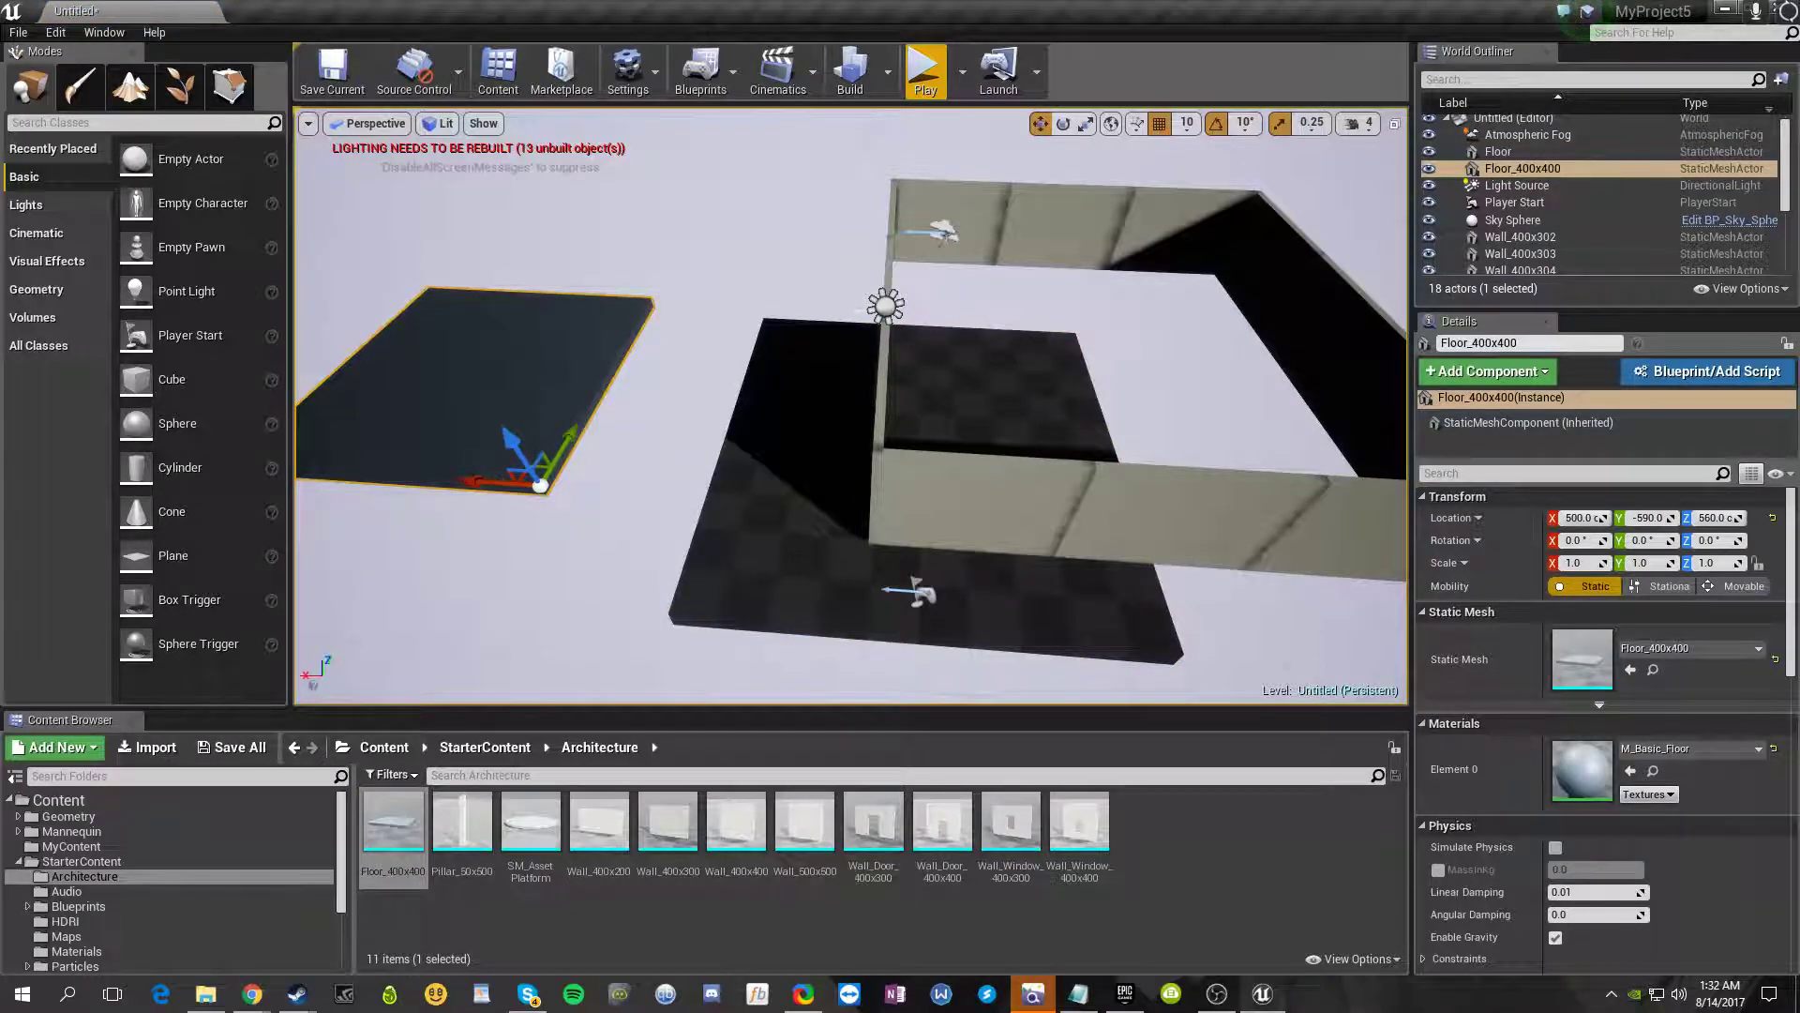
{"action": "left_click", "coordinate": [795, 556]}
{"action": "left_click_drag", "start_coordinate": [920, 413], "coordinate": [933, 336], "text": "alt"}
{"action": "key", "text": "Delete"}
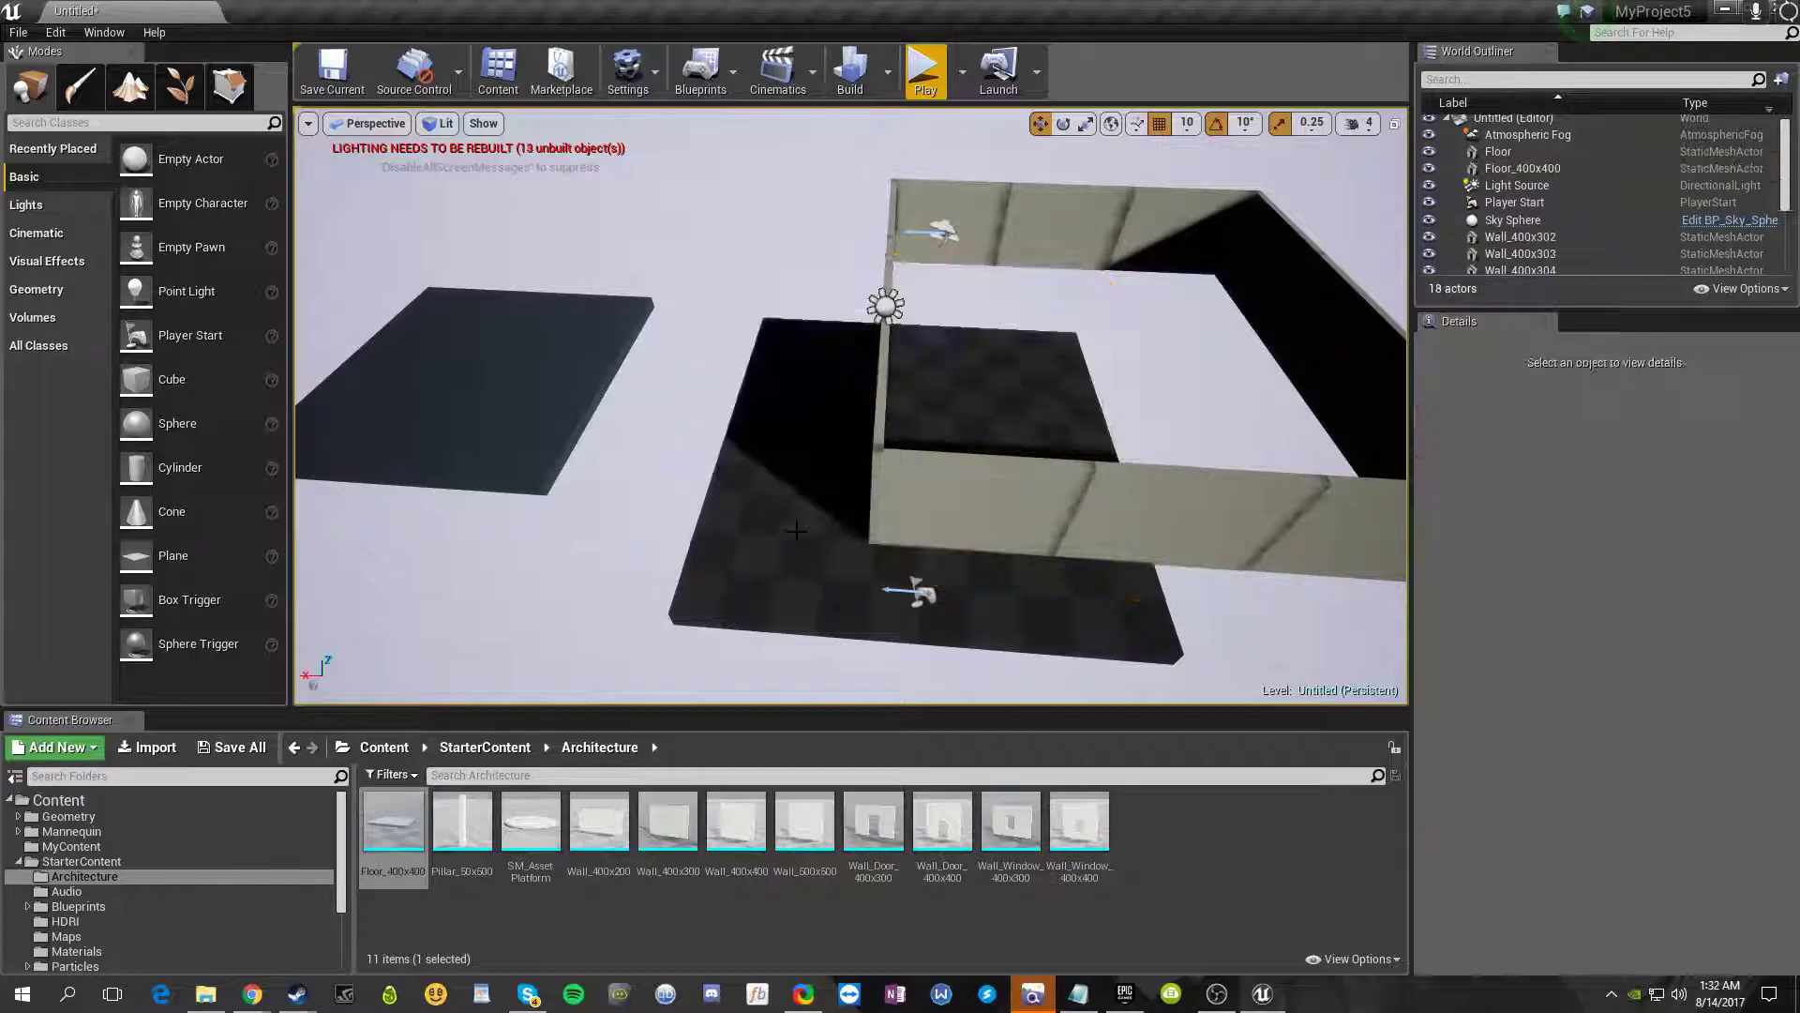
- Move the Floor_400x400 tile over the corner of the walls, to X -300 cm and Y -300 cm
{"action": "left_click", "coordinate": [463, 401]}
{"action": "left_click_drag", "start_coordinate": [546, 483], "coordinate": [1170, 526]}
{"action": "right_click_drag", "start_coordinate": [849, 406], "coordinate": [1051, 332]}
{"action": "right_click_drag", "start_coordinate": [1043, 414], "coordinate": [1093, 511]}
{"action": "left_click_drag", "start_coordinate": [818, 385], "coordinate": [863, 393]}
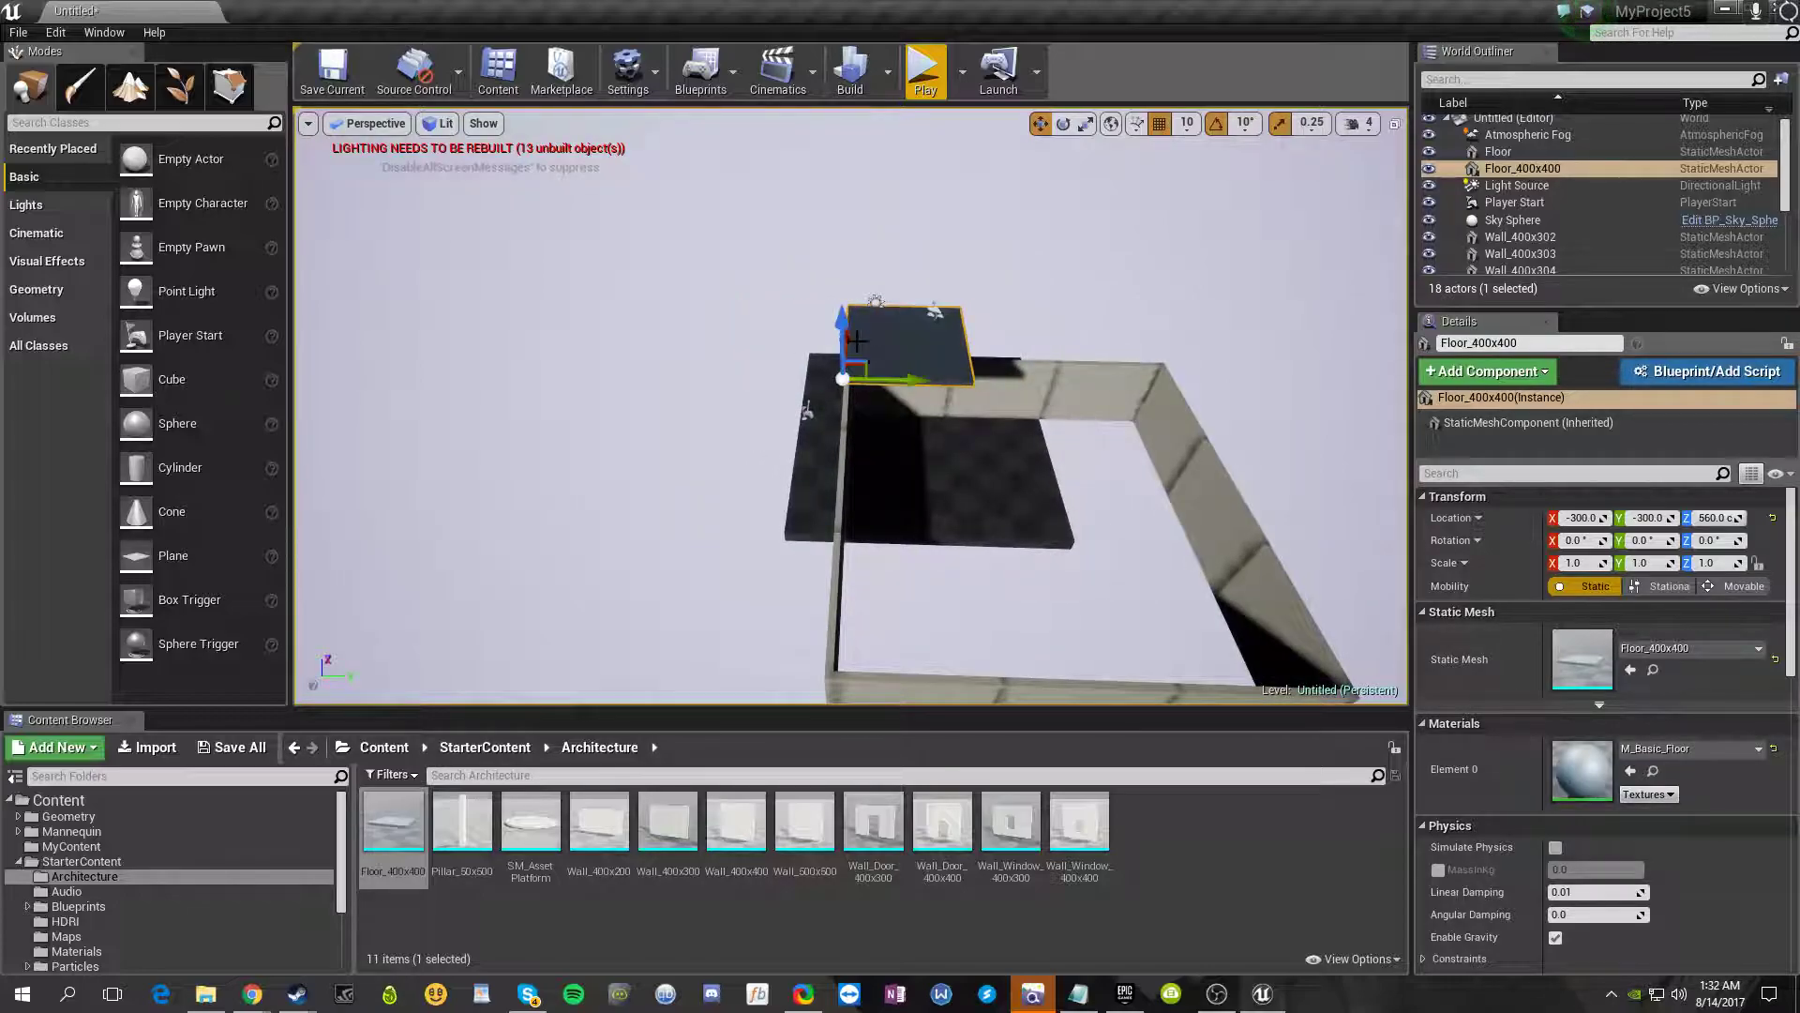
- Lower the Floor_400x400 tile along Z to 340 cm so it sits on top of the walls
{"action": "left_click_drag", "start_coordinate": [840, 351], "coordinate": [834, 382]}
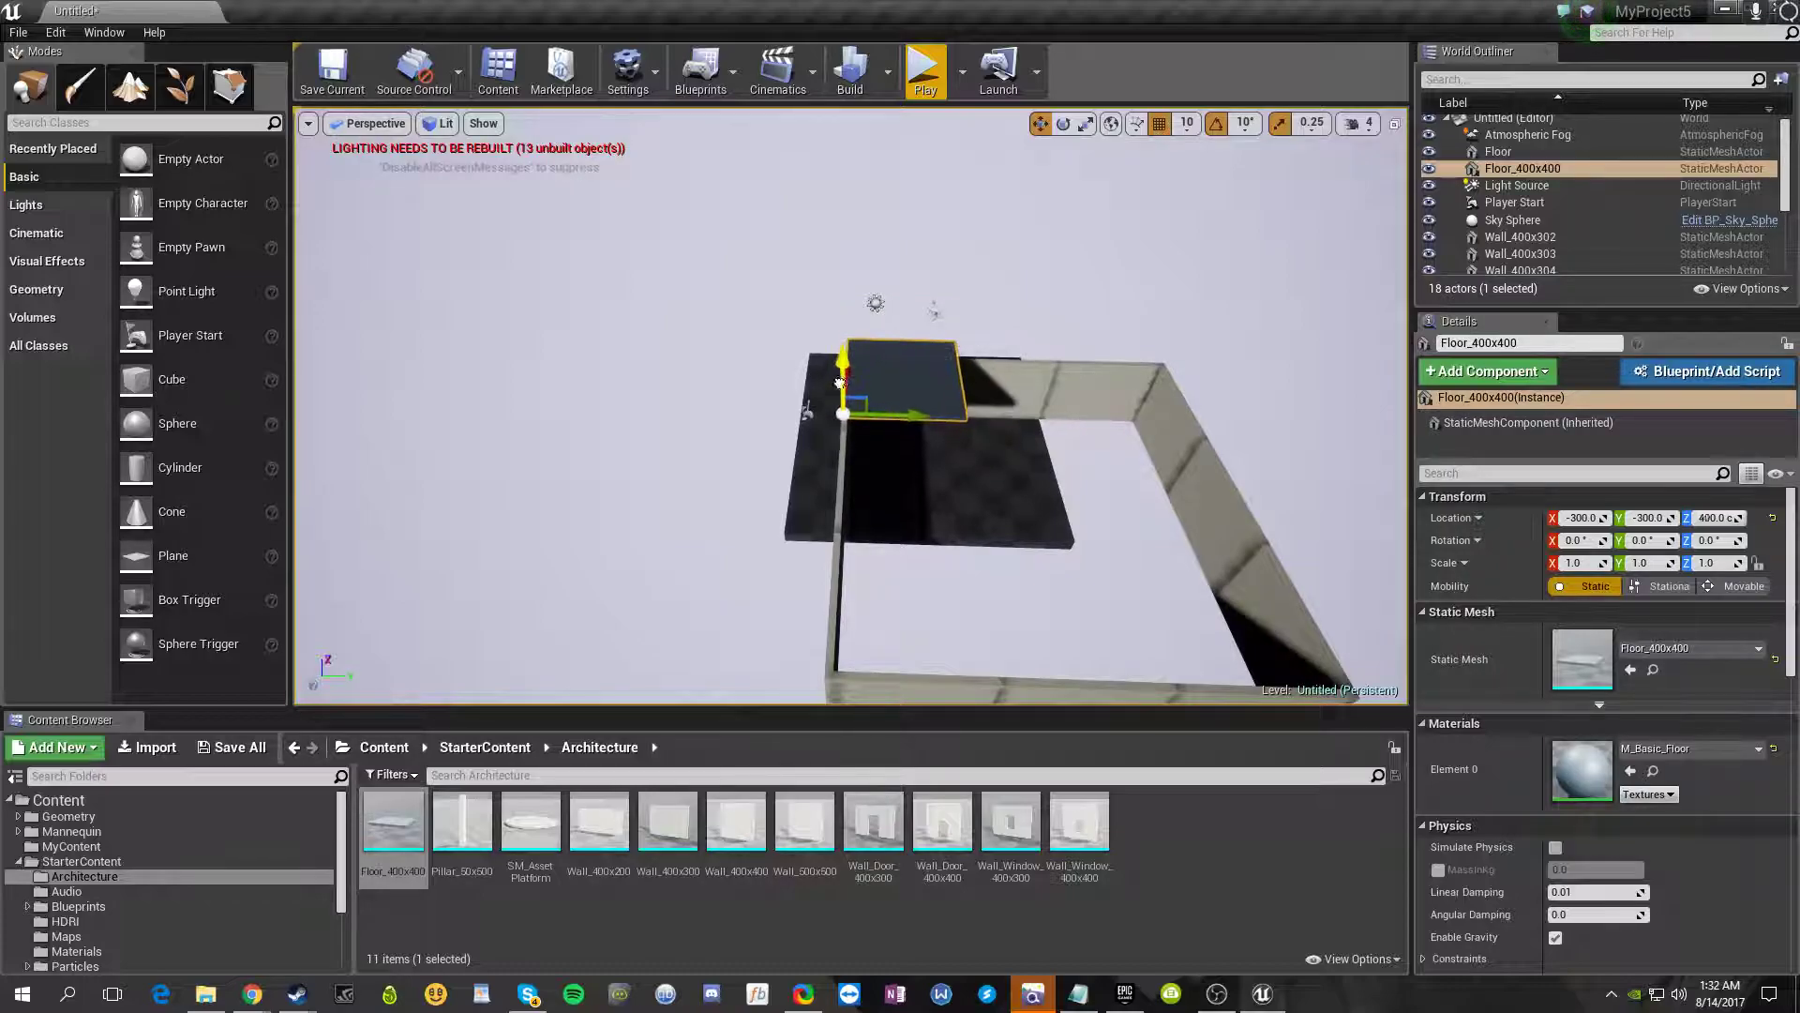
{"action": "left_click_drag", "start_coordinate": [841, 381], "coordinate": [841, 392]}
{"action": "key", "text": "a"}
{"action": "right_click_drag", "start_coordinate": [842, 391], "coordinate": [881, 379]}
{"action": "key", "text": "w"}
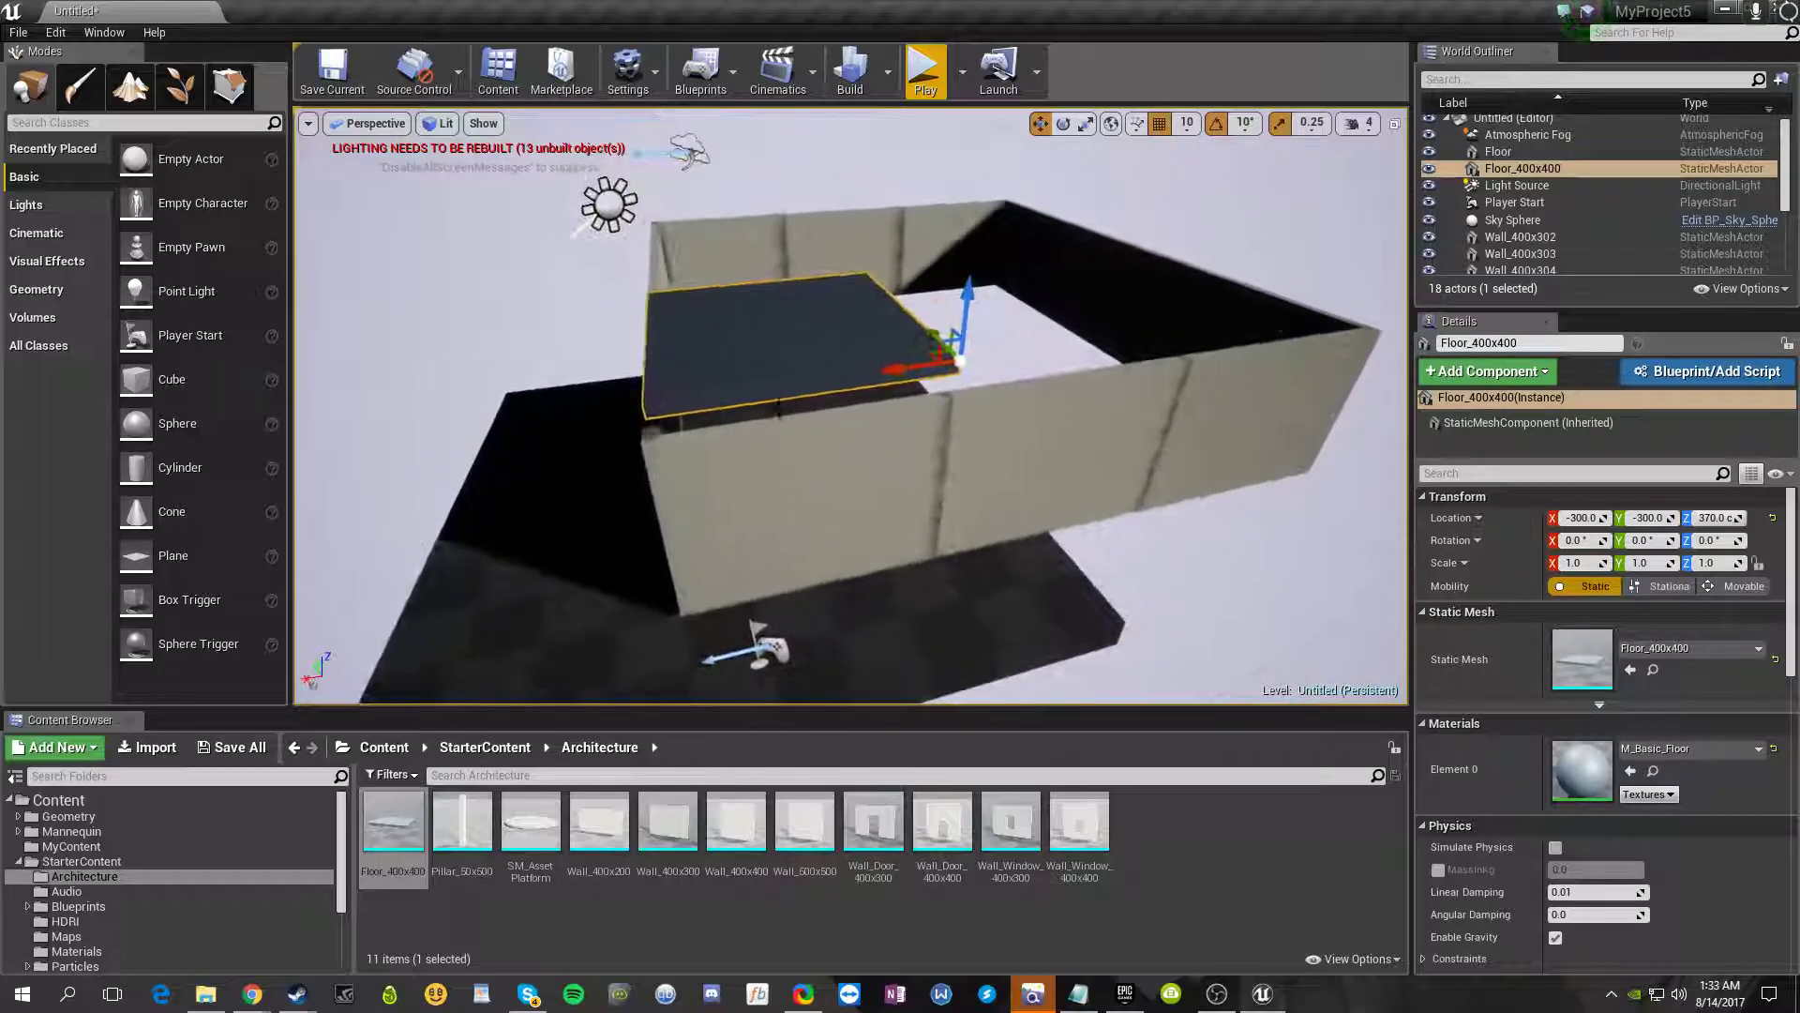
{"action": "left_click_drag", "start_coordinate": [966, 307], "coordinate": [964, 333]}
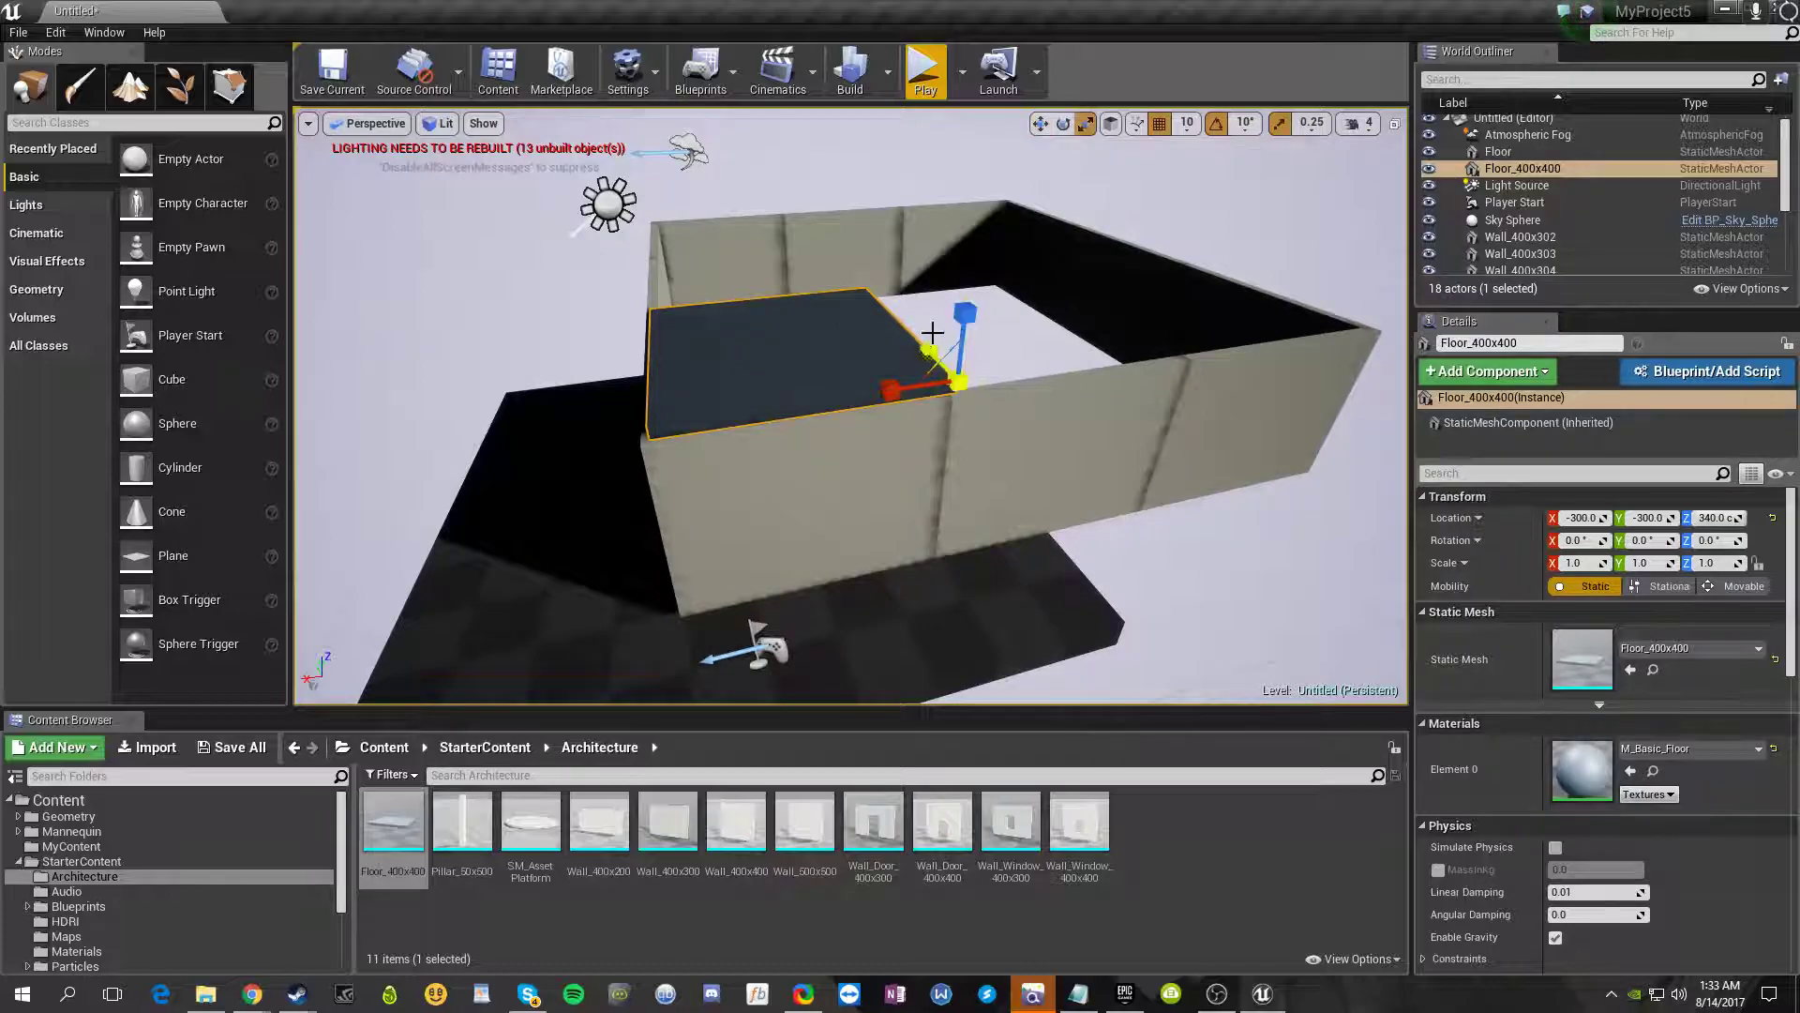
{"action": "key", "text": "r"}
{"action": "right_click_drag", "start_coordinate": [975, 378], "coordinate": [923, 378]}
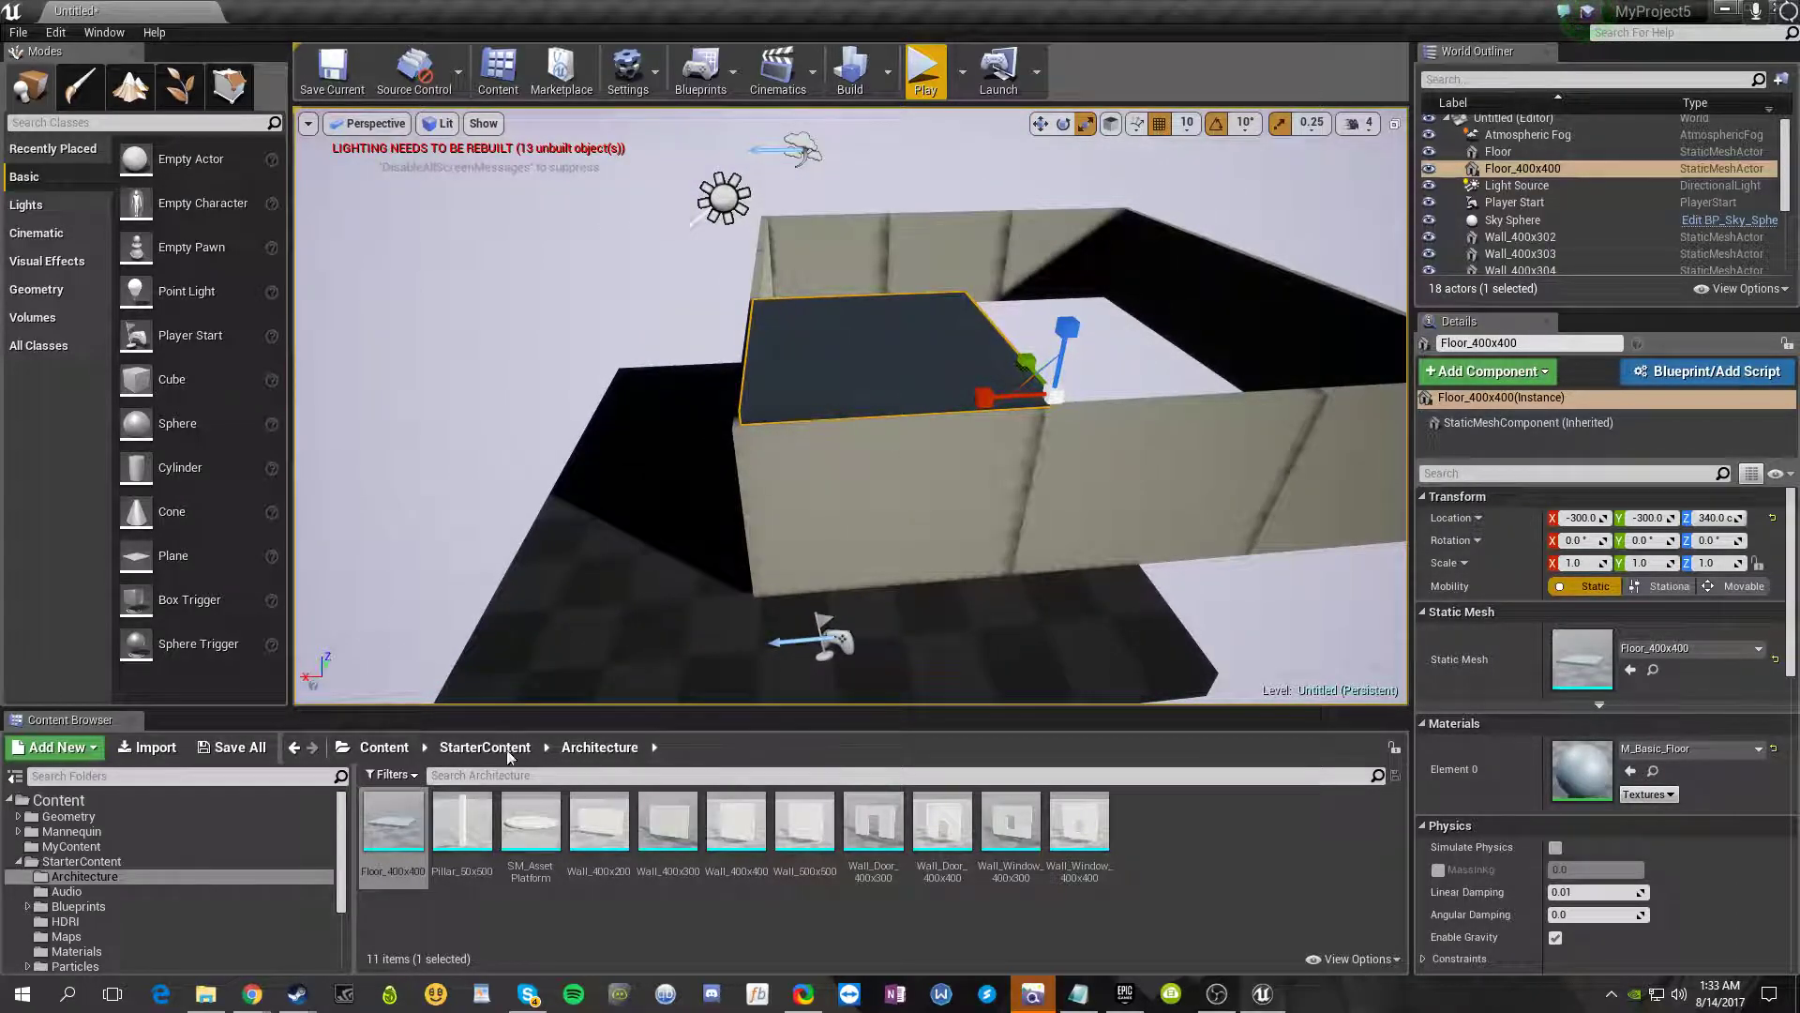
{"action": "key", "text": "d"}
{"action": "right_click_drag", "start_coordinate": [1017, 563], "coordinate": [984, 554]}
{"action": "key", "text": "a"}
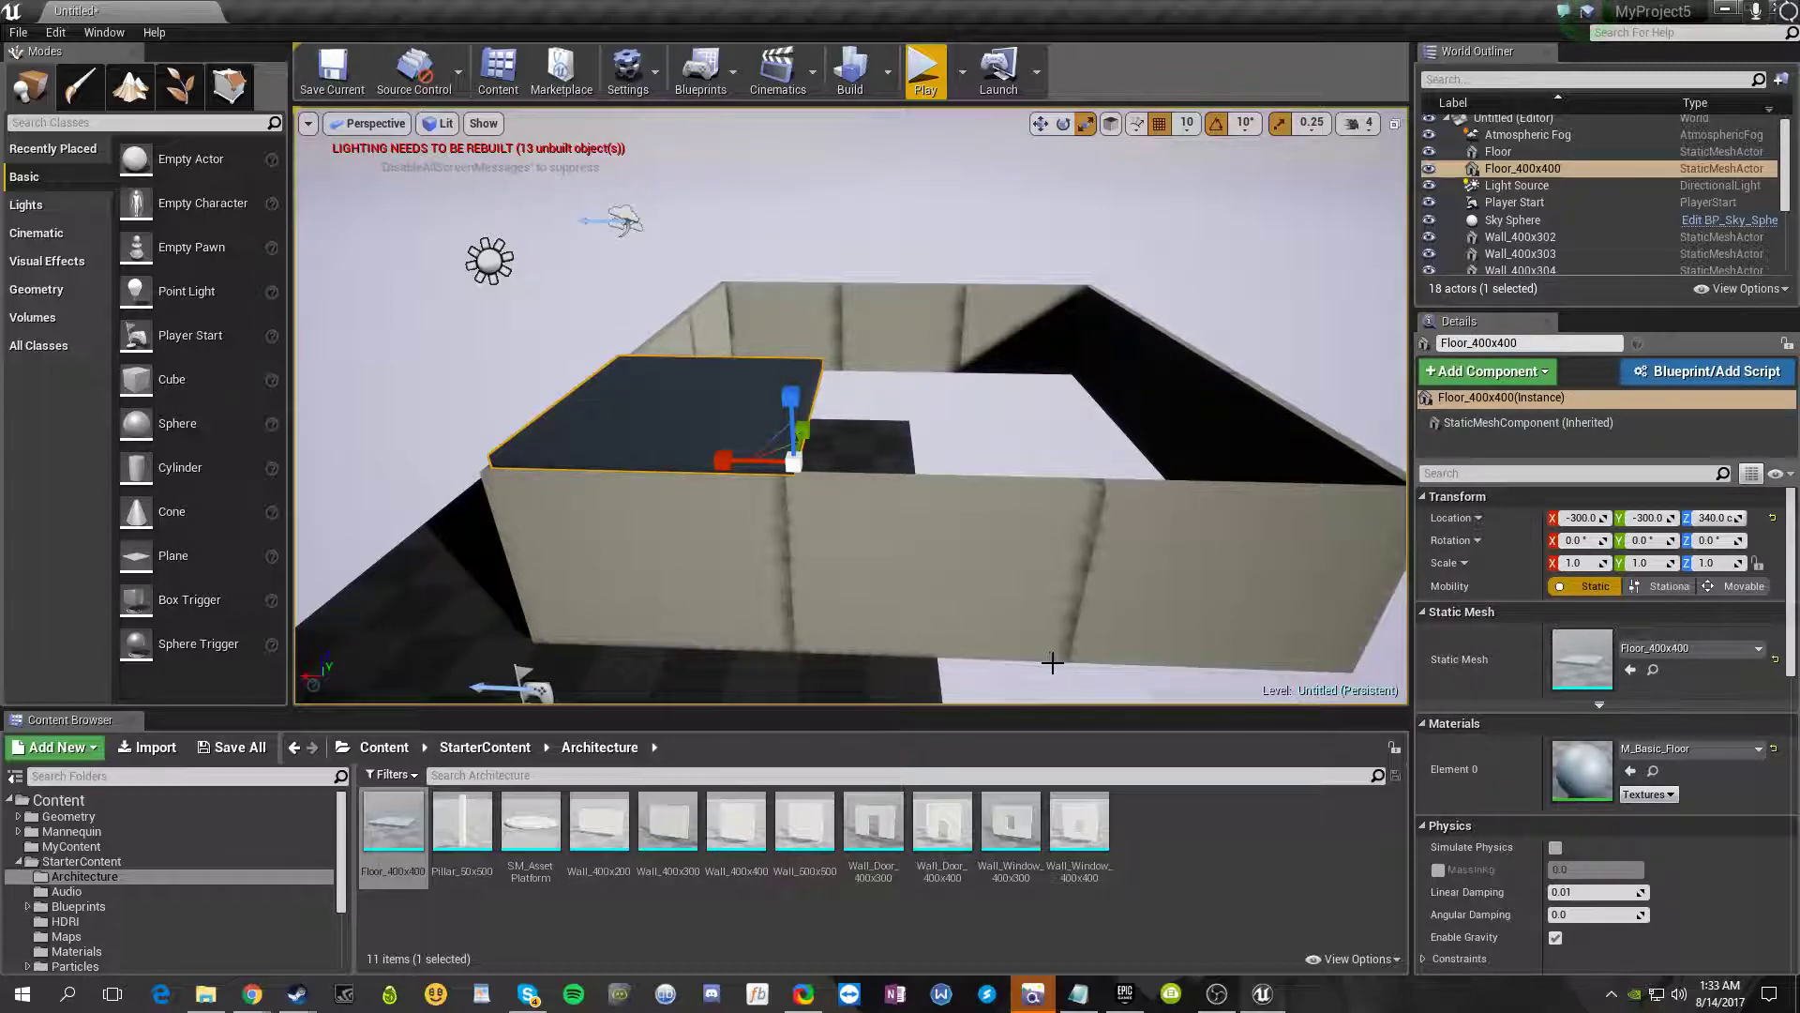
{"action": "key", "text": "d"}
{"action": "right_click_drag", "start_coordinate": [1071, 664], "coordinate": [1057, 672]}
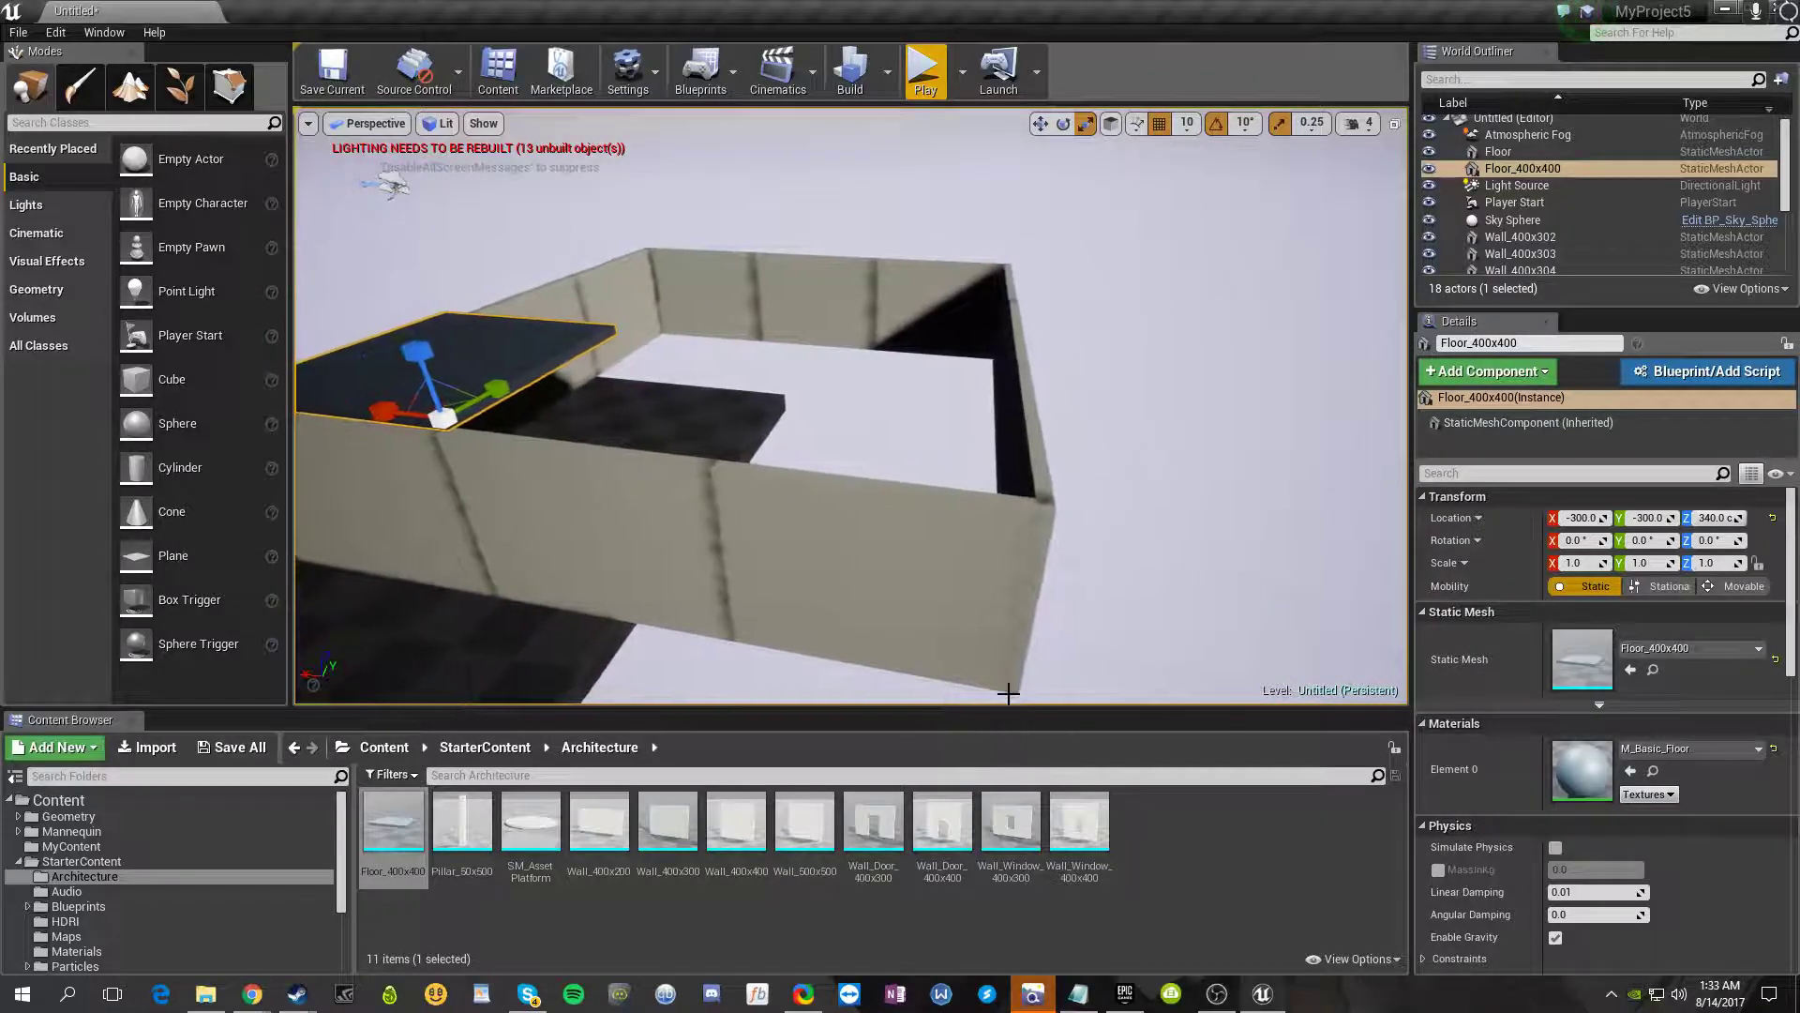
{"action": "key", "text": "a"}
{"action": "right_click_drag", "start_coordinate": [818, 640], "coordinate": [872, 636]}
{"action": "left_click", "coordinate": [1594, 566]}
{"action": "type", "text": "1200"}
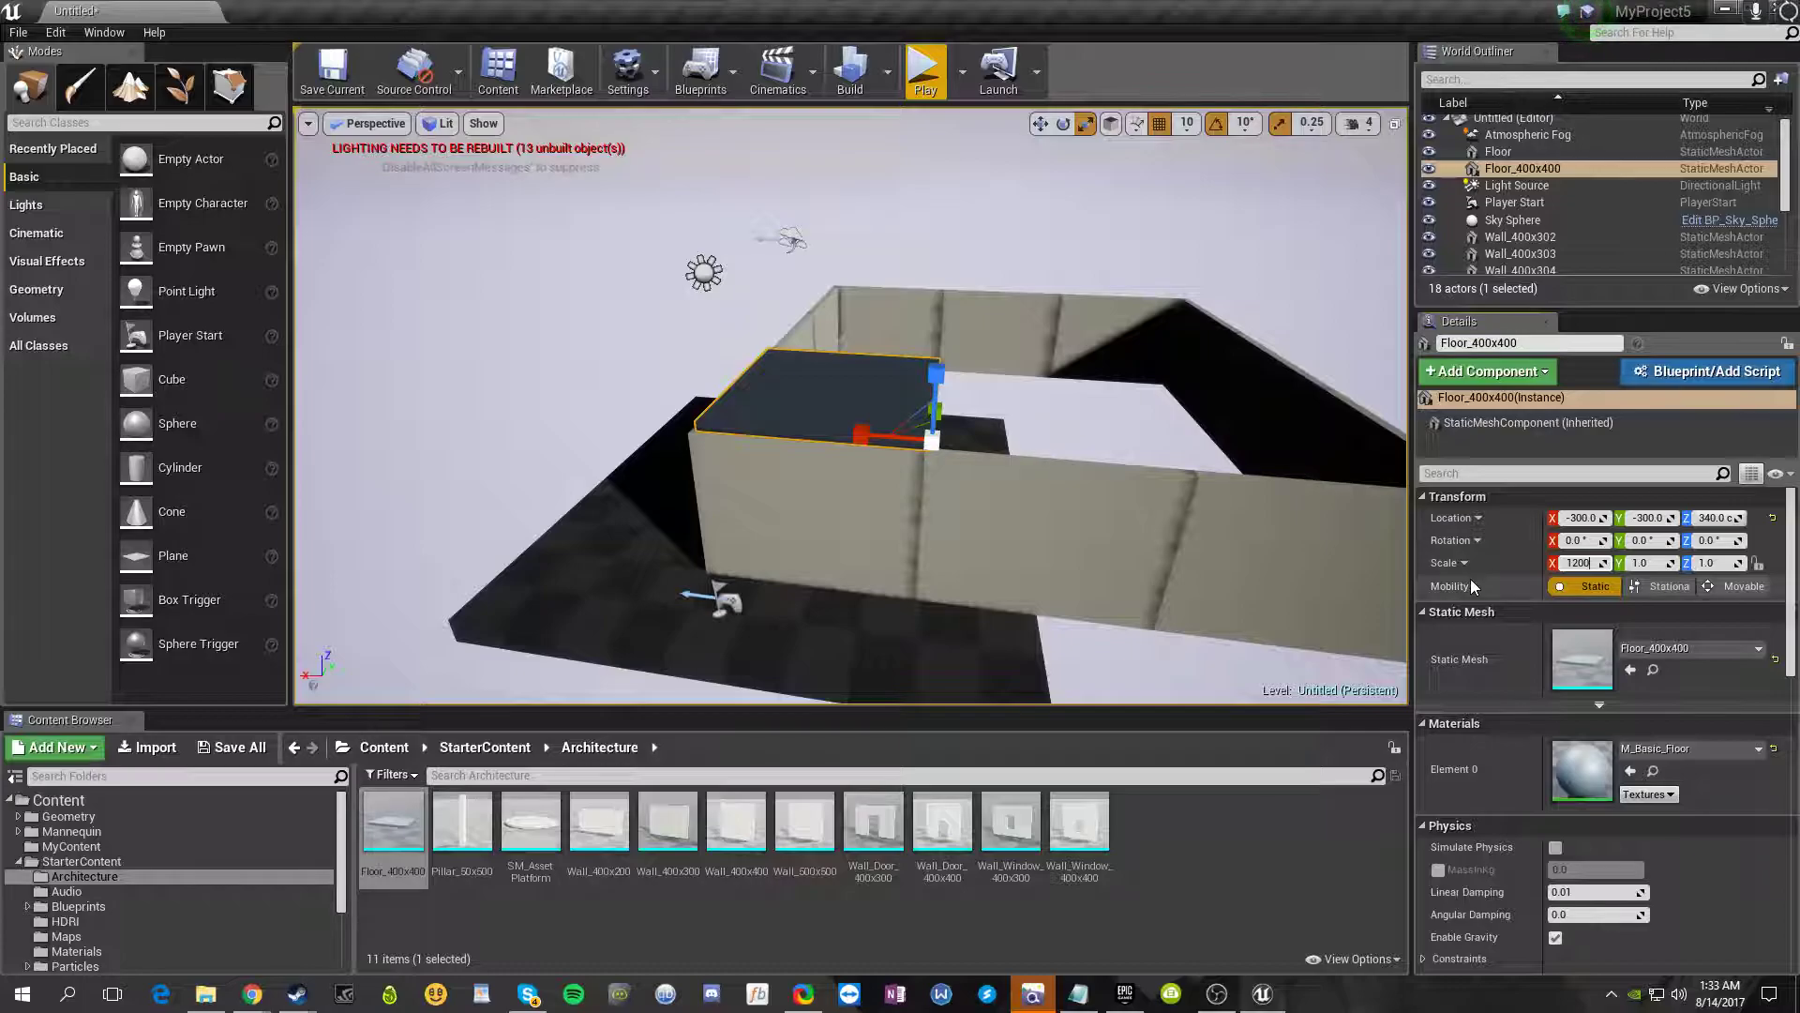
{"action": "key", "text": "Escape"}
{"action": "left_click", "coordinate": [817, 403]}
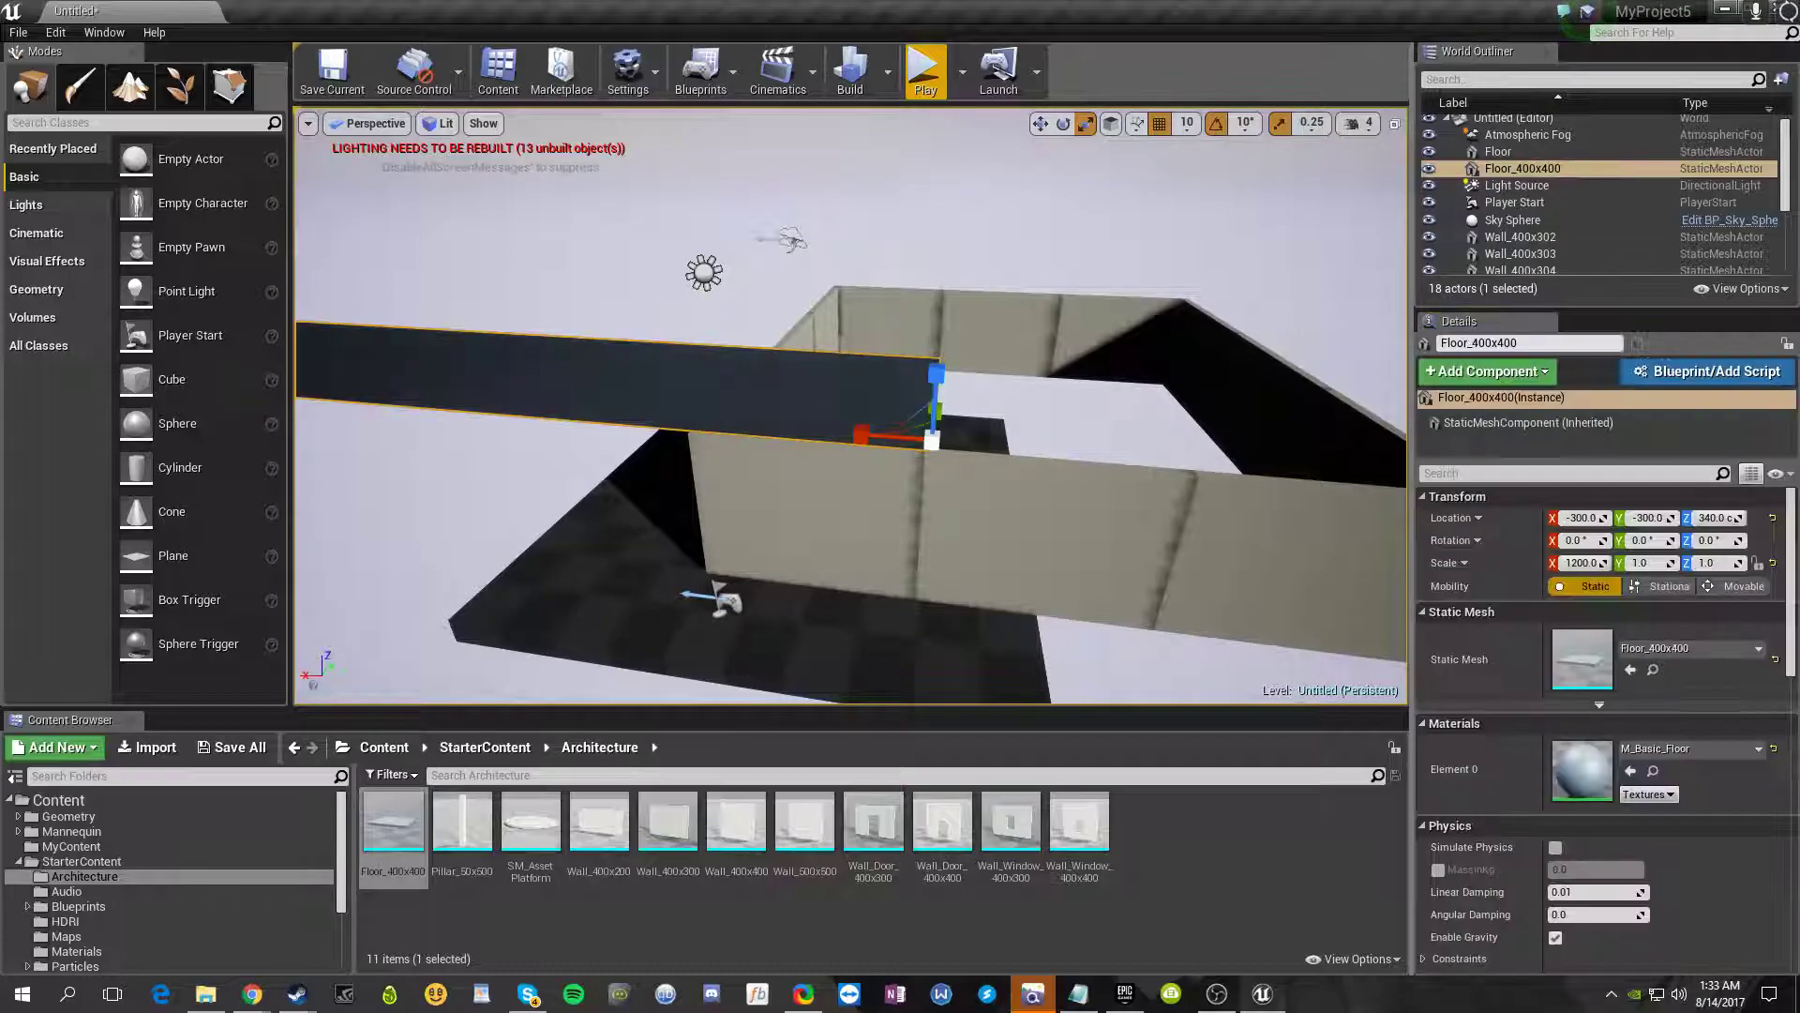
{"action": "left_click", "coordinate": [1583, 563]}
{"action": "type", "text": "1"}
{"action": "key", "text": "Return"}
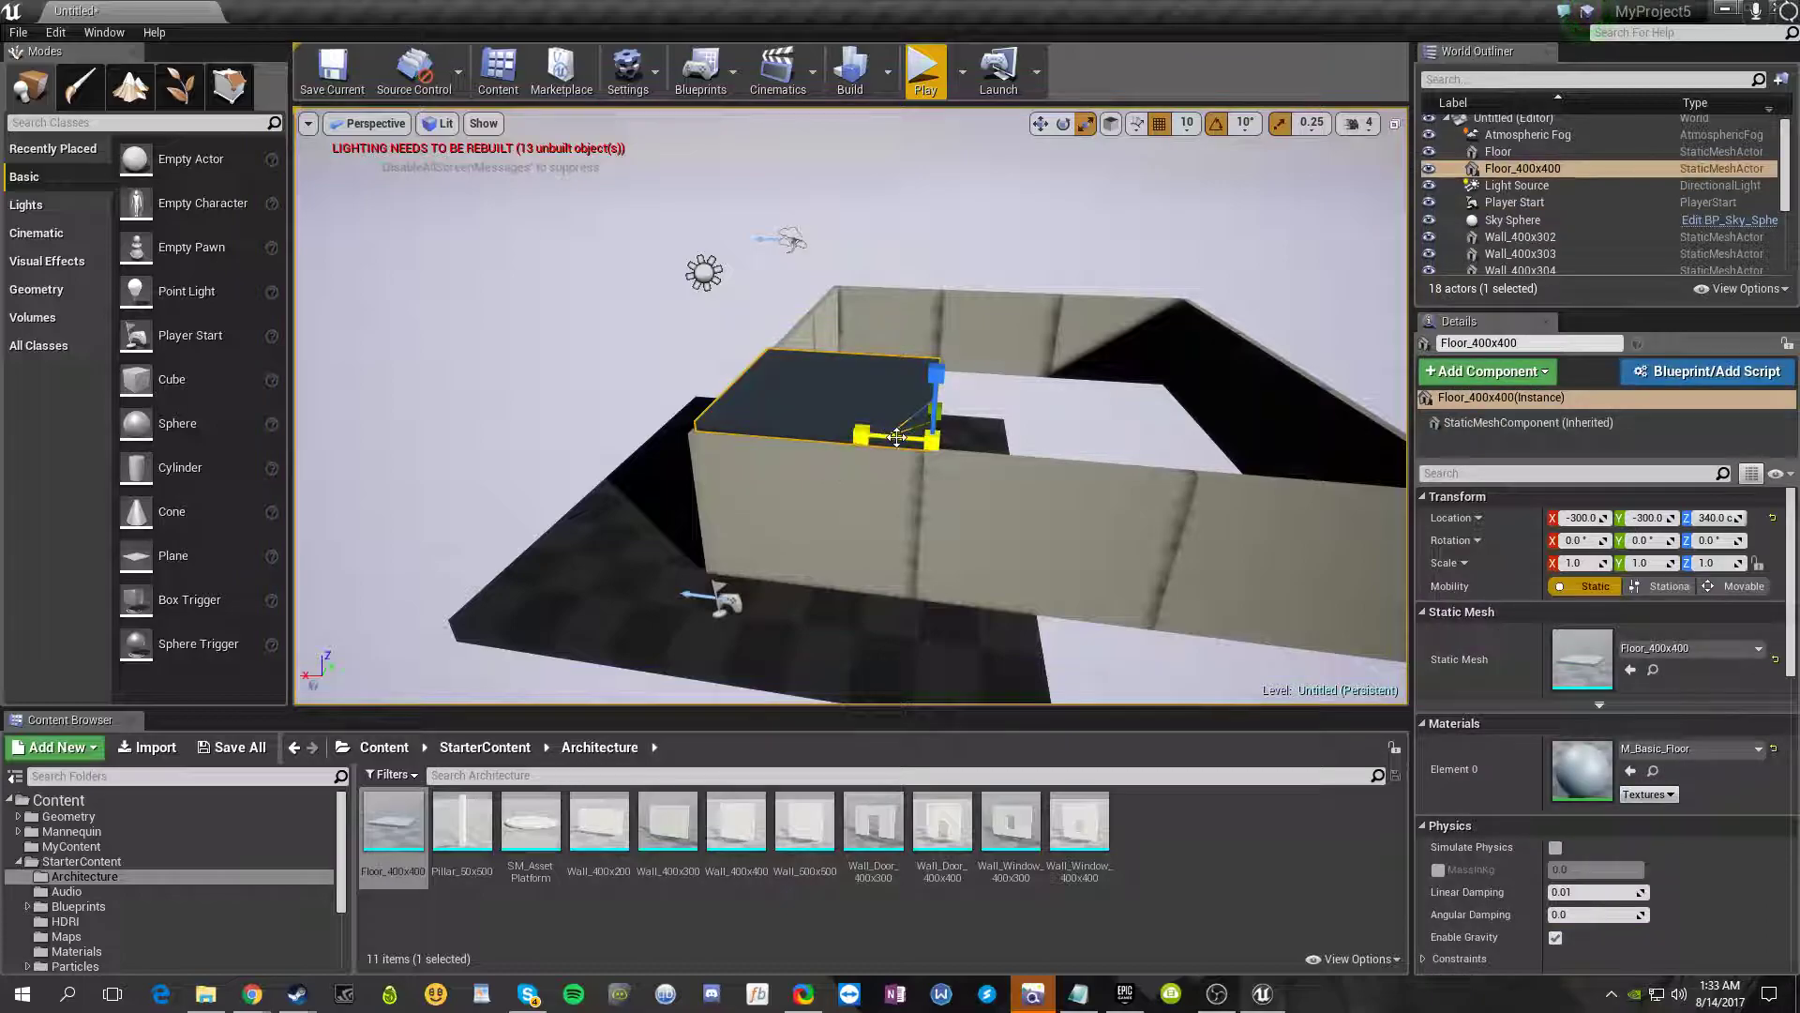
- Set the X scale of the Floor_400x400 tile to 3
{"action": "type", "text": "3"}
{"action": "key", "text": "Return"}
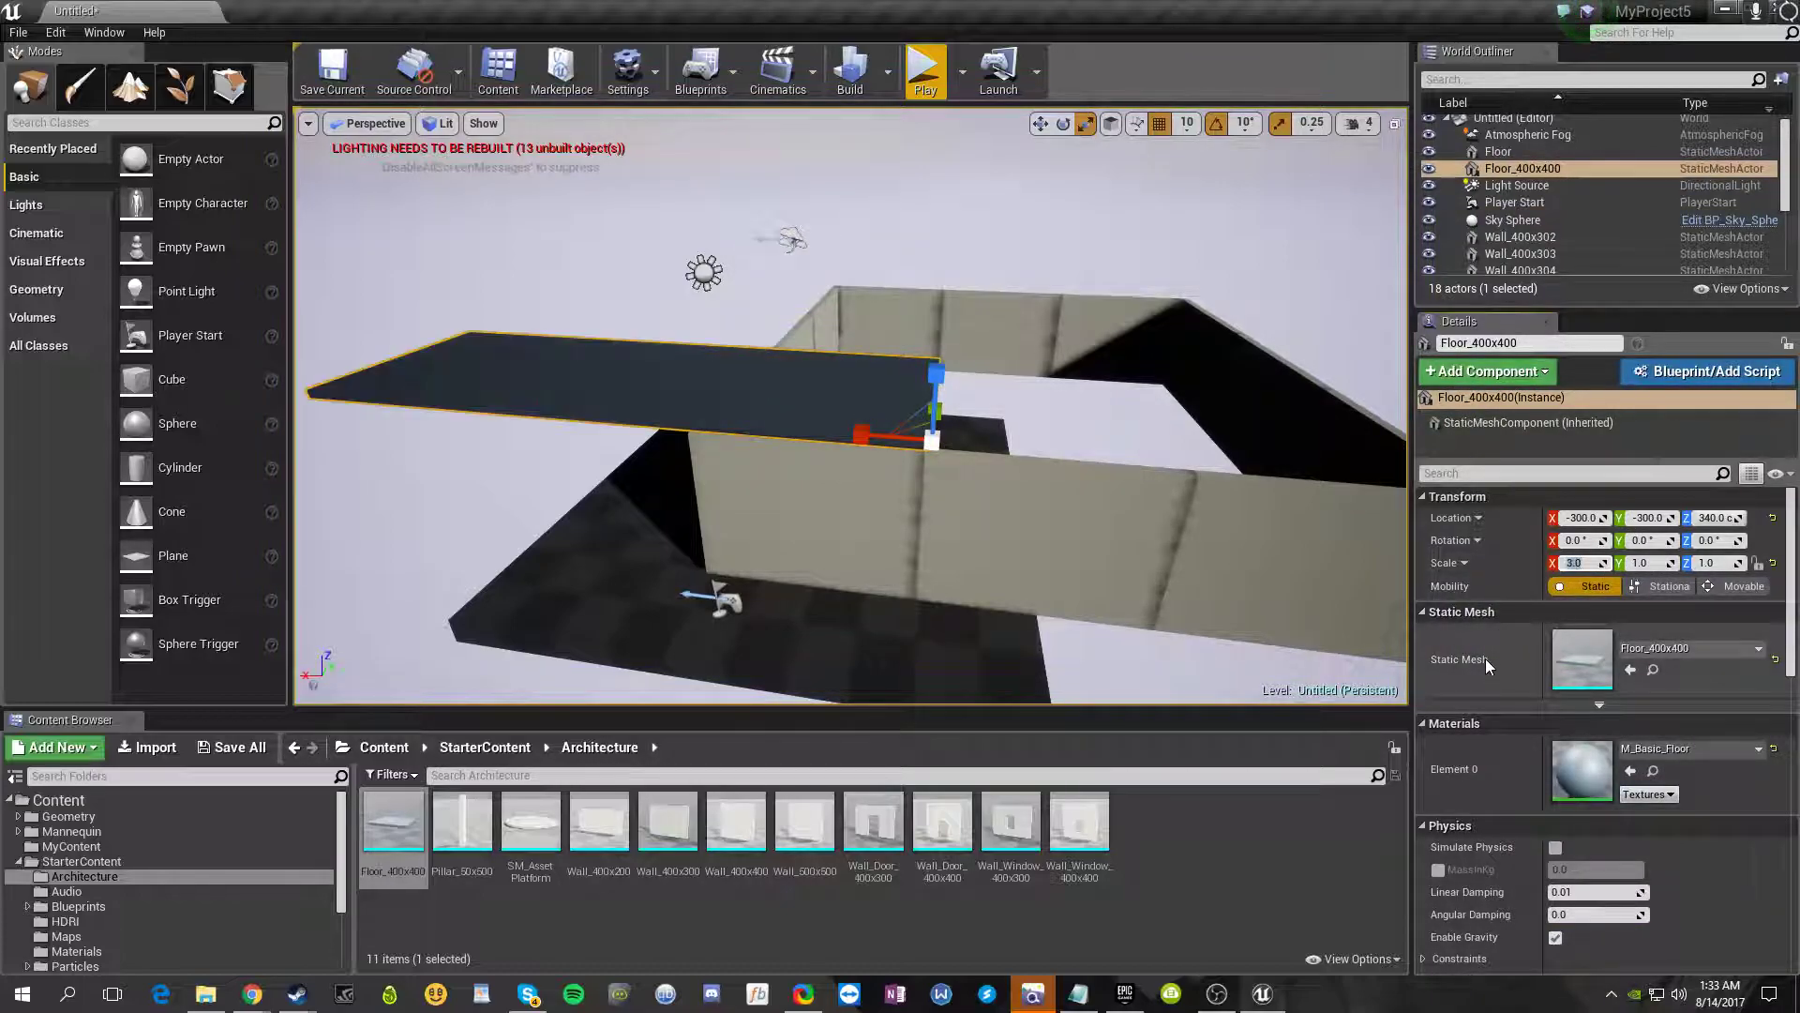
{"action": "left_click", "coordinate": [507, 440]}
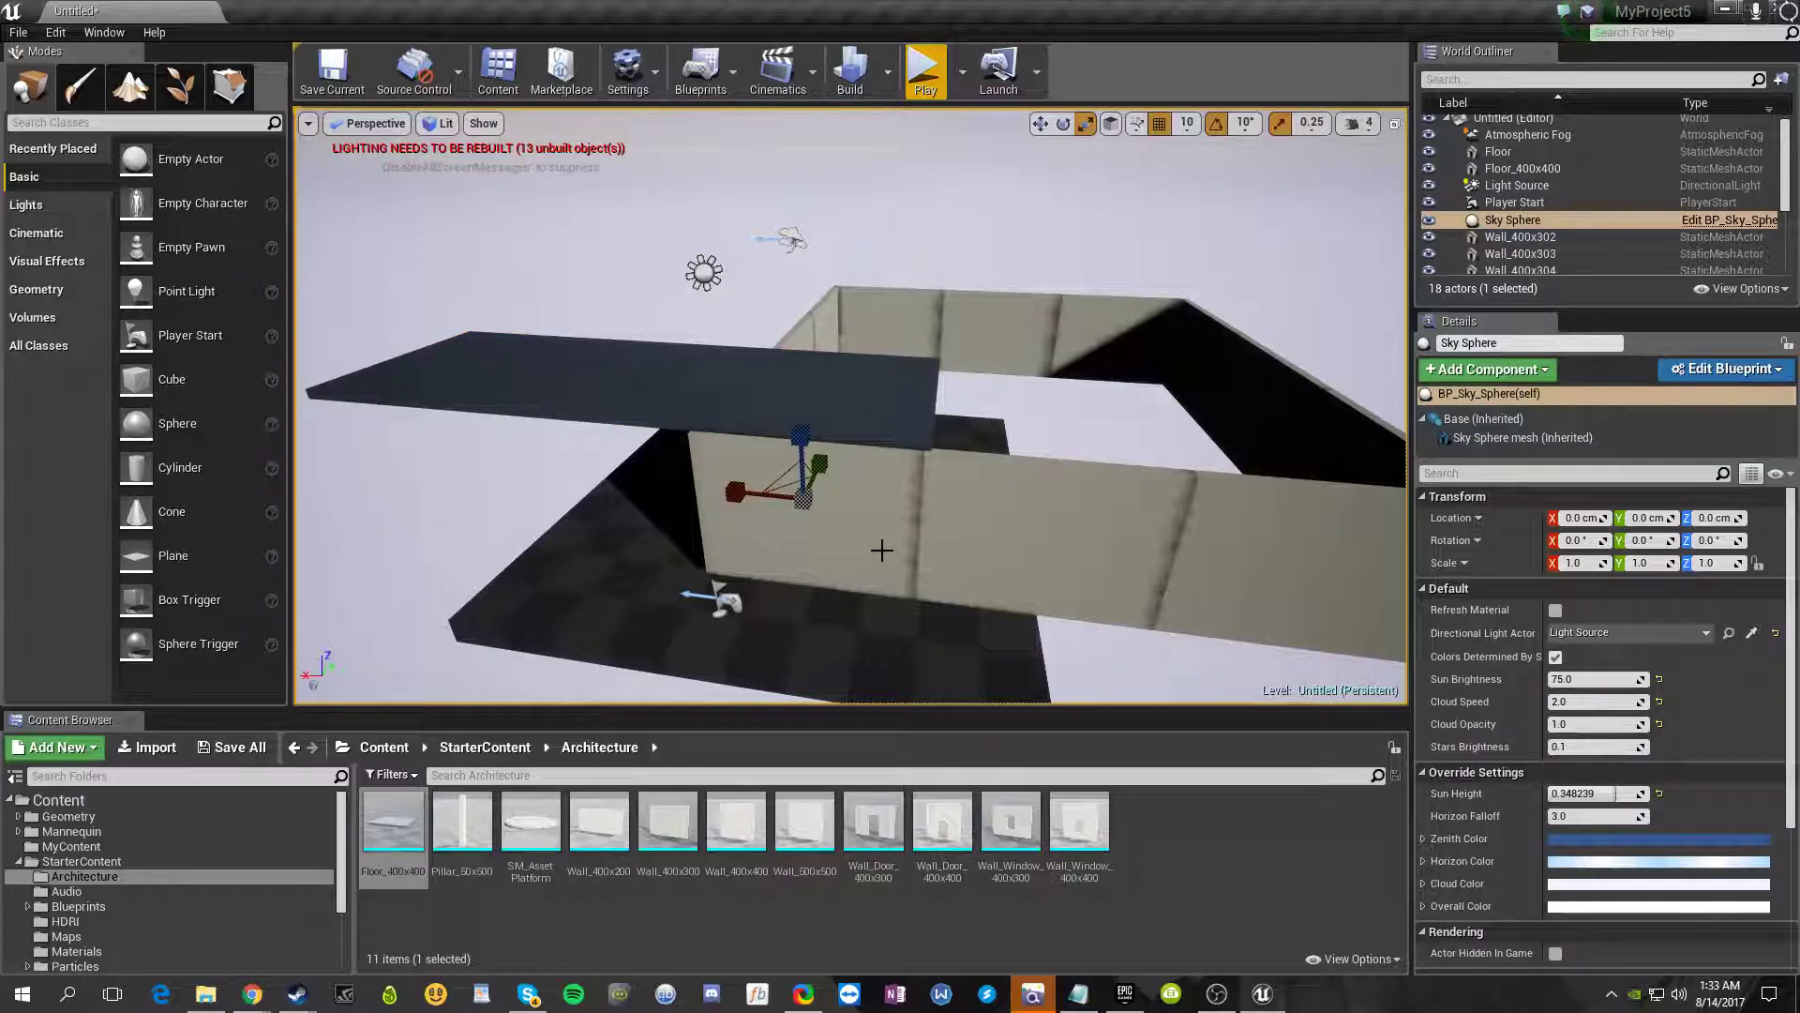
- Move the stretched tile along X to -1070 cm so it spans the three-panel side of the room
{"action": "left_click", "coordinate": [892, 420]}
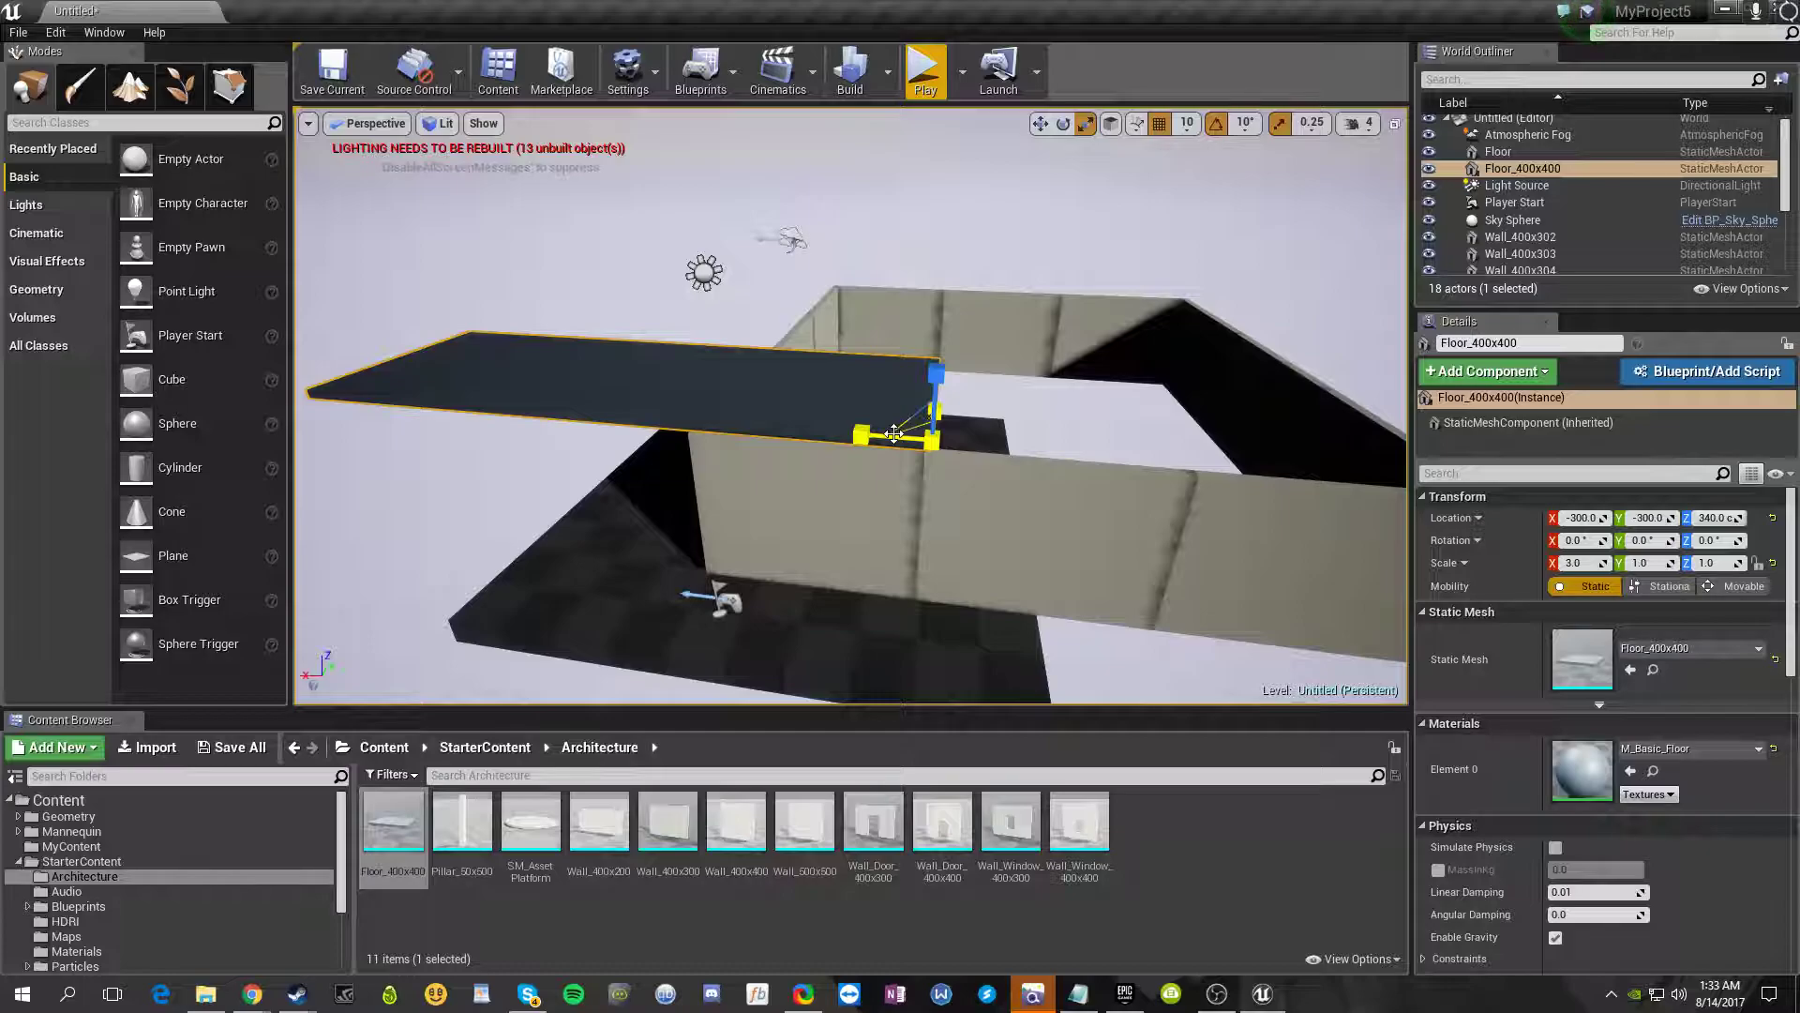
{"action": "key", "text": "w"}
{"action": "left_click_drag", "start_coordinate": [893, 432], "coordinate": [1258, 465]}
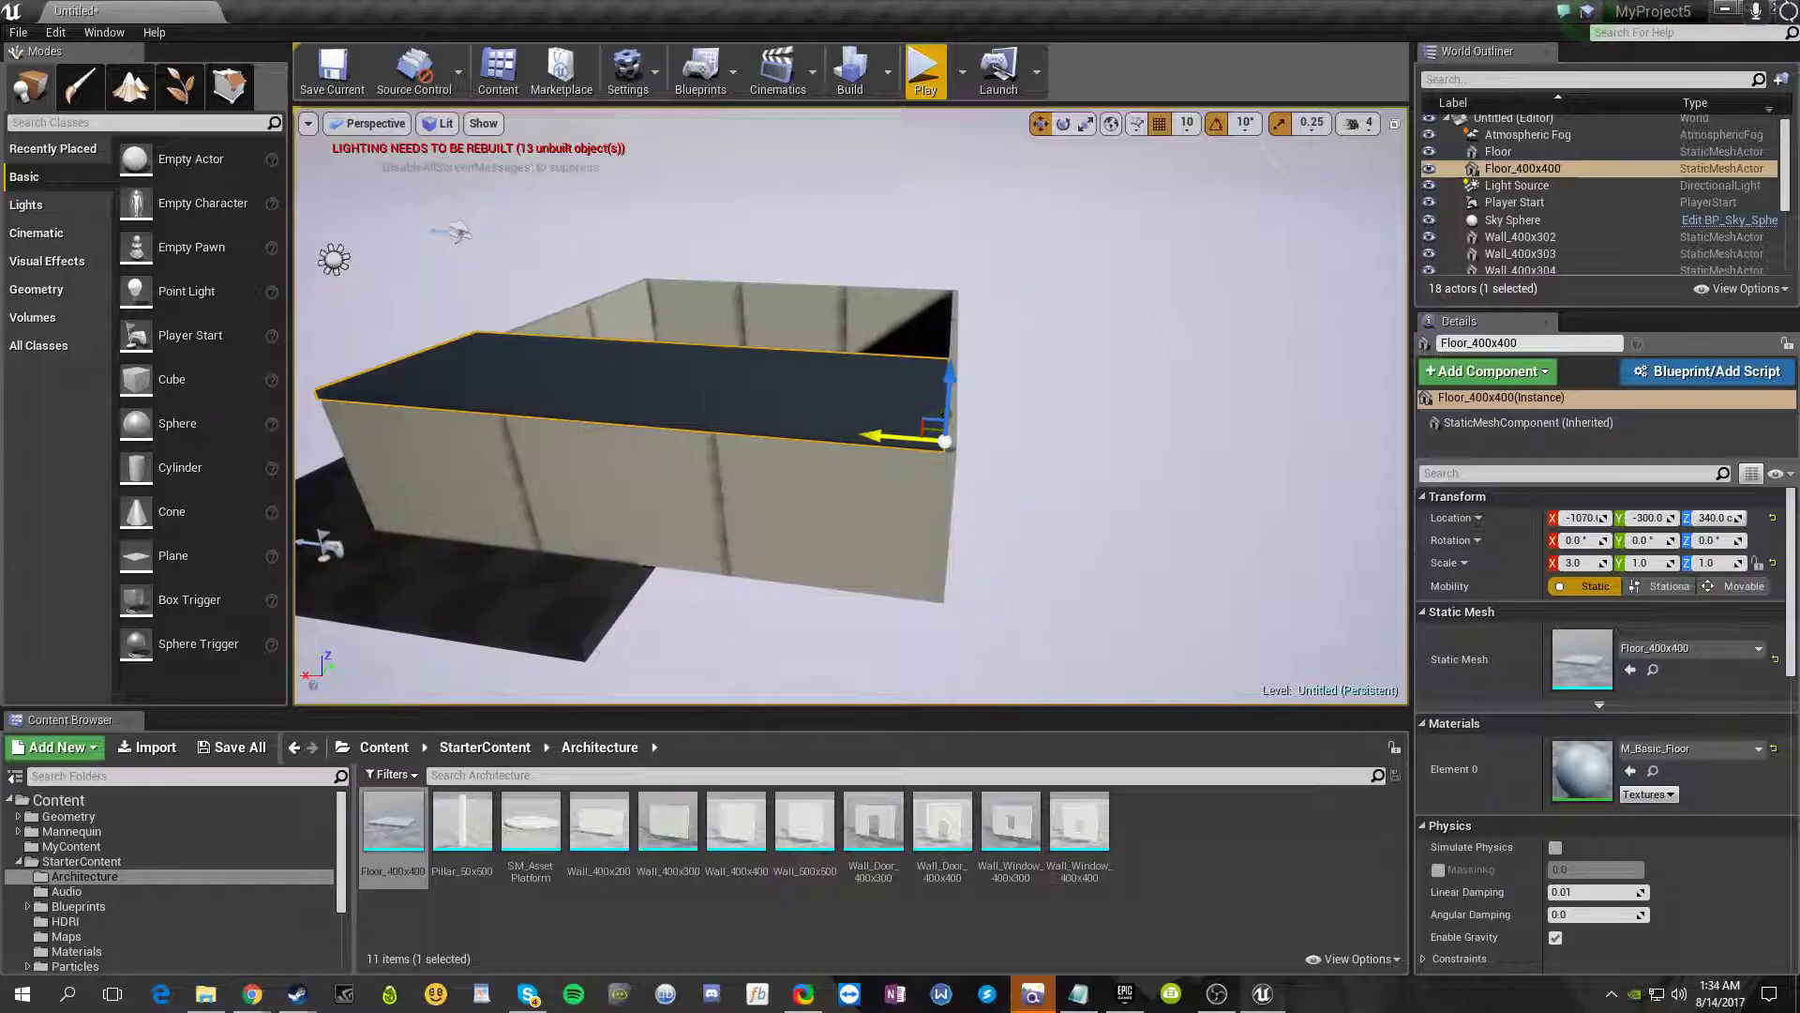
- Set the roof tile's Y scale to 3 to cover the whole room
{"action": "key", "text": "d"}
{"action": "right_click_drag", "start_coordinate": [902, 440], "coordinate": [595, 438]}
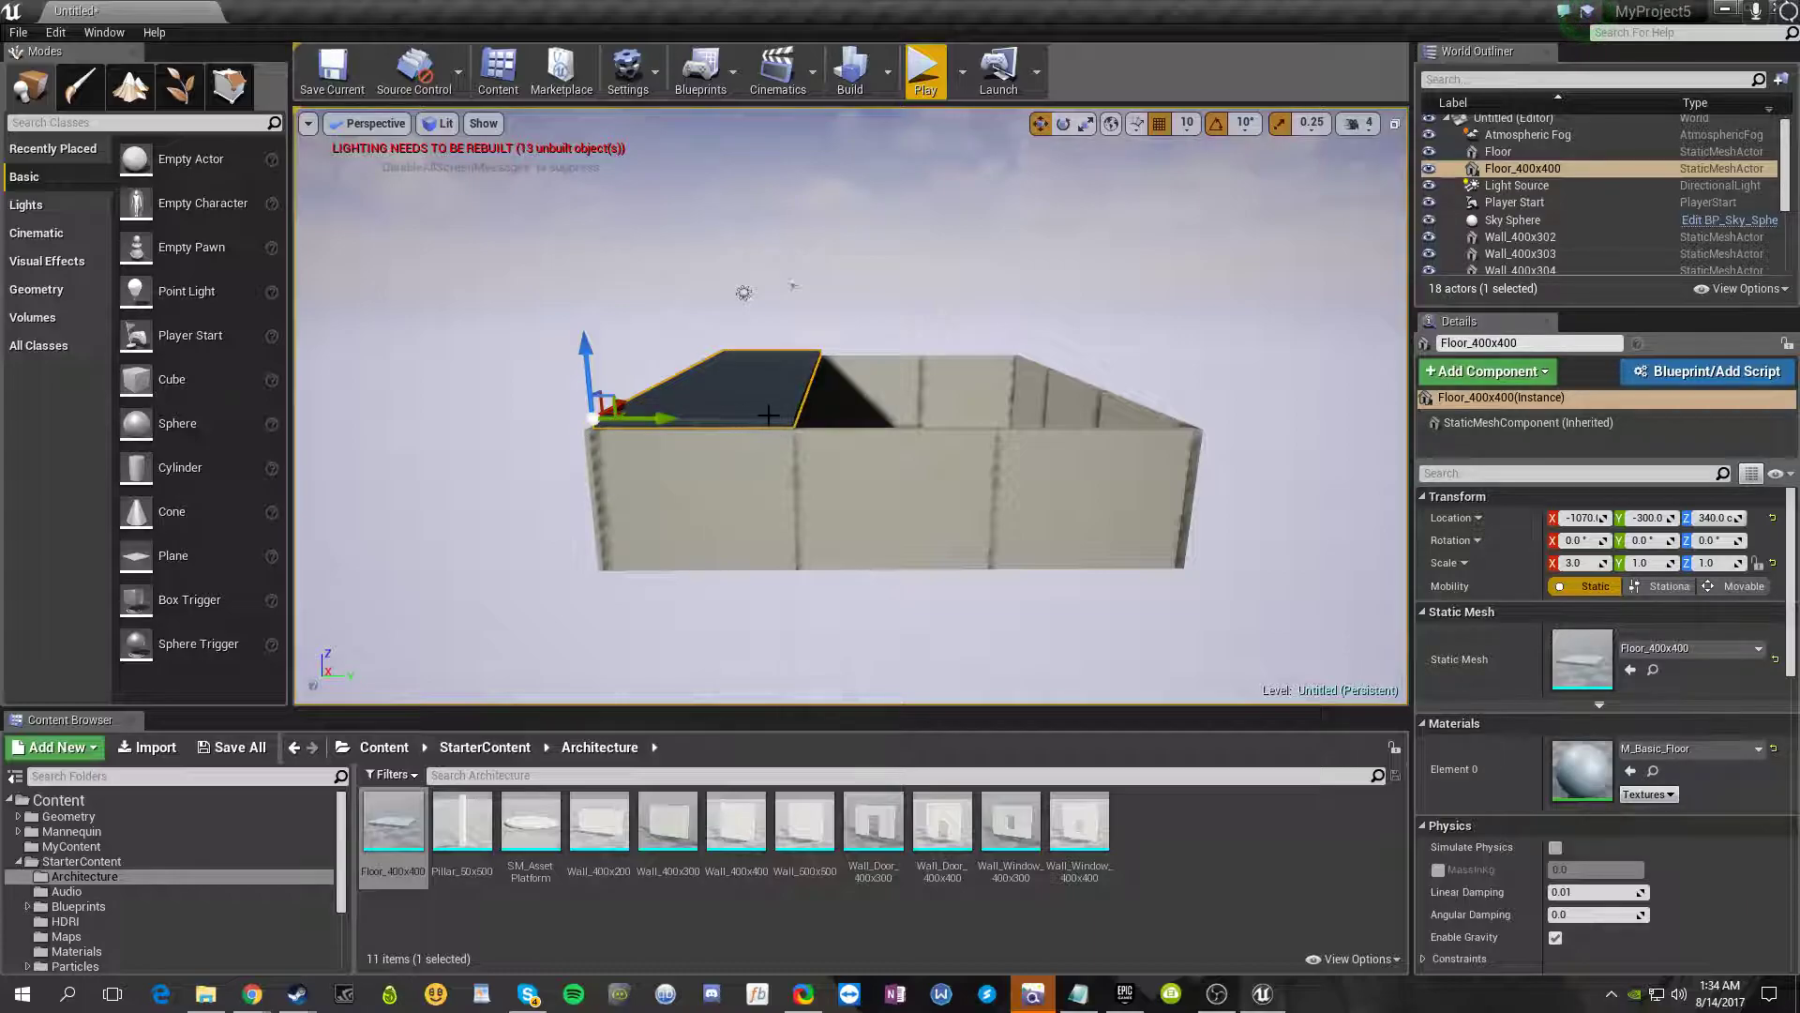
{"action": "left_click", "coordinate": [1639, 566]}
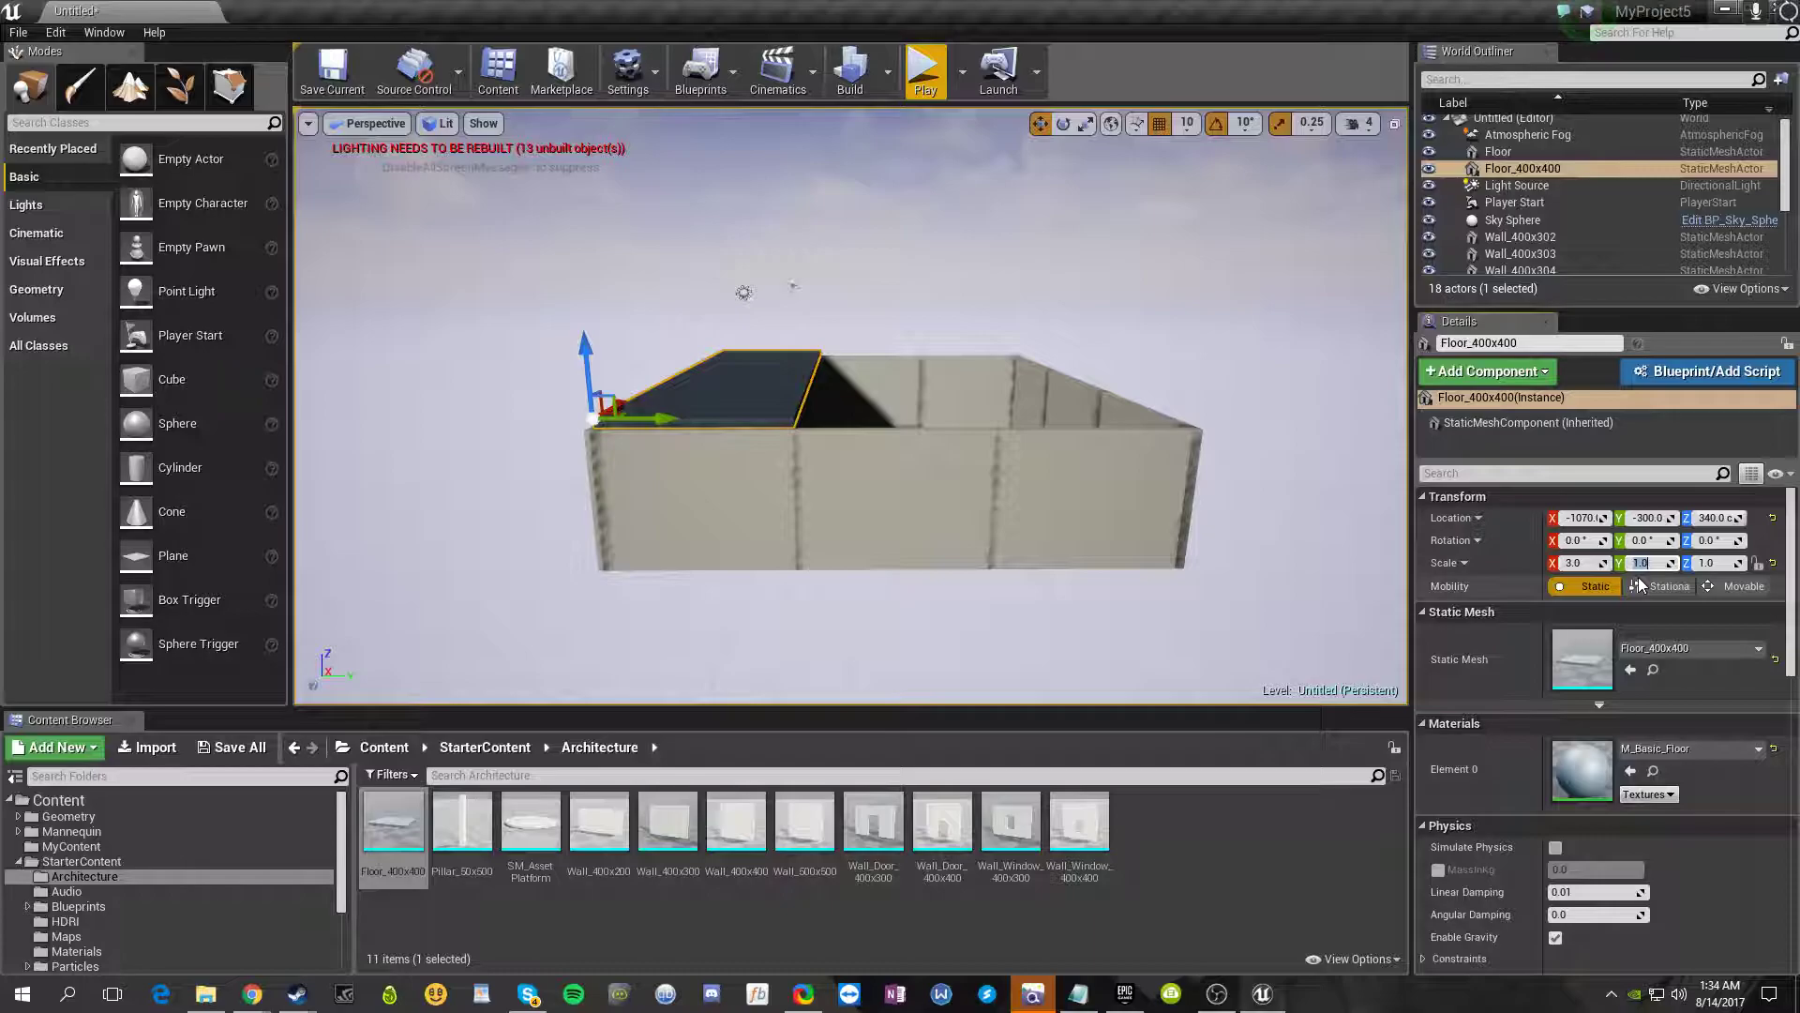
{"action": "type", "text": "3"}
{"action": "key", "text": "Return"}
{"action": "key", "text": "w"}
{"action": "right_click_drag", "start_coordinate": [1179, 370], "coordinate": [1237, 398]}
{"action": "key", "text": "s"}
{"action": "key", "text": "a"}
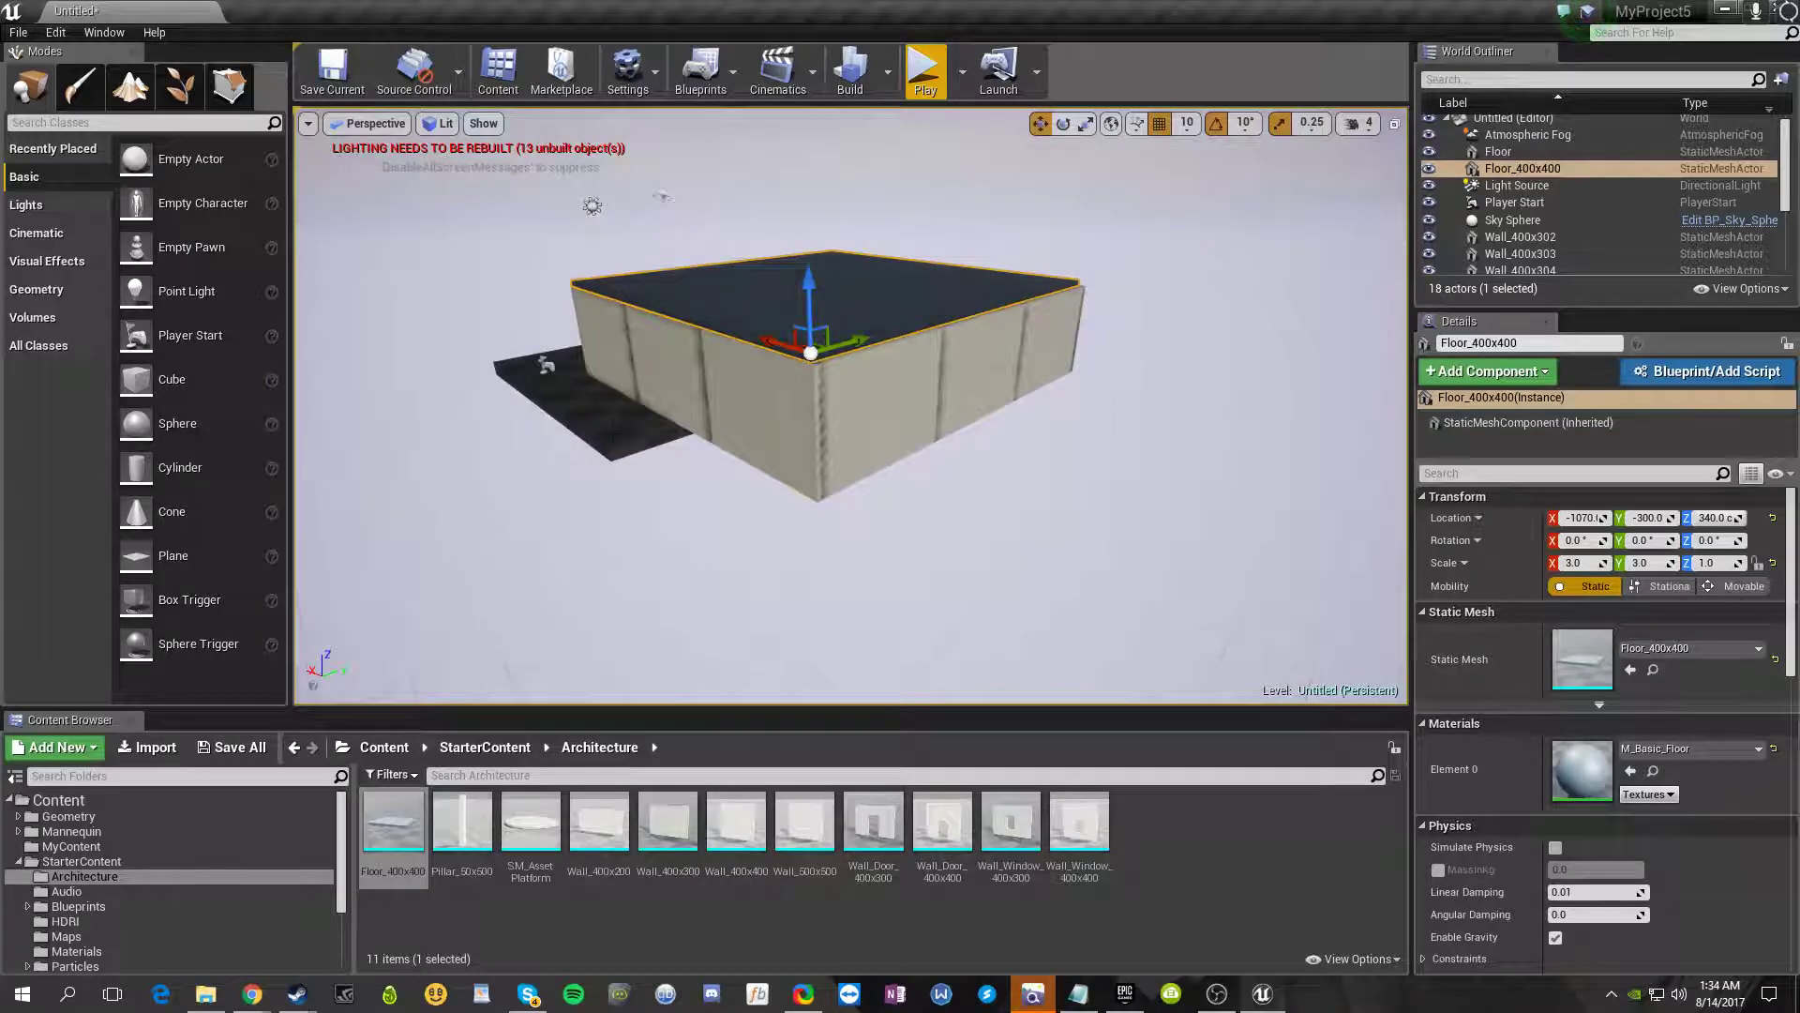
{"action": "left_click", "coordinate": [612, 434]}
{"action": "key", "text": "Delete"}
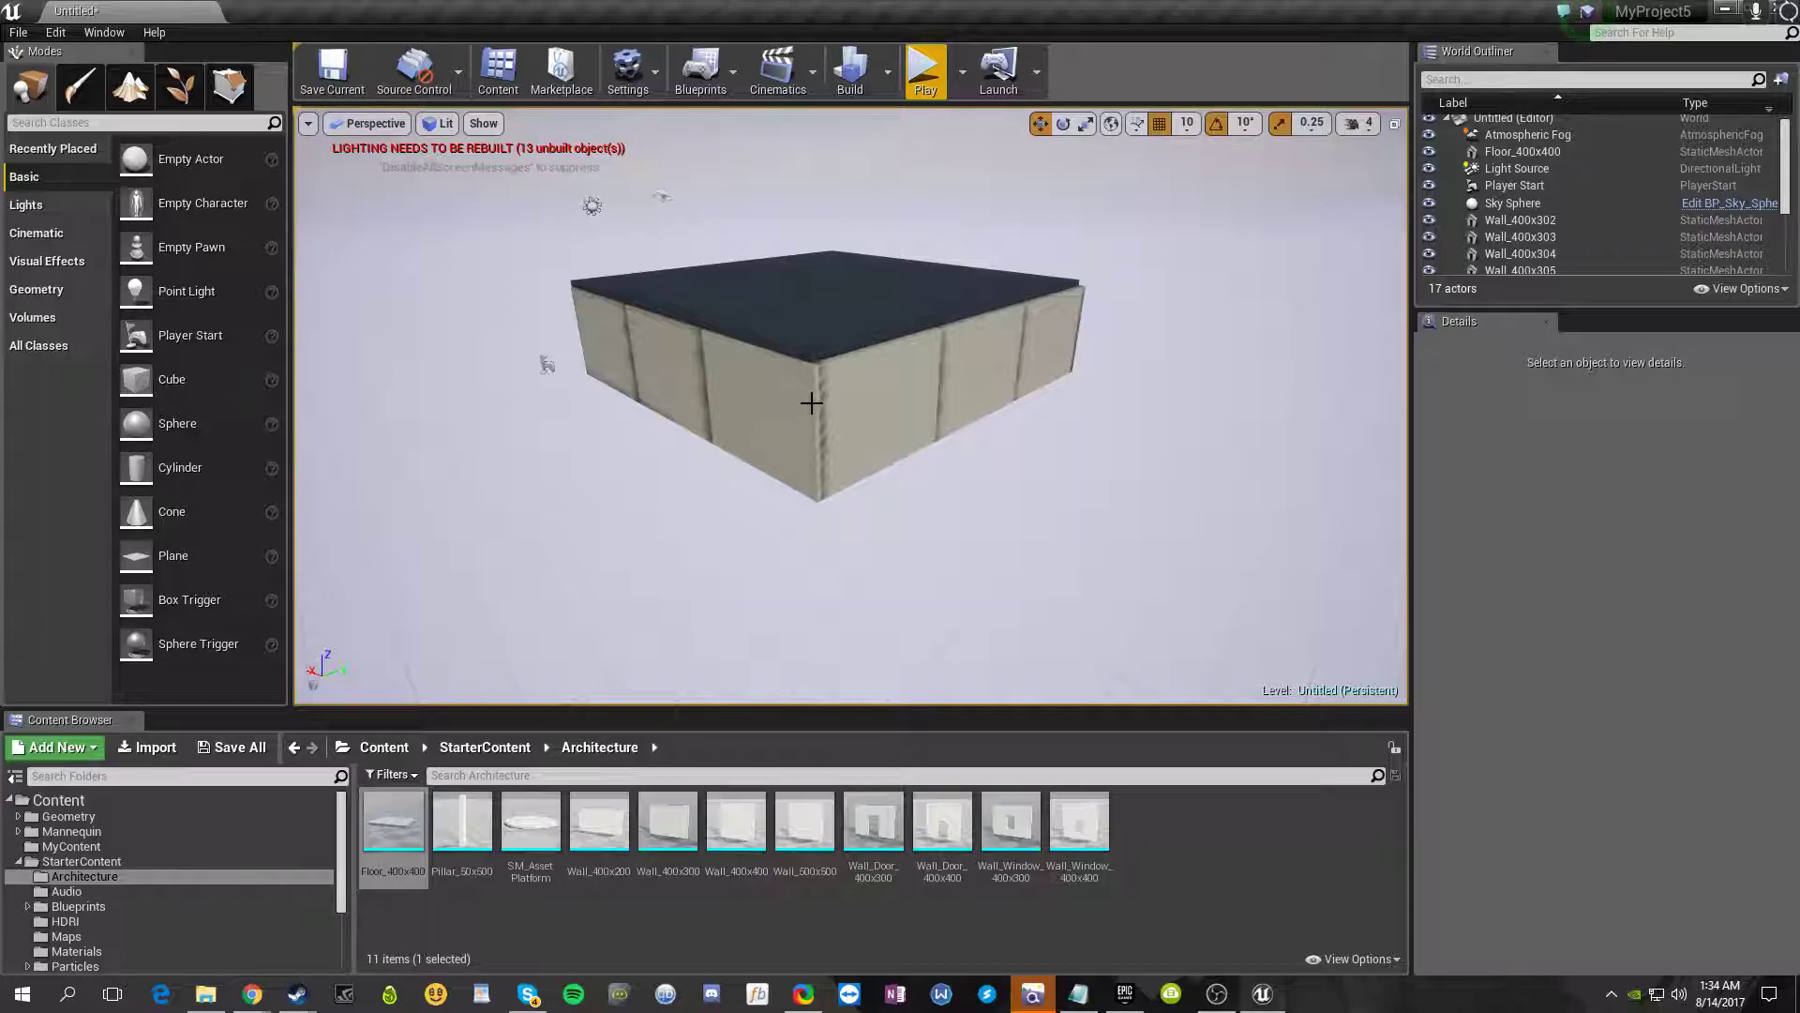
{"action": "key", "text": "ctrl+z"}
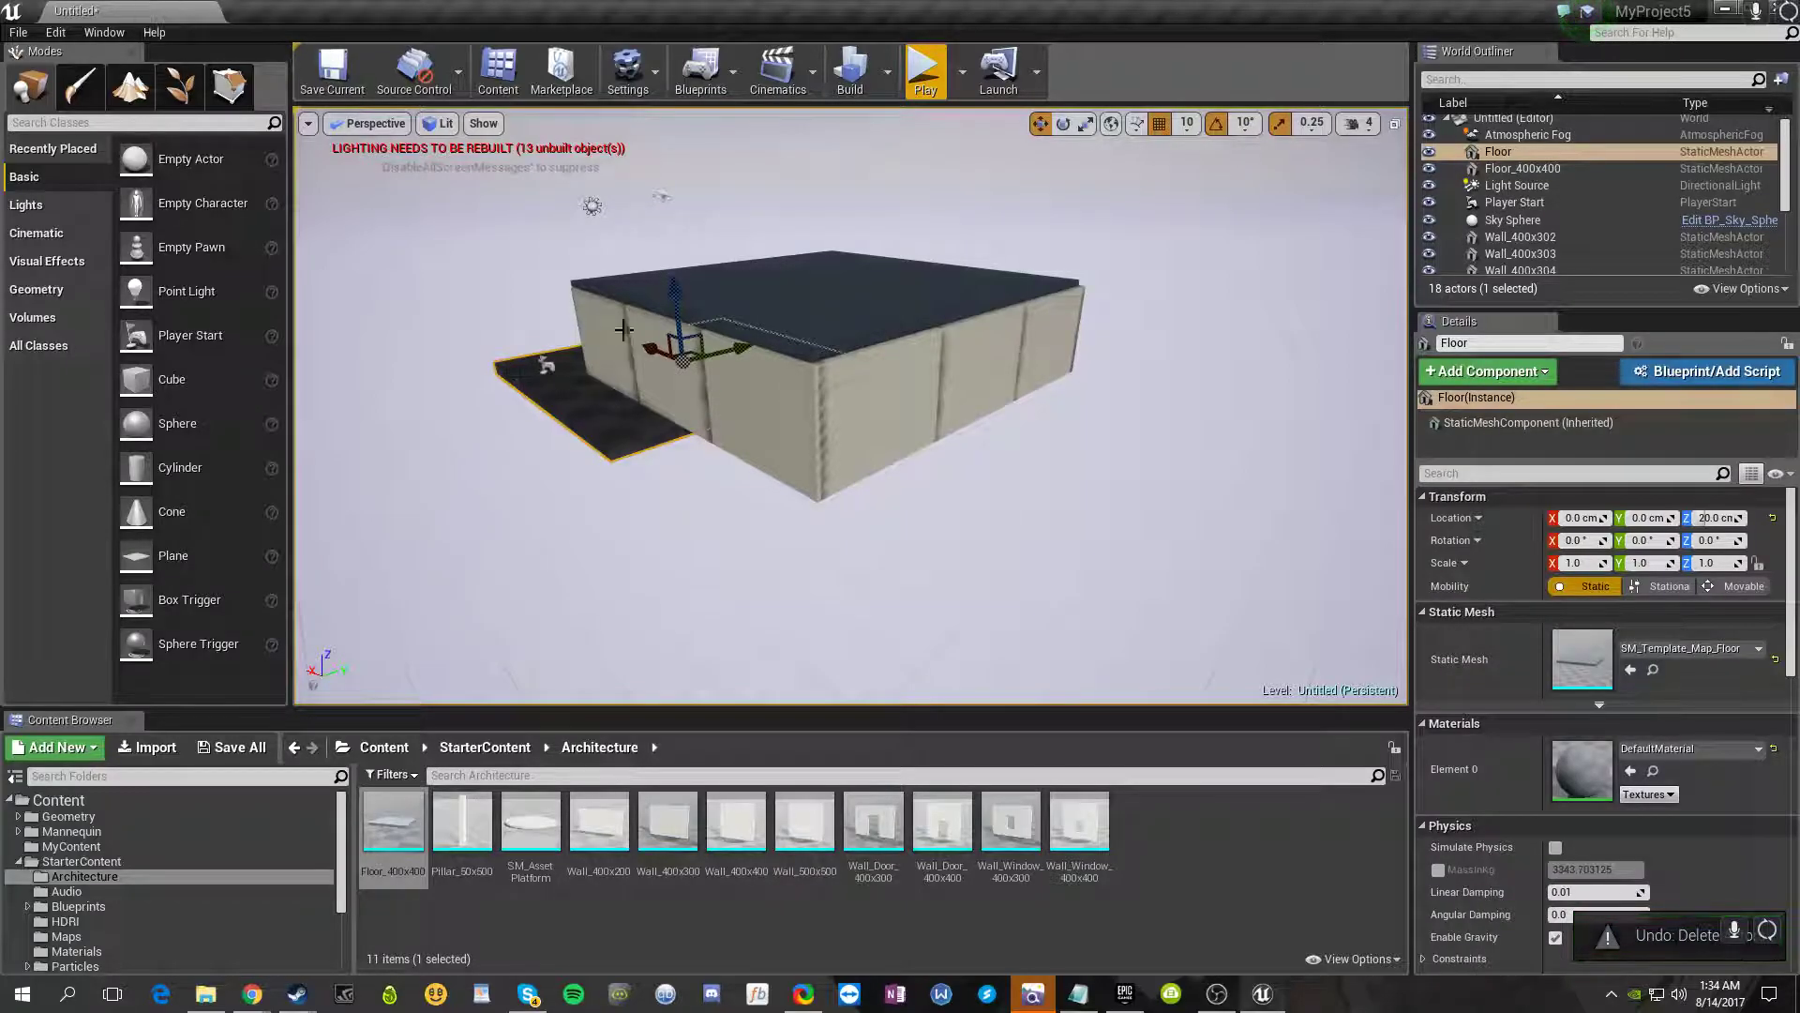
- Move the original checkered floor outside the room in front of its long side, to X -440 cm and Y -810 cm
{"action": "left_click_drag", "start_coordinate": [664, 353], "coordinate": [592, 506]}
{"action": "right_click_drag", "start_coordinate": [592, 507], "coordinate": [765, 574]}
{"action": "key", "text": "a"}
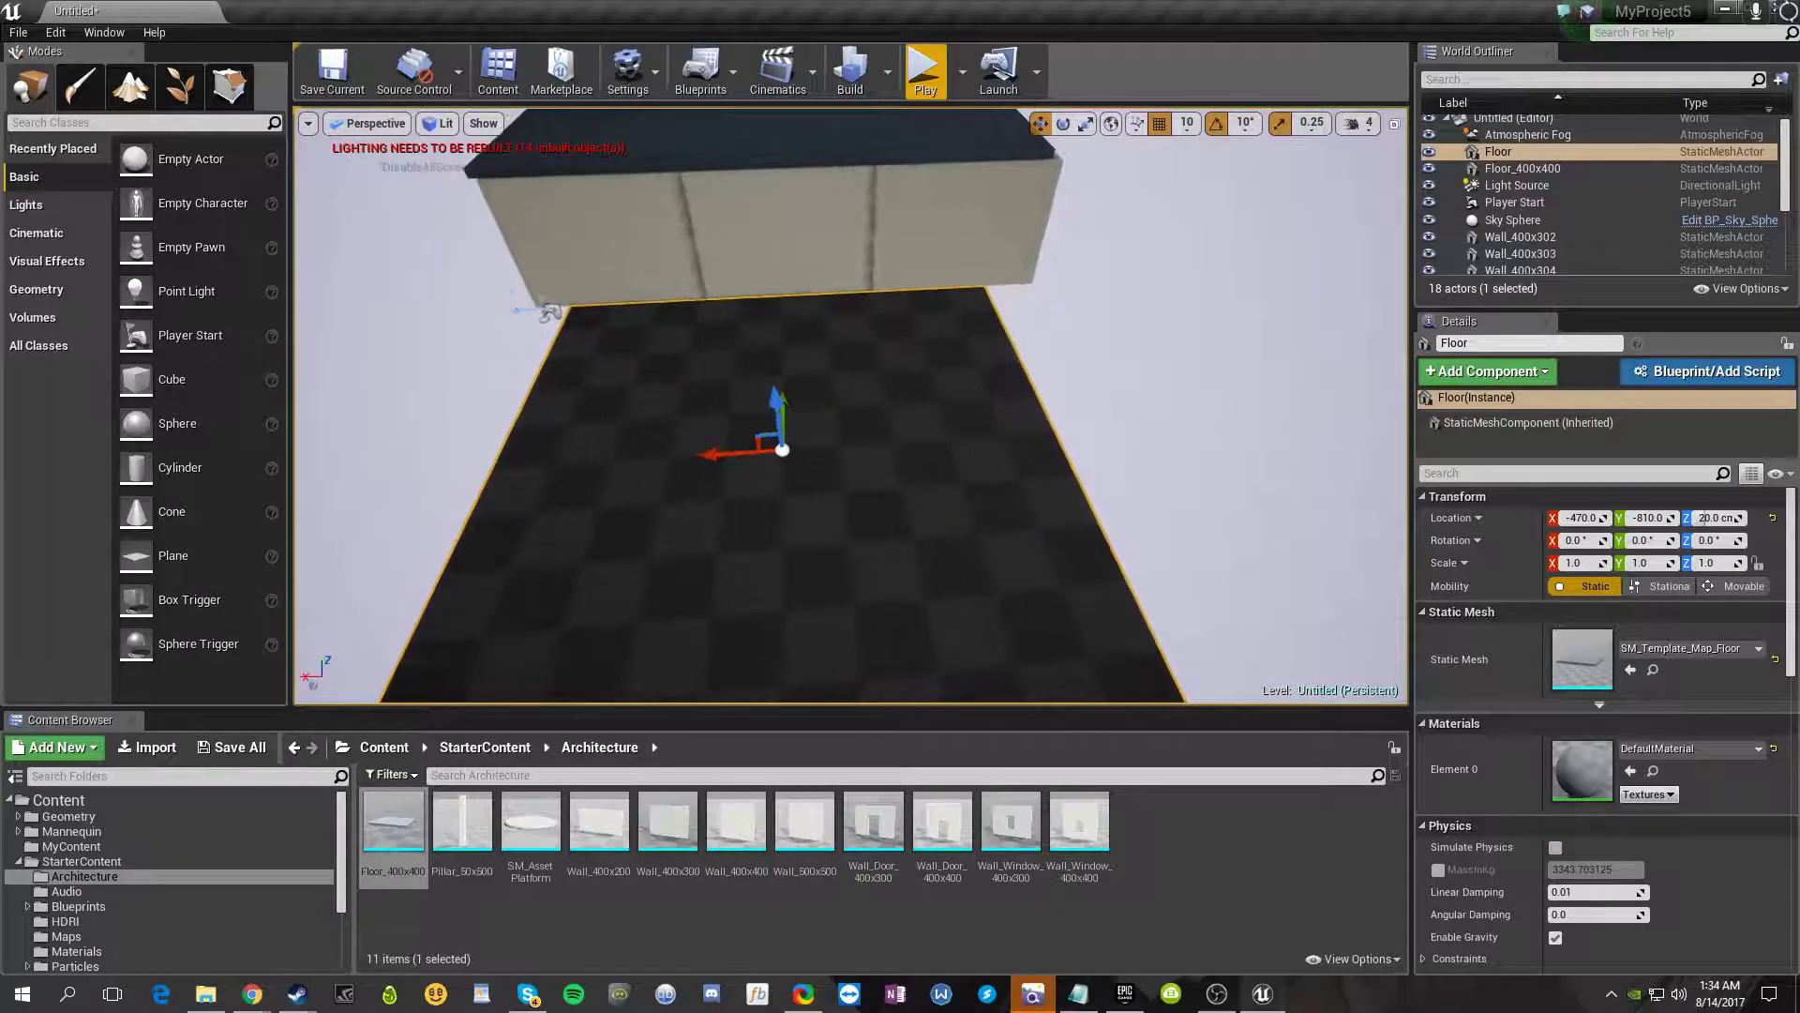
{"action": "left_click_drag", "start_coordinate": [714, 456], "coordinate": [696, 460]}
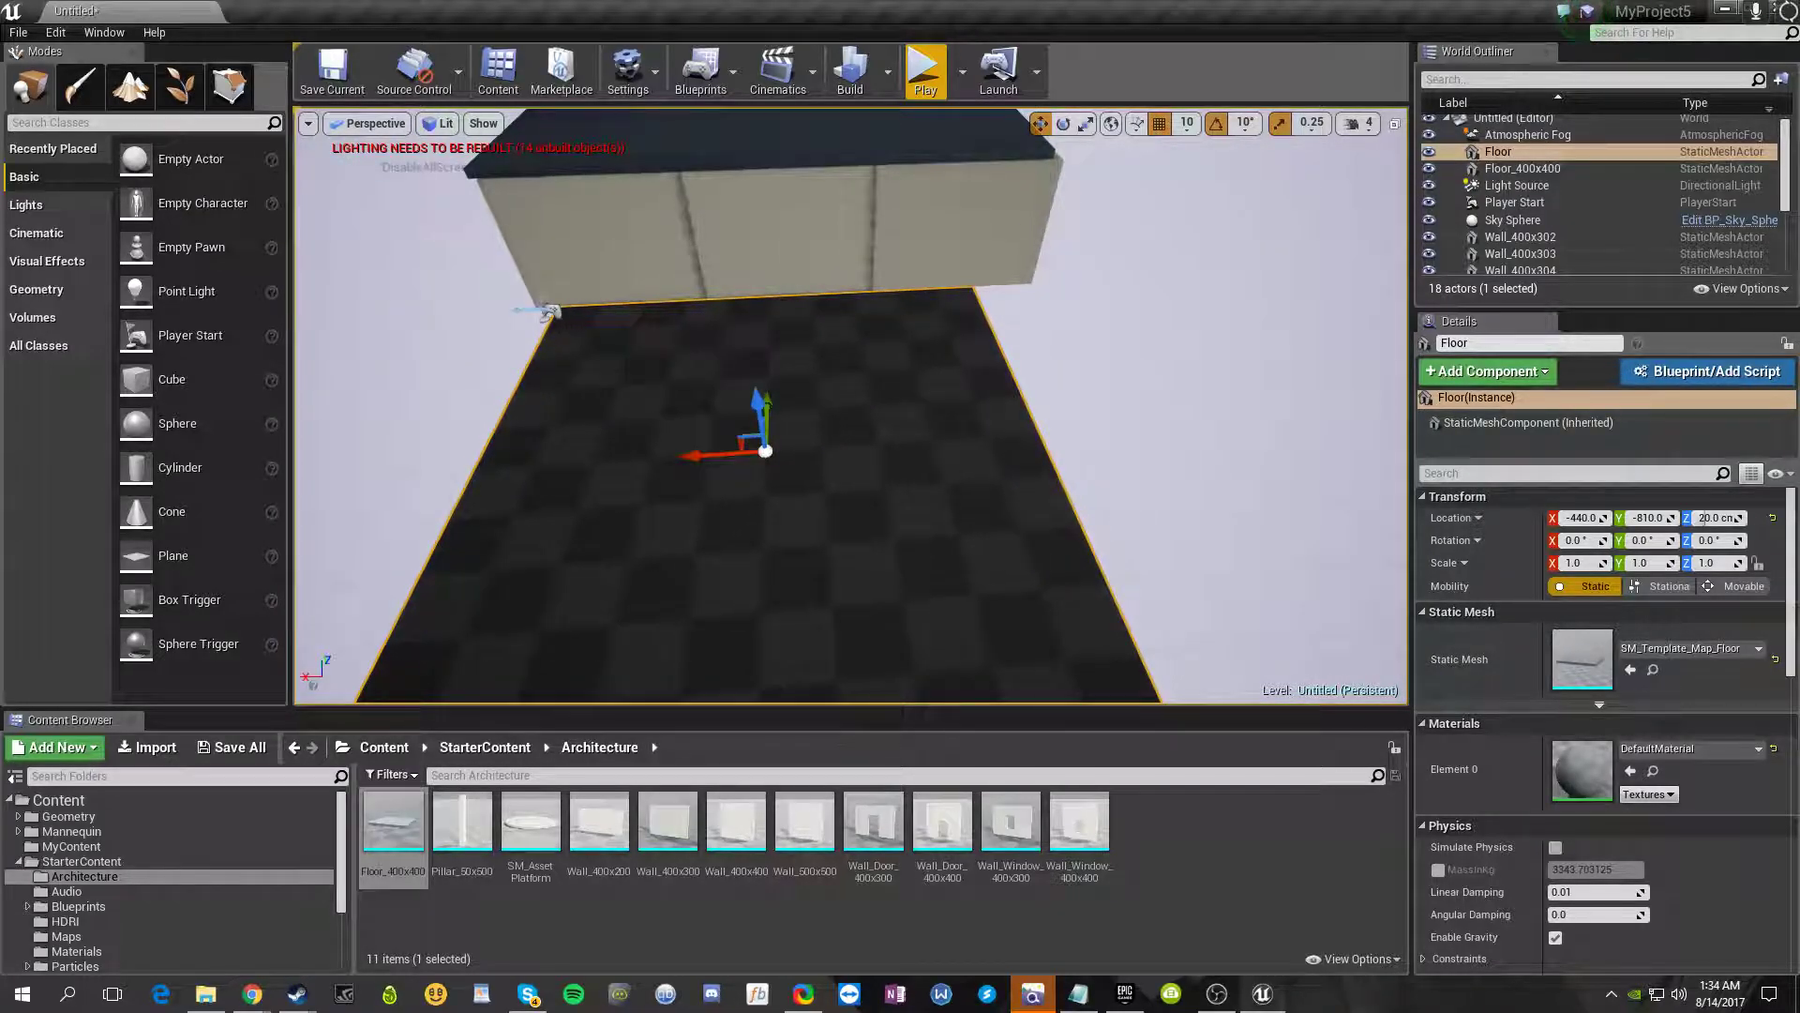
- Move the Player Start onto the checkered floor outside the room, at X -310 cm and Y -890 cm
{"action": "left_click", "coordinate": [539, 313]}
{"action": "left_click_drag", "start_coordinate": [505, 312], "coordinate": [681, 381]}
{"action": "right_click_drag", "start_coordinate": [681, 639], "coordinate": [699, 637]}
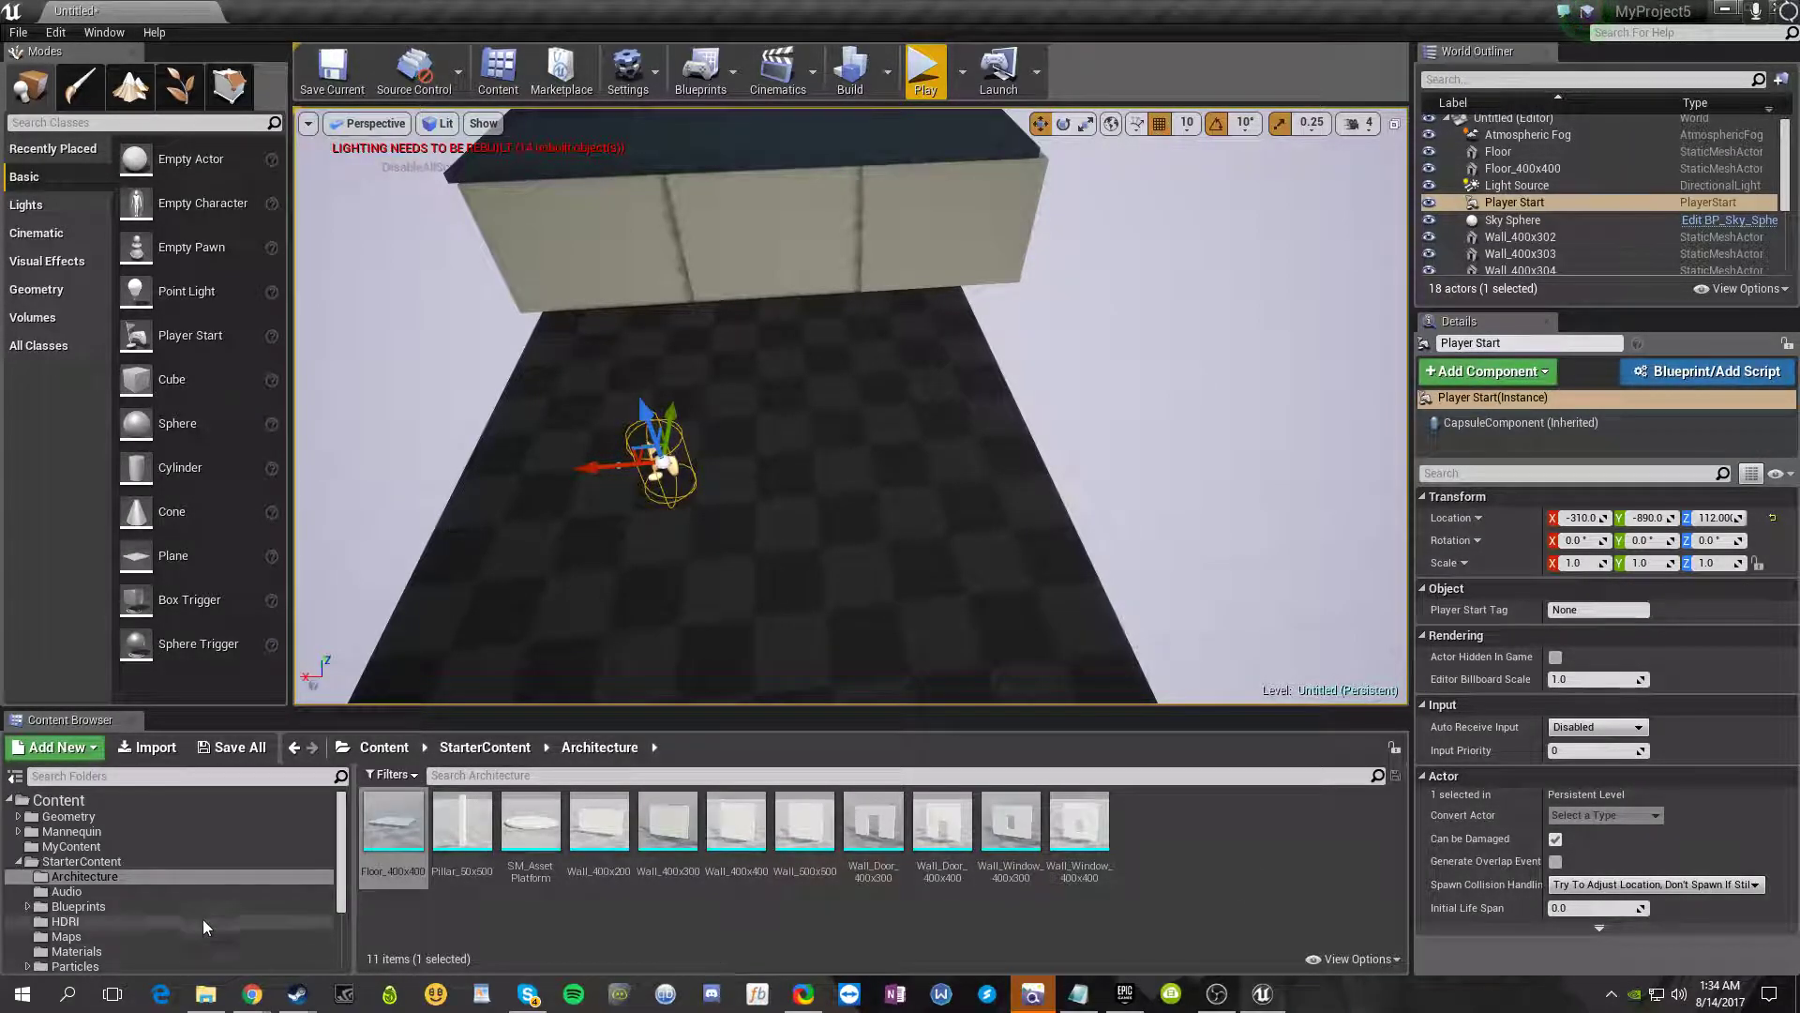
- Show the StarterContent folder's contents, collapse its subfolders in the folder tree, and deselect the Player Start
{"action": "left_click", "coordinate": [650, 920]}
{"action": "left_click", "coordinate": [77, 862]}
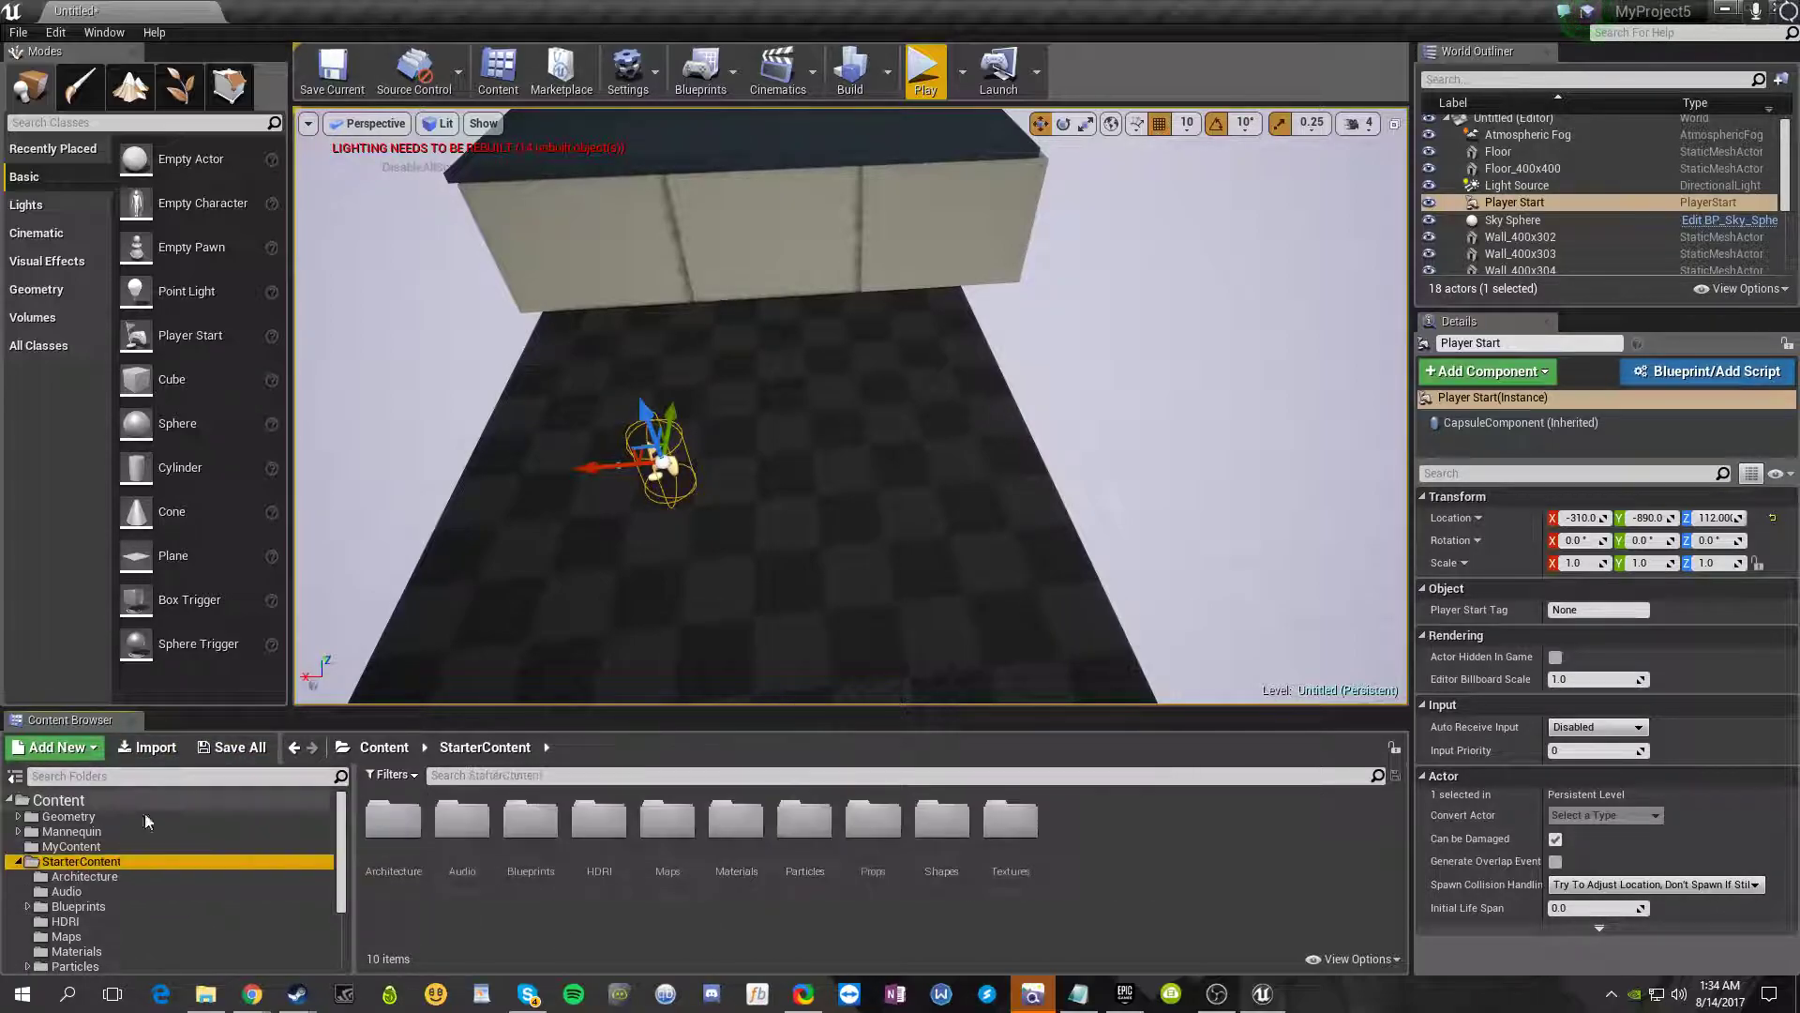
{"action": "left_click", "coordinate": [19, 862]}
{"action": "left_click", "coordinate": [1069, 375]}
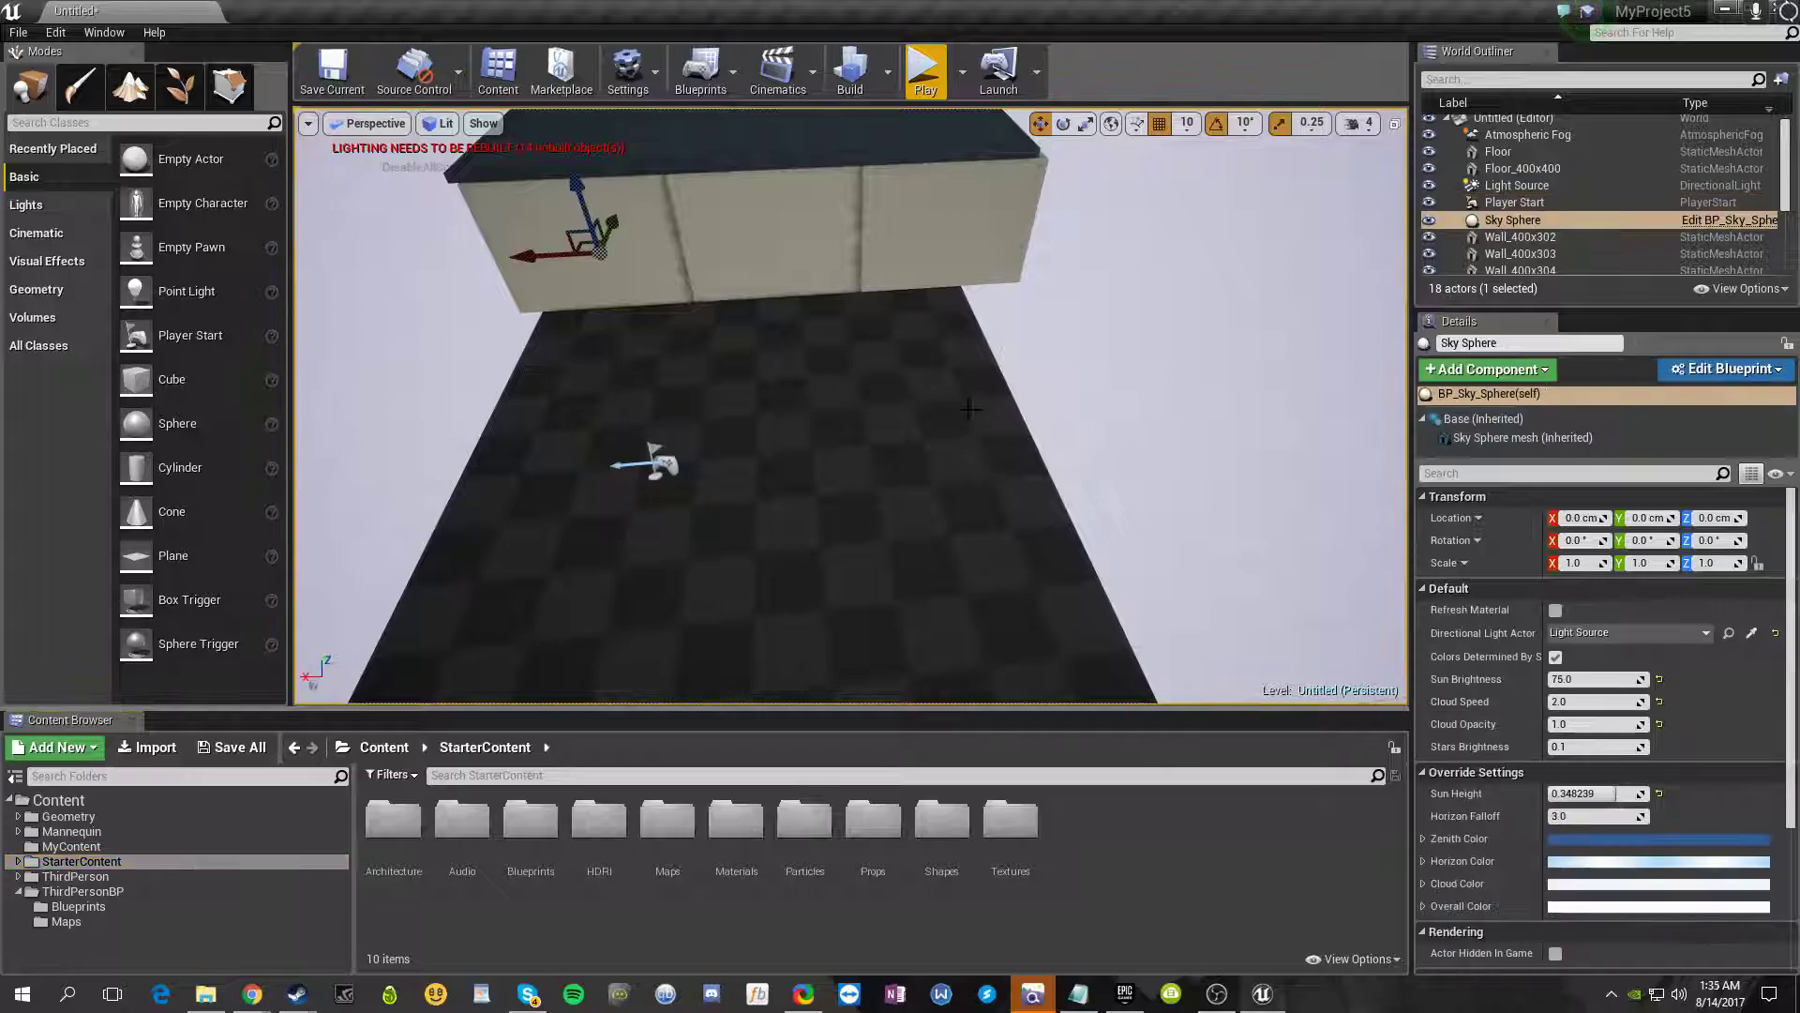
- Shift the roof slab along X to -1090 cm to align its edges with the walls
{"action": "right_click_drag", "start_coordinate": [1089, 372], "coordinate": [1088, 277]}
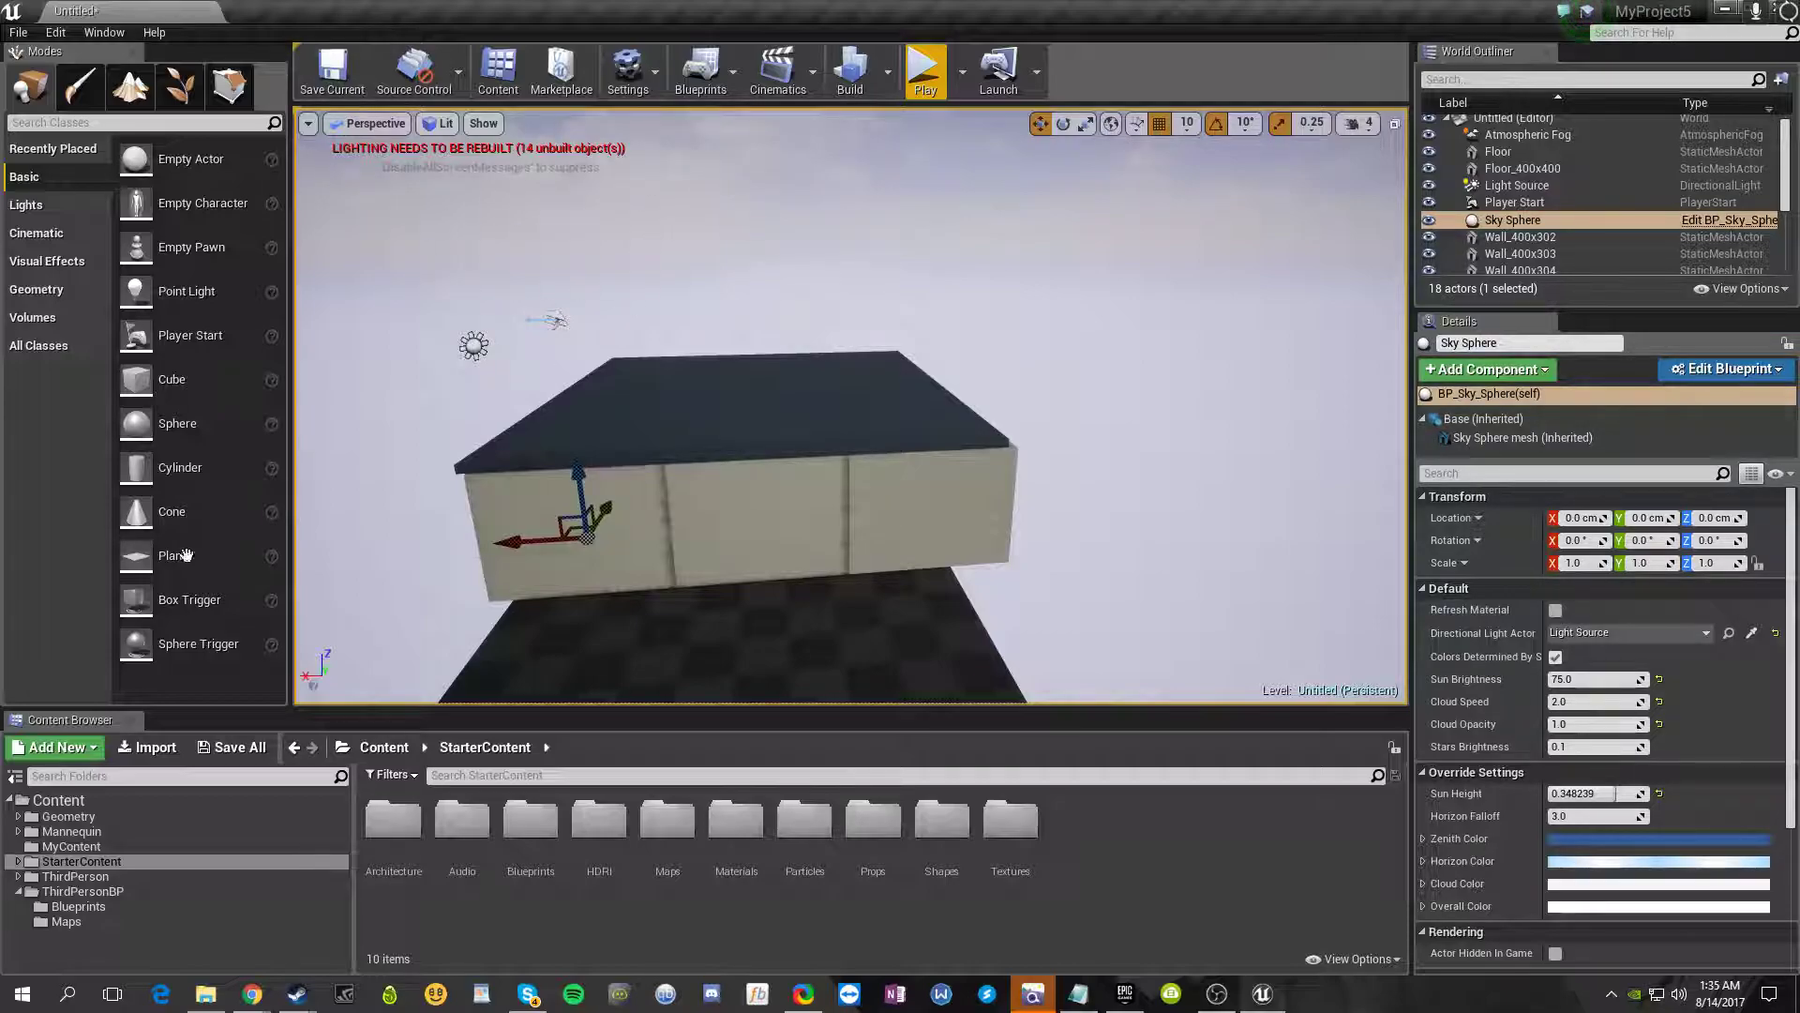
{"action": "right_click_drag", "start_coordinate": [985, 487], "coordinate": [923, 520]}
{"action": "key", "text": "w"}
{"action": "key", "text": "a"}
{"action": "key", "text": "w"}
{"action": "left_click", "coordinate": [685, 456]}
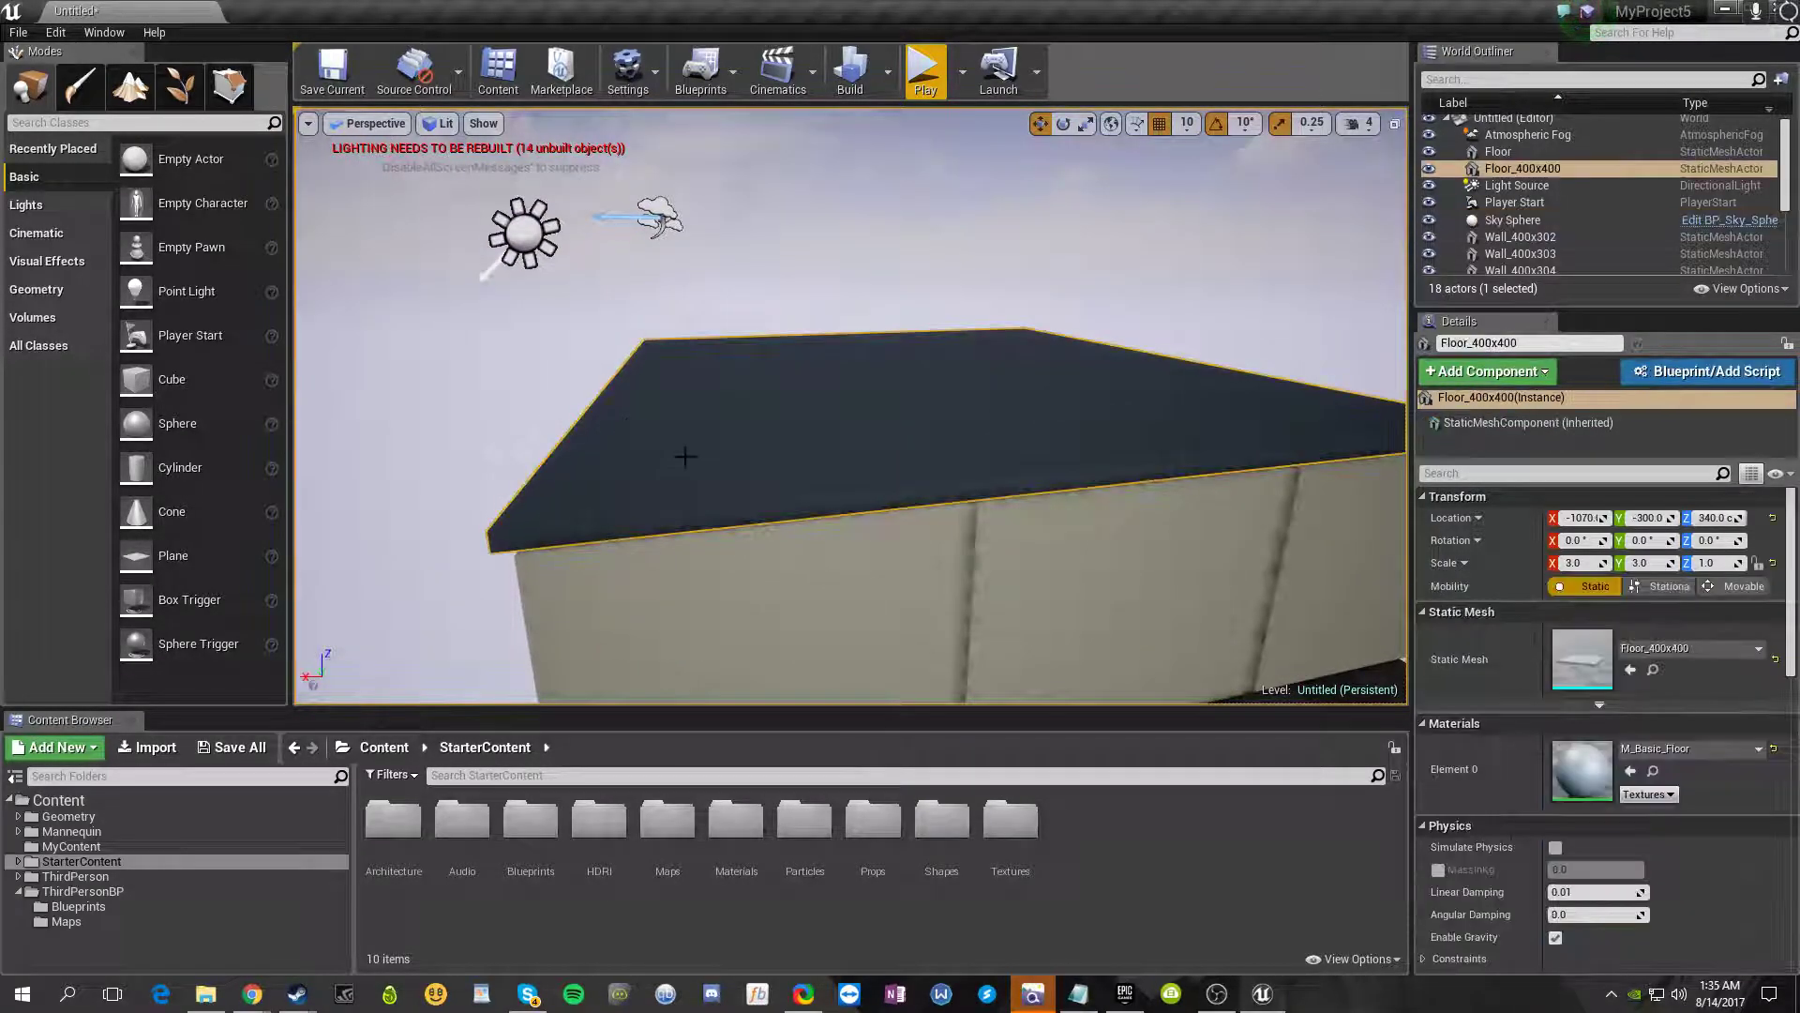
{"action": "right_click_drag", "start_coordinate": [689, 457], "coordinate": [750, 459]}
{"action": "left_click_drag", "start_coordinate": [1261, 390], "coordinate": [1271, 393]}
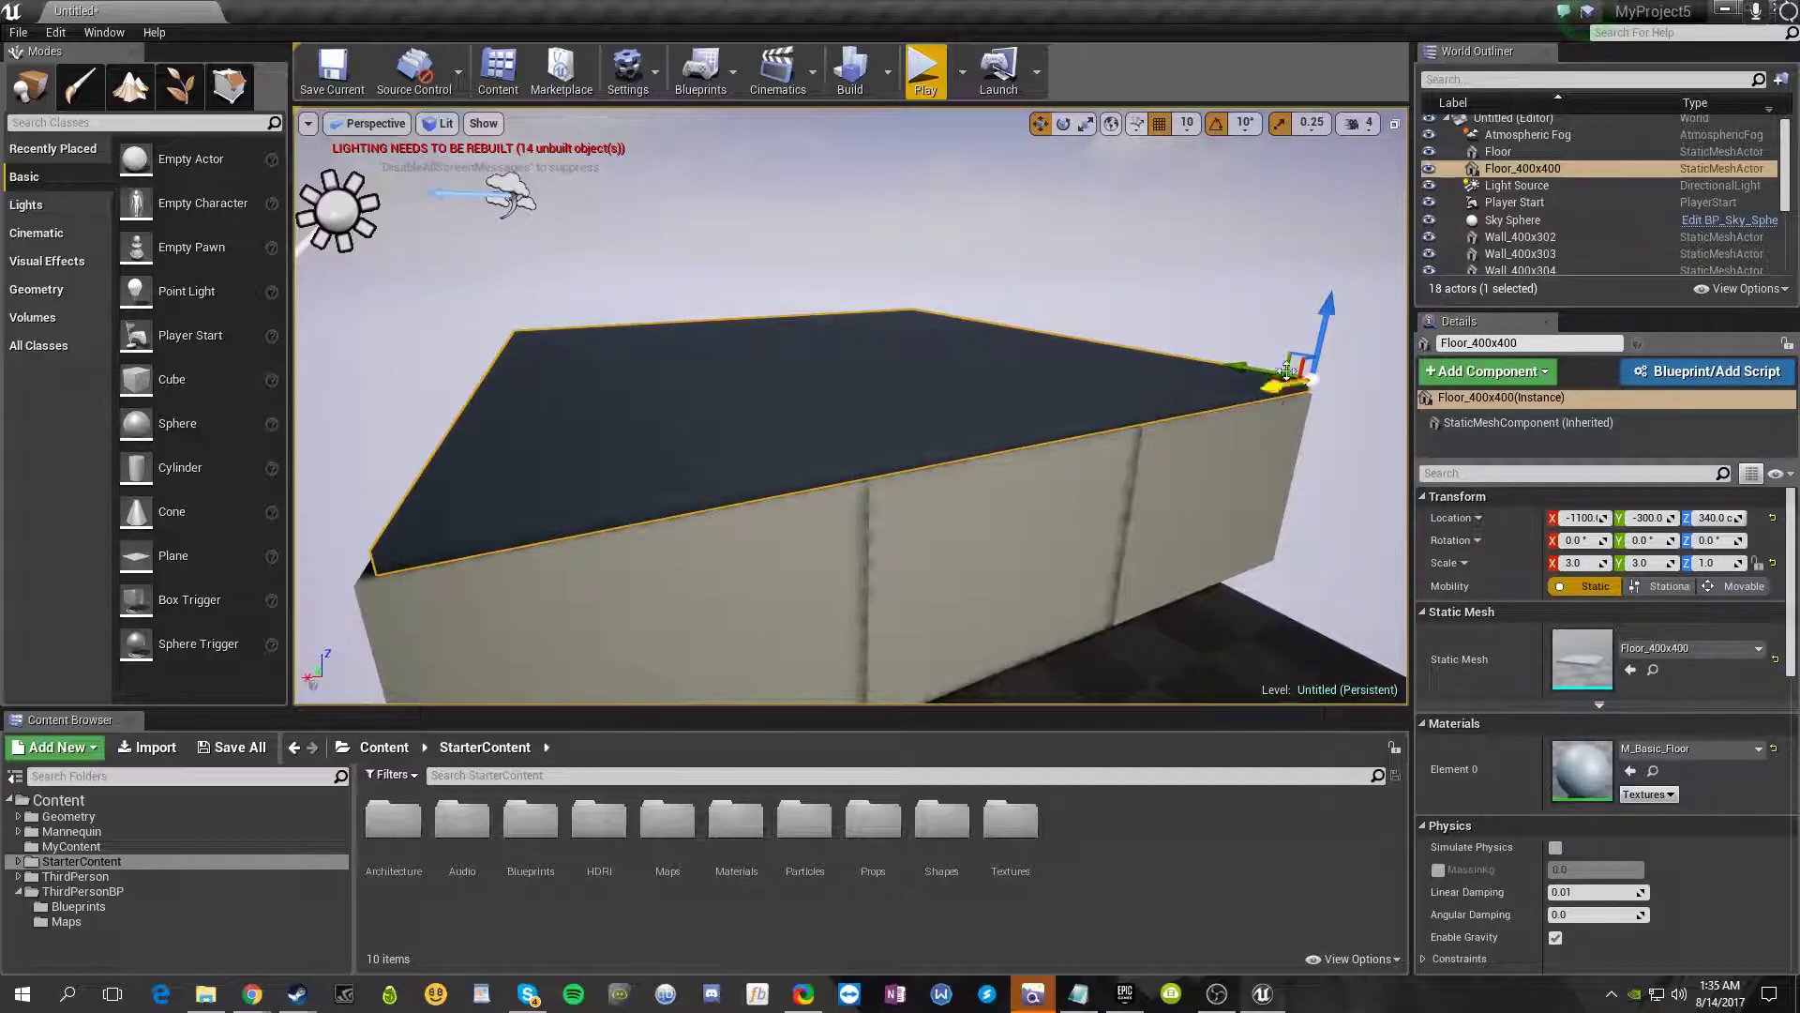
{"action": "left_click", "coordinate": [1281, 286]}
{"action": "right_click_drag", "start_coordinate": [1281, 286], "coordinate": [1165, 431]}
{"action": "left_click", "coordinate": [1074, 410]}
{"action": "left_click_drag", "start_coordinate": [1102, 401], "coordinate": [1093, 401]}
{"action": "left_click", "coordinate": [1241, 430]}
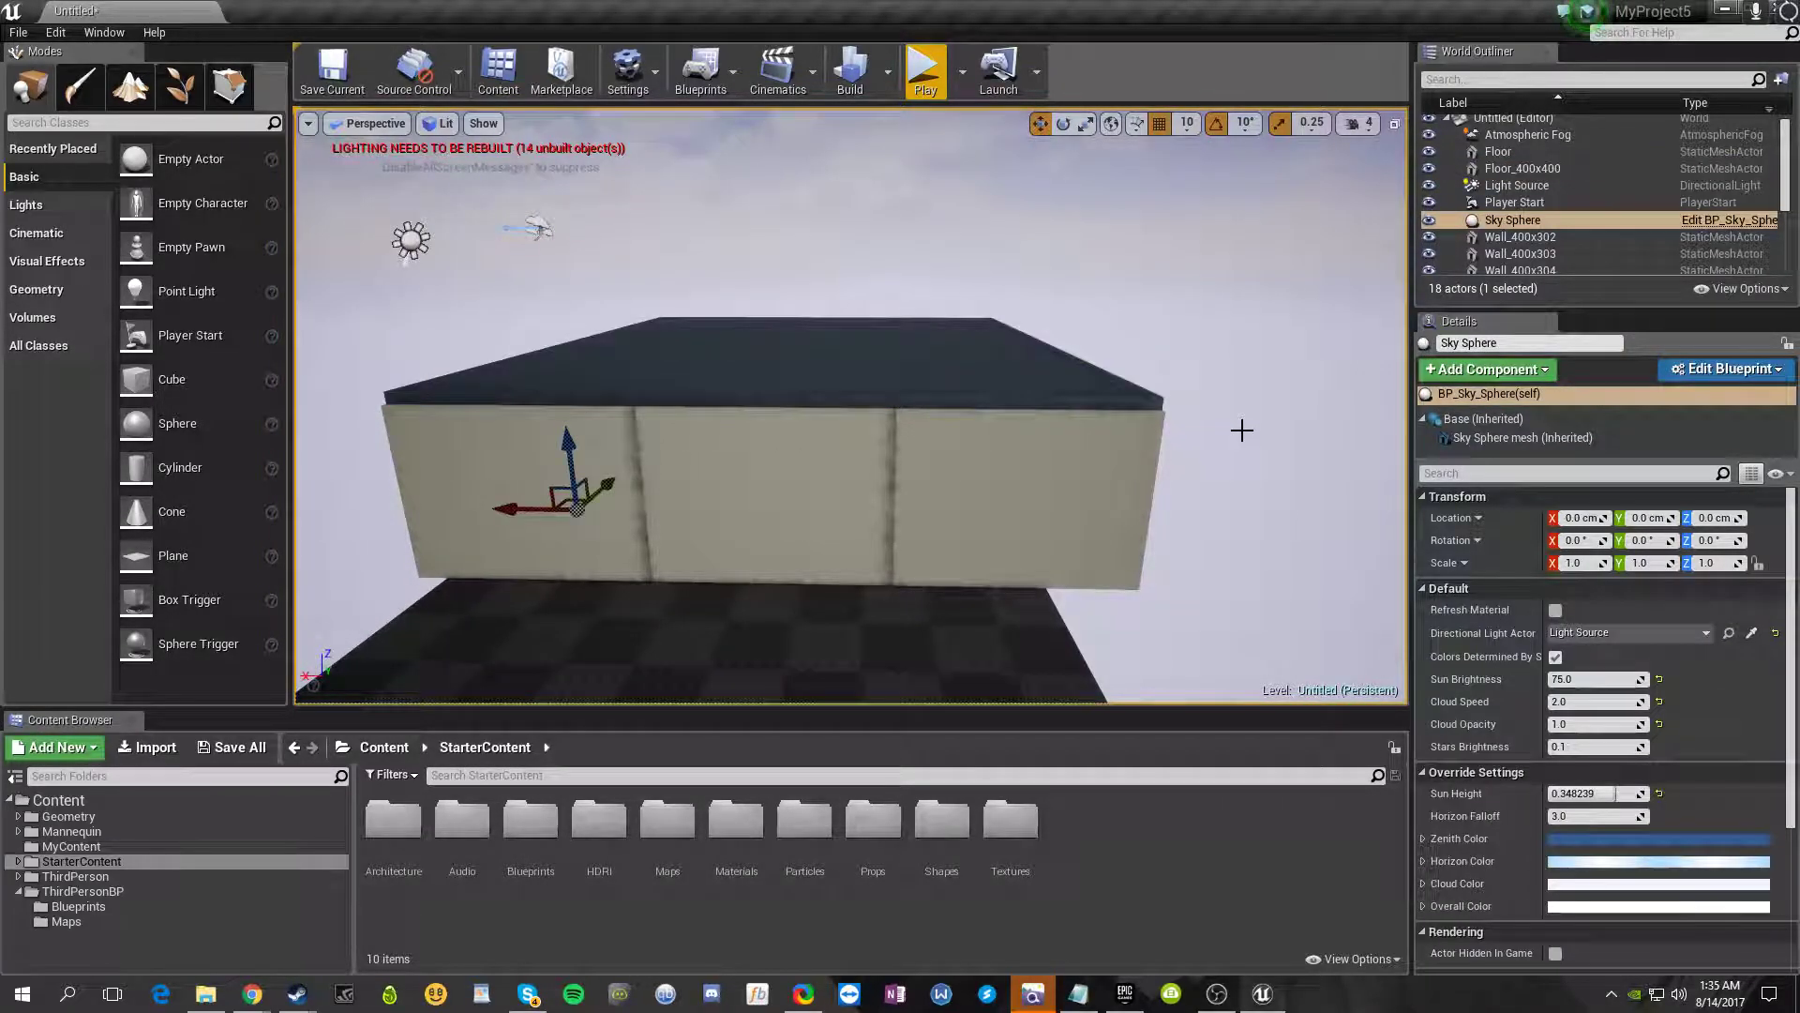
- Duplicate the roof slab straight down along Z to 30 cm to serve as the room's floor
{"action": "left_click", "coordinate": [789, 375]}
{"action": "right_click_drag", "start_coordinate": [788, 375], "coordinate": [1078, 281]}
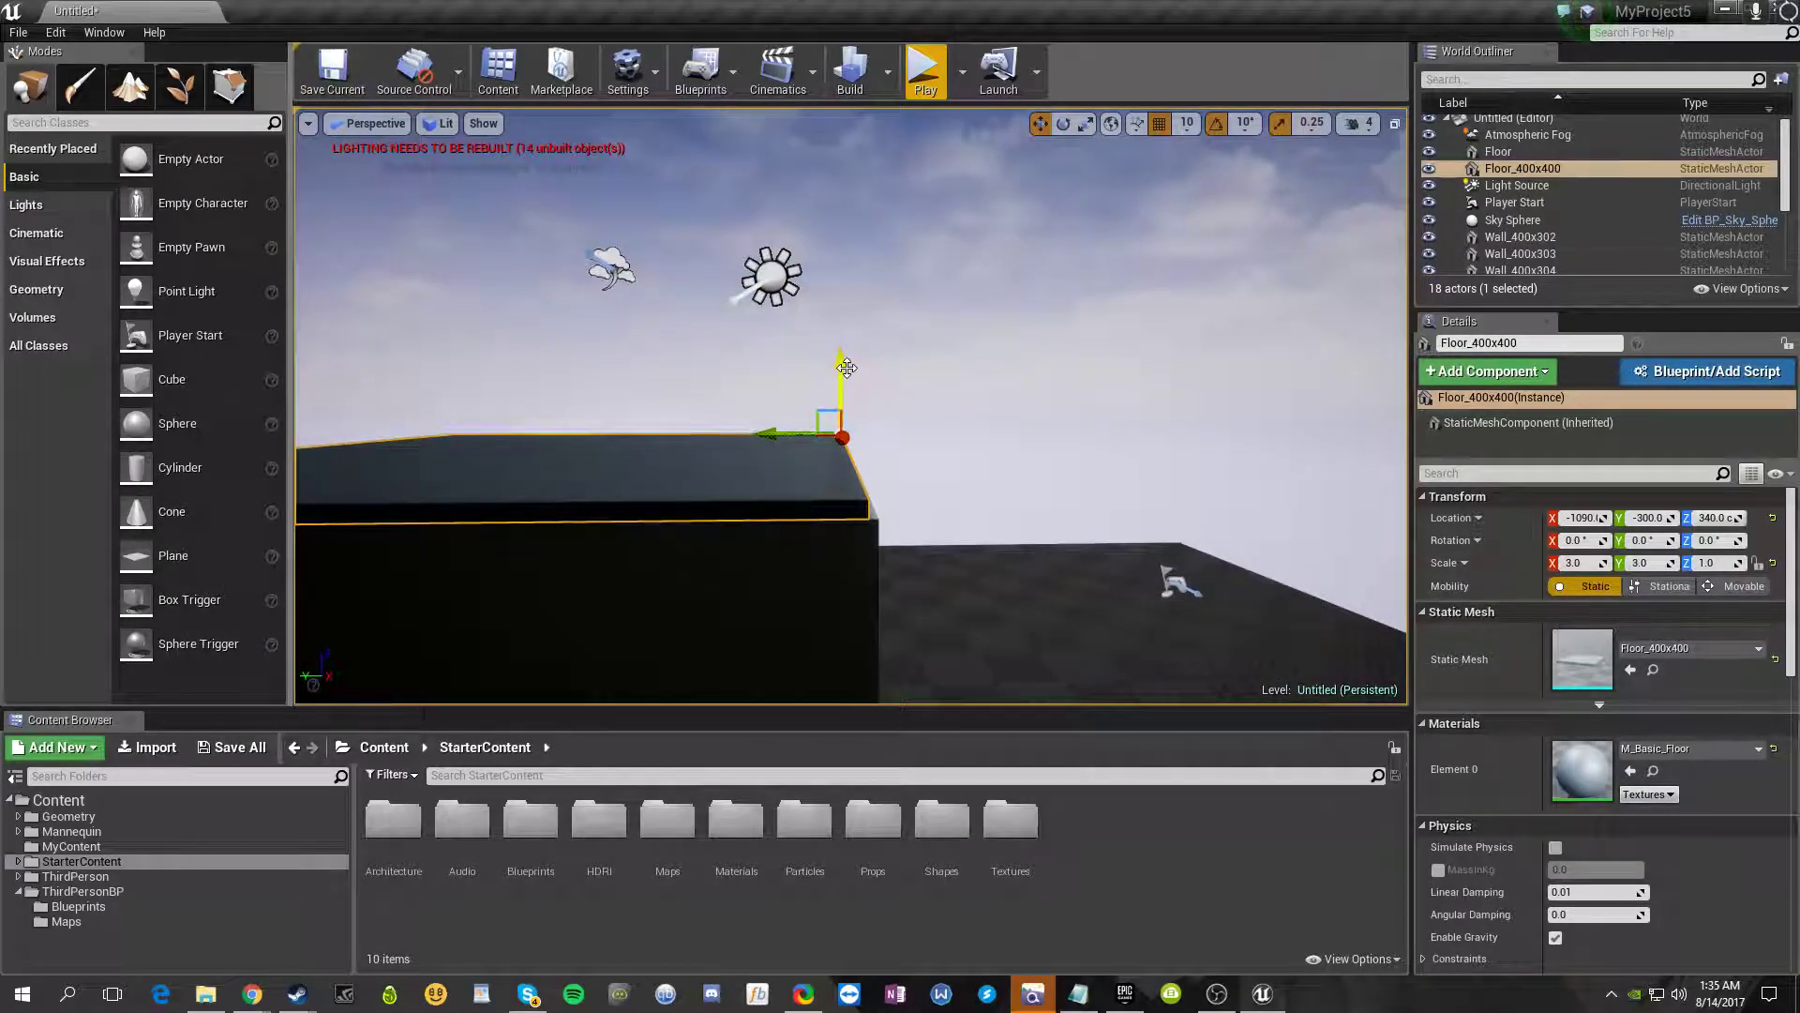
{"action": "left_click_drag", "start_coordinate": [840, 365], "coordinate": [840, 615], "text": "alt"}
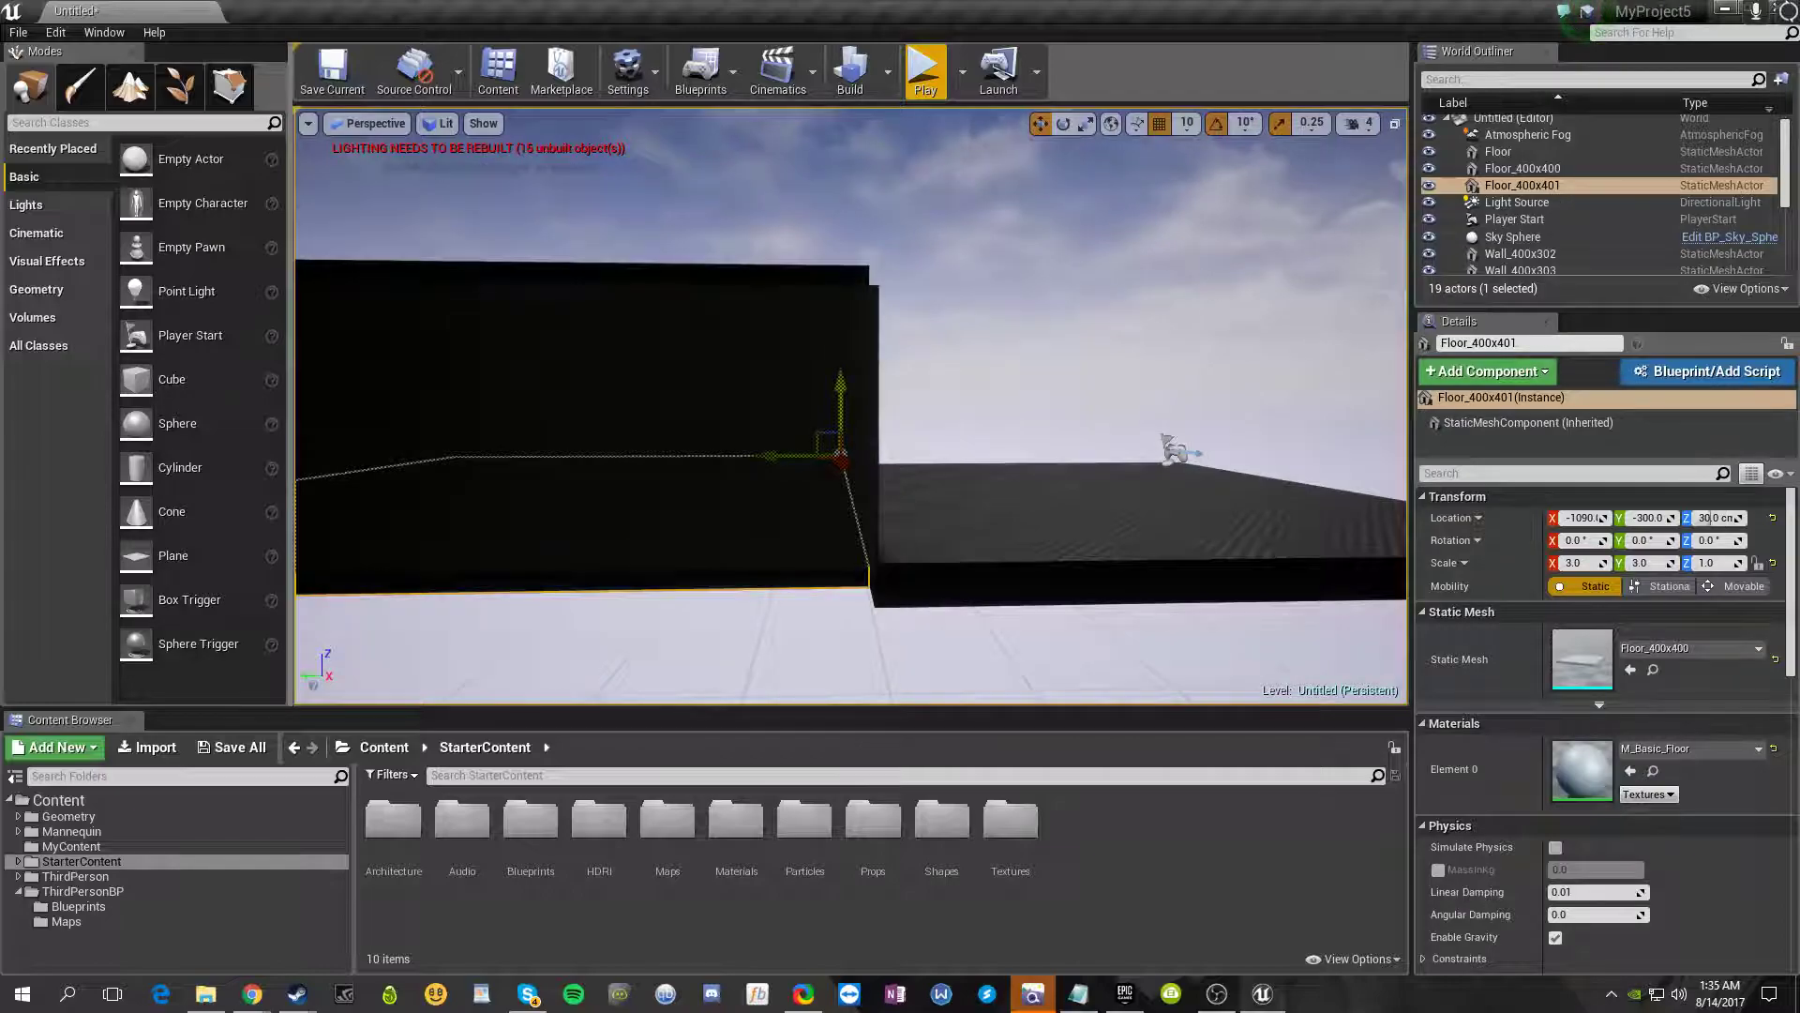
{"action": "left_click", "coordinate": [940, 413]}
{"action": "right_click_drag", "start_coordinate": [940, 413], "coordinate": [941, 413]}
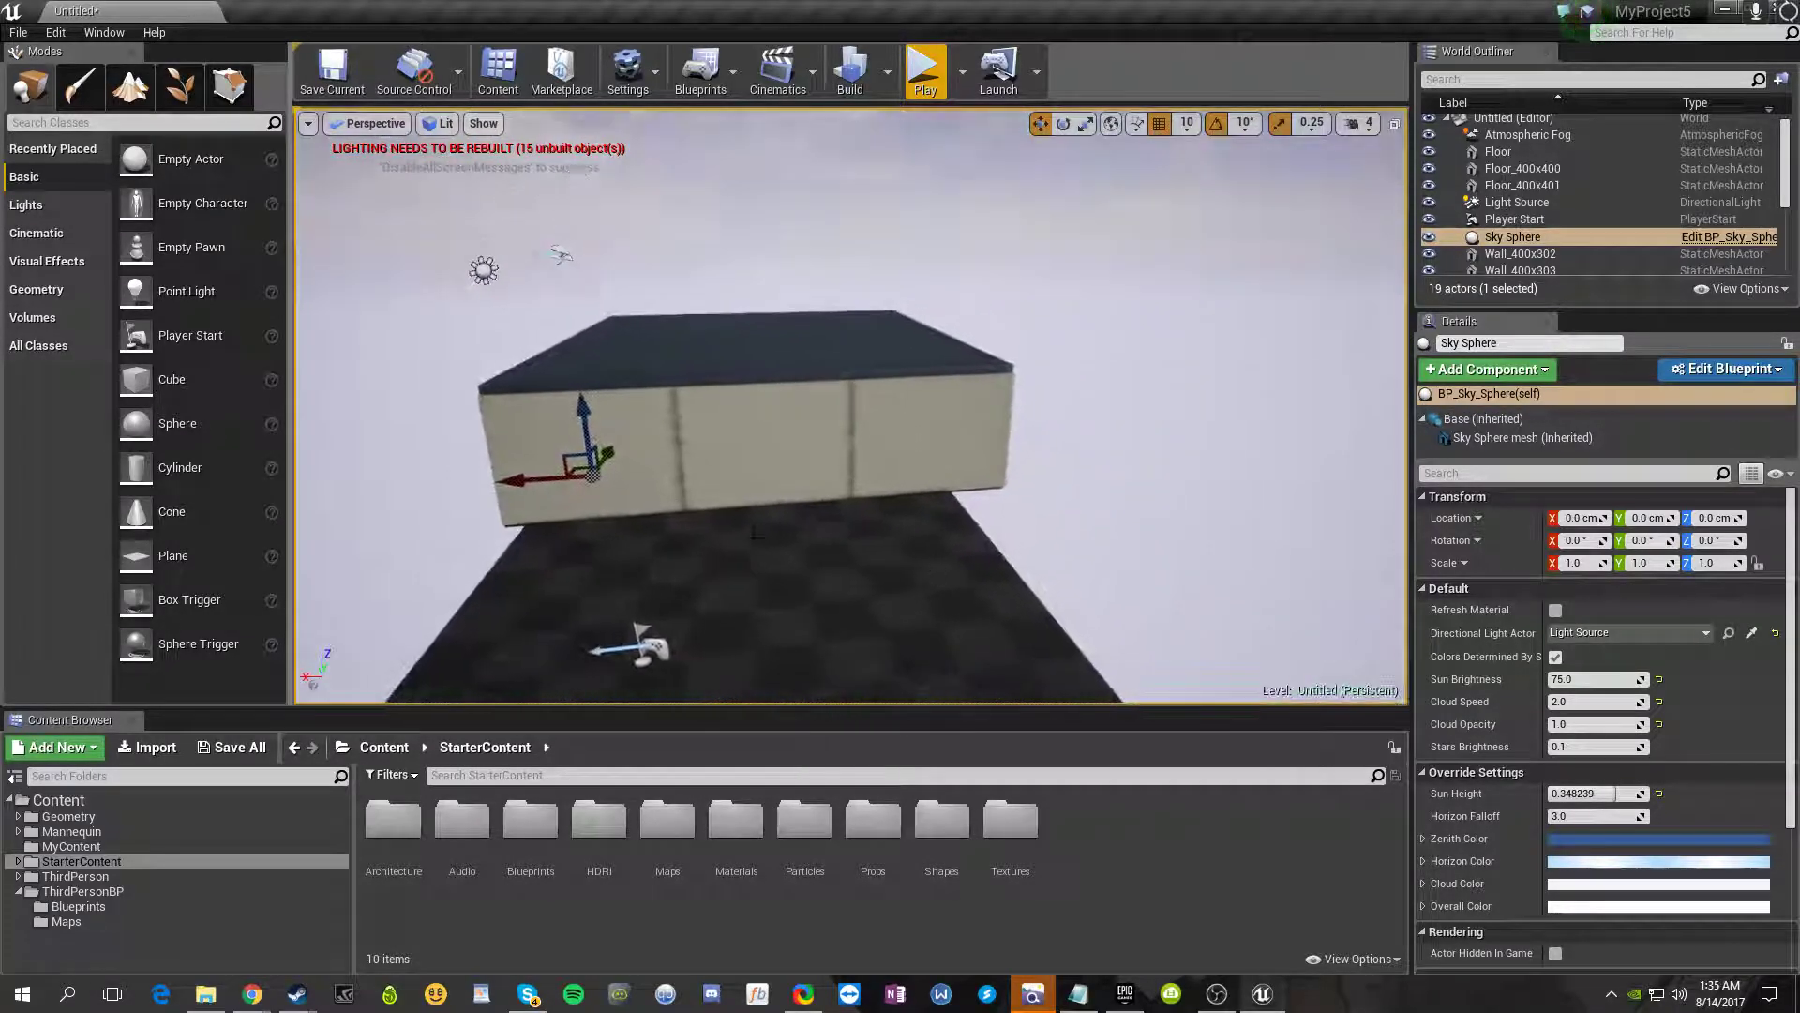
- Replace the static mesh of the middle wall panel facing the checkered floor with Wall_Door_400x300 from the Architecture starter content
{"action": "left_click", "coordinate": [814, 499]}
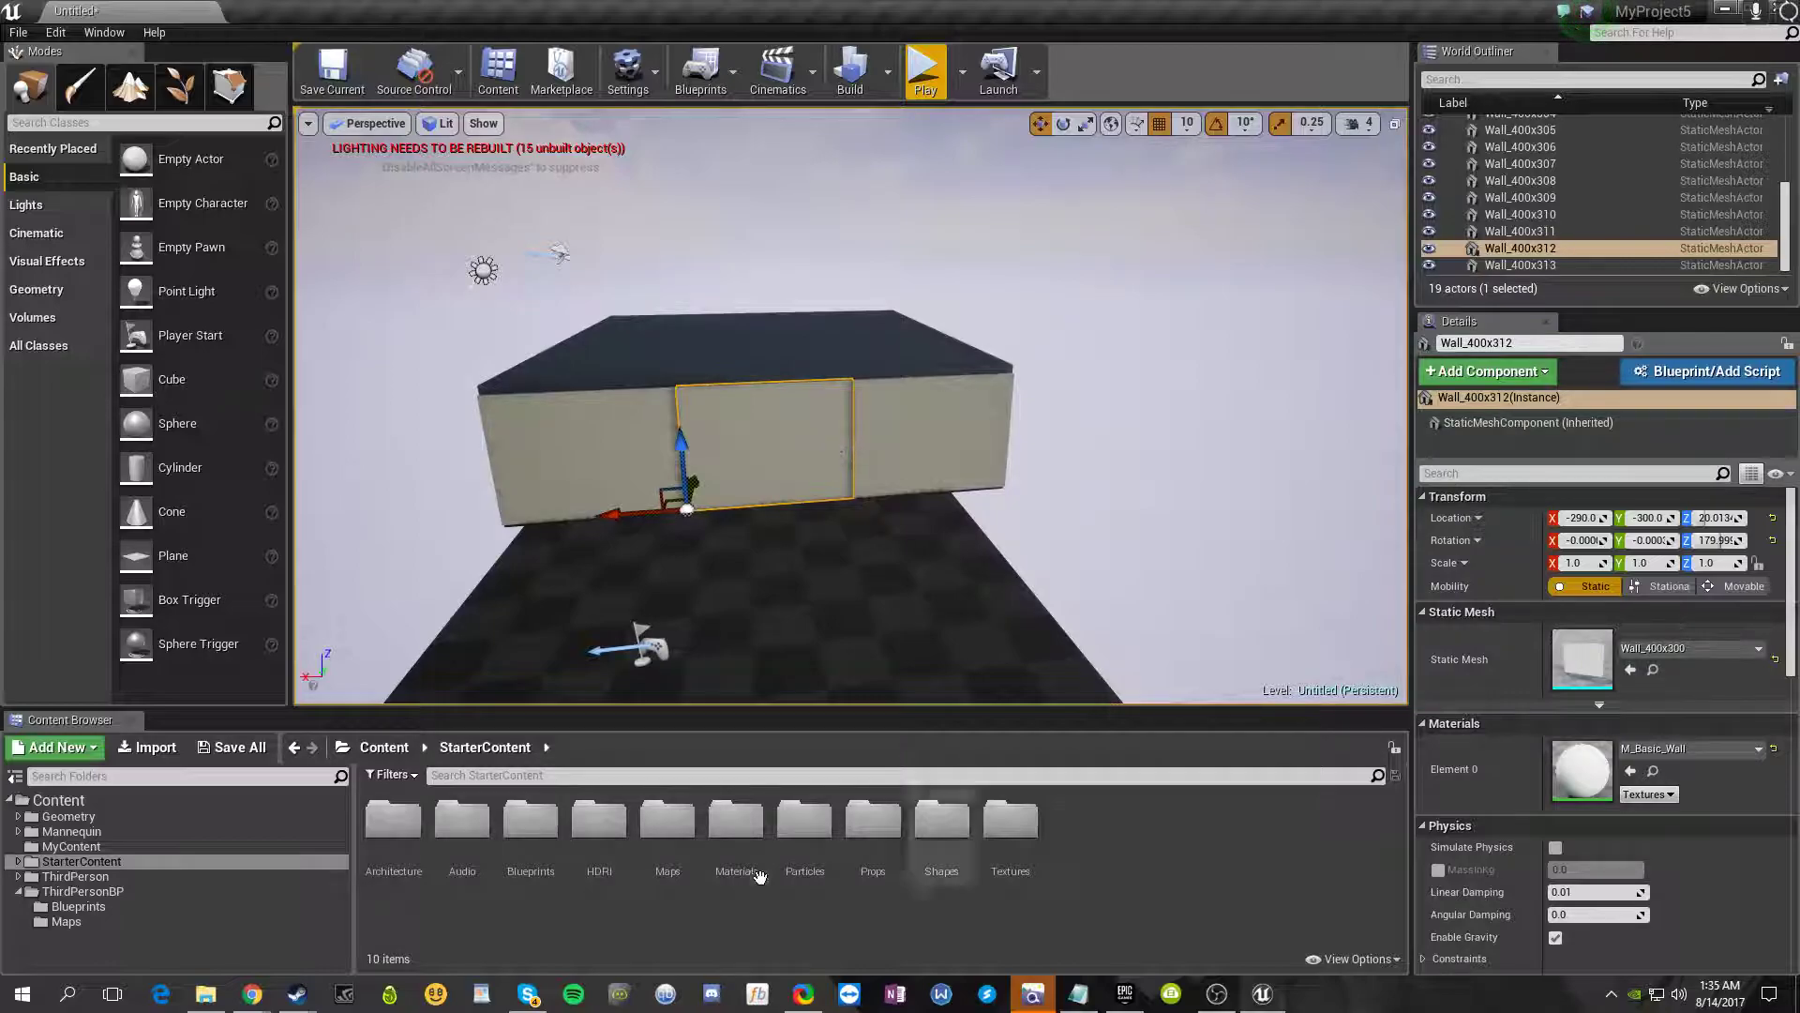
{"action": "left_click", "coordinate": [109, 859]}
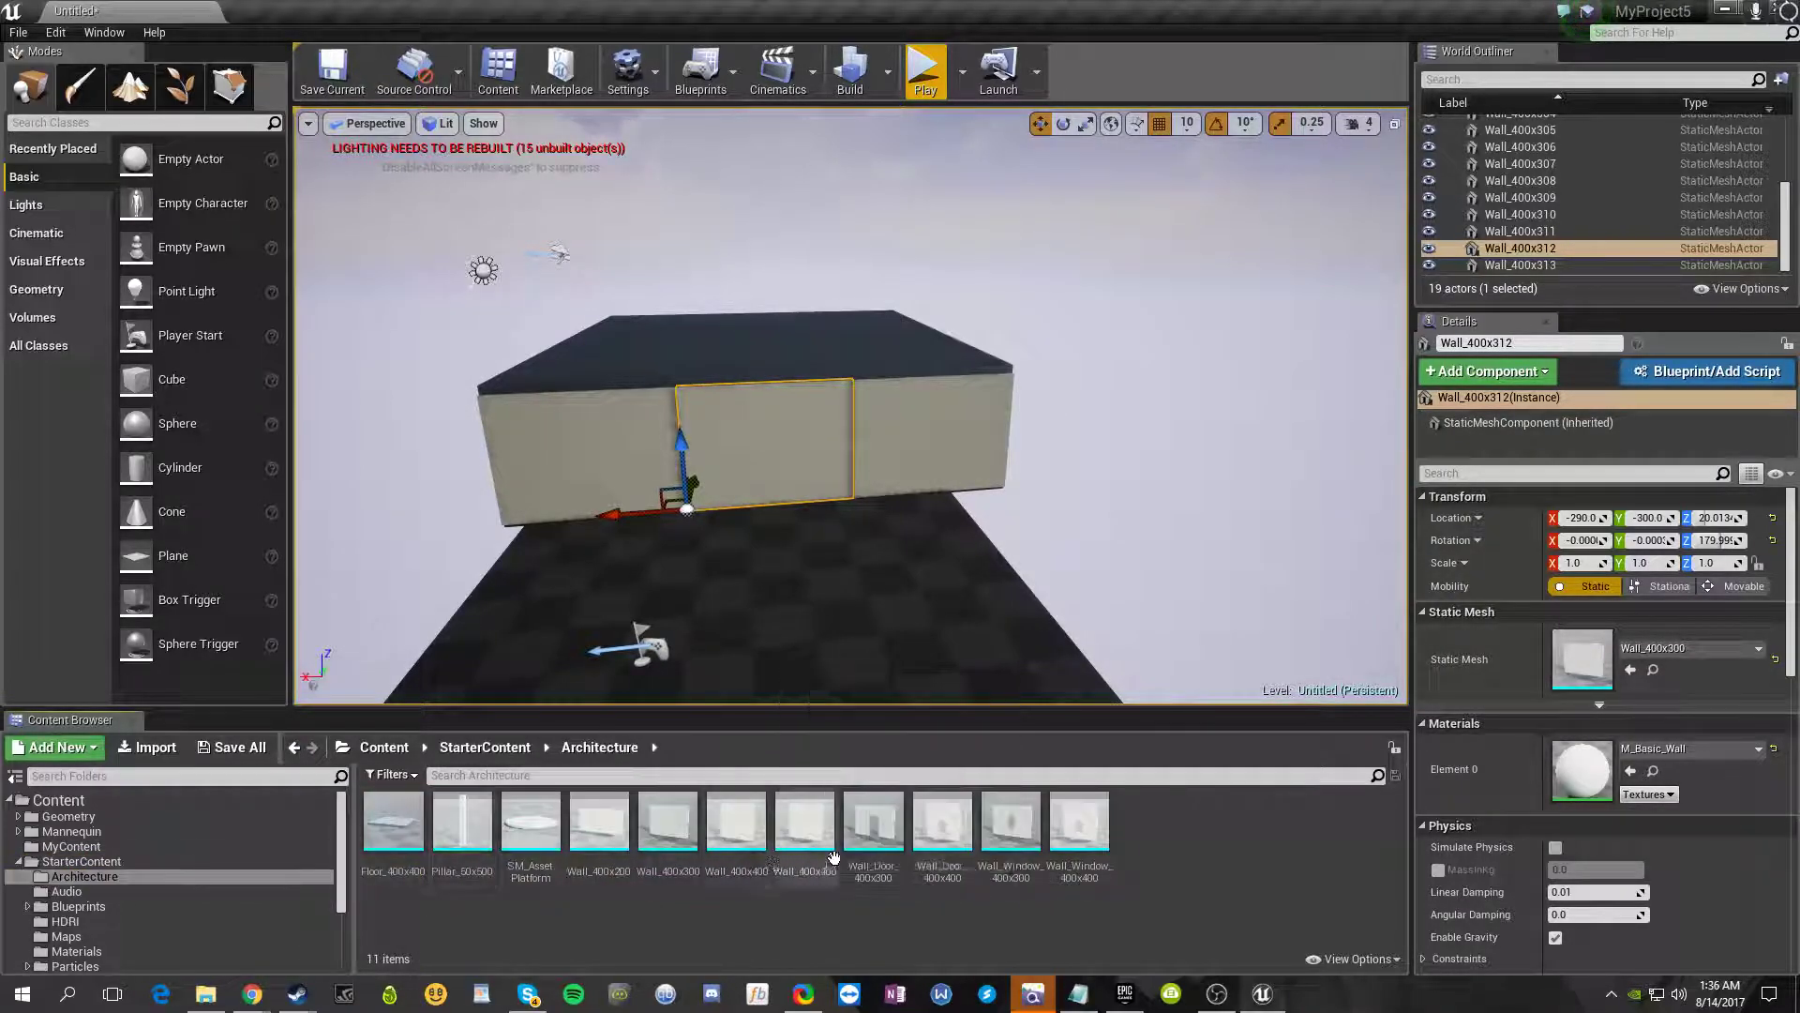
{"action": "left_click_drag", "start_coordinate": [872, 823], "coordinate": [1594, 648]}
- Replace the middle wall panel on each of the two side walls with the Wall_Window_400x300 mesh
{"action": "right_click_drag", "start_coordinate": [1052, 499], "coordinate": [877, 507]}
{"action": "left_click", "coordinate": [852, 455]}
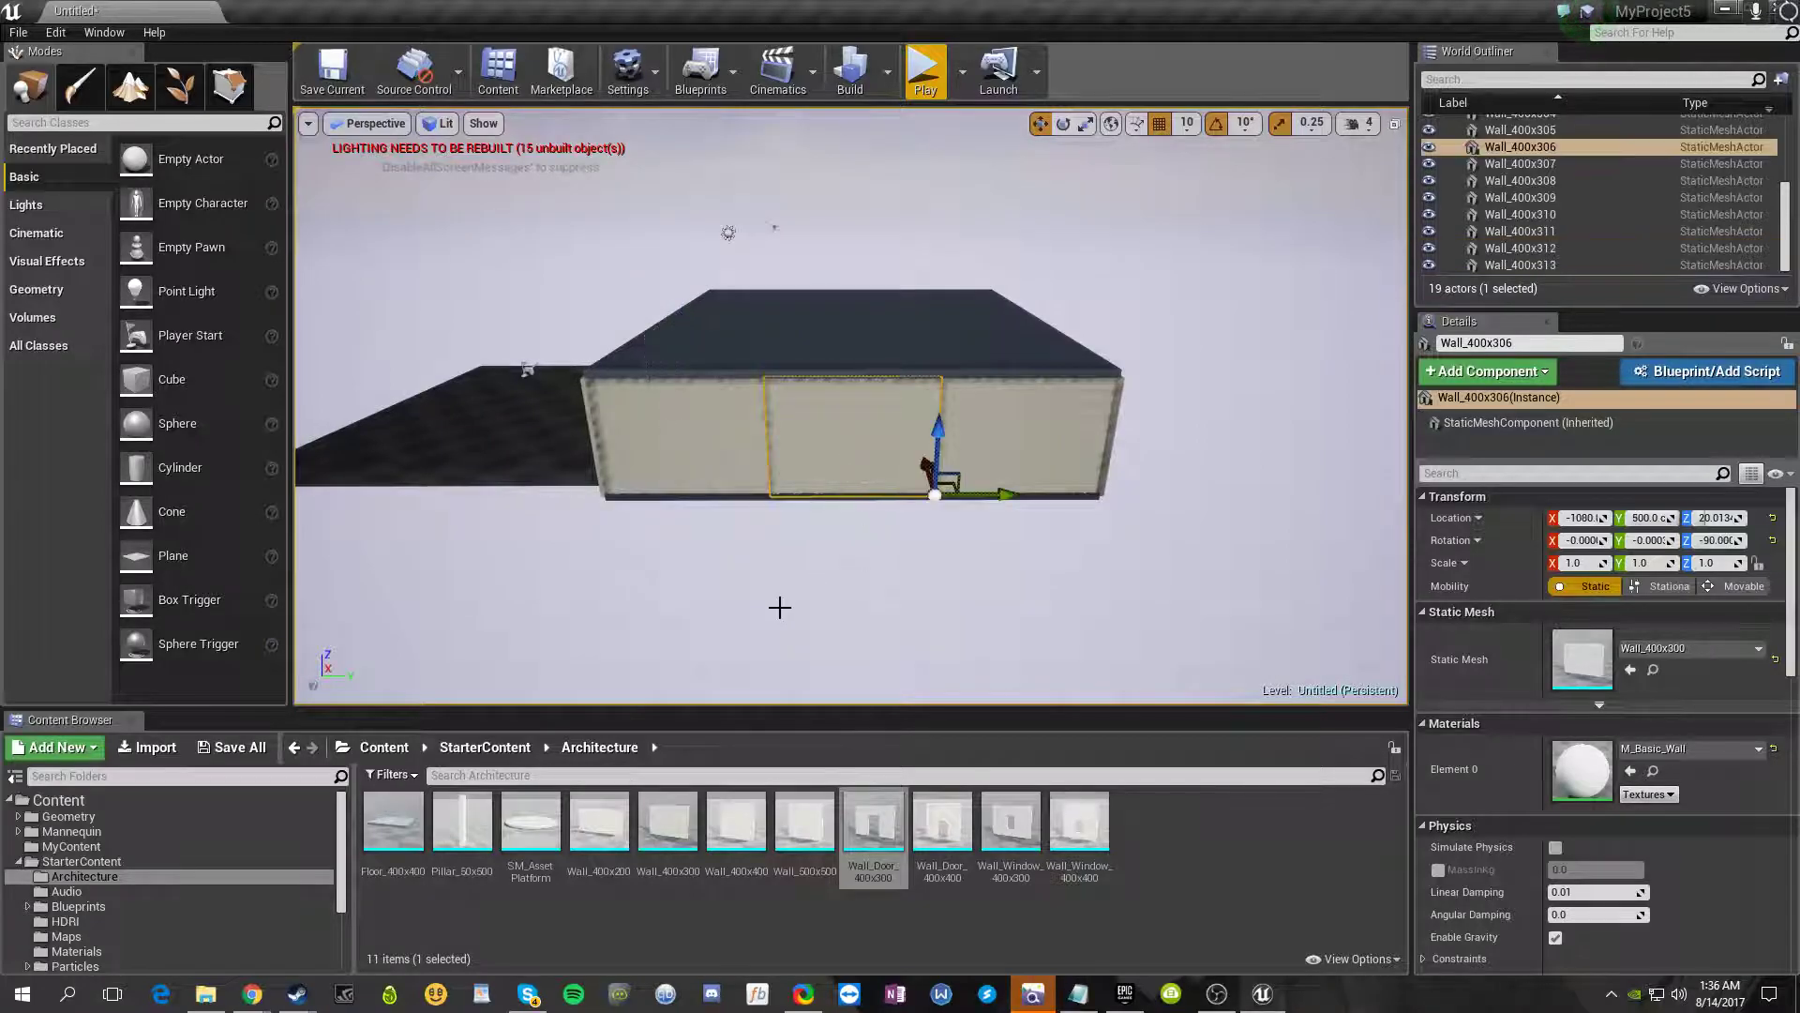
{"action": "left_click_drag", "start_coordinate": [1011, 821], "coordinate": [1654, 646]}
{"action": "right_click_drag", "start_coordinate": [1125, 525], "coordinate": [666, 516]}
{"action": "left_click", "coordinate": [806, 483]}
{"action": "left_click_drag", "start_coordinate": [1013, 851], "coordinate": [1570, 660]}
{"action": "right_click_drag", "start_coordinate": [1126, 525], "coordinate": [1012, 511]}
{"action": "mouse_move", "coordinate": [1238, 551]}
{"action": "right_mouse_down"}
{"action": "mouse_move", "coordinate": [1144, 553]}
{"action": "mouse_move", "coordinate": [1116, 618]}
{"action": "mouse_move", "coordinate": [1237, 550]}
{"action": "right_mouse_up"}
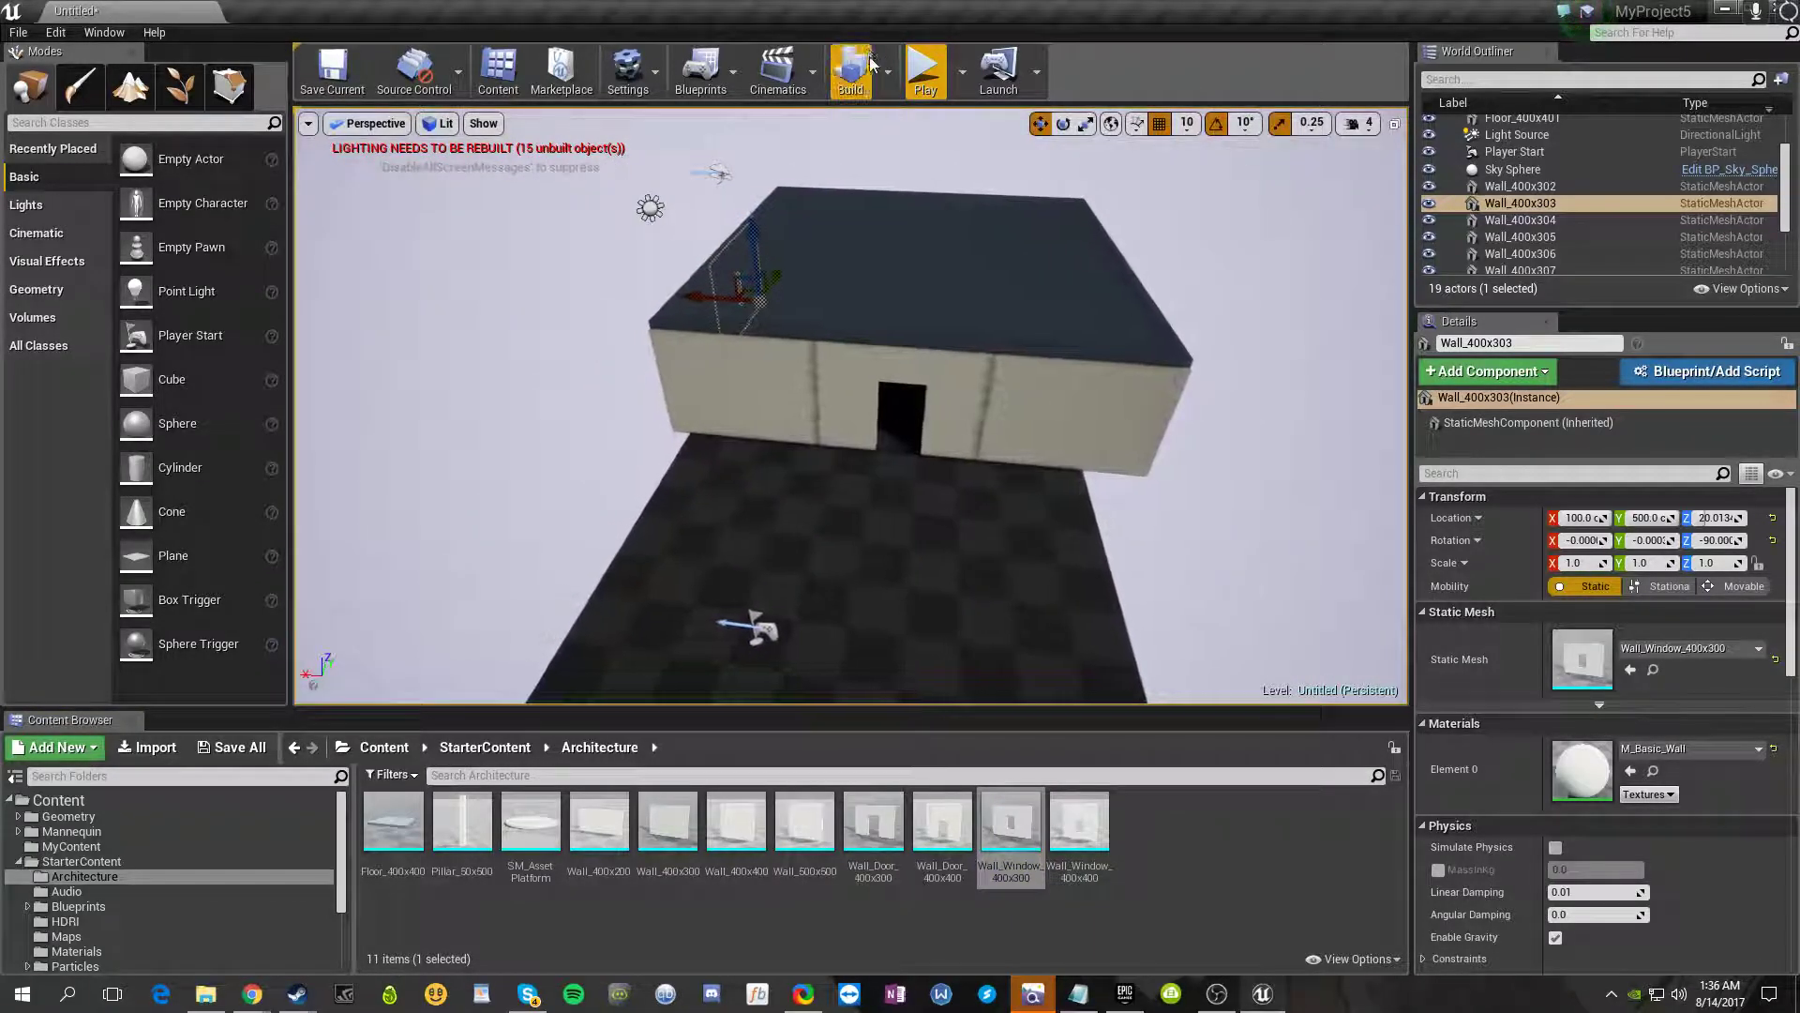
- Play-test the level by walking the character through the doorway into the room, and end the session
{"action": "left_click", "coordinate": [923, 68]}
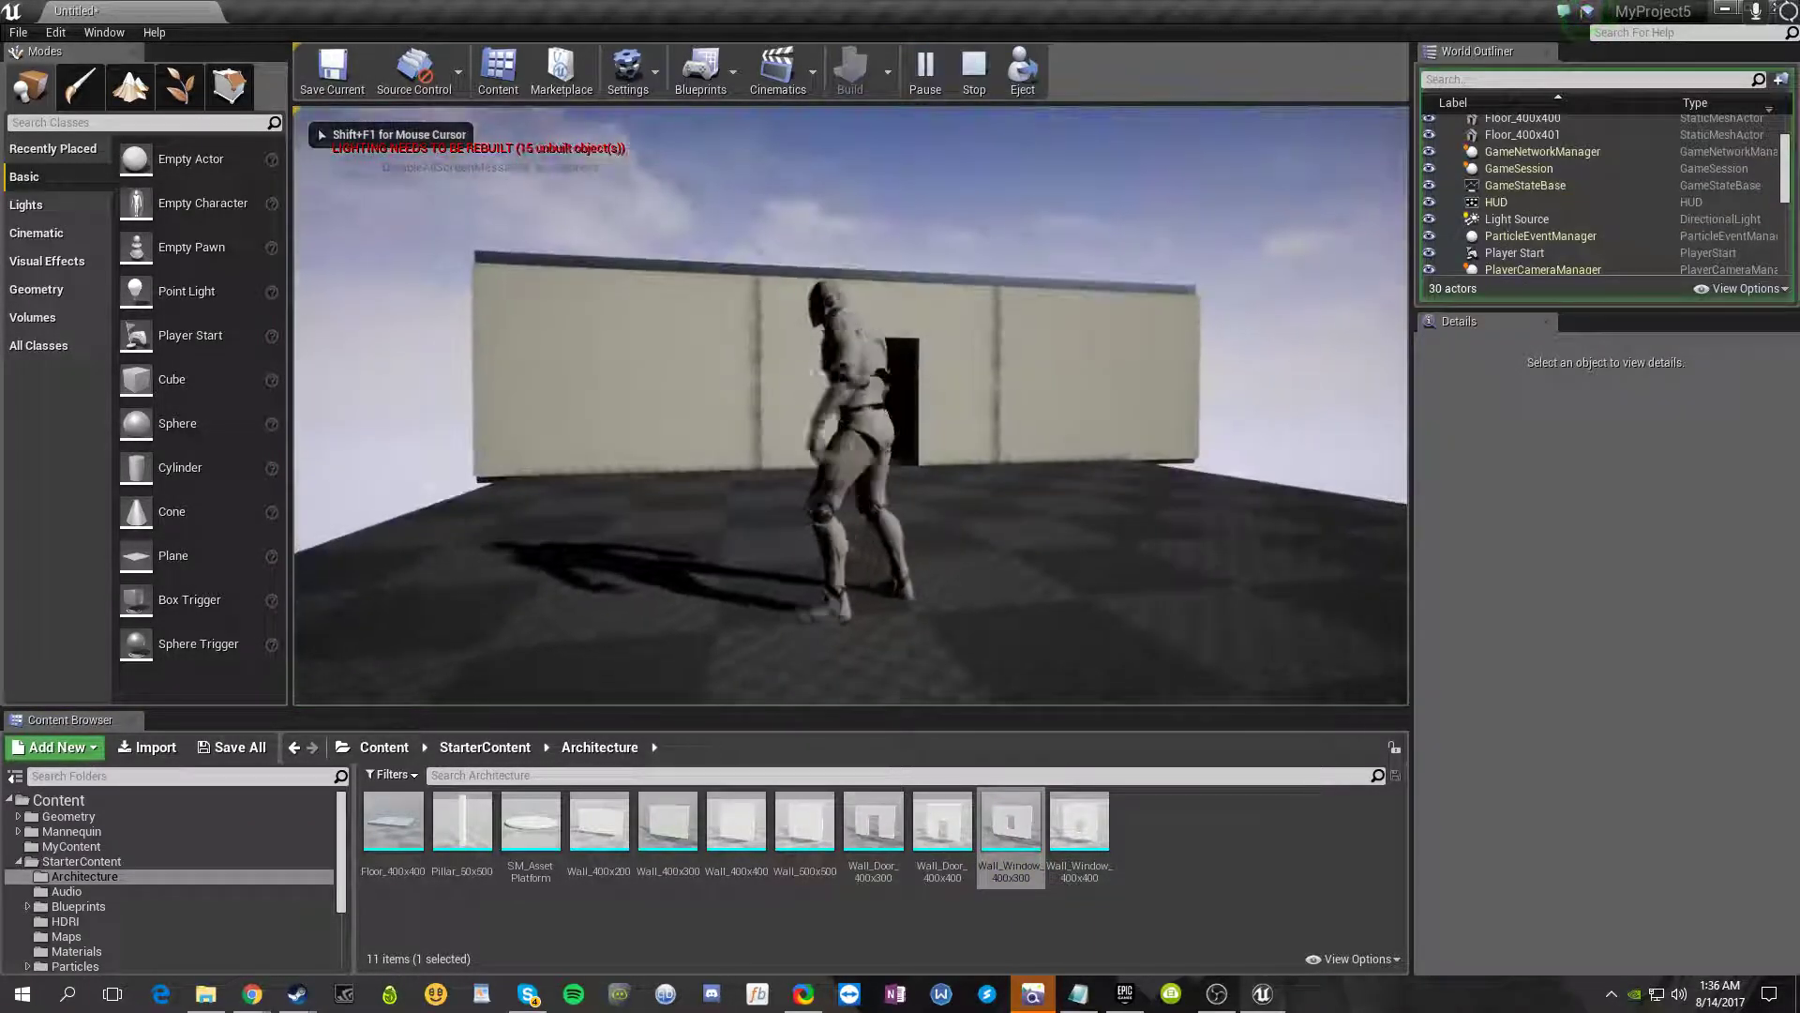
{"action": "key", "text": "w"}
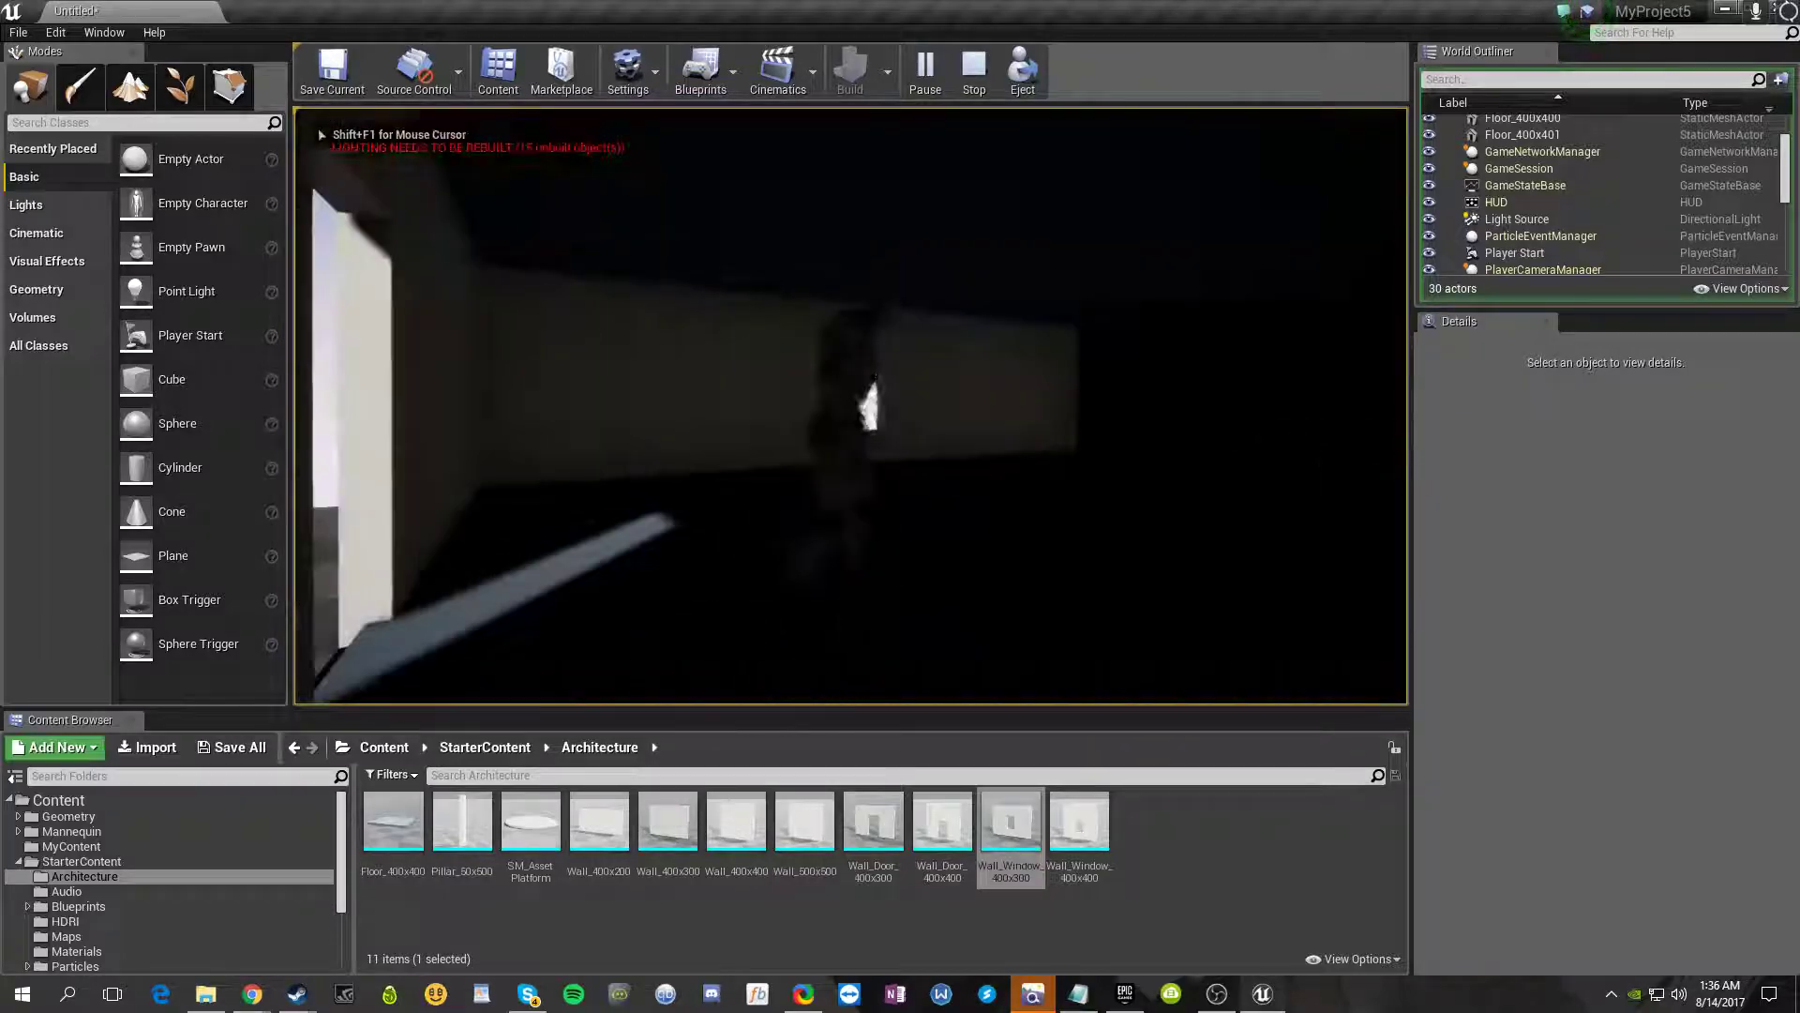
{"action": "key", "text": "w"}
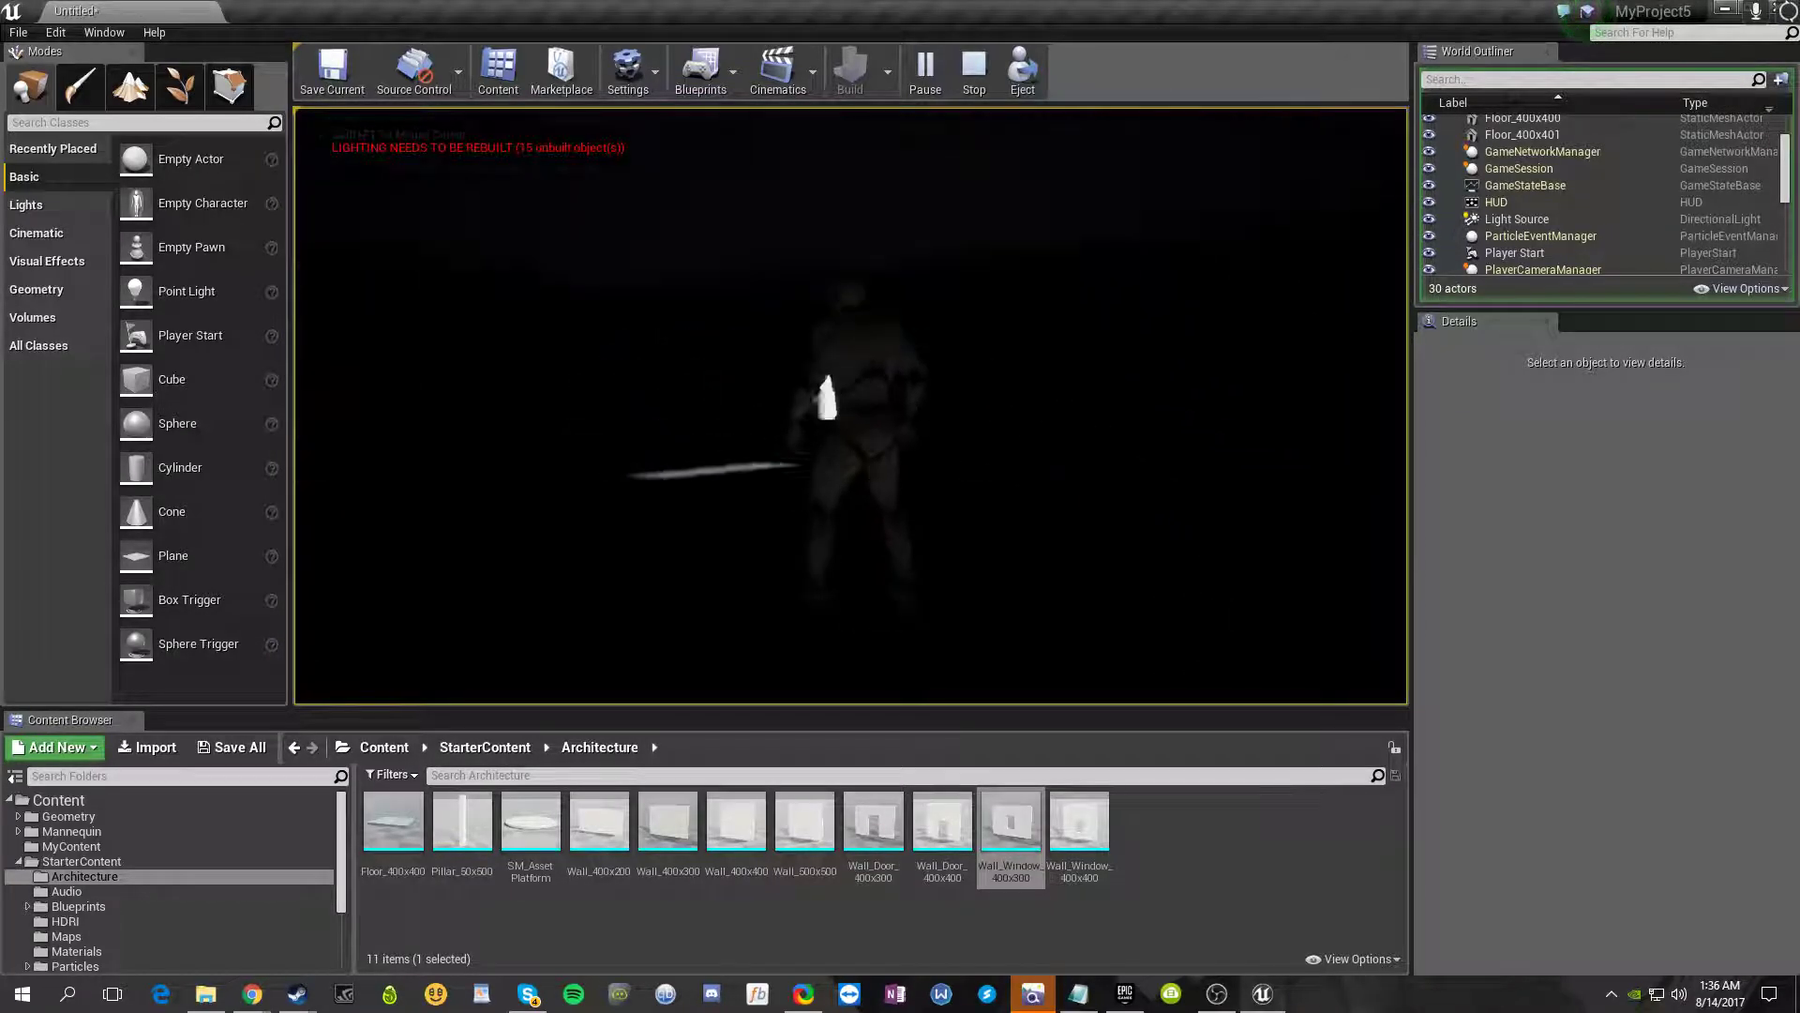
{"action": "key", "text": "Escape"}
- Place a Point Light actor in the level near the doorway and focus the view on it
{"action": "right_click_drag", "start_coordinate": [851, 405], "coordinate": [1210, 413]}
{"action": "key", "text": "s"}
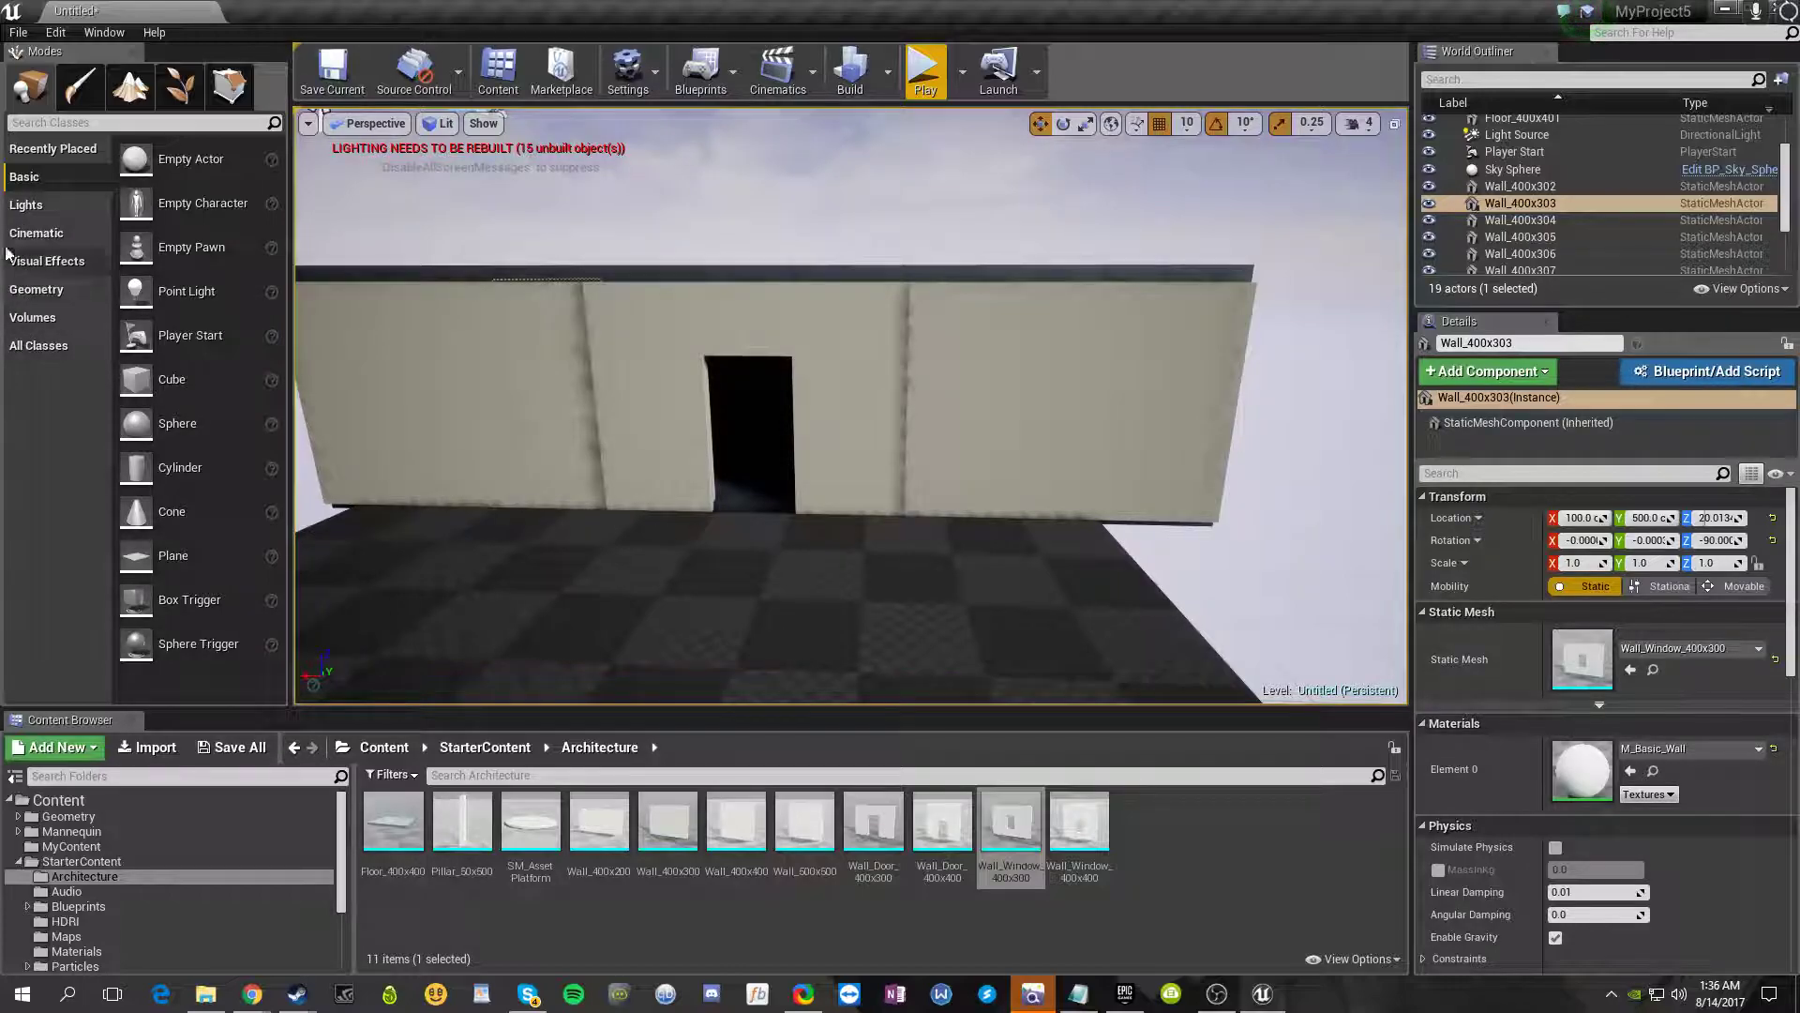
{"action": "left_click", "coordinate": [13, 206]}
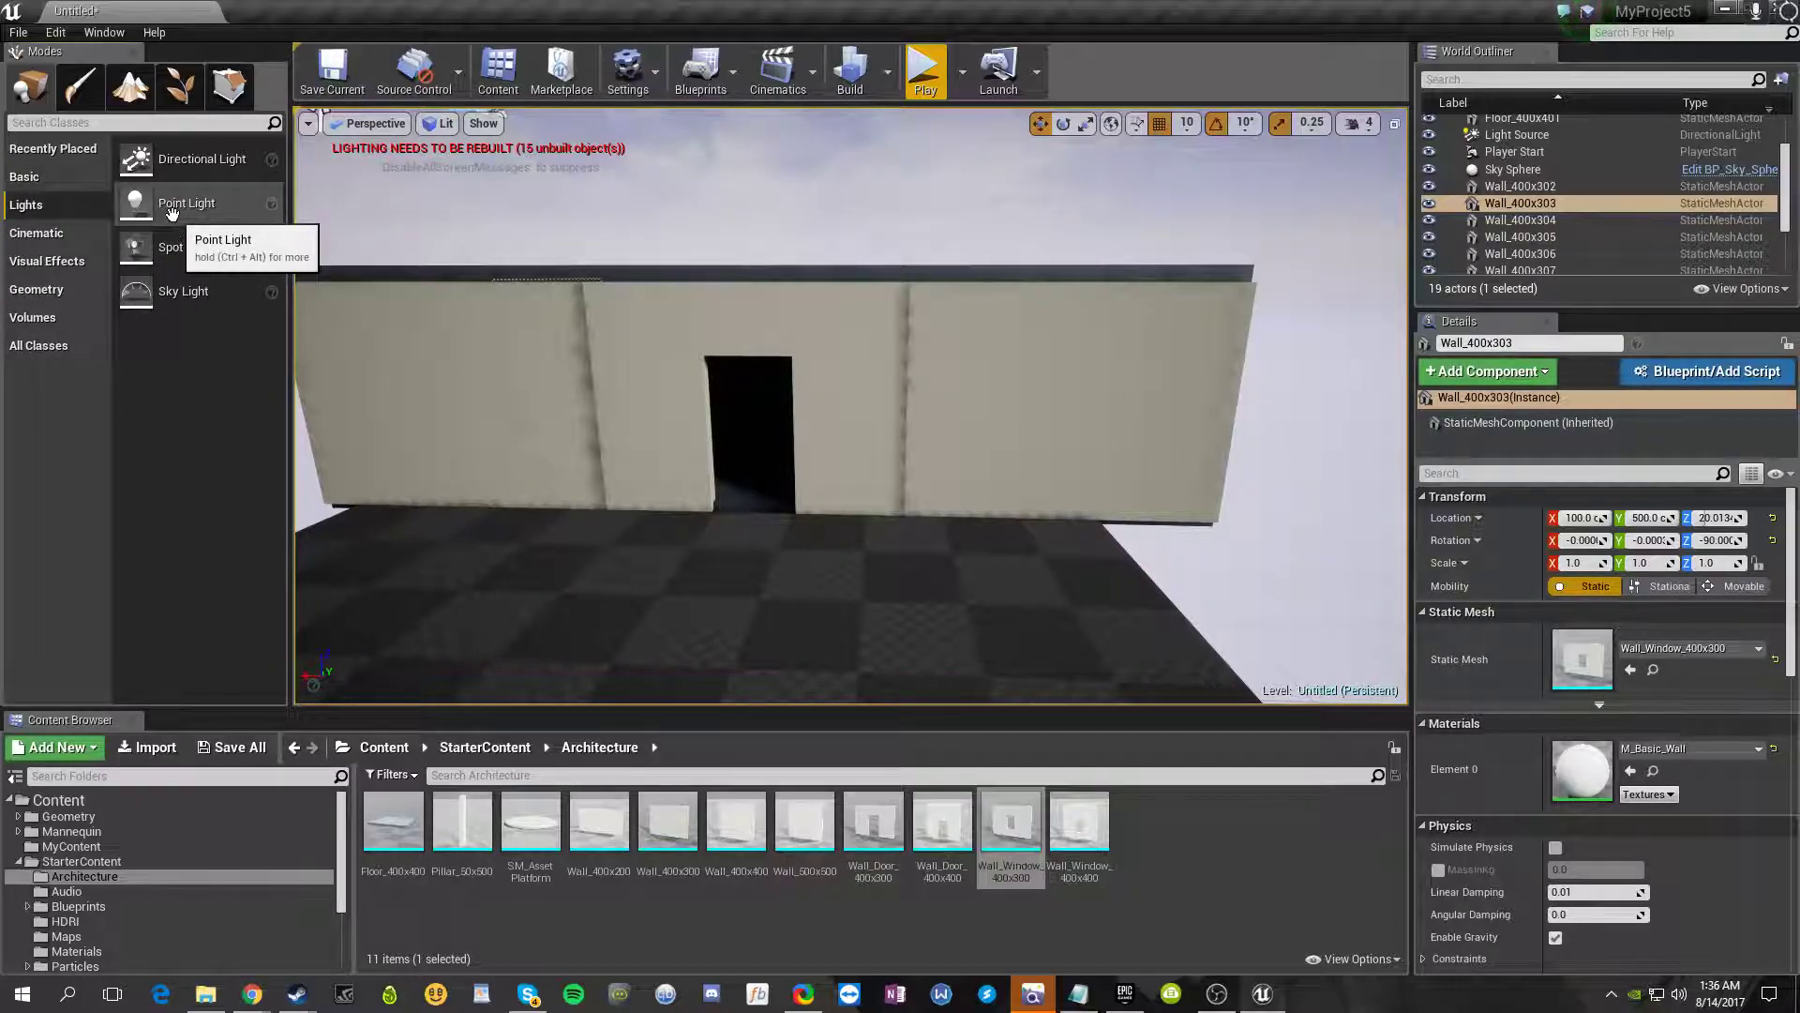
{"action": "left_click_drag", "start_coordinate": [165, 204], "coordinate": [771, 375]}
{"action": "key", "text": "f"}
- Move the point light inside the room to X -410, Y 350 and raise it to Z 230 cm near the ceiling
{"action": "right_click_drag", "start_coordinate": [771, 375], "coordinate": [859, 397]}
{"action": "key", "text": "d"}
{"action": "key", "text": "s"}
{"action": "key", "text": "w"}
{"action": "left_click_drag", "start_coordinate": [997, 424], "coordinate": [694, 408]}
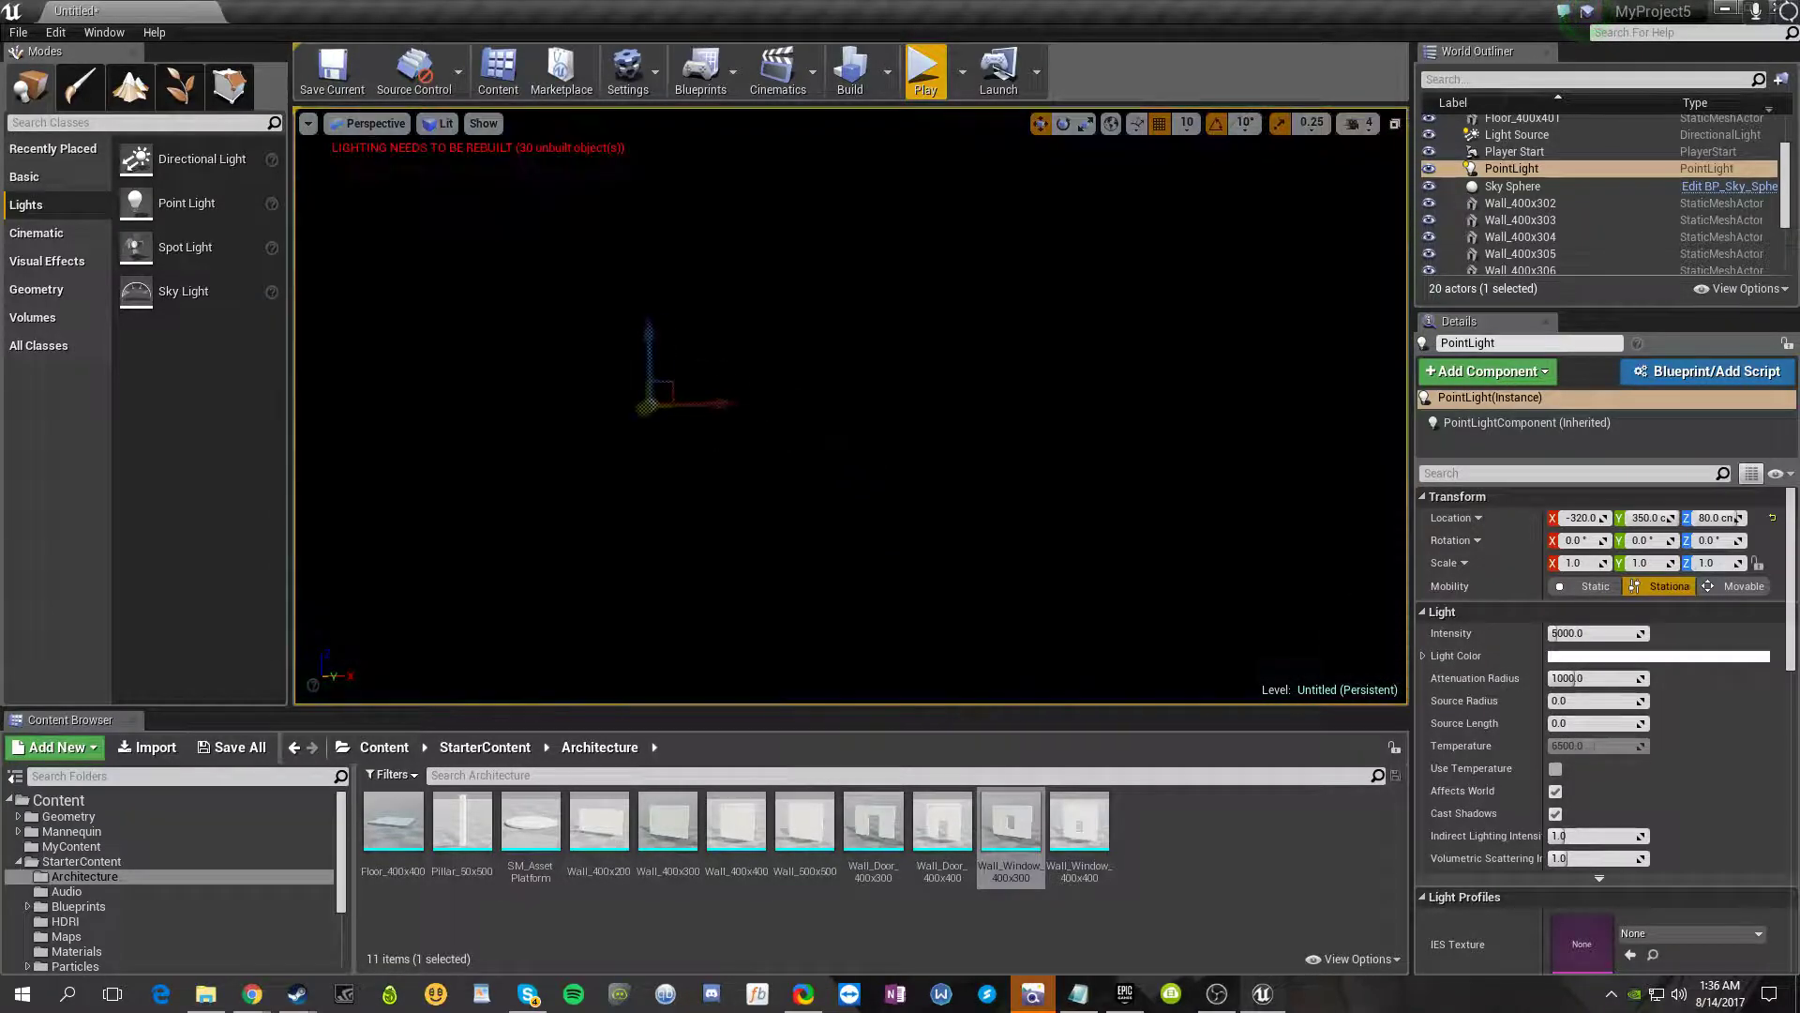
{"action": "key", "text": "f"}
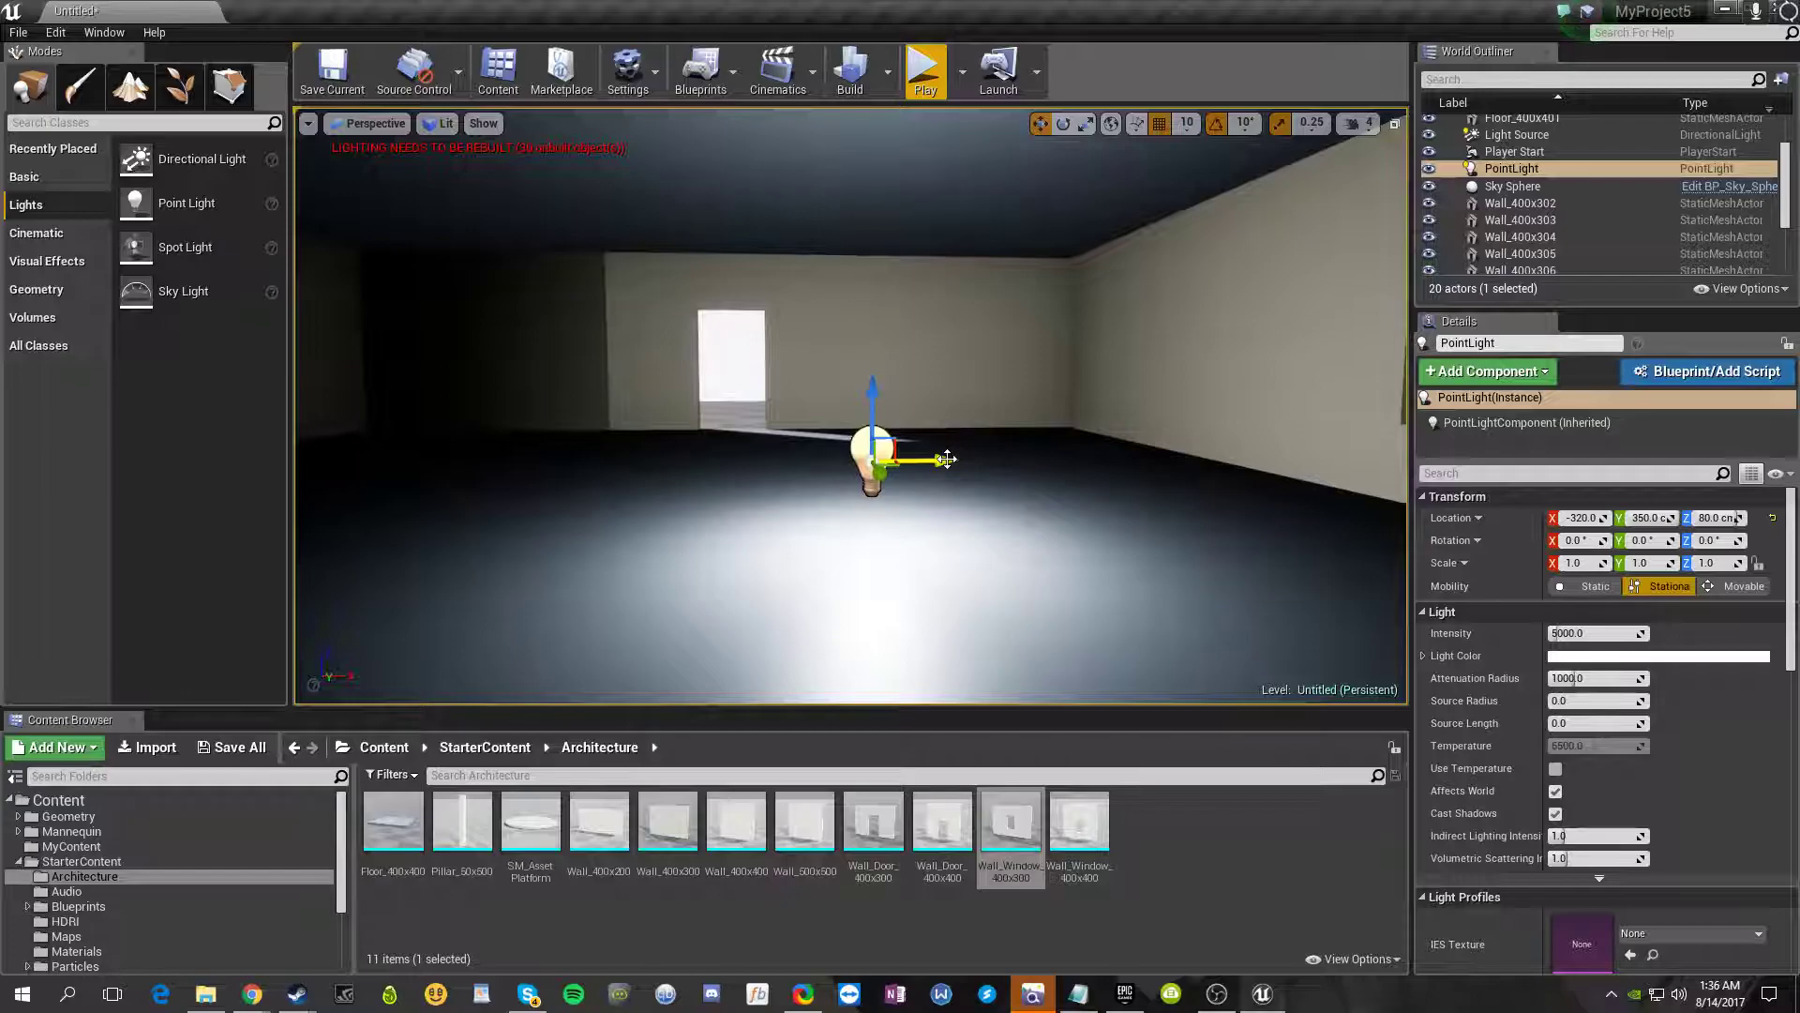
{"action": "left_click_drag", "start_coordinate": [946, 462], "coordinate": [781, 461]}
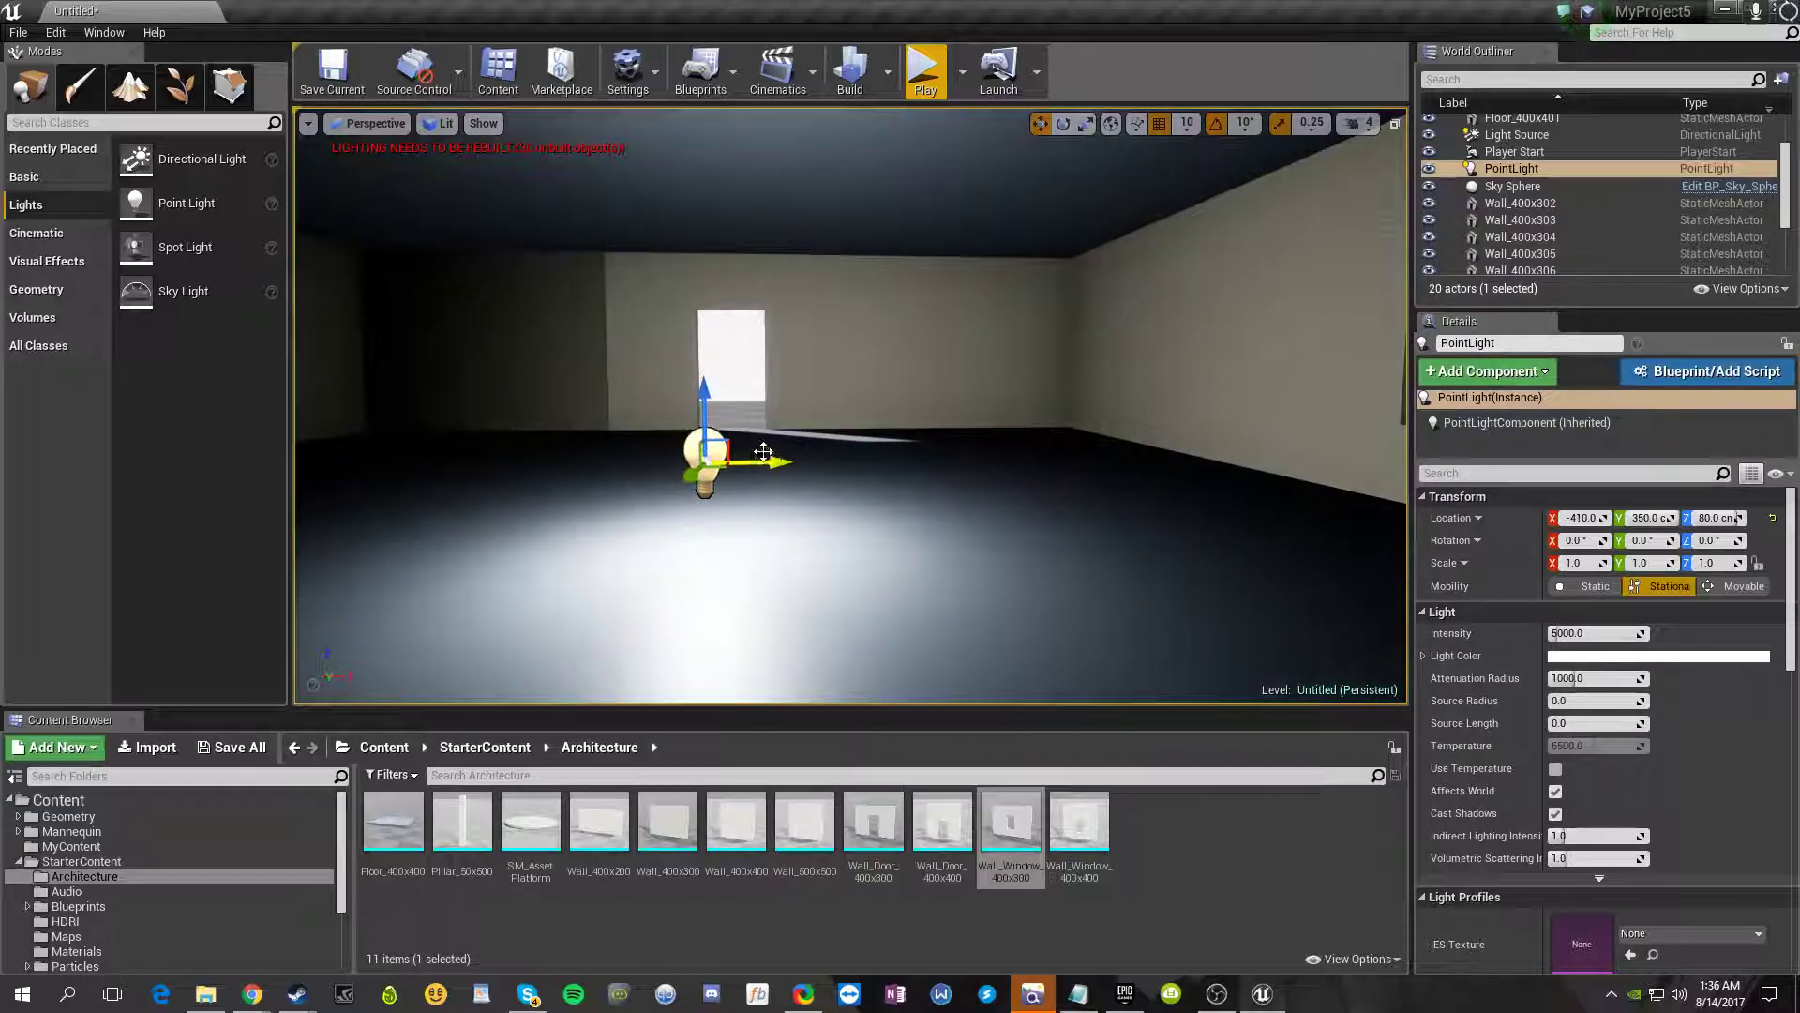
{"action": "left_click_drag", "start_coordinate": [708, 410], "coordinate": [729, 126]}
{"action": "right_click_drag", "start_coordinate": [750, 376], "coordinate": [1036, 348]}
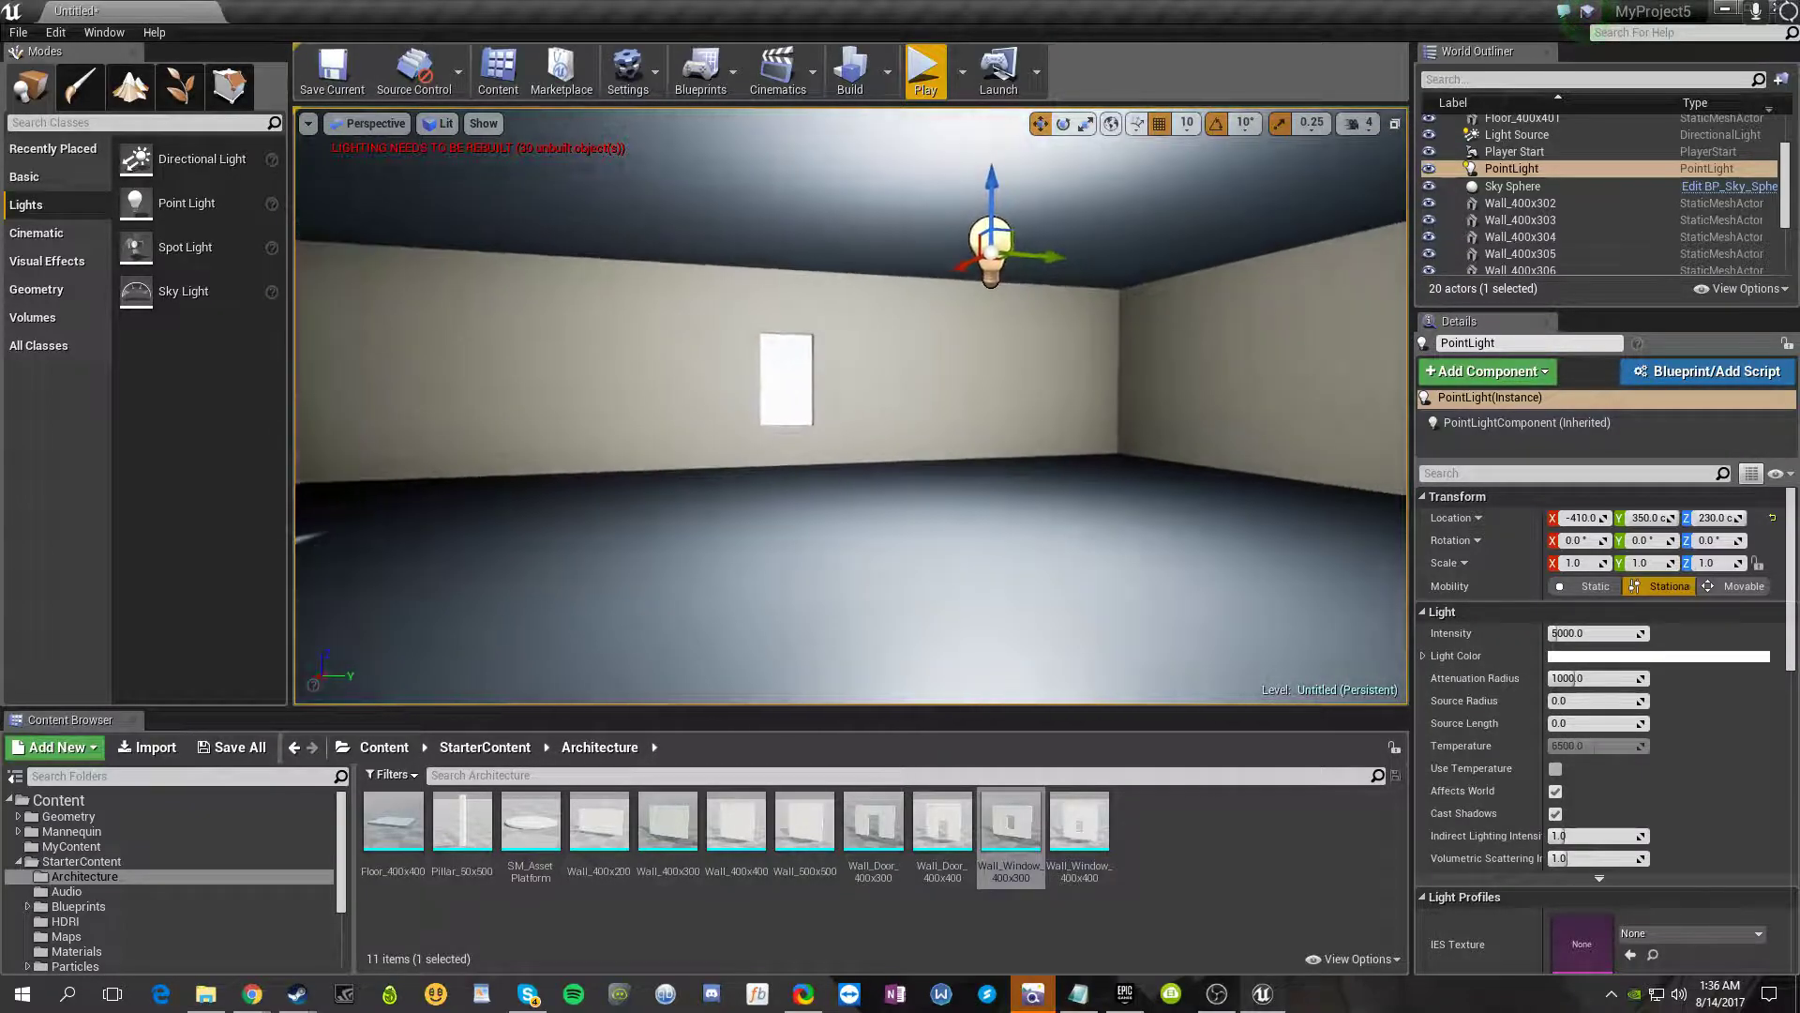
- Try the point light at an intensity of 100000 and return it to 5000
{"action": "left_click", "coordinate": [1557, 632]}
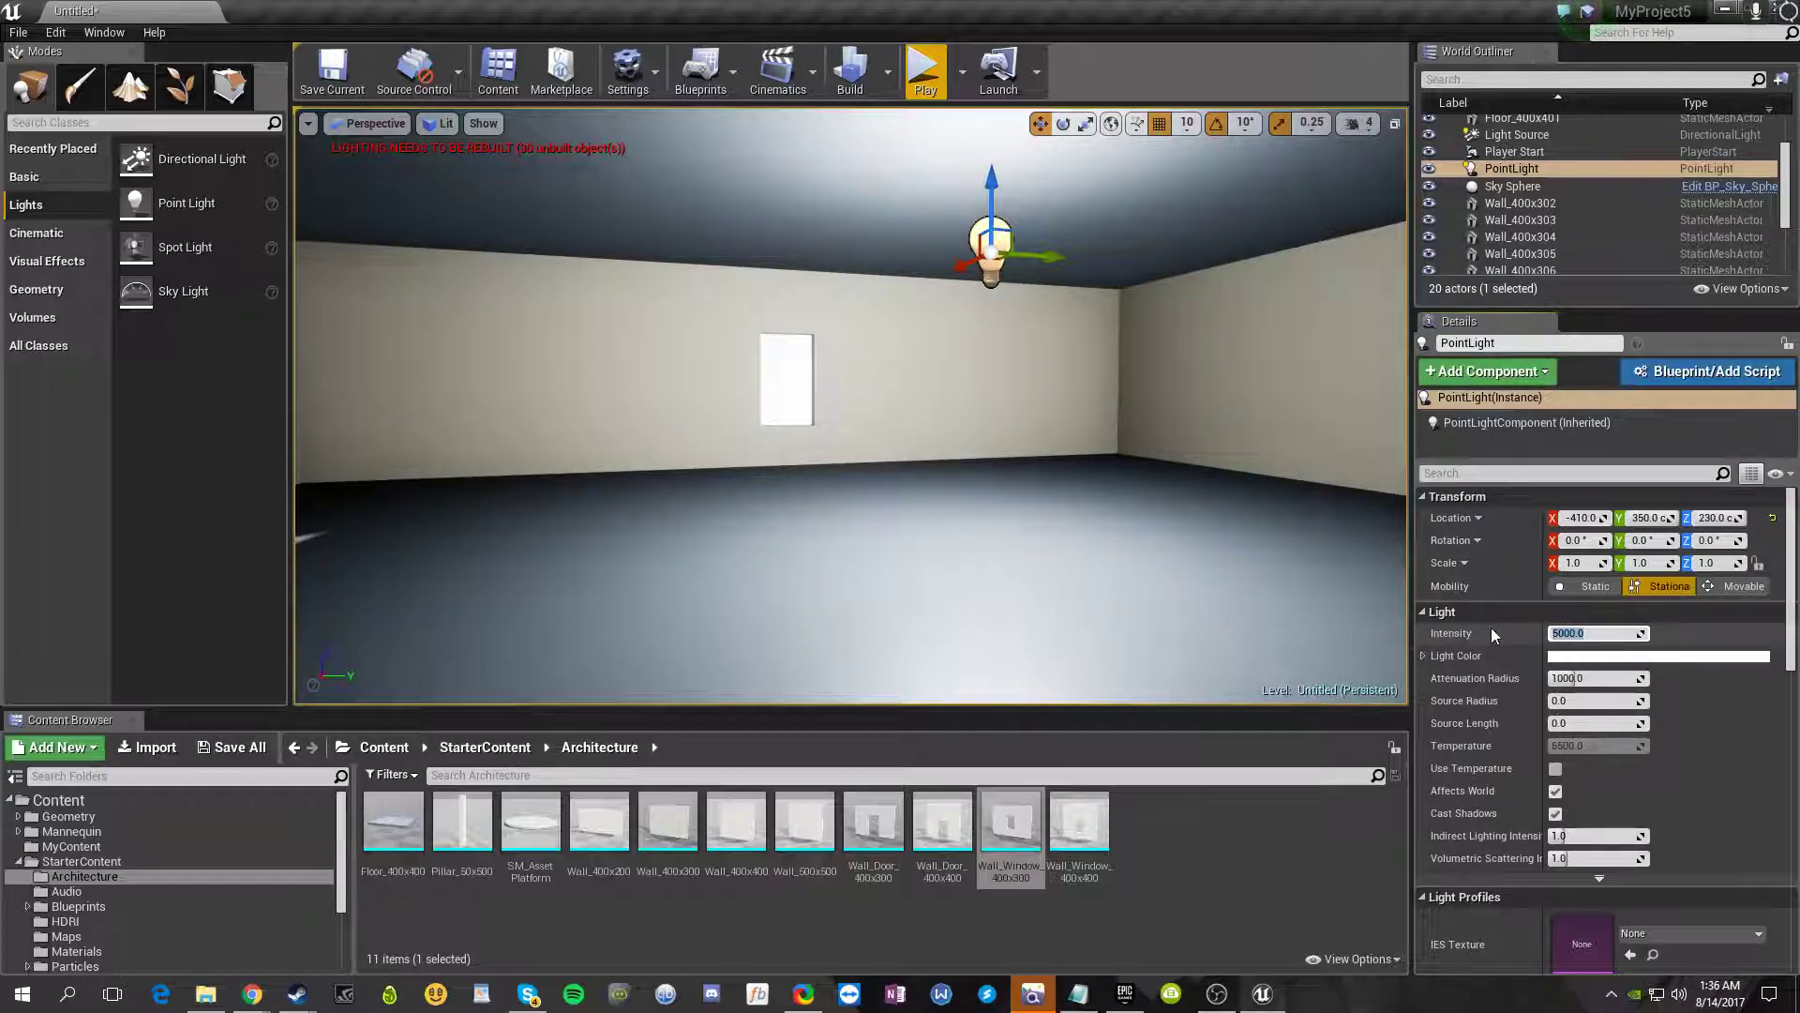
{"action": "left_click_drag", "start_coordinate": [1557, 633], "coordinate": [1647, 633]}
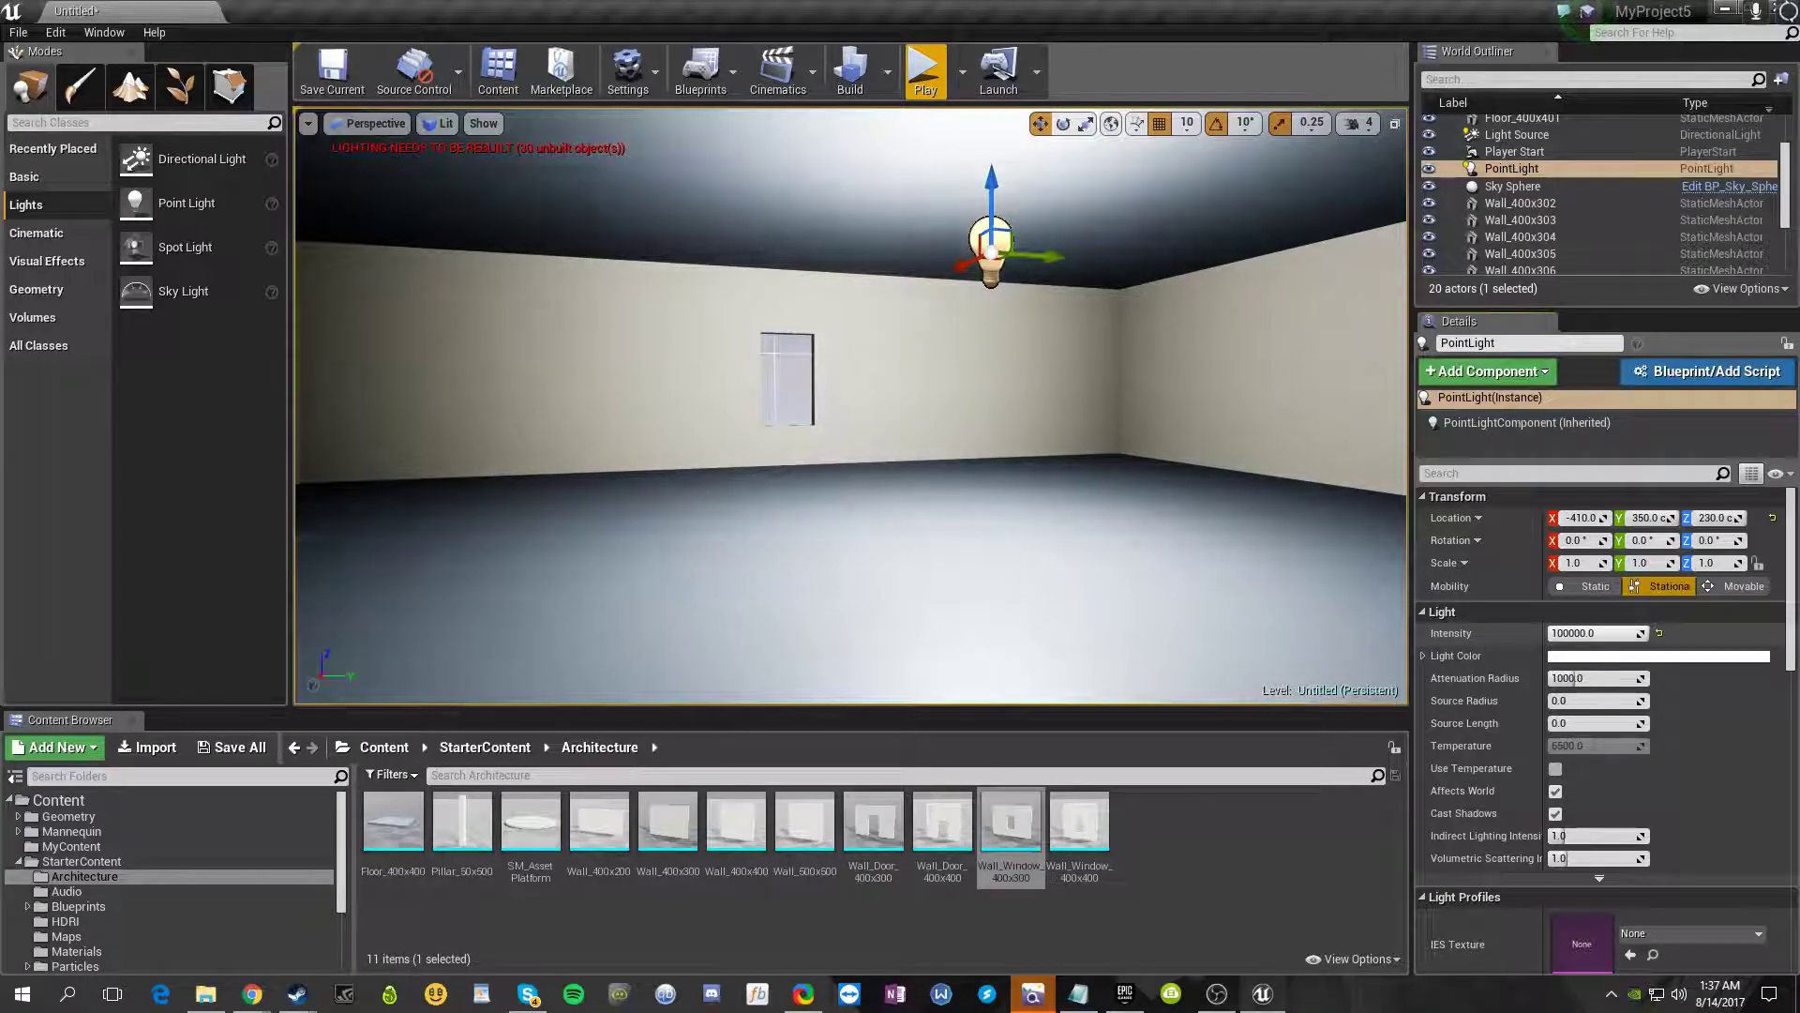
{"action": "right_click_drag", "start_coordinate": [1002, 493], "coordinate": [1065, 494]}
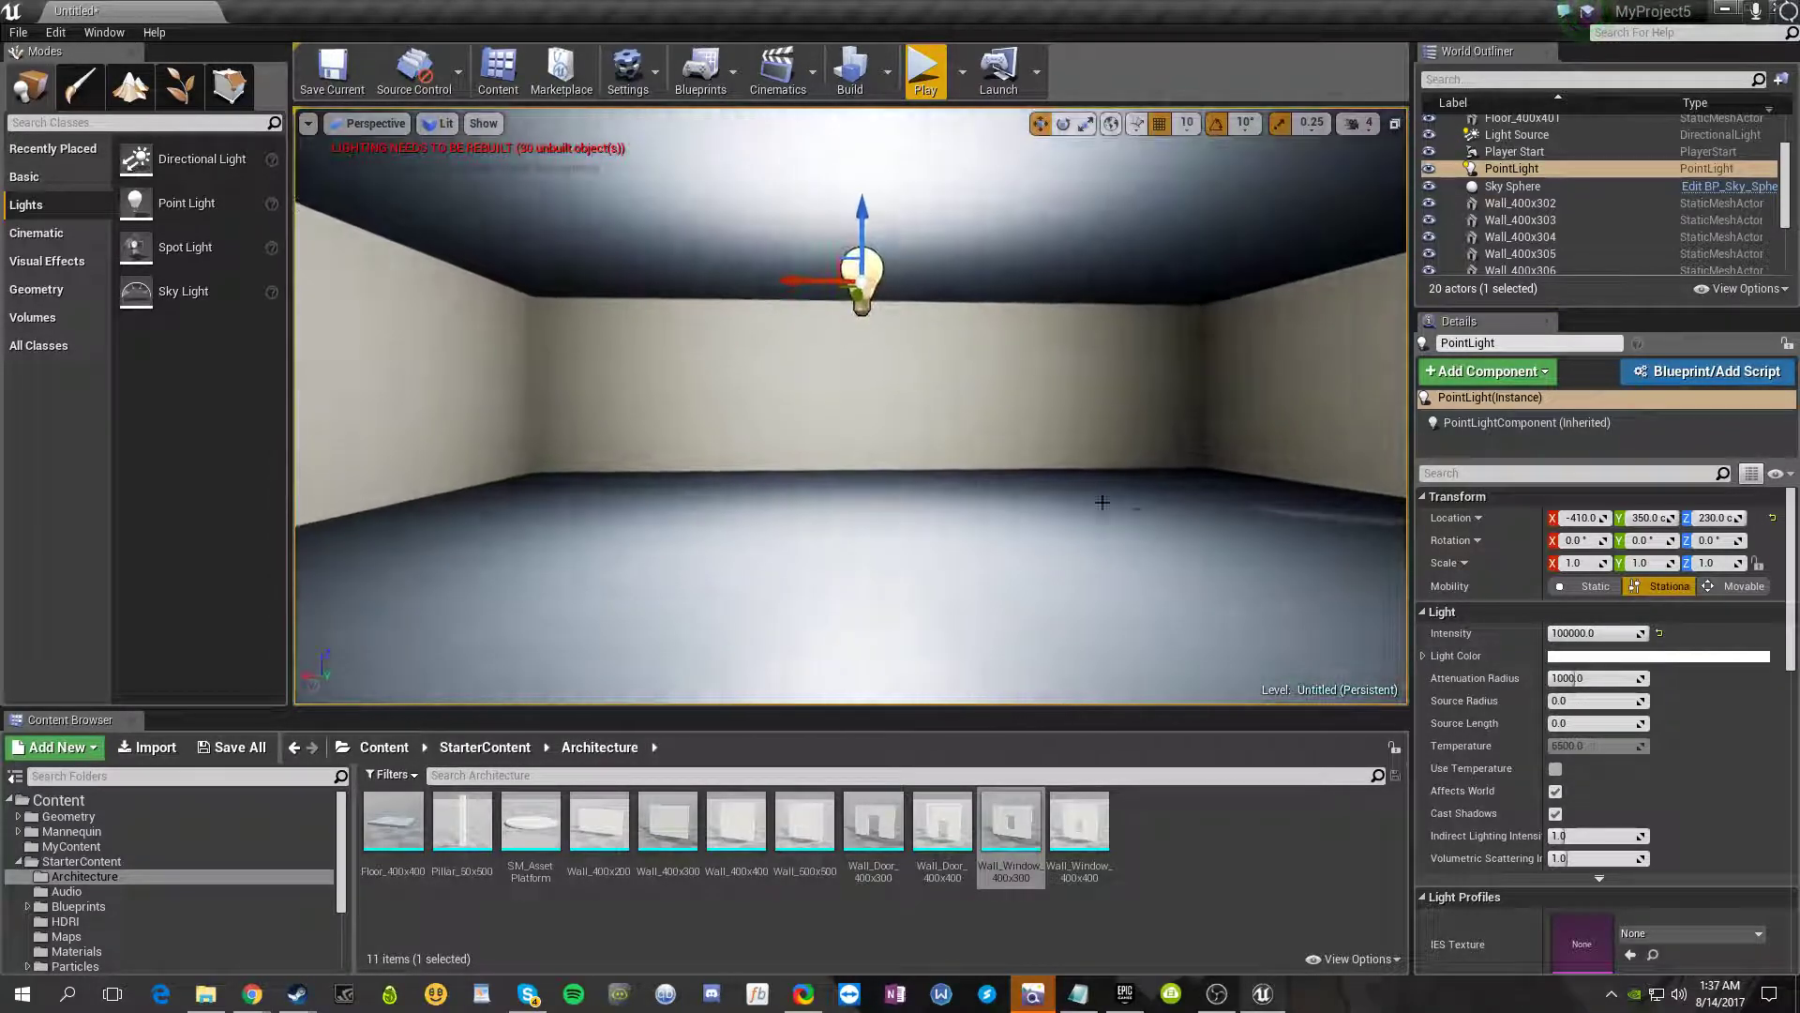
{"action": "left_click_drag", "start_coordinate": [1583, 633], "coordinate": [1553, 633]}
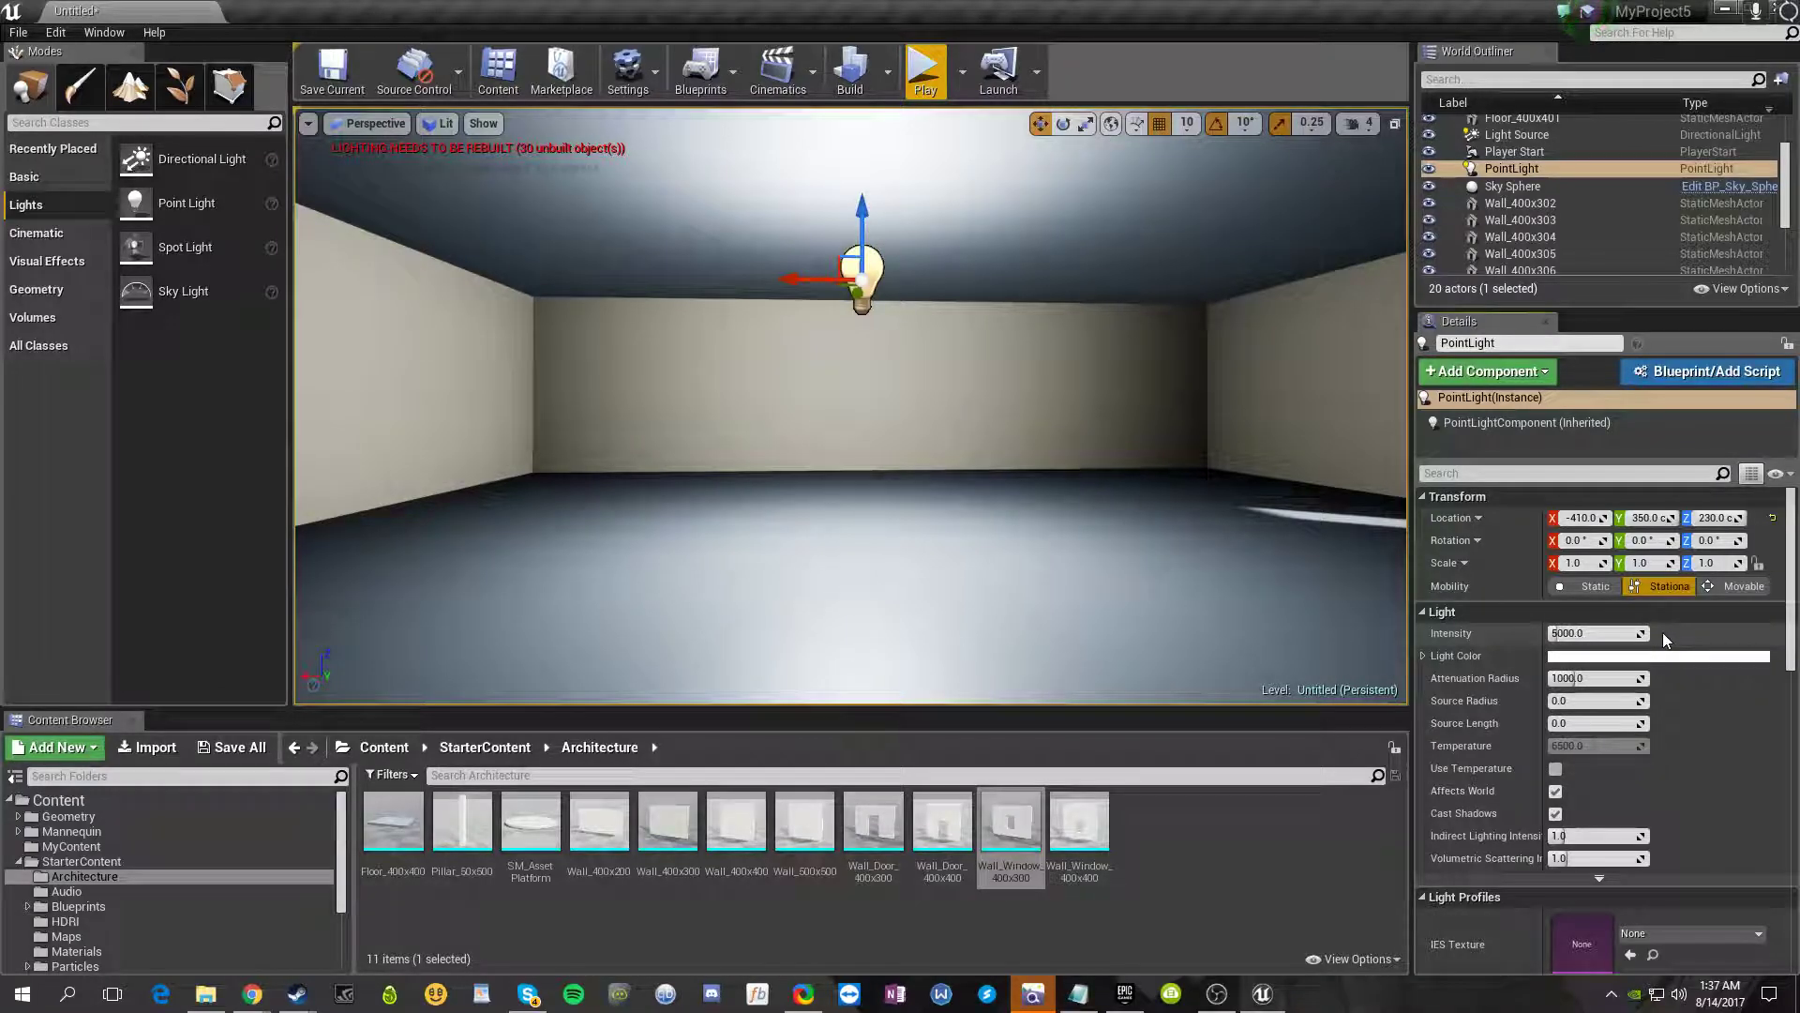
- Try the point light at an intensity of 1
{"action": "left_click", "coordinate": [1605, 635]}
{"action": "type", "text": "1"}
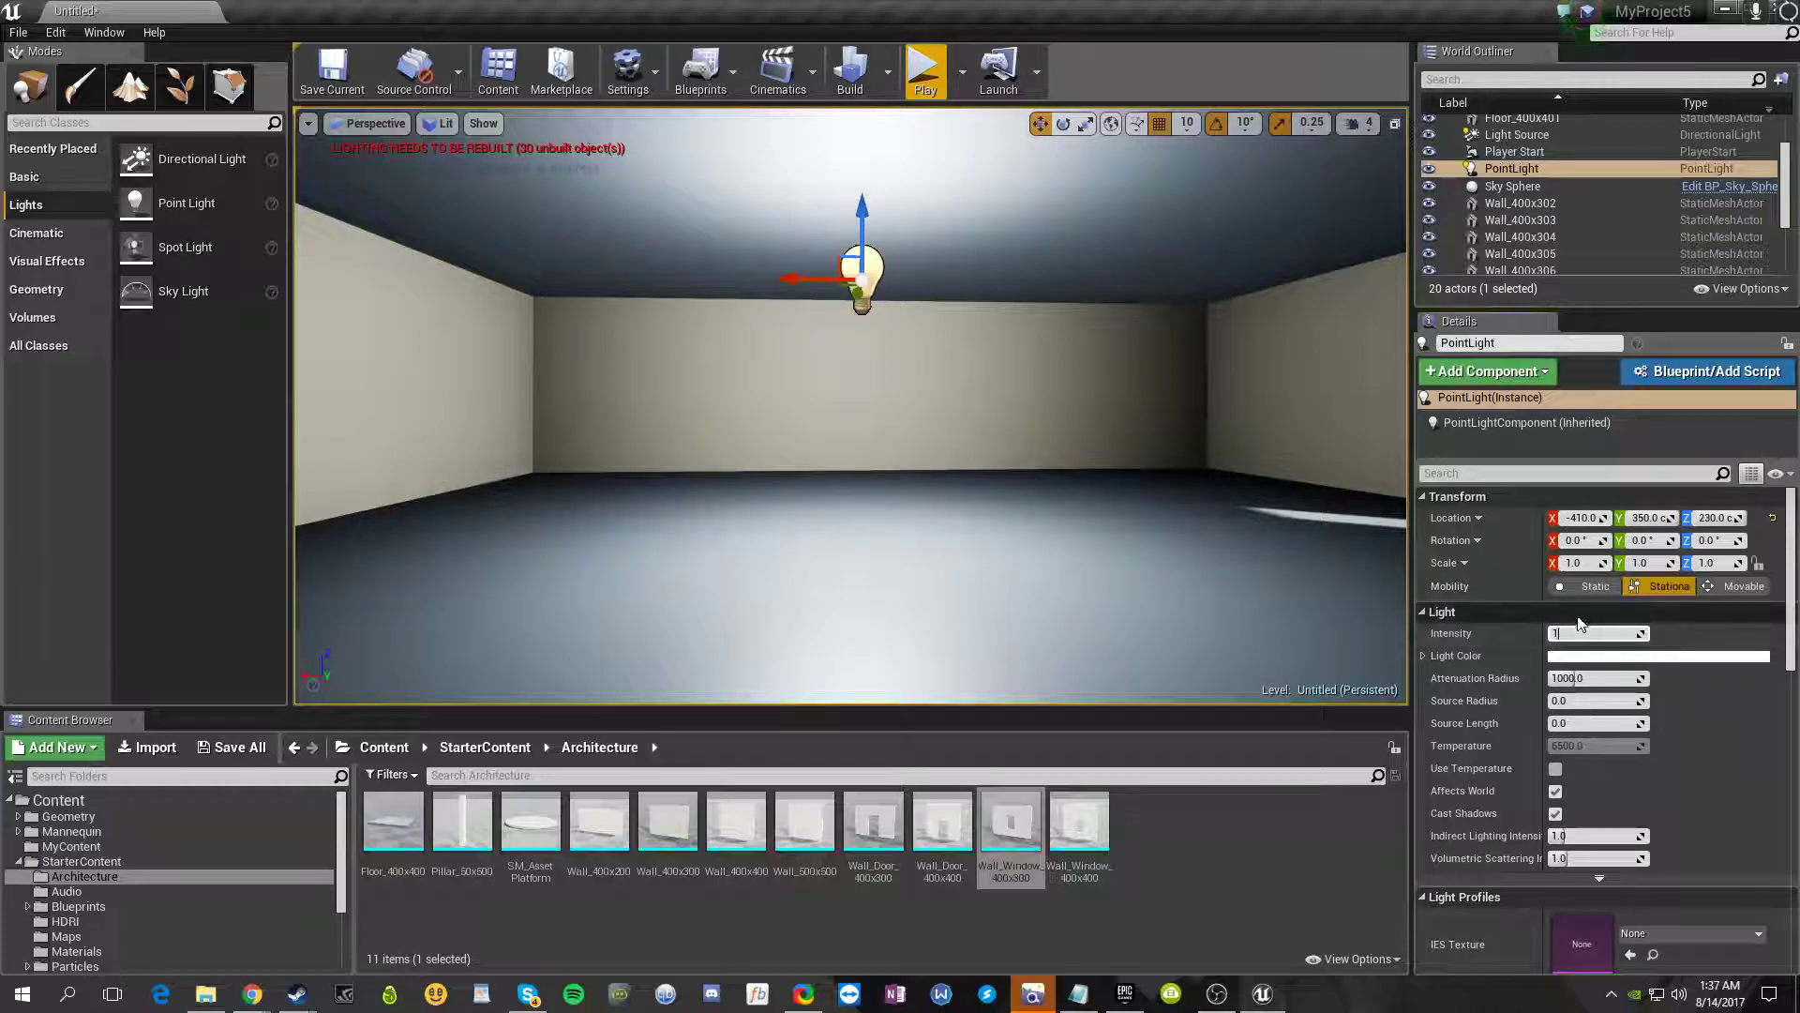
{"action": "key", "text": "Return"}
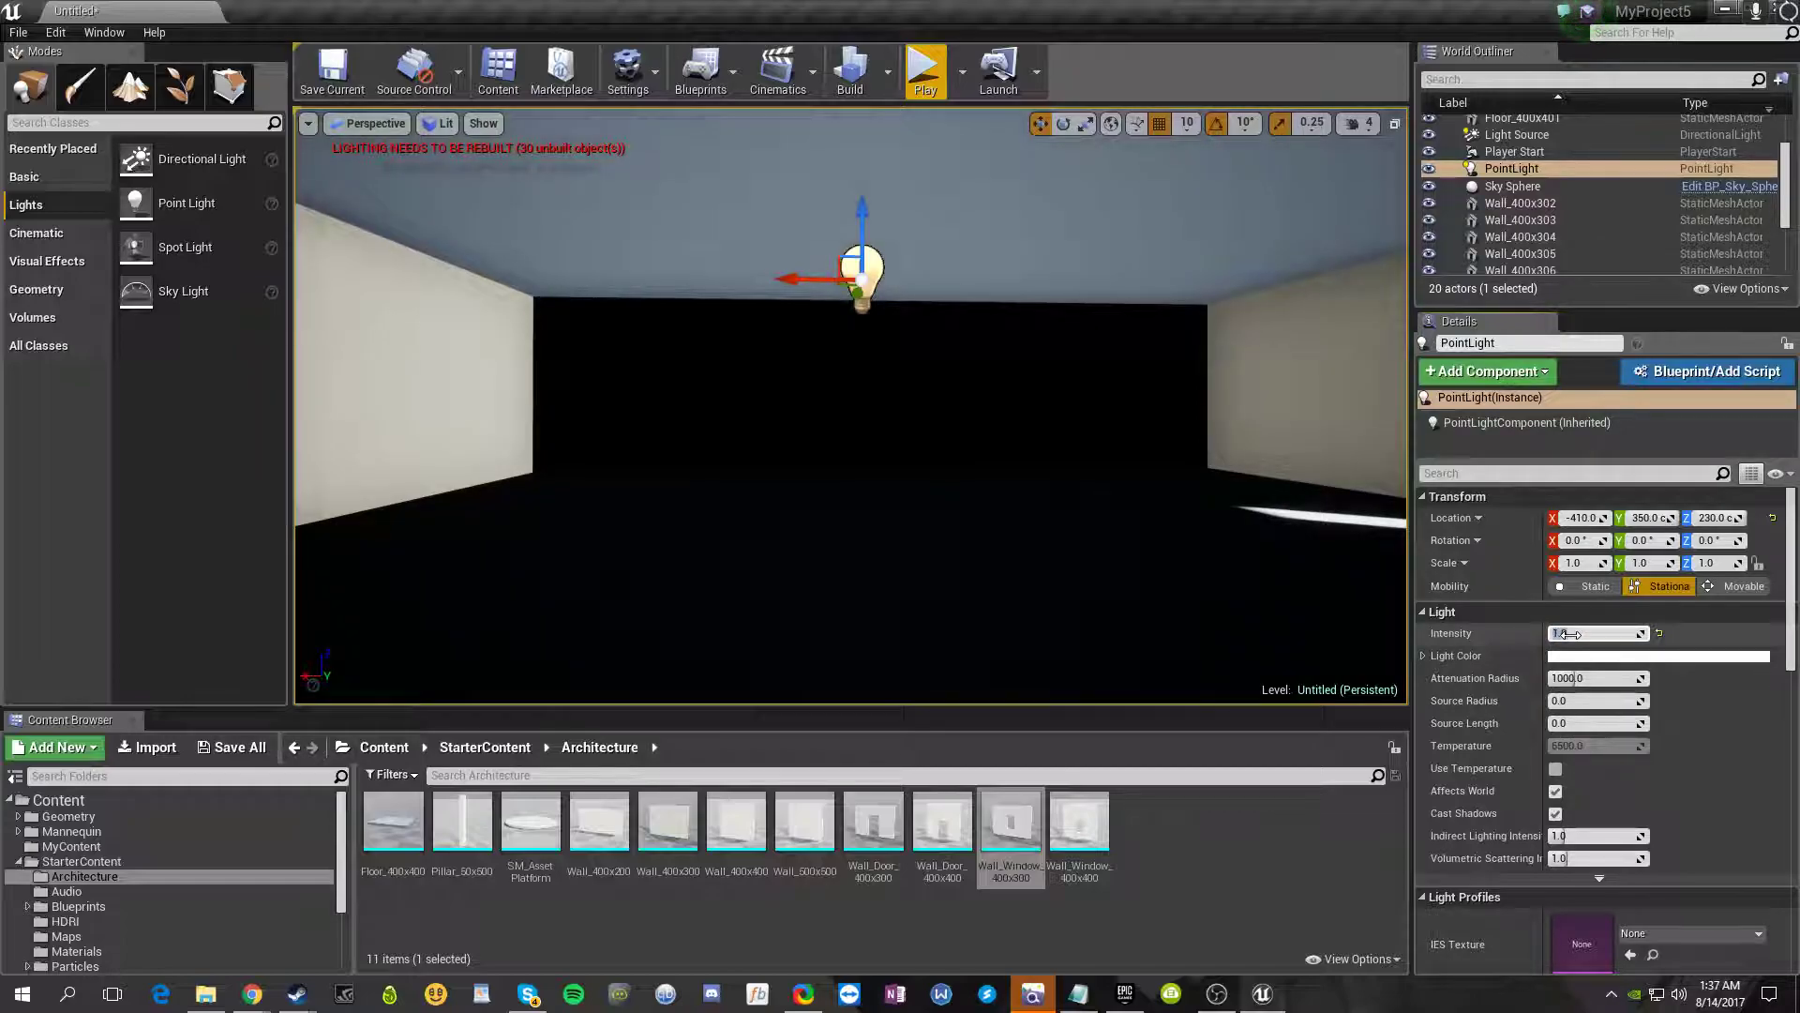
- Set the point light's intensity to 3000 and look around the lit room
{"action": "left_click", "coordinate": [1570, 633]}
{"action": "type", "text": "3000"}
{"action": "key", "text": "Return"}
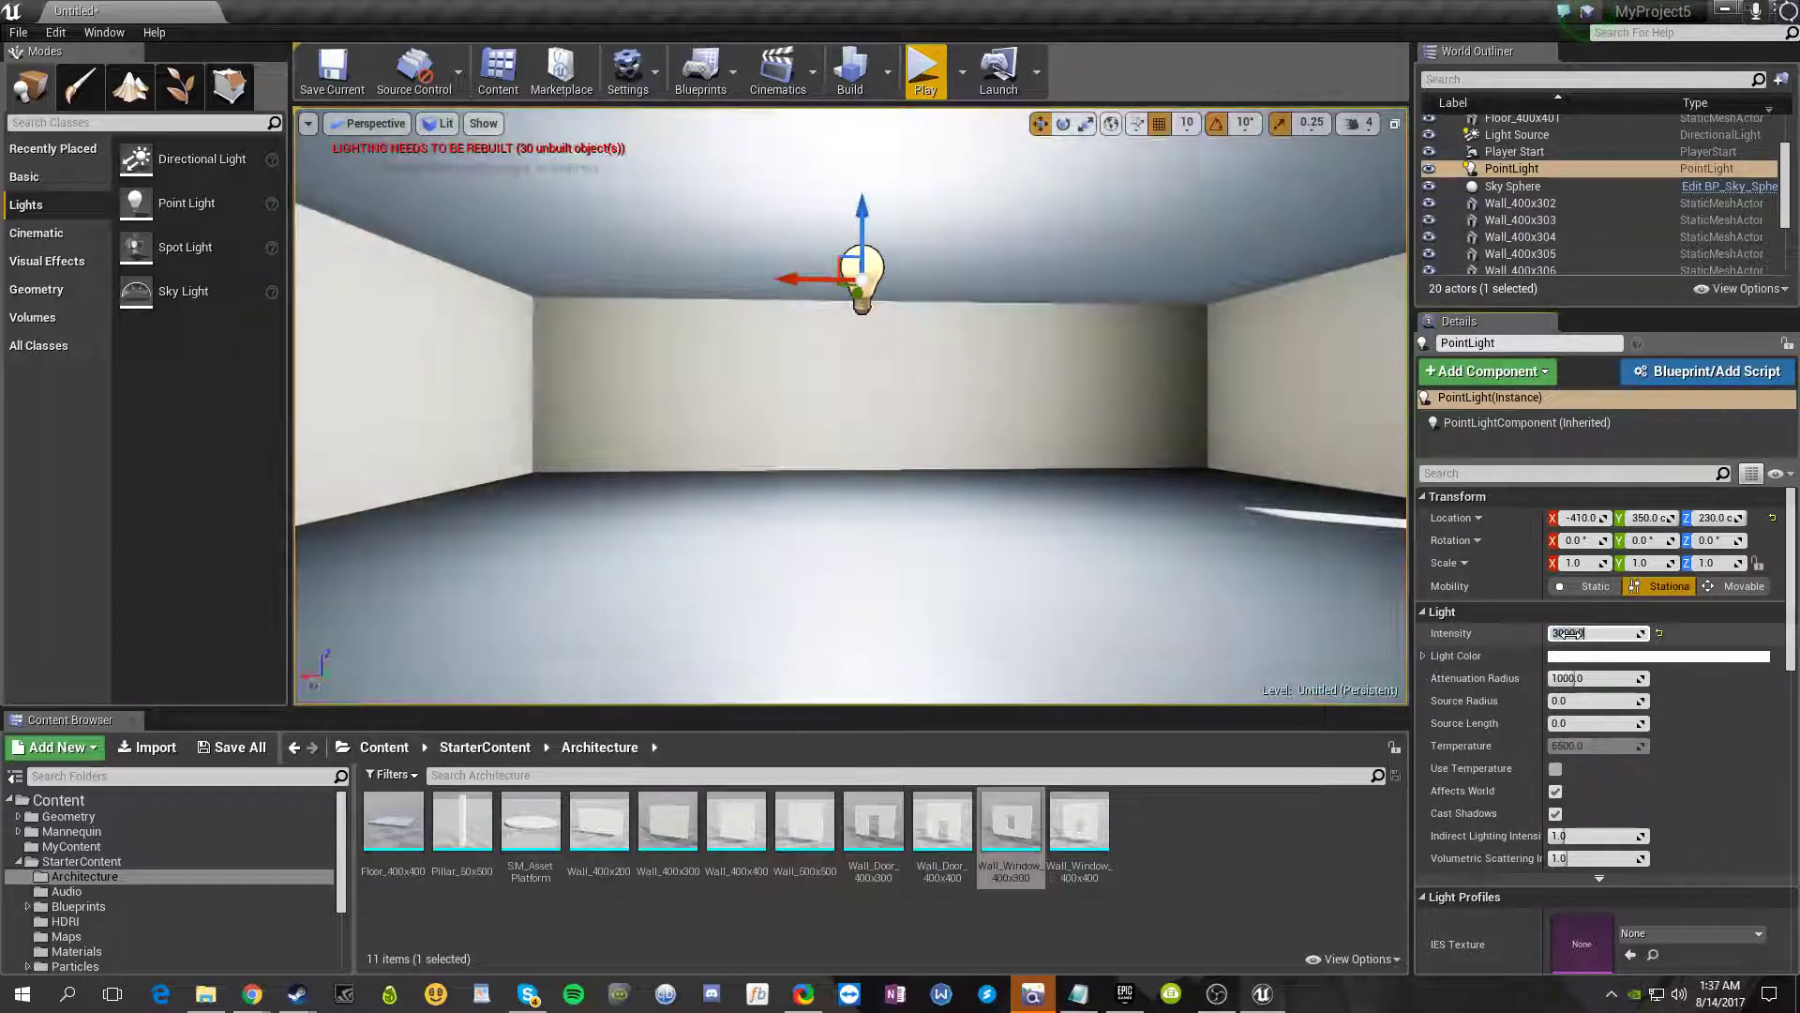
{"action": "right_click_drag", "start_coordinate": [920, 491], "coordinate": [1406, 358]}
{"action": "key", "text": "w"}
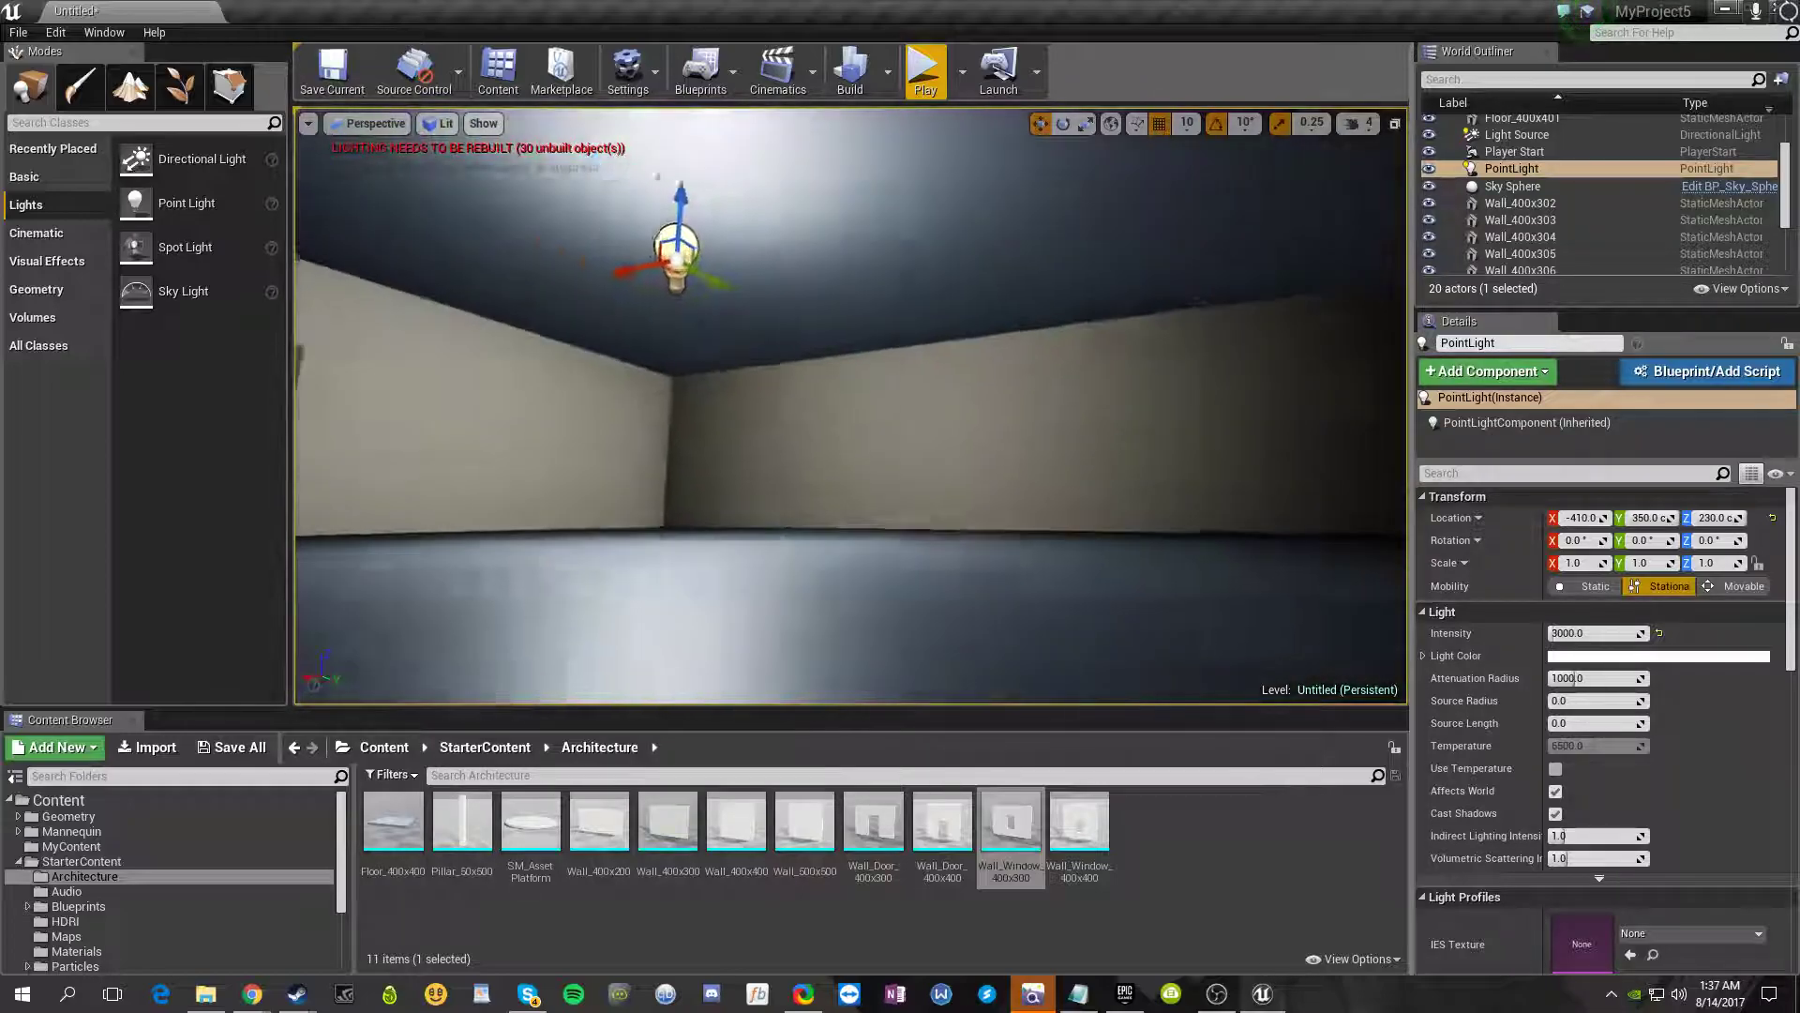
{"action": "right_click_drag", "start_coordinate": [851, 405], "coordinate": [1350, 414]}
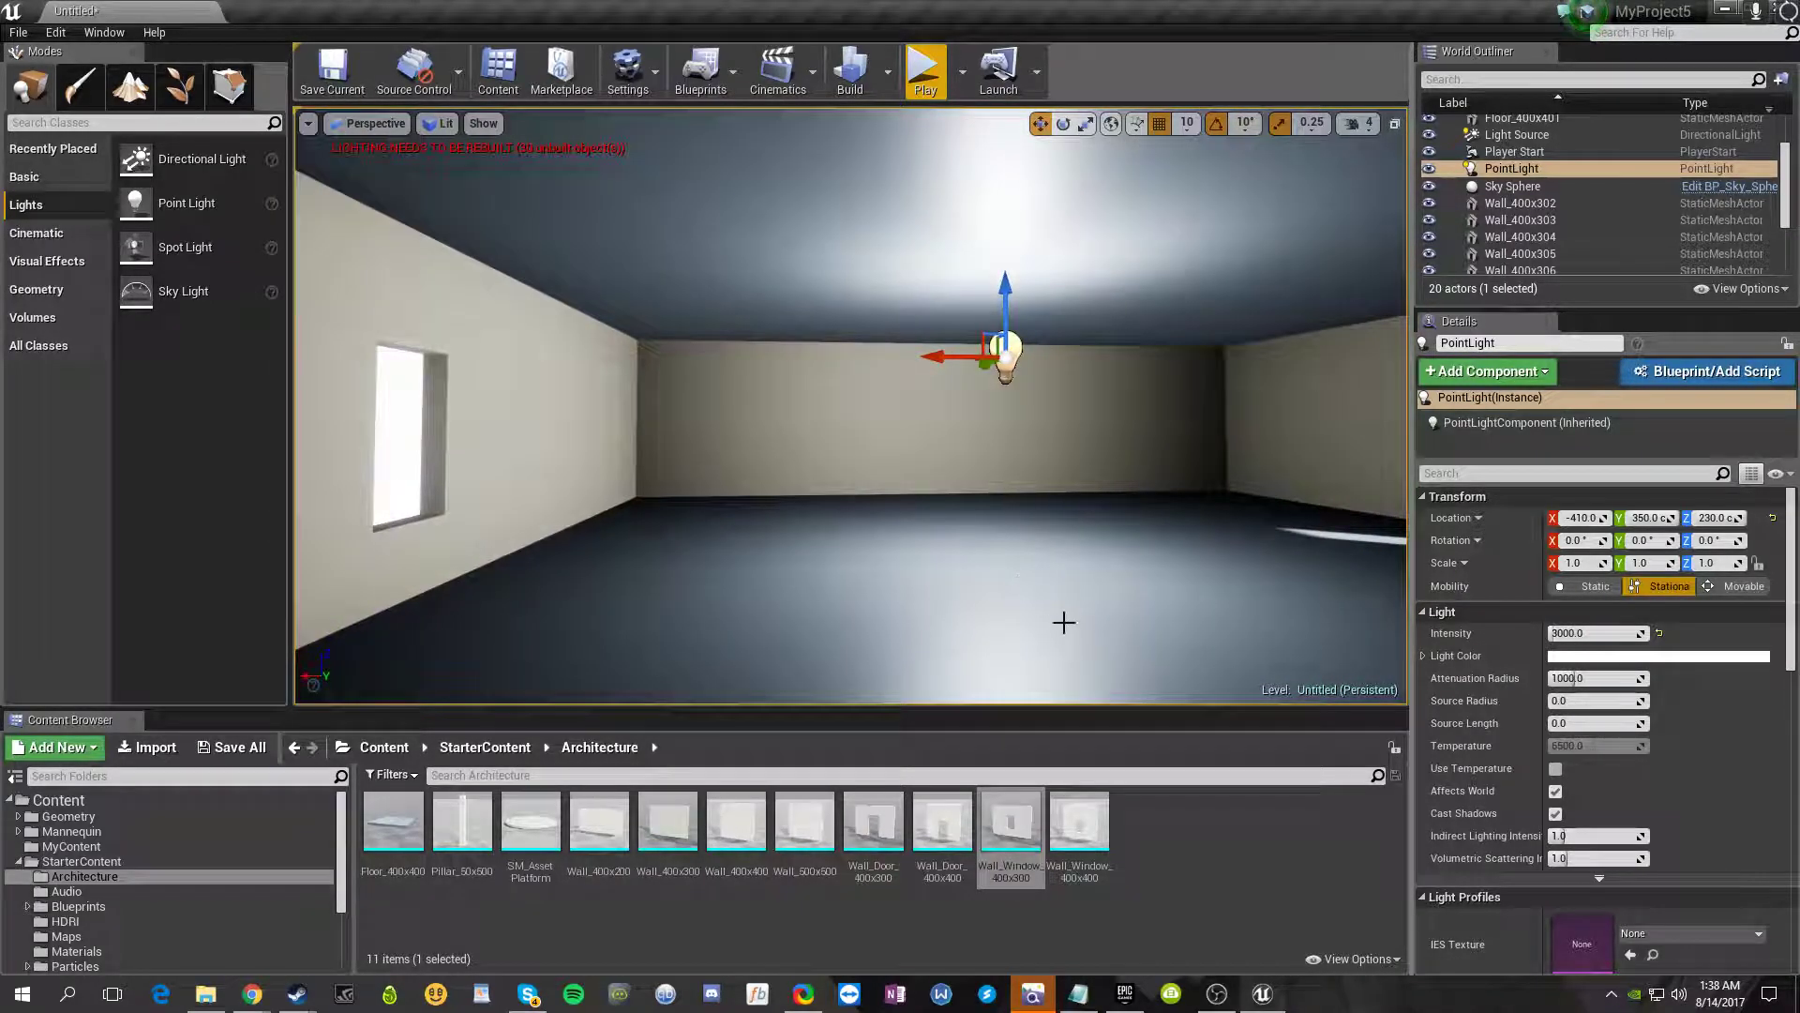
- Change the point light's color to a warm yellow with hex sRGB FFEA81FF
{"action": "left_click", "coordinate": [1566, 658]}
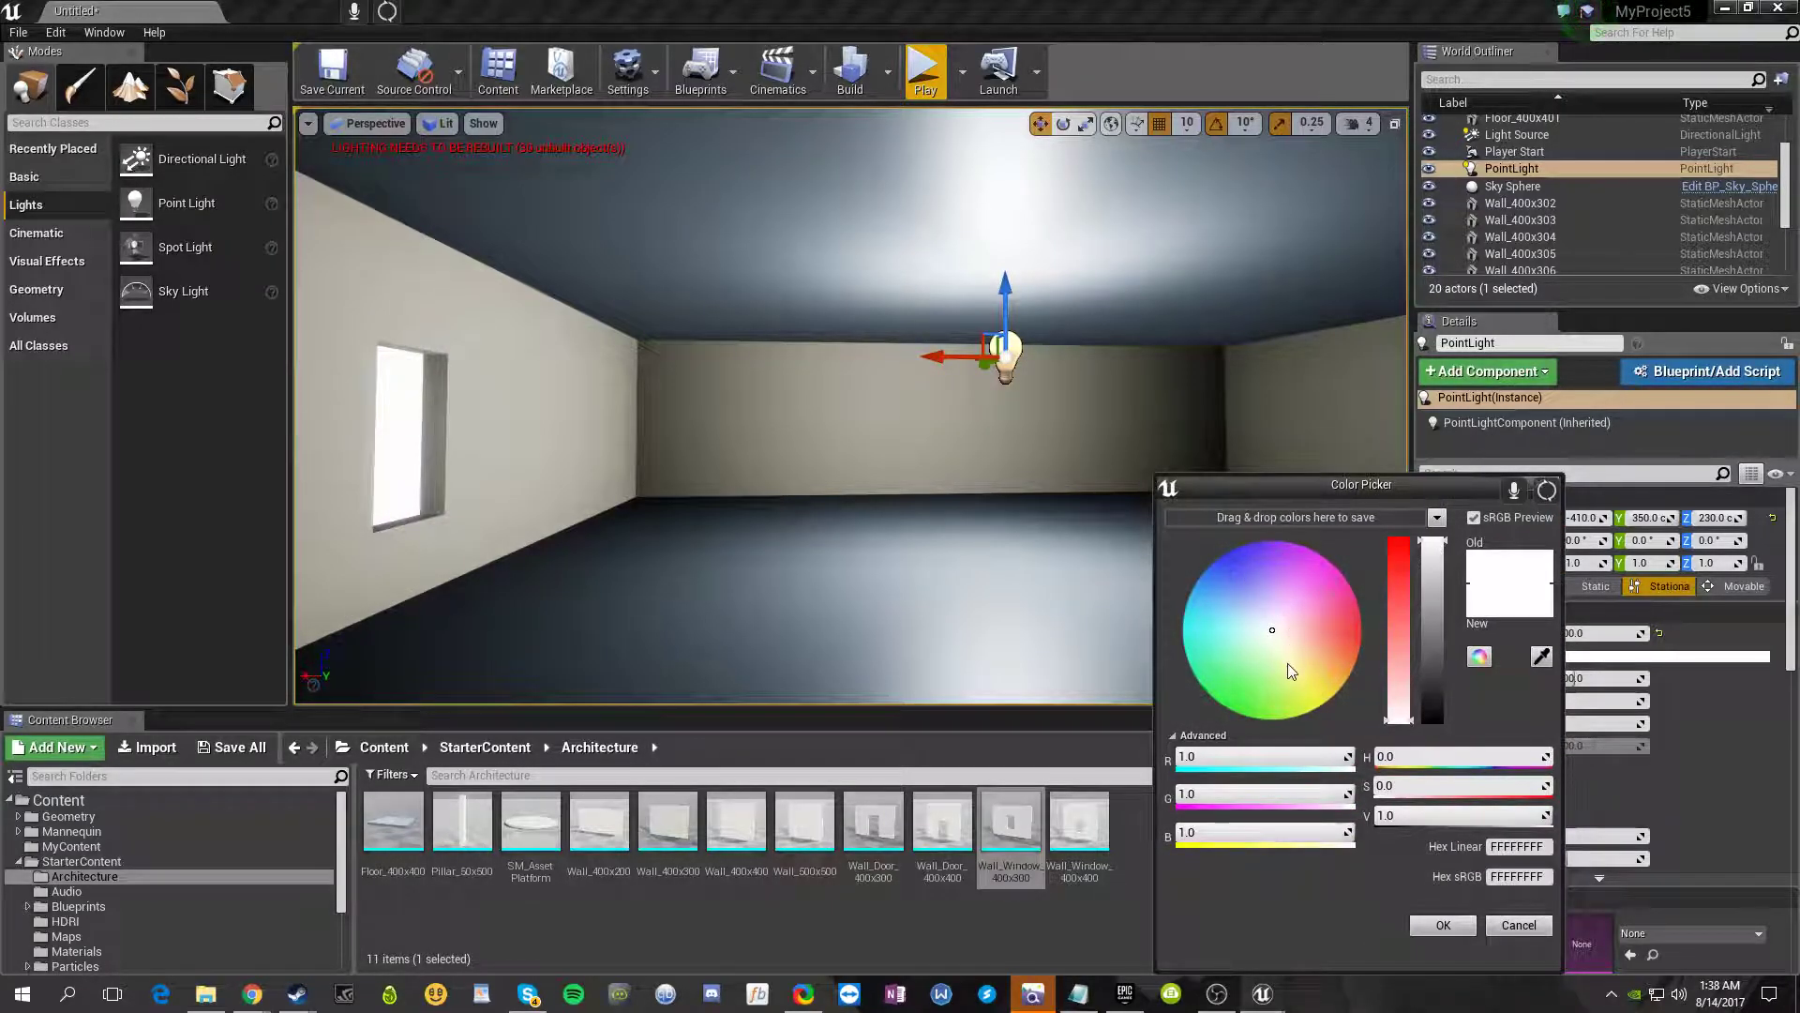
{"action": "left_click", "coordinate": [1316, 685]}
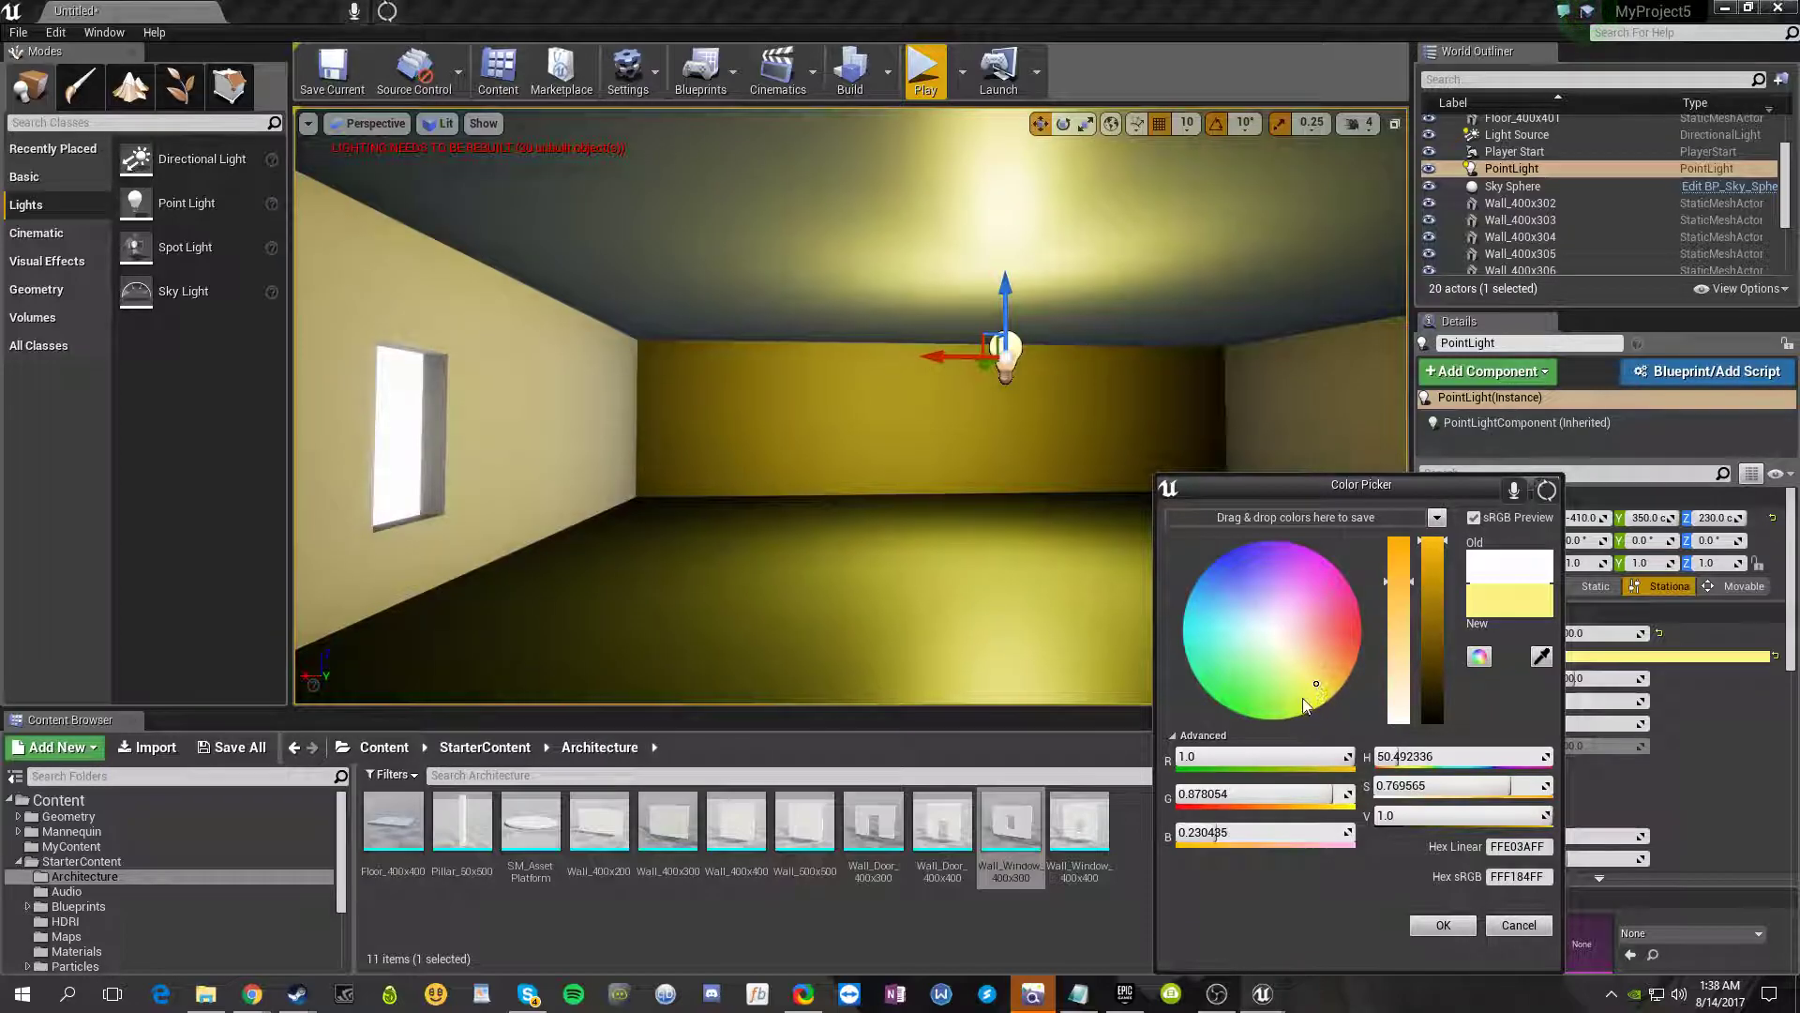
{"action": "left_click_drag", "start_coordinate": [1305, 695], "coordinate": [1315, 699]}
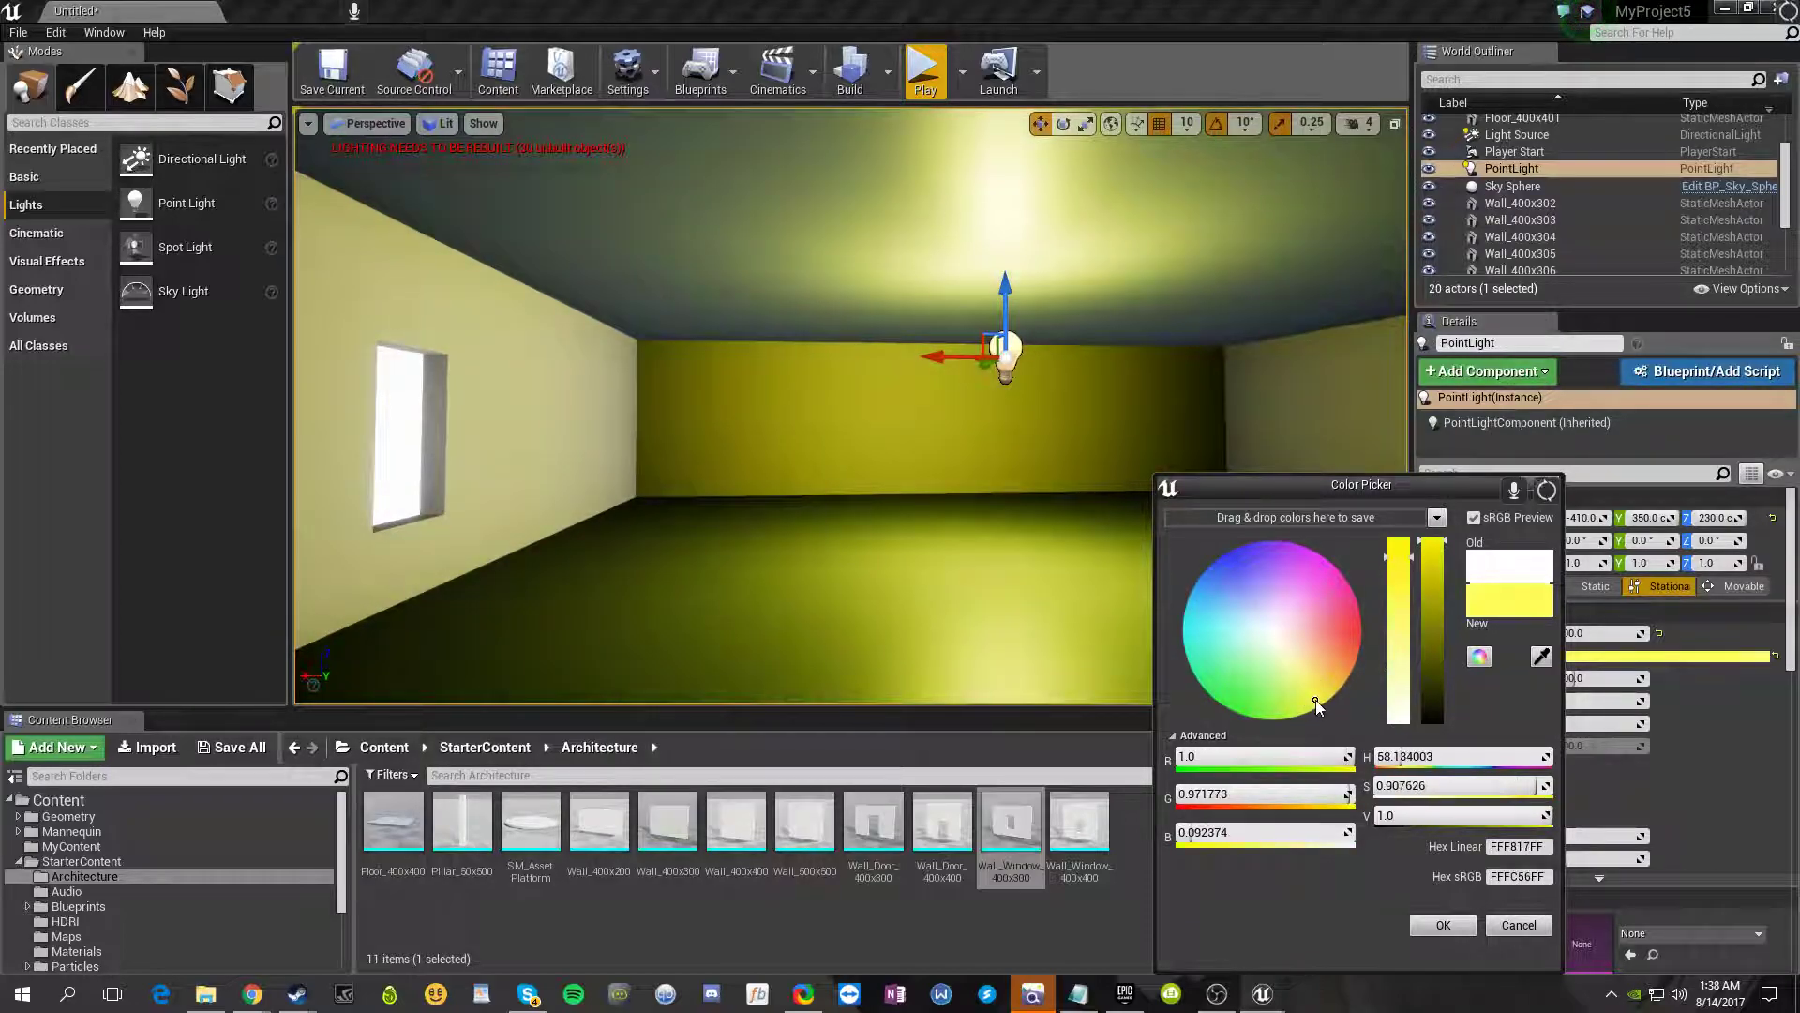
{"action": "left_click", "coordinate": [1322, 683]}
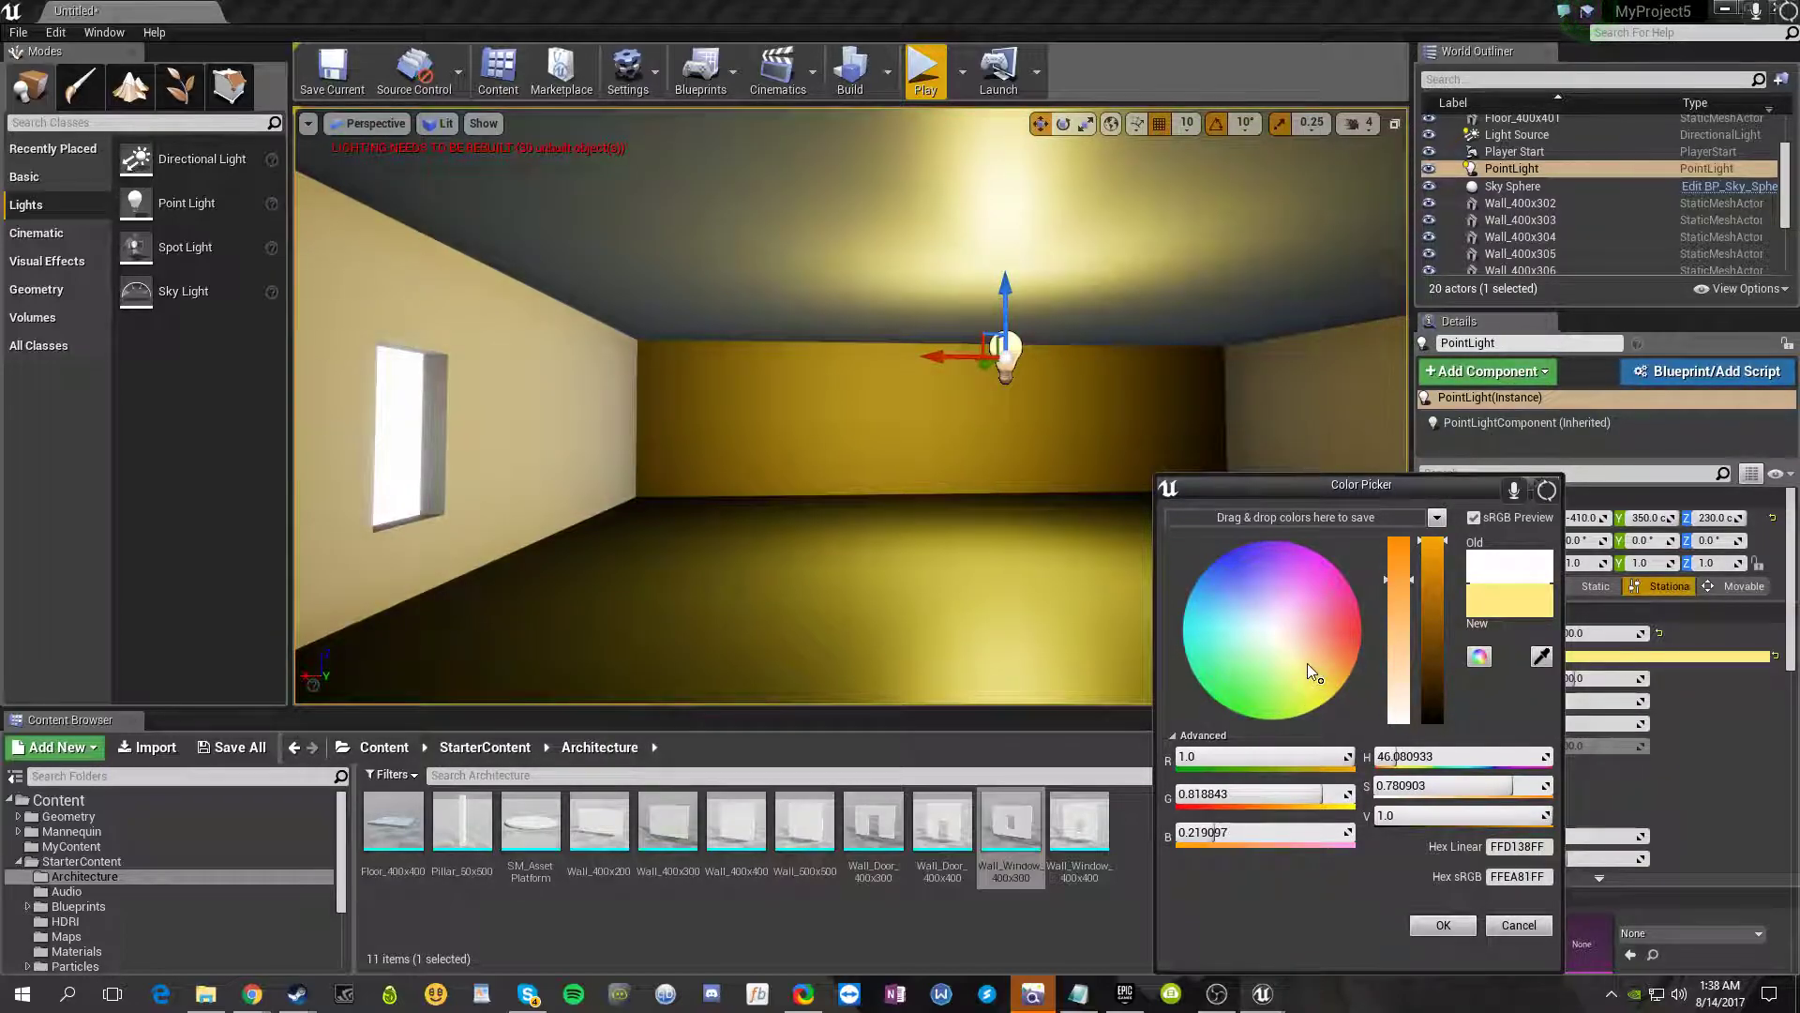
{"action": "left_click", "coordinate": [1444, 925]}
- Set the yellow point light's intensity to 2000
{"action": "left_click", "coordinate": [1585, 634]}
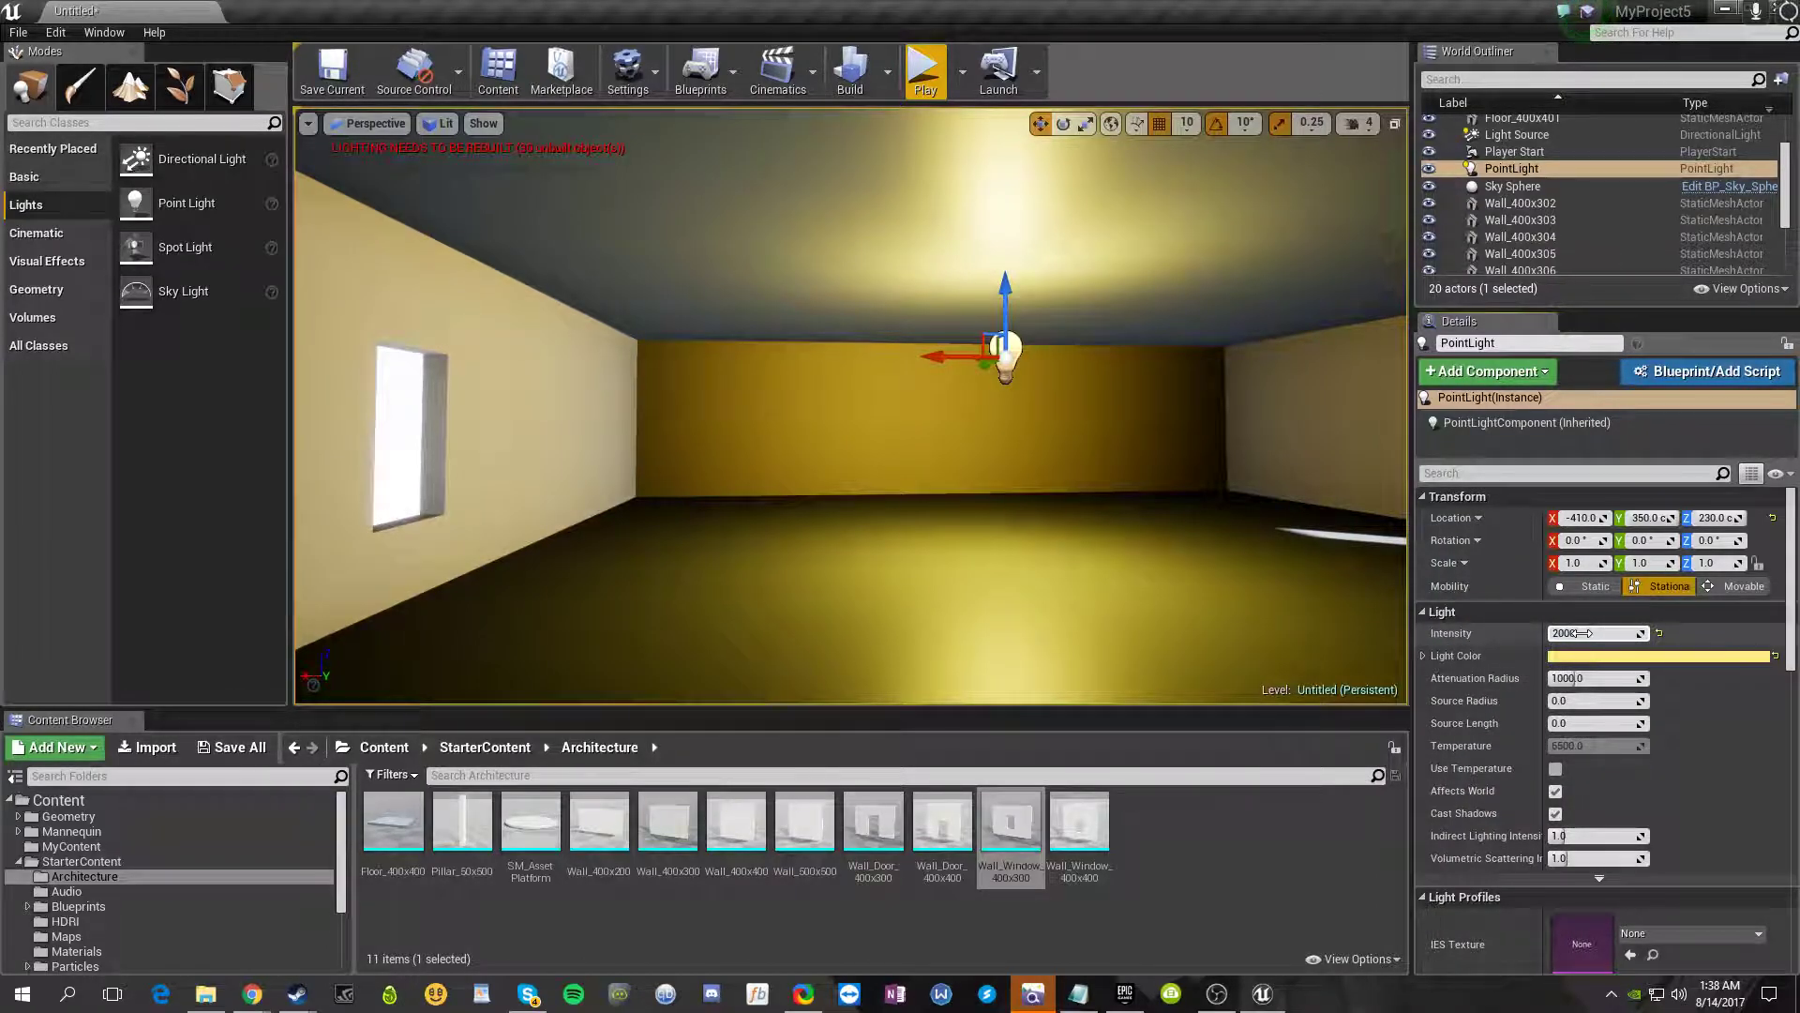
{"action": "key", "text": "Return"}
{"action": "mouse_move", "coordinate": [988, 573]}
{"action": "right_mouse_down"}
{"action": "mouse_move", "coordinate": [1041, 573]}
{"action": "mouse_move", "coordinate": [988, 573]}
{"action": "right_mouse_up"}
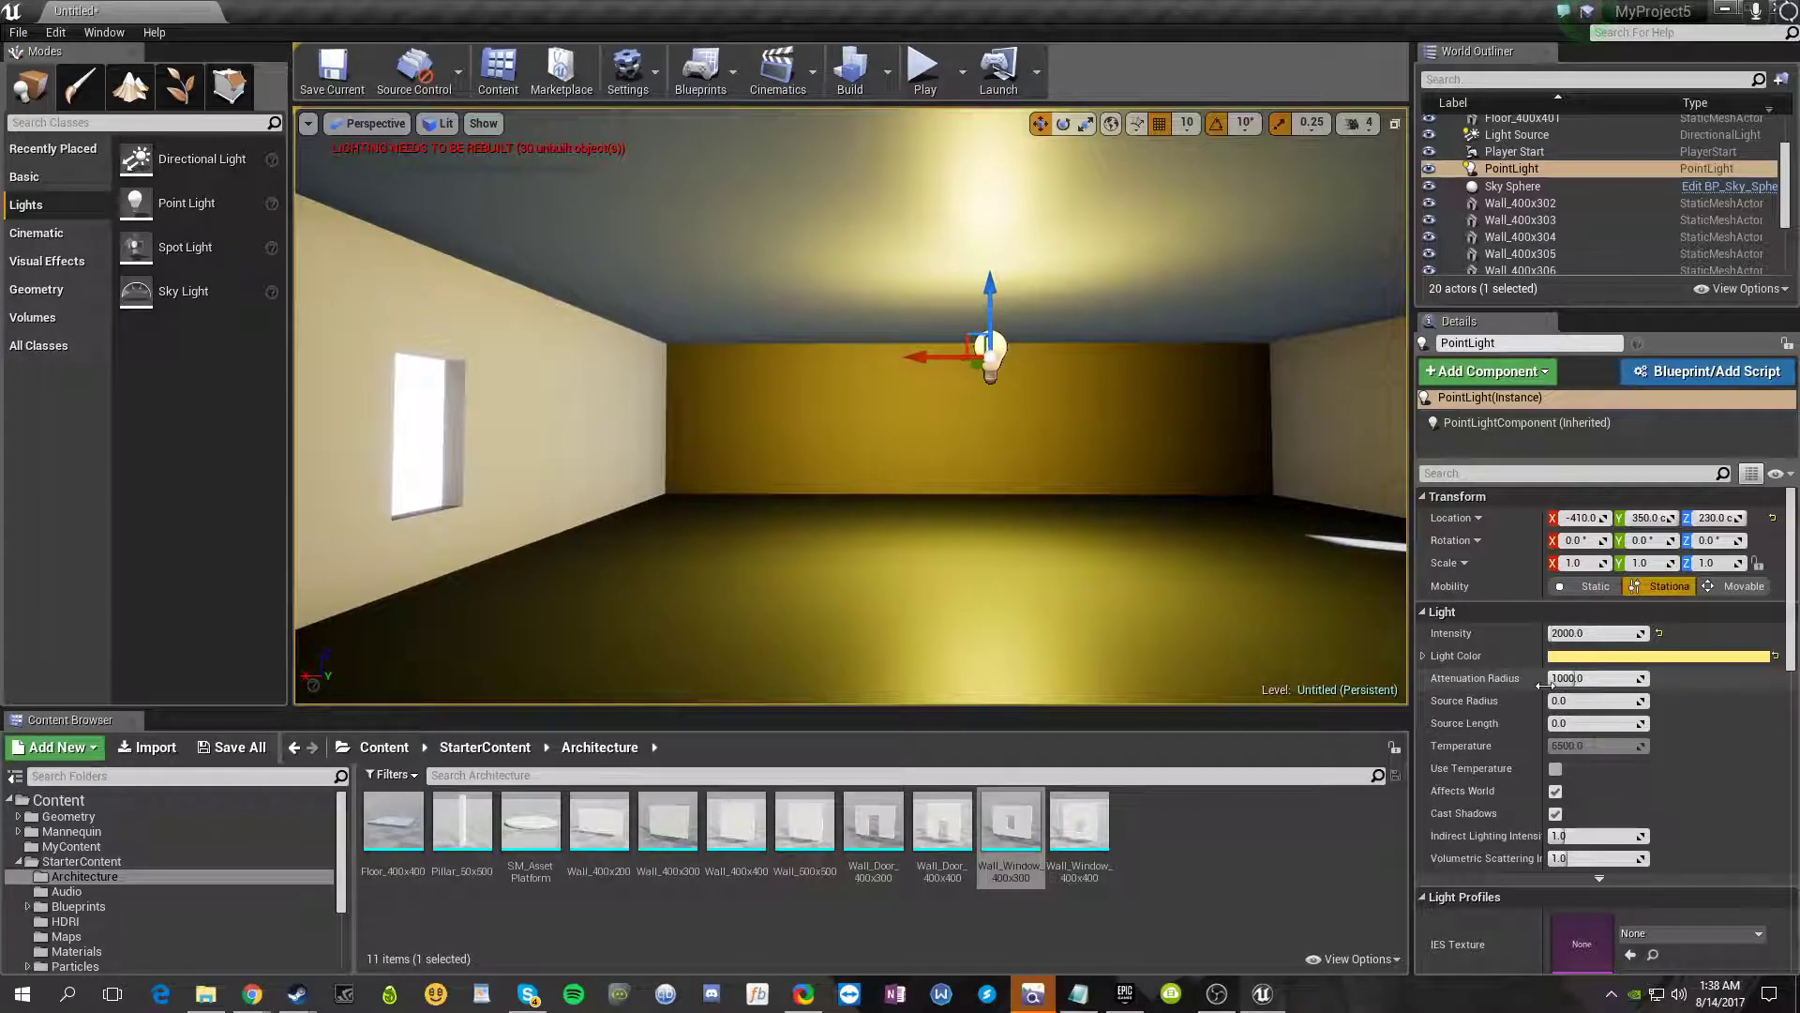
- Set the point light's attenuation radius to 500 and check how far its light reaches in the room
{"action": "right_click_drag", "start_coordinate": [1213, 683], "coordinate": [1358, 671]}
{"action": "key", "text": "s"}
{"action": "key", "text": "w"}
{"action": "right_click_drag", "start_coordinate": [879, 569], "coordinate": [844, 530]}
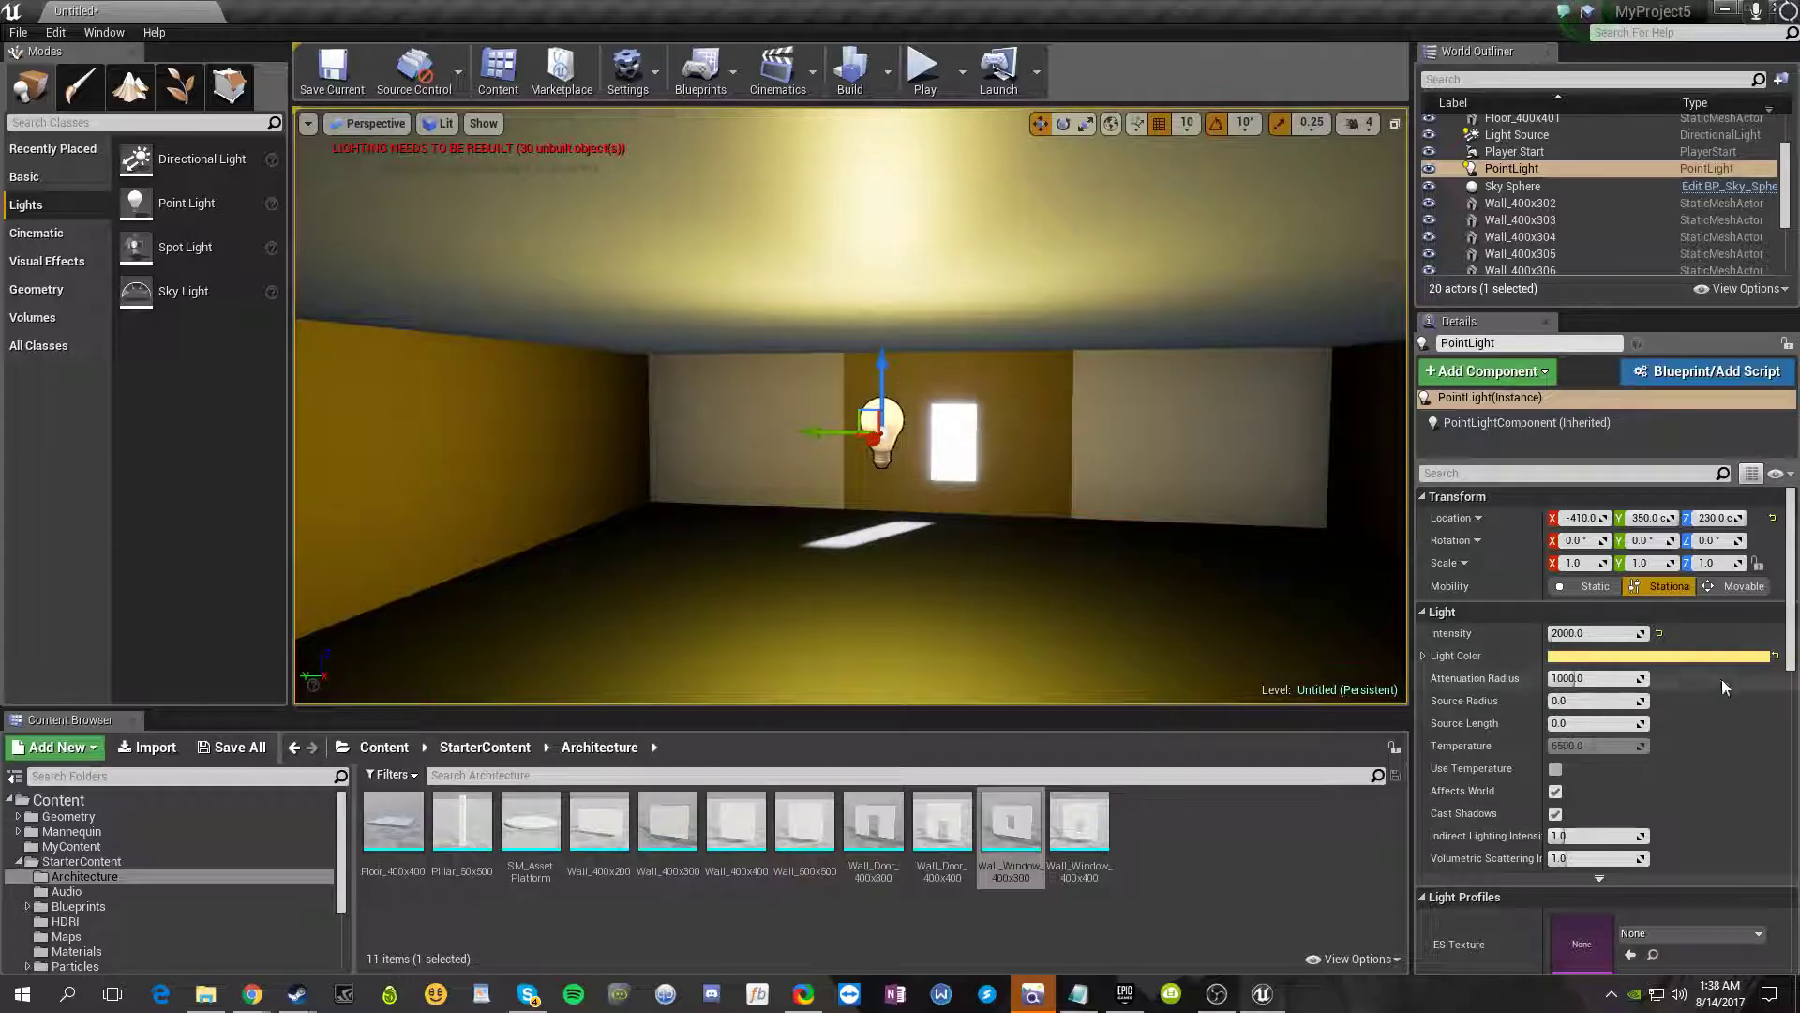
{"action": "left_click", "coordinate": [1620, 682]}
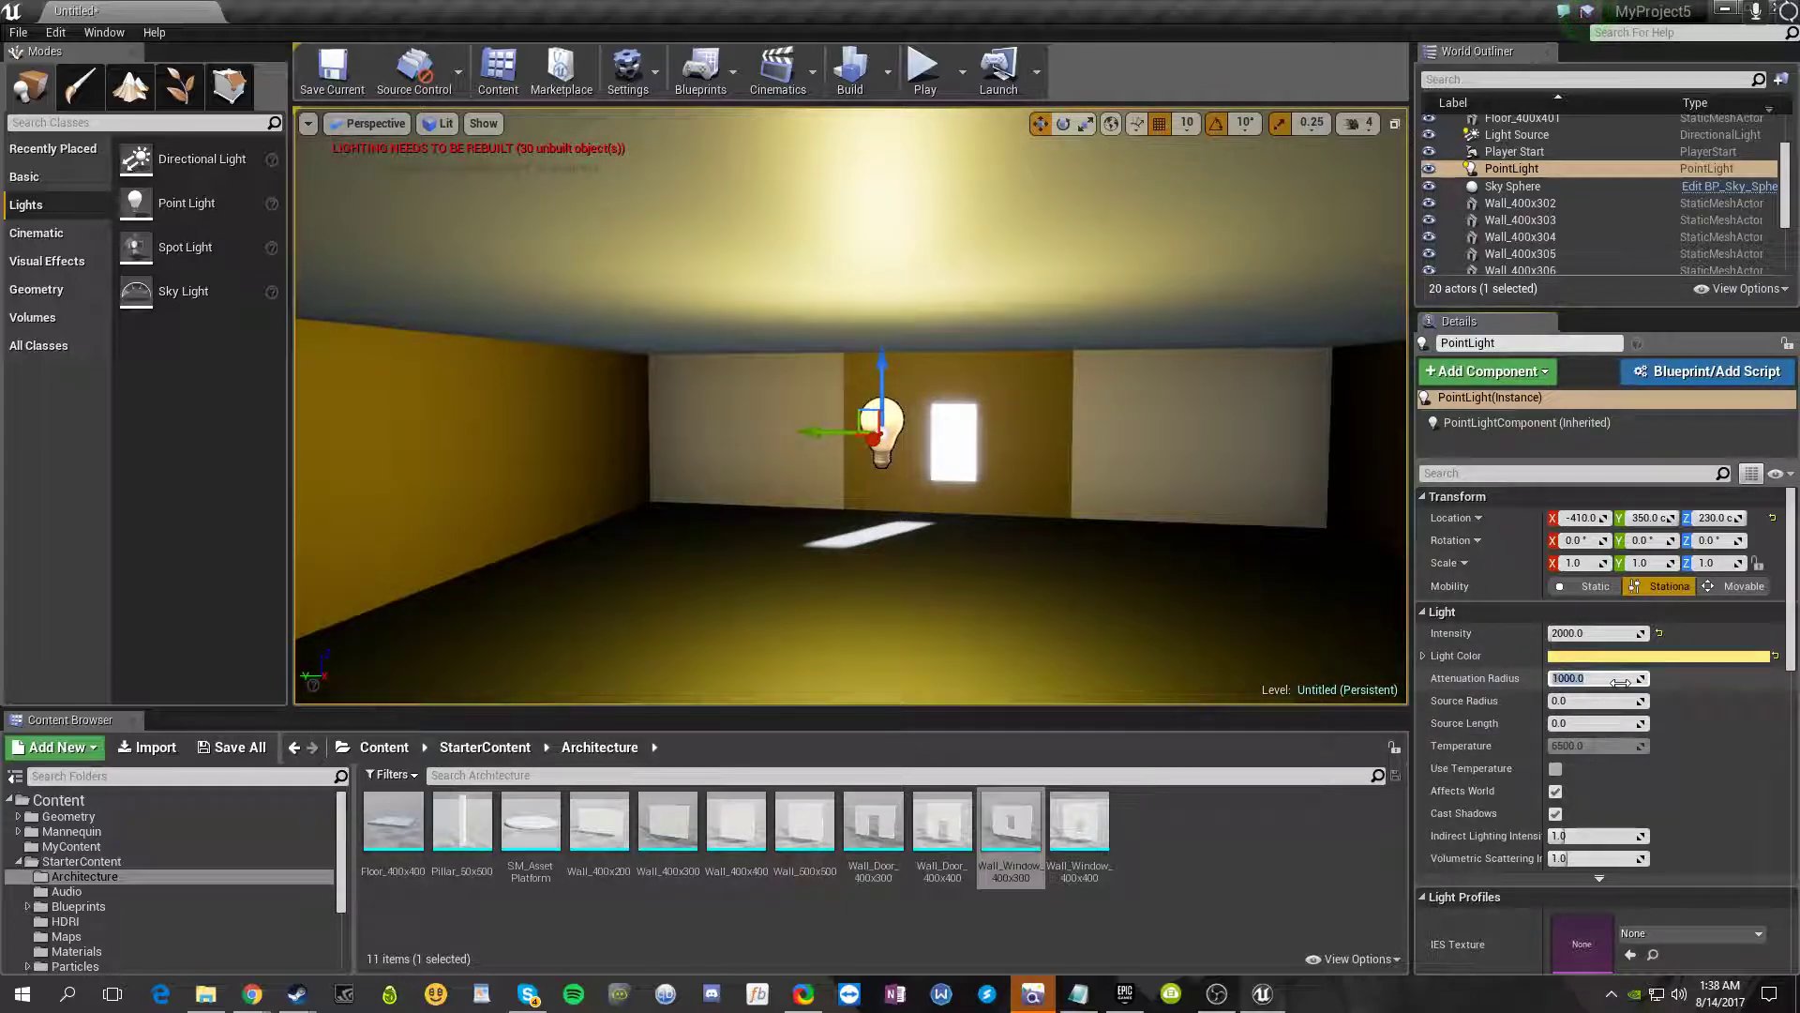
{"action": "type", "text": "500"}
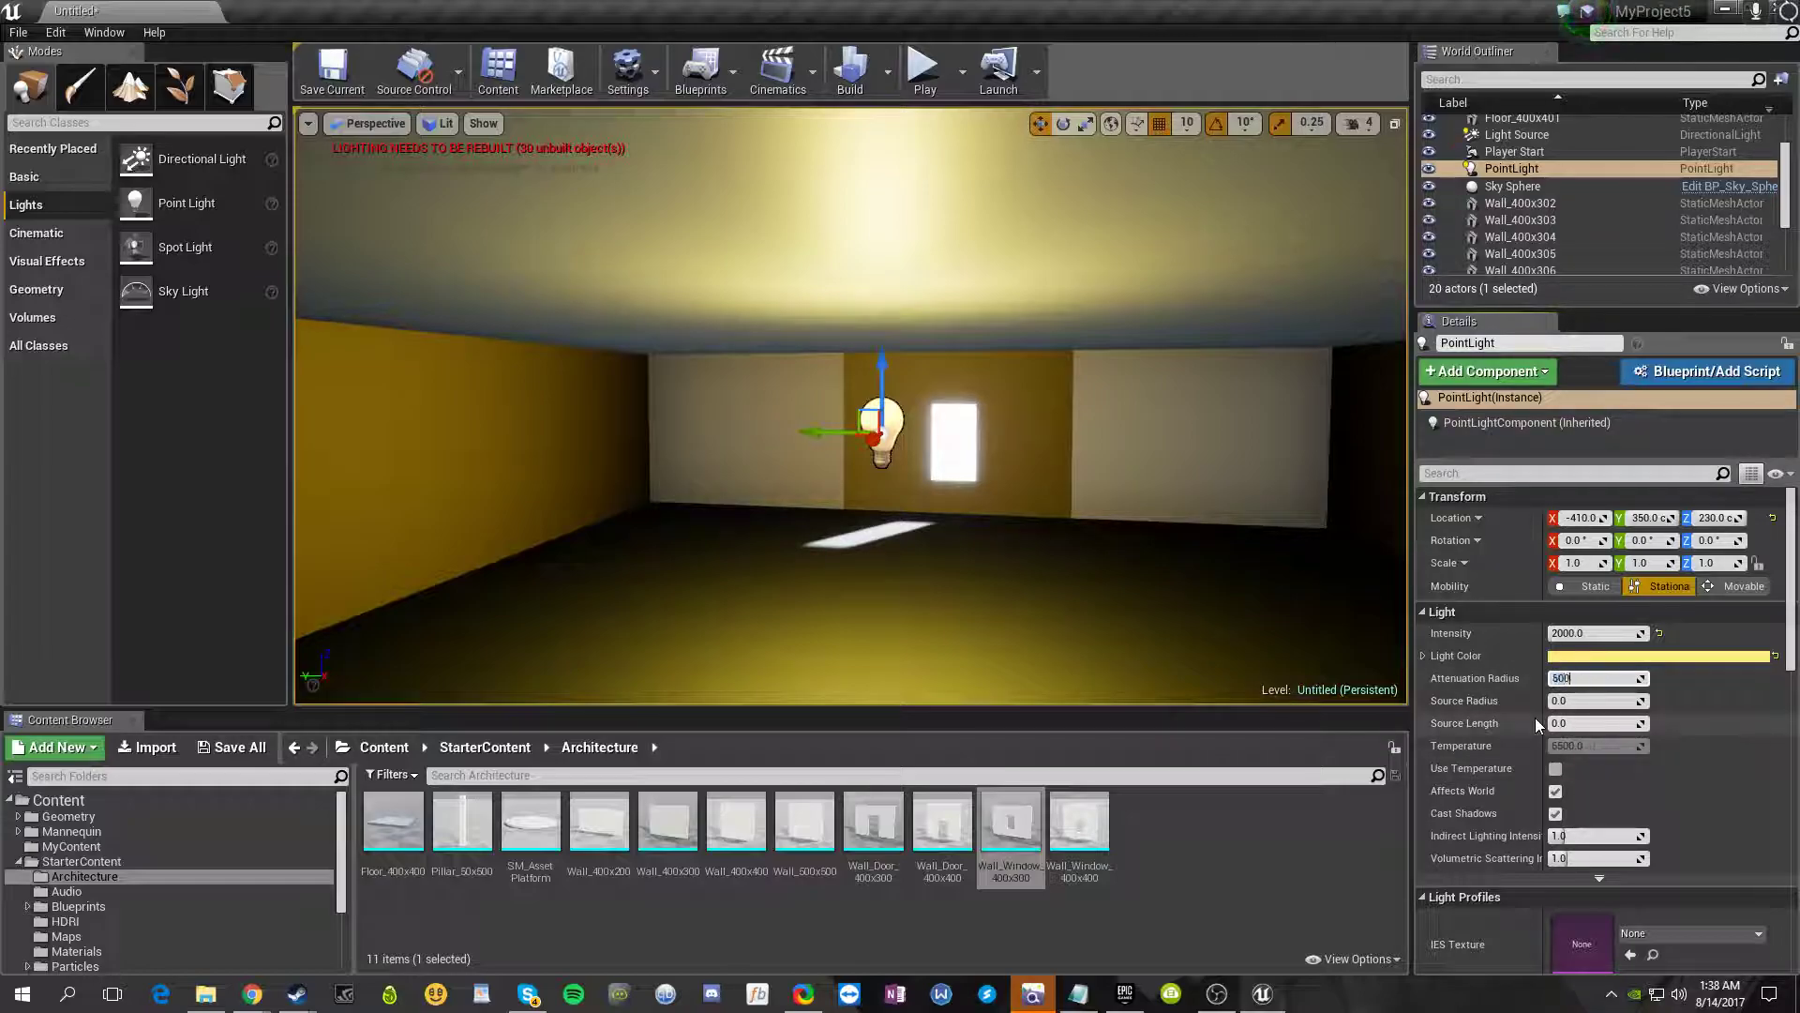
{"action": "key", "text": "Return"}
{"action": "right_click_drag", "start_coordinate": [974, 413], "coordinate": [632, 390]}
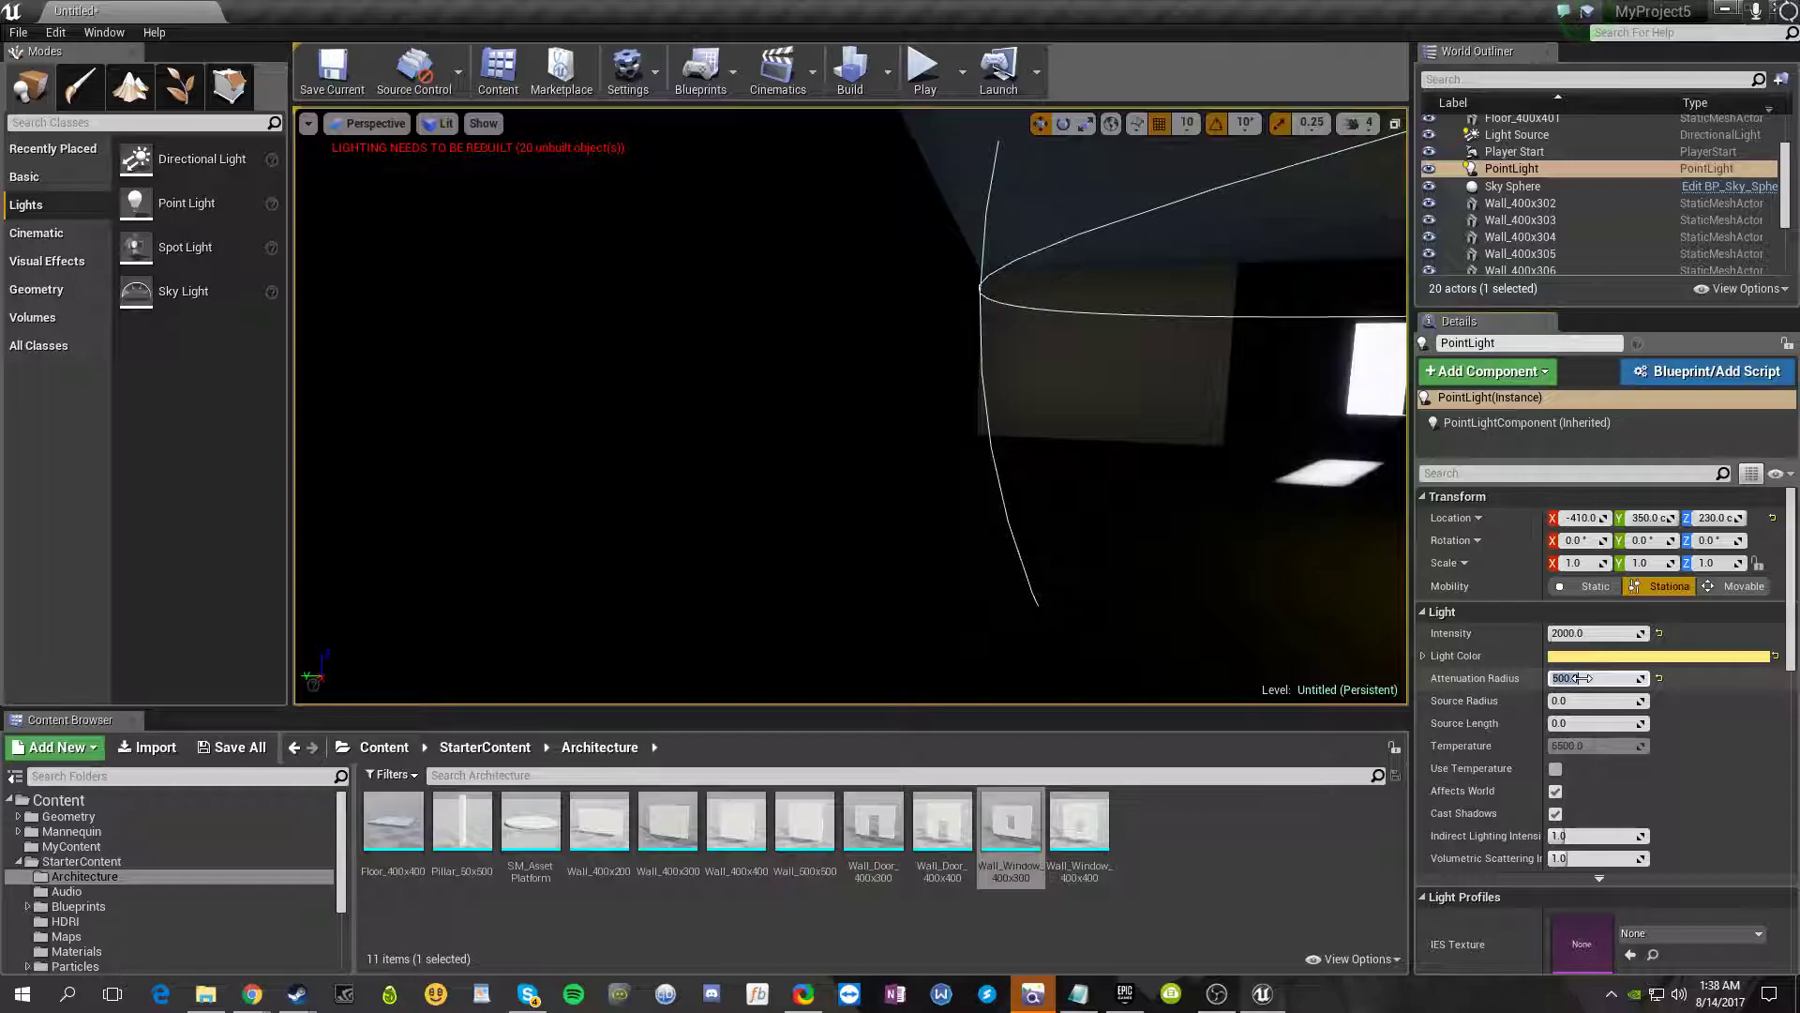
- Set the point light's attenuation radius to 600 and inspect its reach along the walls
{"action": "key", "text": "Return"}
{"action": "right_click_drag", "start_coordinate": [1107, 469], "coordinate": [947, 418]}
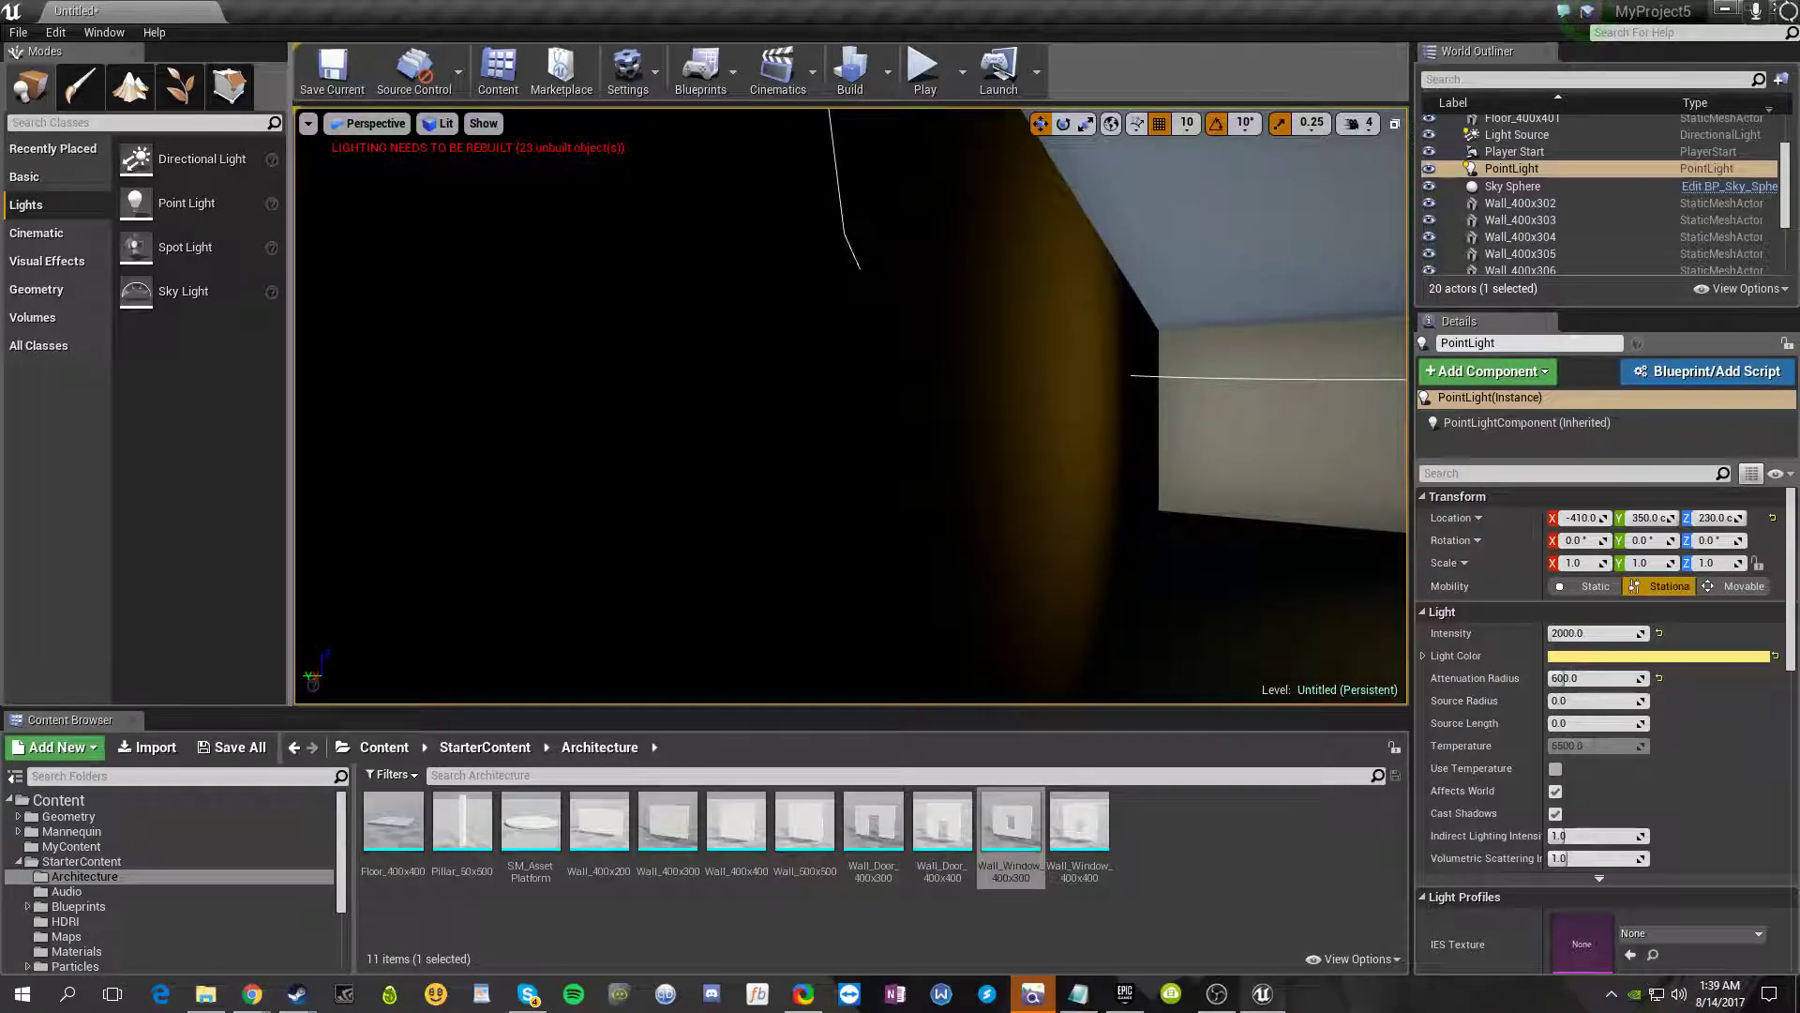
{"action": "right_click_drag", "start_coordinate": [1084, 385], "coordinate": [867, 402]}
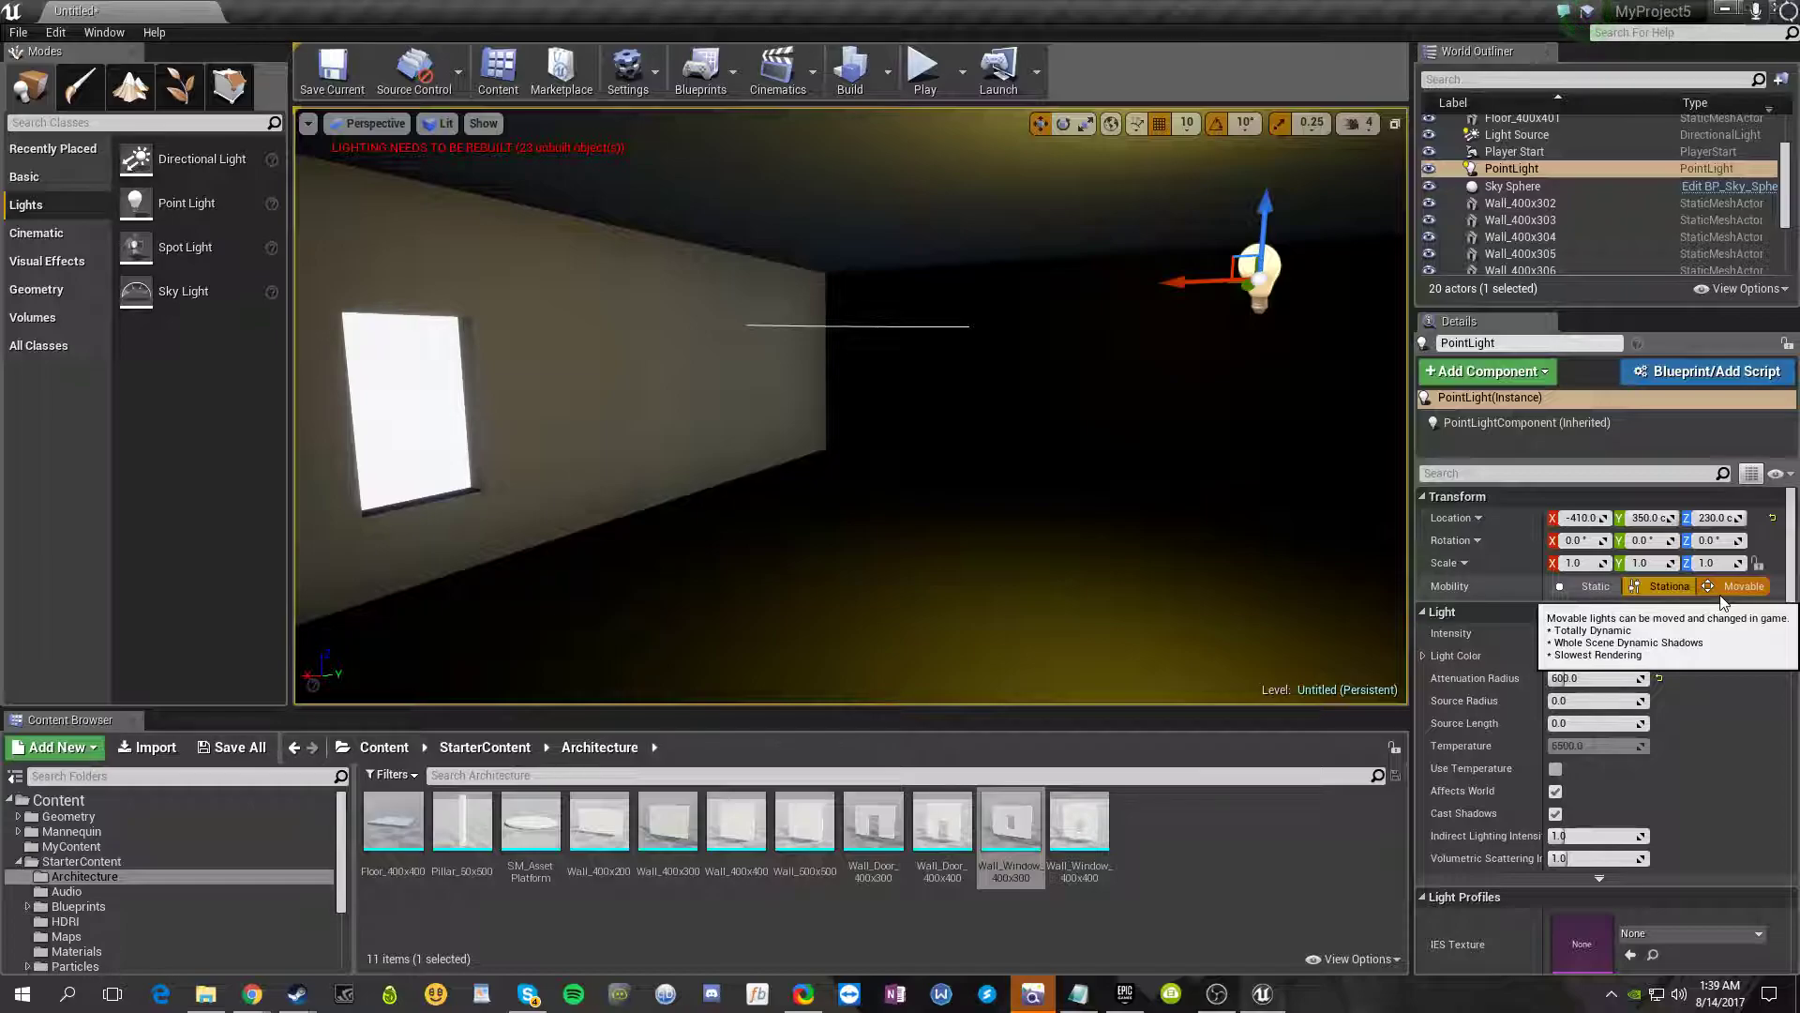
- Set the point light's mobility to Movable
{"action": "left_click", "coordinate": [1594, 588]}
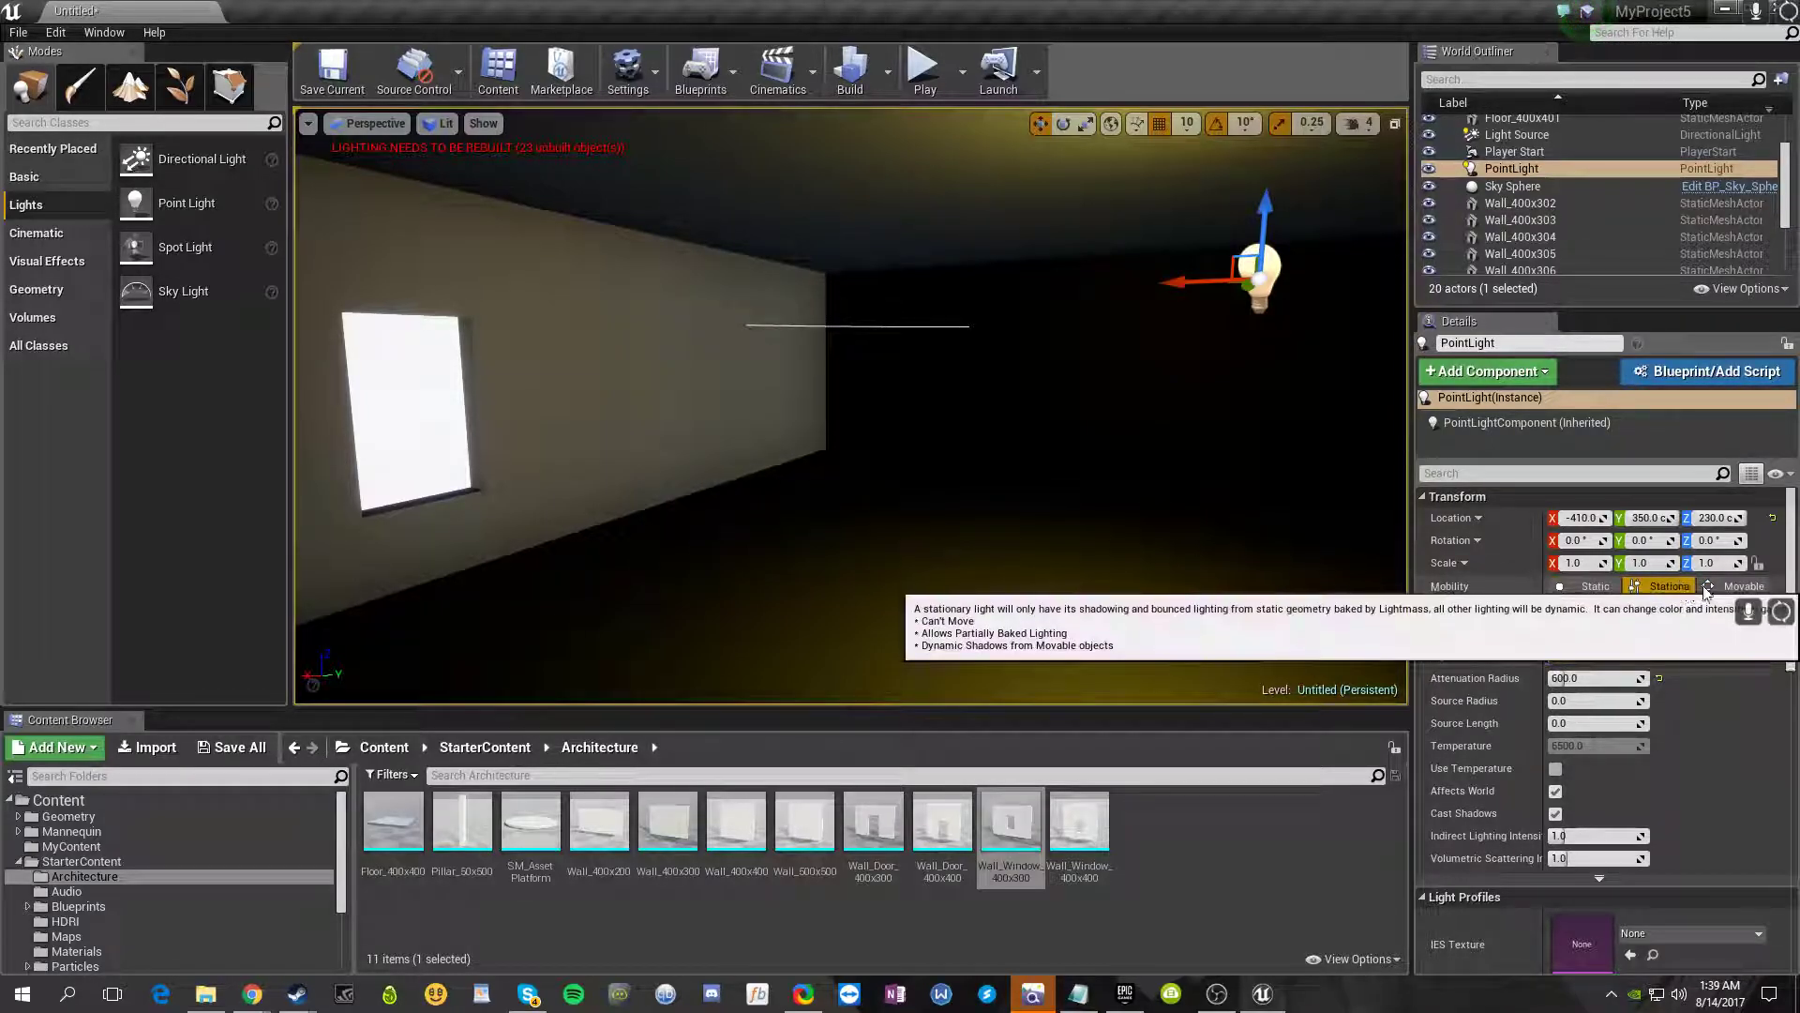
{"action": "right_click_drag", "start_coordinate": [1162, 525], "coordinate": [1290, 476]}
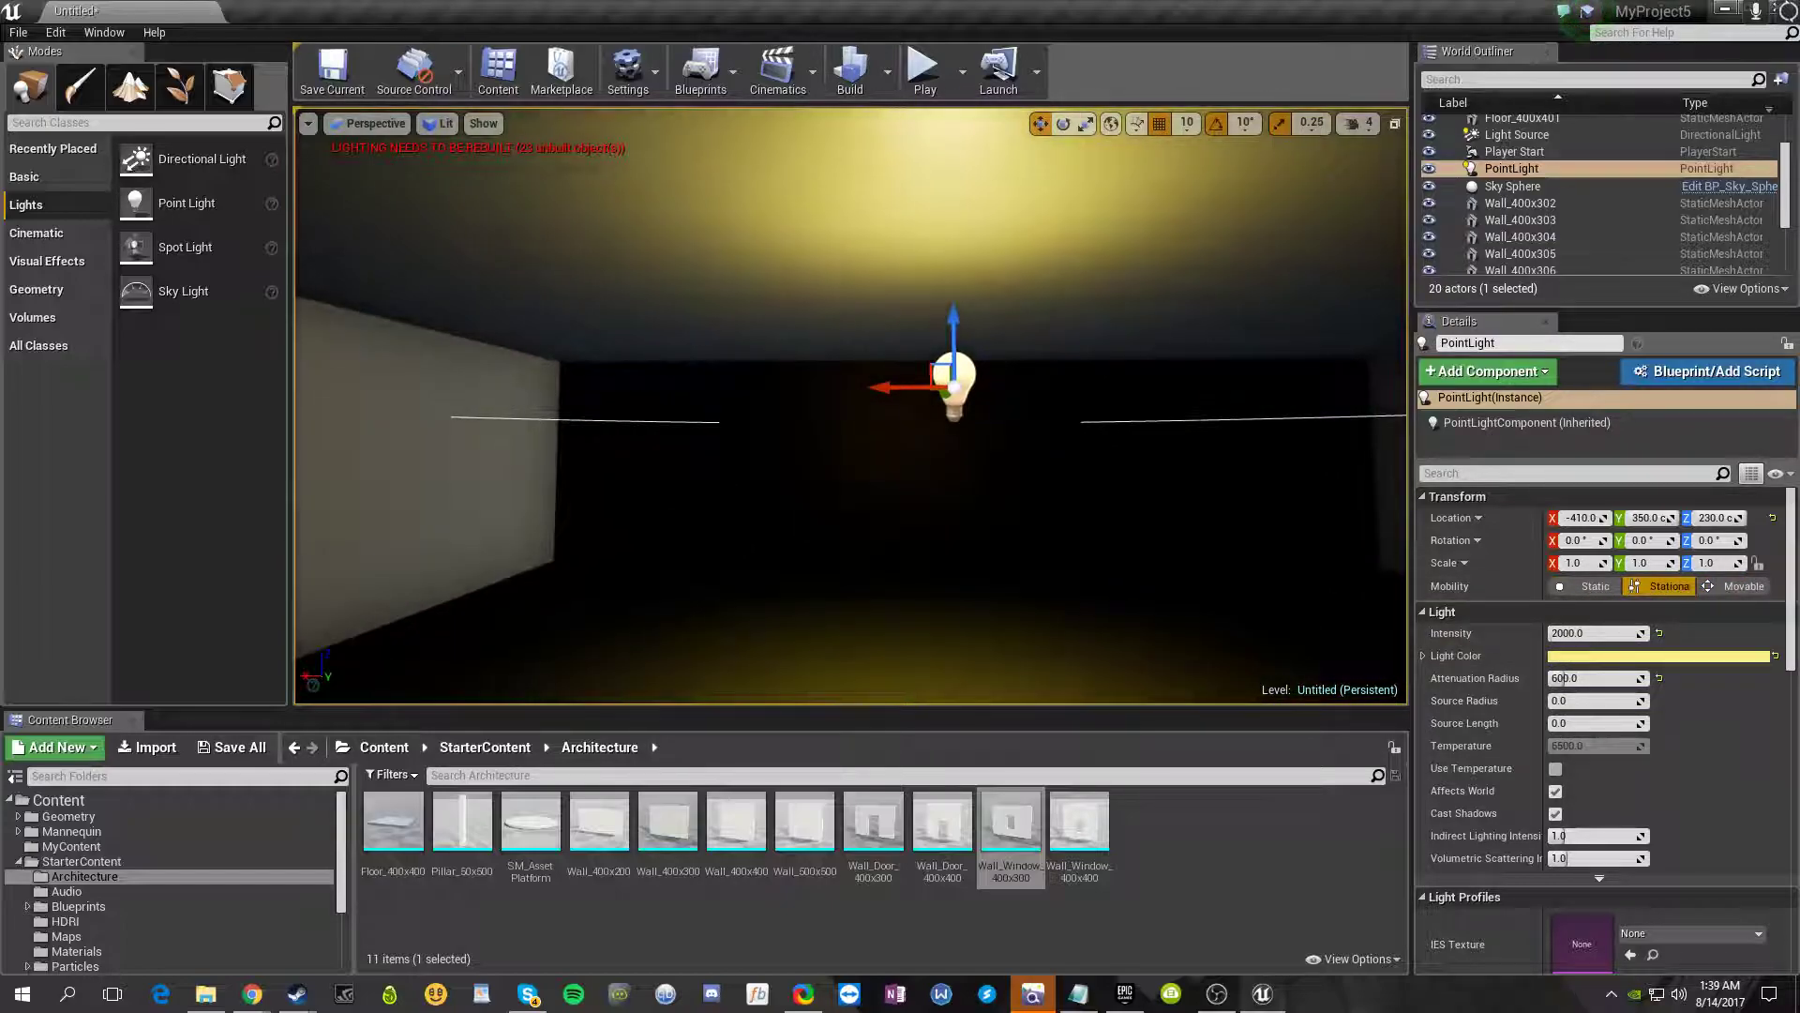
{"action": "left_click", "coordinate": [1737, 593]}
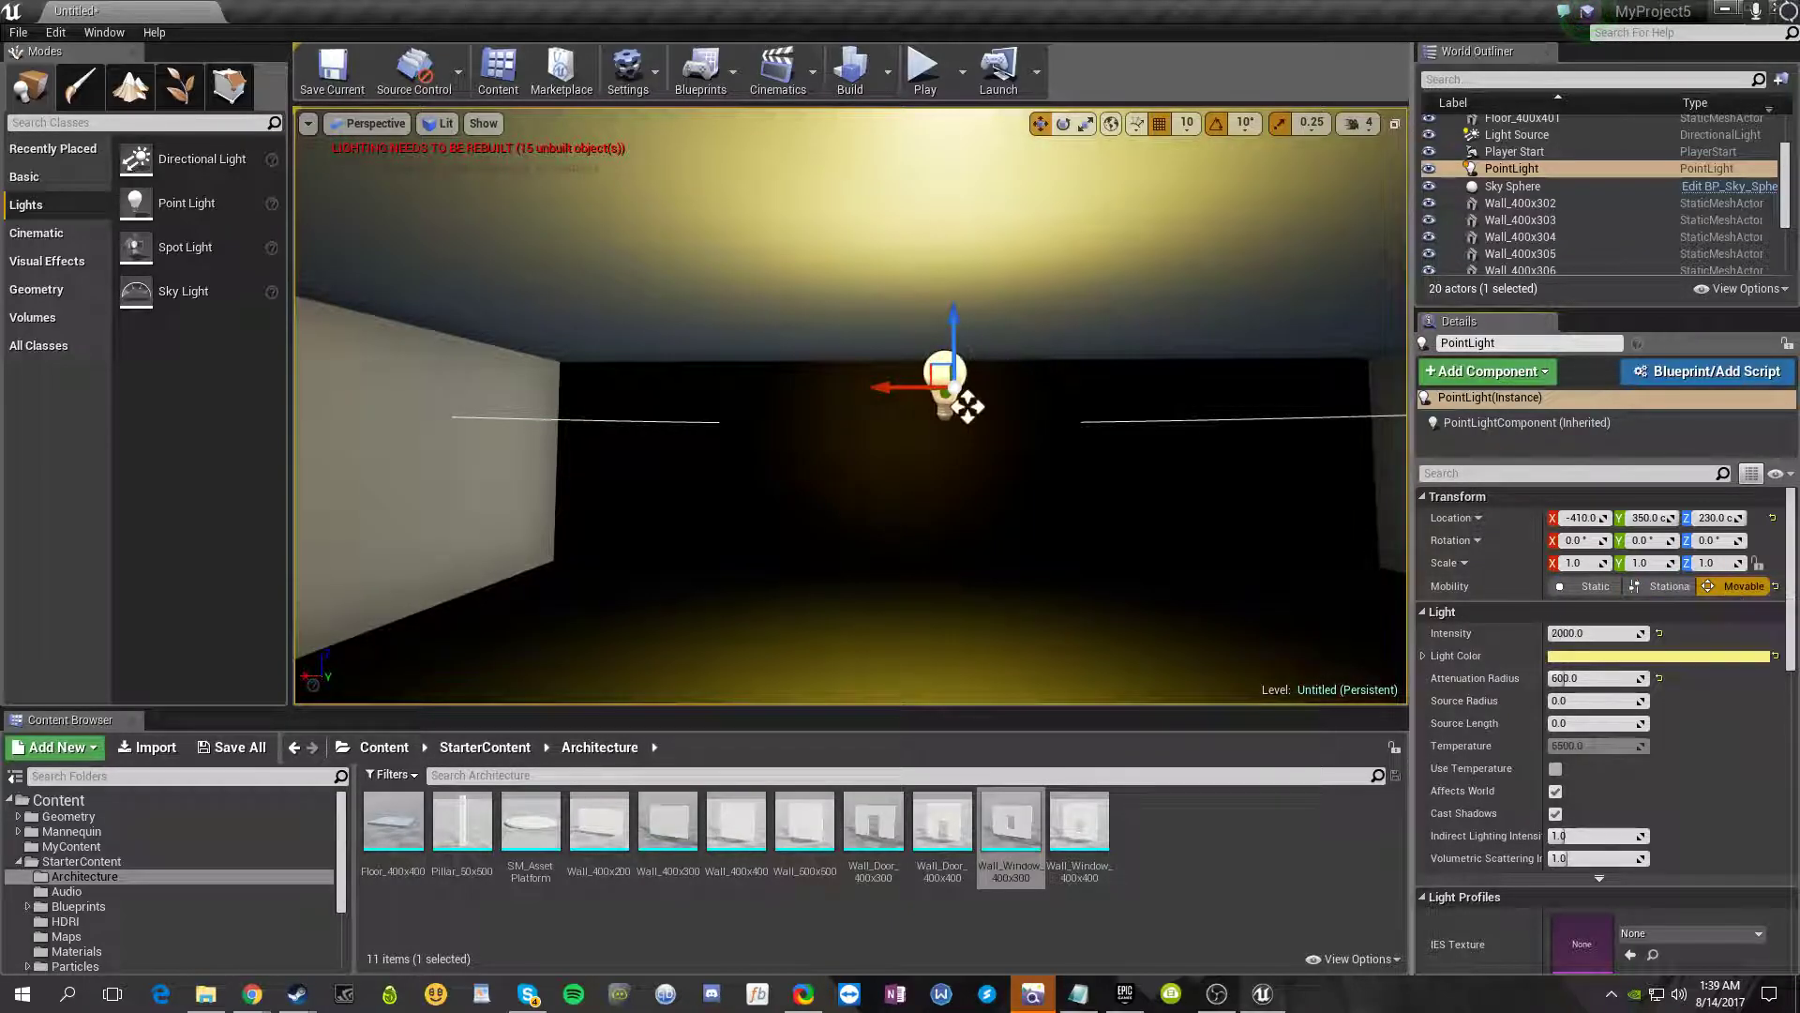
- Playtest the level by walking the character through the doorway to check the yellow light inside the room
{"action": "middle_click_drag", "start_coordinate": [961, 399], "coordinate": [1001, 322]}
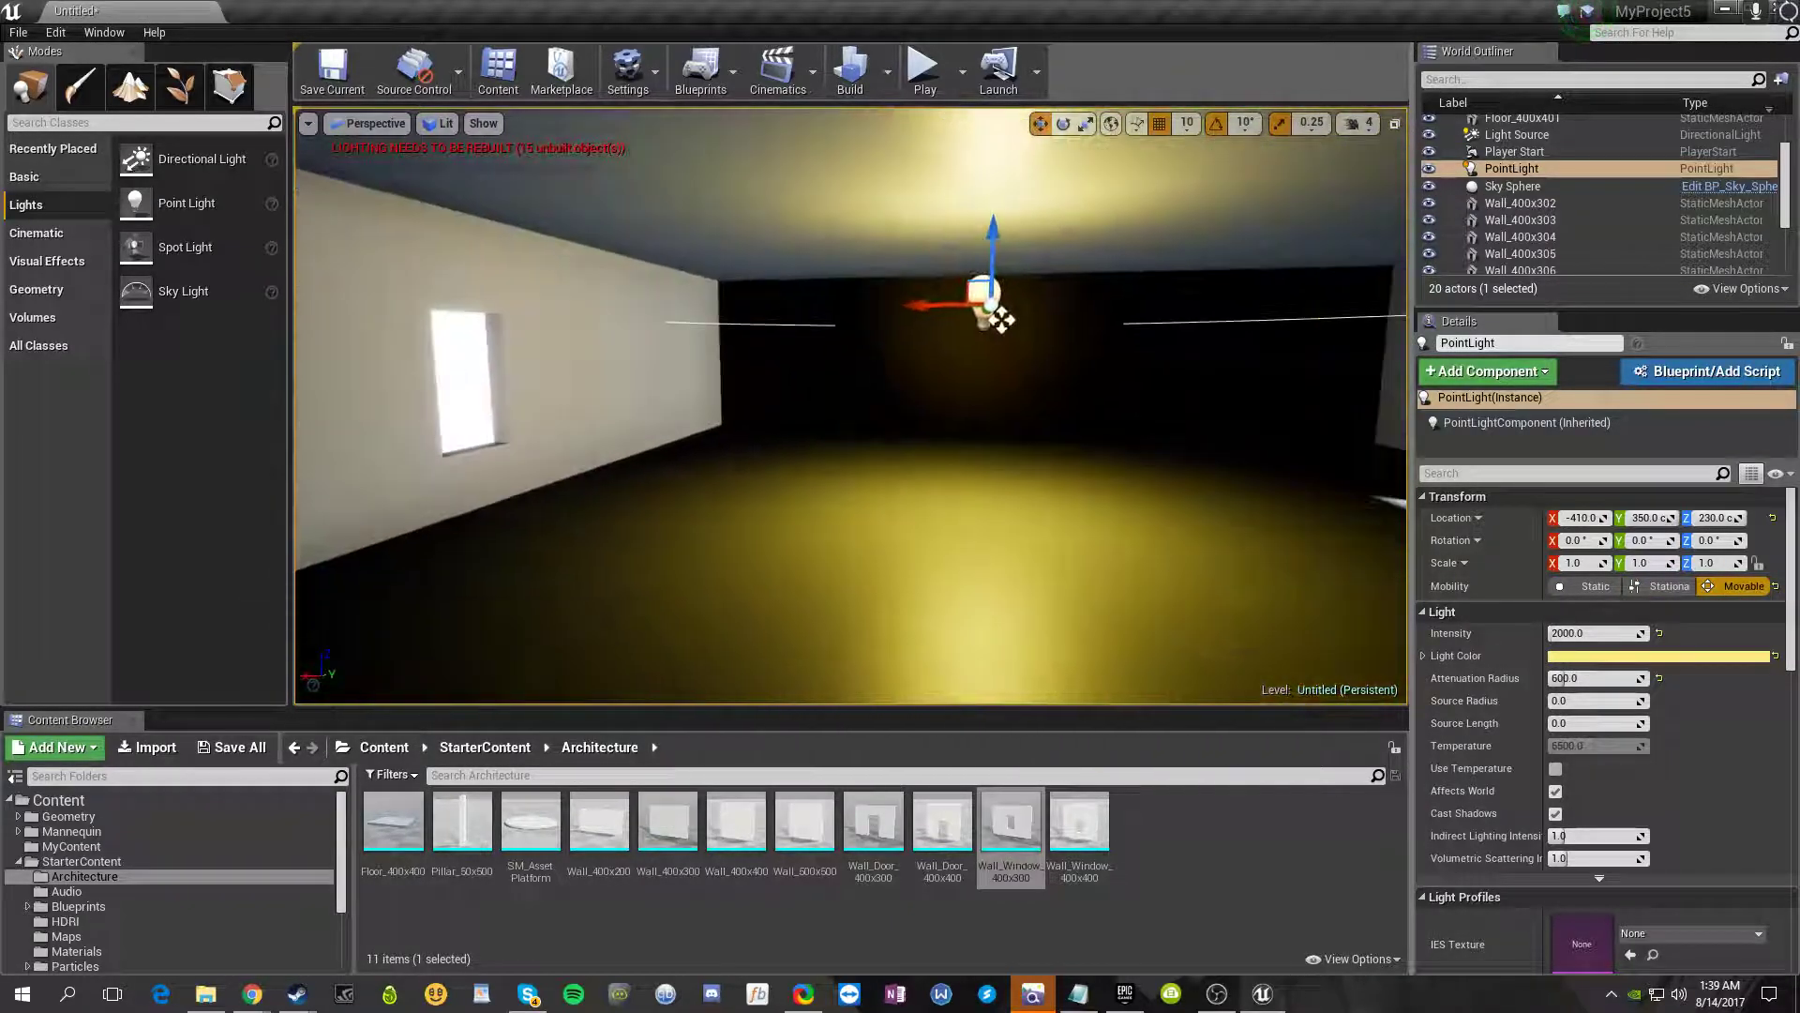
{"action": "left_click", "coordinate": [923, 71]}
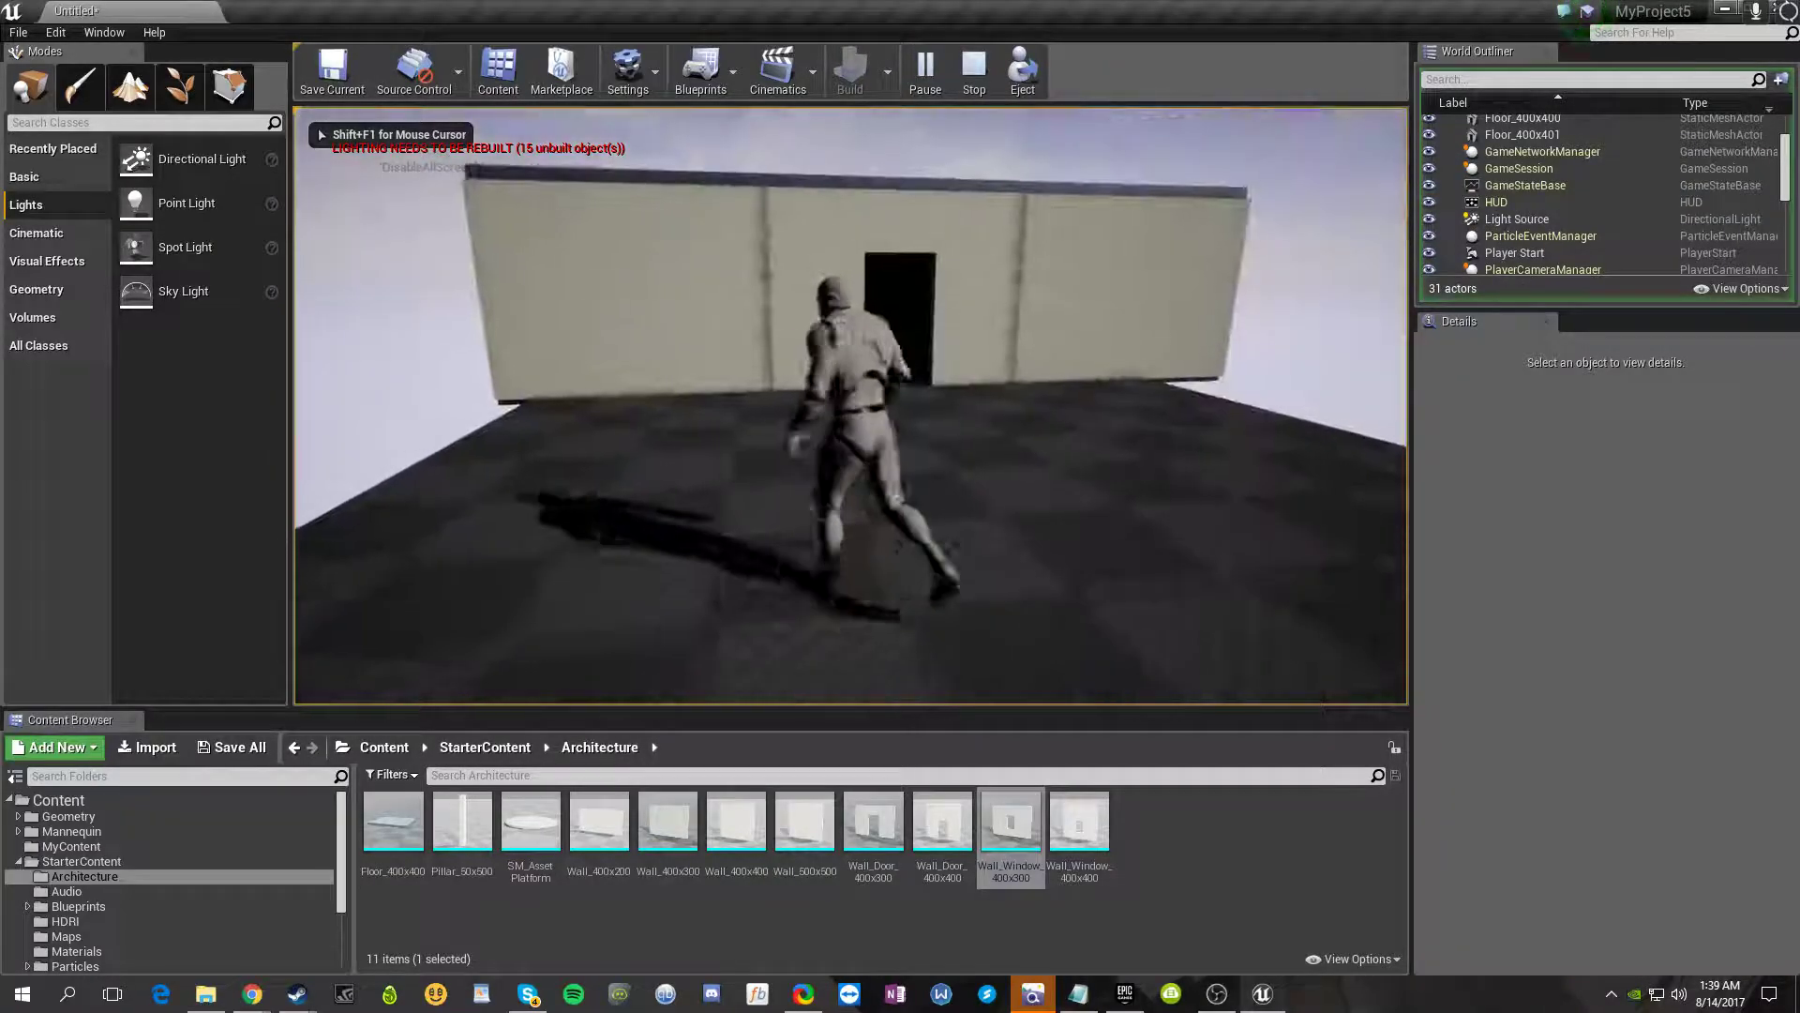
{"action": "key", "text": "w"}
{"action": "key", "text": "w"}
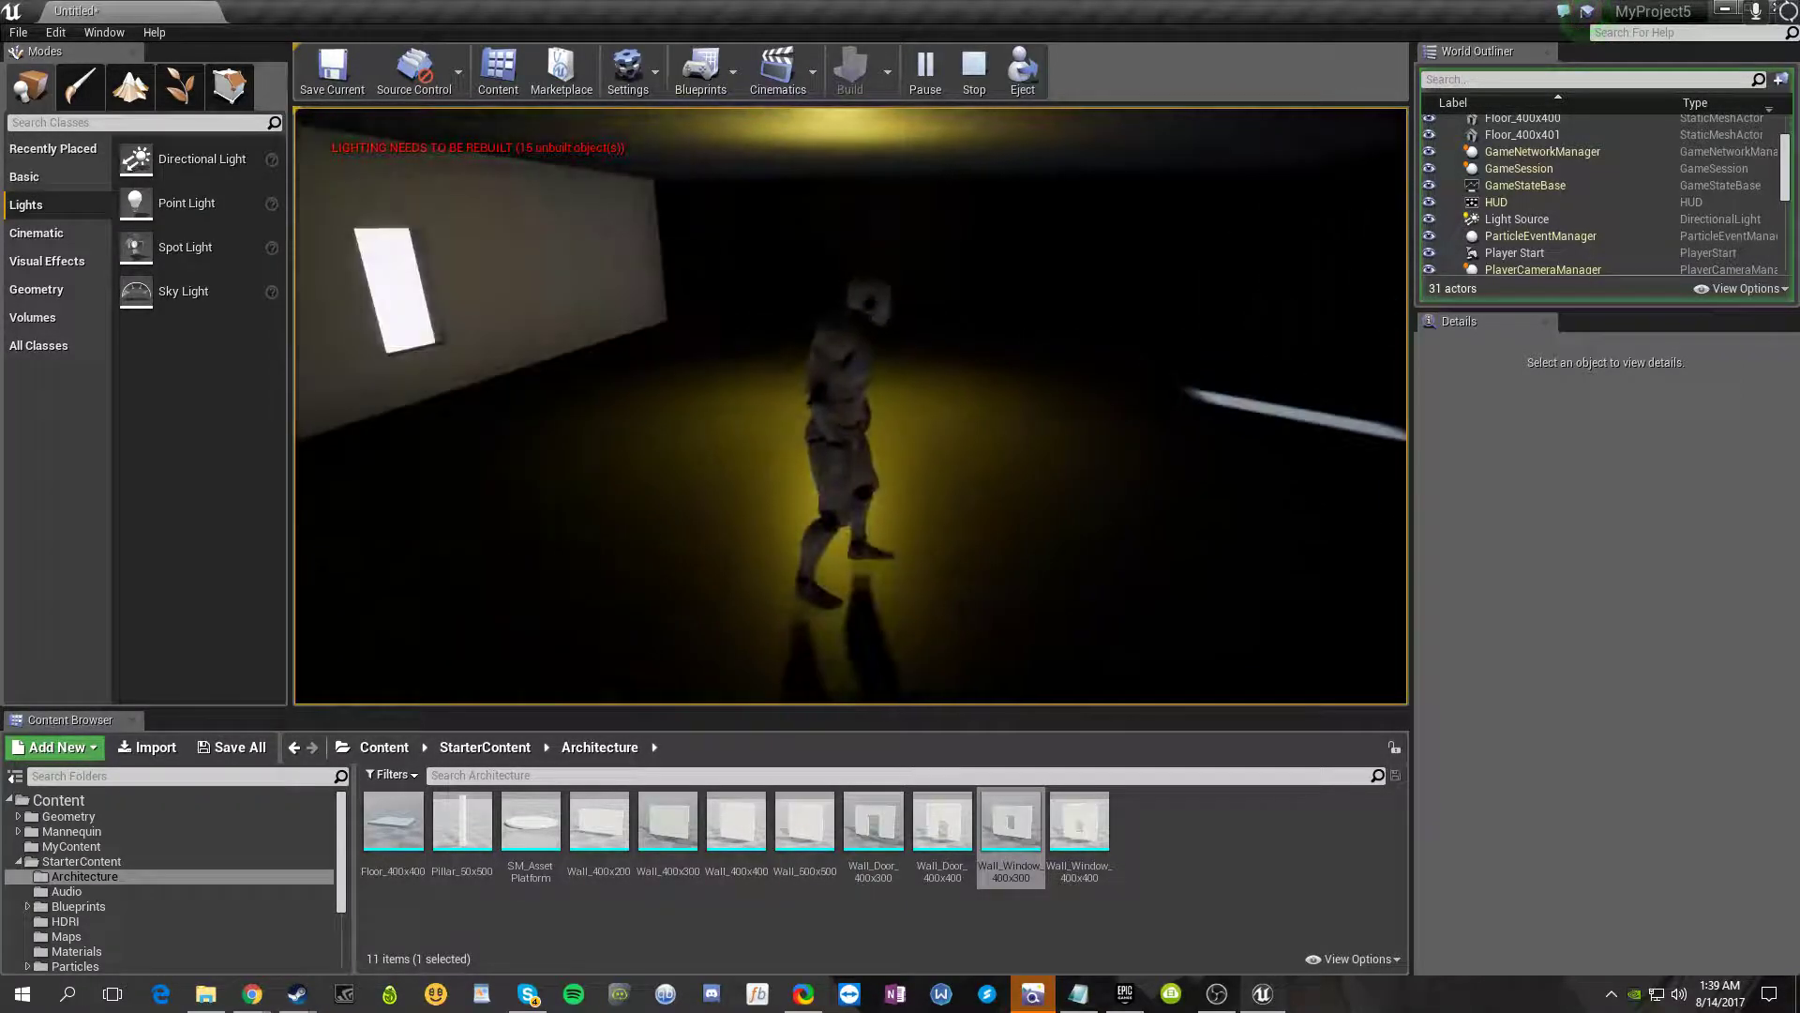
{"action": "key", "text": "Escape"}
- Reset the point light's color to white and its attenuation radius to 1000, and playtest the room
{"action": "left_click", "coordinate": [1678, 655]}
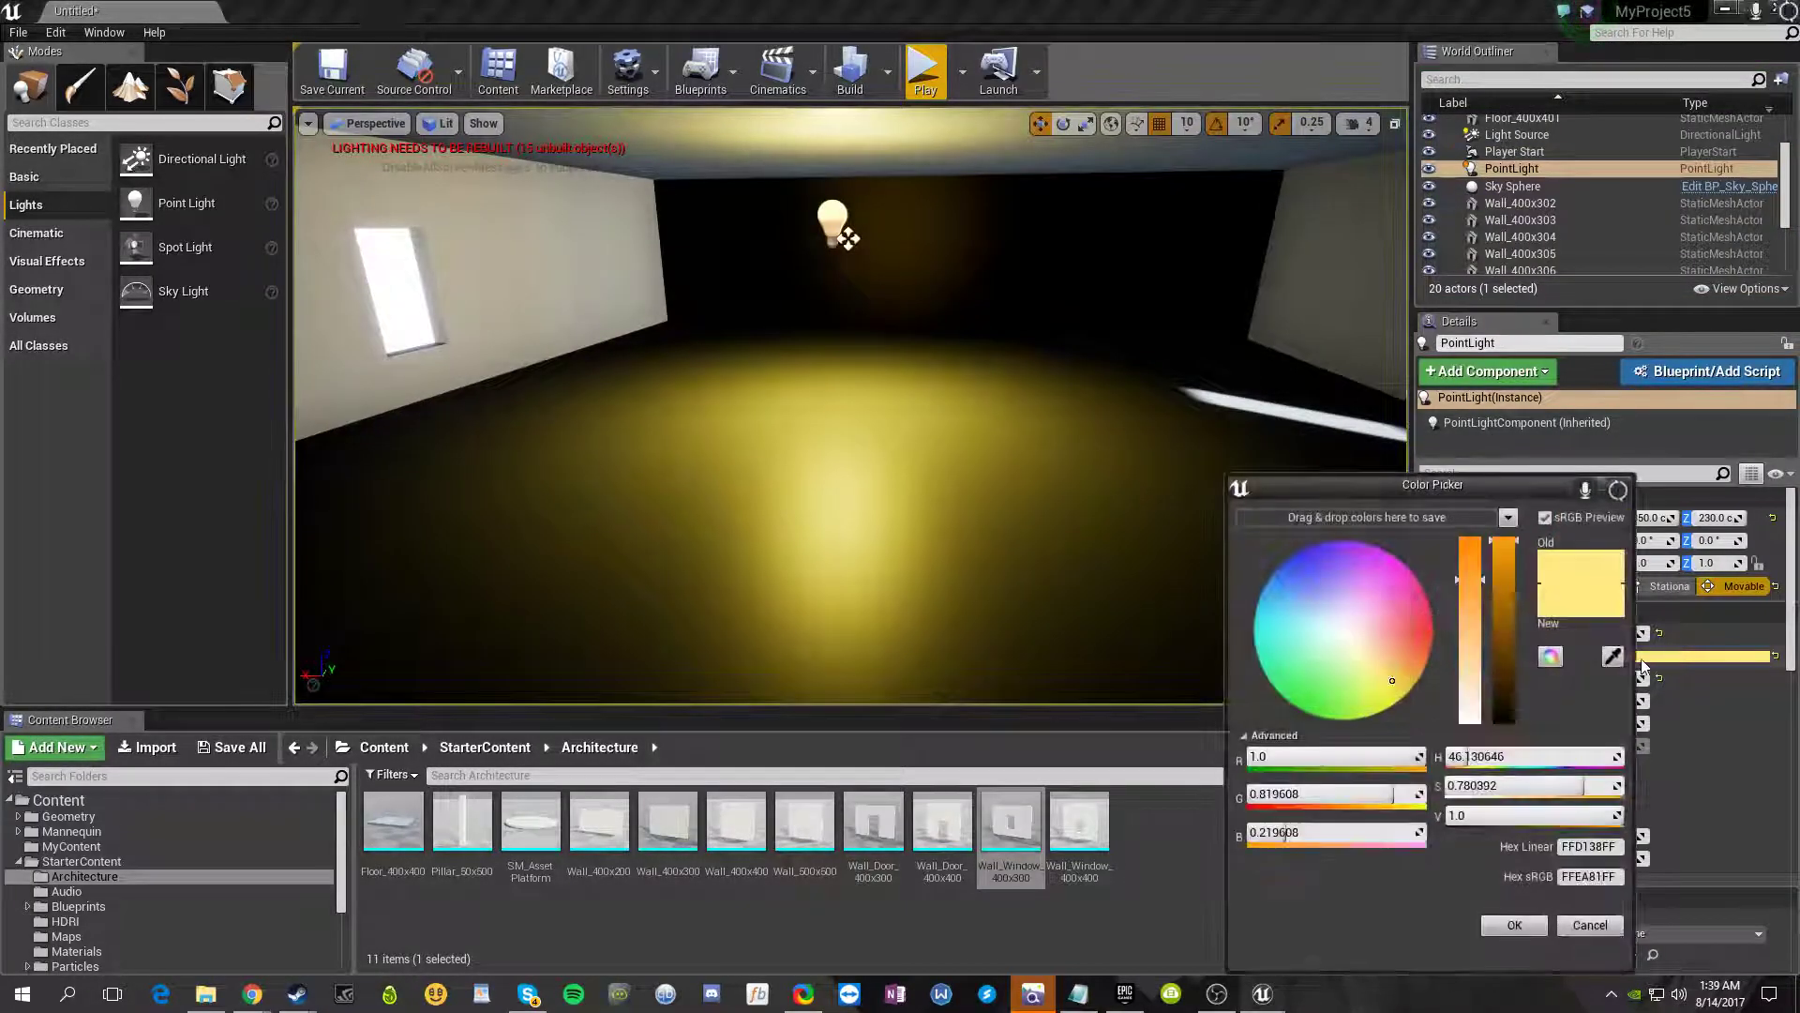
{"action": "left_click", "coordinate": [1614, 490]}
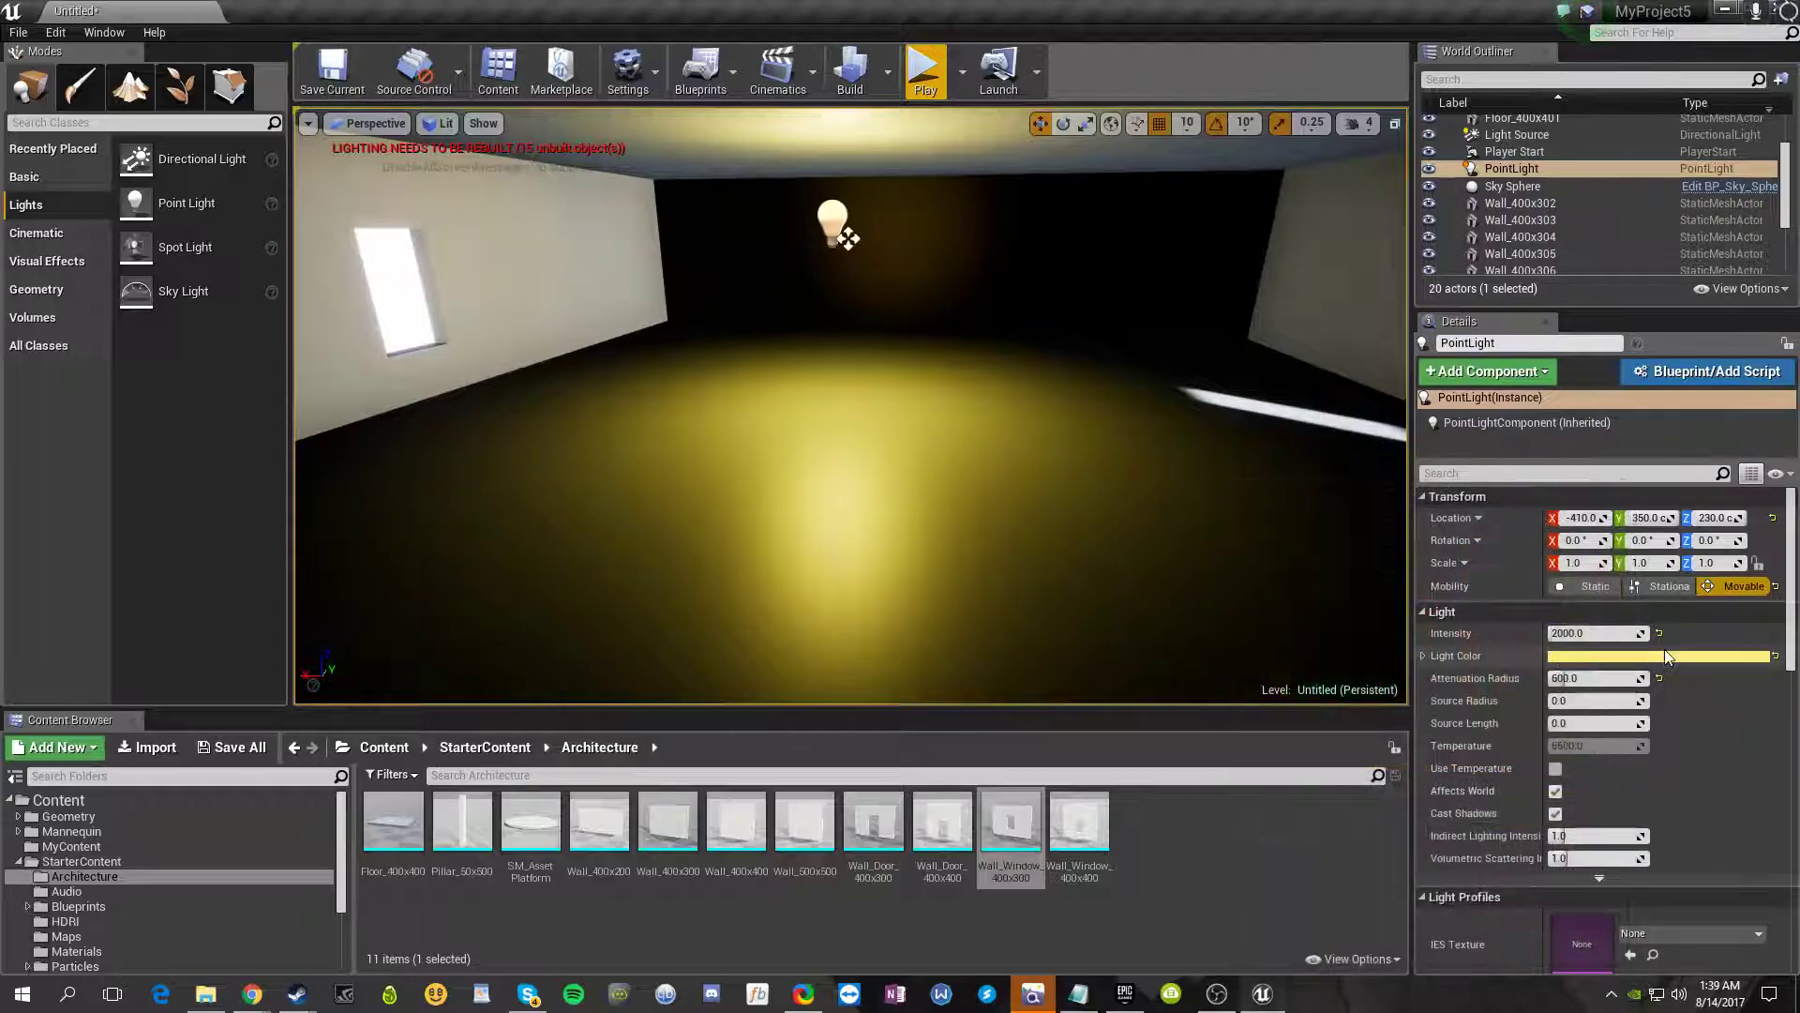
{"action": "left_click", "coordinate": [1774, 655]}
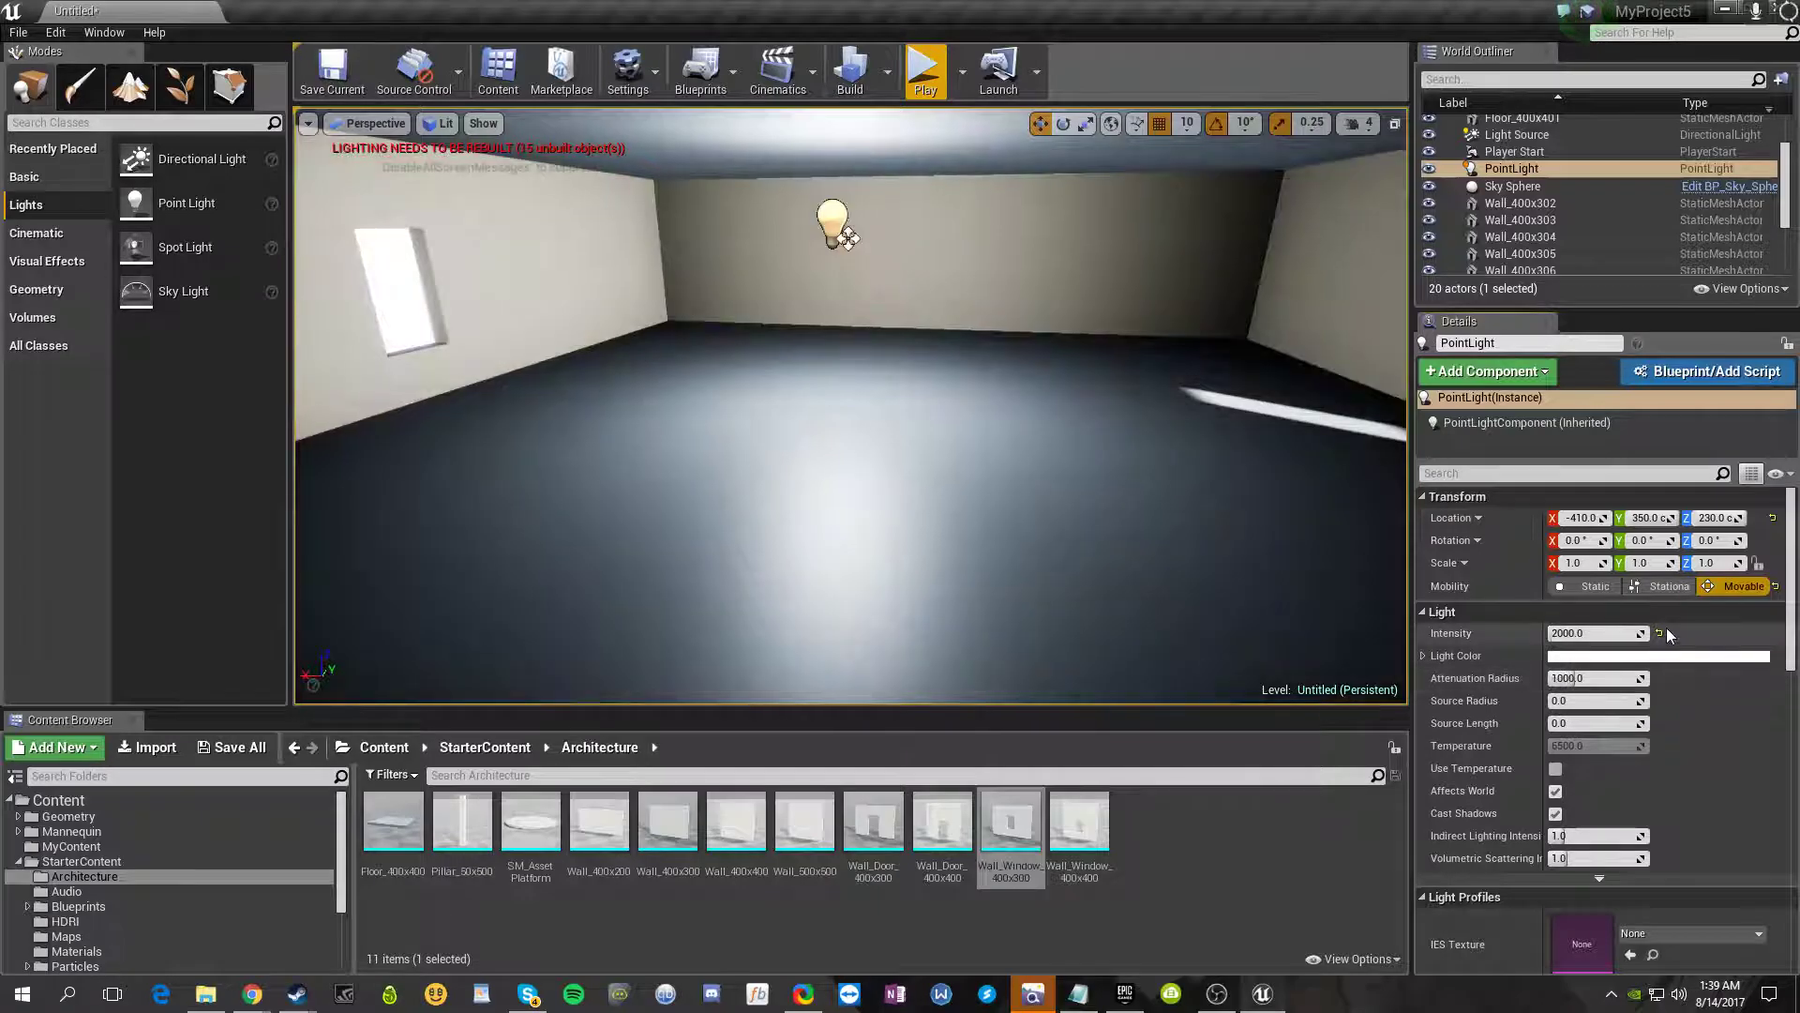
{"action": "key", "text": "alt+p"}
{"action": "key", "text": "w"}
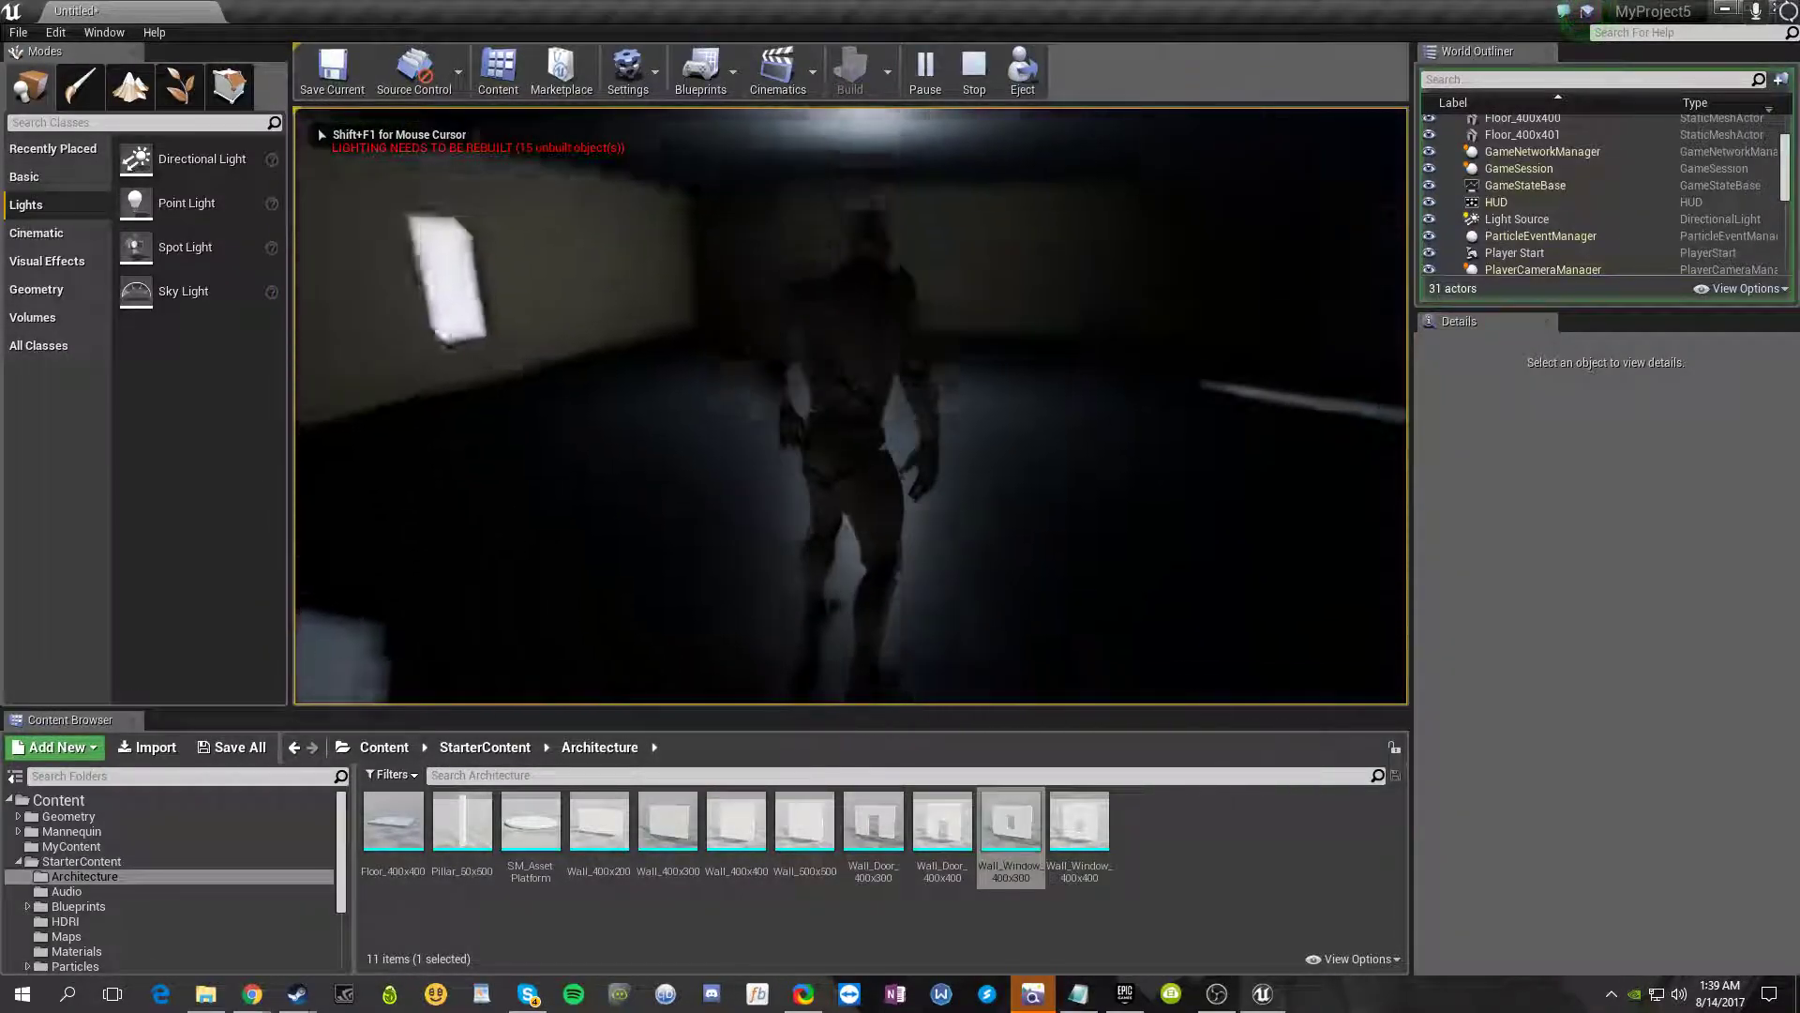
{"action": "key", "text": "Escape"}
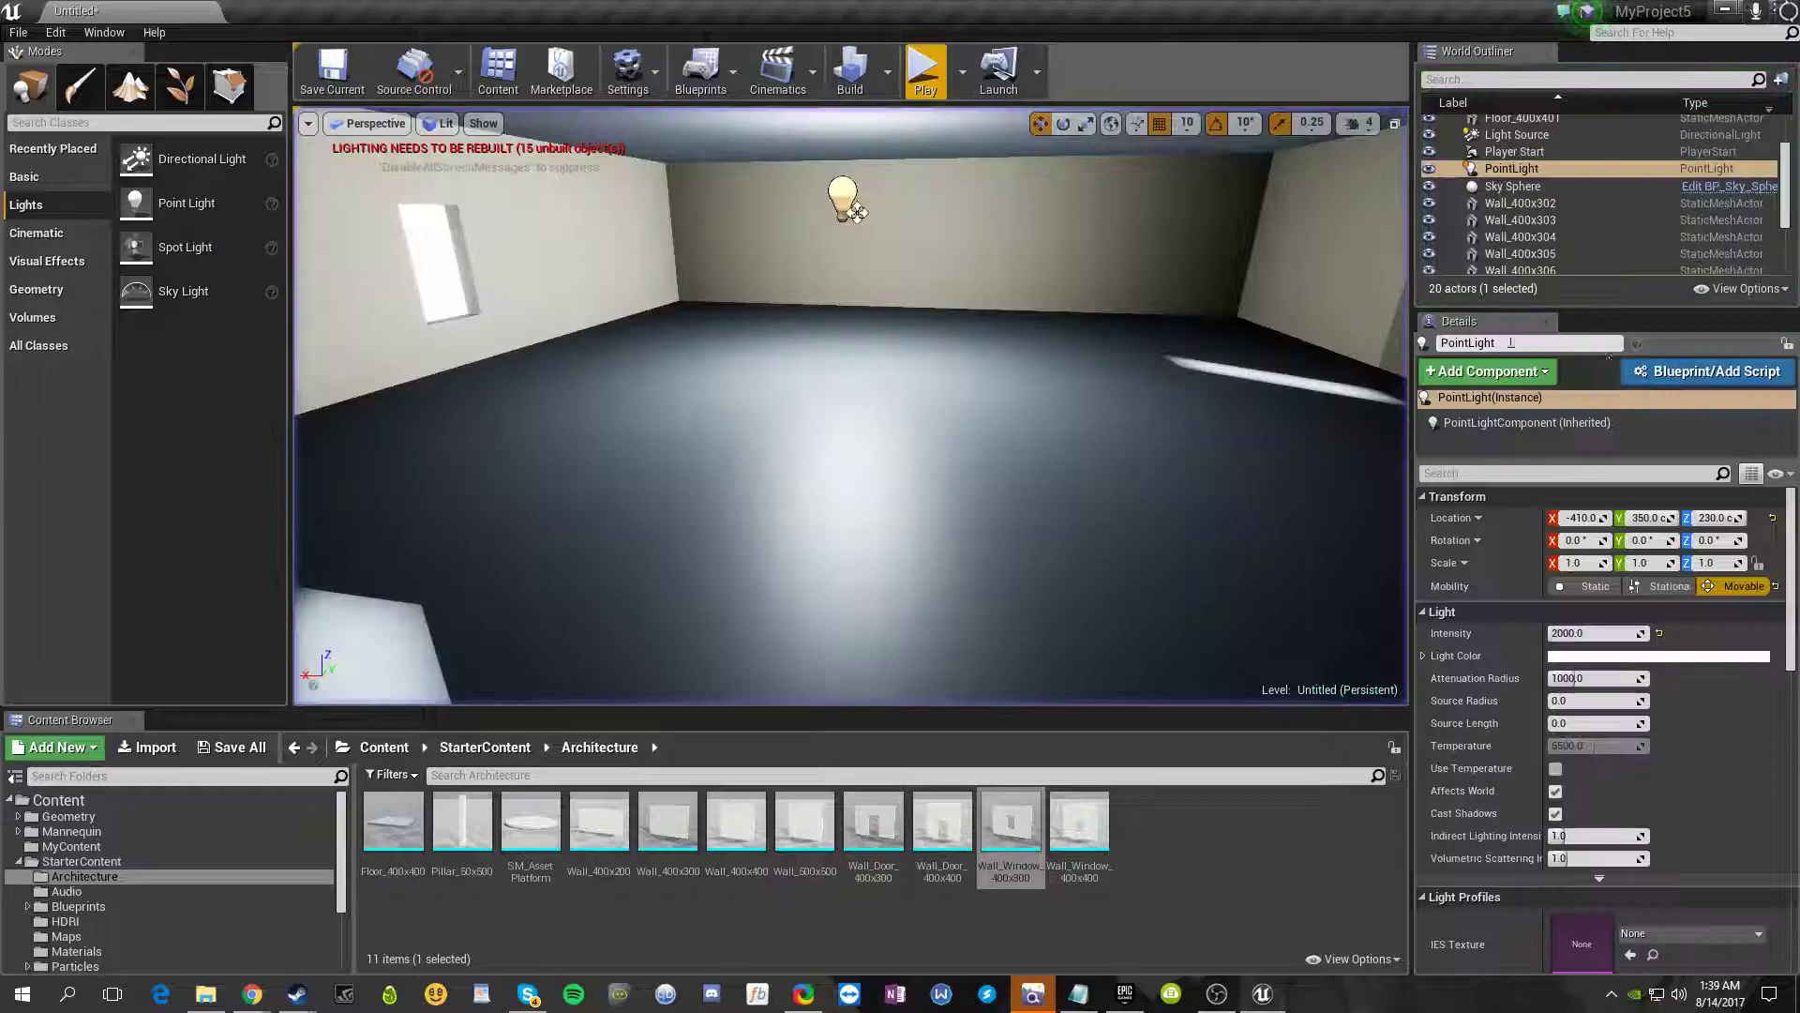
- Reset the point light's intensity to 5000 and playtest the brighter room with the character
{"action": "left_click", "coordinate": [1657, 634]}
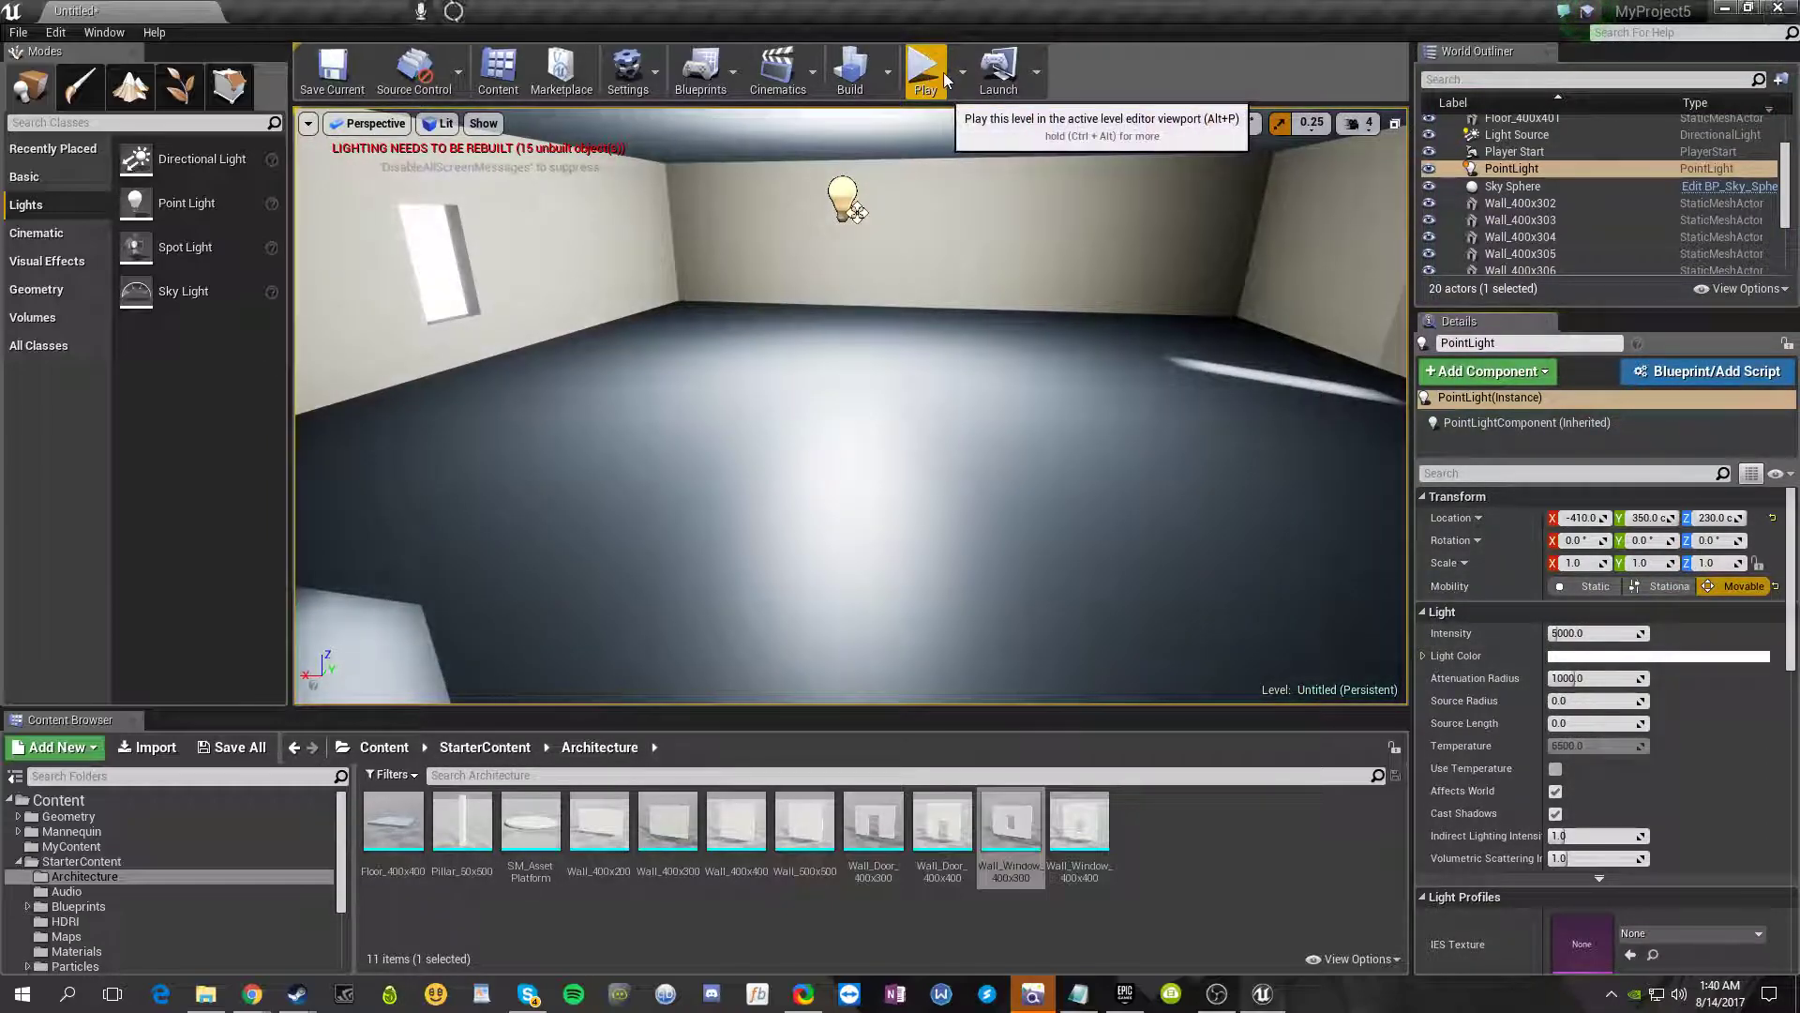
{"action": "left_click", "coordinate": [926, 73]}
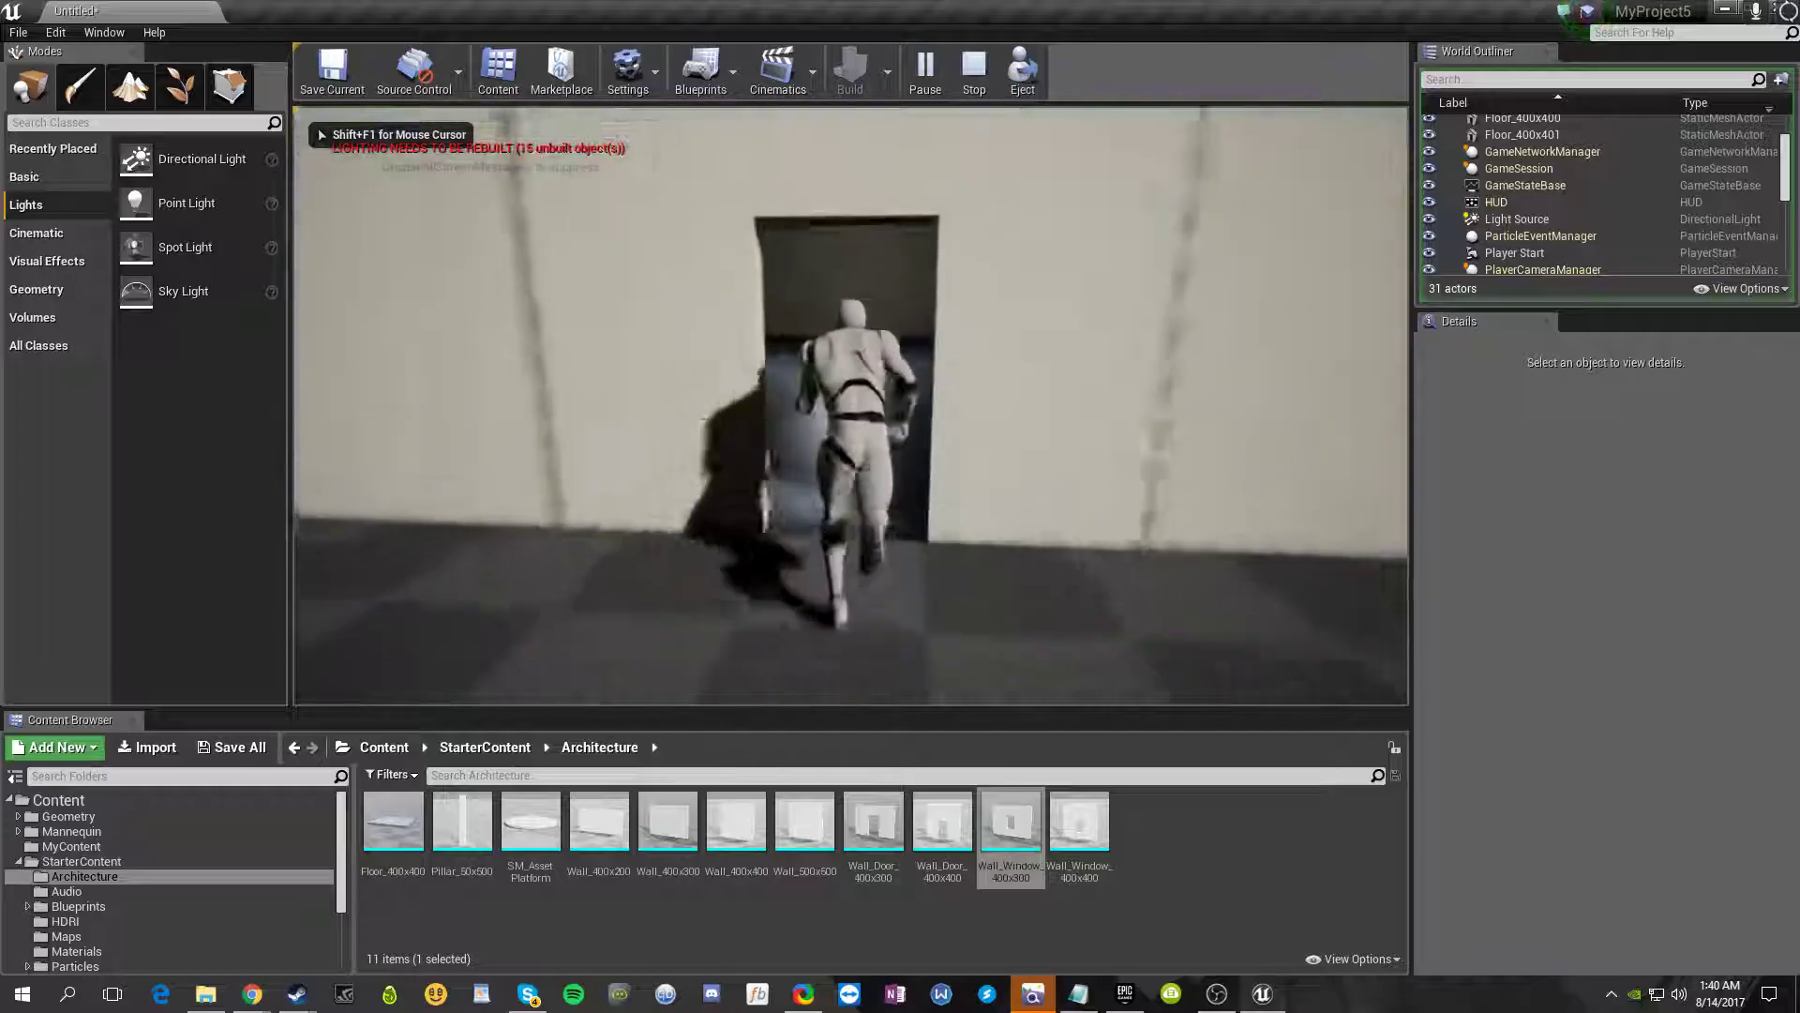
{"action": "key", "text": "w"}
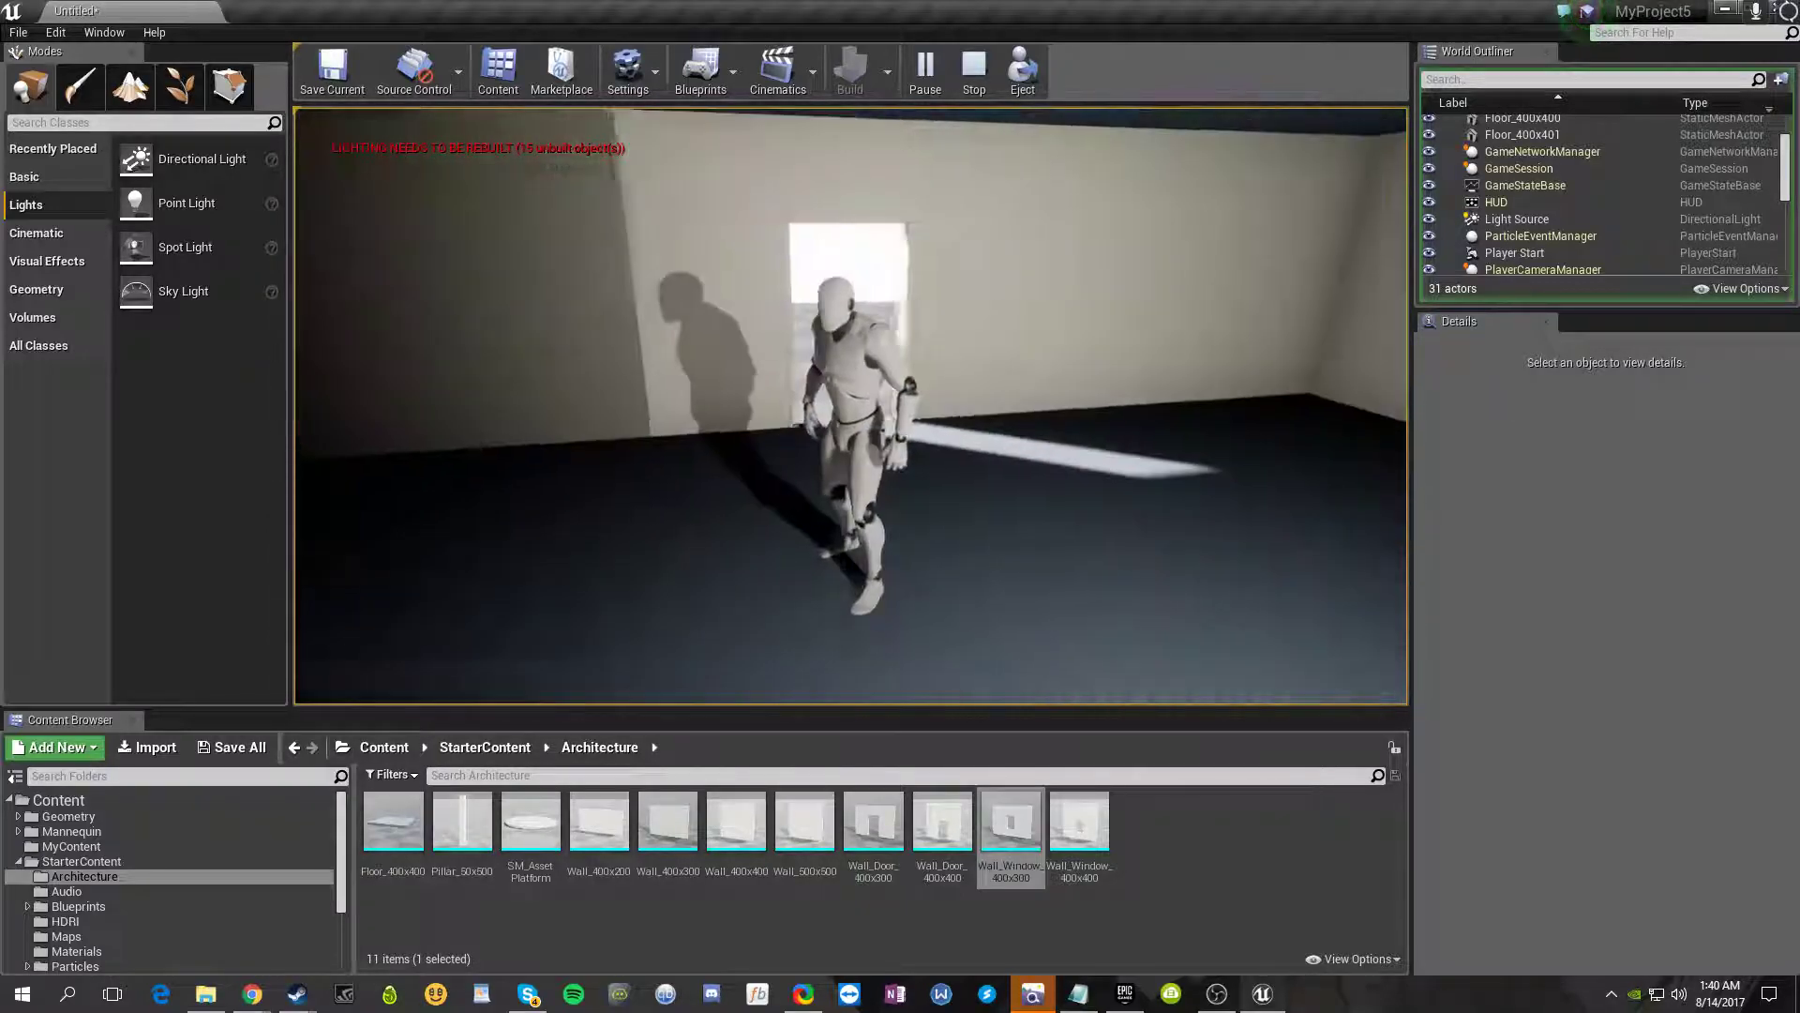
{"action": "key", "text": "Escape"}
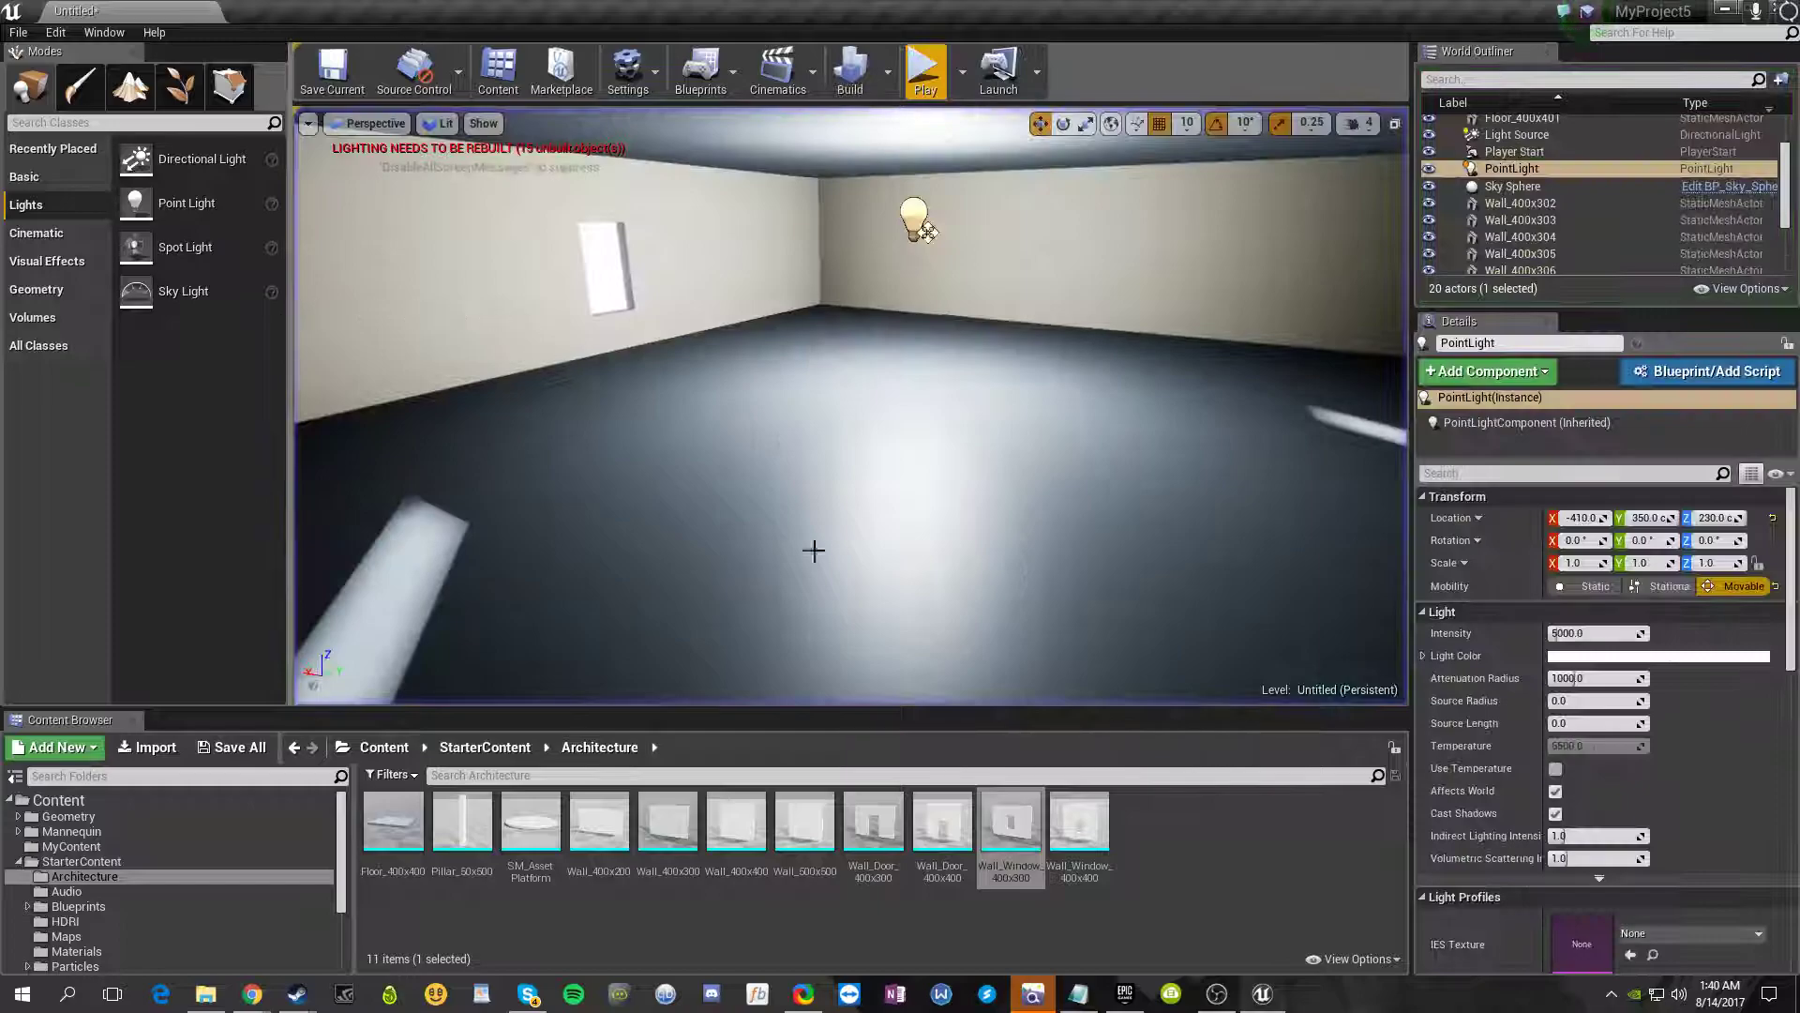
- Move the Player Start from outside through the door wall into the room, at about X -310, Y 130, Z 112
{"action": "key", "text": "s"}
{"action": "right_click_drag", "start_coordinate": [783, 545], "coordinate": [909, 497]}
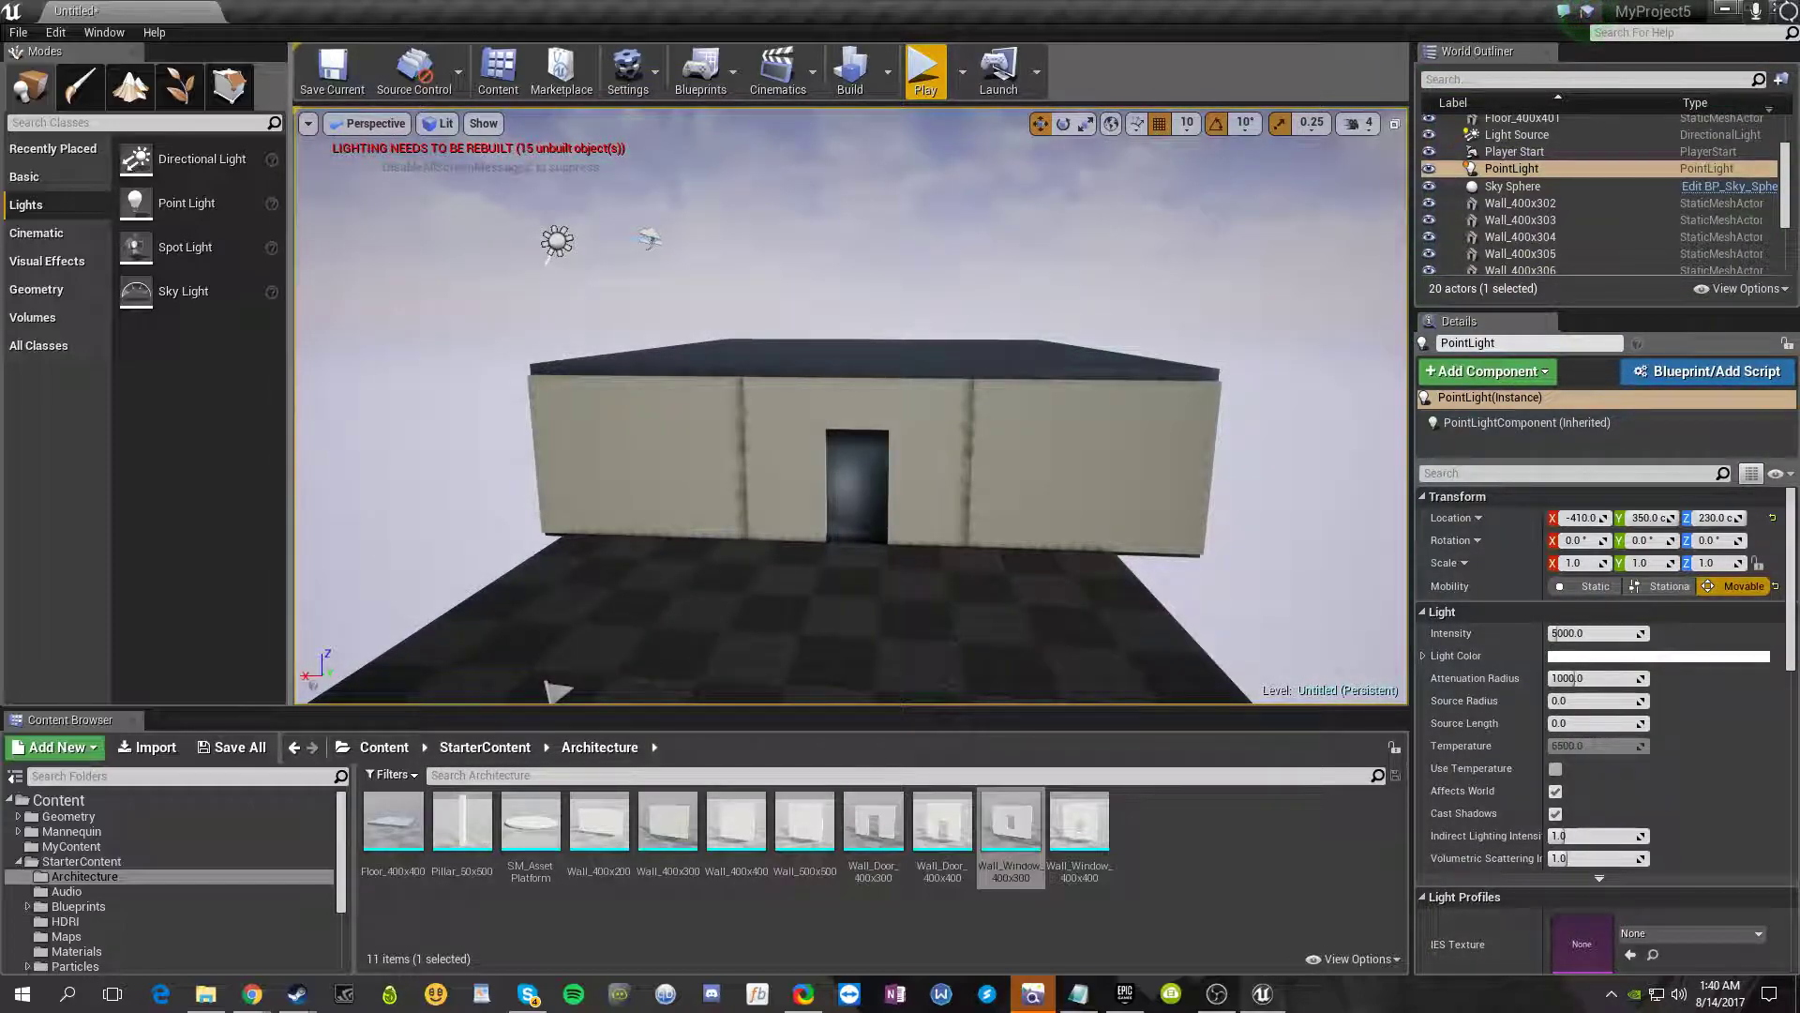
{"action": "mouse_move", "coordinate": [909, 496]}
{"action": "right_mouse_down"}
{"action": "mouse_move", "coordinate": [905, 675]}
{"action": "mouse_move", "coordinate": [900, 518]}
{"action": "right_mouse_up"}
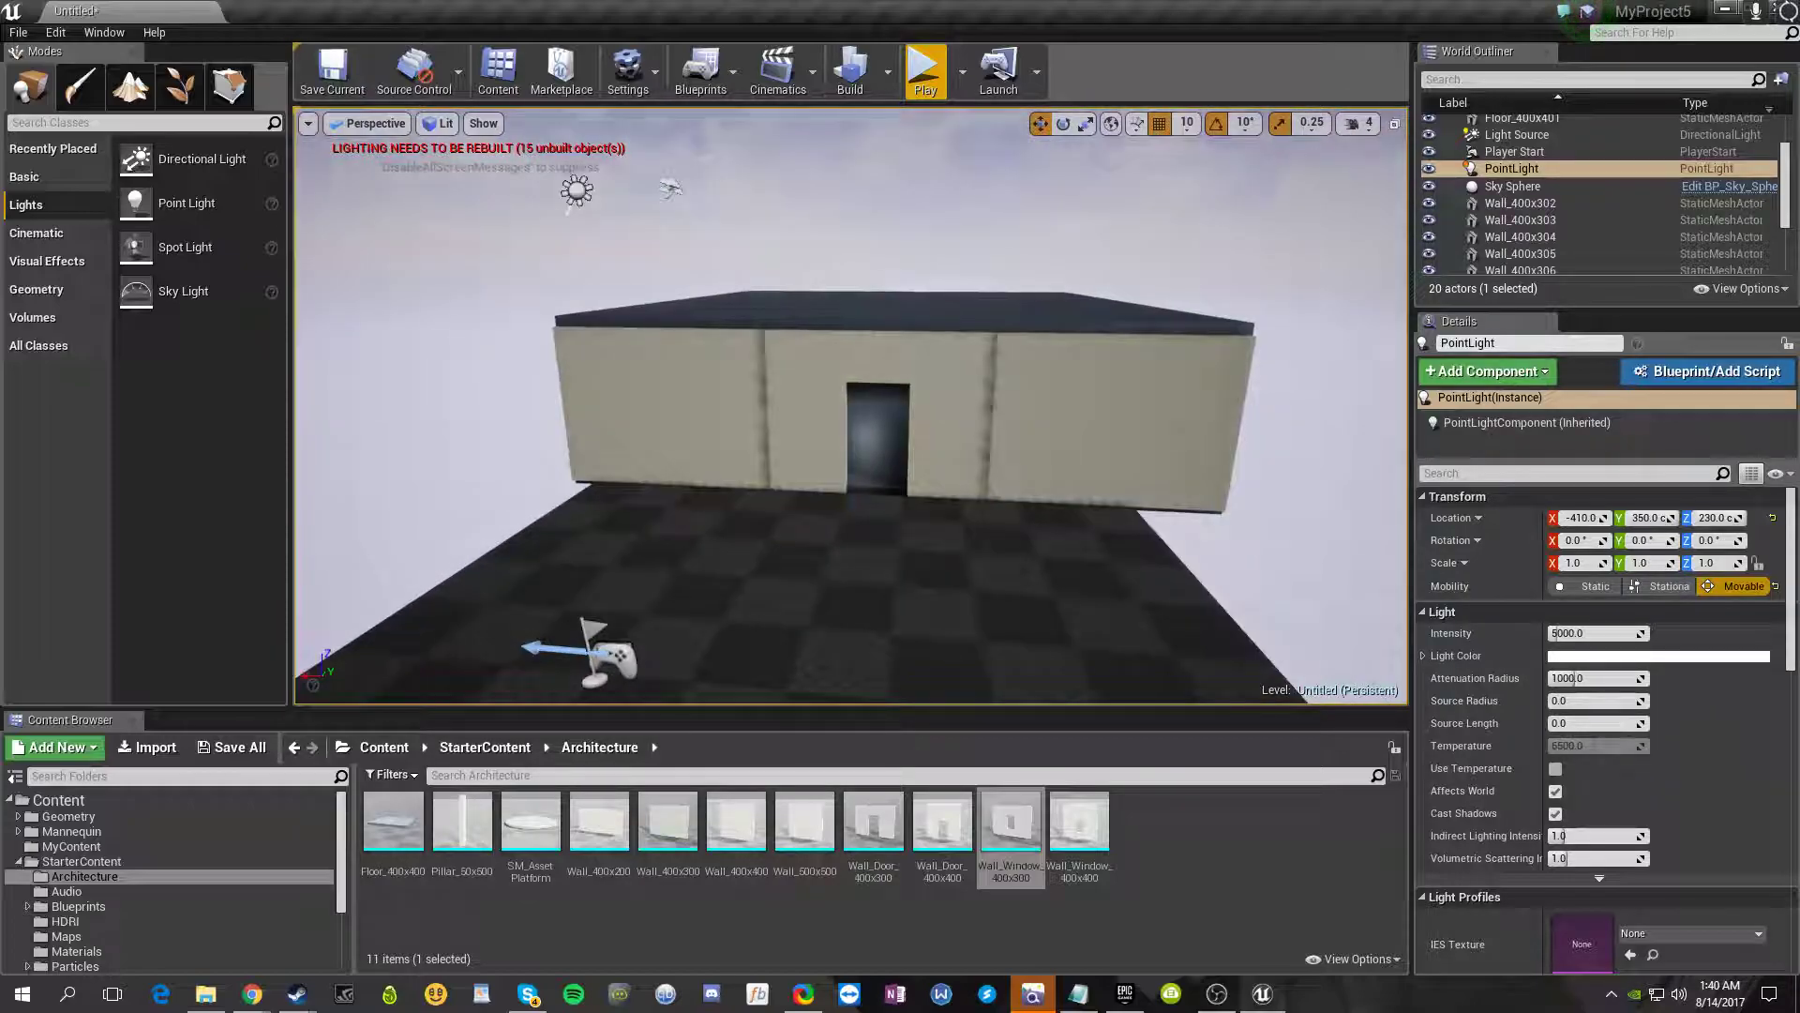
{"action": "left_click", "coordinate": [597, 660]}
{"action": "left_click_drag", "start_coordinate": [633, 616], "coordinate": [902, 269]}
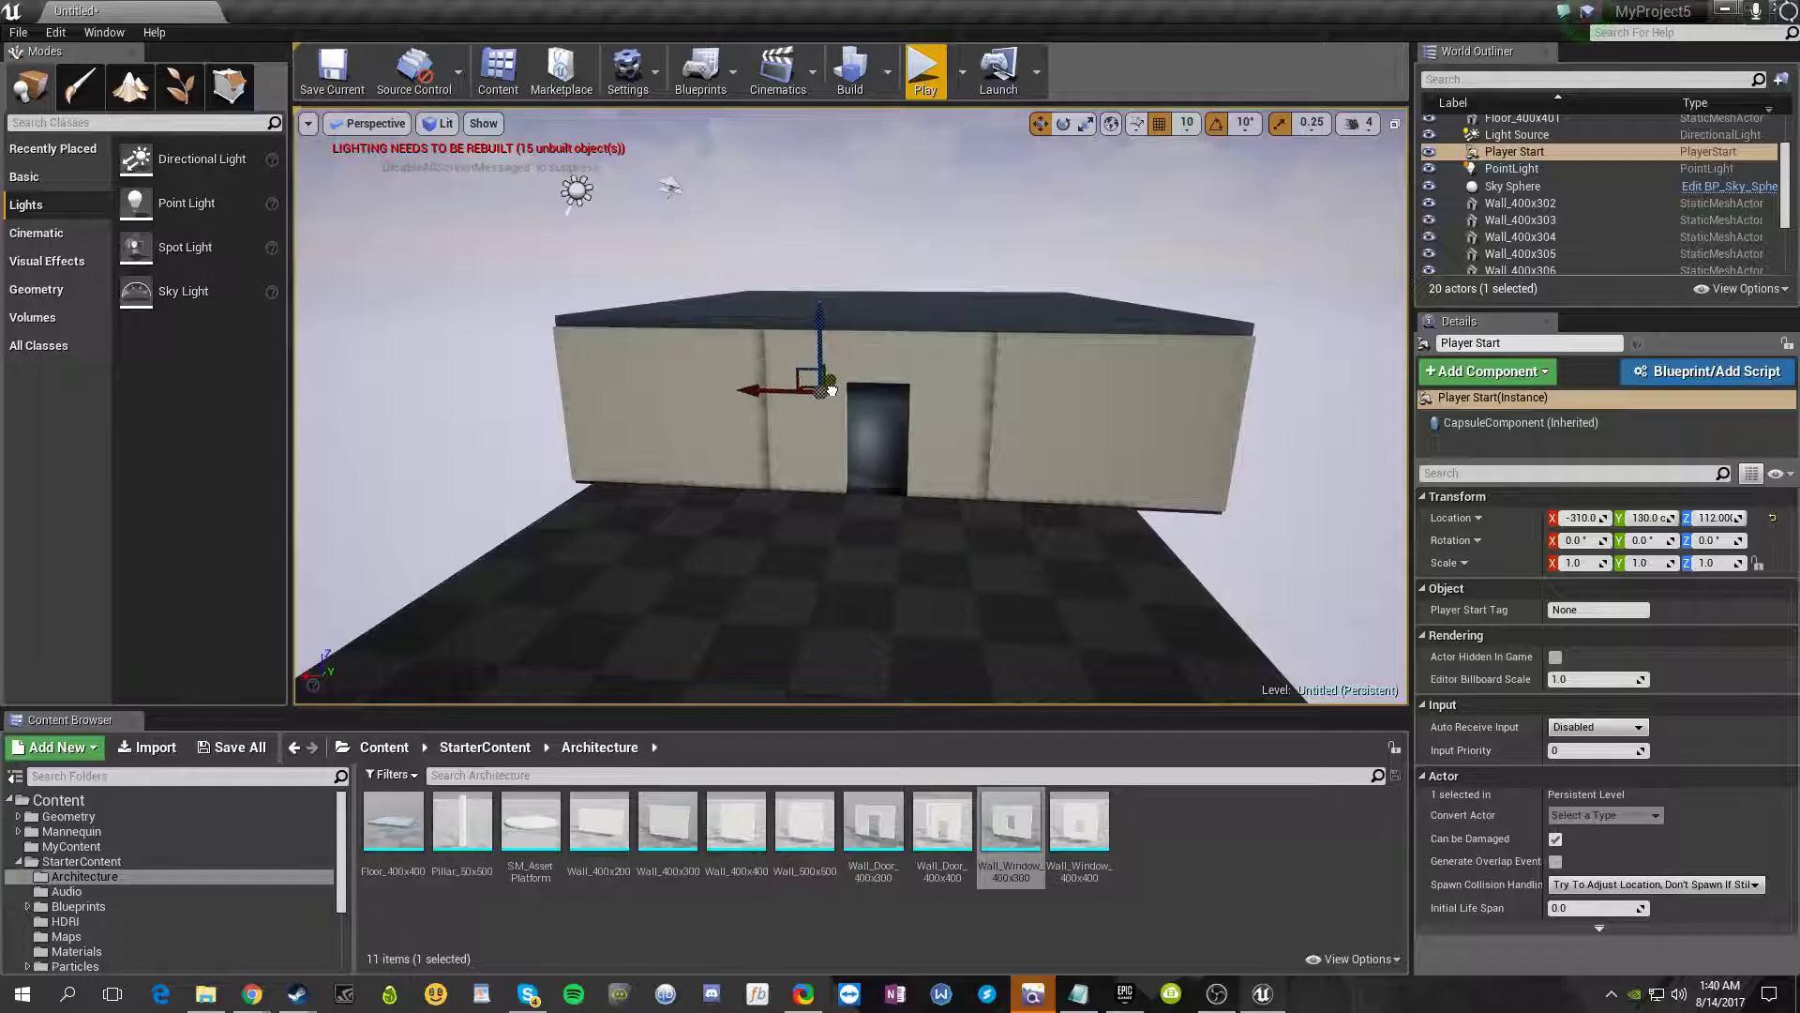
{"action": "mouse_move", "coordinate": [469, 382]}
{"action": "left_mouse_down"}
{"action": "mouse_move", "coordinate": [549, 324]}
{"action": "mouse_move", "coordinate": [478, 347]}
{"action": "mouse_move", "coordinate": [470, 381]}
{"action": "left_mouse_up"}
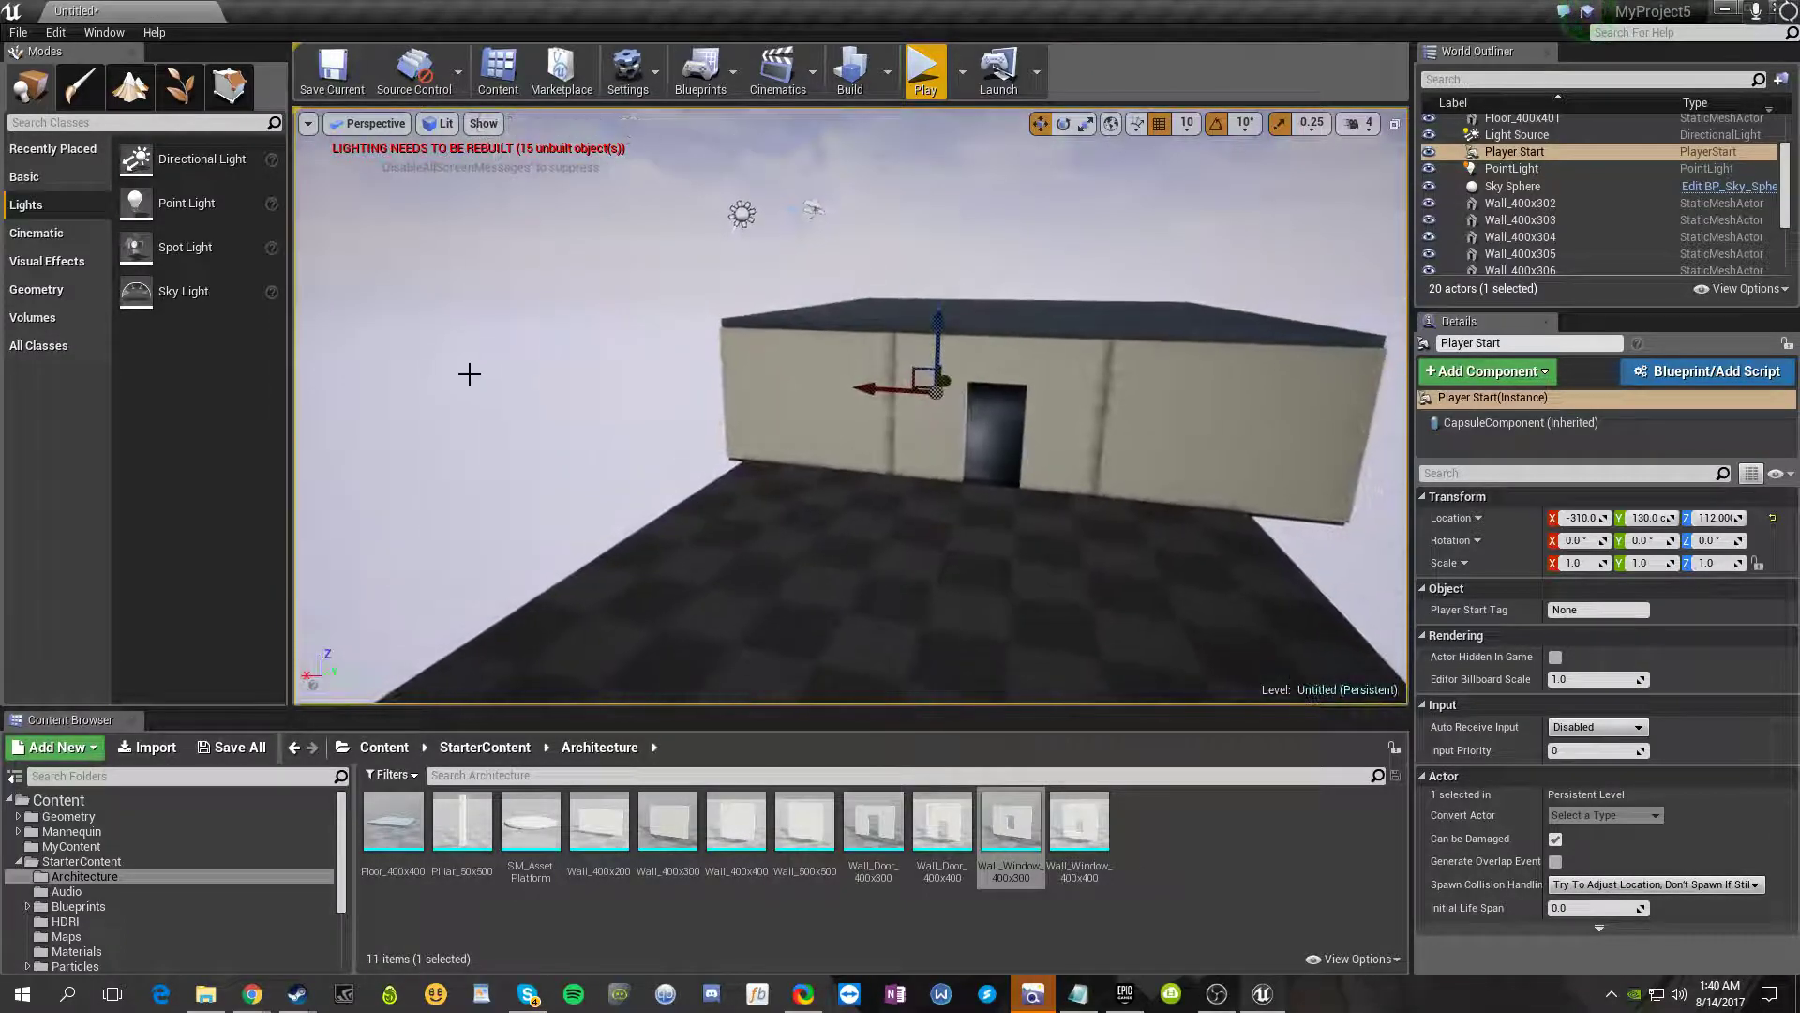
- Delete the dark floor slab outside the building and check the Player Start inside the room
{"action": "left_click", "coordinate": [469, 382]}
{"action": "right_click_drag", "start_coordinate": [470, 381], "coordinate": [497, 367]}
{"action": "right_click_drag", "start_coordinate": [441, 607], "coordinate": [510, 610]}
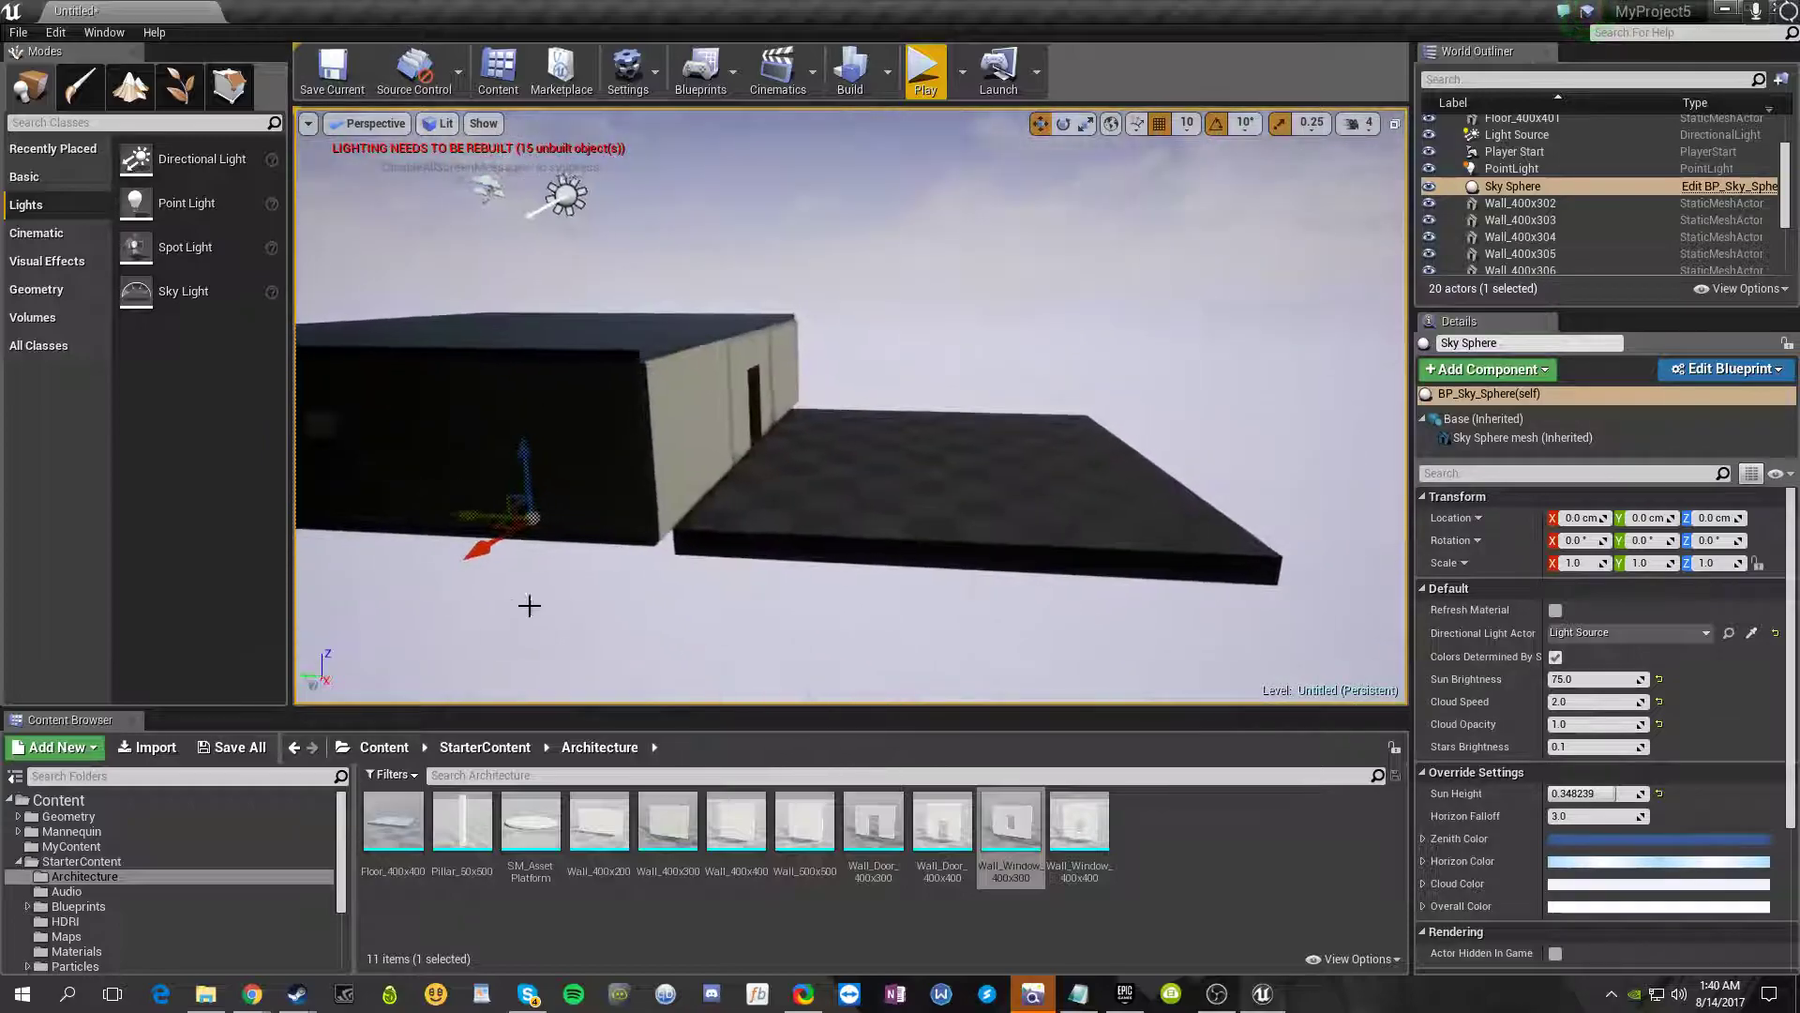
{"action": "left_click", "coordinate": [906, 473]}
{"action": "key", "text": "Delete"}
{"action": "right_click_drag", "start_coordinate": [904, 474], "coordinate": [858, 460]}
{"action": "right_click_drag", "start_coordinate": [506, 414], "coordinate": [512, 414]}
{"action": "mouse_move", "coordinate": [628, 455]}
{"action": "right_mouse_down"}
{"action": "mouse_move", "coordinate": [1313, 455]}
{"action": "mouse_move", "coordinate": [1181, 459]}
{"action": "mouse_move", "coordinate": [1172, 525]}
{"action": "mouse_move", "coordinate": [1087, 497]}
{"action": "mouse_move", "coordinate": [1050, 459]}
{"action": "mouse_move", "coordinate": [626, 454]}
{"action": "right_mouse_up"}
{"action": "left_click", "coordinate": [889, 458]}
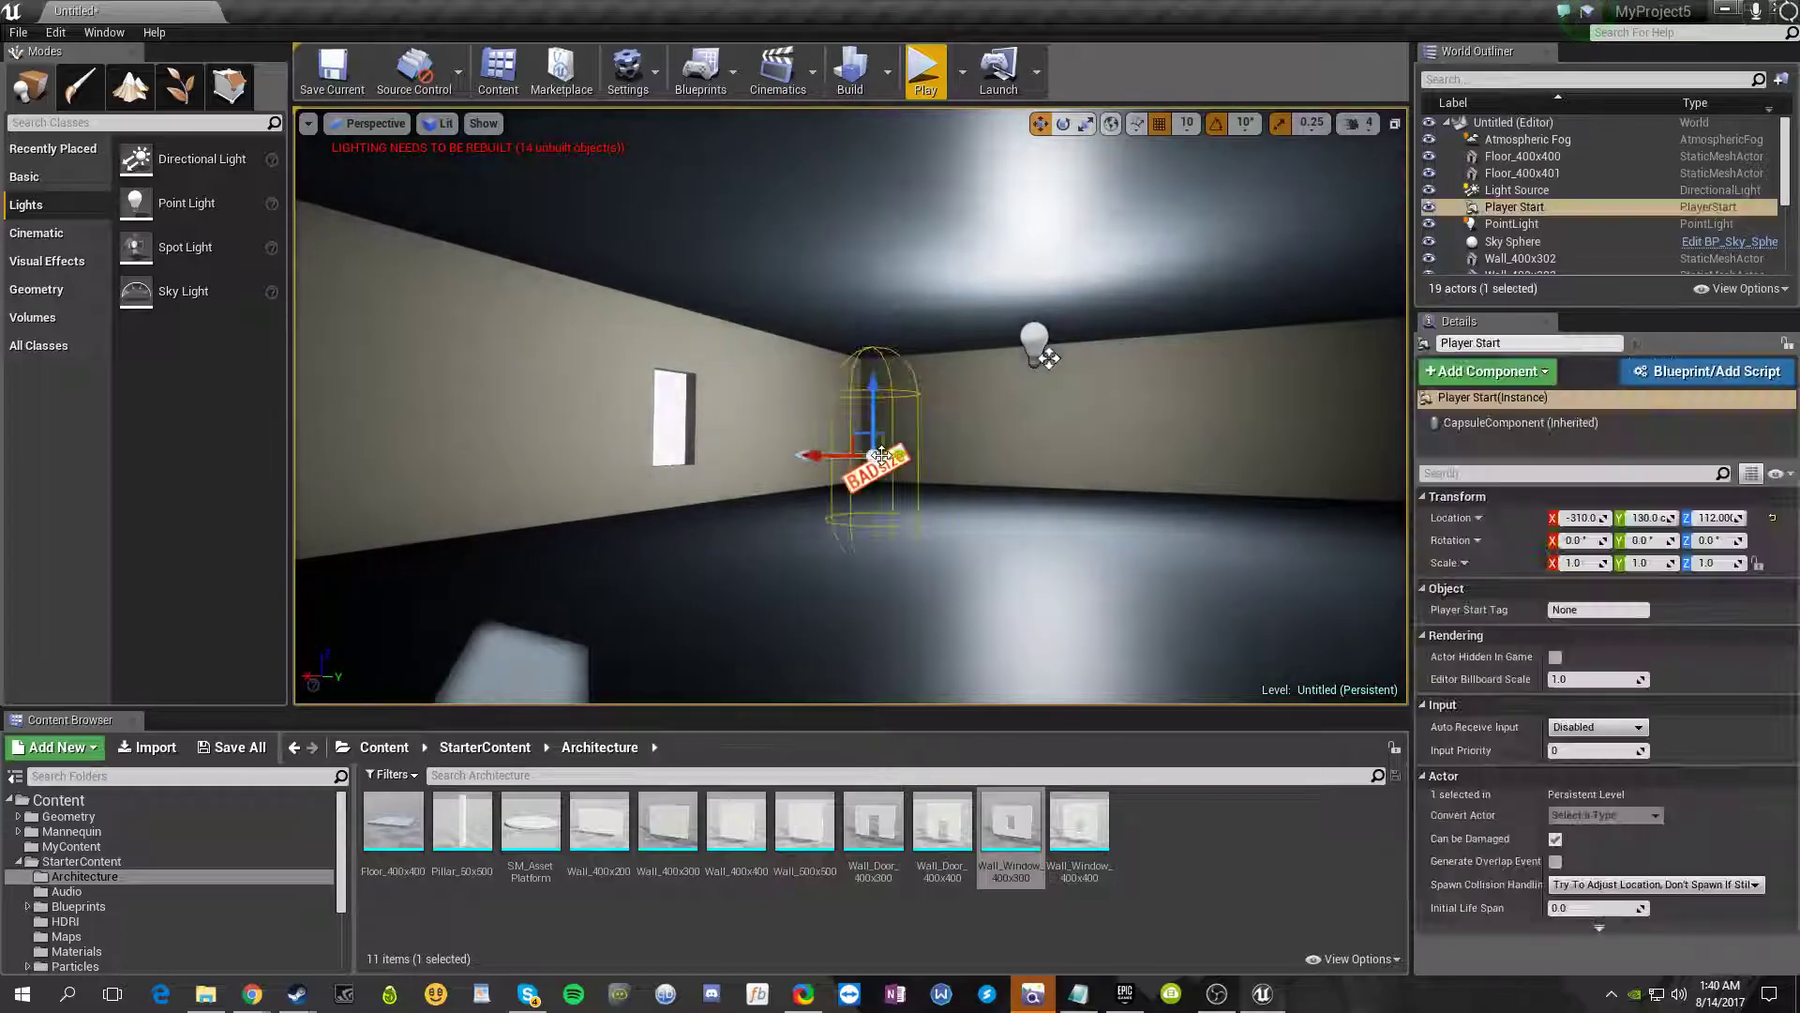
{"action": "right_click_drag", "start_coordinate": [900, 428], "coordinate": [670, 426]}
- Undo the outside floor's deletion and the Player Start's move into the room
{"action": "key", "text": "ctrl+z"}
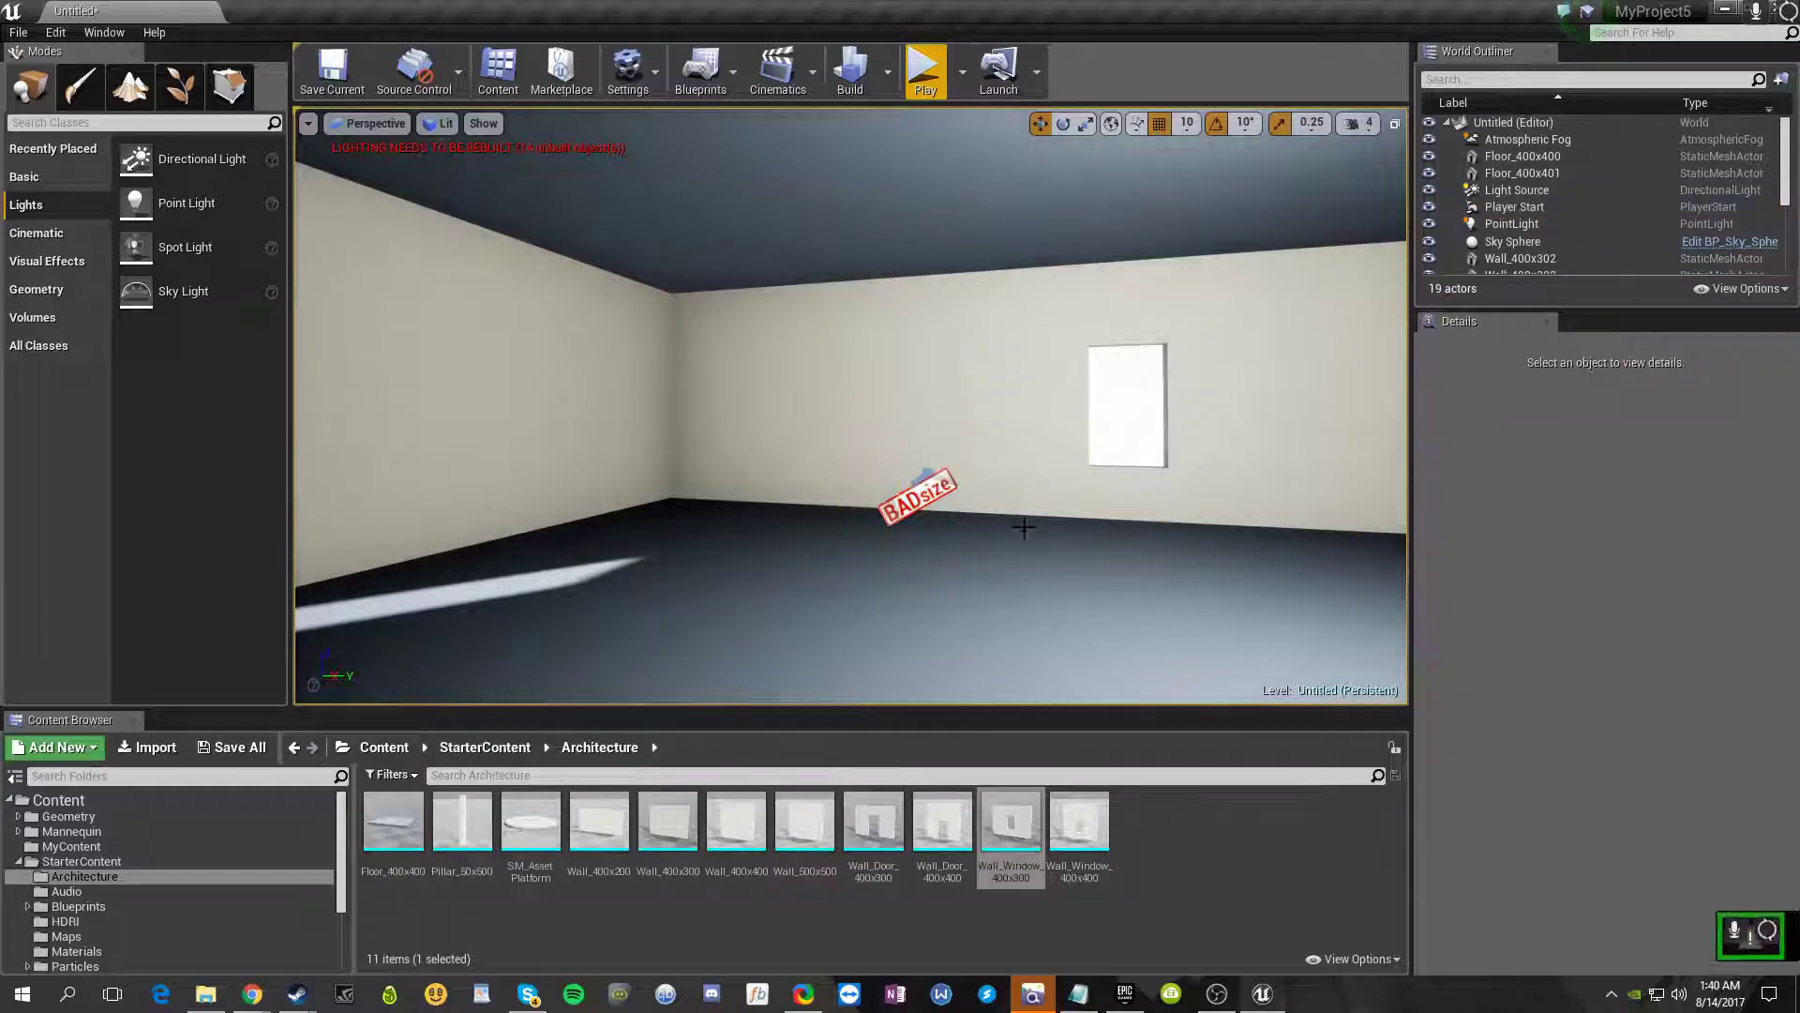
{"action": "key", "text": "ctrl+z"}
{"action": "key", "text": "ctrl+z"}
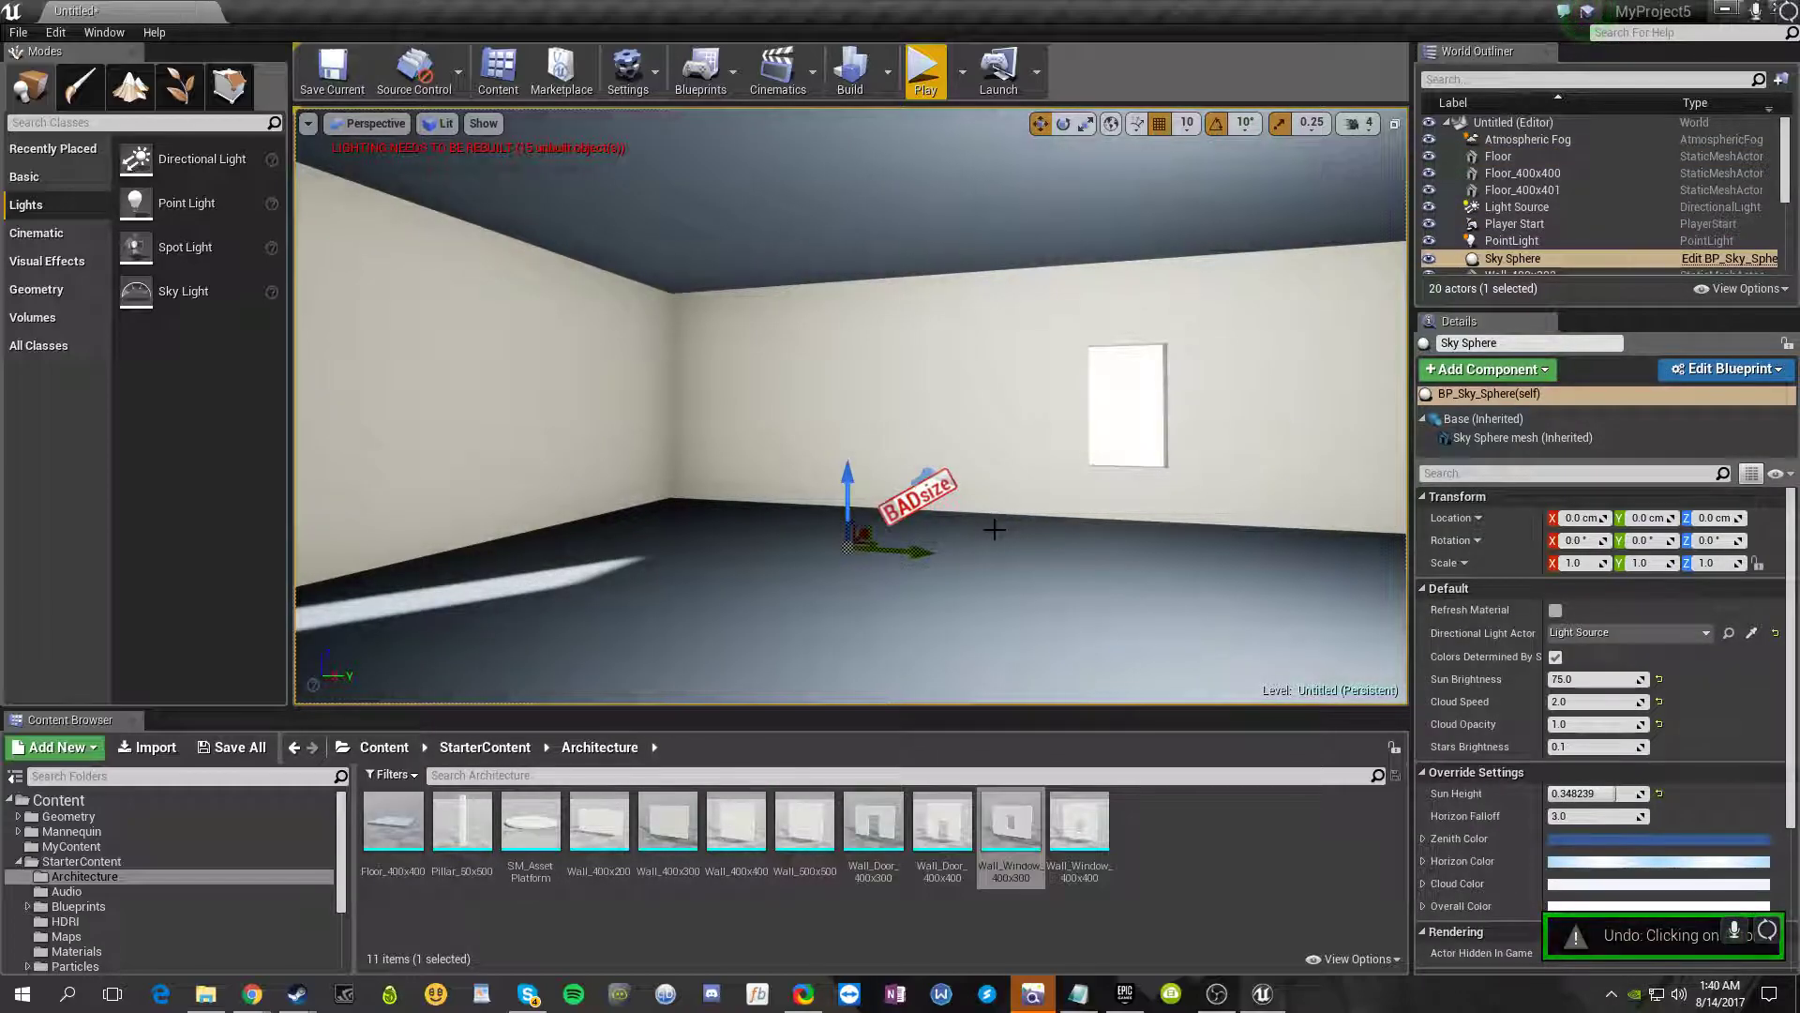
{"action": "key", "text": "ctrl+z"}
{"action": "key", "text": "ctrl+z"}
- Look around the room's interior and bring the wall with the window into full view
{"action": "mouse_move", "coordinate": [992, 528]}
{"action": "right_mouse_down"}
{"action": "mouse_move", "coordinate": [805, 525]}
{"action": "mouse_move", "coordinate": [1031, 600]}
{"action": "mouse_move", "coordinate": [1026, 497]}
{"action": "mouse_move", "coordinate": [1008, 521]}
{"action": "right_mouse_up"}
{"action": "key", "text": "w"}
{"action": "key", "text": "s"}
{"action": "key", "text": "d"}
{"action": "right_click_drag", "start_coordinate": [860, 422], "coordinate": [1116, 446]}
{"action": "key", "text": "w"}
{"action": "key", "text": "a"}
{"action": "key", "text": "e"}
{"action": "key", "text": "q"}
{"action": "right_click_drag", "start_coordinate": [318, 394], "coordinate": [564, 397]}
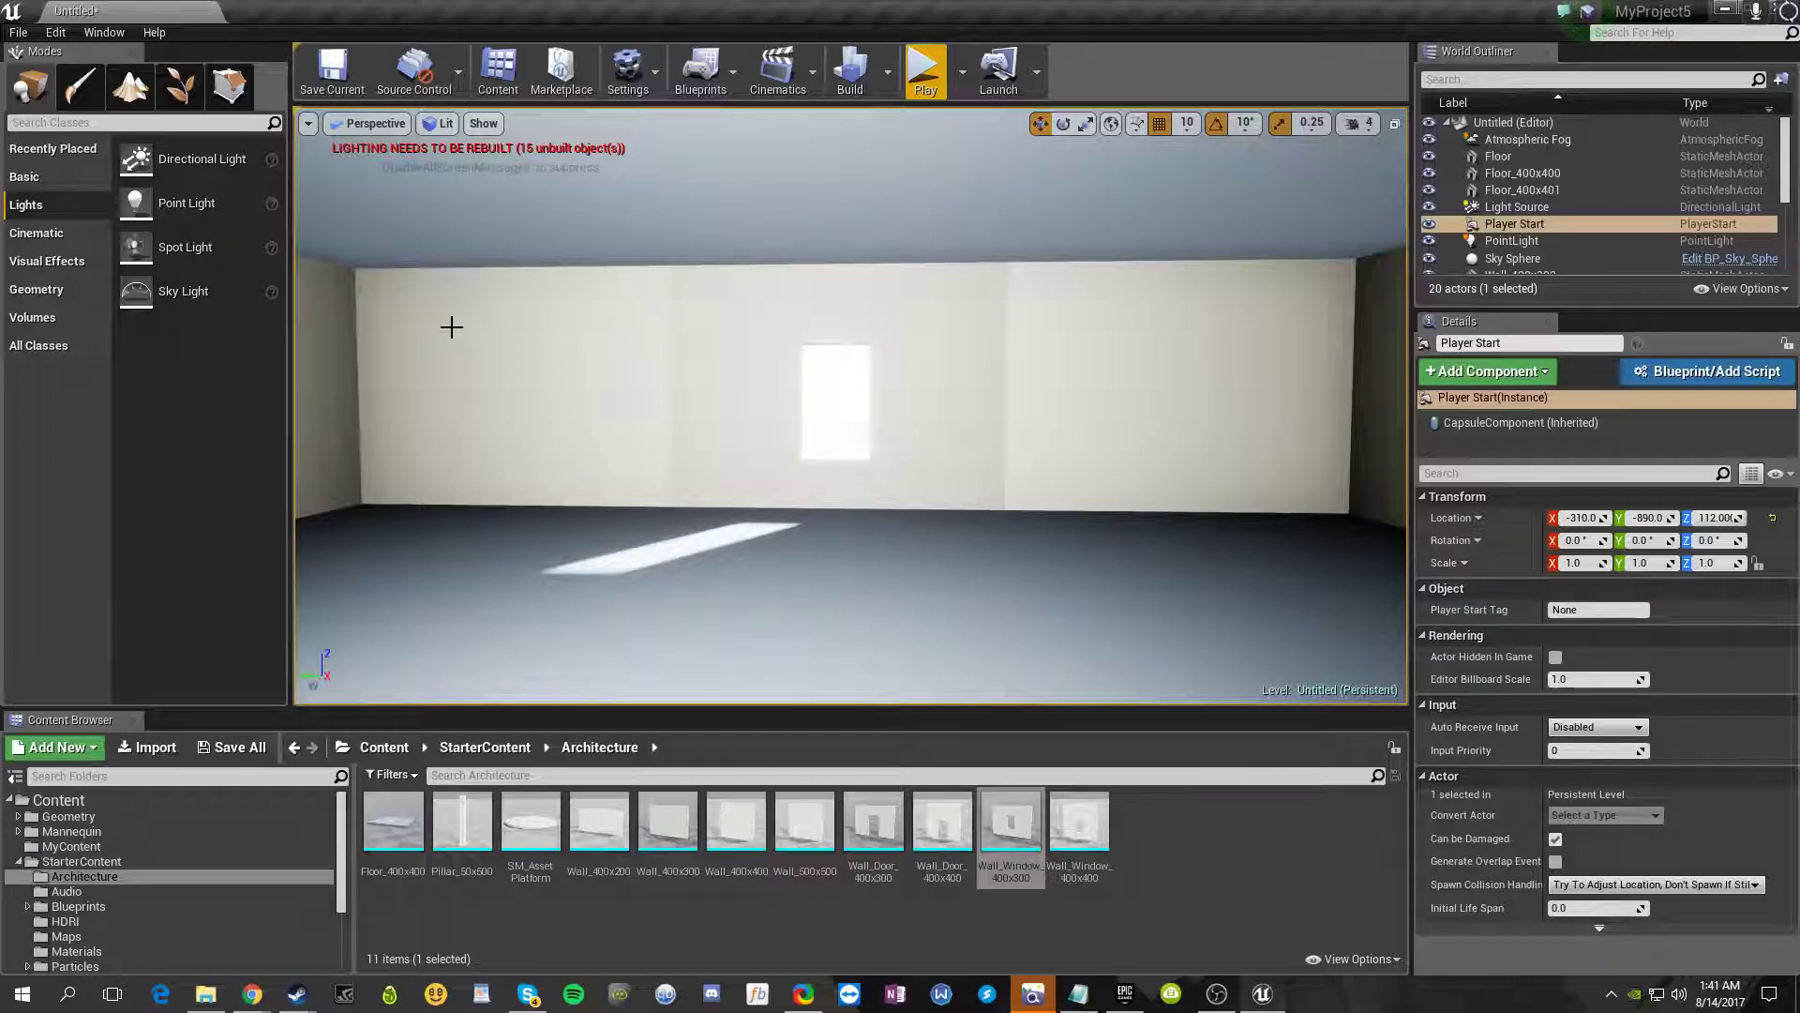
- Examine which separate wall pieces make up the window wall by selecting them one at a time
{"action": "left_click", "coordinate": [497, 333]}
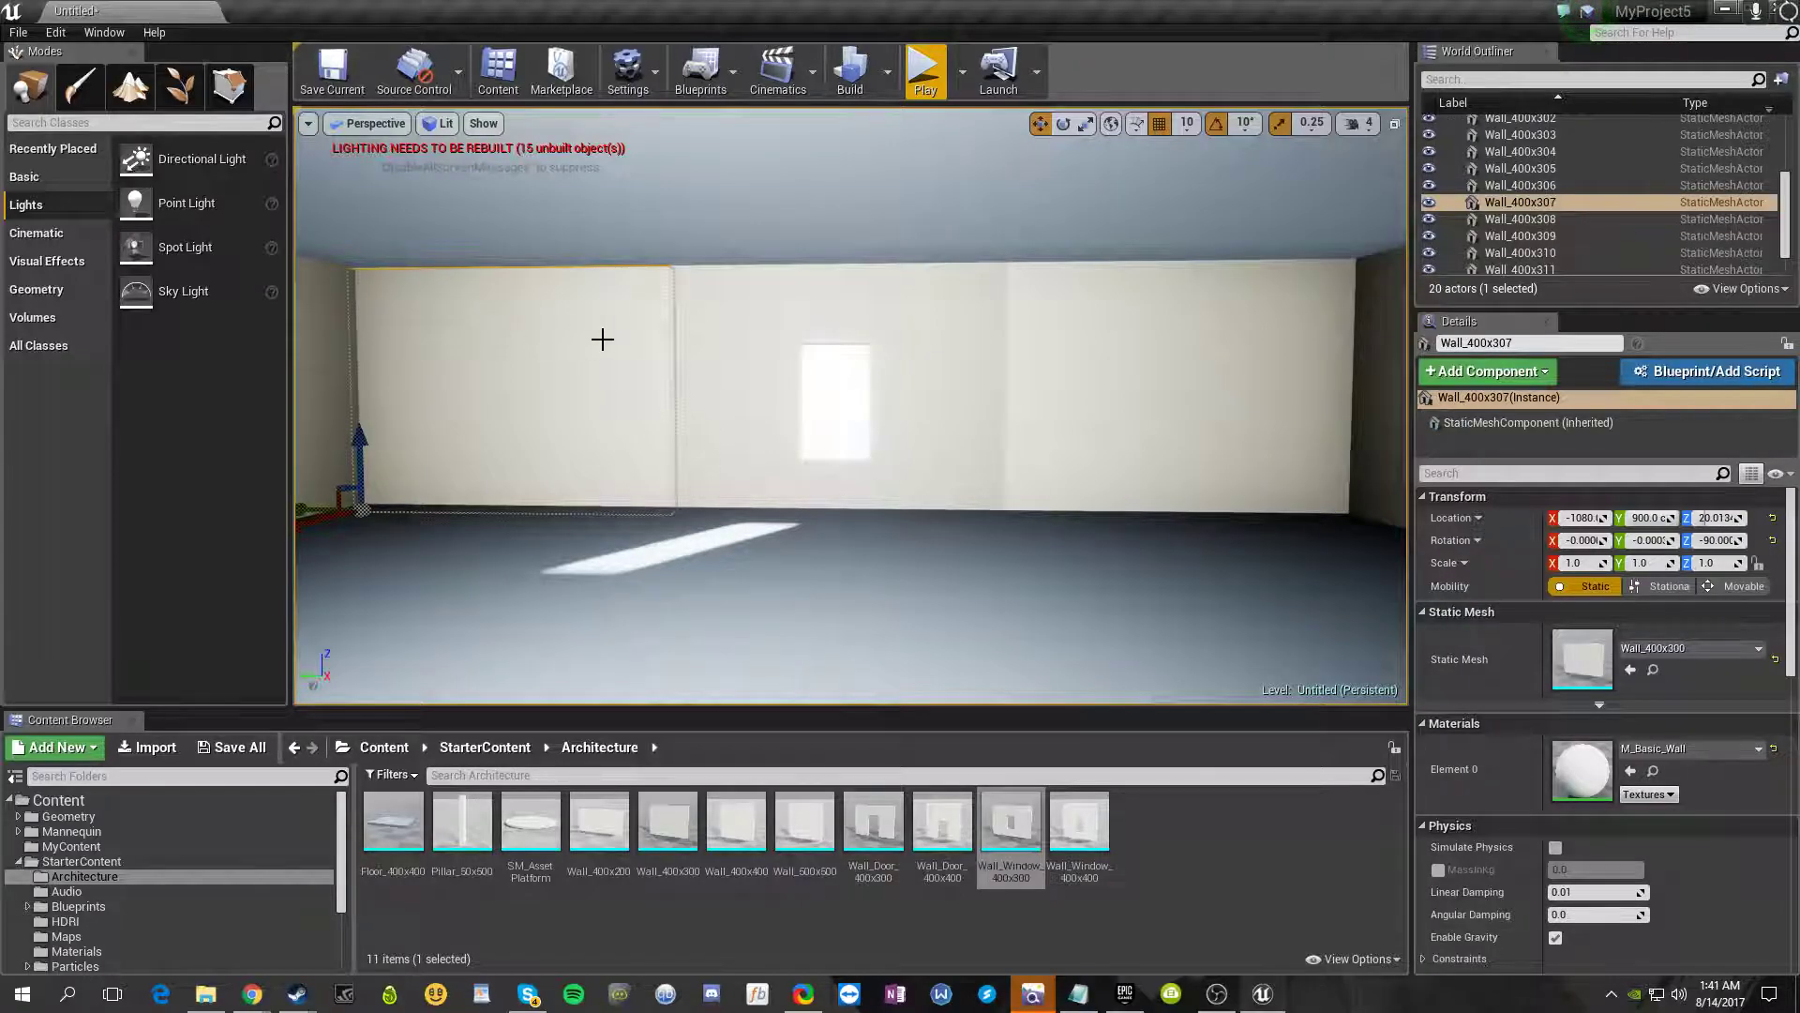
{"action": "left_click", "coordinate": [826, 387]}
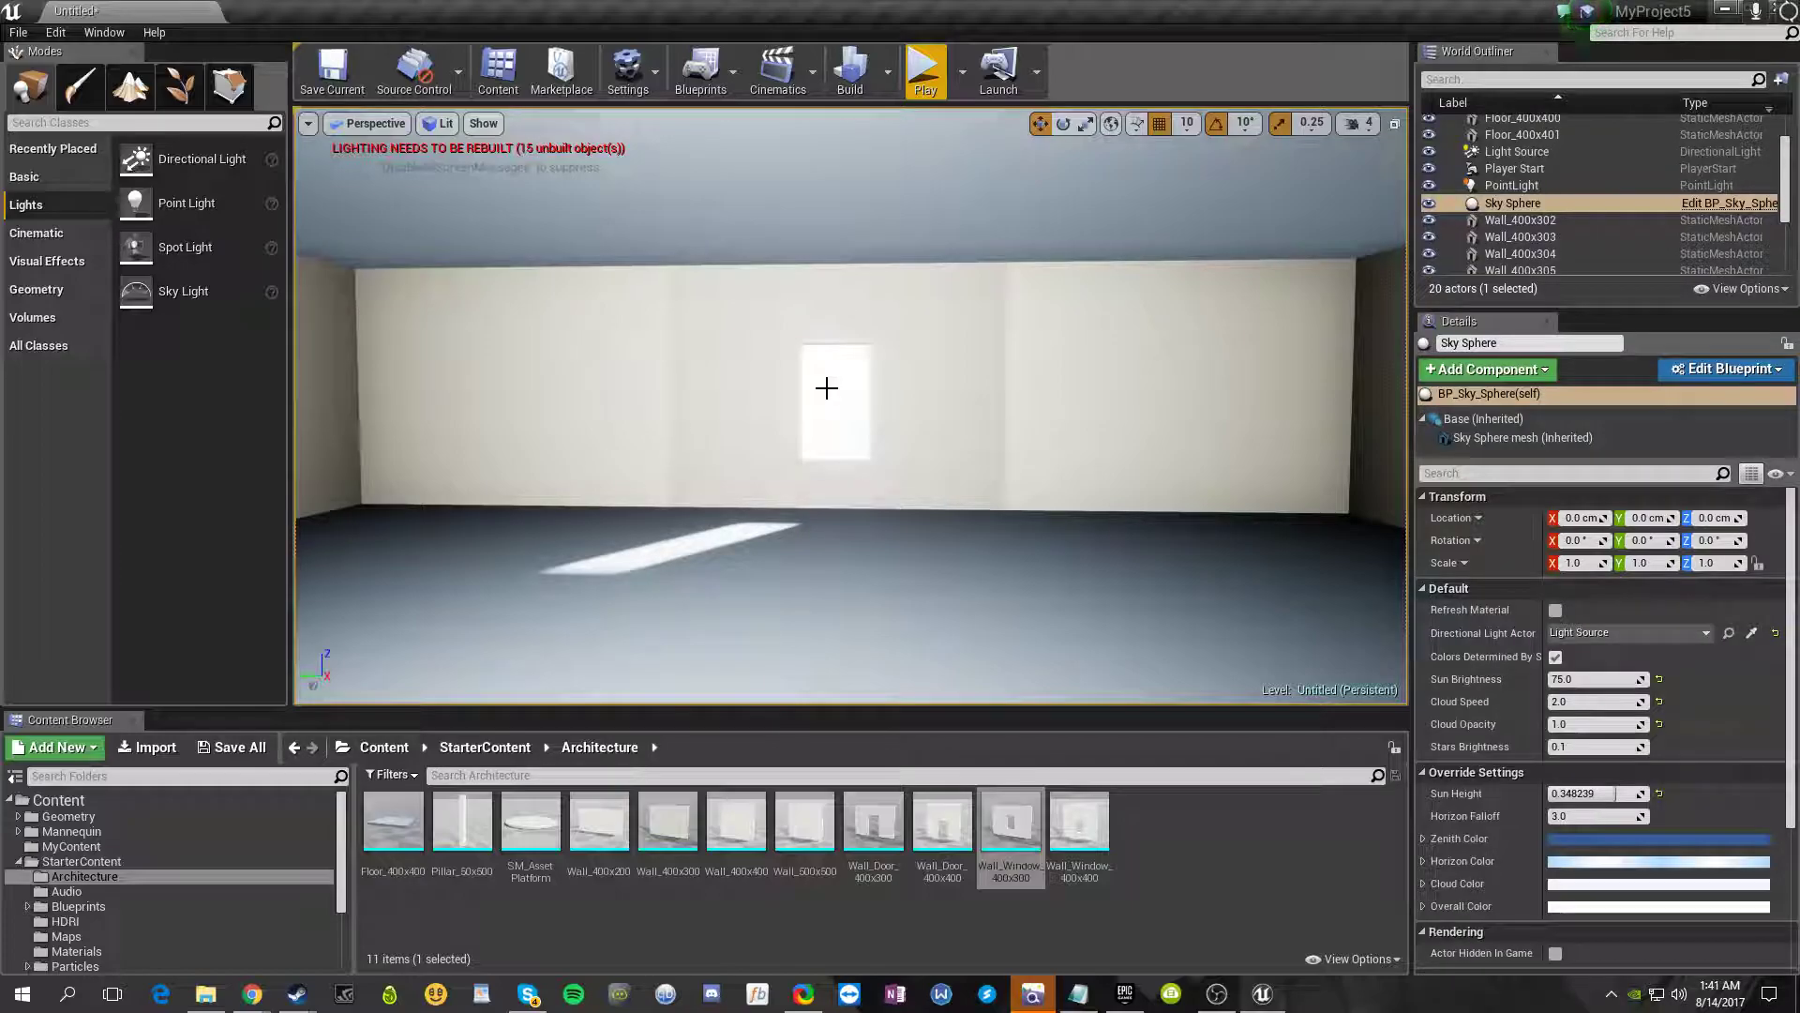
{"action": "left_click", "coordinate": [671, 339]}
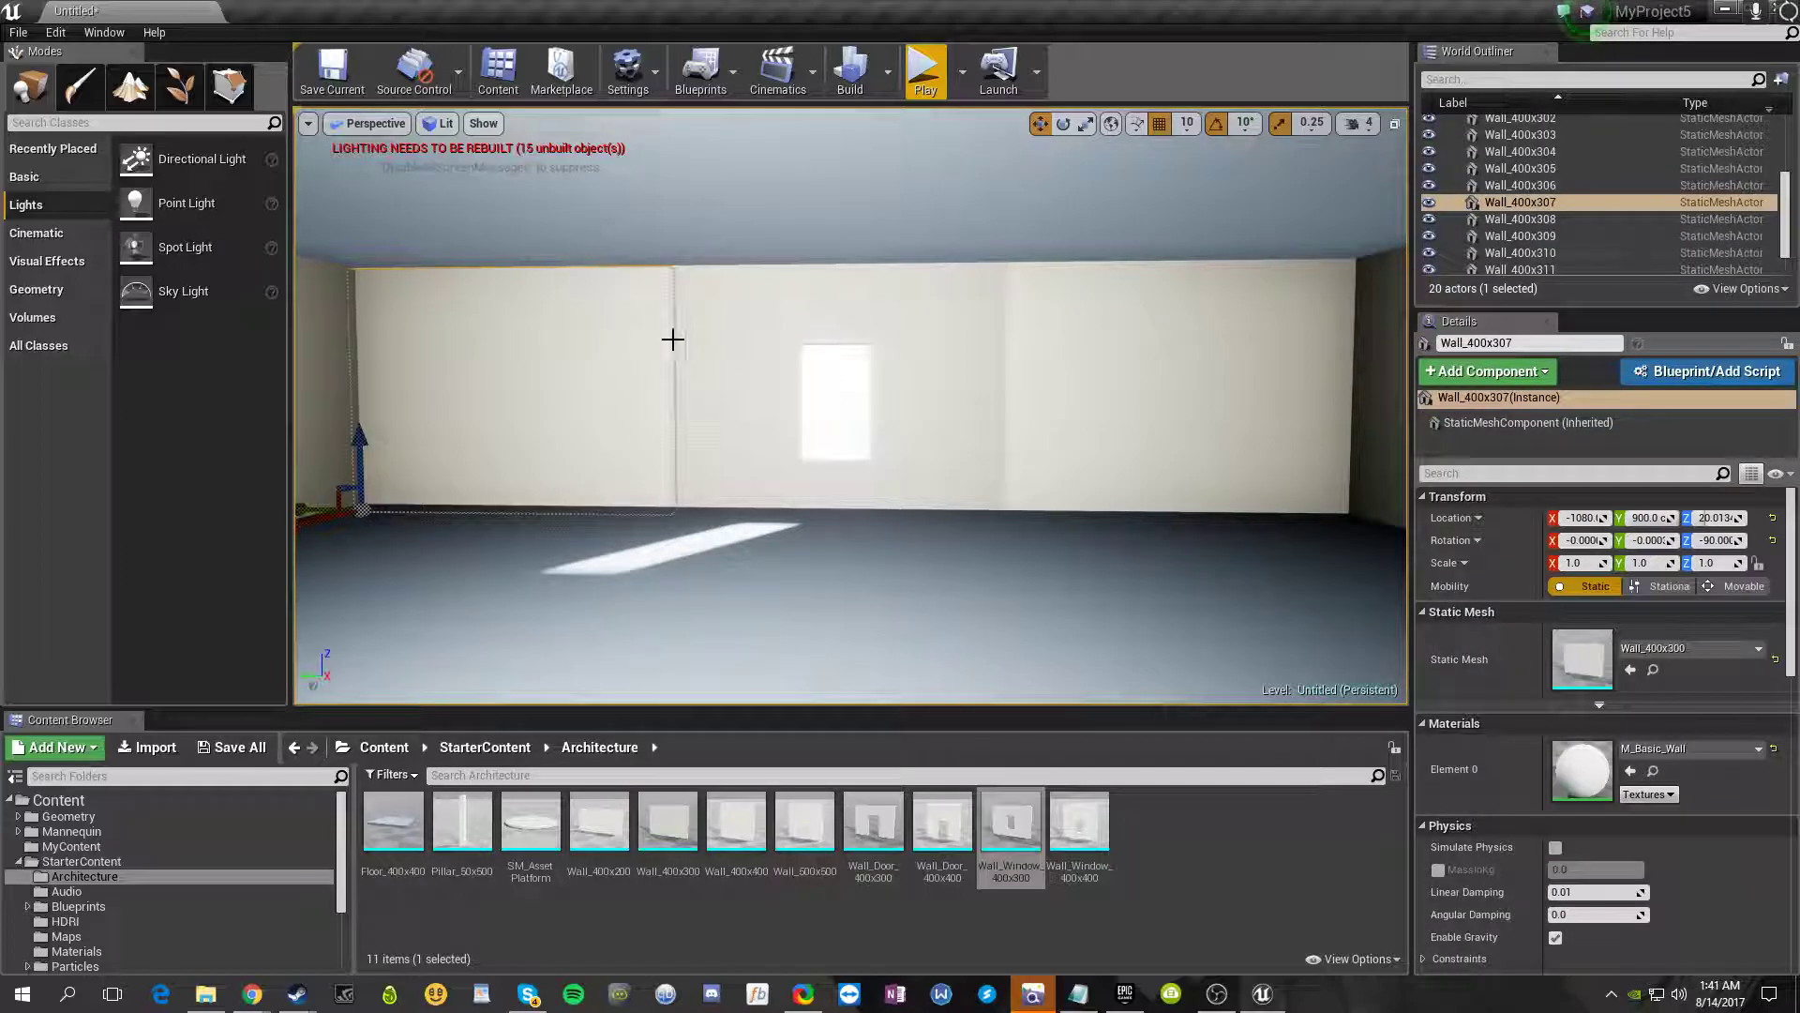
{"action": "left_click", "coordinate": [1033, 386]}
{"action": "left_click", "coordinate": [834, 397]}
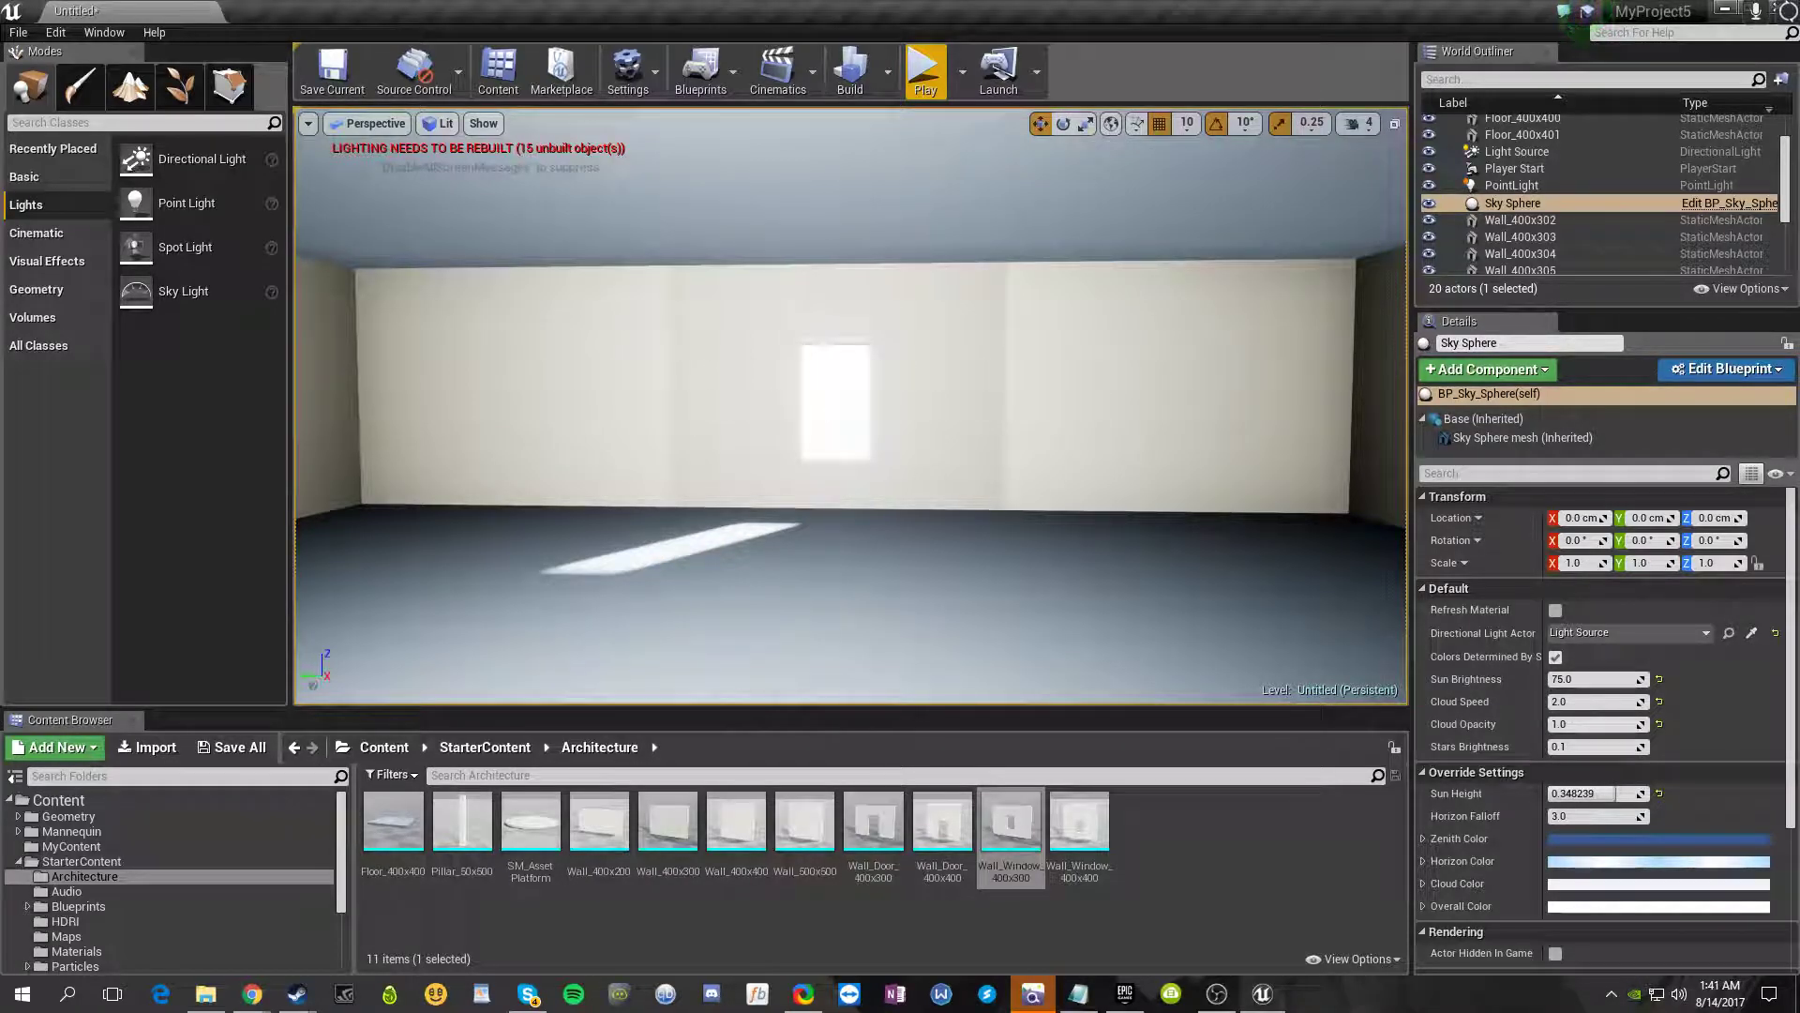
{"action": "right_click", "coordinate": [829, 345]}
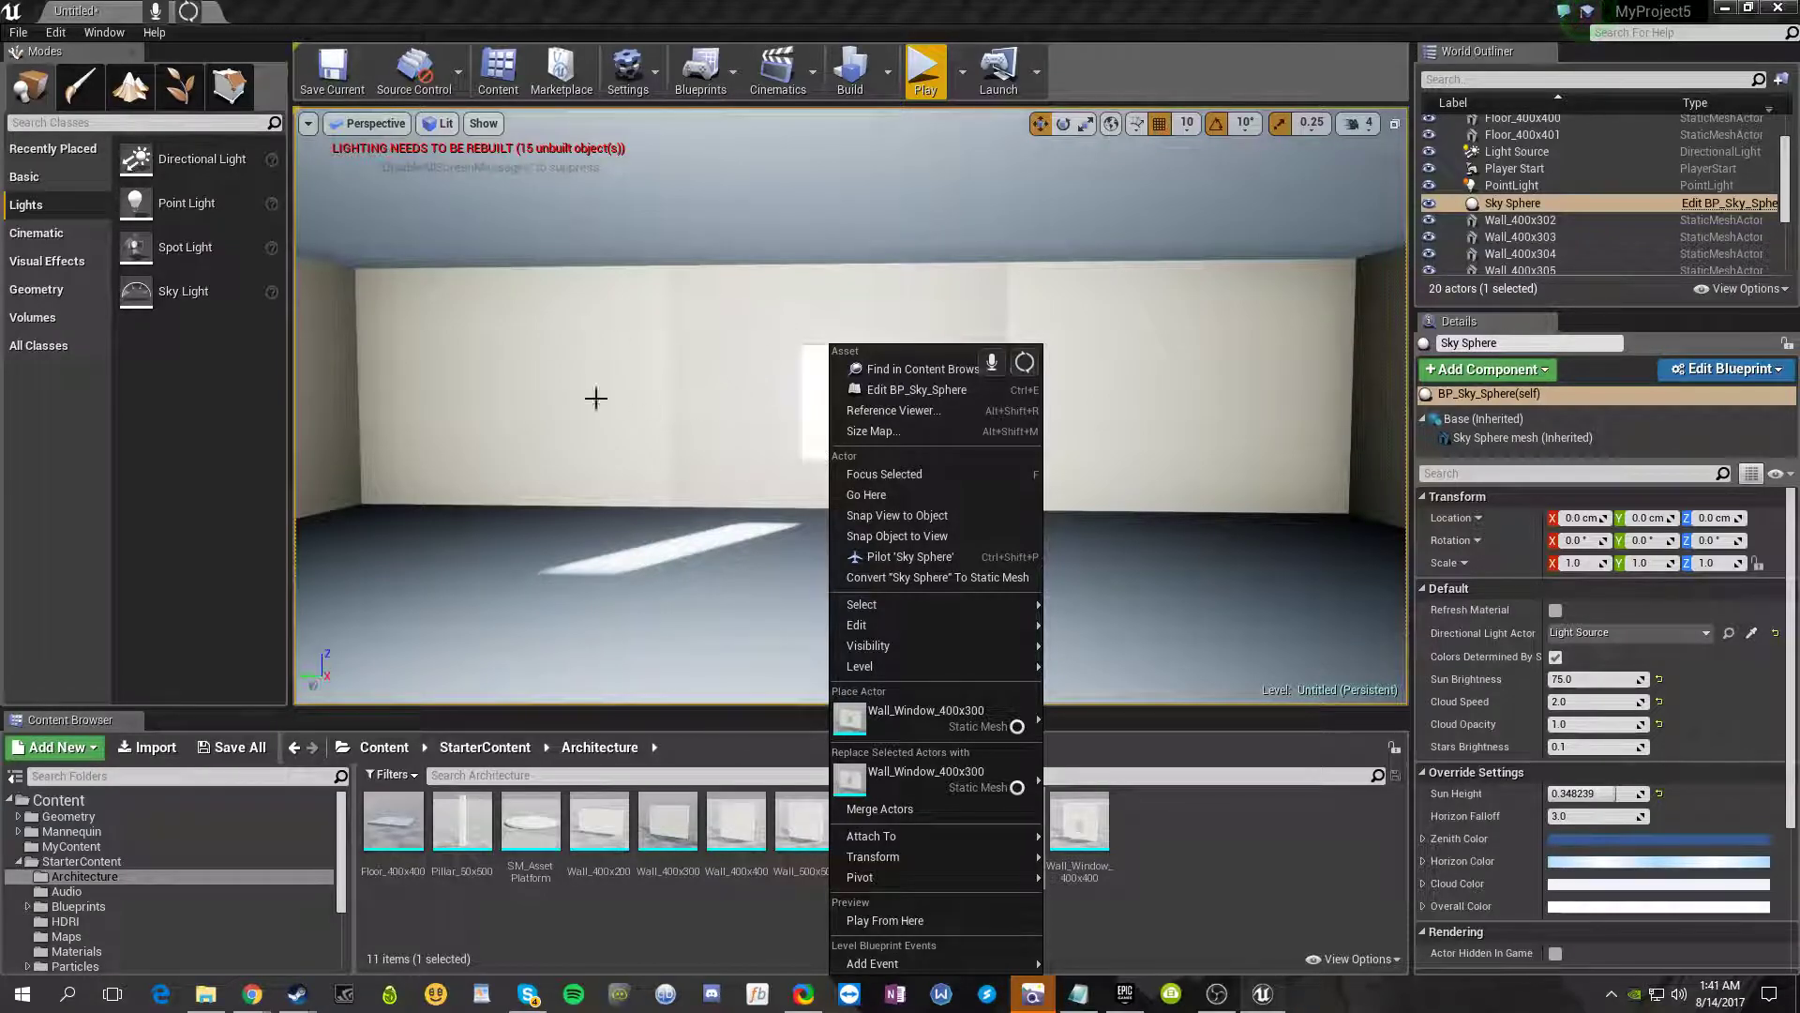
{"action": "left_click", "coordinate": [795, 516]}
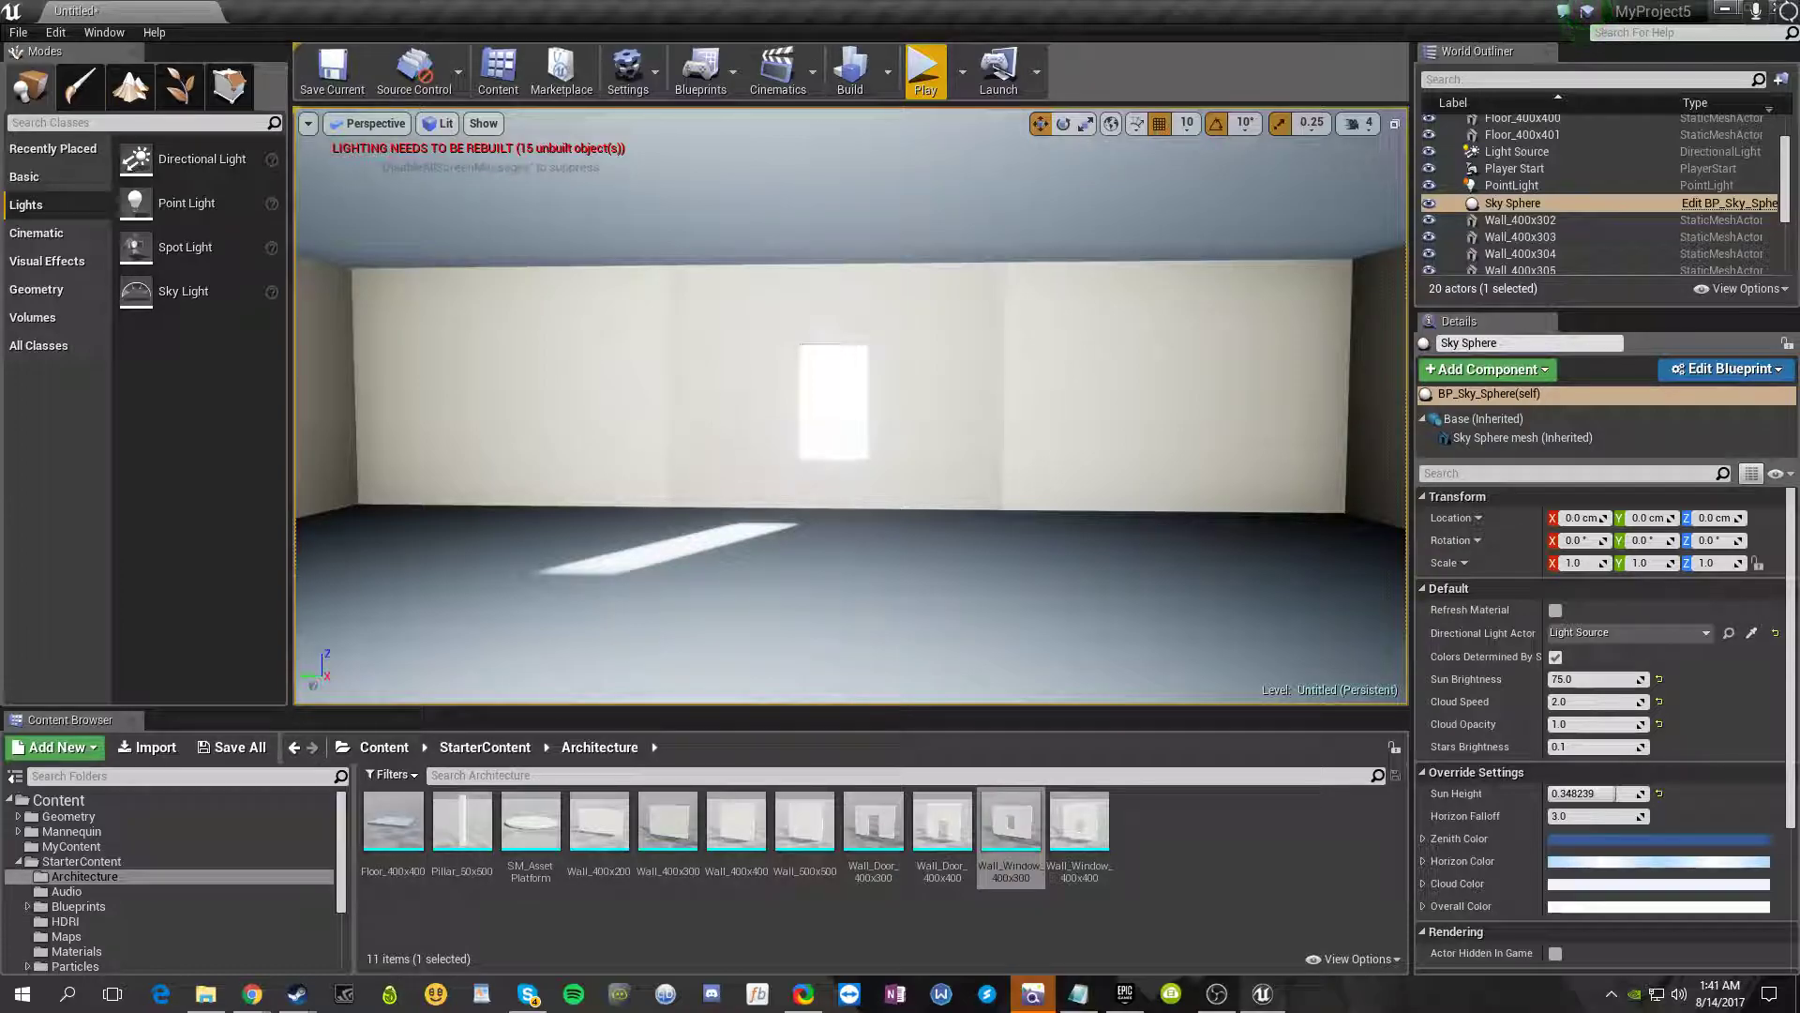
{"action": "left_click", "coordinate": [711, 375]}
{"action": "left_click", "coordinate": [546, 374]}
{"action": "left_click", "coordinate": [1106, 376]}
{"action": "left_click", "coordinate": [849, 378]}
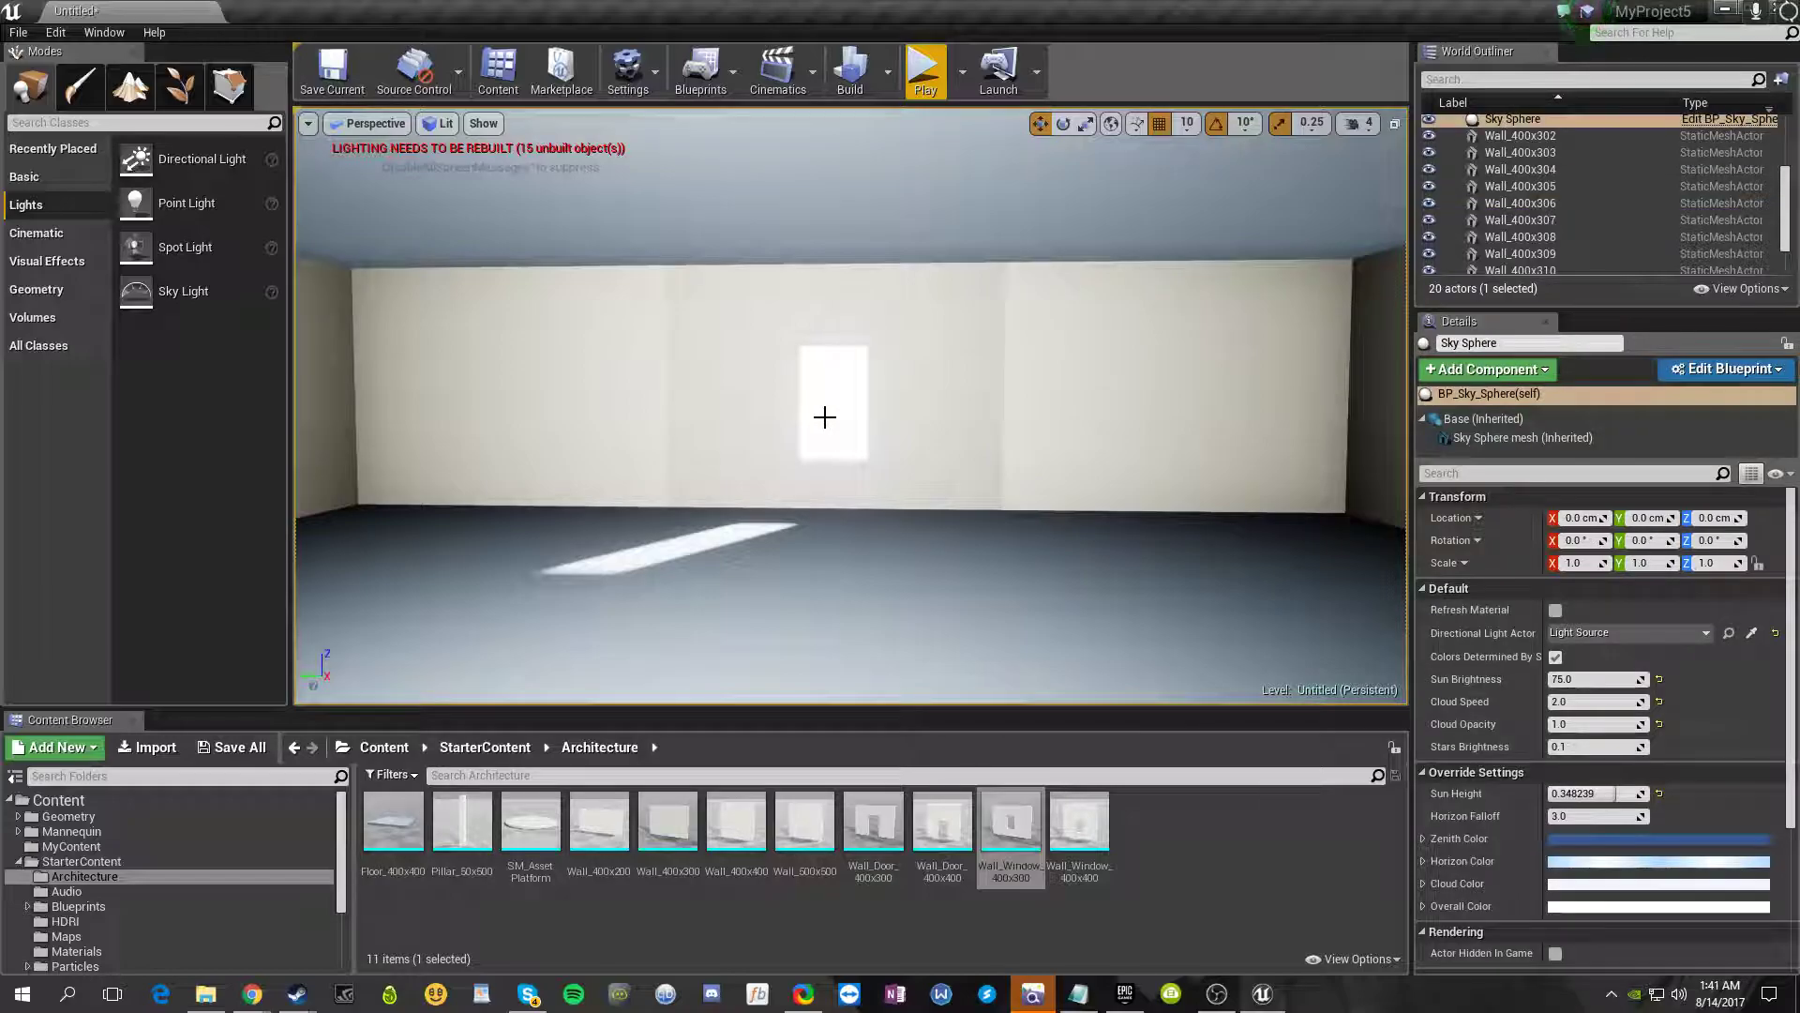
{"action": "mouse_move", "coordinate": [849, 377]}
{"action": "right_mouse_down"}
{"action": "mouse_move", "coordinate": [834, 378]}
{"action": "mouse_move", "coordinate": [924, 379]}
{"action": "mouse_move", "coordinate": [825, 366]}
{"action": "mouse_move", "coordinate": [868, 385]}
{"action": "right_mouse_up"}
- Merge the window wall's three pieces into one mesh named SM_MERGED_Wall_1200x300 in the MyContent folder
{"action": "left_click", "coordinate": [576, 385]}
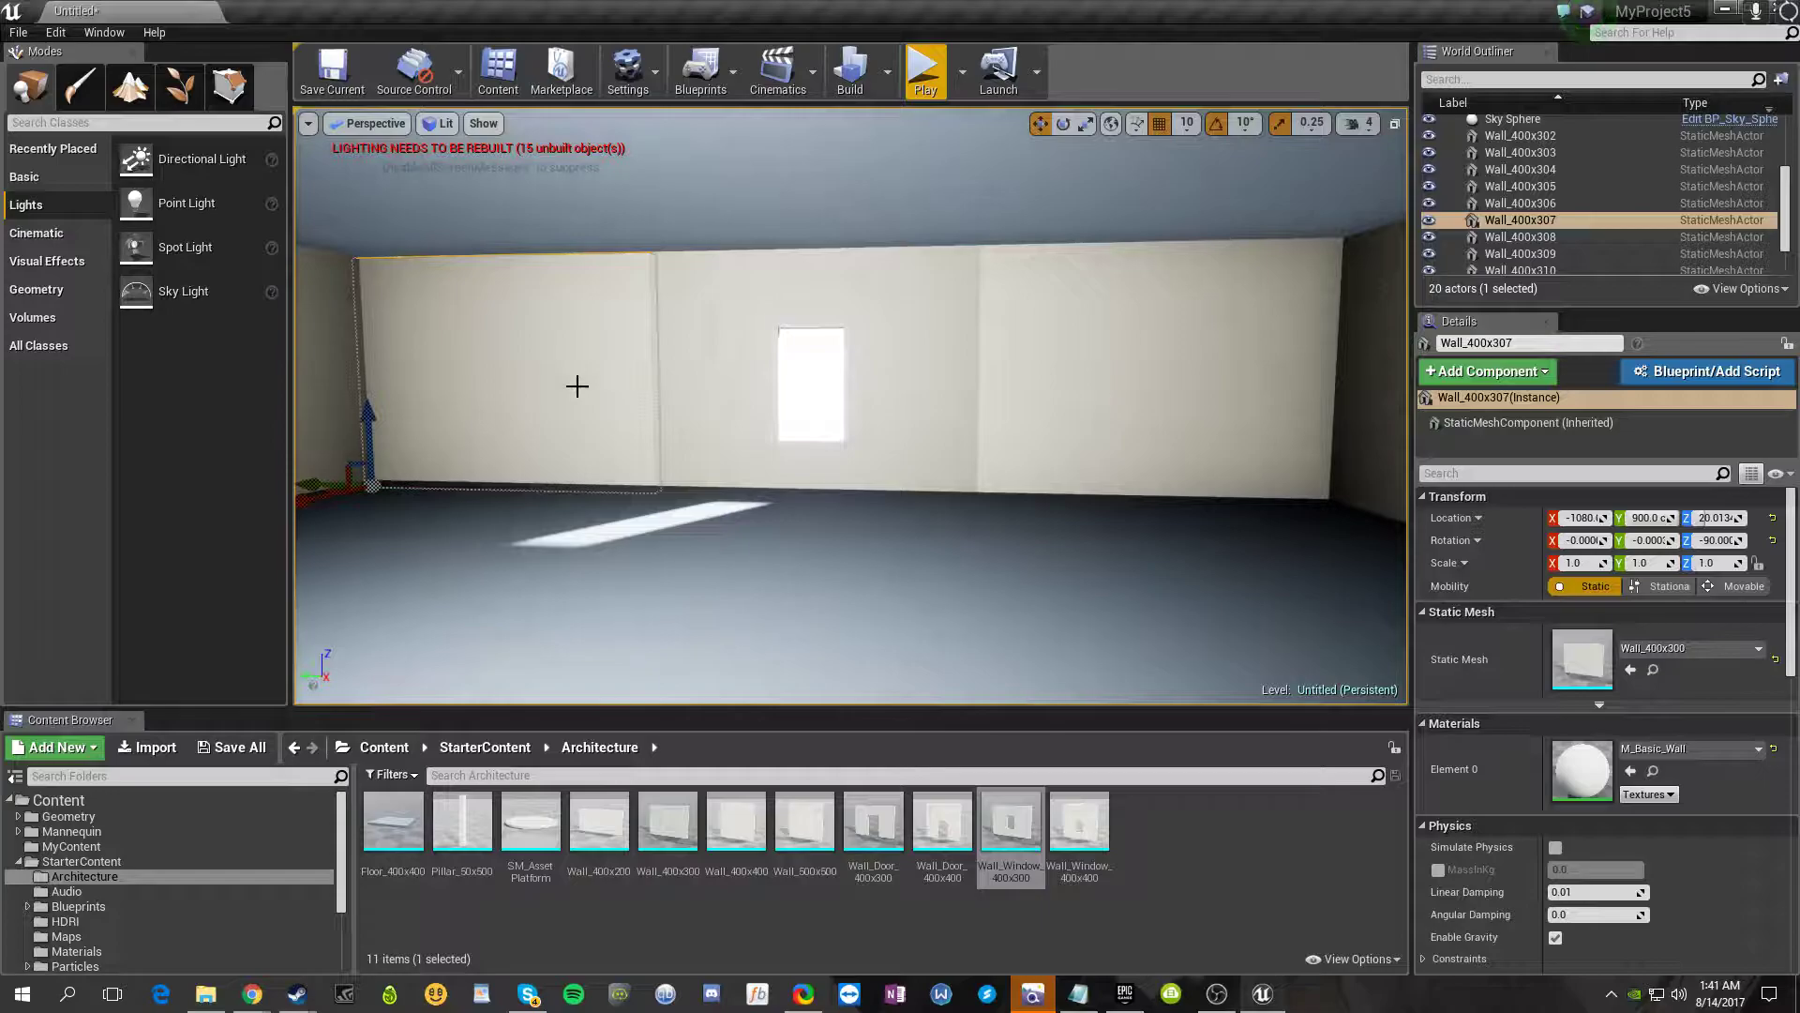
{"action": "left_click", "coordinate": [825, 362], "text": "ctrl"}
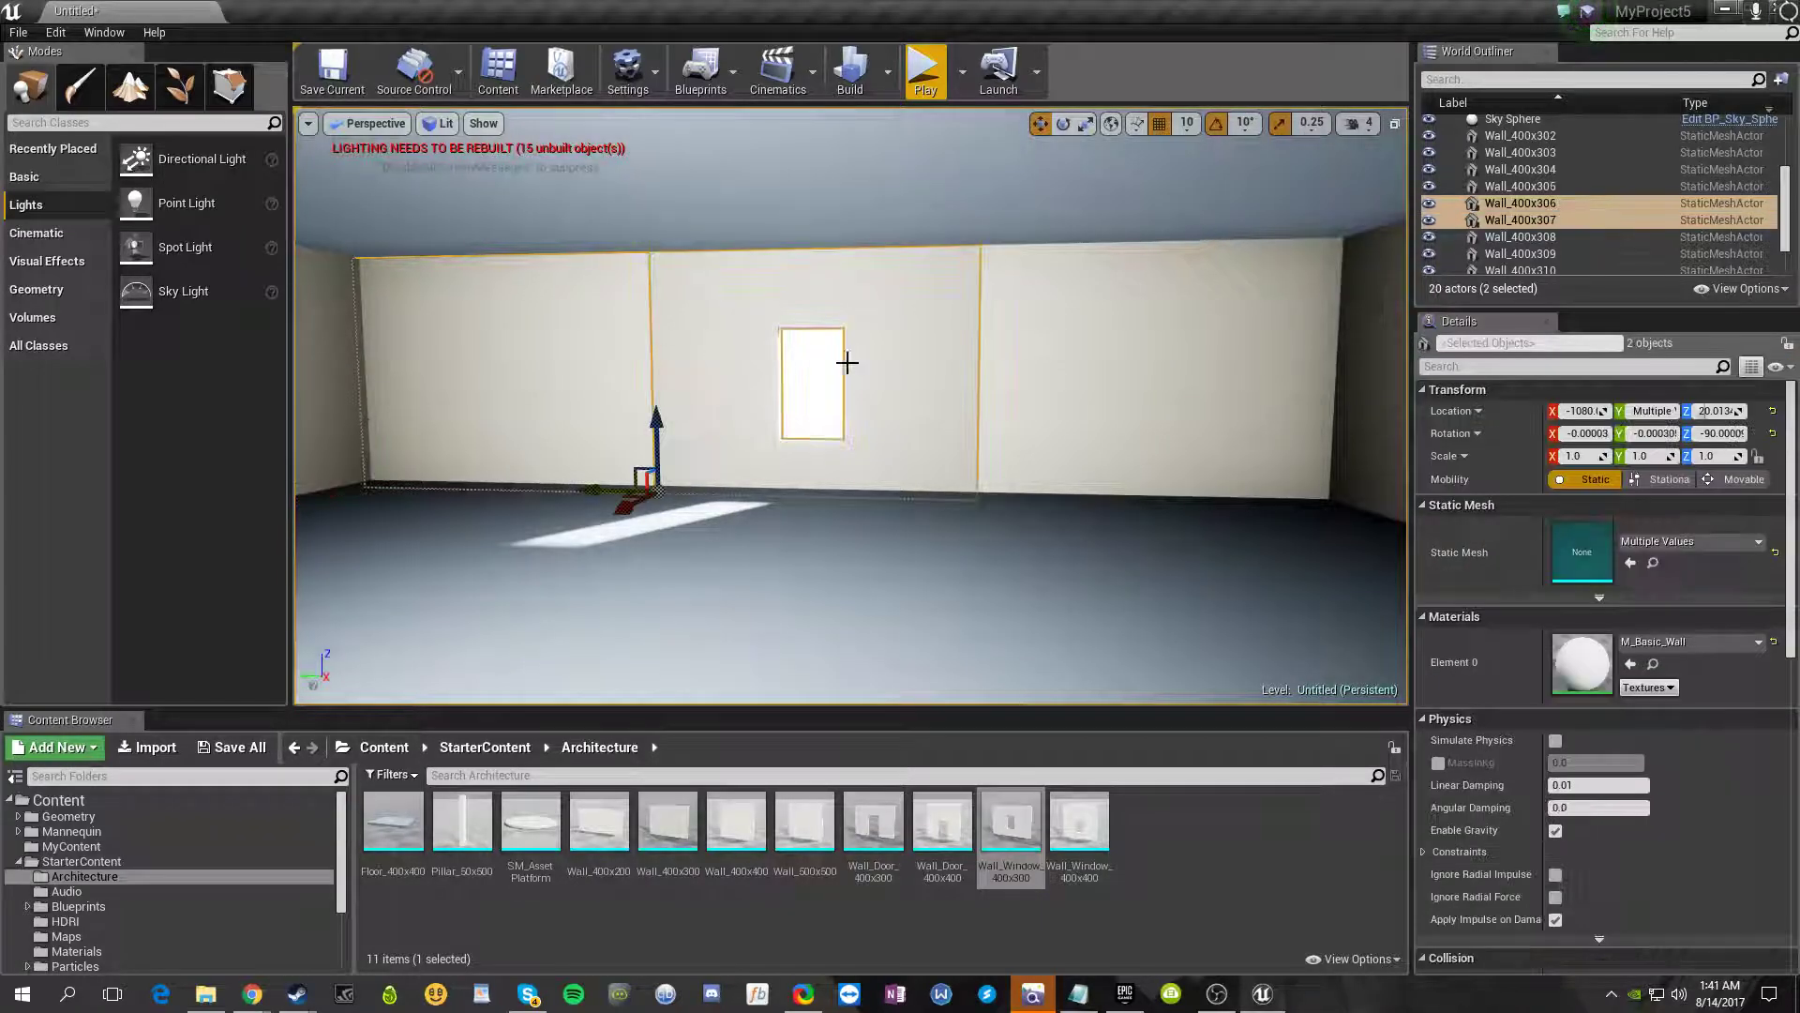
{"action": "left_click", "coordinate": [1133, 381], "text": "ctrl"}
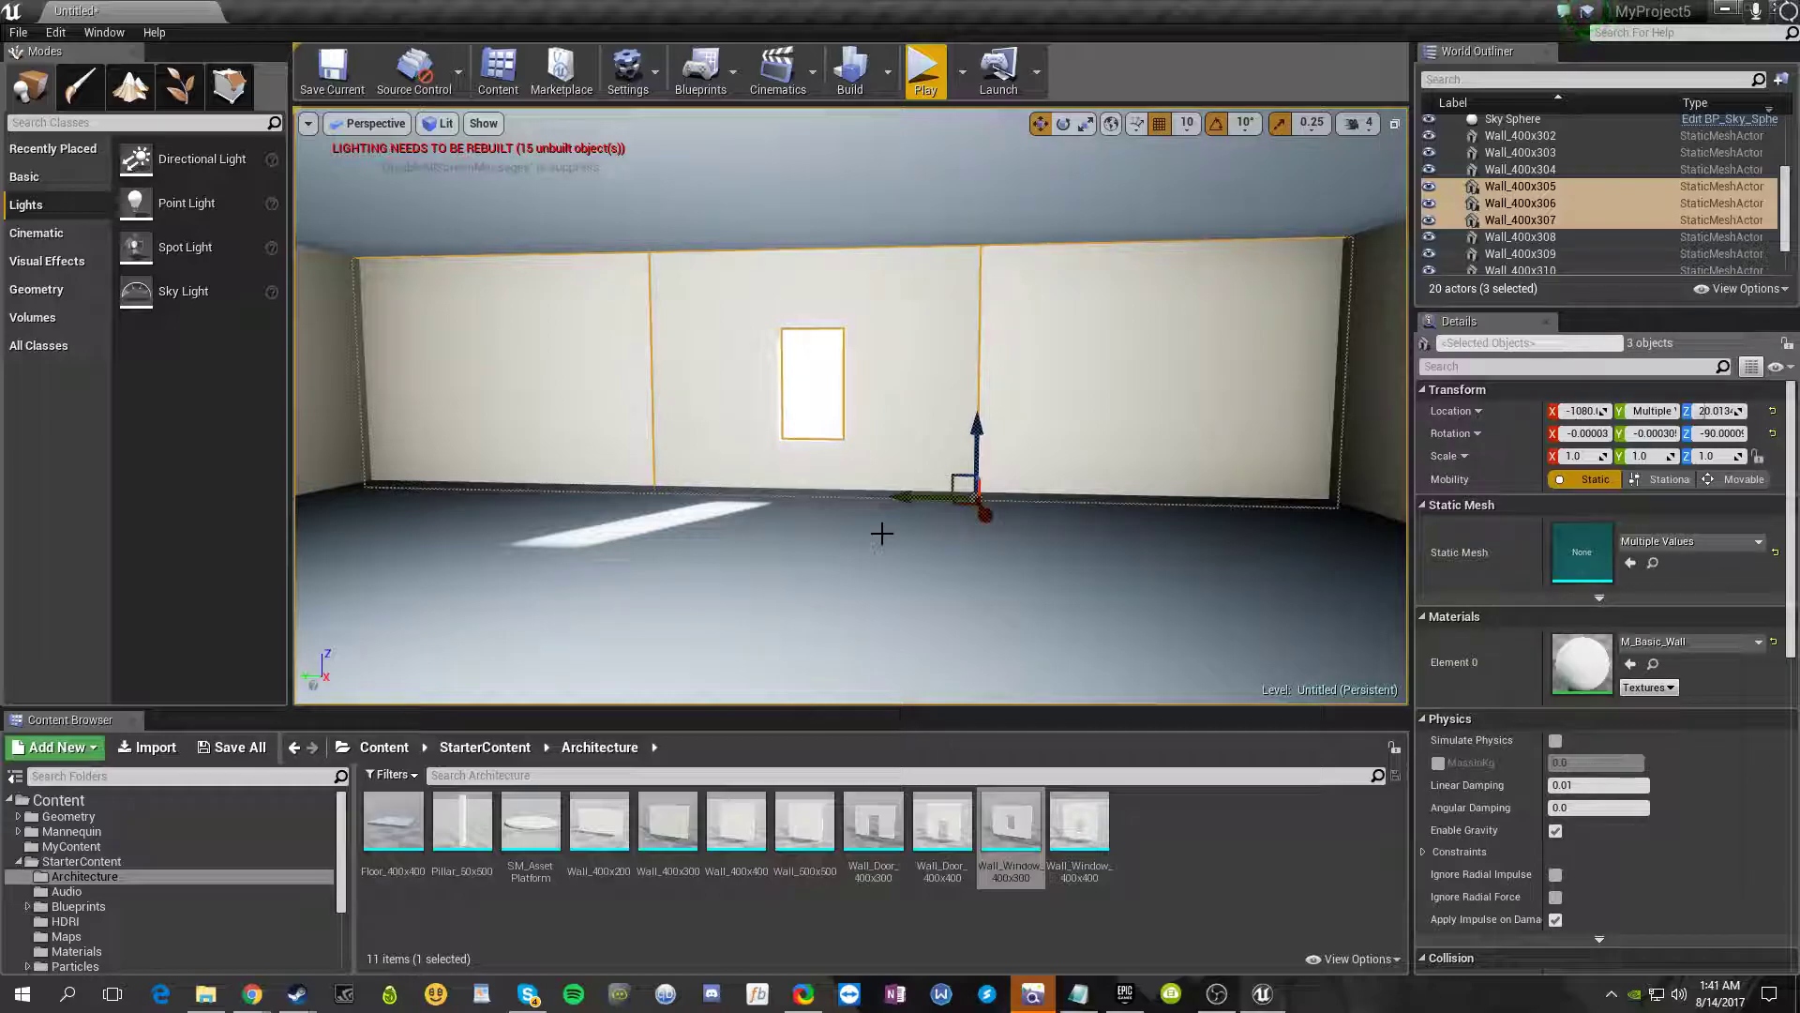
{"action": "right_click", "coordinate": [660, 326]}
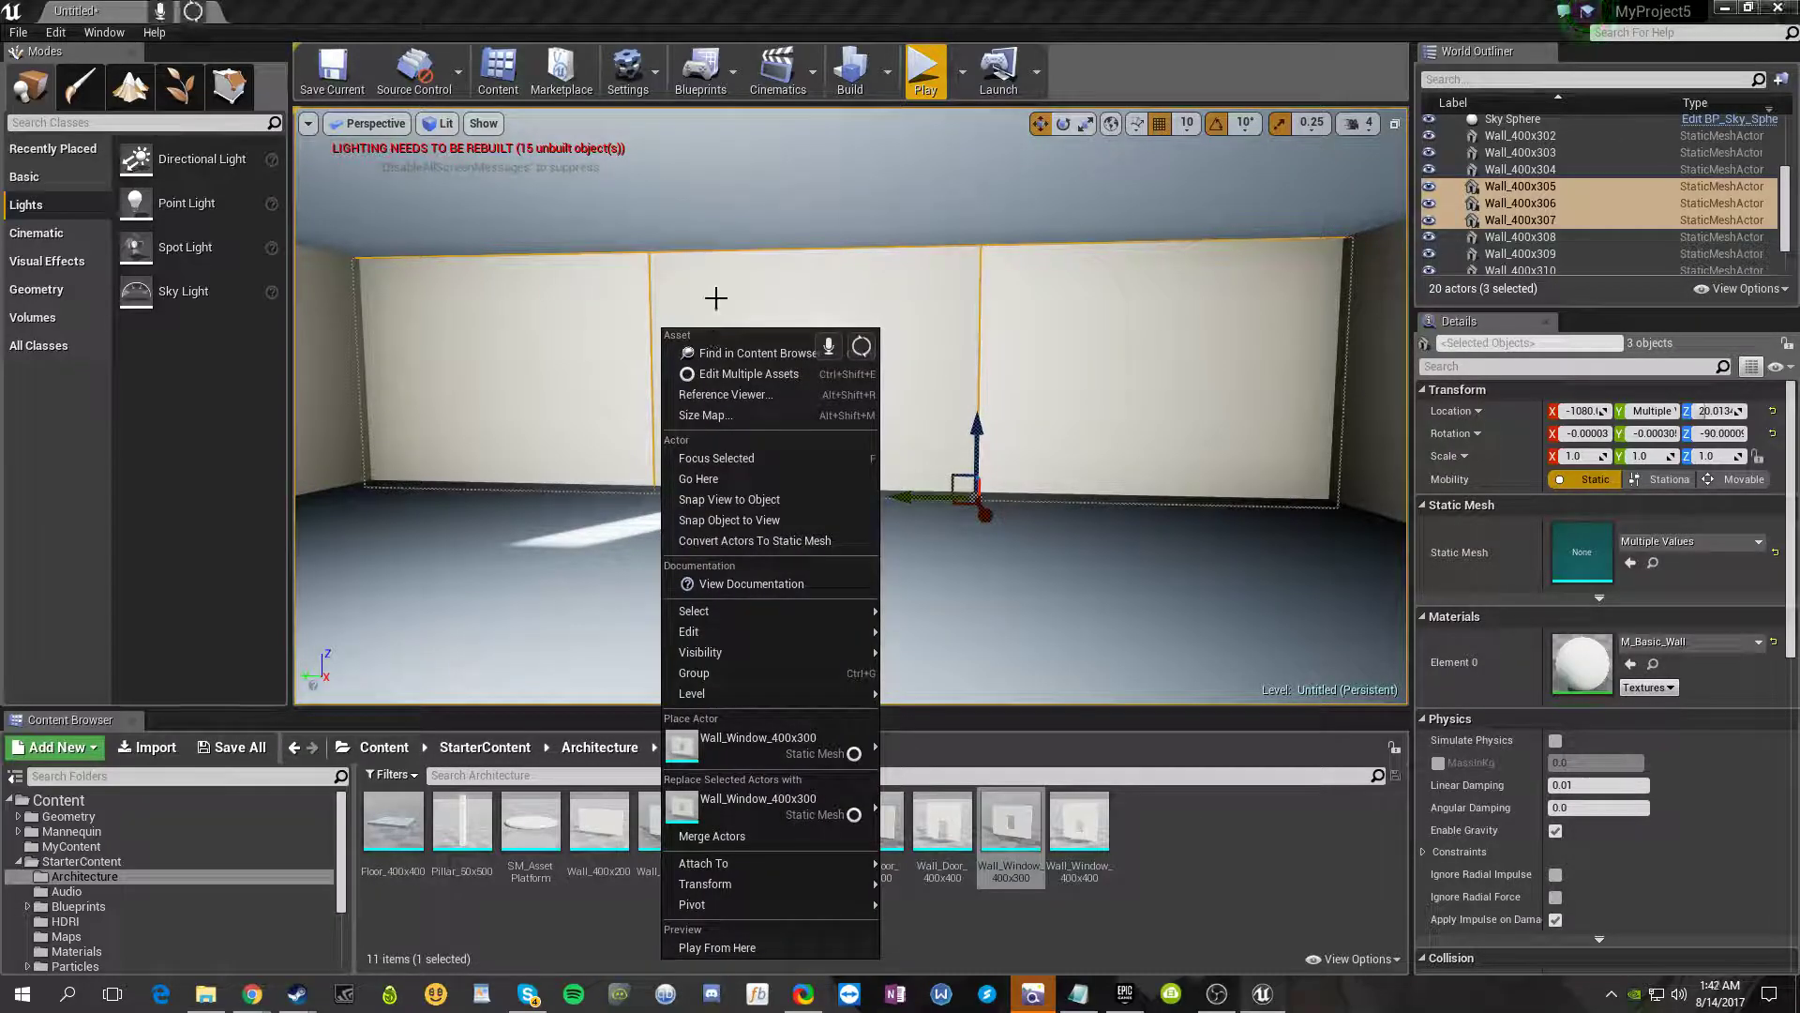
{"action": "left_click", "coordinate": [745, 480]}
{"action": "mouse_move", "coordinate": [741, 739]}
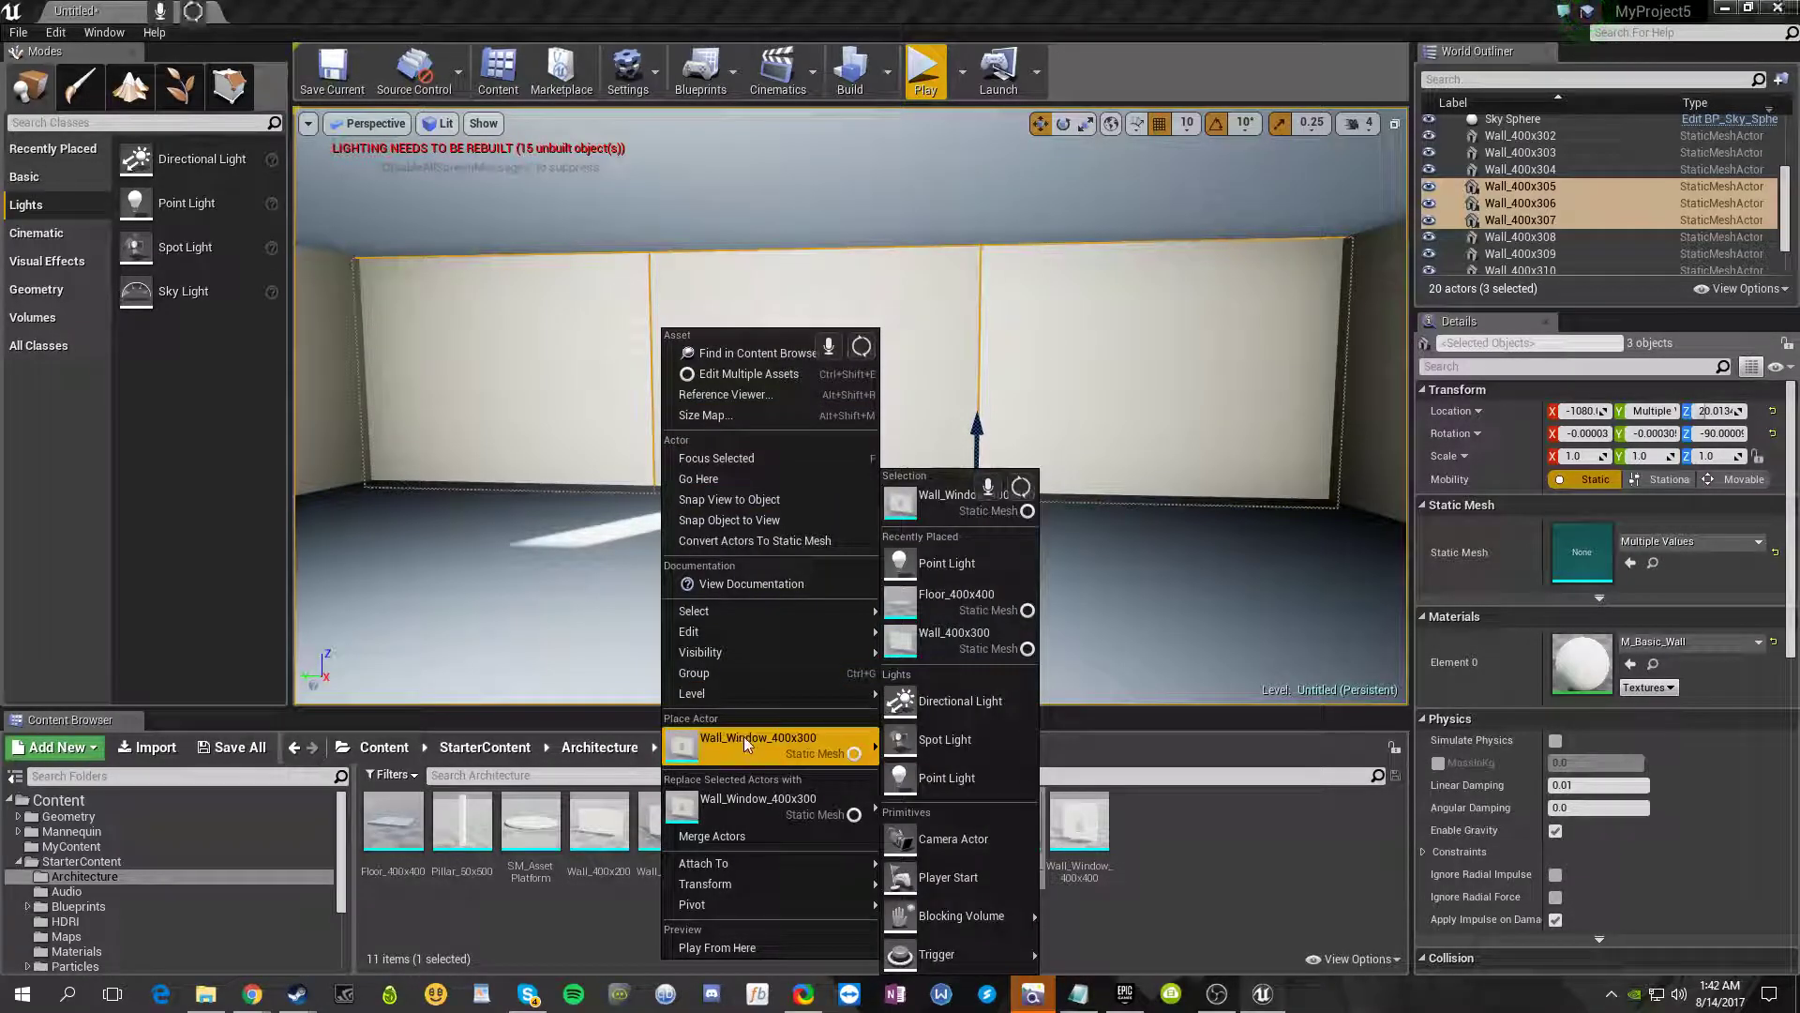
{"action": "left_click", "coordinate": [722, 837]}
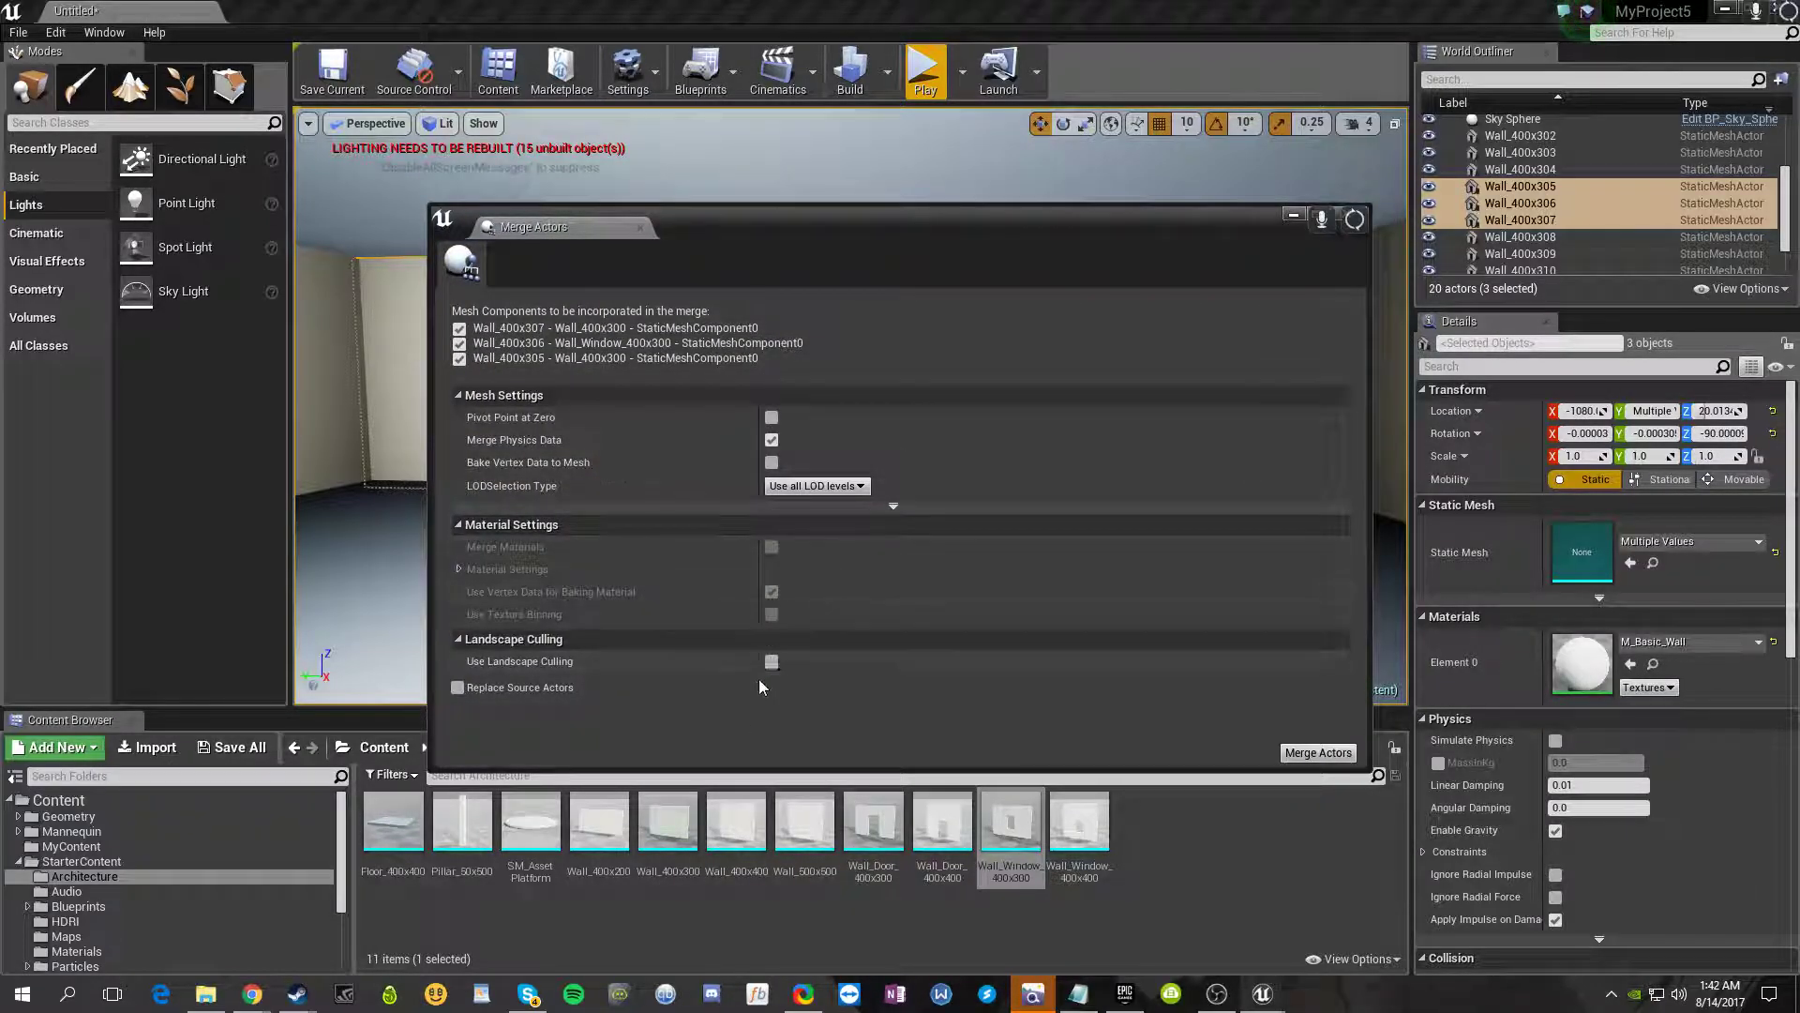
{"action": "left_click", "coordinate": [1331, 753]}
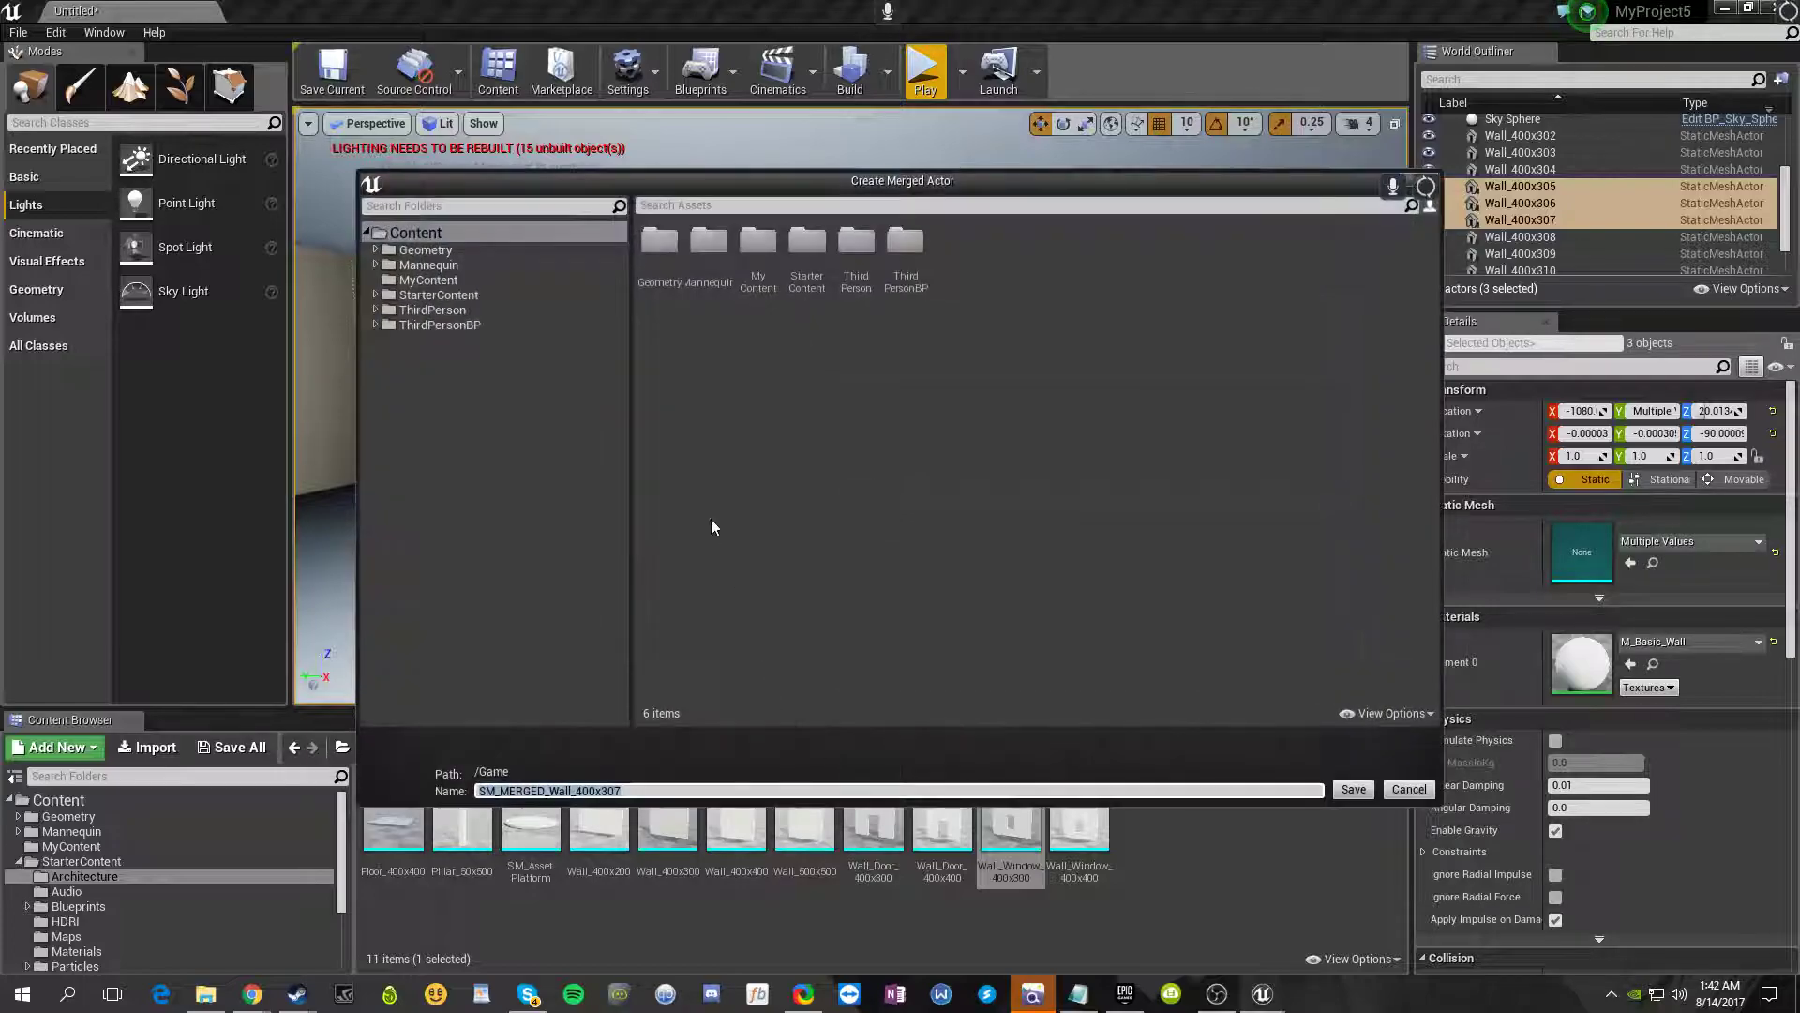
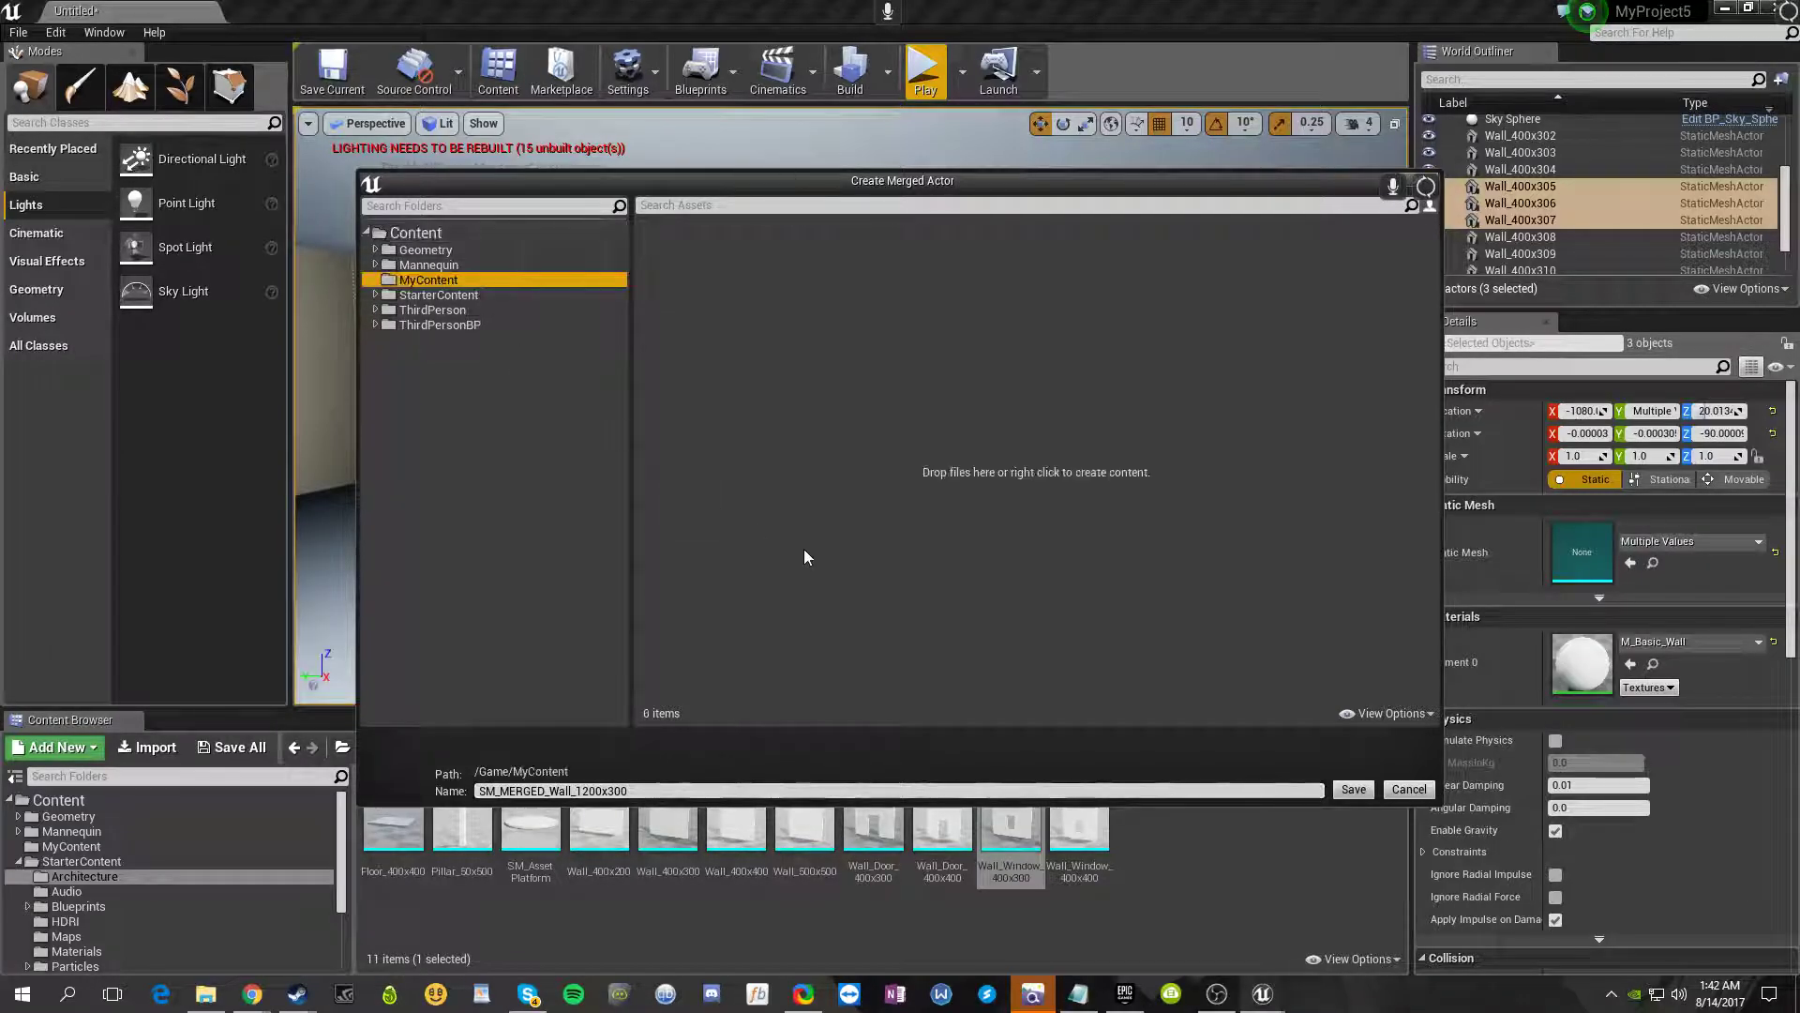
{"action": "left_click", "coordinate": [874, 365]}
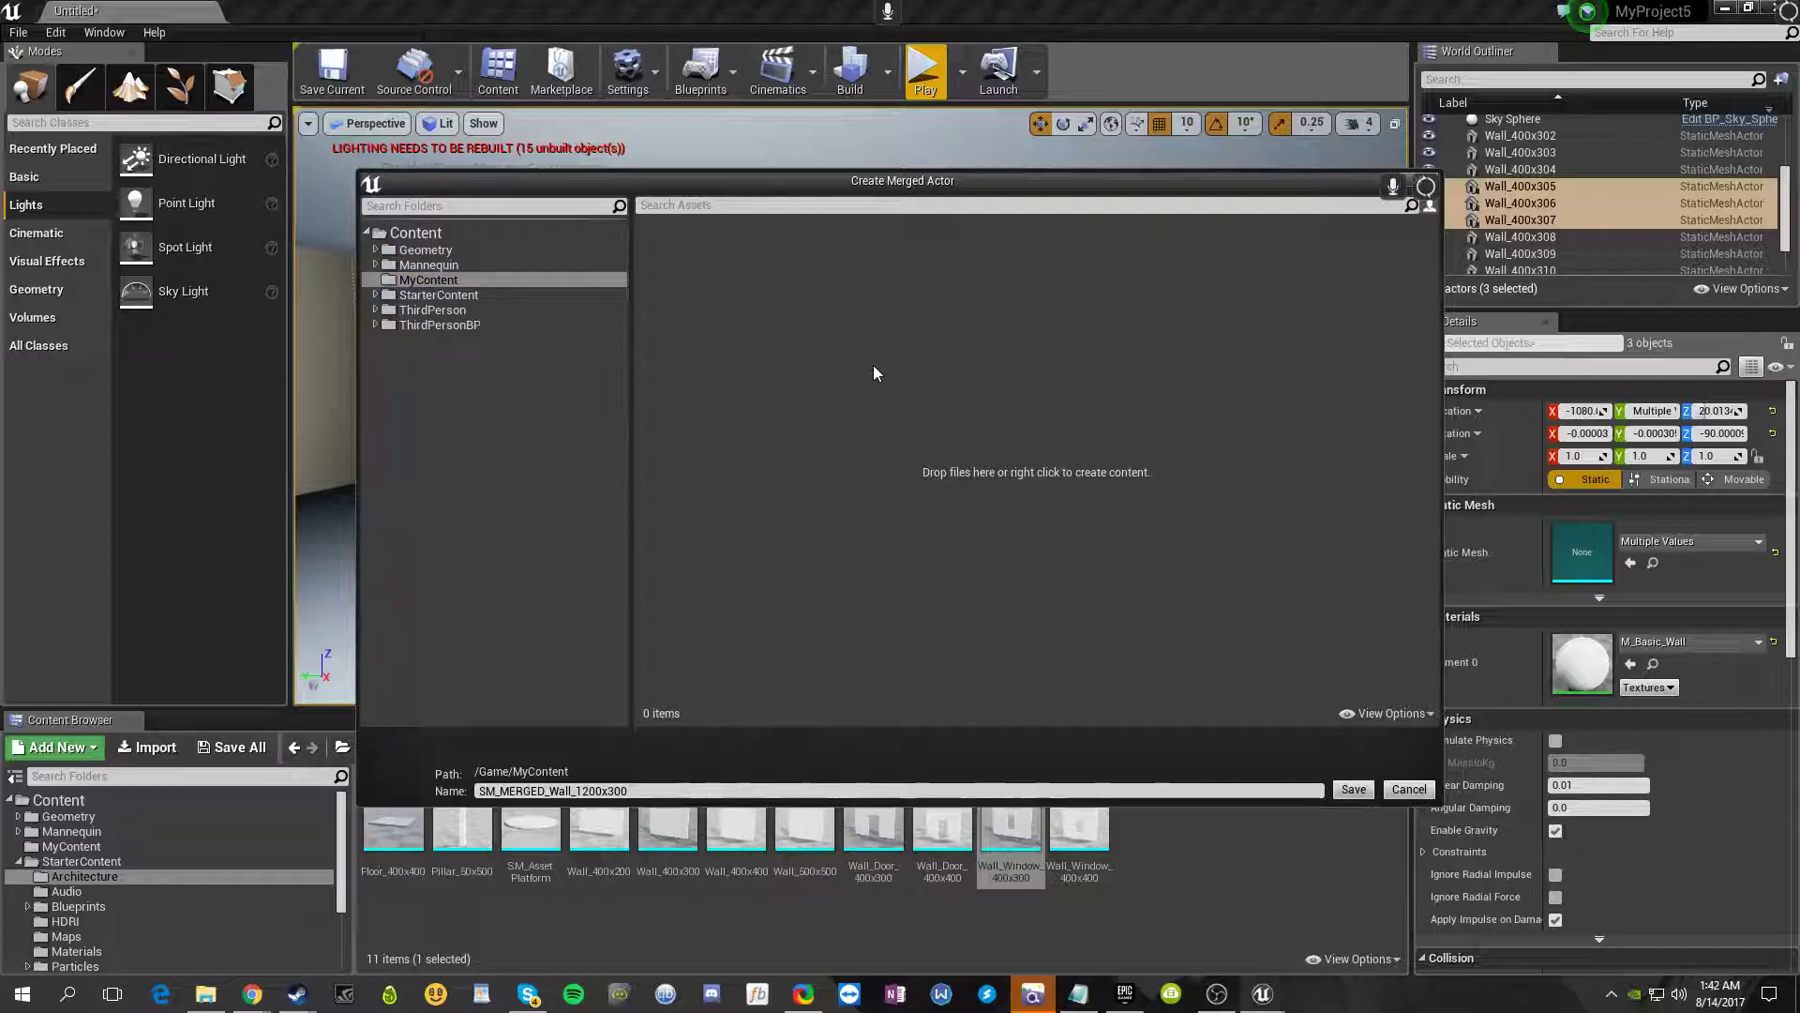
- Create a new folder named SM inside MyContent for the merged wall mesh
{"action": "right_click", "coordinate": [806, 315]}
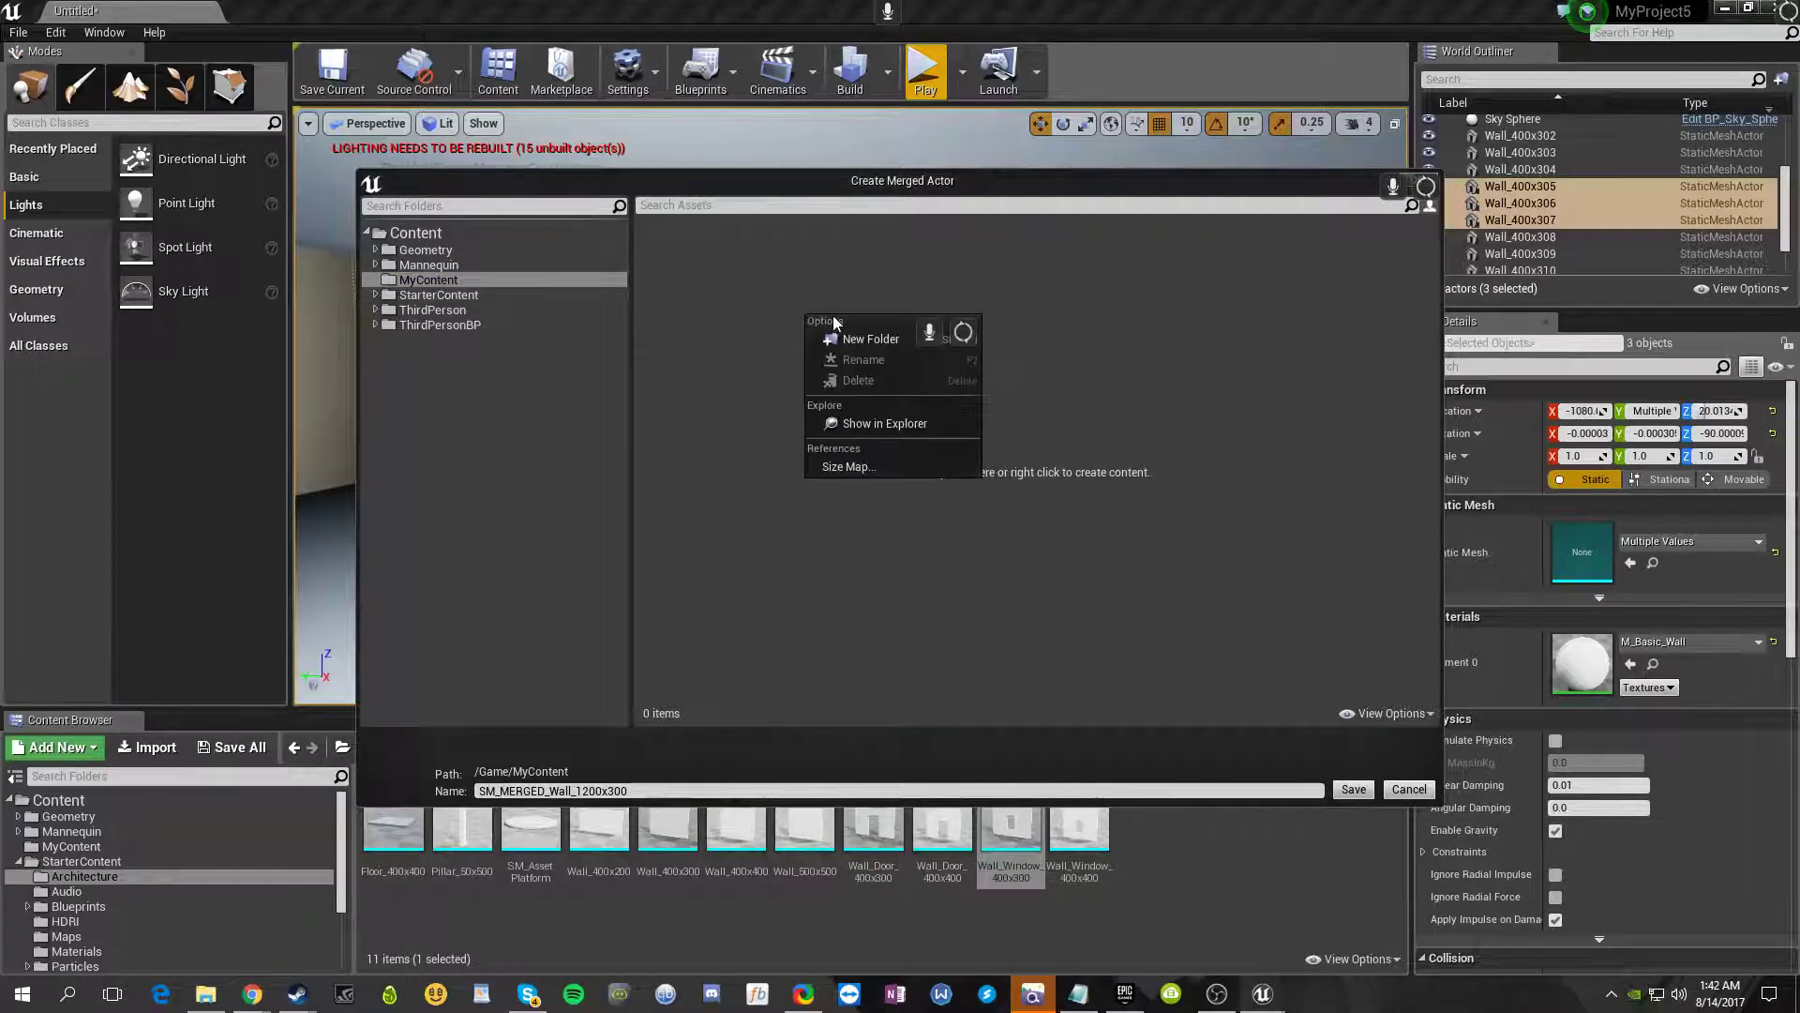
{"action": "left_click", "coordinate": [844, 337]}
{"action": "type", "text": "SM"}
{"action": "left_click", "coordinate": [1061, 480]}
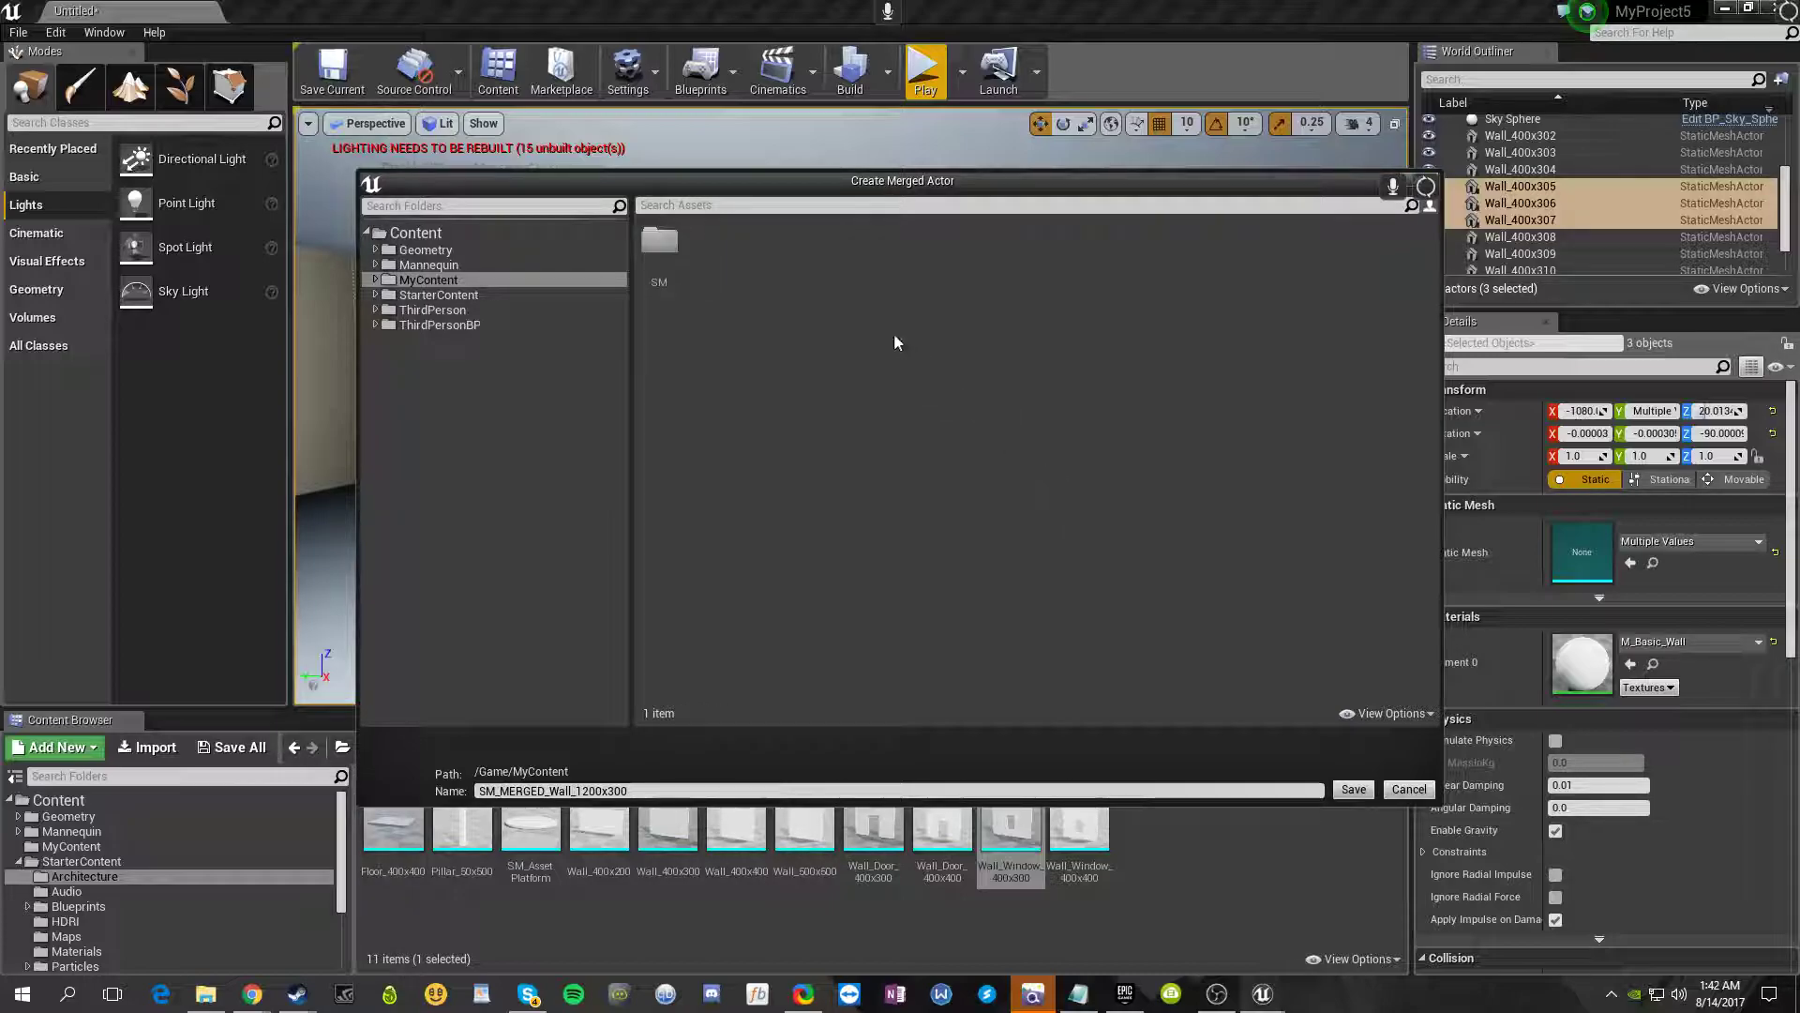
- Save the merged wall as SM_MERGED_Wall_1200x300 in the SM folder and close the Merge Actors window
{"action": "left_click", "coordinate": [663, 246]}
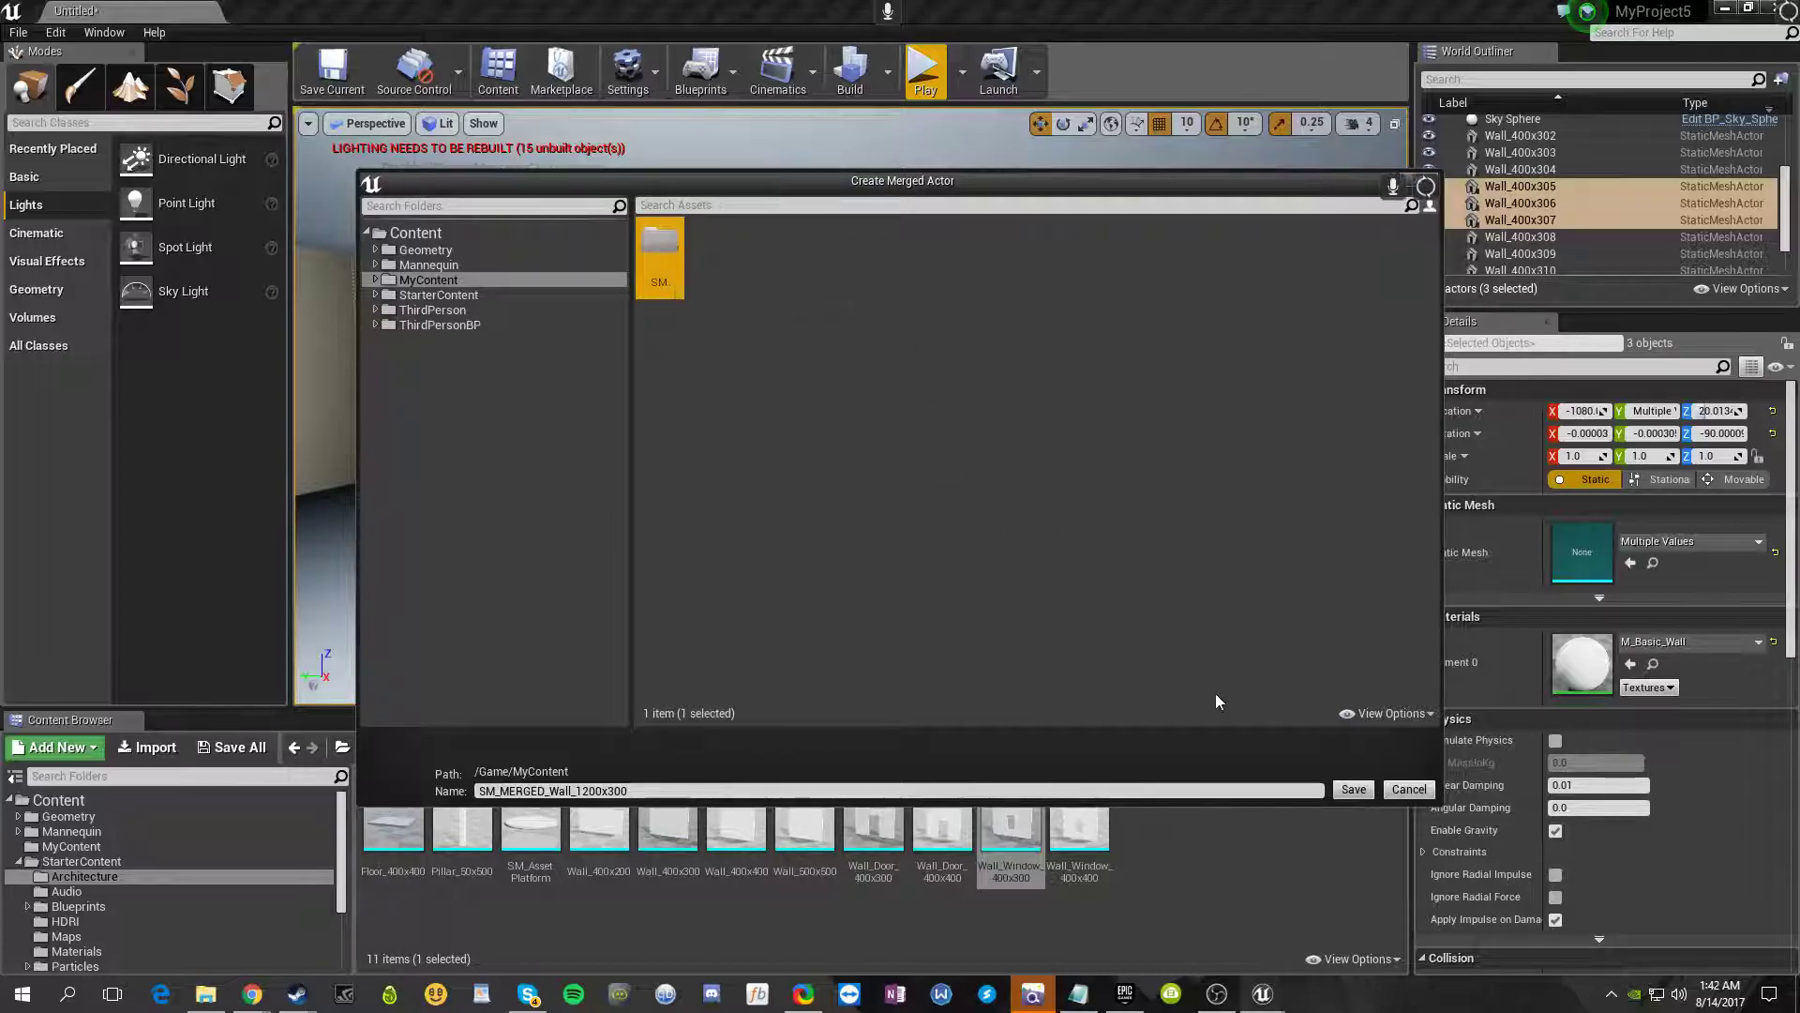
{"action": "double_click", "coordinate": [661, 245]}
{"action": "left_click", "coordinate": [1355, 788]}
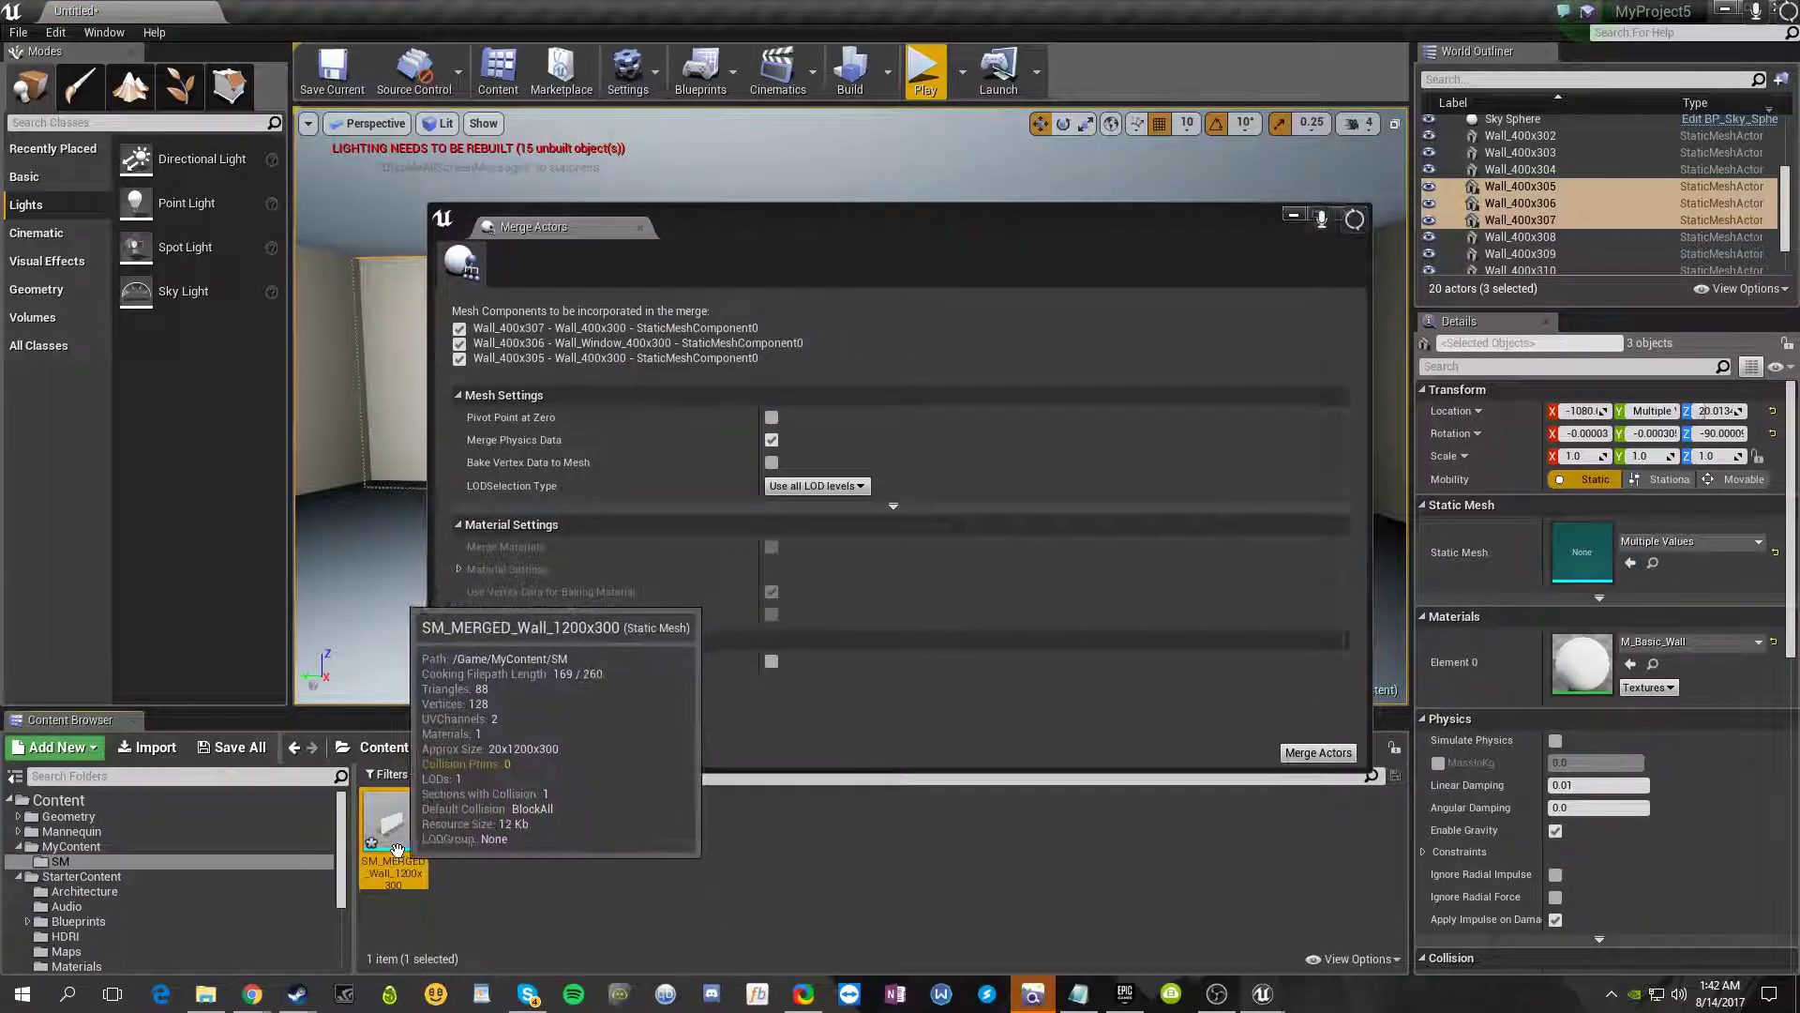
{"action": "left_click", "coordinate": [1356, 220]}
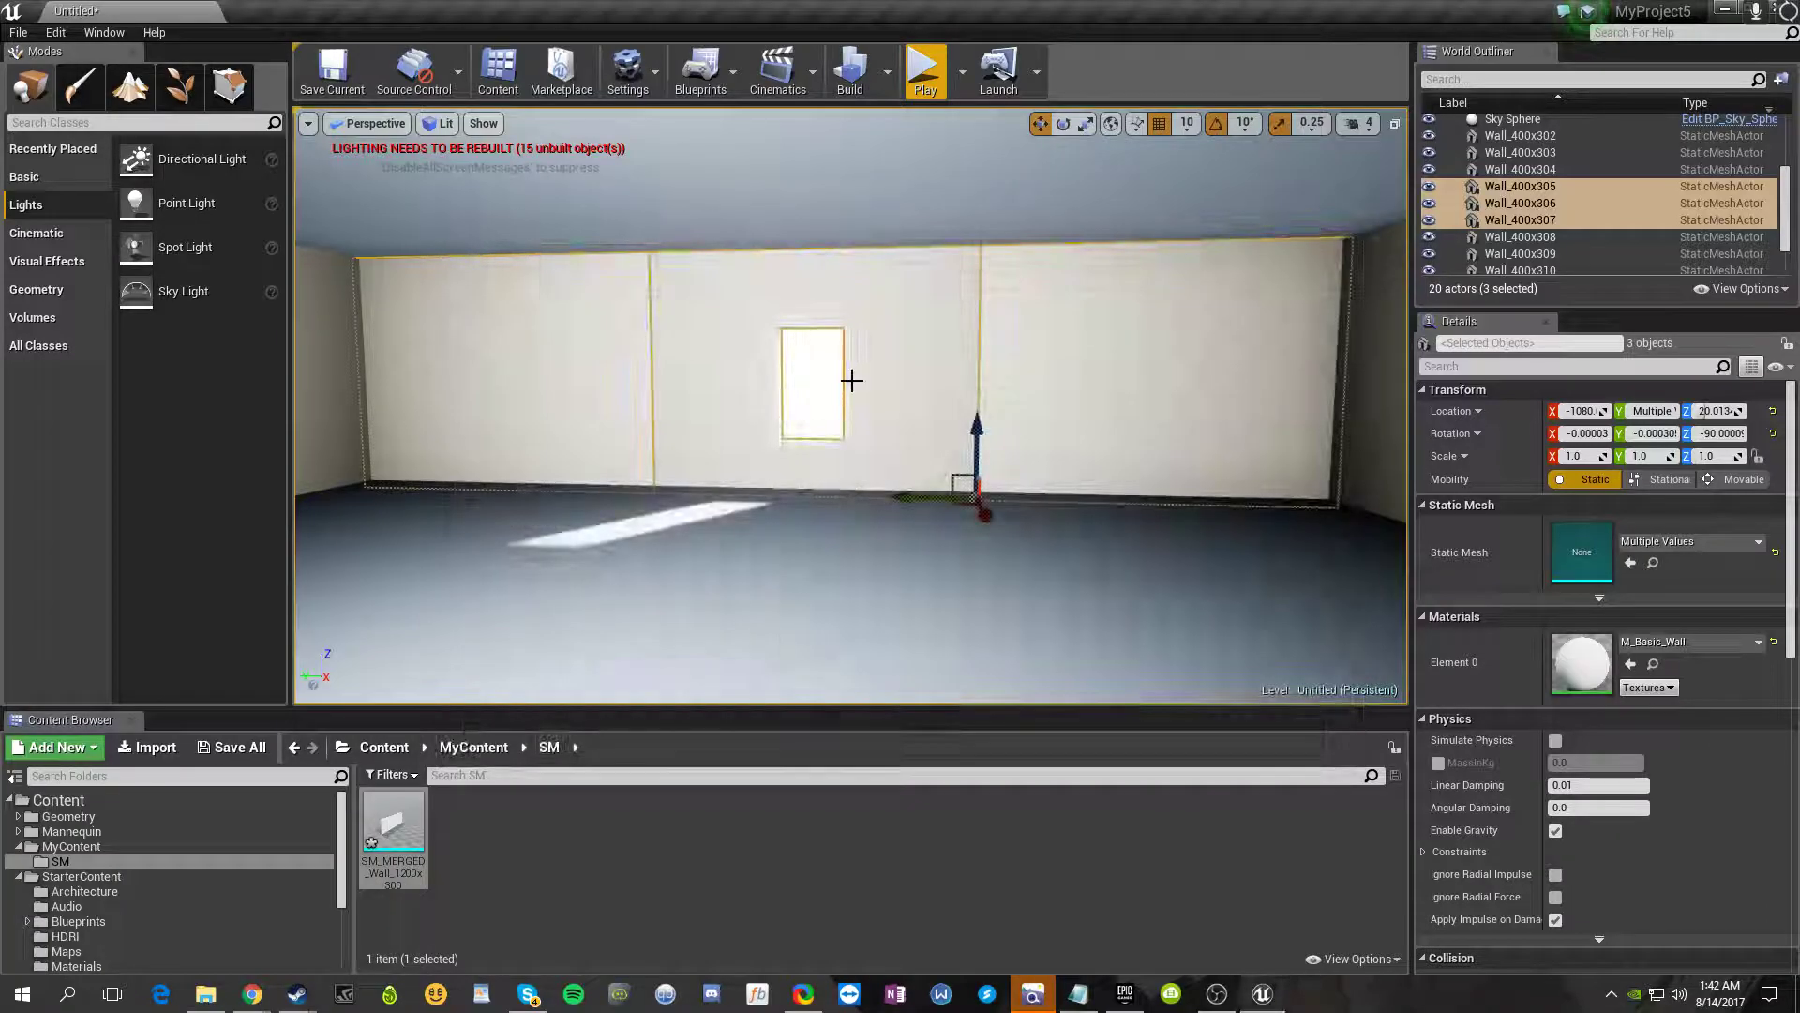
- Rename the merged wall mesh as SM_MERGED_Wall_1200x300_Window
{"action": "left_click", "coordinate": [401, 873]}
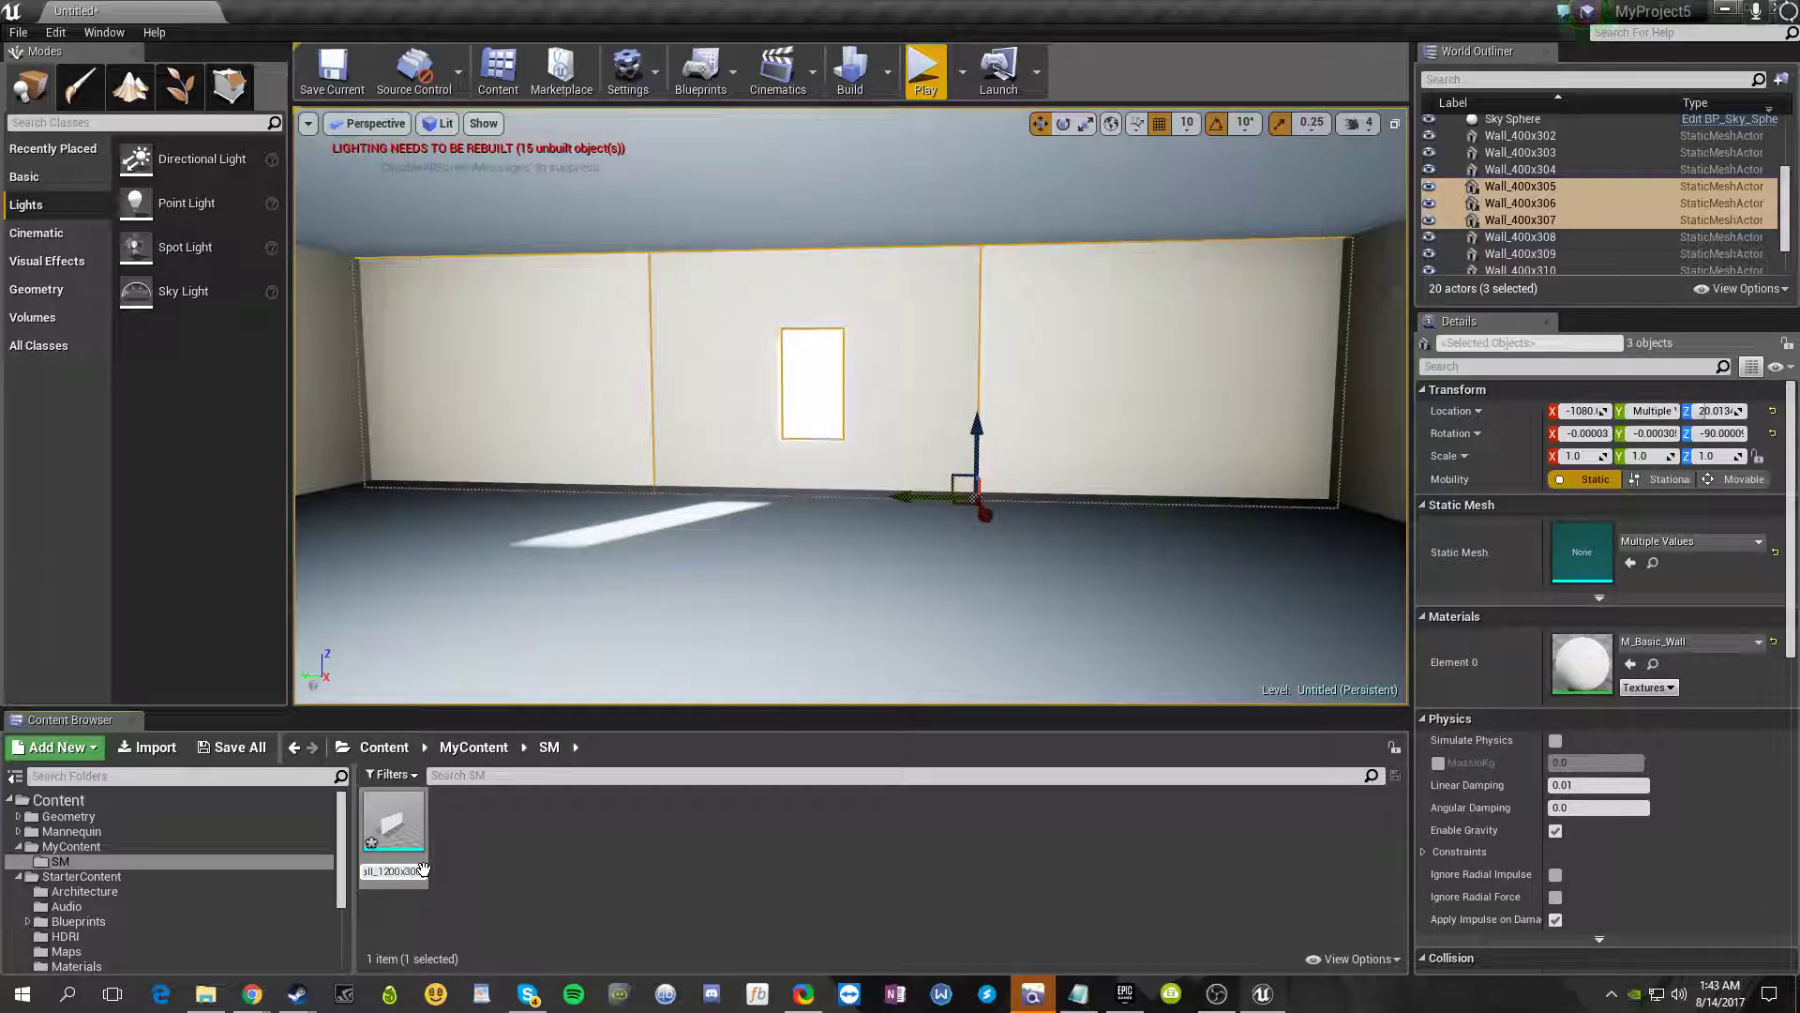
{"action": "type", "text": "_Window"}
{"action": "key", "text": "Return"}
- Delete the two plain wall sections on either side of the window section
{"action": "left_click", "coordinate": [825, 375]}
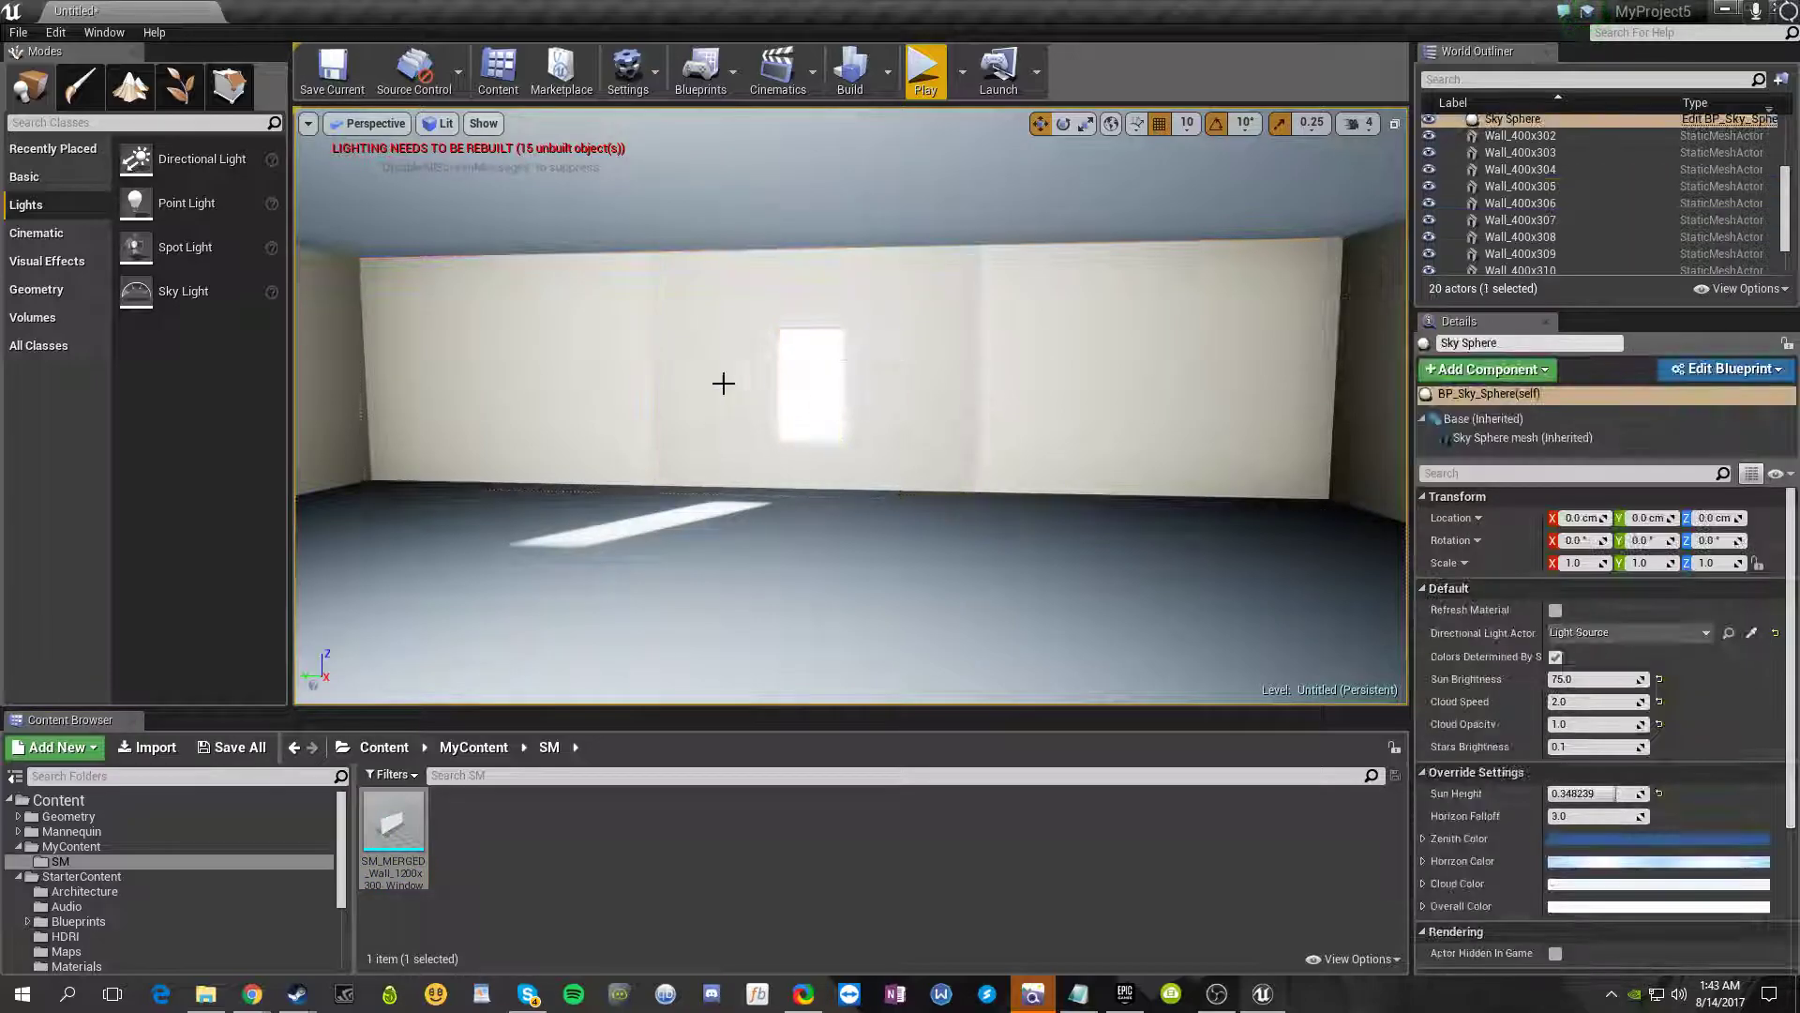
{"action": "left_click", "coordinate": [635, 386]}
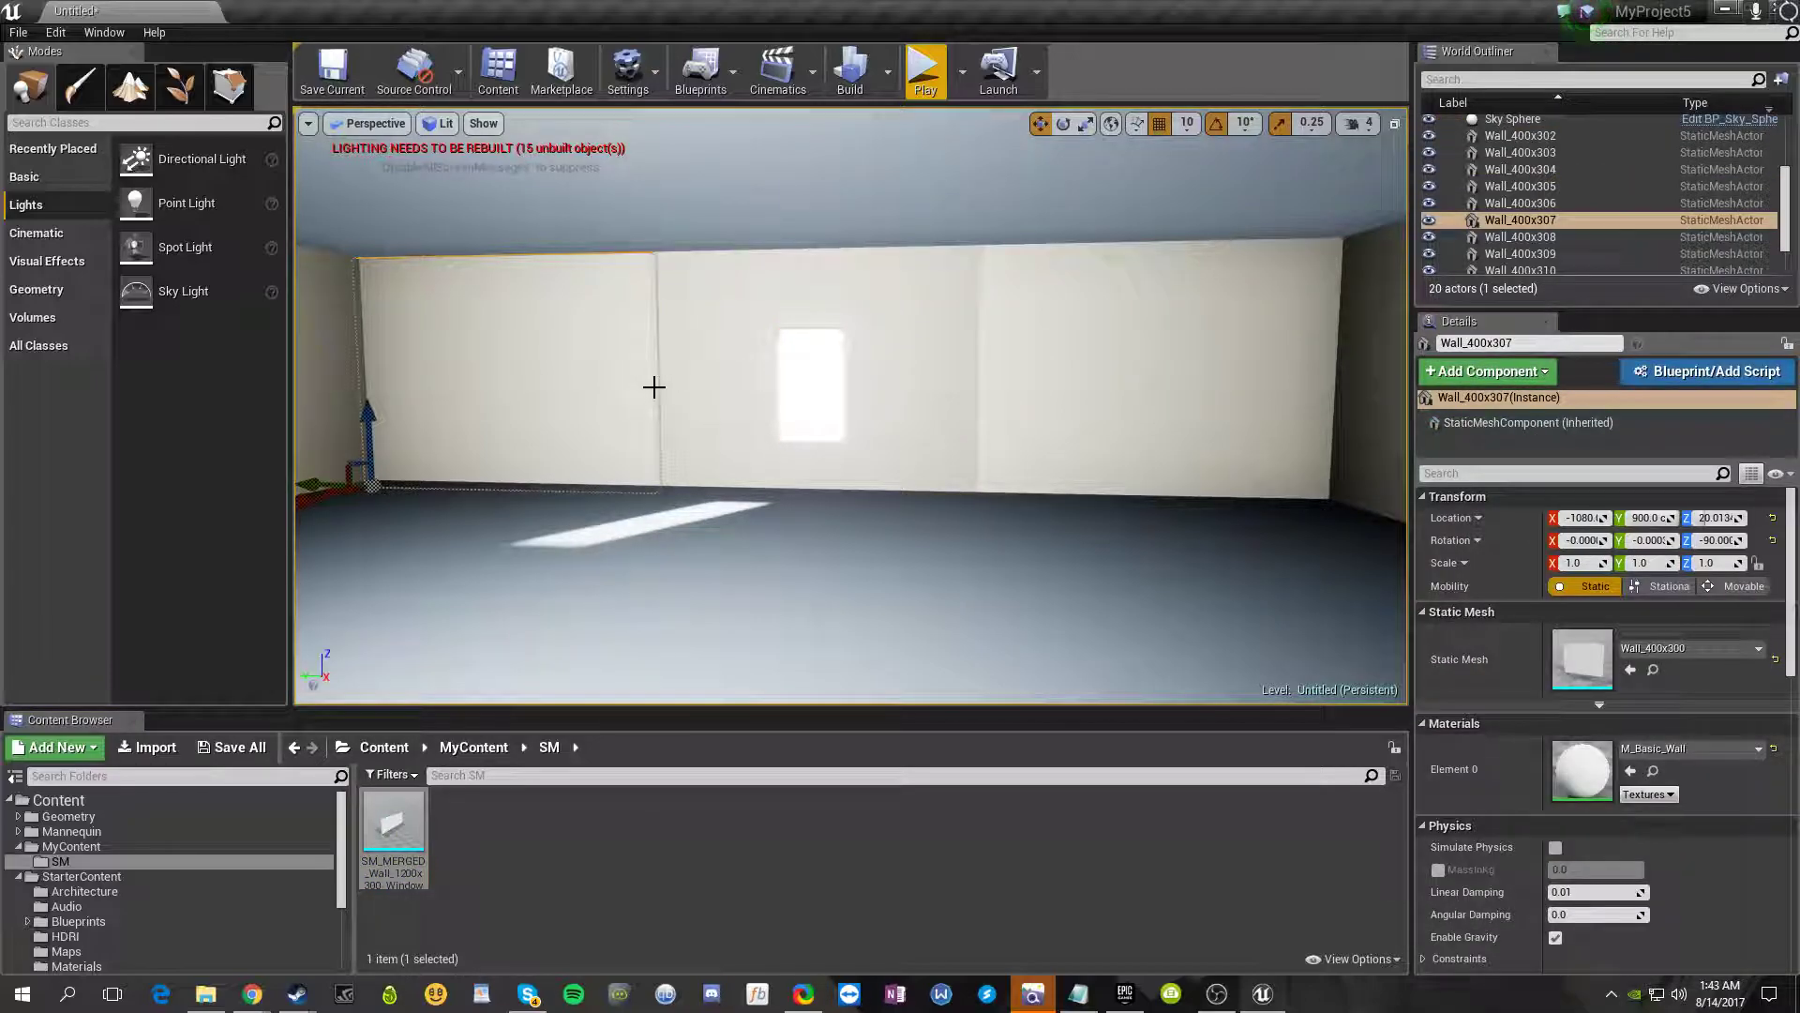
{"action": "key", "text": "Delete"}
{"action": "left_click", "coordinate": [702, 373]}
{"action": "left_click", "coordinate": [1107, 381]}
{"action": "key", "text": "Delete"}
- Replace the remaining window section's static mesh with the merged 1200x300 window wall
{"action": "left_click", "coordinate": [937, 375]}
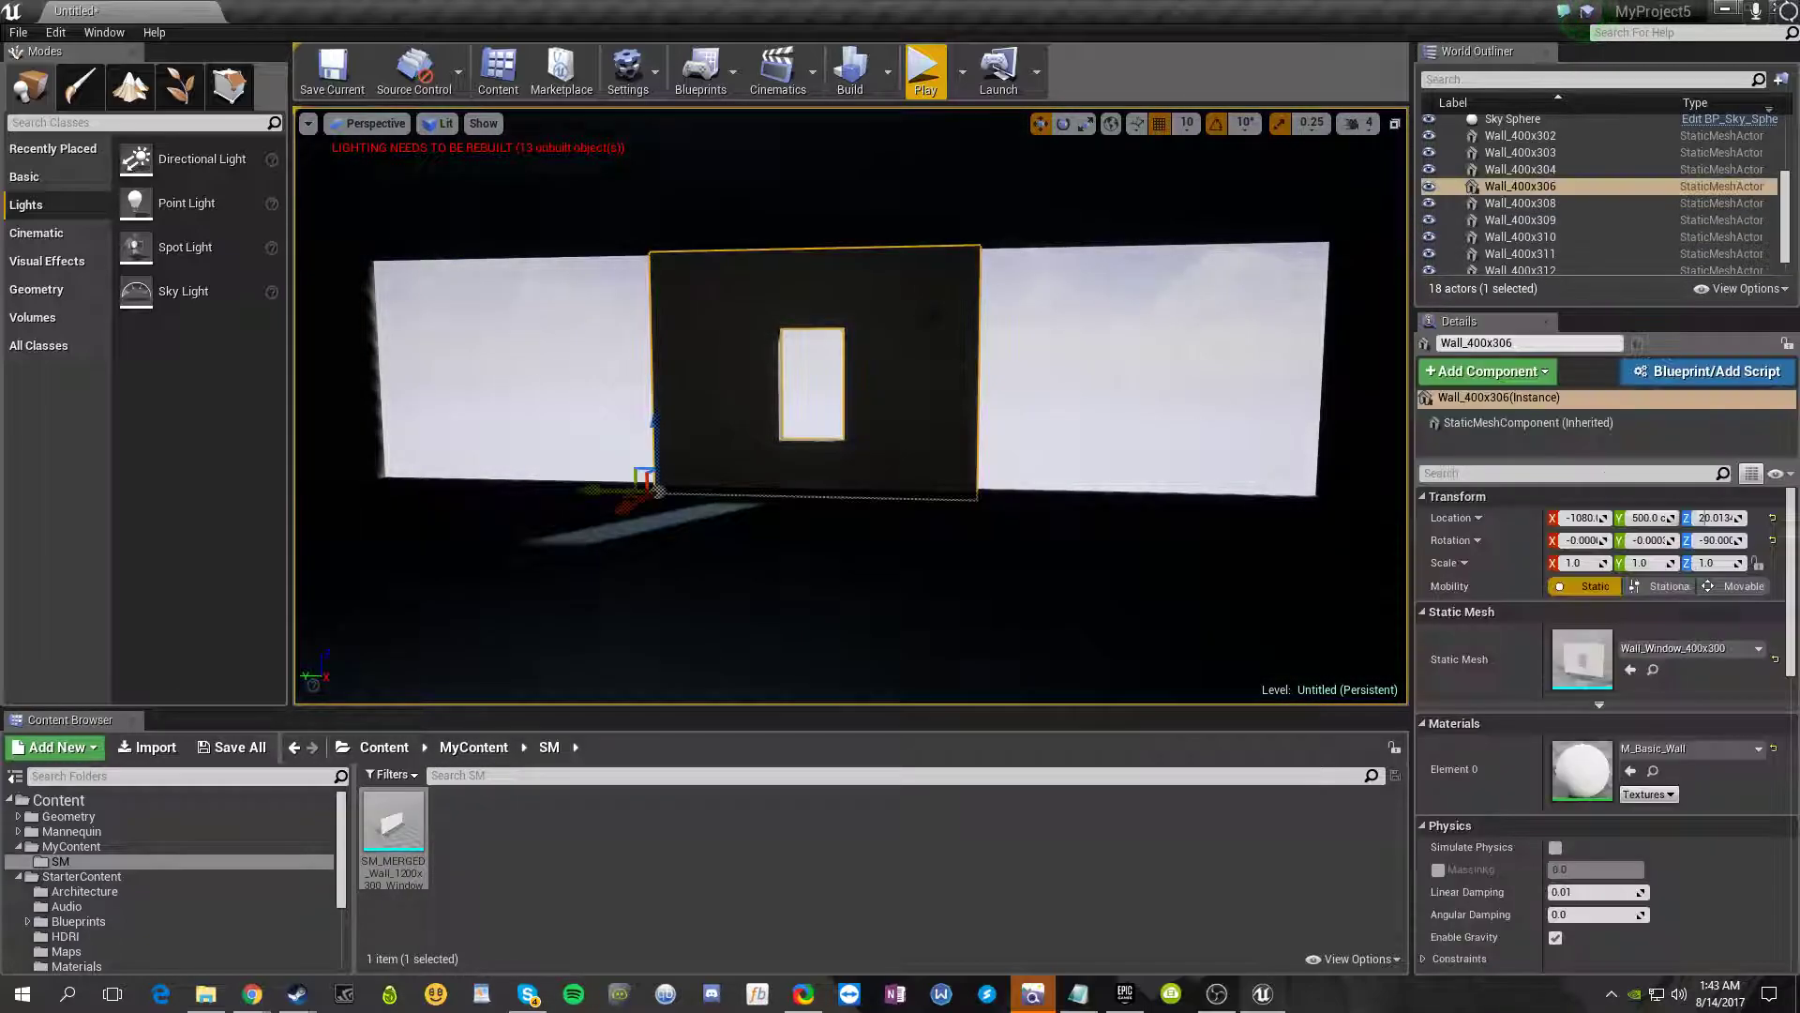
{"action": "left_click", "coordinate": [394, 825]}
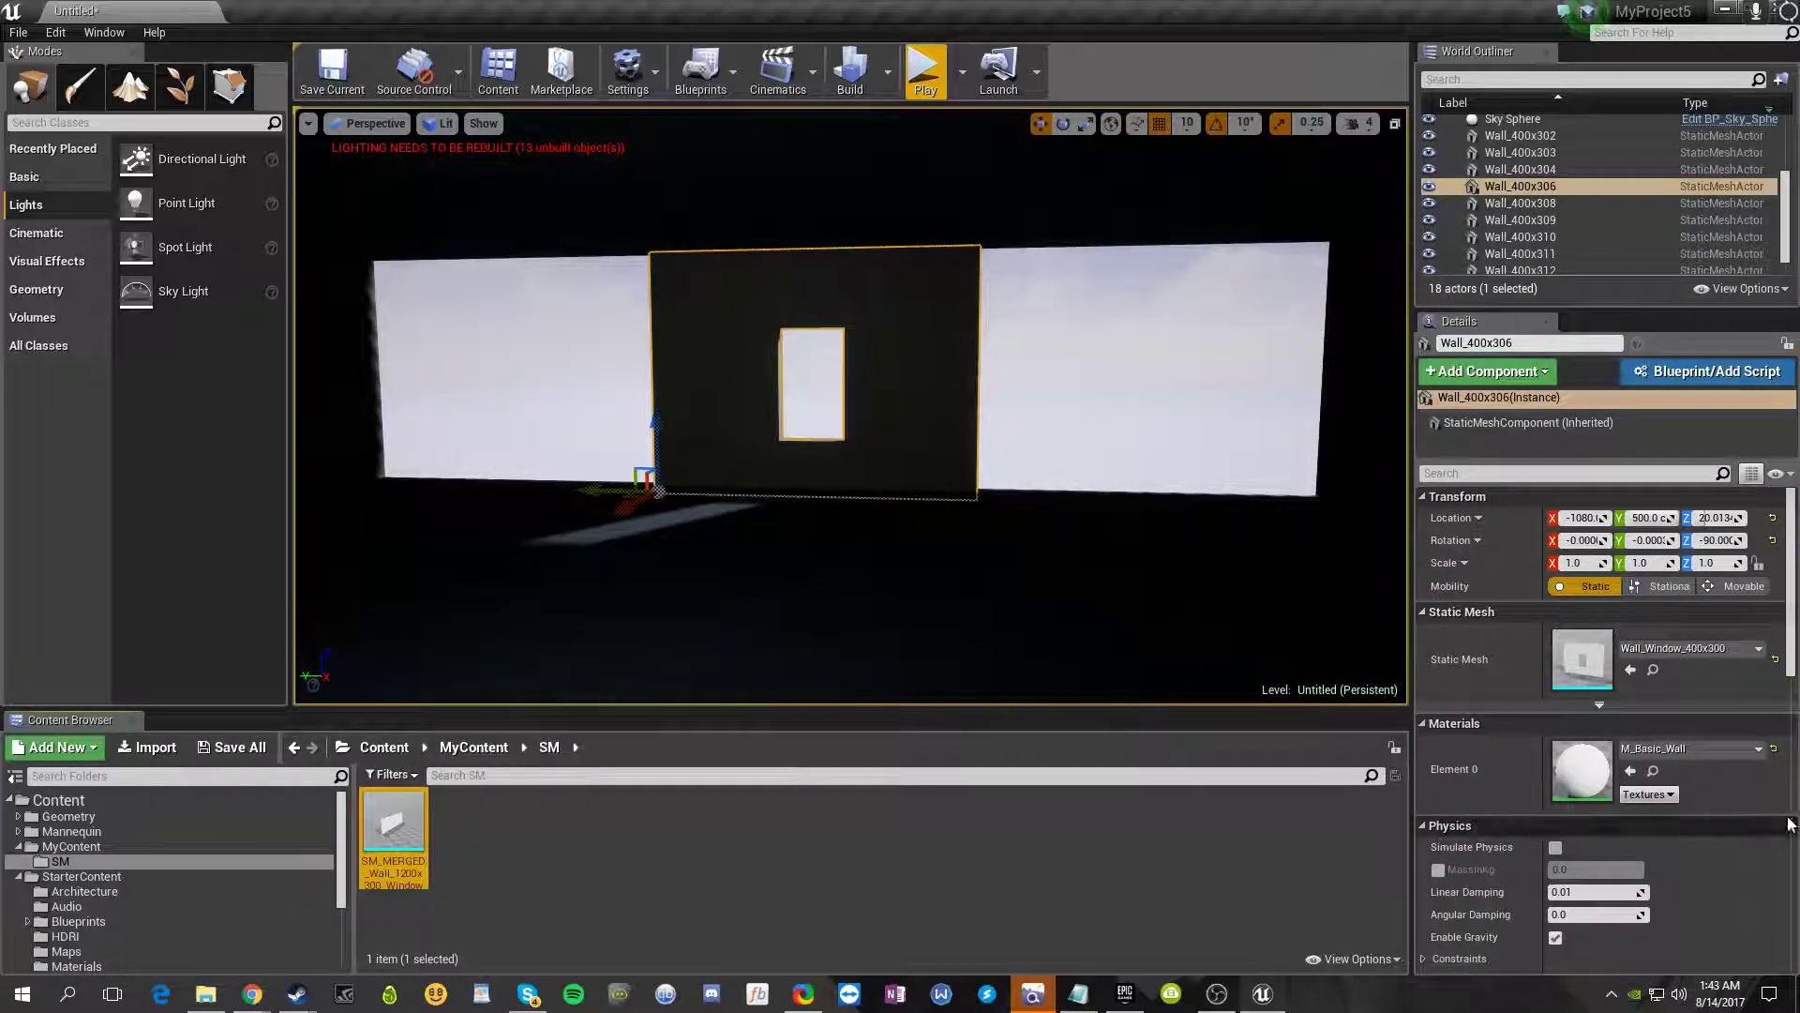
{"action": "left_click", "coordinate": [1629, 669]}
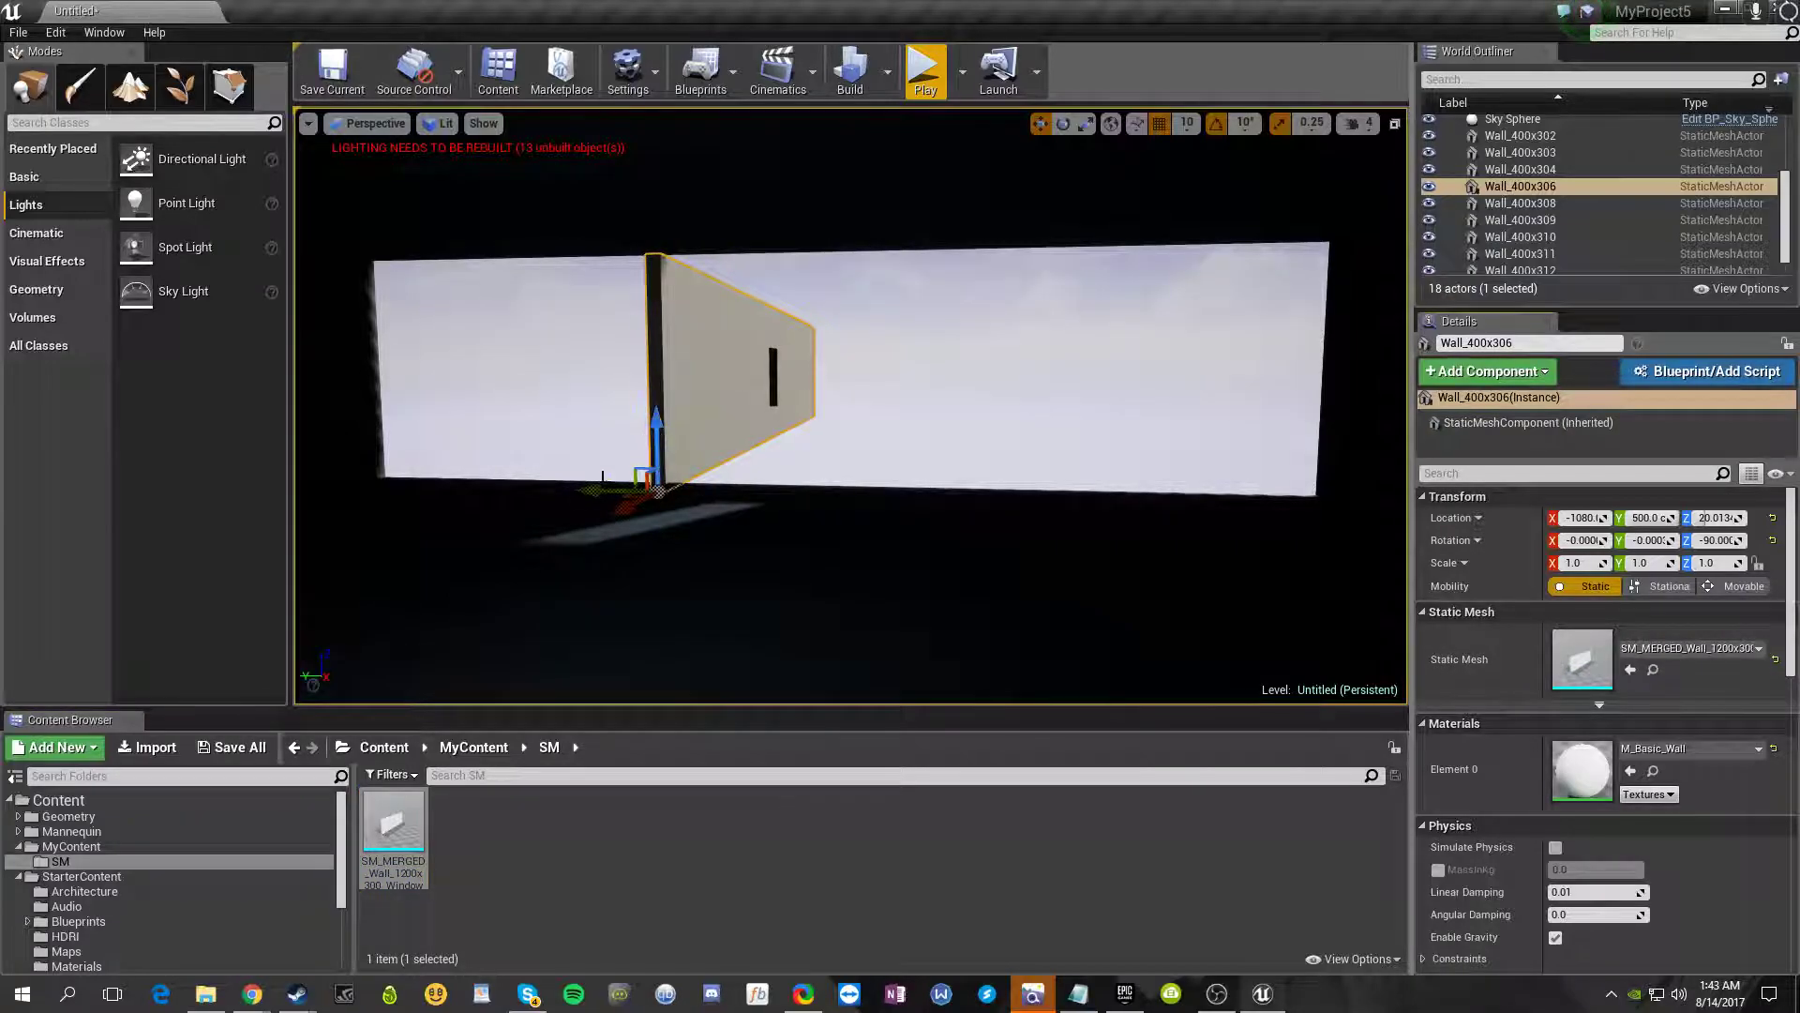
- Move the merged window wall along Y to 890 and rotate it about Z to 0° so it closes the open side
{"action": "left_click_drag", "start_coordinate": [593, 492], "coordinate": [316, 429]}
{"action": "key", "text": "e"}
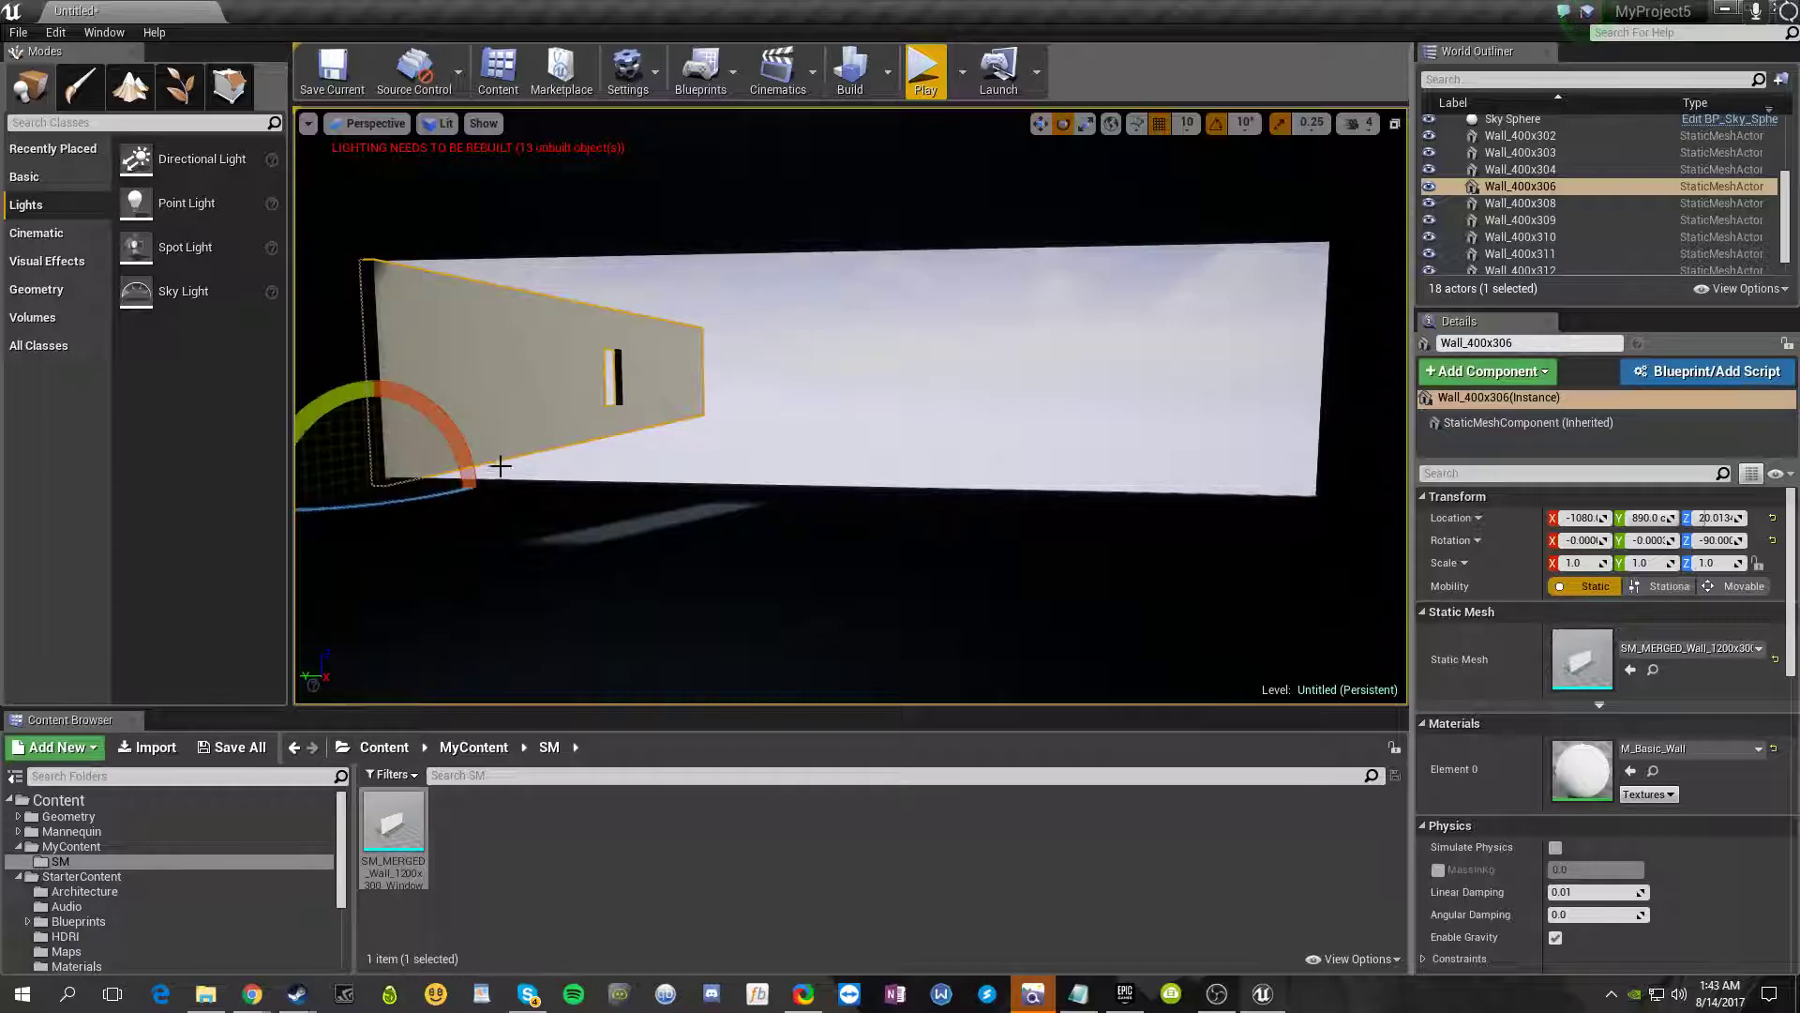
{"action": "key", "text": "f"}
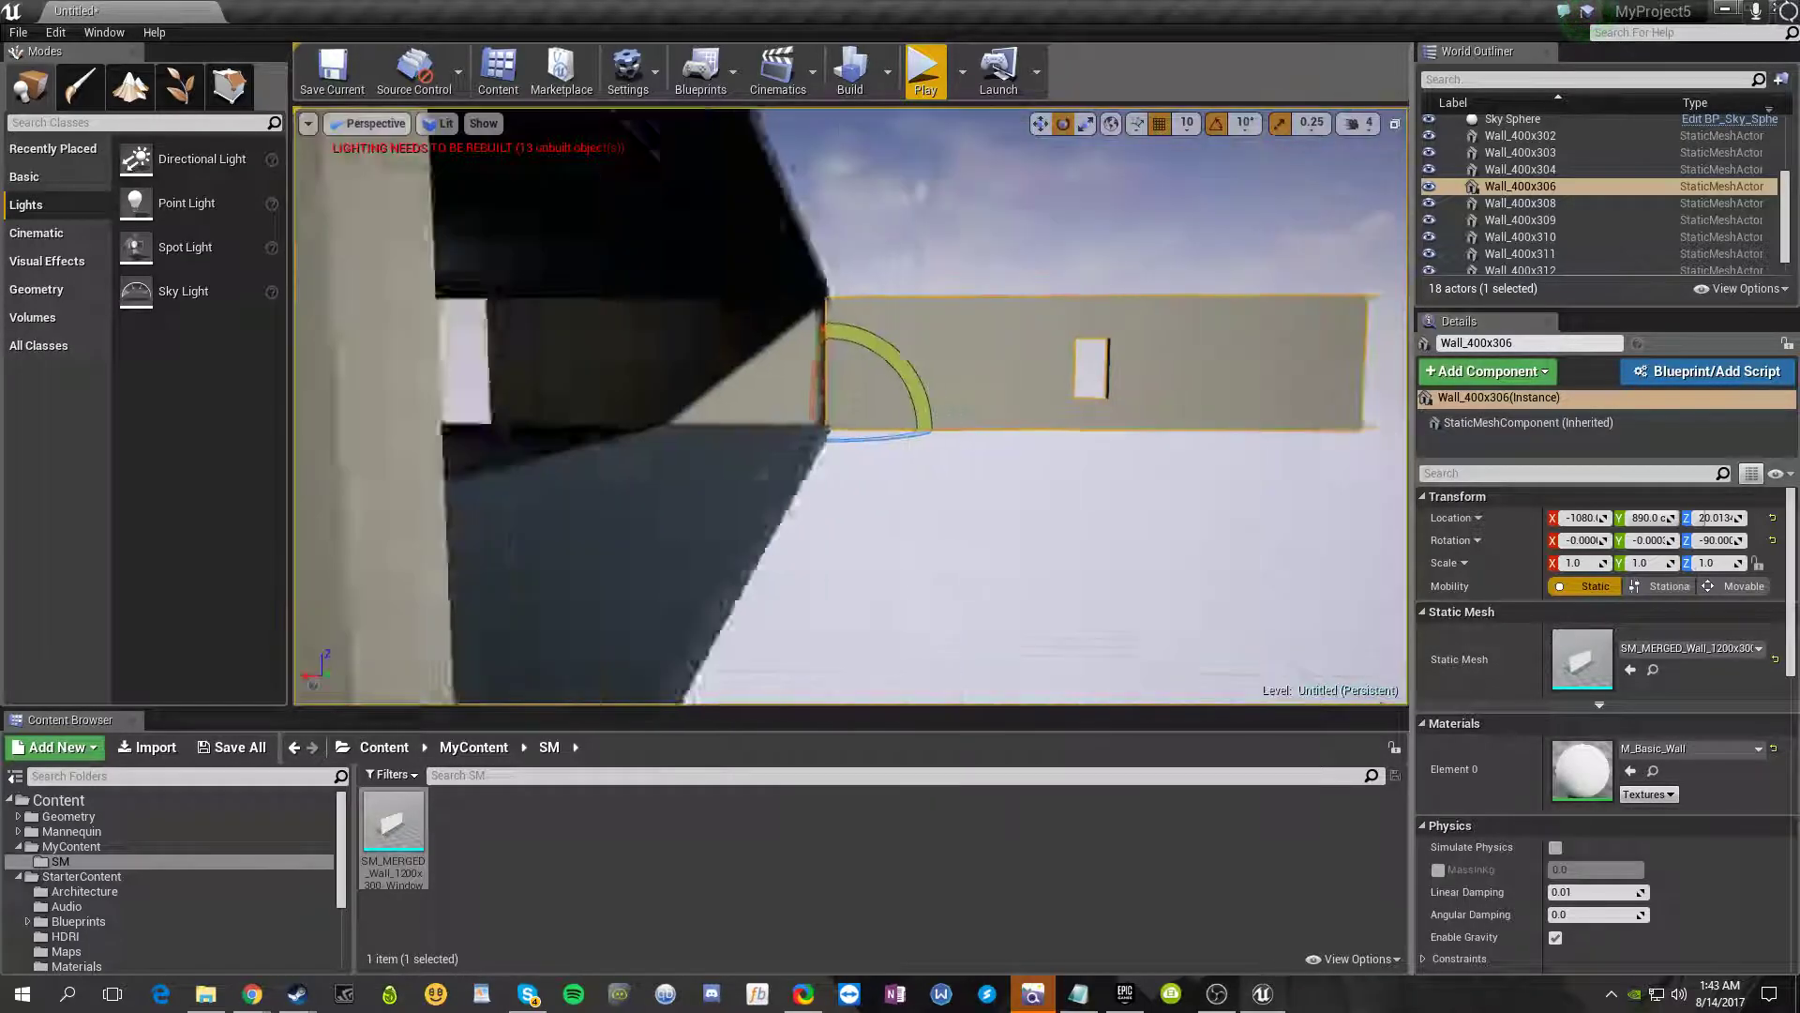
{"action": "right_click_drag", "start_coordinate": [850, 405], "coordinate": [1181, 417]}
{"action": "right_click_drag", "start_coordinate": [694, 469], "coordinate": [588, 475]}
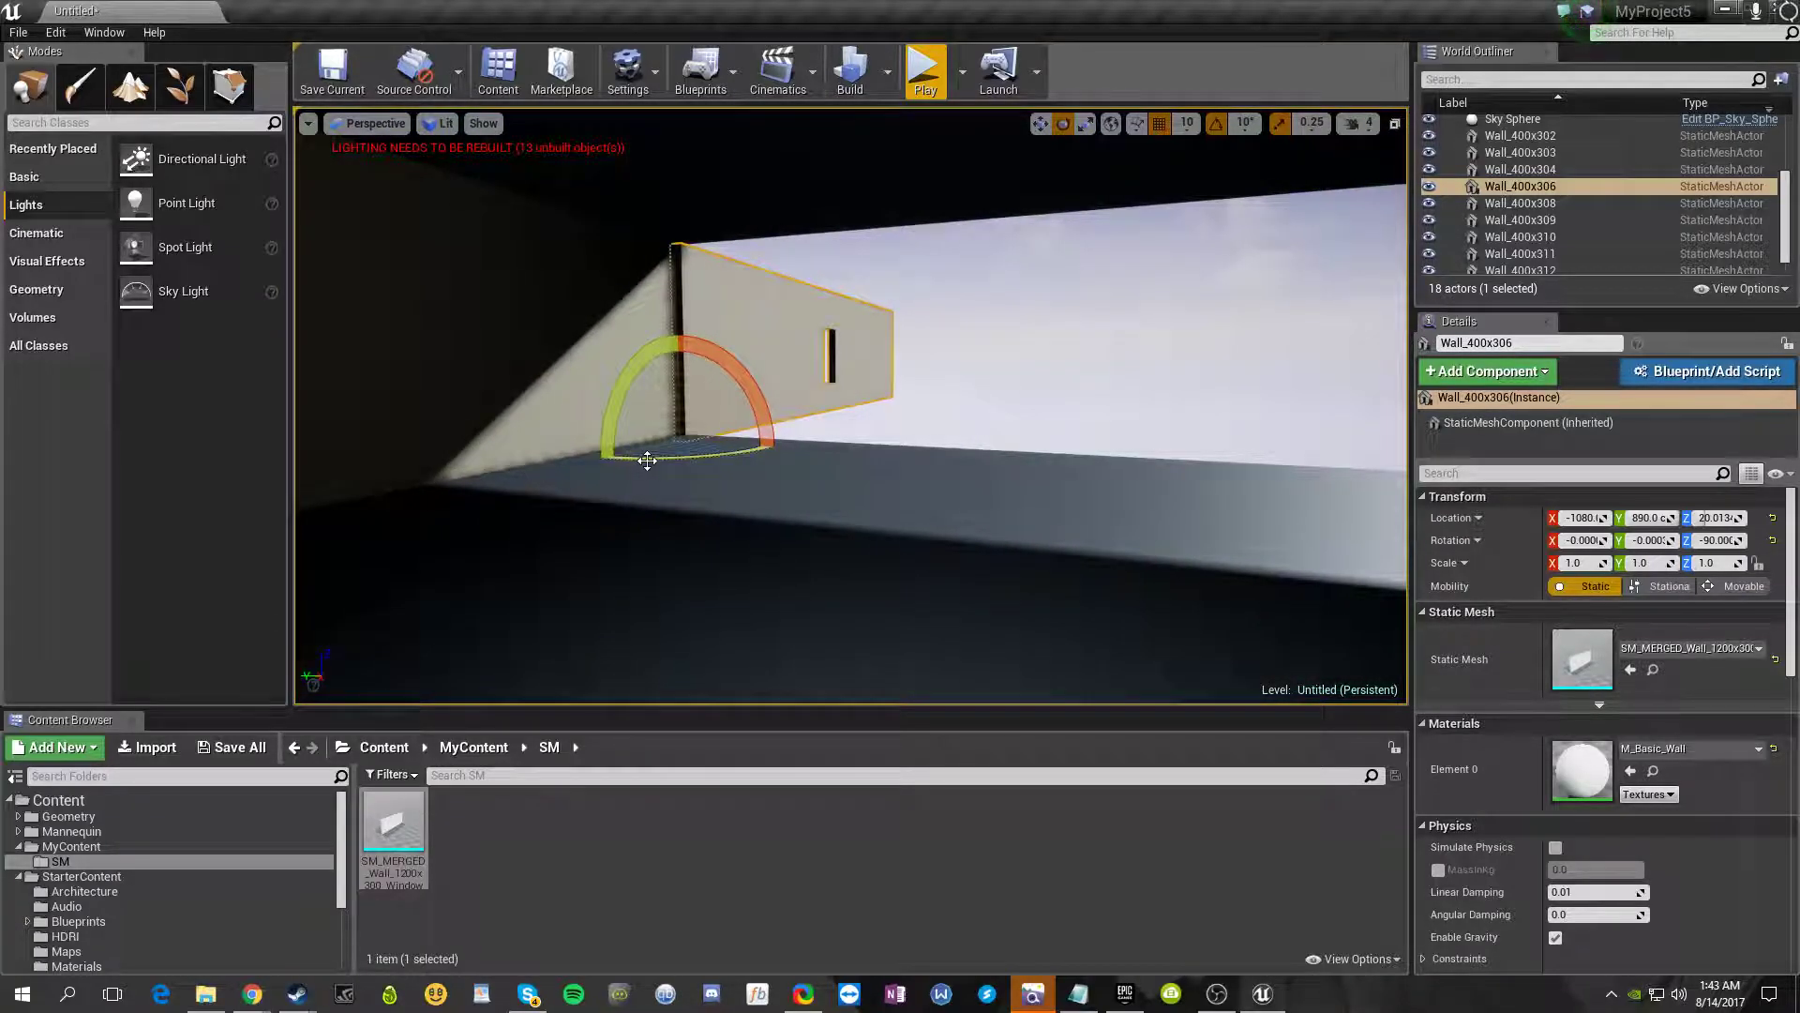
{"action": "left_click_drag", "start_coordinate": [572, 450], "coordinate": [516, 461]}
{"action": "right_click_drag", "start_coordinate": [713, 488], "coordinate": [797, 472]}
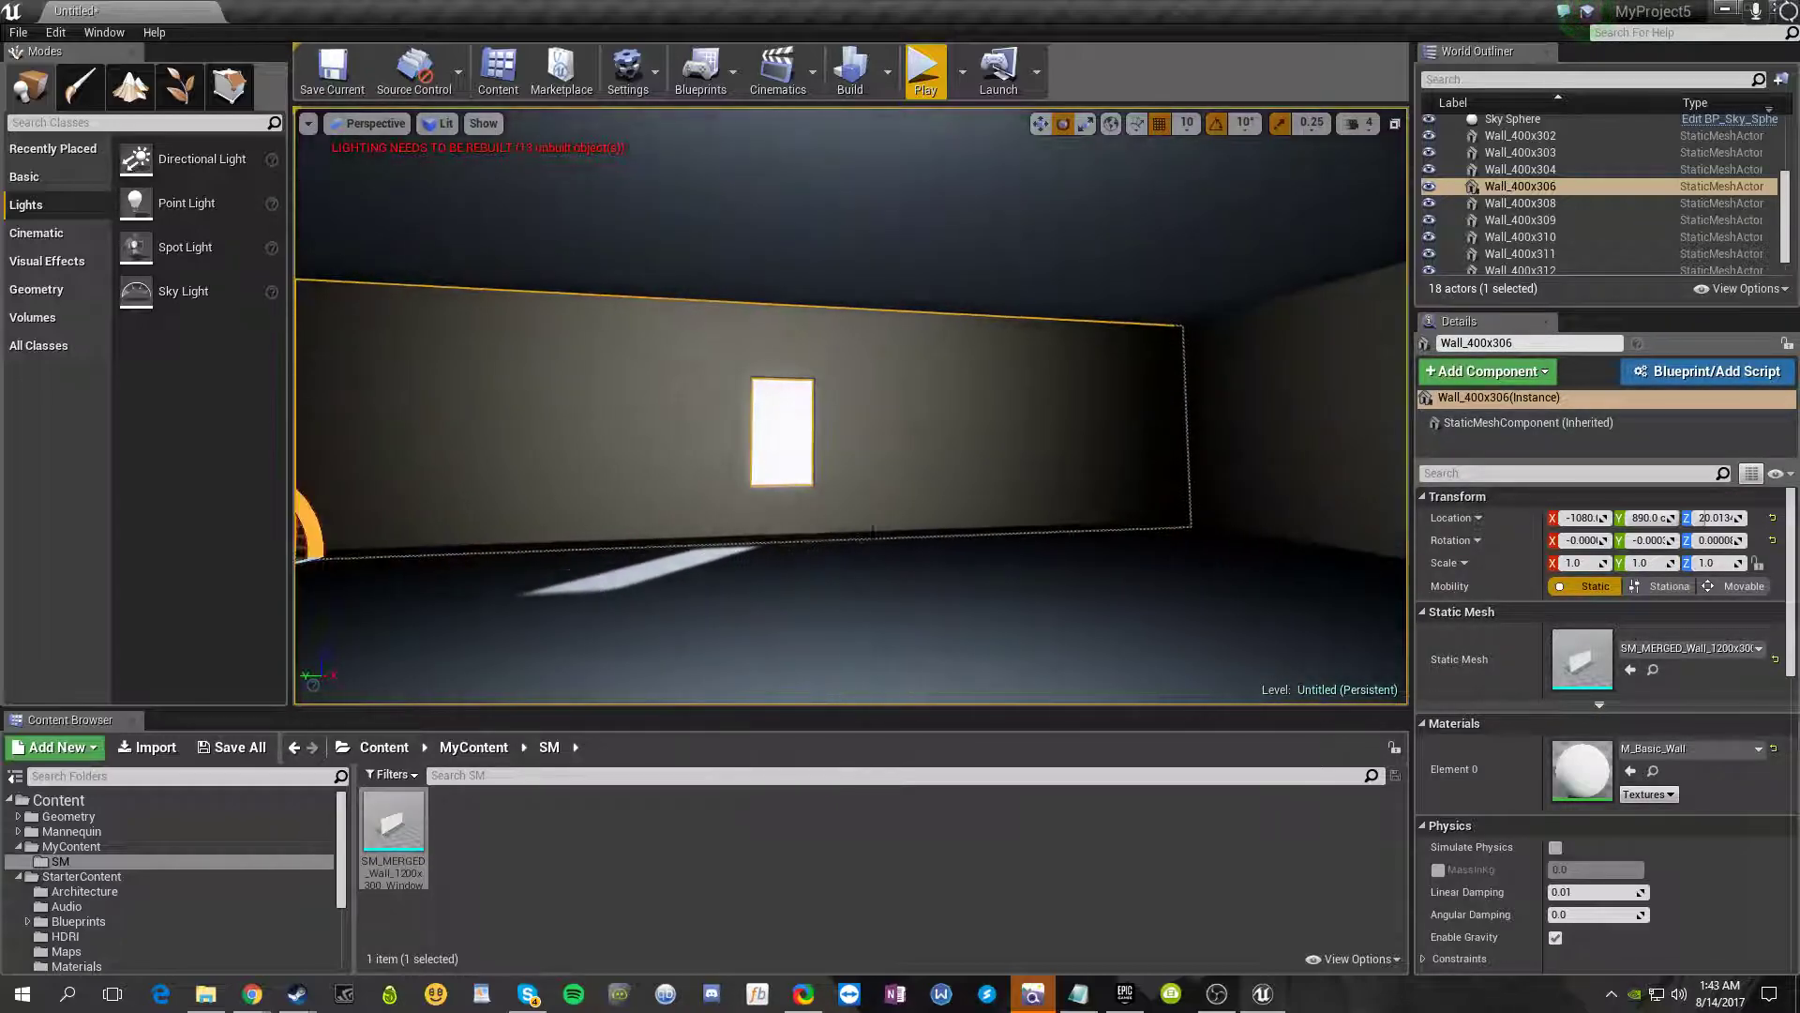
{"action": "left_click", "coordinate": [779, 432]}
{"action": "right_click_drag", "start_coordinate": [776, 614], "coordinate": [727, 616]}
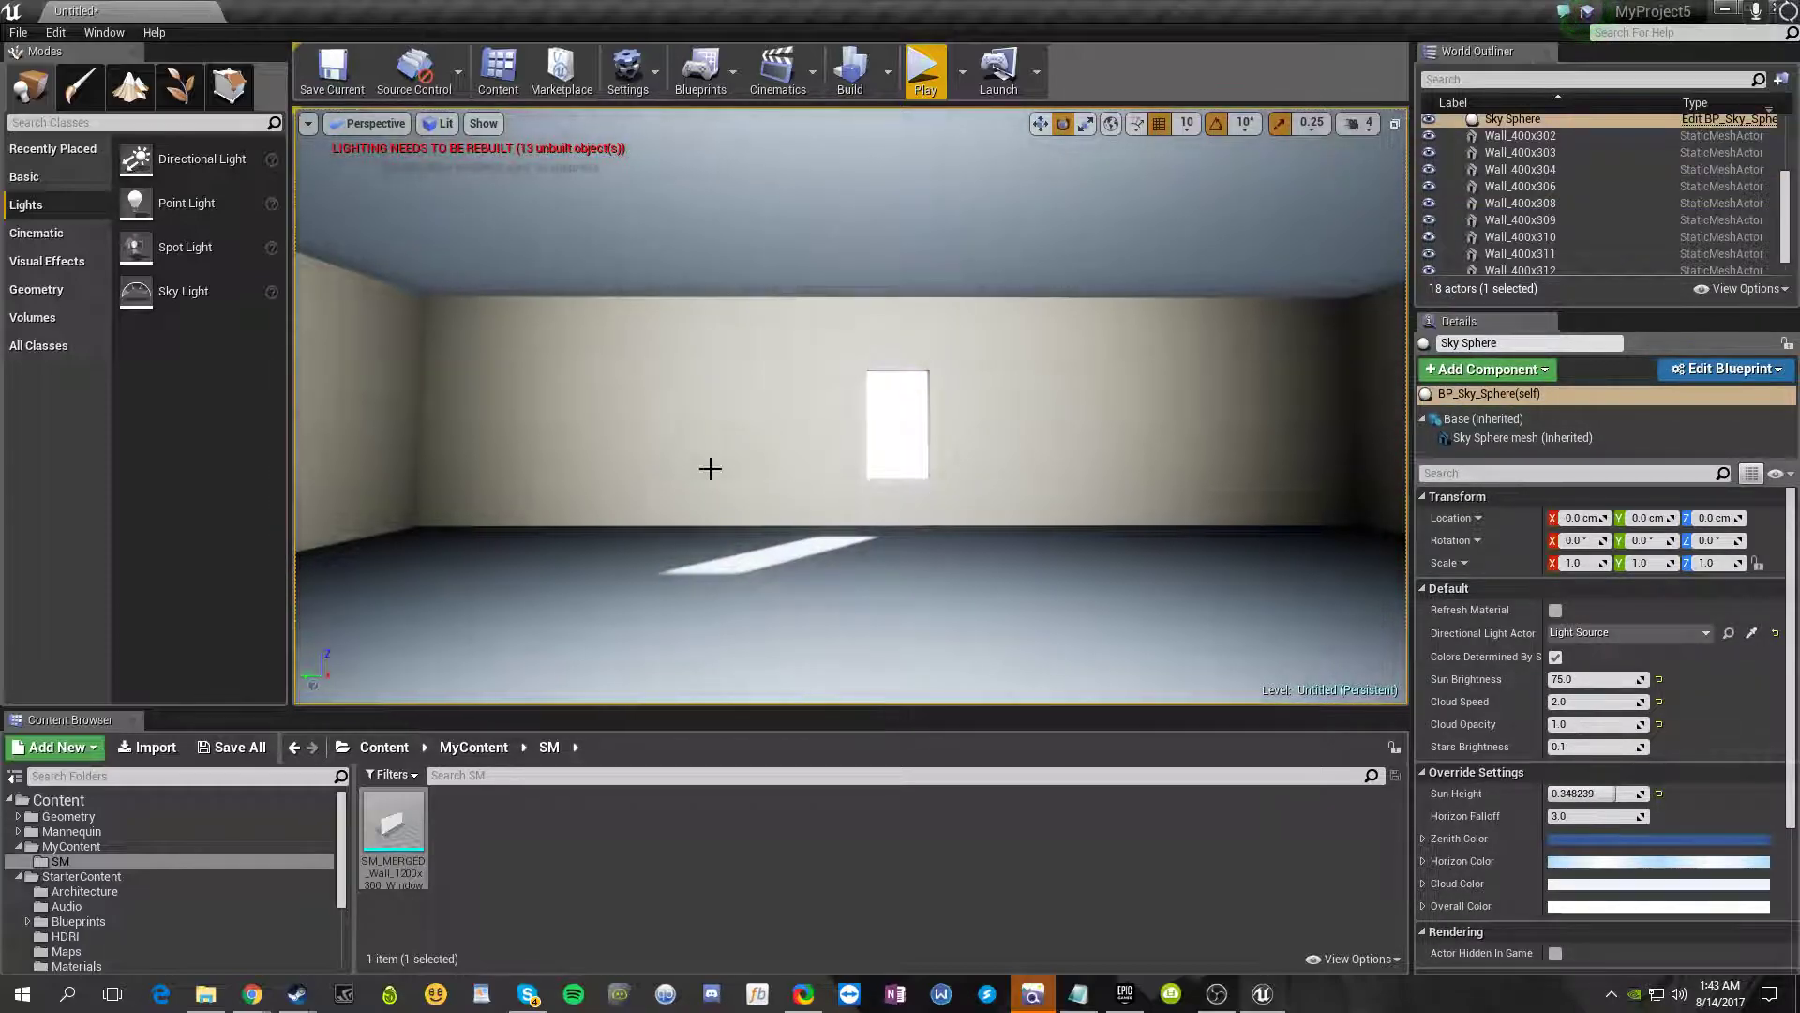
- Delete the three separate wall sections that form the opposite window wall
{"action": "right_click_drag", "start_coordinate": [747, 536], "coordinate": [1208, 497]}
{"action": "right_click_drag", "start_coordinate": [814, 332], "coordinate": [713, 324]}
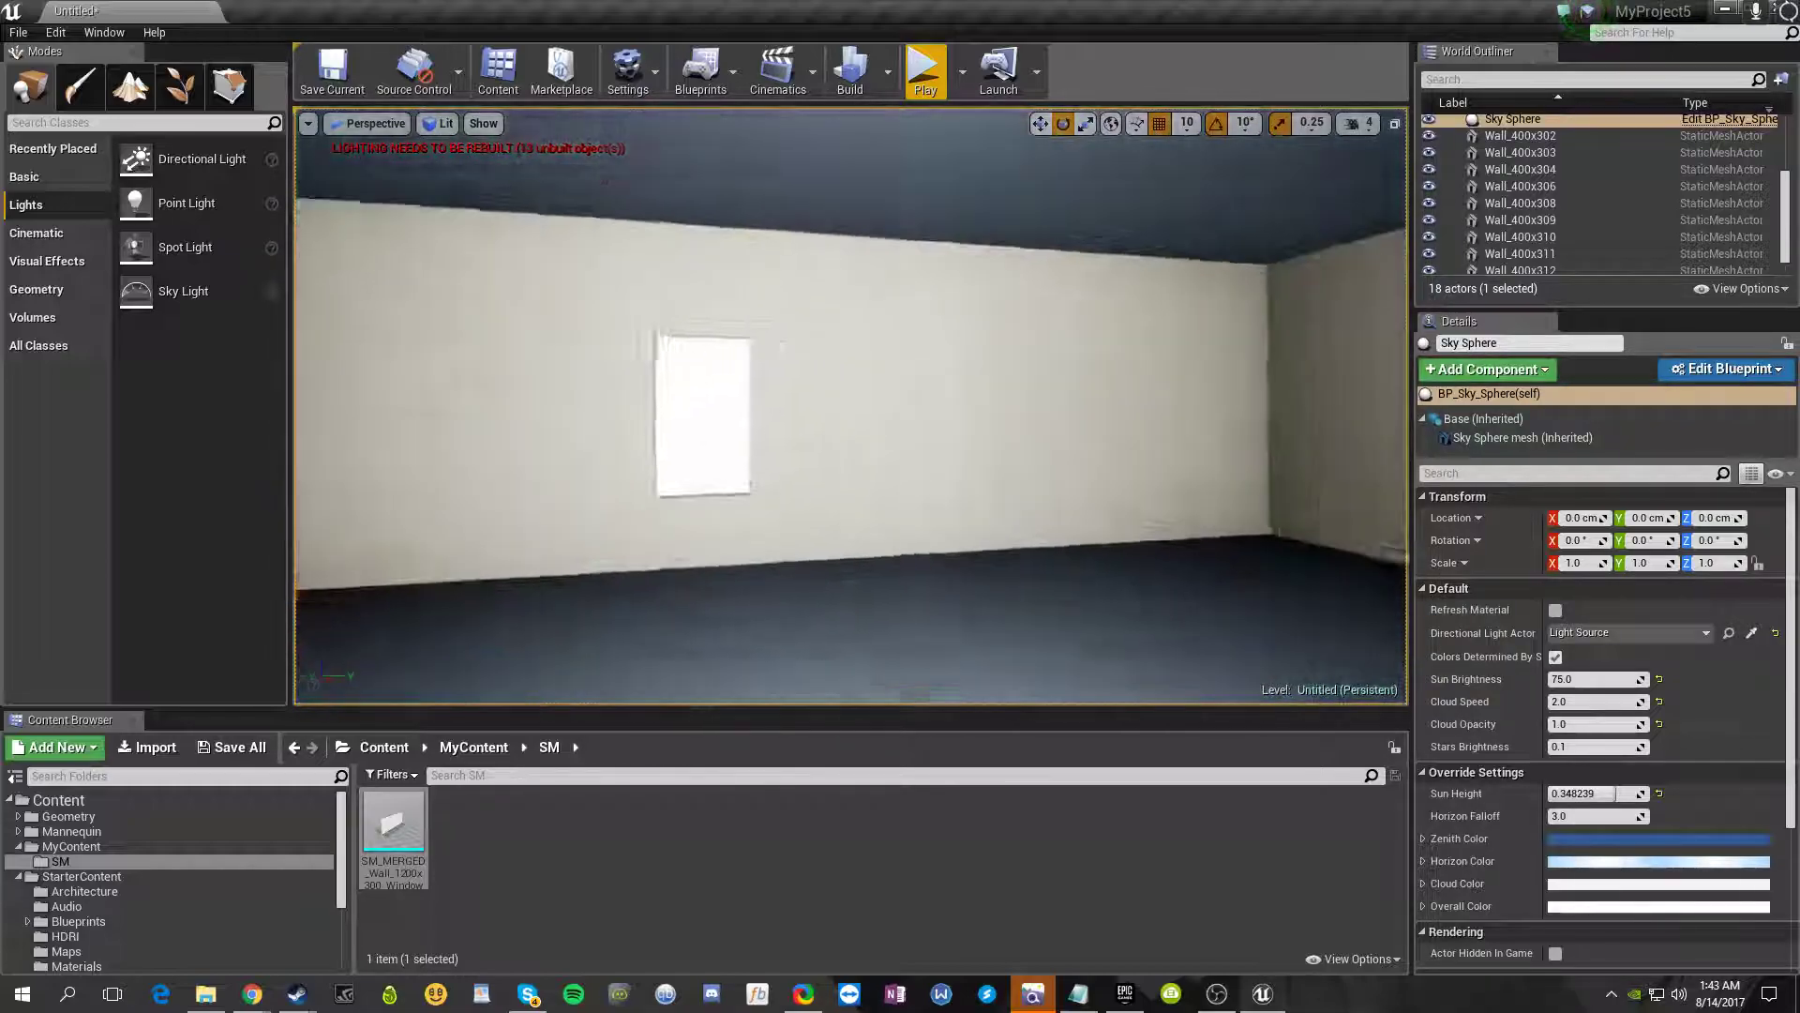
{"action": "scroll", "coordinate": [1069, 401], "scroll_direction": "down", "scroll_amount": 5}
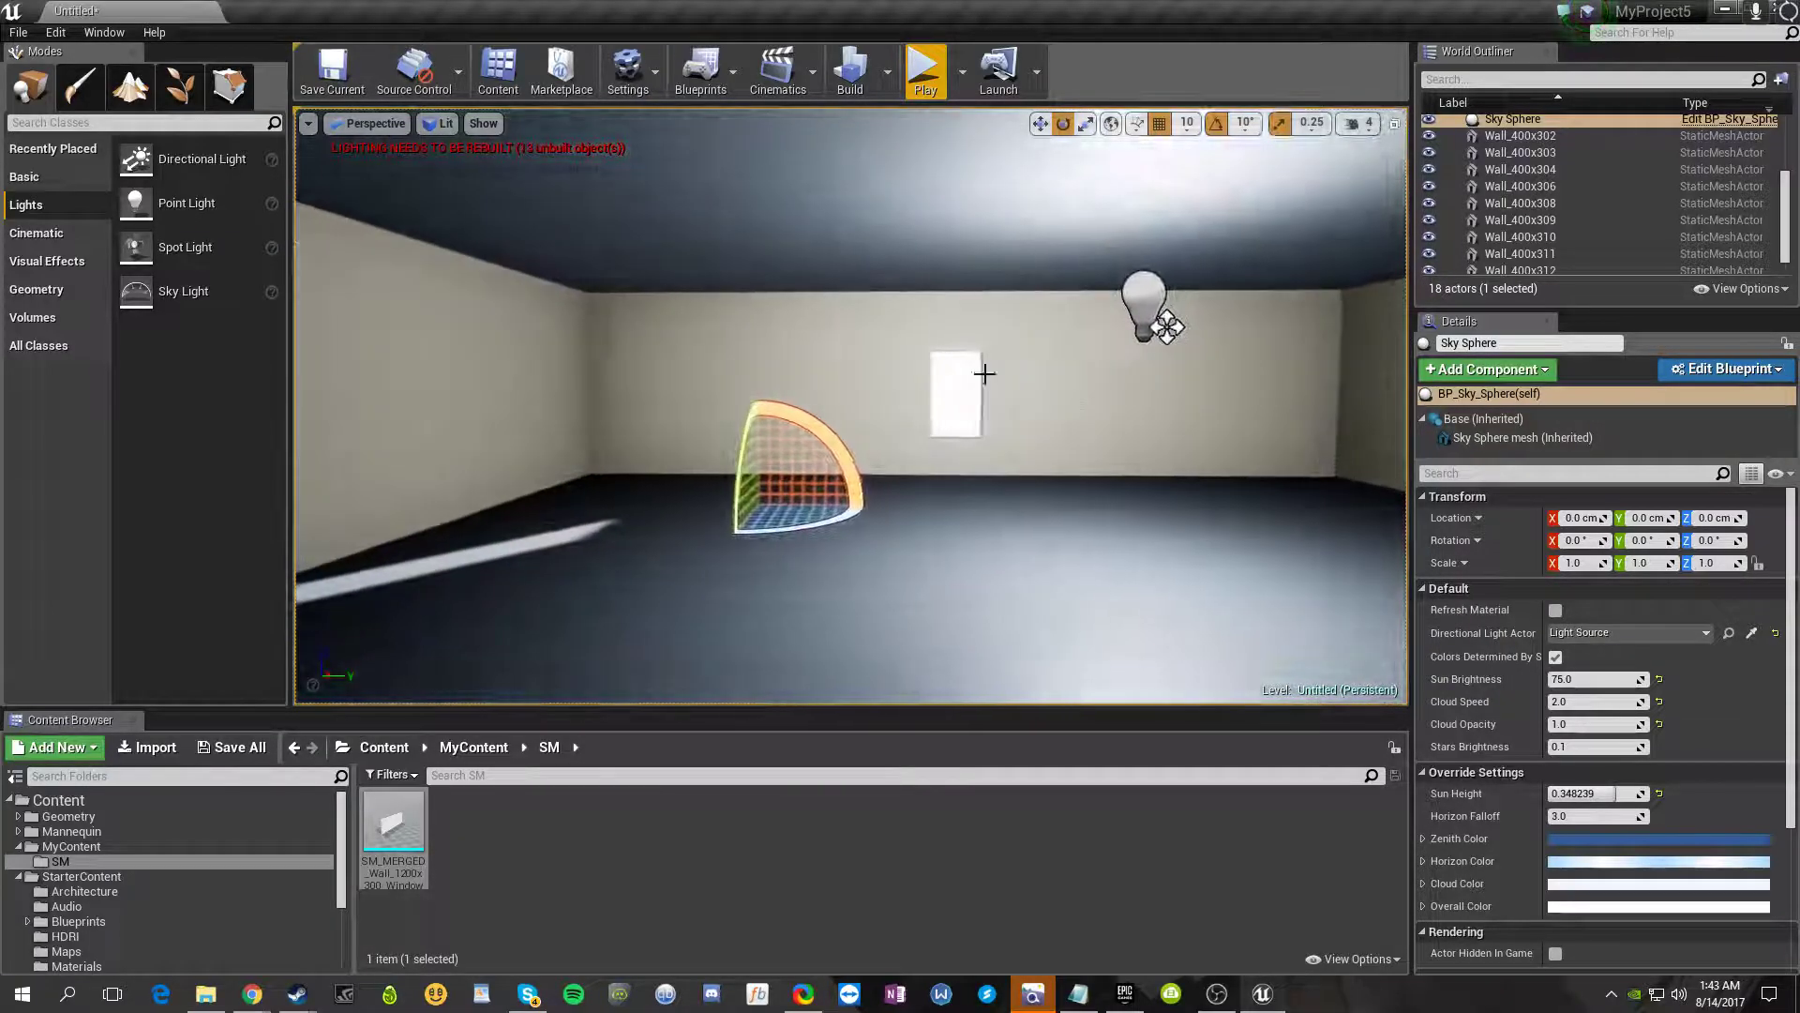
{"action": "left_click", "coordinate": [833, 375]}
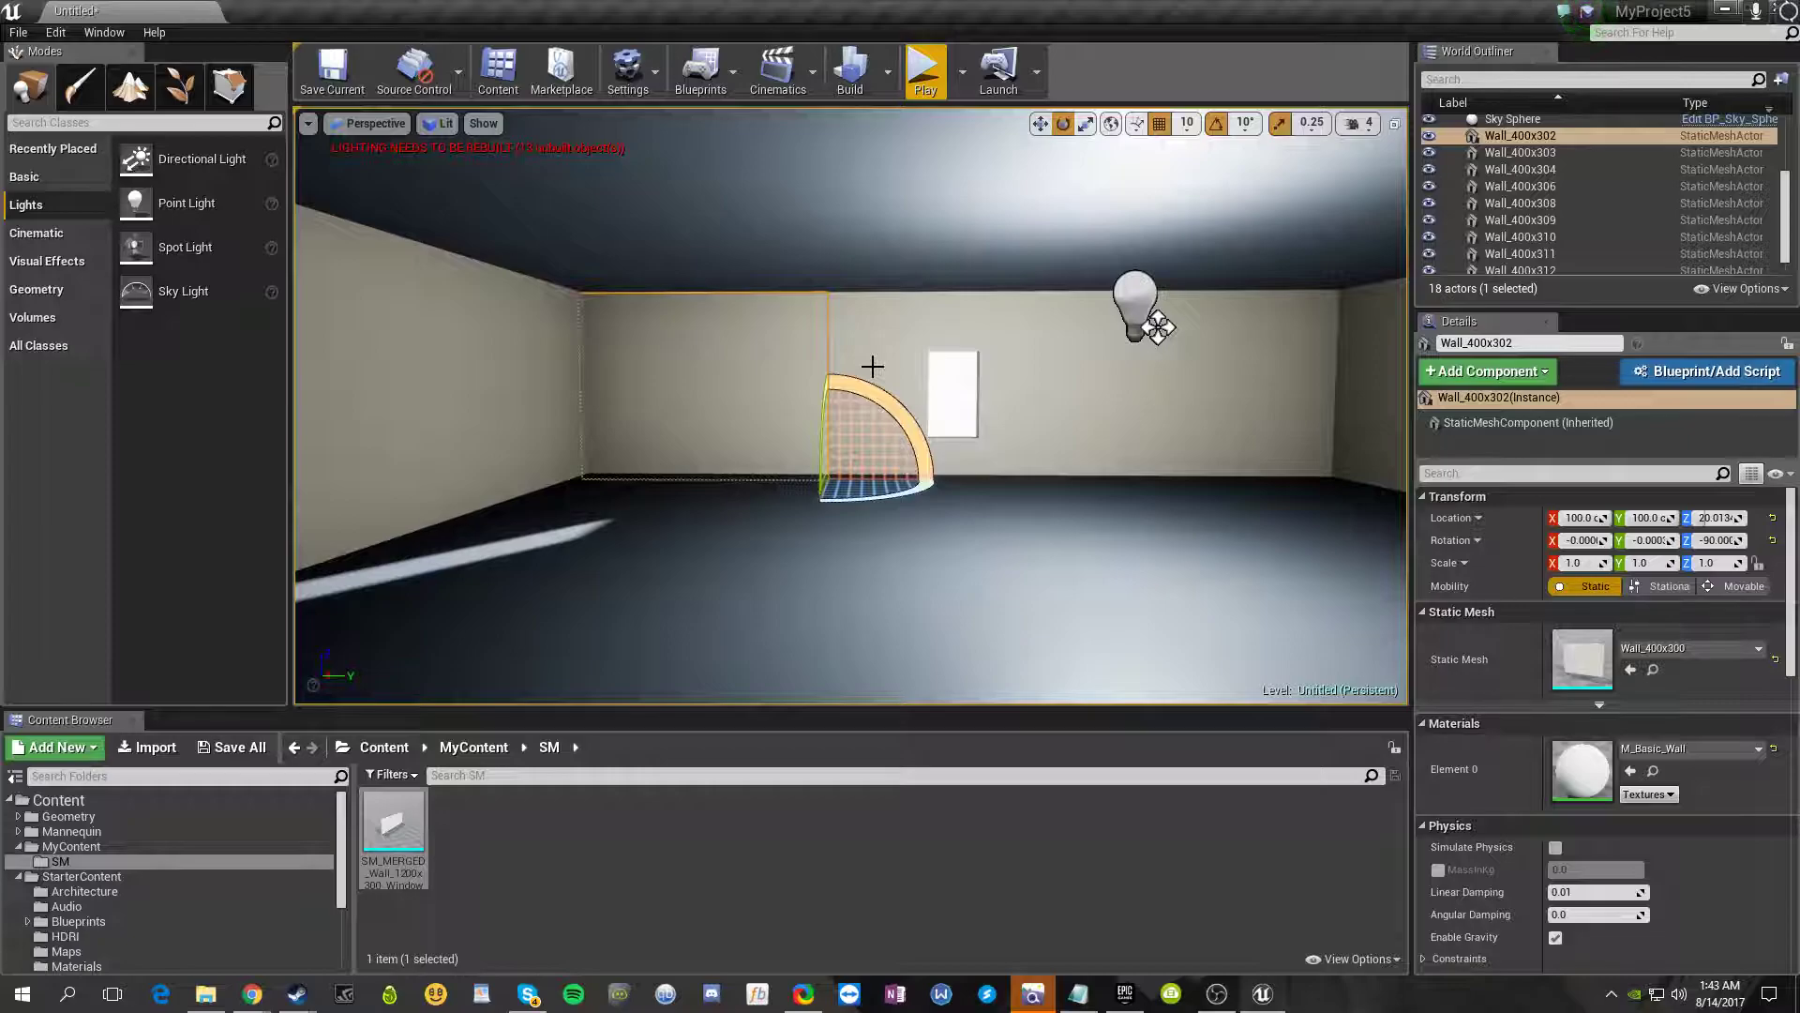
{"action": "key", "text": "Delete"}
- Switch the viewport's view mode to Unlit
{"action": "right_click_drag", "start_coordinate": [1168, 402], "coordinate": [740, 349]}
{"action": "key", "text": "s"}
{"action": "key", "text": "w"}
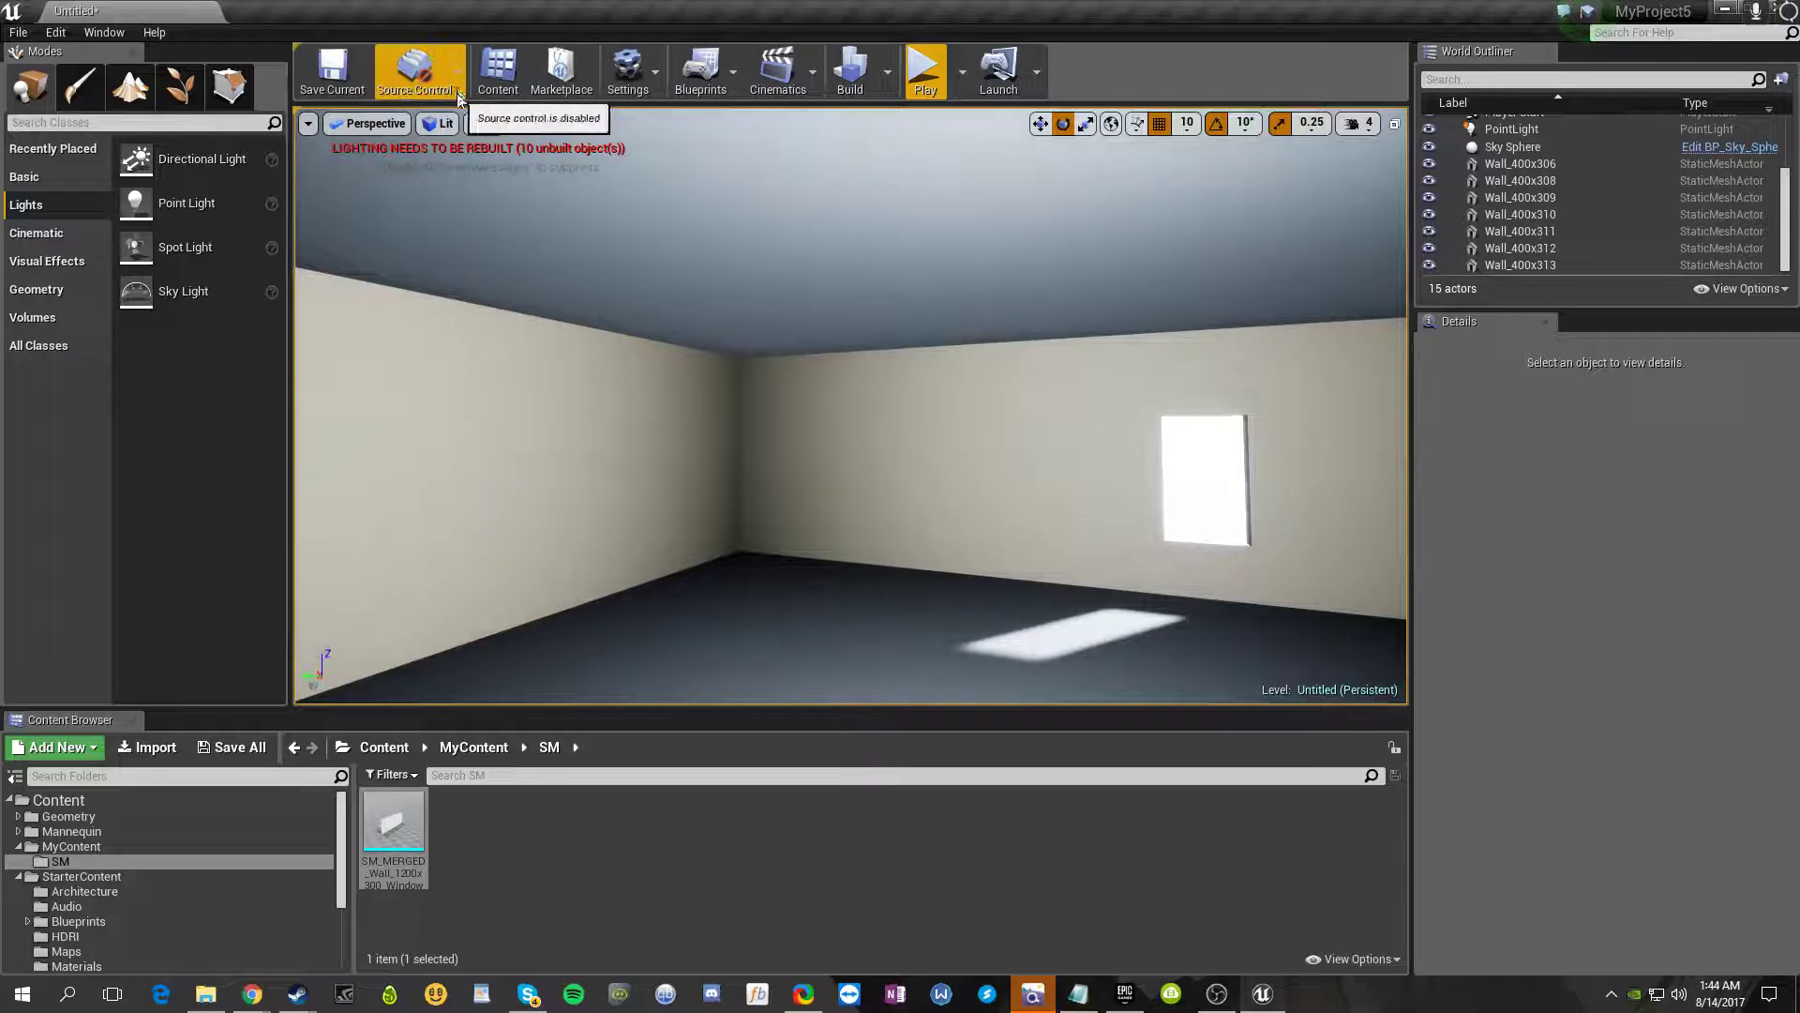
{"action": "left_click", "coordinate": [434, 124]}
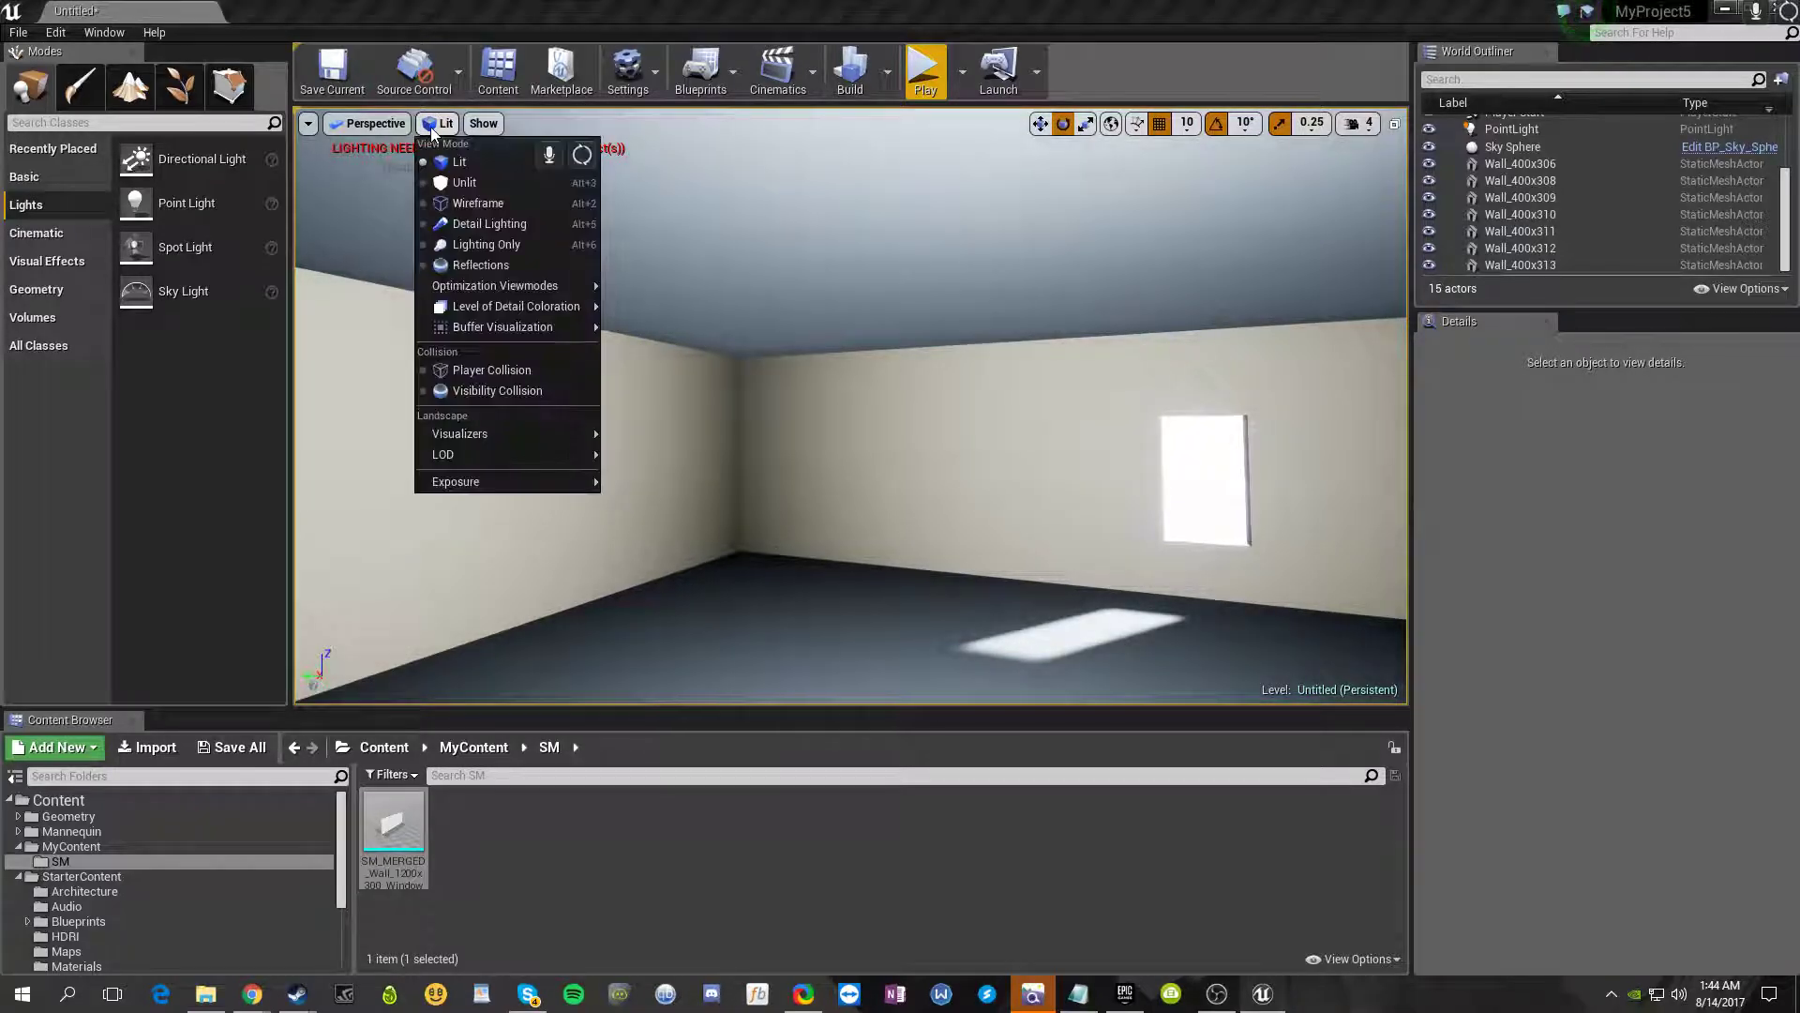
{"action": "left_click", "coordinate": [475, 182]}
- Duplicate the merged window wall along X to 120 to fill the opposite side of the room
{"action": "right_click_drag", "start_coordinate": [957, 623], "coordinate": [791, 559]}
{"action": "key", "text": "w"}
{"action": "left_click", "coordinate": [670, 443]}
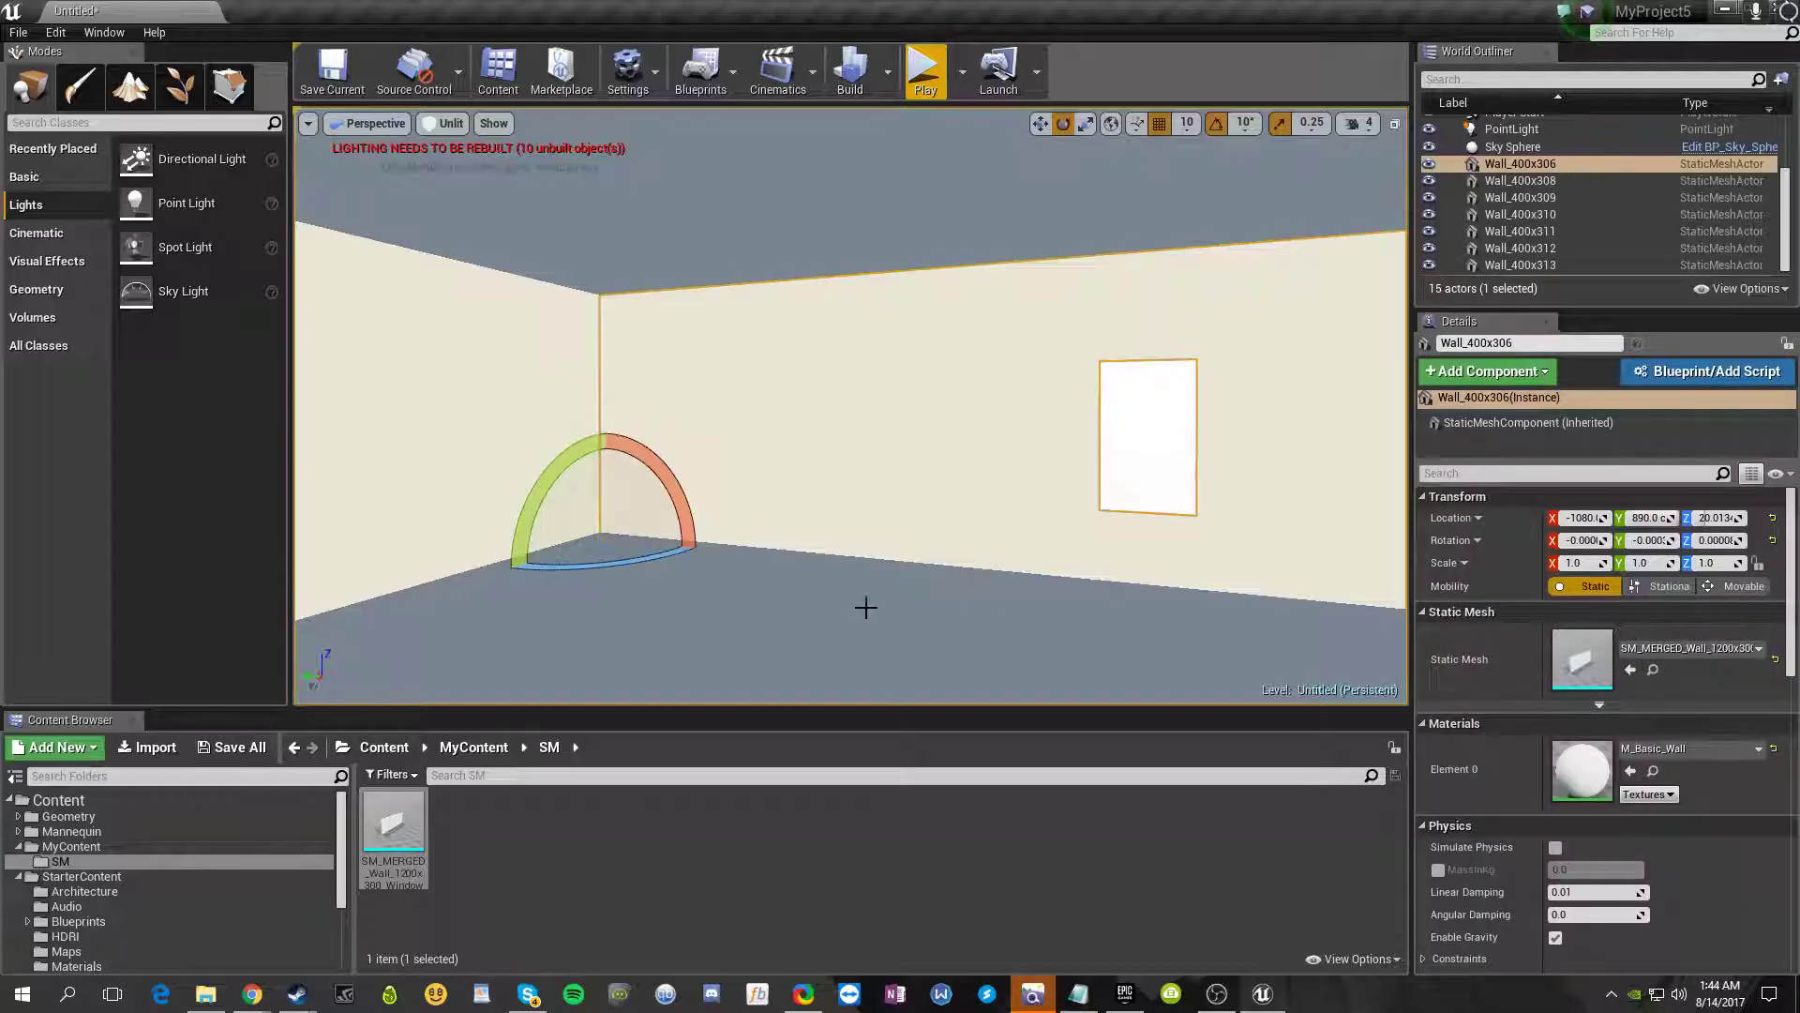
{"action": "key", "text": "w"}
{"action": "right_click_drag", "start_coordinate": [950, 621], "coordinate": [764, 618]}
{"action": "left_click_drag", "start_coordinate": [793, 551], "coordinate": [80, 579], "text": "alt"}
{"action": "key", "text": "f"}
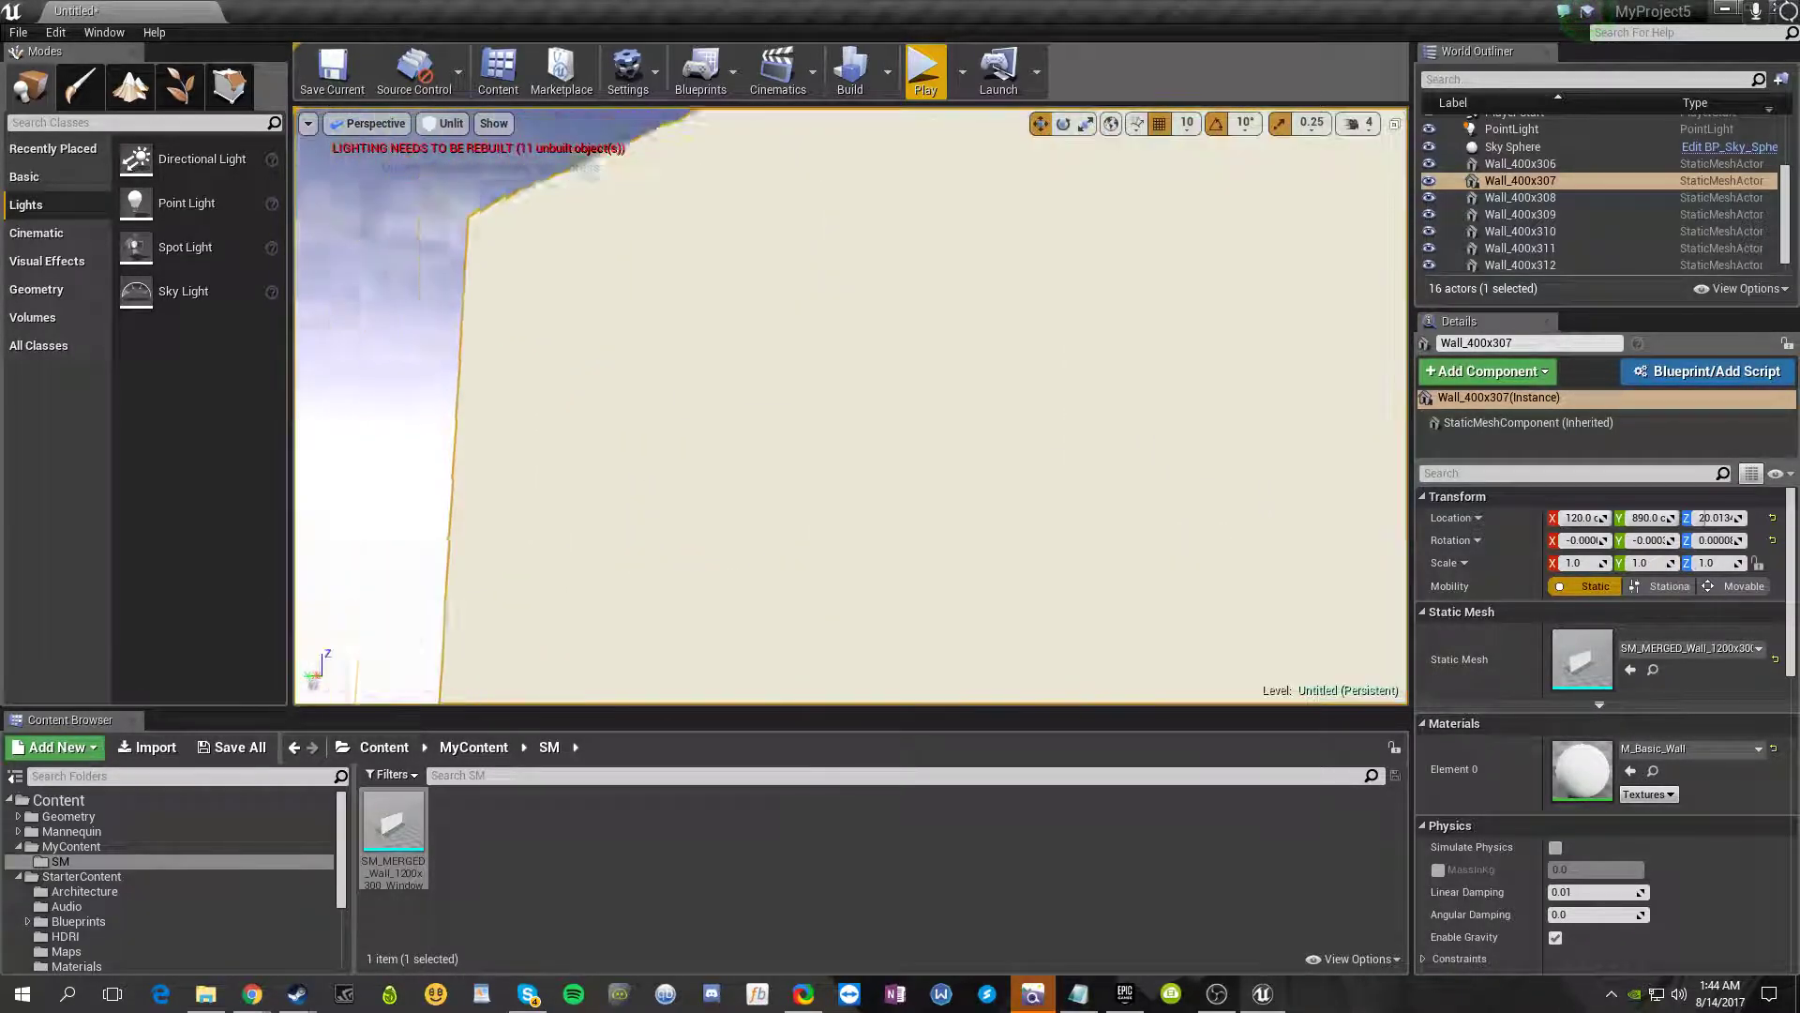
- Select the three sections of the door wall and start merging them with the default Merge Actors settings
{"action": "left_click", "coordinate": [861, 489]}
{"action": "key", "text": "w"}
{"action": "right_click_drag", "start_coordinate": [862, 489], "coordinate": [1149, 521]}
{"action": "key", "text": "s"}
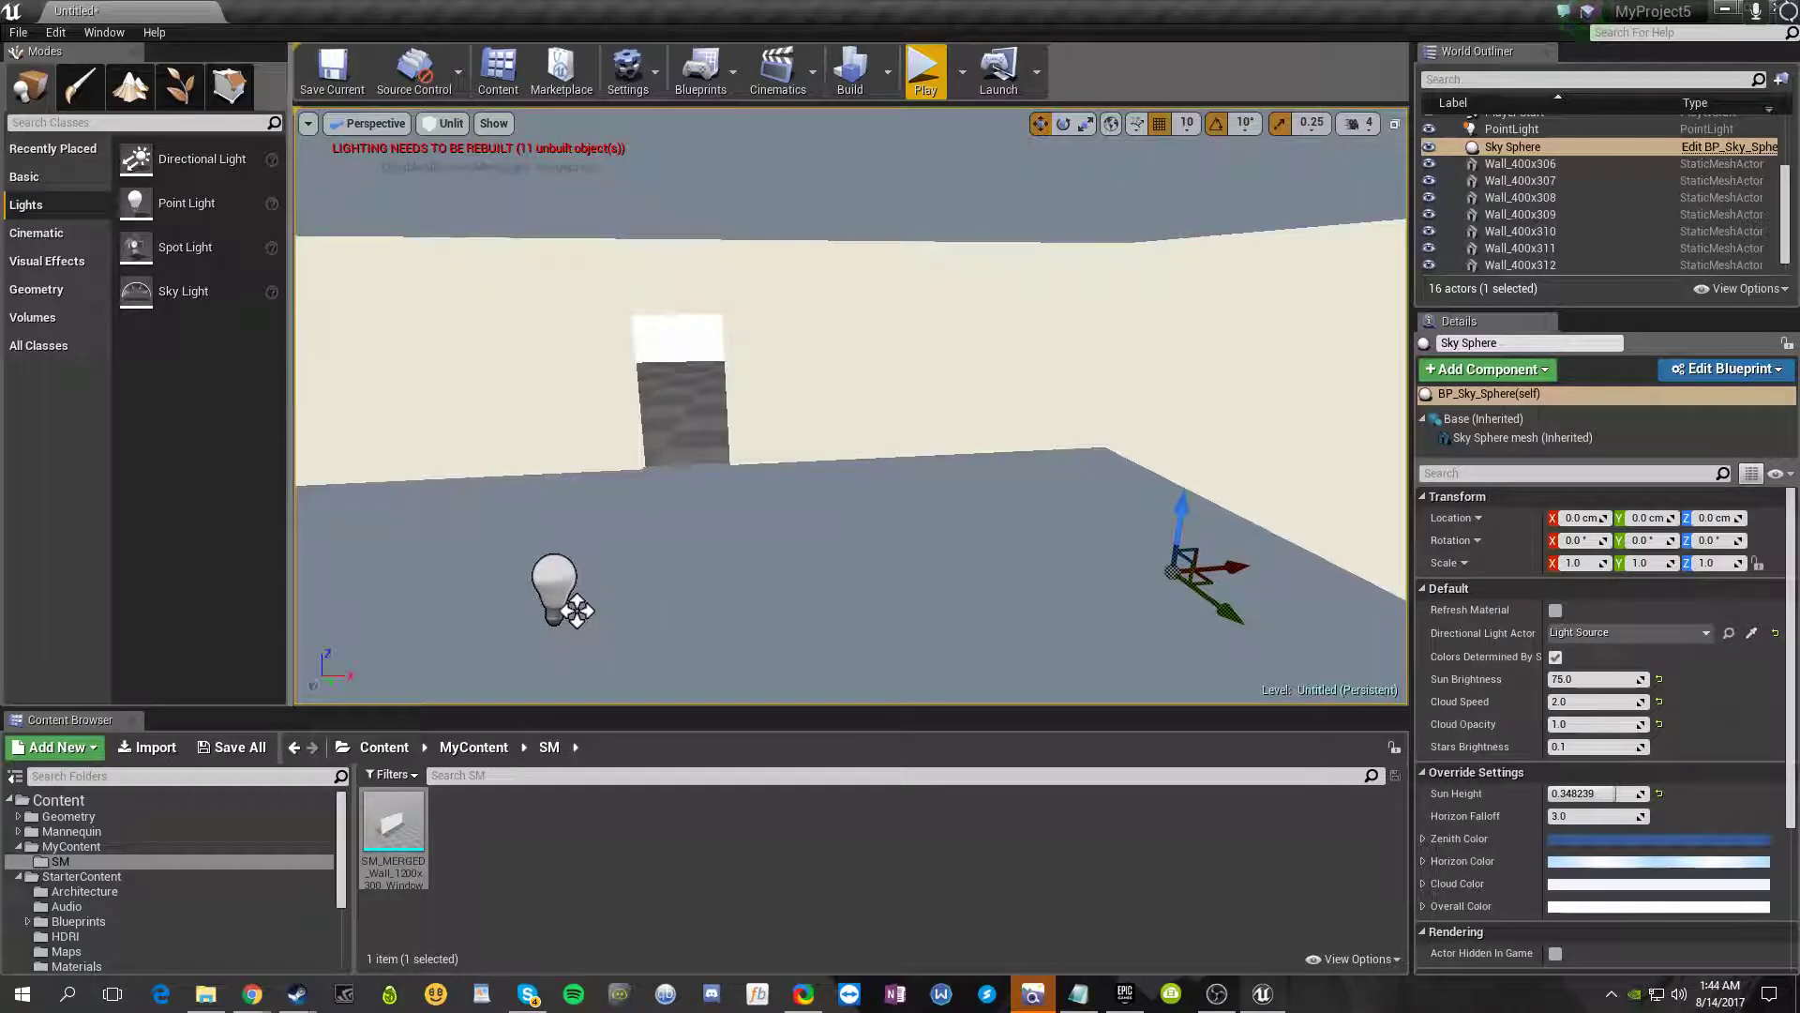
{"action": "left_click", "coordinate": [503, 360]}
{"action": "left_click", "coordinate": [889, 350], "text": "ctrl"}
{"action": "left_click", "coordinate": [1029, 353], "text": "ctrl"}
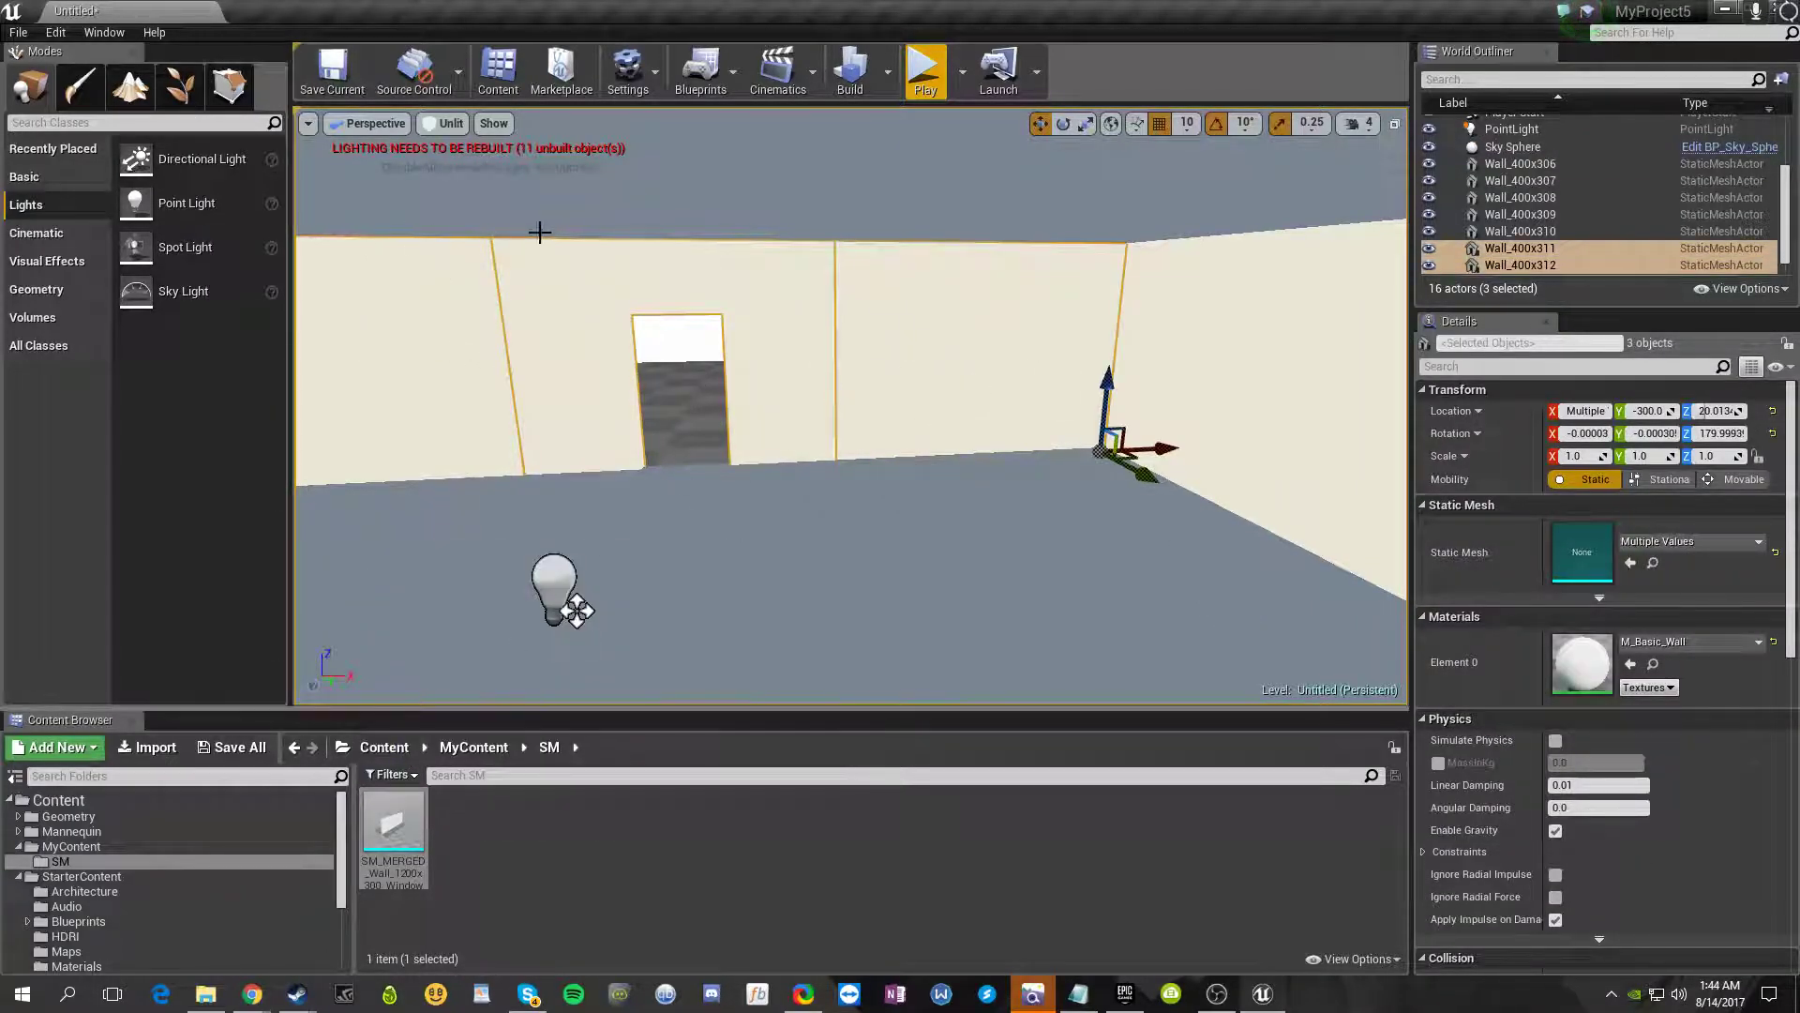
{"action": "right_click", "coordinate": [624, 274]}
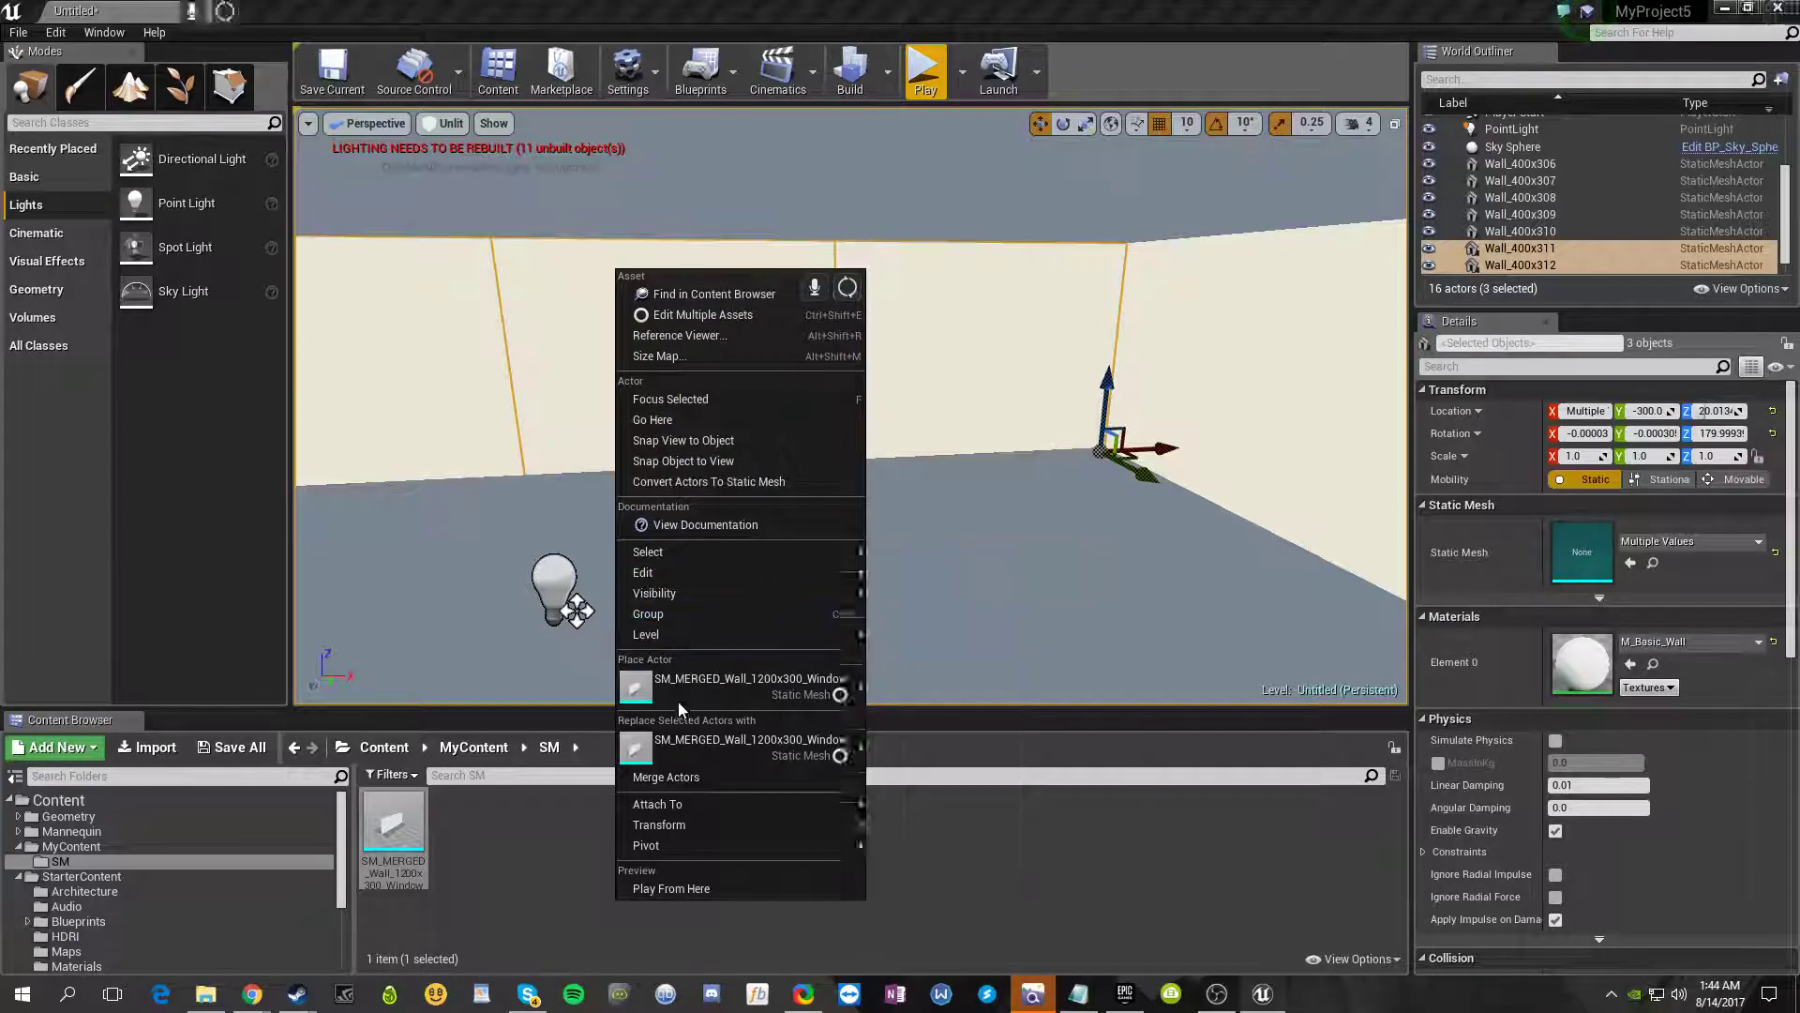
{"action": "left_click", "coordinate": [671, 777]}
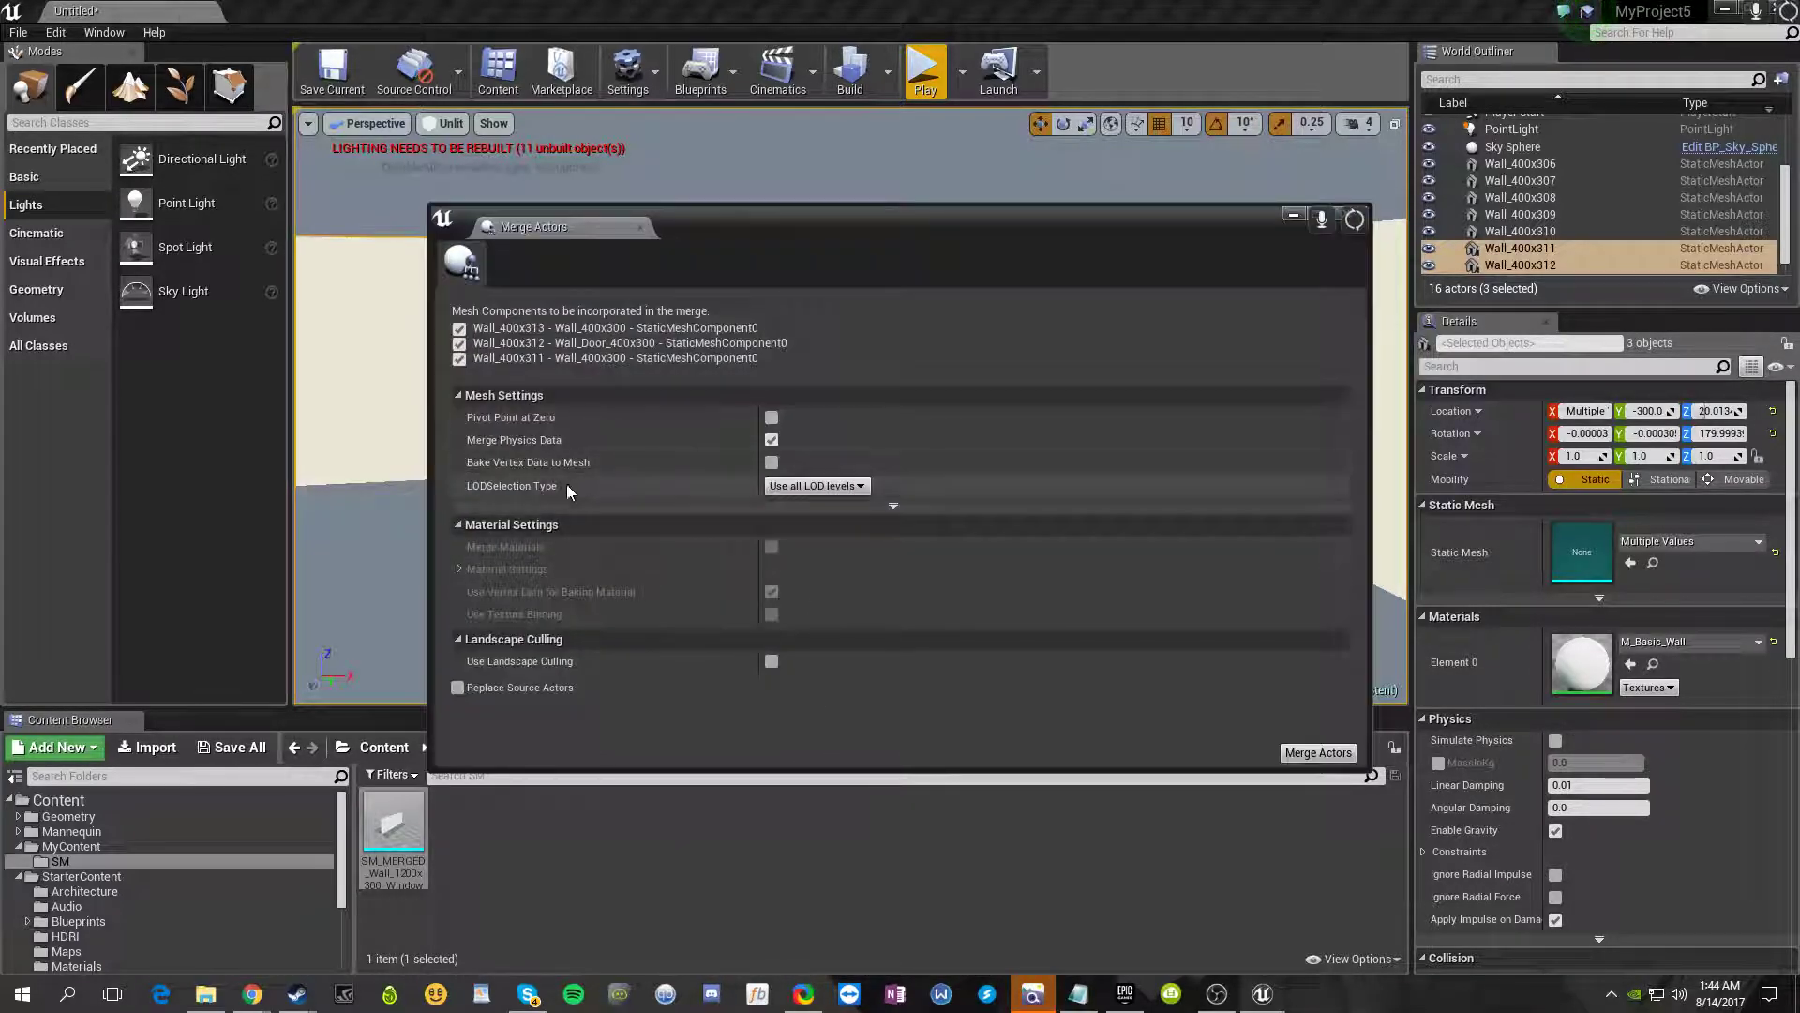
{"action": "left_click", "coordinate": [1318, 751]}
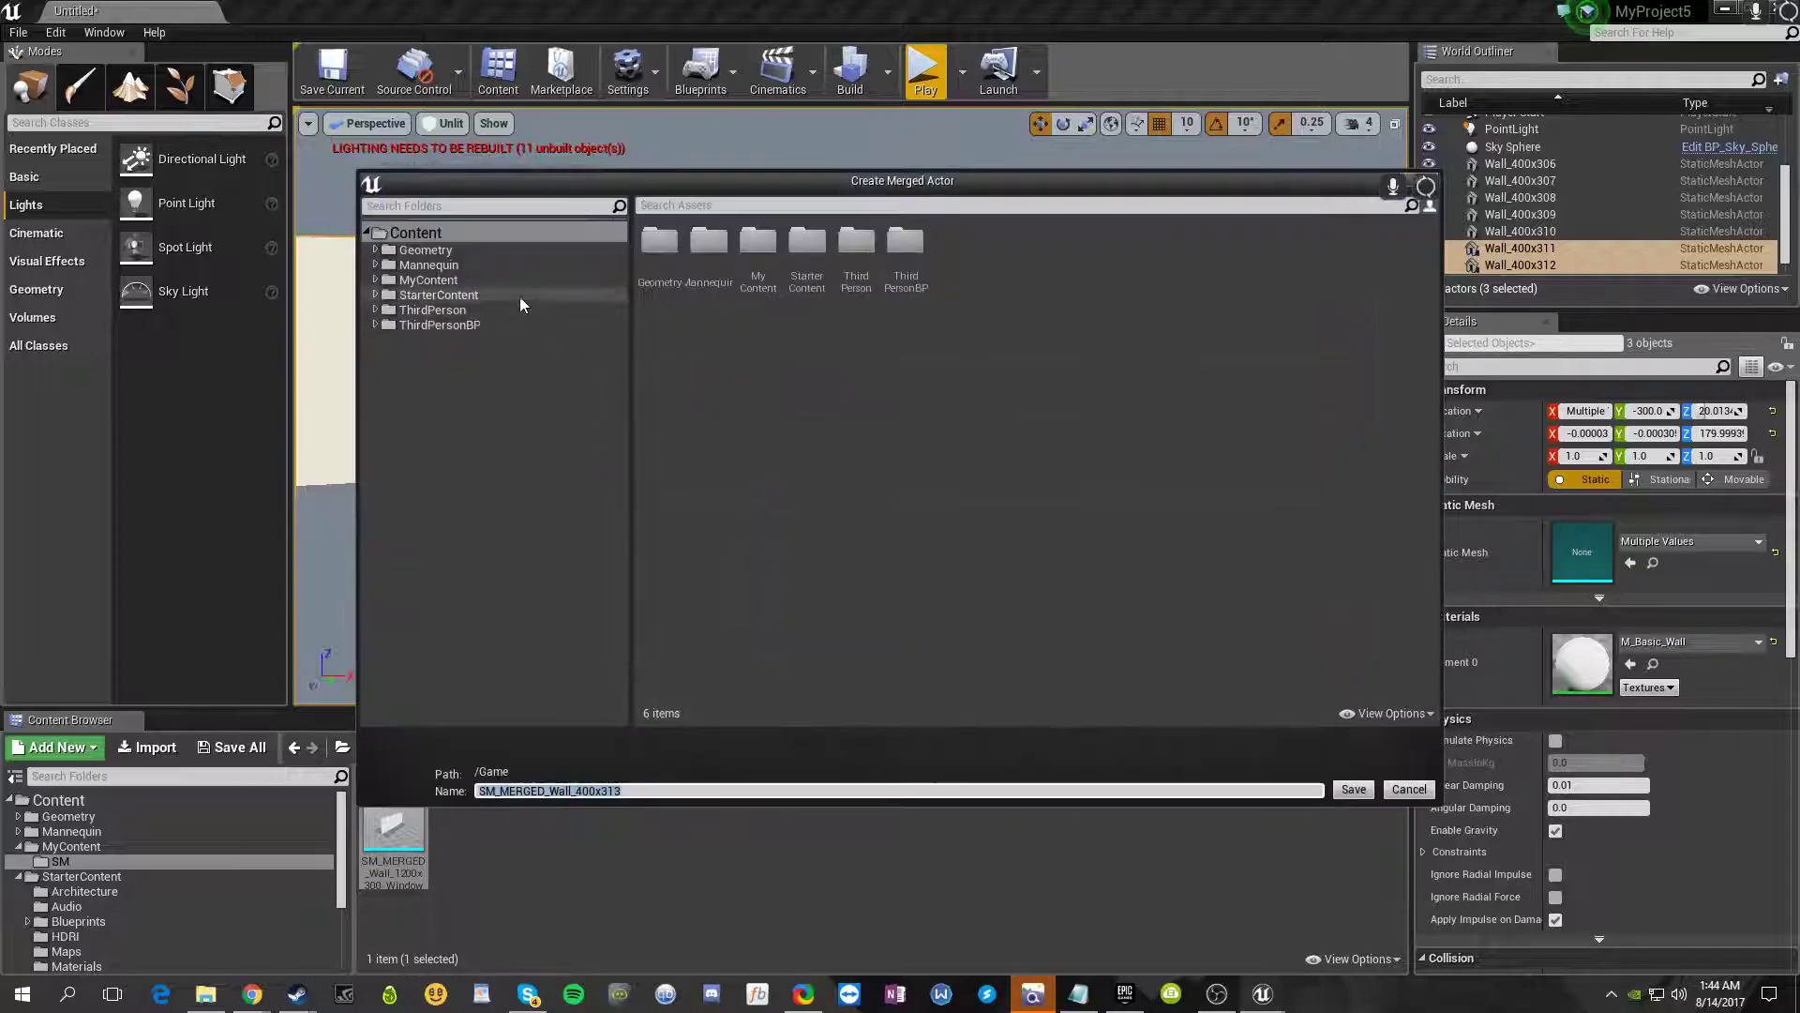
- Save the merged door wall as SM_MERGED_Wall_1200x313_Door in MyContent/SM and close the Merge Actors window
{"action": "left_click", "coordinate": [438, 280]}
{"action": "double_click", "coordinate": [656, 246]}
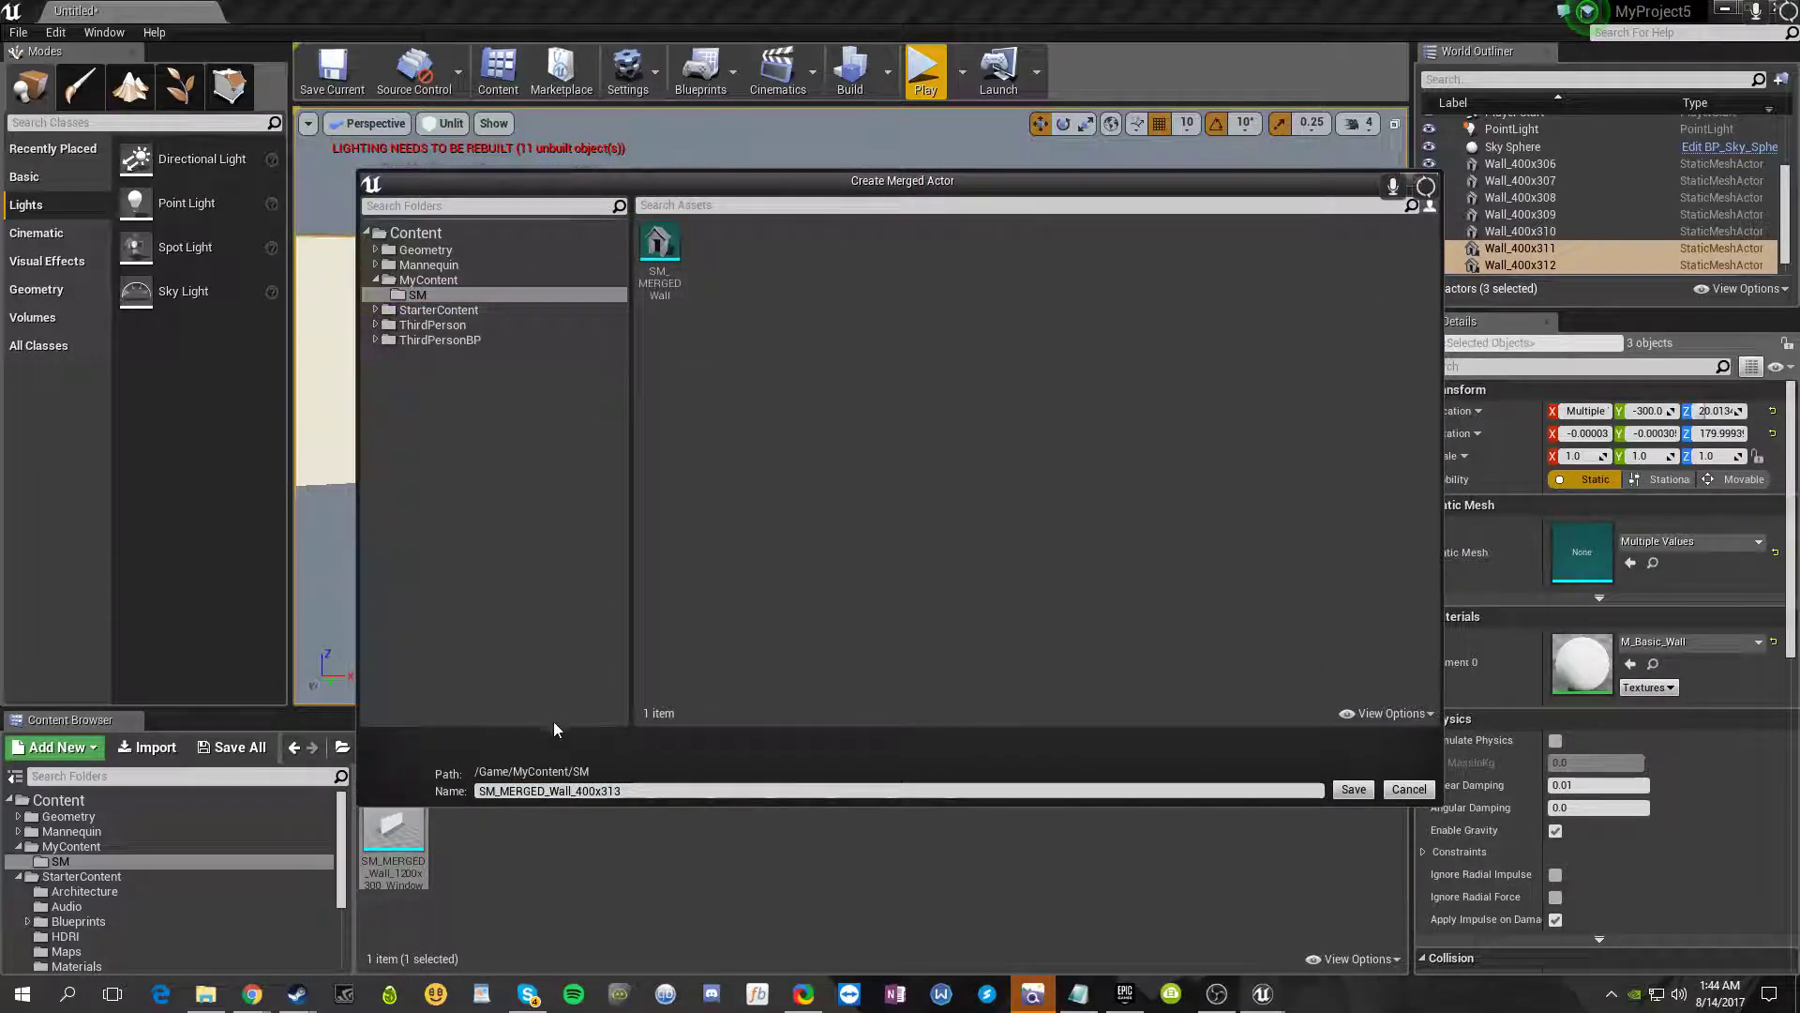
{"action": "left_click", "coordinate": [647, 792]}
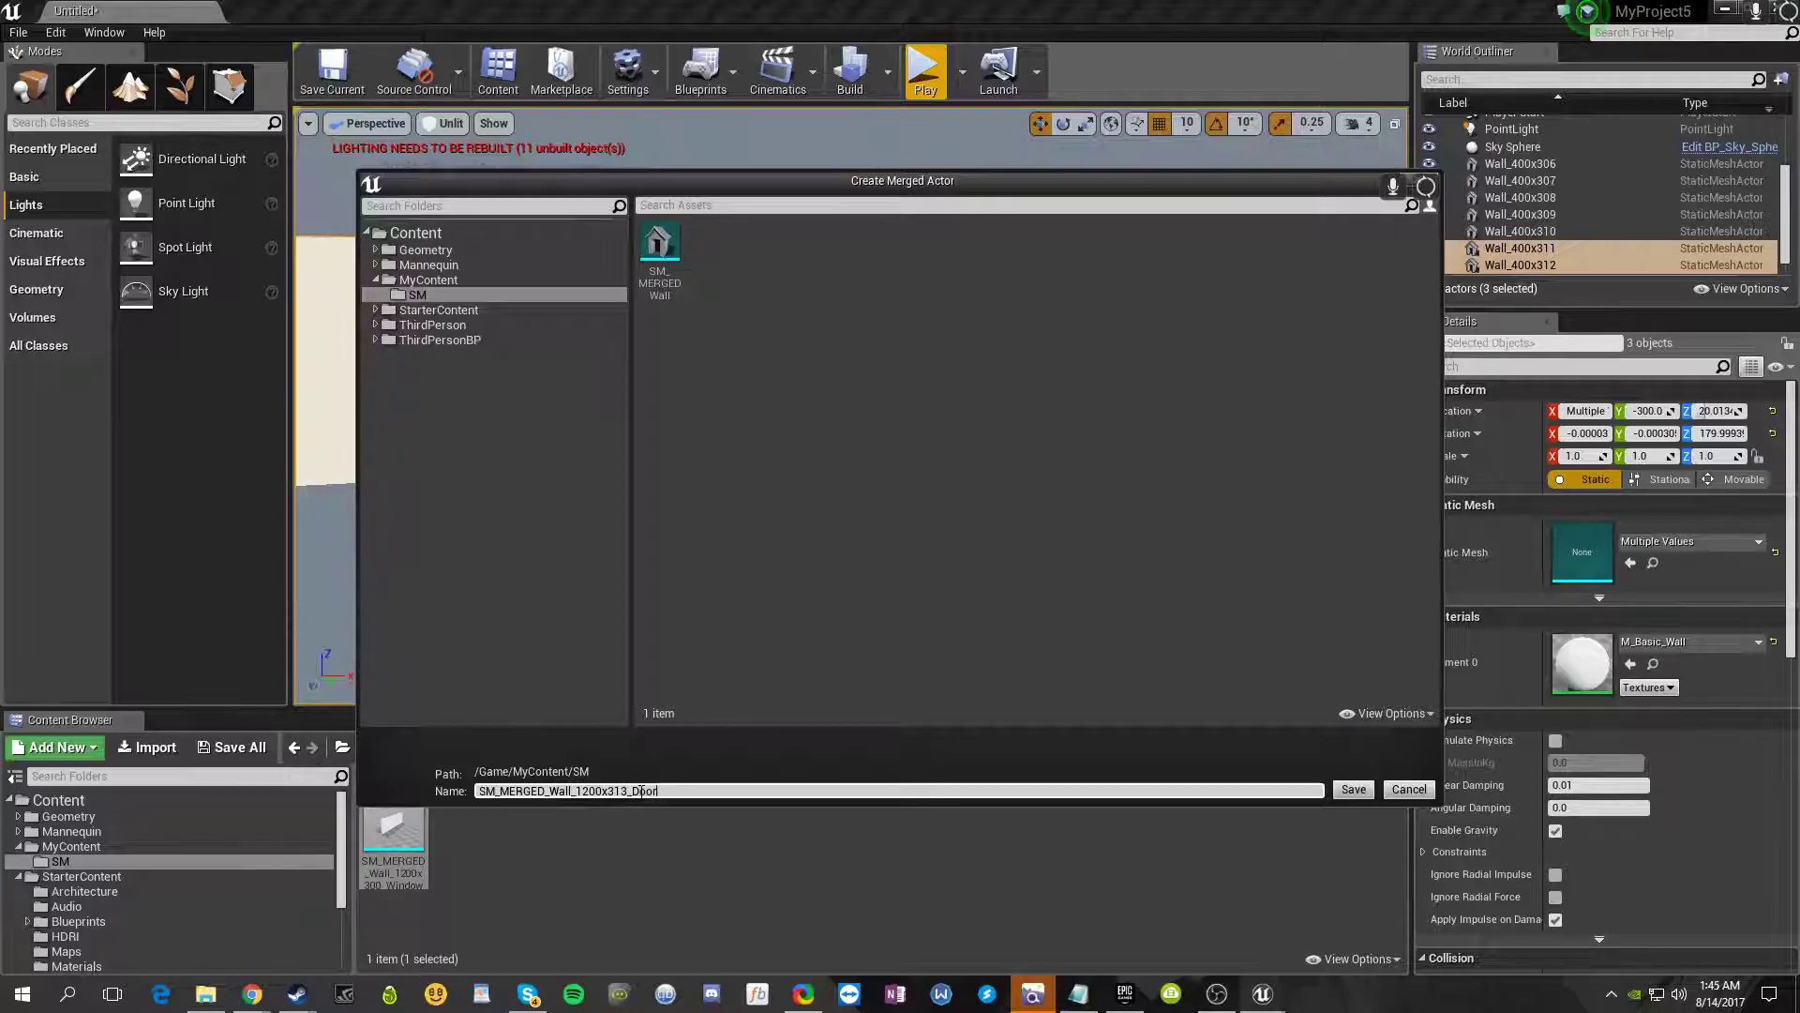
{"action": "key", "text": "Return"}
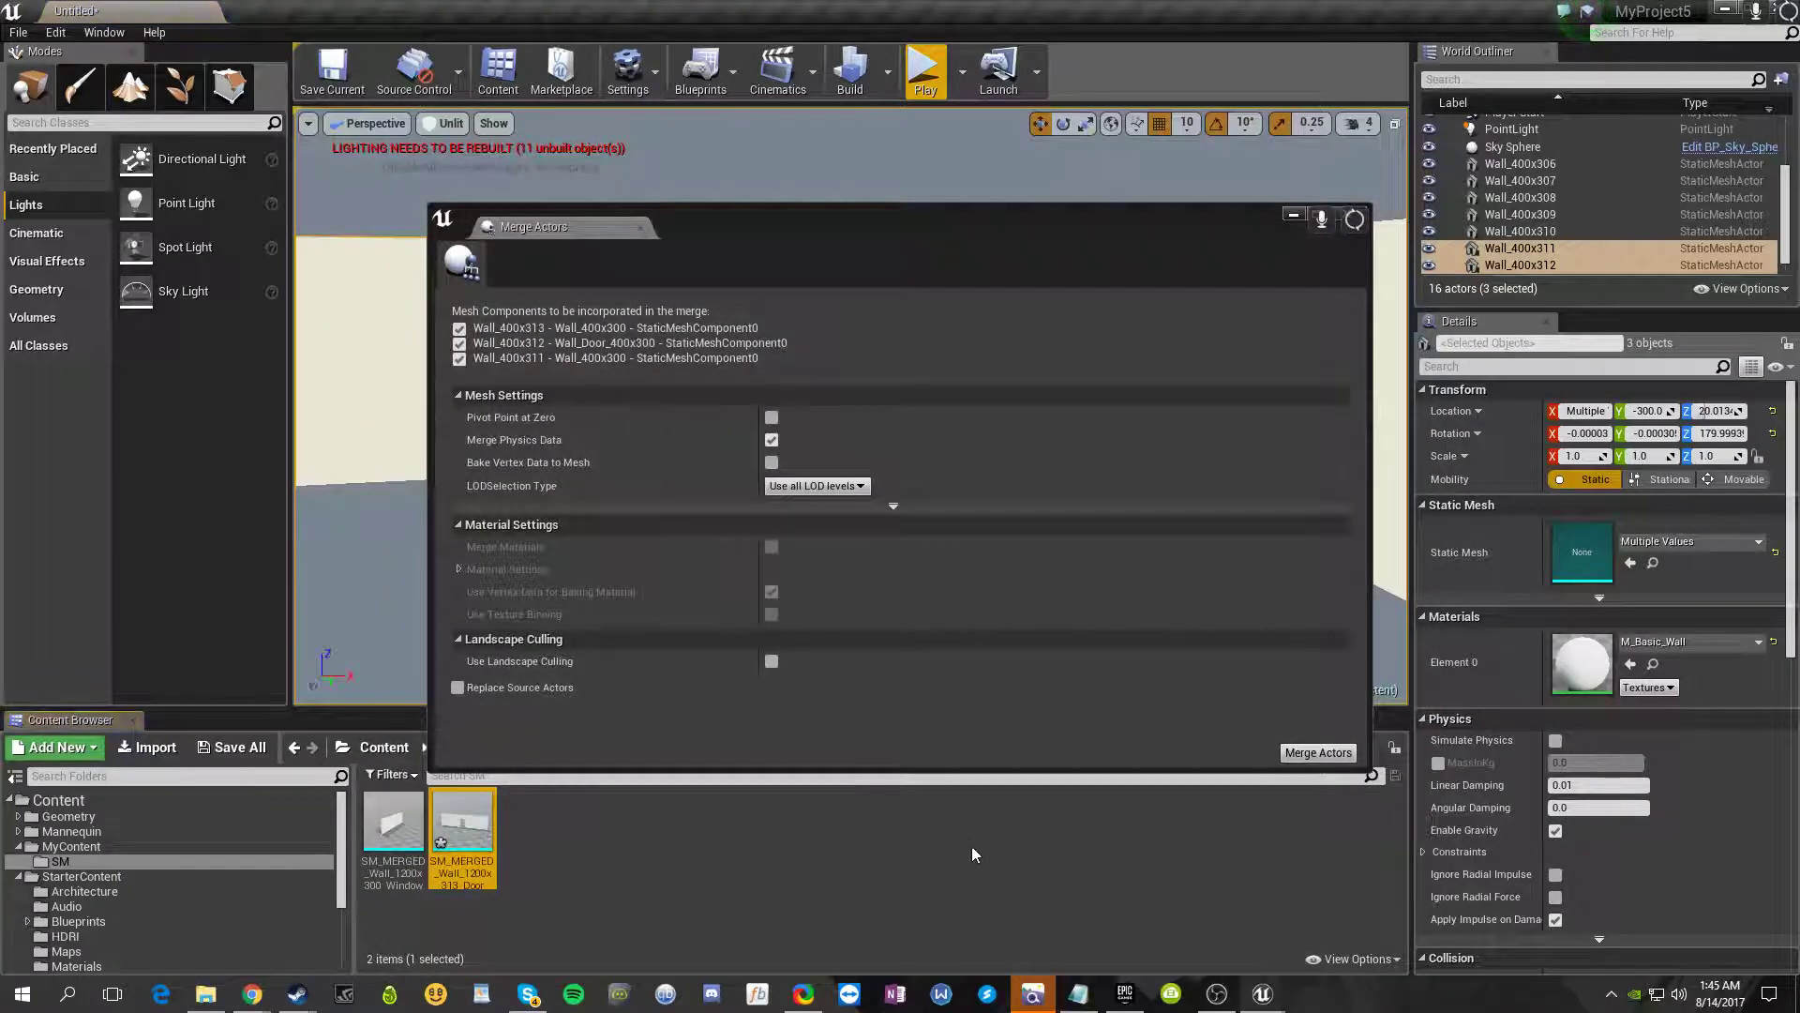
{"action": "left_click", "coordinate": [1353, 219]}
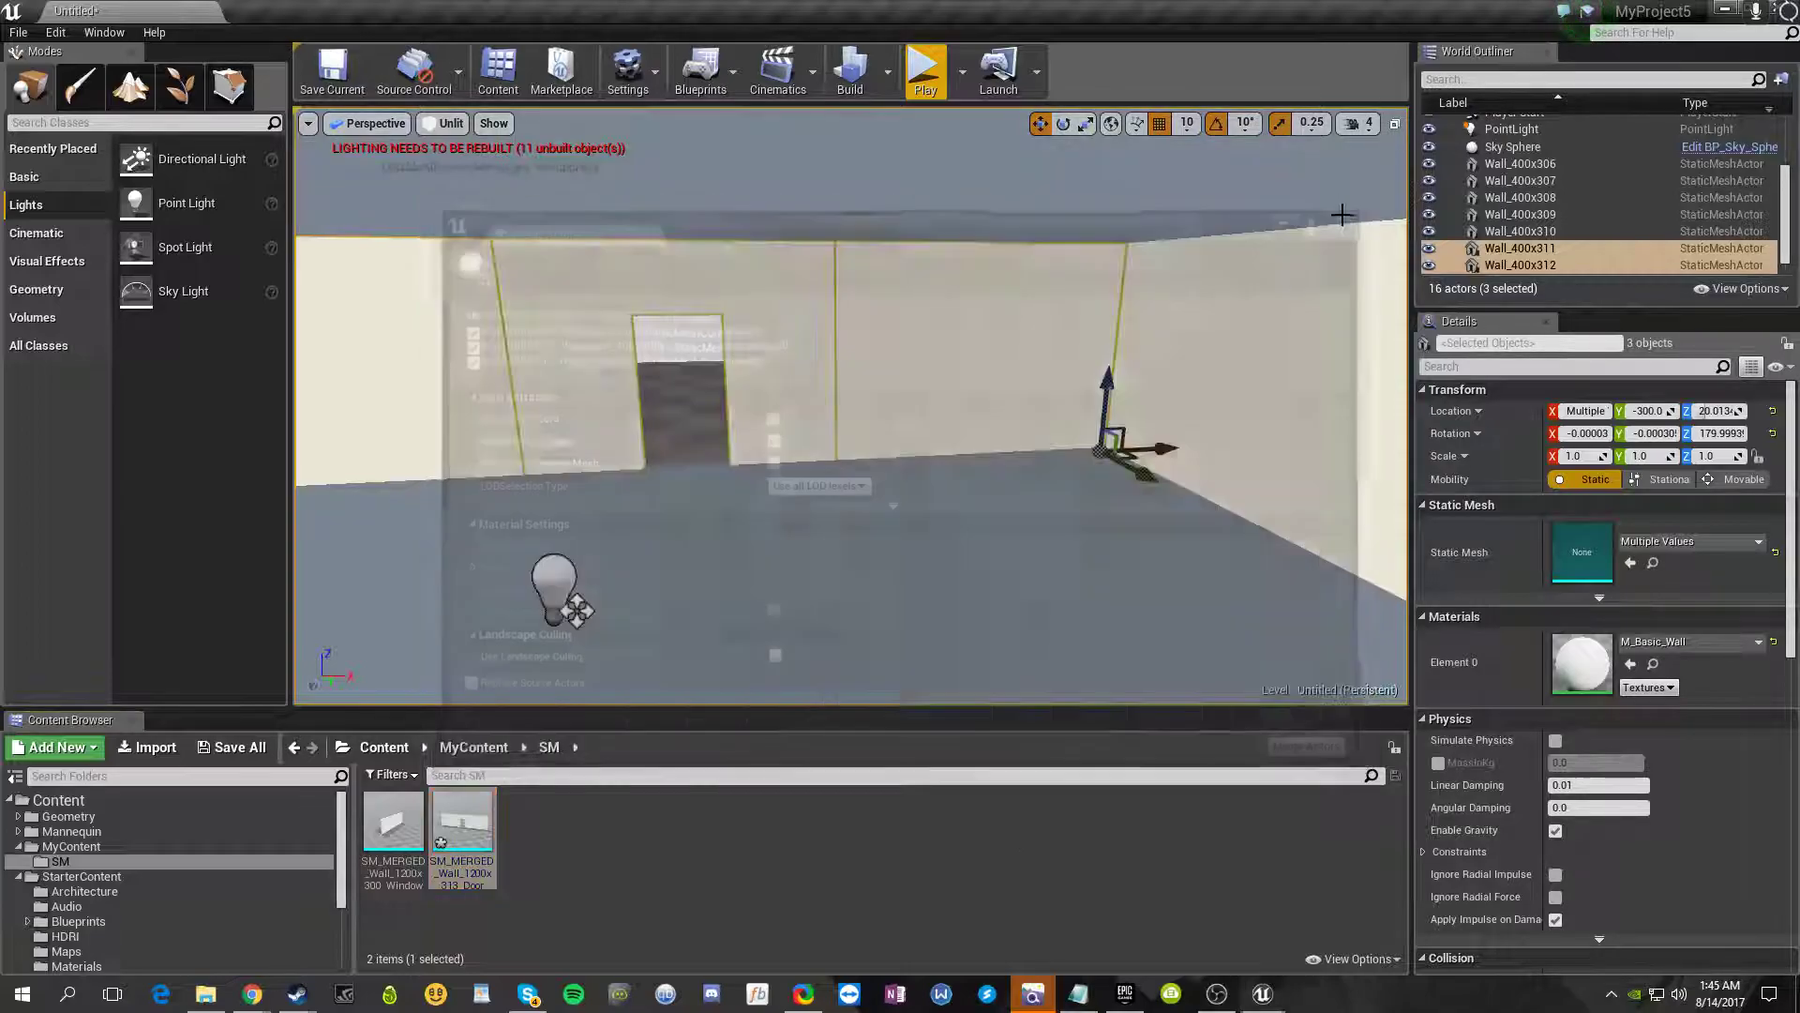
- Try deleting the three original door-wall sections together, and undo the deletion
{"action": "left_click", "coordinate": [444, 382]}
{"action": "left_click", "coordinate": [624, 346]}
{"action": "left_click", "coordinate": [931, 347]}
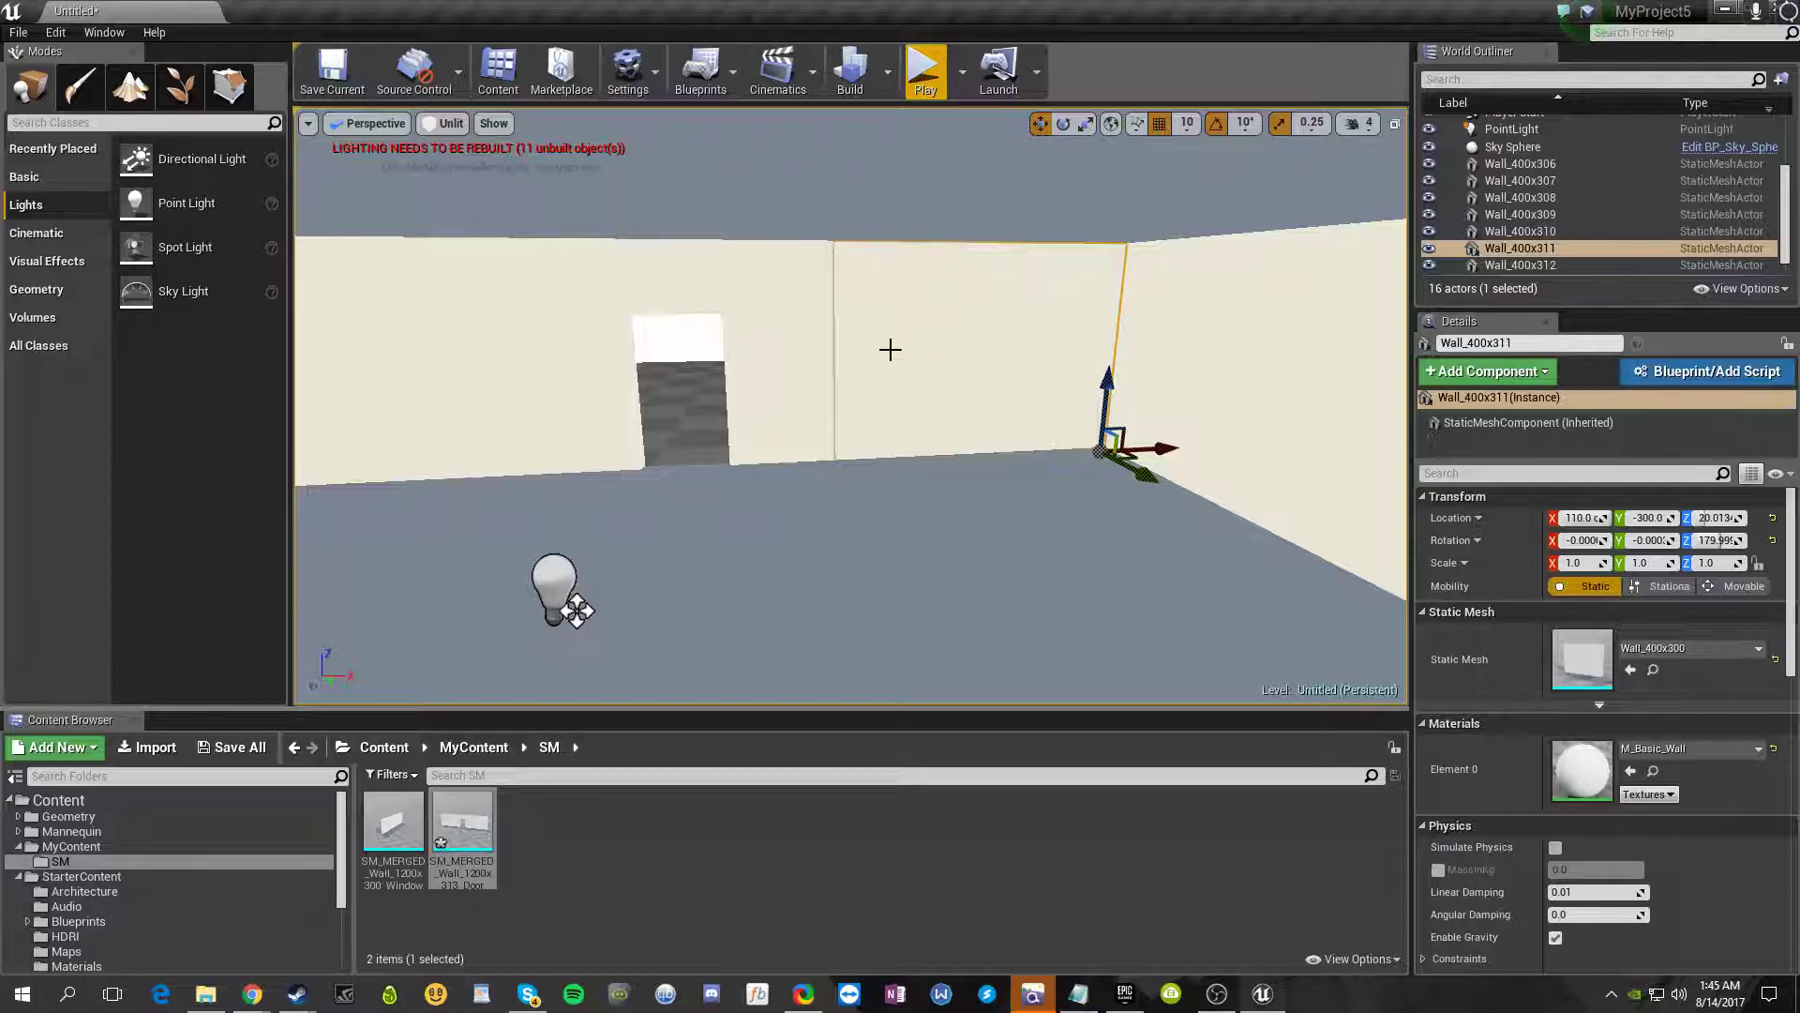
{"action": "left_click", "coordinate": [474, 351], "text": "ctrl"}
{"action": "left_click", "coordinate": [606, 341], "text": "ctrl"}
{"action": "key", "text": "Delete"}
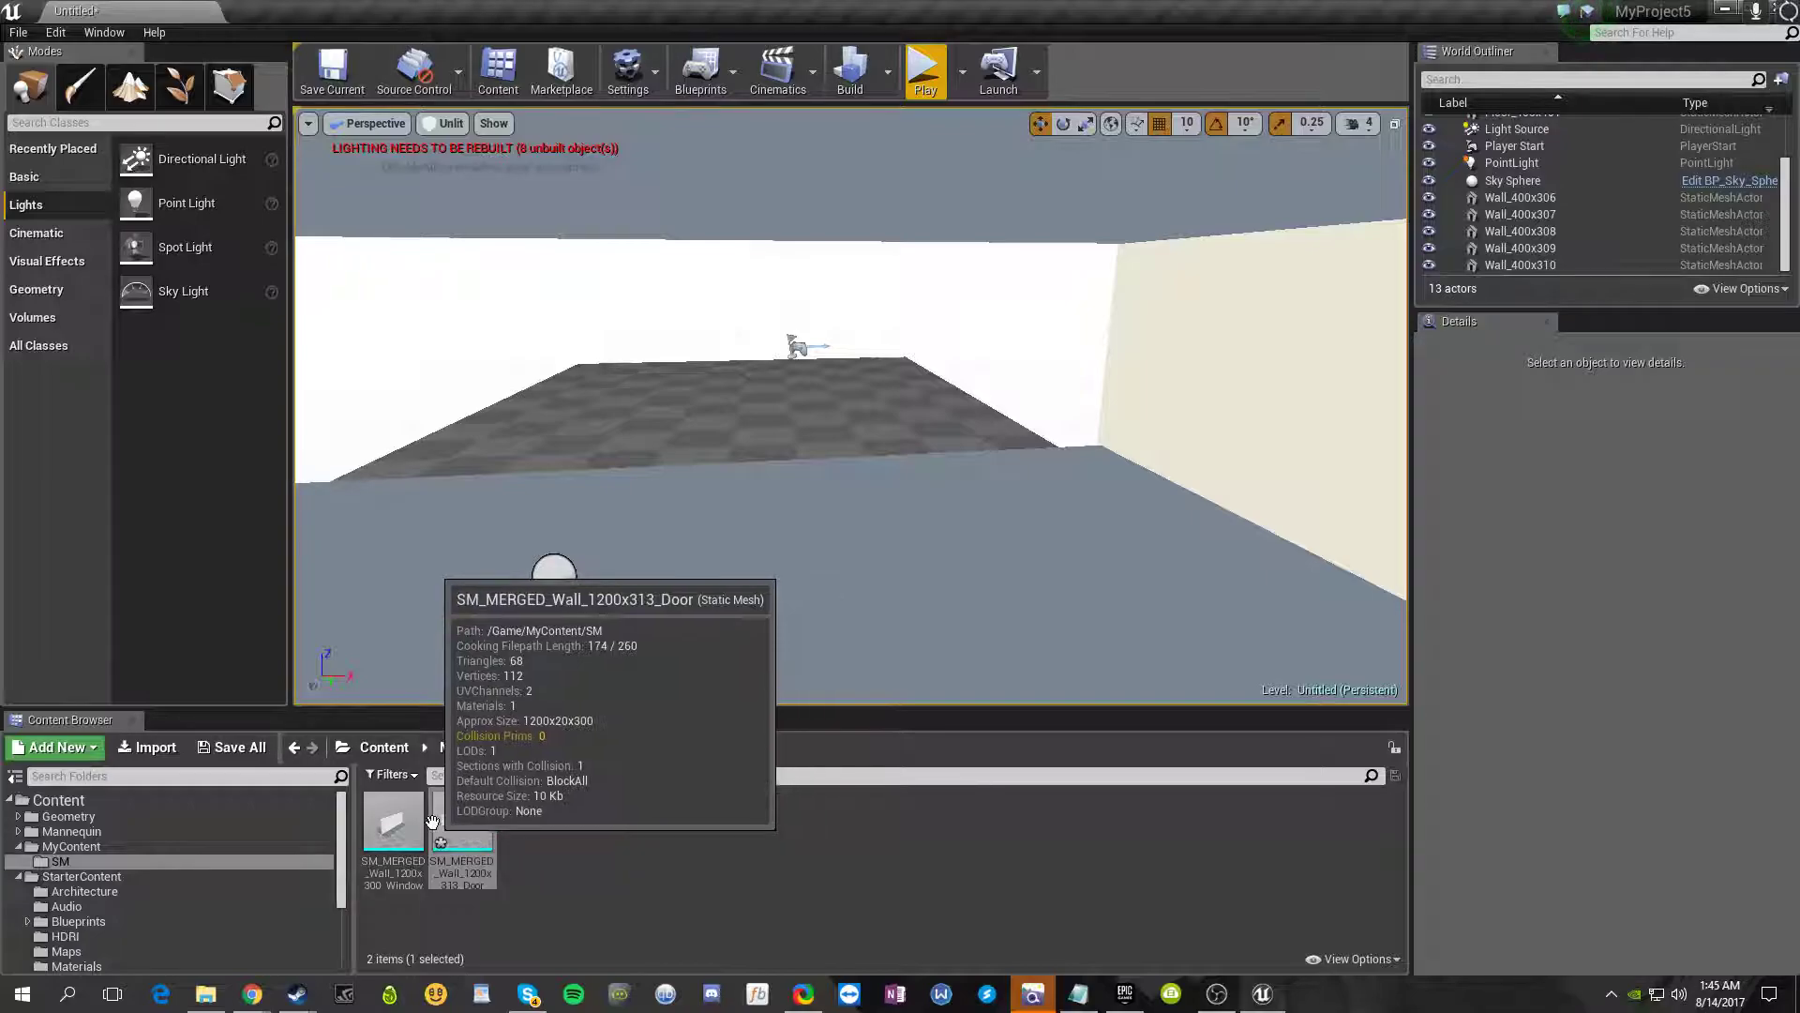
{"action": "key", "text": "ctrl+z"}
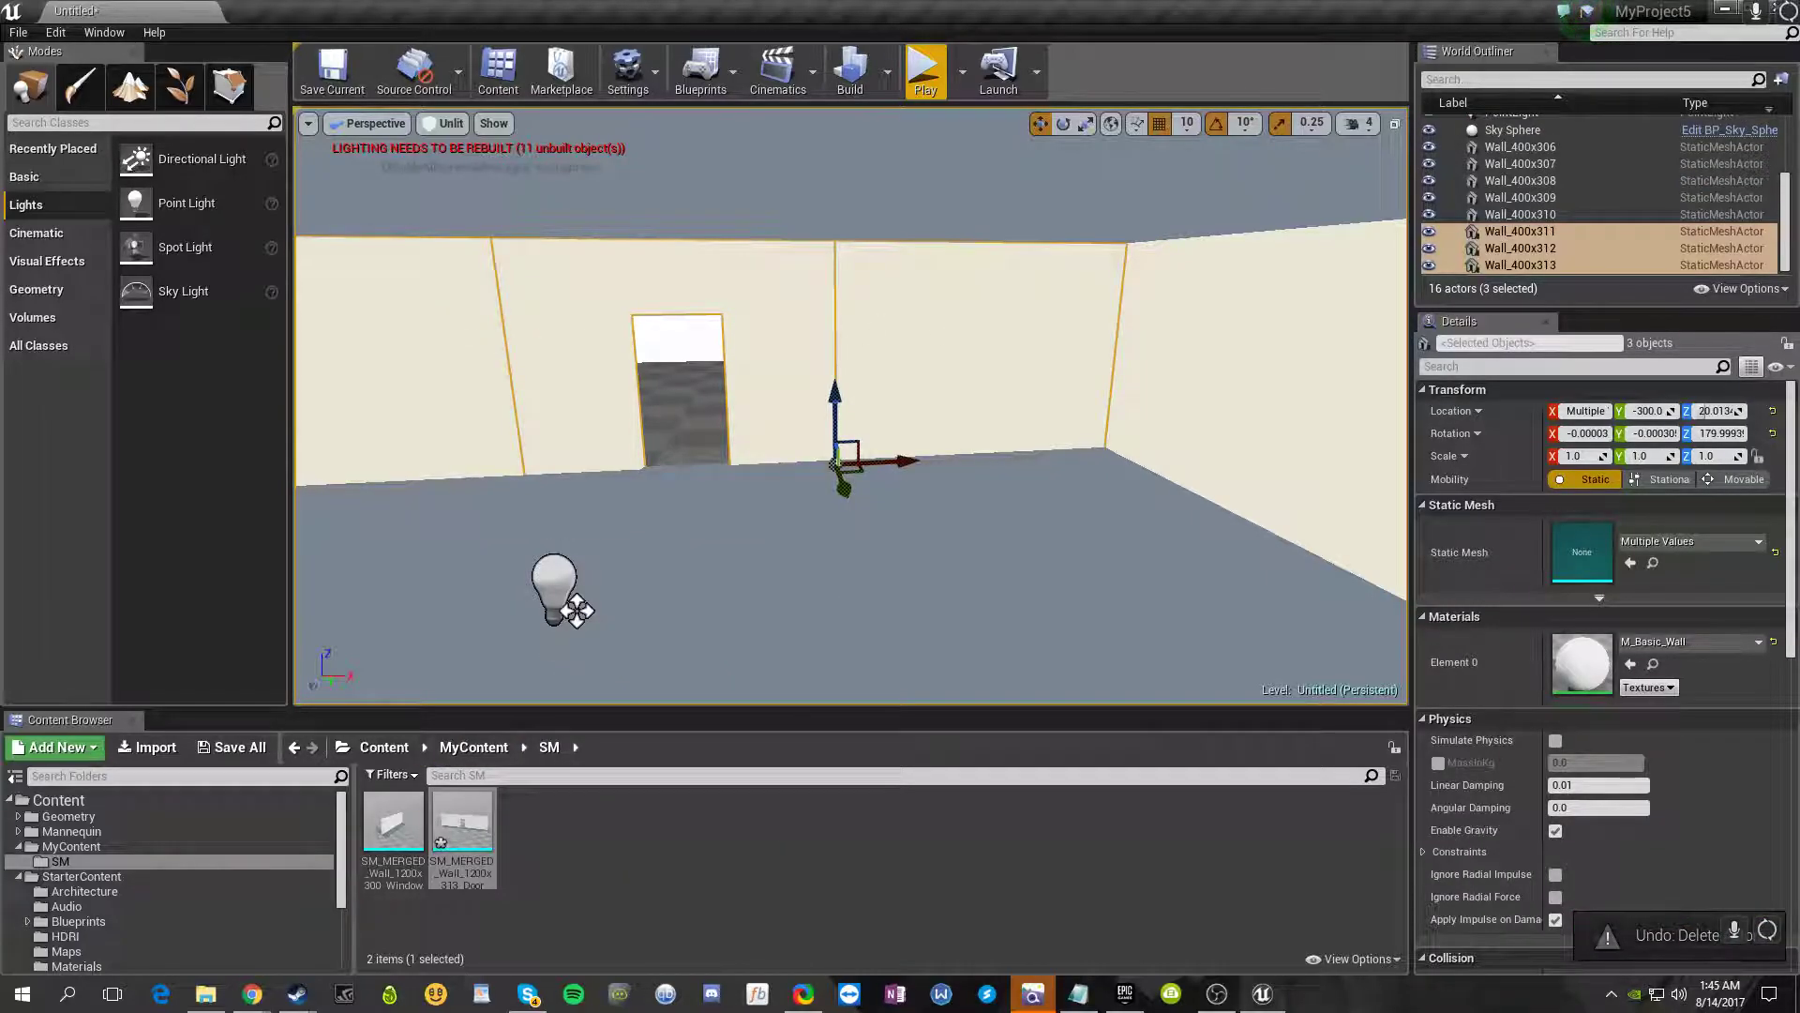
- Delete two of the original door-wall sections and replace the remaining section's static mesh with SM_MERGED_Wall_1200x313_Door
{"action": "left_click", "coordinate": [461, 342]}
{"action": "key", "text": "Delete"}
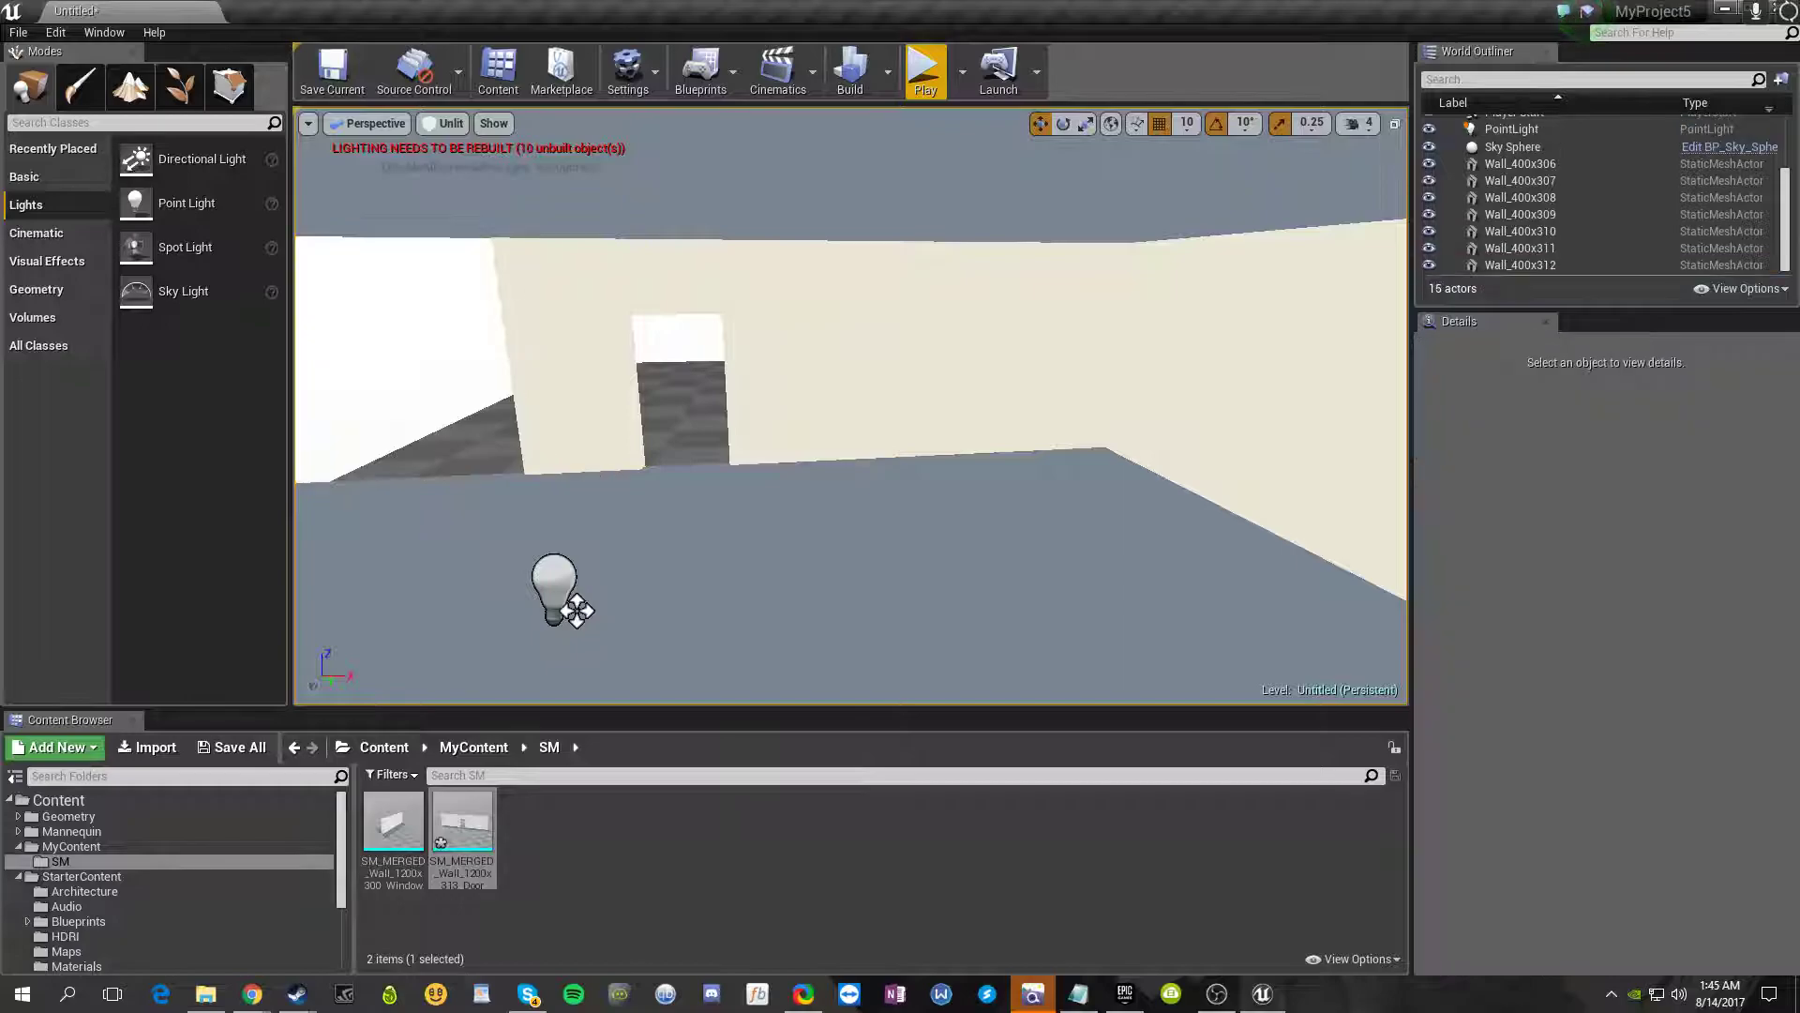
{"action": "left_click", "coordinate": [591, 320]}
{"action": "key", "text": "Delete"}
{"action": "left_click", "coordinate": [951, 318]}
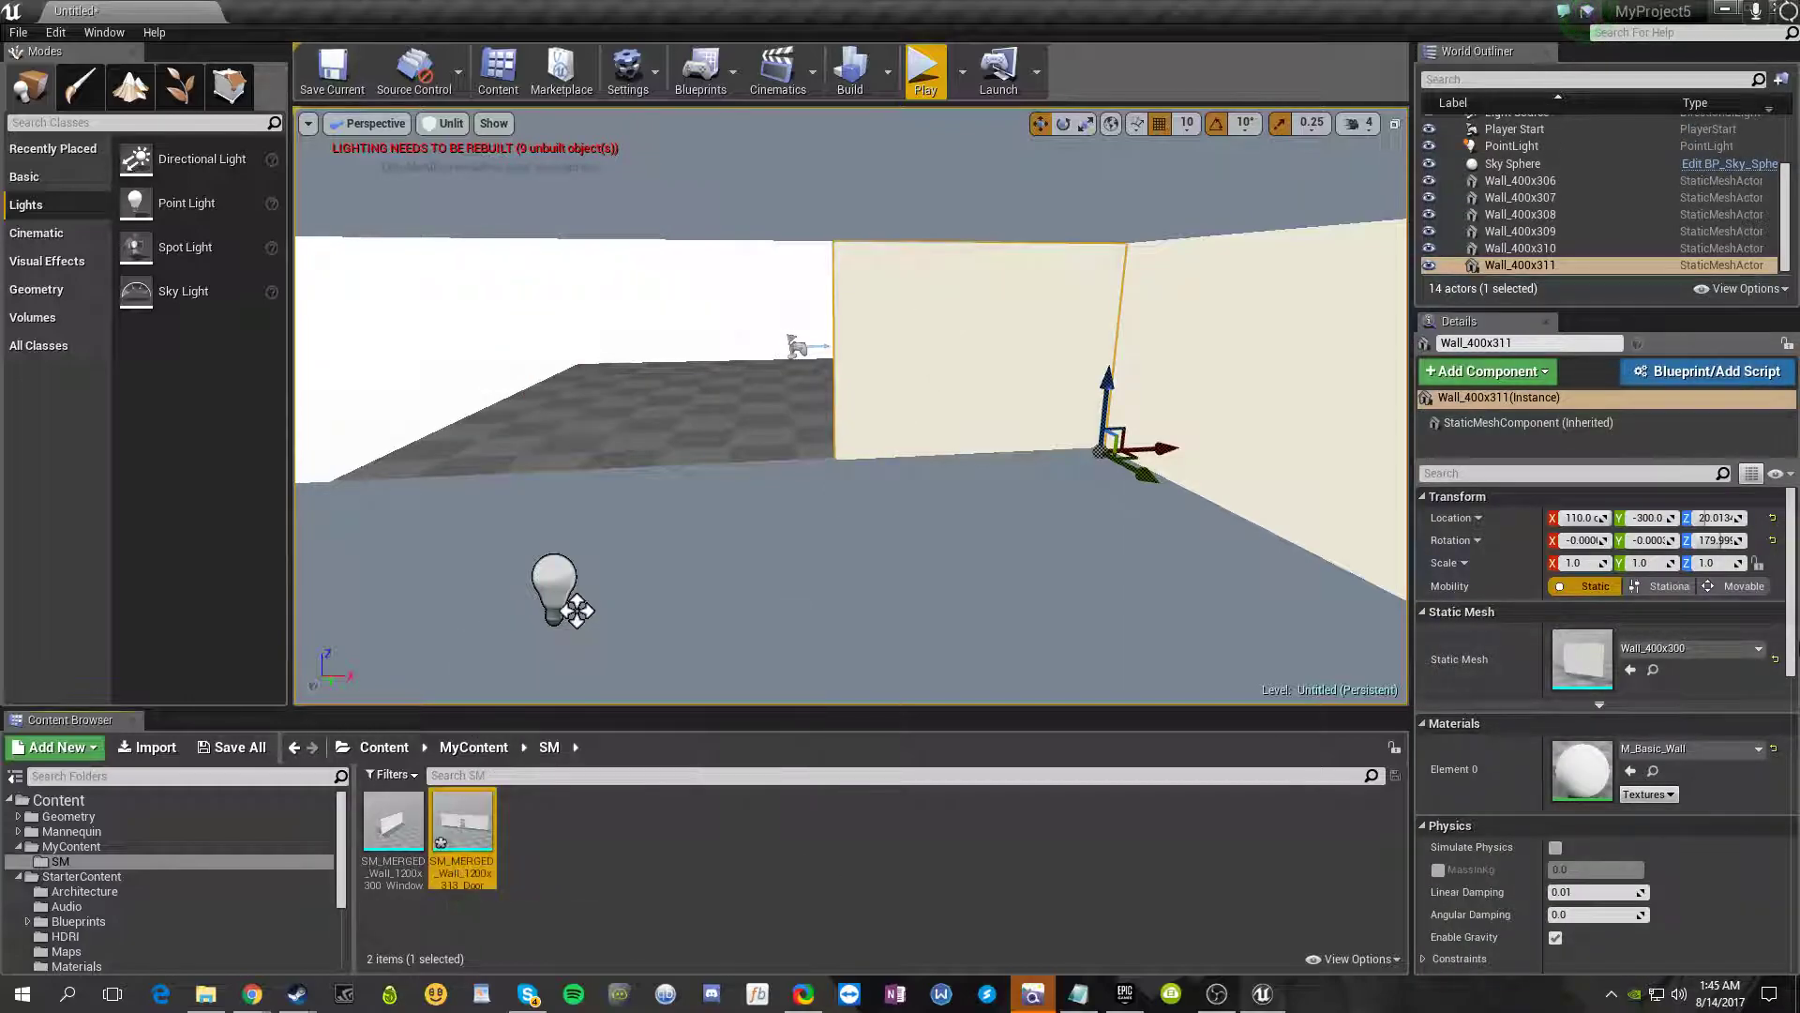
{"action": "left_click", "coordinate": [1628, 670]}
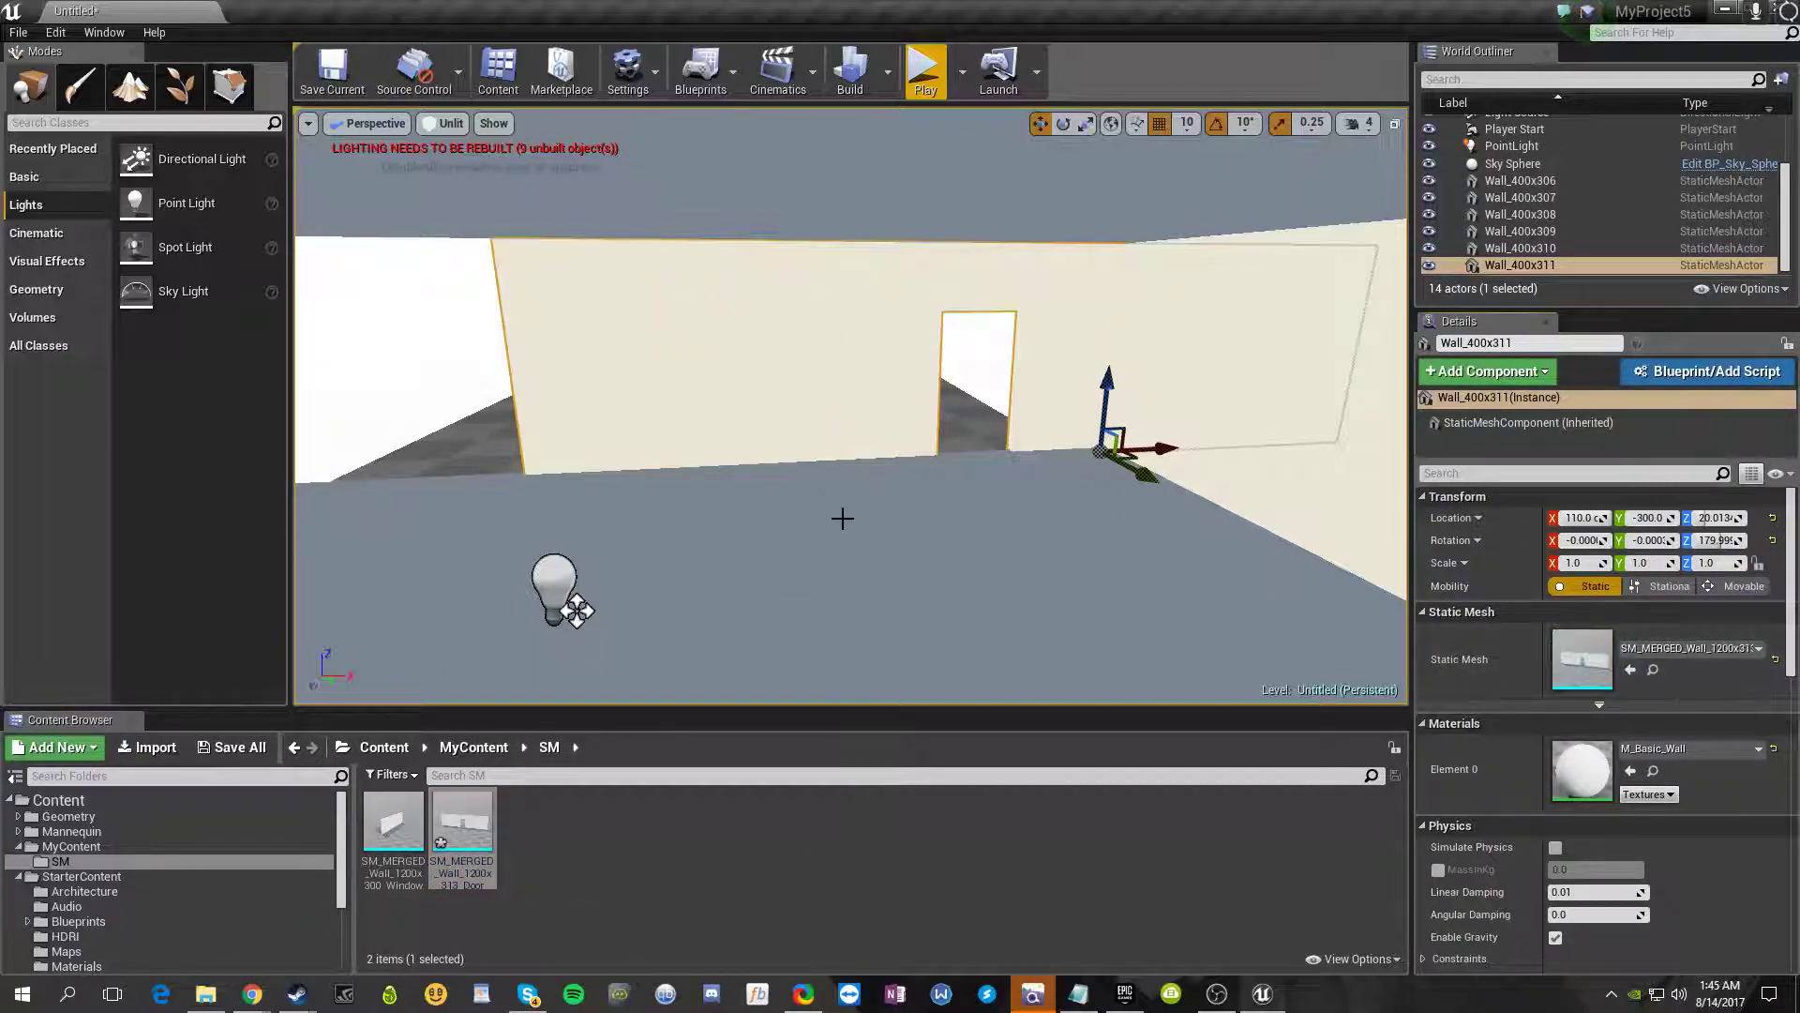
- Move the merged door wall along X to -260 so it fills its side of the room
{"action": "key", "text": "s"}
{"action": "right_click_drag", "start_coordinate": [611, 598], "coordinate": [593, 579]}
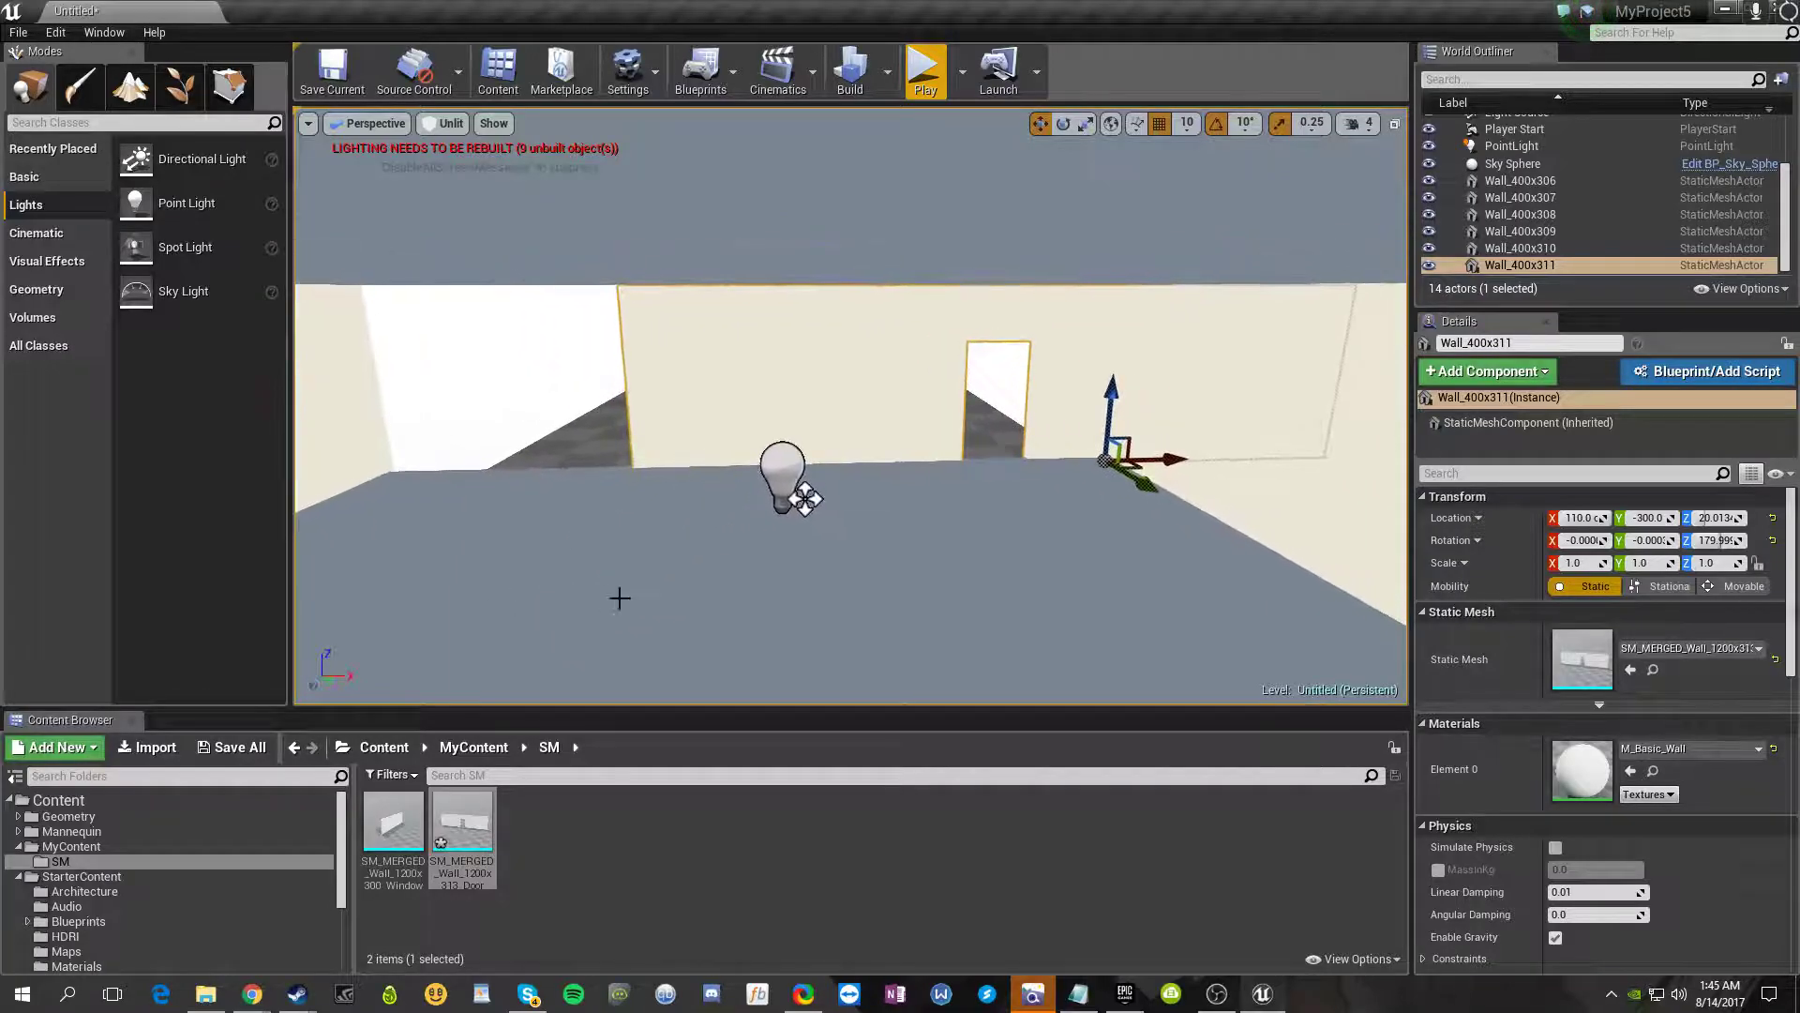
{"action": "left_click_drag", "start_coordinate": [1169, 459], "coordinate": [962, 480]}
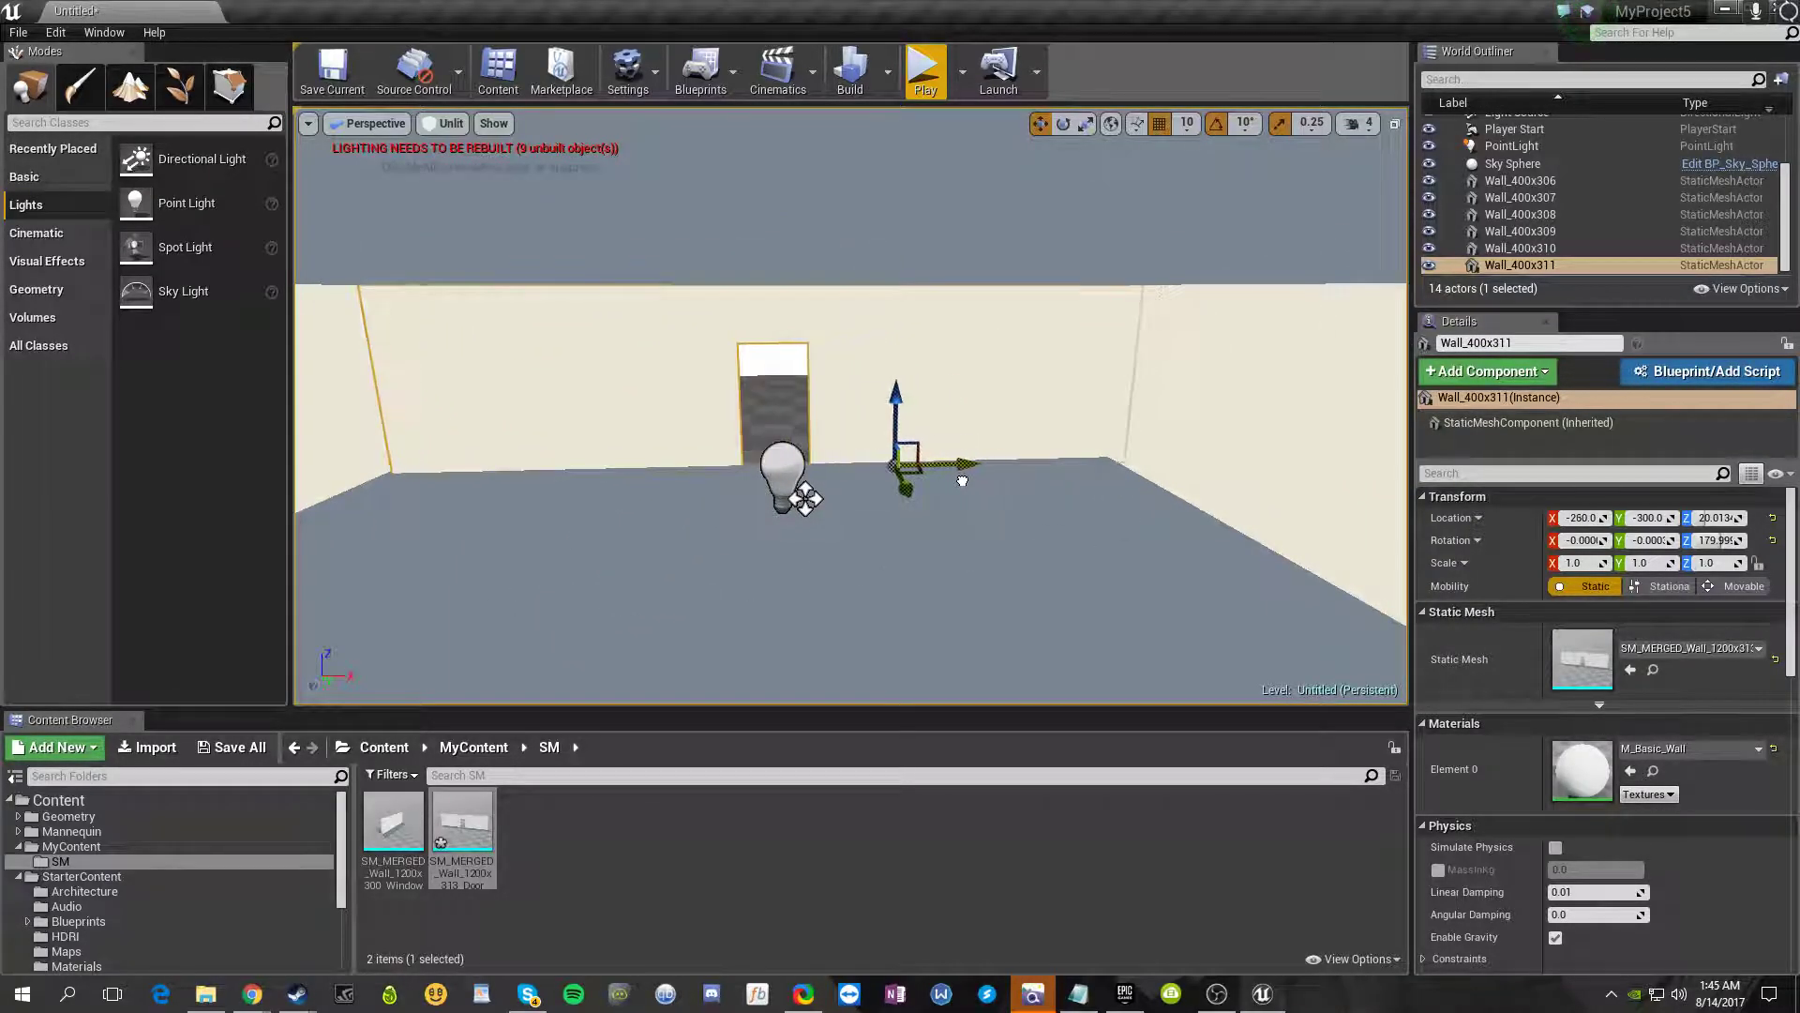
{"action": "left_click", "coordinate": [777, 361]}
- Select the three plain sections of the solid wall opposite the door and start merging them with the default Merge Actors settings
{"action": "right_click_drag", "start_coordinate": [852, 559], "coordinate": [852, 558]}
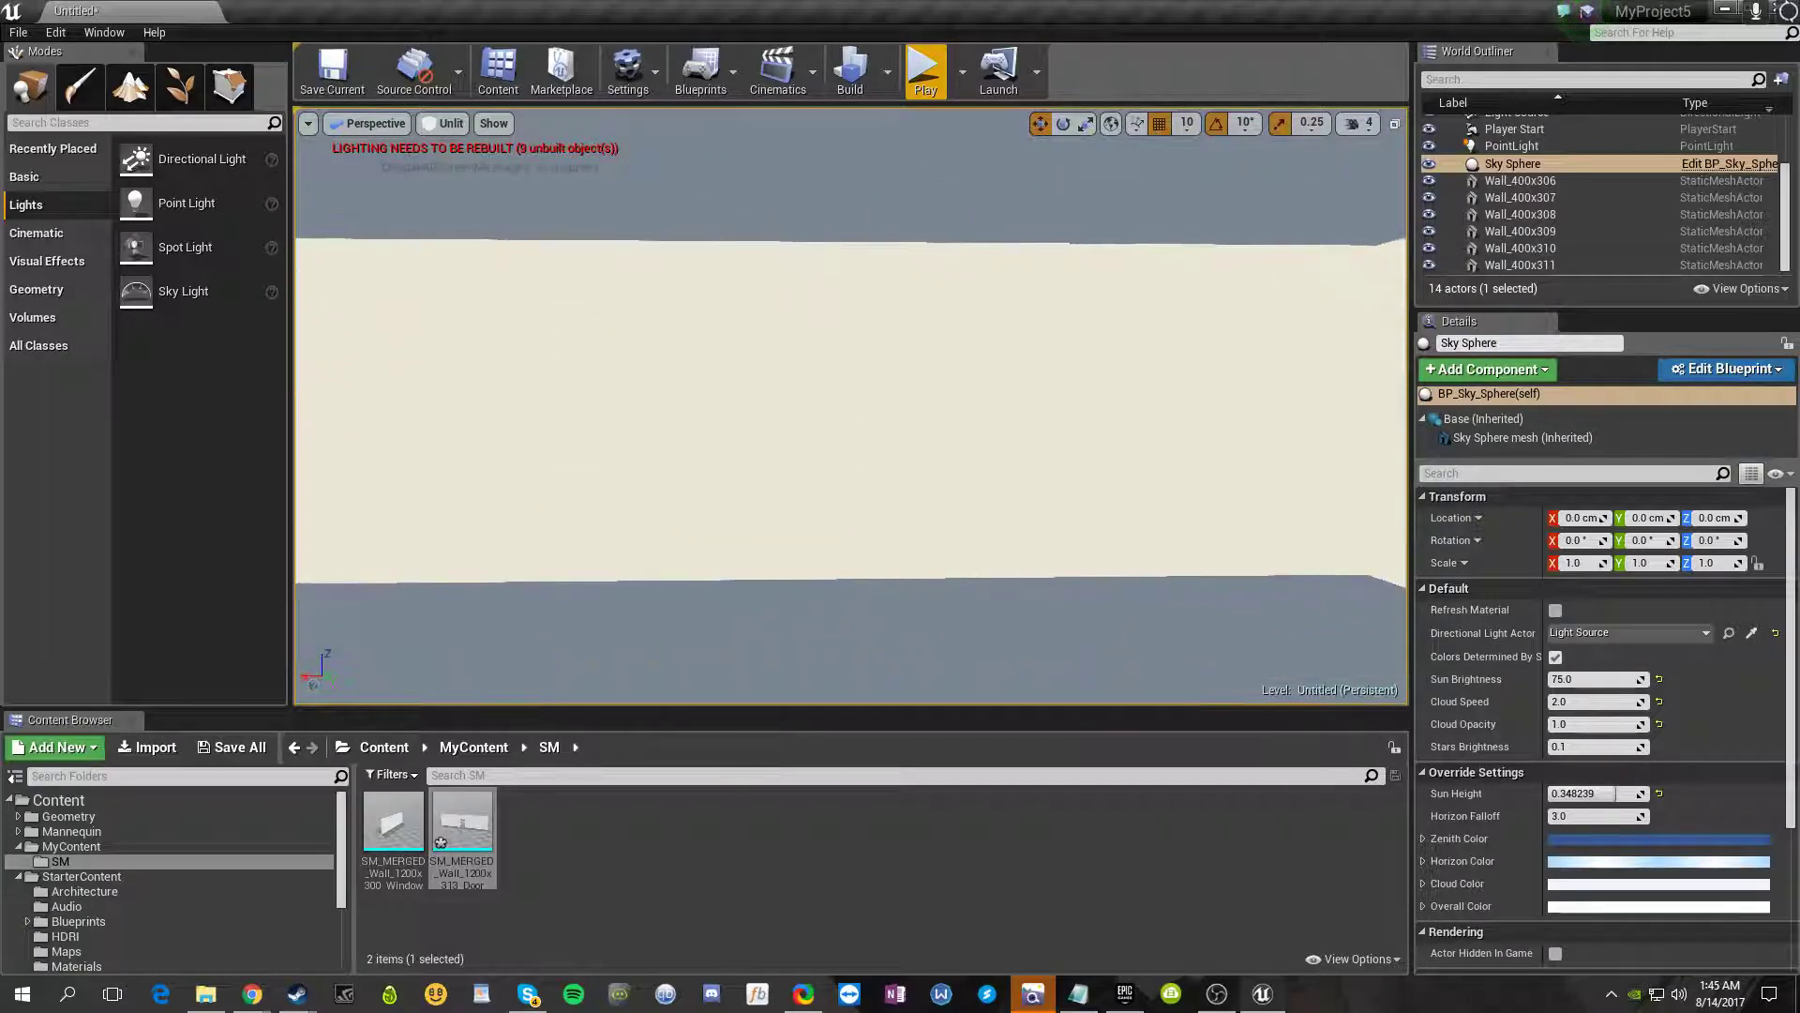
{"action": "right_click_drag", "start_coordinate": [532, 492], "coordinate": [531, 491]}
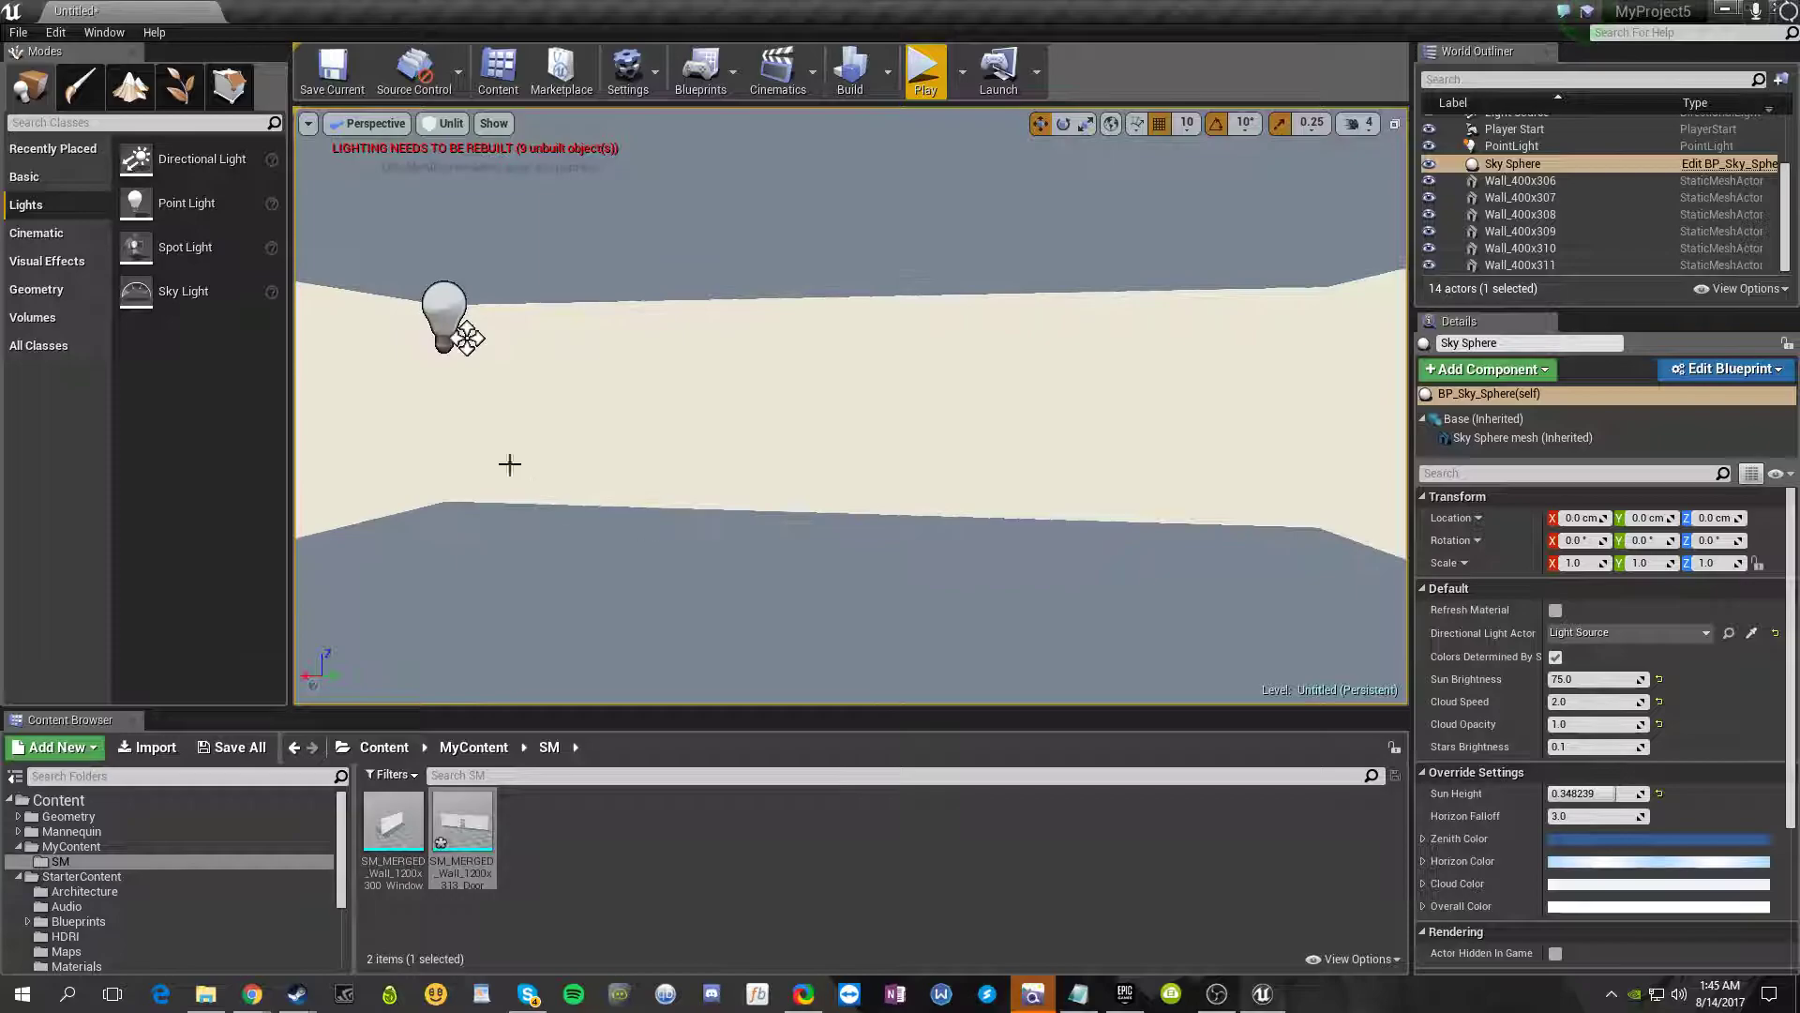
{"action": "left_click", "coordinate": [780, 419]}
{"action": "left_click", "coordinate": [1126, 454], "text": "ctrl"}
{"action": "left_click", "coordinate": [856, 442], "text": "ctrl"}
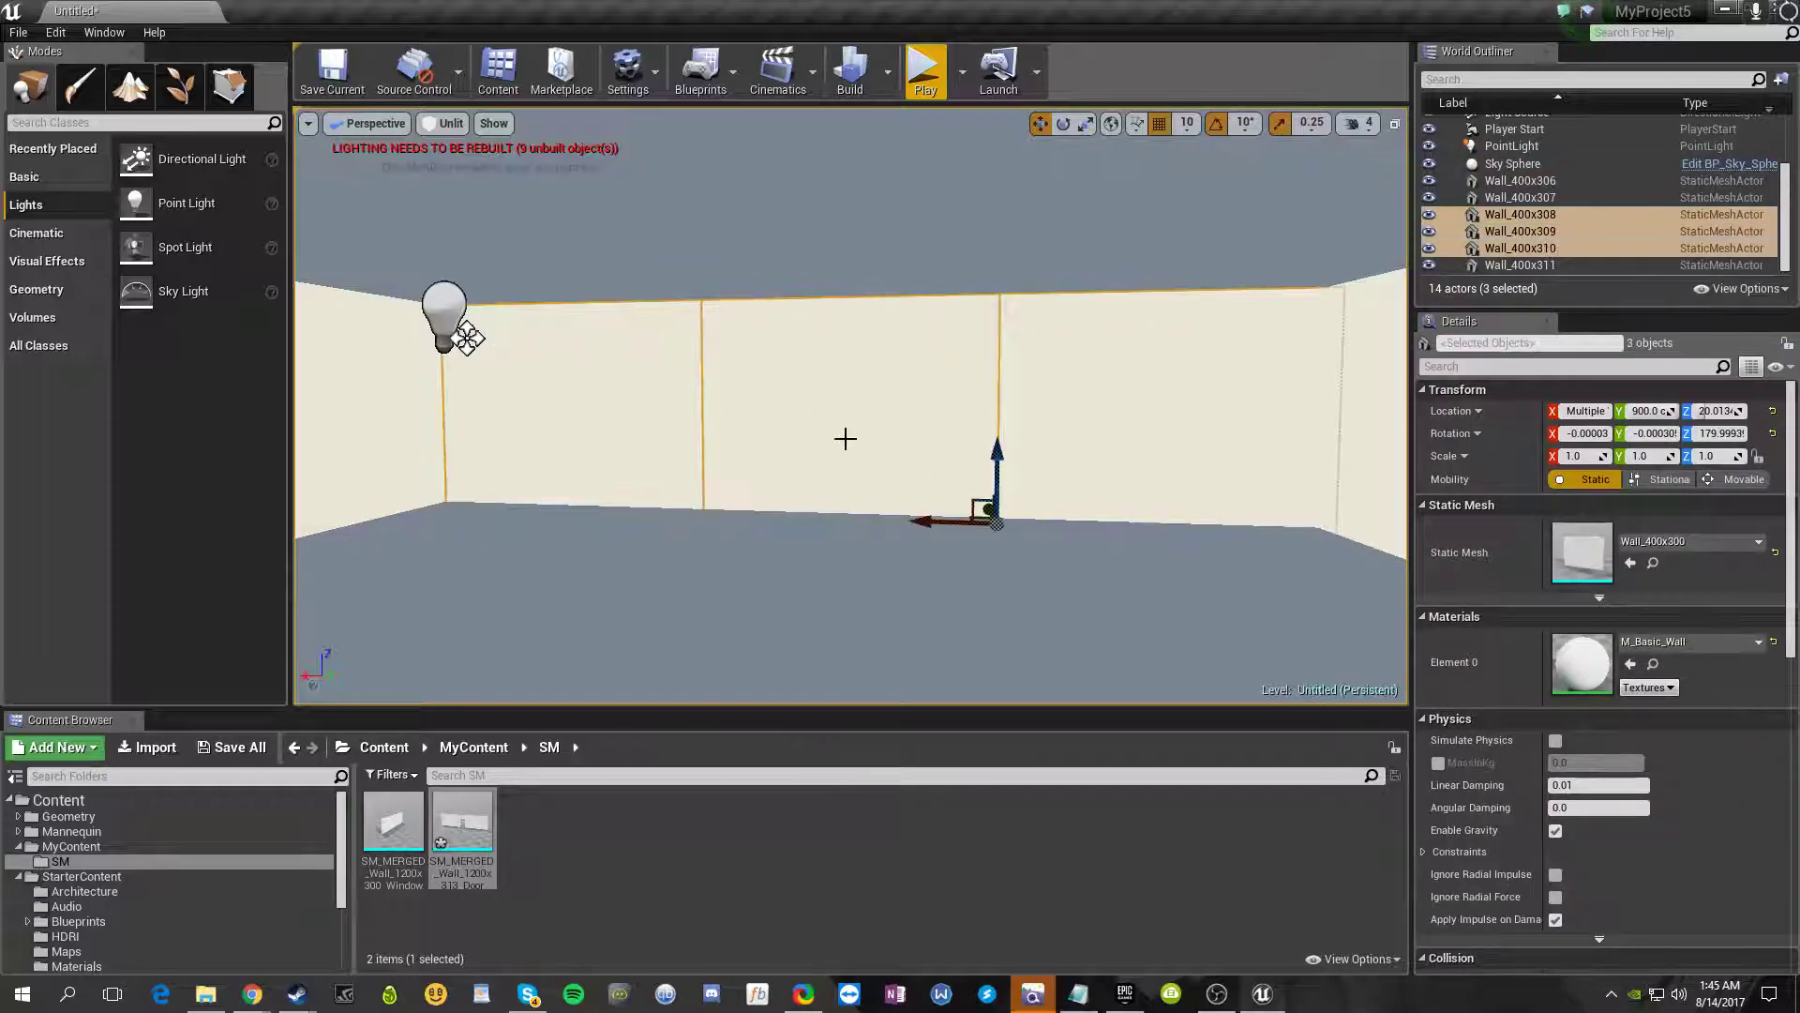
{"action": "right_click", "coordinate": [877, 459]}
{"action": "left_click", "coordinate": [887, 848]}
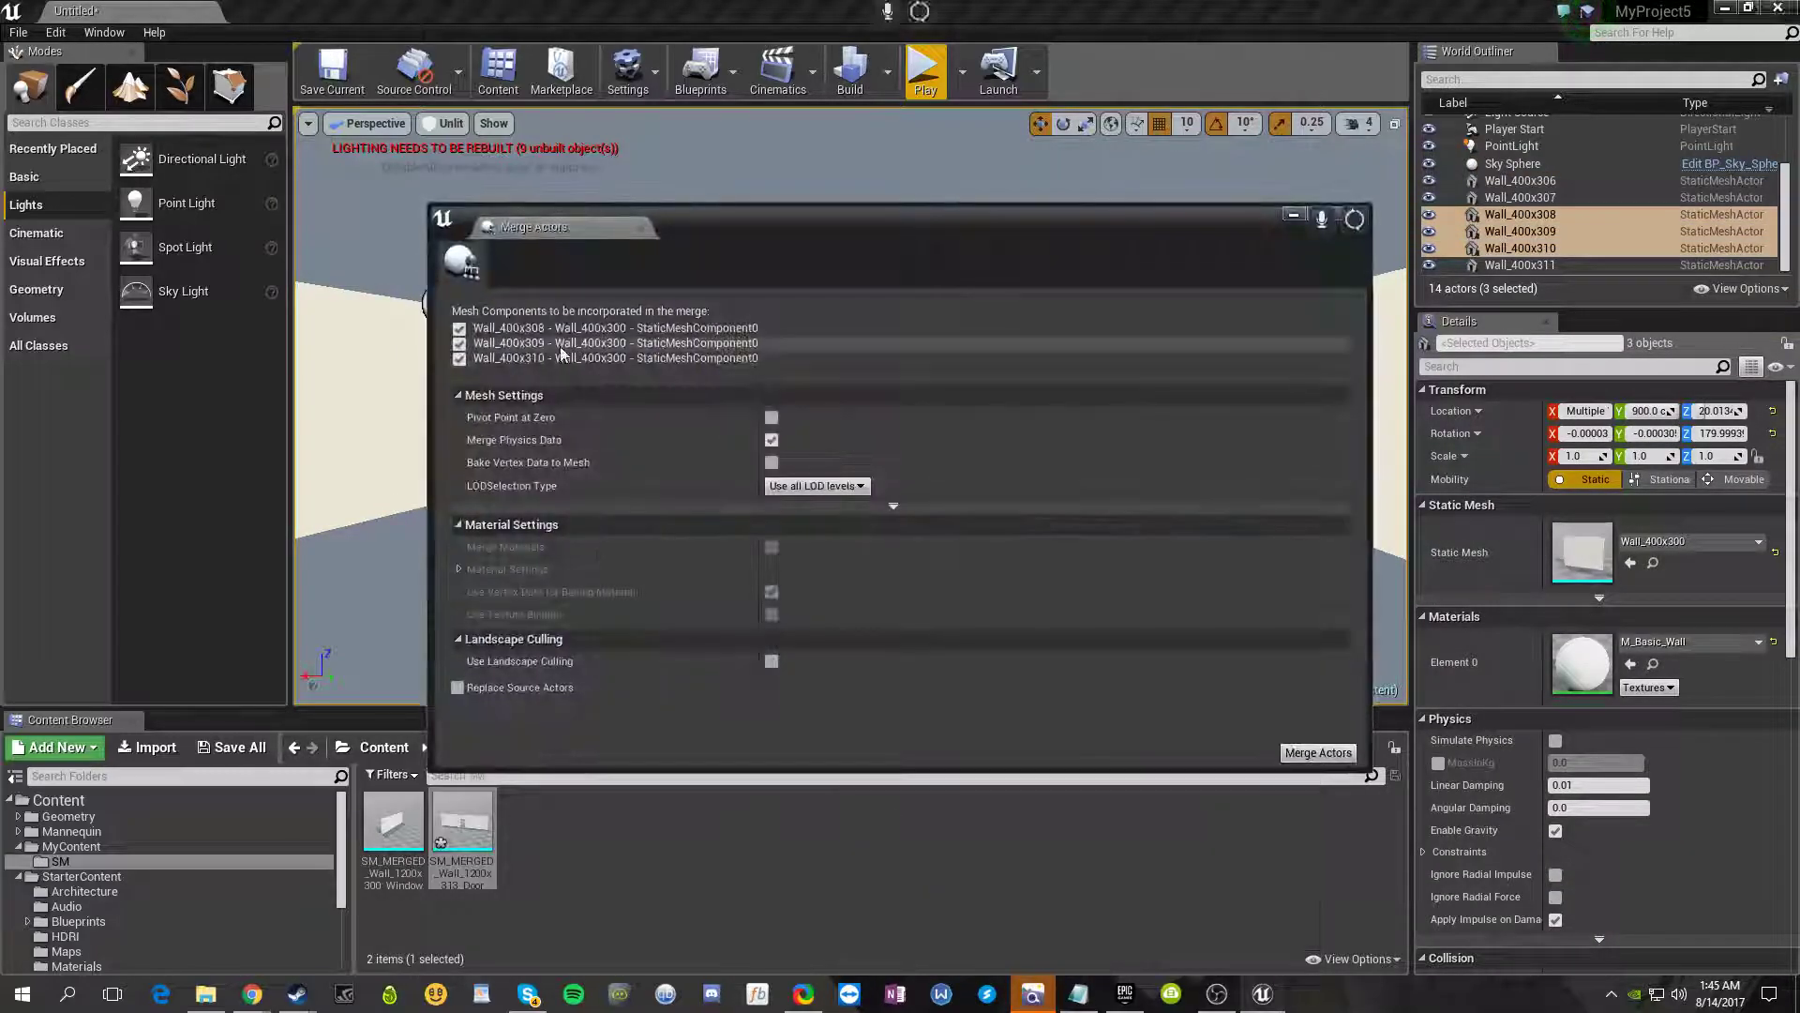
{"action": "left_click", "coordinate": [1346, 750]}
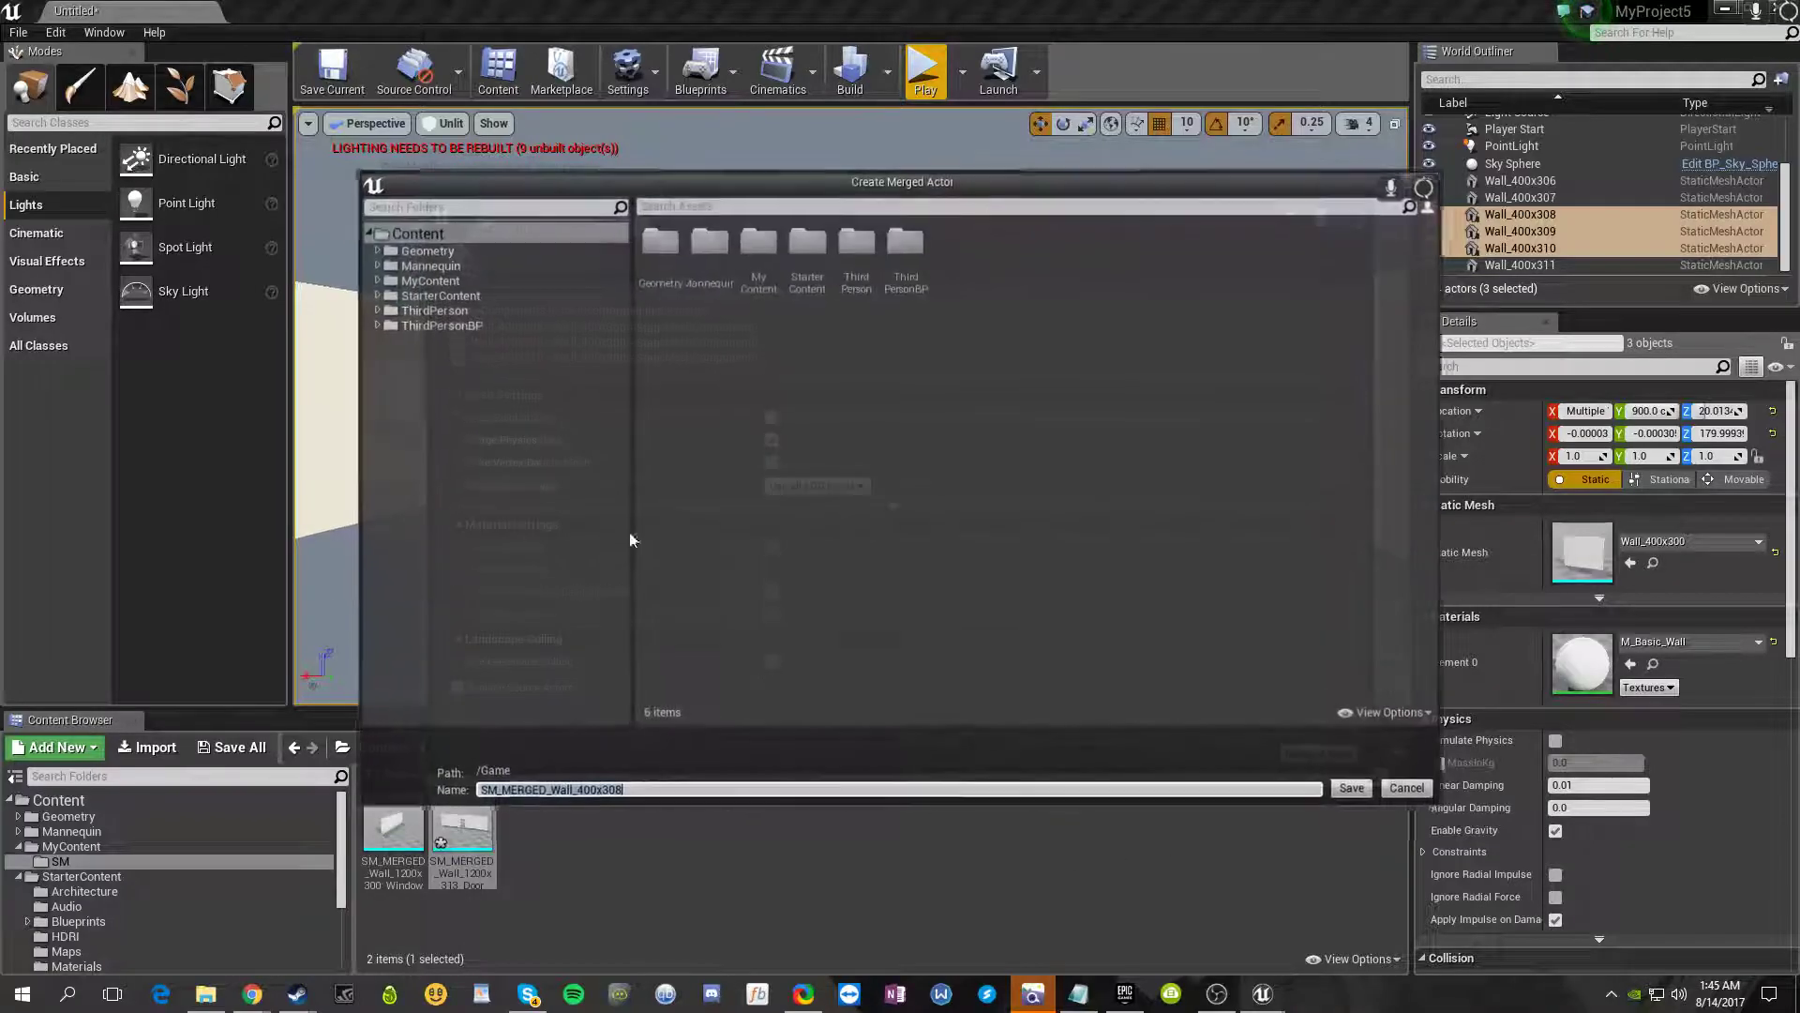
- Save the merged plain wall as SM_MERGED_Wall_1200x308 in MyContent/SM and close the Merge Actors window
{"action": "left_click", "coordinate": [615, 281]}
{"action": "double_click", "coordinate": [677, 250]}
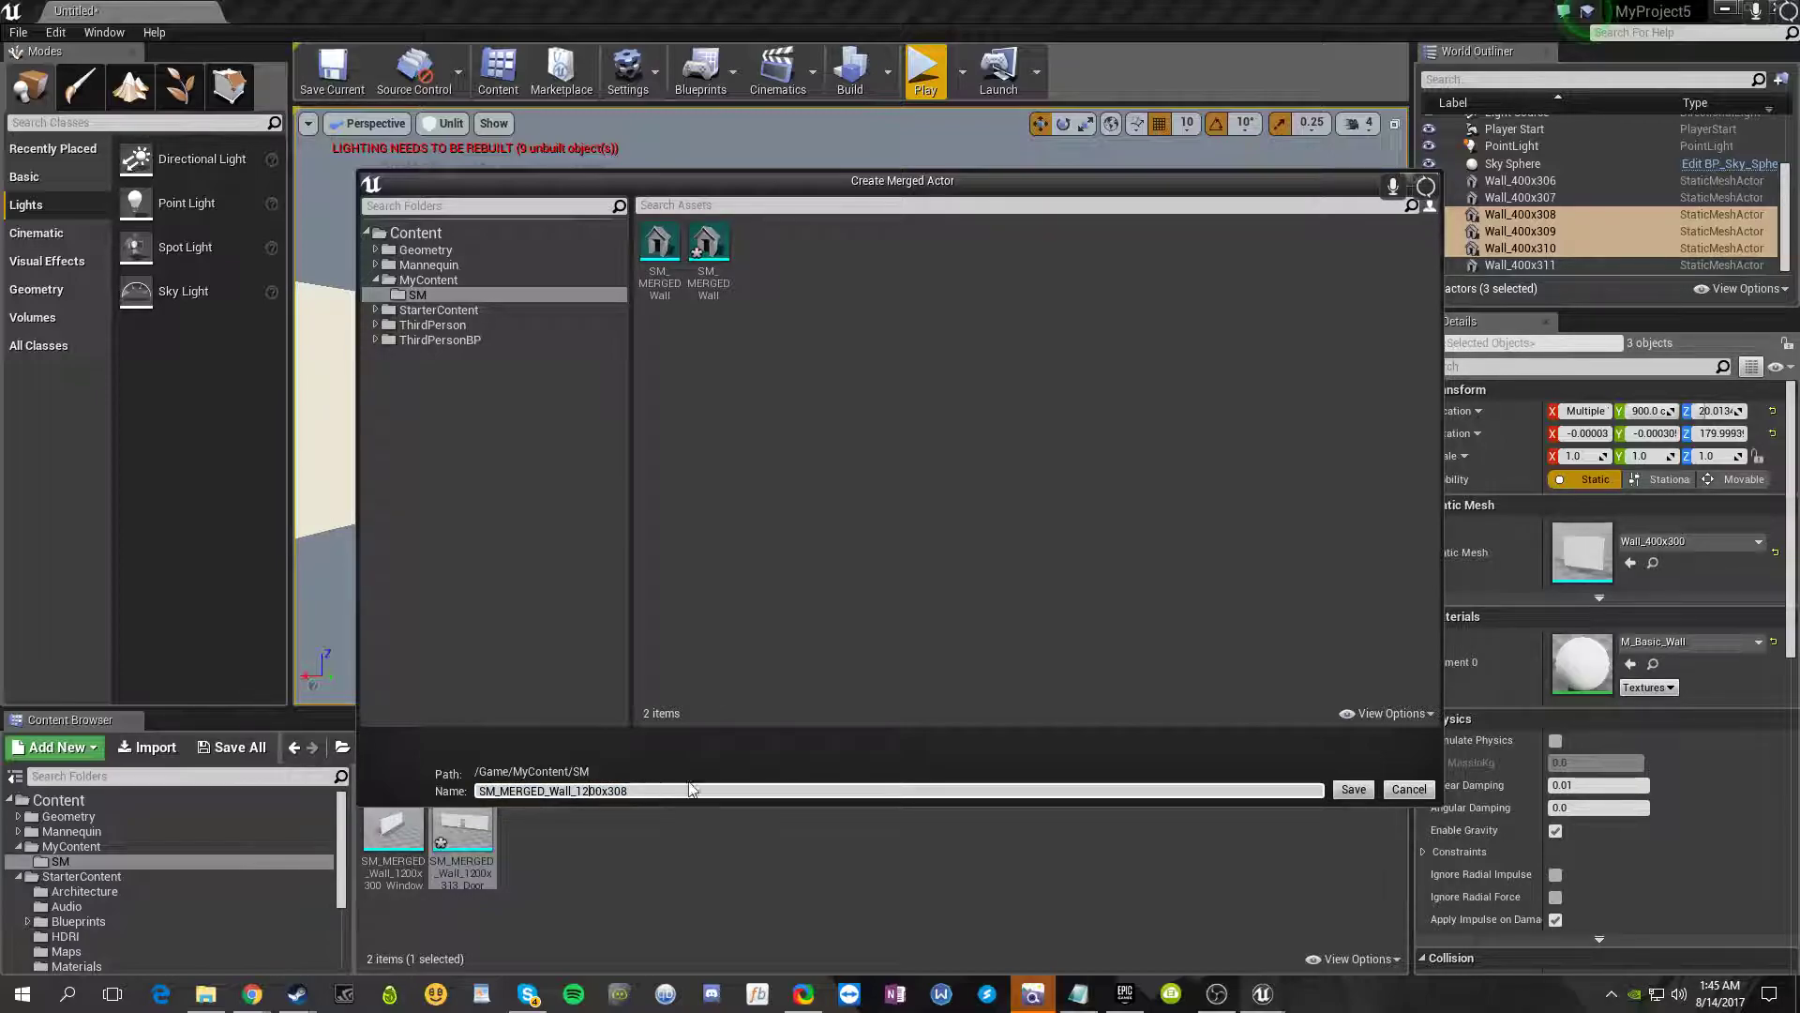
{"action": "left_click", "coordinate": [1354, 791]}
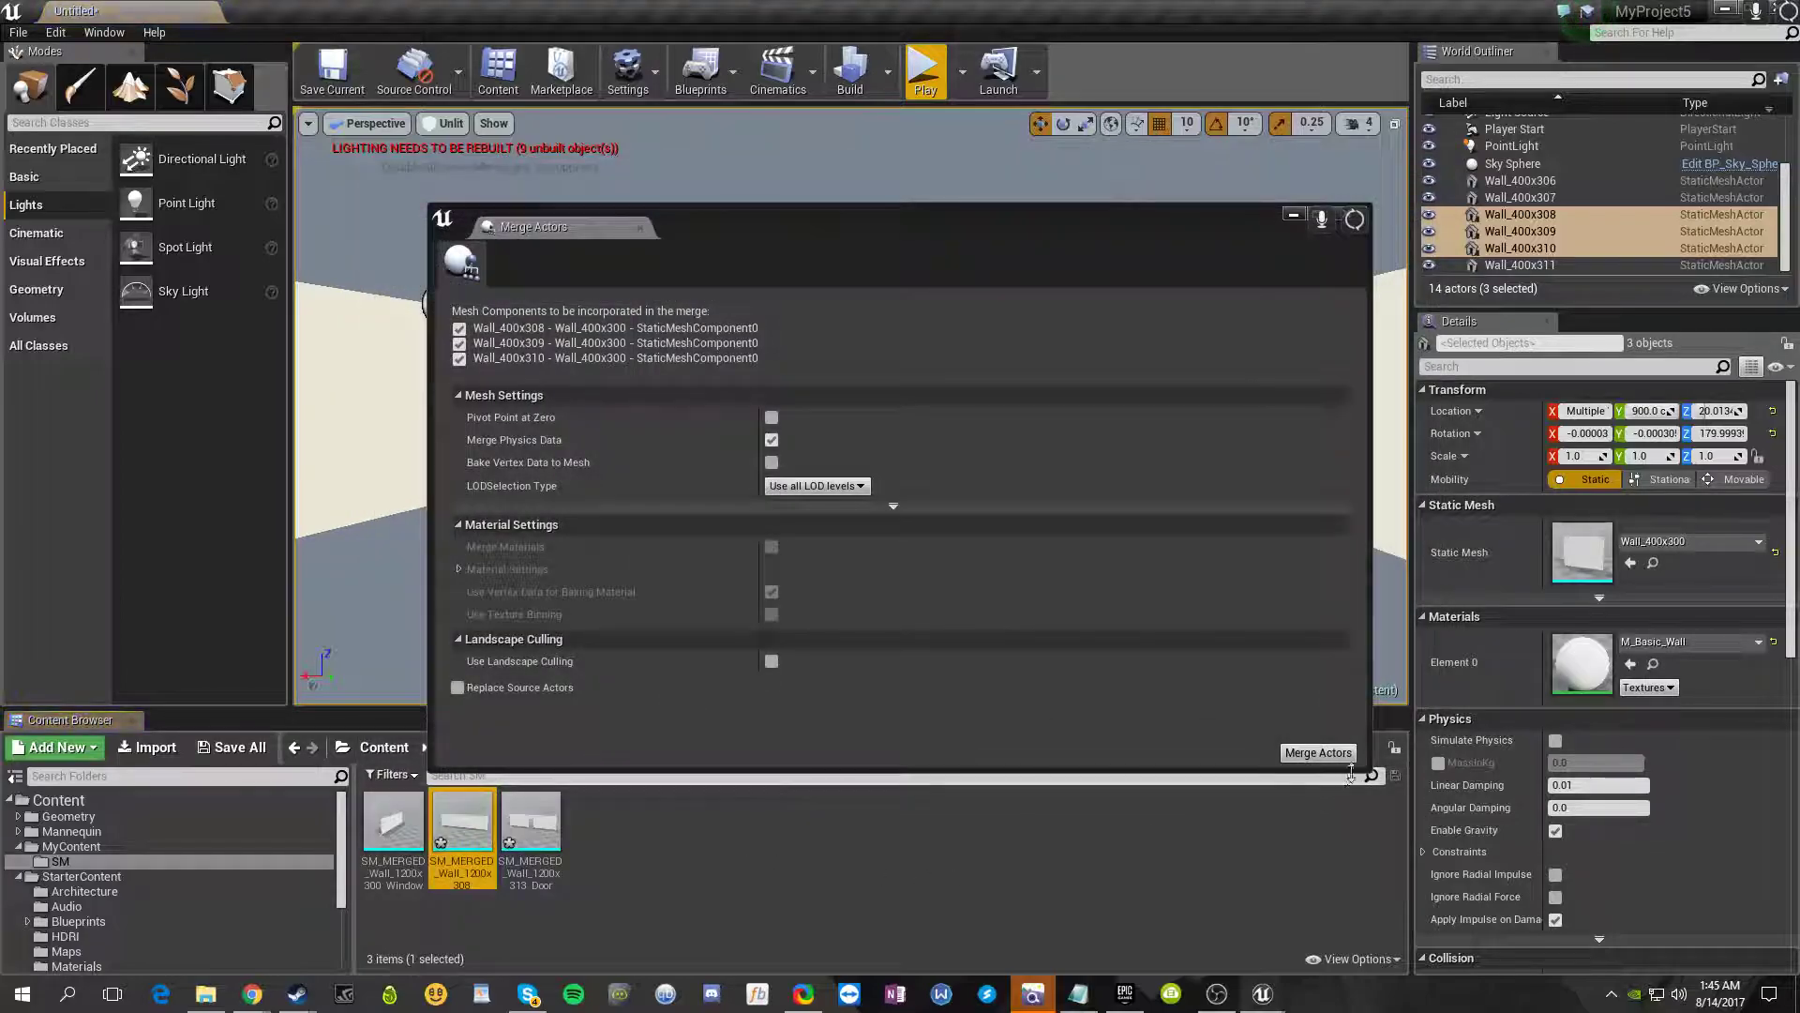
{"action": "left_click", "coordinate": [1354, 219]}
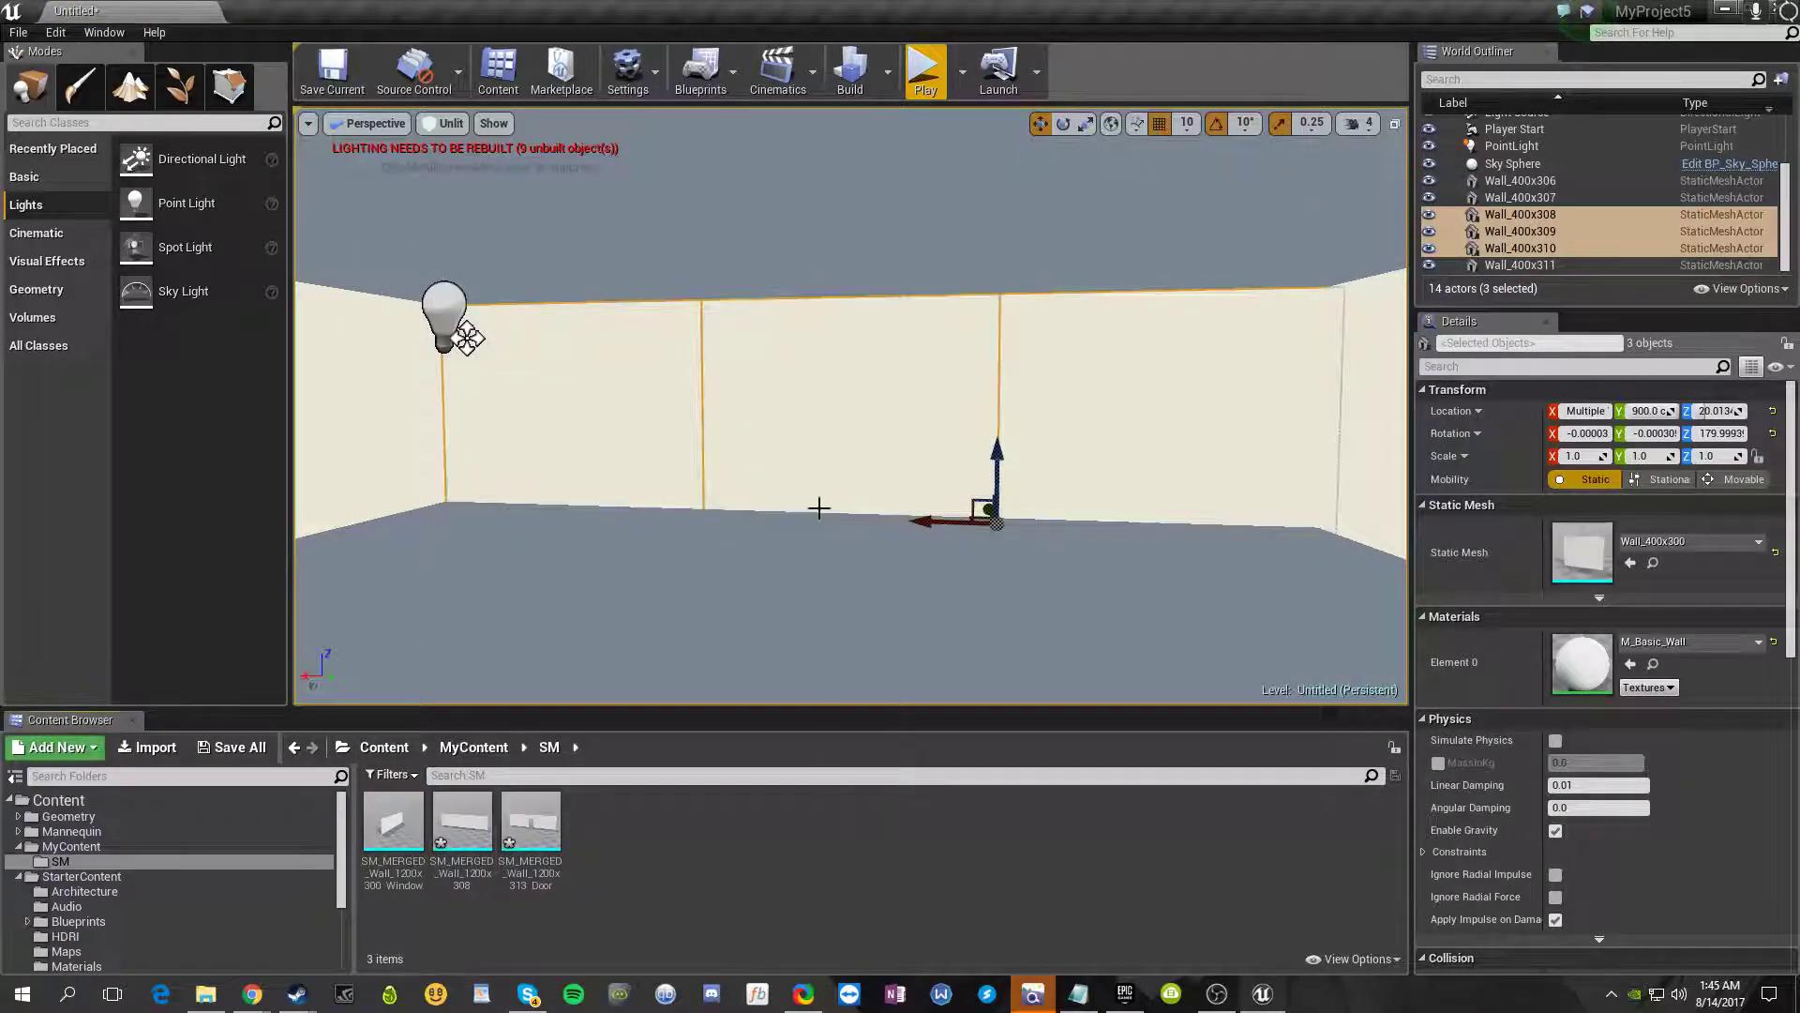
- Delete two of the original plain wall sections and replace the remaining section's static mesh with SM_MERGED_Wall_1200x308
{"action": "left_click", "coordinate": [663, 427]}
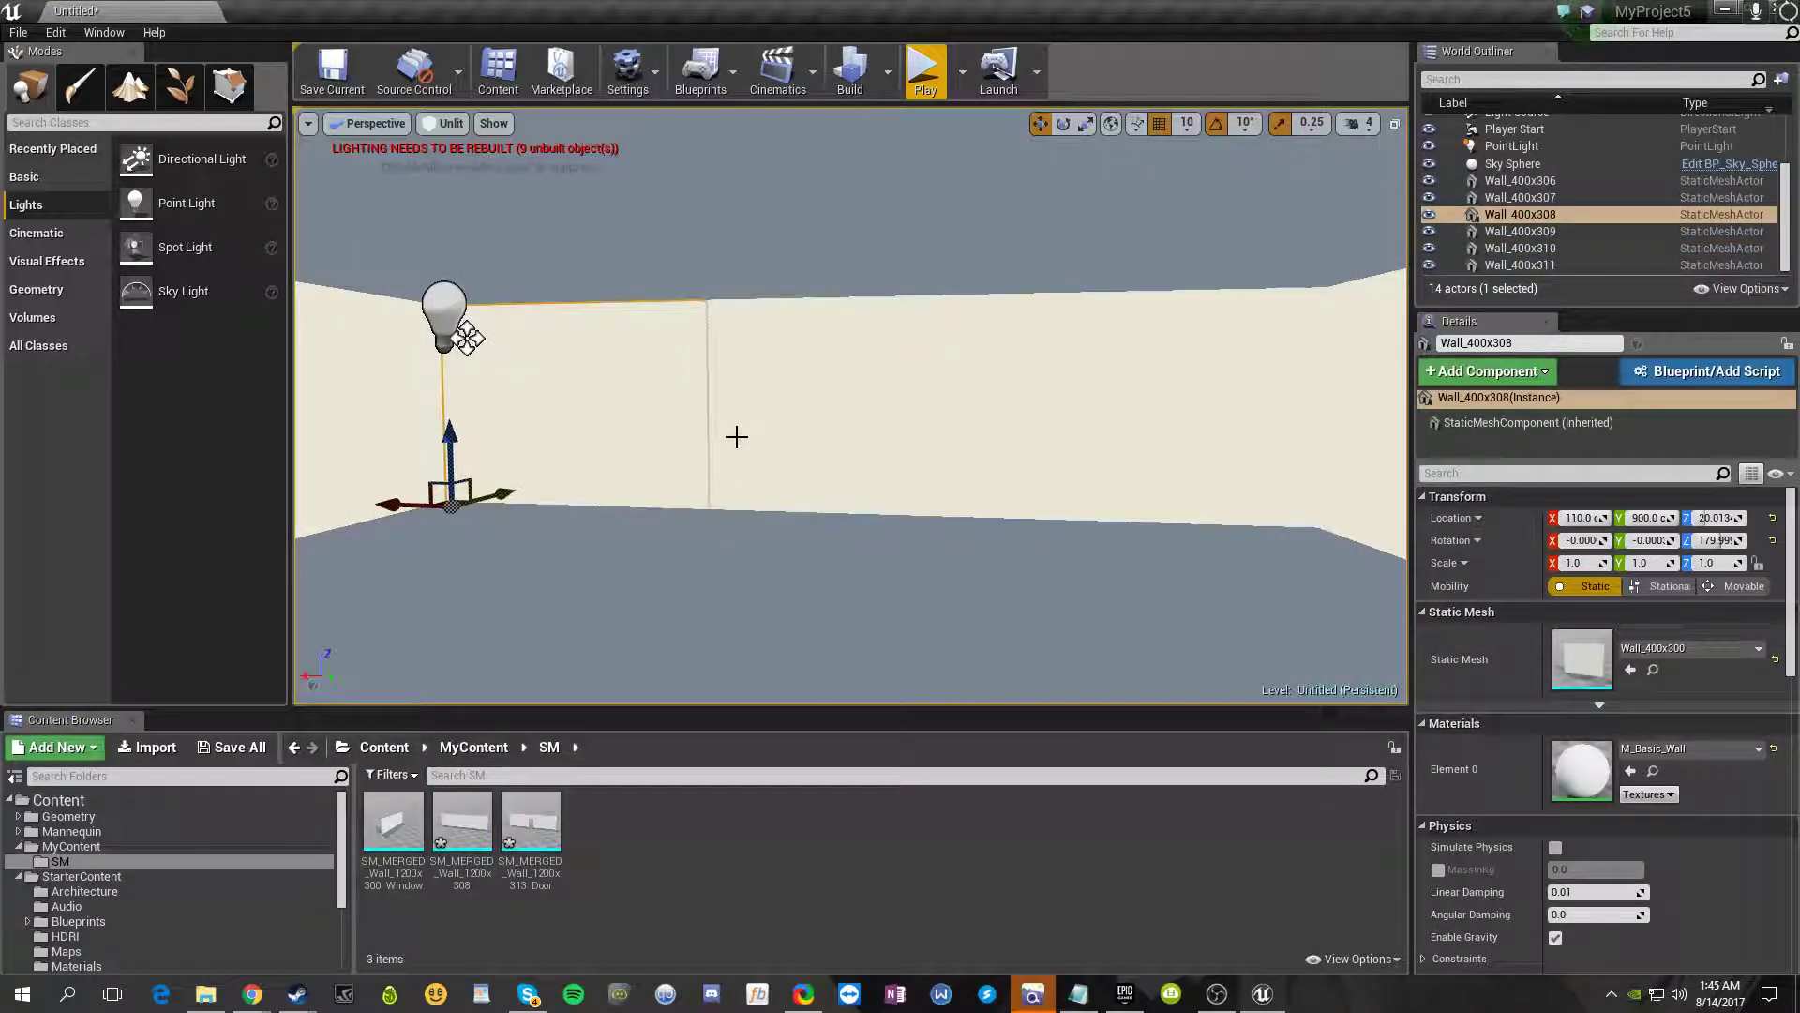
{"action": "key", "text": "Delete"}
{"action": "left_click", "coordinate": [841, 397]}
{"action": "key", "text": "Delete"}
{"action": "left_click", "coordinate": [530, 821]}
{"action": "left_click", "coordinate": [462, 820]}
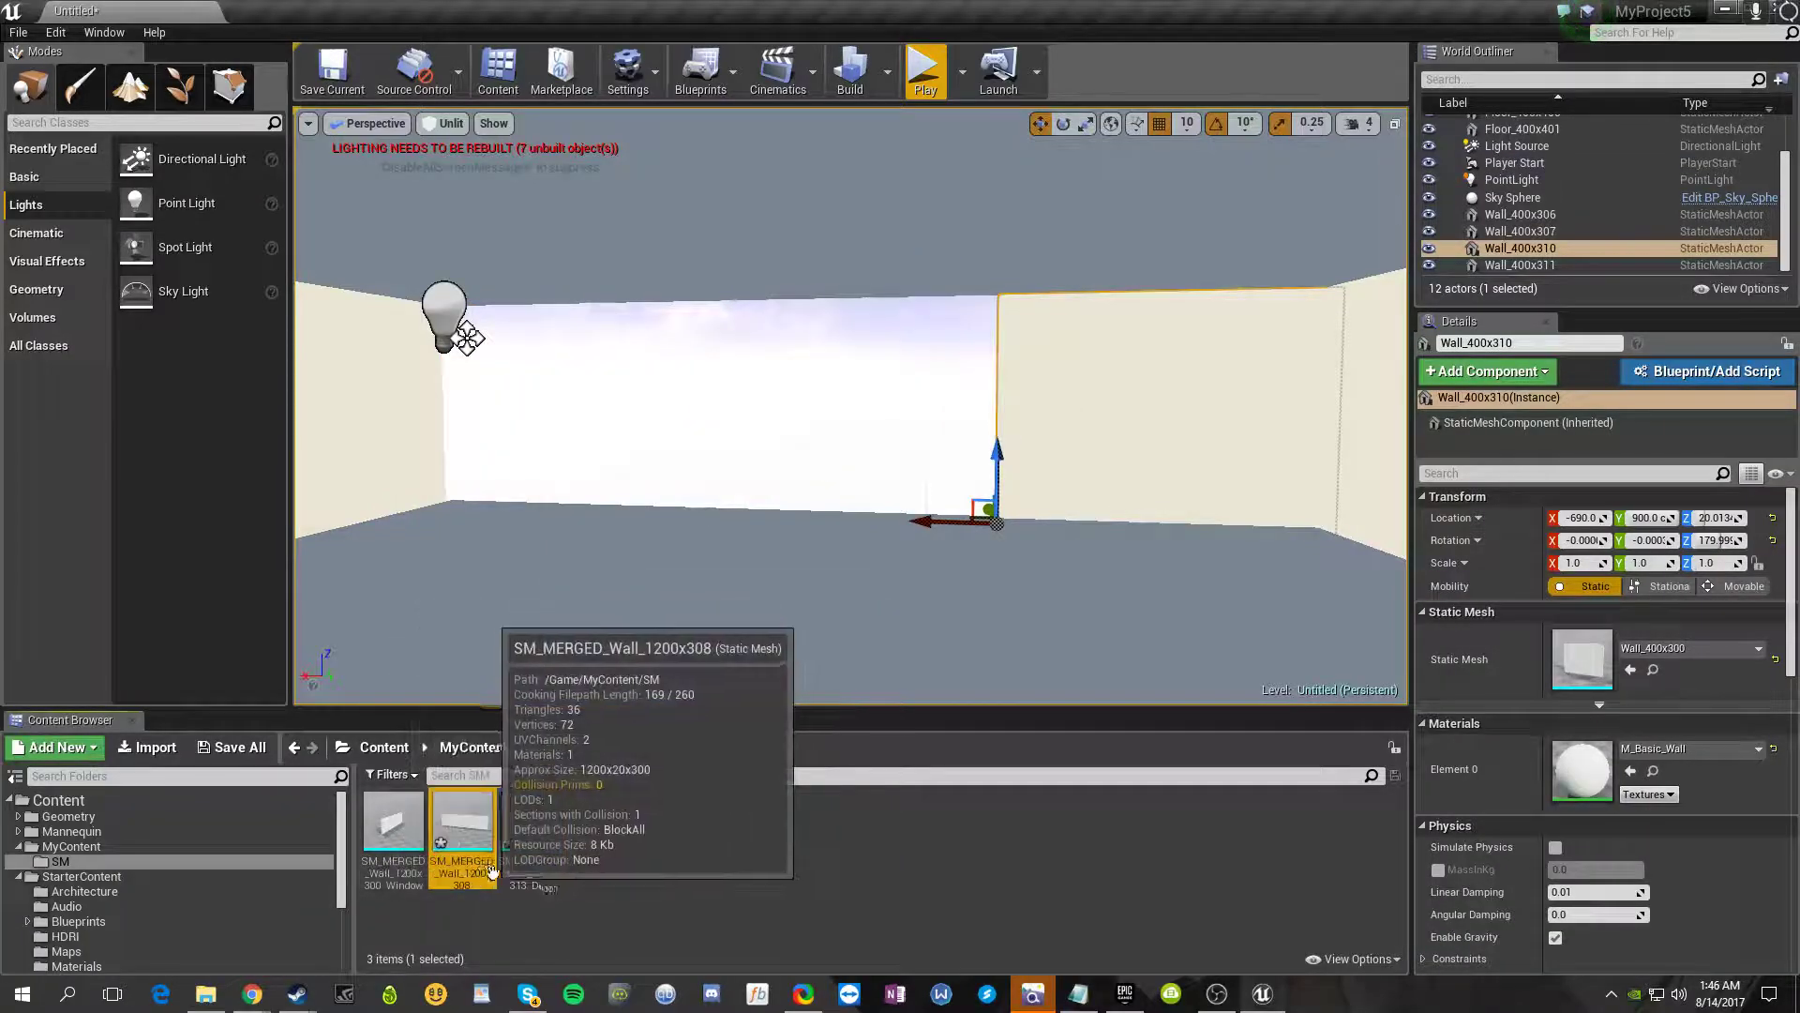
{"action": "left_click", "coordinate": [1630, 668]}
- Move the merged plain wall along X to -1070 to close its side of the room, and inspect the room from outside
{"action": "left_click_drag", "start_coordinate": [926, 519], "coordinate": [1230, 537]}
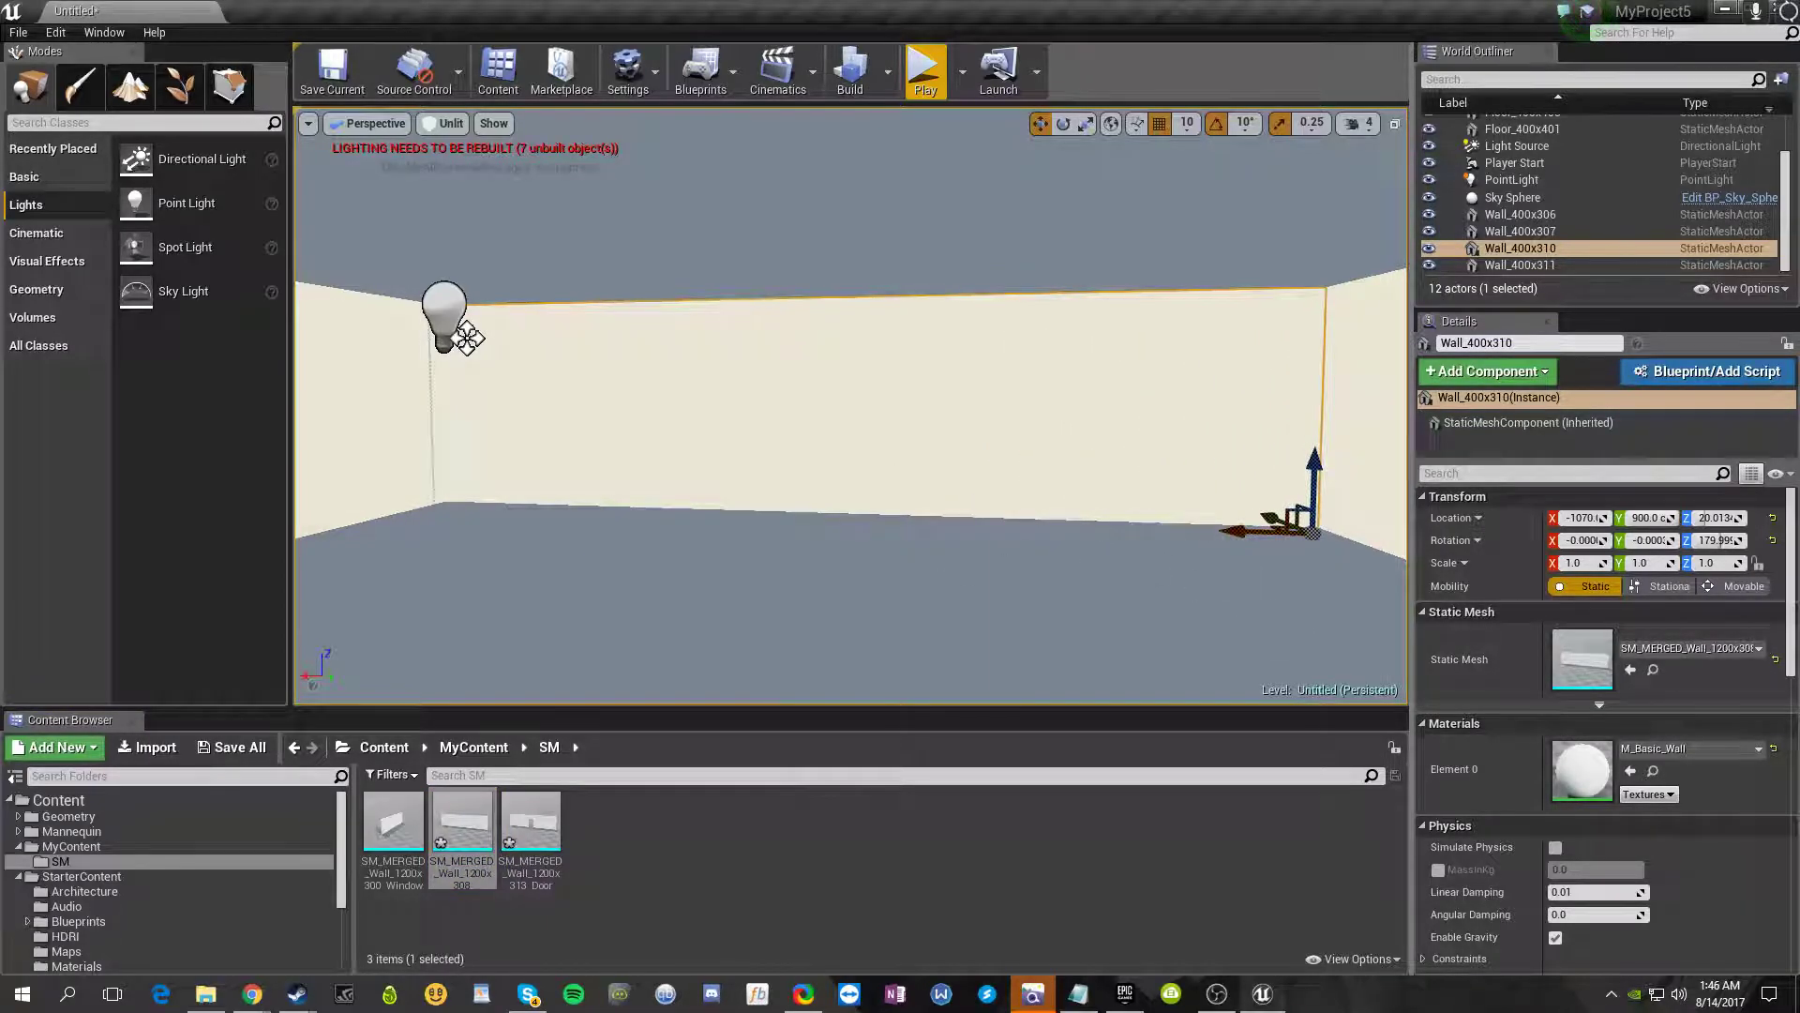
{"action": "key", "text": "s"}
{"action": "right_click_drag", "start_coordinate": [627, 472], "coordinate": [627, 473]}
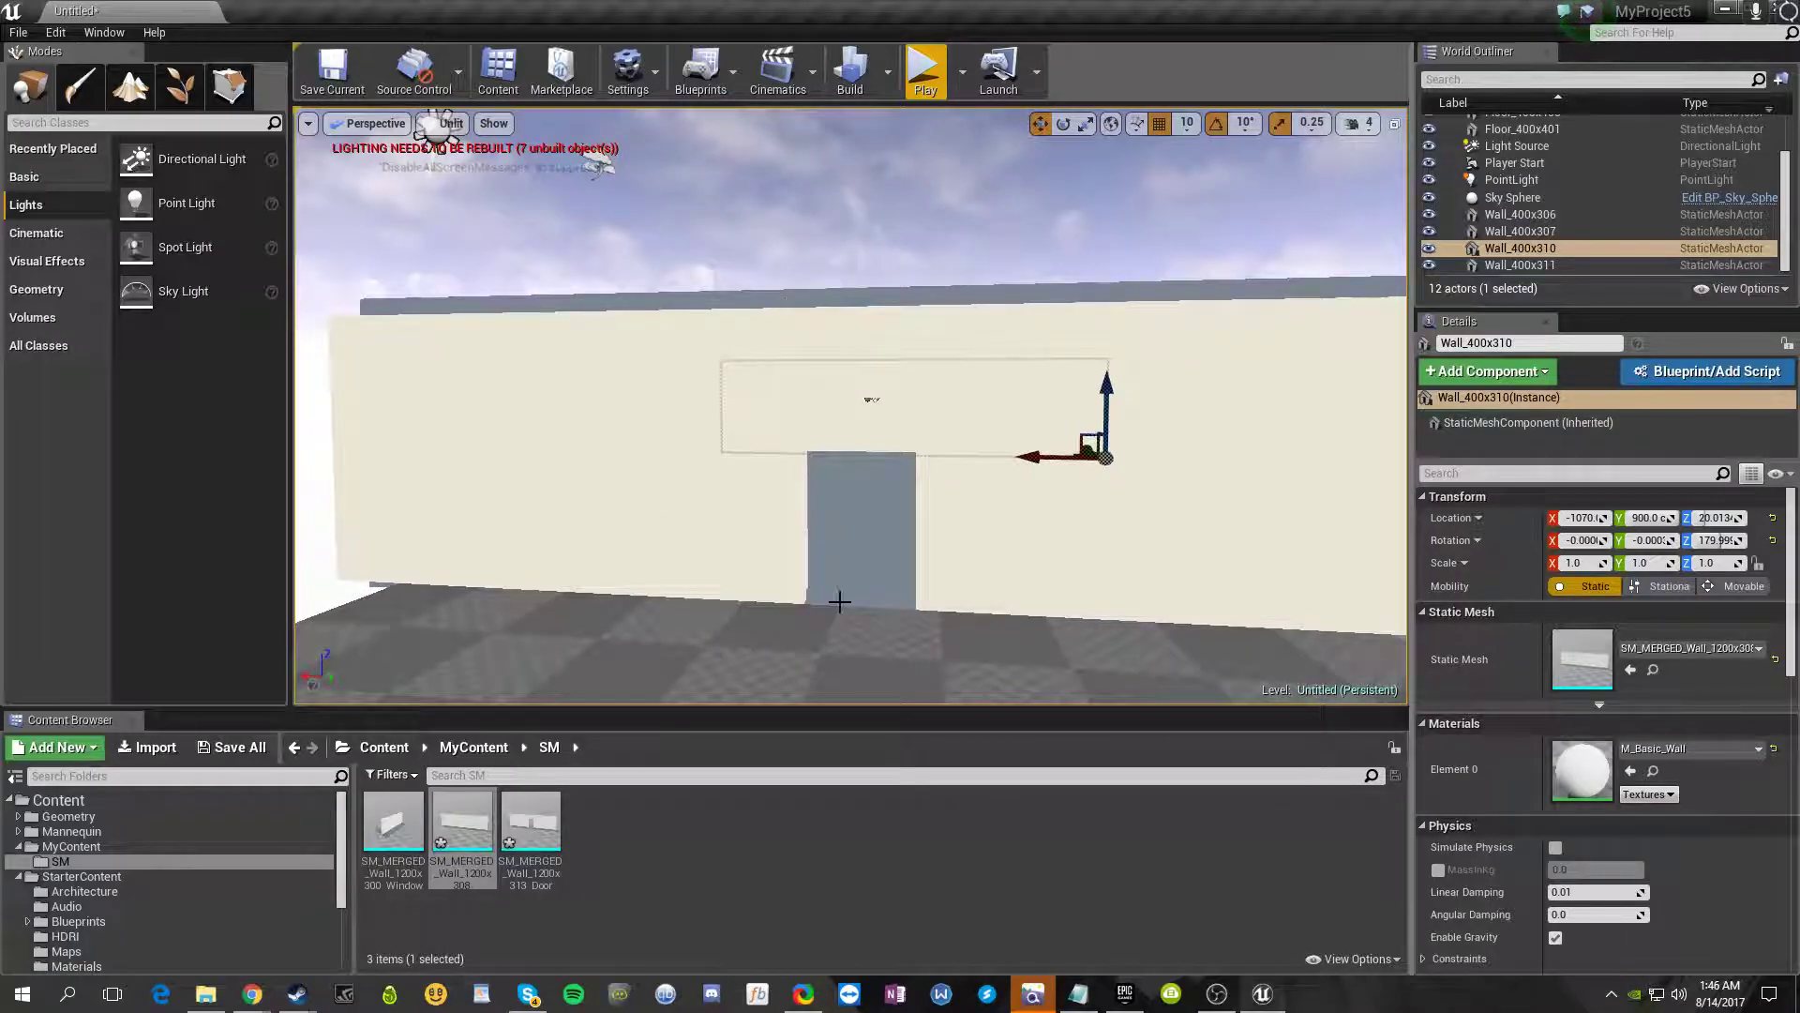
{"action": "left_click", "coordinate": [674, 222]}
- Resize the editor layout: make the World Outliner and Content Browser taller and the Modes panel slightly wider
{"action": "scroll", "coordinate": [1468, 183], "scroll_direction": "up", "scroll_amount": 2}
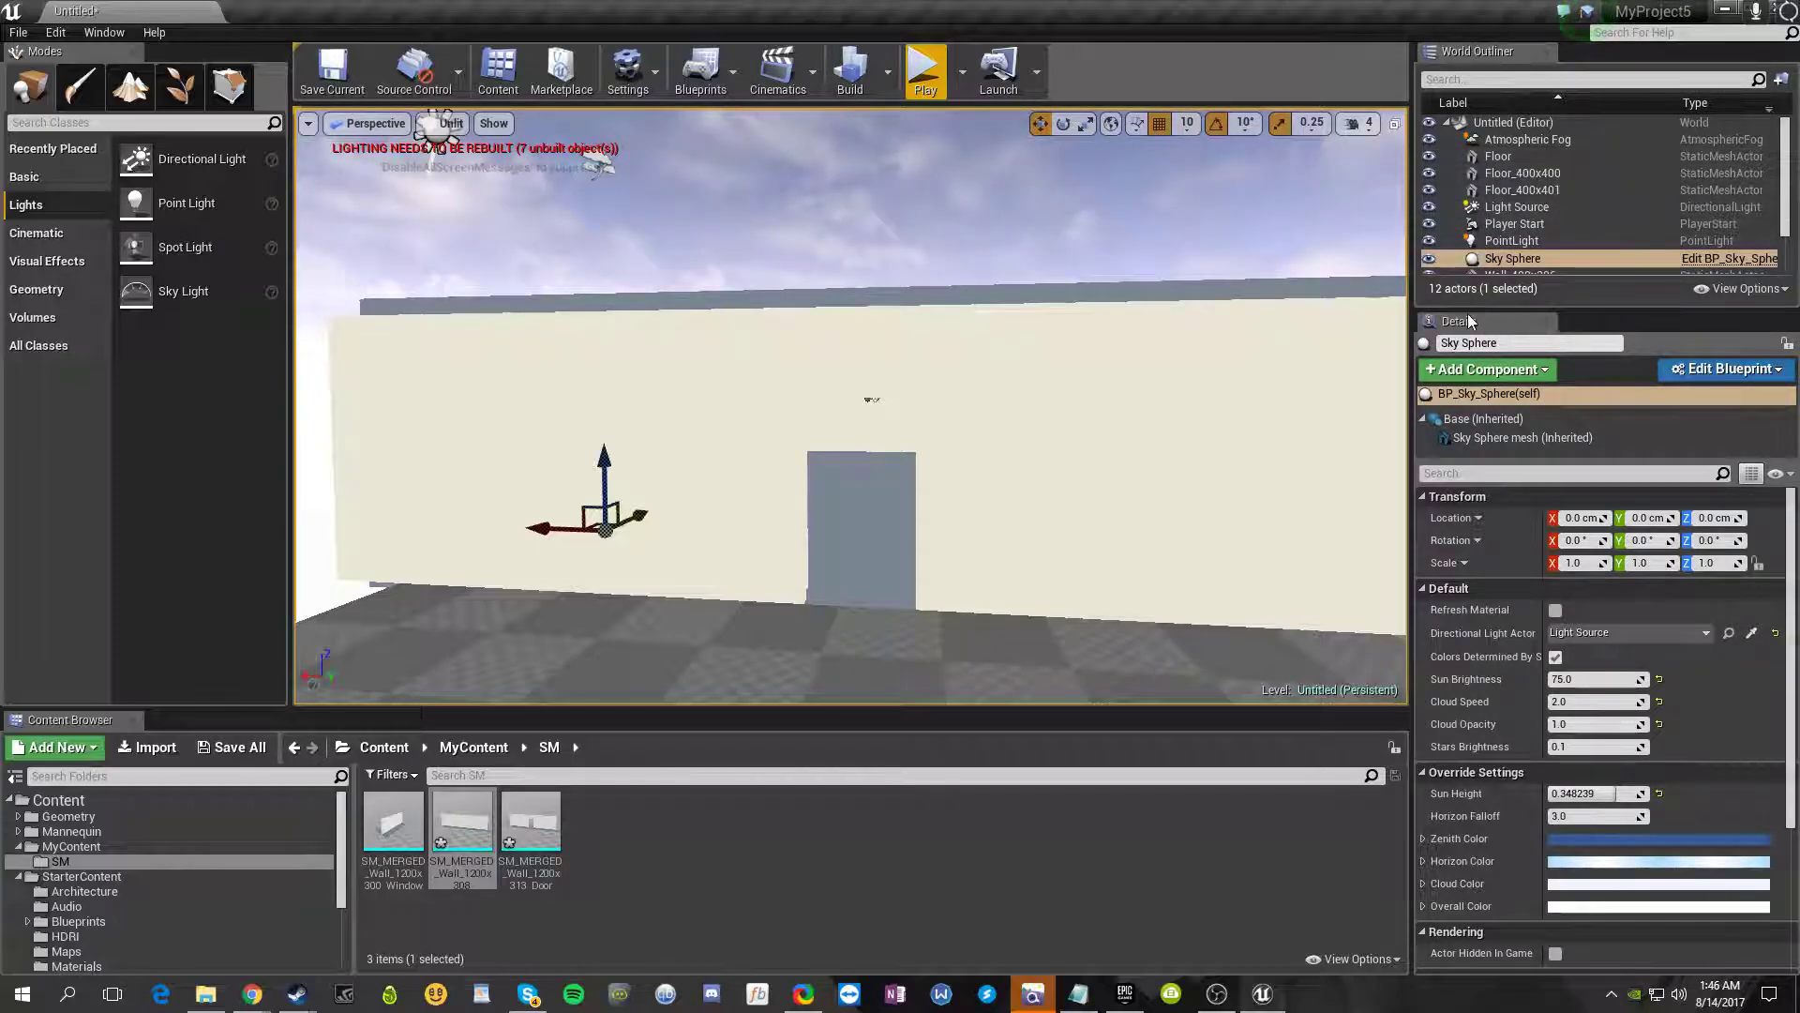
{"action": "left_click_drag", "start_coordinate": [1470, 308], "coordinate": [1458, 450]}
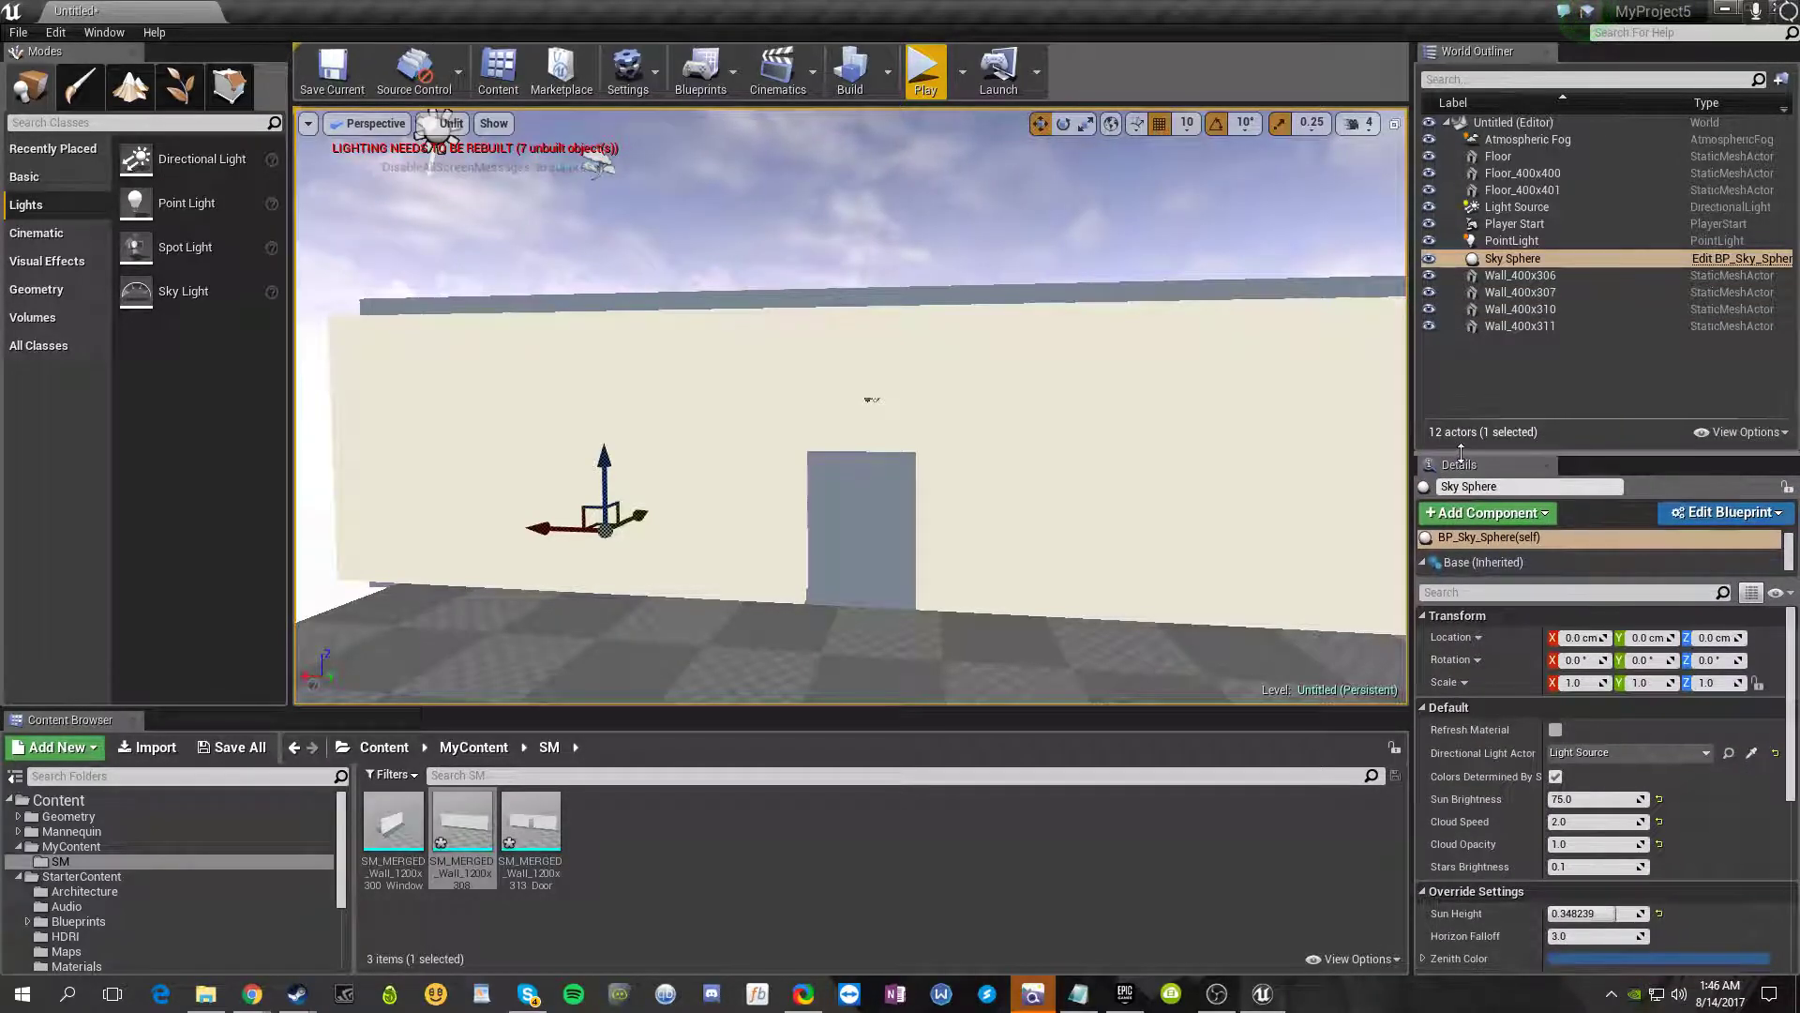
{"action": "left_click_drag", "start_coordinate": [1416, 638], "coordinate": [1460, 614]}
{"action": "left_click_drag", "start_coordinate": [390, 708], "coordinate": [382, 601]}
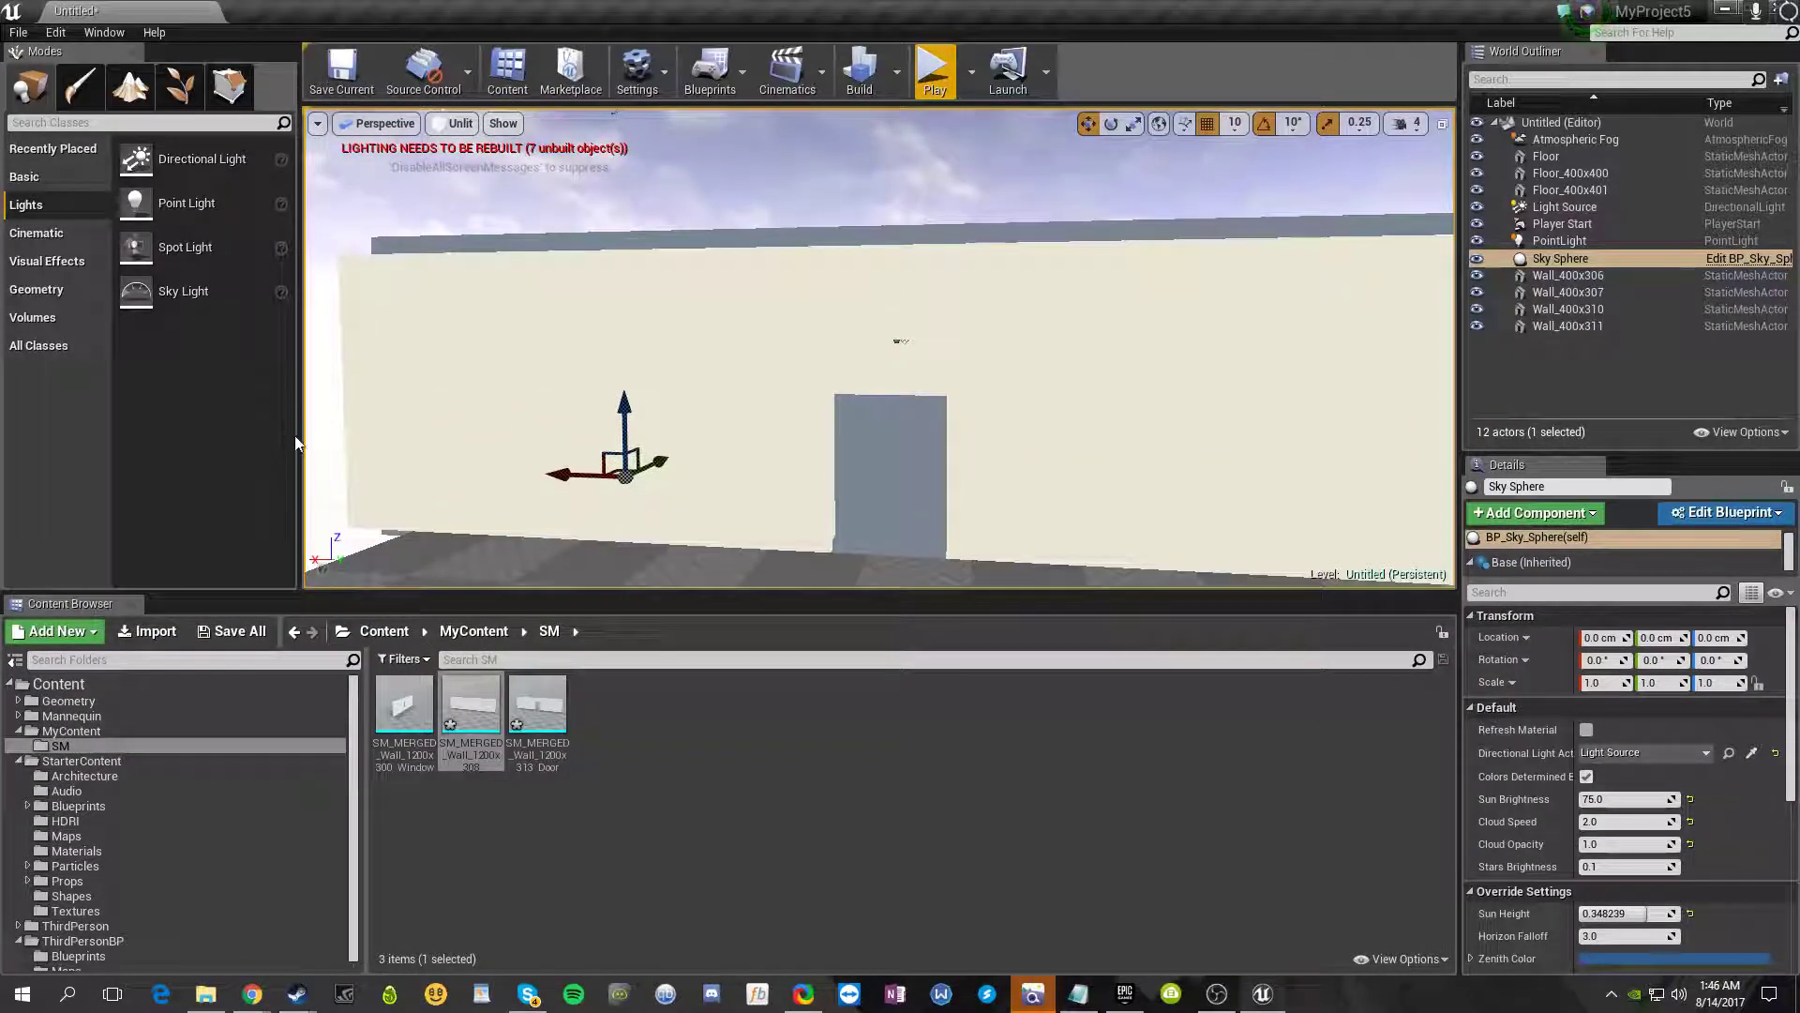
{"action": "left_click_drag", "start_coordinate": [306, 431], "coordinate": [251, 437]}
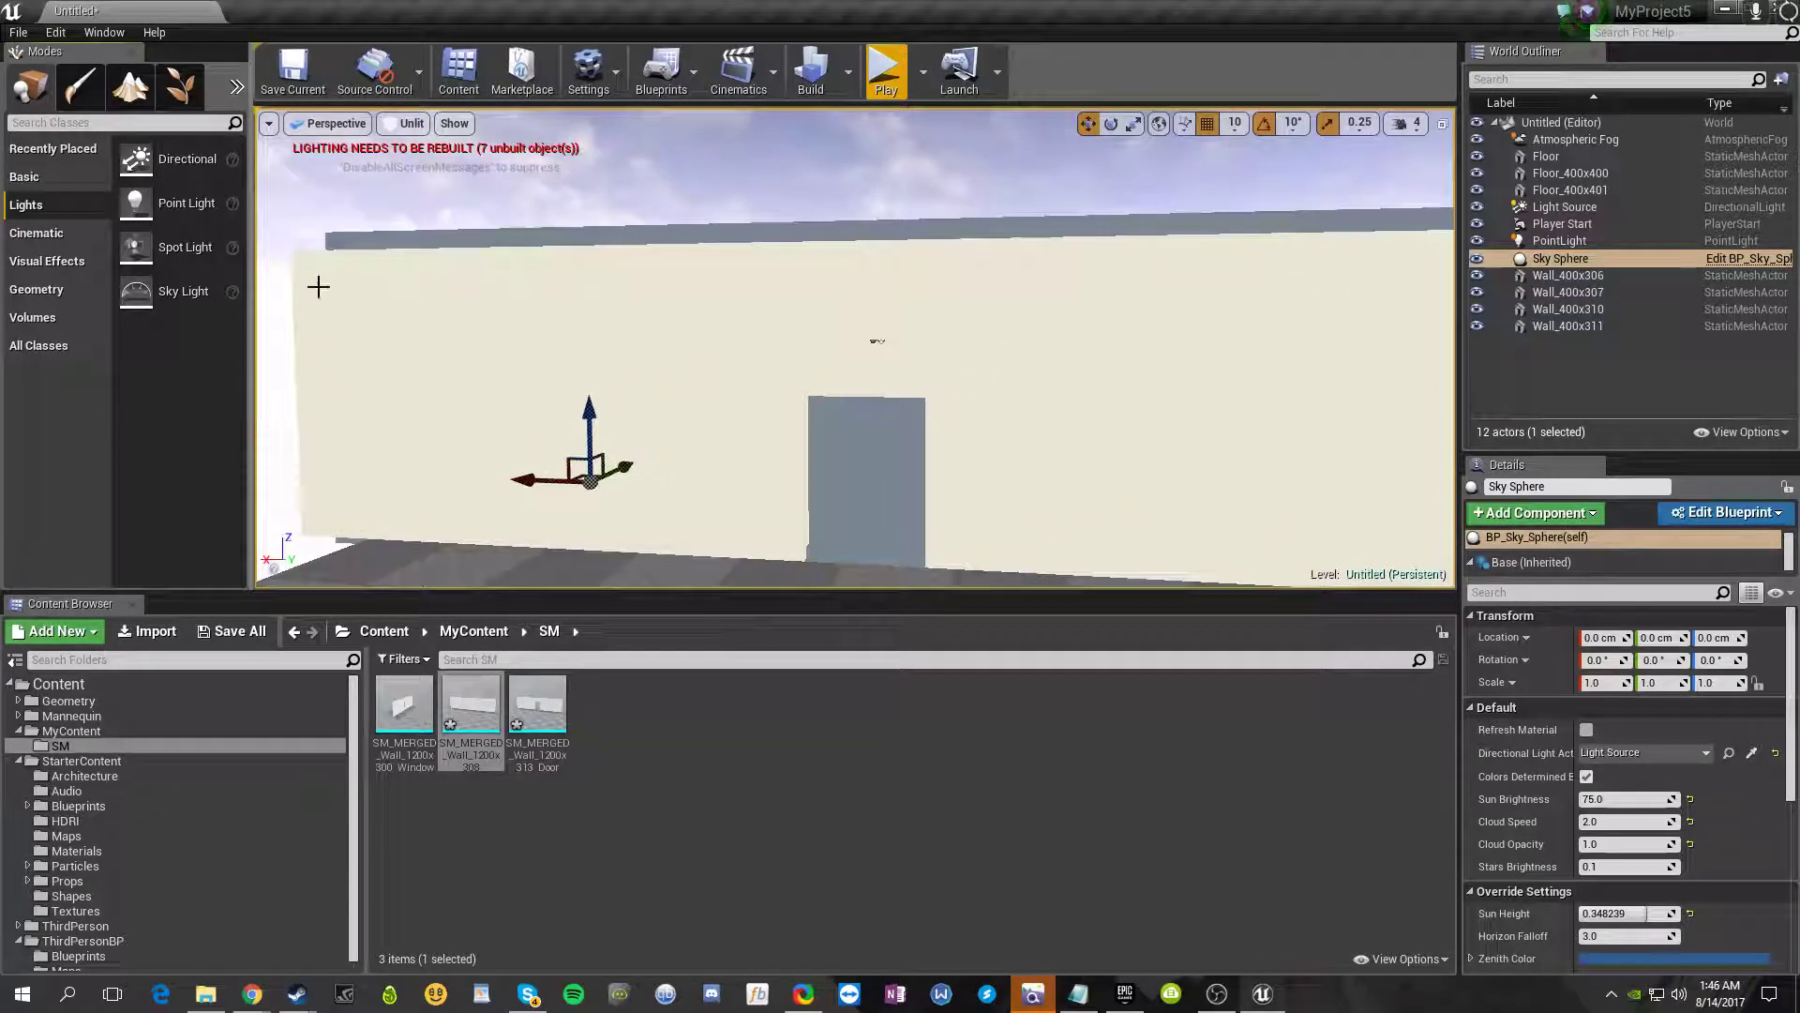
{"action": "left_click_drag", "start_coordinate": [251, 324], "coordinate": [333, 325]}
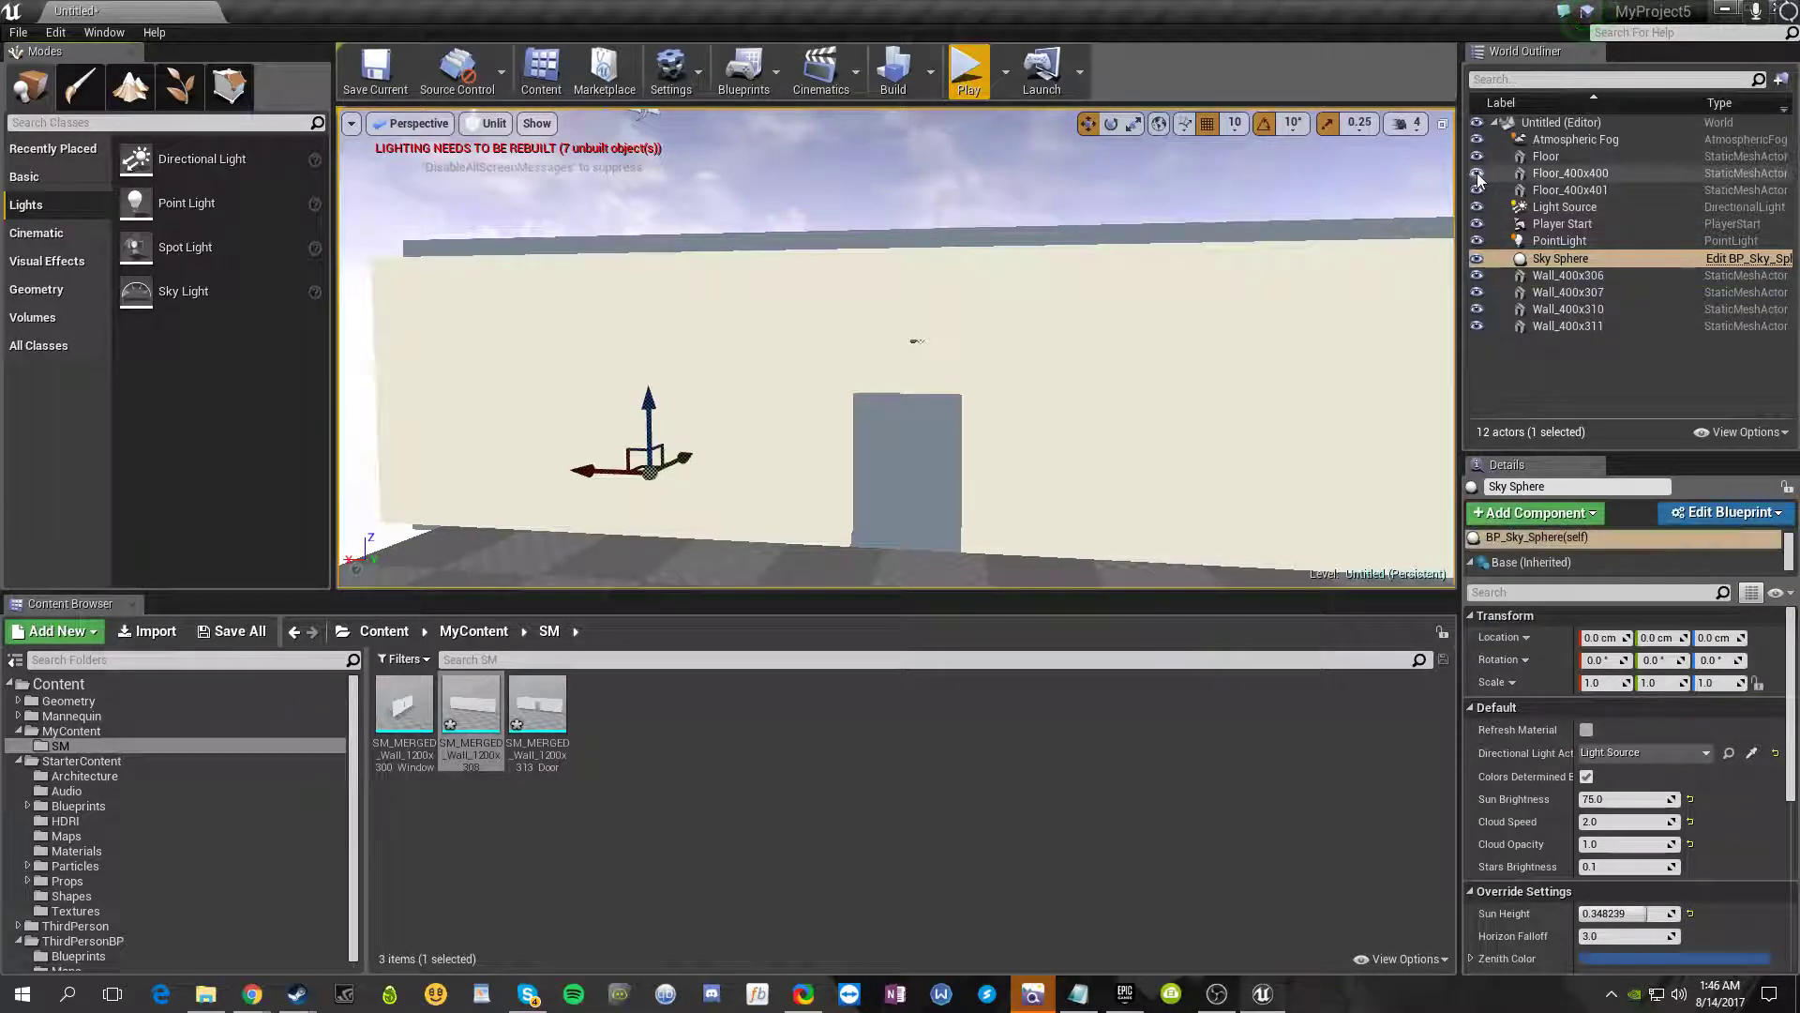
- Try the World Outliner docked above the viewport and as an enlarged floating window, and dock it back above the Details panel
{"action": "left_click_drag", "start_coordinate": [1494, 56], "coordinate": [835, 154]}
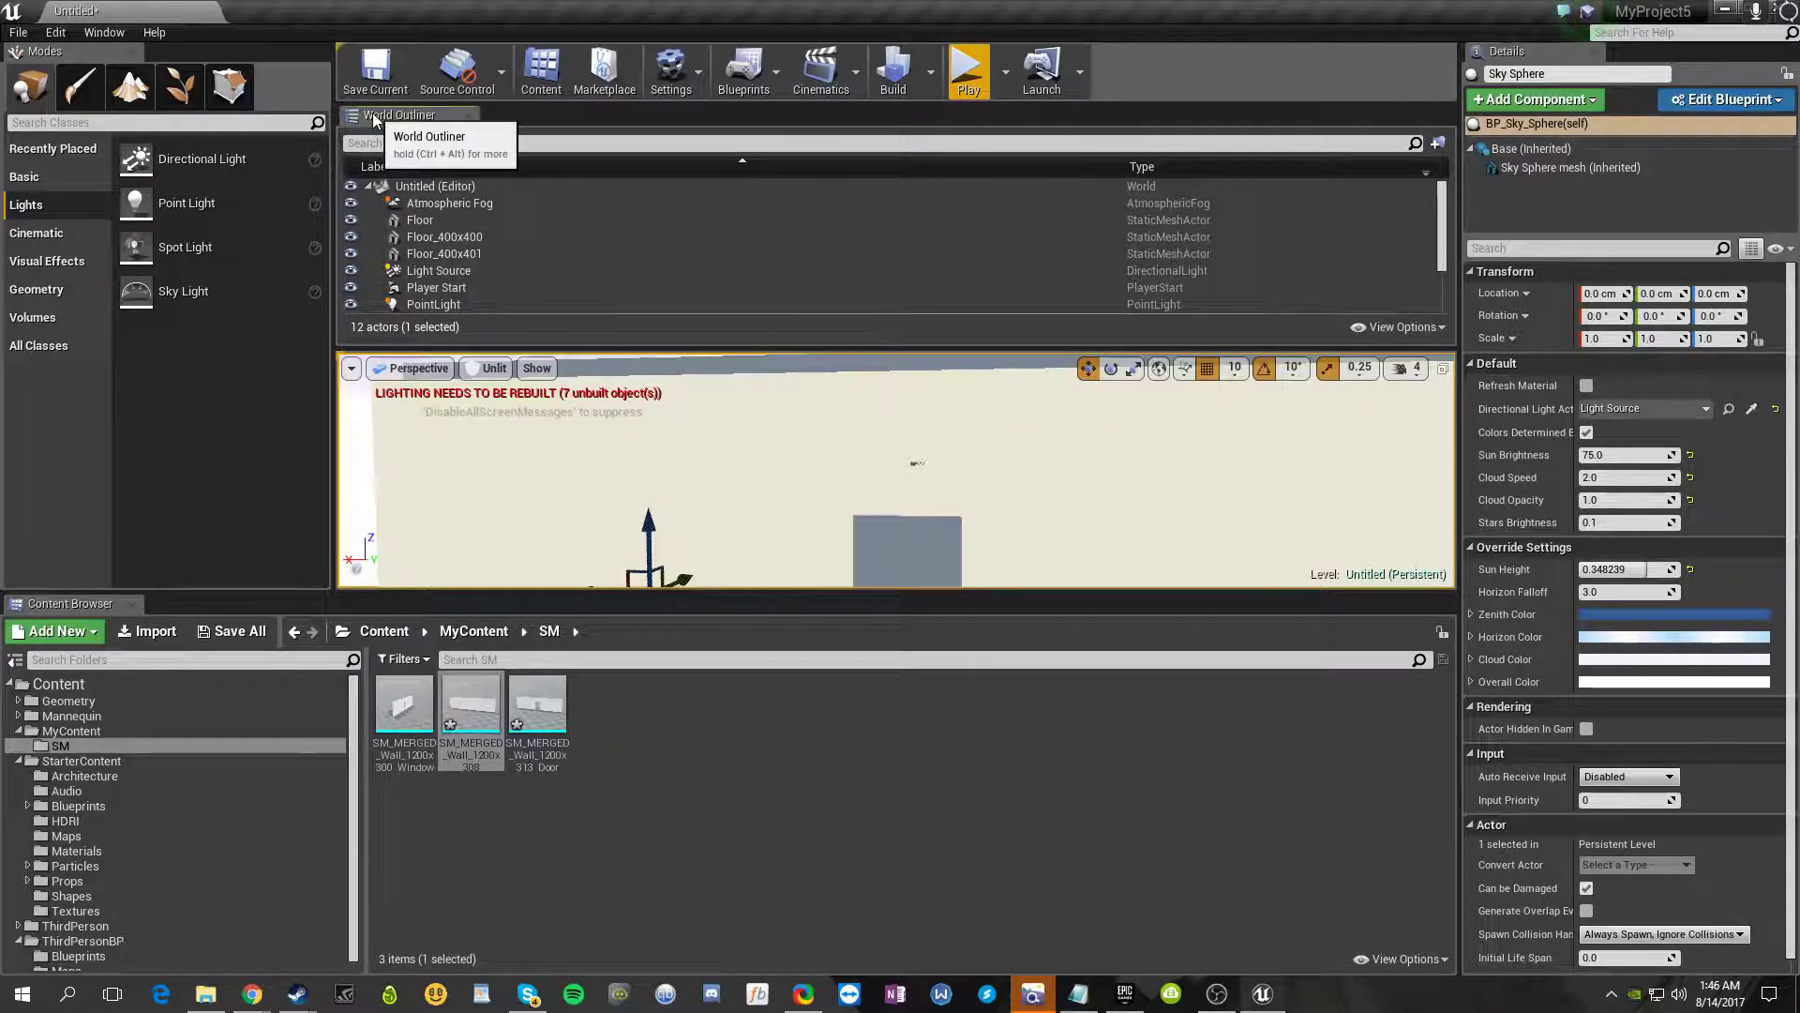
{"action": "left_click_drag", "start_coordinate": [374, 119], "coordinate": [523, 302]}
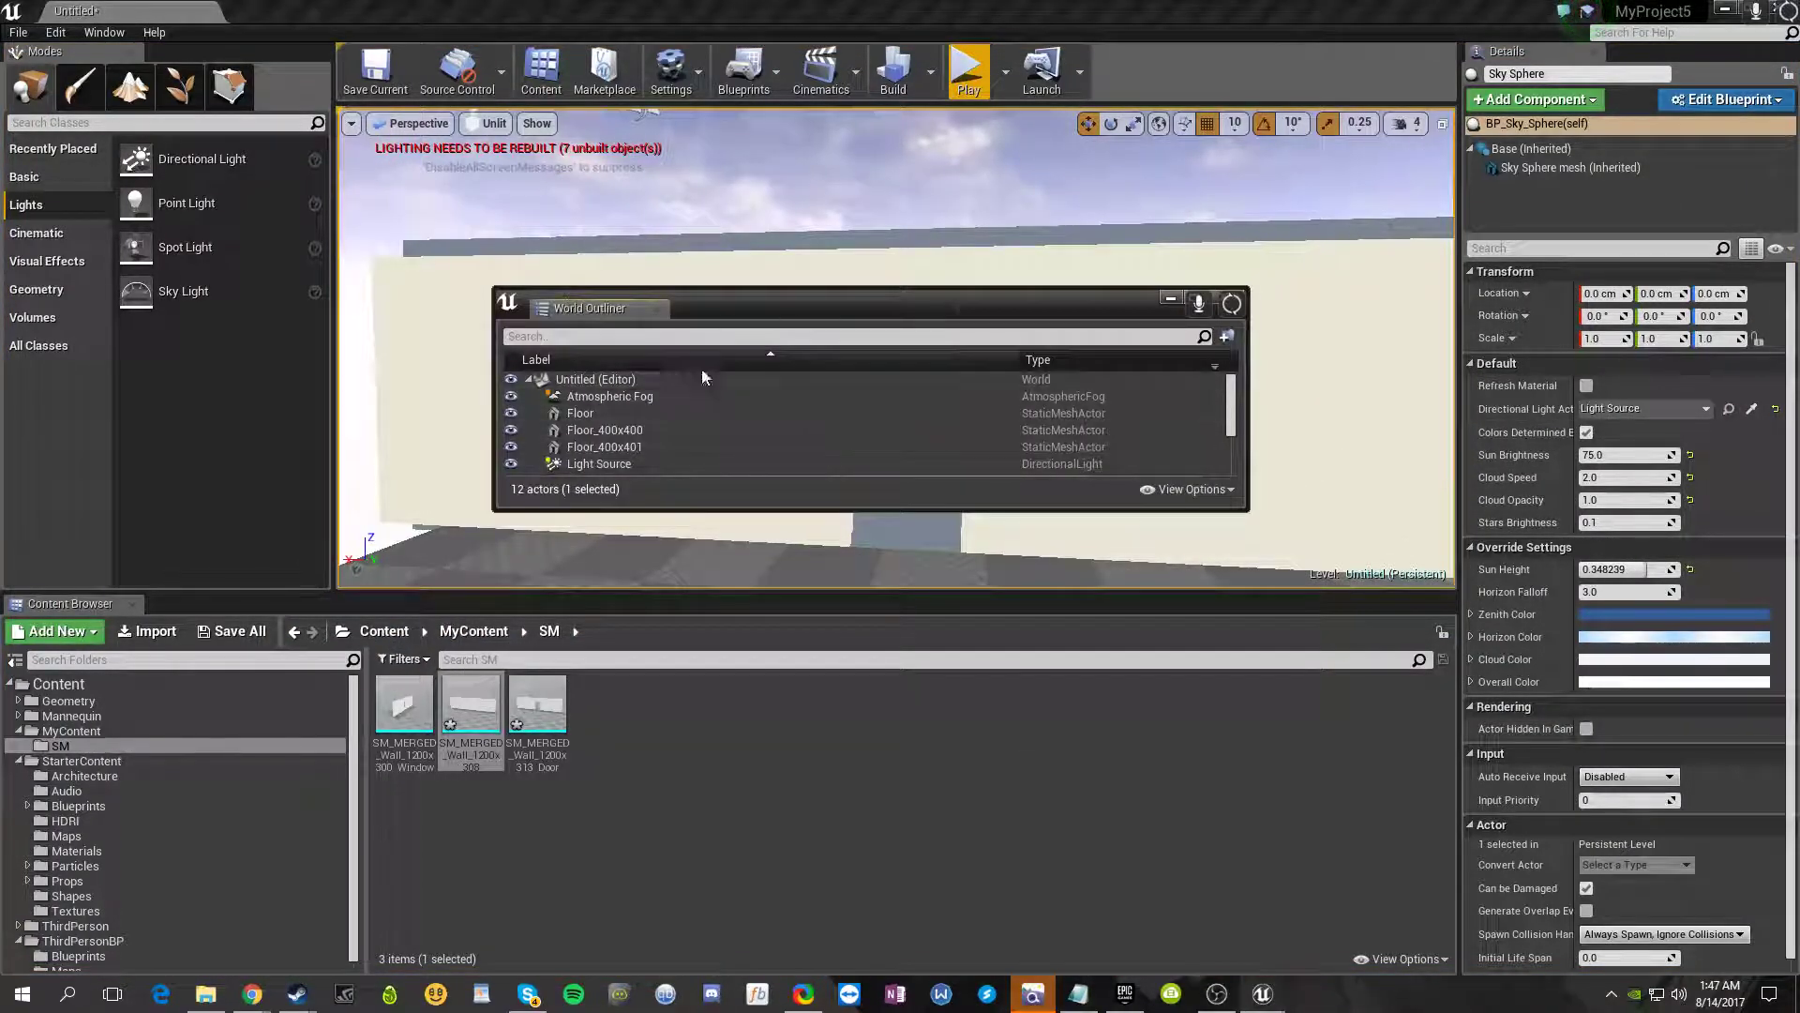
{"action": "left_click_drag", "start_coordinate": [719, 298], "coordinate": [915, 232]}
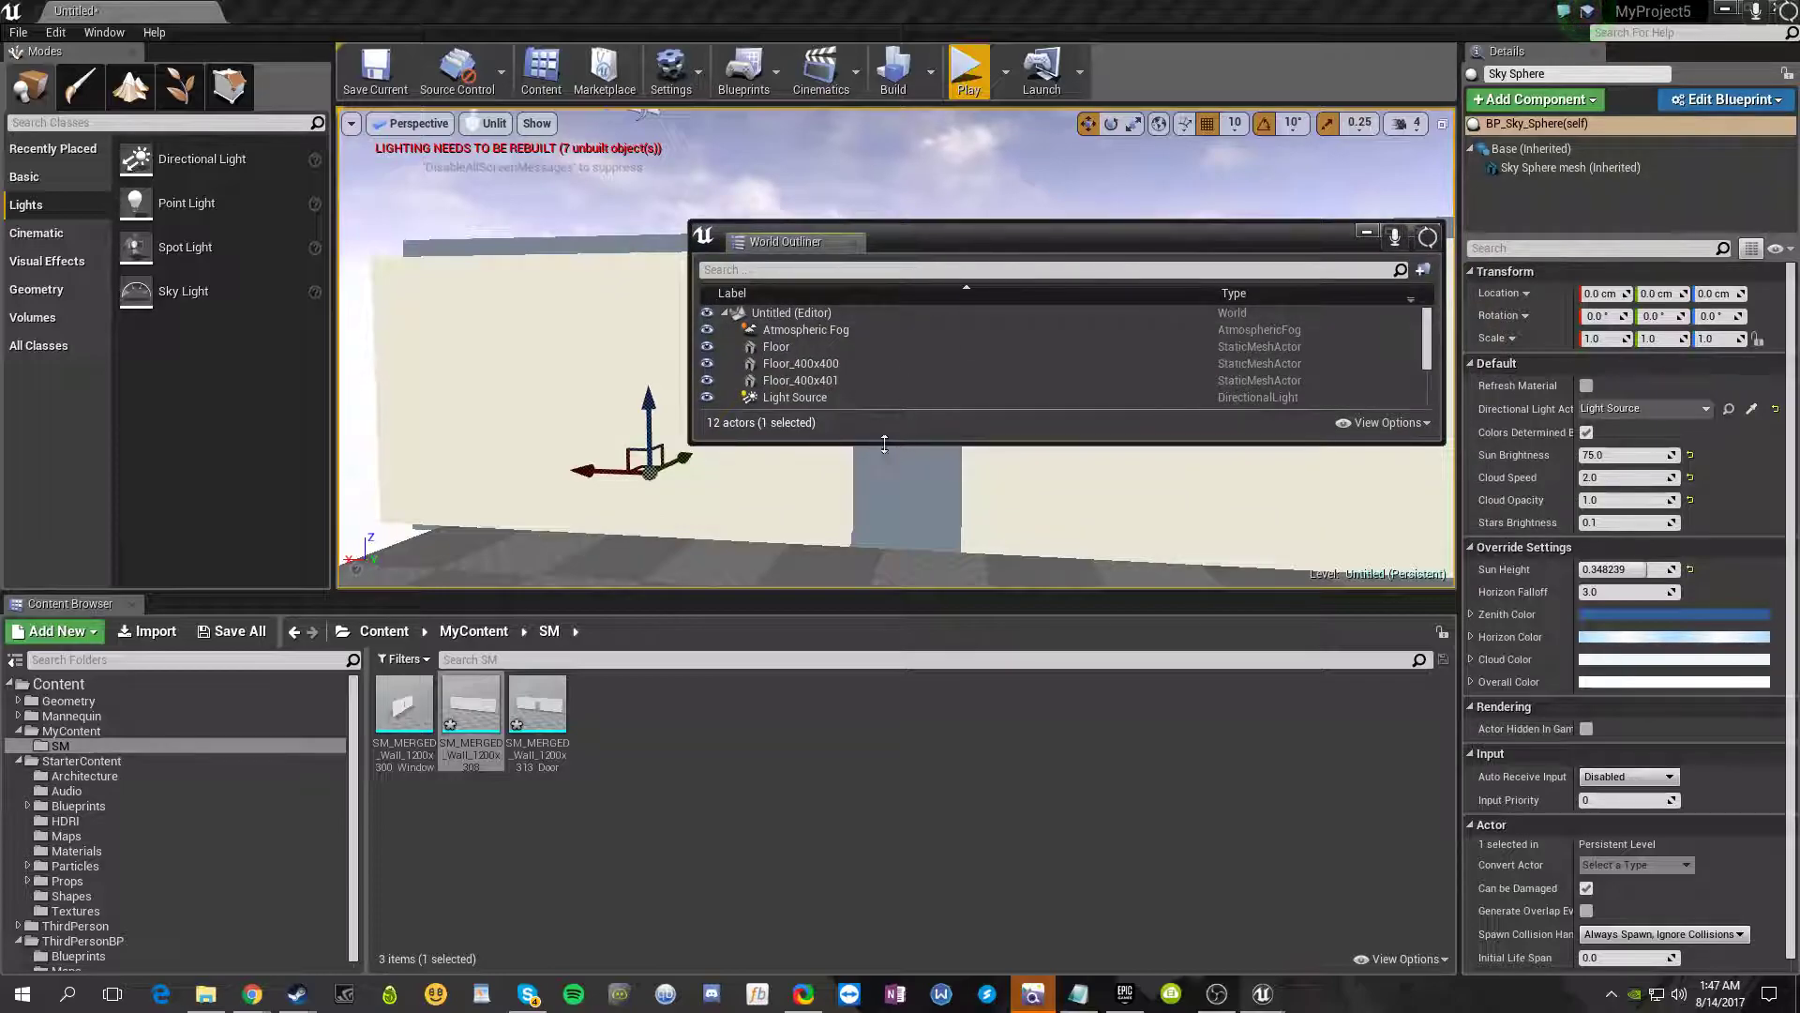
{"action": "left_click_drag", "start_coordinate": [885, 444], "coordinate": [856, 672]}
{"action": "left_click_drag", "start_coordinate": [978, 242], "coordinate": [0, 375]}
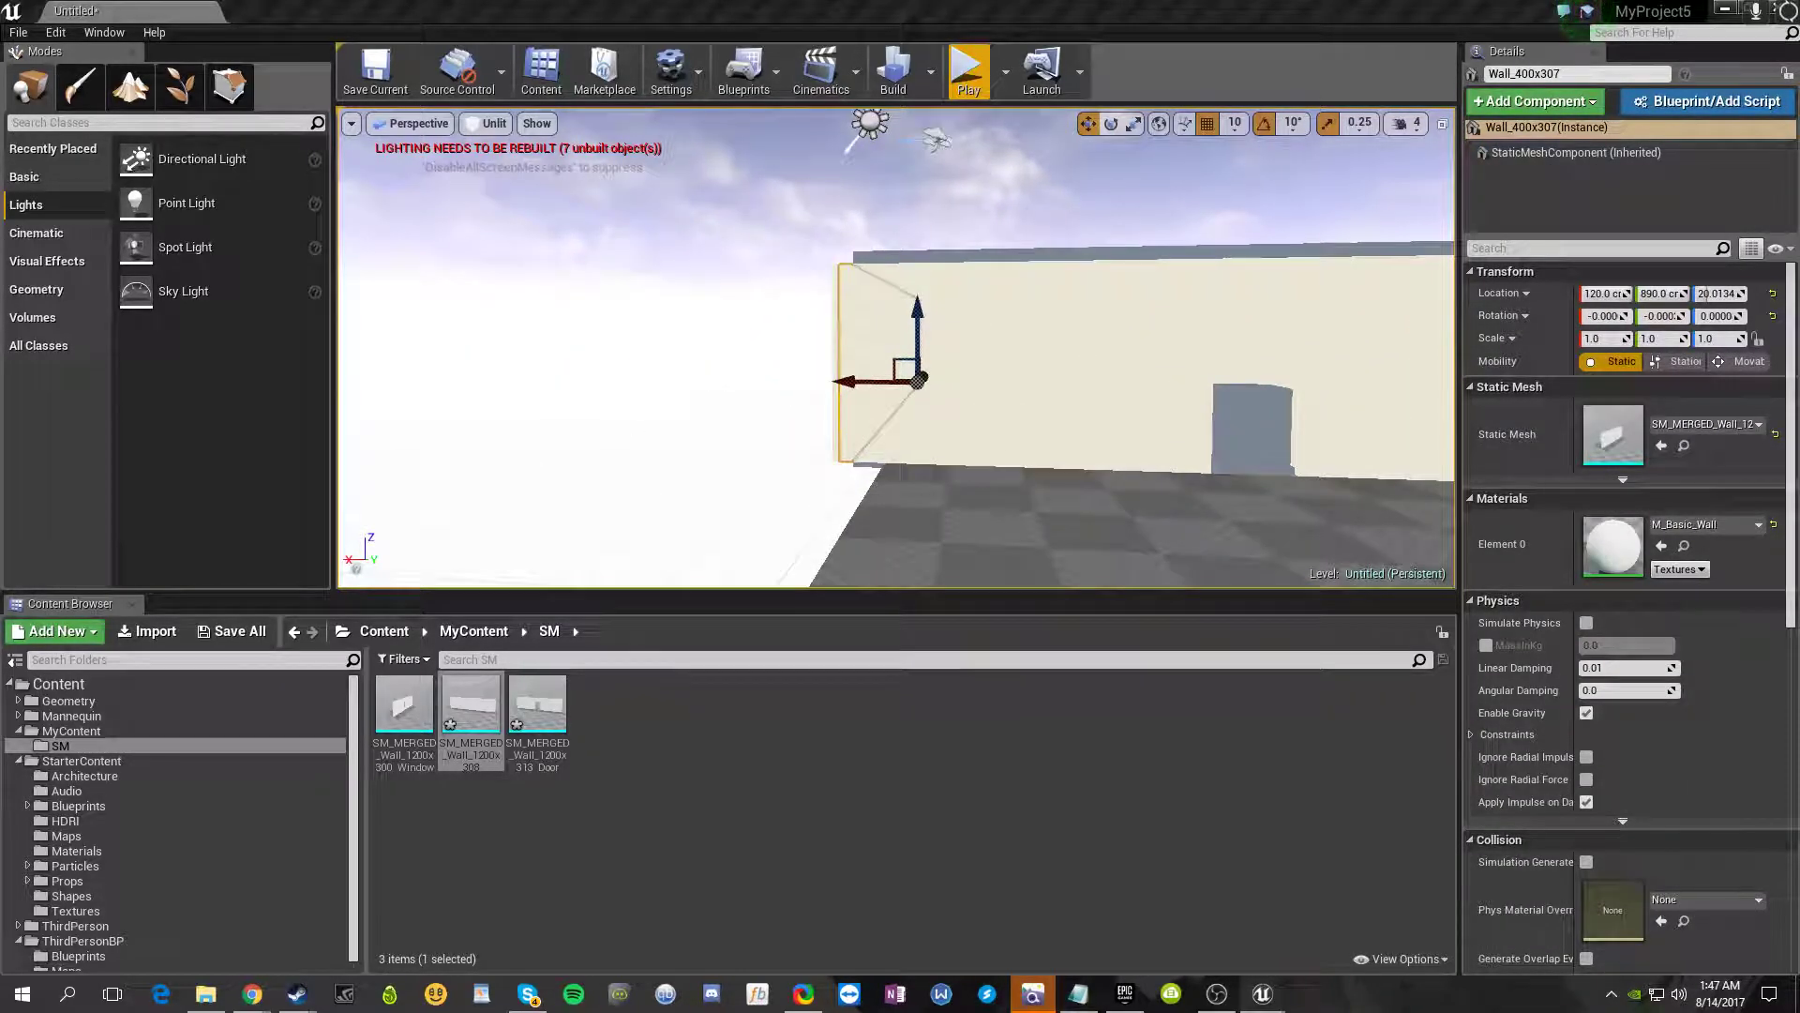
{"action": "left_click_drag", "start_coordinate": [0, 272], "coordinate": [684, 187]}
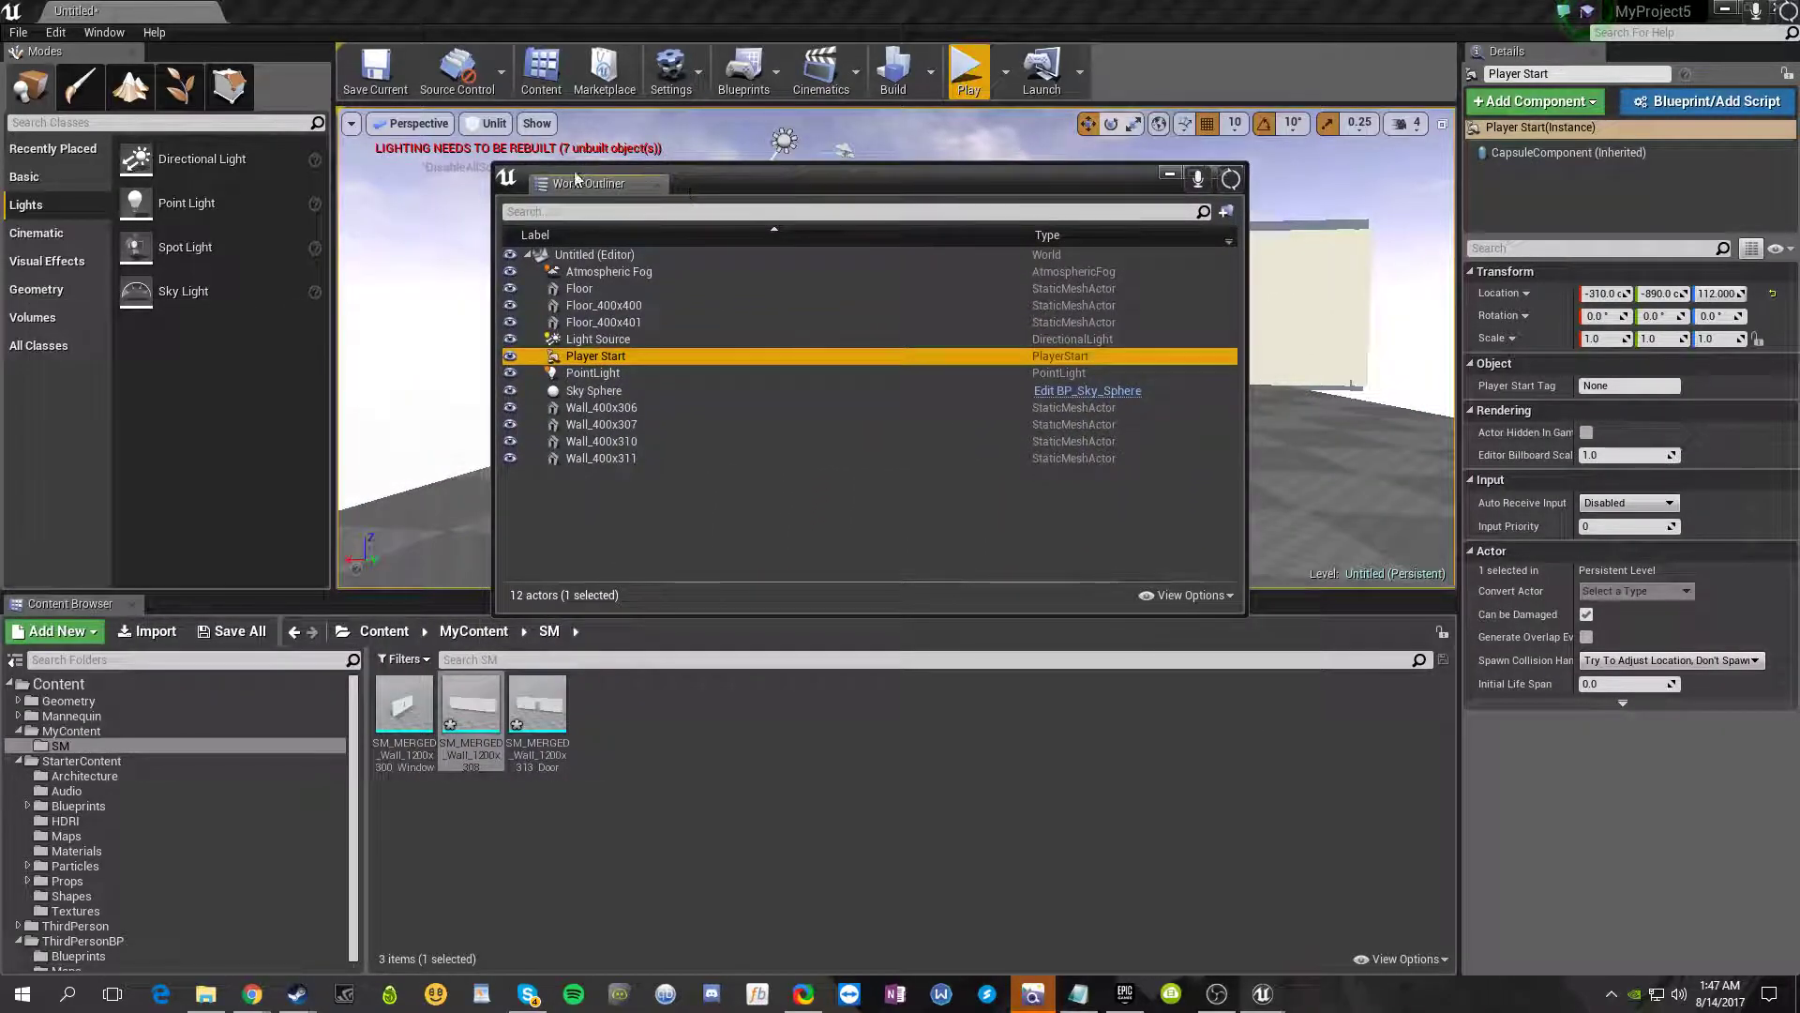
{"action": "left_click_drag", "start_coordinate": [577, 178], "coordinate": [1671, 72]}
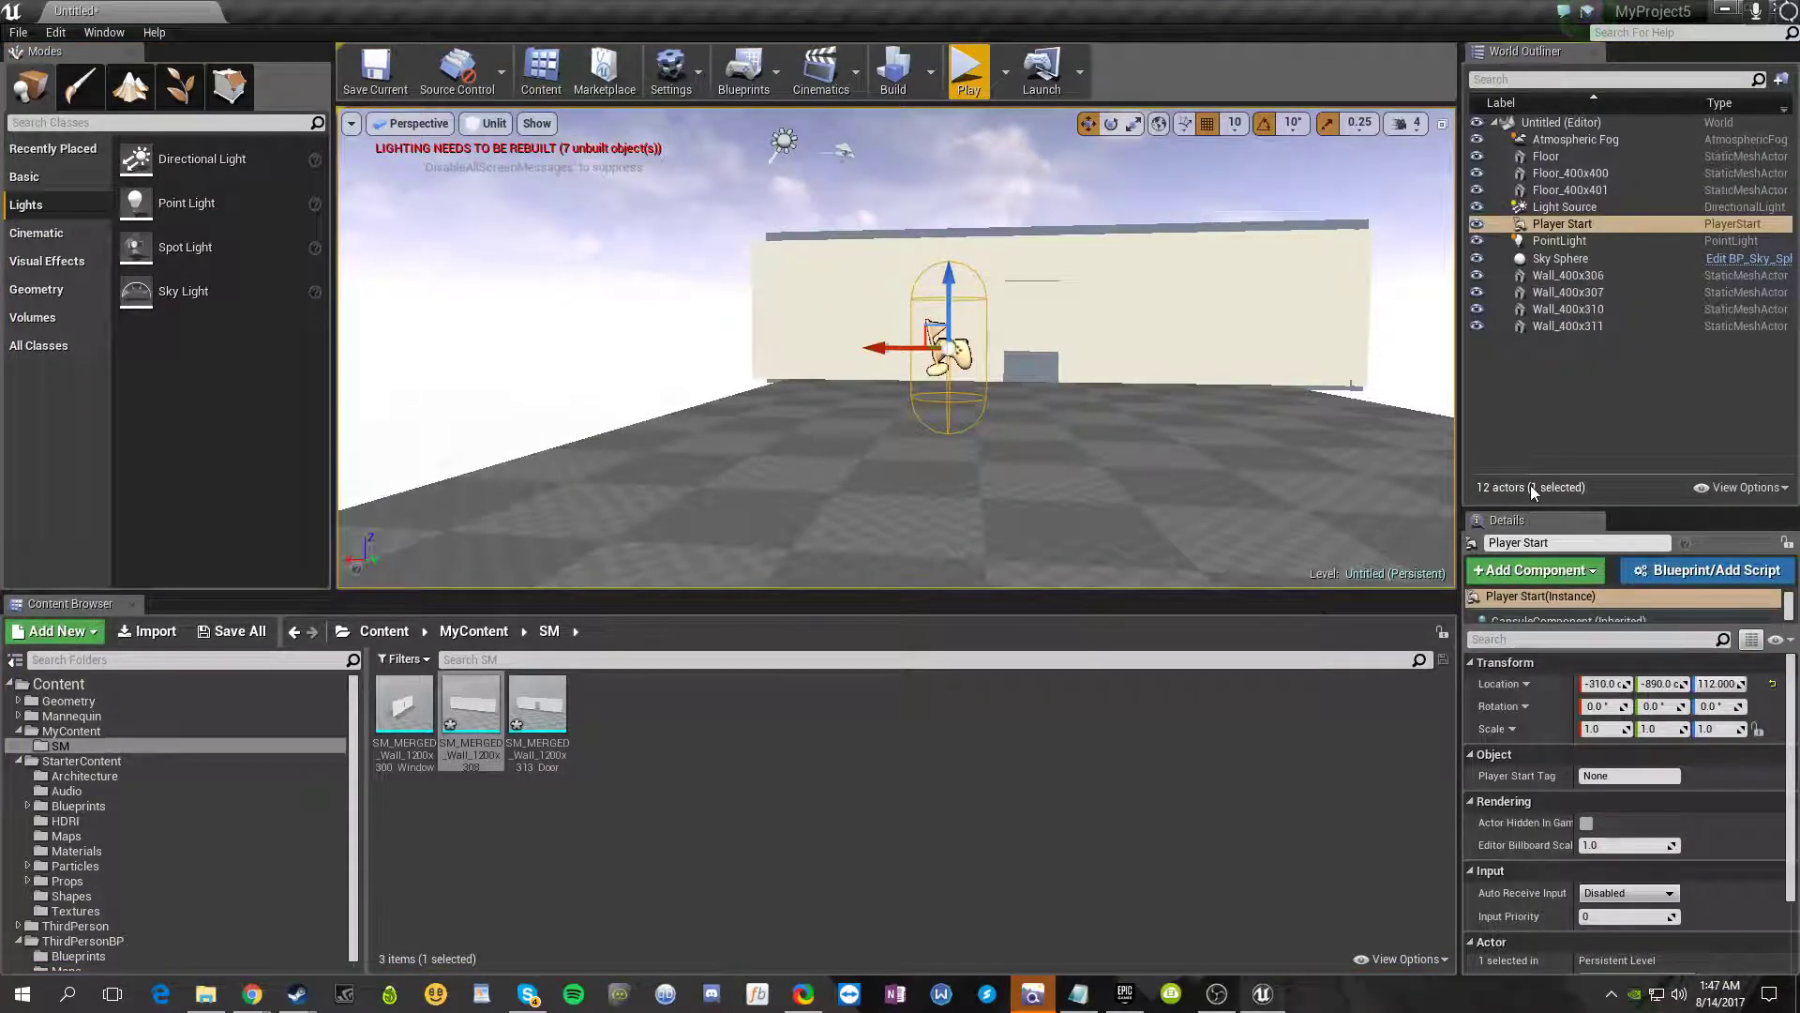
- Create a folder named Room1 in the World Outliner
{"action": "left_click", "coordinate": [1571, 405]}
{"action": "right_click", "coordinate": [1570, 377]}
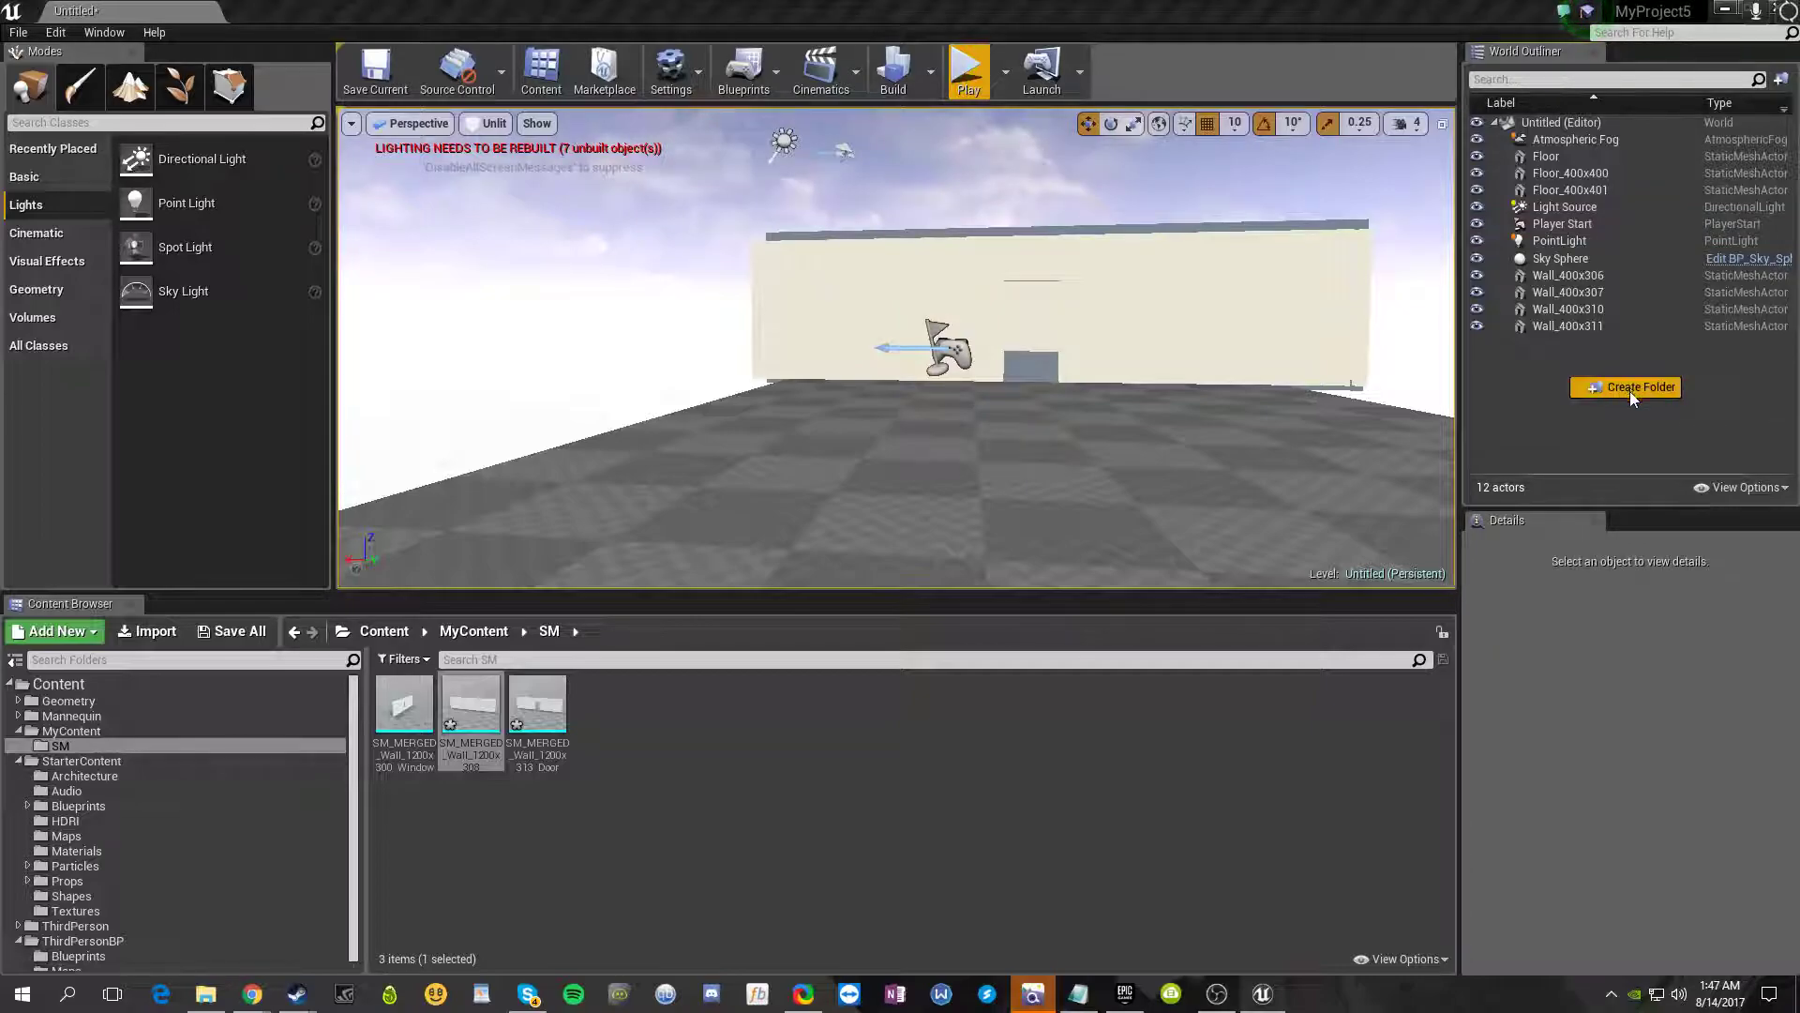
{"action": "left_click", "coordinate": [1524, 389]}
{"action": "right_click", "coordinate": [1571, 368]}
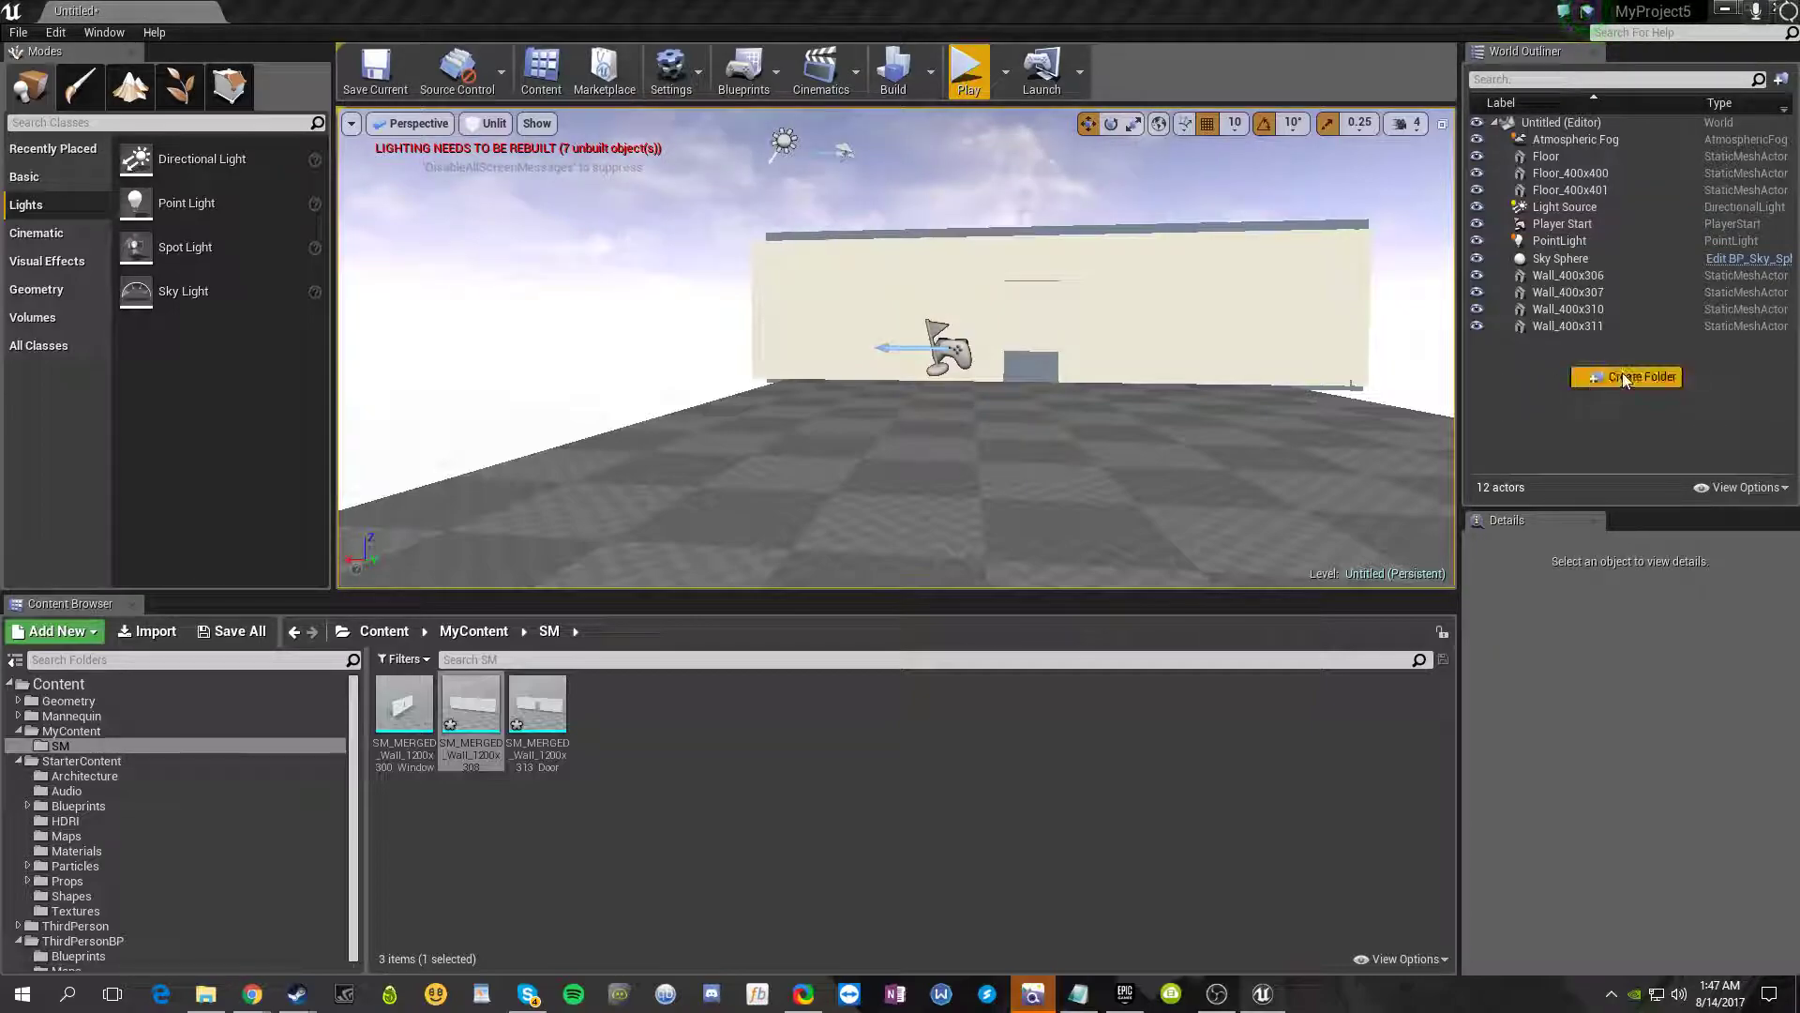
{"action": "left_click", "coordinate": [1622, 376]}
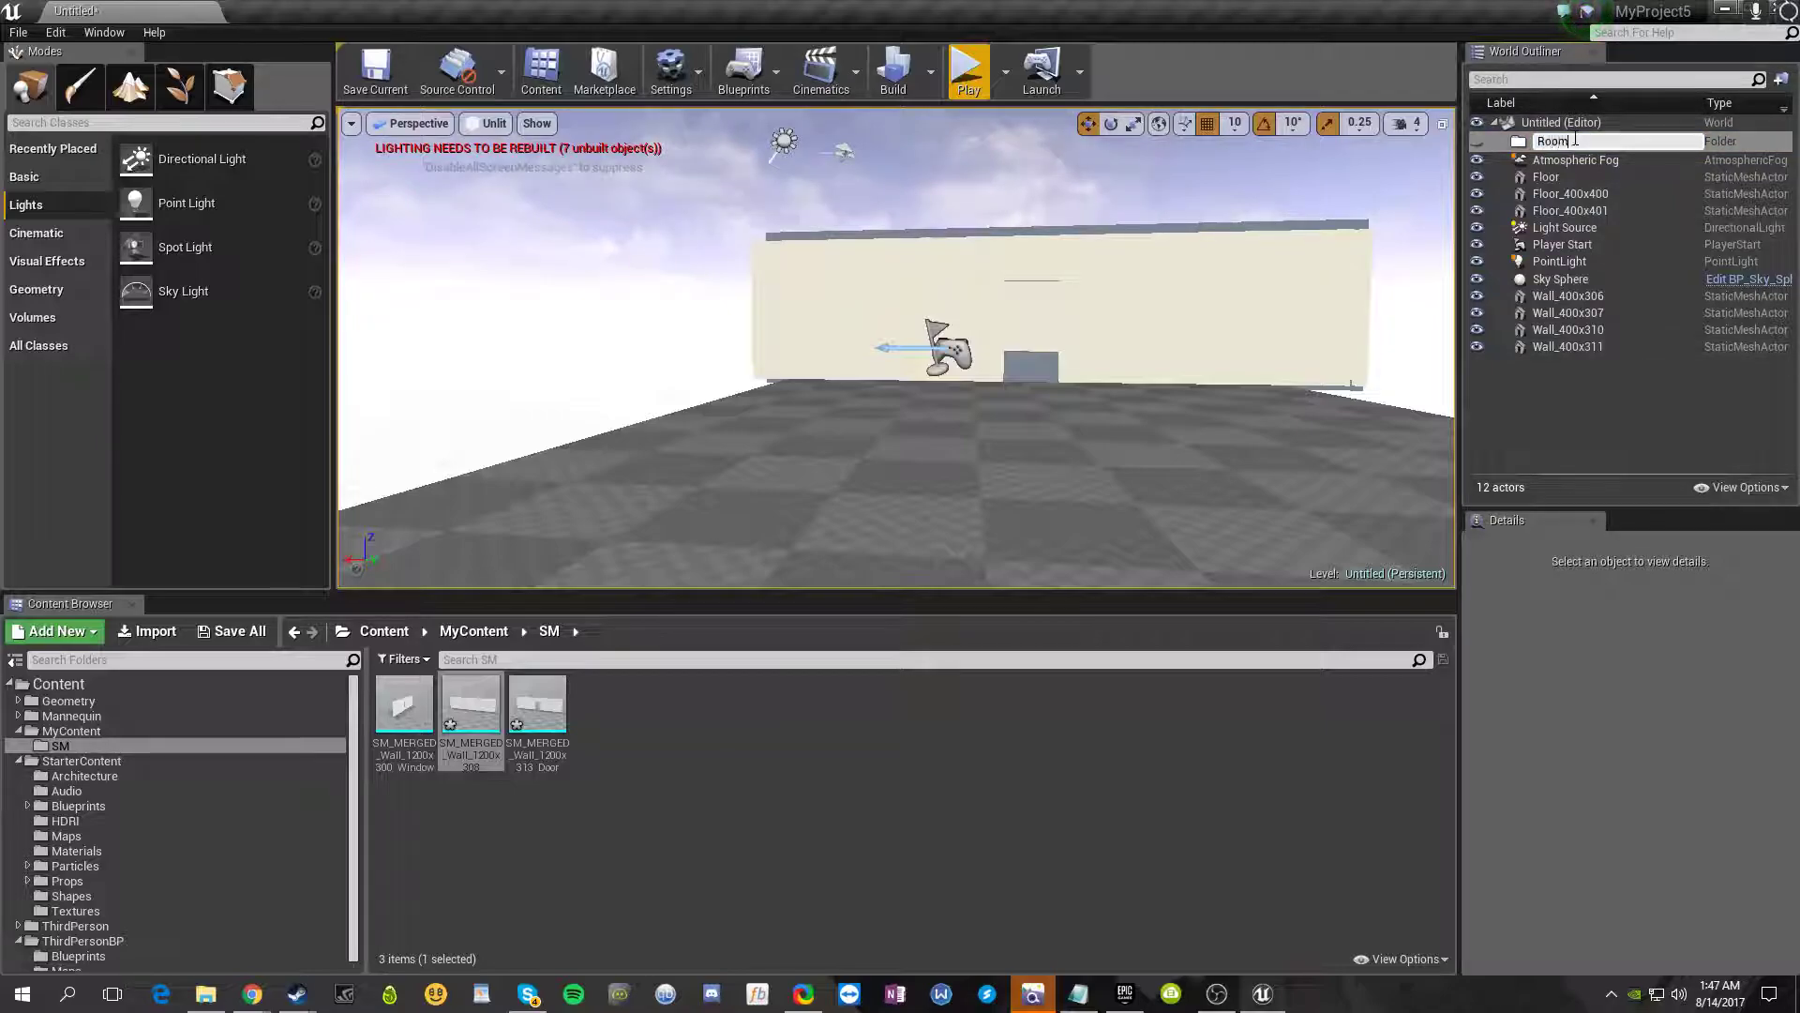
{"action": "type", "text": "Room1"}
{"action": "key", "text": "Return"}
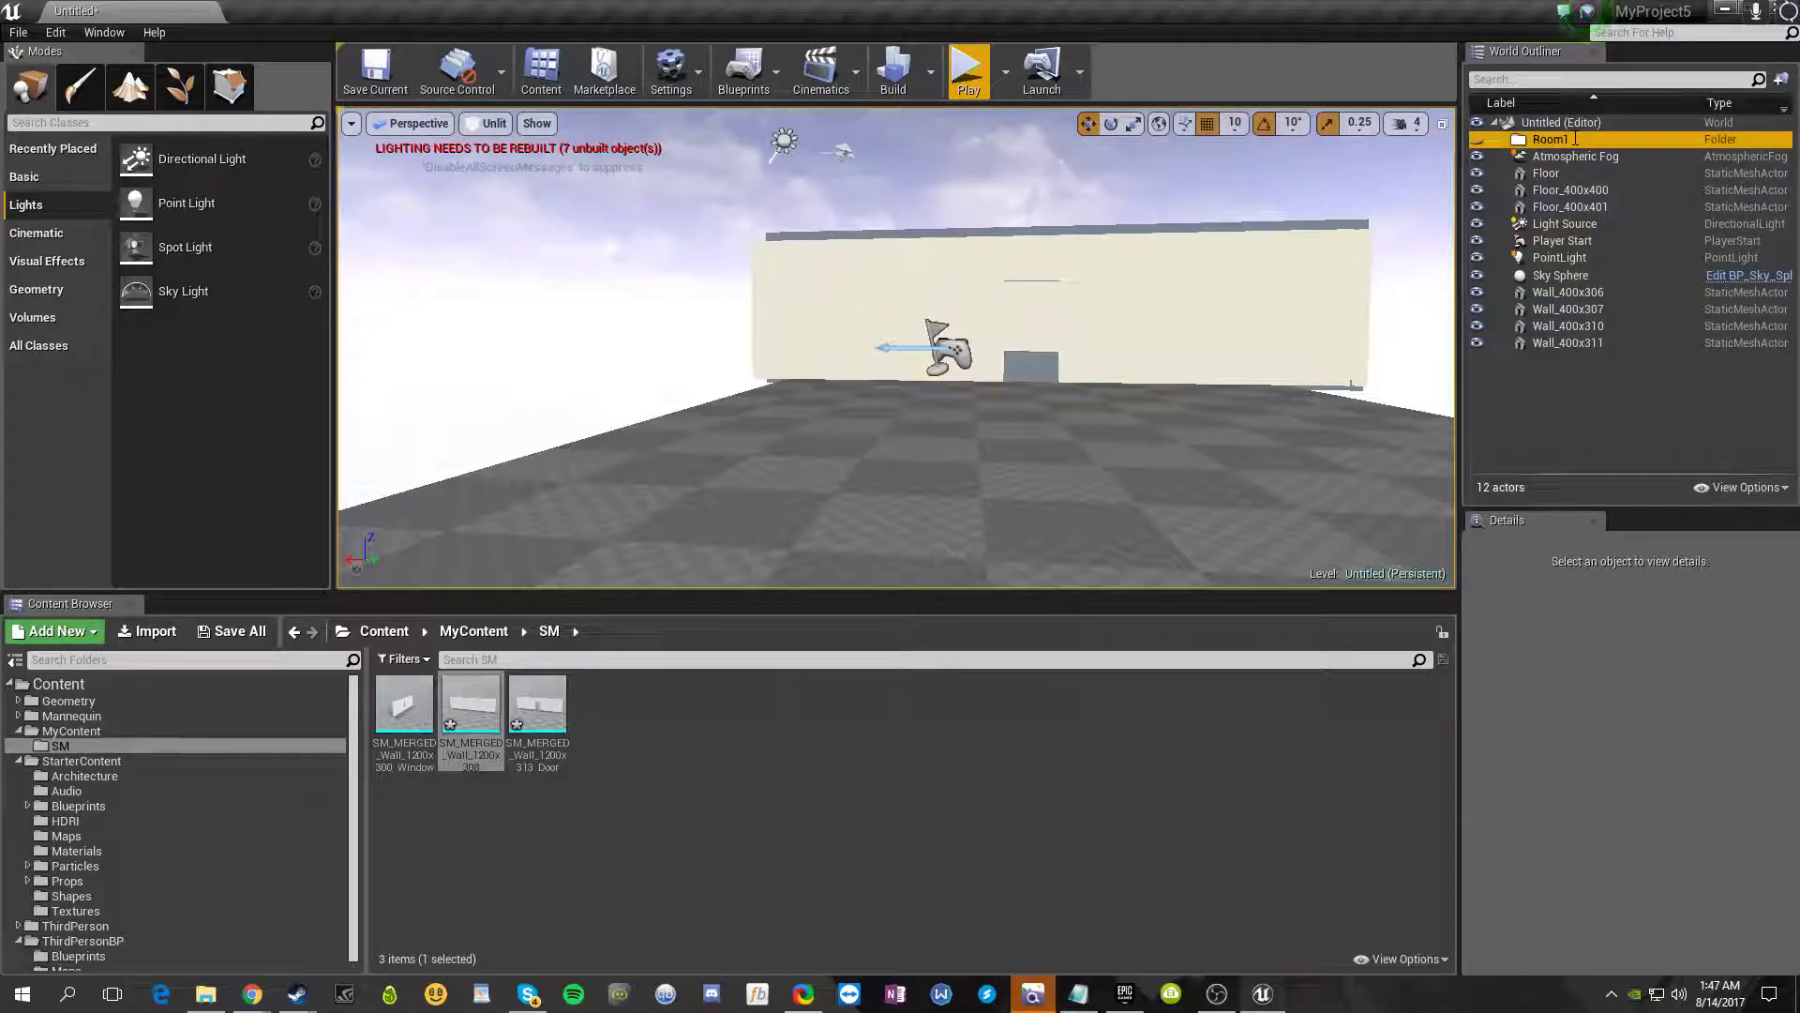
{"action": "left_click", "coordinate": [1541, 367]}
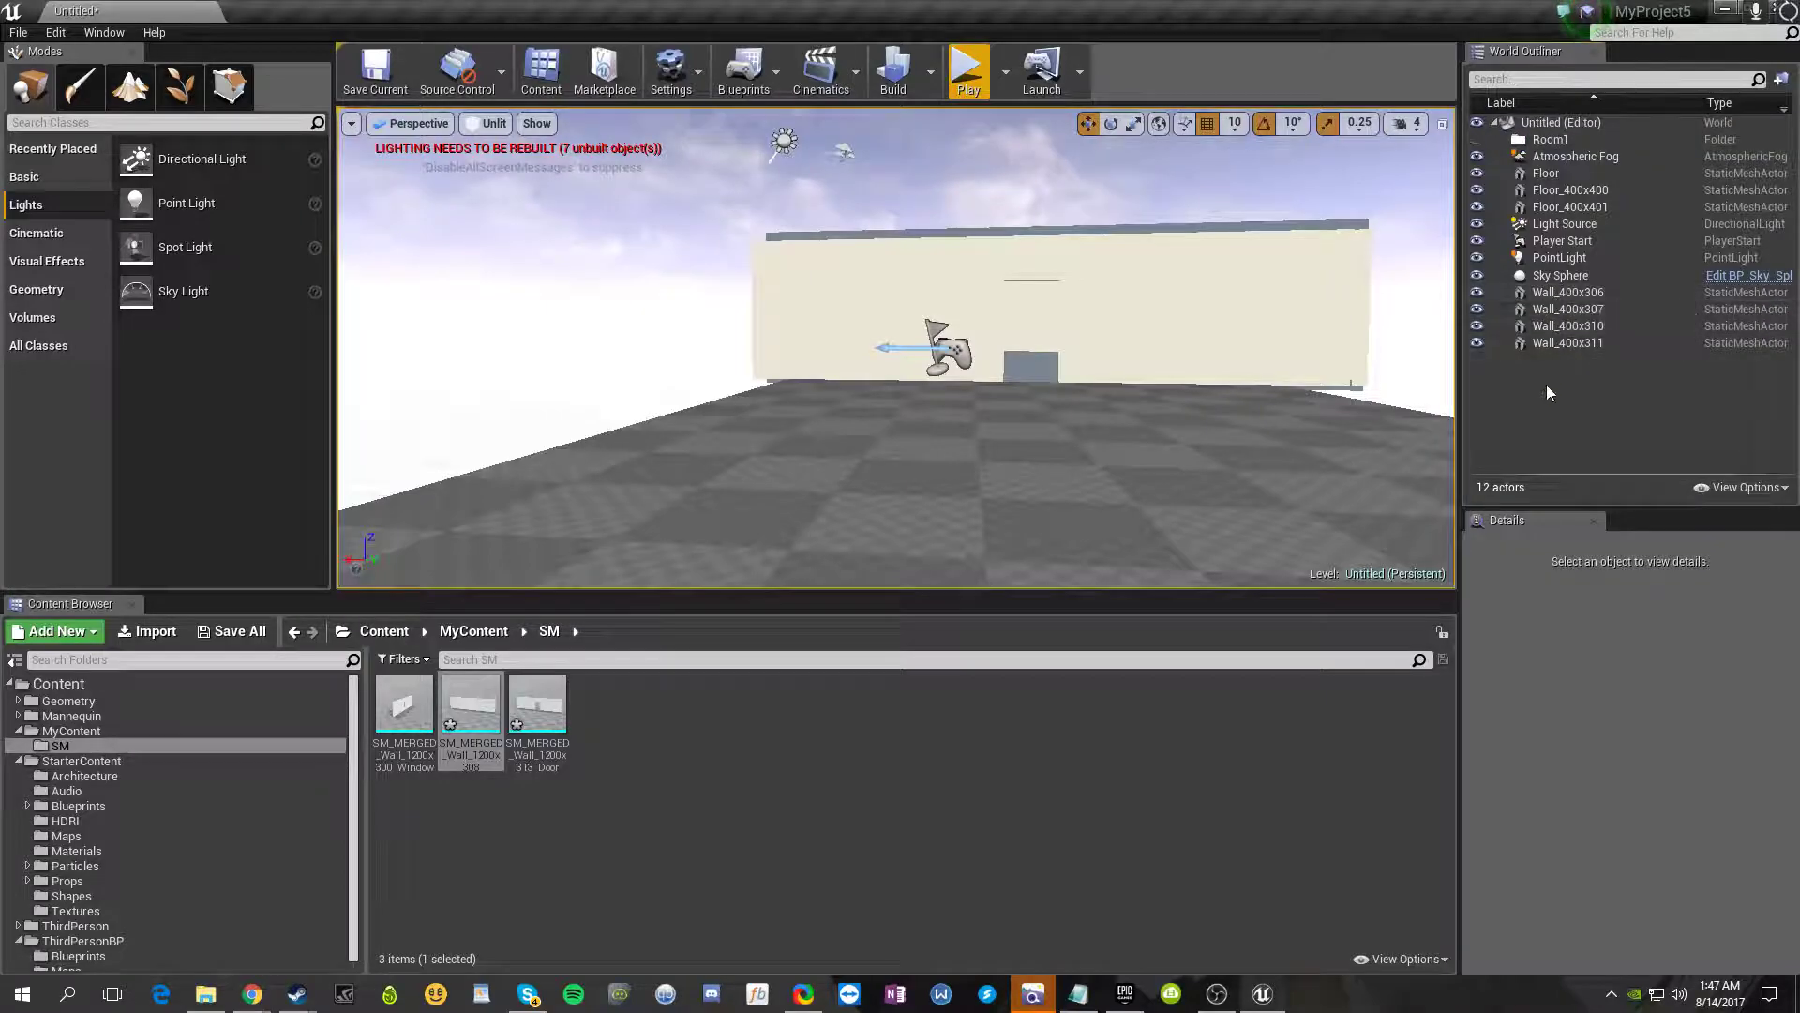
- Move the four wall actors Wall_400x306, 307, 310 and 311 into the Room1 folder and collapse the folder
{"action": "left_click", "coordinate": [1554, 344]}
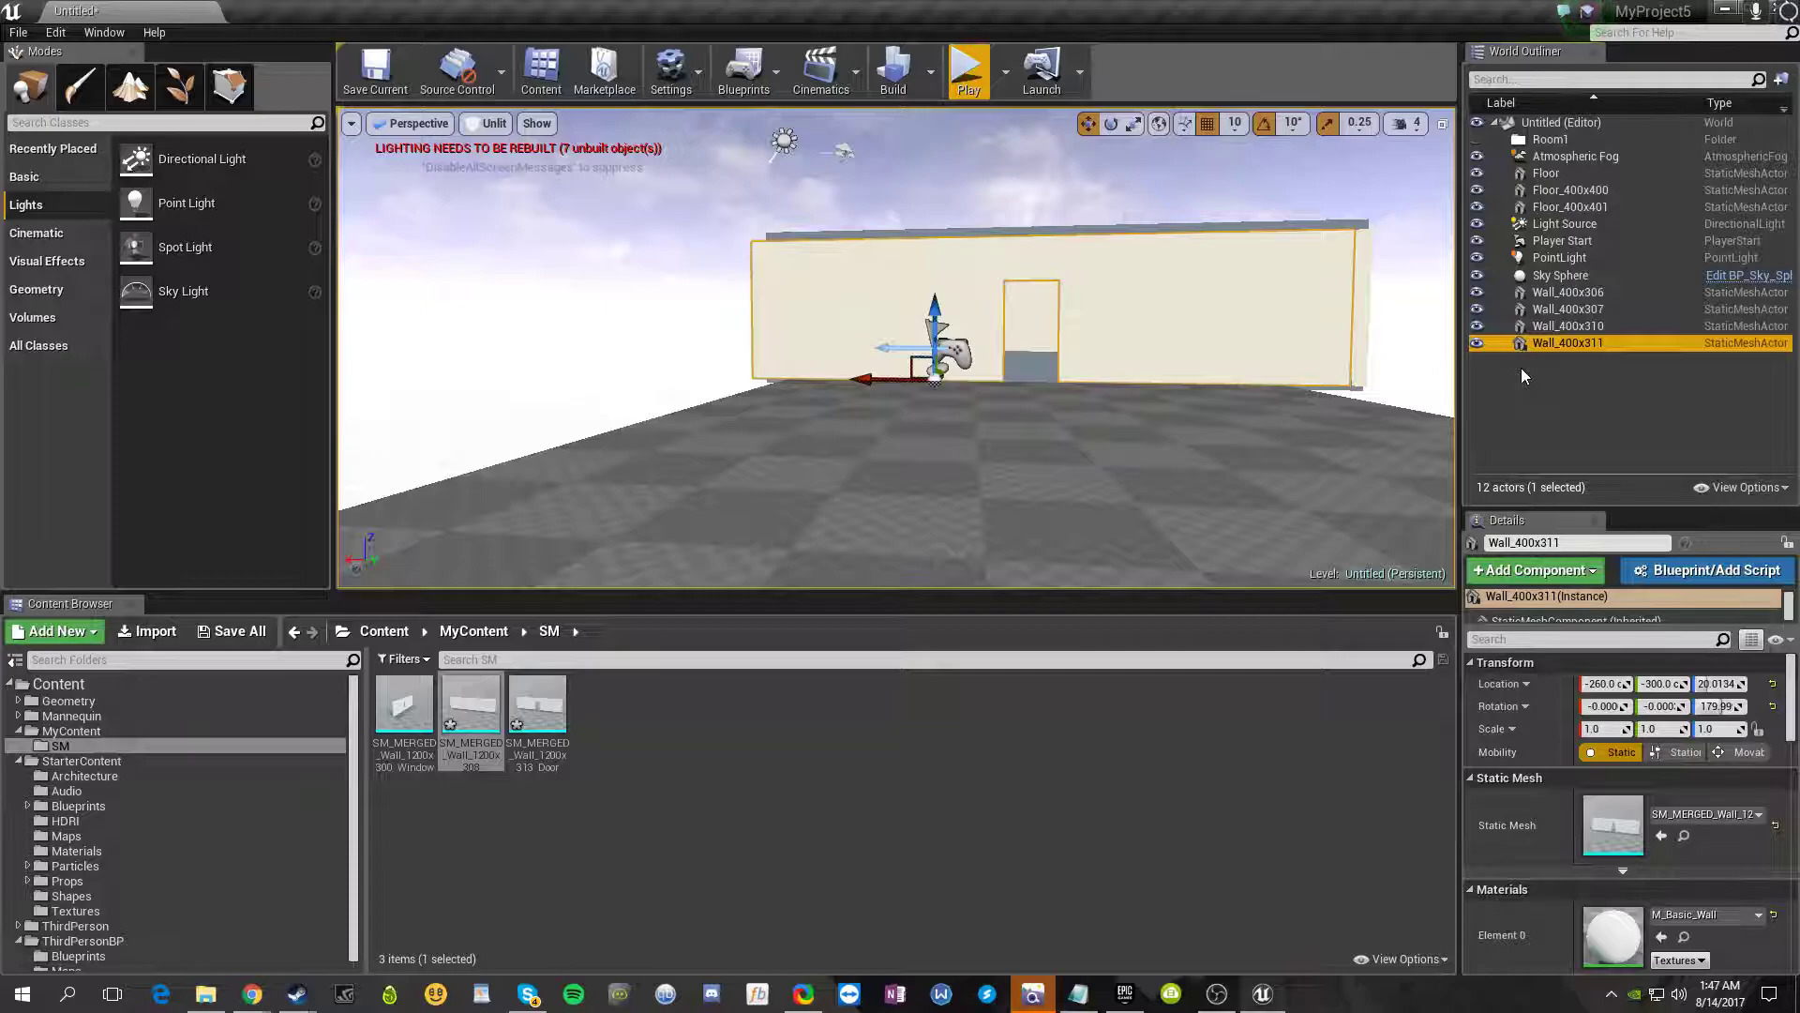
{"action": "key", "text": "shift+Up"}
{"action": "key", "text": "shift+Up"}
{"action": "key", "text": "shift+Up"}
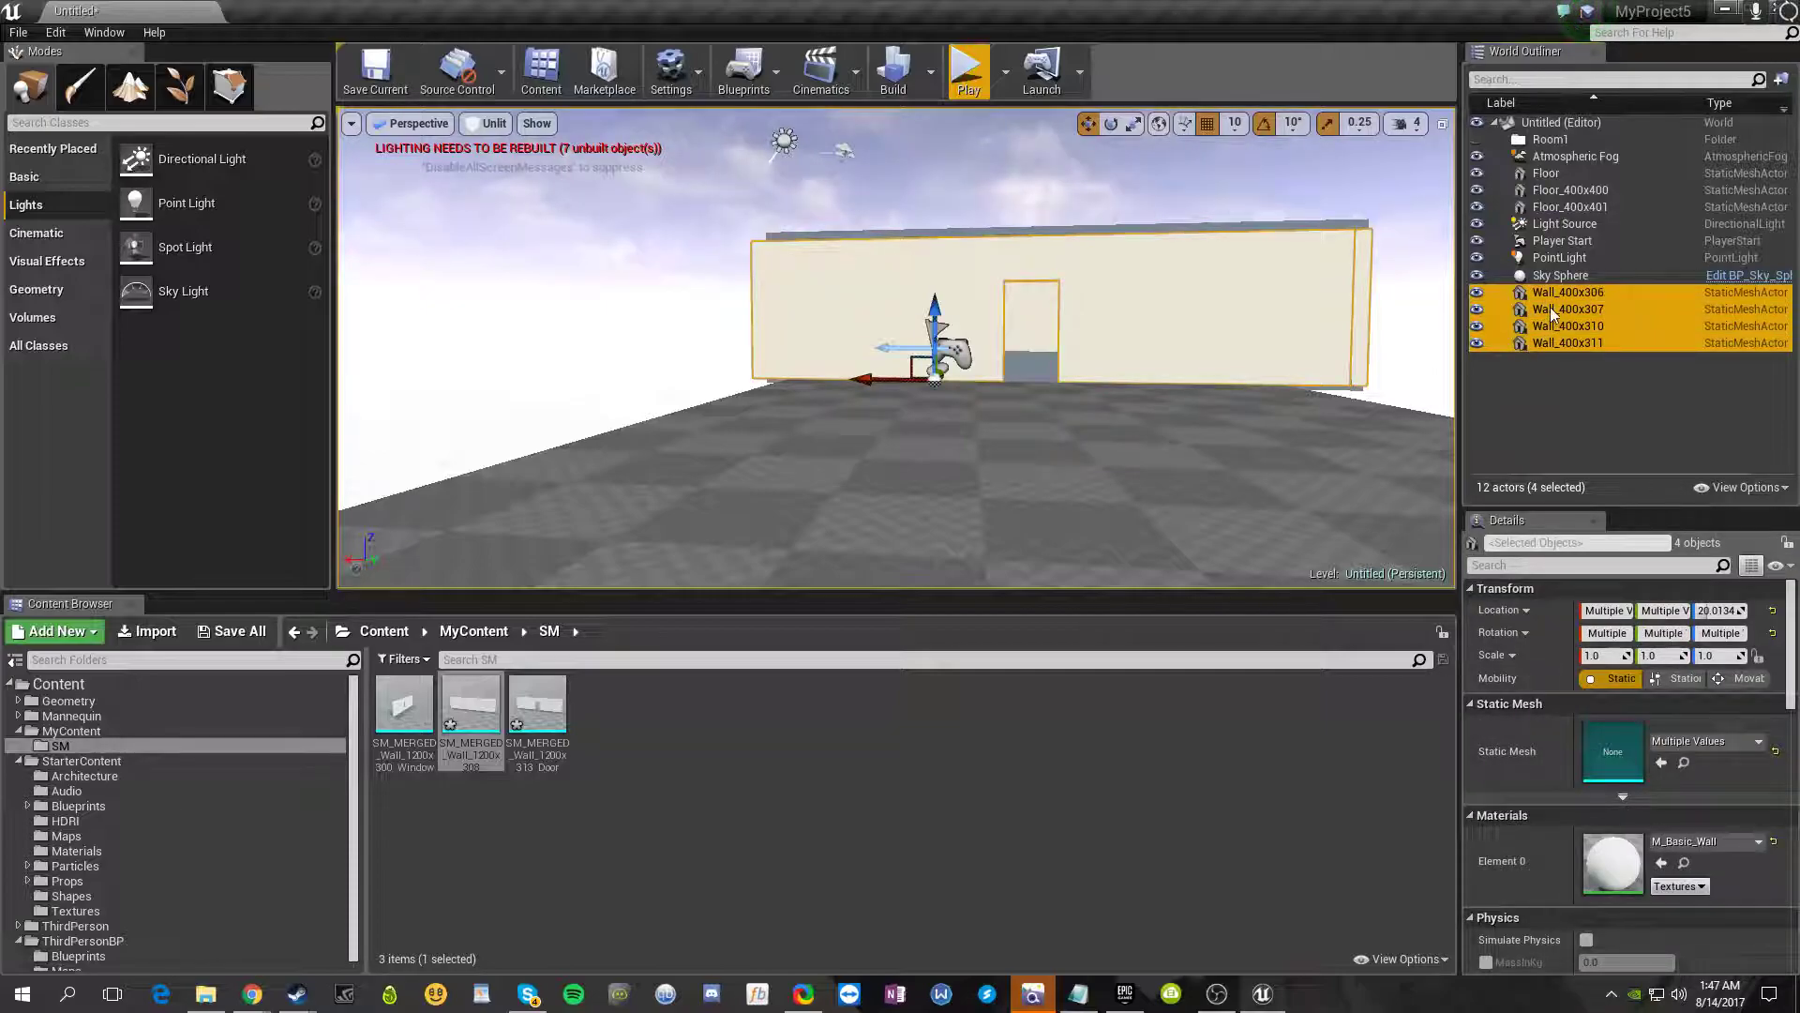
{"action": "left_click_drag", "start_coordinate": [1562, 293], "coordinate": [1560, 133]}
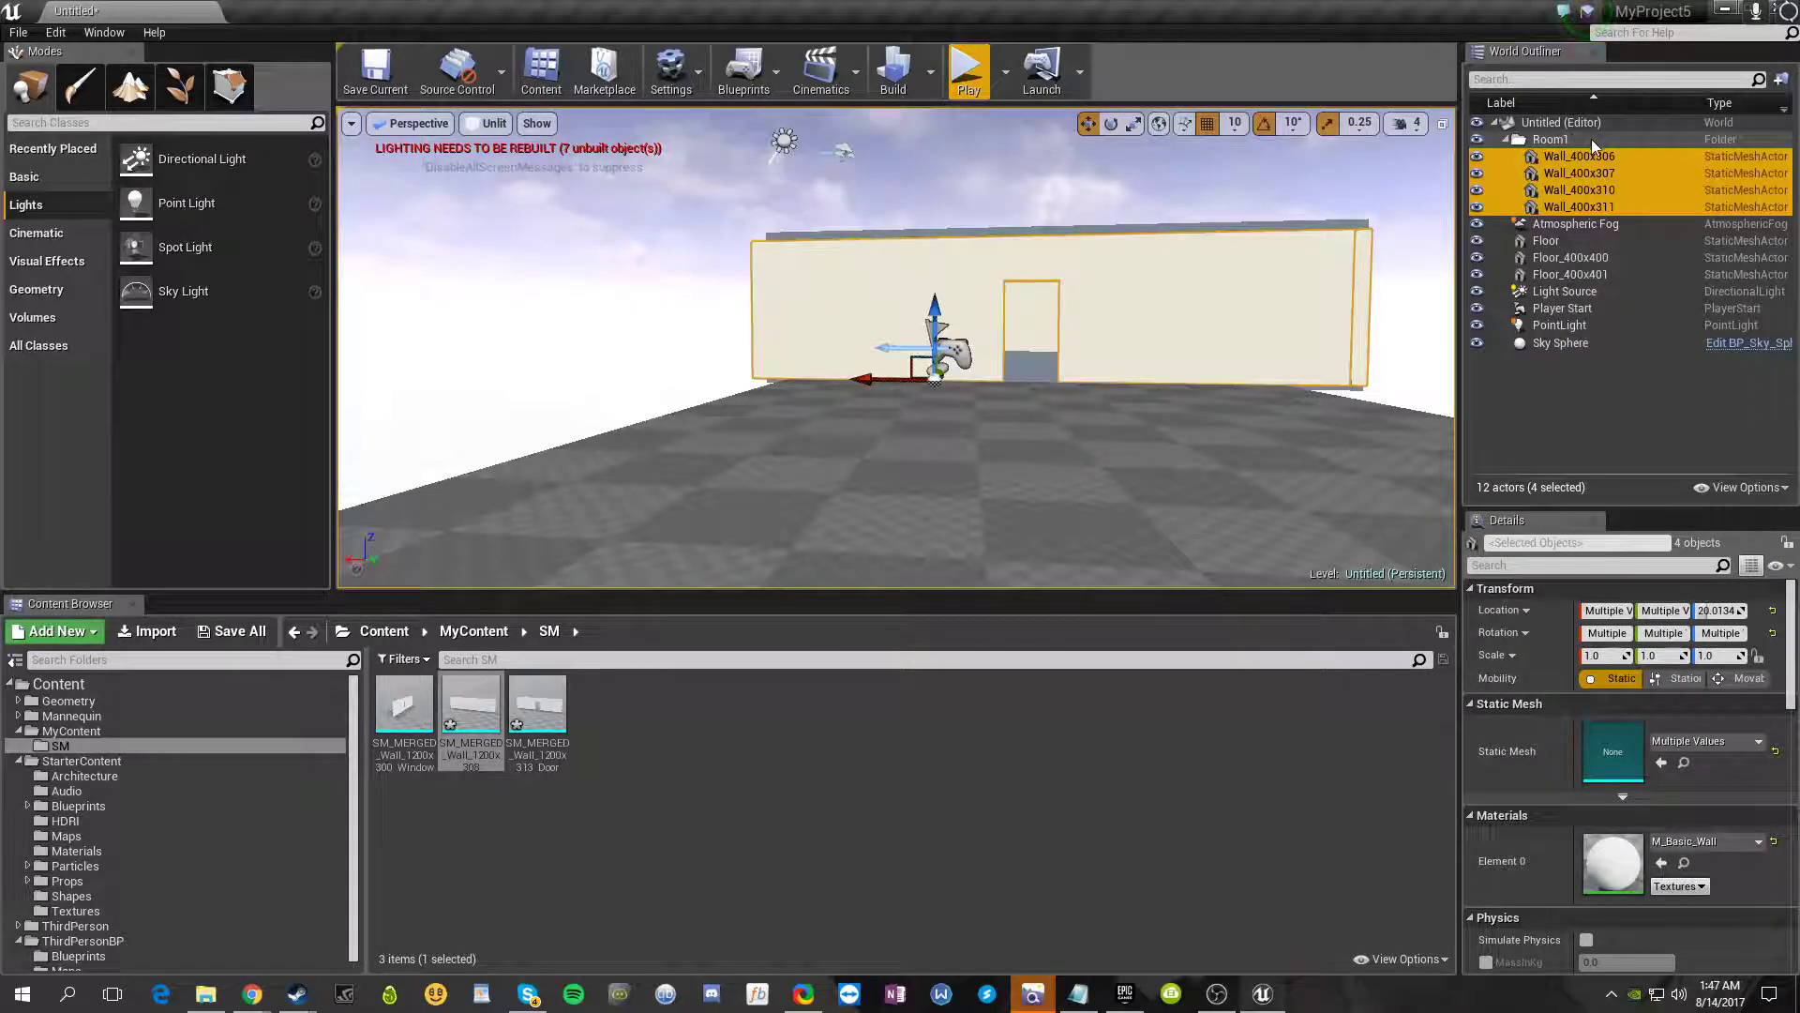
{"action": "left_click", "coordinate": [1506, 140]}
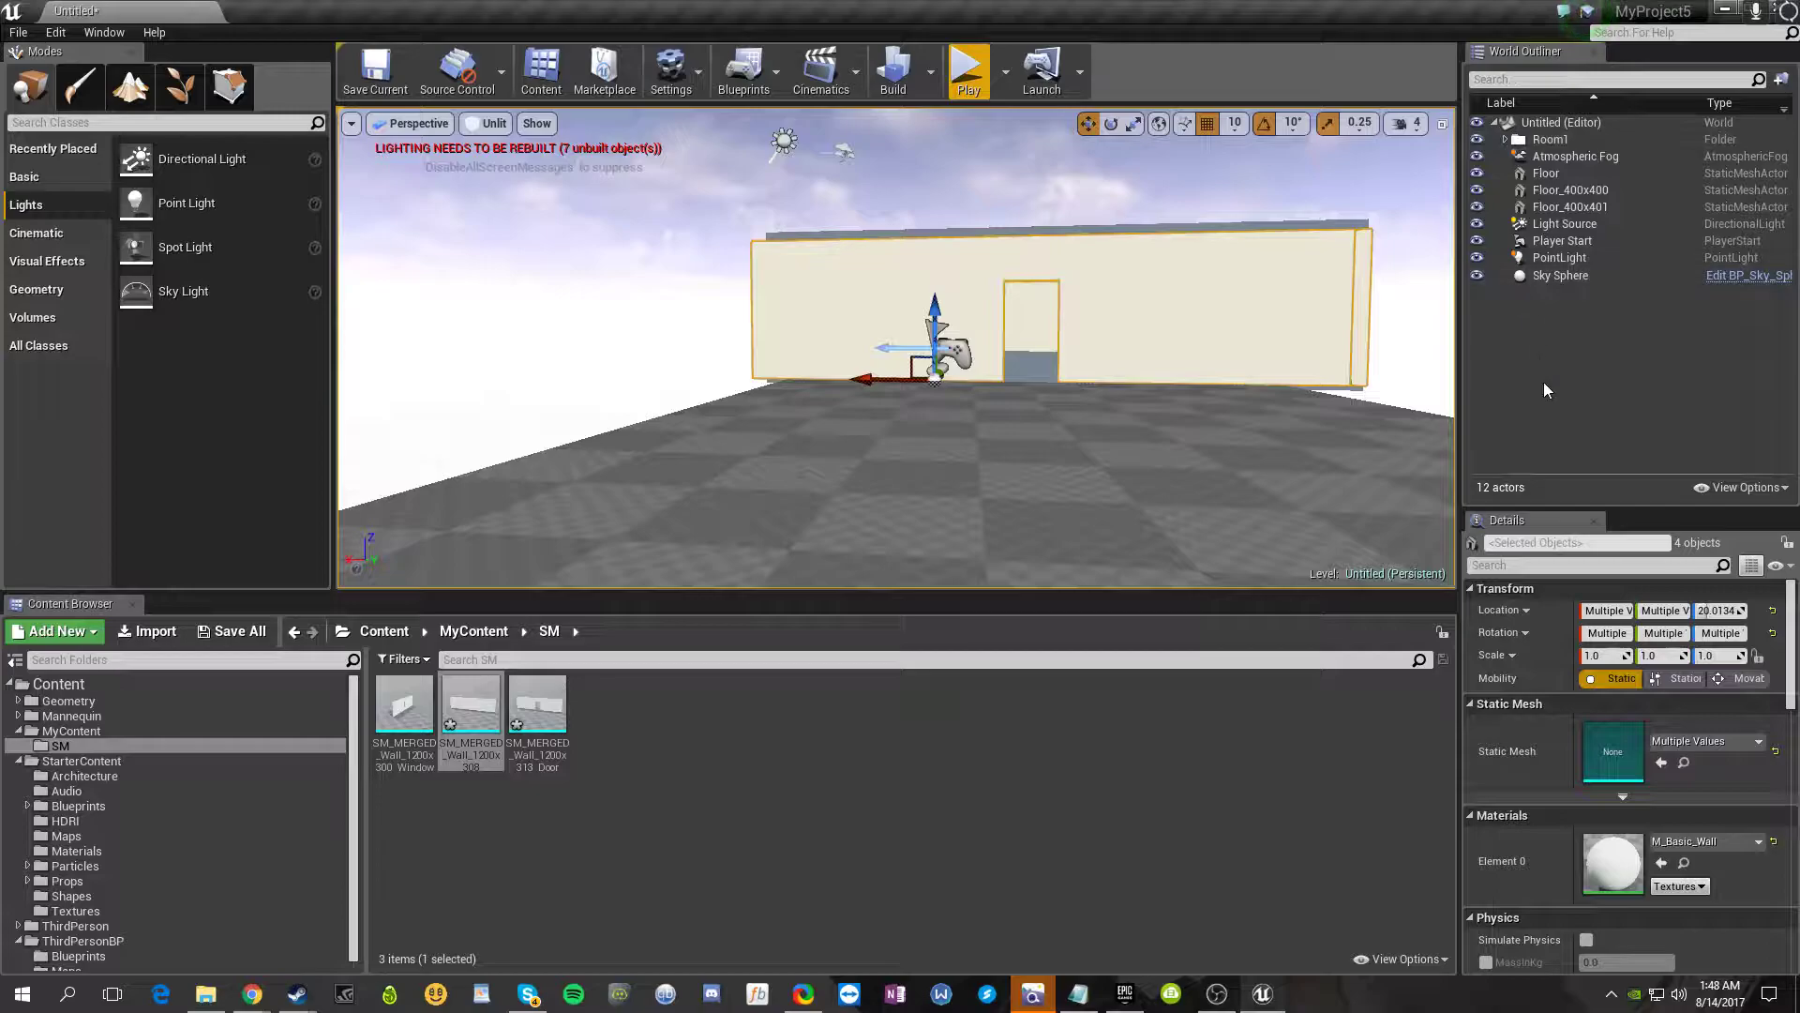
- Delete the large template Floor actor beneath the room and switch the viewport to Lit shading
{"action": "left_click", "coordinate": [1560, 177]}
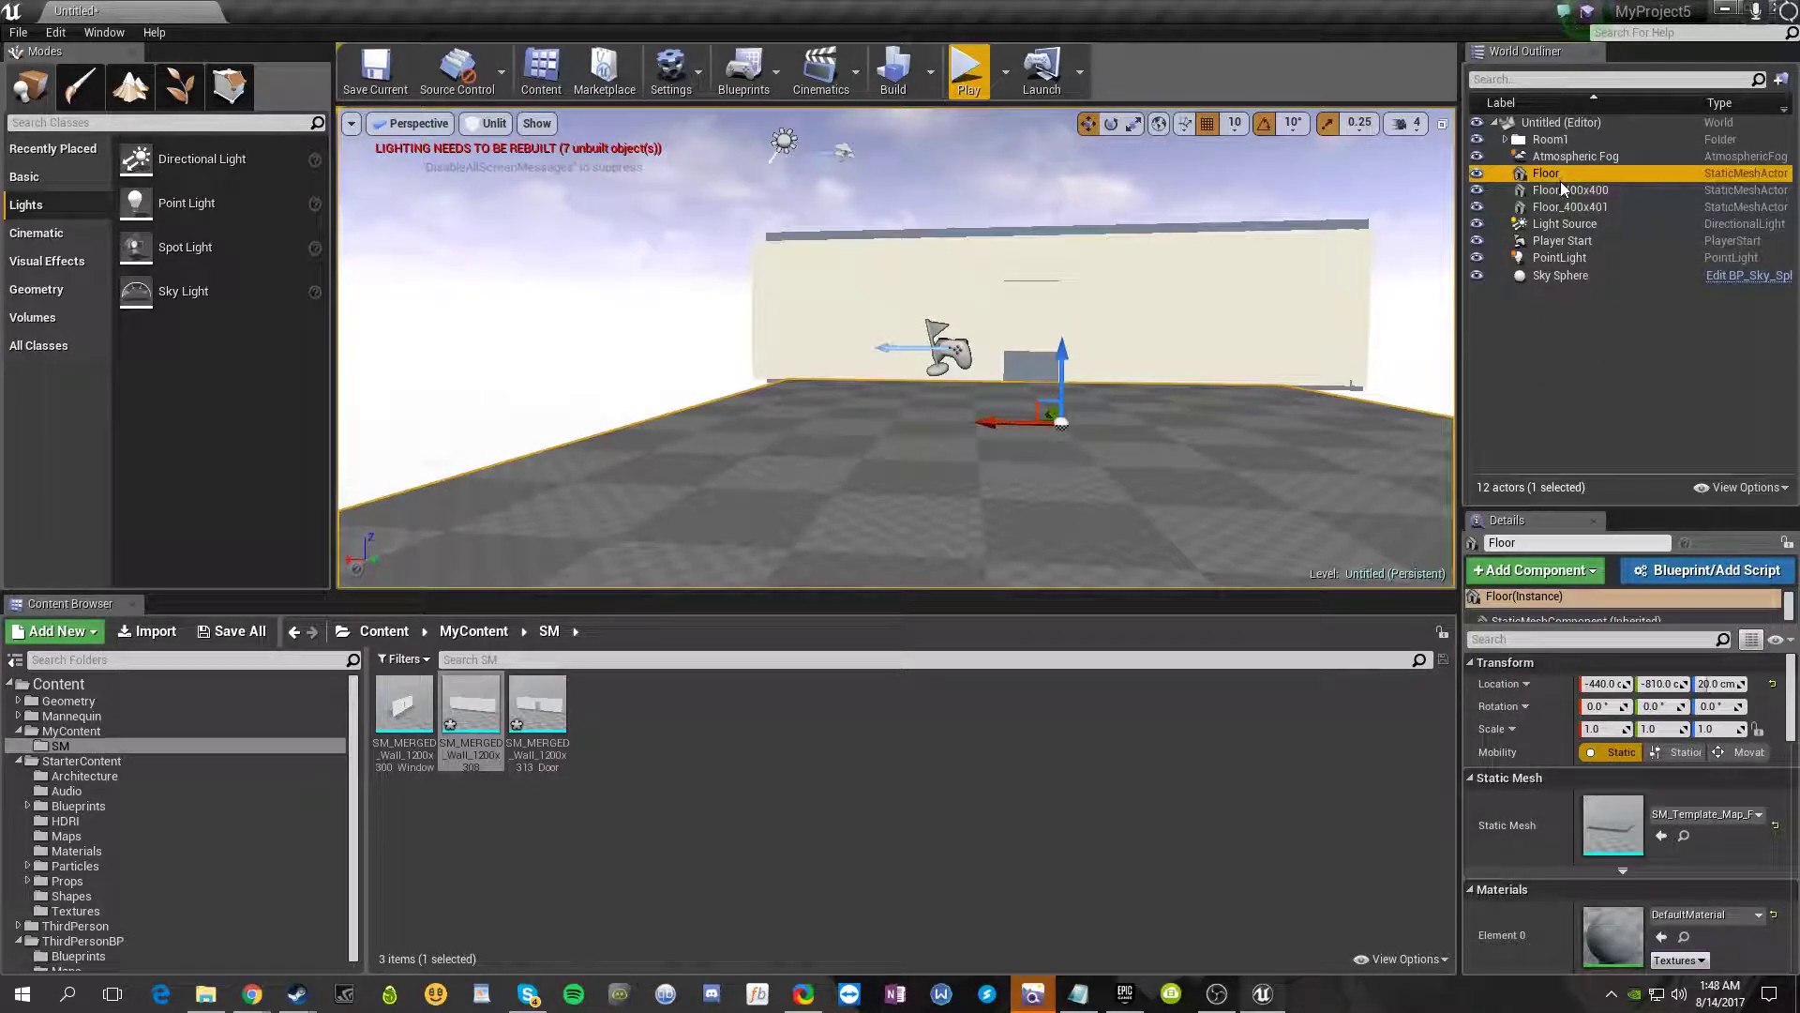
{"action": "right_click_drag", "start_coordinate": [1153, 446], "coordinate": [1060, 413]}
{"action": "key", "text": "Delete"}
{"action": "key", "text": "w"}
{"action": "left_click", "coordinate": [488, 122]}
{"action": "left_click", "coordinate": [520, 183]}
{"action": "right_click_drag", "start_coordinate": [944, 503], "coordinate": [1012, 478]}
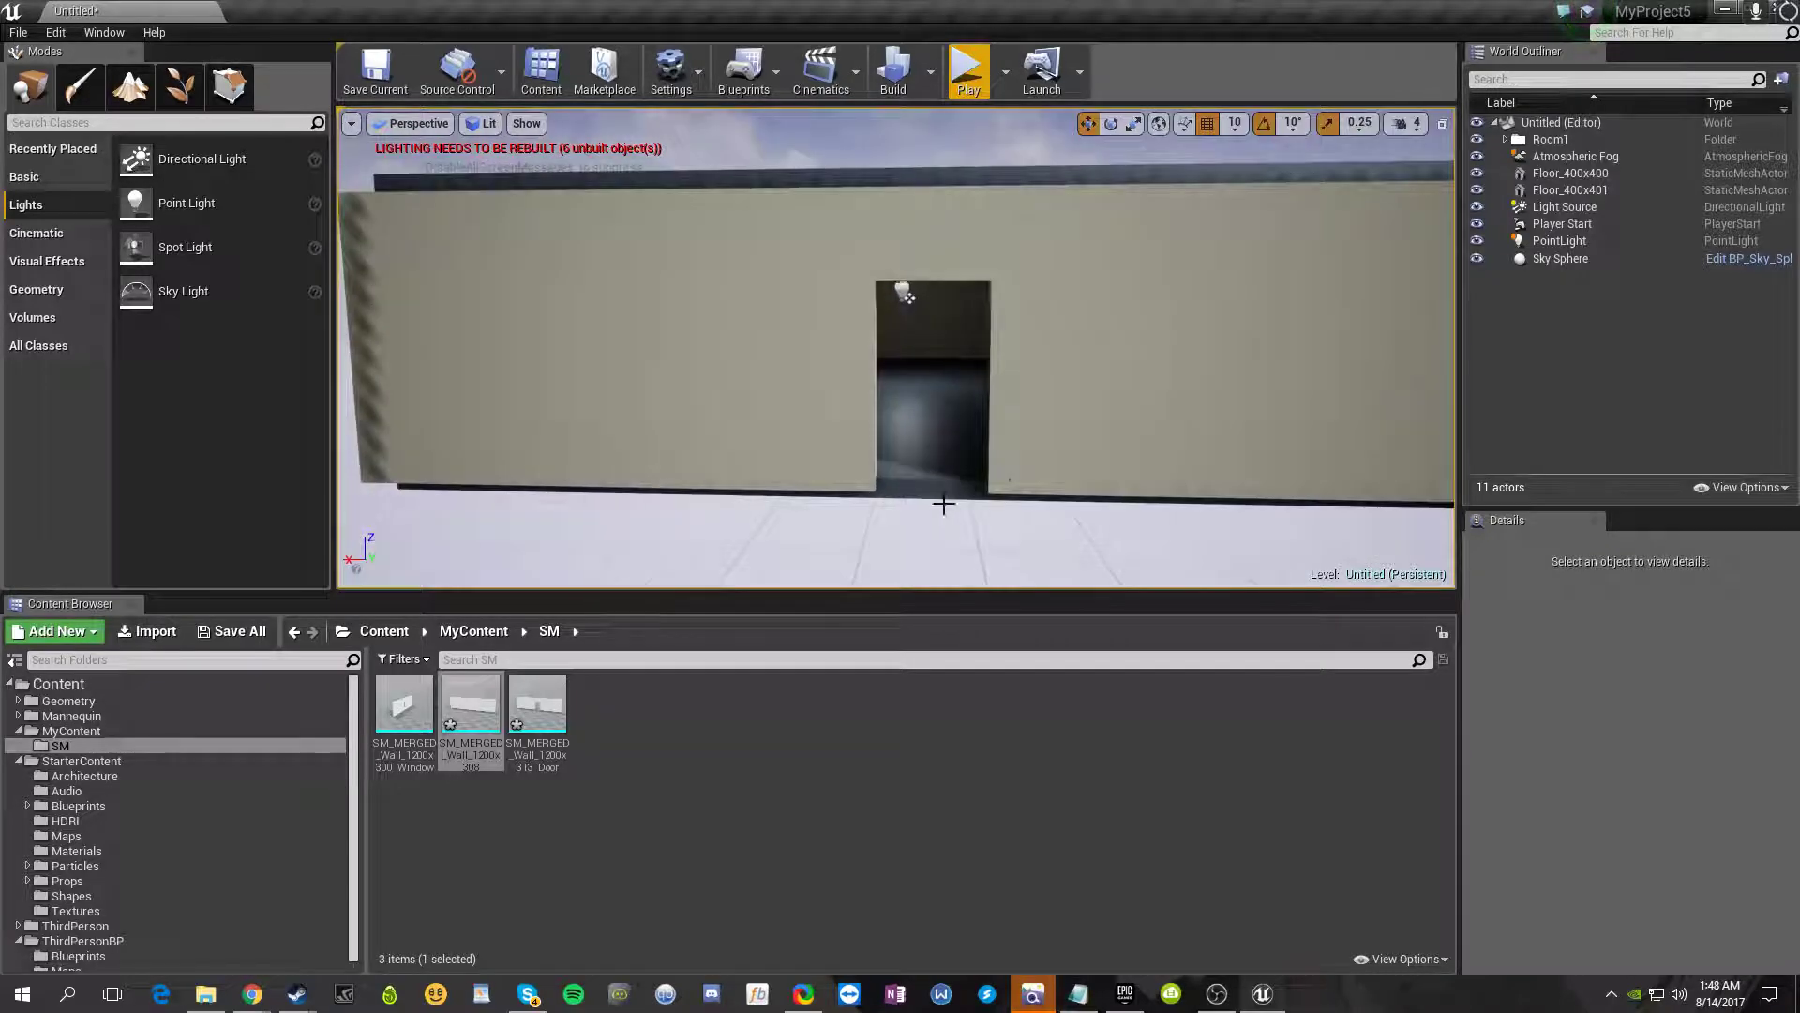
- Rename the room's upper slab, Floor_400x400, as Ceiling and move it into the Room1 folder
{"action": "left_click", "coordinate": [932, 421]}
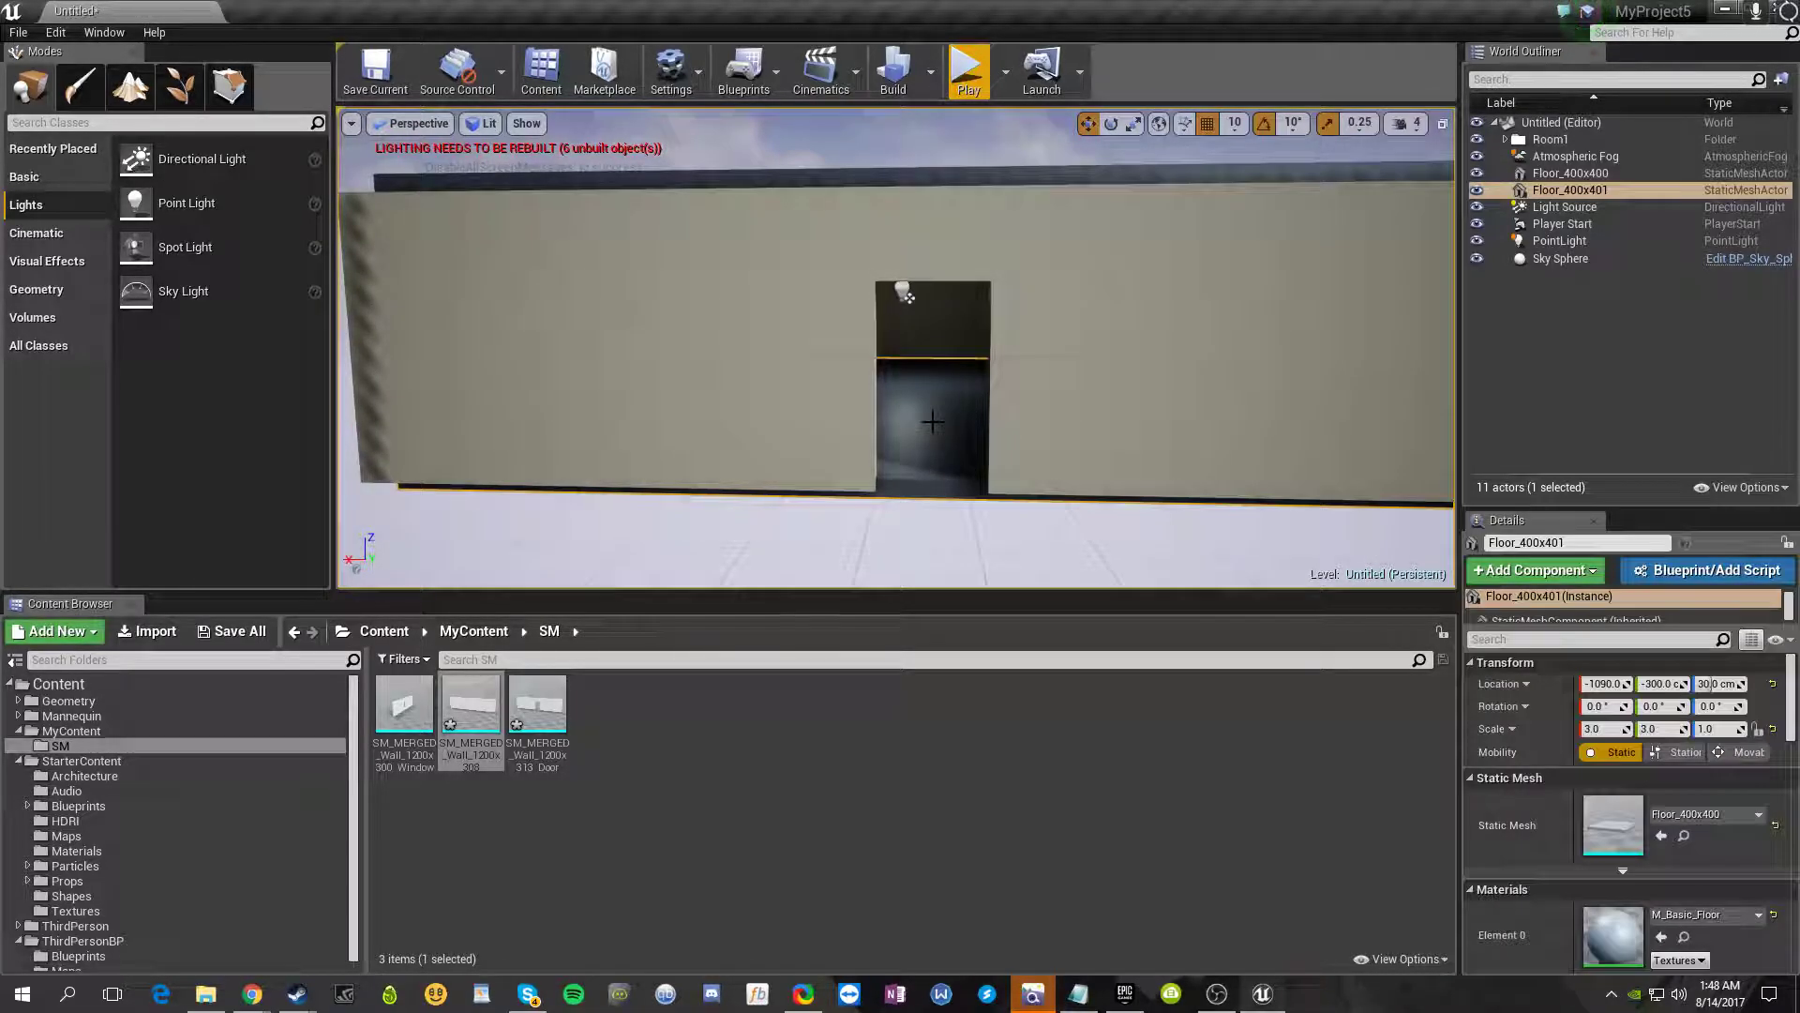
{"action": "left_click", "coordinate": [906, 176], "text": "ctrl"}
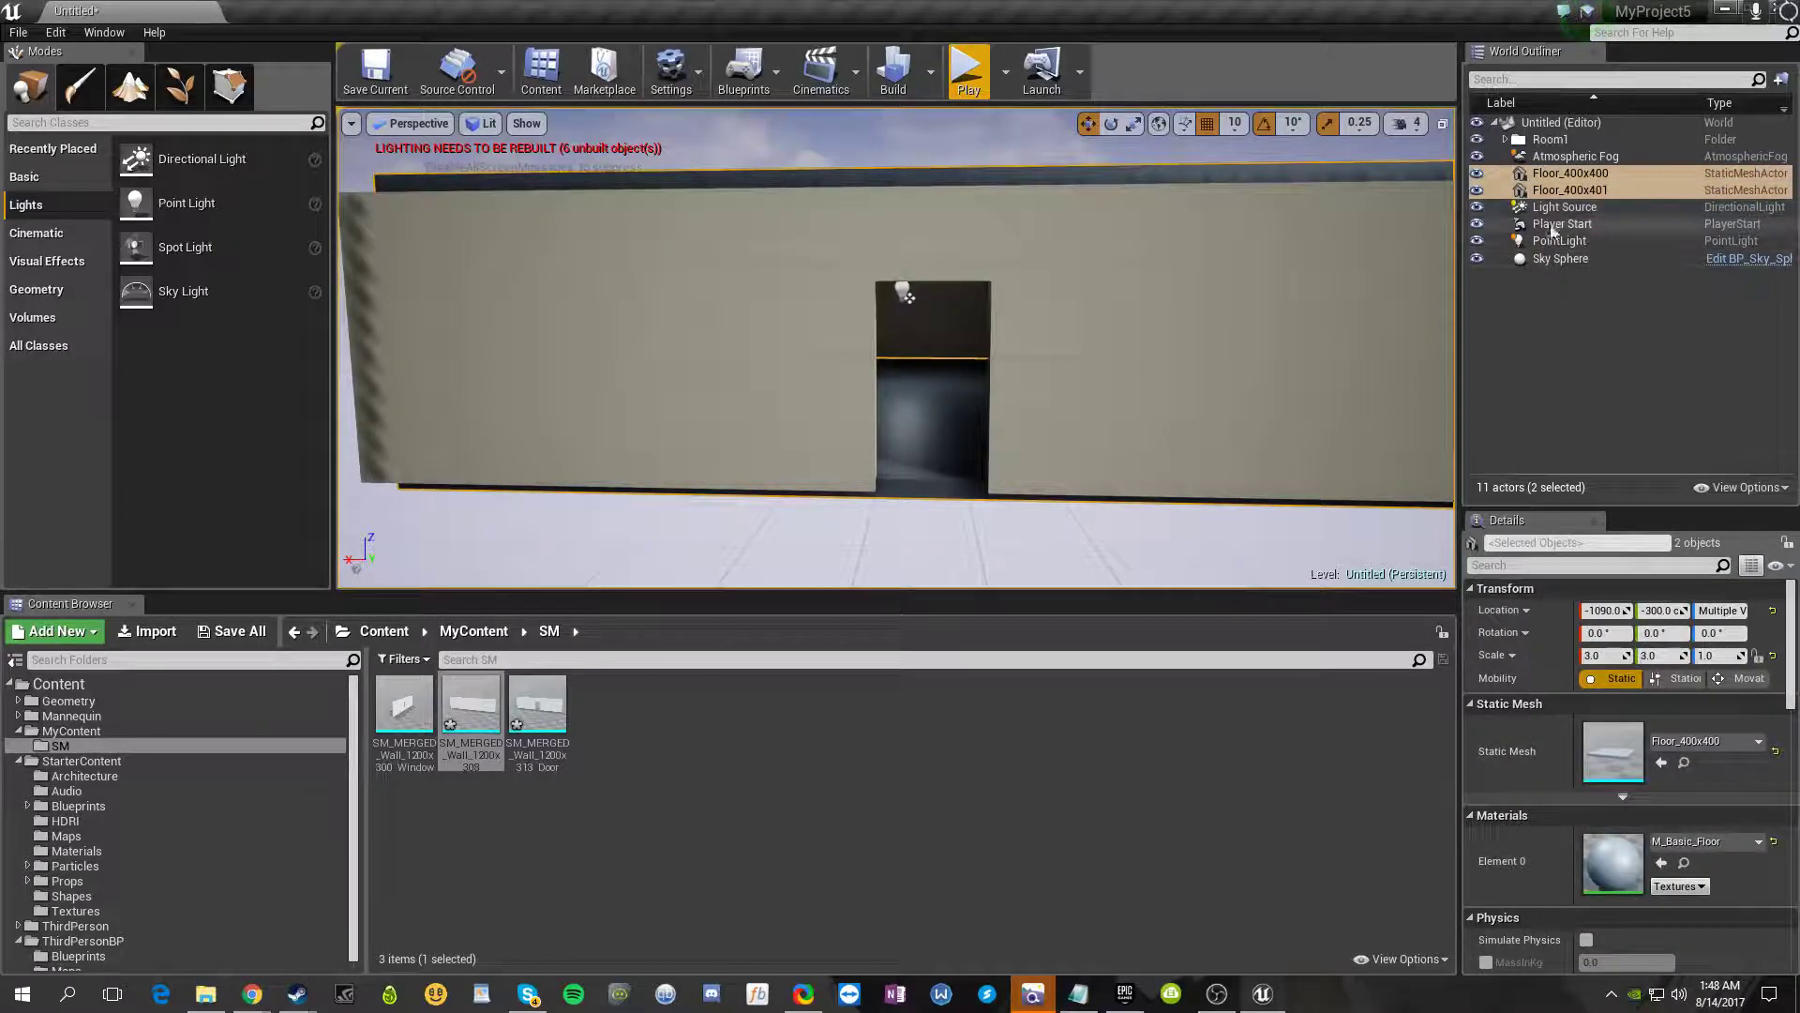
{"action": "left_click", "coordinate": [1551, 173]}
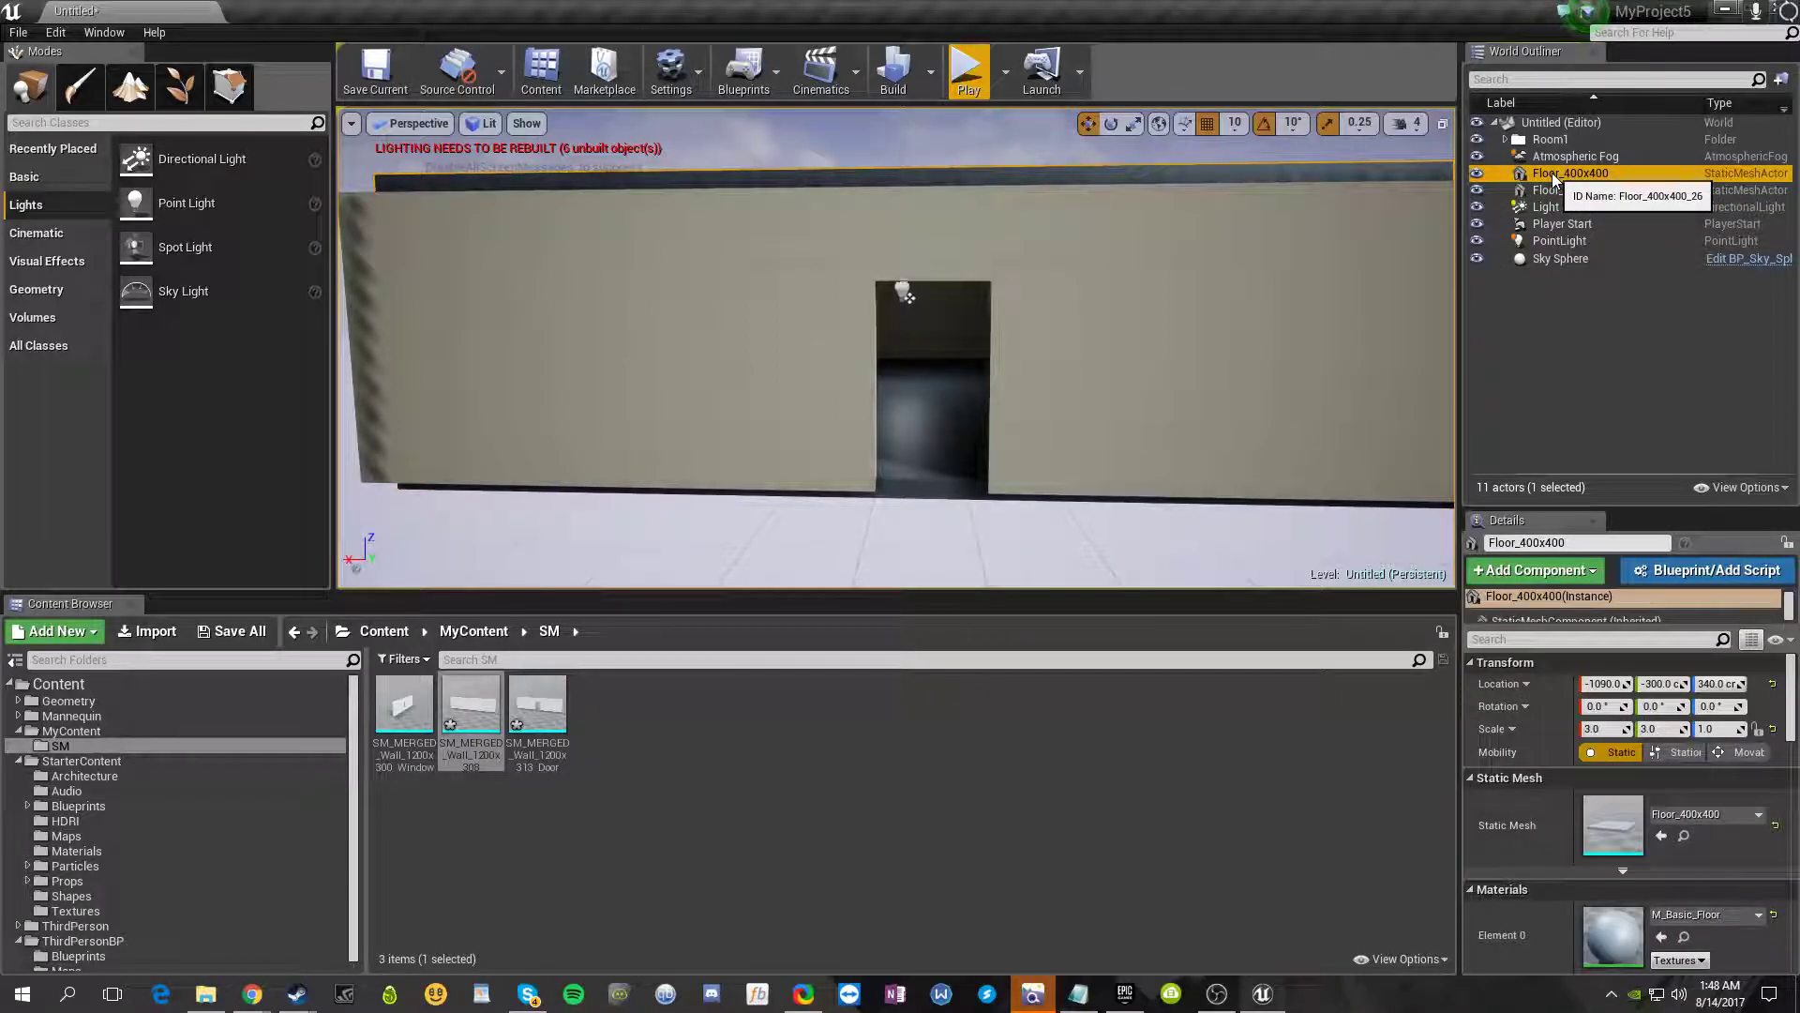
{"action": "left_click", "coordinate": [844, 563]}
{"action": "left_click", "coordinate": [976, 171]}
{"action": "left_click", "coordinate": [1545, 173]}
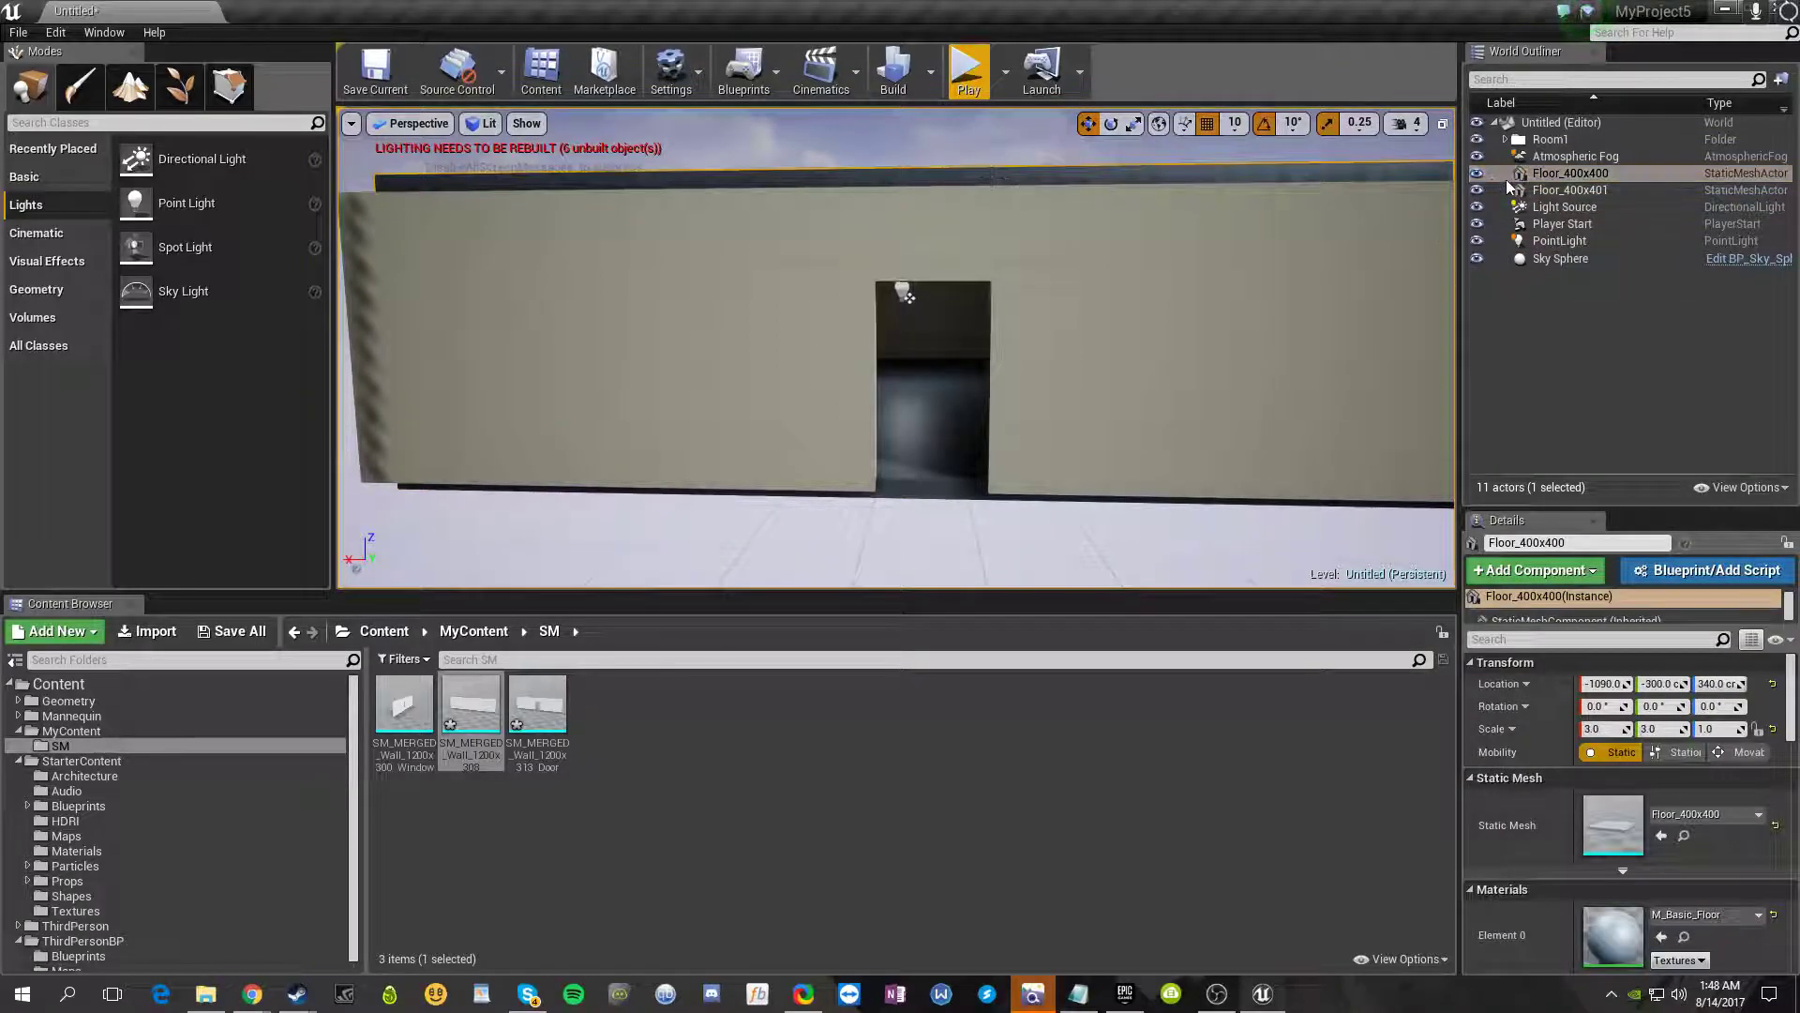
{"action": "left_click", "coordinate": [1548, 177]}
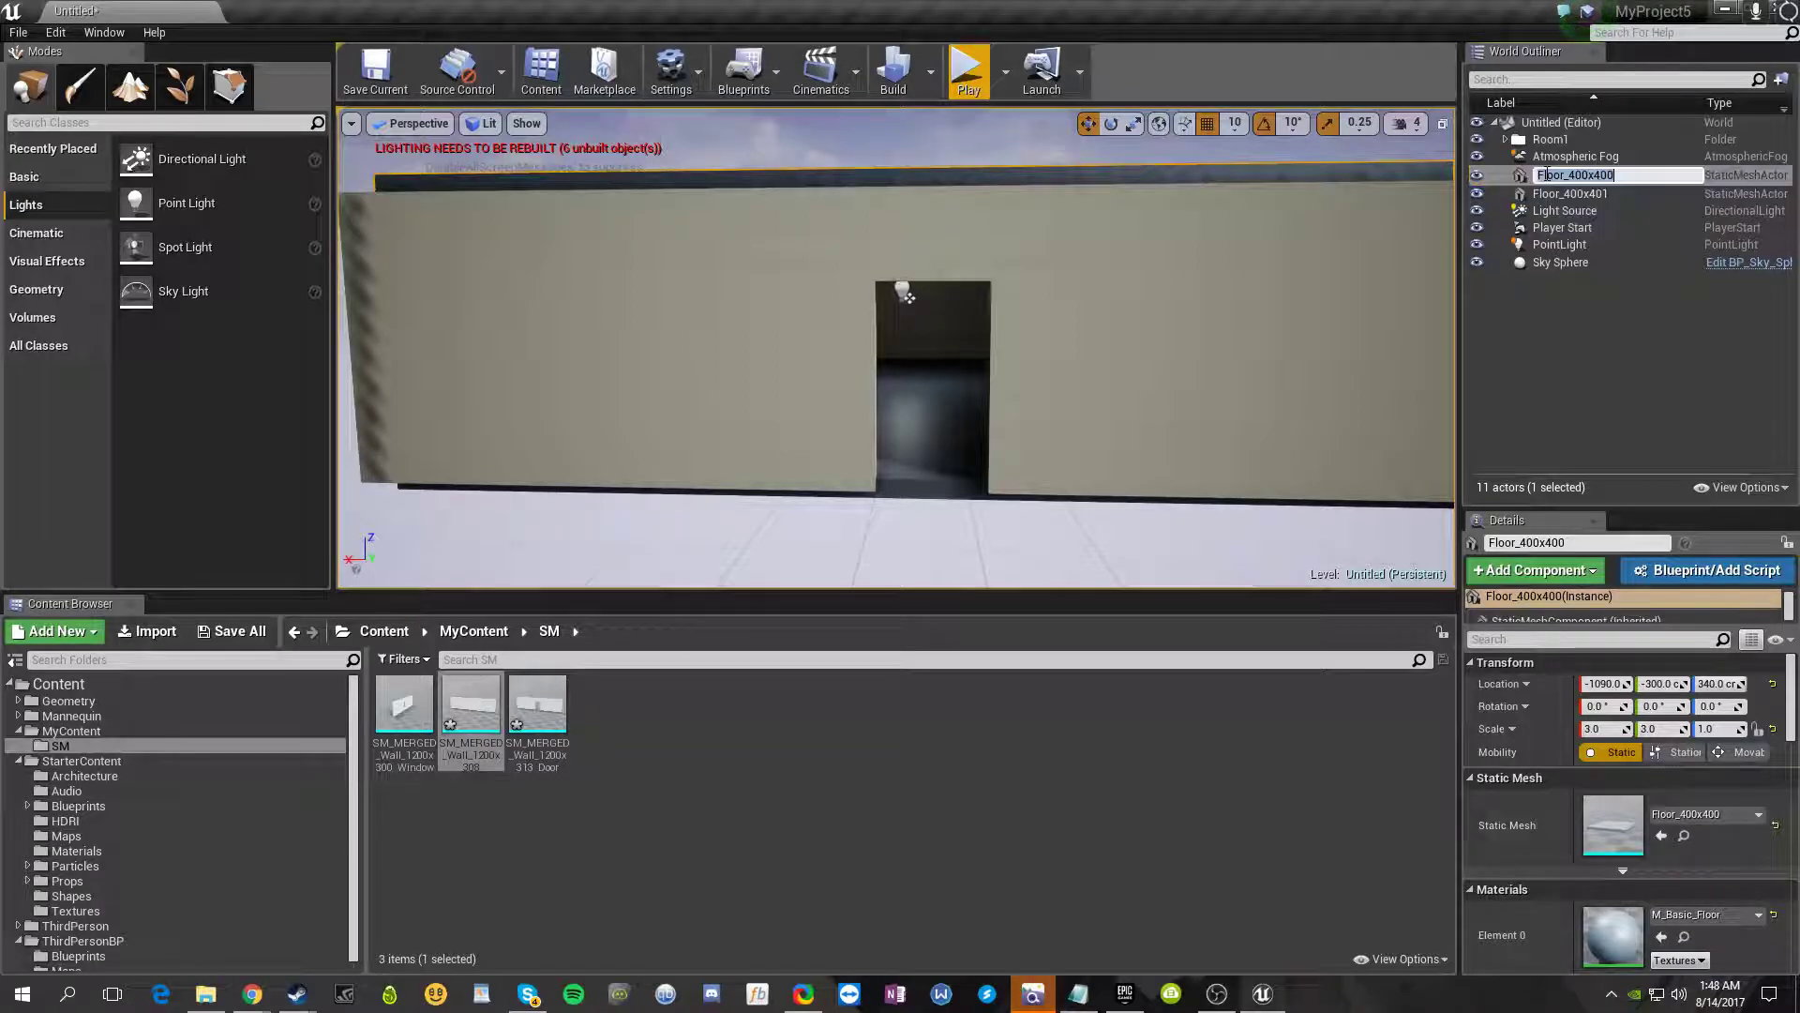
{"action": "type", "text": "Ceiling"}
{"action": "key", "text": "Return"}
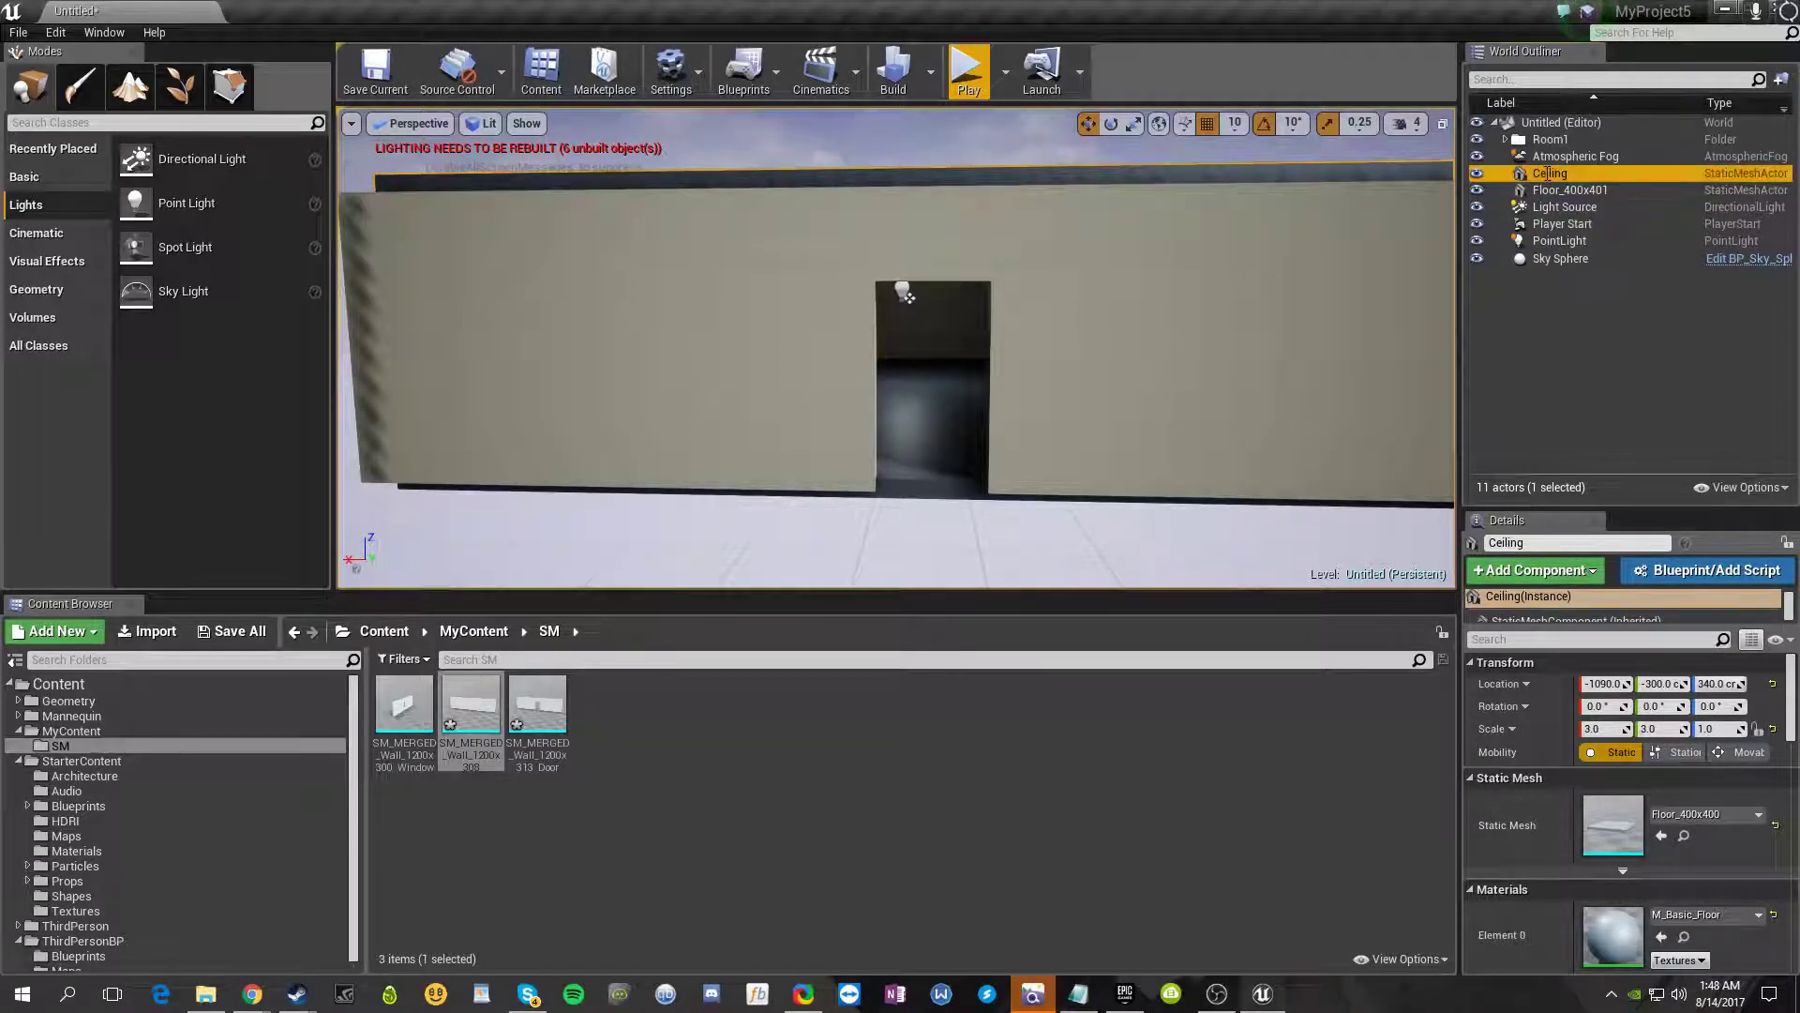
{"action": "left_click_drag", "start_coordinate": [1548, 177], "coordinate": [1560, 140]}
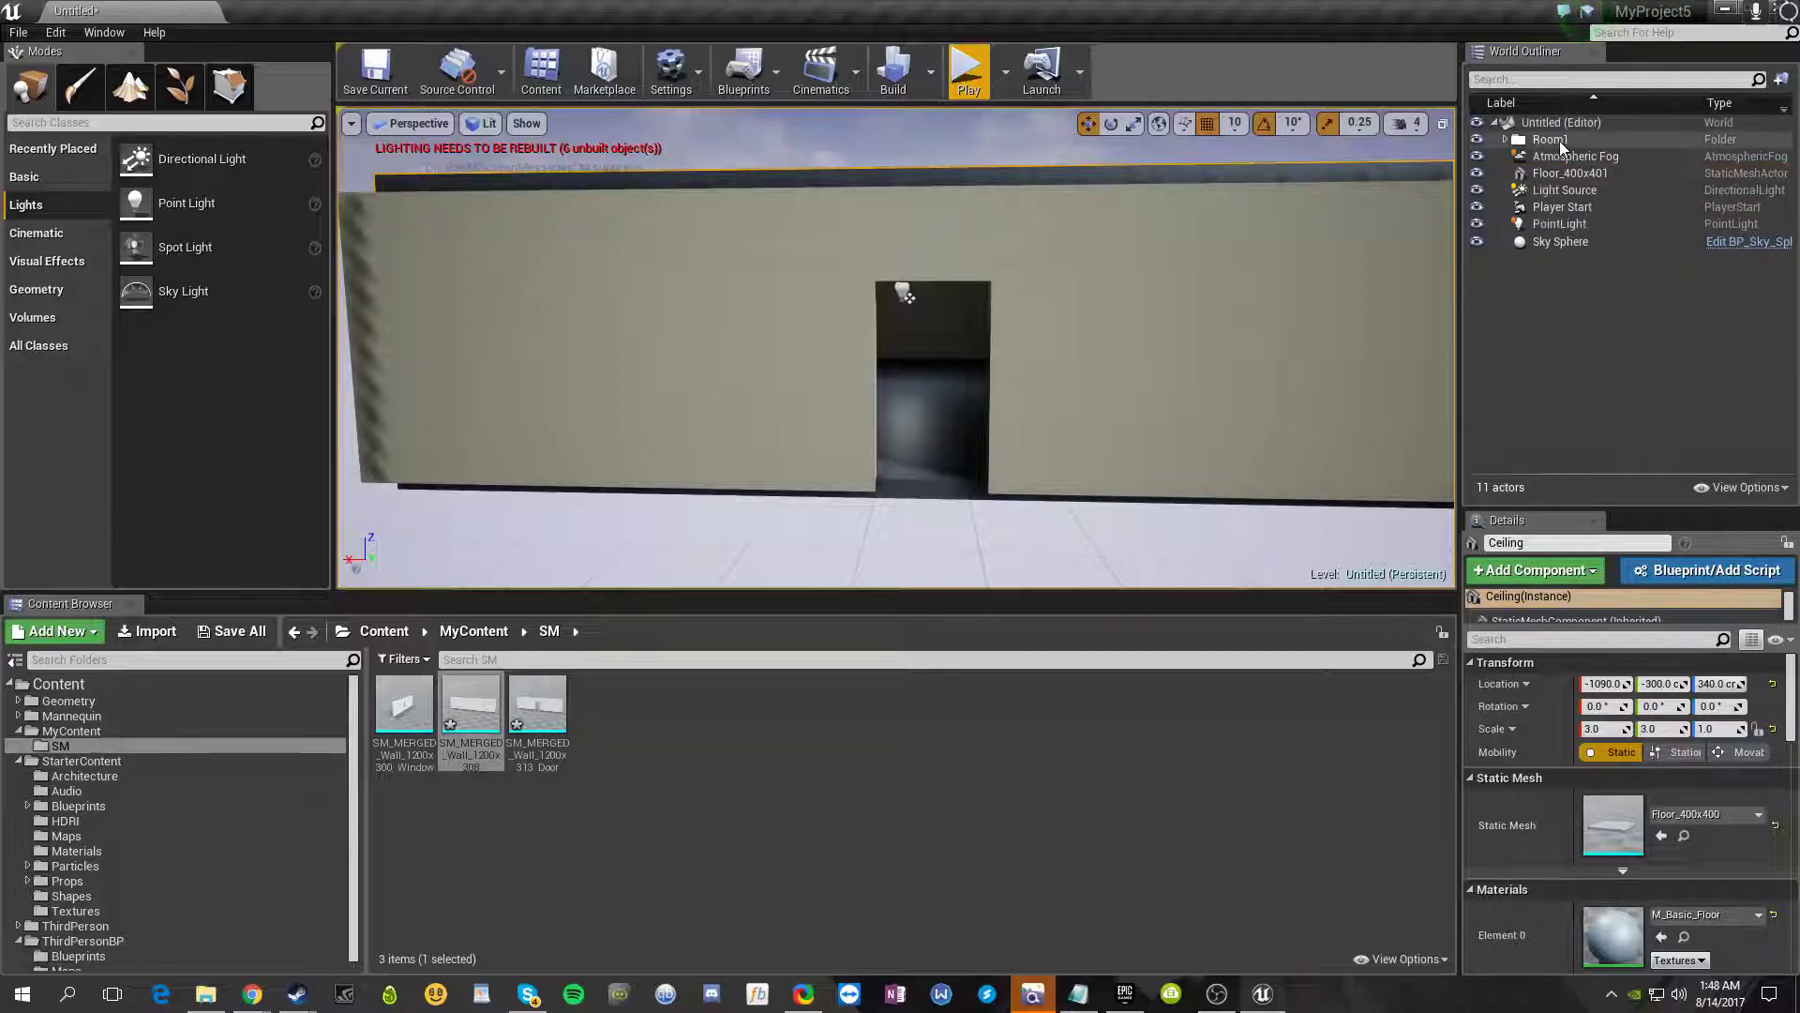
- Rename the room's lower slab, Floor_400x401, as Floor and move it into the Room1 folder
{"action": "left_click", "coordinate": [1557, 174]}
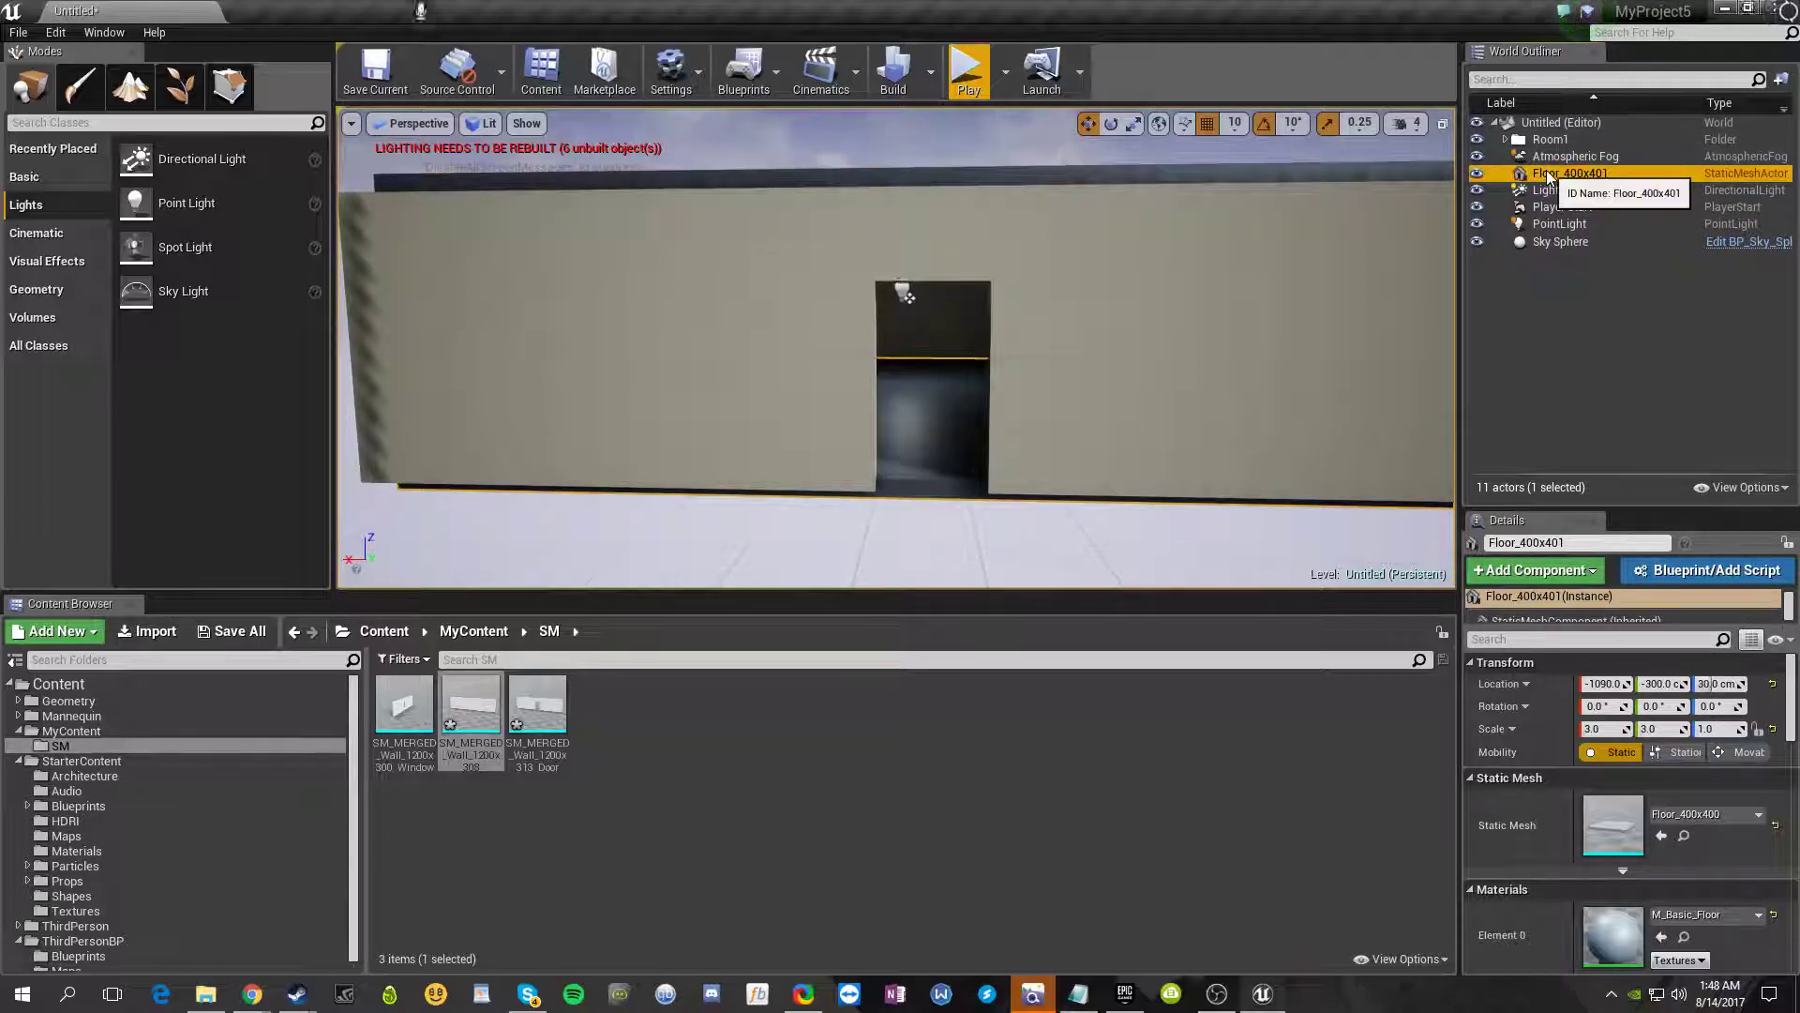
{"action": "left_click", "coordinate": [1546, 175]}
{"action": "type", "text": "Floor"}
{"action": "key", "text": "Return"}
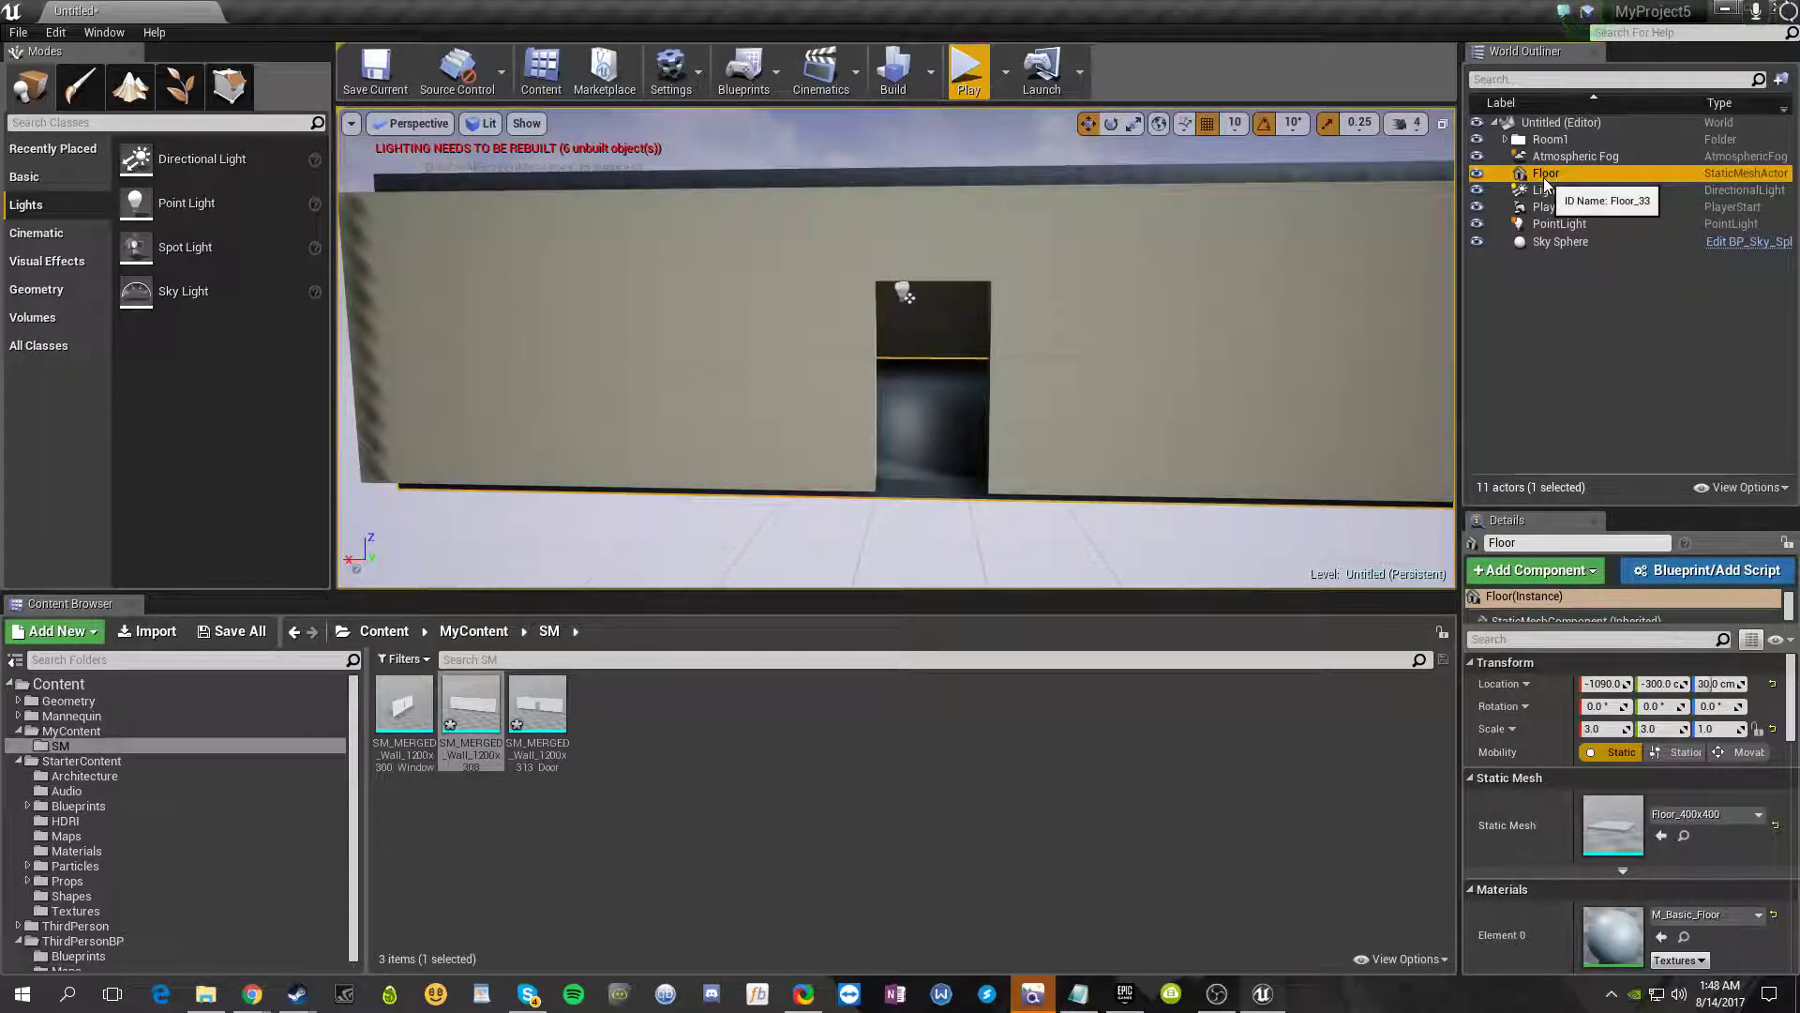
{"action": "left_click", "coordinate": [1544, 178]}
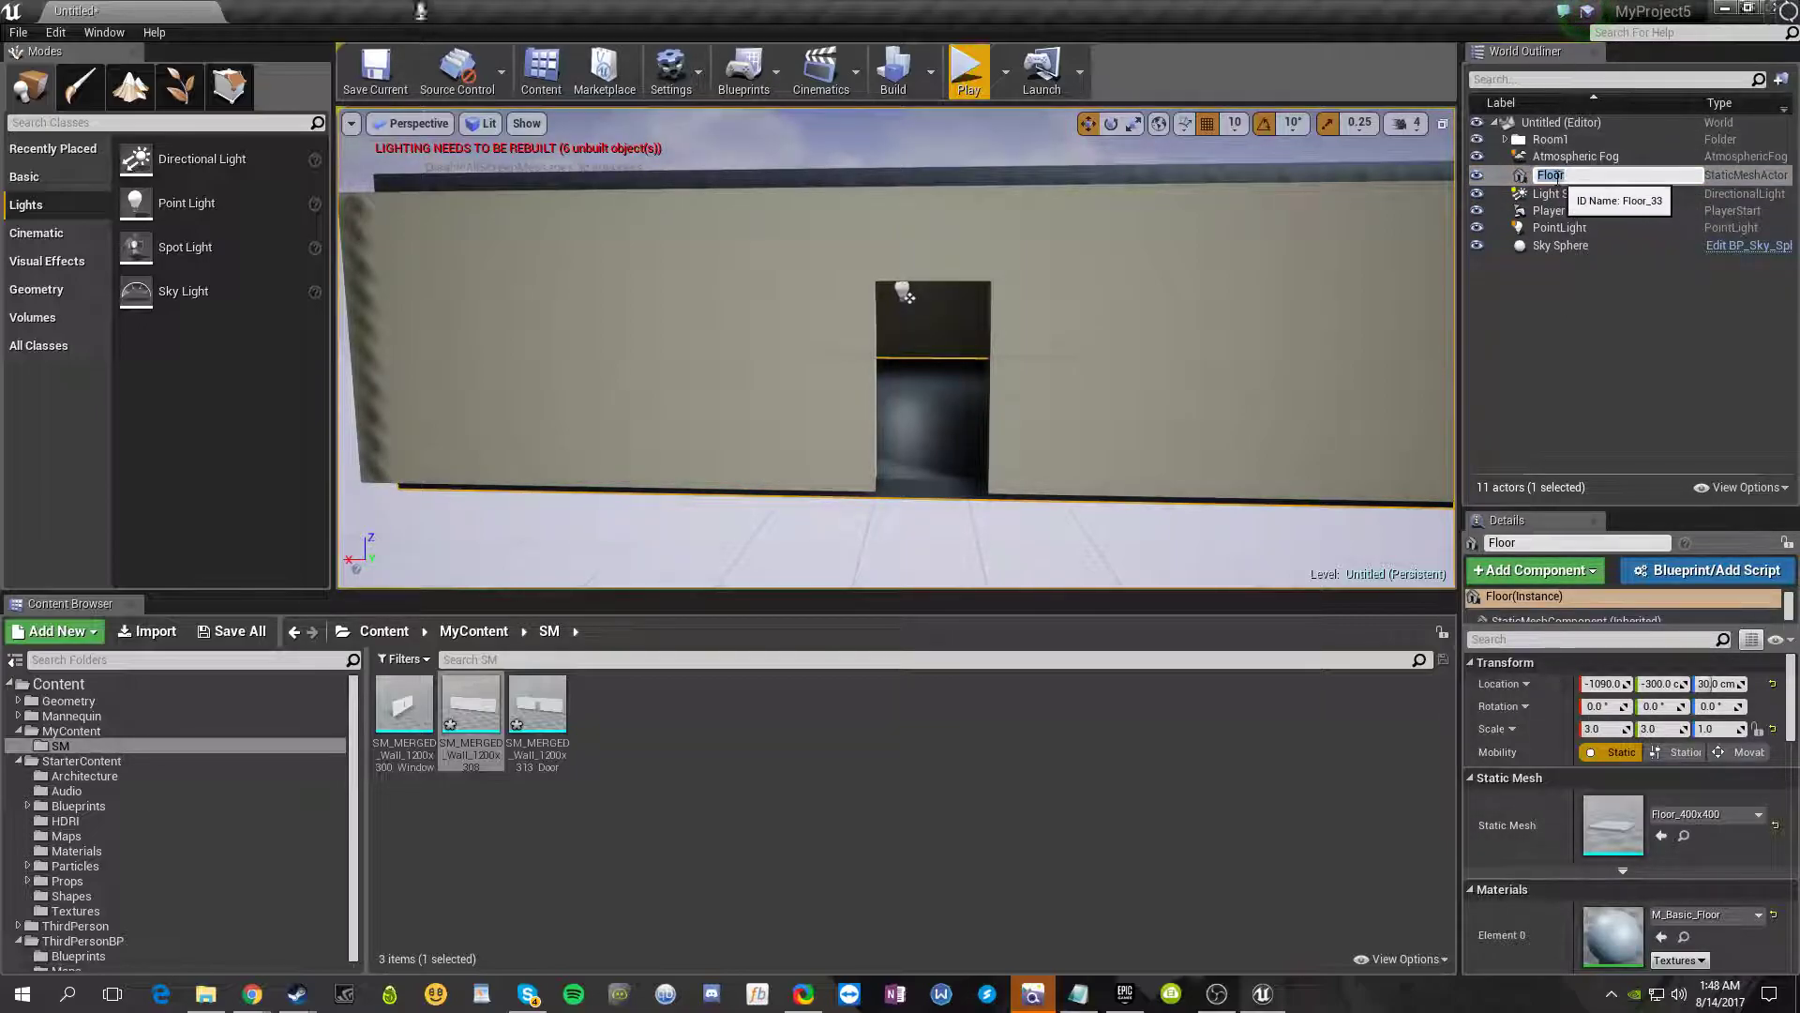
{"action": "left_click", "coordinate": [1579, 407]}
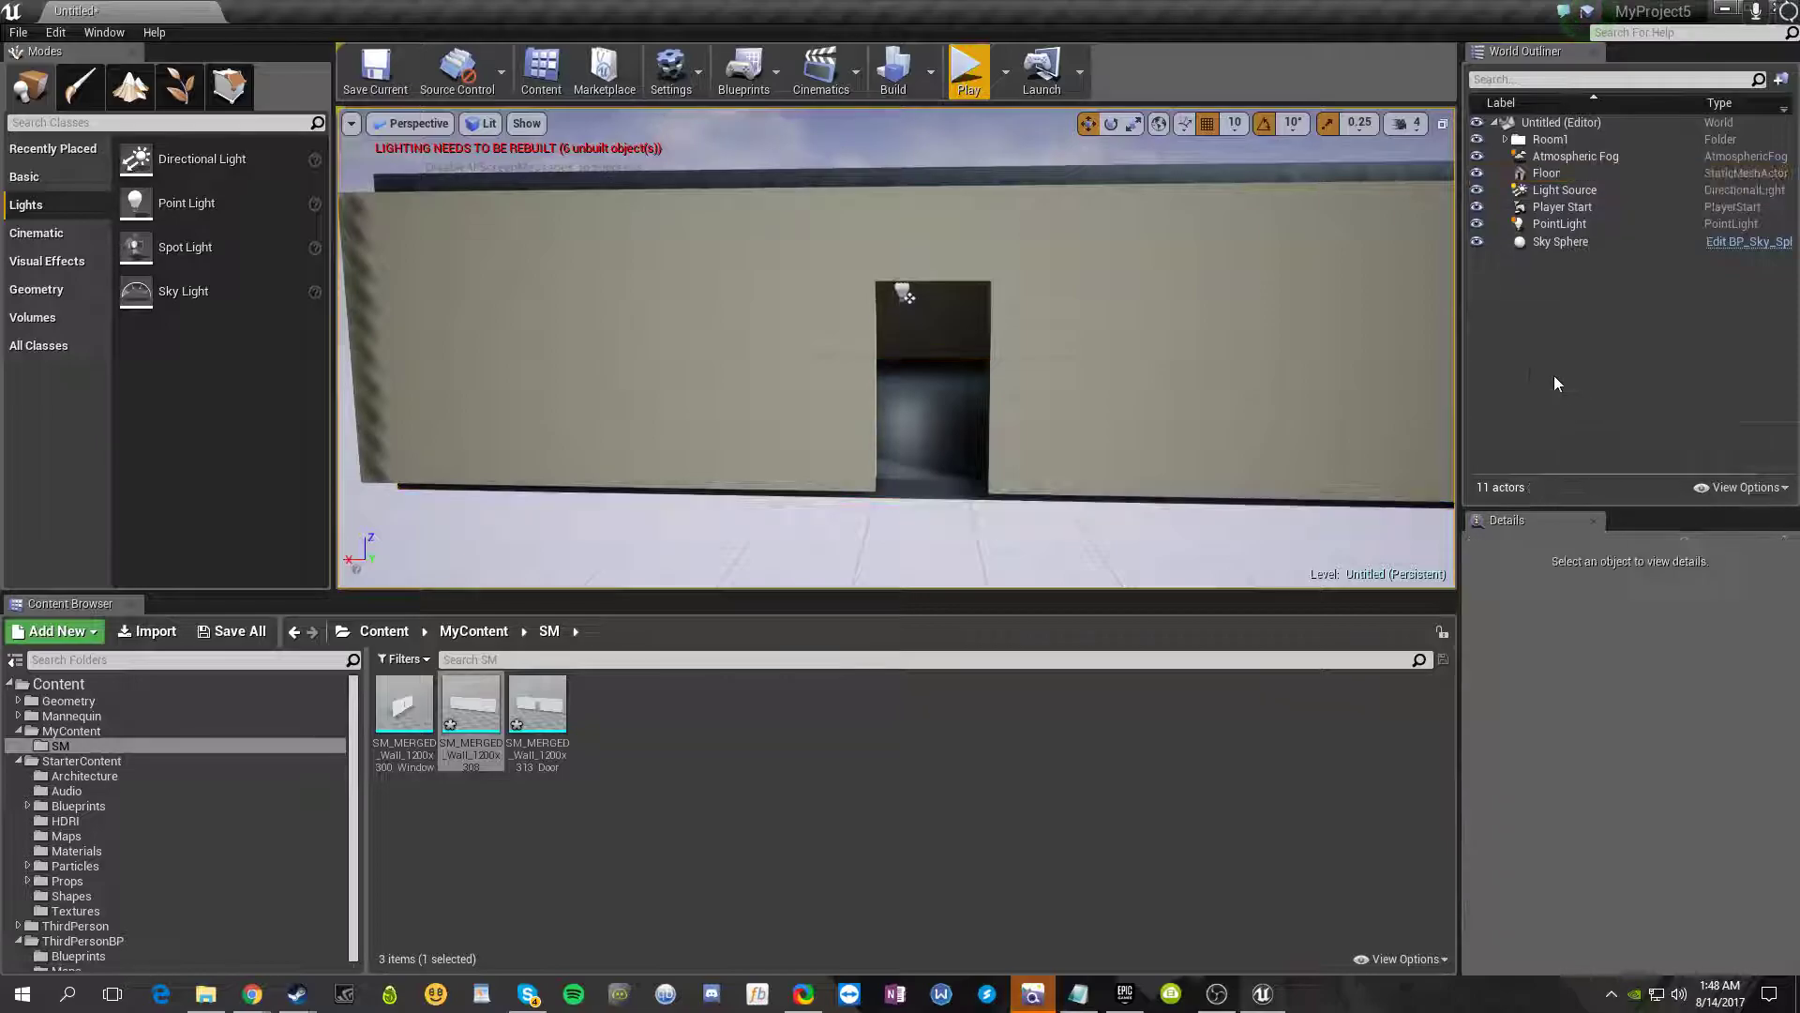
{"action": "left_click", "coordinate": [1544, 176]}
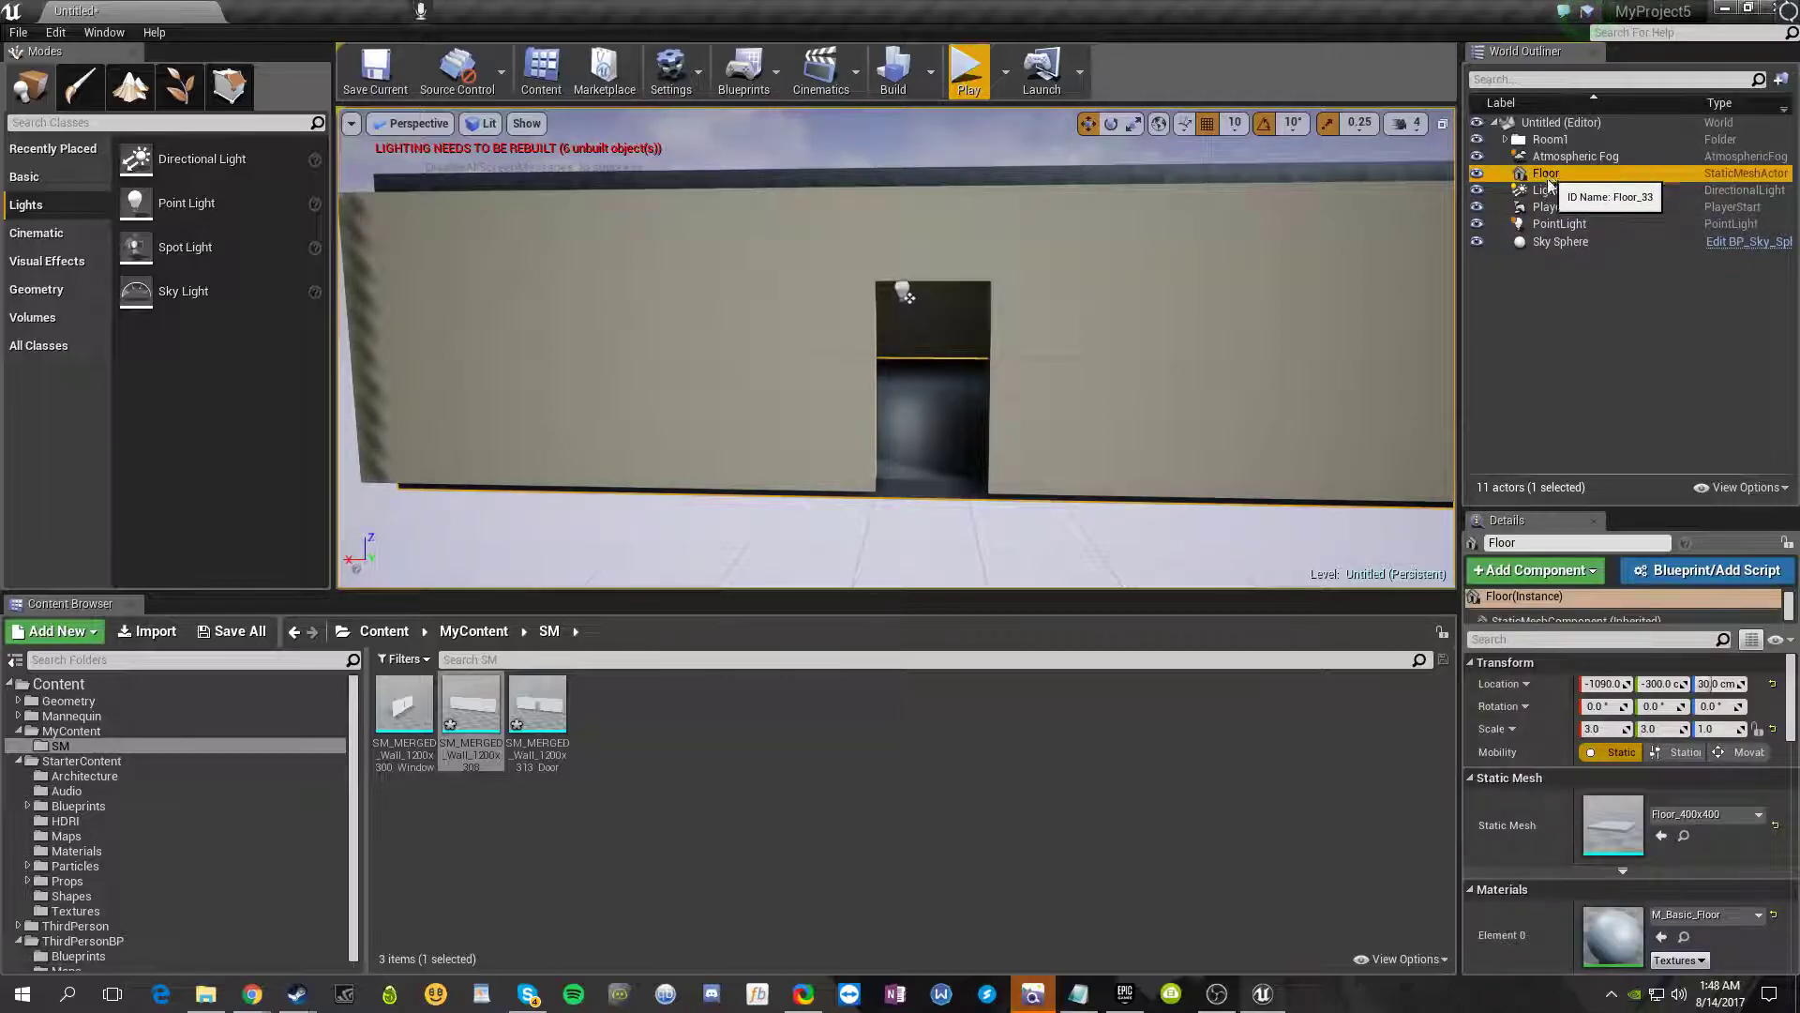
{"action": "left_click", "coordinate": [1562, 302]}
{"action": "double_click", "coordinate": [1545, 179]}
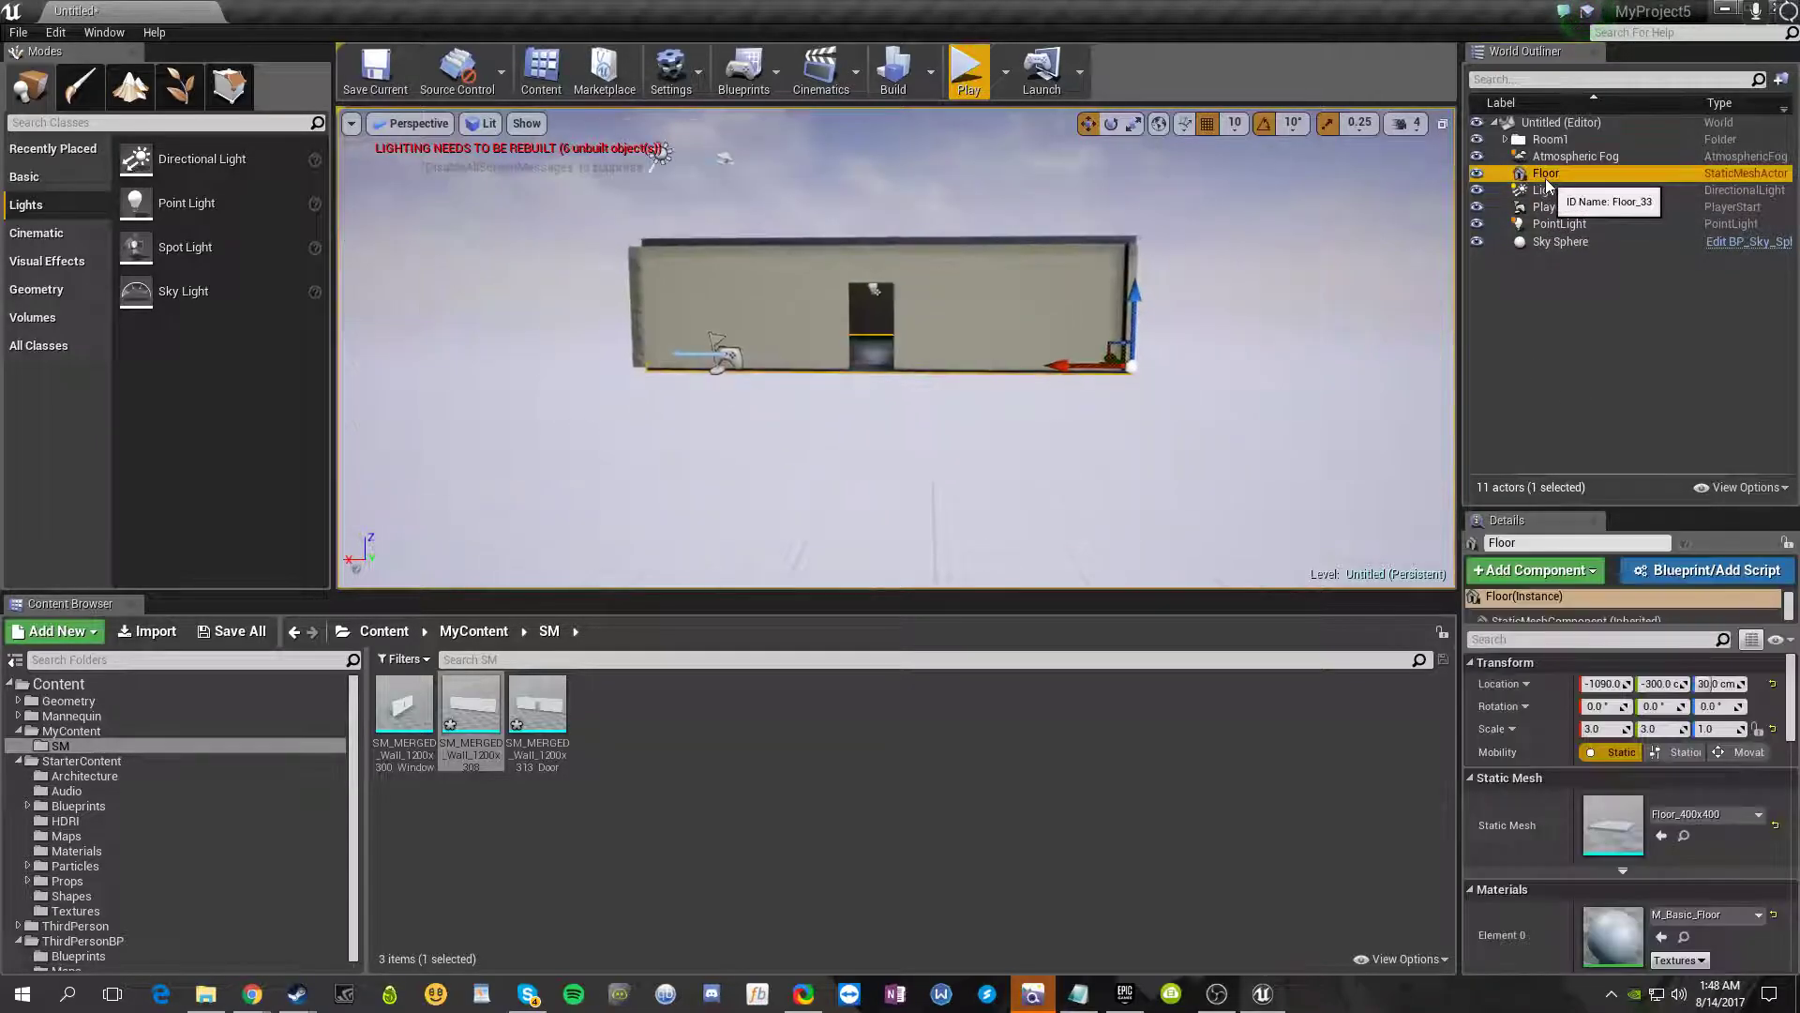
{"action": "left_click", "coordinate": [1579, 330]}
{"action": "left_click_drag", "start_coordinate": [1543, 175], "coordinate": [1551, 141]}
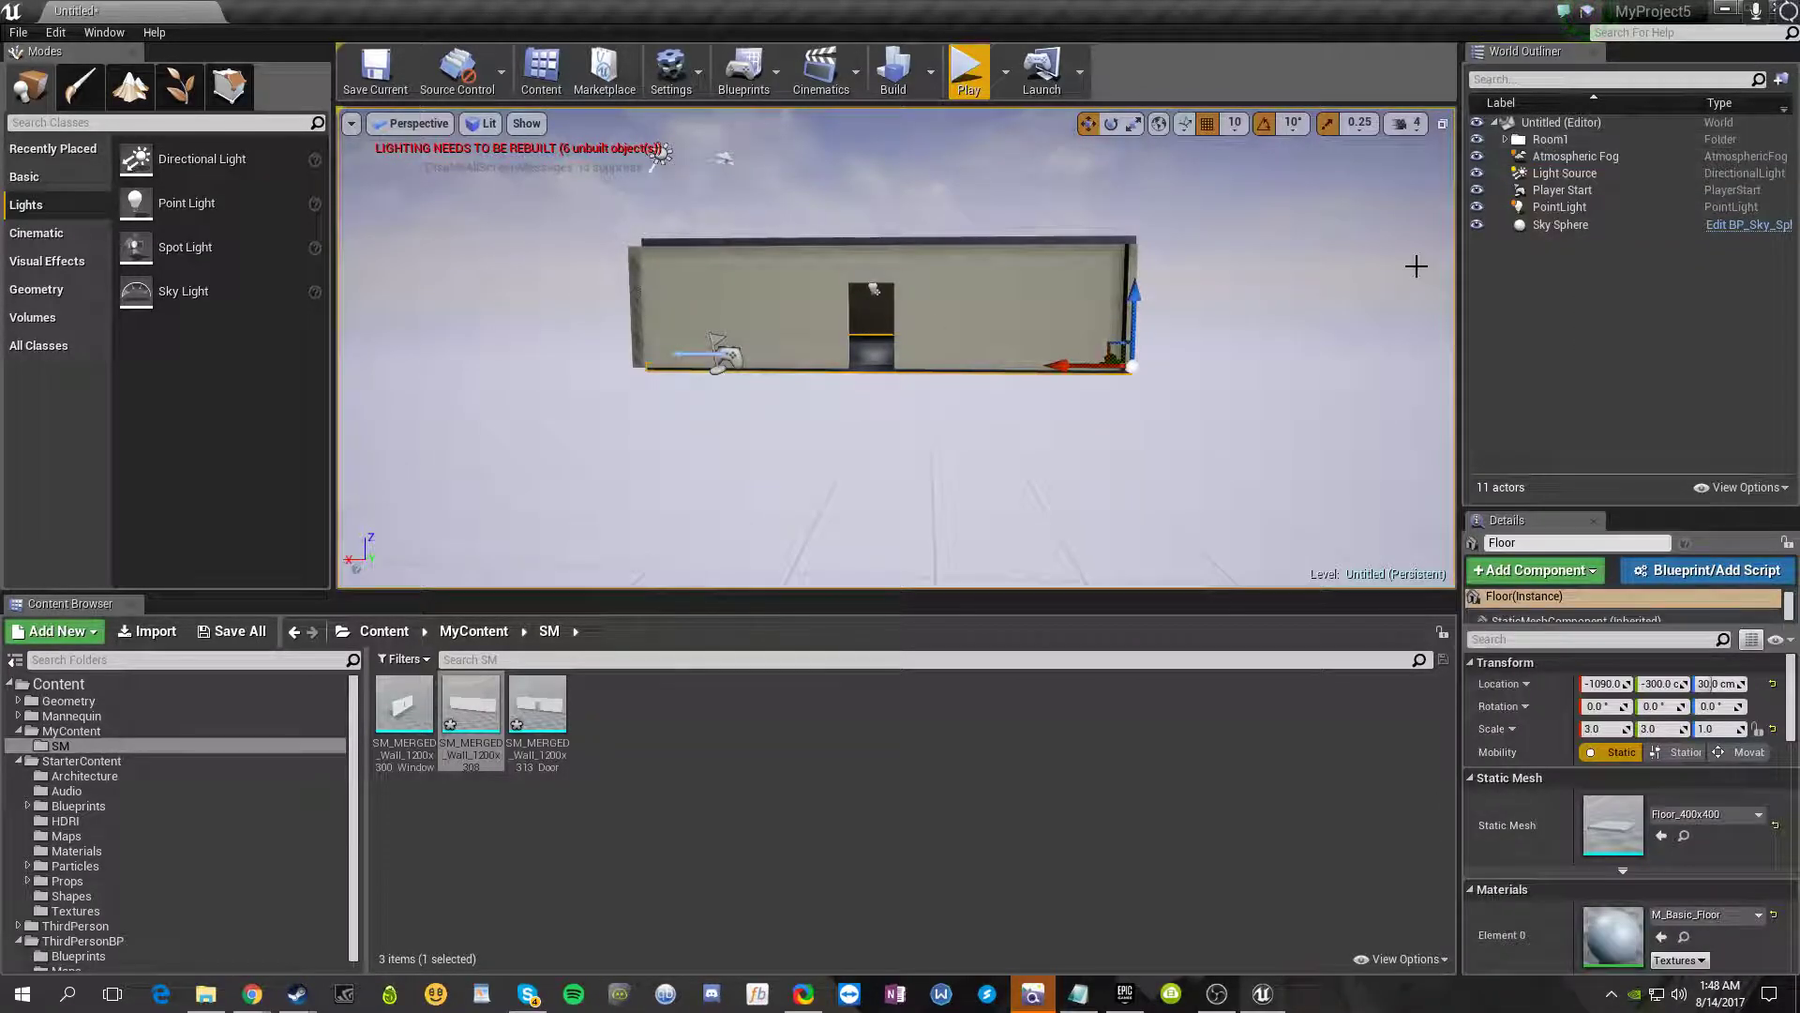
- Move the Player Start along Y to -130 inside the room and play-test the level
{"action": "left_click", "coordinate": [1346, 298]}
{"action": "mouse_move", "coordinate": [1234, 329]}
{"action": "right_mouse_down"}
{"action": "mouse_move", "coordinate": [1163, 329]}
{"action": "mouse_move", "coordinate": [1243, 365]}
{"action": "mouse_move", "coordinate": [1234, 333]}
{"action": "right_mouse_up"}
{"action": "key", "text": "w"}
{"action": "key", "text": "s"}
{"action": "left_click", "coordinate": [1027, 359]}
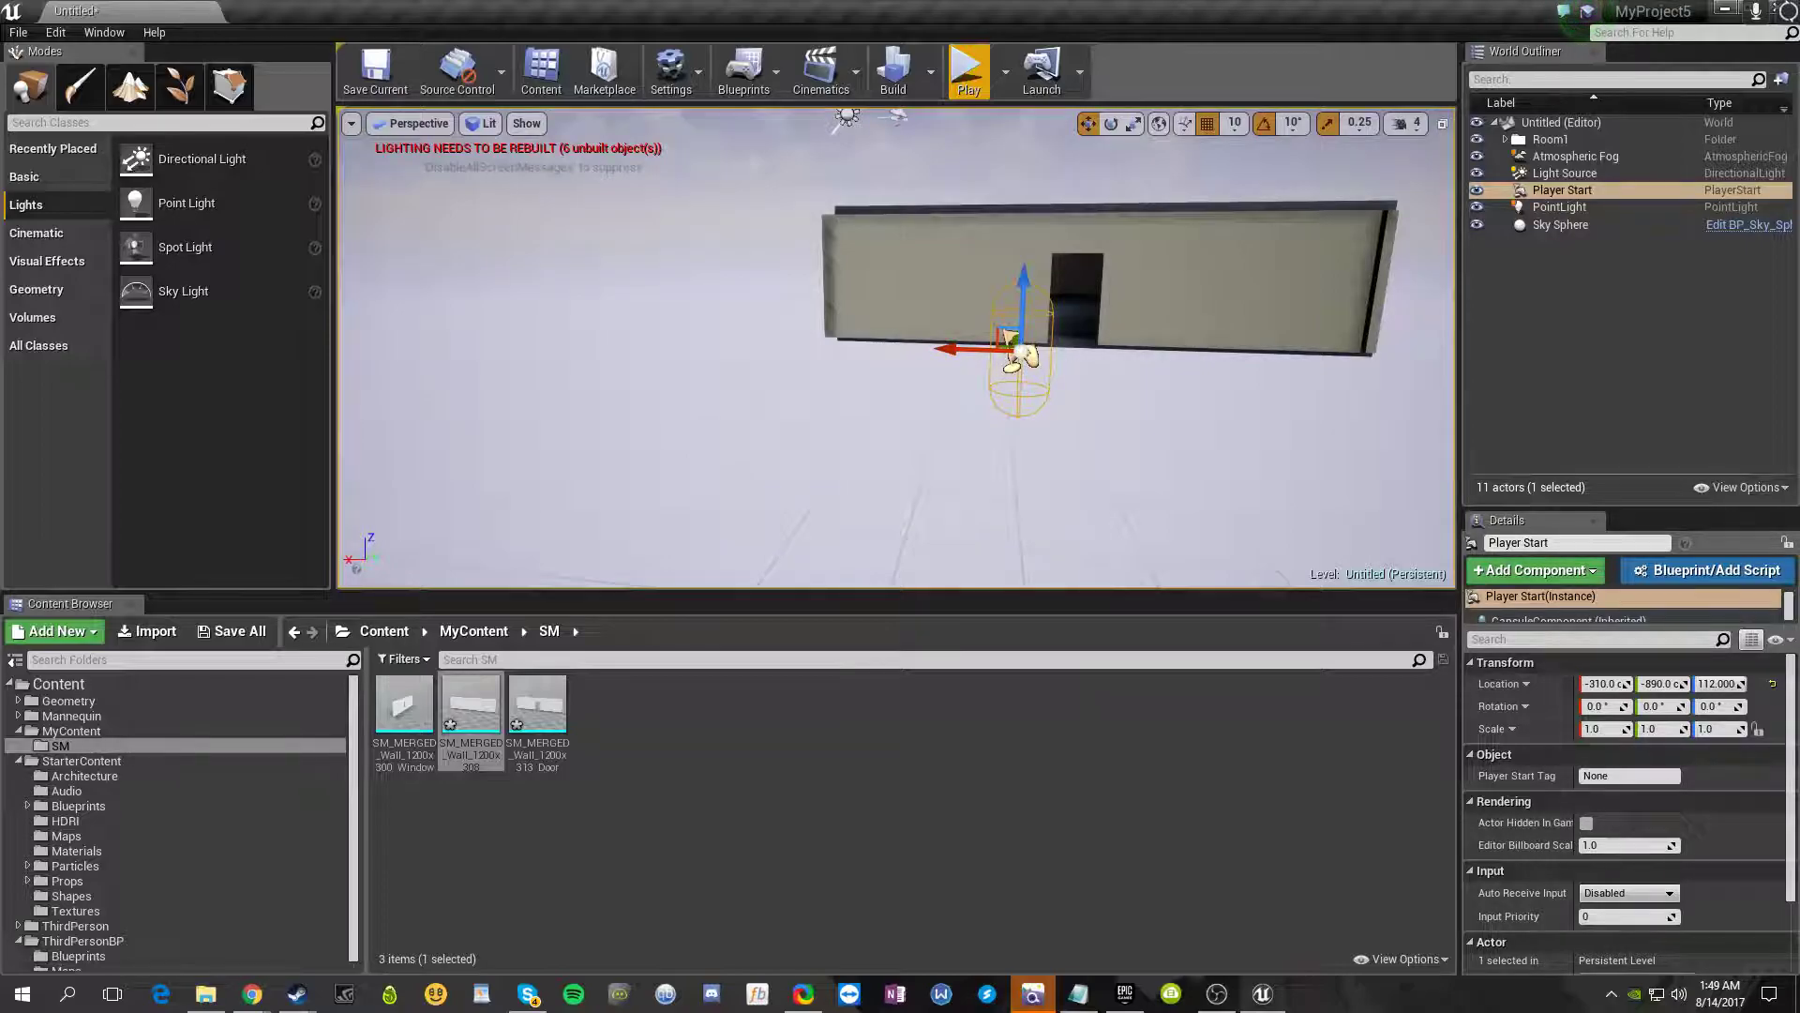
{"action": "key", "text": "f"}
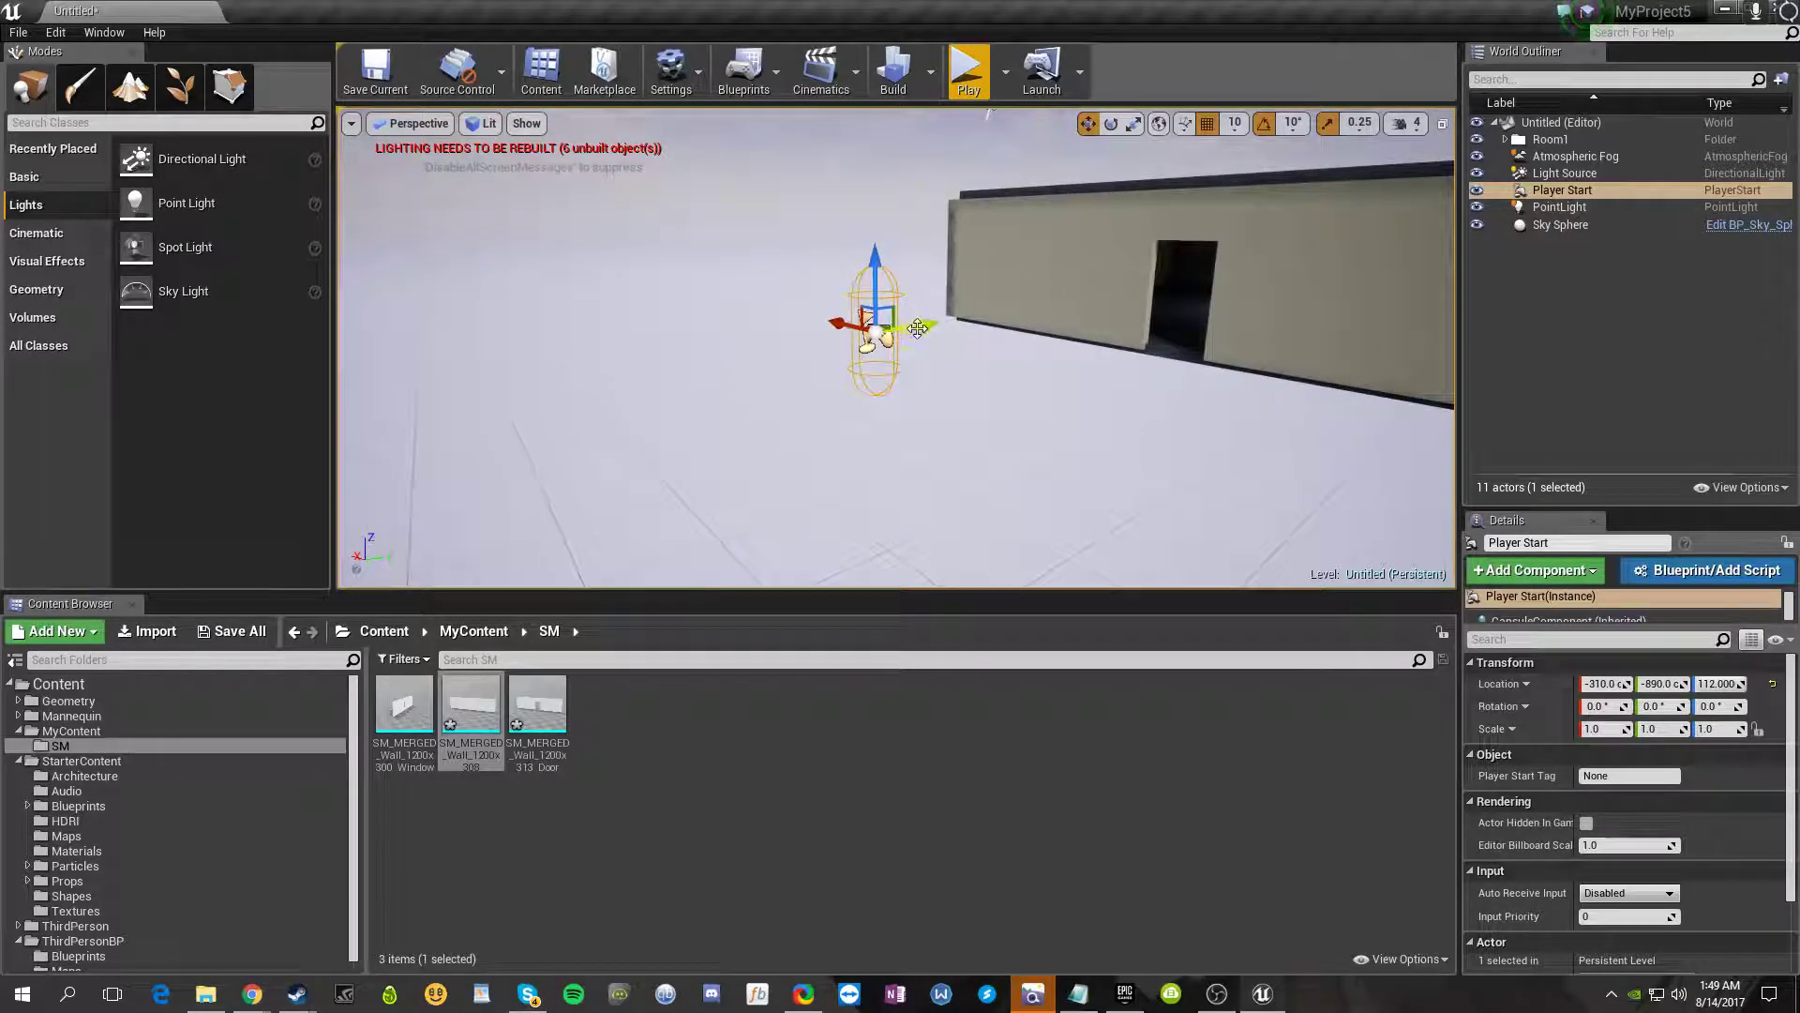
{"action": "left_click_drag", "start_coordinate": [917, 327], "coordinate": [979, 328], "text": "shift"}
{"action": "left_click", "coordinate": [969, 71]}
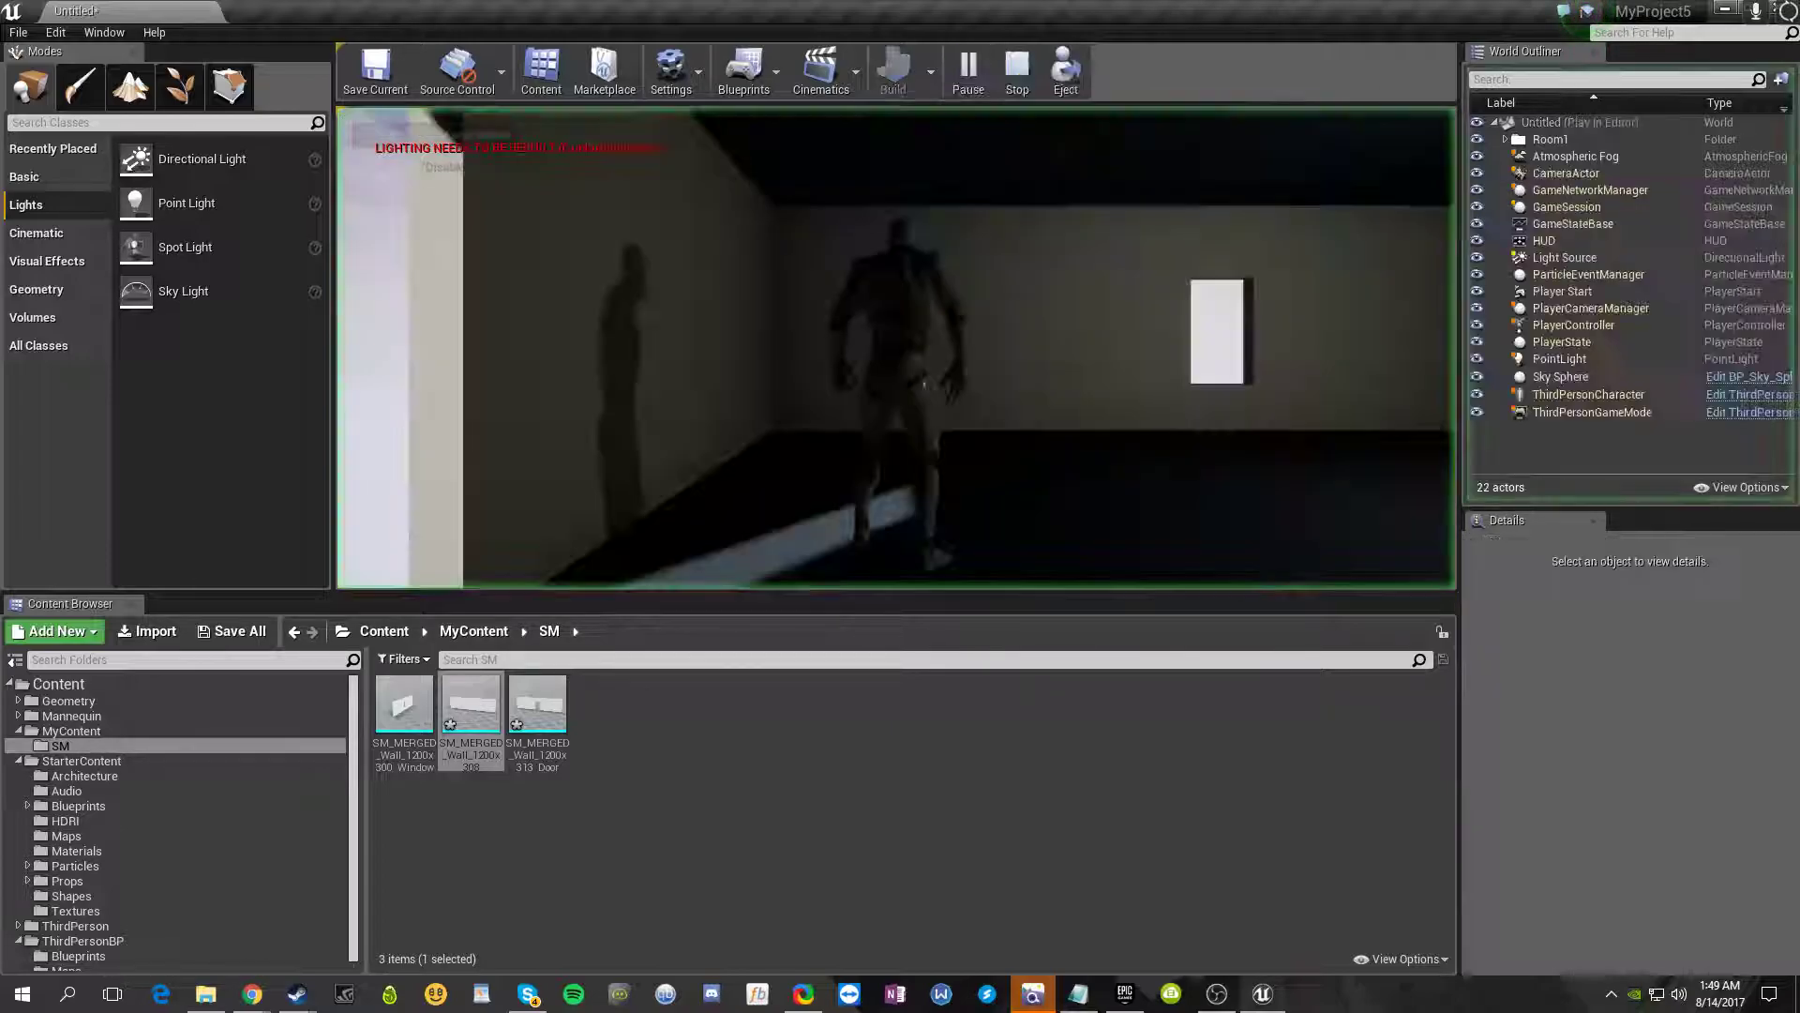
{"action": "key", "text": "Escape"}
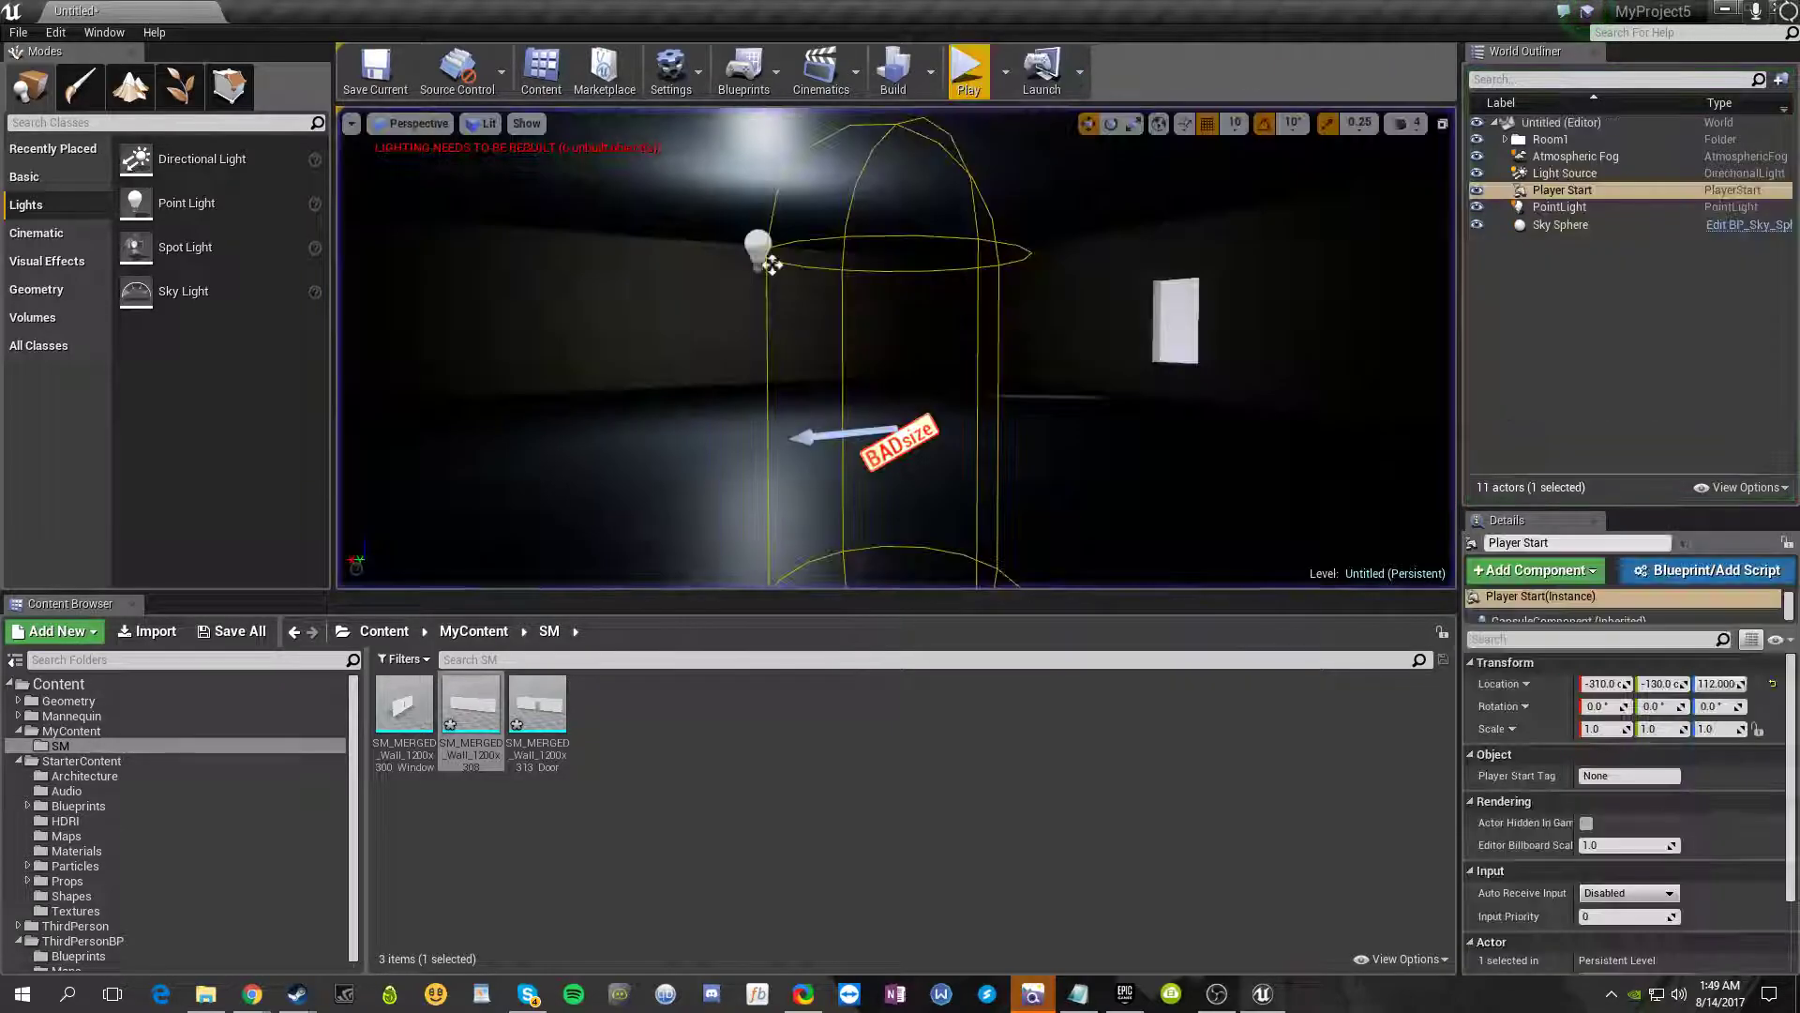
- Undo the last move of the Player Start
{"action": "key", "text": "s"}
{"action": "right_click_drag", "start_coordinate": [772, 266], "coordinate": [904, 368]}
{"action": "key", "text": "ctrl+z"}
- Build only the lighting for the level
{"action": "key", "text": "s"}
{"action": "left_click", "coordinate": [847, 314]}
{"action": "mouse_move", "coordinate": [848, 313]}
{"action": "right_mouse_down"}
{"action": "mouse_move", "coordinate": [816, 293]}
{"action": "mouse_move", "coordinate": [563, 375]}
{"action": "mouse_move", "coordinate": [544, 398]}
{"action": "mouse_move", "coordinate": [876, 292]}
{"action": "right_mouse_up"}
{"action": "key", "text": "d"}
{"action": "key", "text": "s"}
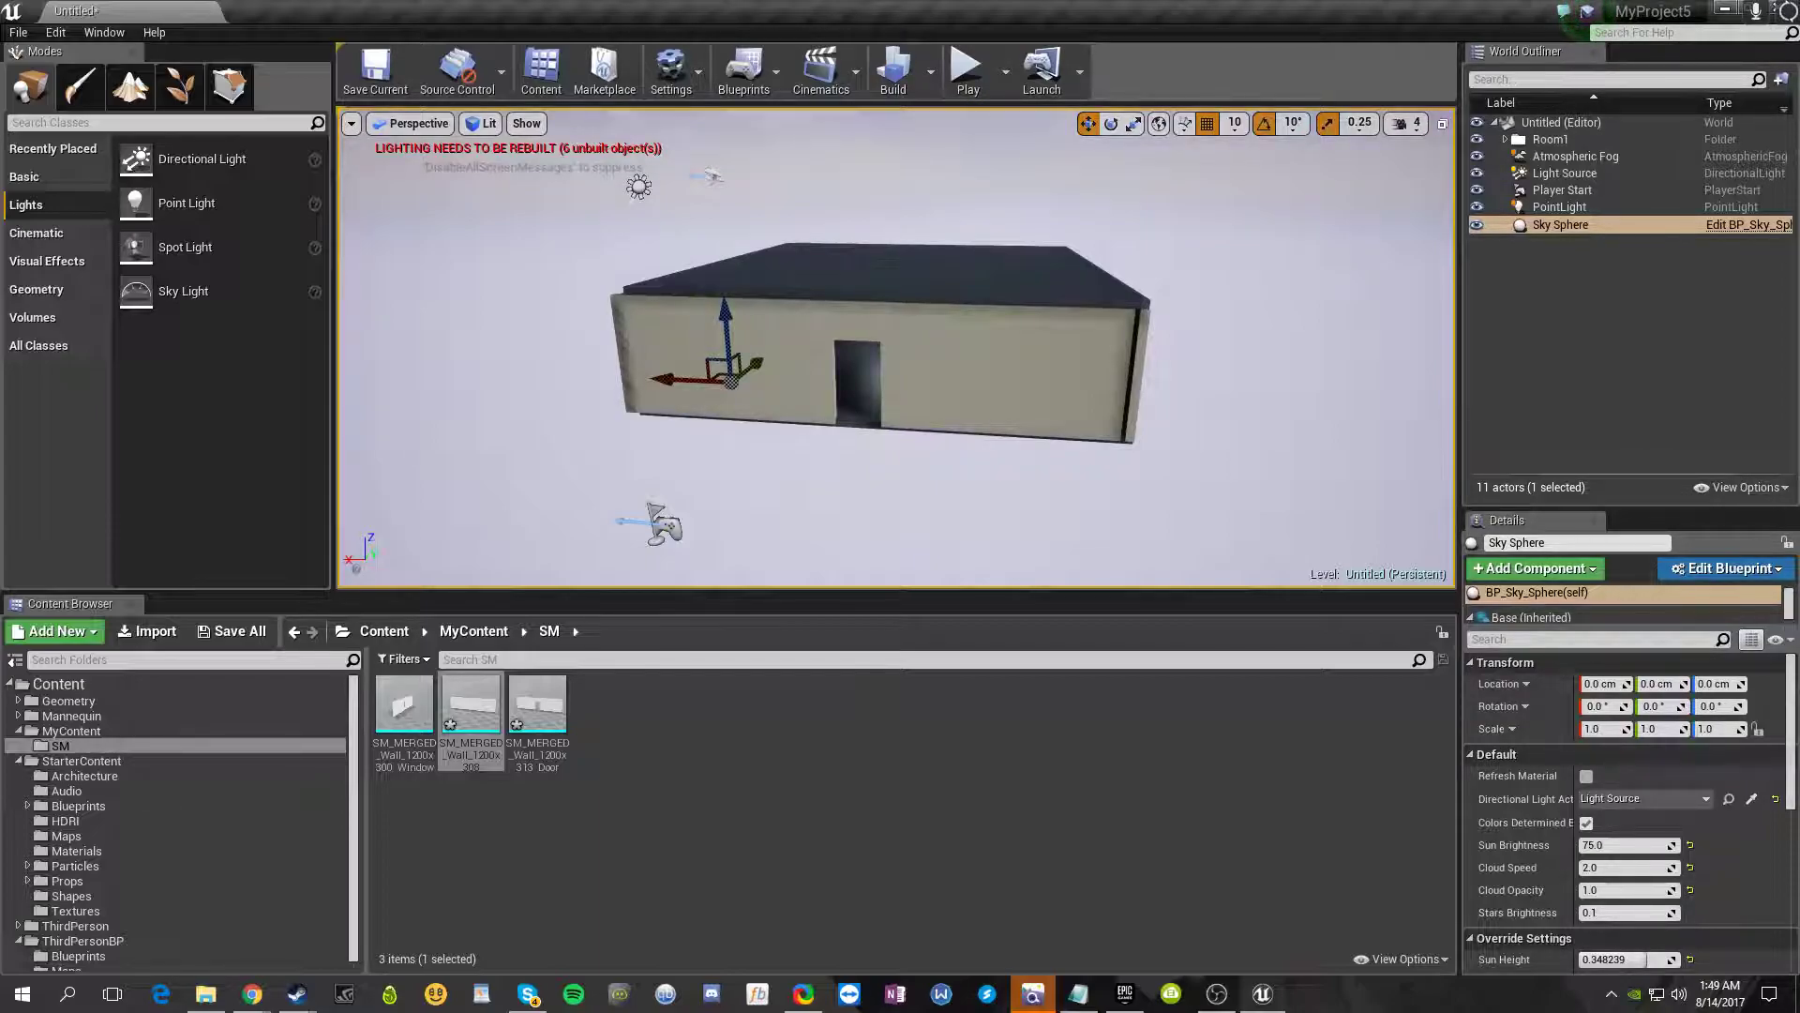
{"action": "scroll", "coordinate": [882, 234], "scroll_direction": "up", "scroll_amount": 3}
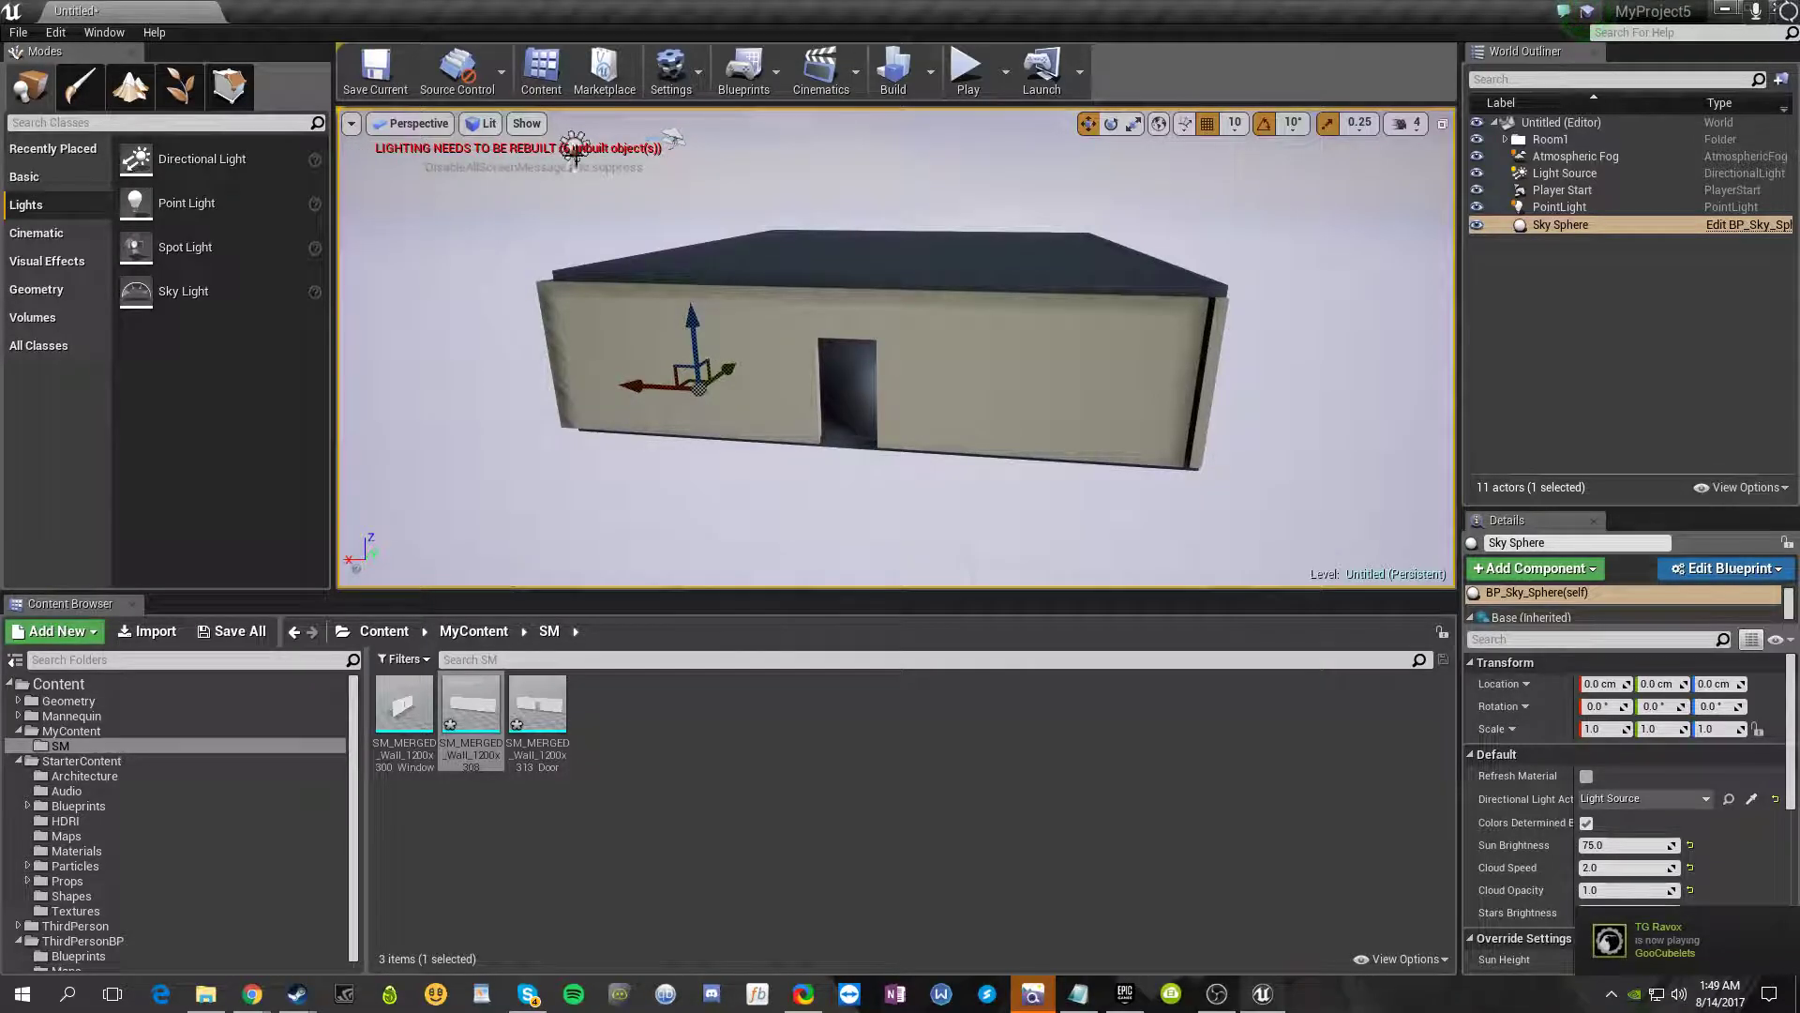
{"action": "left_click", "coordinate": [932, 80]}
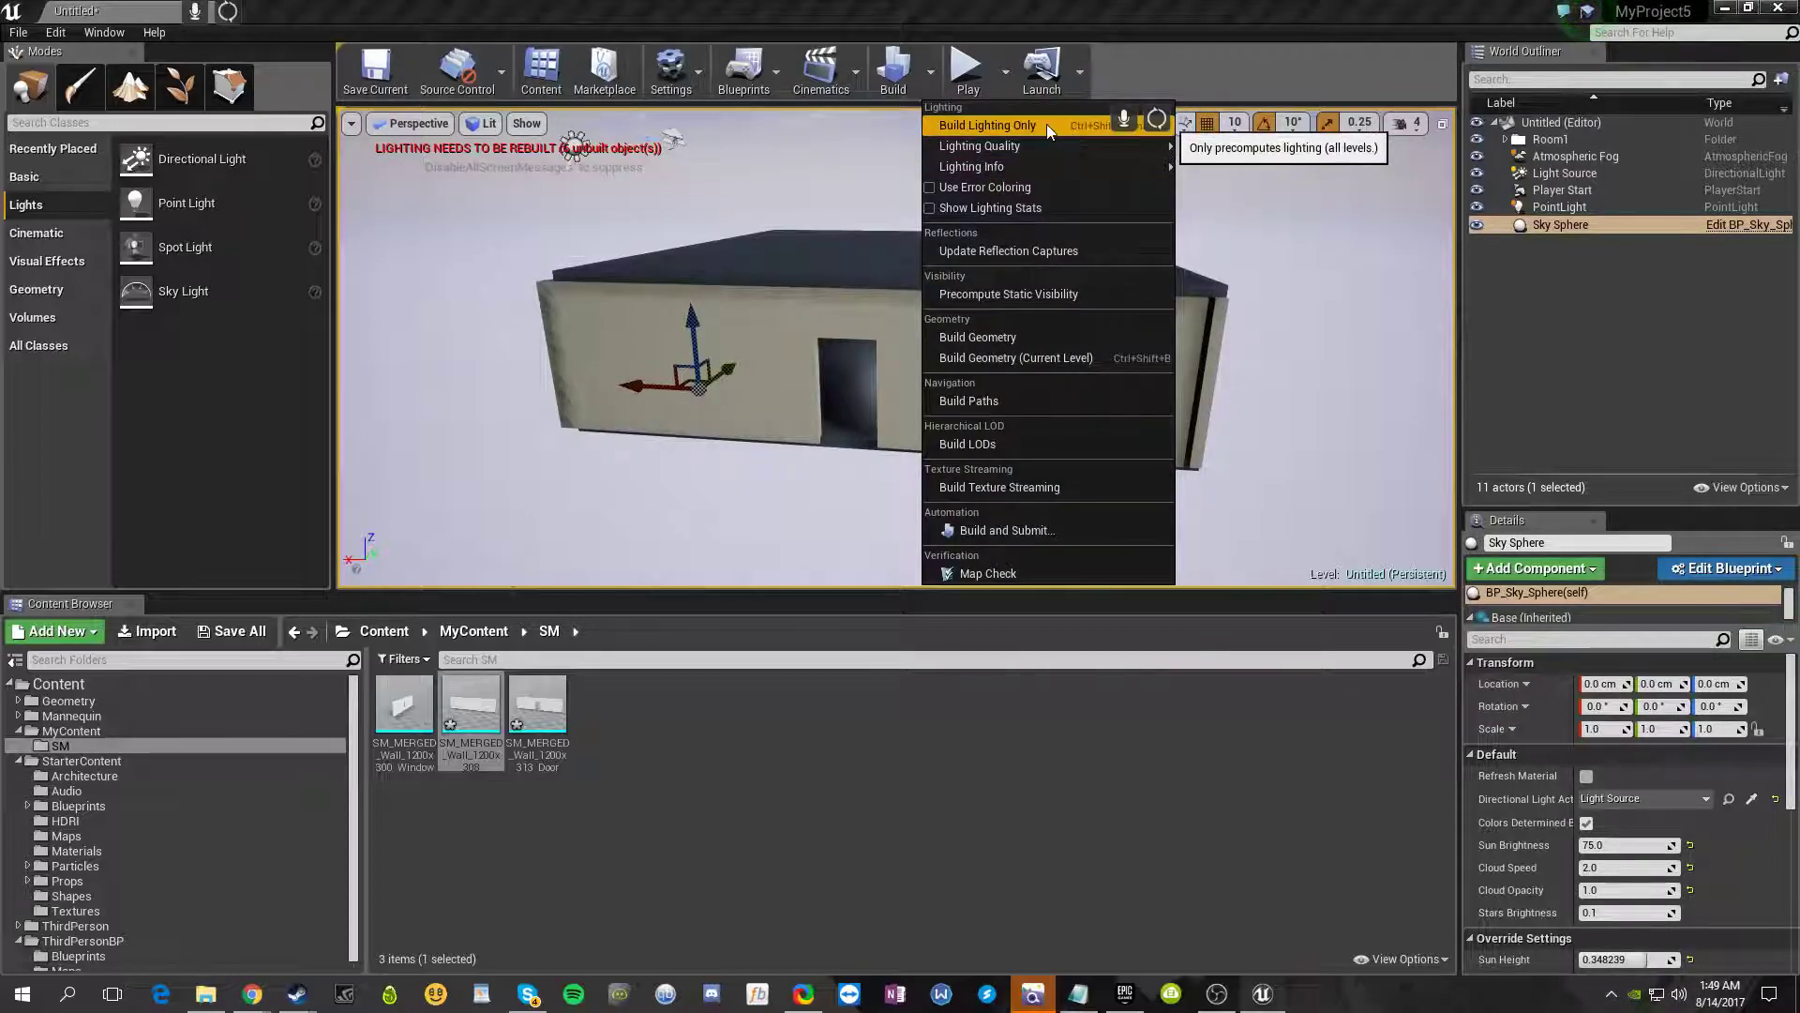
{"action": "left_click", "coordinate": [1046, 124]}
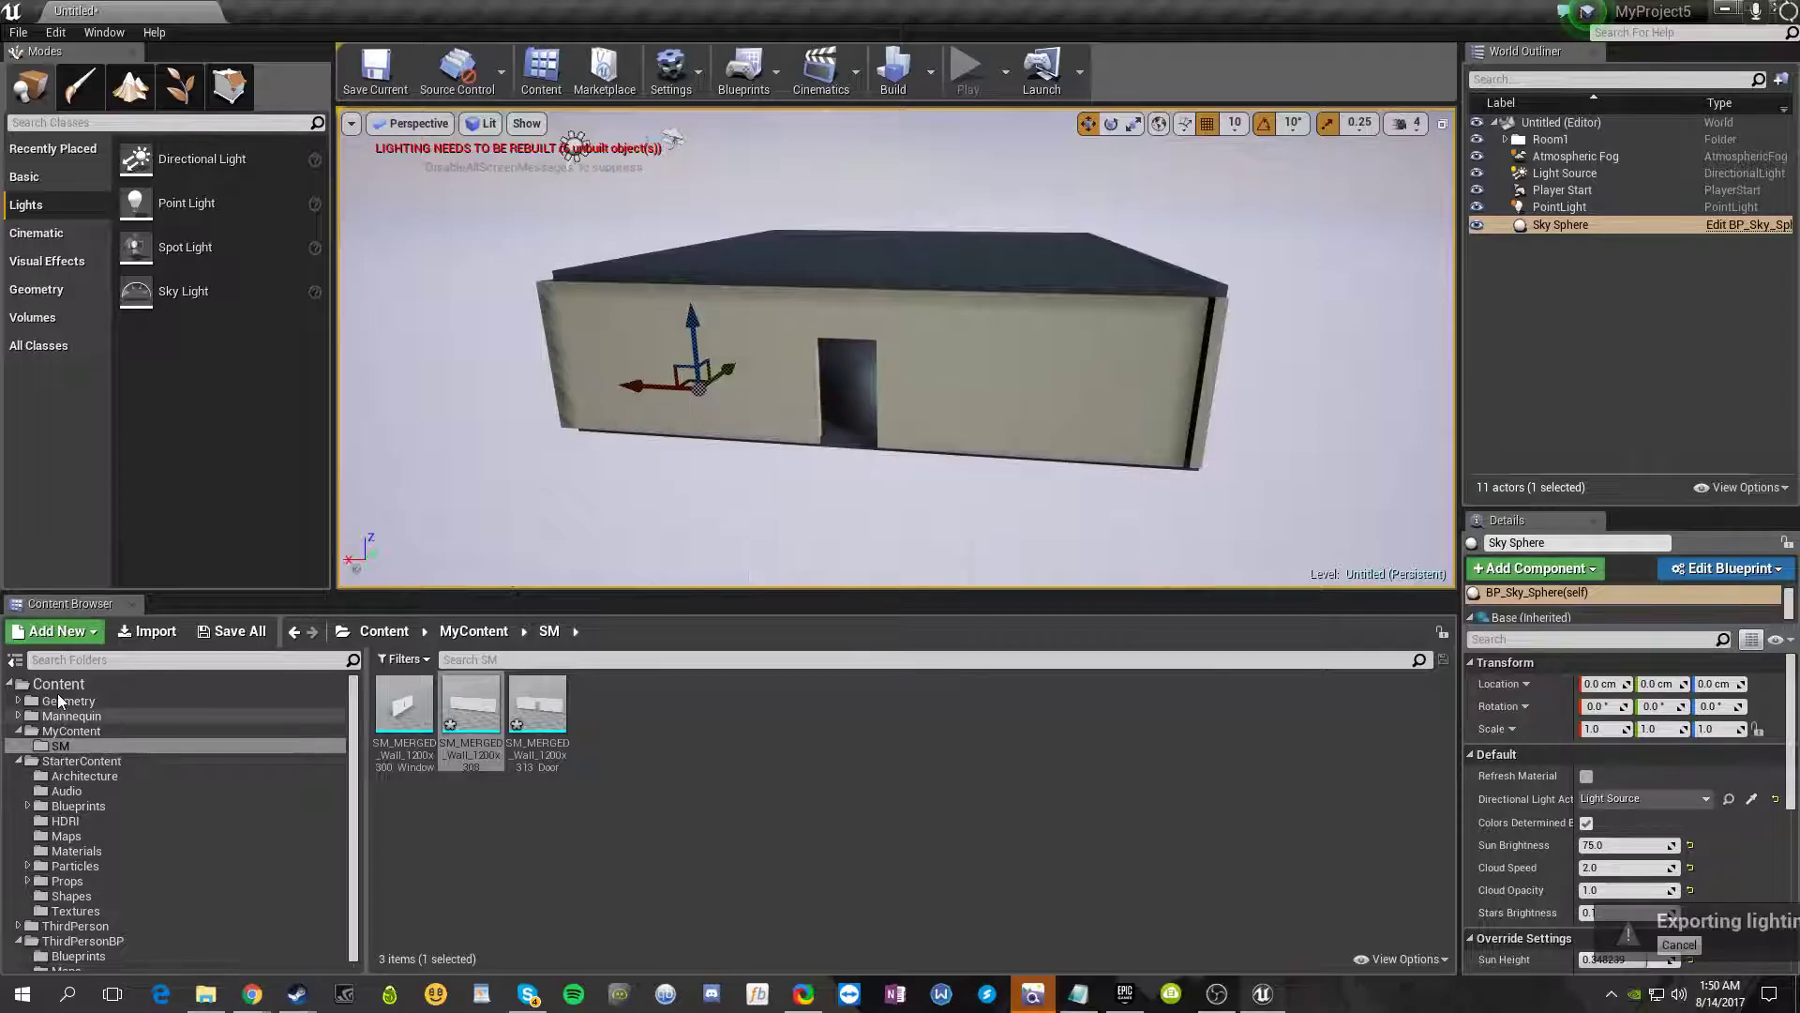
- Hide the Content Browser's folder tree and browse from Content into the Textures folder under Mannequin/Character
{"action": "left_click", "coordinate": [15, 659]}
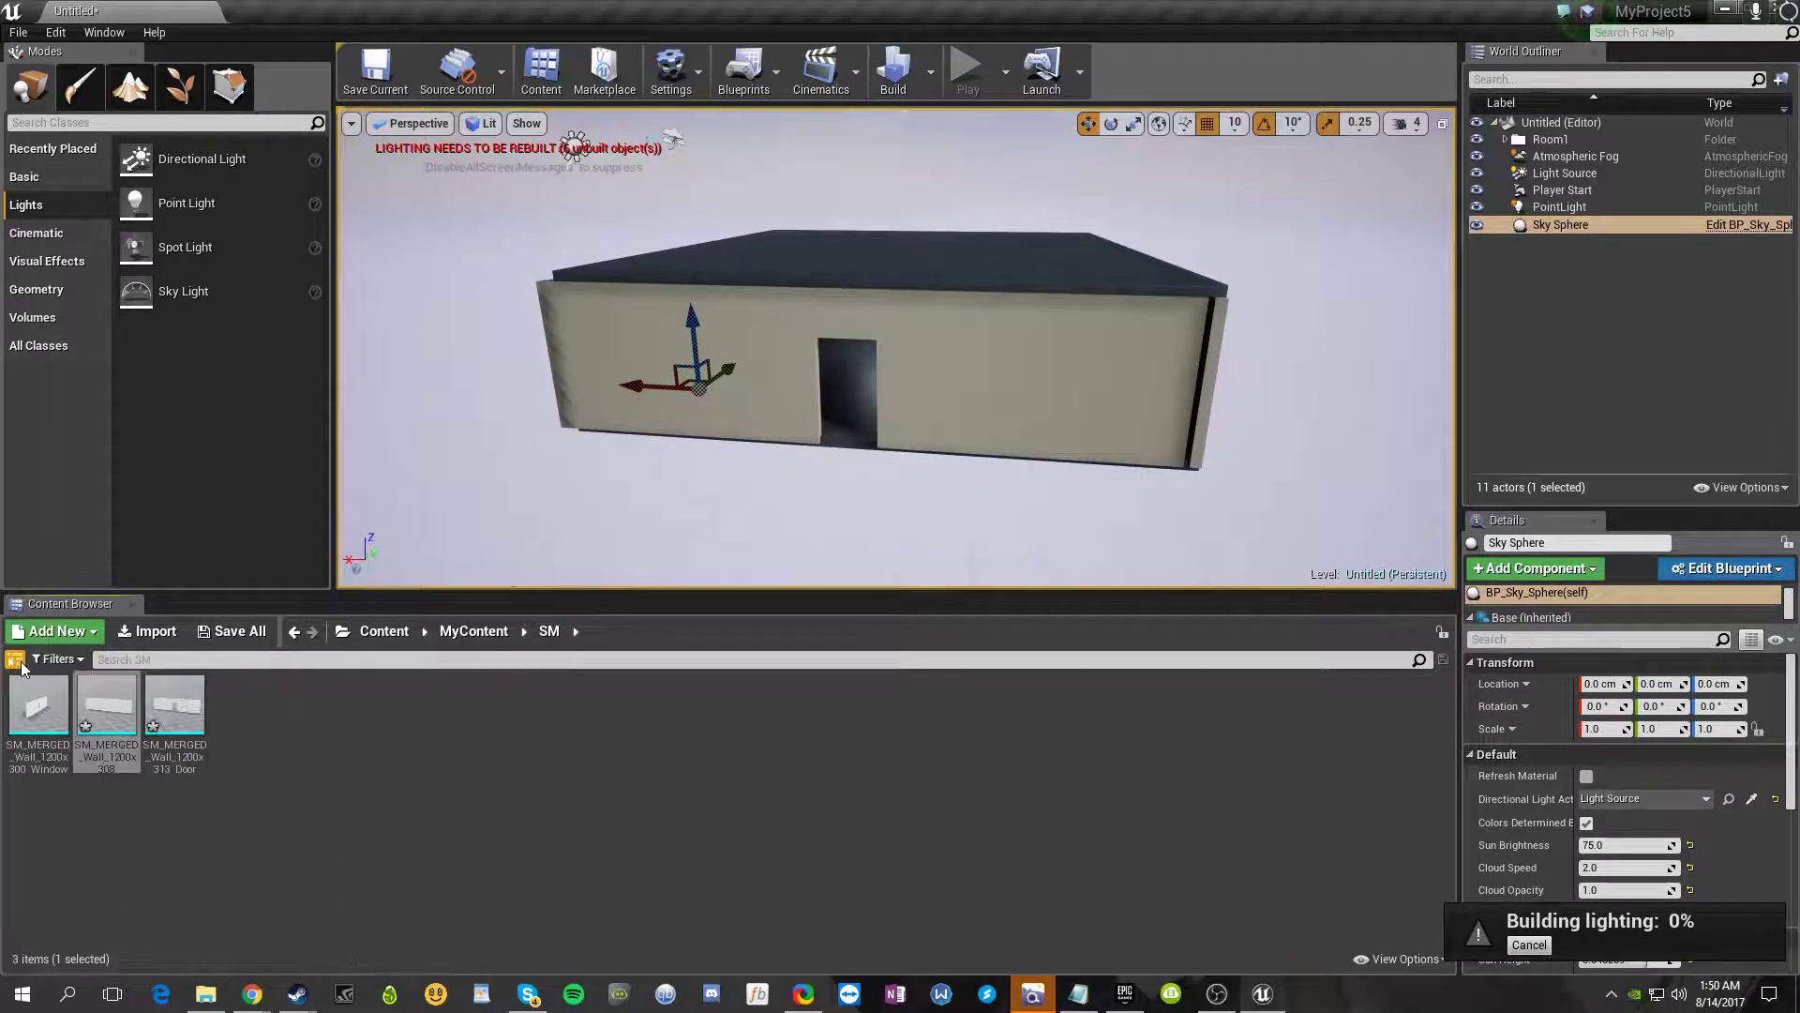
{"action": "left_click", "coordinate": [361, 816]}
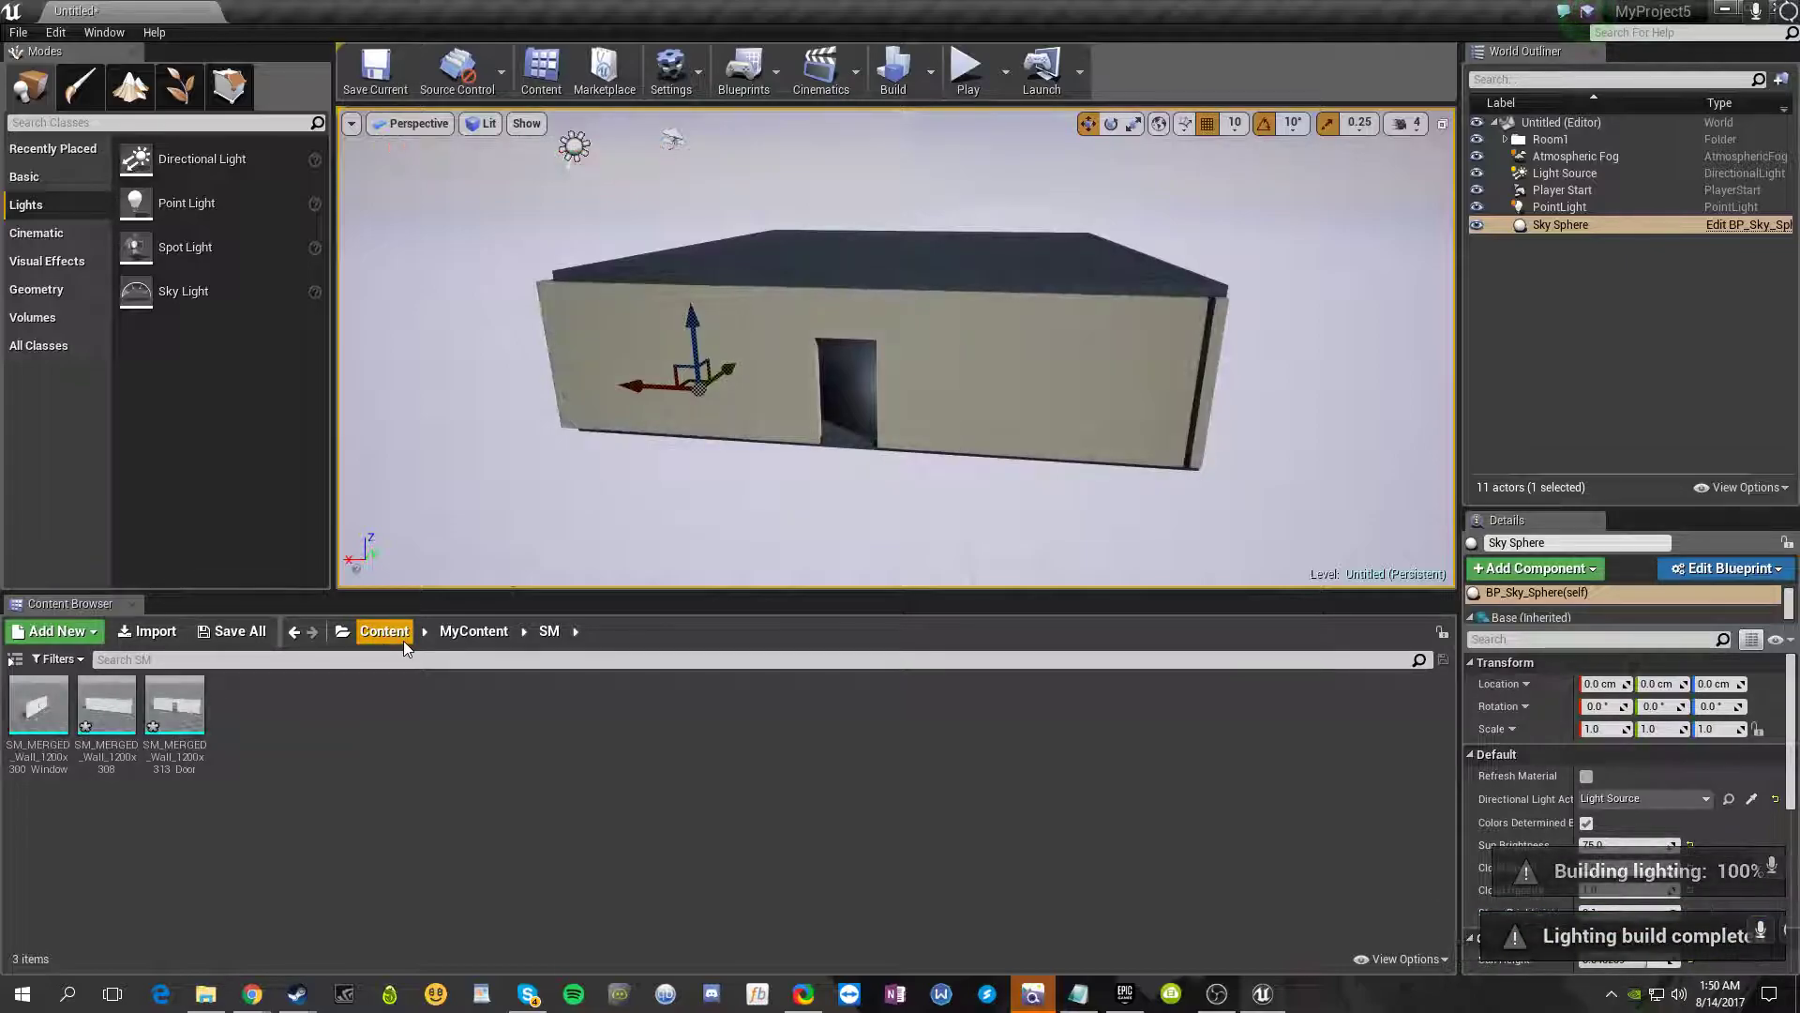
{"action": "left_click", "coordinate": [380, 632]}
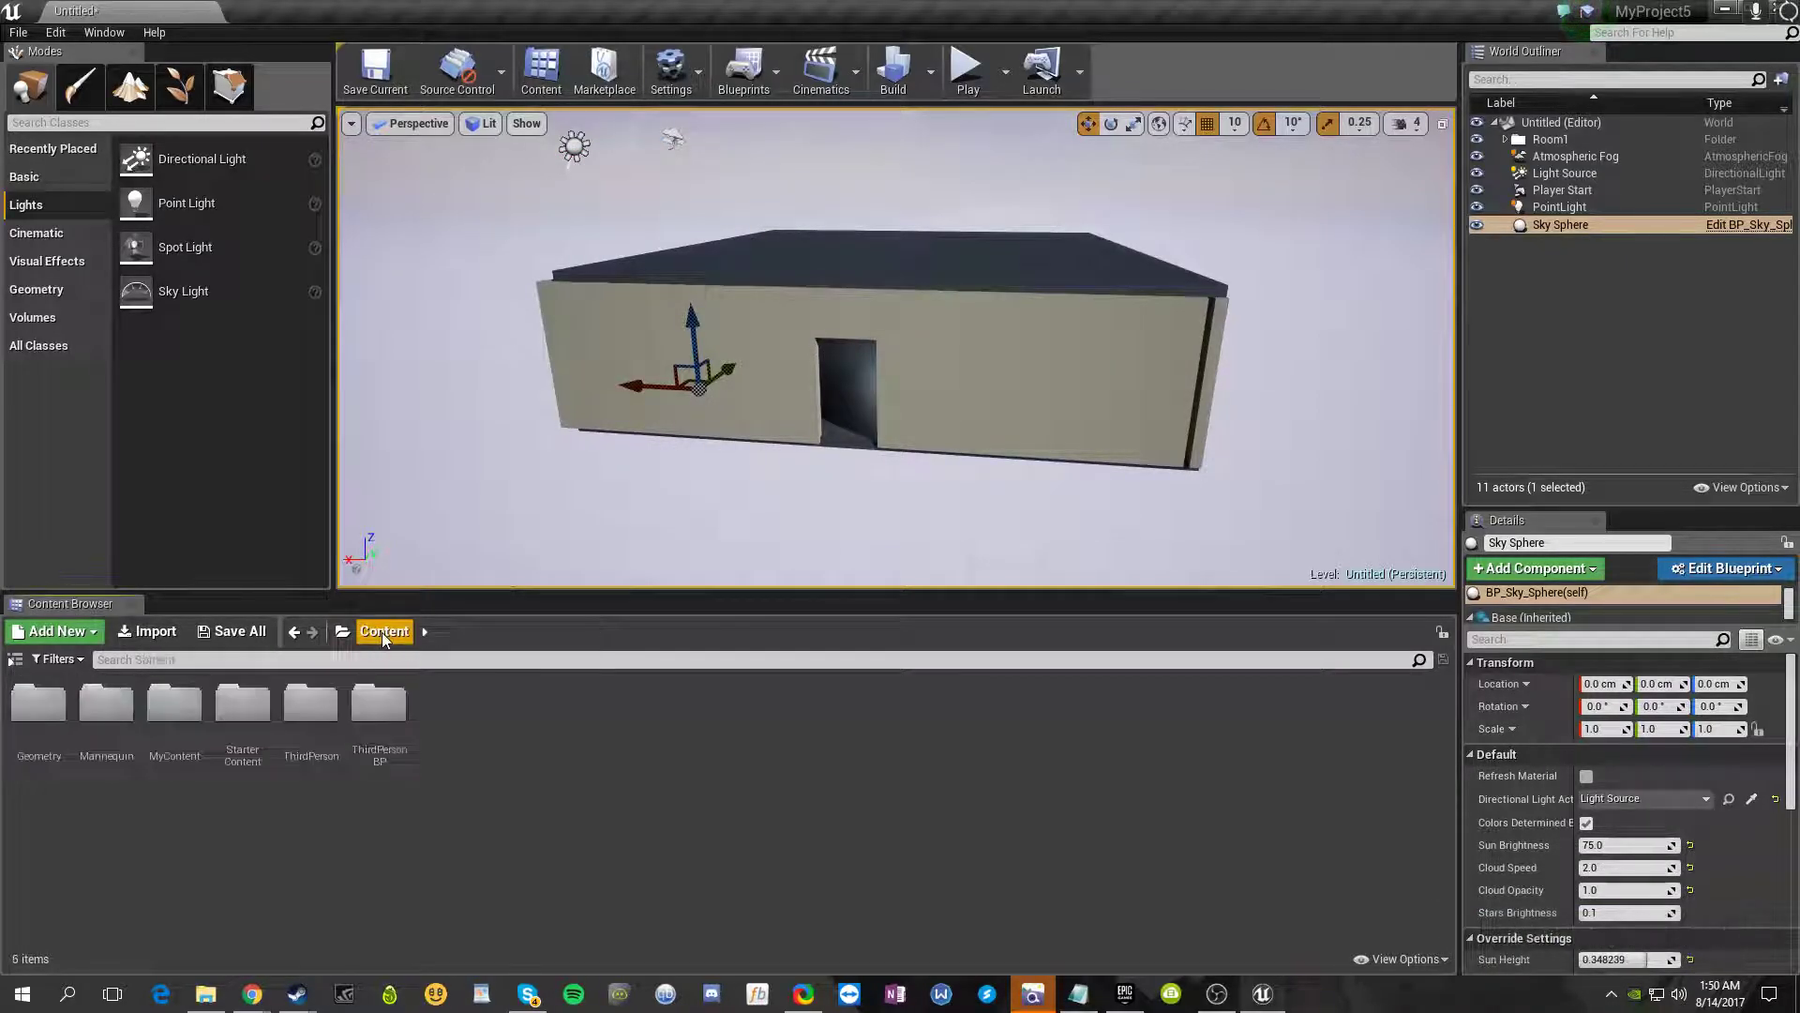
{"action": "double_click", "coordinate": [106, 705]}
{"action": "double_click", "coordinate": [106, 705]}
{"action": "double_click", "coordinate": [183, 748]}
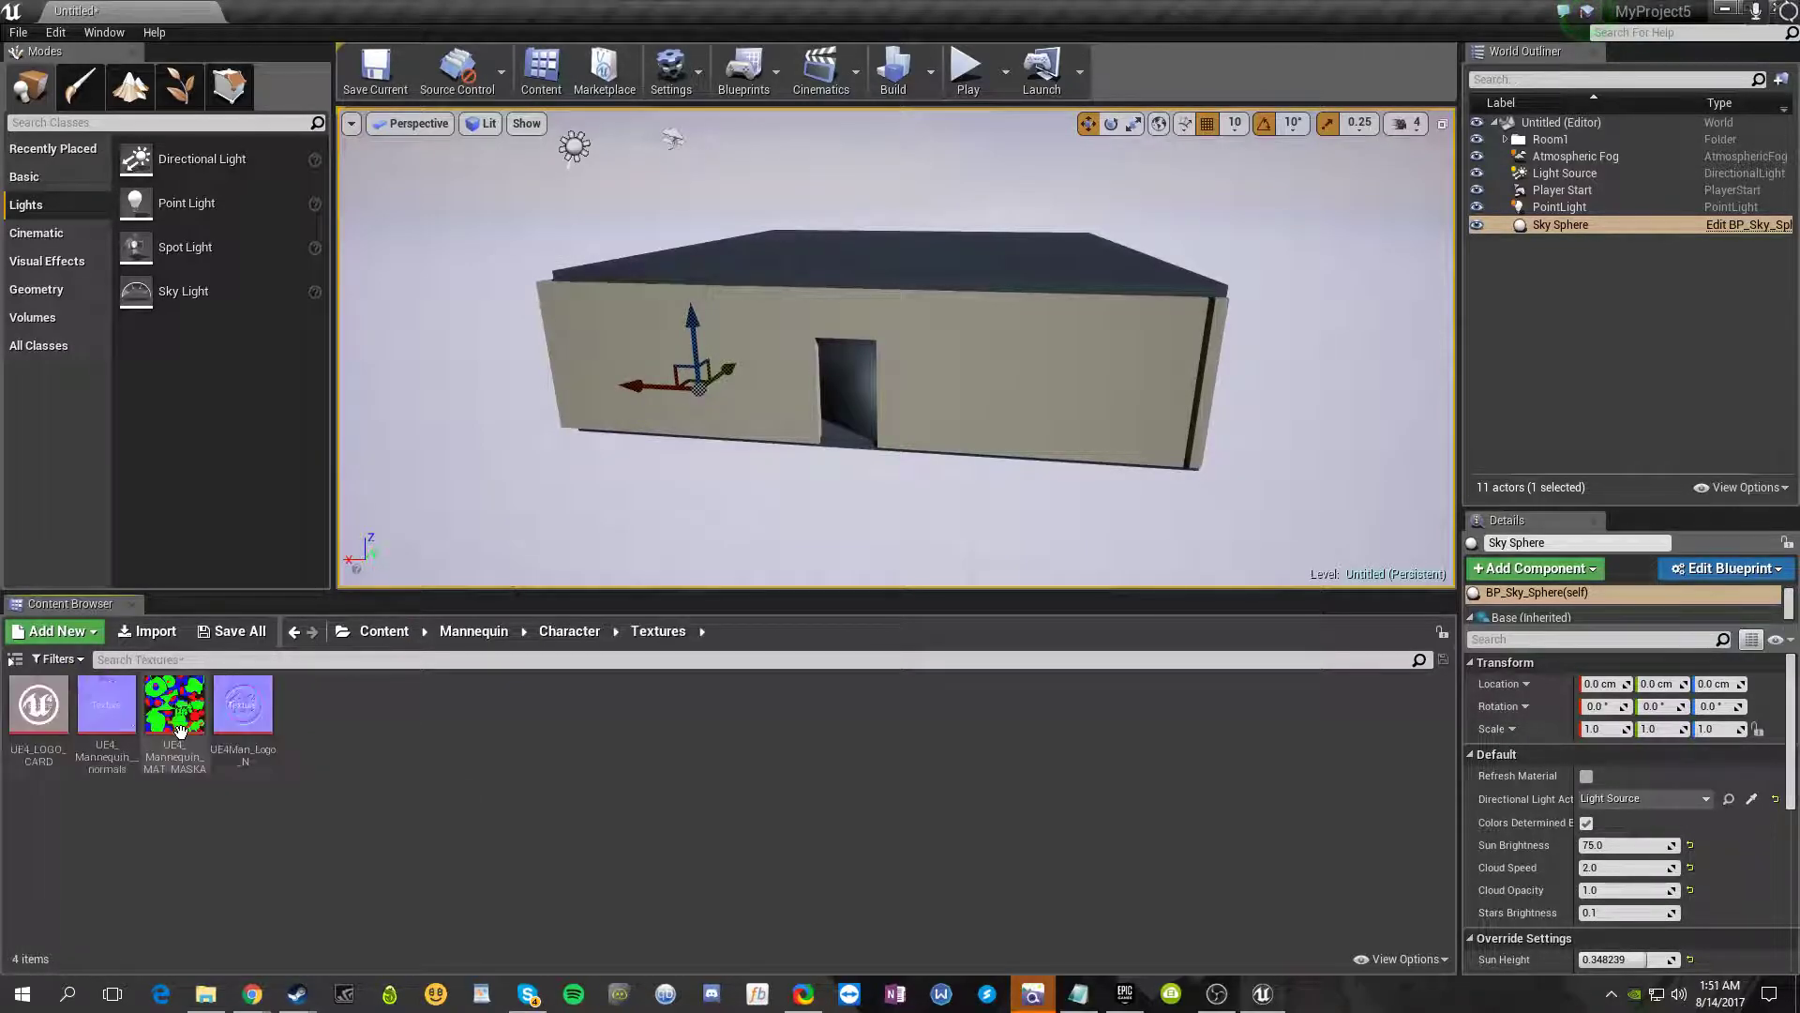
- Show the folder tree again, collapse the Content root, and display the root folder's contents
{"action": "left_click", "coordinate": [23, 662]}
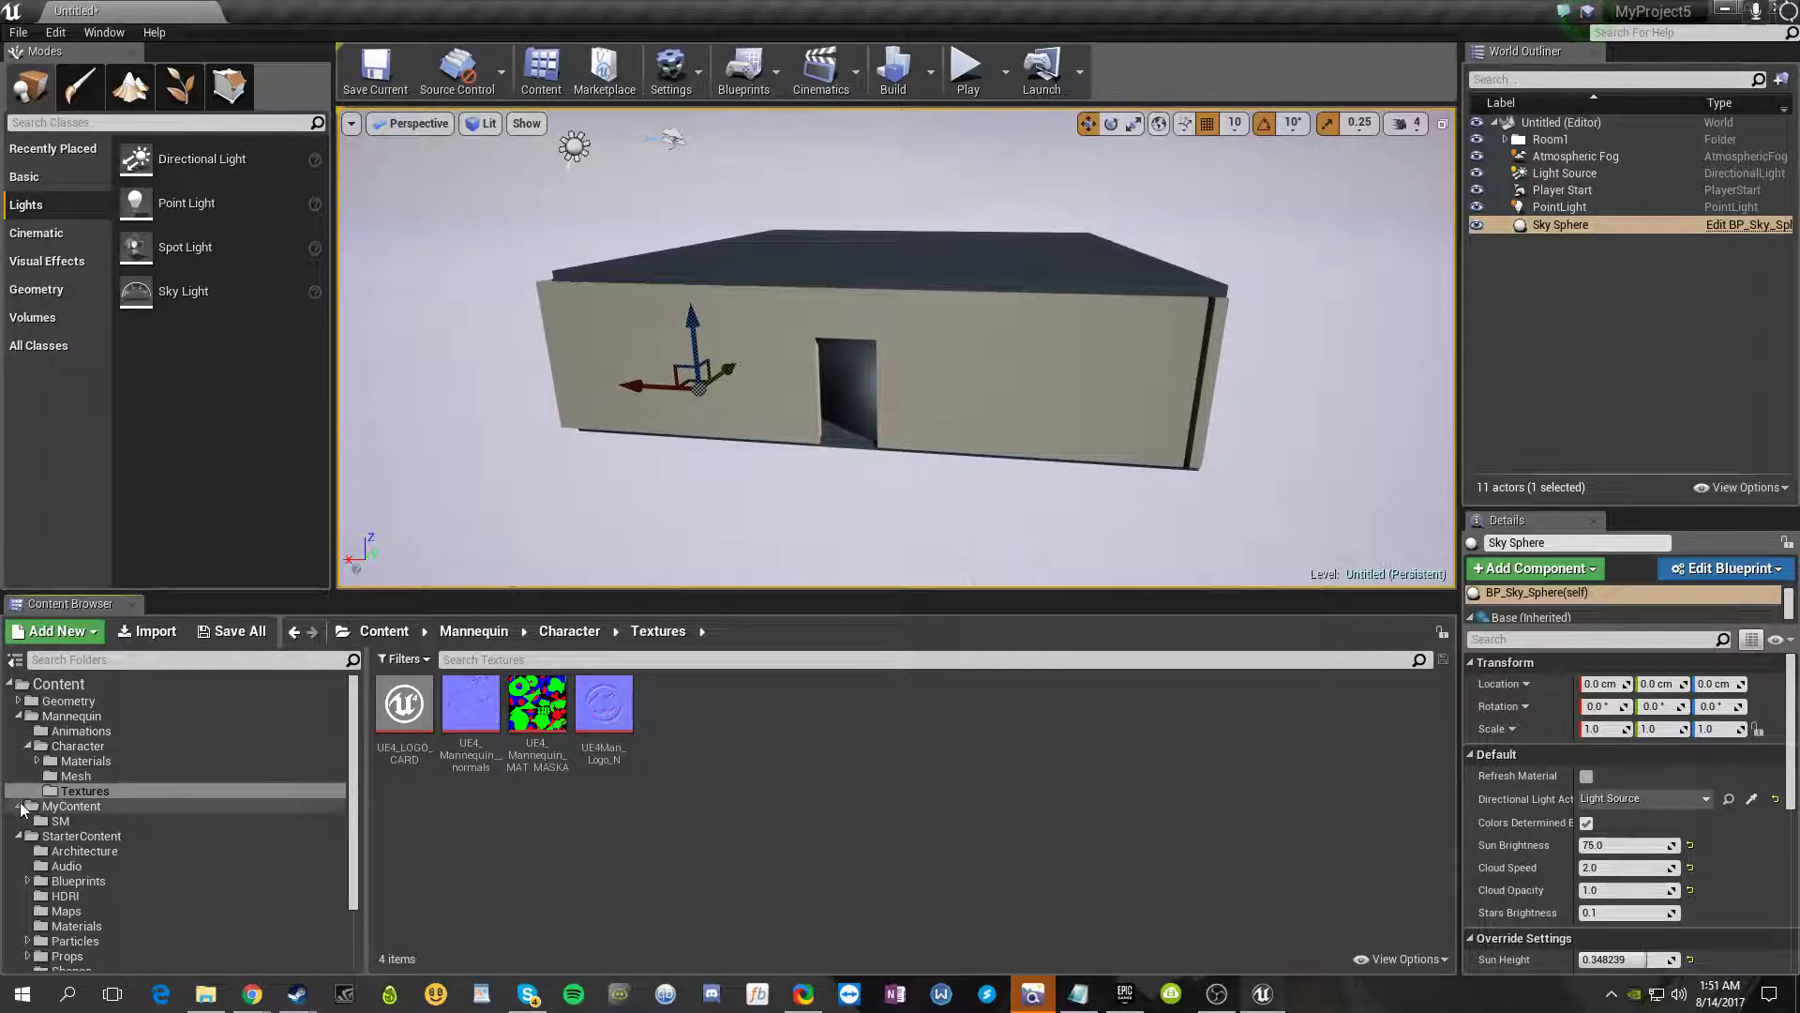
{"action": "left_click", "coordinate": [9, 686]}
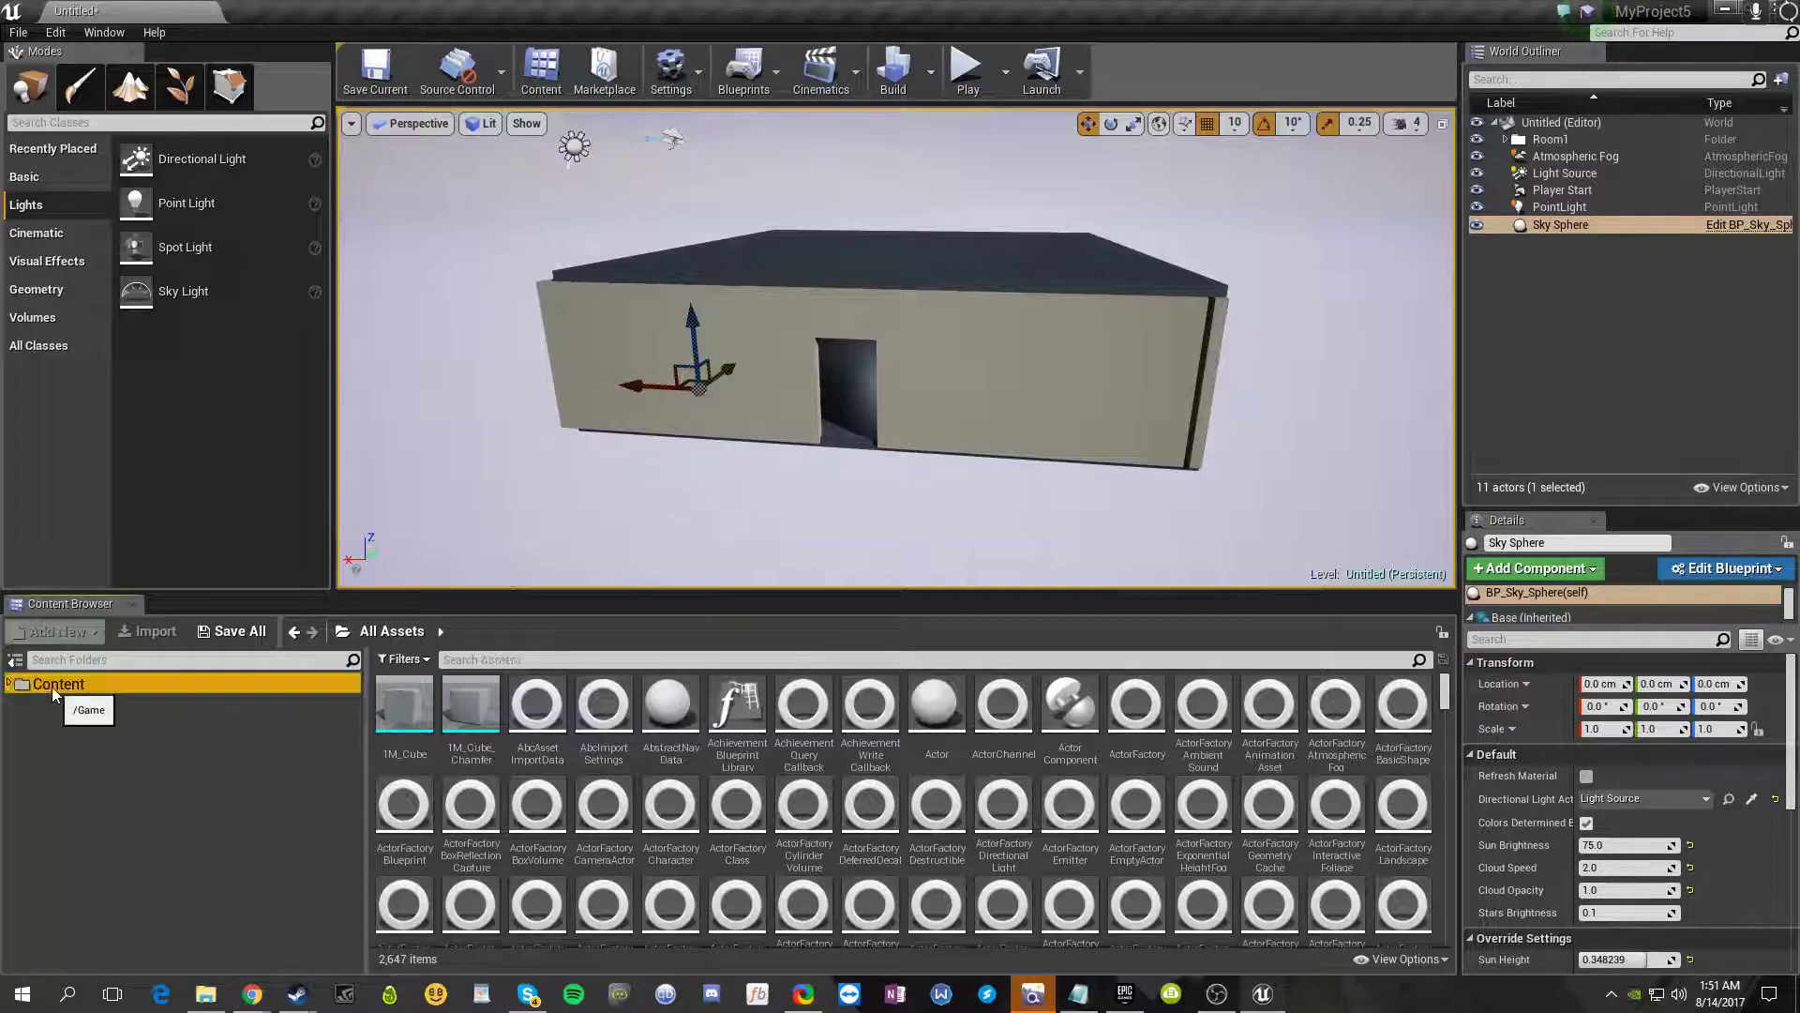
{"action": "left_click", "coordinate": [53, 687]}
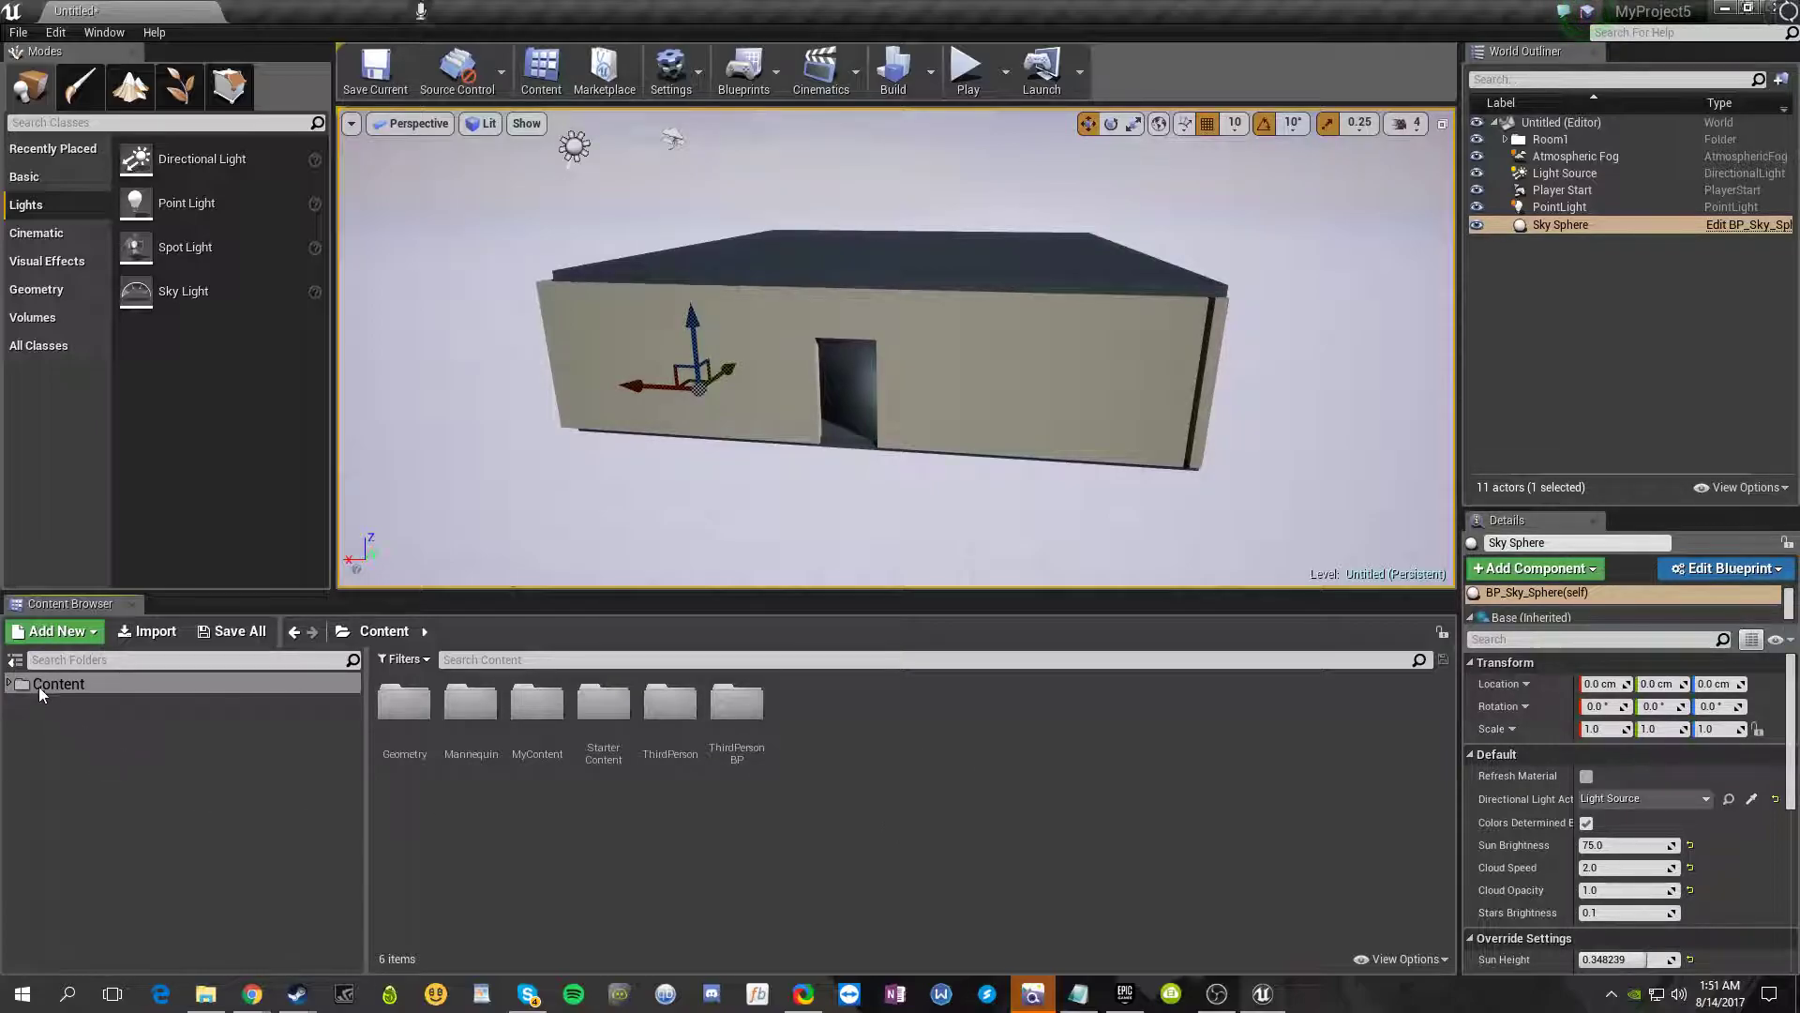
- Hide the Content Browser's folder tree and show it again
{"action": "left_click", "coordinate": [16, 661]}
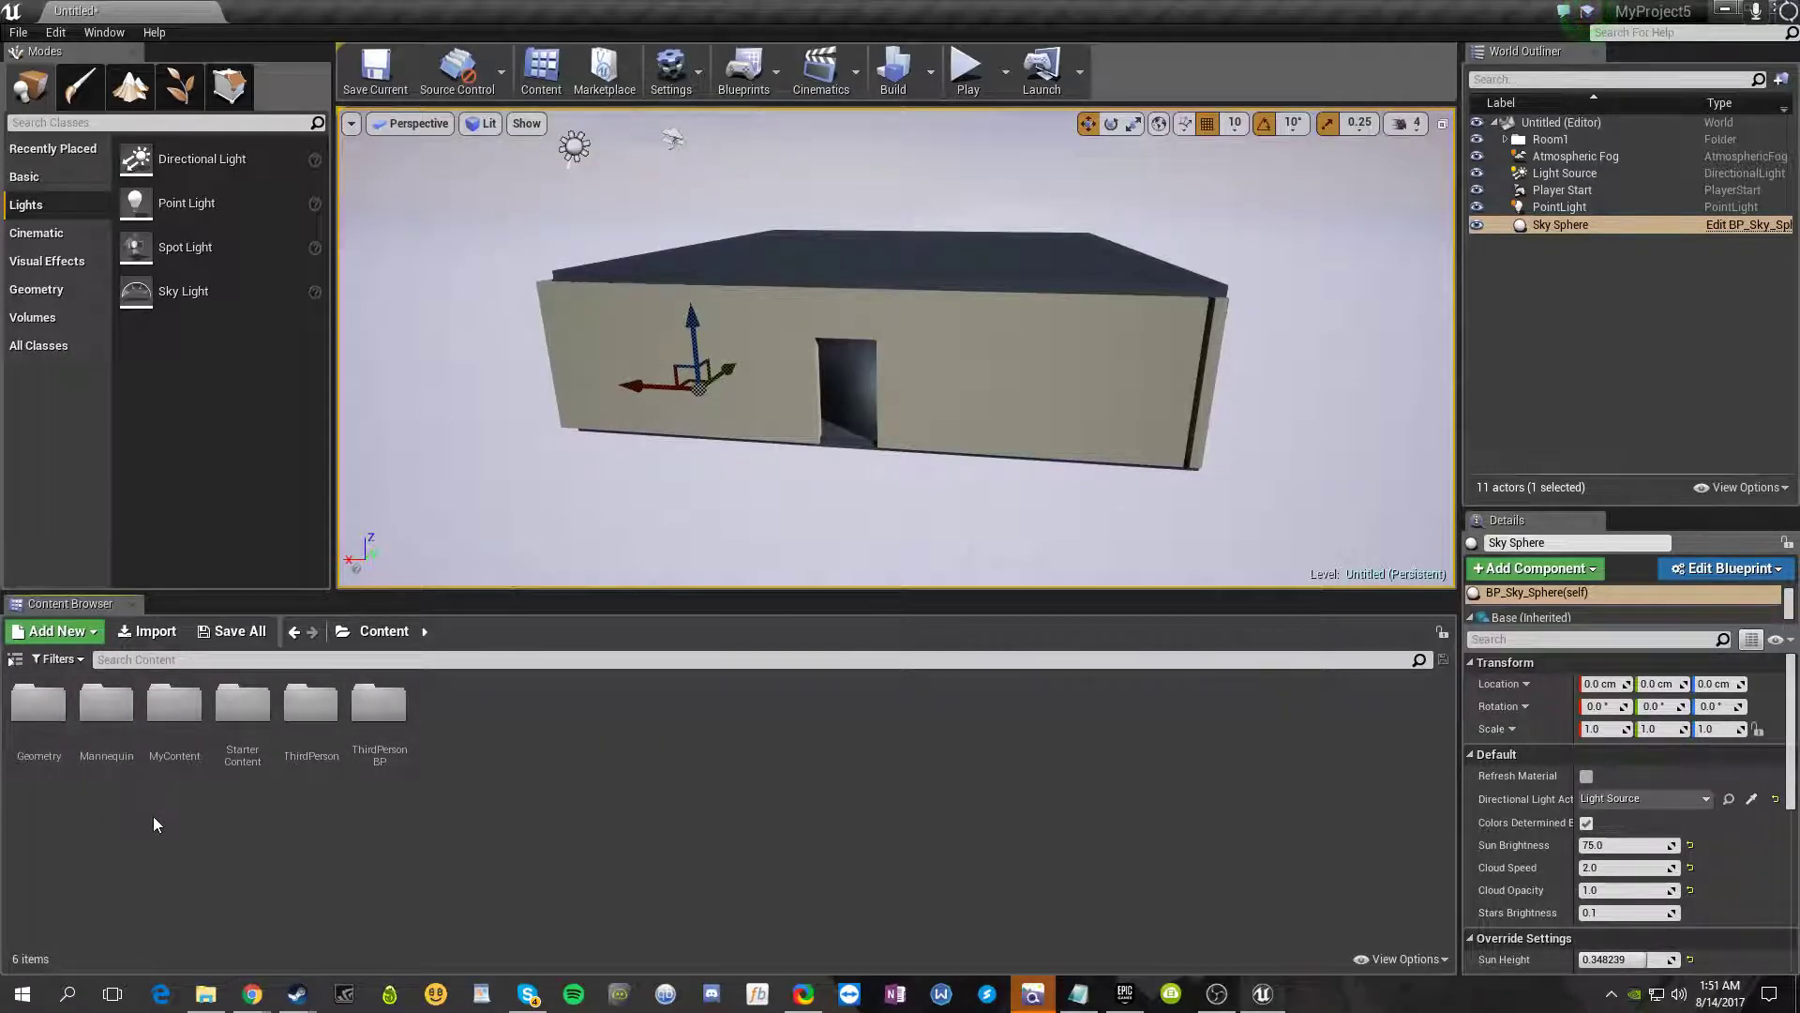
{"action": "left_click", "coordinate": [19, 664]}
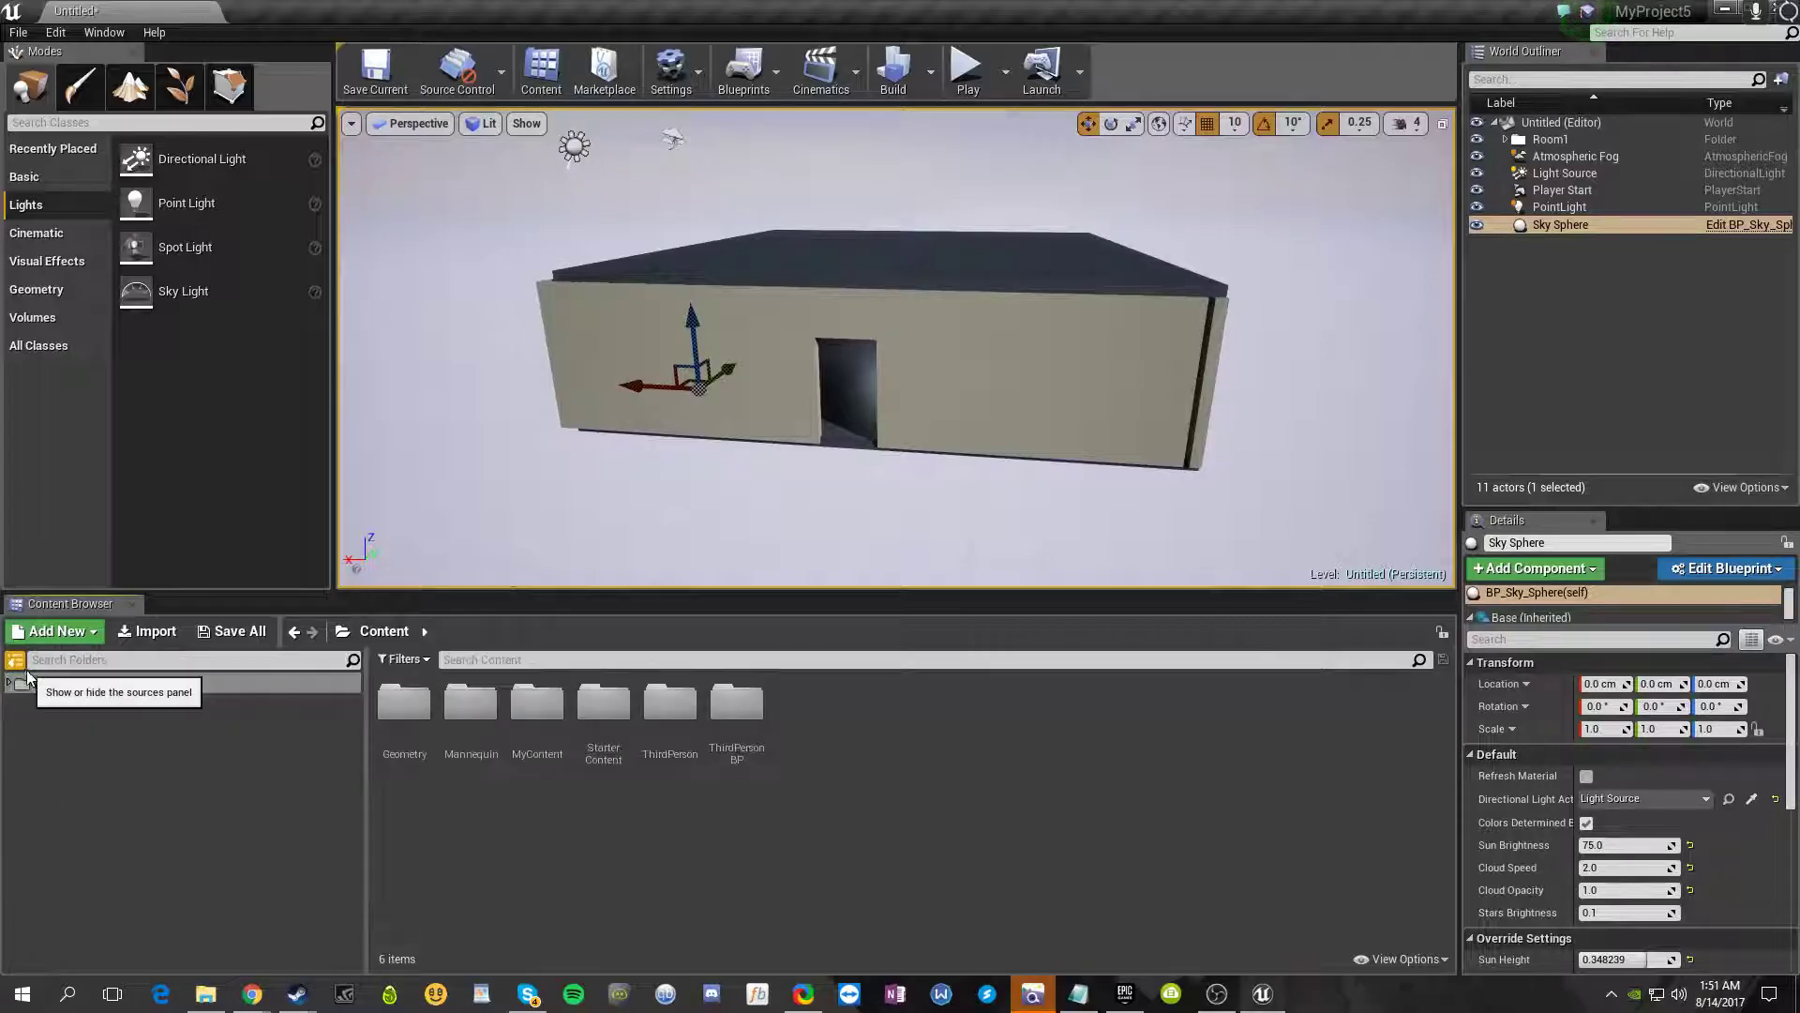
{"action": "mouse_move", "coordinate": [528, 994]}
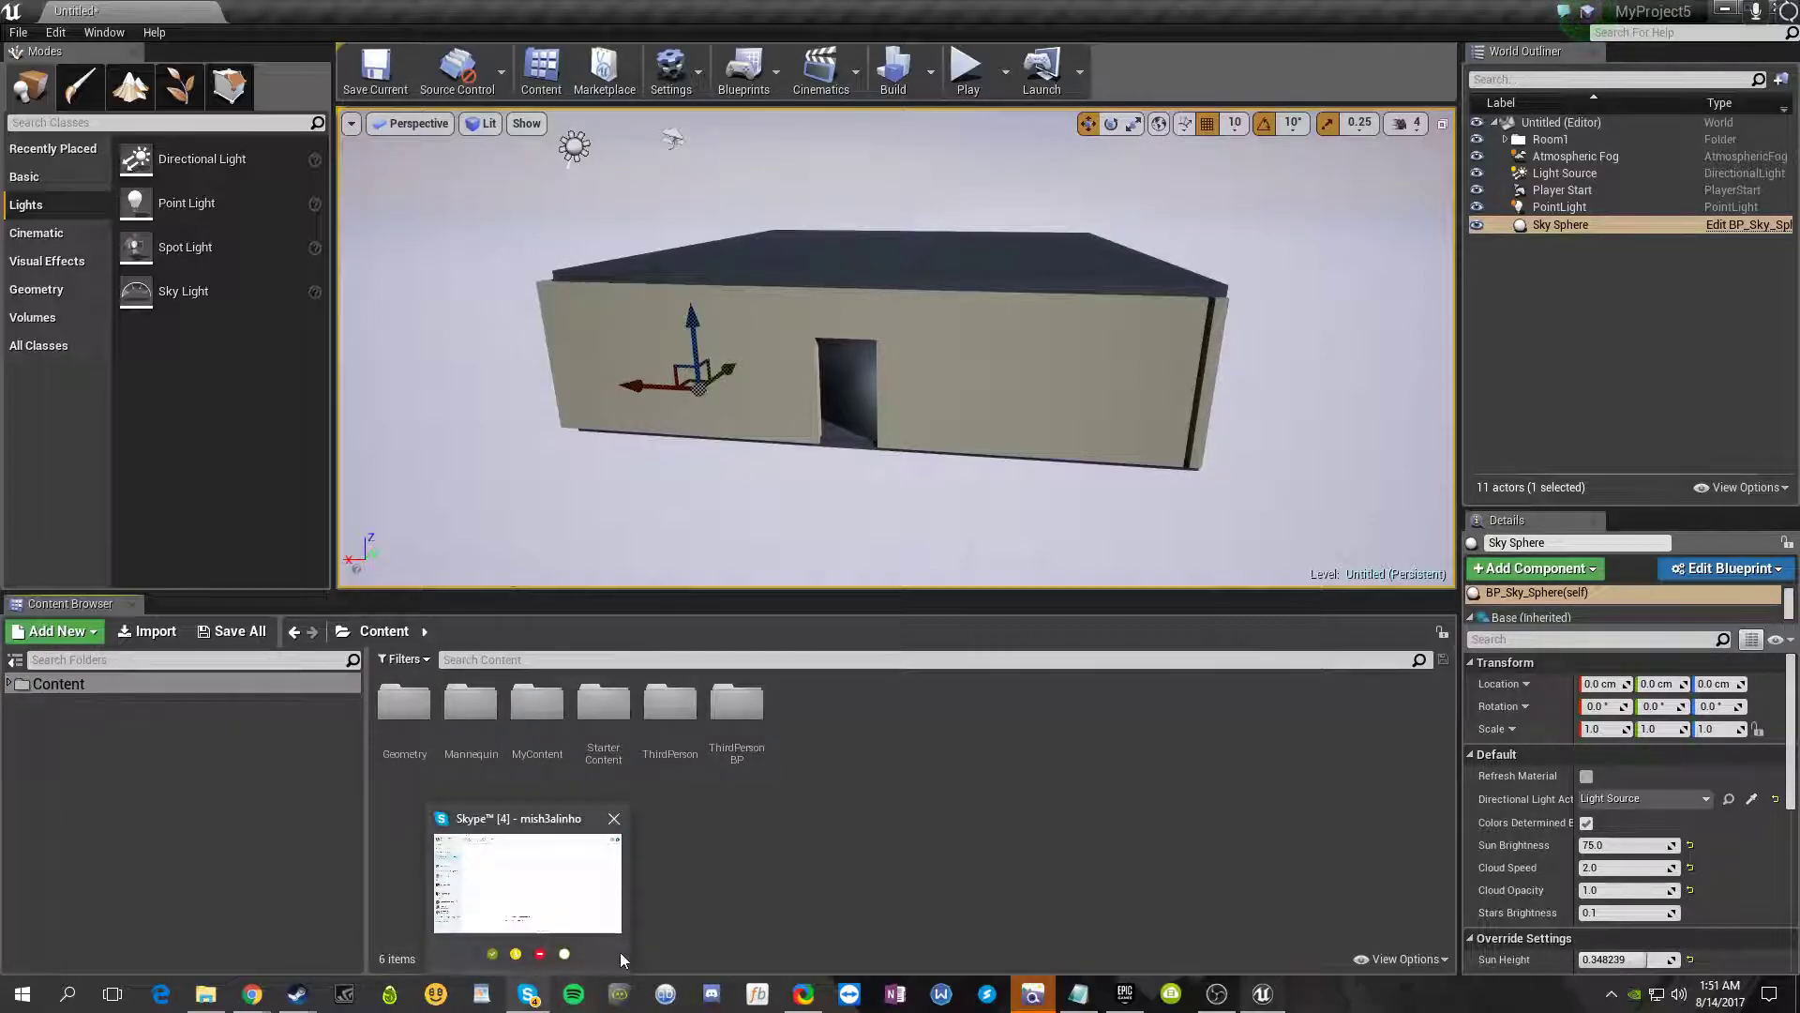
- Play the level in the viewport and stop the play session
{"action": "left_click", "coordinate": [964, 70]}
{"action": "key", "text": "Escape"}
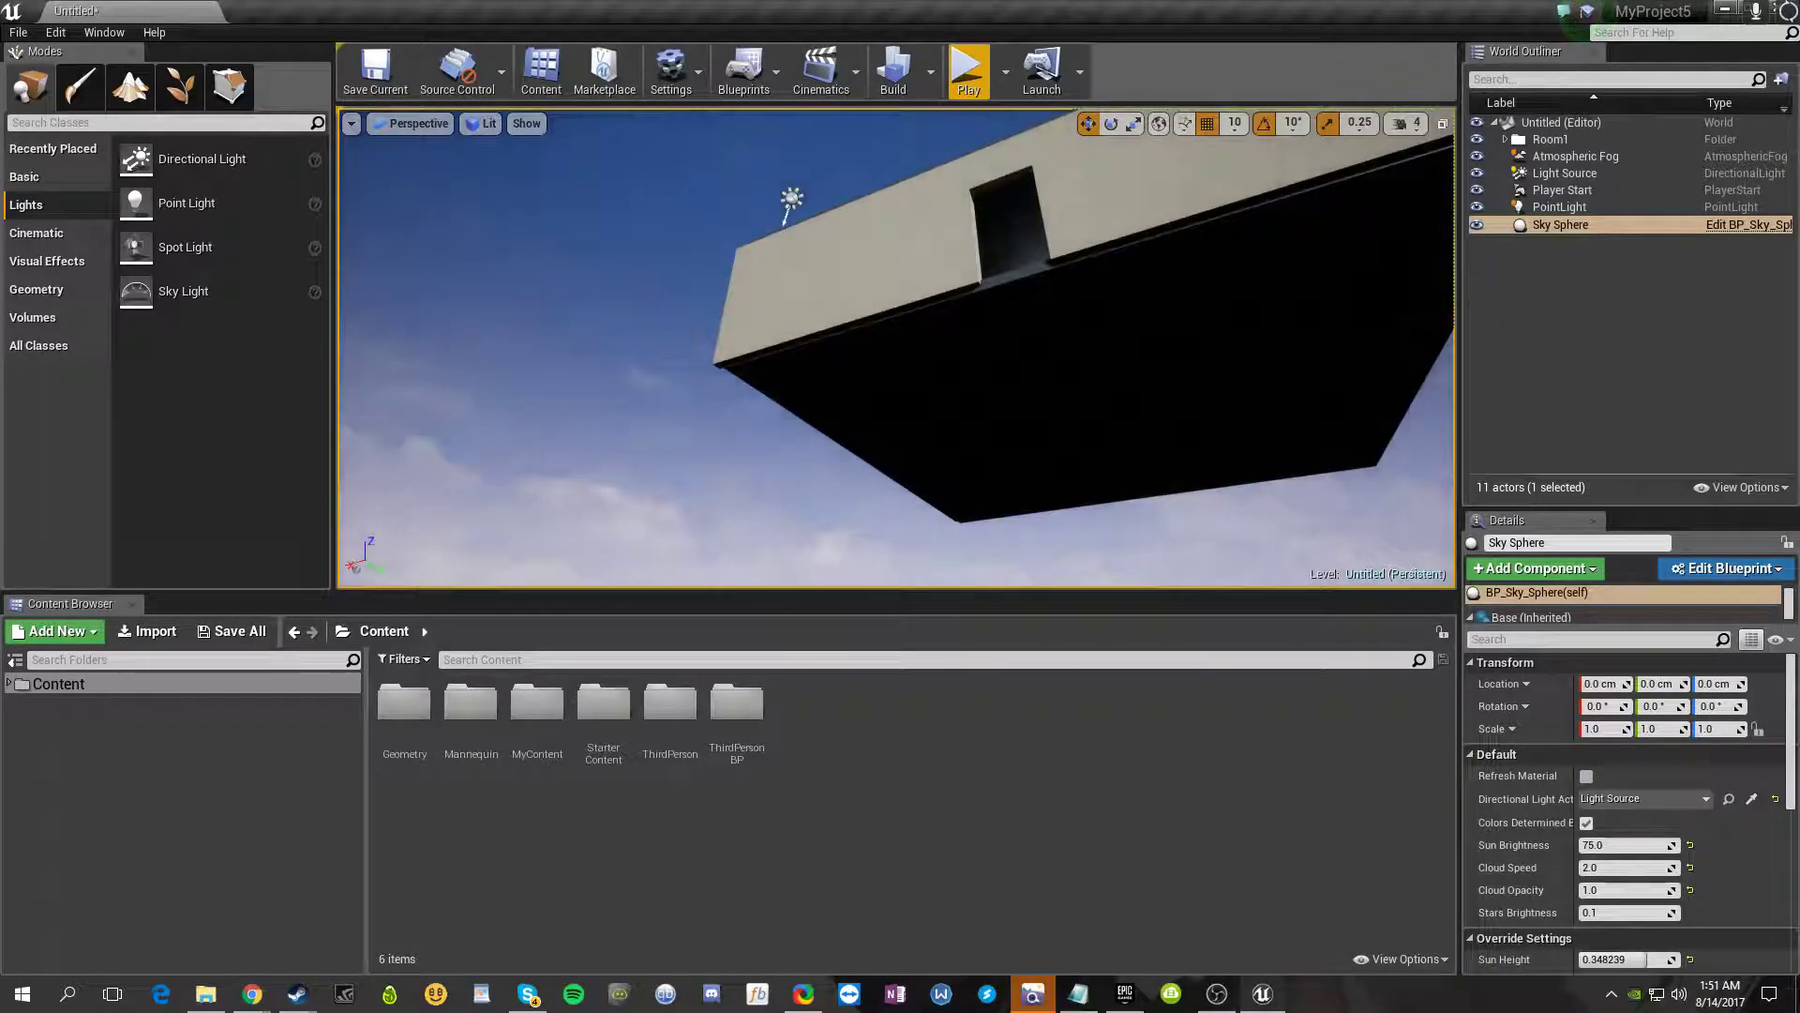
{"action": "key", "text": "e"}
{"action": "right_click_drag", "start_coordinate": [896, 347], "coordinate": [787, 429]}
{"action": "key", "text": "s"}
{"action": "key", "text": "s"}
- Clear the selection and expand the Room1 folder in the World Outliner
{"action": "left_click", "coordinate": [1542, 303]}
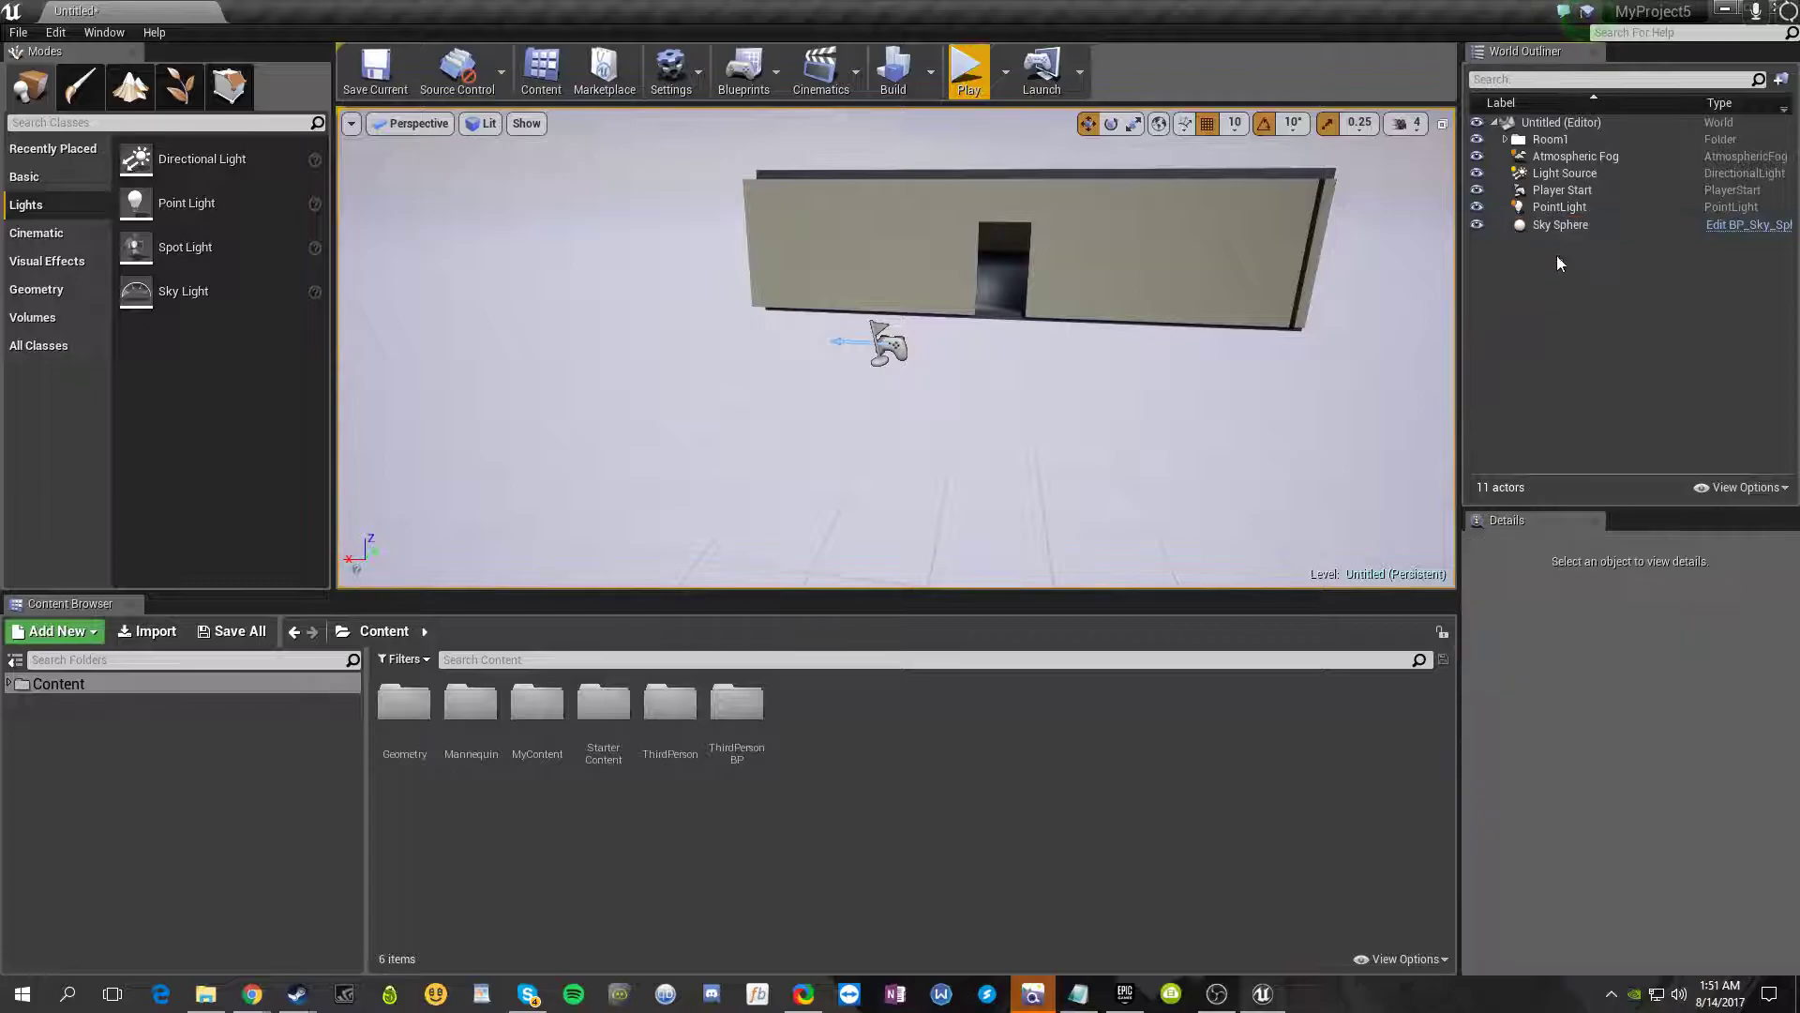
{"action": "left_click", "coordinate": [1535, 140]}
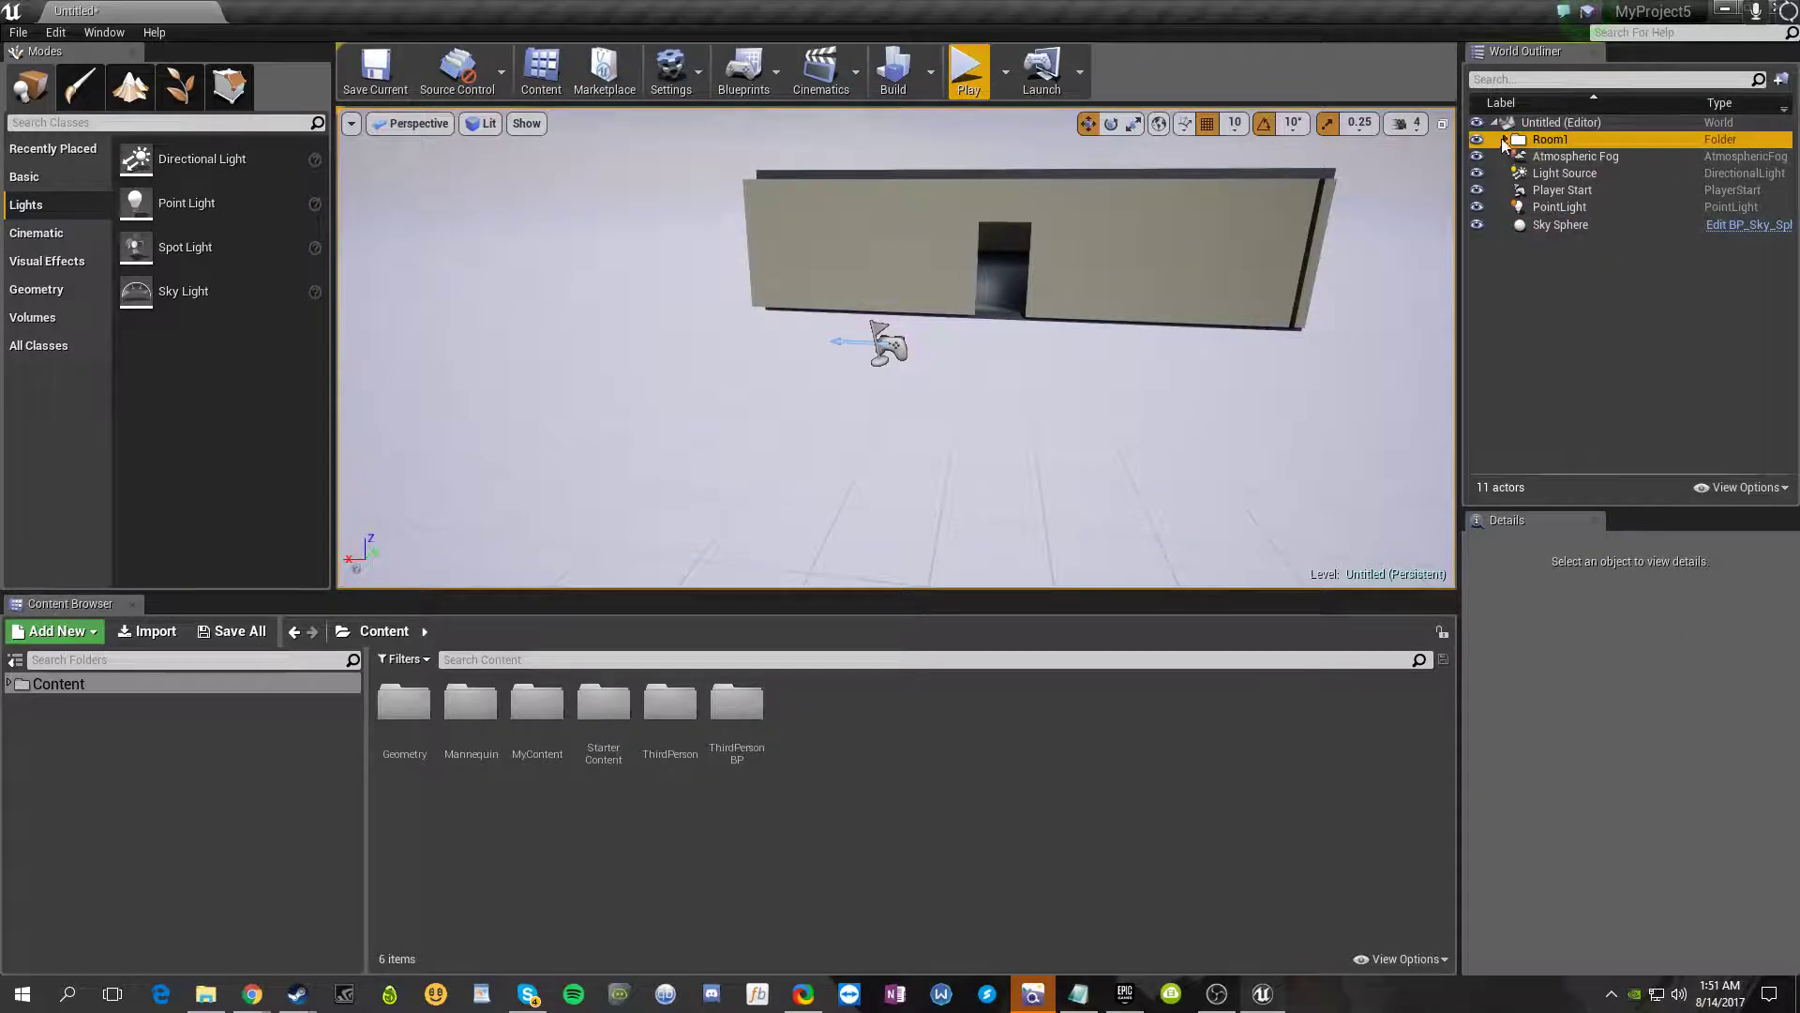
{"action": "left_click", "coordinate": [1505, 139]}
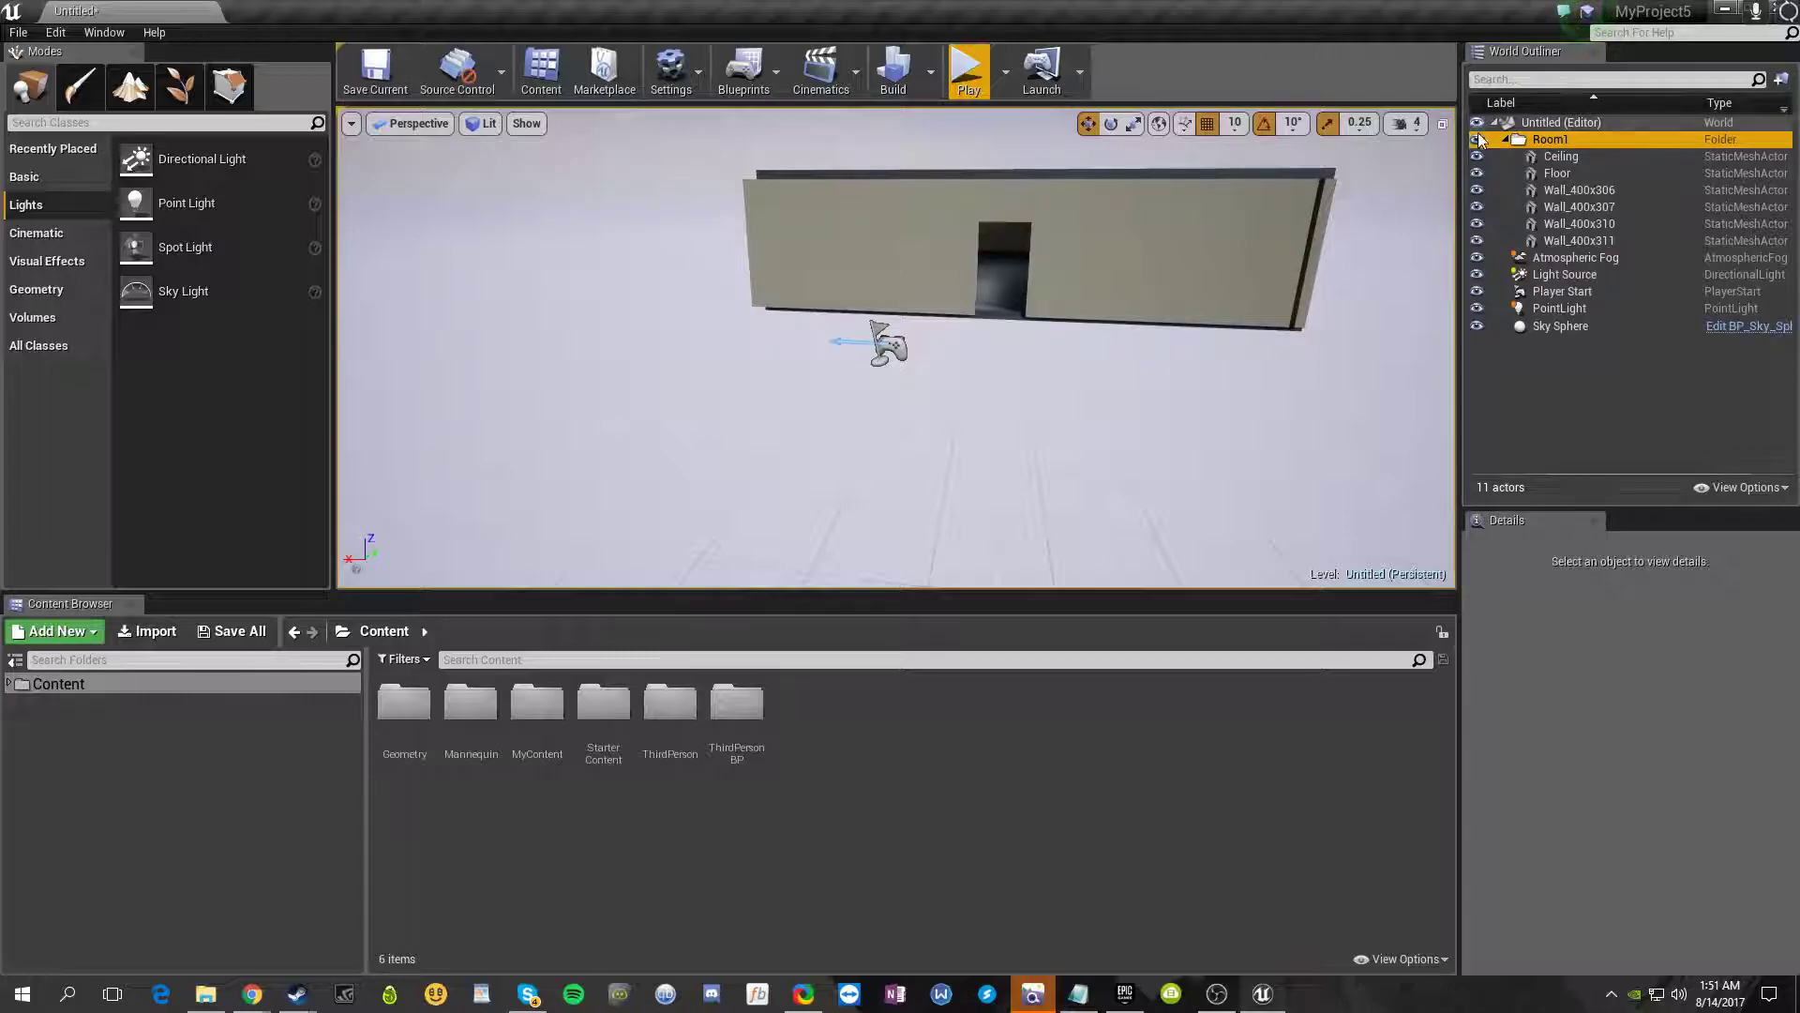
- Add the Ceiling, the Floor and walls of Room1 to the selection one by one, and clear the selection
{"action": "left_click", "coordinate": [1543, 156]}
{"action": "left_click", "coordinate": [1557, 173], "text": "ctrl"}
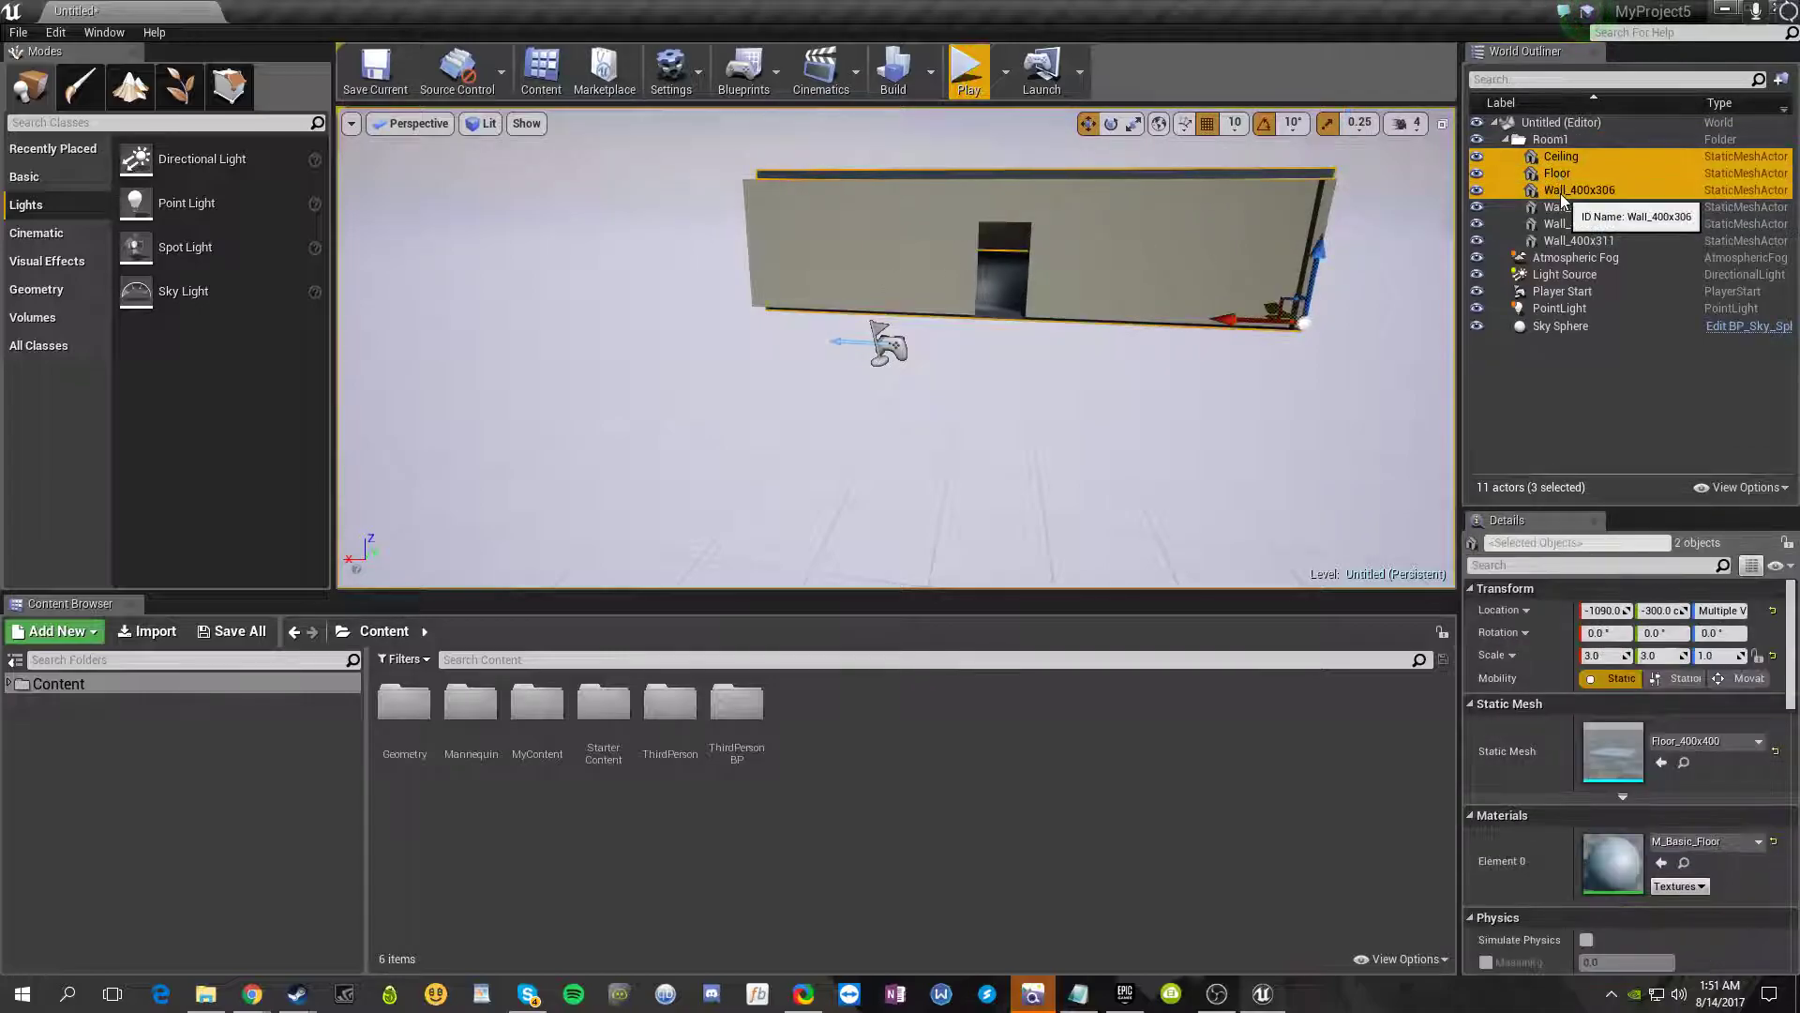
{"action": "left_click", "coordinate": [1561, 190], "text": "ctrl"}
{"action": "left_click", "coordinate": [1560, 223], "text": "ctrl"}
{"action": "left_click", "coordinate": [1572, 457]}
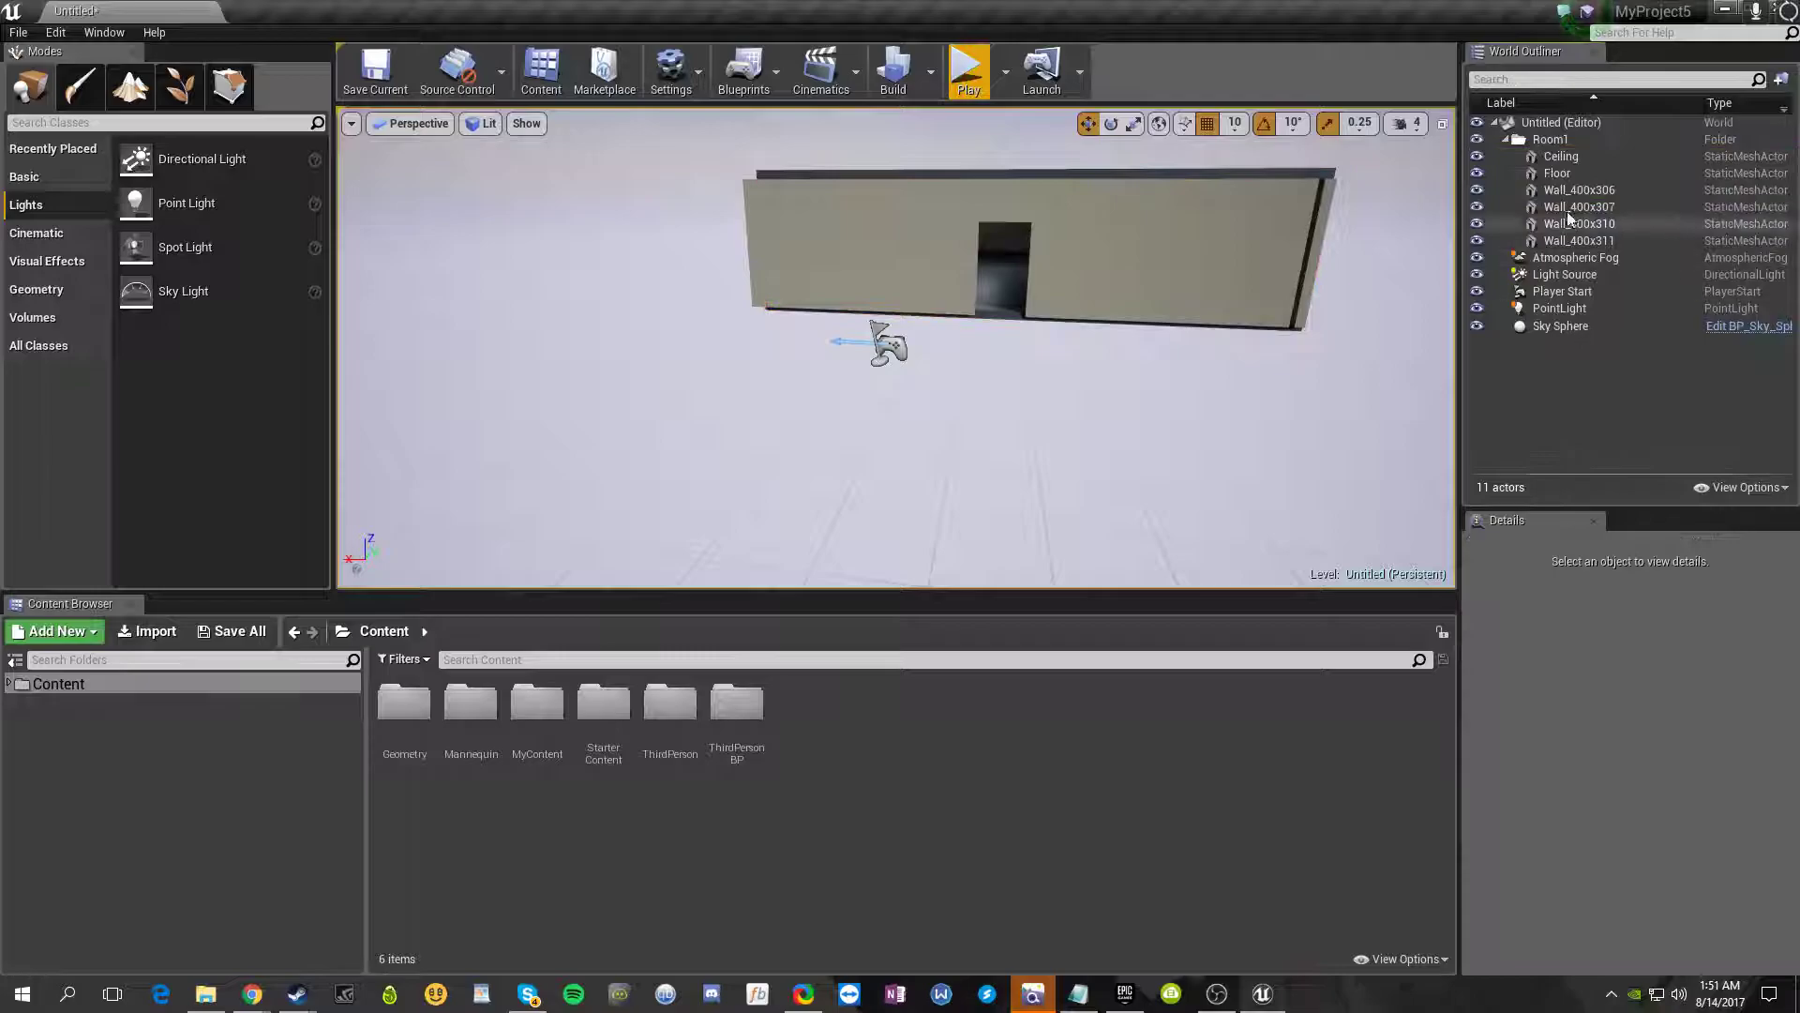
- Try range selections in Room1 from Ceiling to Wall_400x311 and from Ceiling to Wall_400x307, clearing each one
{"action": "left_click", "coordinate": [1562, 155]}
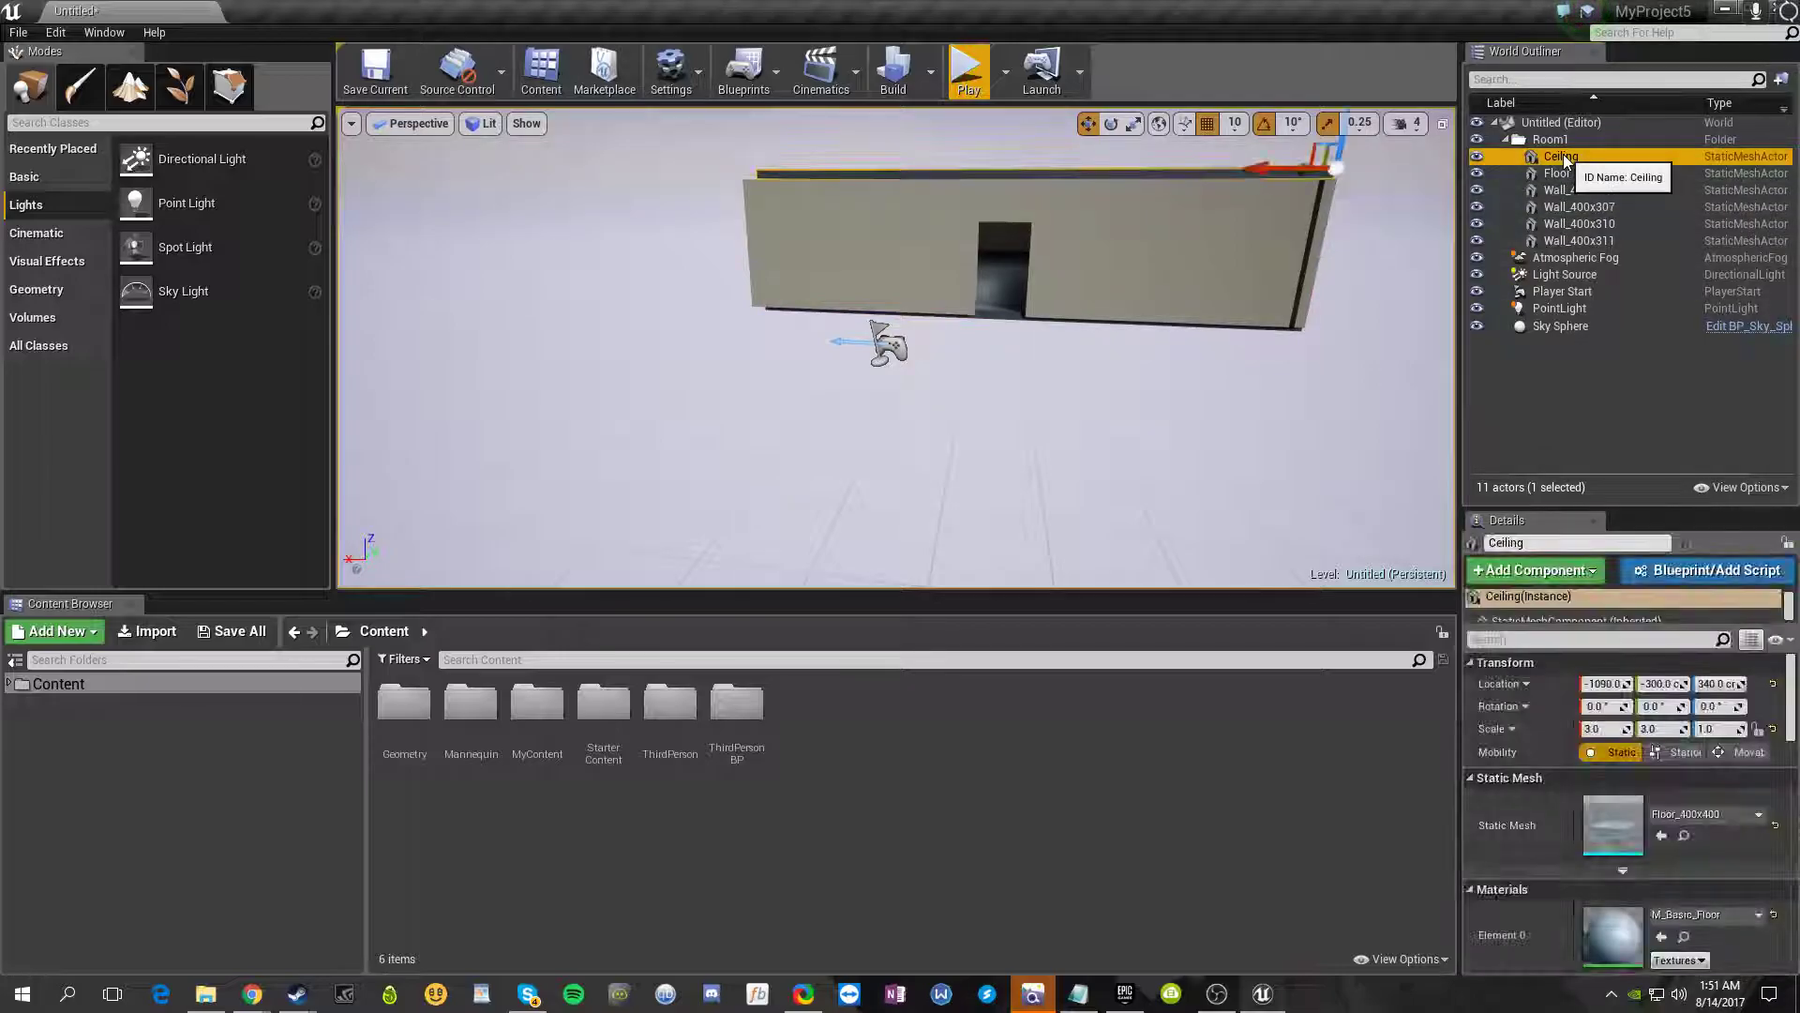
{"action": "left_click", "coordinate": [1562, 238], "text": "shift"}
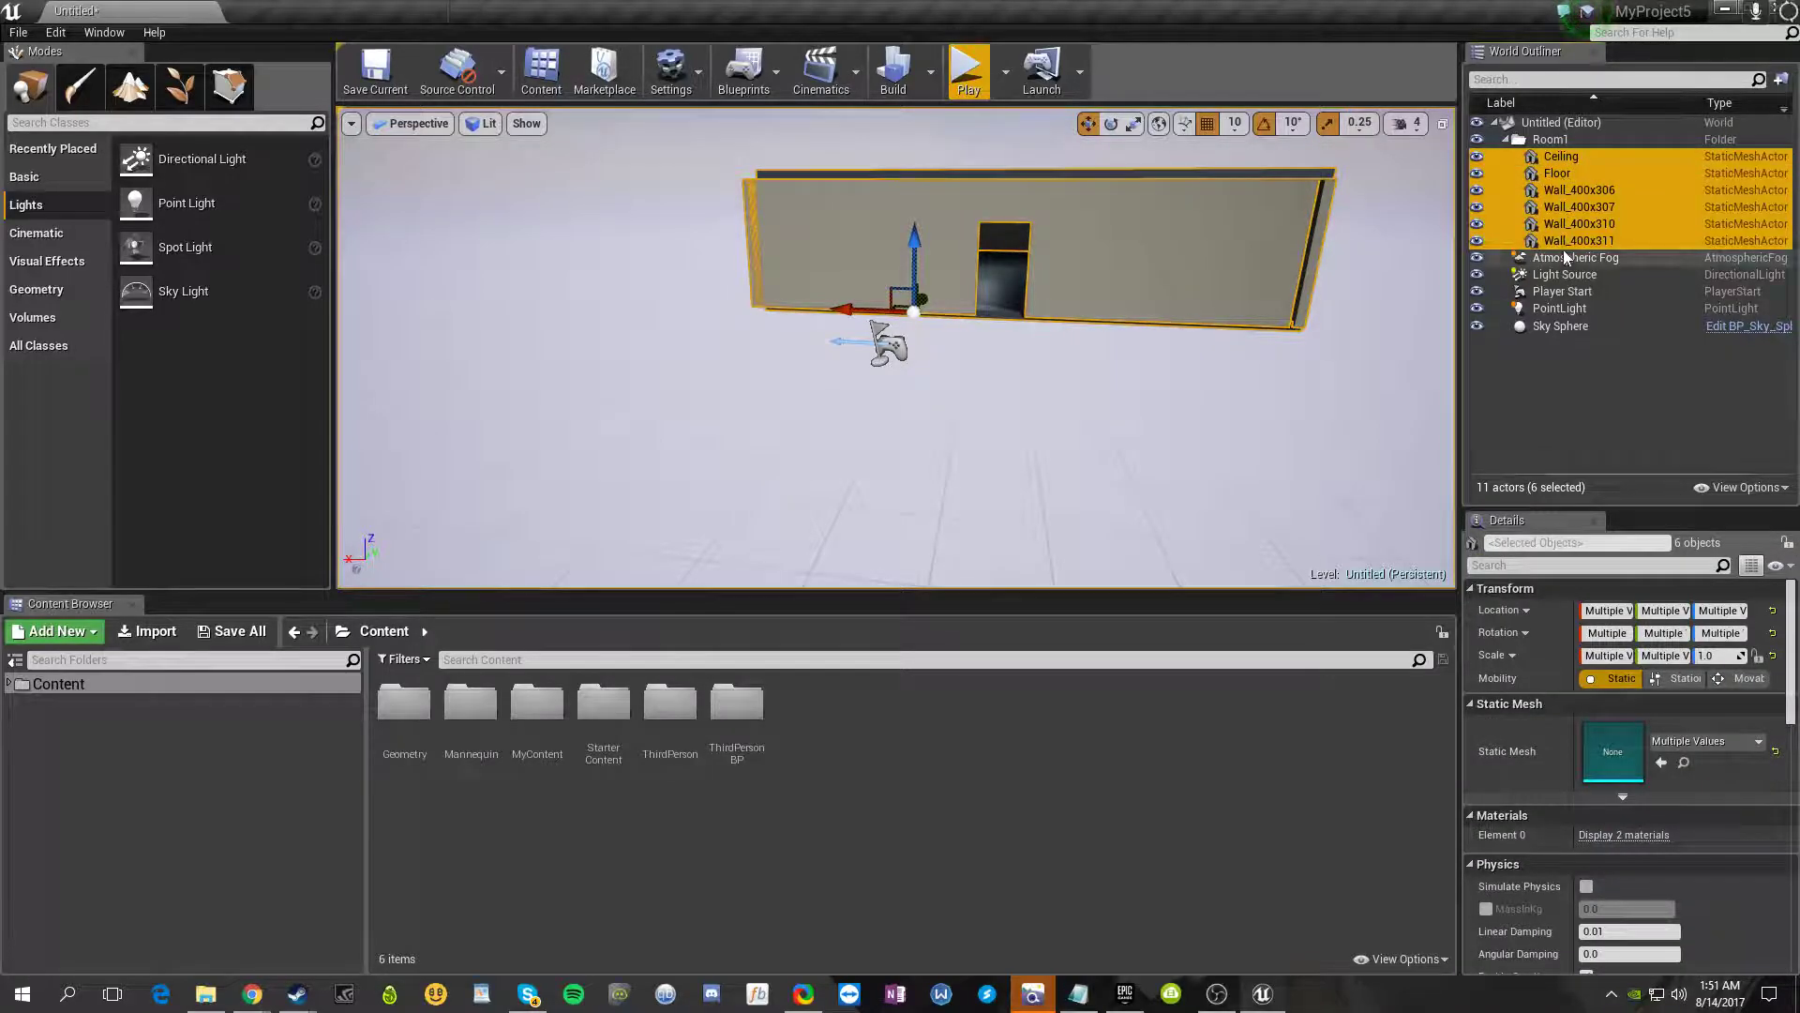
{"action": "left_click", "coordinate": [1573, 374]}
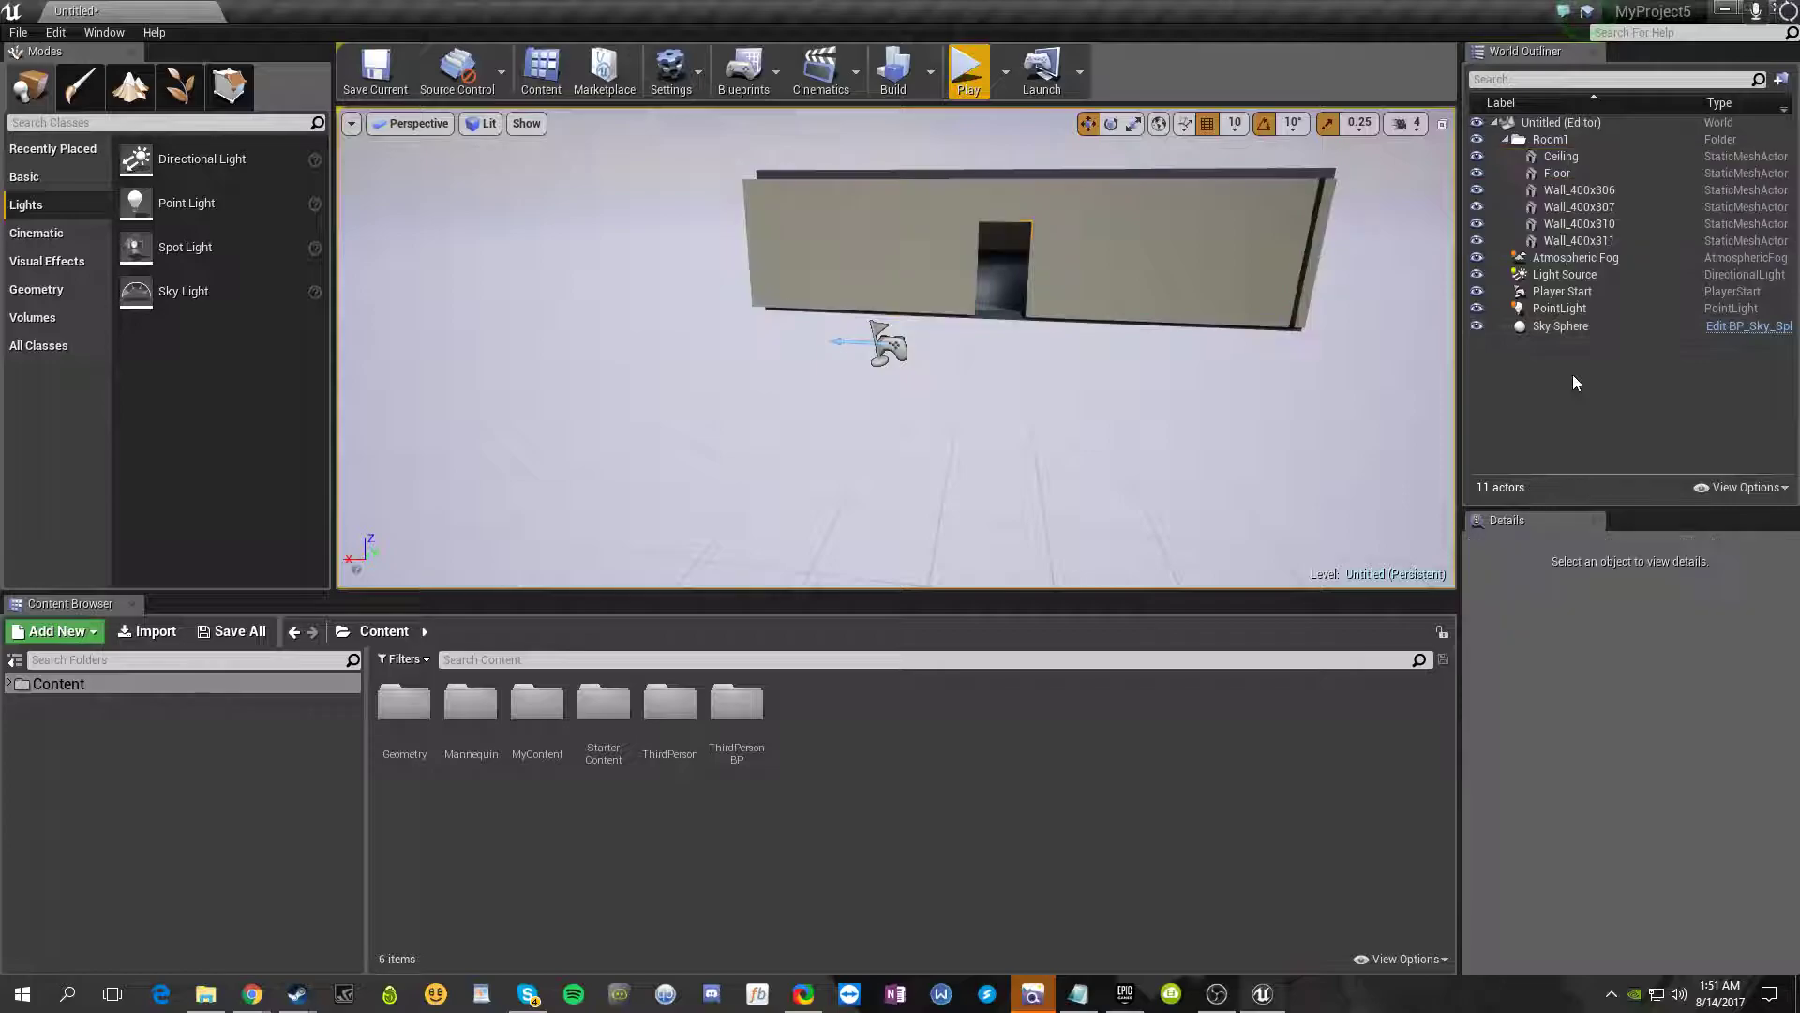
{"action": "left_click", "coordinate": [1561, 156]}
{"action": "left_click", "coordinate": [1575, 208], "text": "shift"}
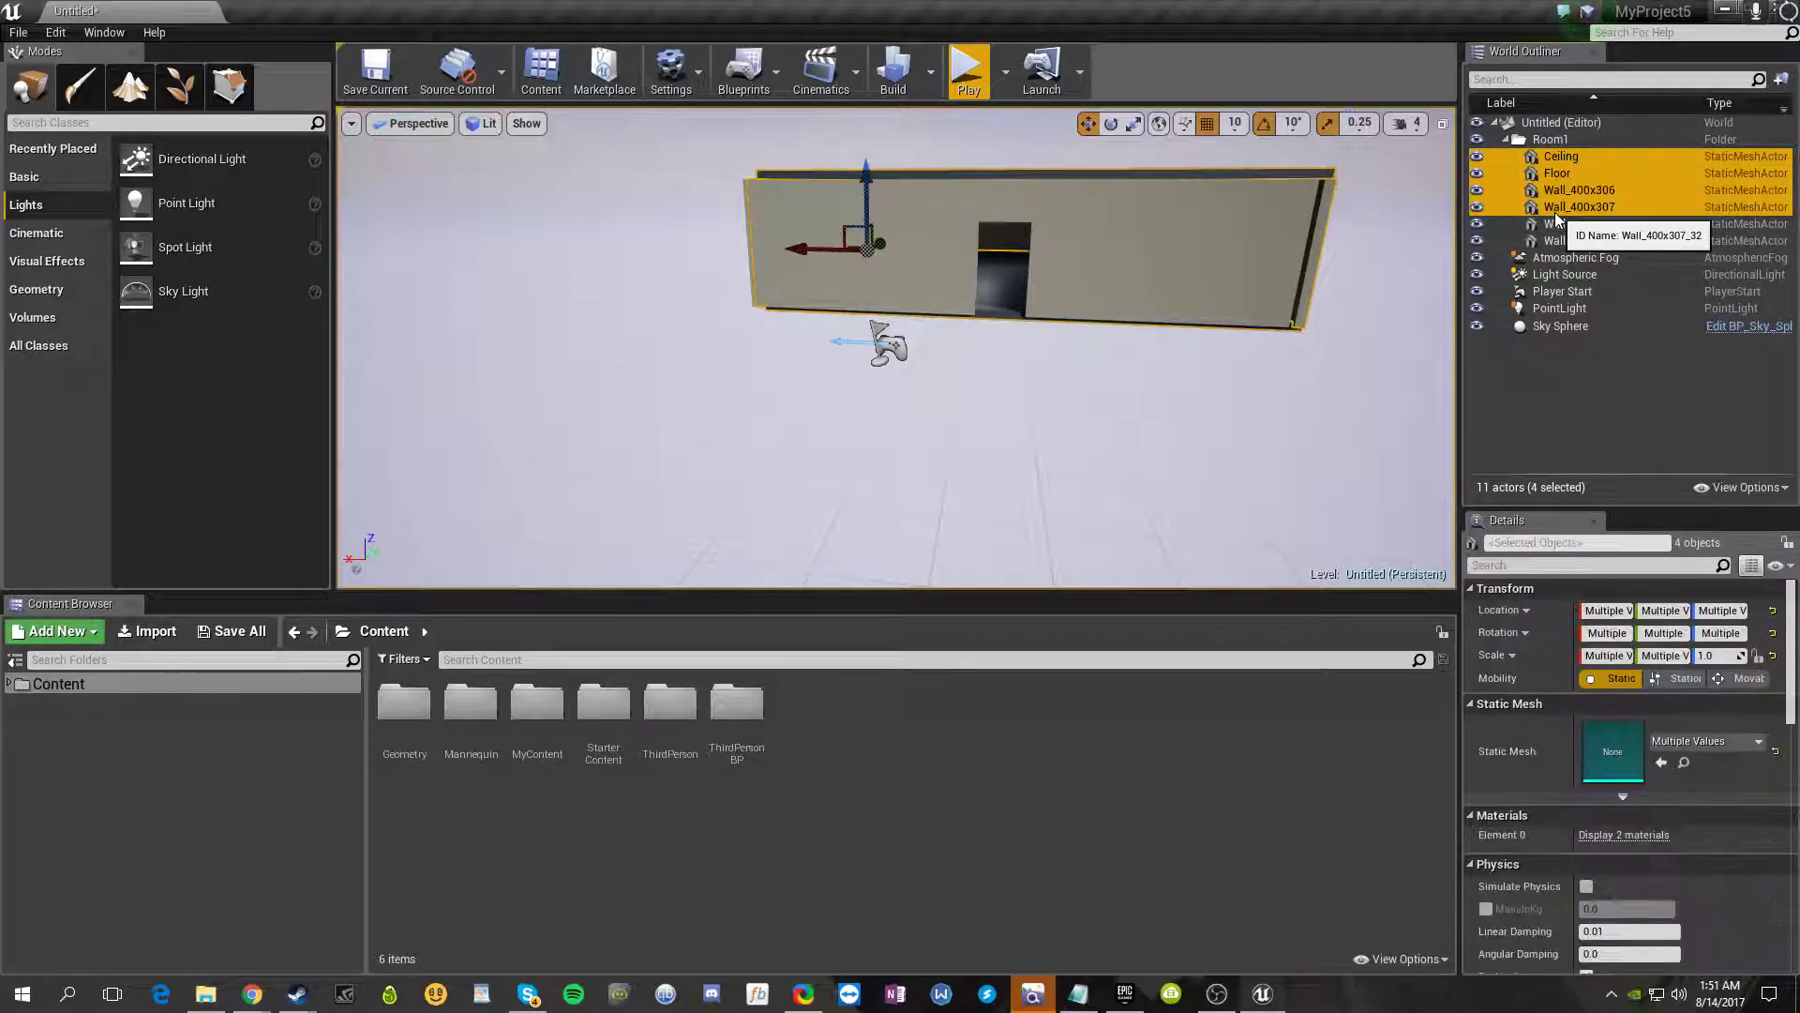
{"action": "left_click", "coordinate": [1599, 398]}
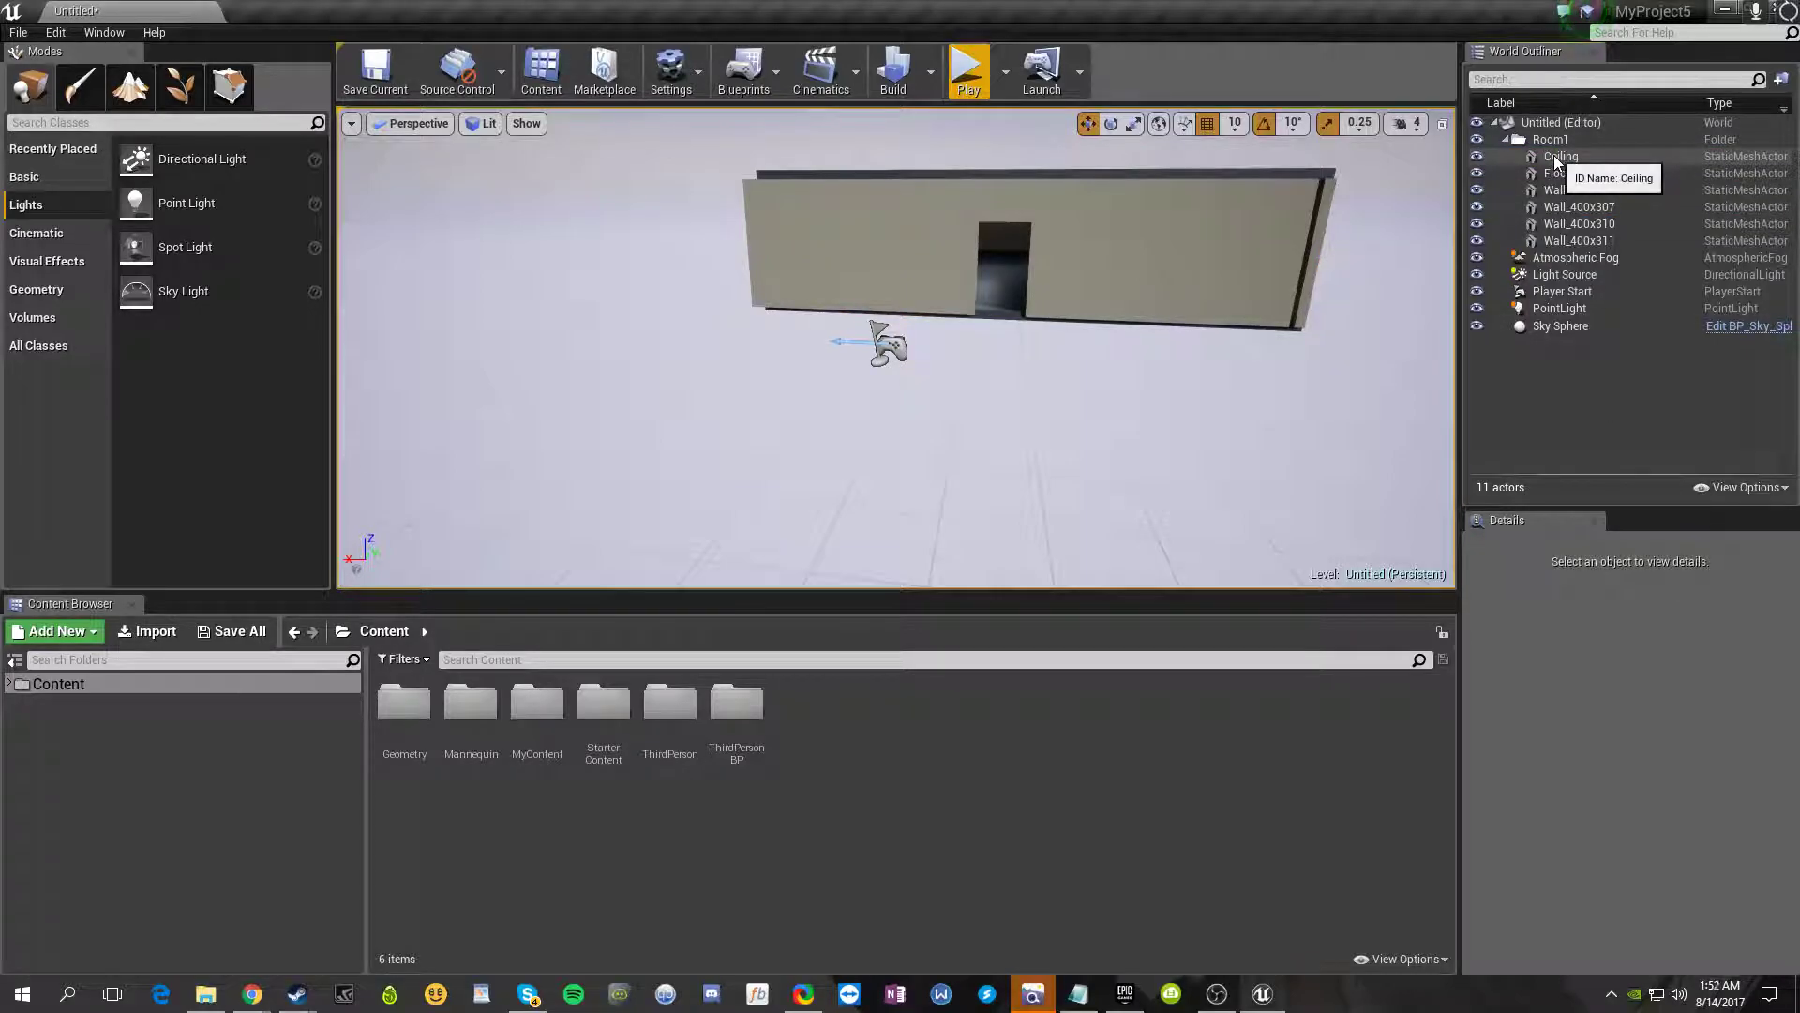
- Select Ceiling, Floor, Wall_400x306, Wall_400x310 and Wall_400x311 individually, skipping Wall_400x307, and clear the selection
{"action": "left_click", "coordinate": [1557, 157]}
{"action": "left_click", "coordinate": [1556, 174], "text": "ctrl"}
{"action": "left_click", "coordinate": [1558, 190], "text": "ctrl"}
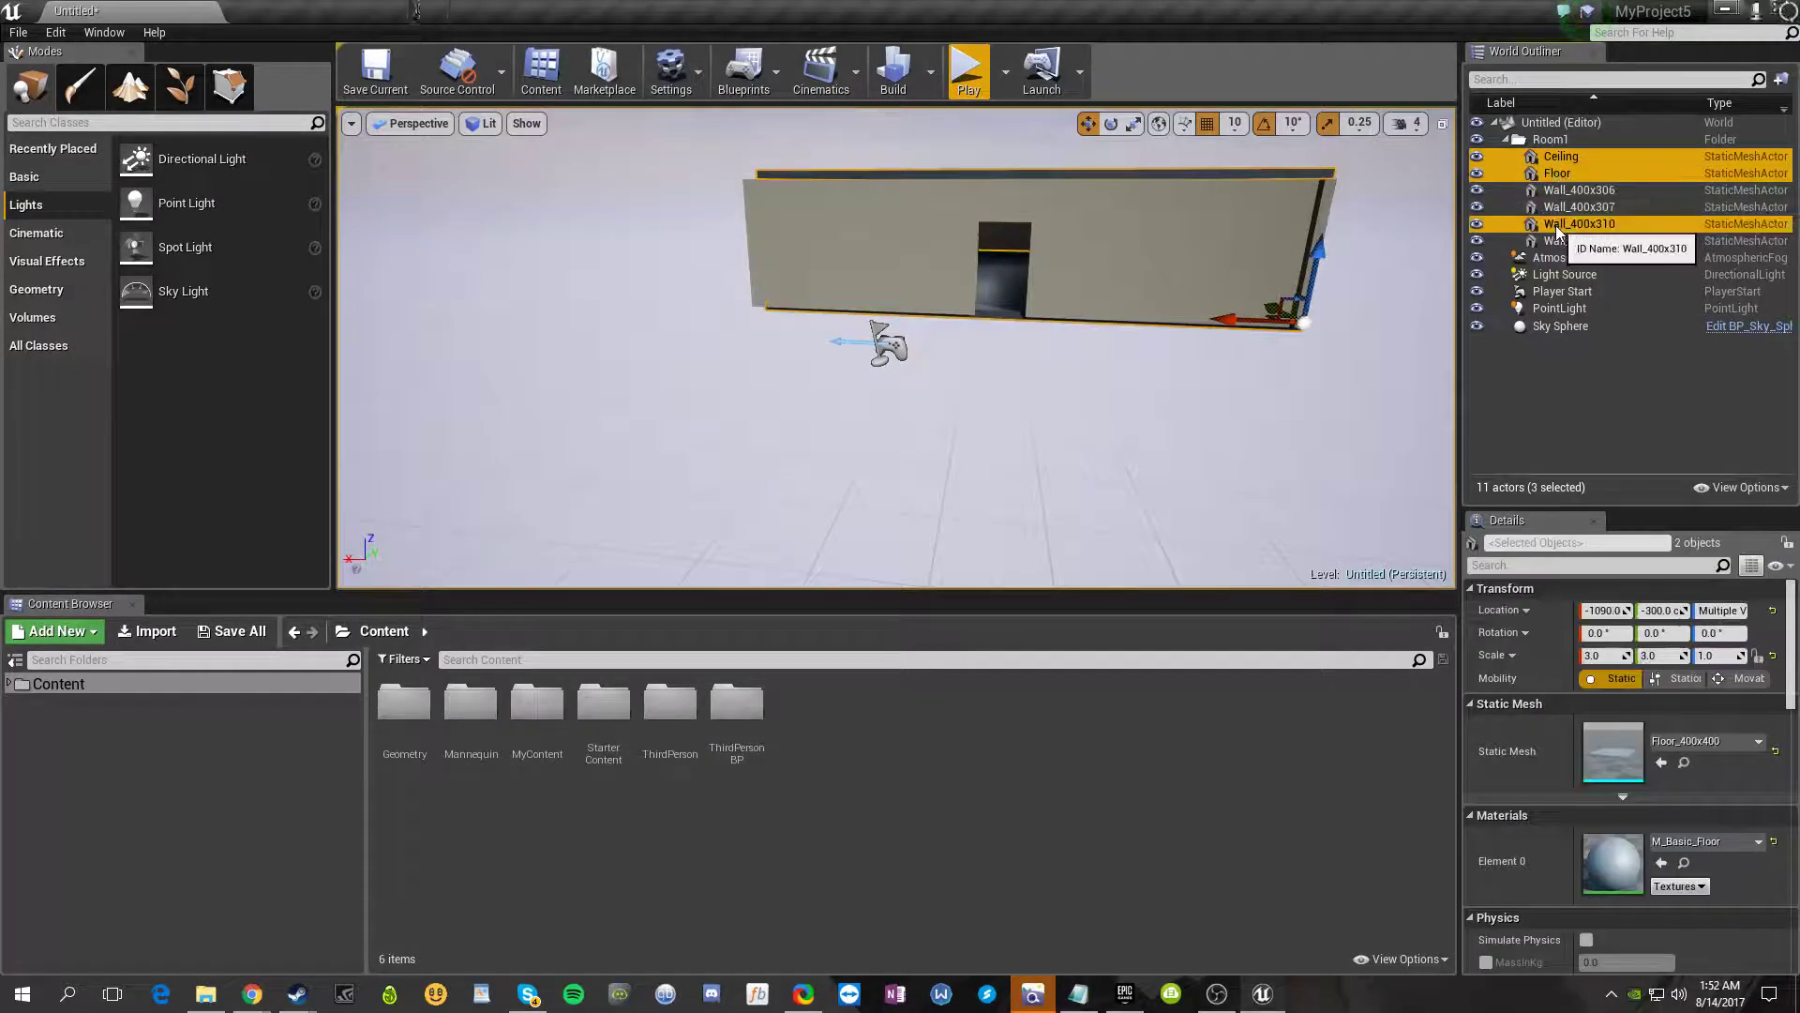
{"action": "left_click", "coordinate": [1575, 225], "text": "ctrl"}
{"action": "left_click", "coordinate": [1563, 241], "text": "ctrl"}
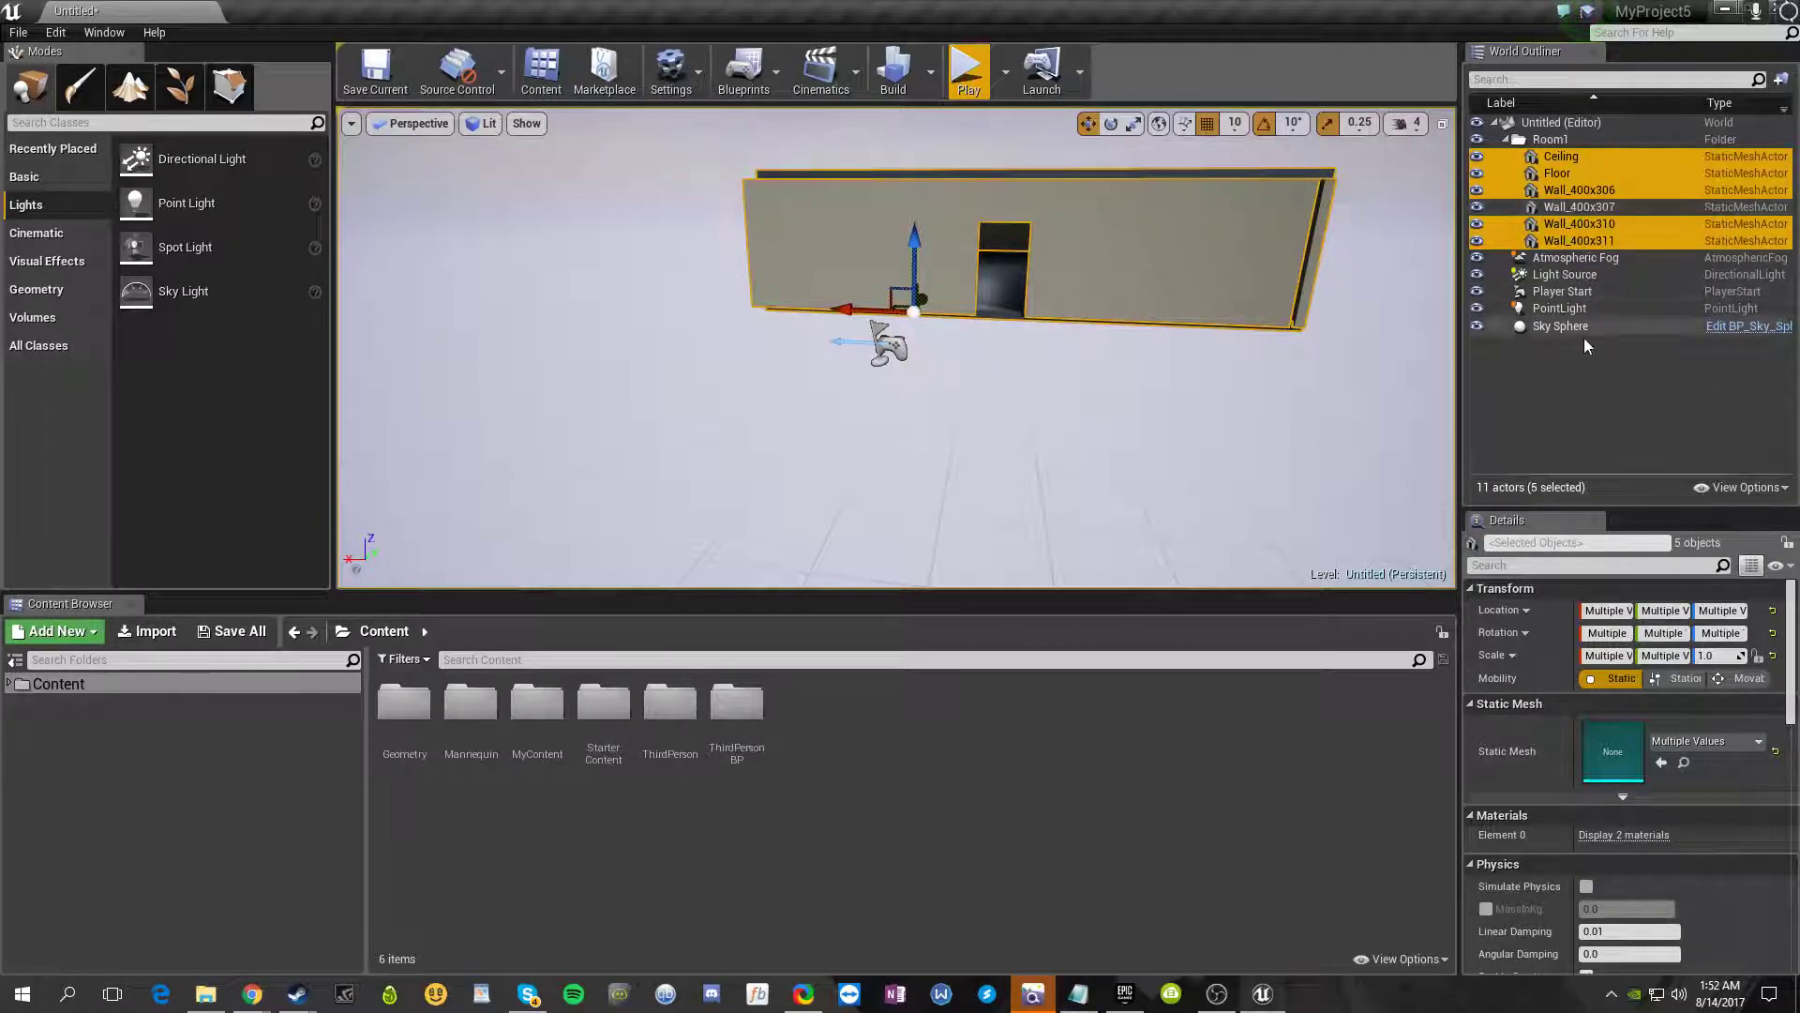
{"action": "left_click", "coordinate": [1585, 362]}
- Duplicate all six Room1 actors, Ceiling through Wall_400x311, and move the copies along the Y axis beside the original room
{"action": "left_click", "coordinate": [1557, 159]}
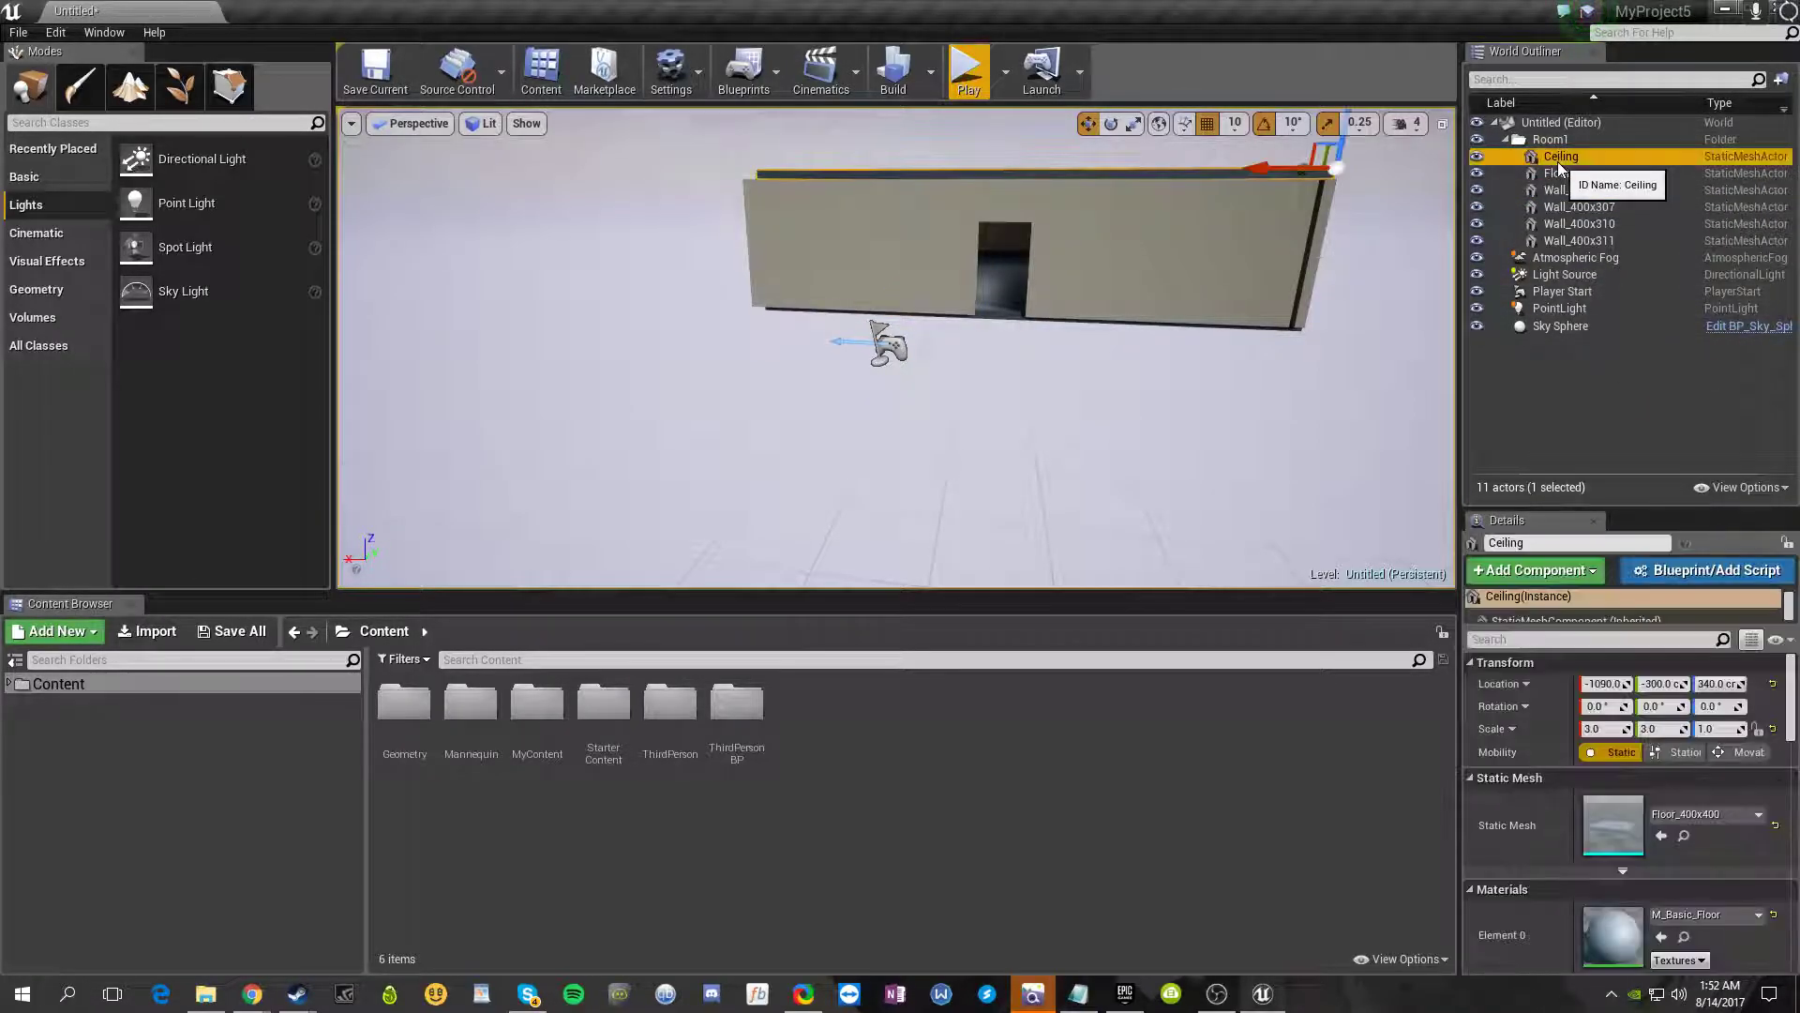
{"action": "left_click", "coordinate": [1560, 242], "text": "shift"}
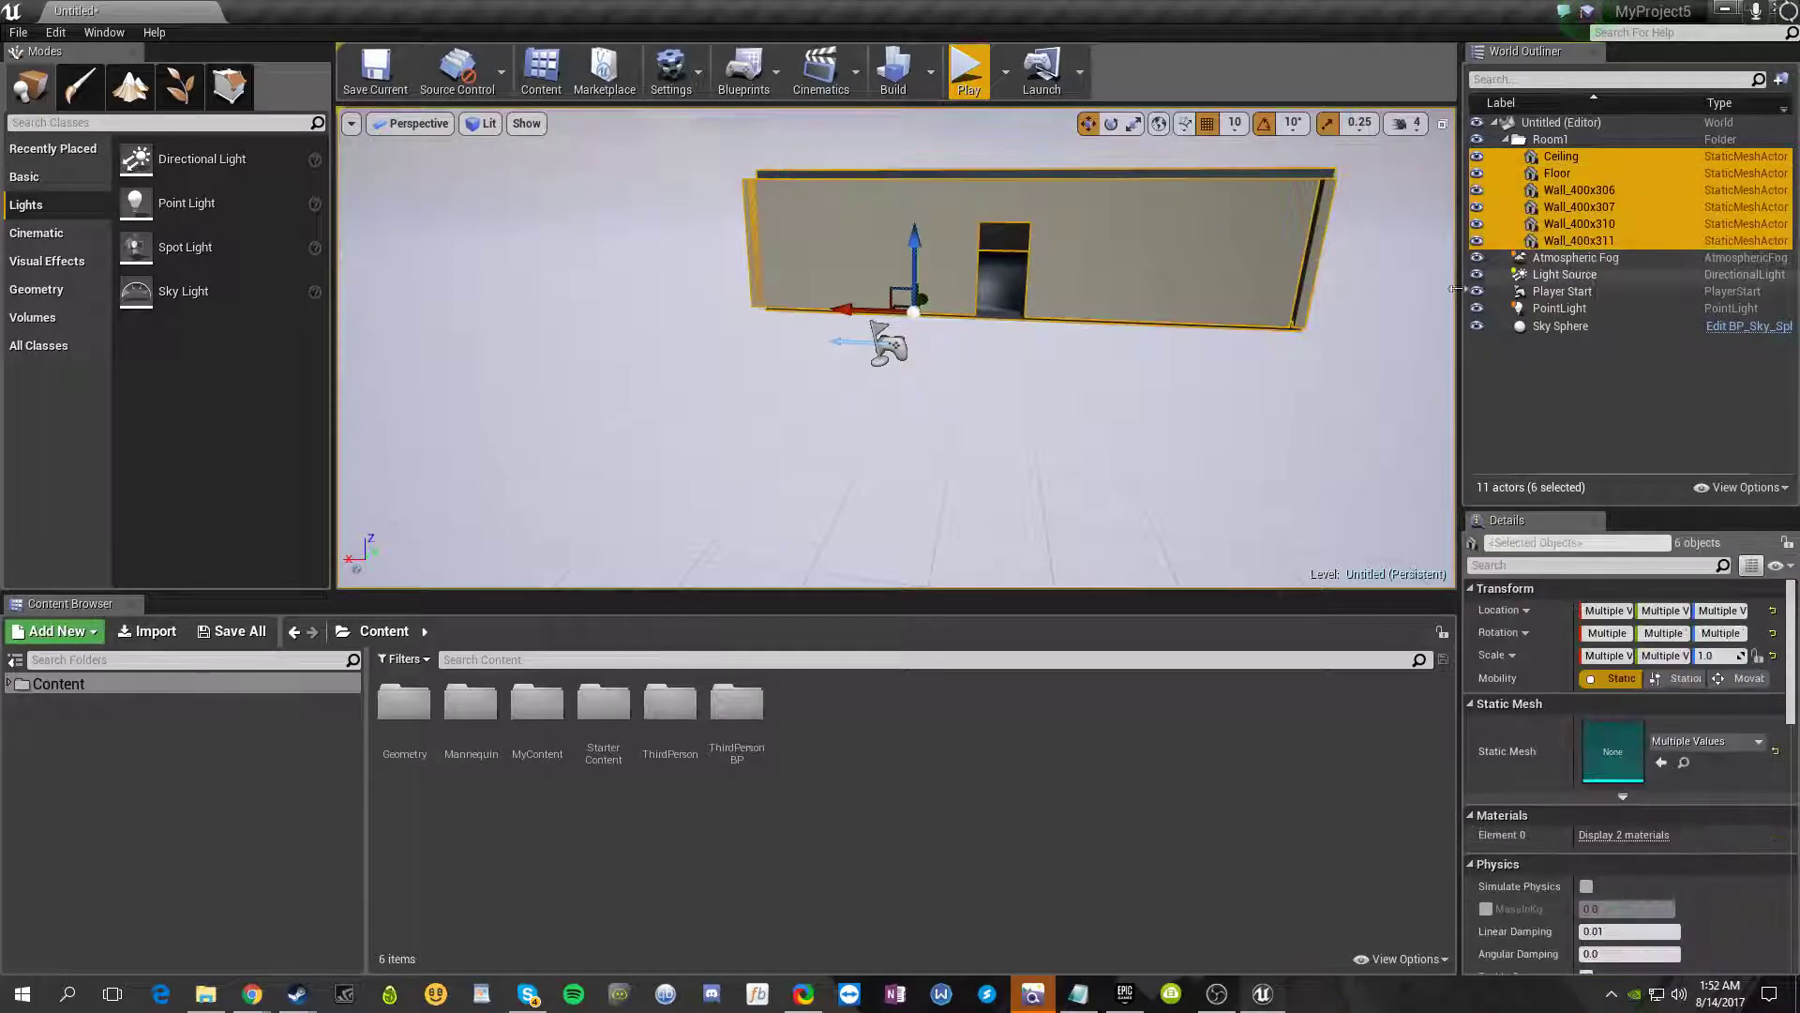
{"action": "key", "text": "w"}
{"action": "right_click_drag", "start_coordinate": [1045, 400], "coordinate": [732, 392]}
{"action": "key", "text": "d"}
{"action": "key", "text": "d"}
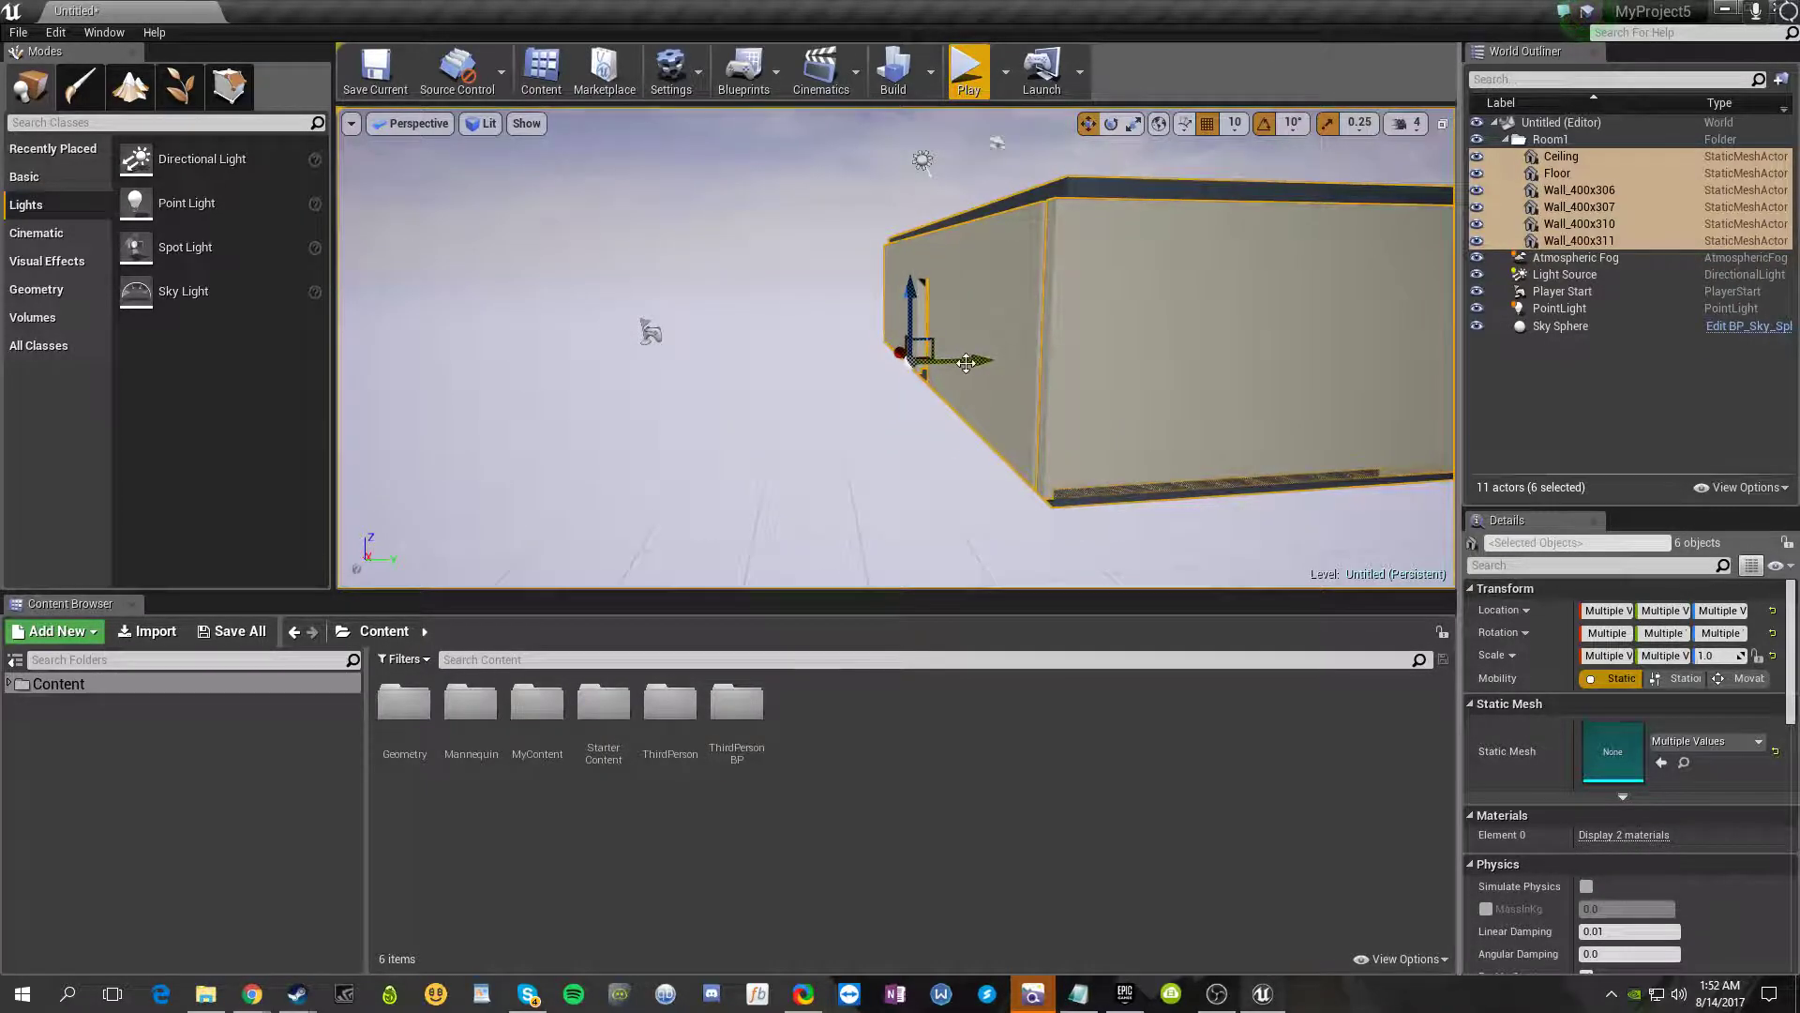
{"action": "mouse_move", "coordinate": [964, 363]}
{"action": "left_mouse_down", "text": "alt"}
{"action": "mouse_move", "coordinate": [825, 328]}
{"action": "mouse_move", "coordinate": [929, 365]}
{"action": "left_mouse_up", "text": "alt"}
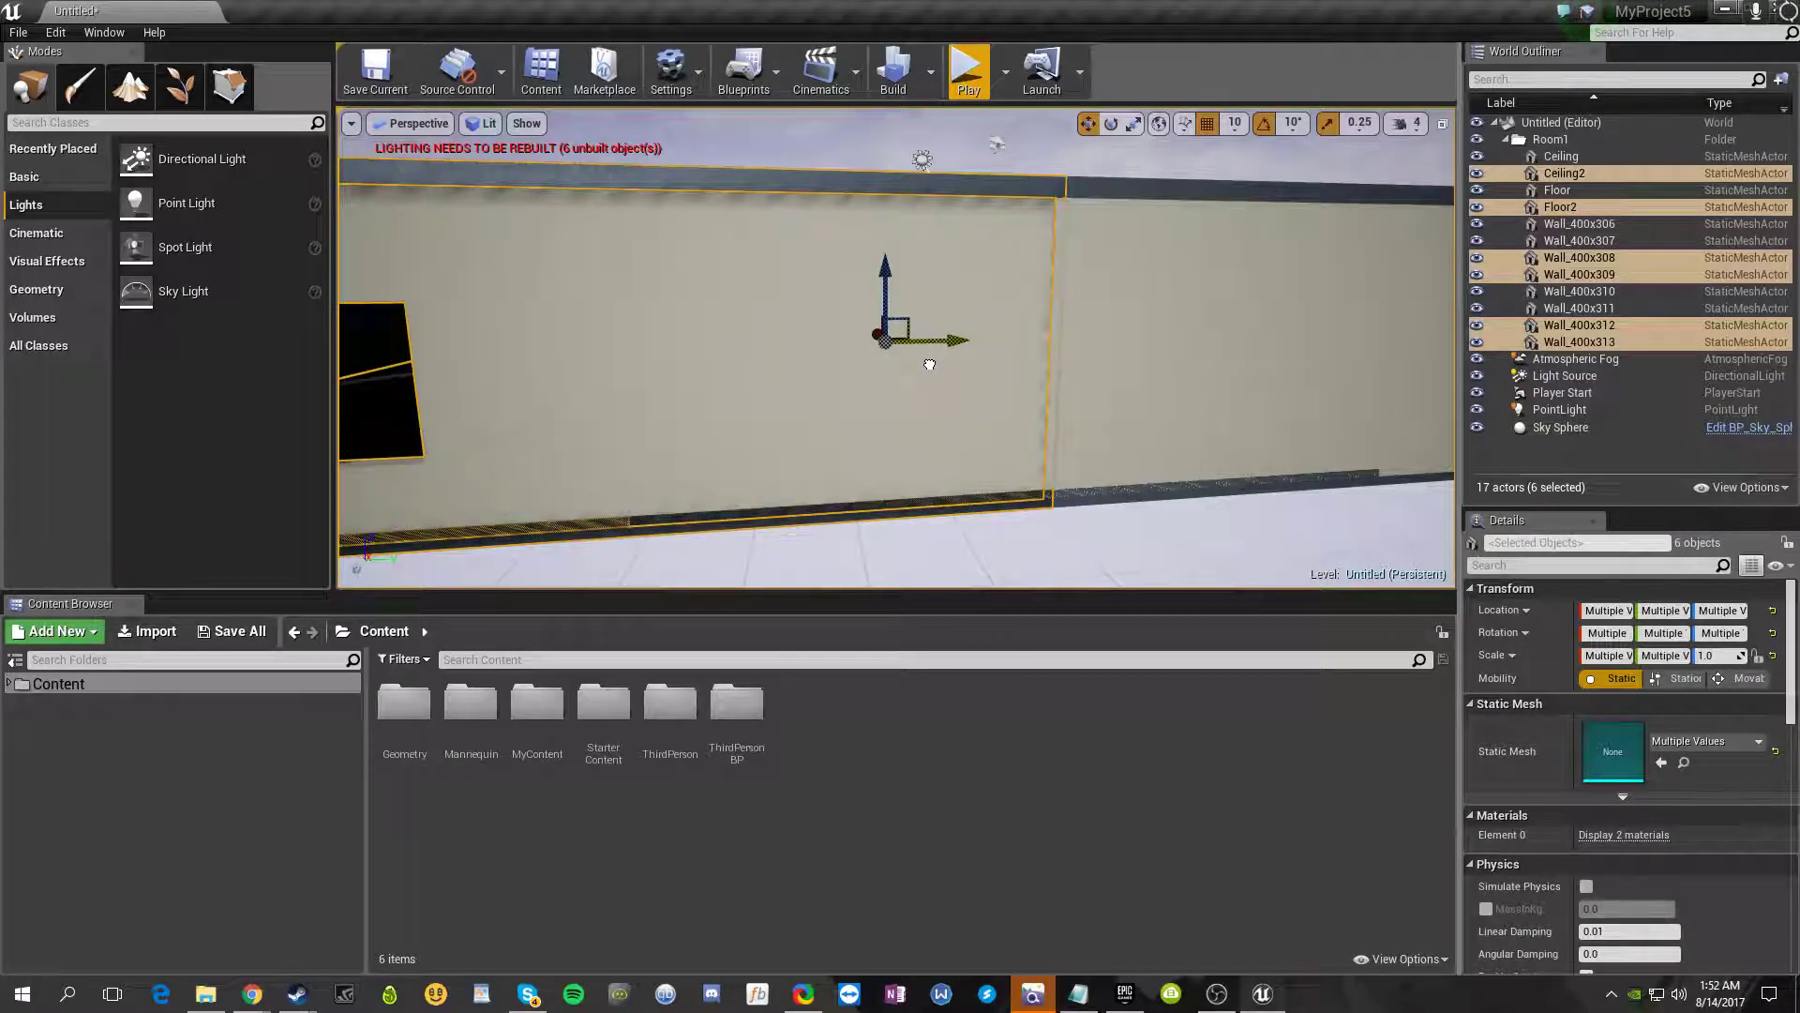
- Move the duplicated room slightly farther from the original along the Y axis and deselect it
{"action": "key", "text": "w"}
{"action": "right_click_drag", "start_coordinate": [722, 401], "coordinate": [769, 403]}
{"action": "key", "text": "s"}
{"action": "key", "text": "d"}
{"action": "right_click_drag", "start_coordinate": [966, 488], "coordinate": [932, 450]}
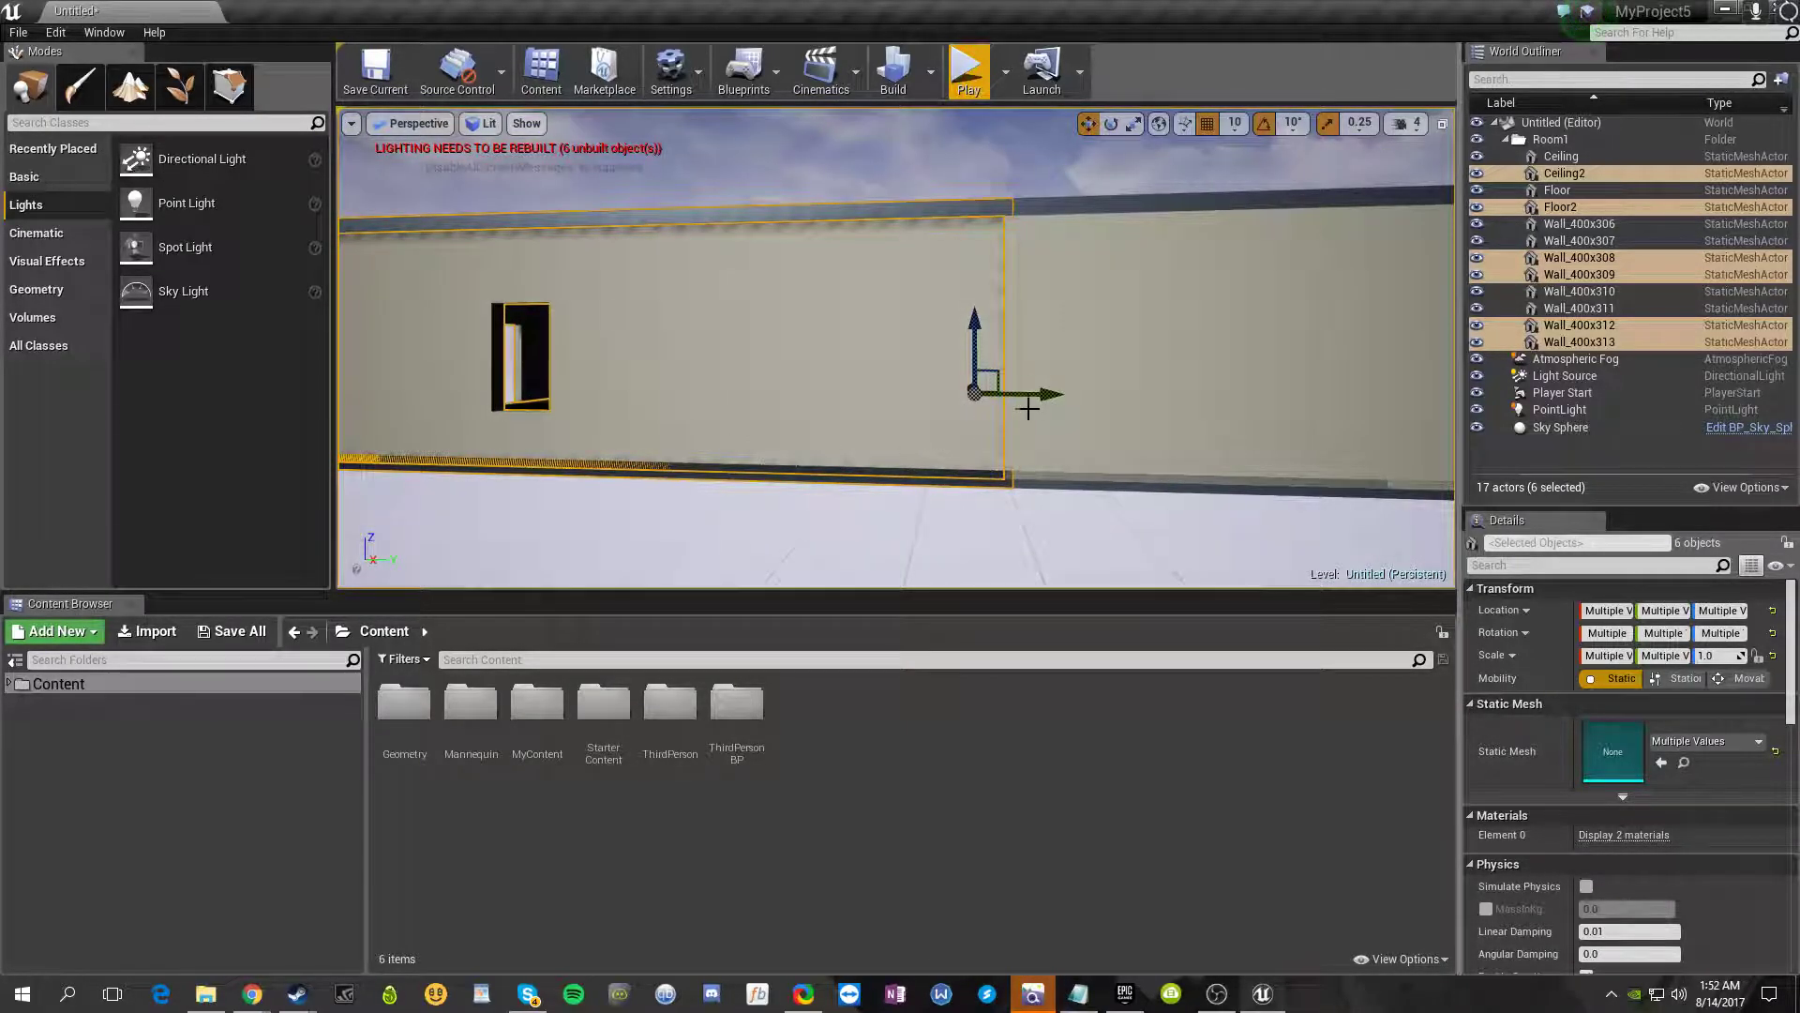
{"action": "left_click_drag", "start_coordinate": [1041, 393], "coordinate": [1024, 392]}
{"action": "left_click", "coordinate": [976, 550]}
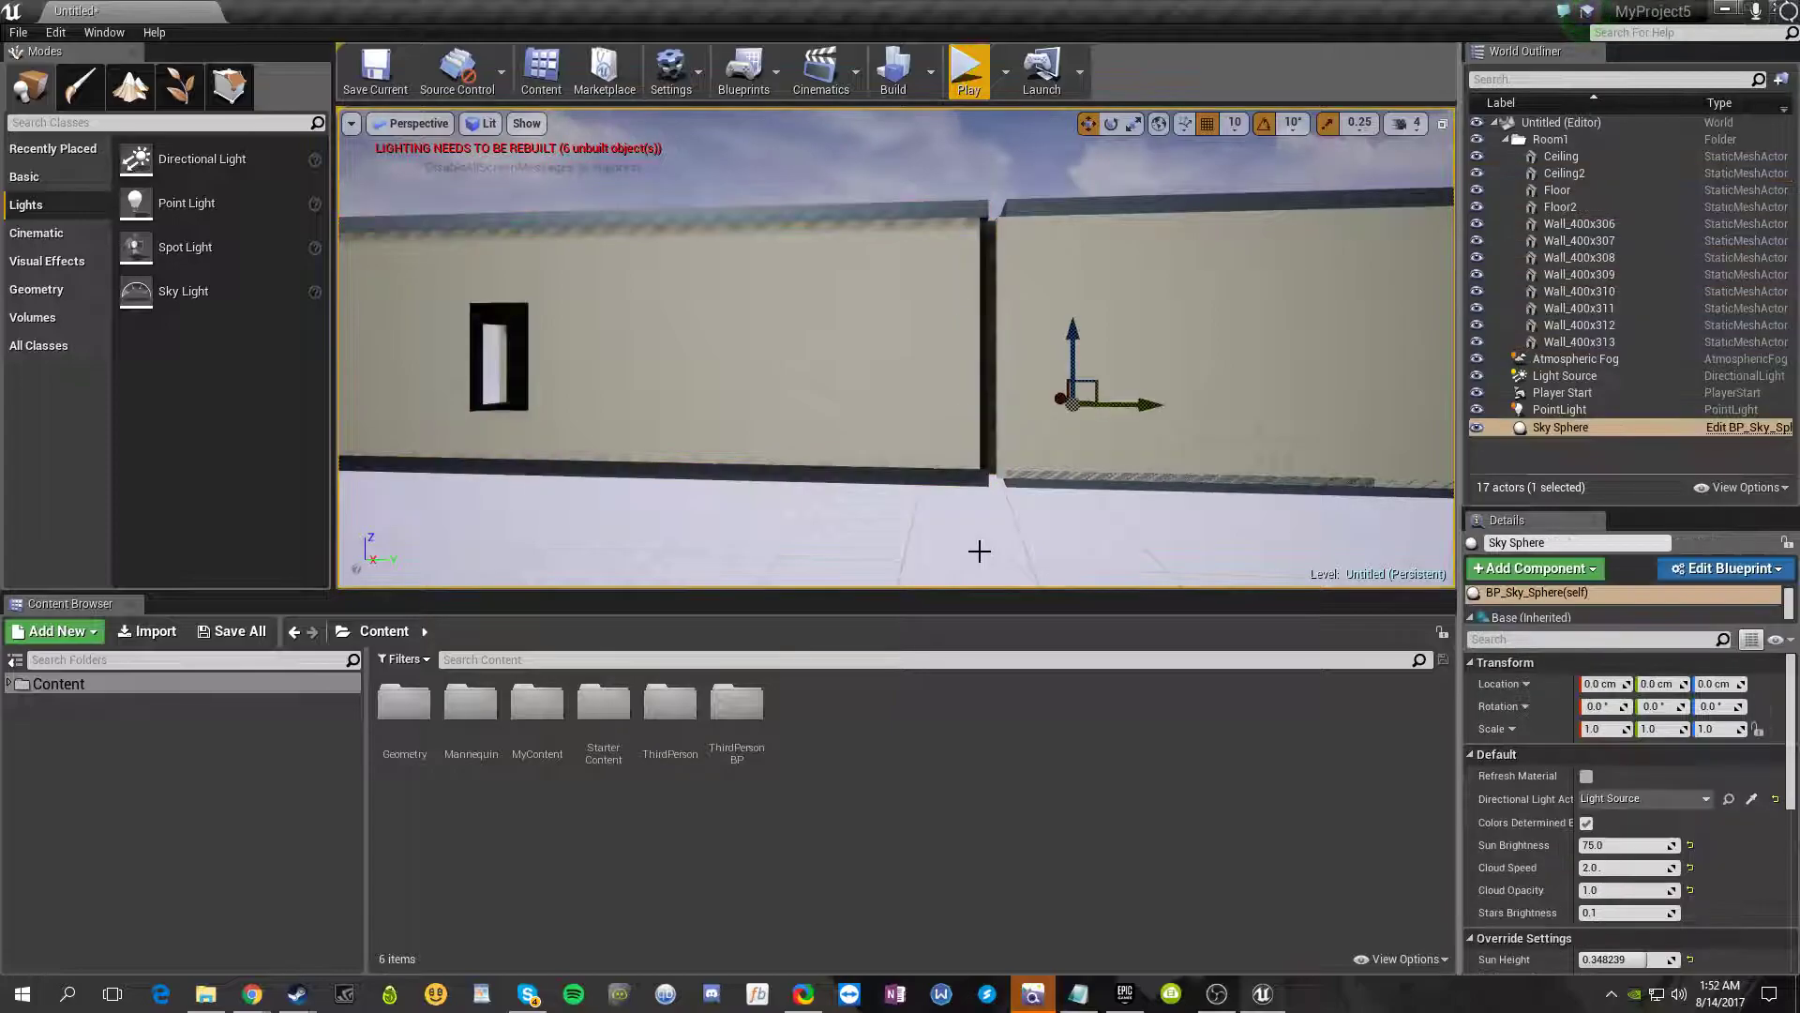
- Delete the duplicated room's wall that faces the original room, Wall_400x312
{"action": "left_click", "coordinate": [990, 420]}
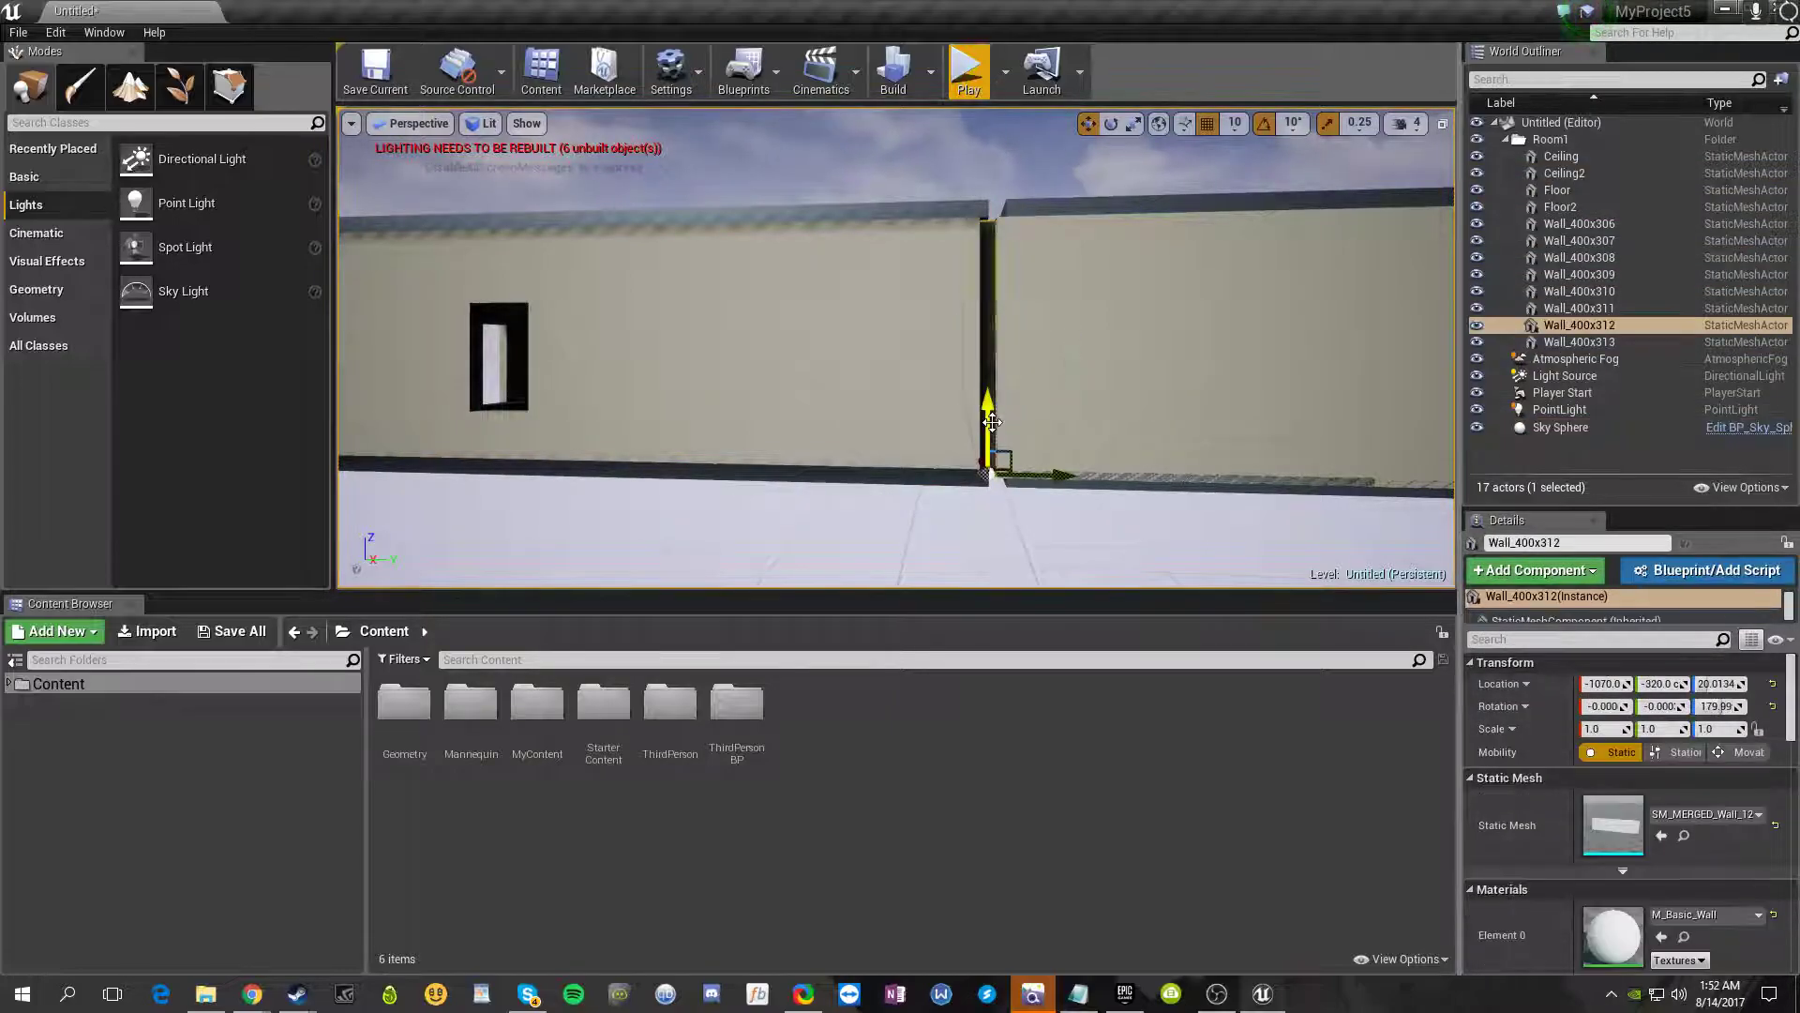
{"action": "key", "text": "f"}
{"action": "right_click_drag", "start_coordinate": [940, 306], "coordinate": [797, 371]}
{"action": "key", "text": "s"}
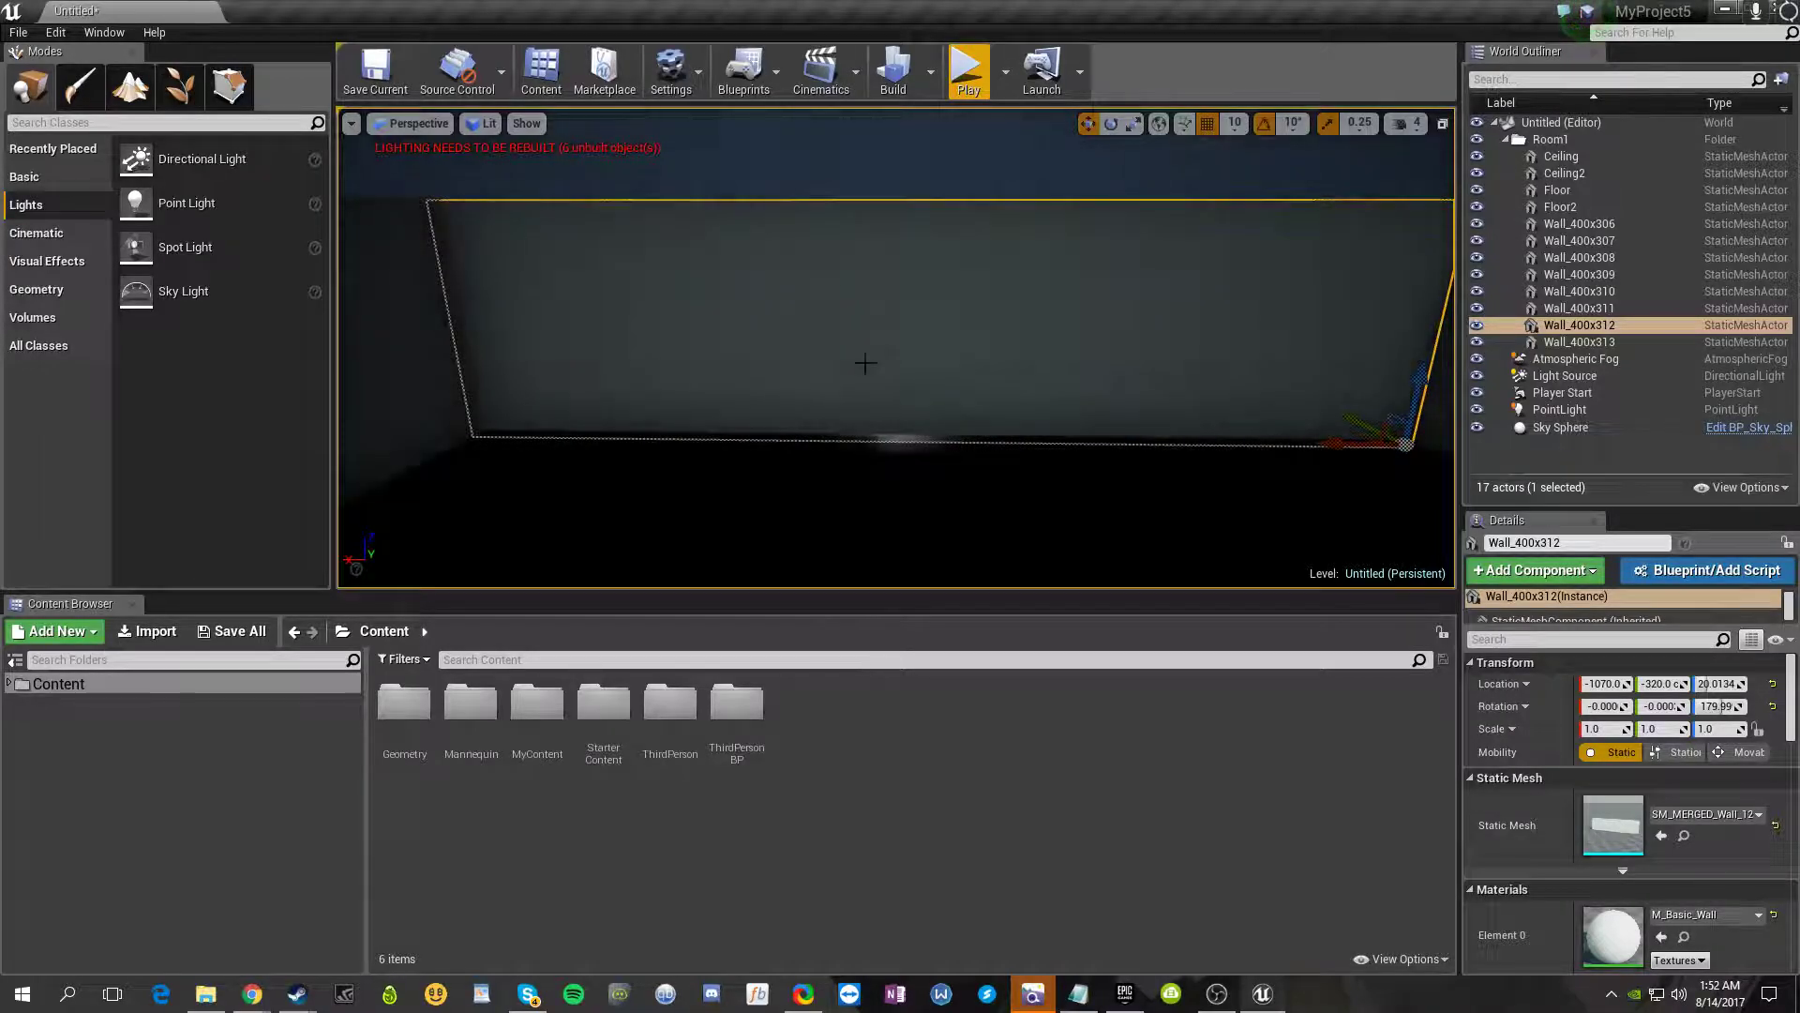
{"action": "key", "text": "Delete"}
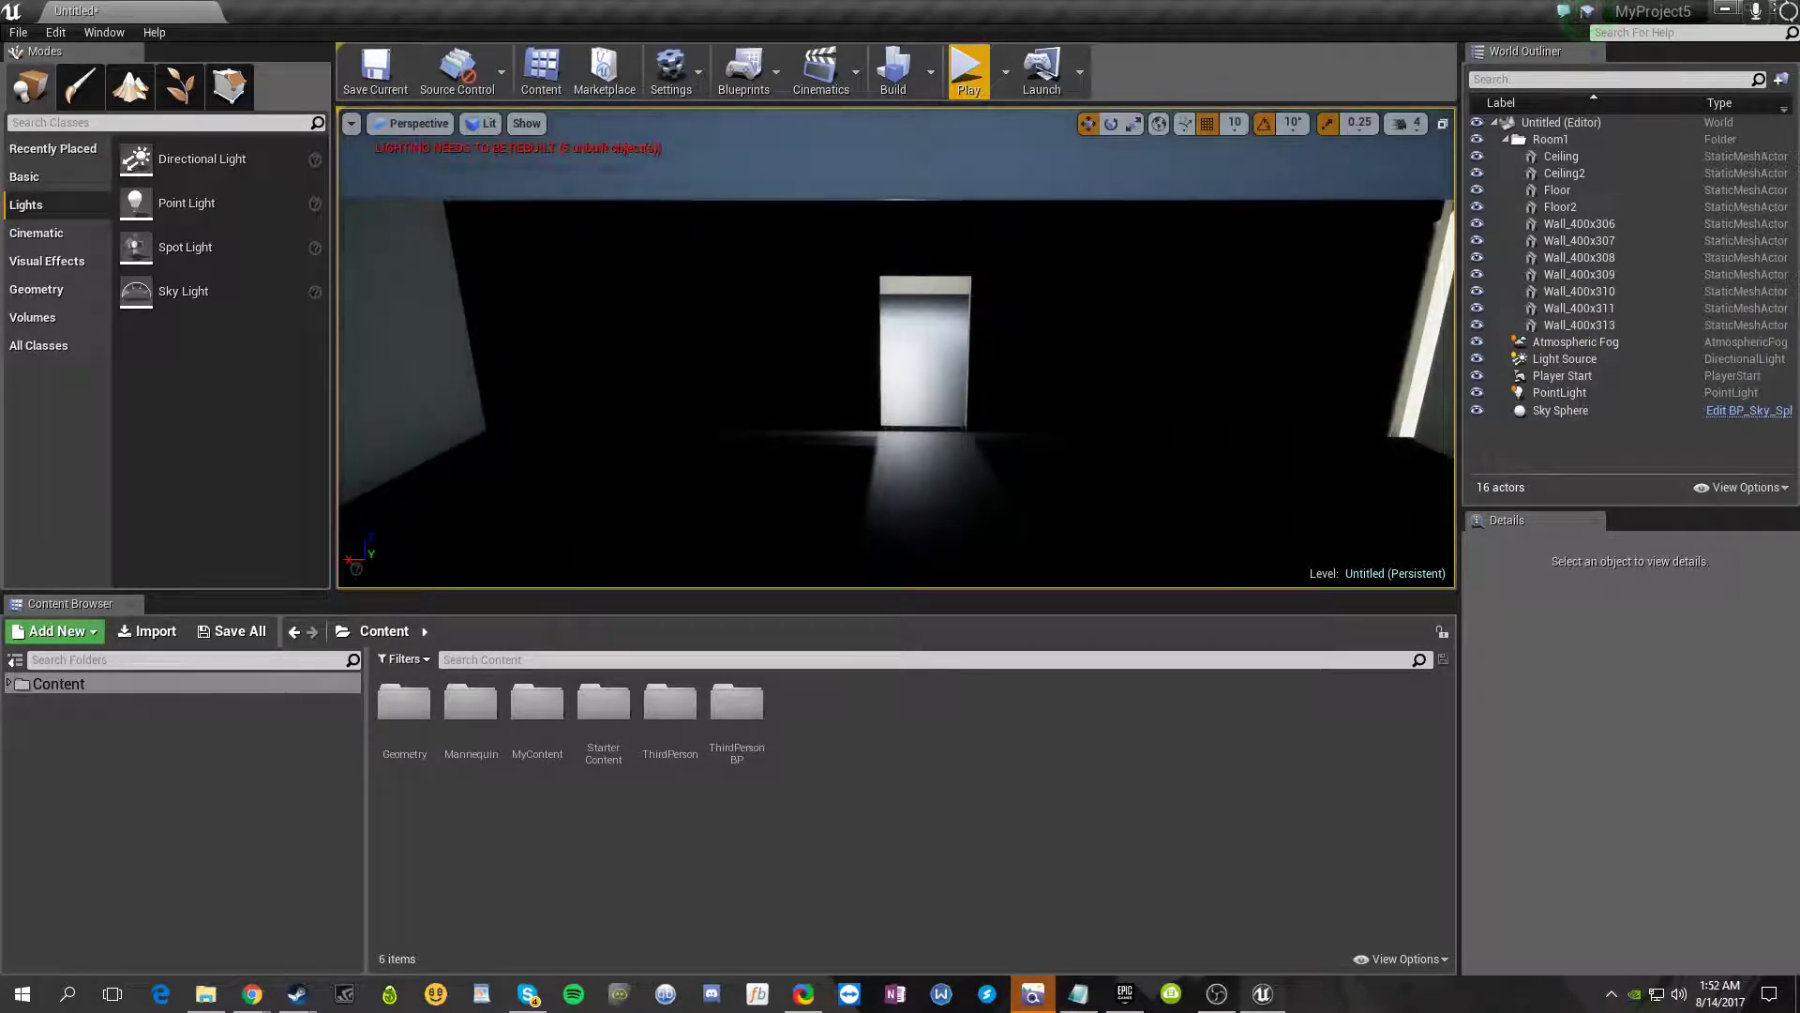
- Duplicate the original room's point light and move the copy along the Y axis to -1090 cm, inside the second room
{"action": "key", "text": "w"}
{"action": "right_click_drag", "start_coordinate": [797, 370], "coordinate": [755, 359]}
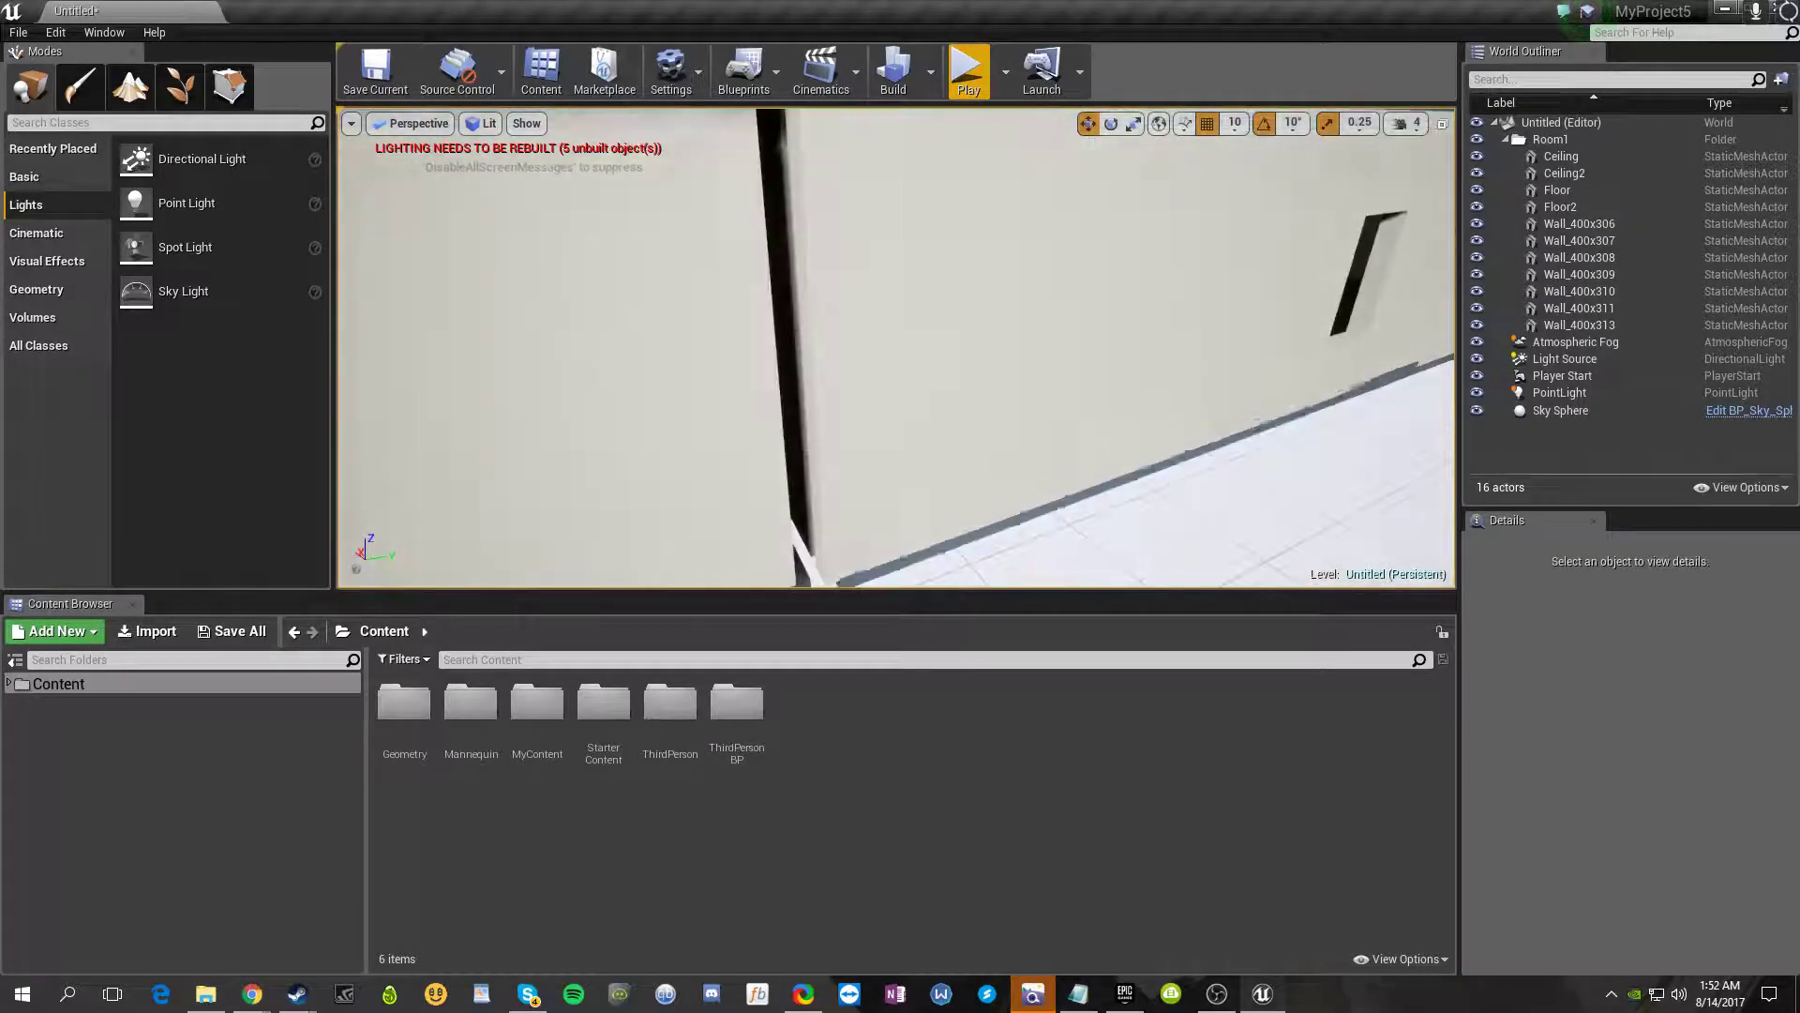
{"action": "right_click_drag", "start_coordinate": [707, 476], "coordinate": [657, 475]}
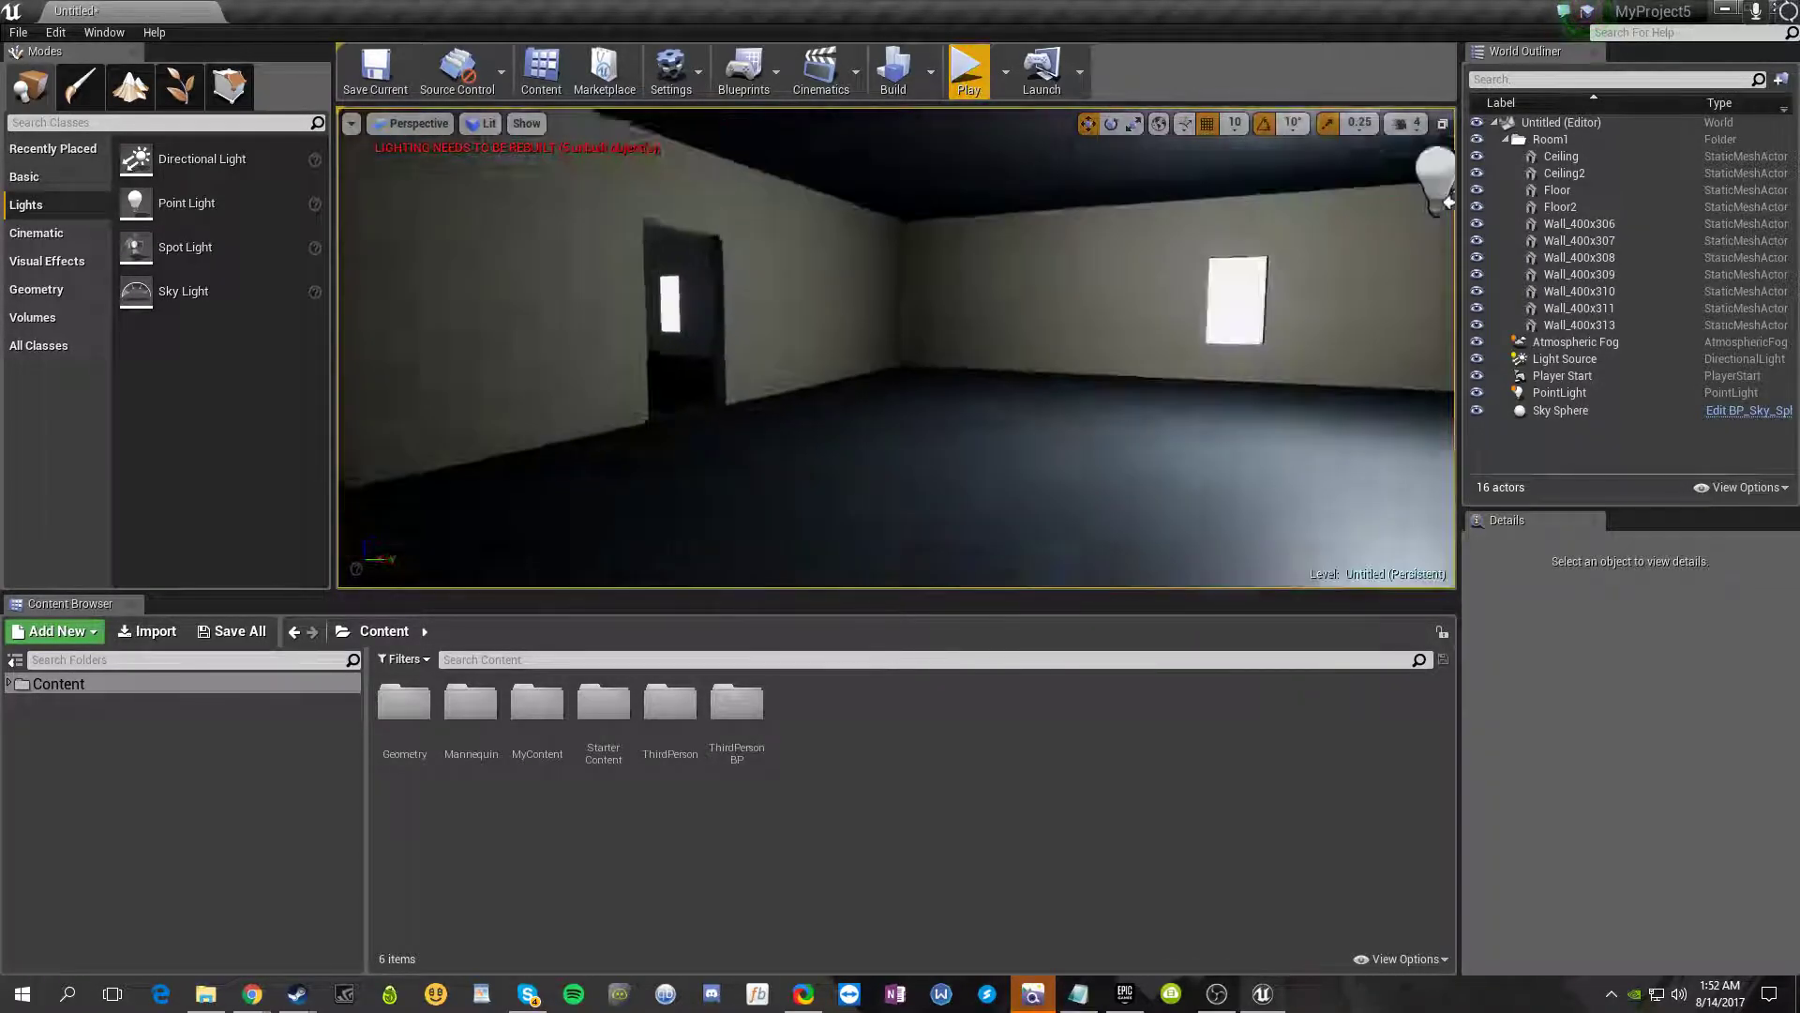
{"action": "key", "text": "w"}
{"action": "right_click_drag", "start_coordinate": [896, 349], "coordinate": [984, 347]}
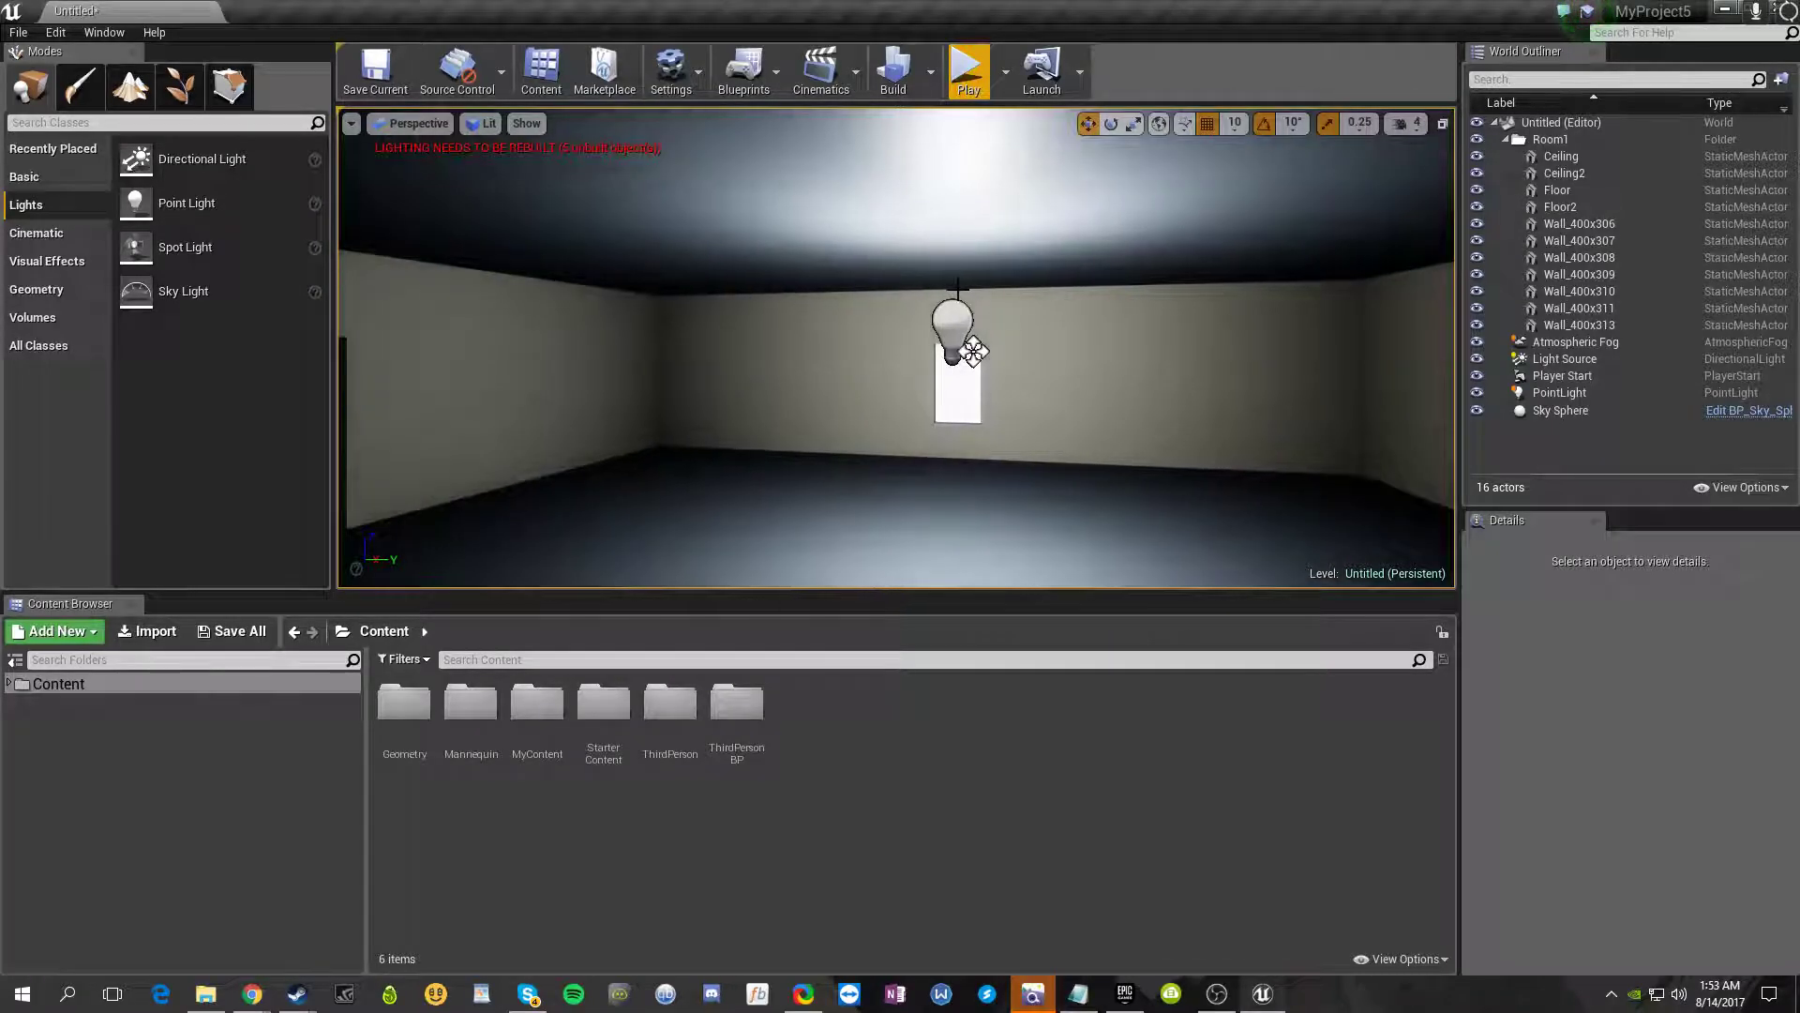
{"action": "left_click", "coordinate": [950, 327]}
{"action": "left_click_drag", "start_coordinate": [1020, 335], "coordinate": [321, 431], "text": "alt"}
{"action": "right_click_drag", "start_coordinate": [691, 296], "coordinate": [985, 329]}
{"action": "key", "text": "s"}
{"action": "key", "text": "w"}
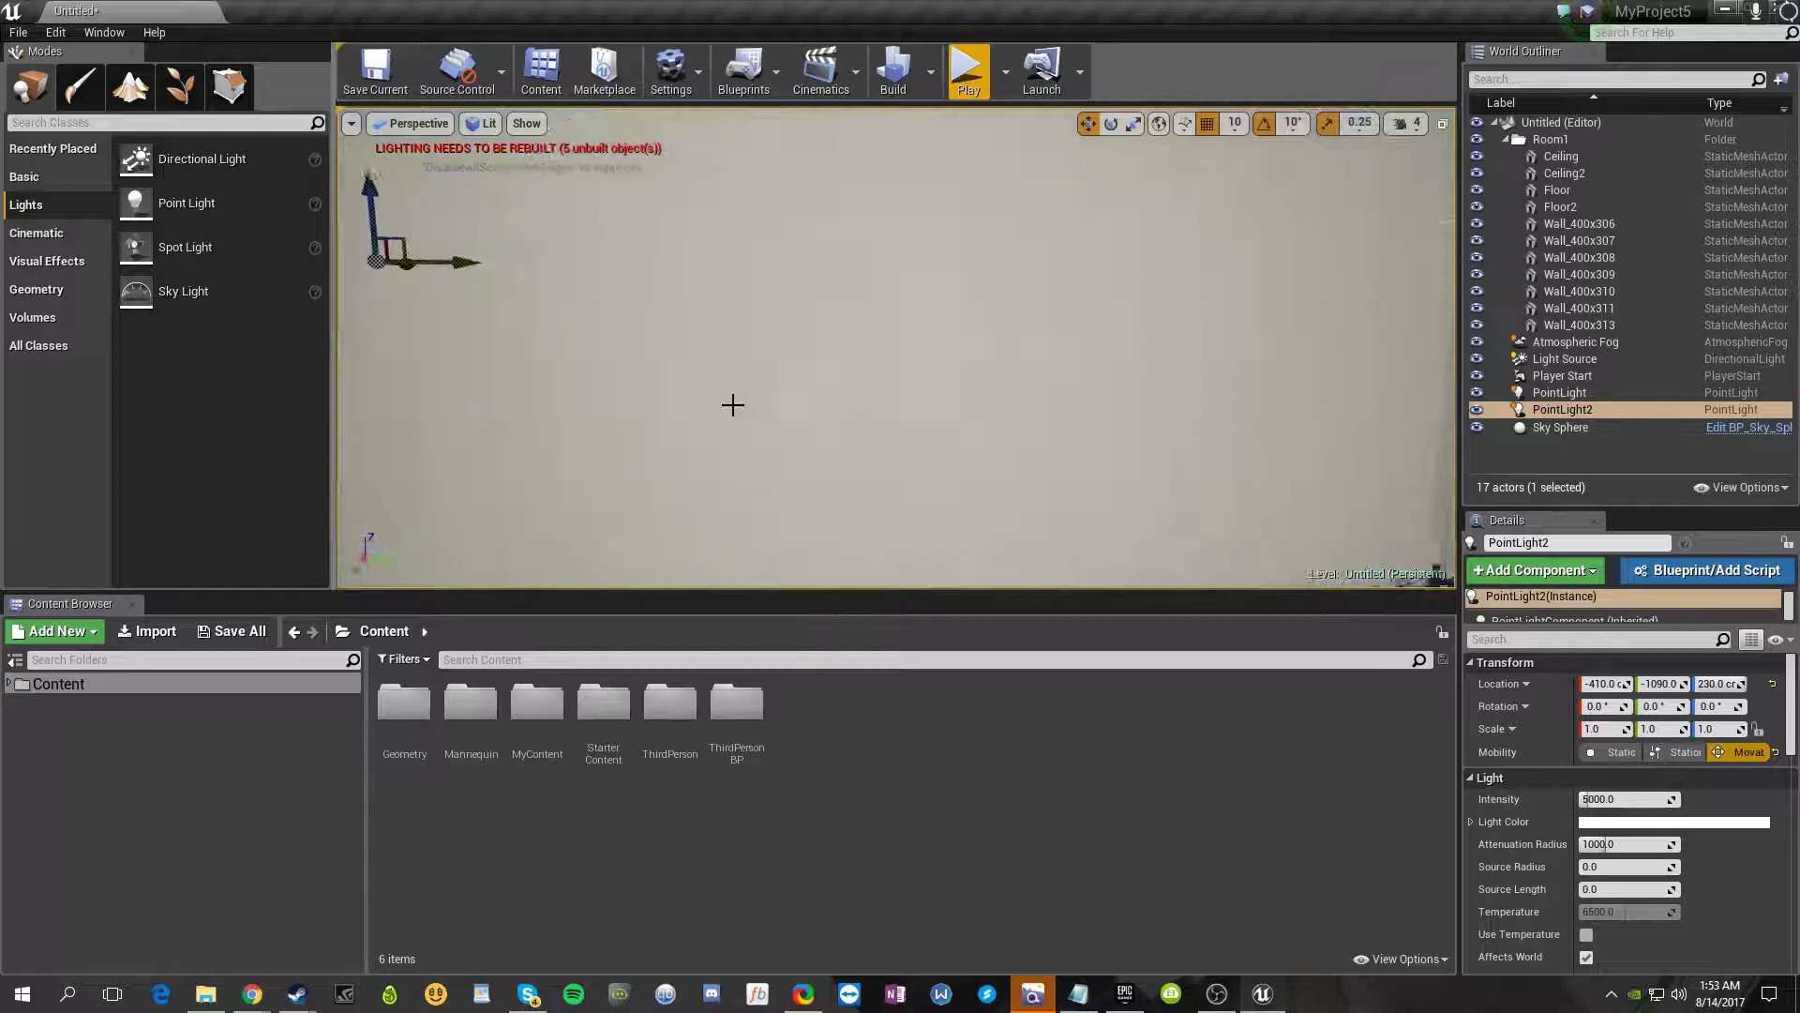
{"action": "key", "text": "w"}
{"action": "right_click_drag", "start_coordinate": [1218, 338], "coordinate": [1322, 309]}
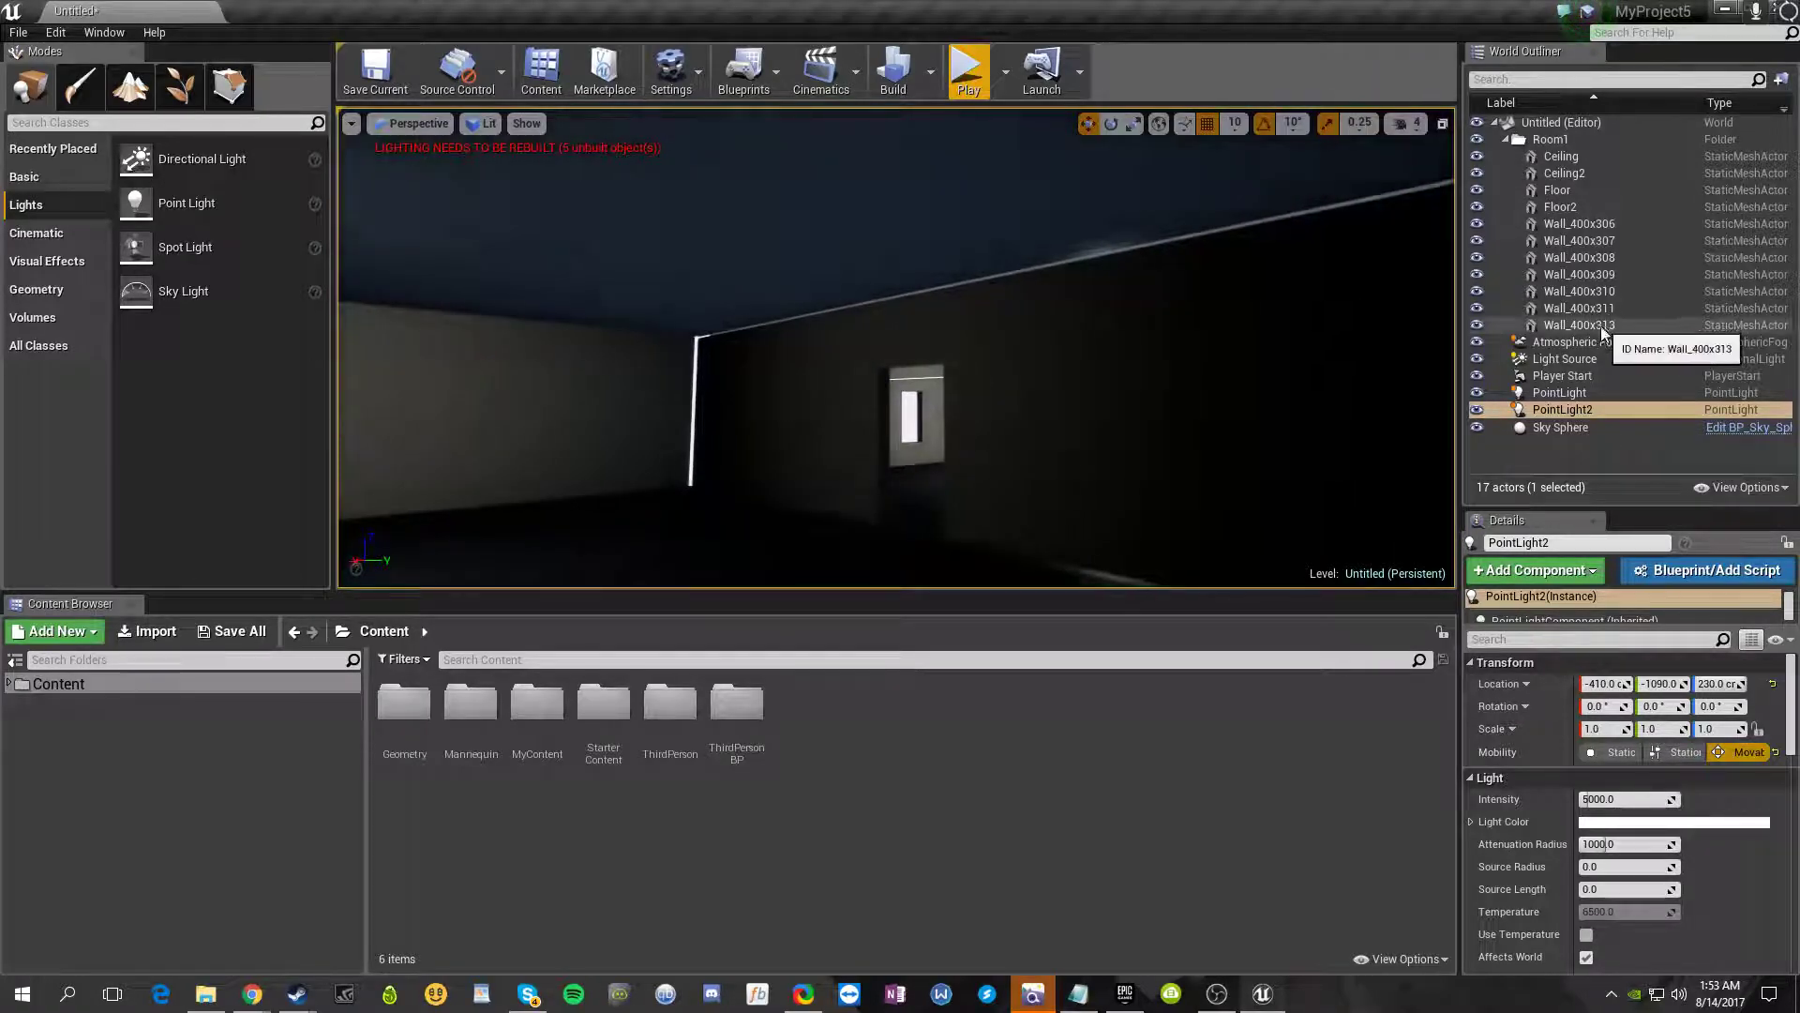
- Clear the selection and create a new World Outliner folder named Room2
{"action": "left_click", "coordinate": [1573, 465]}
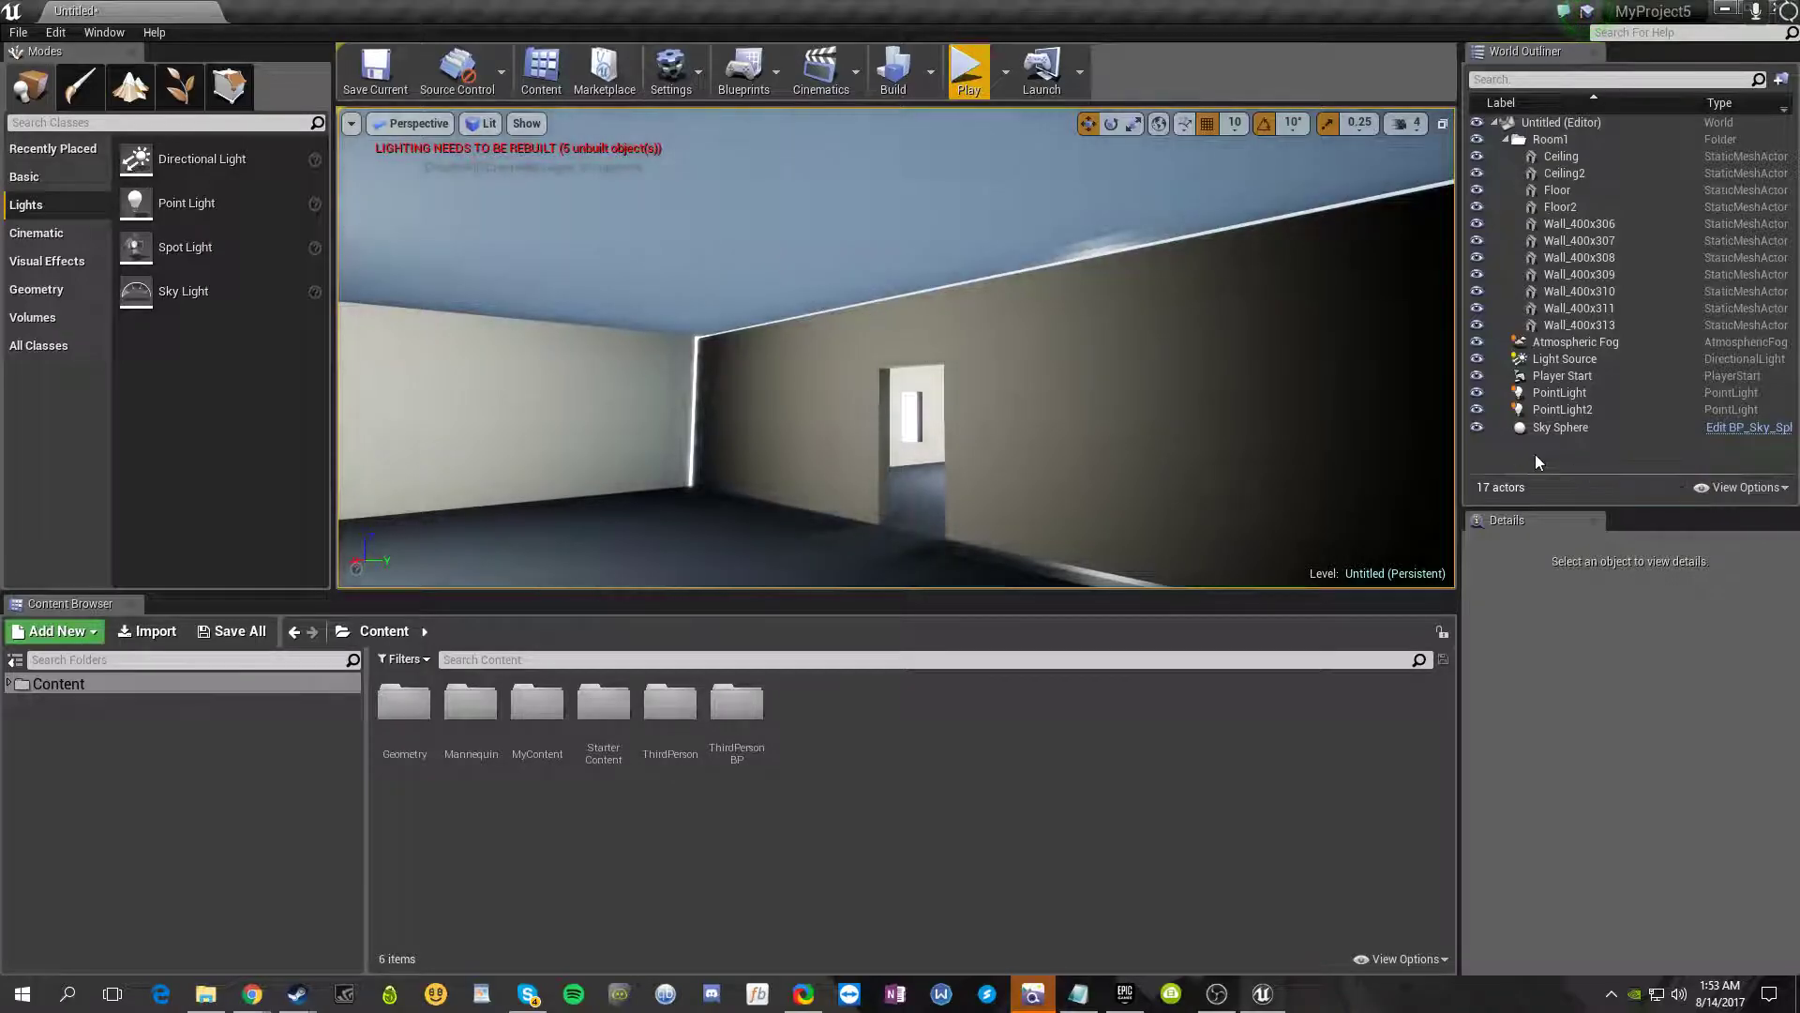
{"action": "left_click", "coordinate": [1613, 475]}
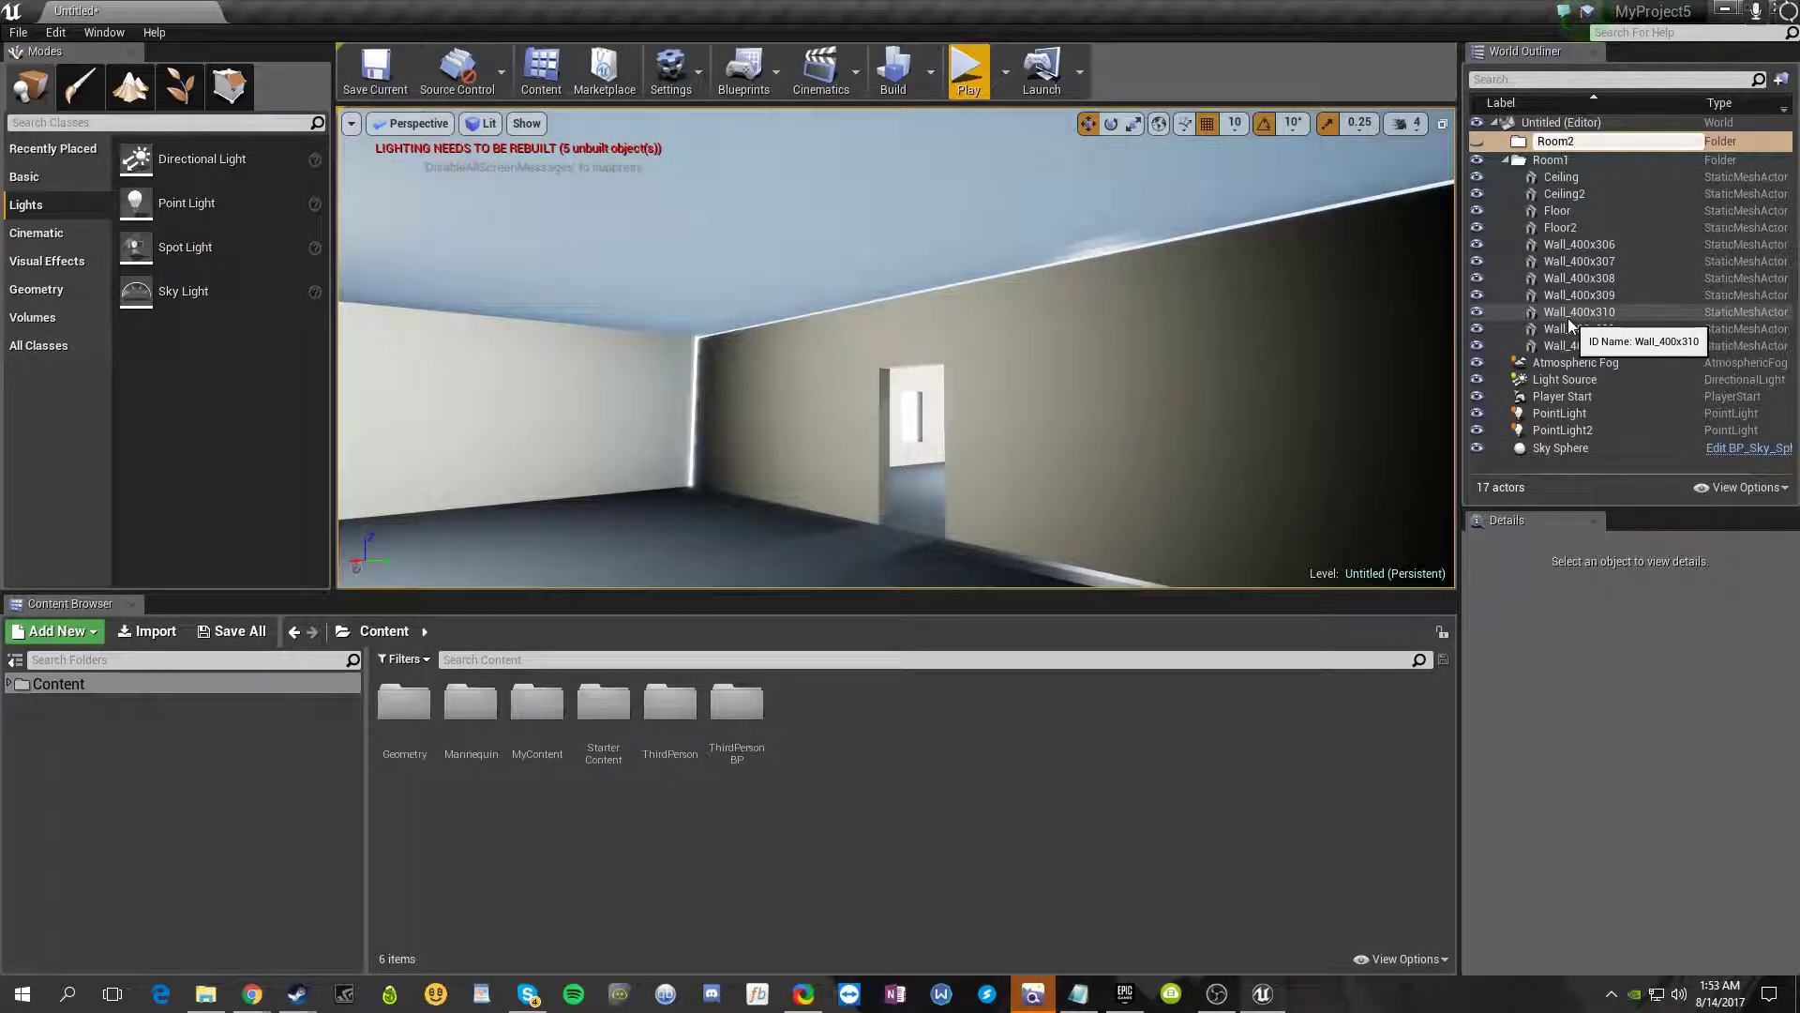
{"action": "key", "text": "Return"}
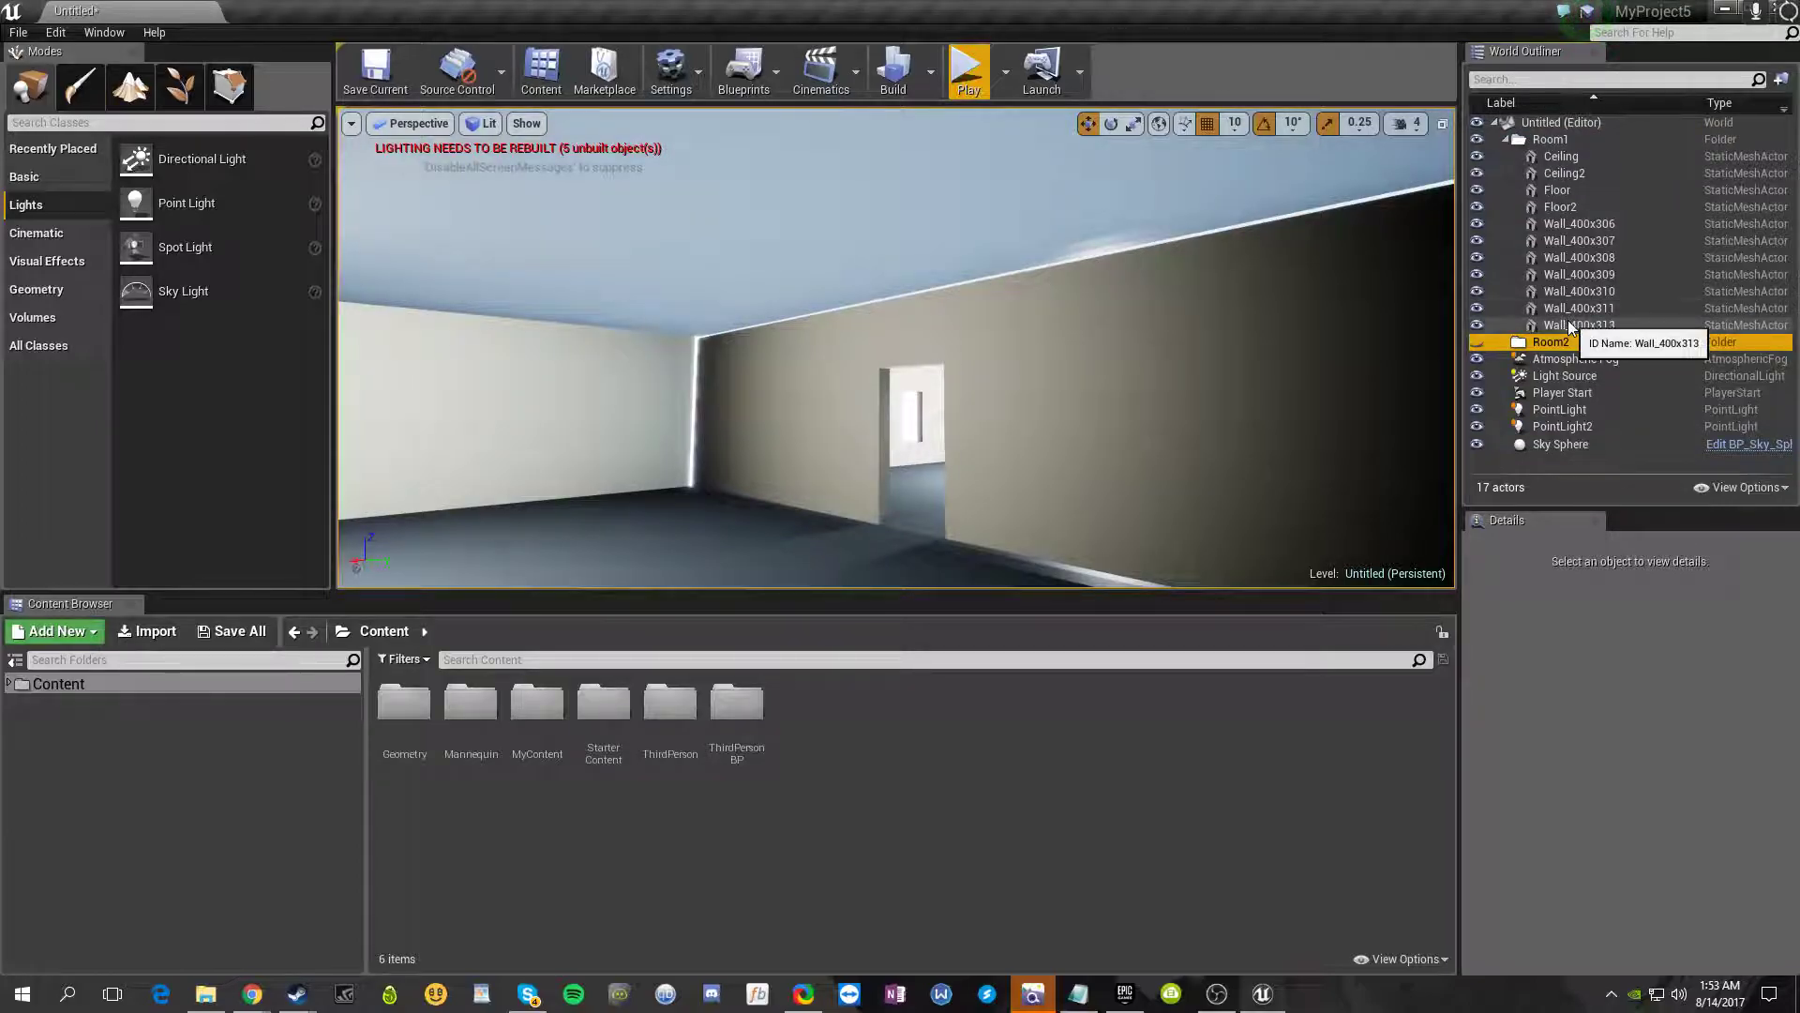
- Move the second room's Ceiling2, Floor2, Wall_400x308, Wall_400x309 and Wall_400x313 into the Room2 folder
{"action": "left_click", "coordinate": [1571, 326]}
{"action": "right_click_drag", "start_coordinate": [812, 362], "coordinate": [557, 368]}
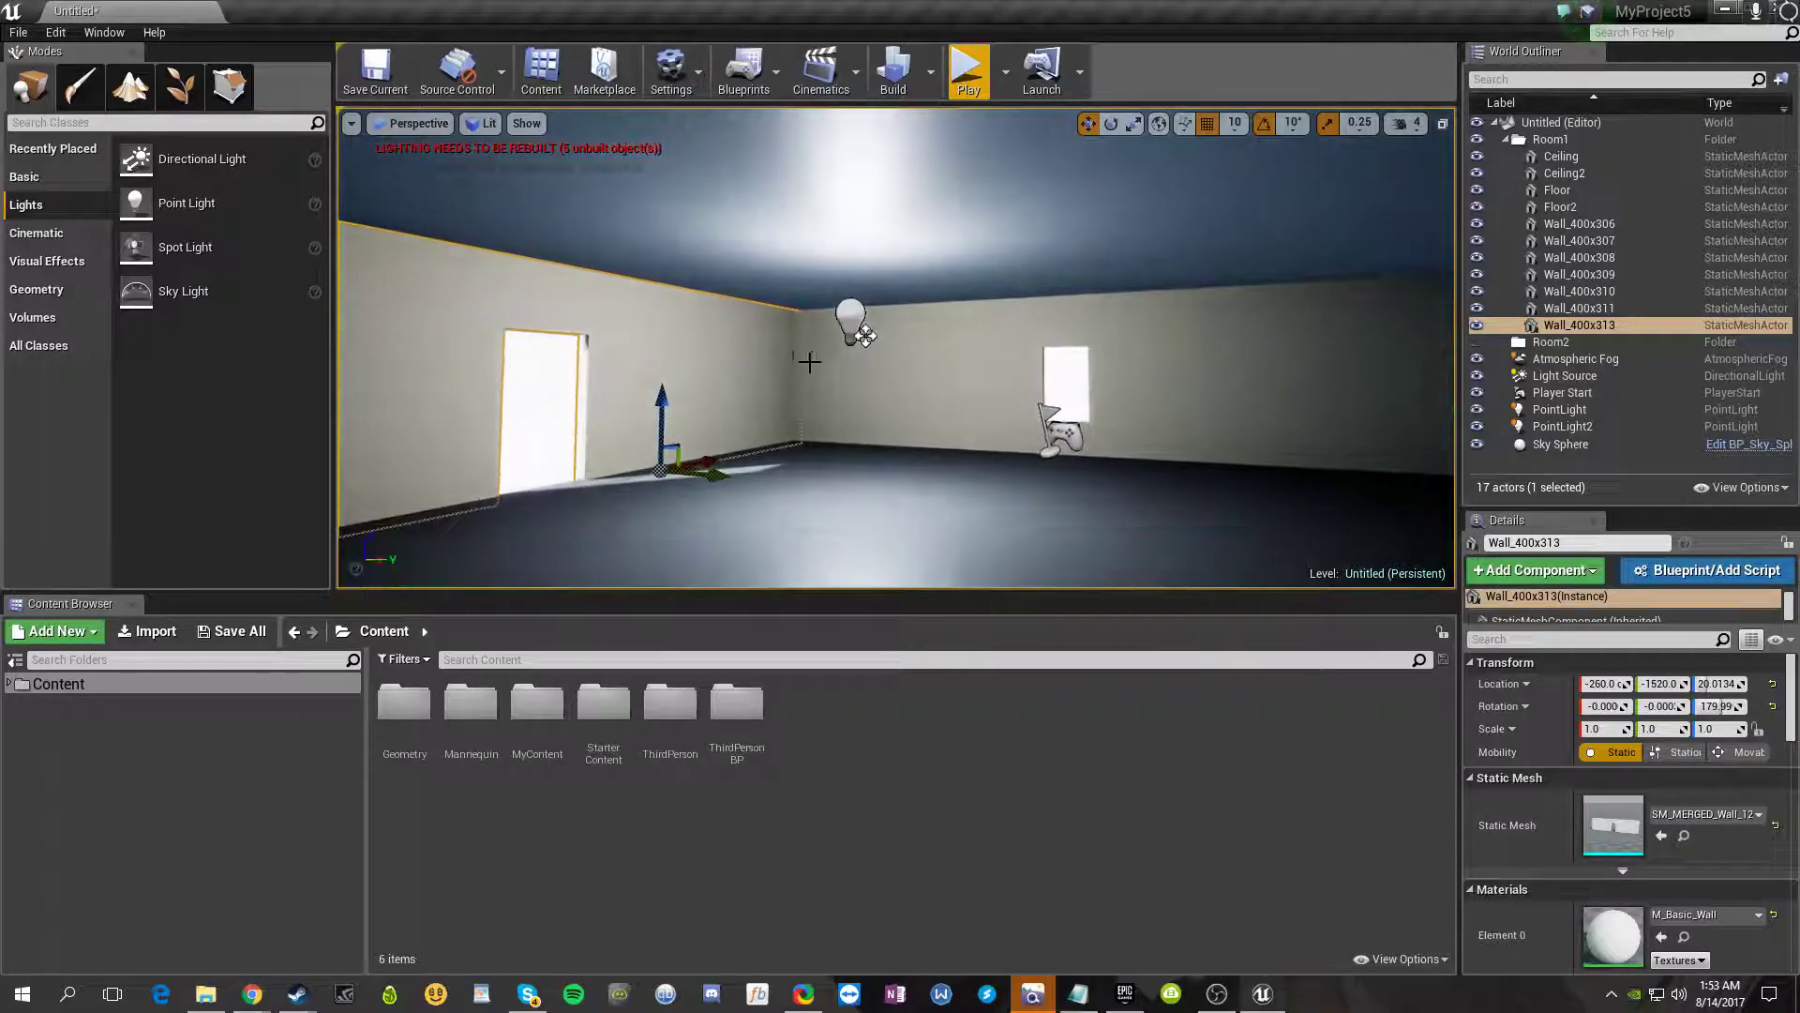
{"action": "left_click", "coordinate": [908, 330]}
{"action": "right_click_drag", "start_coordinate": [907, 330], "coordinate": [1182, 442]}
{"action": "left_click", "coordinate": [826, 382], "text": "ctrl"}
{"action": "left_click", "coordinate": [784, 369], "text": "ctrl"}
{"action": "left_click", "coordinate": [825, 328], "text": "ctrl"}
{"action": "left_click", "coordinate": [1030, 455], "text": "ctrl"}
{"action": "left_click_drag", "start_coordinate": [1547, 206], "coordinate": [1550, 343]}
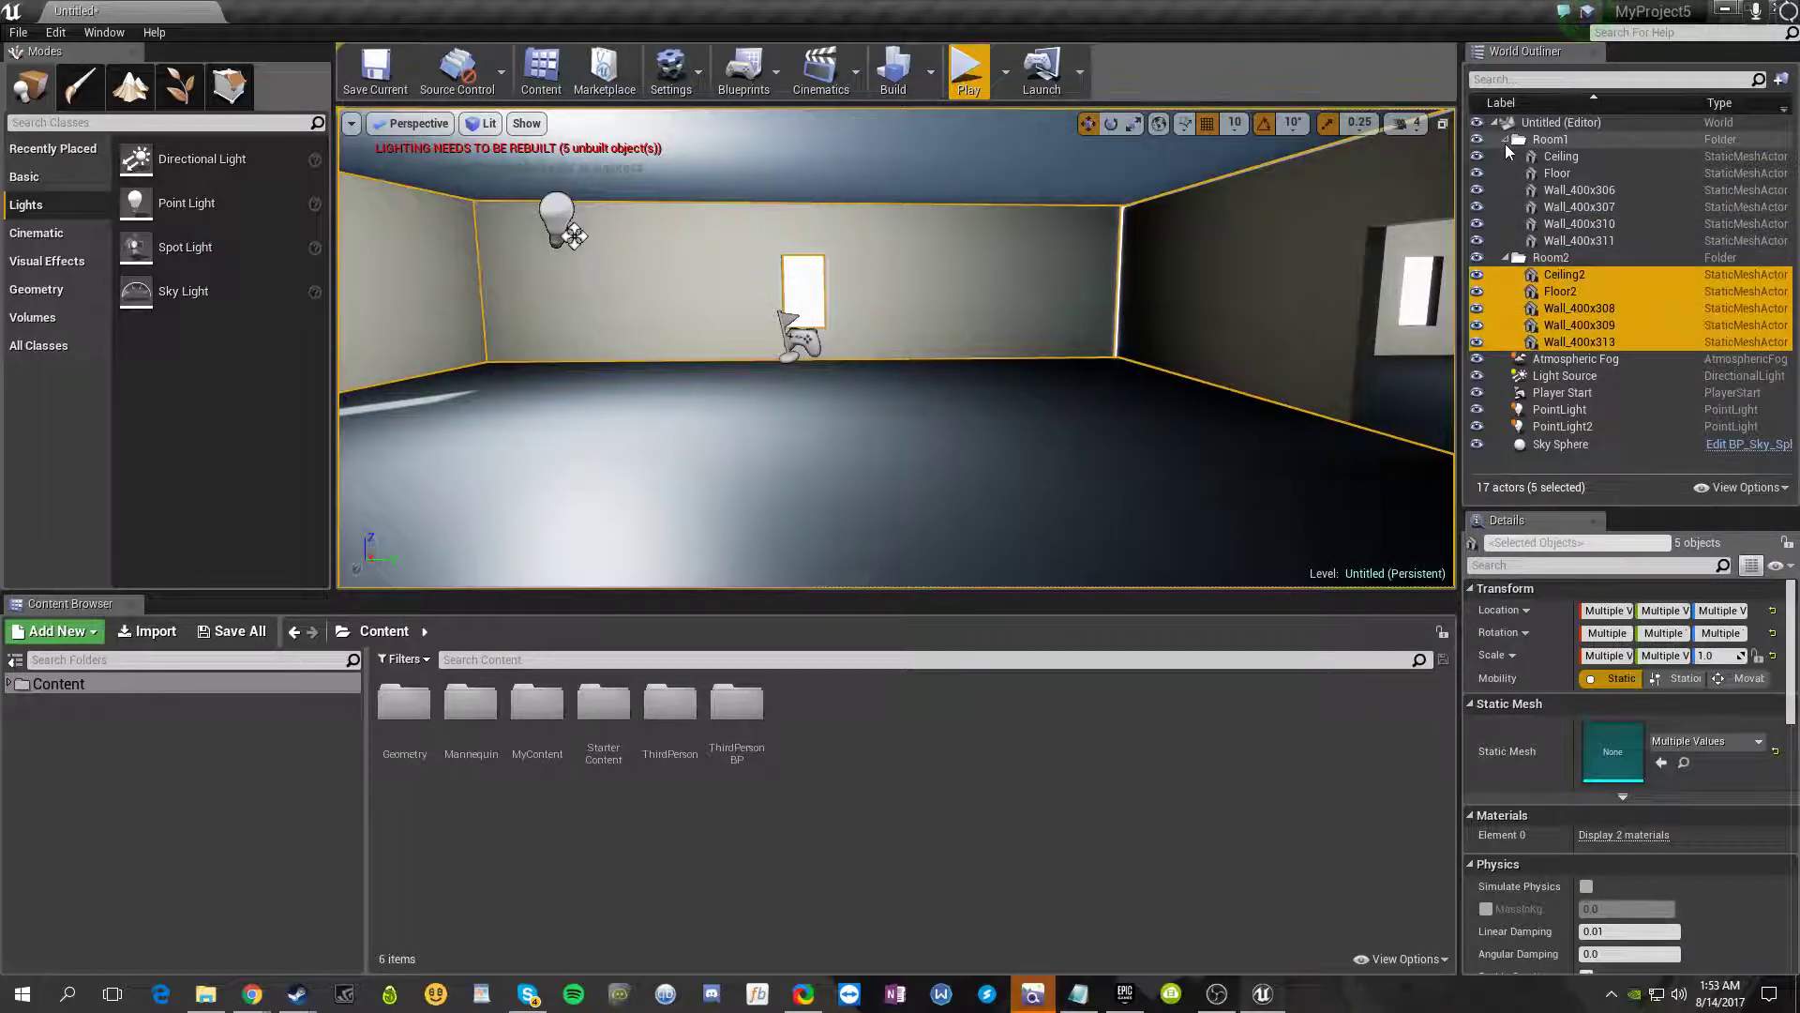
- Collapse the Room1 folder and select all five Room2 actors to view the second room from outside
{"action": "left_click", "coordinate": [1506, 141]}
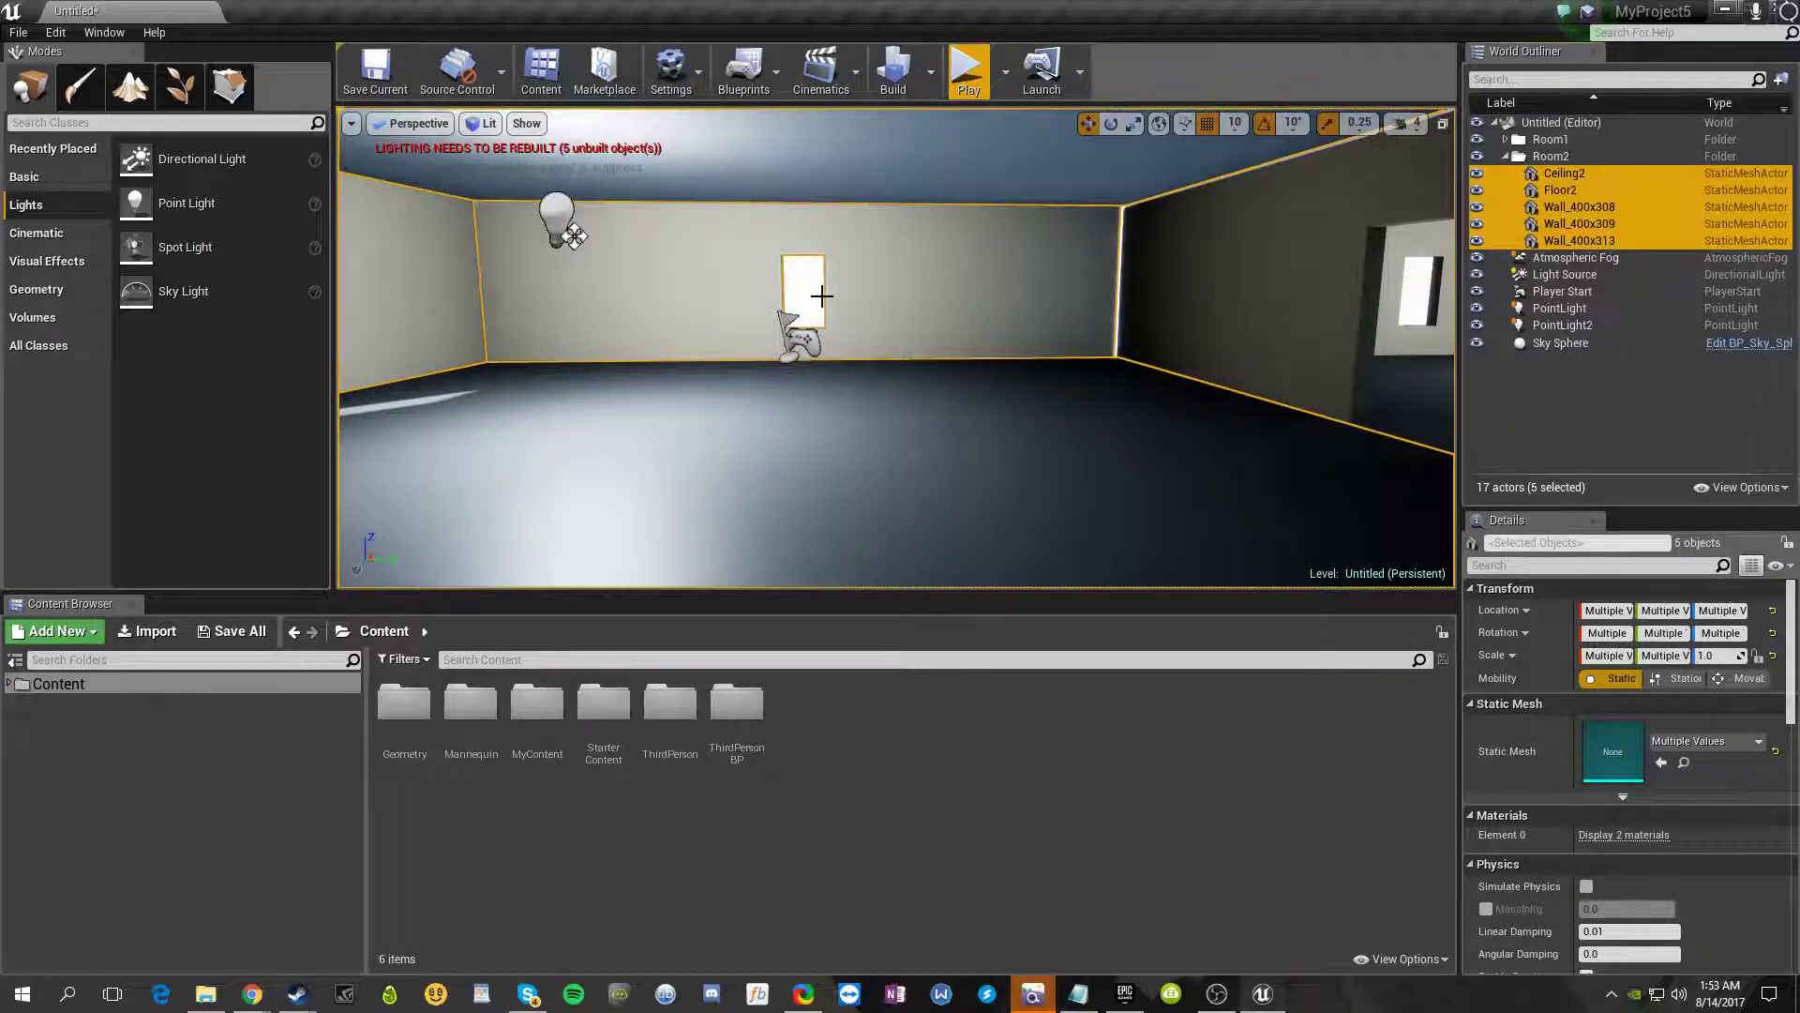
{"action": "left_click", "coordinate": [814, 302]}
{"action": "right_click_drag", "start_coordinate": [813, 302], "coordinate": [764, 366]}
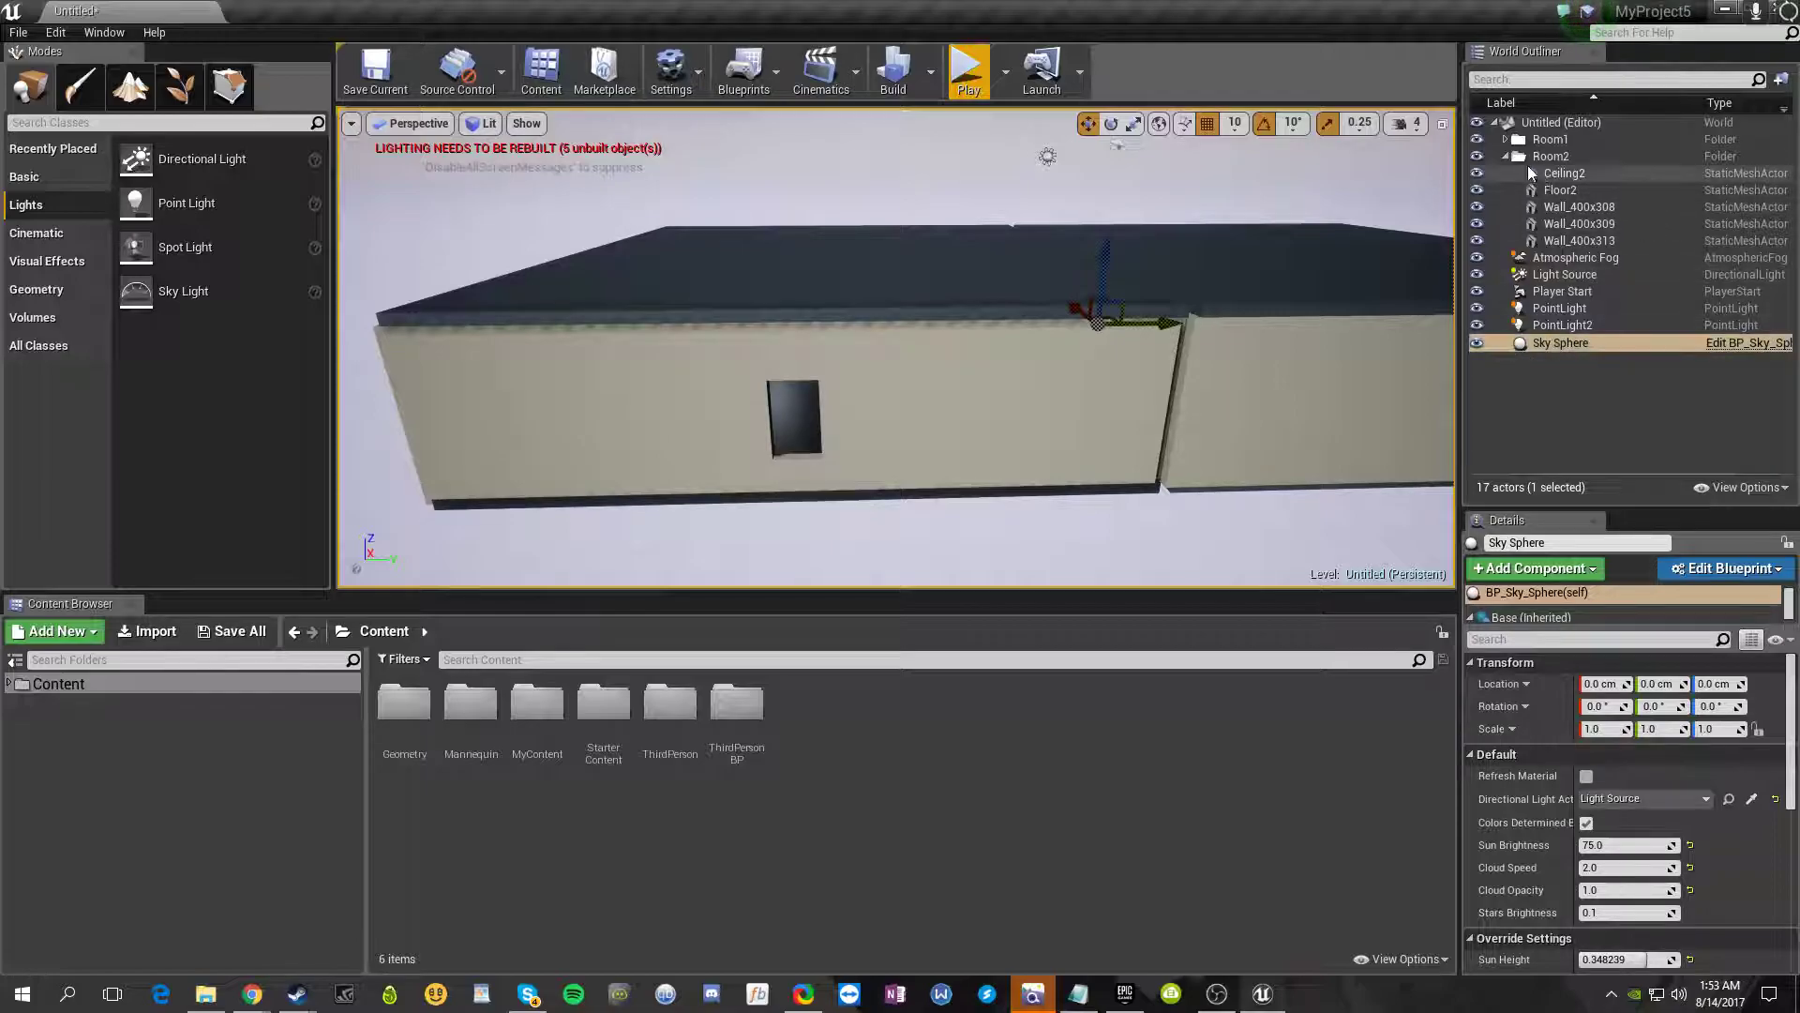
{"action": "left_click", "coordinate": [1557, 173]}
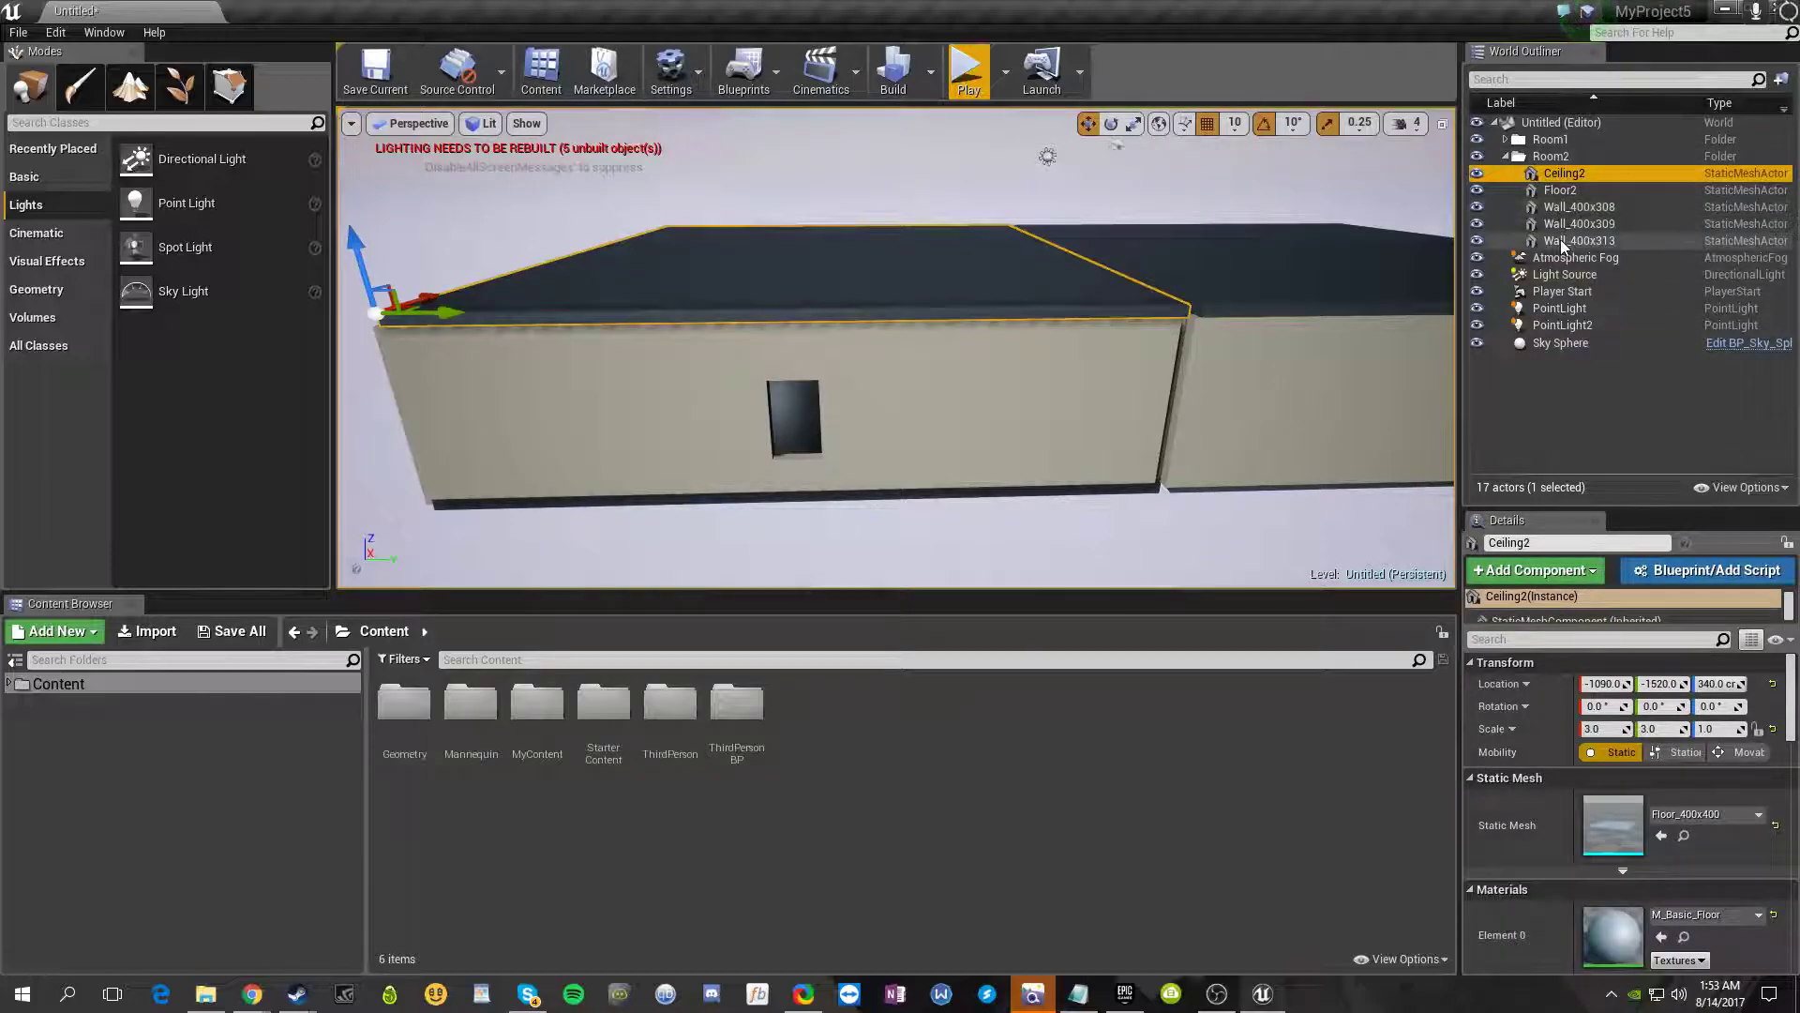
{"action": "left_click", "coordinate": [1568, 241], "text": "shift"}
{"action": "mouse_move", "coordinate": [769, 440]}
{"action": "right_mouse_down"}
{"action": "mouse_move", "coordinate": [741, 440]}
{"action": "mouse_move", "coordinate": [769, 439]}
{"action": "right_mouse_up"}
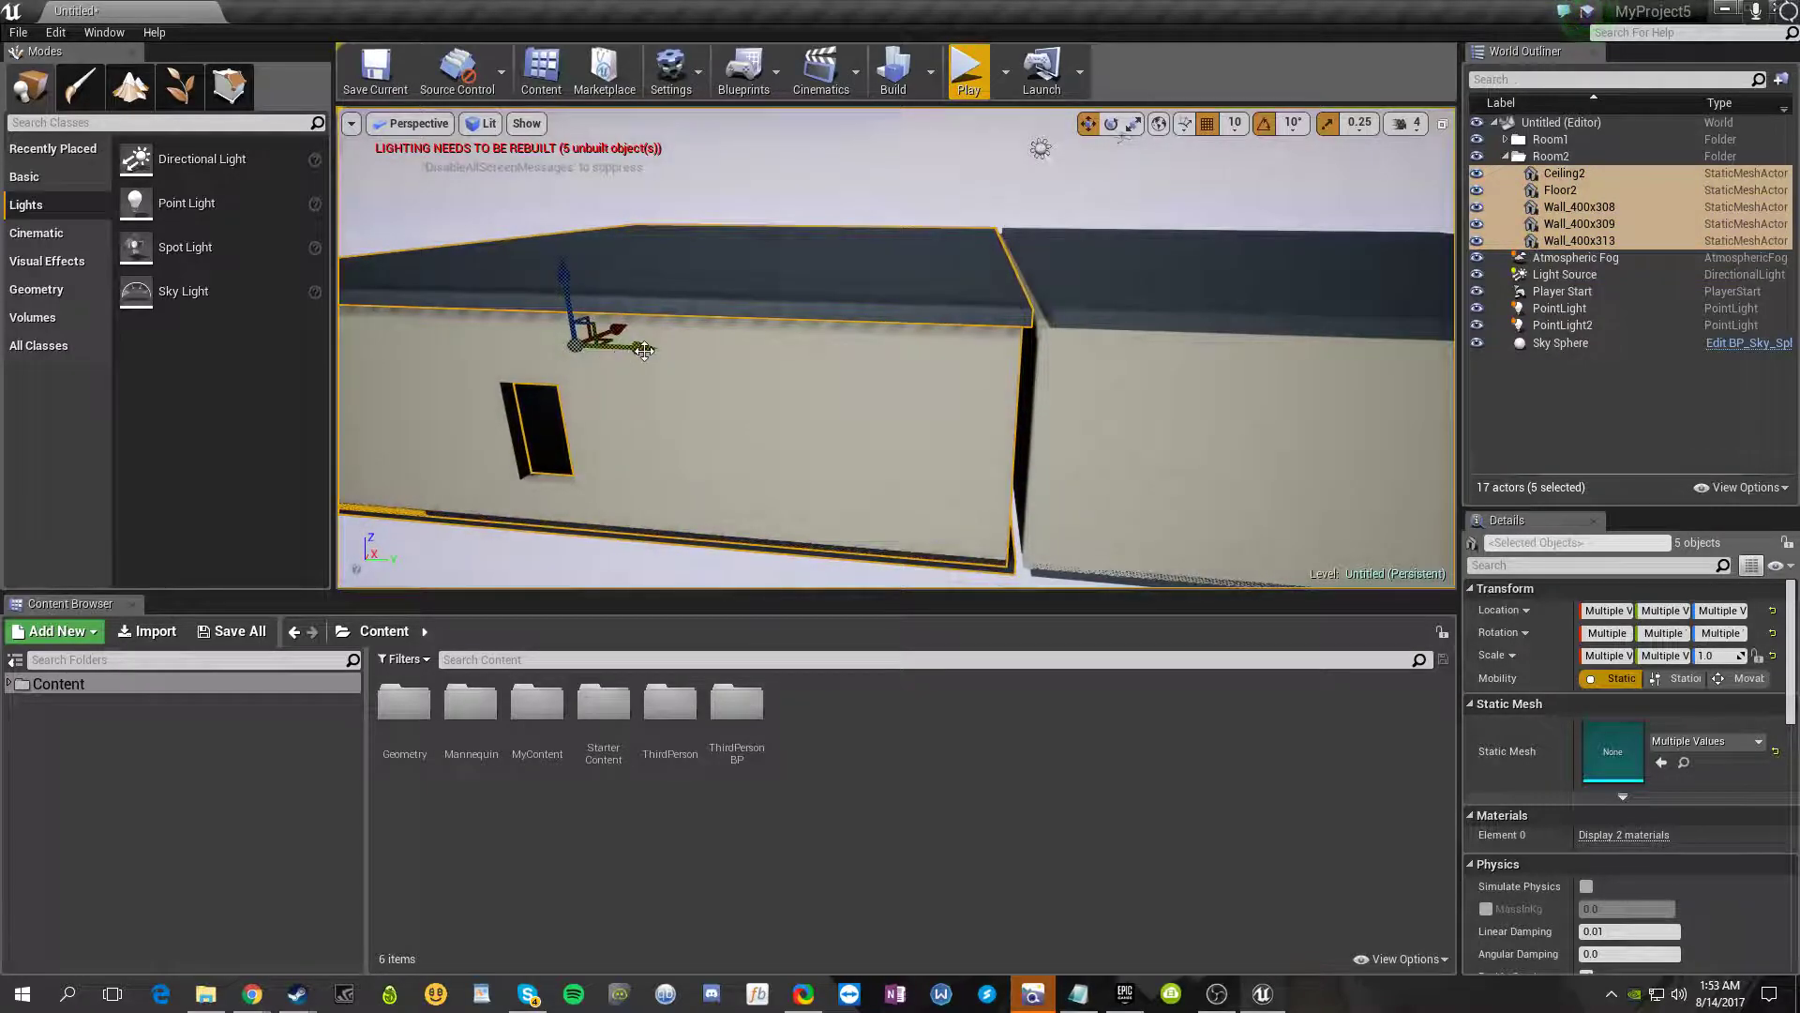
{"action": "right_click_drag", "start_coordinate": [769, 439], "coordinate": [969, 563]}
- Playtest the level by walking the character through the doorway into the second room, and end the session
{"action": "left_click", "coordinate": [972, 72]}
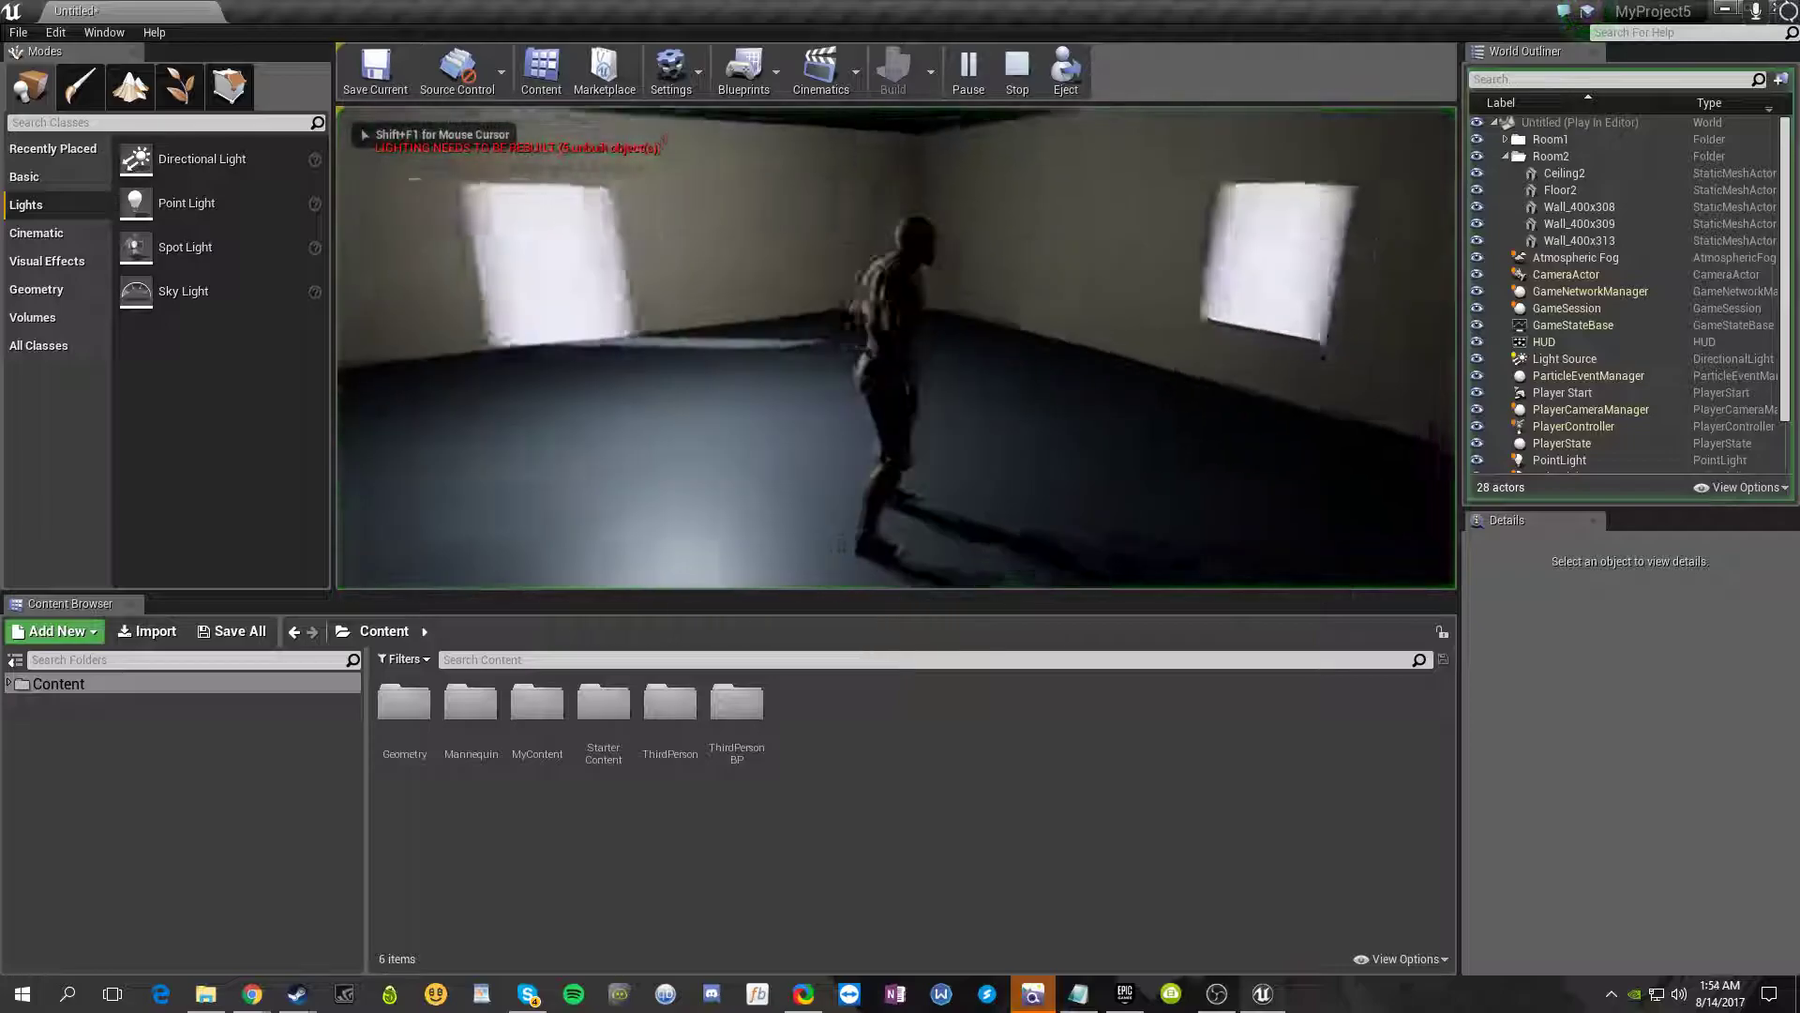
{"action": "key", "text": "w"}
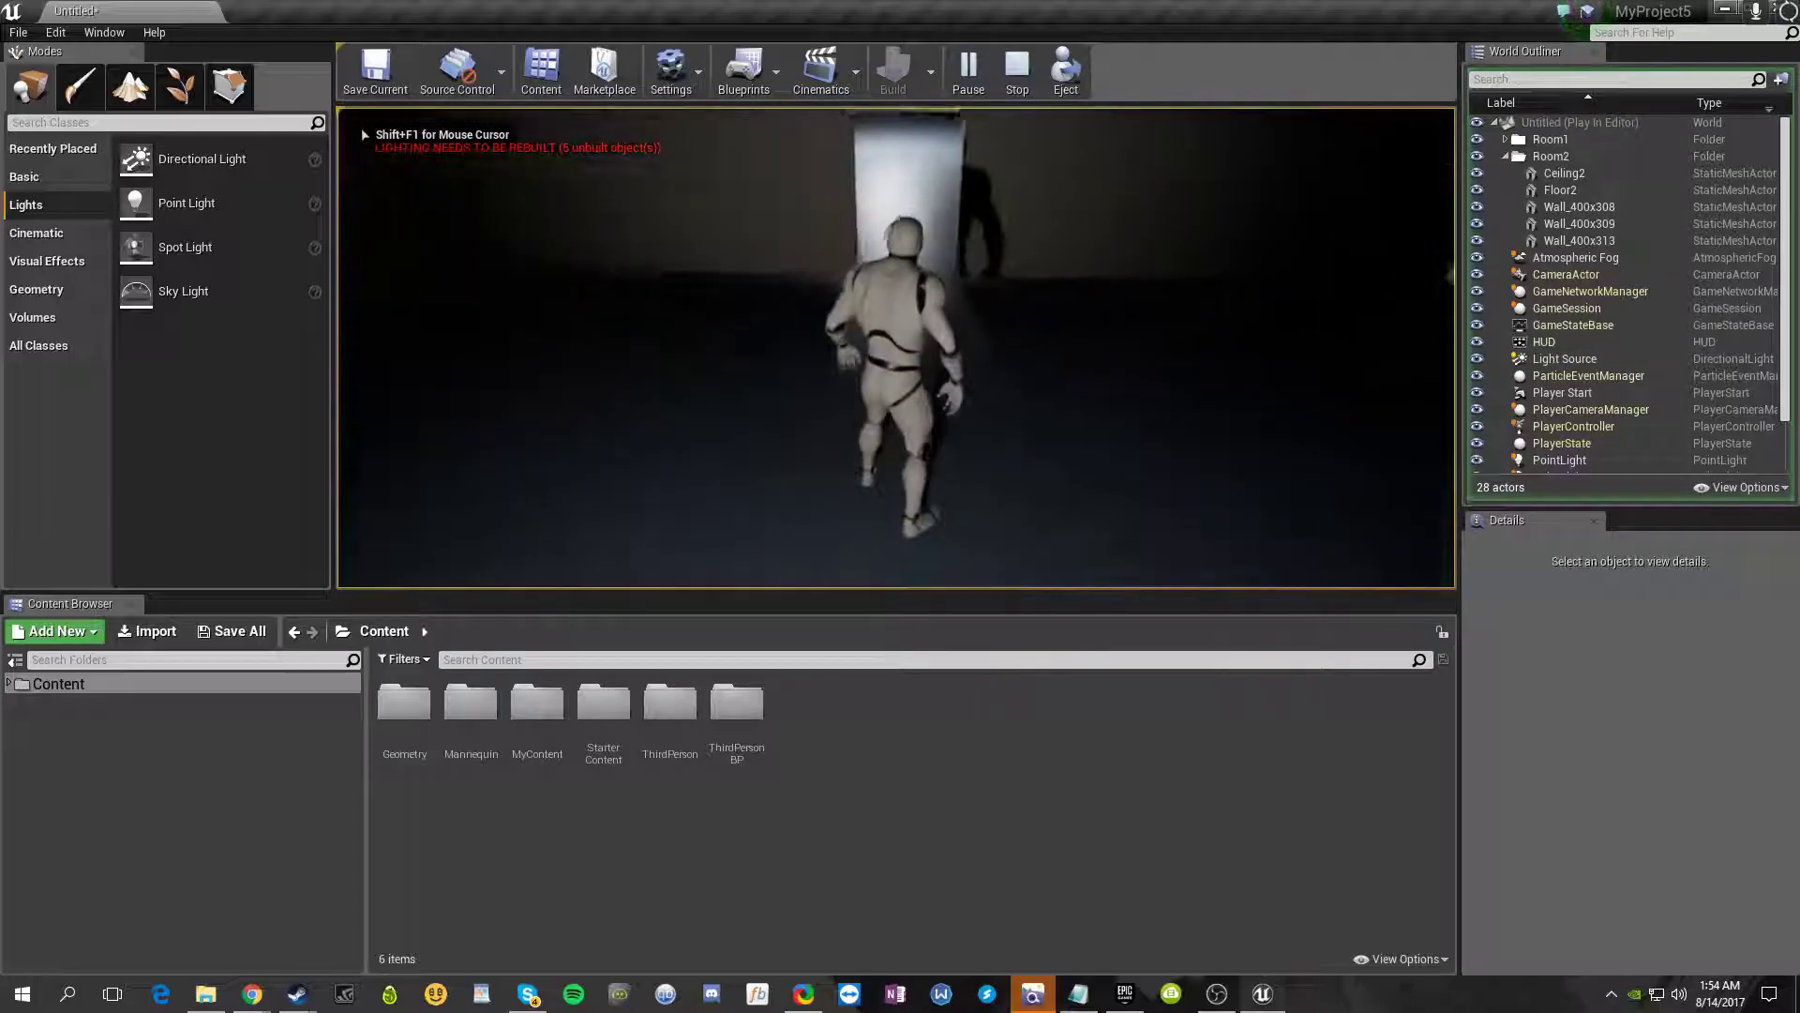
{"action": "key", "text": "w"}
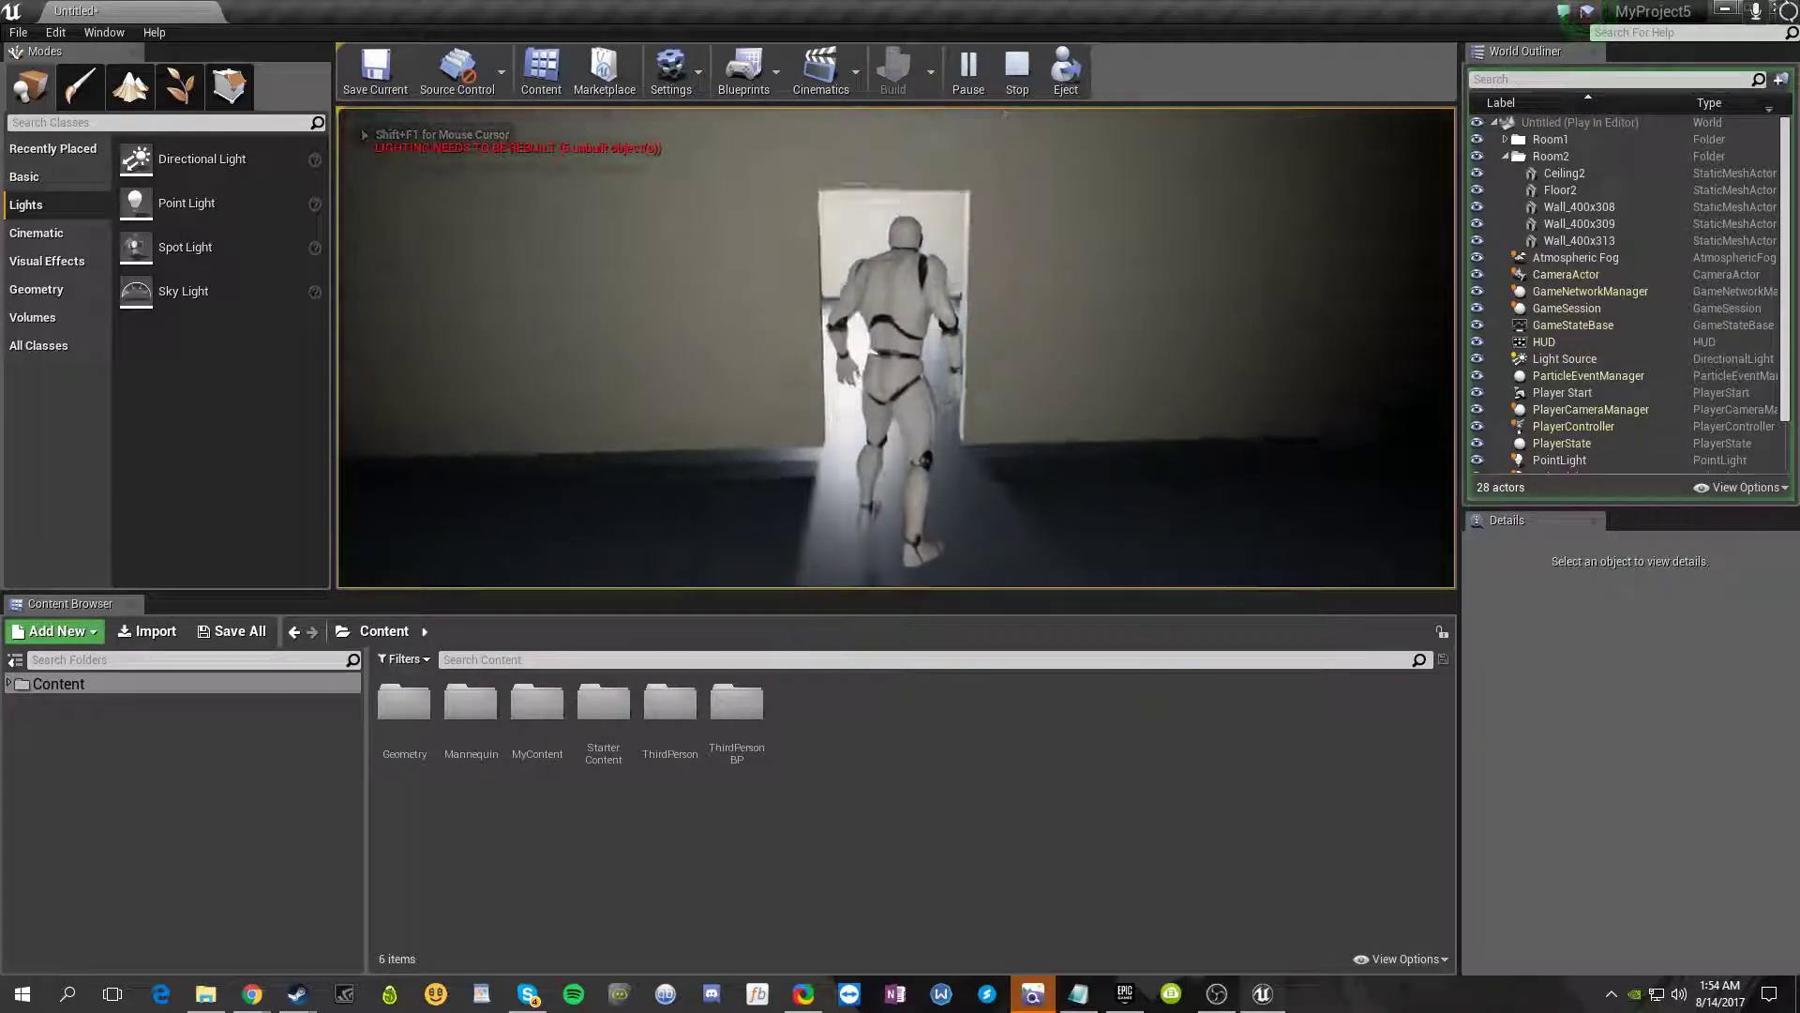
{"action": "key", "text": "w"}
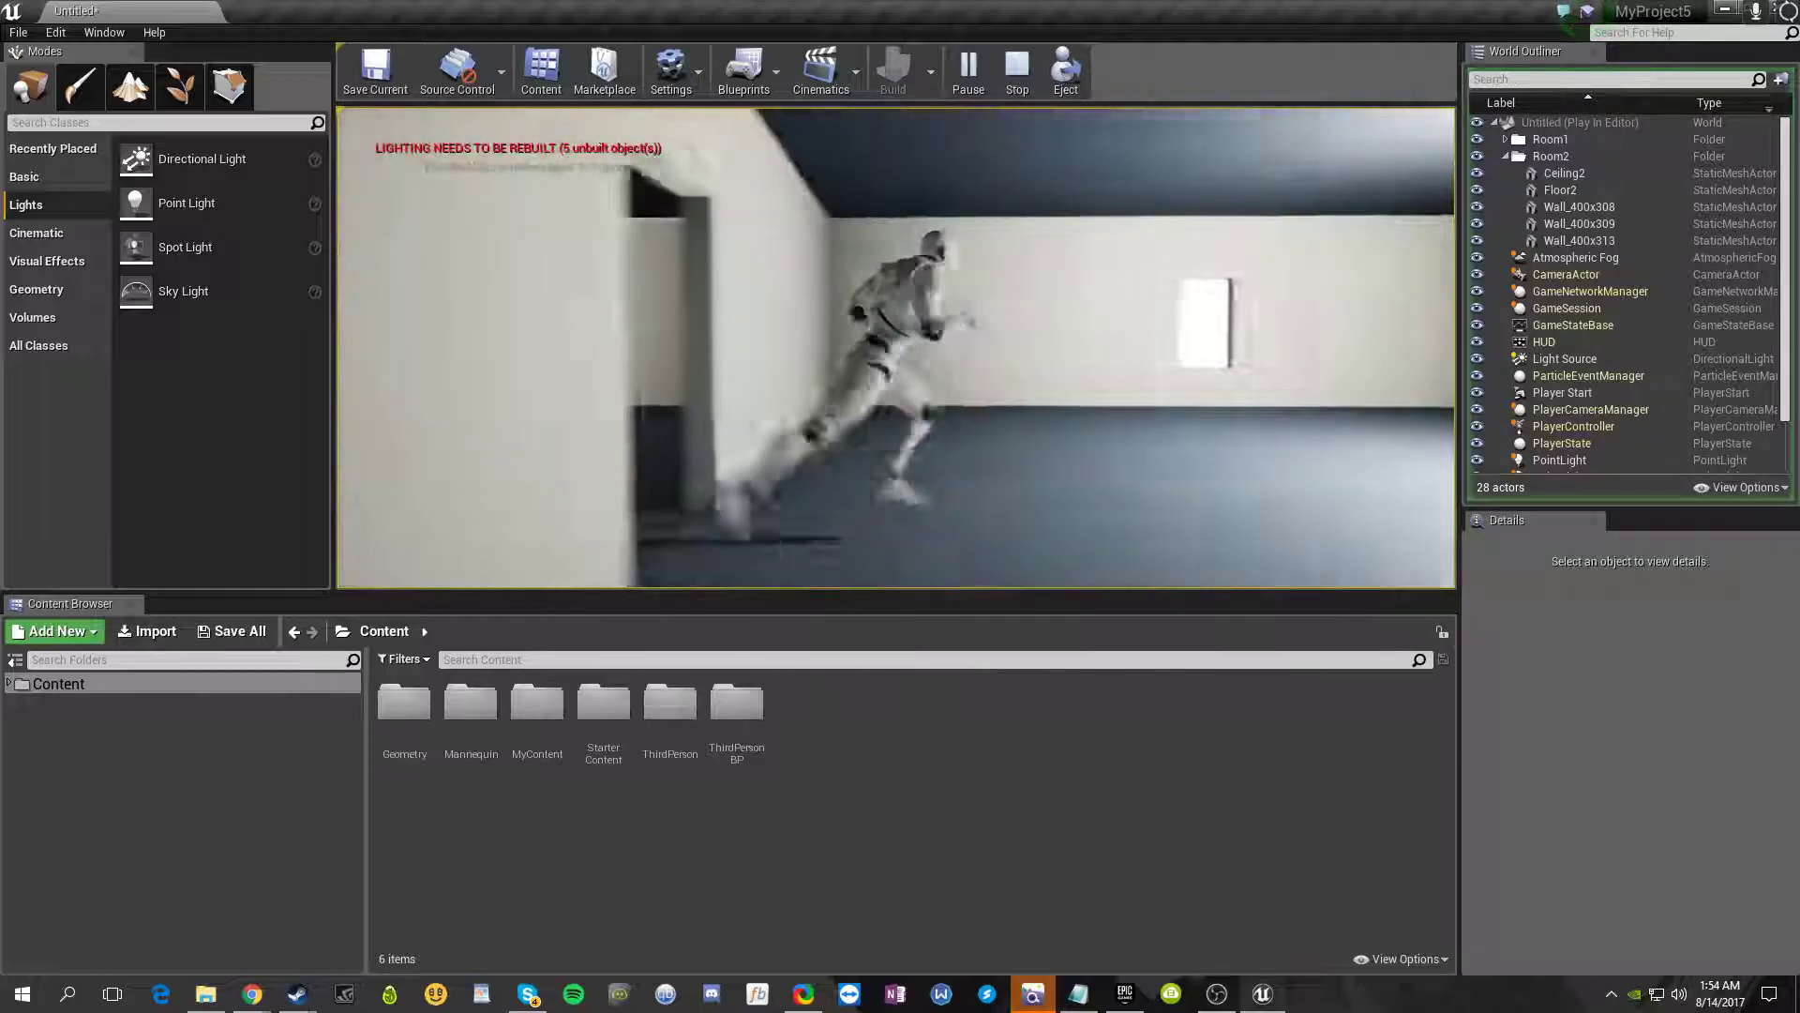
{"action": "key", "text": "w"}
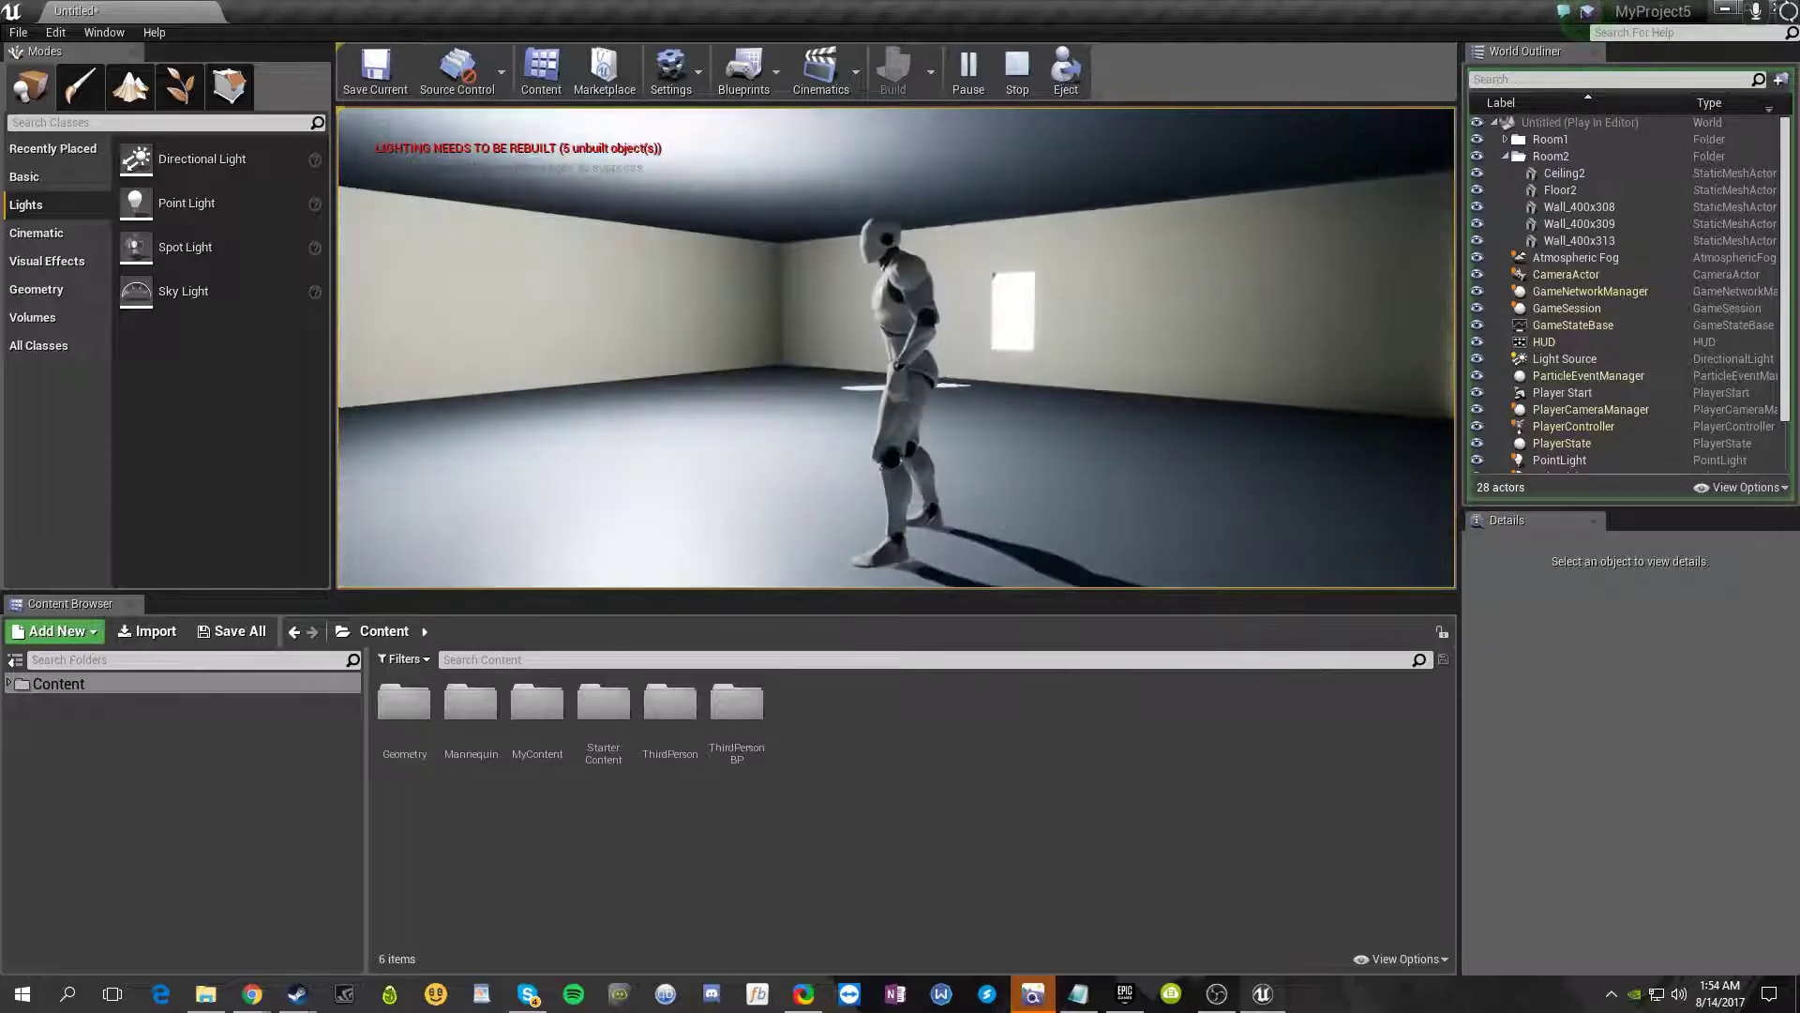
{"action": "key", "text": "w"}
{"action": "key", "text": "a"}
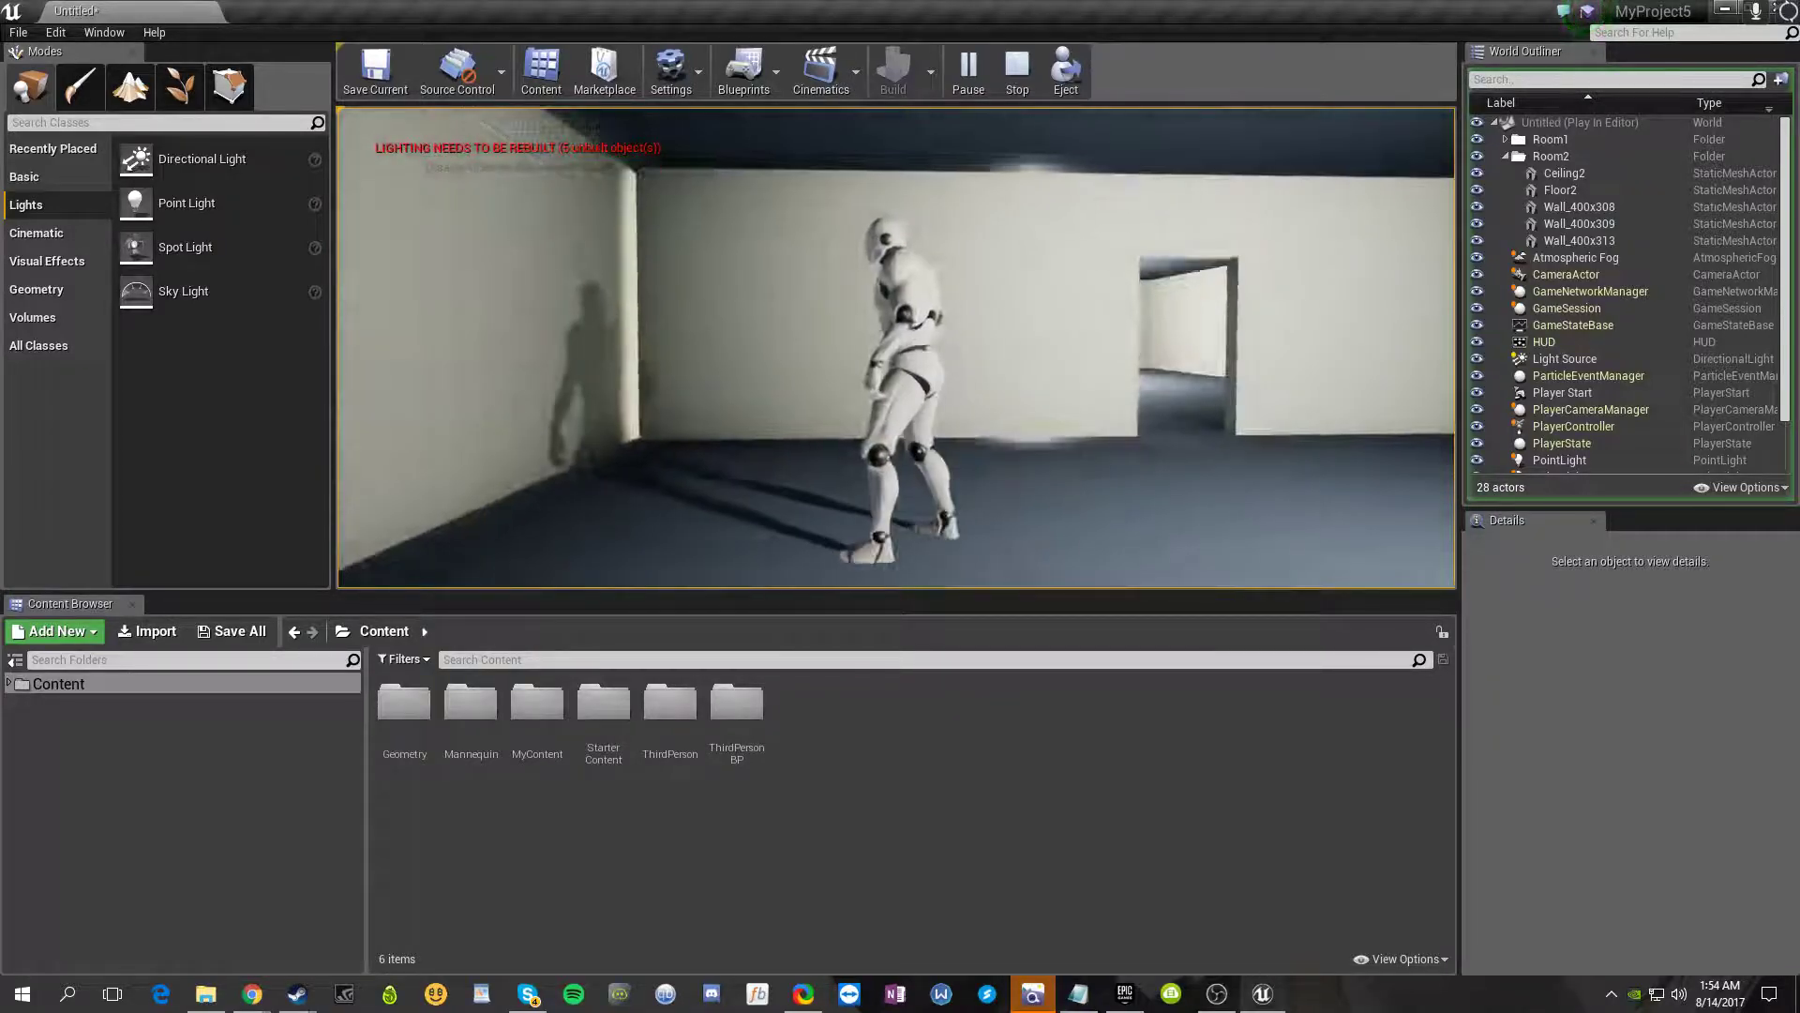
{"action": "key", "text": "Escape"}
- Switch the viewport's view mode from Lit to Unlit inside the rooms
{"action": "right_click_drag", "start_coordinate": [855, 345], "coordinate": [525, 337]}
{"action": "key", "text": "w"}
{"action": "left_click", "coordinate": [482, 123]}
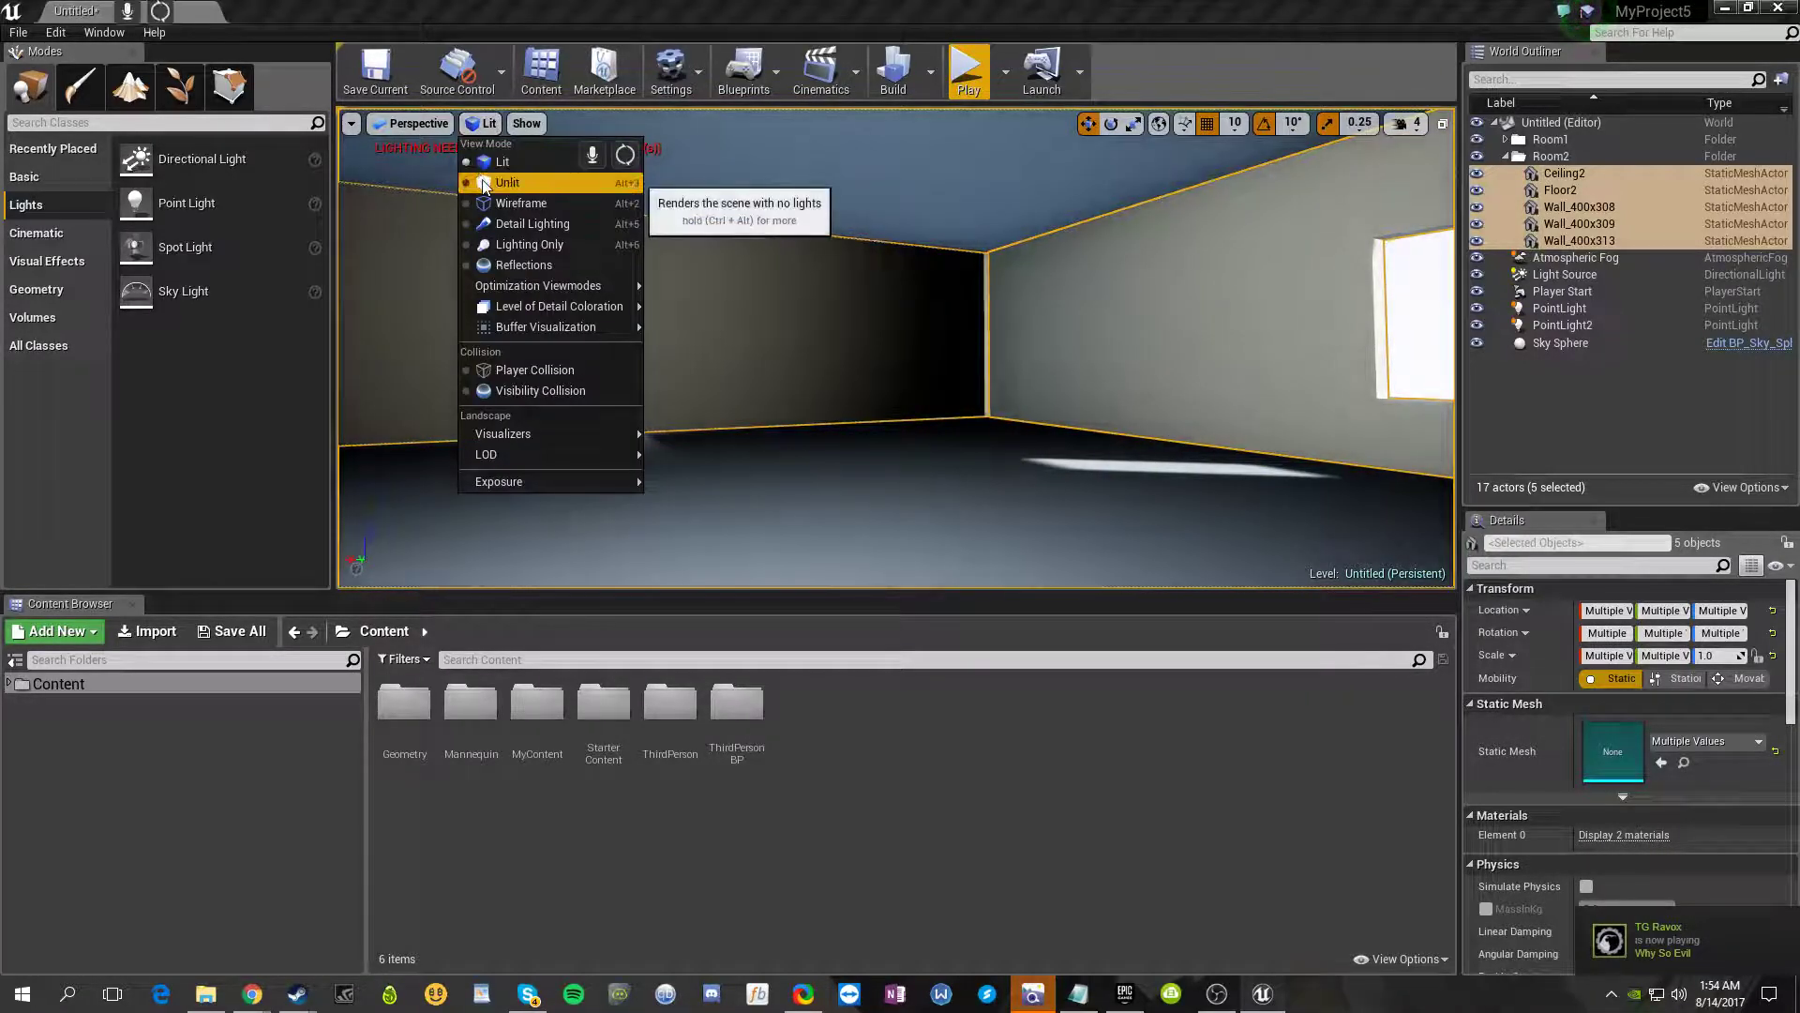
{"action": "left_click", "coordinate": [483, 183]}
- Examine the wall corners and joints of both rooms in the unlit view
{"action": "mouse_move", "coordinate": [691, 293]}
{"action": "right_mouse_down"}
{"action": "mouse_move", "coordinate": [731, 295]}
{"action": "mouse_move", "coordinate": [704, 300]}
{"action": "right_mouse_up"}
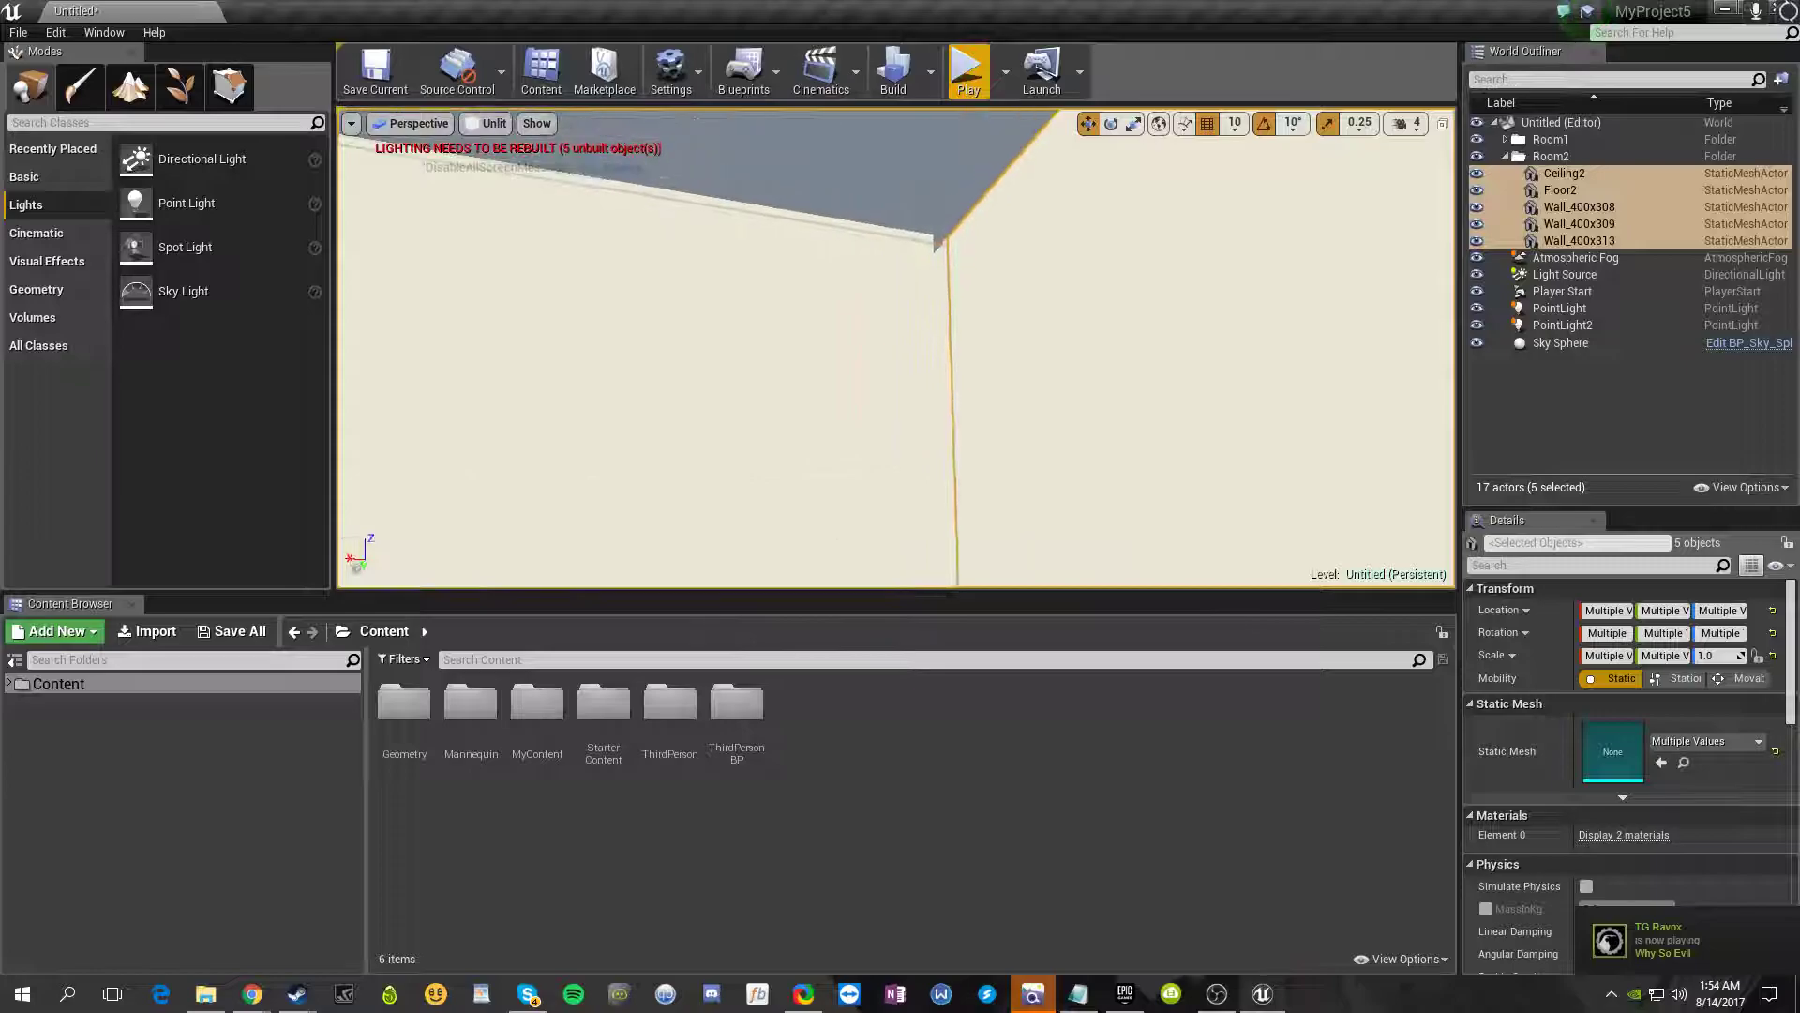
{"action": "key", "text": "s"}
{"action": "mouse_move", "coordinate": [872, 422]}
{"action": "right_mouse_down"}
{"action": "mouse_move", "coordinate": [896, 455]}
{"action": "mouse_move", "coordinate": [872, 422]}
{"action": "right_mouse_up"}
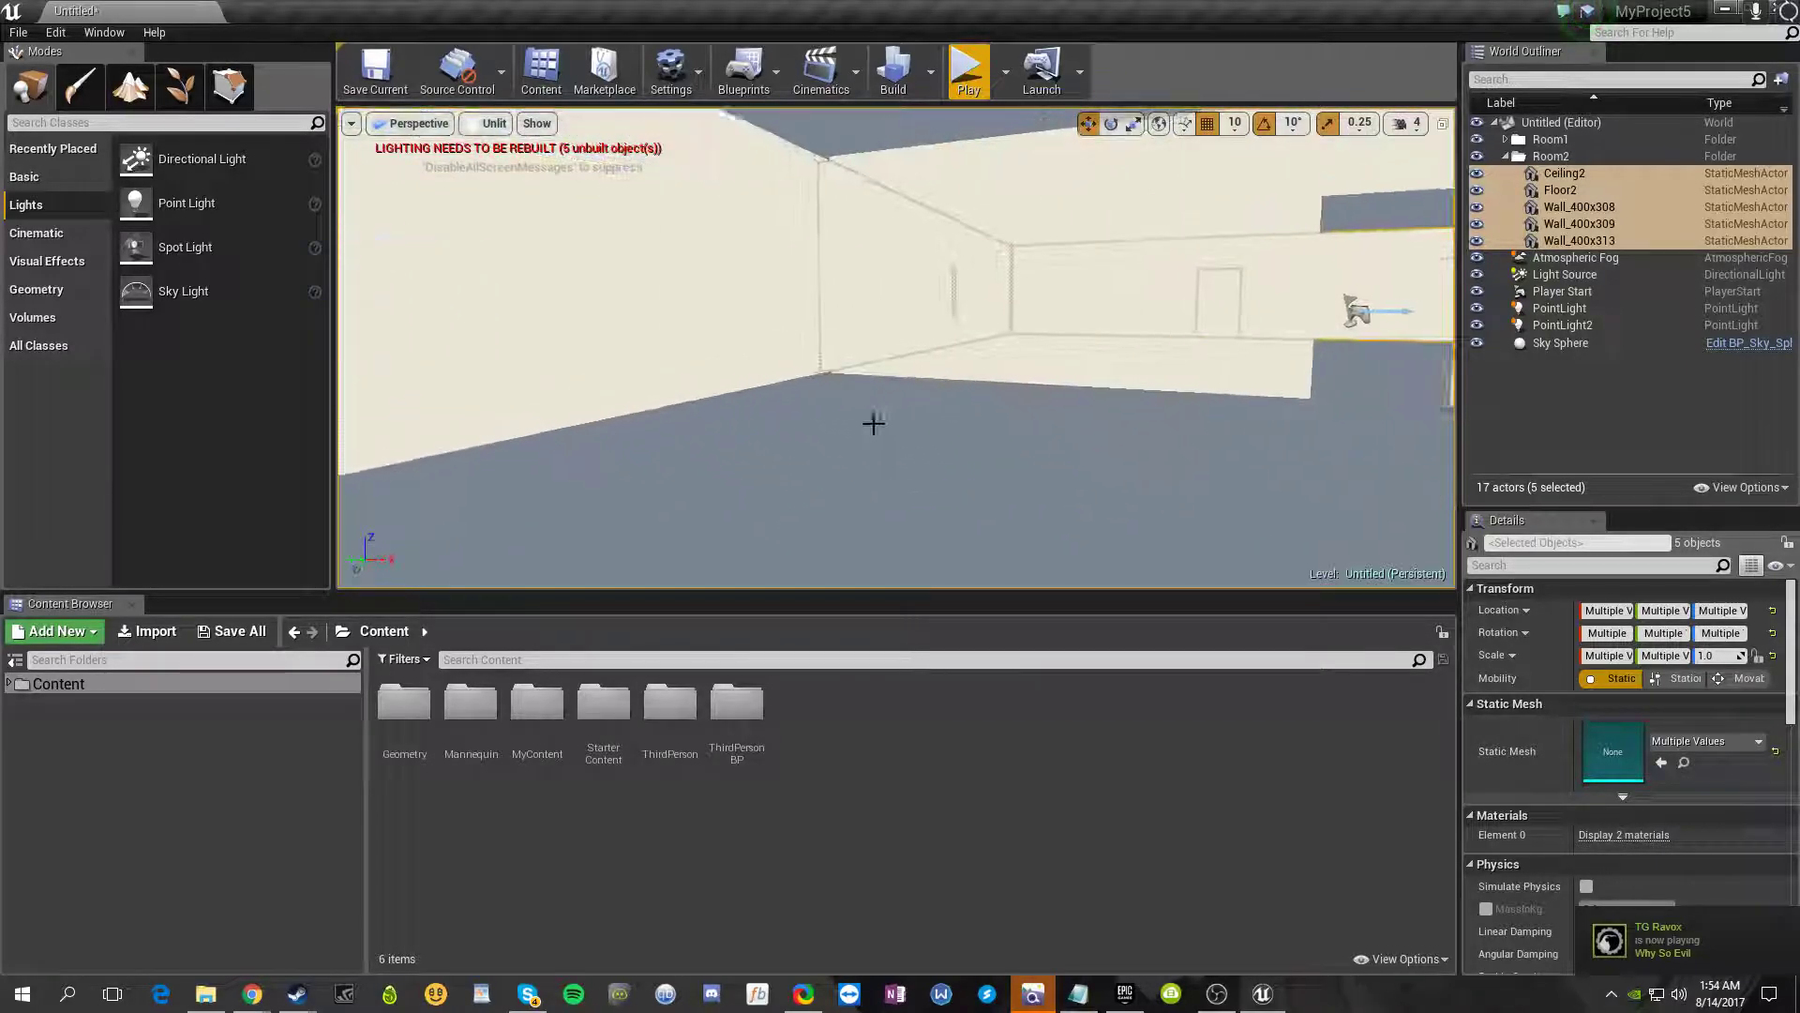
{"action": "right_click_drag", "start_coordinate": [592, 319], "coordinate": [525, 321]}
{"action": "left_click", "coordinate": [684, 320]}
{"action": "key", "text": "a"}
{"action": "right_click_drag", "start_coordinate": [685, 320], "coordinate": [830, 304]}
{"action": "right_click_drag", "start_coordinate": [1137, 402], "coordinate": [1271, 490]}
{"action": "key", "text": "d"}
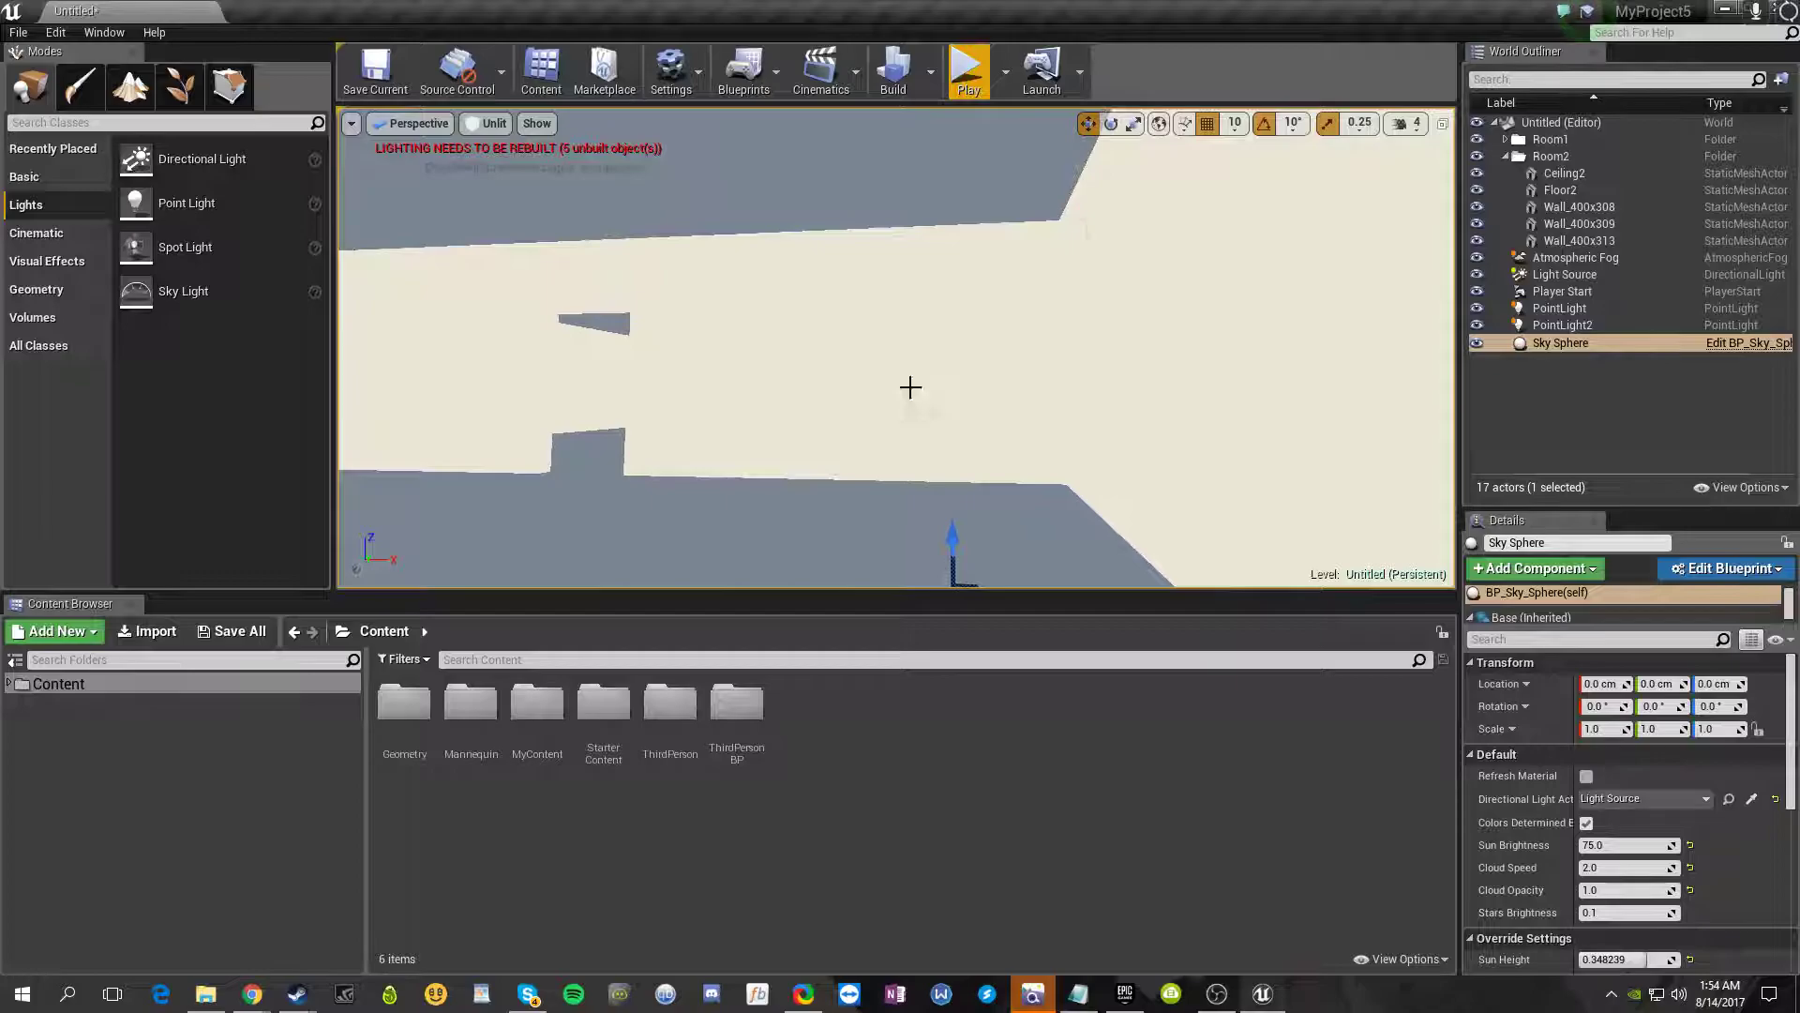
- Move Room1's doorway wall, Wall_400x311, along the X axis to -270 cm to align it with the adjoining wall
{"action": "left_click", "coordinate": [909, 386]}
{"action": "right_click_drag", "start_coordinate": [433, 356], "coordinate": [800, 339]}
{"action": "left_click", "coordinate": [1010, 339]}
{"action": "left_click", "coordinate": [802, 340]}
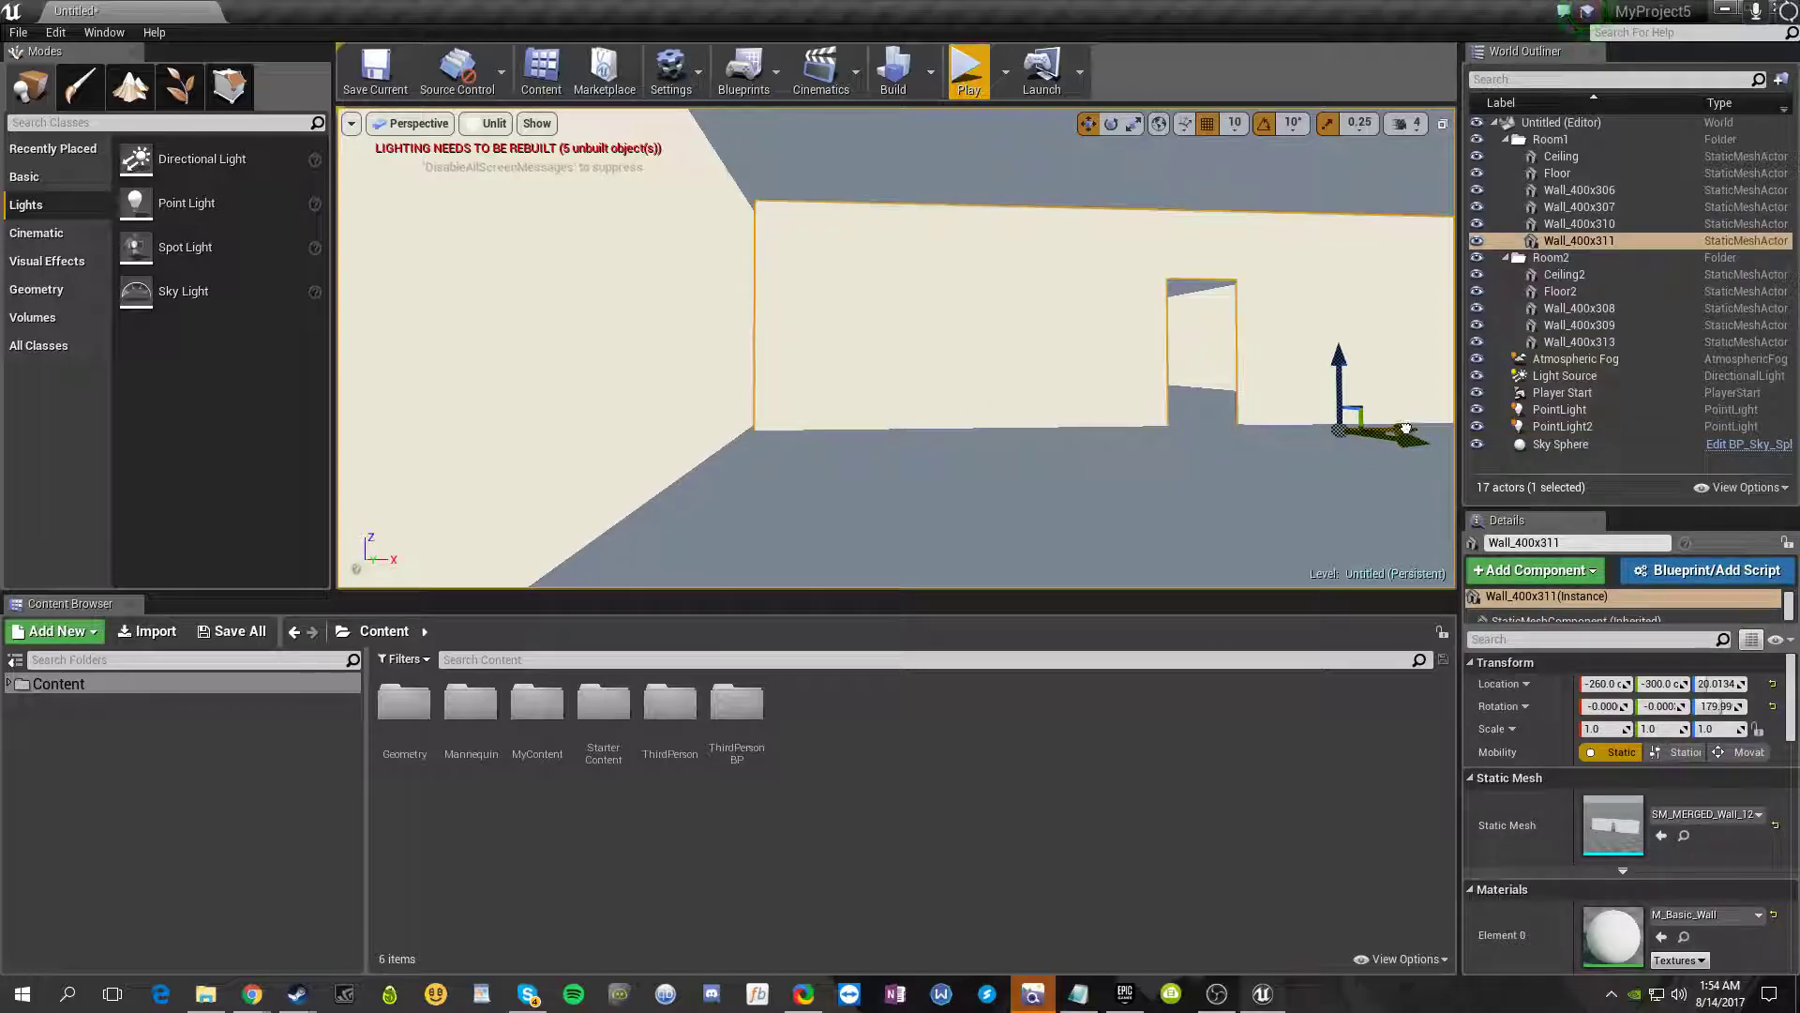
{"action": "left_click_drag", "start_coordinate": [1405, 430], "coordinate": [1389, 431]}
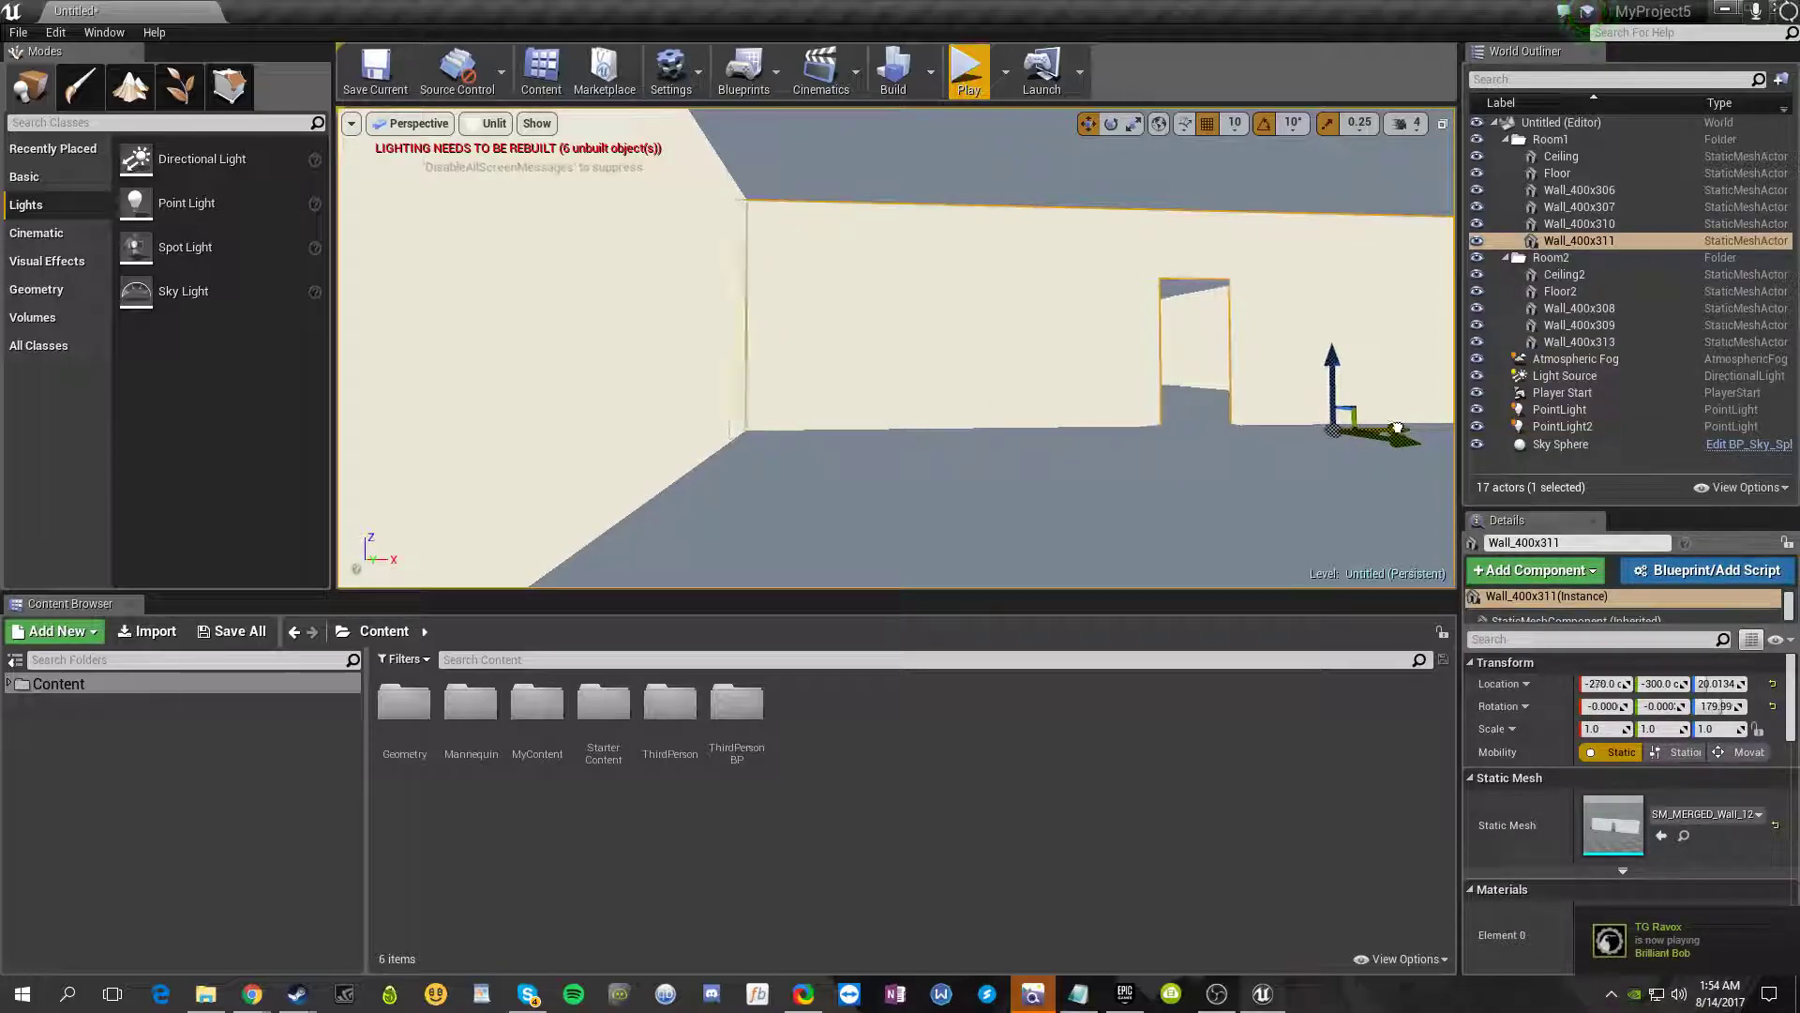
- Examine how the second room's doorway wall, Wall_400x313, and the surrounding walls line up at the corners
{"action": "right_click_drag", "start_coordinate": [1397, 427], "coordinate": [1286, 429]}
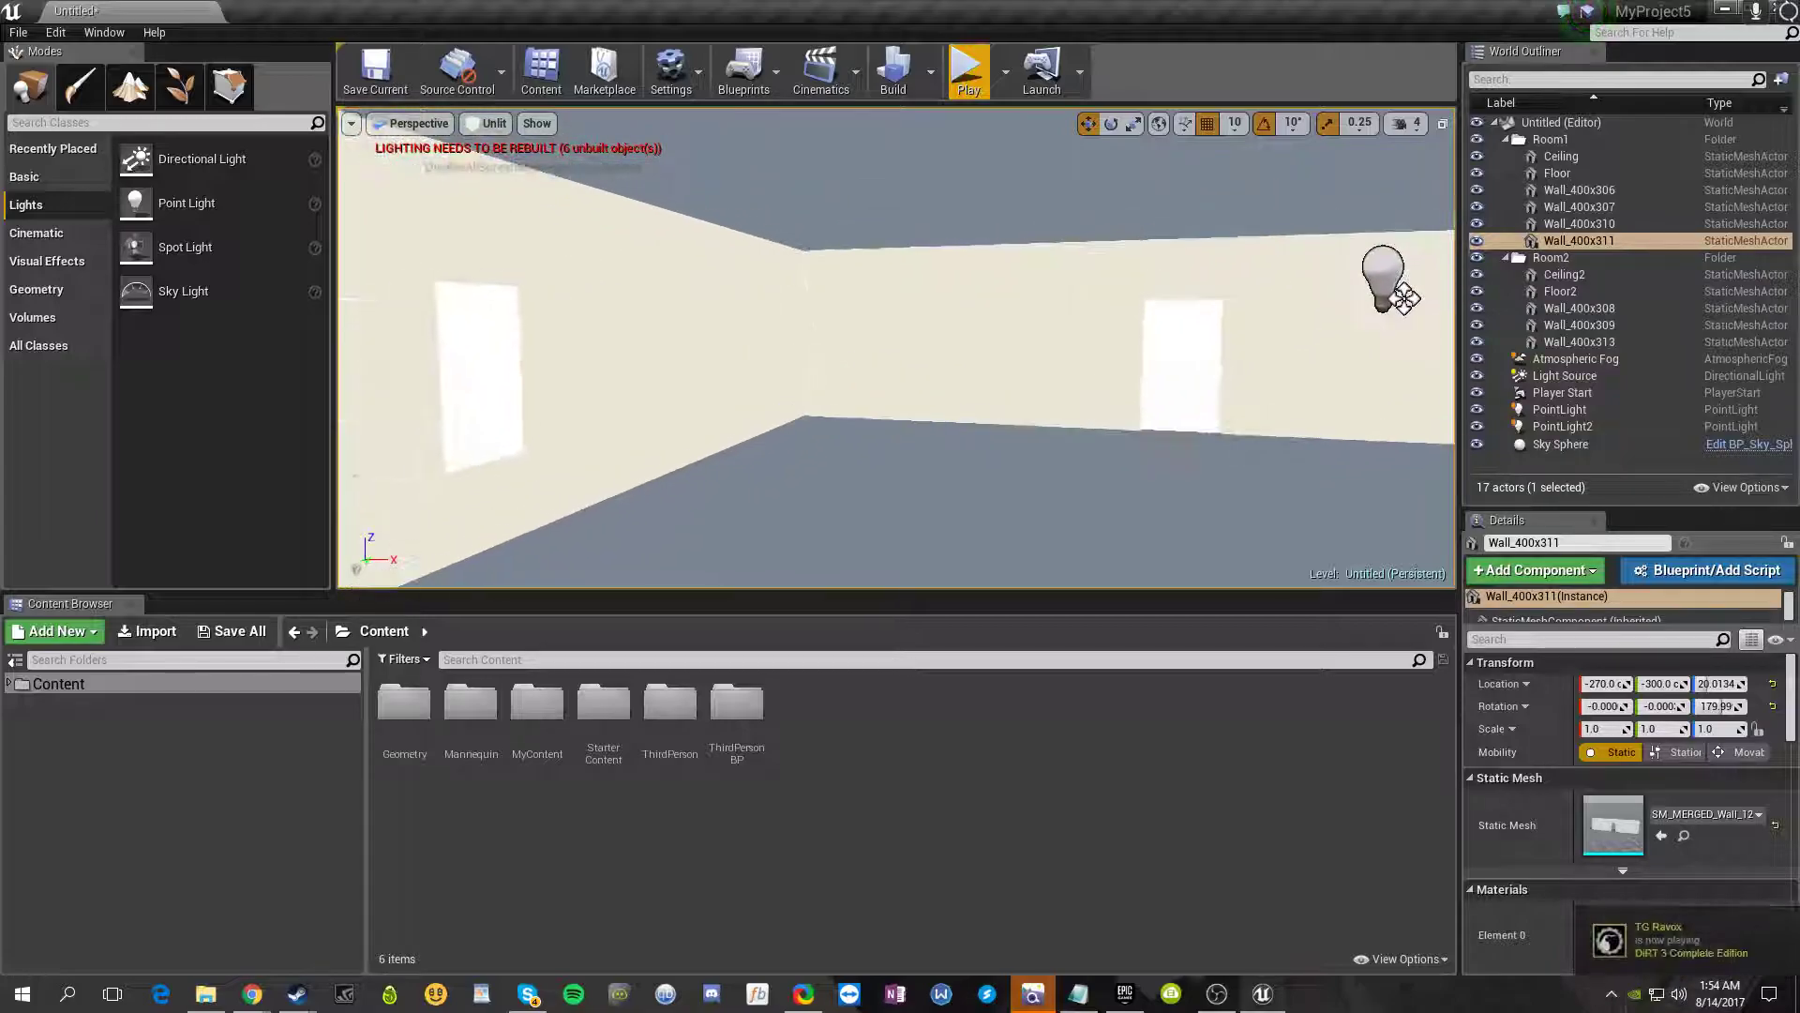
{"action": "left_click", "coordinate": [1125, 424]}
{"action": "right_click_drag", "start_coordinate": [1125, 442], "coordinate": [1149, 442]}
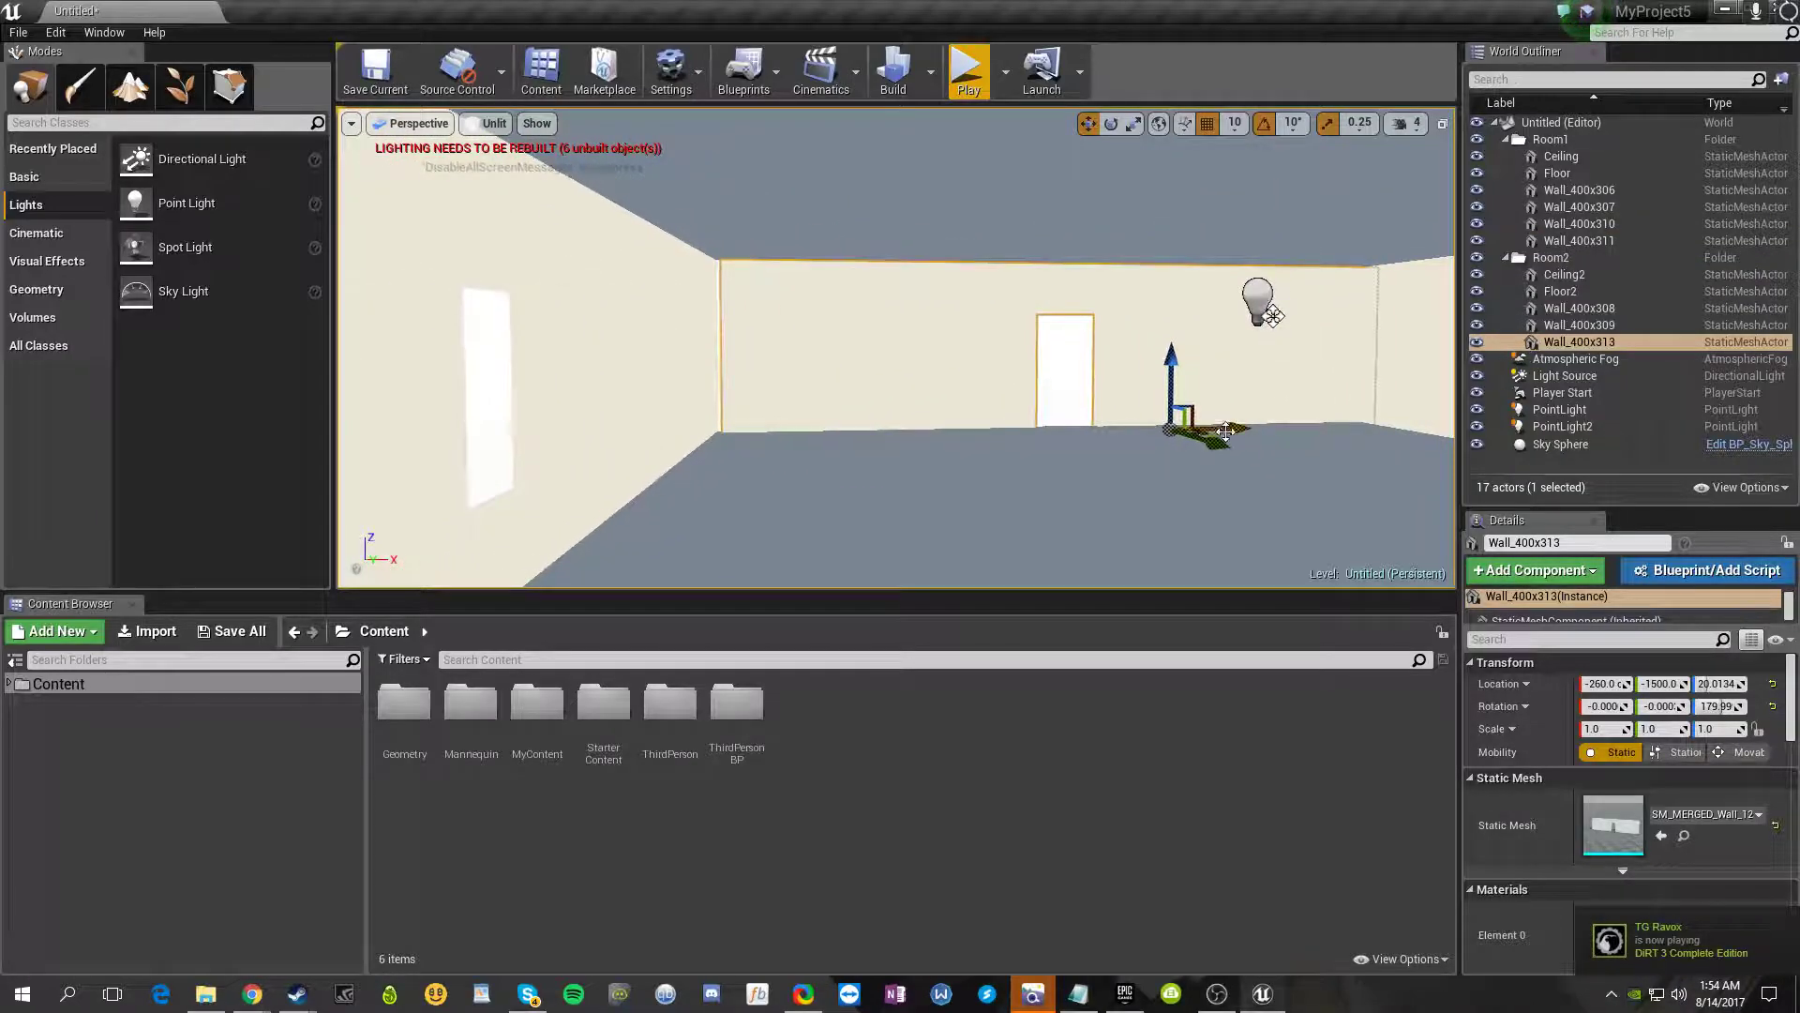
{"action": "left_click", "coordinate": [1045, 348]}
{"action": "right_click_drag", "start_coordinate": [1045, 348], "coordinate": [914, 370]}
{"action": "right_click_drag", "start_coordinate": [942, 279], "coordinate": [1002, 274]}
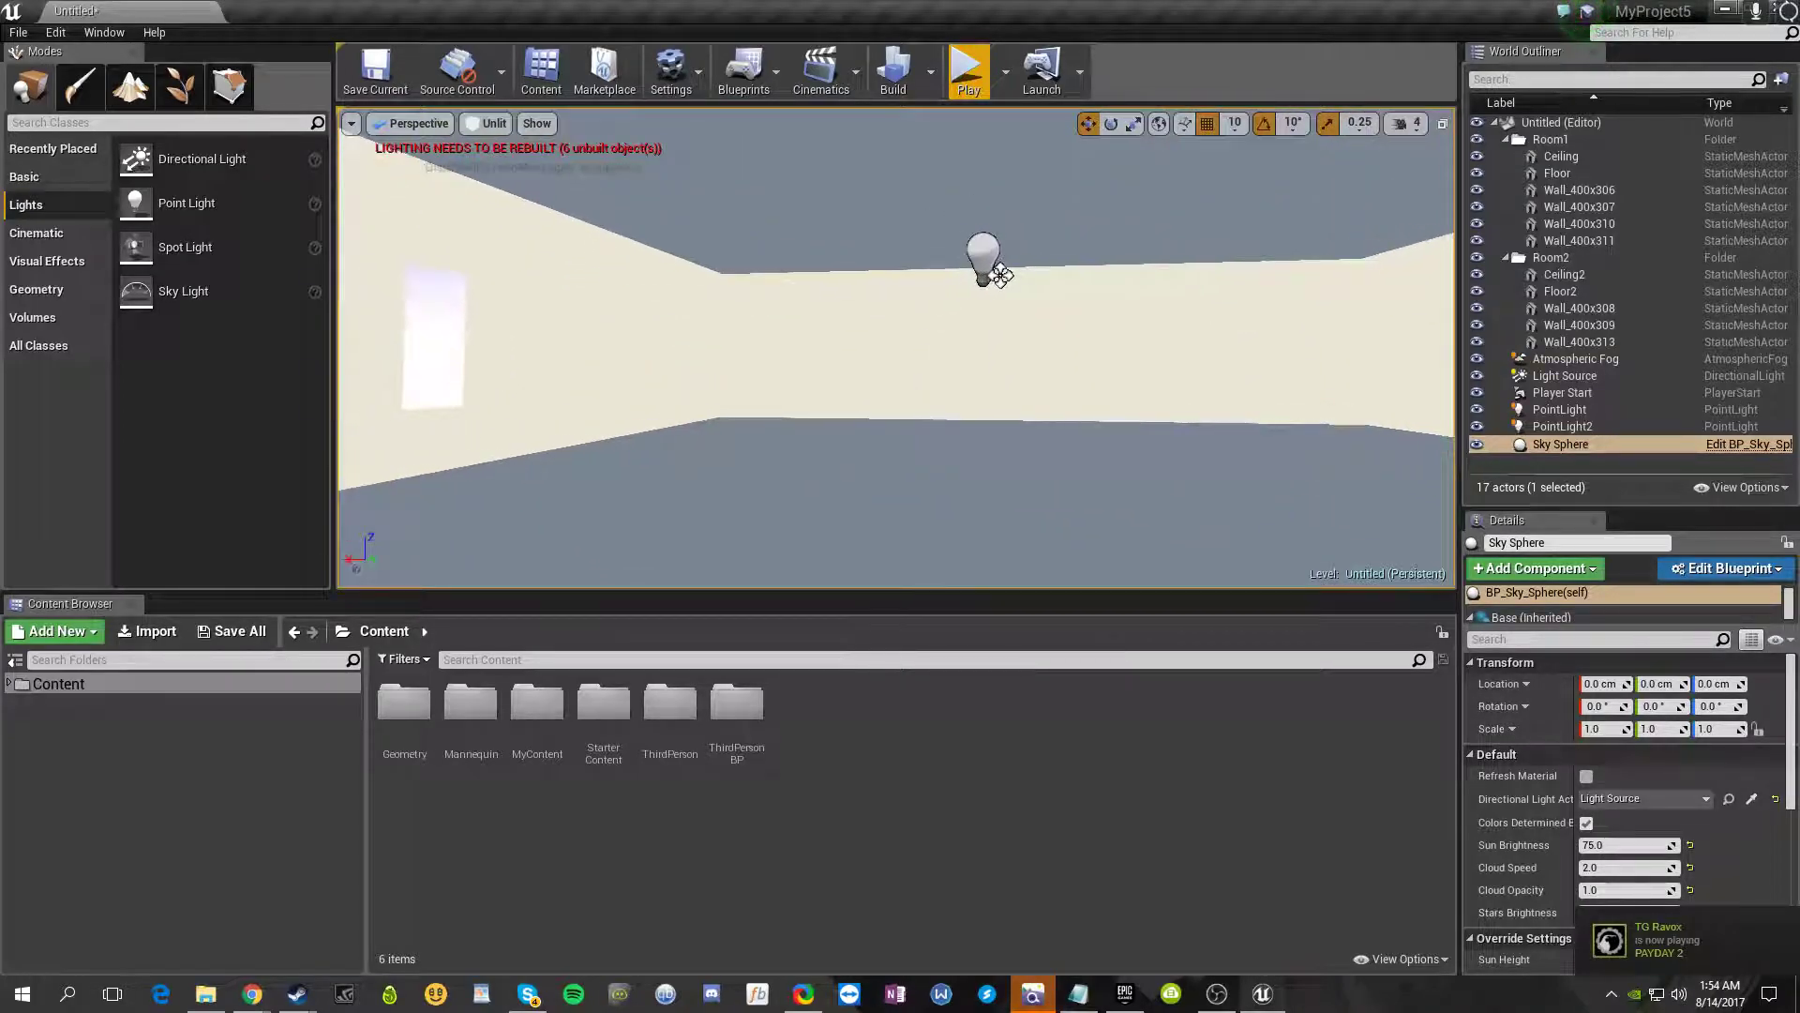
{"action": "right_click_drag", "start_coordinate": [897, 348], "coordinate": [572, 387]}
{"action": "right_click_drag", "start_coordinate": [984, 517], "coordinate": [1093, 506]}
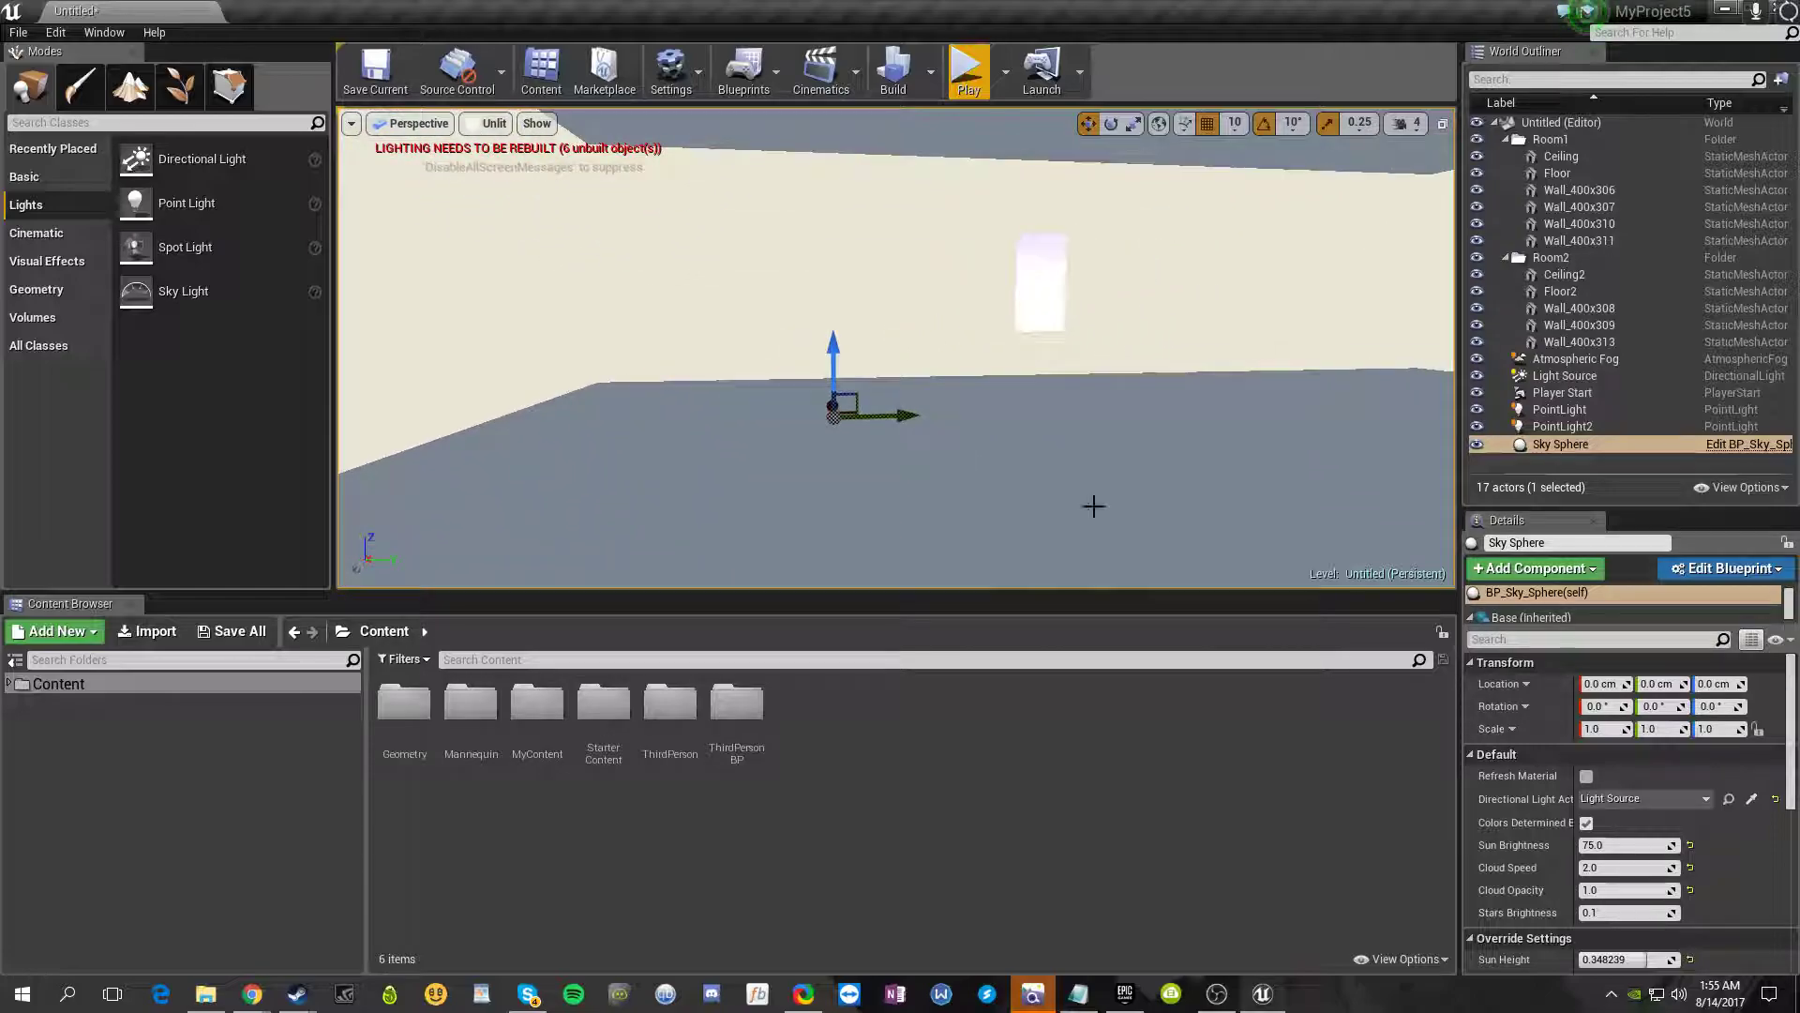
- Select Room1's floor and its four walls and duplicate them straight down, placing the copied walls at about -290 cm in Z
{"action": "left_click", "coordinate": [783, 279]}
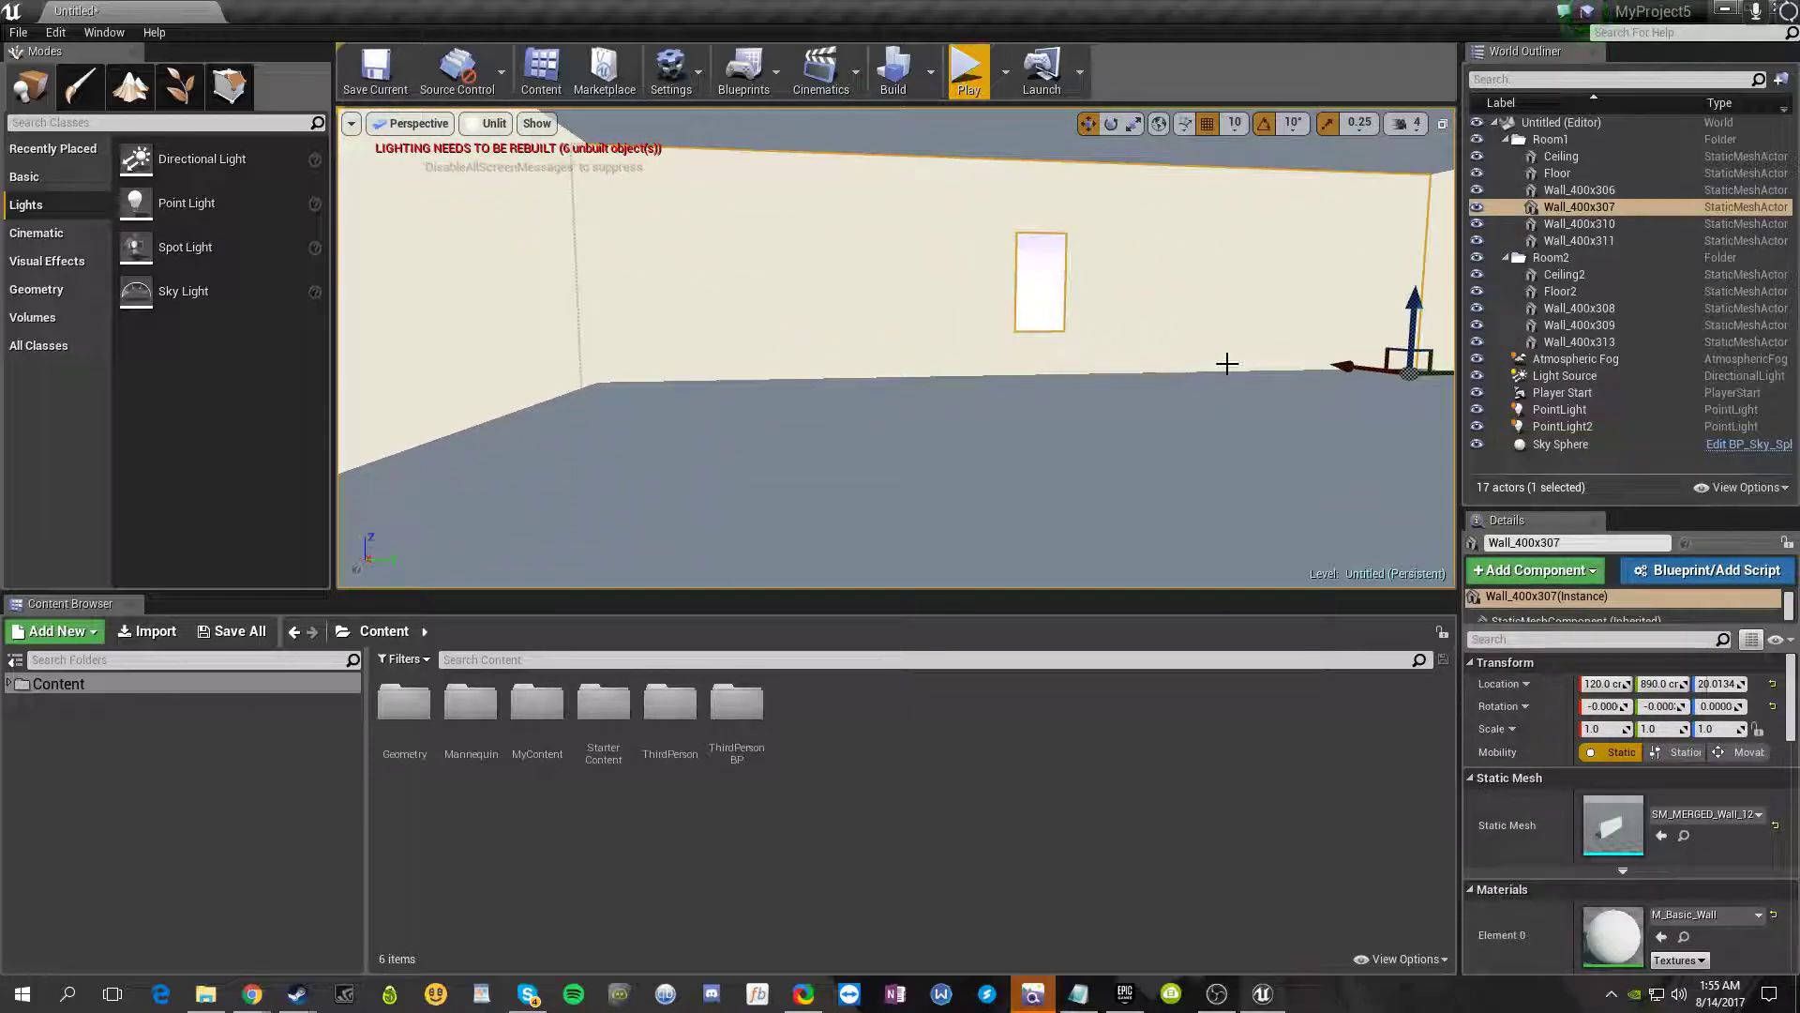
{"action": "right_click_drag", "start_coordinate": [1098, 225], "coordinate": [1210, 207]}
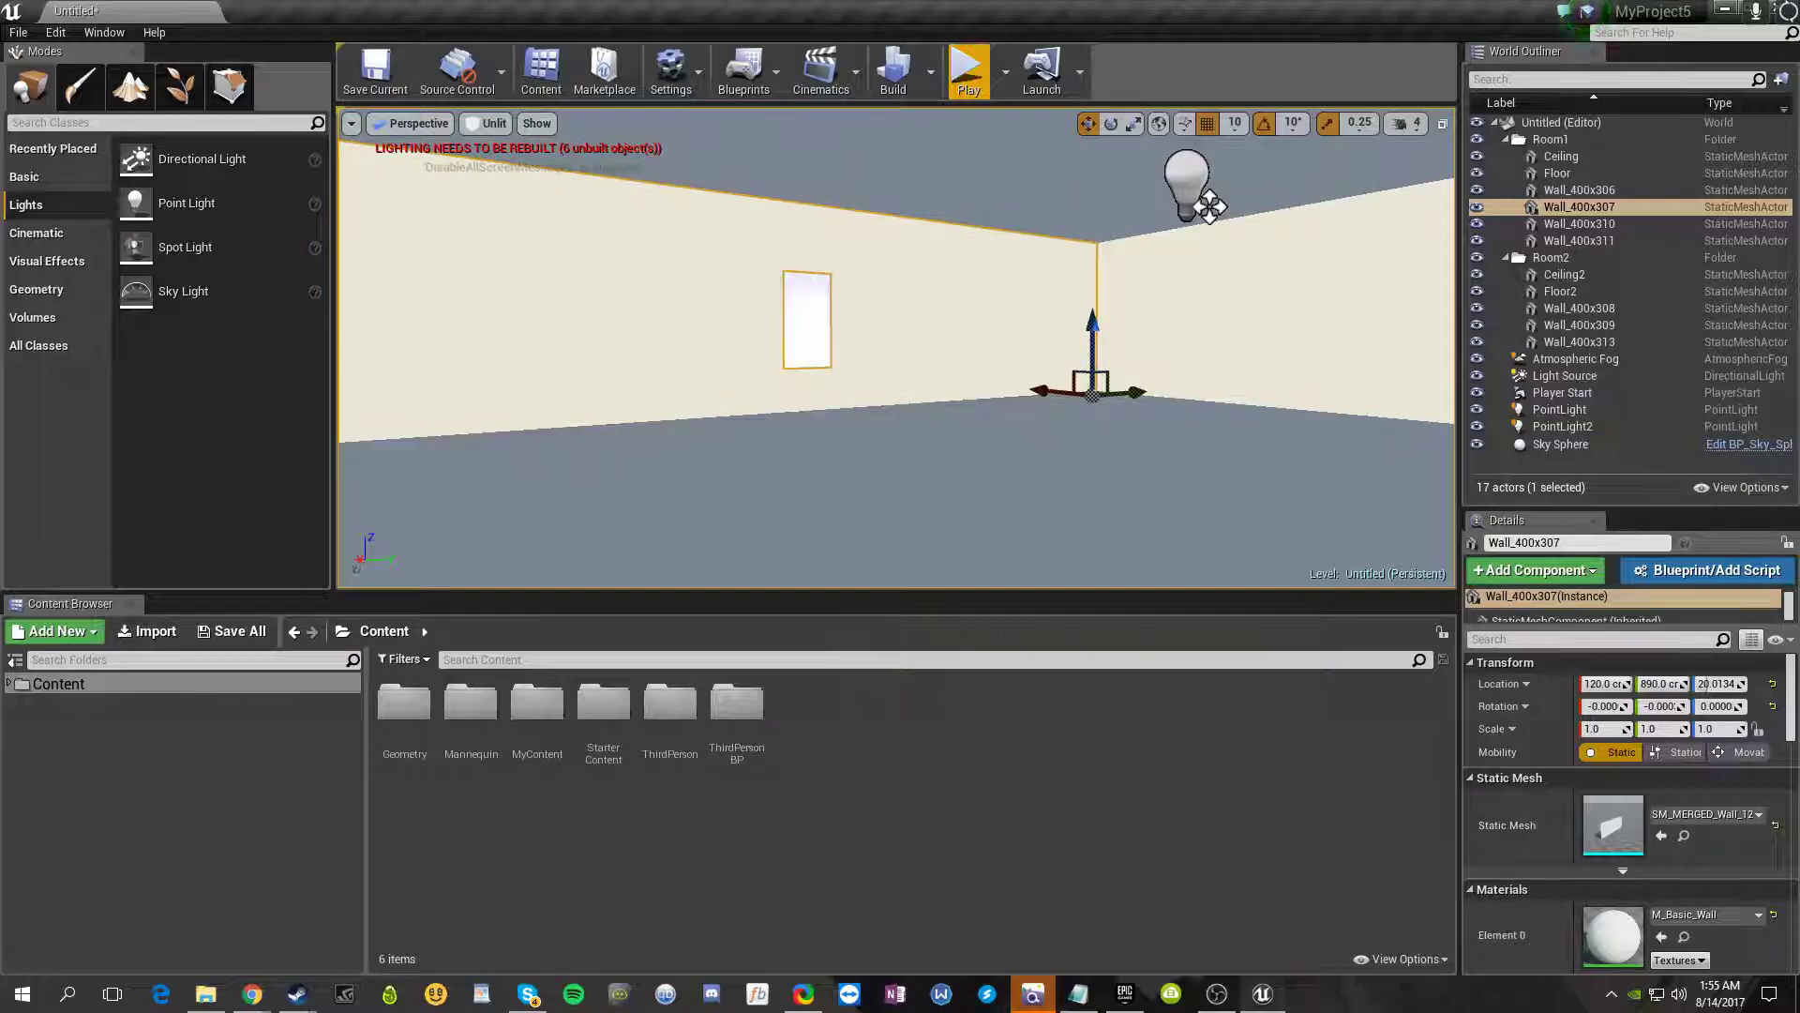
{"action": "right_click_drag", "start_coordinate": [784, 279], "coordinate": [720, 285]}
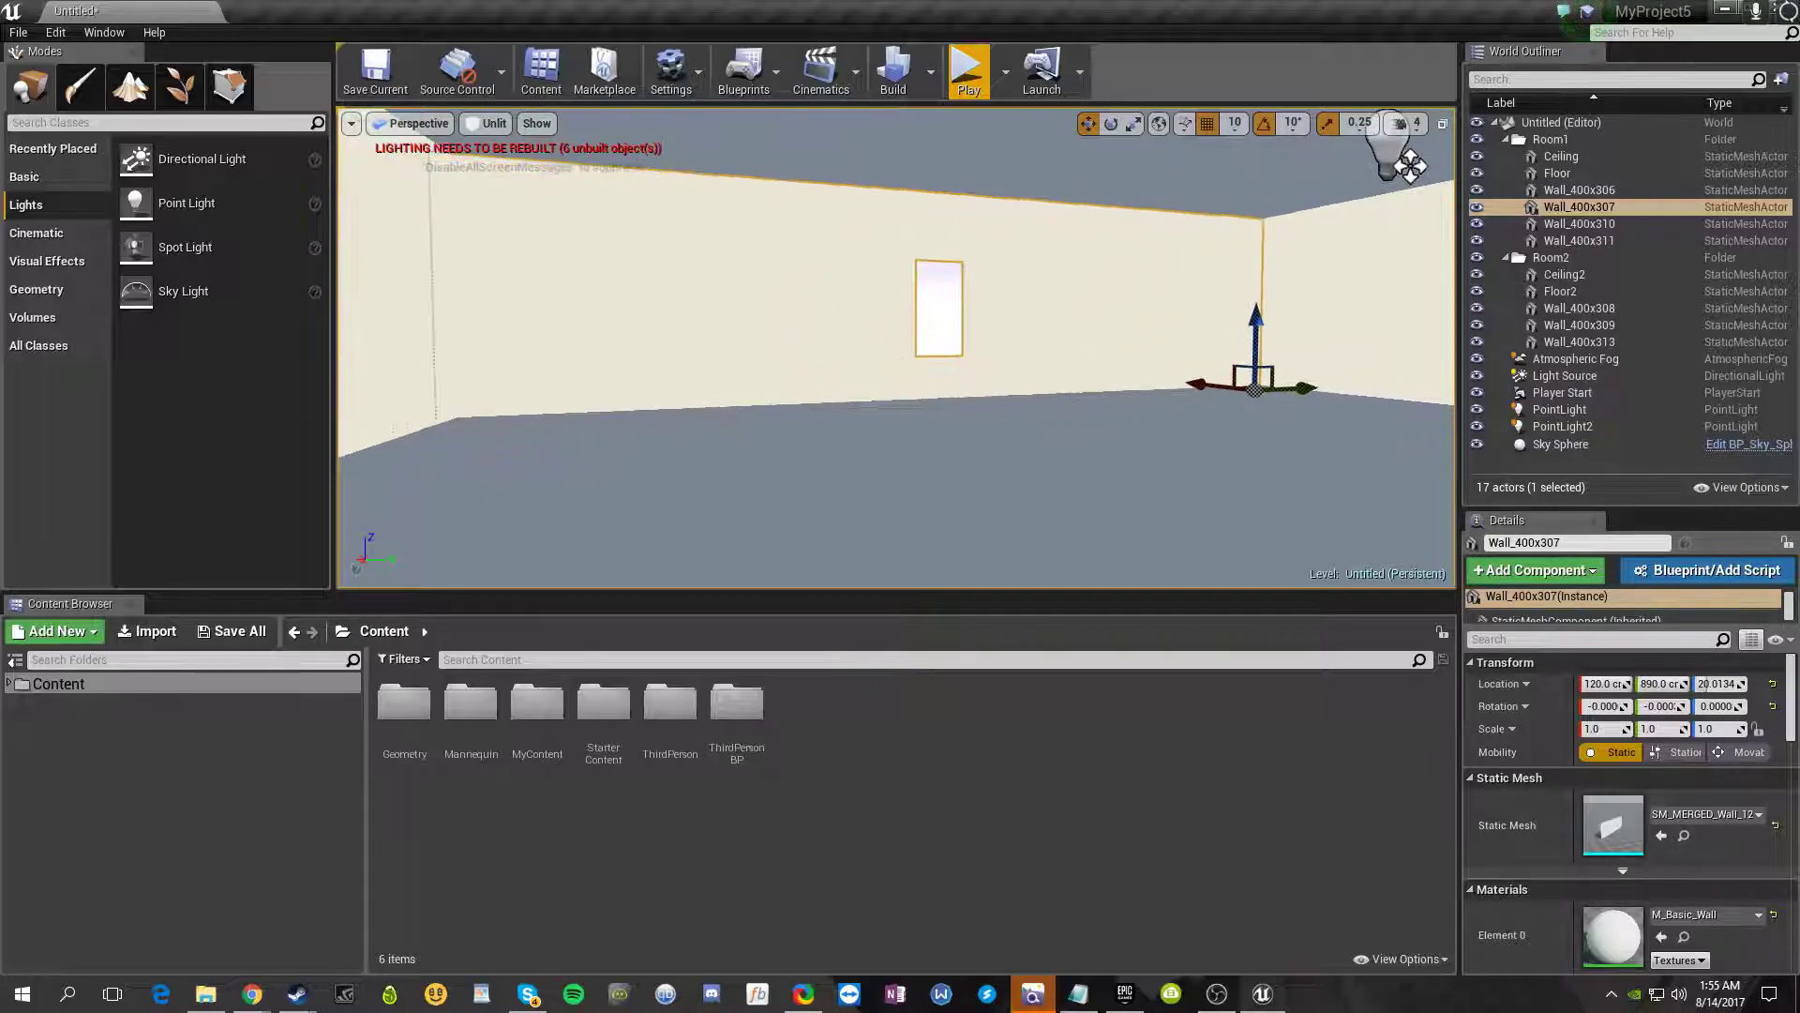
{"action": "right_click_drag", "start_coordinate": [933, 380], "coordinate": [1228, 314]}
{"action": "left_click", "coordinate": [1035, 326], "text": "ctrl"}
{"action": "left_click", "coordinate": [915, 343], "text": "ctrl"}
{"action": "right_click_drag", "start_coordinate": [914, 343], "coordinate": [1261, 343]}
{"action": "left_click", "coordinate": [815, 406], "text": "ctrl"}
{"action": "right_click_drag", "start_coordinate": [816, 406], "coordinate": [989, 364]}
{"action": "left_click", "coordinate": [891, 405], "text": "ctrl"}
{"action": "key", "text": "d"}
{"action": "key", "text": "a"}
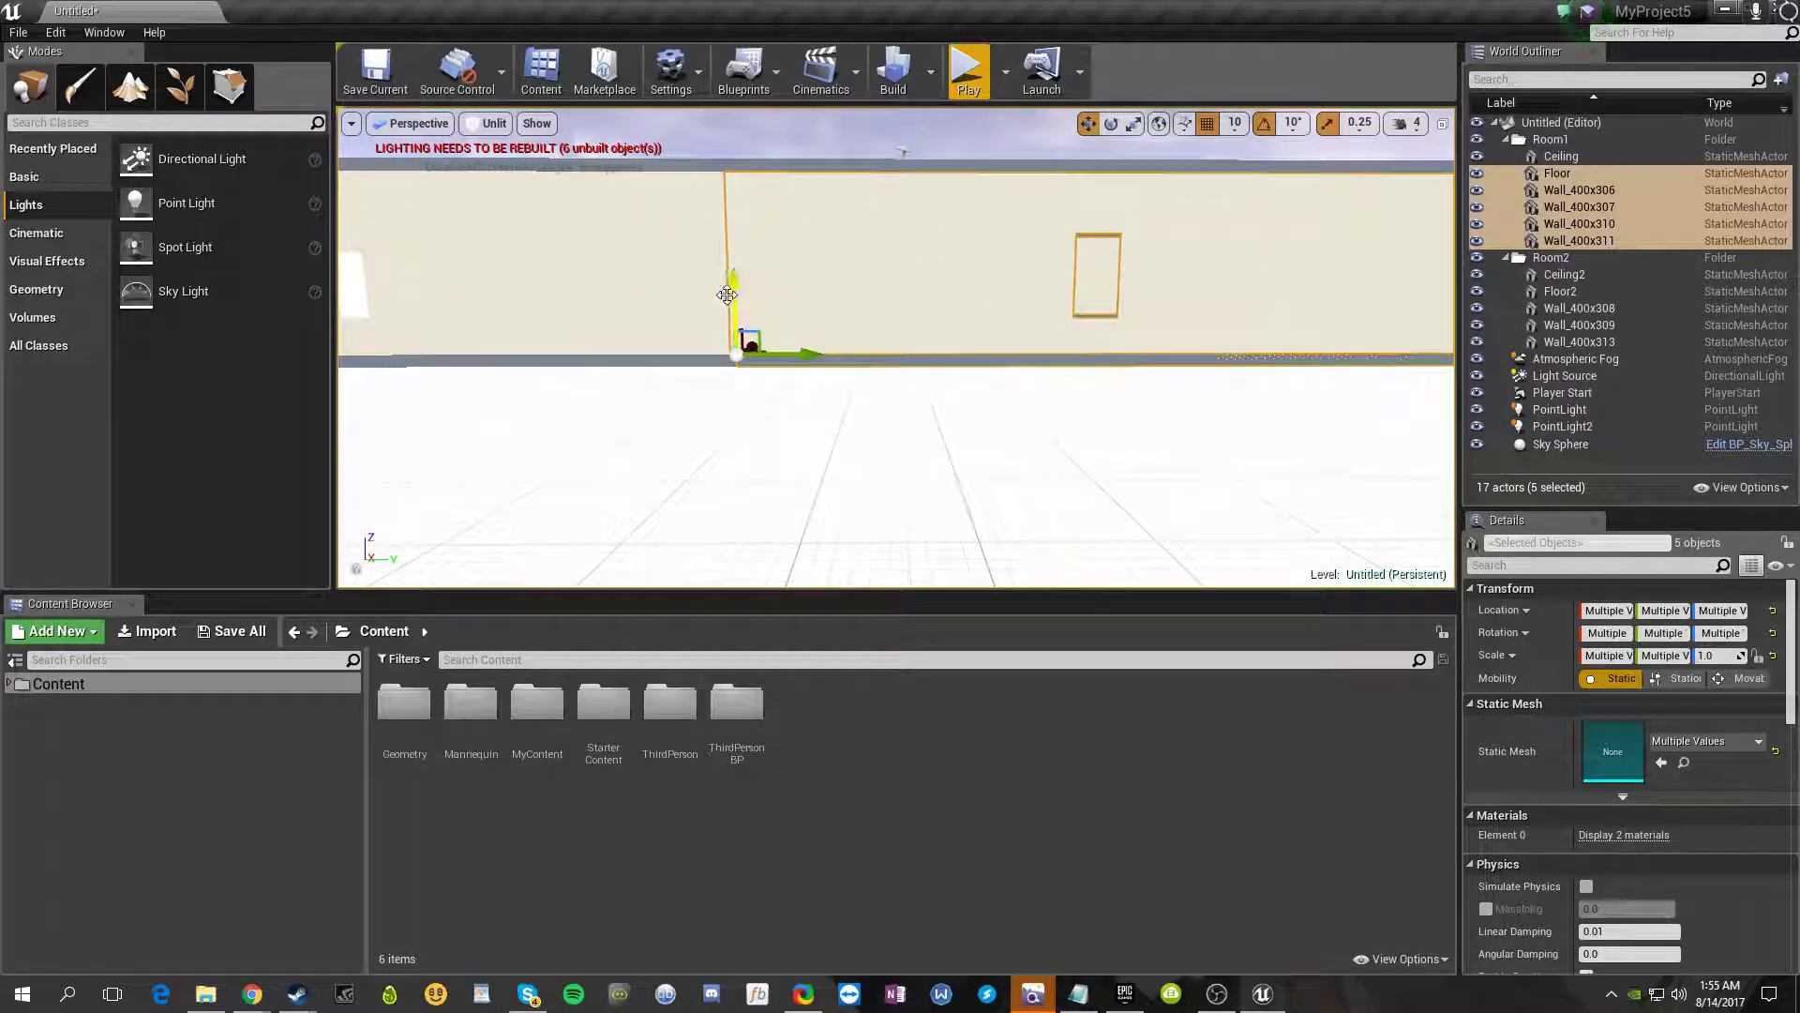
{"action": "left_click_drag", "start_coordinate": [730, 294], "coordinate": [724, 374], "text": "alt"}
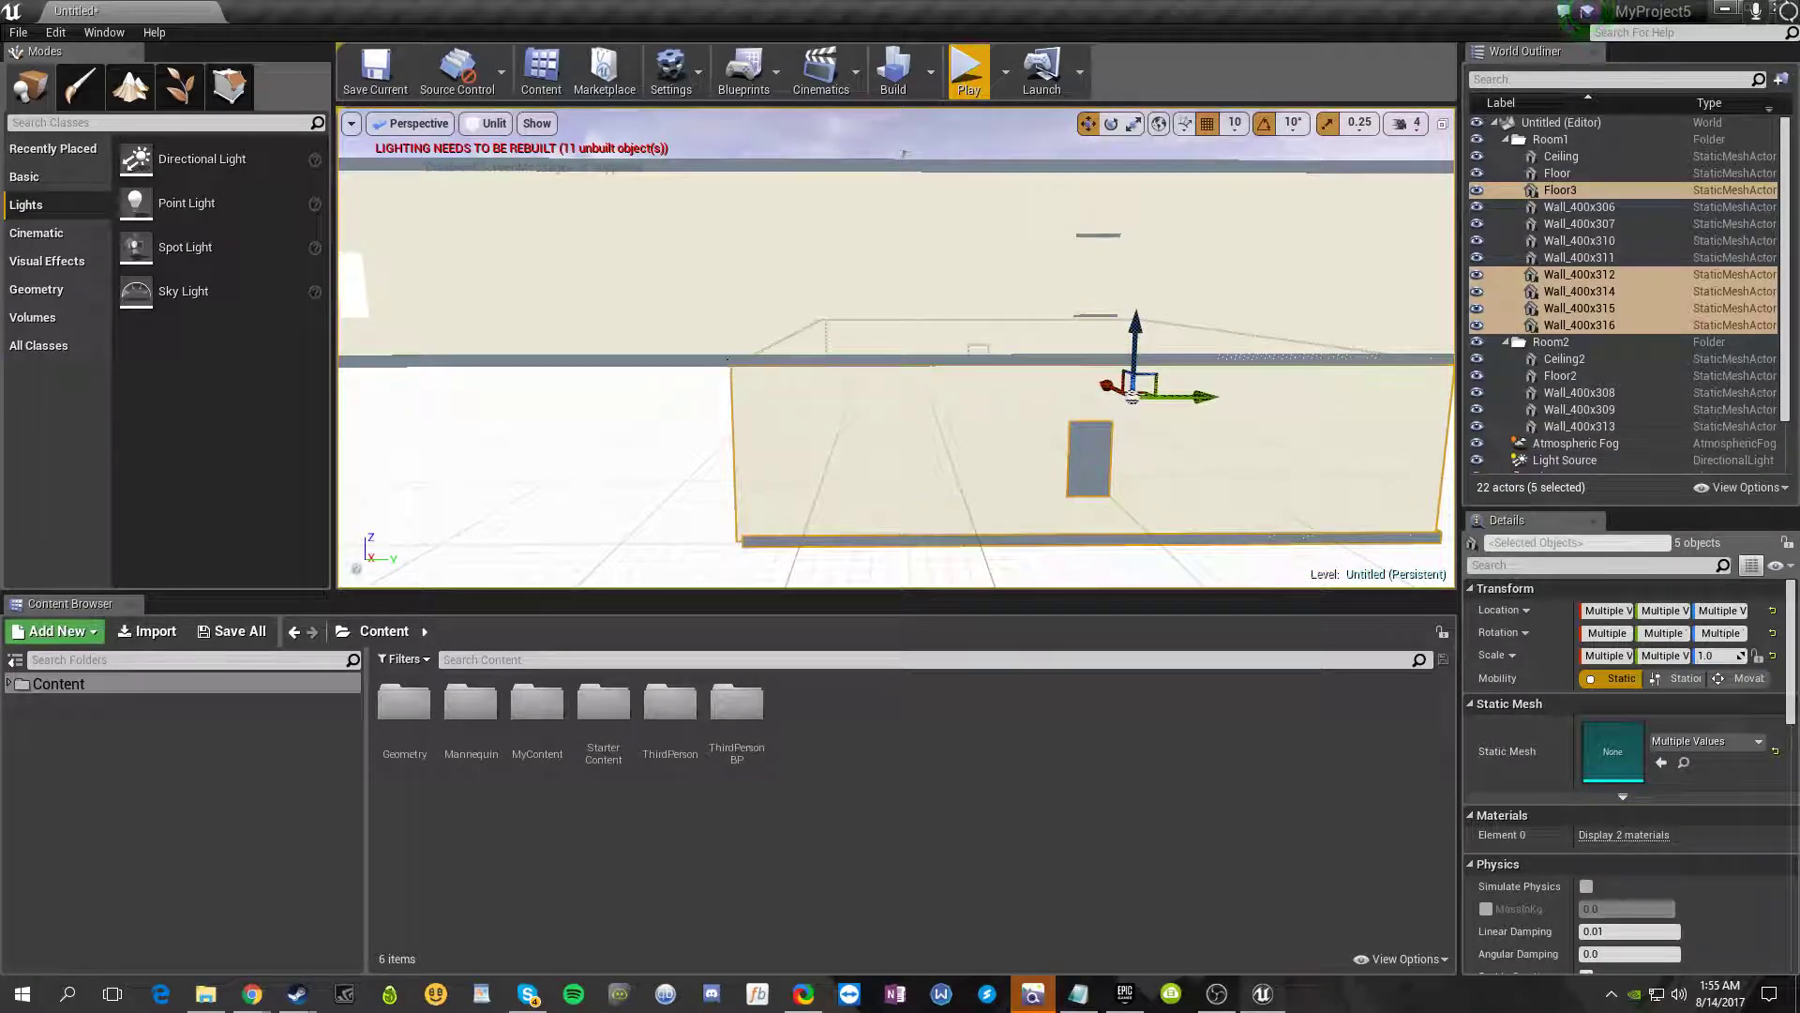
- Delete Room1's original Floor between the upper room and the duplicated lower room
{"action": "left_click", "coordinate": [767, 361]}
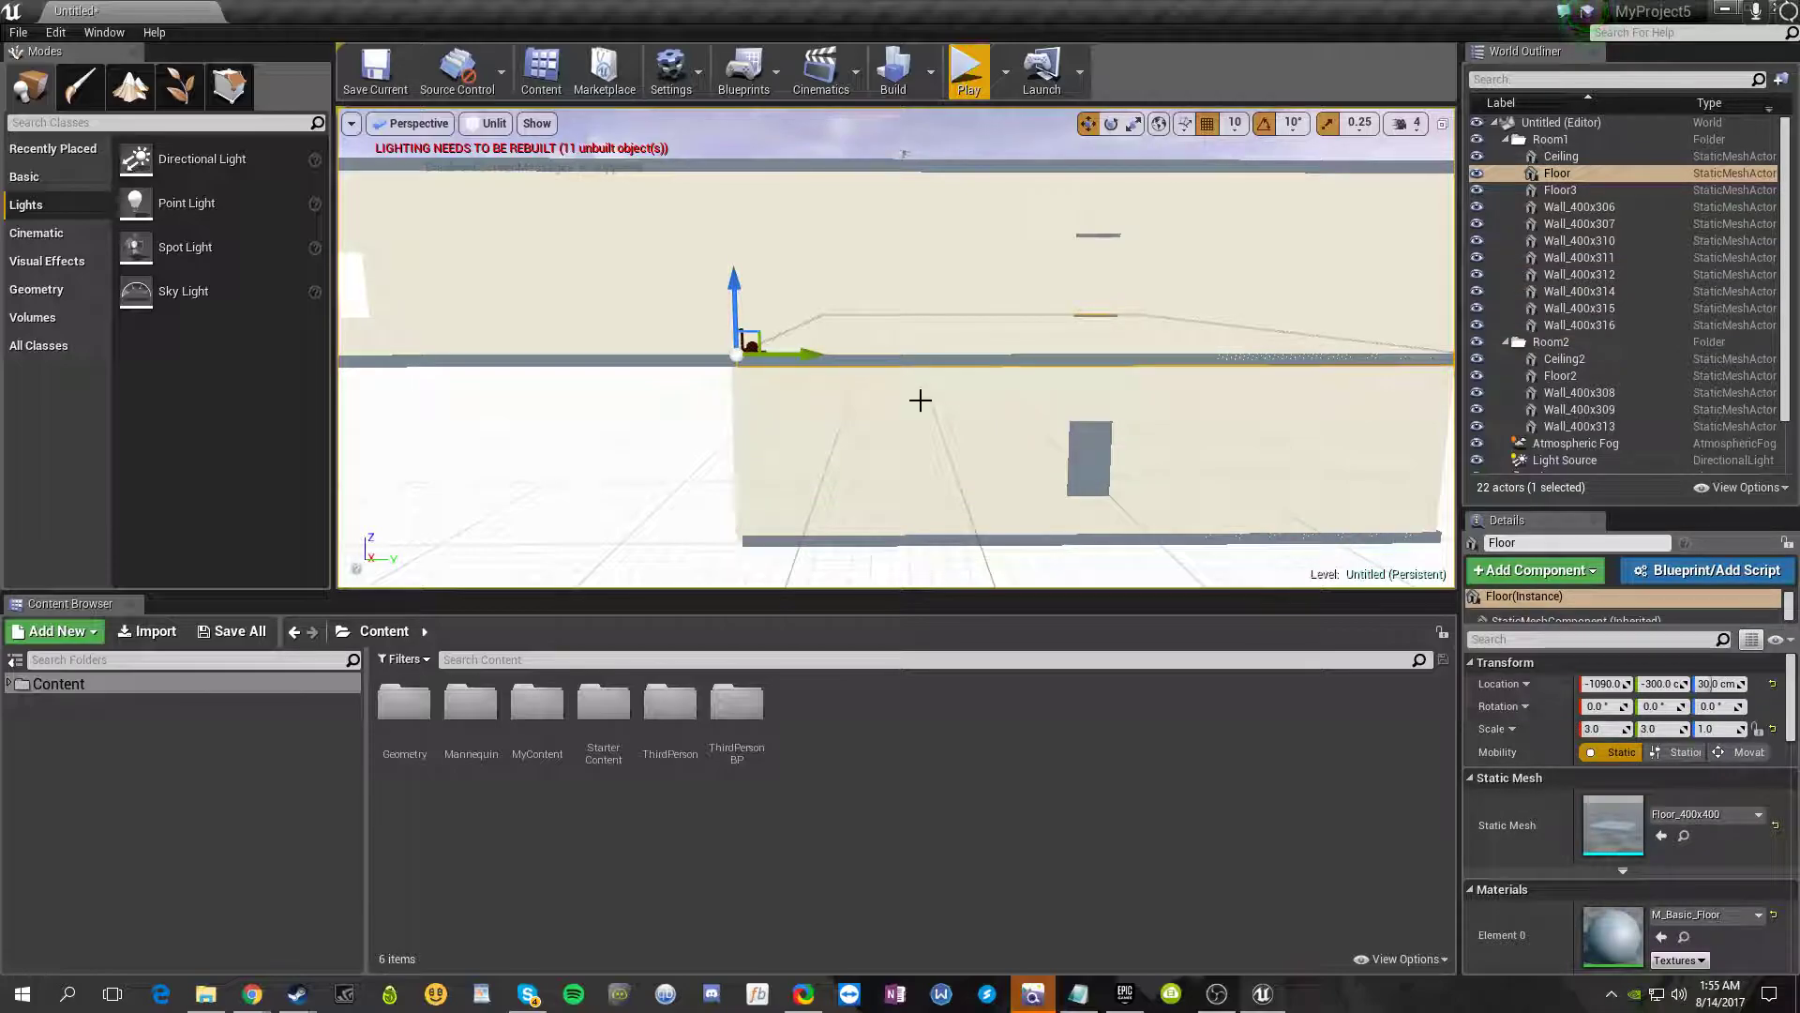
{"action": "key", "text": "Delete"}
- Select the lower room's Wall_400x312, Wall_400x314, Wall_400x315, Wall_400x316 and Floor3 together in the viewport
{"action": "right_click_drag", "start_coordinate": [767, 361], "coordinate": [904, 389]}
{"action": "key", "text": "e"}
{"action": "key", "text": "q"}
{"action": "mouse_move", "coordinate": [489, 515]}
{"action": "right_mouse_down"}
{"action": "mouse_move", "coordinate": [492, 465]}
{"action": "mouse_move", "coordinate": [489, 515]}
{"action": "right_mouse_up"}
{"action": "left_click", "coordinate": [639, 392]}
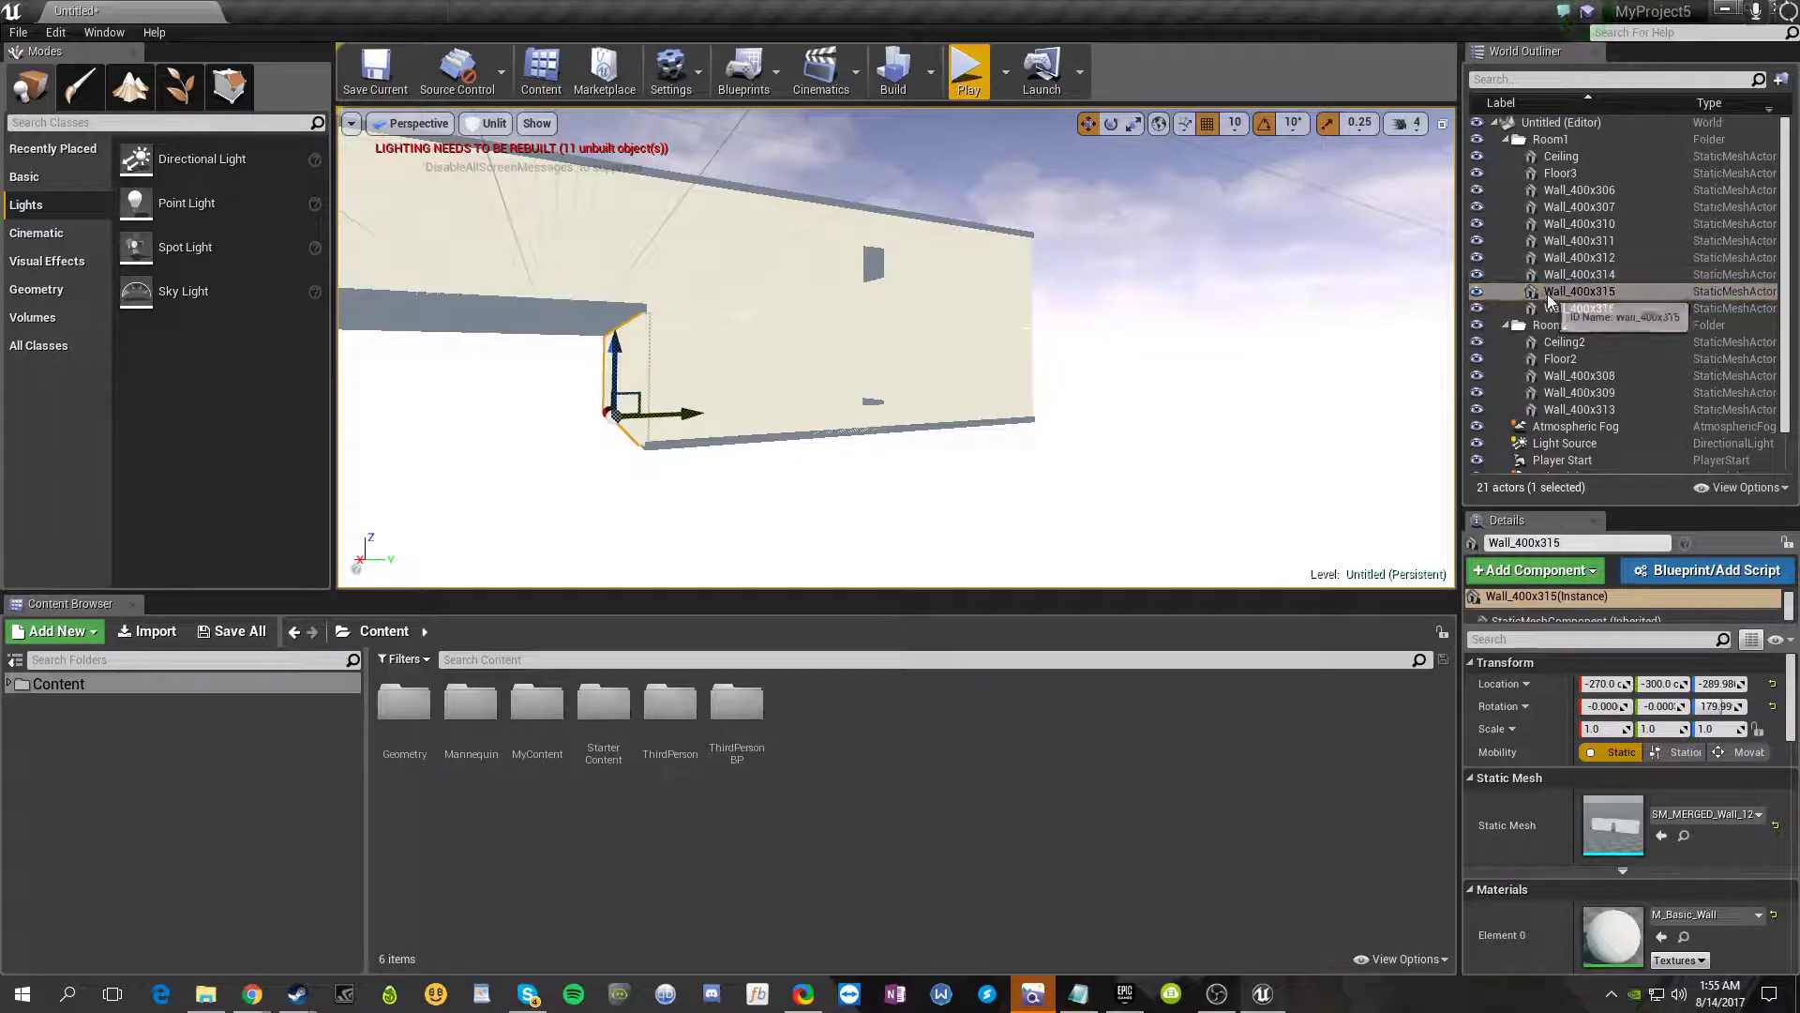
{"action": "left_click", "coordinate": [737, 395], "text": "ctrl"}
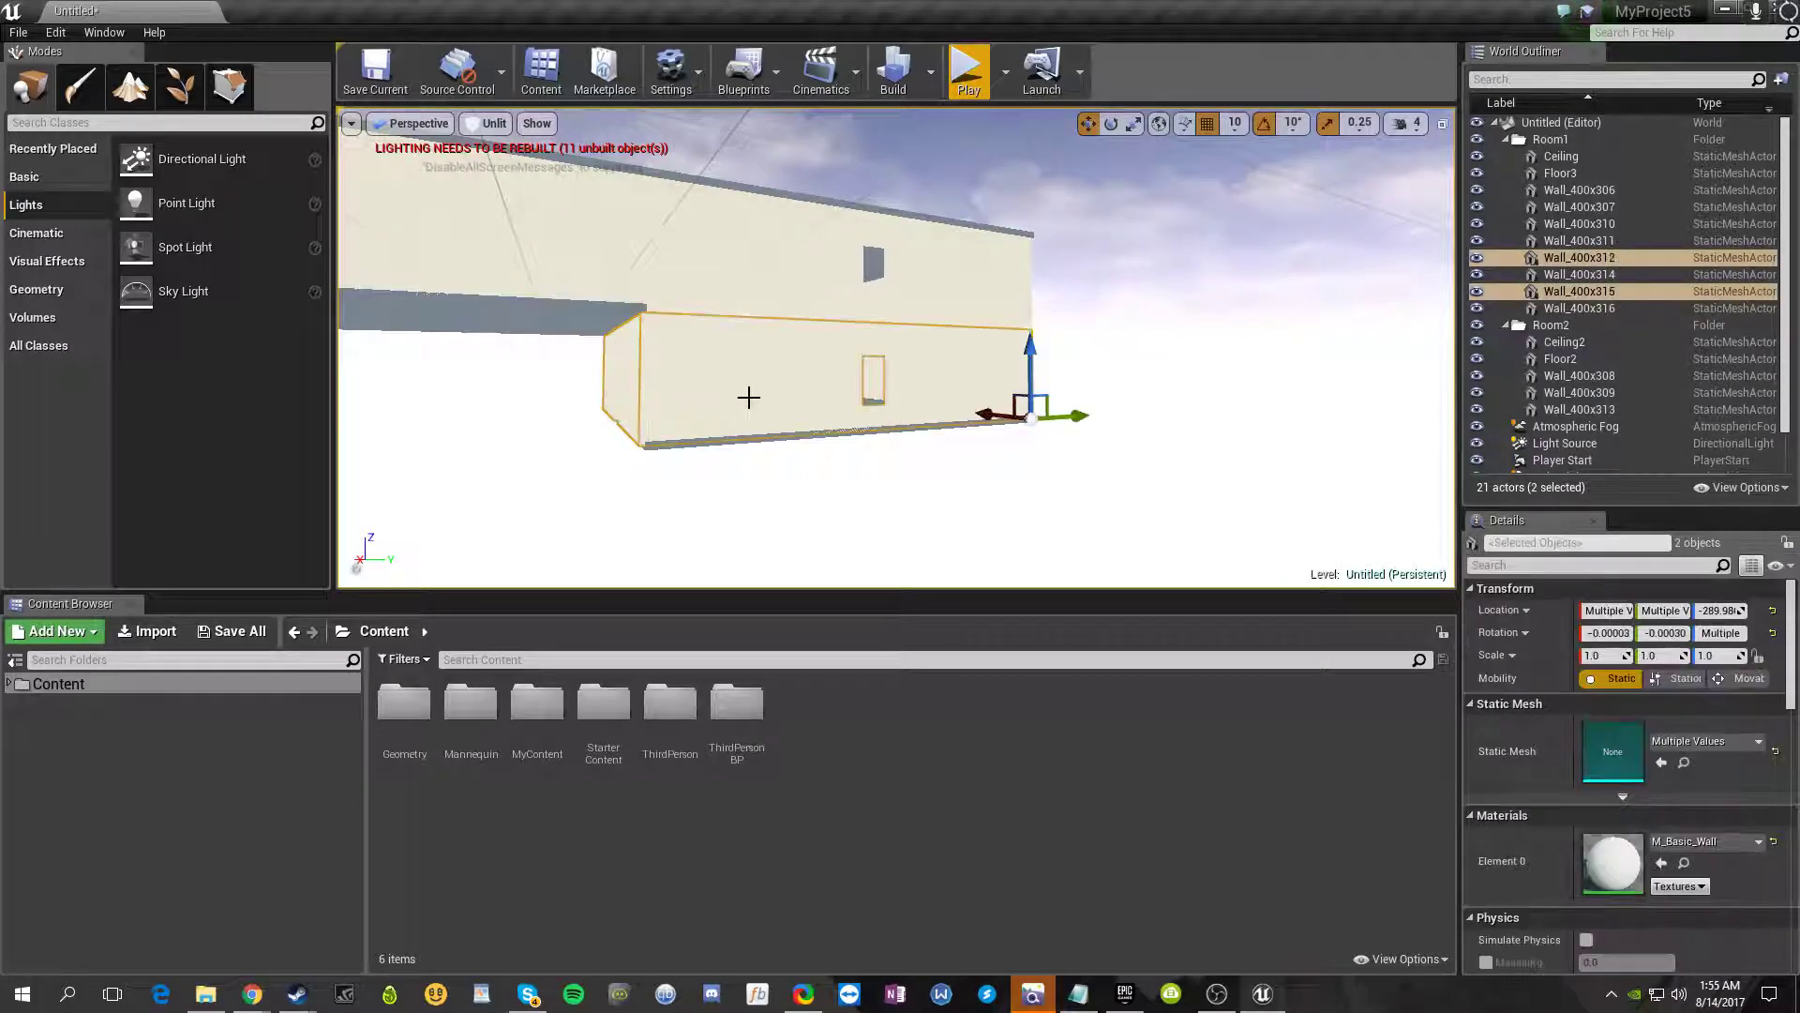
{"action": "right_click_drag", "start_coordinate": [737, 395], "coordinate": [563, 389]}
{"action": "right_click_drag", "start_coordinate": [872, 403], "coordinate": [931, 426]}
{"action": "left_click", "coordinate": [876, 438], "text": "ctrl"}
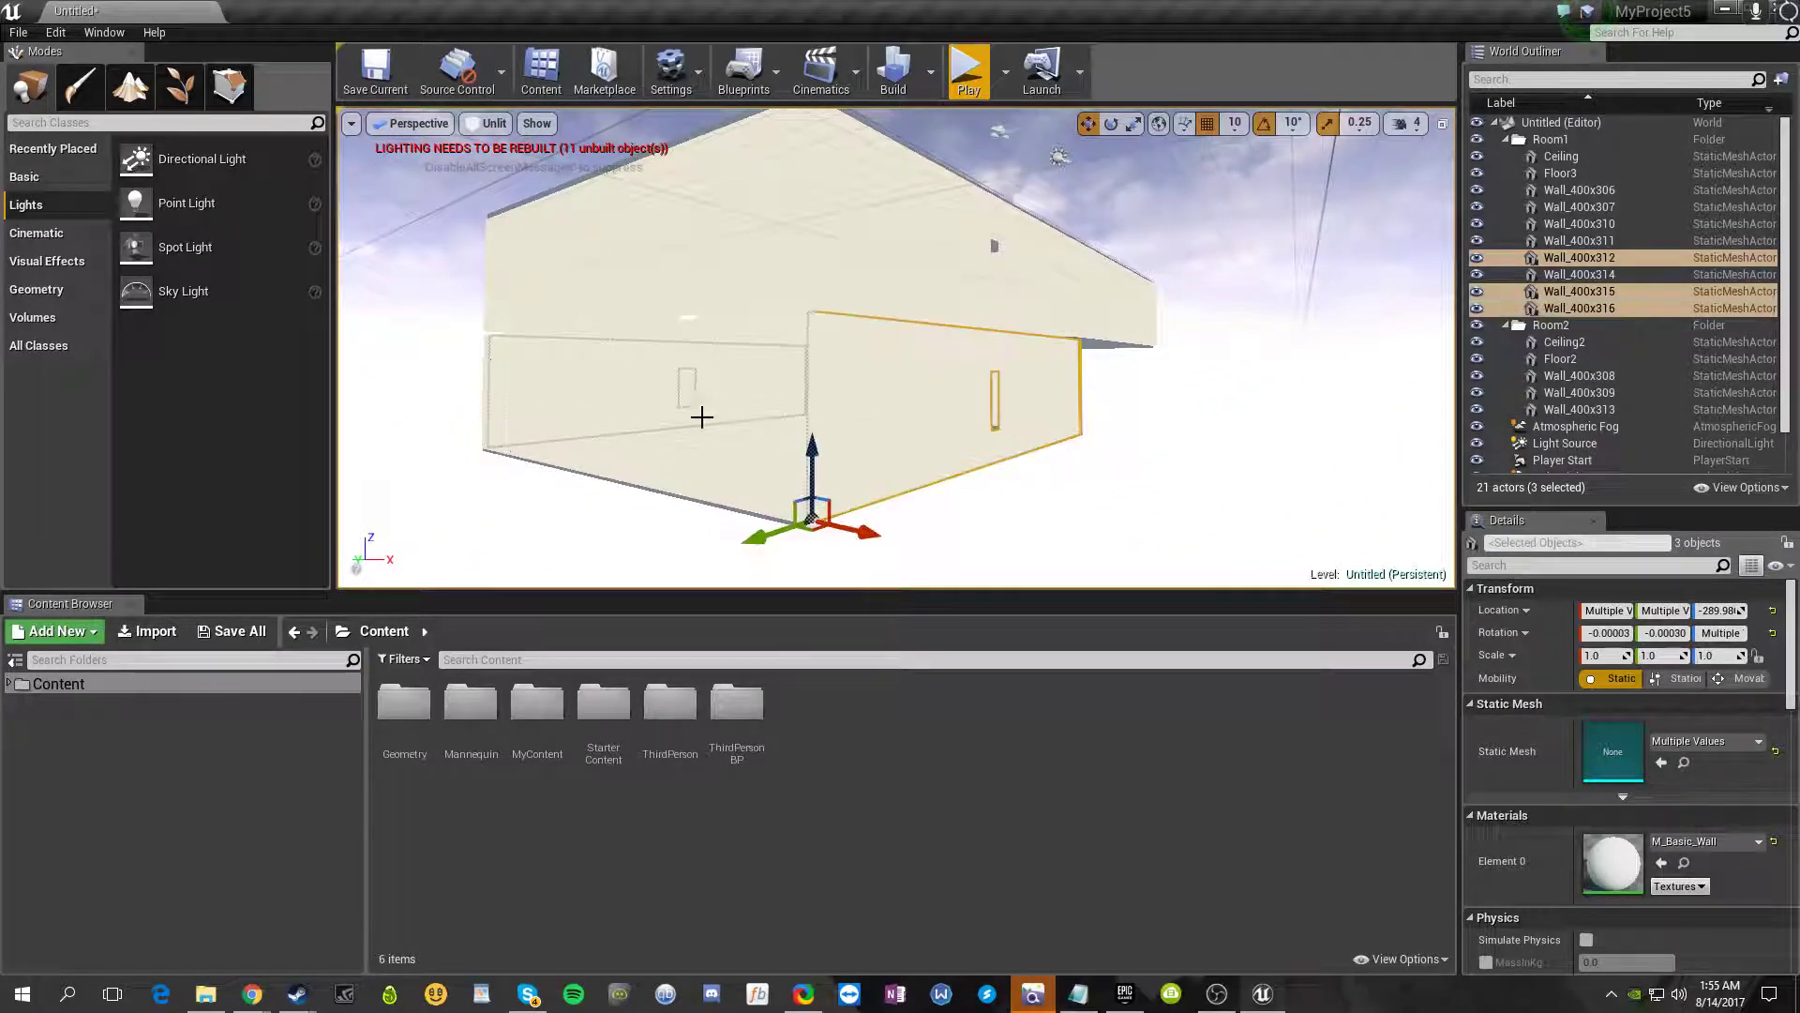
{"action": "left_click", "coordinate": [711, 421], "text": "ctrl"}
{"action": "mouse_move", "coordinate": [603, 498]}
{"action": "right_mouse_down"}
{"action": "mouse_move", "coordinate": [652, 500]}
{"action": "mouse_move", "coordinate": [605, 478]}
{"action": "mouse_move", "coordinate": [605, 497]}
{"action": "right_mouse_up"}
{"action": "left_click", "coordinate": [632, 310], "text": "ctrl"}
{"action": "right_click_drag", "start_coordinate": [633, 309], "coordinate": [592, 289]}
{"action": "right_click_drag", "start_coordinate": [713, 447], "coordinate": [713, 447]}
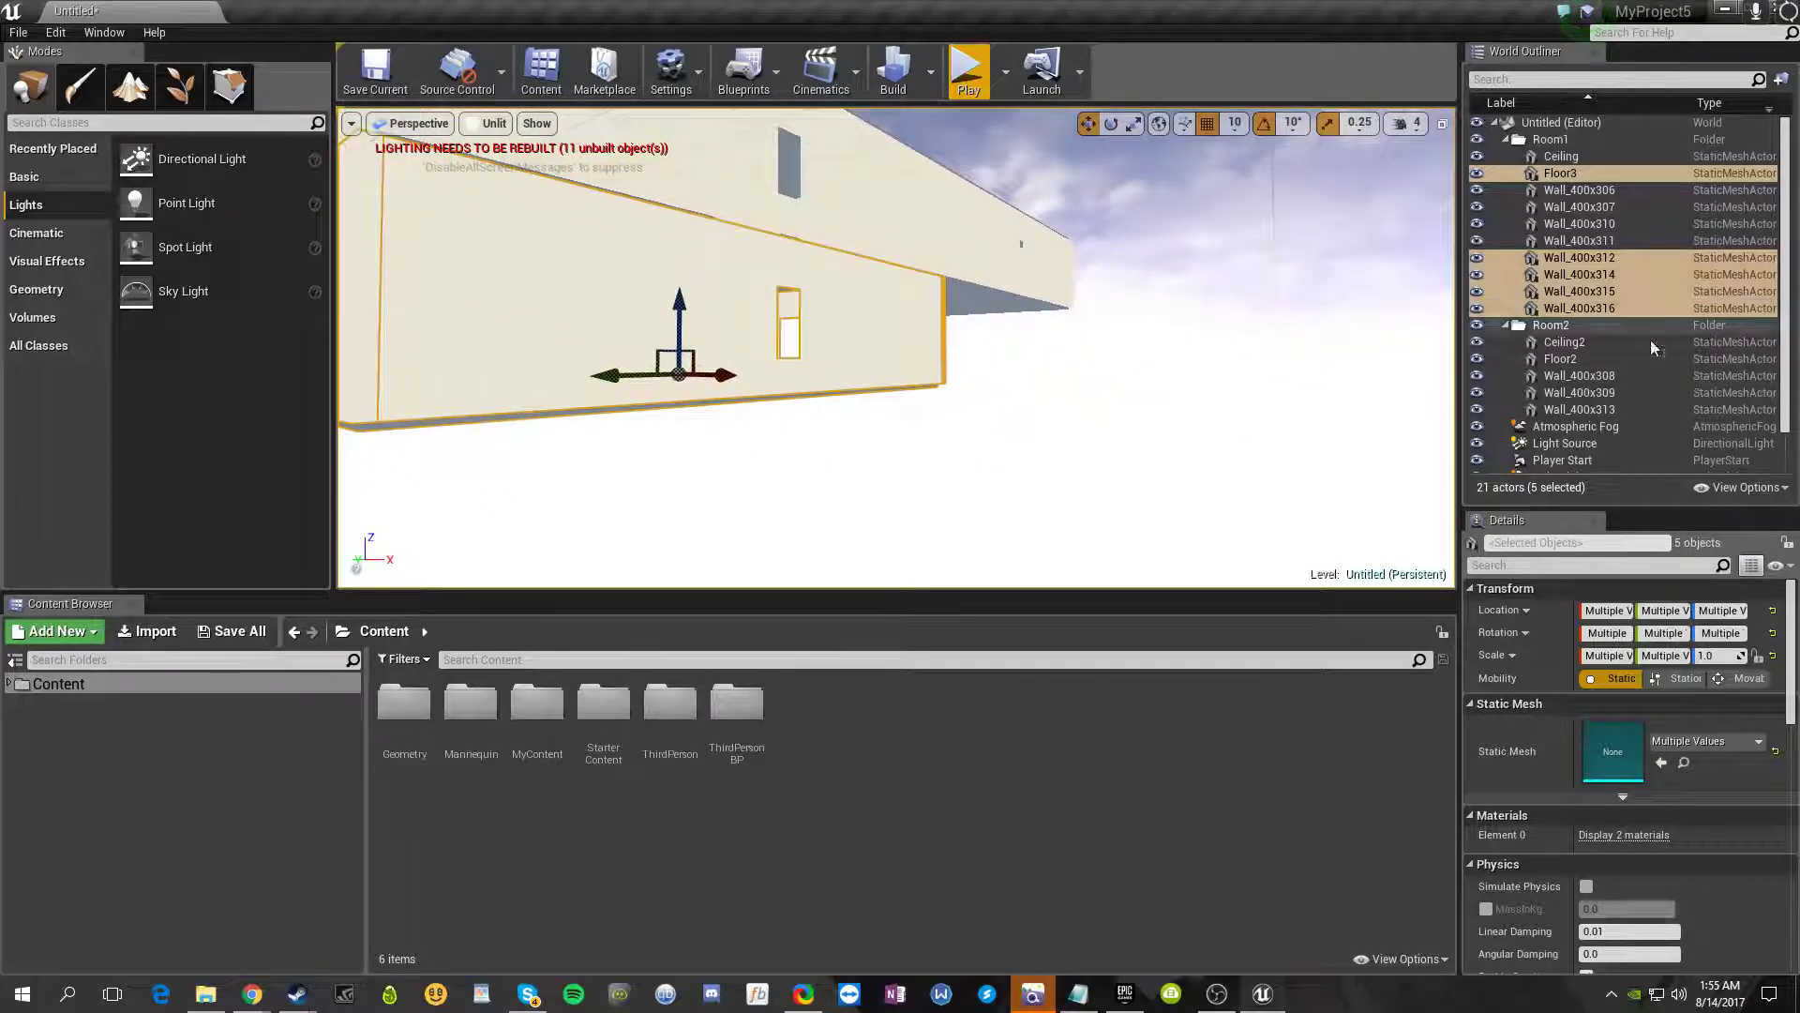
- Collapse the Room2 folder and create a new World Outliner folder with nothing selected
{"action": "scroll", "coordinate": [1562, 367], "scroll_direction": "down", "scroll_amount": 2}
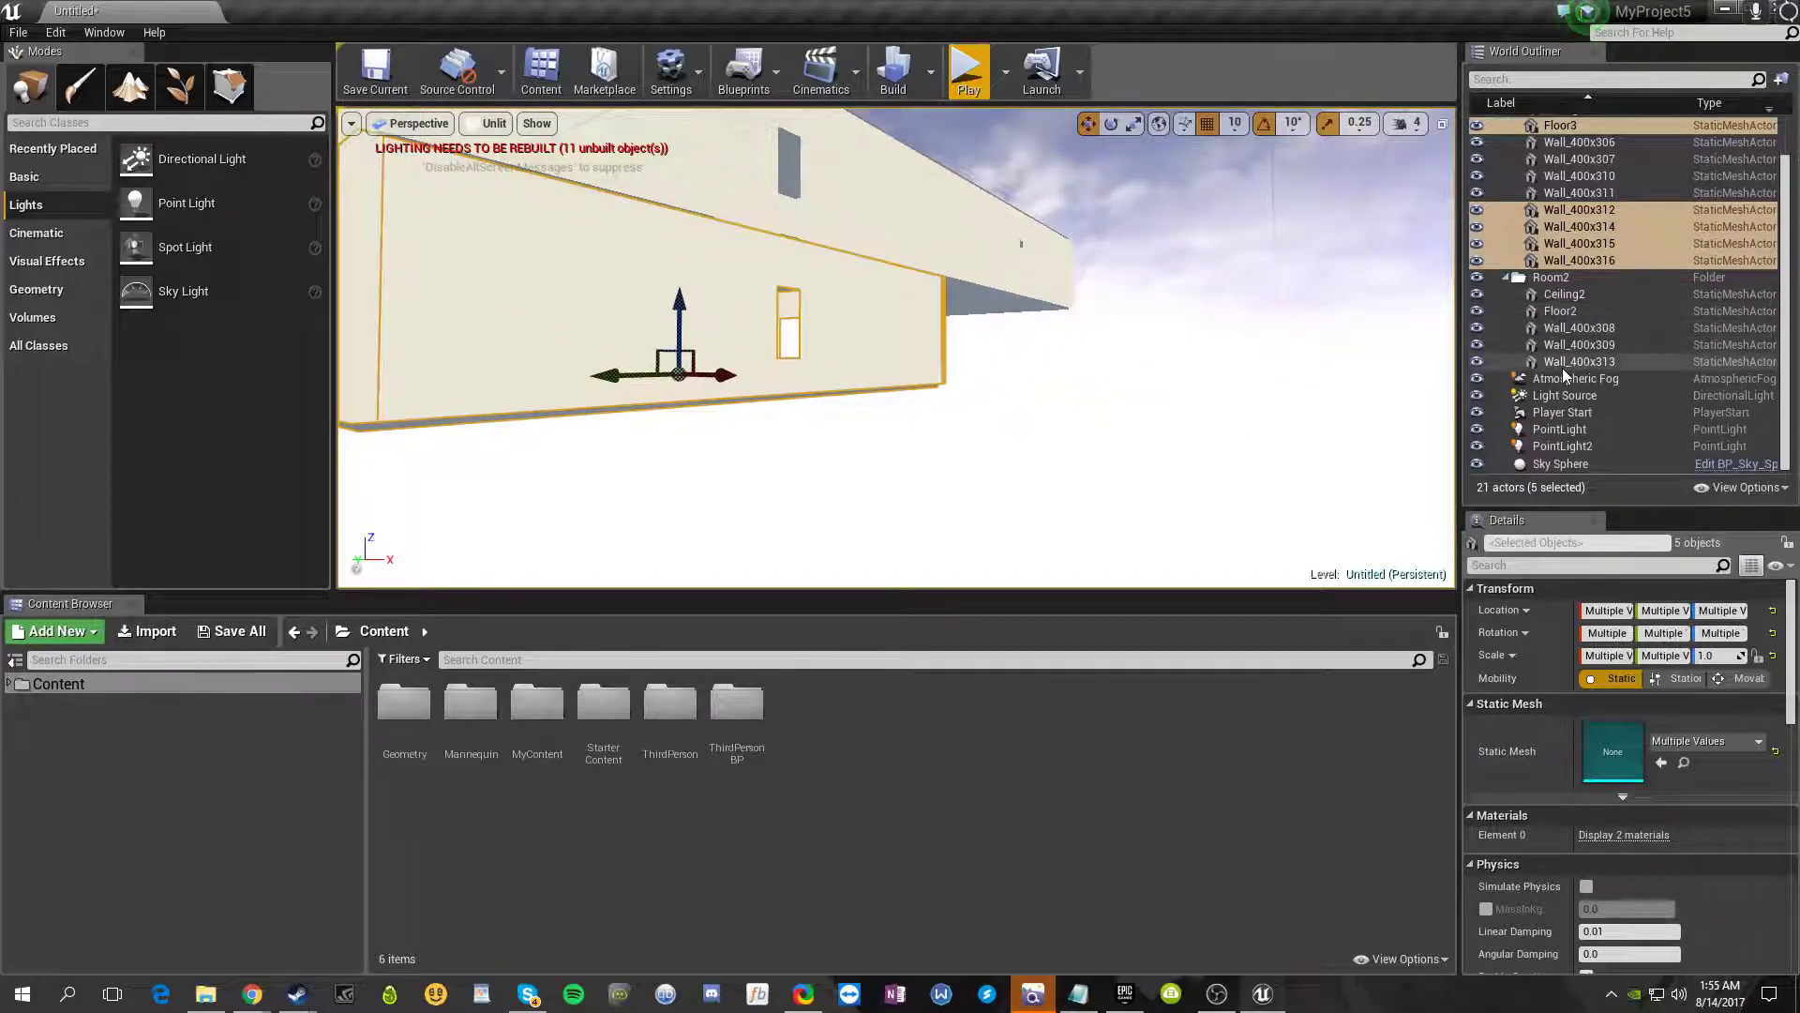
{"action": "left_click", "coordinate": [1506, 278]}
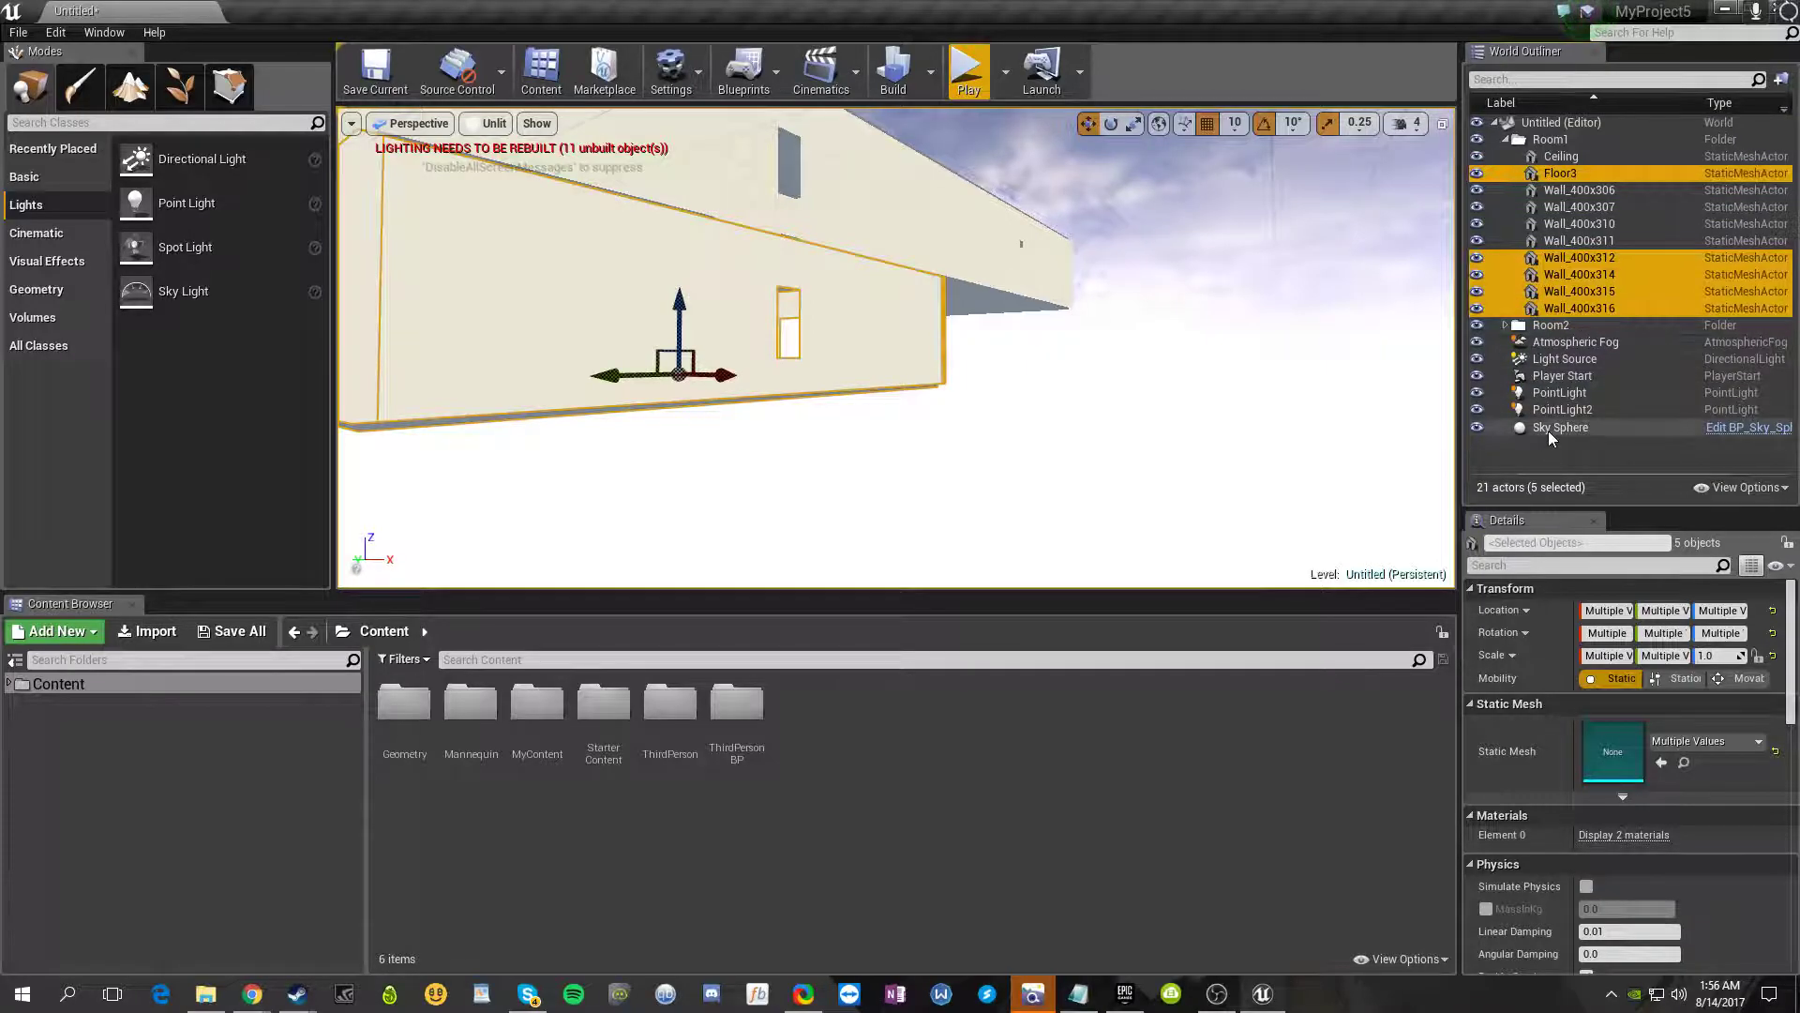
{"action": "right_click", "coordinate": [1549, 430]}
{"action": "left_click", "coordinate": [1509, 459]}
{"action": "right_click", "coordinate": [1509, 458]}
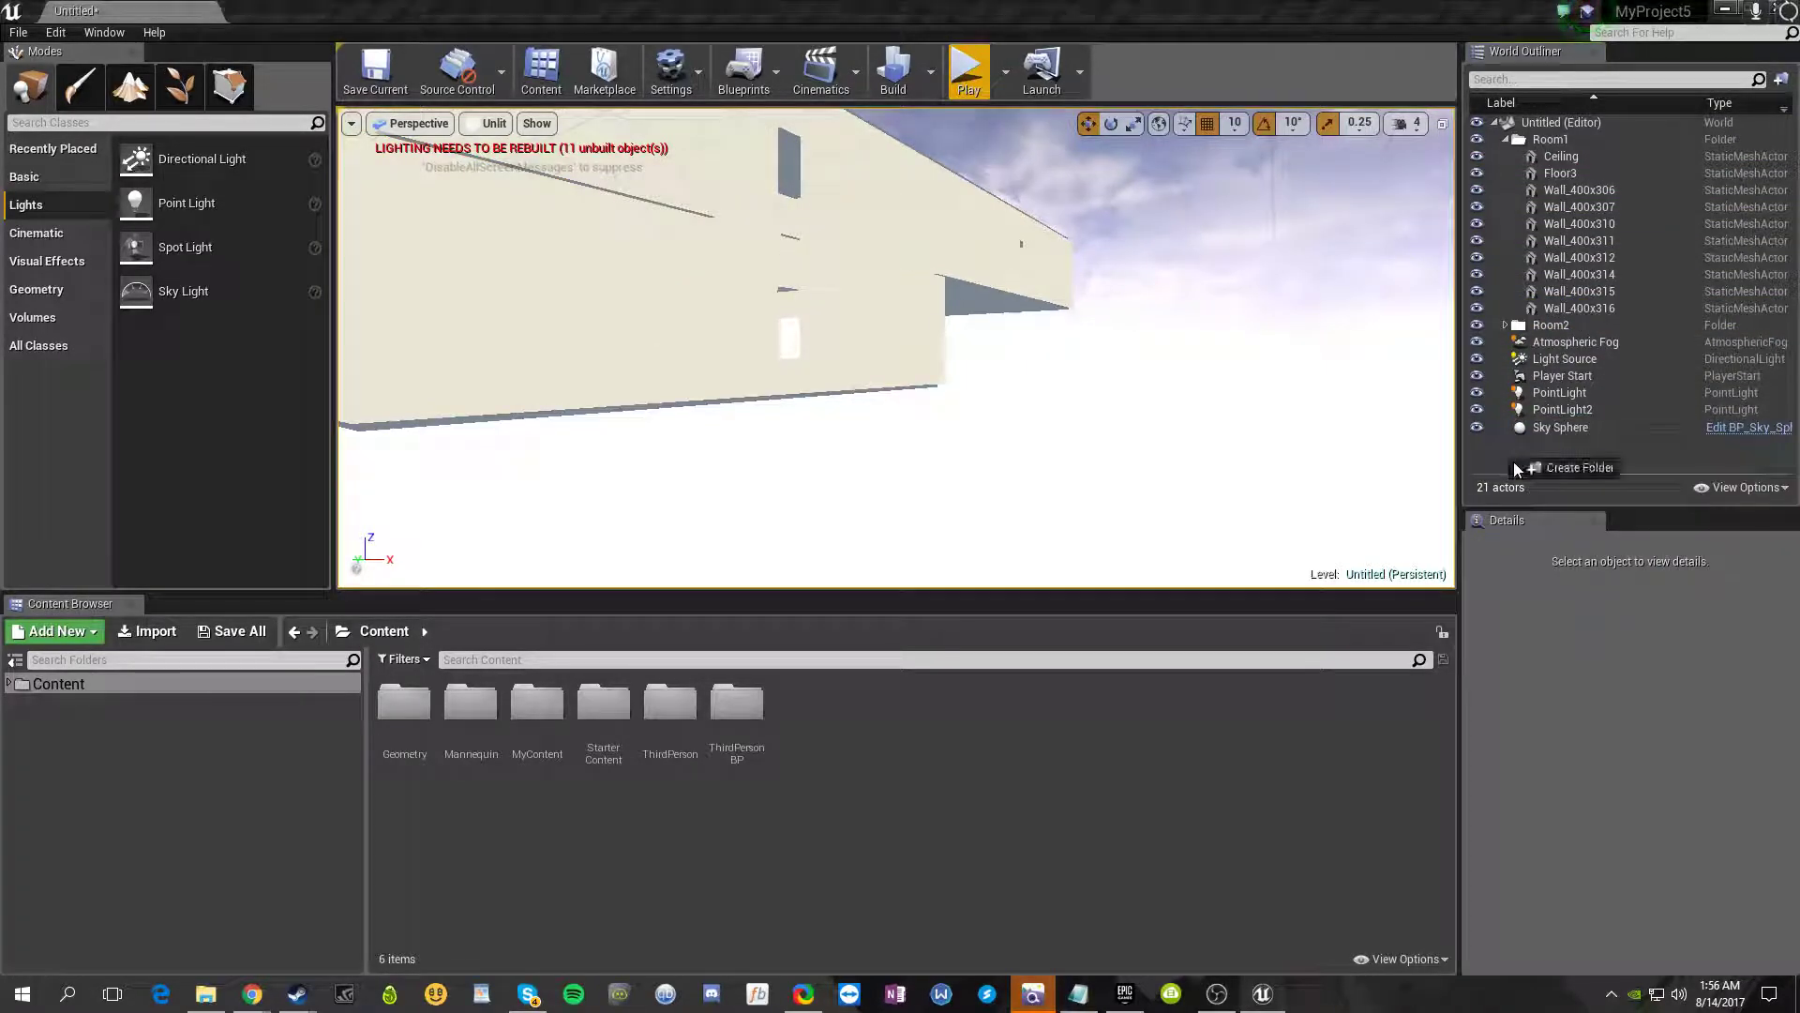
{"action": "left_click", "coordinate": [1532, 469]}
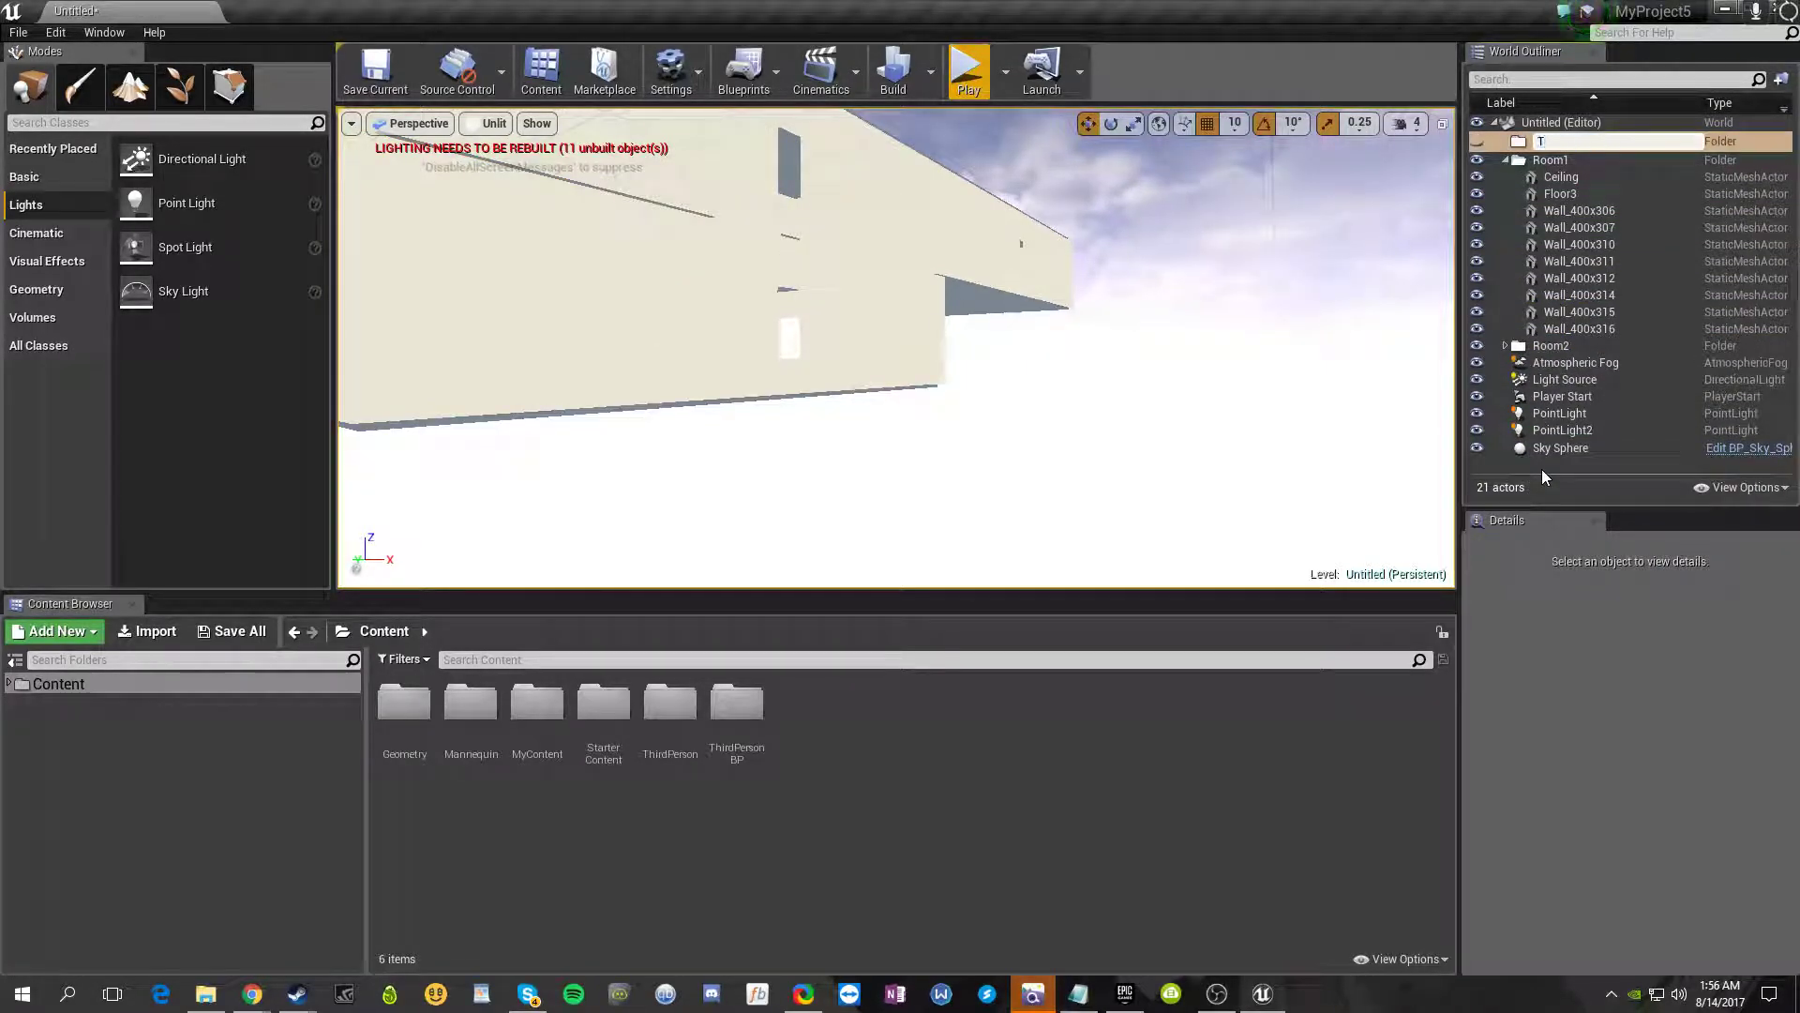
- Name the new World Outliner folder Room3 and collapse the Room1 folder
{"action": "type", "text": "oom2"}
{"action": "key", "text": "Return"}
{"action": "type", "text": "Roomn"}
{"action": "key", "text": "ctrl+a"}
{"action": "key", "text": "BackSpace"}
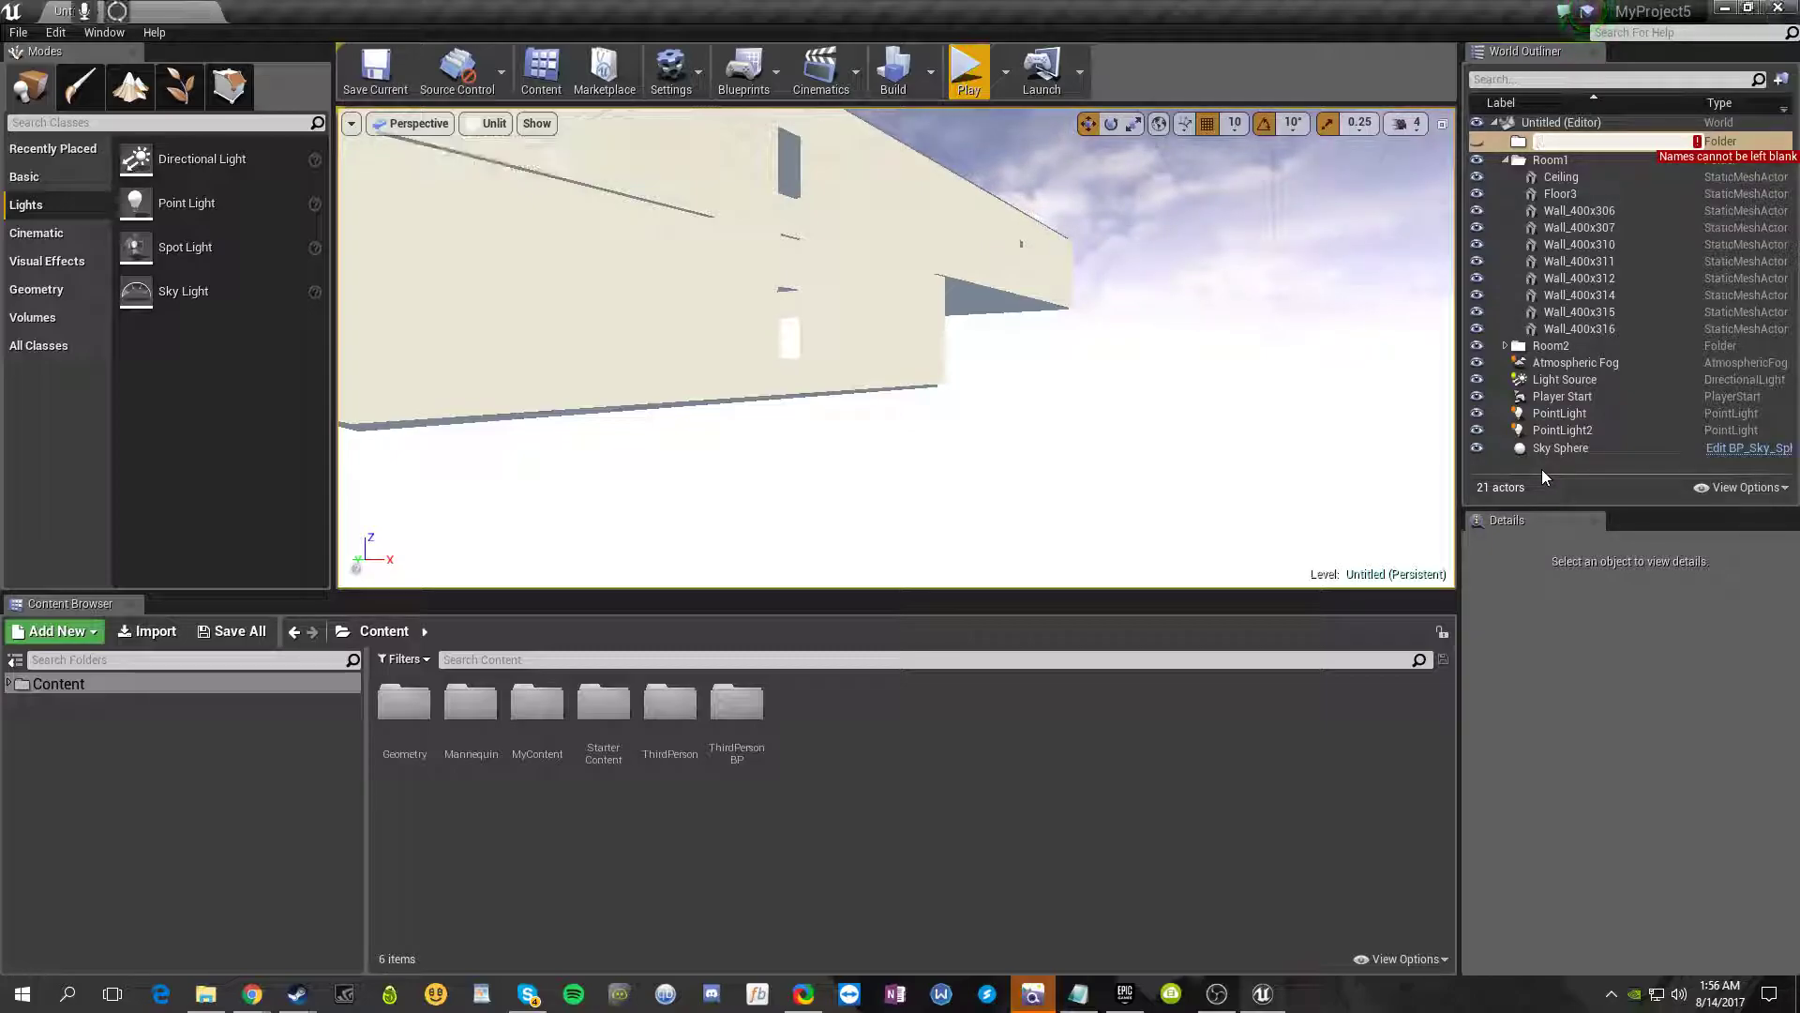
{"action": "type", "text": "R"}
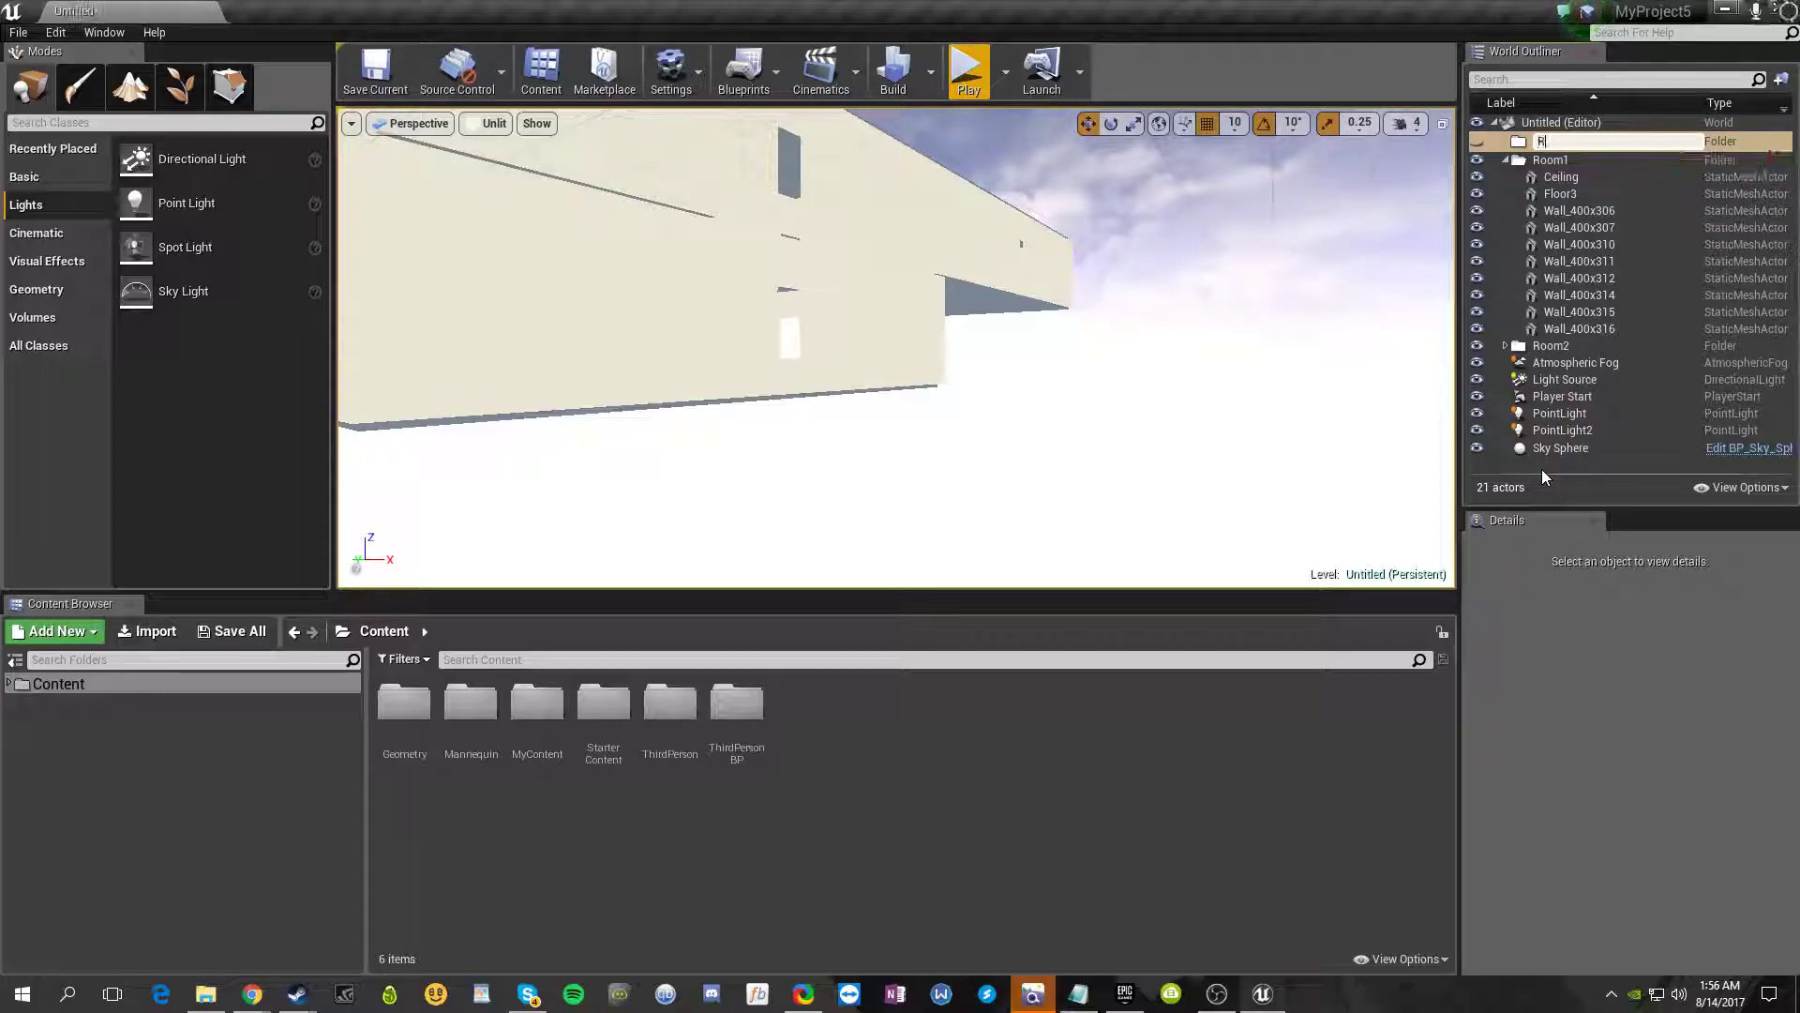
{"action": "type", "text": "oom3"}
{"action": "key", "text": "Return"}
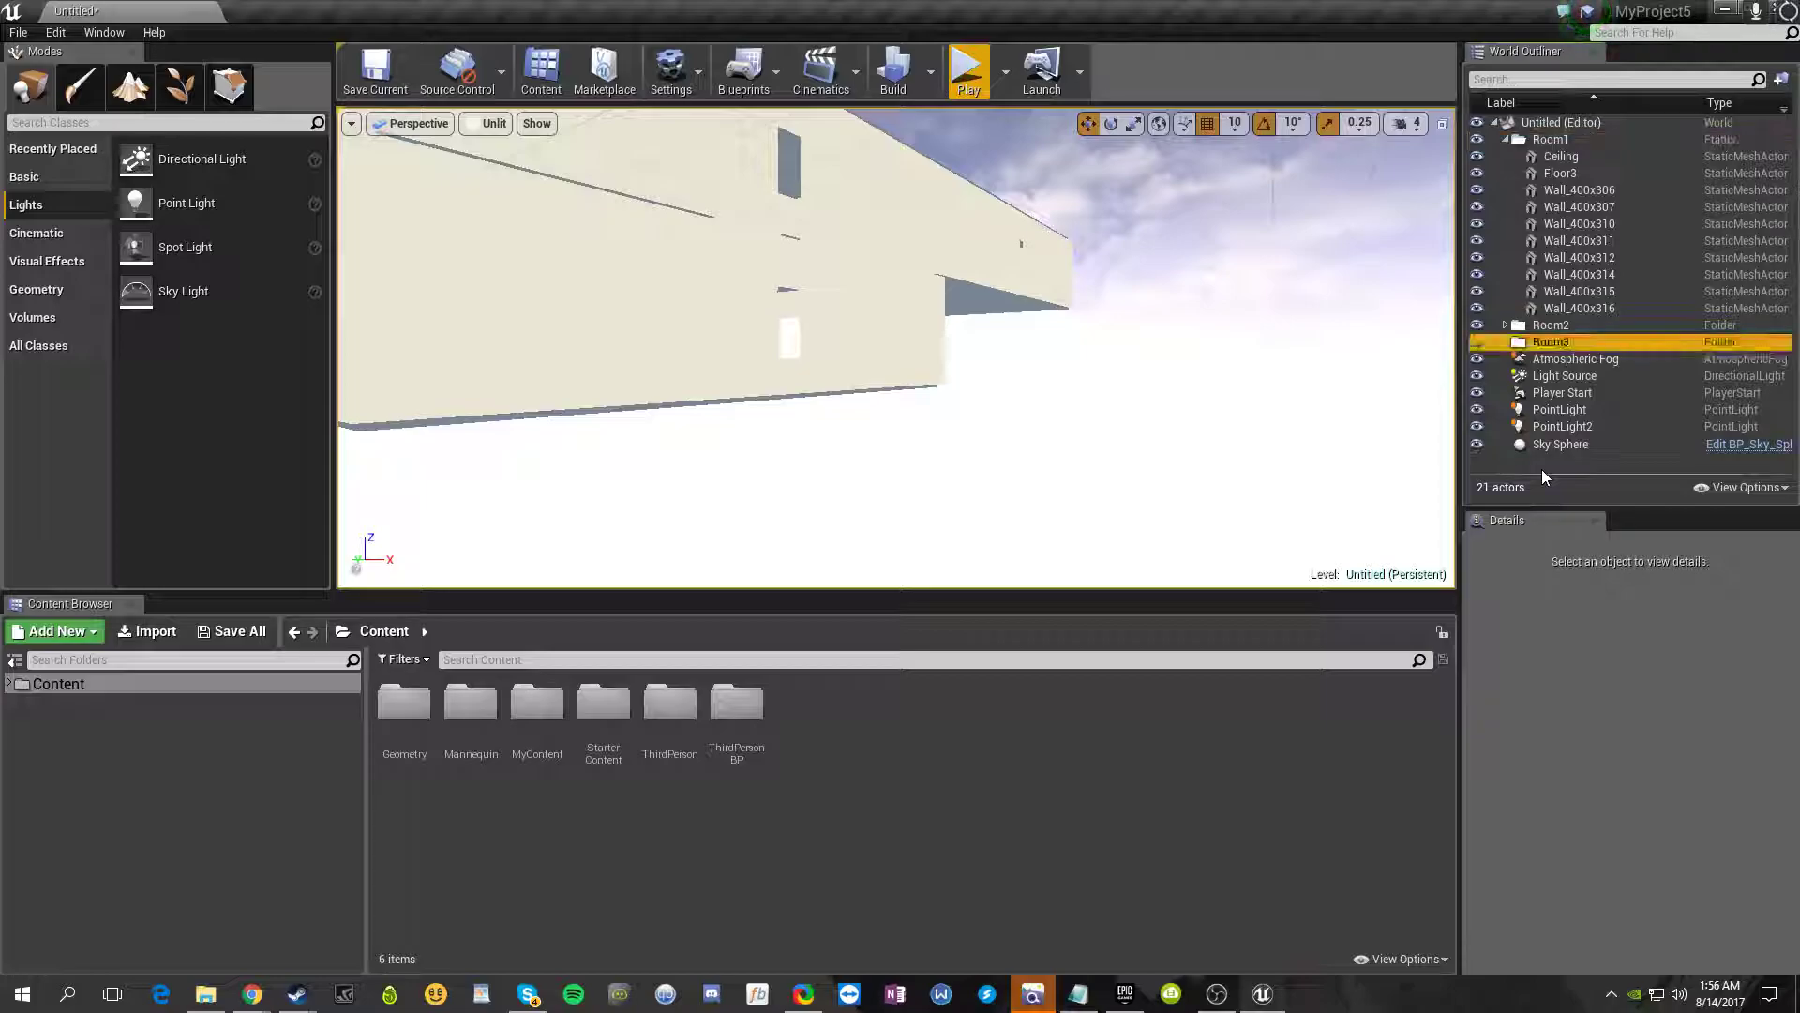
{"action": "left_click", "coordinate": [1503, 140]}
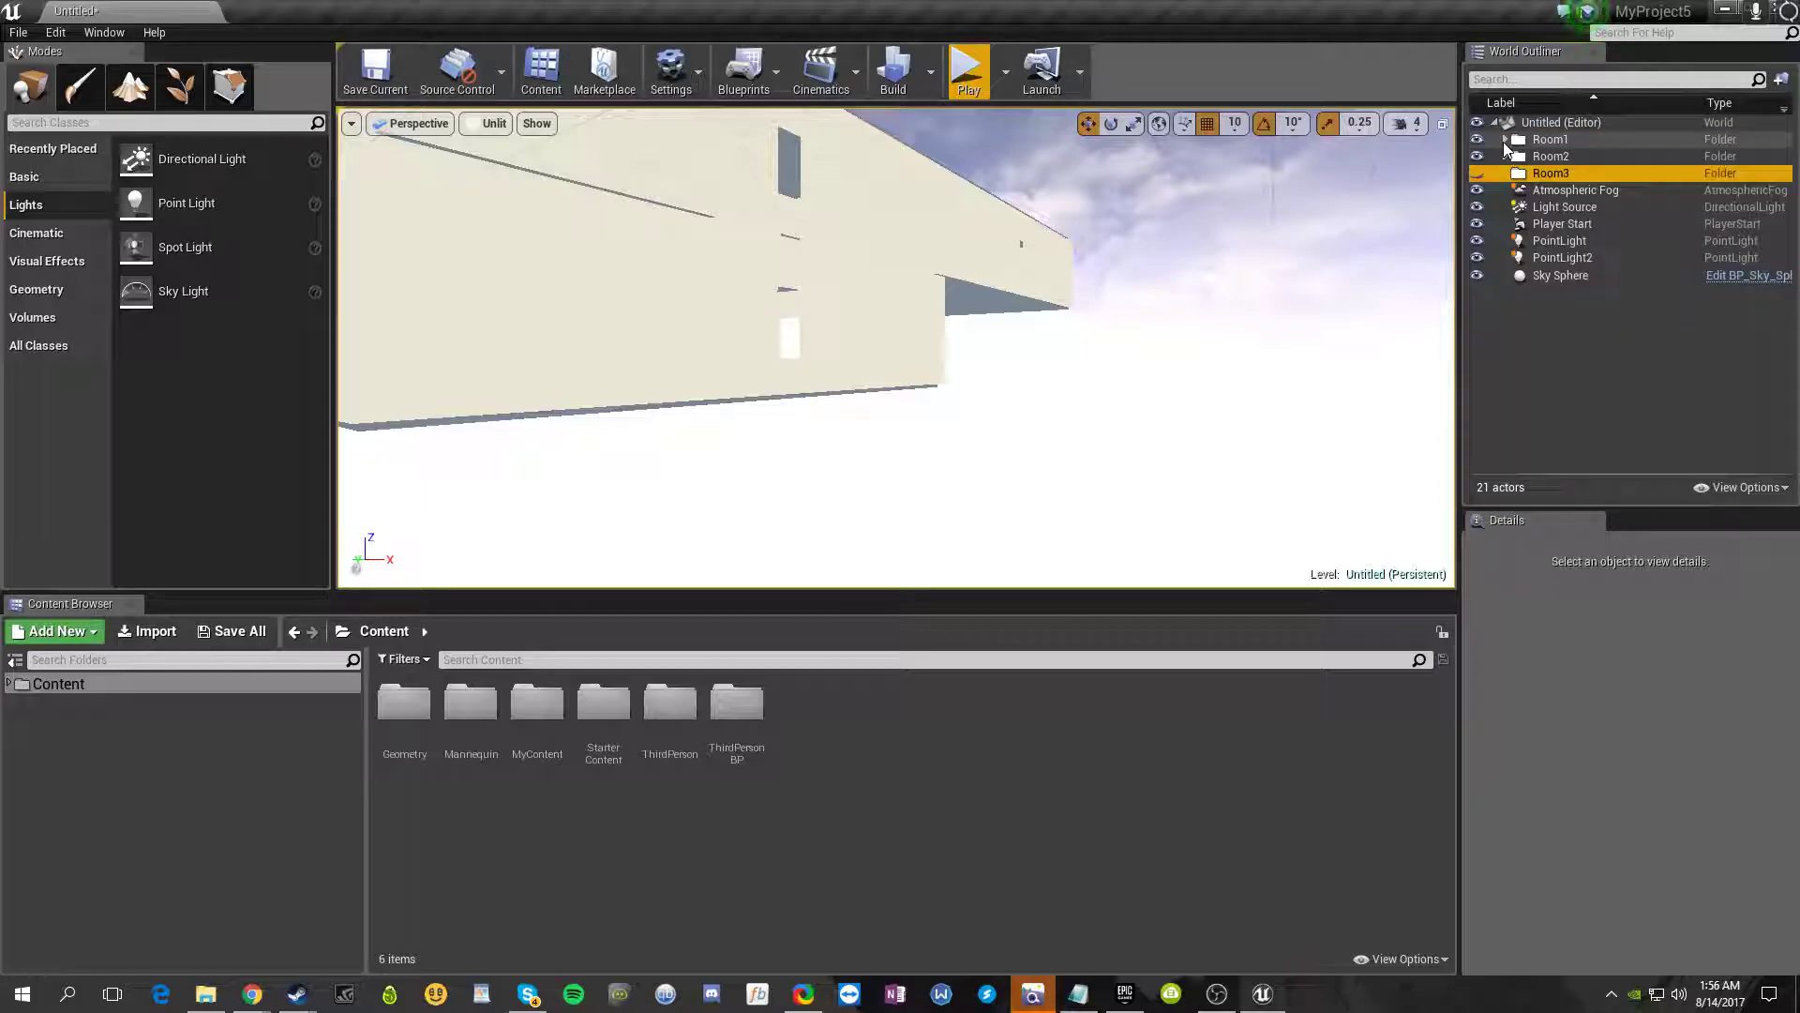
- Select the lower room's Floor3, Wall_400x312, Wall_400x314, Wall_400x315 and Wall_400x316 together, leaving the Sky Sphere out of the selection
{"action": "left_click", "coordinate": [1394, 357]}
{"action": "right_click_drag", "start_coordinate": [1394, 358], "coordinate": [1072, 526]}
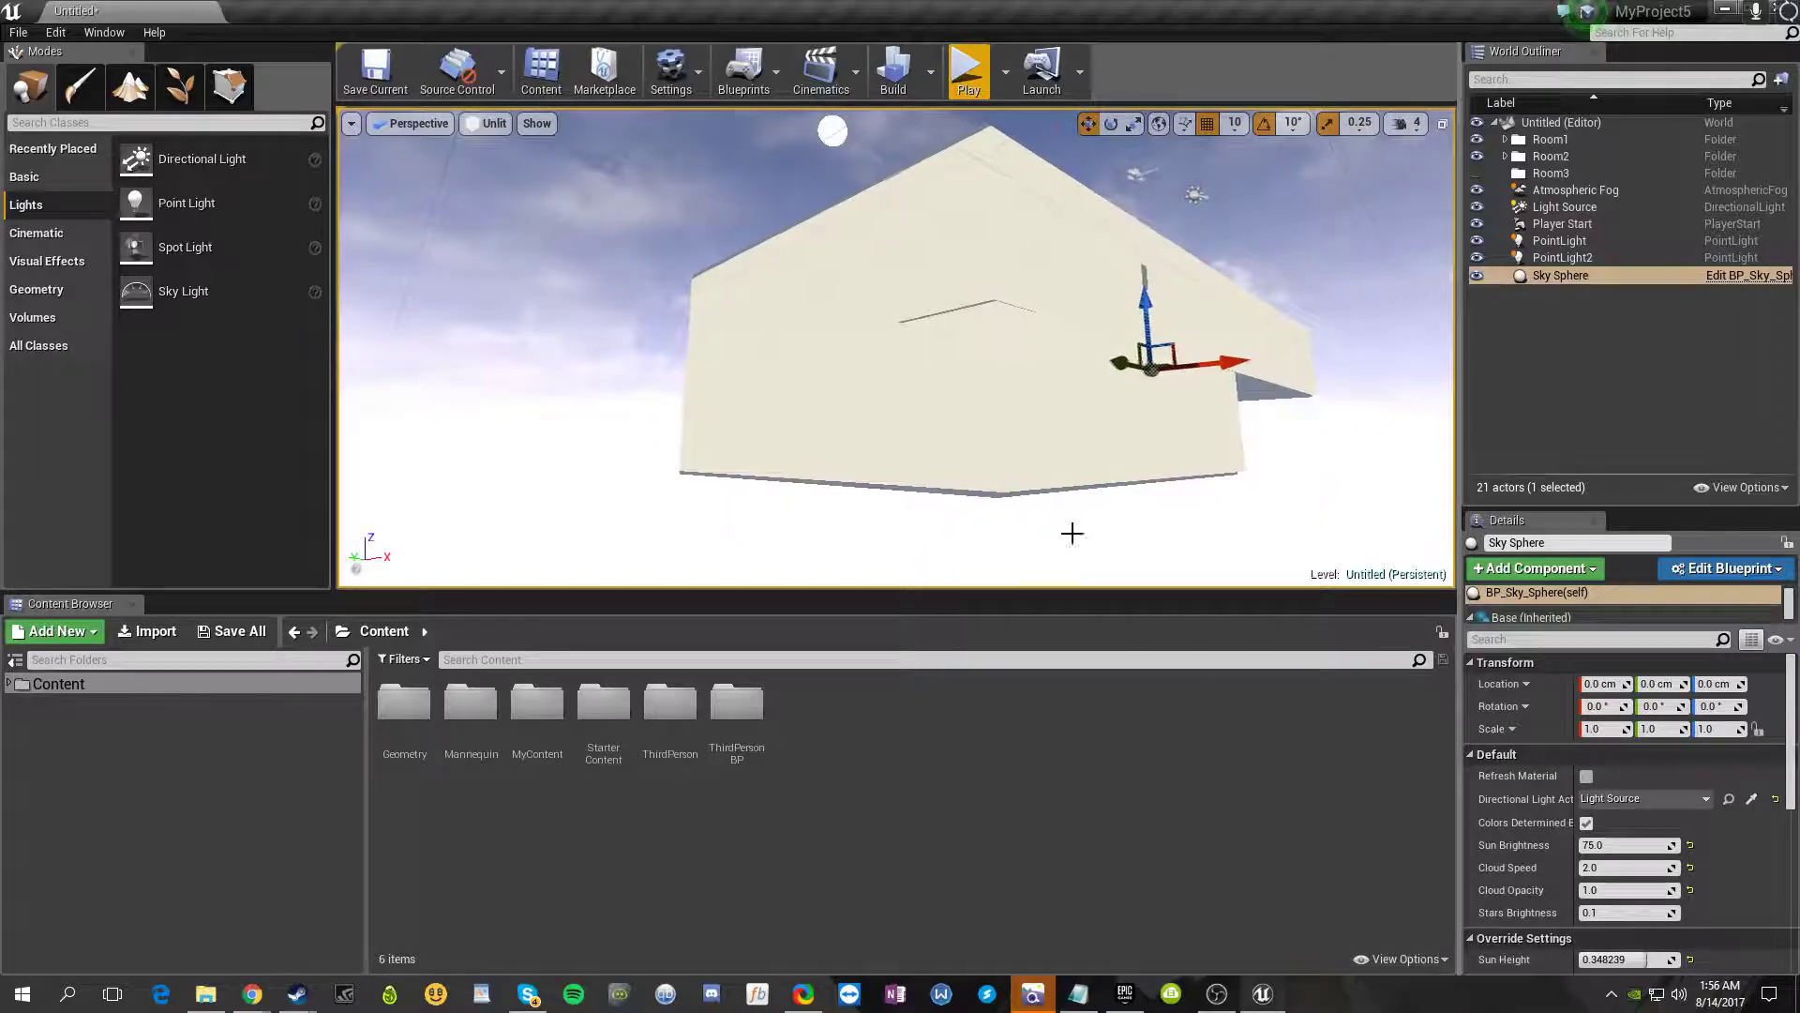
{"action": "left_click", "coordinate": [1057, 456], "text": "ctrl"}
{"action": "left_click", "coordinate": [902, 441], "text": "ctrl"}
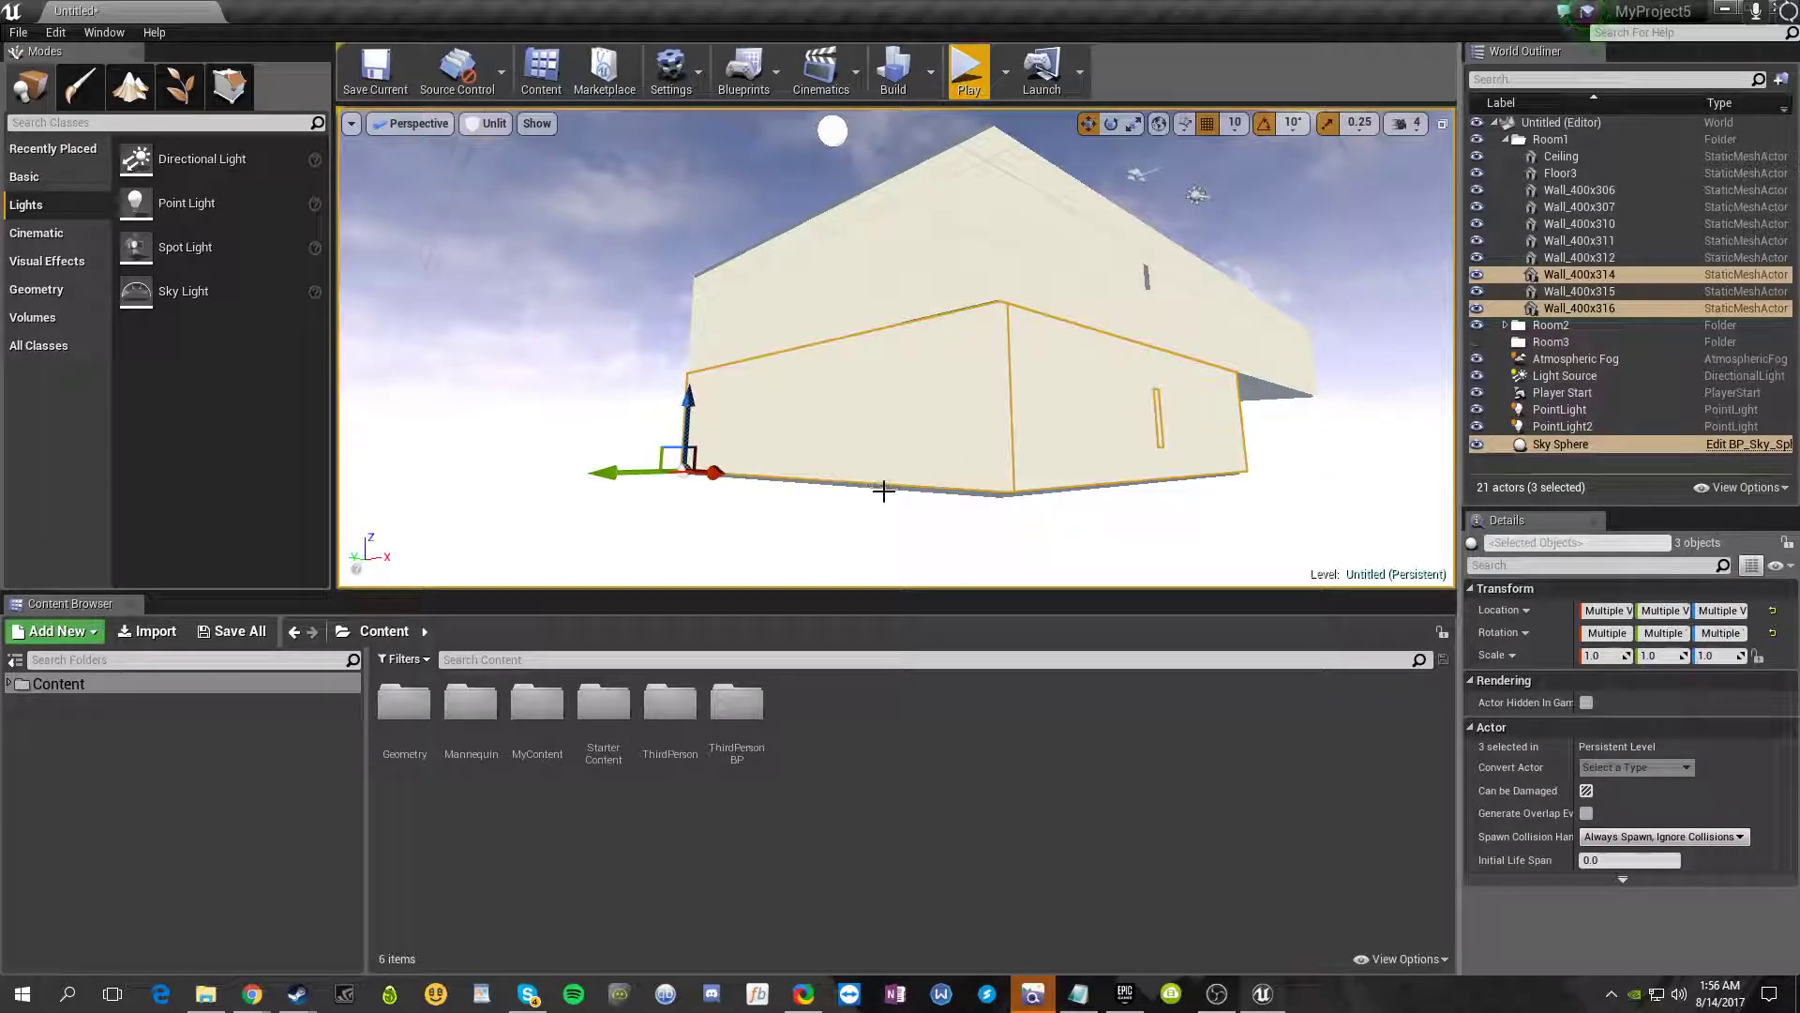
{"action": "left_click", "coordinate": [886, 488], "text": "ctrl"}
{"action": "key", "text": "a"}
{"action": "right_click_drag", "start_coordinate": [844, 503], "coordinate": [1279, 527]}
{"action": "right_click_drag", "start_coordinate": [707, 368], "coordinate": [771, 368]}
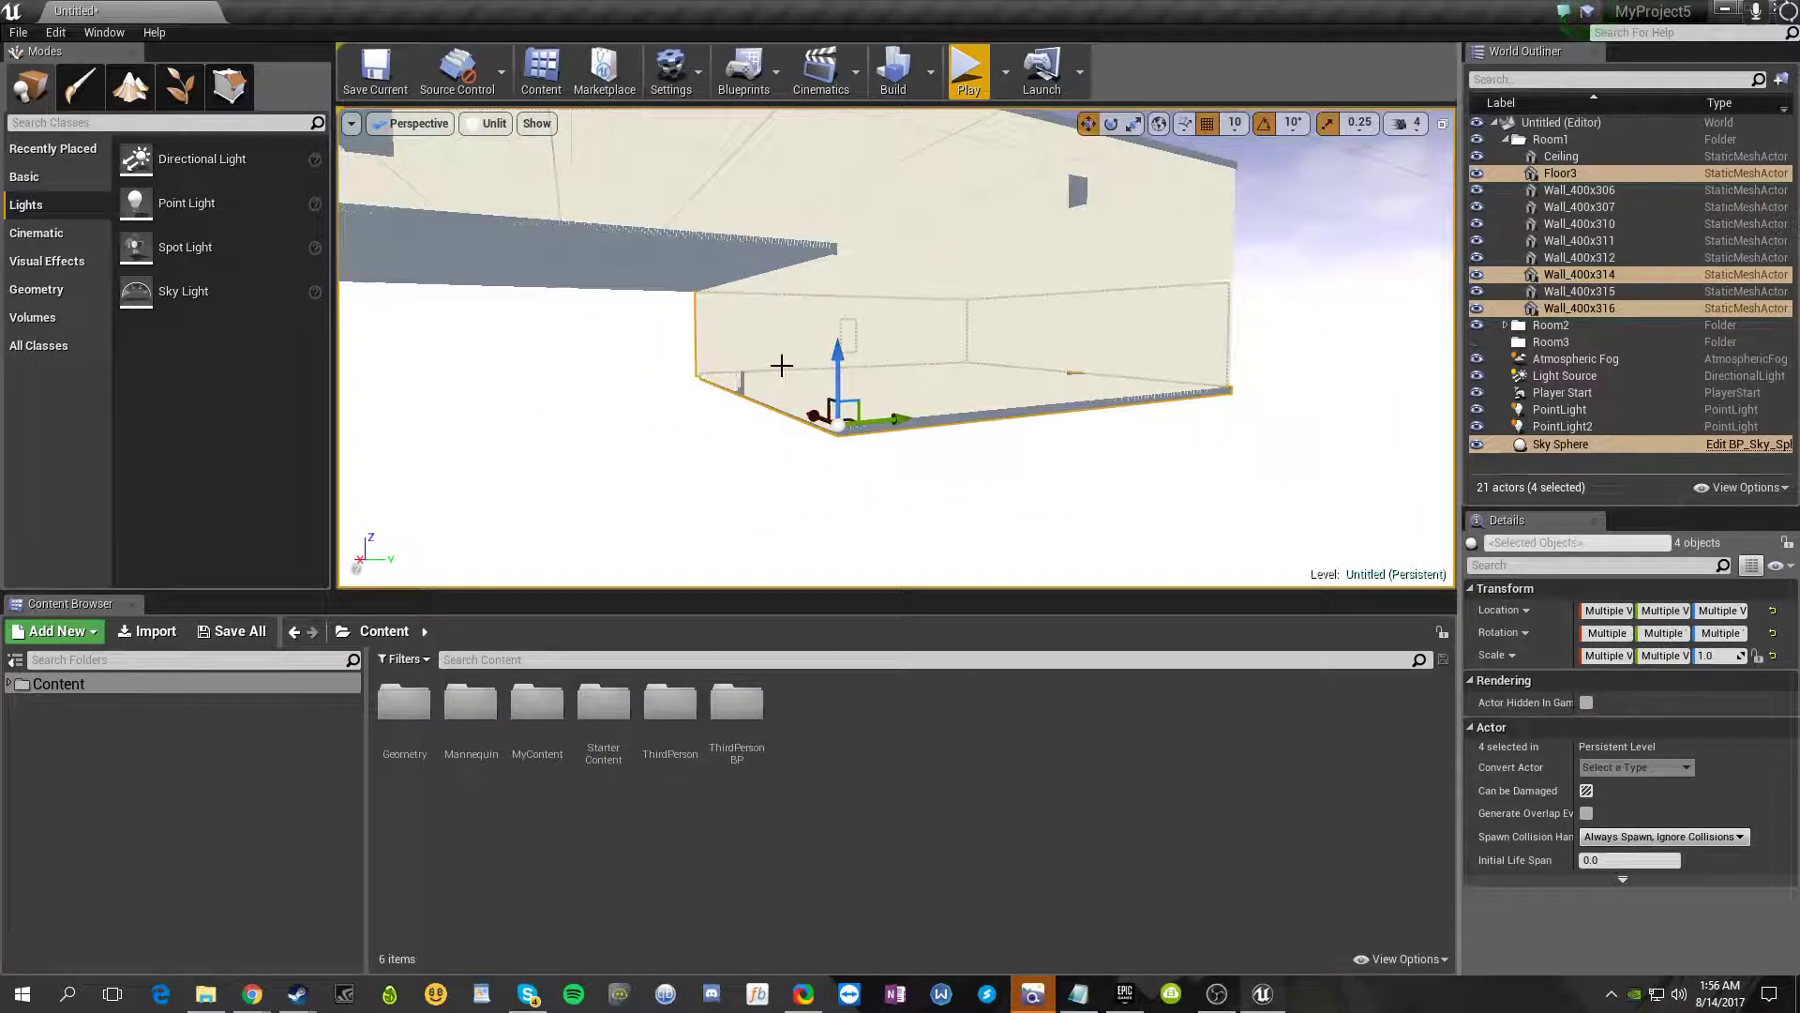
{"action": "left_click", "coordinate": [786, 349], "text": "ctrl"}
{"action": "left_click", "coordinate": [907, 333], "text": "ctrl"}
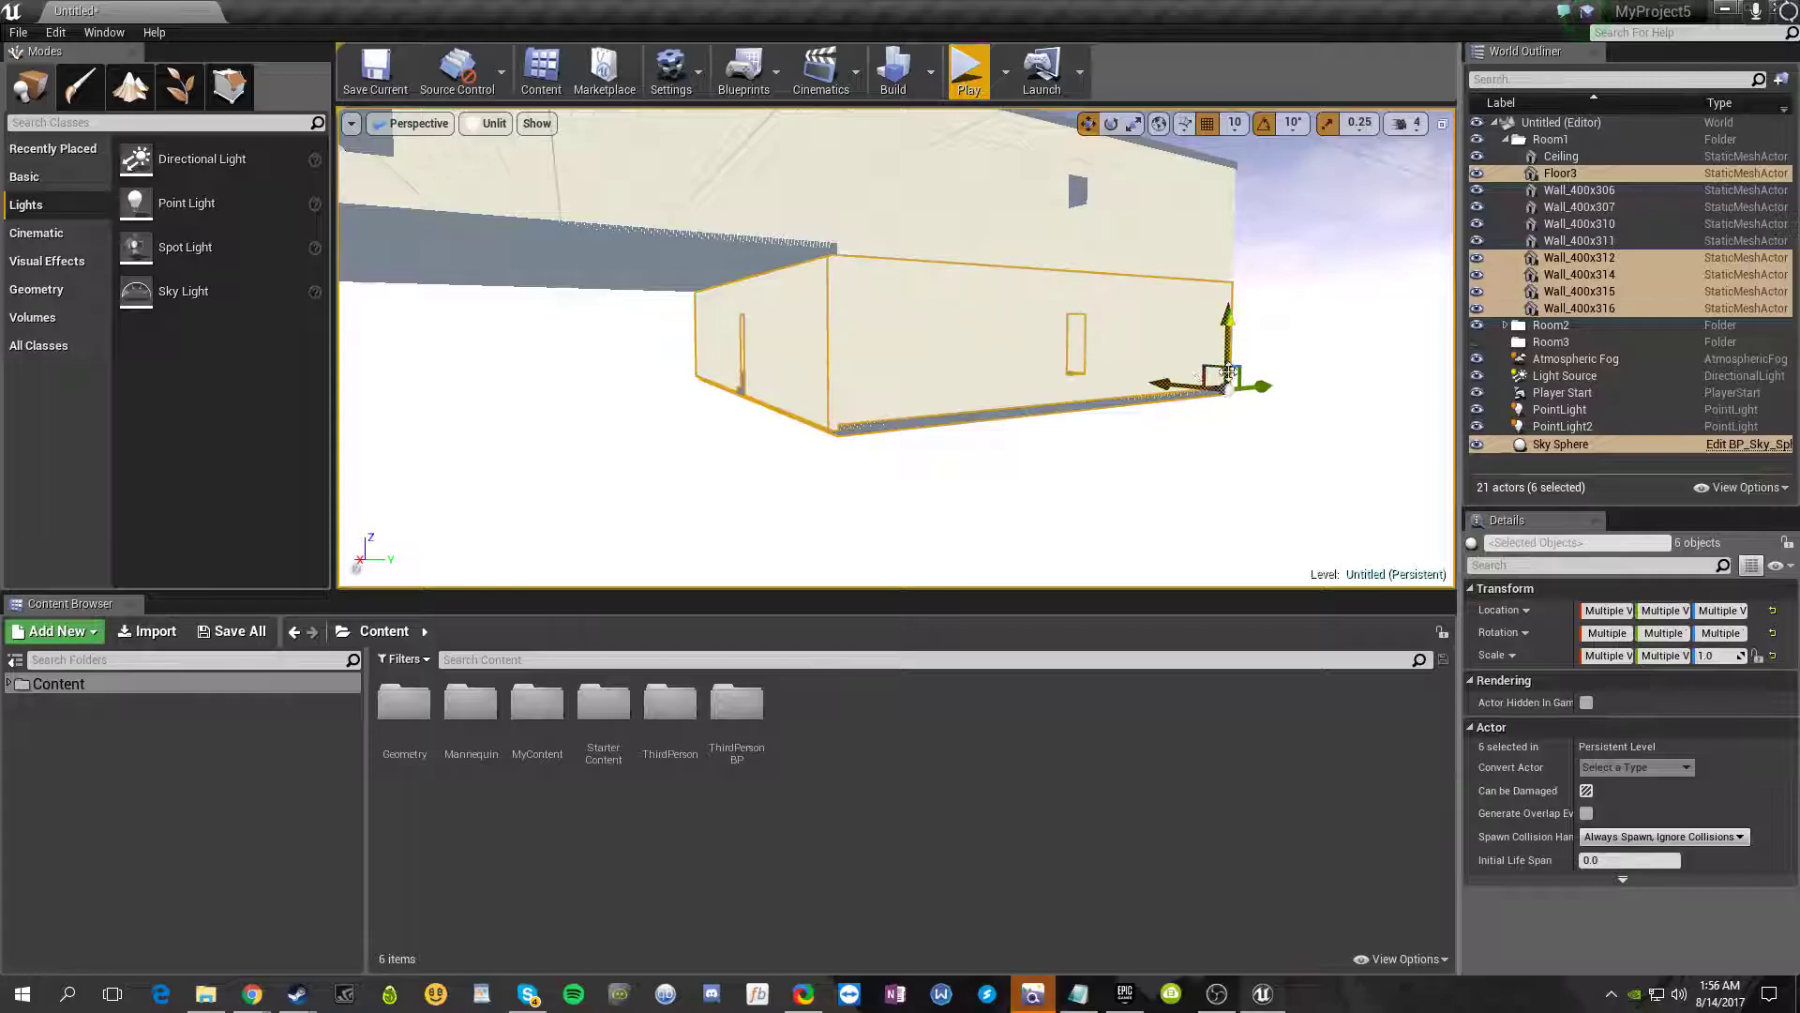
{"action": "left_click", "coordinate": [1553, 445], "text": "ctrl"}
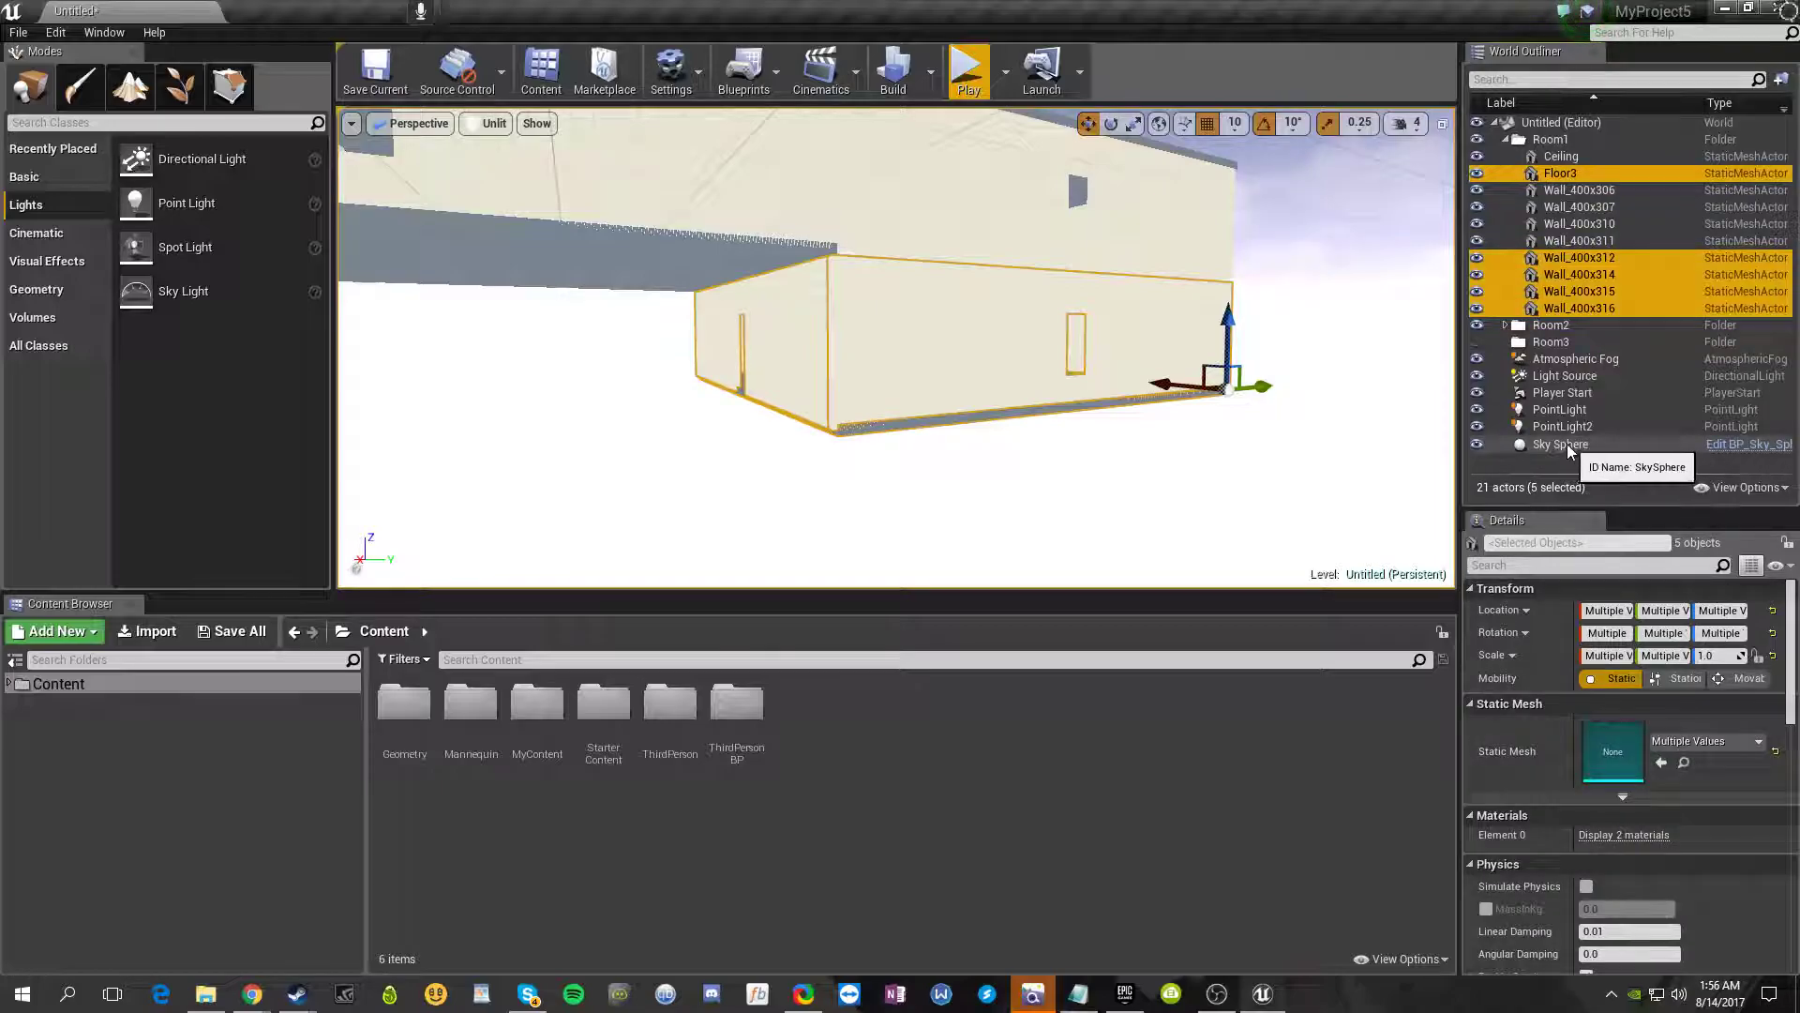
- Move the selected lower-room floor and walls from Room1 into the Room3 folder, and collapse both folders
{"action": "right_click_drag", "start_coordinate": [1051, 480], "coordinate": [835, 476]}
{"action": "key", "text": "d"}
{"action": "key", "text": "a"}
{"action": "key", "text": "s"}
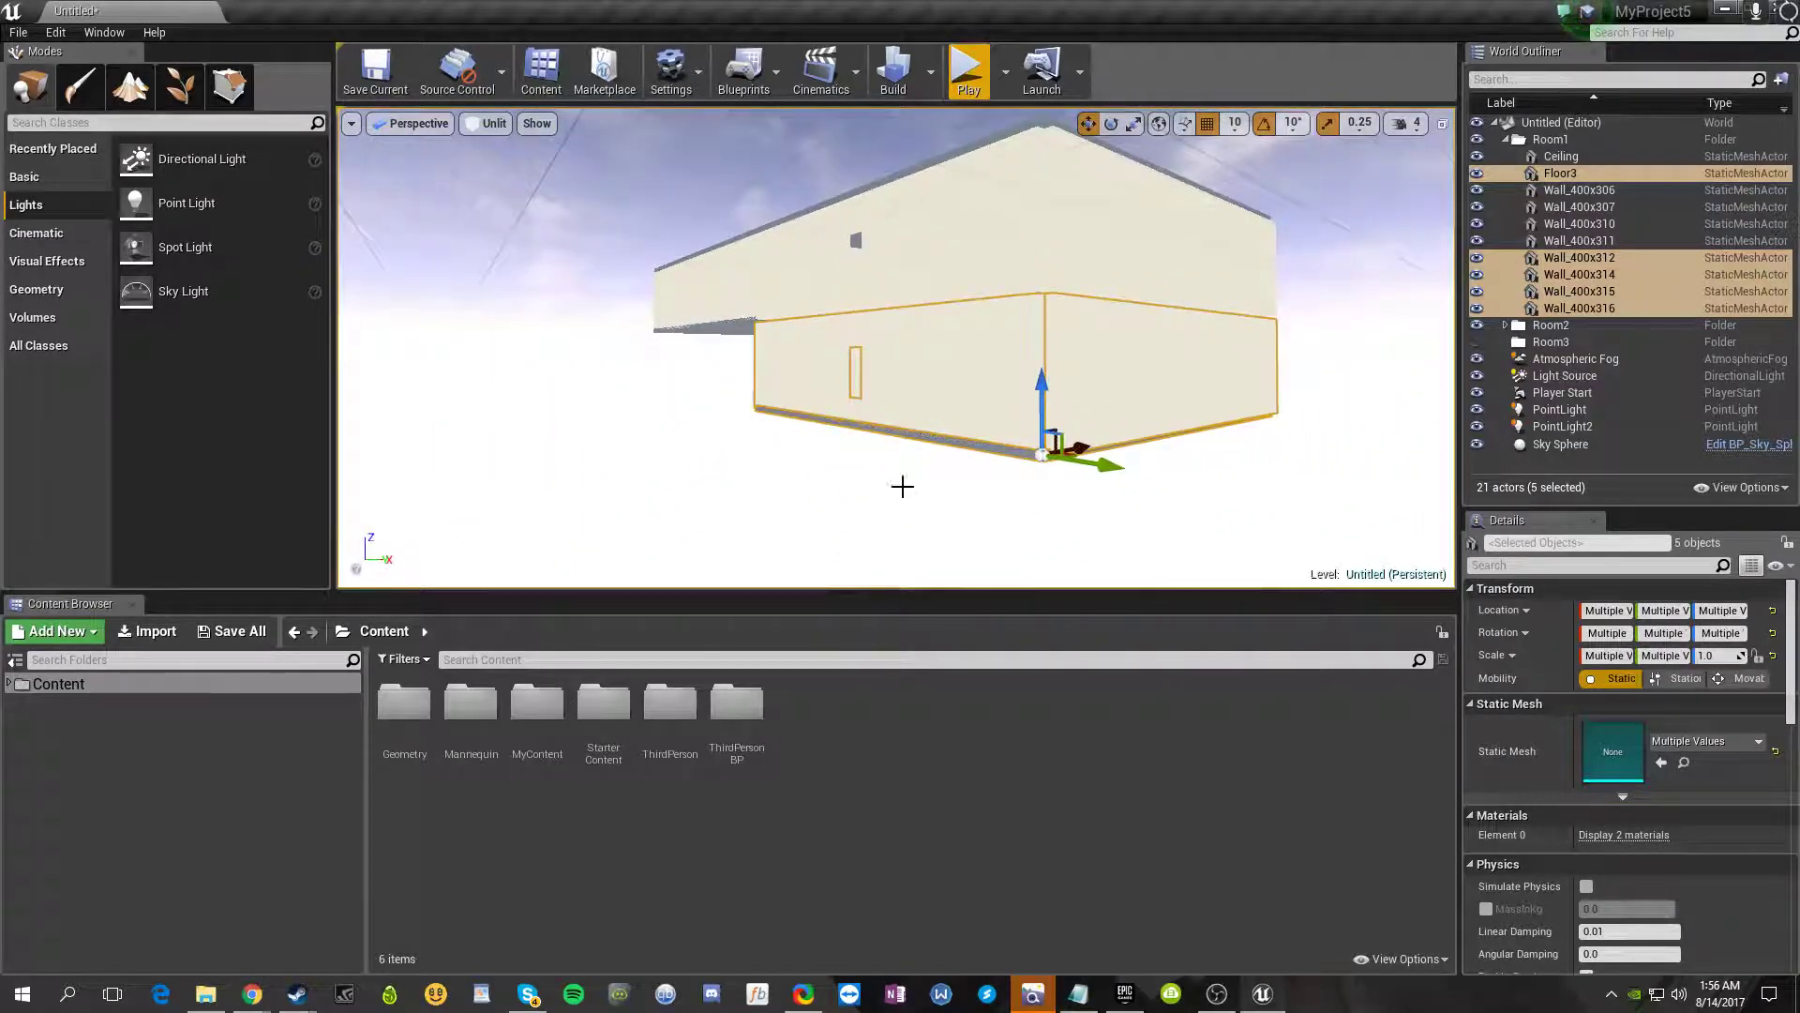
{"action": "right_click_drag", "start_coordinate": [694, 455], "coordinate": [797, 464]}
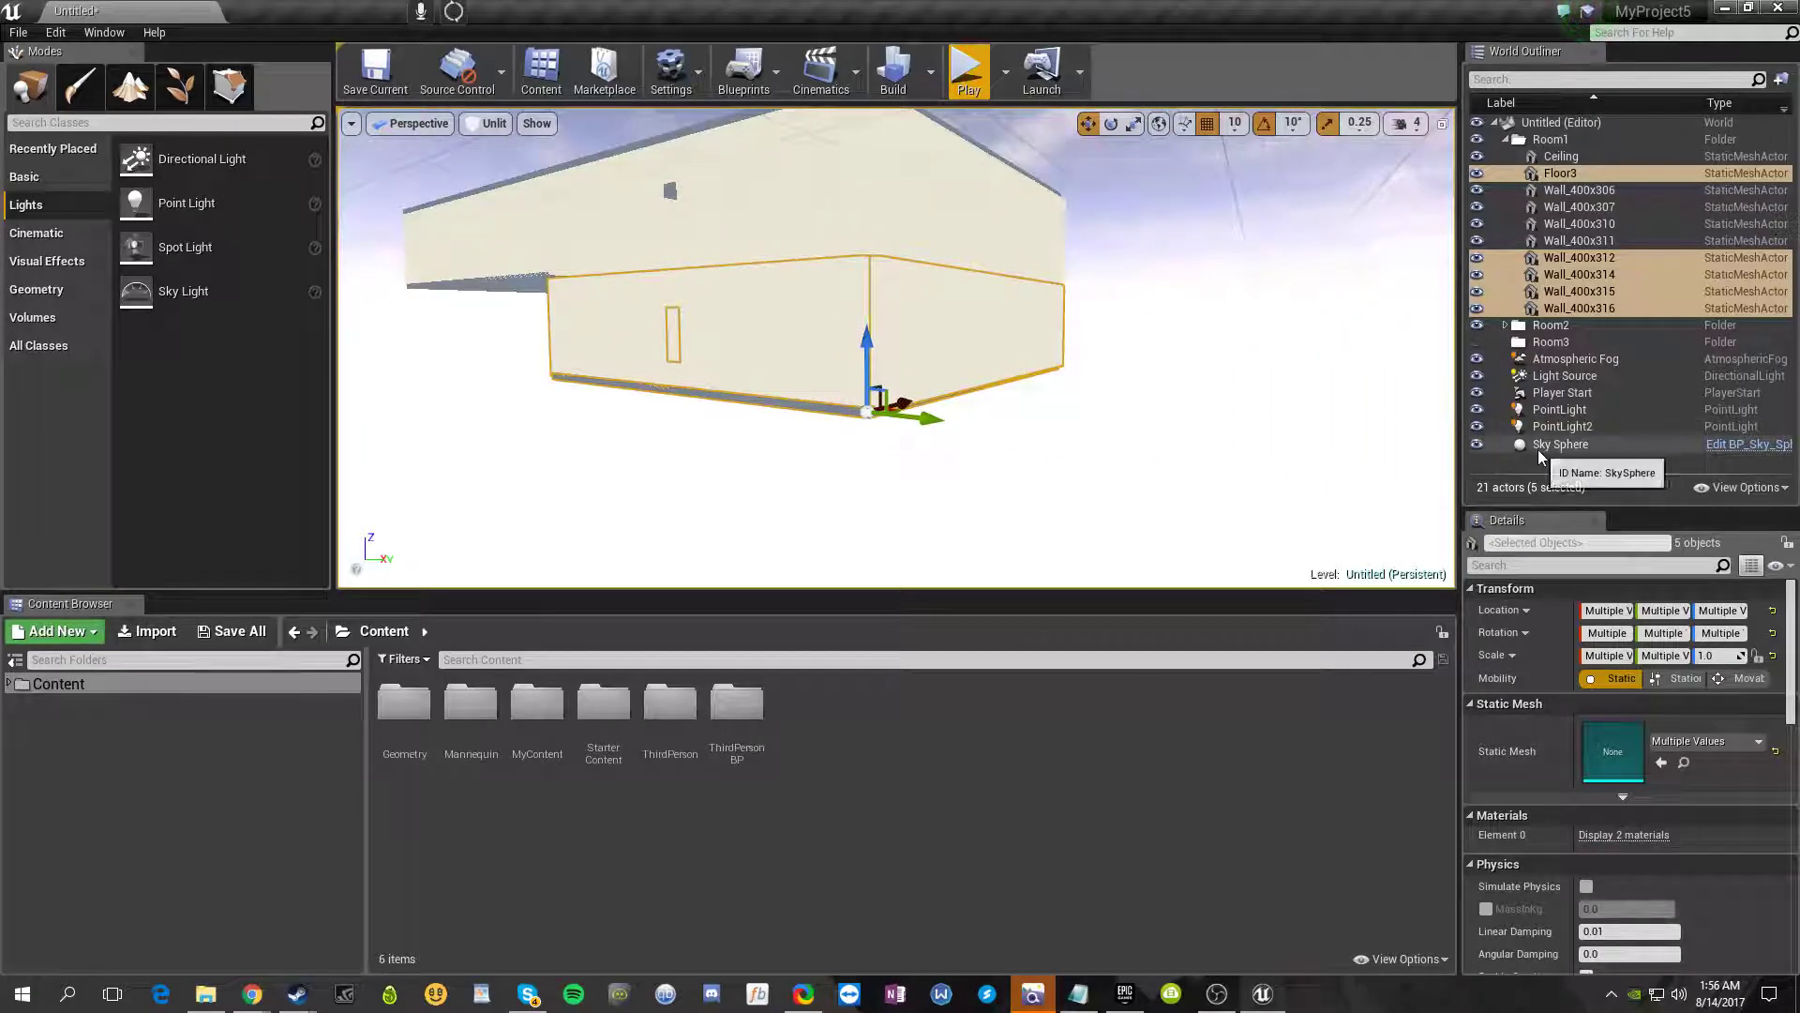
{"action": "left_click_drag", "start_coordinate": [1561, 274], "coordinate": [1551, 340]}
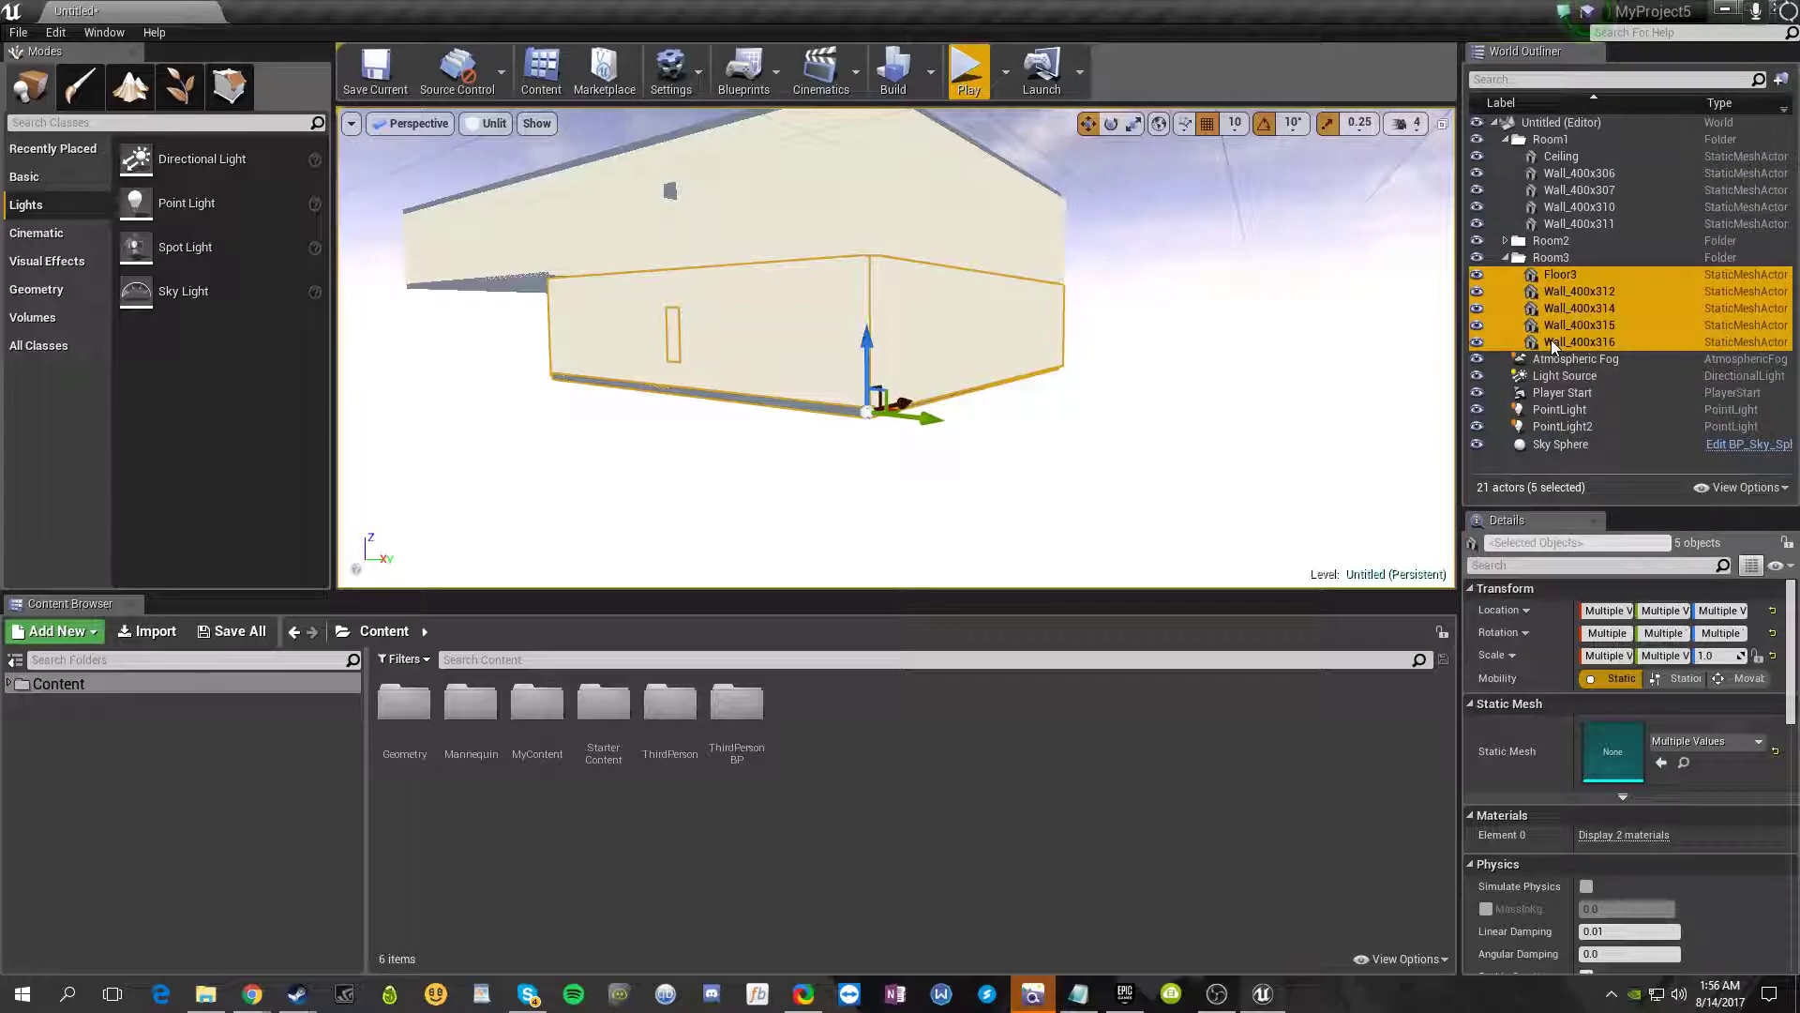
{"action": "left_click", "coordinate": [1505, 257]}
{"action": "left_click", "coordinate": [1505, 140]}
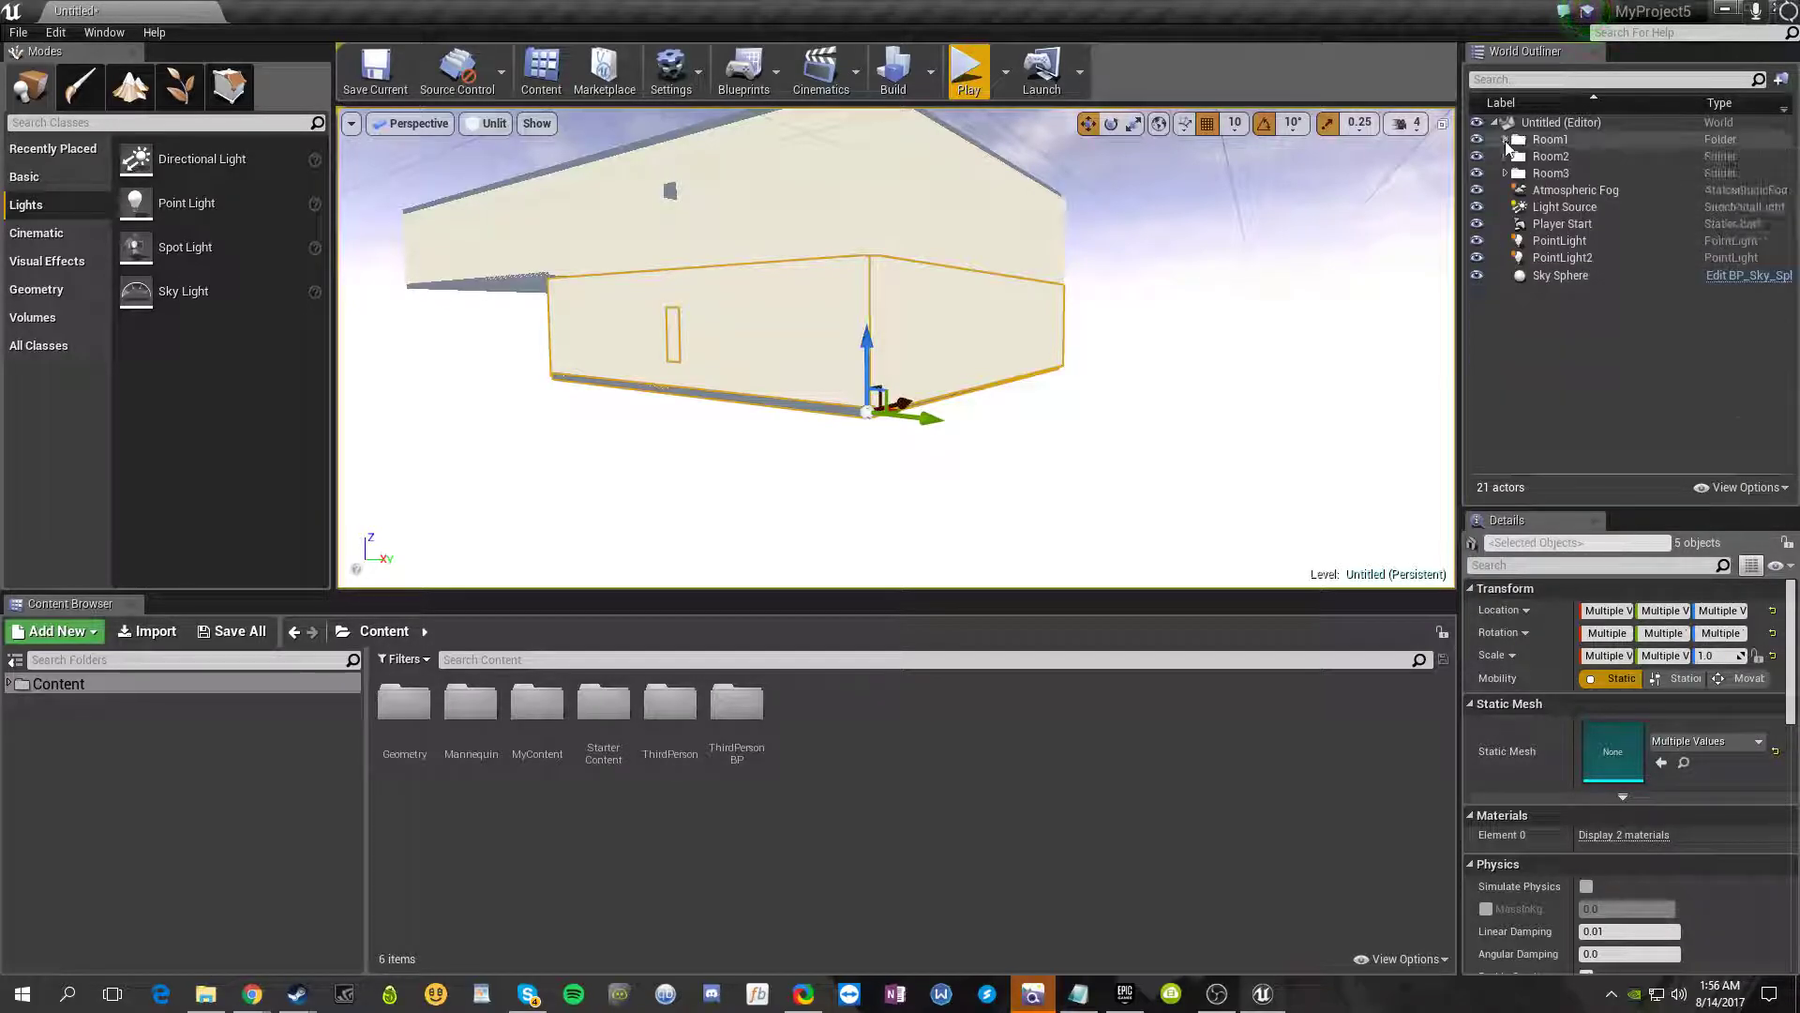
- Switch the viewport to Lit shading and examine the seam between the upper and lower walls from inside the rooms
{"action": "left_click", "coordinate": [1233, 421]}
{"action": "right_click_drag", "start_coordinate": [1233, 421], "coordinate": [1041, 375]}
{"action": "key", "text": "w"}
{"action": "key", "text": "d"}
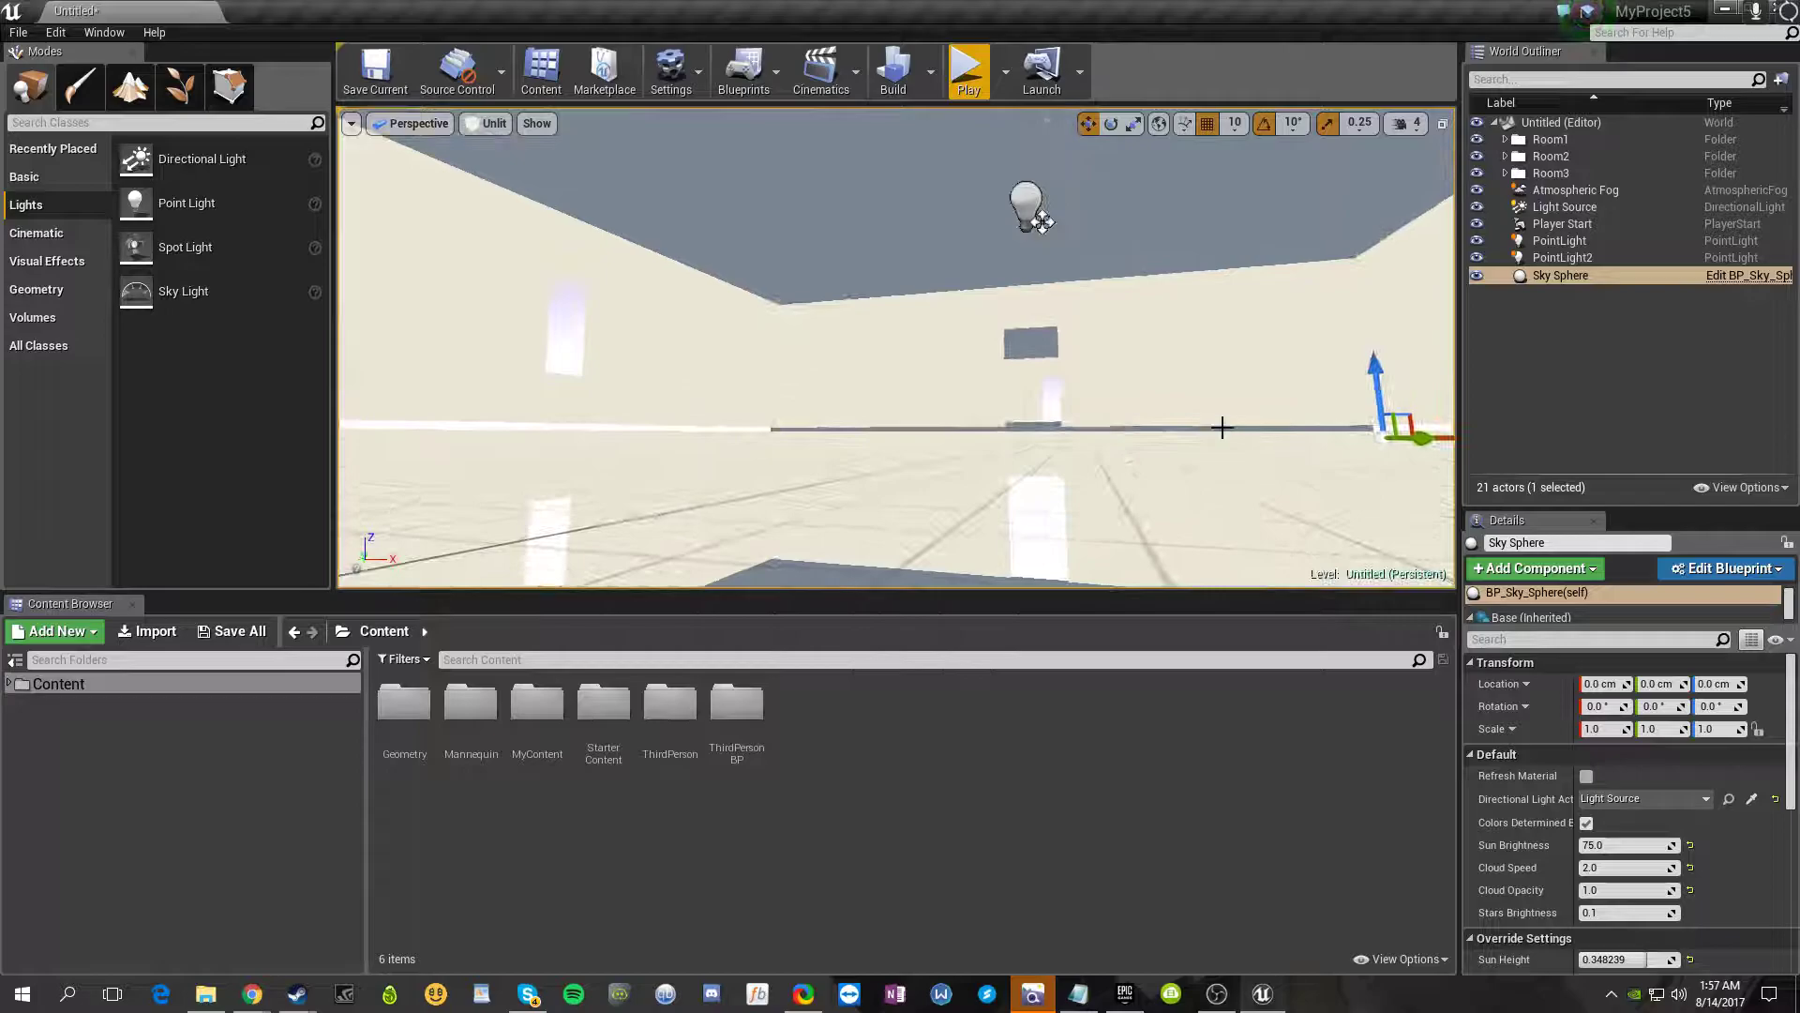
{"action": "left_click", "coordinate": [487, 123]}
{"action": "left_click", "coordinate": [492, 161]}
{"action": "right_click_drag", "start_coordinate": [563, 236], "coordinate": [451, 293]}
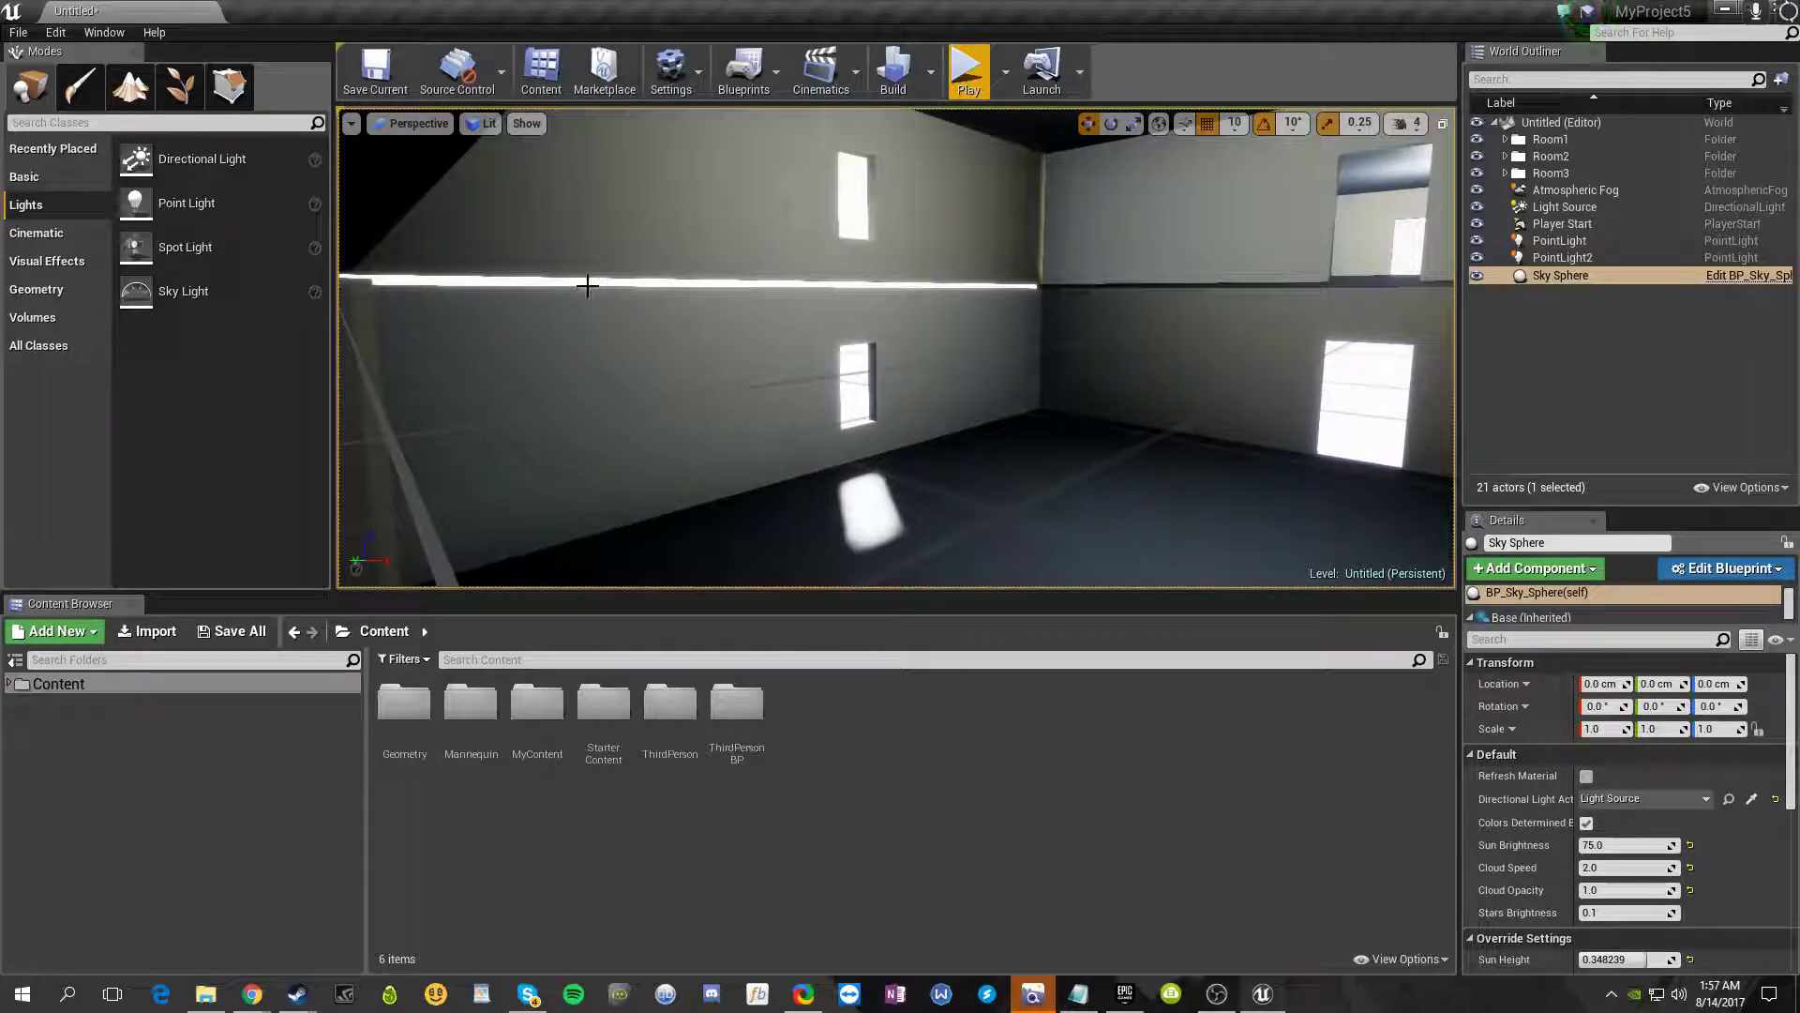
{"action": "mouse_move", "coordinate": [581, 282]}
{"action": "right_mouse_down"}
{"action": "mouse_move", "coordinate": [610, 267]}
{"action": "mouse_move", "coordinate": [587, 278]}
{"action": "right_mouse_up"}
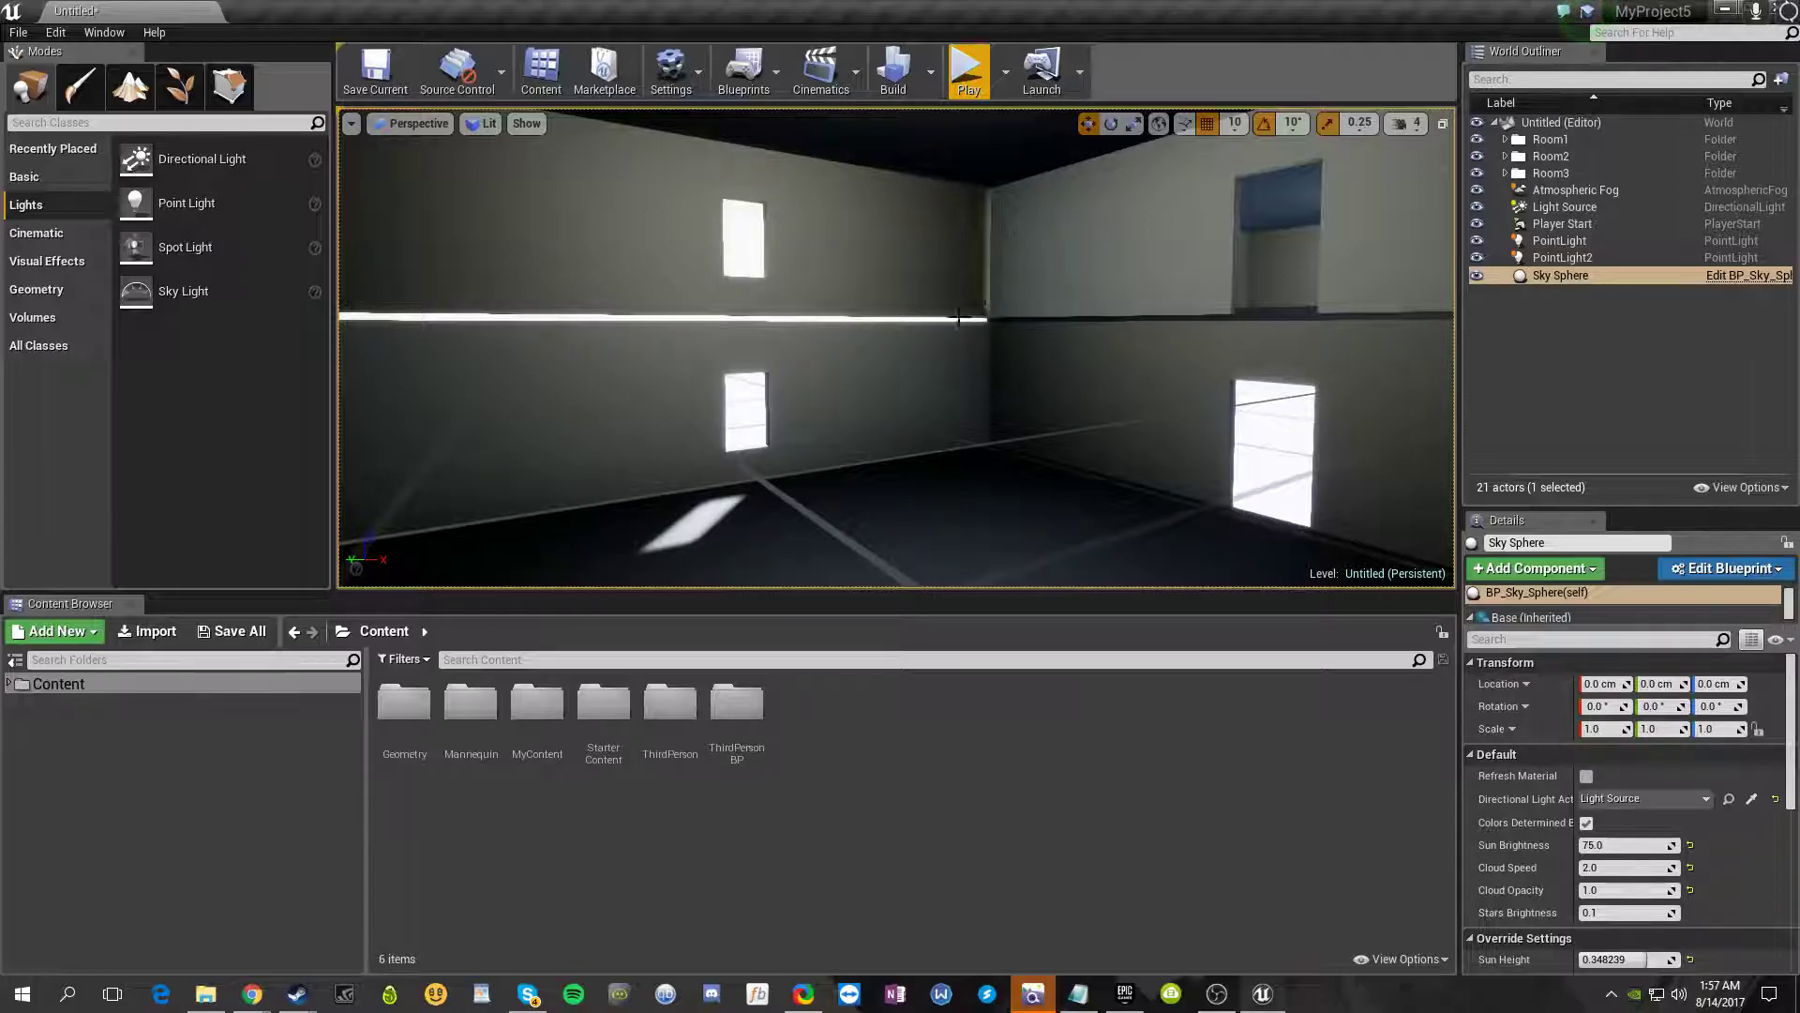
{"action": "right_click_drag", "start_coordinate": [1015, 270], "coordinate": [864, 247]}
{"action": "key", "text": "w"}
{"action": "key", "text": "s"}
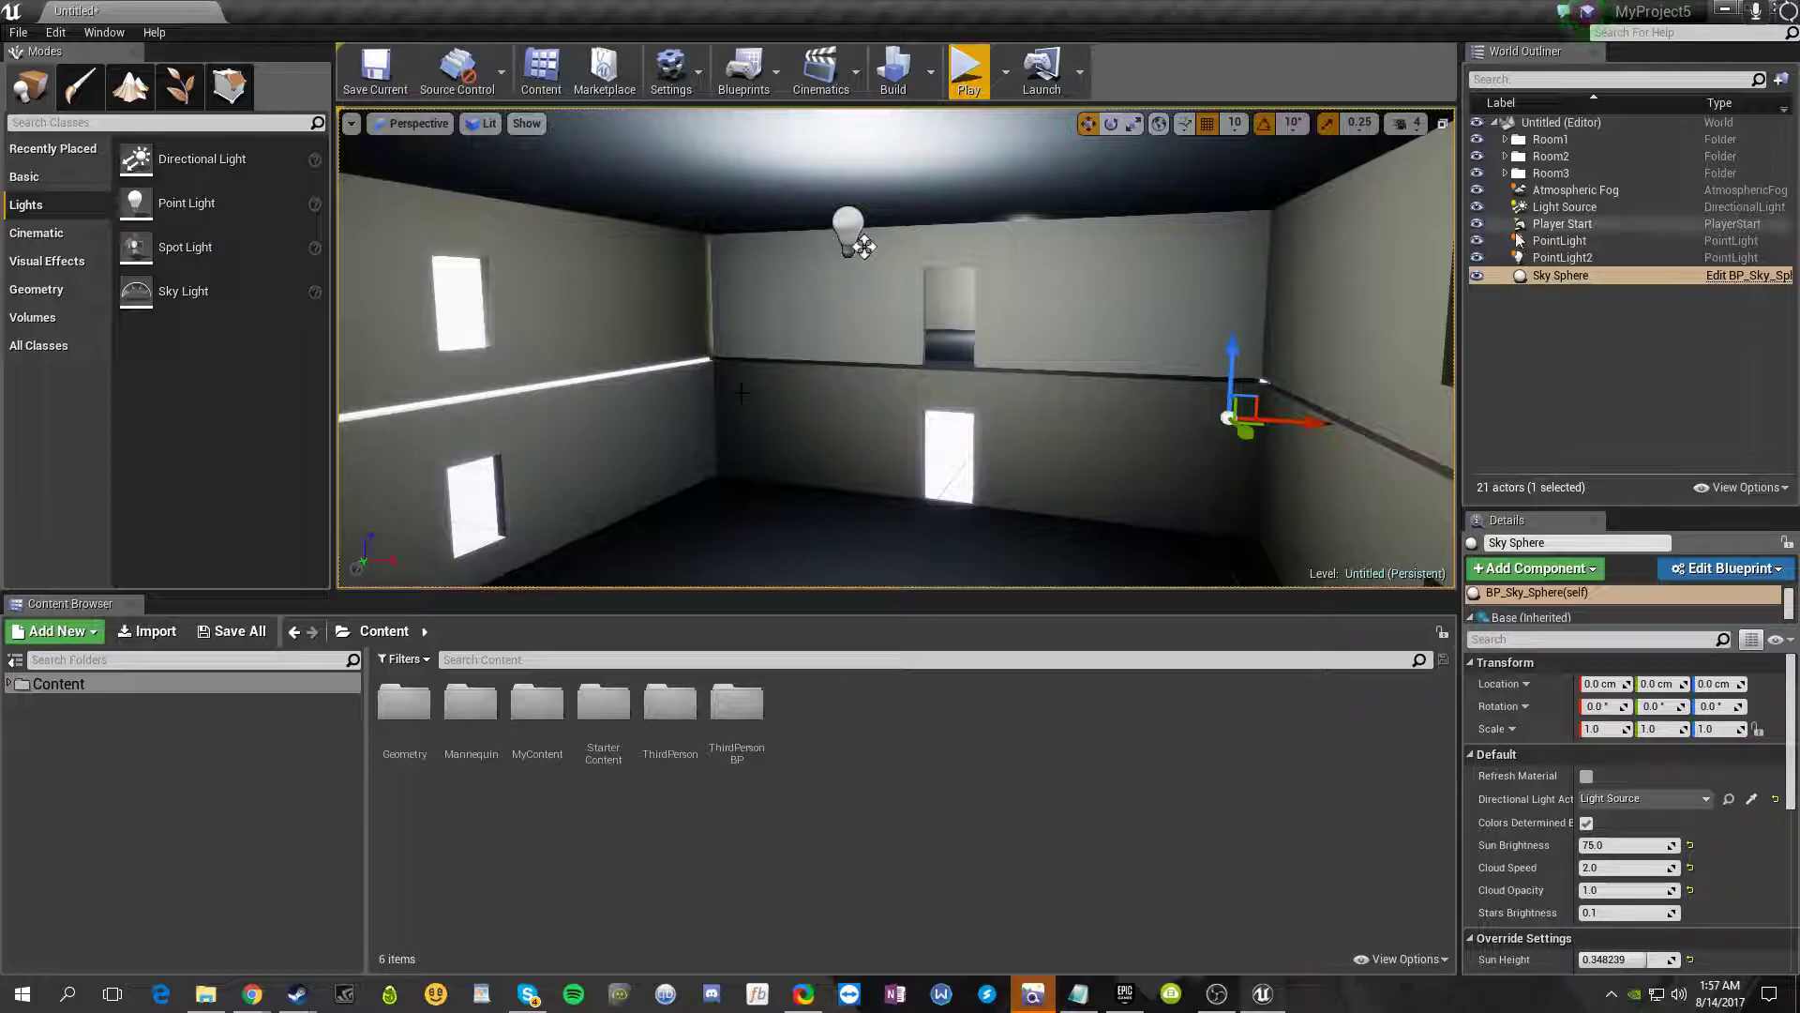
- Select Room3's floor and four walls and raise them 10 cm in Z to meet the upper room's walls
{"action": "left_click", "coordinate": [1505, 175]}
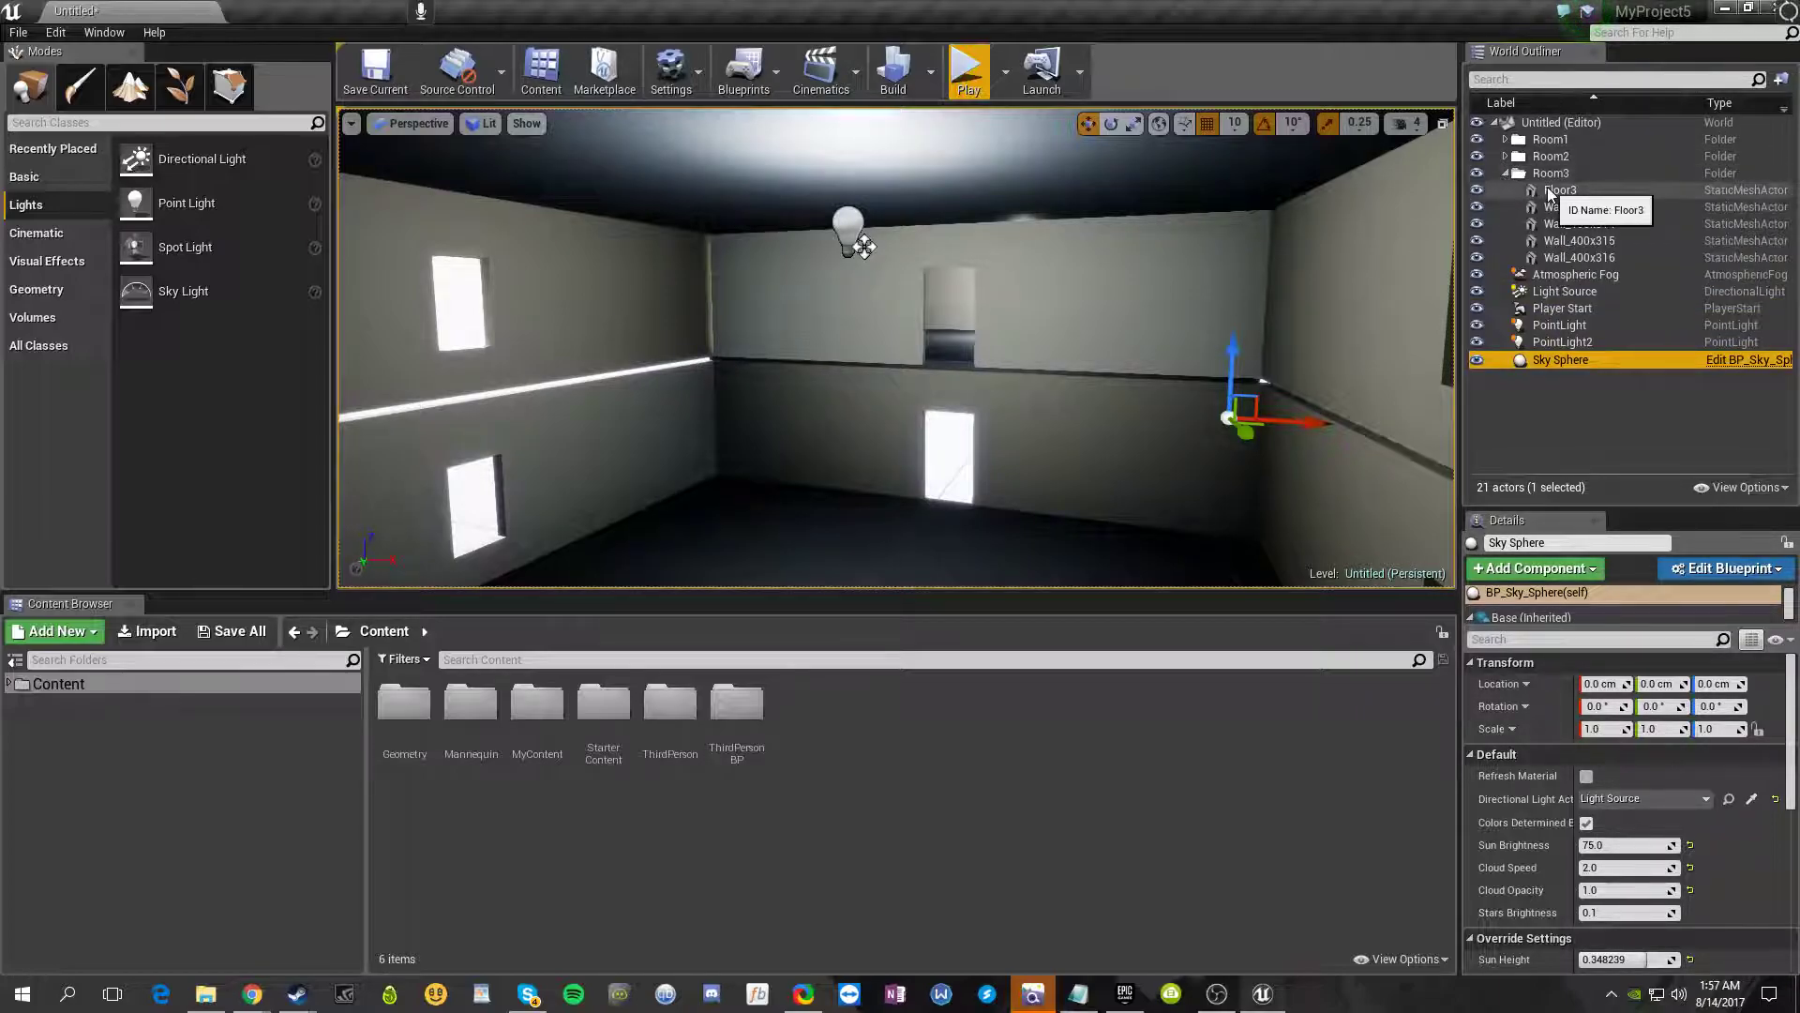
{"action": "left_click_drag", "start_coordinate": [1549, 192], "coordinate": [1543, 272]}
{"action": "key", "text": "f"}
{"action": "right_click_drag", "start_coordinate": [895, 347], "coordinate": [1332, 347]}
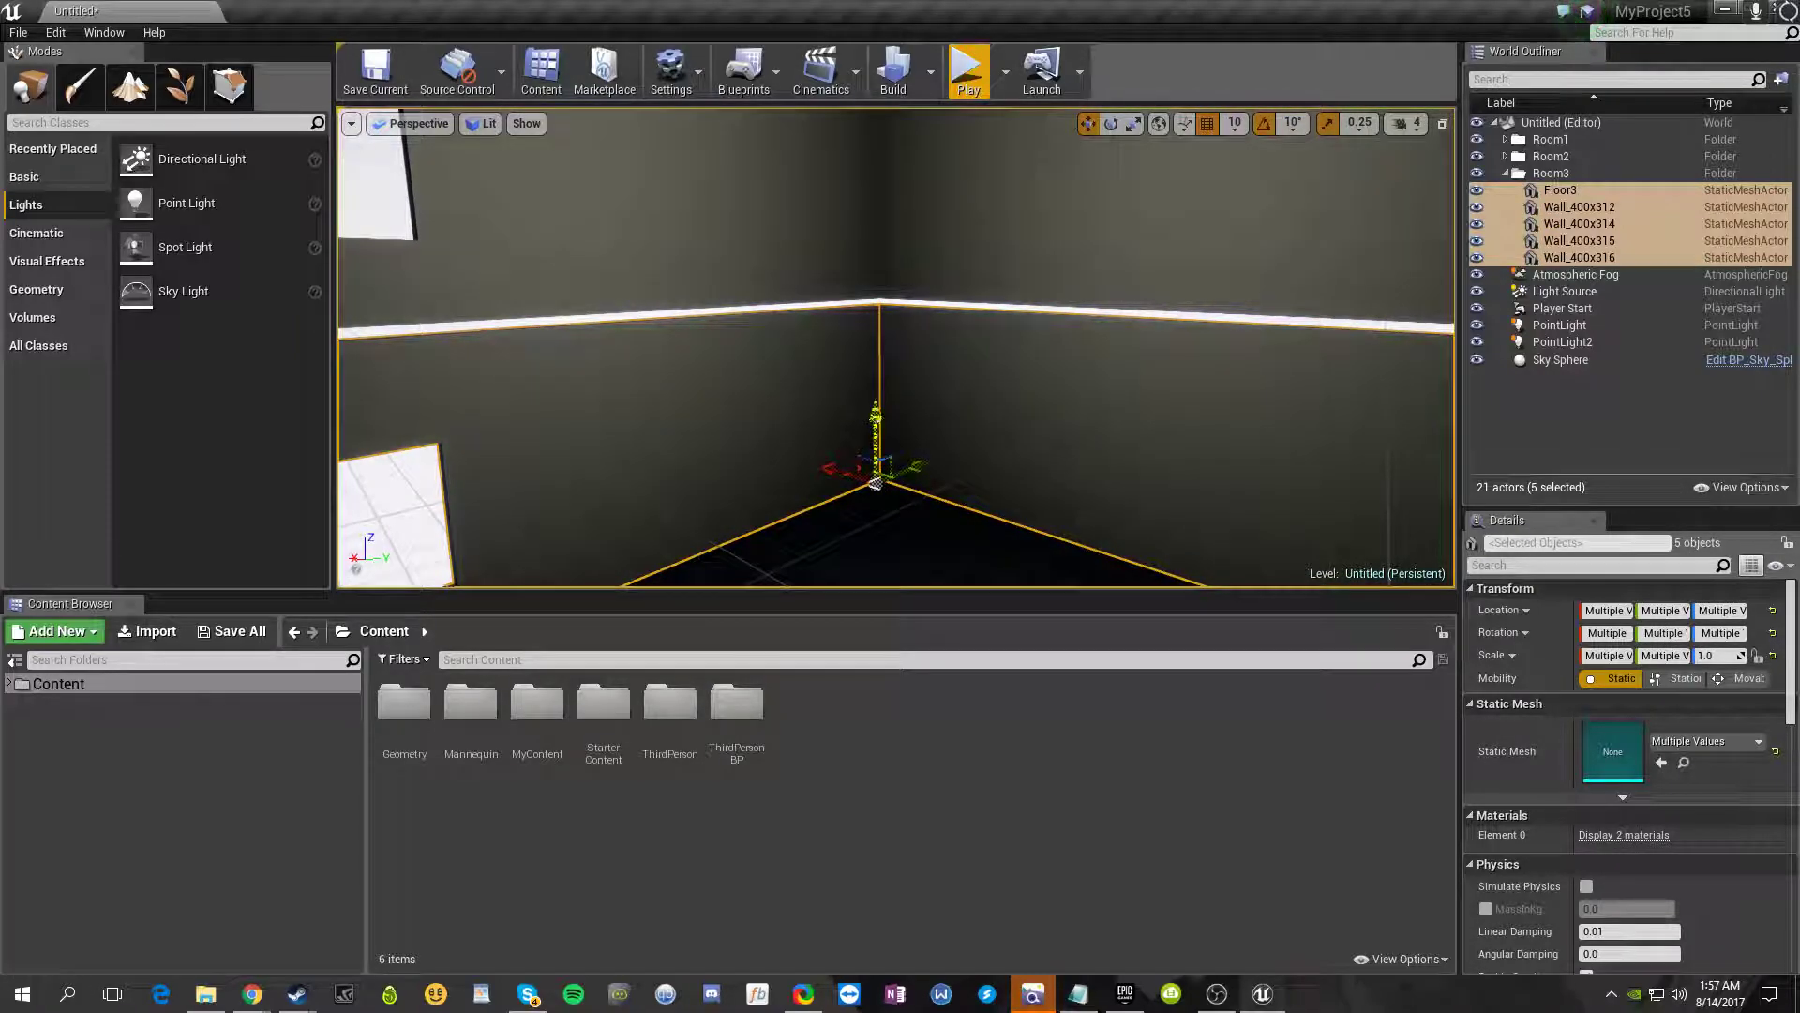
{"action": "left_click_drag", "start_coordinate": [876, 418], "coordinate": [876, 413]}
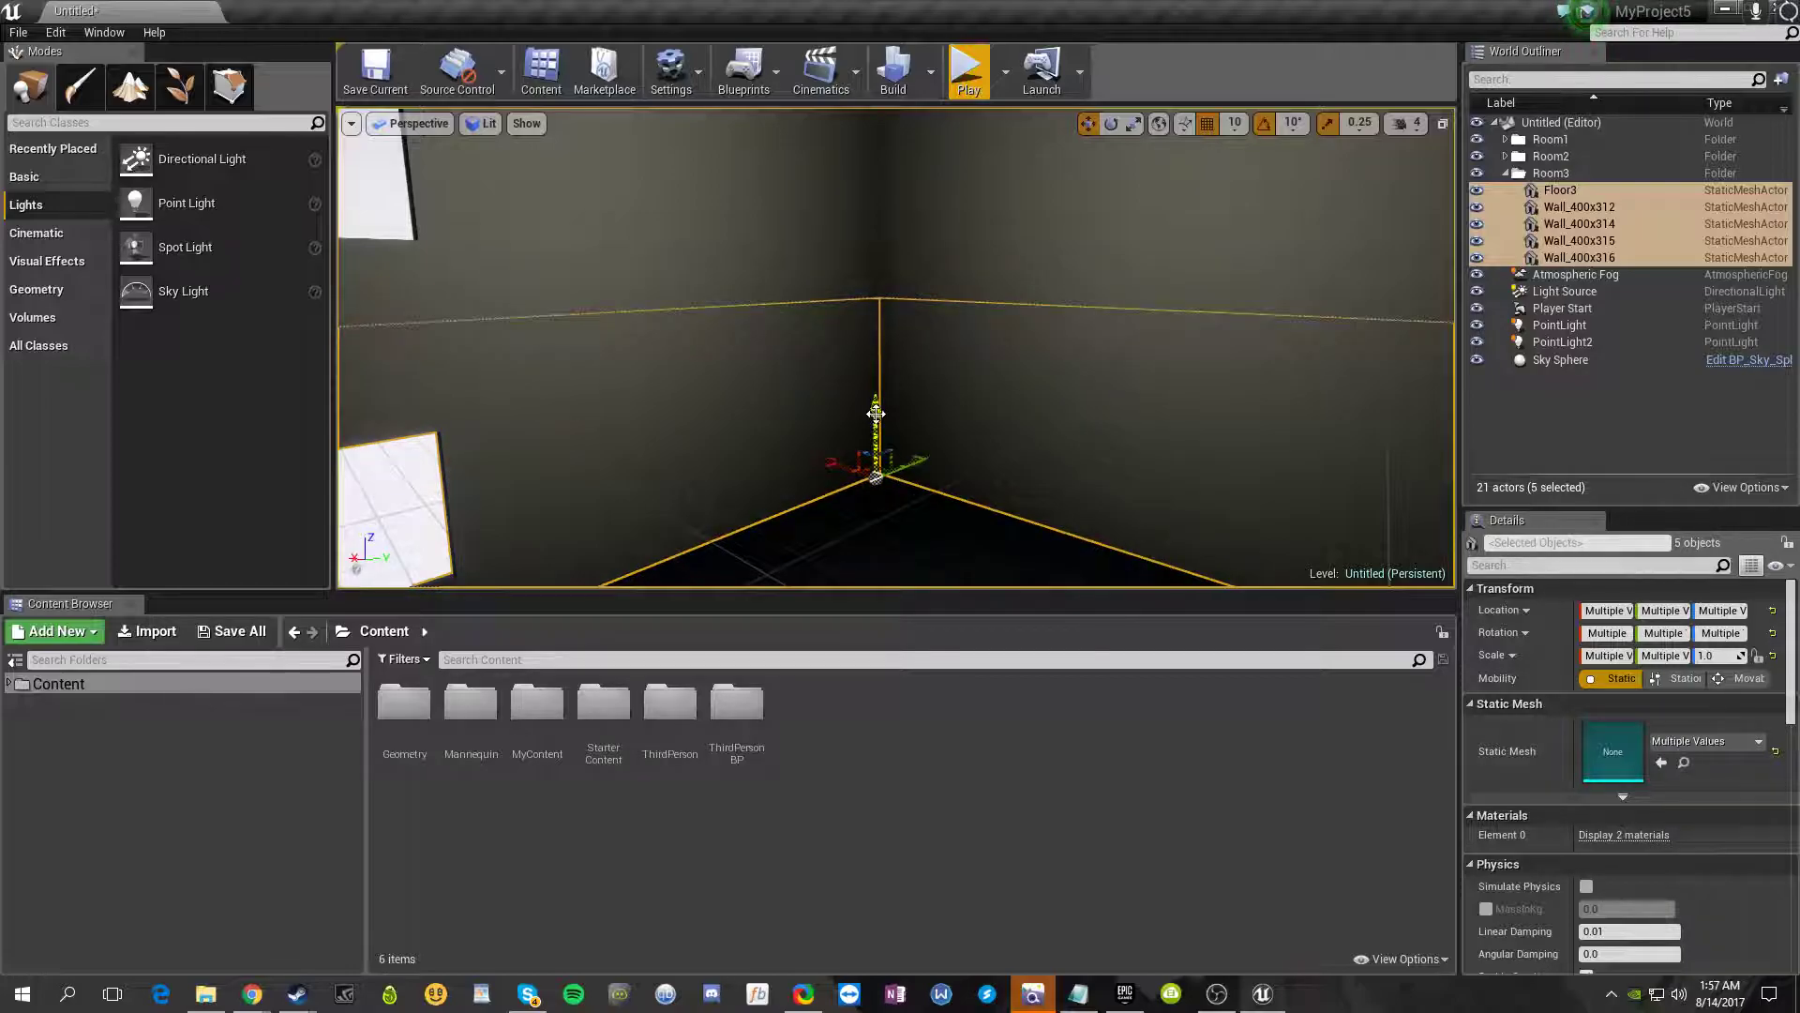
- Replace the mesh of Room3's doorway wall, Wall_400x315, with SM_MERGED_Wall_1200x308 from the MyContent/SM folder
{"action": "left_click", "coordinate": [415, 486]}
{"action": "right_click_drag", "start_coordinate": [414, 486], "coordinate": [1272, 55]}
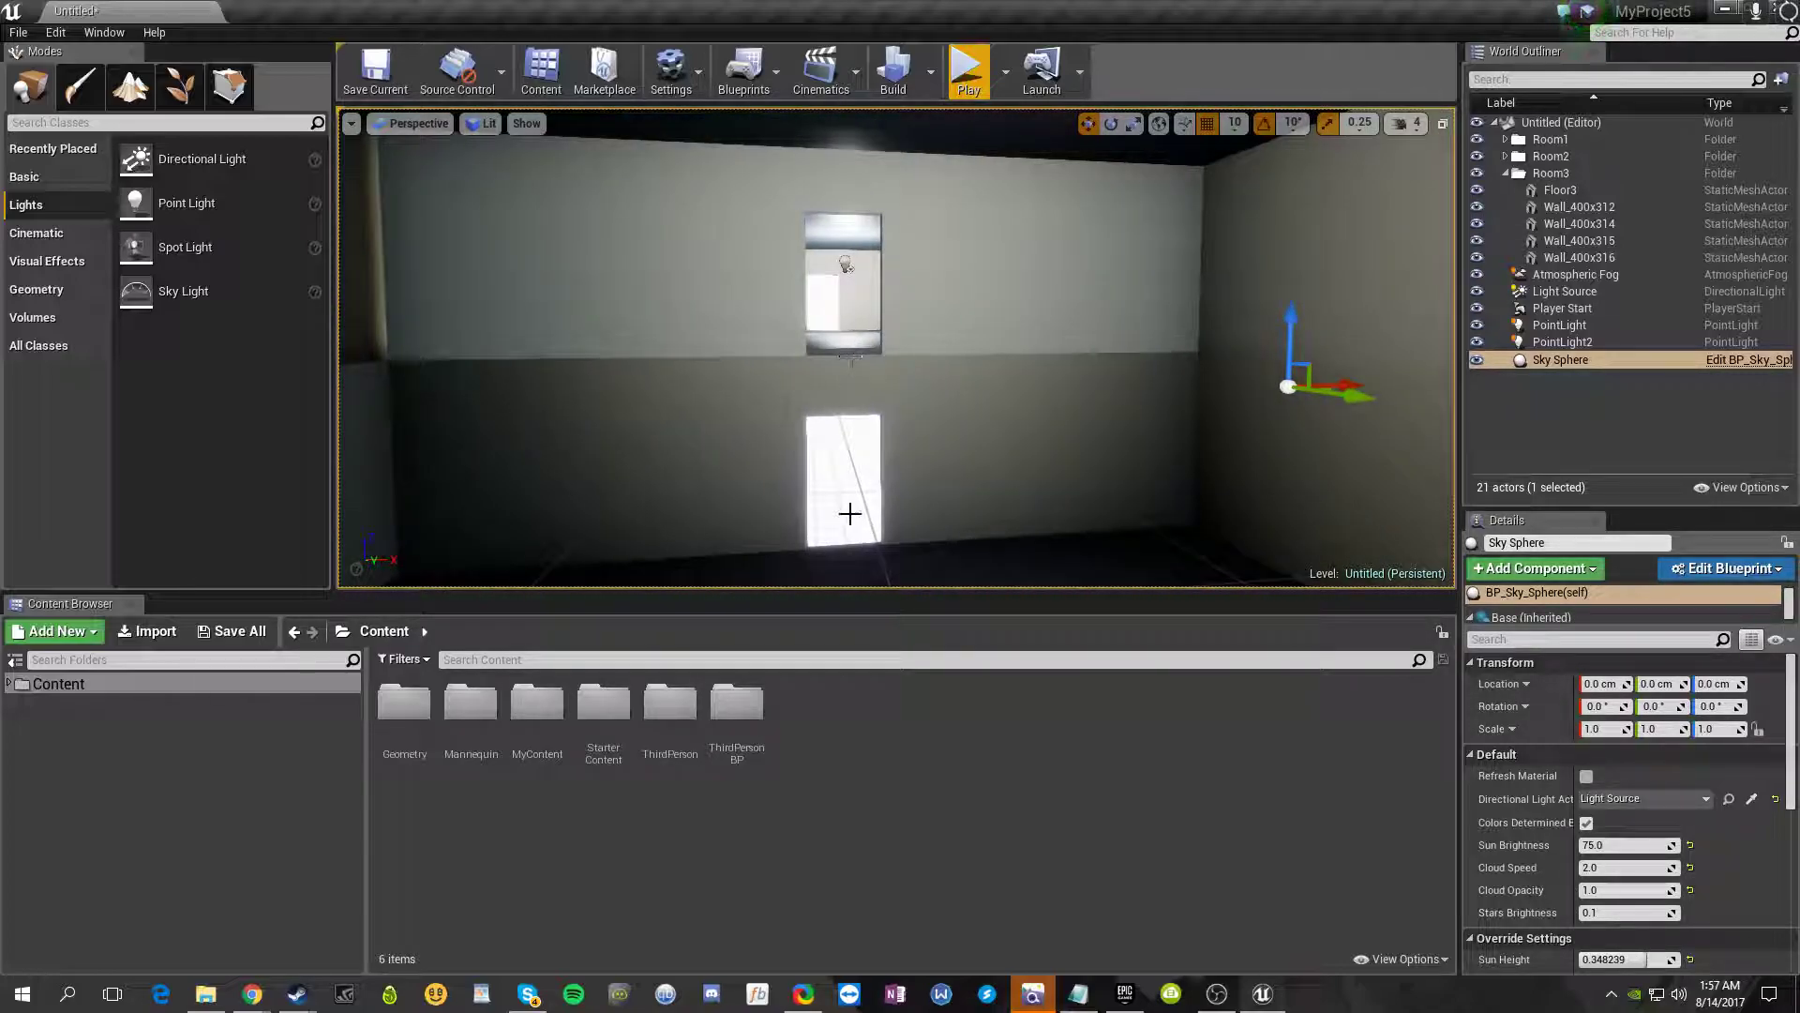
{"action": "left_click", "coordinate": [727, 484]}
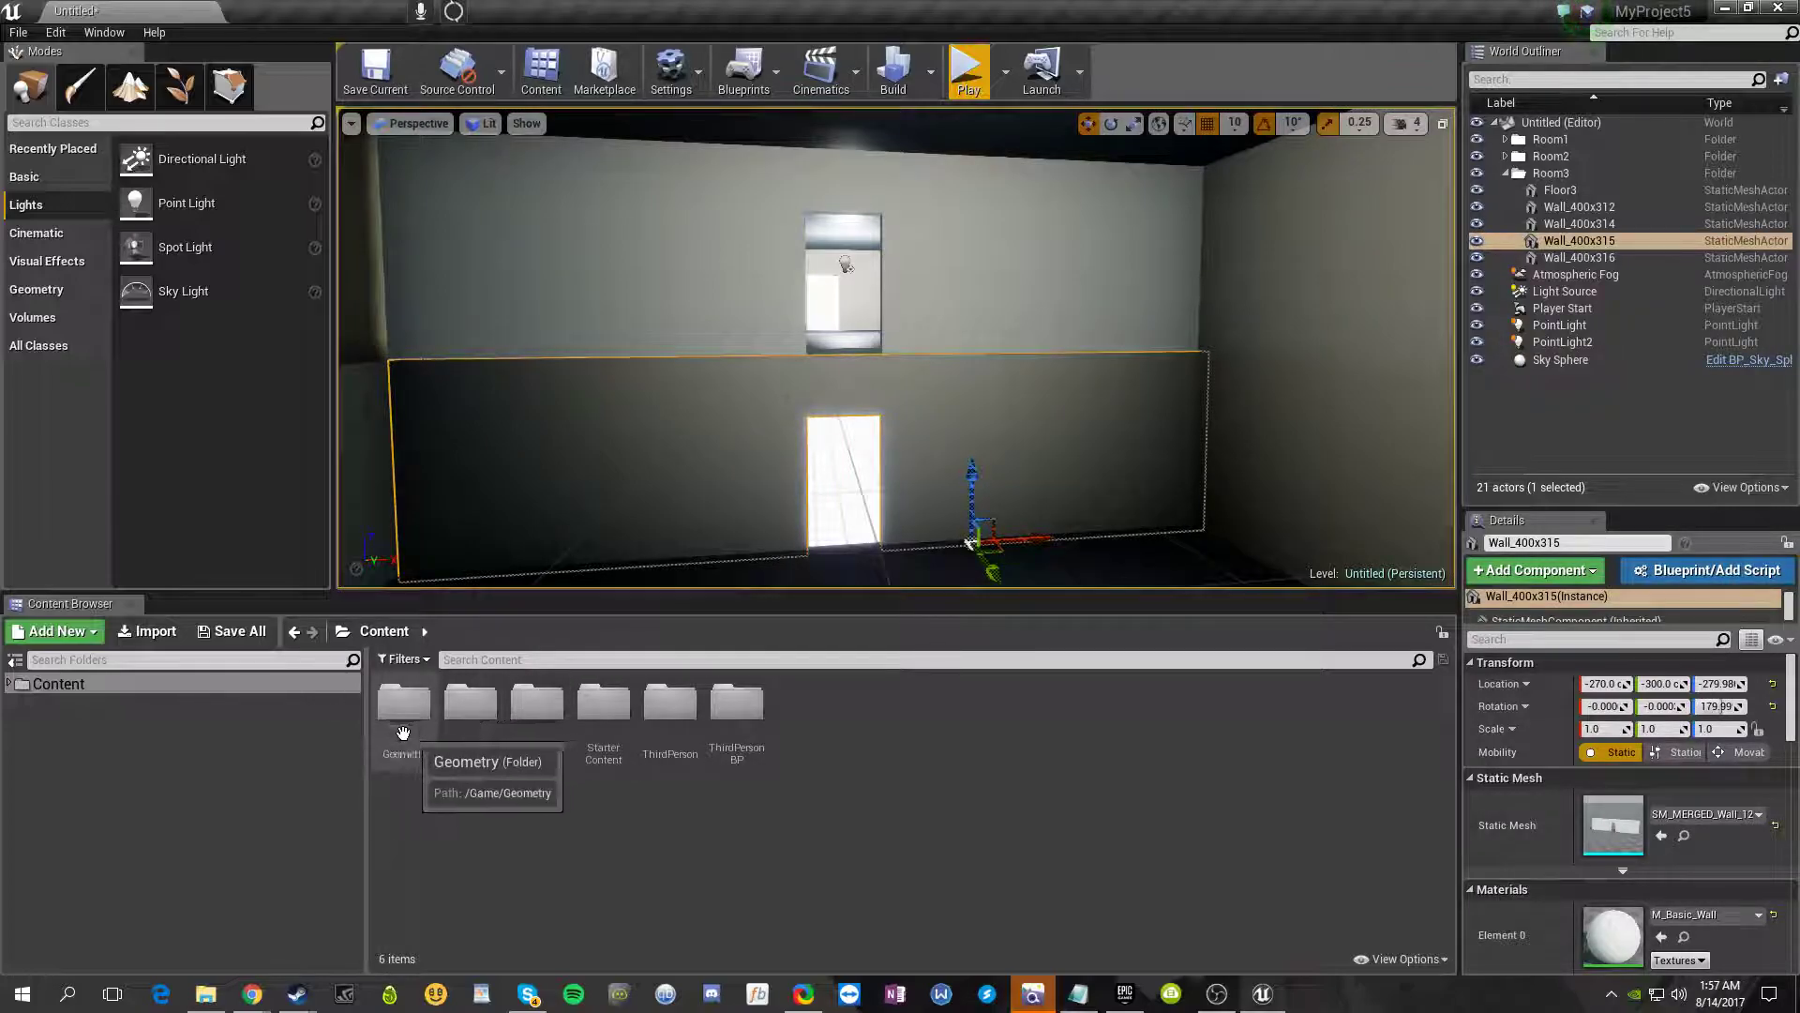
{"action": "double_click", "coordinate": [603, 706]}
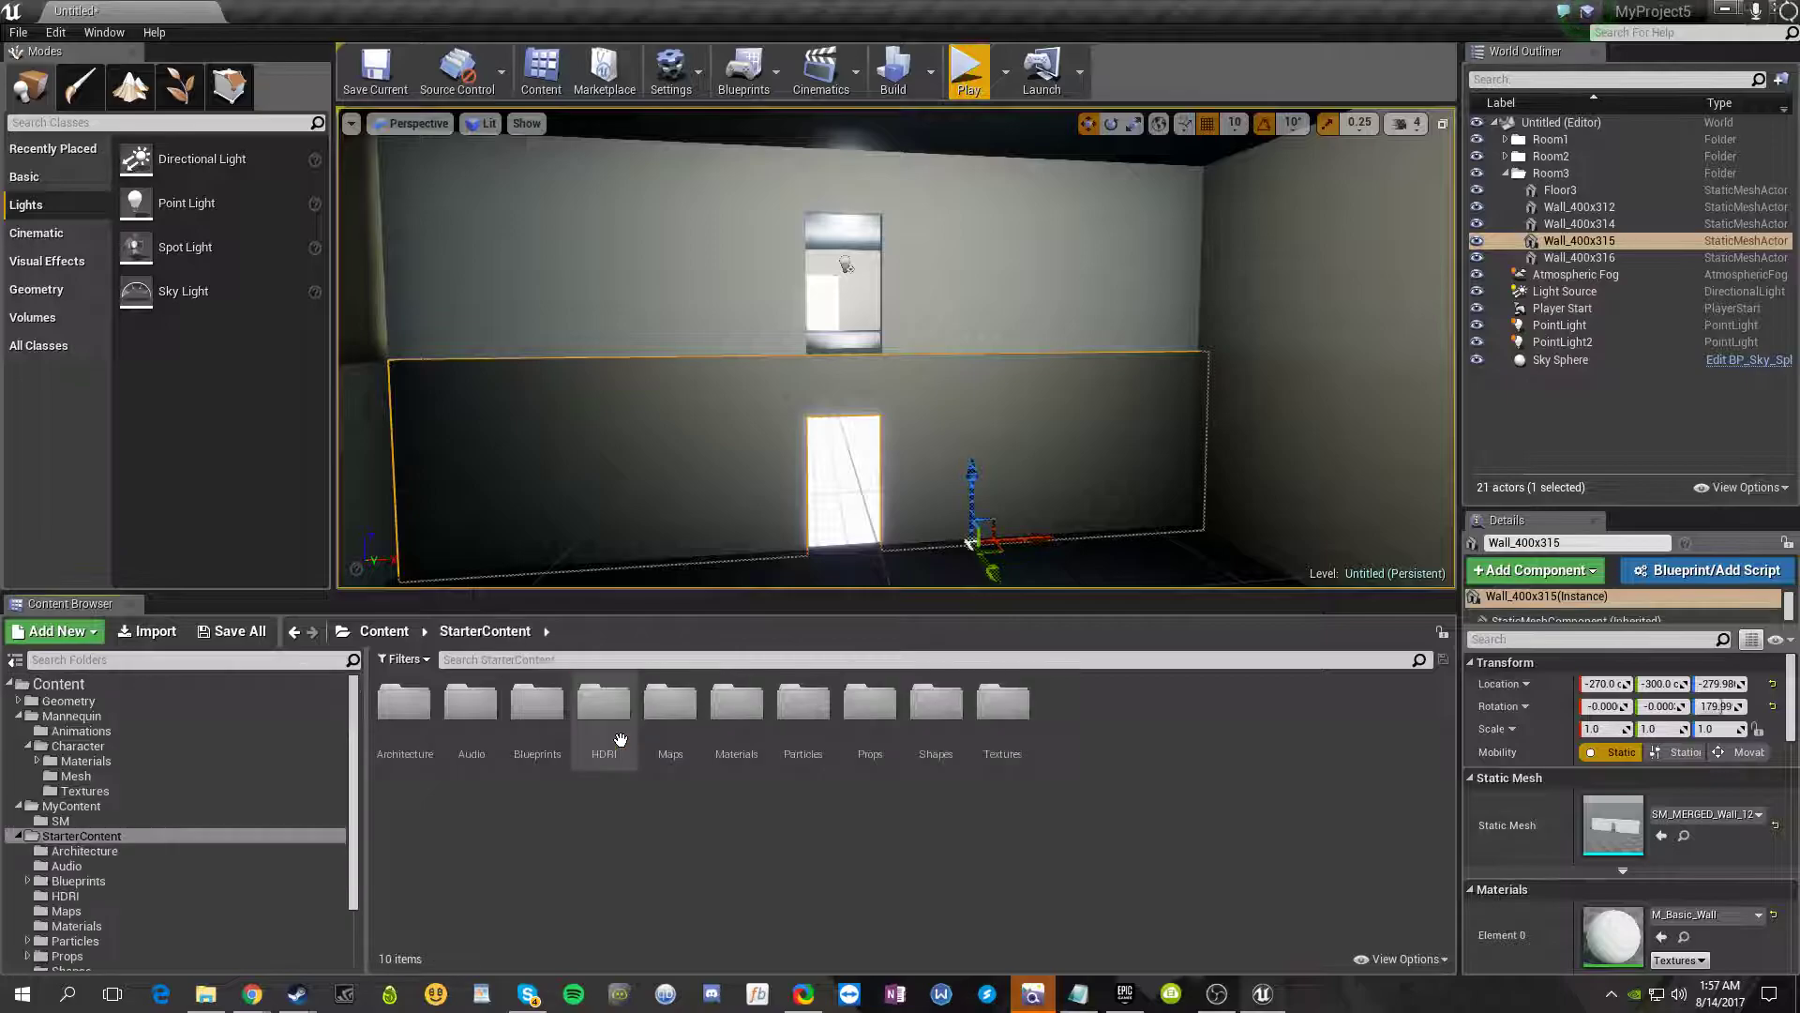
{"action": "left_click", "coordinate": [58, 684]}
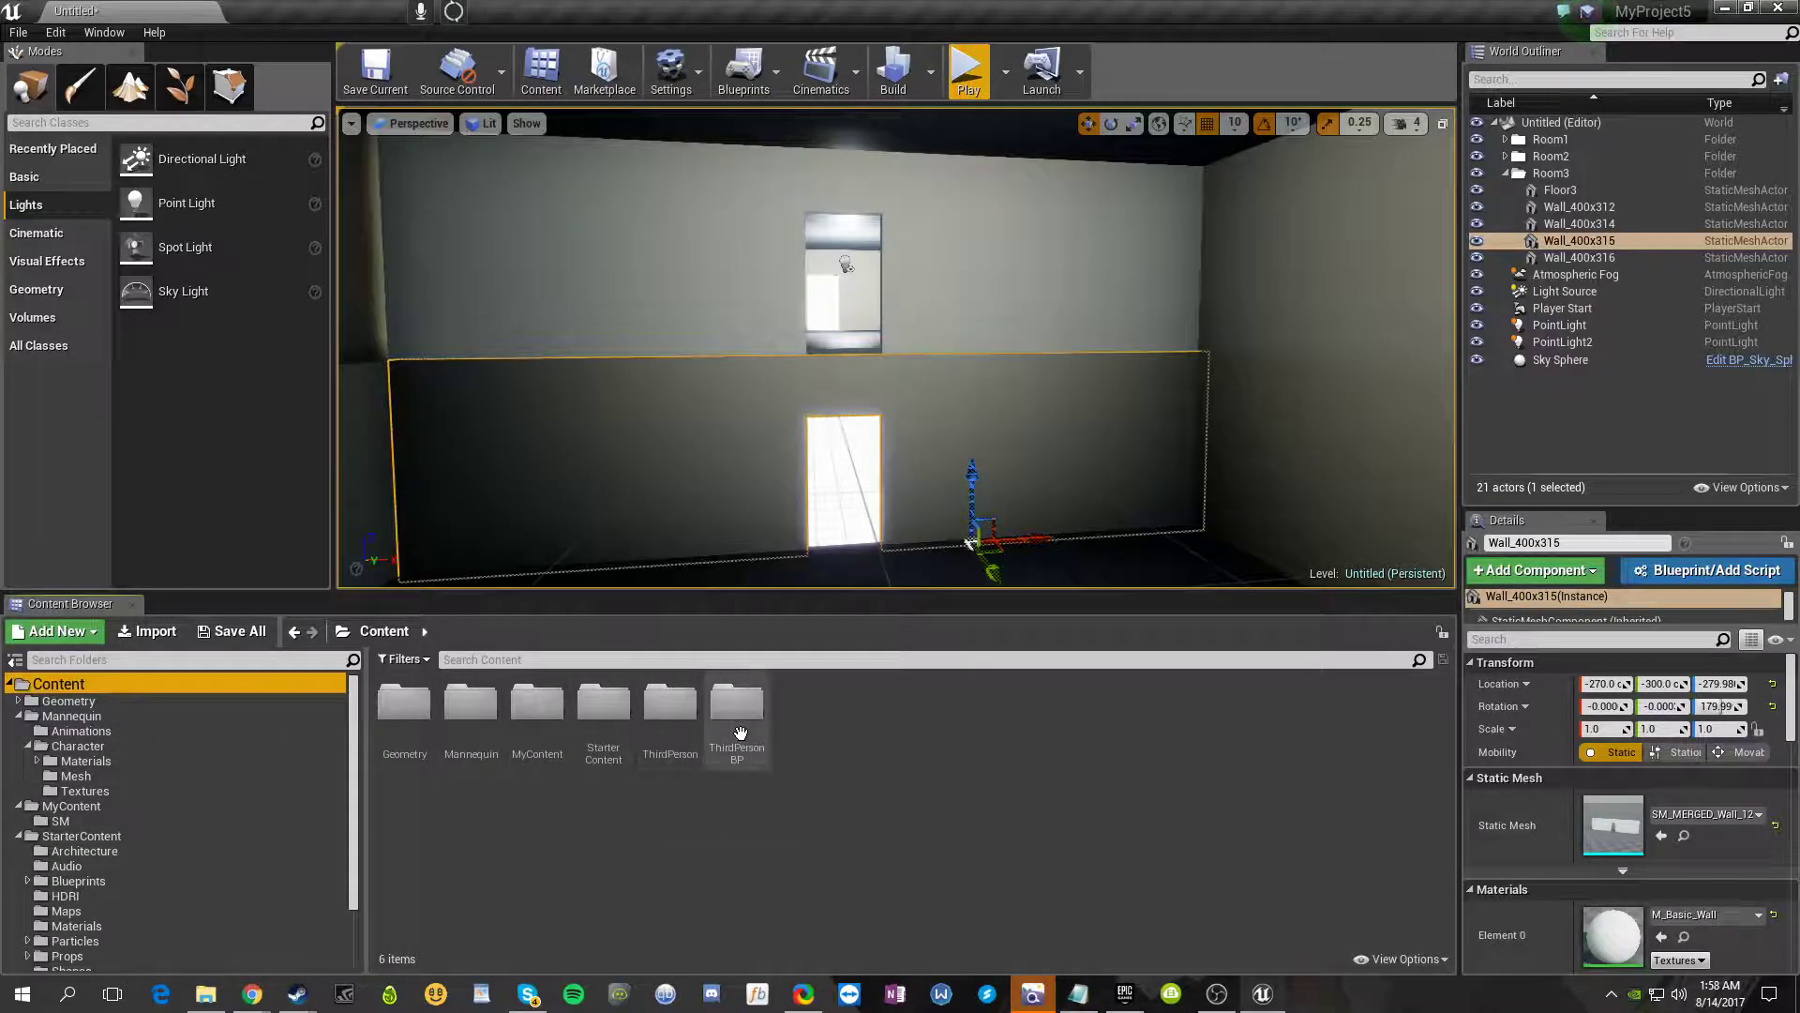
{"action": "double_click", "coordinate": [537, 711]}
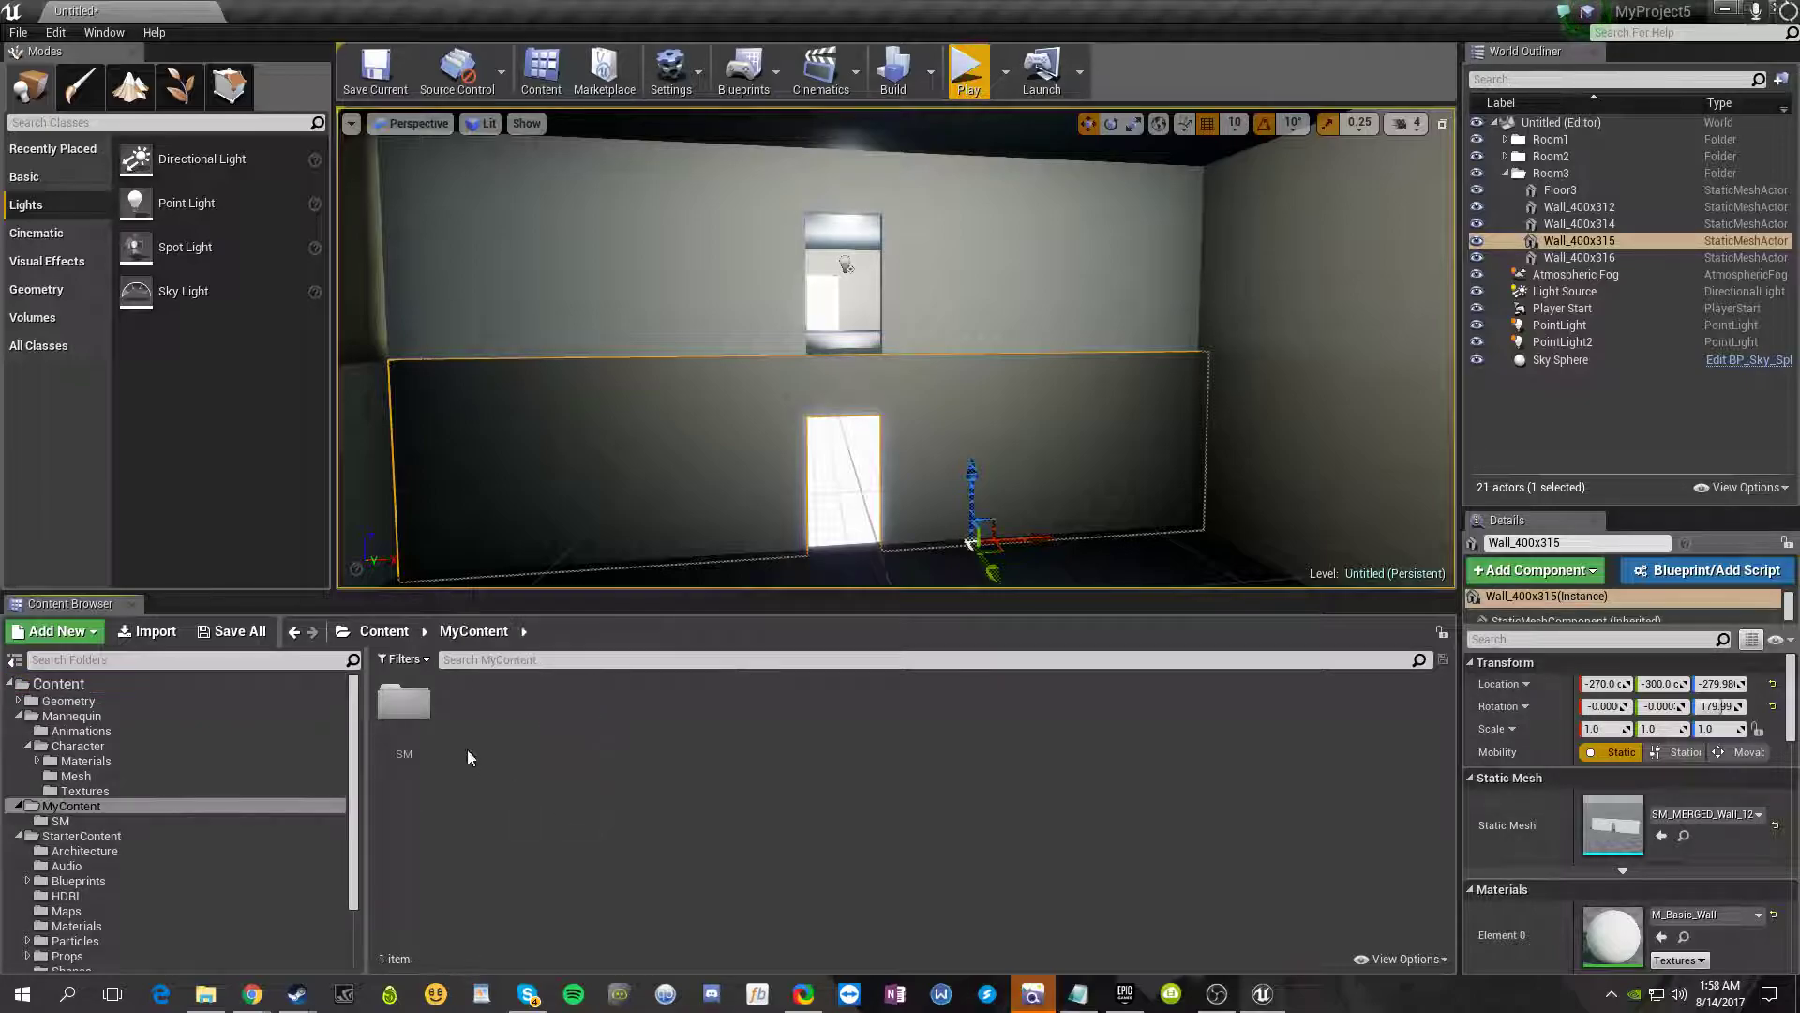
{"action": "double_click", "coordinate": [402, 708]}
{"action": "left_click", "coordinate": [476, 731]}
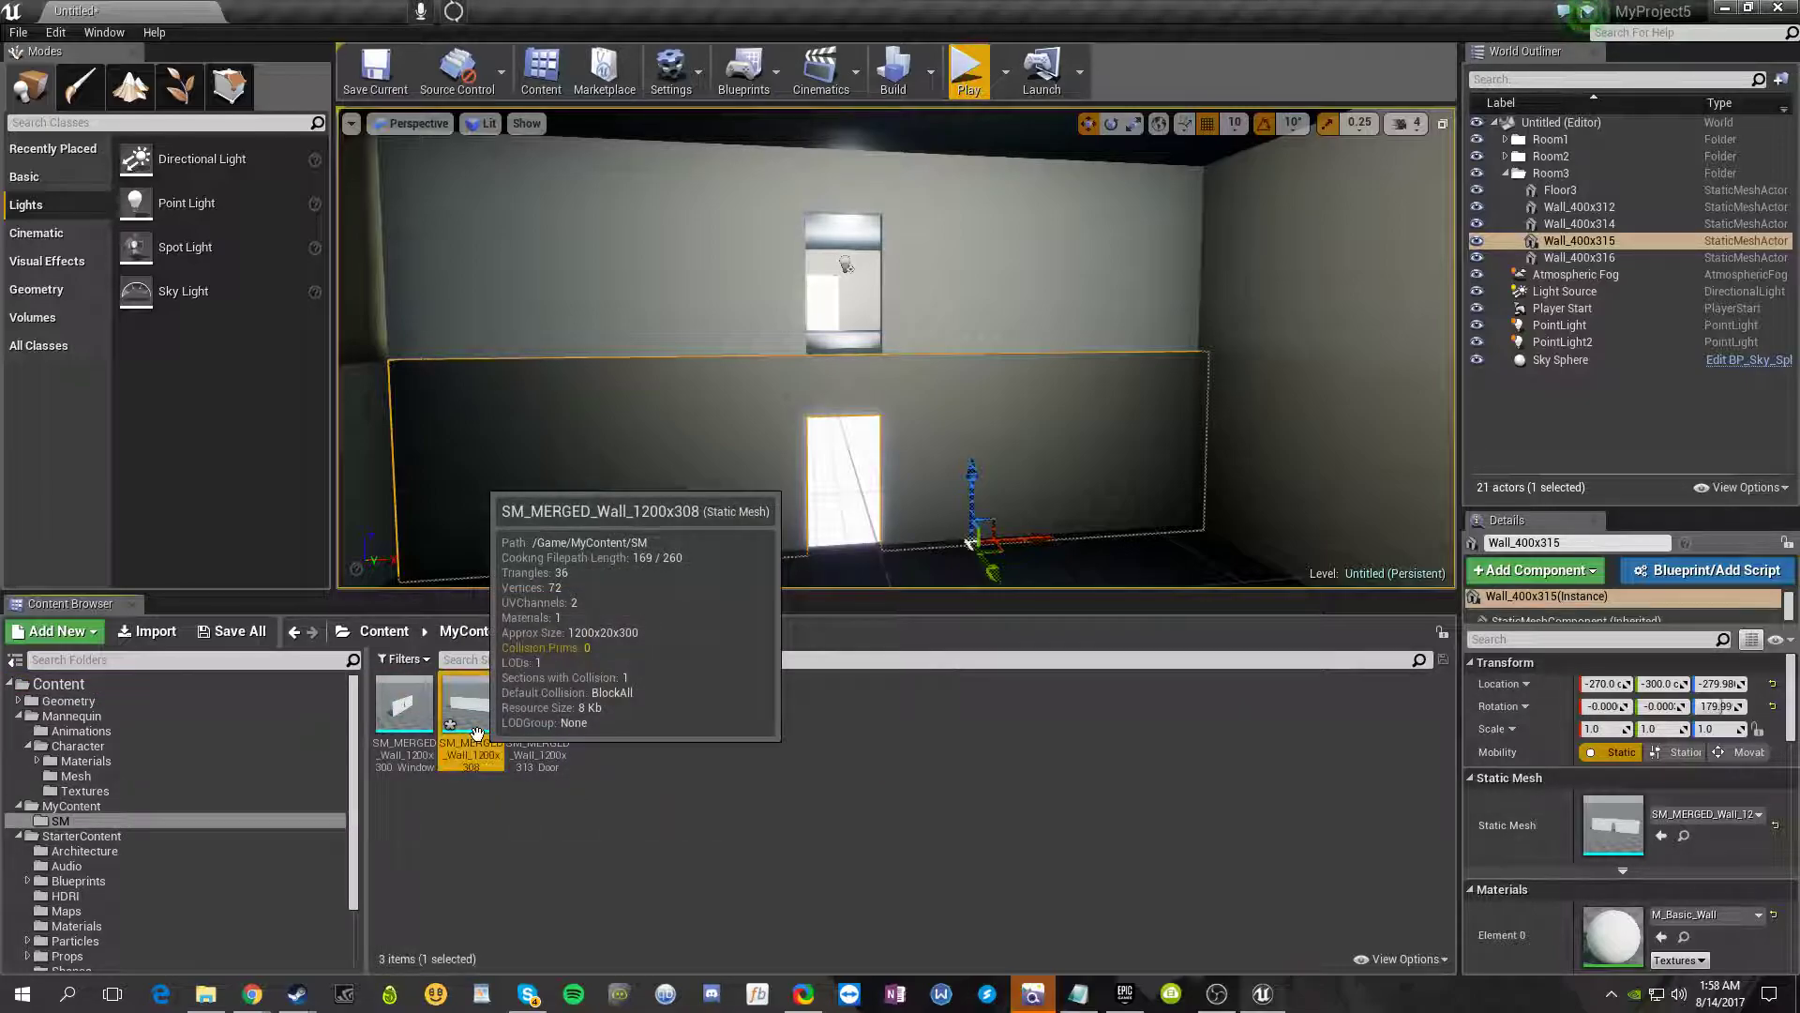
{"action": "left_click", "coordinate": [1661, 834]}
- Move Wall_400x315 along X to -1070 cm so it lines up with the lower room's corner
{"action": "left_click_drag", "start_coordinate": [1032, 542], "coordinate": [492, 521]}
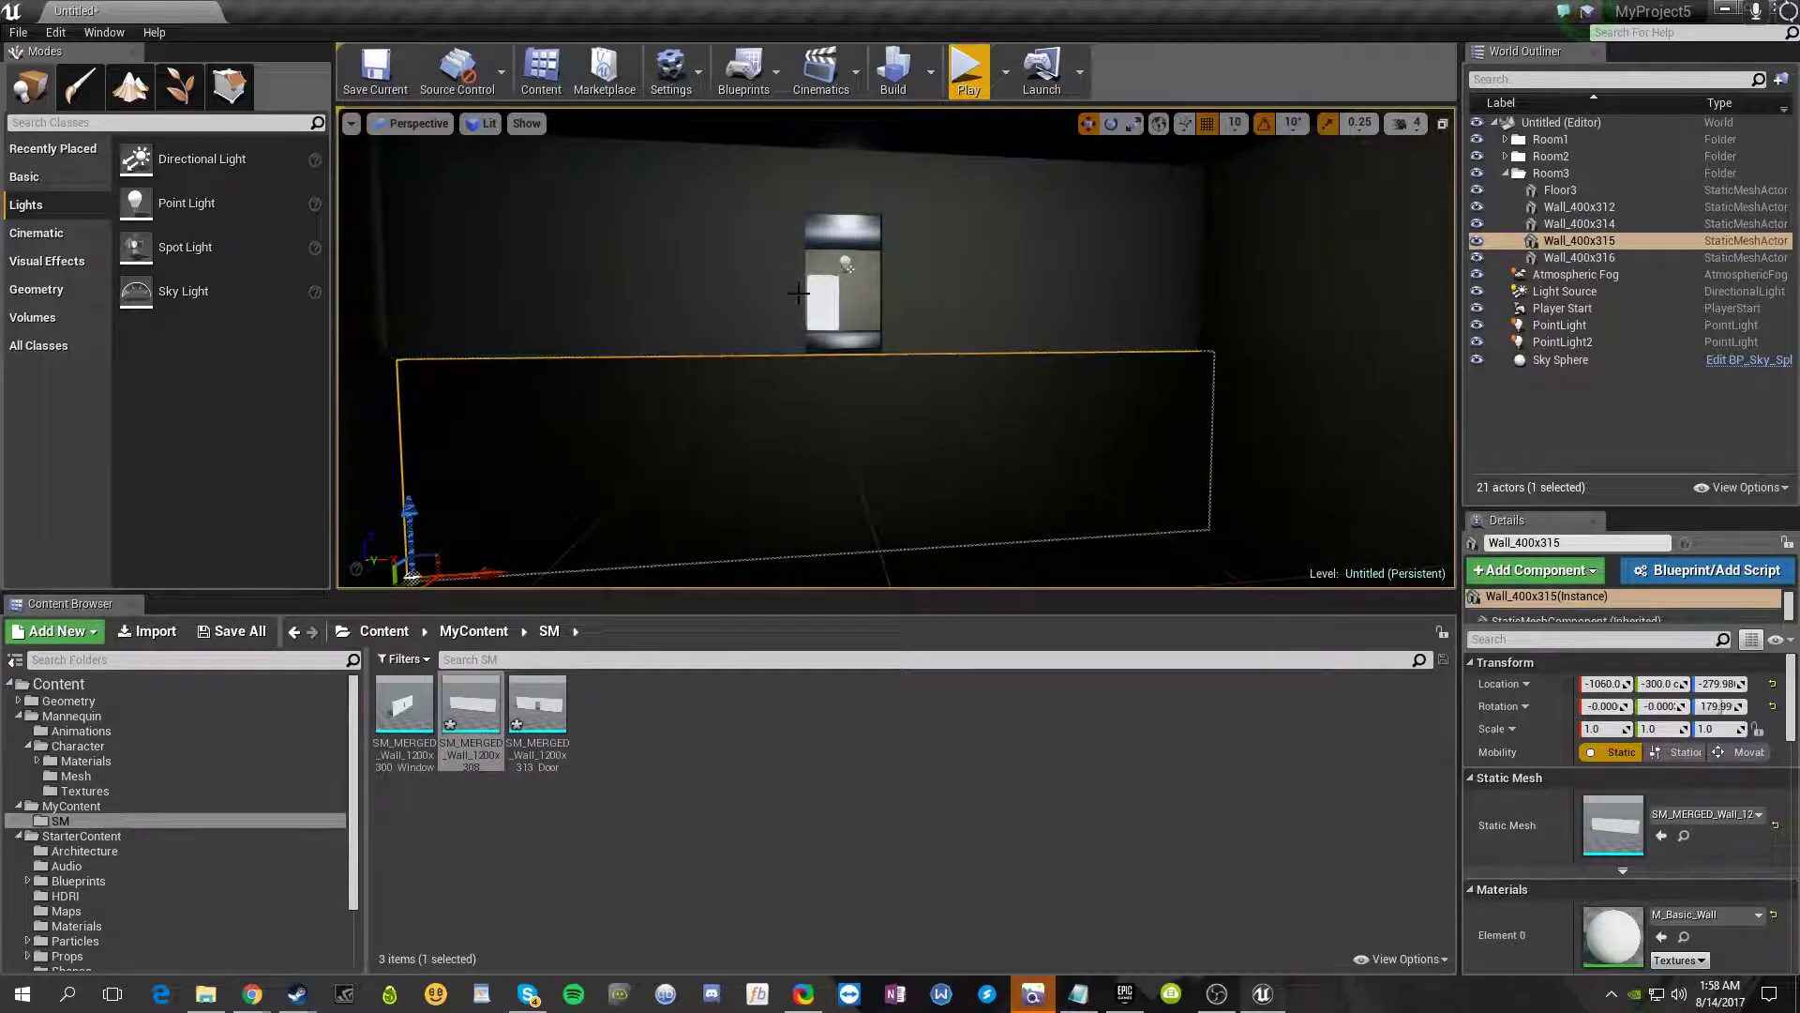
{"action": "left_click", "coordinate": [848, 141]}
{"action": "right_click_drag", "start_coordinate": [848, 140], "coordinate": [563, 155]}
{"action": "left_click", "coordinate": [938, 422]}
{"action": "right_click_drag", "start_coordinate": [938, 422], "coordinate": [910, 450]}
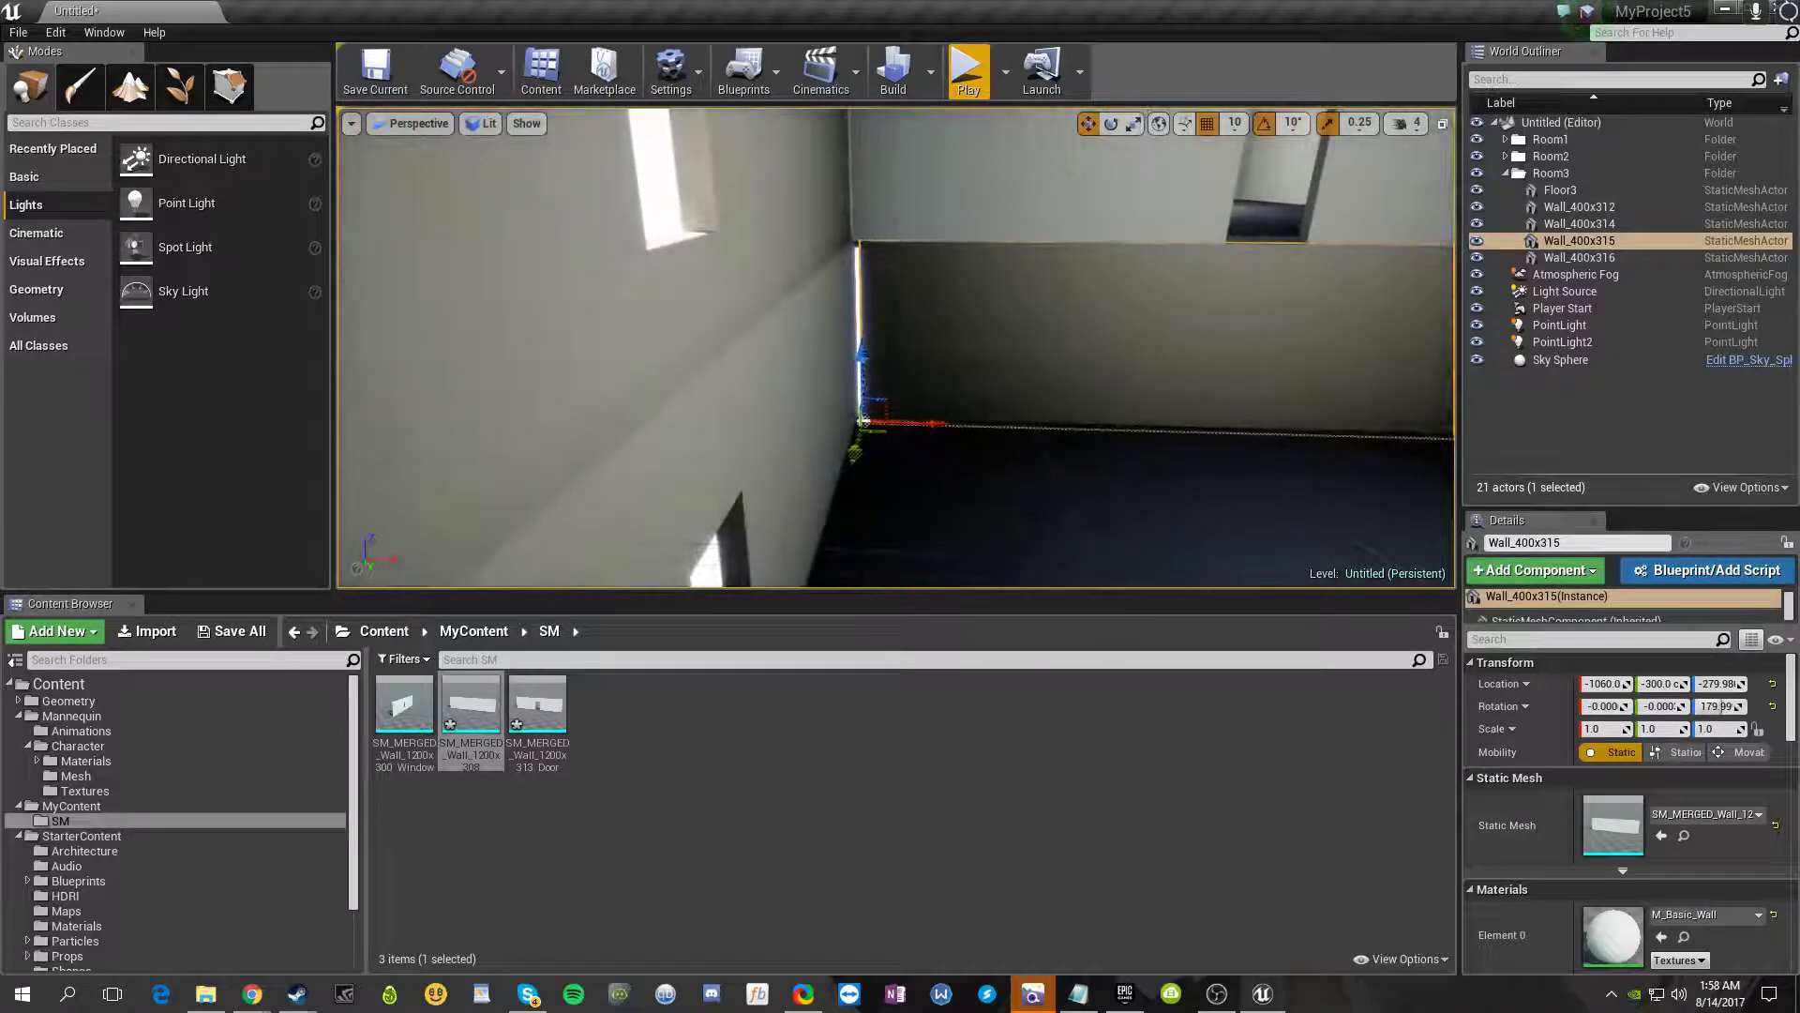
{"action": "left_click_drag", "start_coordinate": [928, 421], "coordinate": [915, 421]}
- Replace the mesh of Room3's solid wall, Wall_400x314, with SM_MERGED_Wall_1200x313_Door
{"action": "right_click_drag", "start_coordinate": [915, 421], "coordinate": [1275, 394]}
{"action": "right_click_drag", "start_coordinate": [850, 385], "coordinate": [1022, 422]}
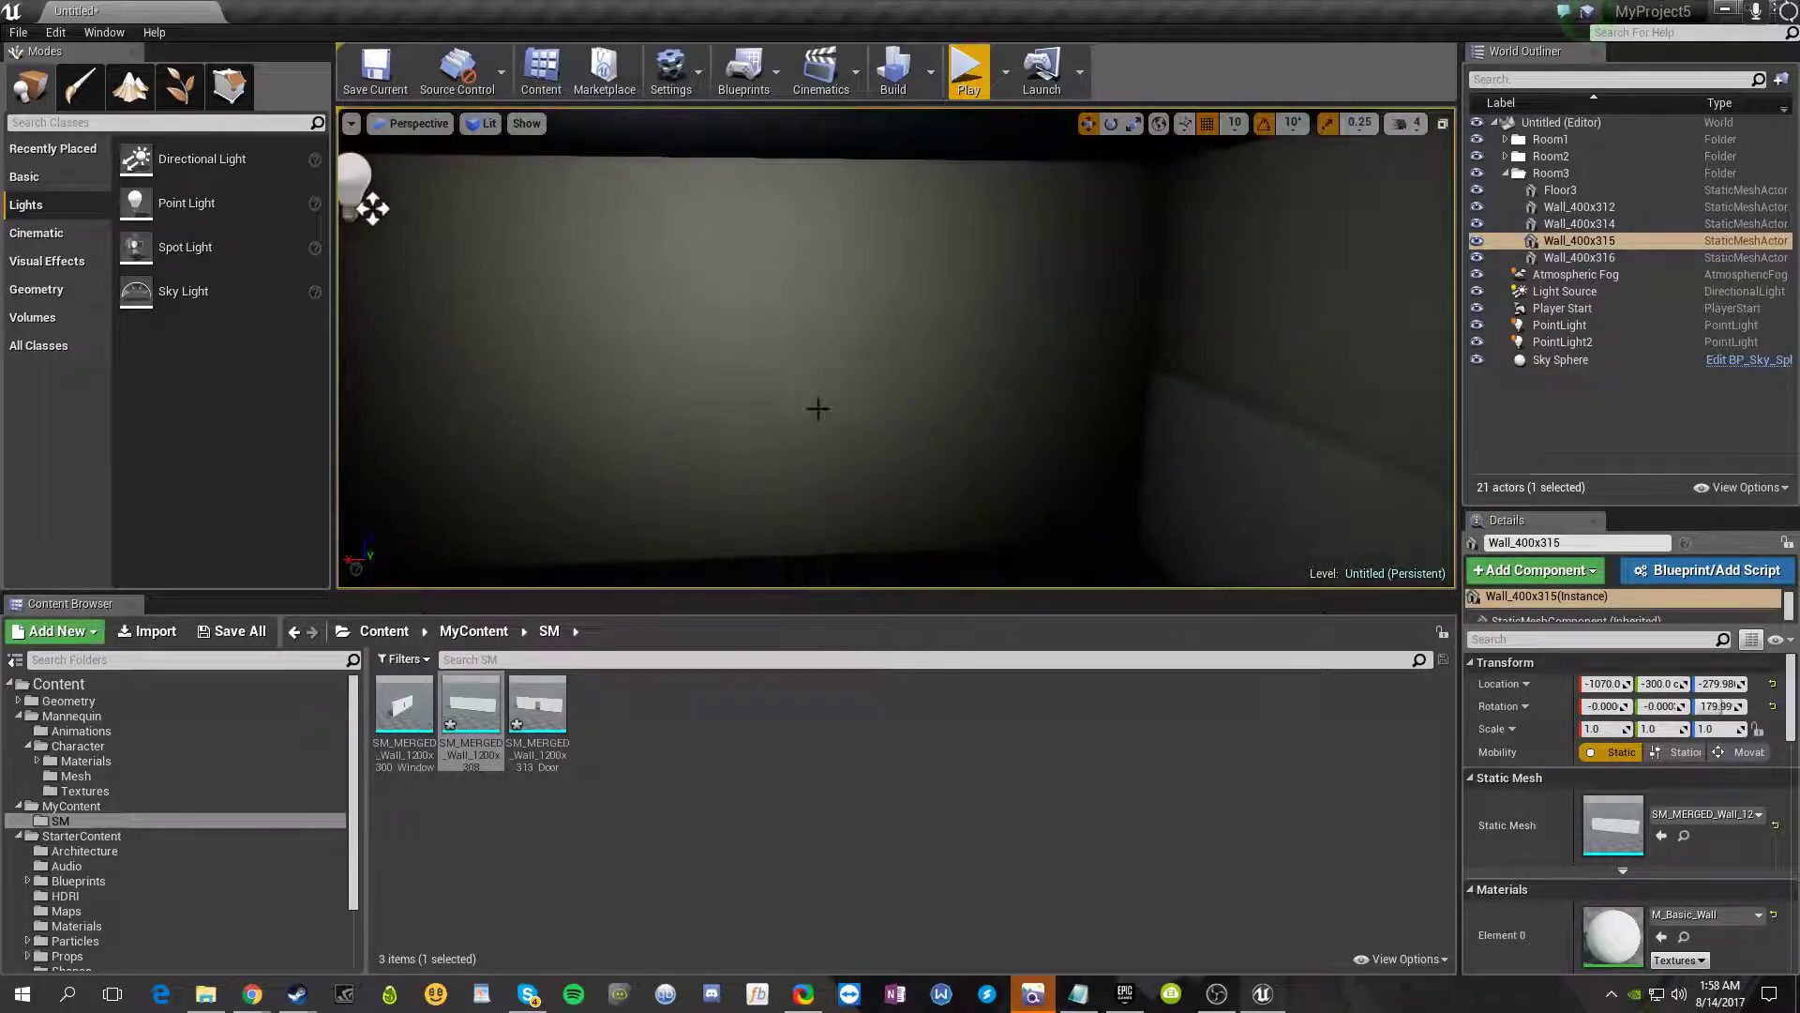
{"action": "left_click", "coordinate": [707, 462]}
{"action": "right_click_drag", "start_coordinate": [707, 463], "coordinate": [610, 314]}
{"action": "key", "text": "f"}
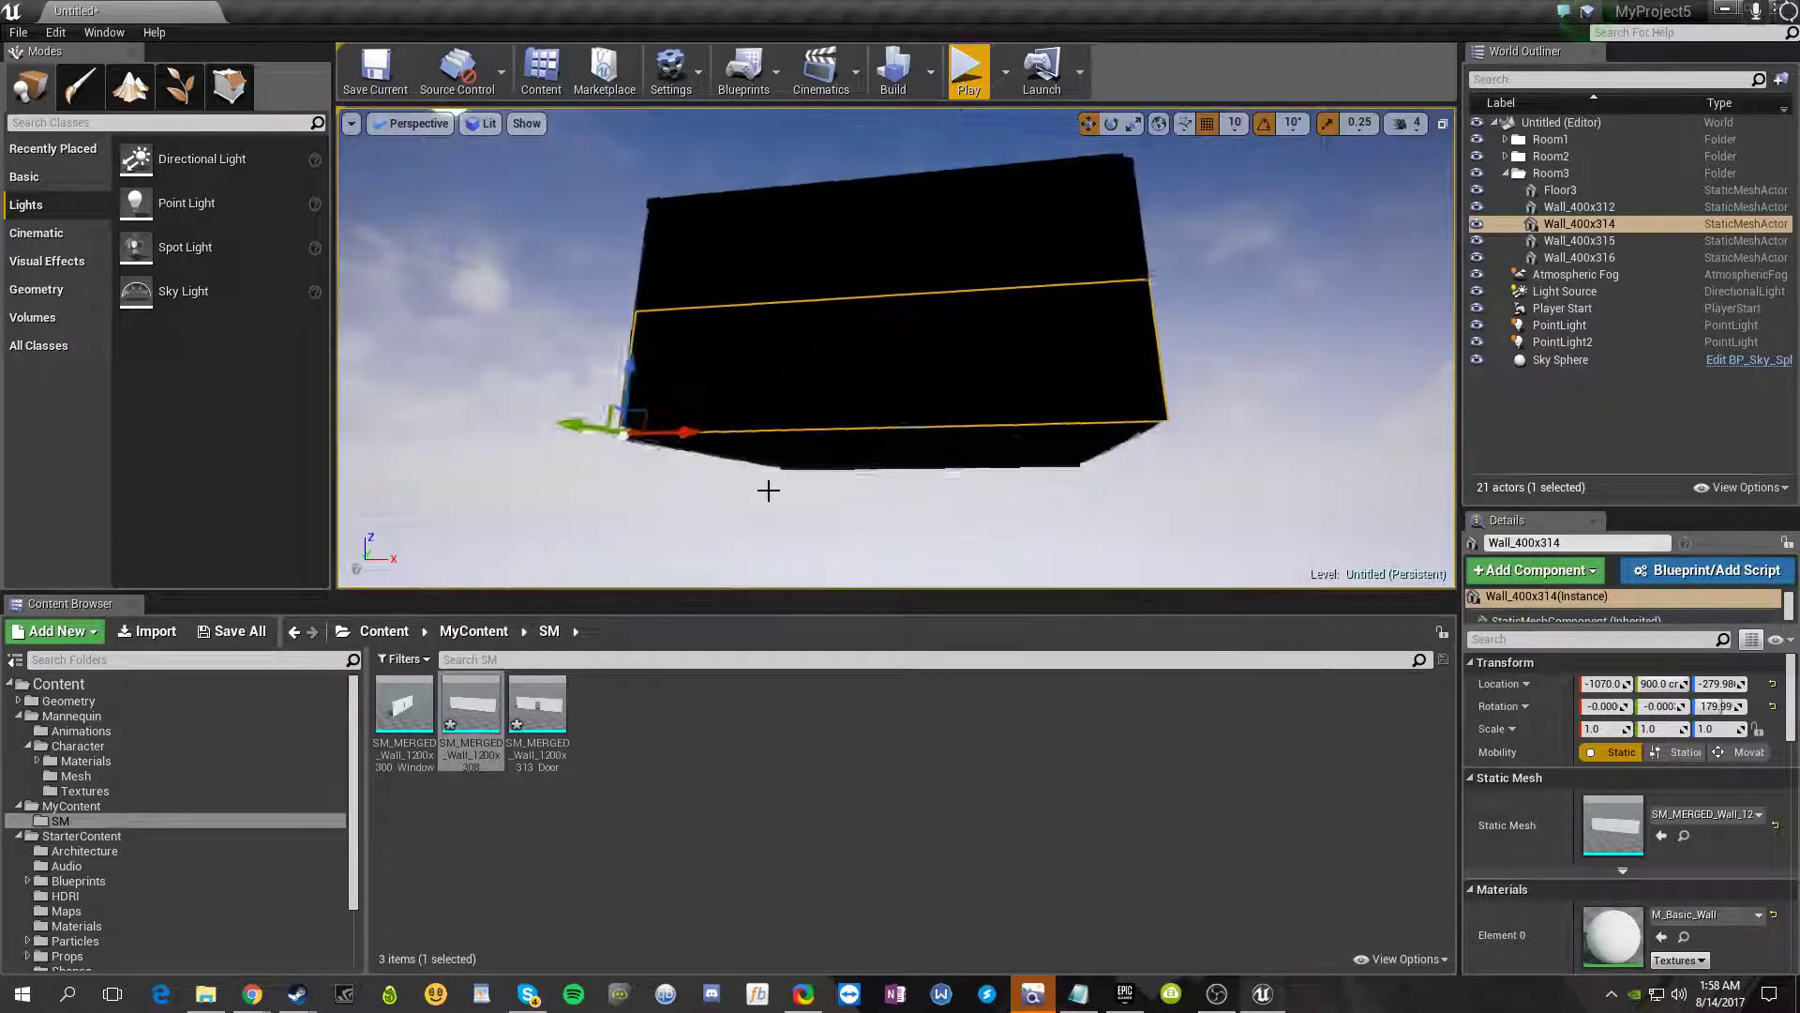
{"action": "left_click", "coordinate": [541, 717]}
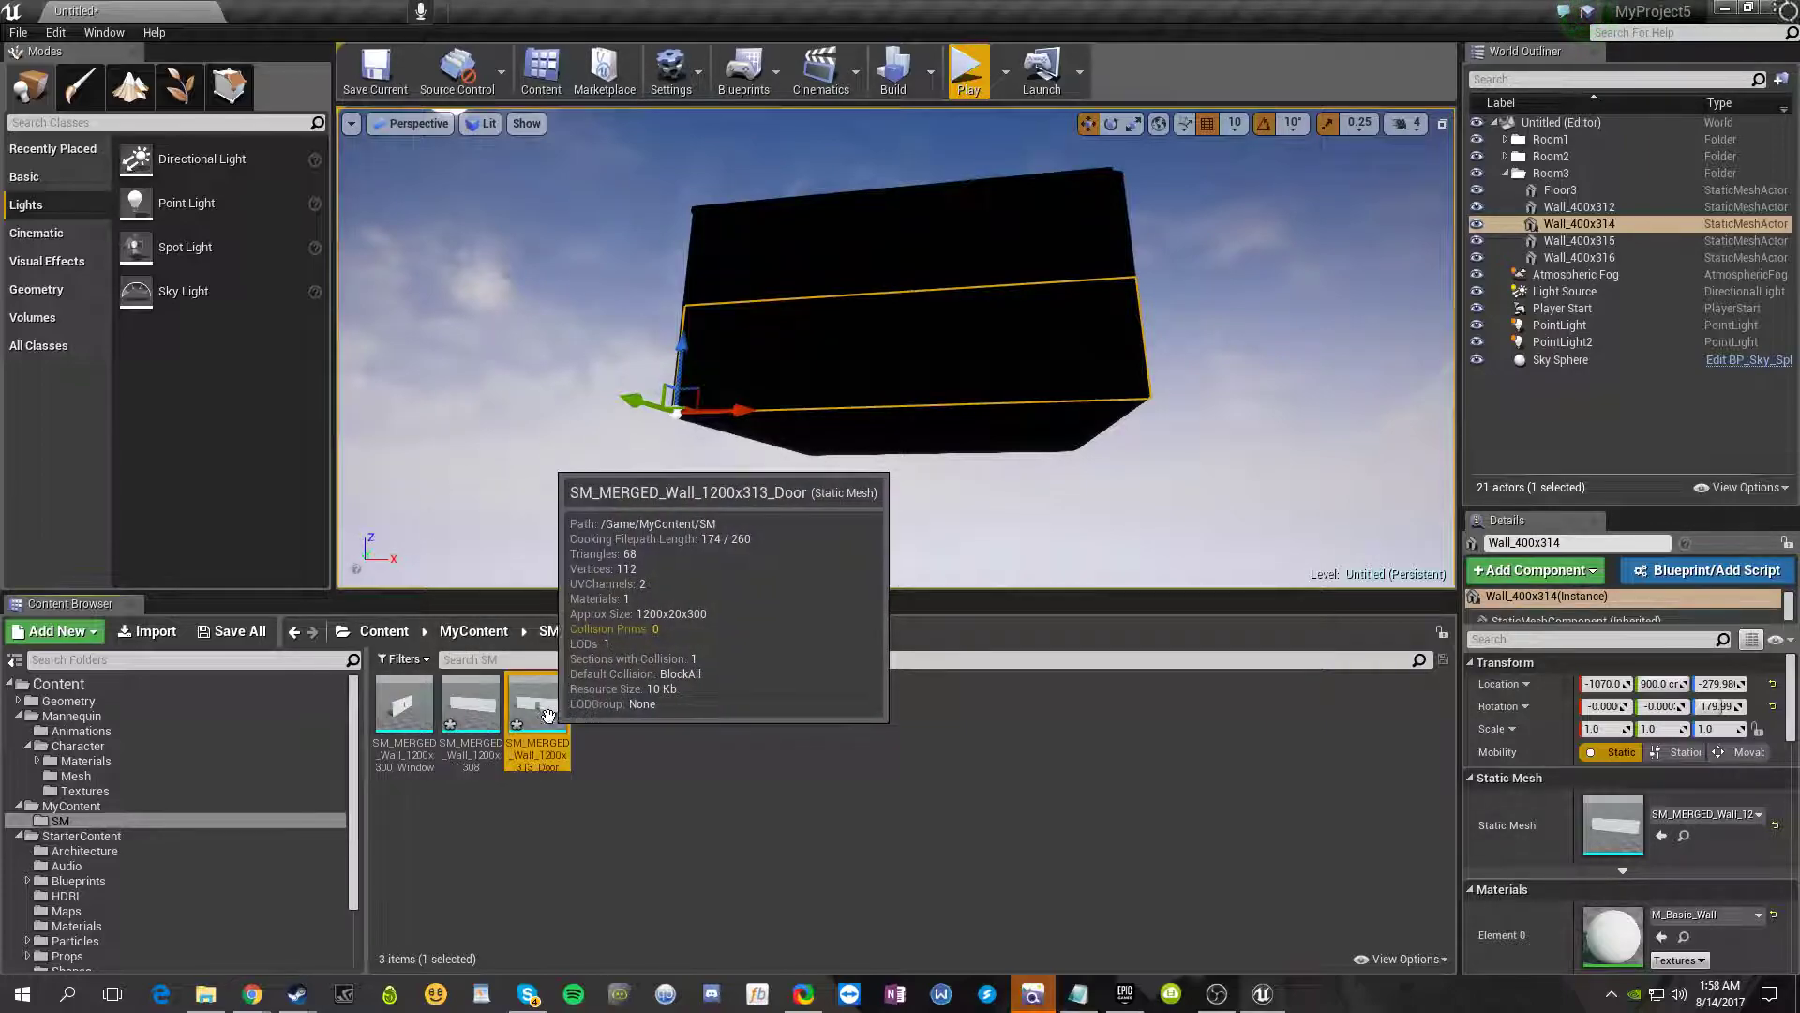
{"action": "left_click", "coordinate": [1661, 836]}
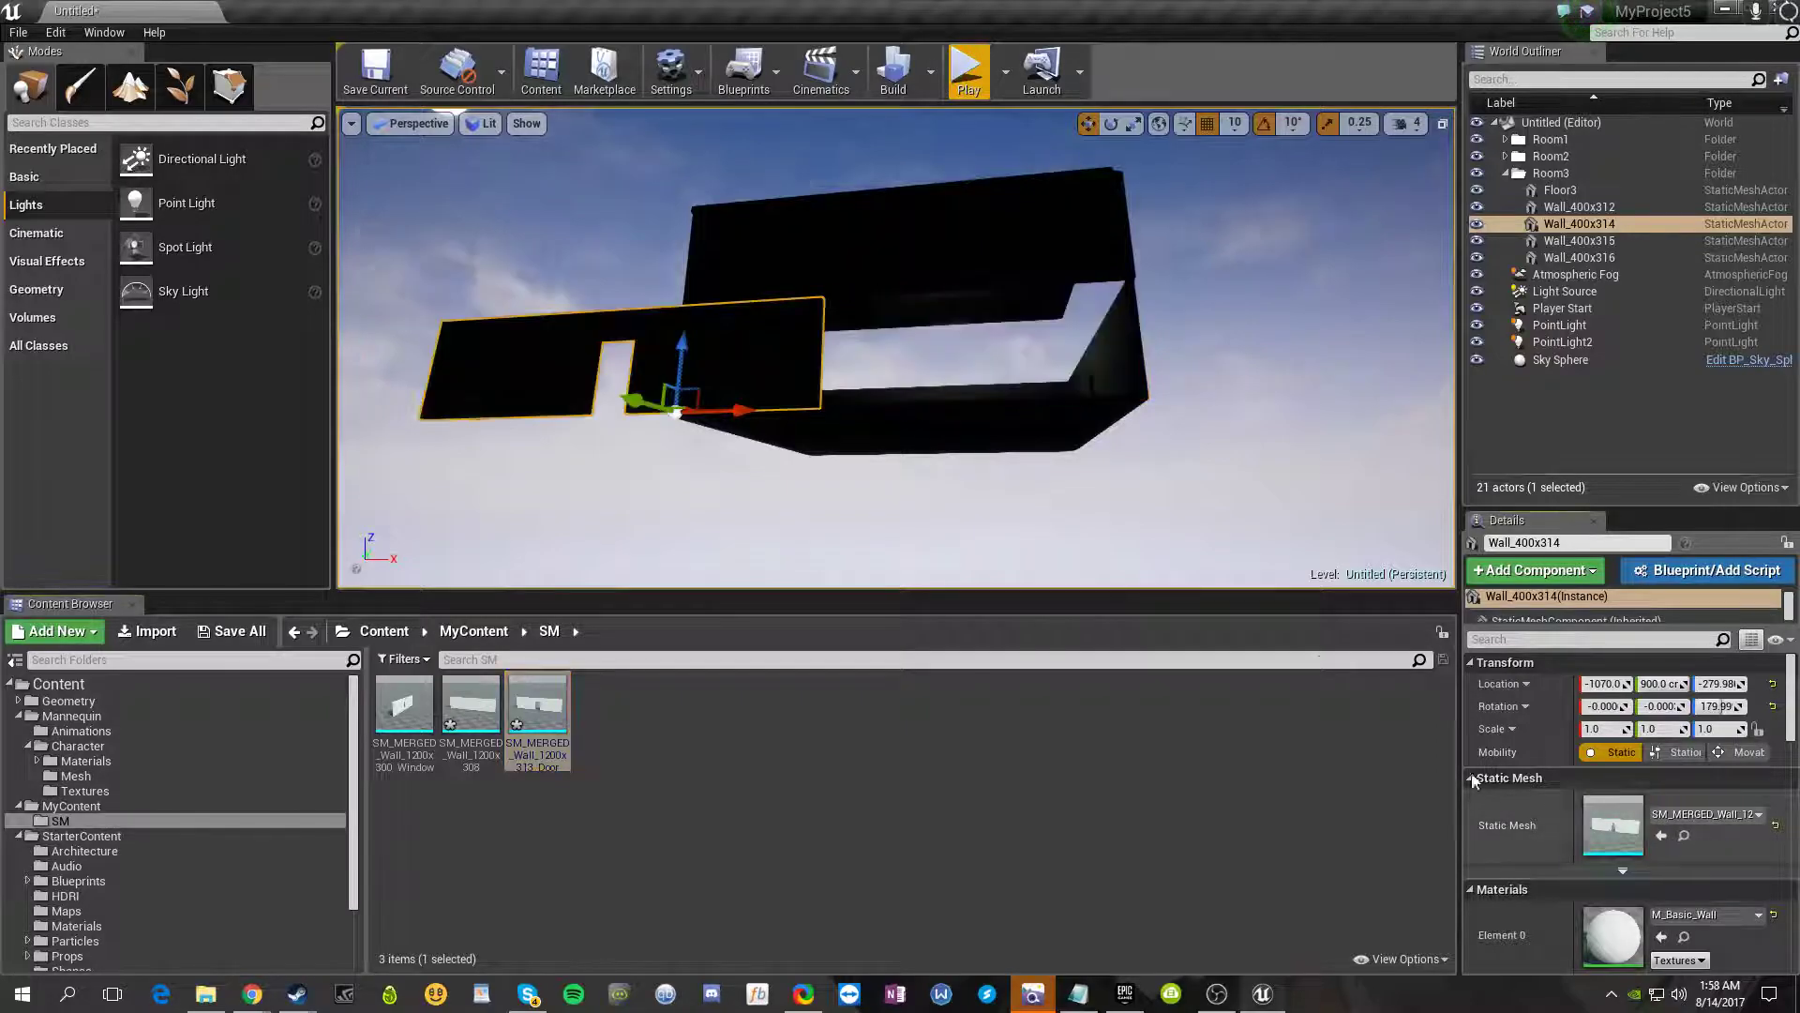
- Move the doorway wall Wall_400x314 along X to -280 cm to close the side of the lower room
{"action": "left_click_drag", "start_coordinate": [719, 410], "coordinate": [1035, 429]}
{"action": "key", "text": "w"}
{"action": "right_click_drag", "start_coordinate": [1035, 430], "coordinate": [928, 347]}
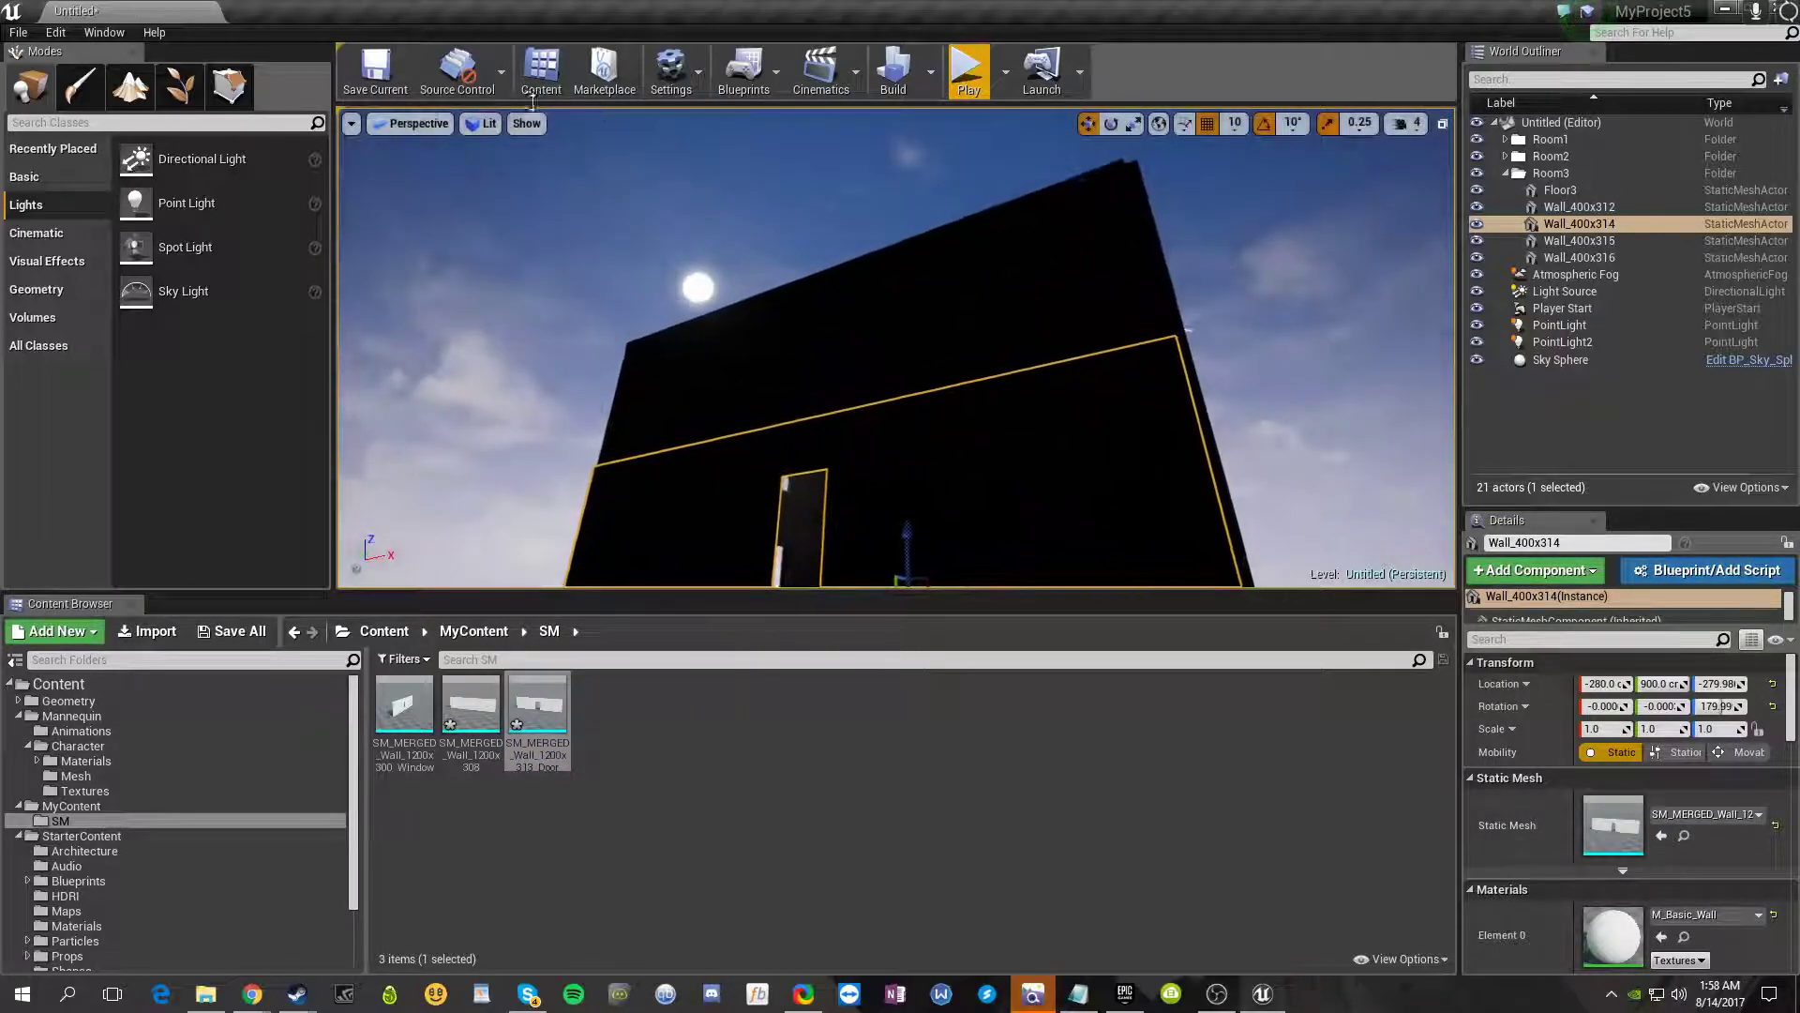
- Switch the viewport to Unlit shading, clear the selection and examine the building from outside
{"action": "left_click", "coordinate": [486, 125]}
{"action": "left_click", "coordinate": [504, 187]}
{"action": "right_click_drag", "start_coordinate": [713, 281], "coordinate": [797, 389]}
{"action": "key", "text": "d"}
{"action": "key", "text": "a"}
{"action": "right_click_drag", "start_coordinate": [924, 413], "coordinate": [892, 414]}
{"action": "left_click", "coordinate": [527, 277]}
{"action": "right_click_drag", "start_coordinate": [528, 277], "coordinate": [675, 255]}
{"action": "key", "text": "a"}
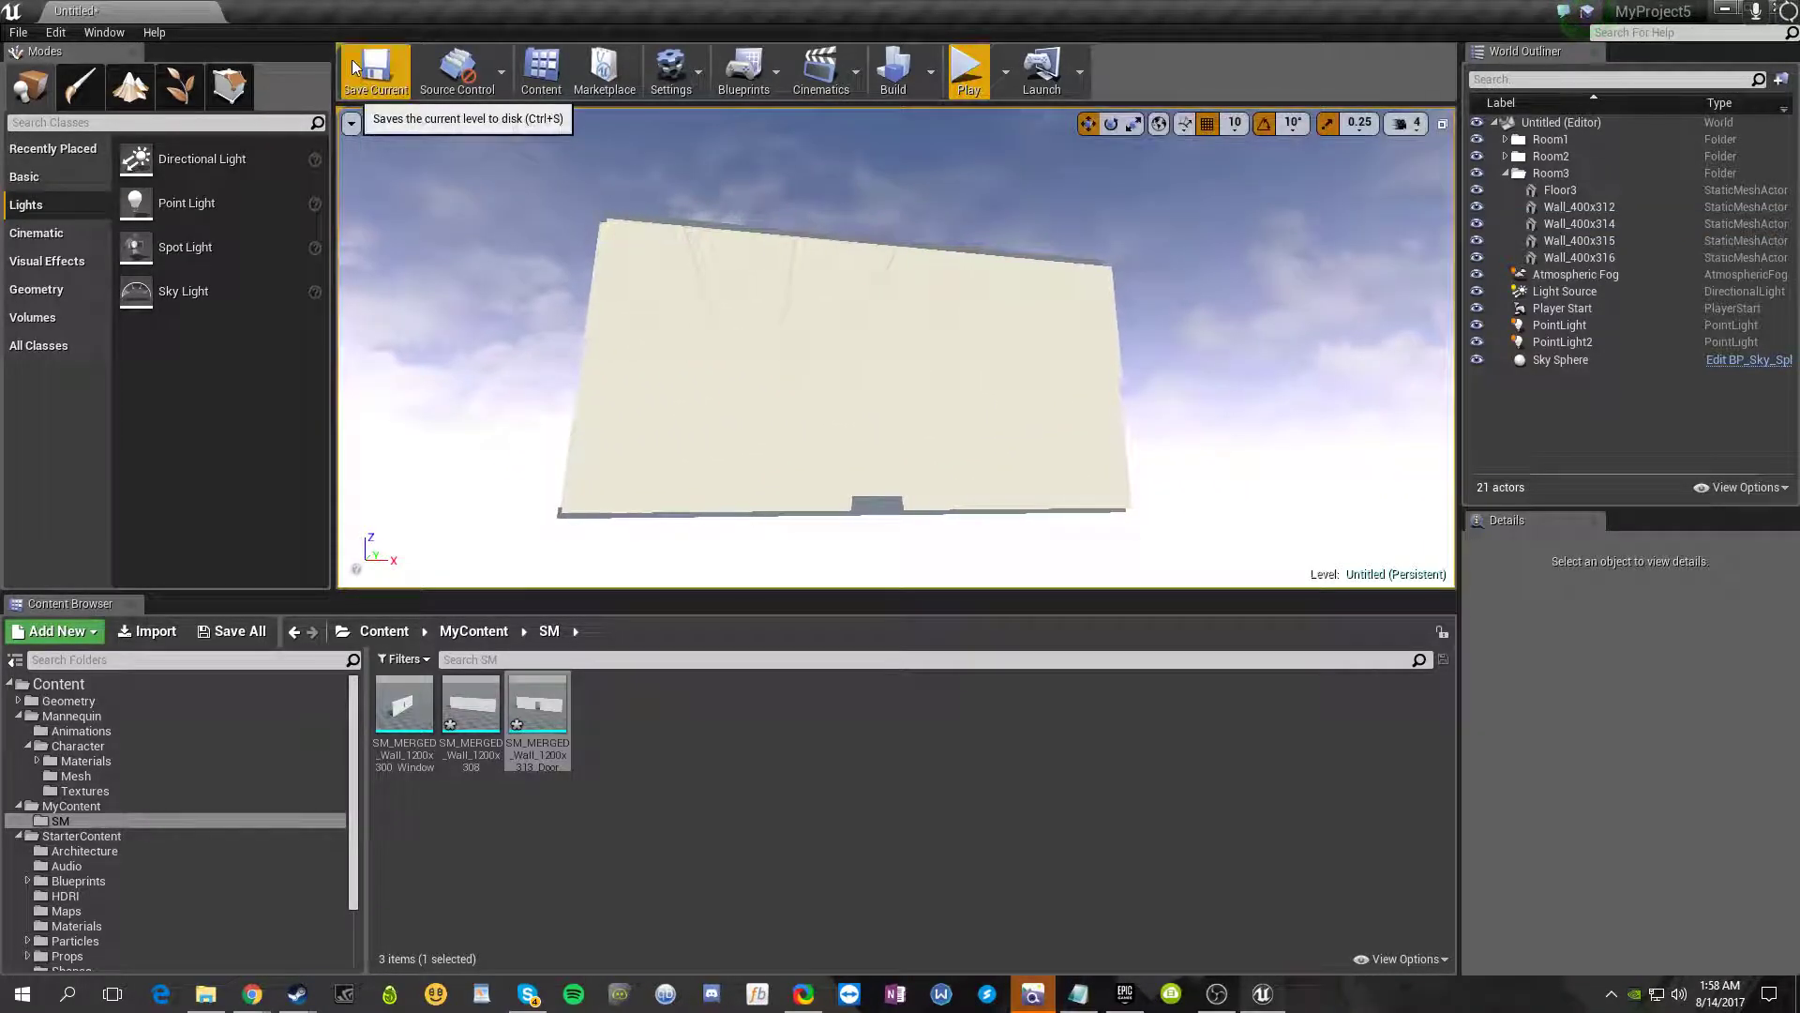
- Save the current level in the MyContent folder under the name LevelOne
{"action": "left_click", "coordinate": [352, 59]}
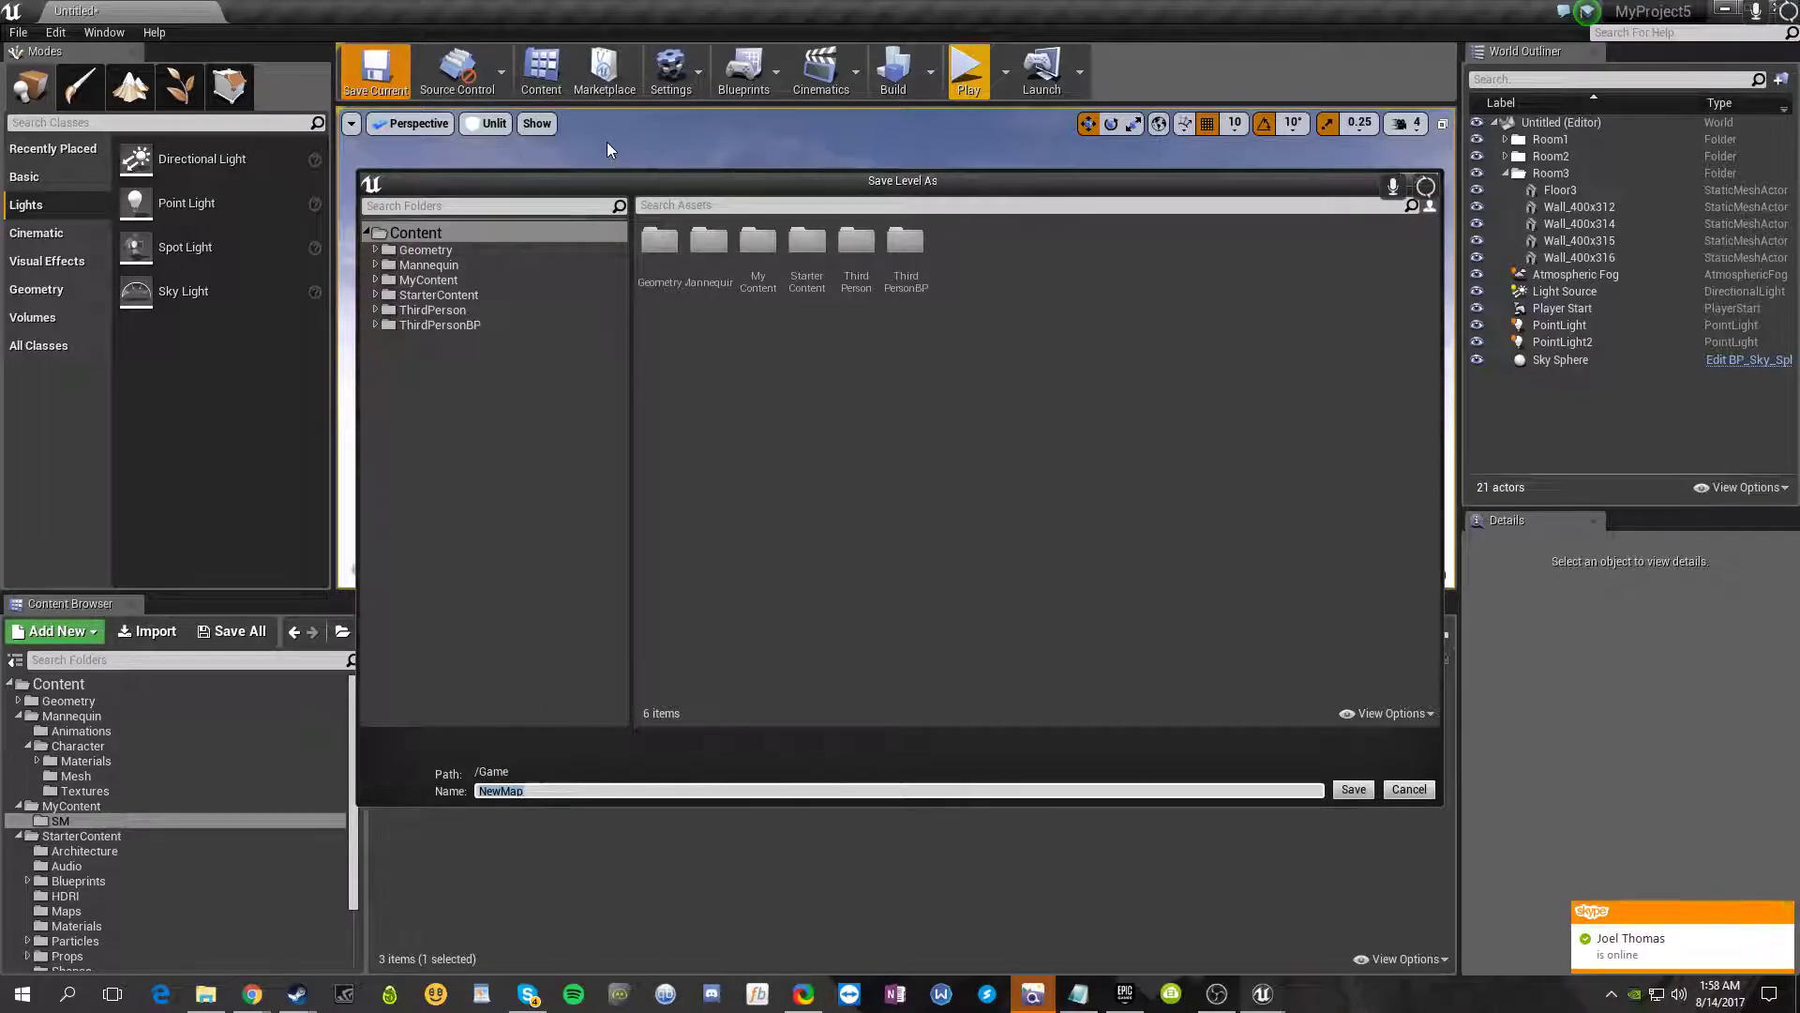
{"action": "left_click", "coordinate": [418, 282]}
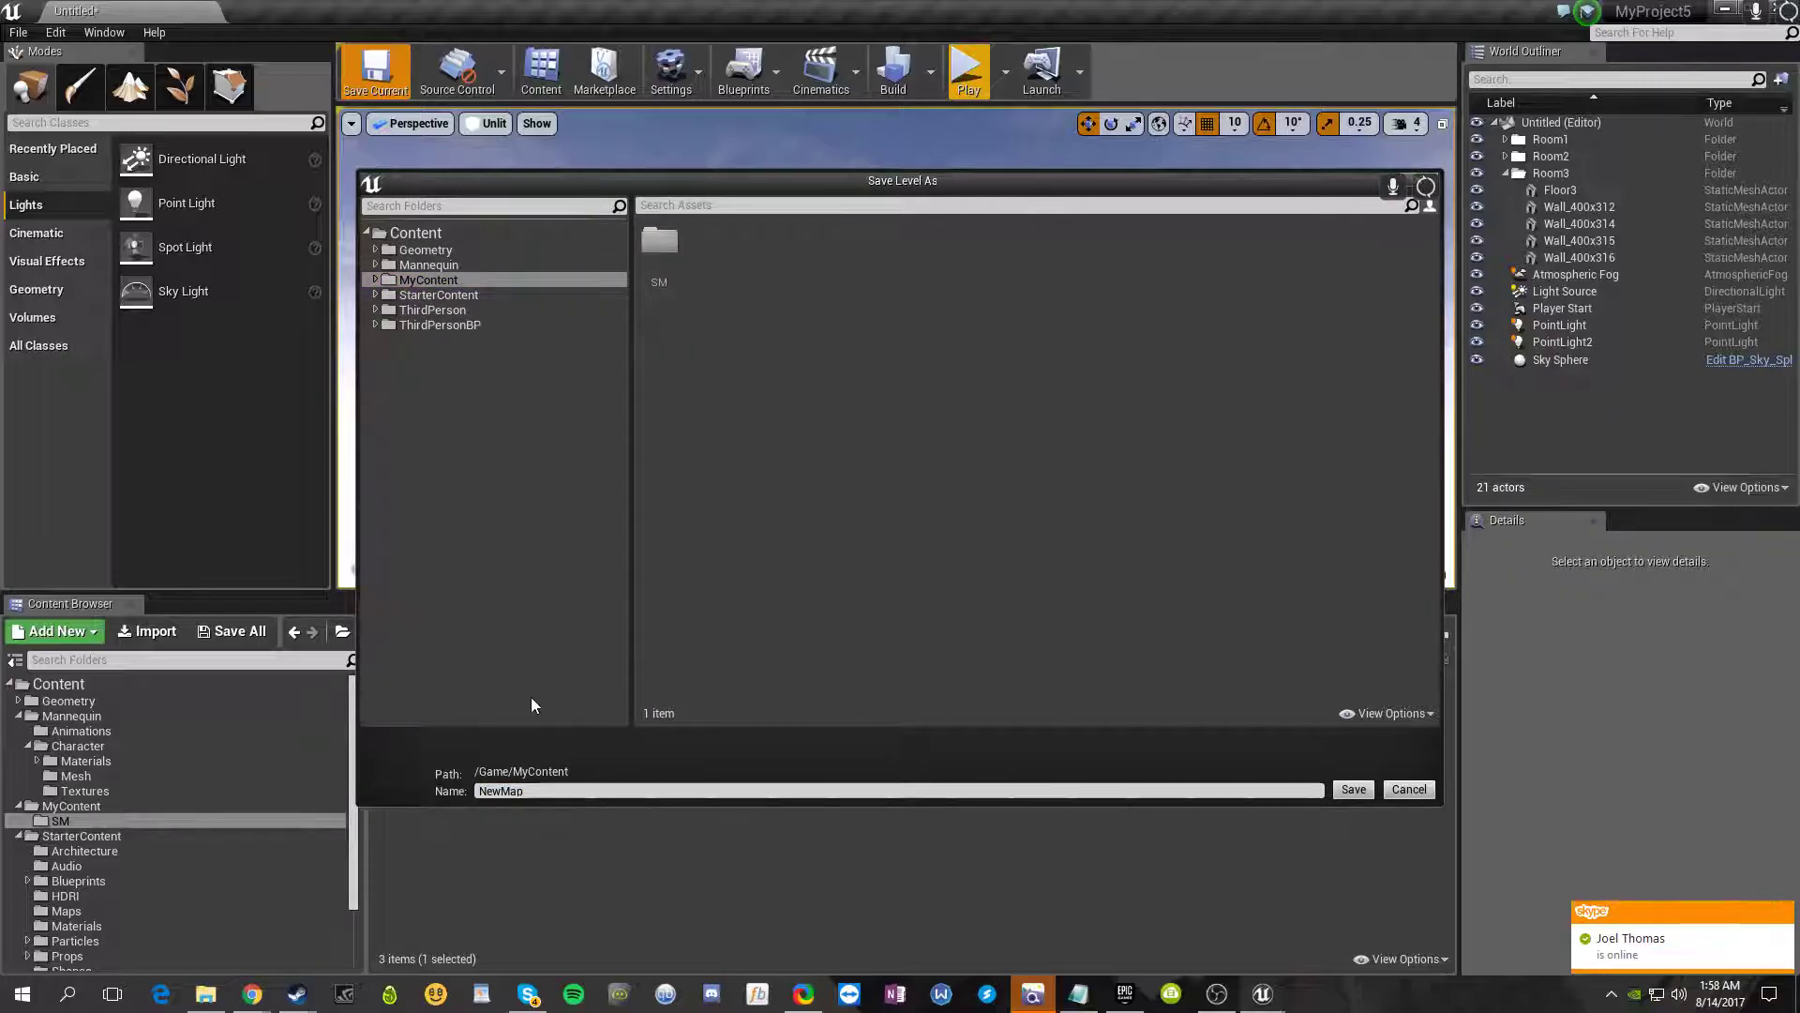
{"action": "key", "text": "ctrl+a"}
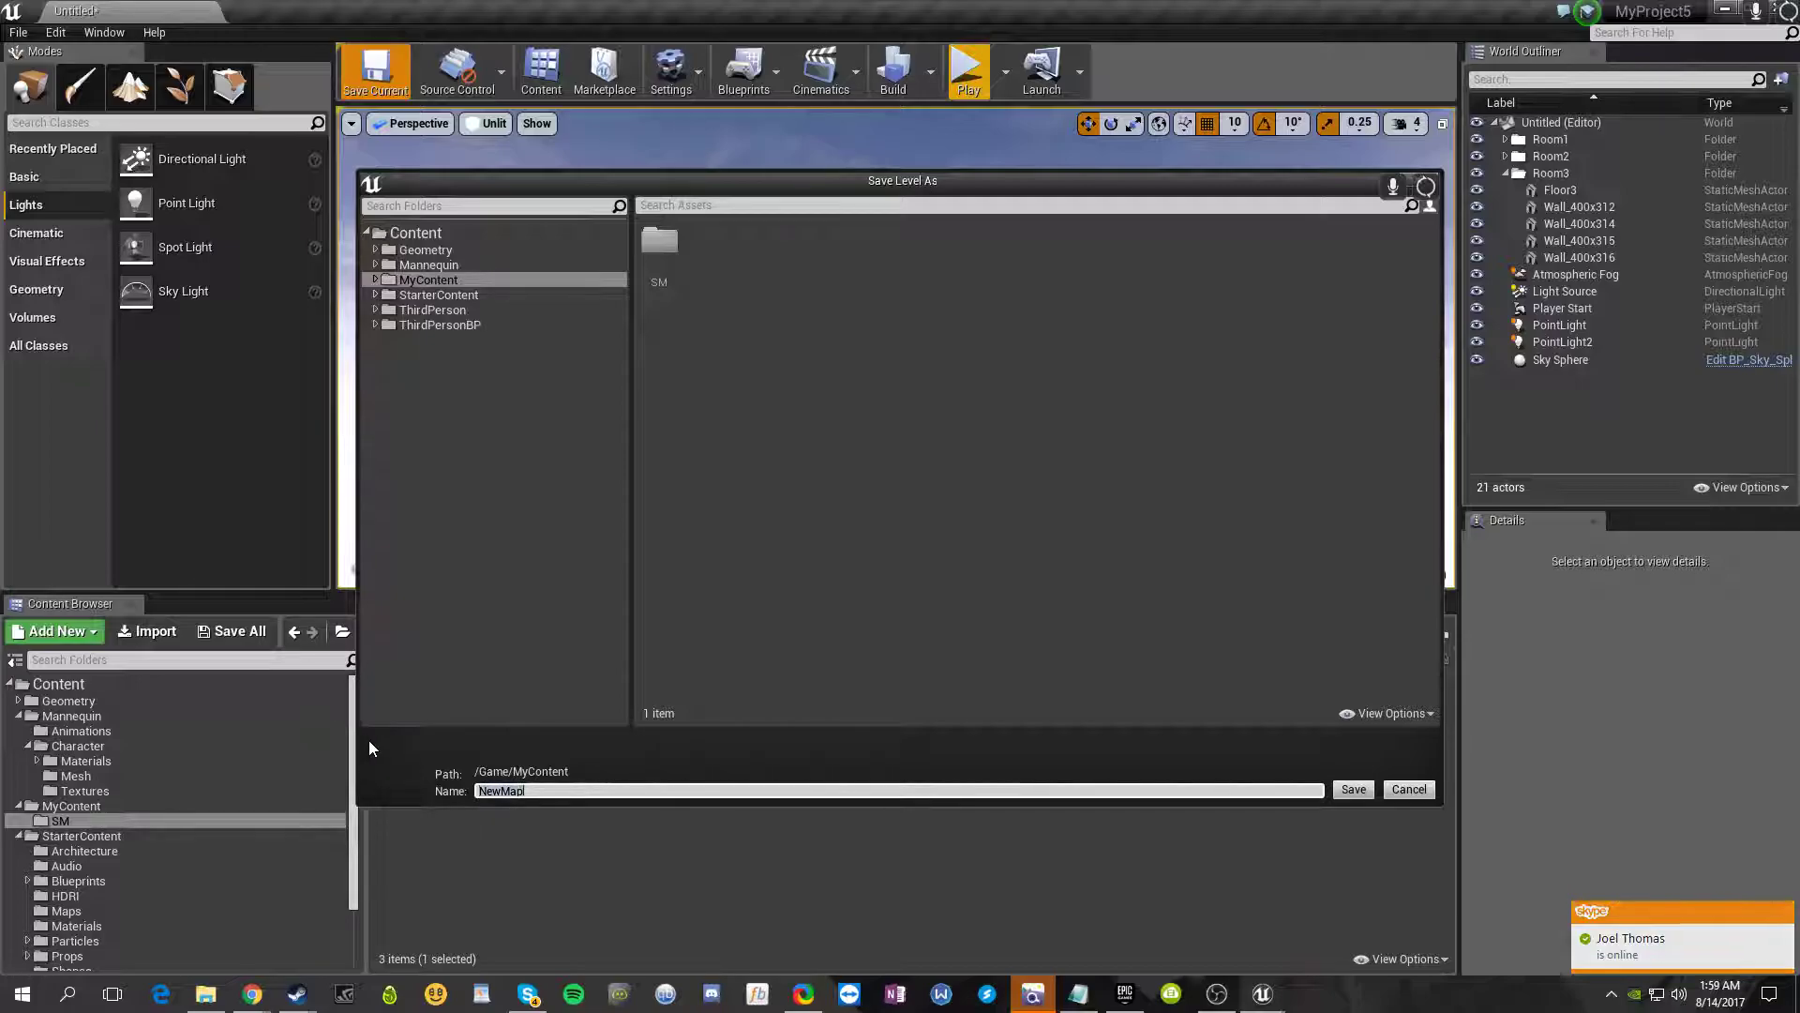
{"action": "type", "text": "Lev"}
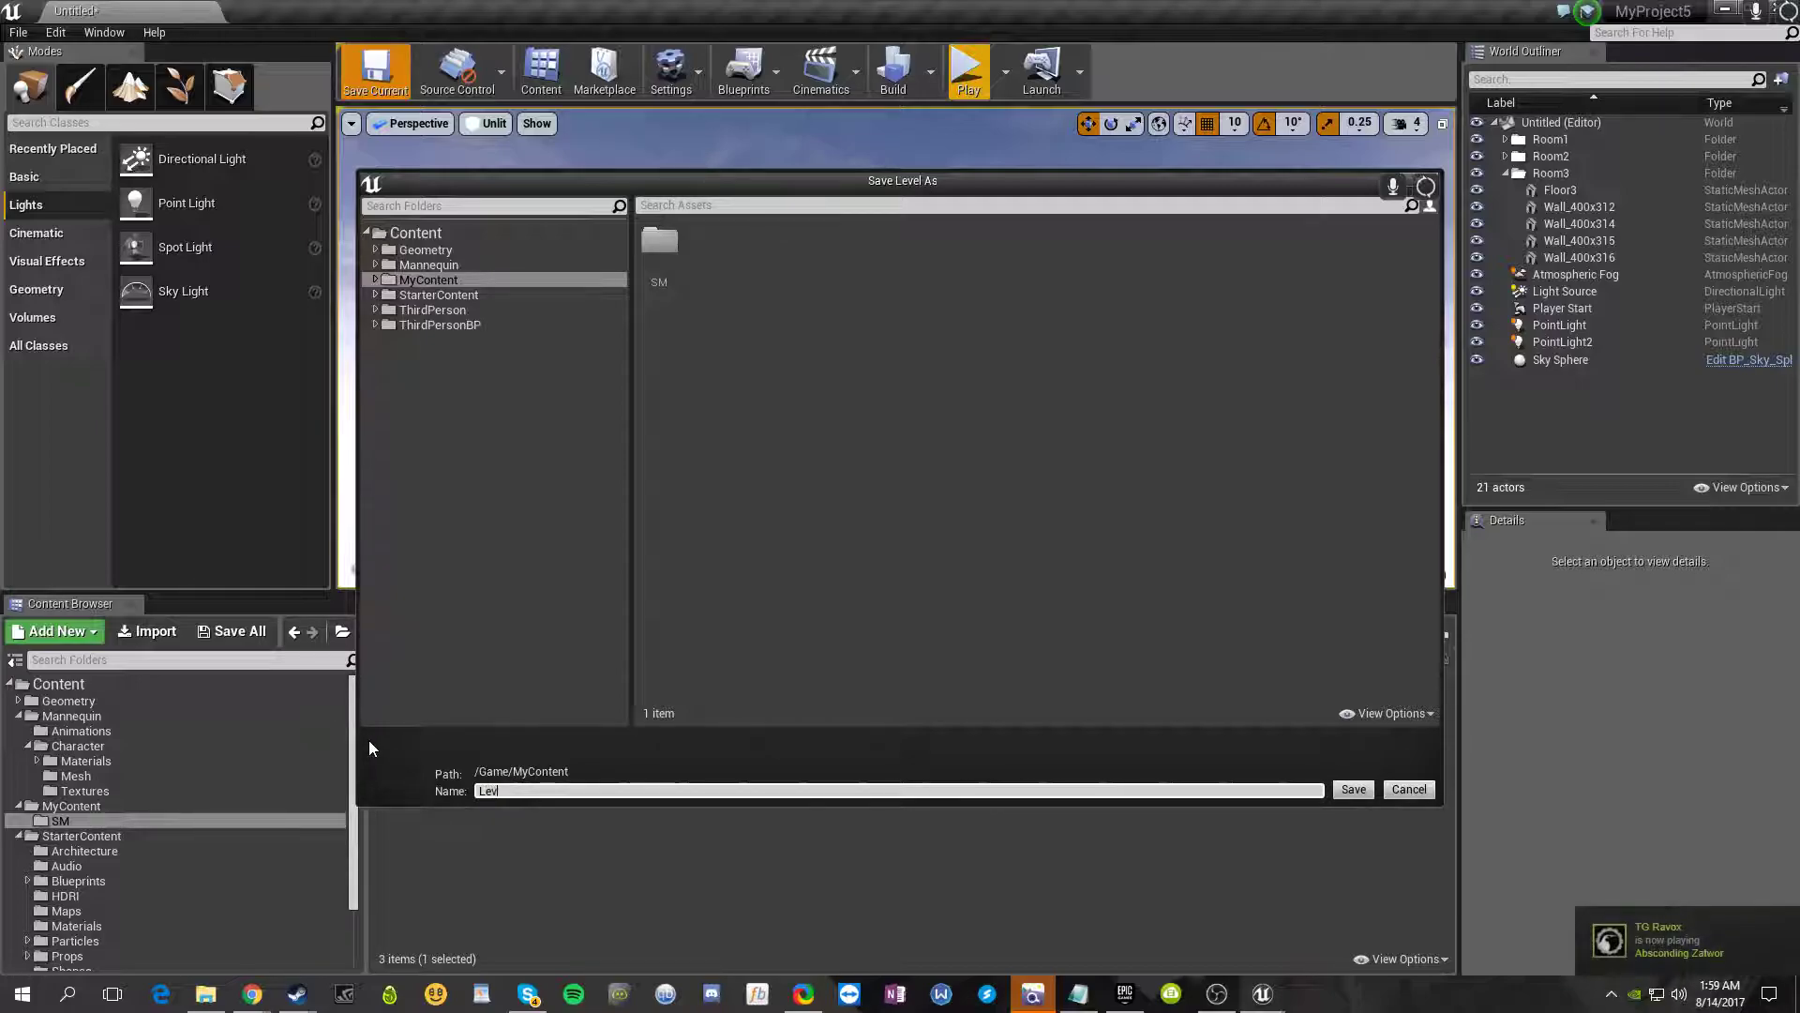
{"action": "type", "text": "elObe"}
{"action": "key", "text": "BackSpace"}
{"action": "key", "text": "BackSpace"}
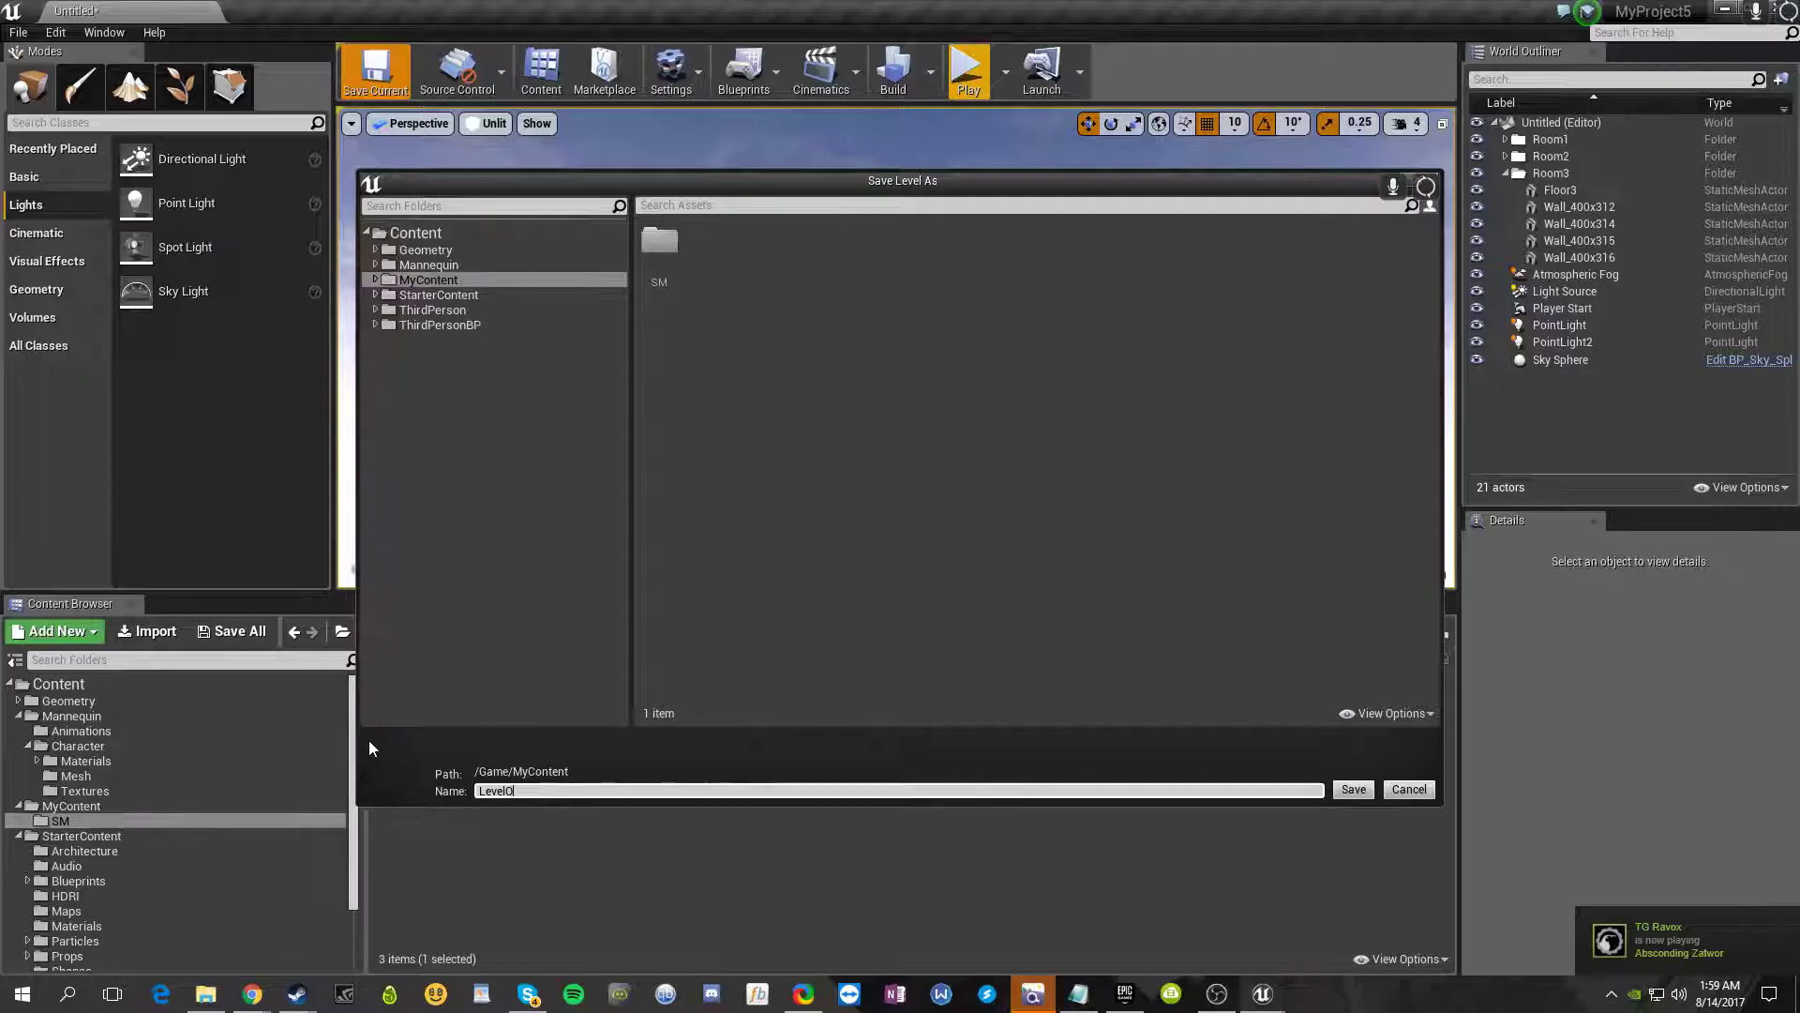
{"action": "type", "text": "ne"}
{"action": "key", "text": "Return"}
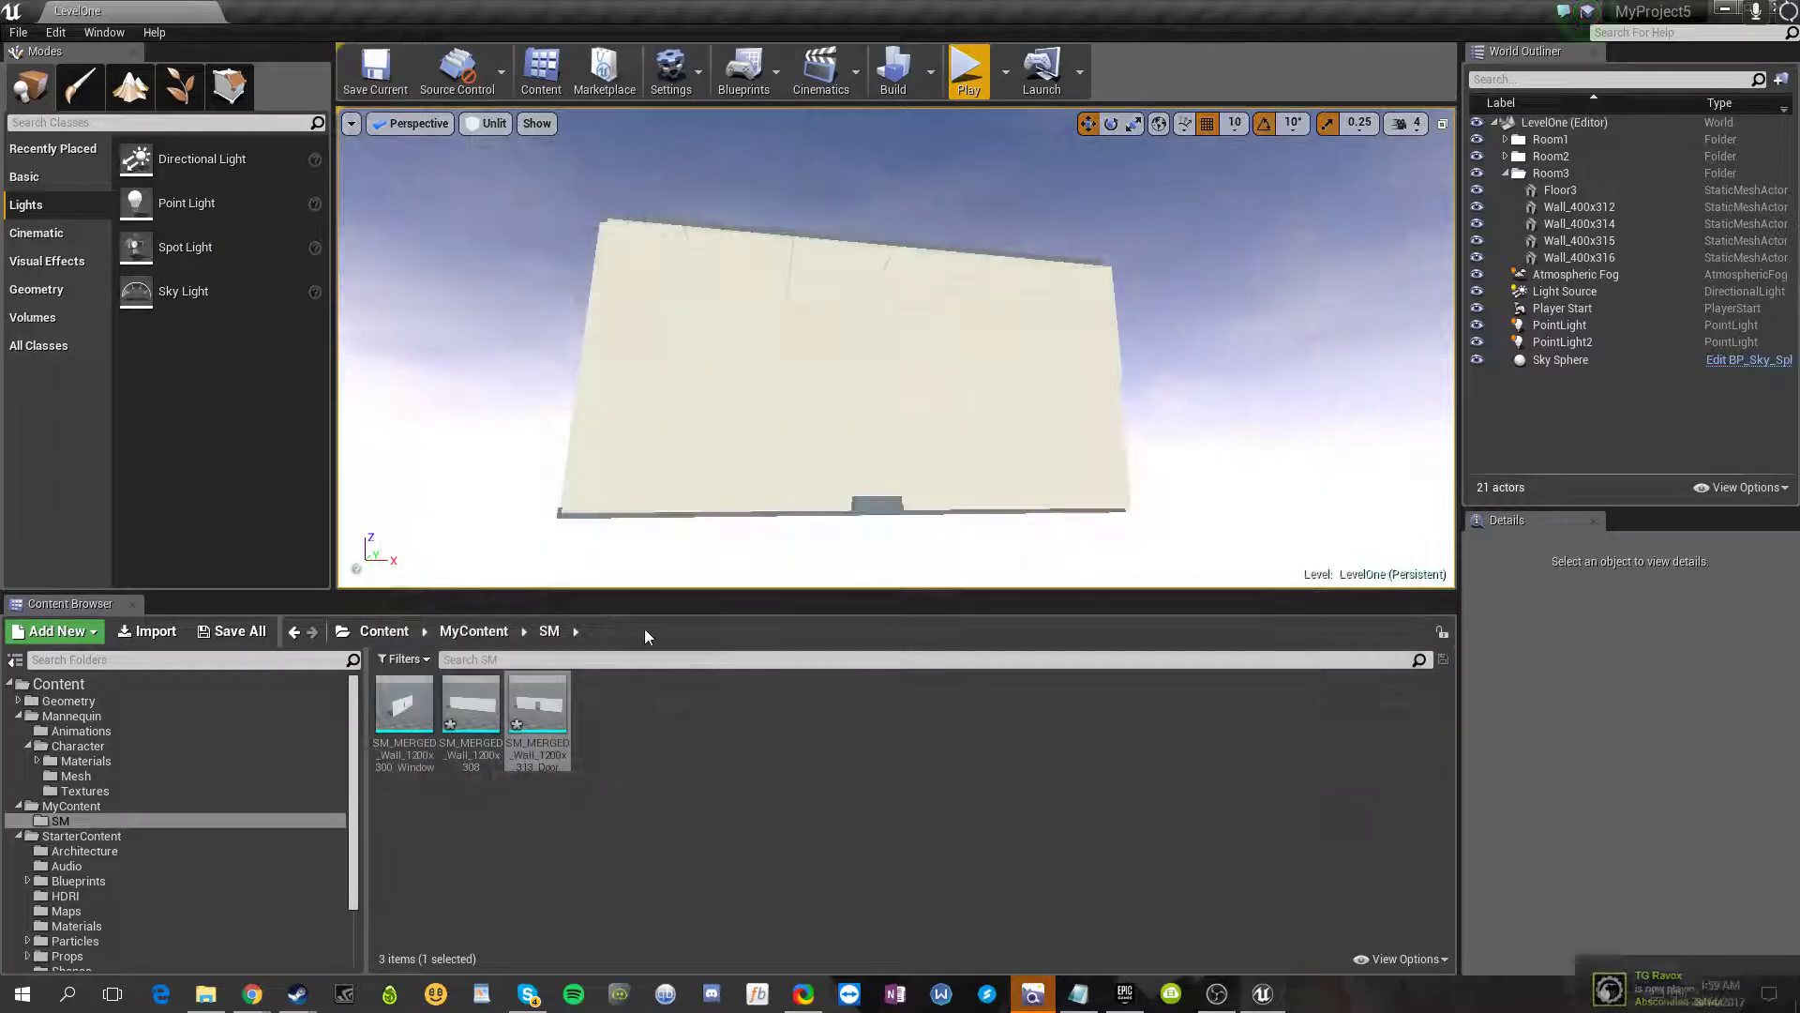
- Switch the viewport shading back to Lit and examine the walls inside the upper and lower rooms
{"action": "mouse_move", "coordinate": [764, 425]}
{"action": "right_mouse_down"}
{"action": "mouse_move", "coordinate": [797, 424]}
{"action": "mouse_move", "coordinate": [764, 440]}
{"action": "mouse_move", "coordinate": [784, 432]}
{"action": "mouse_move", "coordinate": [790, 474]}
{"action": "mouse_move", "coordinate": [792, 436]}
{"action": "right_mouse_up"}
{"action": "key", "text": "s"}
{"action": "left_click", "coordinate": [491, 125]}
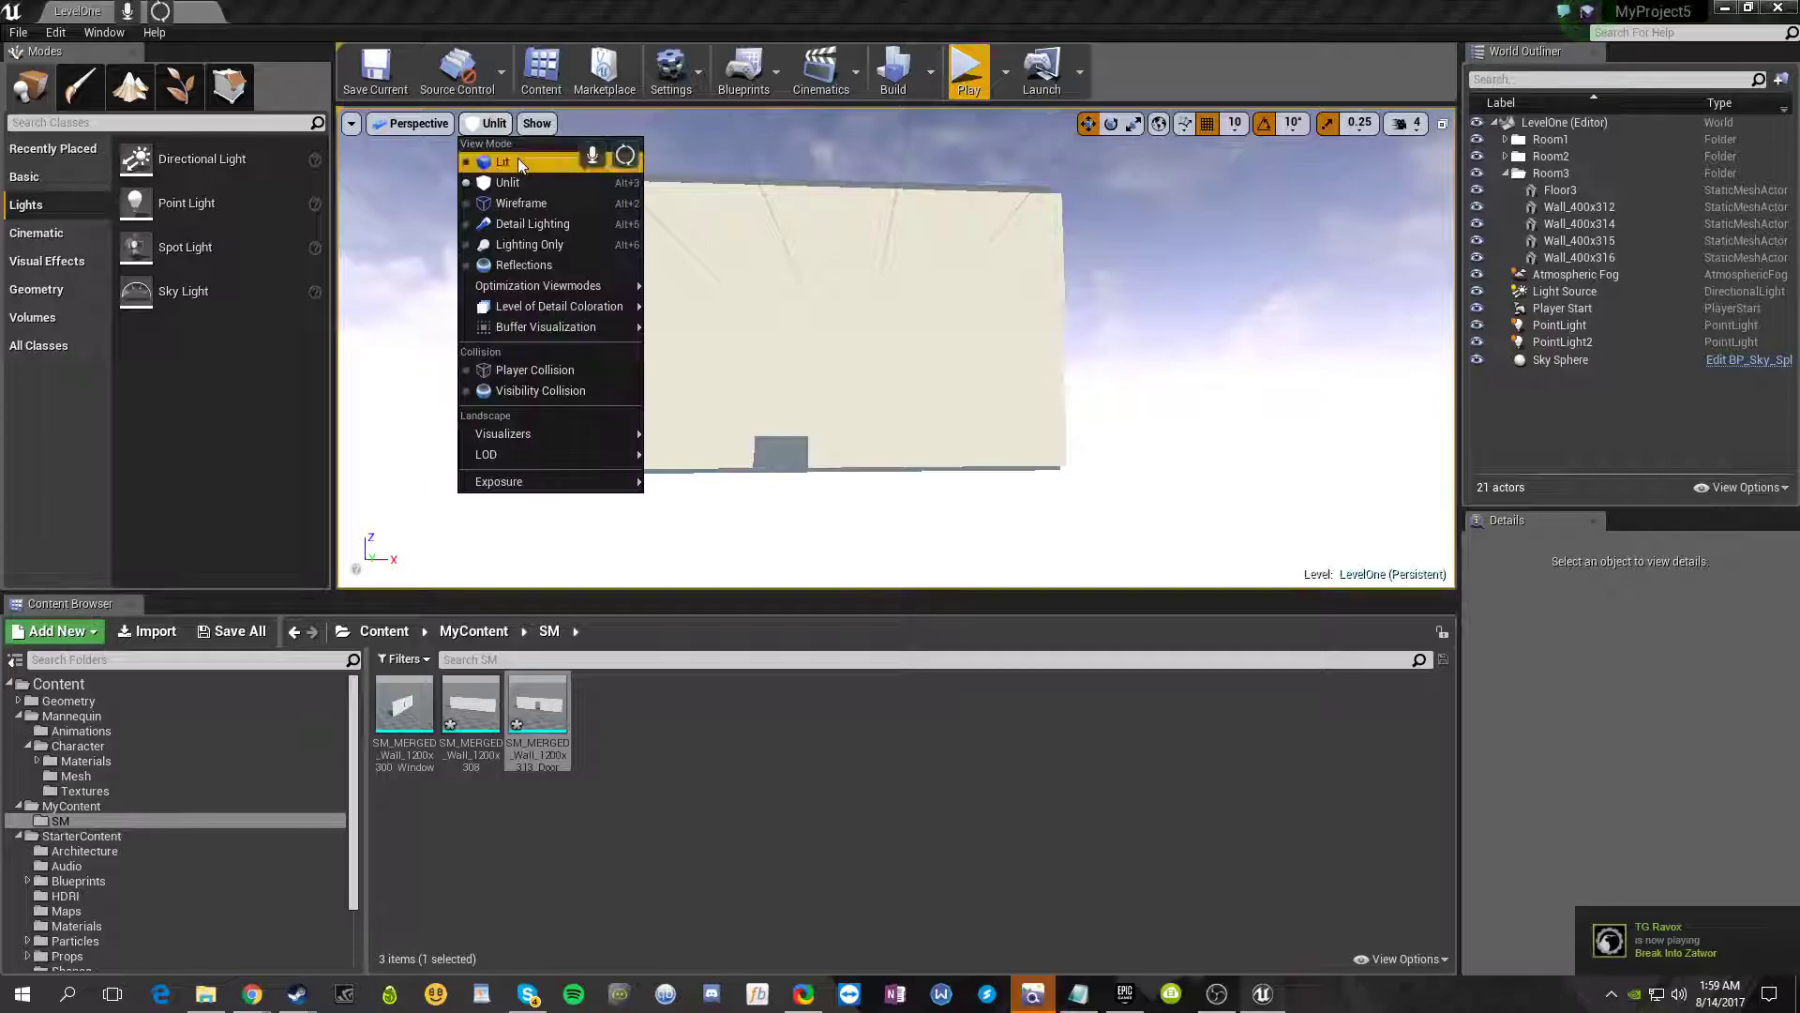
{"action": "left_click", "coordinate": [515, 170]}
{"action": "key", "text": "w"}
{"action": "right_click_drag", "start_coordinate": [862, 244], "coordinate": [685, 229]}
{"action": "left_click", "coordinate": [881, 225]}
{"action": "key", "text": "w"}
{"action": "key", "text": "w"}
{"action": "right_click_drag", "start_coordinate": [896, 347], "coordinate": [1041, 324]}
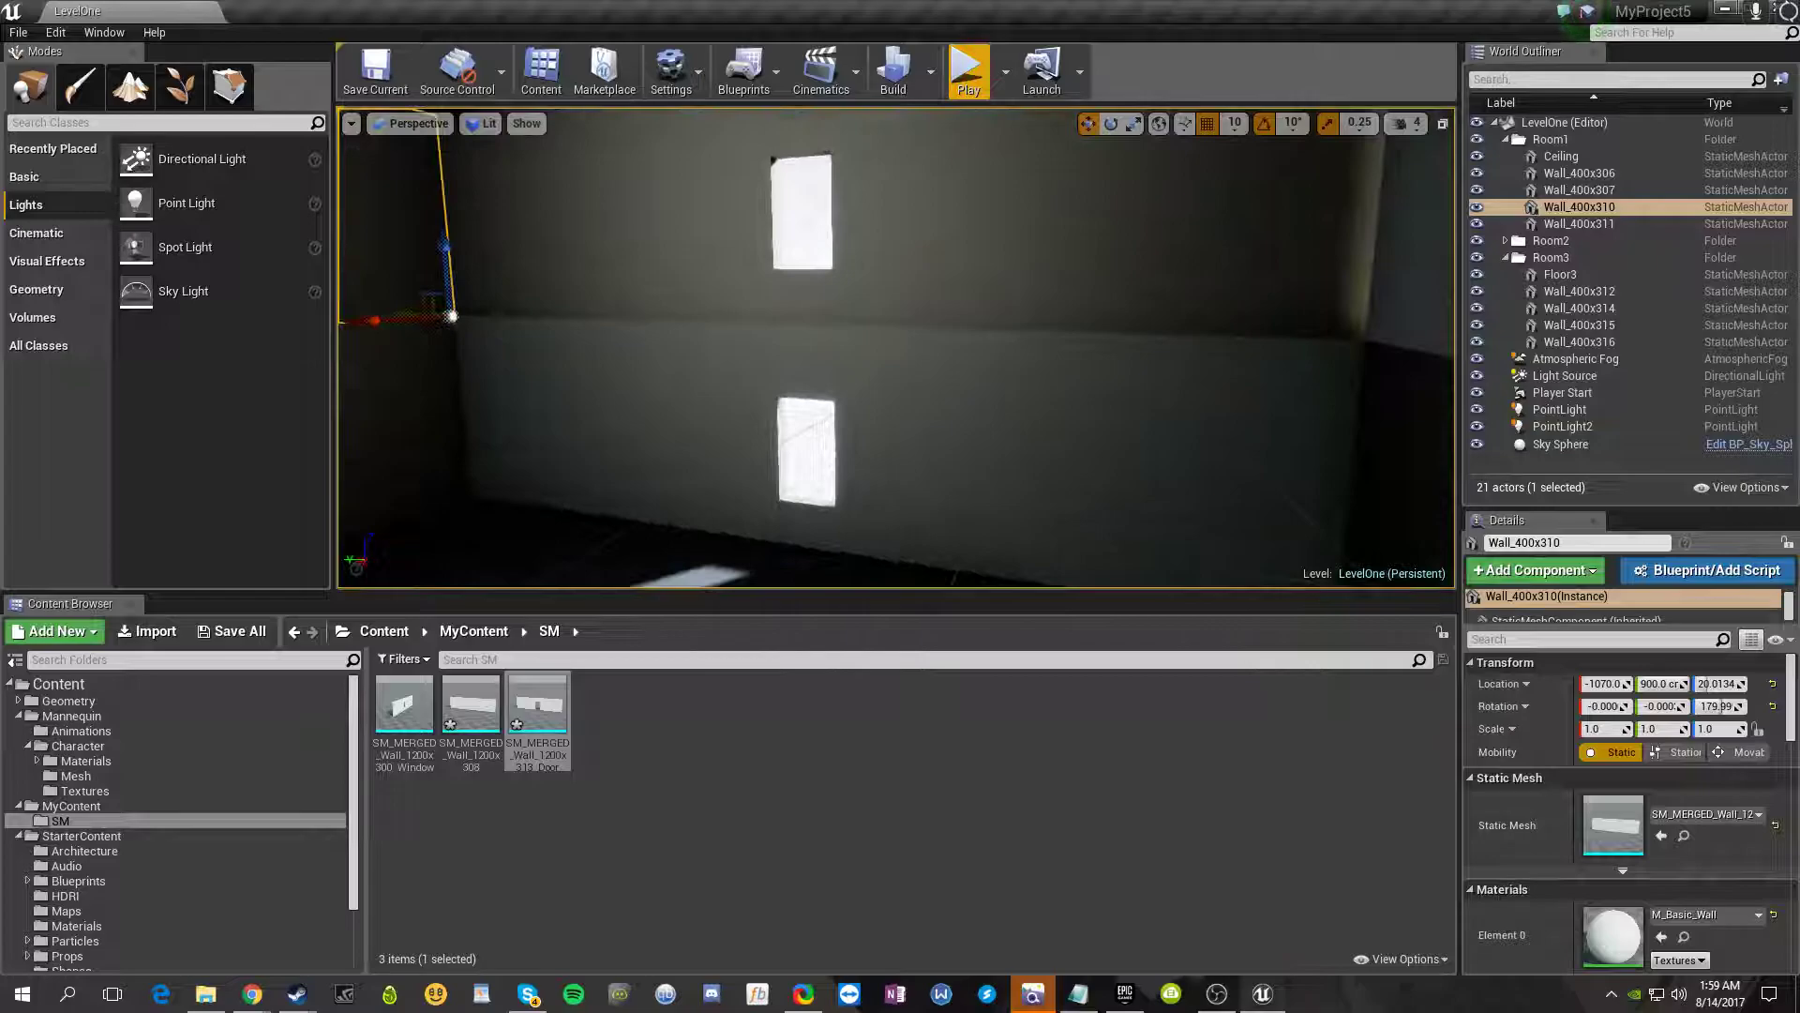
{"action": "right_click_drag", "start_coordinate": [940, 251], "coordinate": [507, 178]}
{"action": "right_click_drag", "start_coordinate": [812, 313], "coordinate": [694, 375]}
- Replace the mesh of Room3's window wall Wall_400x316 with SM_MERGED_Wall_1200x308 and rotate it about Z to close that side
{"action": "left_click", "coordinate": [1152, 414]}
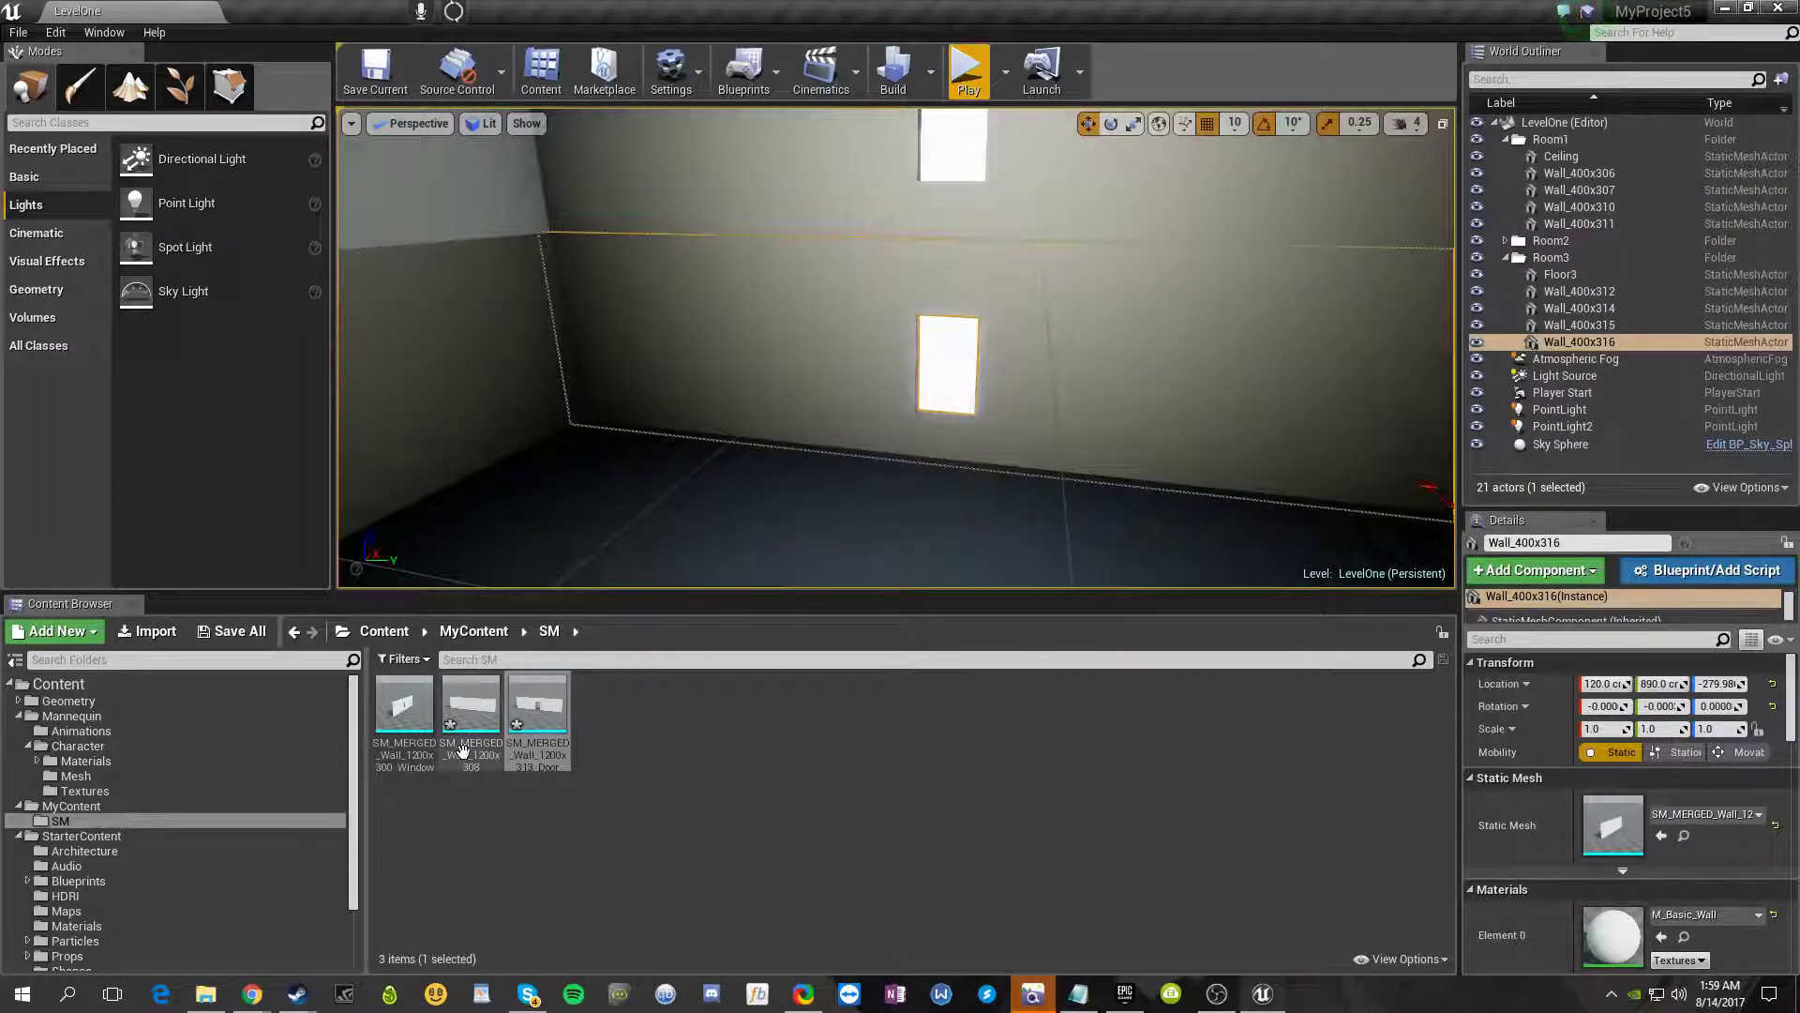
{"action": "left_click", "coordinate": [471, 705]}
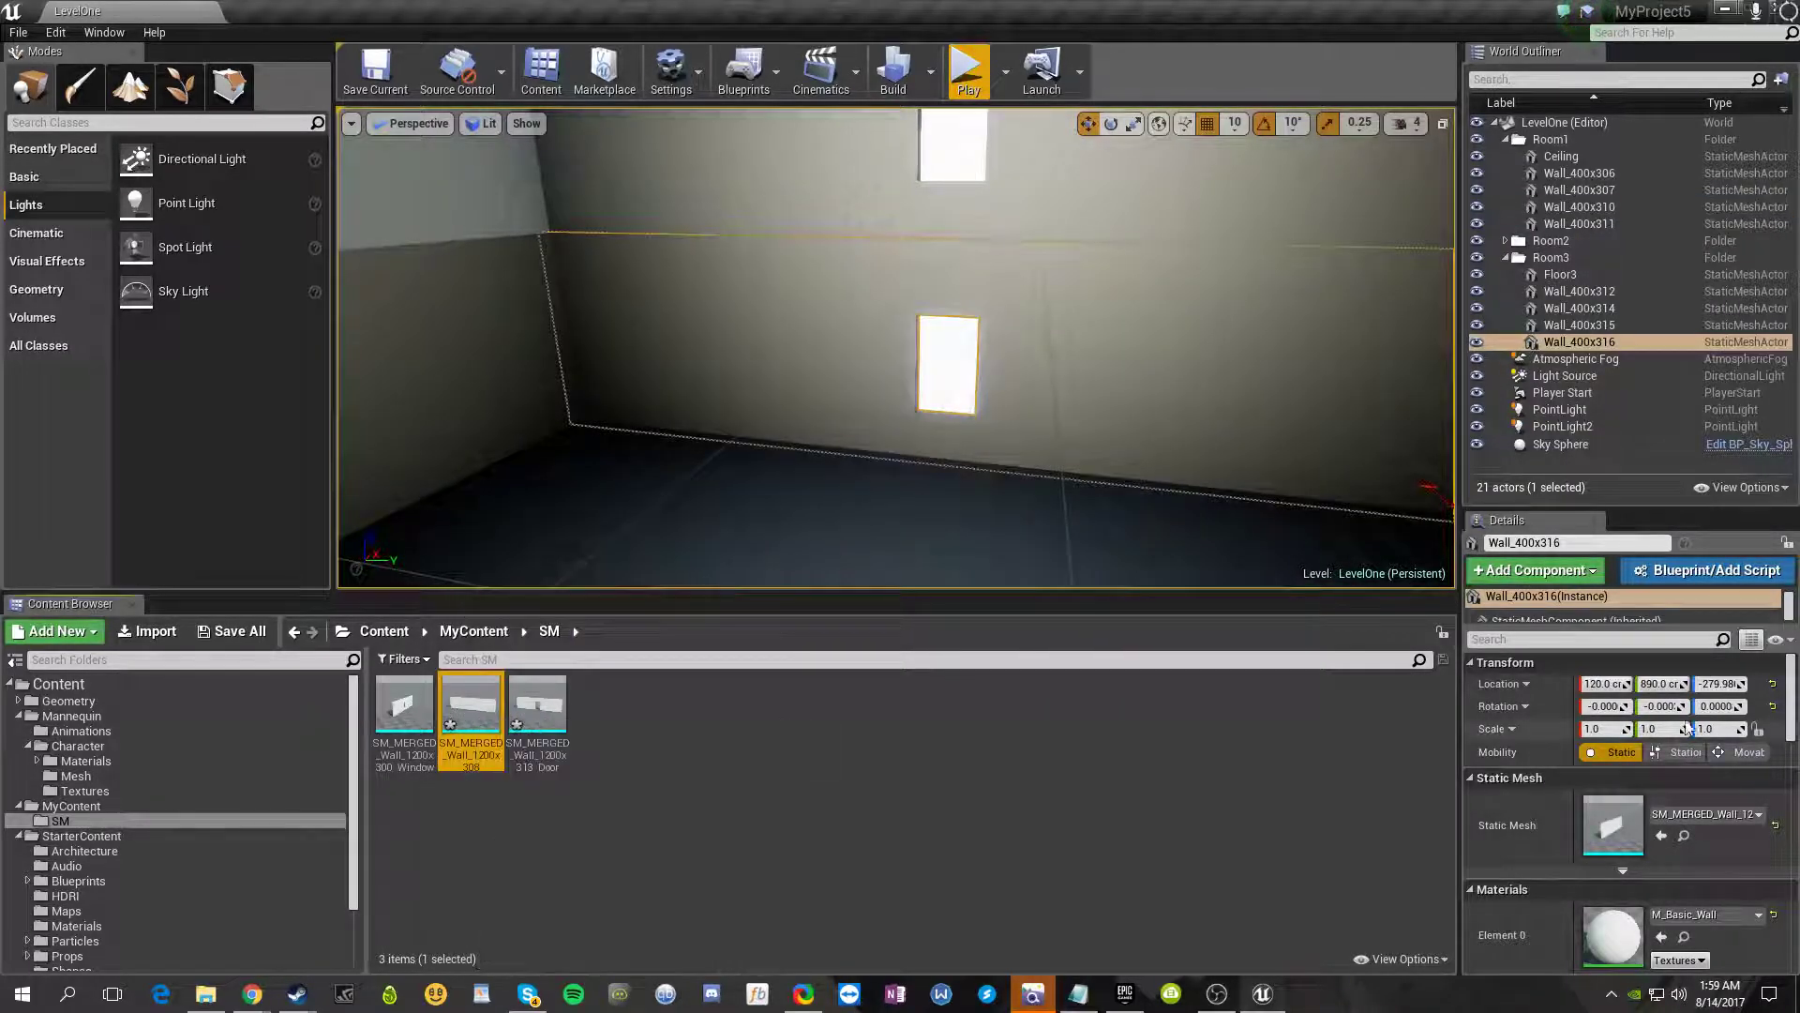
{"action": "left_click", "coordinate": [1664, 841]}
{"action": "right_click_drag", "start_coordinate": [942, 494], "coordinate": [1163, 500]}
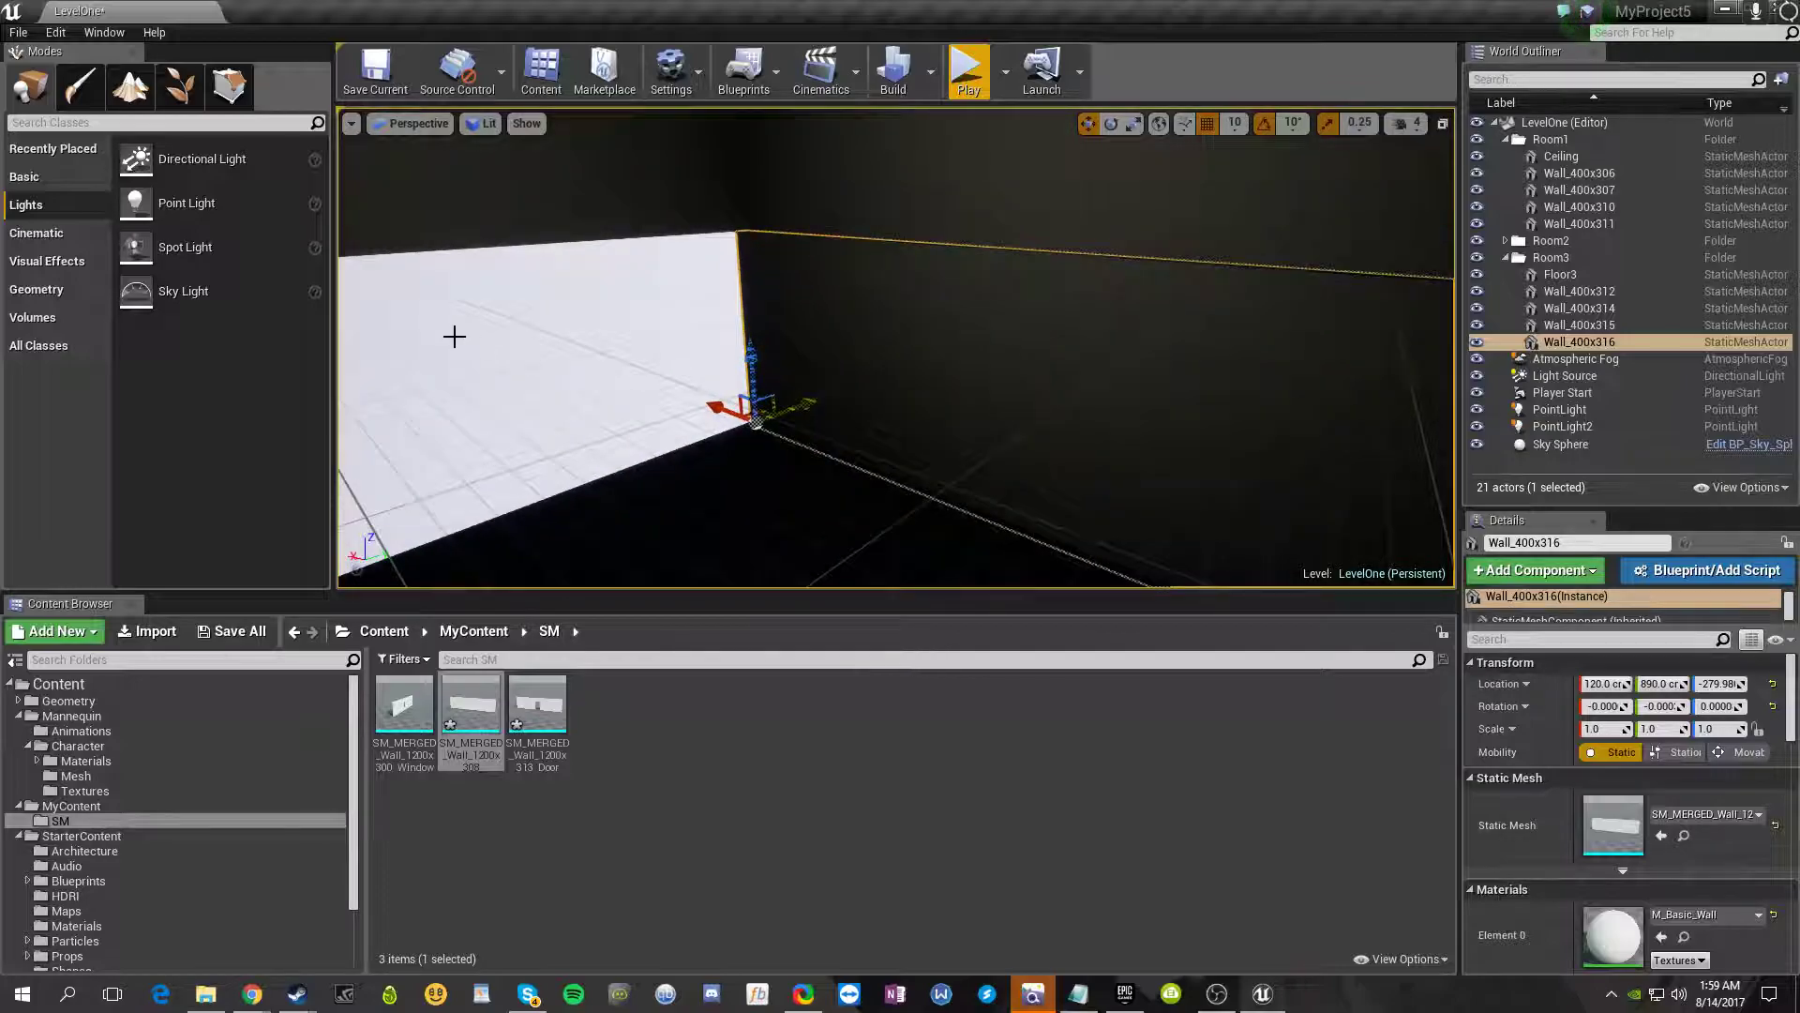
{"action": "key", "text": "e"}
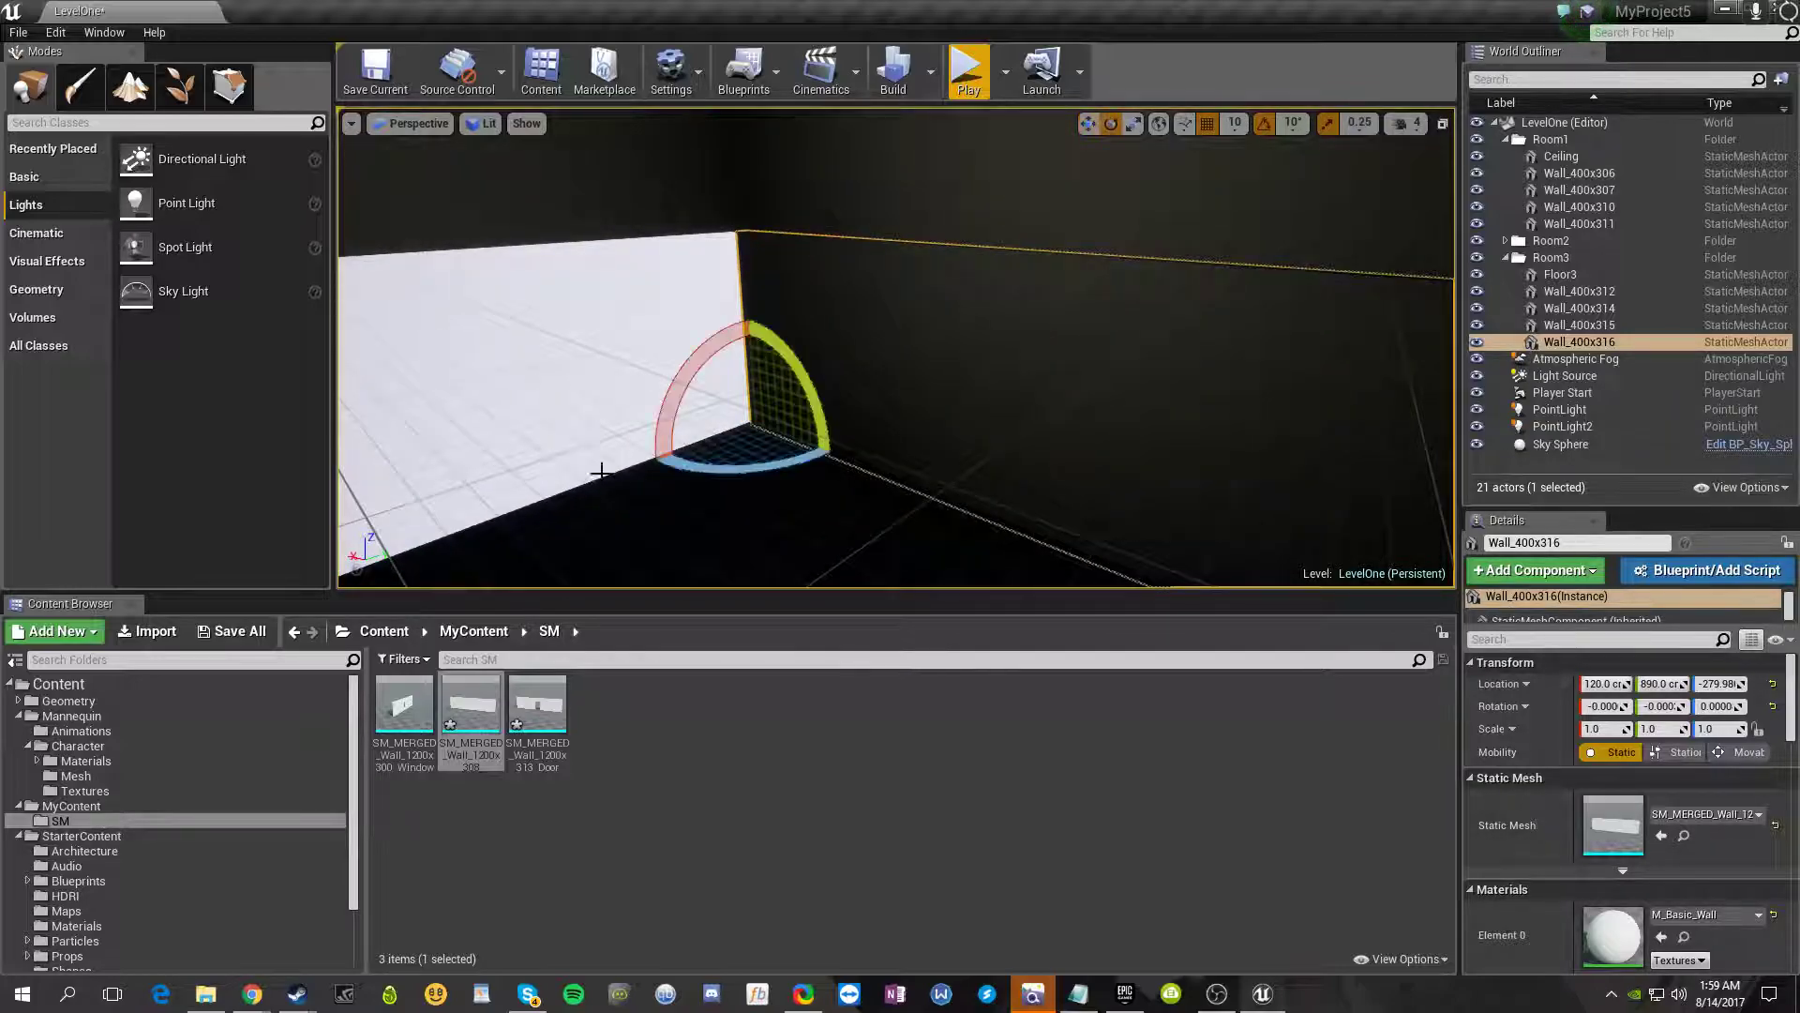
{"action": "left_click_drag", "start_coordinate": [758, 472], "coordinate": [937, 431]}
- Replace the mesh of Room3's window wall Wall_400x312 with SM_MERGED_Wall_1200x308 and rotate it to 90° about Z
{"action": "right_click_drag", "start_coordinate": [938, 431], "coordinate": [600, 420]}
{"action": "right_click_drag", "start_coordinate": [836, 432], "coordinate": [500, 460]}
{"action": "left_click", "coordinate": [882, 448]}
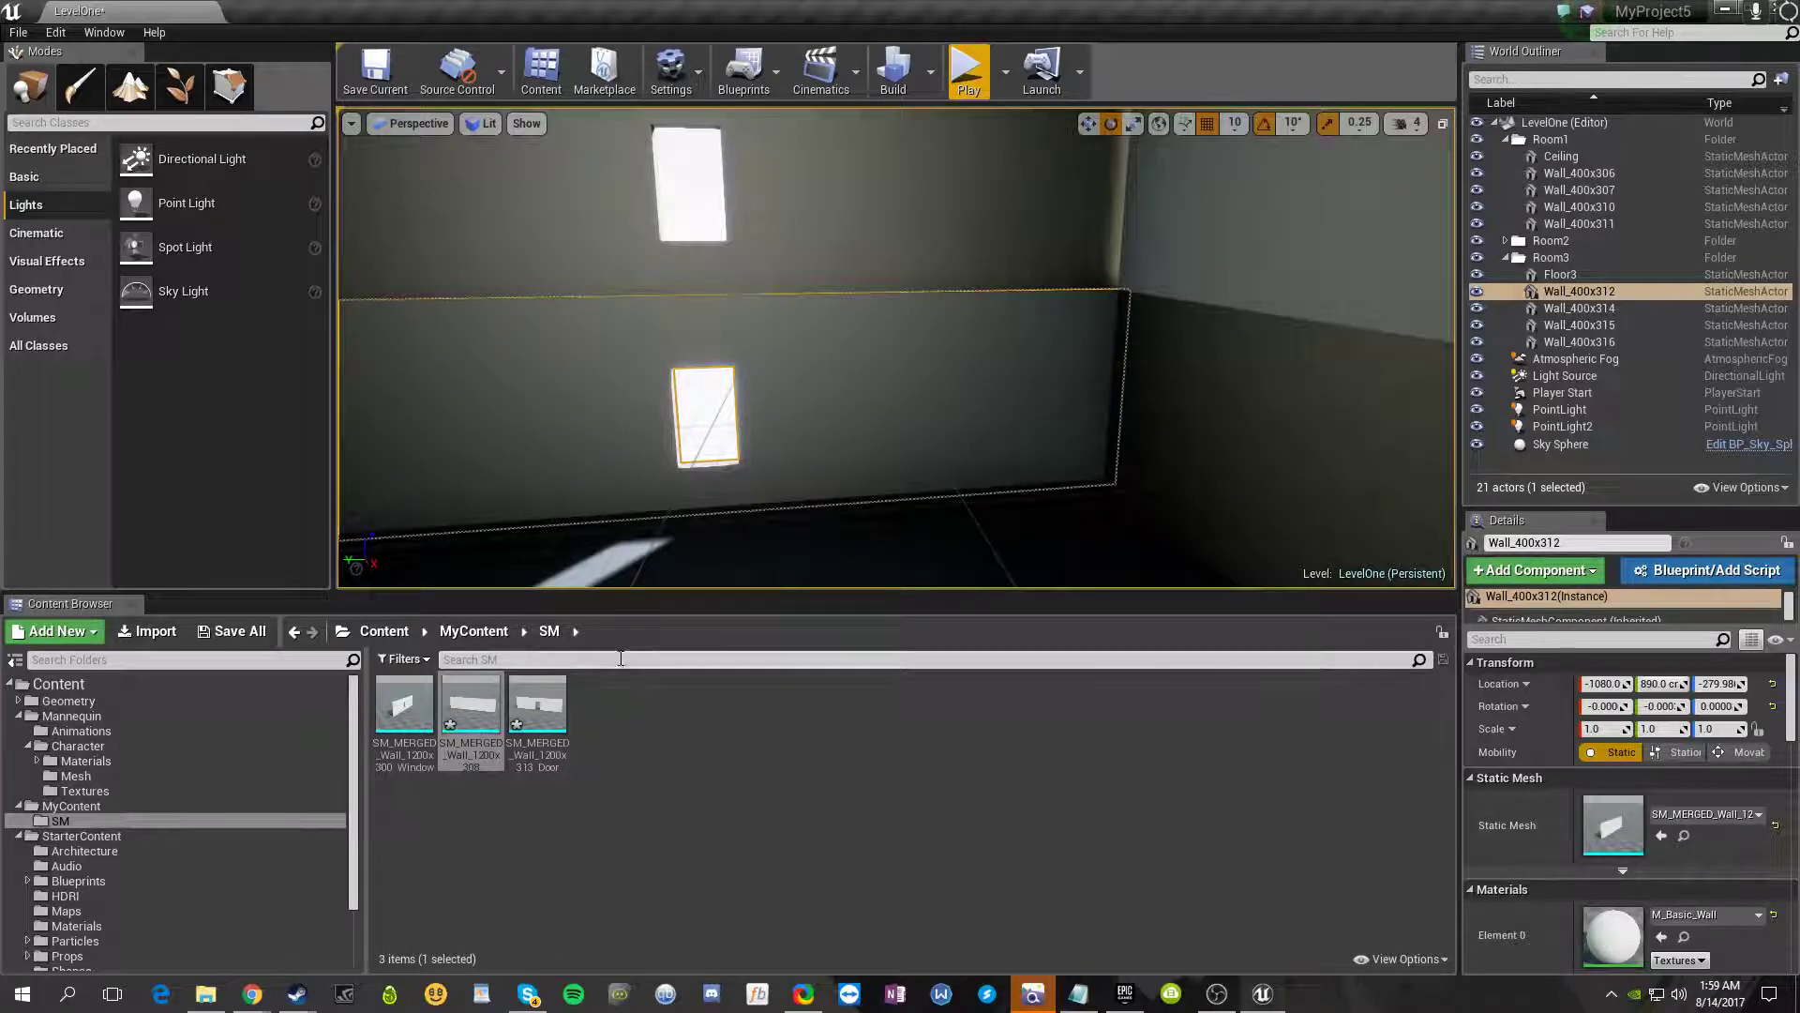
{"action": "mouse_move", "coordinate": [904, 461]}
{"action": "right_mouse_down"}
{"action": "mouse_move", "coordinate": [947, 469]}
{"action": "mouse_move", "coordinate": [966, 506]}
{"action": "mouse_move", "coordinate": [900, 413]}
{"action": "mouse_move", "coordinate": [876, 450]}
{"action": "mouse_move", "coordinate": [891, 455]}
{"action": "right_mouse_up"}
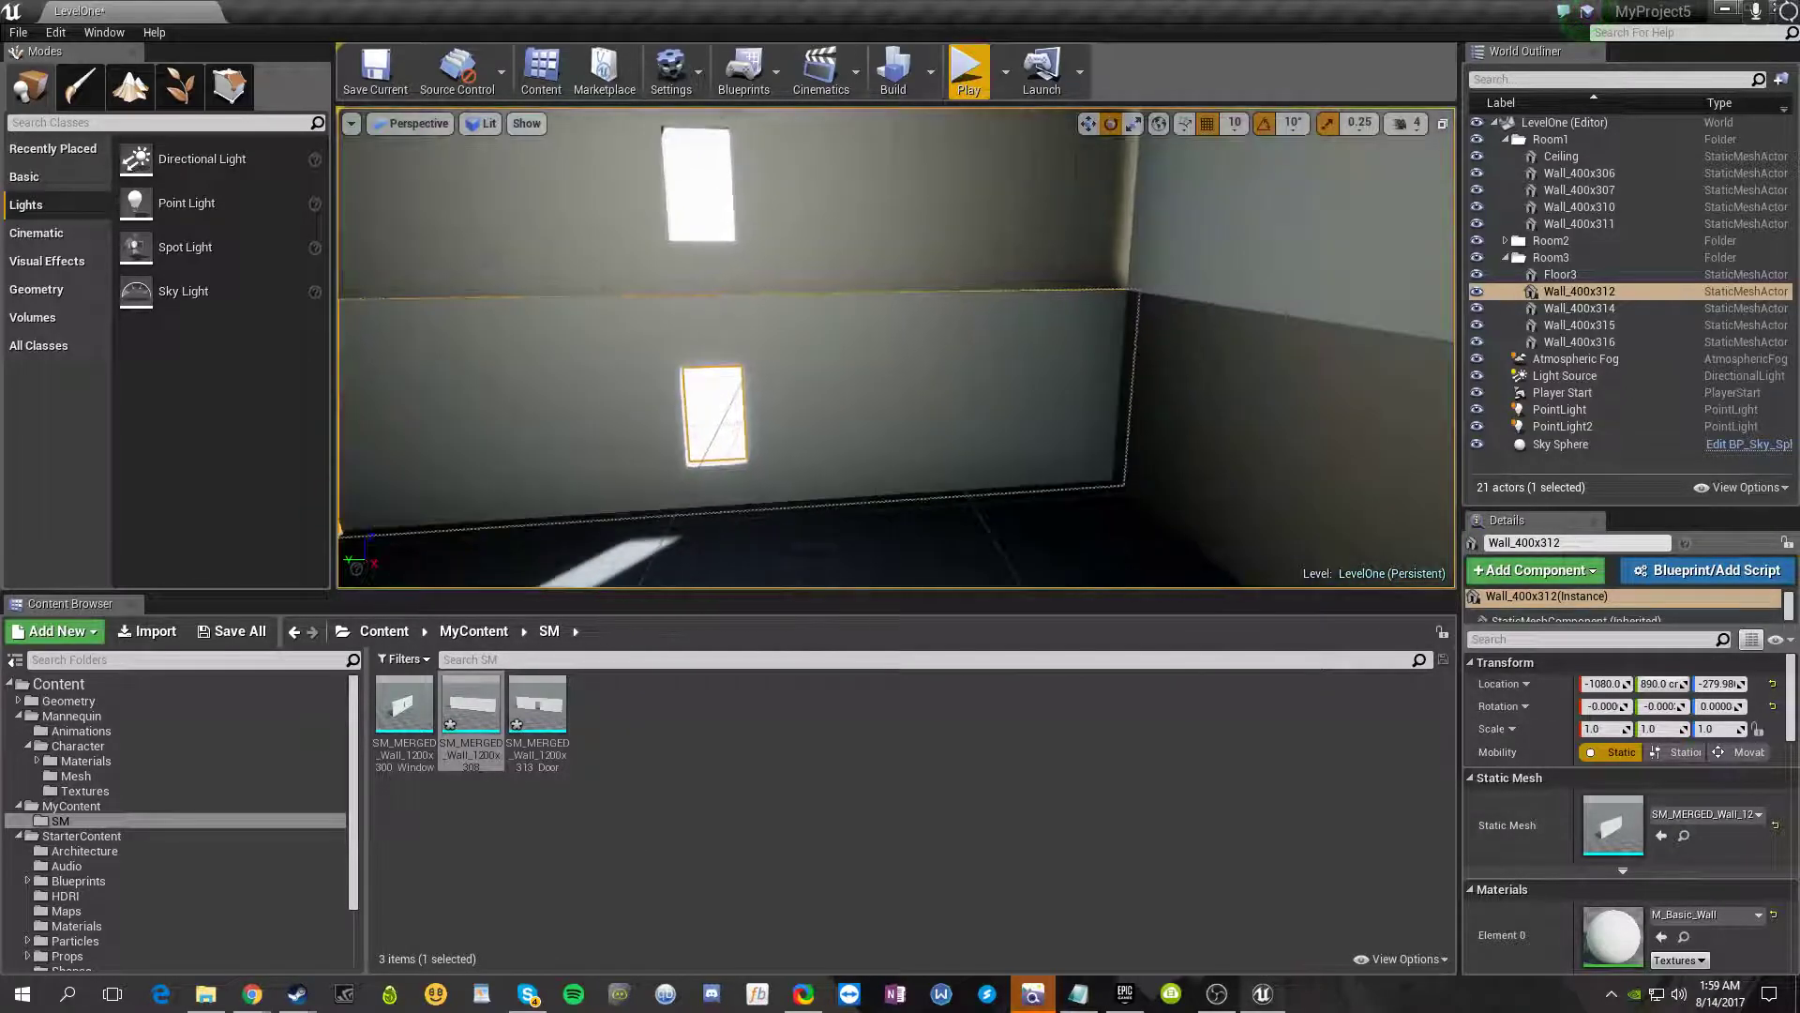
{"action": "left_click", "coordinate": [1664, 841]}
{"action": "right_click_drag", "start_coordinate": [685, 478], "coordinate": [555, 454]}
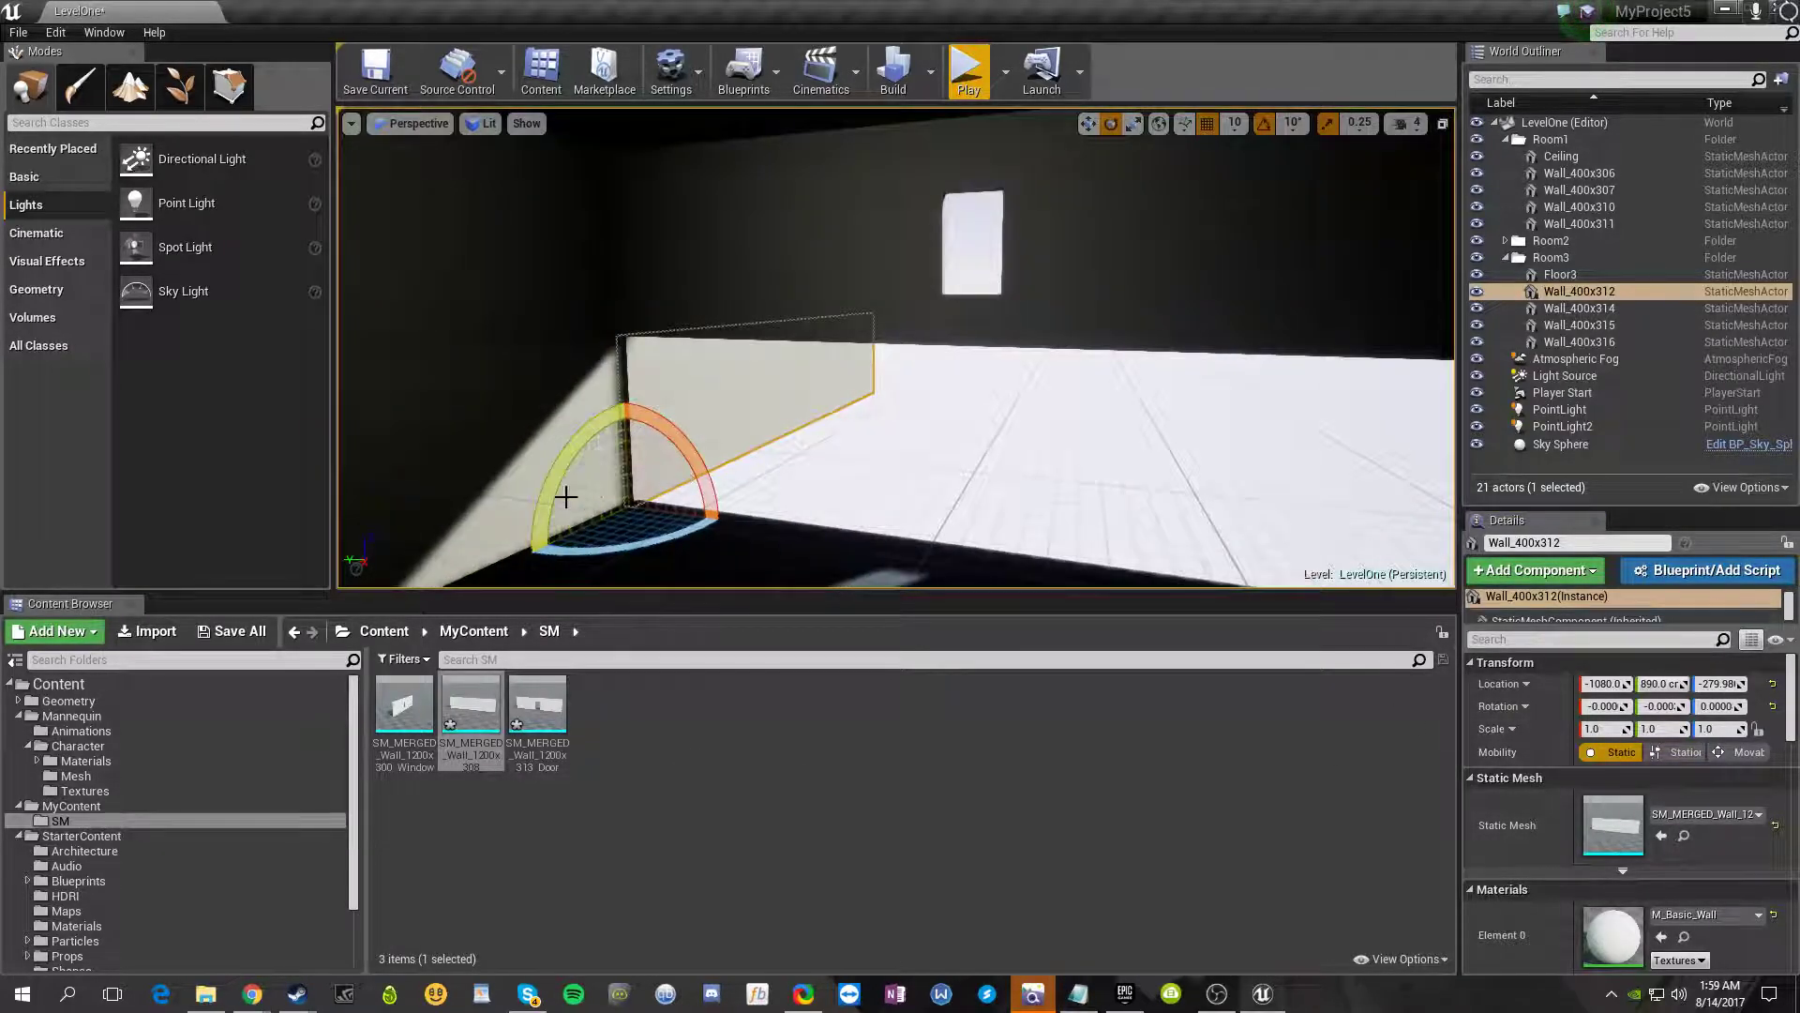
{"action": "left_click_drag", "start_coordinate": [700, 531], "coordinate": [576, 542]}
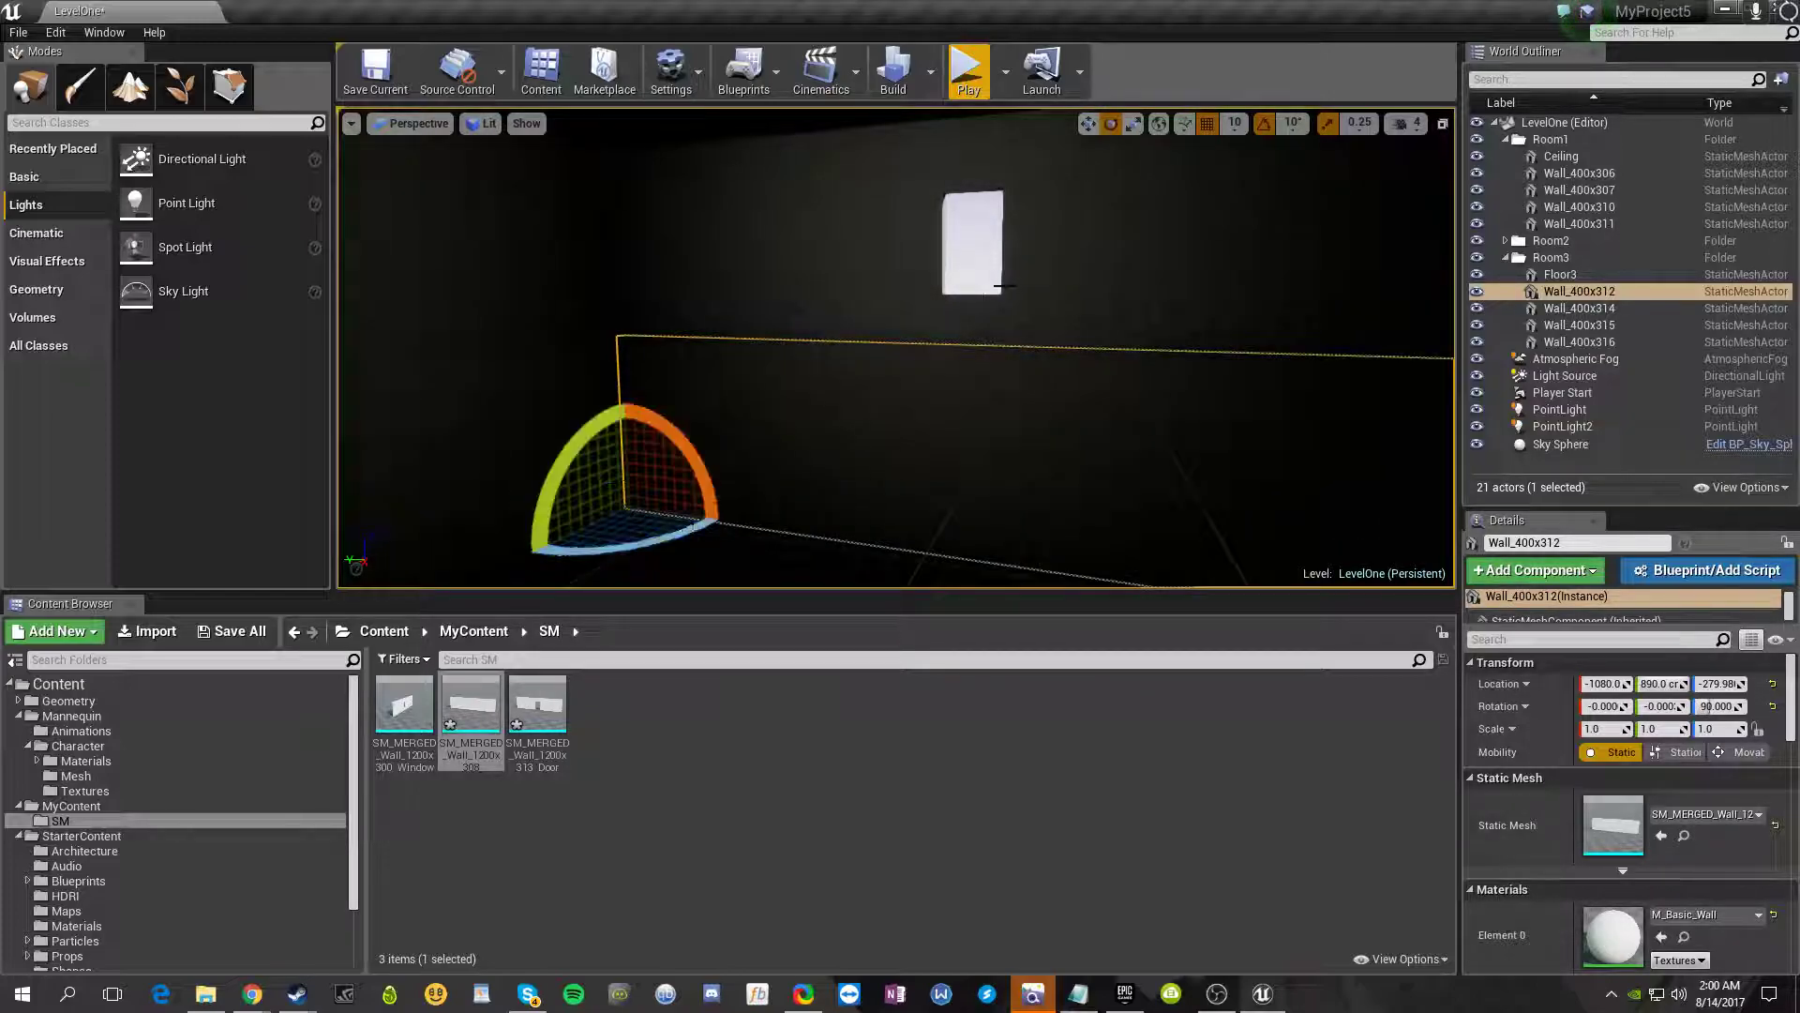
- Show the root Content folder and collapse the Mannequin, MyContent and StarterContent folders in its tree
{"action": "left_click", "coordinate": [954, 253]}
{"action": "right_click_drag", "start_coordinate": [954, 253], "coordinate": [1205, 317]}
{"action": "right_click_drag", "start_coordinate": [866, 459], "coordinate": [867, 432]}
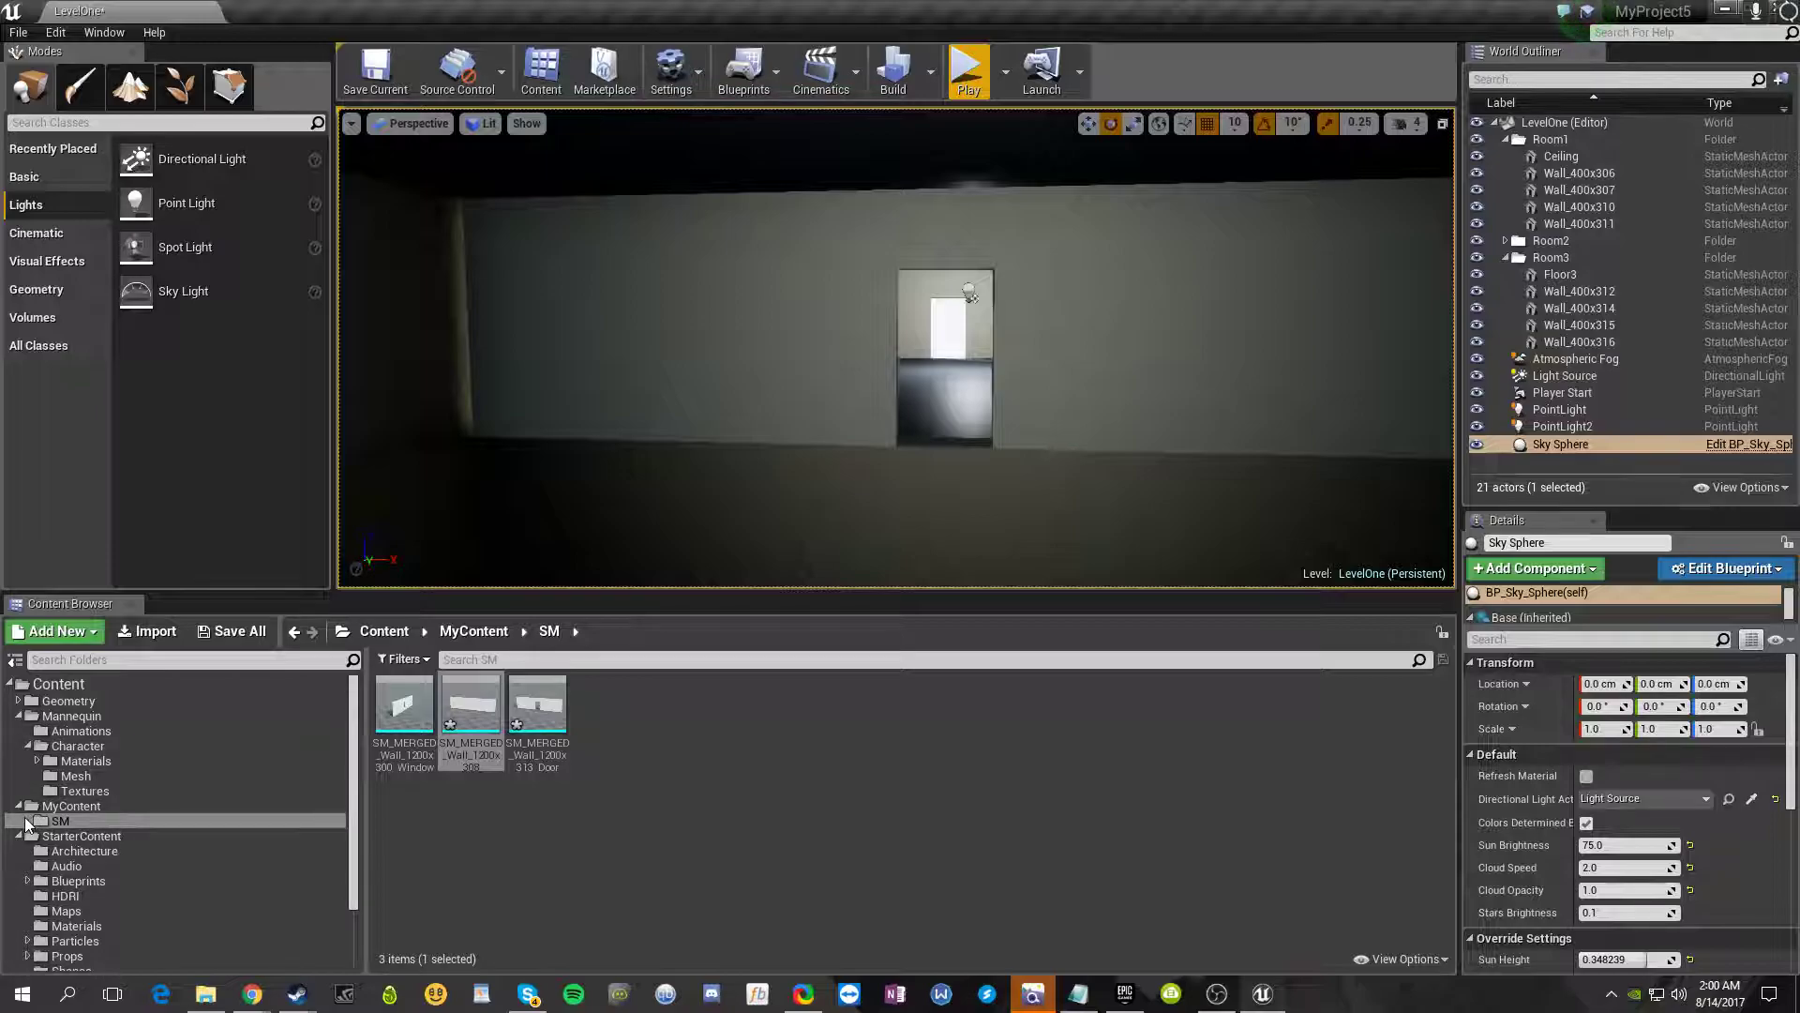
{"action": "left_click", "coordinate": [37, 683]}
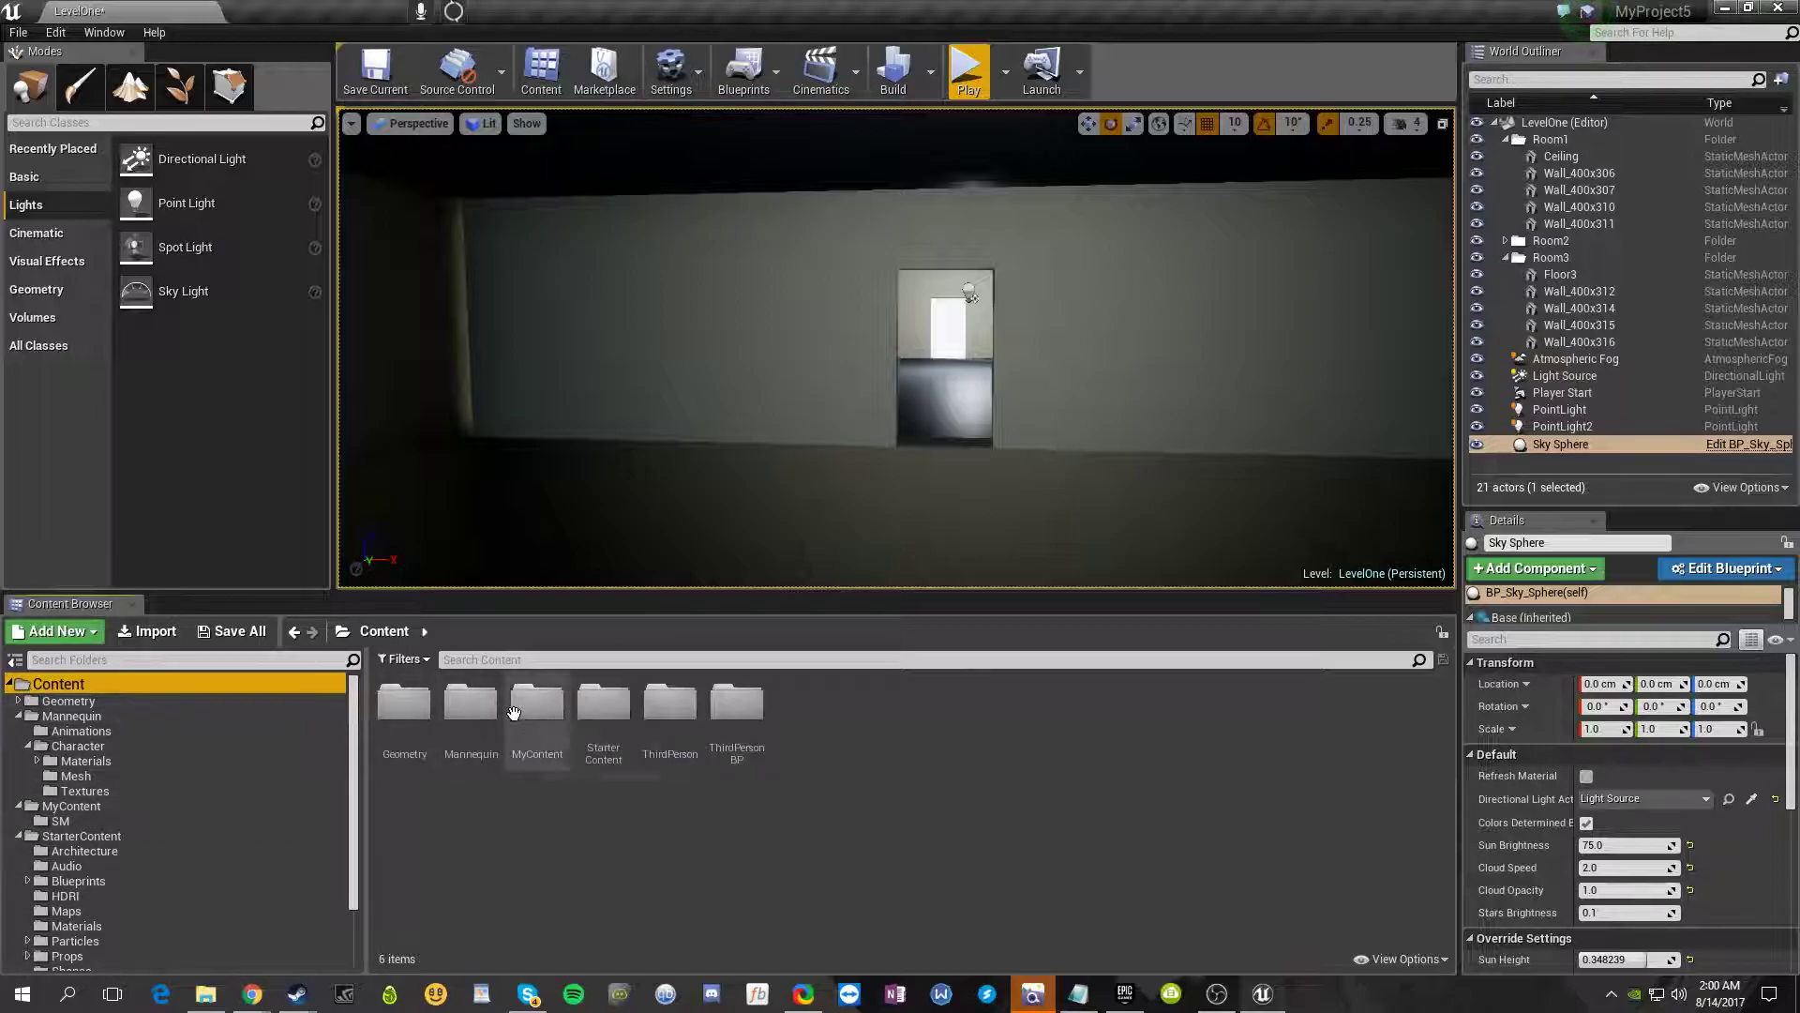
{"action": "left_click", "coordinate": [19, 715]}
{"action": "left_click", "coordinate": [19, 730]}
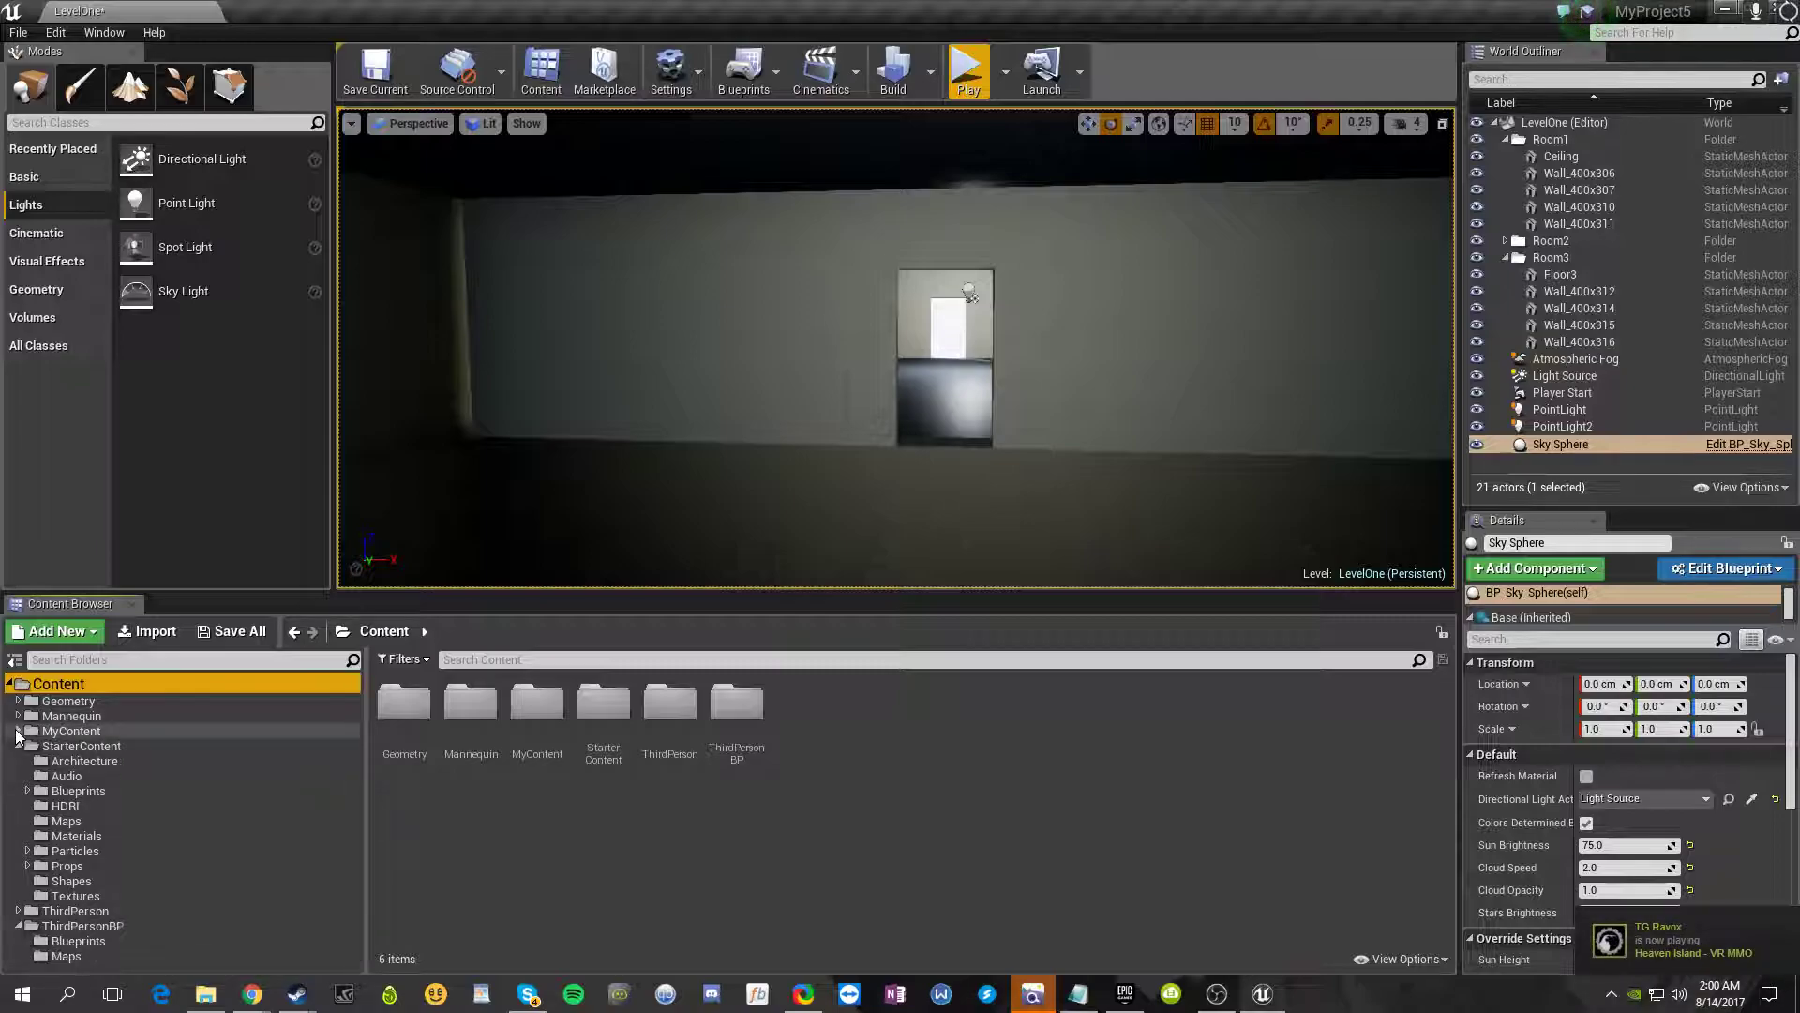
{"action": "left_click", "coordinate": [19, 746]}
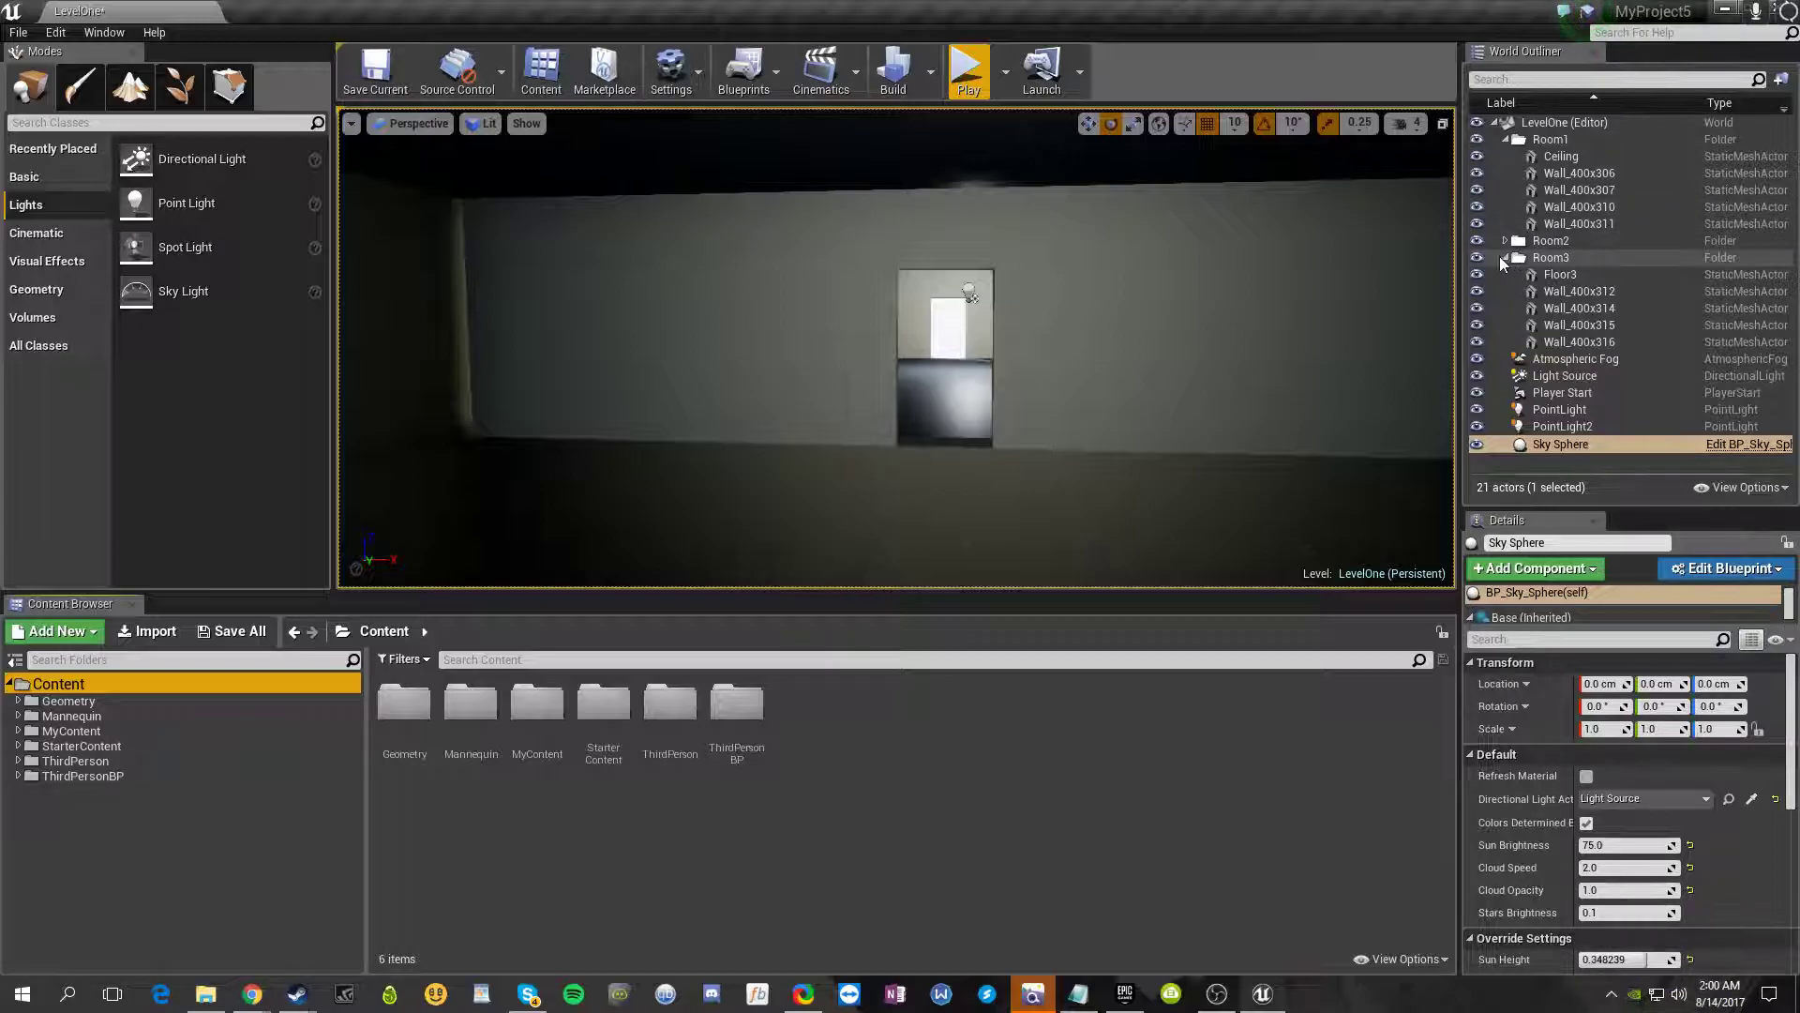
- Collapse the Room3 and Room1 folders in the World Outliner and clear the selection
{"action": "left_click", "coordinate": [1504, 257]}
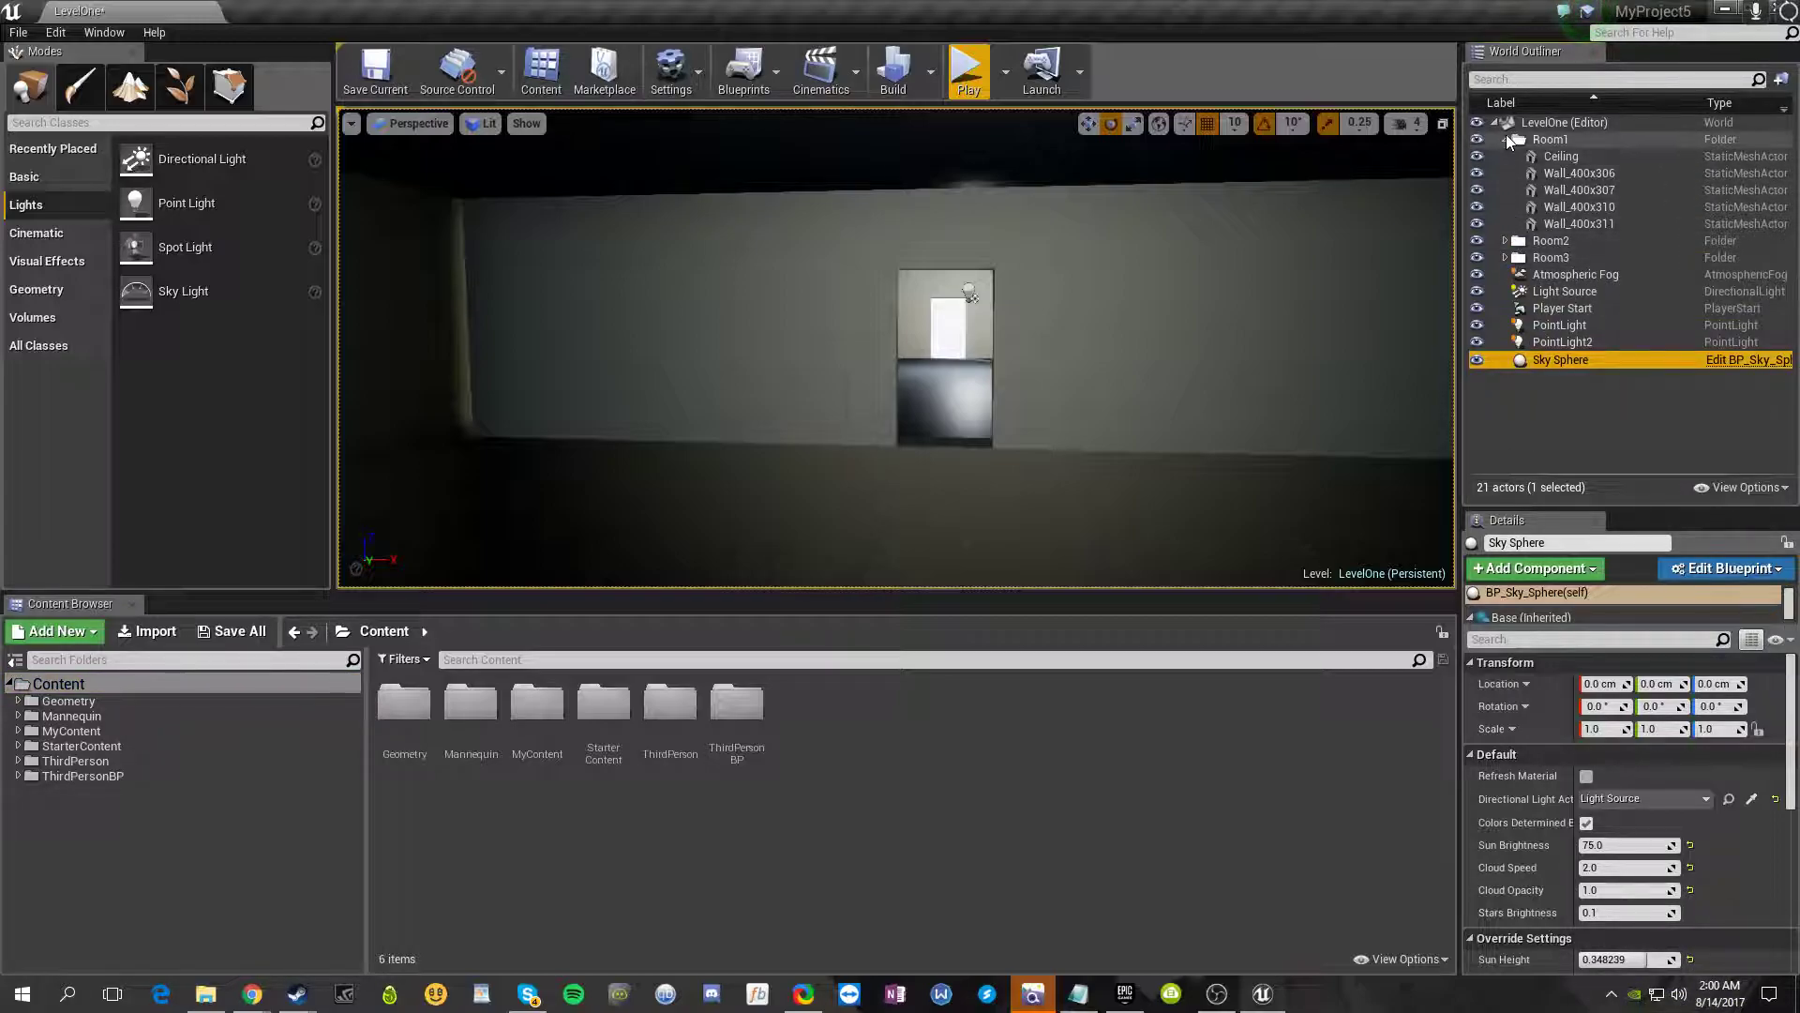
{"action": "left_click", "coordinate": [1505, 139]}
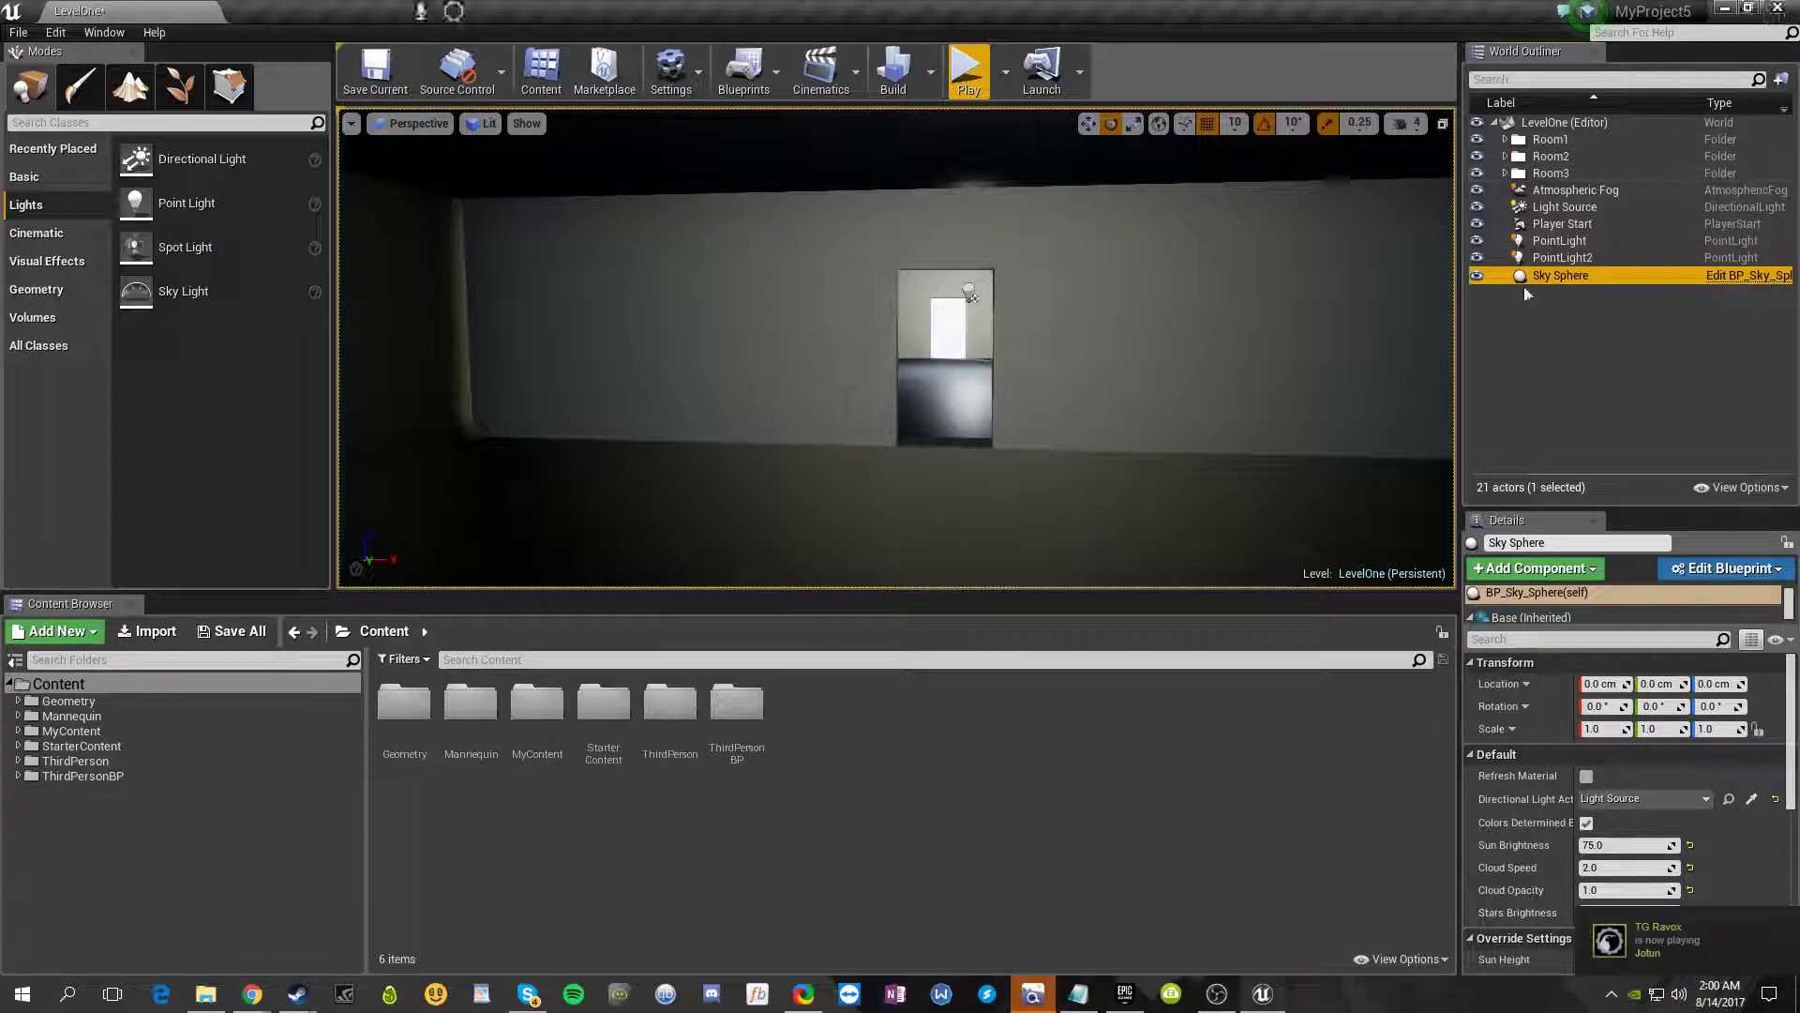
{"action": "left_click", "coordinate": [1566, 380]}
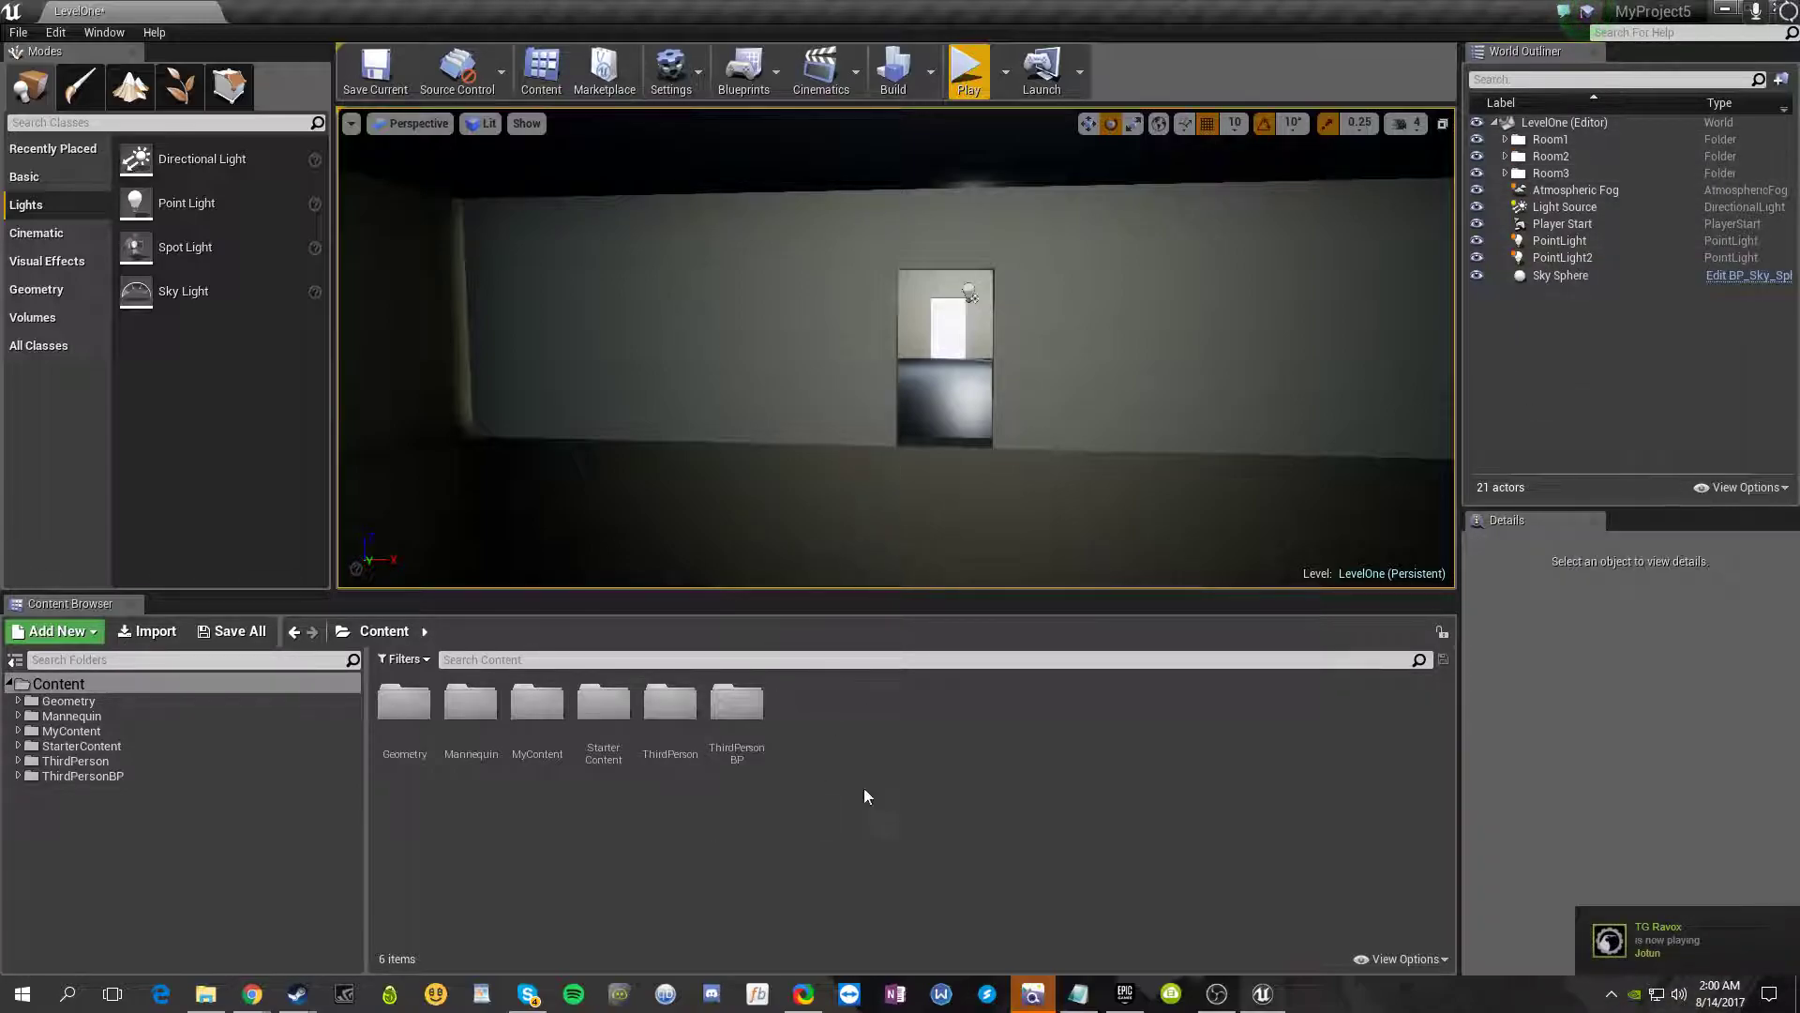
- Look through StarterContent's Architecture and Shapes folders for a mesh to place in the lower room
{"action": "mouse_move", "coordinate": [840, 490]}
{"action": "right_mouse_down"}
{"action": "mouse_move", "coordinate": [881, 525]}
{"action": "mouse_move", "coordinate": [825, 469]}
{"action": "mouse_move", "coordinate": [868, 474]}
{"action": "right_mouse_up"}
{"action": "key", "text": "s"}
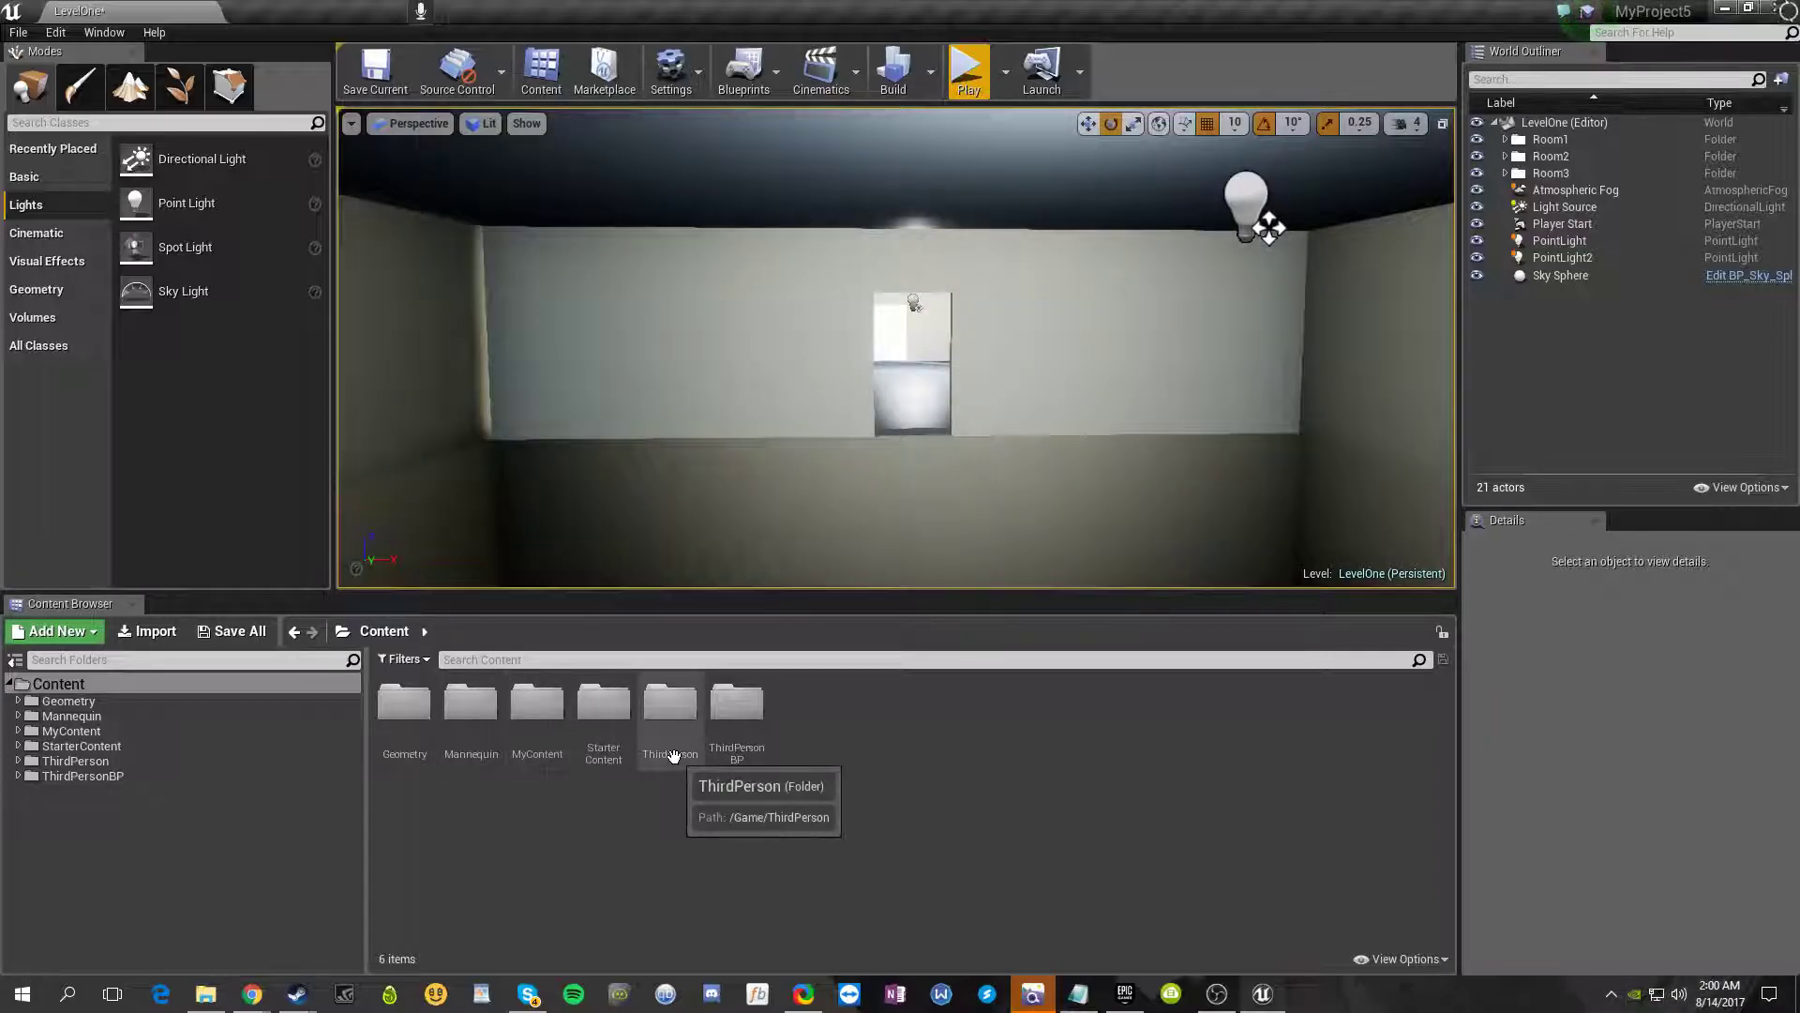
{"action": "double_click", "coordinate": [602, 733]}
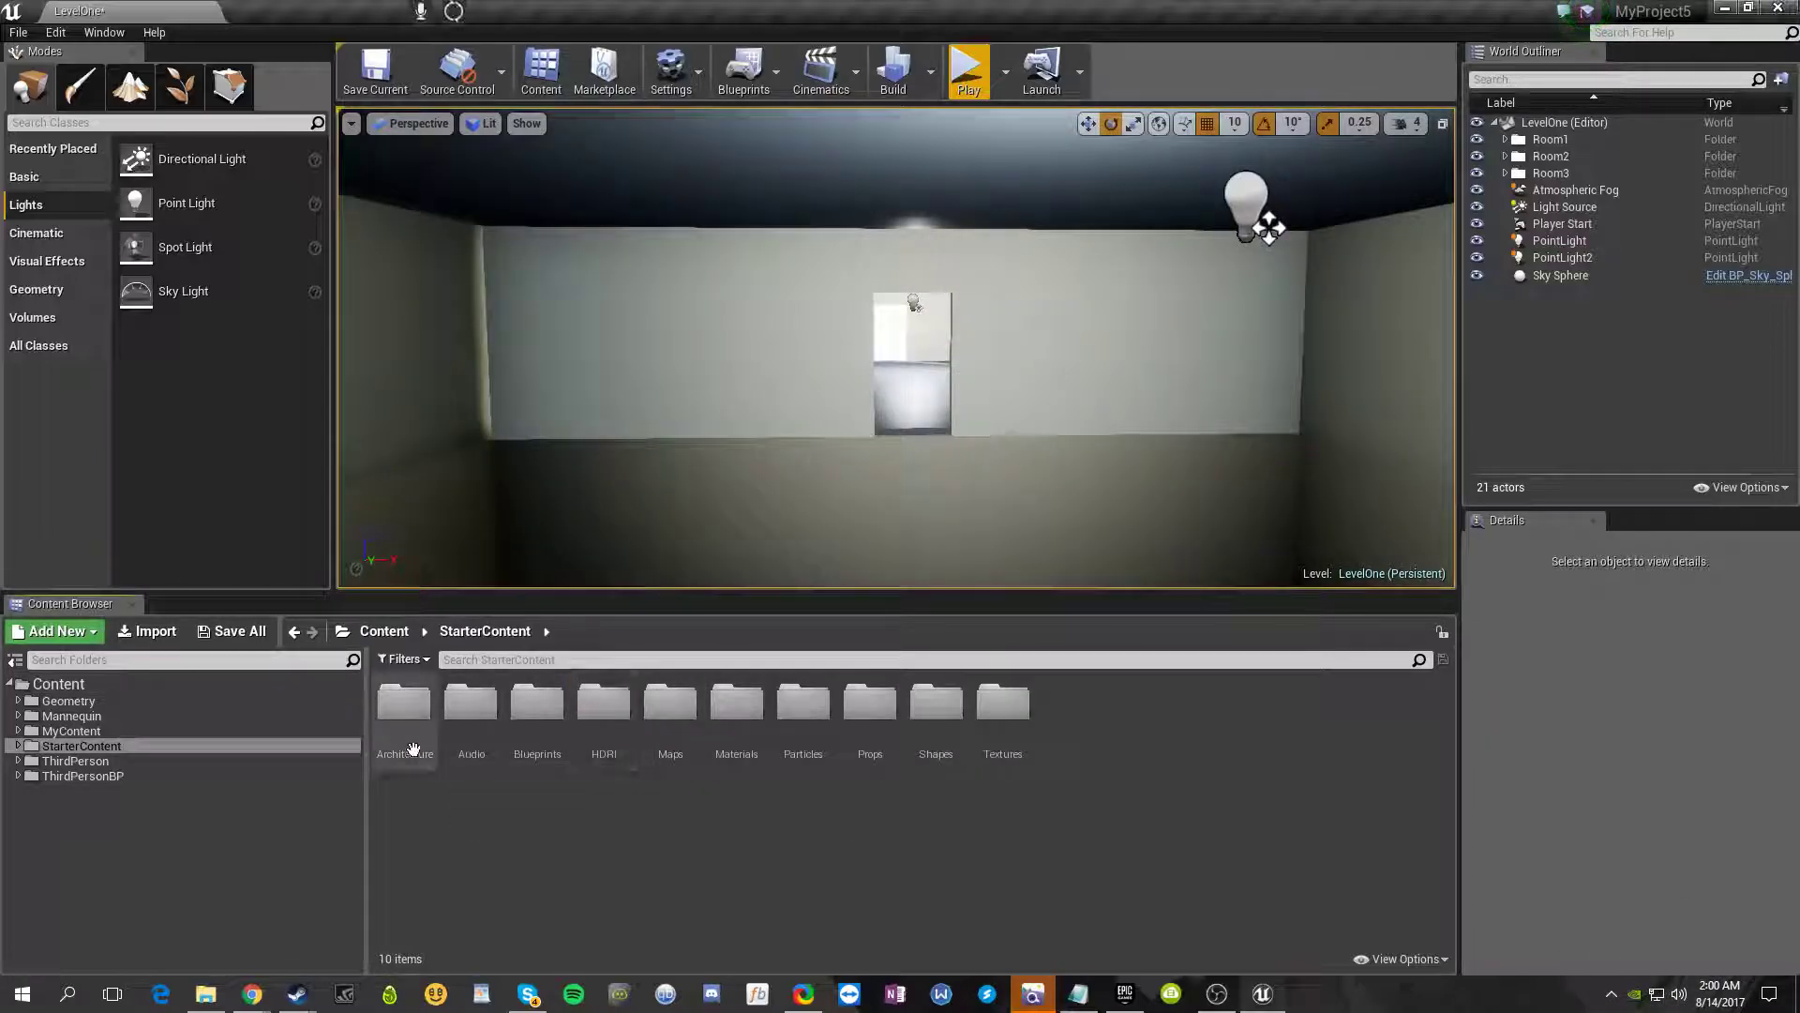
{"action": "double_click", "coordinate": [429, 750]}
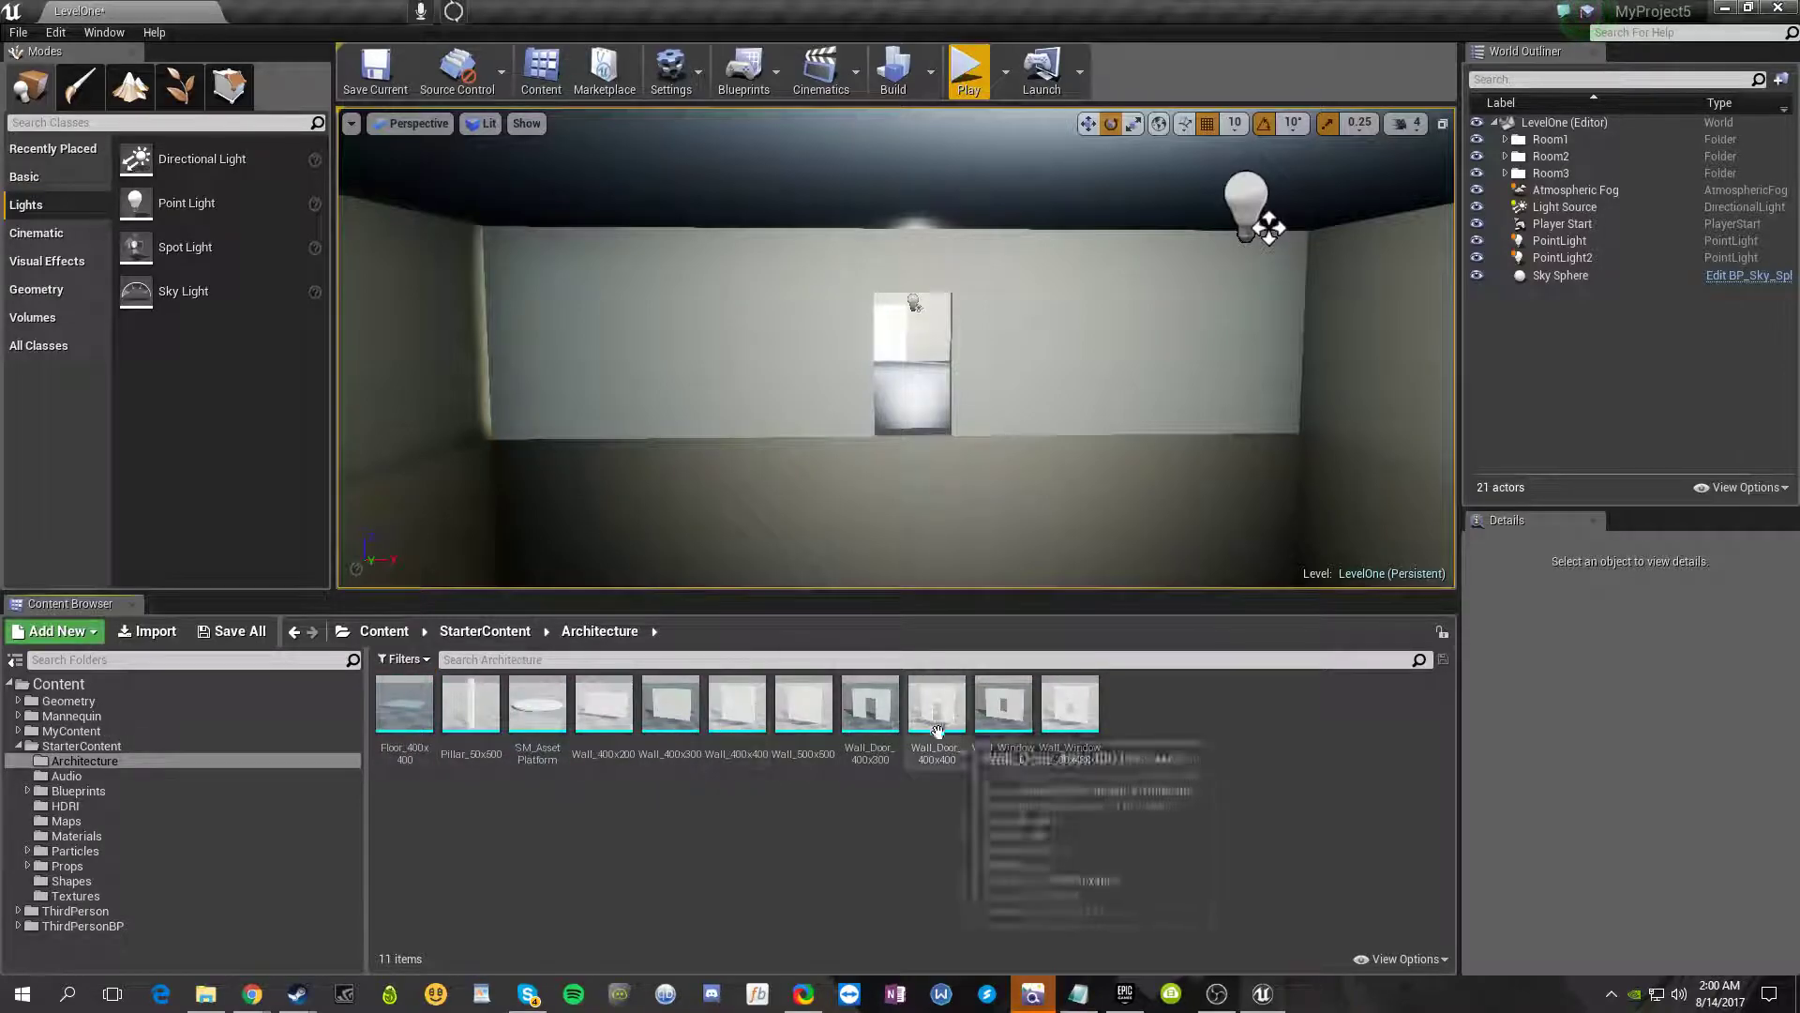
{"action": "left_click", "coordinate": [81, 746]}
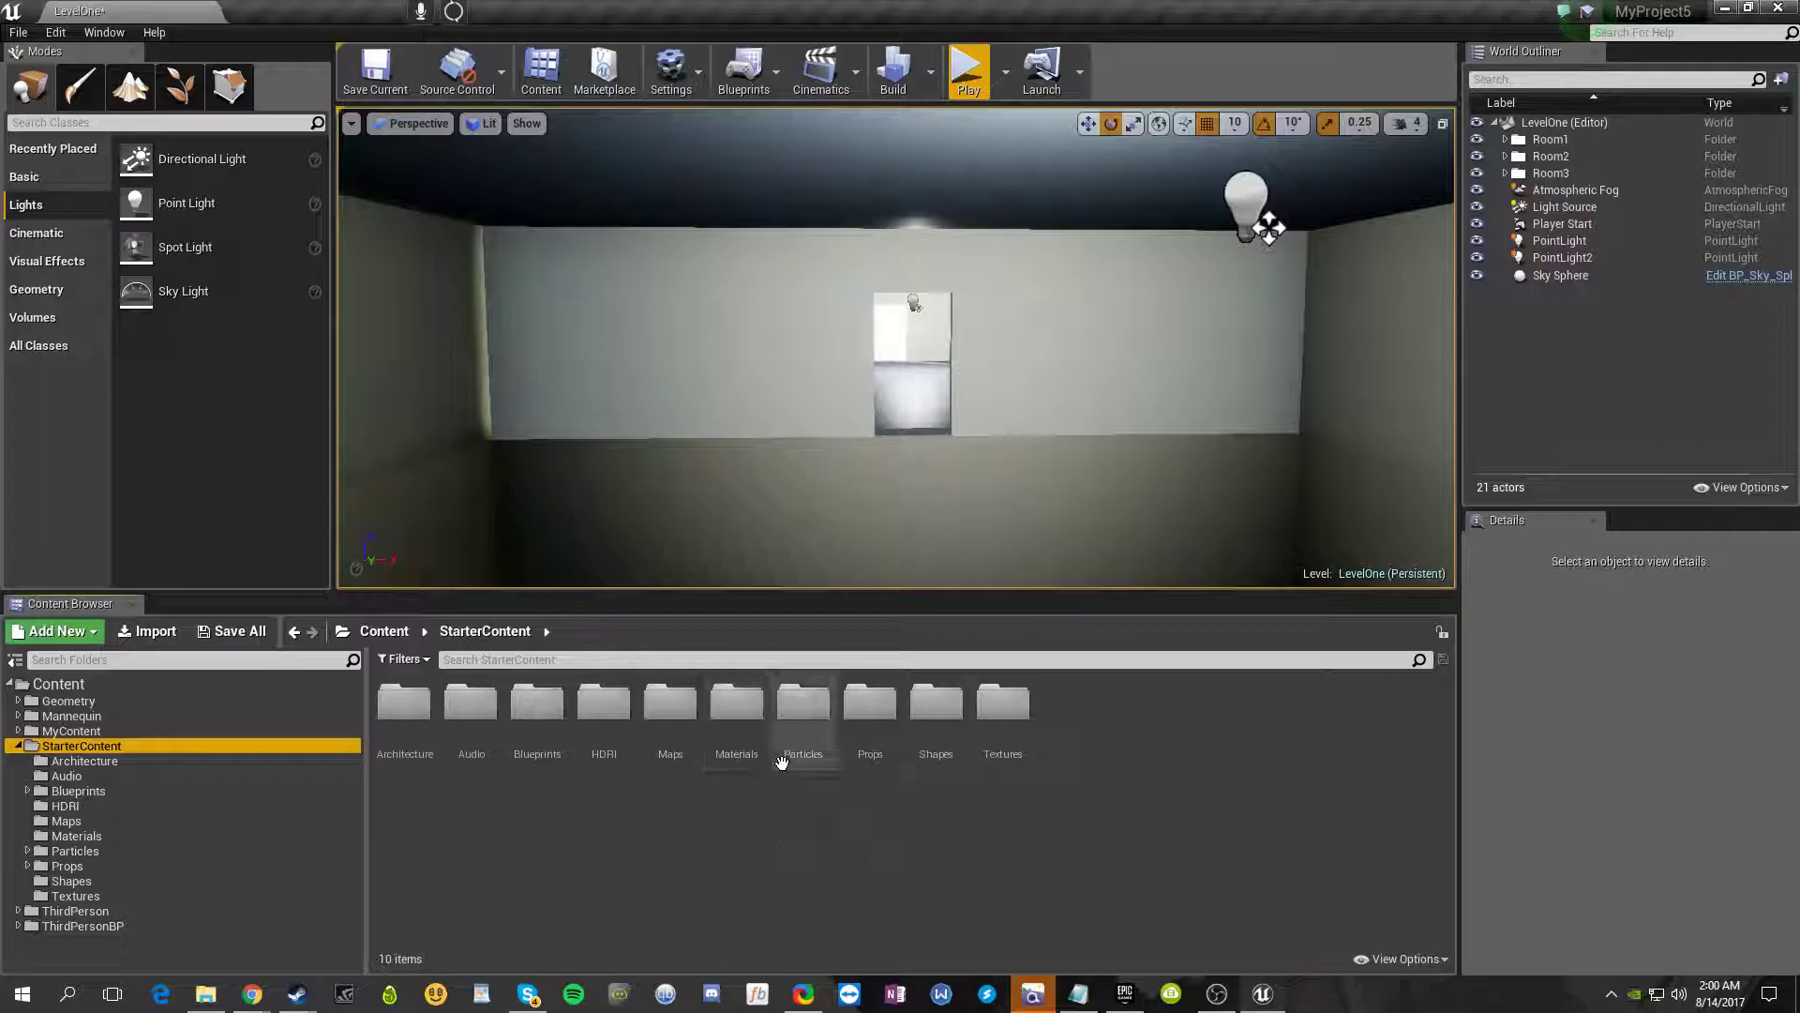
{"action": "left_click", "coordinate": [936, 705]}
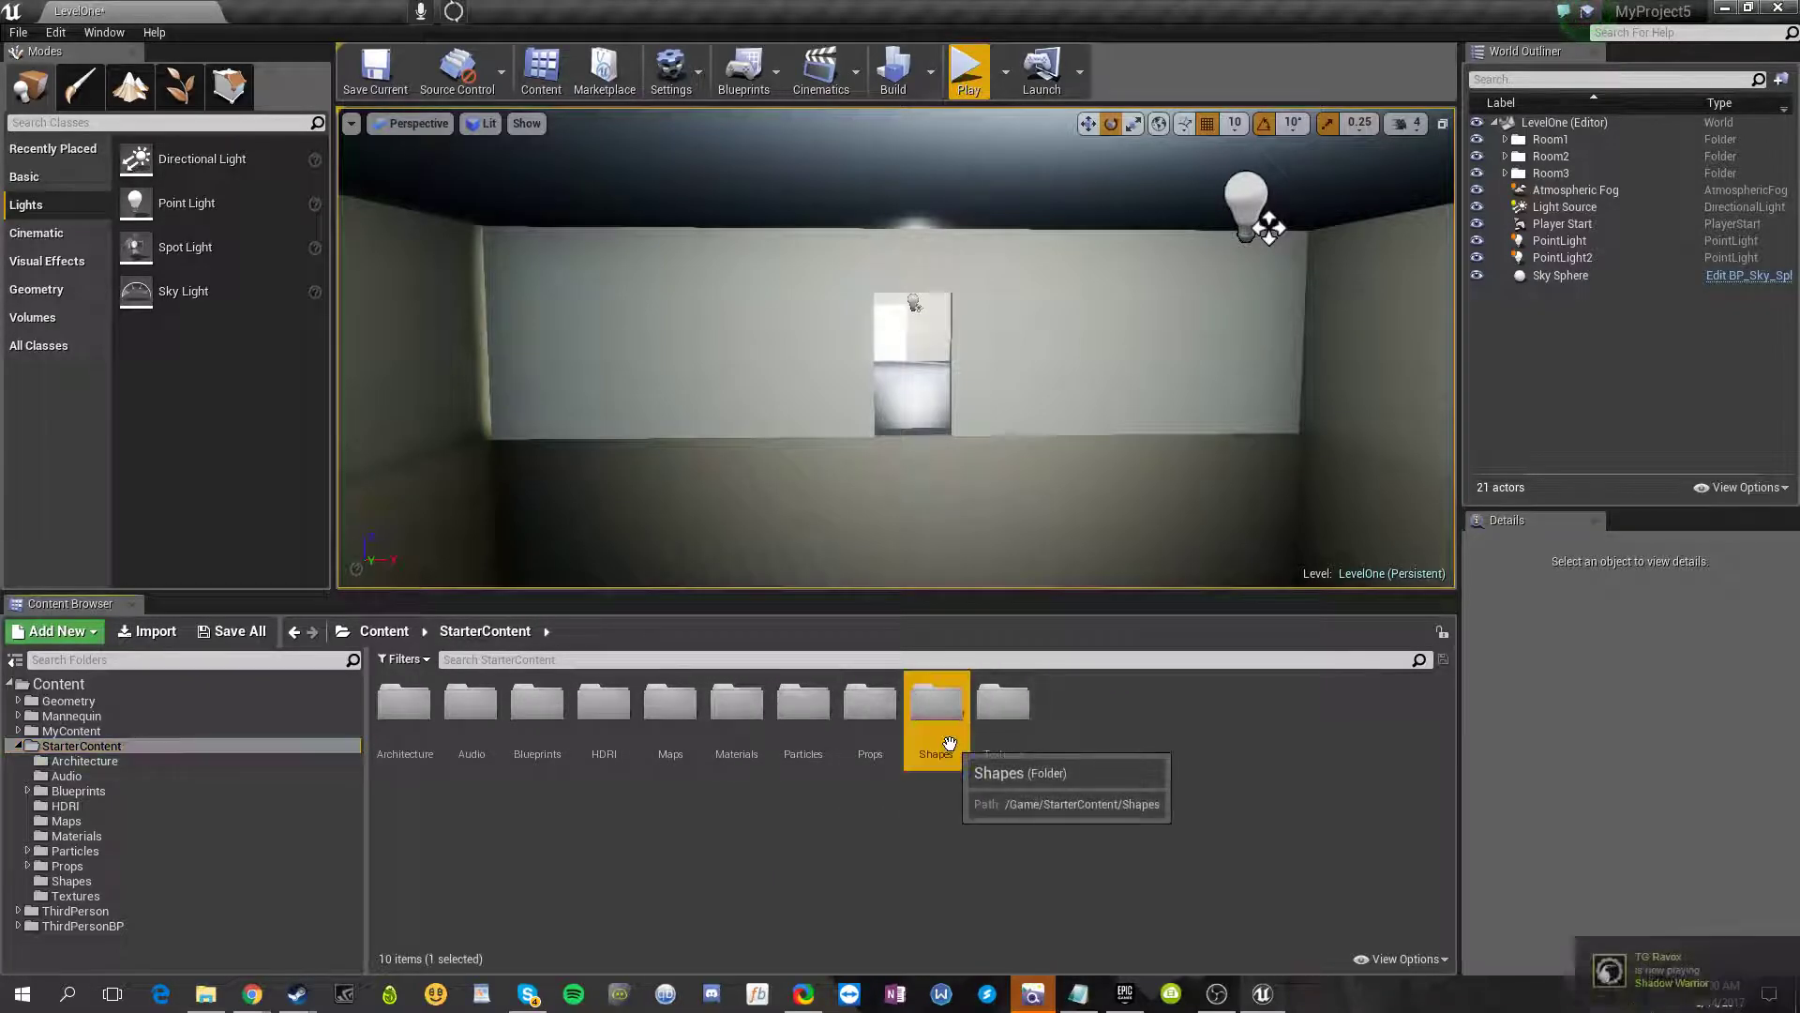
{"action": "double_click", "coordinate": [936, 706]}
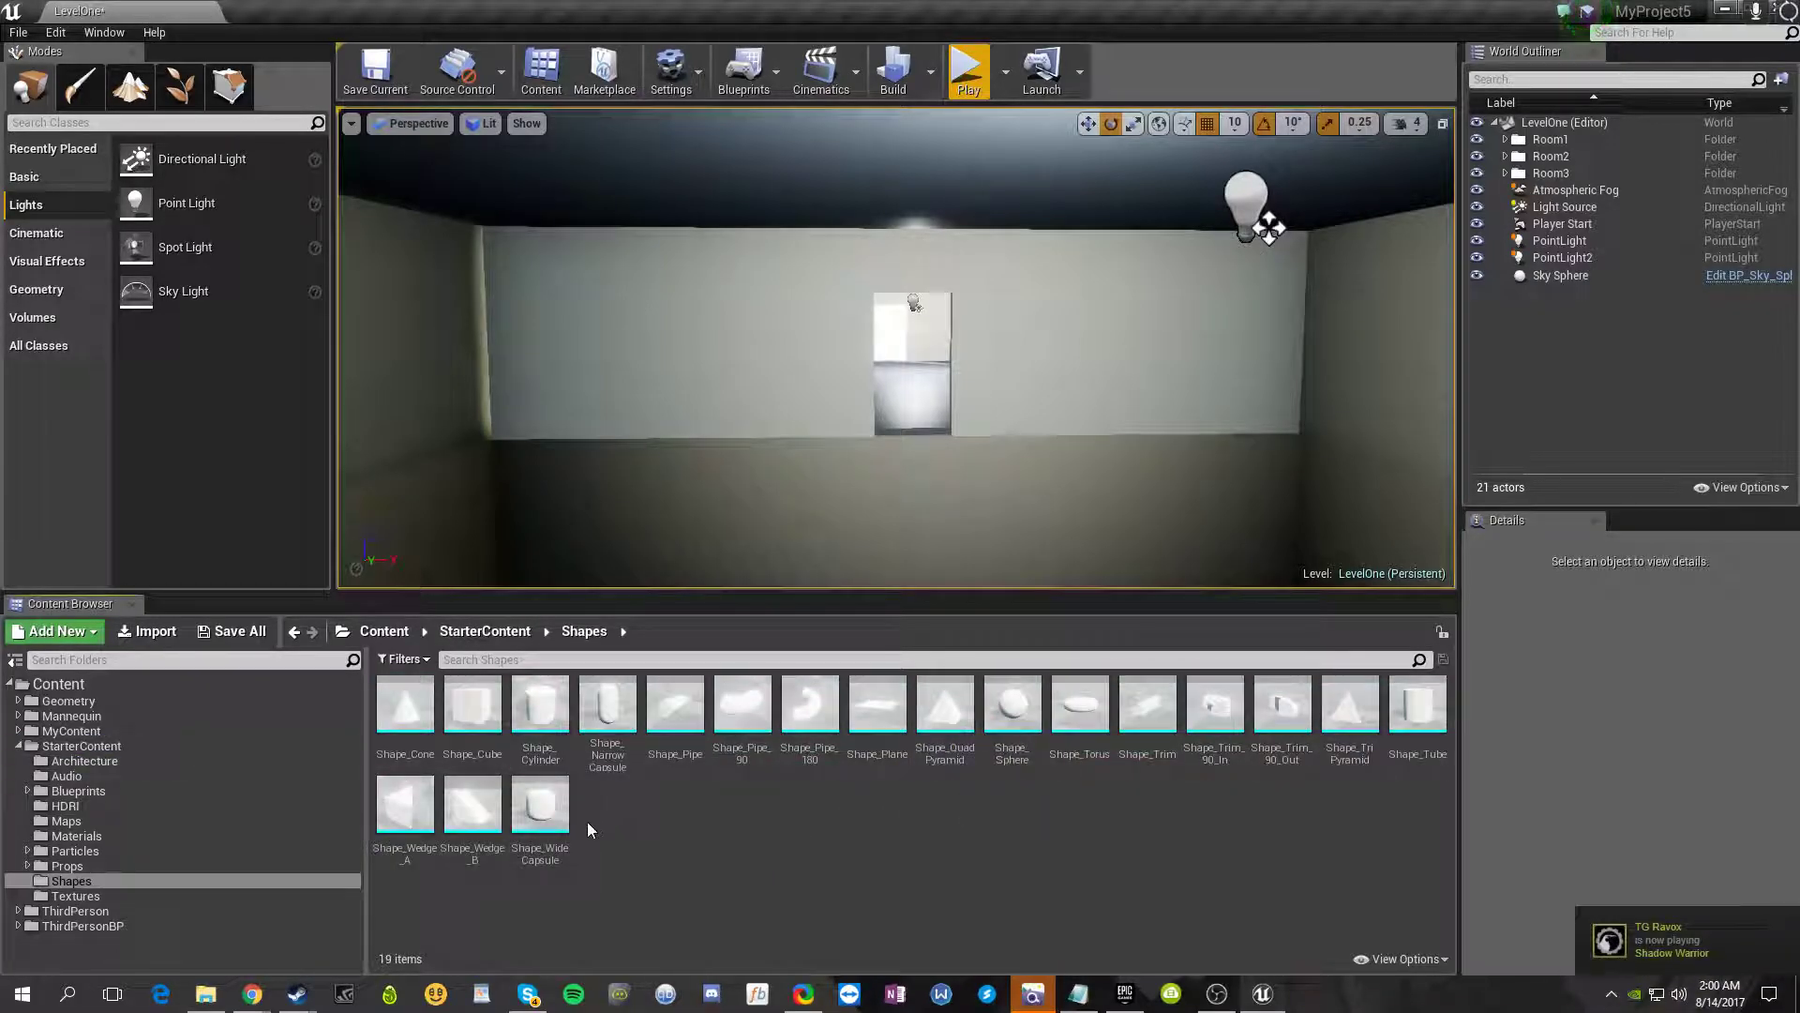
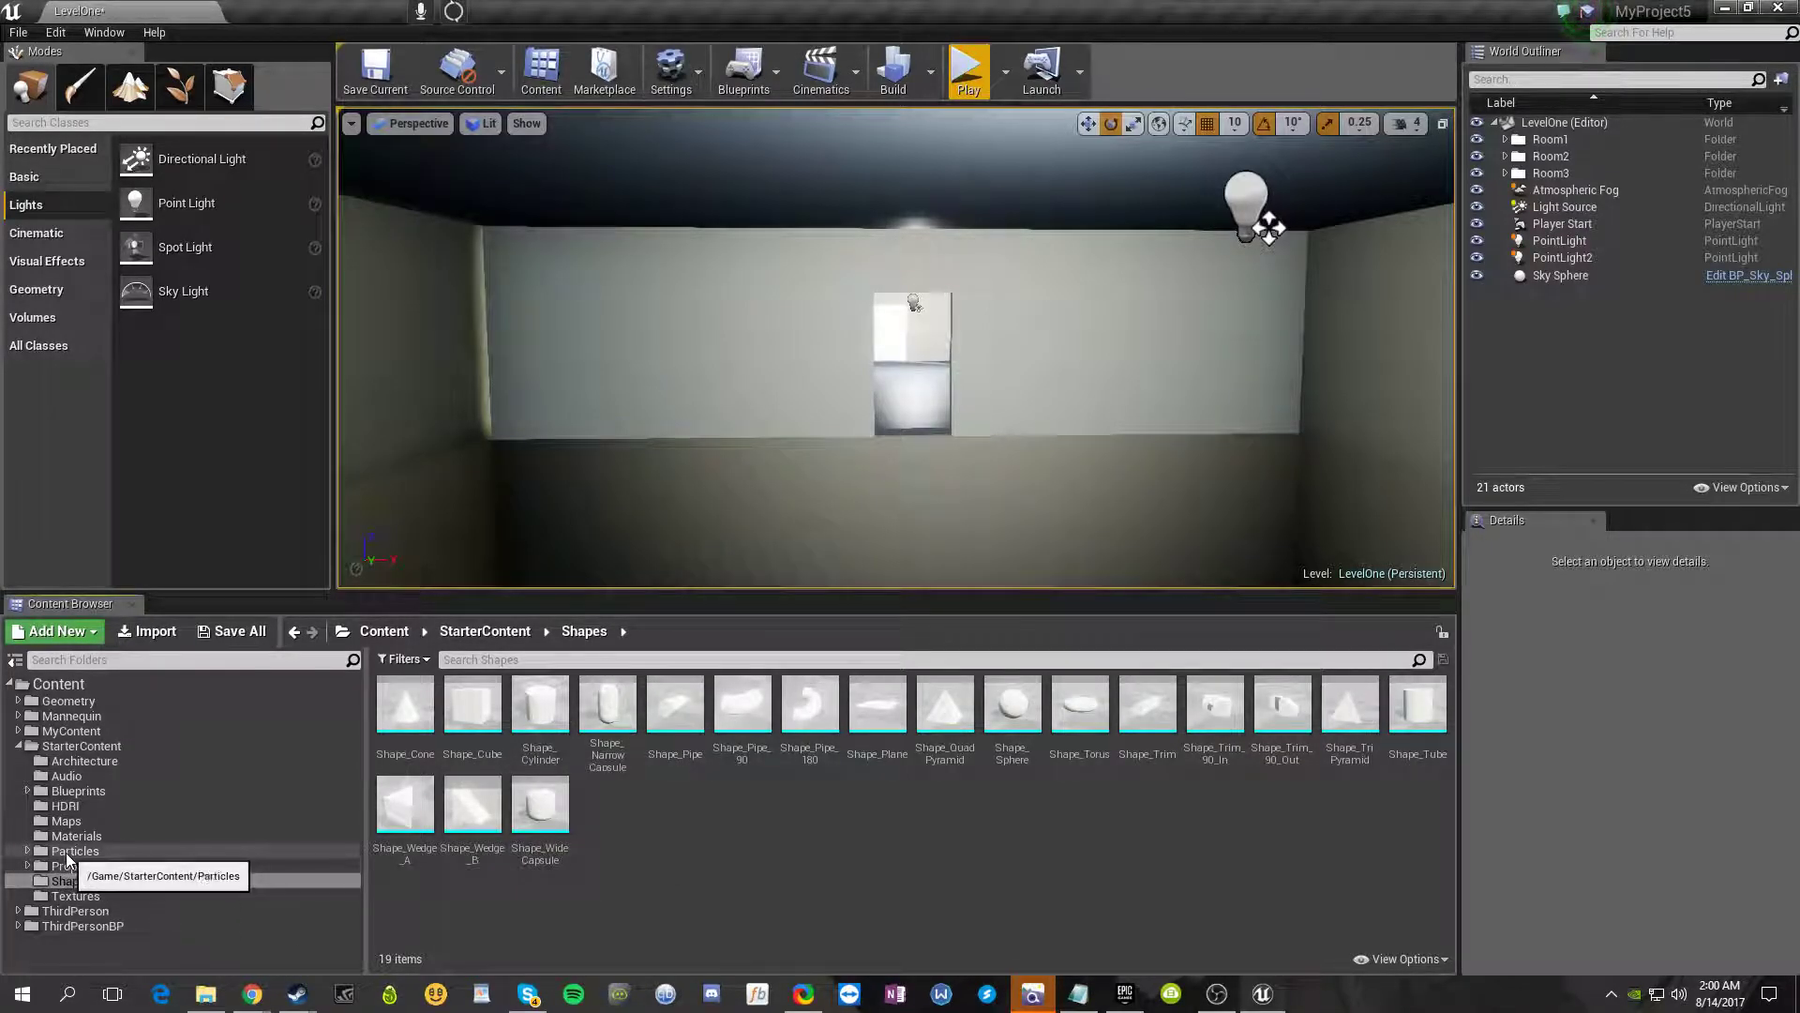
{"action": "left_click", "coordinate": [79, 762]}
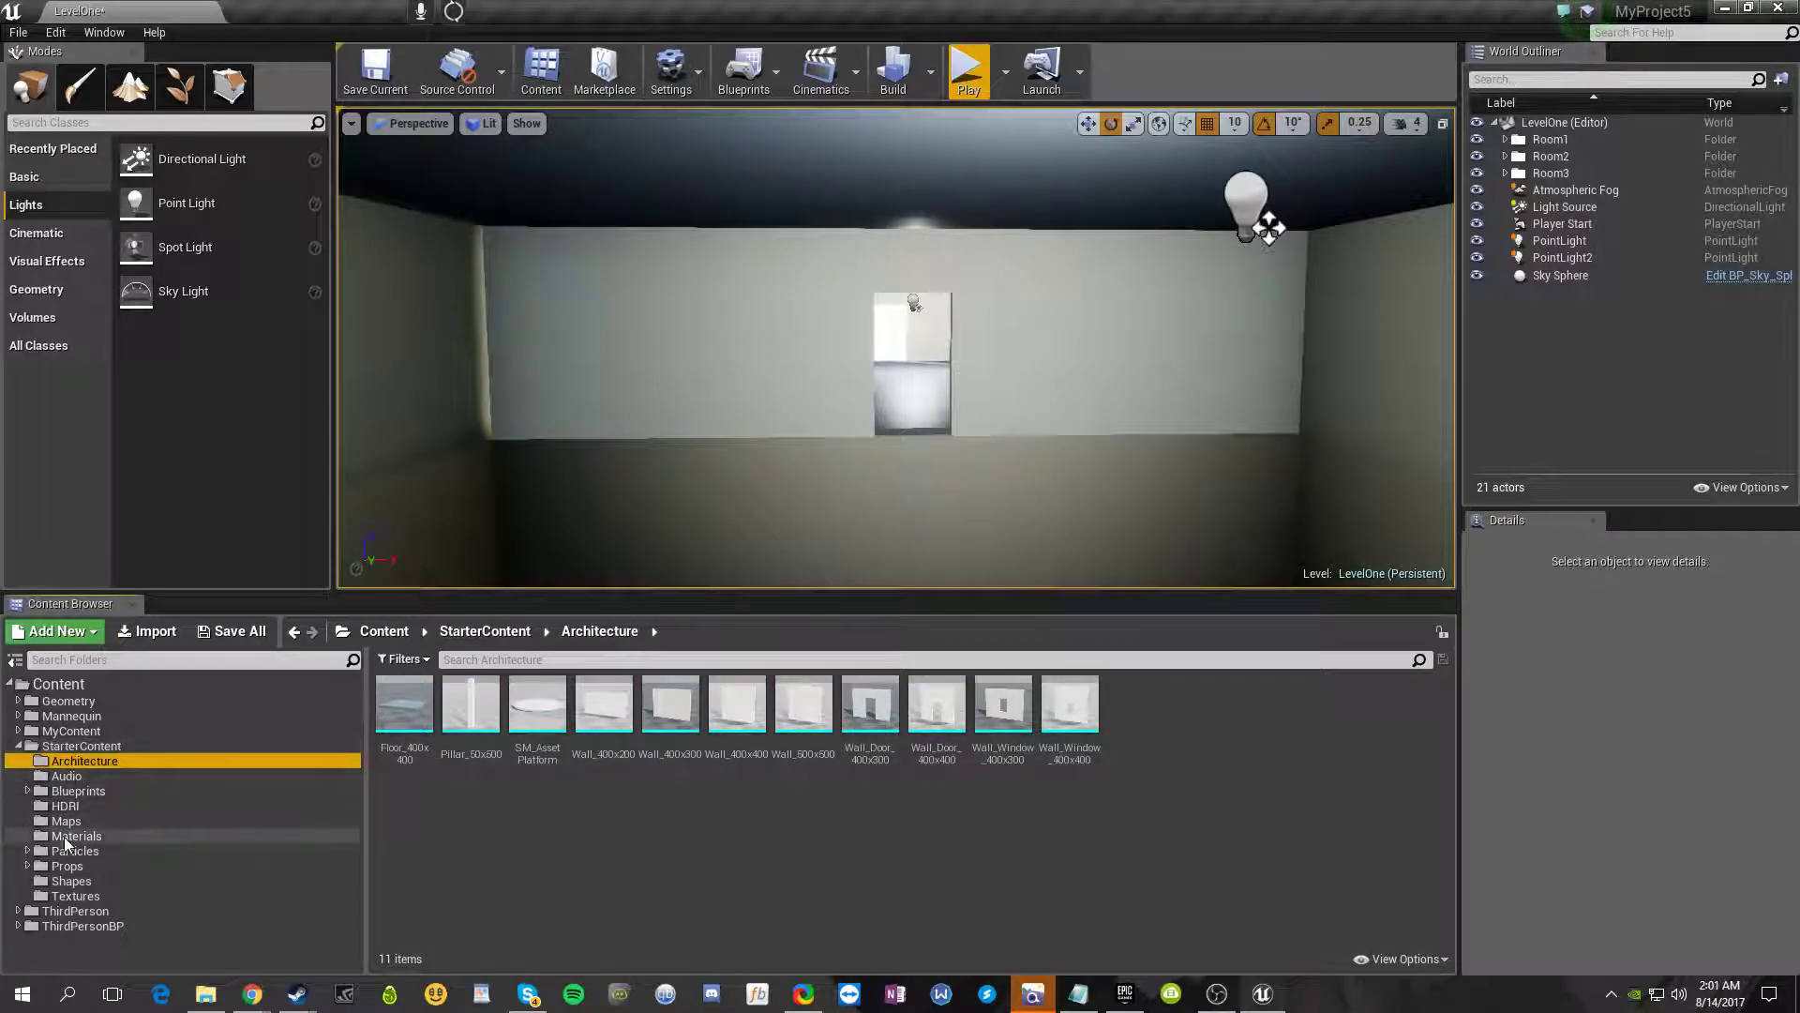
- Place Shape_Wedge_B from StarterContent's Shapes folder against the lower room's wall at about X -500, Y -290, Z -140 cm
{"action": "left_click", "coordinate": [71, 885]}
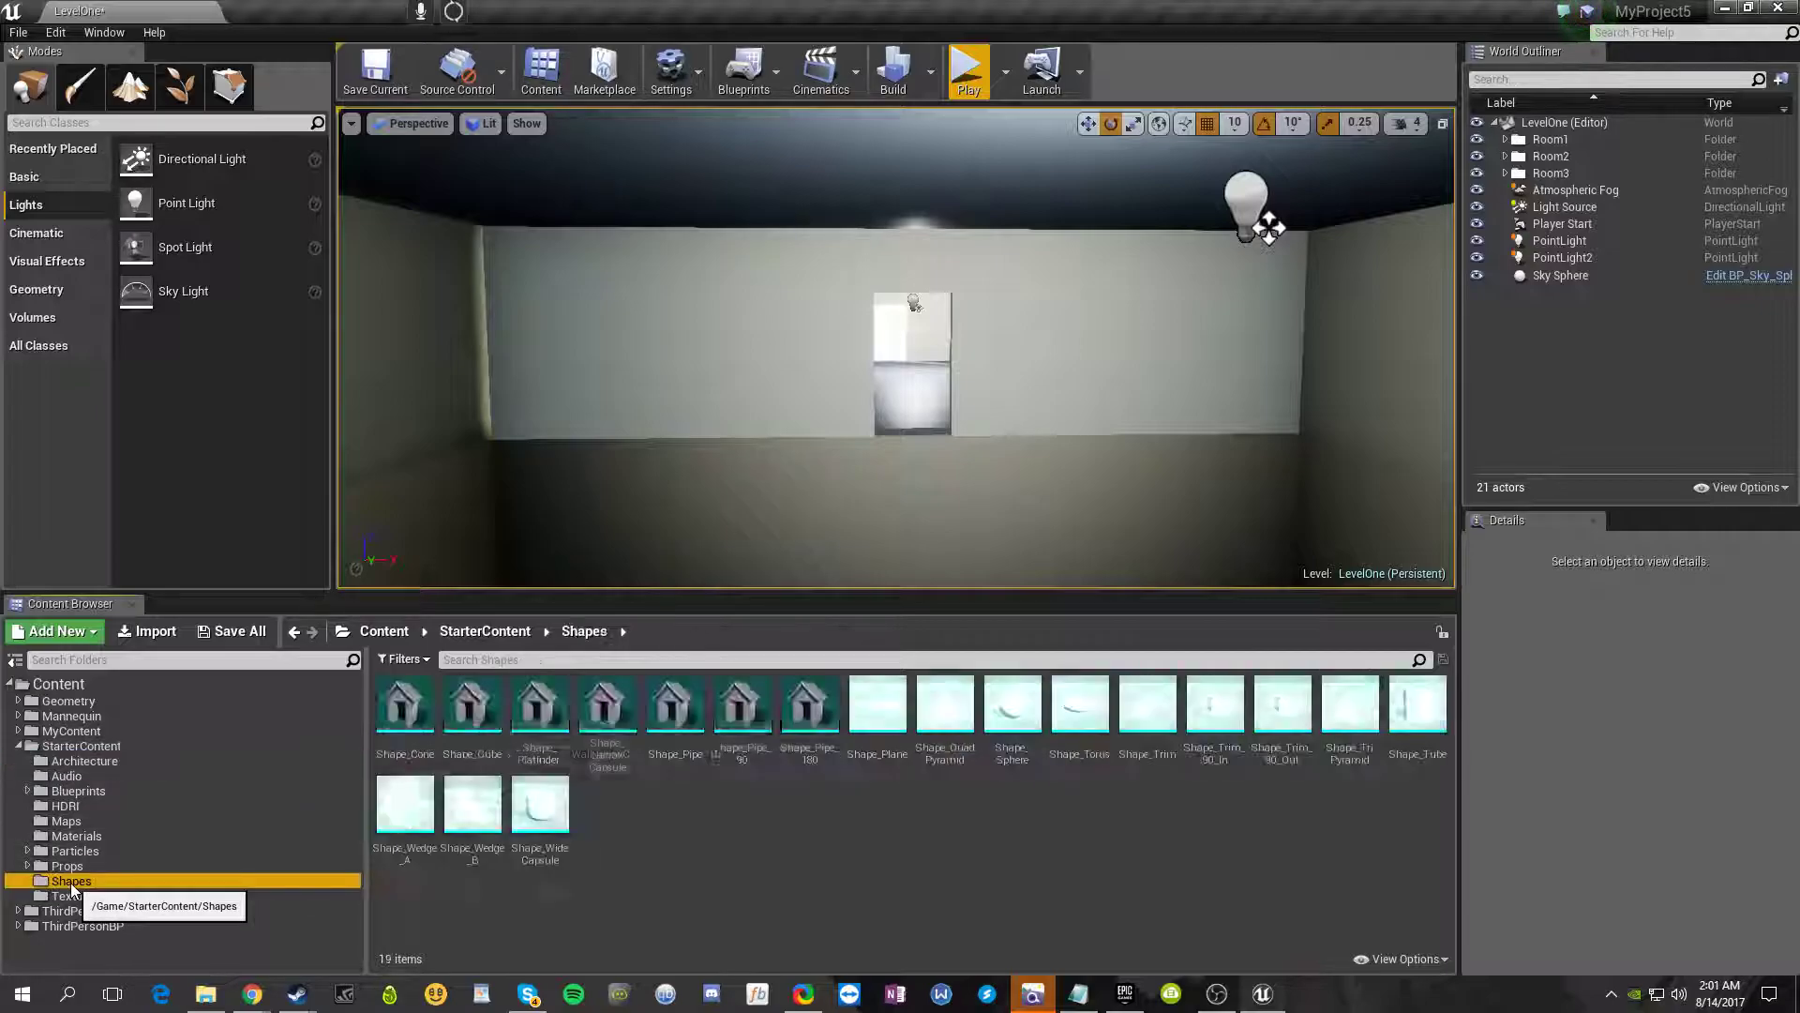
{"action": "left_click_drag", "start_coordinate": [469, 804], "coordinate": [892, 543]}
{"action": "right_click_drag", "start_coordinate": [1021, 550], "coordinate": [843, 568]}
{"action": "key", "text": "w"}
{"action": "left_click", "coordinate": [677, 501]}
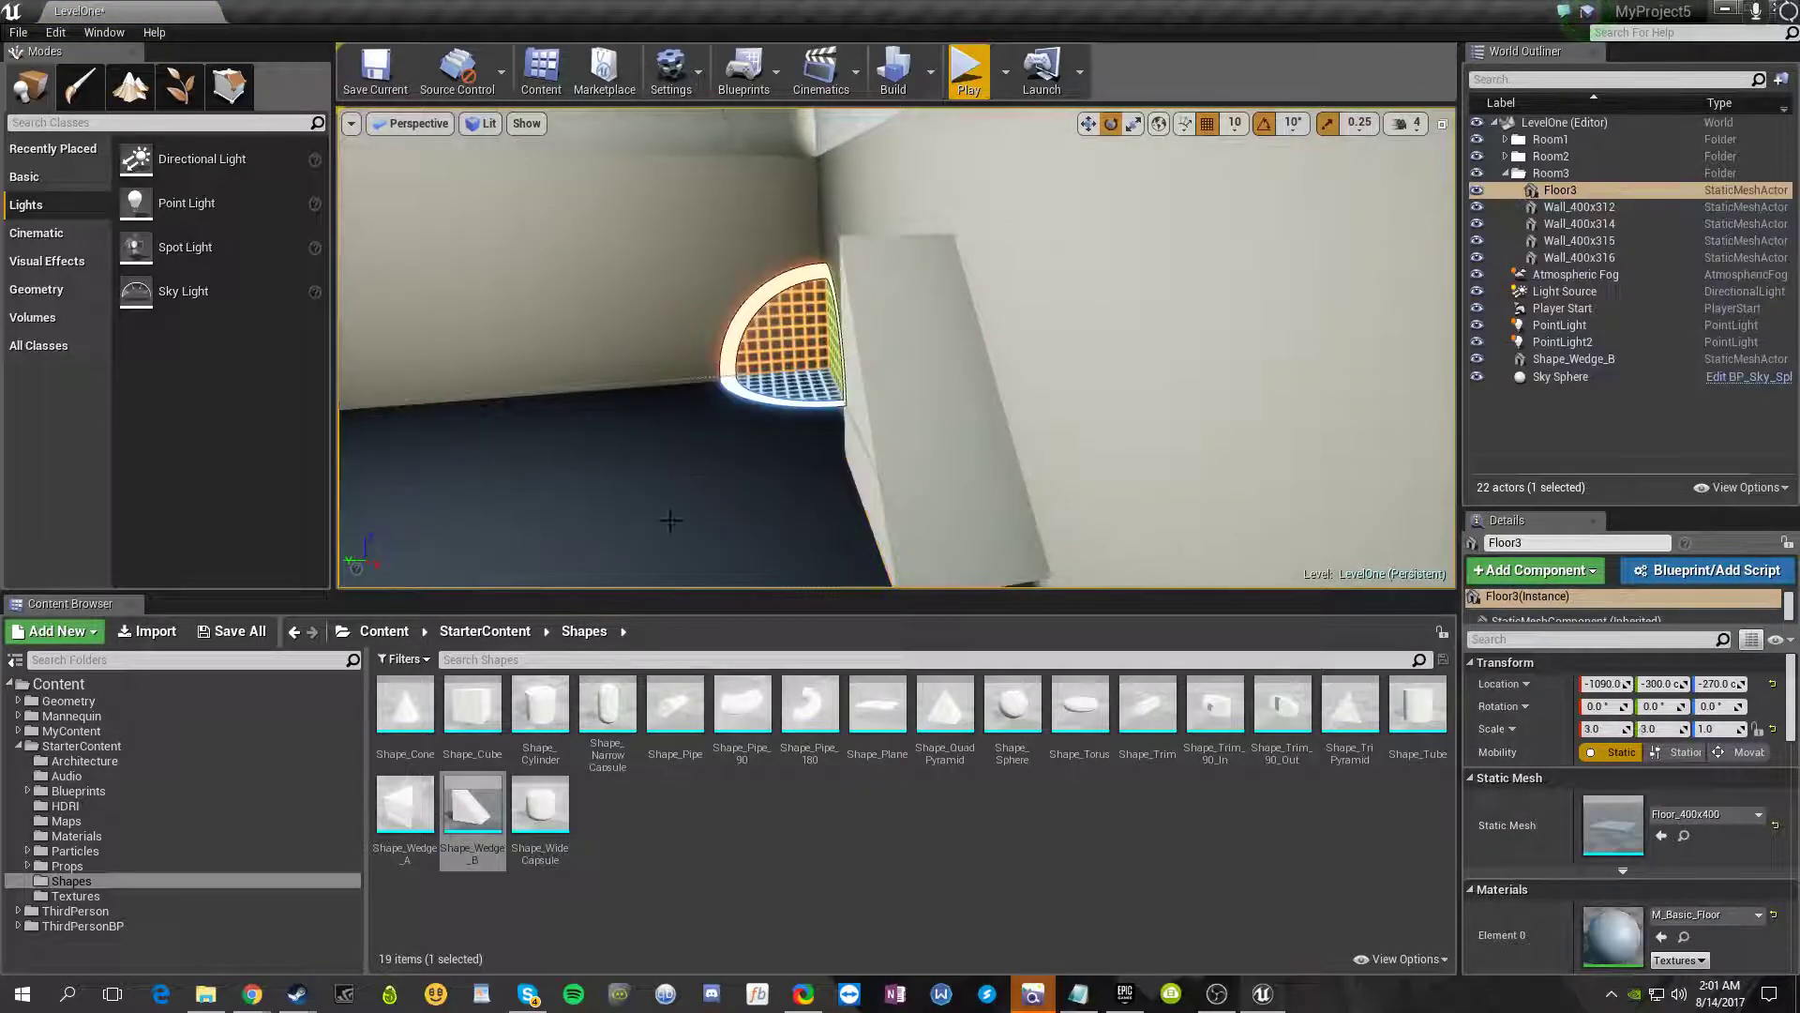
- Show StarterContent's Props folder with SM_Stairs picked and delete the Shape_Wedge_B mesh from the lower room
{"action": "left_click", "coordinate": [67, 866]}
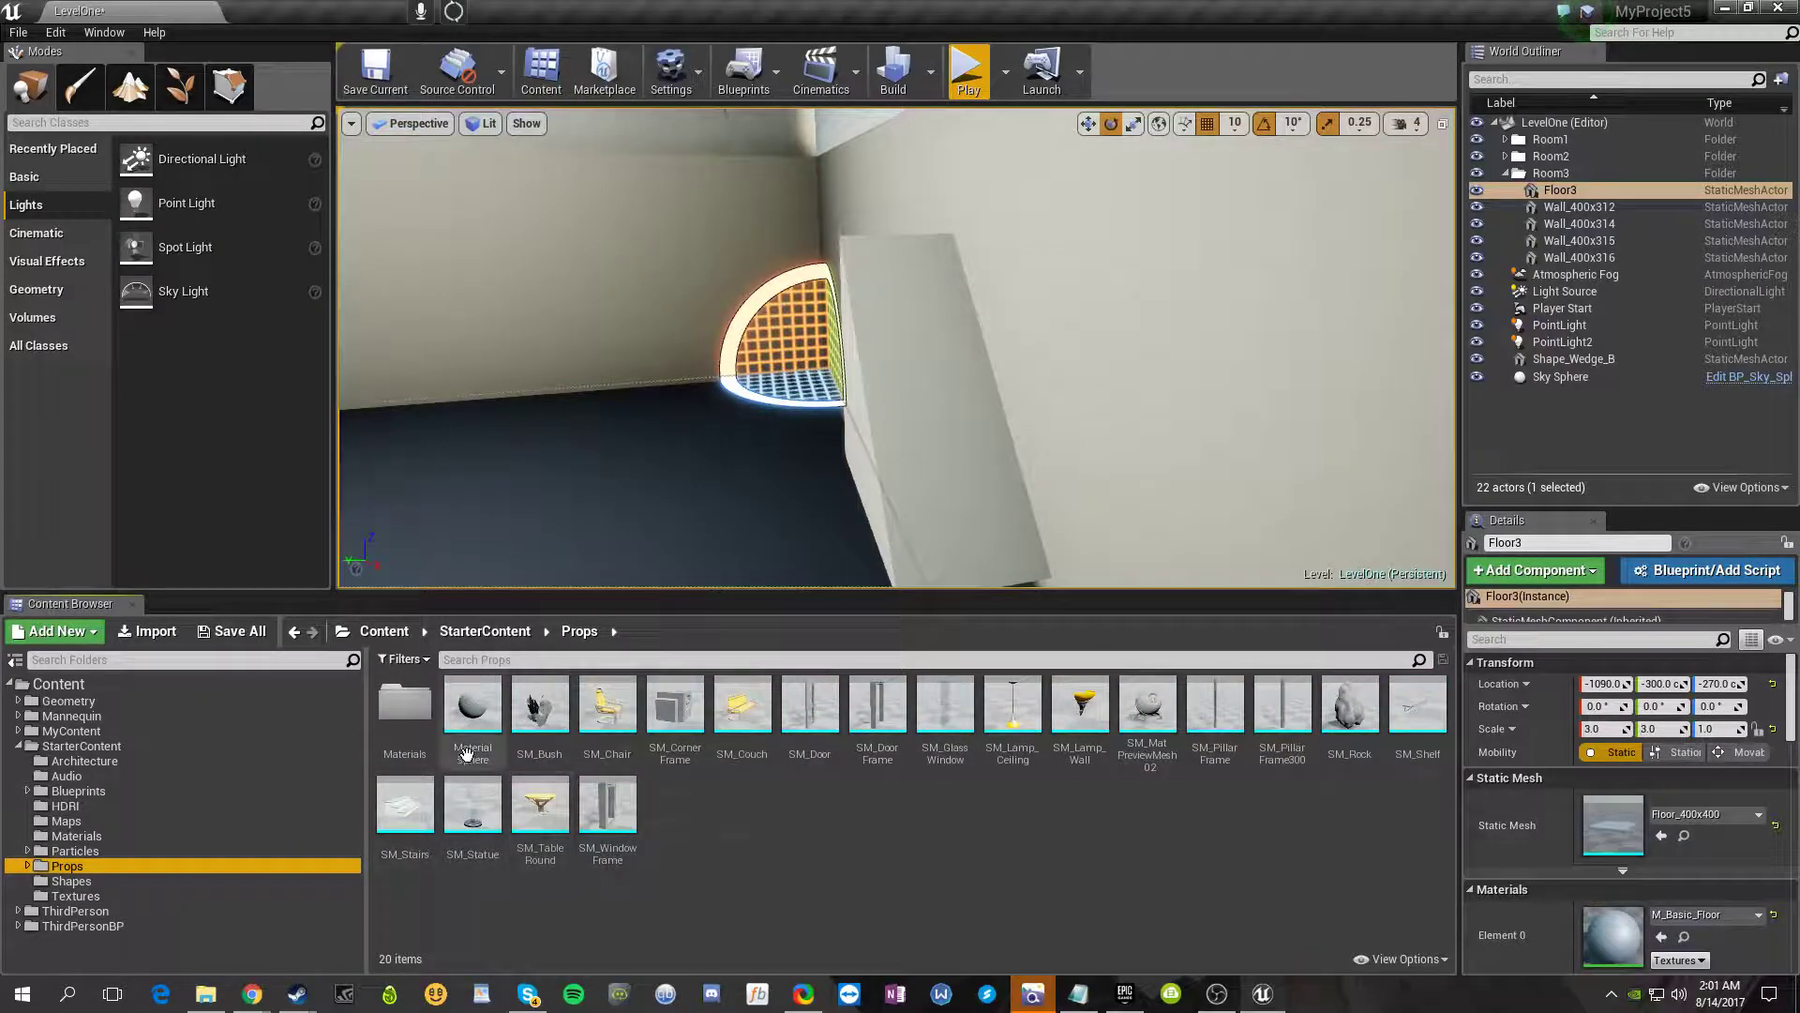
{"action": "left_click", "coordinate": [405, 808]}
{"action": "left_click", "coordinate": [899, 464]}
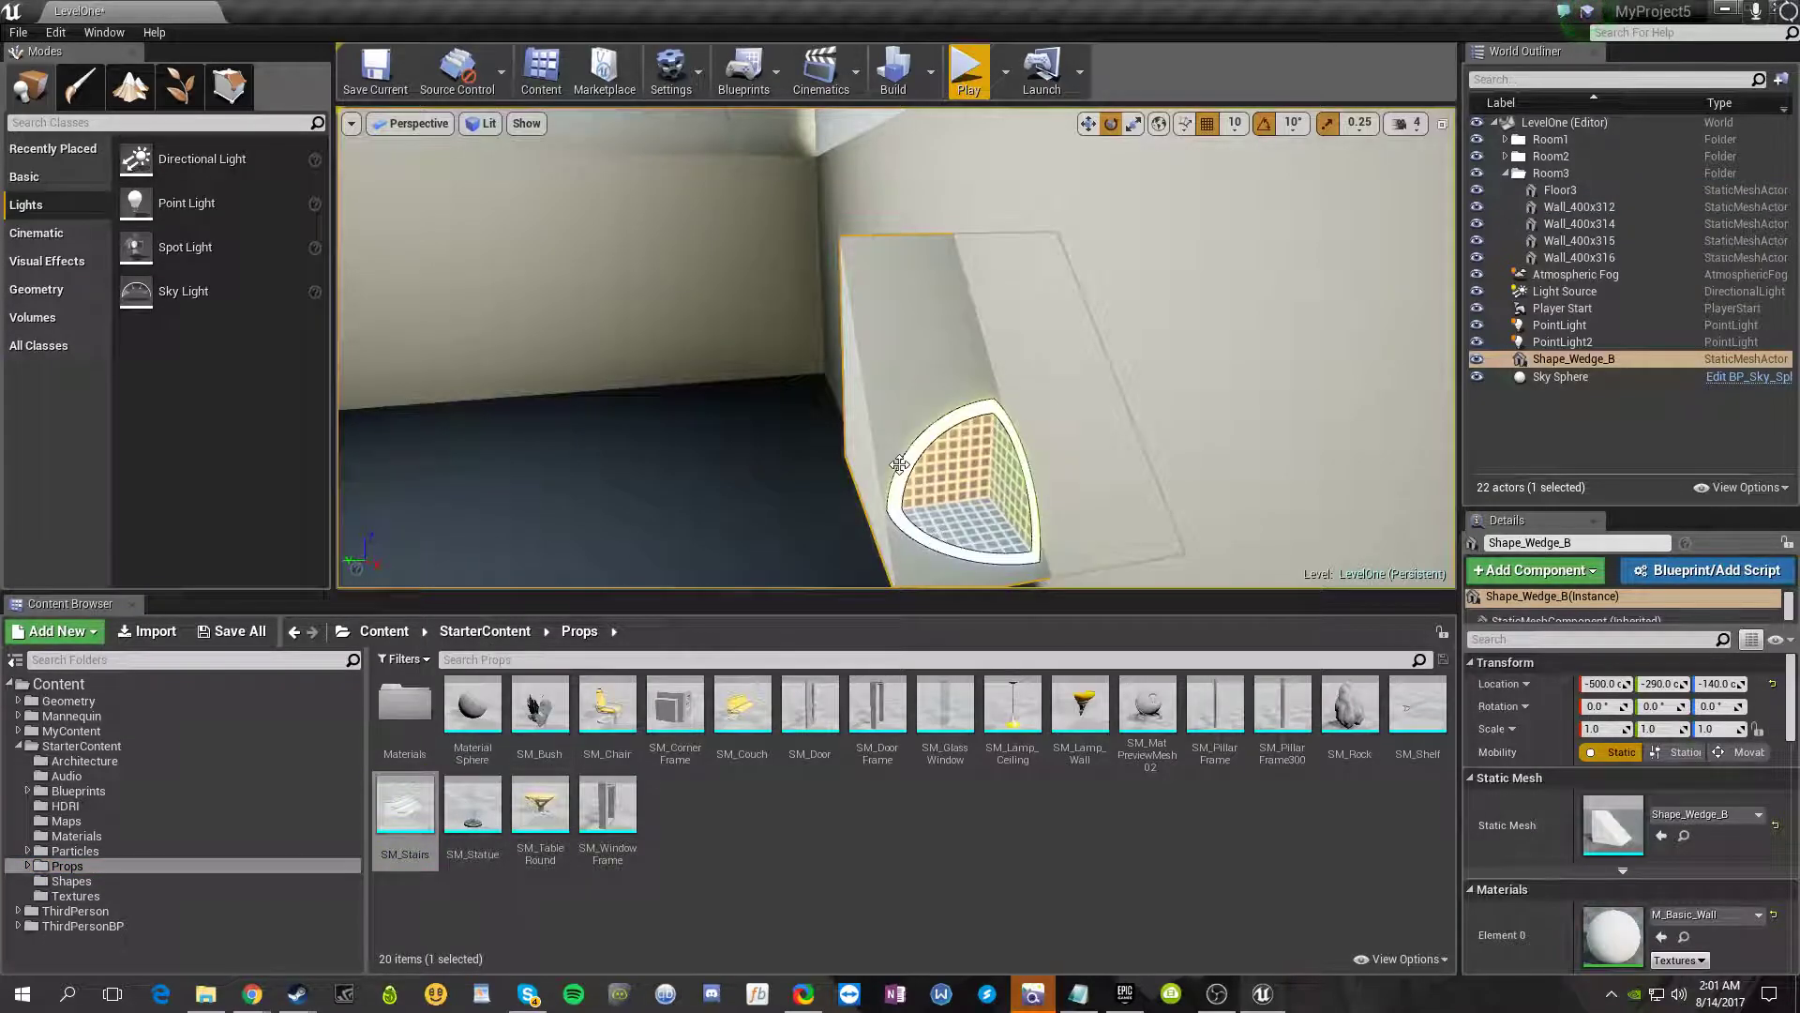
{"action": "key", "text": "Delete"}
- Place SM_Stairs on the lower room's floor, rotated 90° about Z, at about X -470, Y 230, Z -270 cm
{"action": "right_click_drag", "start_coordinate": [899, 465], "coordinate": [741, 451]}
{"action": "left_click_drag", "start_coordinate": [374, 870], "coordinate": [863, 510]}
{"action": "right_click_drag", "start_coordinate": [863, 510], "coordinate": [975, 507]}
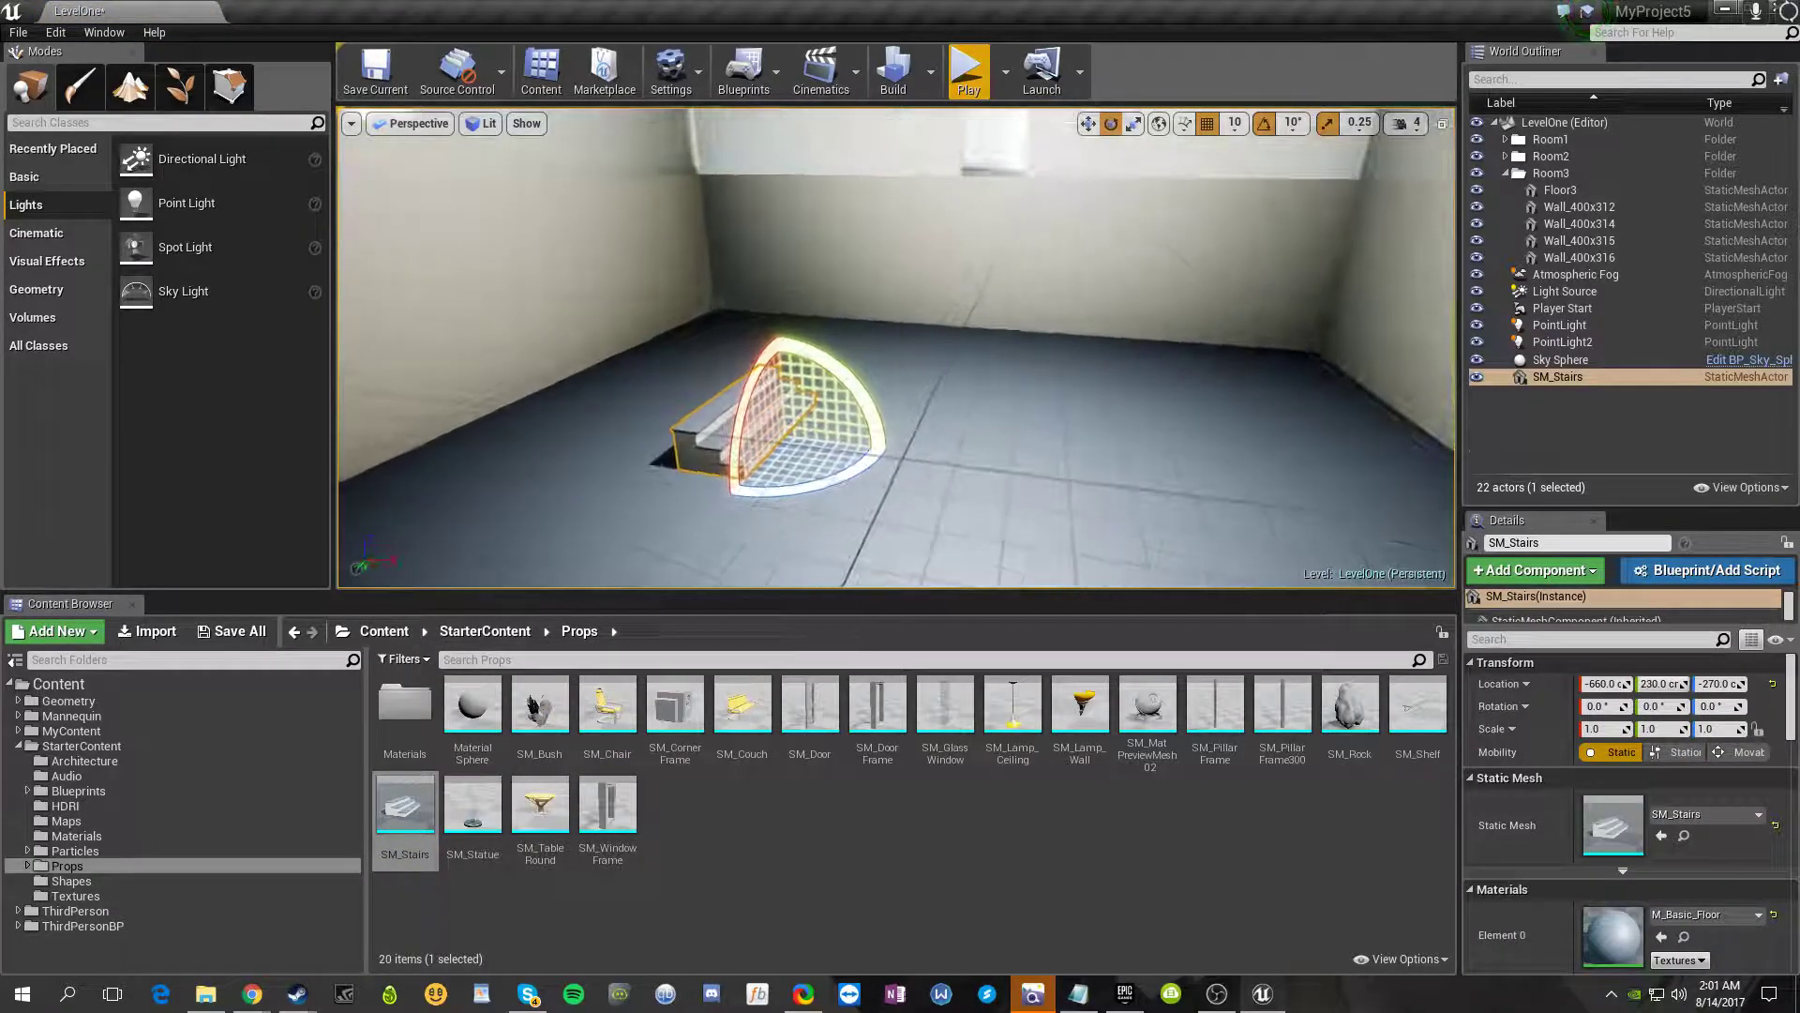
{"action": "left_click_drag", "start_coordinate": [1613, 507], "coordinate": [1601, 432]}
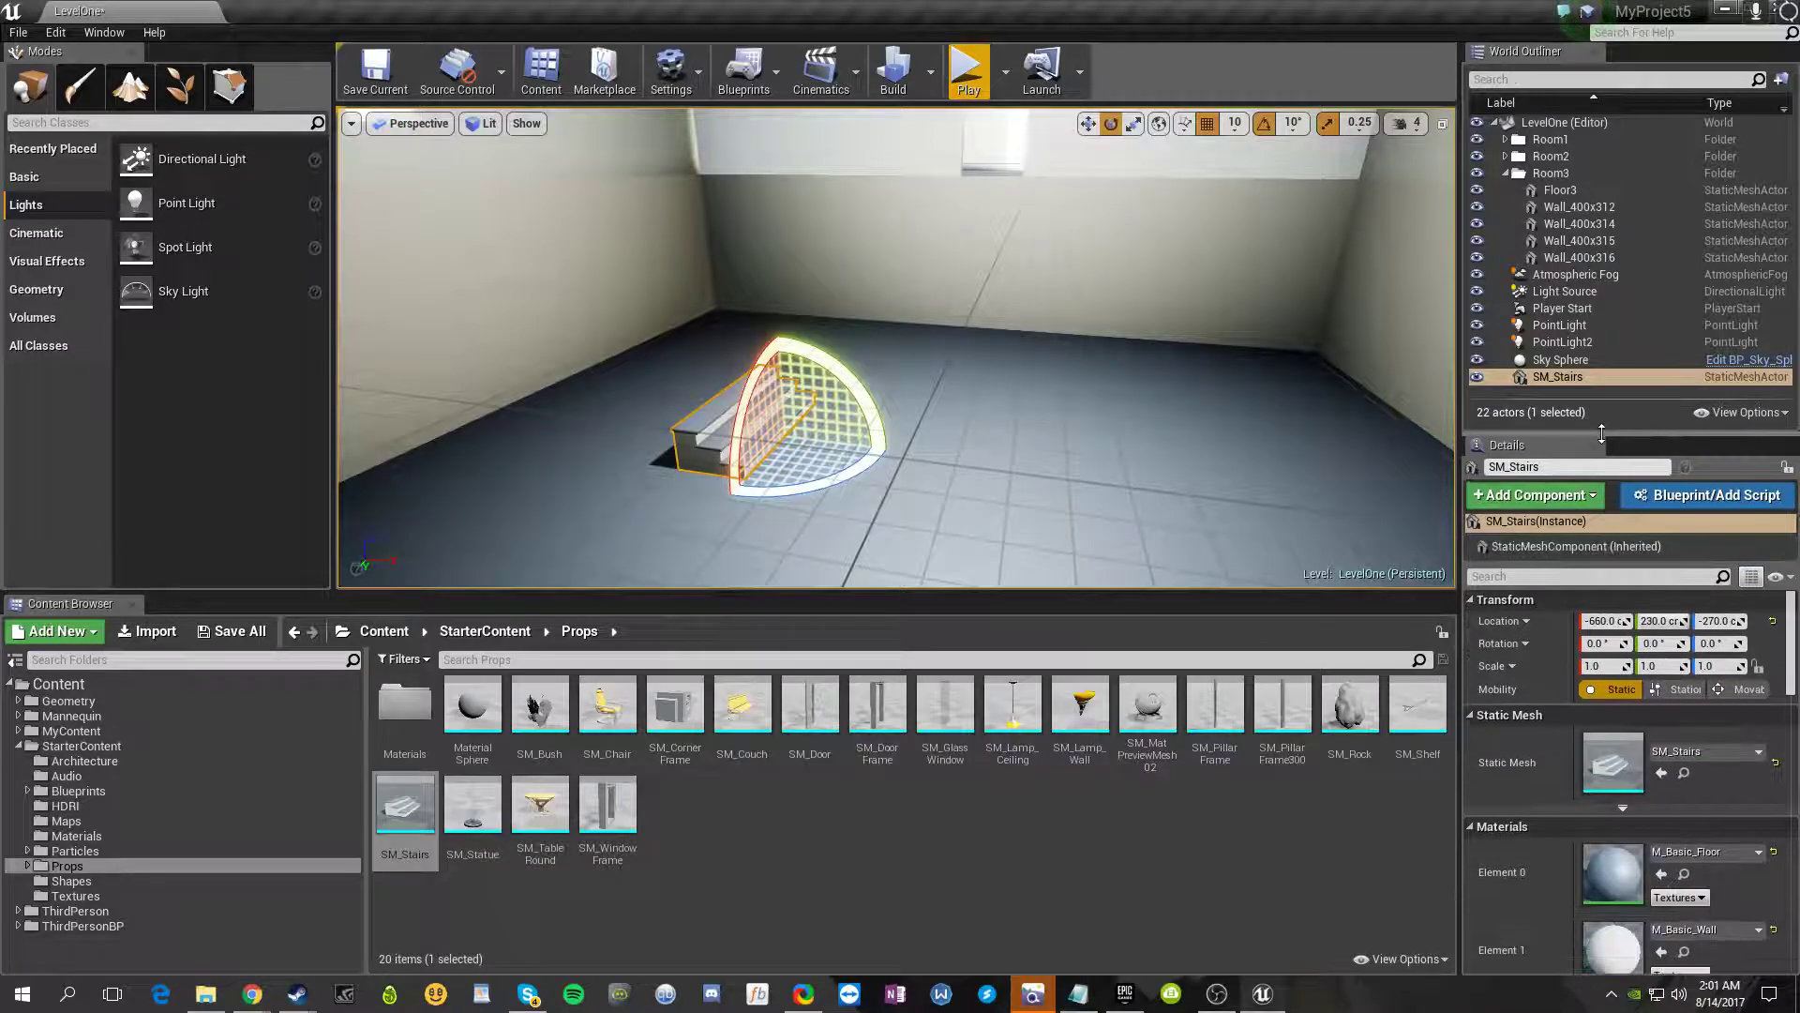
{"action": "left_click_drag", "start_coordinate": [849, 466], "coordinate": [694, 411]}
{"action": "mouse_move", "coordinate": [969, 425]}
{"action": "right_mouse_down"}
{"action": "mouse_move", "coordinate": [985, 398]}
{"action": "mouse_move", "coordinate": [980, 469]}
{"action": "mouse_move", "coordinate": [976, 427]}
{"action": "right_mouse_up"}
{"action": "key", "text": "w"}
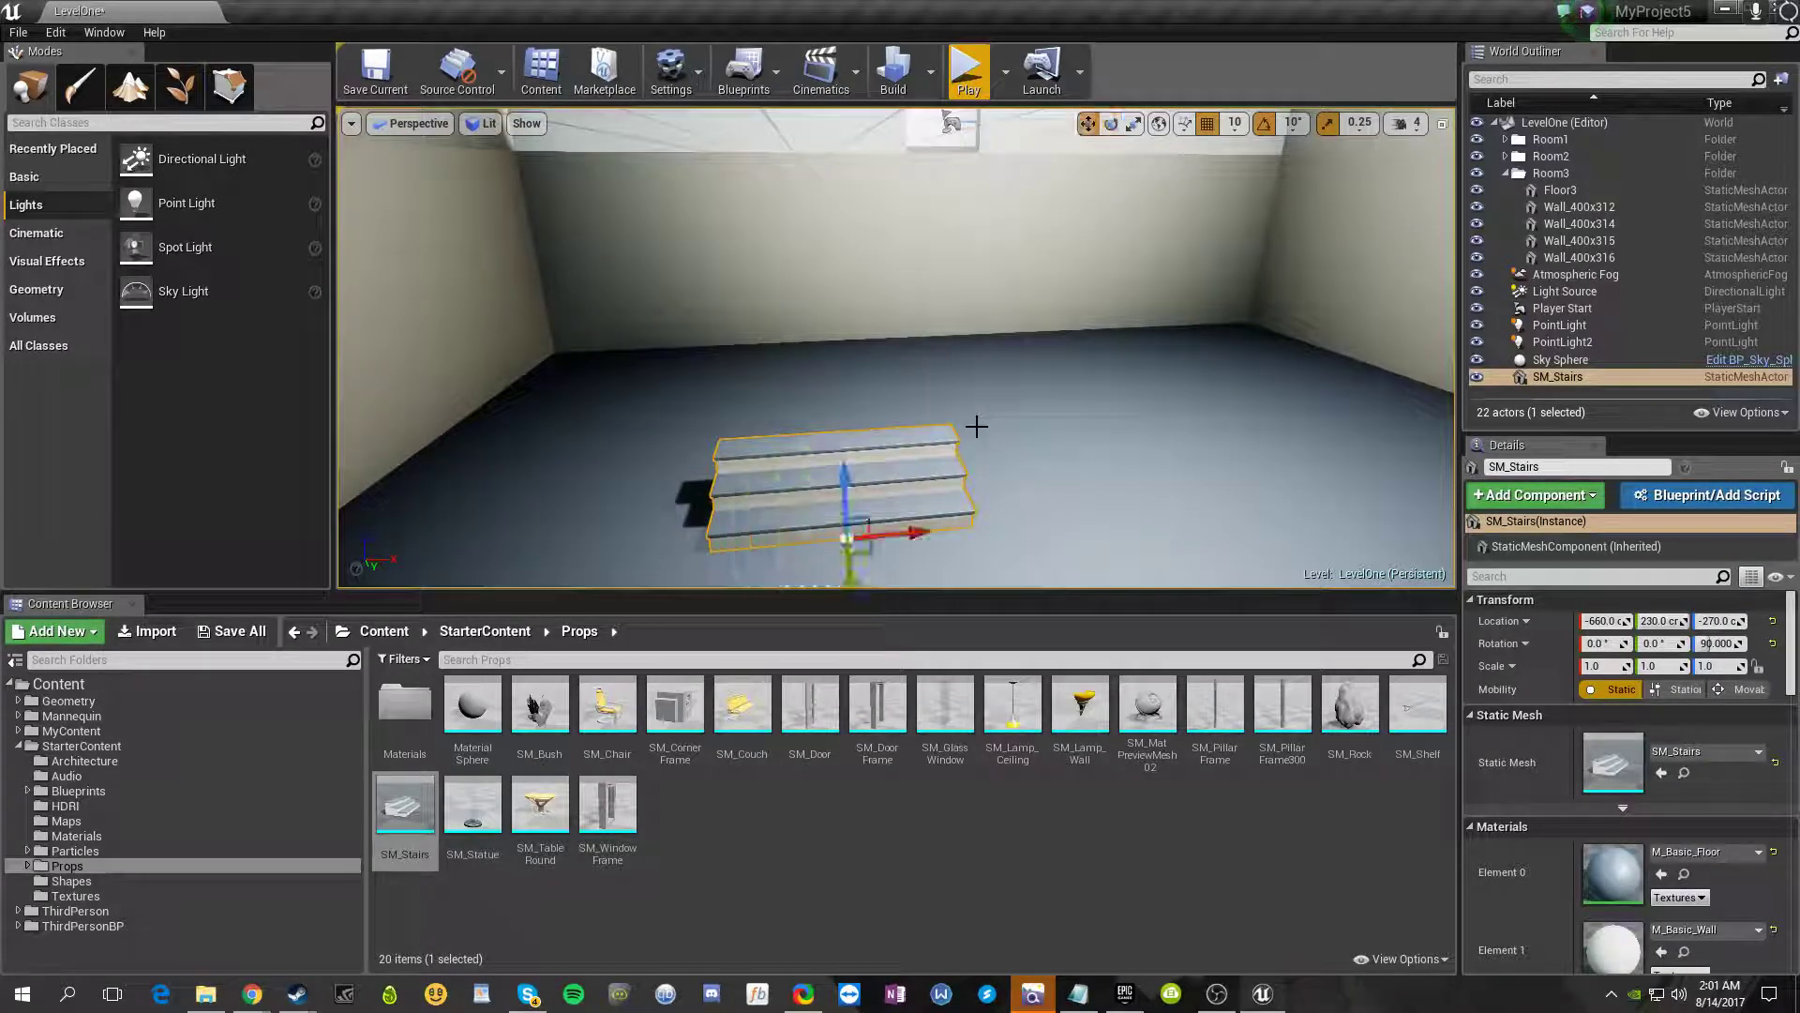
{"action": "left_click_drag", "start_coordinate": [904, 541], "coordinate": [1139, 500]}
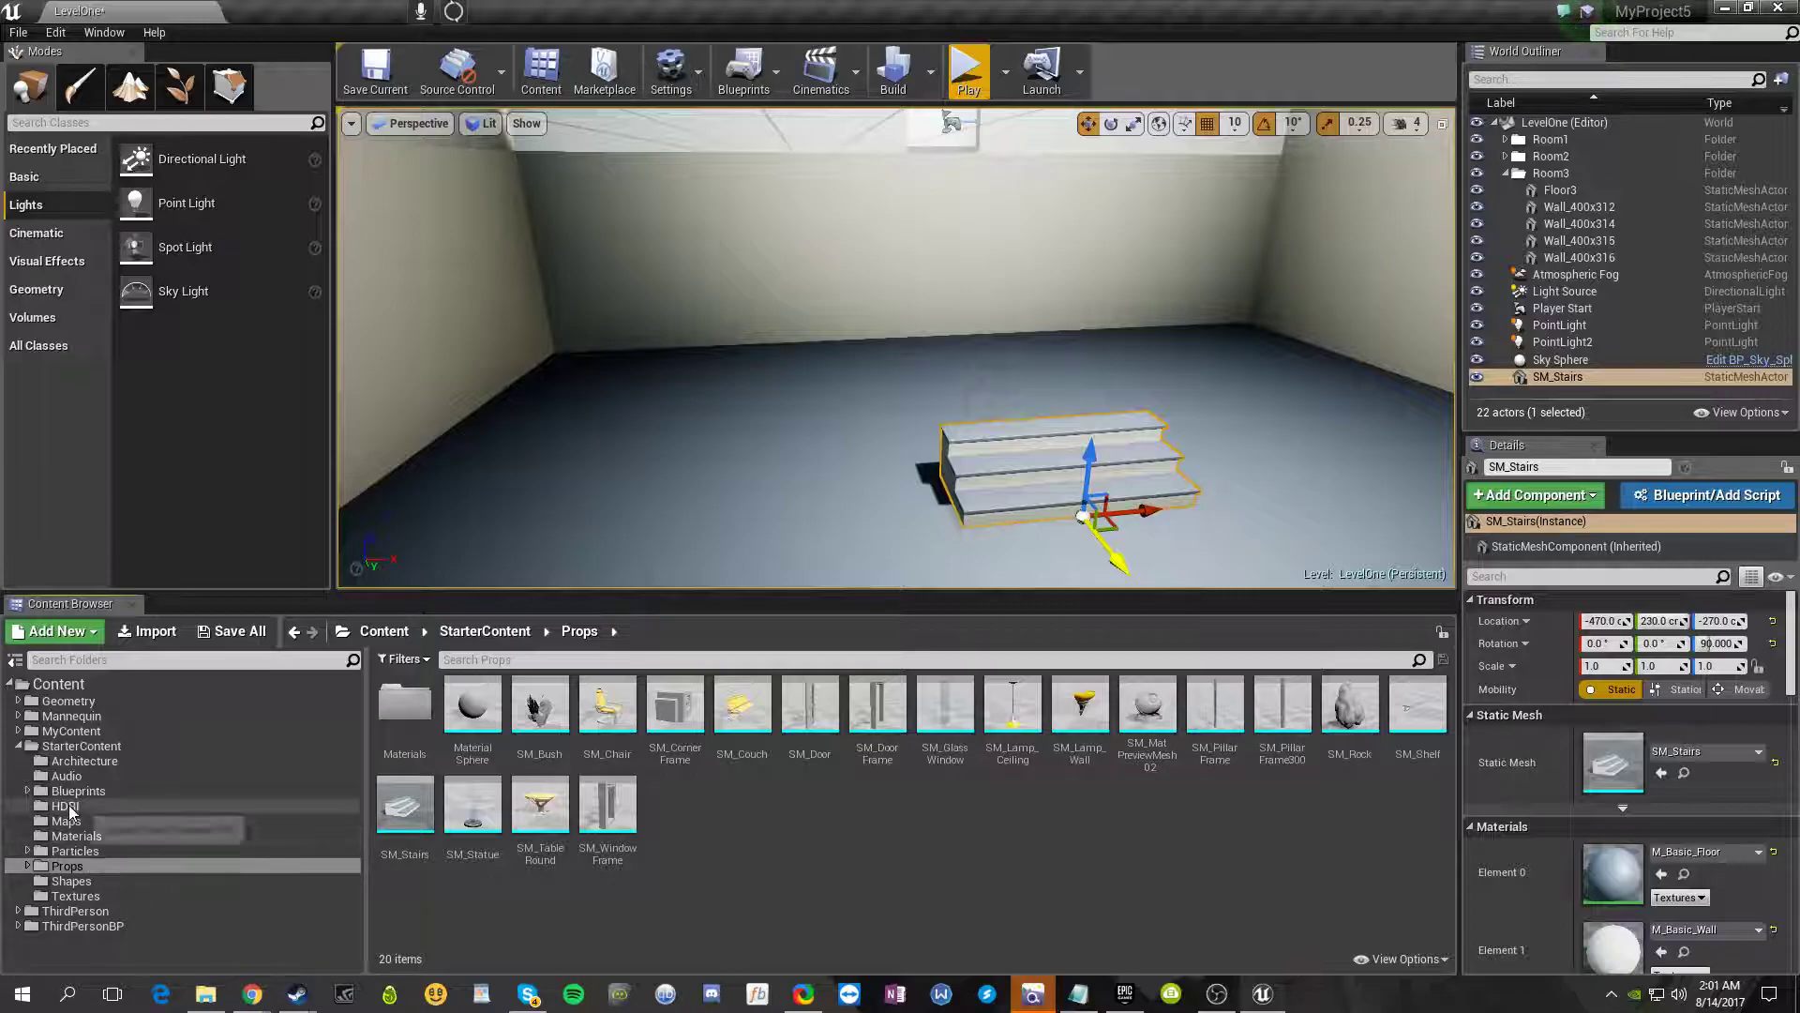
- Look through the ThirdPerson, ThirdPersonBP and StarterContent Textures, Shapes and Props folders for another stair mesh
{"action": "left_click", "coordinate": [65, 913]}
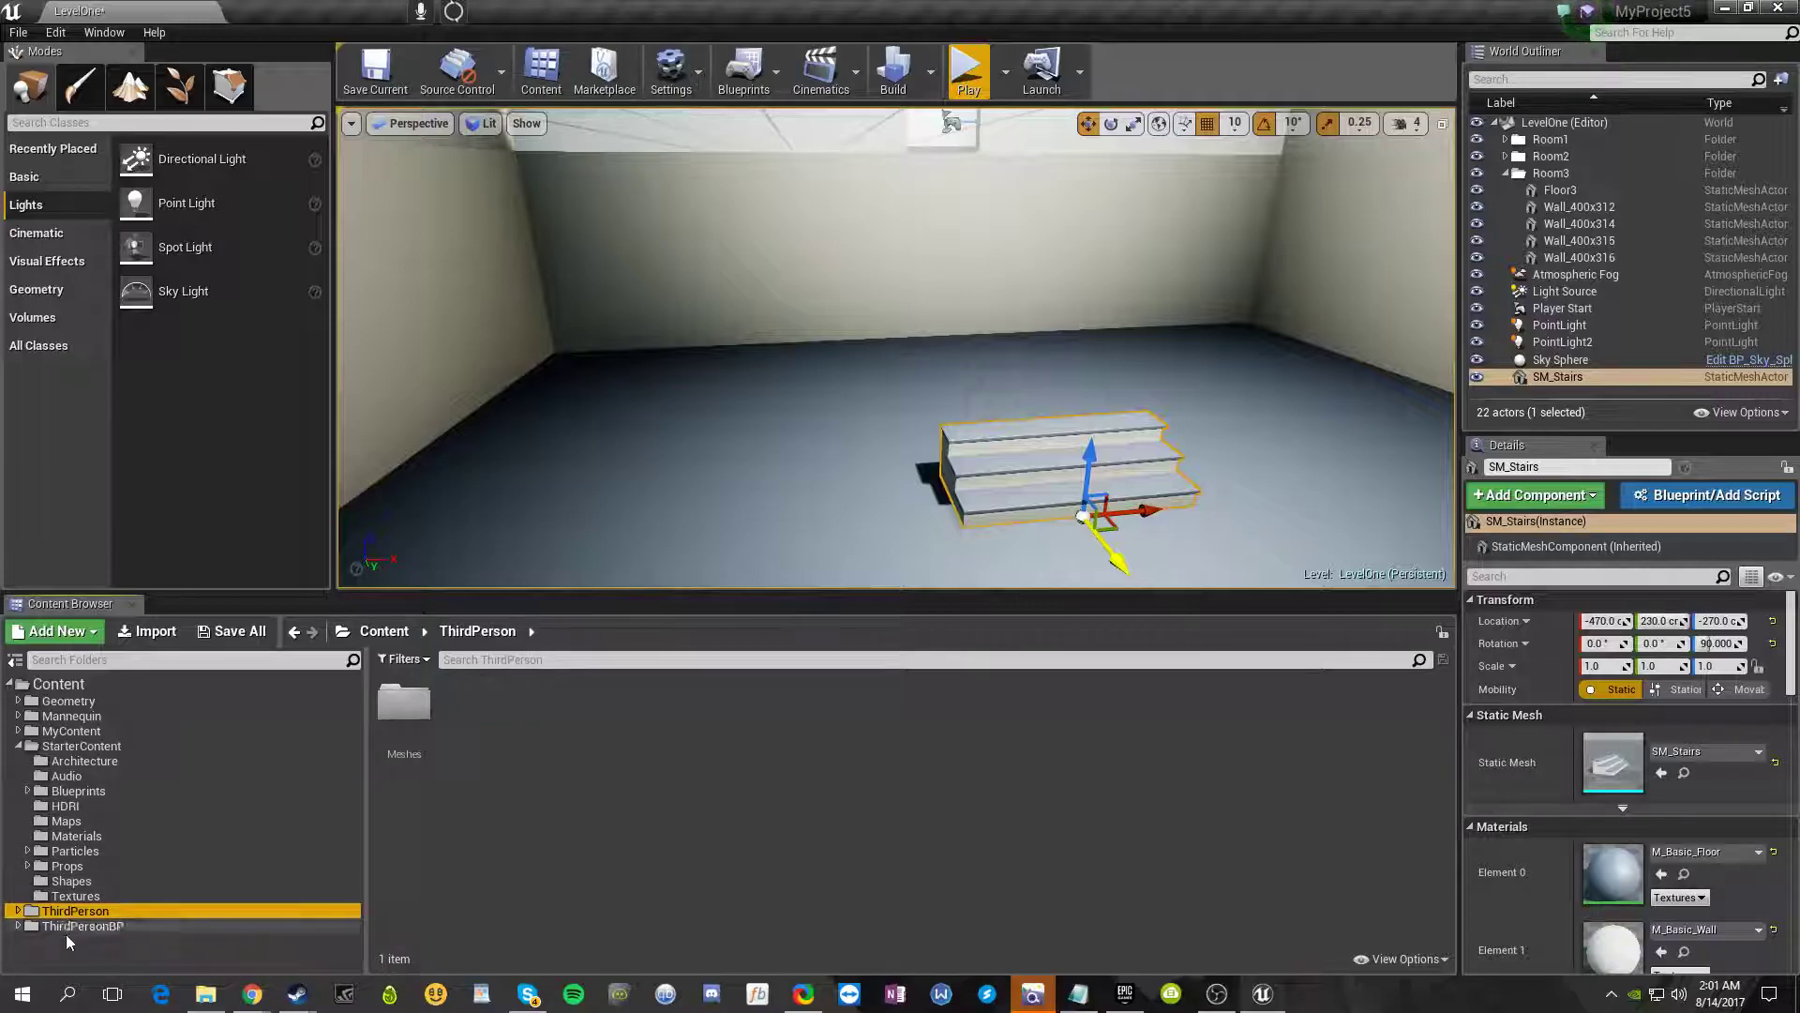
{"action": "double_click", "coordinate": [404, 705]}
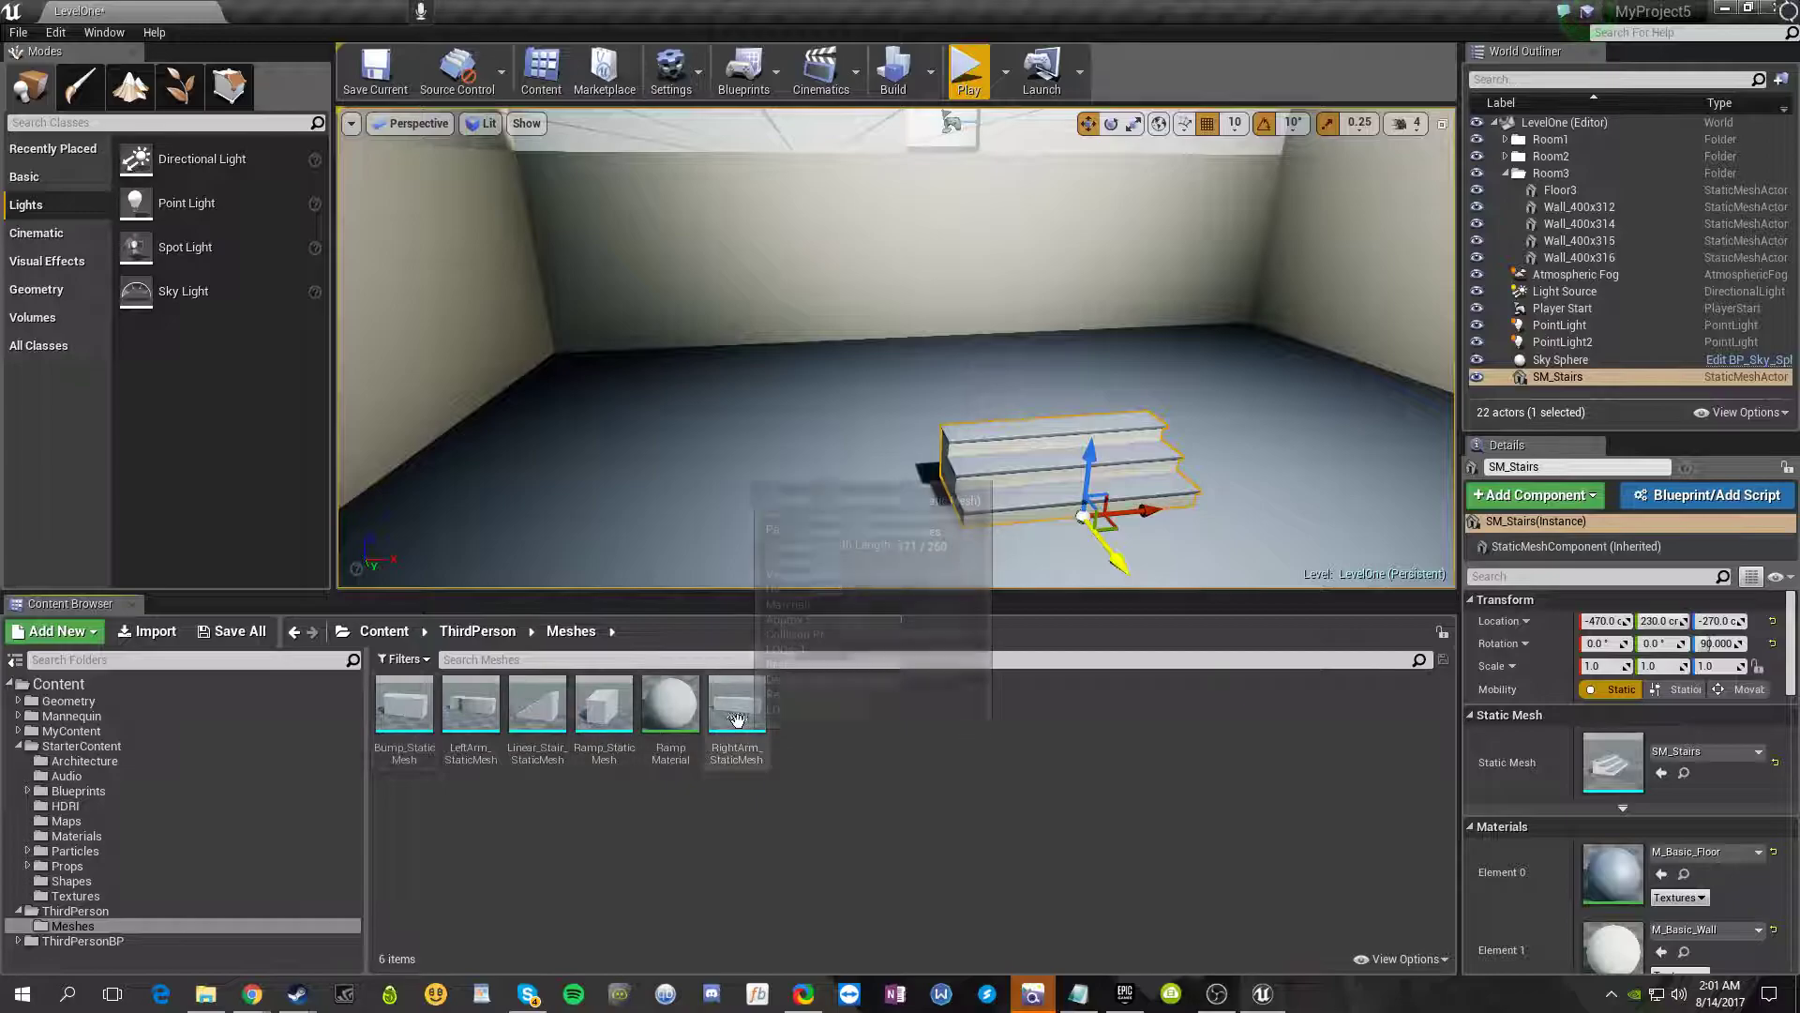
{"action": "left_click", "coordinate": [89, 941]}
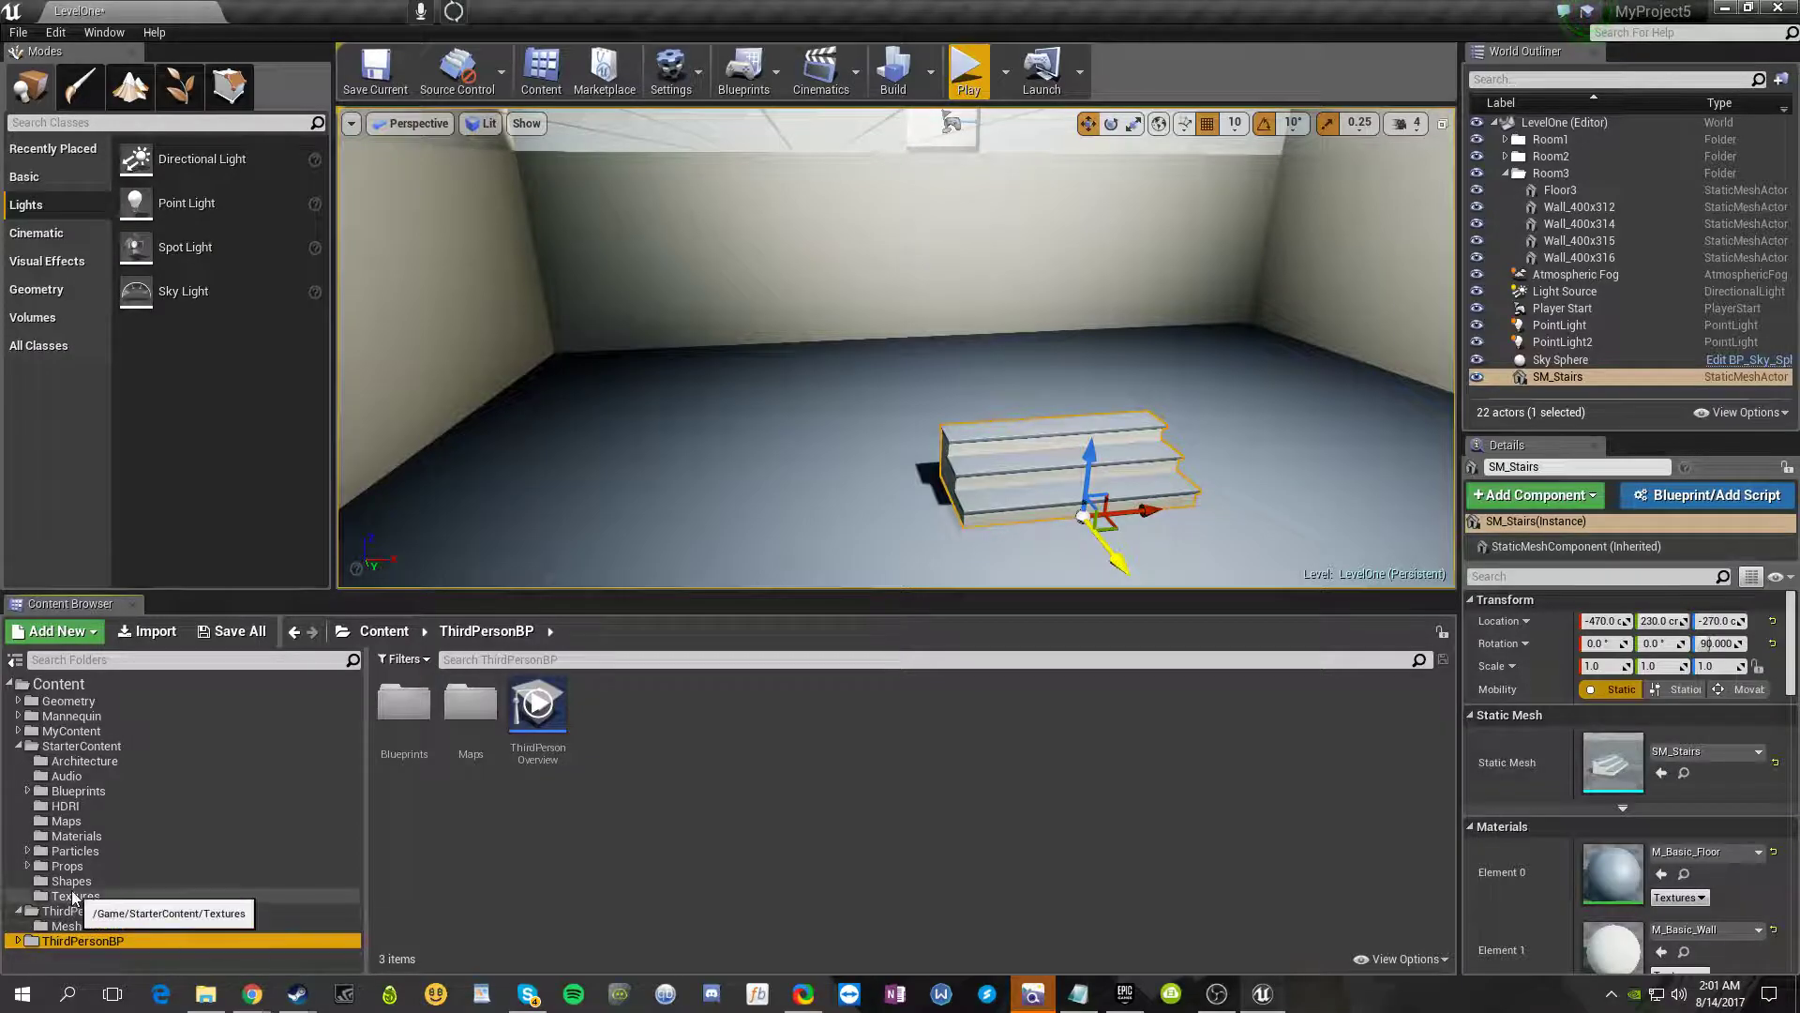
{"action": "left_click", "coordinate": [73, 897]}
{"action": "left_click", "coordinate": [77, 882]}
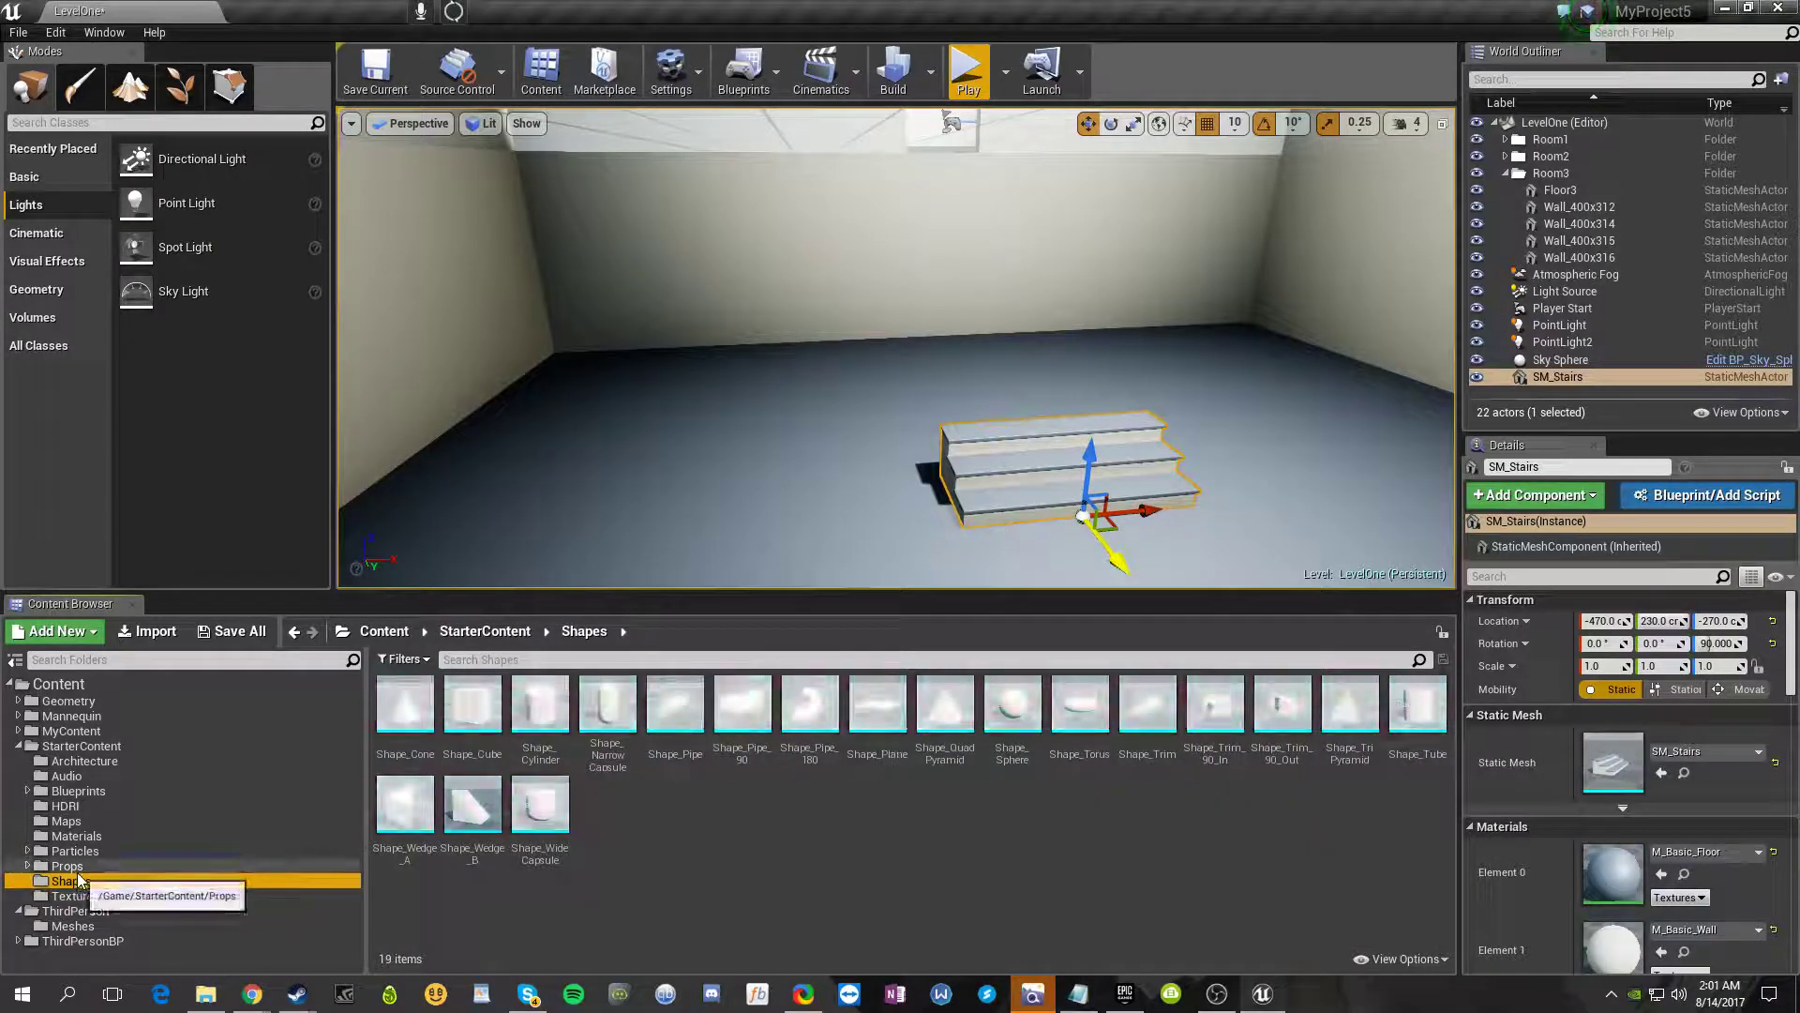
{"action": "left_click", "coordinate": [82, 867]}
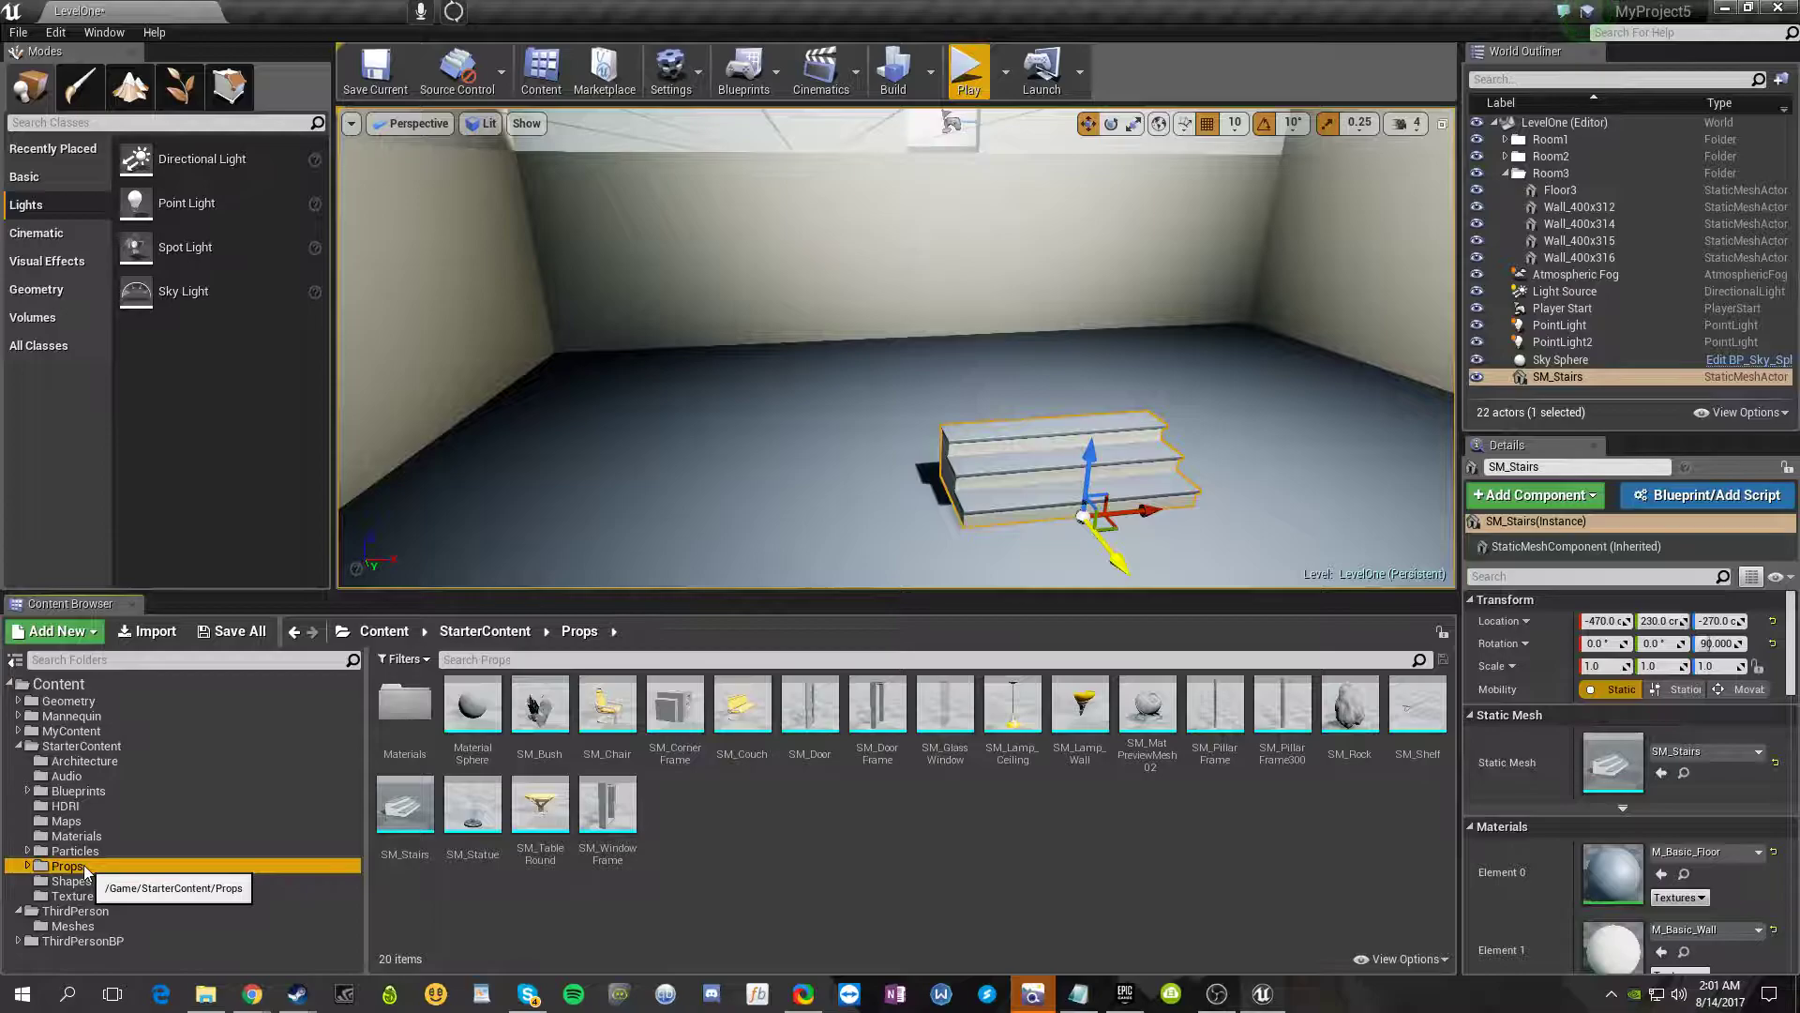
{"action": "double_click", "coordinate": [402, 699]}
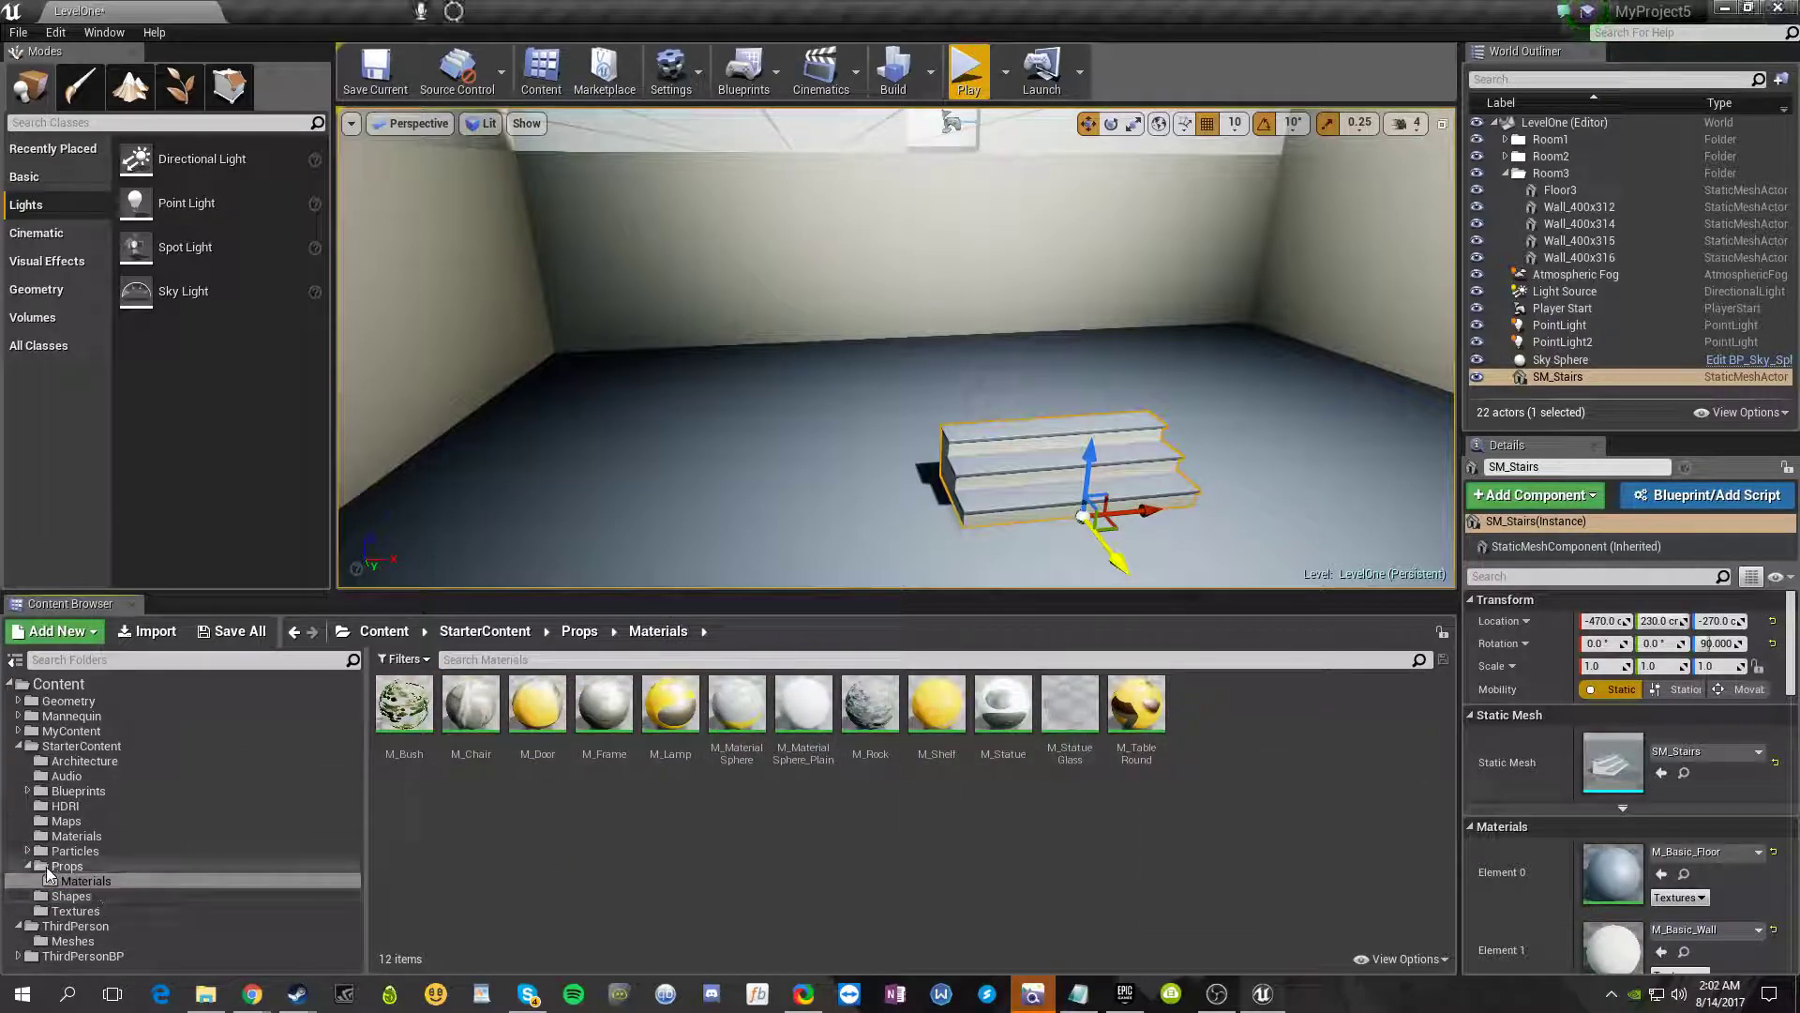
{"action": "left_click", "coordinate": [26, 866]}
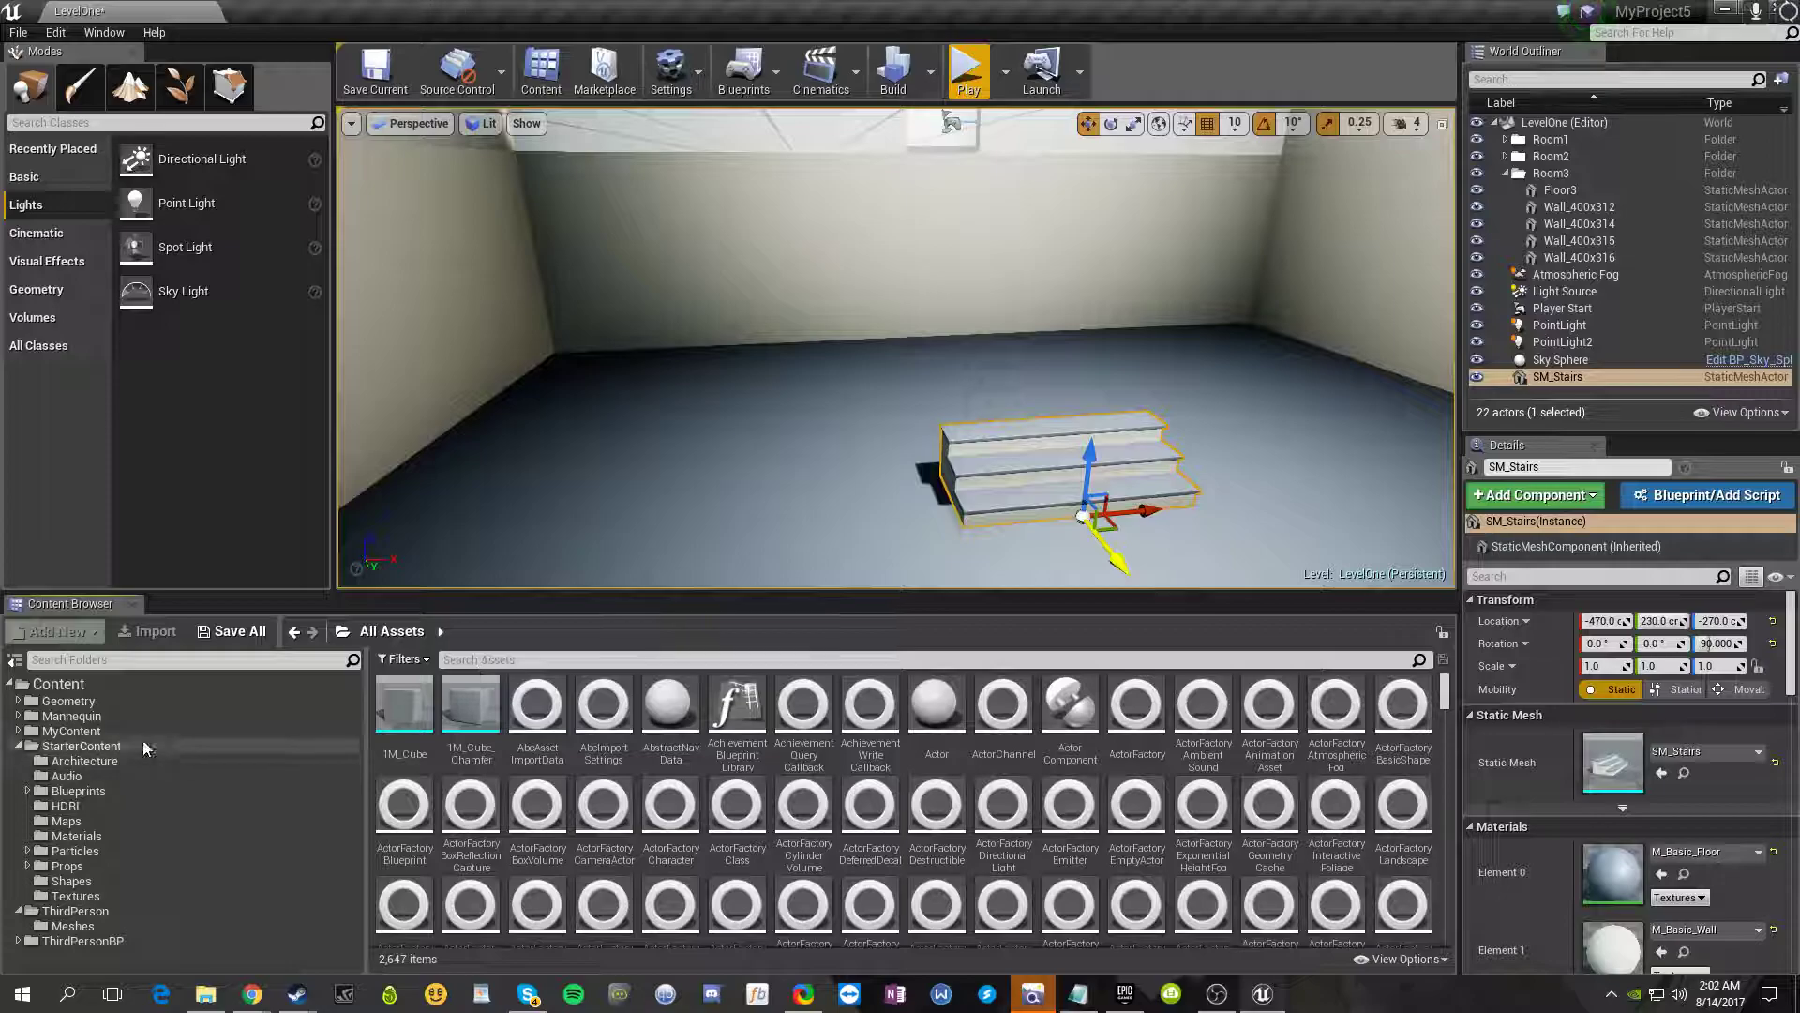
- Search all assets for "brush" and for "stair", and pick Linear_Stair_StaticMesh
{"action": "left_click", "coordinate": [504, 660]}
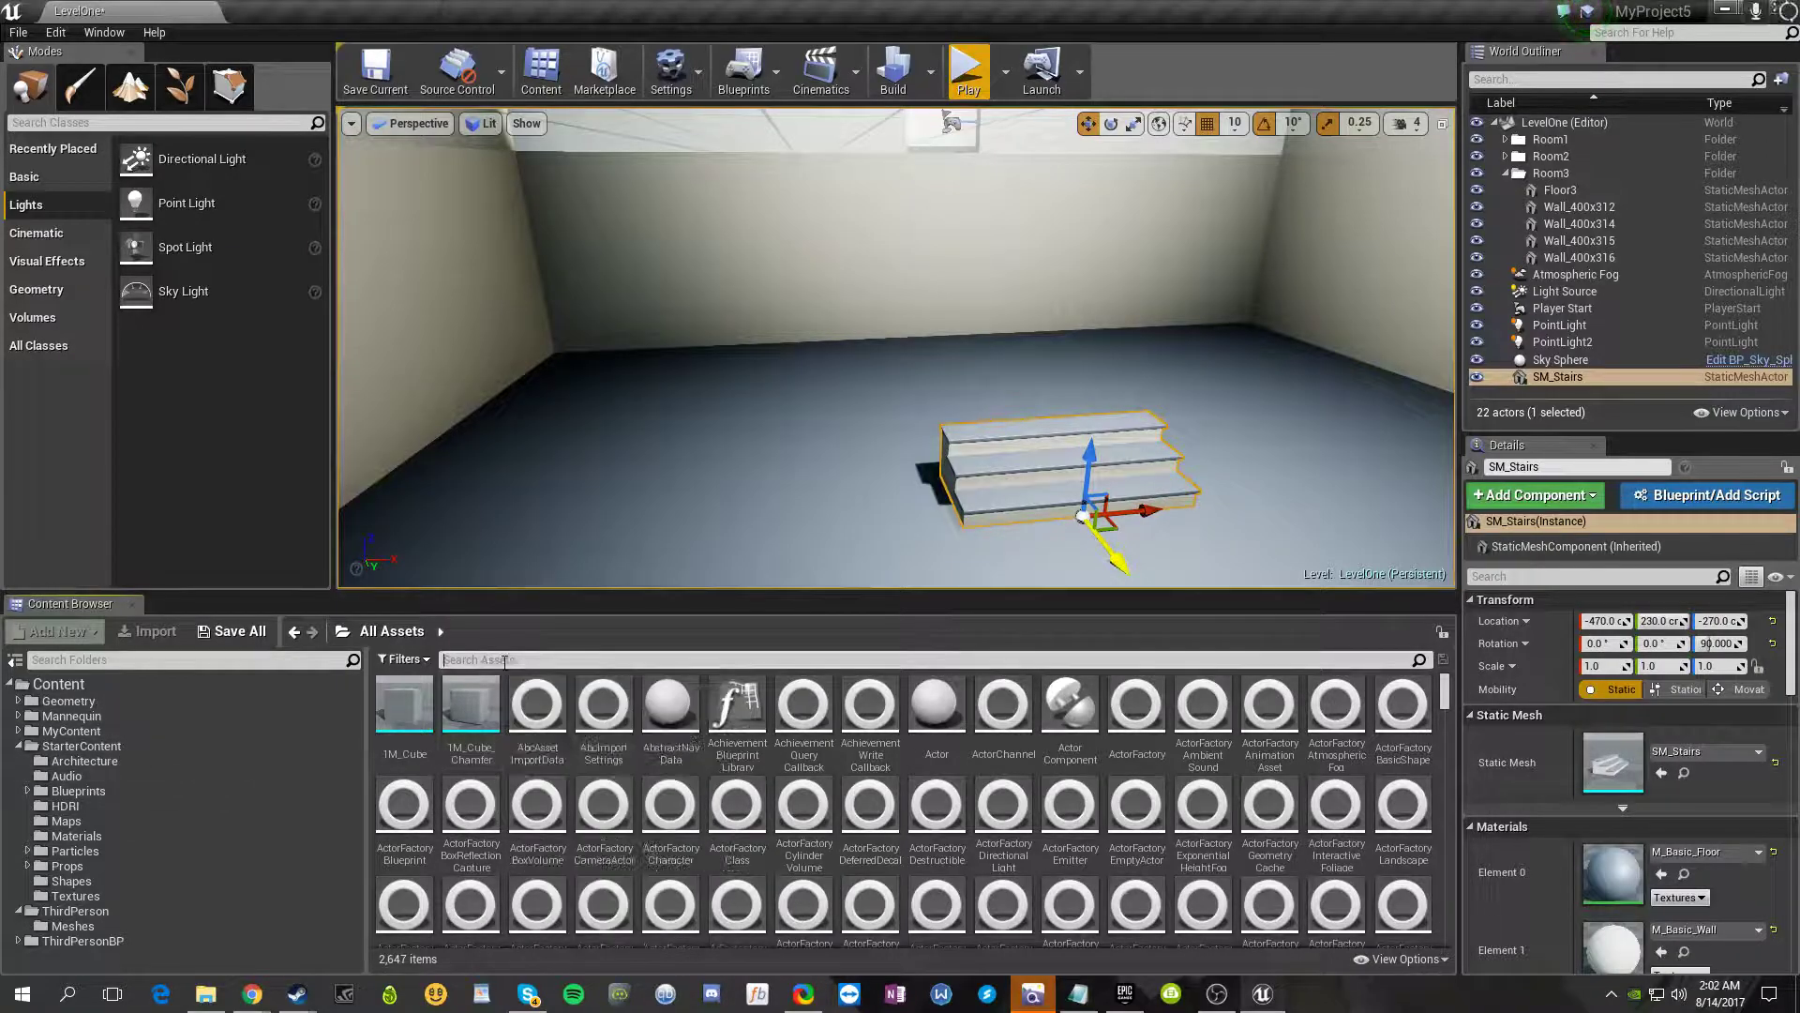
{"action": "type", "text": "brush"}
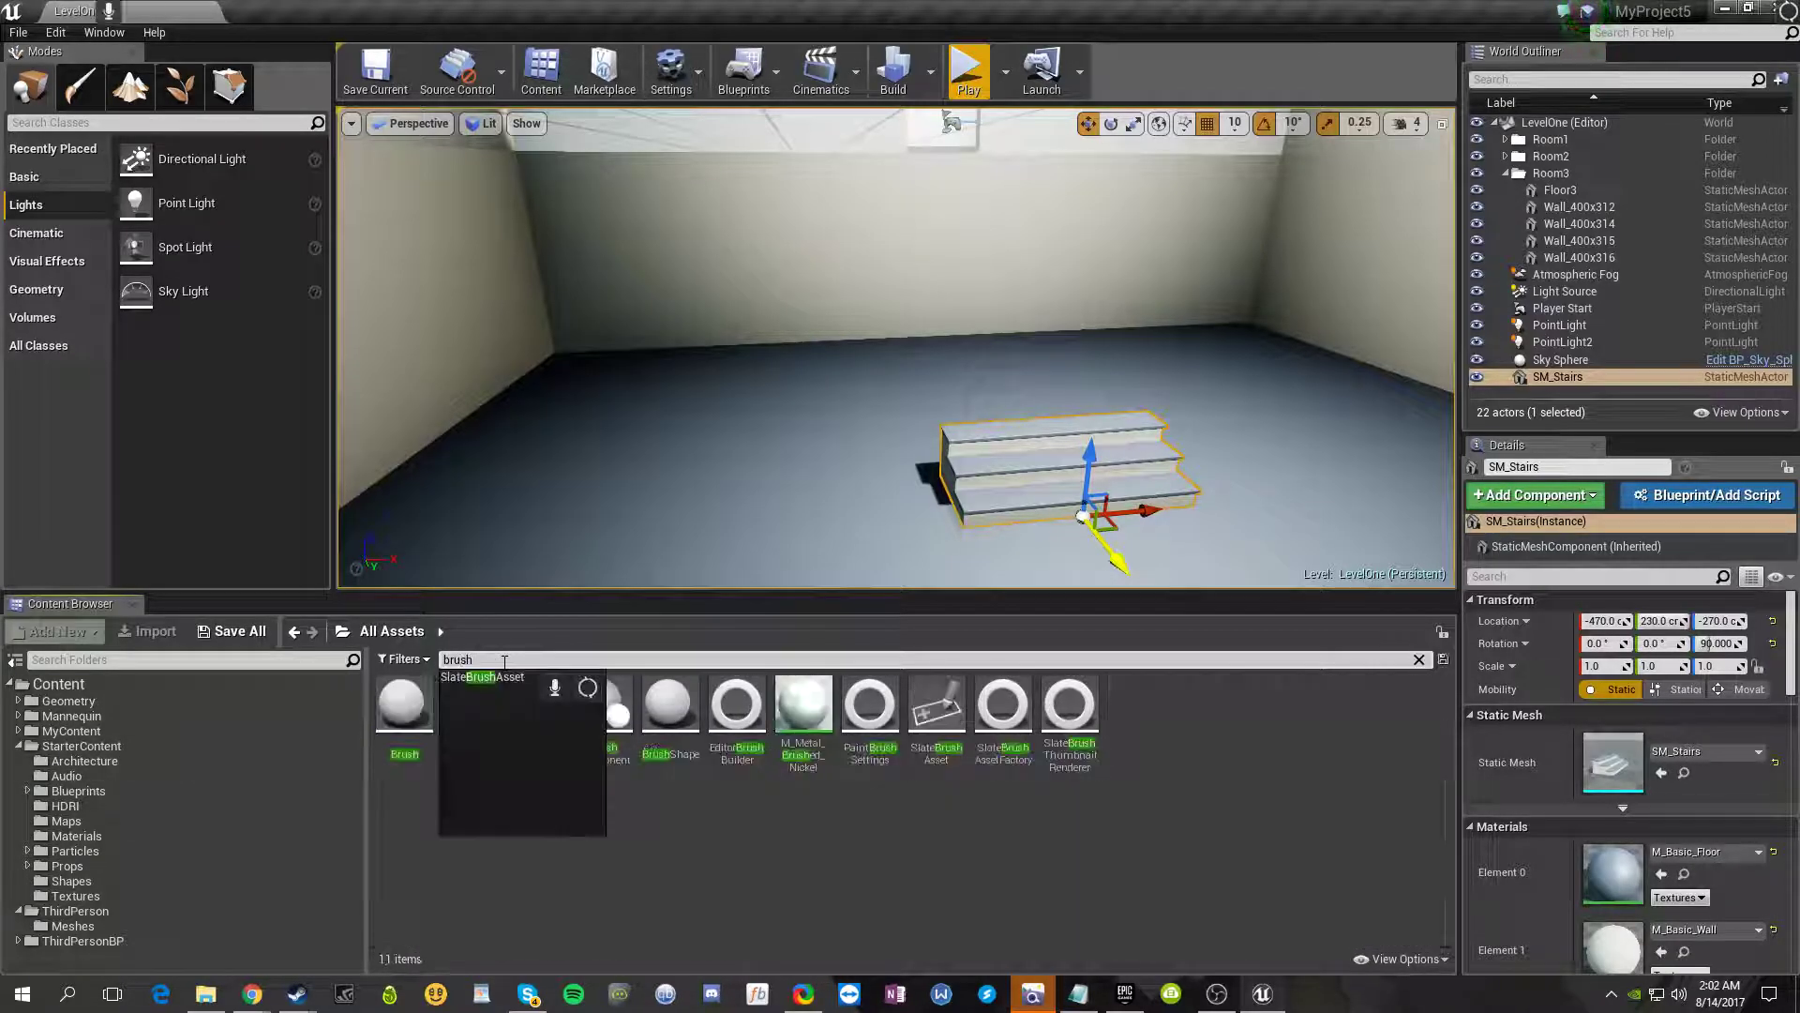
{"action": "left_click", "coordinate": [681, 817]}
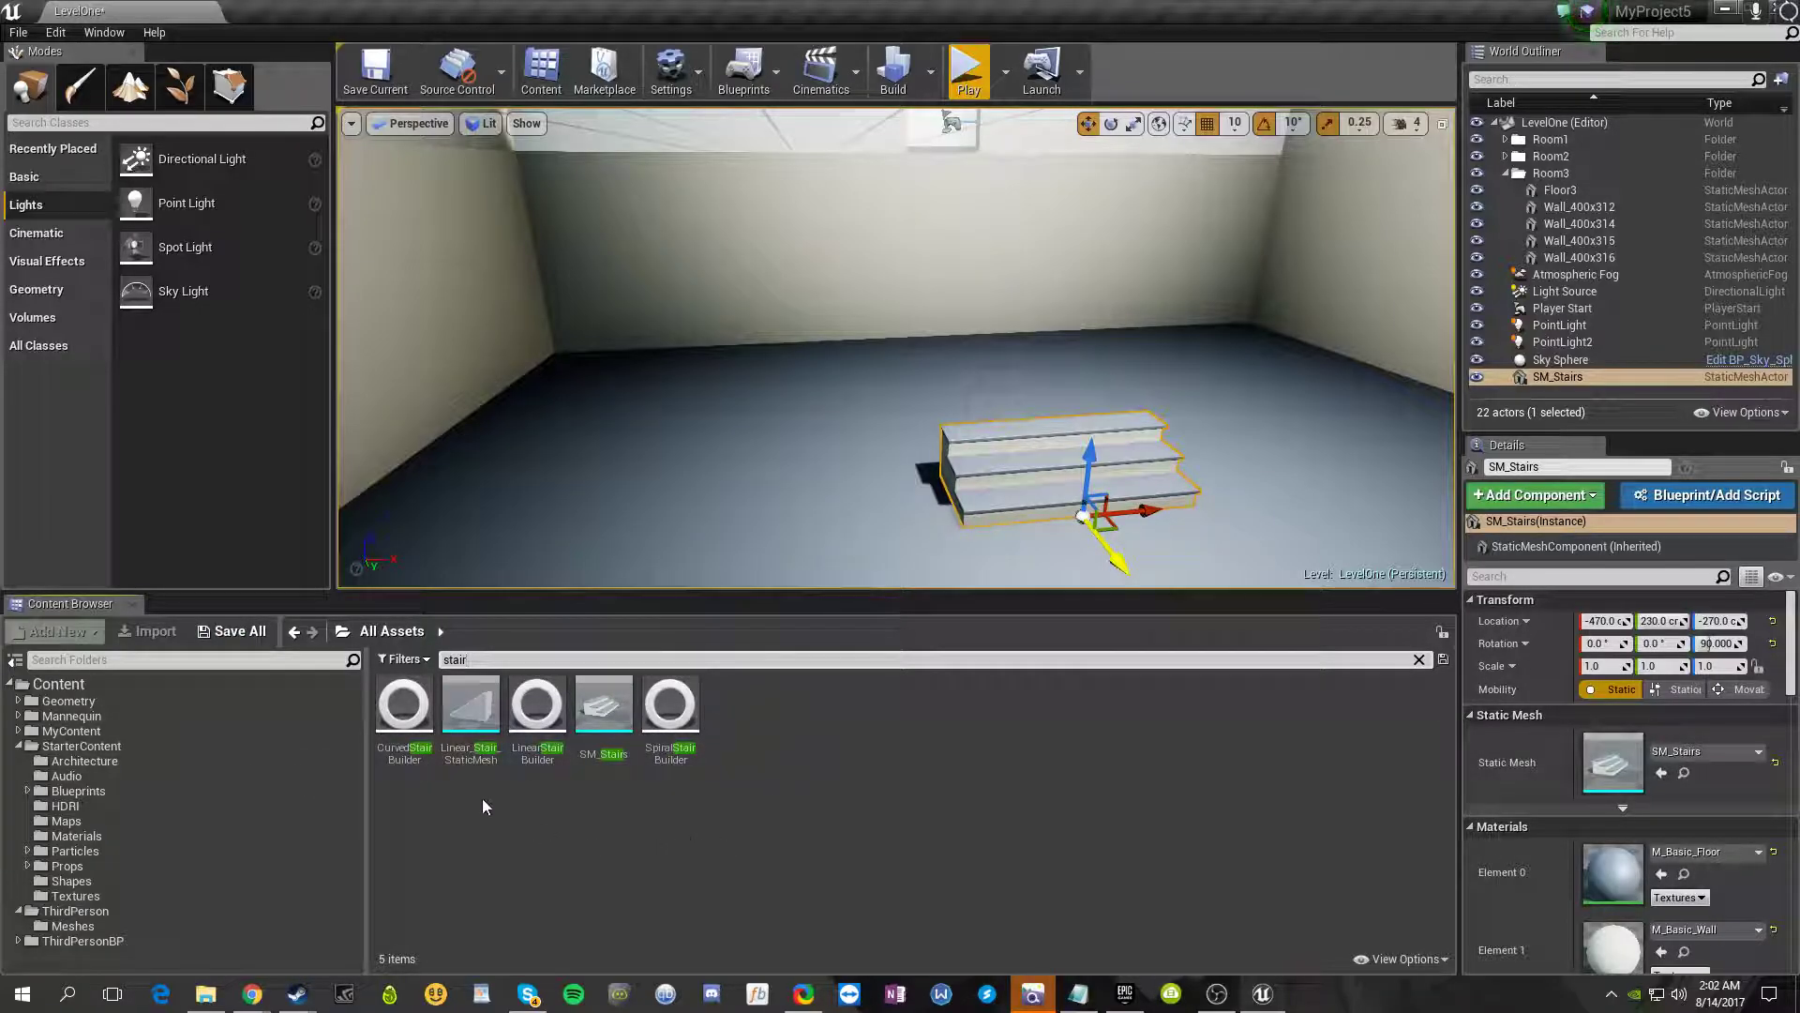
{"action": "left_click", "coordinate": [464, 717]}
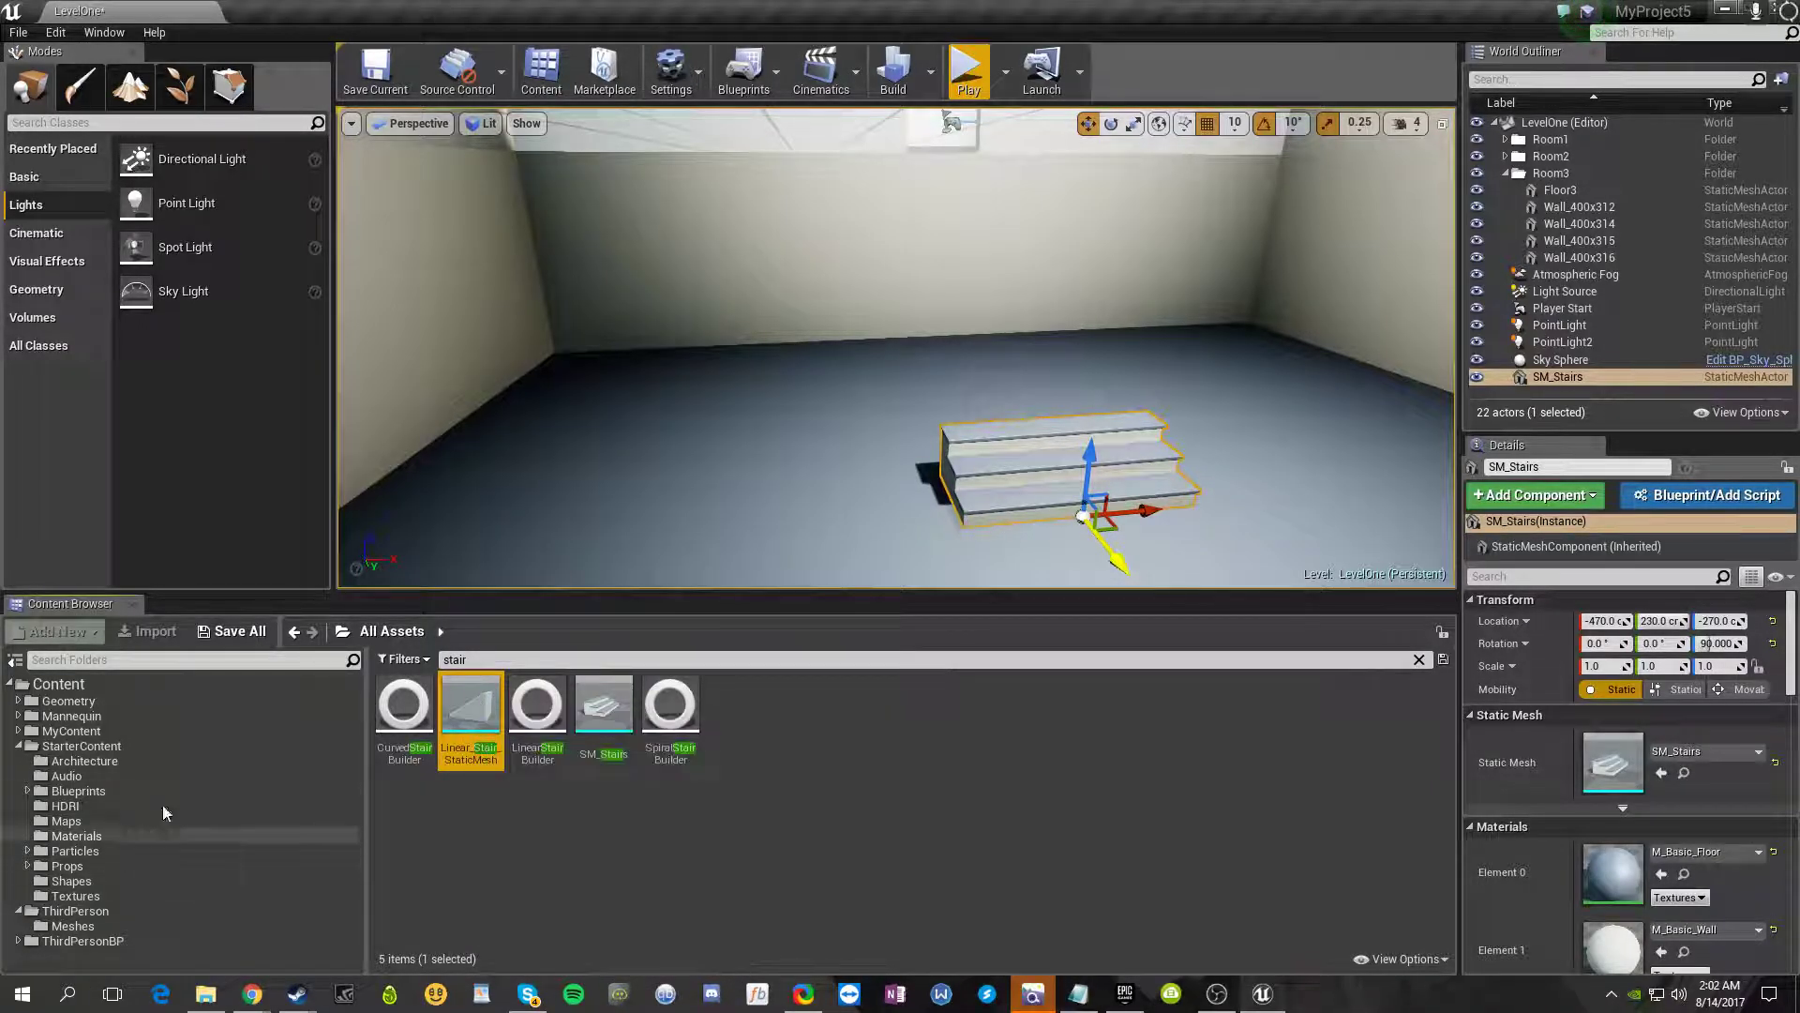
- Place Linear_Stair_StaticMesh from ThirdPerson's Meshes folder in the lower room and move SM_Stairs aside to about X -390 cm
{"action": "left_click", "coordinate": [19, 746]}
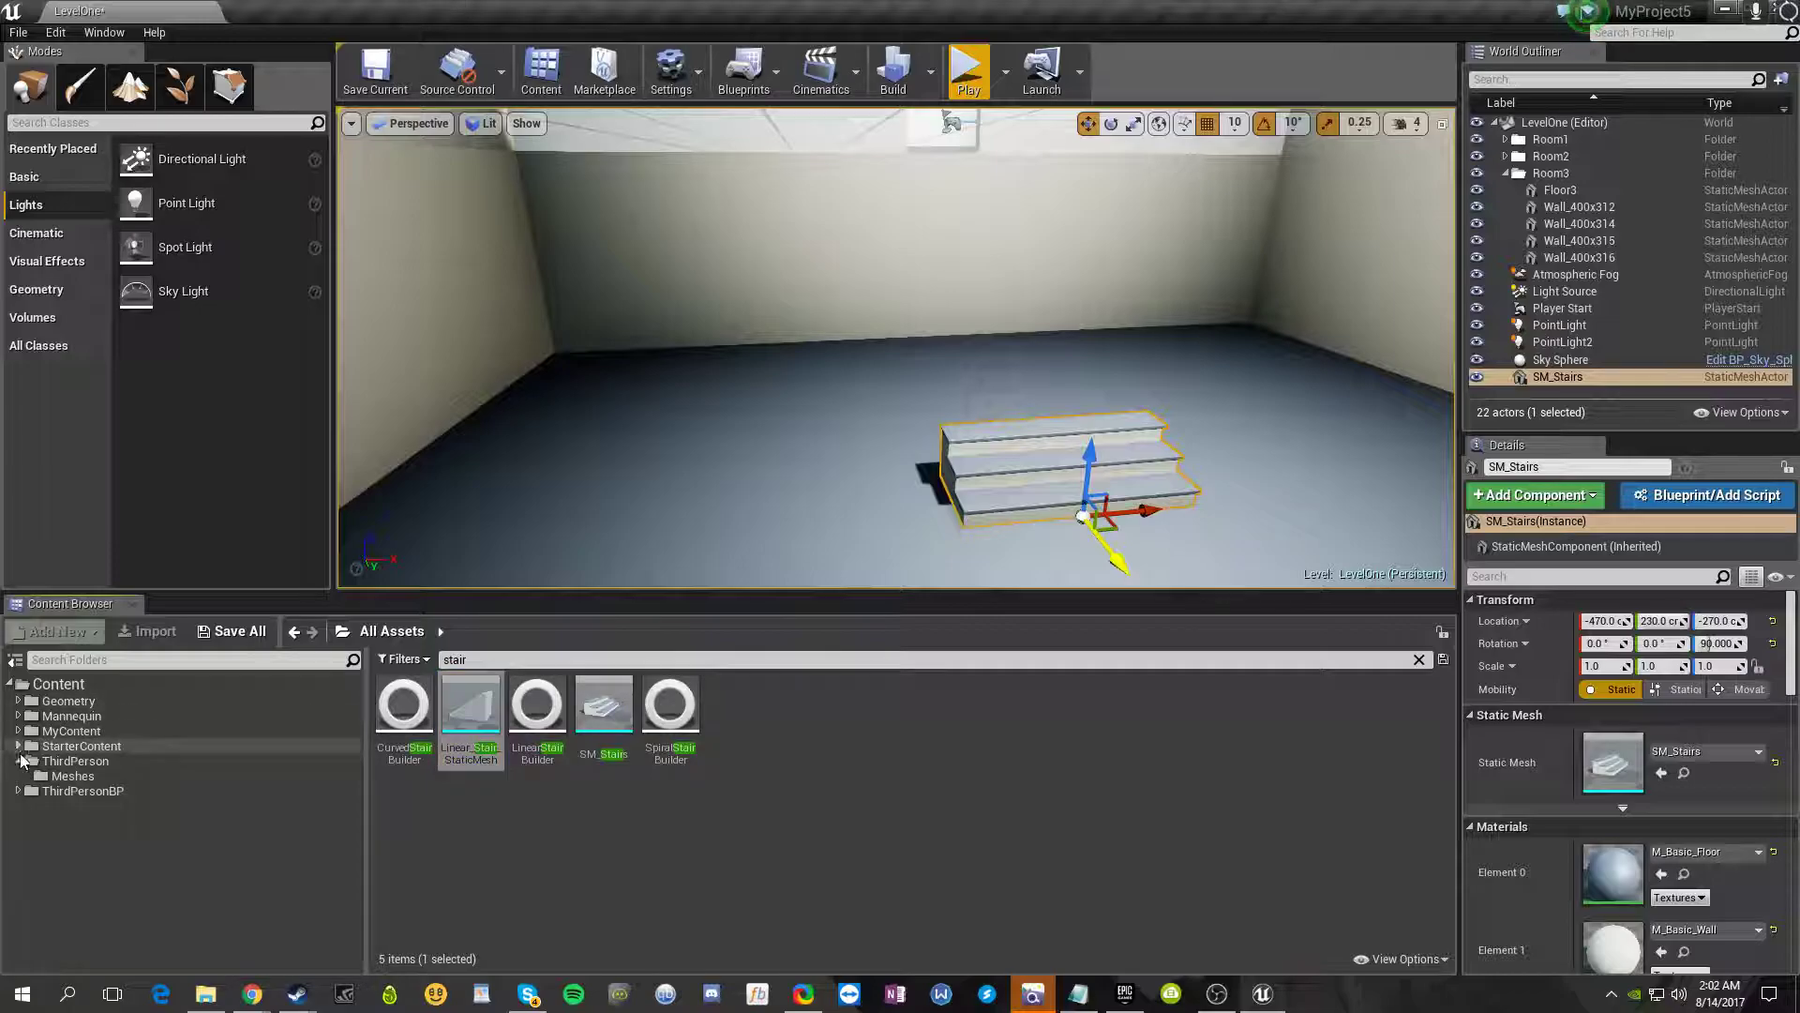
{"action": "left_click", "coordinate": [94, 776]}
{"action": "left_click_drag", "start_coordinate": [406, 714], "coordinate": [648, 409]}
{"action": "left_click", "coordinate": [1040, 452]}
{"action": "left_click_drag", "start_coordinate": [1123, 501], "coordinate": [1211, 499]}
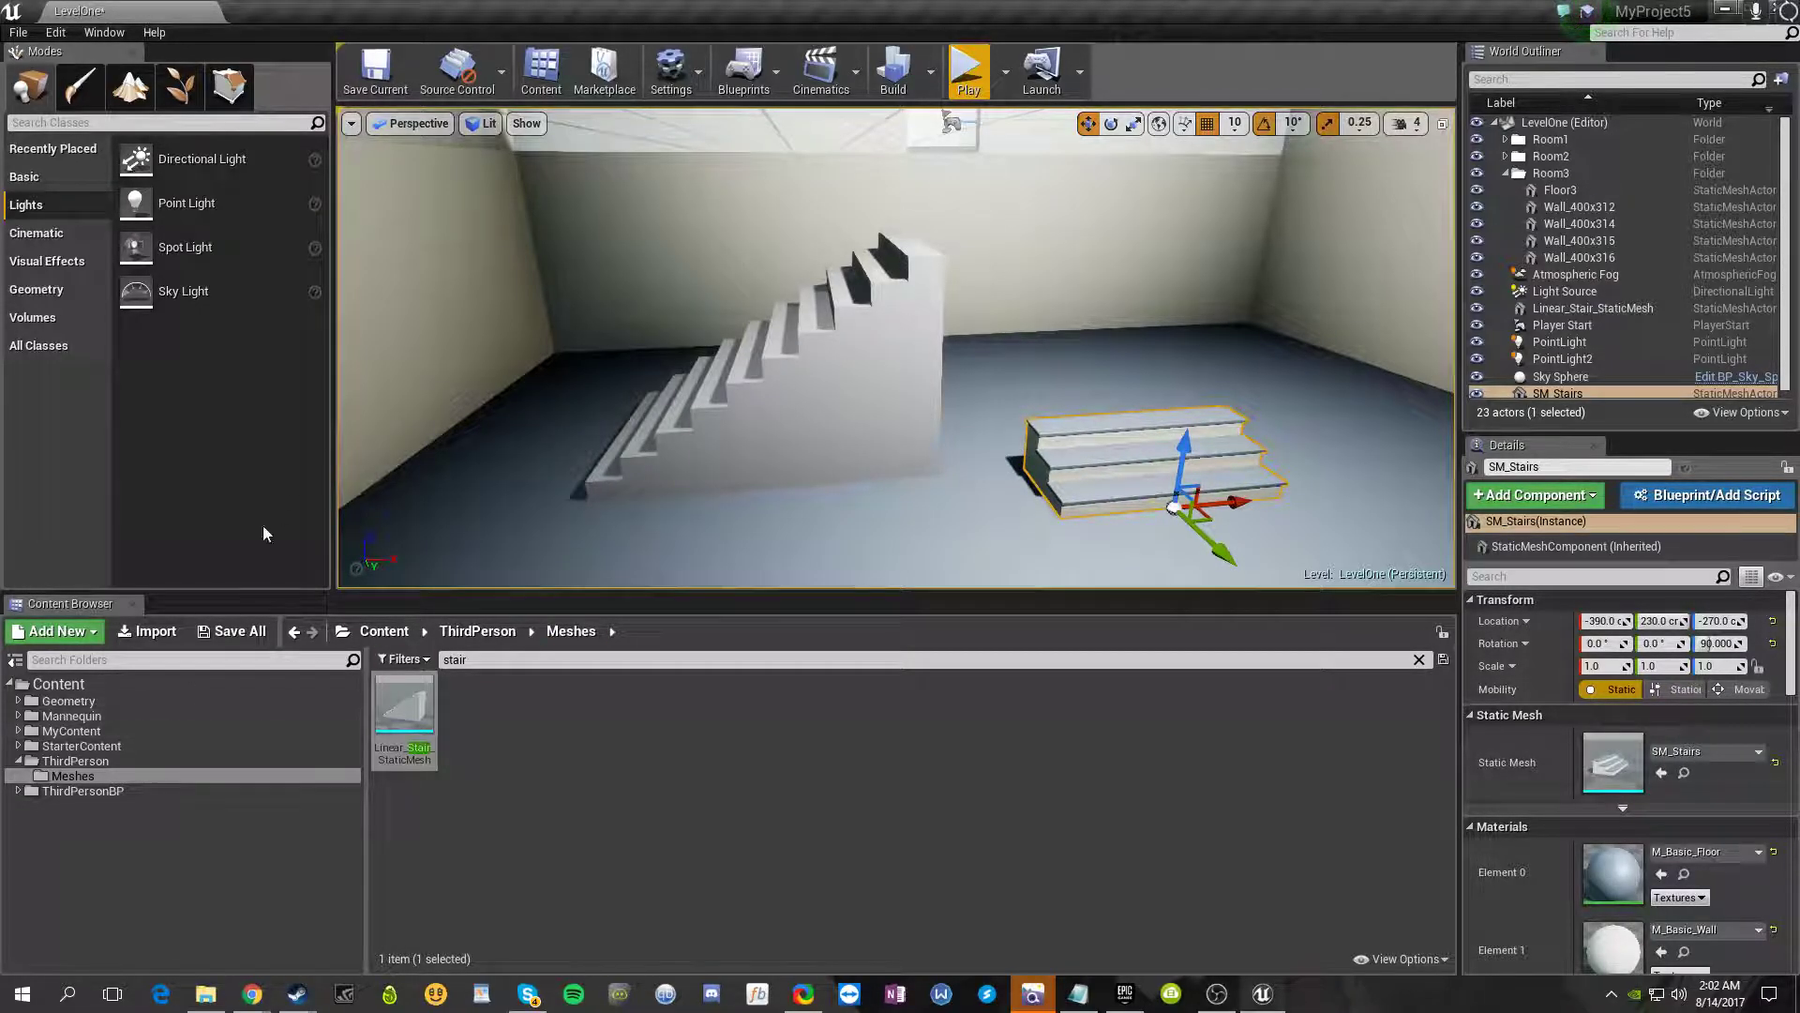
- Review the properties of Linear_Stair_StaticMesh and delete SM_Stairs from the lower room
{"action": "left_click", "coordinate": [848, 357]}
{"action": "scroll", "coordinate": [1671, 730], "scroll_direction": "down", "scroll_amount": 2}
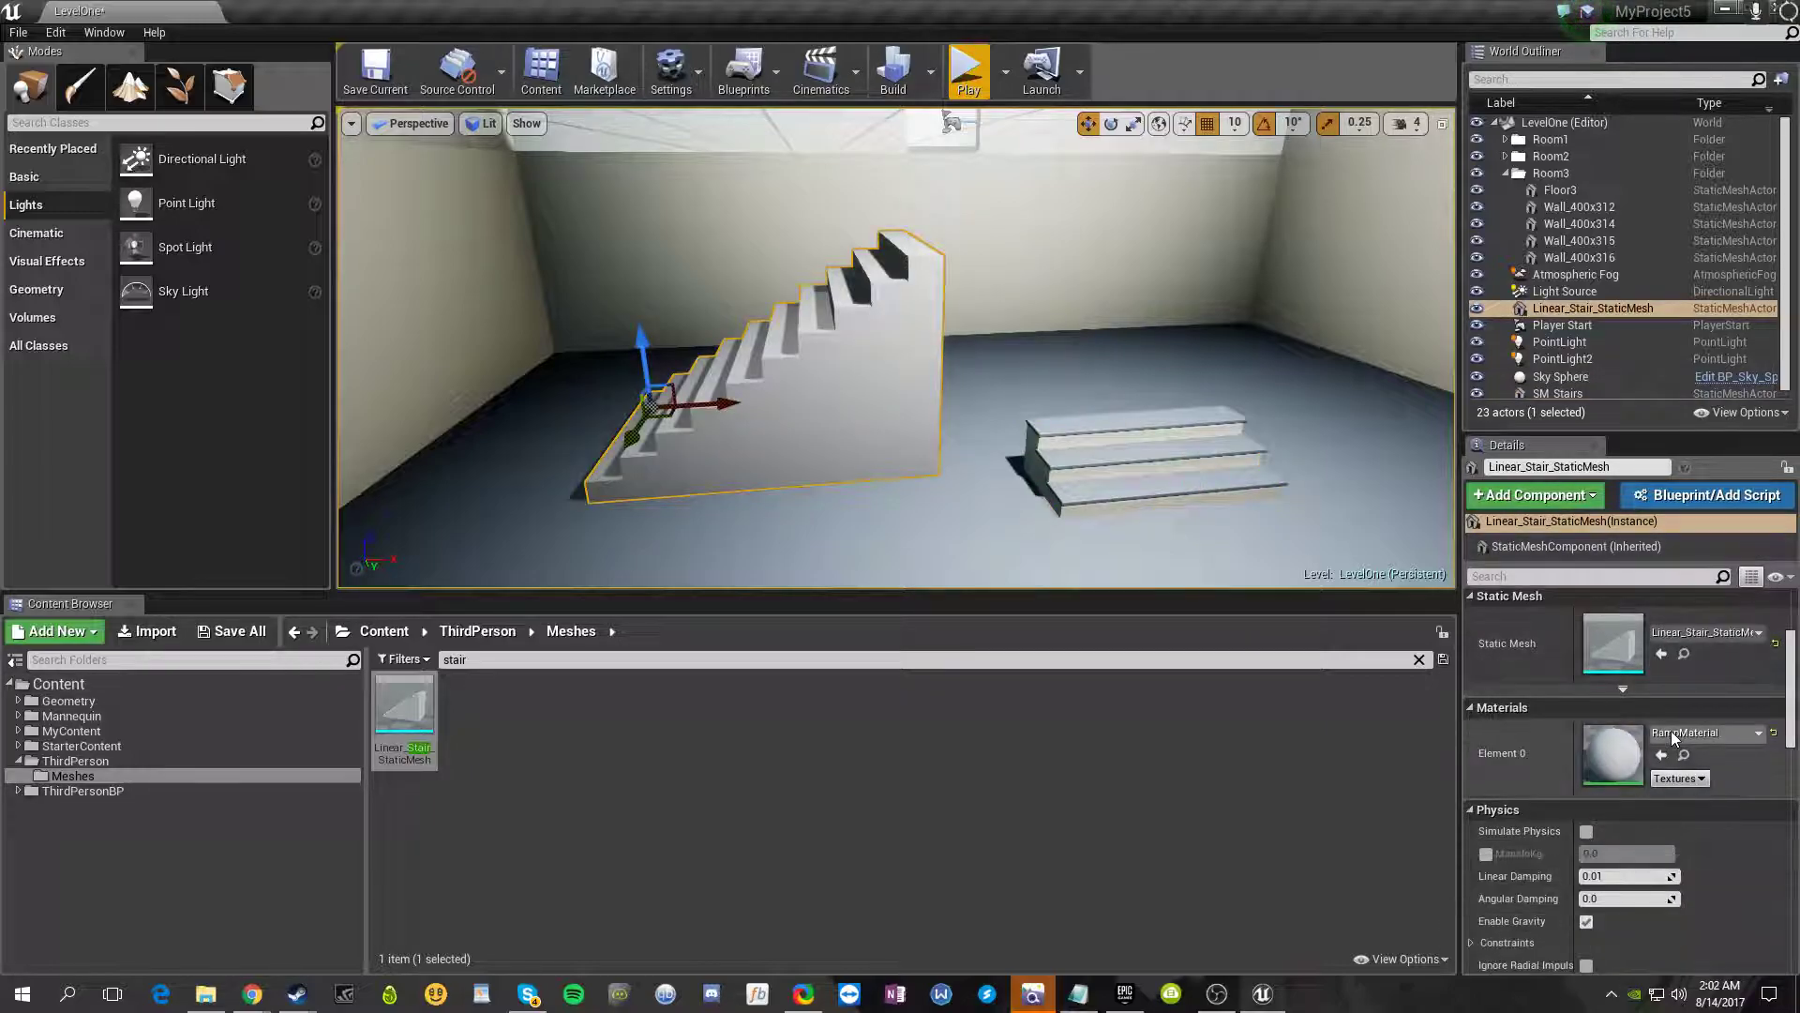
{"action": "scroll", "coordinate": [1731, 780], "scroll_direction": "down", "scroll_amount": 6}
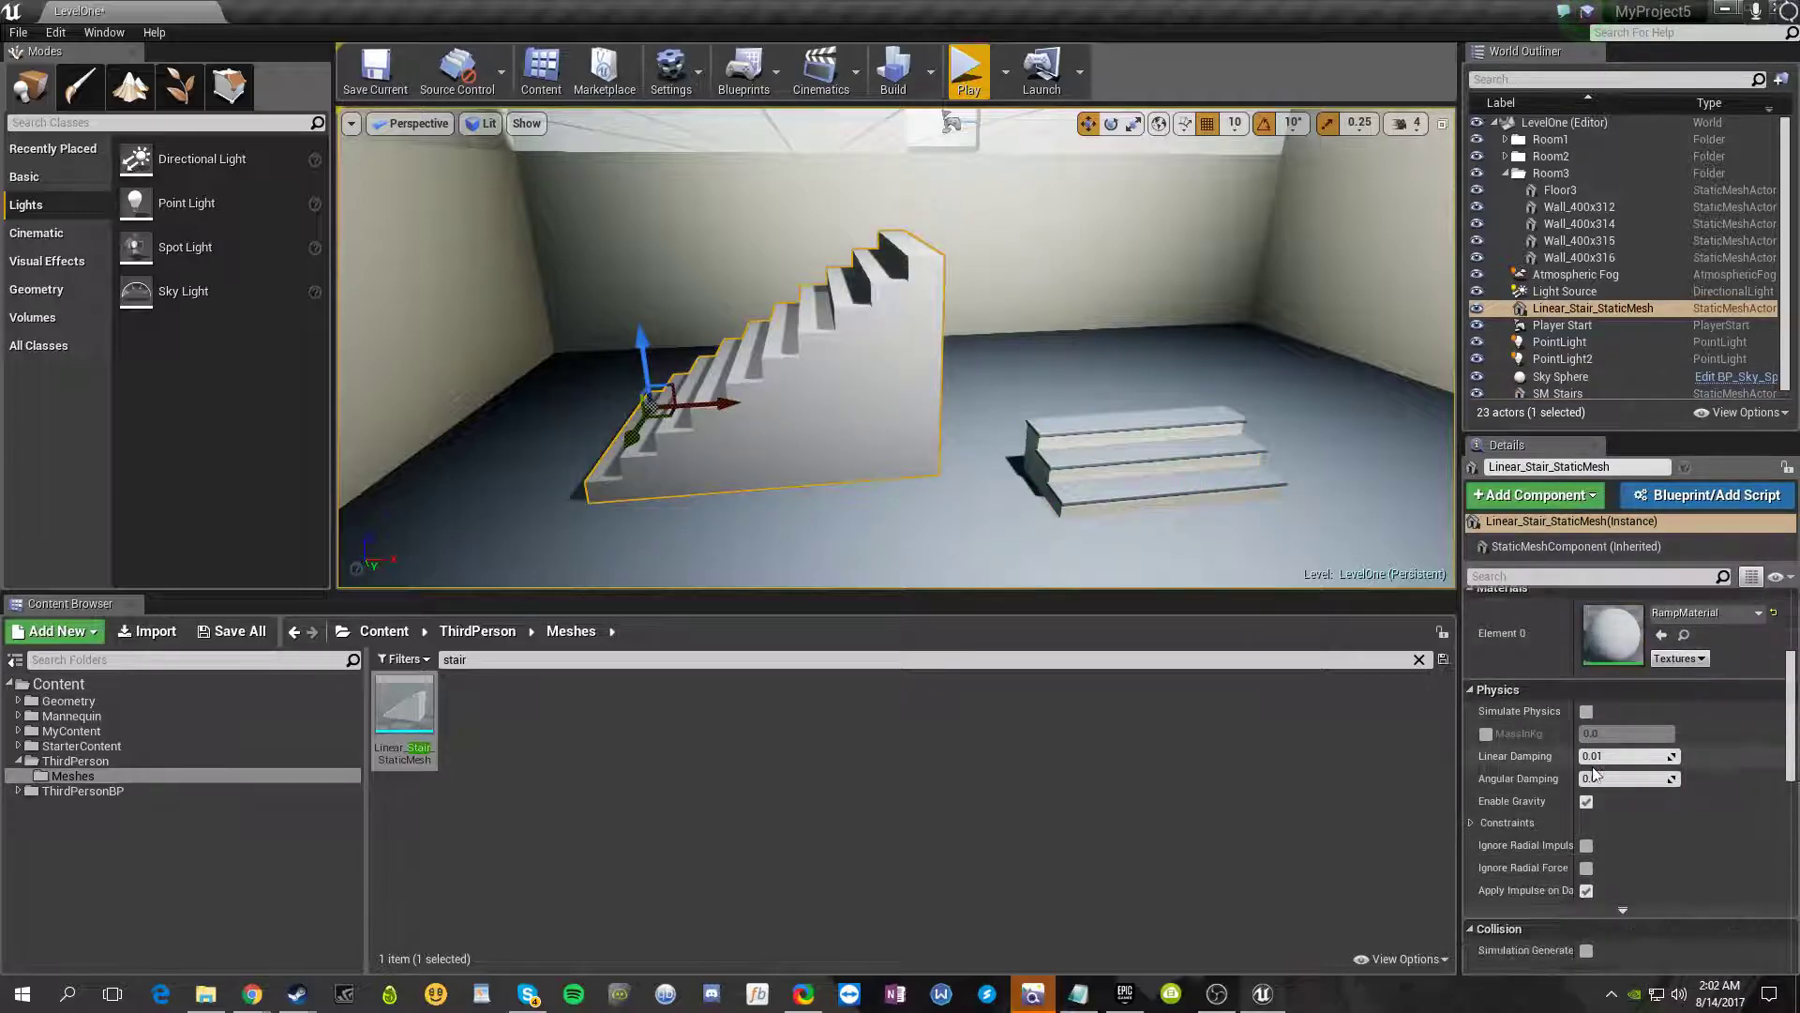
{"action": "scroll", "coordinate": [1592, 767], "scroll_direction": "down", "scroll_amount": 8}
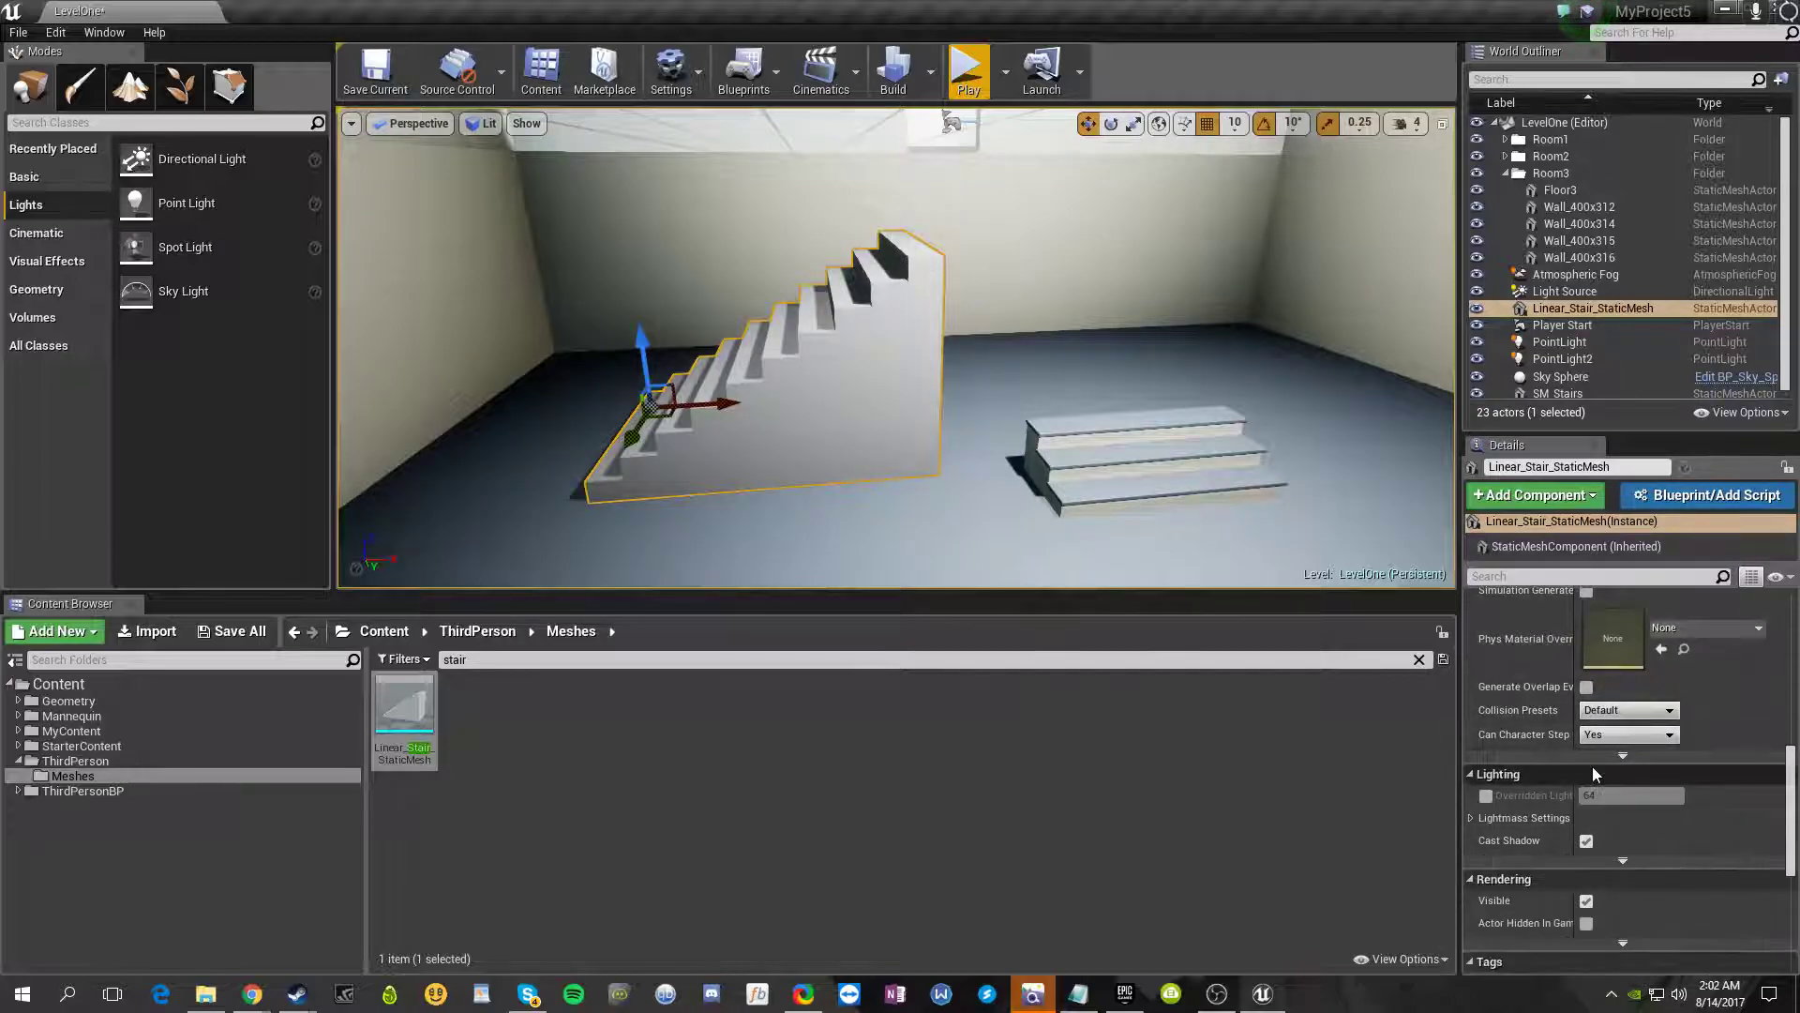
{"action": "right_click_drag", "start_coordinate": [1066, 457], "coordinate": [1027, 415]}
{"action": "left_click", "coordinate": [1027, 416]}
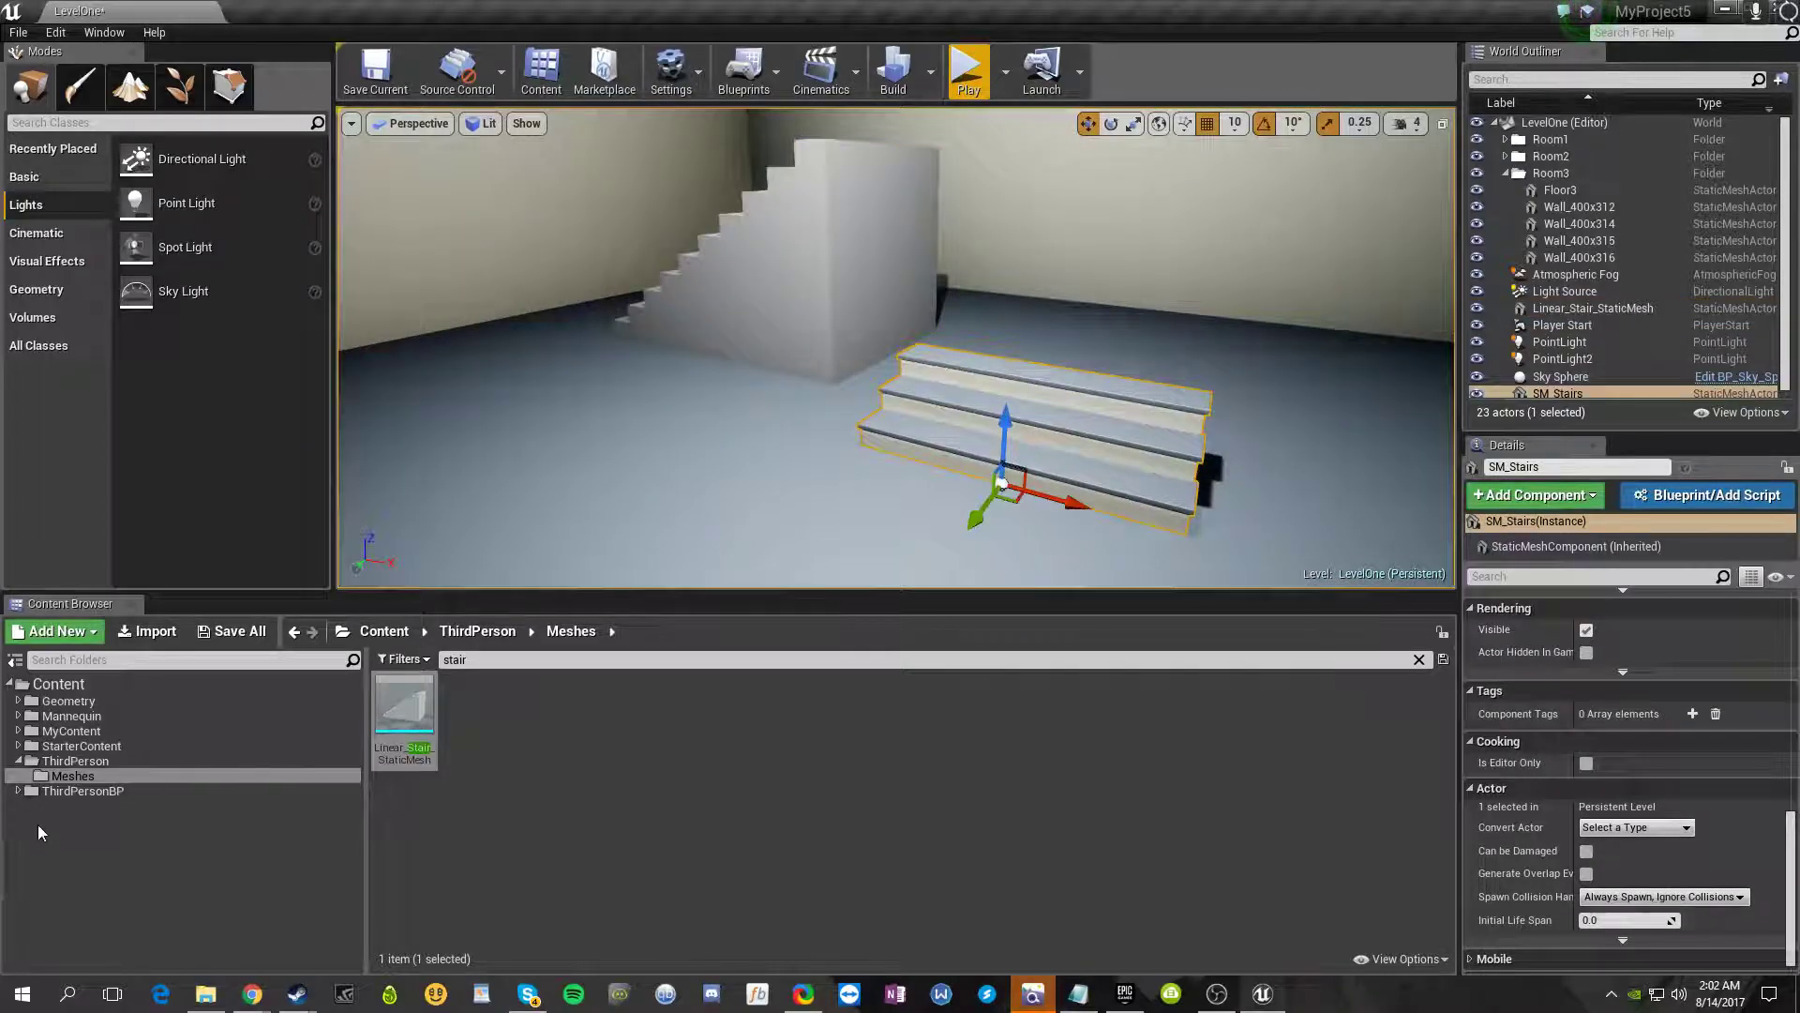
{"action": "left_click", "coordinate": [18, 760]}
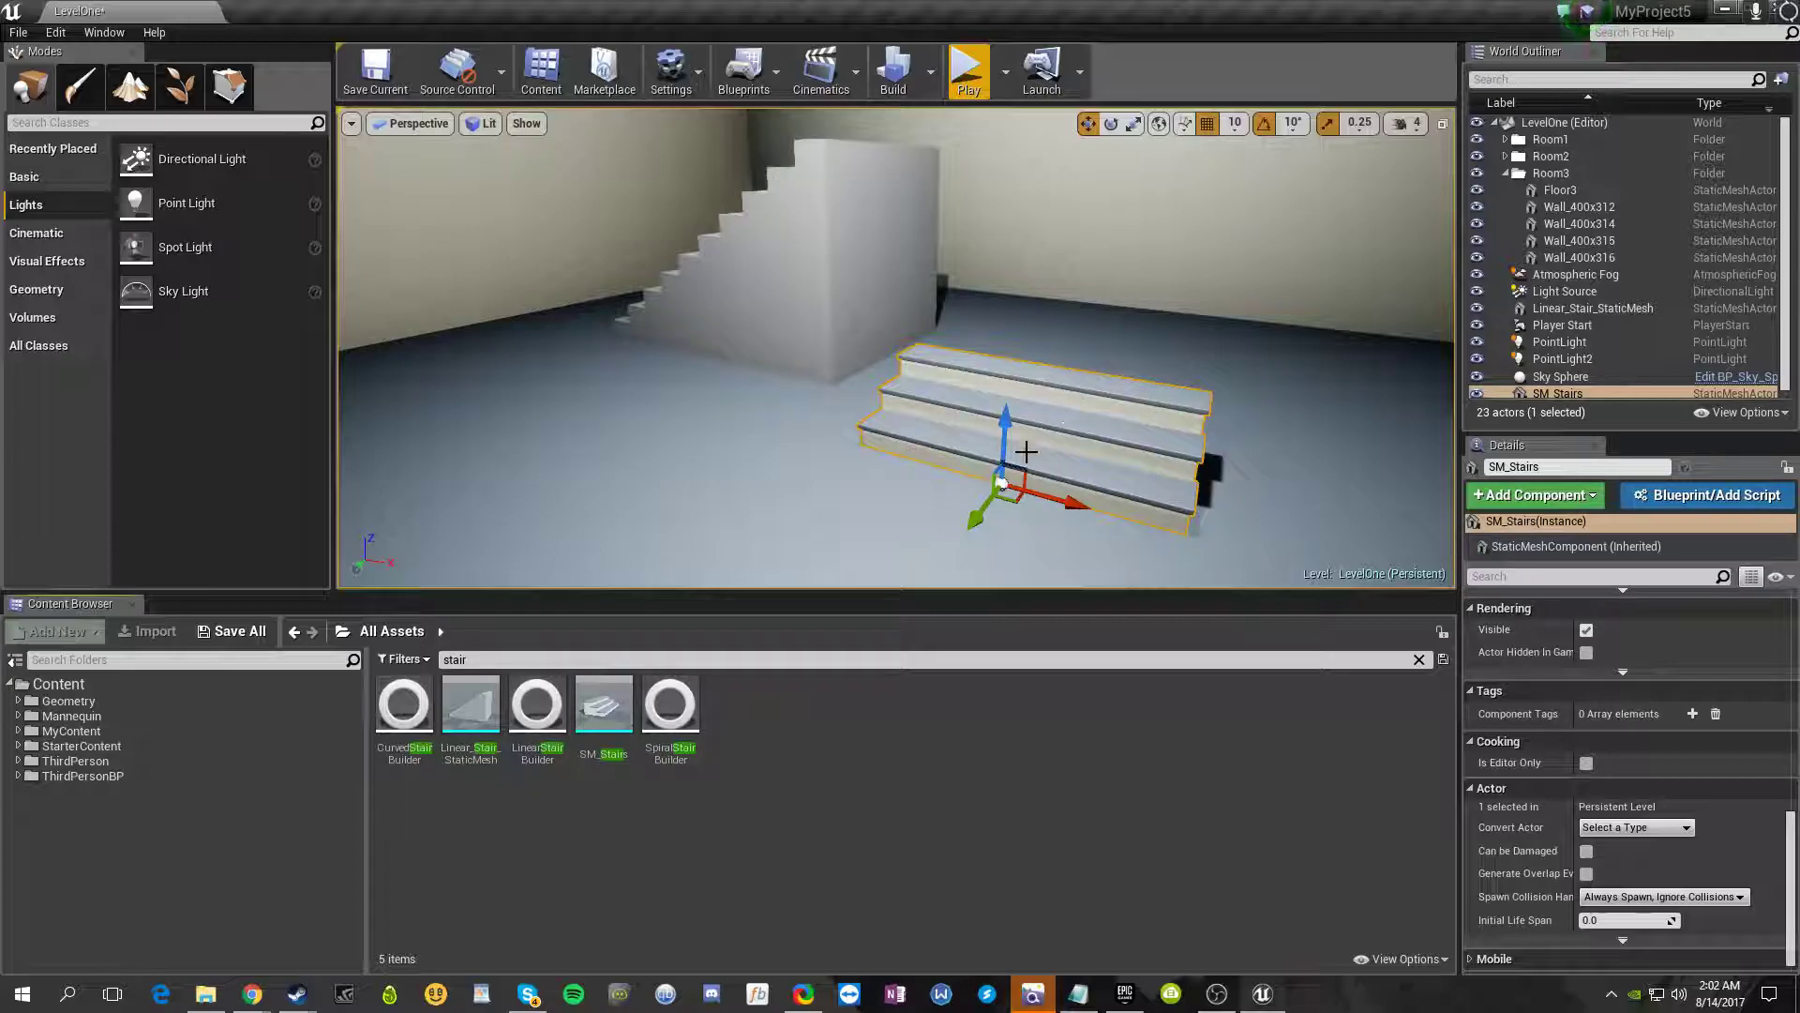
{"action": "key", "text": "Delete"}
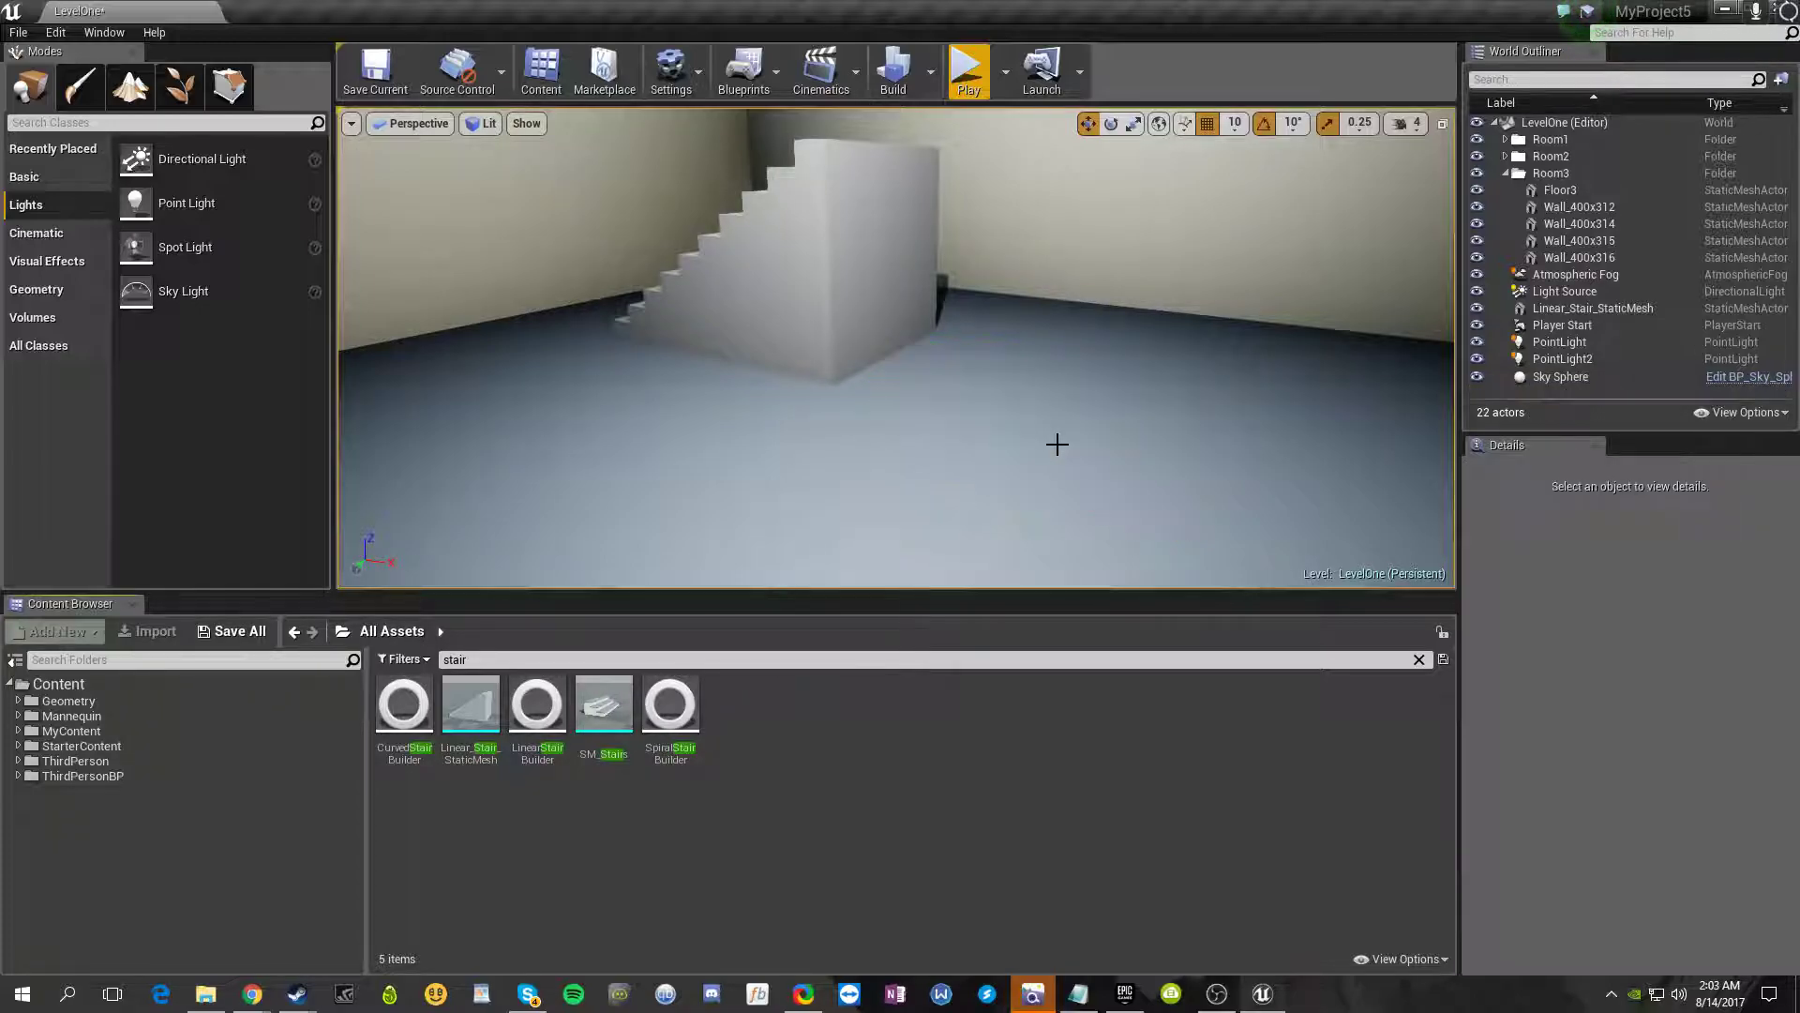
- Rotate Linear_Stair_StaticMesh by 90° about the vertical axis so its high end faces the wall
{"action": "left_click", "coordinate": [839, 266]}
{"action": "right_click_drag", "start_coordinate": [839, 266], "coordinate": [647, 258]}
{"action": "right_click_drag", "start_coordinate": [890, 445], "coordinate": [989, 361]}
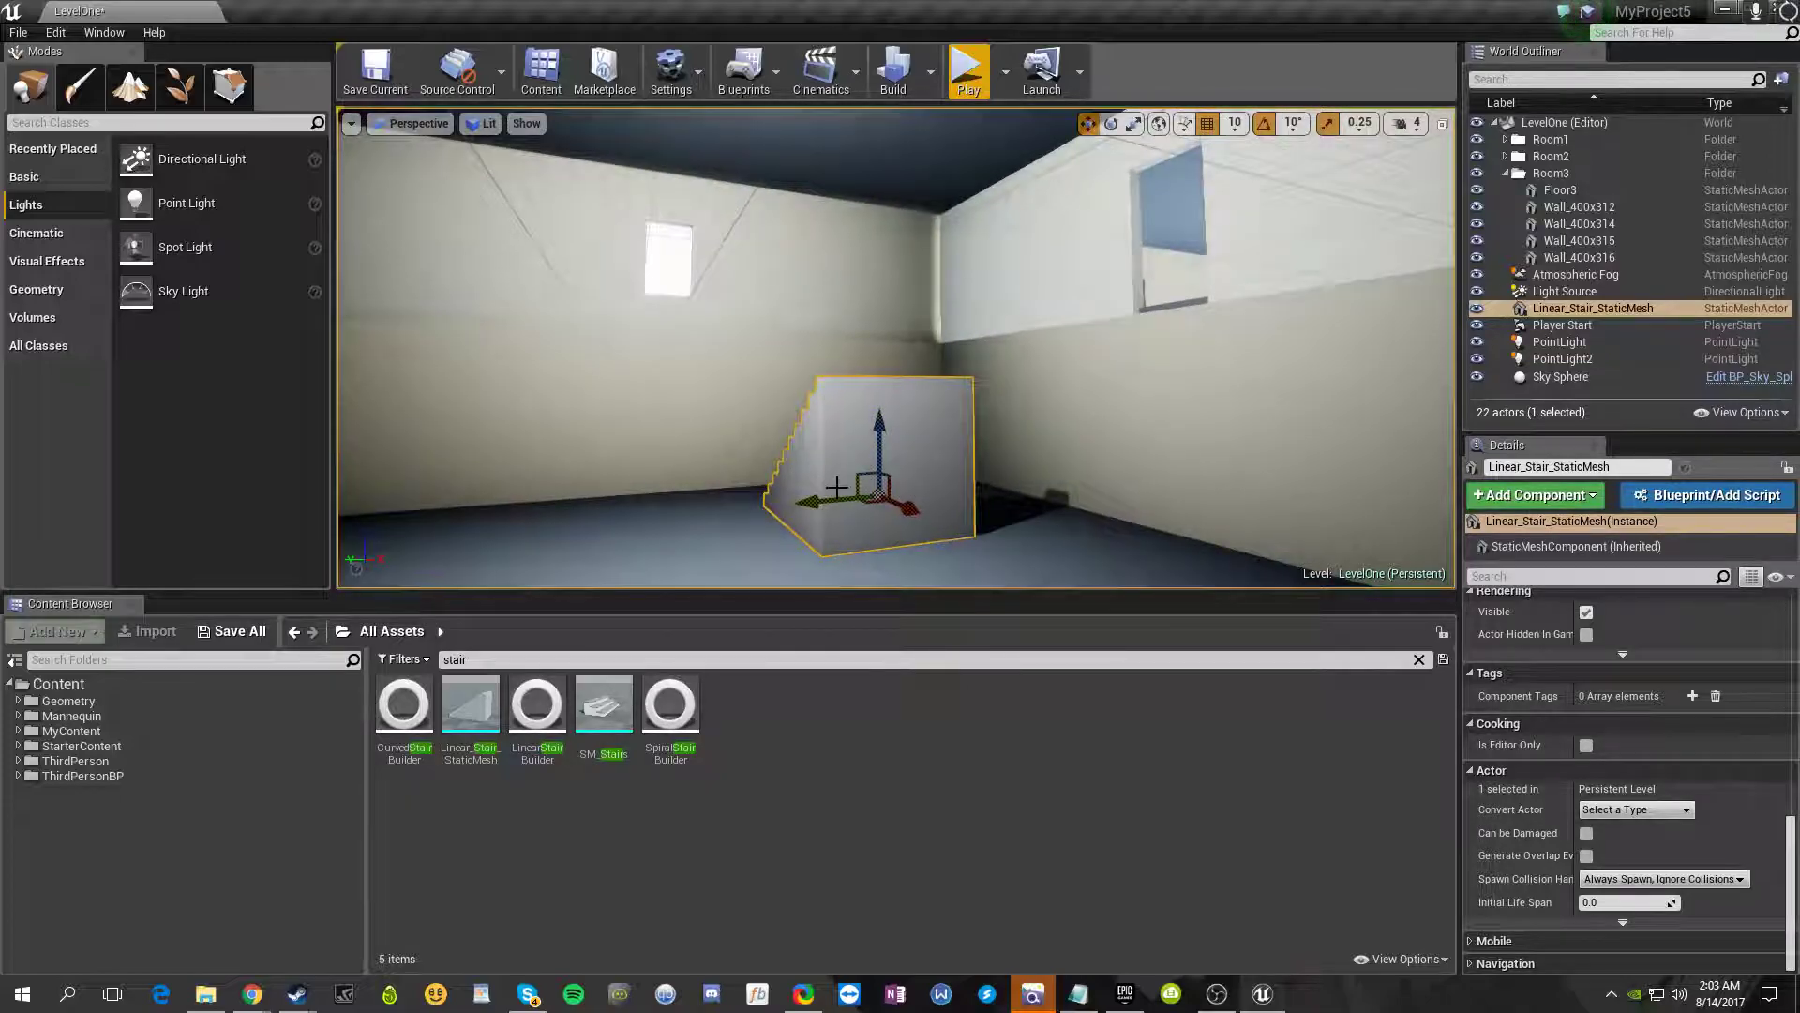
{"action": "key", "text": "e"}
{"action": "left_click_drag", "start_coordinate": [834, 511], "coordinate": [929, 516]}
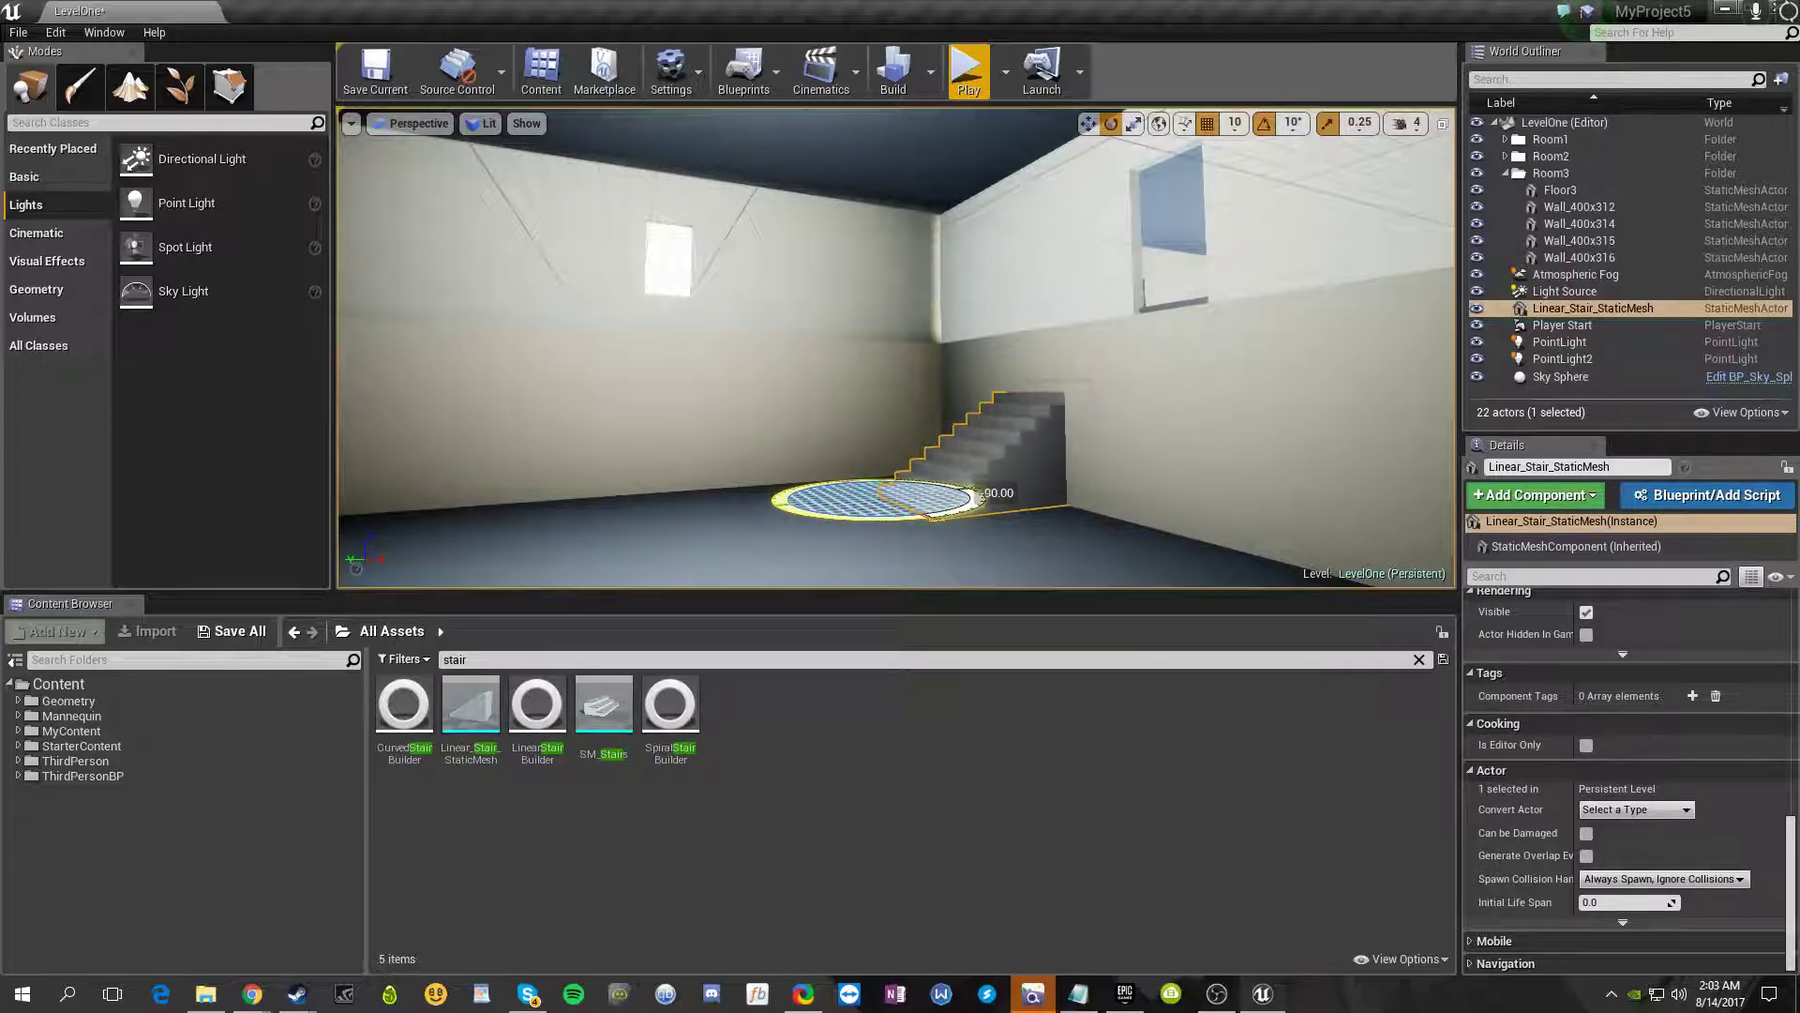
- Move the linear stair sideways until it is centred beneath the wall's upper opening, and shift it along Y away from the wall
{"action": "key", "text": "w"}
{"action": "right_click_drag", "start_coordinate": [926, 515], "coordinate": [1059, 543]}
{"action": "key", "text": "a"}
{"action": "key", "text": "d"}
{"action": "key", "text": "d"}
{"action": "key", "text": "a"}
{"action": "mouse_move", "coordinate": [848, 506]}
{"action": "right_mouse_down"}
{"action": "mouse_move", "coordinate": [890, 511]}
{"action": "mouse_move", "coordinate": [847, 506]}
{"action": "right_mouse_up"}
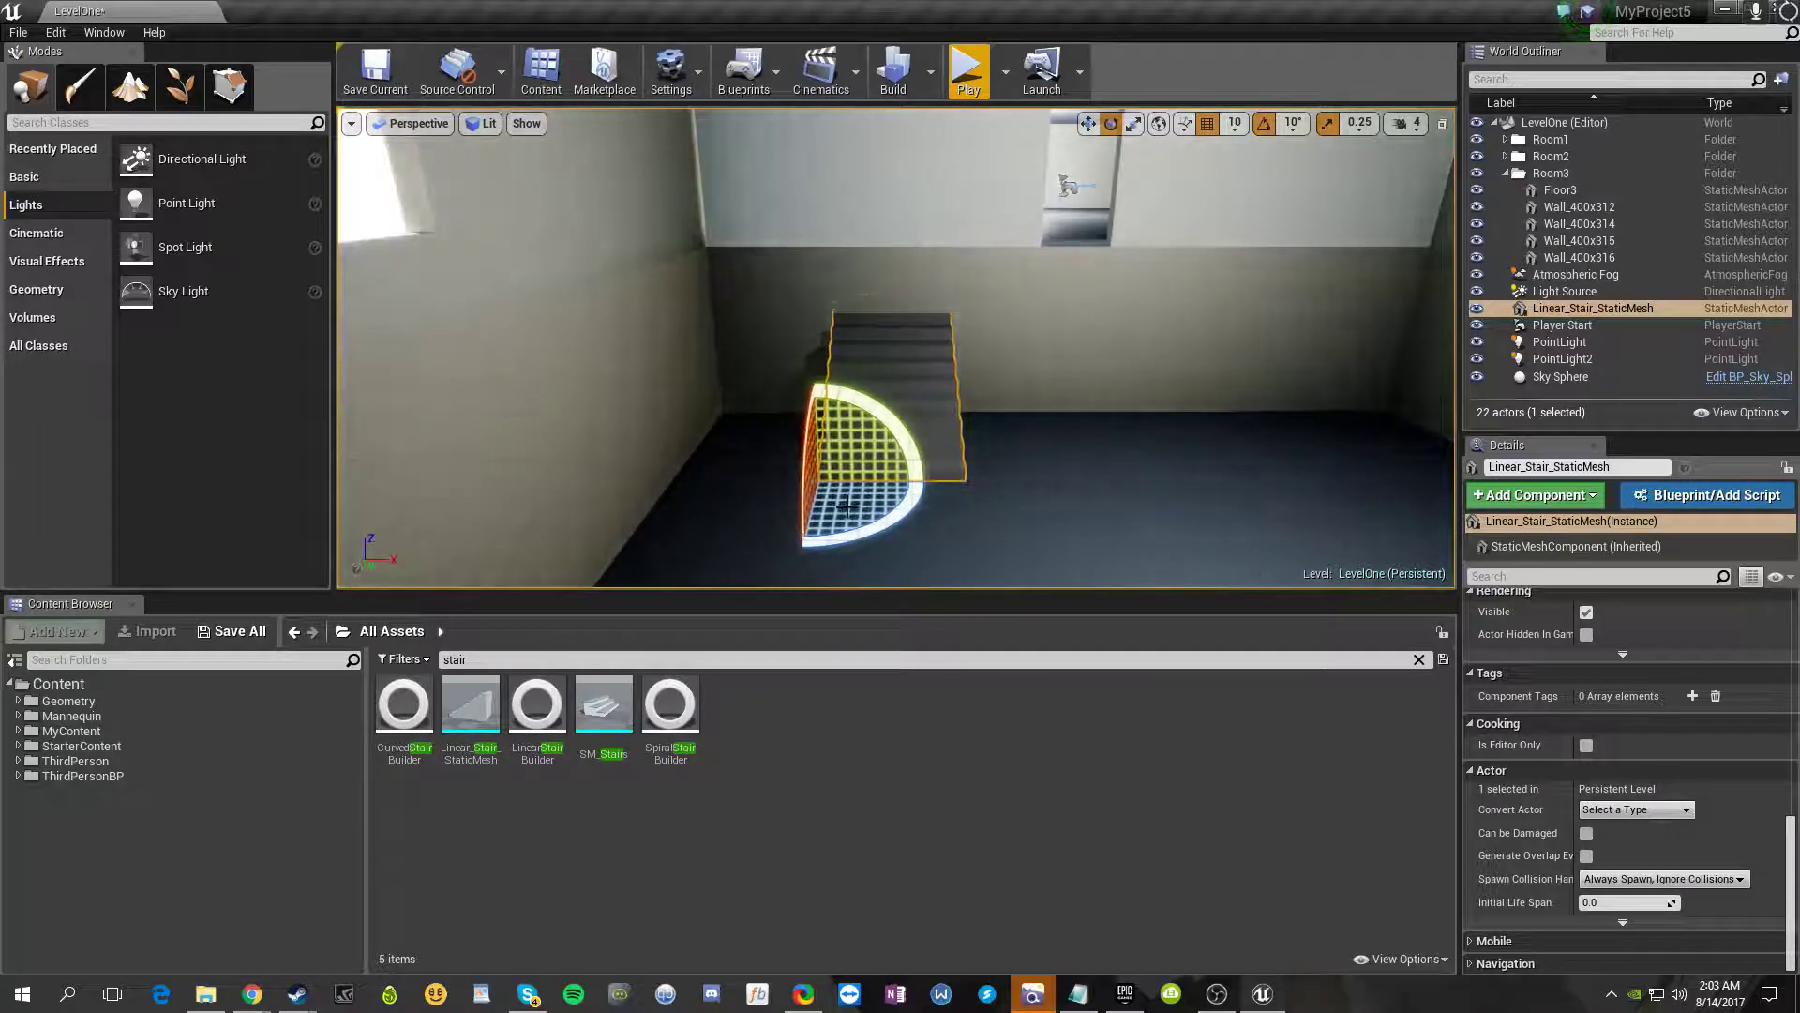
{"action": "key", "text": "f"}
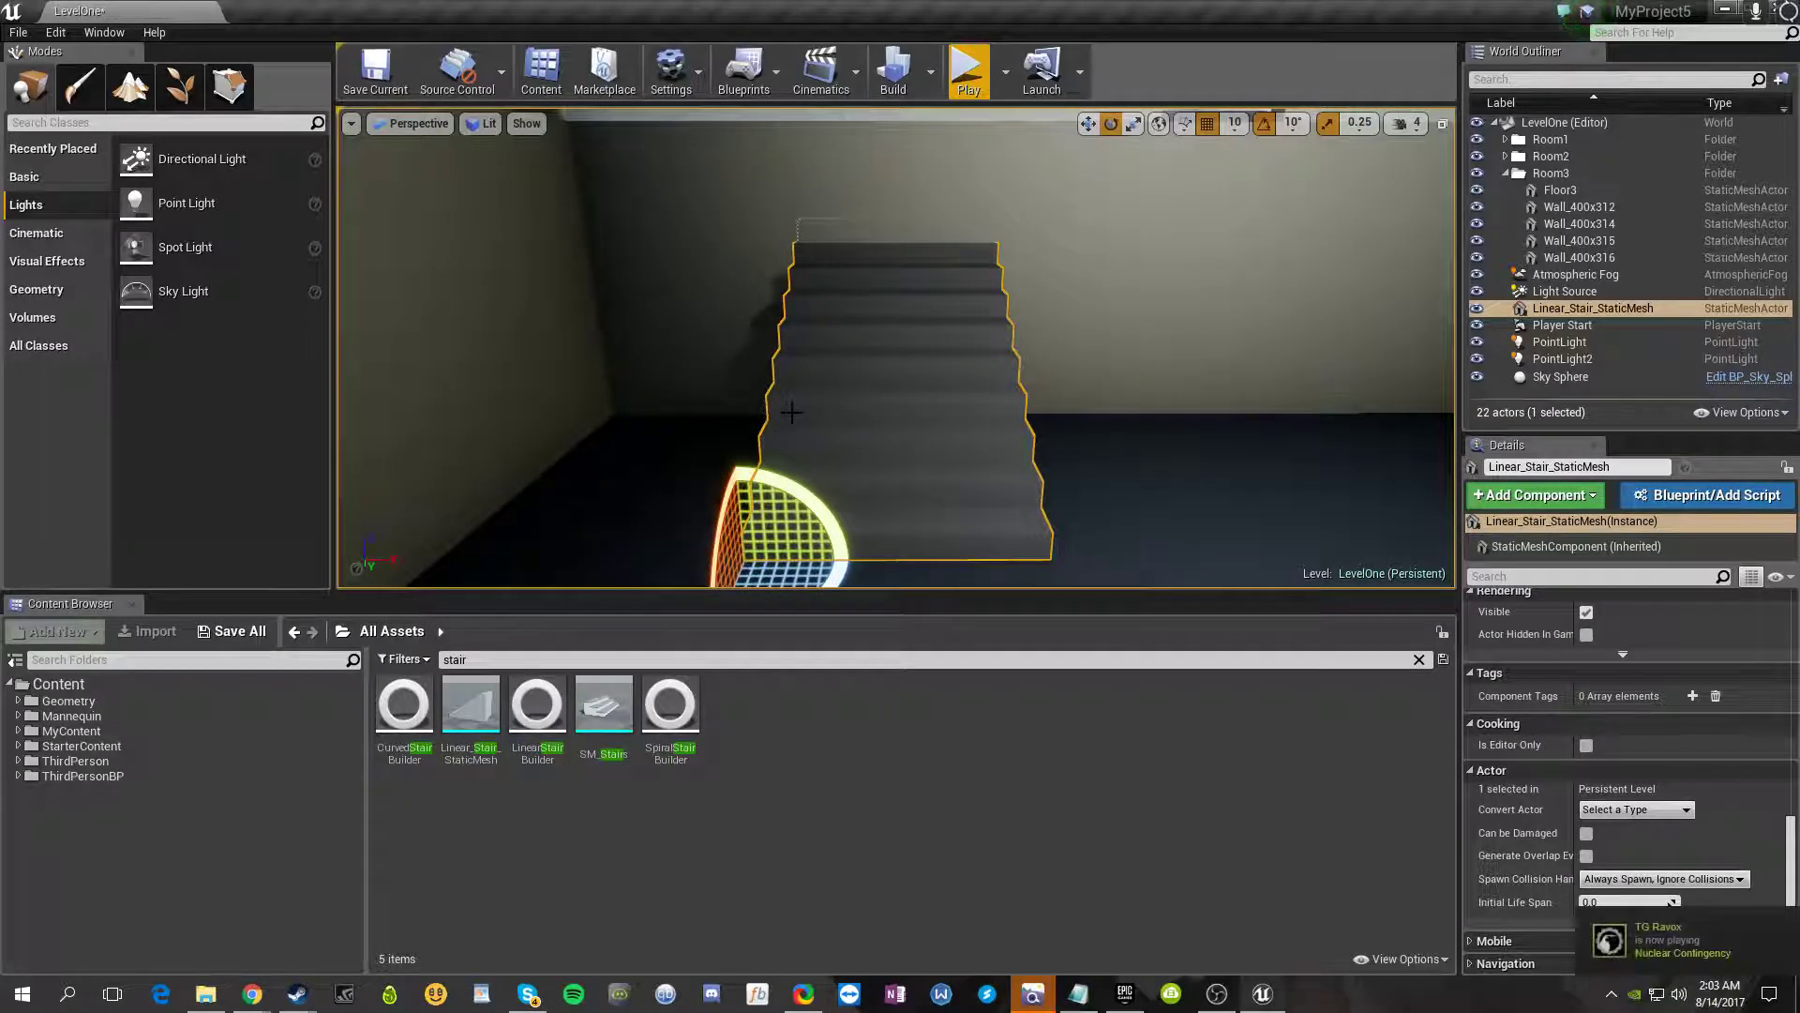
{"action": "key", "text": "w"}
{"action": "right_click_drag", "start_coordinate": [847, 488], "coordinate": [854, 457]}
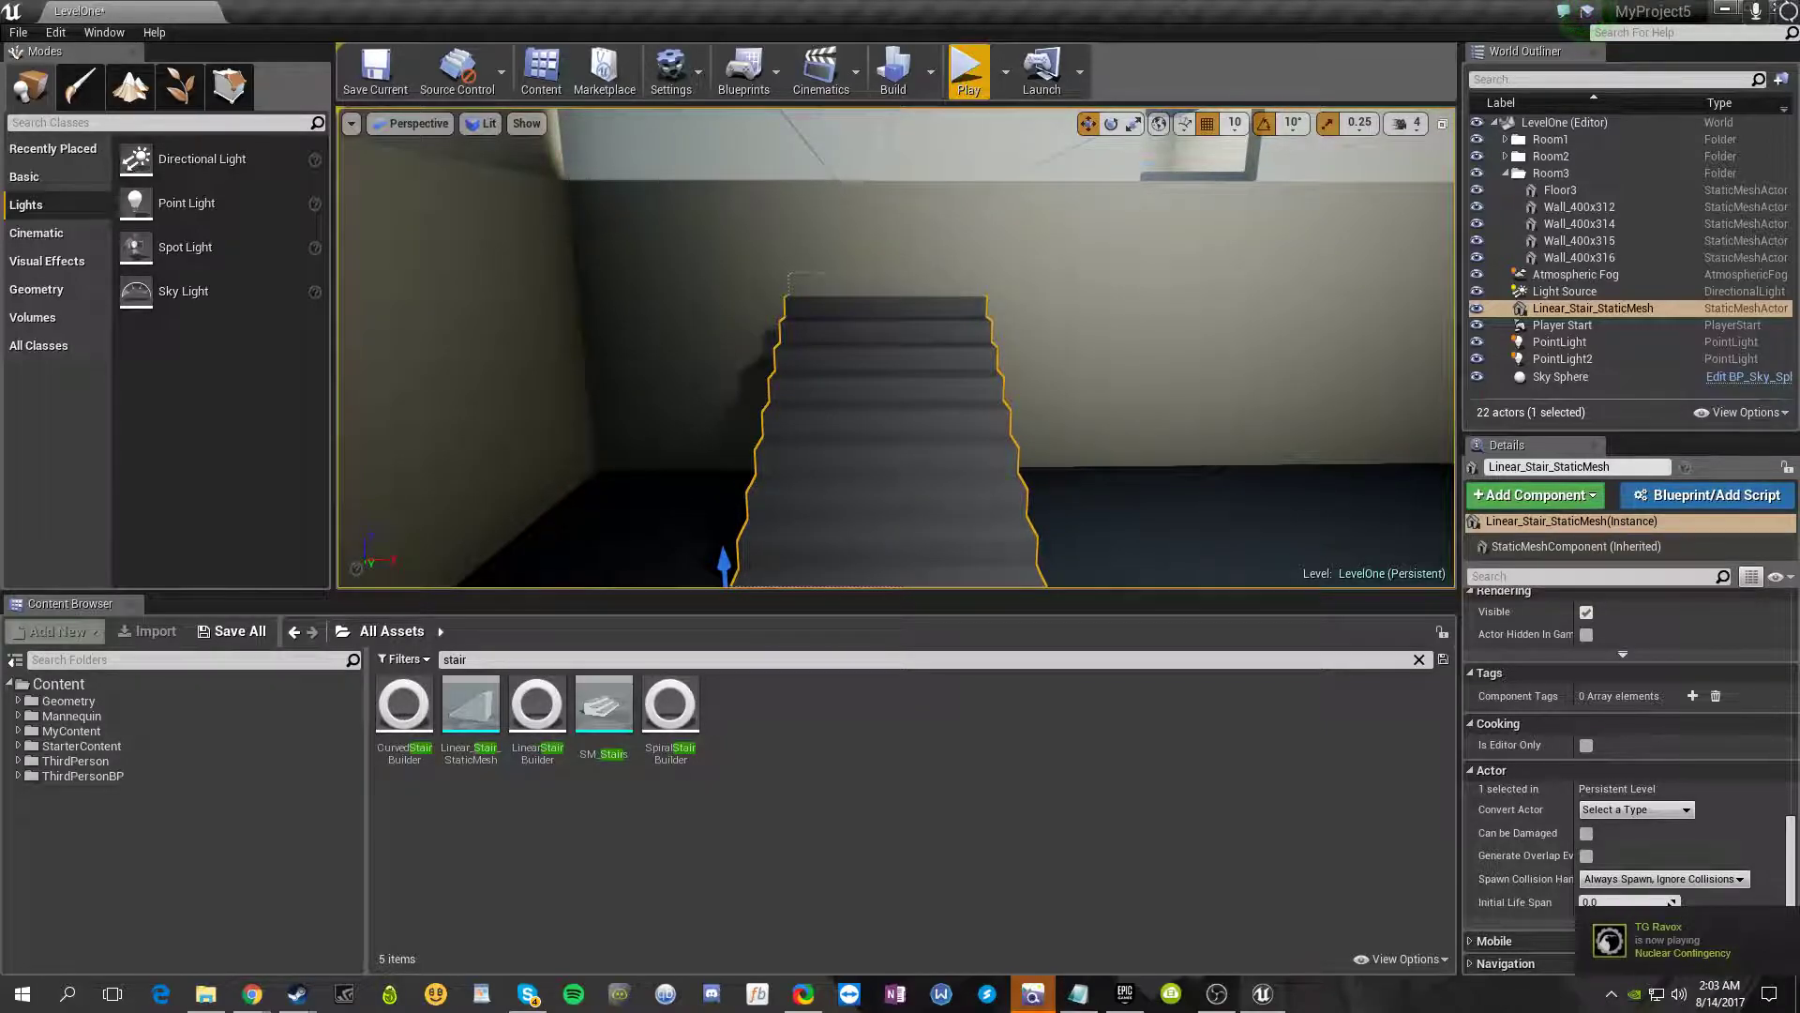
{"action": "scroll", "coordinate": [823, 553], "scroll_direction": "down", "scroll_amount": 4}
{"action": "left_click_drag", "start_coordinate": [823, 553], "coordinate": [1200, 553], "text": "shift"}
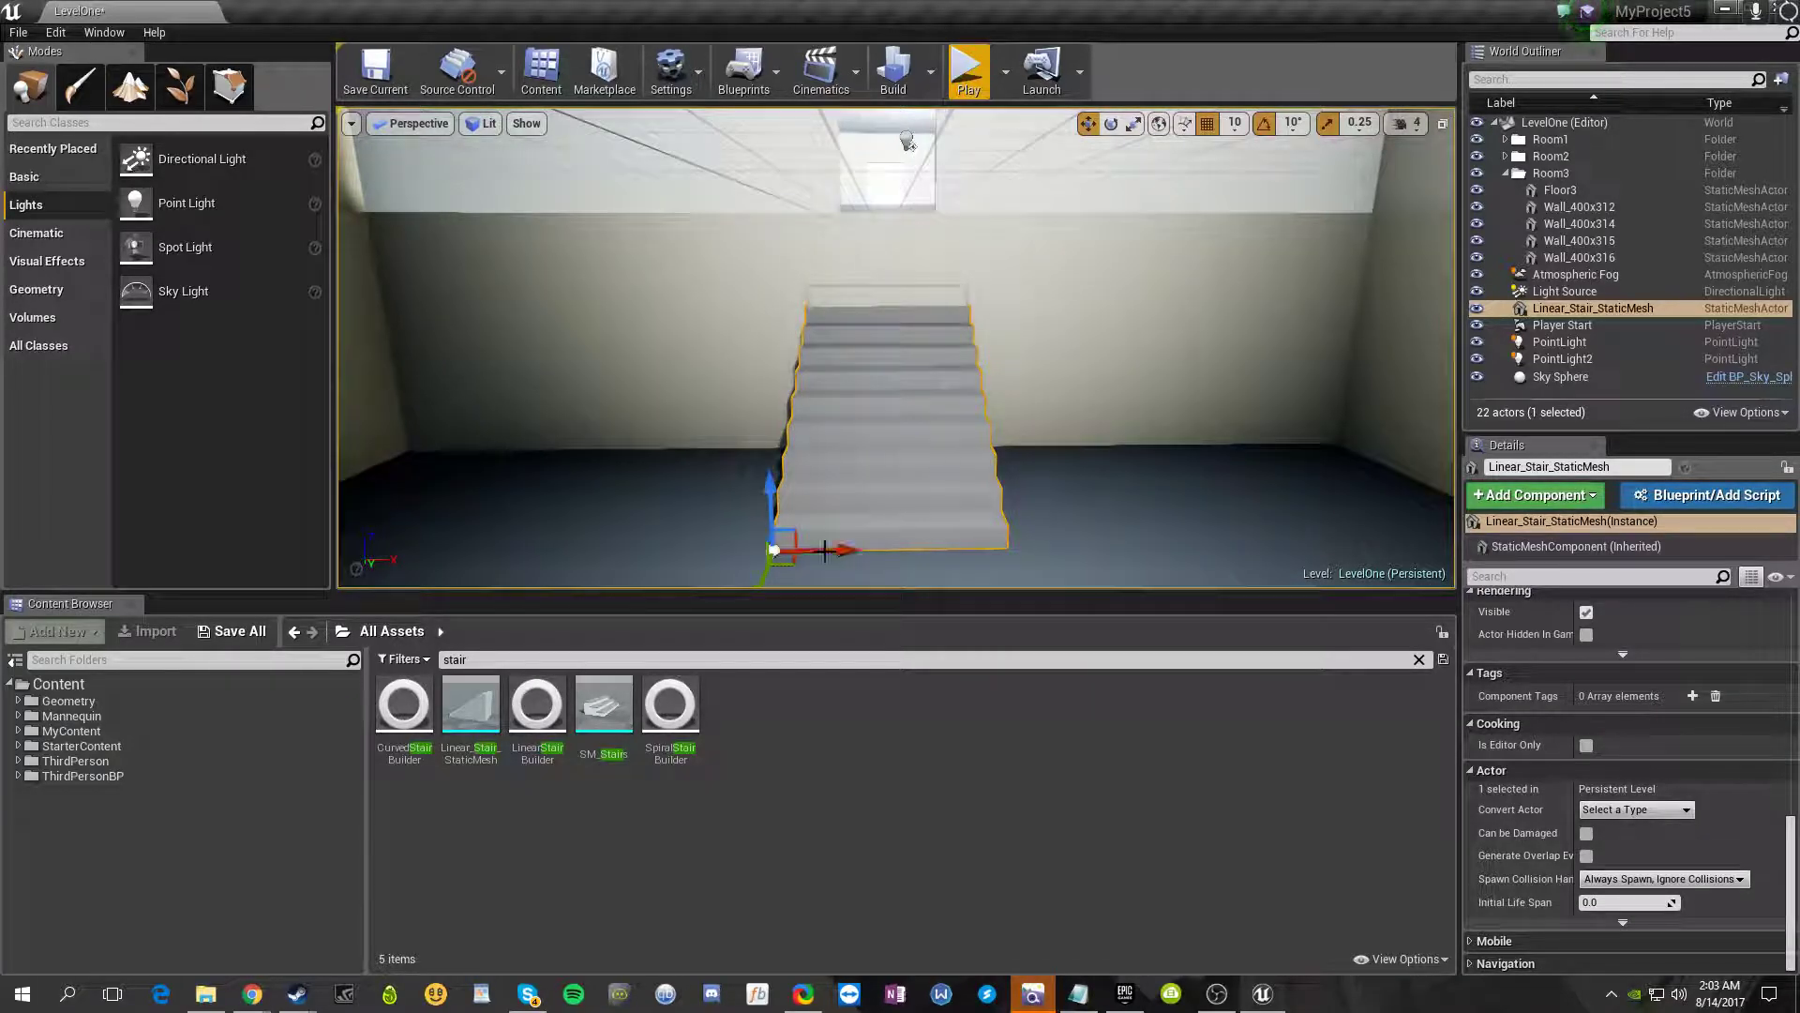
{"action": "left_click_drag", "start_coordinate": [761, 582], "coordinate": [748, 643]}
- Scale the linear stair up in height and lengthen it along its run toward the wall
{"action": "right_click_drag", "start_coordinate": [780, 353], "coordinate": [1018, 358]}
{"action": "key", "text": "a"}
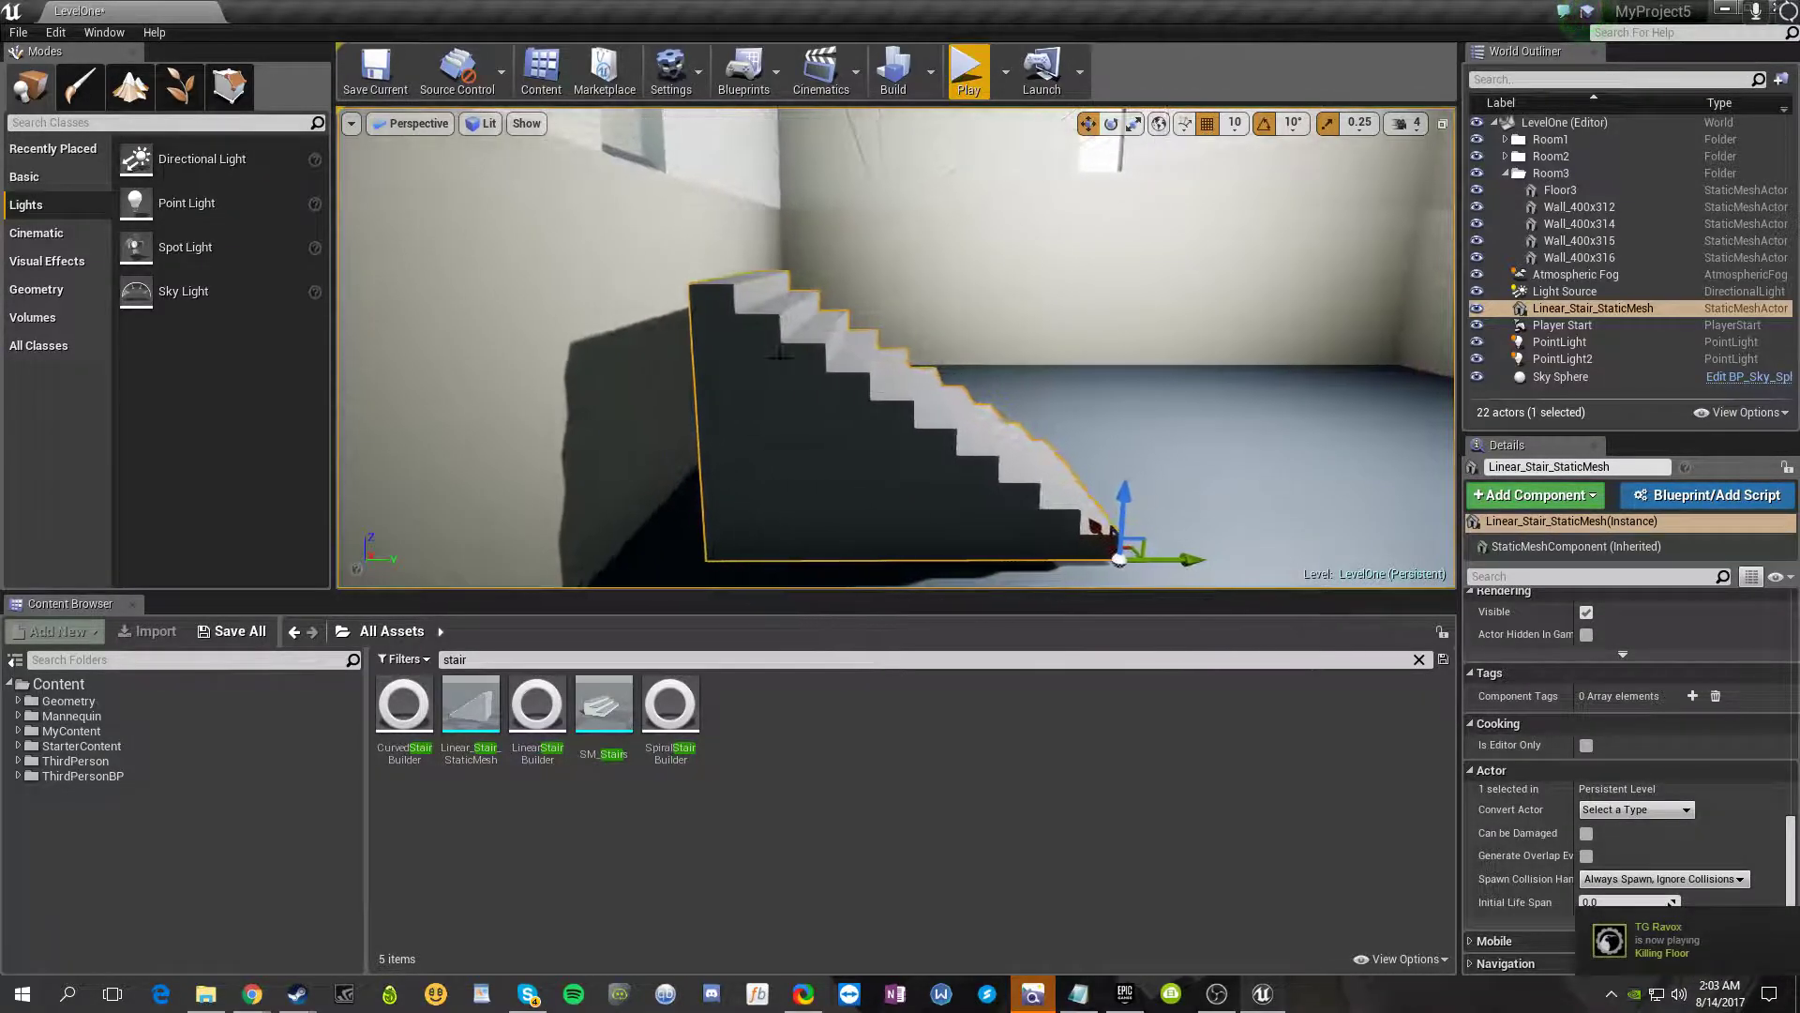
{"action": "key", "text": "r"}
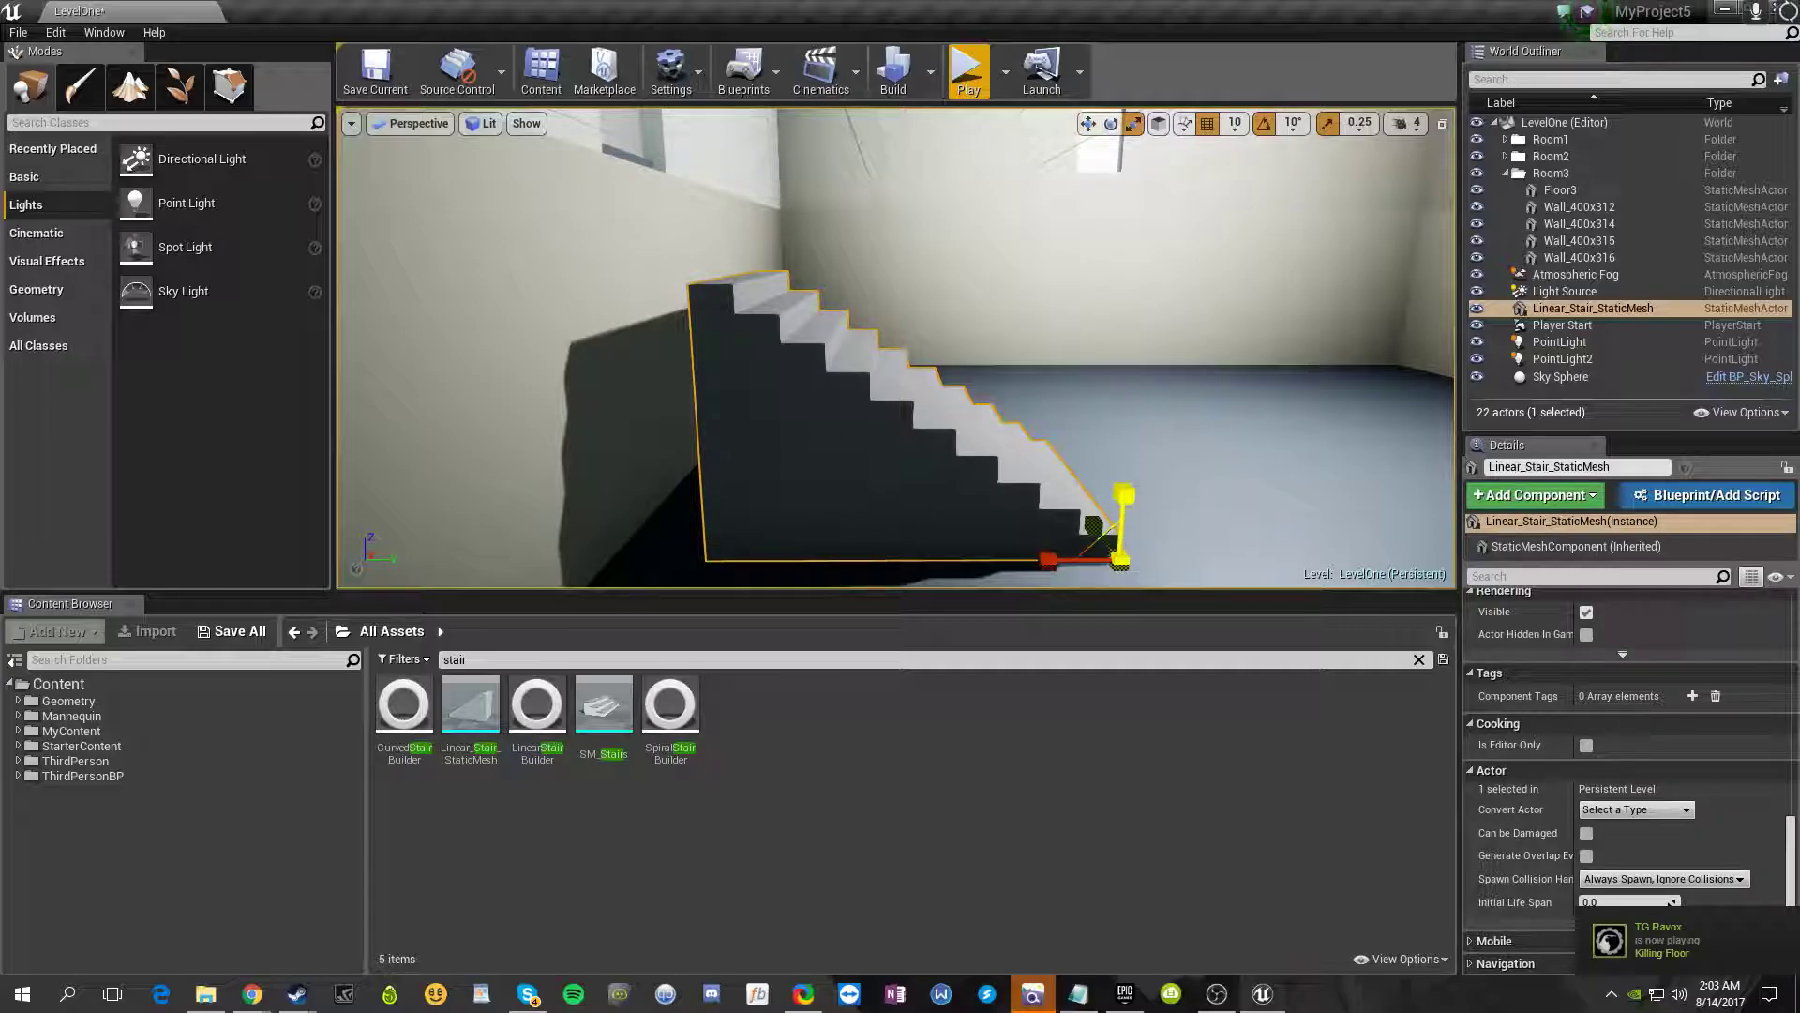
{"action": "left_click_drag", "start_coordinate": [1124, 495], "coordinate": [1124, 441]}
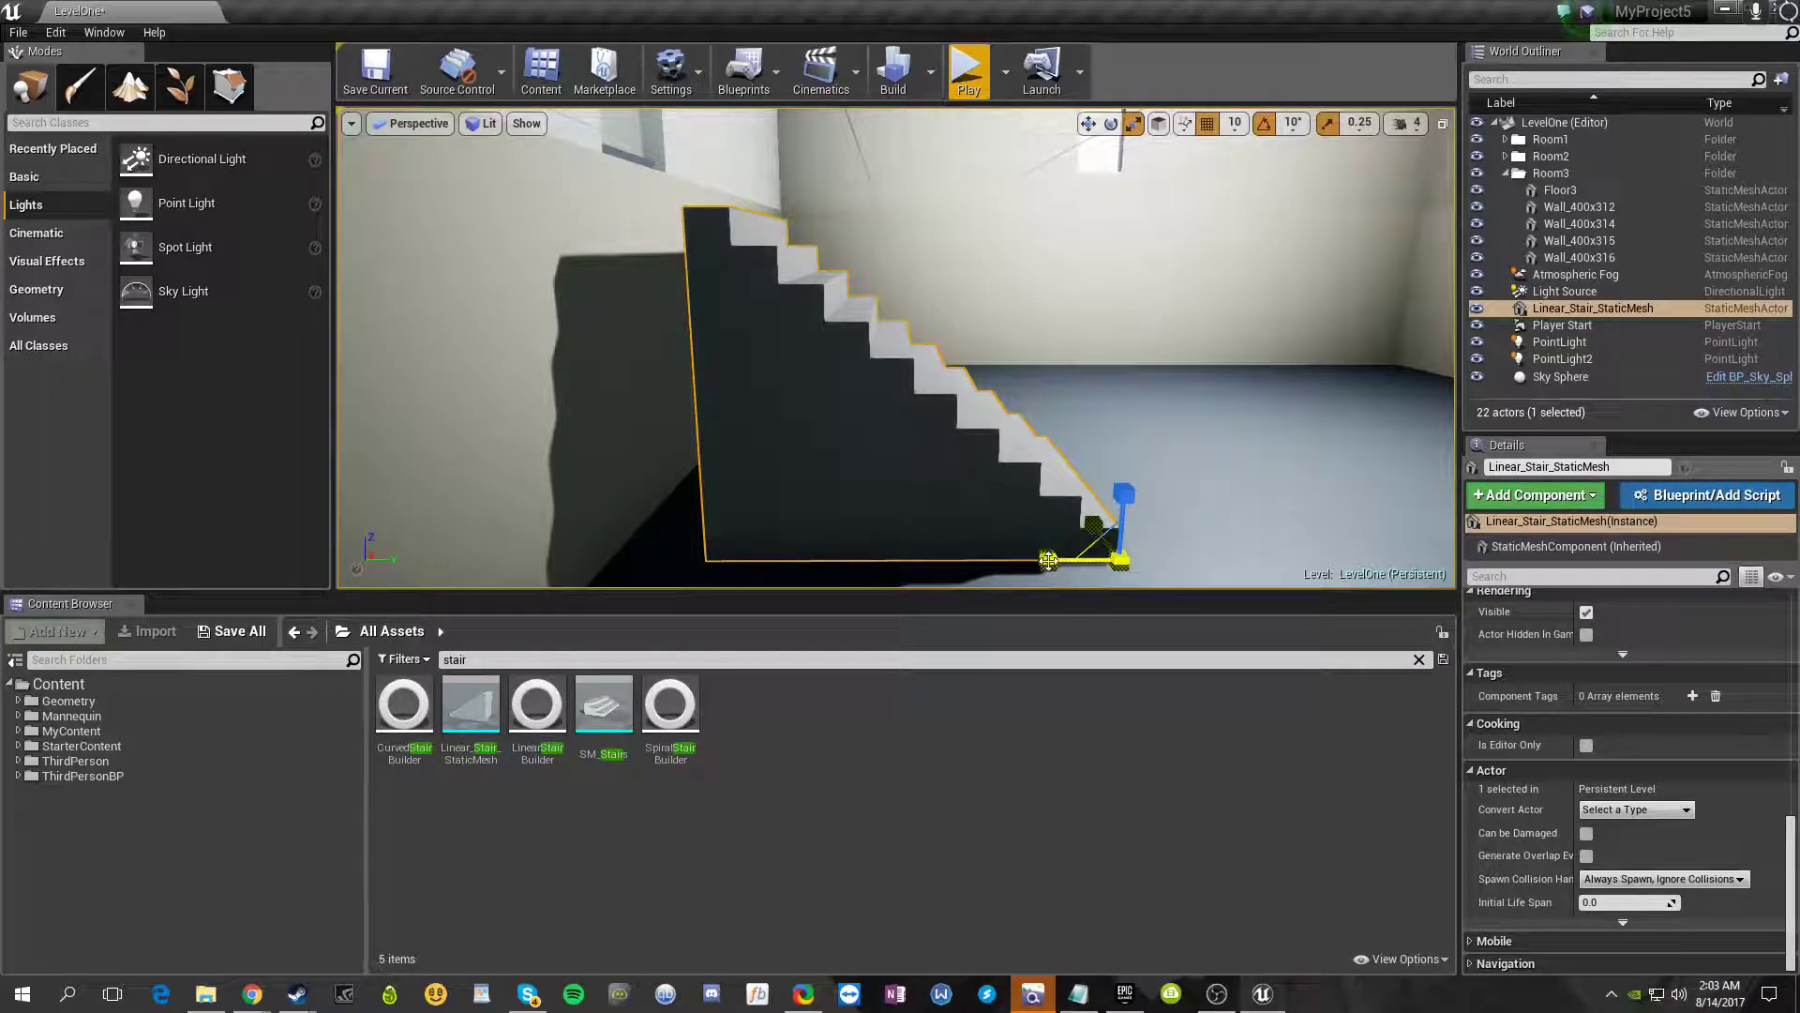
{"action": "left_click_drag", "start_coordinate": [1049, 561], "coordinate": [994, 562]}
{"action": "mouse_move", "coordinate": [1125, 494]}
{"action": "left_mouse_down"}
{"action": "mouse_move", "coordinate": [1124, 450]}
{"action": "mouse_move", "coordinate": [1124, 525]}
{"action": "left_mouse_up"}
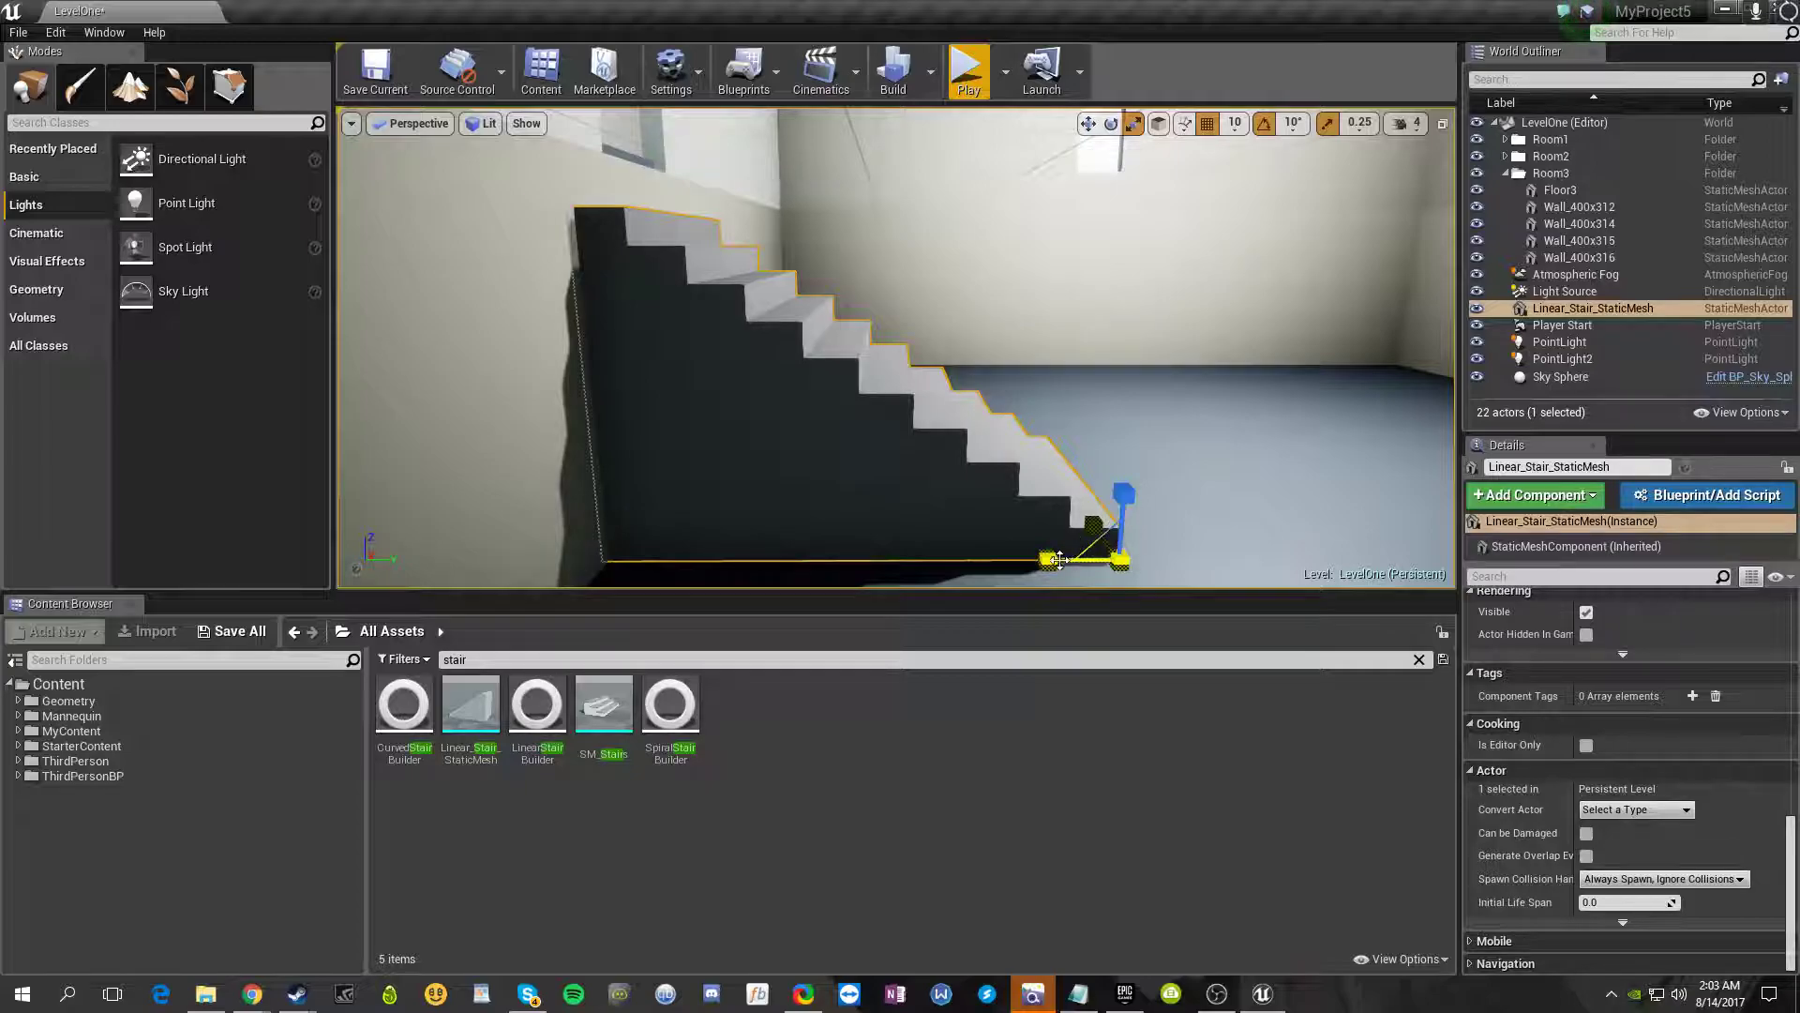
- Move the linear staircase along the Y axis, away from the wall behind its tall end
{"action": "key", "text": "w"}
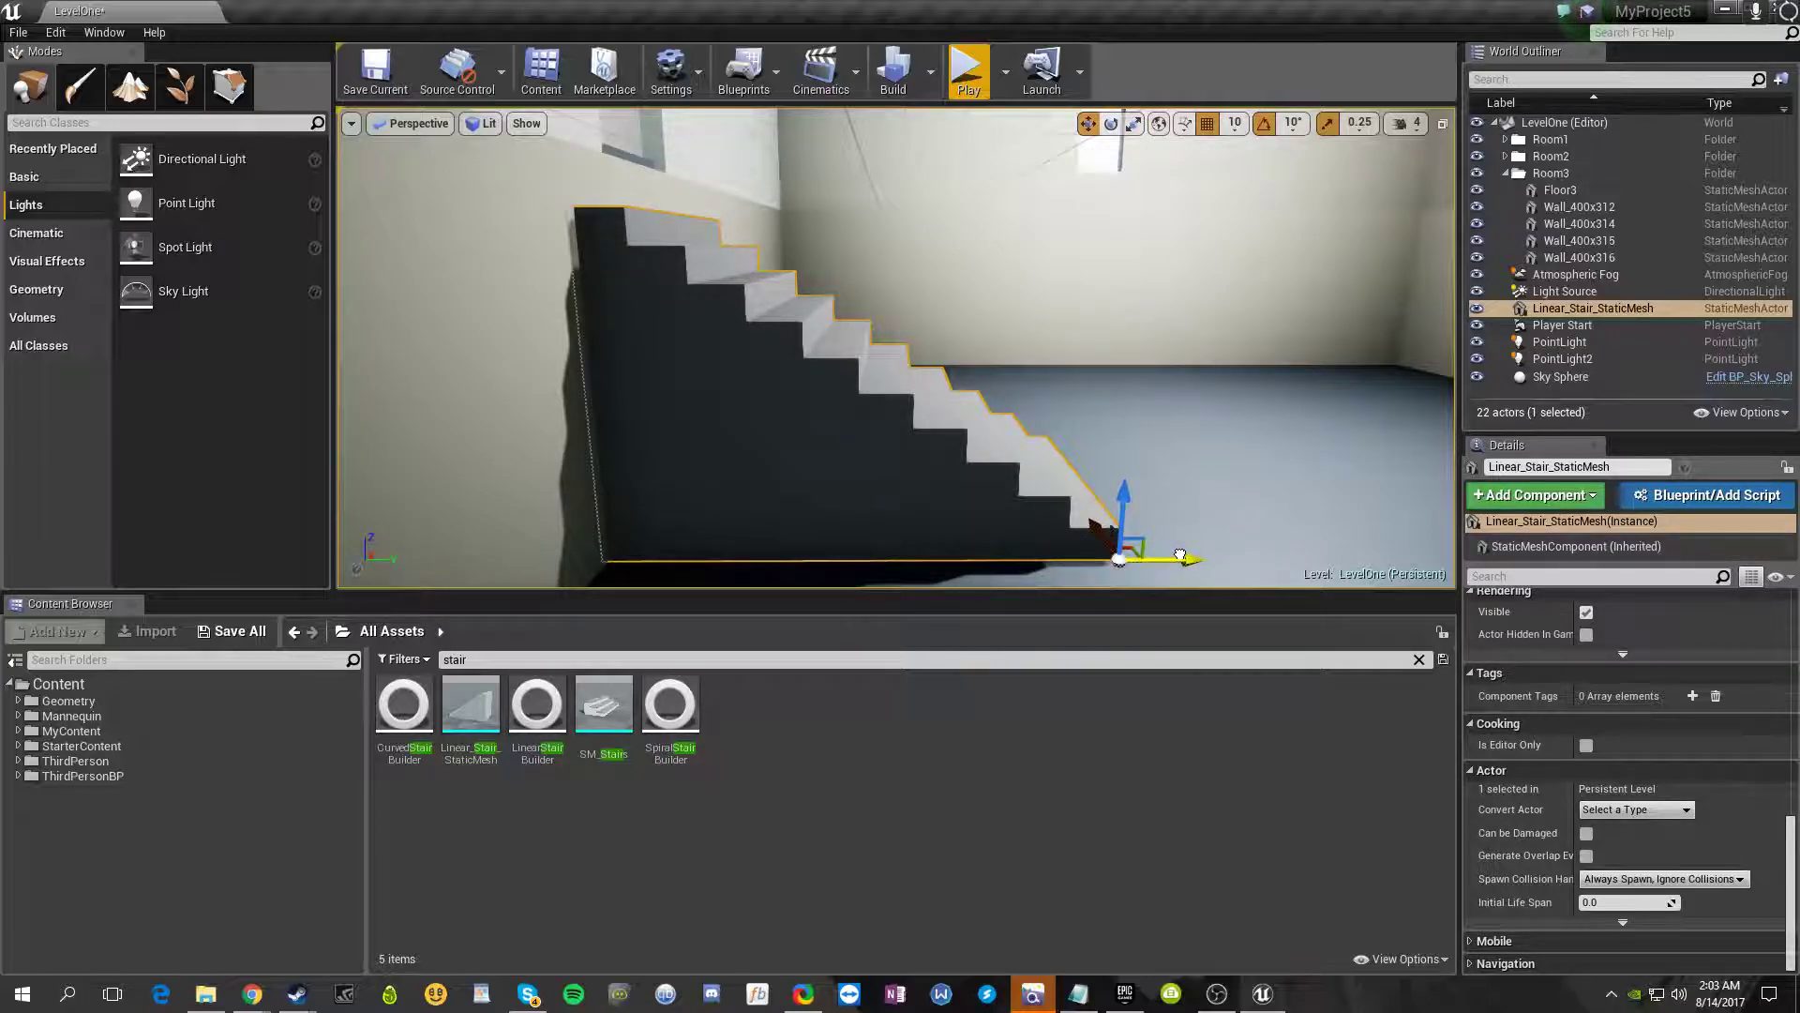
{"action": "left_click_drag", "start_coordinate": [1181, 557], "coordinate": [1191, 556]}
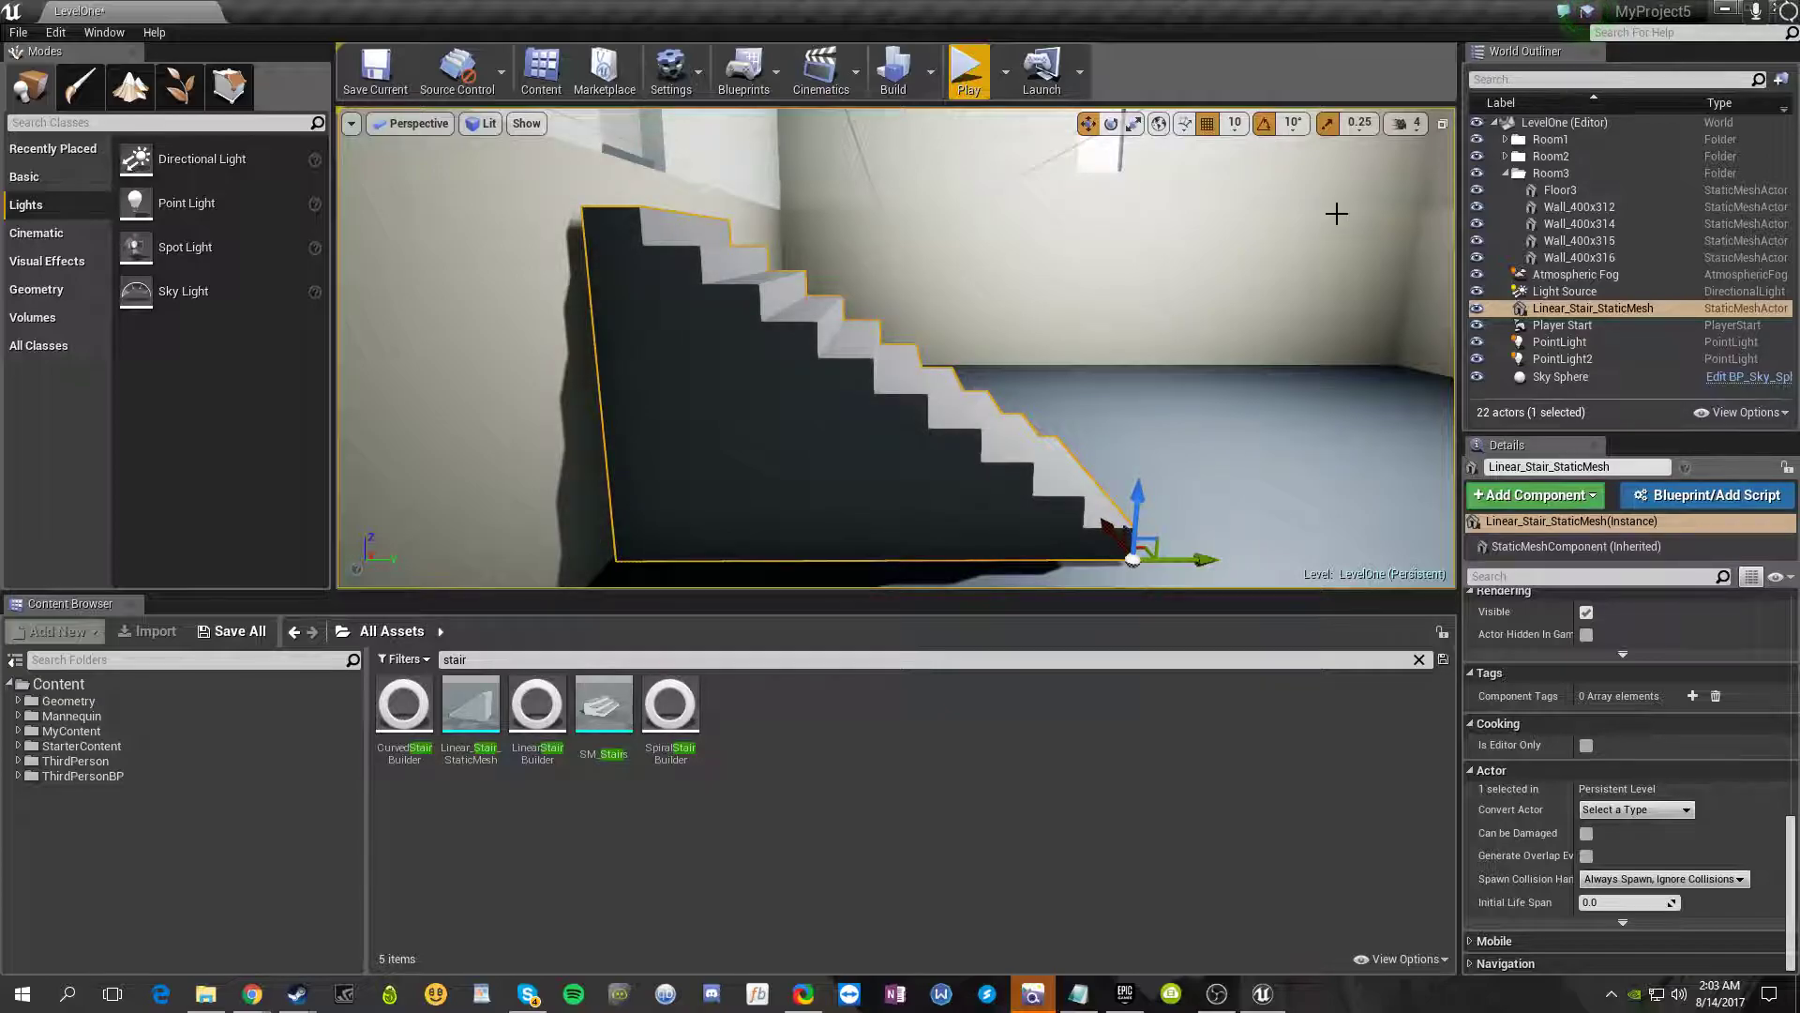
{"action": "left_click_drag", "start_coordinate": [1191, 560], "coordinate": [1260, 560]}
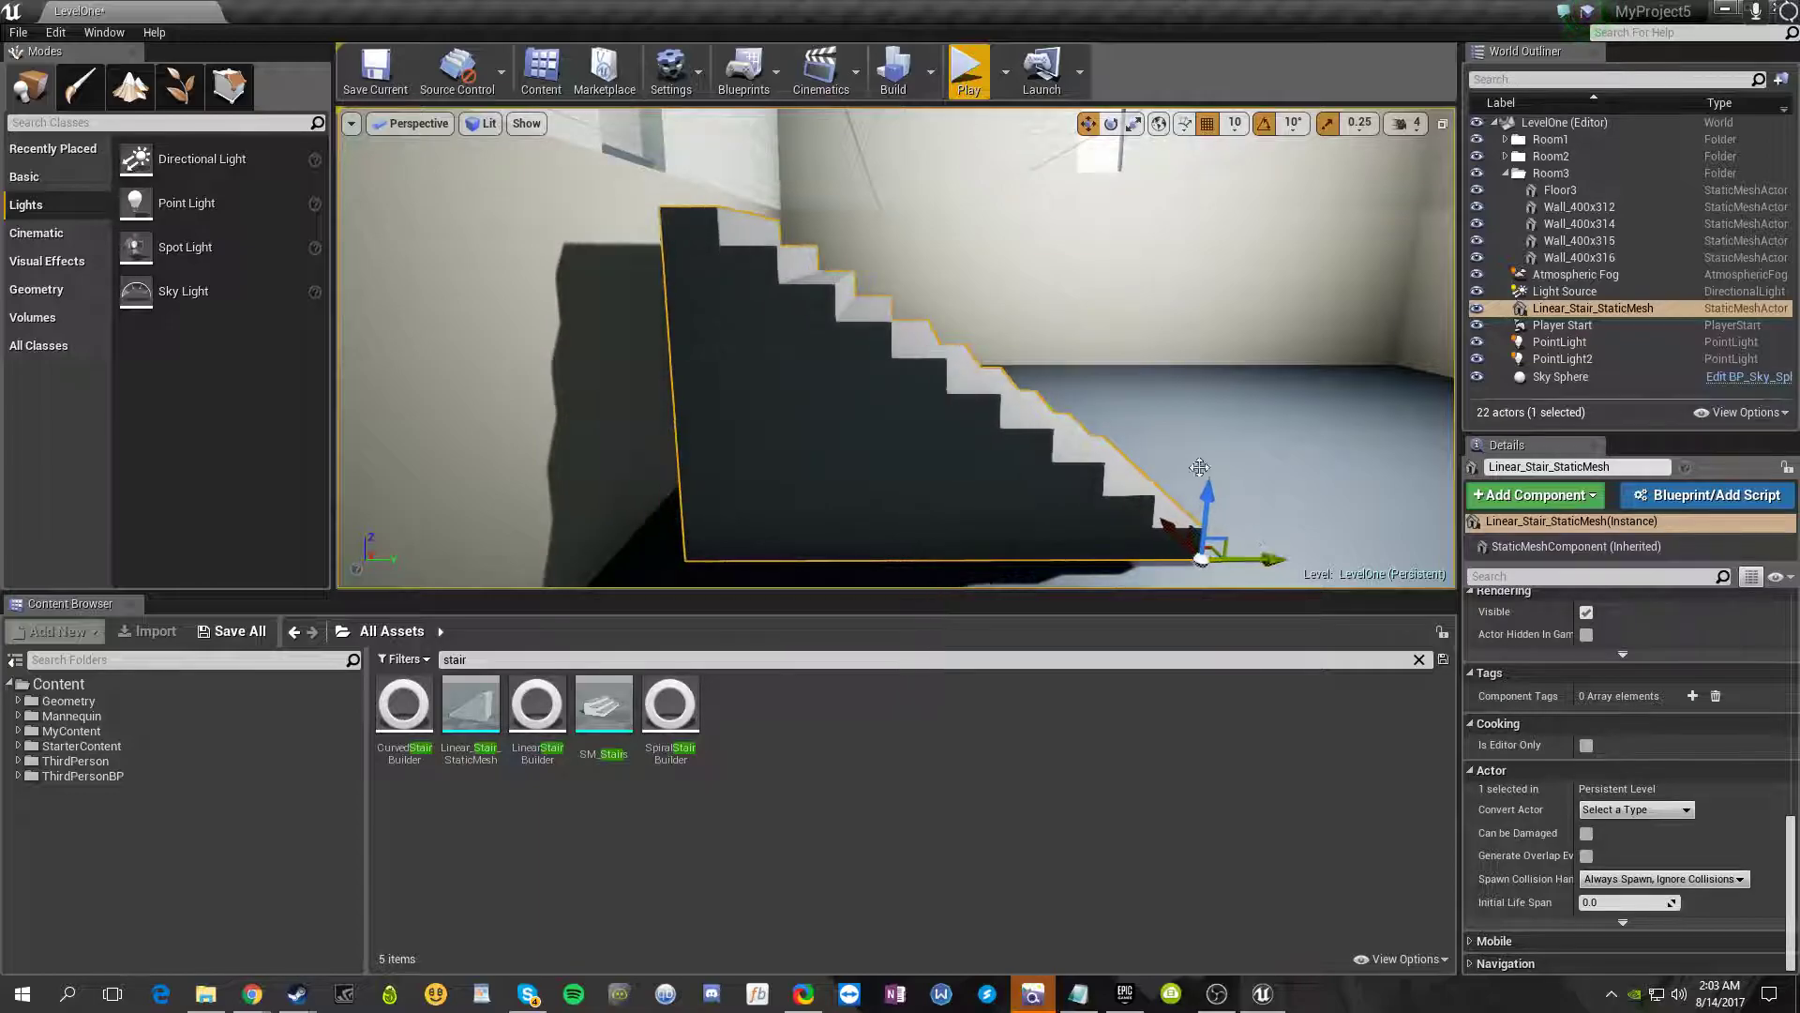
- Switch the viewport to Unlit shading and adjust the staircase's position further along the Y axis
{"action": "right_click_drag", "start_coordinate": [1210, 486], "coordinate": [1185, 466]}
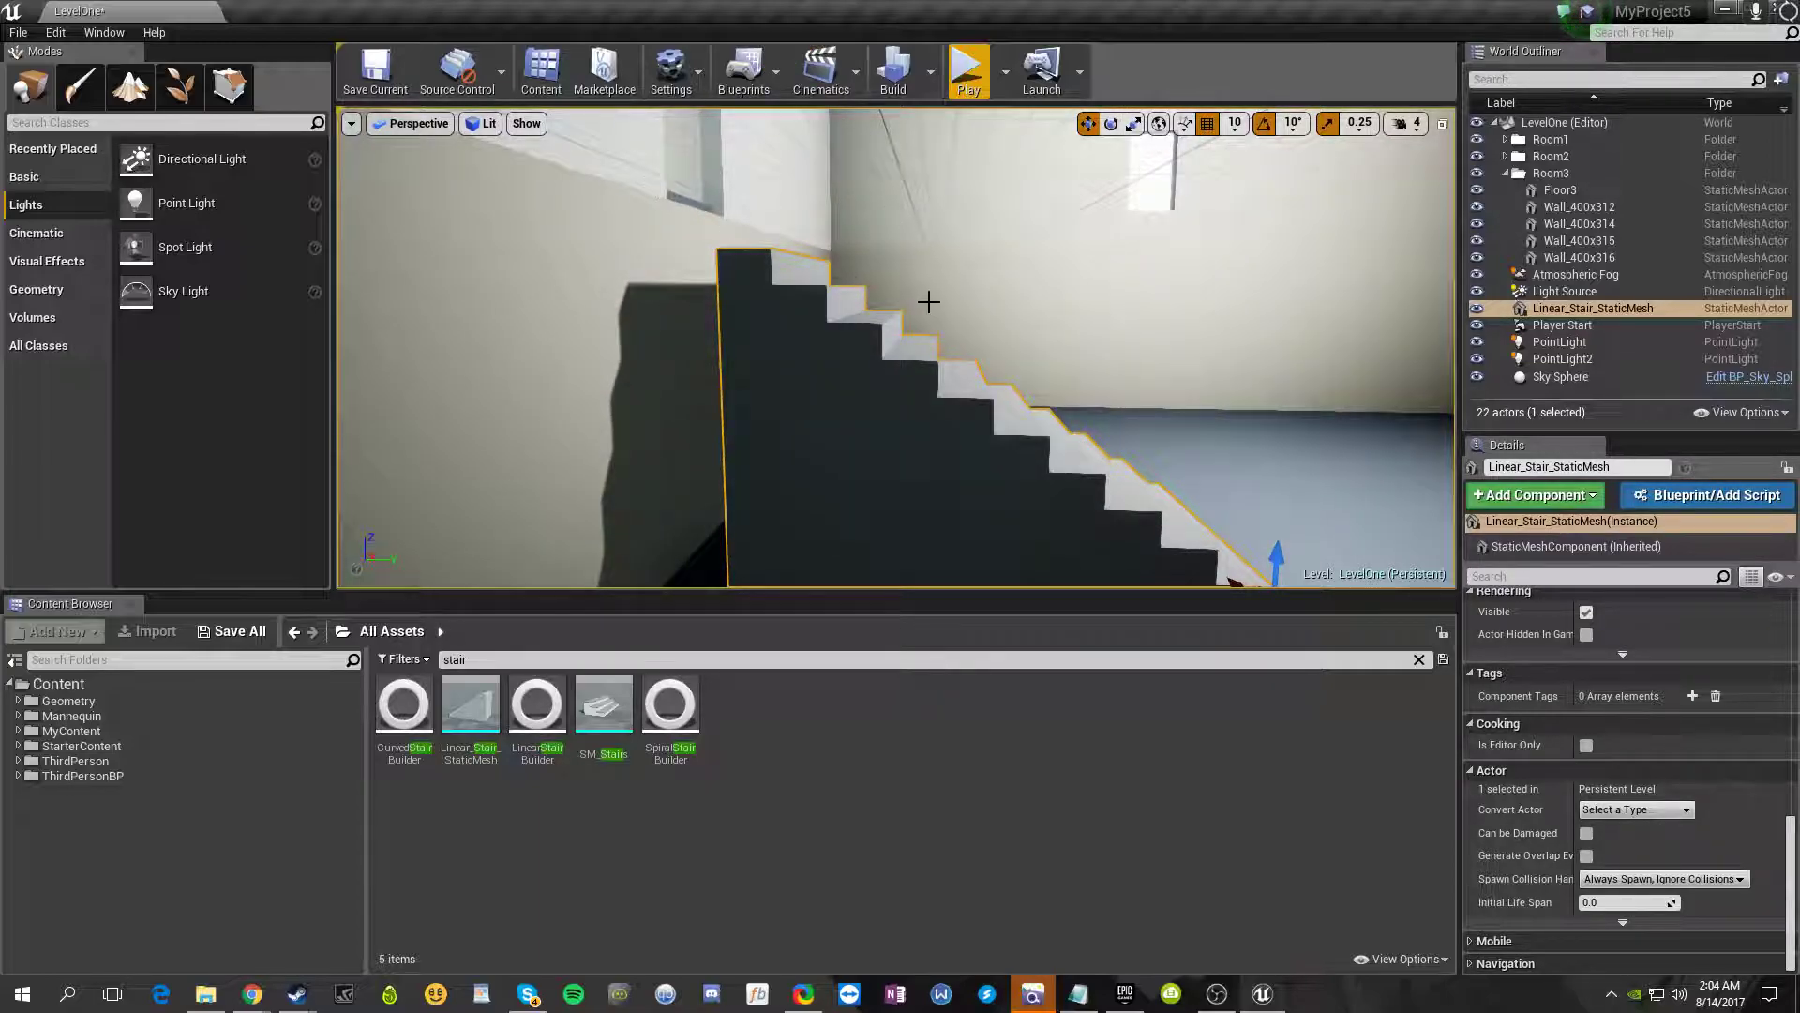
{"action": "right_click_drag", "start_coordinate": [938, 296], "coordinate": [896, 287]}
{"action": "left_click", "coordinate": [479, 131]}
{"action": "left_click", "coordinate": [502, 186]}
{"action": "mouse_move", "coordinate": [1016, 382]}
{"action": "right_mouse_down"}
{"action": "mouse_move", "coordinate": [975, 375]}
{"action": "mouse_move", "coordinate": [1016, 381]}
{"action": "right_mouse_up"}
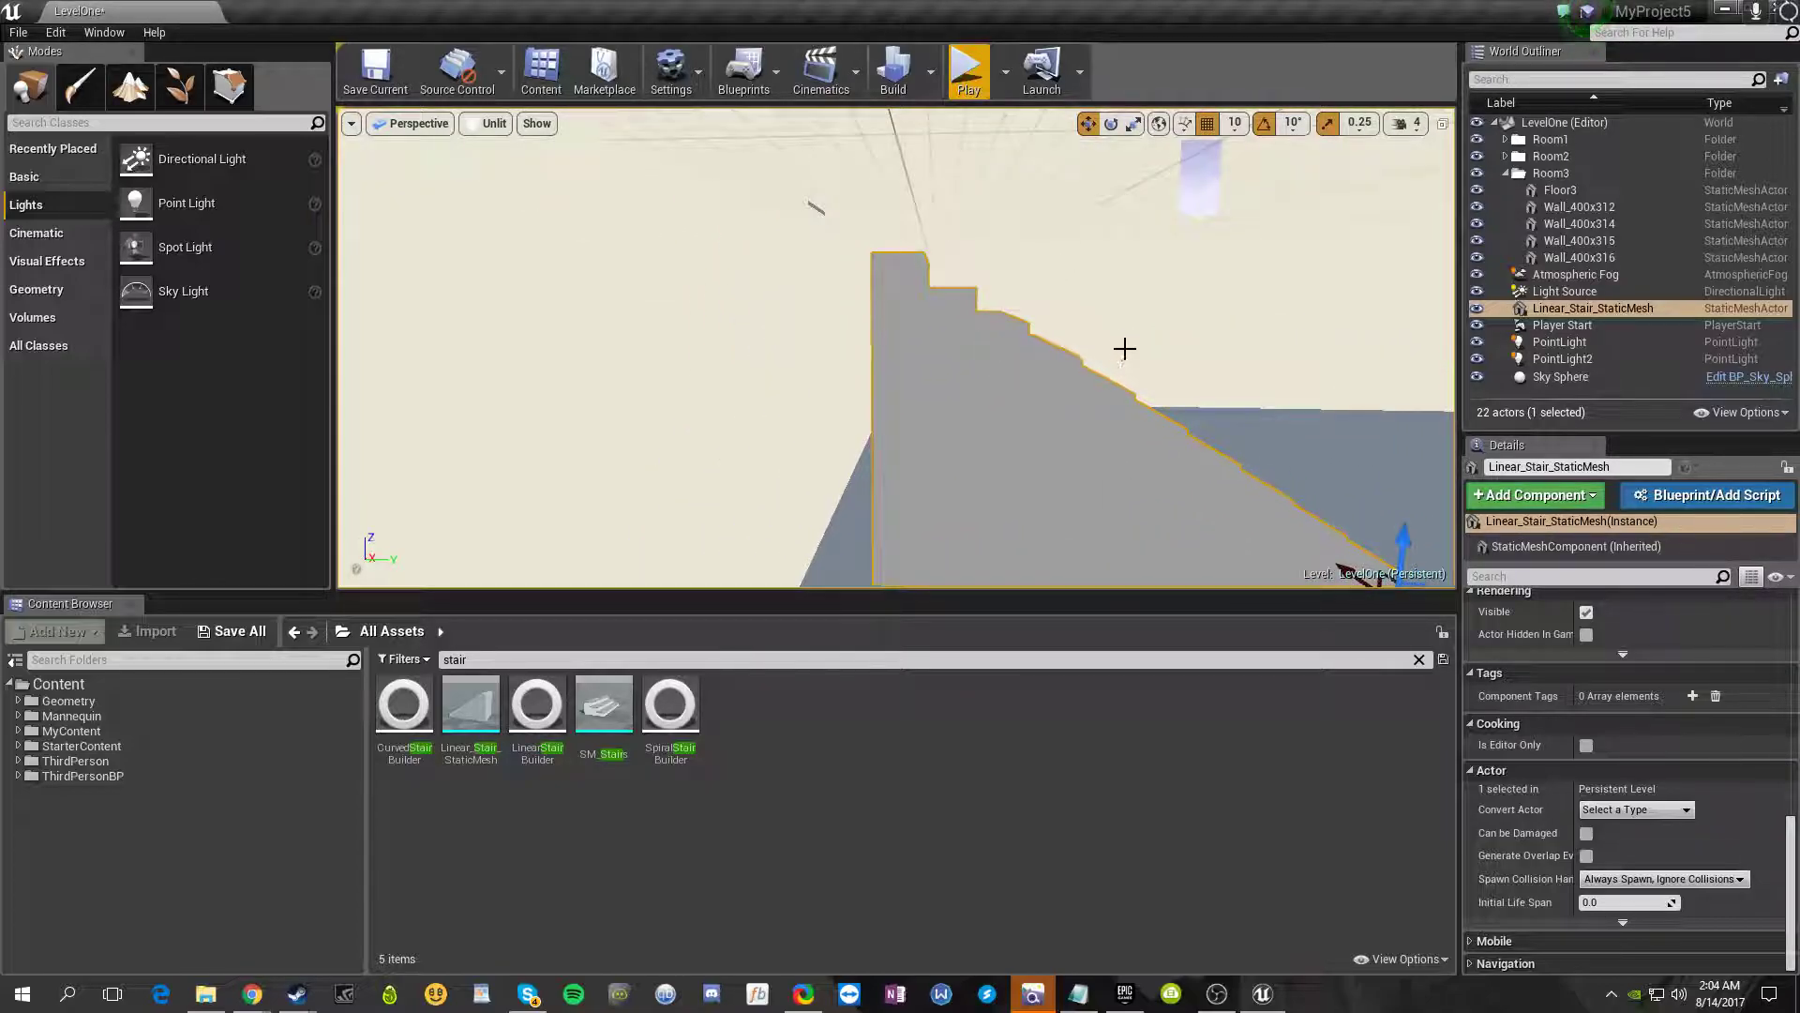
{"action": "right_click_drag", "start_coordinate": [1240, 506], "coordinate": [1241, 501]}
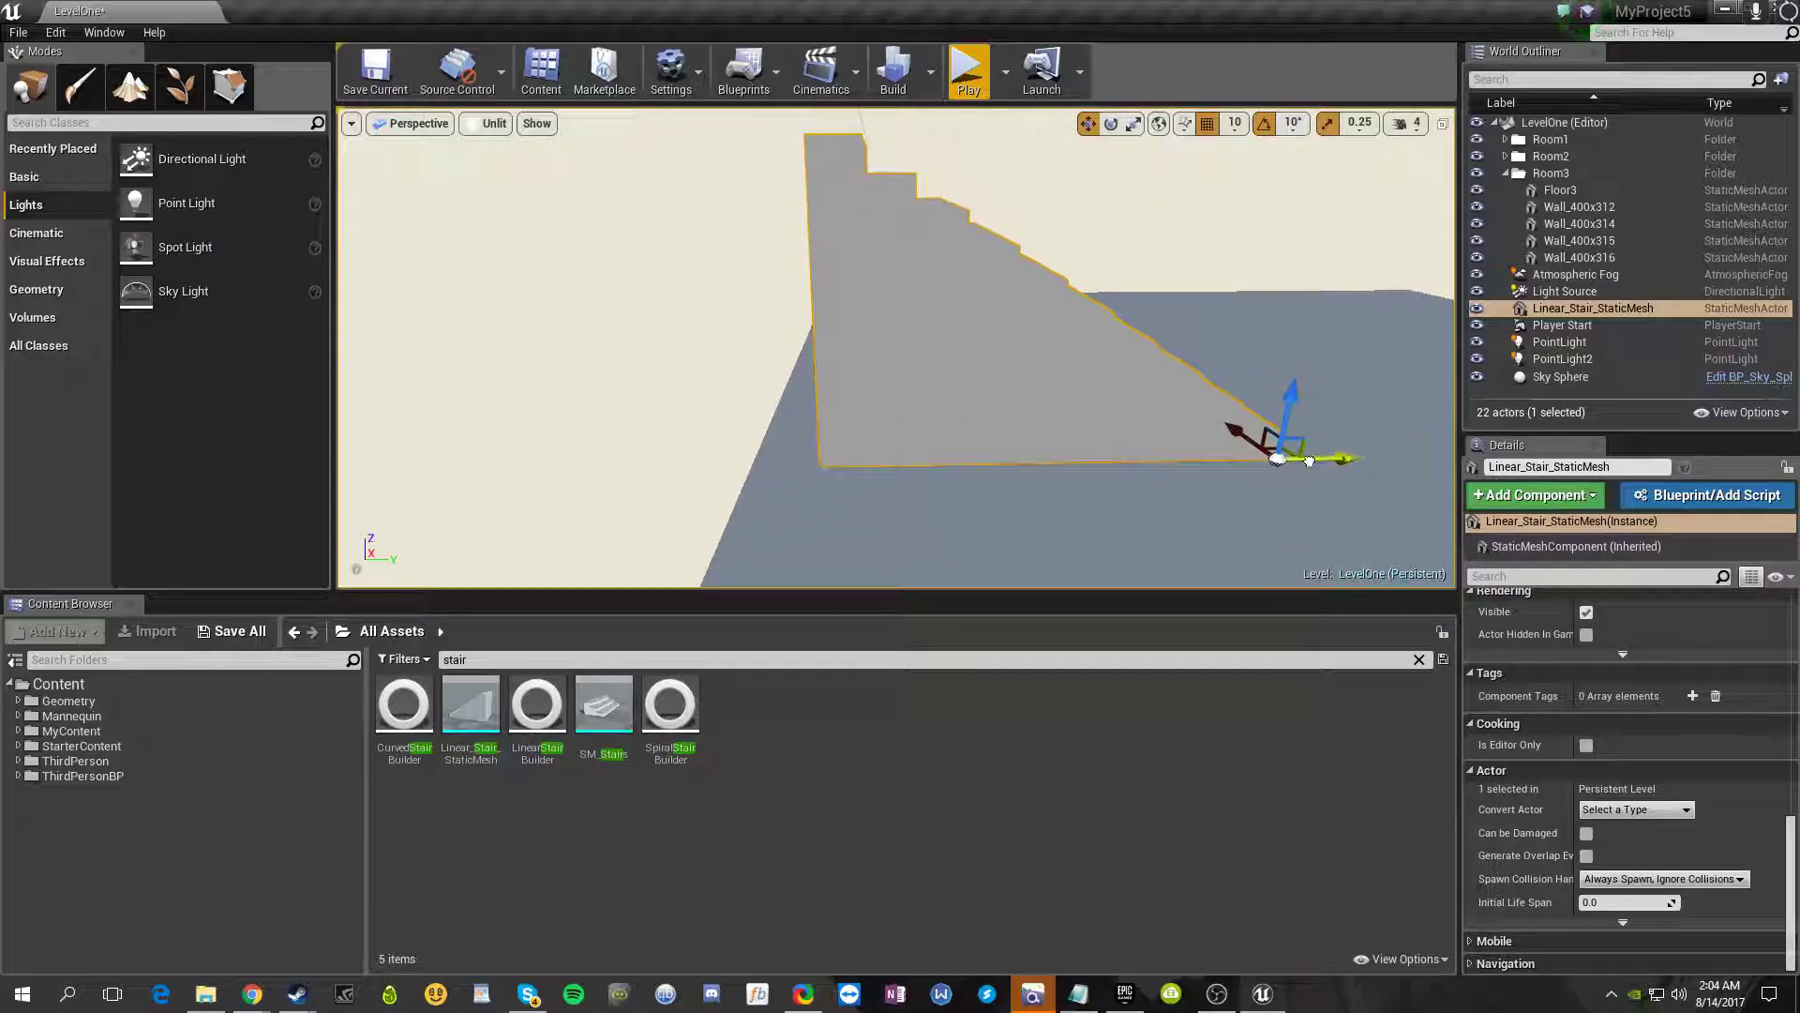
{"action": "left_click_drag", "start_coordinate": [1310, 460], "coordinate": [1370, 457]}
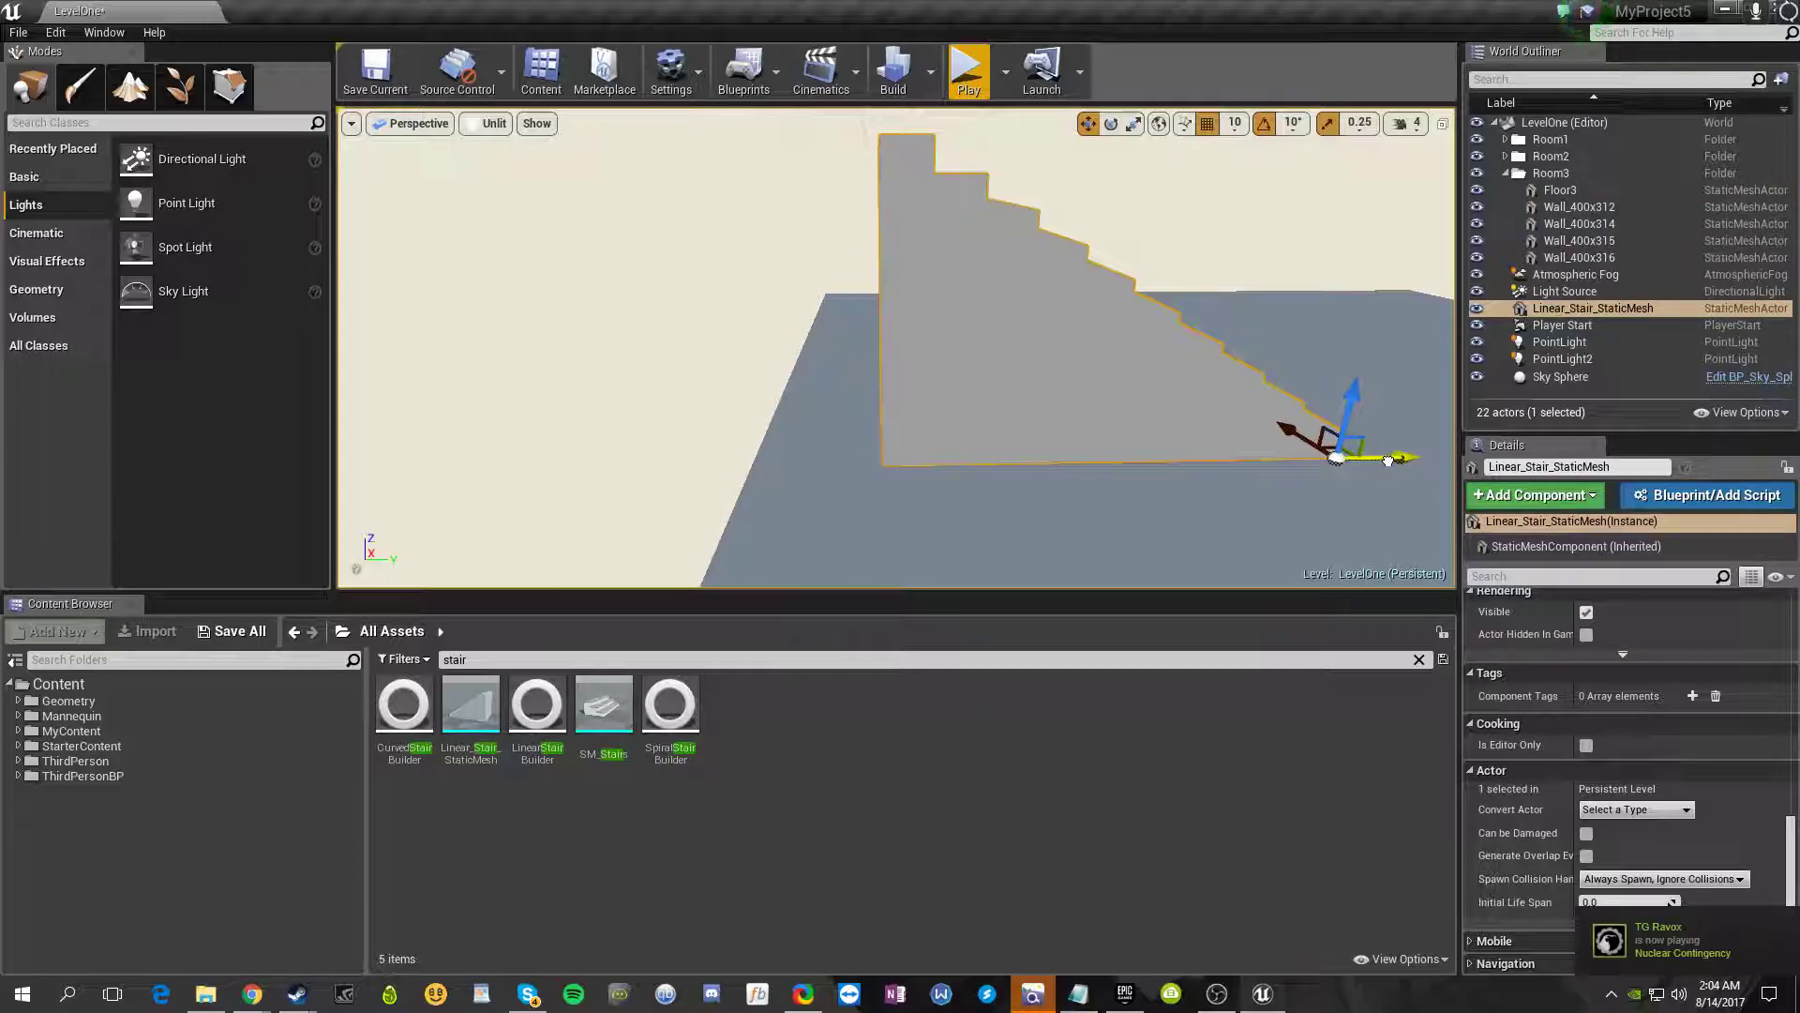
{"action": "left_click_drag", "start_coordinate": [1386, 463], "coordinate": [1381, 465]}
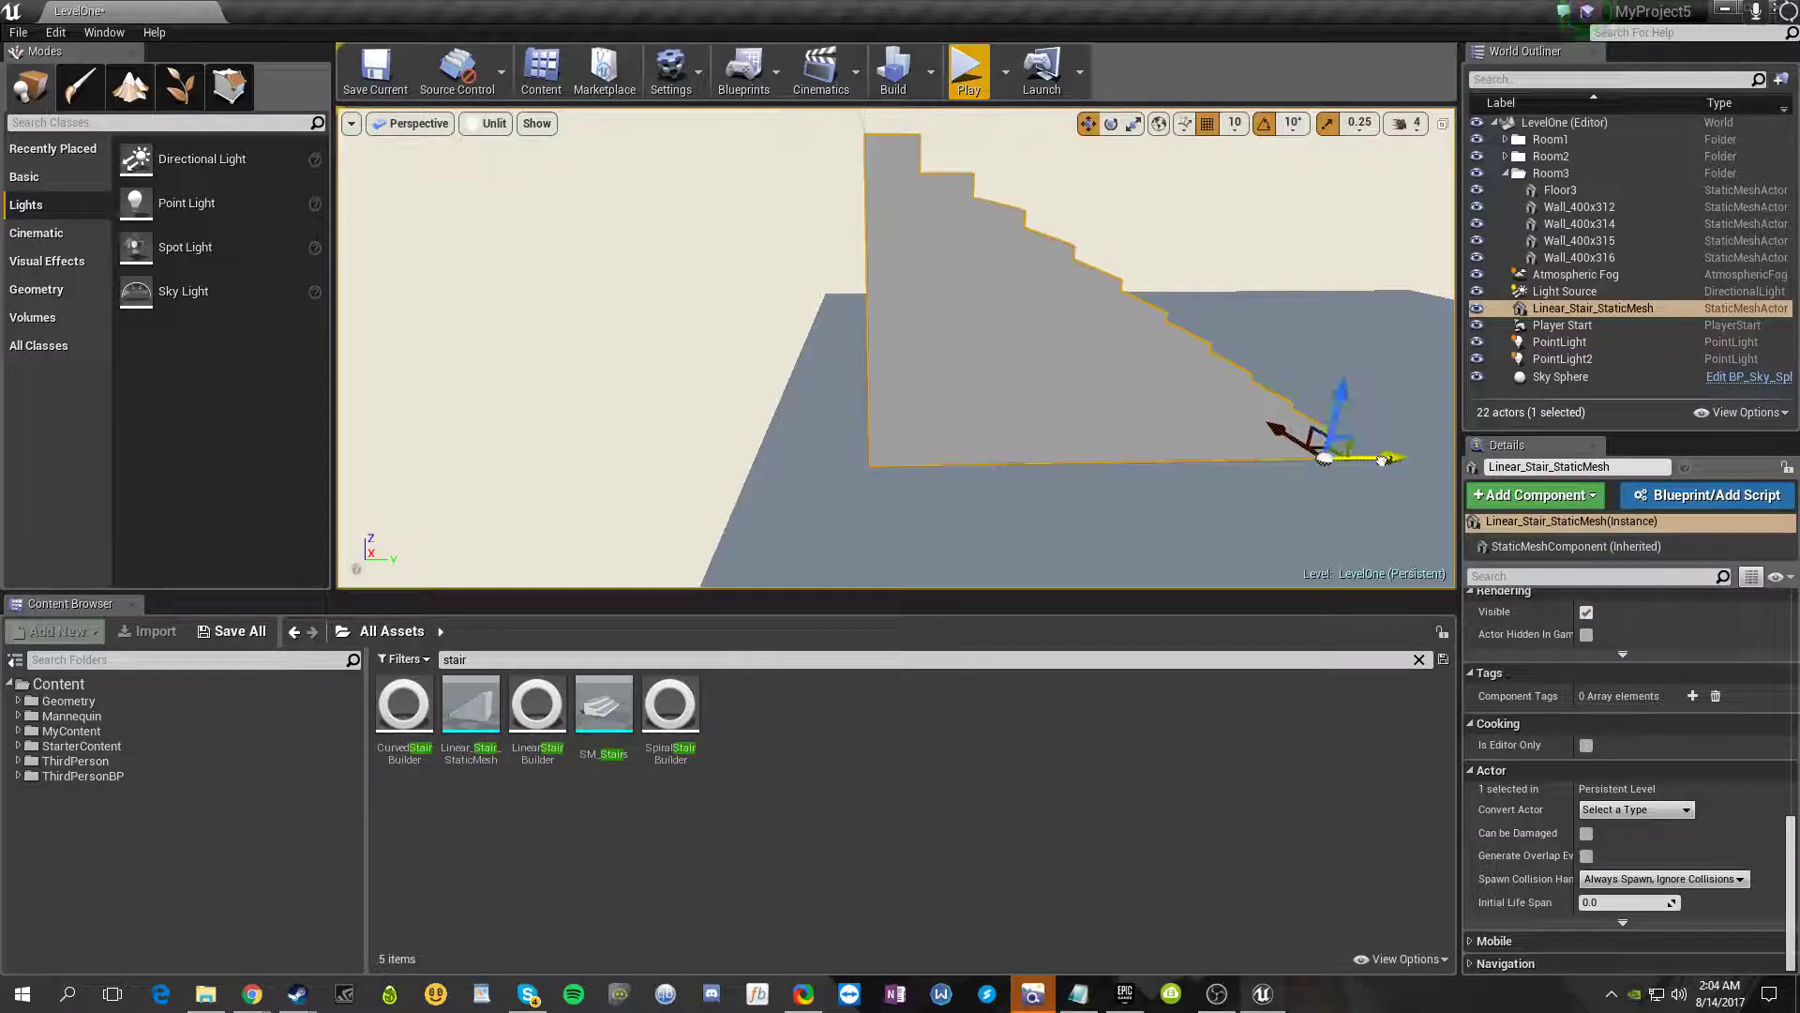
{"action": "mouse_move", "coordinate": [1376, 457]}
{"action": "left_mouse_down"}
{"action": "mouse_move", "coordinate": [1341, 456]}
{"action": "mouse_move", "coordinate": [1382, 447]}
{"action": "left_mouse_up"}
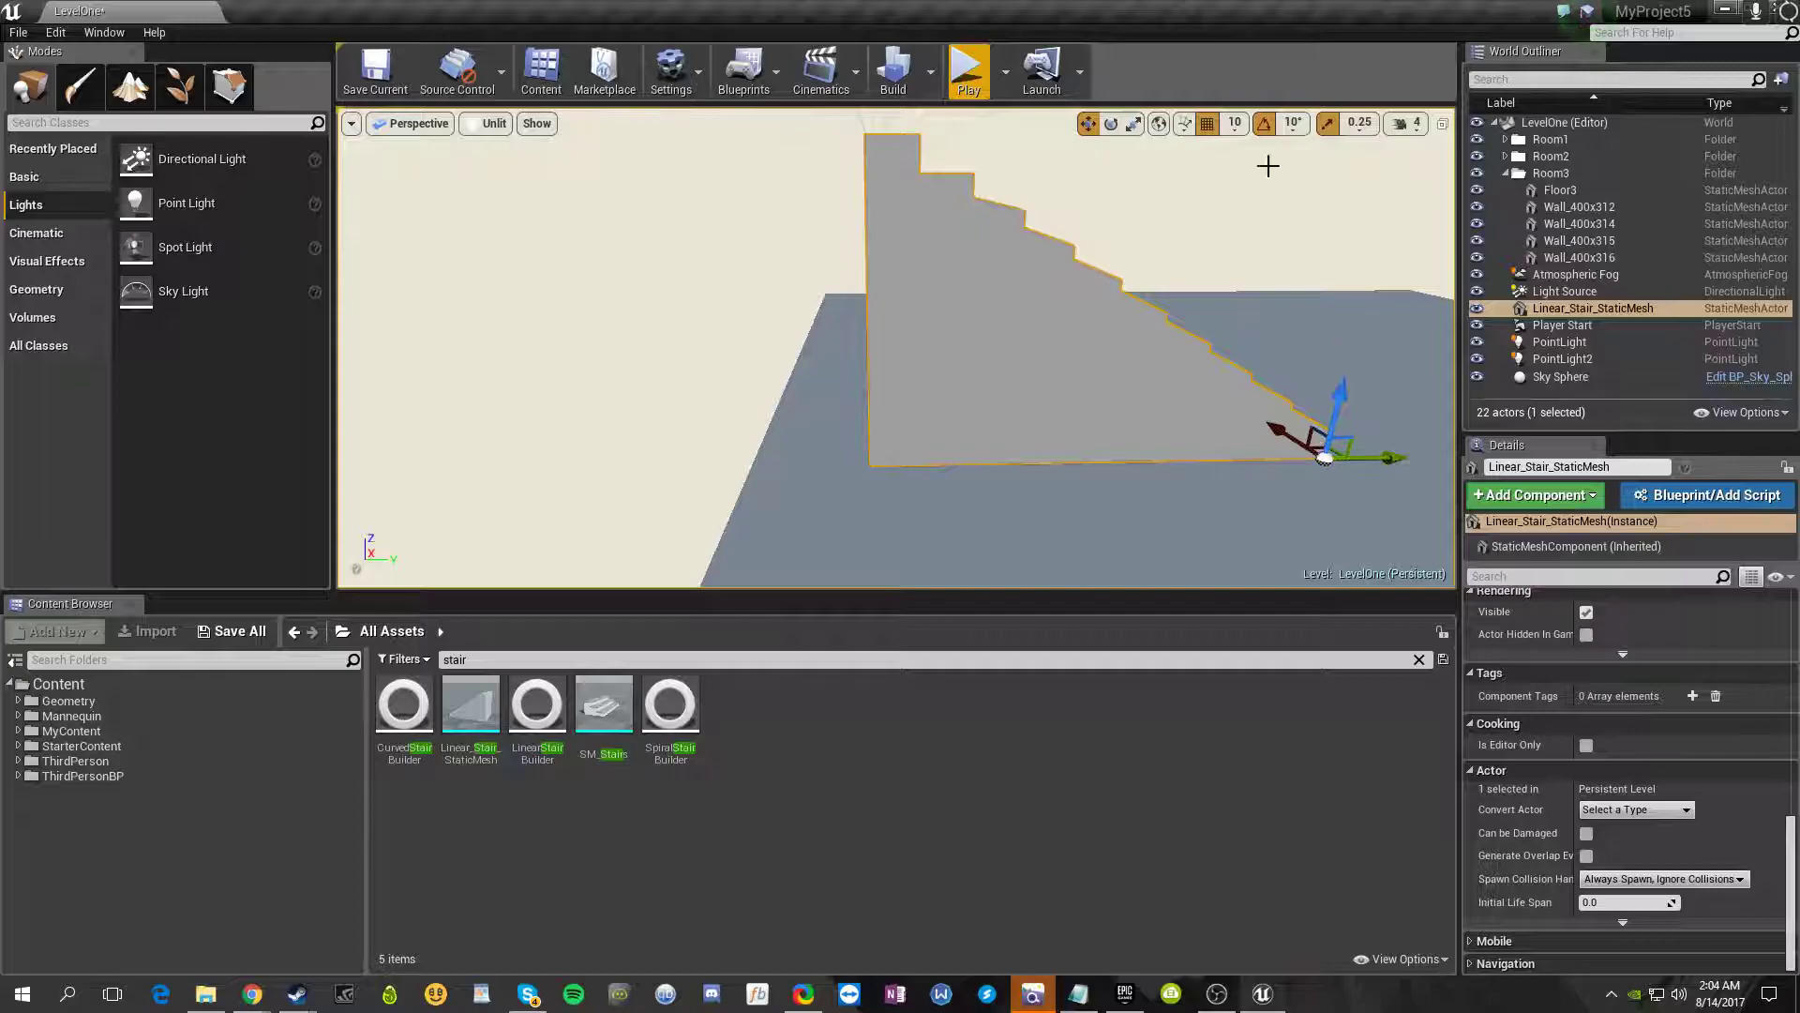
- Set the position grid snap to 5 and nudge the staircase back along the Y axis
{"action": "left_click", "coordinate": [1238, 131]}
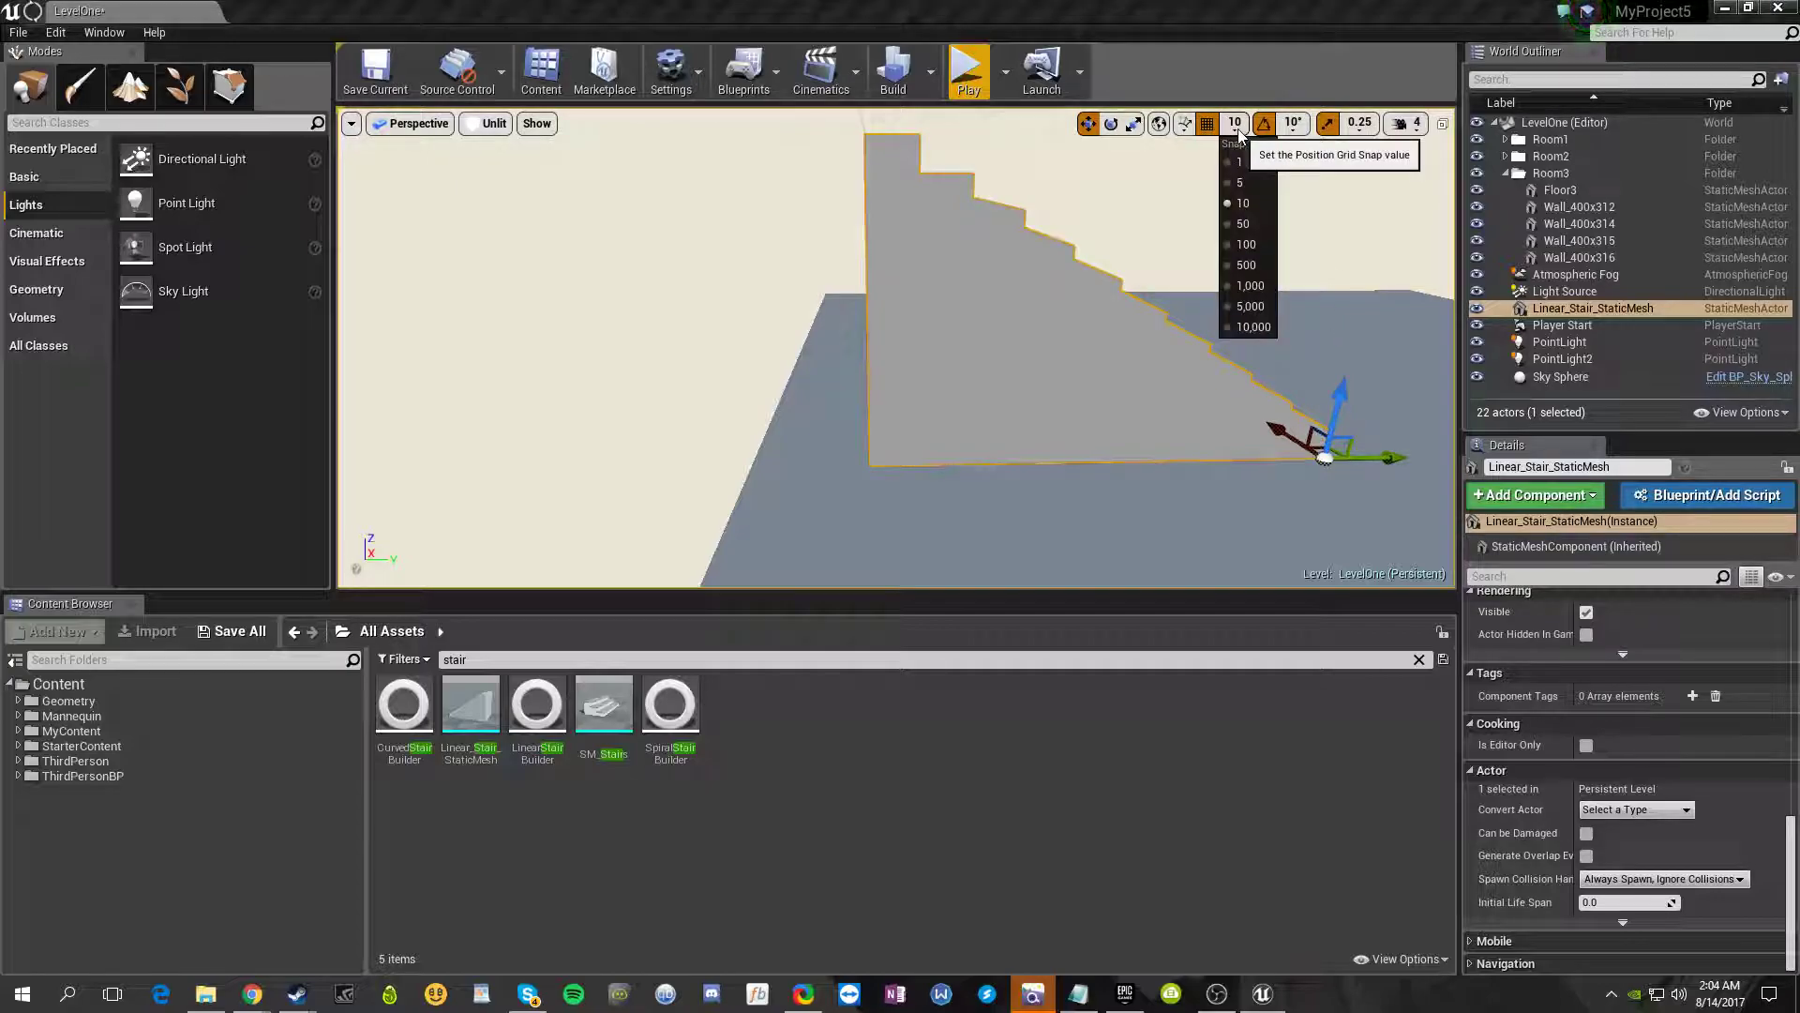
{"action": "left_click", "coordinate": [1236, 185]}
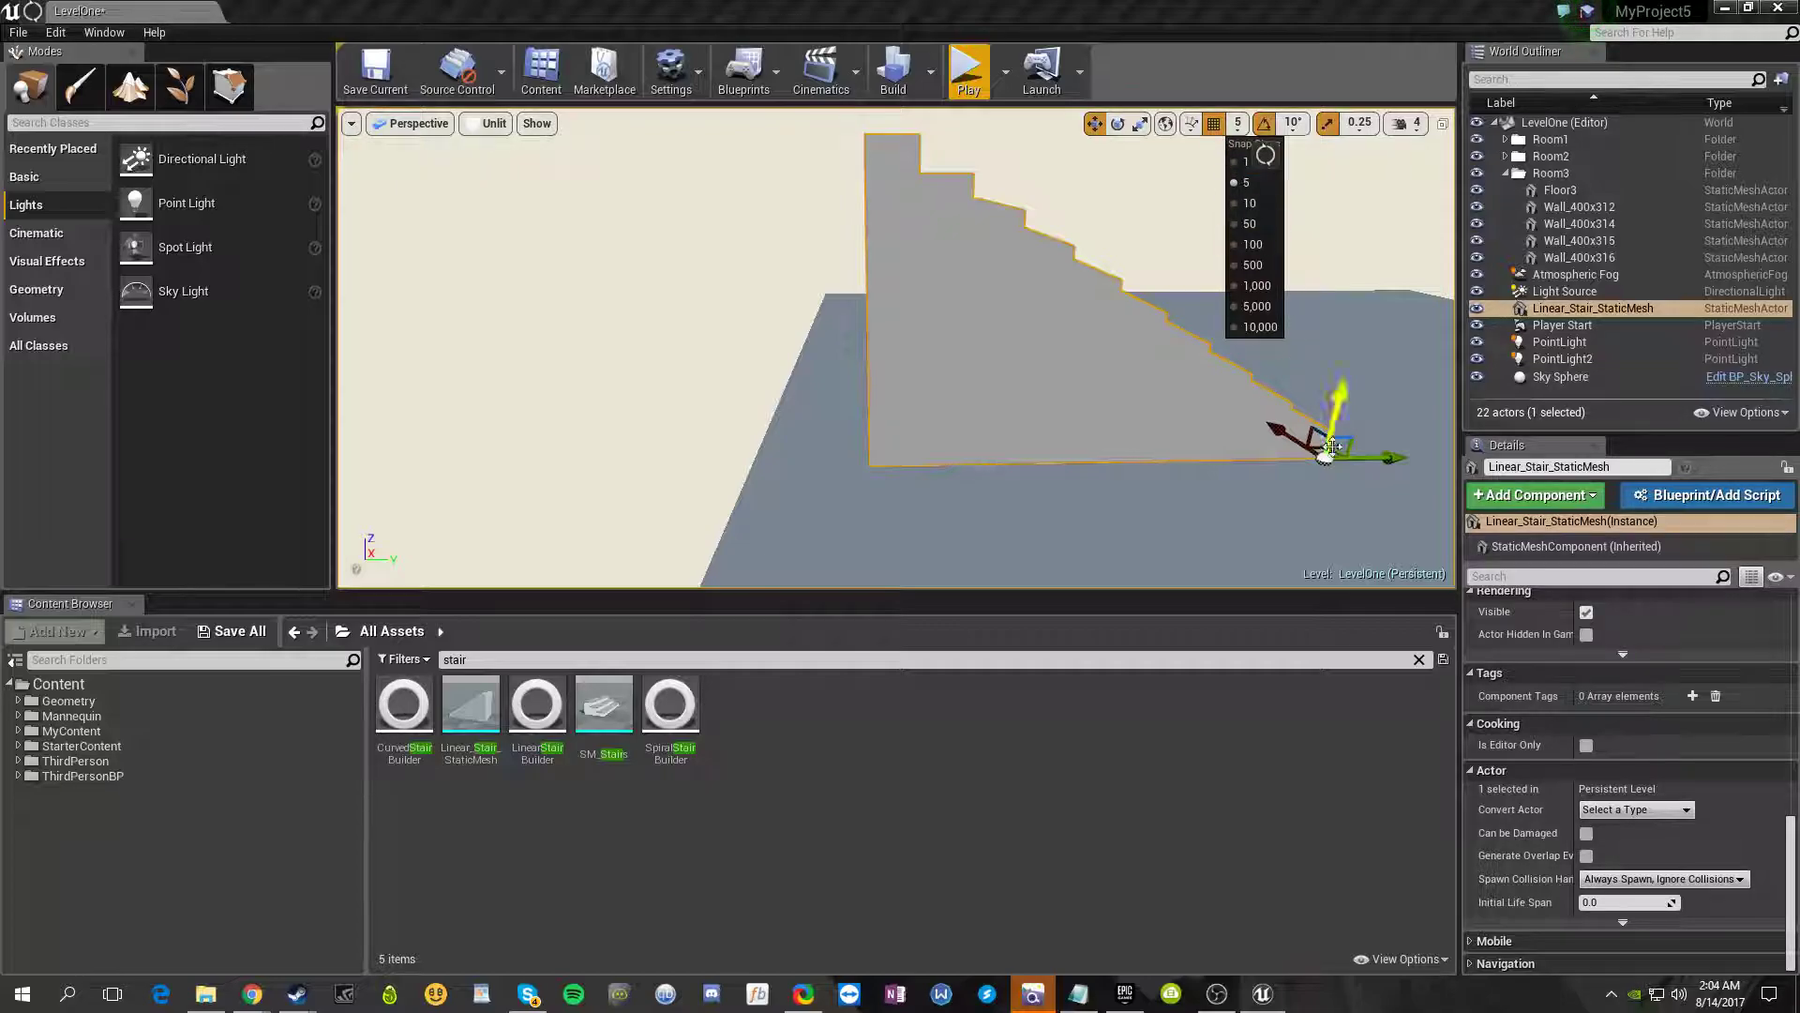
{"action": "left_click_drag", "start_coordinate": [1378, 463], "coordinate": [1264, 482]}
- Check the staircase from the front and return the viewport to Lit shading
{"action": "mouse_move", "coordinate": [869, 410]}
{"action": "right_mouse_down"}
{"action": "mouse_move", "coordinate": [760, 394]}
{"action": "mouse_move", "coordinate": [656, 436]}
{"action": "mouse_move", "coordinate": [868, 408]}
{"action": "right_mouse_up"}
{"action": "left_click", "coordinate": [919, 222]}
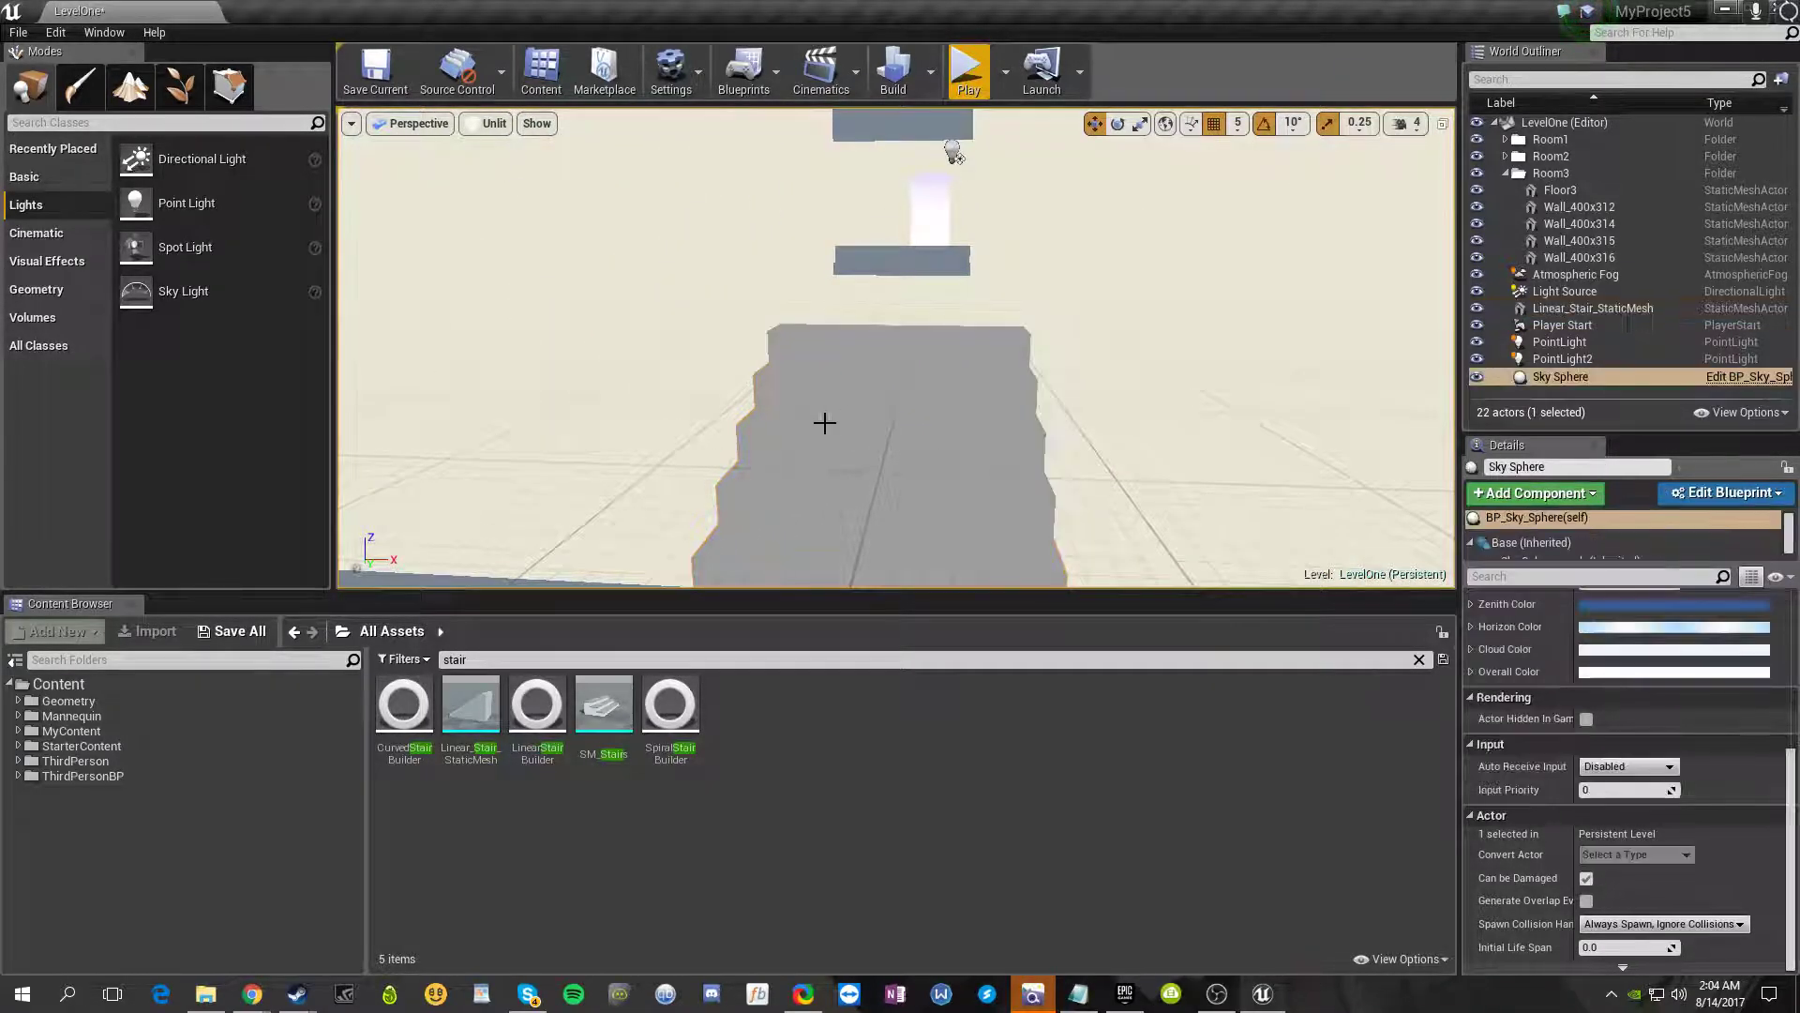
{"action": "left_click", "coordinate": [494, 124]}
{"action": "left_click", "coordinate": [523, 173]}
{"action": "right_click_drag", "start_coordinate": [629, 426], "coordinate": [711, 407]}
- Play the level in the editor, run the character through the rooms to the staircase, and end the session
{"action": "left_click", "coordinate": [967, 79]}
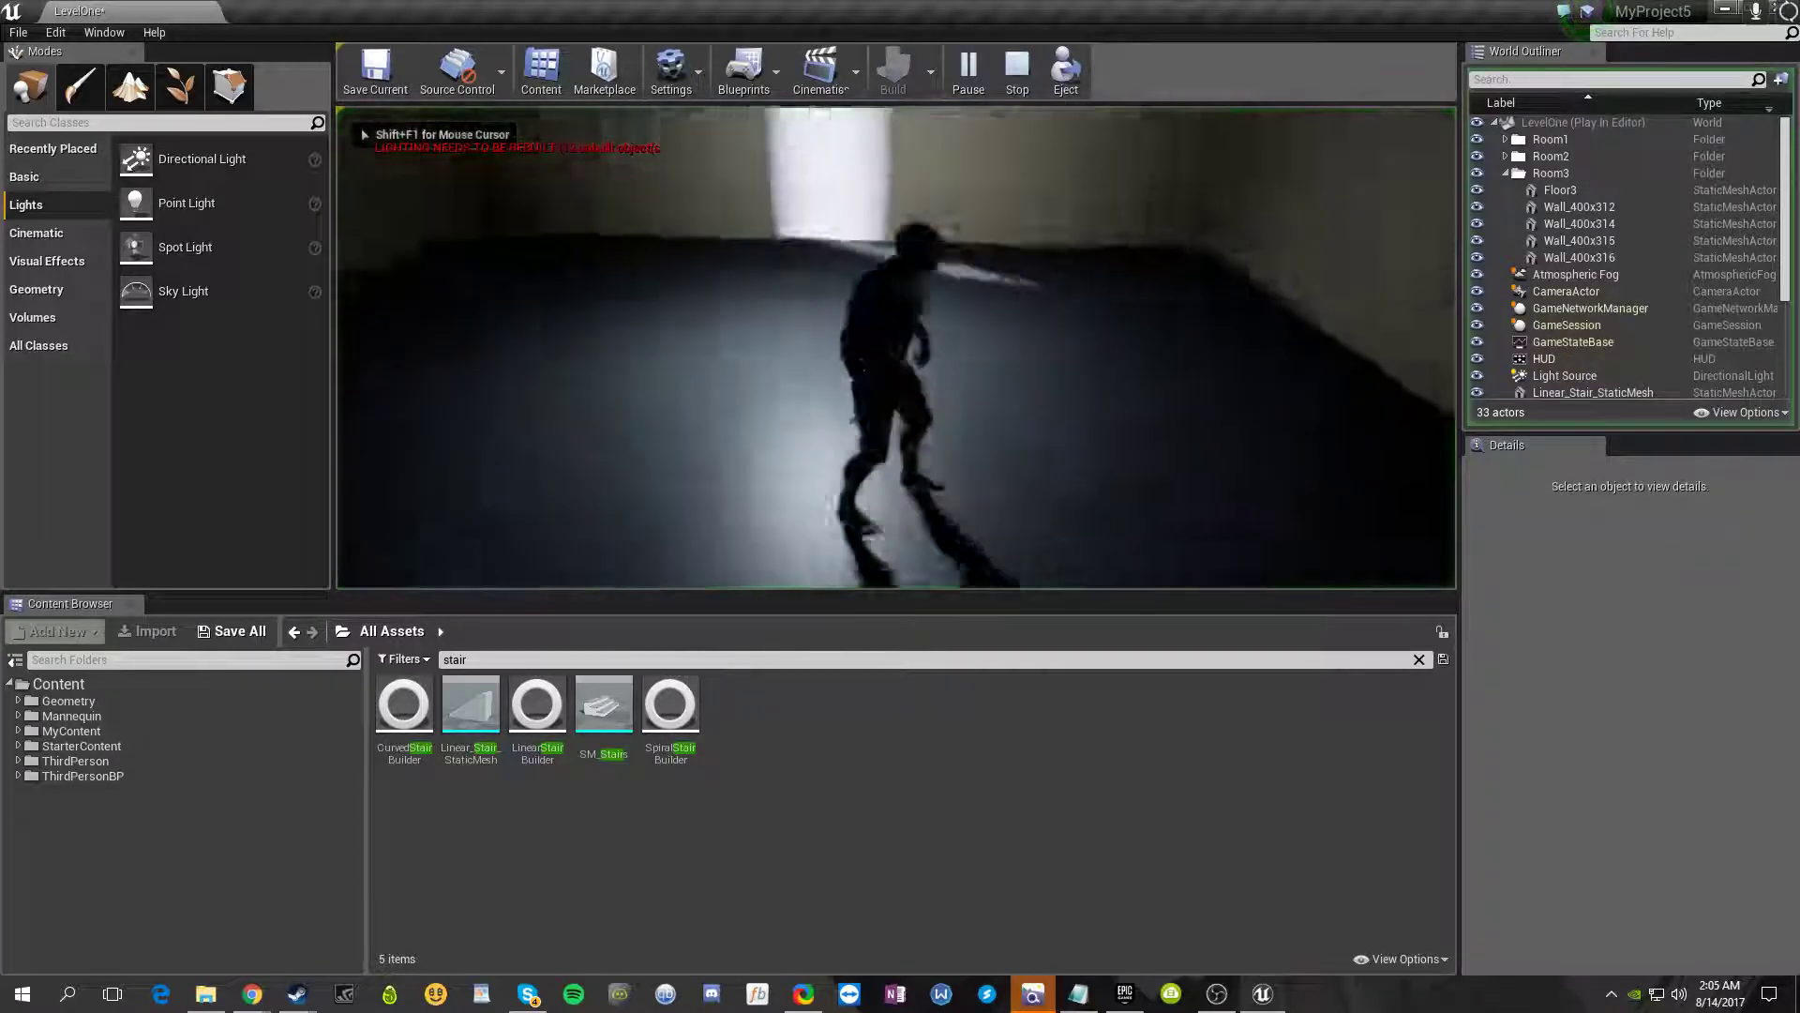
{"action": "key", "text": "w"}
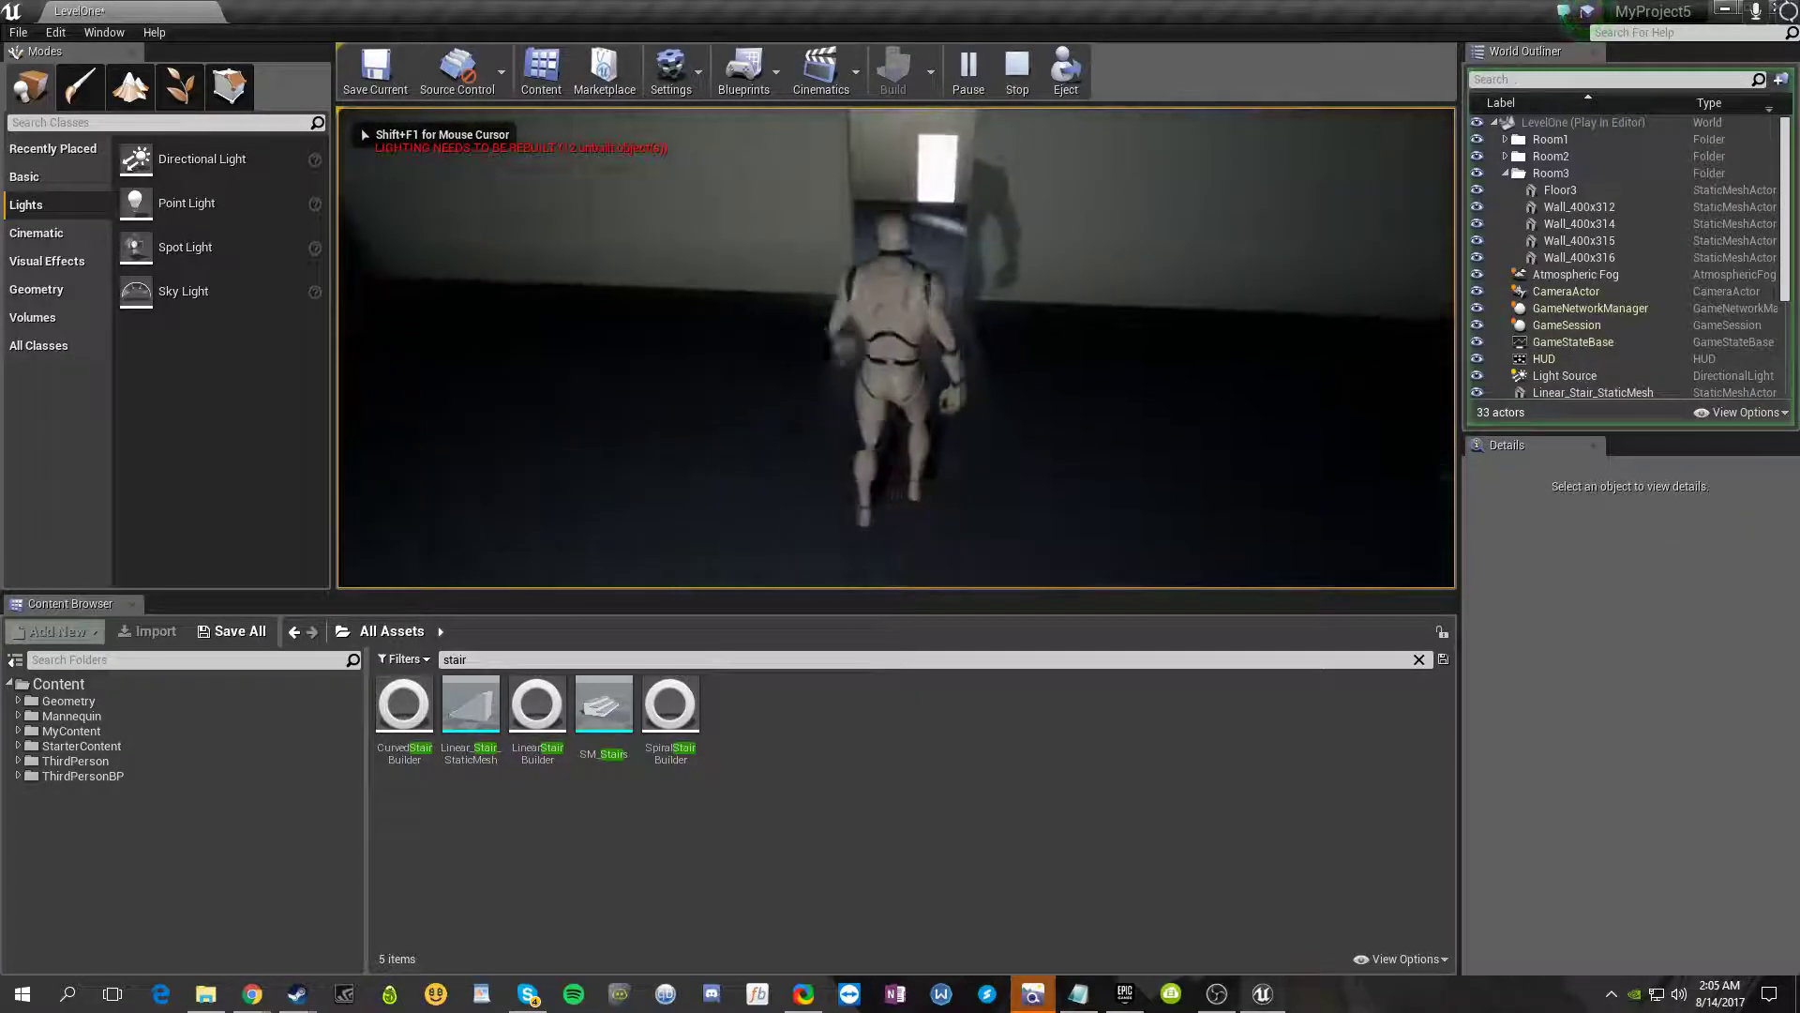
{"action": "key", "text": "w"}
{"action": "key", "text": "w"}
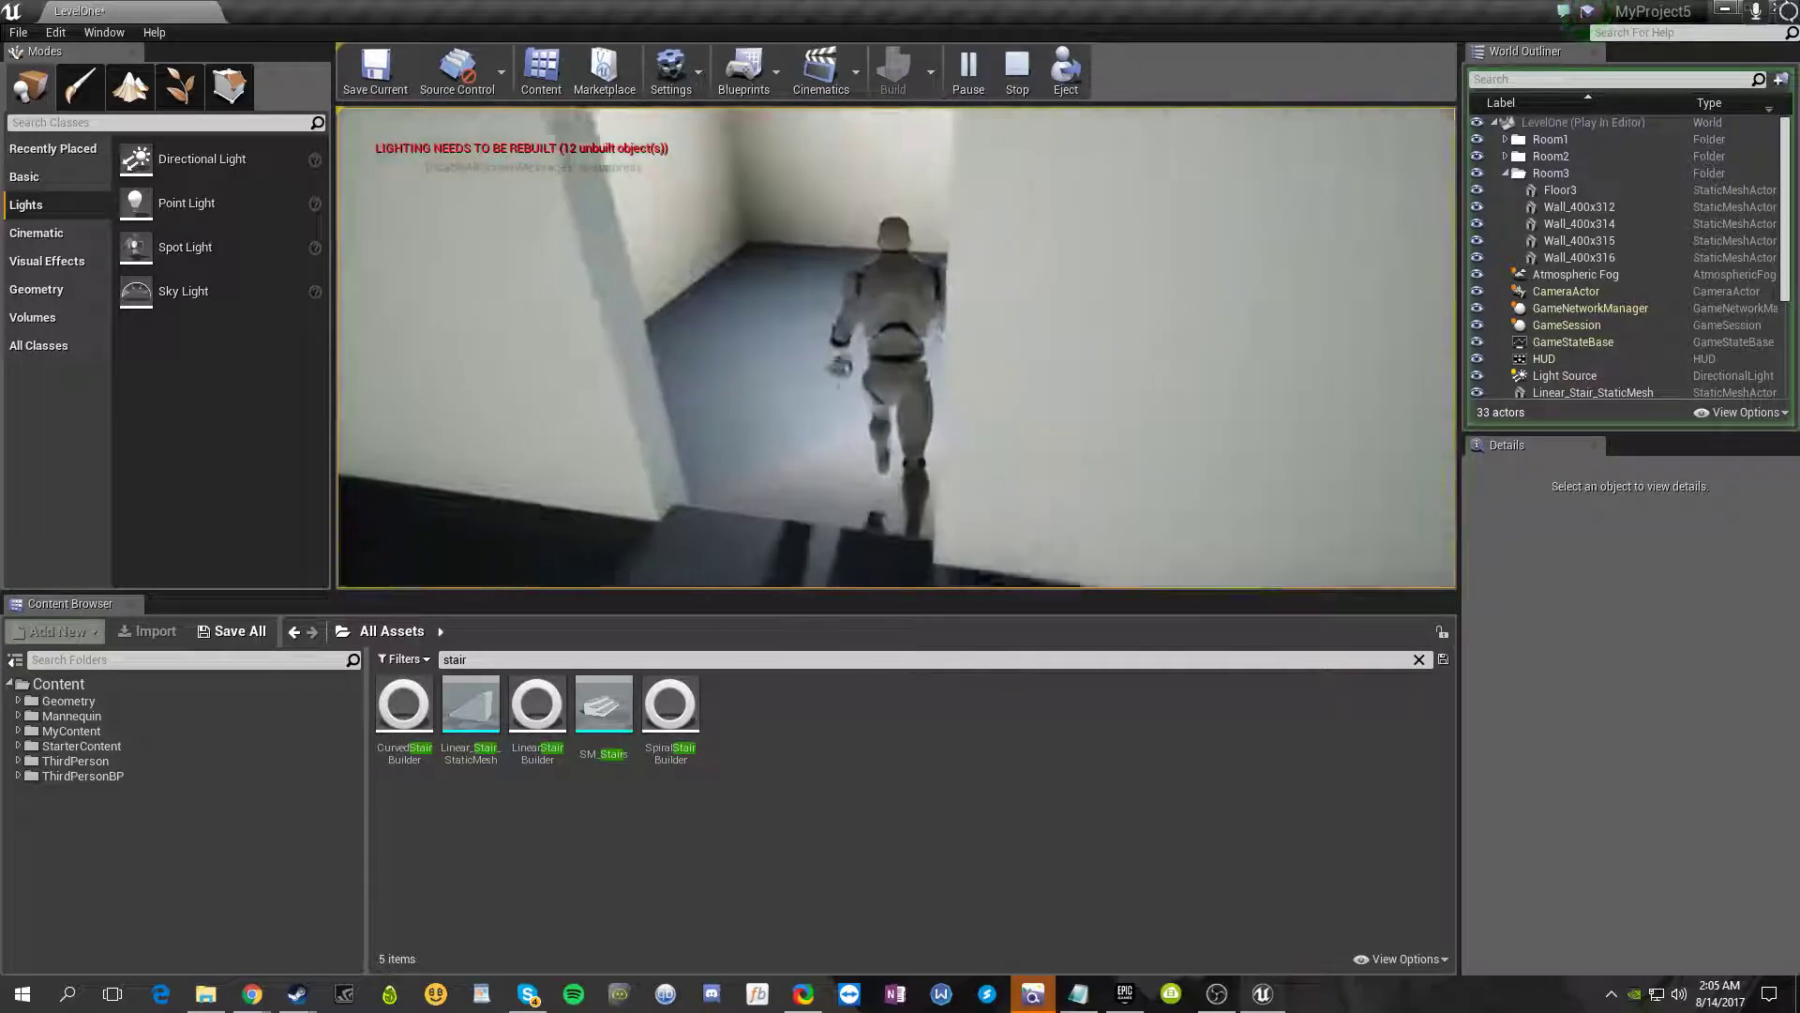
{"action": "key", "text": "w"}
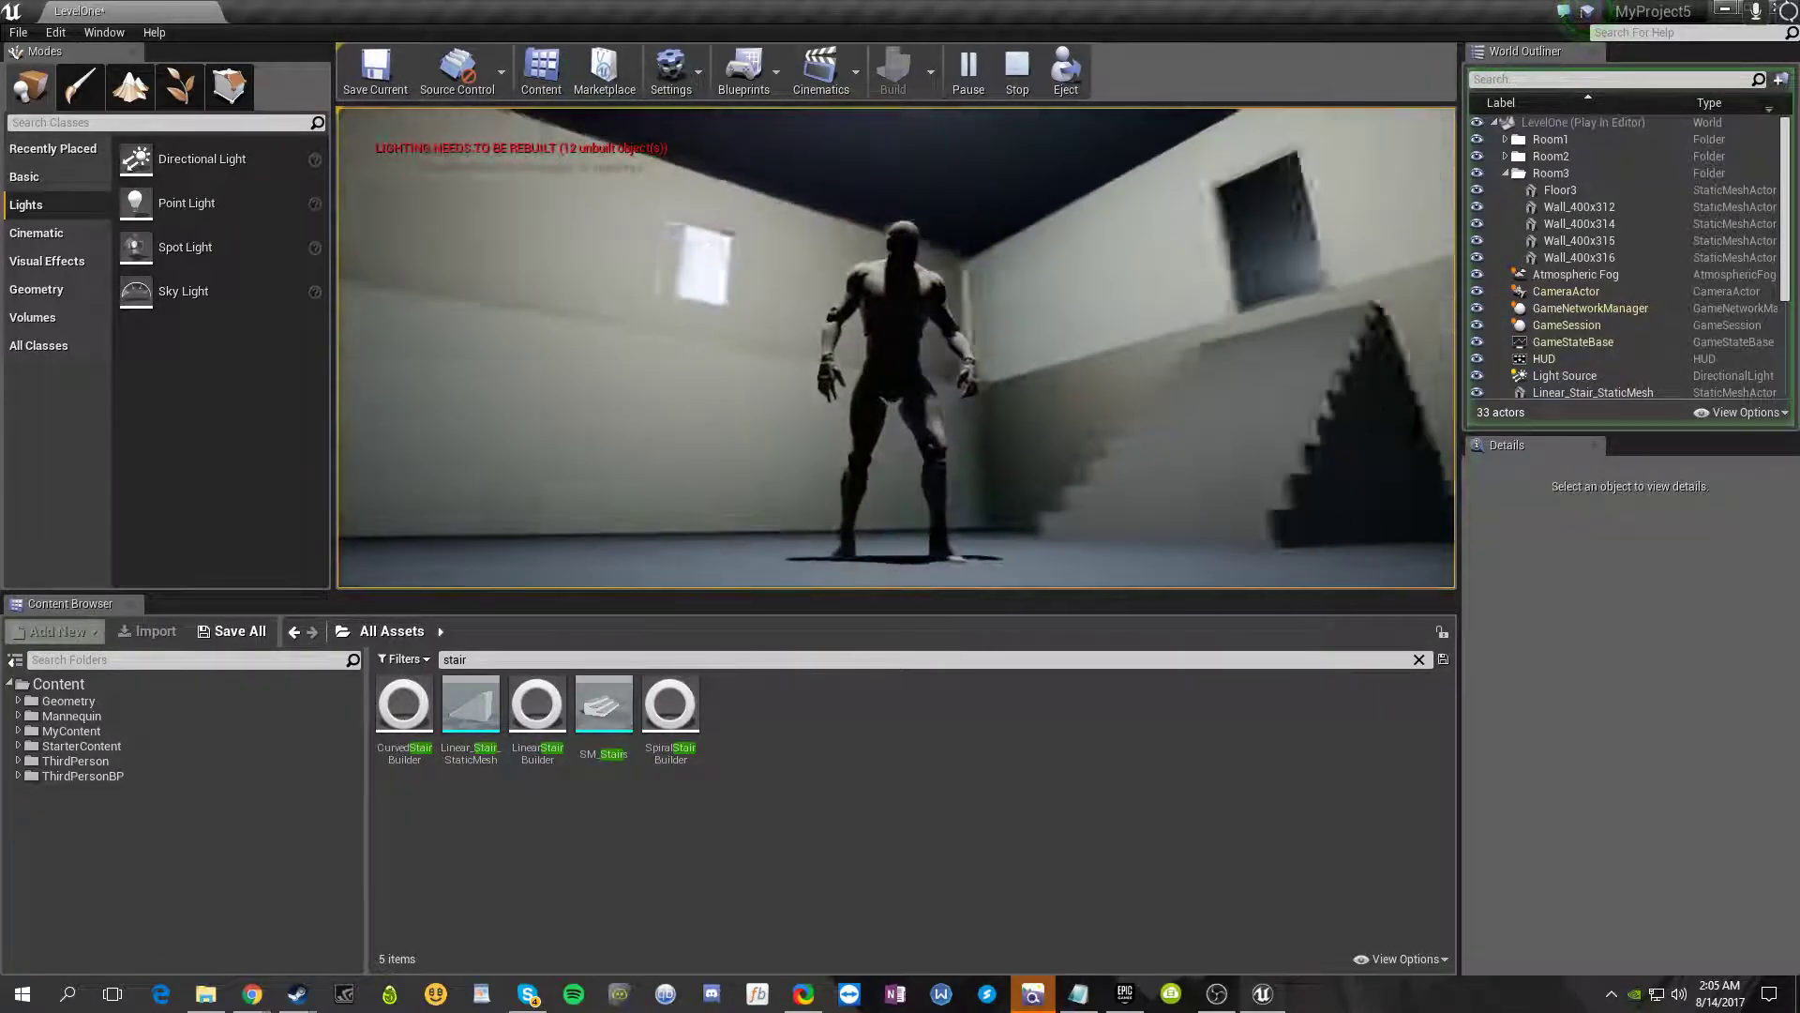
{"action": "key", "text": "w"}
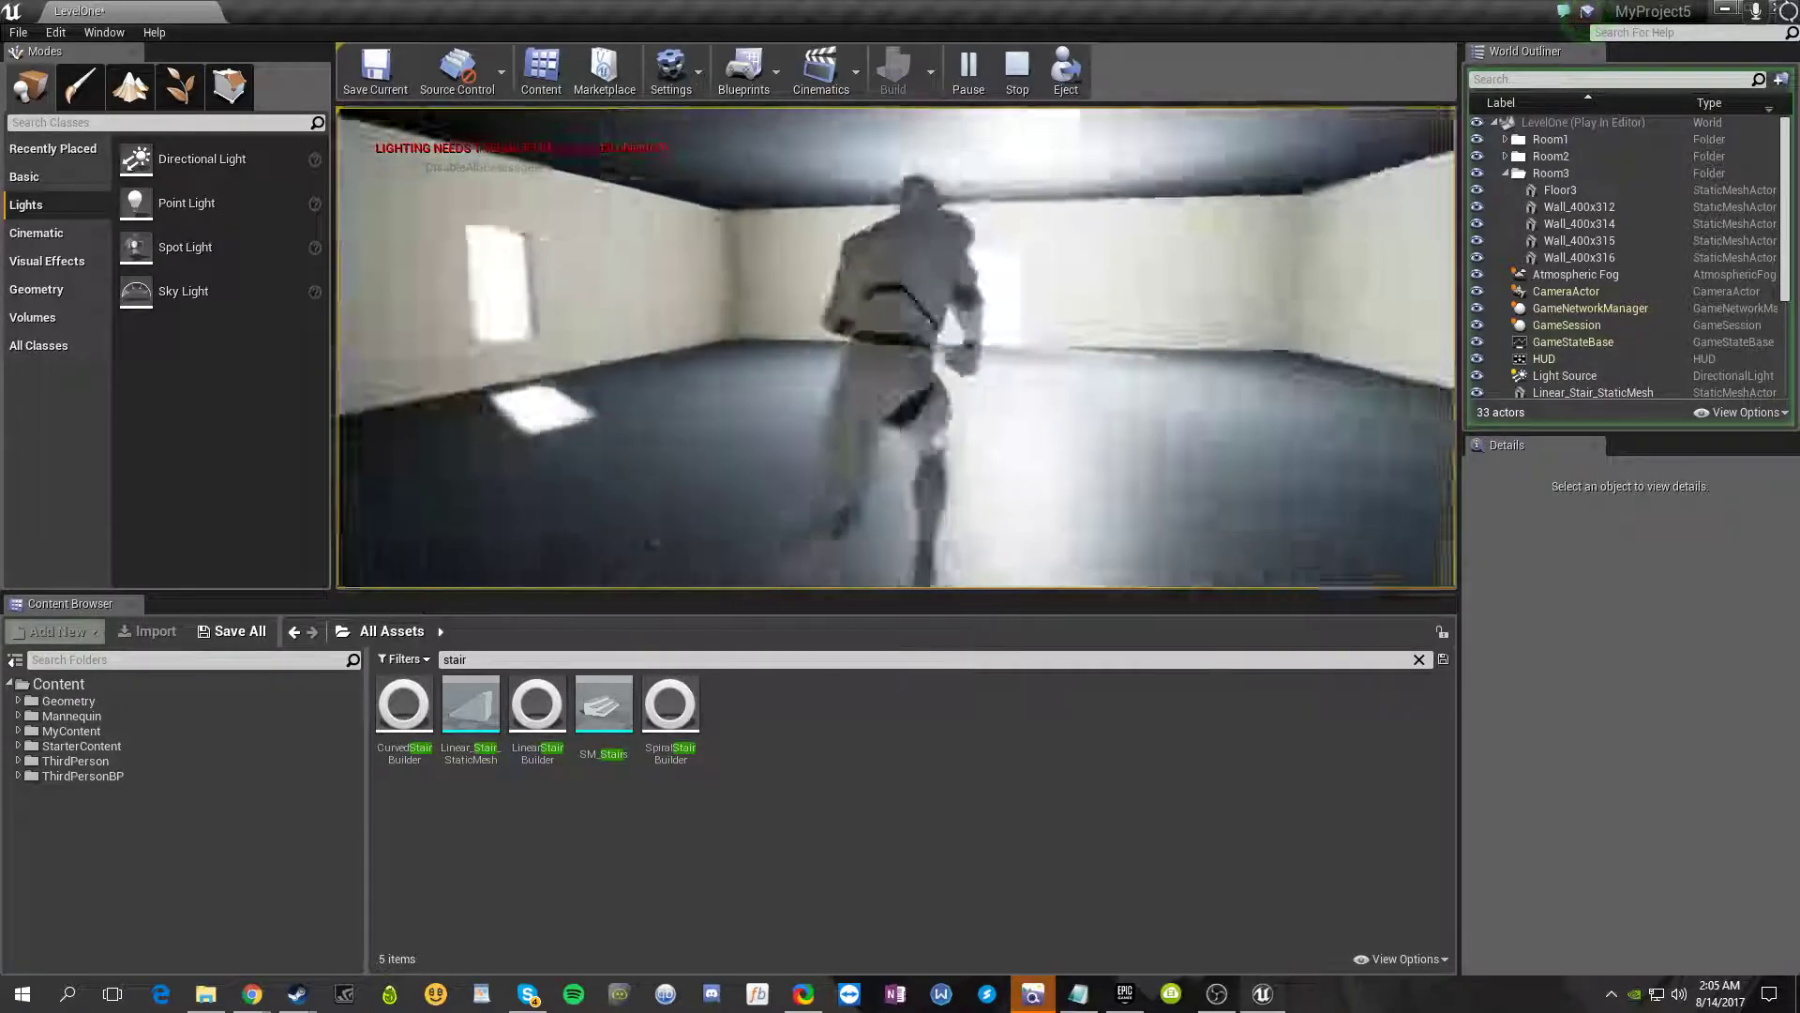
{"action": "key", "text": "Escape"}
- Clear the "stair" asset search and show the root Content folder
{"action": "right_click_drag", "start_coordinate": [1371, 387], "coordinate": [1238, 351]}
{"action": "key", "text": "BackSpace"}
{"action": "key", "text": "BackSpace"}
{"action": "key", "text": "BackSpace"}
{"action": "key", "text": "BackSpace"}
{"action": "key", "text": "BackSpace"}
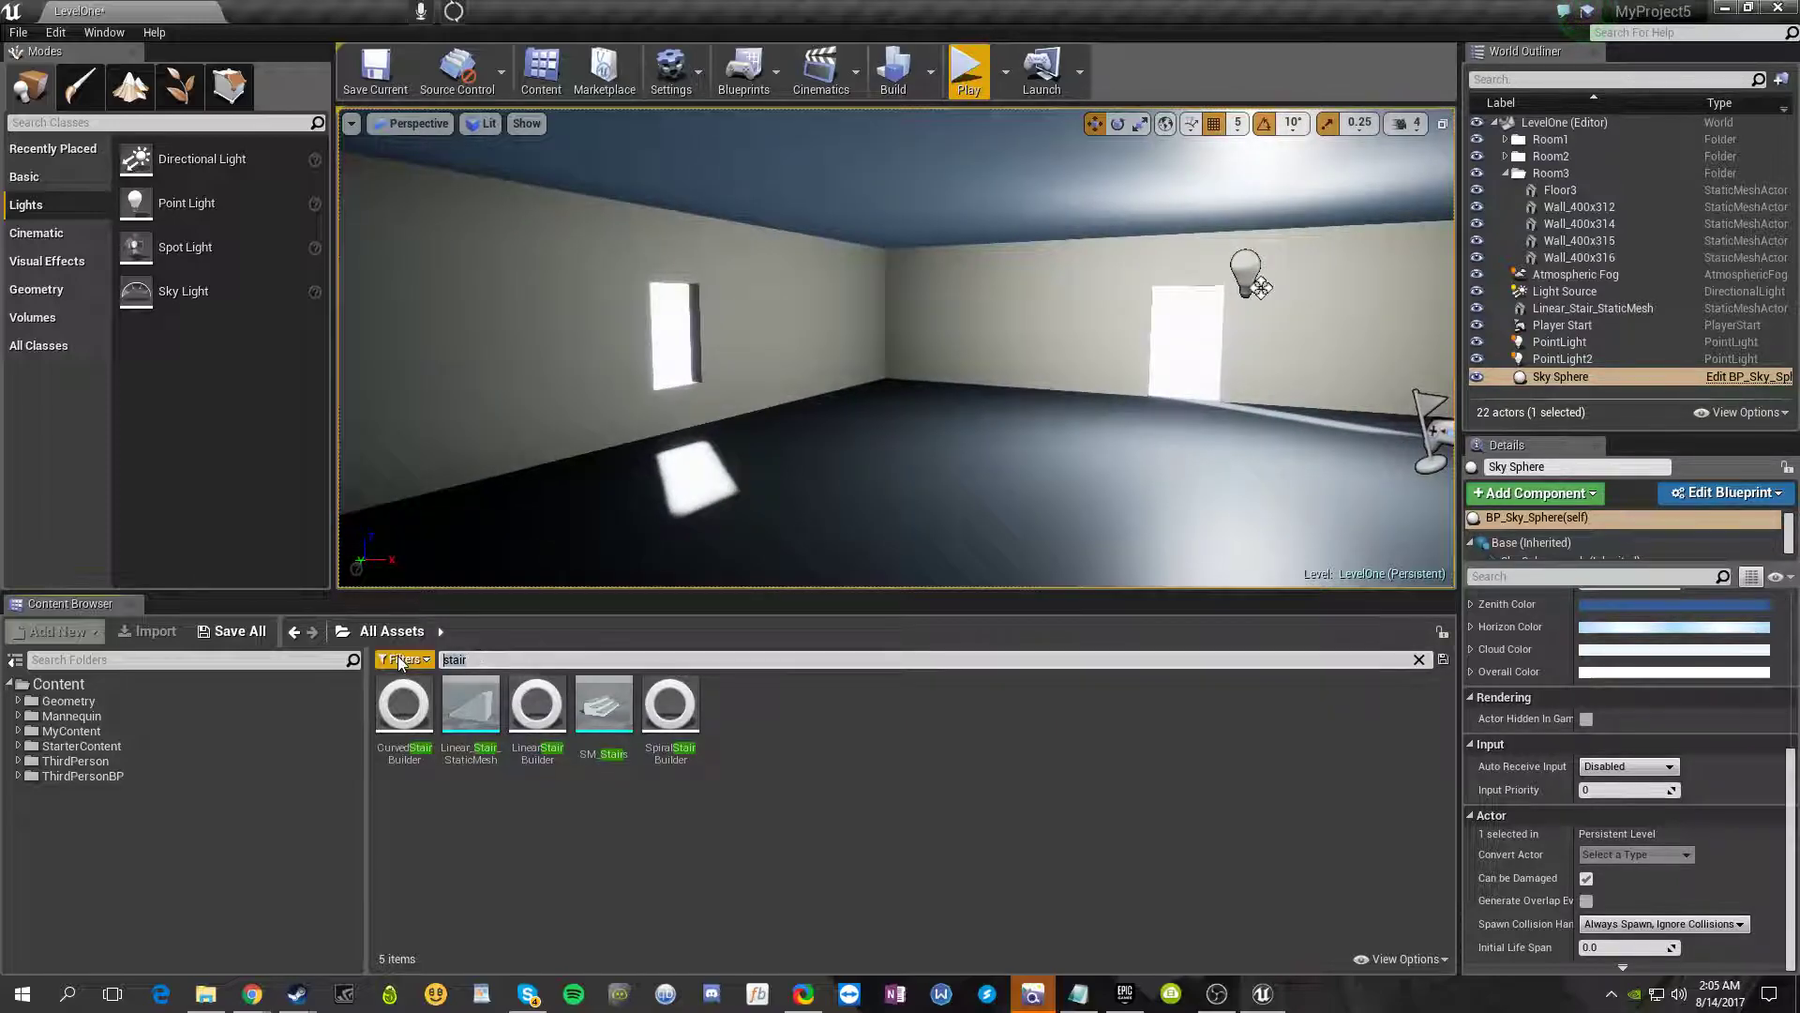
{"action": "right_click_drag", "start_coordinate": [1045, 348], "coordinate": [1247, 345]}
{"action": "left_click", "coordinate": [57, 683]}
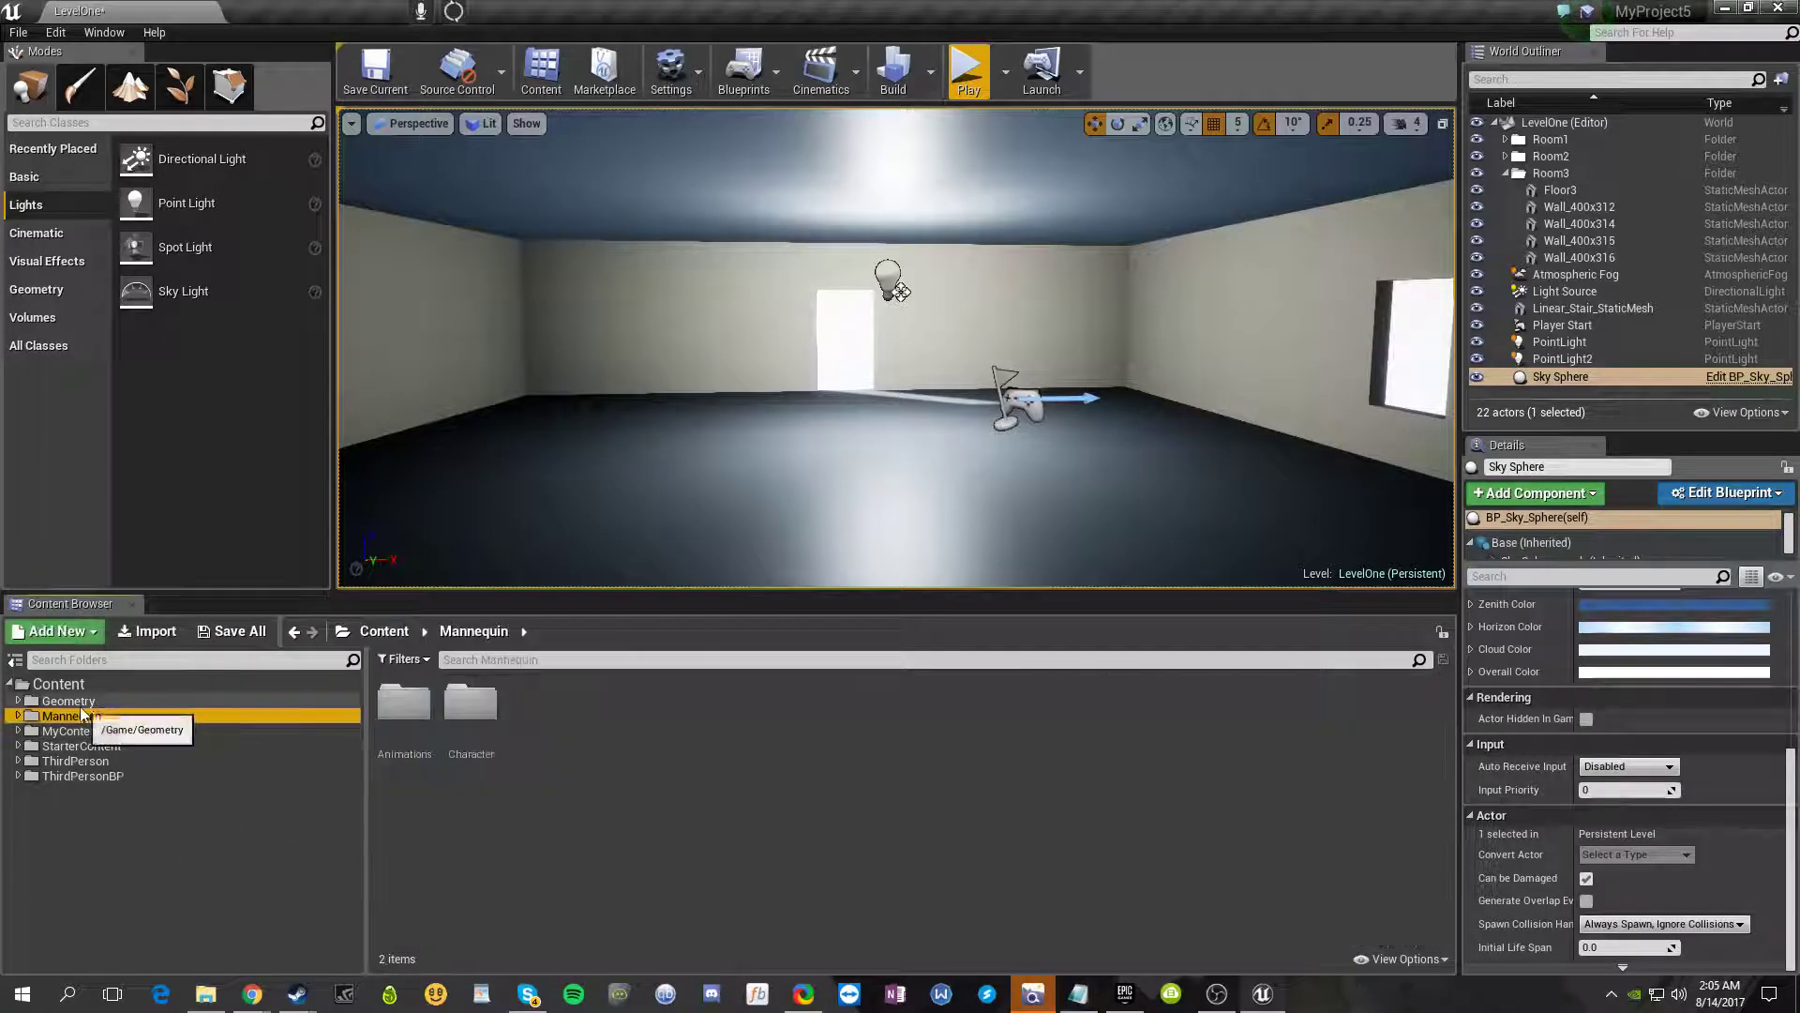
- Examine the room's surfaces, selecting the windowed wall Wall_400x309 and the ceiling Ceiling2
{"action": "right_click_drag", "start_coordinate": [952, 451], "coordinate": [112, 525]}
{"action": "right_click_drag", "start_coordinate": [925, 201], "coordinate": [972, 142]}
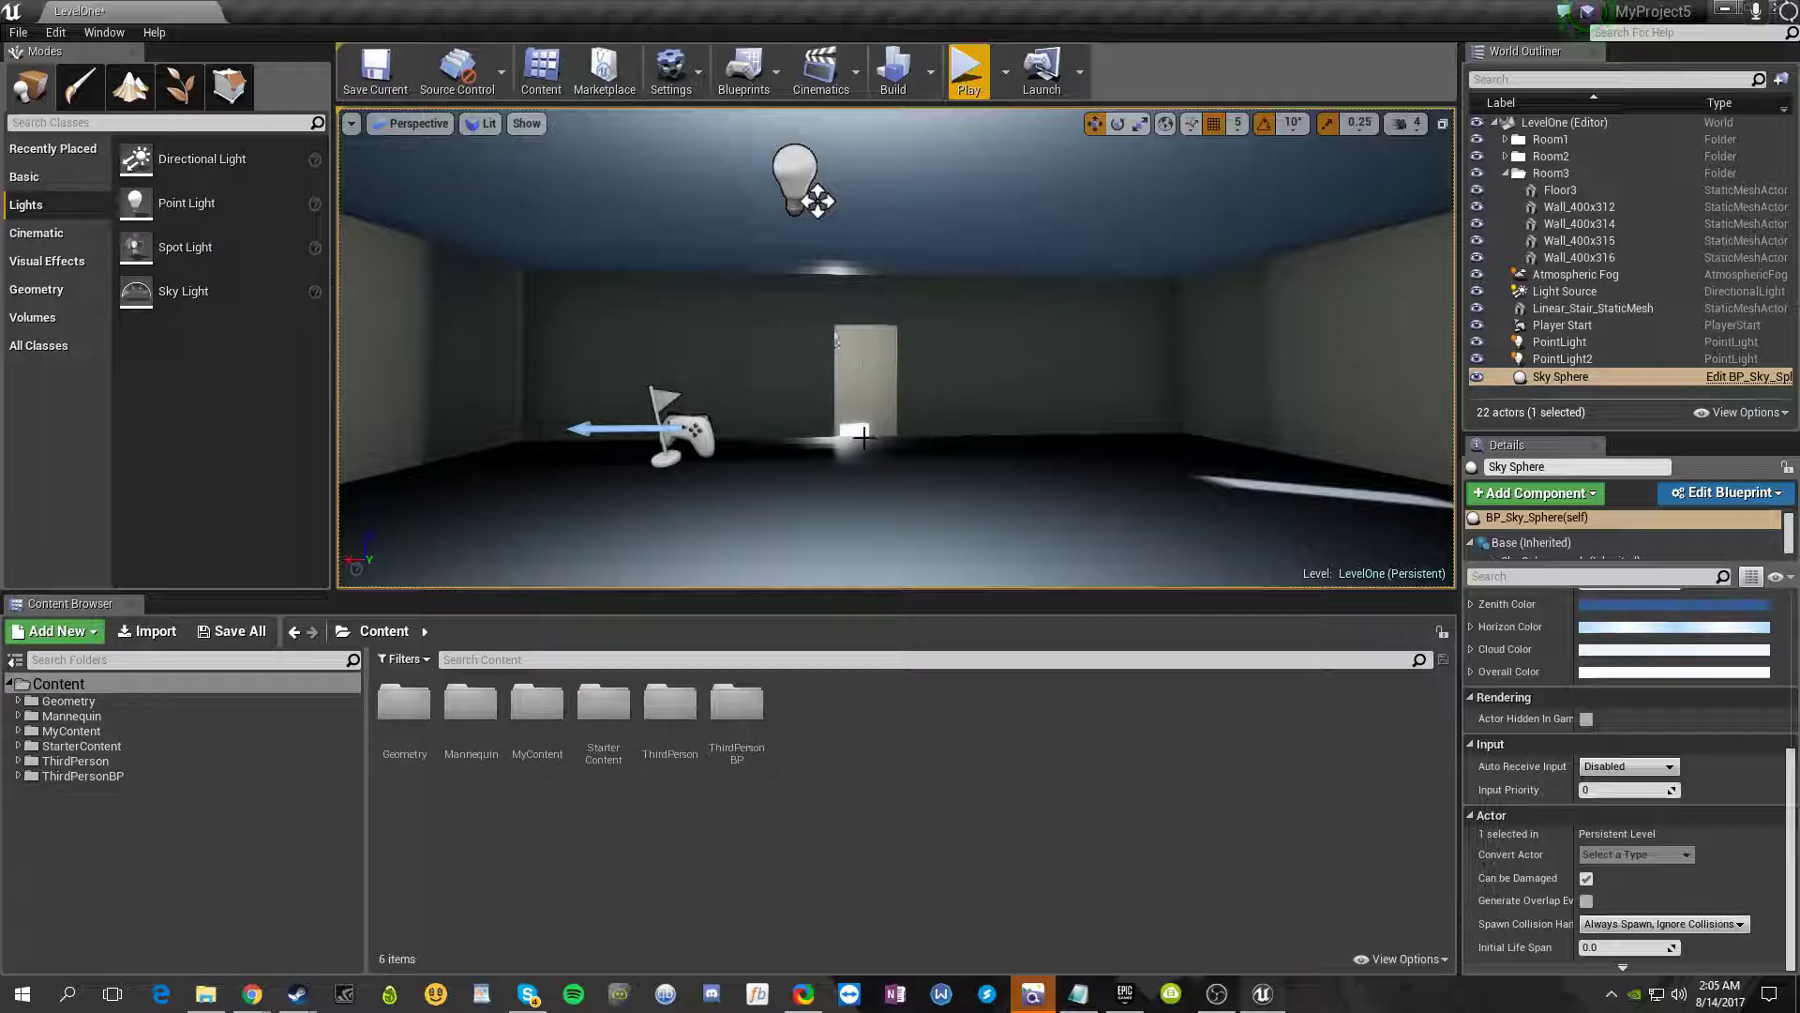
{"action": "left_click", "coordinate": [751, 371]}
{"action": "right_click_drag", "start_coordinate": [903, 550], "coordinate": [903, 478]}
{"action": "left_click", "coordinate": [984, 429]}
{"action": "right_click_drag", "start_coordinate": [988, 418], "coordinate": [1045, 488]}
{"action": "left_click", "coordinate": [931, 458]}
{"action": "right_click_drag", "start_coordinate": [931, 457], "coordinate": [888, 509]}
{"action": "right_click_drag", "start_coordinate": [1041, 506], "coordinate": [1414, 215]}
{"action": "left_click", "coordinate": [966, 414]}
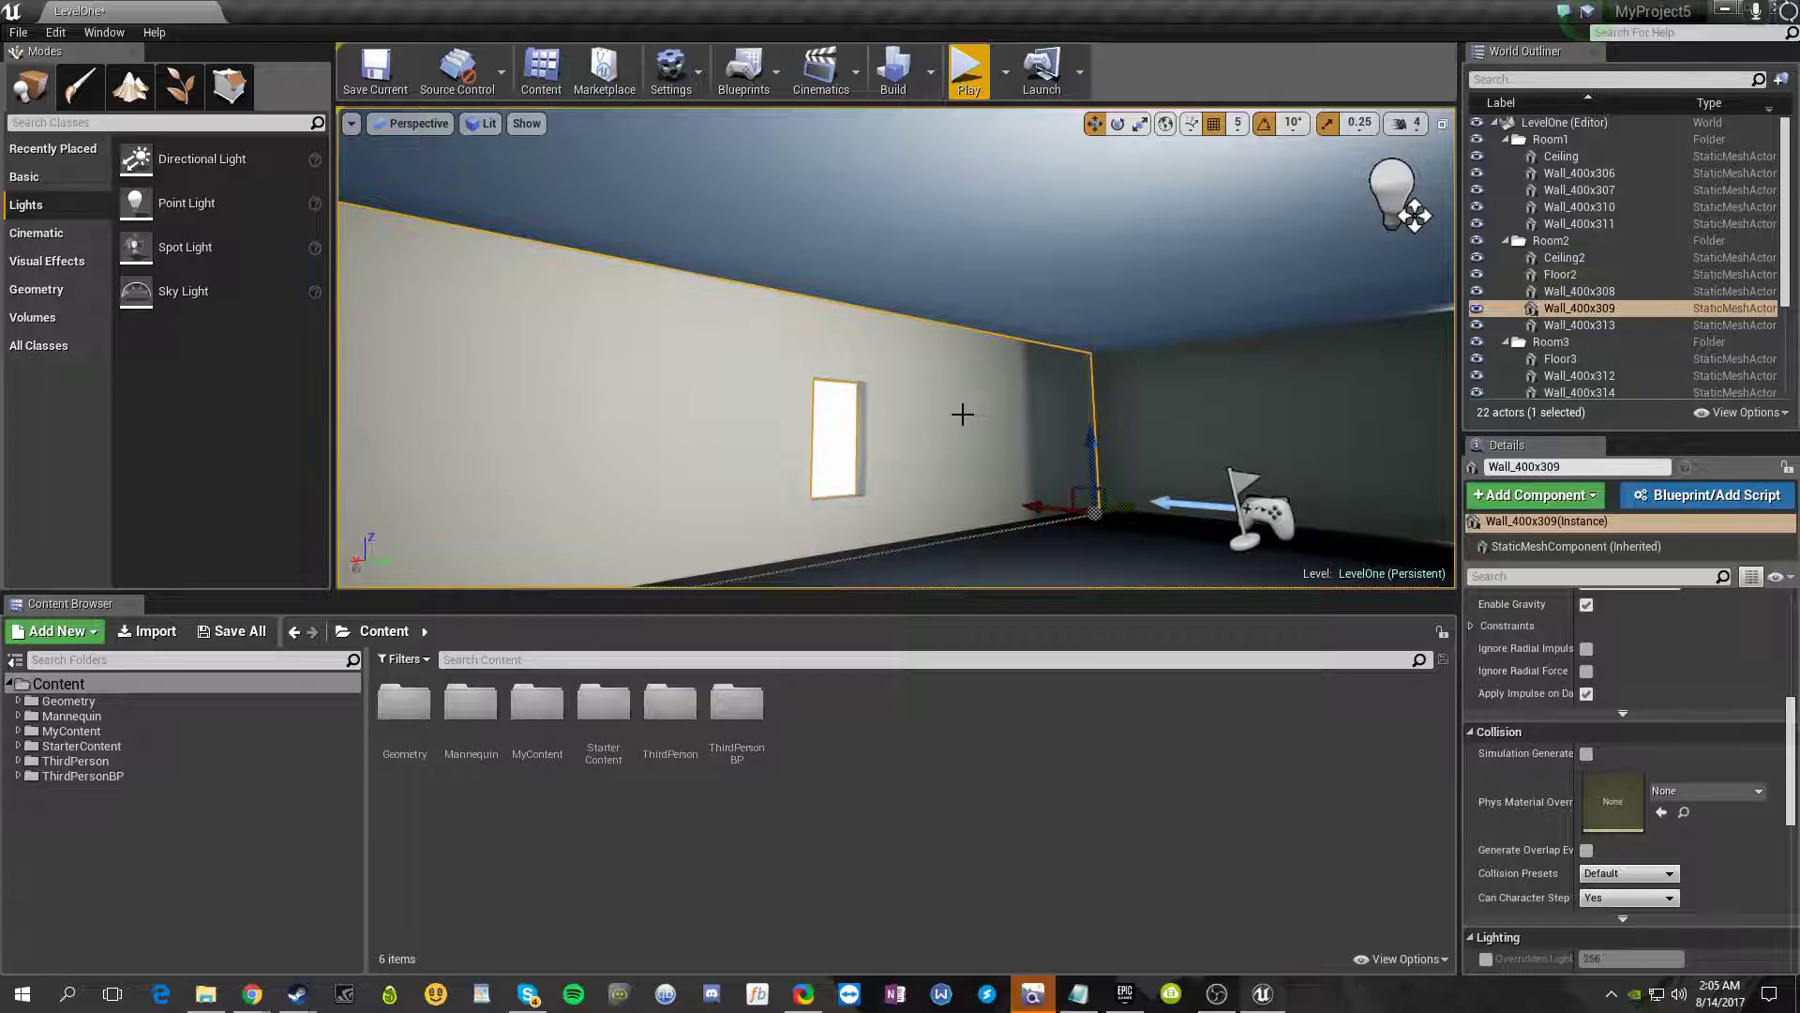
{"action": "left_click", "coordinate": [968, 225]}
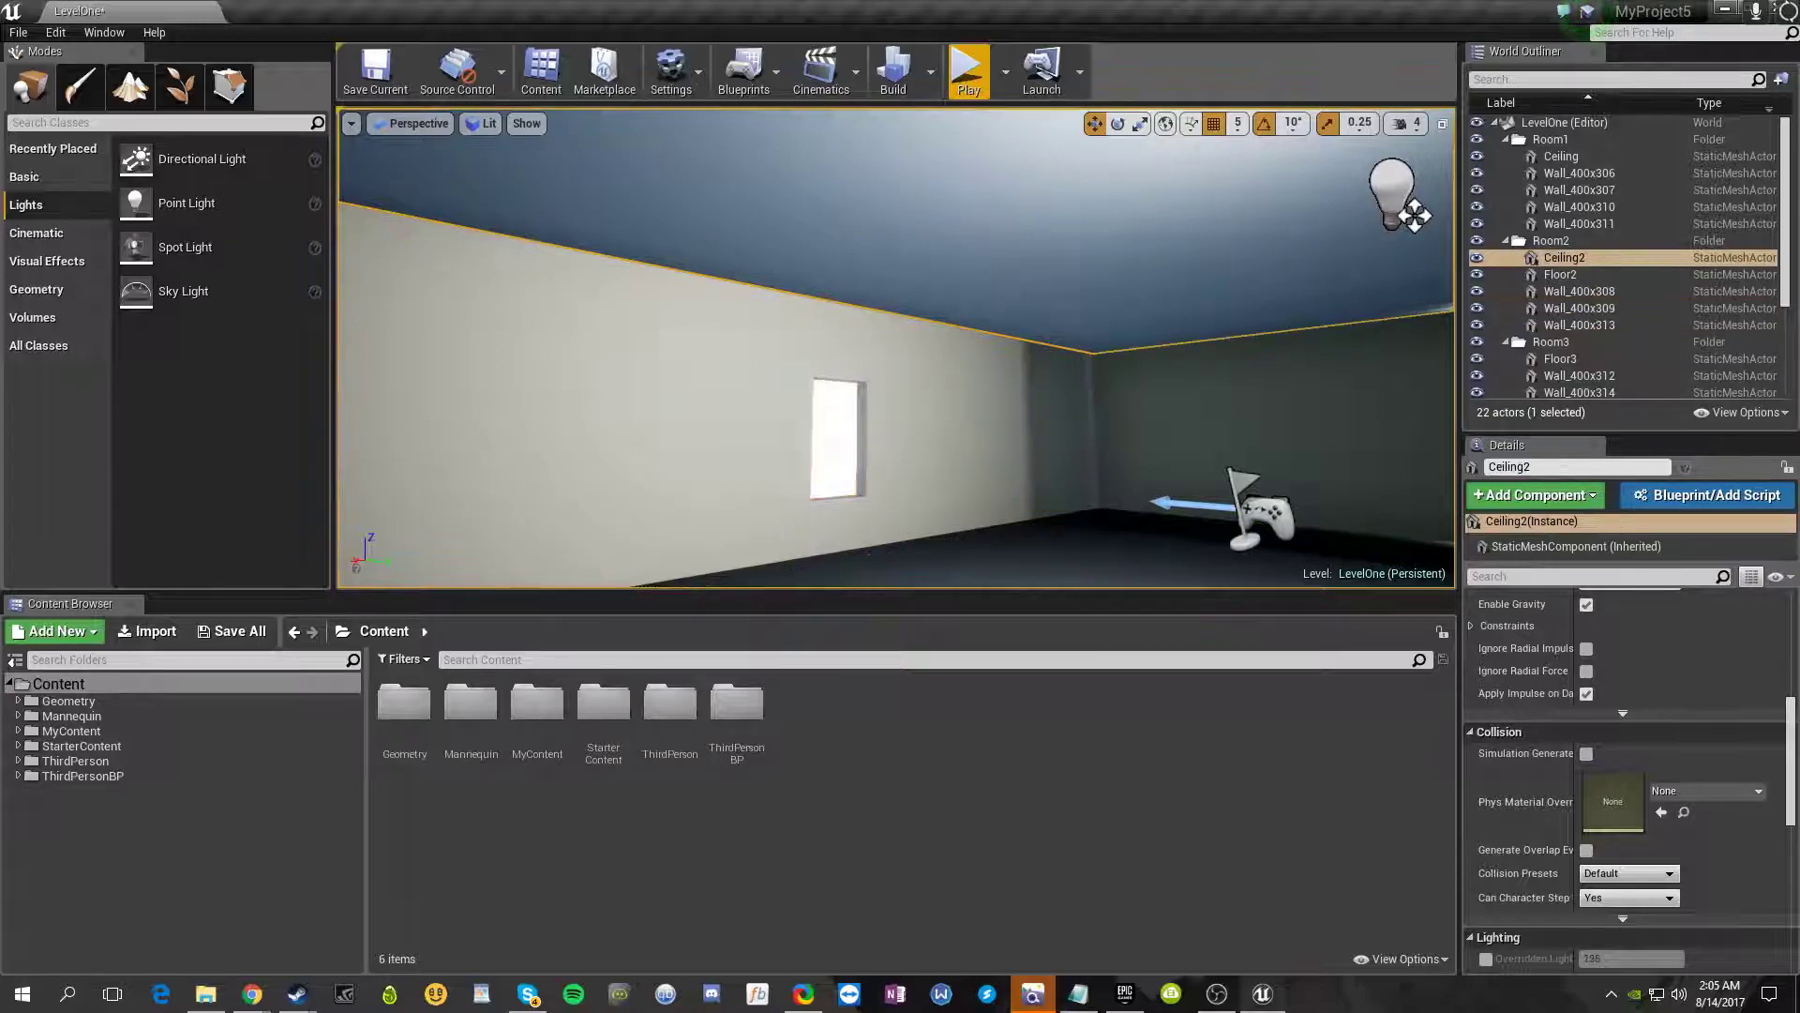
{"action": "right_click_drag", "start_coordinate": [969, 225], "coordinate": [974, 412]}
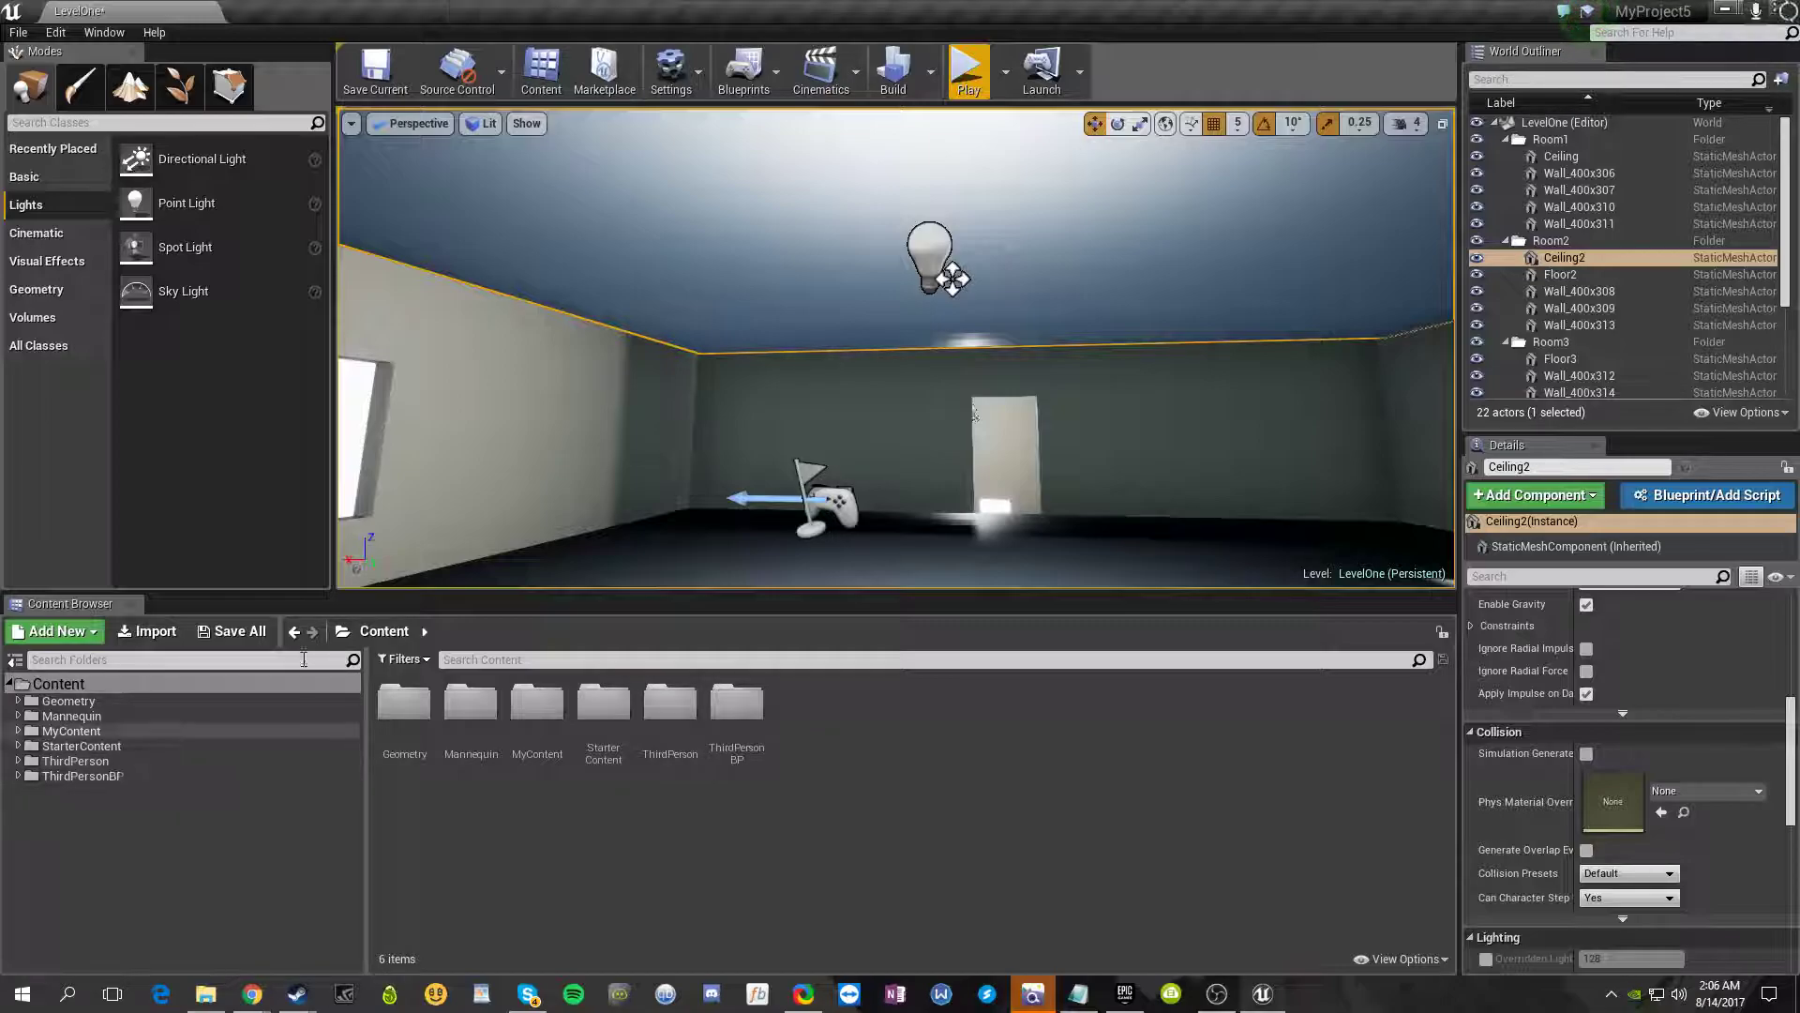
- Check the materials assigned to the doorway wall Wall_400x311, Ceiling2 and Floor2
{"action": "left_click", "coordinate": [780, 420]}
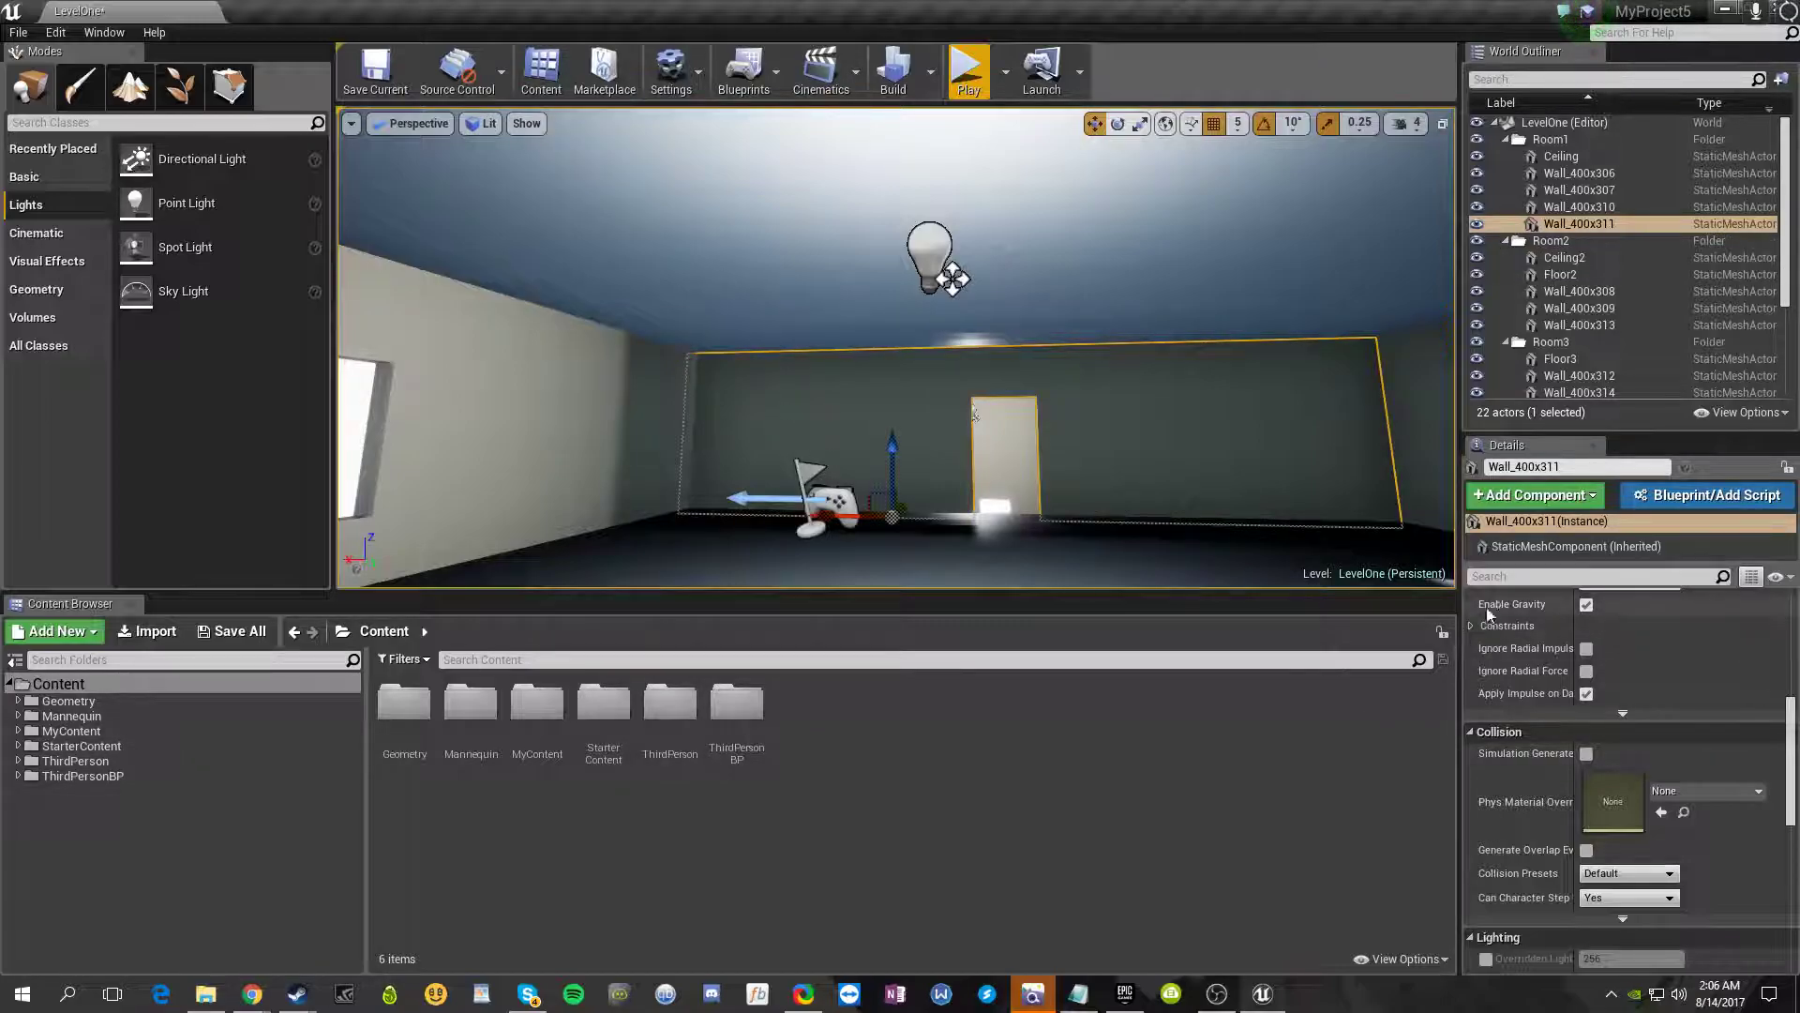
{"action": "scroll", "coordinate": [1657, 733], "scroll_direction": "up", "scroll_amount": 10}
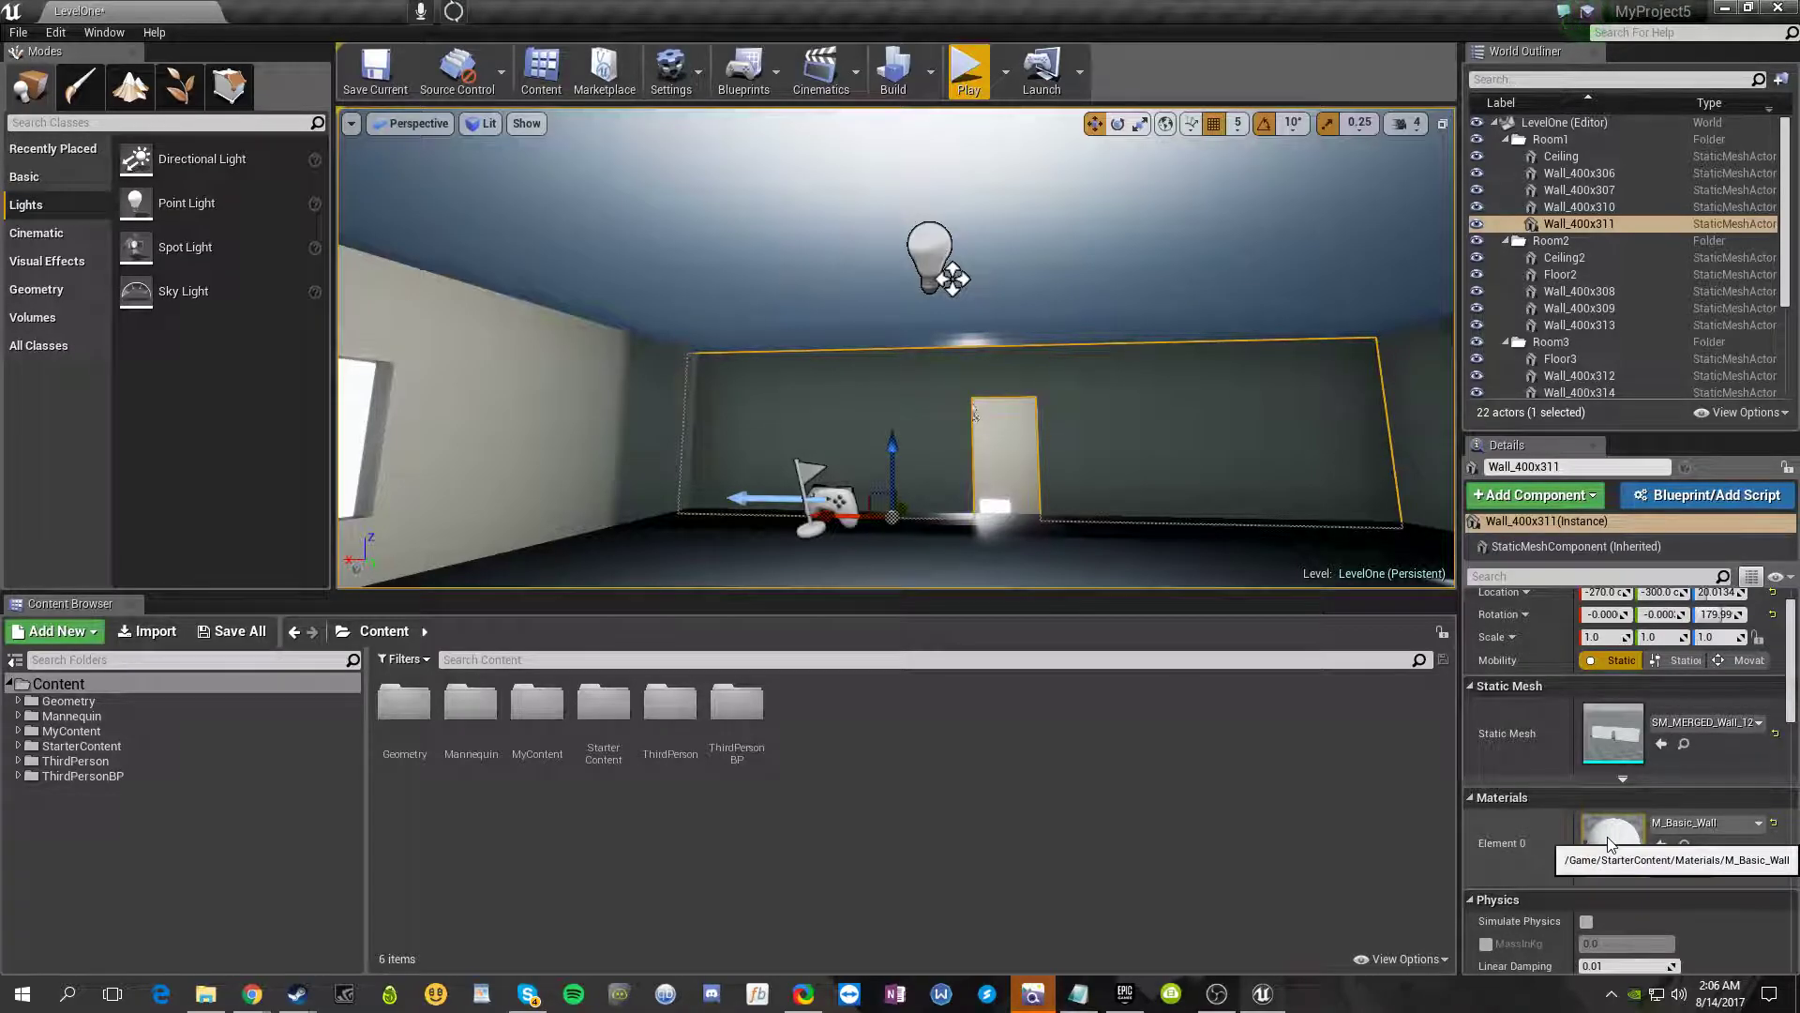
{"action": "left_click", "coordinate": [1238, 277]}
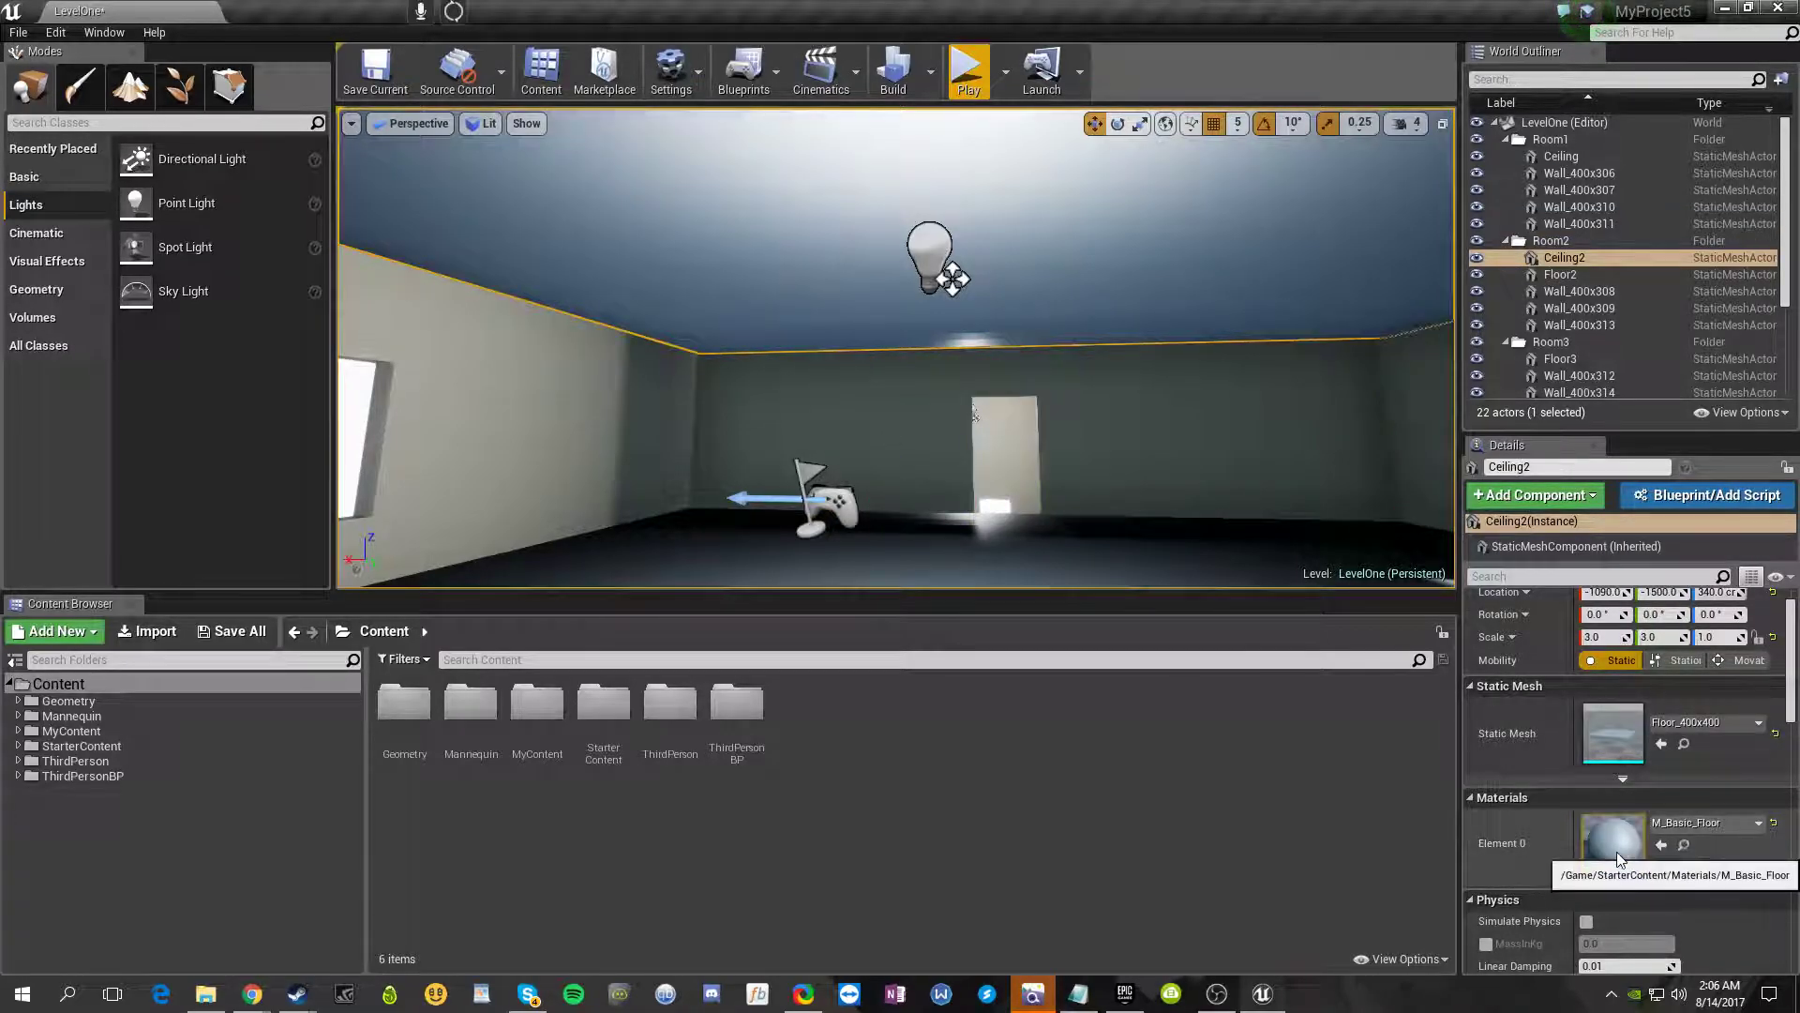
{"action": "left_click", "coordinate": [1069, 552]}
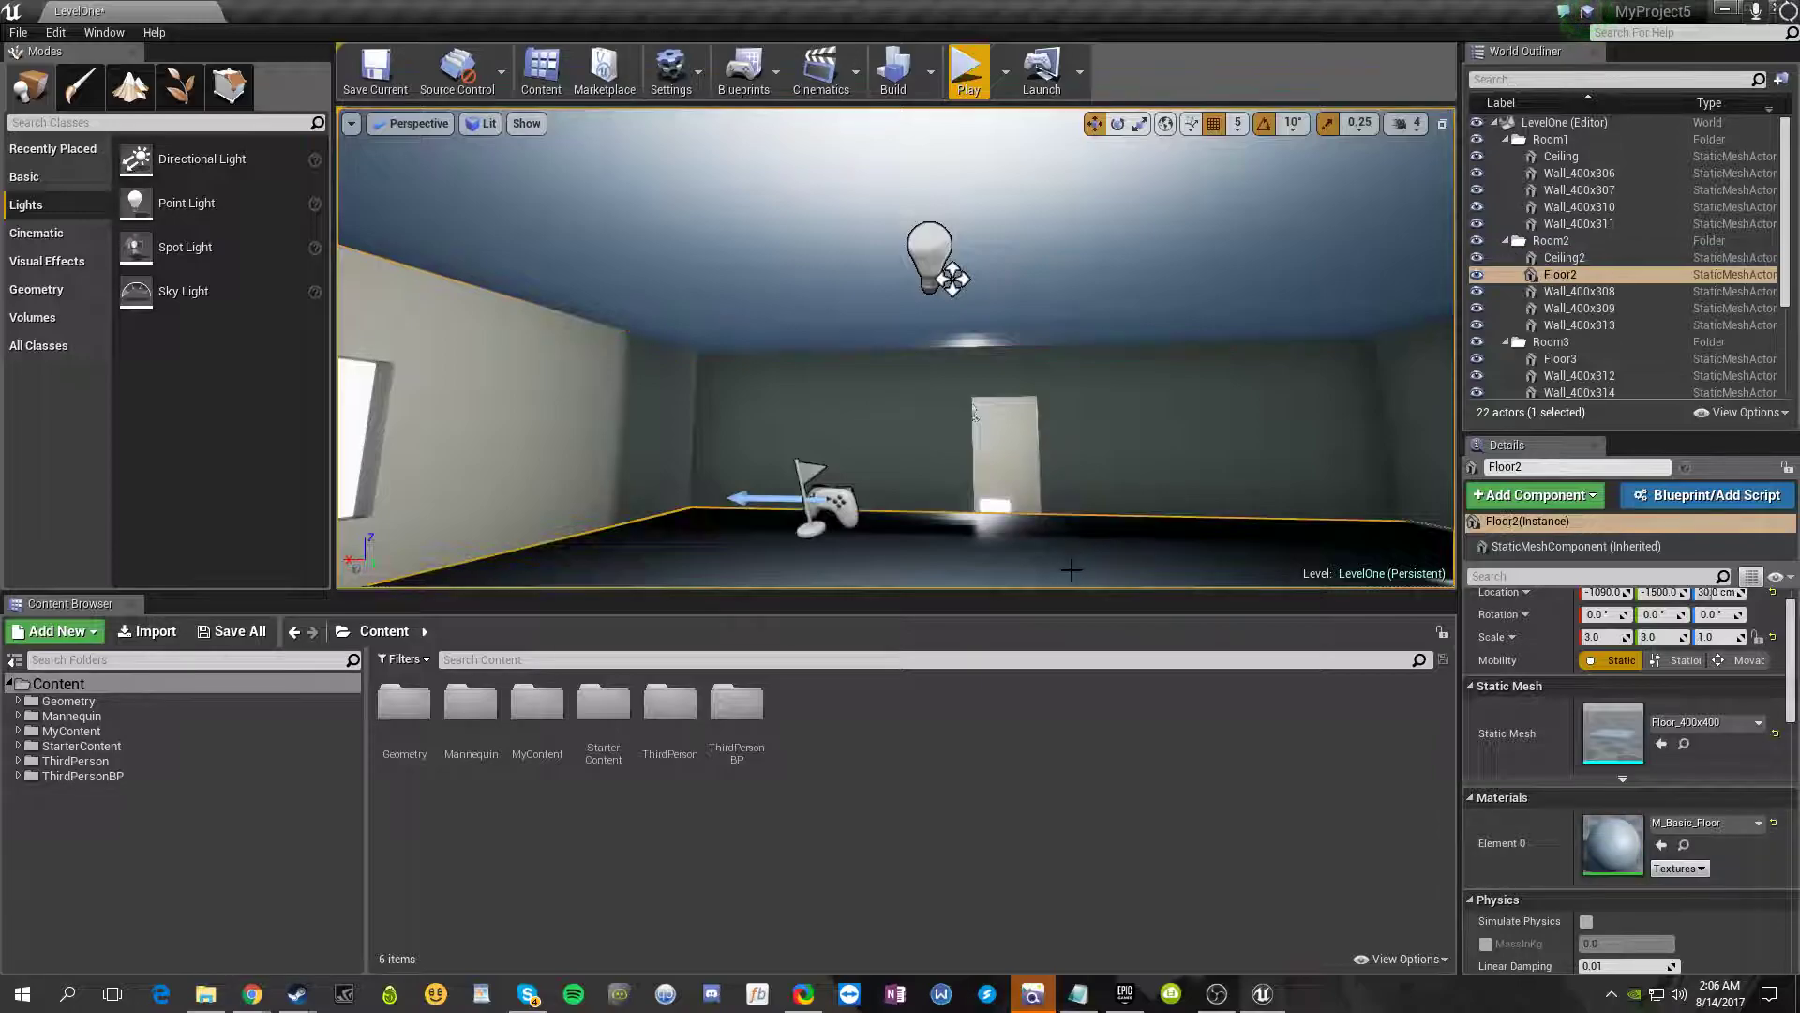
- Open the doorway wall's M_Basic_Wall material, examine its Color and Roughness connections, and close the material editor
{"action": "left_click", "coordinate": [1172, 441]}
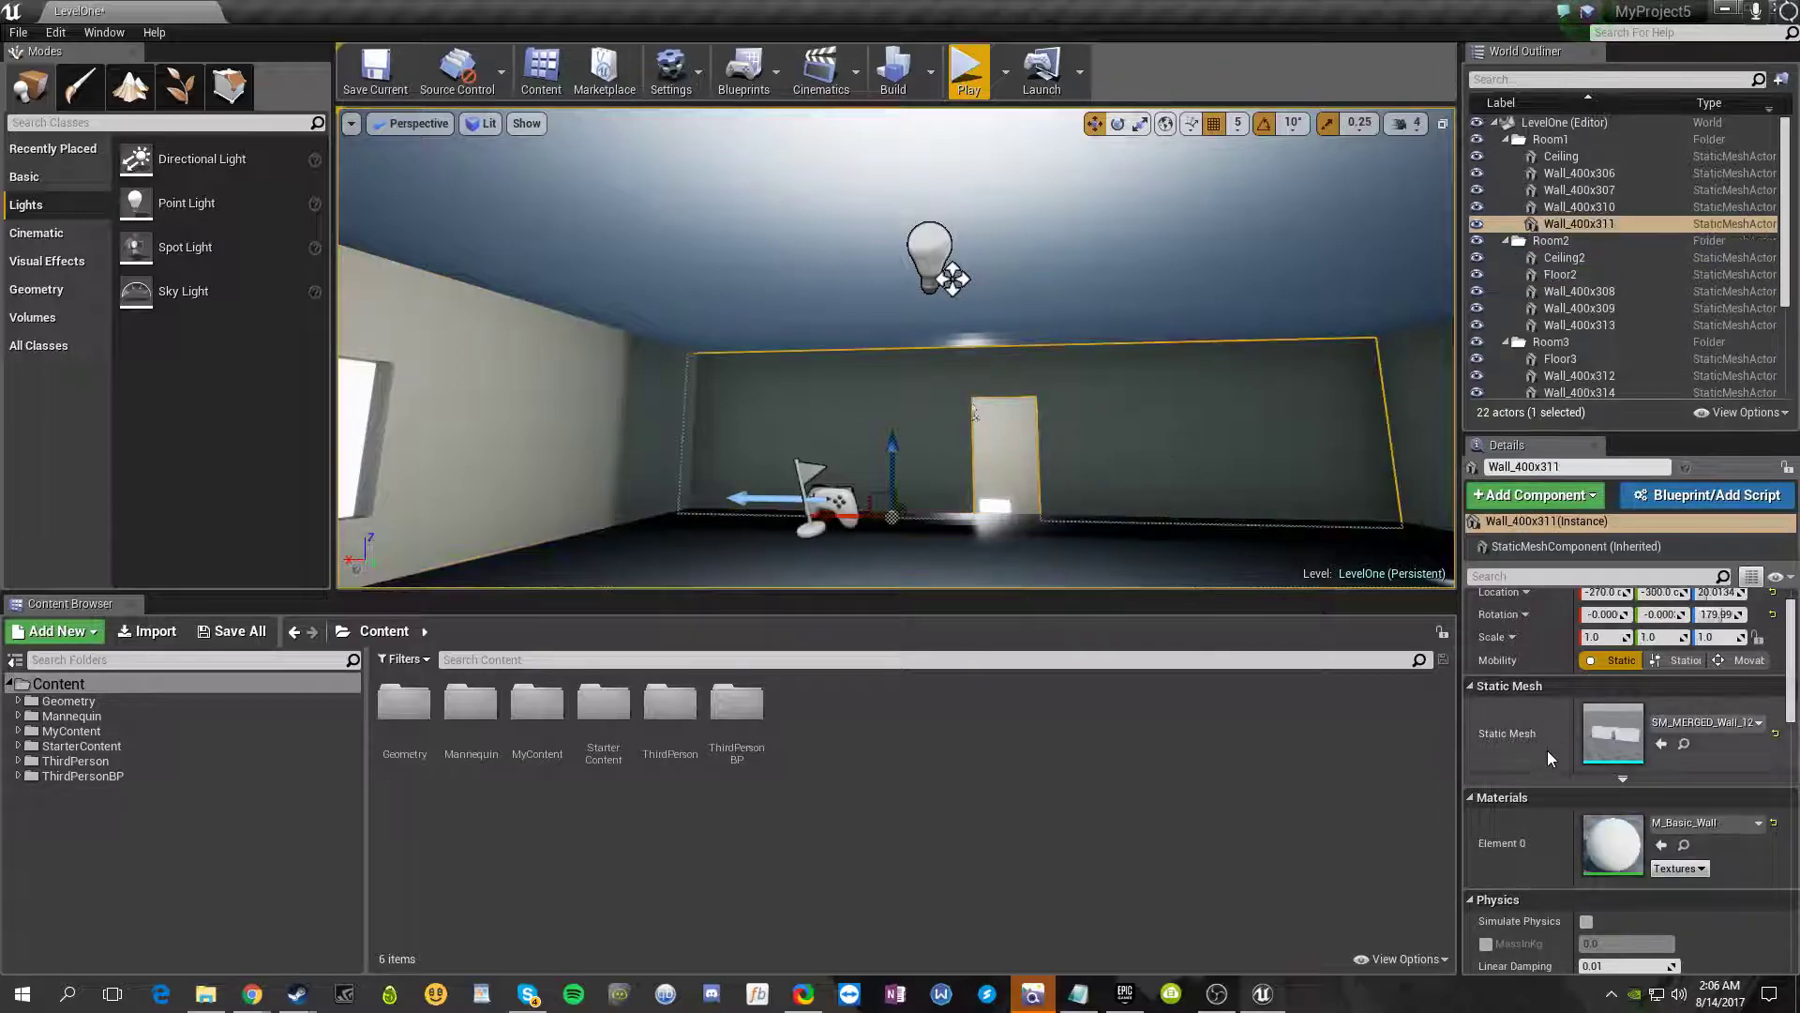
{"action": "double_click", "coordinate": [1603, 841]}
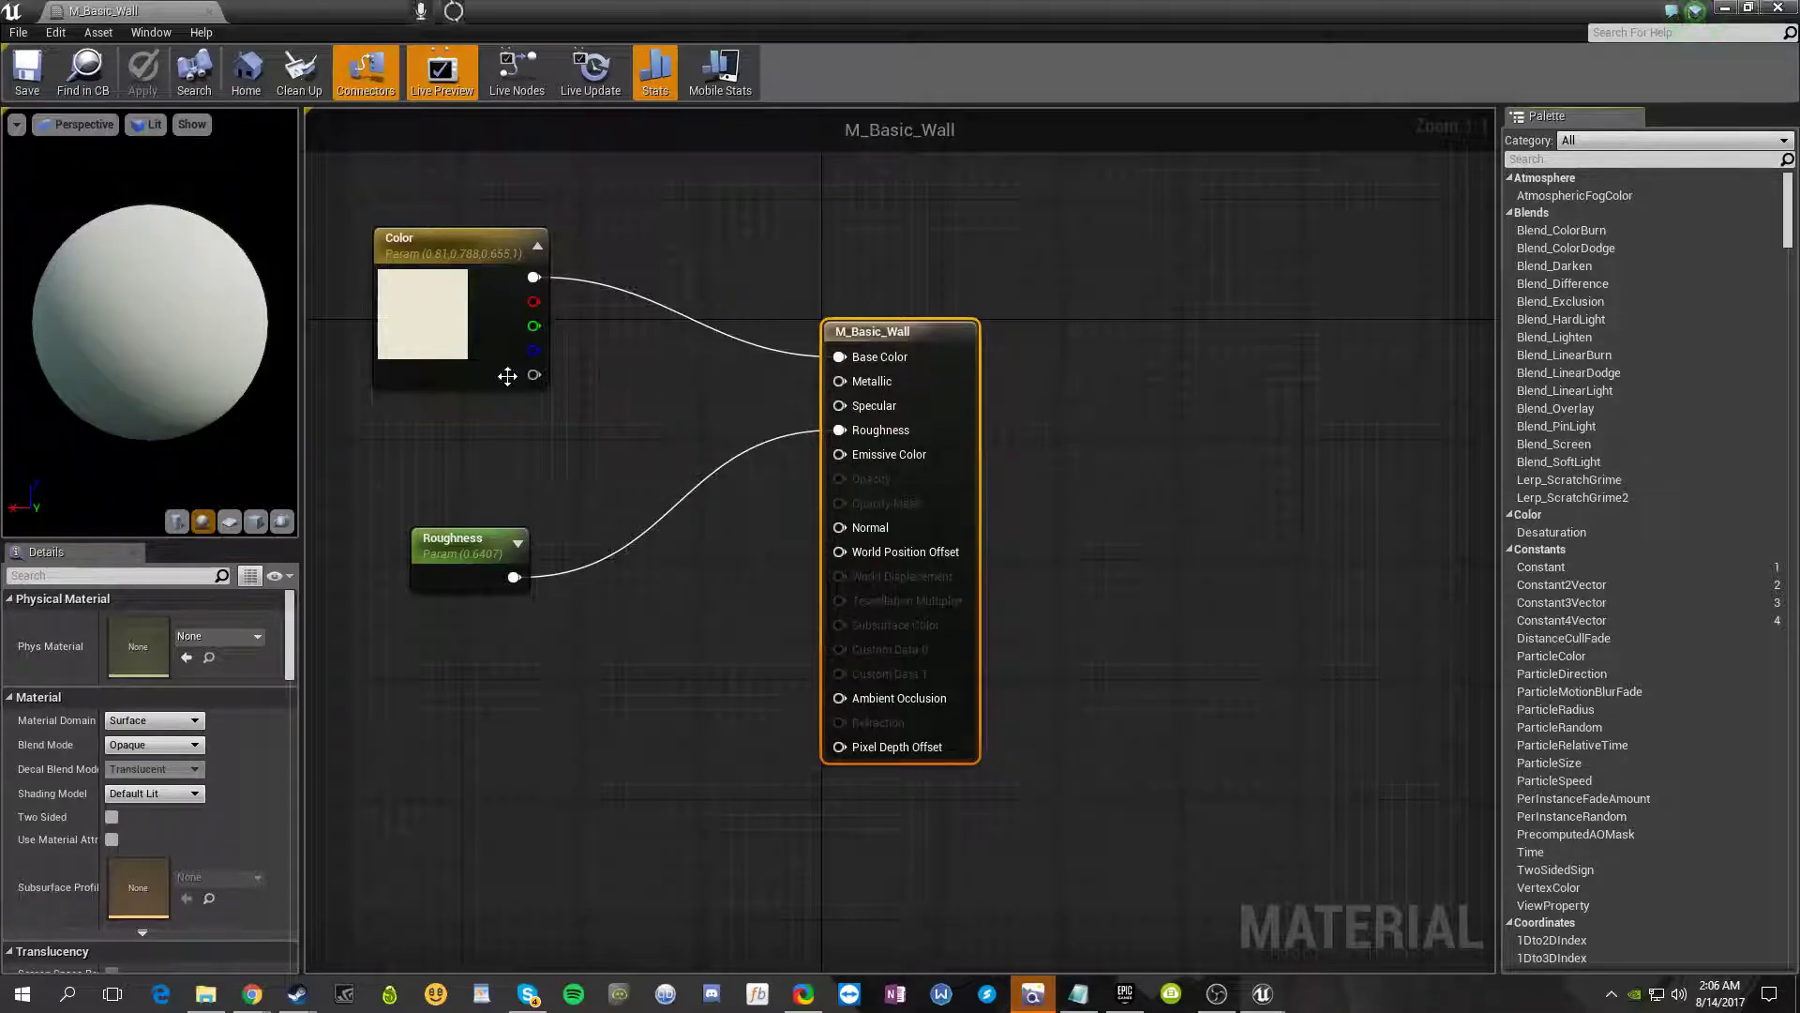
{"action": "left_click", "coordinate": [542, 410]}
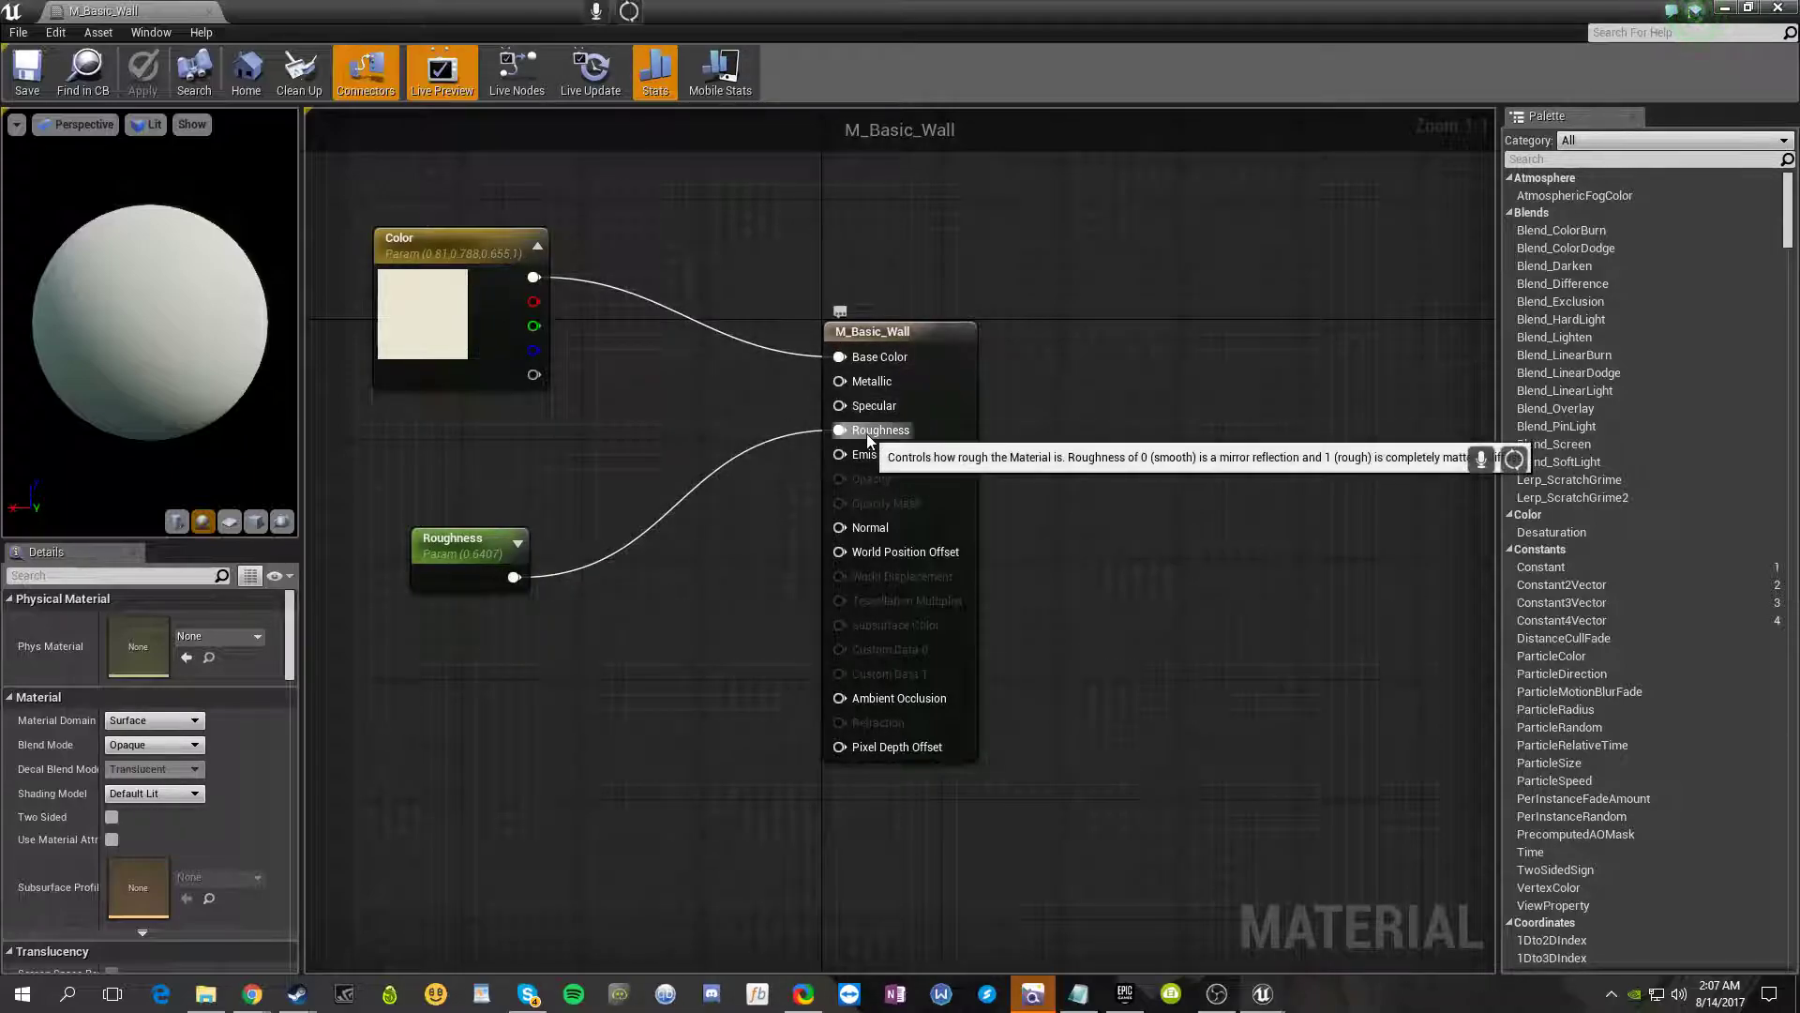
{"action": "left_click", "coordinate": [207, 12]}
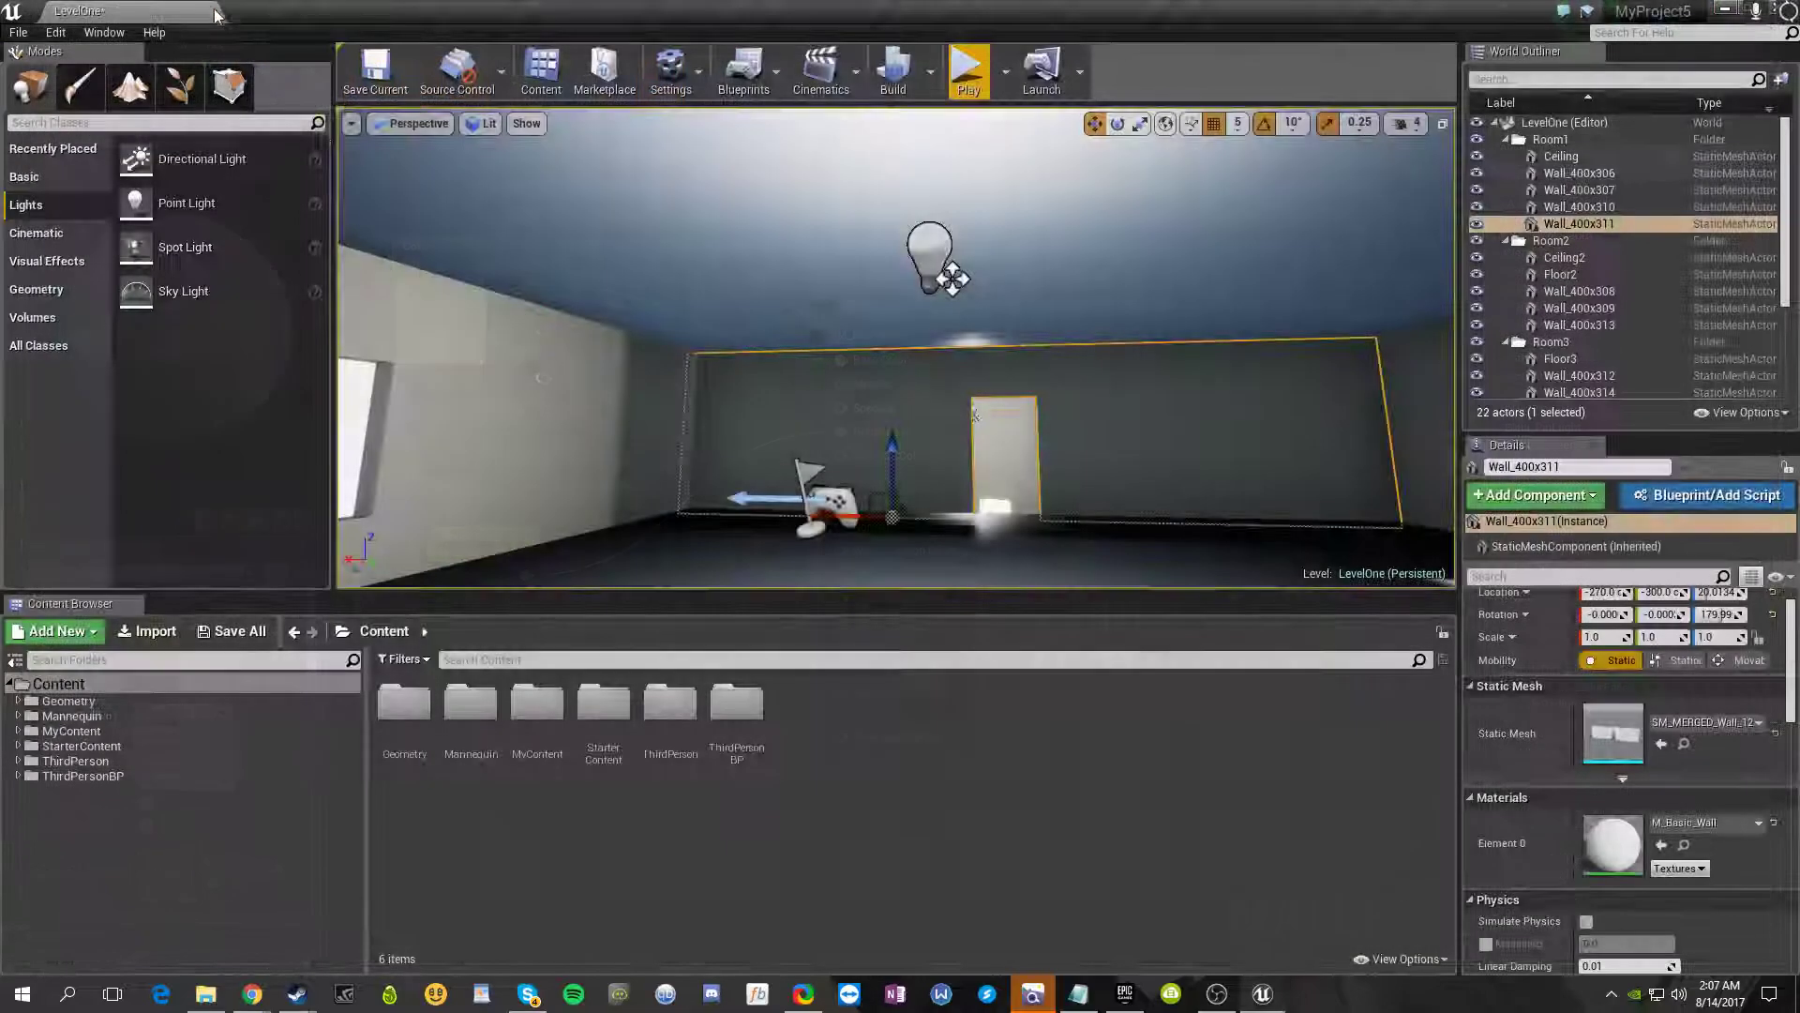
- Create a folder named Materials inside MyContent and open it
{"action": "left_click", "coordinate": [991, 507]}
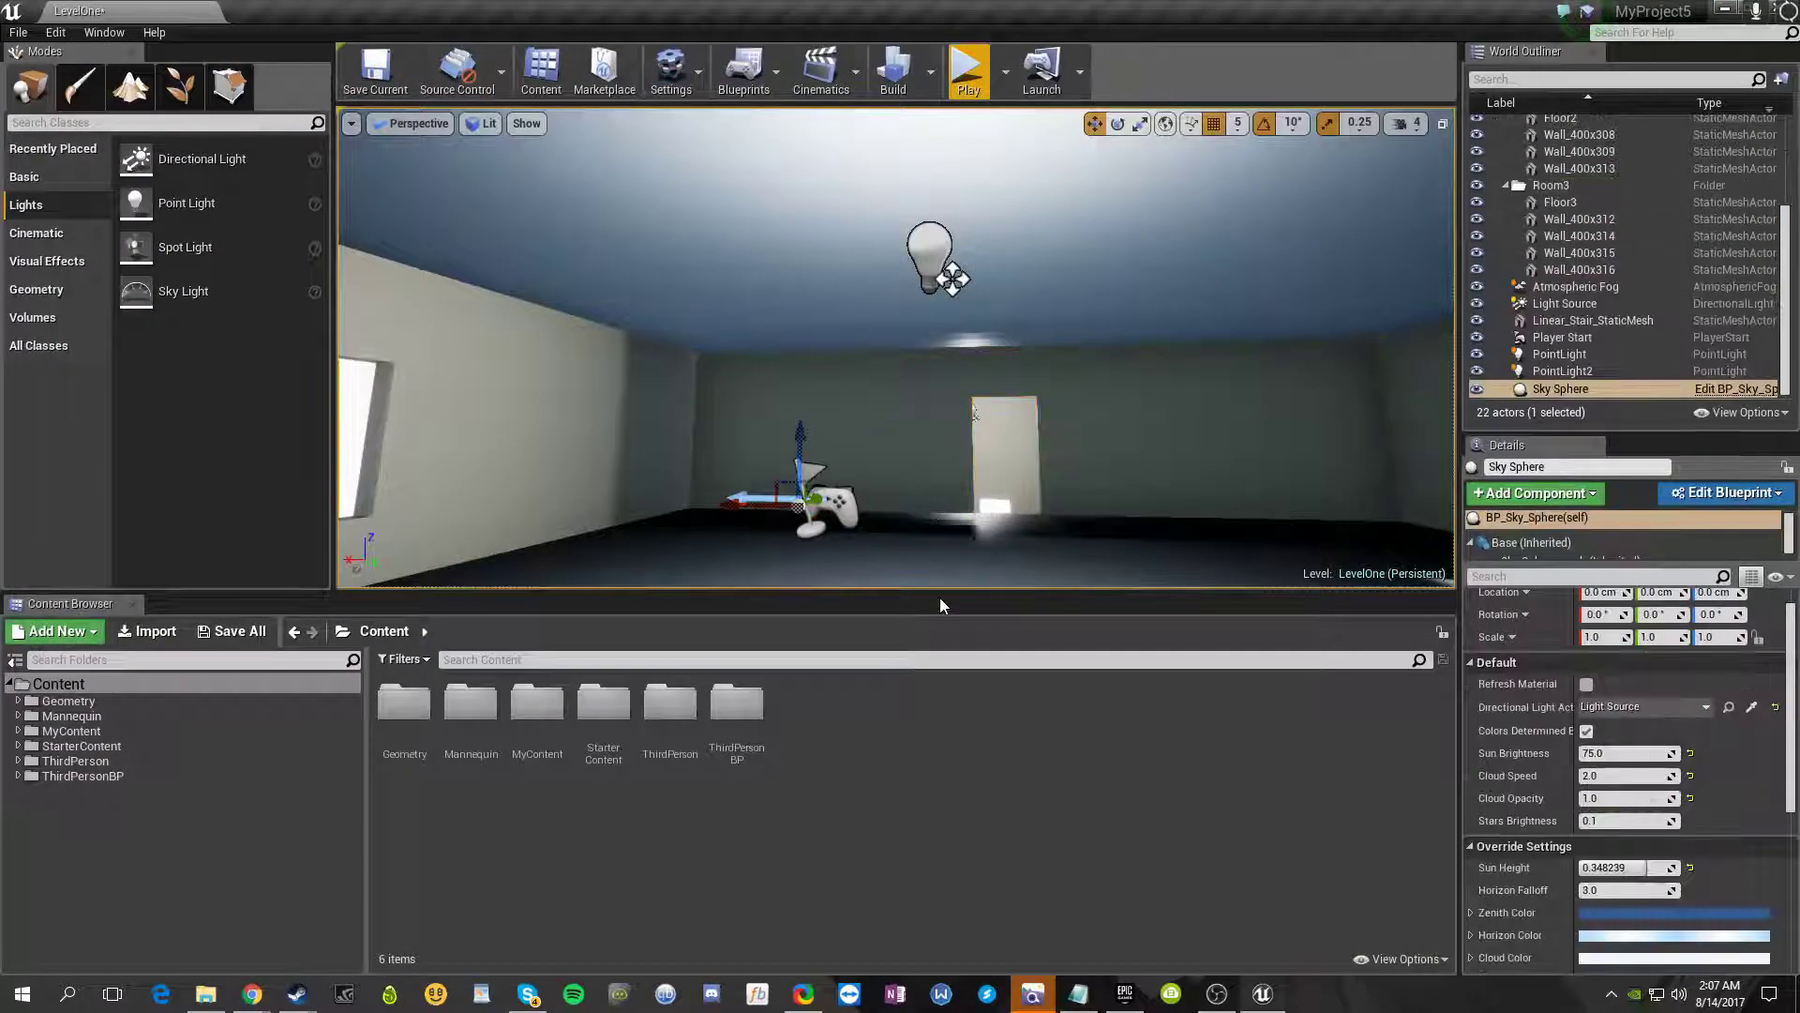
{"action": "right_click_drag", "start_coordinate": [958, 575], "coordinate": [938, 694]}
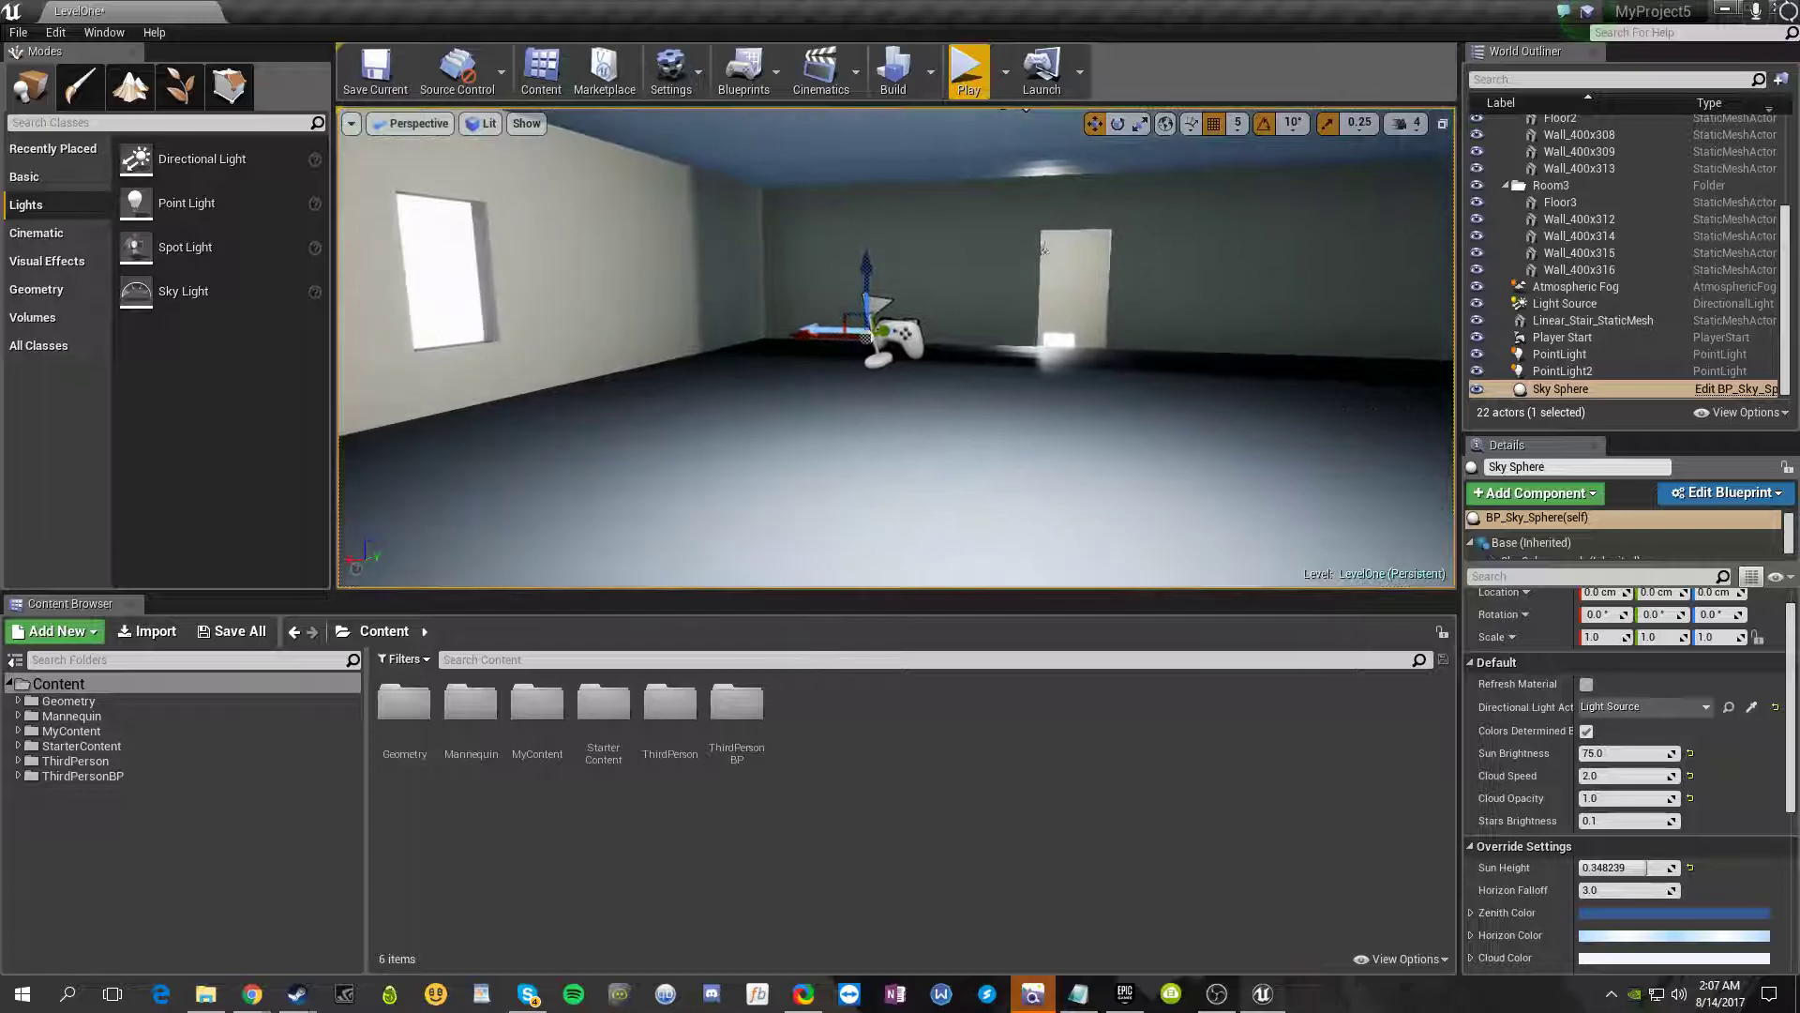
{"action": "left_click", "coordinate": [70, 730]}
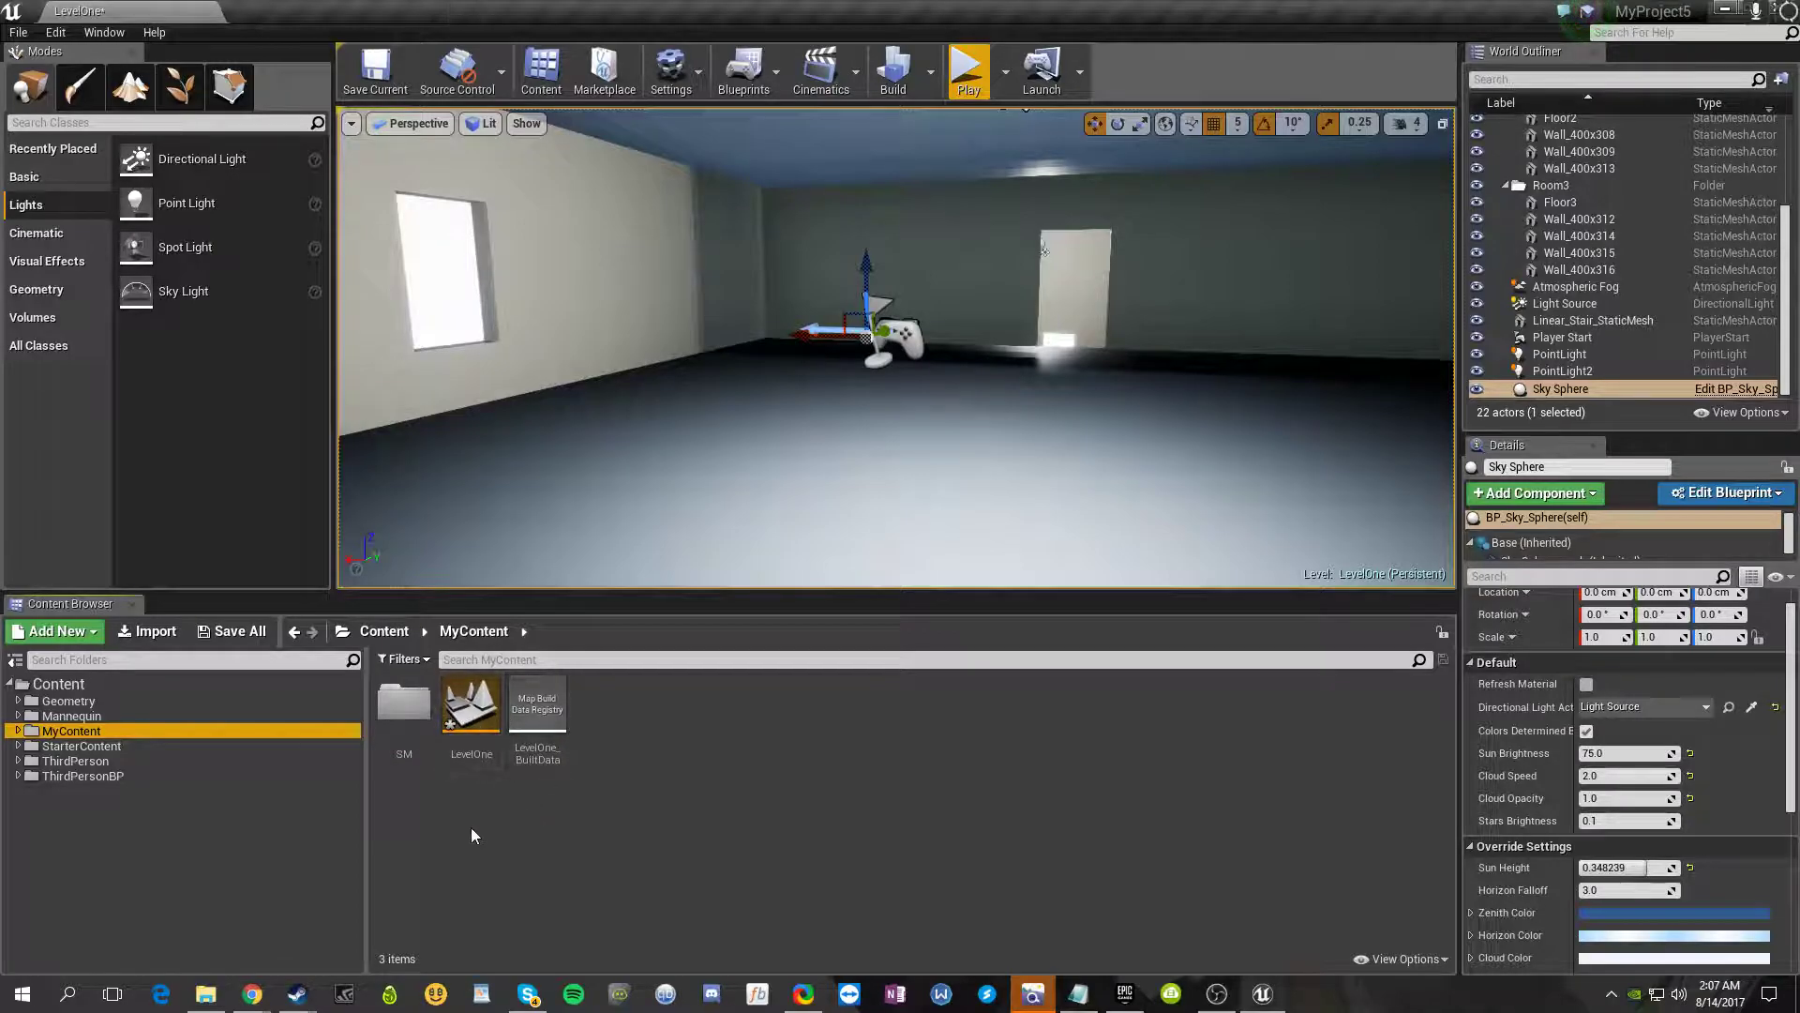
{"action": "right_click", "coordinate": [667, 793]}
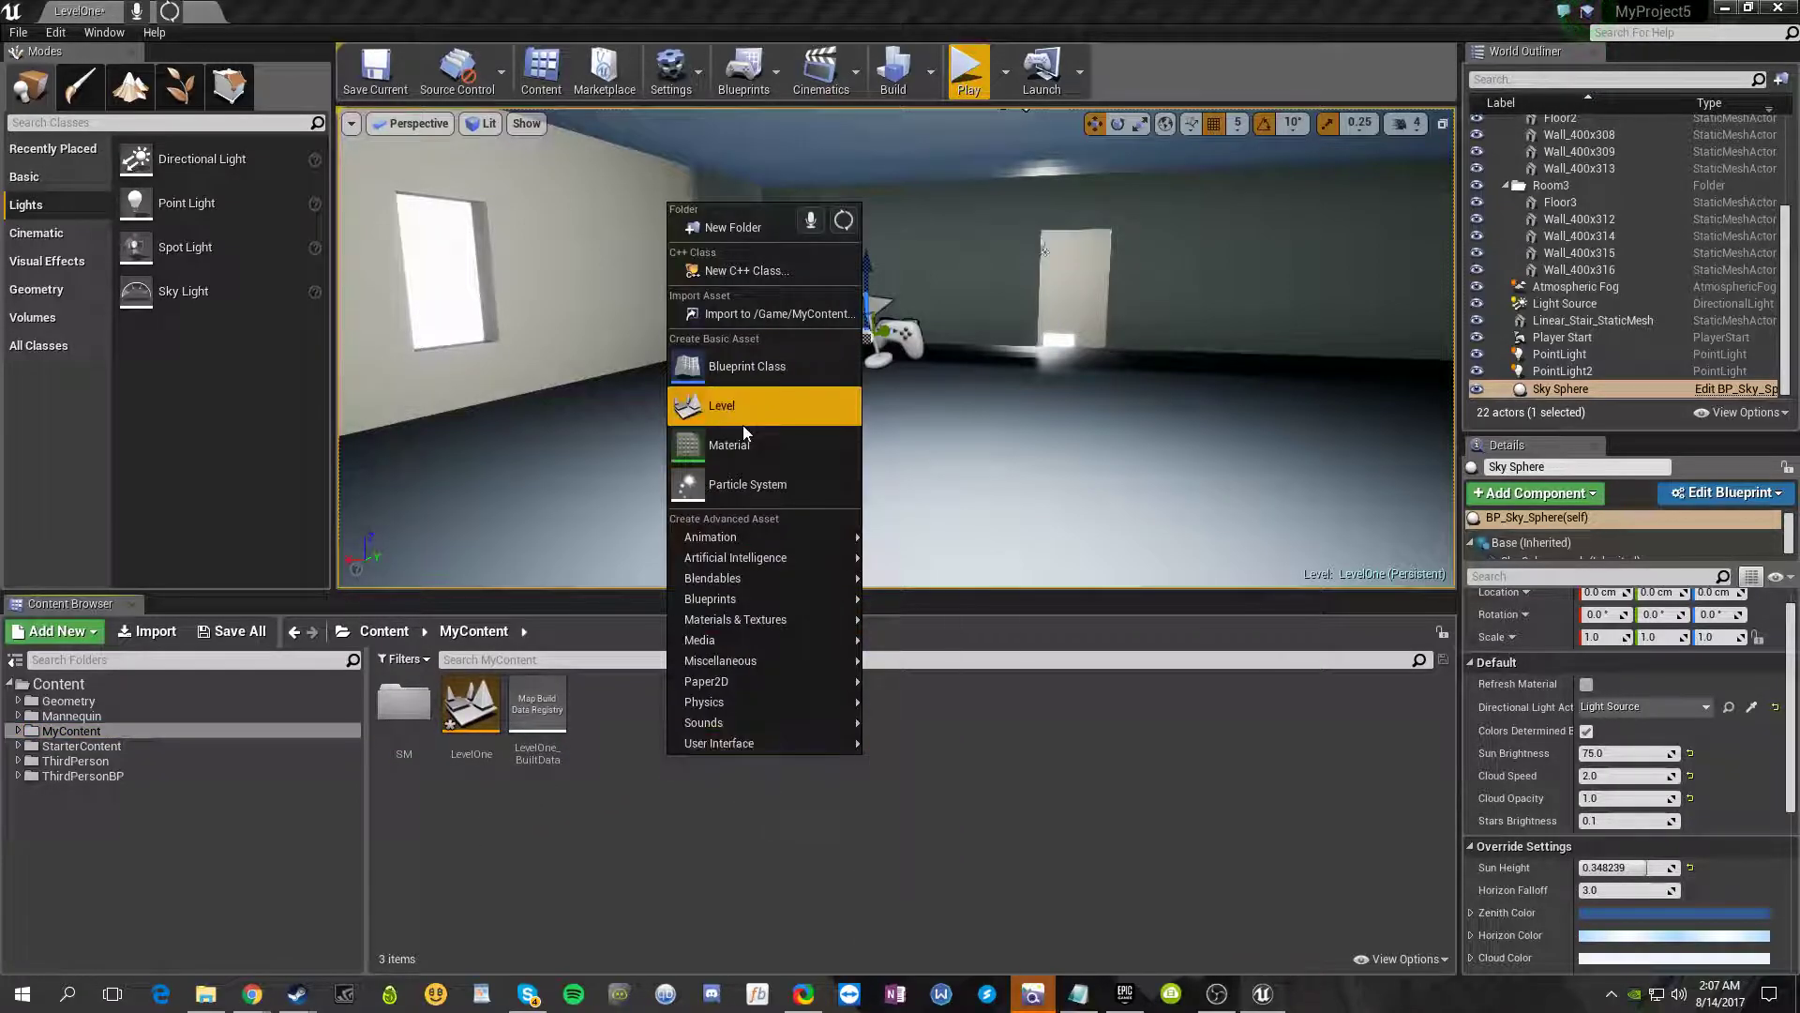
{"action": "left_click", "coordinate": [728, 229]}
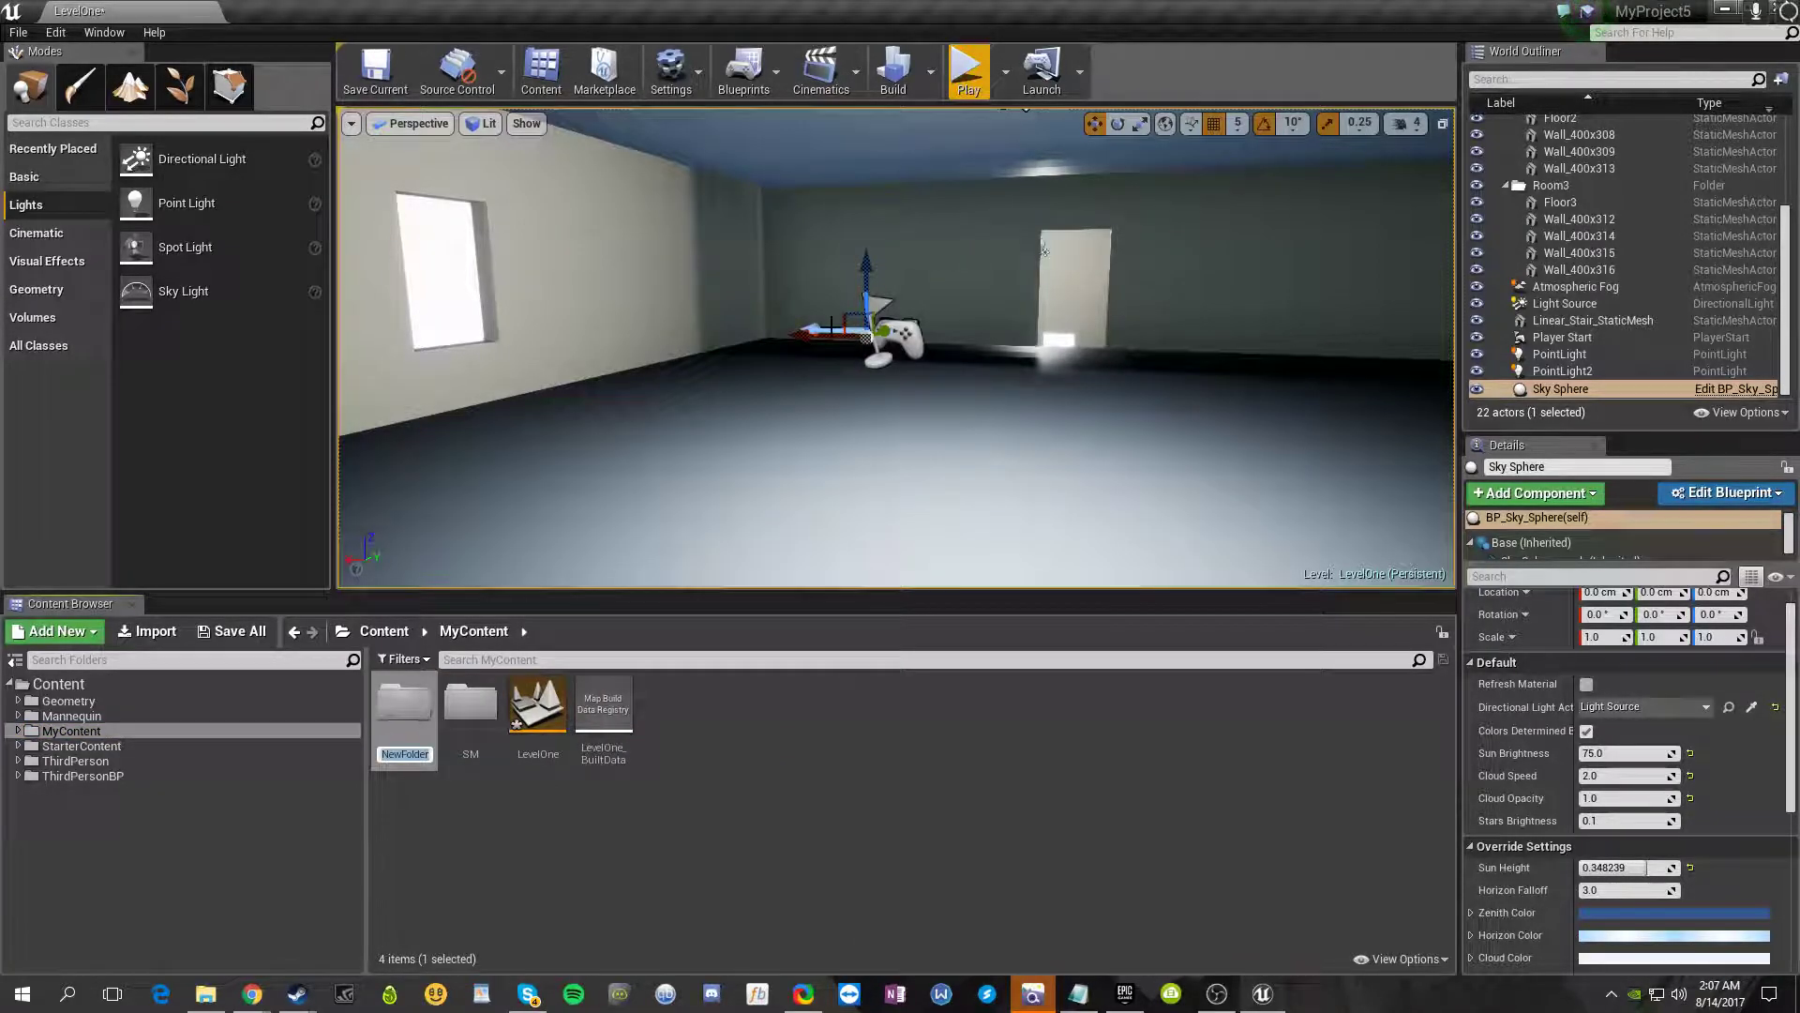
{"action": "type", "text": "M"}
{"action": "key", "text": "Return"}
{"action": "double_click", "coordinate": [619, 726]}
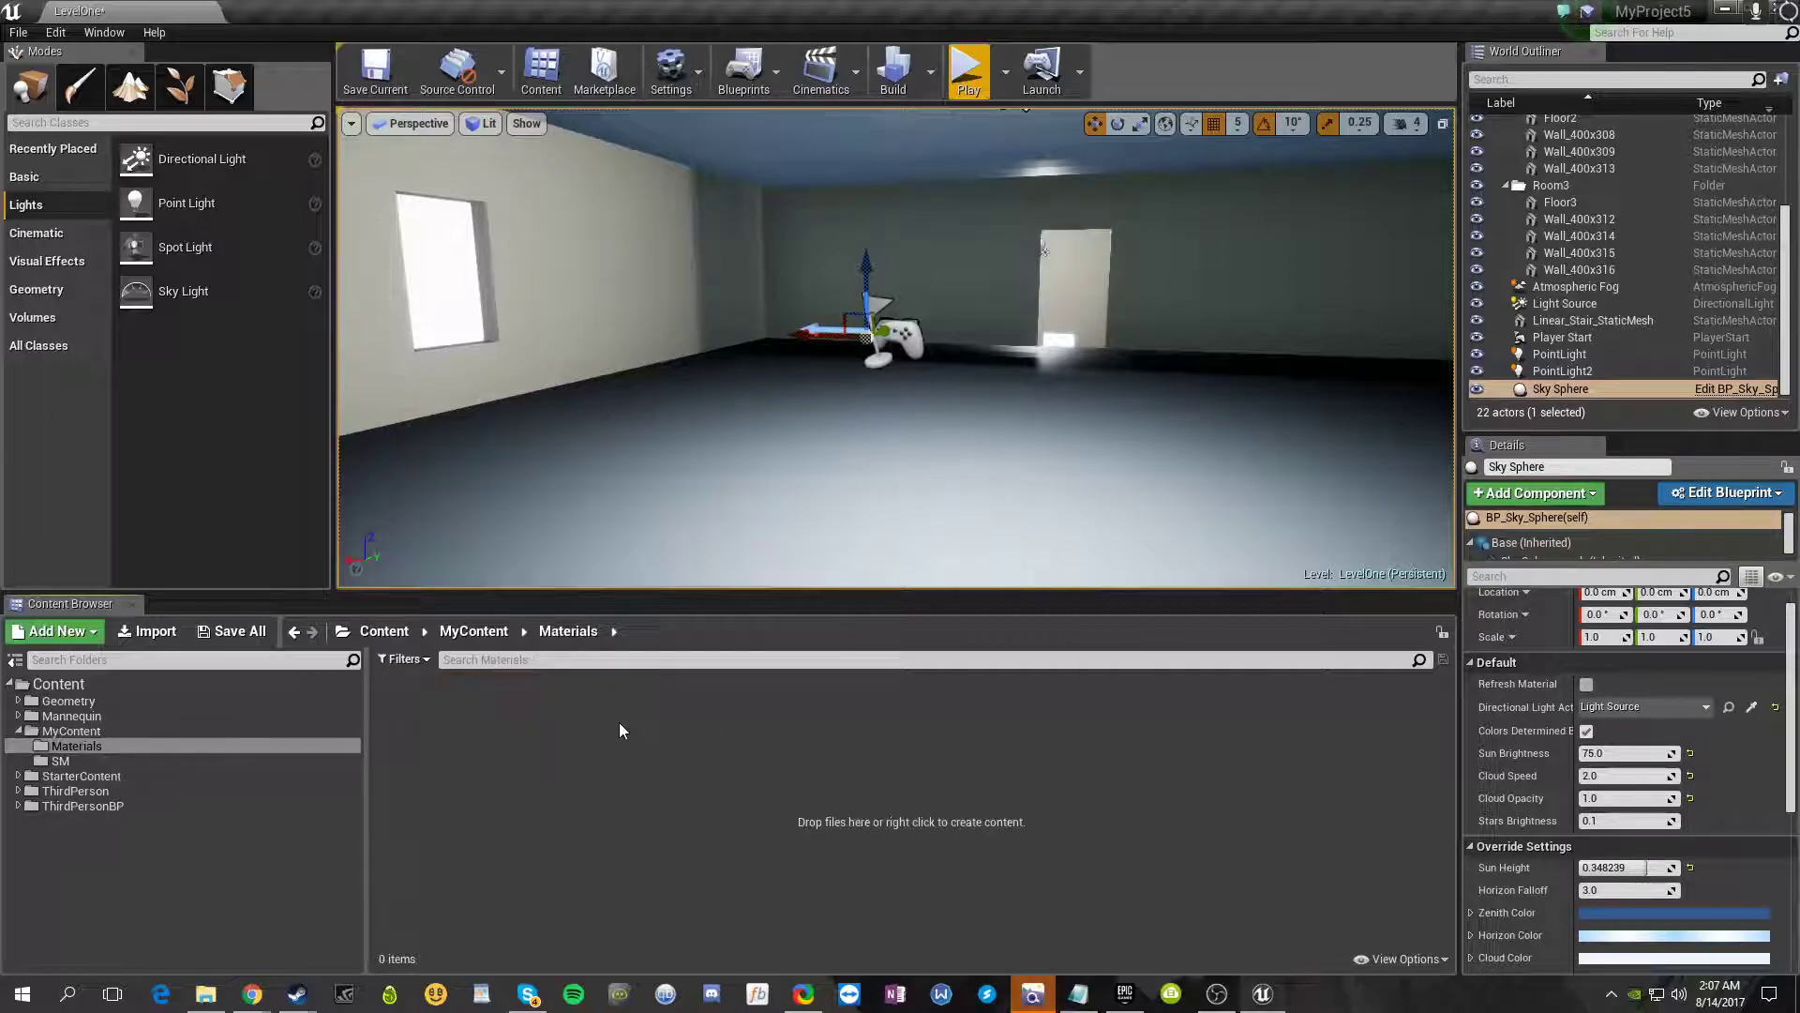
{"action": "right_click", "coordinate": [618, 732]}
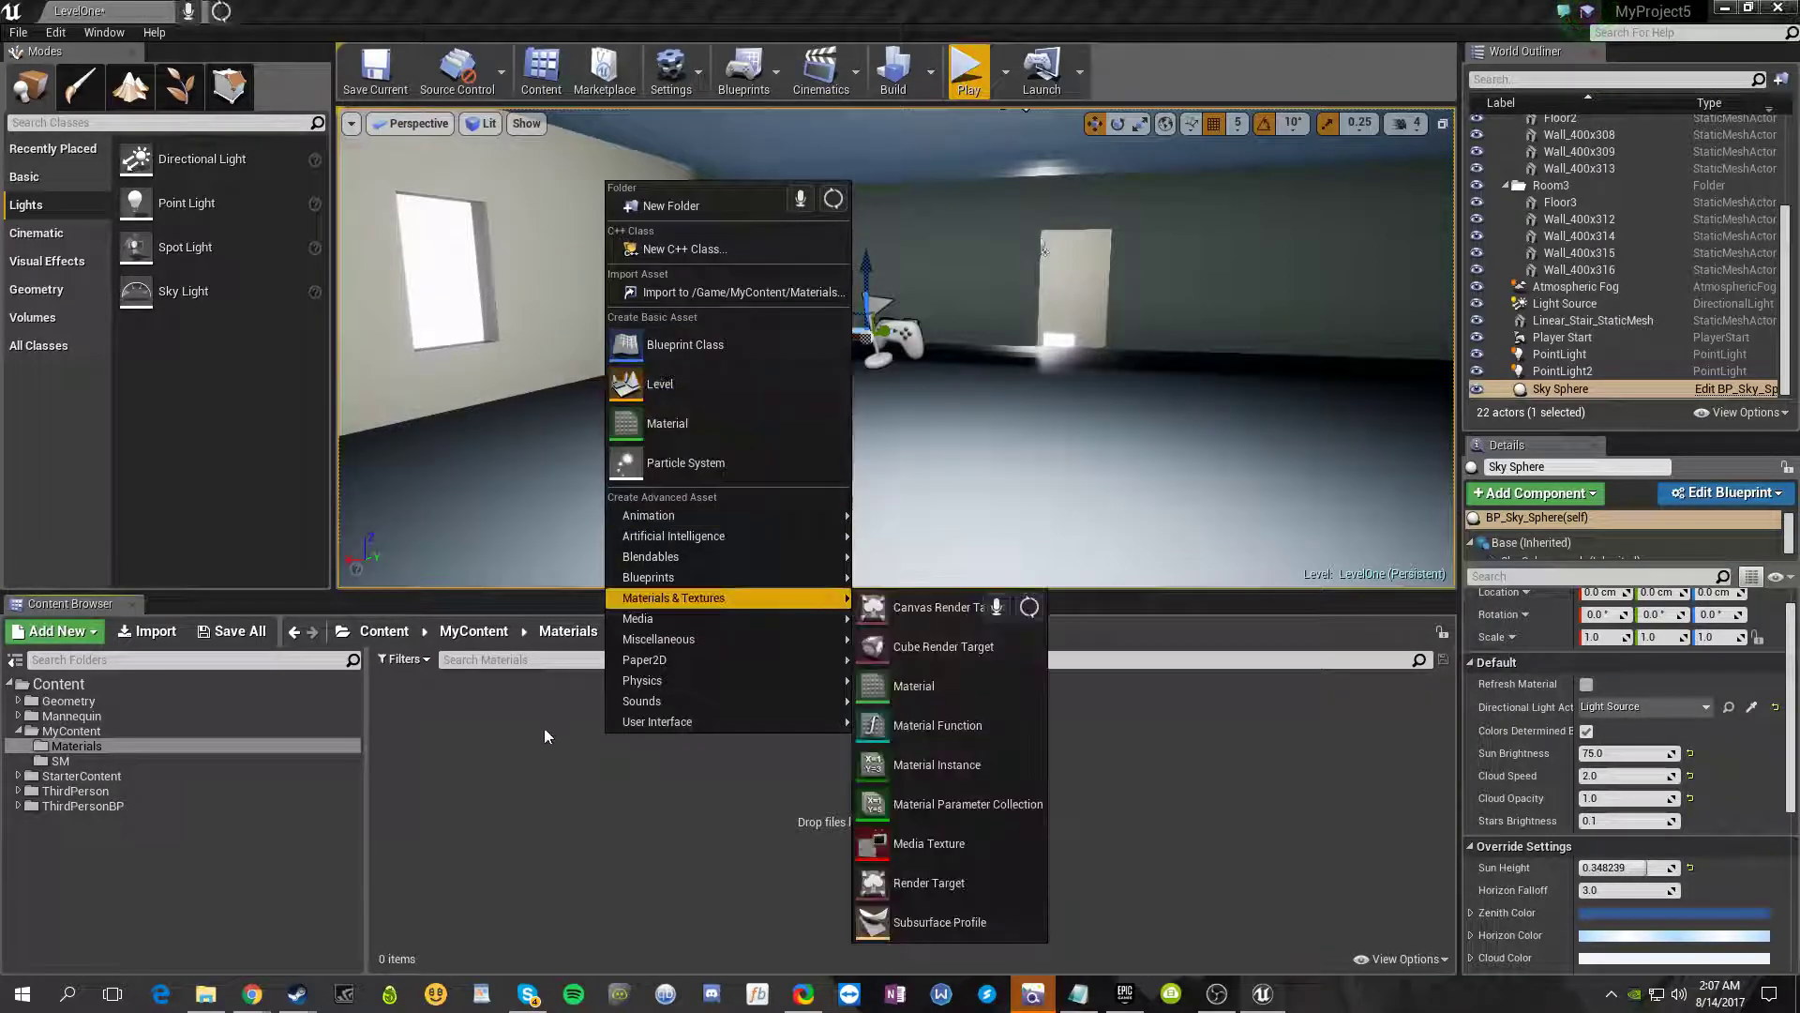
{"action": "key", "text": "Escape"}
{"action": "left_click", "coordinate": [19, 33]}
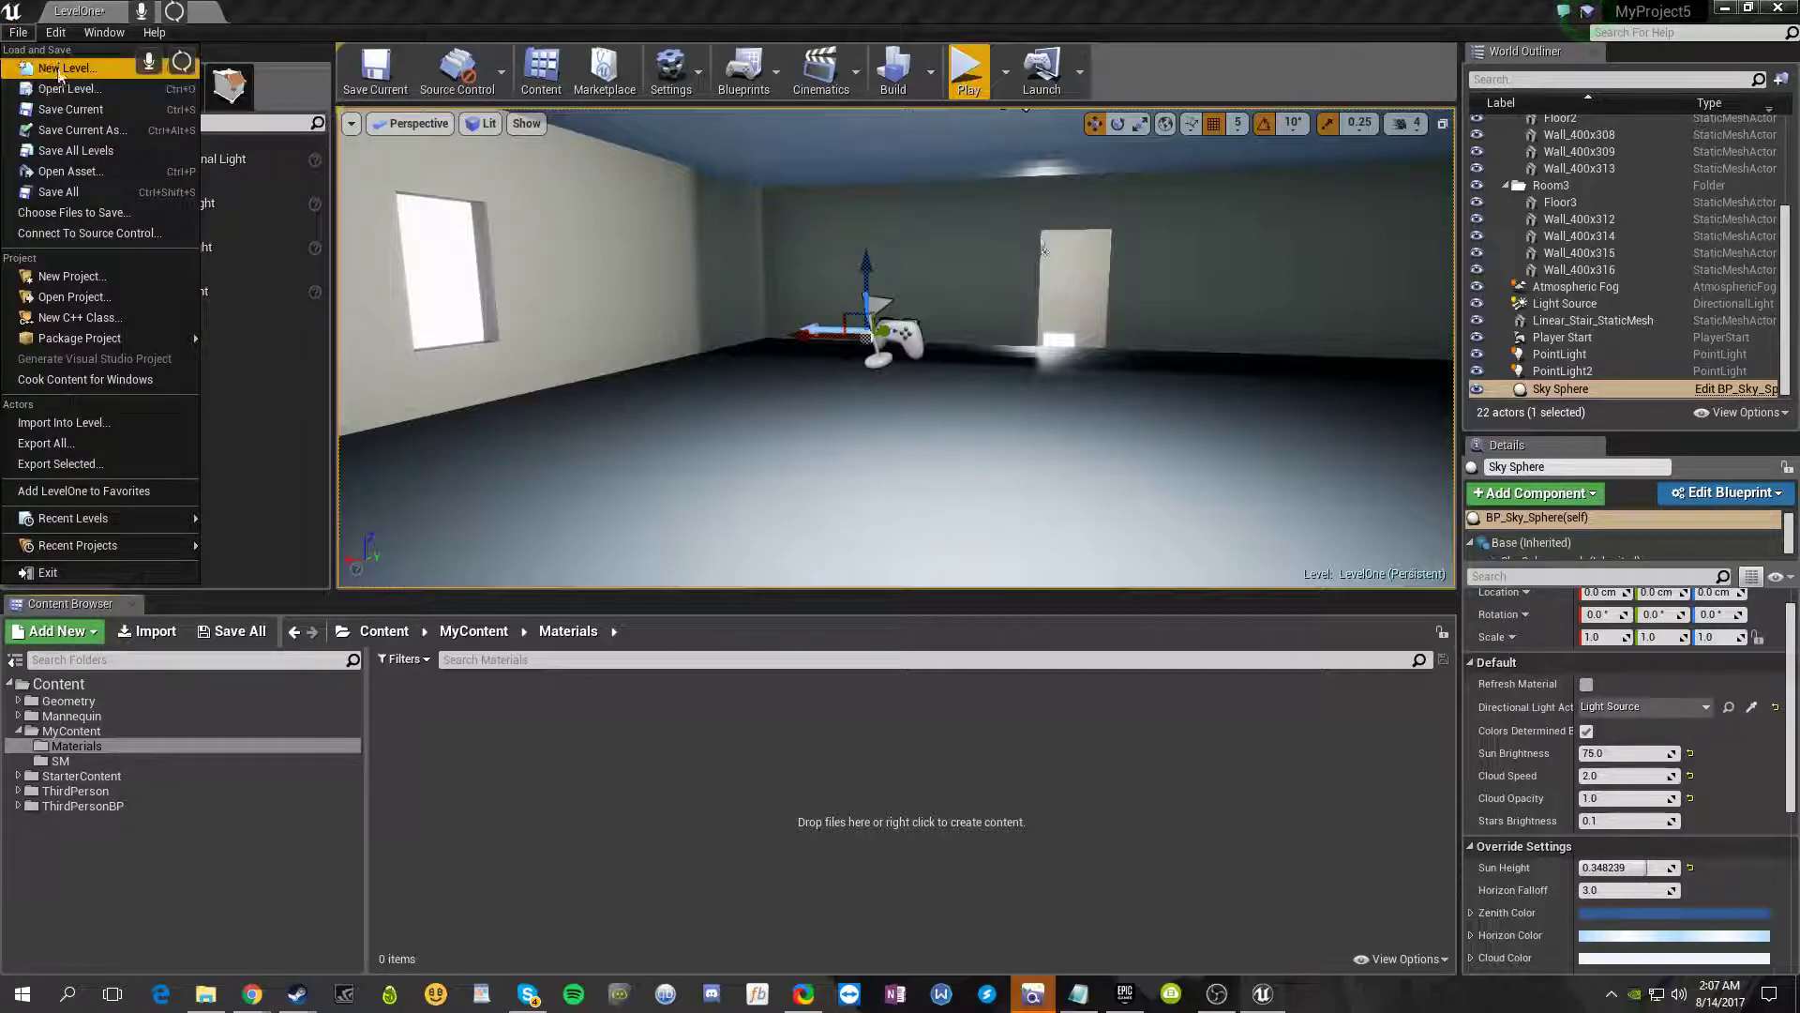
{"action": "right_click", "coordinate": [604, 758]}
{"action": "right_click", "coordinate": [533, 743]}
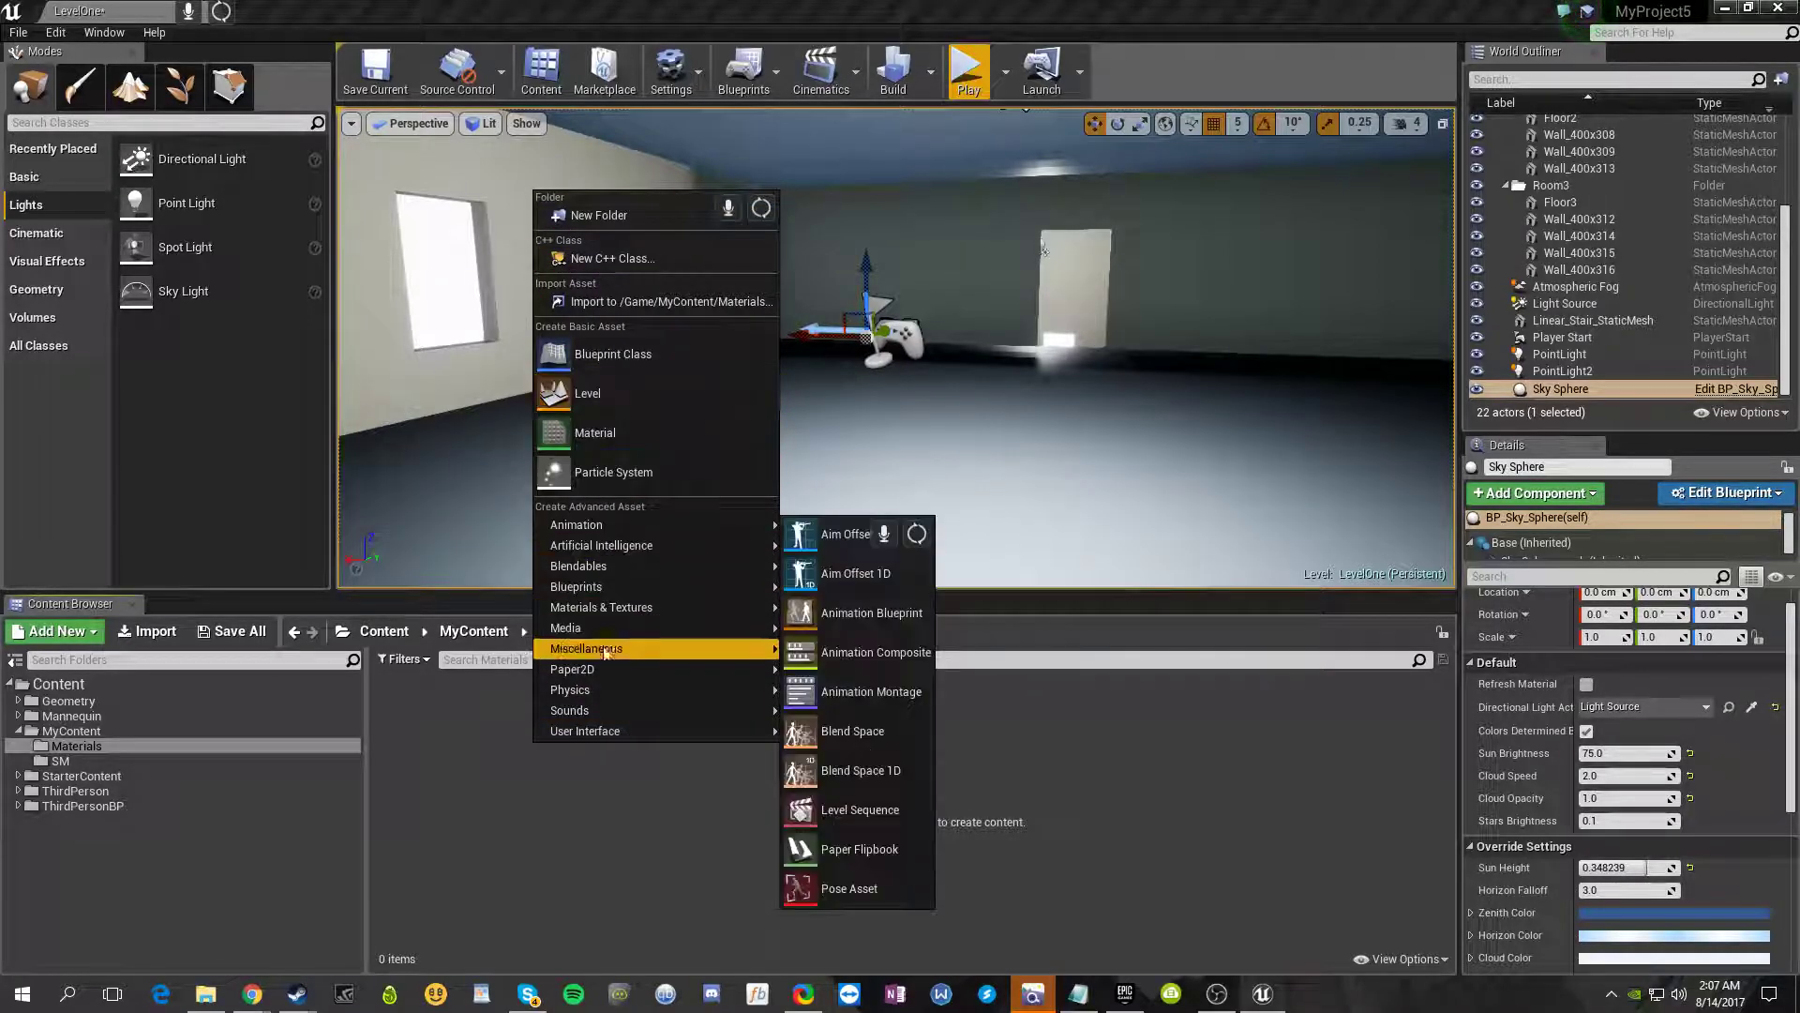
{"action": "left_click", "coordinate": [434, 828]}
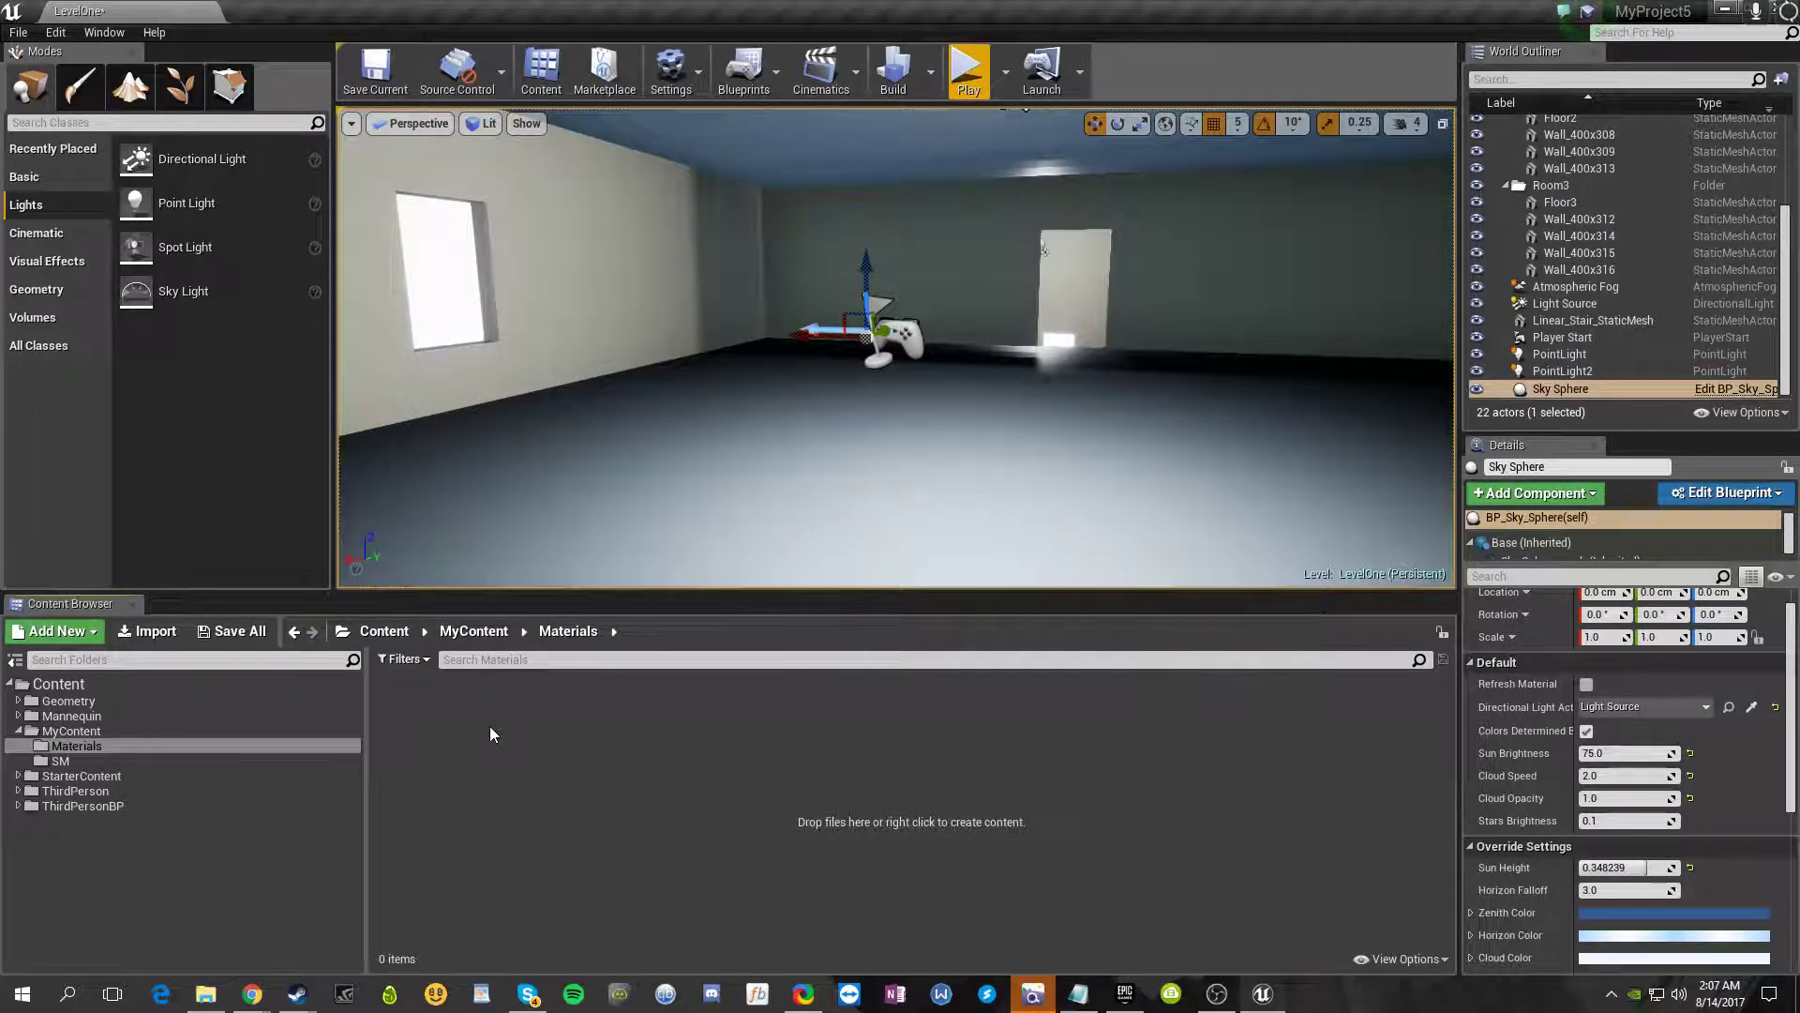
- Create a new material named Wall in the Materials folder
{"action": "right_click", "coordinate": [488, 728]}
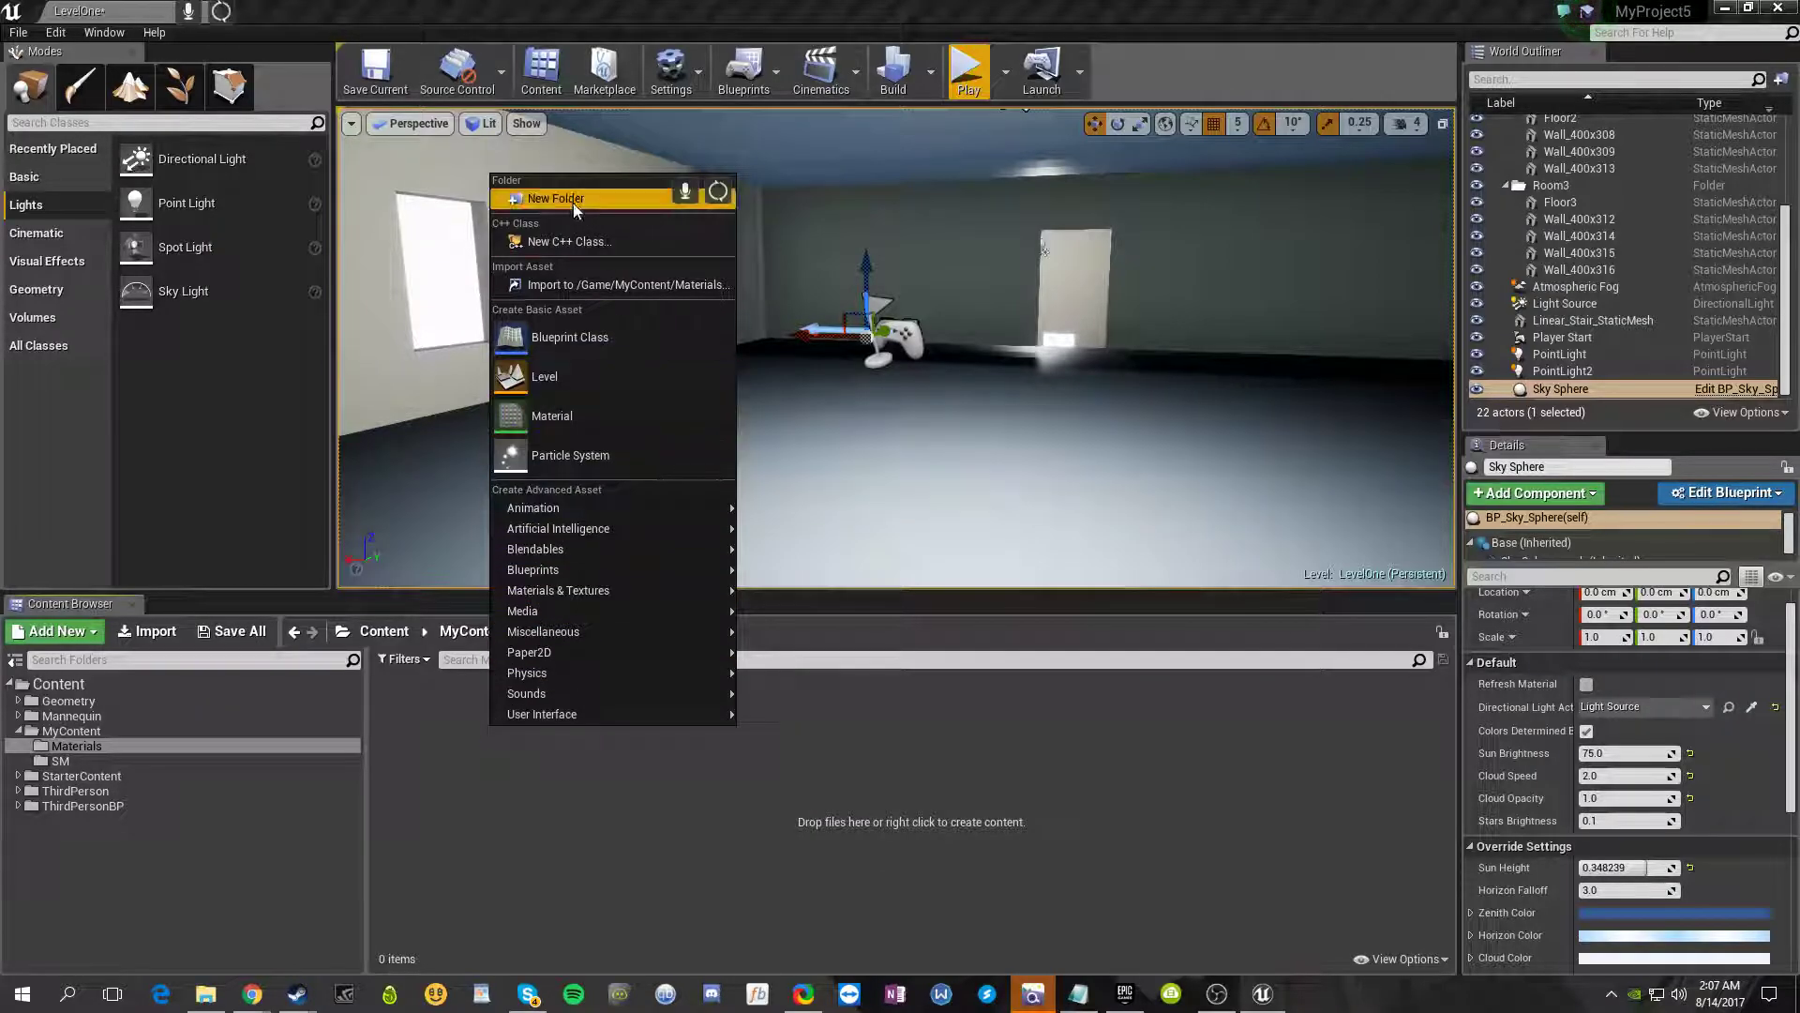
{"action": "left_click", "coordinate": [564, 419]}
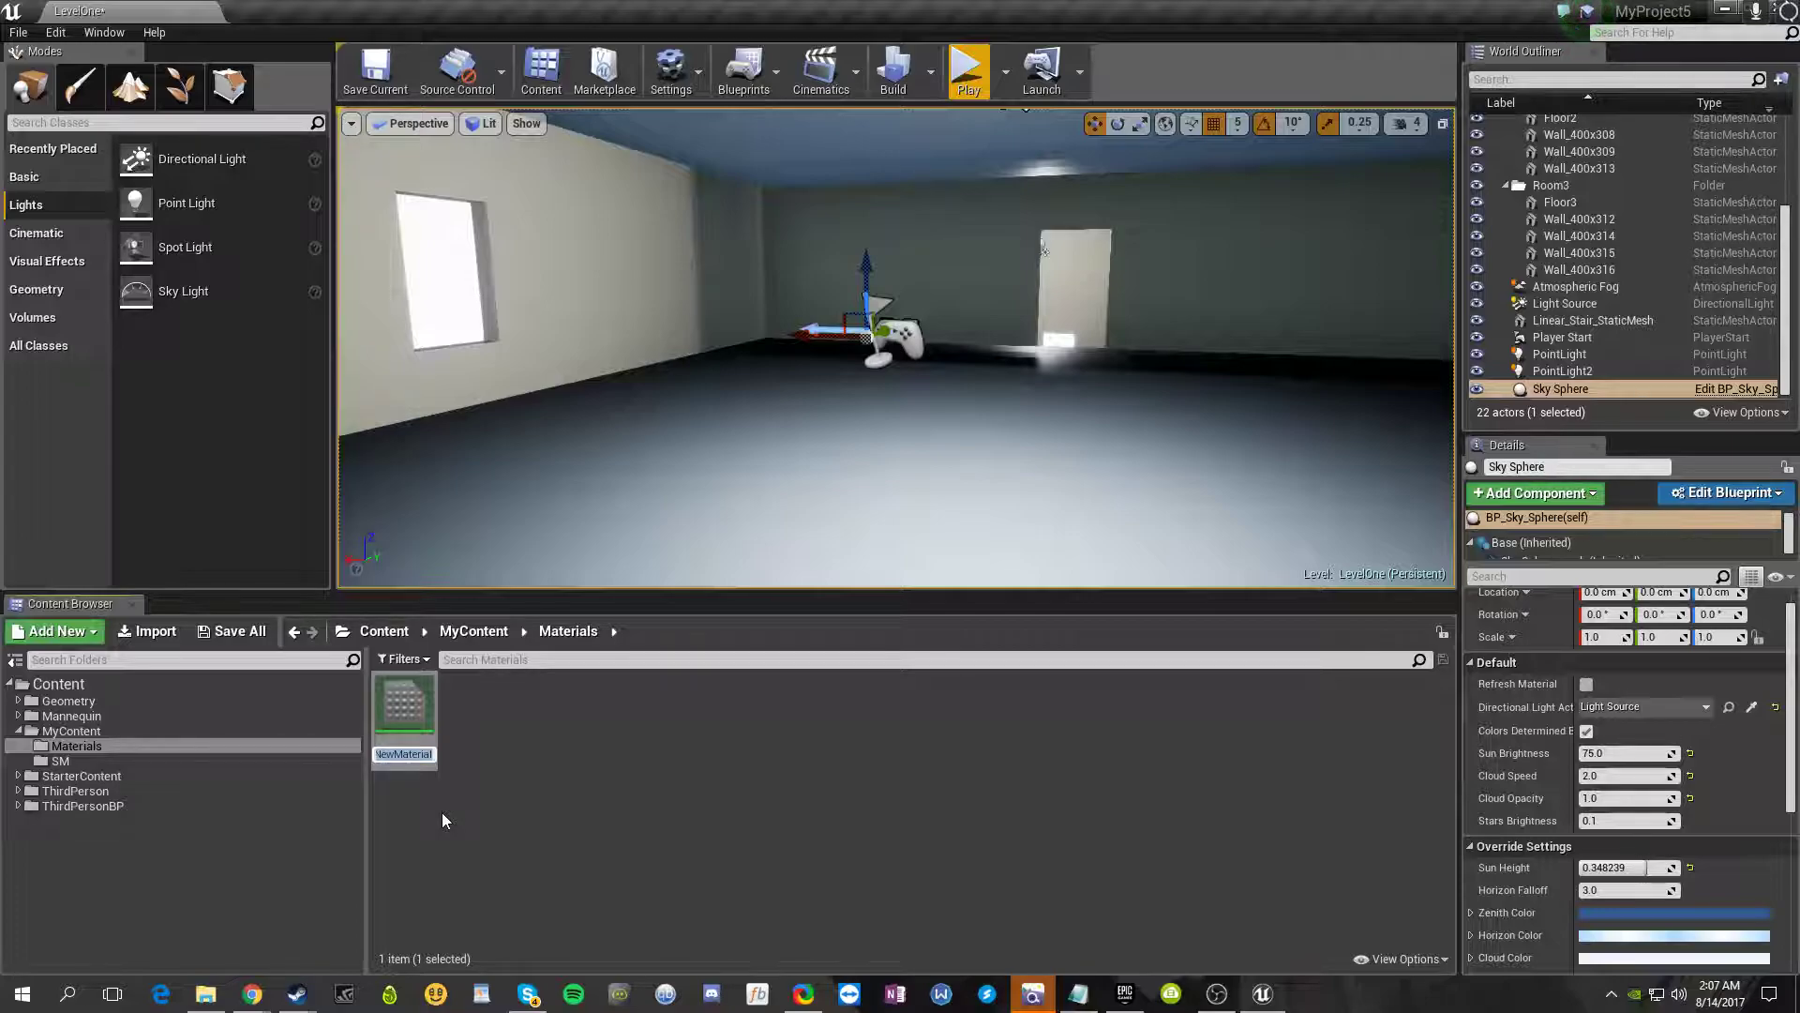
{"action": "key", "text": "BackSpace"}
{"action": "type", "text": "Wall"}
{"action": "key", "text": "Return"}
{"action": "left_click", "coordinate": [495, 814]}
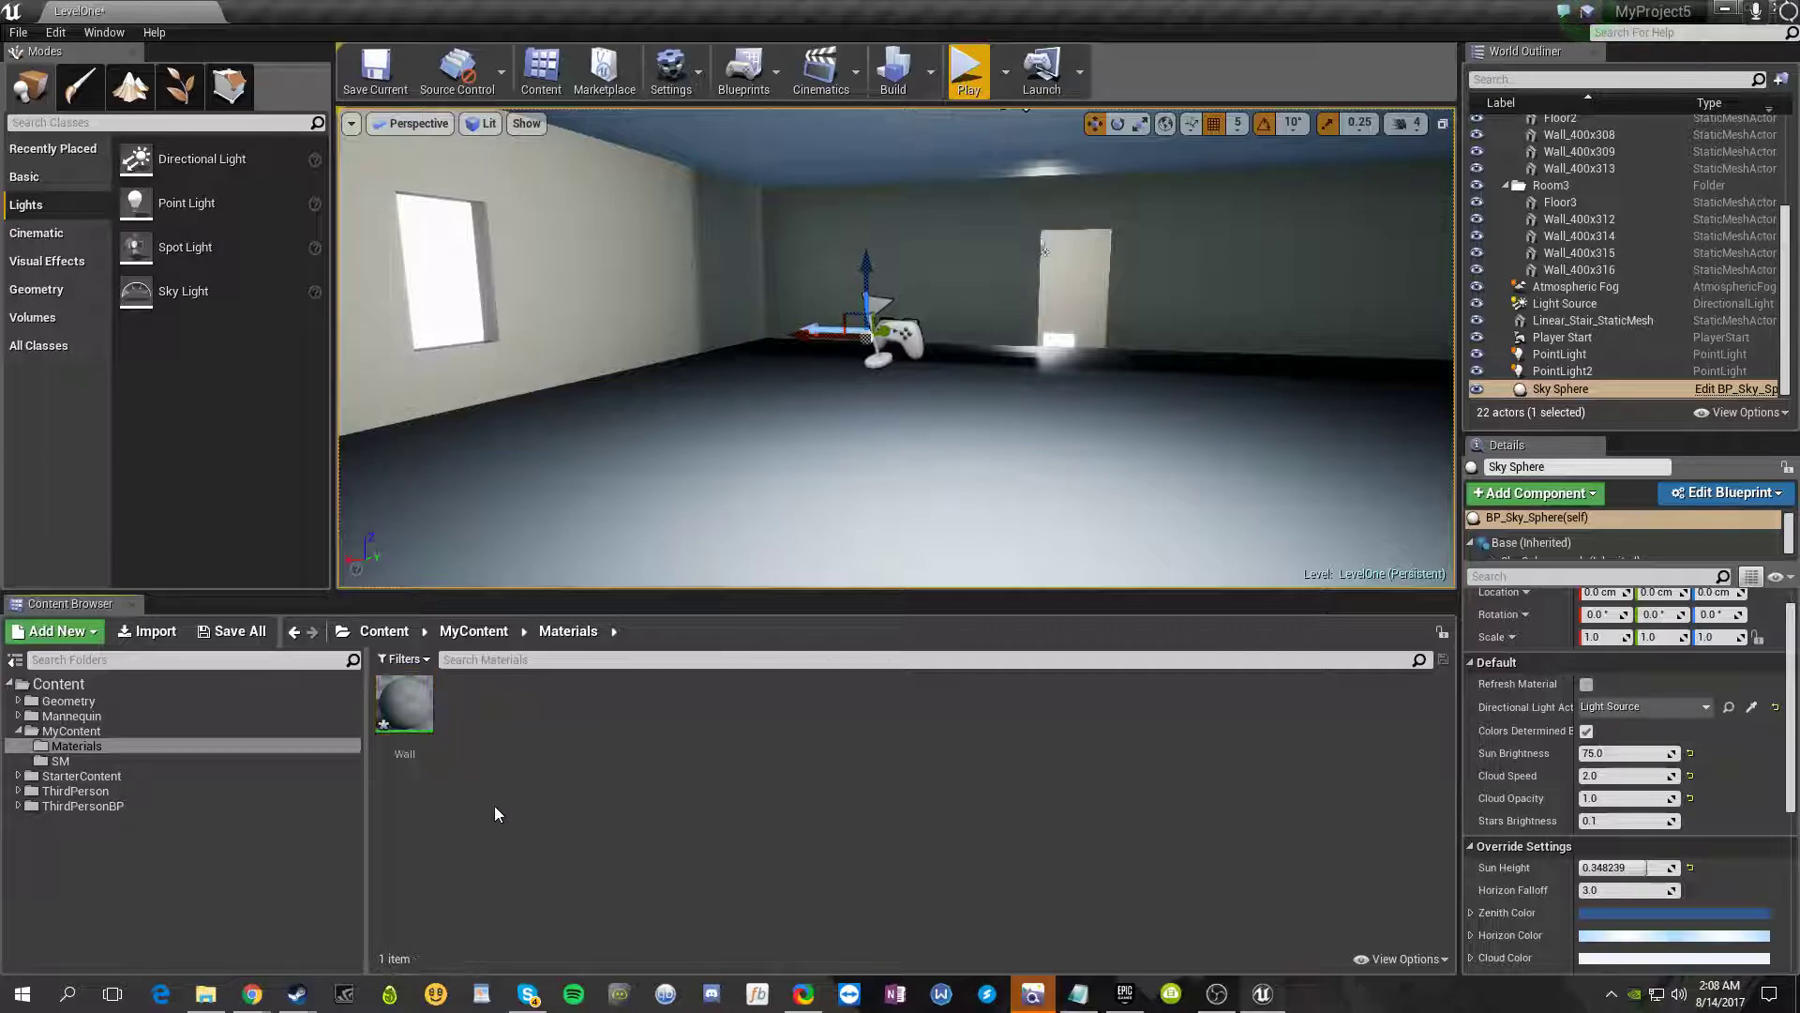
- Open the Wall material and move its result node up and to the right in the graph
{"action": "double_click", "coordinate": [404, 703]}
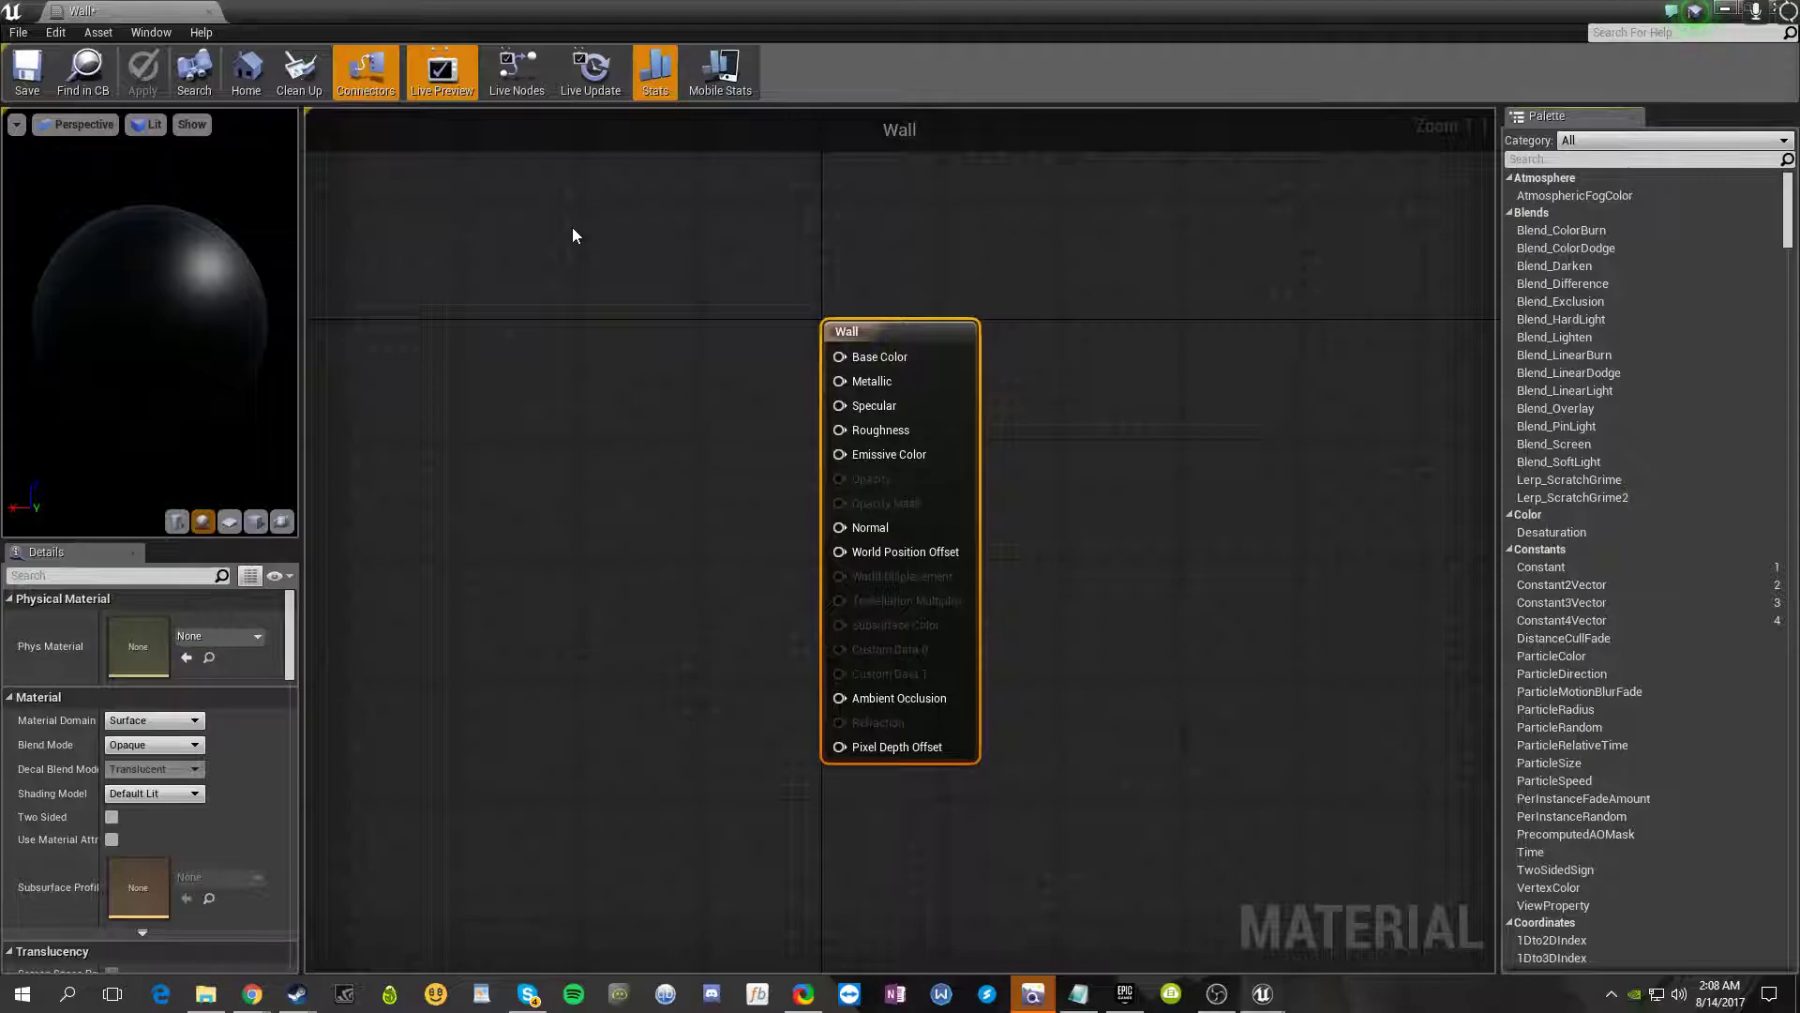
{"action": "left_click", "coordinate": [565, 379]}
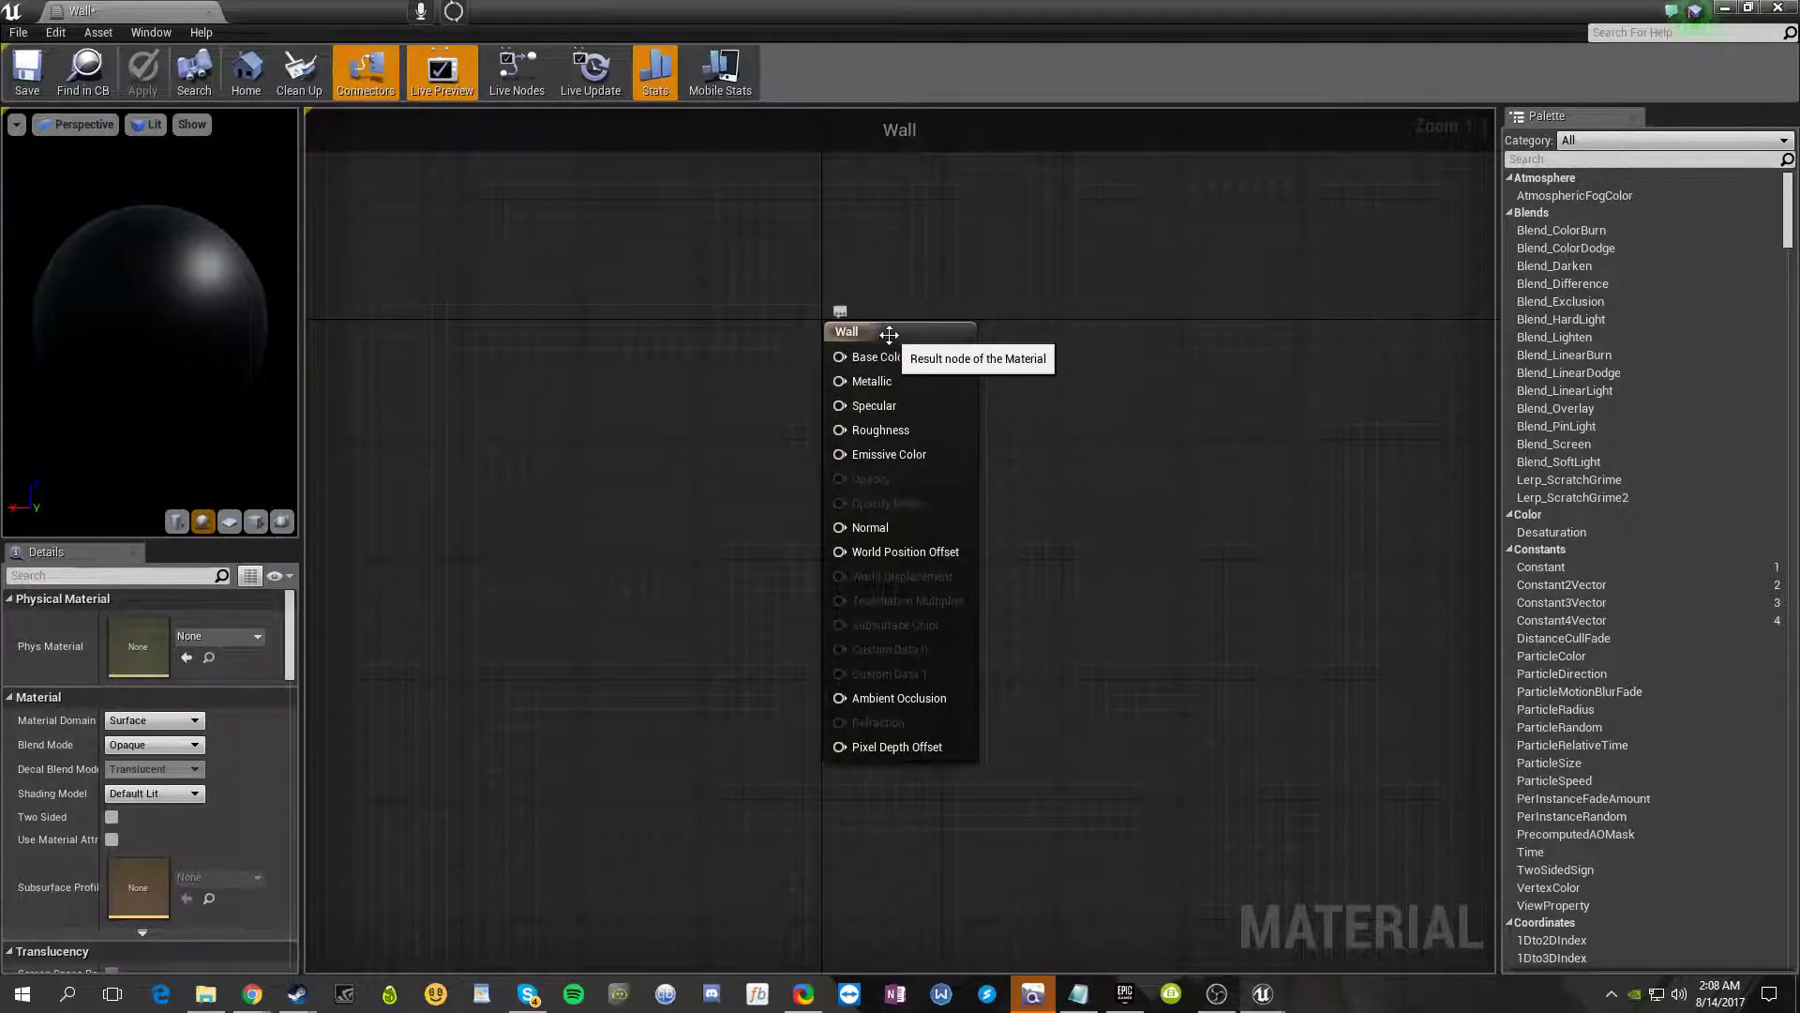
{"action": "left_click_drag", "start_coordinate": [896, 334], "coordinate": [1094, 272]}
{"action": "left_click", "coordinate": [664, 380]}
{"action": "left_click", "coordinate": [919, 437]}
{"action": "mouse_move", "coordinate": [649, 292]}
{"action": "left_mouse_down"}
{"action": "mouse_move", "coordinate": [784, 535]}
{"action": "mouse_move", "coordinate": [659, 316]}
{"action": "left_mouse_up"}
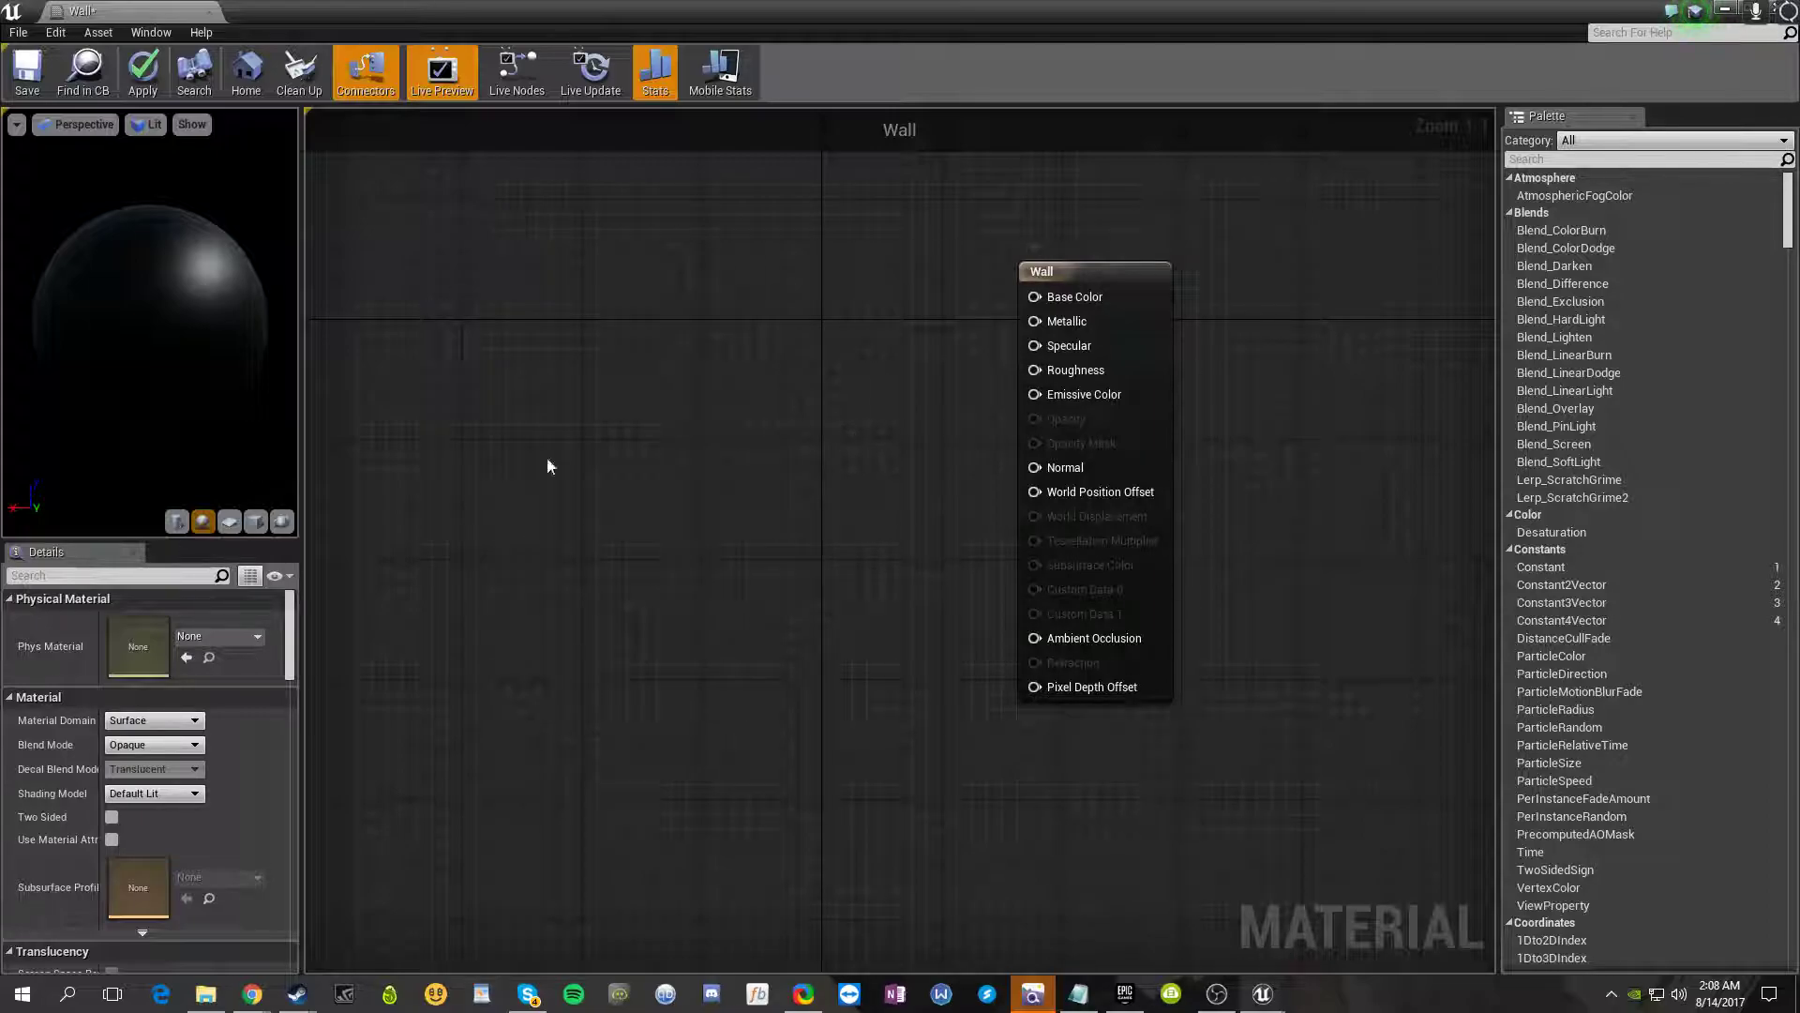
- Shift the Wall result node a little further right to leave more room for input nodes
{"action": "right_click_drag", "start_coordinate": [840, 250], "coordinate": [687, 253]}
{"action": "scroll", "coordinate": [683, 255], "scroll_direction": "down", "scroll_amount": 5}
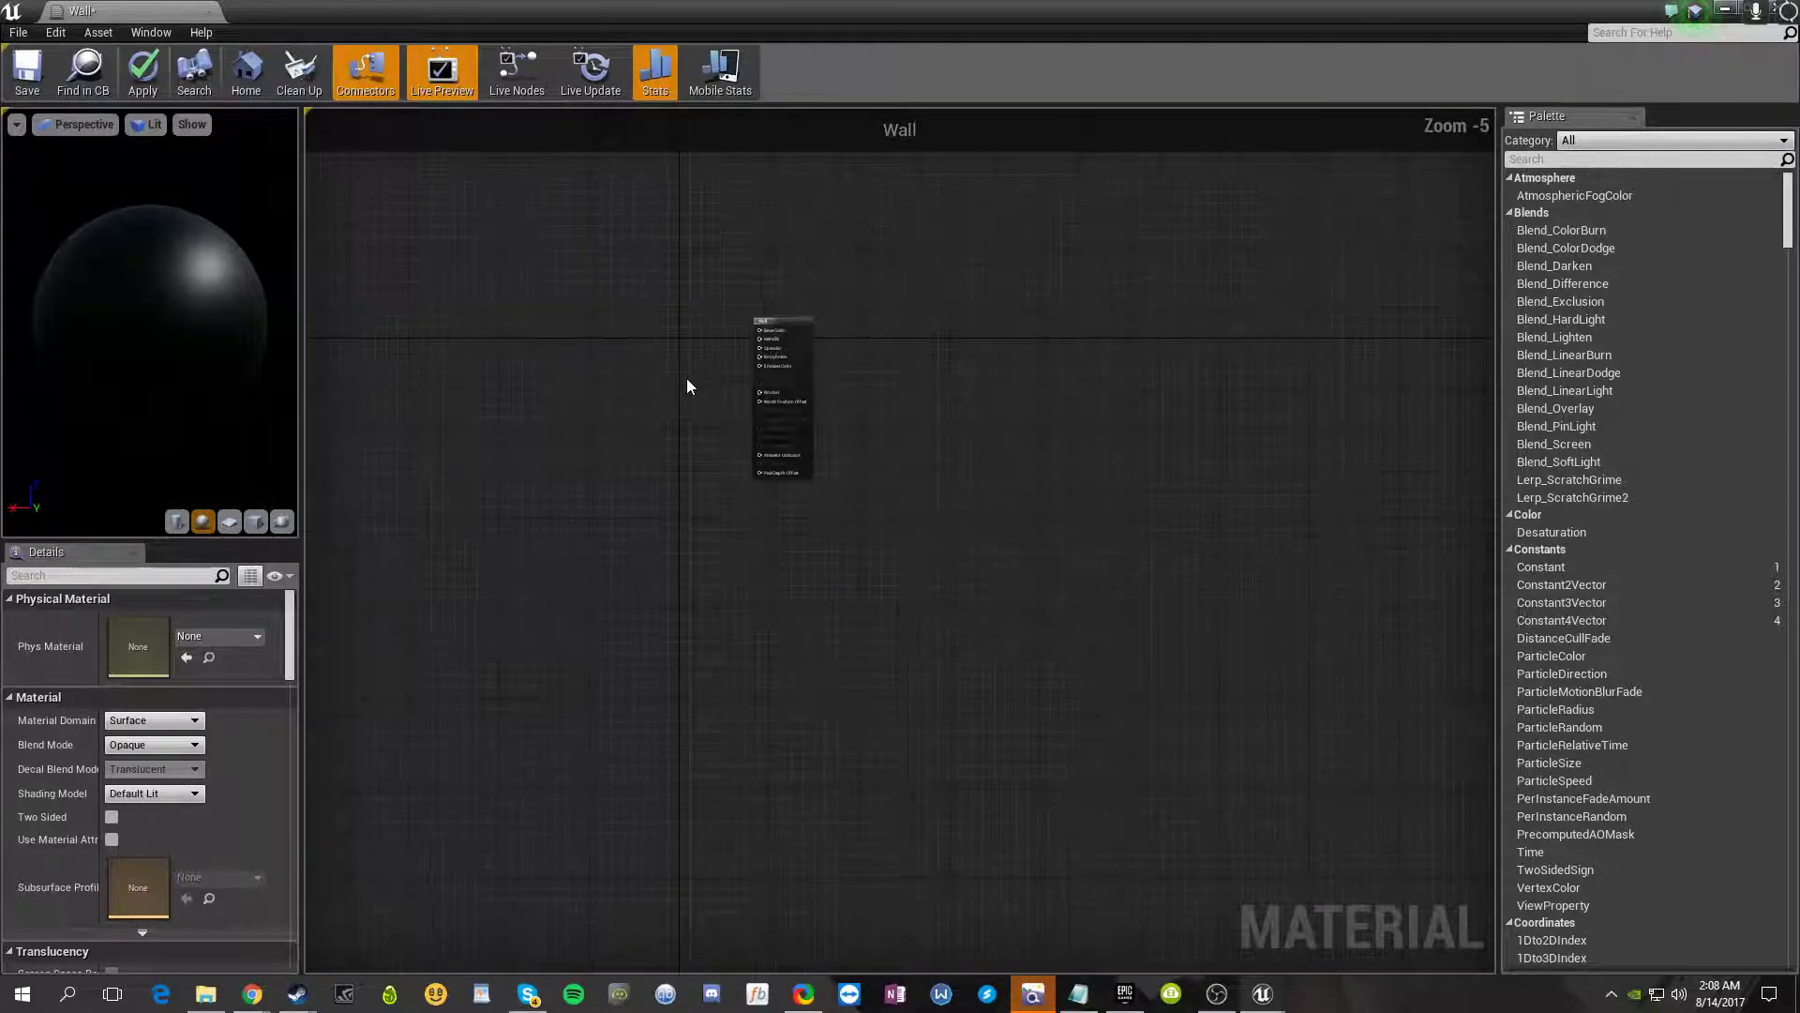
{"action": "scroll", "coordinate": [687, 385], "scroll_direction": "up", "scroll_amount": 5}
{"action": "right_click_drag", "start_coordinate": [683, 337], "coordinate": [620, 447]}
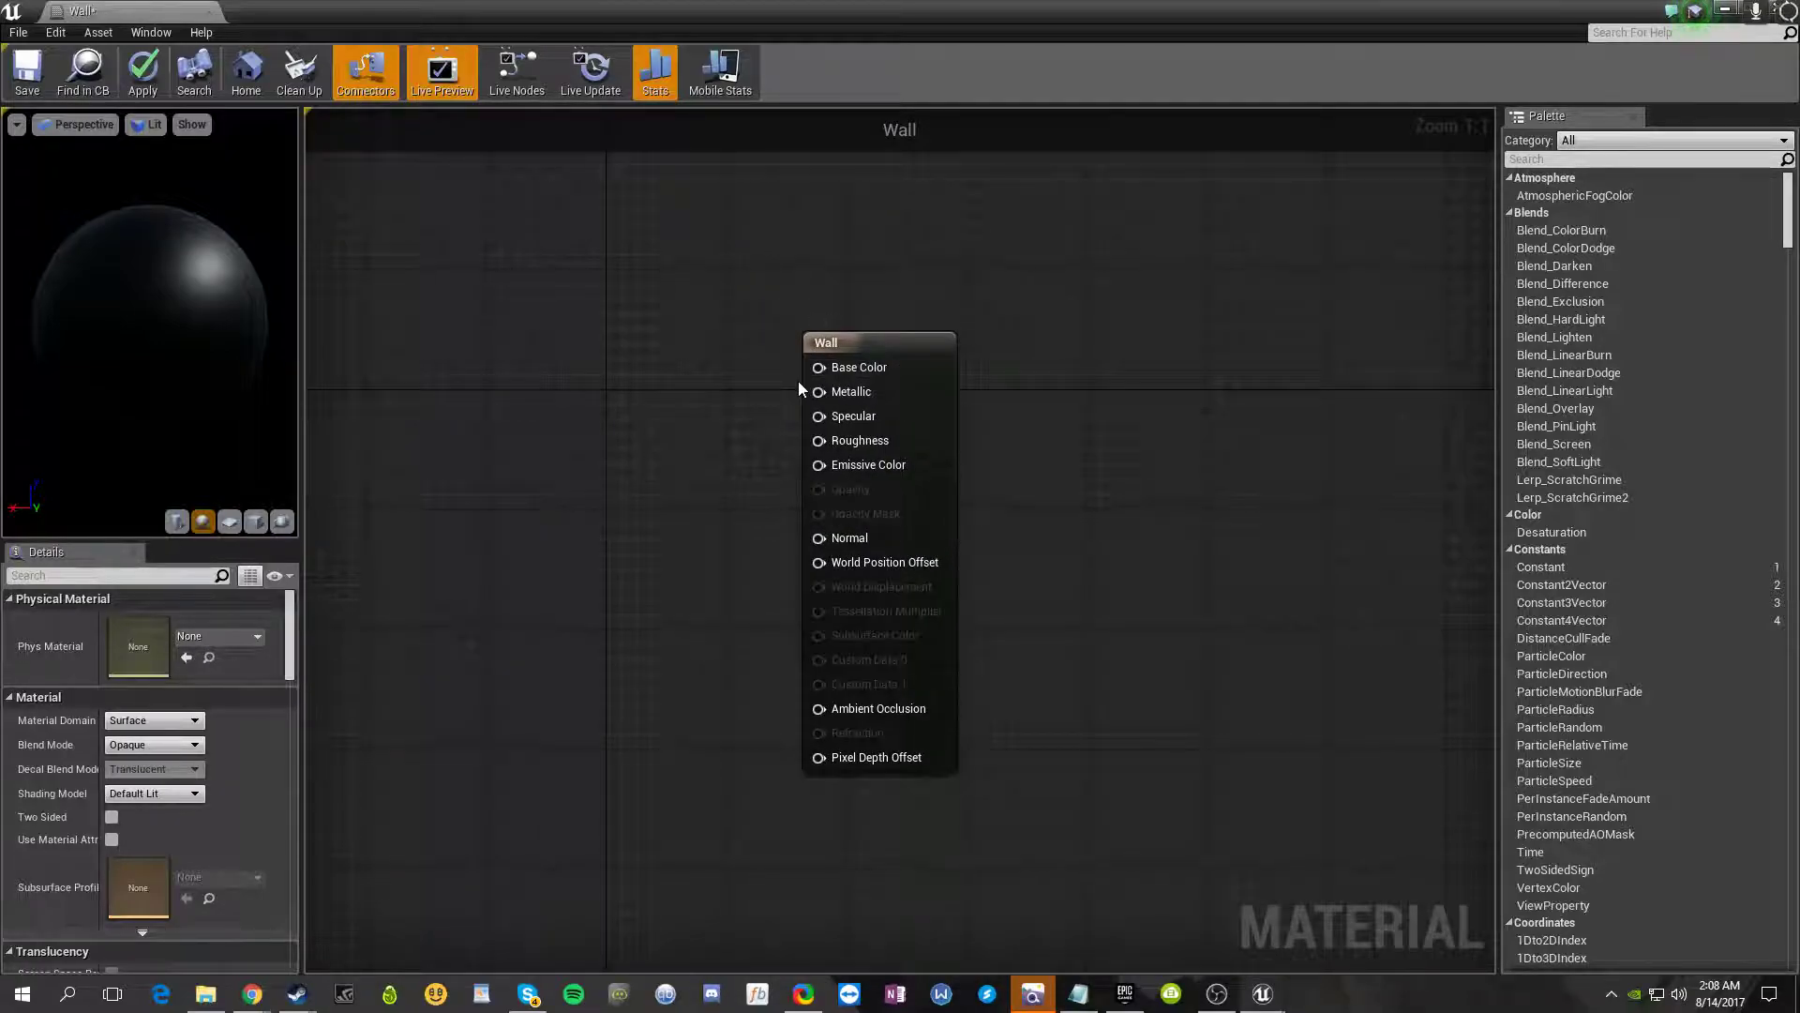
{"action": "left_click_drag", "start_coordinate": [864, 350], "coordinate": [969, 321]}
{"action": "left_click", "coordinate": [877, 339]}
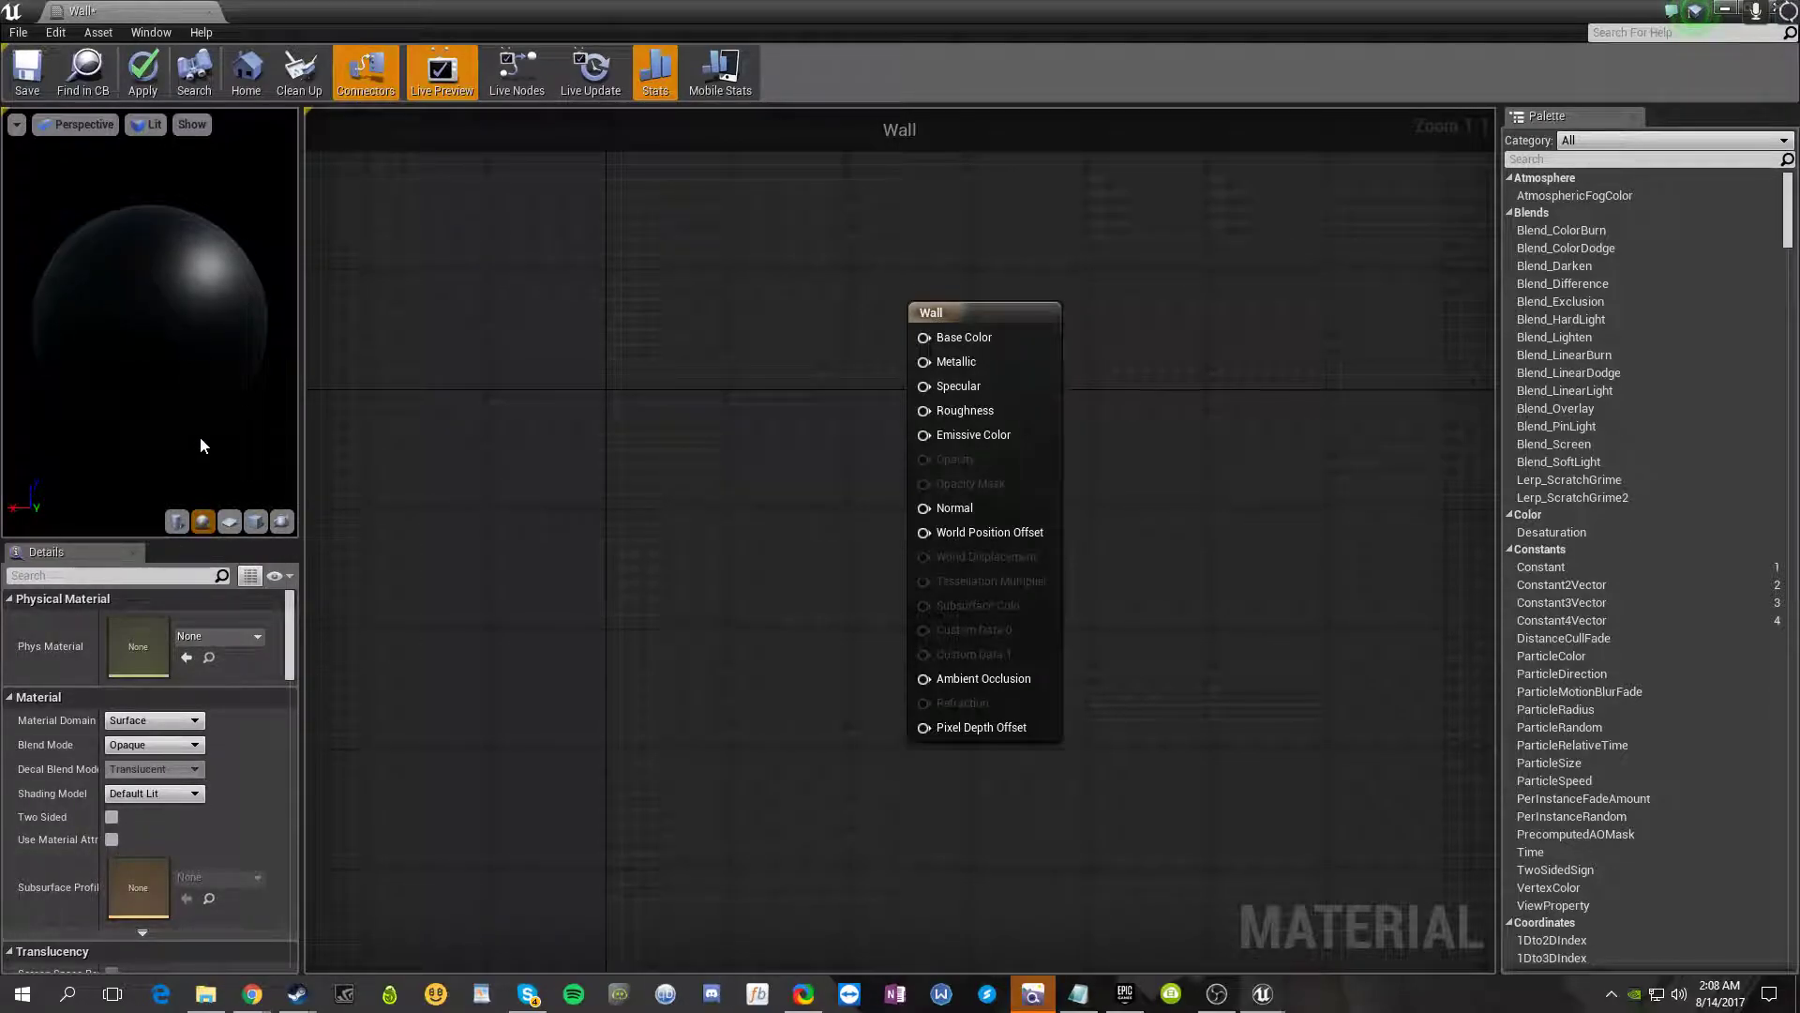
- Preview the Wall material on the cylinder, plane and cube meshes, and return the preview to the sphere
{"action": "left_click", "coordinate": [176, 522]}
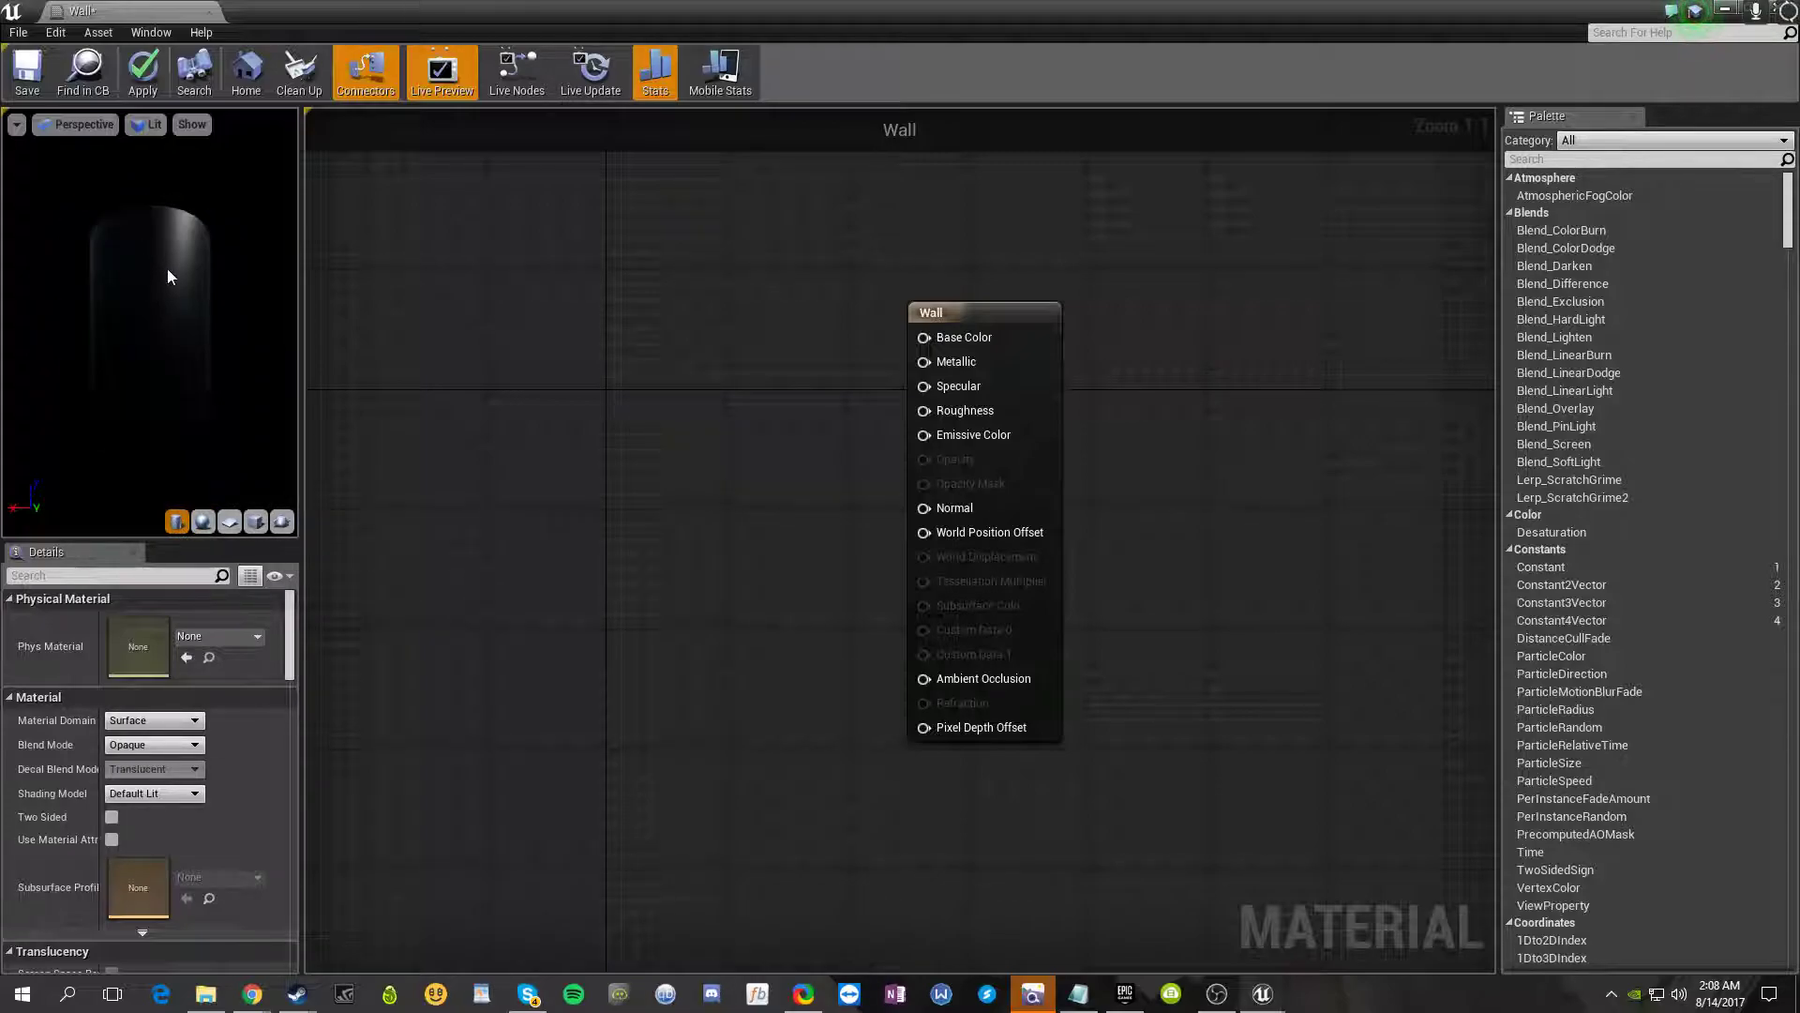
{"action": "left_click", "coordinate": [231, 521]}
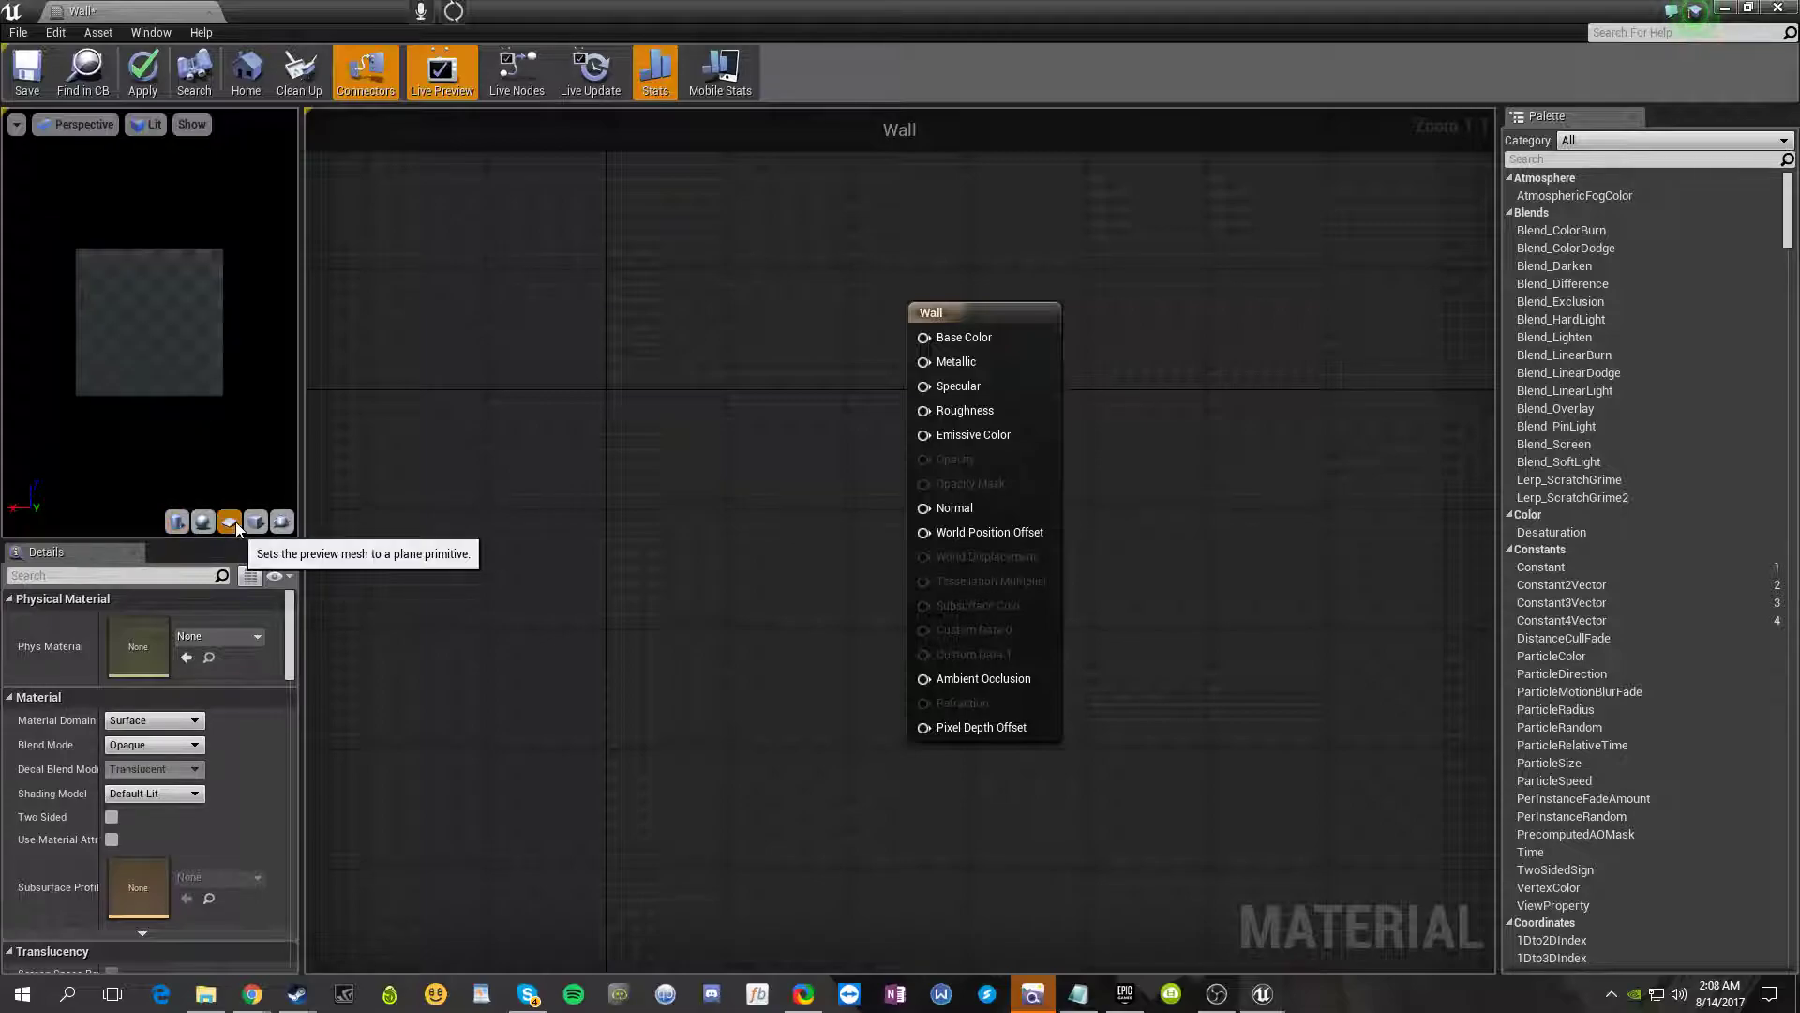
{"action": "left_click", "coordinate": [253, 521]}
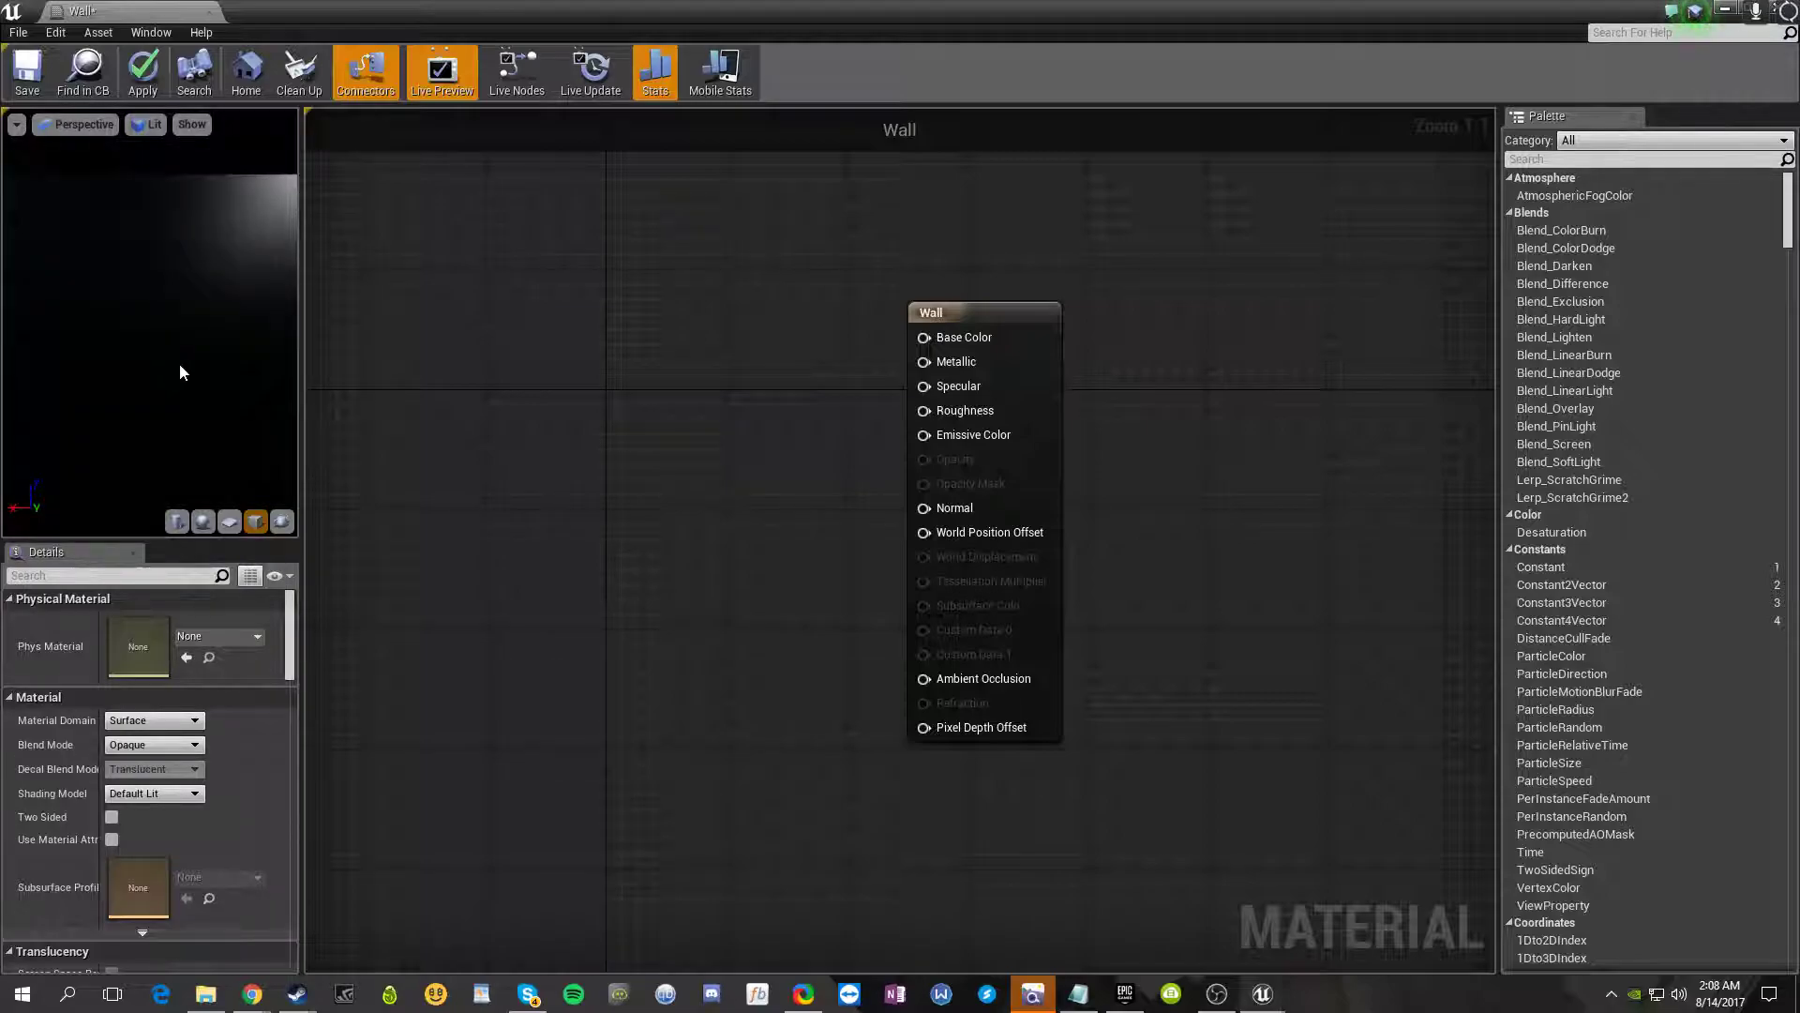
{"action": "left_click", "coordinate": [203, 521]}
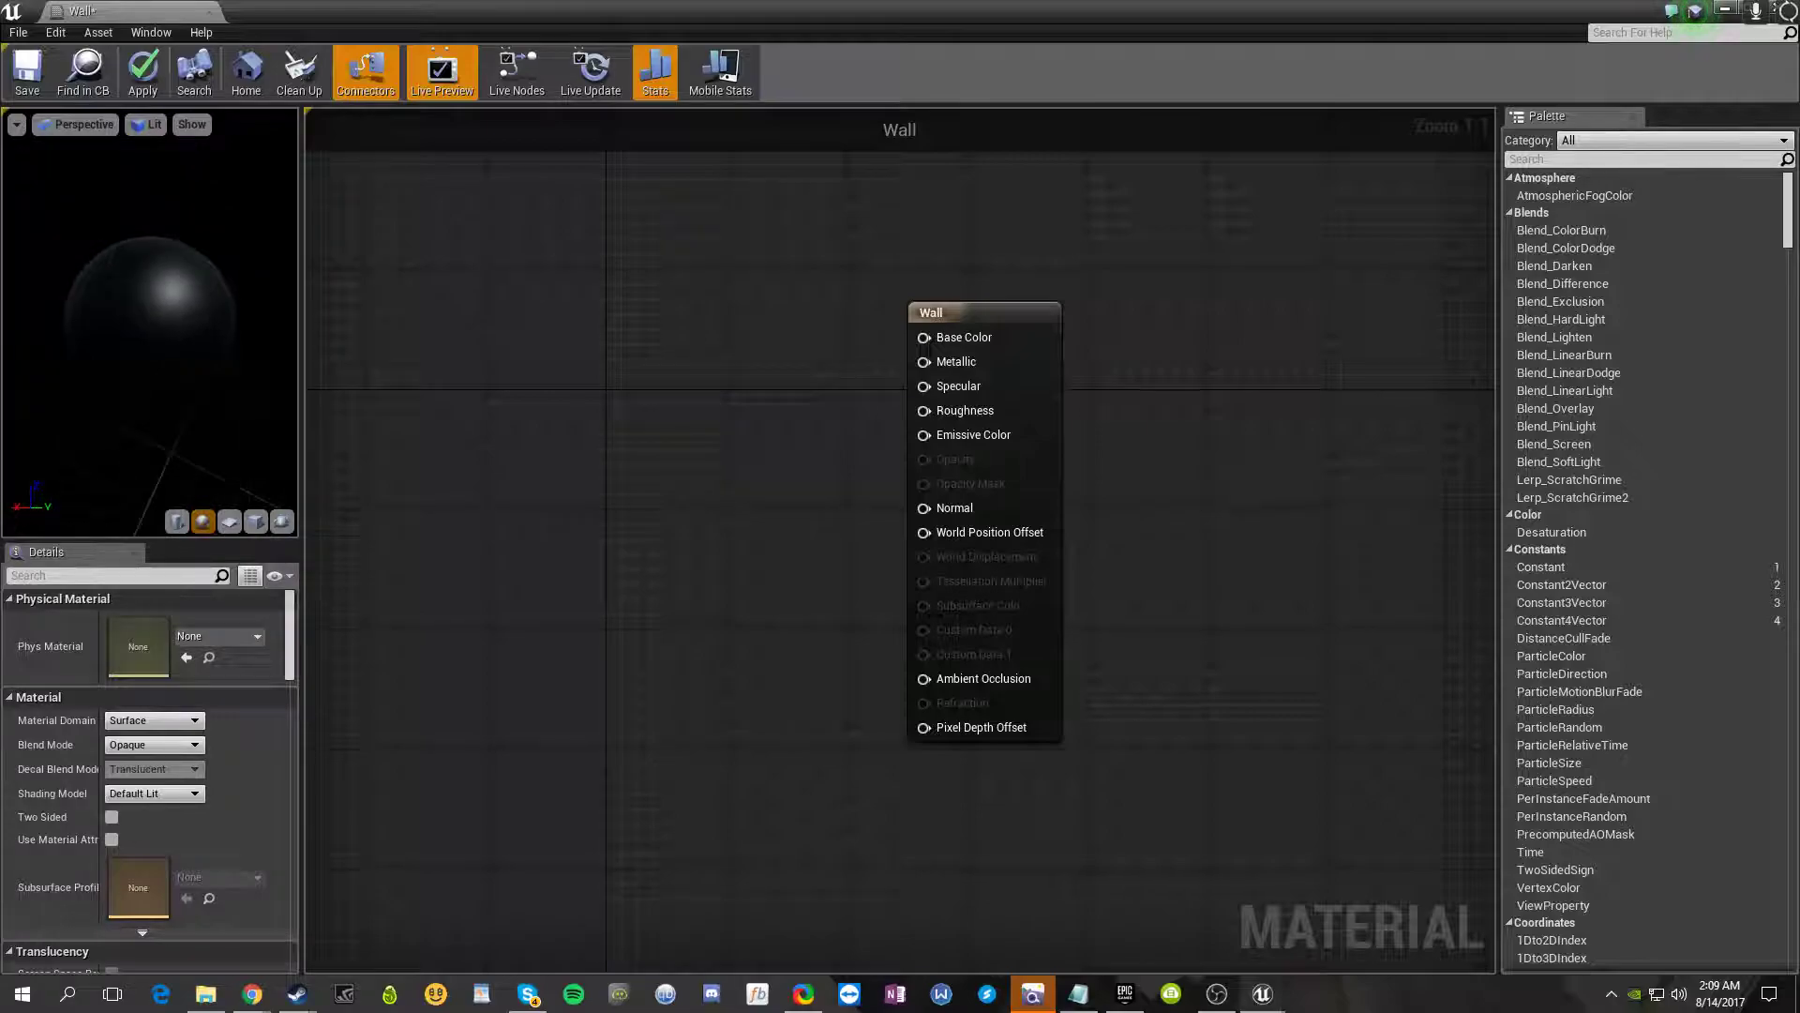
{"action": "left_click", "coordinate": [256, 522]}
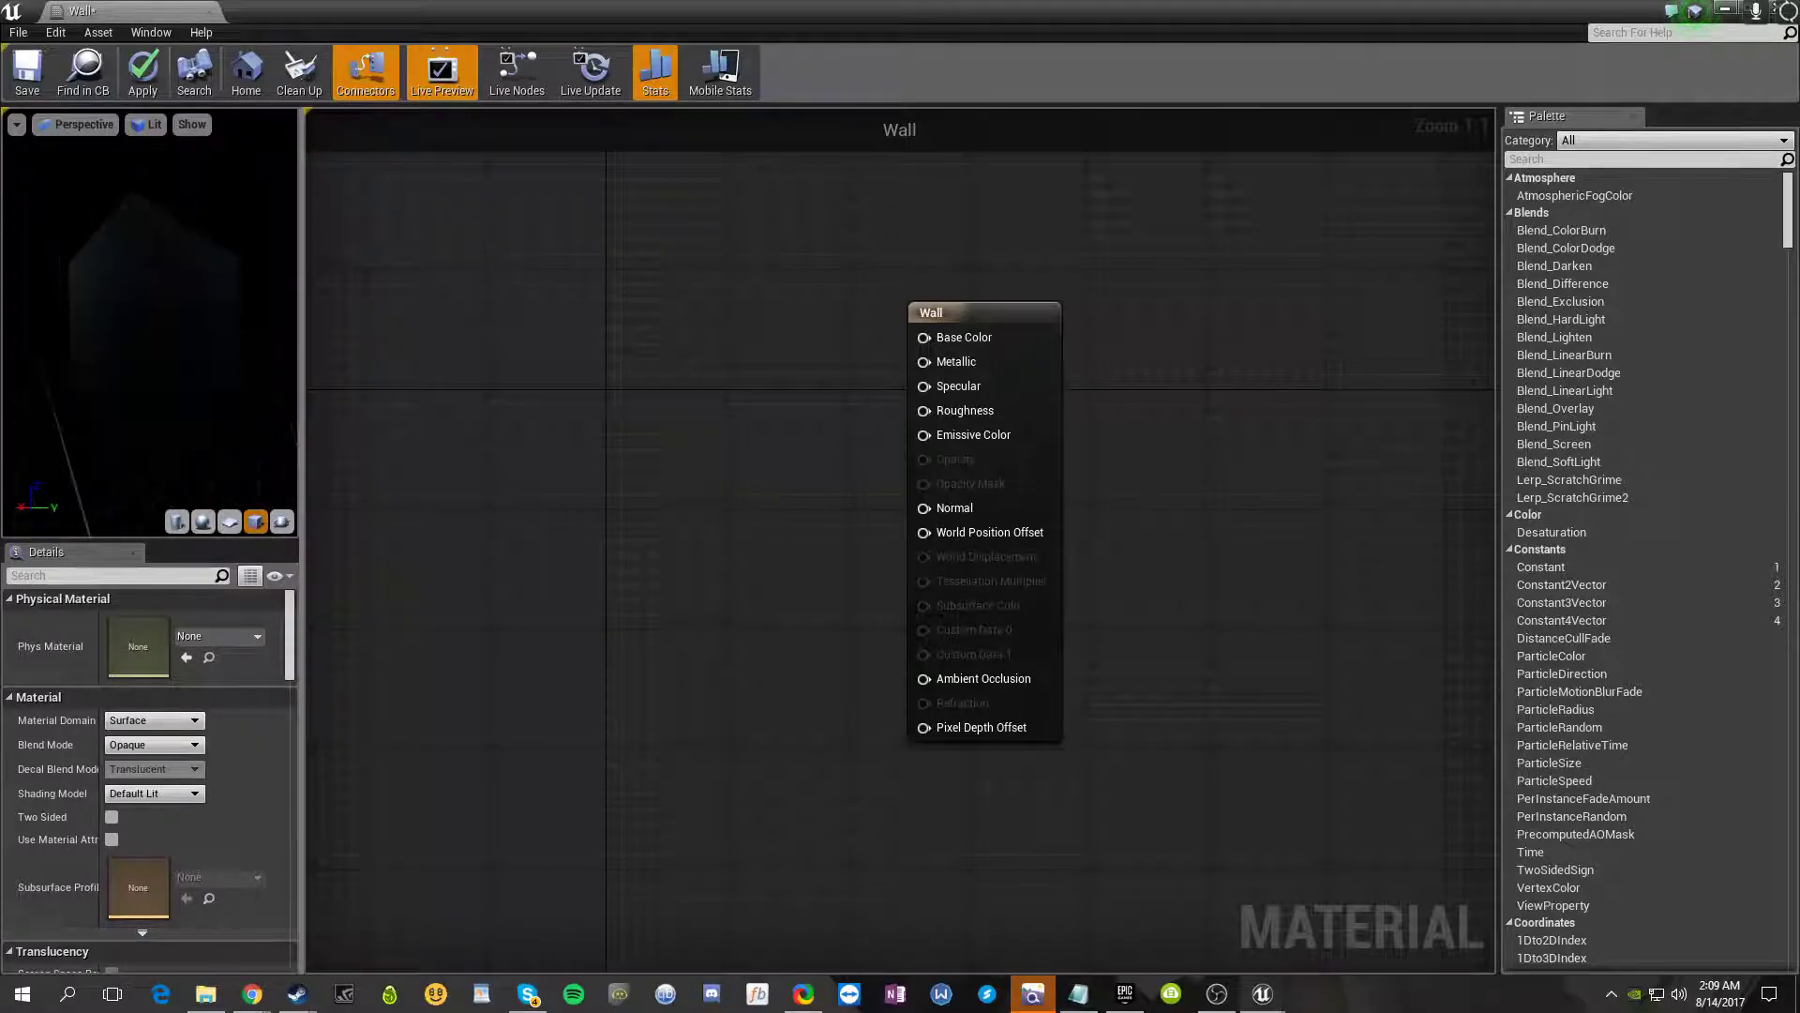
{"action": "mouse_move", "coordinate": [150, 319]}
{"action": "left_mouse_down"}
{"action": "mouse_move", "coordinate": [174, 282]}
{"action": "mouse_move", "coordinate": [145, 272]}
{"action": "mouse_move", "coordinate": [184, 308]}
{"action": "left_mouse_up"}
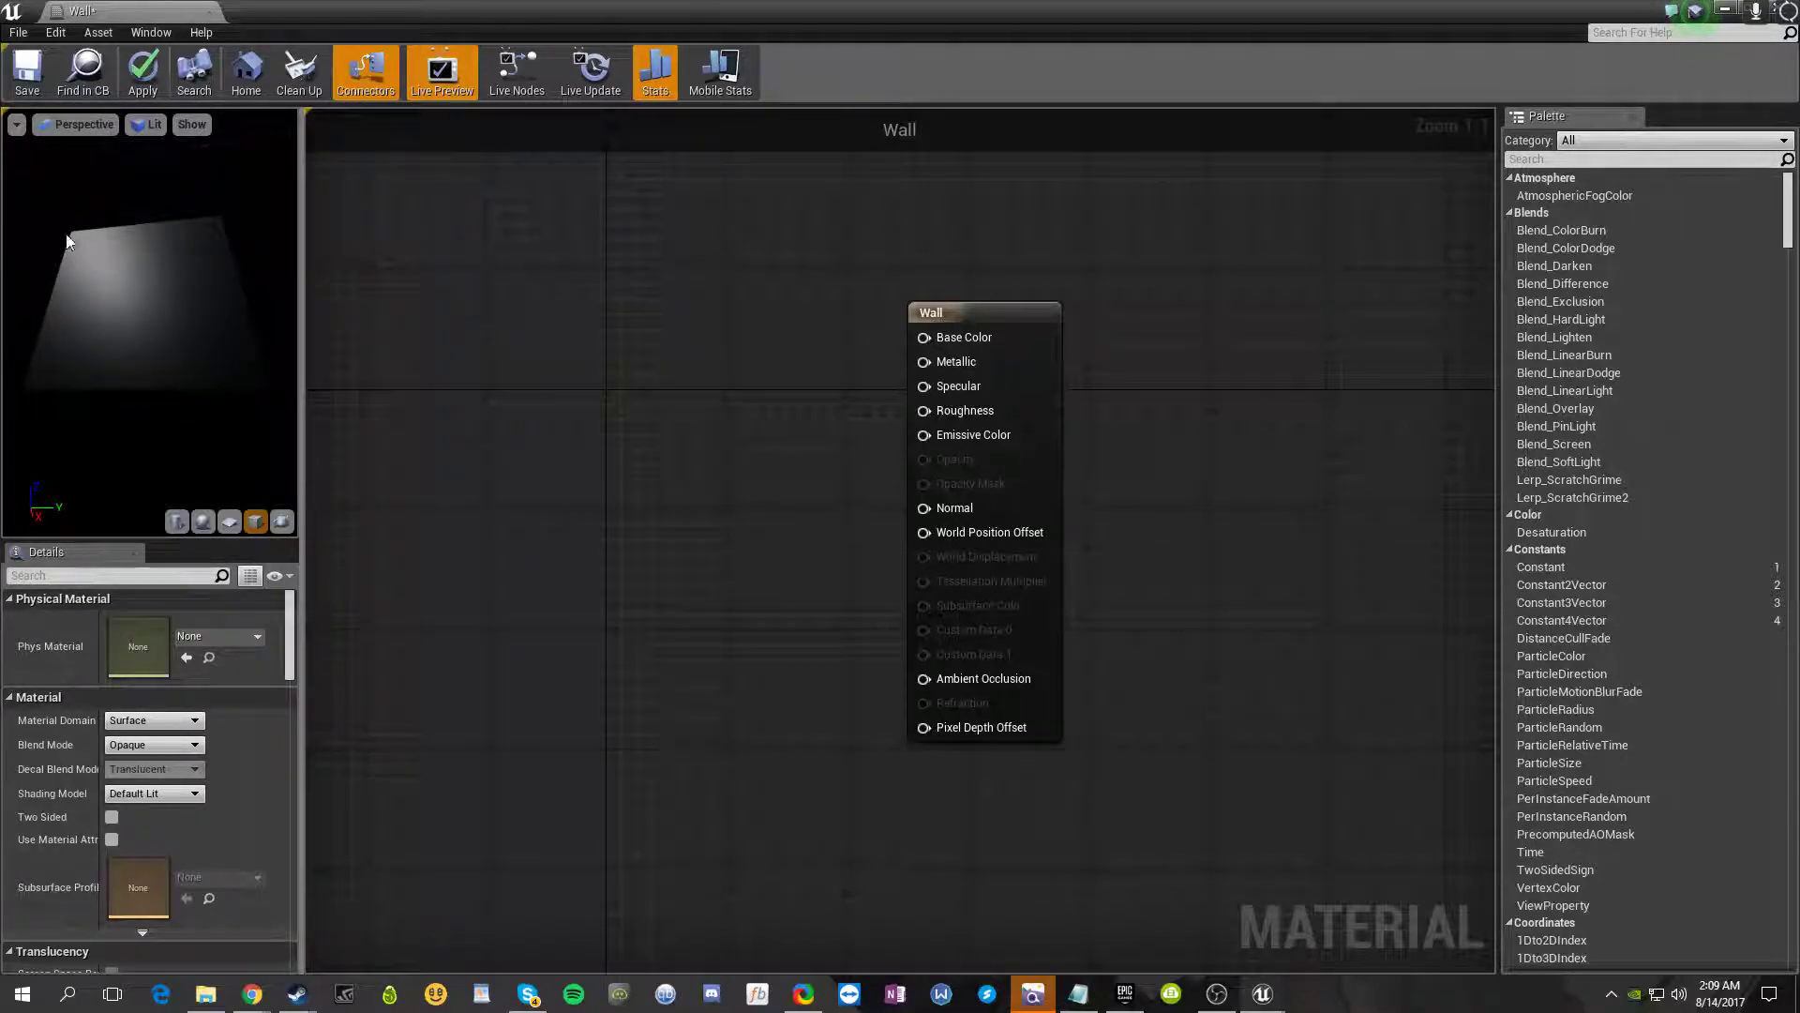
{"action": "left_click", "coordinate": [202, 521]}
{"action": "left_click_drag", "start_coordinate": [180, 317], "coordinate": [197, 328]}
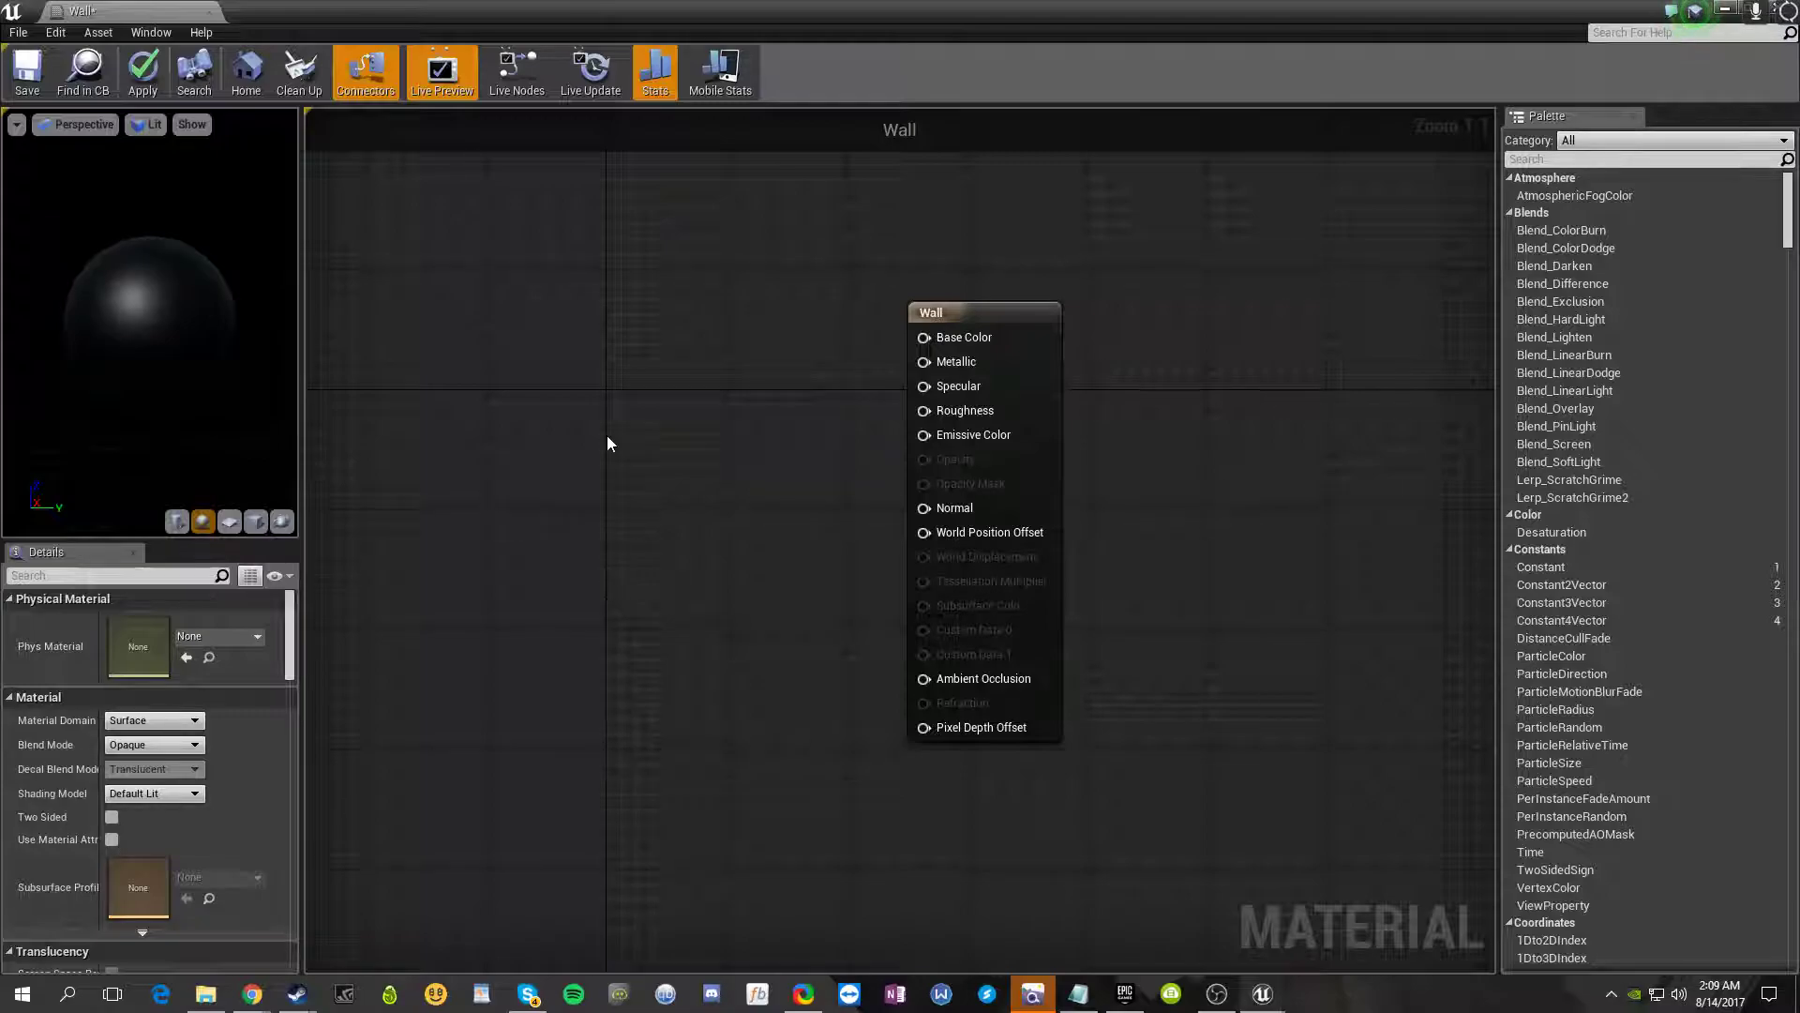
- Search the material node palette for "color" and clear the search
{"action": "left_click", "coordinate": [1598, 161]}
{"action": "type", "text": "color"}
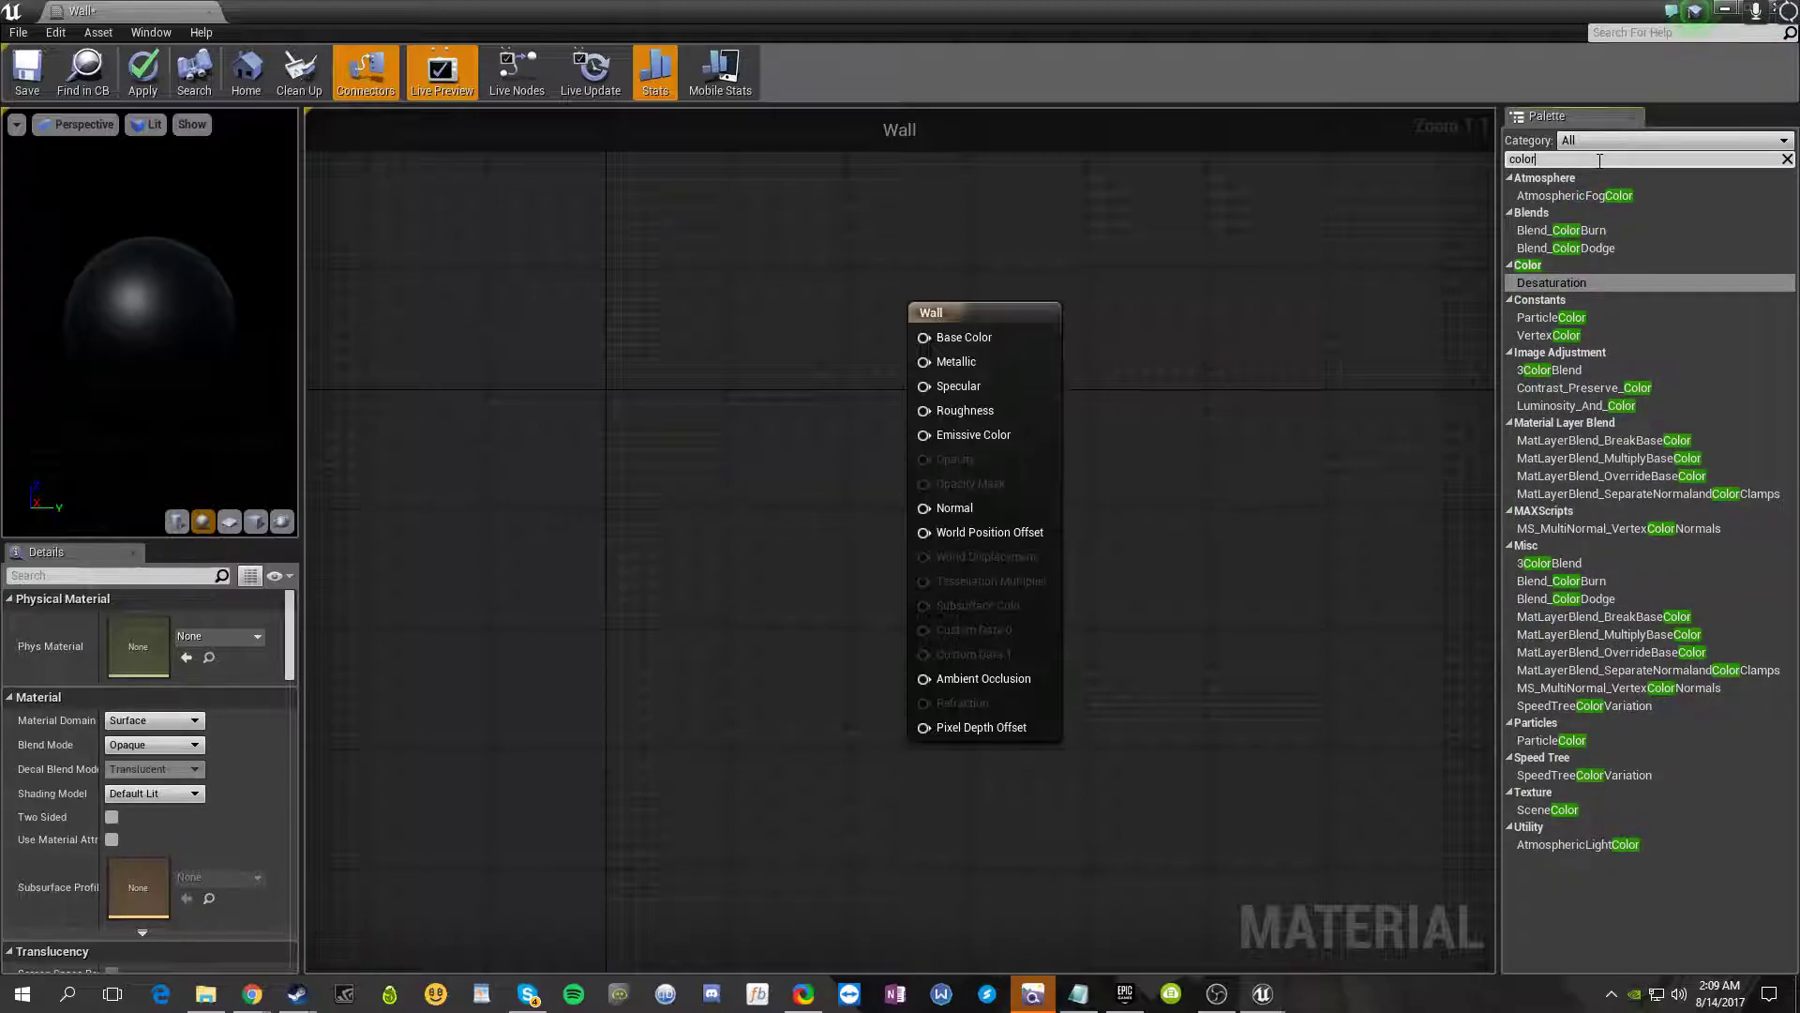
{"action": "key", "text": "BackSpace"}
{"action": "key", "text": "BackSpace"}
{"action": "key", "text": "BackSpace"}
{"action": "key", "text": "BackSpace"}
{"action": "key", "text": "BackSpace"}
- Search the material node palette for "vector"
{"action": "type", "text": "vect"}
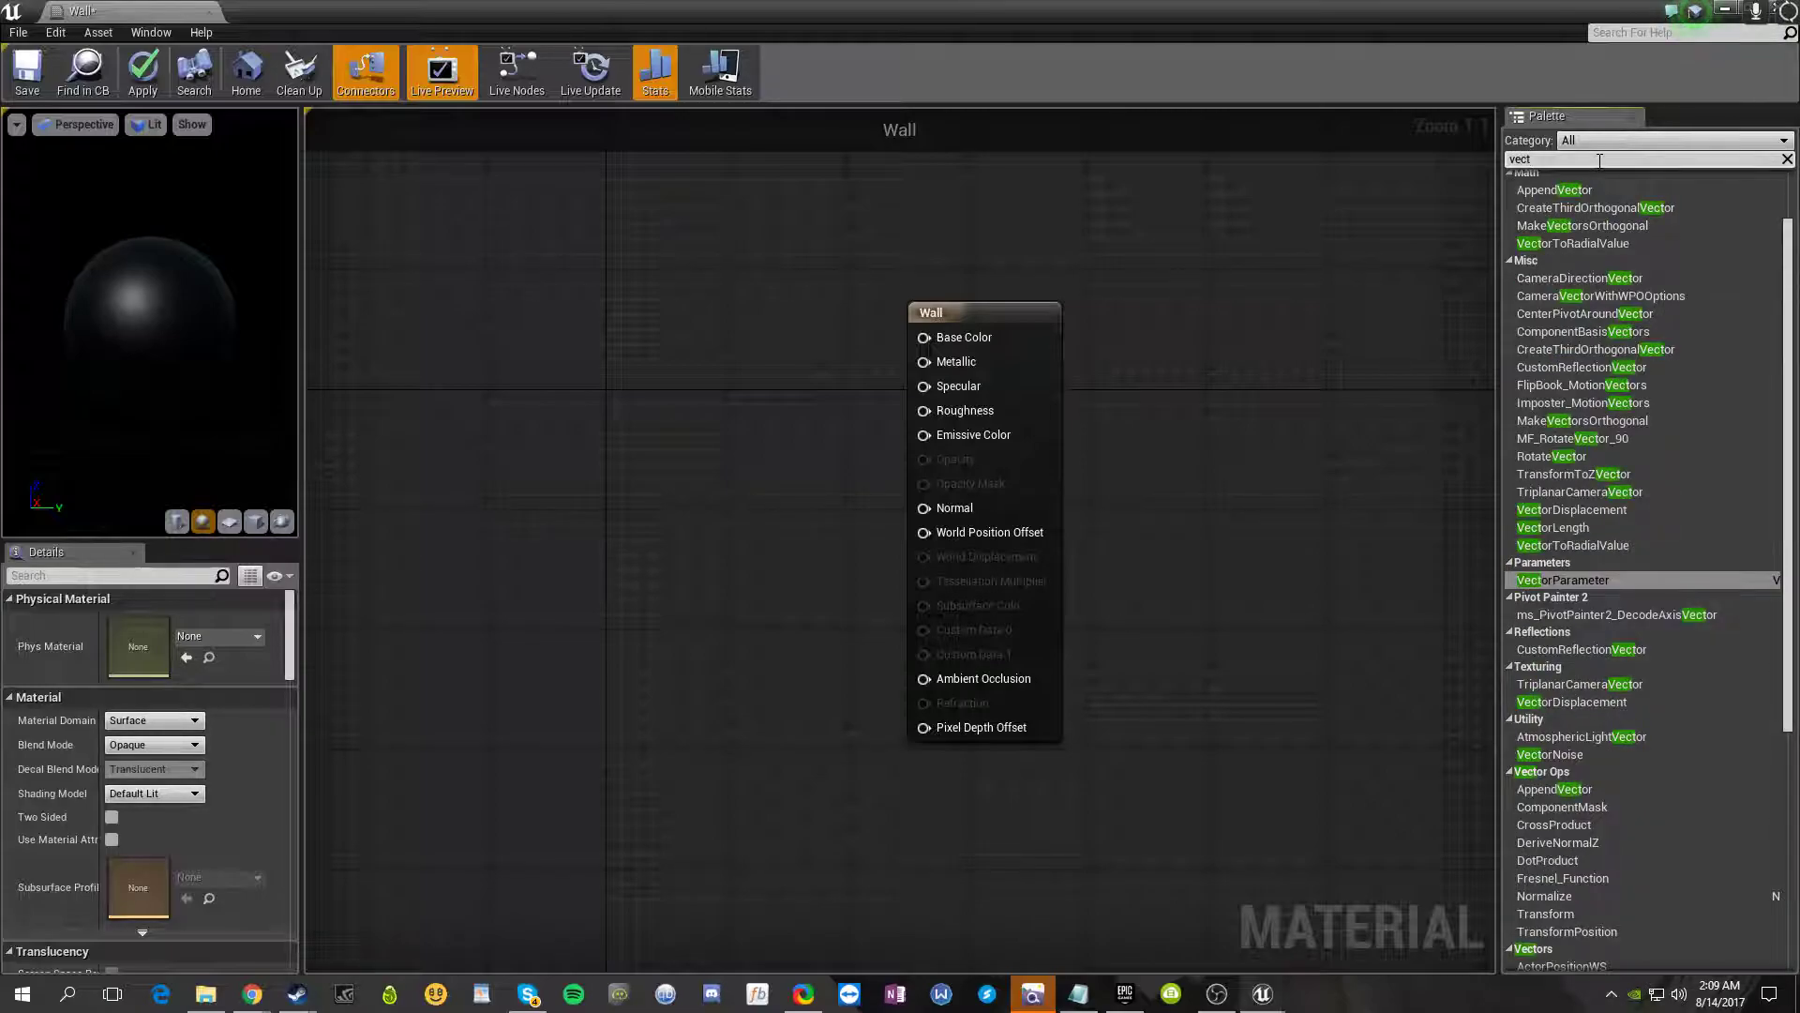
{"action": "type", "text": "i"}
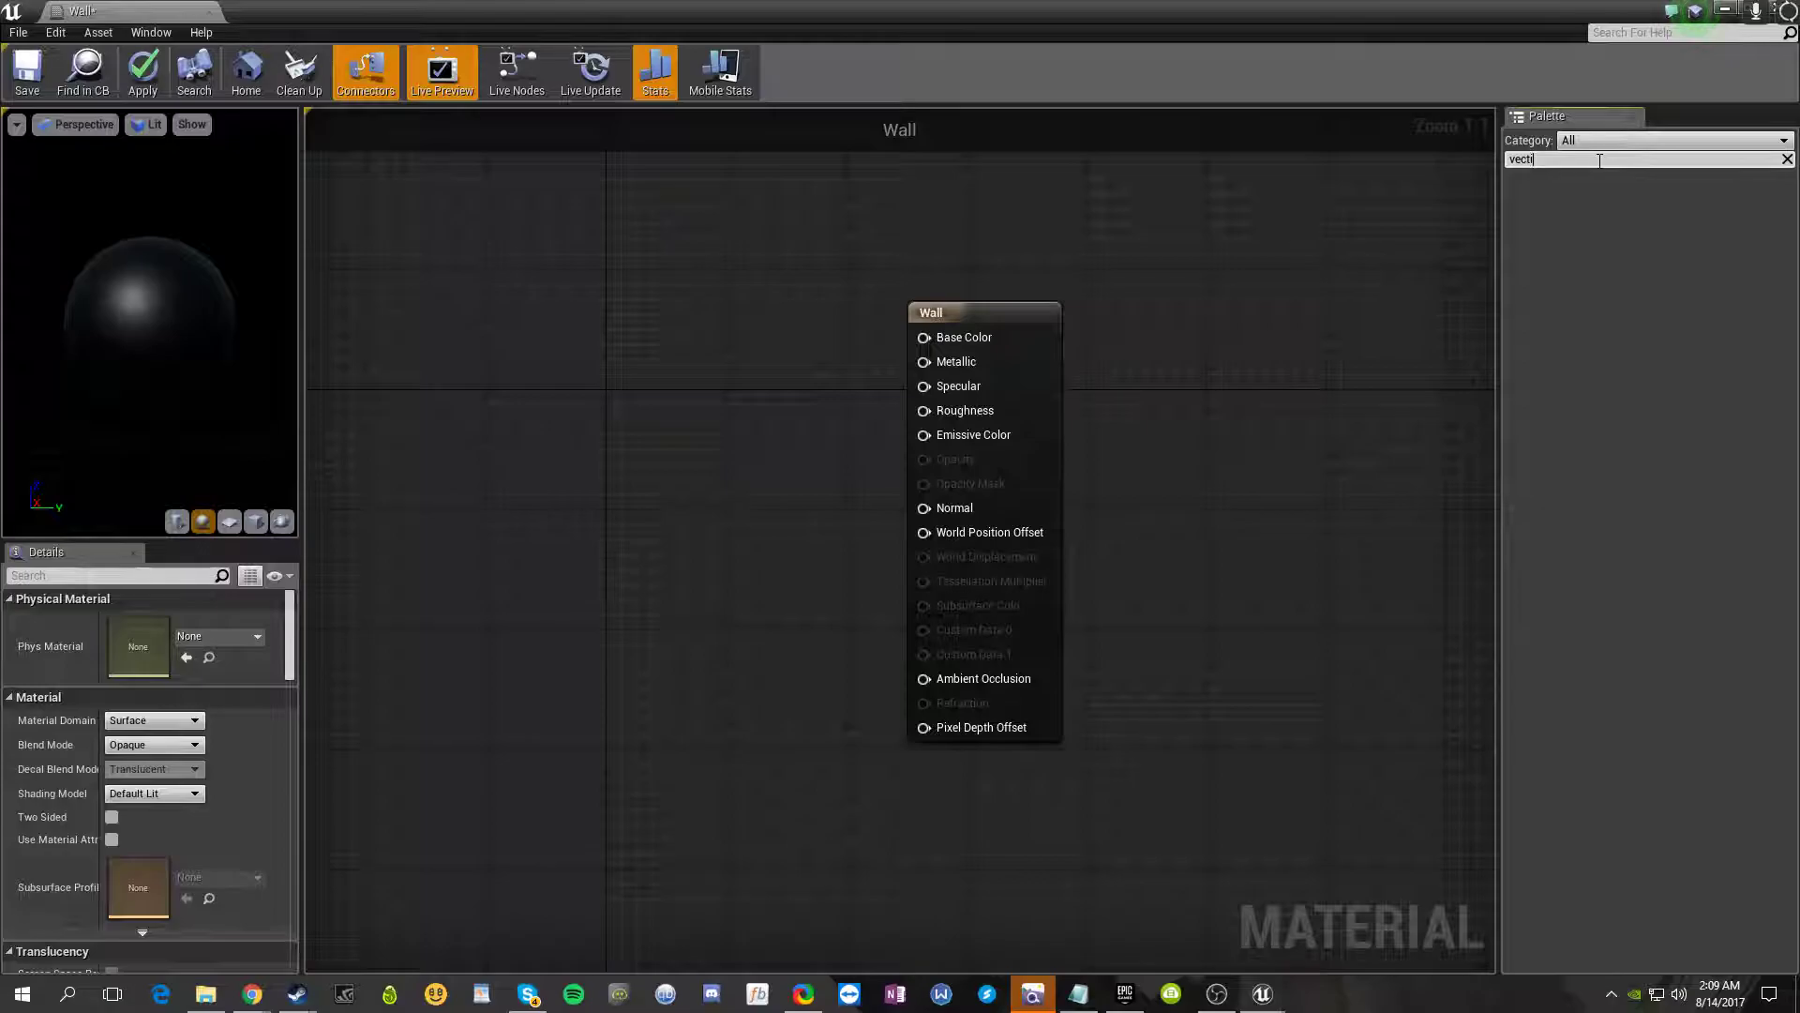
{"action": "key", "text": "BackSpace"}
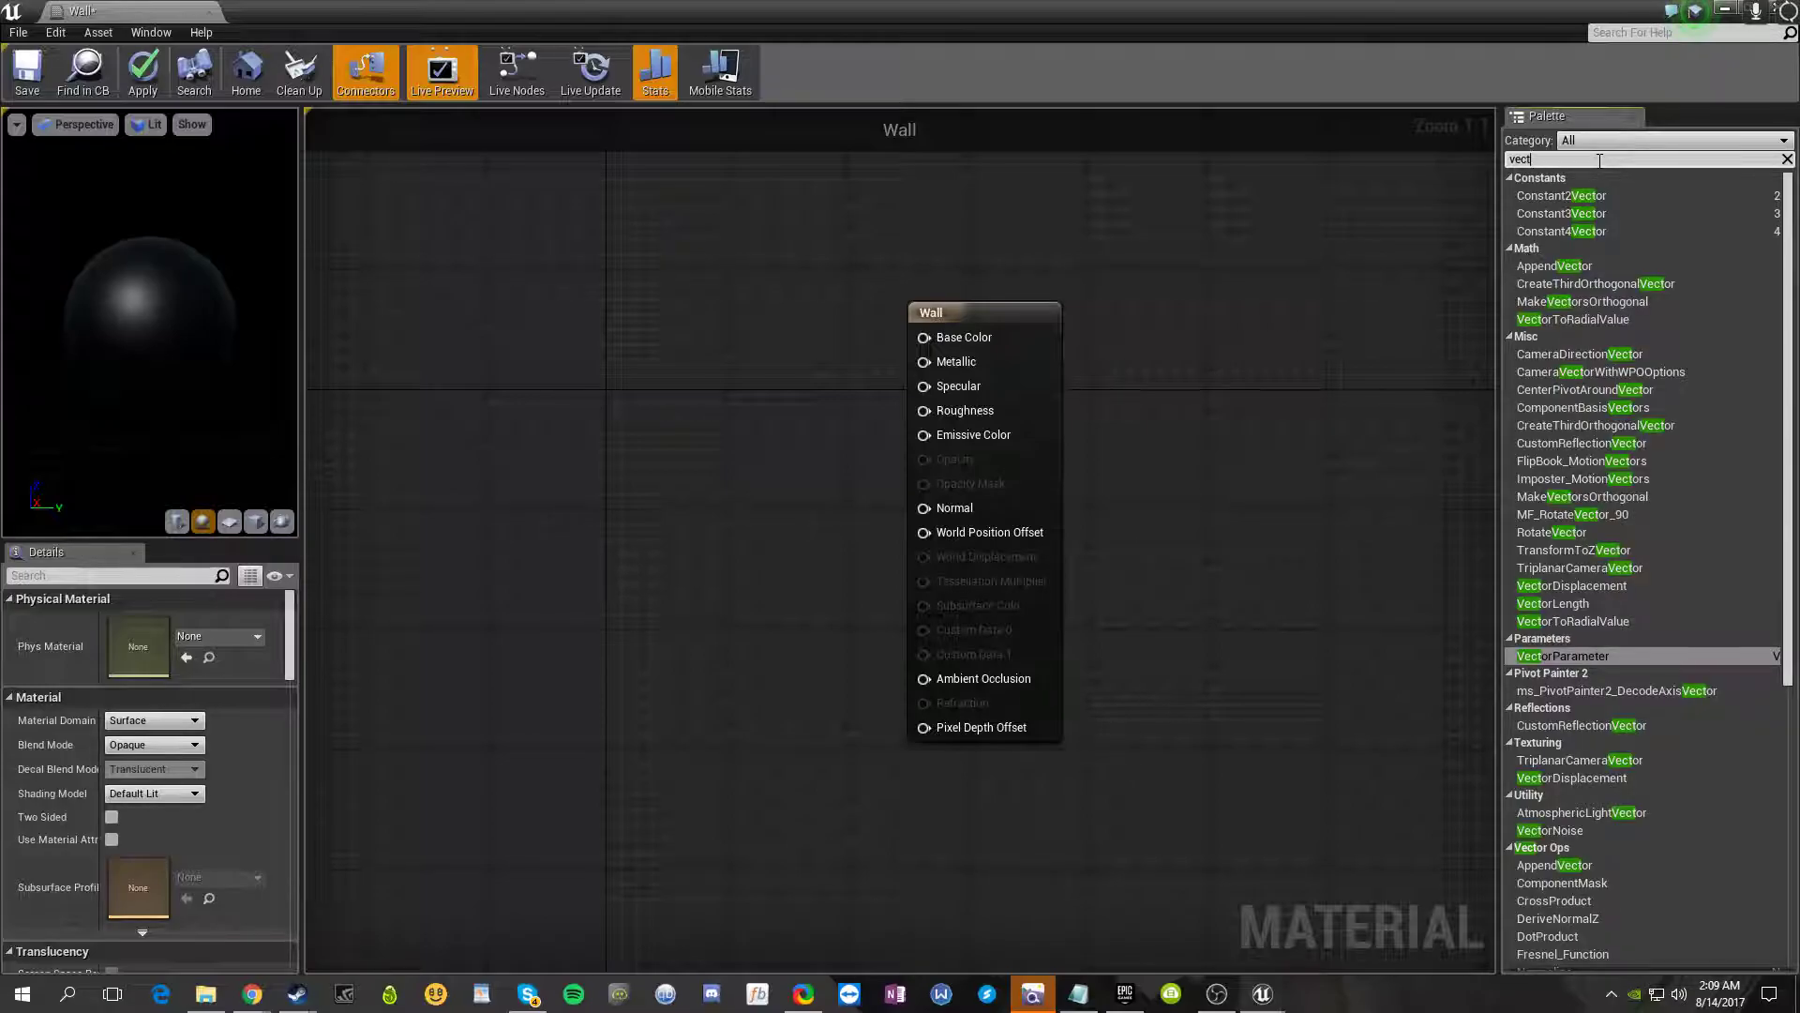
{"action": "type", "text": "3"}
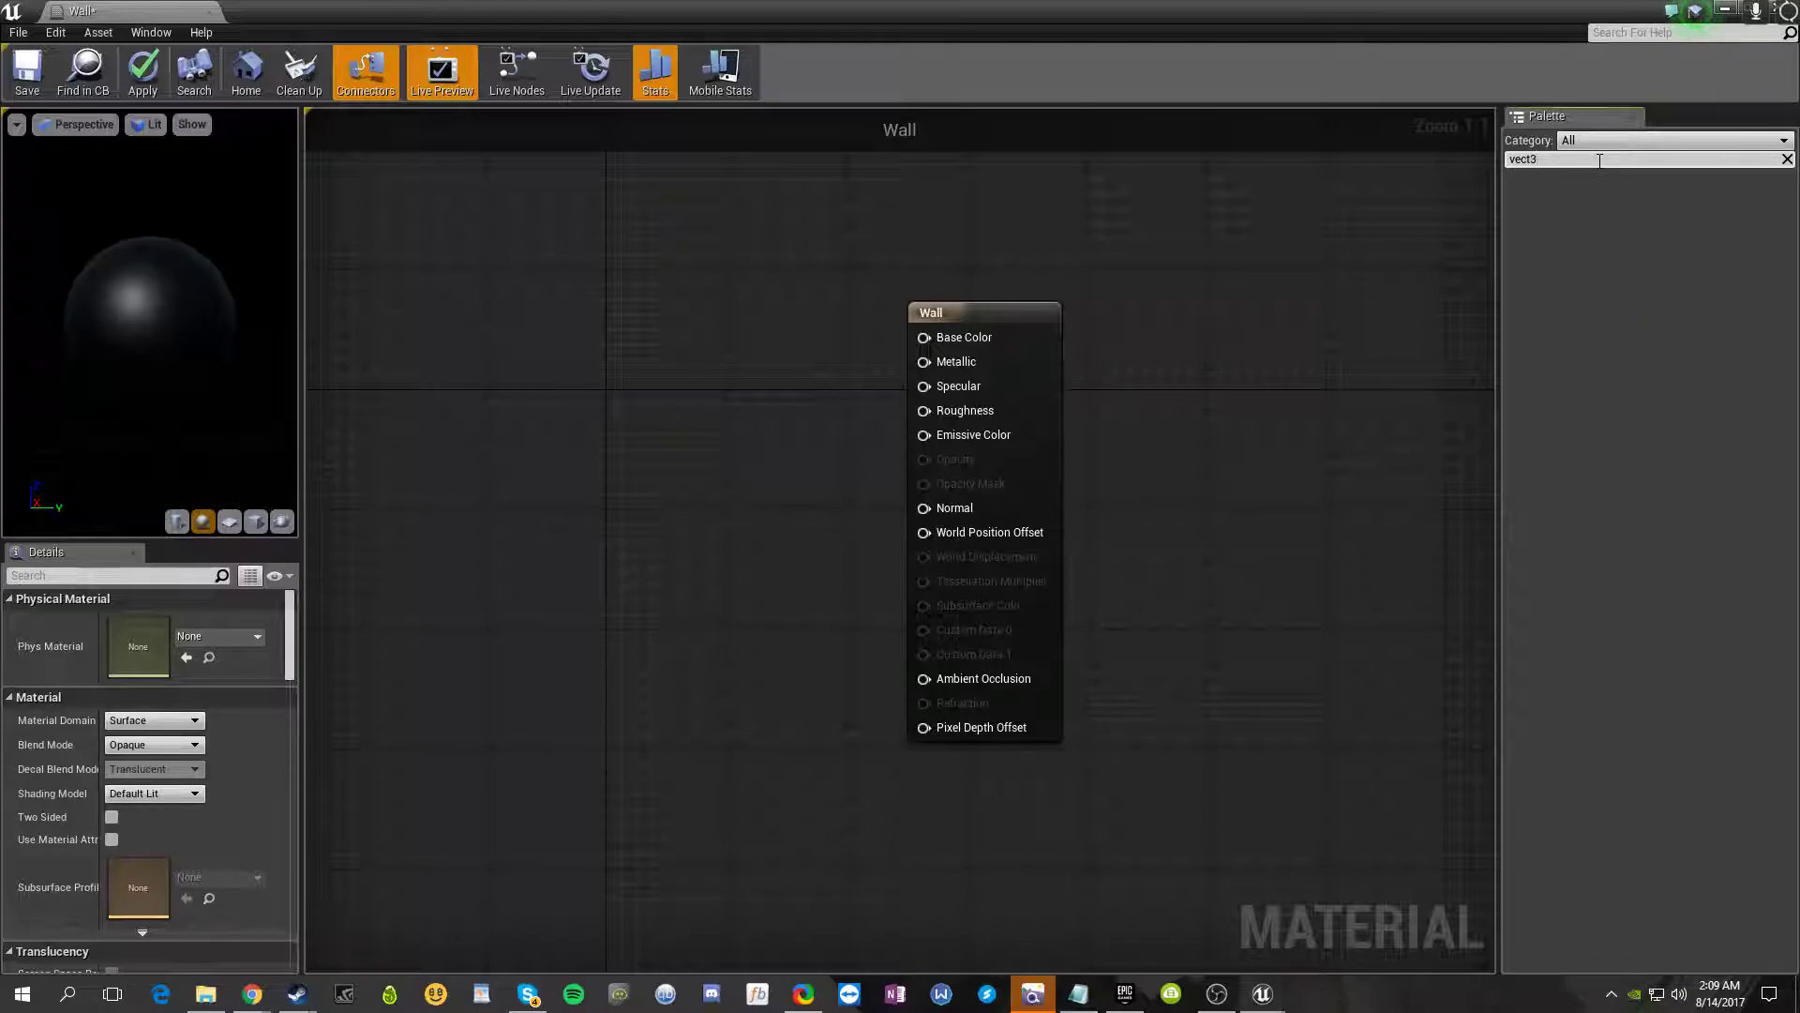
{"action": "key", "text": "BackSpace"}
{"action": "type", "text": "or"}
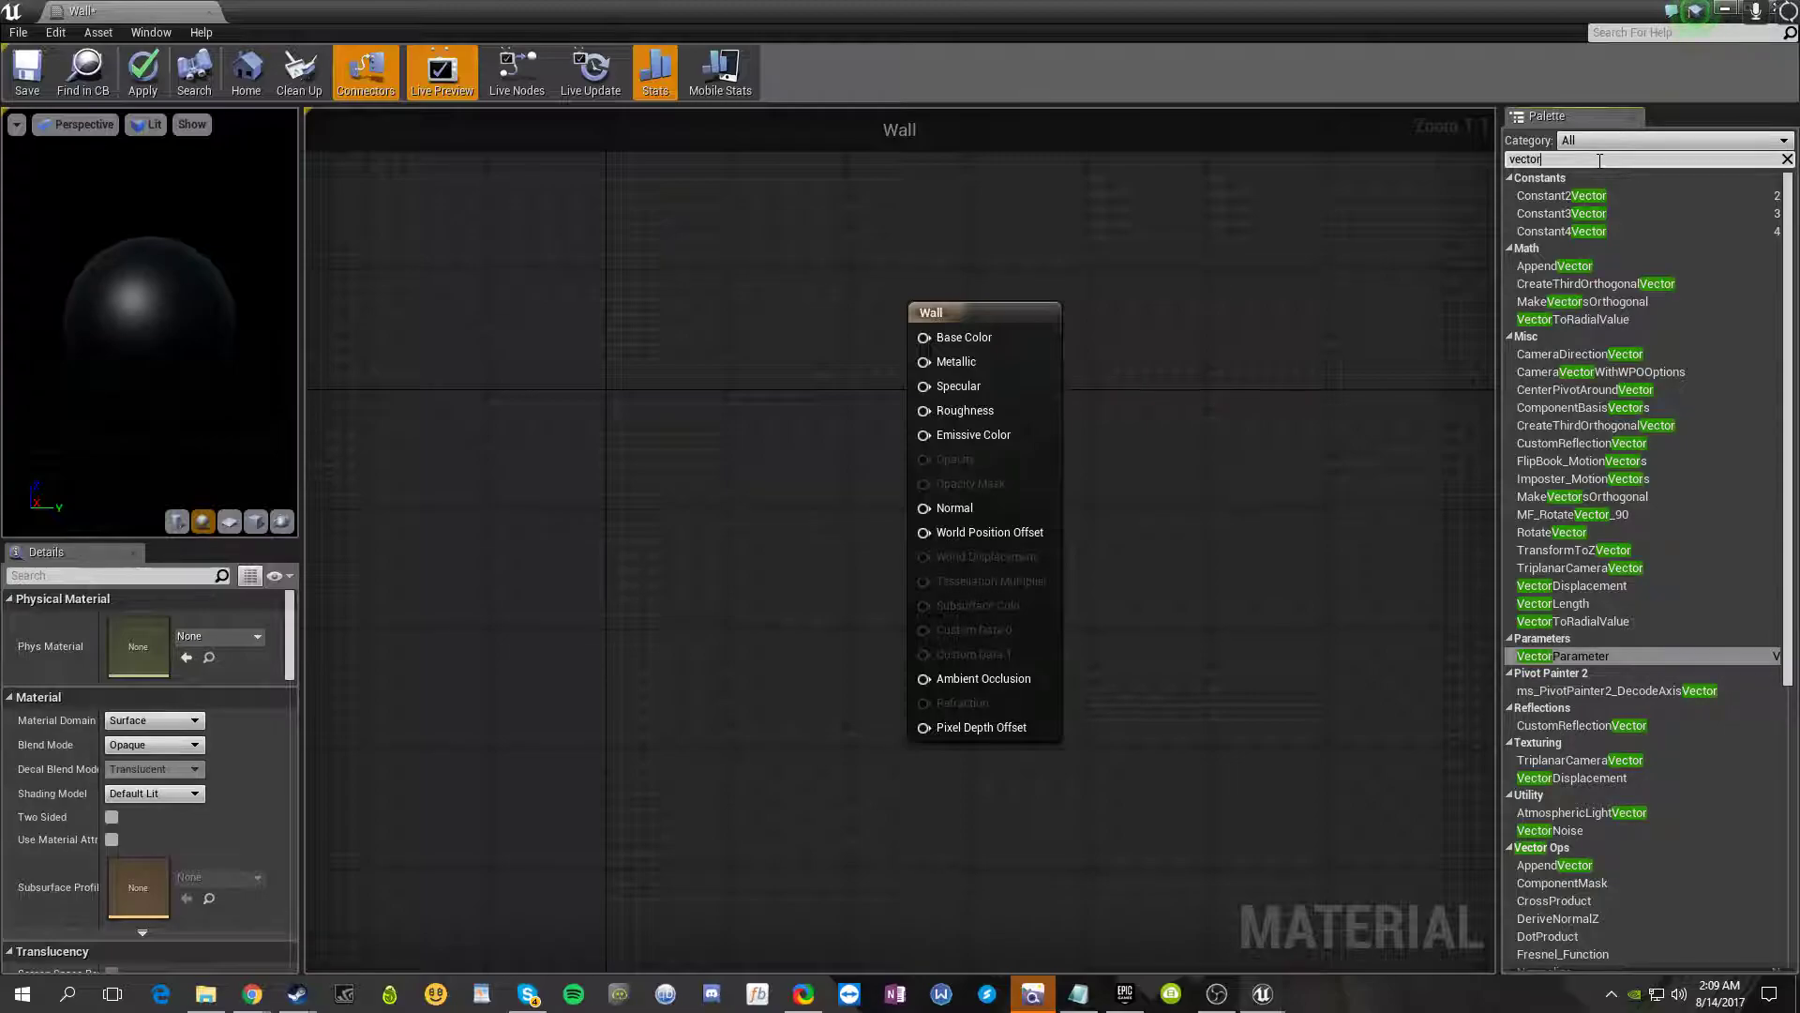
- Place a Constant3Vector node from the palette to the left of the Wall result node, and delete it again
{"action": "left_click", "coordinate": [1570, 215]}
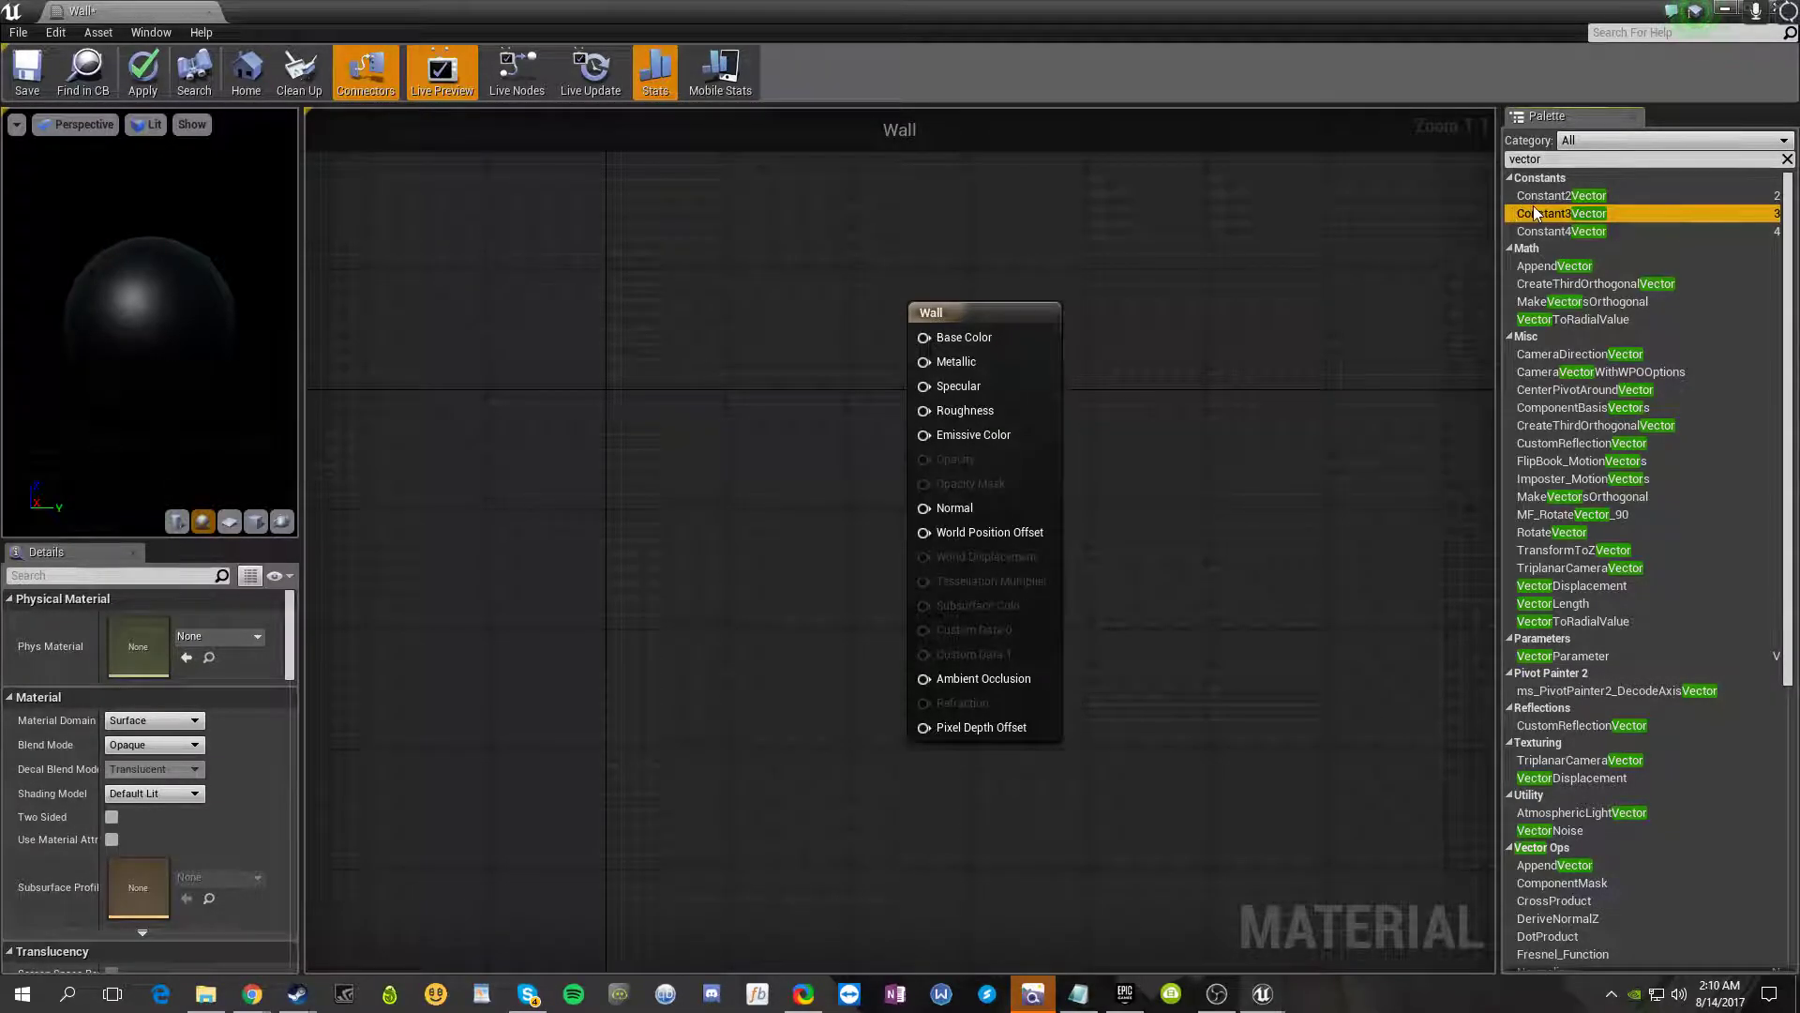
{"action": "left_click_drag", "start_coordinate": [1538, 213], "coordinate": [486, 486]}
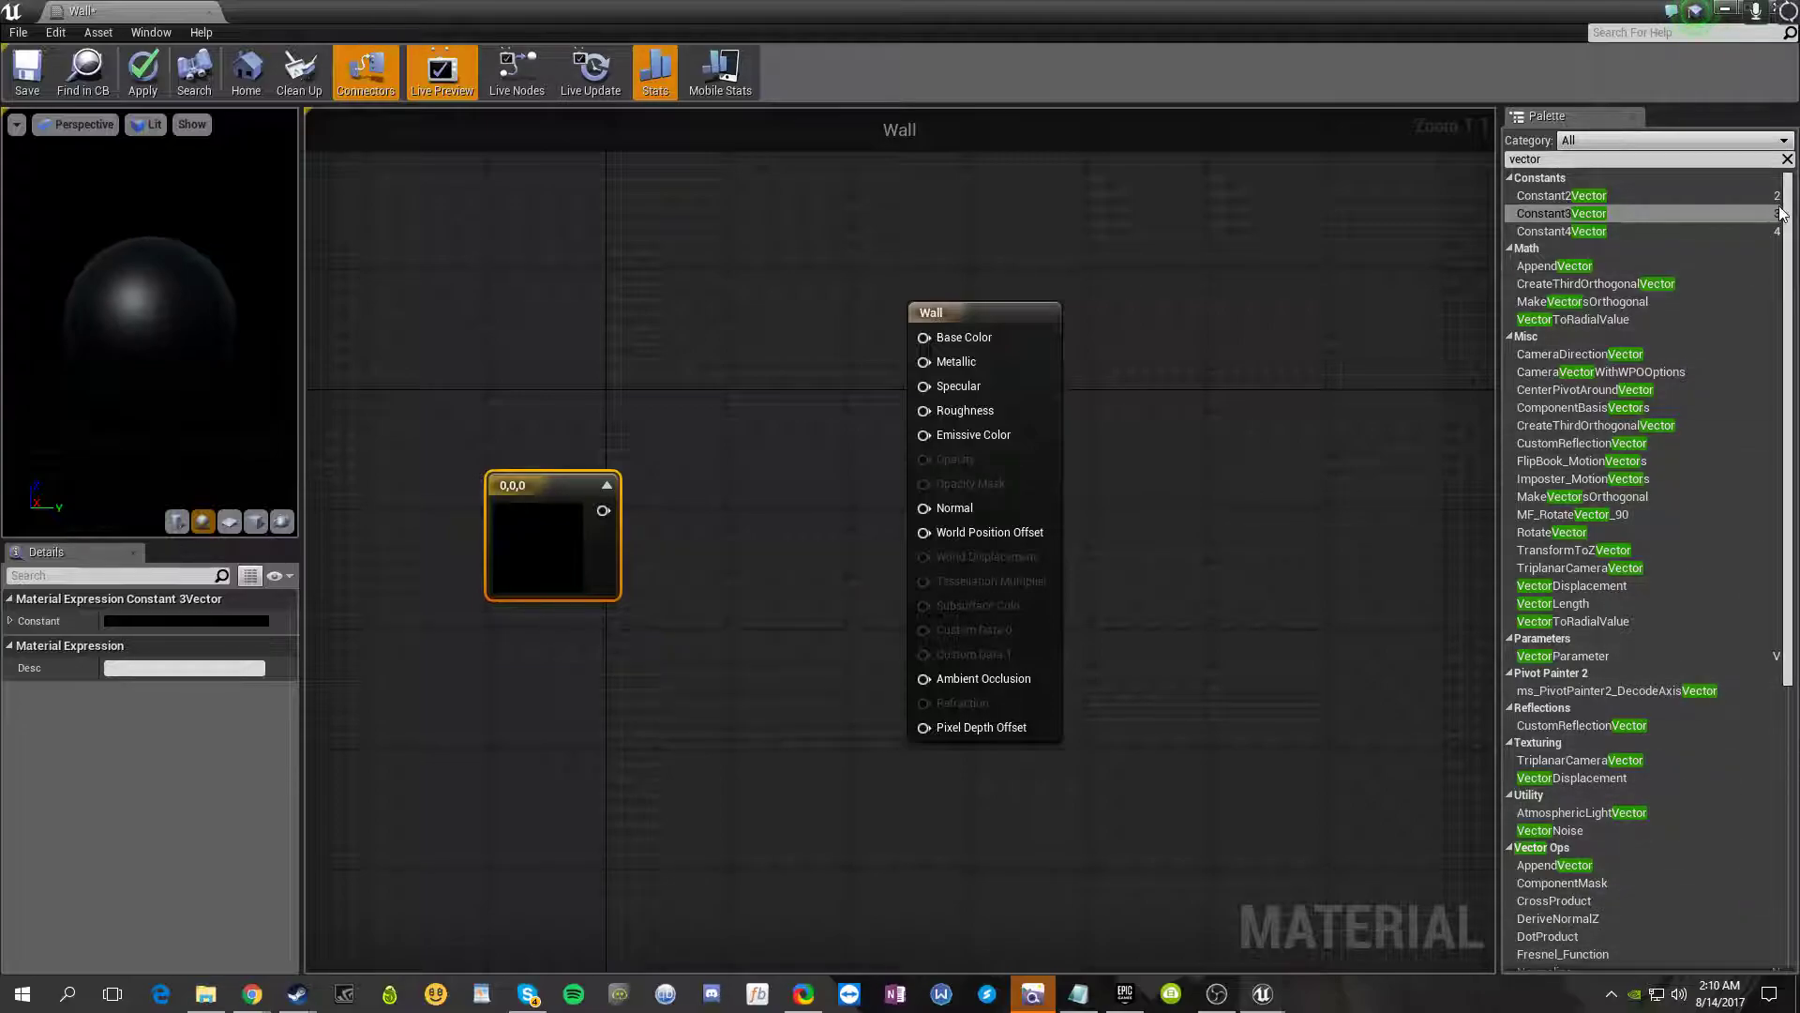
{"action": "left_click", "coordinate": [632, 354]}
{"action": "left_click", "coordinate": [585, 569]}
{"action": "key", "text": "Delete"}
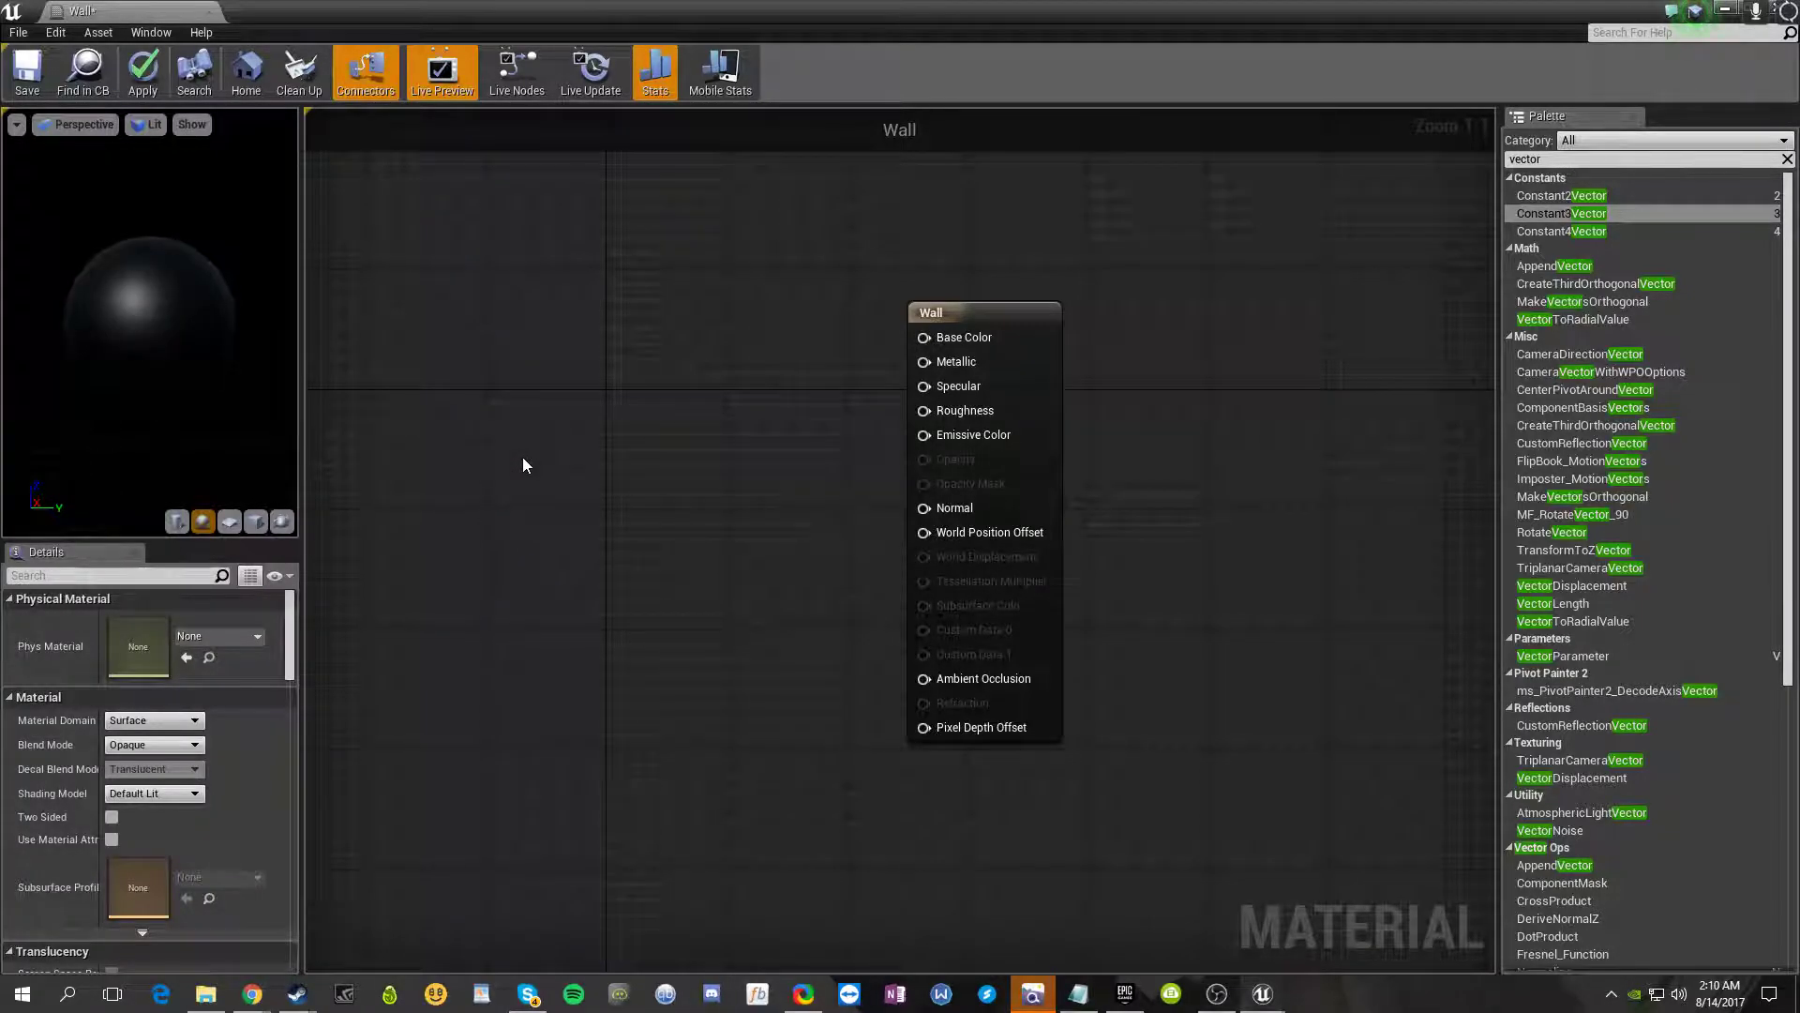
- Place Constant3Vector, Constant2Vector and single Constant nodes to the left of the Wall result node, and delete them all again
{"action": "left_click", "coordinate": [597, 417]}
{"action": "left_click", "coordinate": [767, 651]}
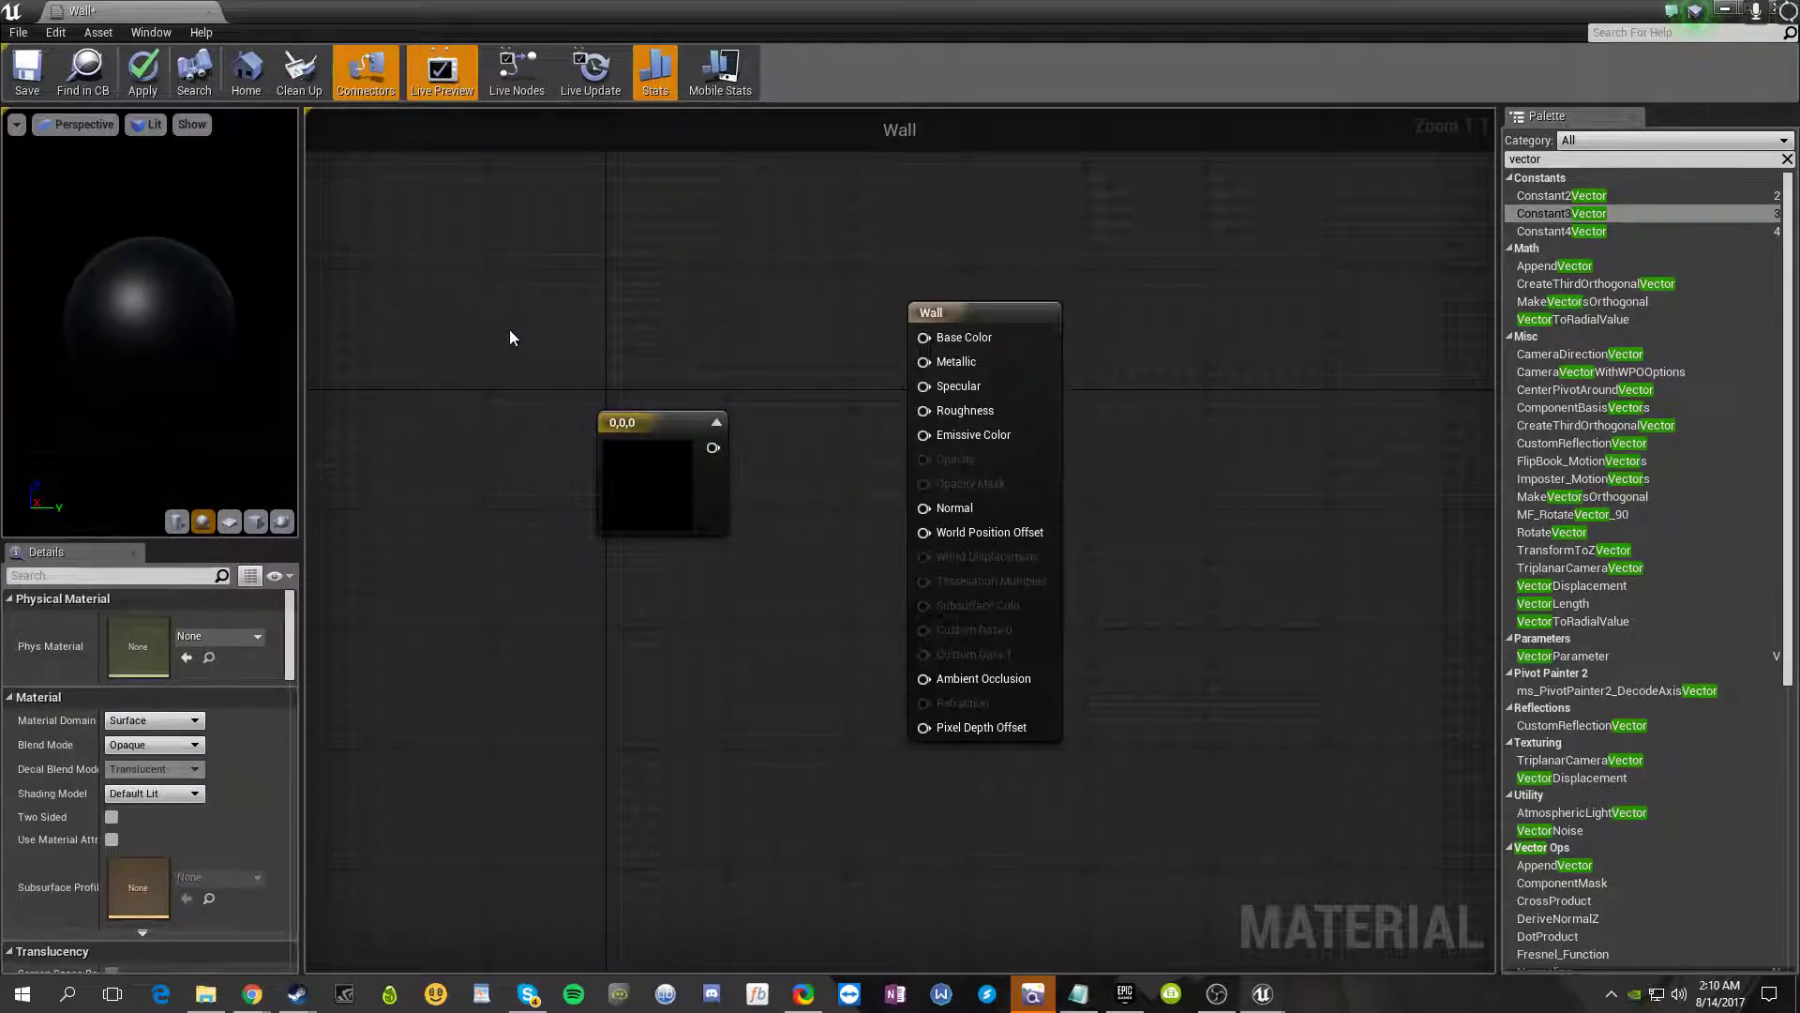
{"action": "left_click", "coordinate": [512, 298]}
{"action": "left_click", "coordinate": [725, 202]}
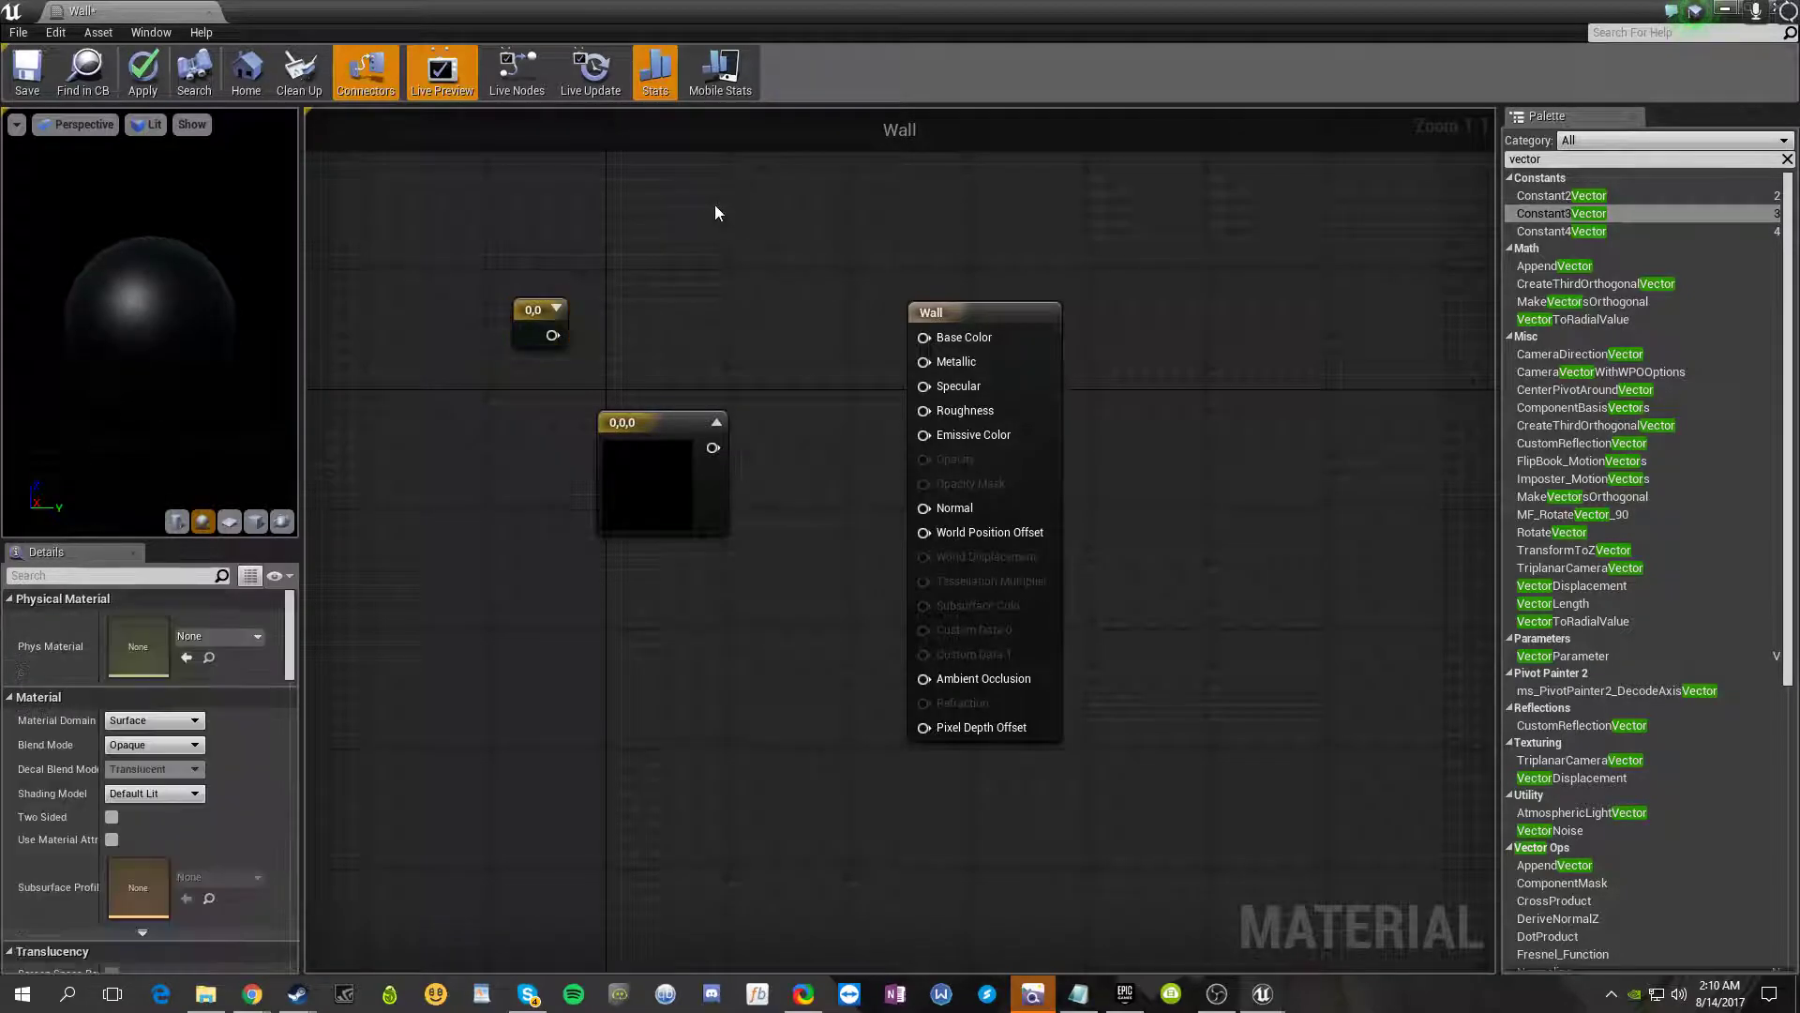
{"action": "left_click", "coordinate": [715, 212]}
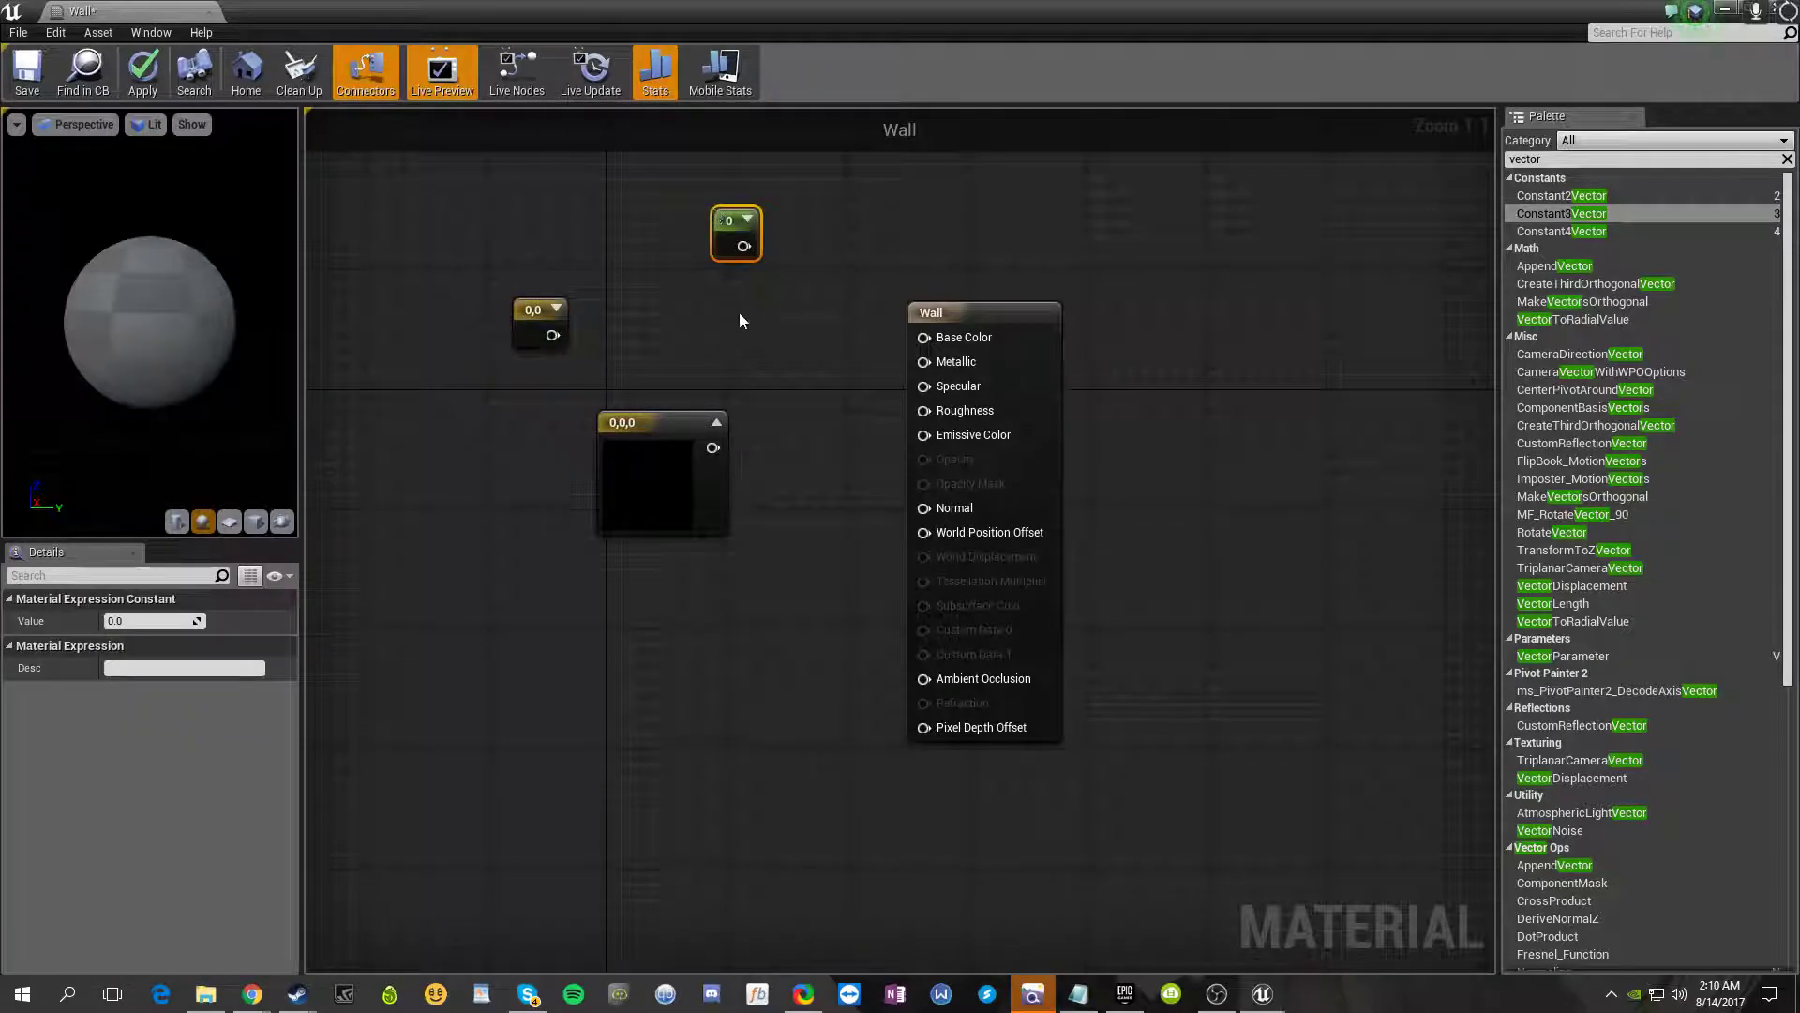
{"action": "left_click", "coordinate": [664, 358]}
{"action": "left_click", "coordinate": [633, 325]}
{"action": "left_click", "coordinate": [763, 357]}
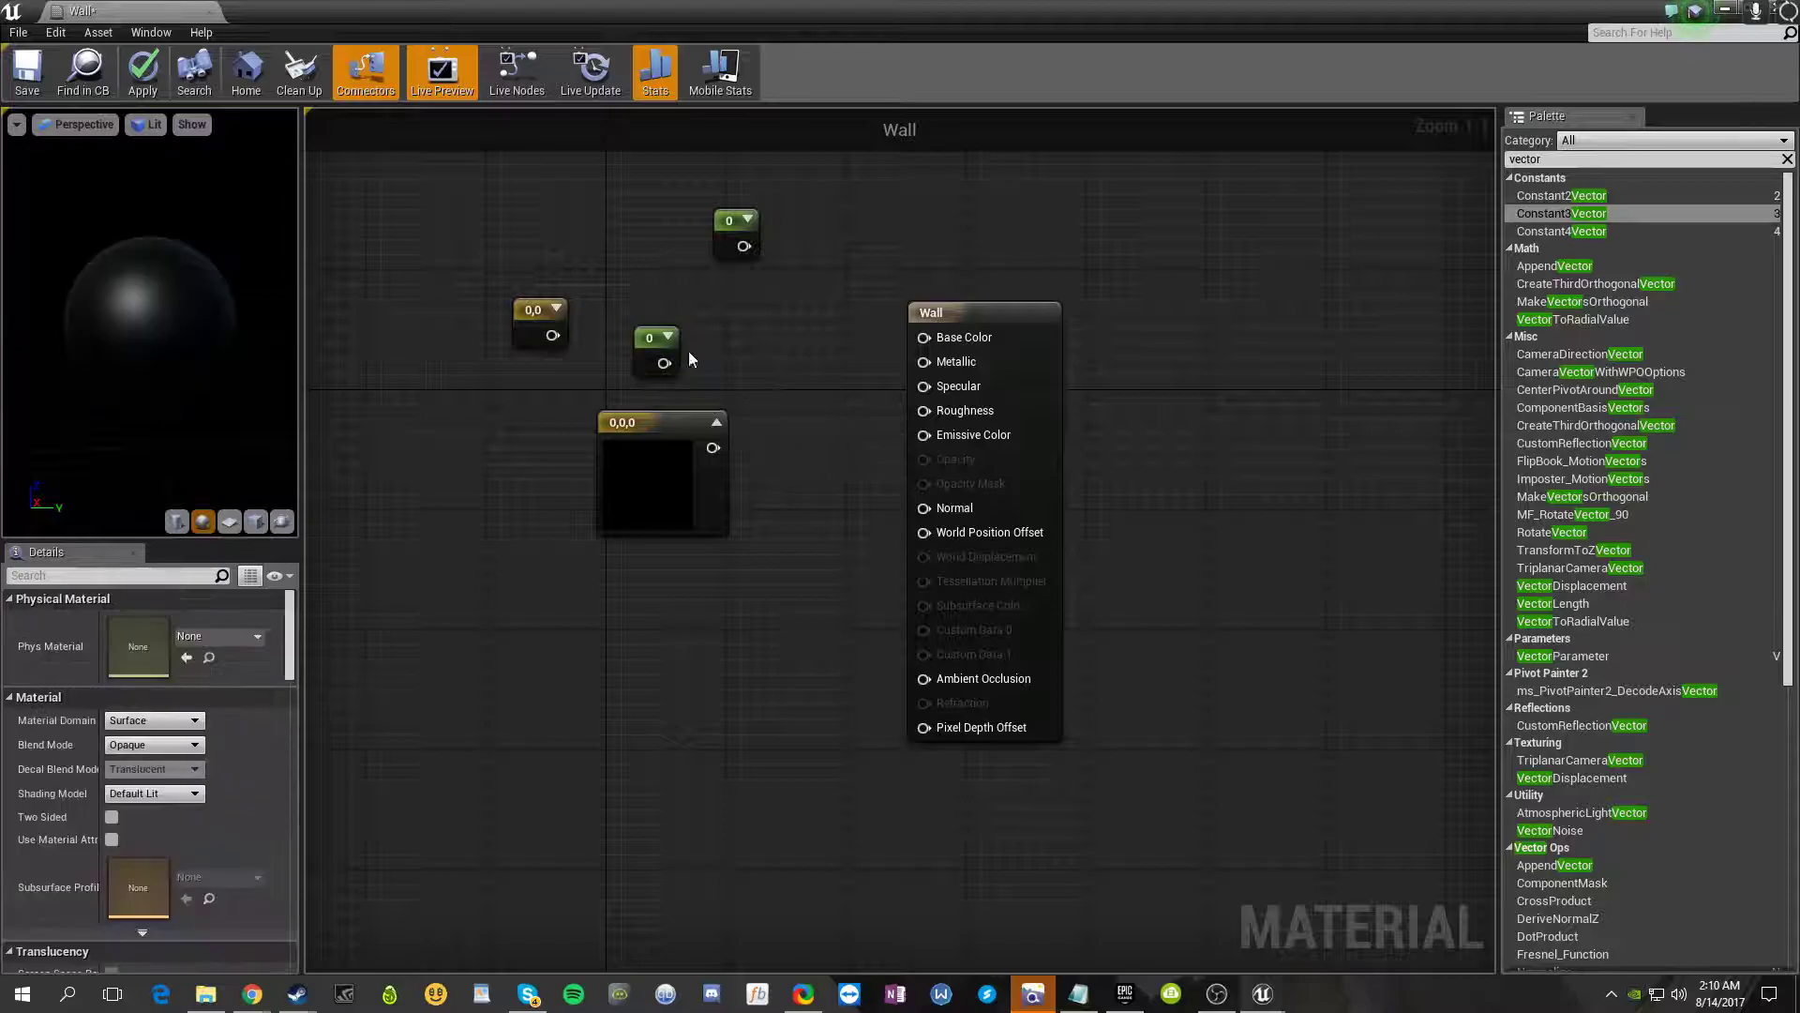
{"action": "left_click_drag", "start_coordinate": [473, 185], "coordinate": [731, 358]}
{"action": "key", "text": "Delete"}
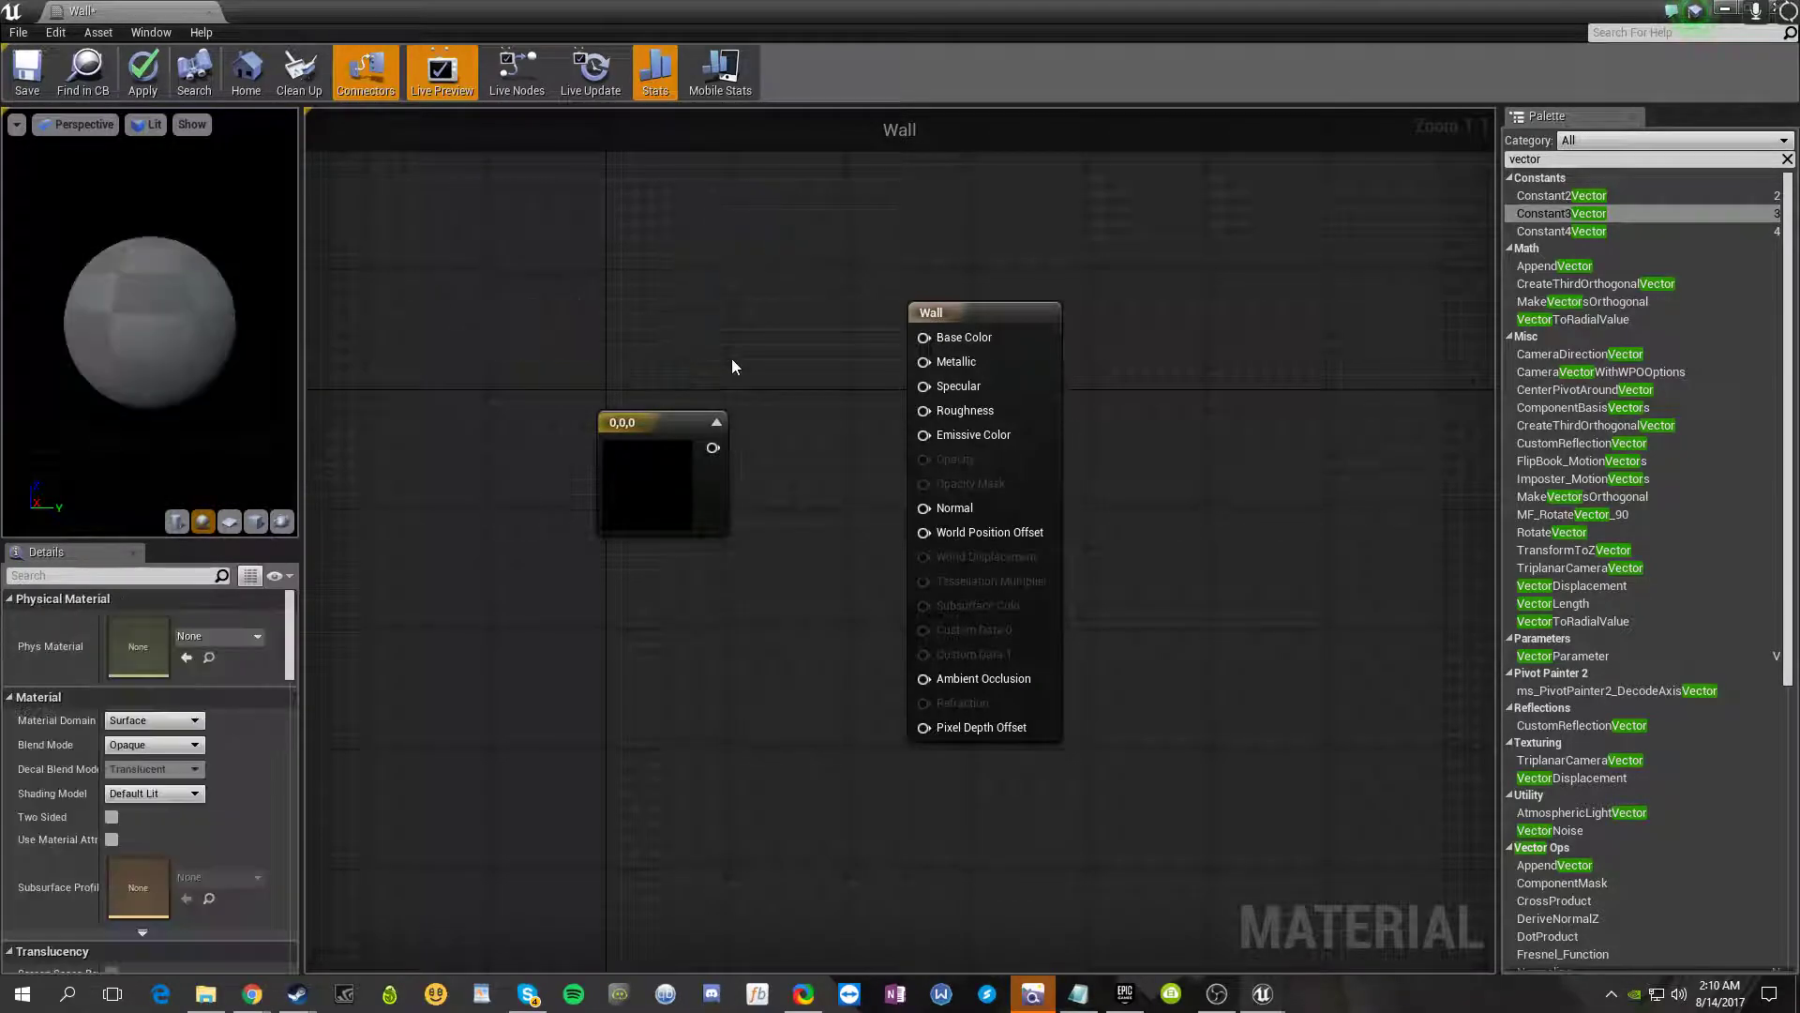
{"action": "left_click_drag", "start_coordinate": [554, 370], "coordinate": [808, 734]}
{"action": "key", "text": "Delete"}
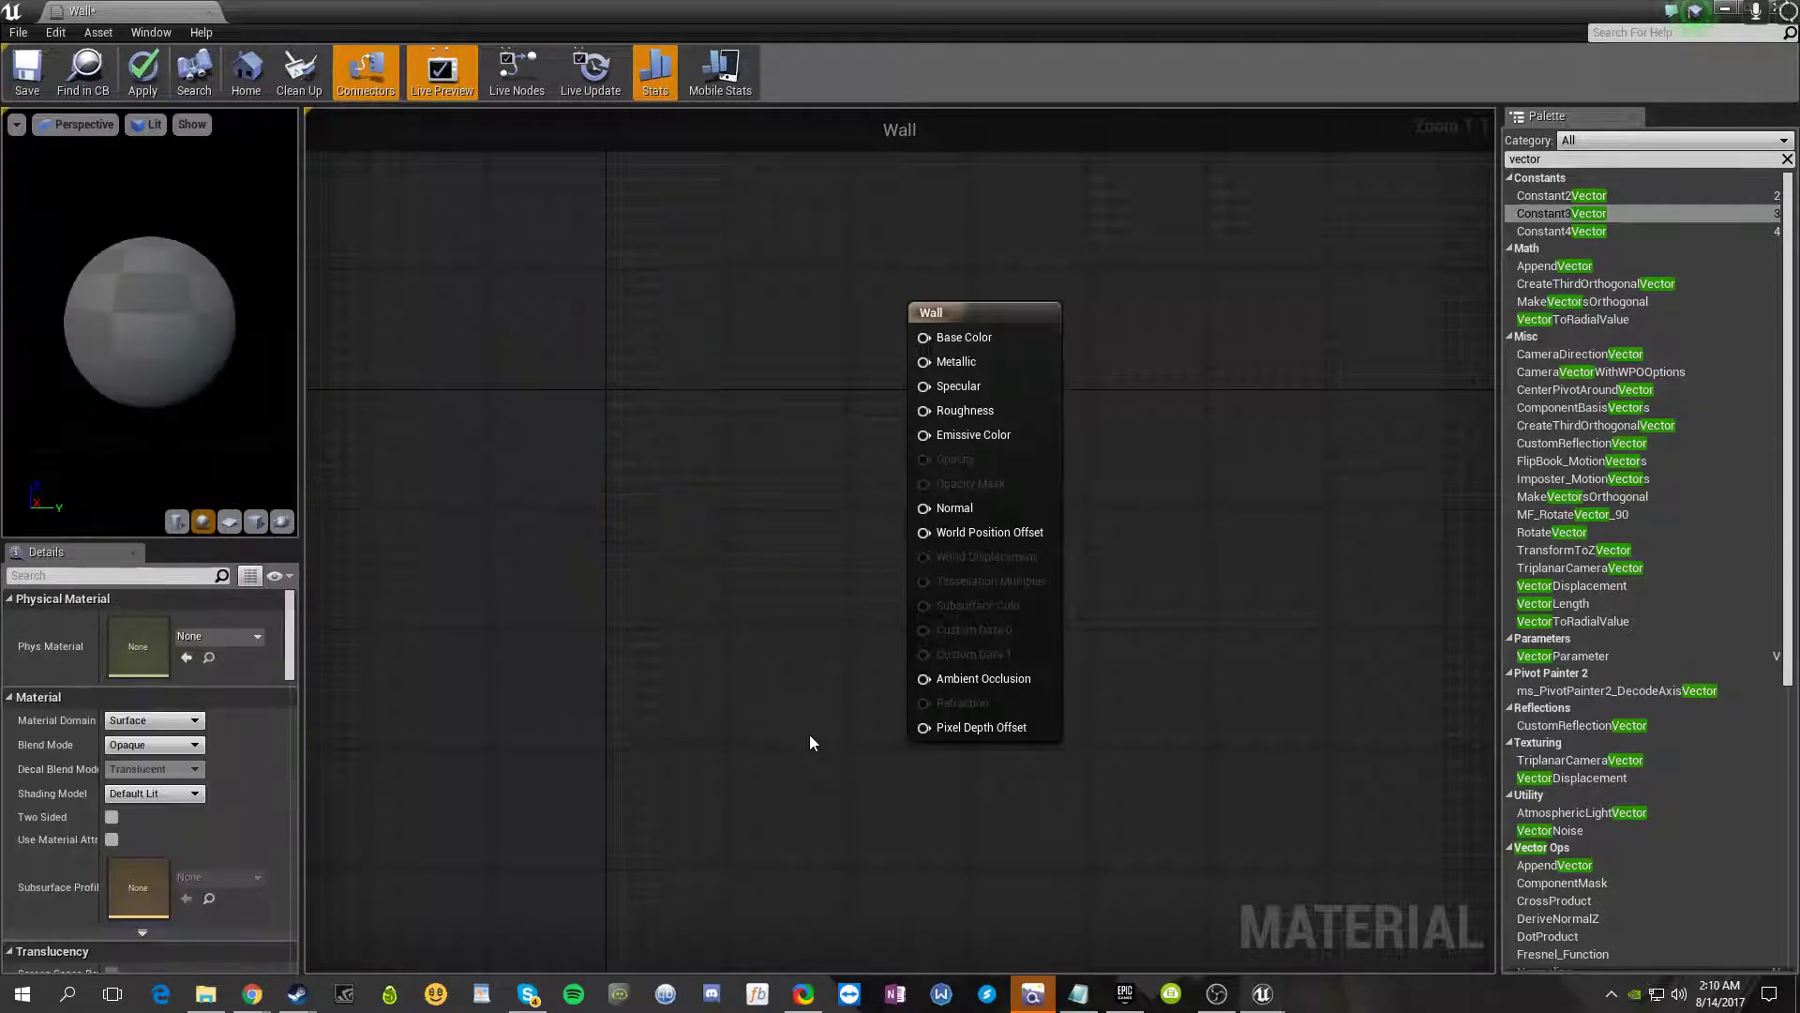
- Place four Constant3Vector nodes to the left of the Wall result node, and delete them all again
{"action": "left_click", "coordinate": [536, 343]}
{"action": "left_click", "coordinate": [666, 294]}
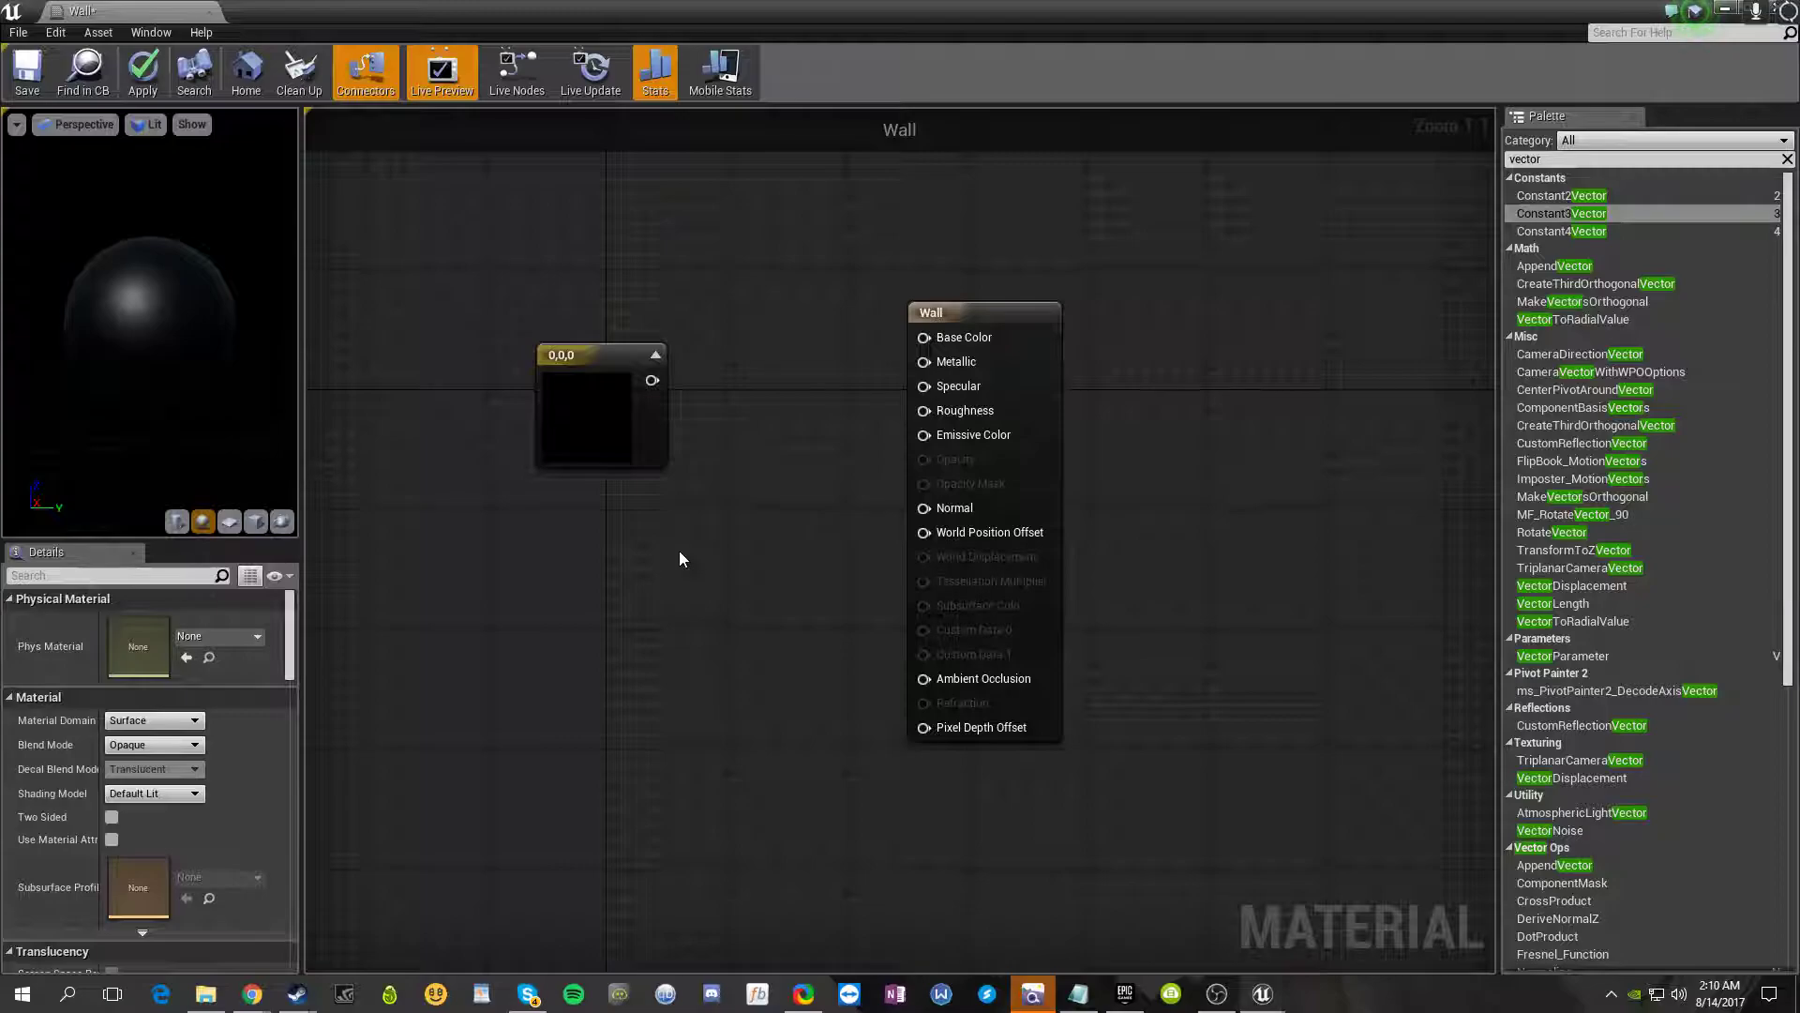
{"action": "left_click", "coordinate": [578, 577]}
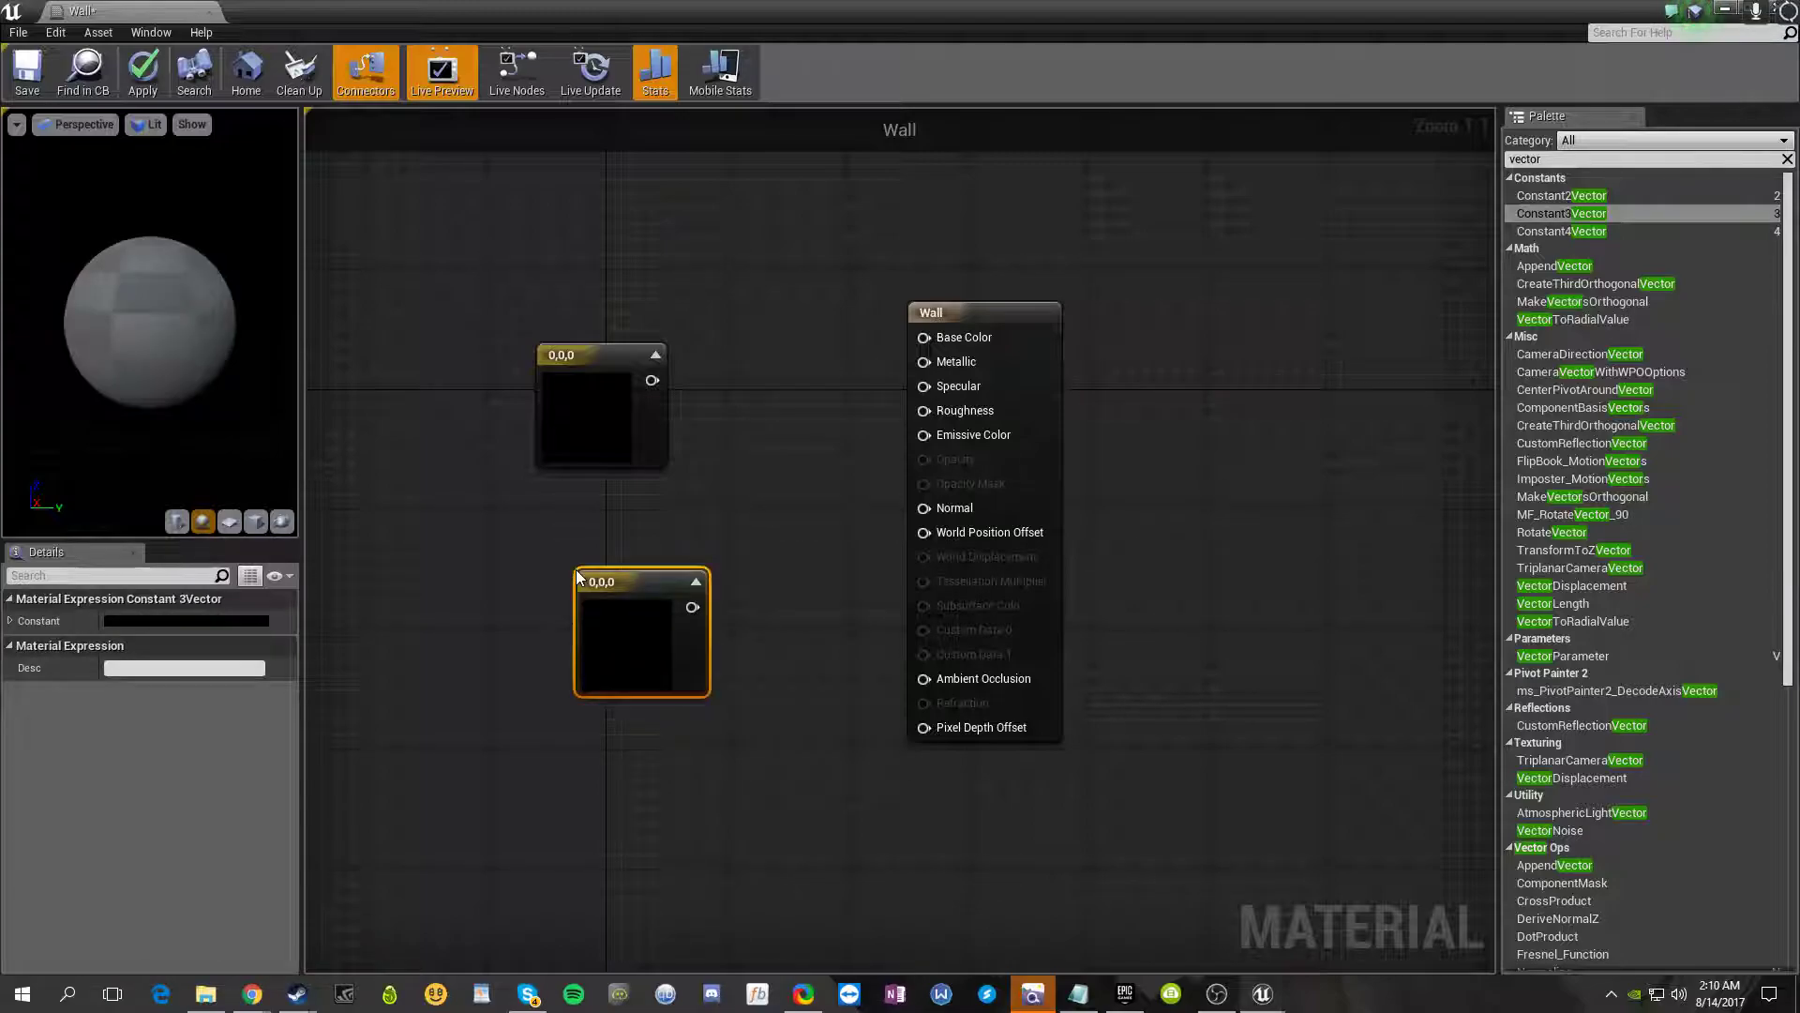
{"action": "left_click", "coordinate": [449, 524]}
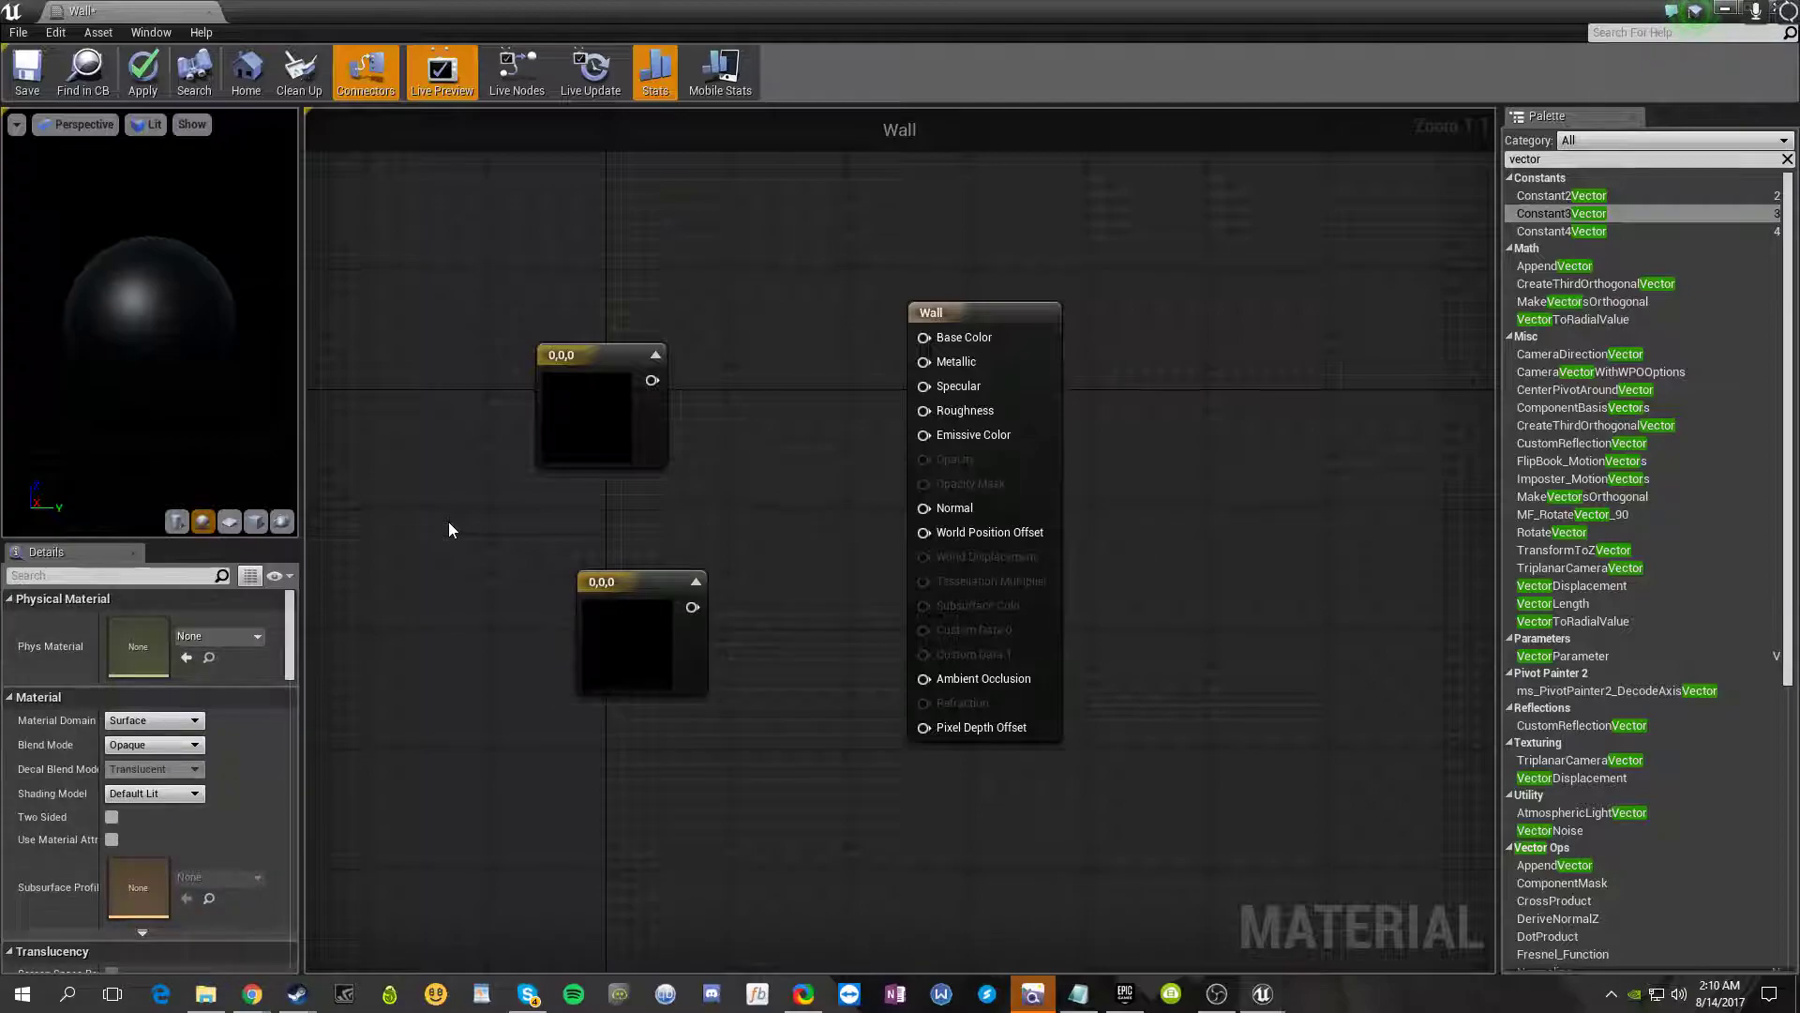
{"action": "left_click", "coordinate": [449, 530]}
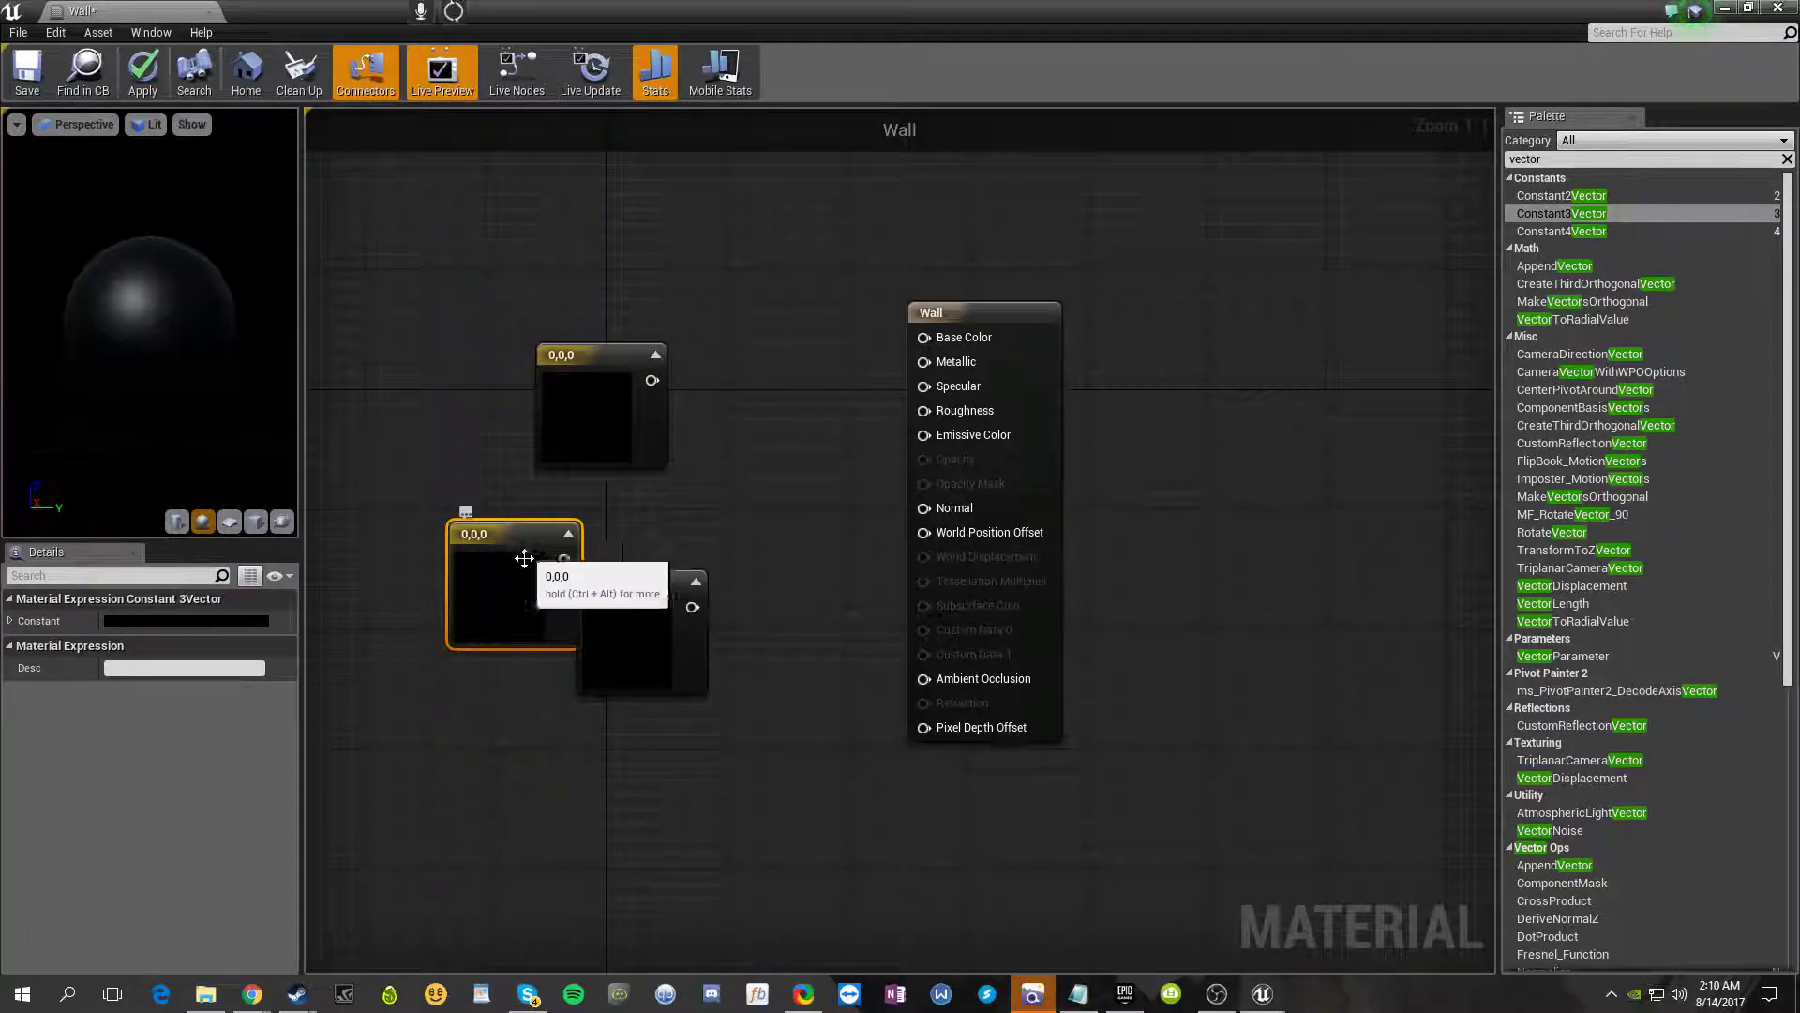
{"action": "left_click", "coordinate": [420, 416]}
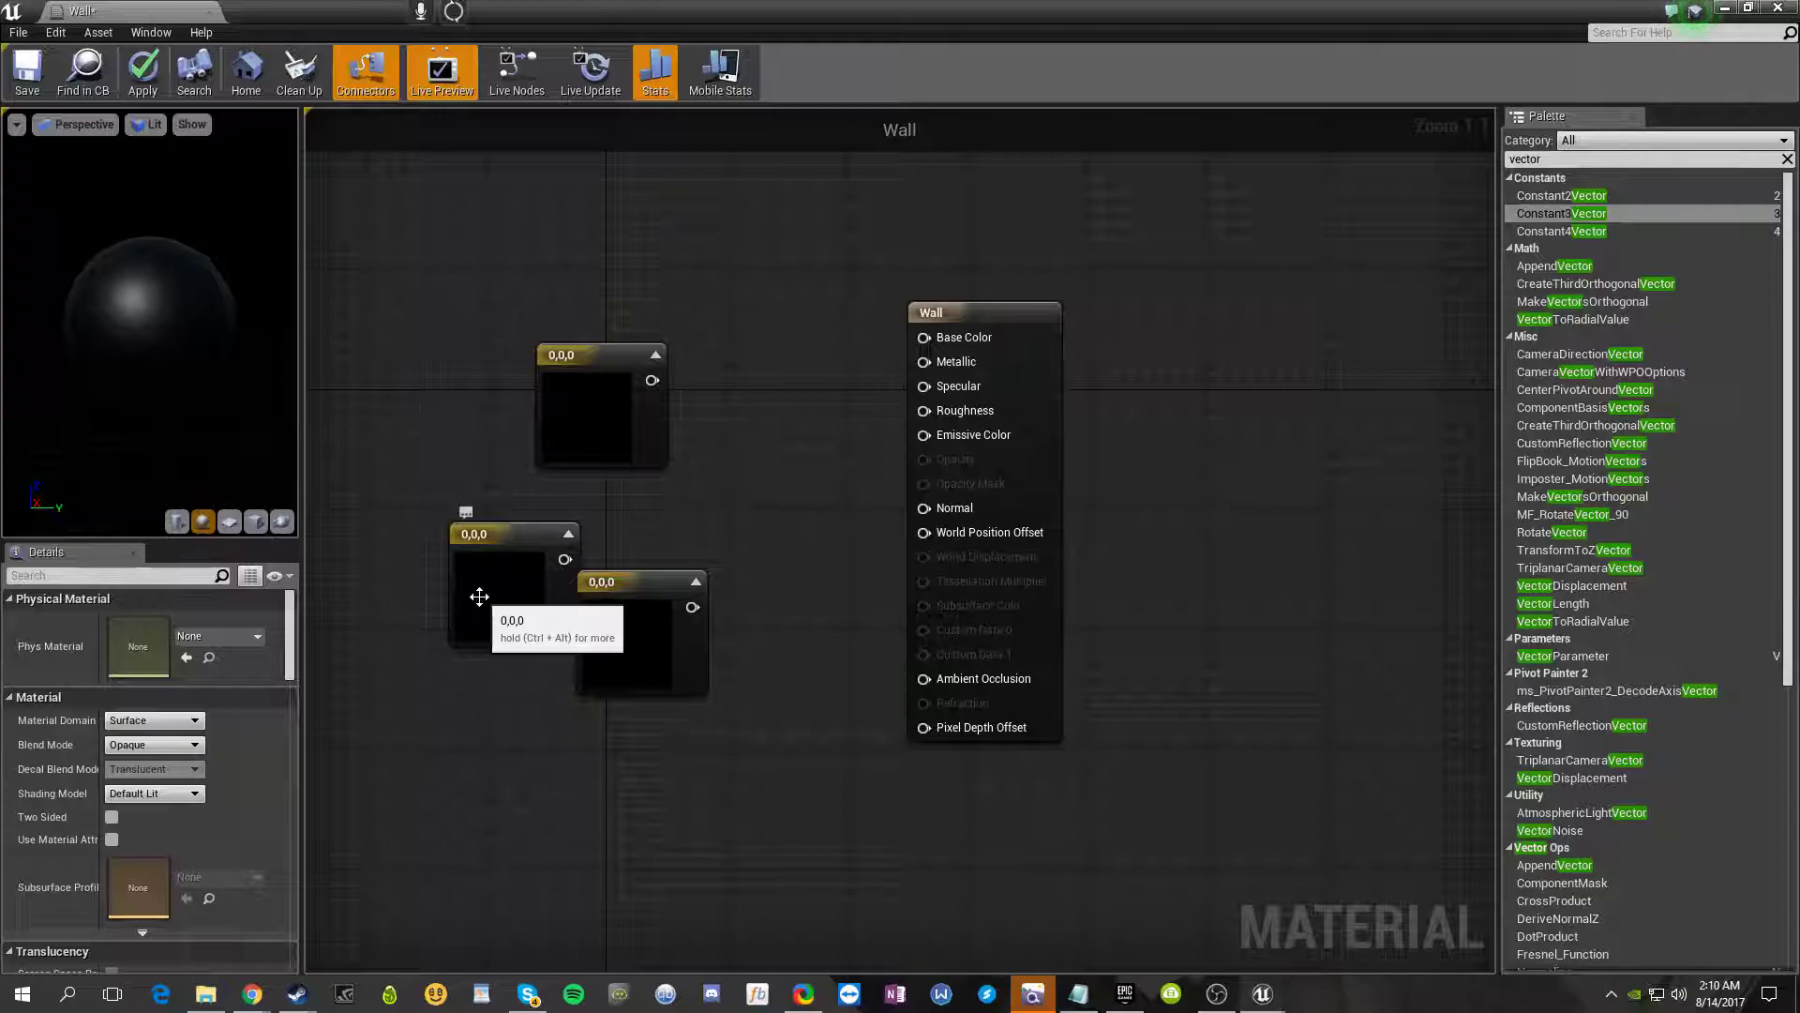
{"action": "left_click", "coordinate": [480, 558]}
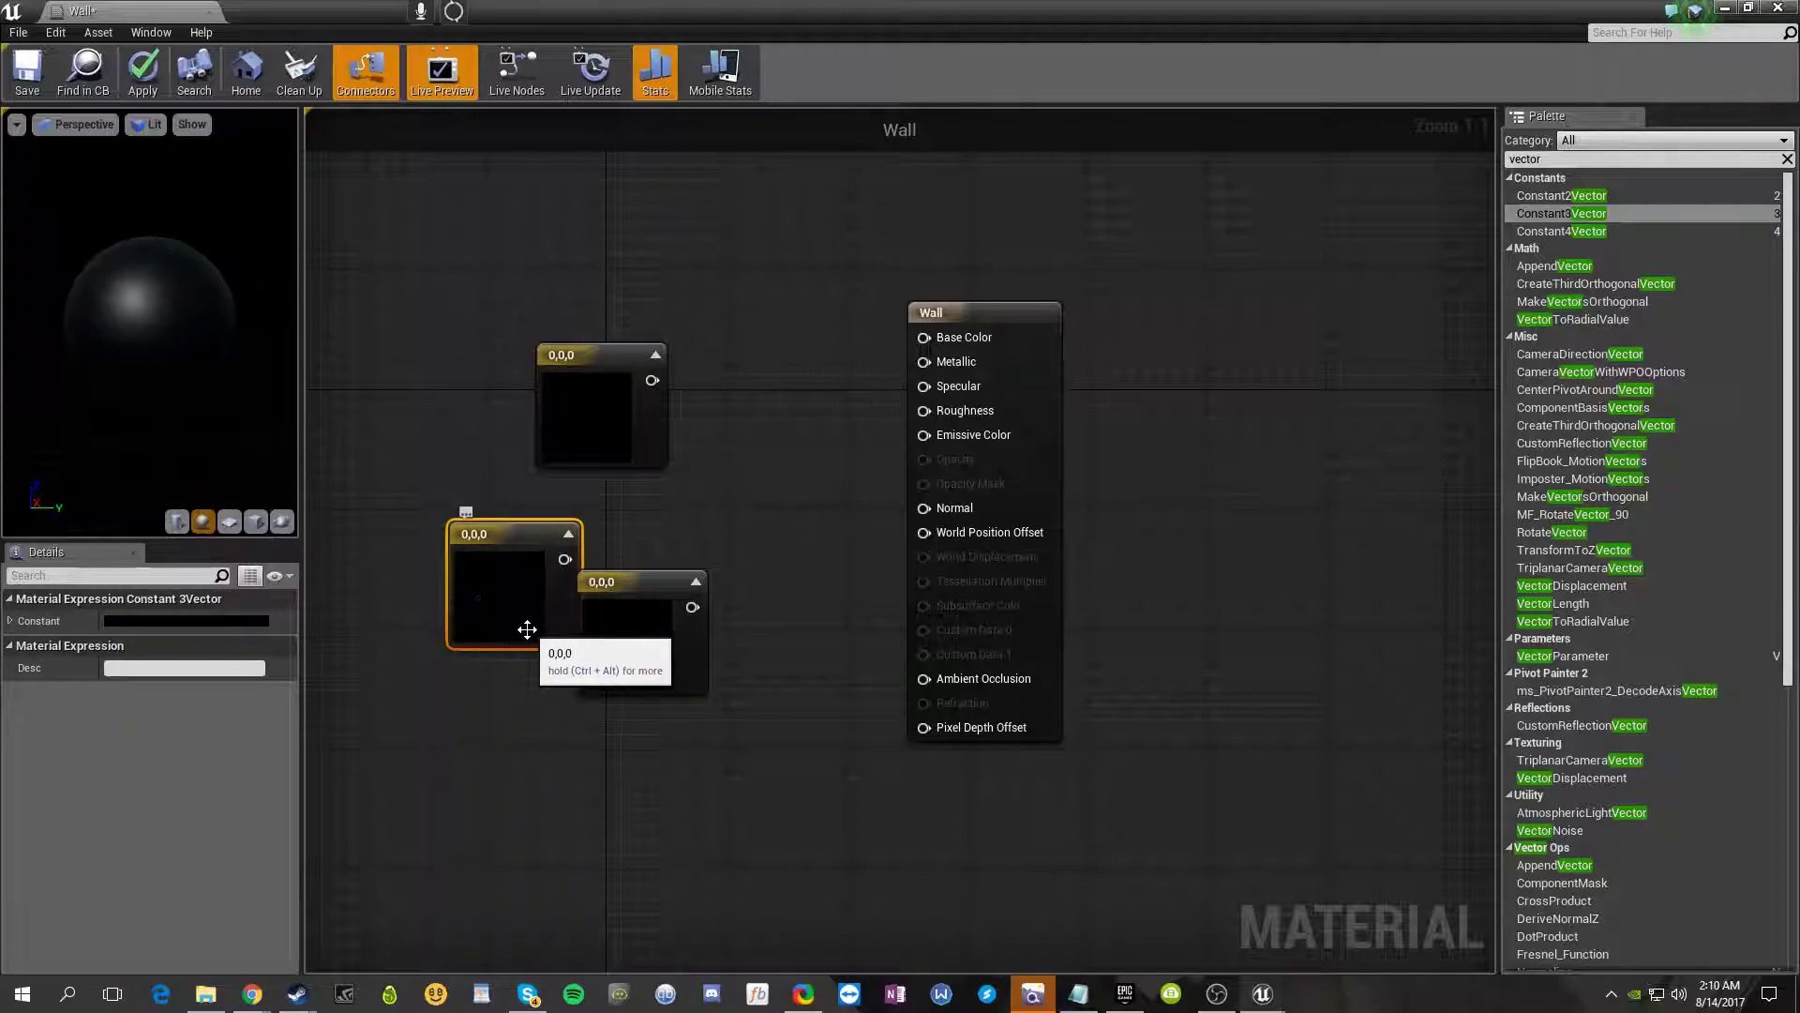
{"action": "left_click", "coordinate": [431, 414]}
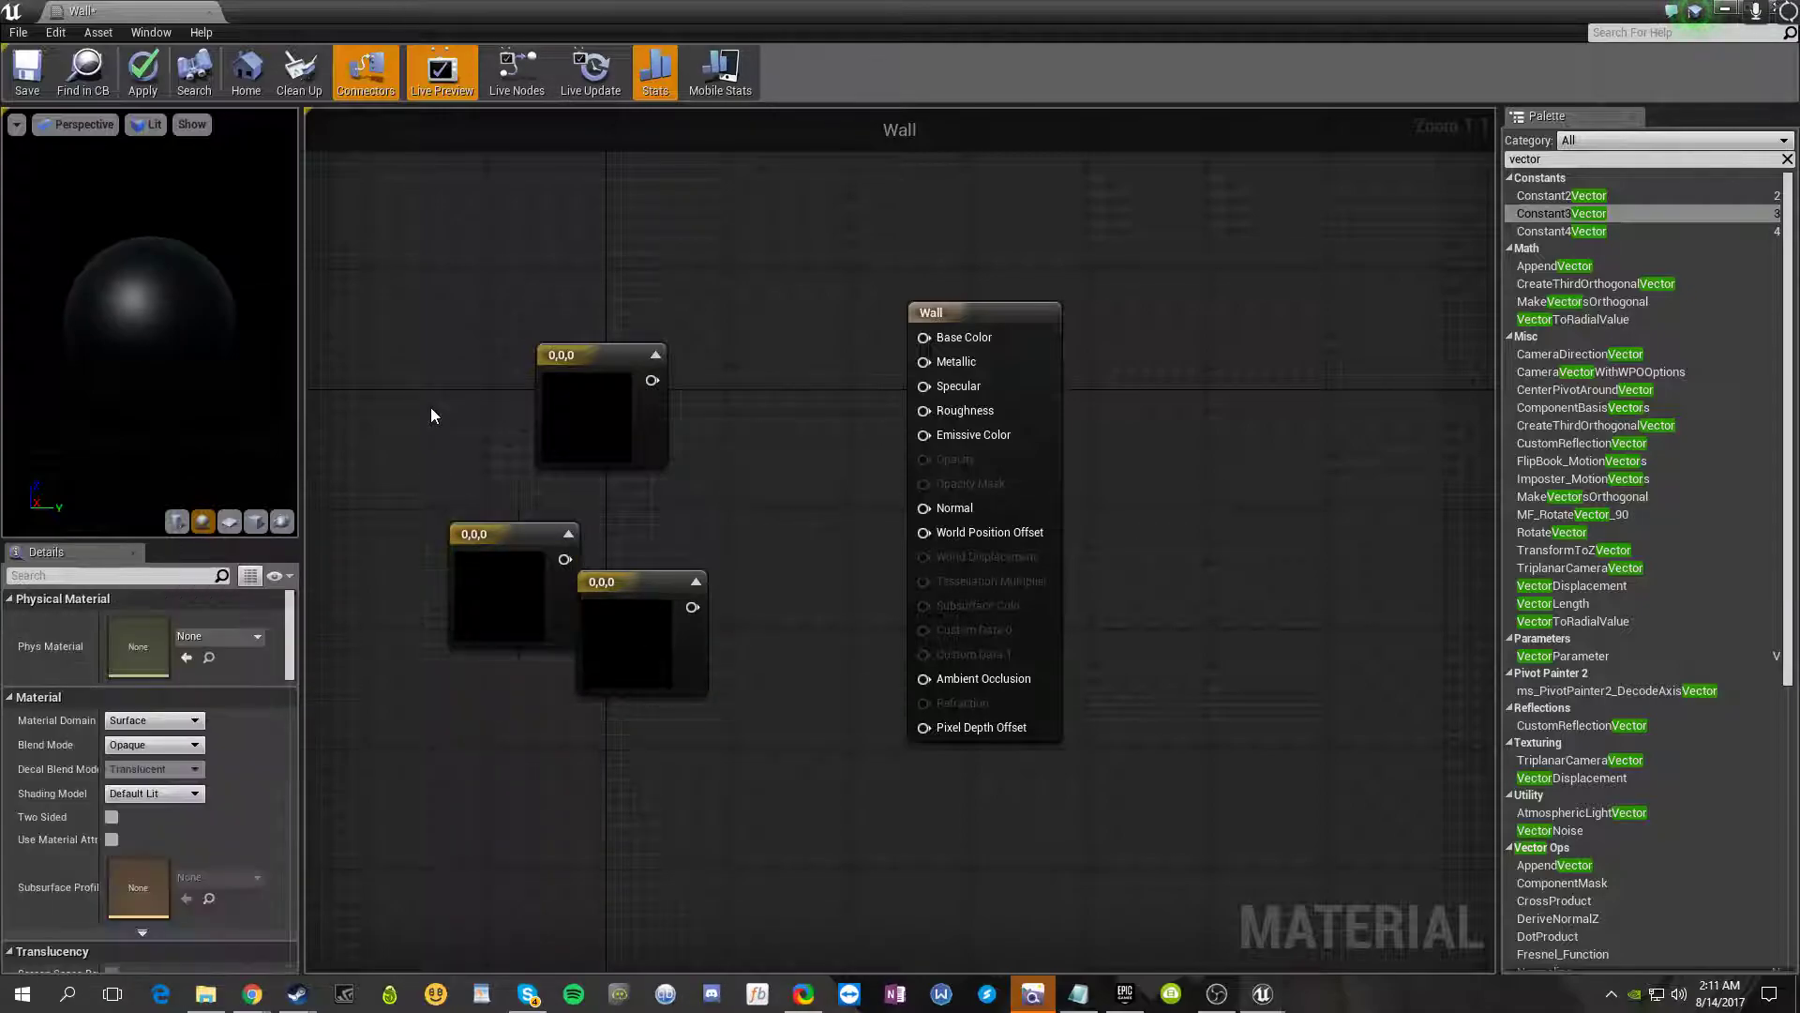
{"action": "left_click", "coordinate": [430, 407]}
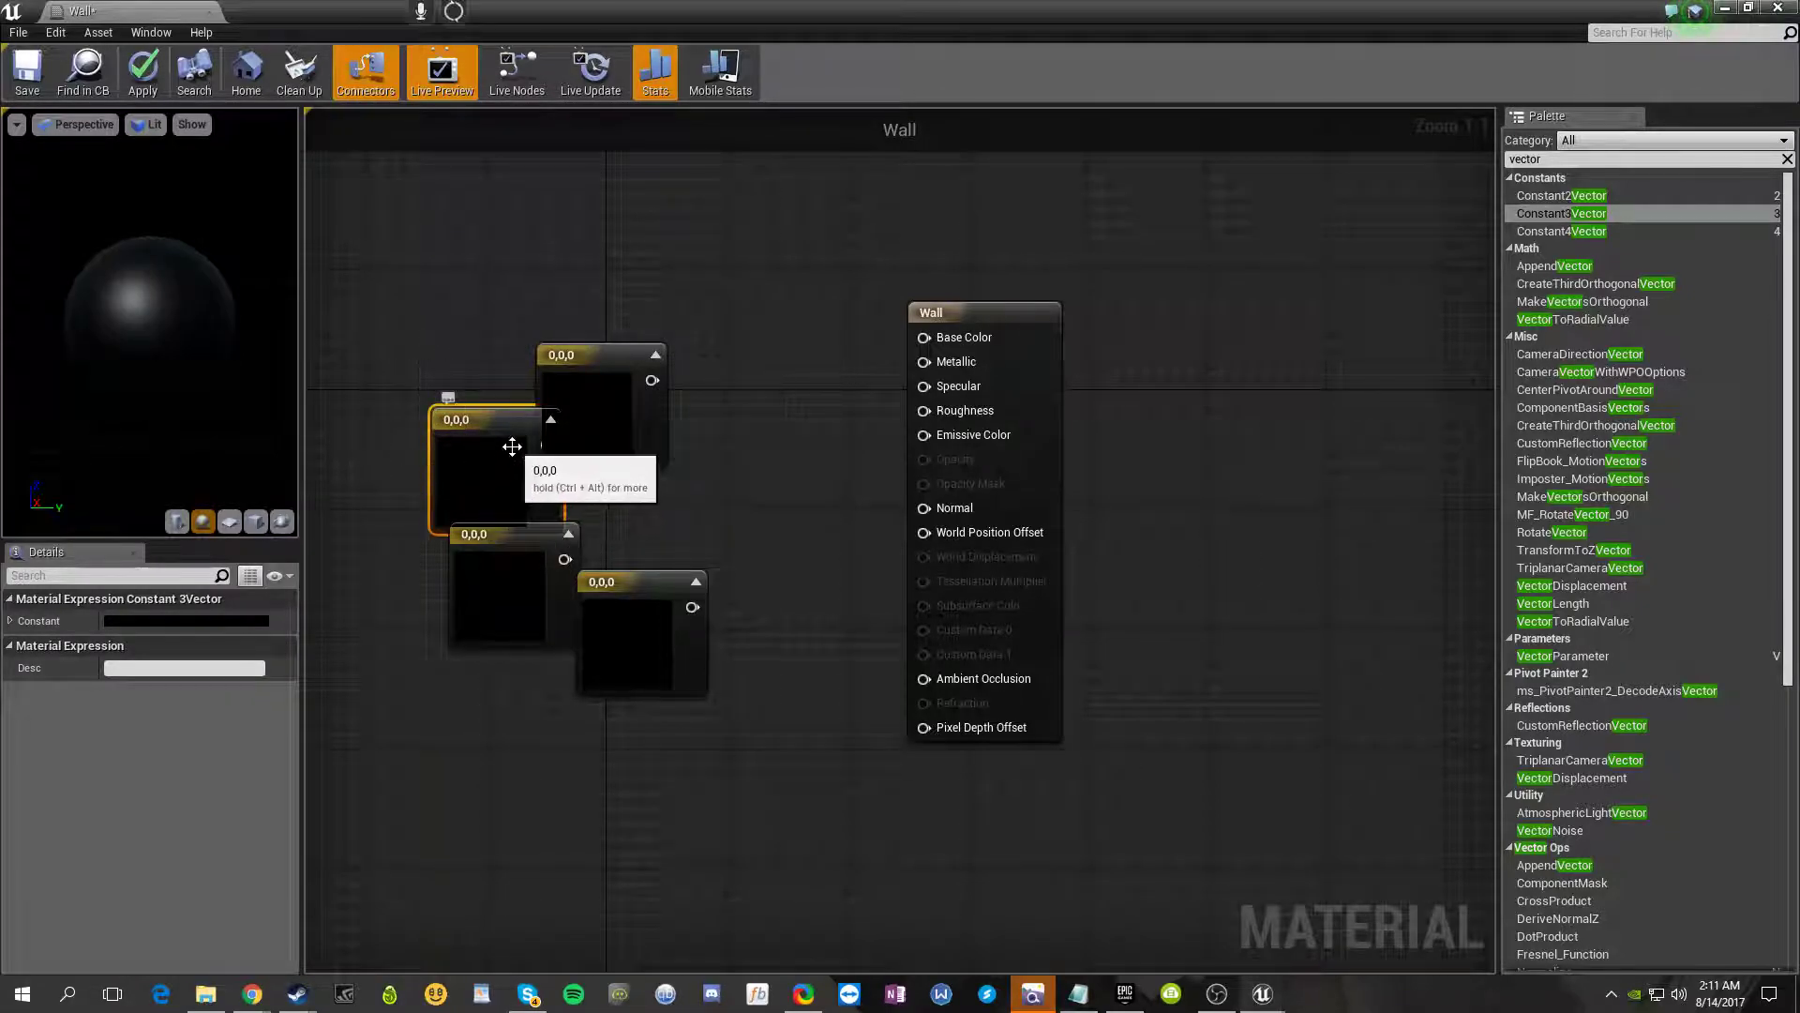
{"action": "left_click_drag", "start_coordinate": [394, 254], "coordinate": [802, 705]}
{"action": "key", "text": "Delete"}
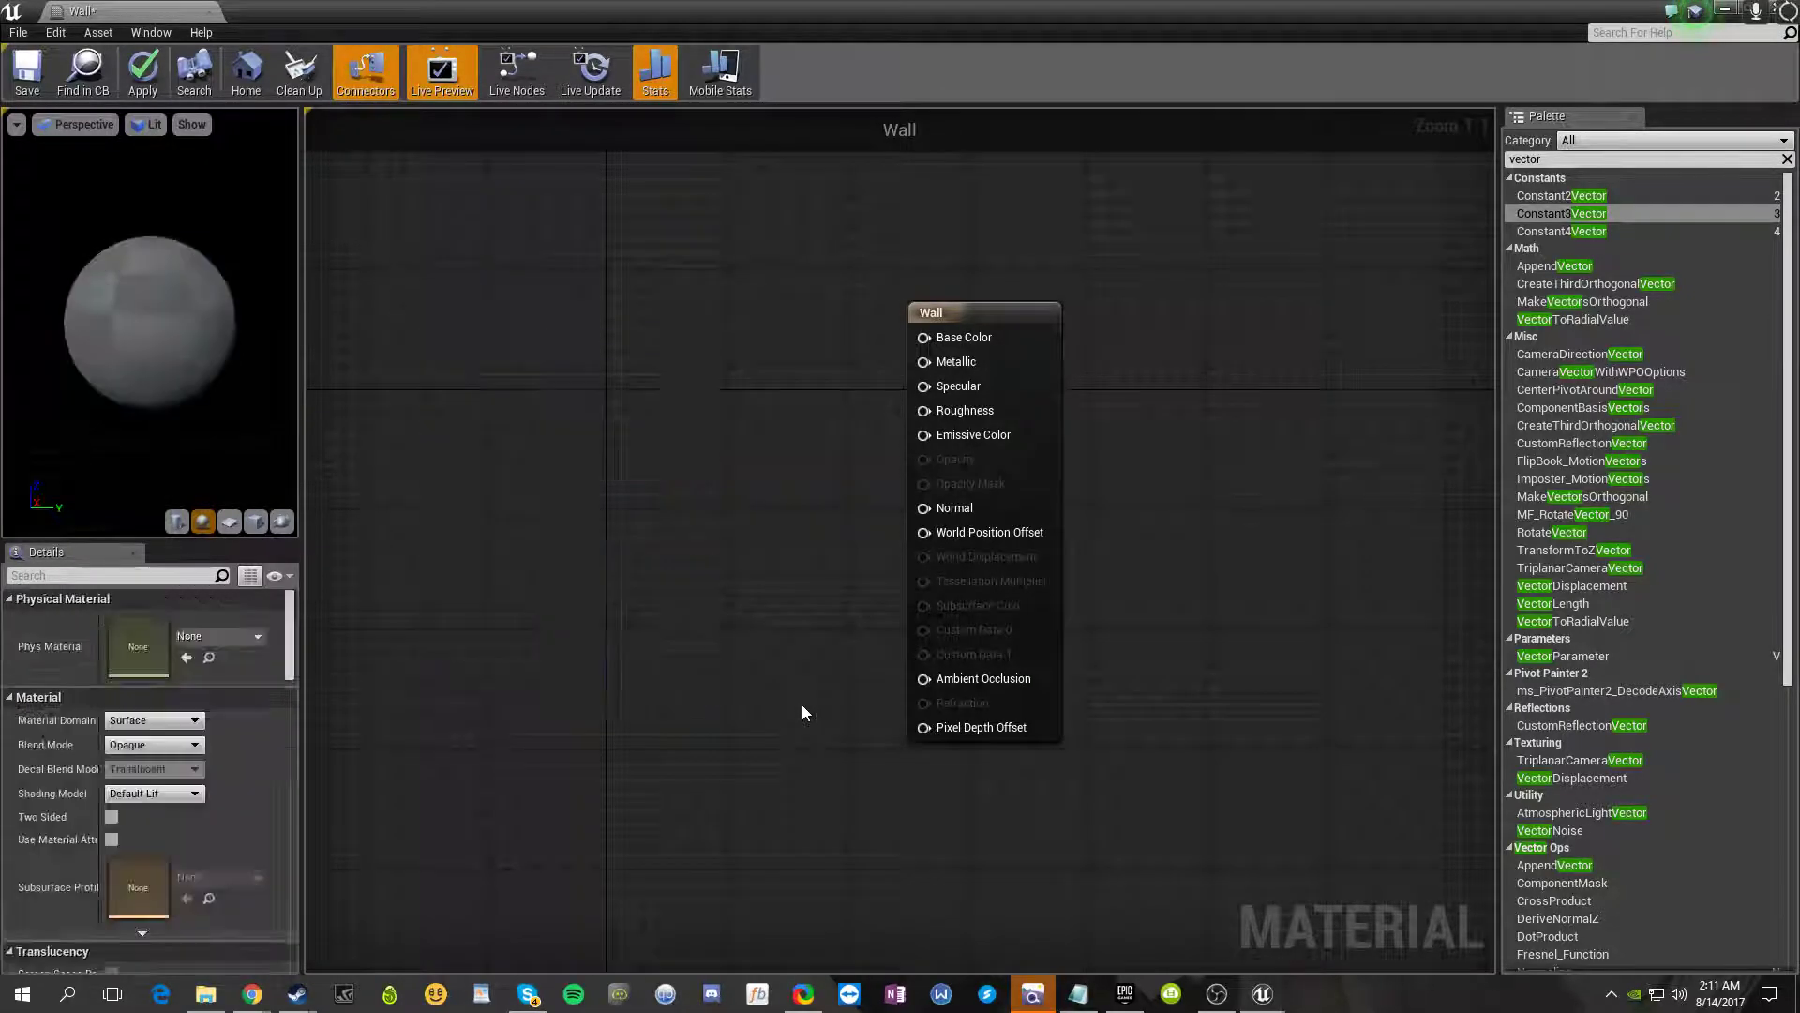
- Search the graph's node list for "vector" and close the list without adding a node
{"action": "right_click", "coordinate": [485, 350]}
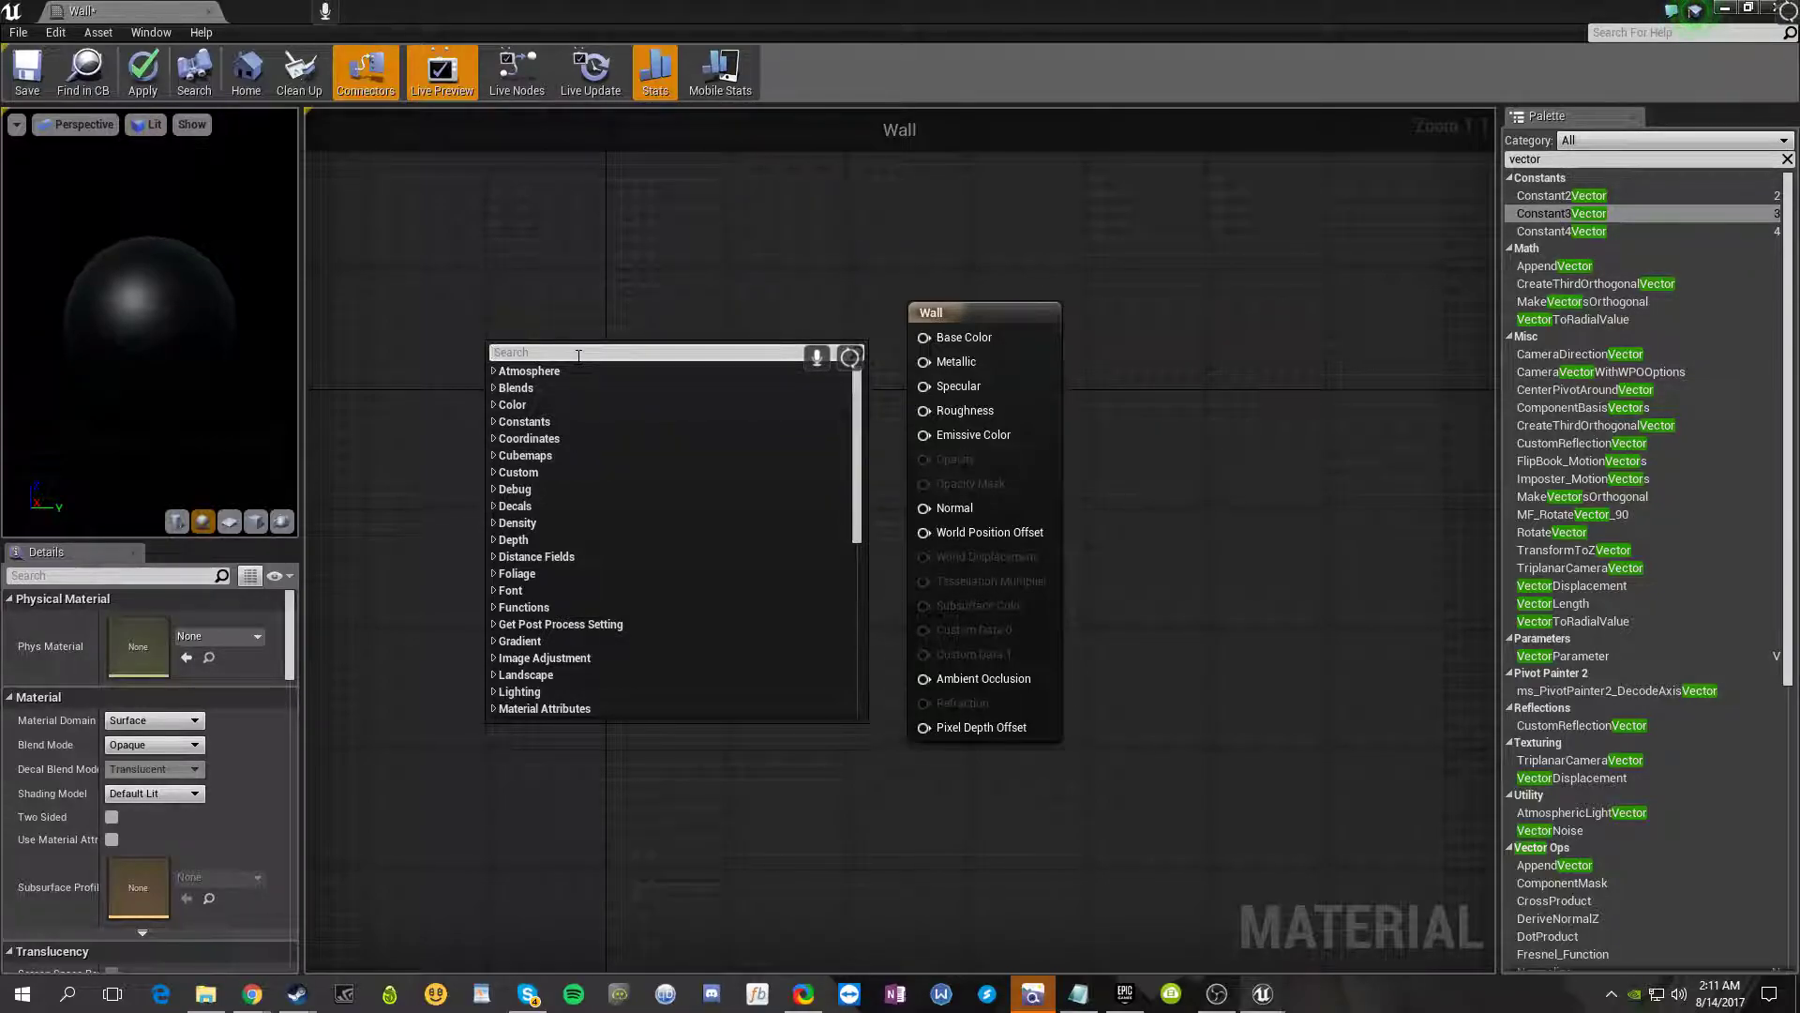
{"action": "type", "text": "vector"}
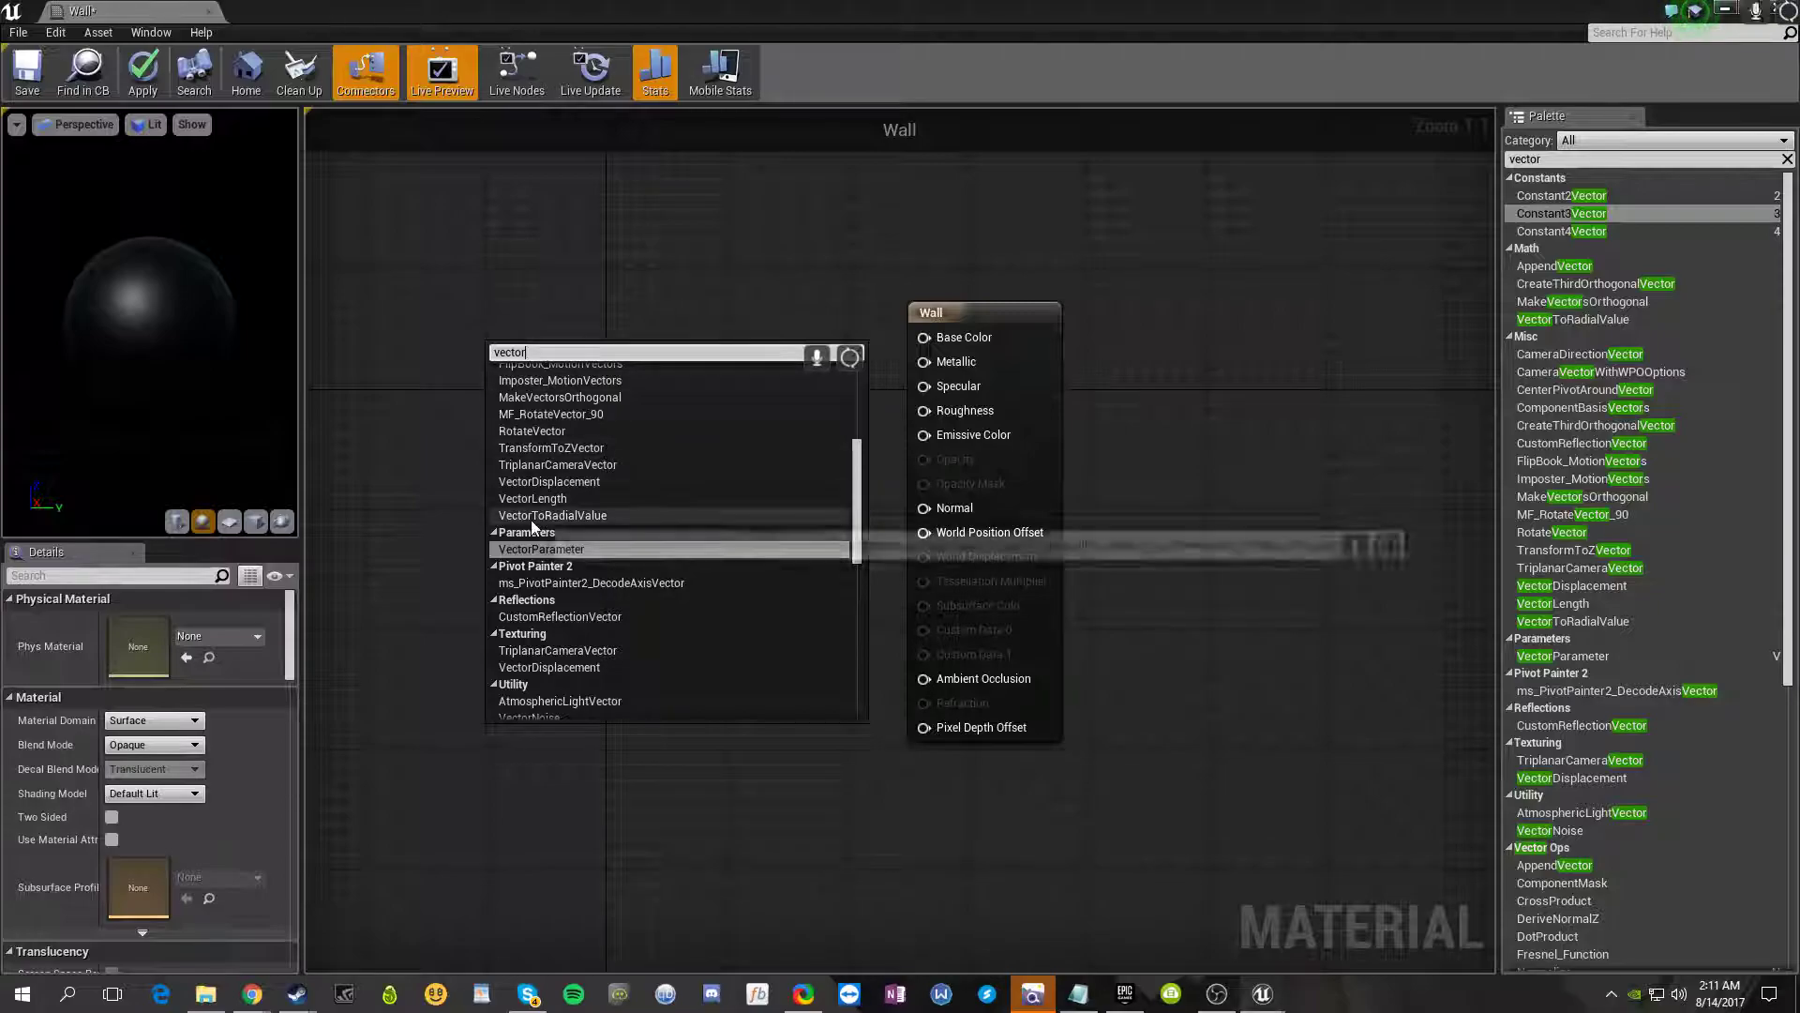
{"action": "scroll", "coordinate": [551, 526], "scroll_direction": "up", "scroll_amount": 5}
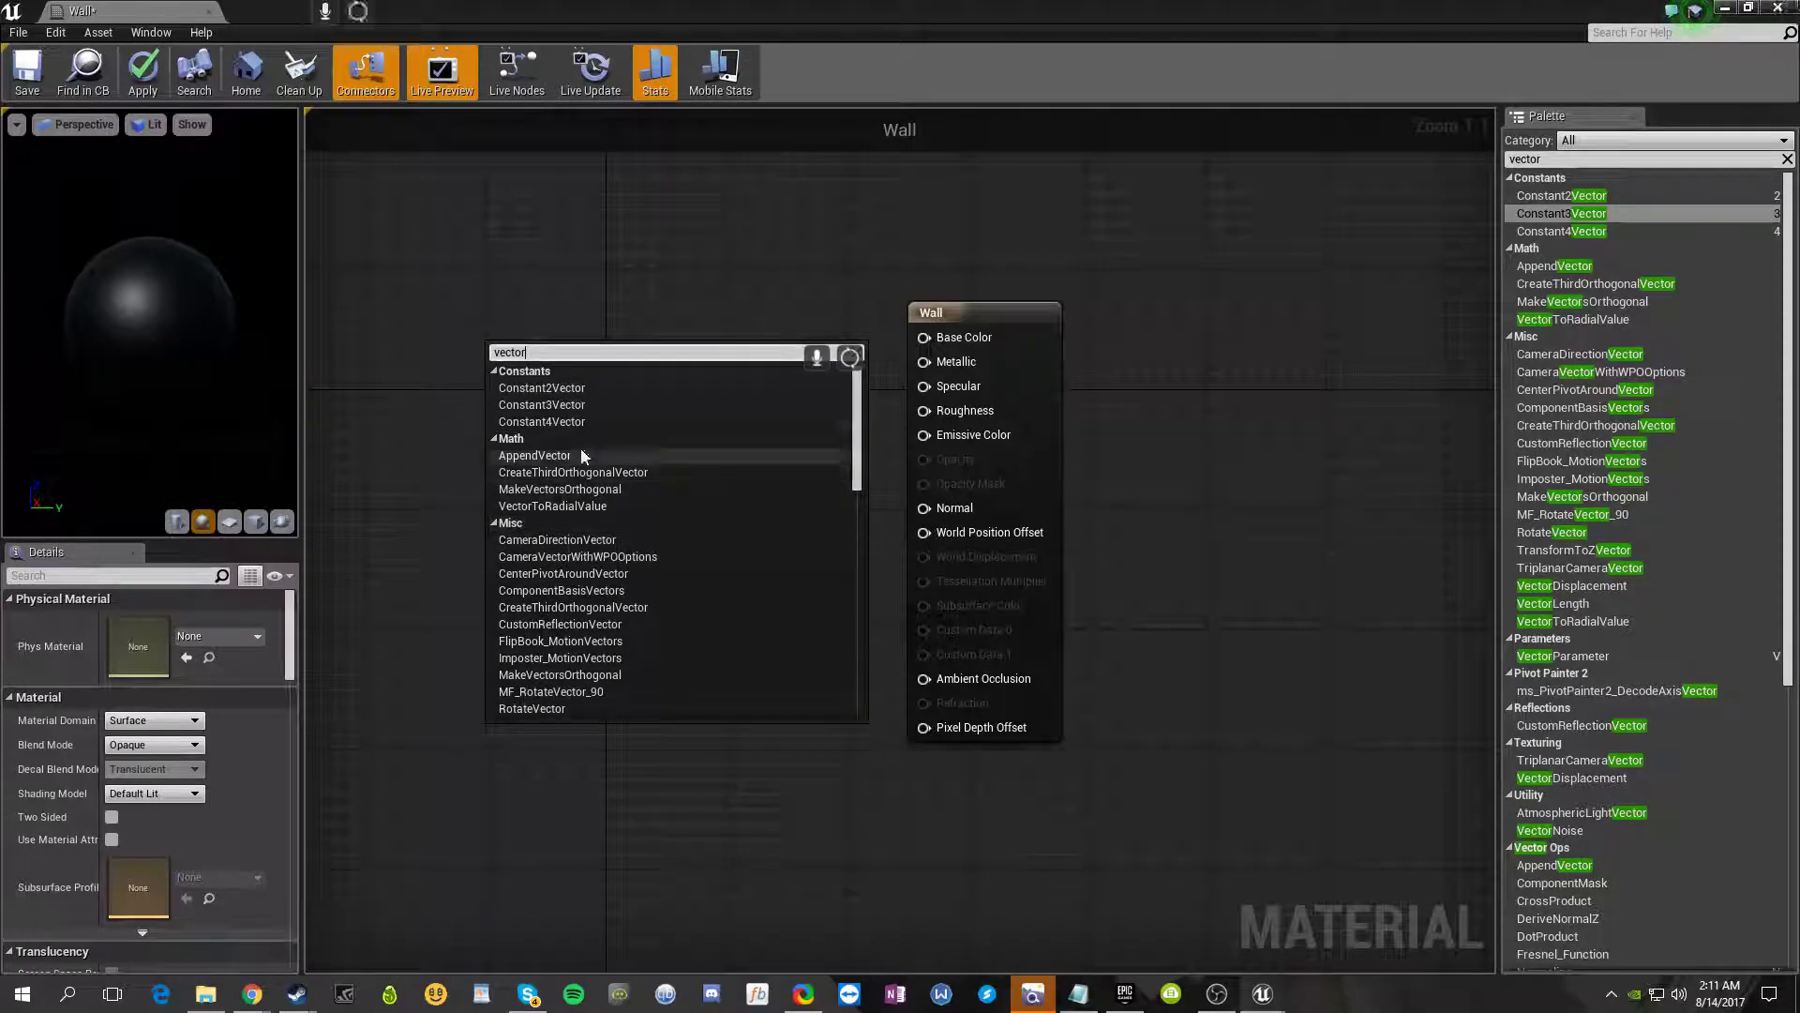
{"action": "left_click", "coordinate": [578, 289]}
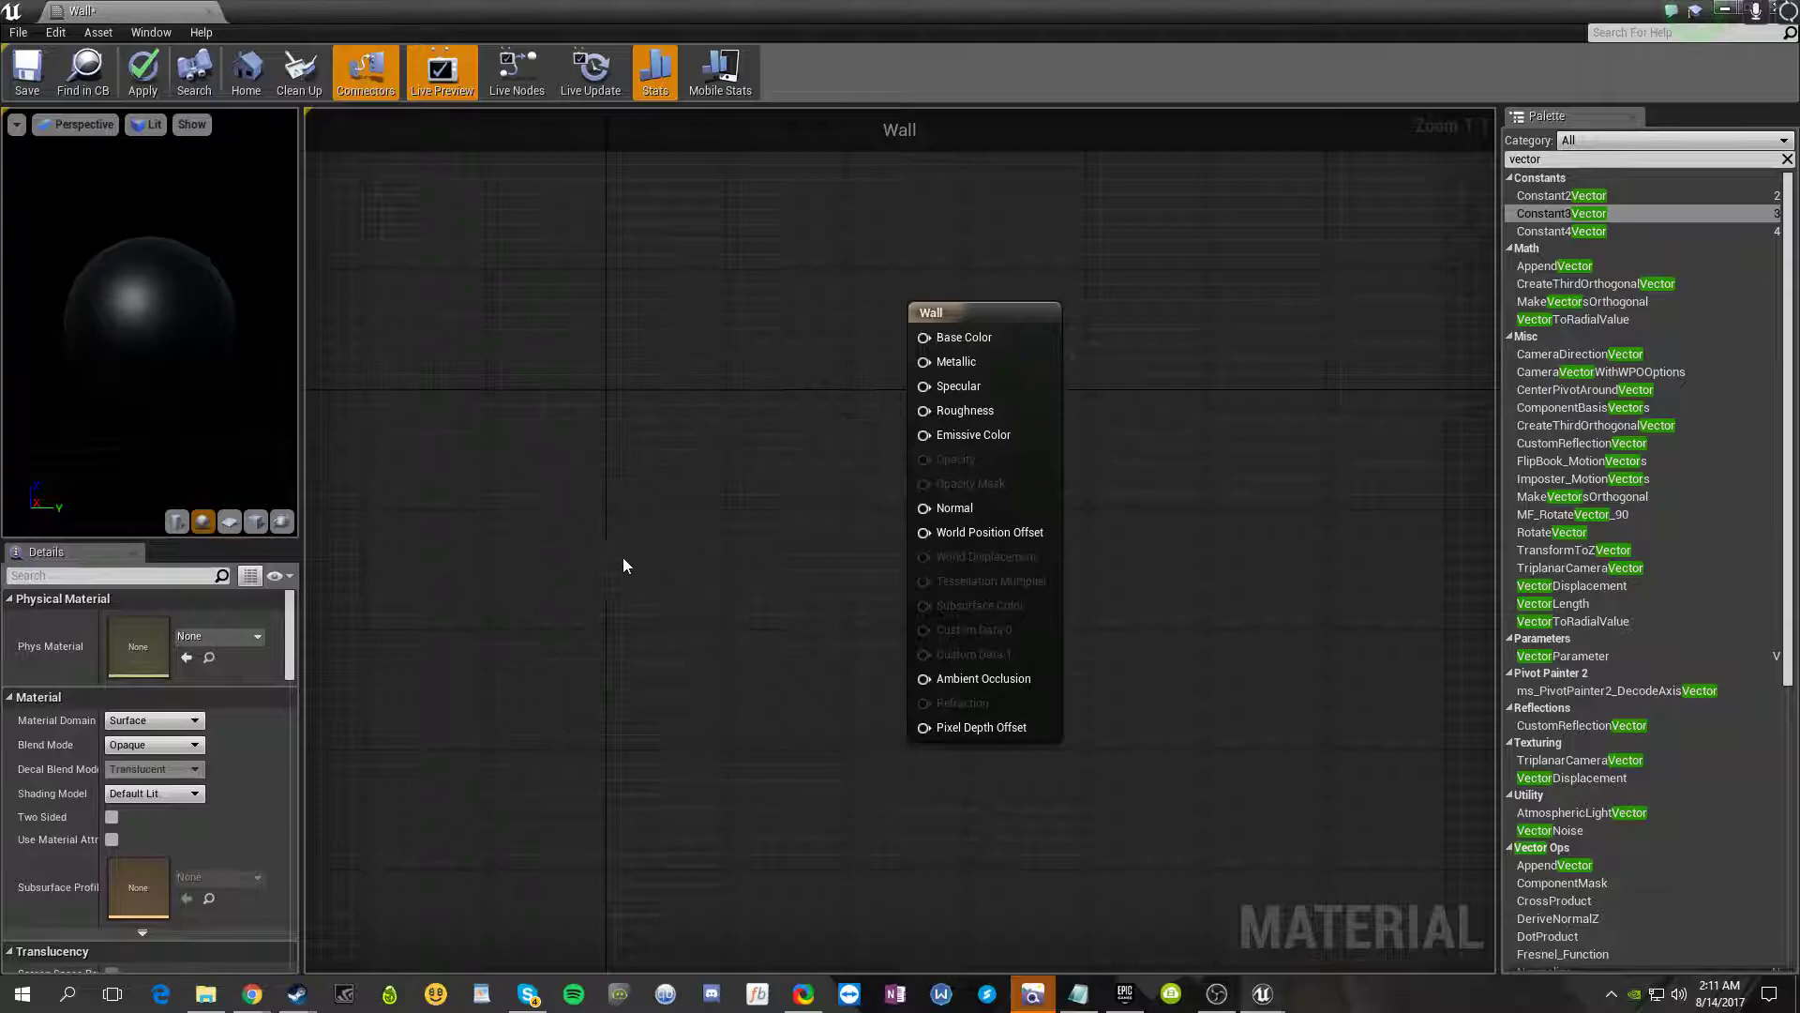
- Place a Constant3Vector node left of the Wall result node and set its colour to pale cyan (R 0.62, G 0.954875, B 1.0)
{"action": "left_click", "coordinate": [488, 372]}
{"action": "left_click", "coordinate": [699, 281]}
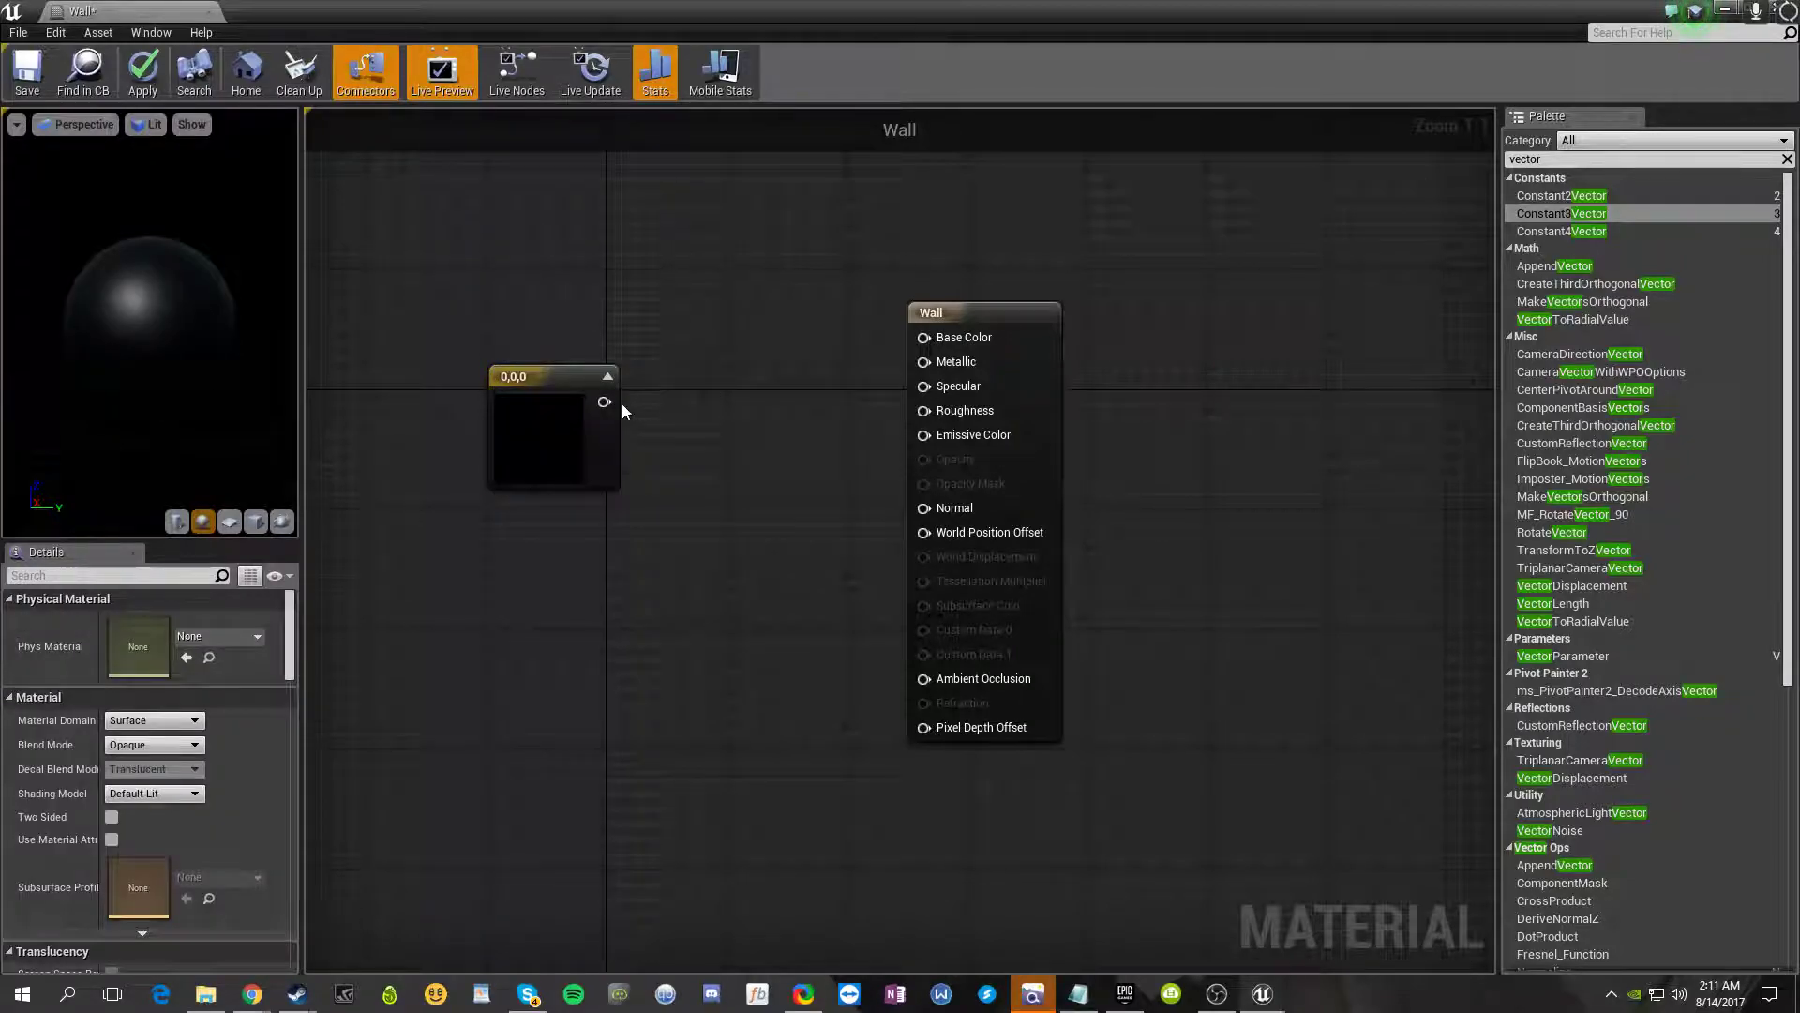
{"action": "left_click", "coordinate": [537, 424]}
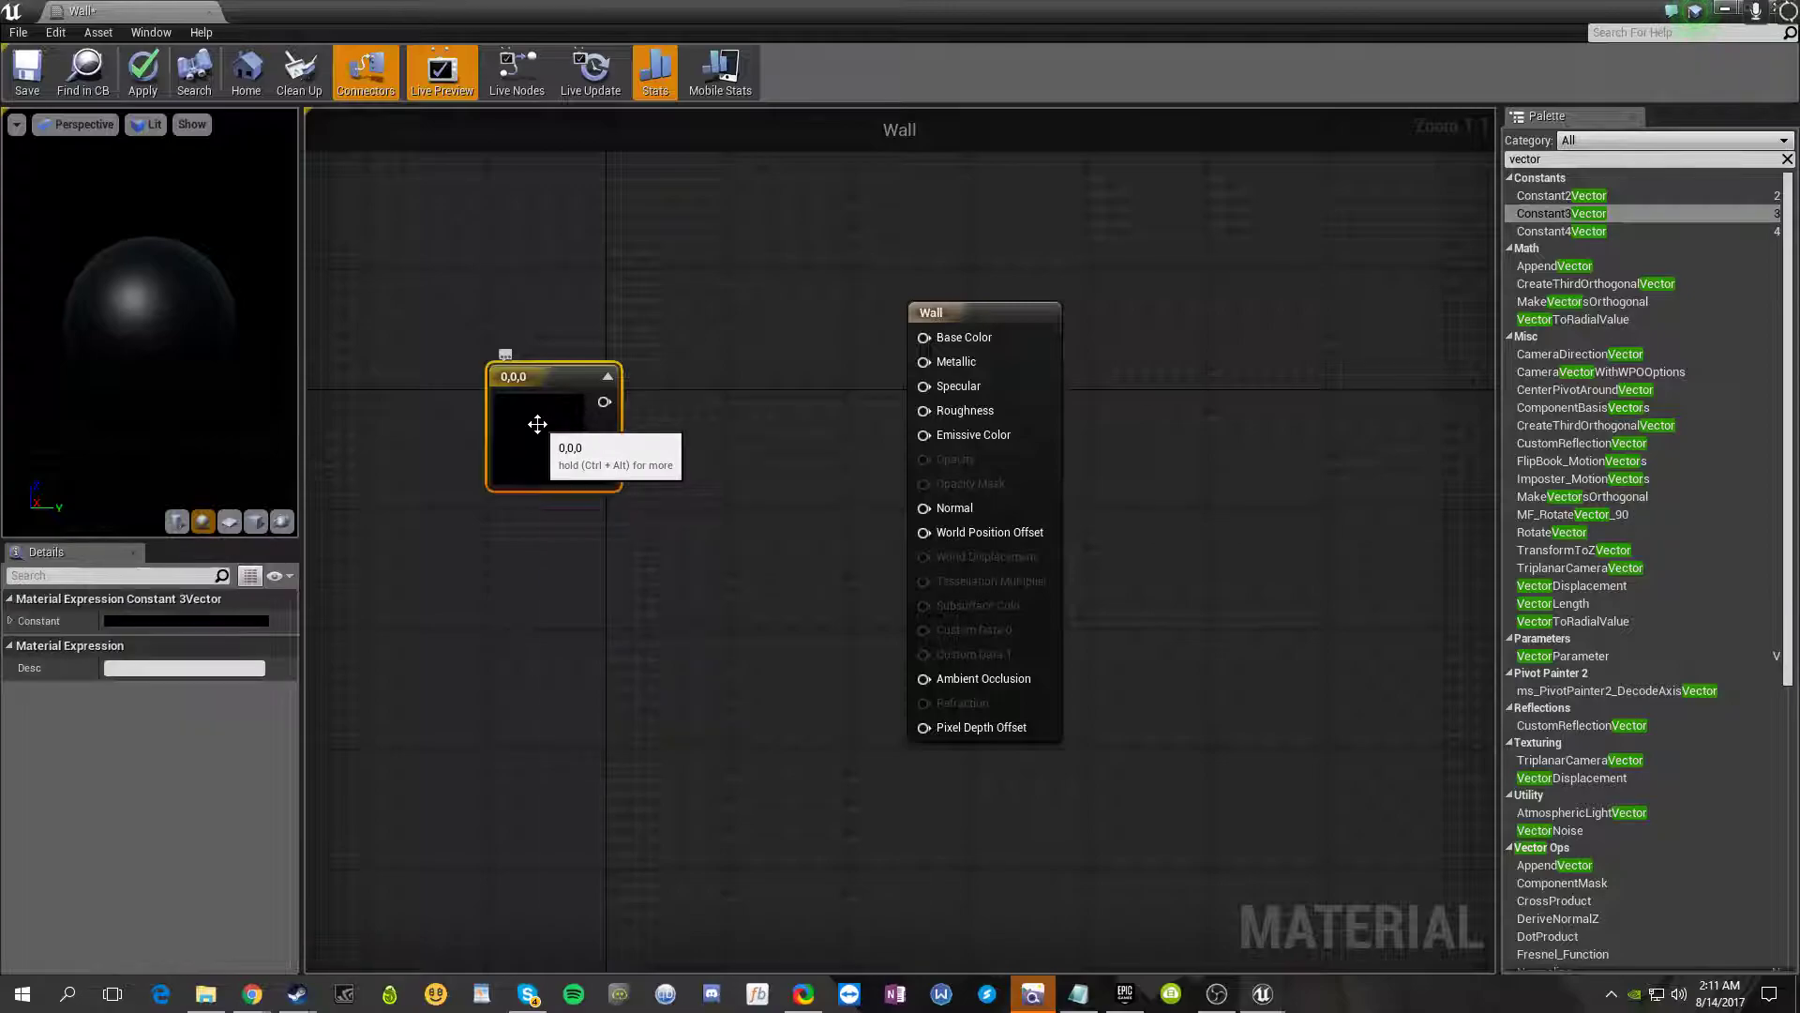
{"action": "double_click", "coordinate": [537, 424]}
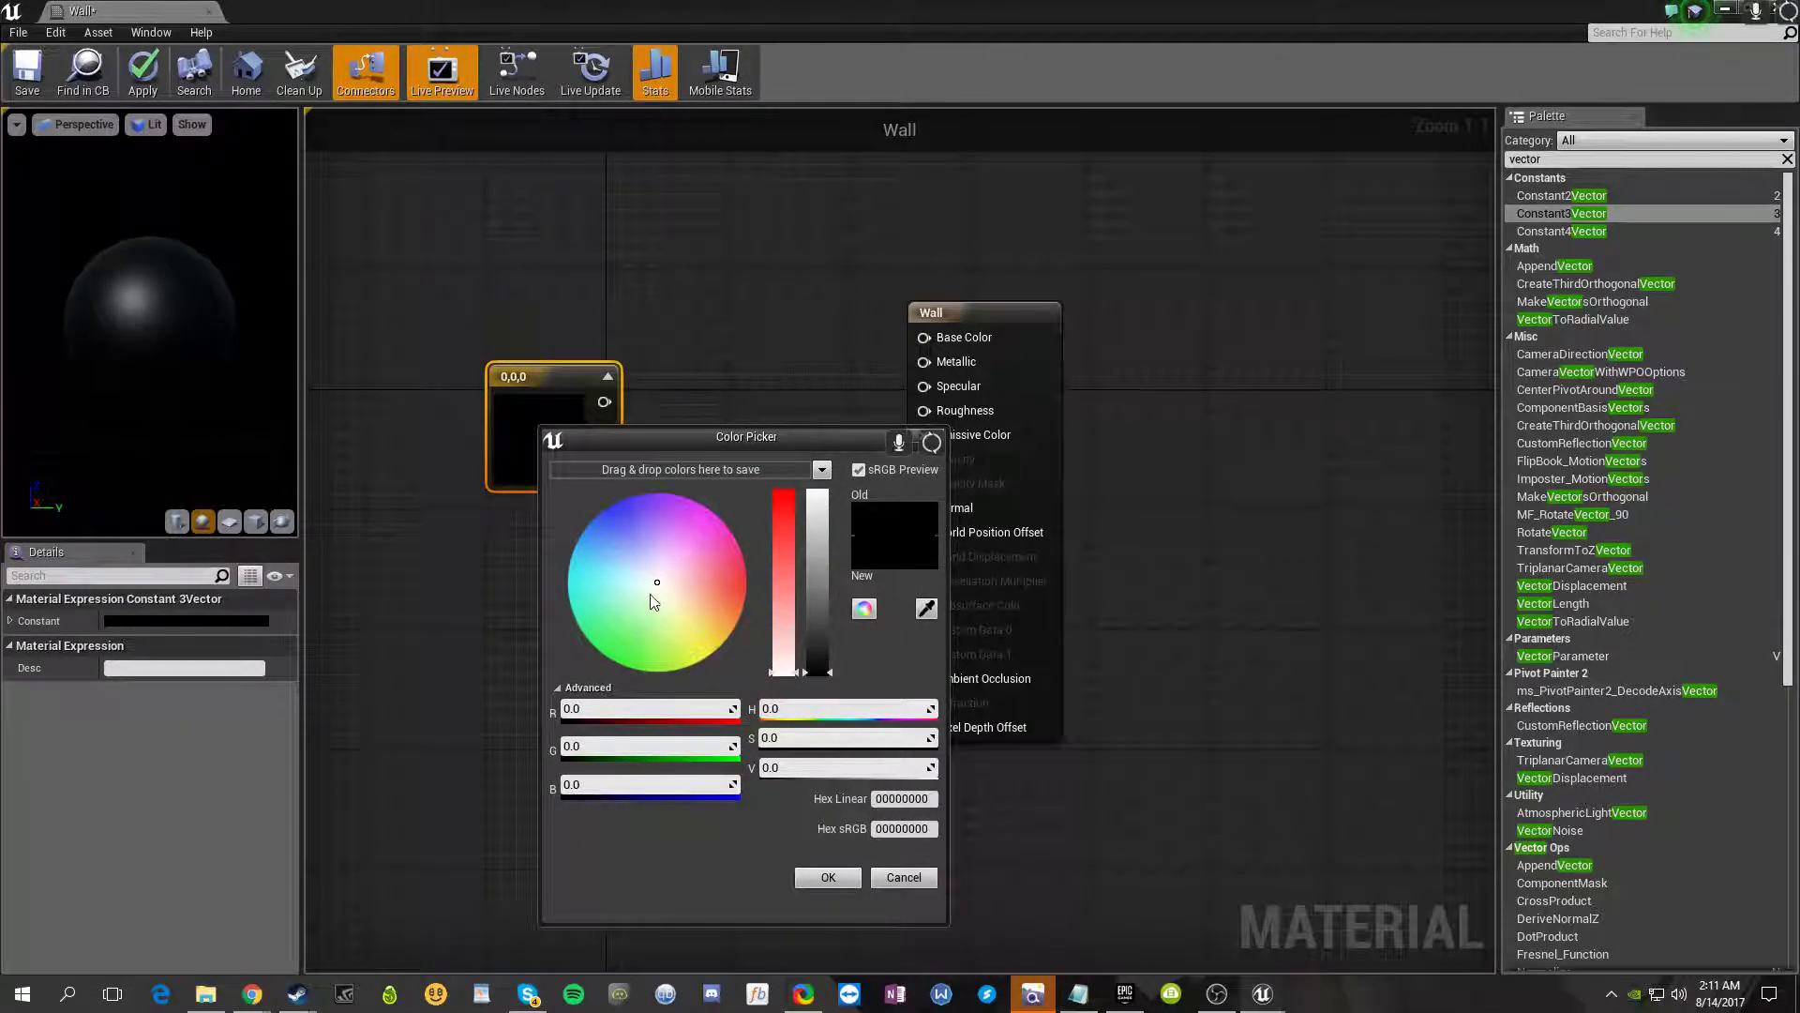
{"action": "left_click", "coordinate": [700, 633]}
{"action": "left_click", "coordinate": [649, 581]}
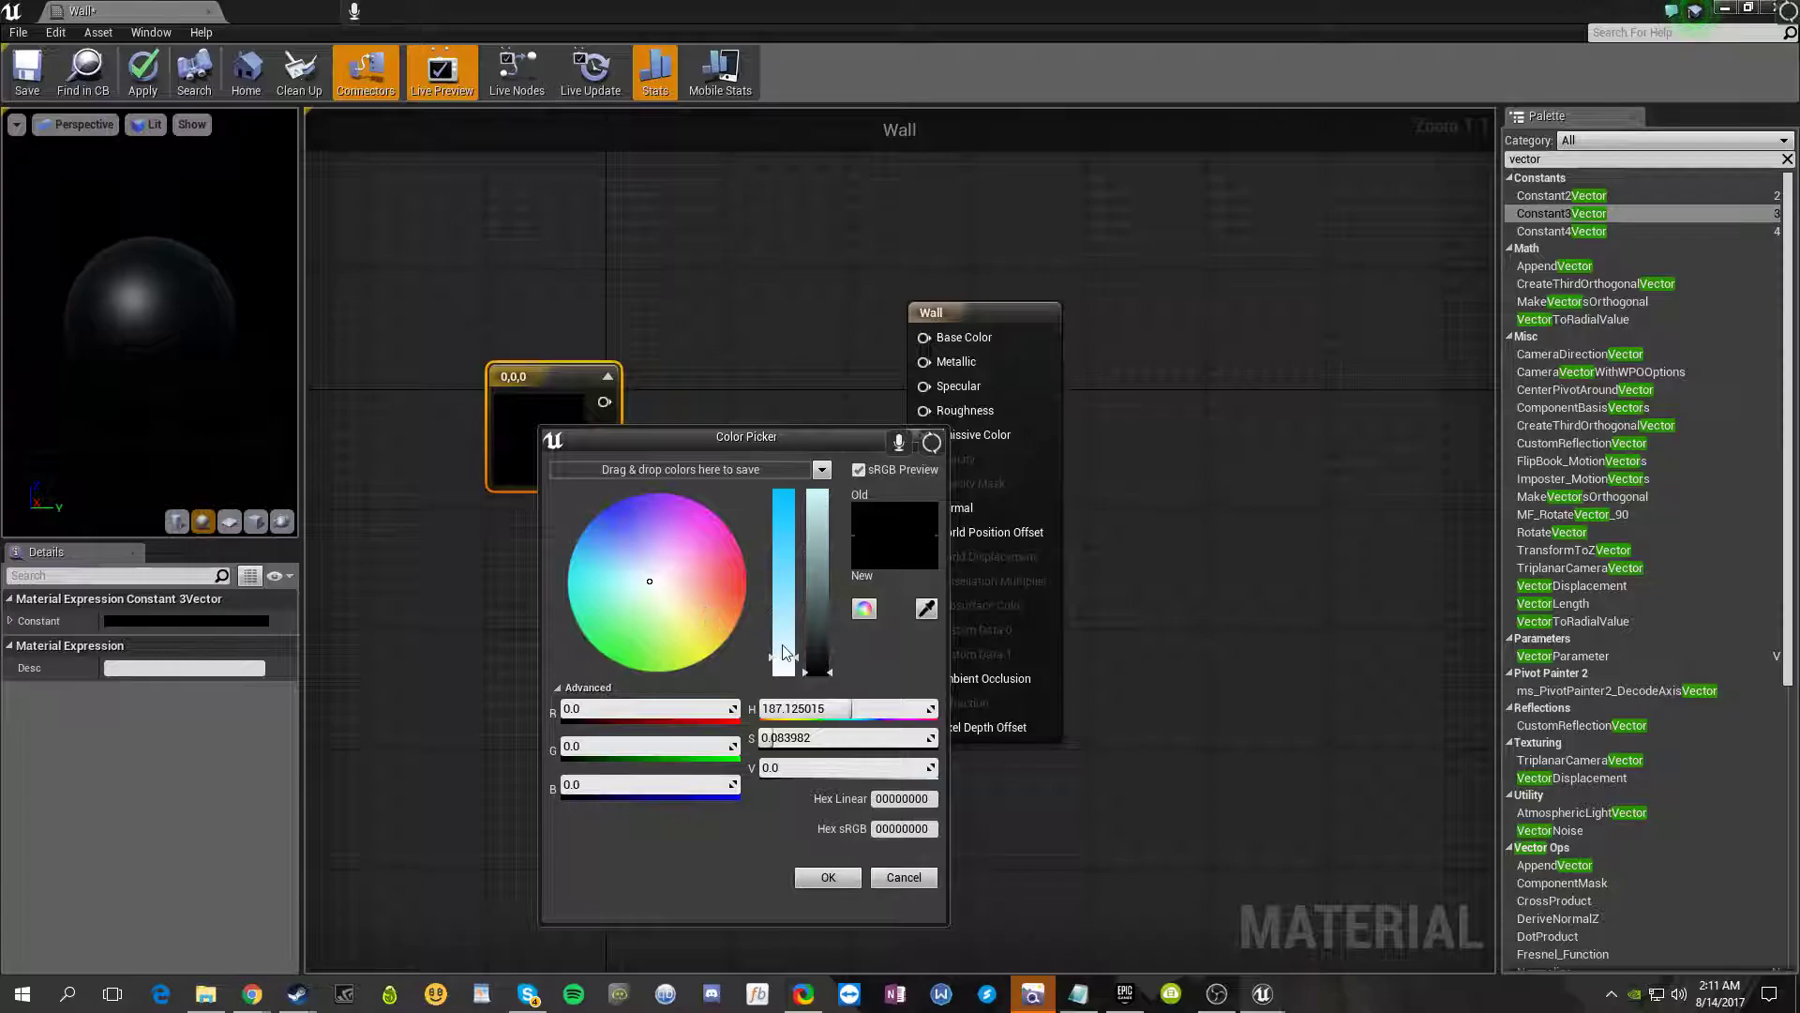
{"action": "left_click_drag", "start_coordinate": [784, 653], "coordinate": [794, 605]}
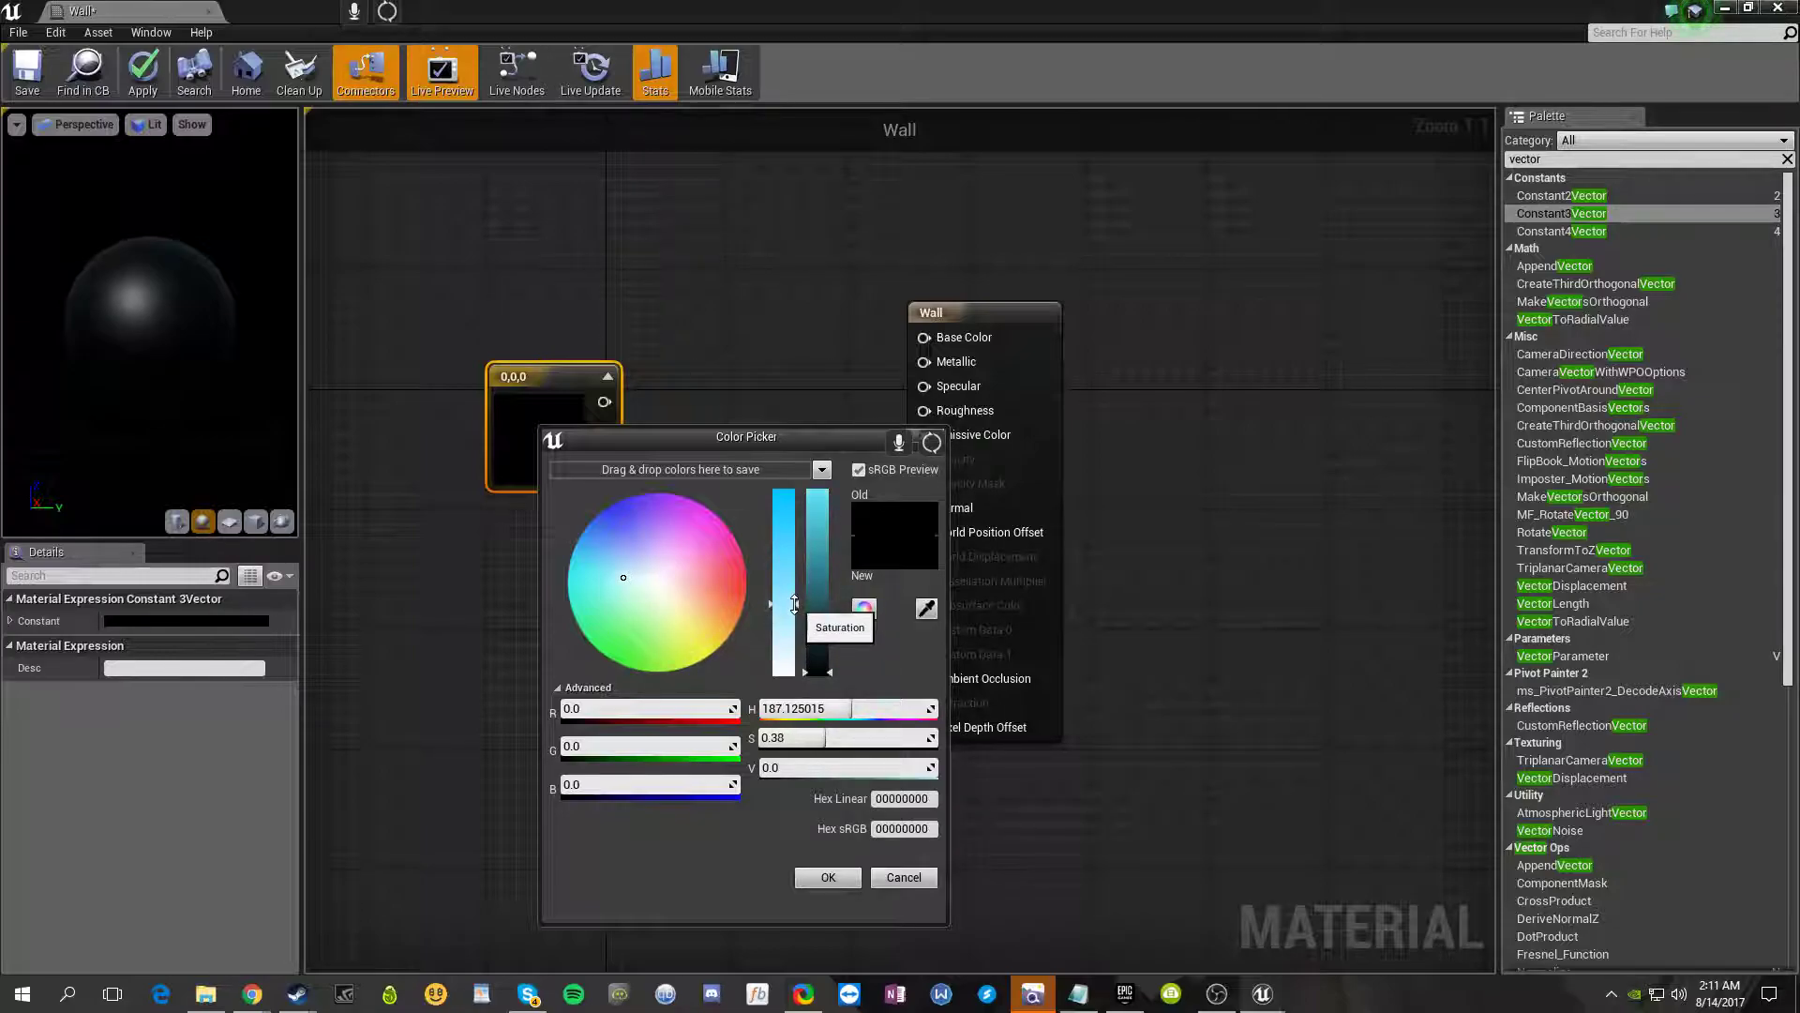
{"action": "left_click_drag", "start_coordinate": [830, 674], "coordinate": [830, 492]}
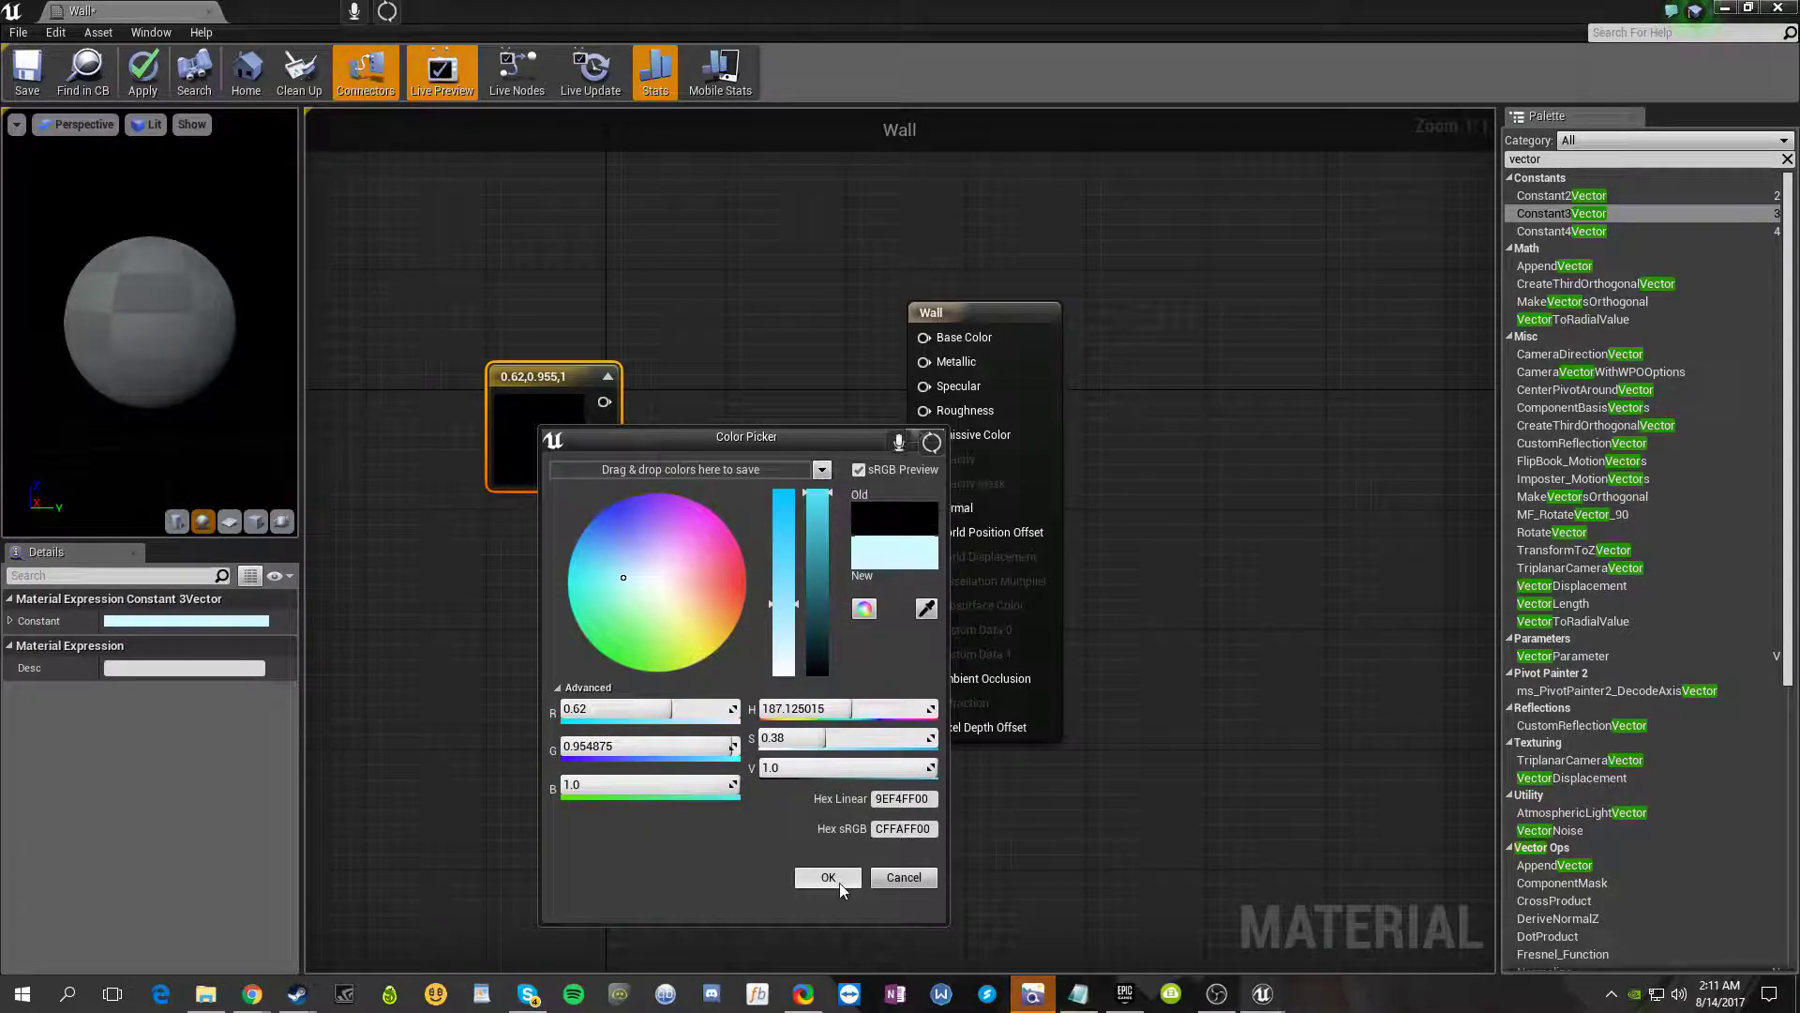
{"action": "left_click", "coordinate": [829, 878]}
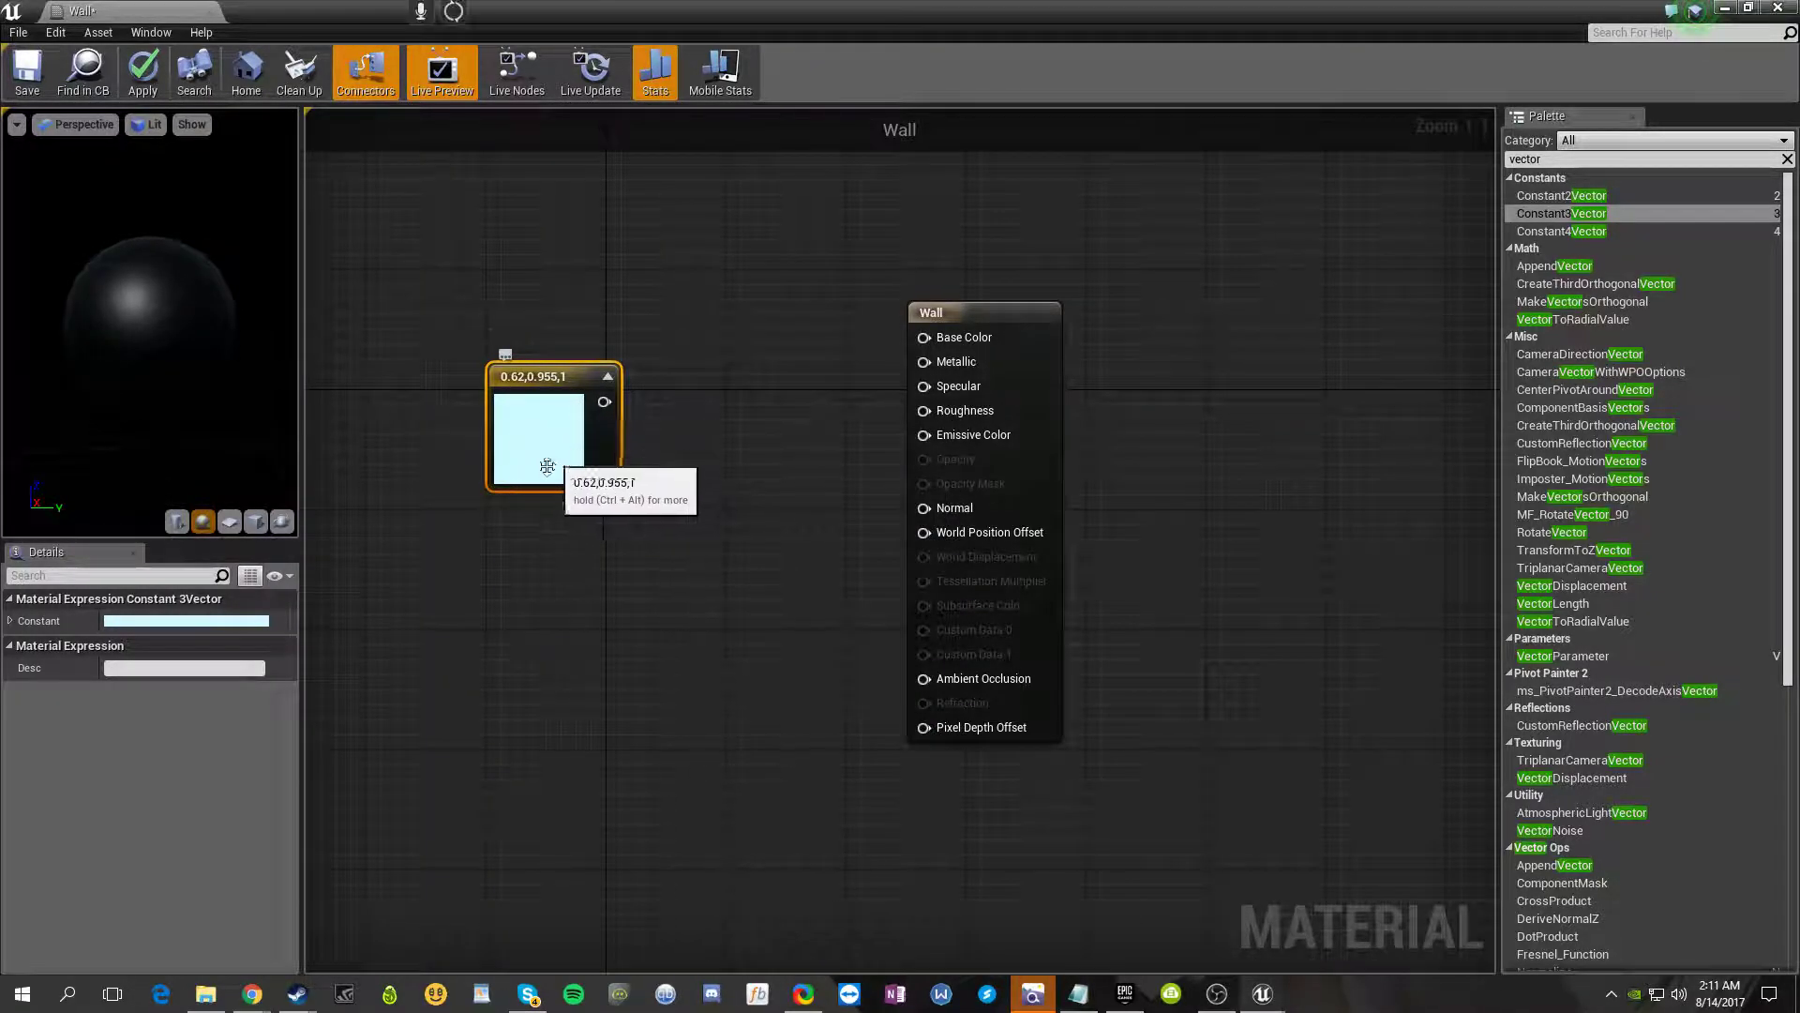
- Collapse the colour node's preview and expand it again
{"action": "left_click", "coordinate": [606, 376]}
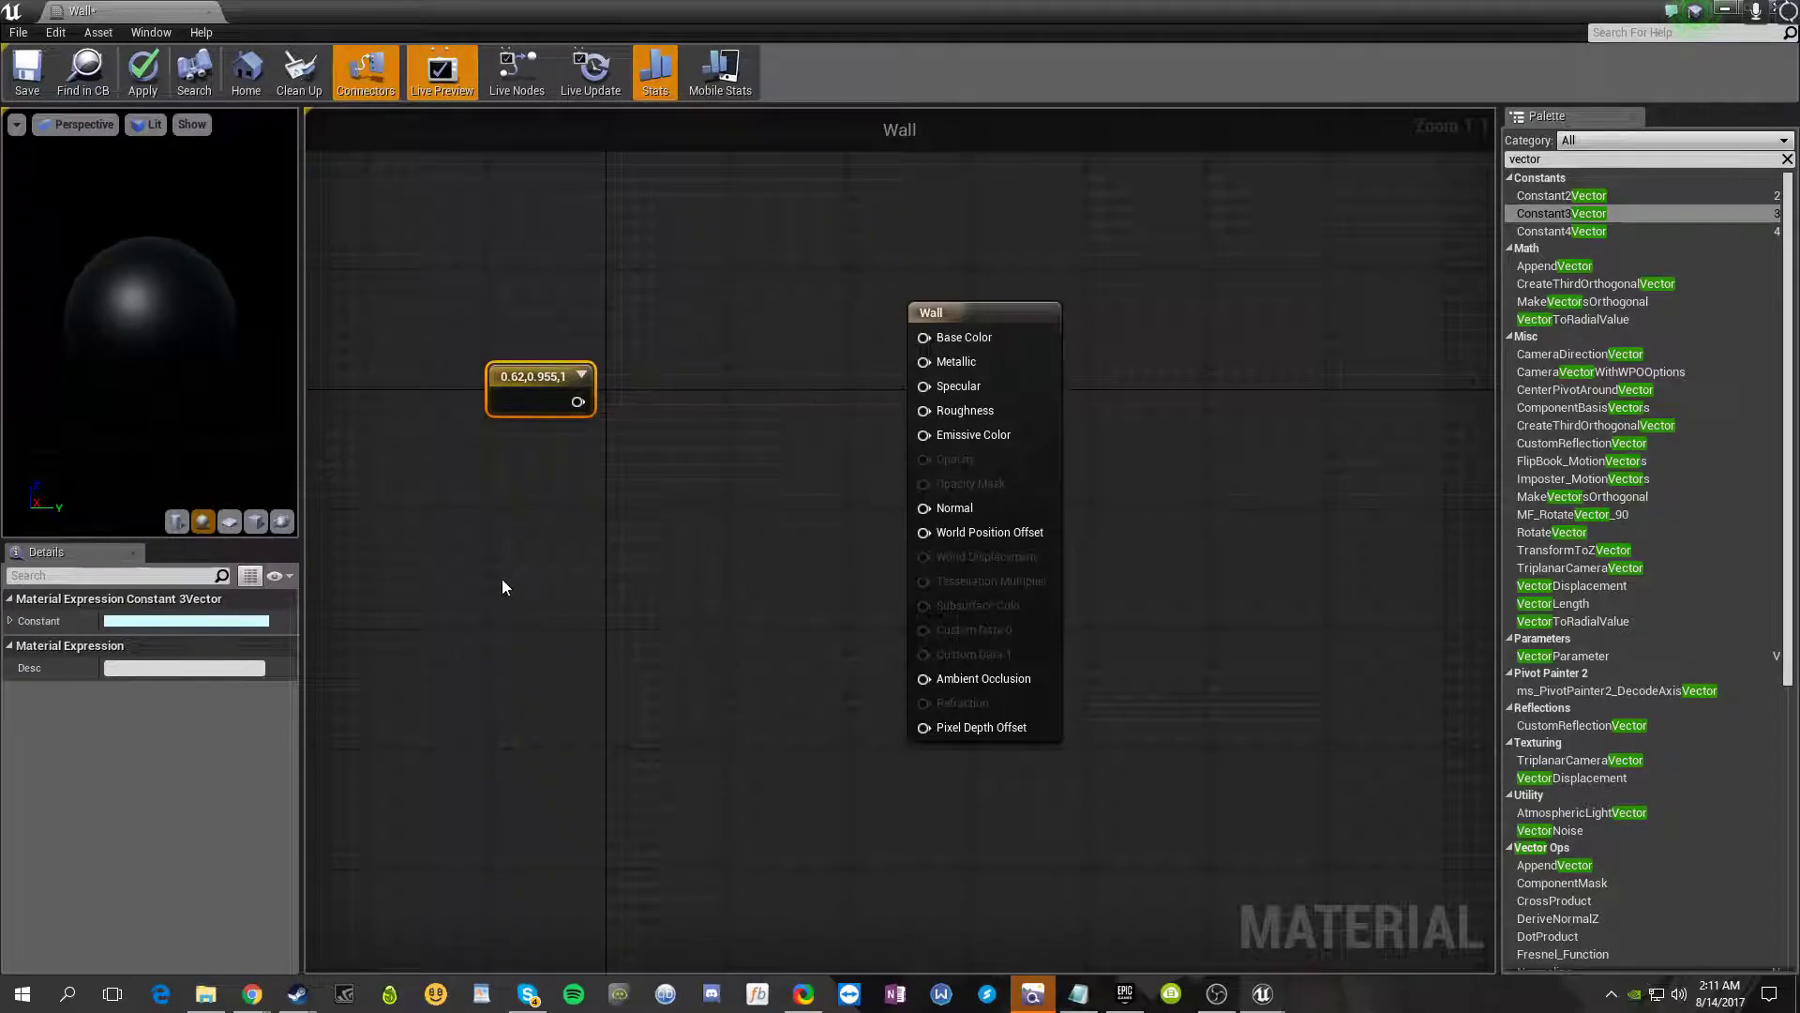
{"action": "left_click", "coordinate": [582, 375]}
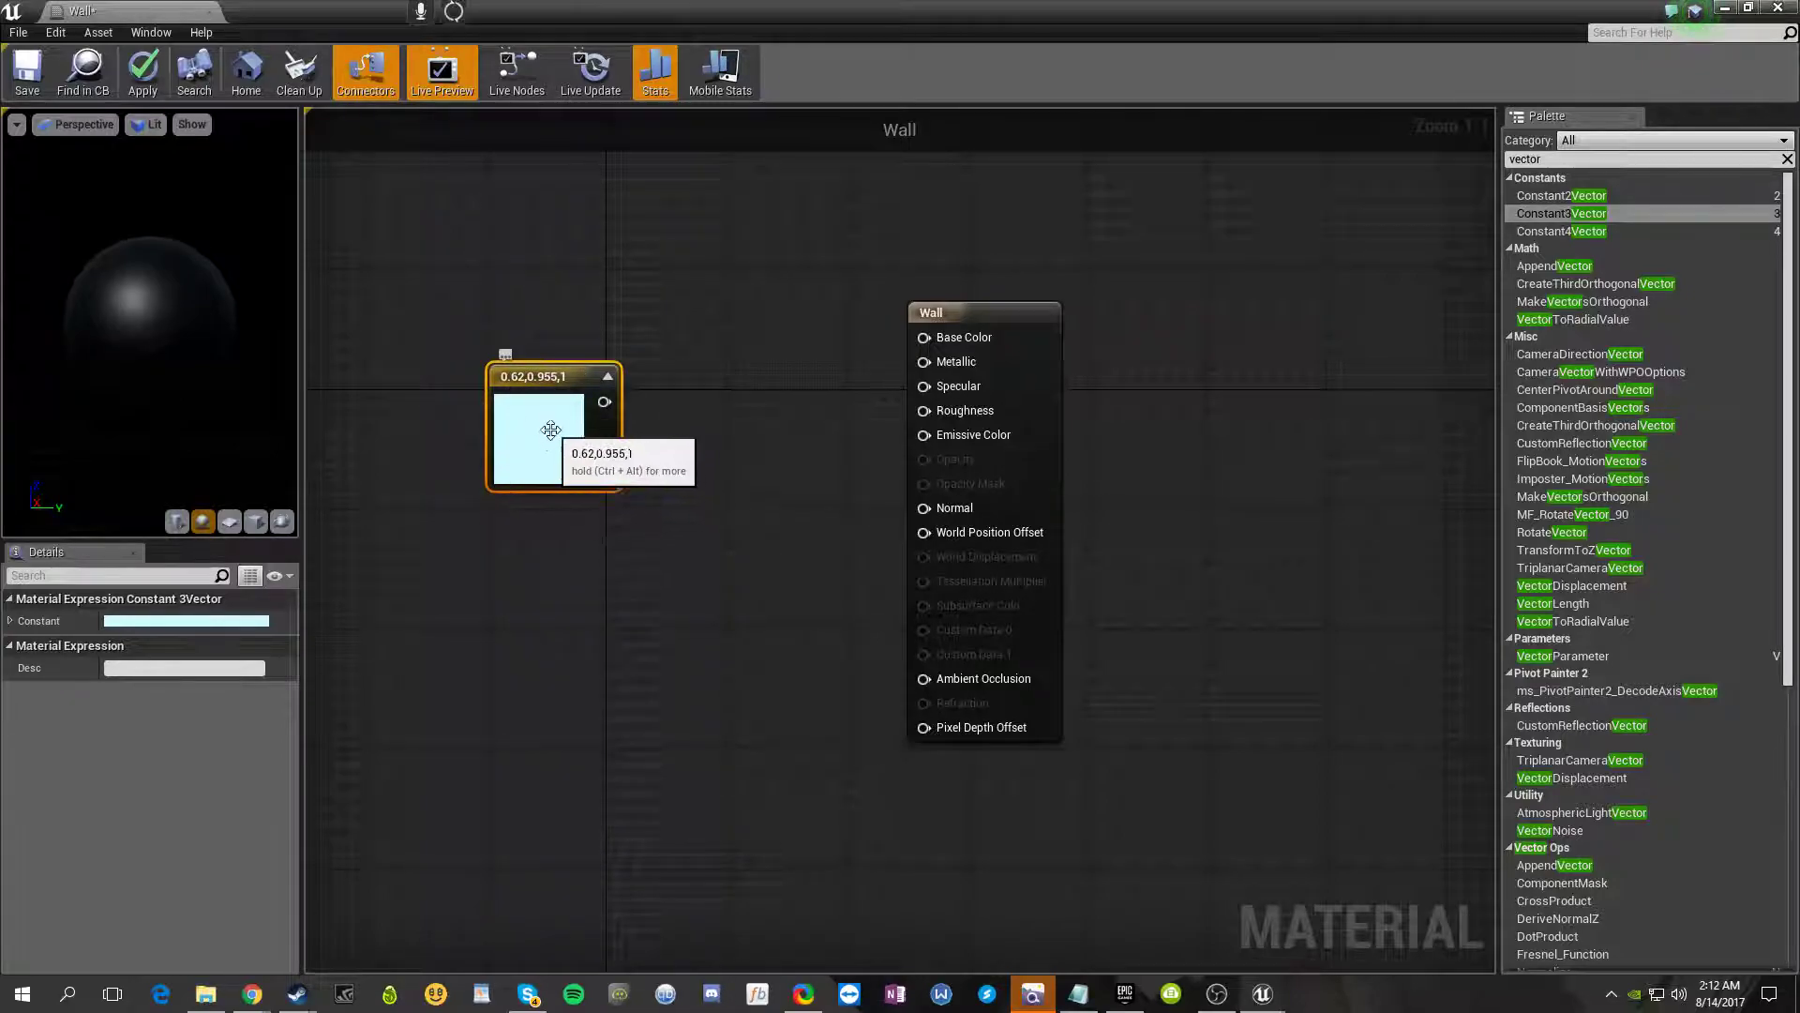
- Connect the colour node's output to the Wall's Base Color and move the node up closer to level with that input
{"action": "left_click_drag", "start_coordinate": [604, 401], "coordinate": [936, 335]}
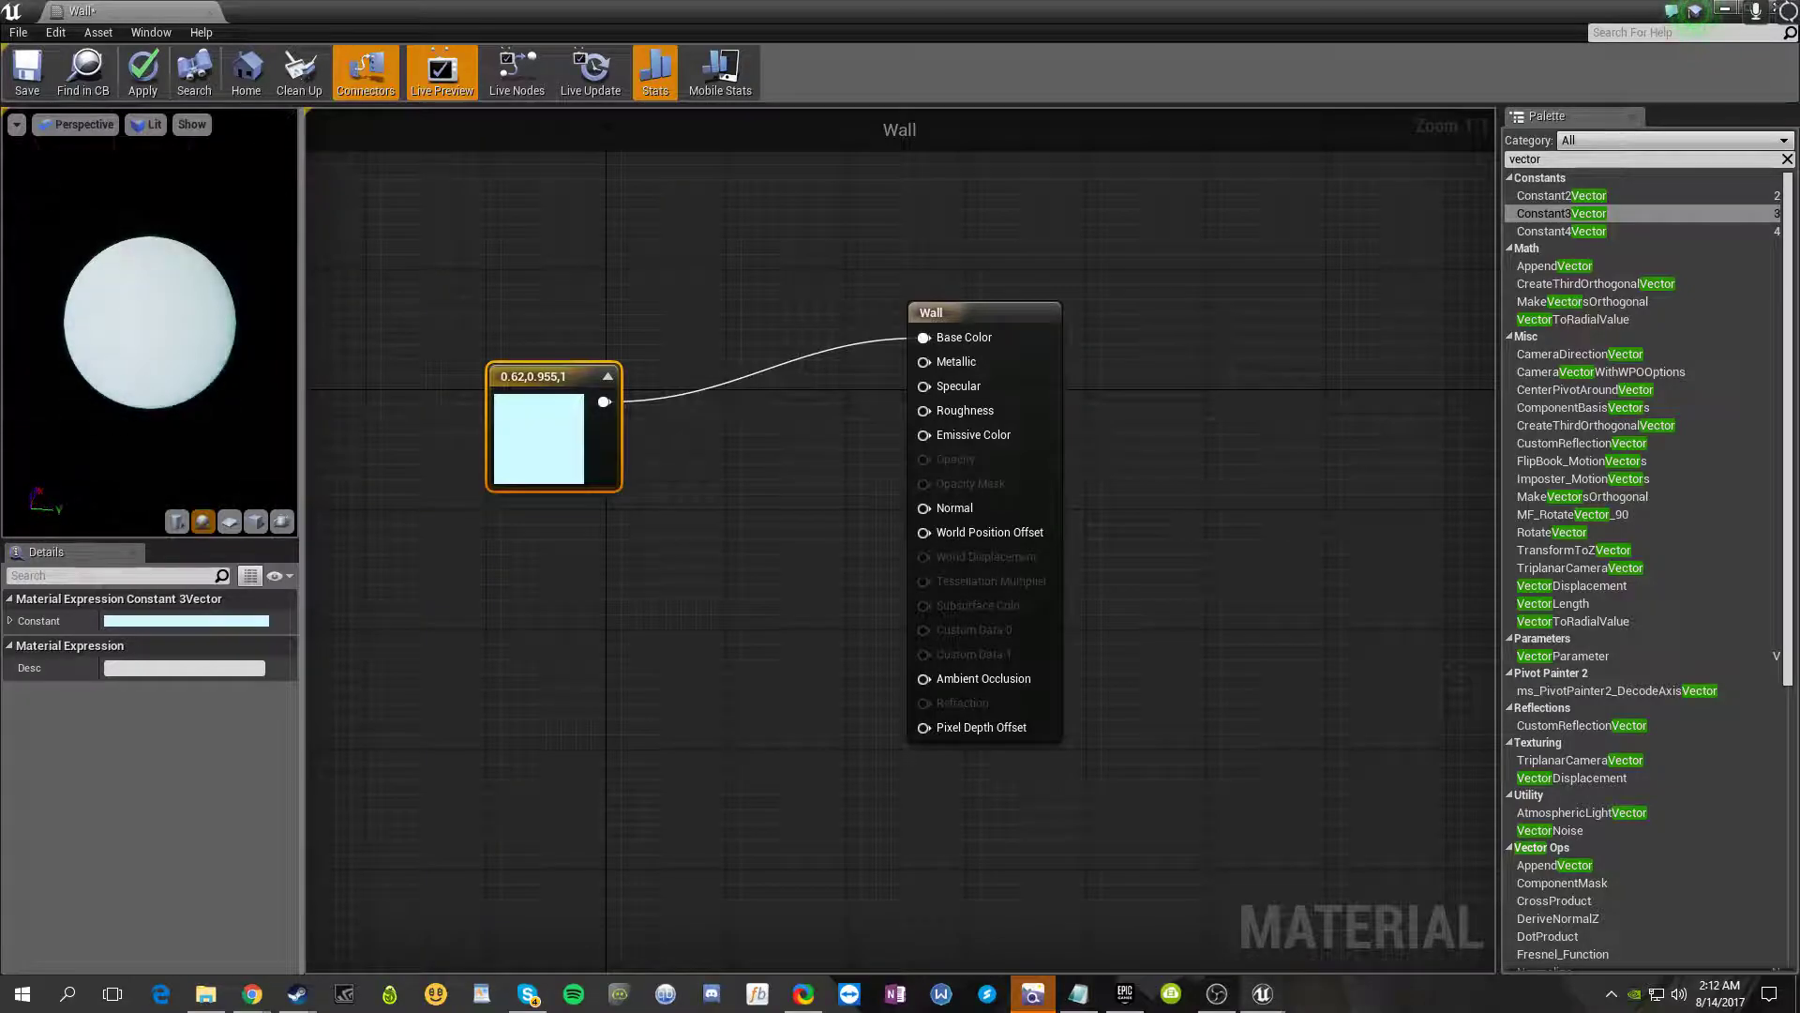
{"action": "left_click", "coordinate": [392, 598]}
{"action": "left_click_drag", "start_coordinate": [573, 368], "coordinate": [571, 320]}
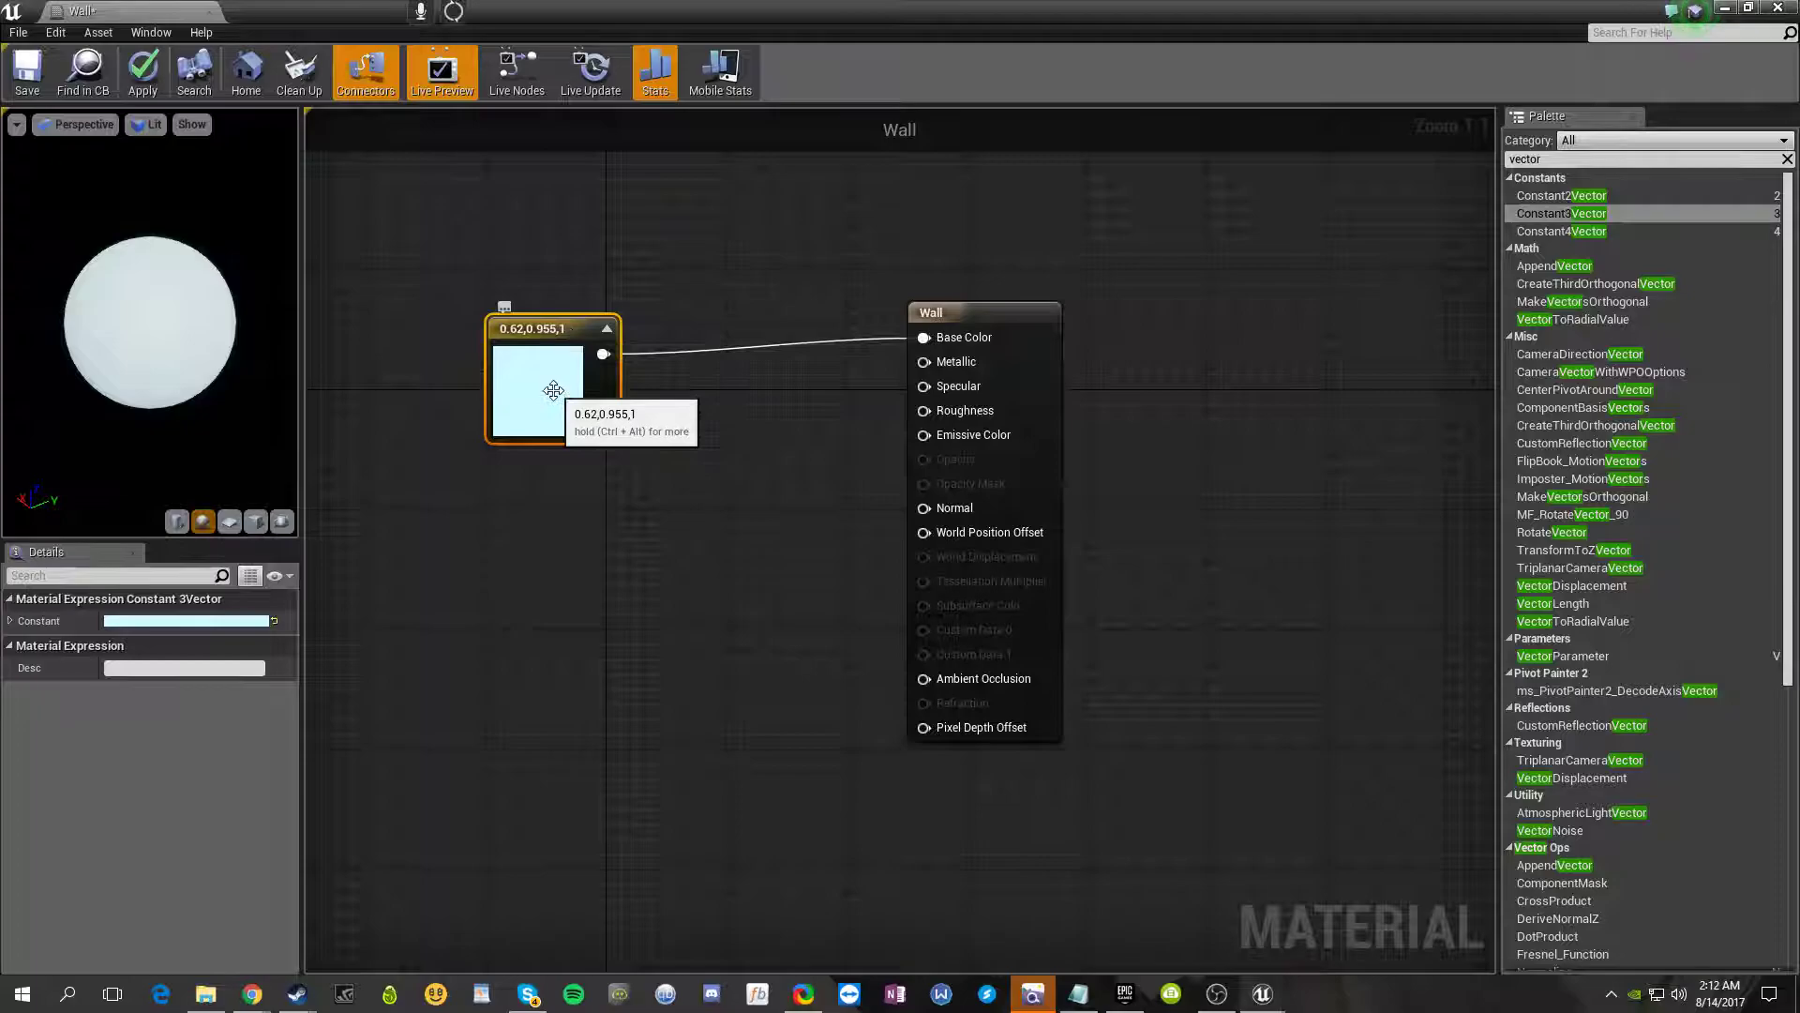
- Deepen the connected node's cyan colour by setting its saturation to 0.72
{"action": "double_click", "coordinate": [534, 390]}
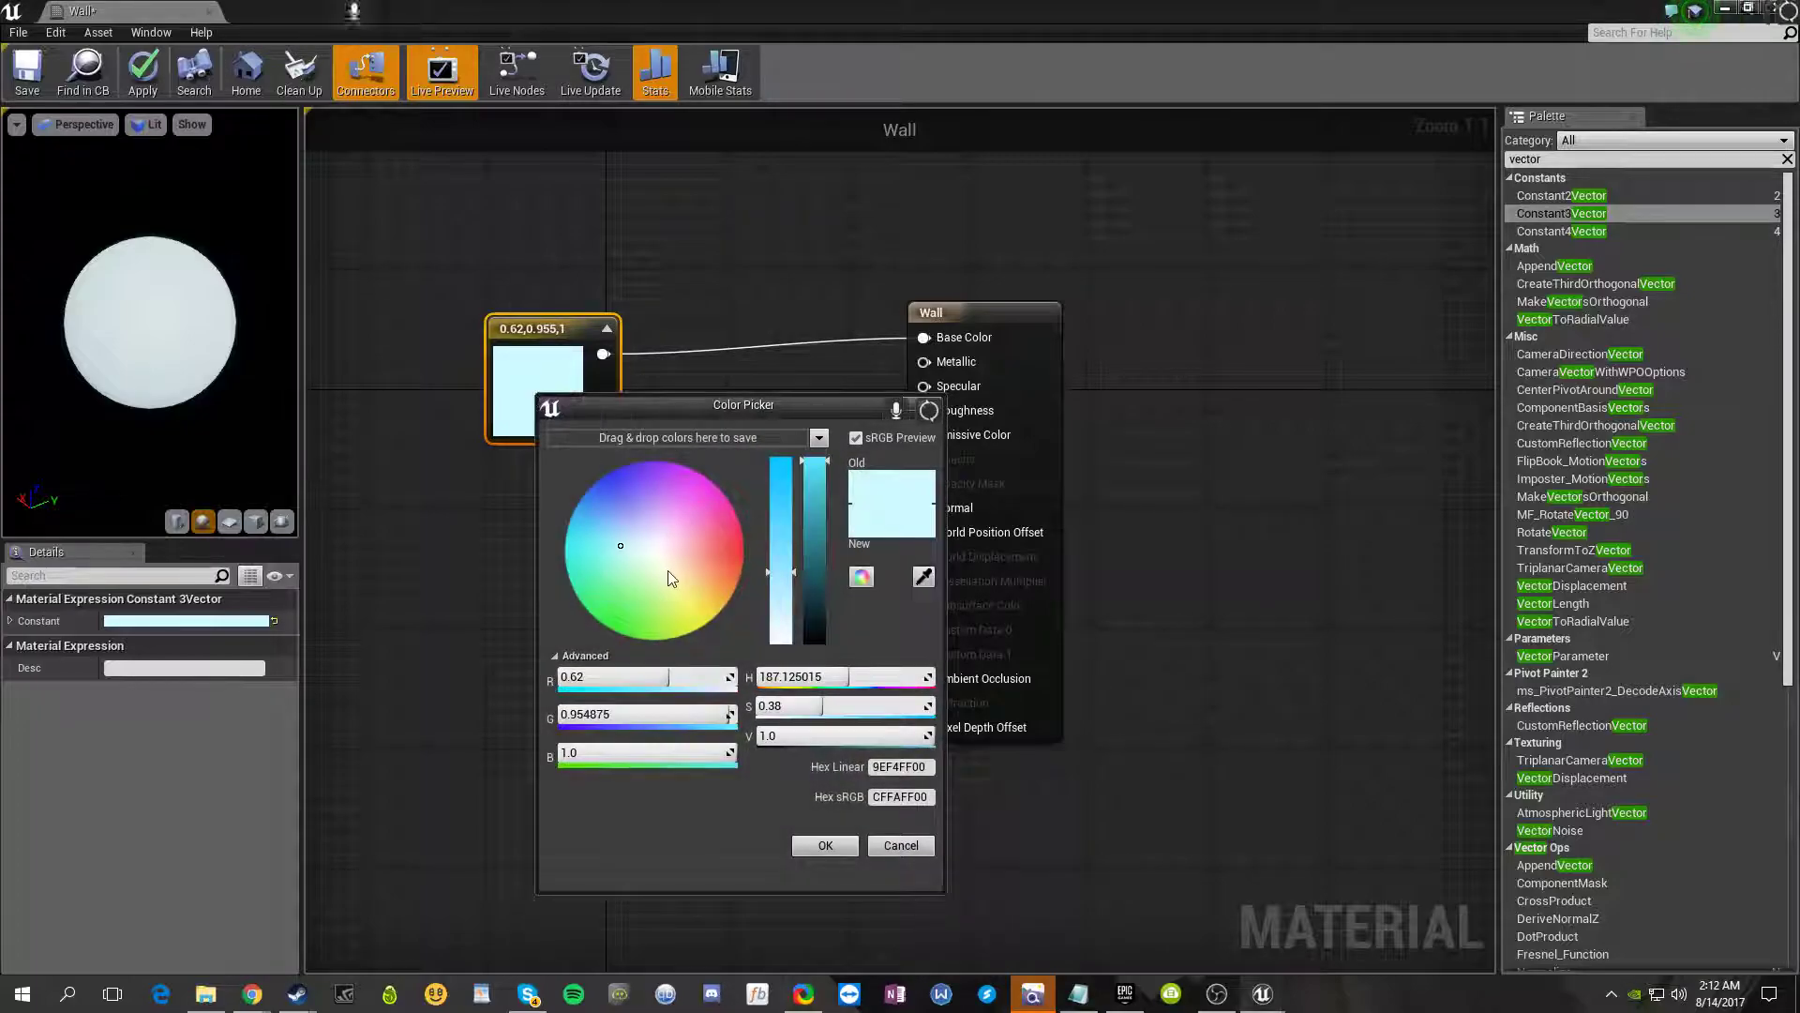
{"action": "left_click_drag", "start_coordinate": [780, 572], "coordinate": [781, 514]}
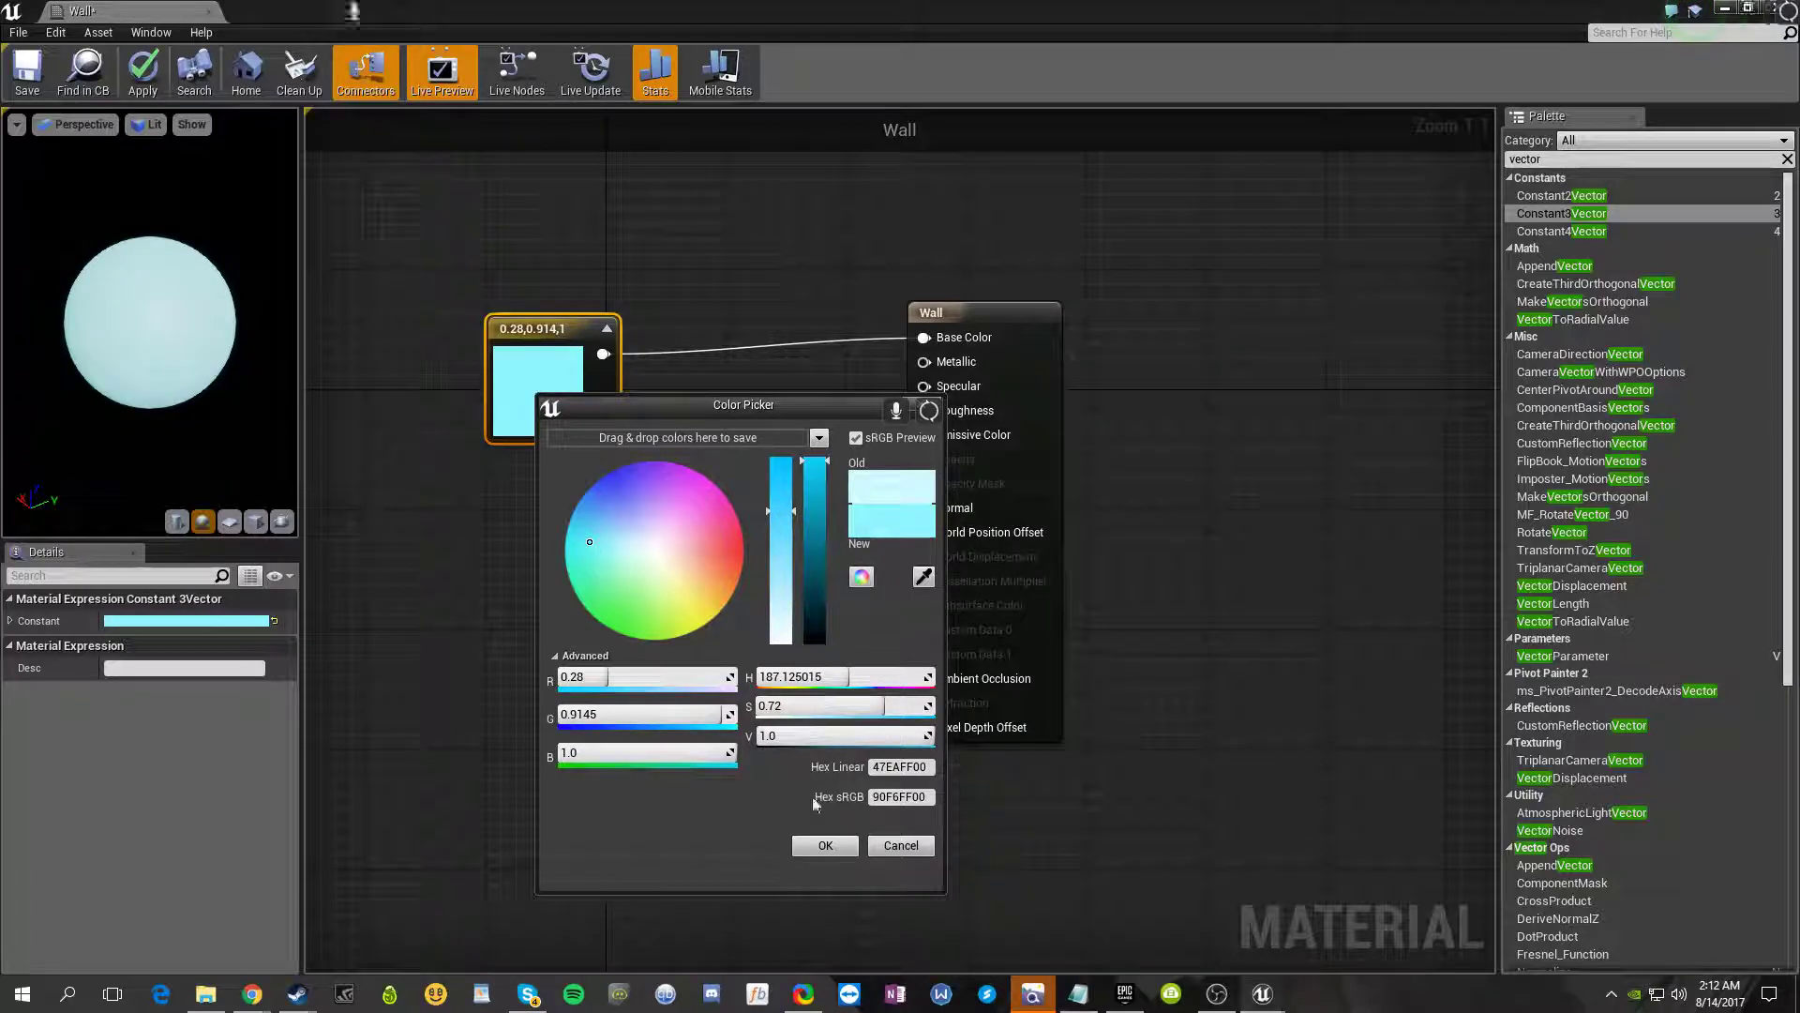
{"action": "left_click", "coordinate": [821, 846]}
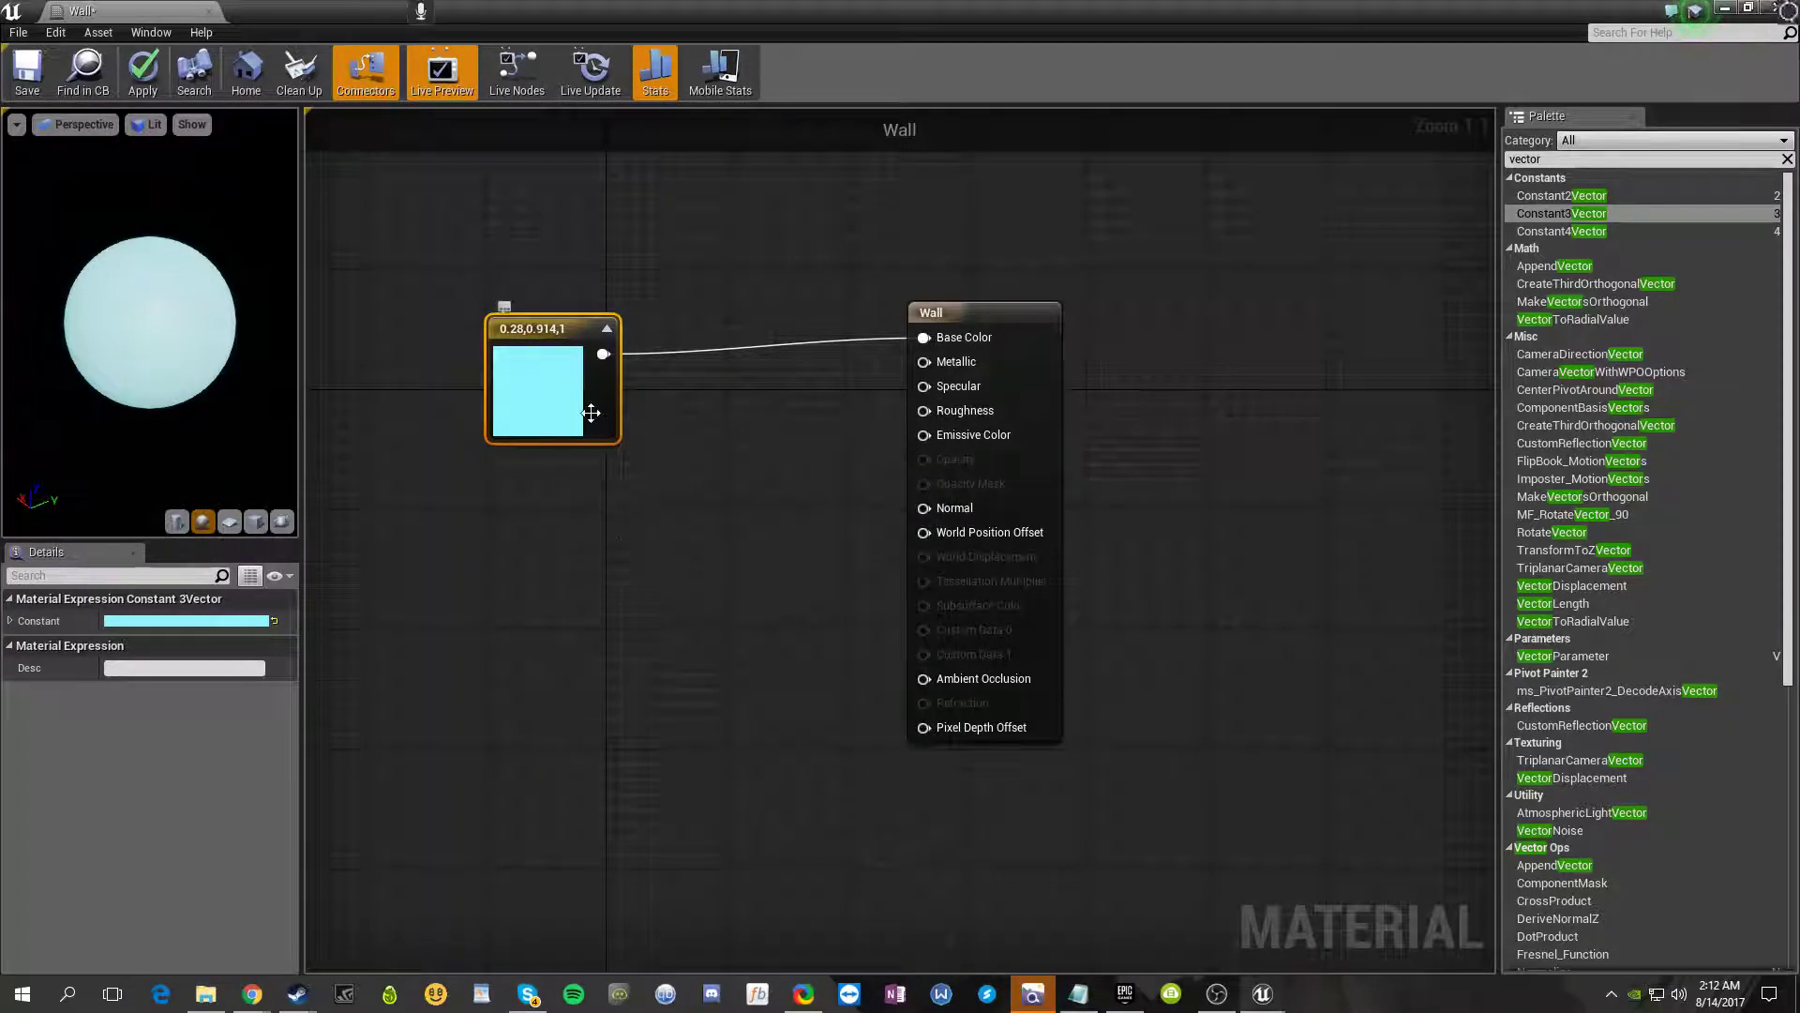
- Place a second Constant3Vector node below the cyan colour node
{"action": "left_click", "coordinate": [549, 253]}
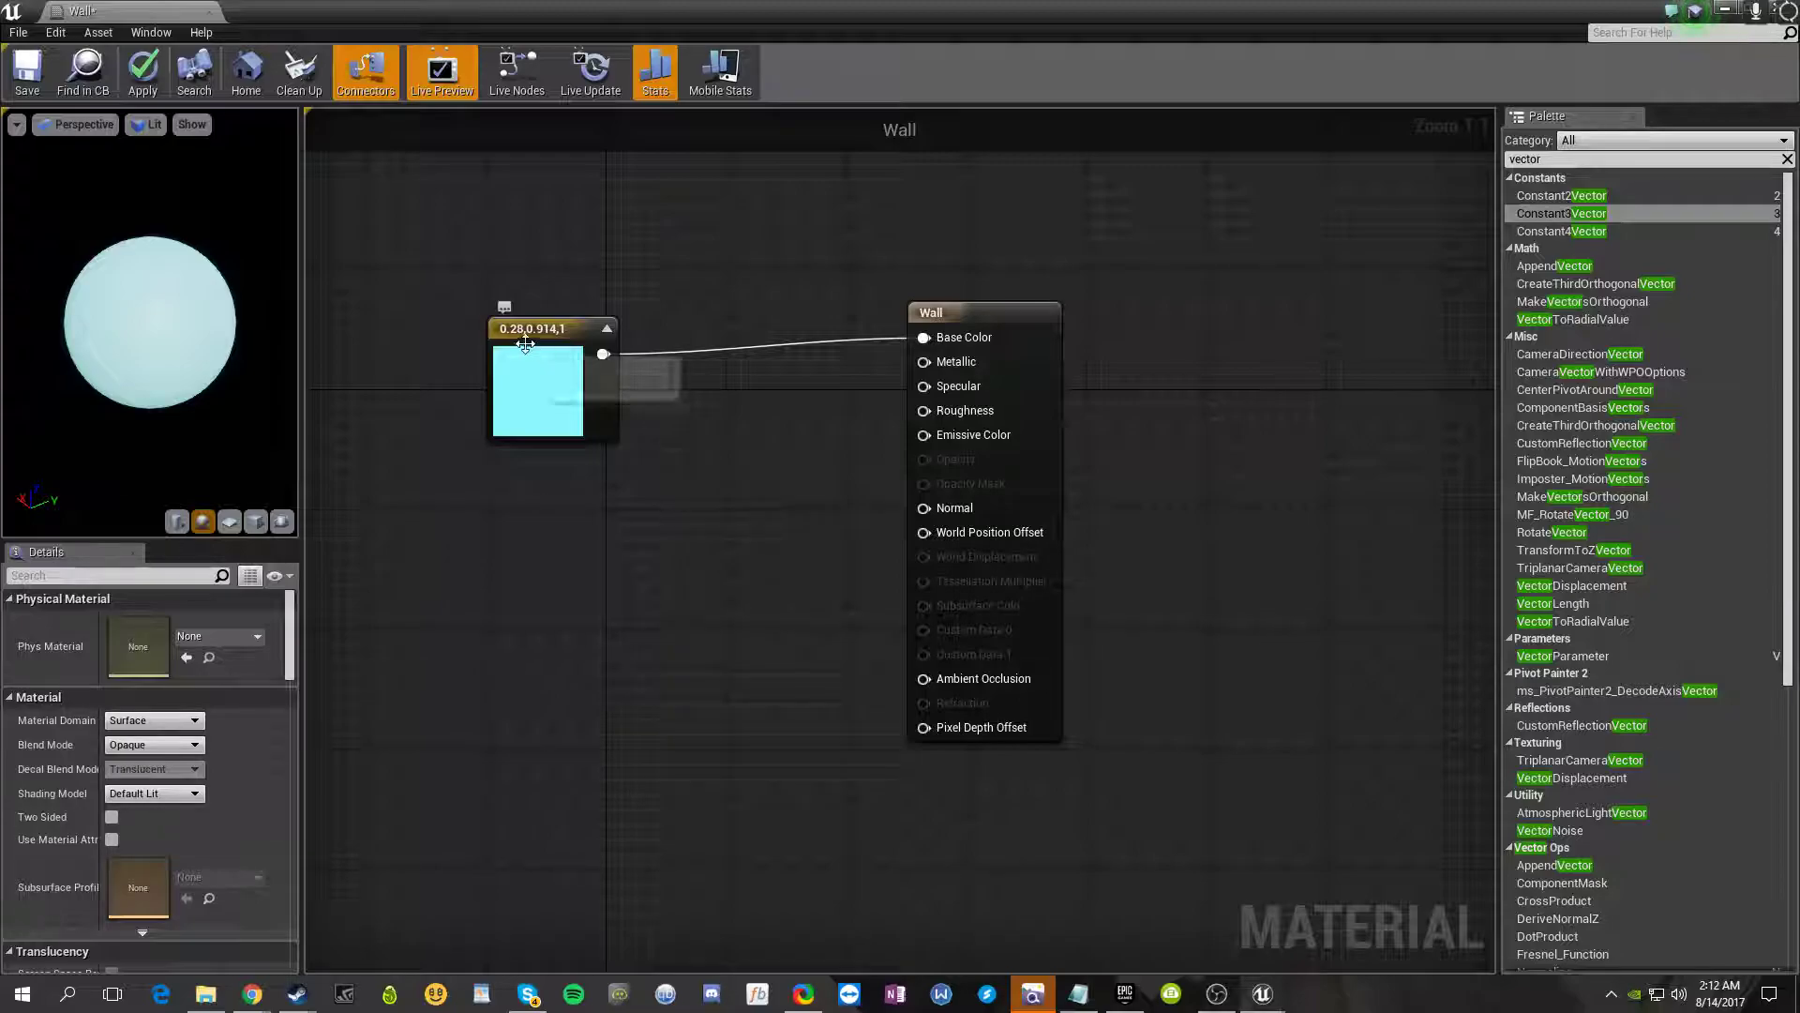
{"action": "left_click", "coordinate": [537, 547]}
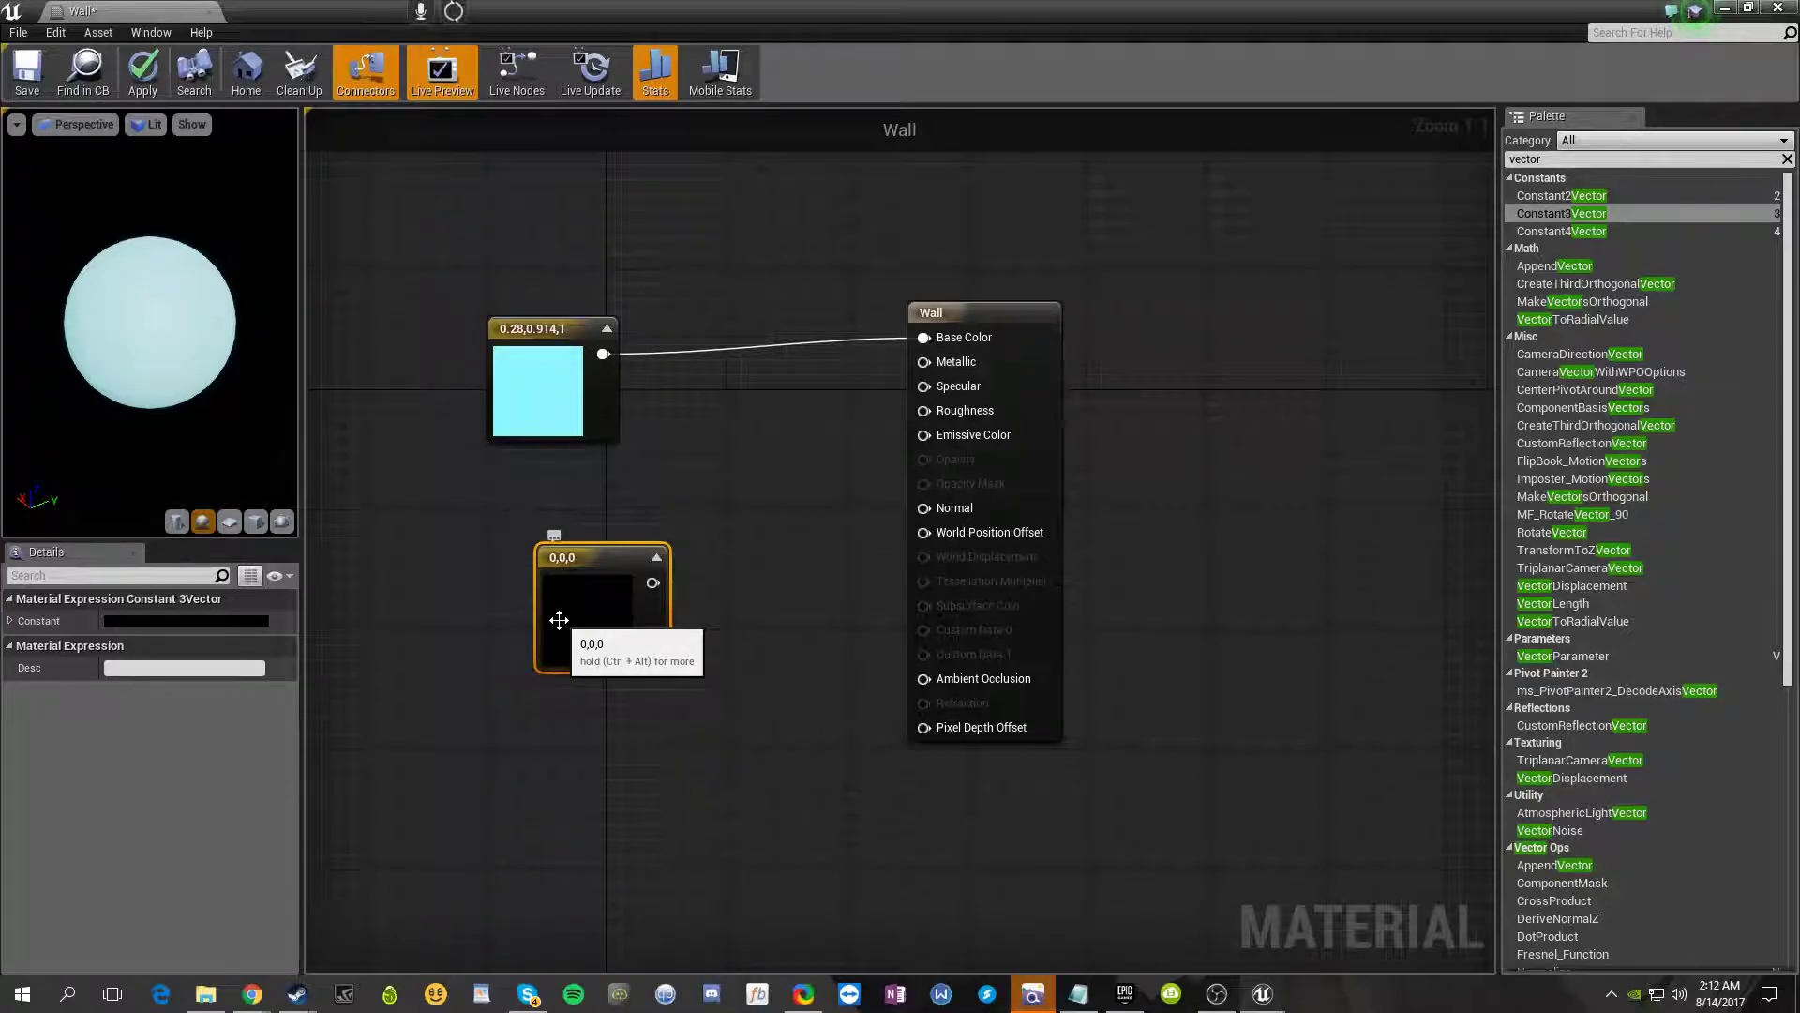
- Delete the black Constant3Vector node and place a single-value Constant node below the cyan colour node instead
{"action": "key", "text": "Delete"}
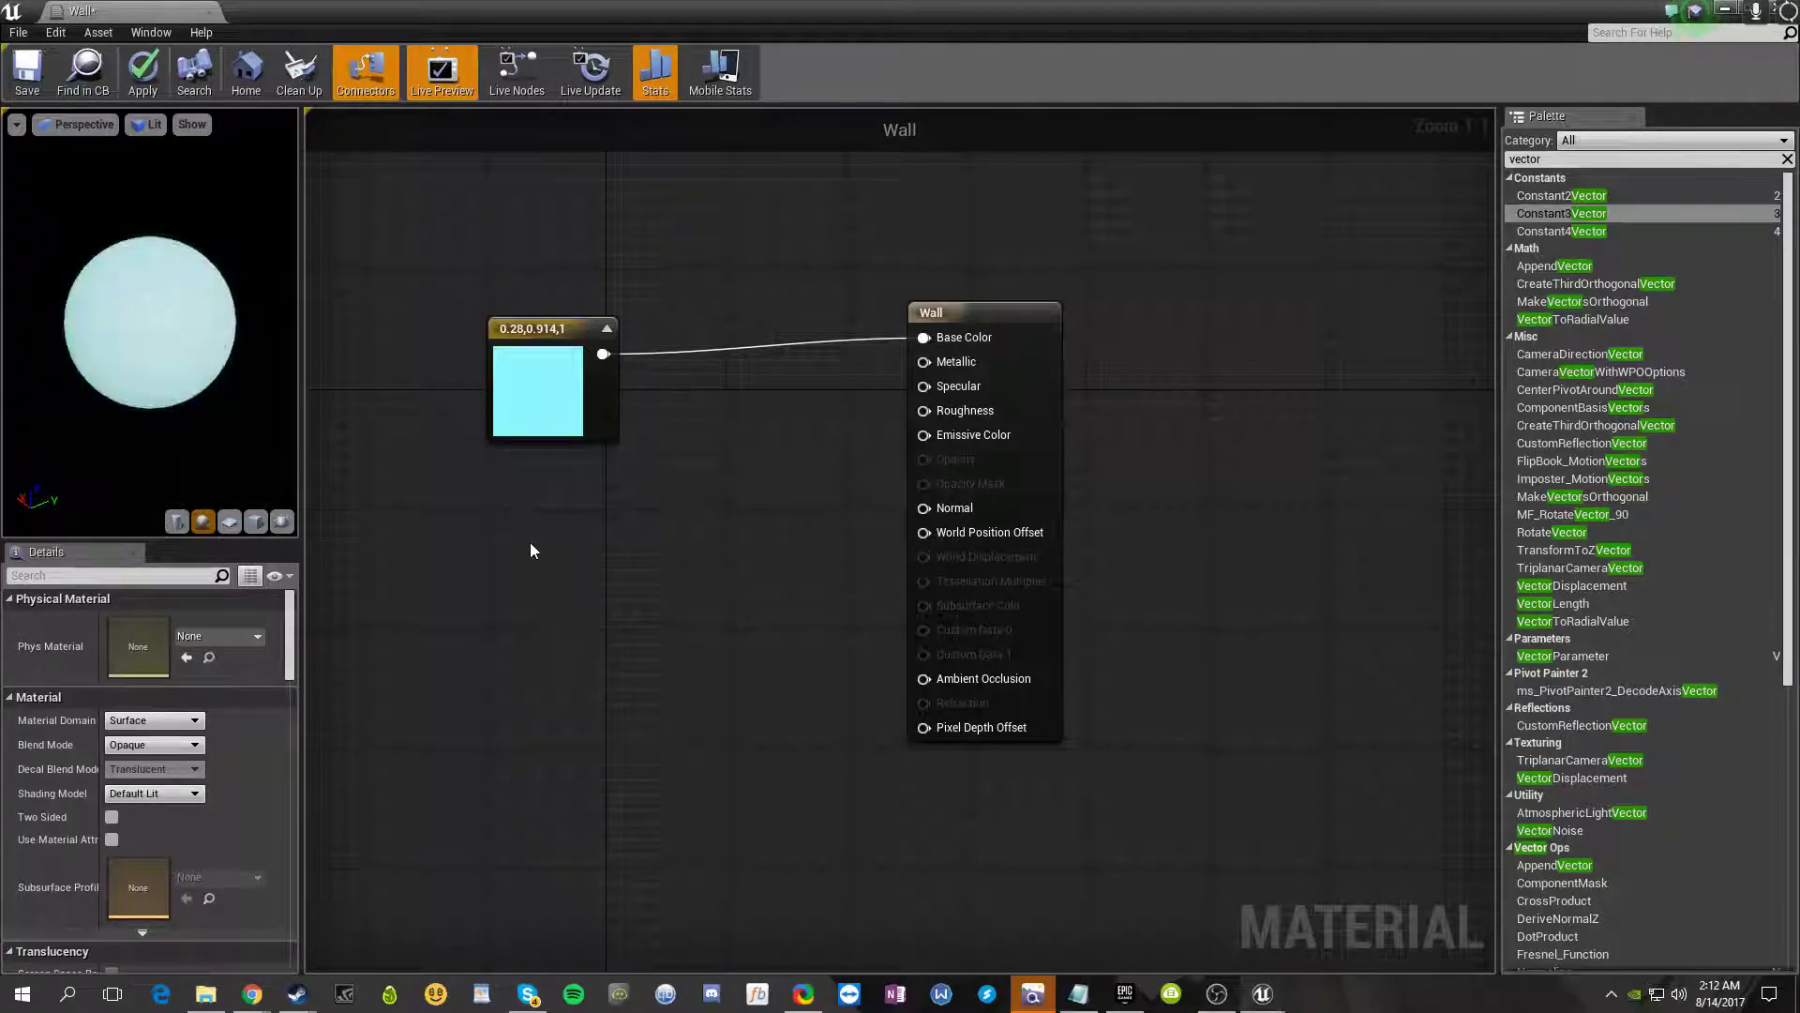
{"action": "left_click", "coordinate": [530, 544]}
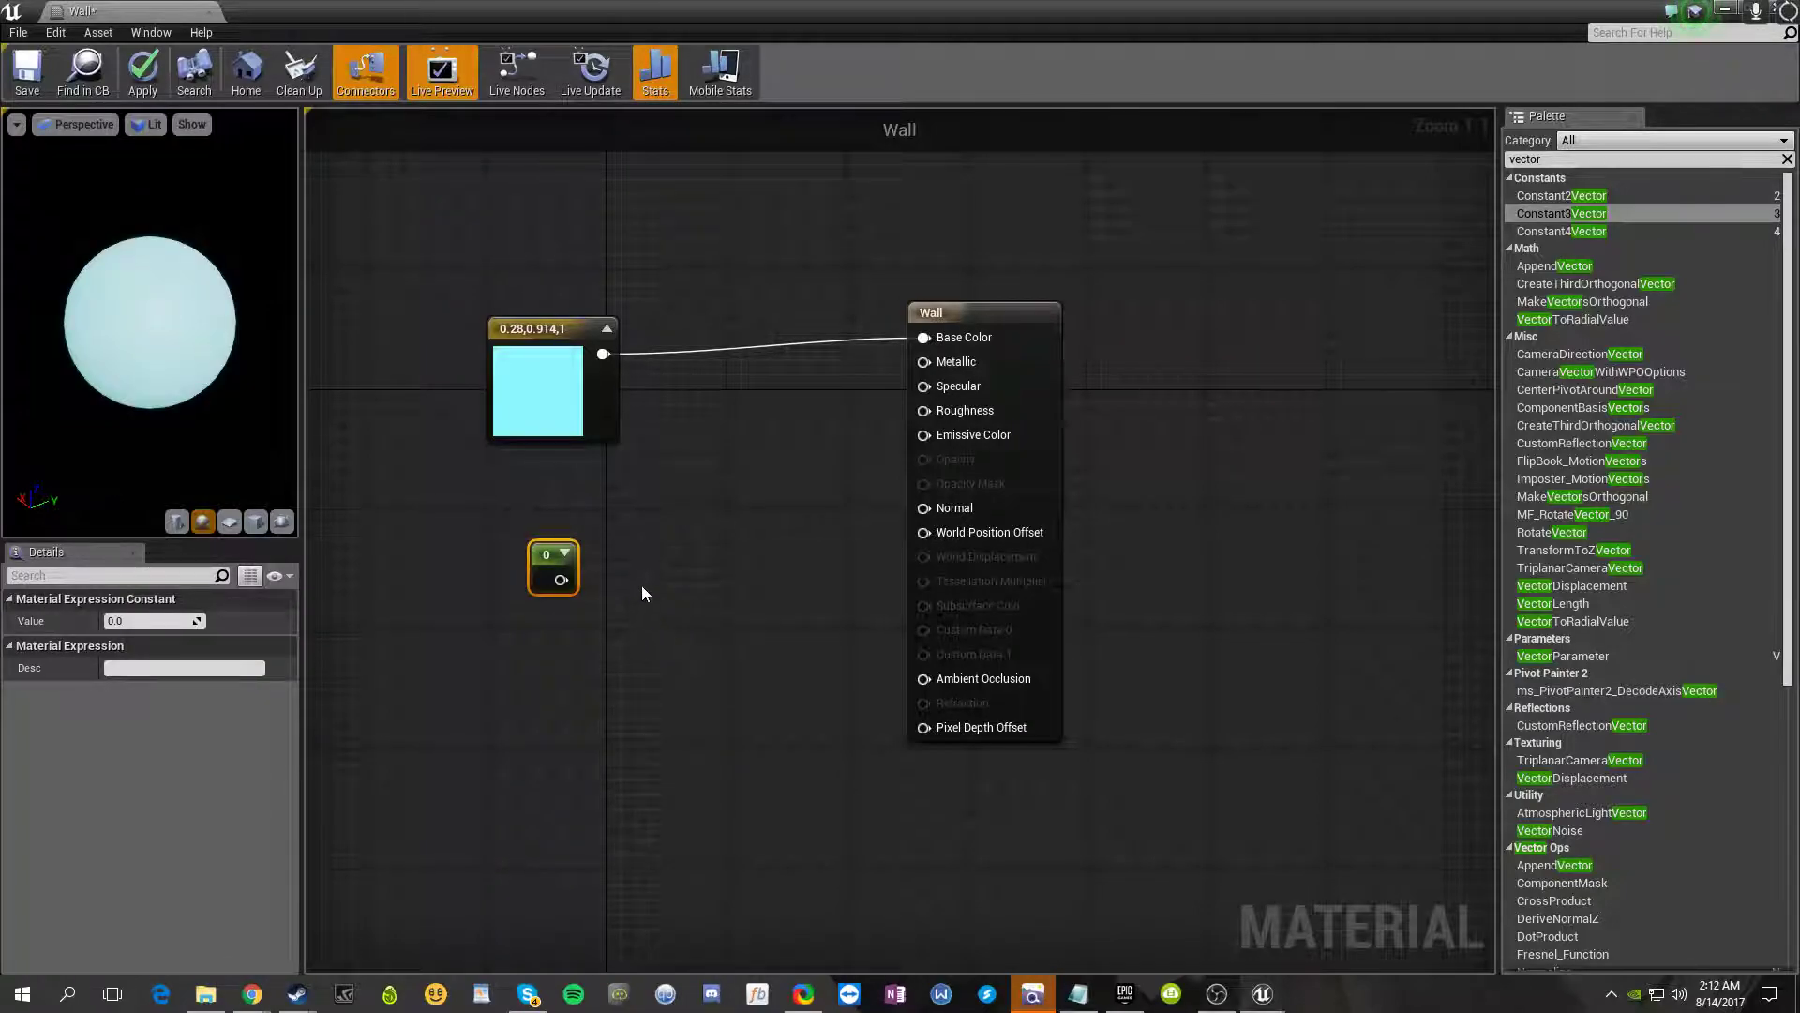
- Place two extra Constant nodes, one of them found by searching the palette for "consta", and delete both
{"action": "left_click", "coordinate": [684, 521]}
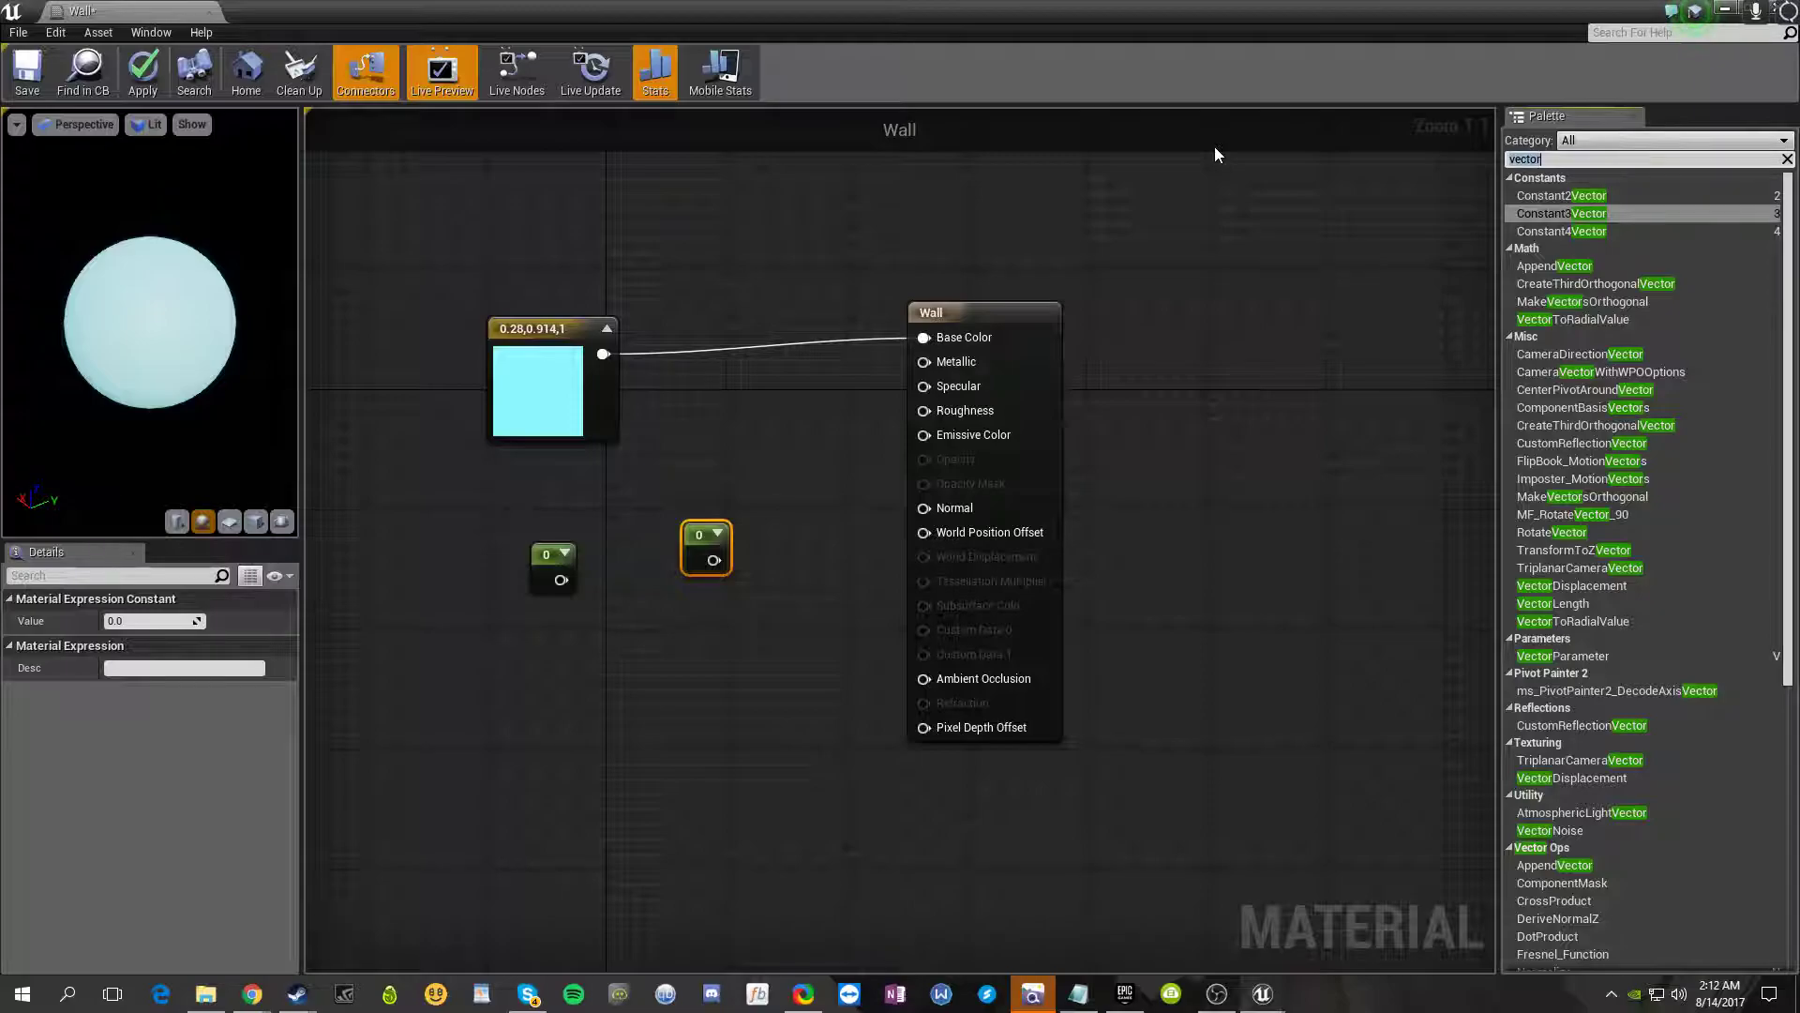
{"action": "type", "text": "consta"}
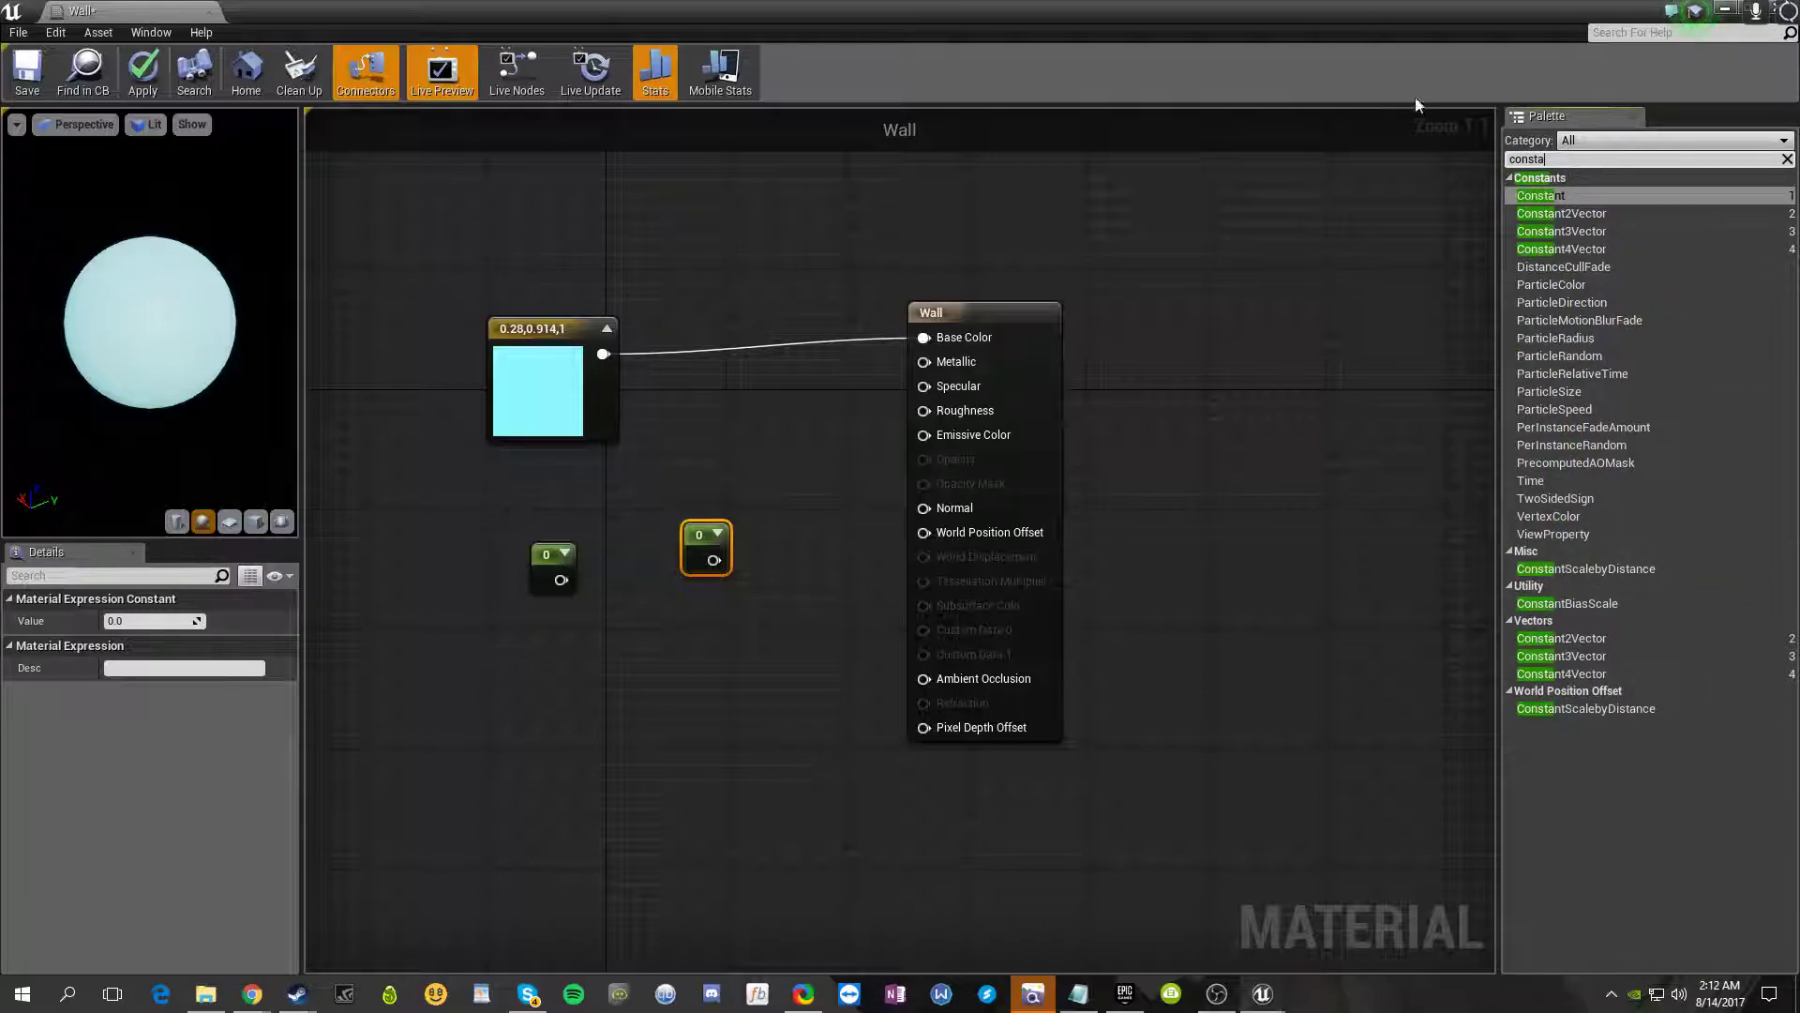
{"action": "left_click", "coordinate": [1541, 196]}
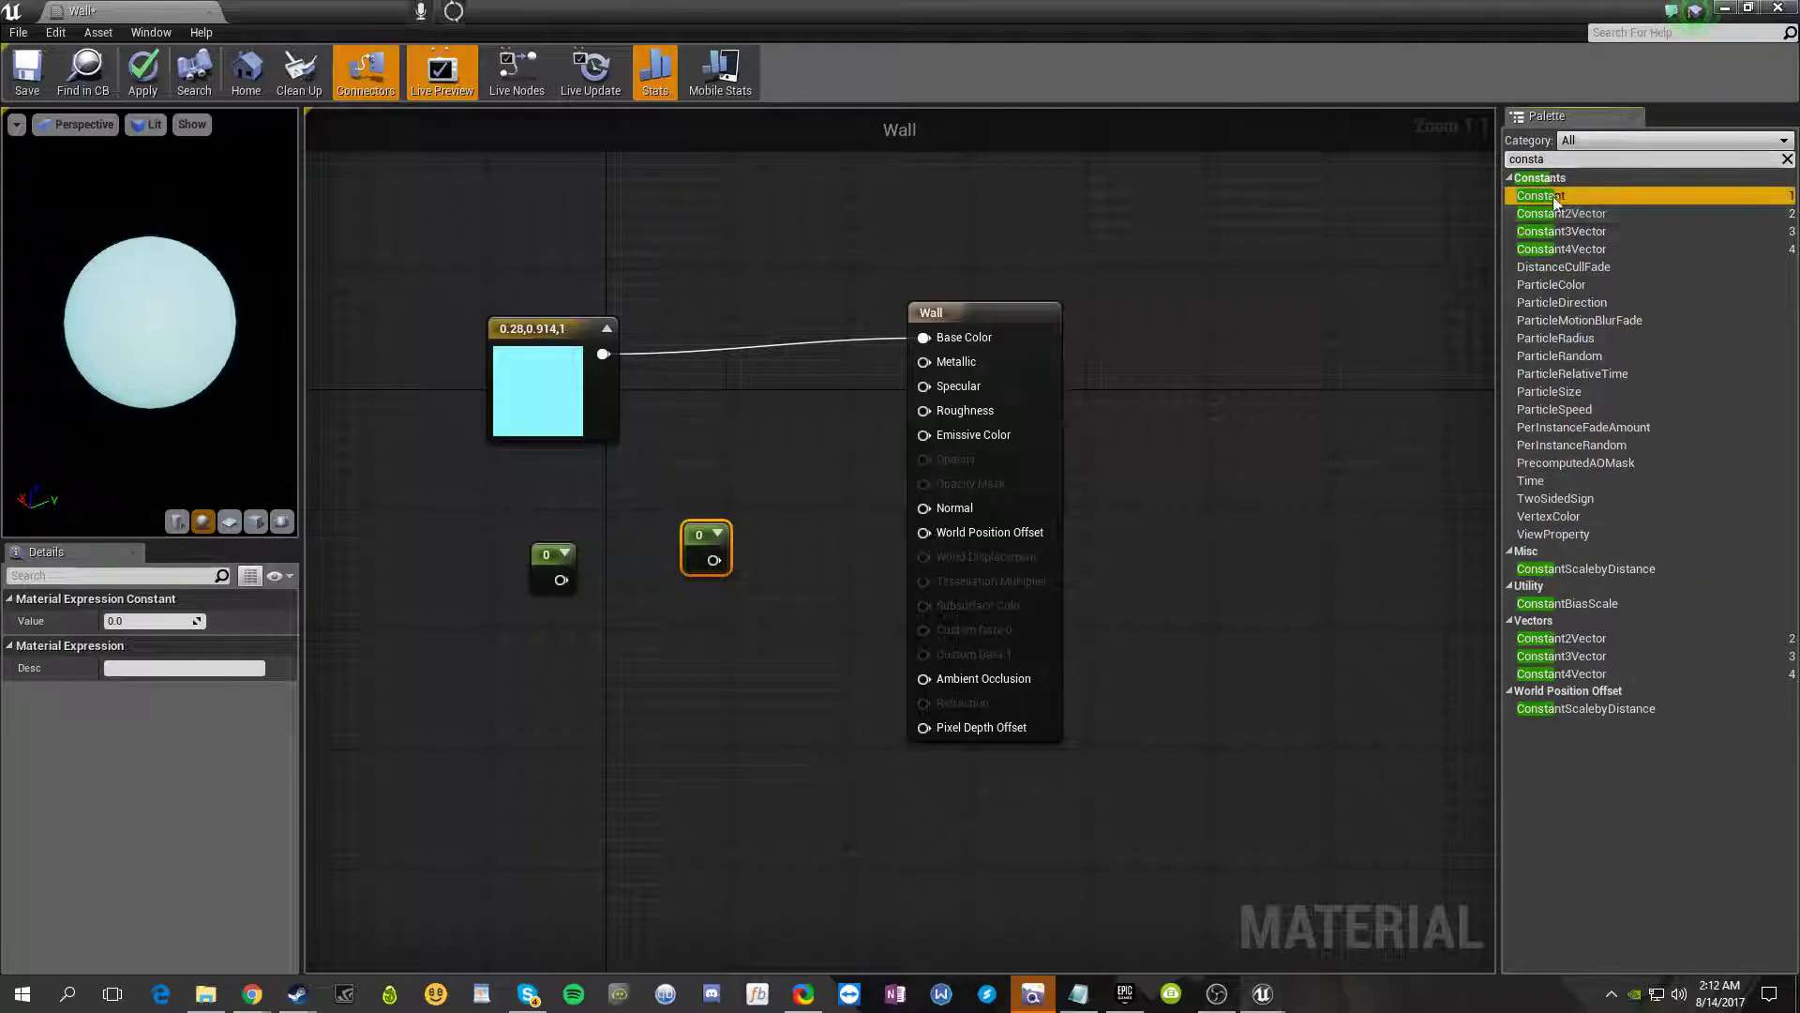
{"action": "left_click_drag", "start_coordinate": [1542, 197], "coordinate": [808, 465]}
{"action": "left_click_drag", "start_coordinate": [812, 698], "coordinate": [825, 689]}
{"action": "key", "text": "Delete"}
- Add another Constant node by searching for "consta" directly in the graph, and delete it again
{"action": "right_click", "coordinate": [643, 530]}
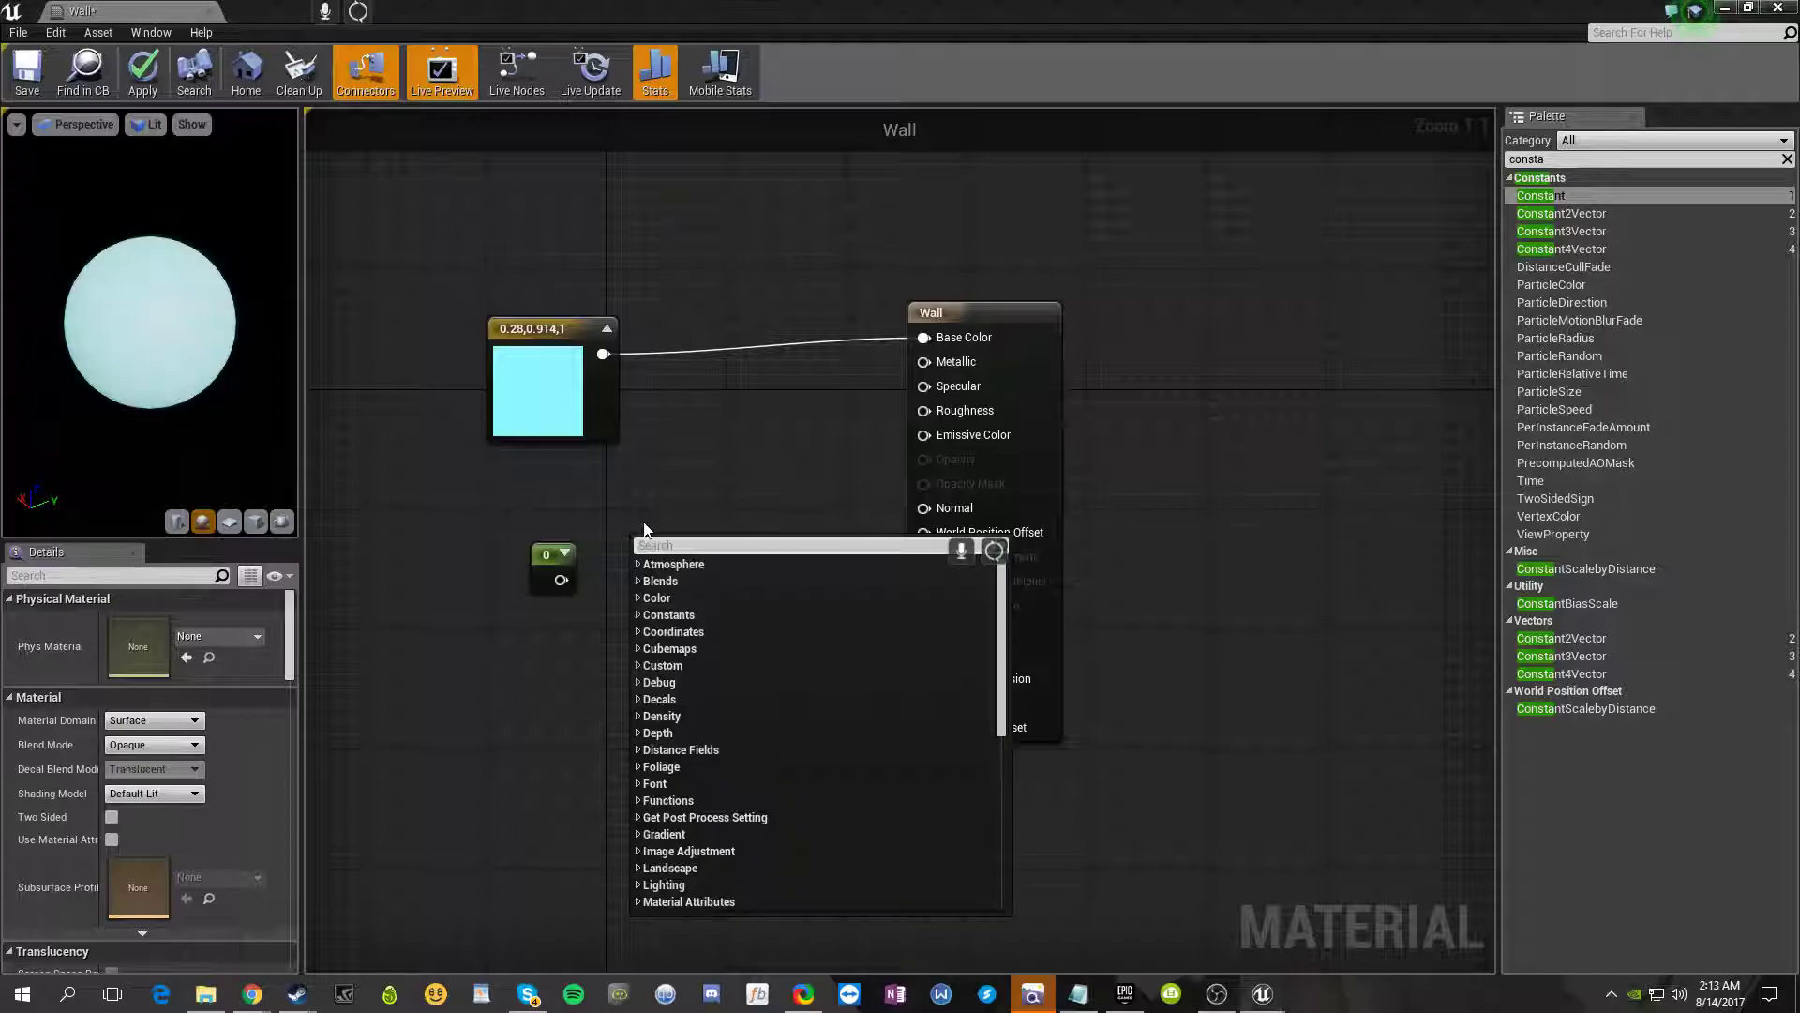
{"action": "type", "text": "const"}
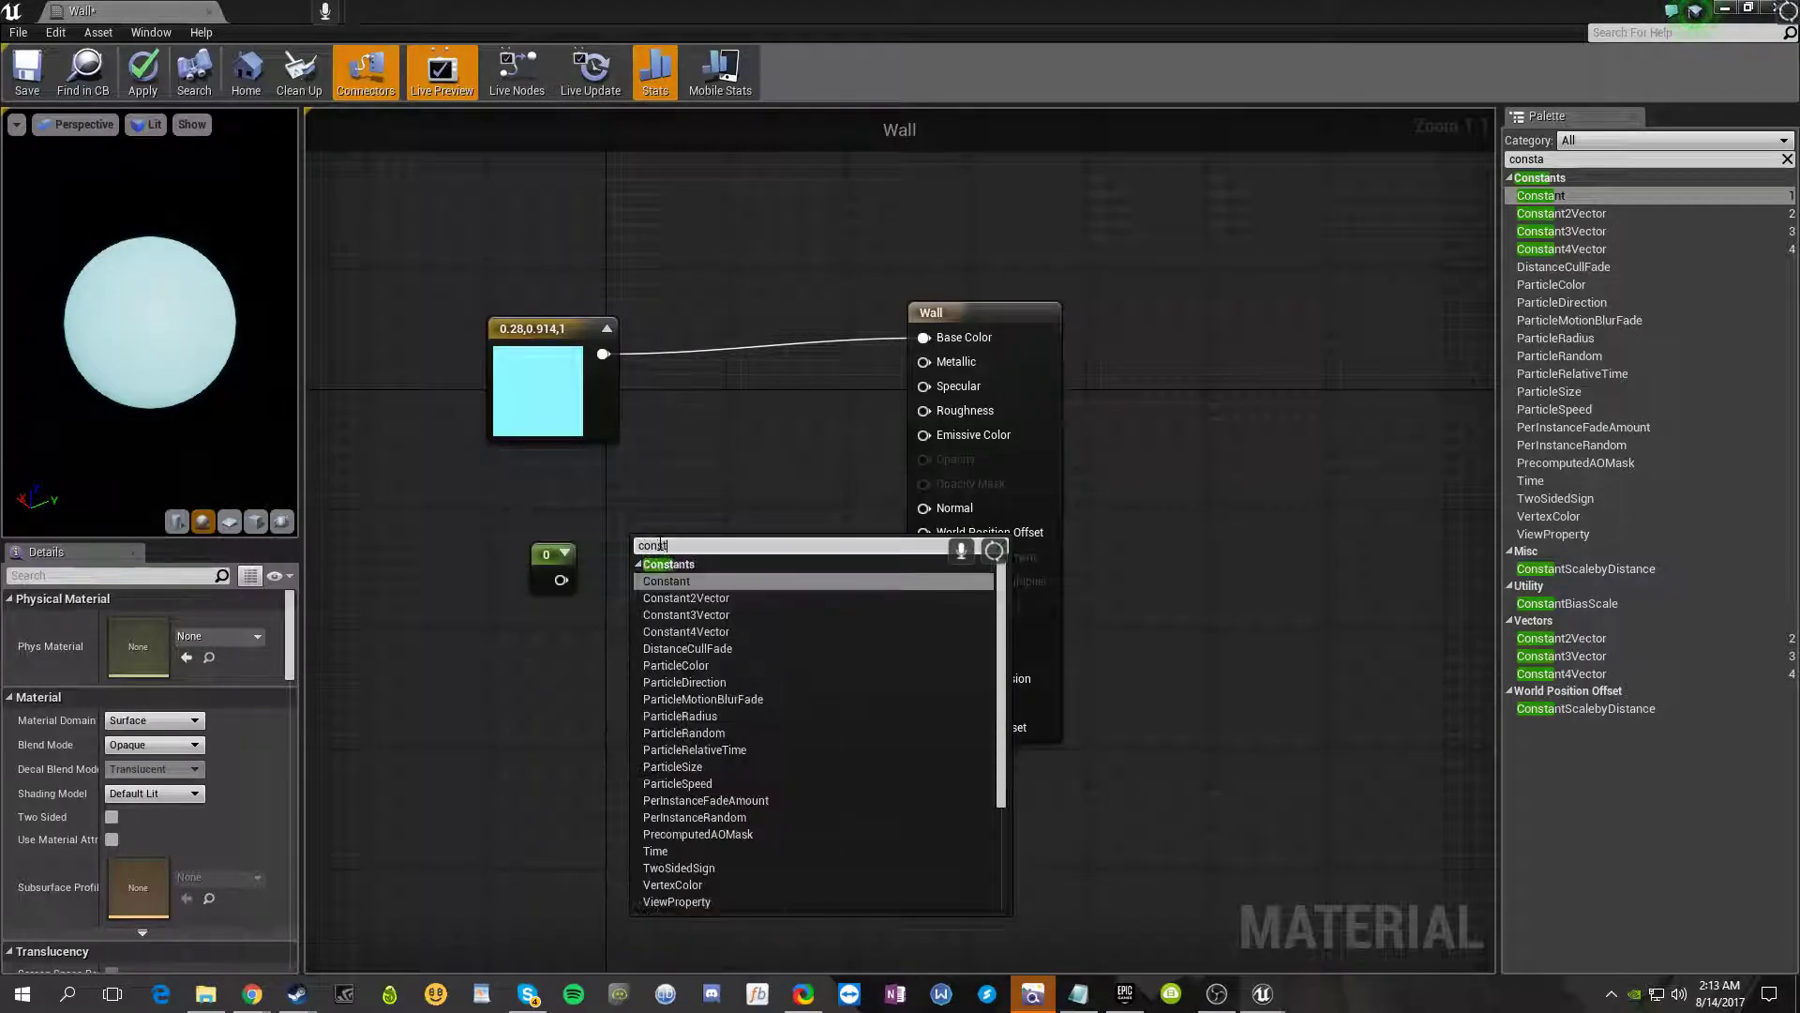
{"action": "type", "text": "a"}
{"action": "left_click", "coordinate": [703, 581]}
{"action": "left_click", "coordinate": [630, 608]}
{"action": "left_click_drag", "start_coordinate": [662, 514], "coordinate": [637, 638]}
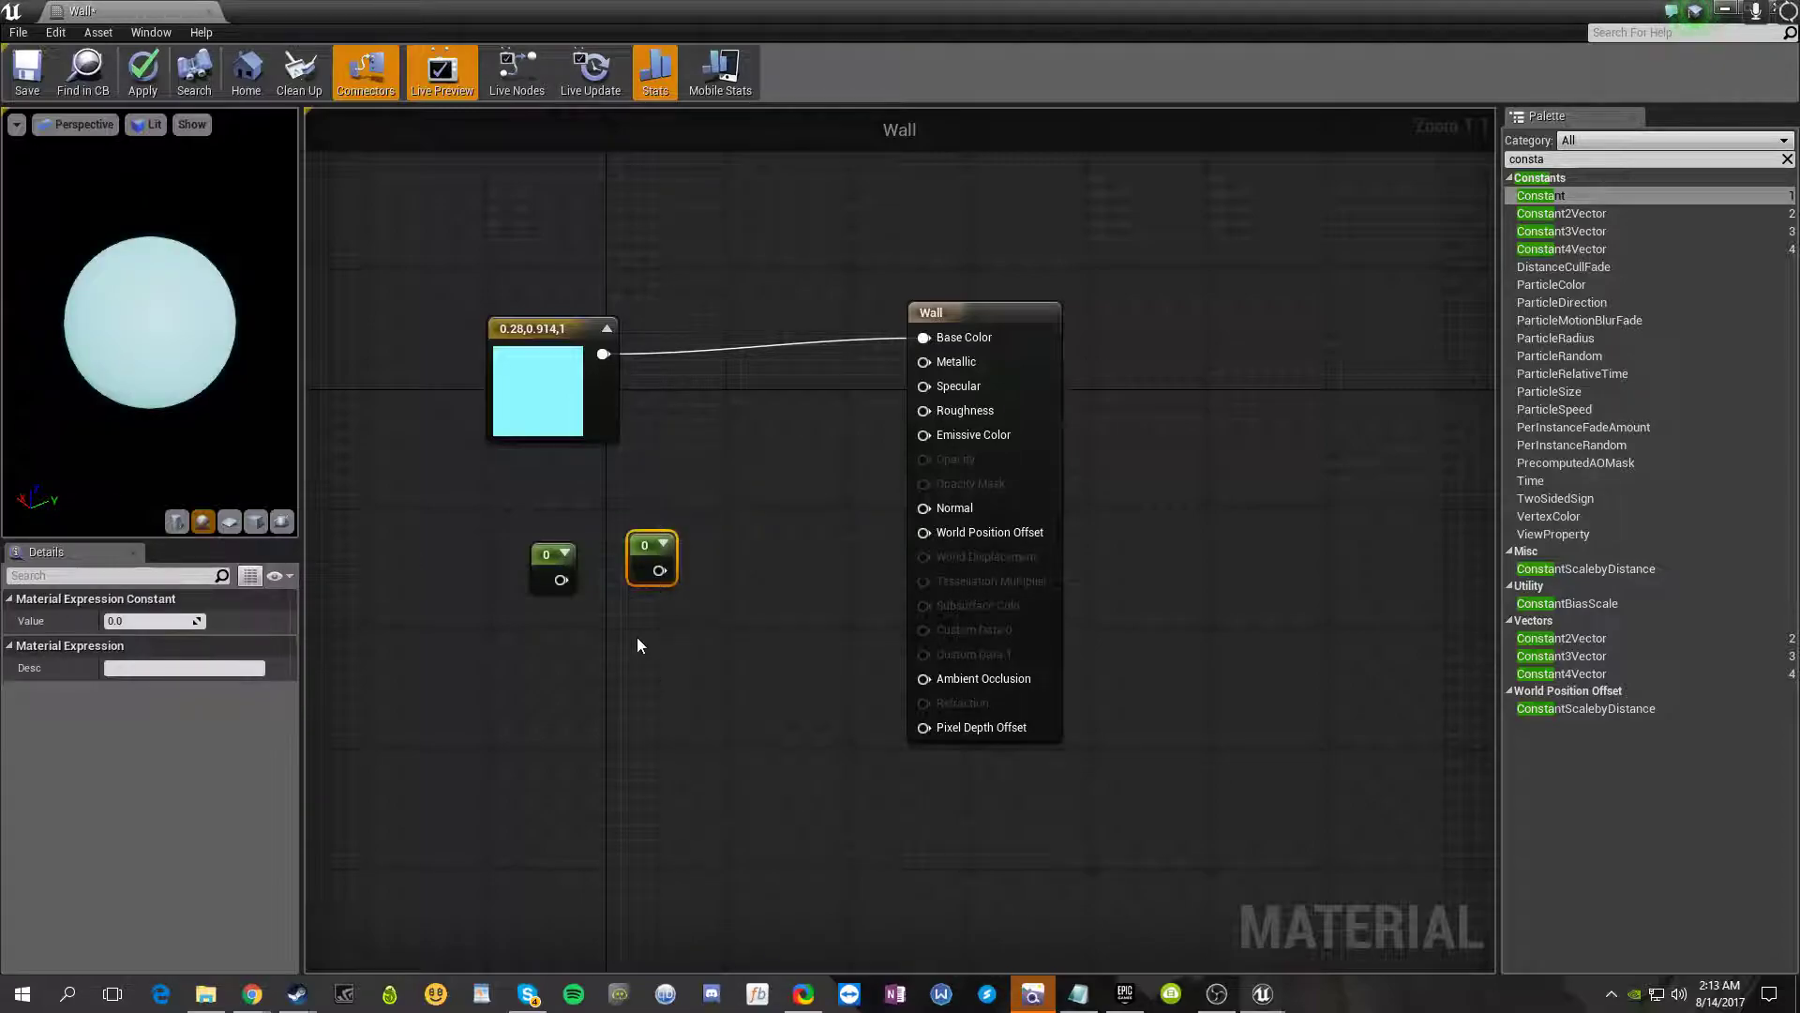
{"action": "key", "text": "Delete"}
- Make three copies of the remaining Constant node below it and delete the copies
{"action": "left_click", "coordinate": [547, 570]}
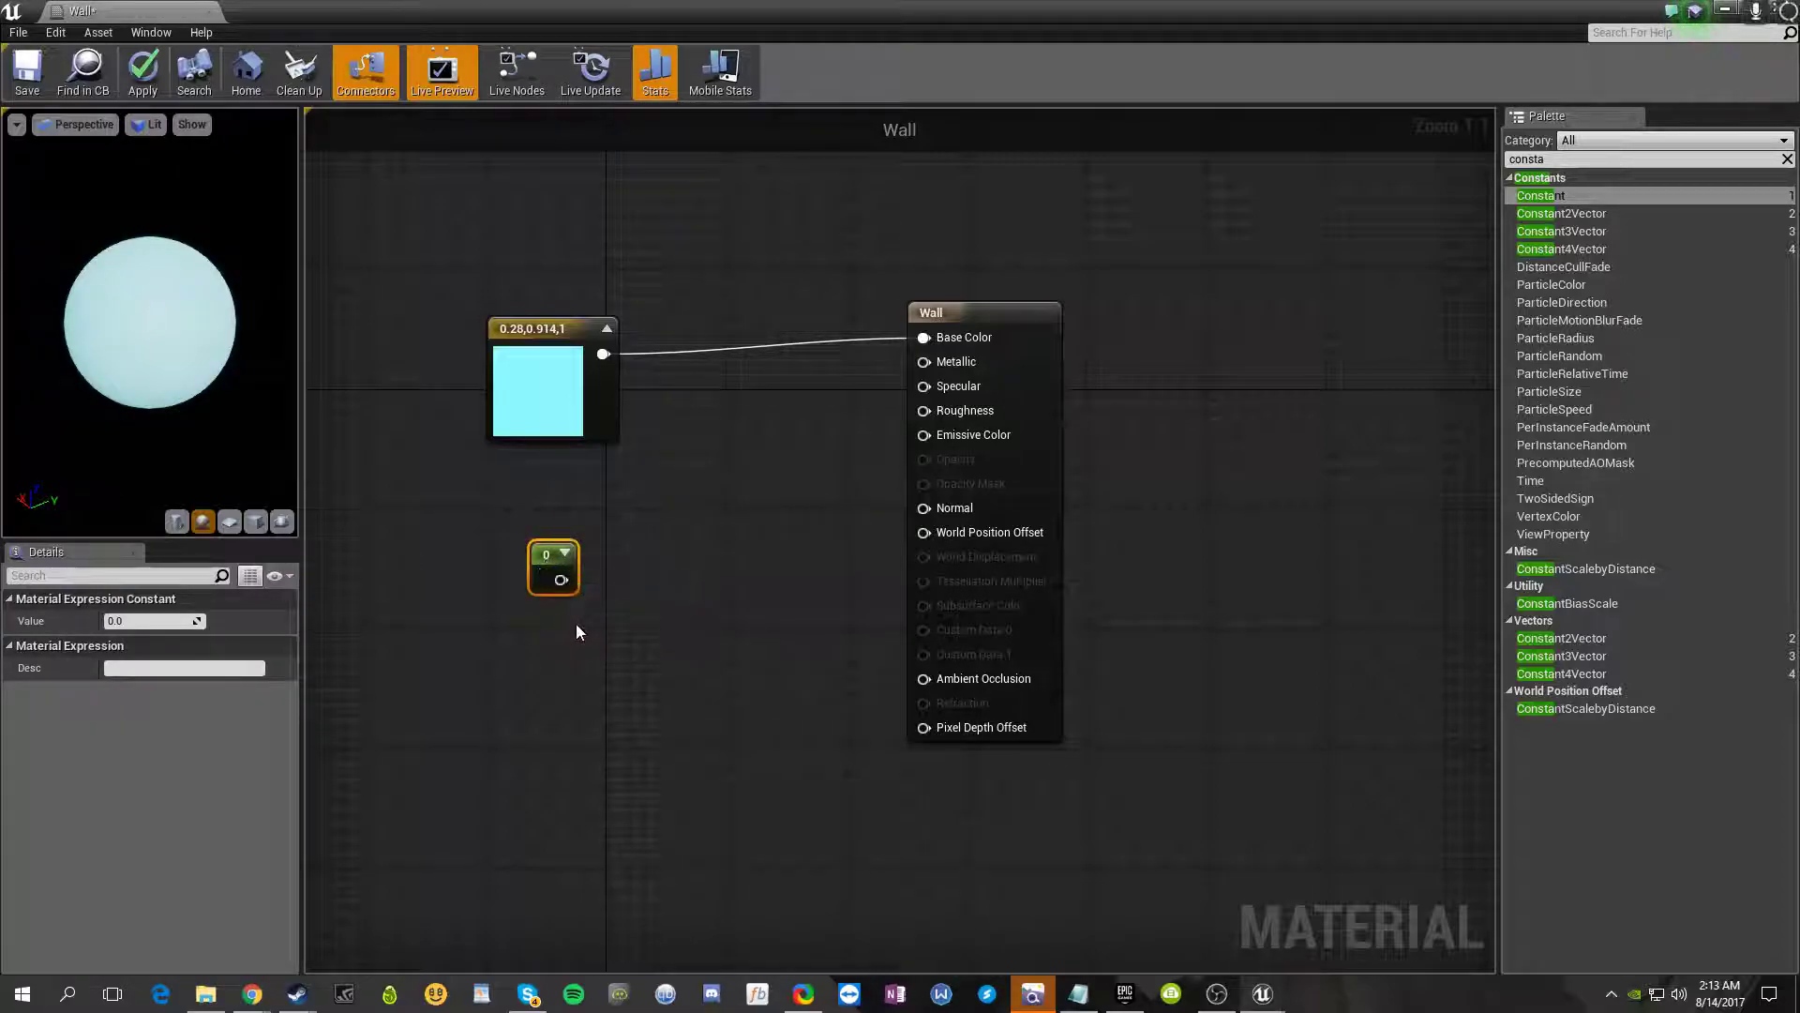
{"action": "key", "text": "ctrl+v"}
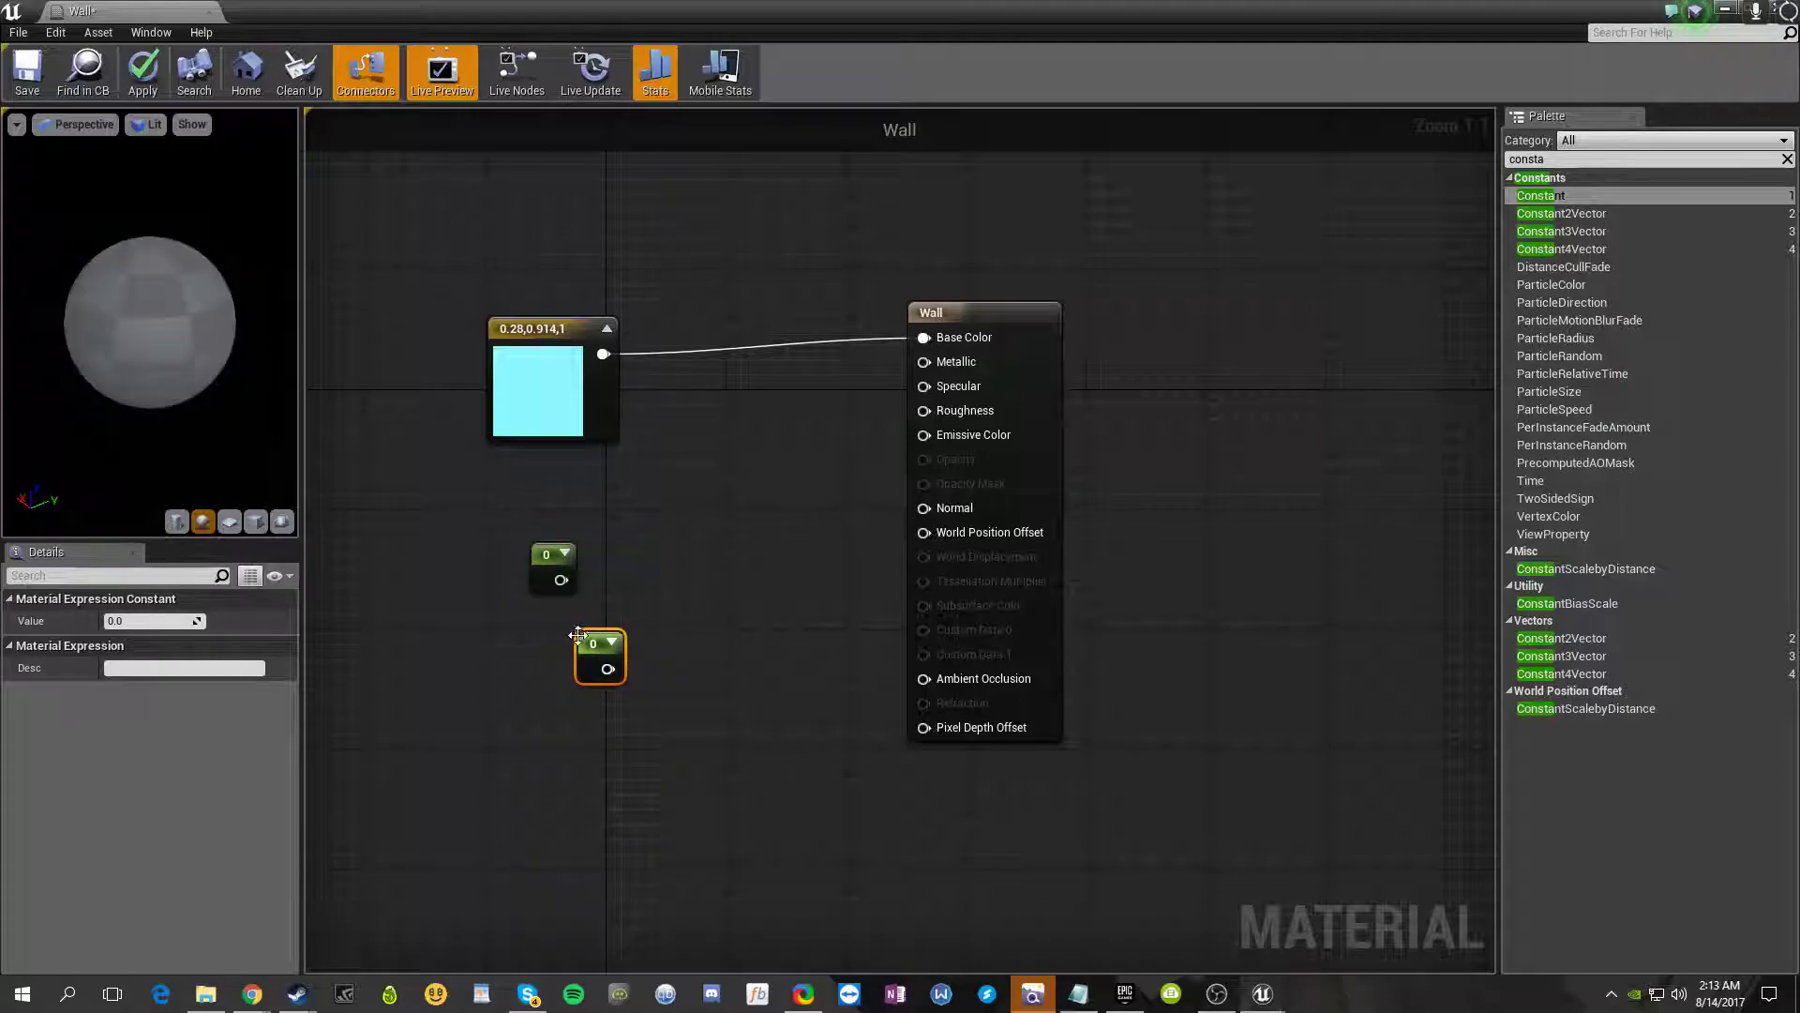
{"action": "key", "text": "ctrl+v"}
{"action": "left_click", "coordinate": [657, 770]}
{"action": "left_click", "coordinate": [590, 664]}
{"action": "key", "text": "ctrl+v"}
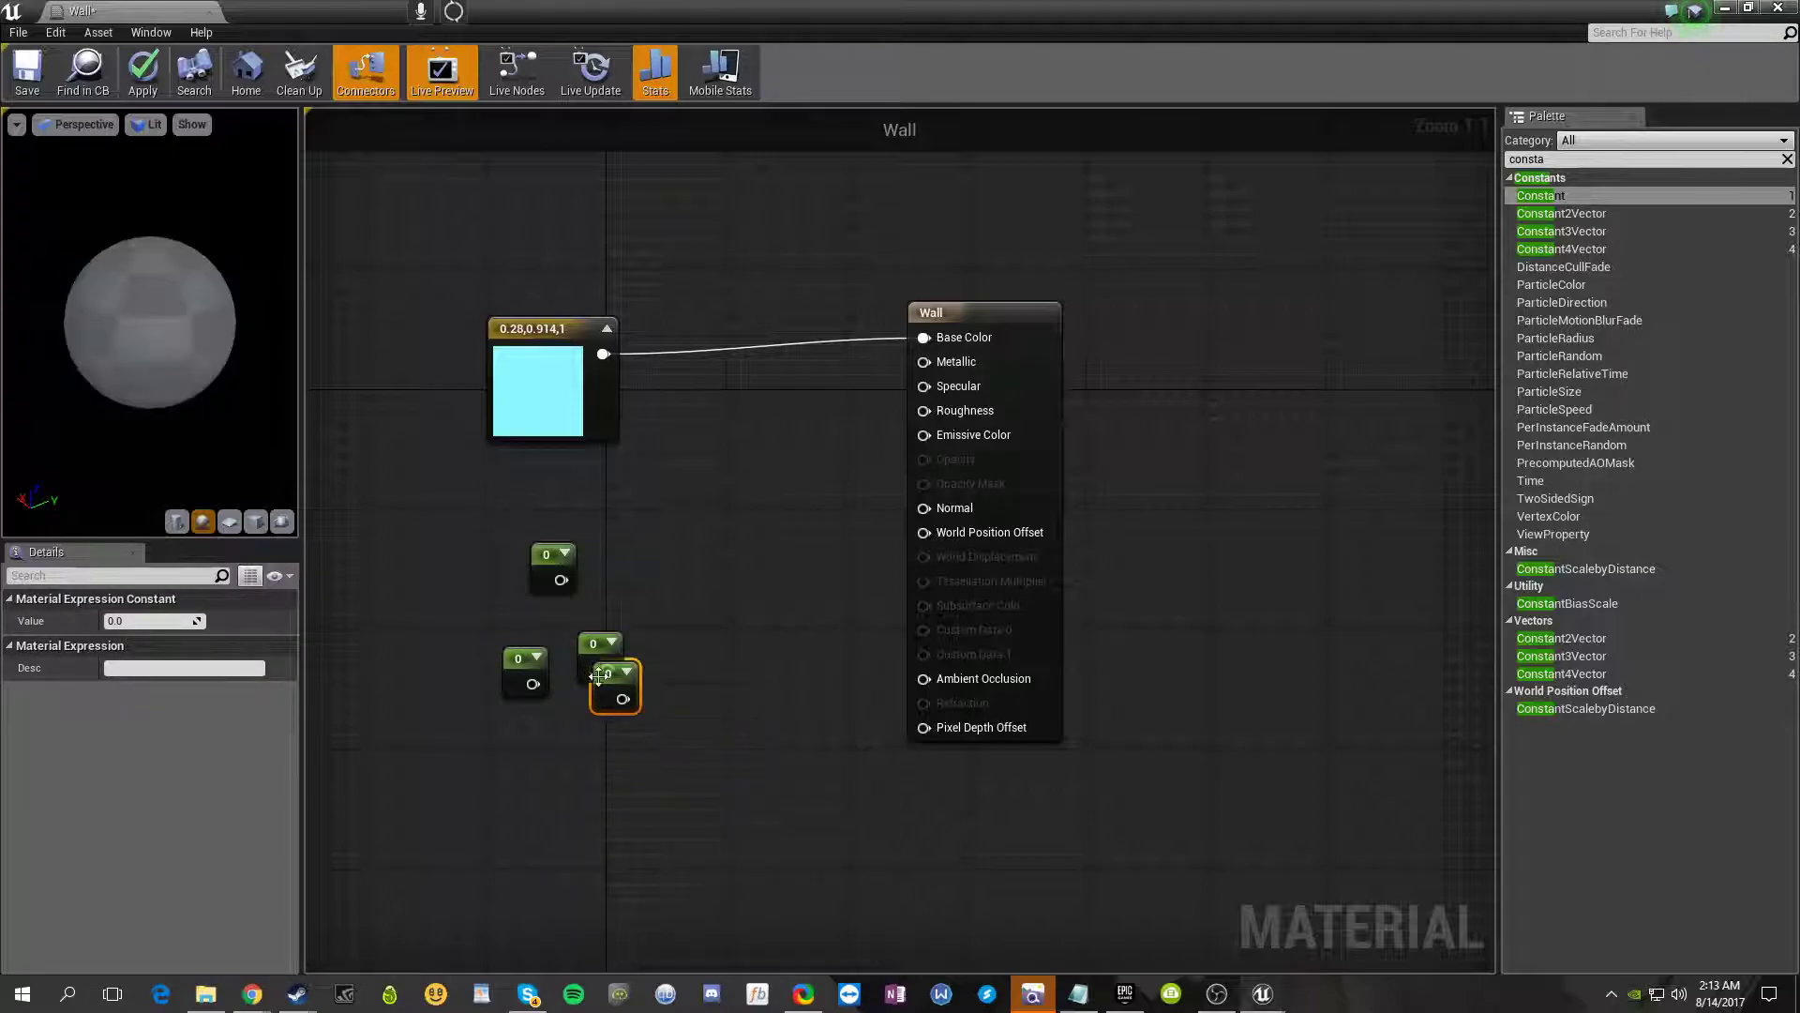
{"action": "left_click_drag", "start_coordinate": [435, 633], "coordinate": [829, 795]}
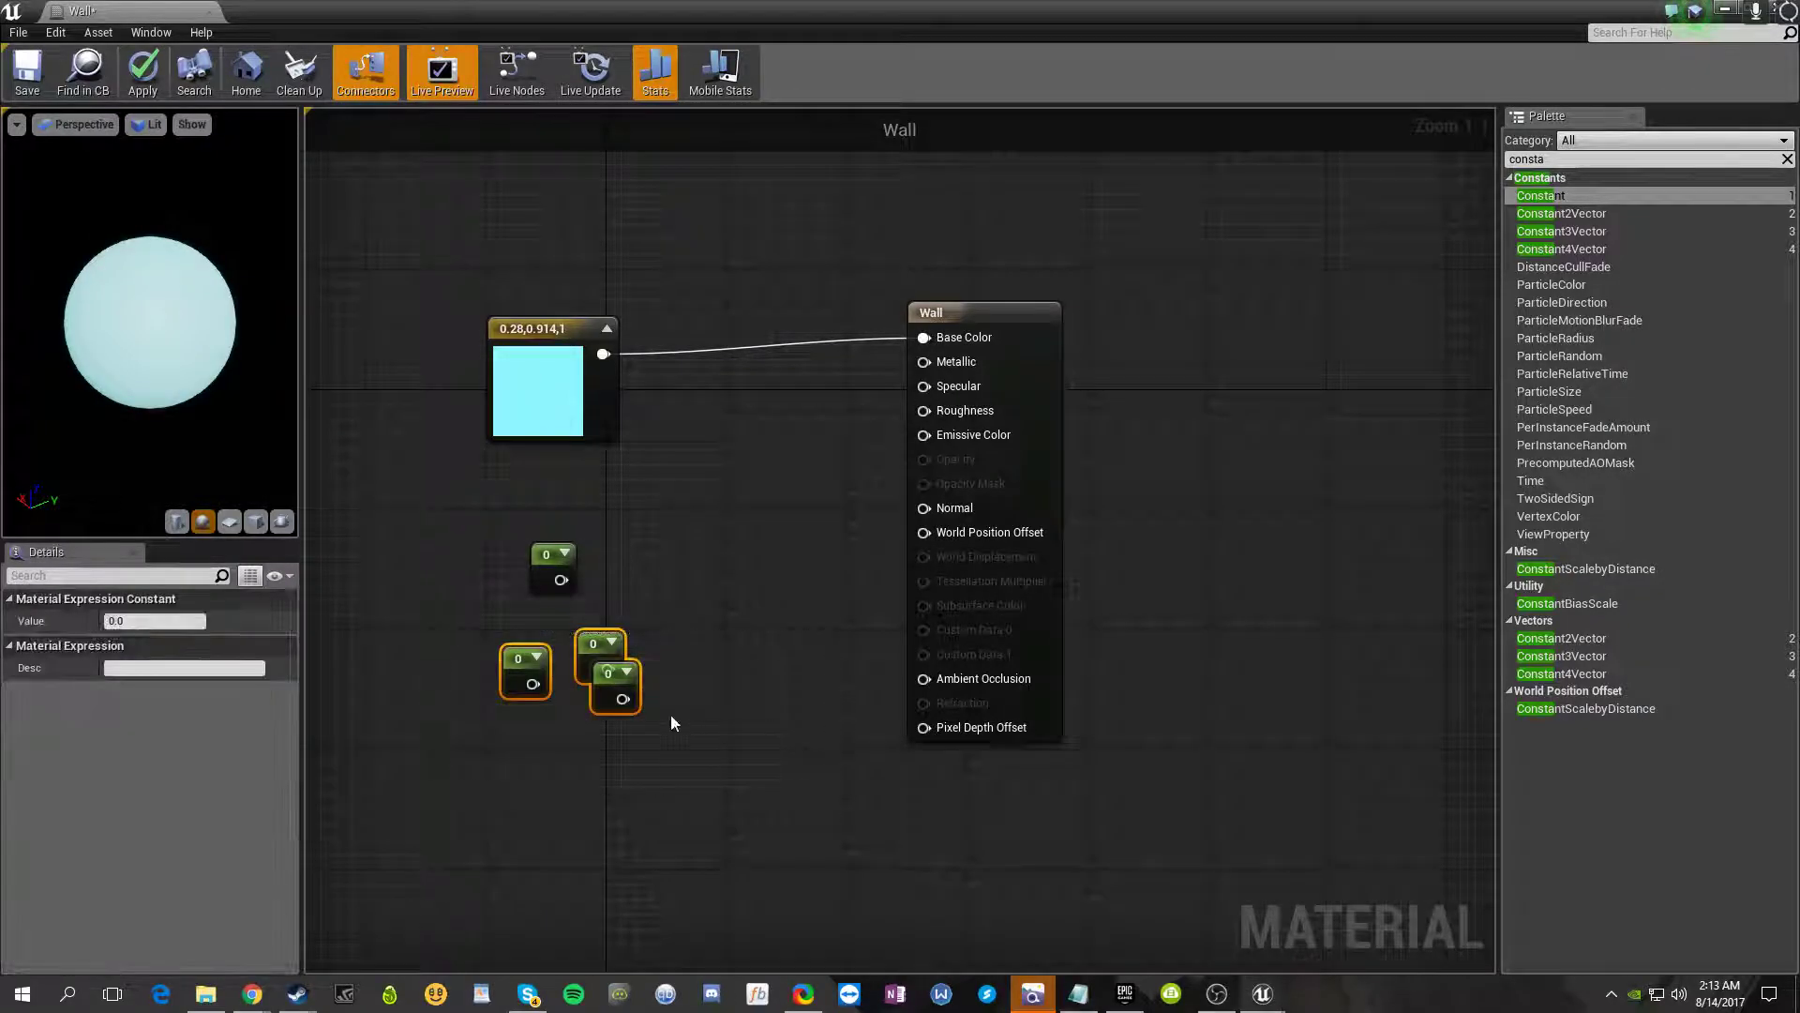
{"action": "key", "text": "Delete"}
- Connect the Constant node's output to the Wall's Roughness input, and expand and collapse the node's preview
{"action": "left_click", "coordinate": [551, 574]}
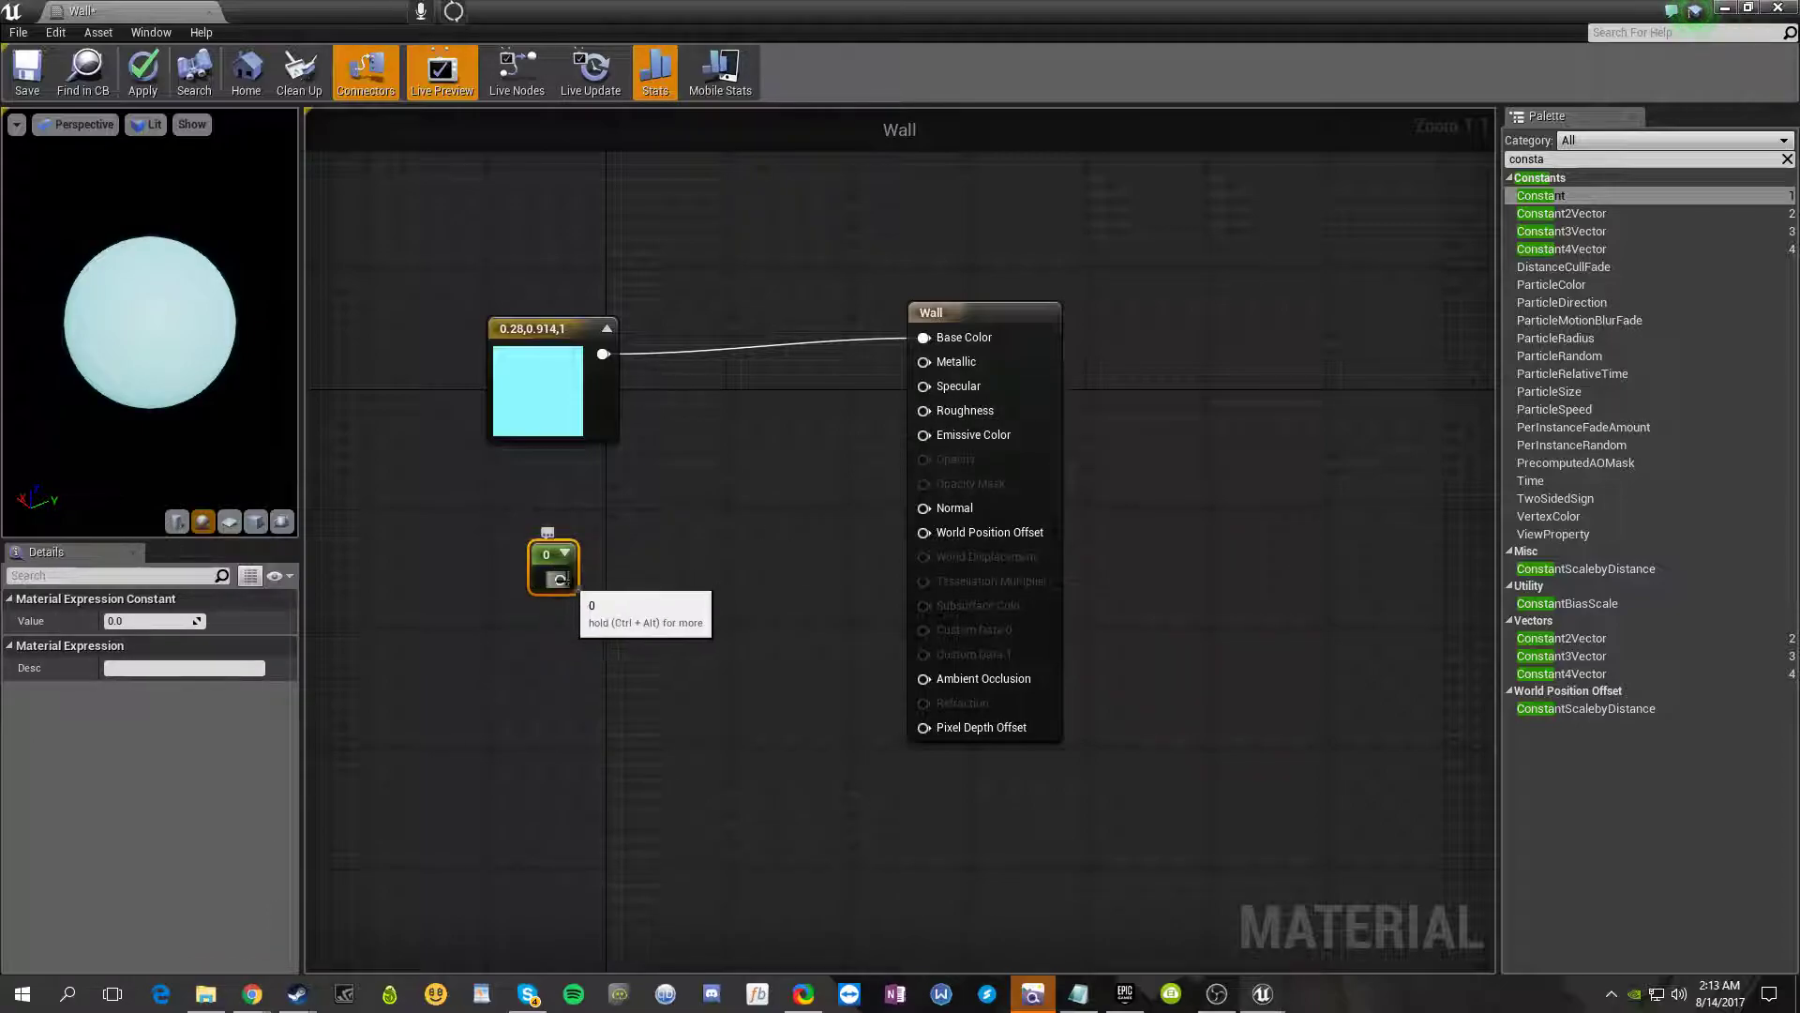
{"action": "left_click_drag", "start_coordinate": [561, 580], "coordinate": [929, 410]}
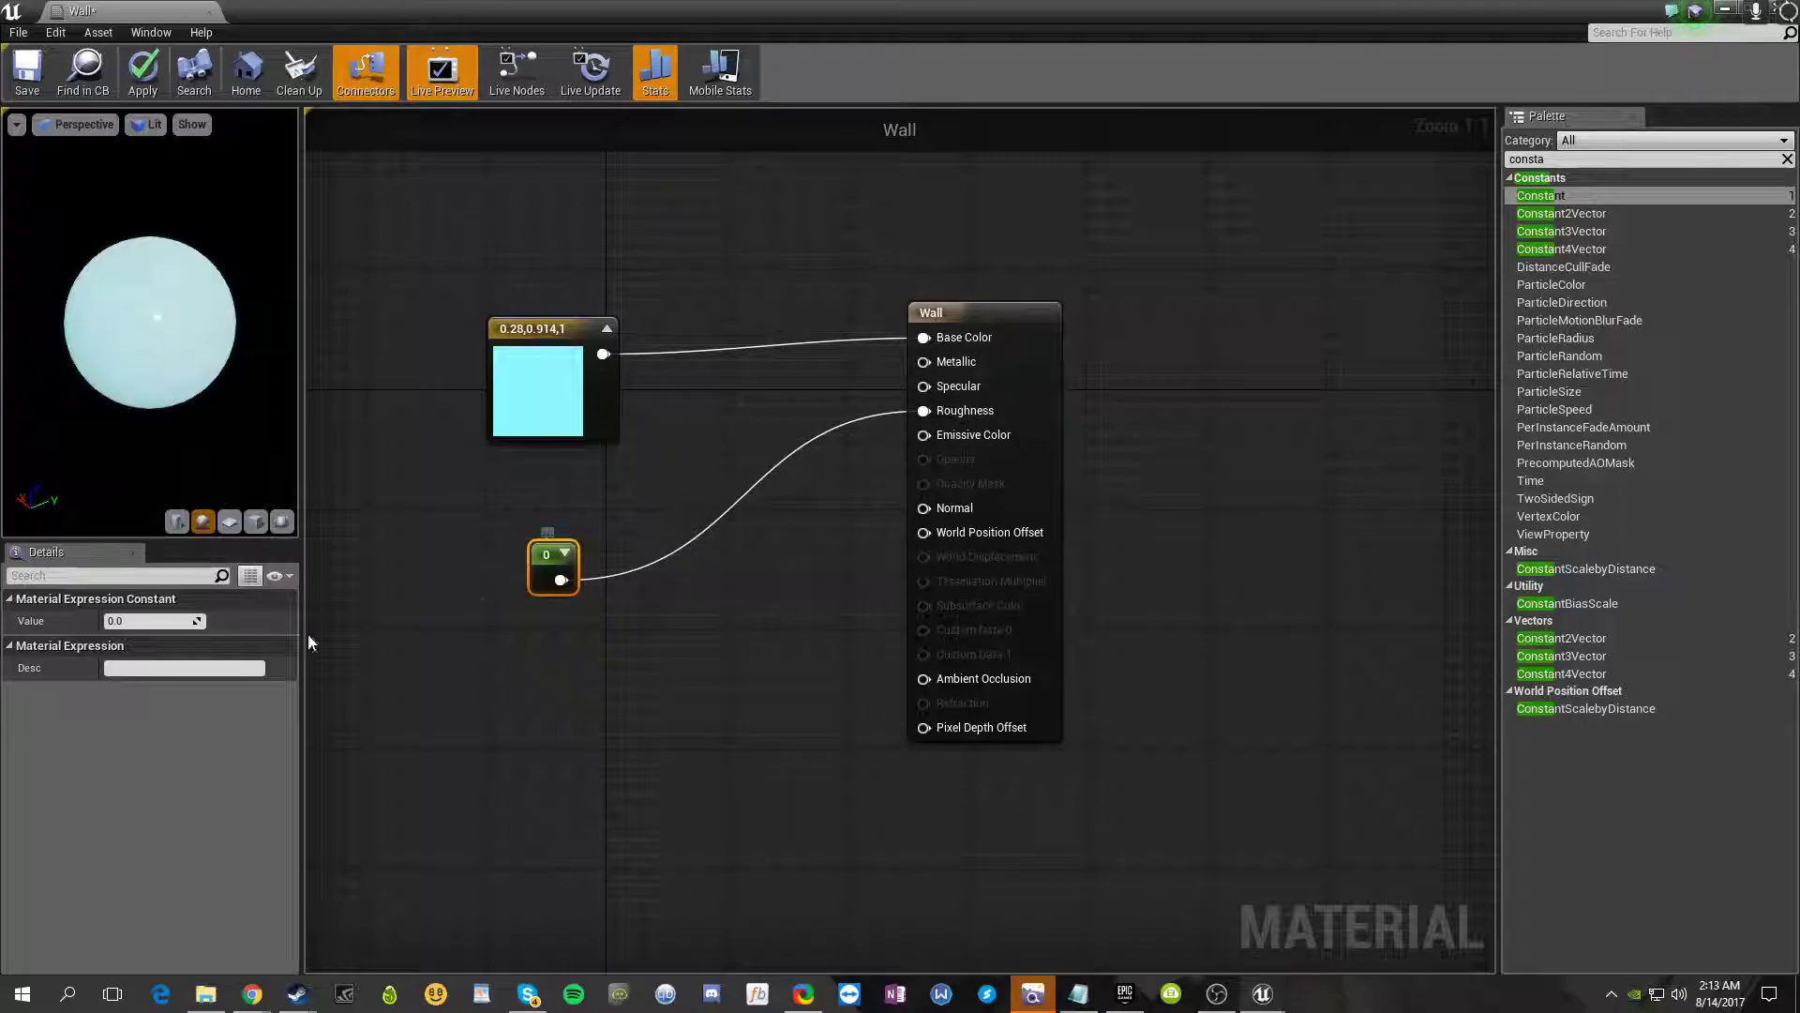
{"action": "left_click", "coordinate": [564, 555]}
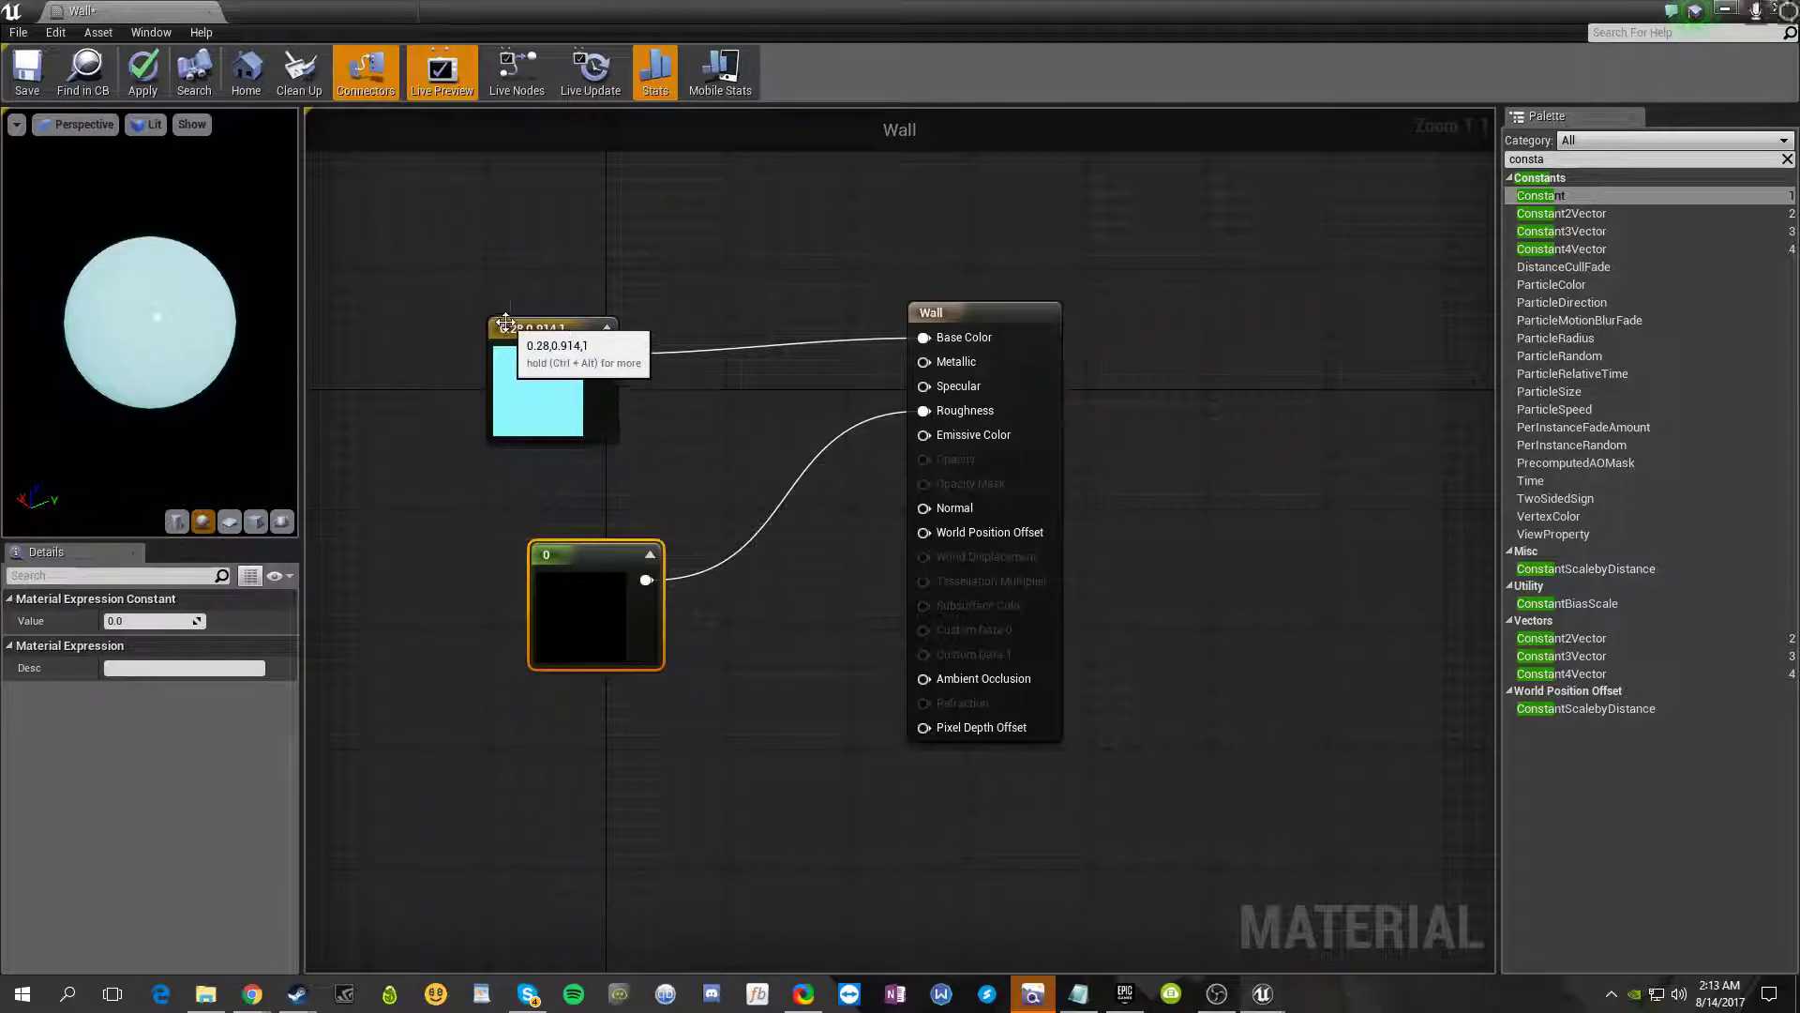
{"action": "left_click", "coordinate": [650, 554]}
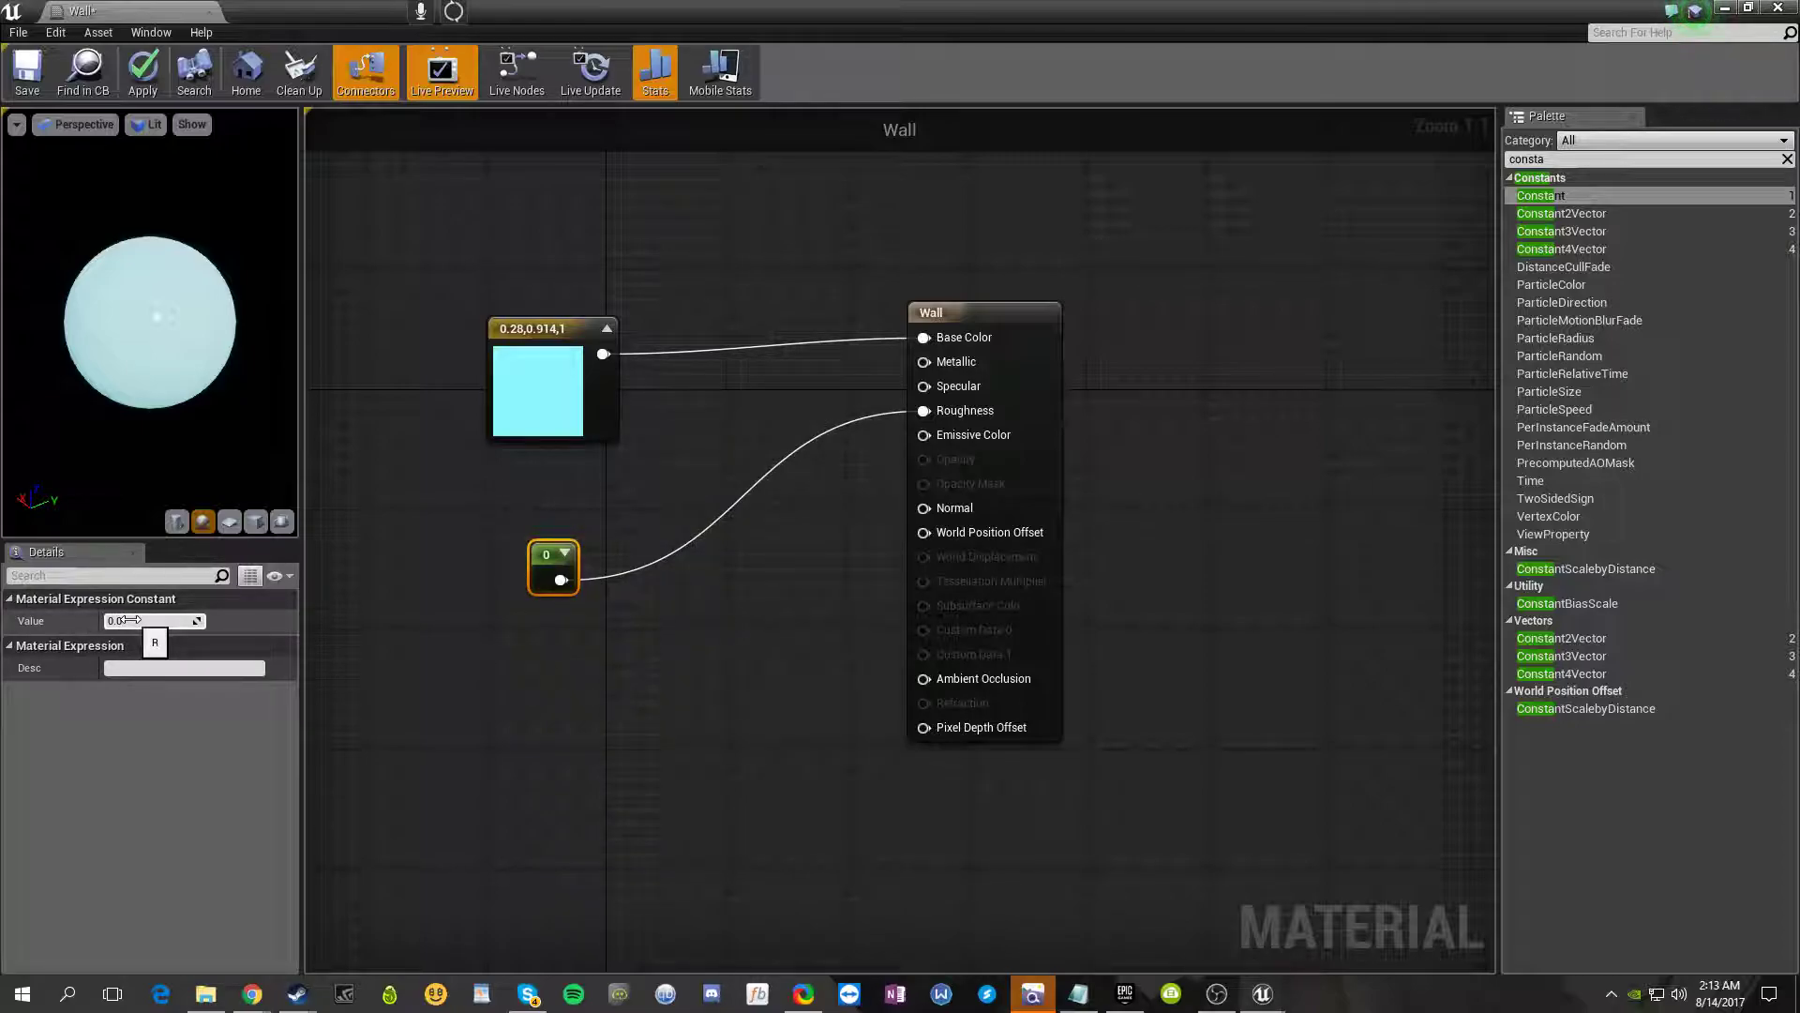
- Give the Constant node the description "Roughness" and reselect the node
{"action": "left_click", "coordinate": [132, 668]}
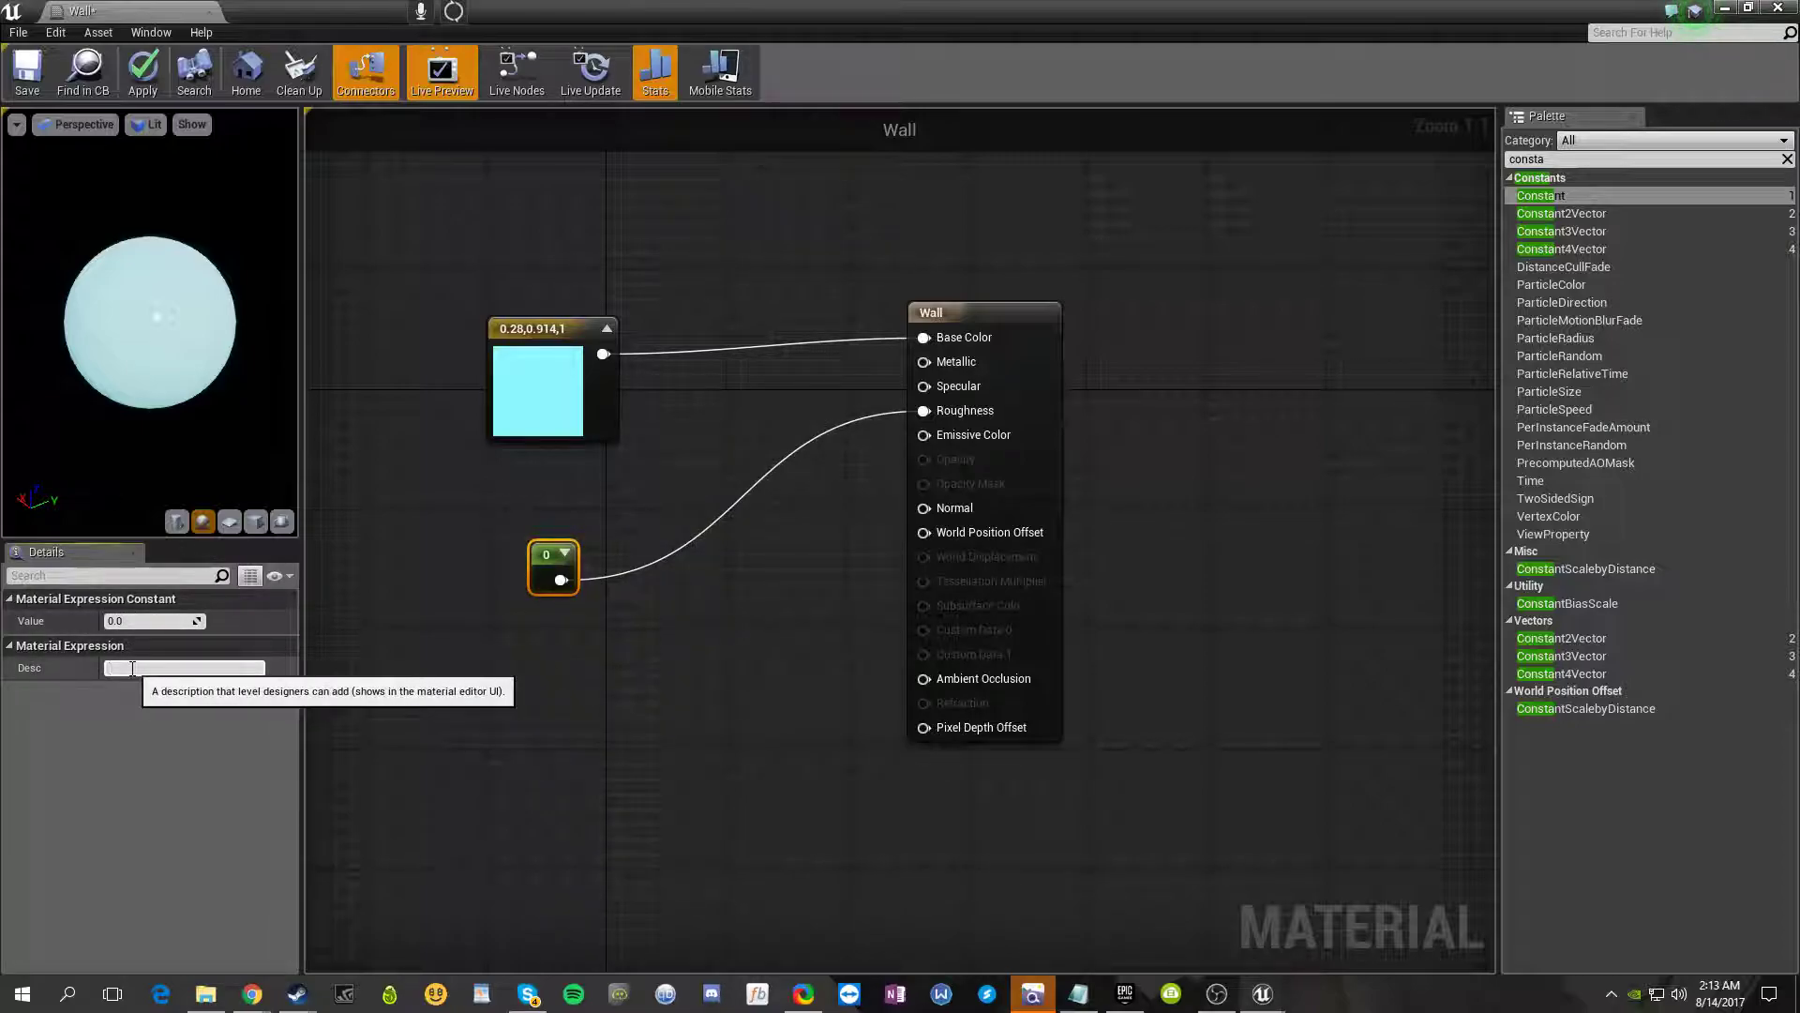
{"action": "type", "text": "Roughness"}
{"action": "left_click", "coordinate": [694, 804]}
{"action": "left_click", "coordinate": [537, 569]}
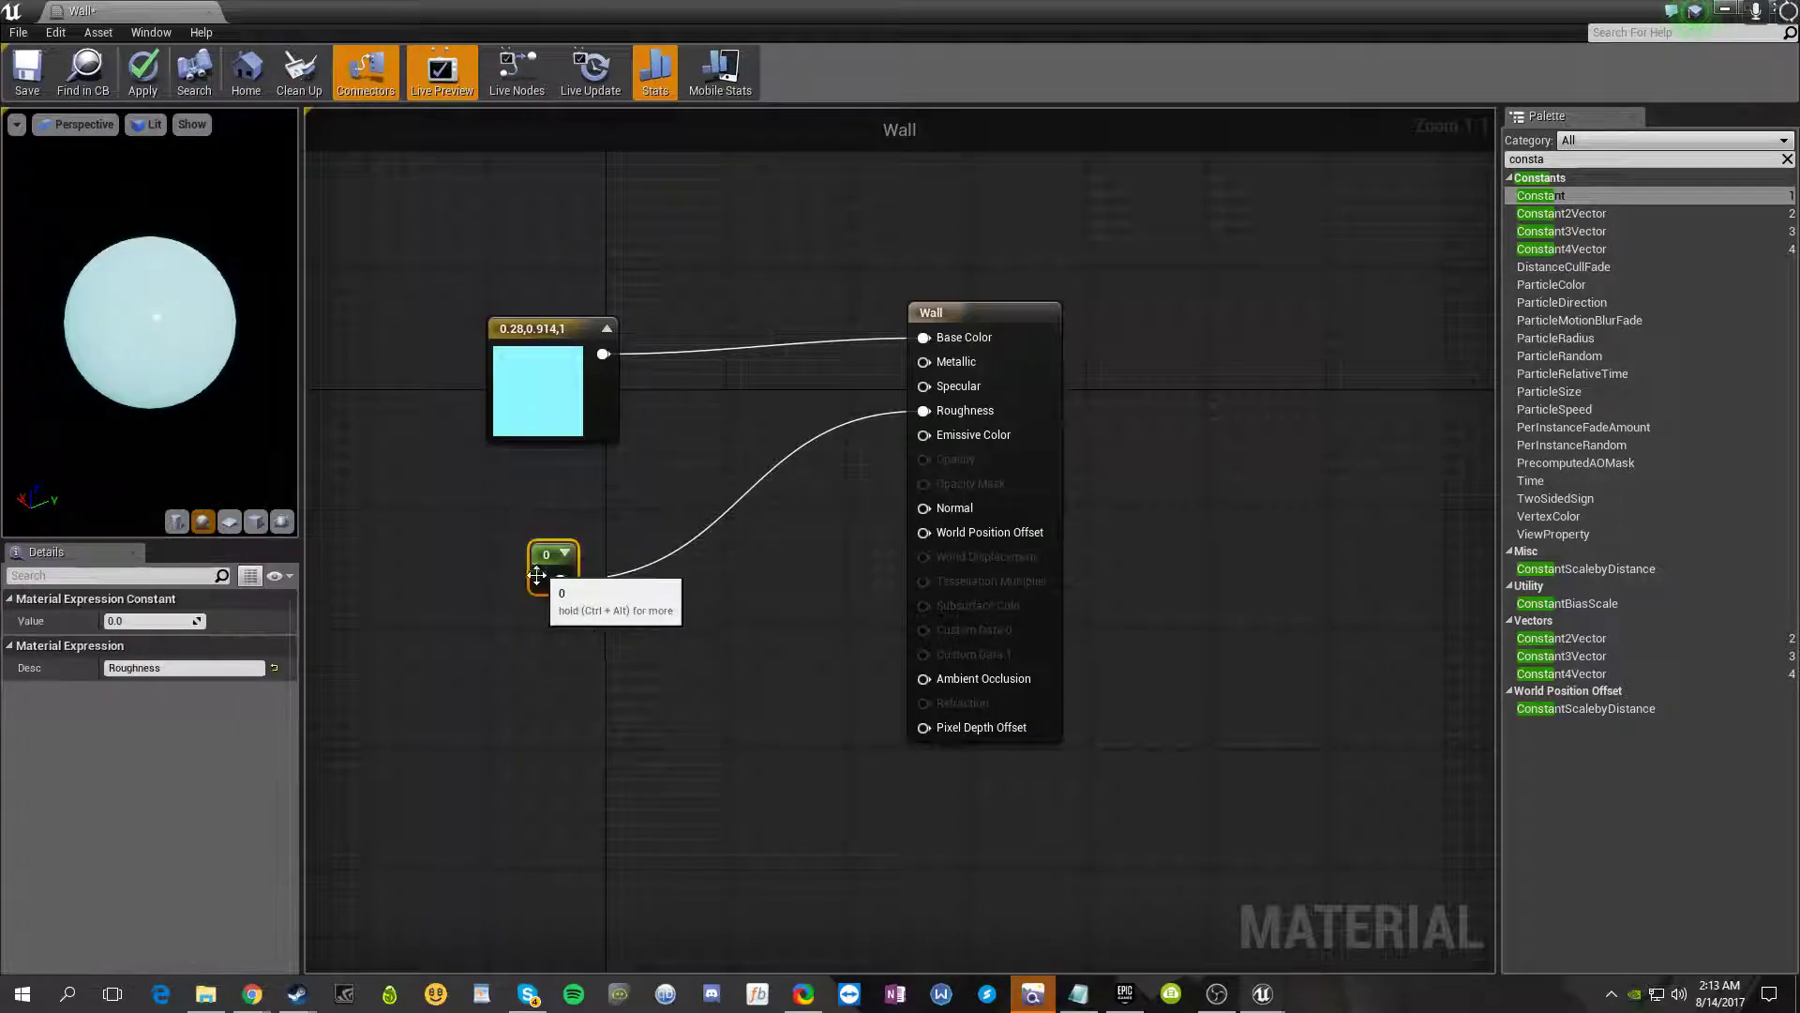
{"action": "left_click", "coordinate": [568, 632]}
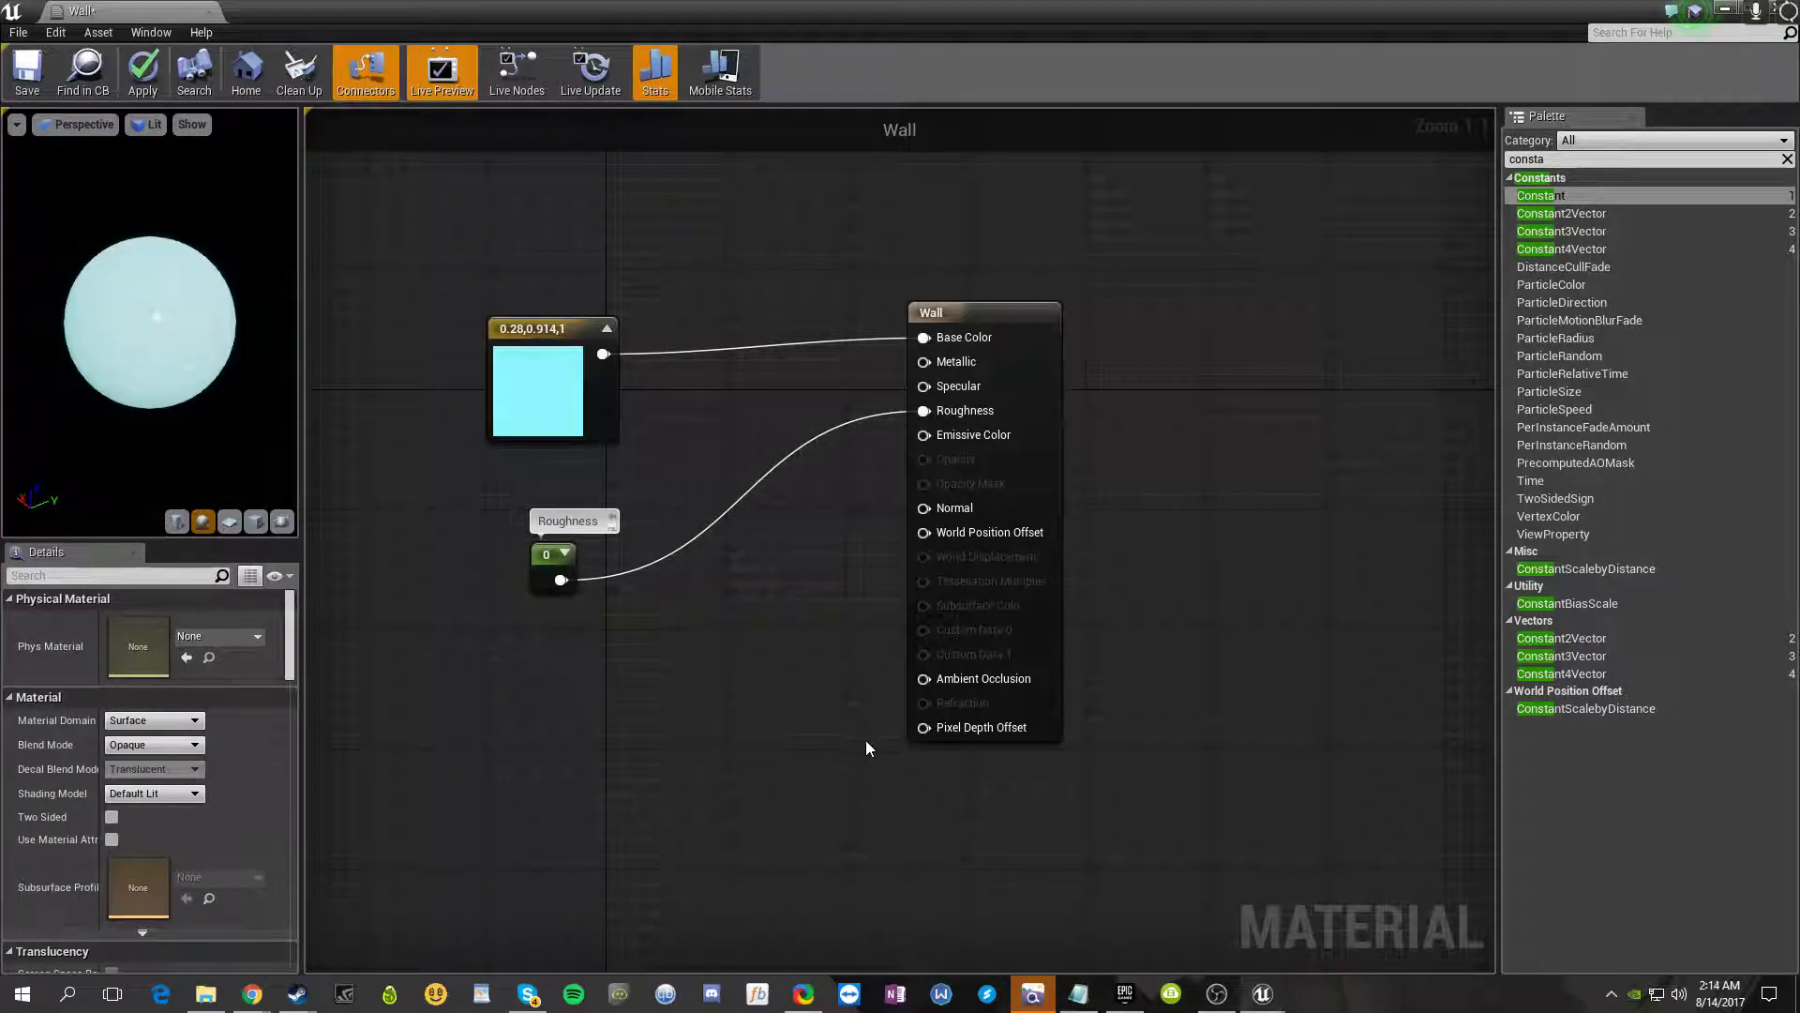
{"action": "left_click_drag", "start_coordinate": [463, 240], "coordinate": [651, 855]}
{"action": "left_click", "coordinate": [683, 827]}
{"action": "left_click", "coordinate": [553, 569]}
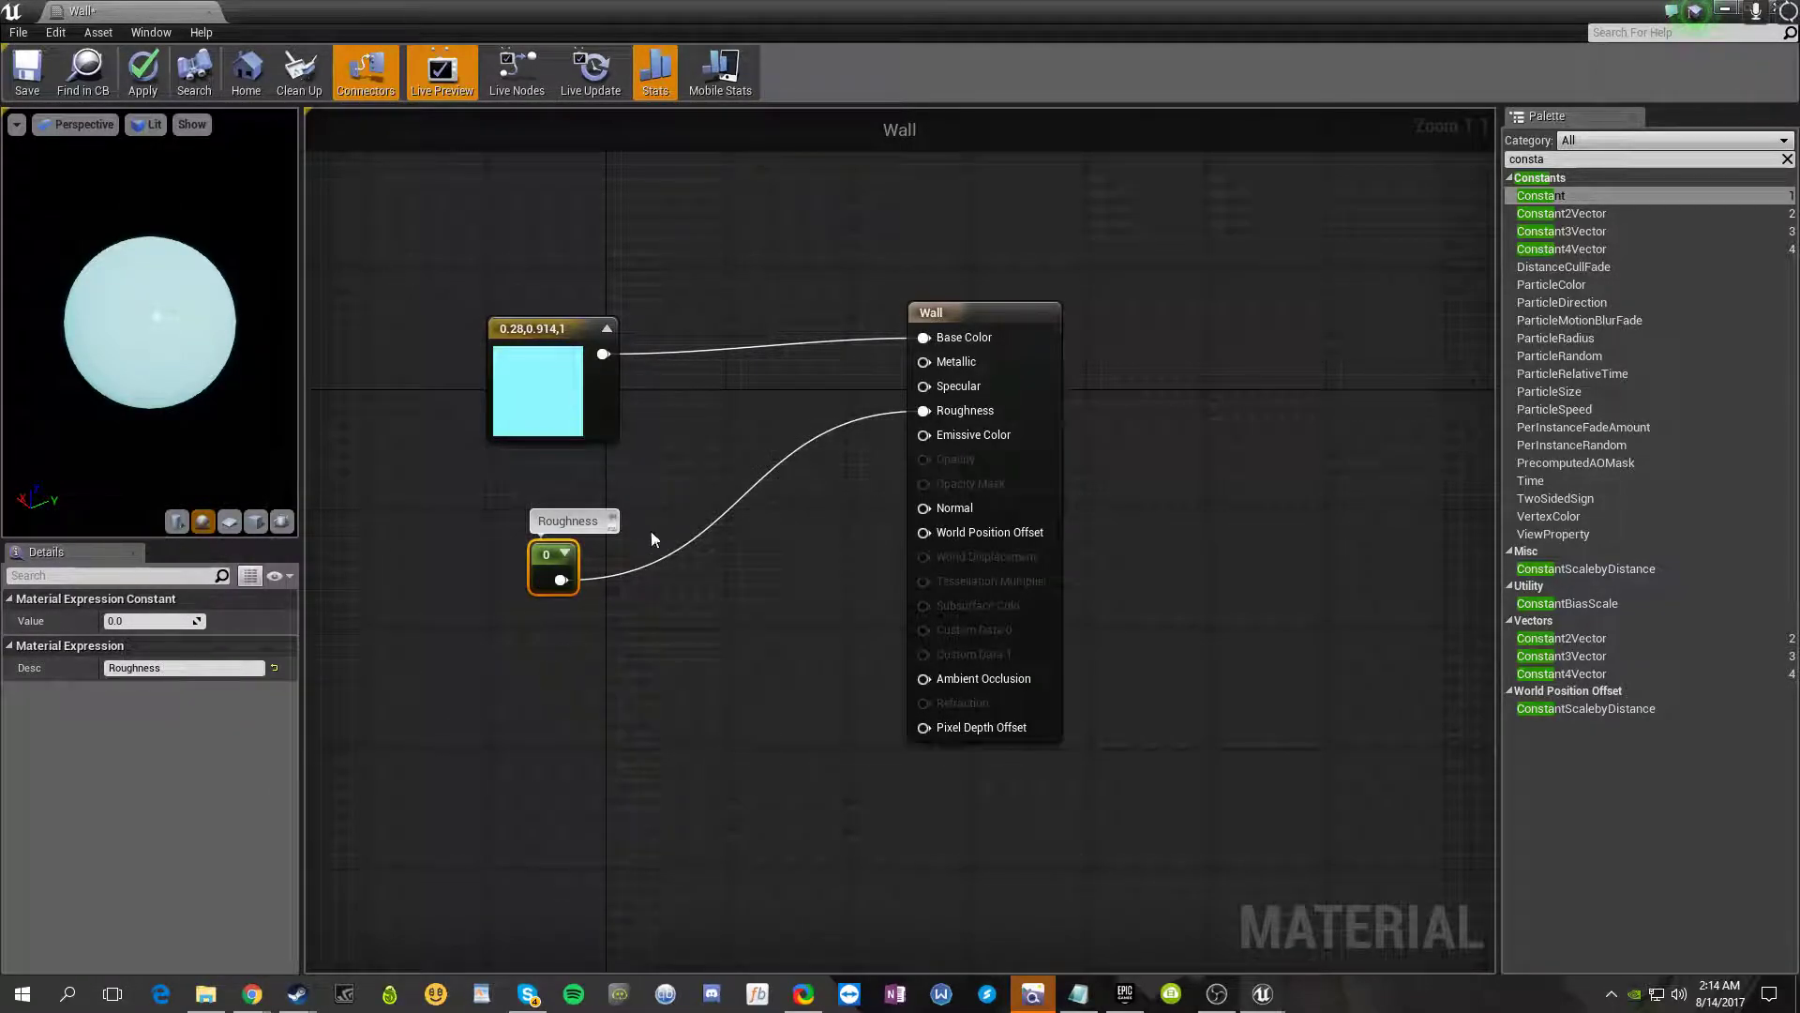
- Set the Roughness constant's value to 1 and inspect the effect on the preview sphere from different angles
{"action": "mouse_move", "coordinate": [127, 325]}
{"action": "left_mouse_down"}
{"action": "mouse_move", "coordinate": [187, 329]}
{"action": "mouse_move", "coordinate": [160, 339]}
{"action": "mouse_move", "coordinate": [193, 372]}
{"action": "left_mouse_up"}
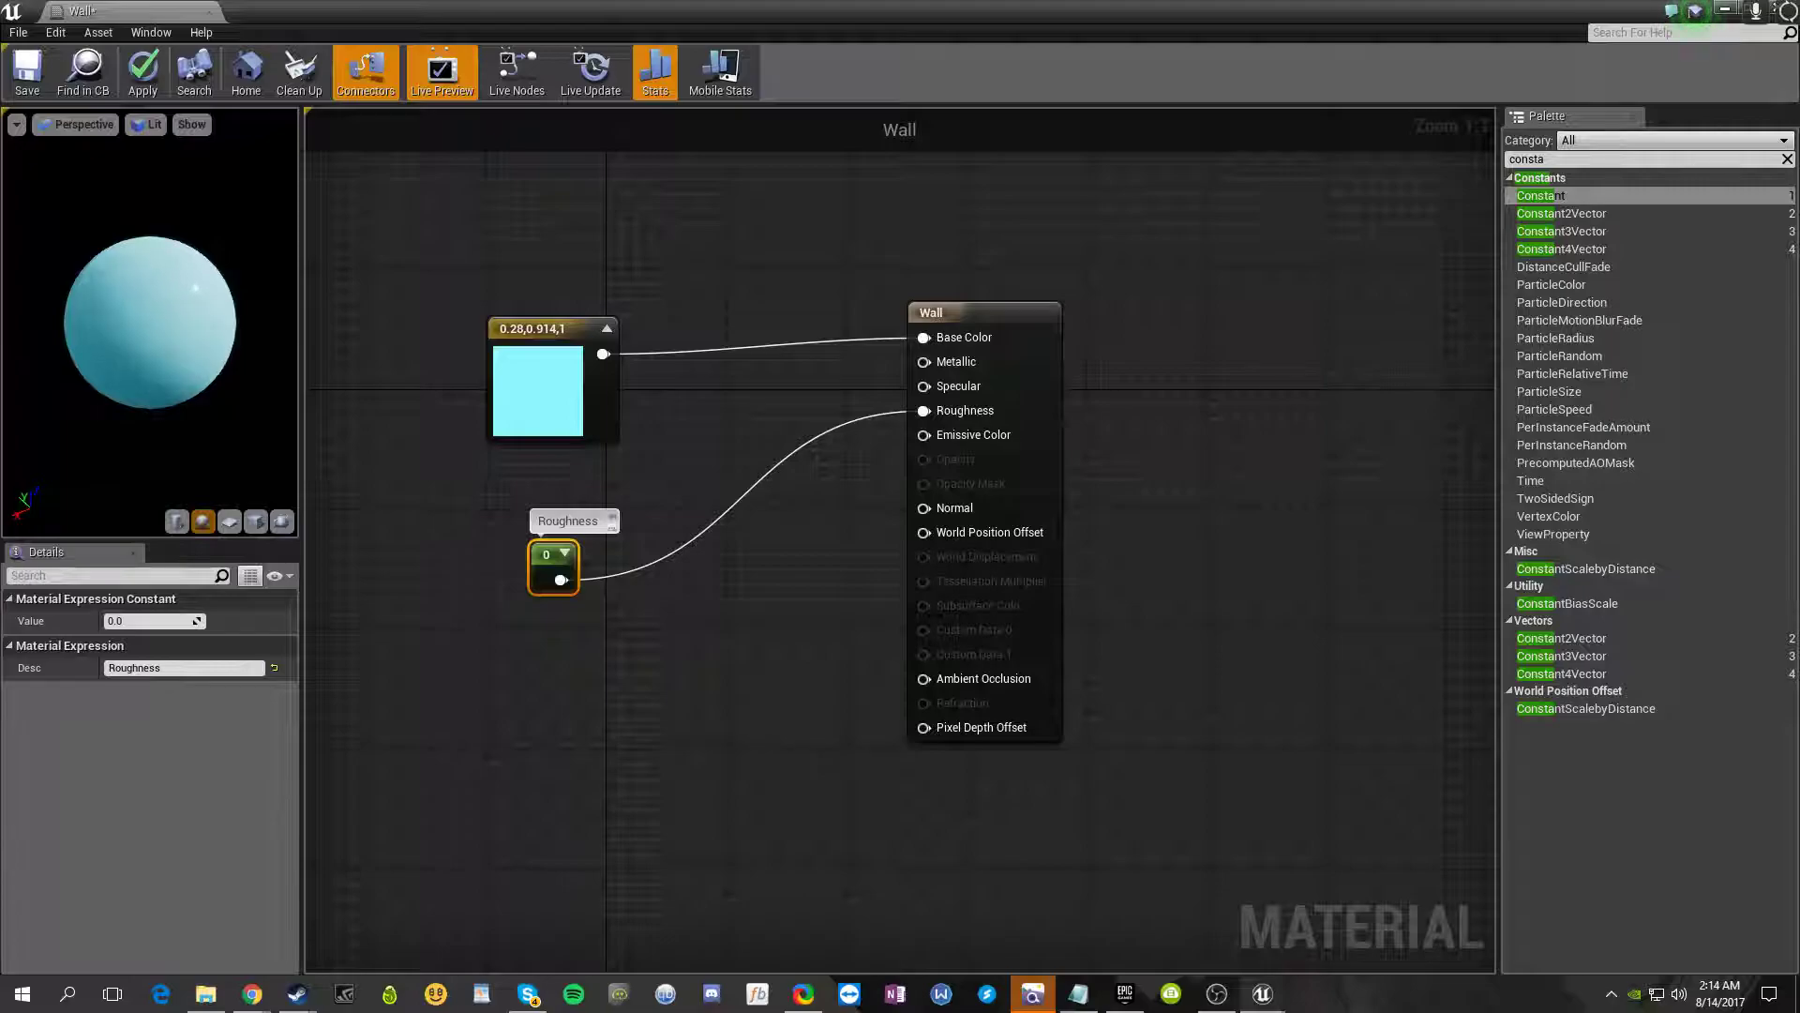
{"action": "left_click", "coordinate": [143, 619]}
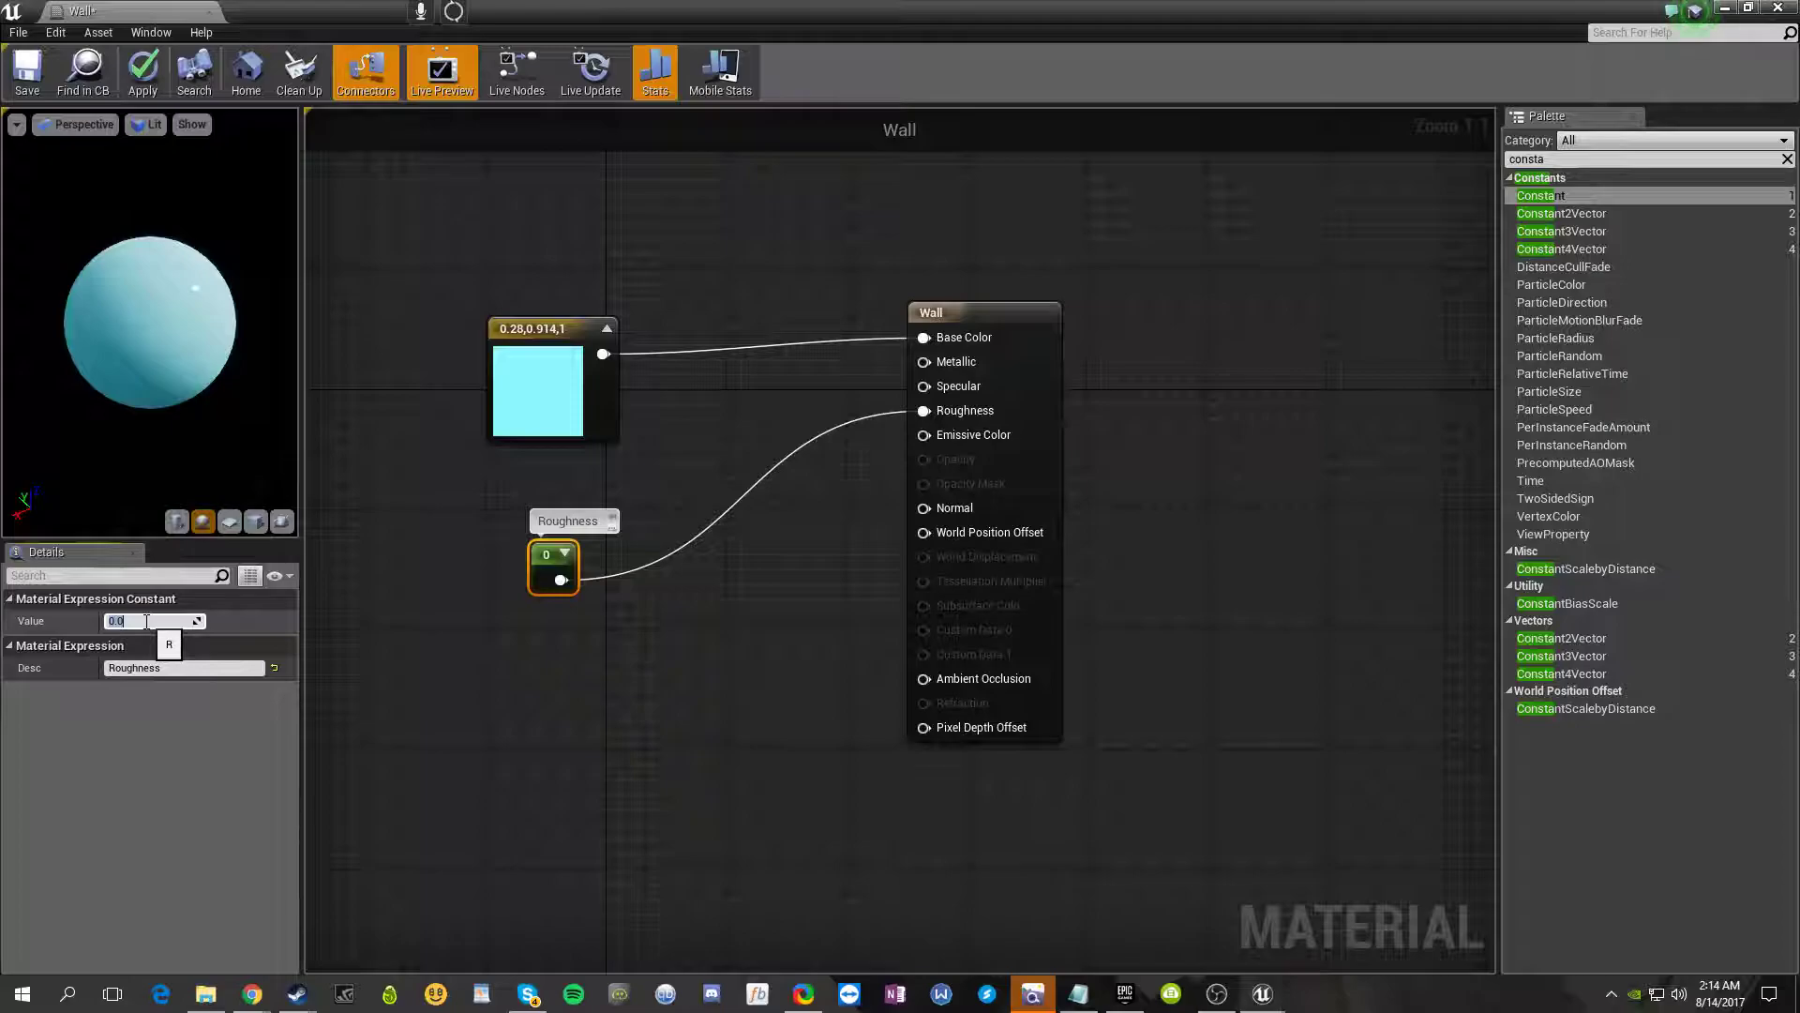
{"action": "type", "text": "1"}
{"action": "key", "text": "Return"}
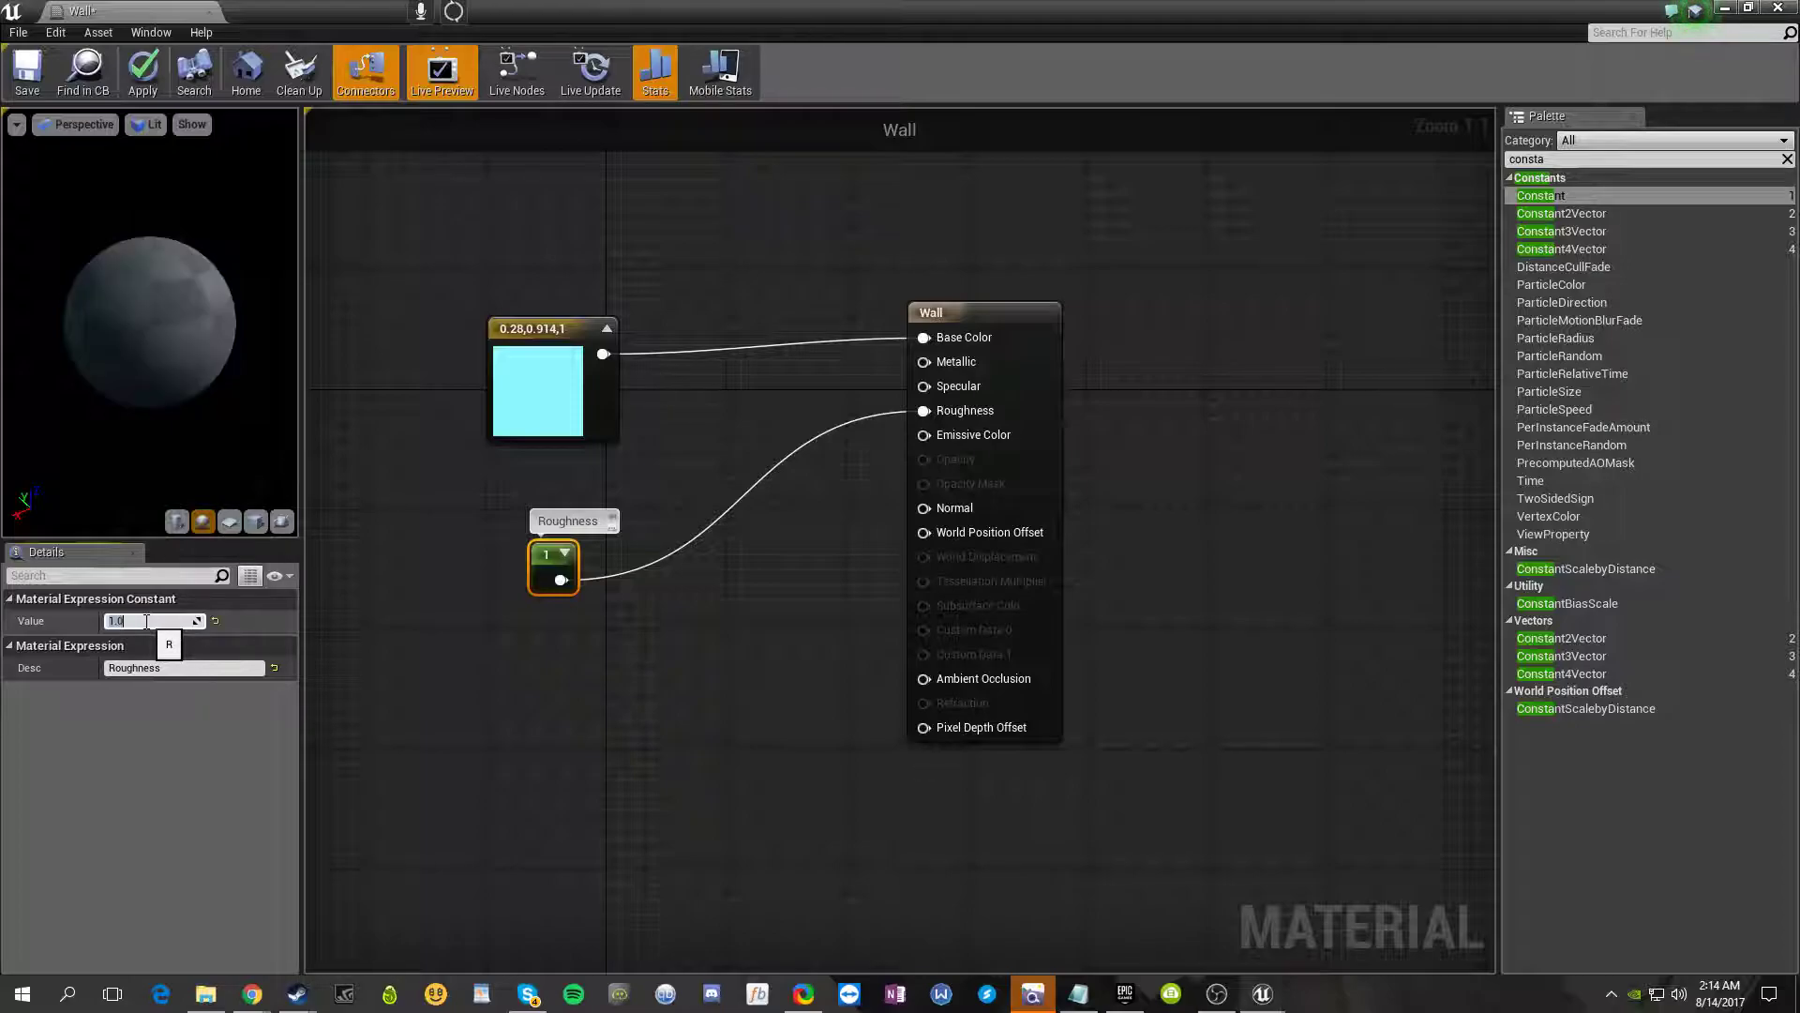
{"action": "mouse_move", "coordinate": [140, 351]}
{"action": "left_mouse_down"}
{"action": "mouse_move", "coordinate": [98, 360]}
{"action": "mouse_move", "coordinate": [179, 340]}
{"action": "mouse_move", "coordinate": [132, 340]}
{"action": "left_mouse_up"}
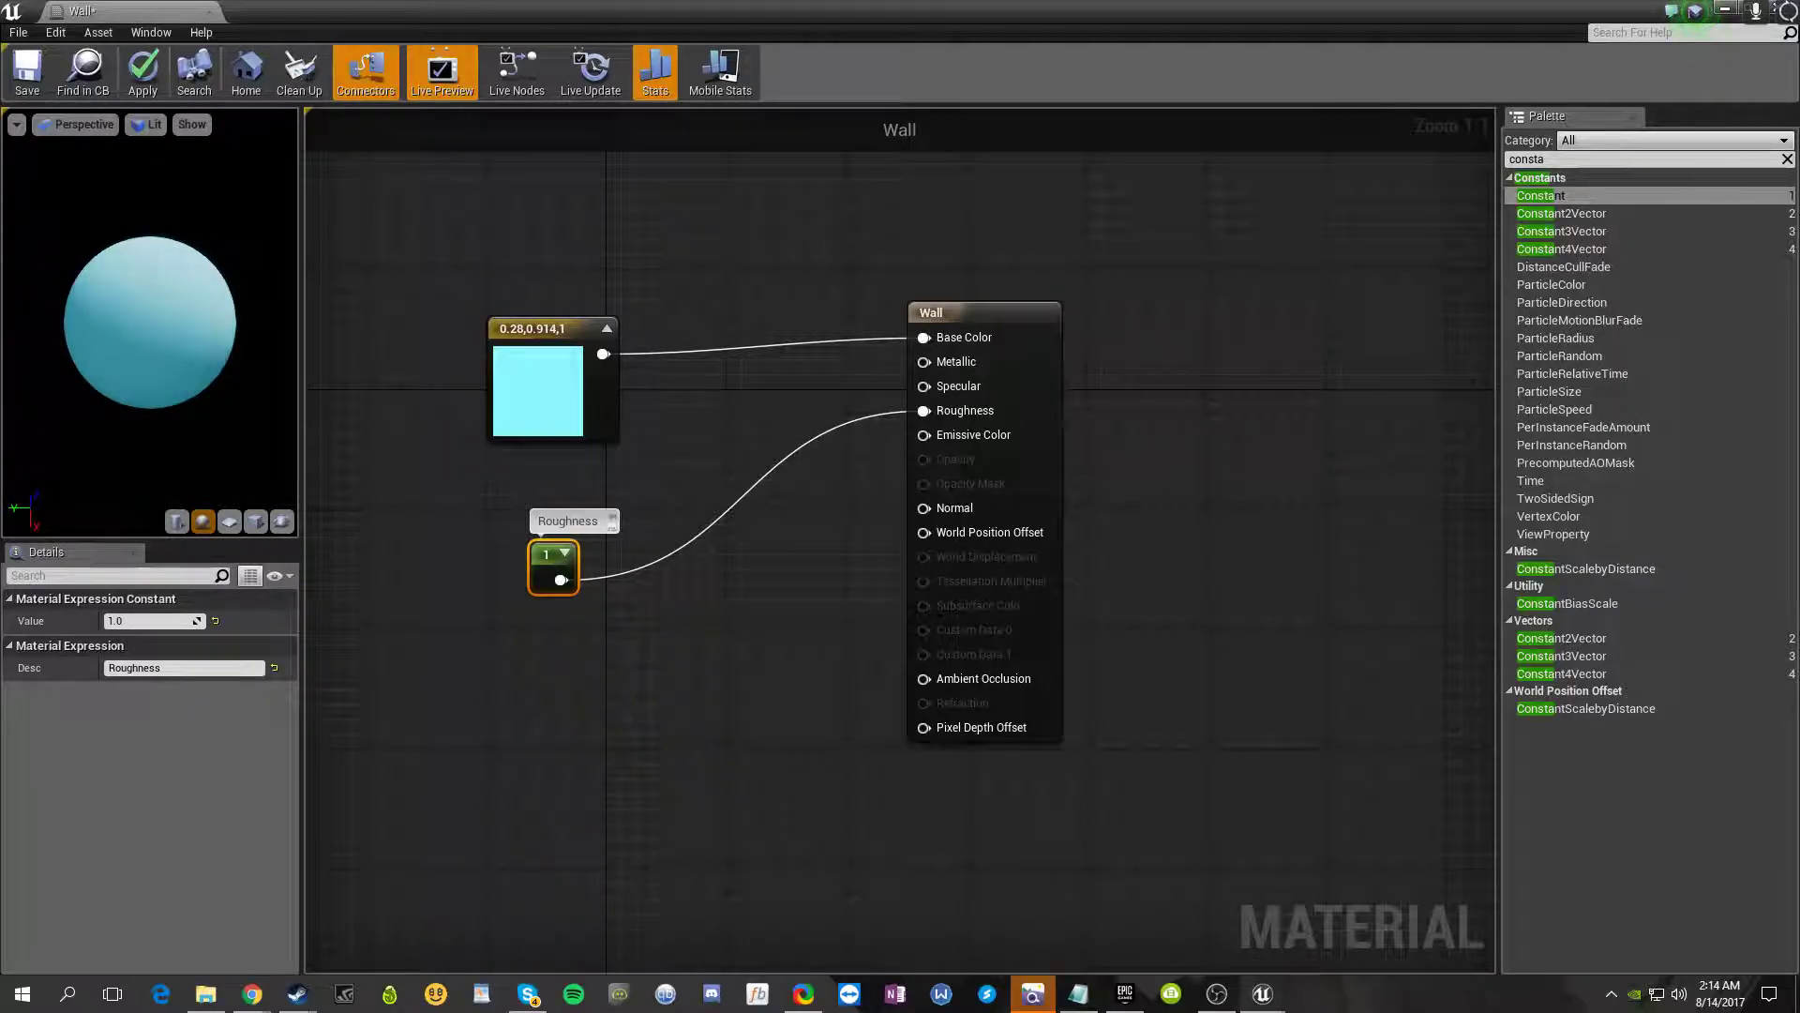
- Set the Roughness constant's value to 0.9 and check the shading on the preview sphere
{"action": "left_click", "coordinate": [140, 622]}
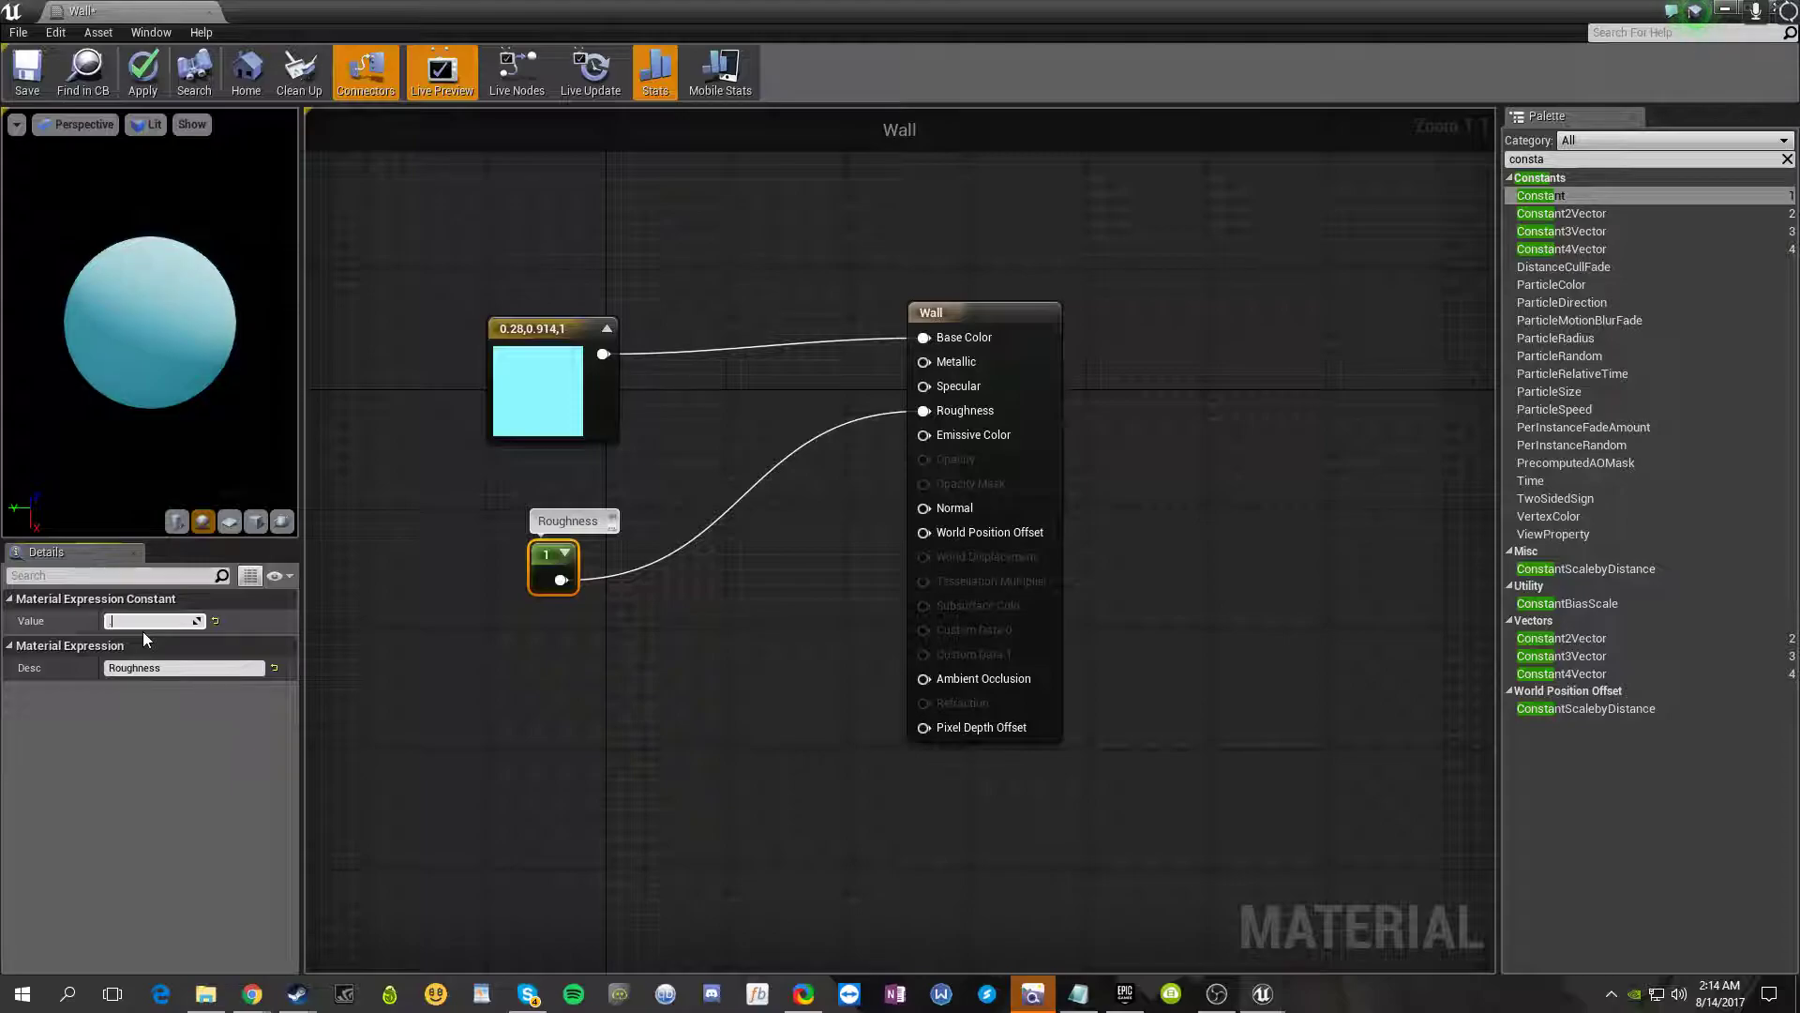
{"action": "type", "text": ".9"}
{"action": "key", "text": "Return"}
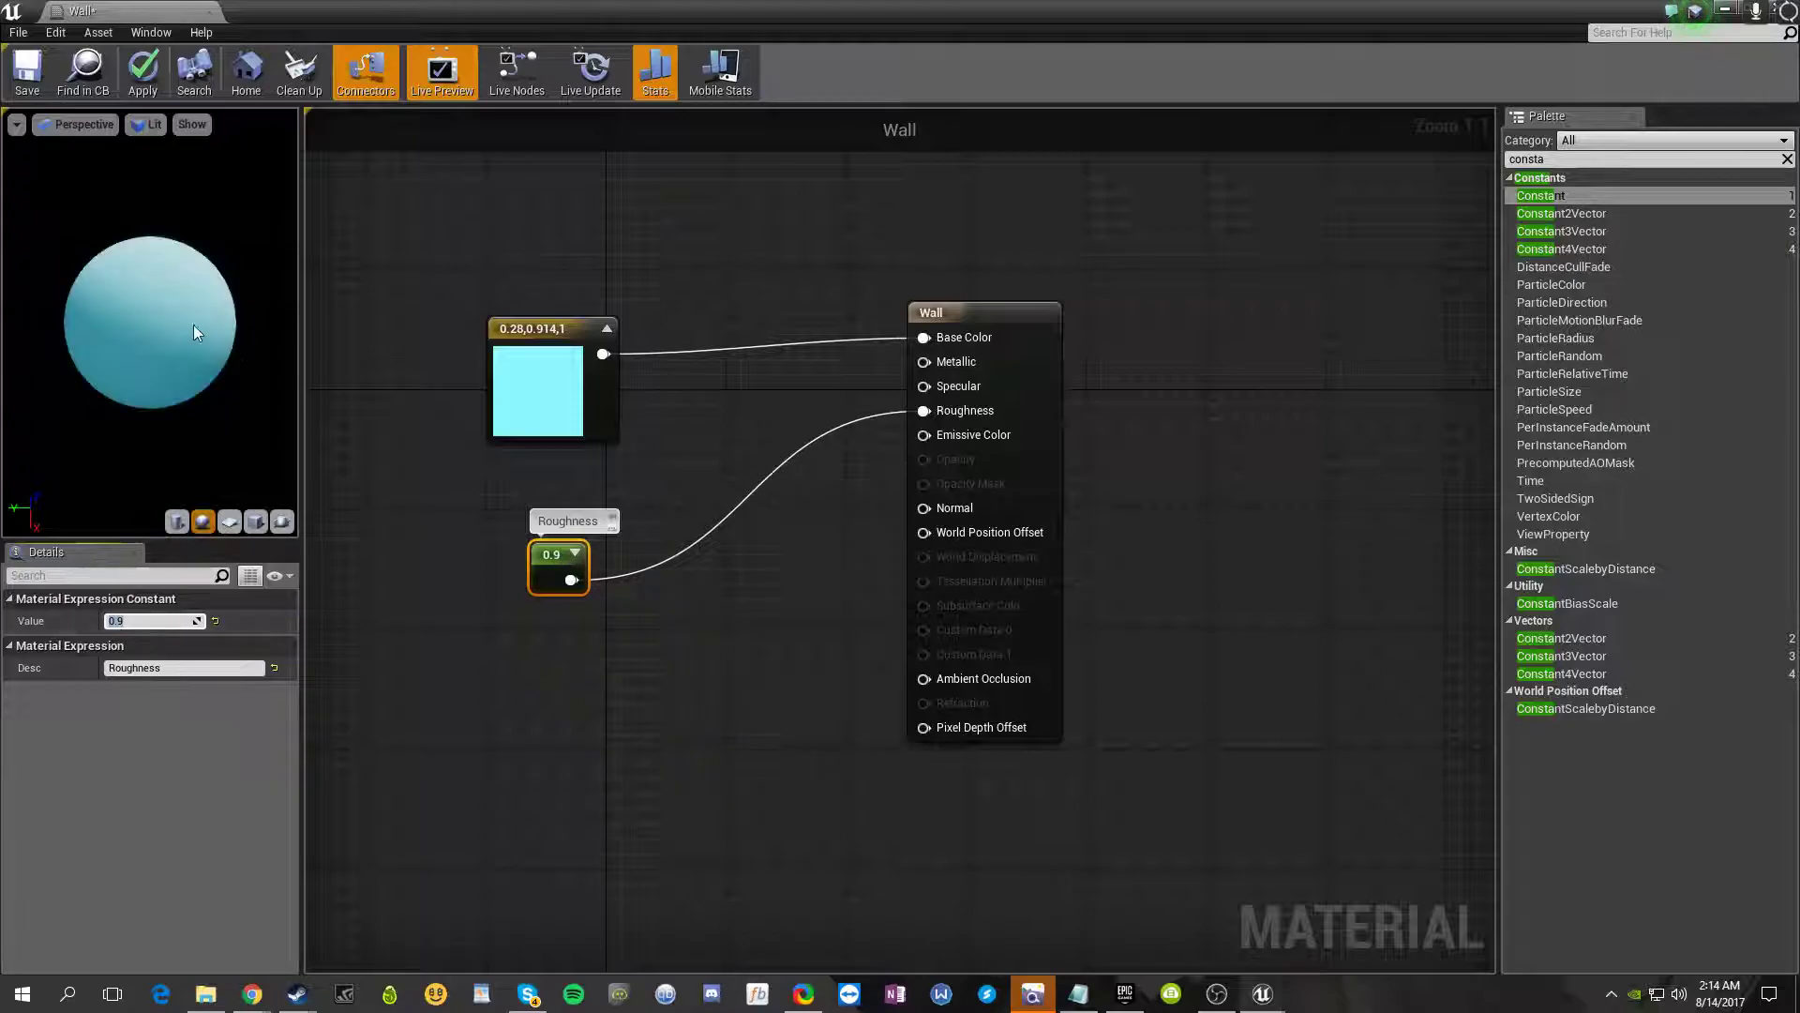
{"action": "left_click_drag", "start_coordinate": [150, 323], "coordinate": [146, 347]}
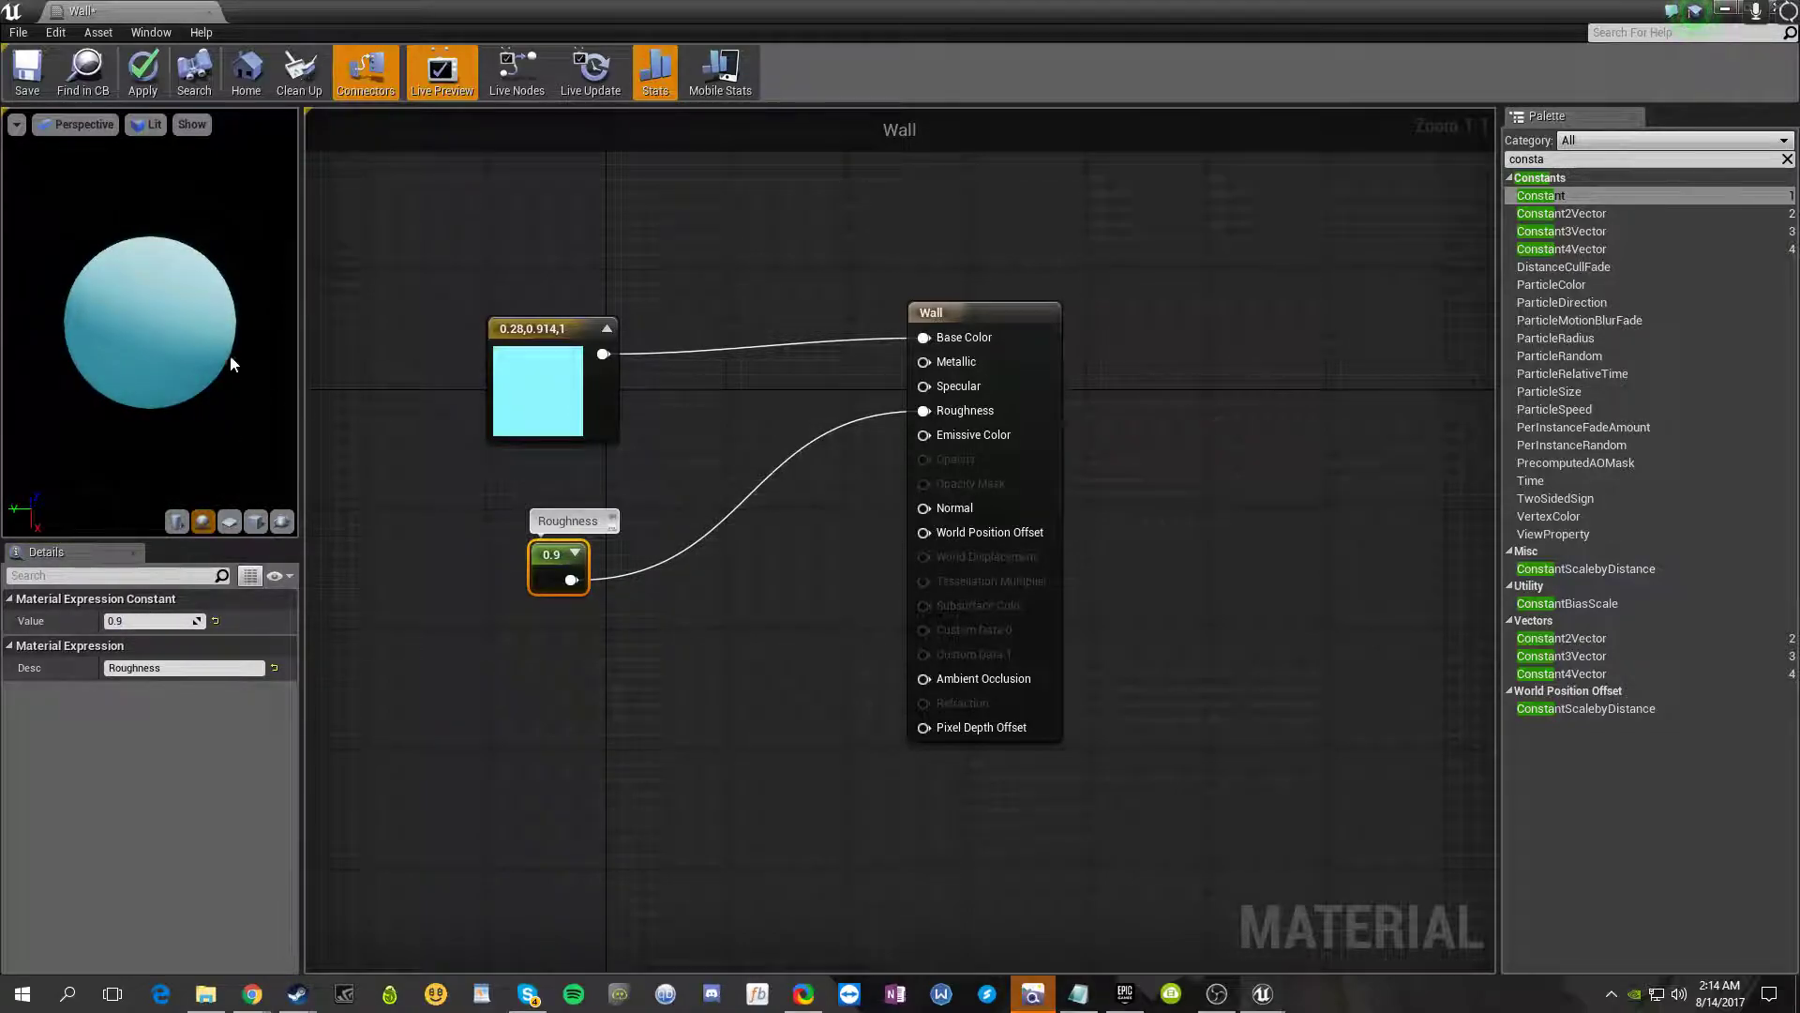
{"action": "left_click", "coordinate": [443, 588]}
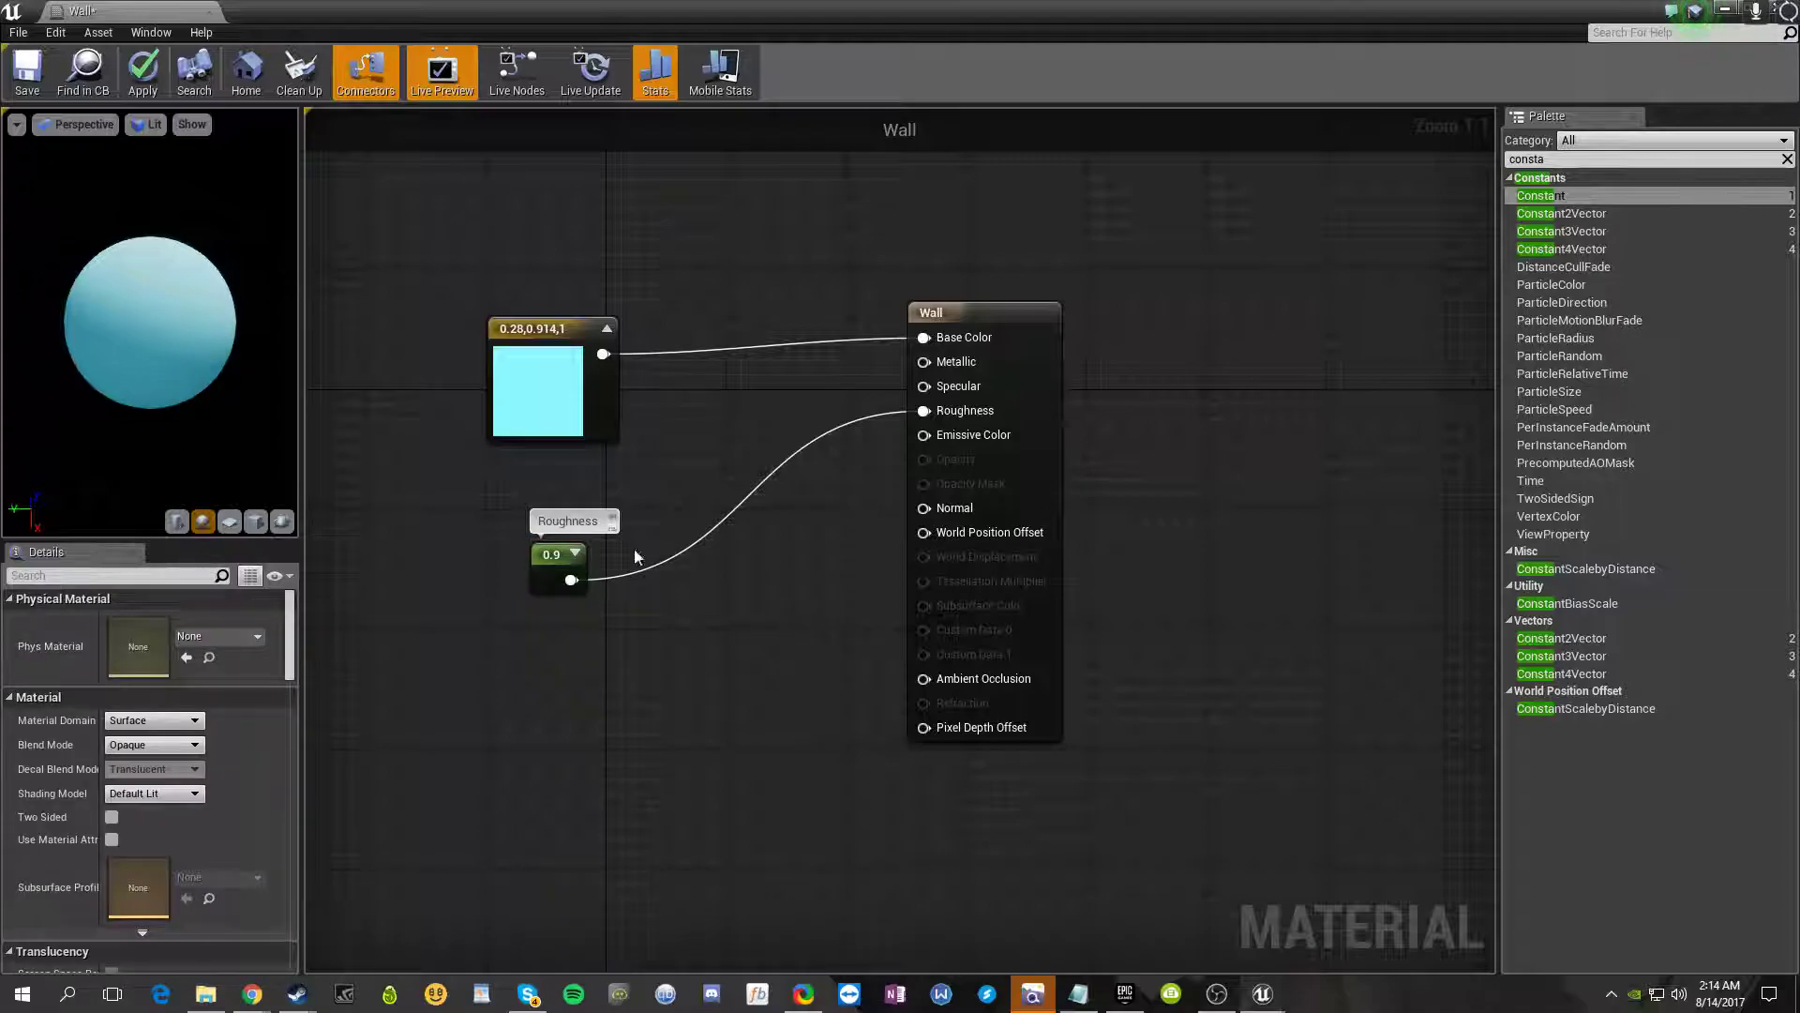
- Duplicate the Roughness constant just below the original and change the copy's description to "metallic"
{"action": "left_click", "coordinate": [574, 589]}
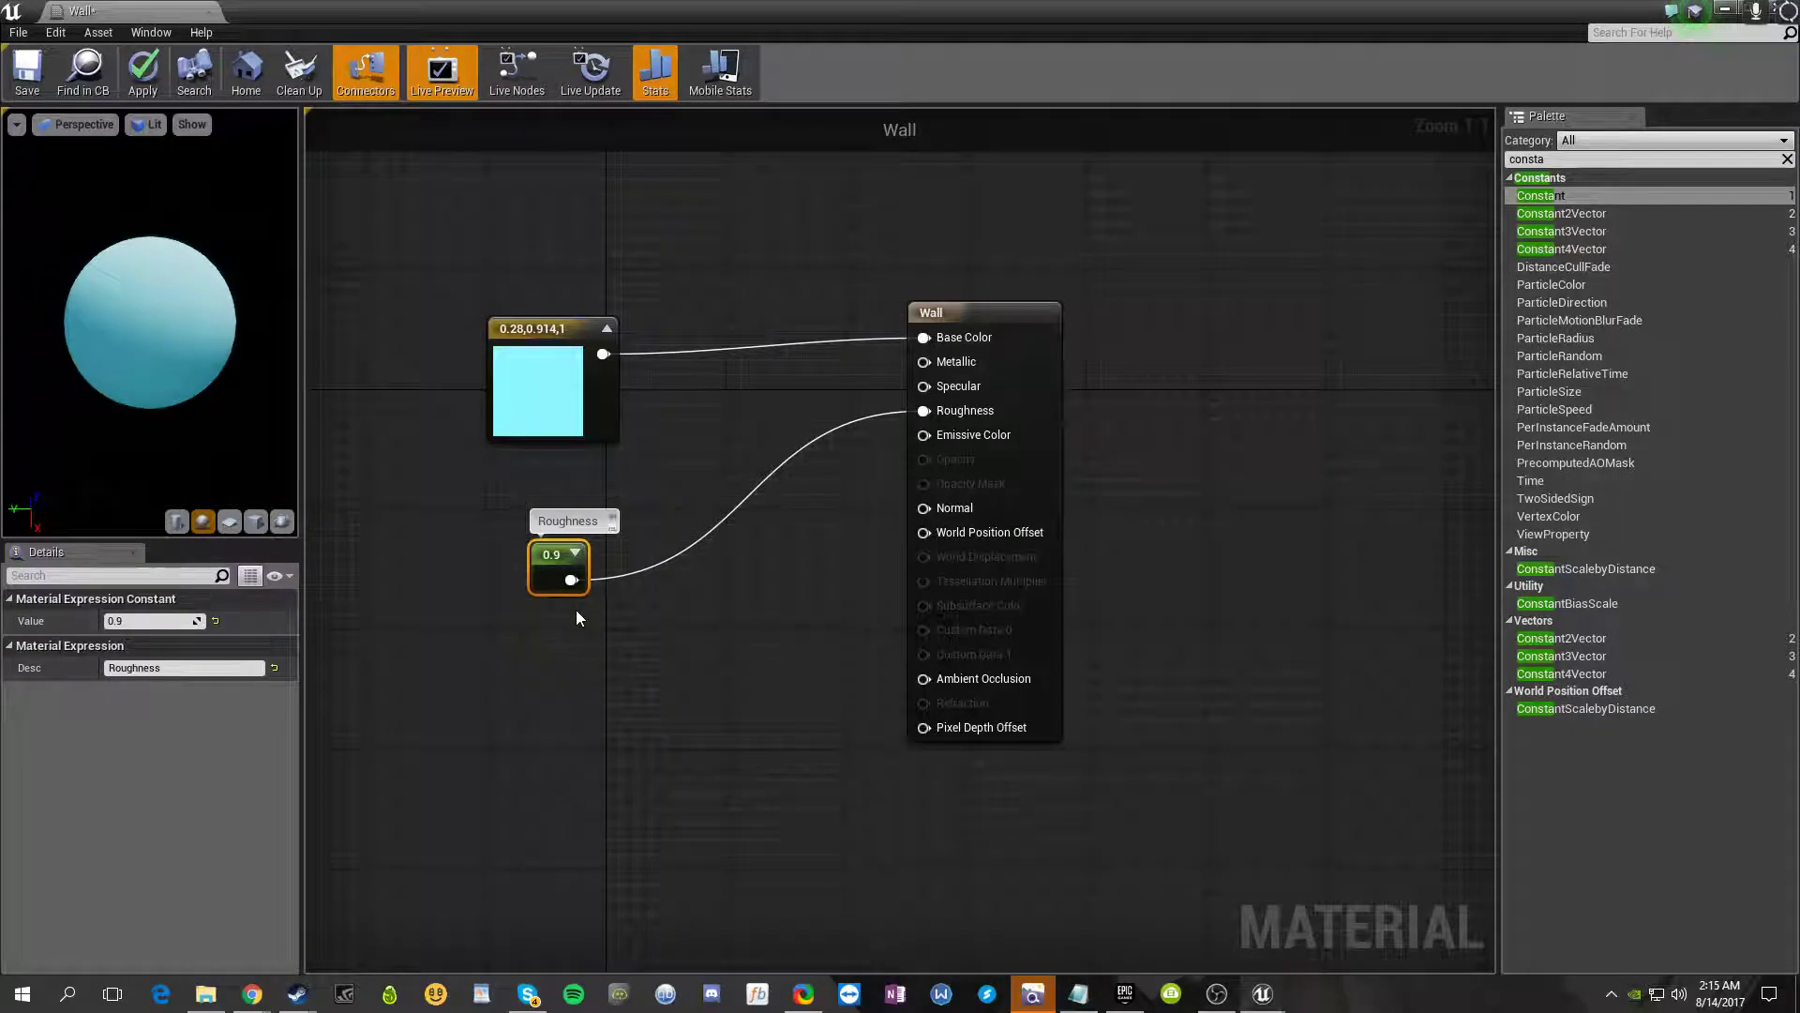
{"action": "key", "text": "ctrl+w"}
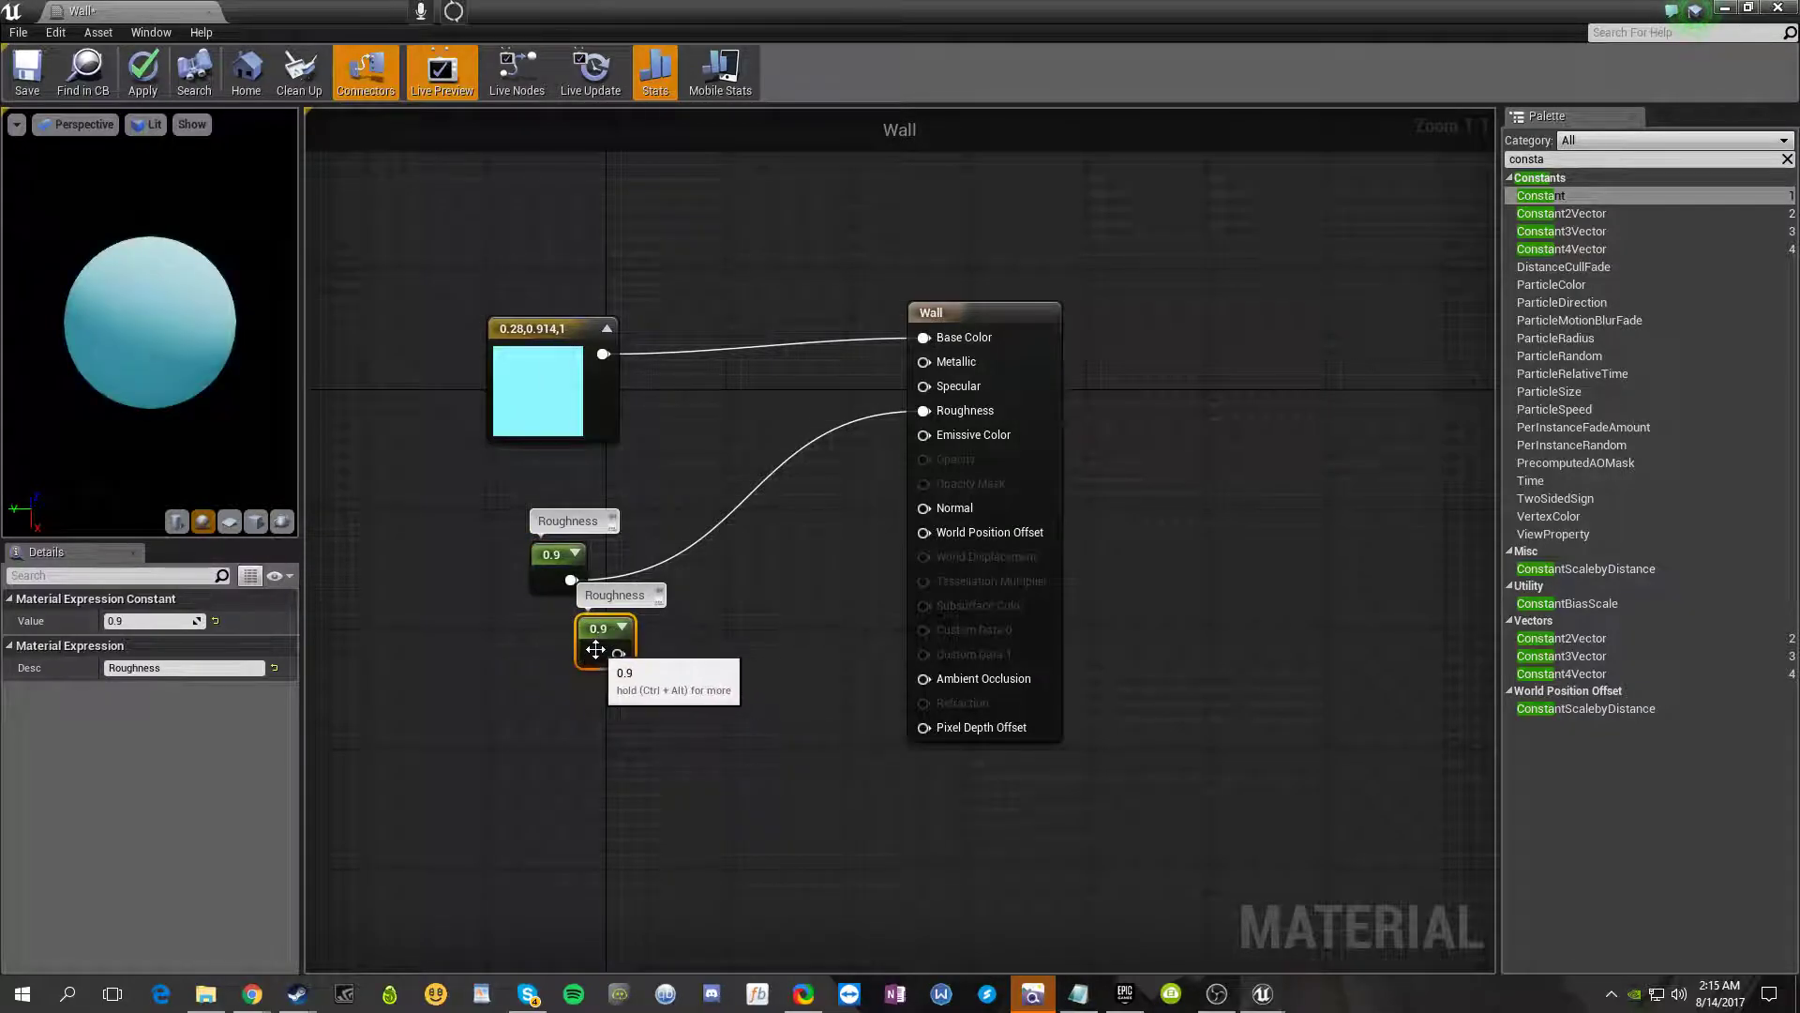
{"action": "left_click", "coordinate": [179, 668]}
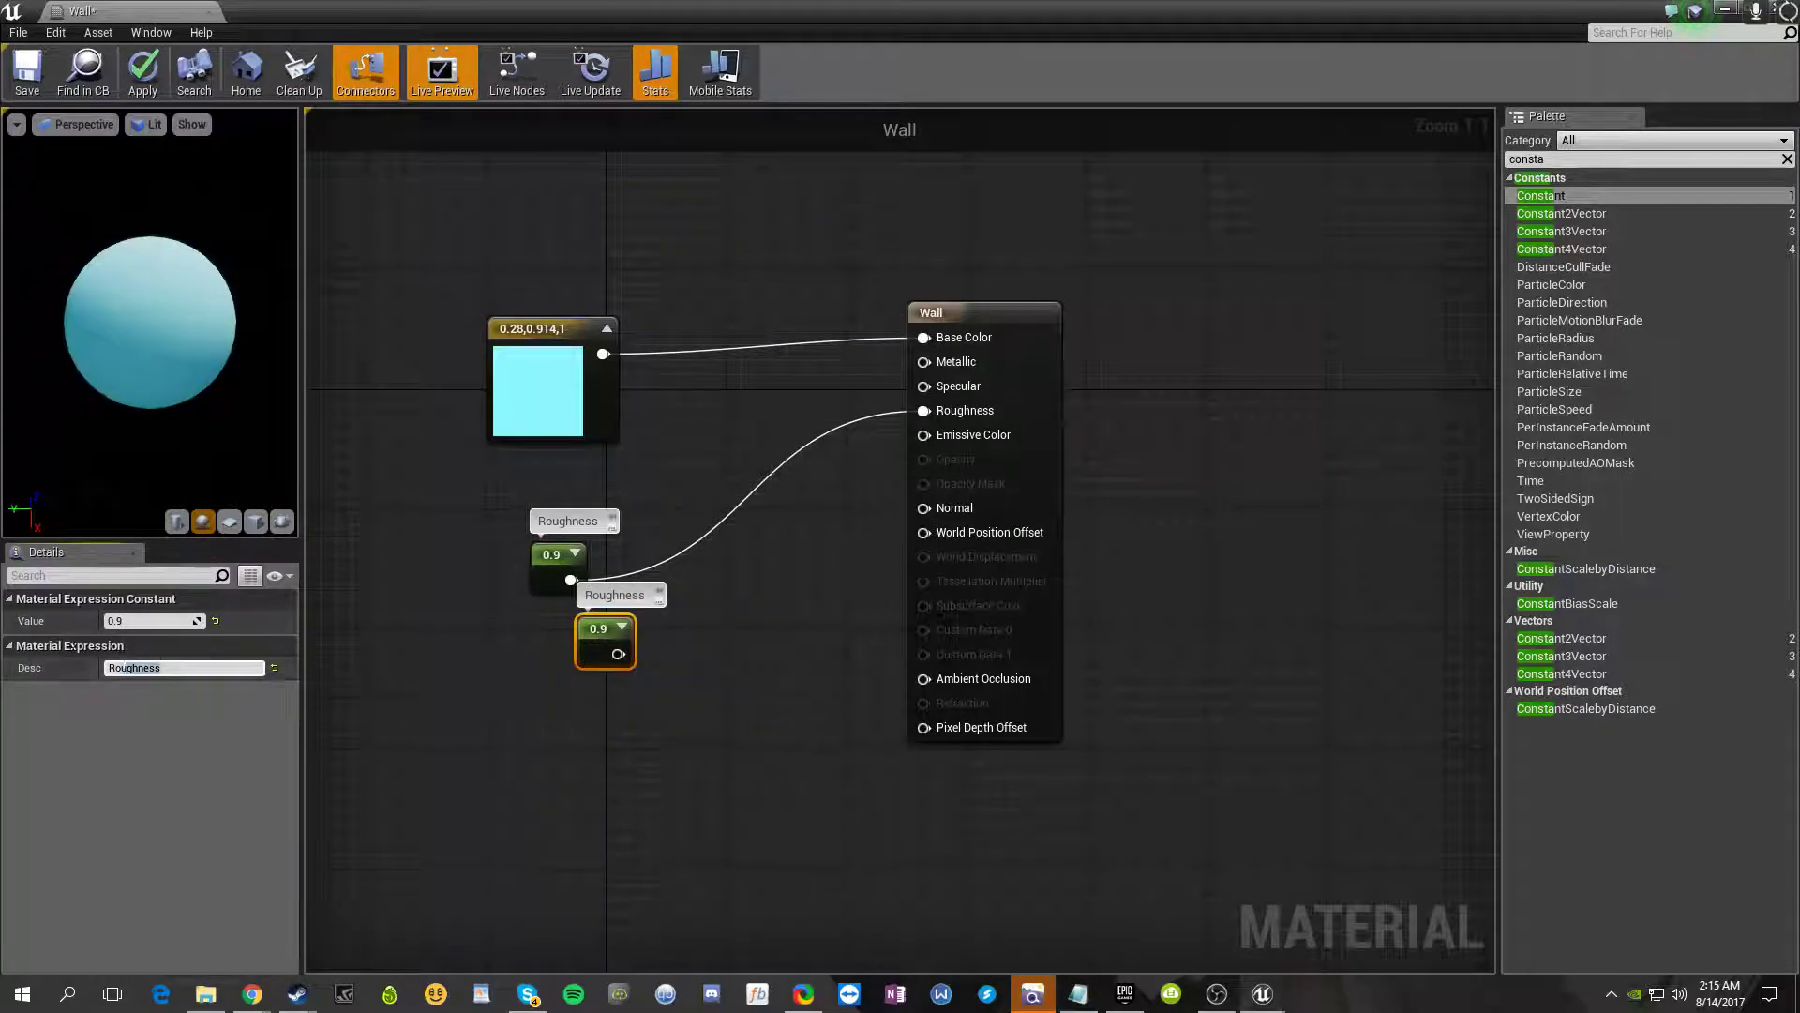
{"action": "key", "text": "ctrl+a"}
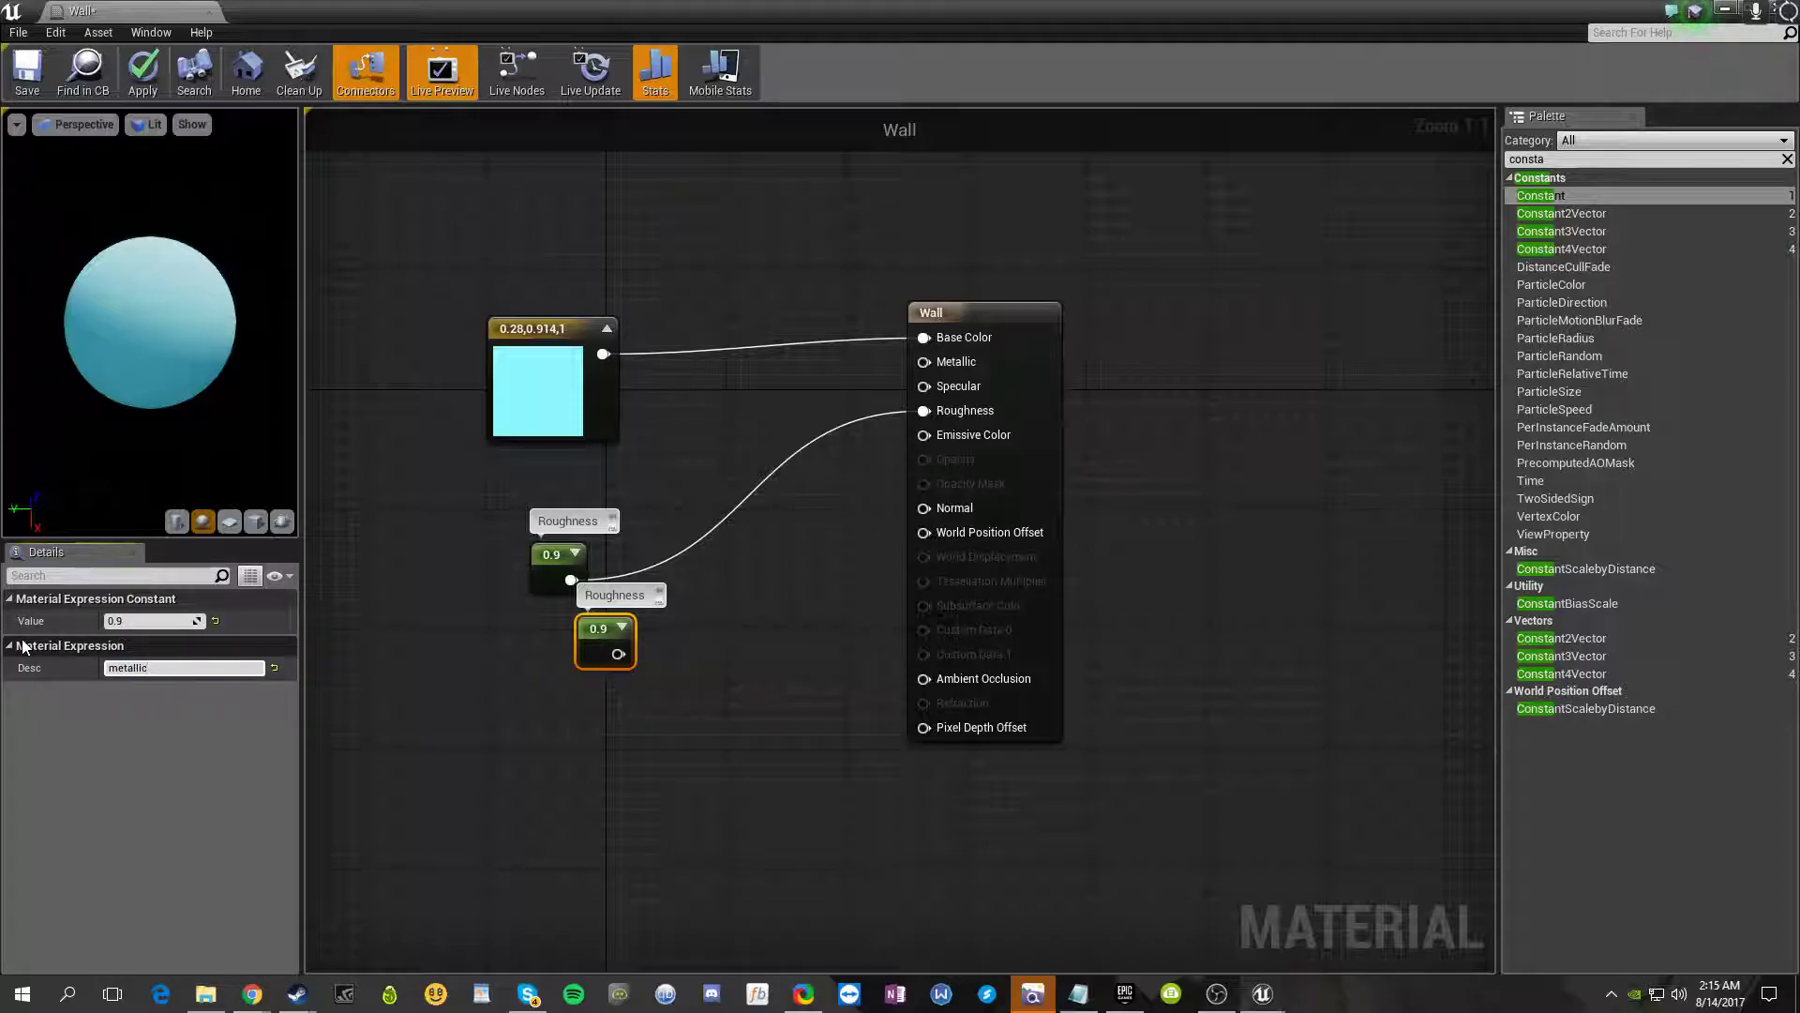
- Set the metallic constant's value to 0 and connect its output to the Wall's Metallic input
{"action": "left_click", "coordinate": [131, 620]}
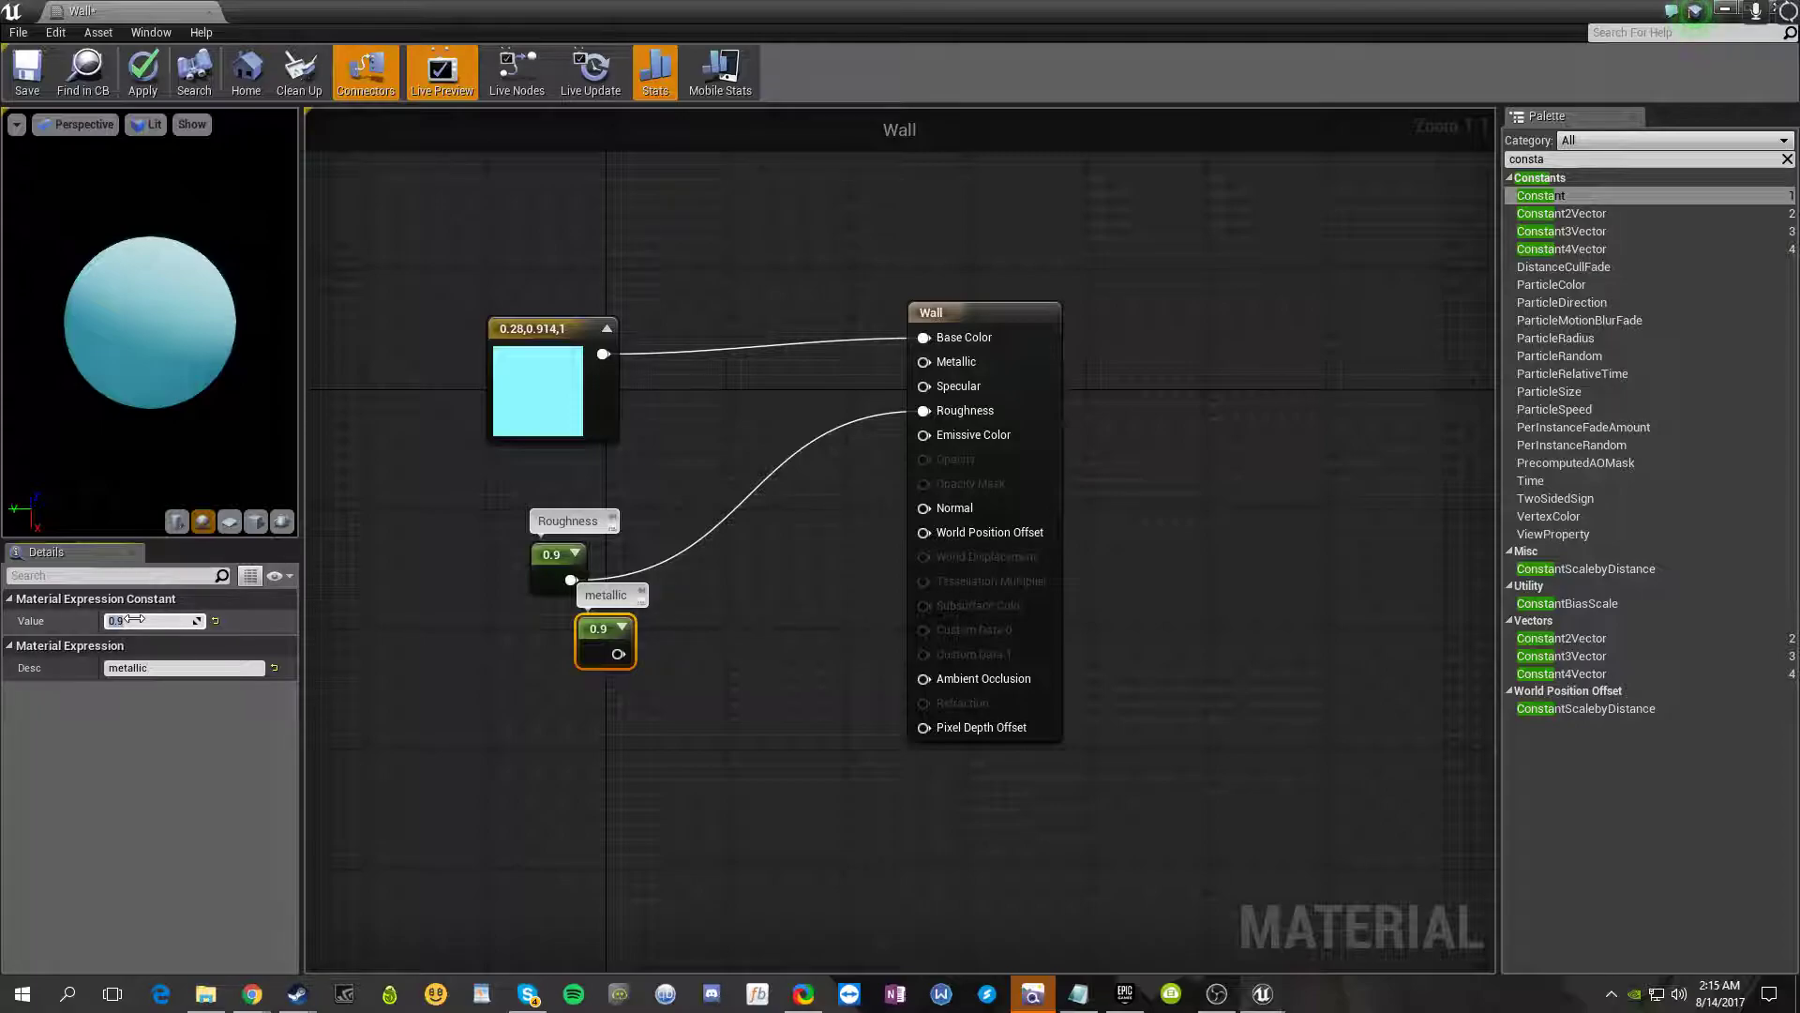
{"action": "type", "text": "0"}
{"action": "key", "text": "Return"}
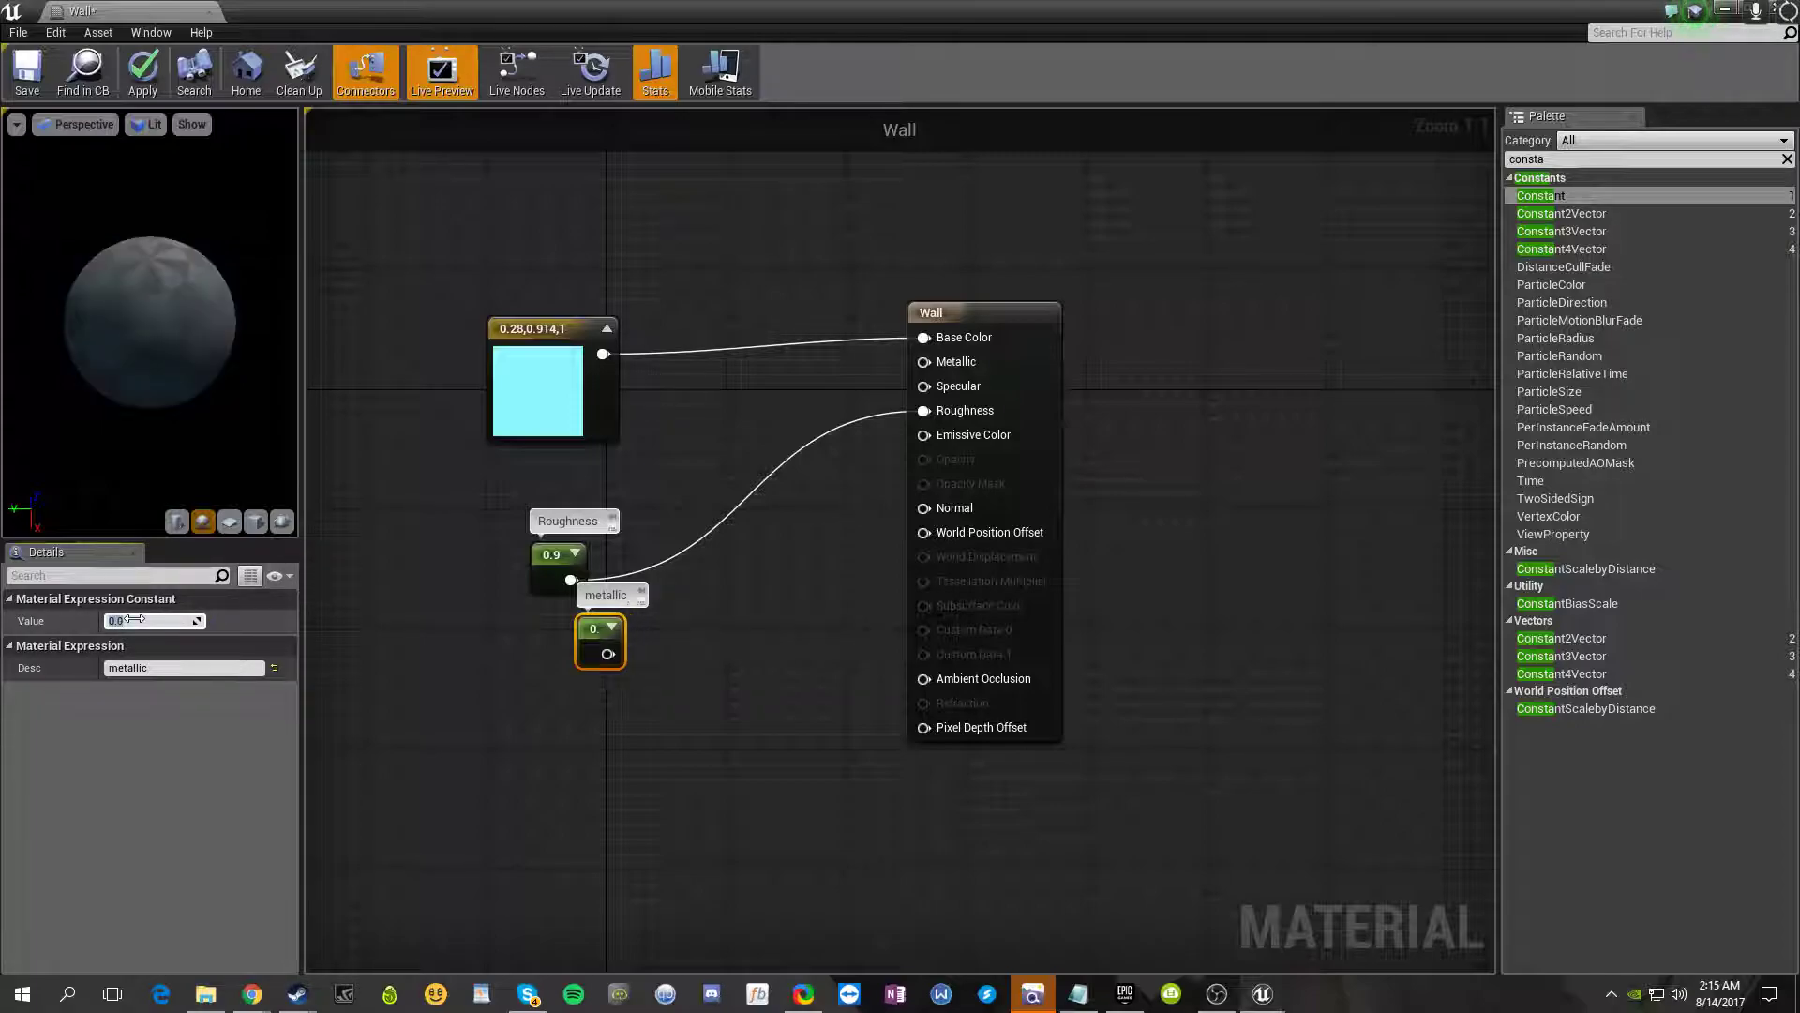
{"action": "left_click_drag", "start_coordinate": [609, 655], "coordinate": [936, 362]}
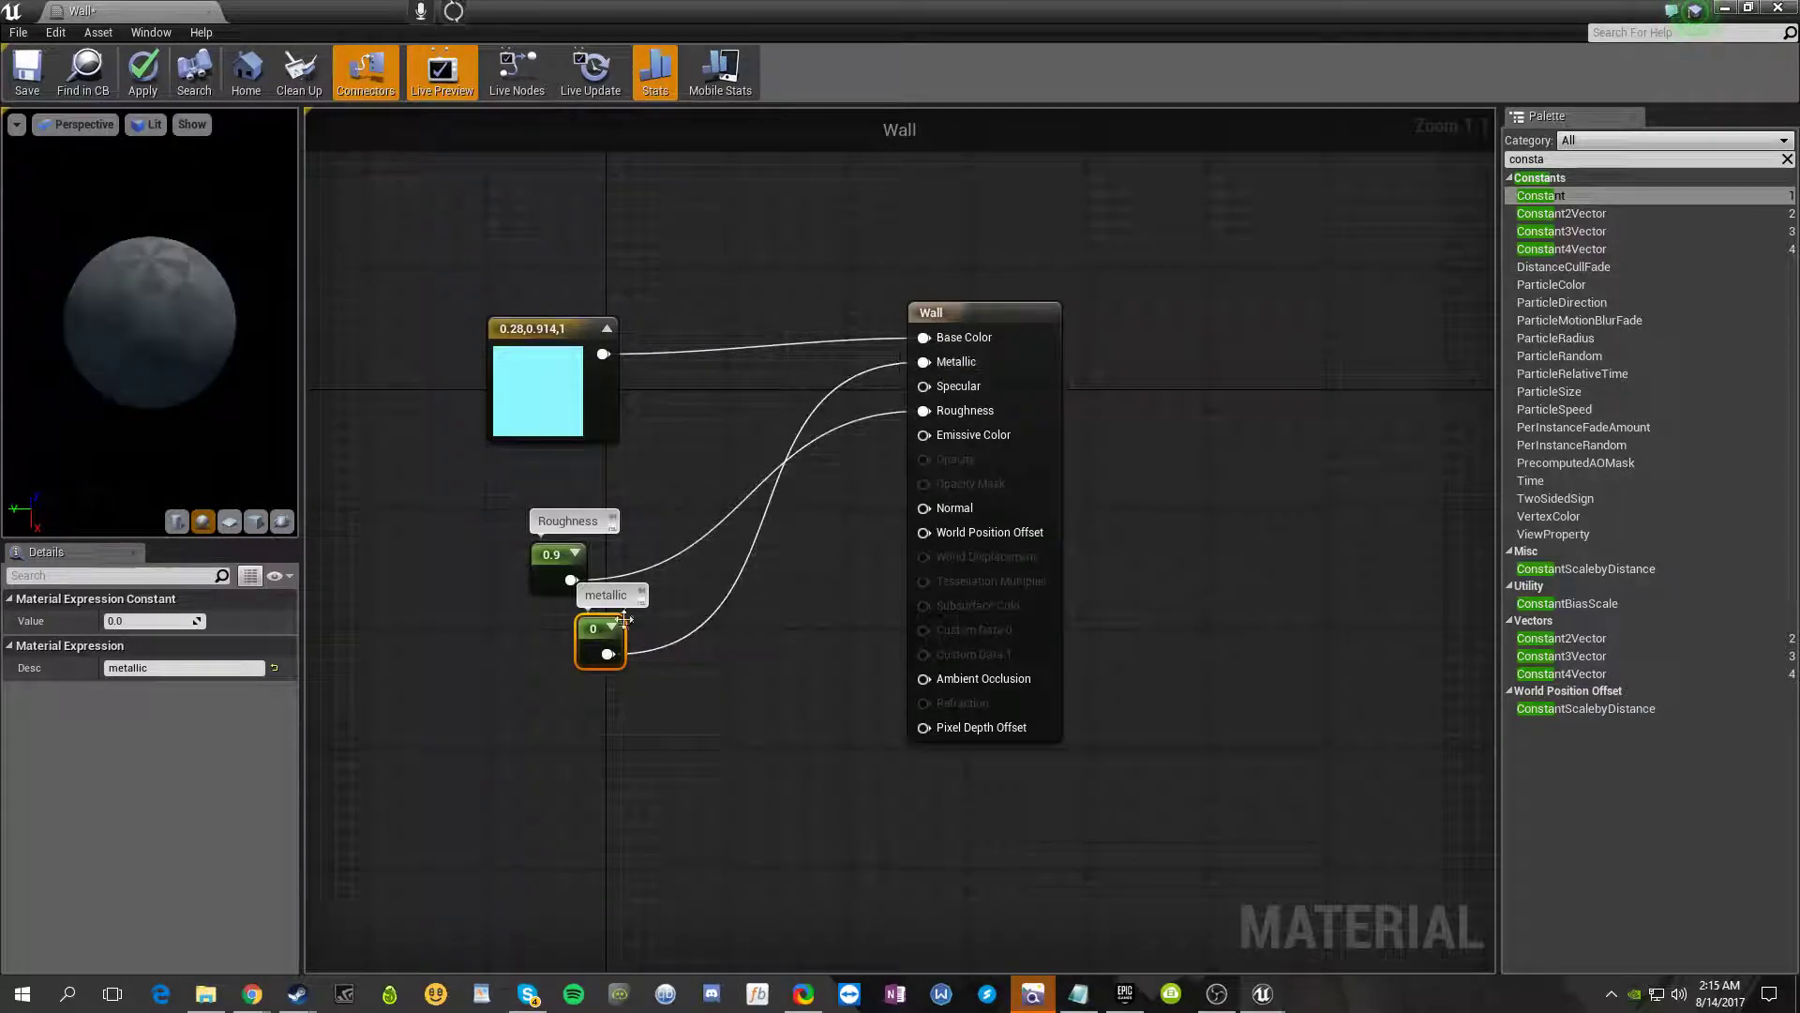
- Move the colour node up and place the metallic constant between it and the Roughness constant
{"action": "left_click_drag", "start_coordinate": [536, 336], "coordinate": [506, 245]}
{"action": "left_click", "coordinate": [553, 469]}
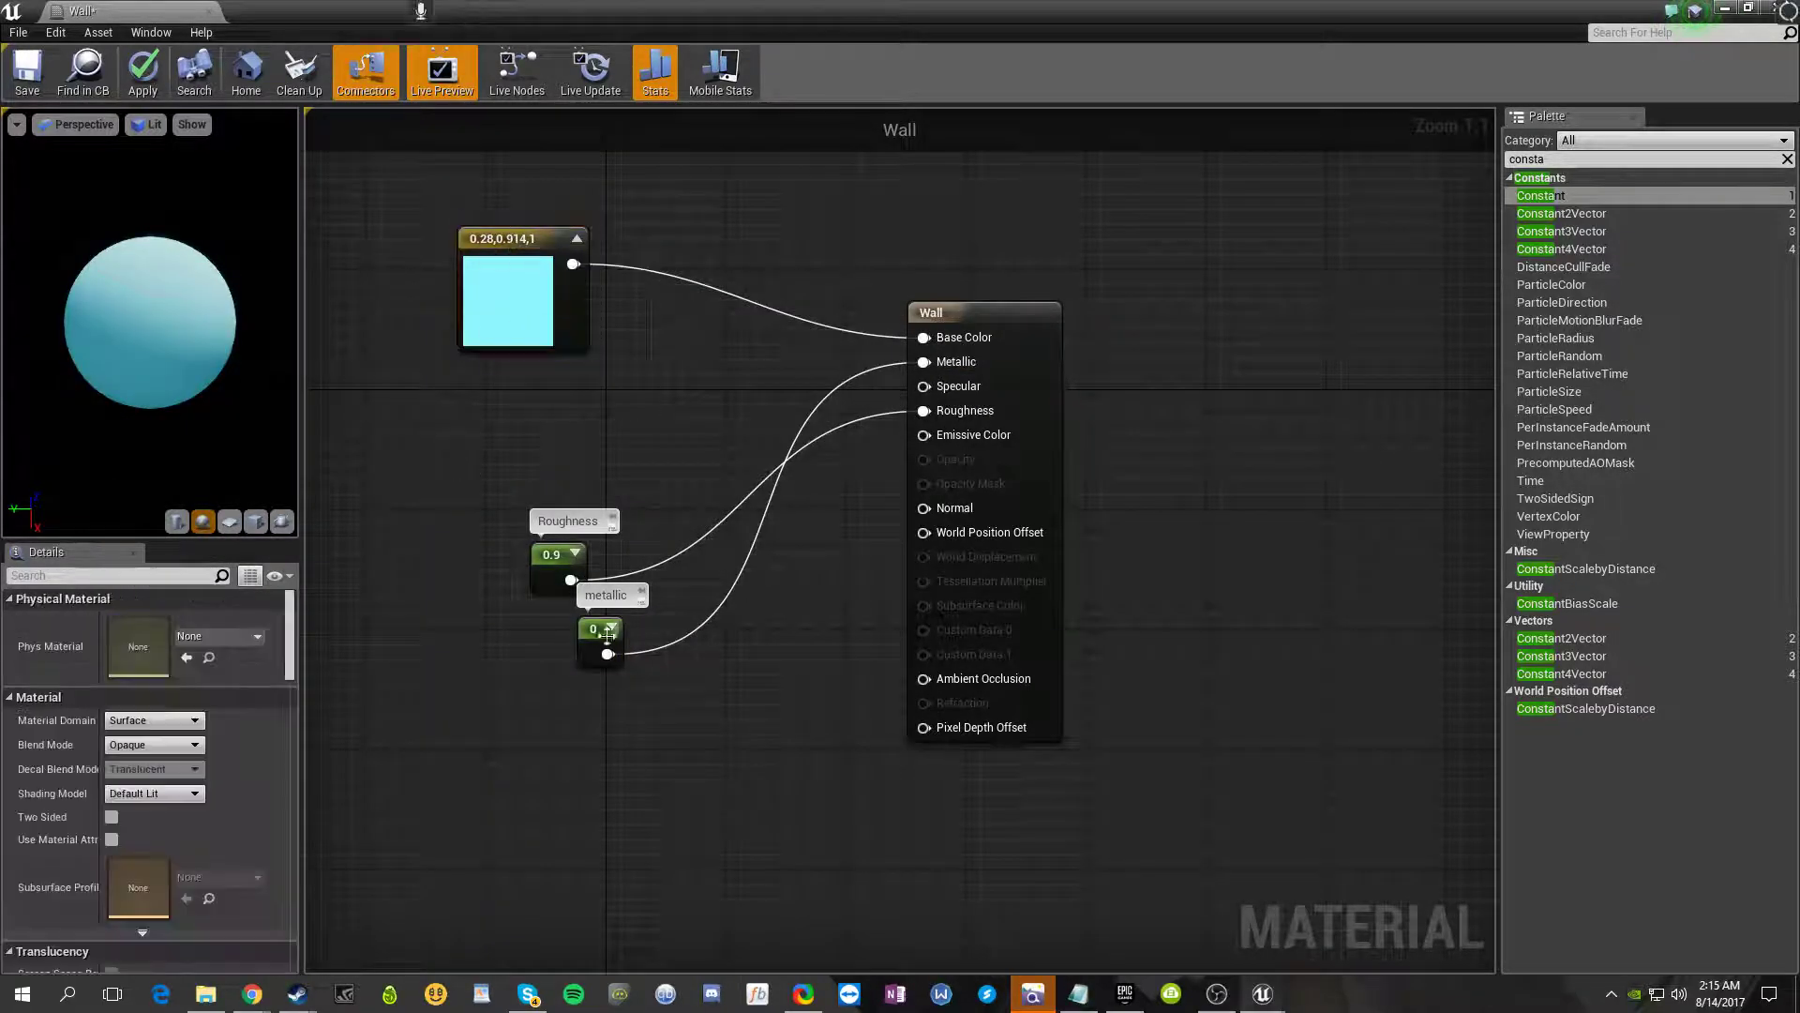
{"action": "left_click_drag", "start_coordinate": [590, 629], "coordinate": [514, 449]}
{"action": "left_click", "coordinate": [453, 504]}
- Select the colour, metallic and Roughness nodes together and shift them closer to the Wall node
{"action": "left_click_drag", "start_coordinate": [328, 154], "coordinate": [671, 733]}
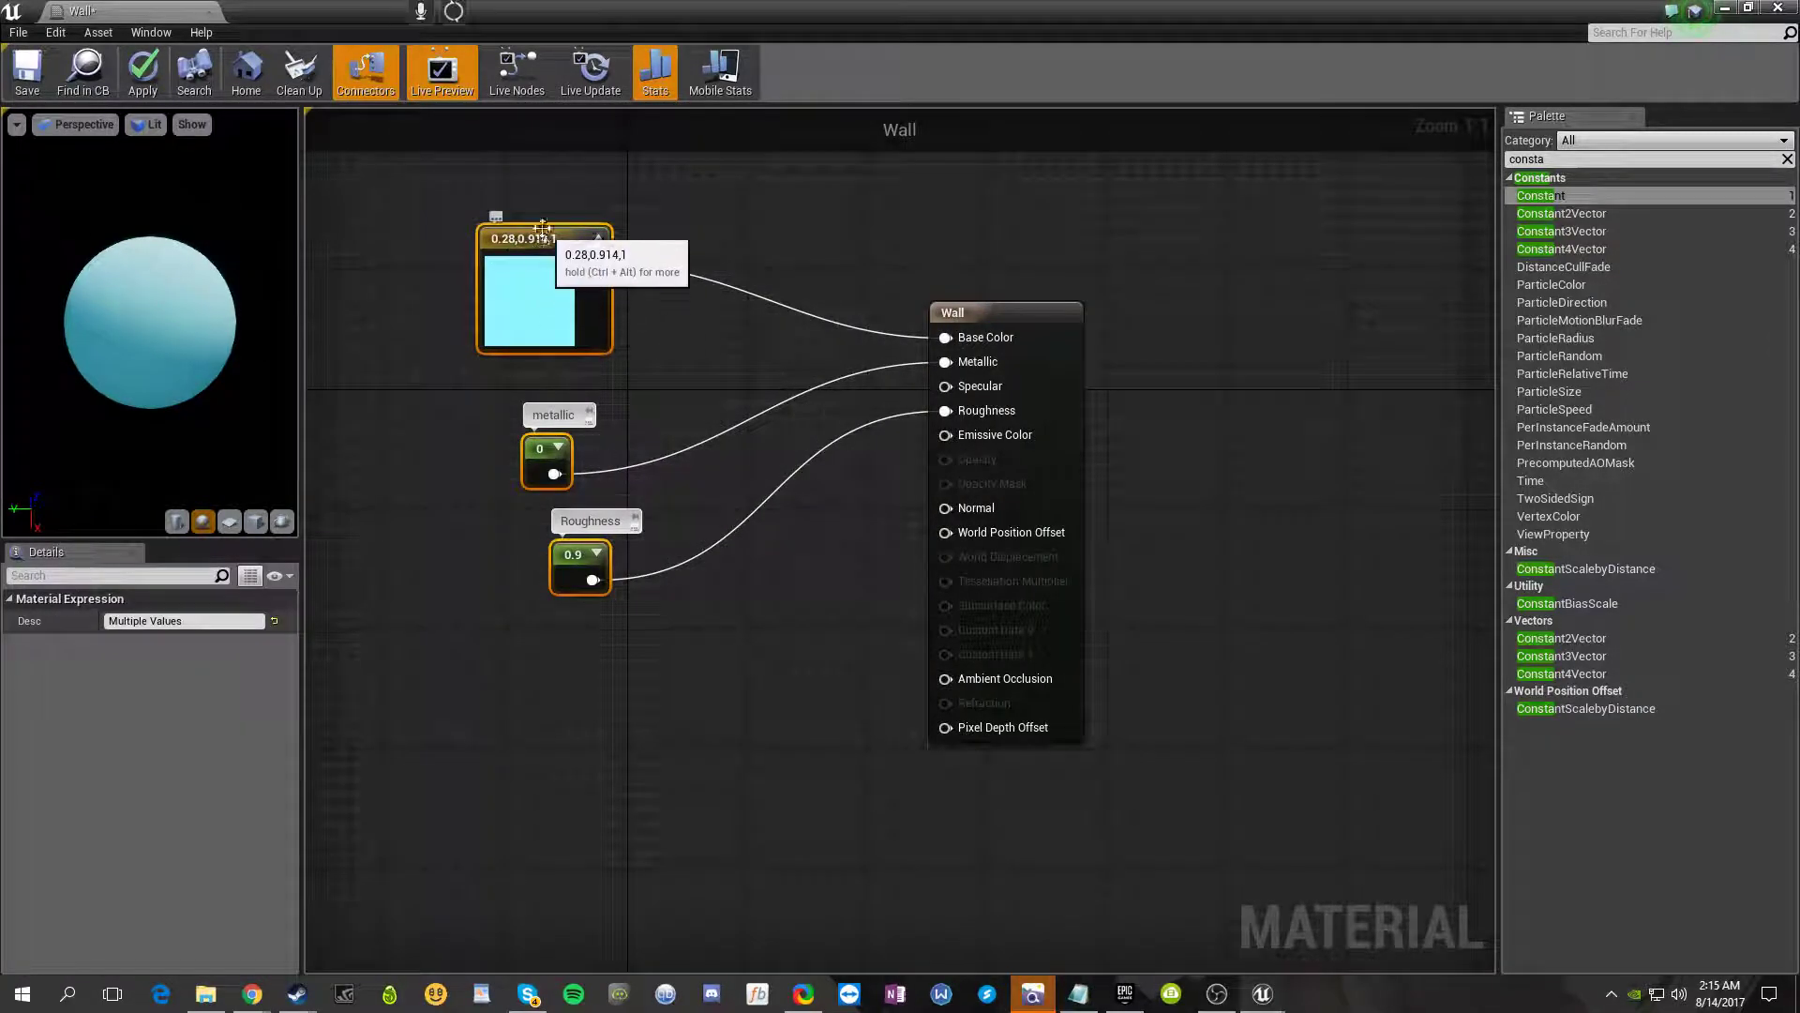
{"action": "left_click_drag", "start_coordinate": [536, 241], "coordinate": [643, 756]}
{"action": "left_click", "coordinate": [555, 428]}
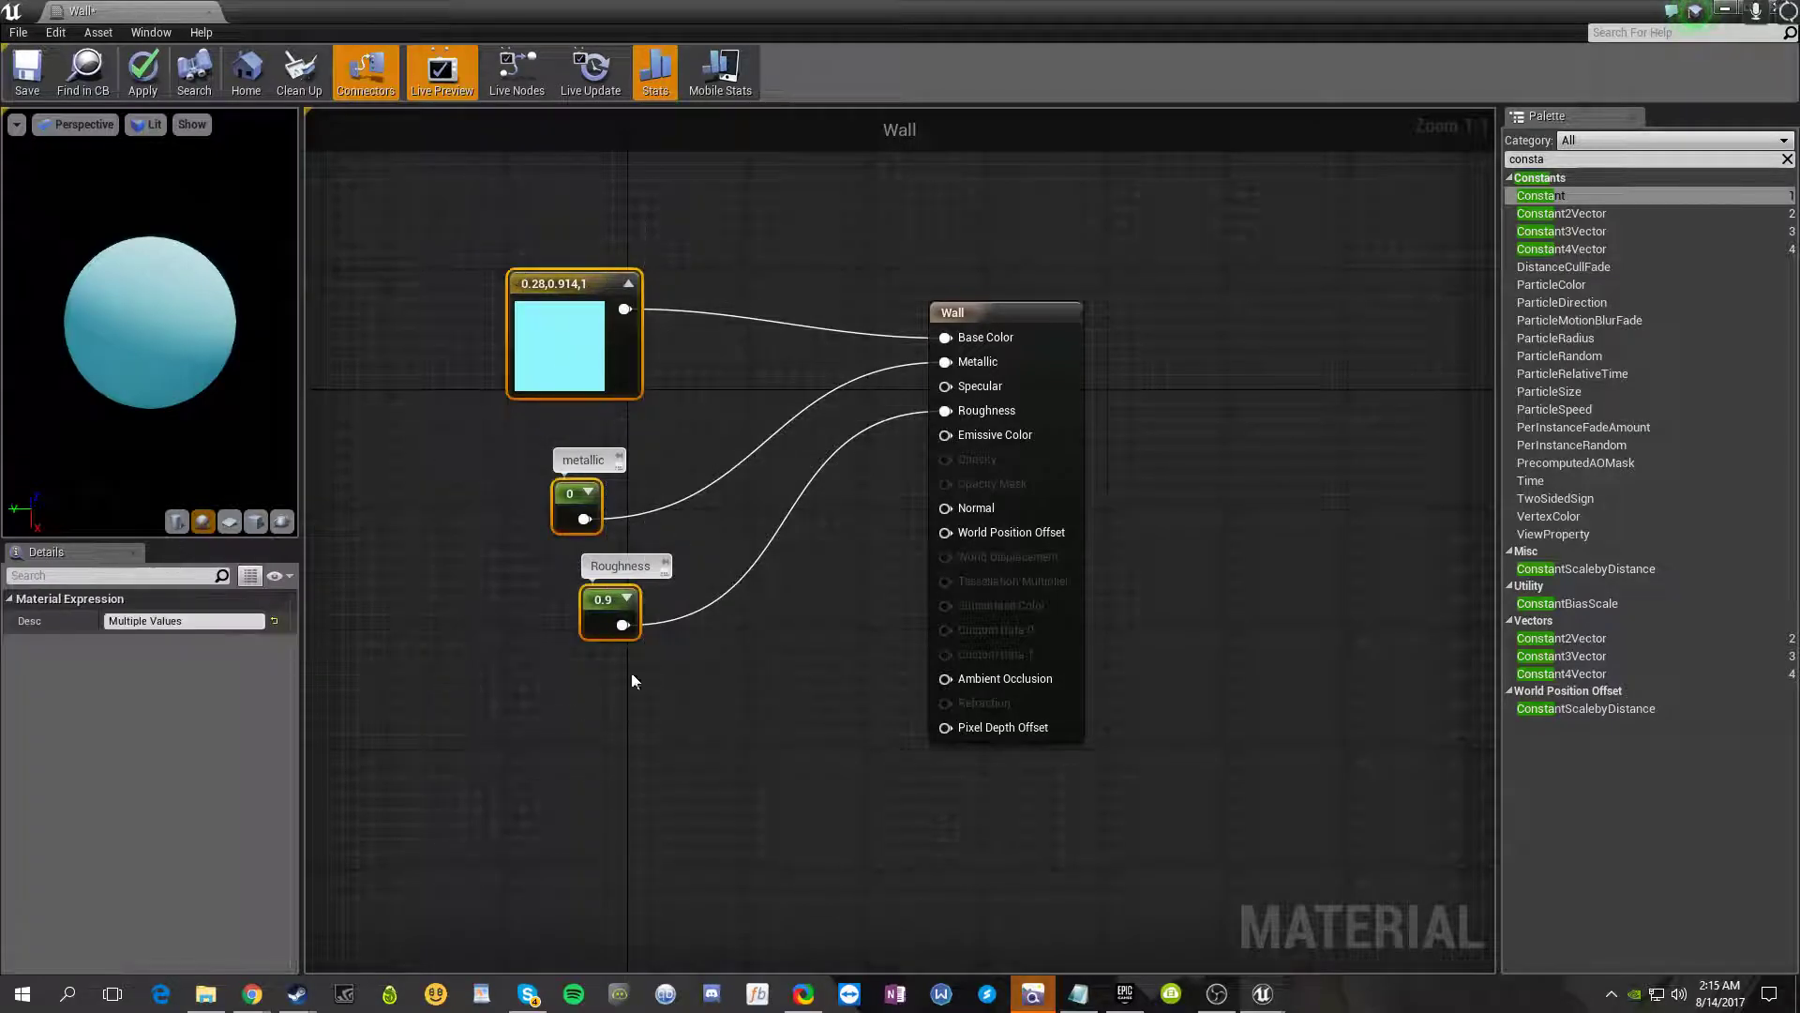
{"action": "mouse_move", "coordinate": [583, 296]}
{"action": "left_mouse_down"}
{"action": "mouse_move", "coordinate": [479, 281]}
{"action": "mouse_move", "coordinate": [709, 294]}
{"action": "mouse_move", "coordinate": [790, 280]}
{"action": "mouse_move", "coordinate": [612, 293]}
{"action": "left_mouse_up"}
{"action": "left_click", "coordinate": [644, 225]}
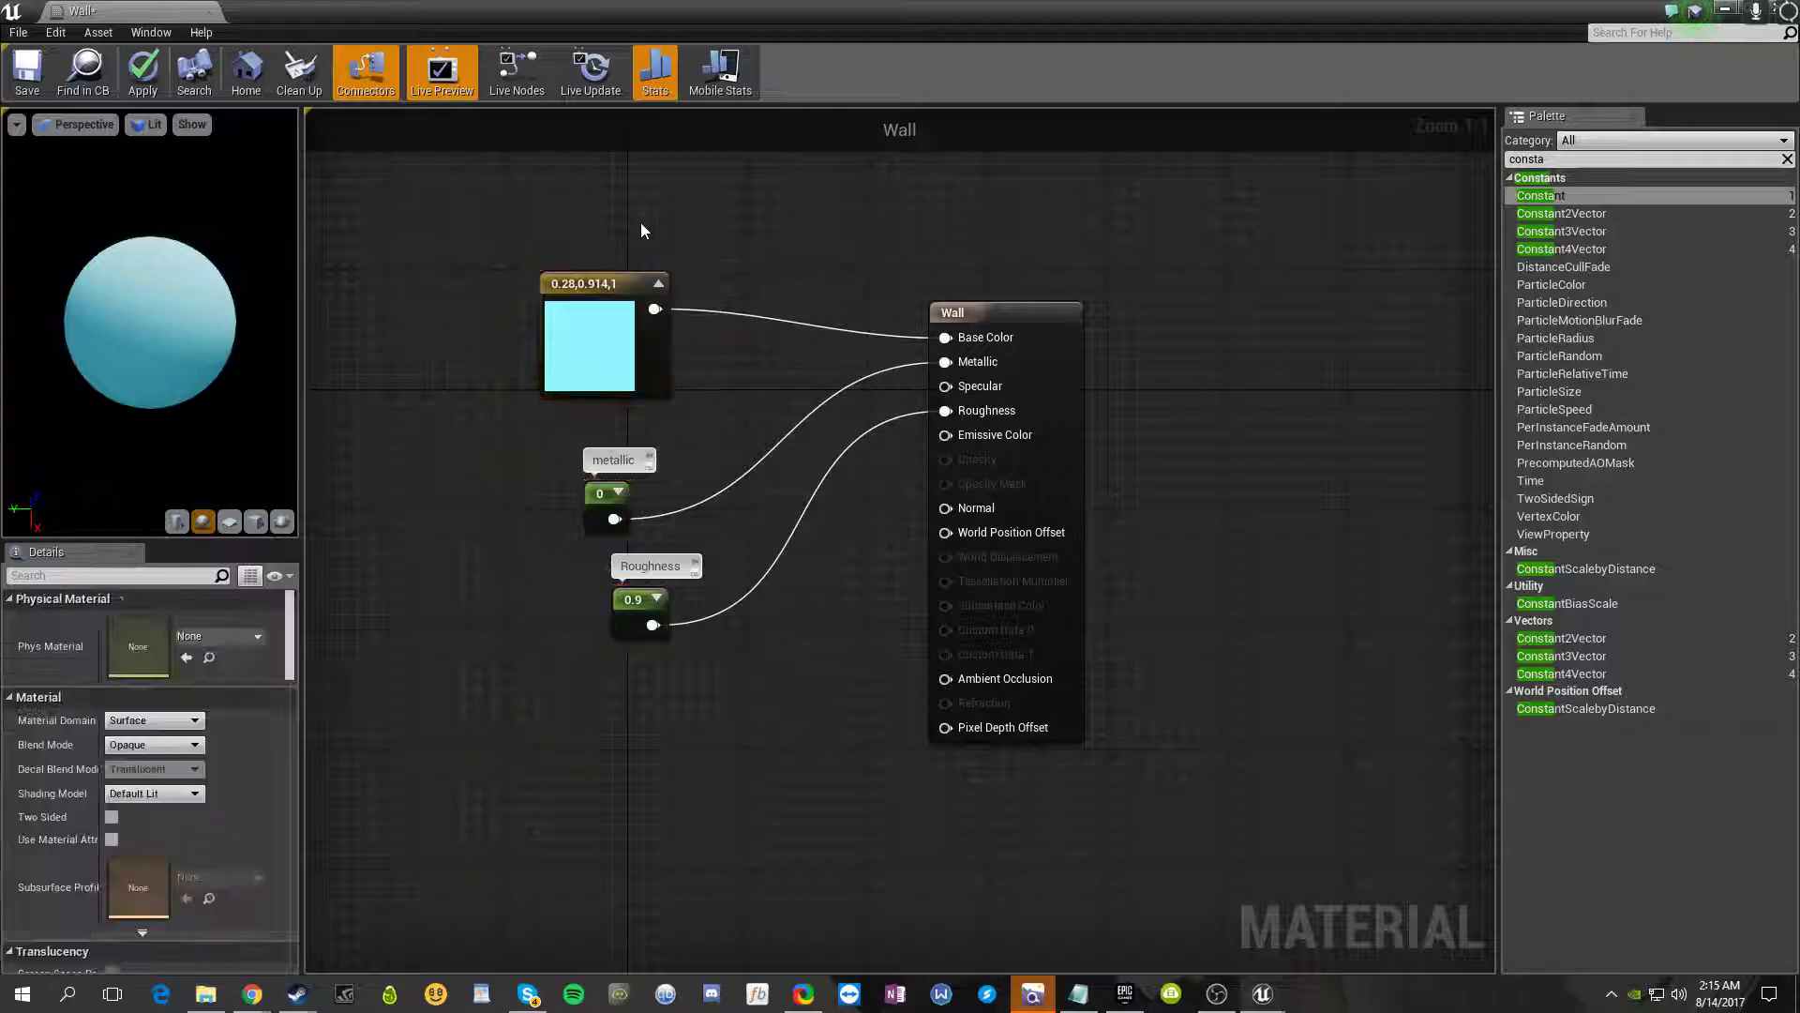
- Move the metallic and Roughness constants up together so they sit directly beneath the colour node
{"action": "left_click_drag", "start_coordinate": [466, 512], "coordinate": [670, 638]}
{"action": "left_click_drag", "start_coordinate": [595, 508], "coordinate": [581, 463]}
{"action": "left_click", "coordinate": [780, 748]}
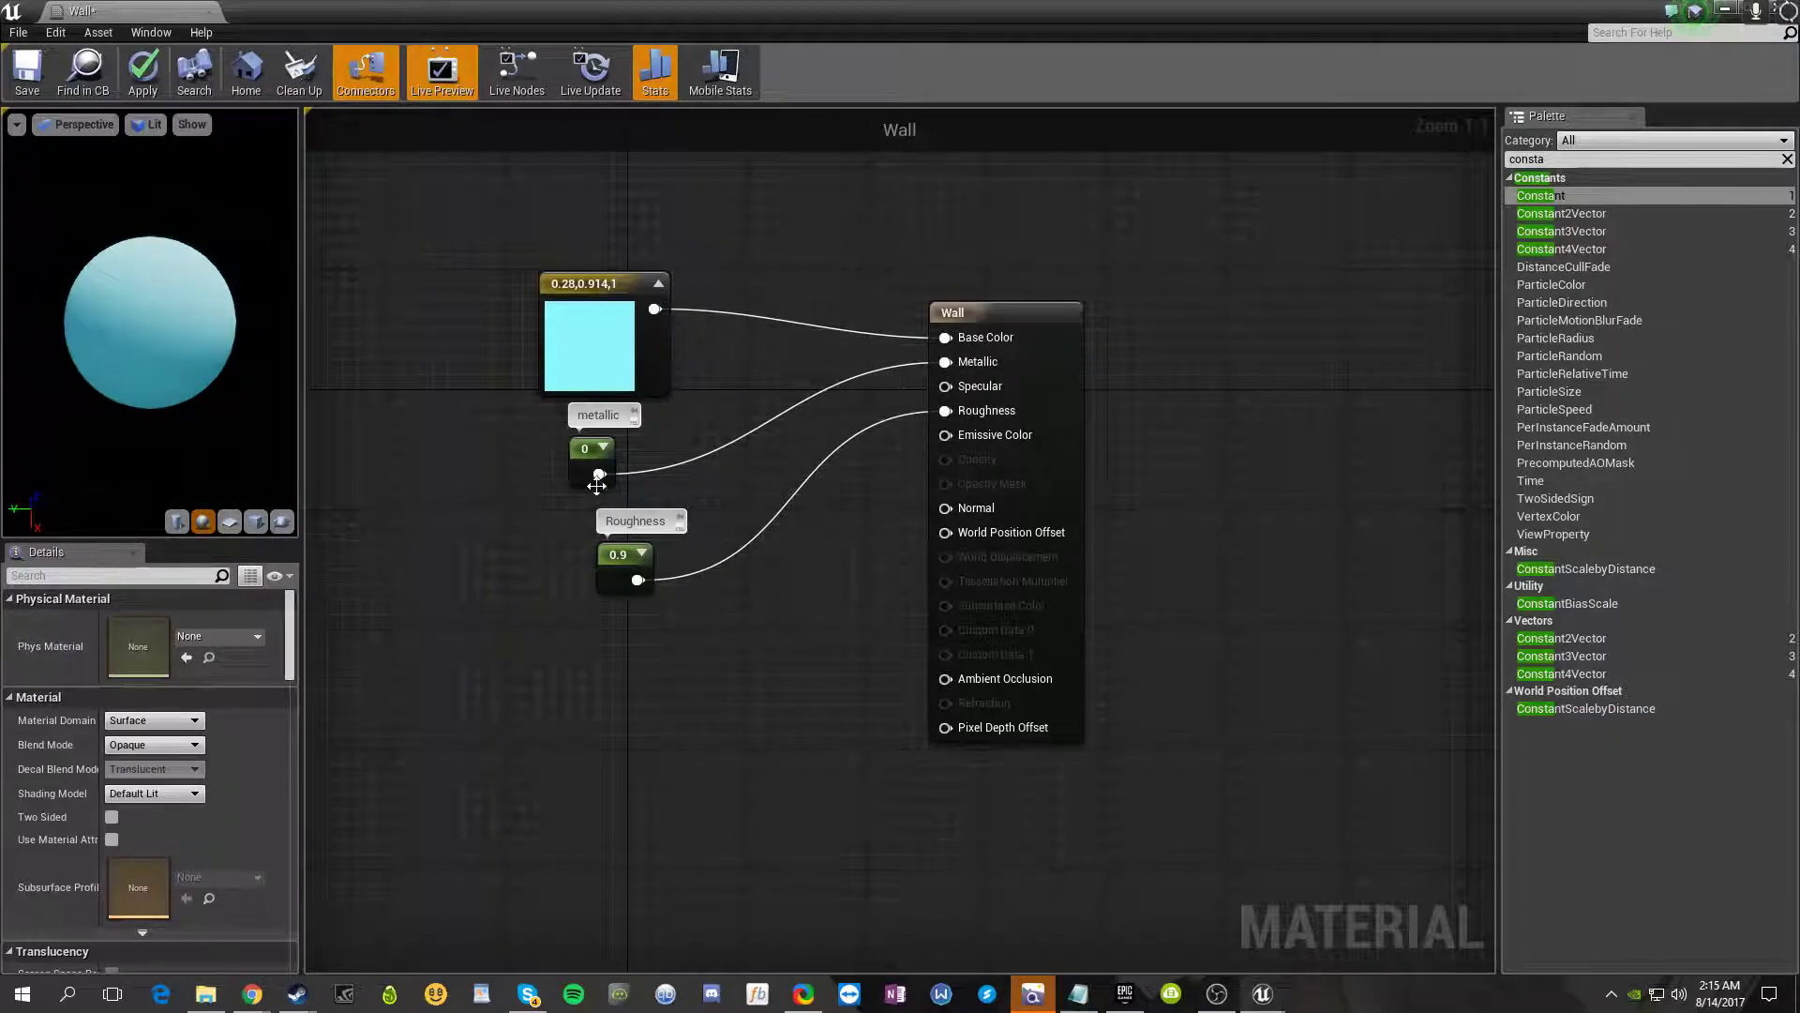
- Try the metallic constant at 2, set it to 1, and inspect the preview sphere from several angles
{"action": "left_click", "coordinate": [573, 472]}
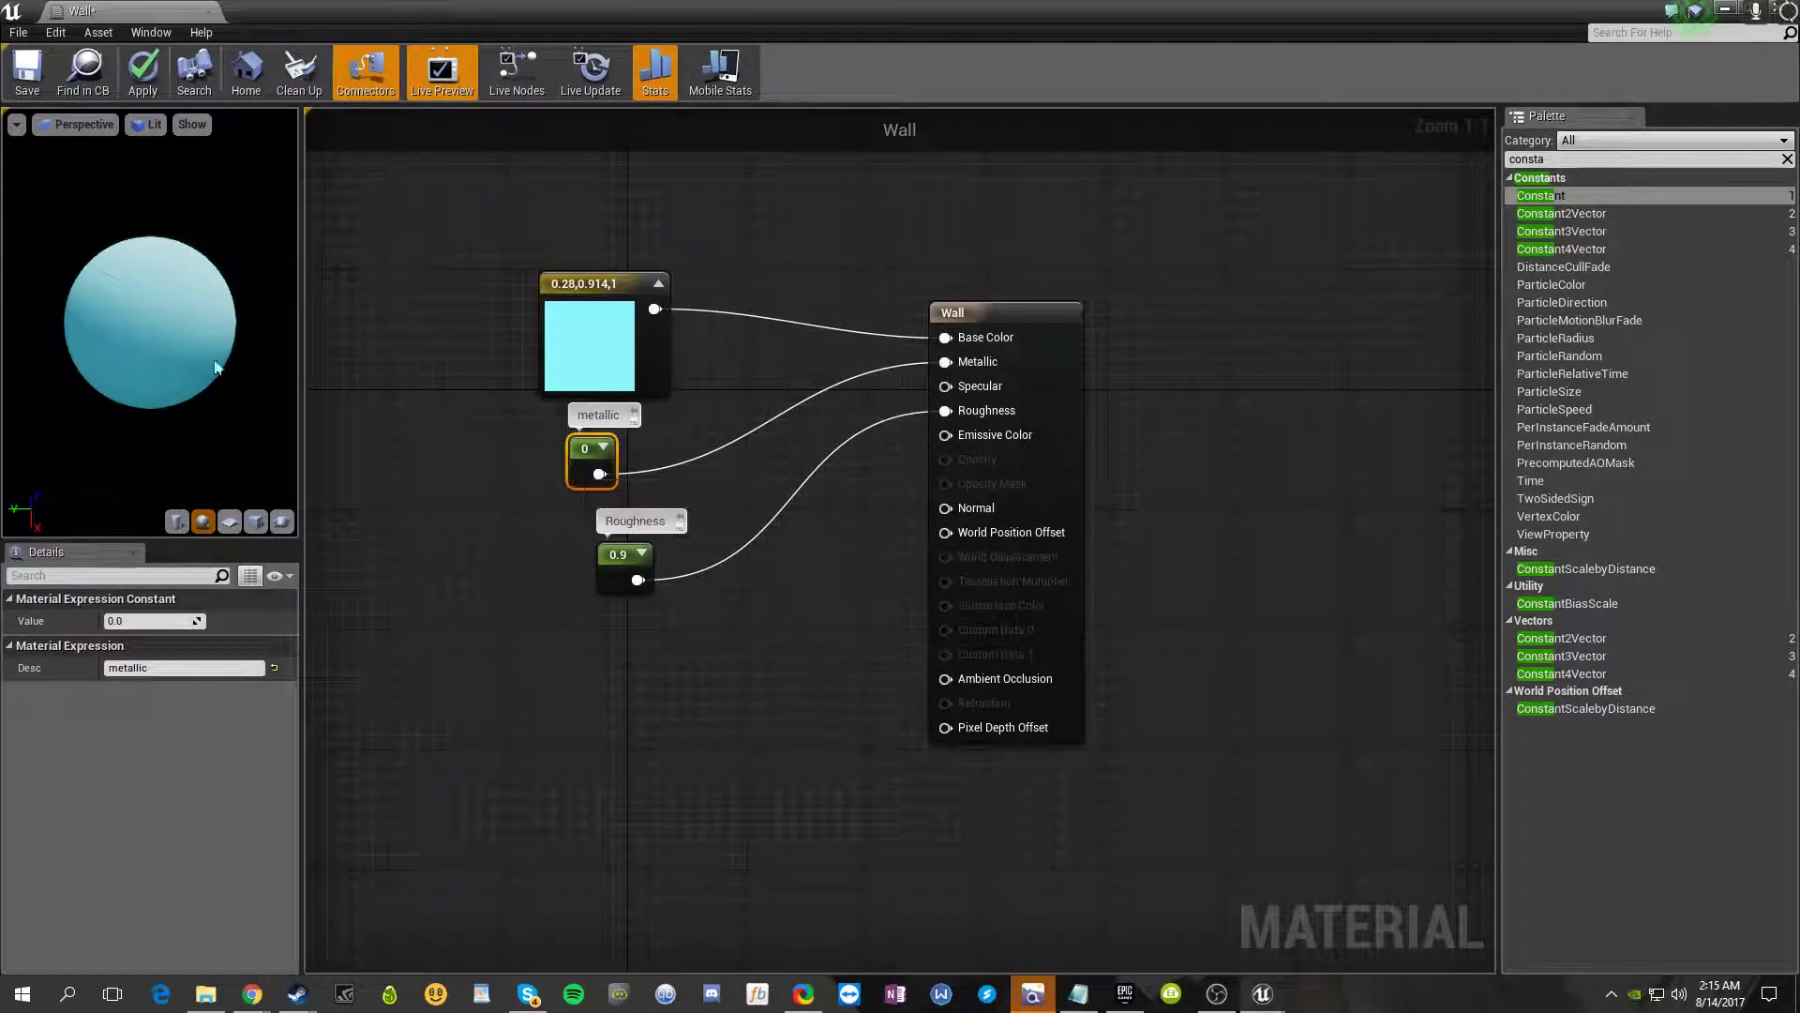
{"action": "left_click", "coordinate": [137, 620]}
{"action": "type", "text": "2"}
{"action": "key", "text": "Return"}
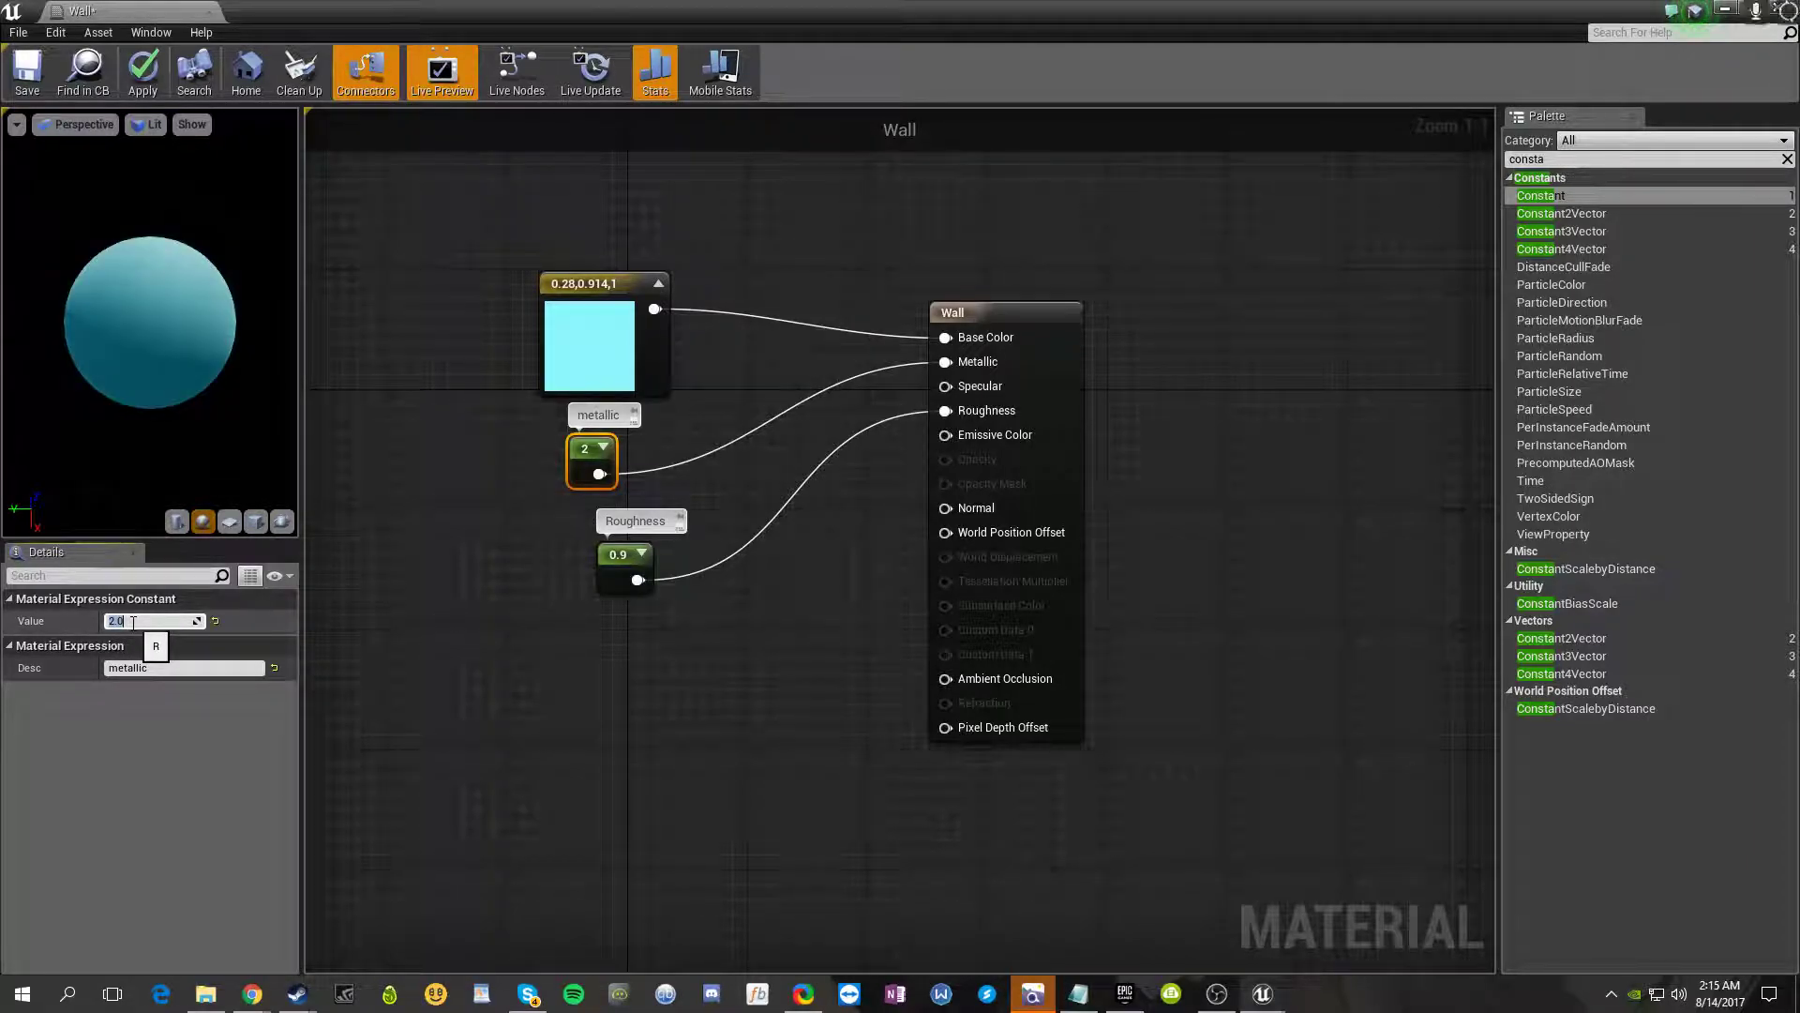
{"action": "type", "text": "1"}
{"action": "key", "text": "Return"}
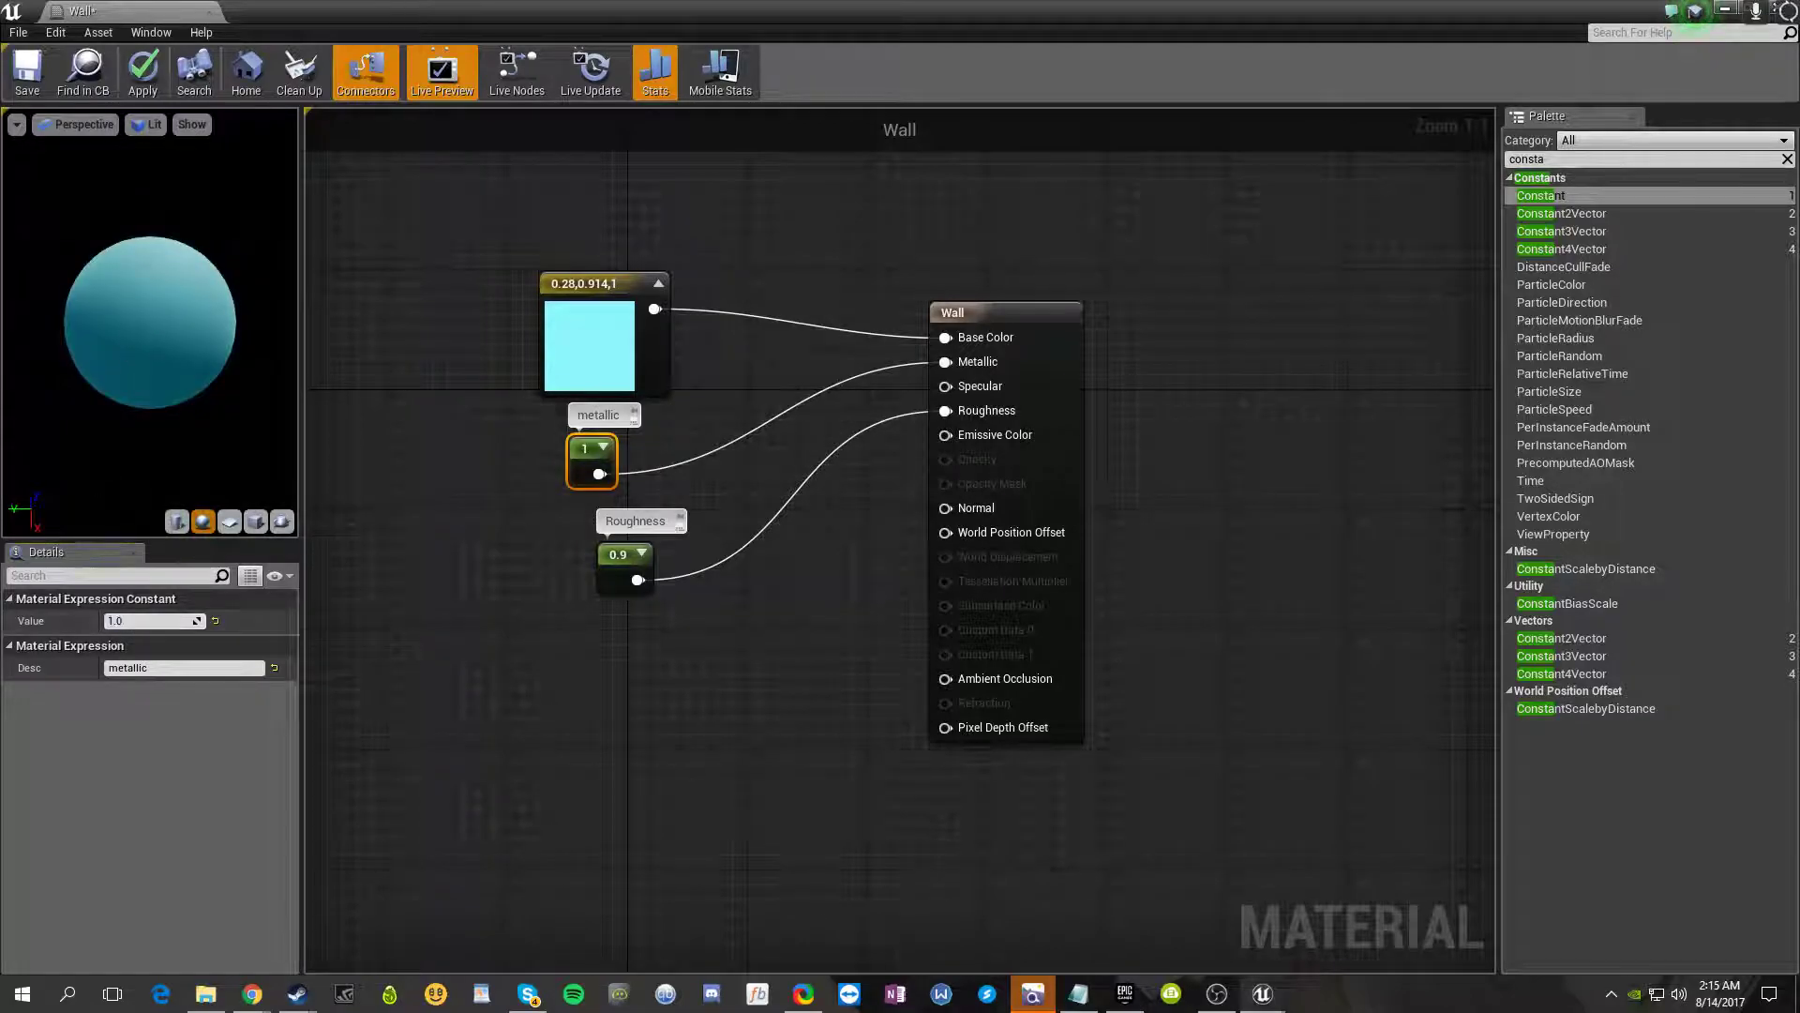
{"action": "mouse_move", "coordinate": [187, 322]}
{"action": "left_mouse_down"}
{"action": "mouse_move", "coordinate": [98, 321]}
{"action": "mouse_move", "coordinate": [117, 285]}
{"action": "mouse_move", "coordinate": [122, 305]}
{"action": "left_mouse_up"}
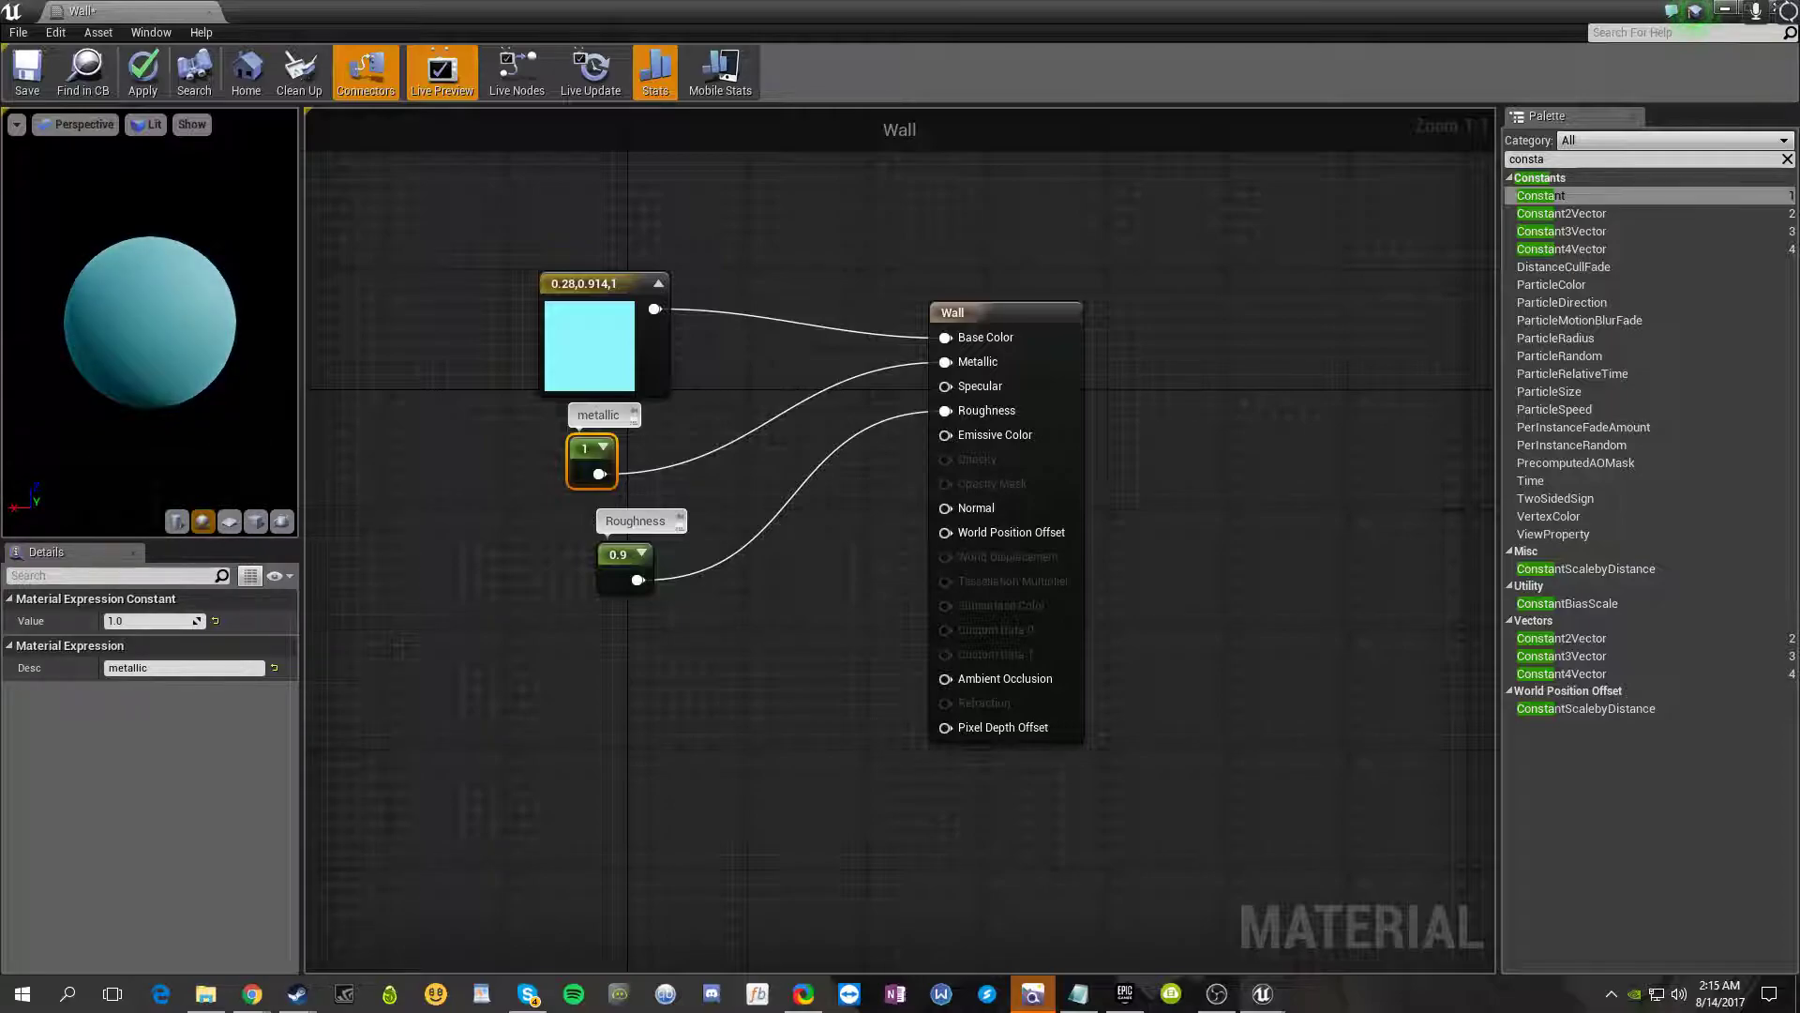
{"action": "mouse_move", "coordinate": [84, 422]}
{"action": "left_mouse_down"}
{"action": "mouse_move", "coordinate": [127, 417]}
{"action": "mouse_move", "coordinate": [75, 429]}
{"action": "mouse_move", "coordinate": [90, 412]}
{"action": "left_mouse_up"}
{"action": "left_click_drag", "start_coordinate": [150, 323], "coordinate": [229, 340]}
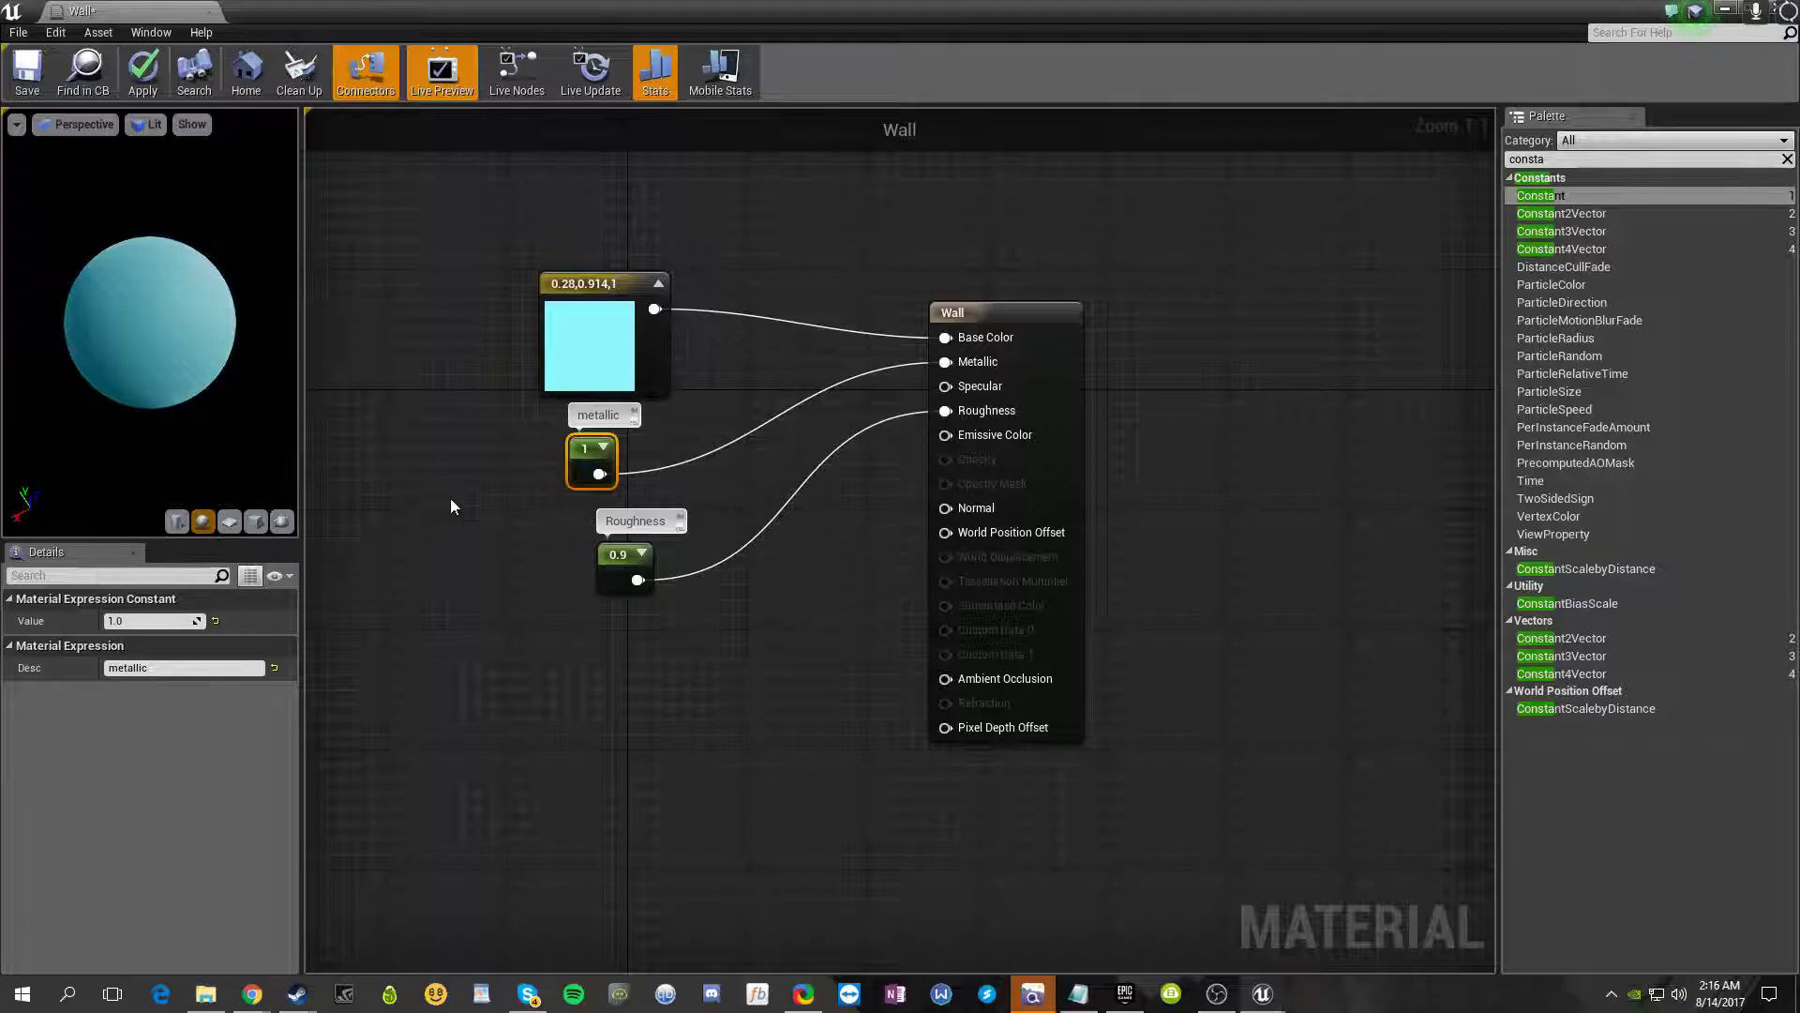
- Set the Roughness constant's value to 0.3 and check the reflections on the preview sphere
{"action": "left_click", "coordinate": [626, 576]}
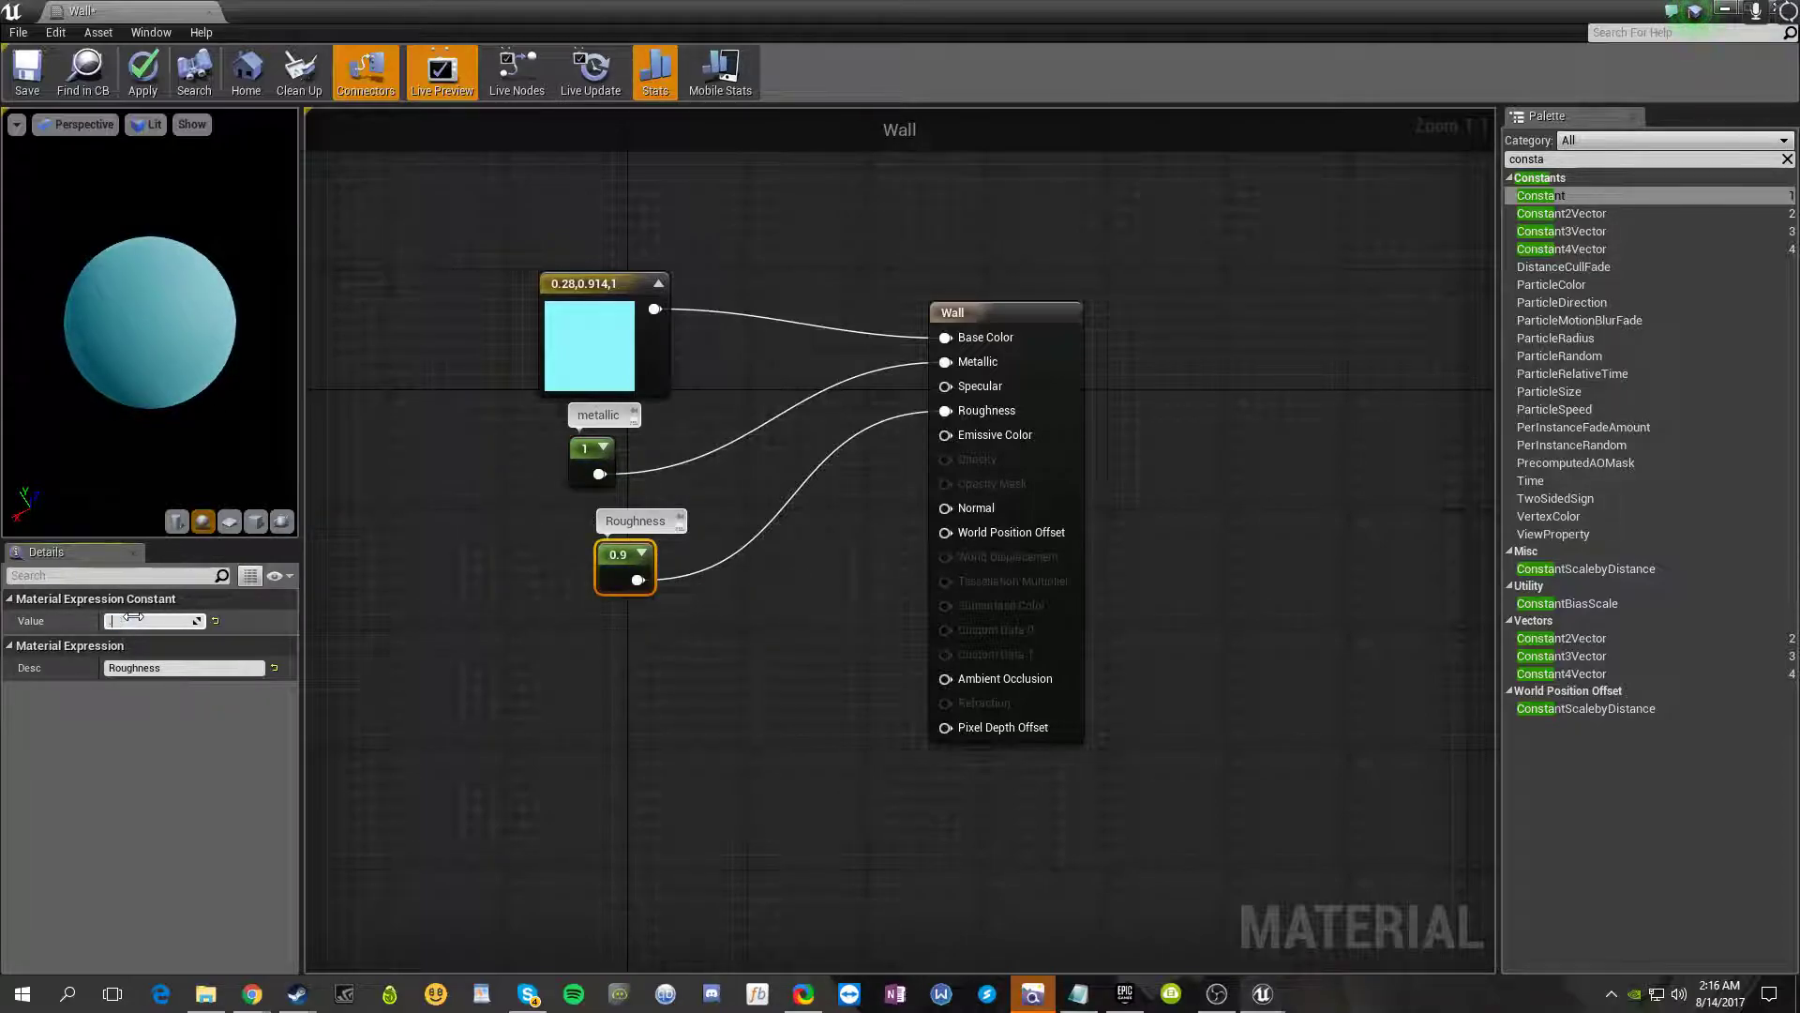
{"action": "type", "text": "0.3"}
{"action": "key", "text": "Return"}
{"action": "mouse_move", "coordinate": [182, 349]}
{"action": "left_mouse_down"}
{"action": "mouse_move", "coordinate": [197, 340]}
{"action": "mouse_move", "coordinate": [182, 349]}
{"action": "left_mouse_up"}
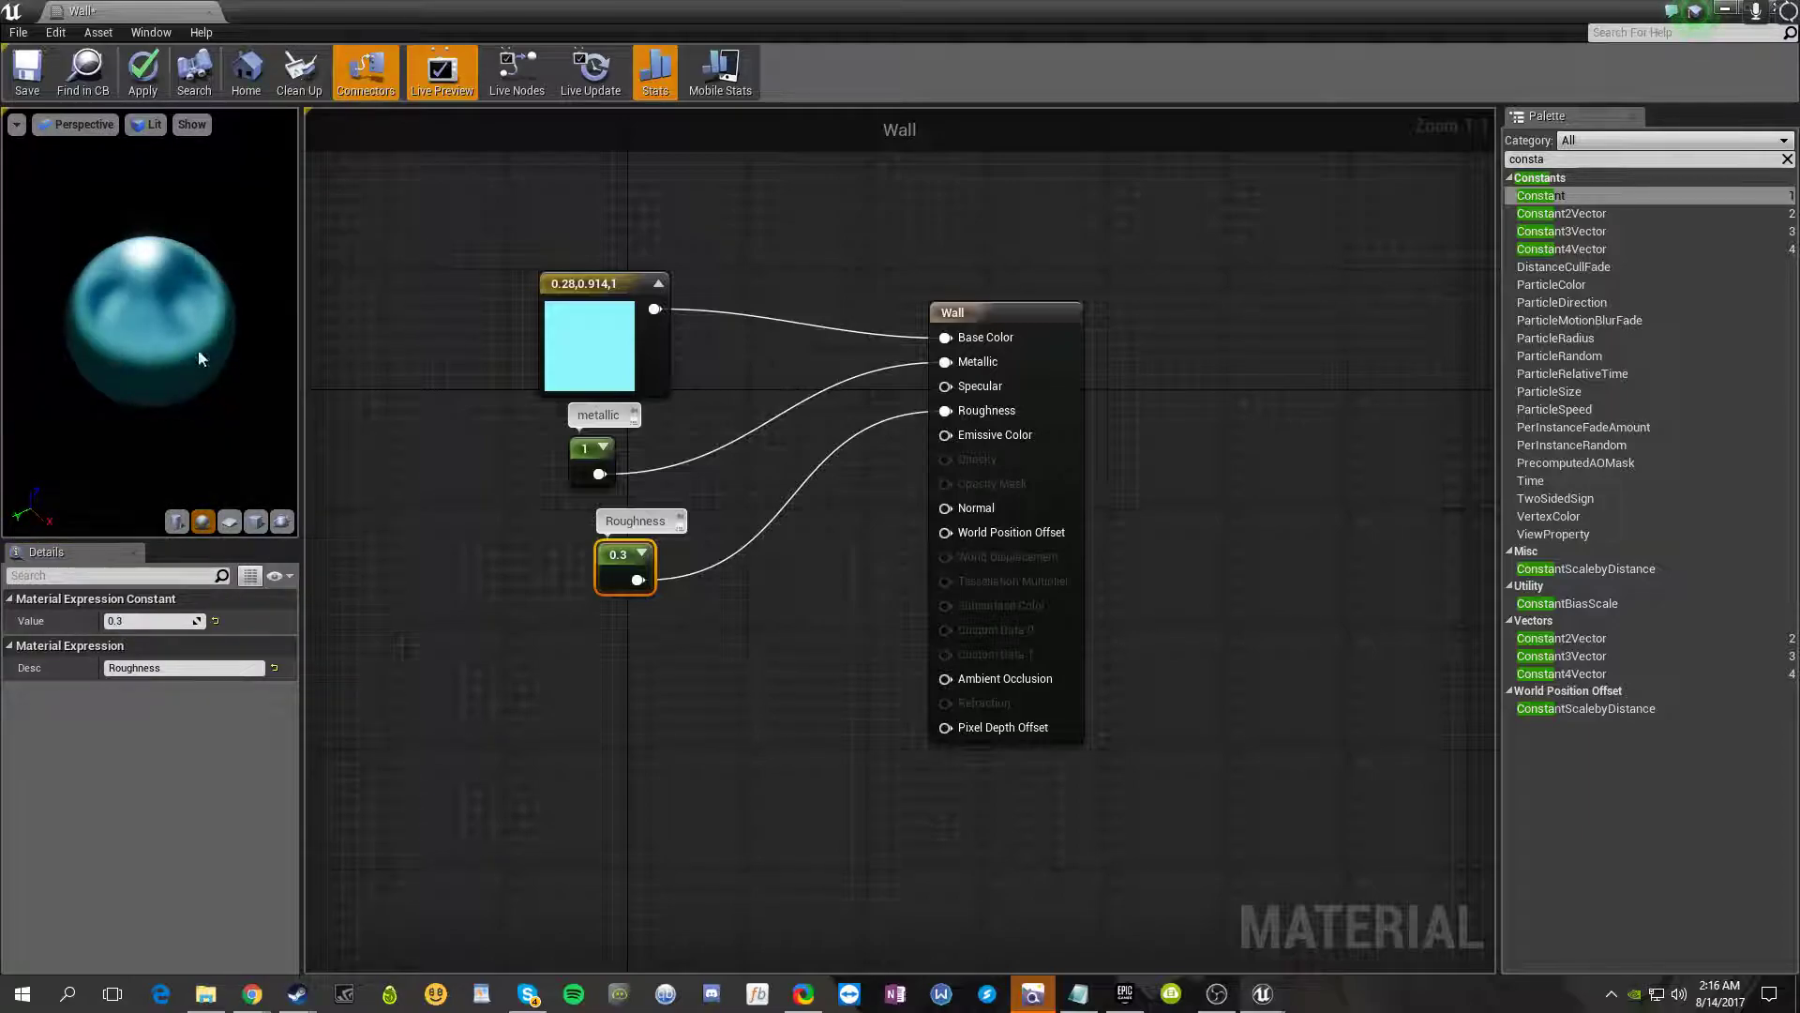
- Delete the Roughness constant and inspect the preview sphere with only colour and metallic connected
{"action": "key", "text": "Delete"}
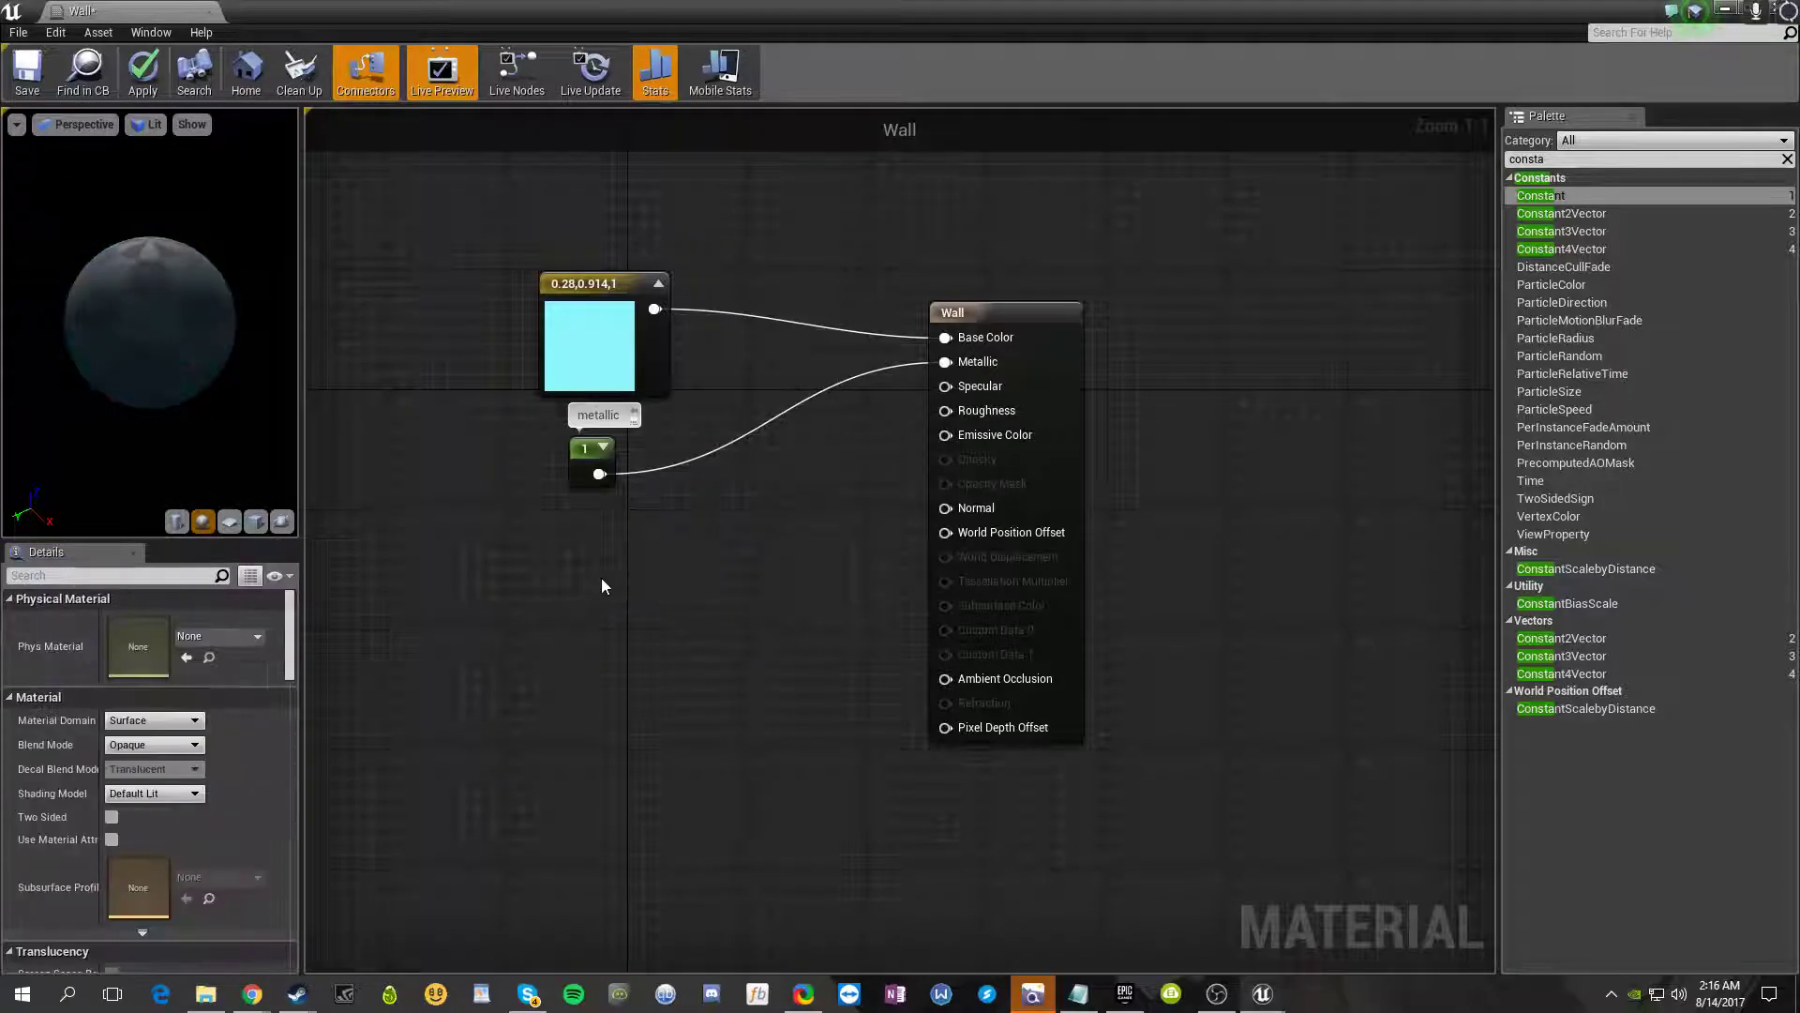
{"action": "left_click_drag", "start_coordinate": [89, 315], "coordinate": [139, 344]}
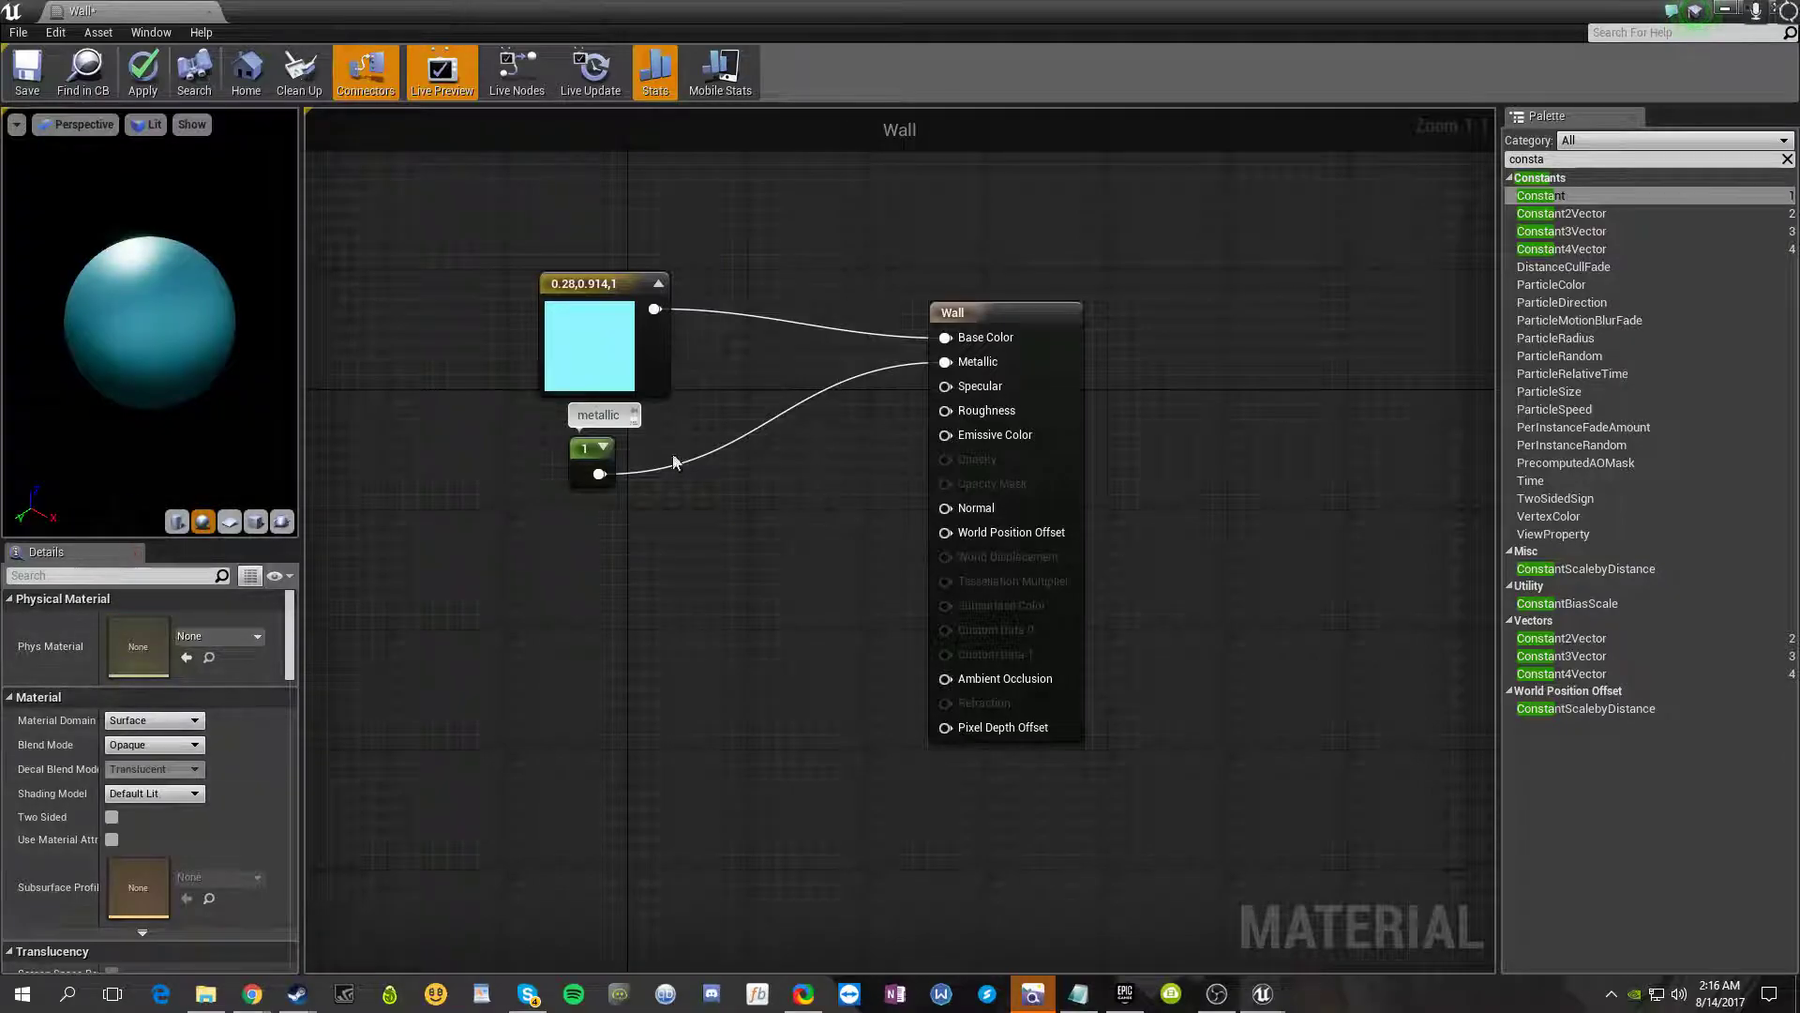
- Compare the metallic constant at 0 and at 1 on the preview sphere from different angles
{"action": "left_click", "coordinate": [572, 478]}
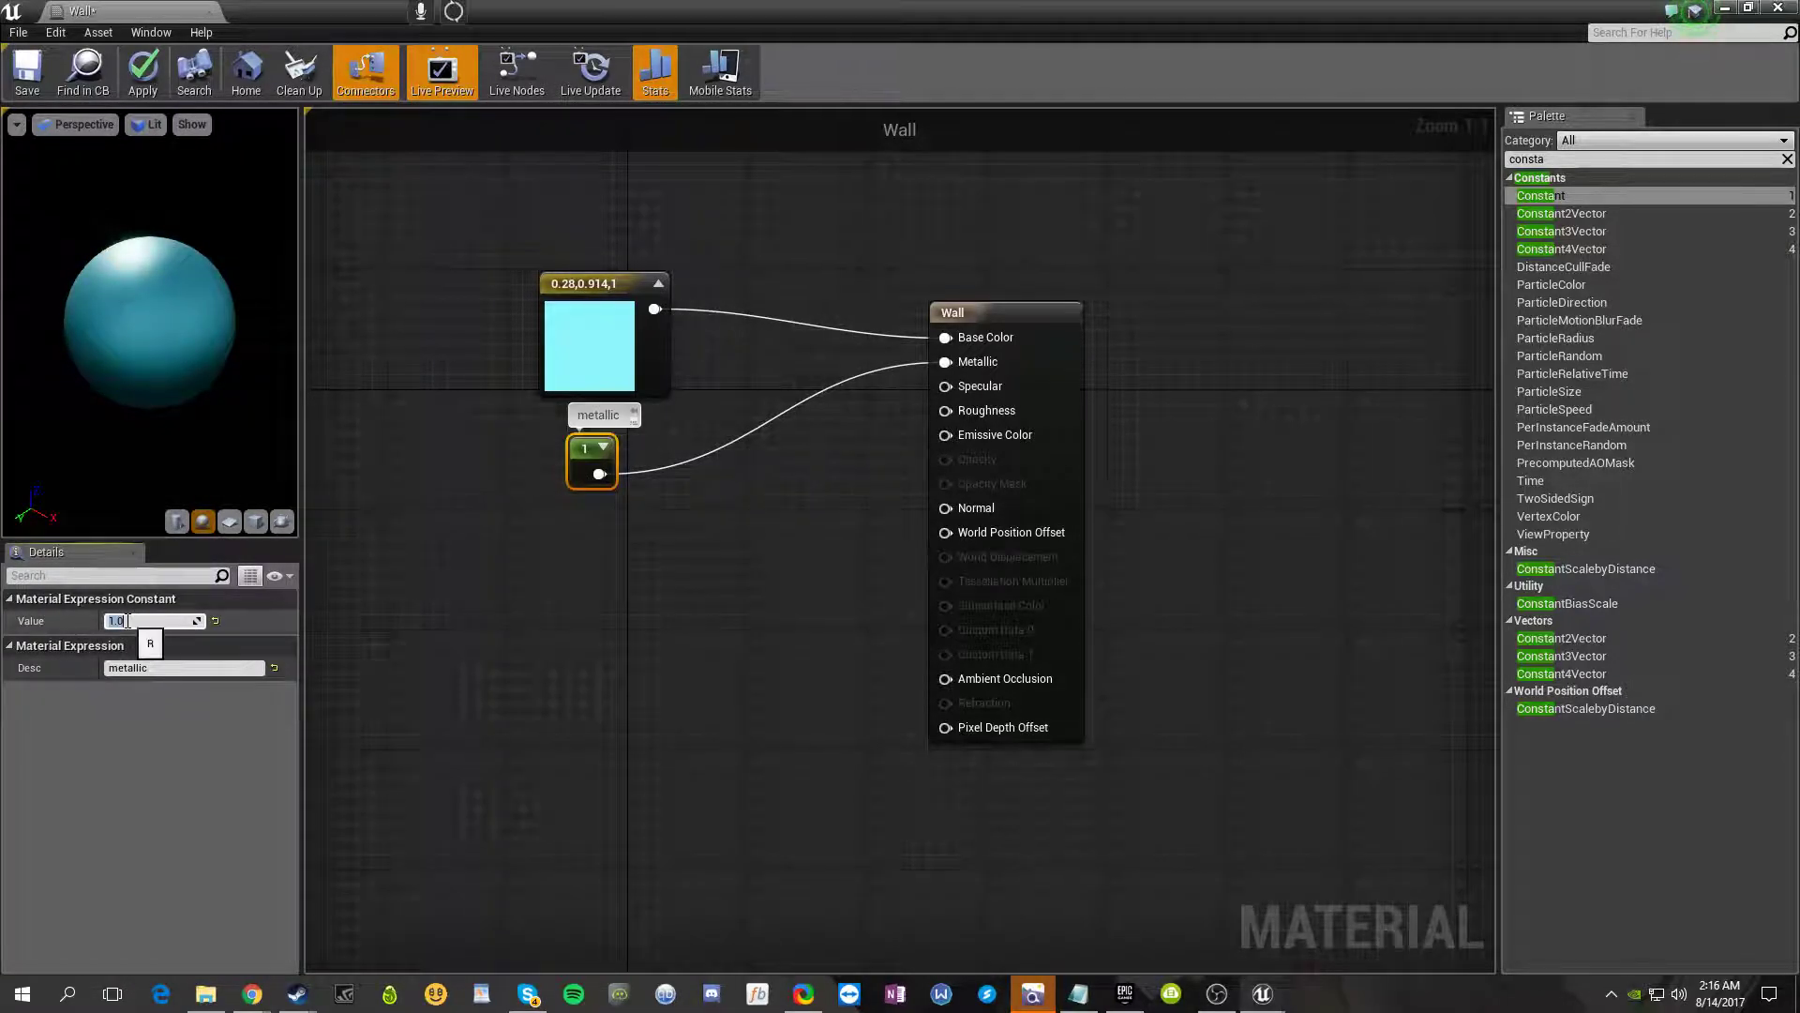
{"action": "type", "text": "0"}
{"action": "key", "text": "Return"}
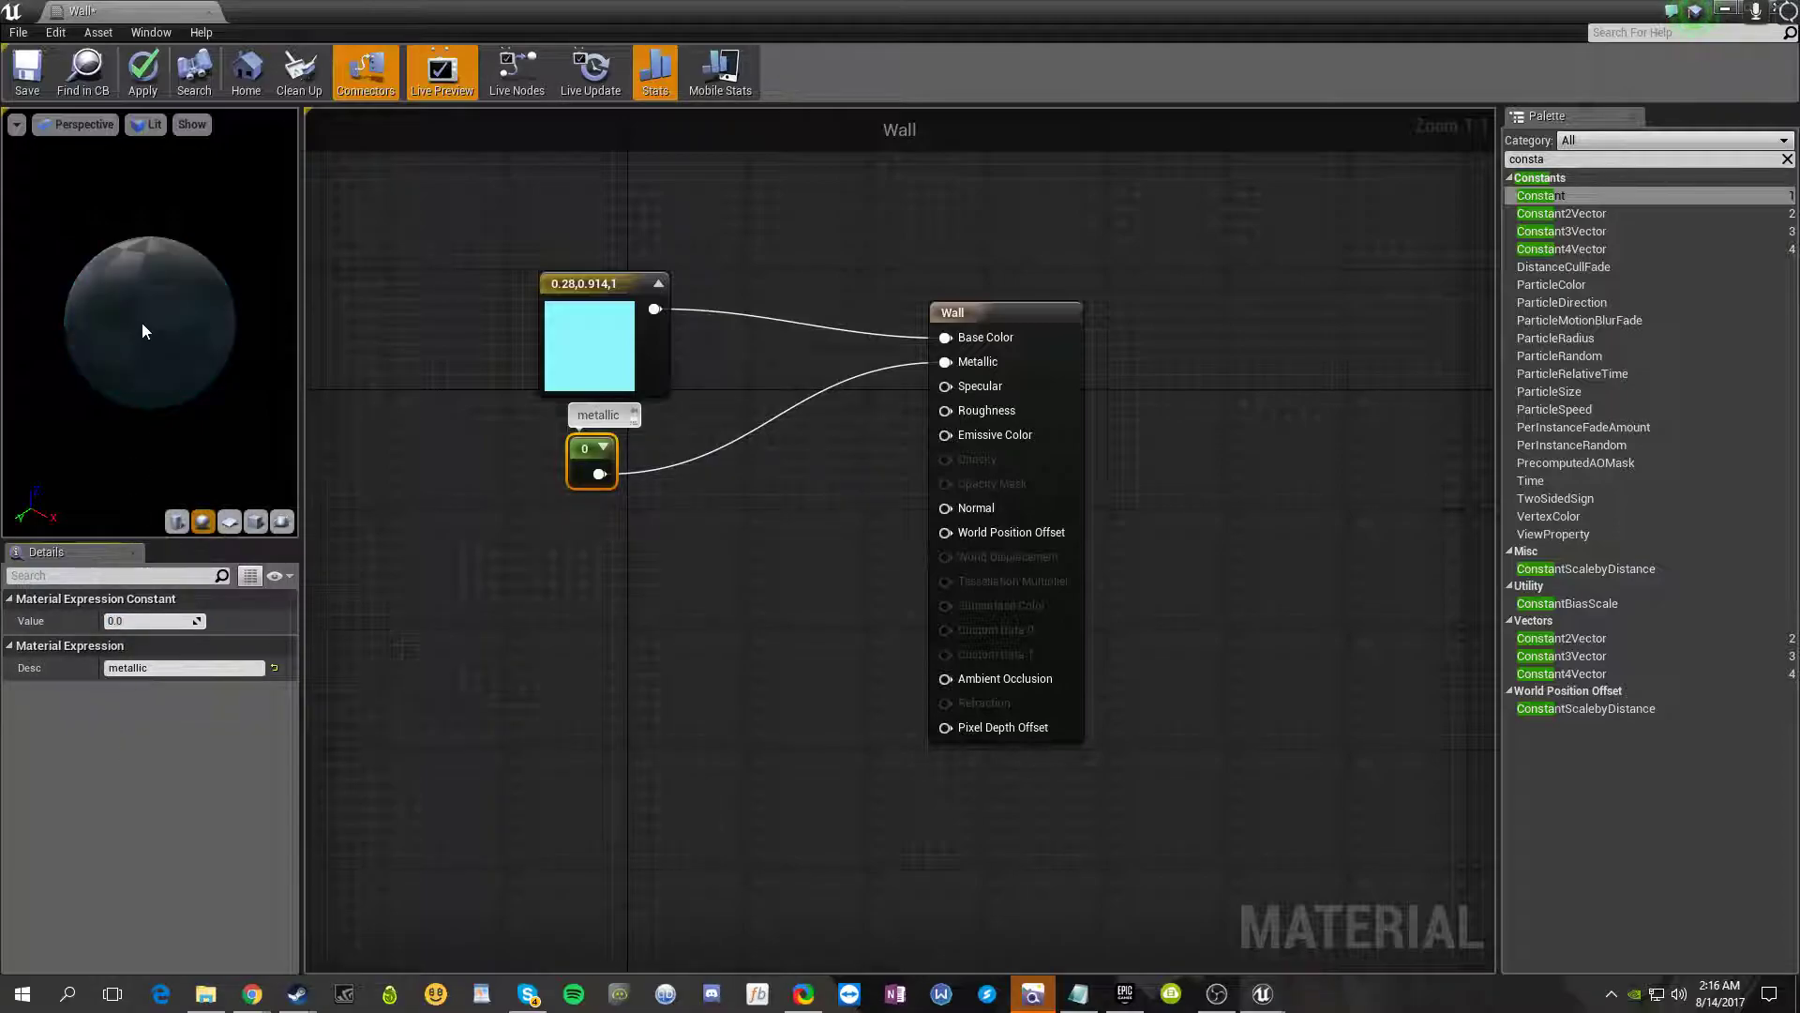
{"action": "mouse_move", "coordinate": [143, 322]}
{"action": "left_mouse_down"}
{"action": "mouse_move", "coordinate": [122, 253]}
{"action": "mouse_move", "coordinate": [99, 323]}
{"action": "mouse_move", "coordinate": [207, 323]}
{"action": "mouse_move", "coordinate": [113, 324]}
{"action": "mouse_move", "coordinate": [111, 310]}
{"action": "left_mouse_up"}
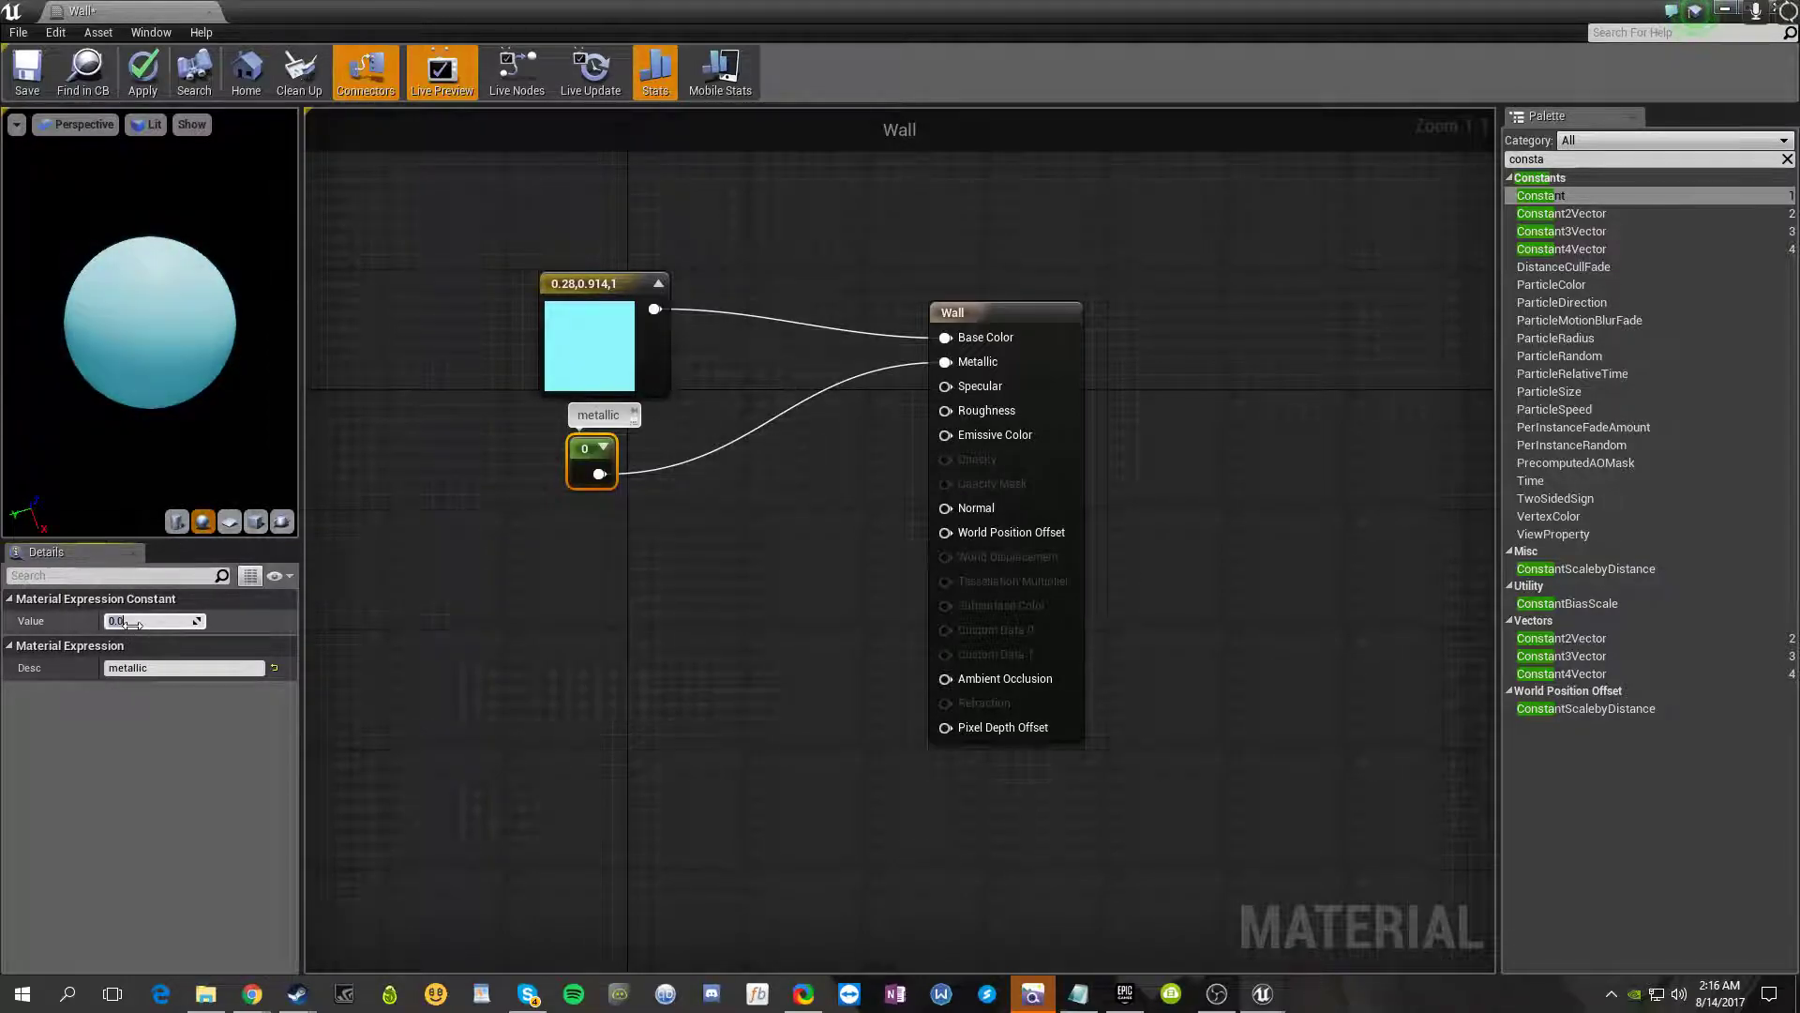
{"action": "type", "text": "1"}
{"action": "key", "text": "Return"}
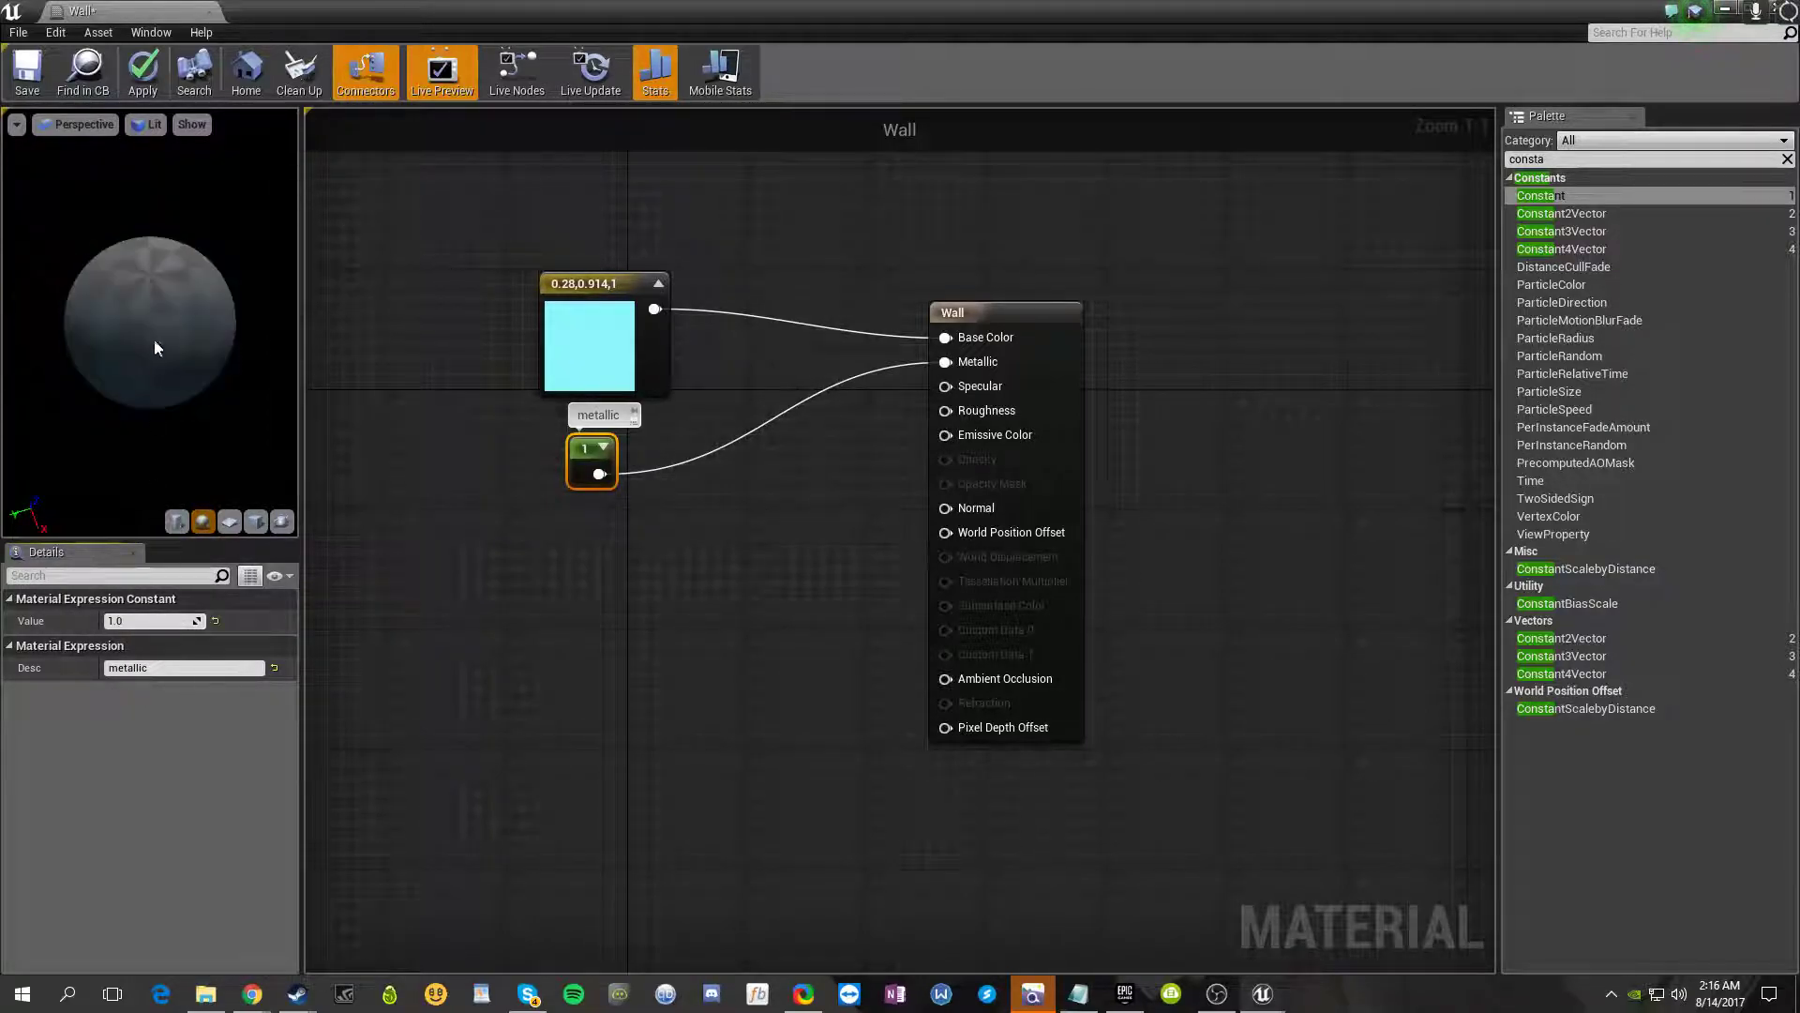
{"action": "mouse_move", "coordinate": [156, 306]}
{"action": "left_mouse_down"}
{"action": "mouse_move", "coordinate": [201, 308]}
{"action": "mouse_move", "coordinate": [178, 290]}
{"action": "mouse_move", "coordinate": [159, 295]}
{"action": "mouse_move", "coordinate": [183, 305]}
{"action": "mouse_move", "coordinate": [169, 319]}
{"action": "mouse_move", "coordinate": [141, 314]}
{"action": "mouse_move", "coordinate": [171, 323]}
{"action": "left_mouse_up"}
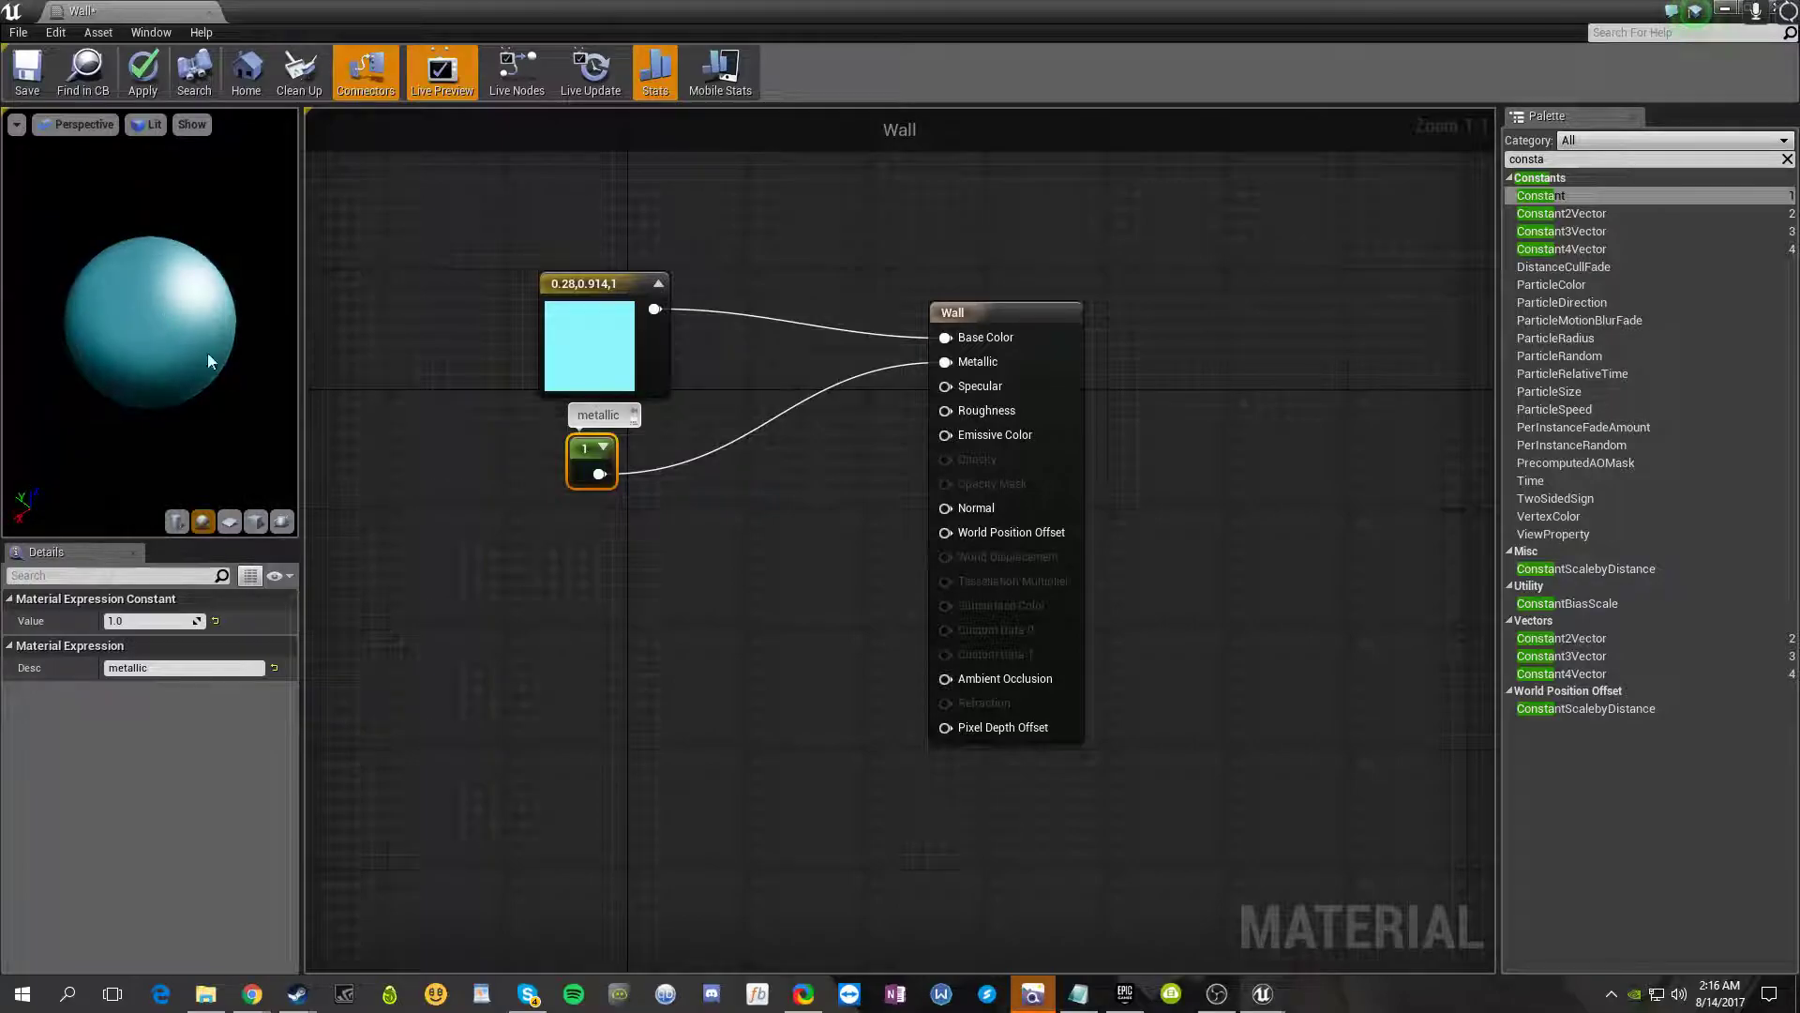
- Duplicate the metallic constant beneath itself, describe the copy as "Roughness" and change the original's description to "Metallic"
{"action": "left_click", "coordinate": [602, 647]}
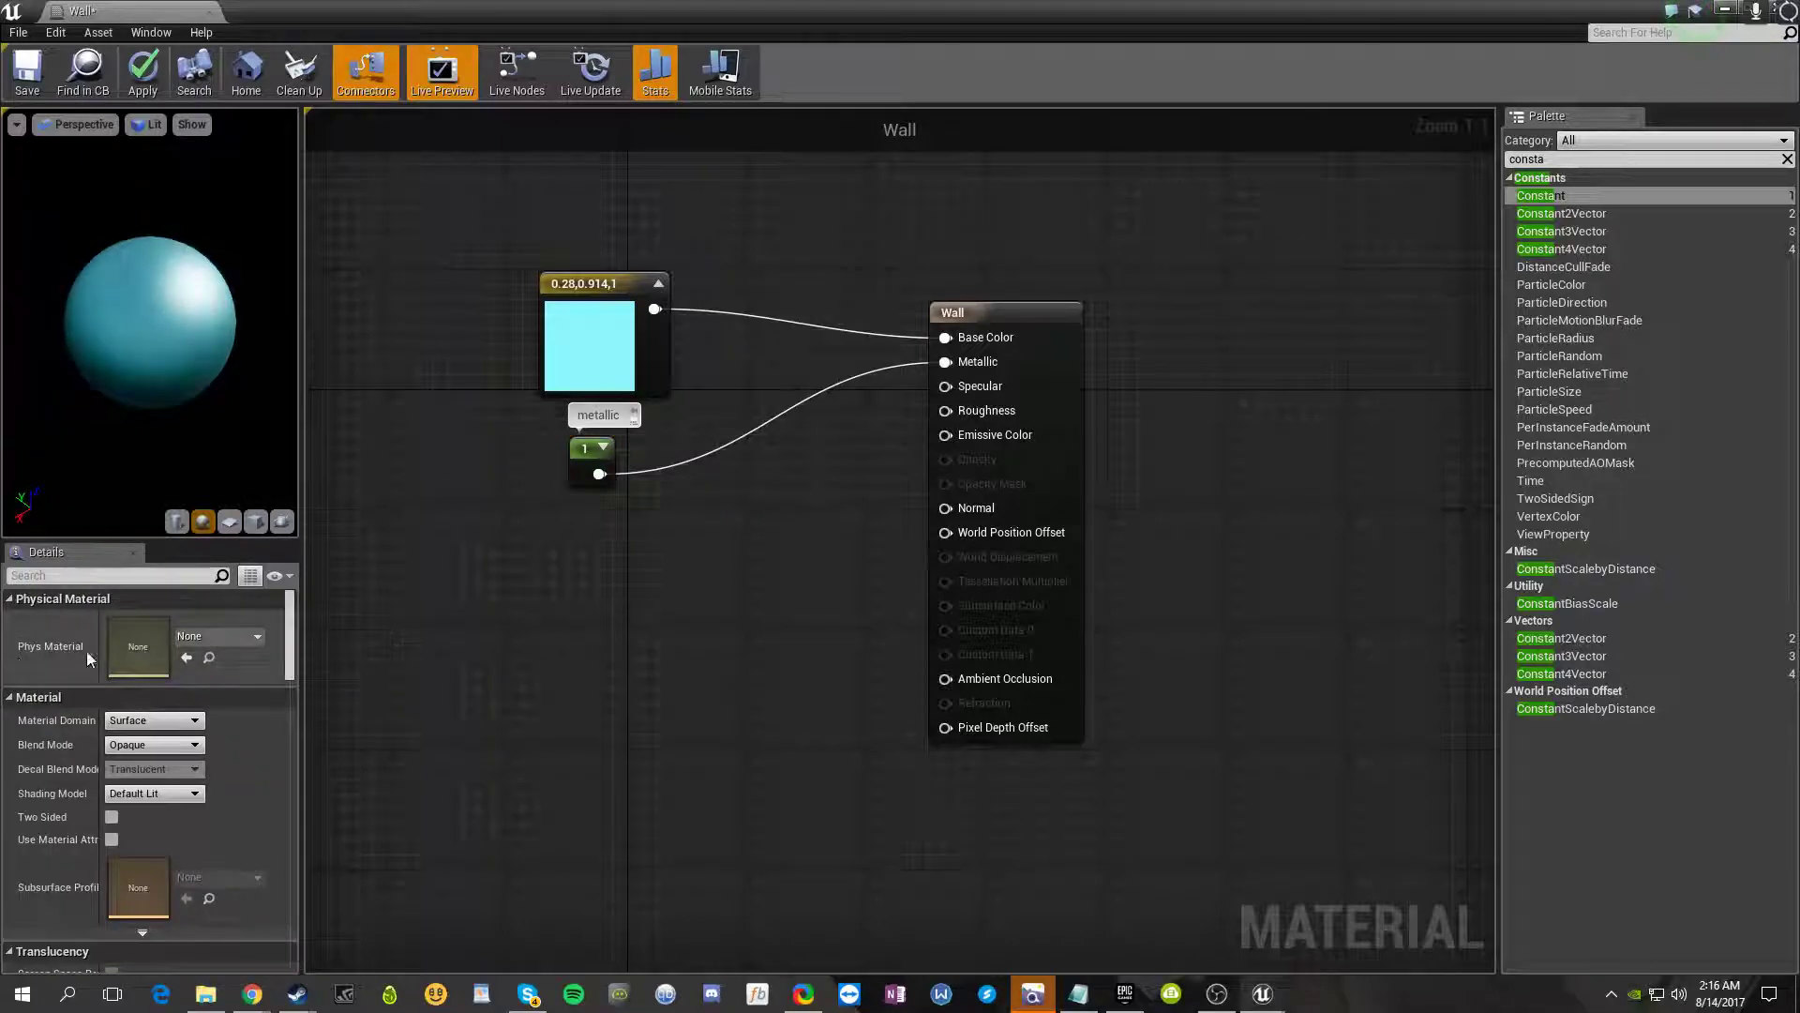
{"action": "left_click", "coordinate": [583, 476]}
{"action": "key", "text": "ctrl+c"}
{"action": "key", "text": "ctrl+v"}
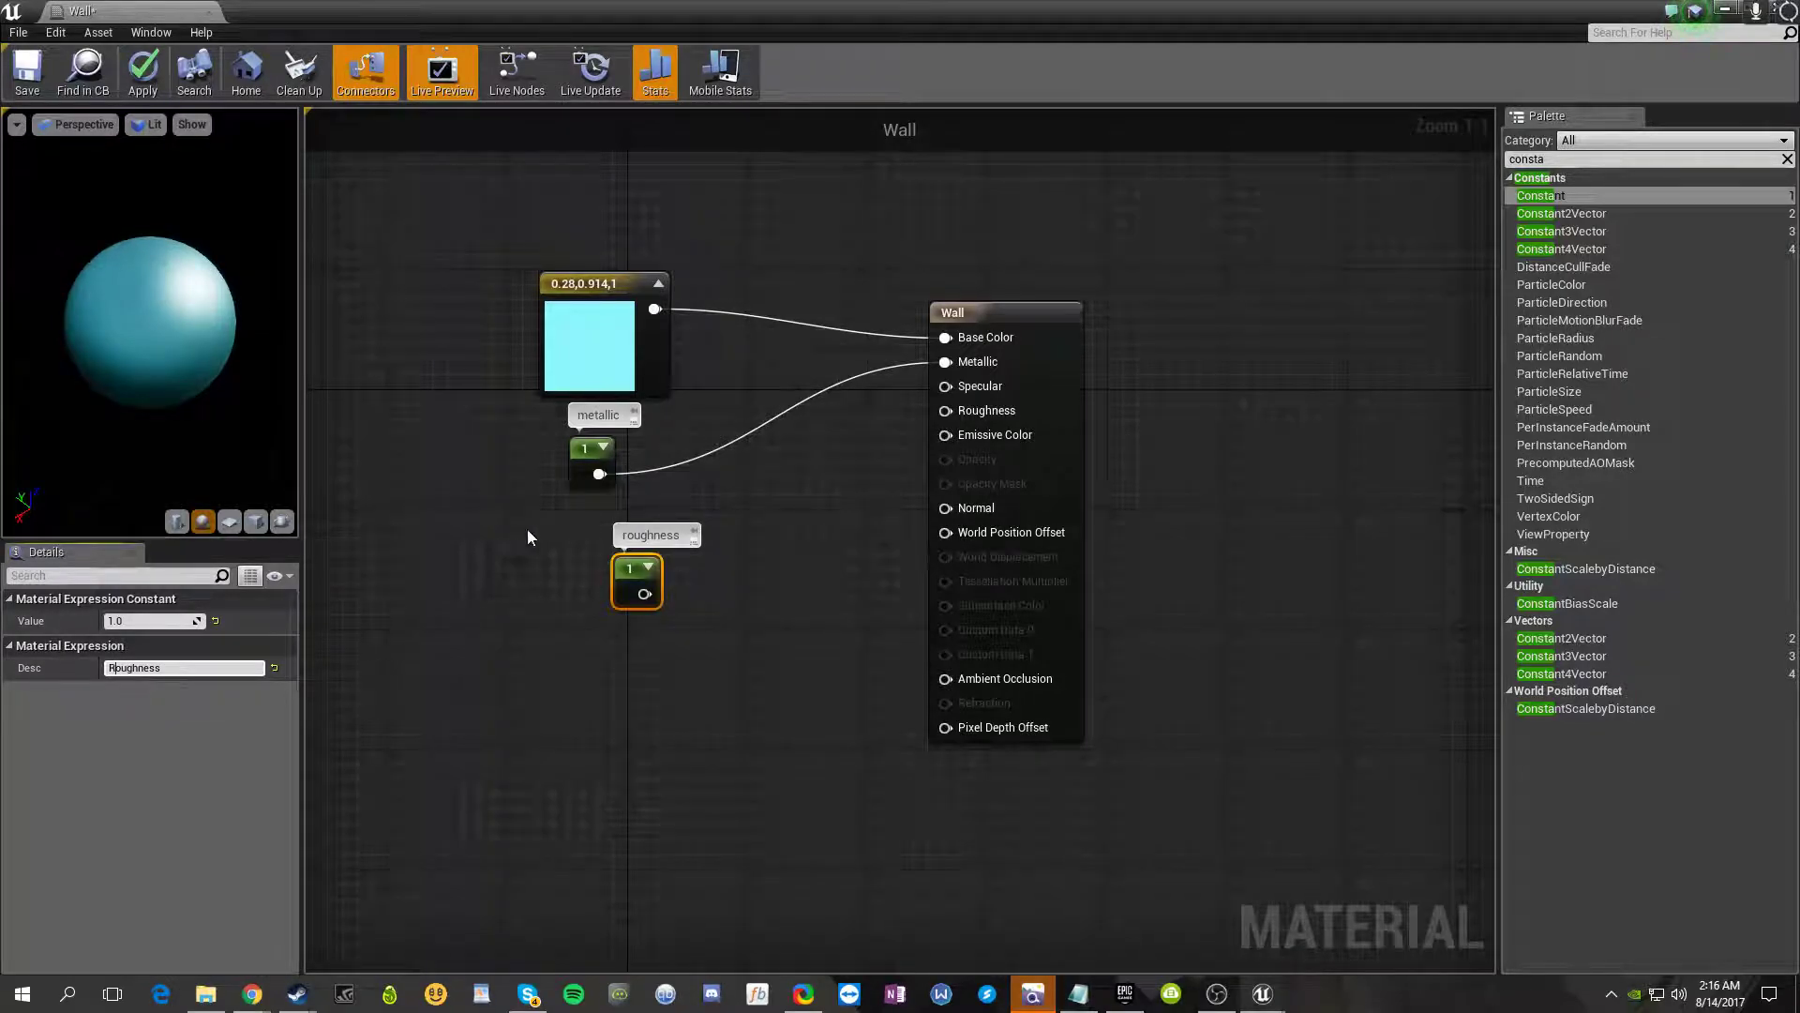
{"action": "left_click", "coordinate": [589, 461]}
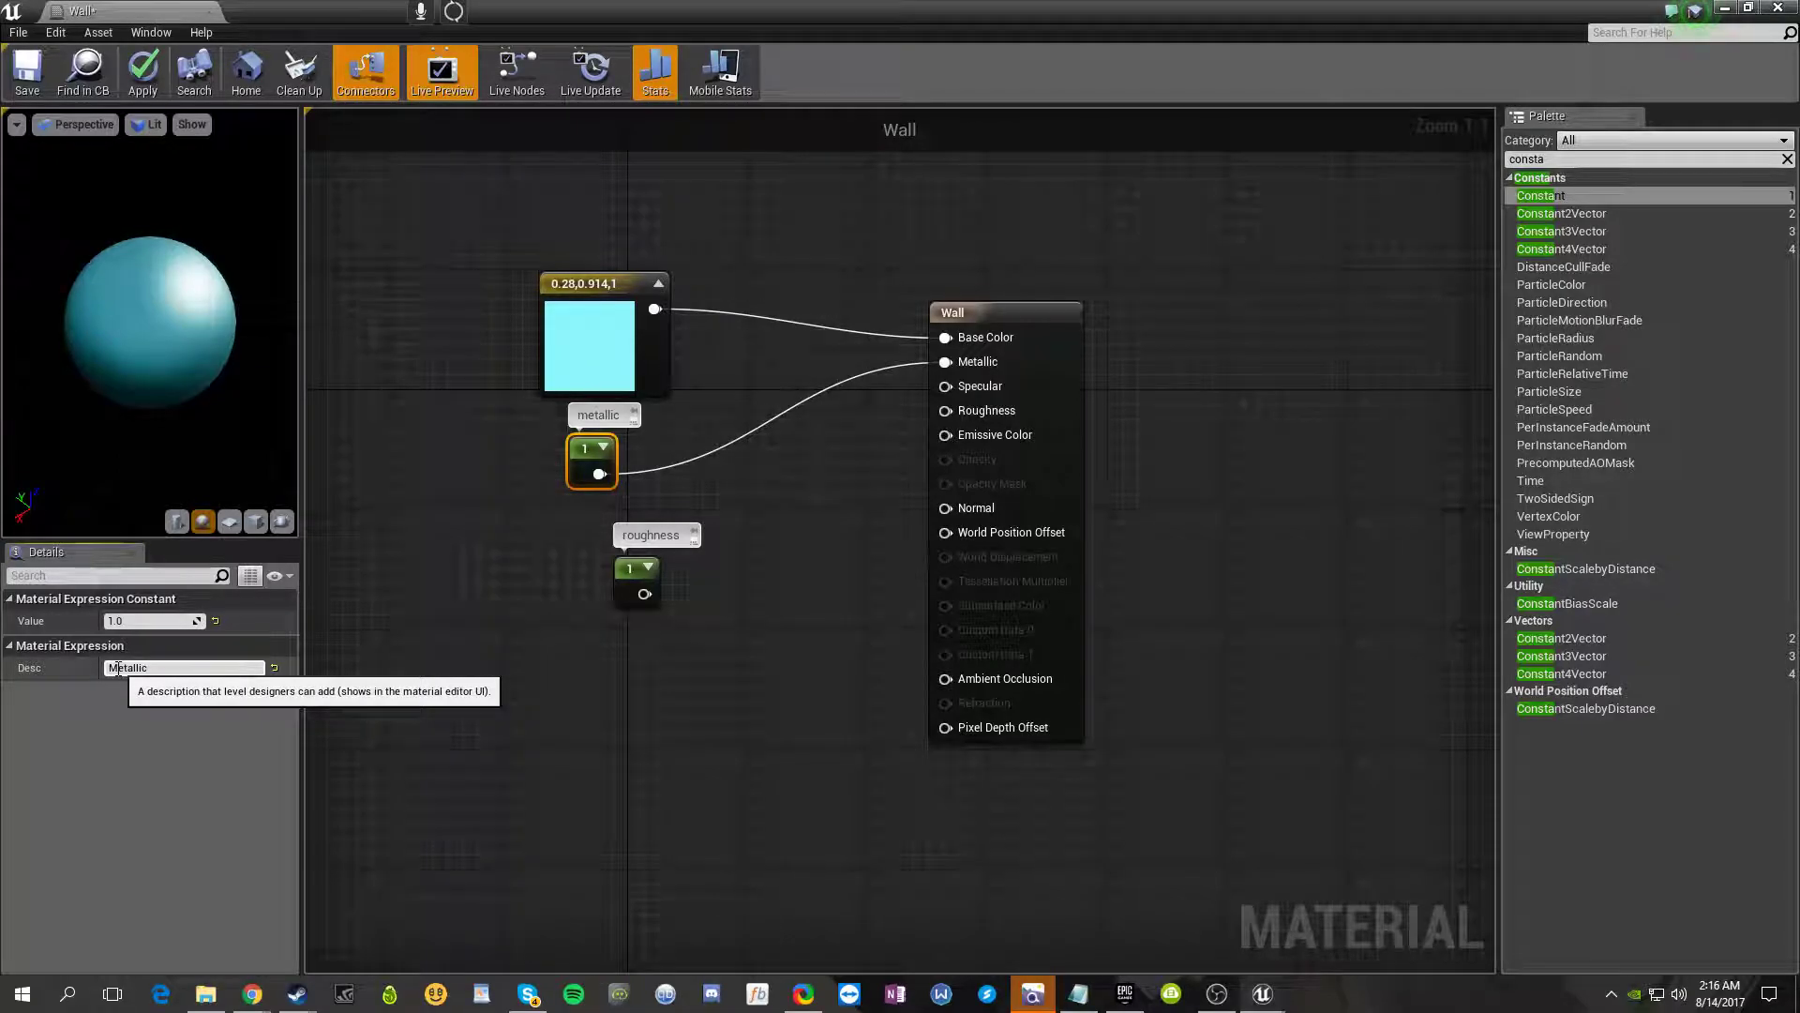
- Set the new Roughness constant's value to 0.7
{"action": "left_click", "coordinate": [636, 580]}
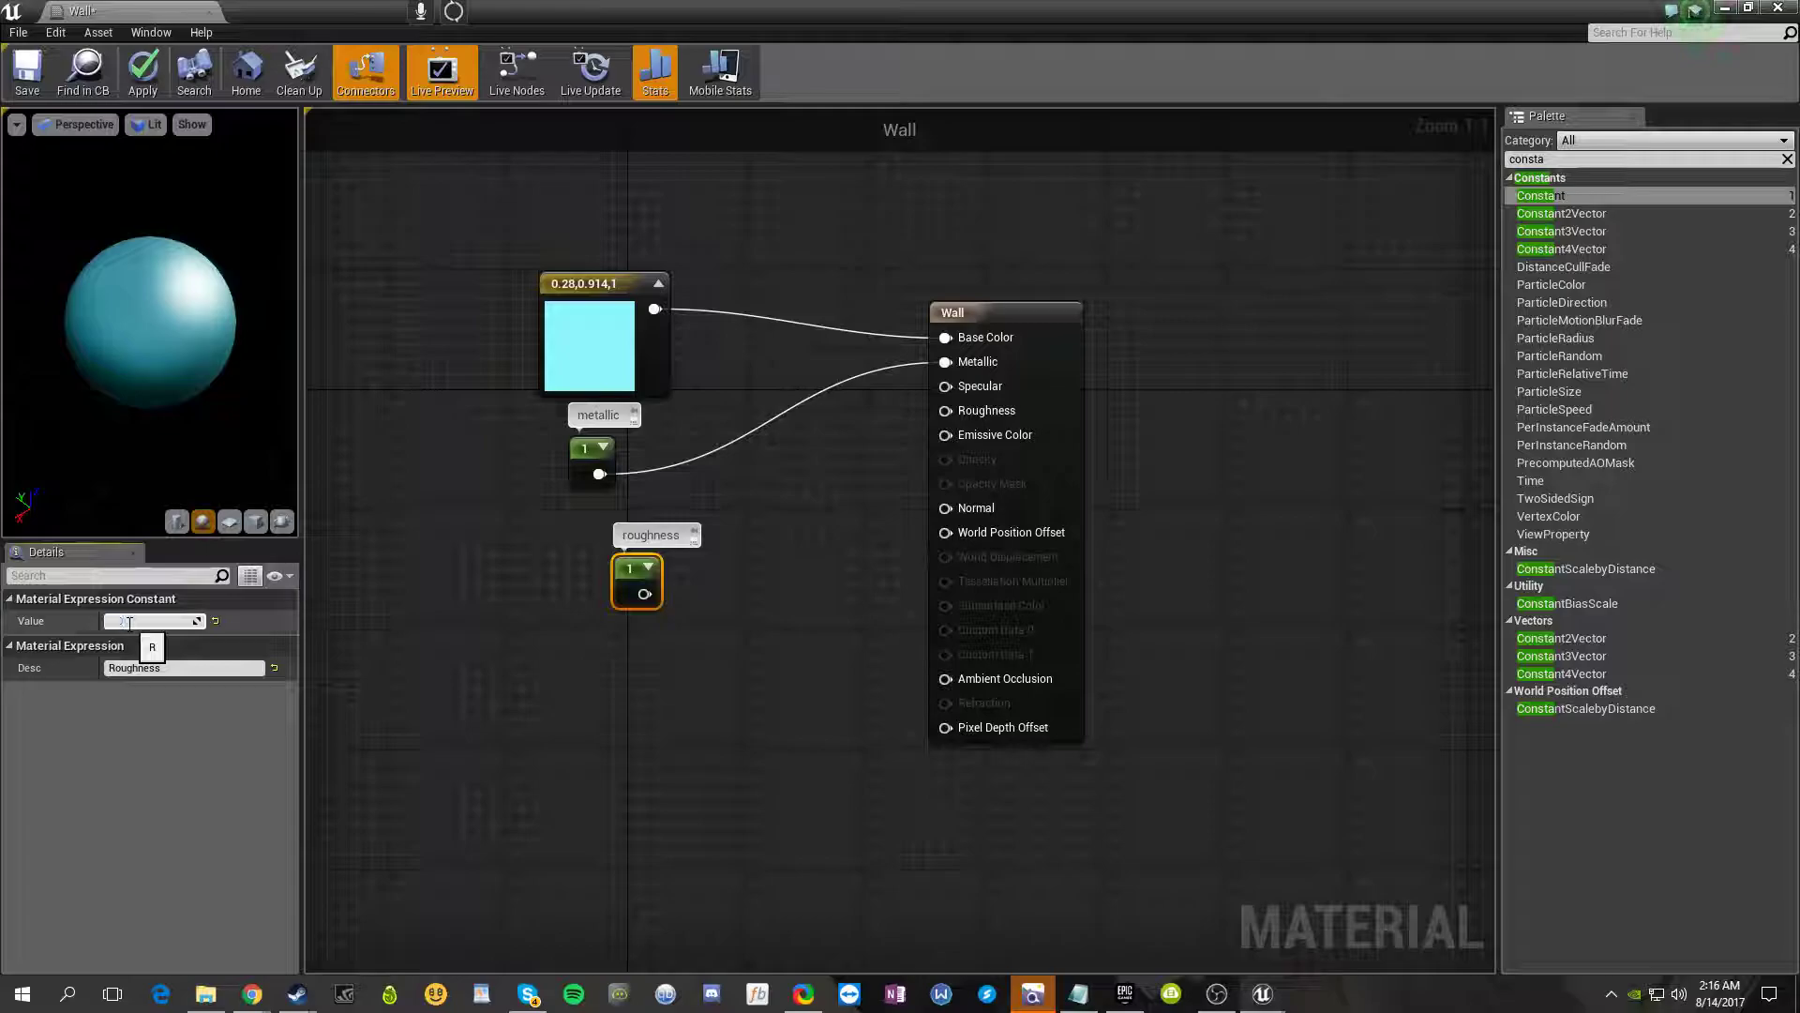
{"action": "key", "text": "Return"}
{"action": "left_click", "coordinate": [499, 778]}
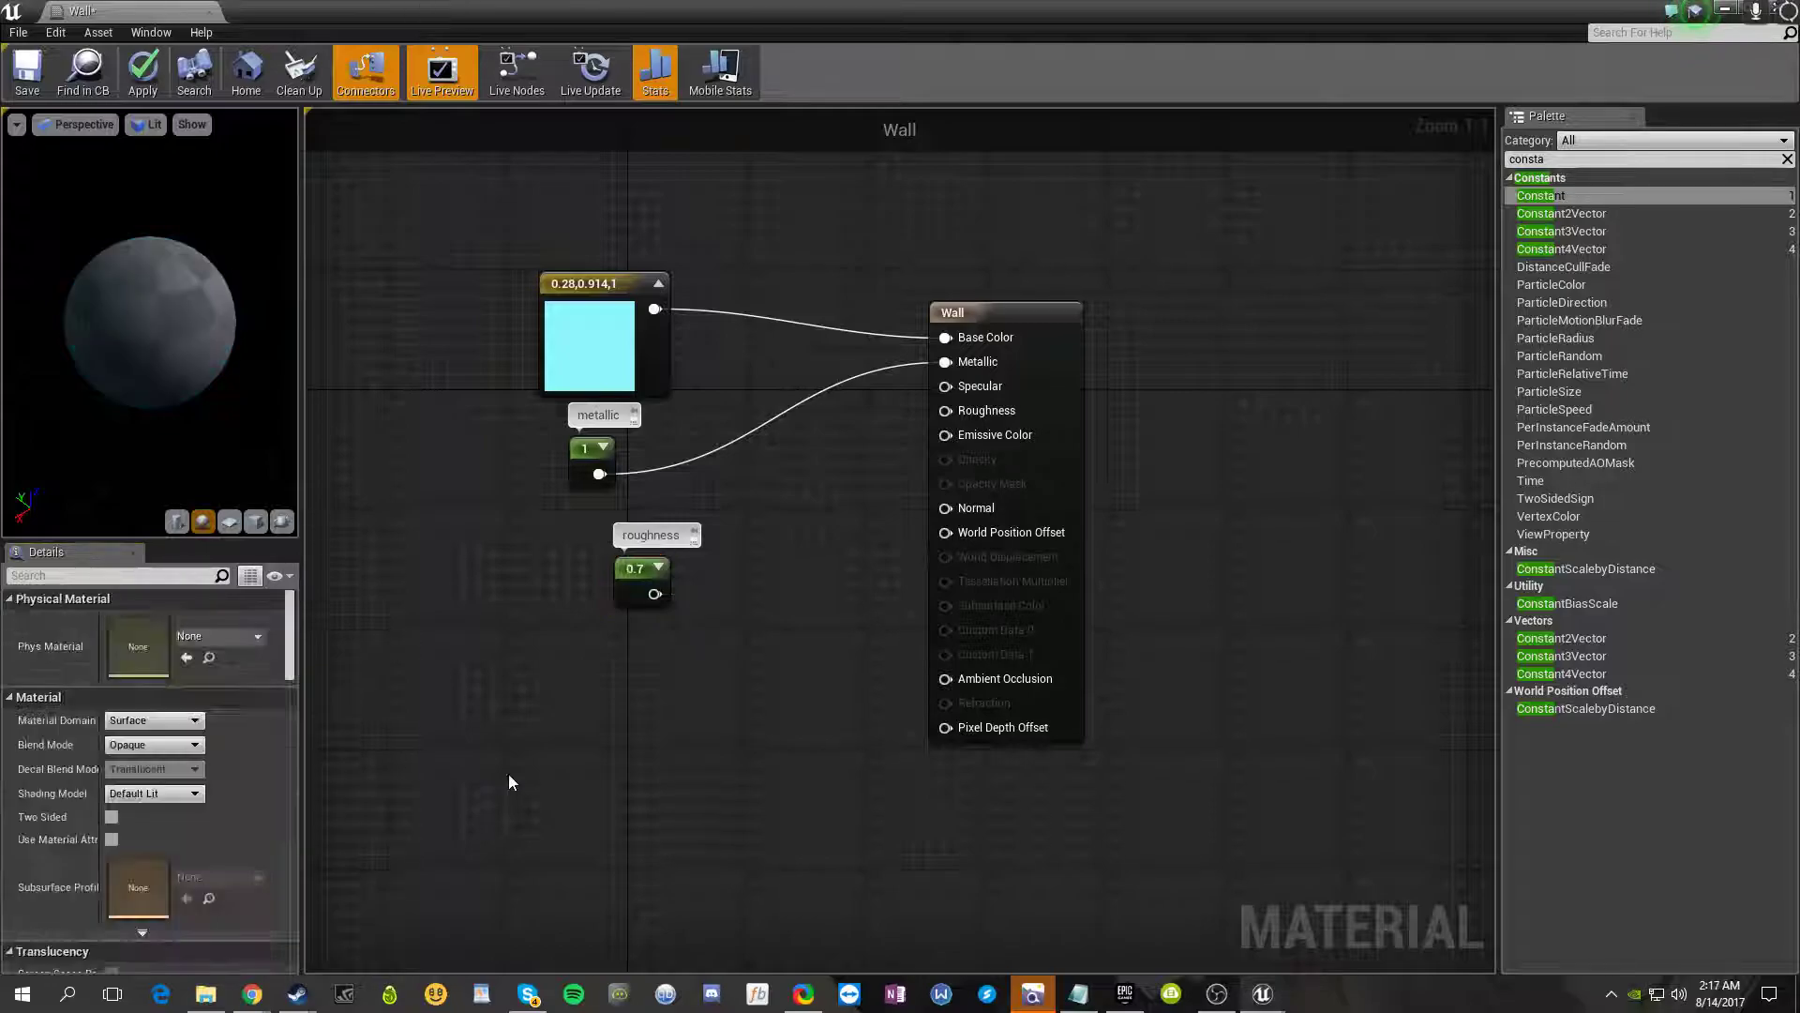
- Set the Metallic constant's value to 0.3 and check the shading on the preview sphere
{"action": "left_click", "coordinate": [591, 459]}
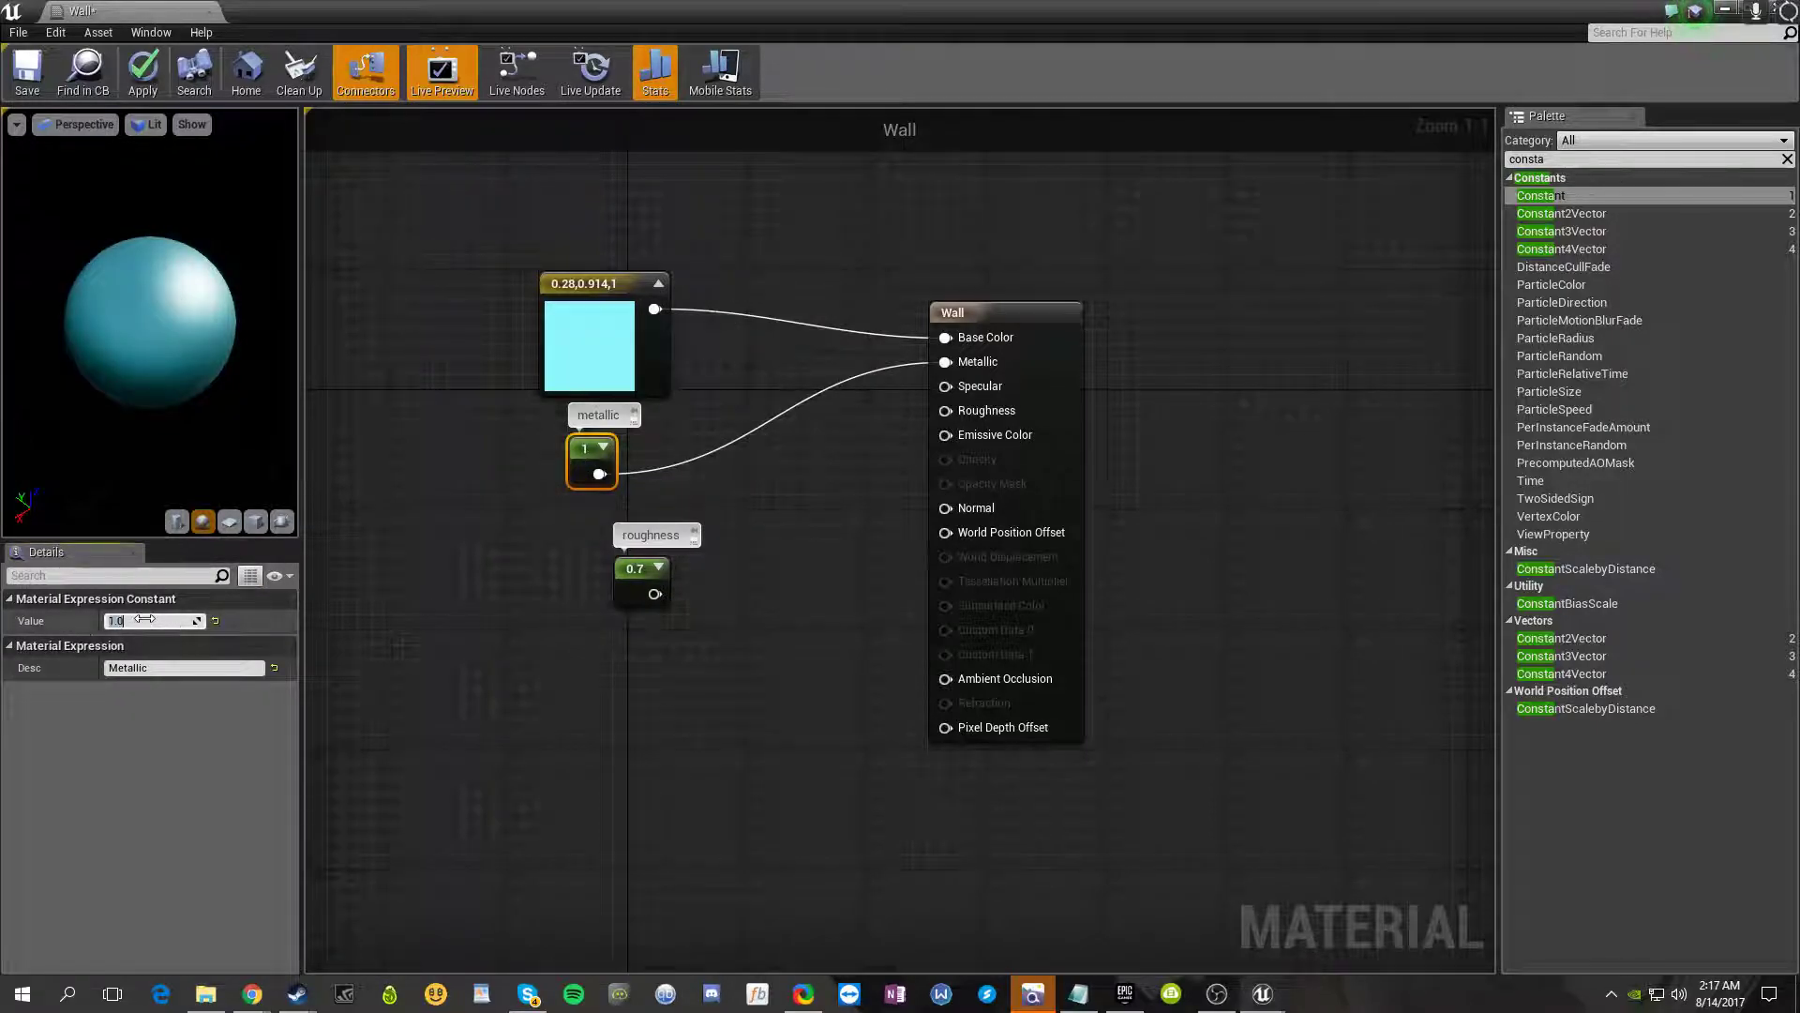
{"action": "left_click", "coordinate": [144, 619]}
{"action": "type", "text": ".3"}
{"action": "key", "text": "Return"}
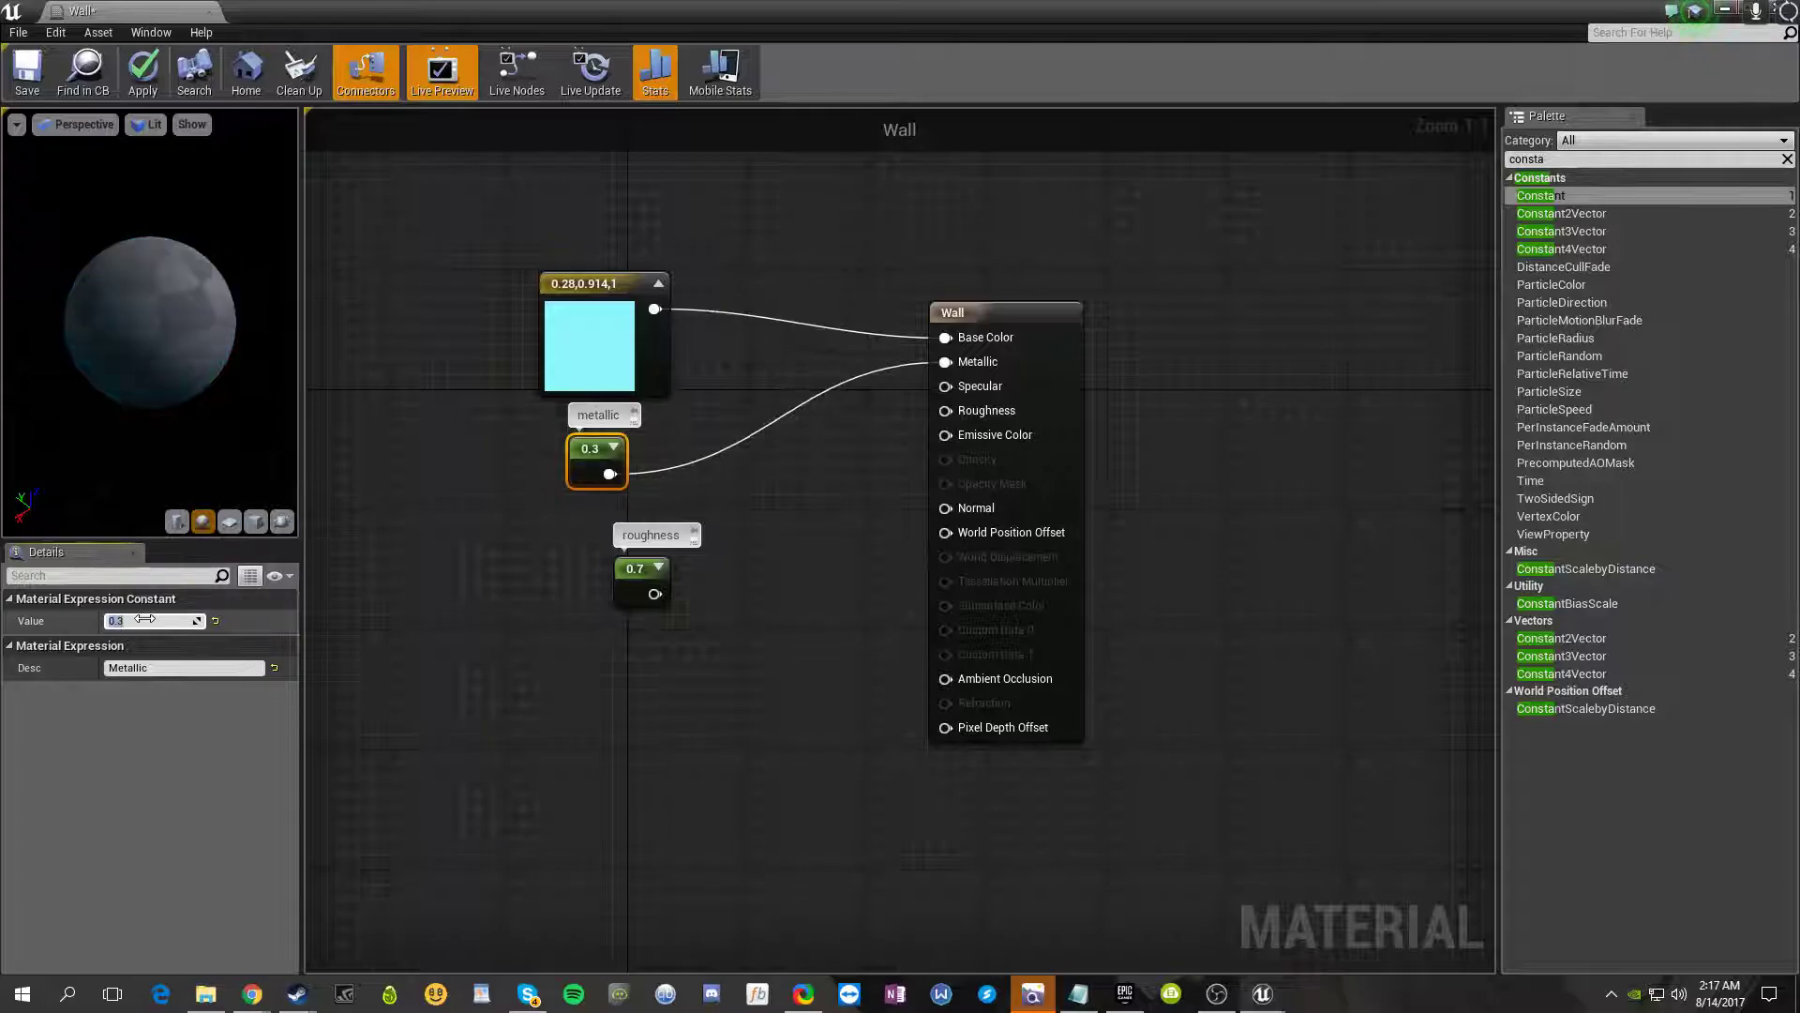
{"action": "left_click", "coordinate": [352, 572]}
{"action": "mouse_move", "coordinate": [150, 324]}
{"action": "left_mouse_down"}
{"action": "mouse_move", "coordinate": [211, 328]}
{"action": "mouse_move", "coordinate": [178, 323]}
{"action": "left_mouse_up"}
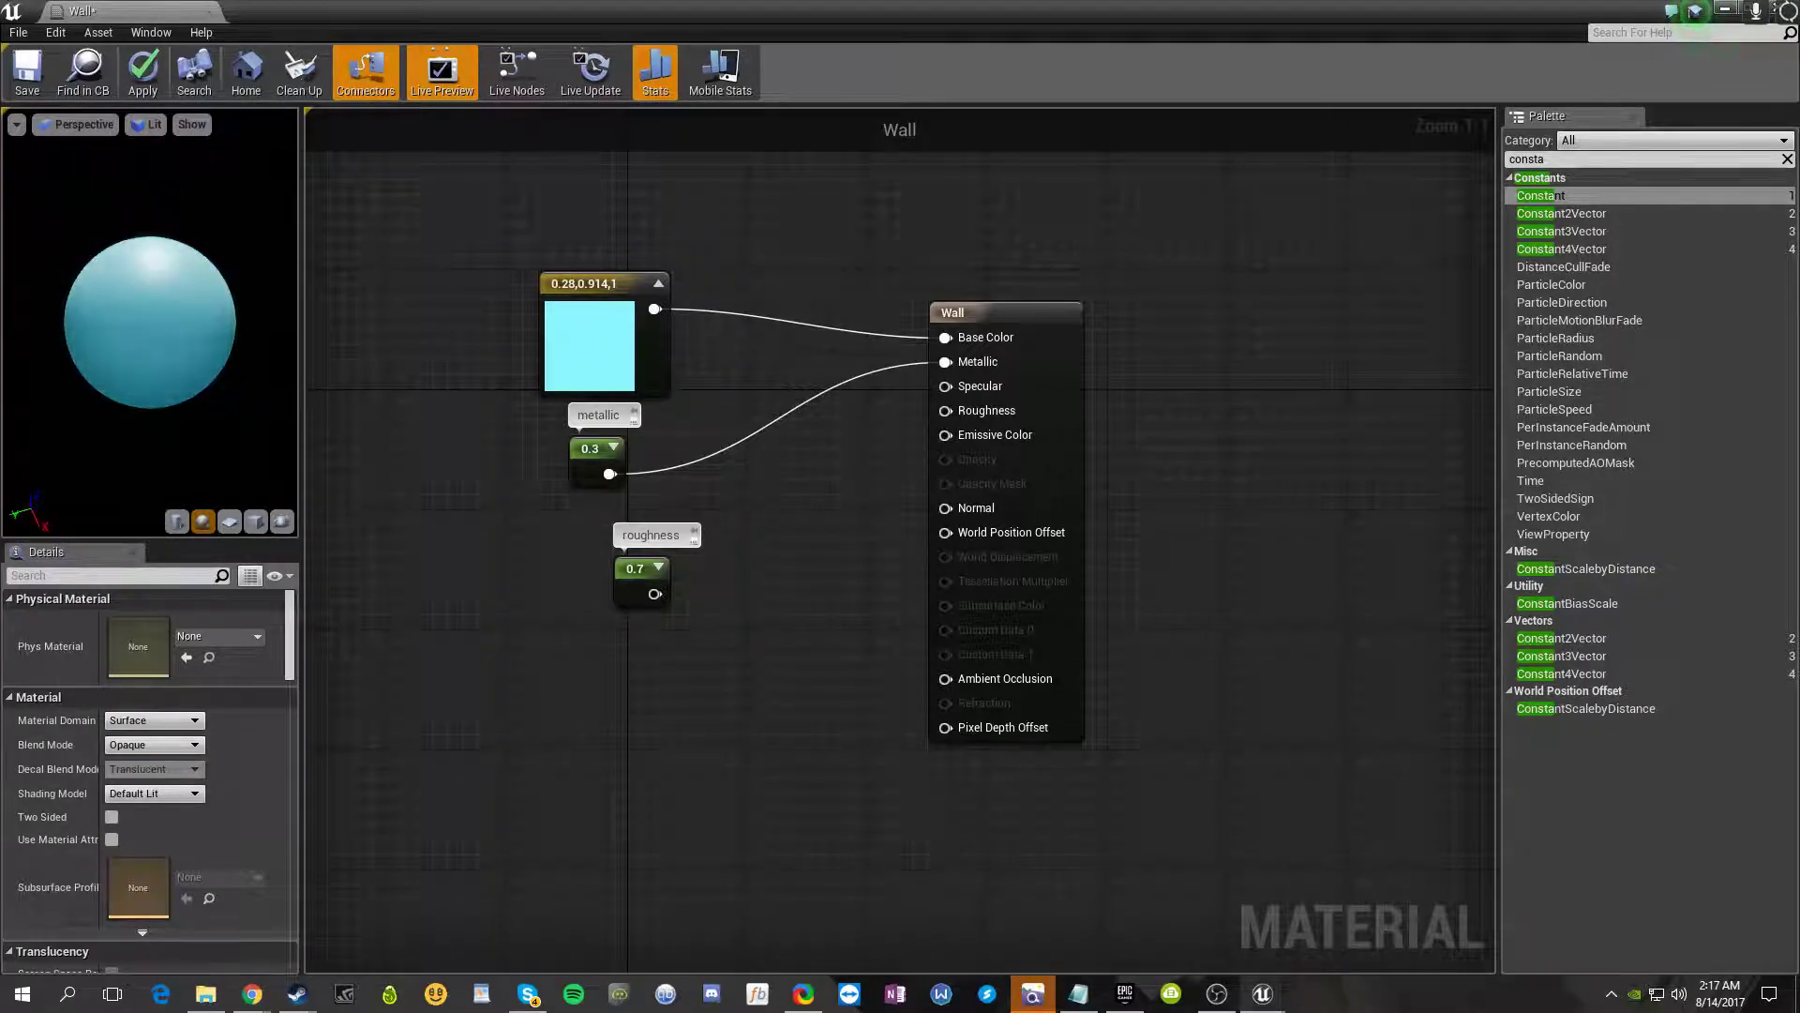
- Connect the Roughness constant's output to the Wall's Roughness input and check the preview sphere
{"action": "left_click_drag", "start_coordinate": [655, 593], "coordinate": [945, 411]}
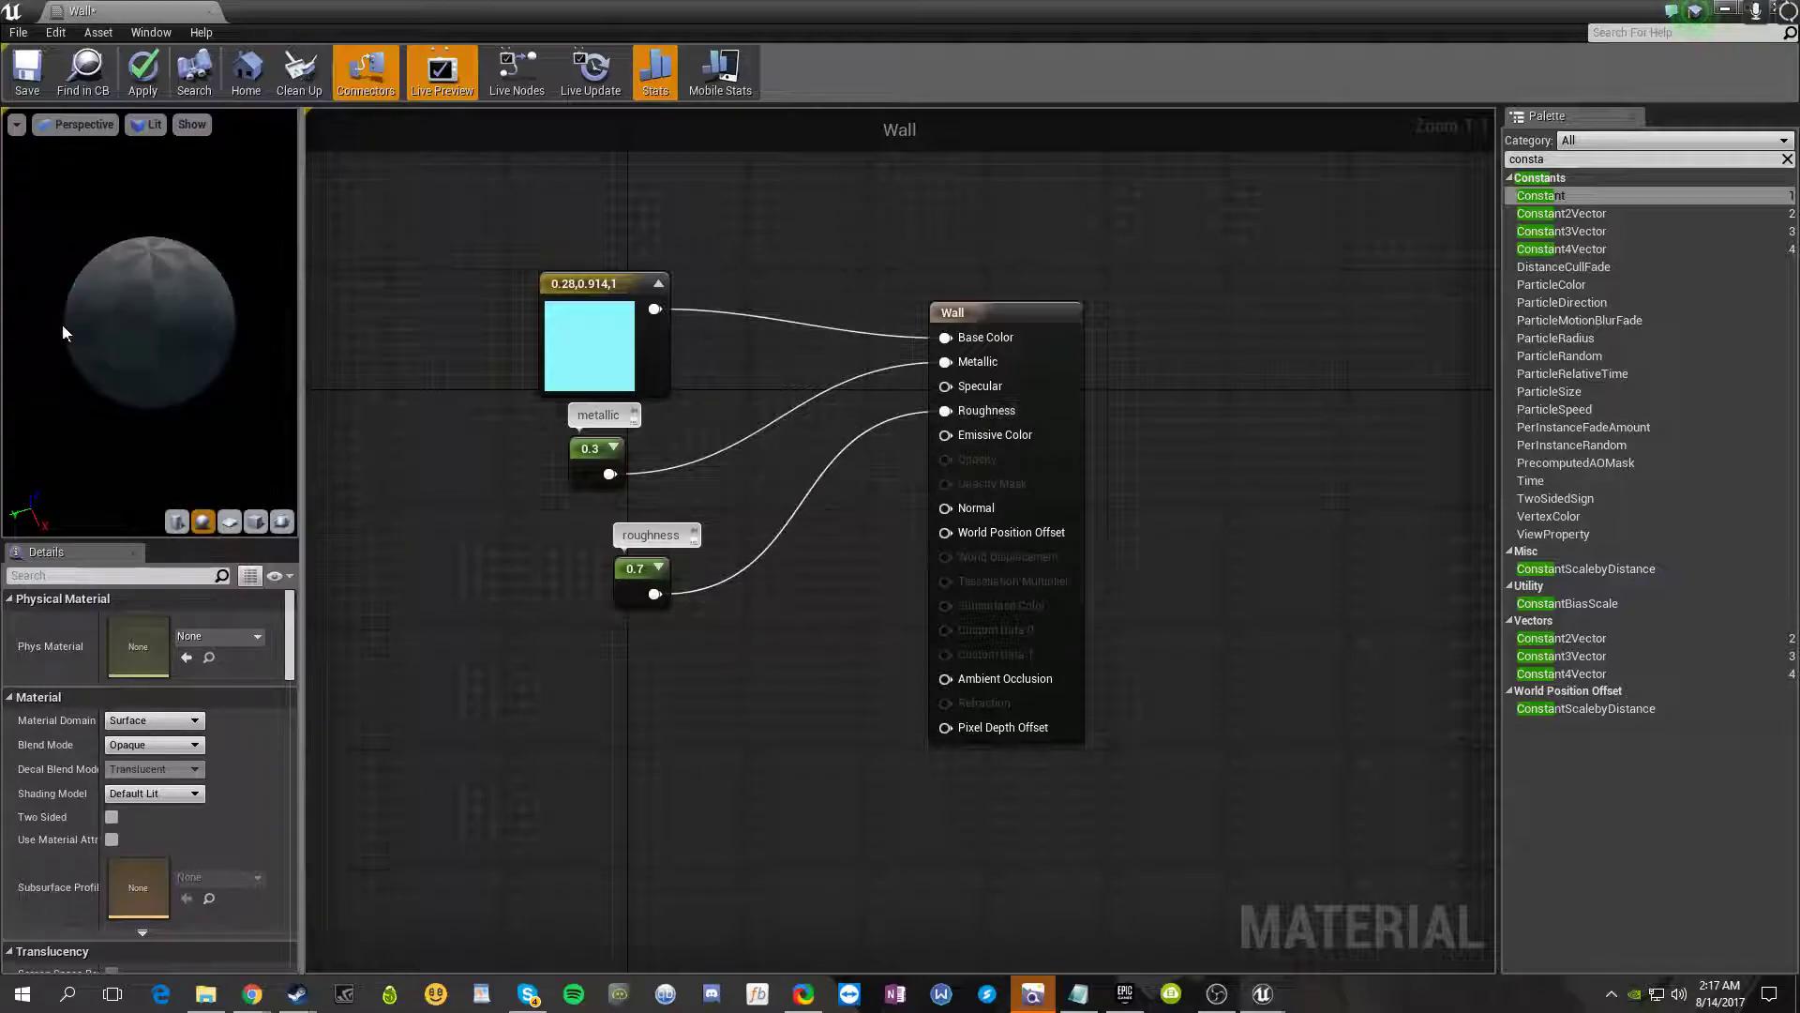
{"action": "mouse_move", "coordinate": [150, 324]}
{"action": "left_mouse_down"}
{"action": "mouse_move", "coordinate": [202, 310]}
{"action": "mouse_move", "coordinate": [164, 379]}
{"action": "mouse_move", "coordinate": [220, 343]}
{"action": "mouse_move", "coordinate": [169, 323]}
{"action": "left_mouse_up"}
- Move the Wall material editor window down to uncover the level viewport and apply the material changes
{"action": "left_click_drag", "start_coordinate": [444, 15], "coordinate": [653, 249]}
{"action": "left_click_drag", "start_coordinate": [537, 233], "coordinate": [645, 478]}
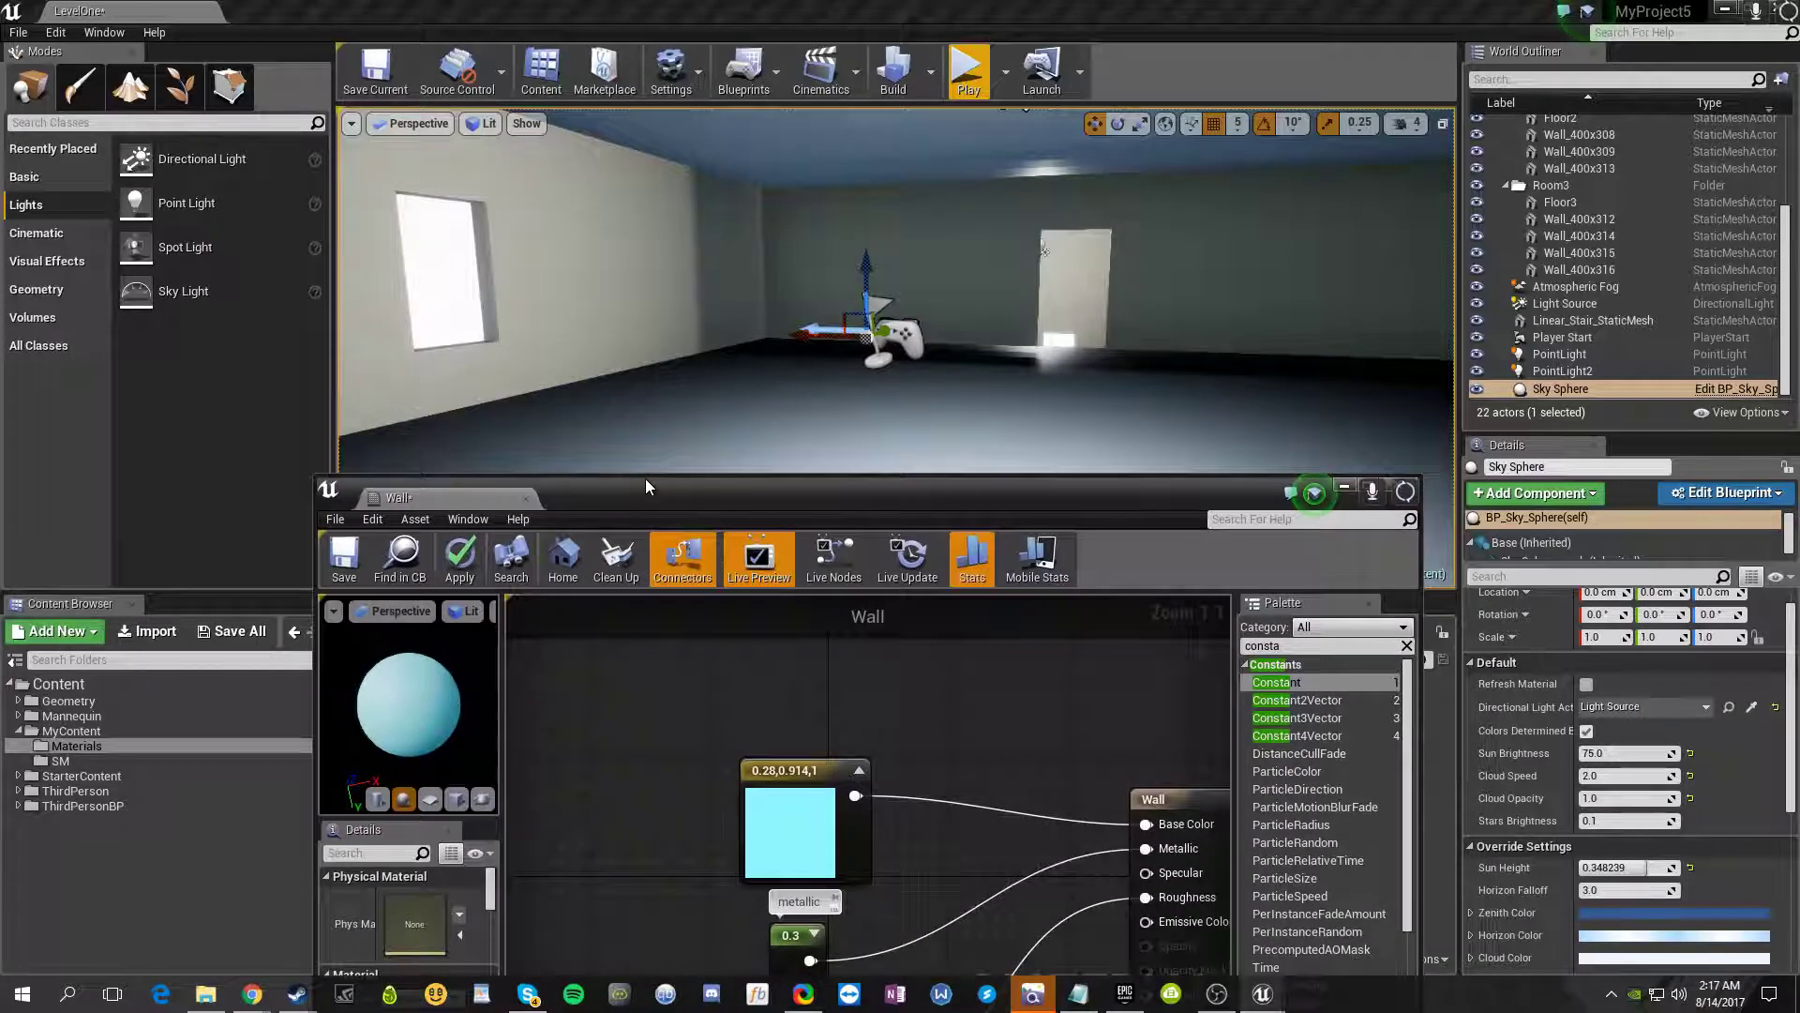
{"action": "left_click", "coordinate": [459, 558]}
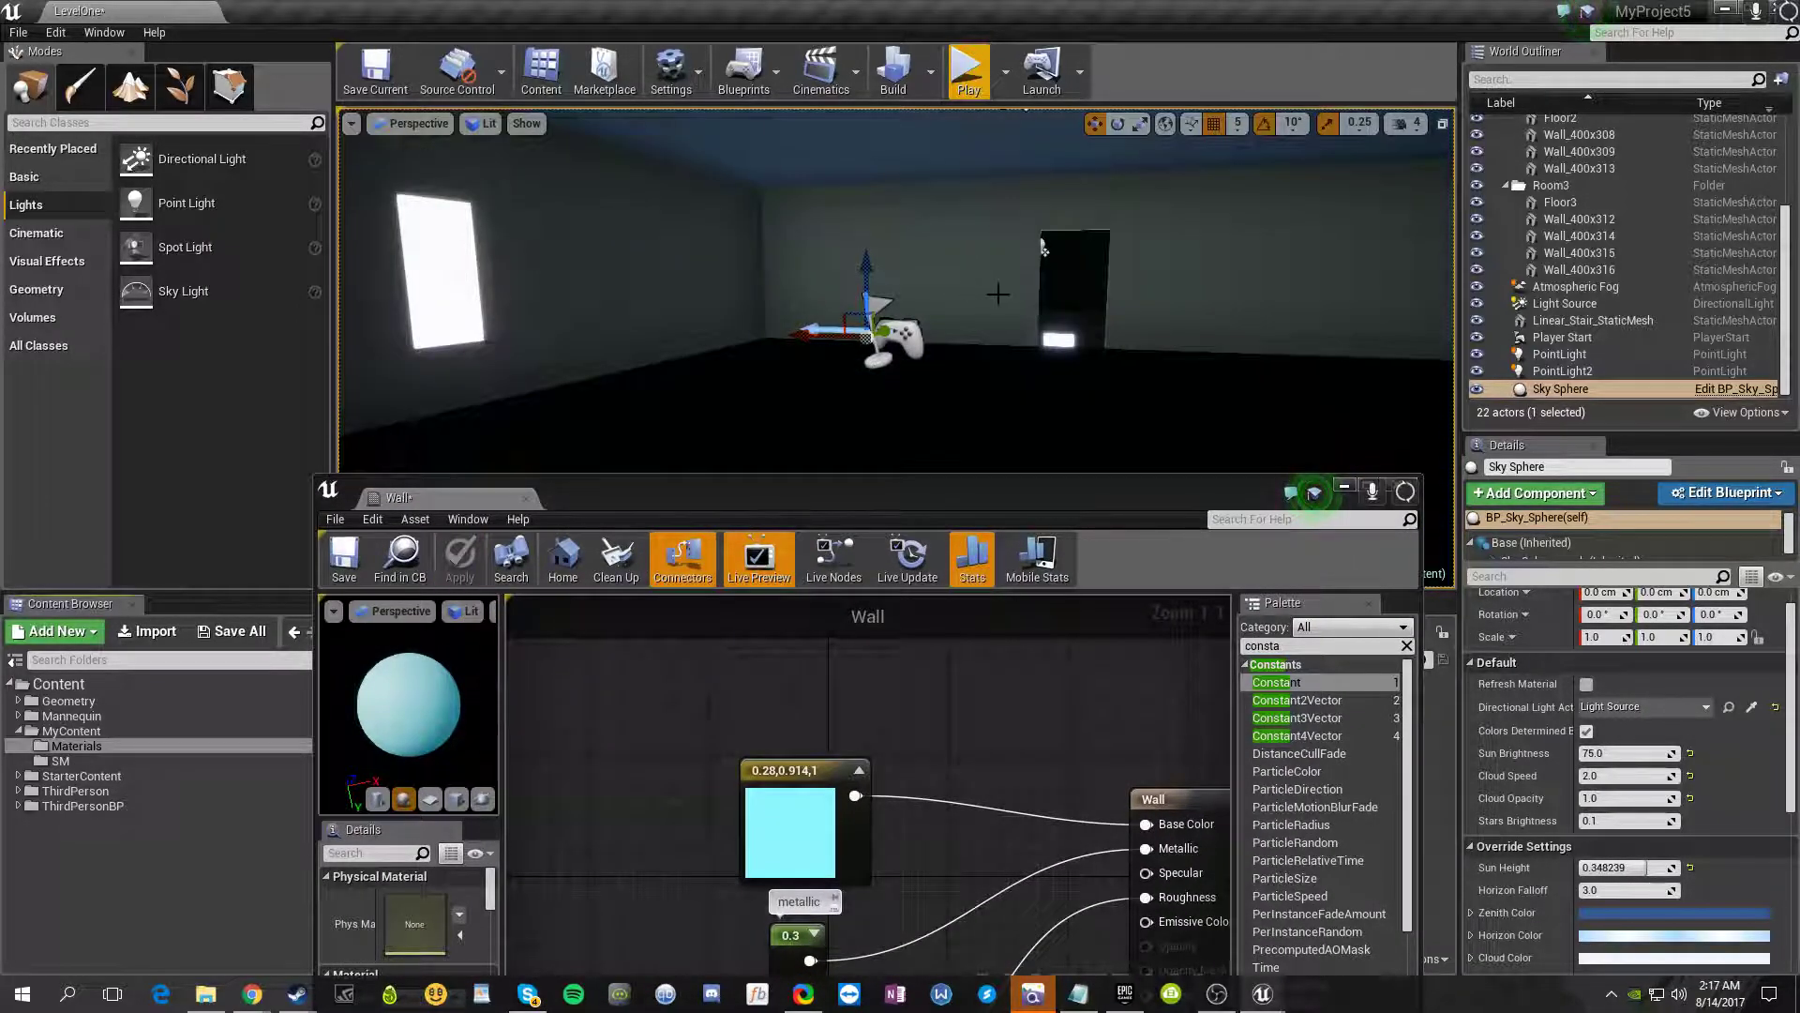
- Play-test the level briefly to look at the rooms' walls, and stop the session
{"action": "left_click", "coordinate": [968, 70]}
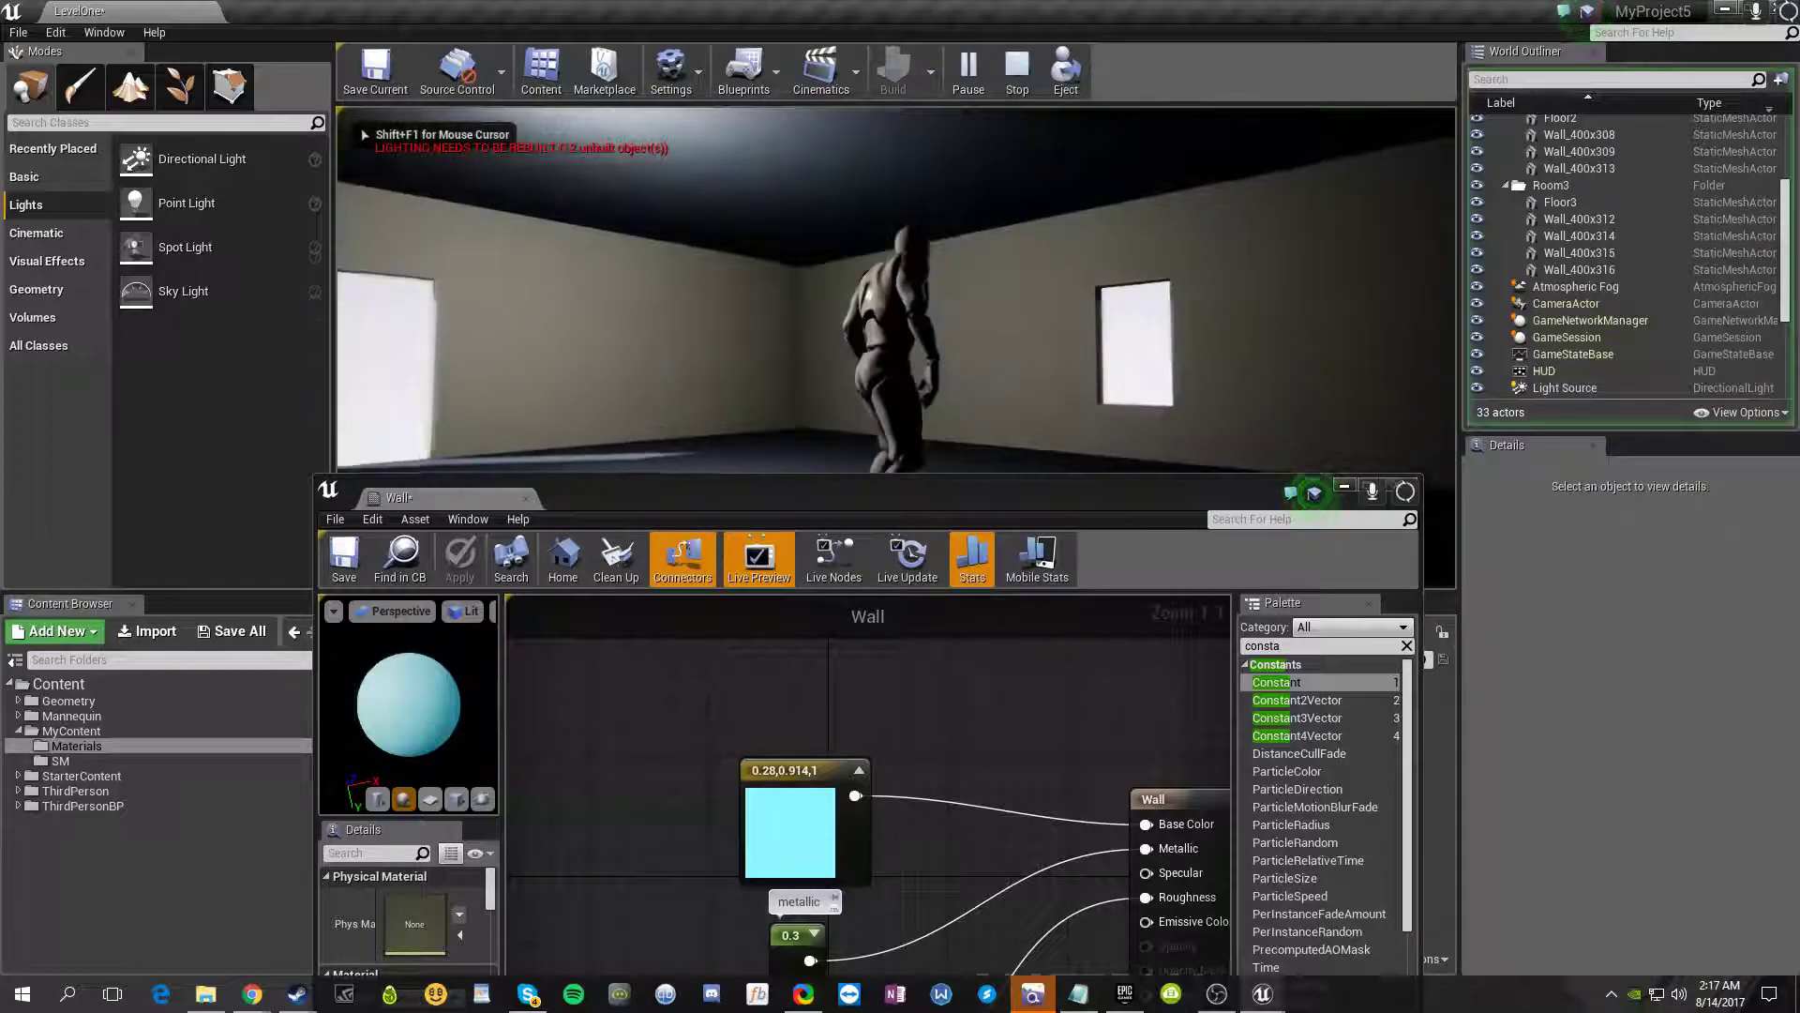
{"action": "key", "text": "Escape"}
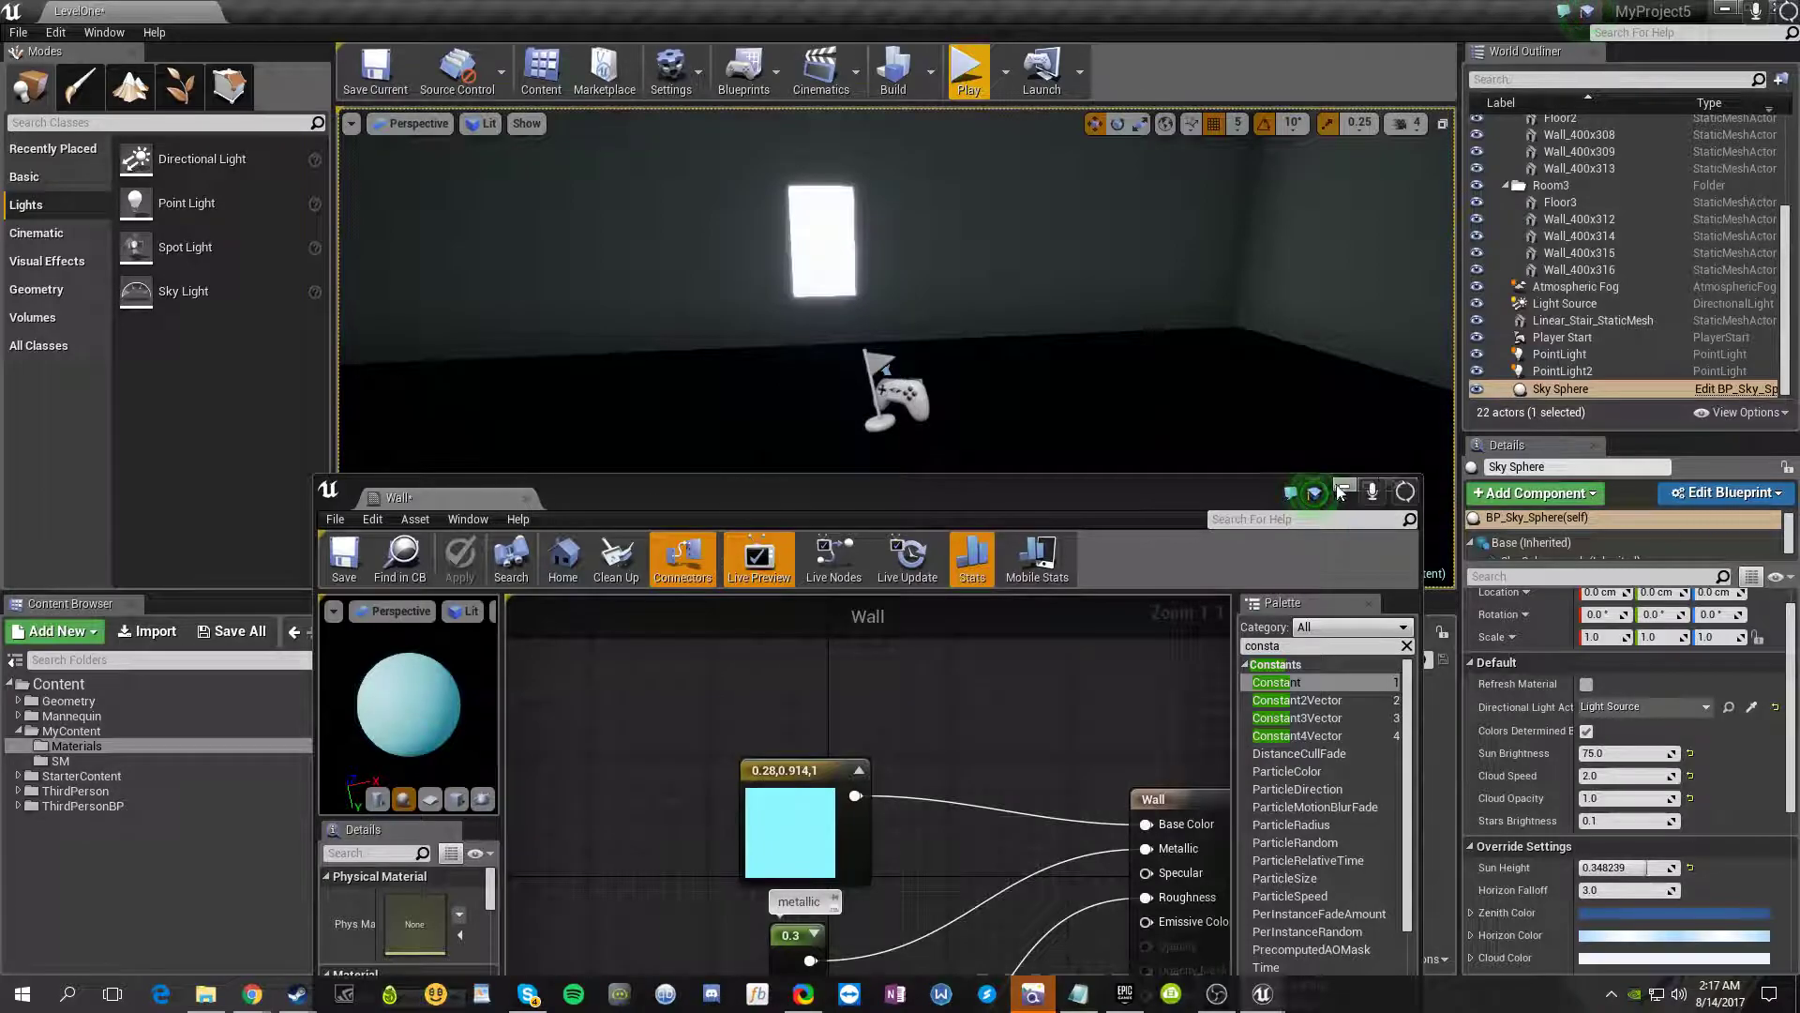
- Minimise the Wall material editor to reveal the level editor and bring the material window back
{"action": "left_click", "coordinate": [1400, 486]}
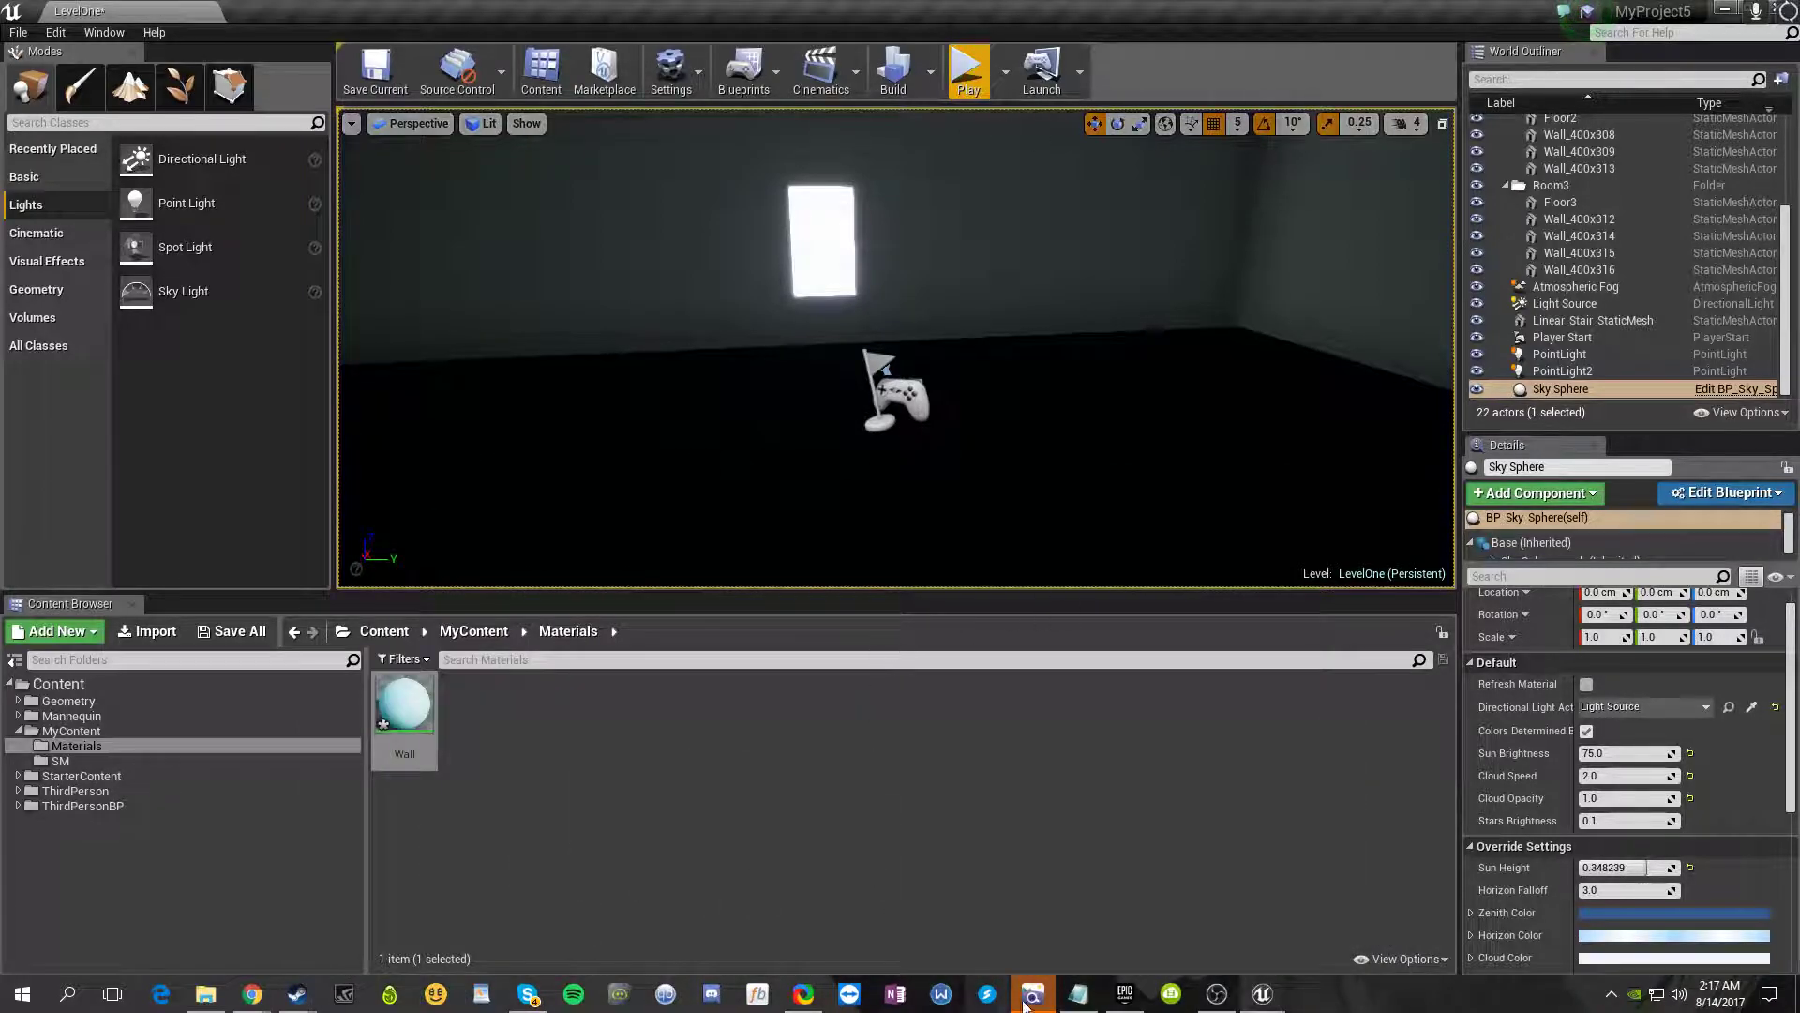
{"action": "mouse_move", "coordinate": [1239, 986]}
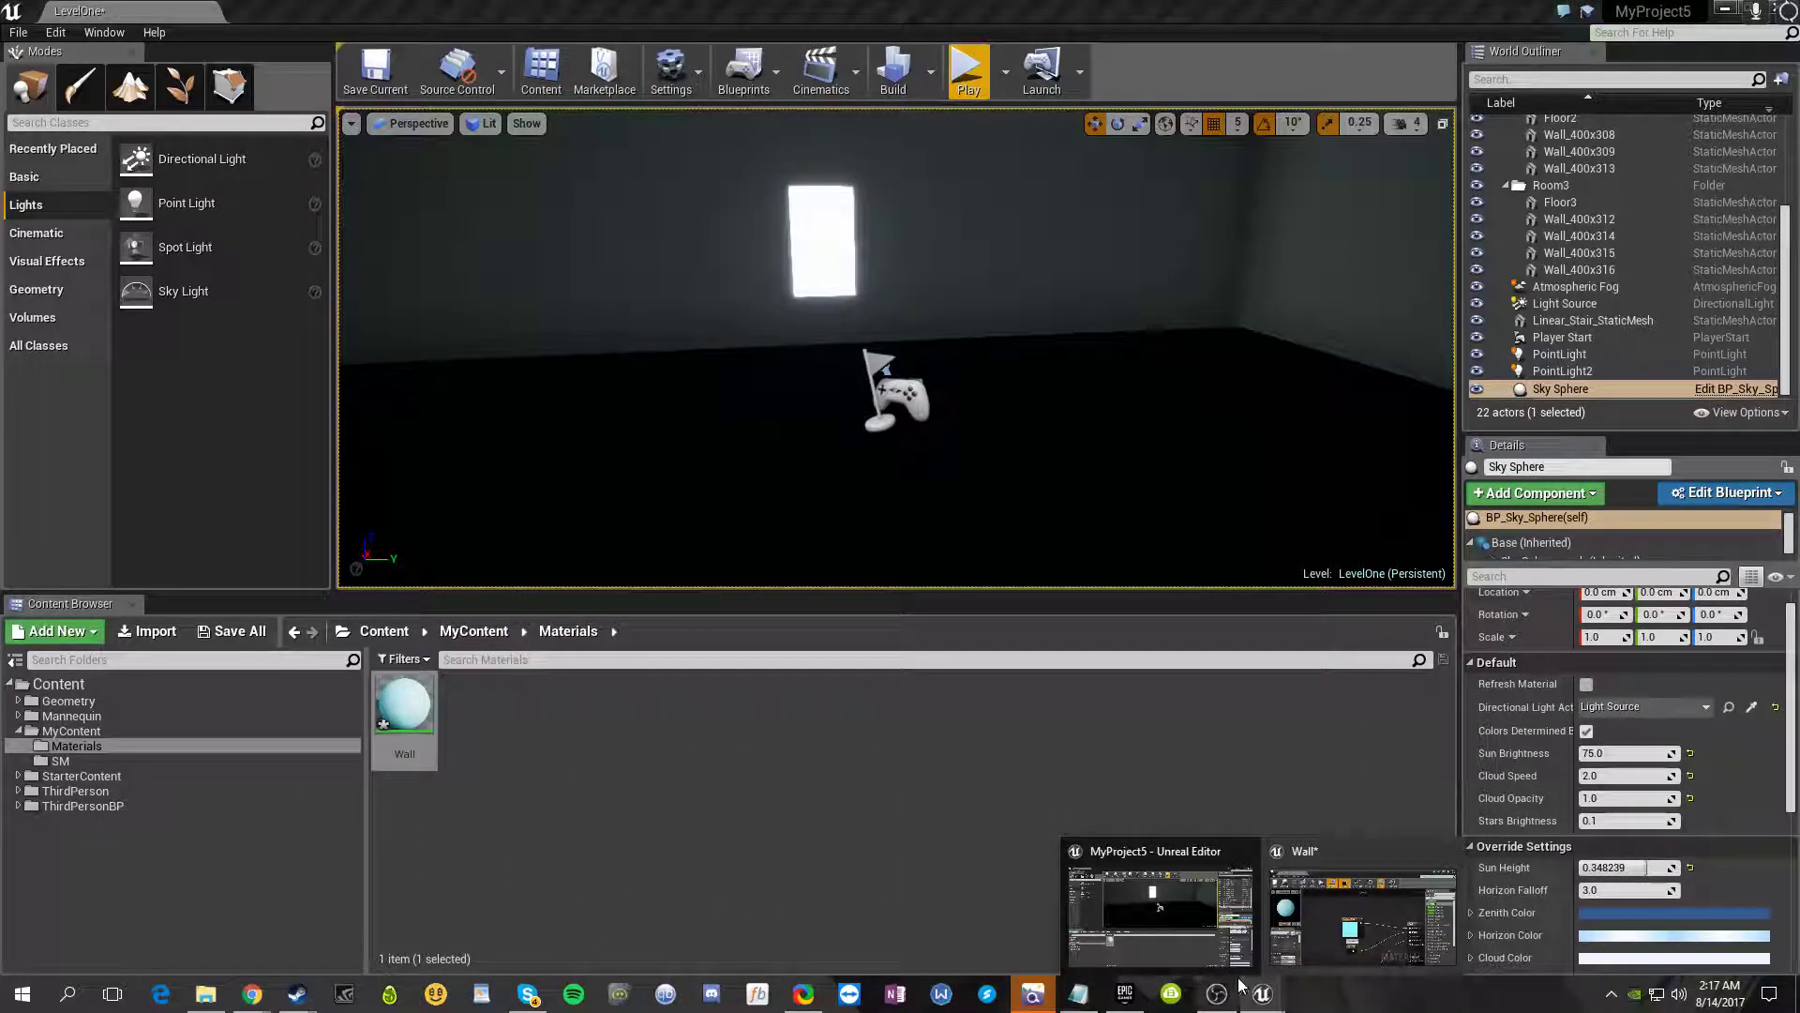
{"action": "left_click", "coordinate": [1267, 935]}
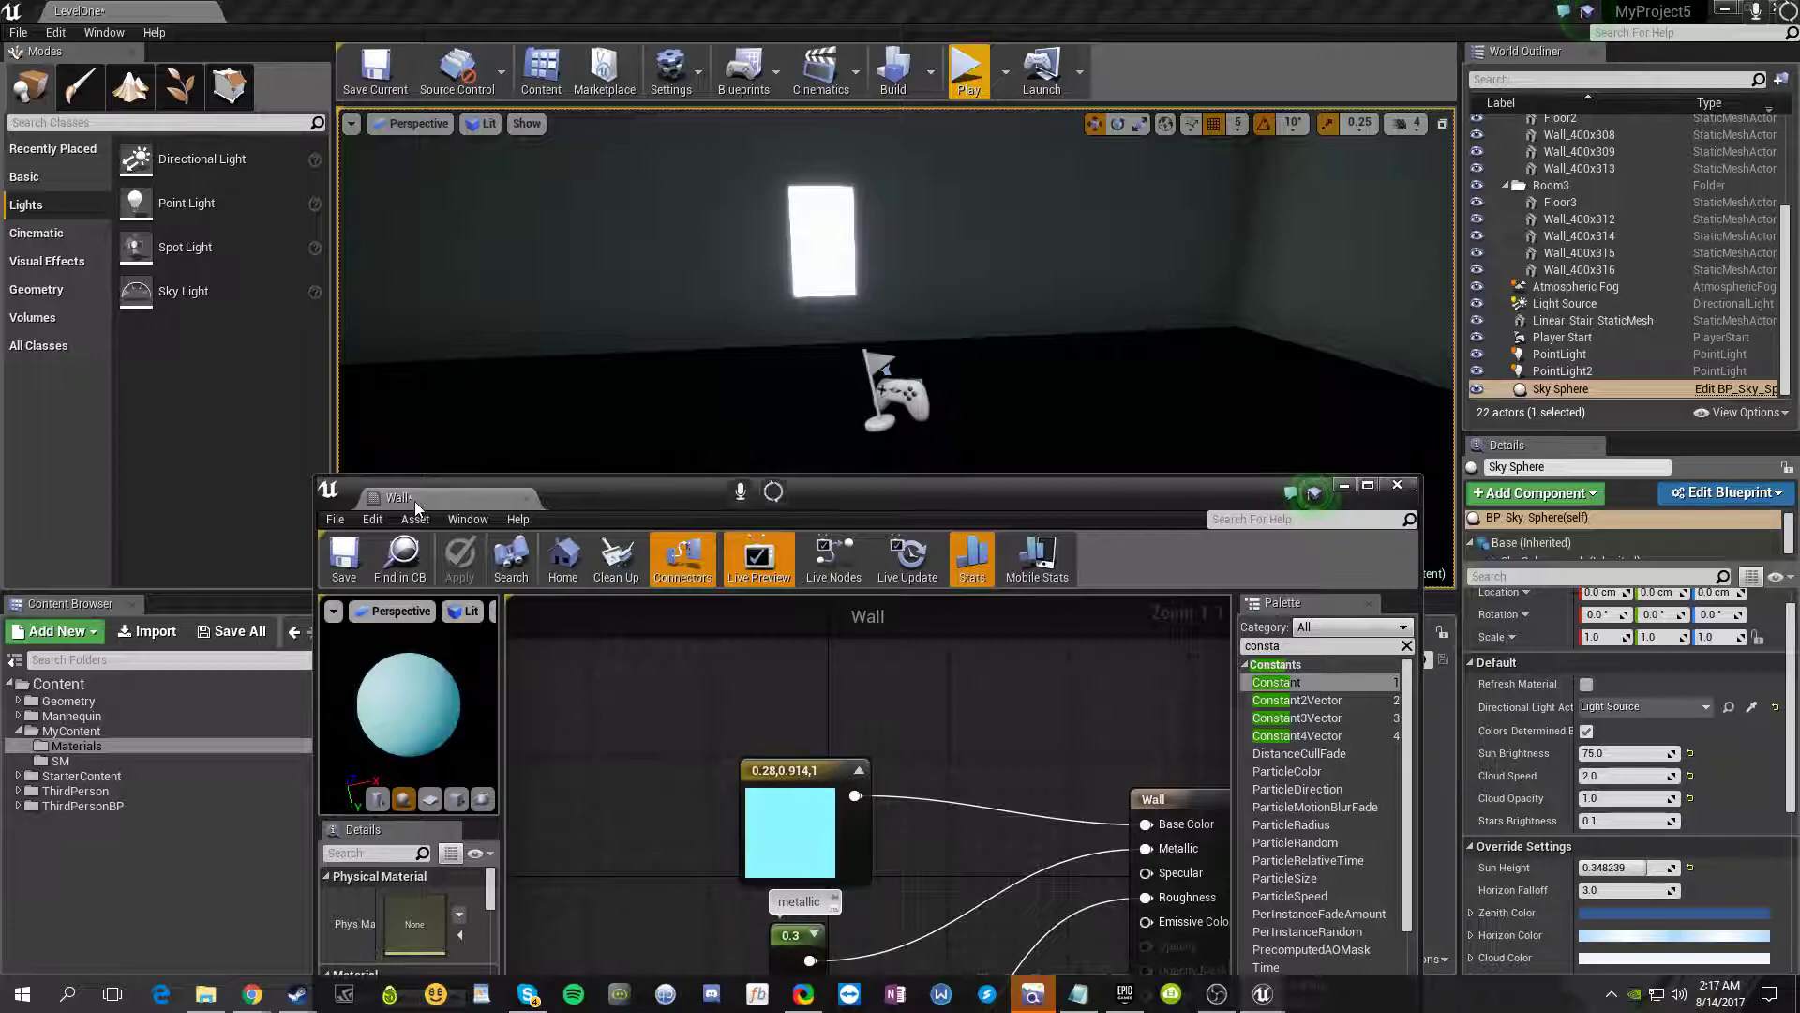
- Dock the Wall material editor alongside the LevelOne level, check switching between the two, and return to the level
{"action": "left_click_drag", "start_coordinate": [415, 506], "coordinate": [253, 13]}
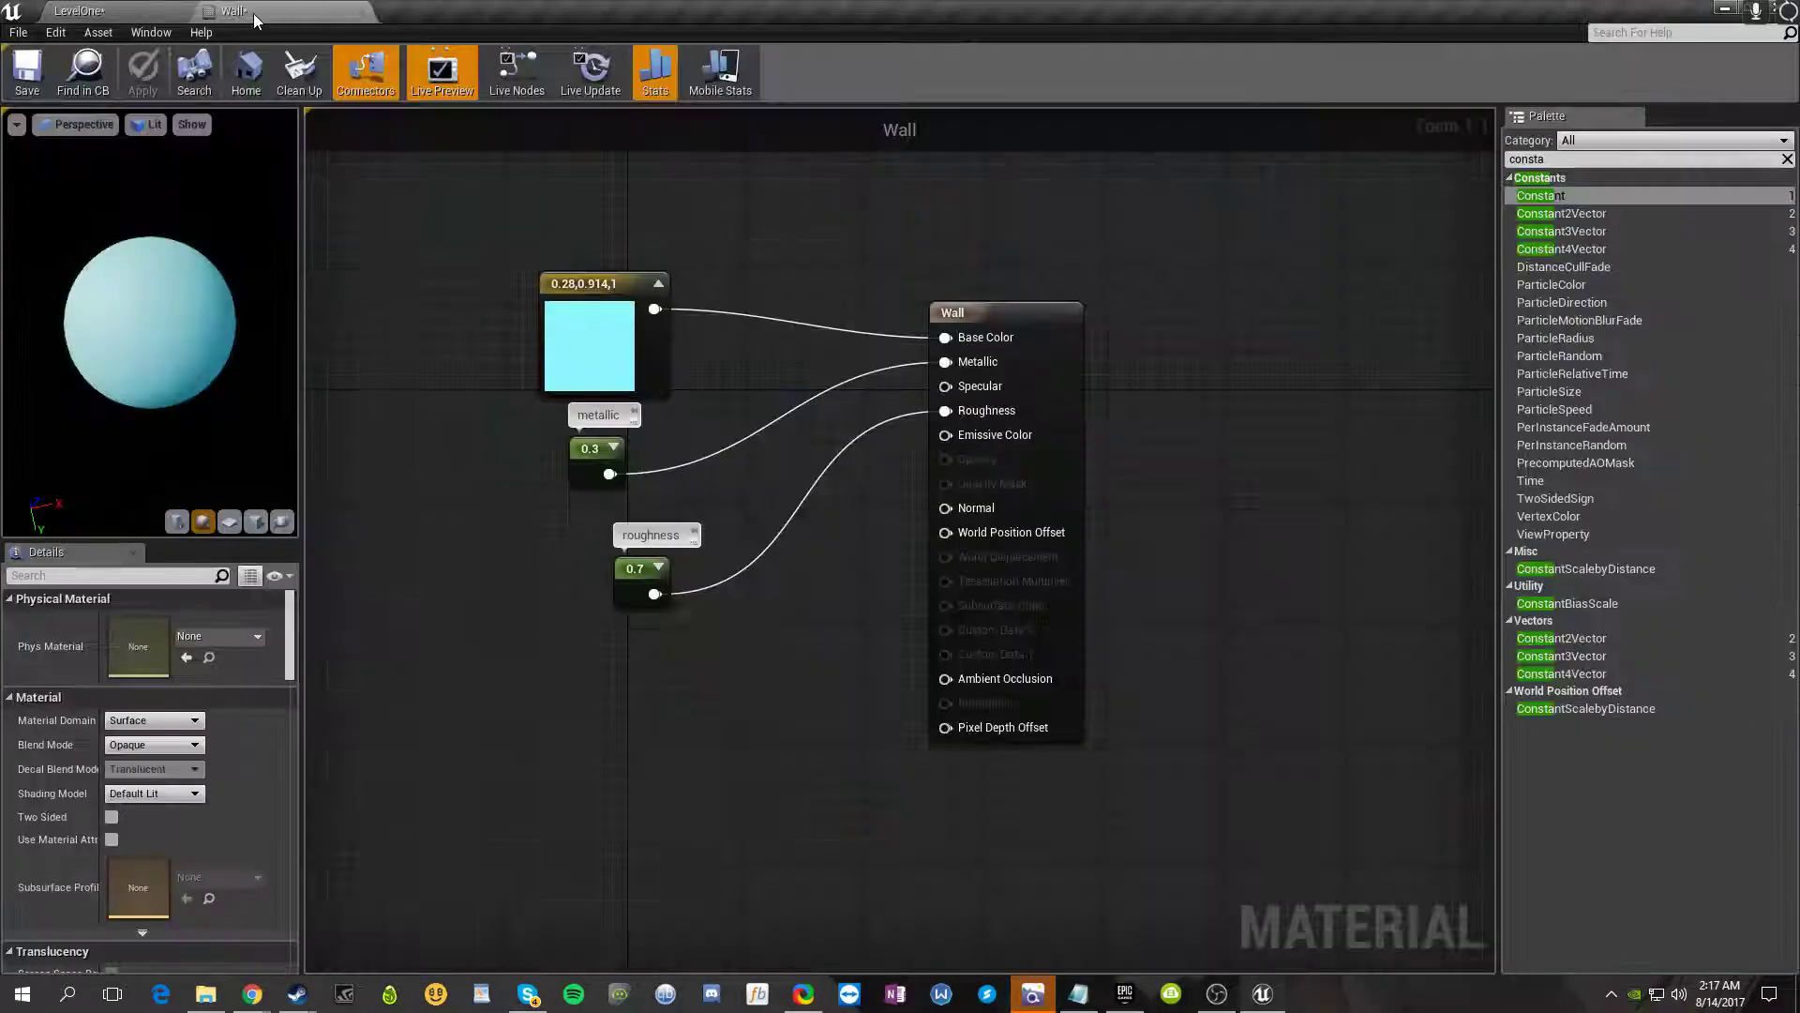
{"action": "left_click", "coordinate": [144, 11]}
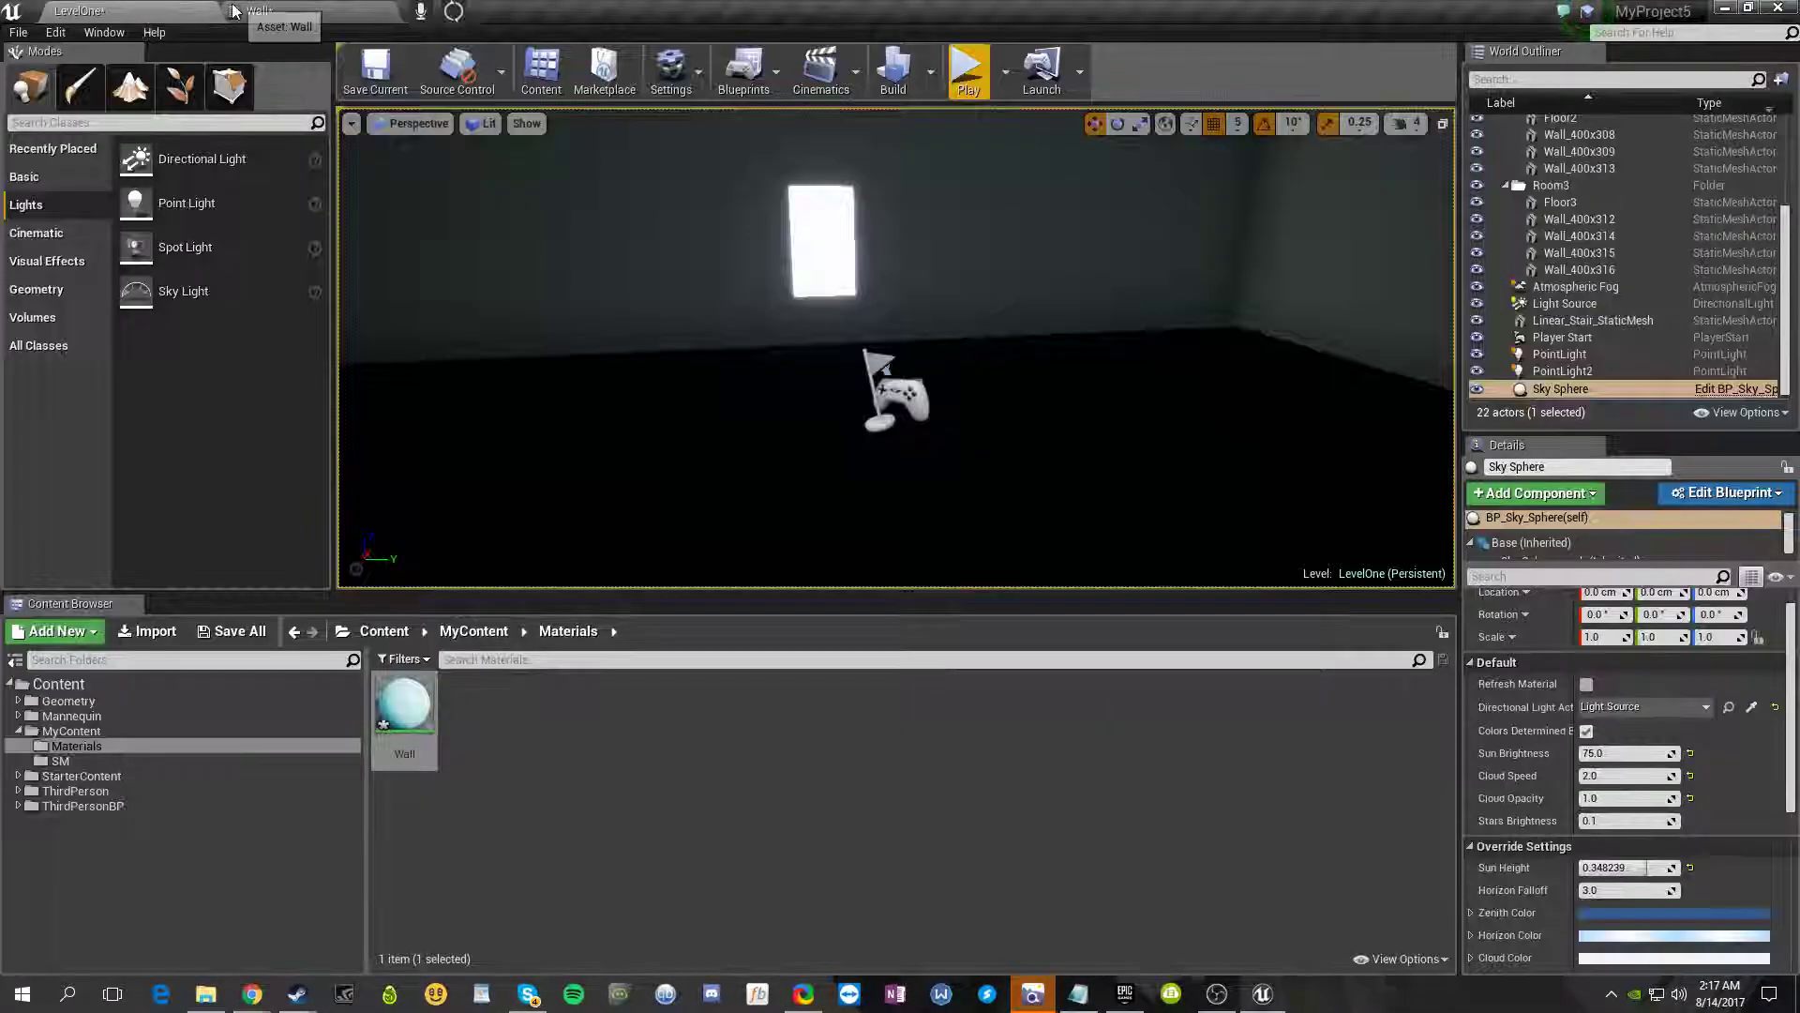
{"action": "left_click", "coordinate": [313, 13]}
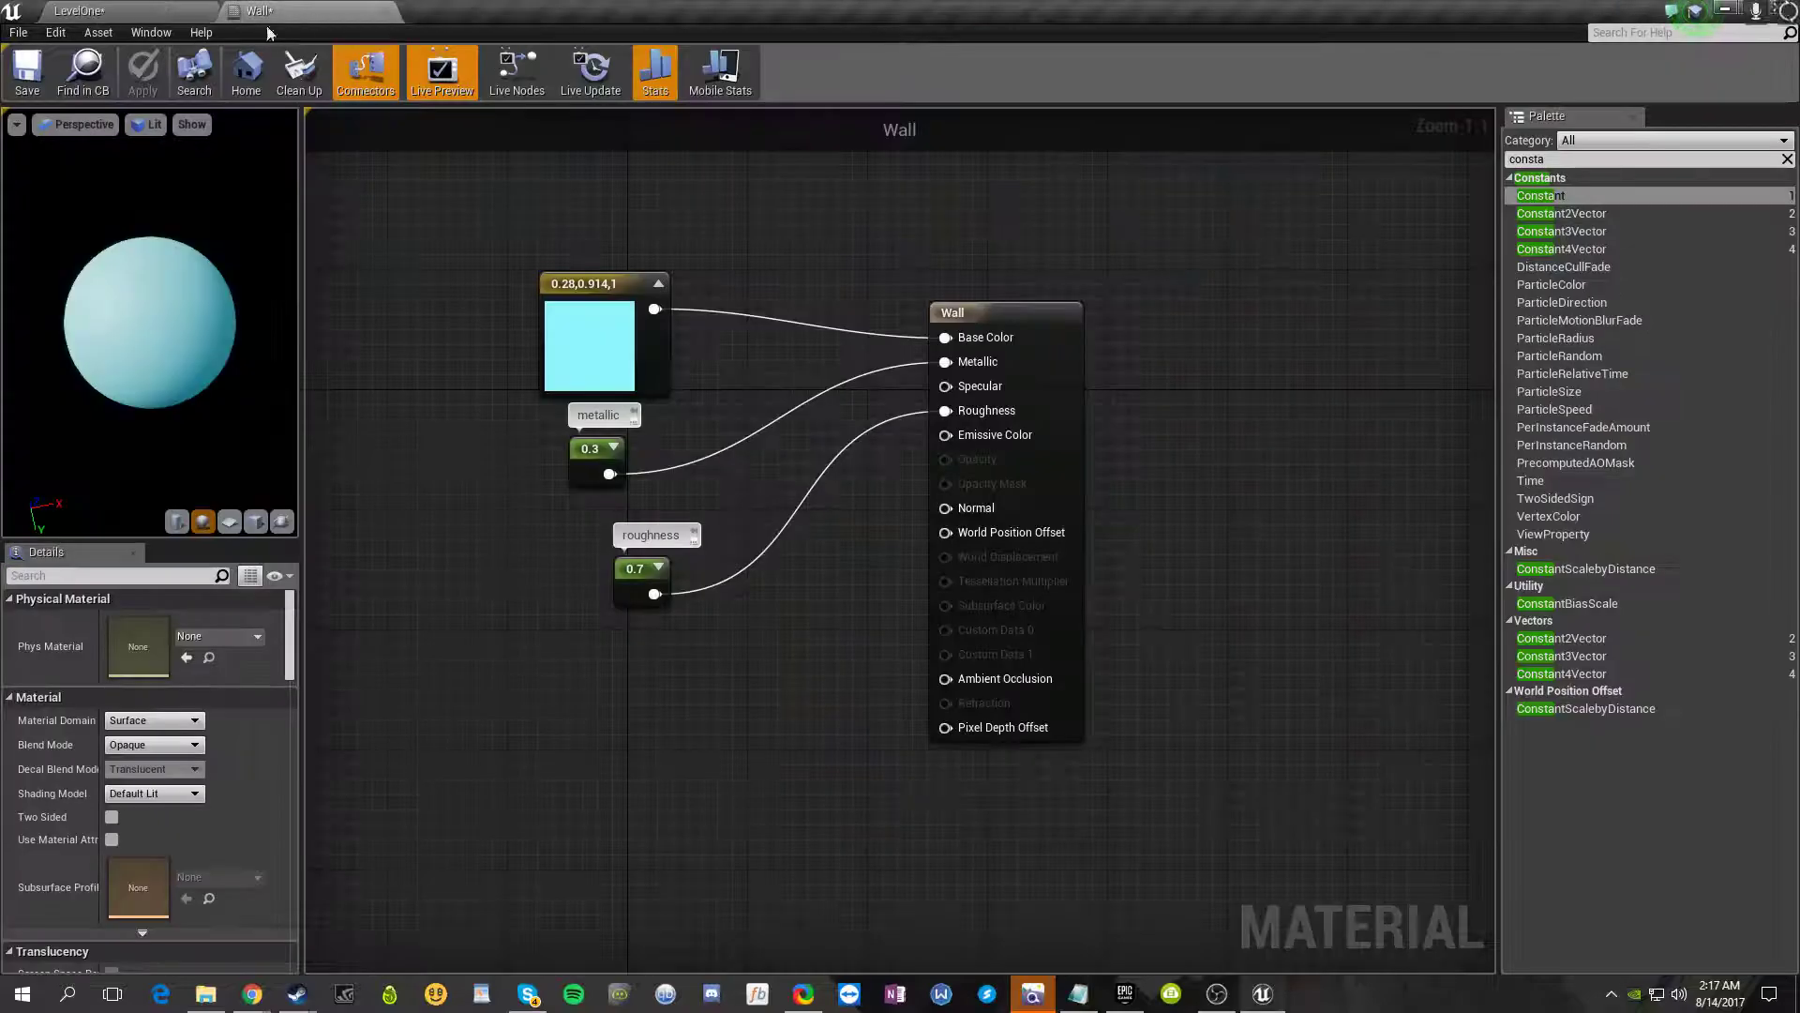
{"action": "left_click", "coordinate": [141, 11]}
- Assign the Wall material to Wall_400x308, the windowed wall in Room2
{"action": "right_click_drag", "start_coordinate": [890, 376], "coordinate": [1162, 377]}
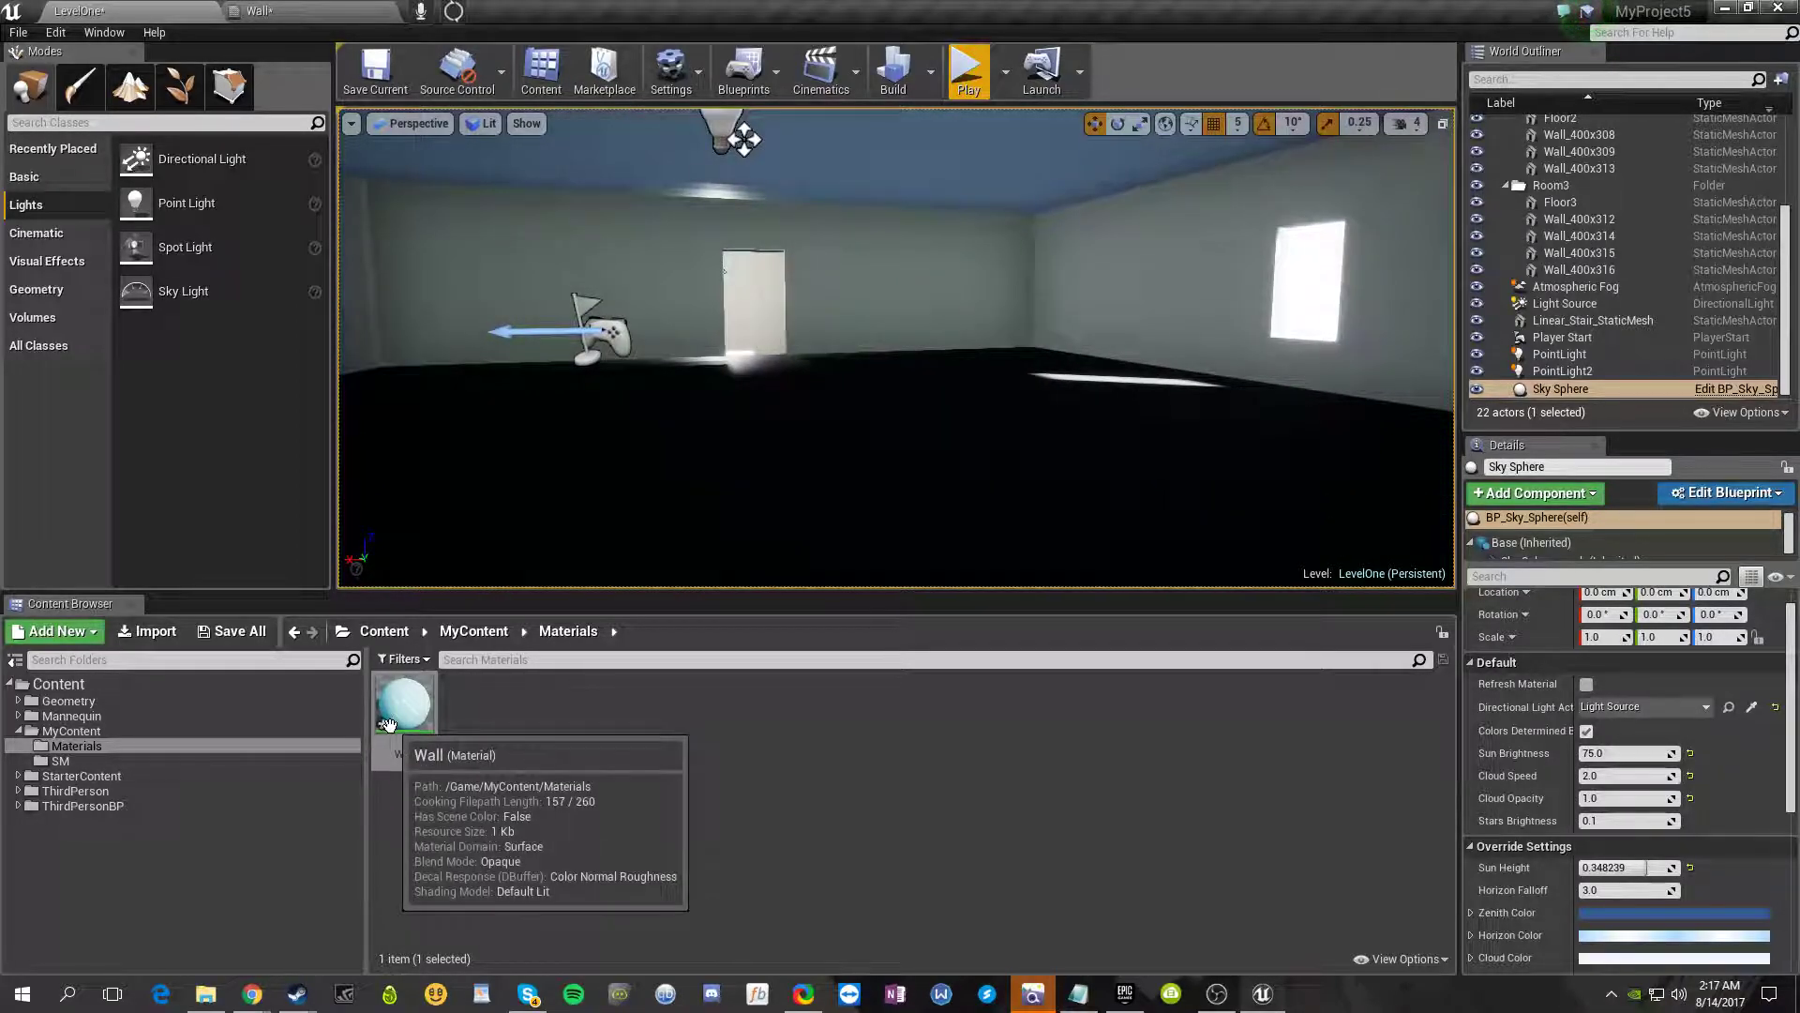
{"action": "left_click", "coordinate": [388, 725]}
{"action": "right_click_drag", "start_coordinate": [1119, 259], "coordinate": [1261, 223]}
{"action": "left_click", "coordinate": [965, 321]}
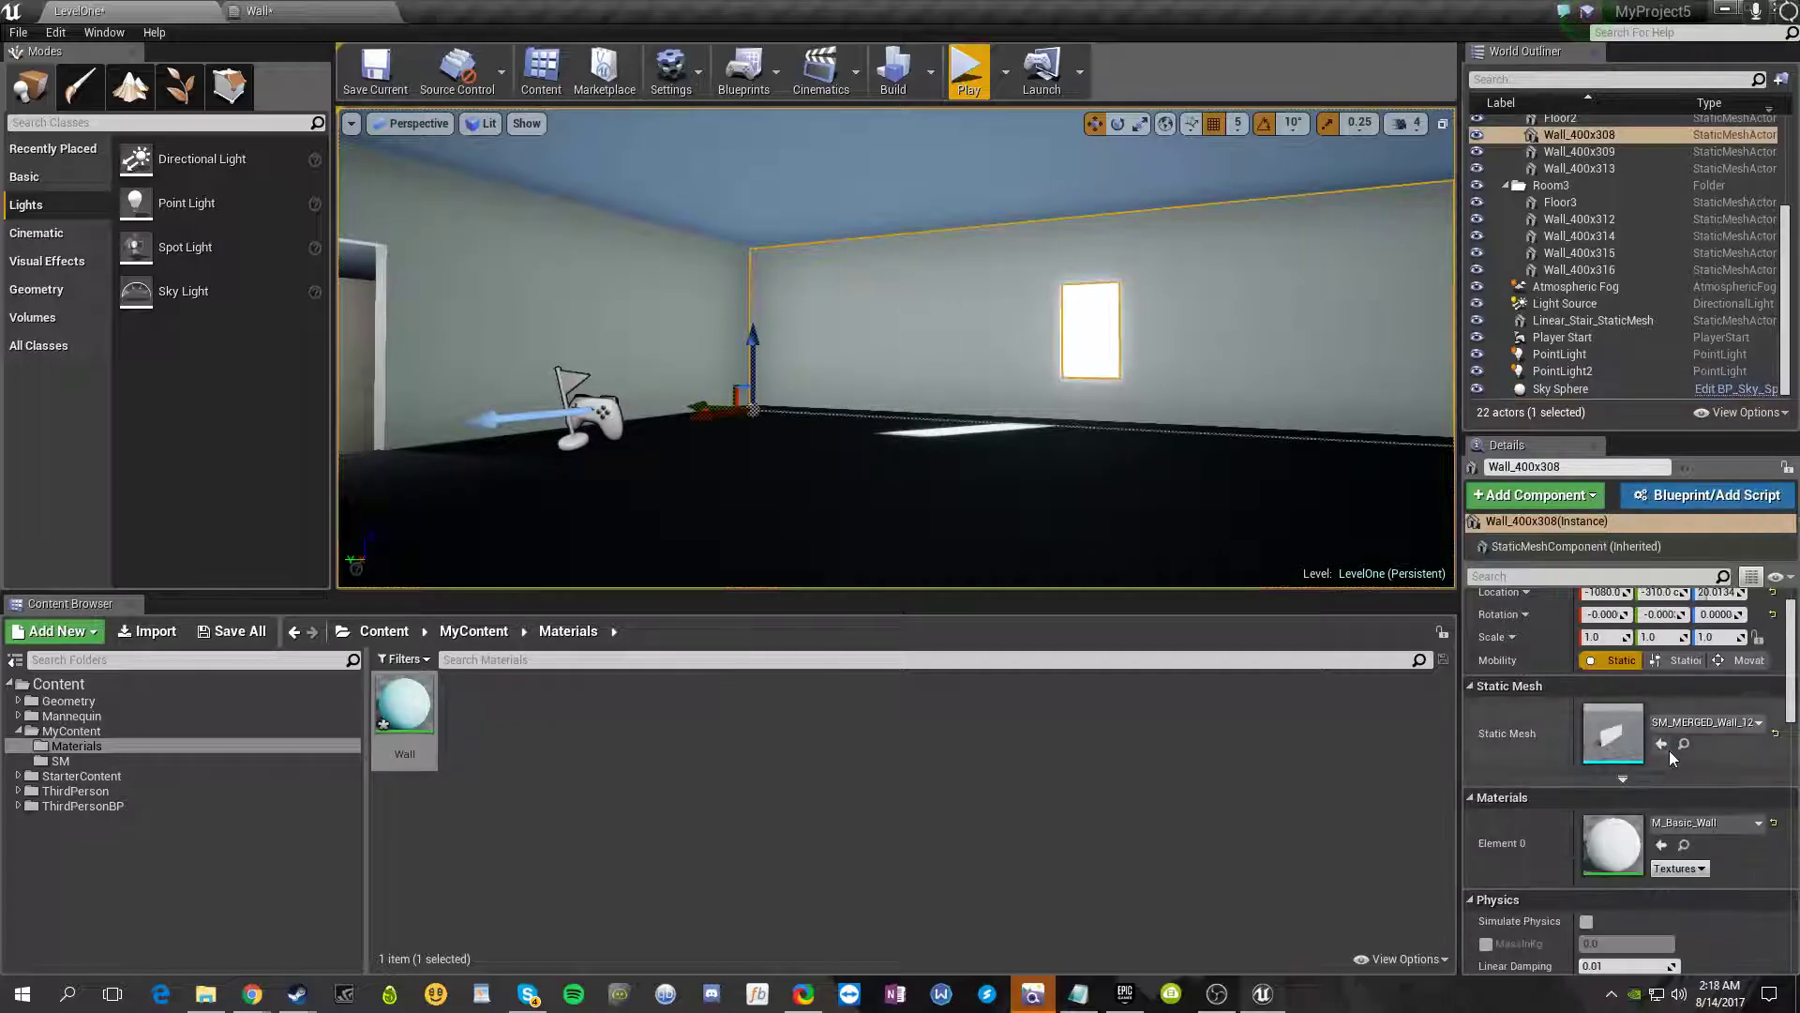
{"action": "left_click", "coordinate": [1662, 846]}
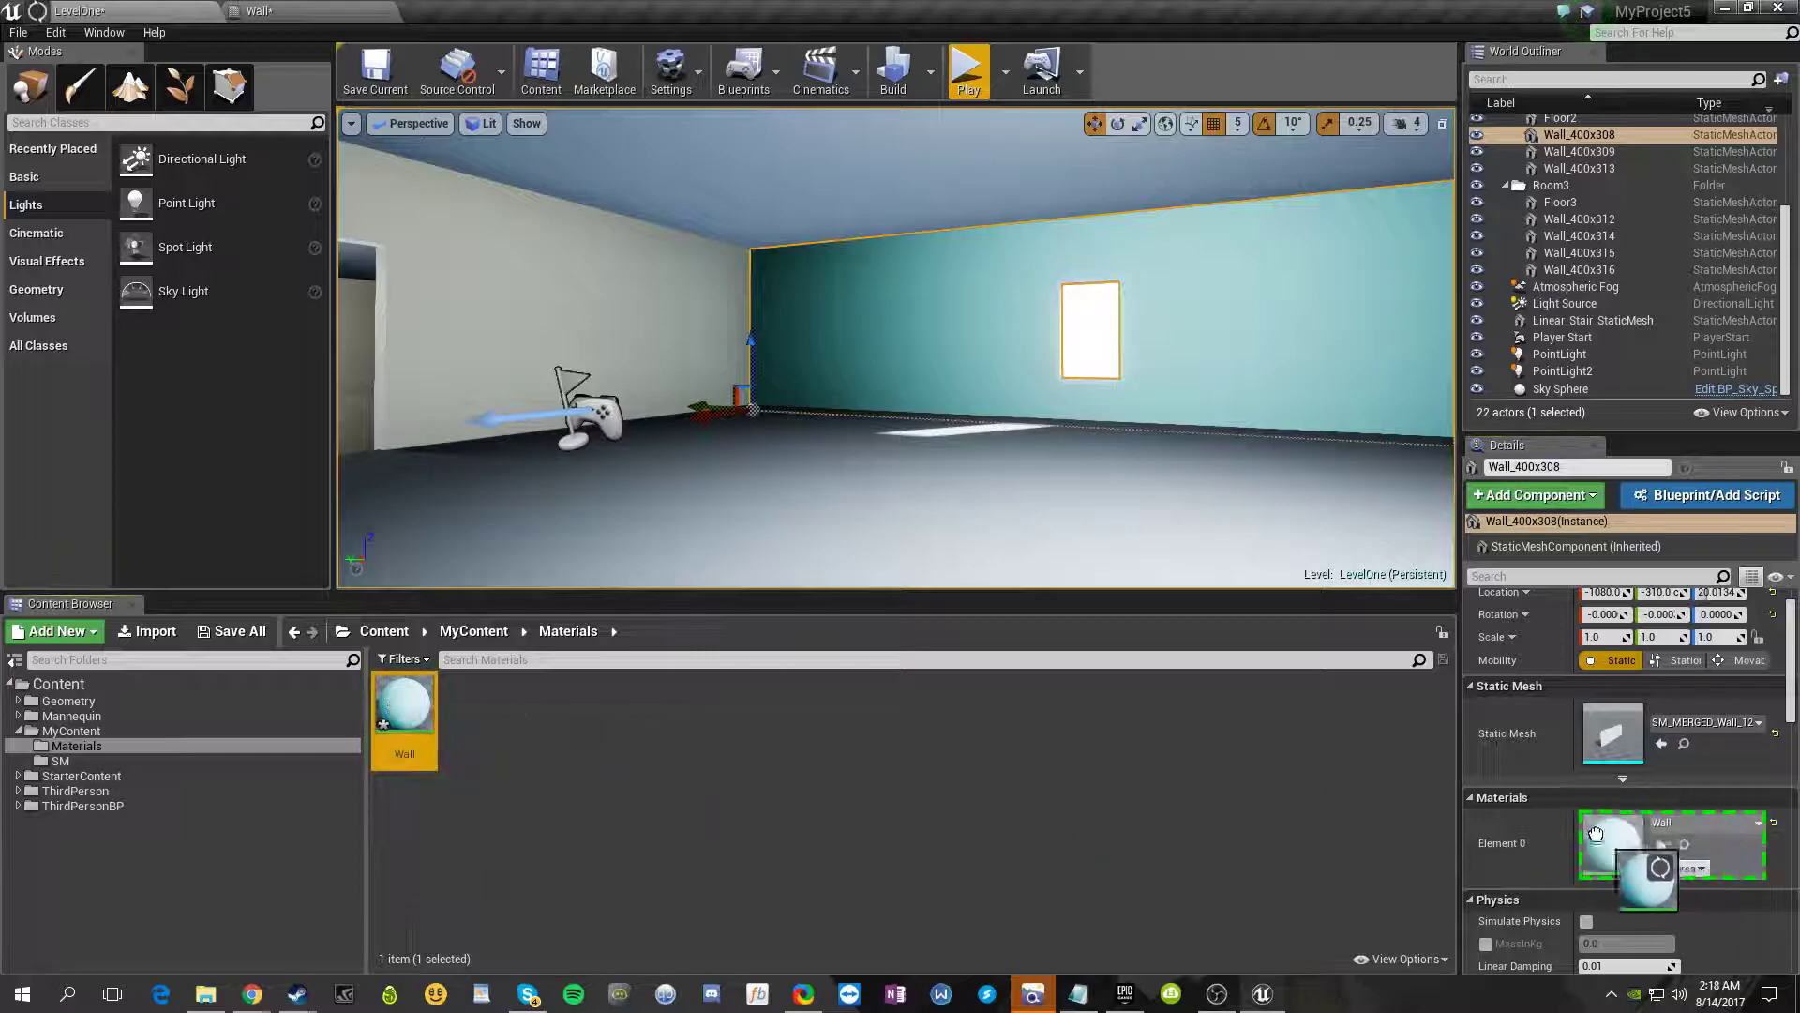
- Select Wall_400x309, Wall_400x313 and Wall_400x311 together and assign the Wall material to all three
{"action": "key", "text": "w"}
{"action": "right_click_drag", "start_coordinate": [896, 346], "coordinate": [1050, 326]}
{"action": "key", "text": "s"}
{"action": "key", "text": "w"}
{"action": "right_click_drag", "start_coordinate": [900, 527], "coordinate": [1050, 525]}
{"action": "left_click", "coordinate": [663, 329]}
{"action": "right_click_drag", "start_coordinate": [663, 329], "coordinate": [1022, 330]}
{"action": "left_click", "coordinate": [624, 389], "text": "ctrl"}
{"action": "right_click_drag", "start_coordinate": [624, 388], "coordinate": [947, 392]}
{"action": "left_click", "coordinate": [539, 402], "text": "ctrl"}
{"action": "left_click_drag", "start_coordinate": [404, 705], "coordinate": [1647, 766]}
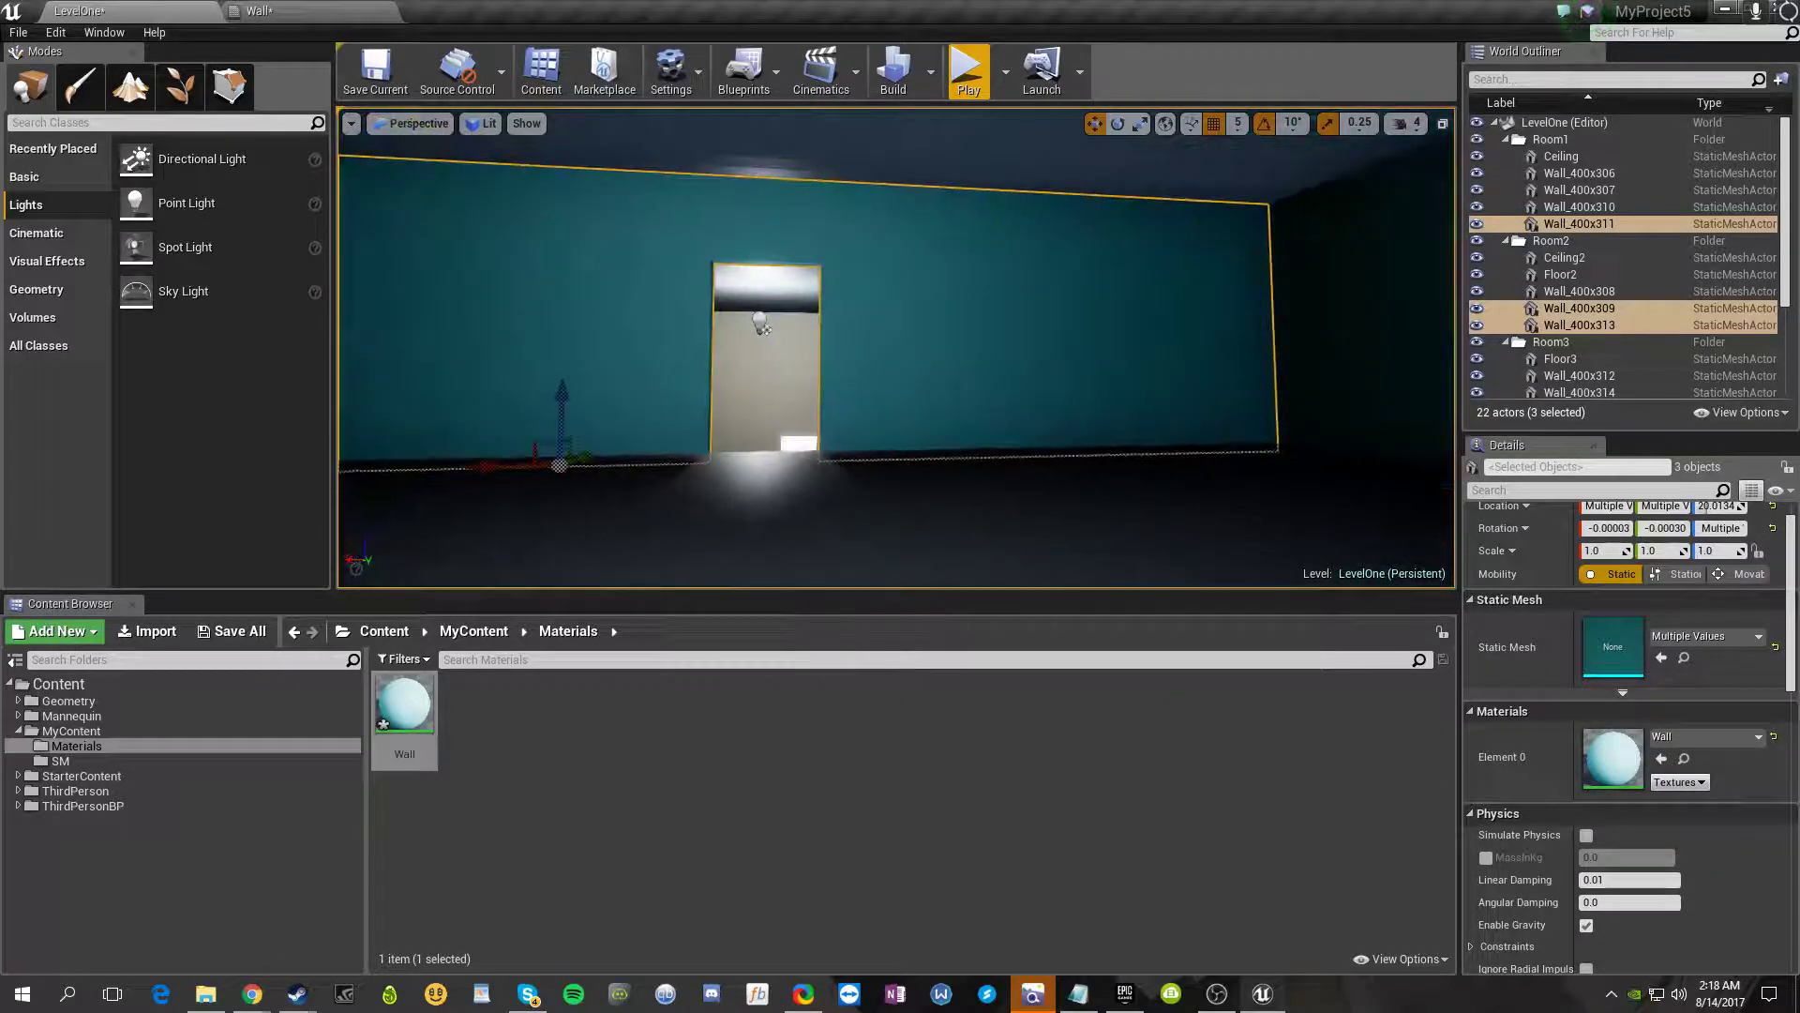
{"action": "left_click", "coordinate": [797, 438]}
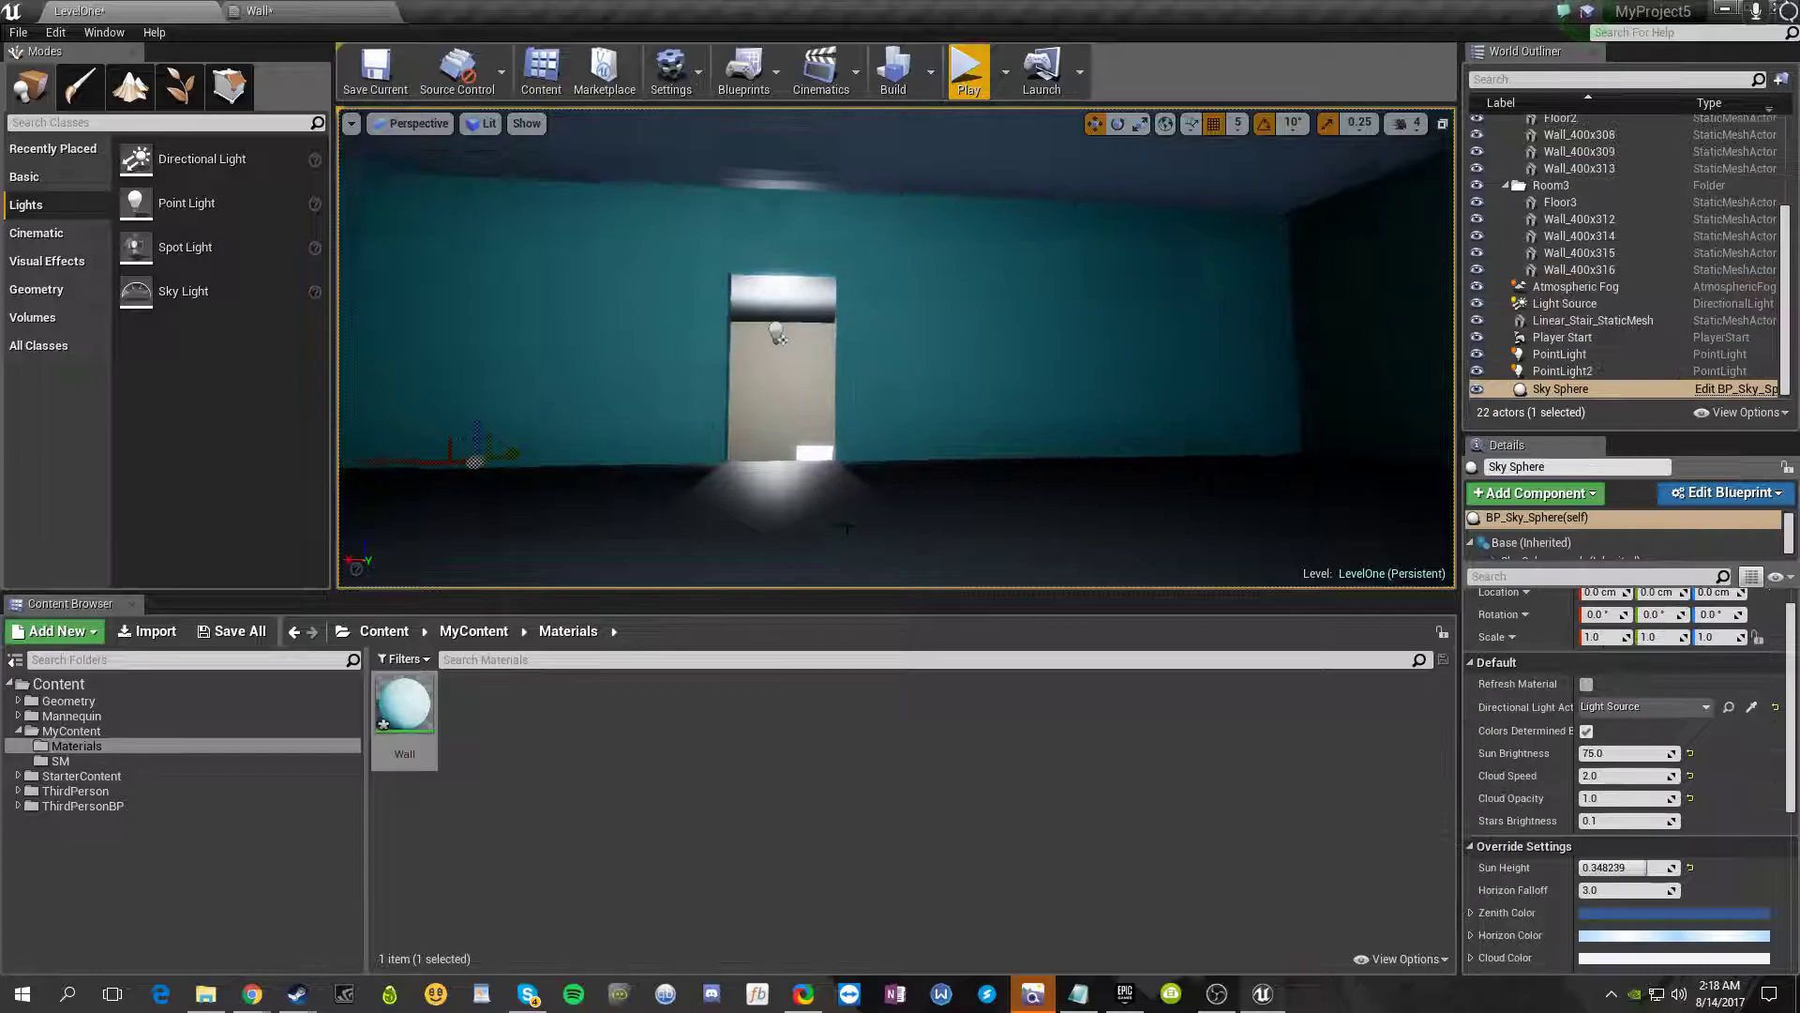
- Select Room1's Wall_400x306, 307 and 310 plus Room3's four walls around the staircase, and assign the Wall material to them
{"action": "key", "text": "f"}
{"action": "right_click_drag", "start_coordinate": [938, 218], "coordinate": [787, 375]}
{"action": "key", "text": "s"}
{"action": "key", "text": "w"}
{"action": "key", "text": "w"}
{"action": "key", "text": "s"}
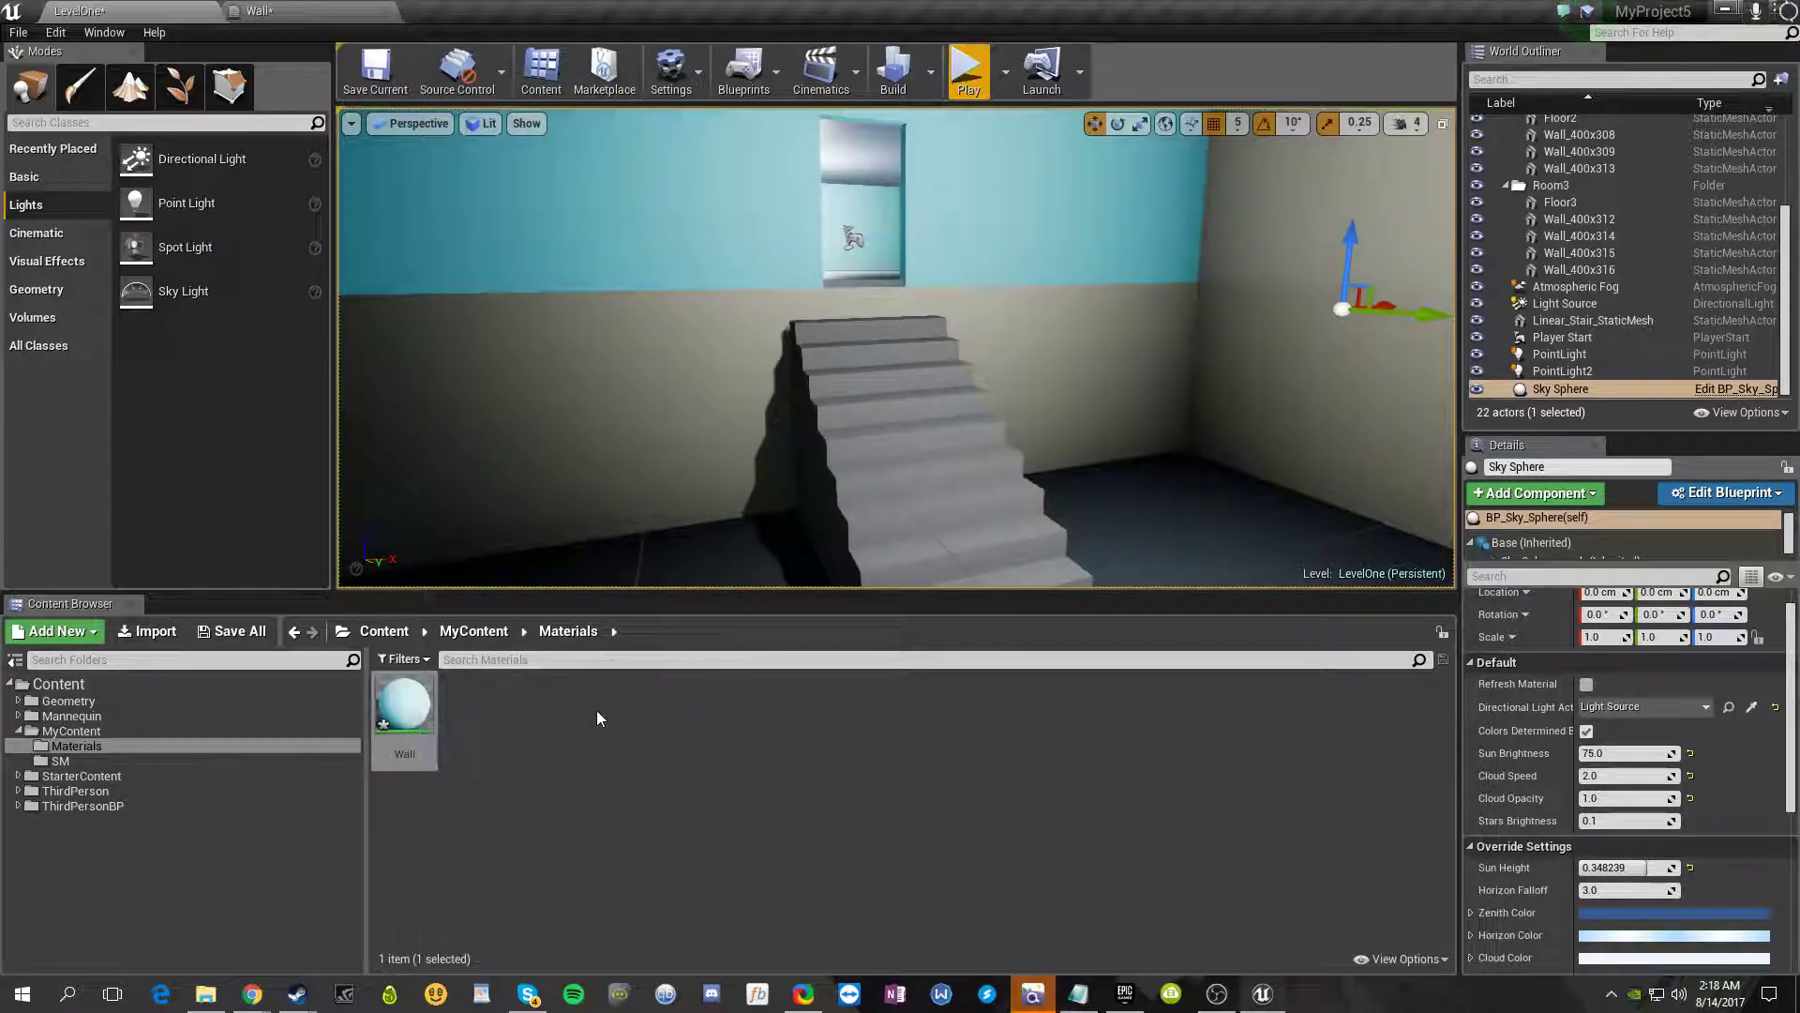
{"action": "key", "text": "d"}
{"action": "right_click_drag", "start_coordinate": [806, 375], "coordinate": [600, 372]}
{"action": "key", "text": "s"}
{"action": "left_click", "coordinate": [606, 433]}
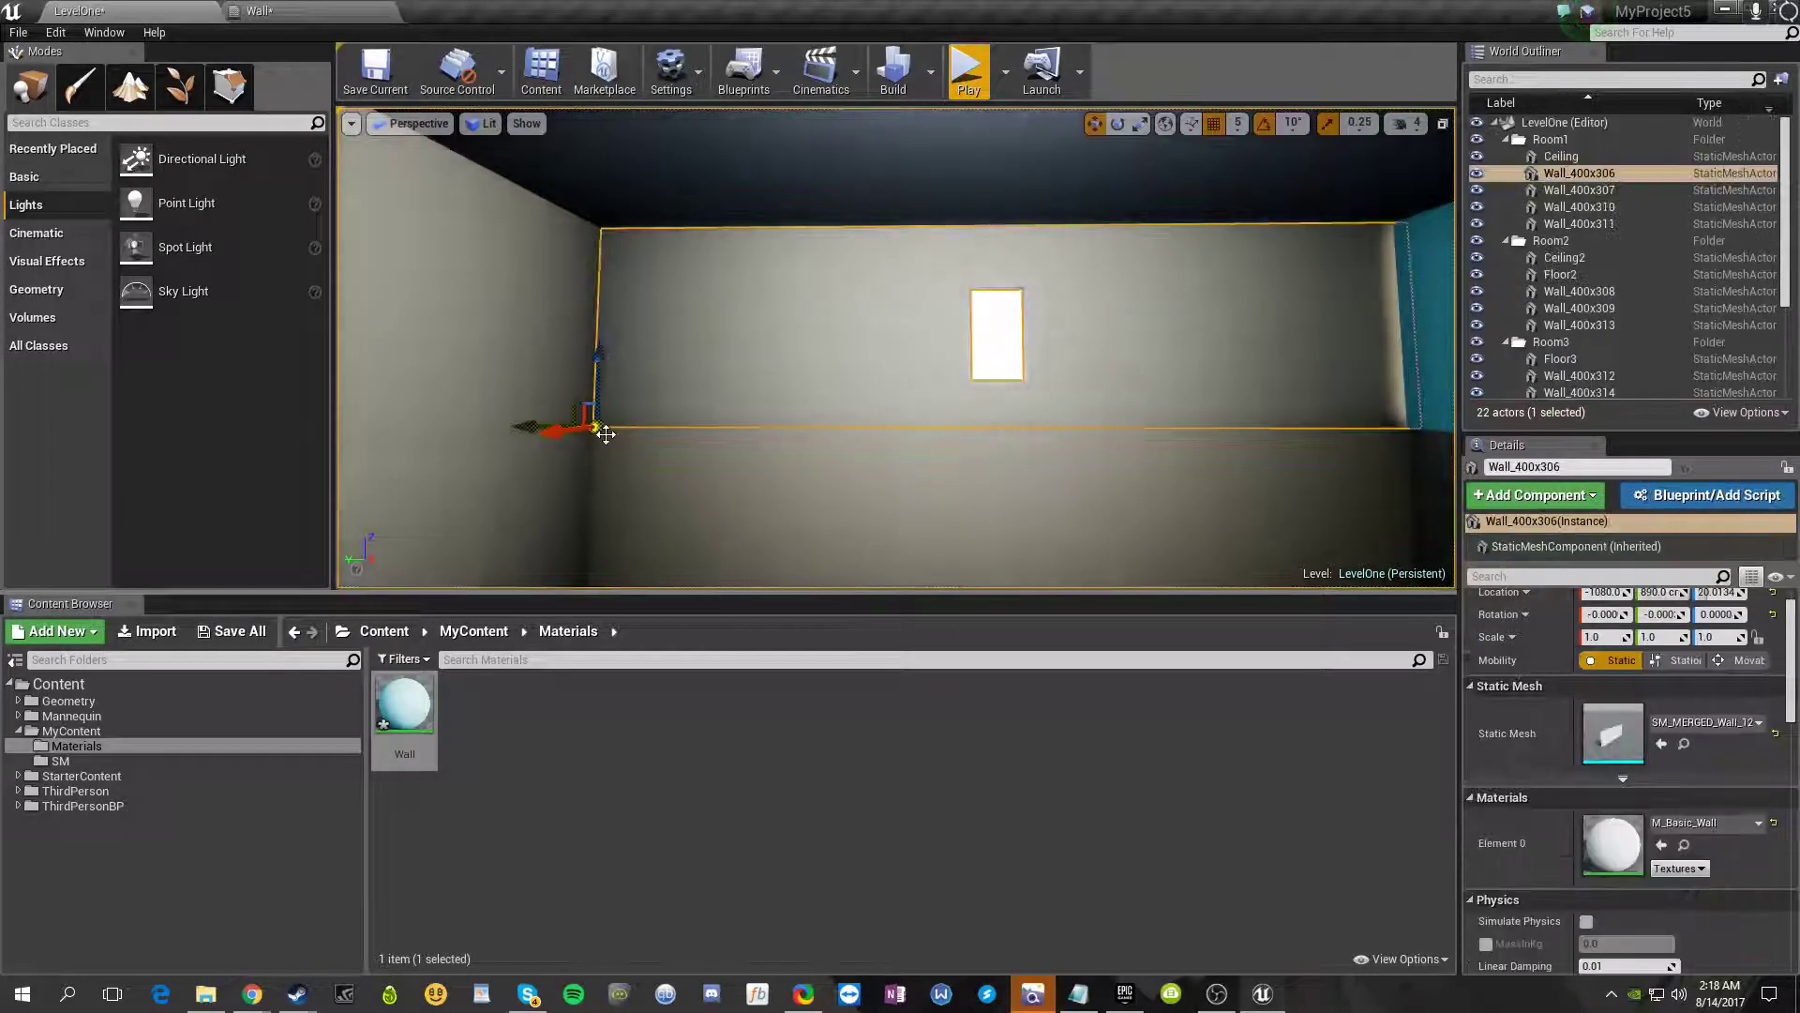
{"action": "left_click", "coordinate": [418, 390], "text": "ctrl"}
{"action": "left_click", "coordinate": [441, 491], "text": "ctrl"}
{"action": "left_click", "coordinate": [655, 531], "text": "ctrl"}
{"action": "right_click_drag", "start_coordinate": [656, 531], "coordinate": [1106, 548]}
{"action": "left_click", "coordinate": [680, 514], "text": "ctrl"}
{"action": "left_click", "coordinate": [1018, 470], "text": "ctrl"}
{"action": "left_click", "coordinate": [1082, 321], "text": "ctrl"}
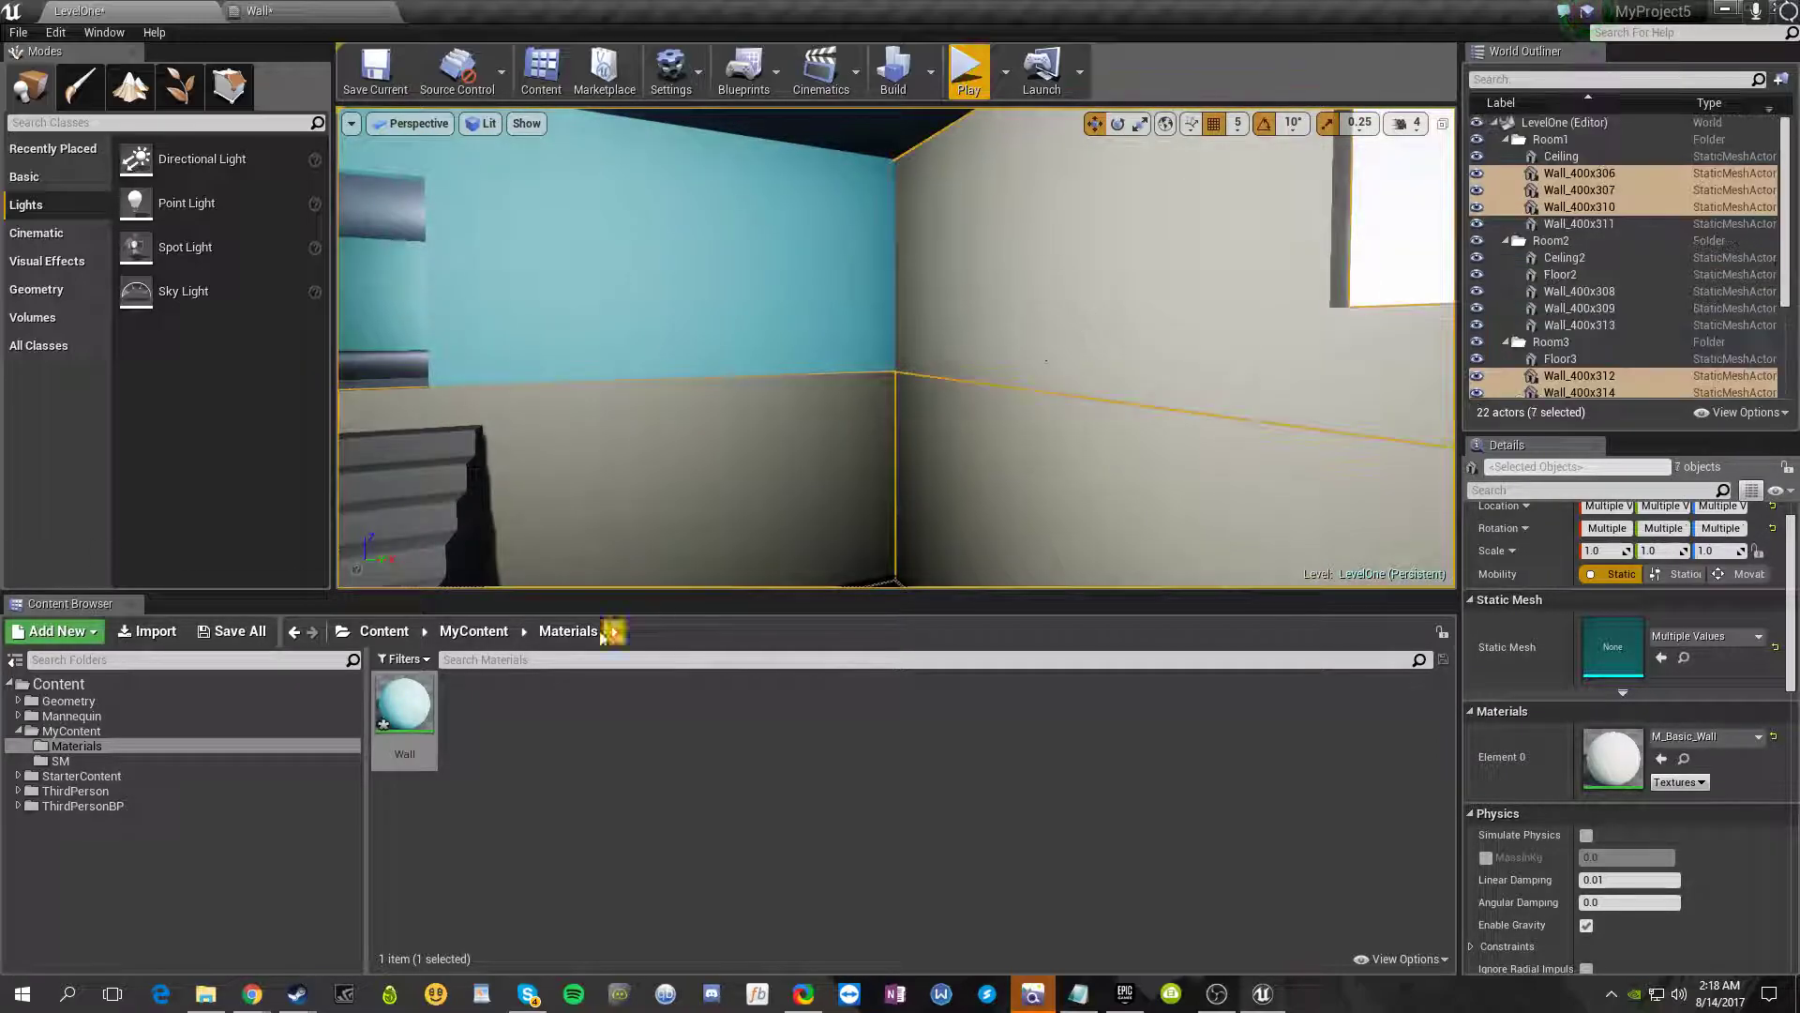
{"action": "left_click", "coordinate": [1661, 759]}
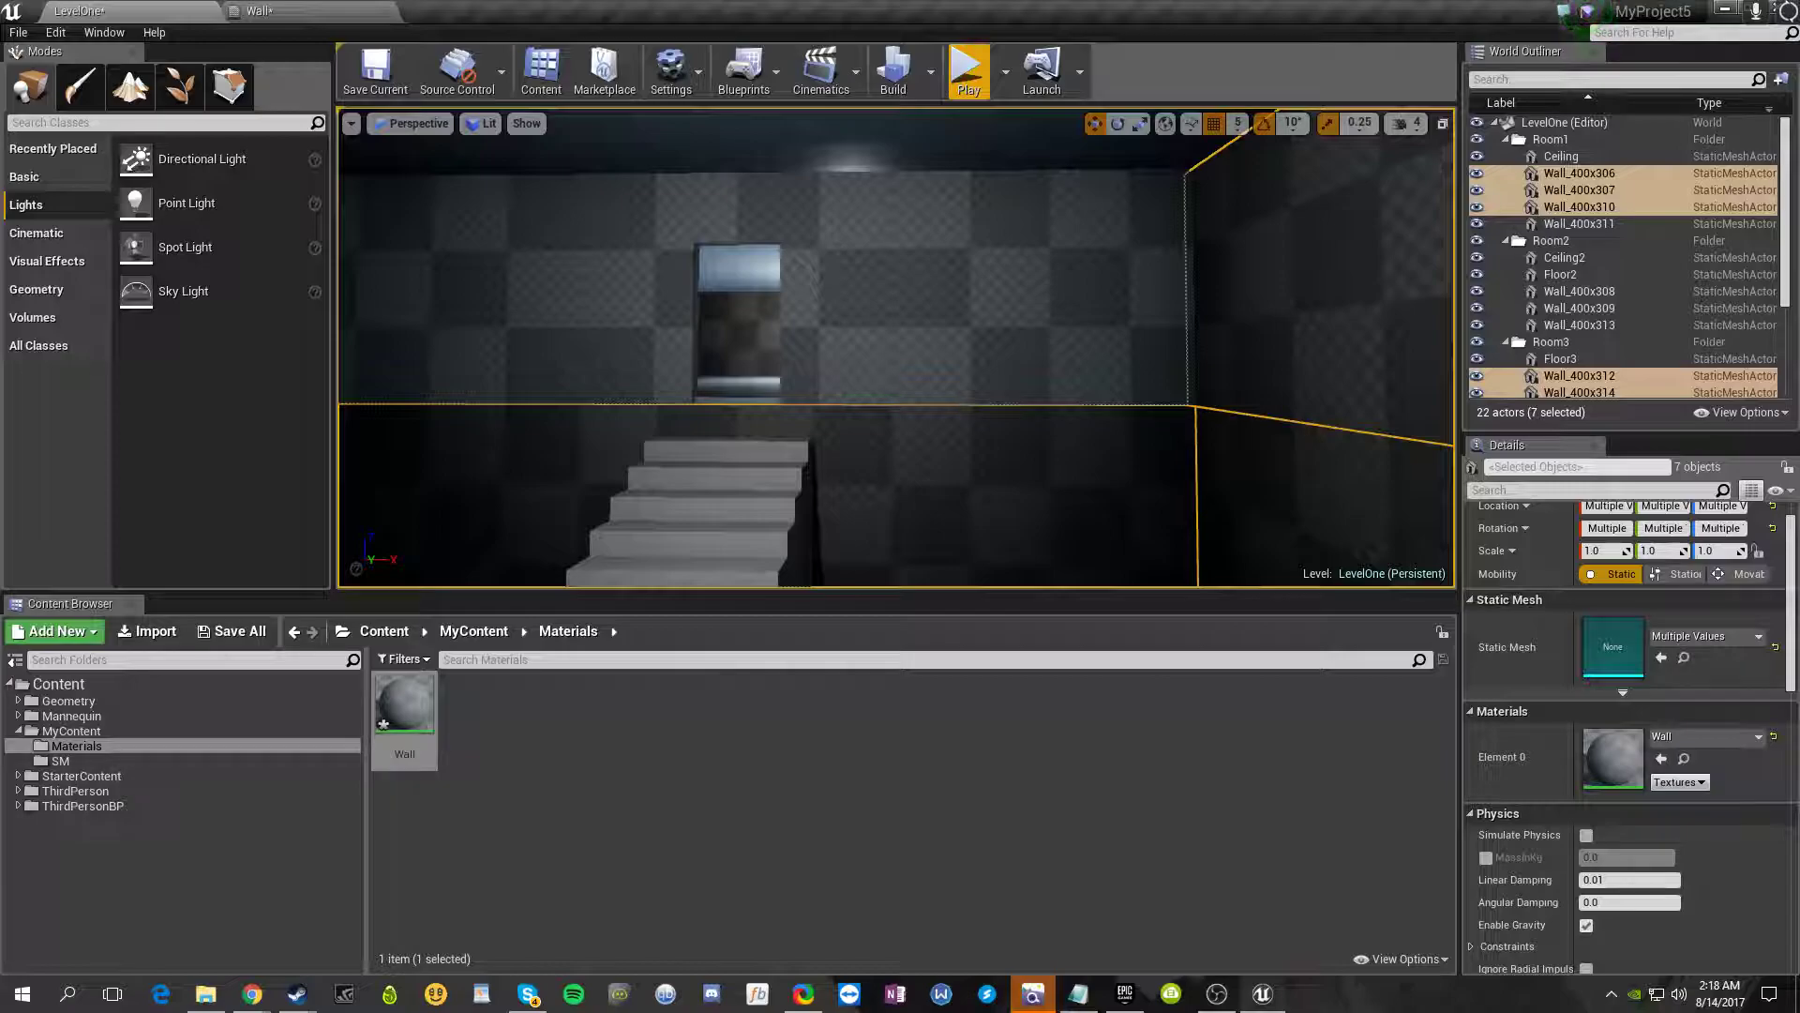
- Clear the wall selection and undock the Wall material editor so it floats below the level viewport
{"action": "right_click_drag", "start_coordinate": [896, 349], "coordinate": [1378, 357]}
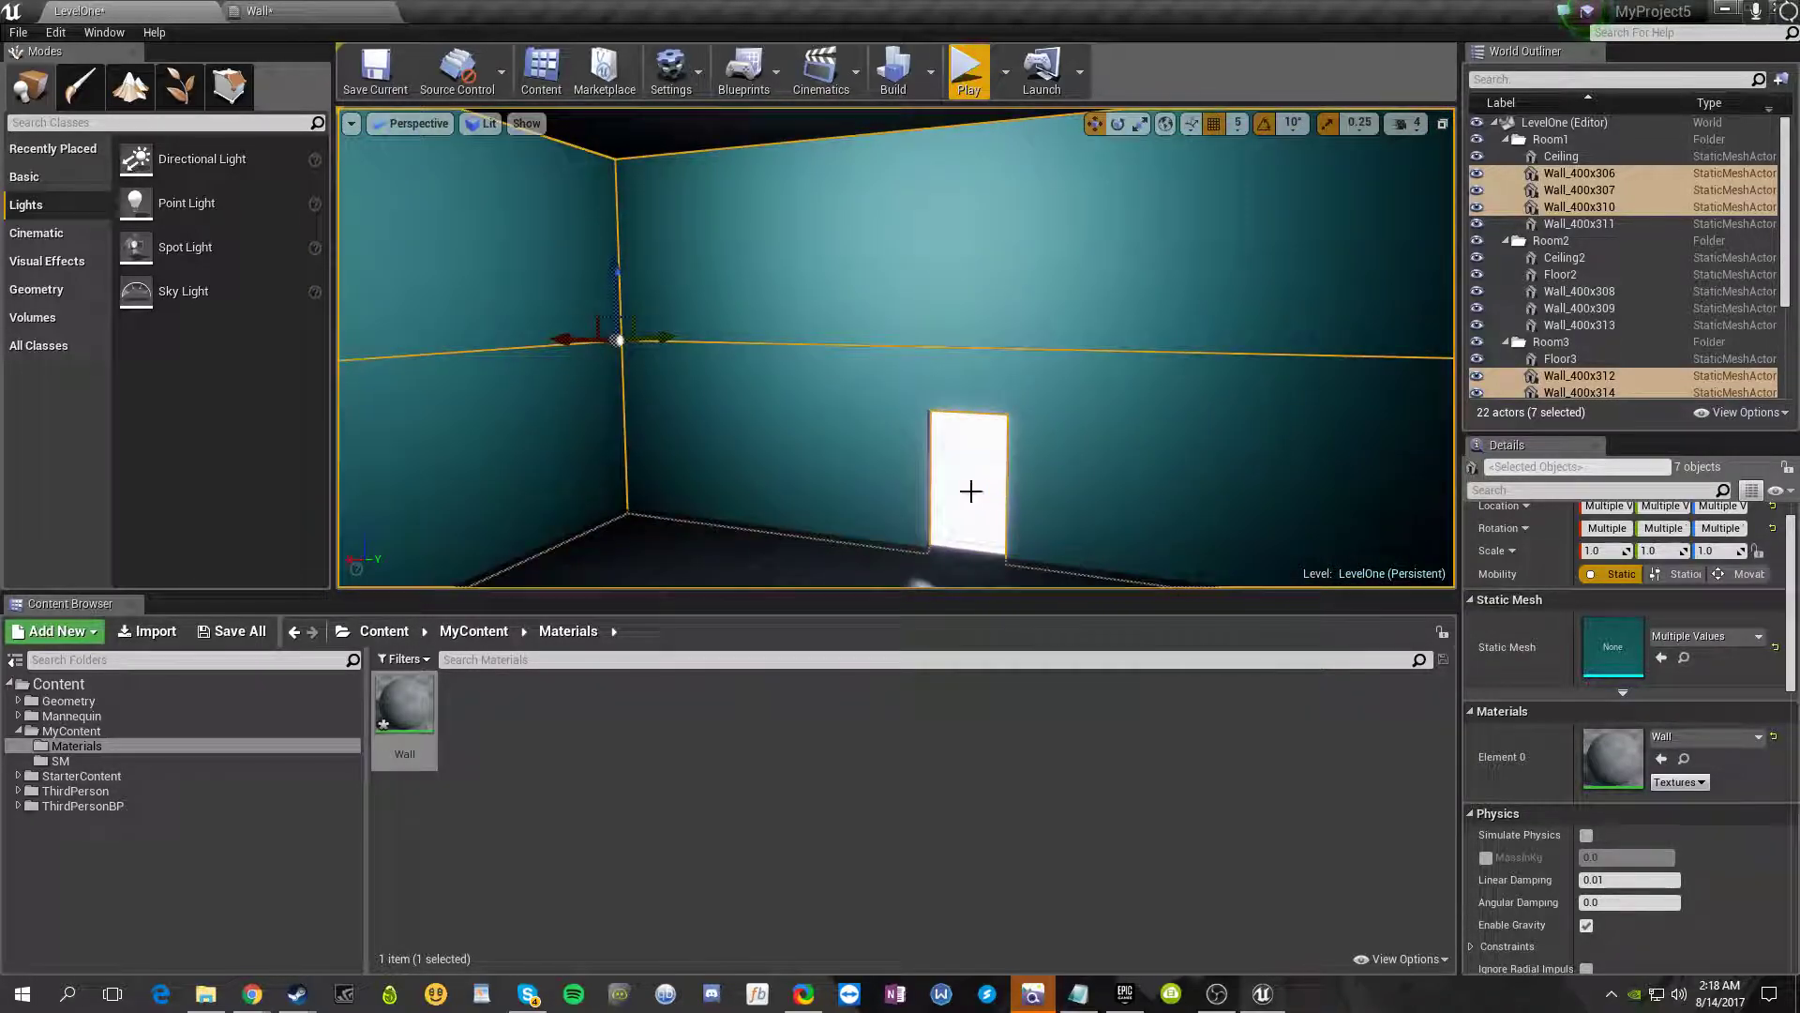
{"action": "left_click", "coordinate": [971, 492]}
{"action": "right_click_drag", "start_coordinate": [972, 492], "coordinate": [844, 489]}
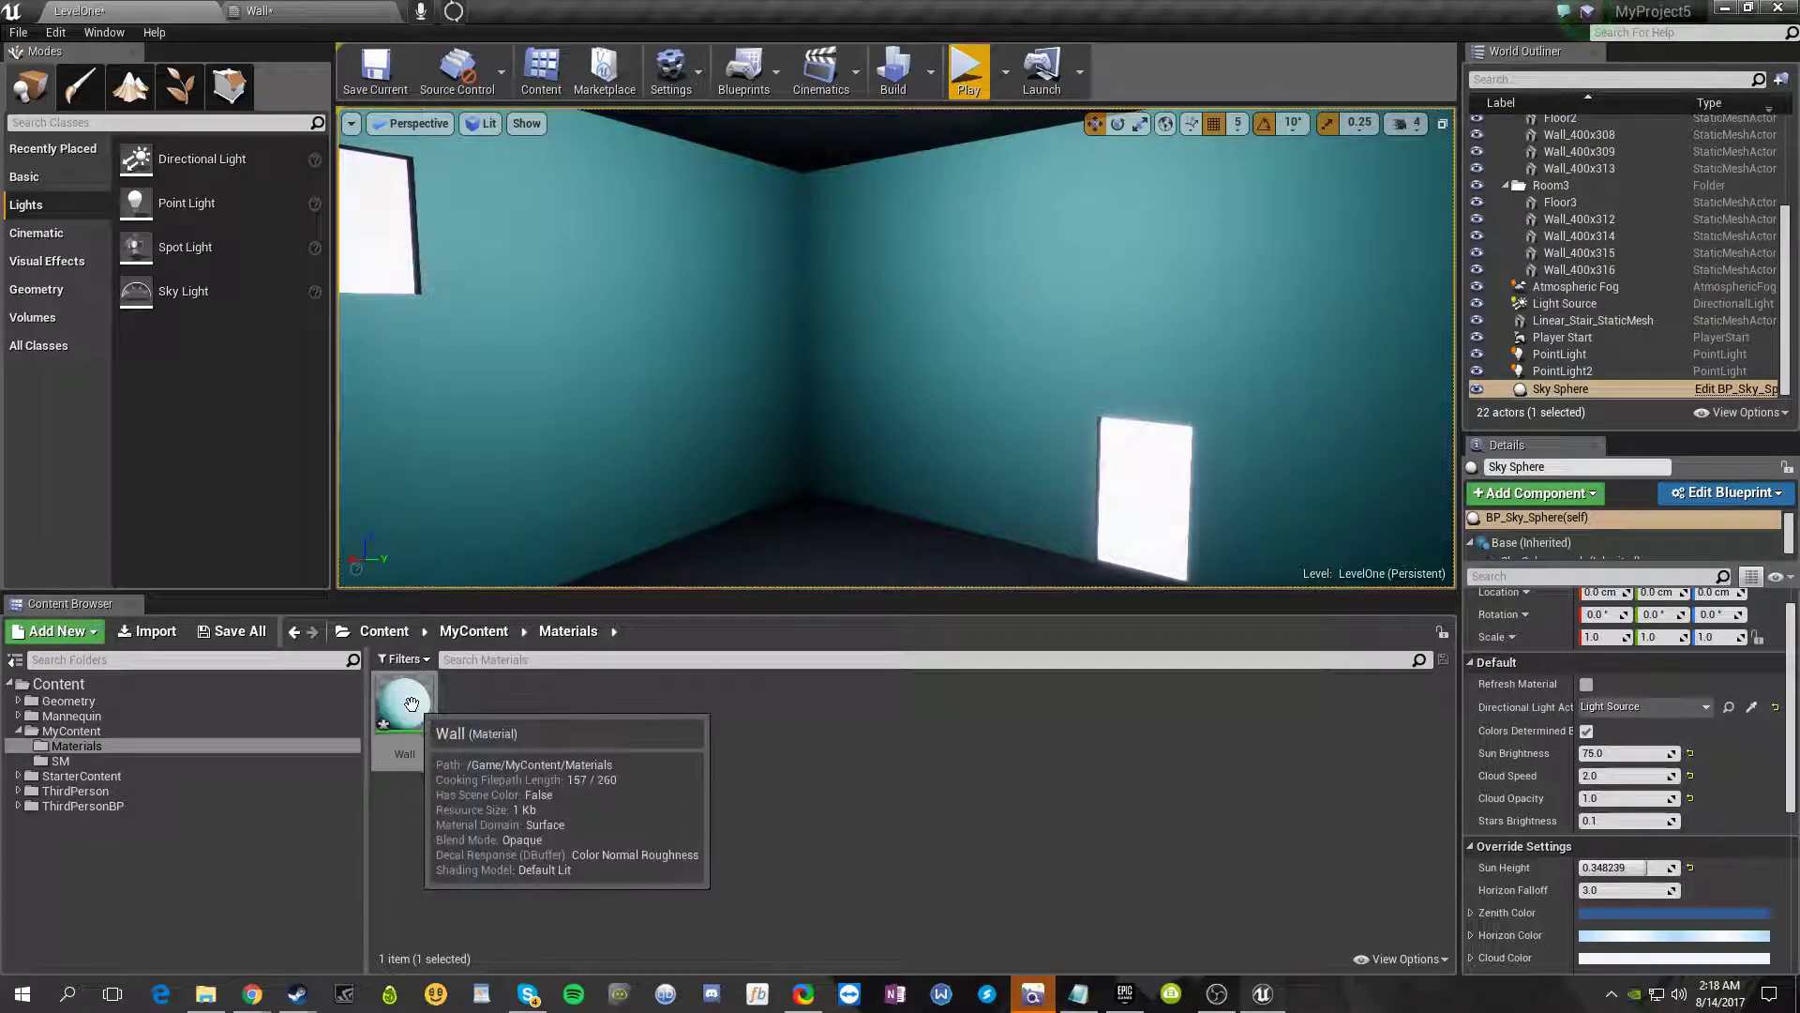
{"action": "left_click_drag", "start_coordinate": [300, 9], "coordinate": [321, 594]}
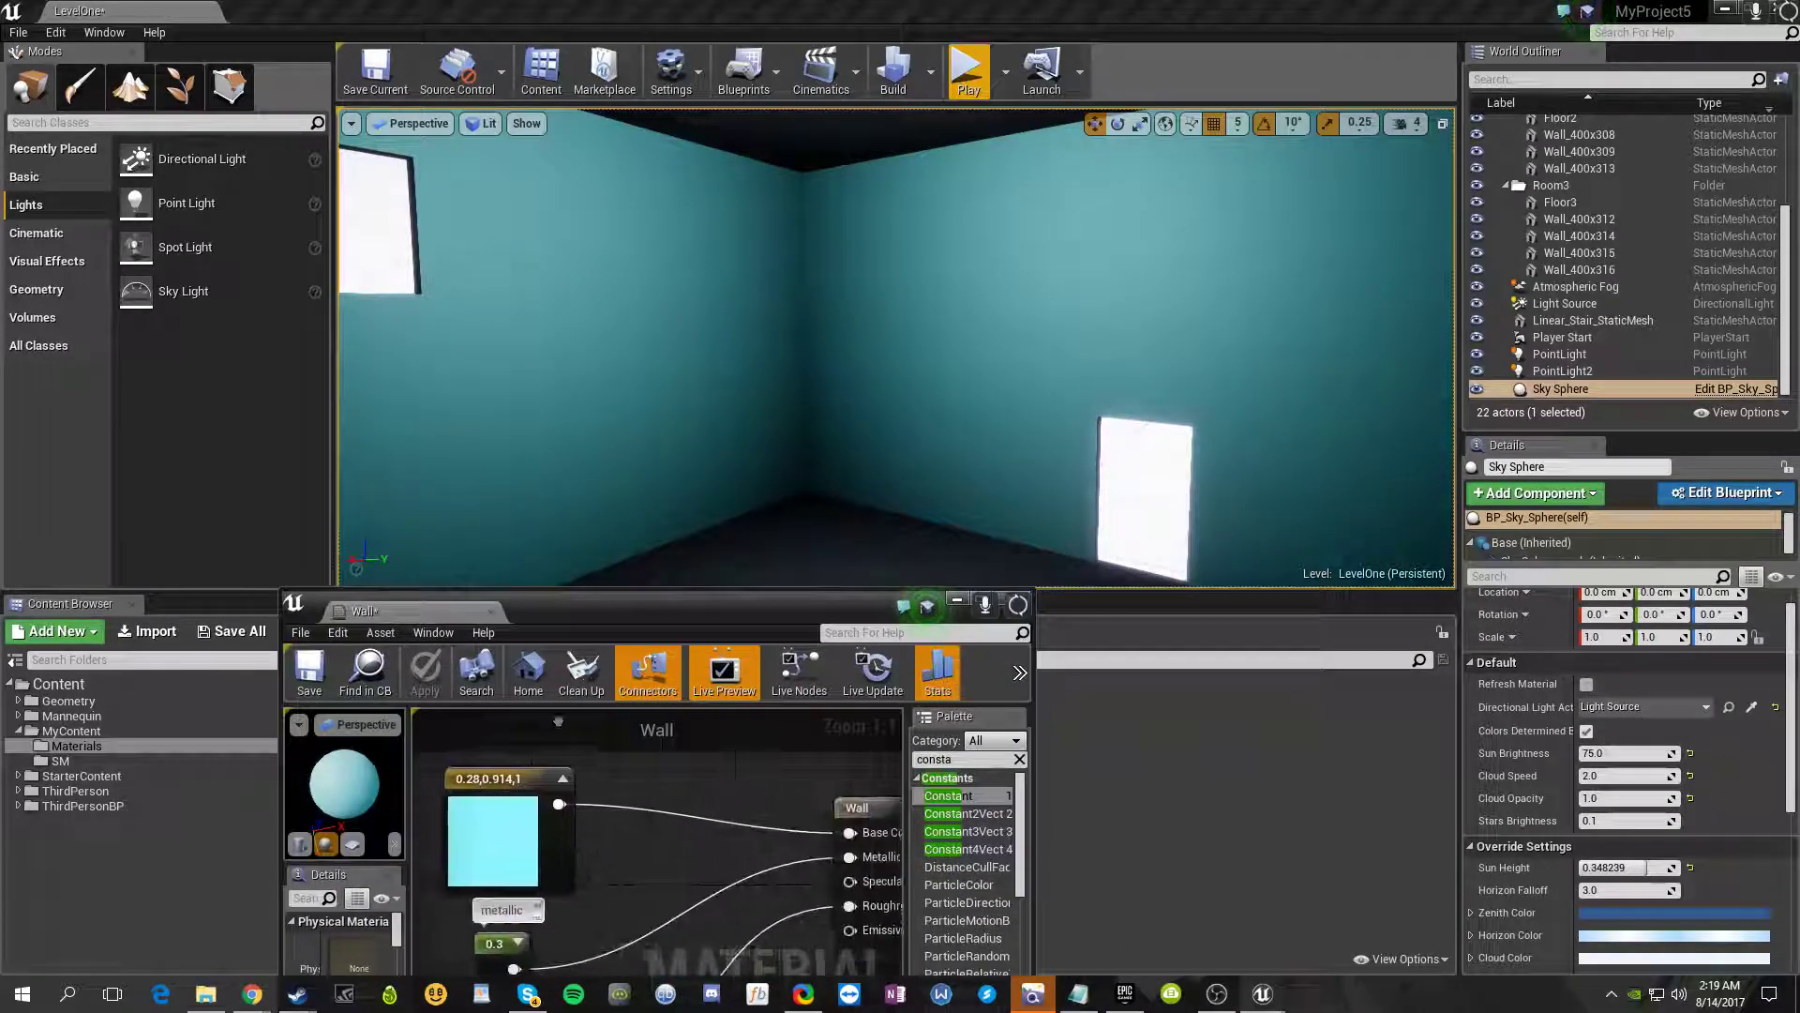
- Try a pink base colour on the Wall material's colour constant and undo it
{"action": "double_click", "coordinate": [469, 837]}
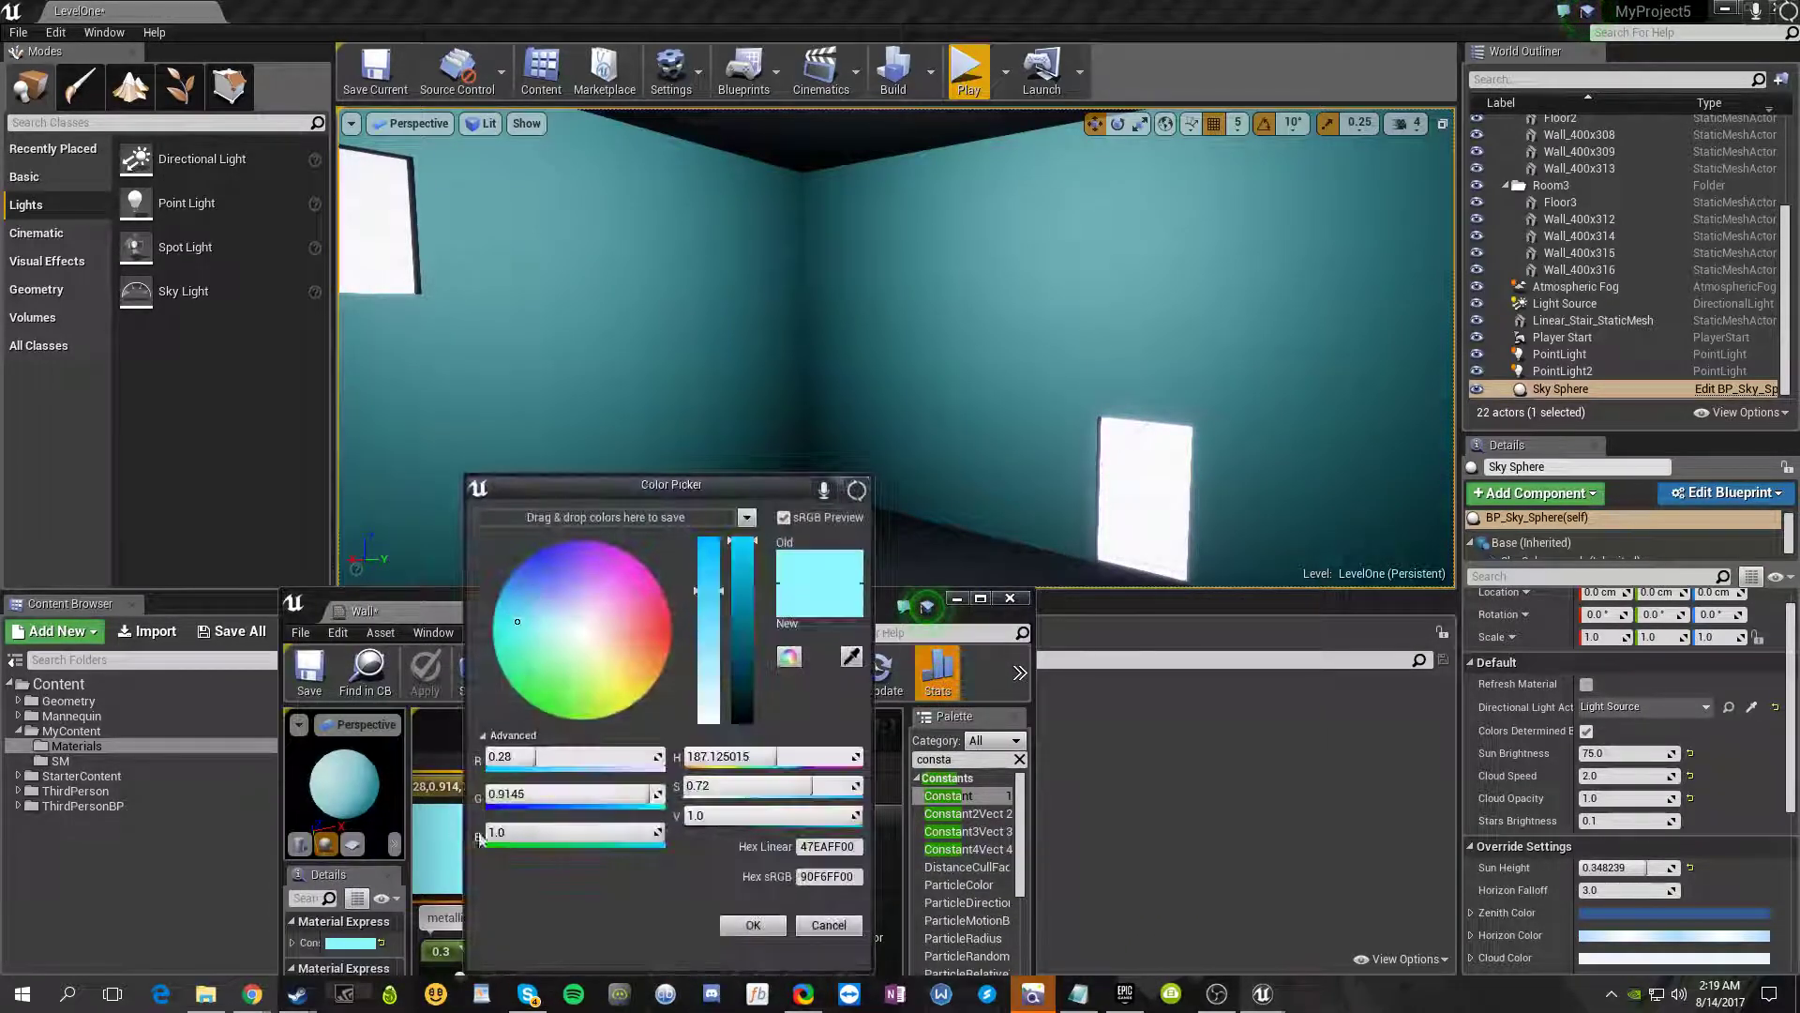
{"action": "left_click", "coordinate": [638, 627]}
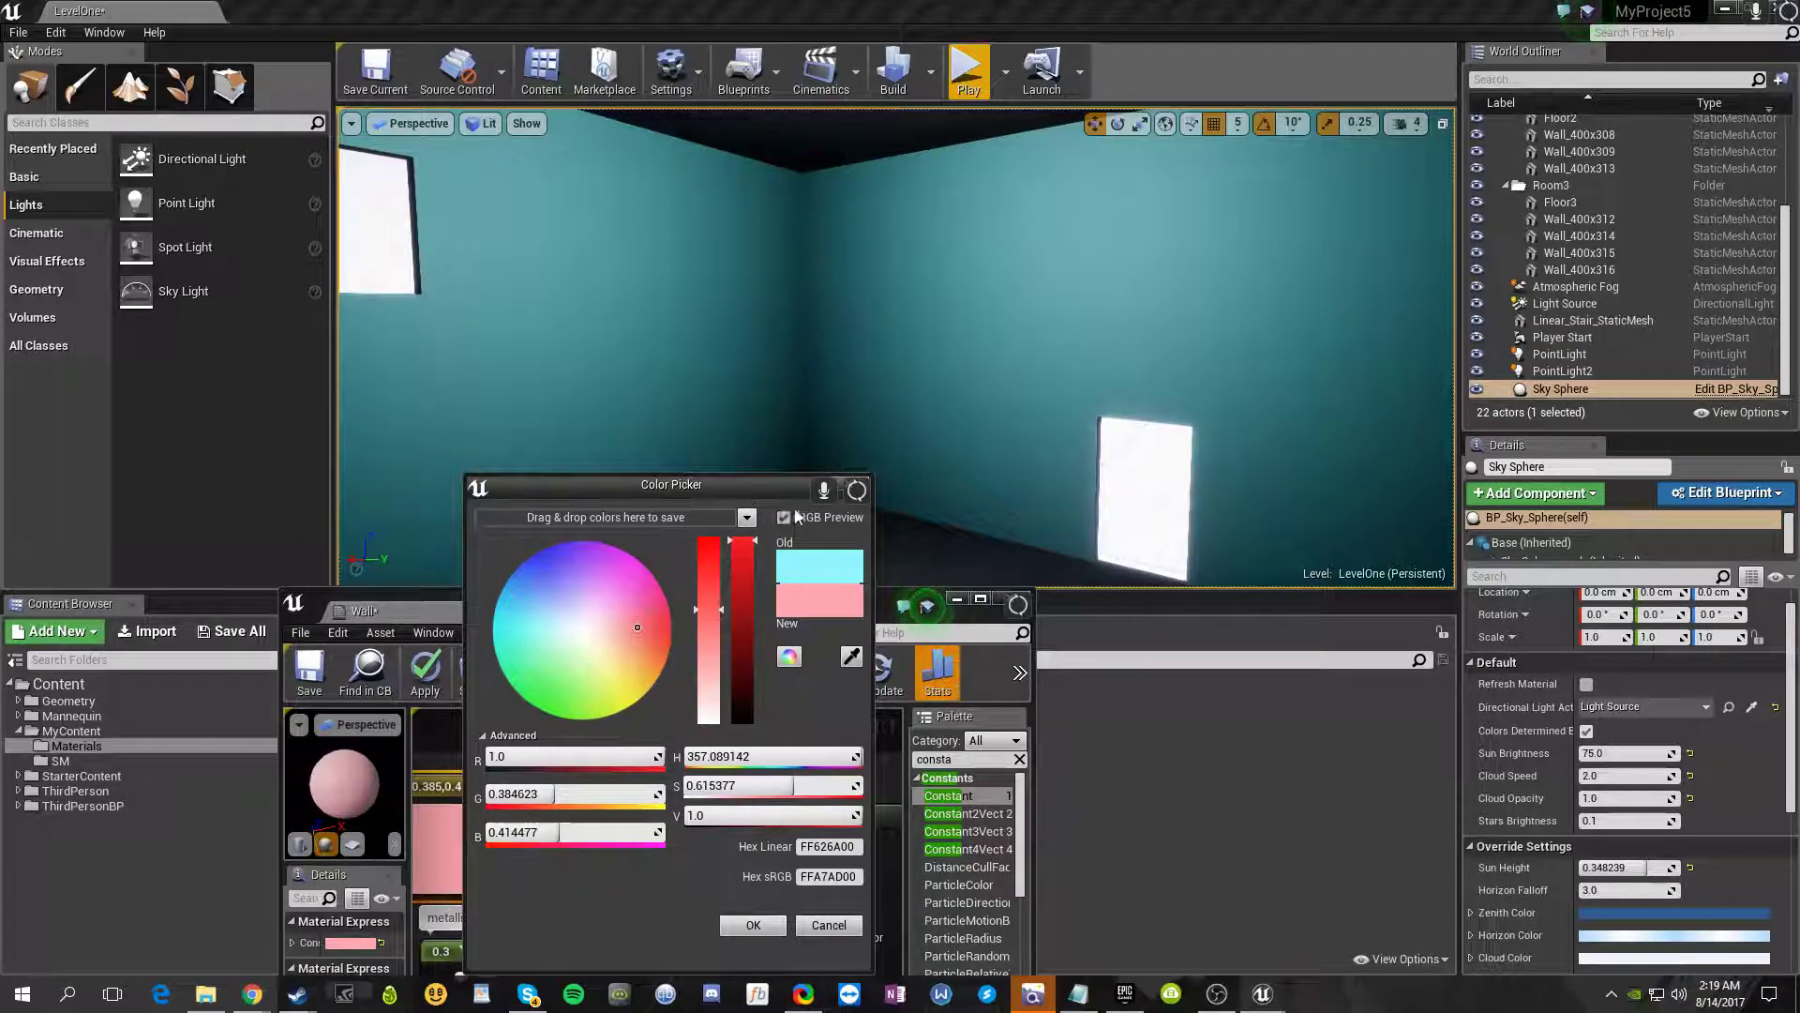
{"action": "left_click", "coordinate": [750, 926]}
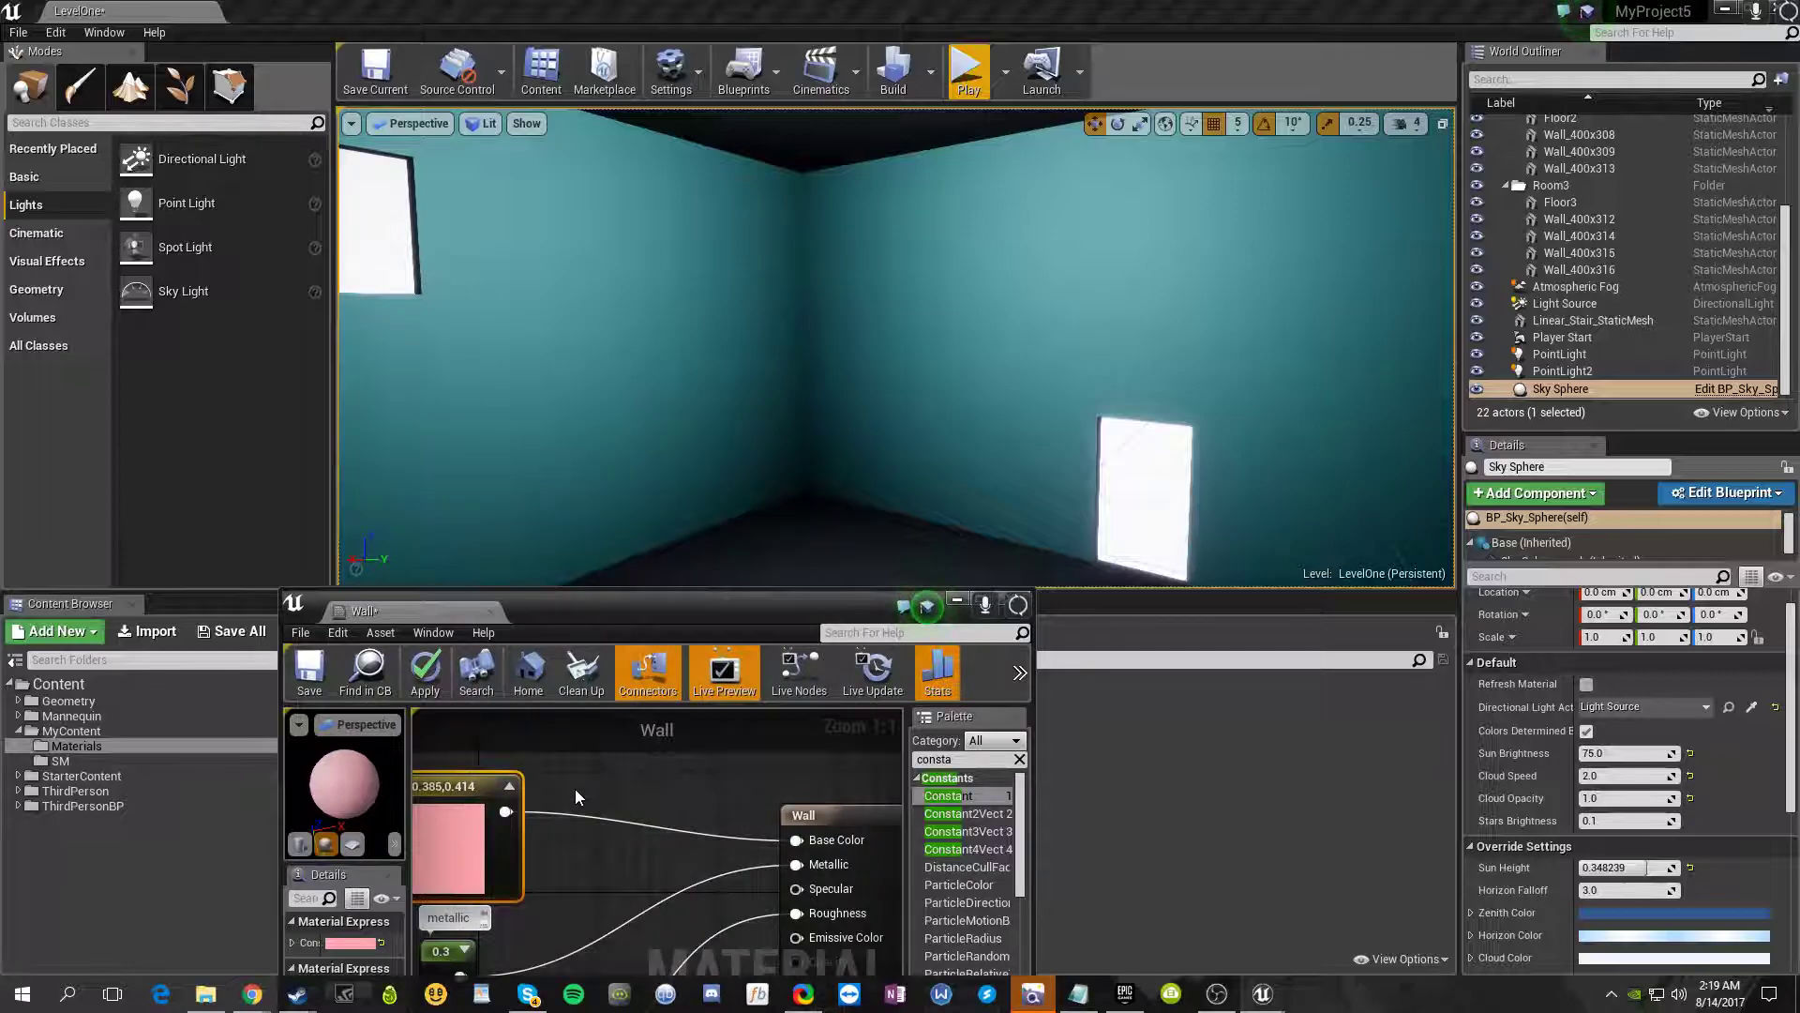
{"action": "key", "text": "ctrl+z"}
{"action": "key", "text": "ctrl+z"}
- Open the Wall's base colour constant for editing and save its cyan colour as a swatch in the colour theme
{"action": "right_click_drag", "start_coordinate": [608, 828], "coordinate": [785, 787]}
{"action": "left_click", "coordinate": [613, 804]}
{"action": "double_click", "coordinate": [613, 805]}
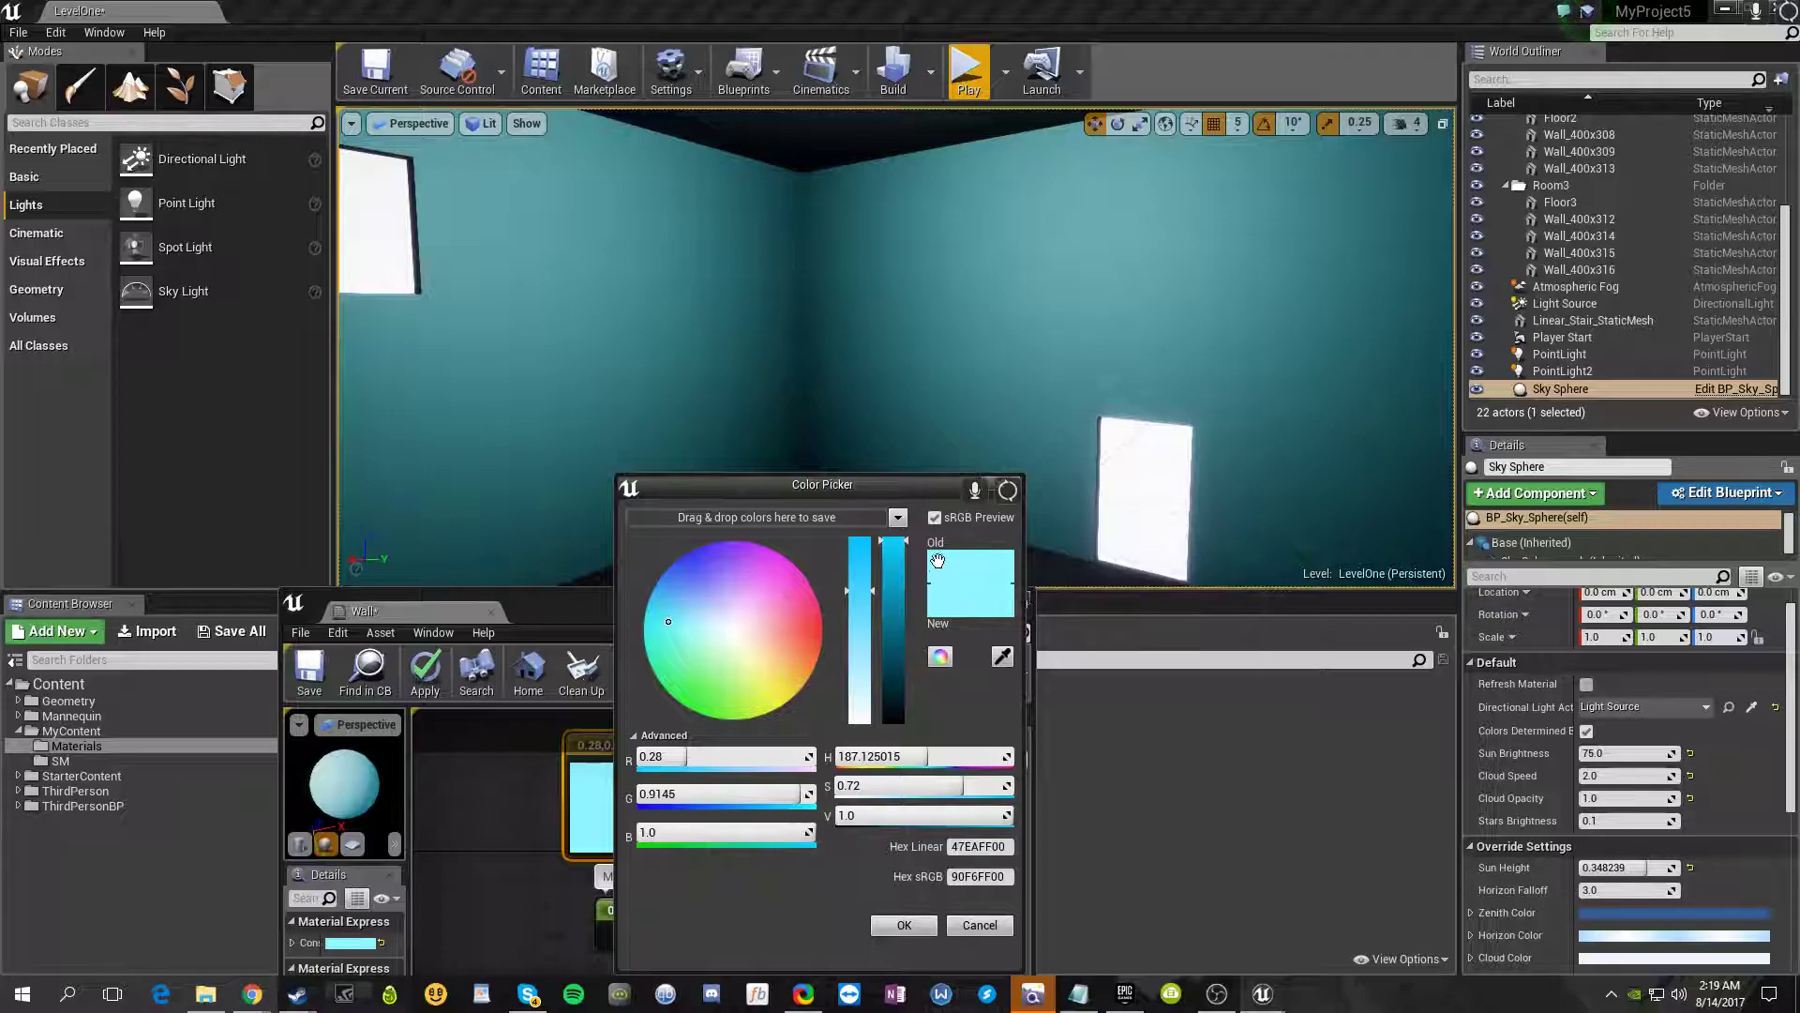
{"action": "left_click_drag", "start_coordinate": [942, 604], "coordinate": [845, 524]}
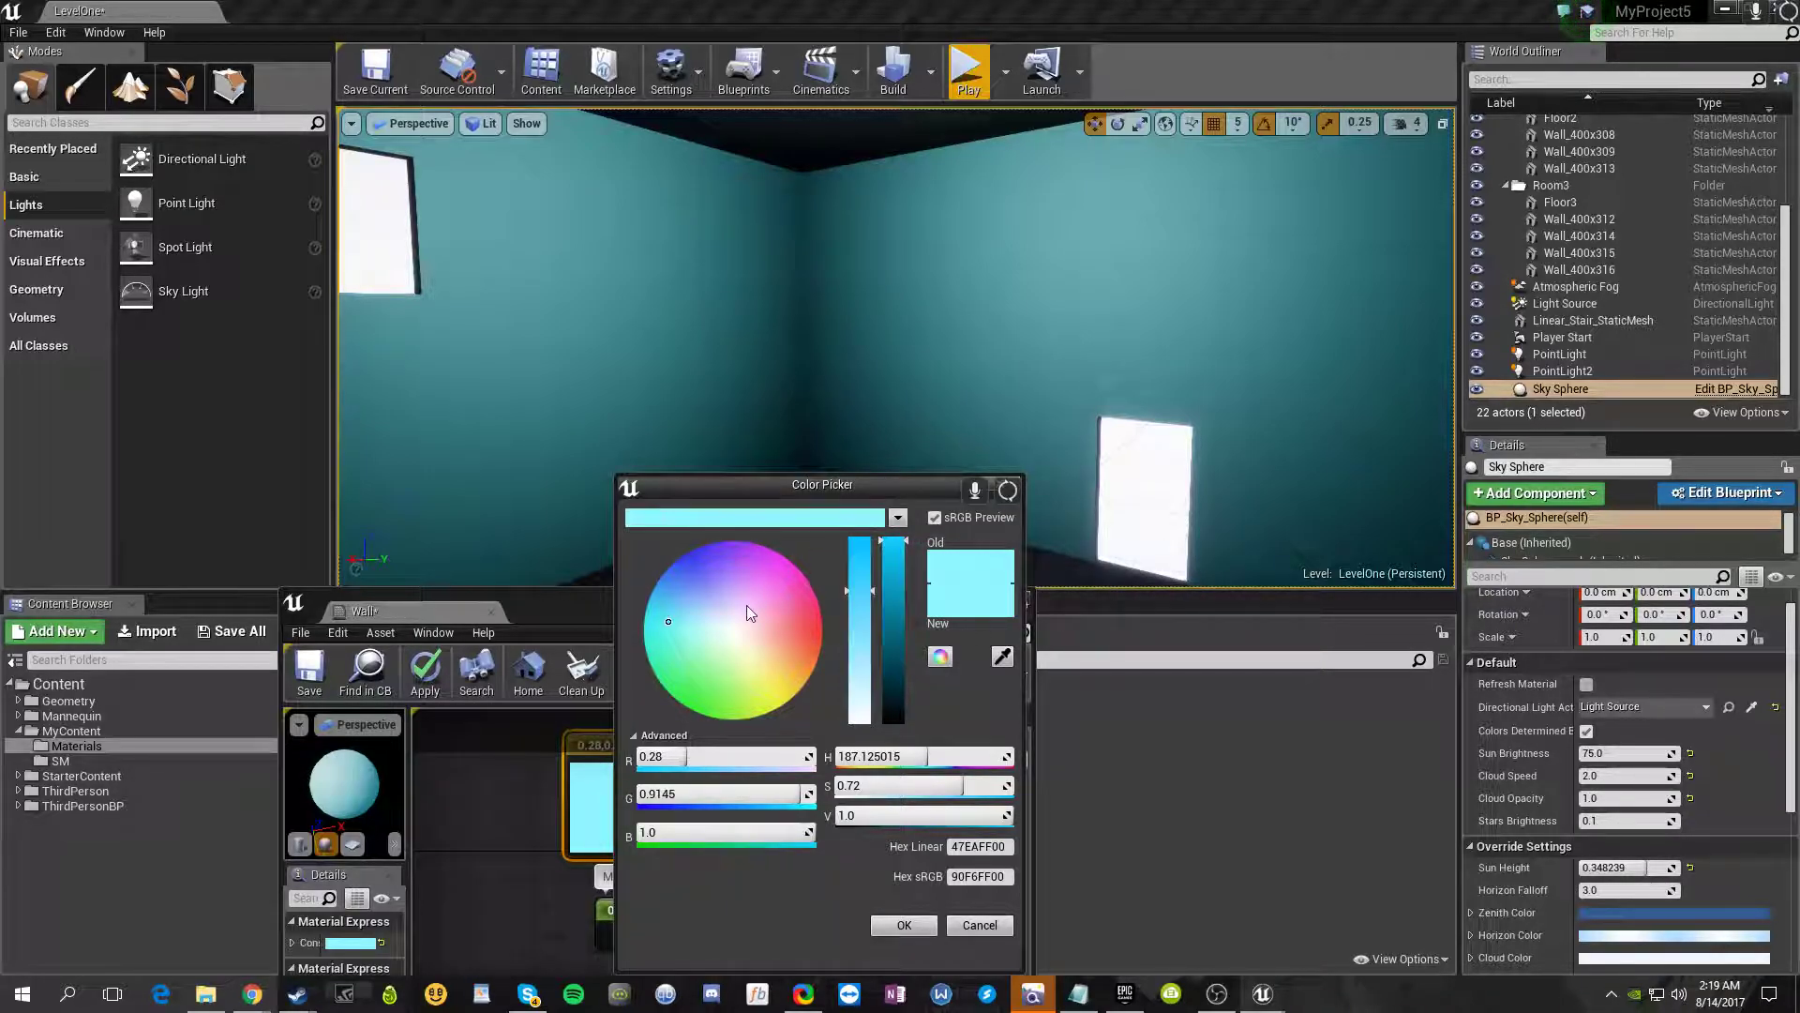
{"action": "left_click", "coordinate": [898, 517]}
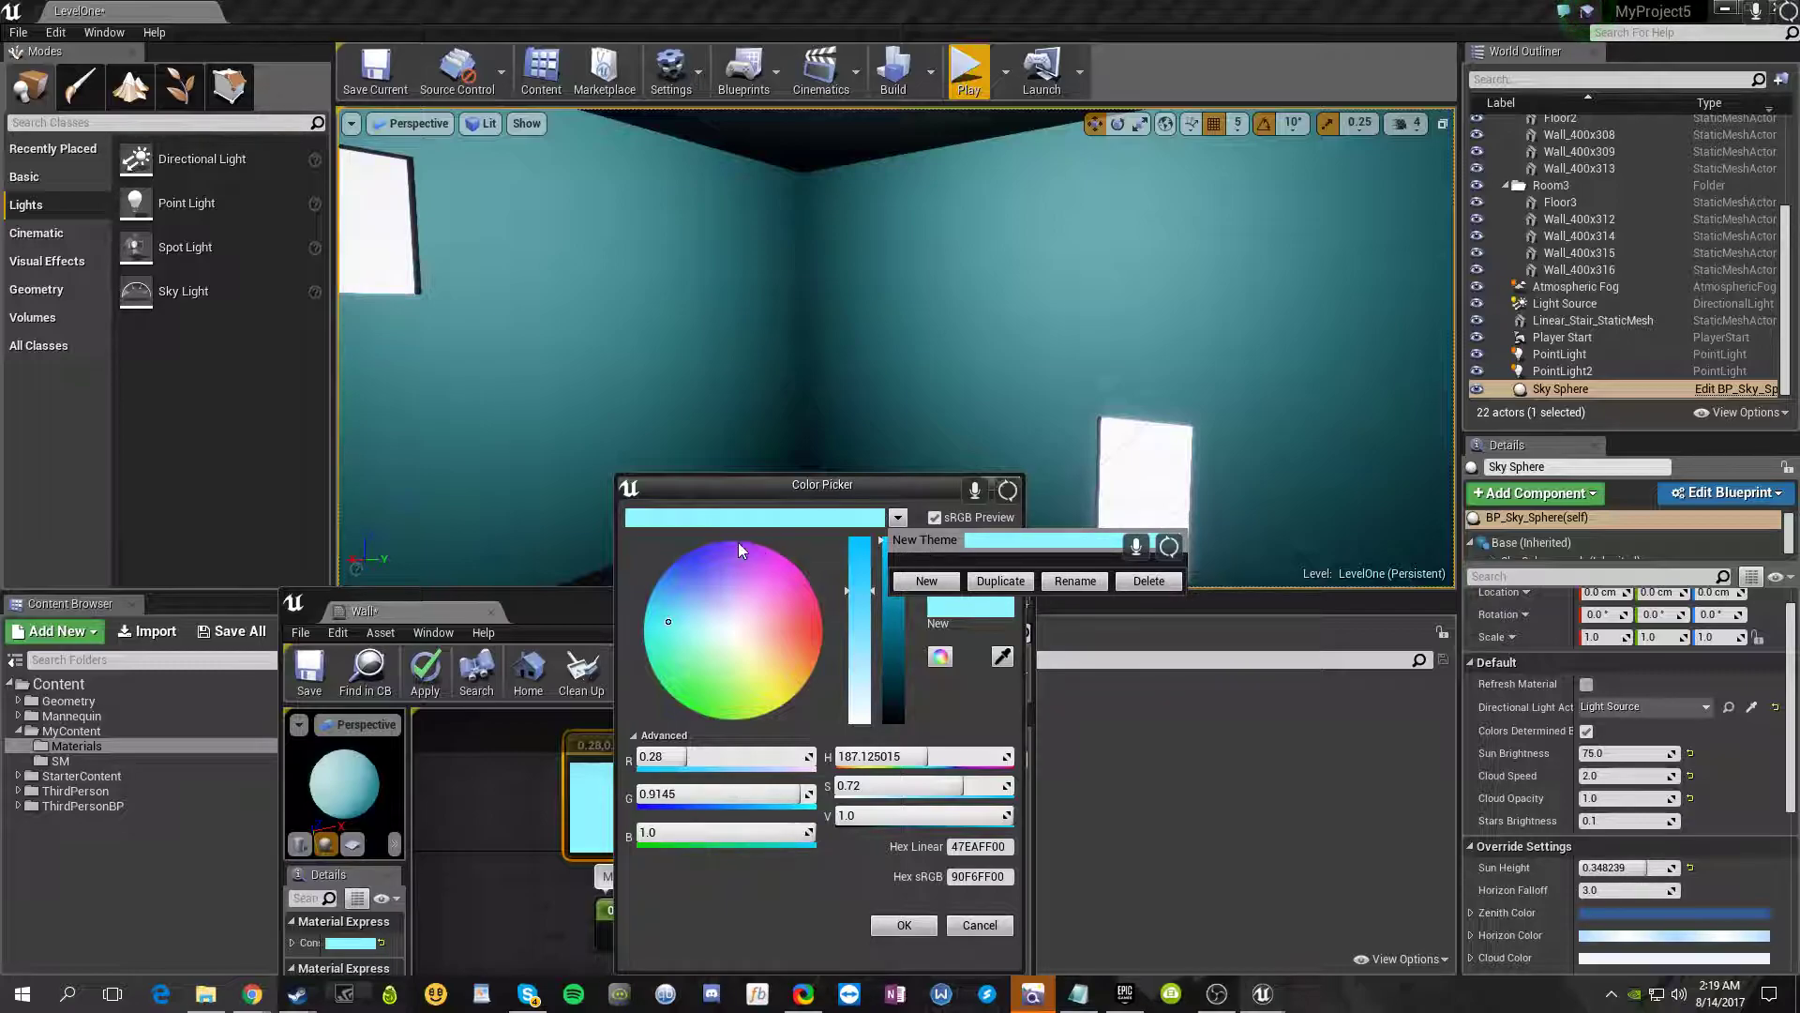
{"action": "left_click", "coordinate": [801, 544]}
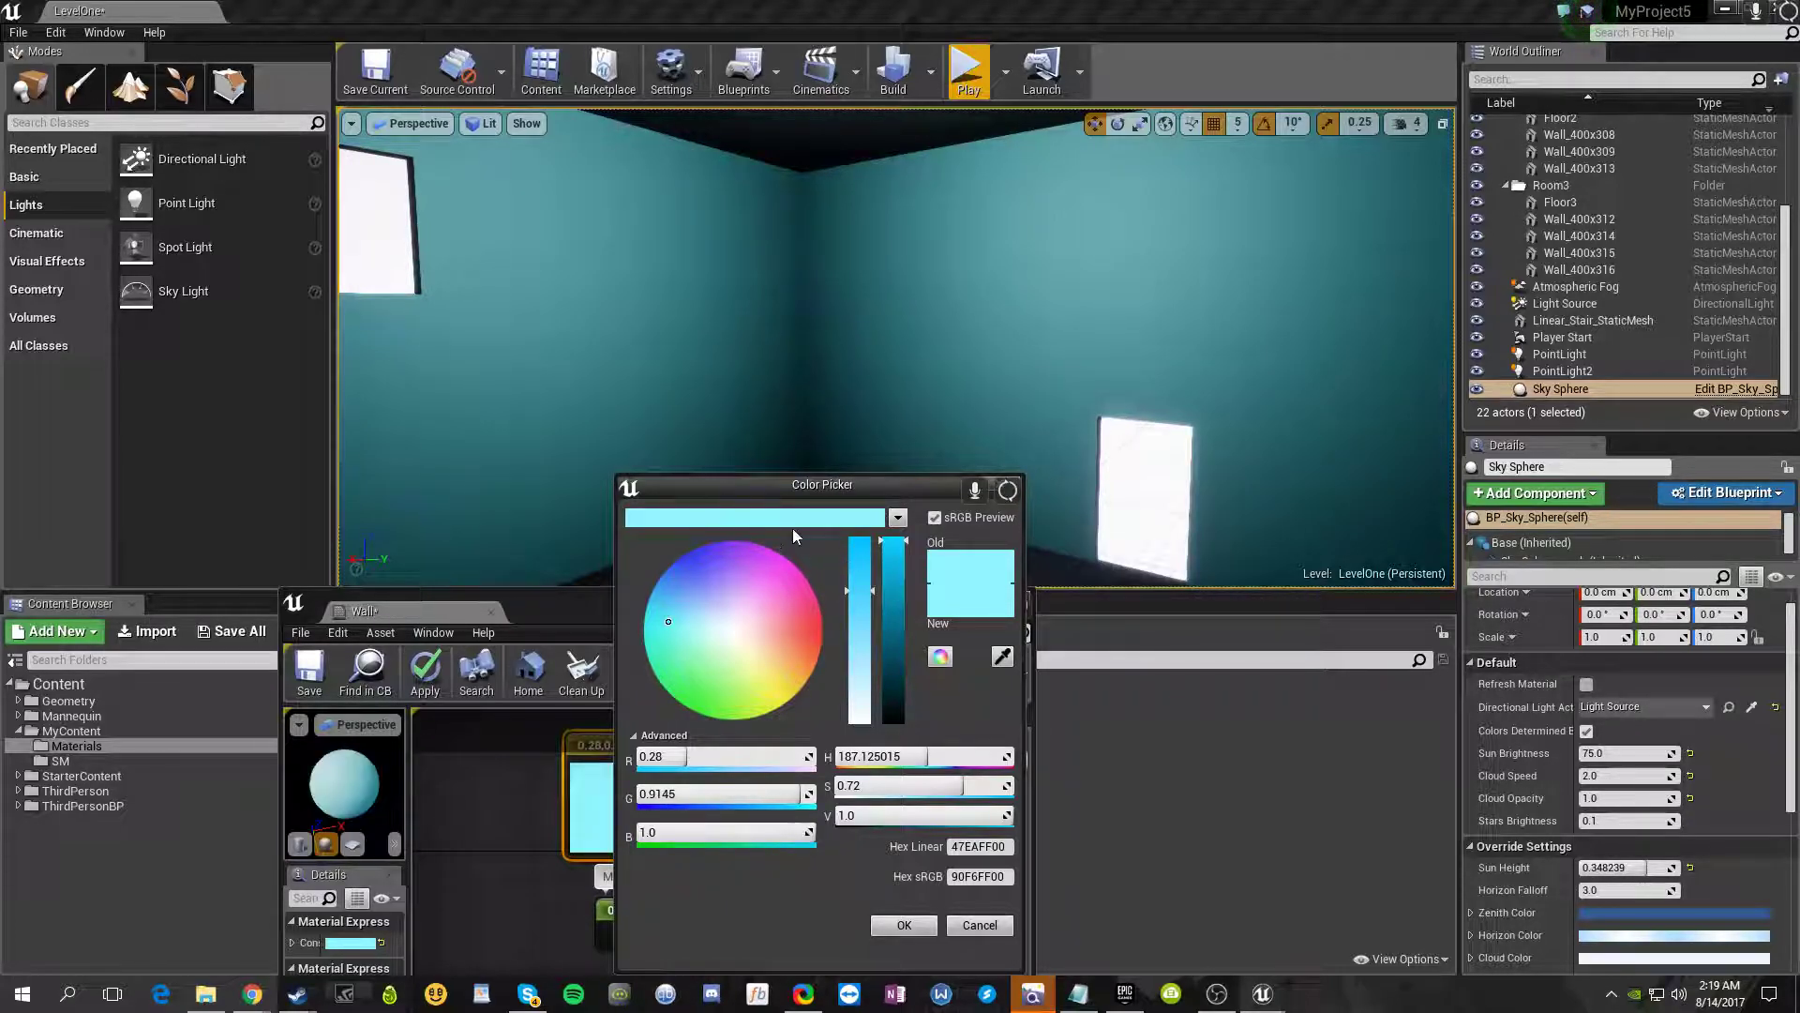
- Duplicate the New Theme colour theme twice and delete both copies
{"action": "mouse_move", "coordinate": [757, 521]}
{"action": "left_click", "coordinate": [897, 517]}
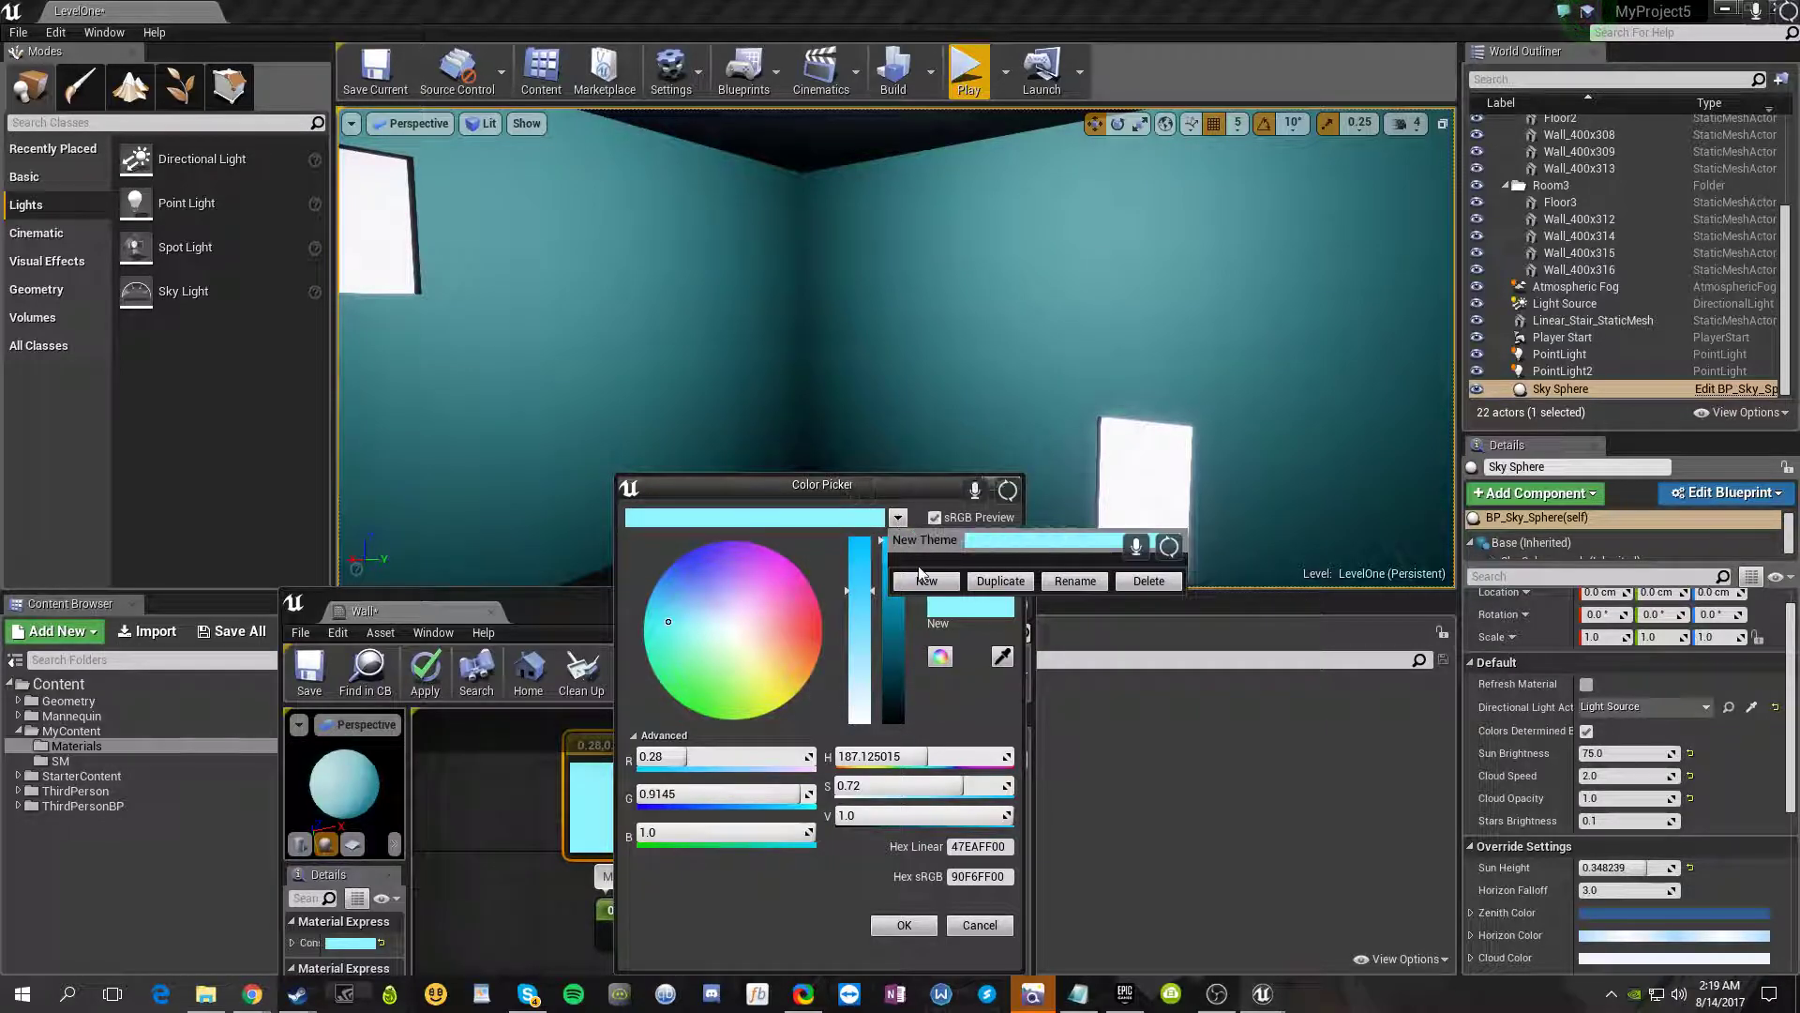
{"action": "left_click", "coordinate": [999, 581]}
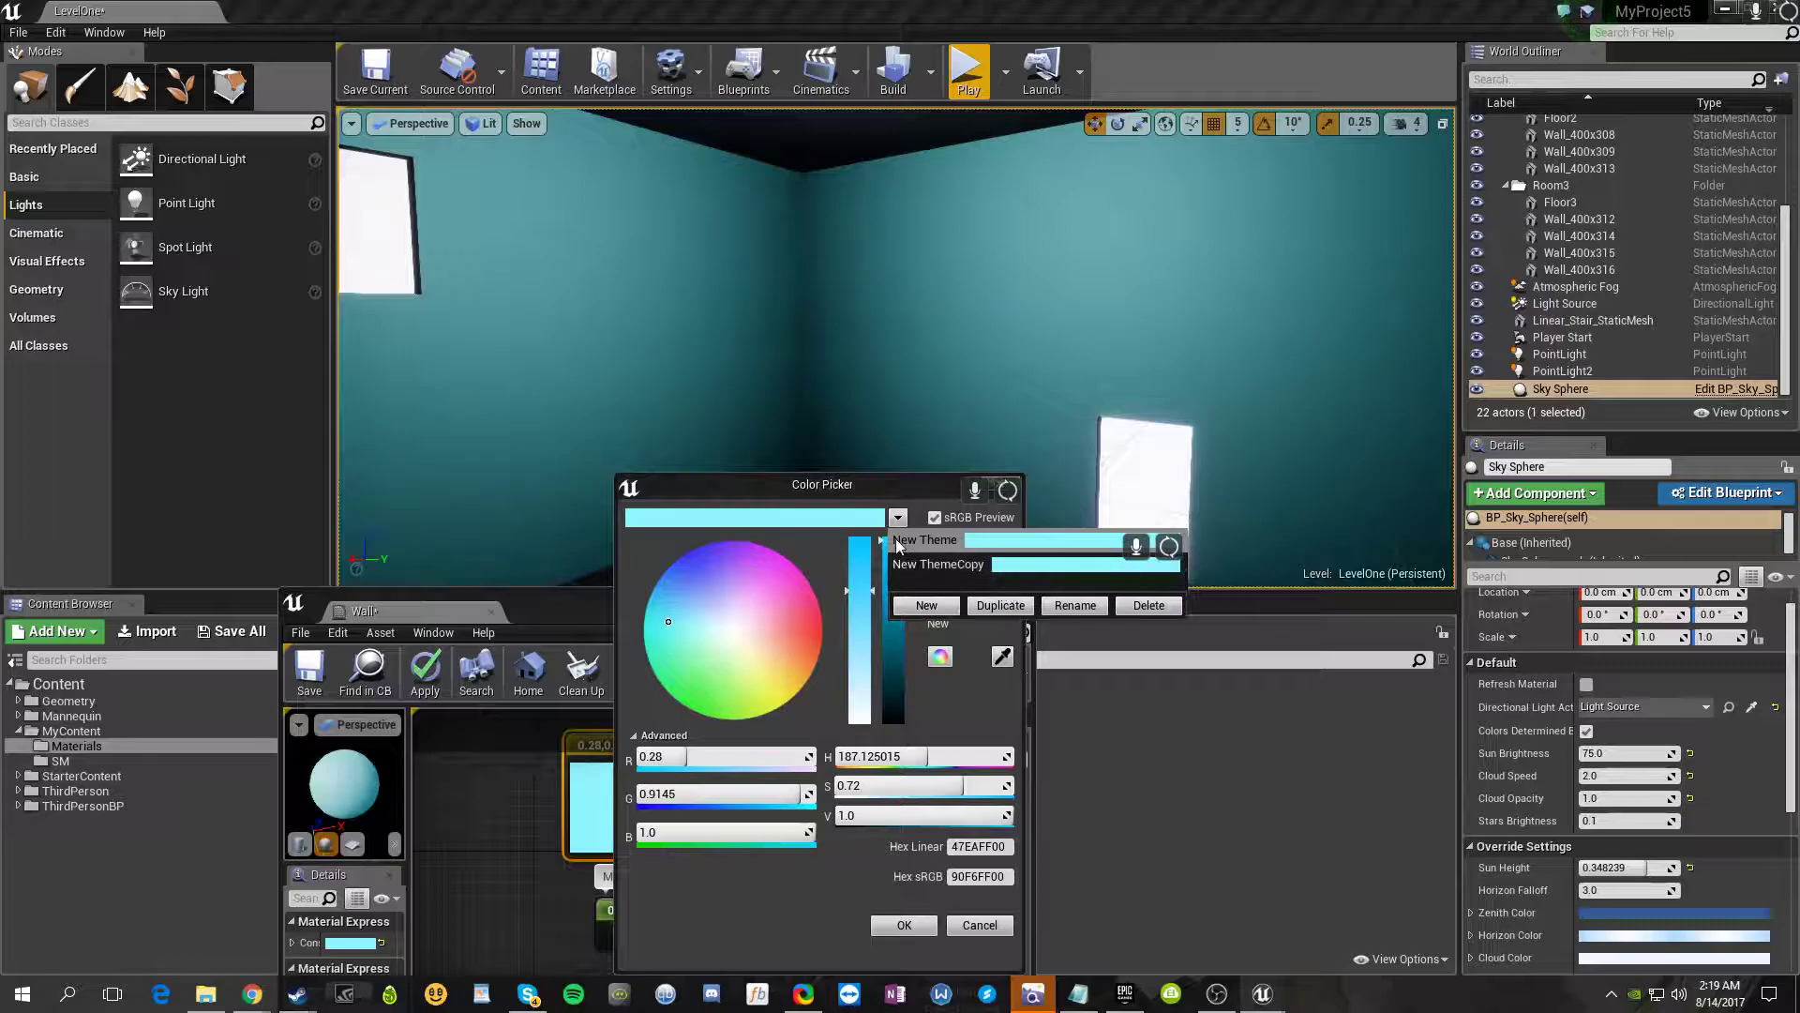
{"action": "left_click", "coordinate": [998, 606]}
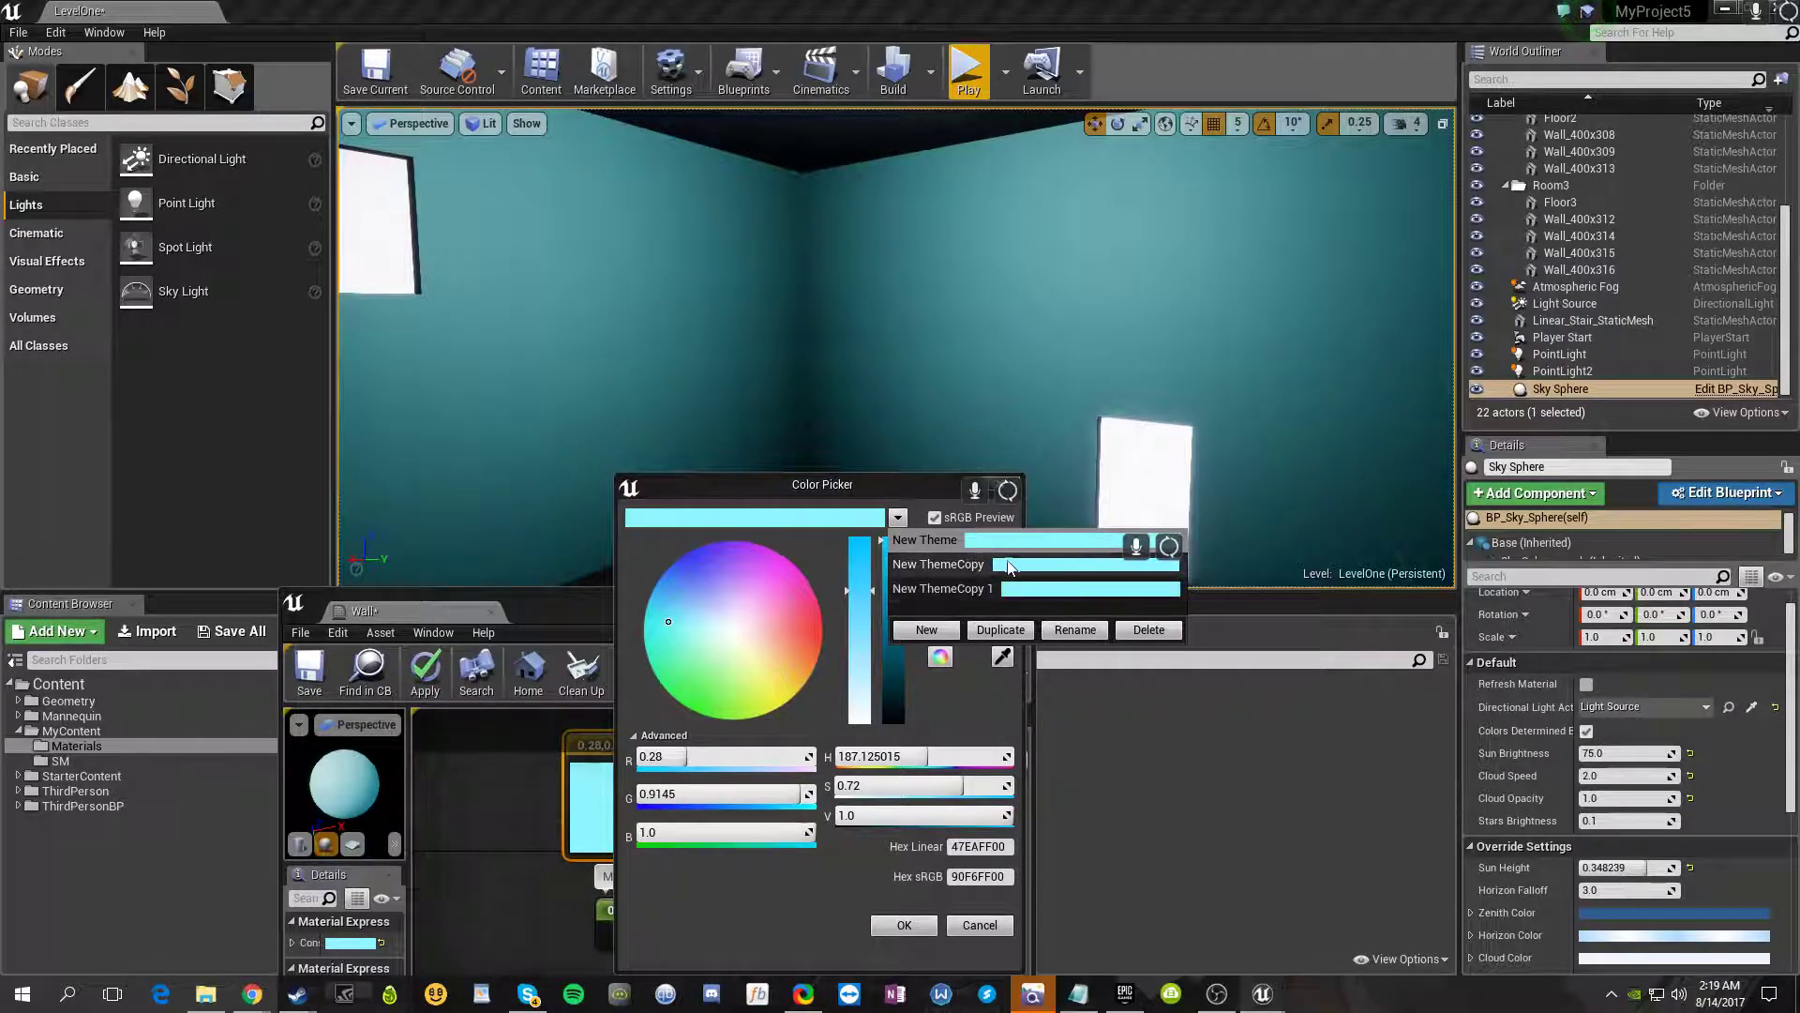
{"action": "left_click", "coordinate": [975, 588]}
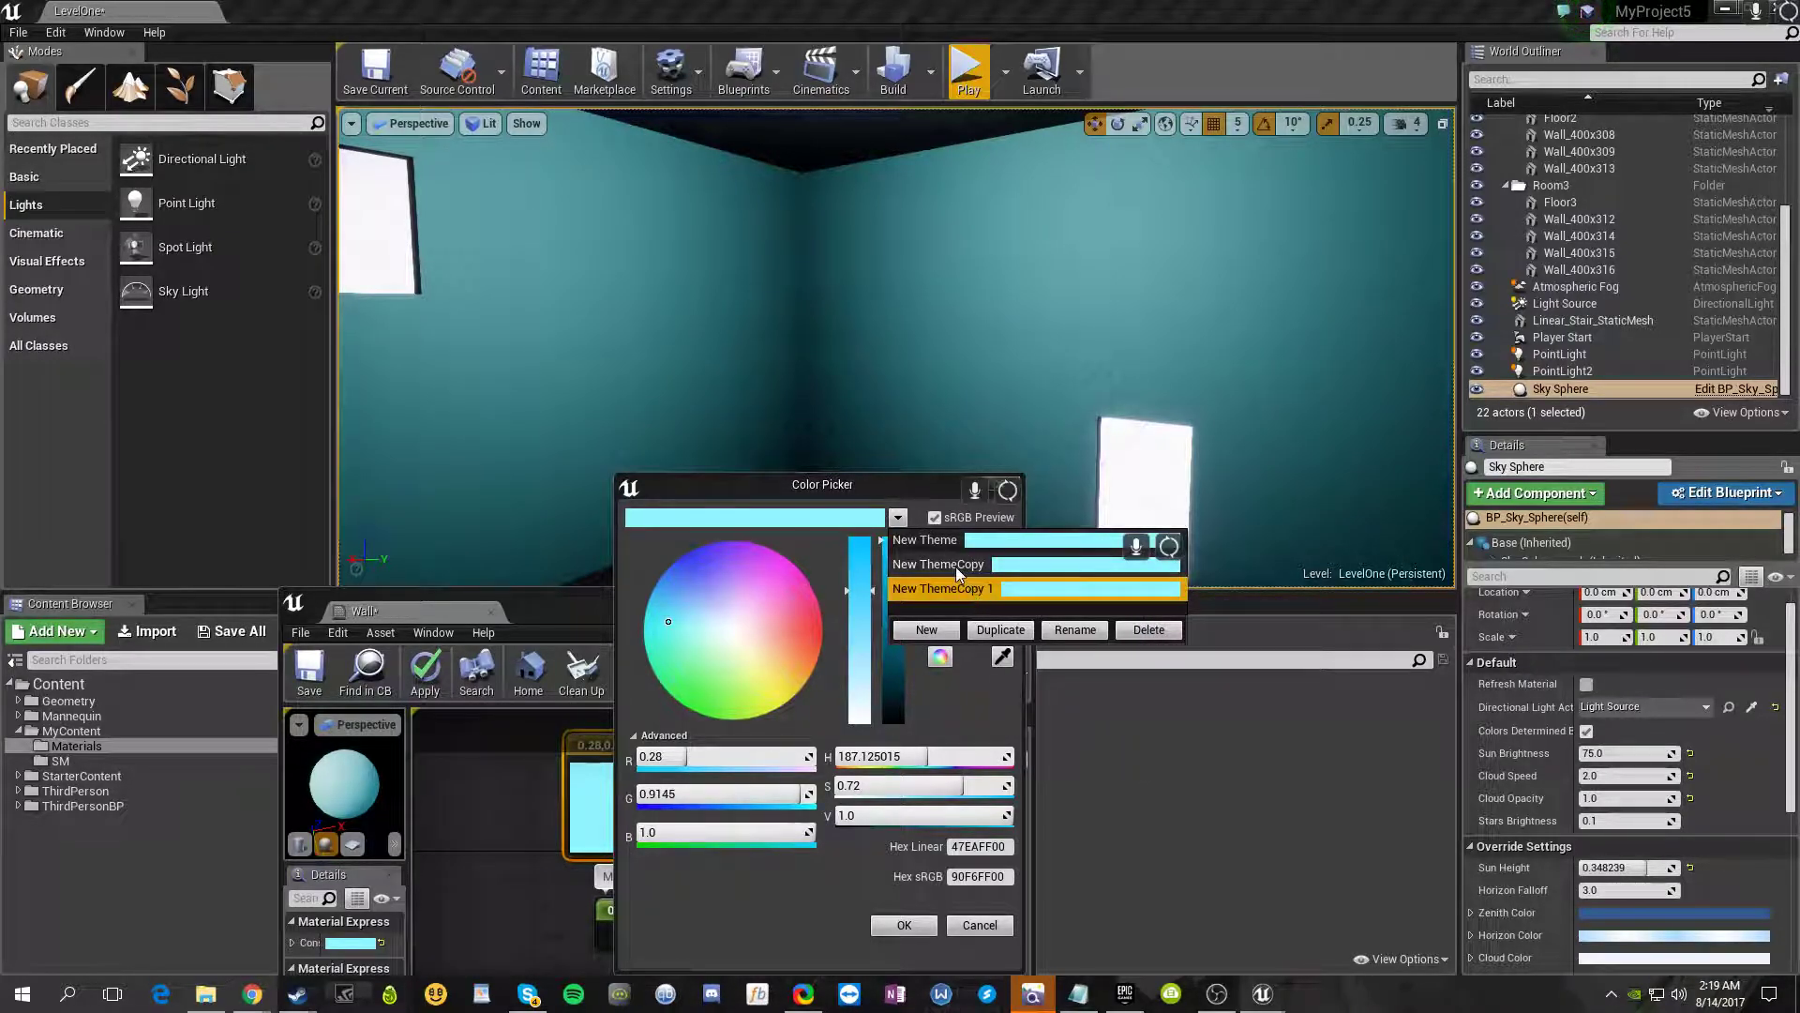
{"action": "left_click", "coordinate": [955, 566]}
{"action": "left_click", "coordinate": [1121, 629]}
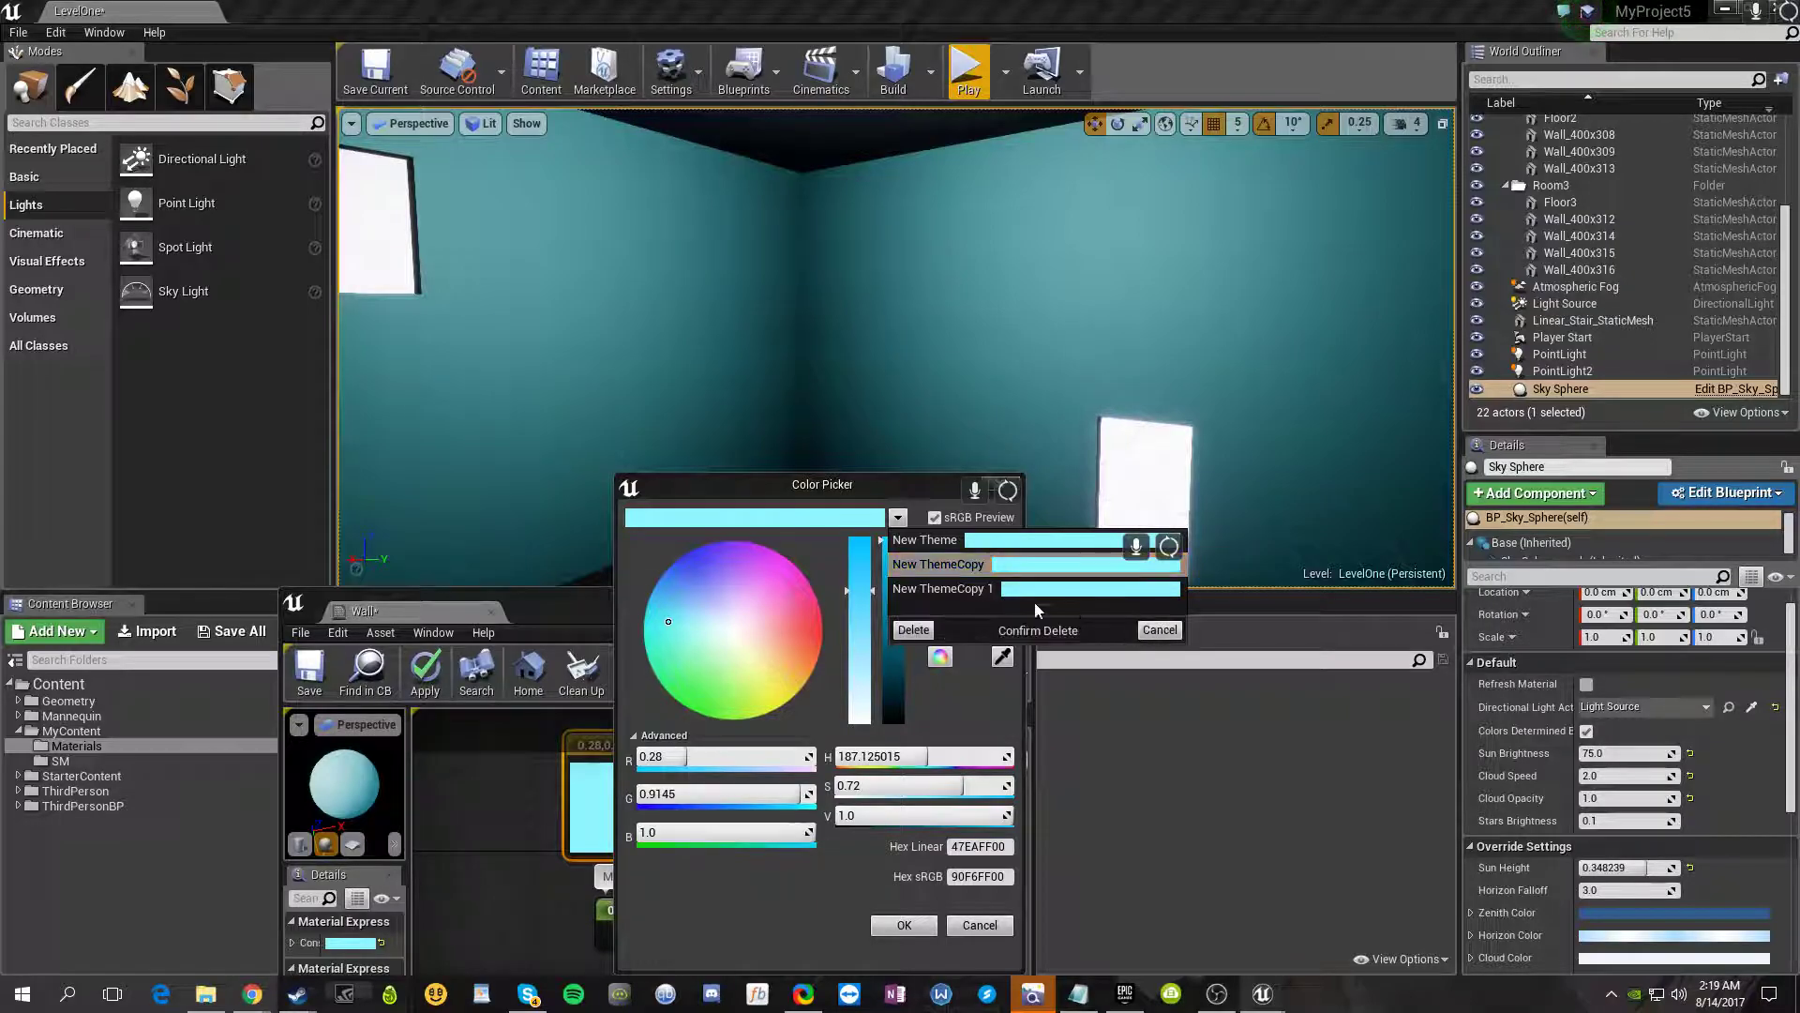
{"action": "left_click", "coordinate": [914, 629]}
{"action": "left_click", "coordinate": [937, 565]}
{"action": "left_click", "coordinate": [1122, 607]}
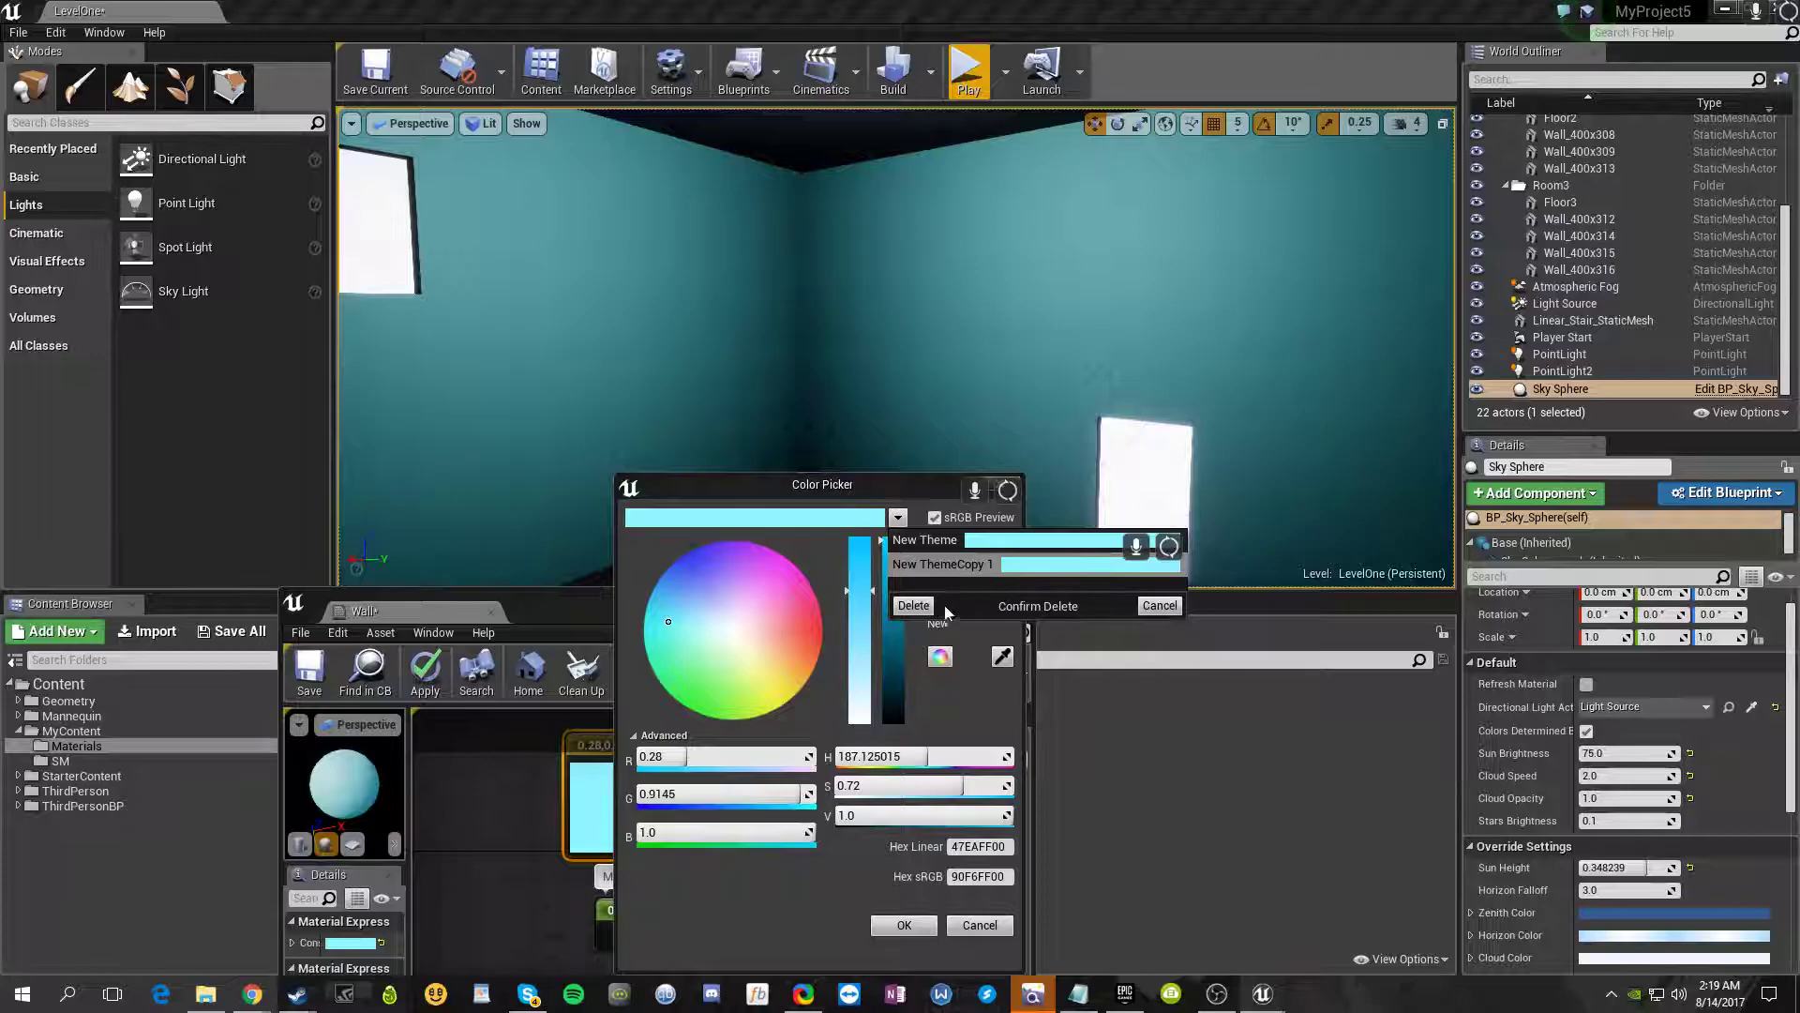
{"action": "left_click", "coordinate": [915, 606]}
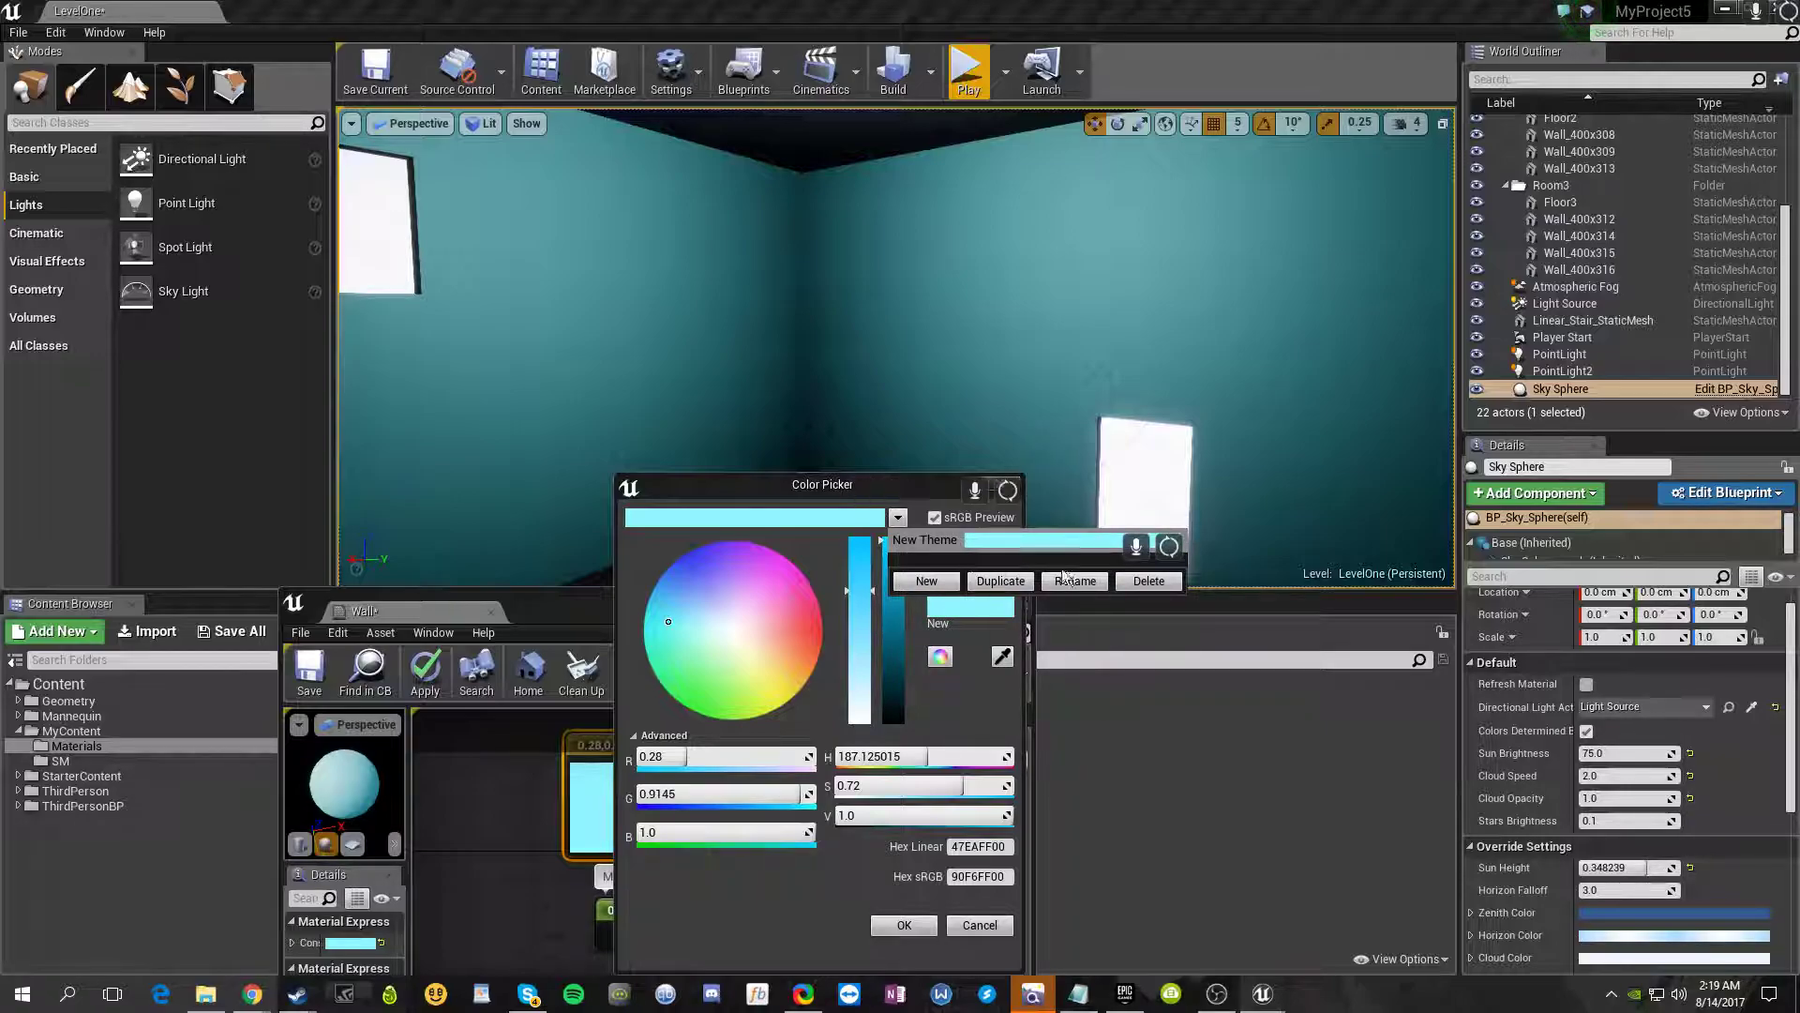
- Rename the saved colour theme to WallColor
{"action": "left_click", "coordinate": [1093, 583]}
{"action": "left_click", "coordinate": [977, 580]}
{"action": "type", "text": "Wall"}
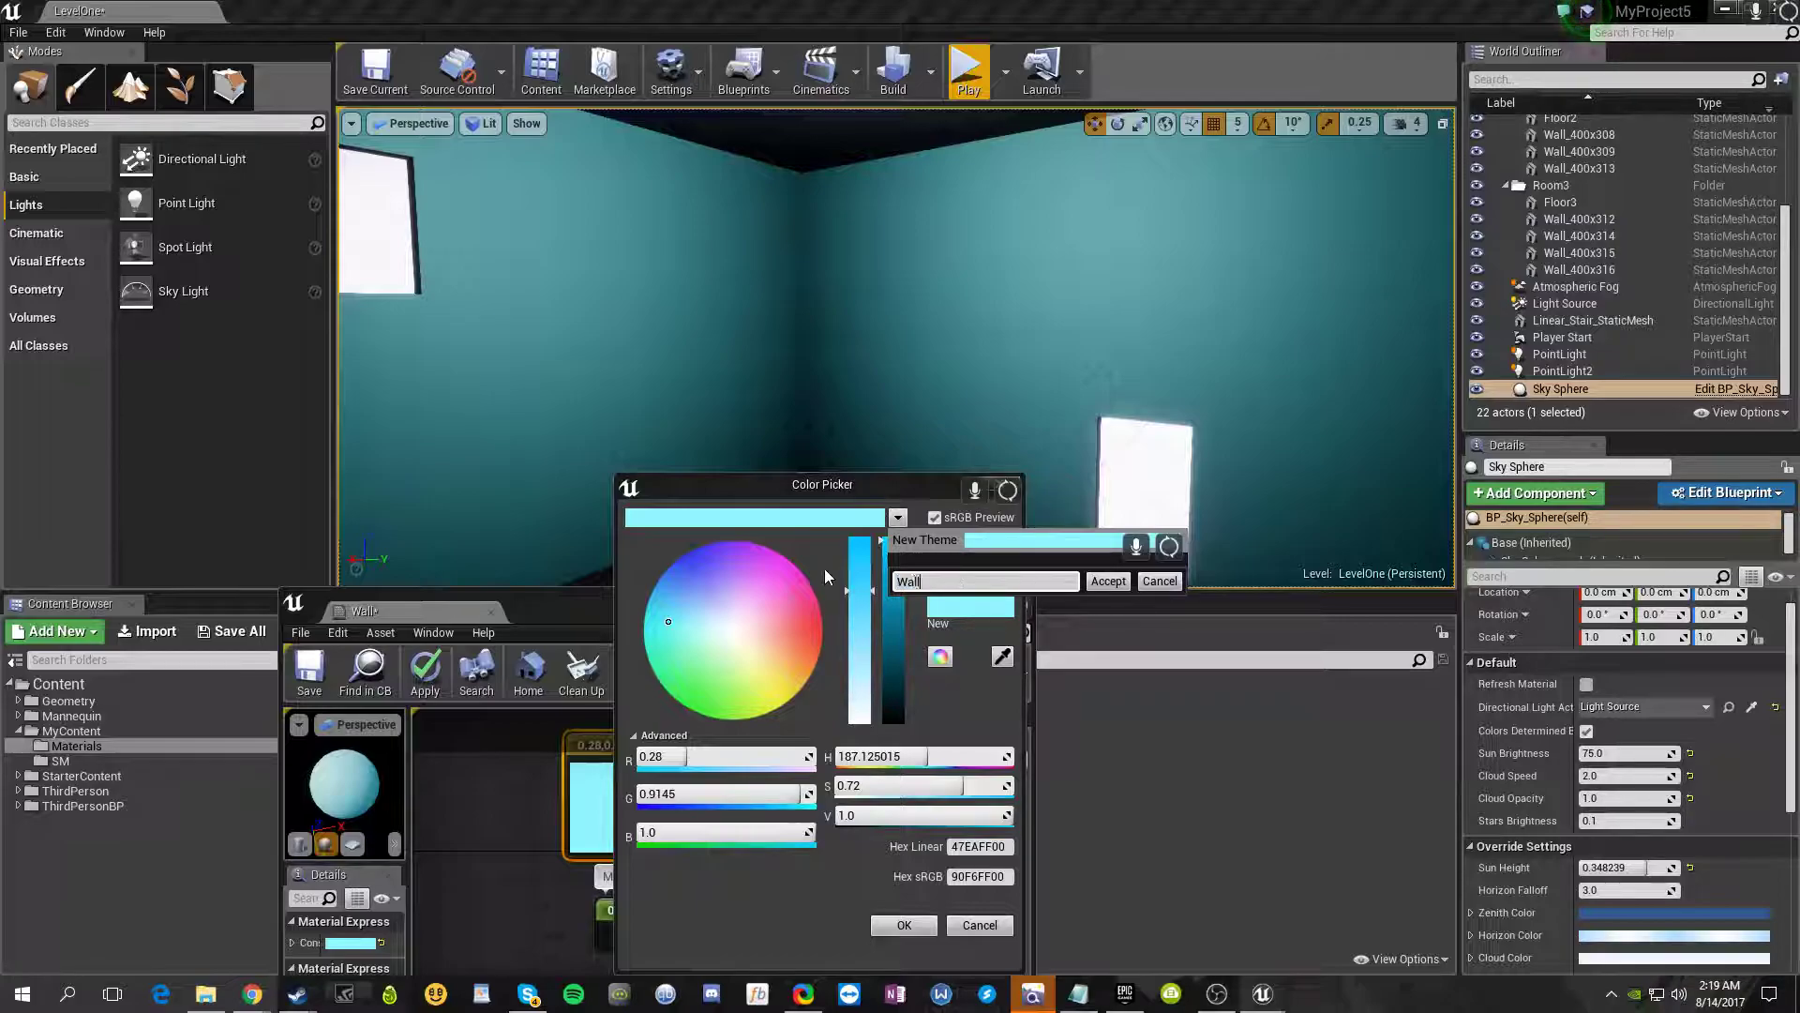
{"action": "type", "text": "Color"}
{"action": "key", "text": "Return"}
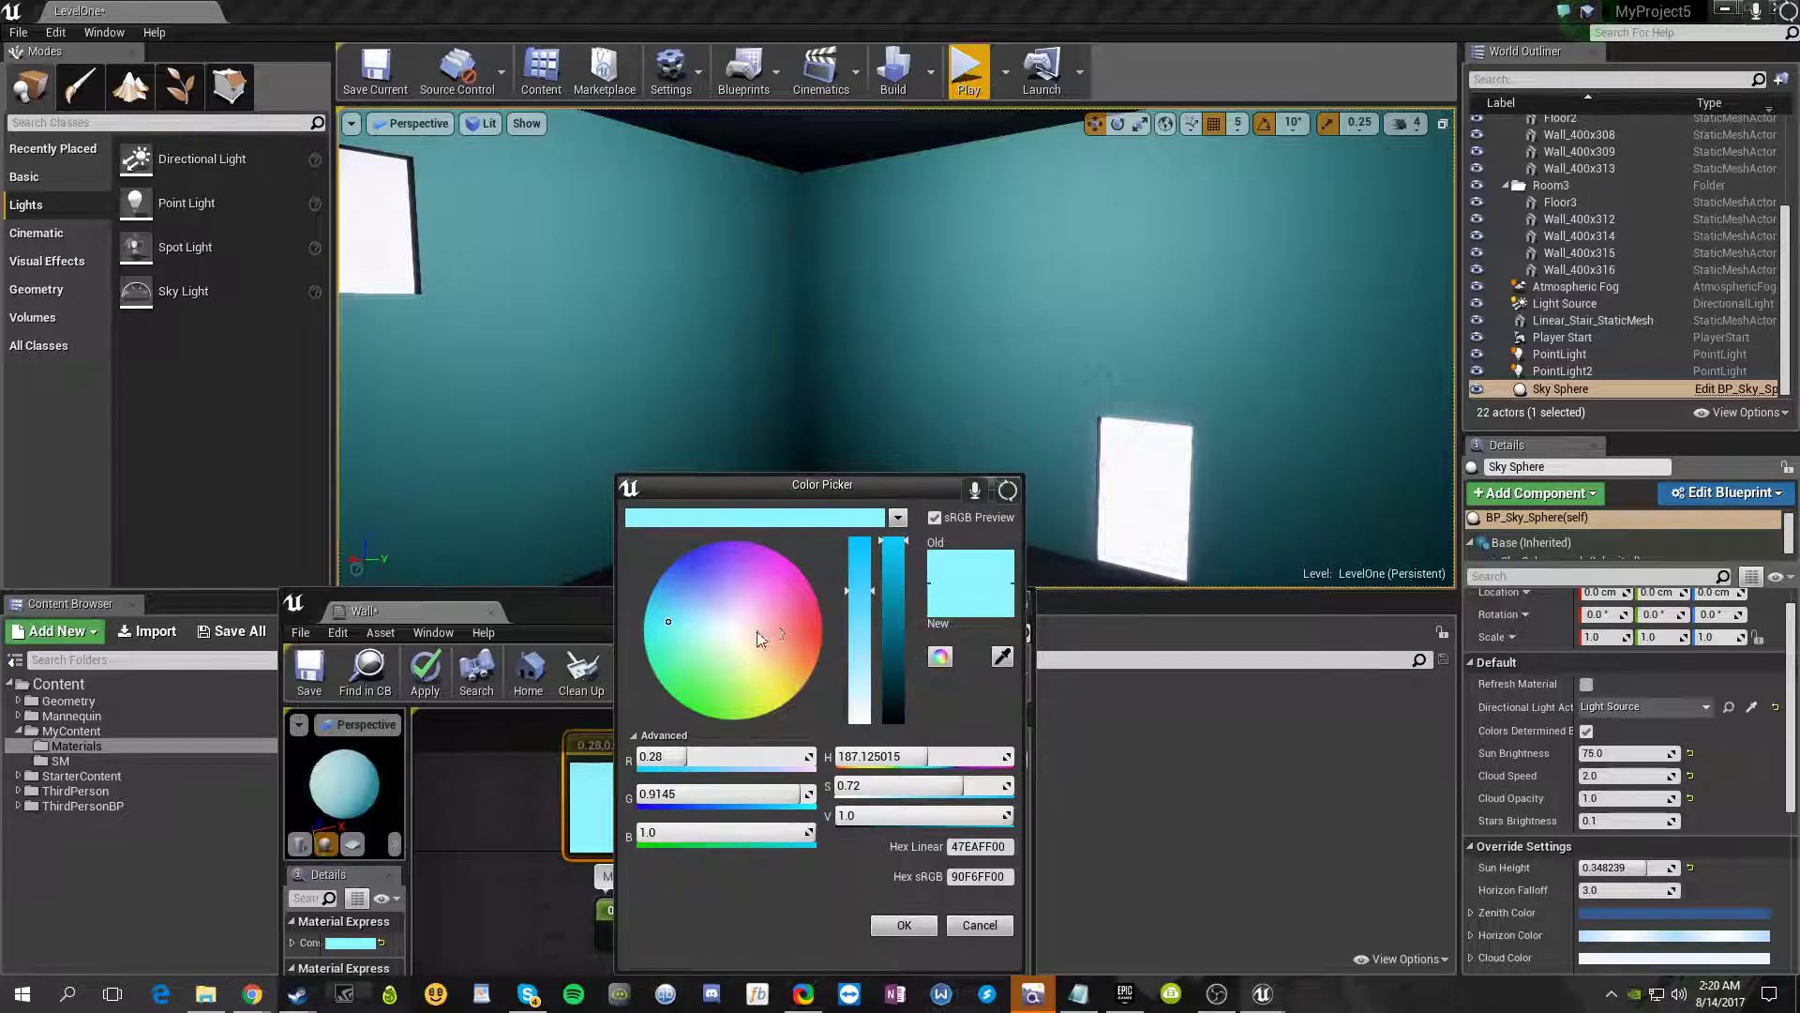
- Set the Wall's base colour to orange-red (R 1.0, G 0.184844, B 0.075), apply the material and look around the room
{"action": "key", "text": "s"}
{"action": "mouse_move", "coordinate": [1107, 507]}
{"action": "right_mouse_down"}
{"action": "mouse_move", "coordinate": [1069, 515]}
{"action": "mouse_move", "coordinate": [1139, 549]}
{"action": "mouse_move", "coordinate": [1109, 506]}
{"action": "right_mouse_up"}
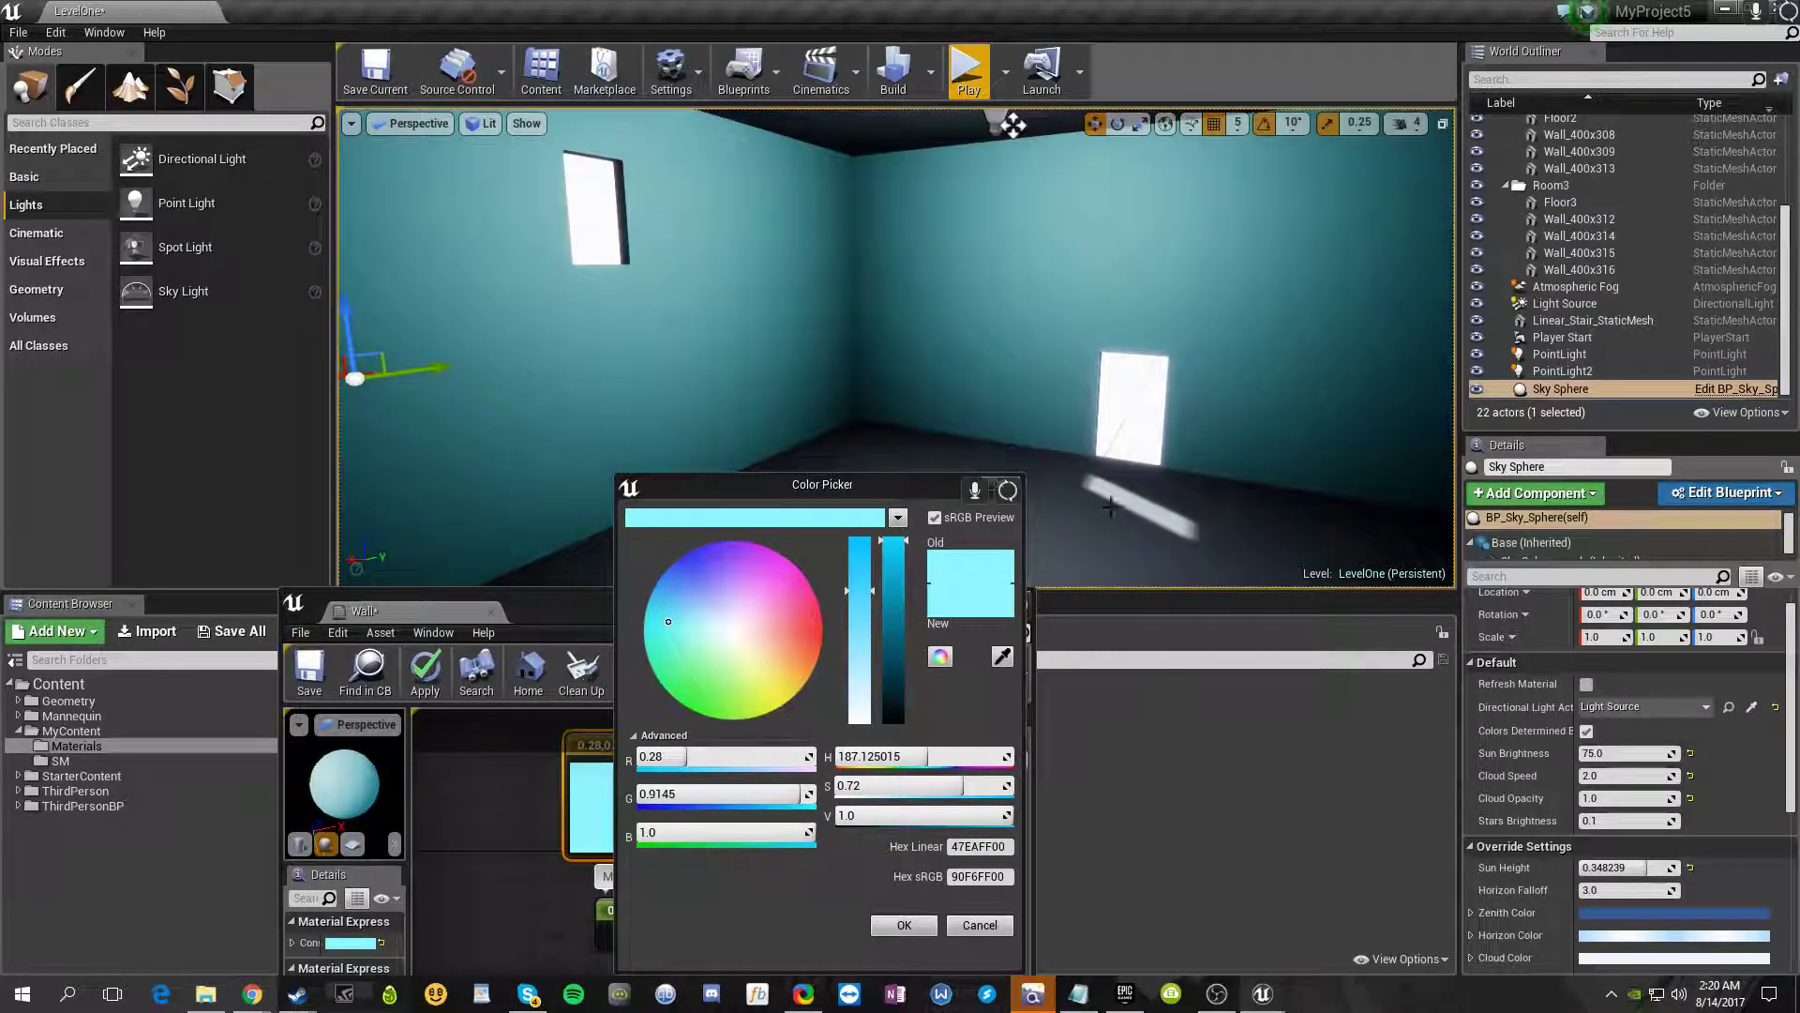
{"action": "left_click", "coordinate": [793, 638]}
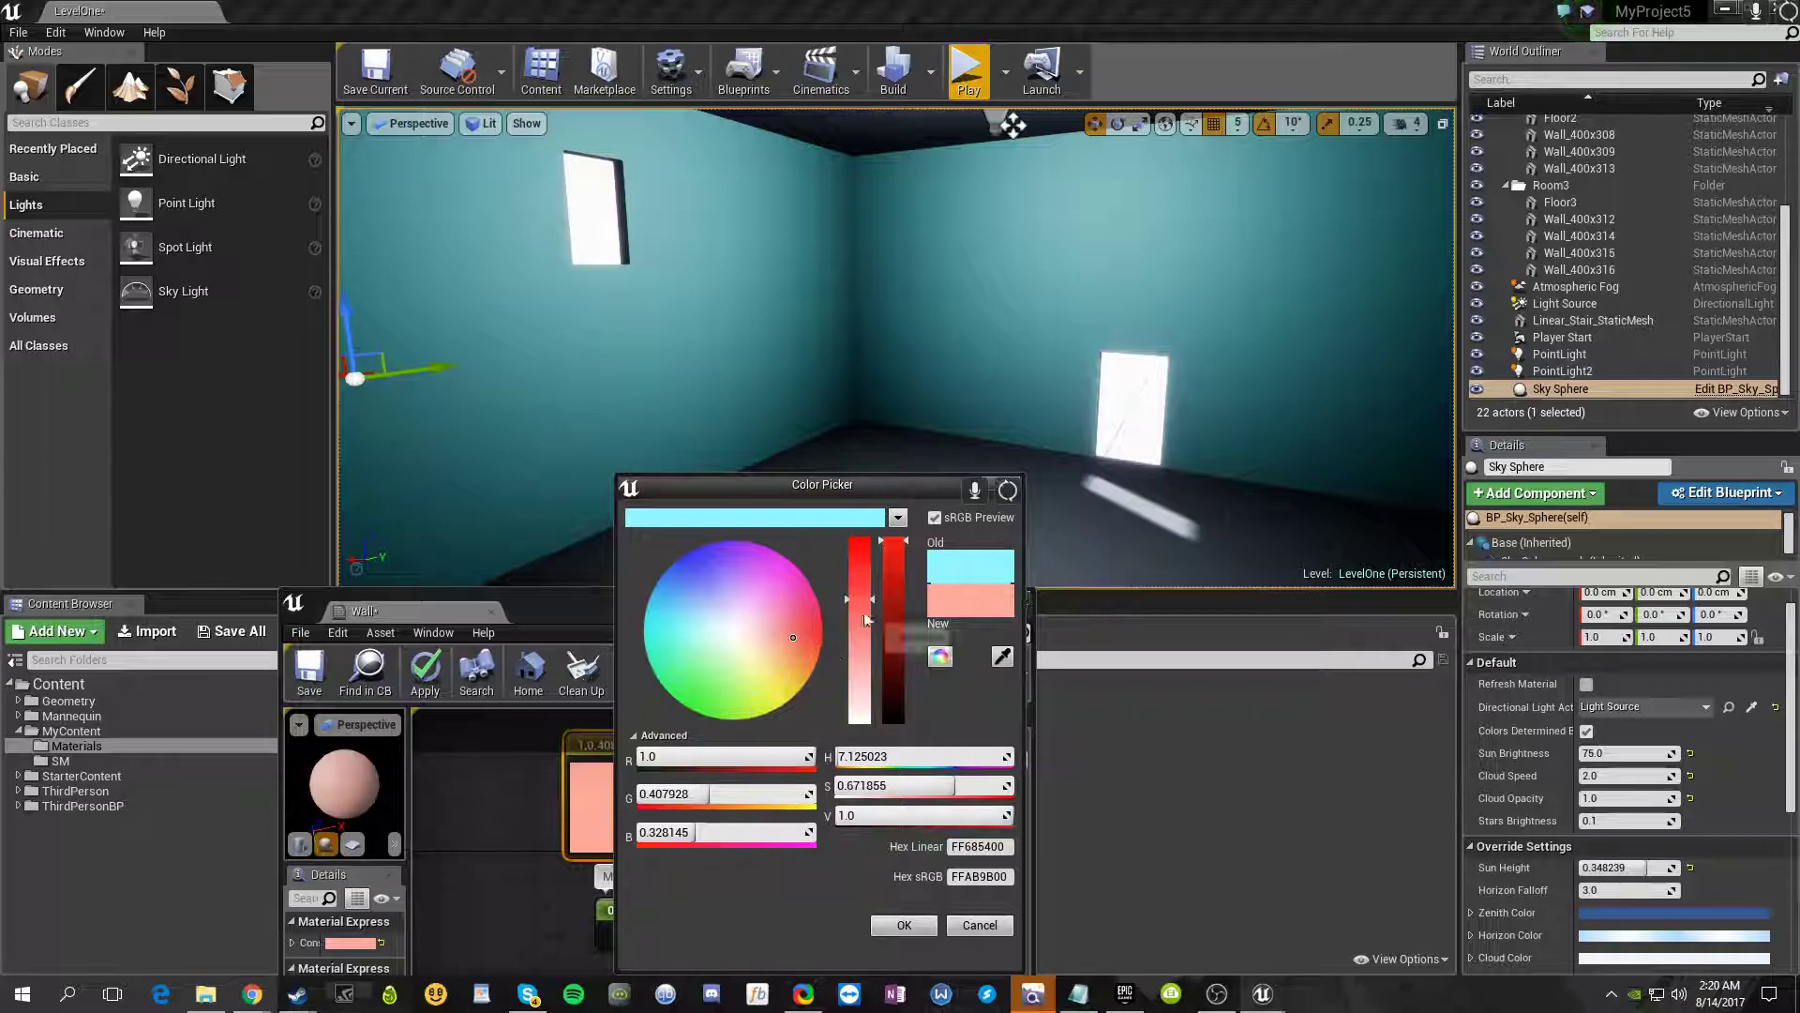
{"action": "left_click_drag", "start_coordinate": [861, 622], "coordinate": [859, 553]}
{"action": "left_click", "coordinate": [426, 673]}
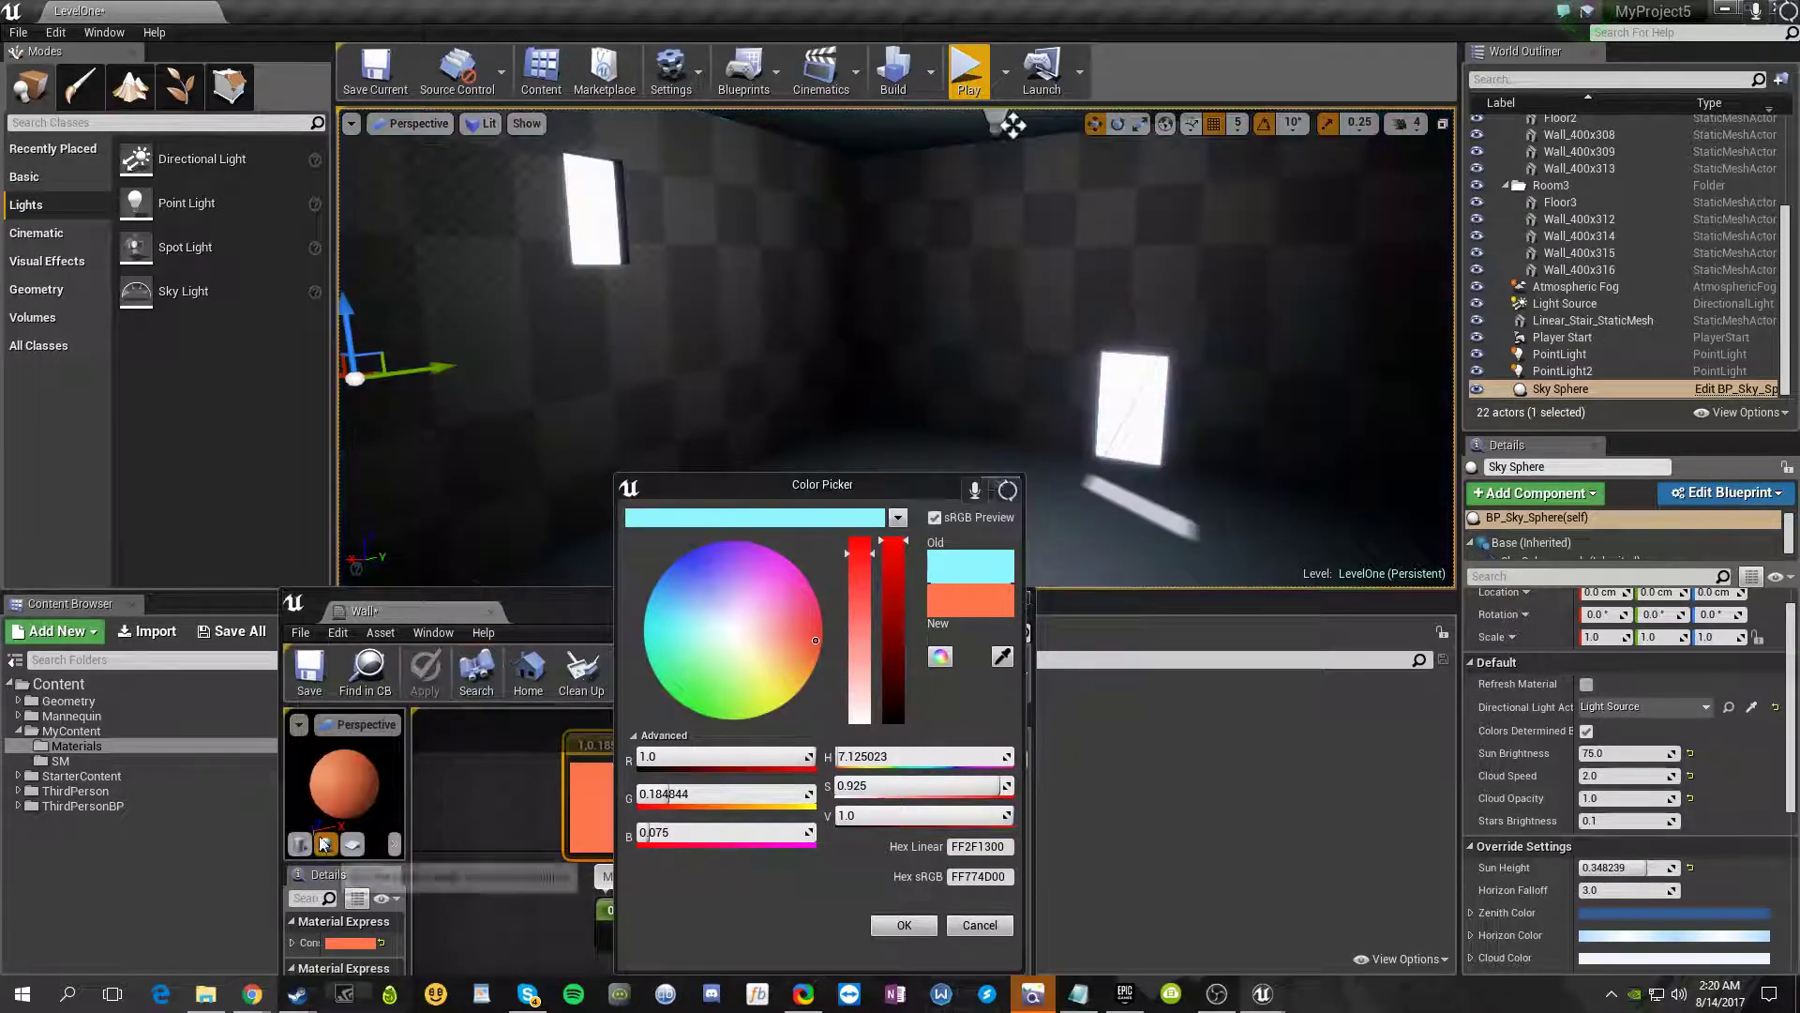
{"action": "right_click_drag", "start_coordinate": [1152, 373], "coordinate": [77, 294]}
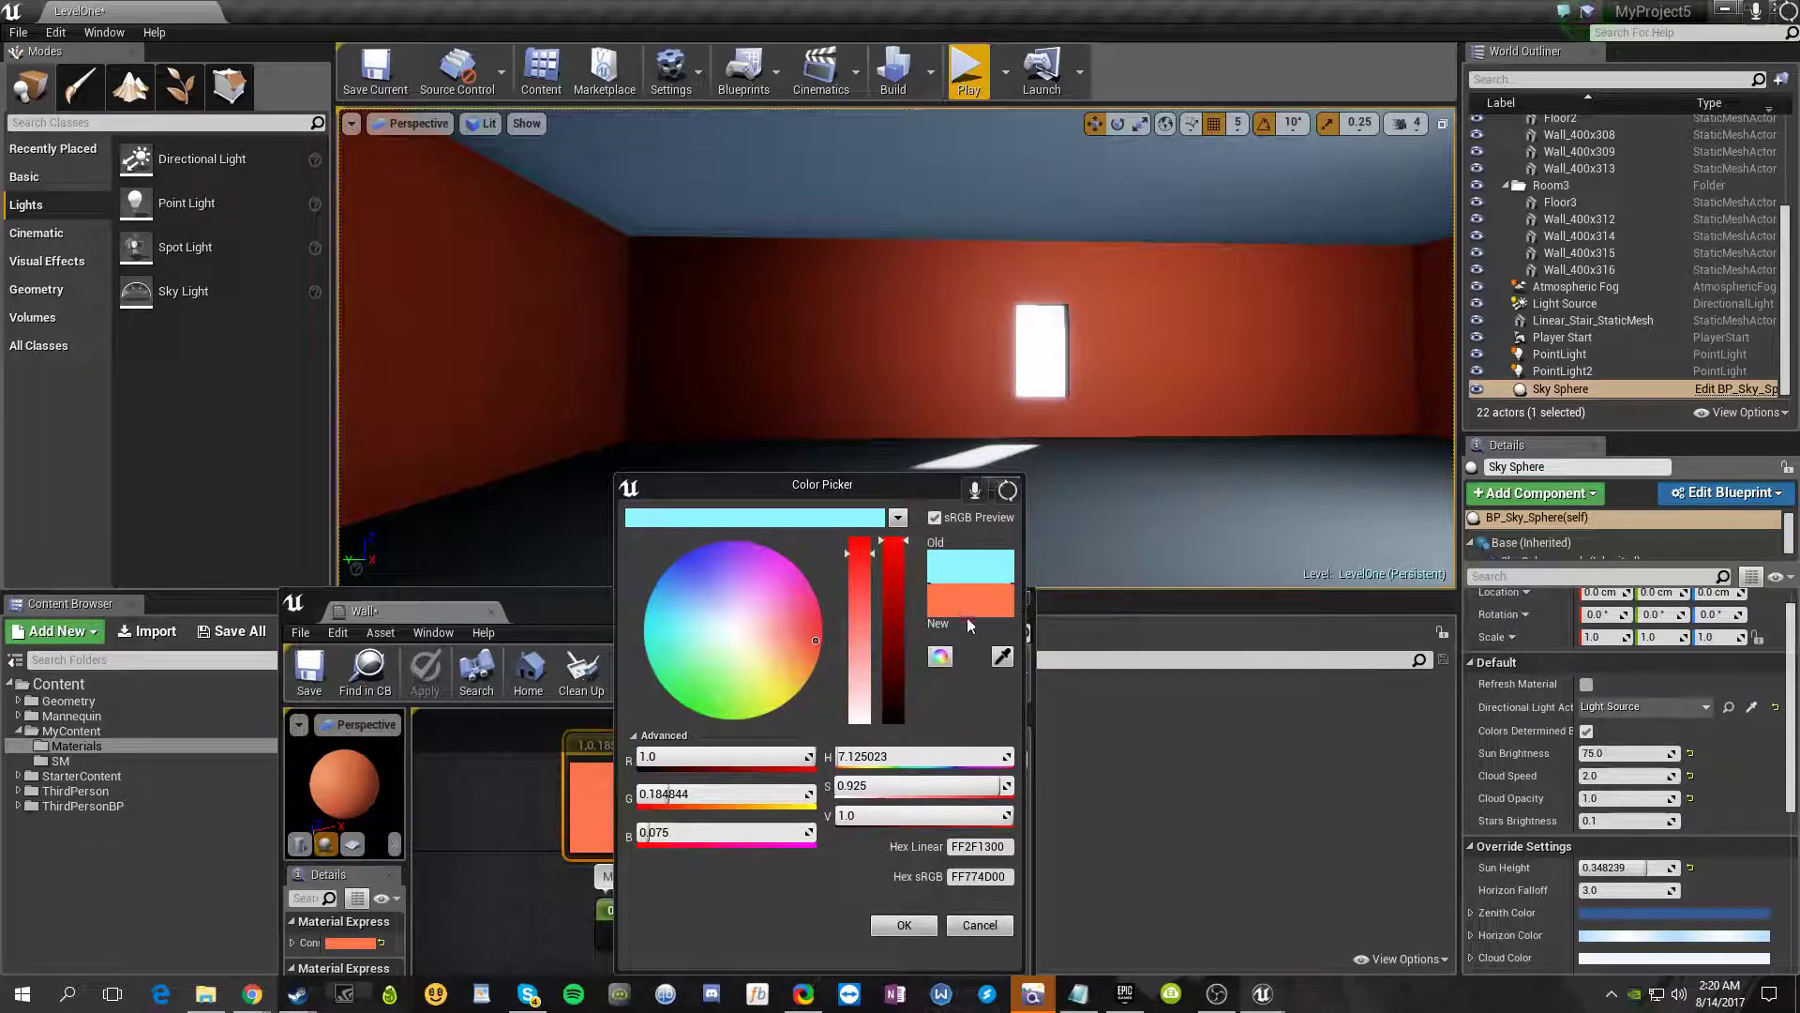
- Save the new orange-red colour as a second swatch in the colour theme, rename the theme WallBlue and confirm the base colour
{"action": "left_click_drag", "start_coordinate": [963, 605], "coordinate": [929, 582]}
{"action": "left_click_drag", "start_coordinate": [857, 520], "coordinate": [853, 521]}
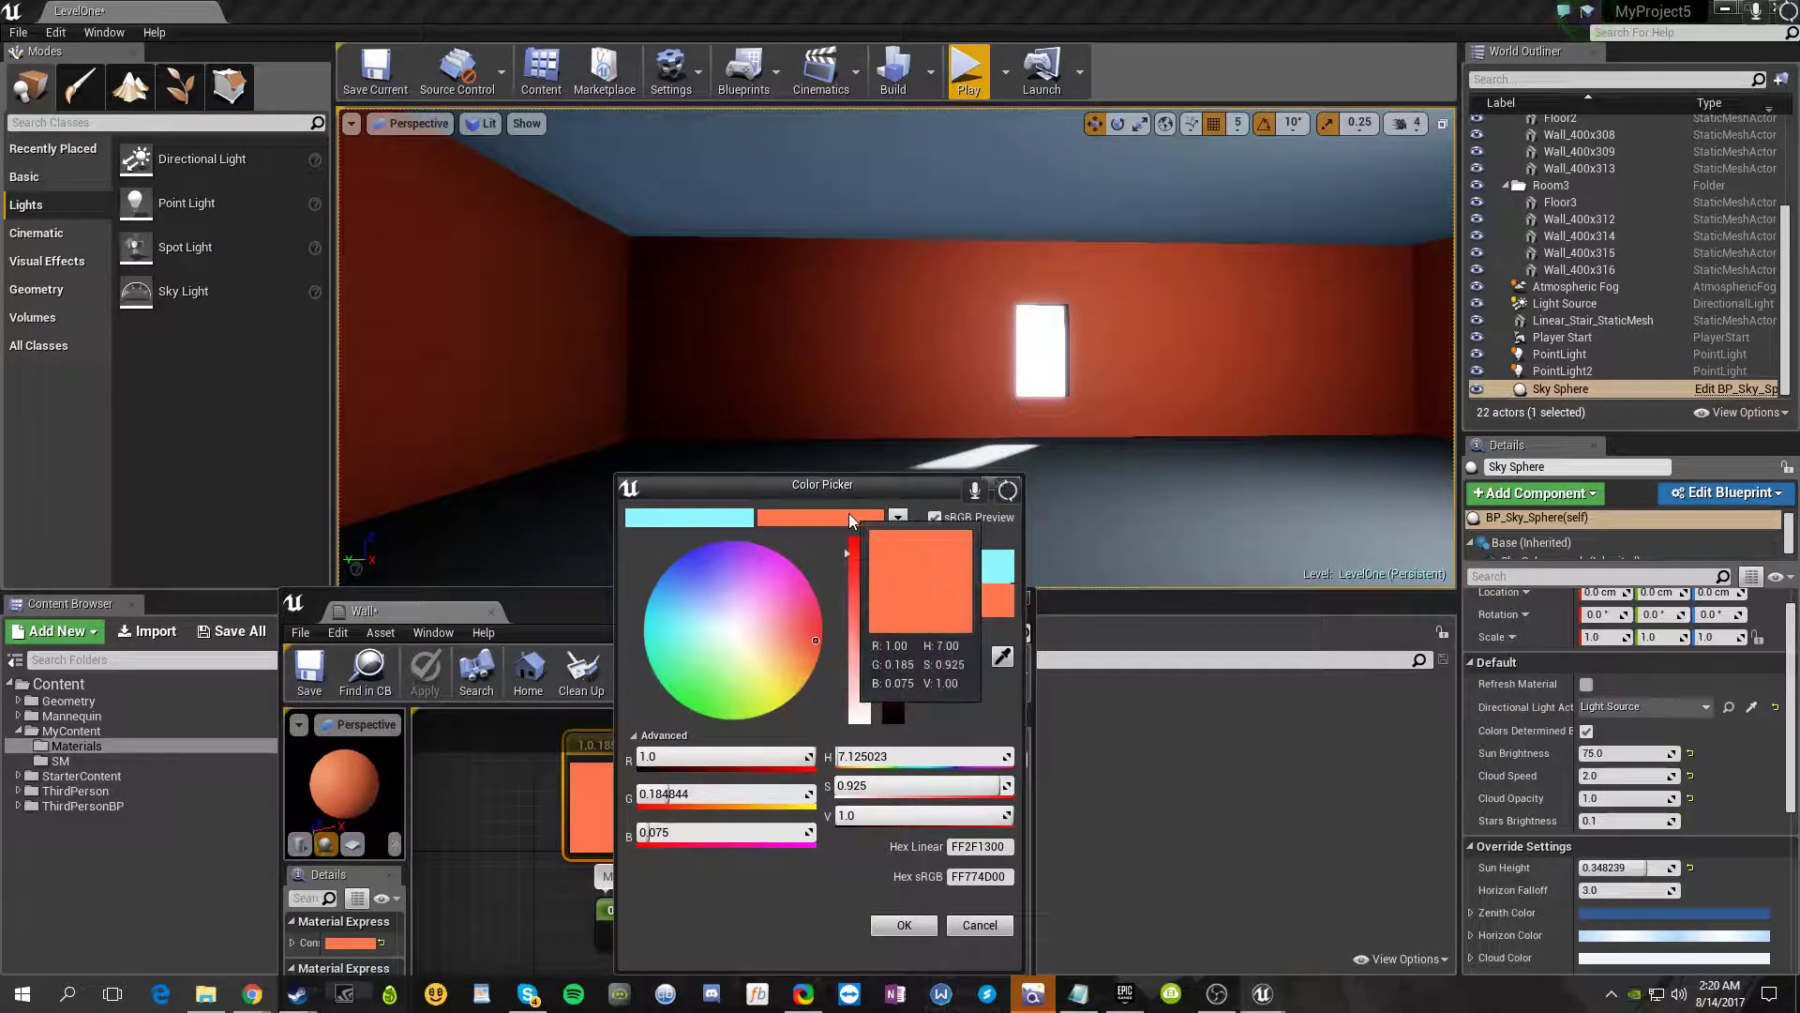
{"action": "left_click", "coordinate": [897, 517]}
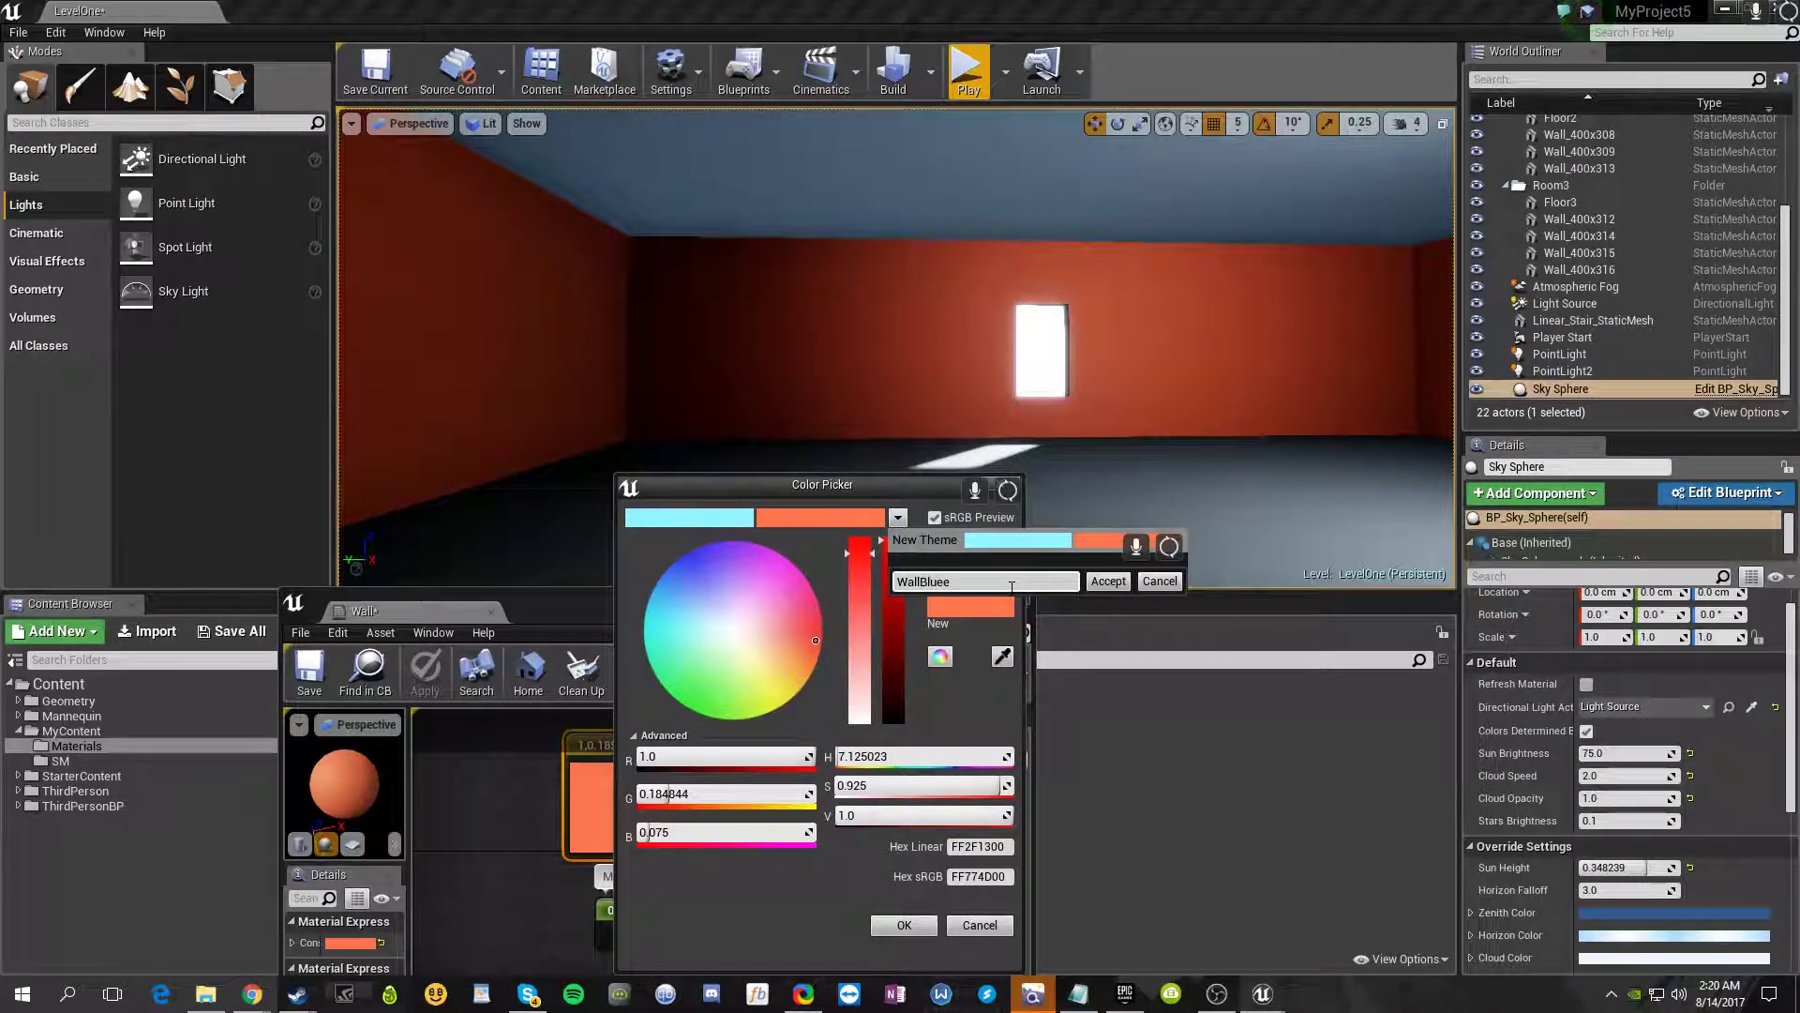
{"action": "mouse_move", "coordinate": [1015, 549]}
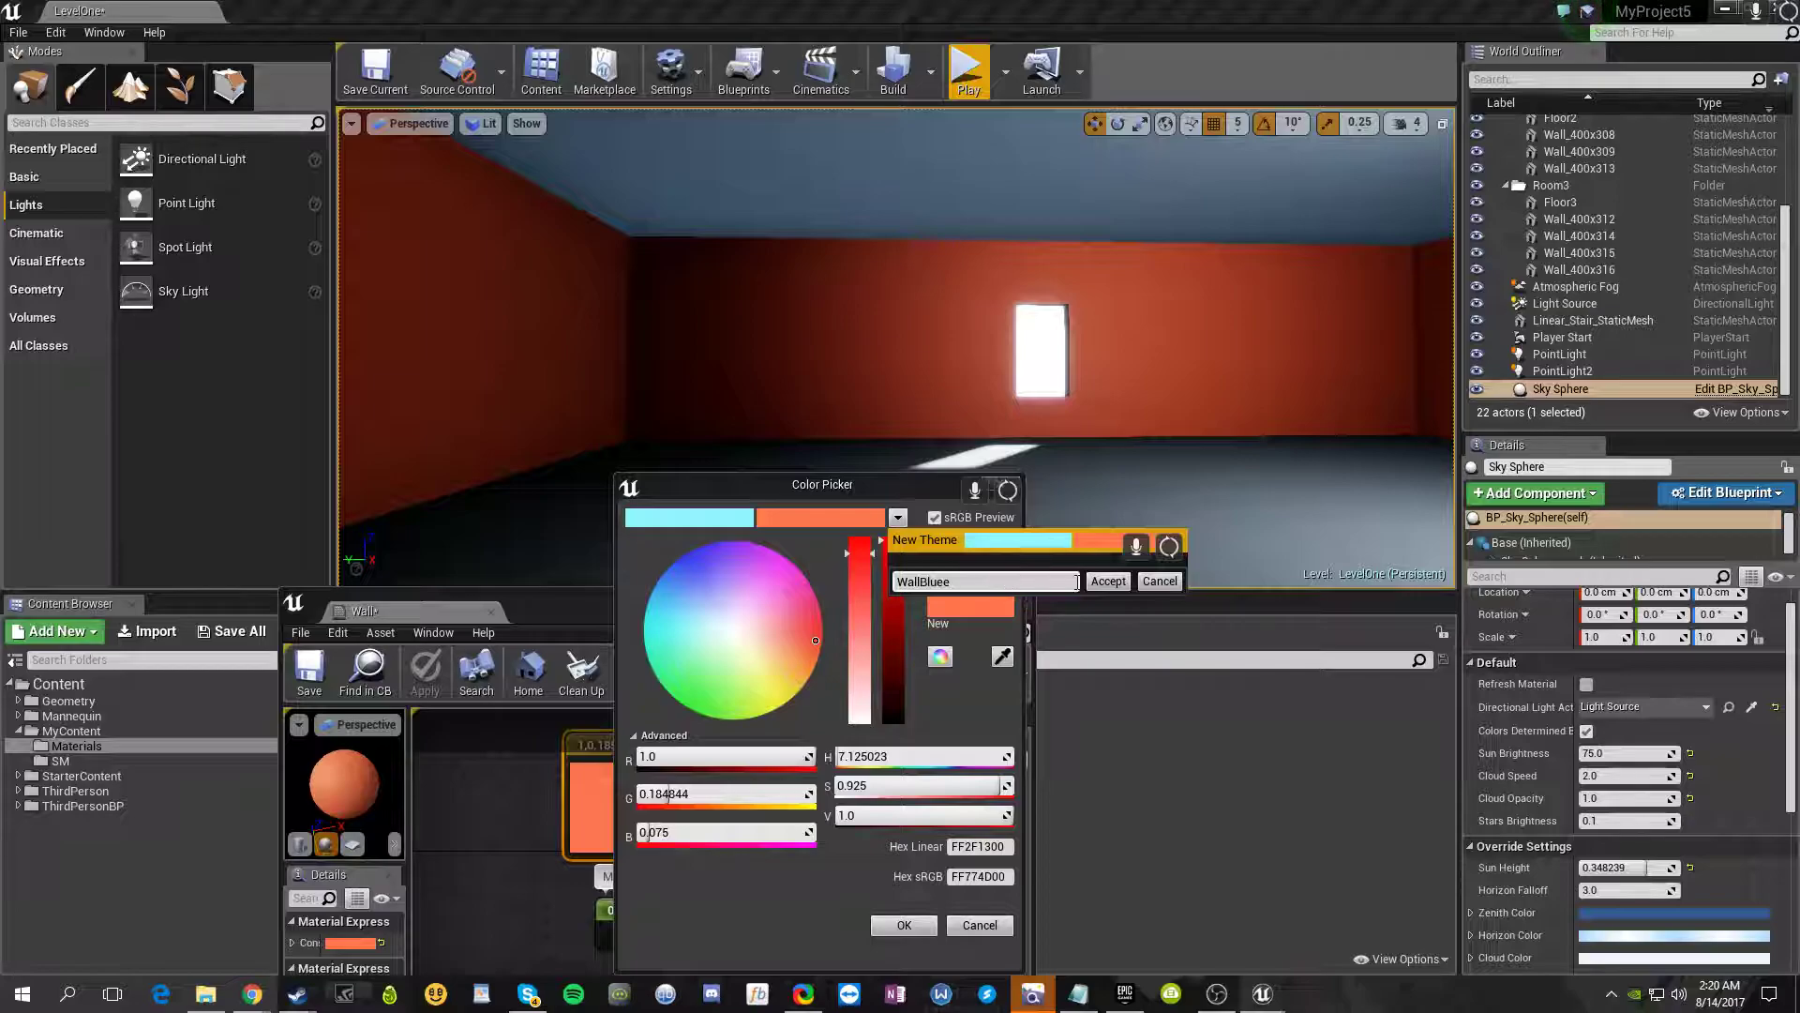
{"action": "left_click", "coordinate": [999, 579]}
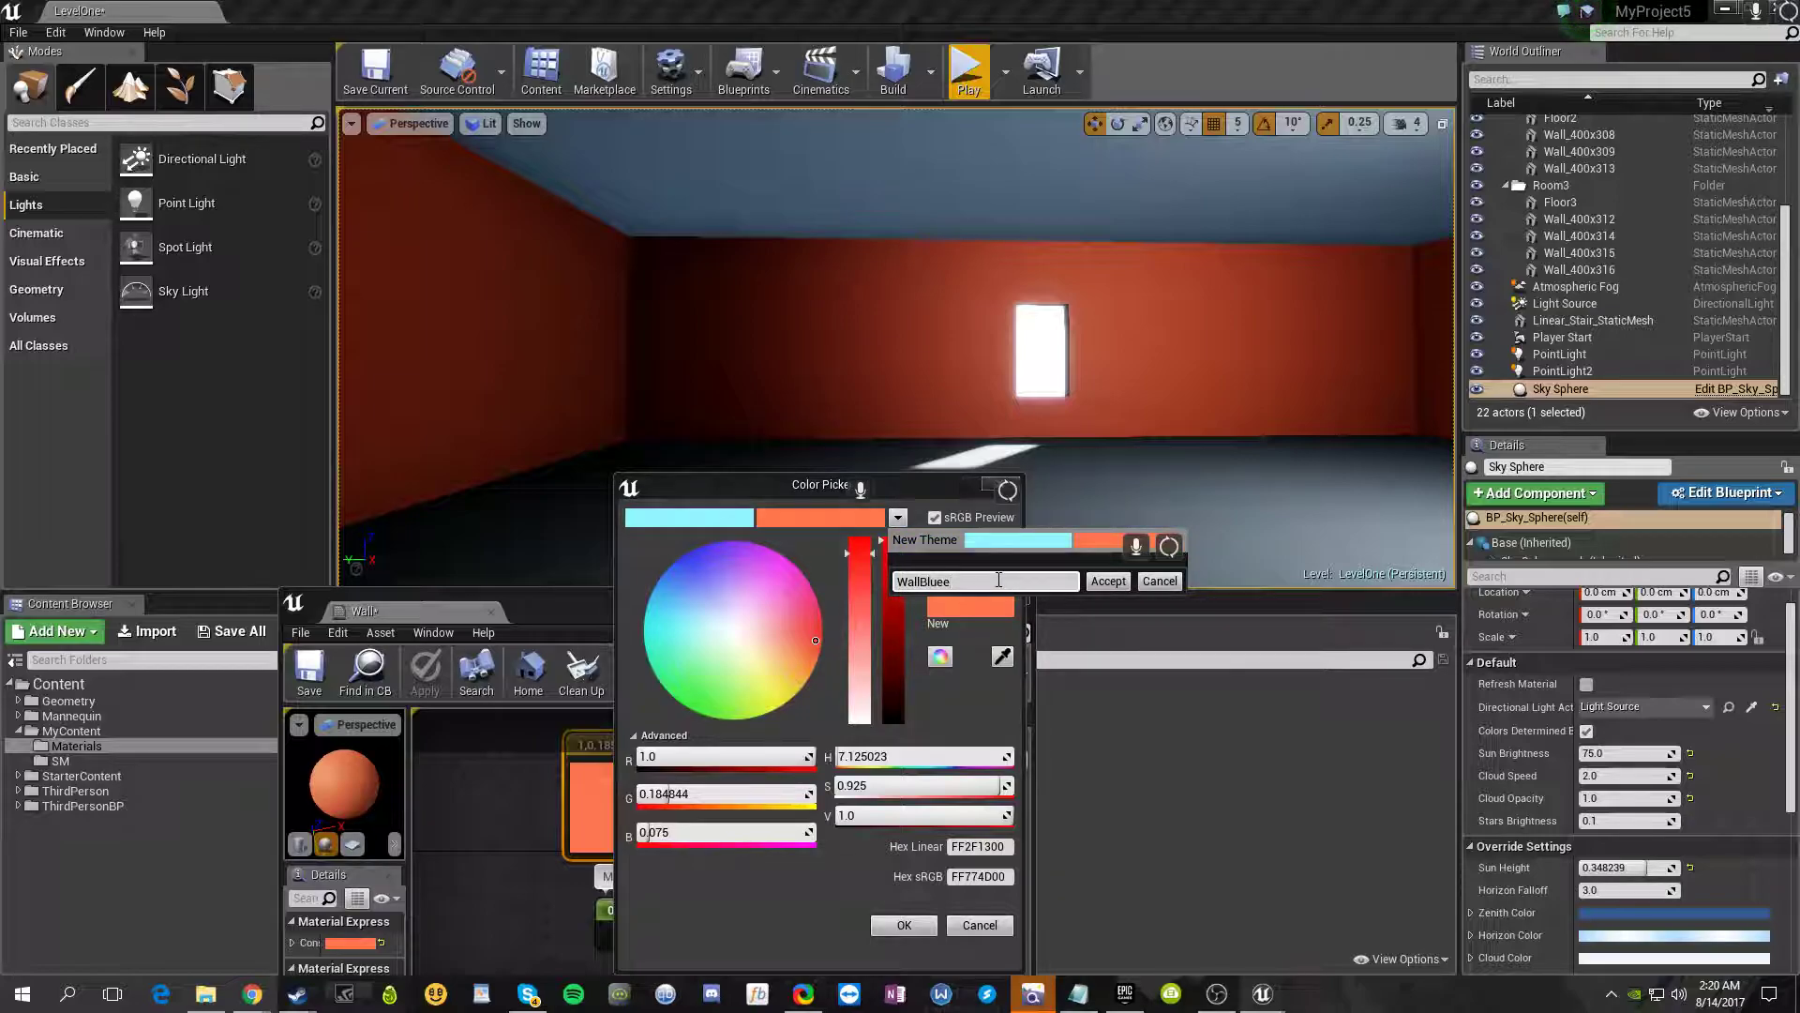
{"action": "left_click", "coordinate": [1108, 581]}
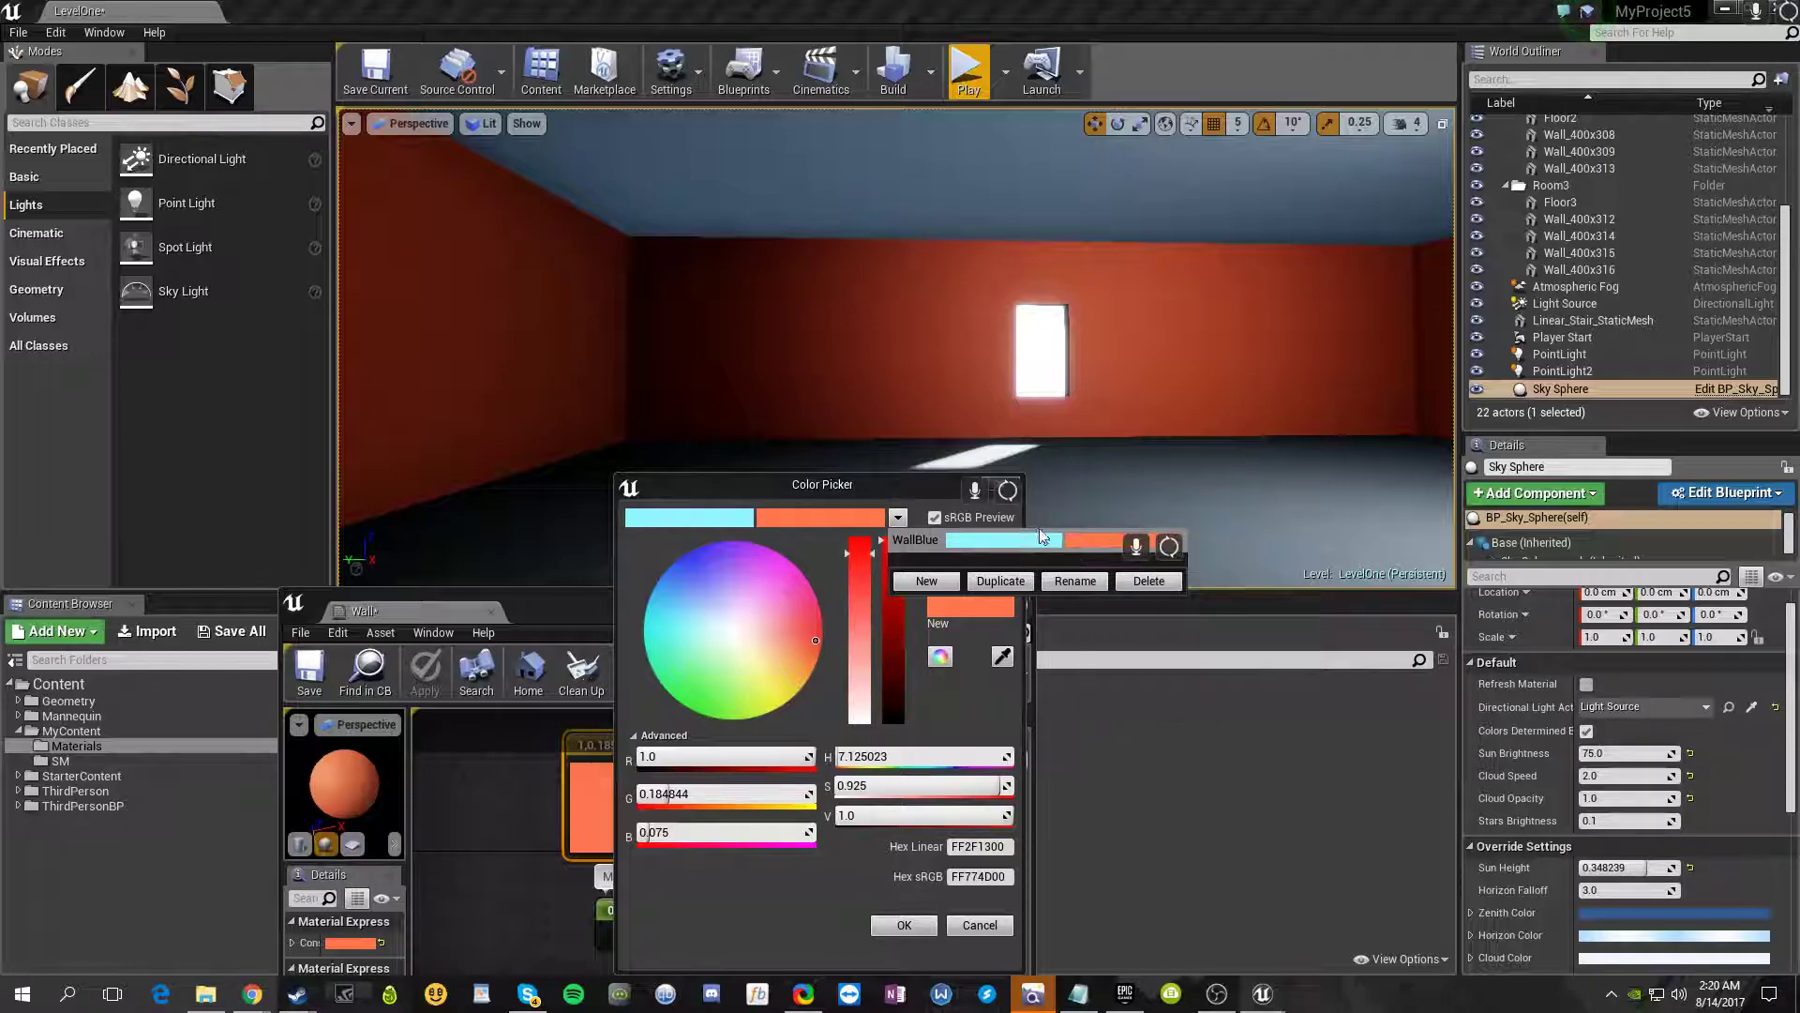
{"action": "left_click", "coordinate": [1039, 349]}
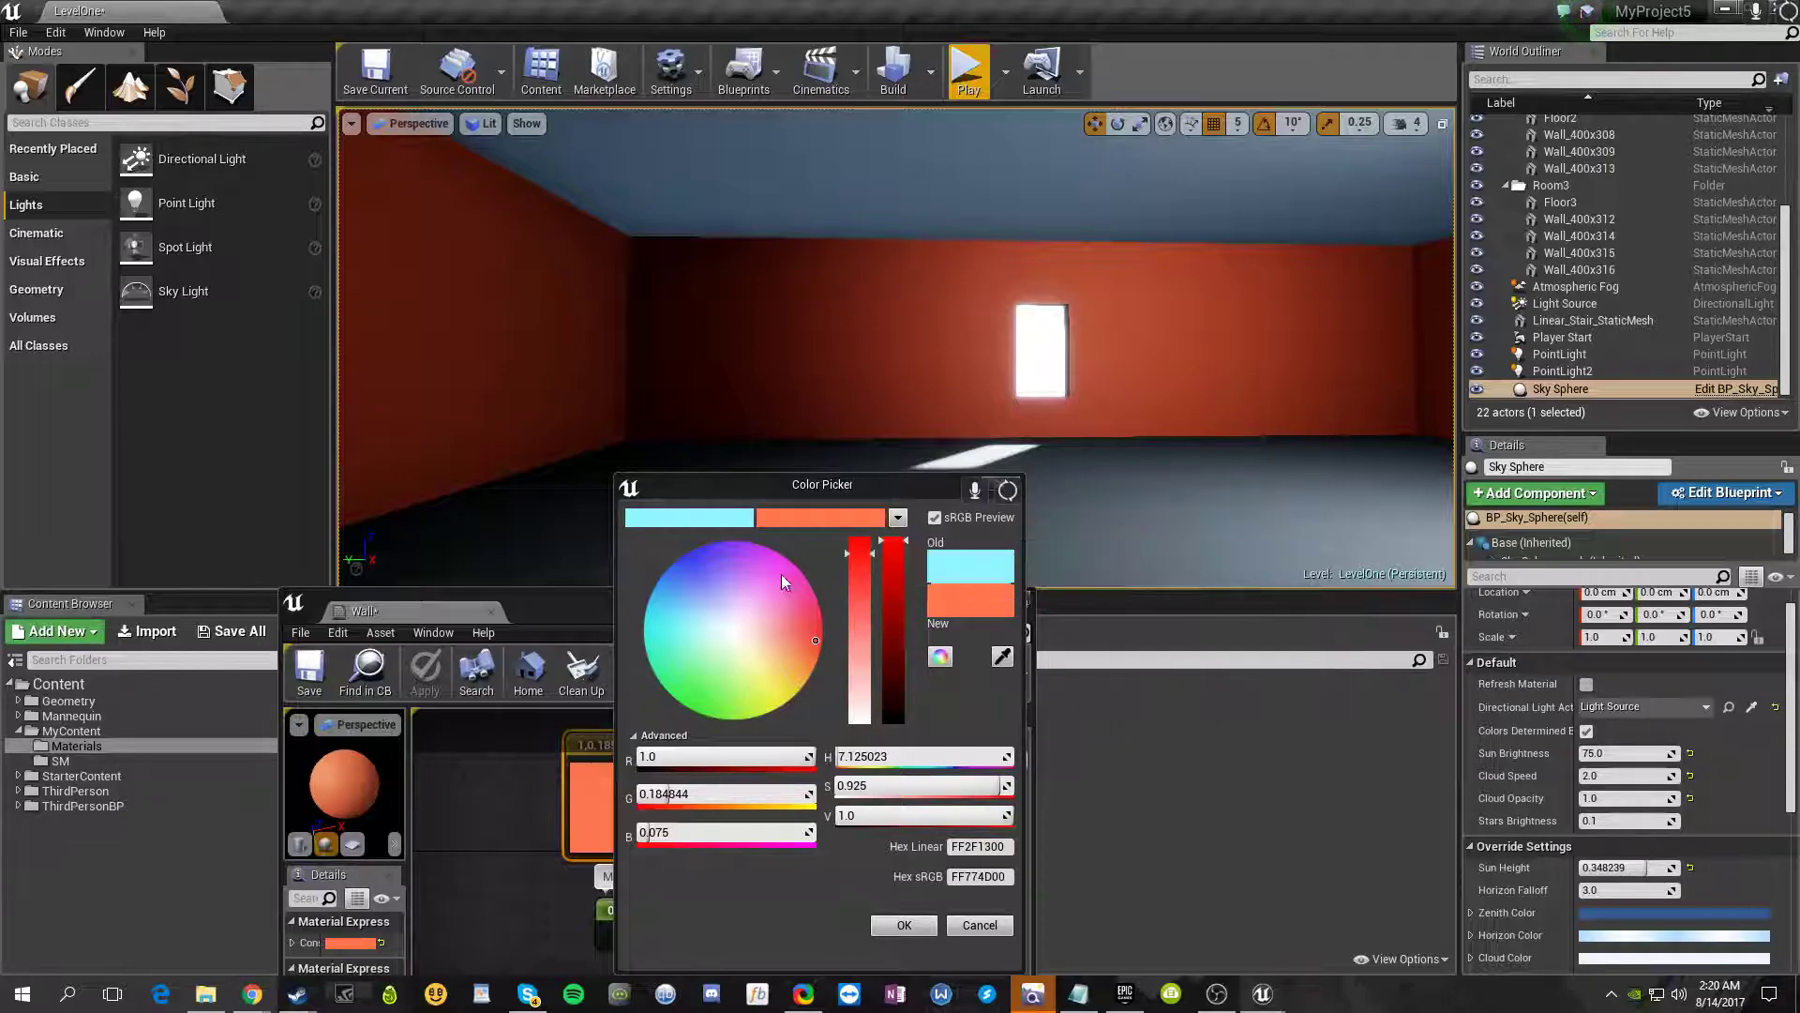
{"action": "right_click_drag", "start_coordinate": [1024, 355], "coordinate": [1453, 371]}
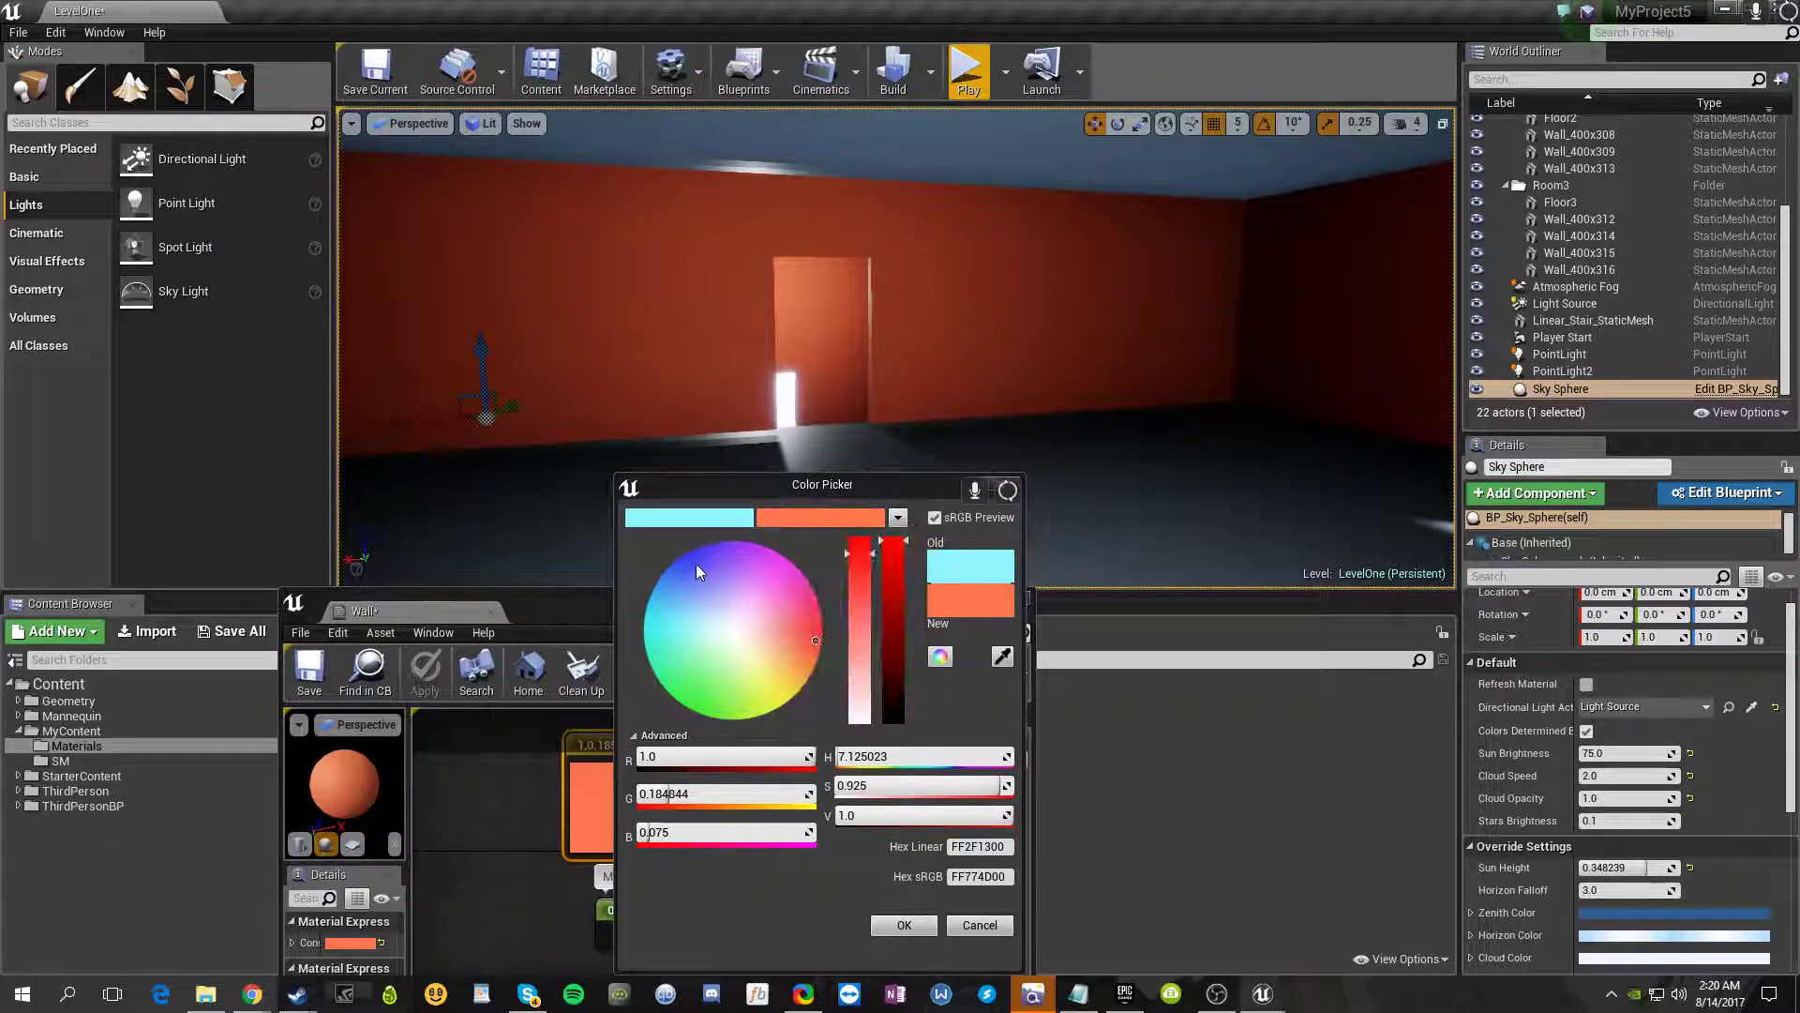
{"action": "left_click", "coordinate": [906, 931]}
{"action": "right_click_drag", "start_coordinate": [923, 432], "coordinate": [750, 347]}
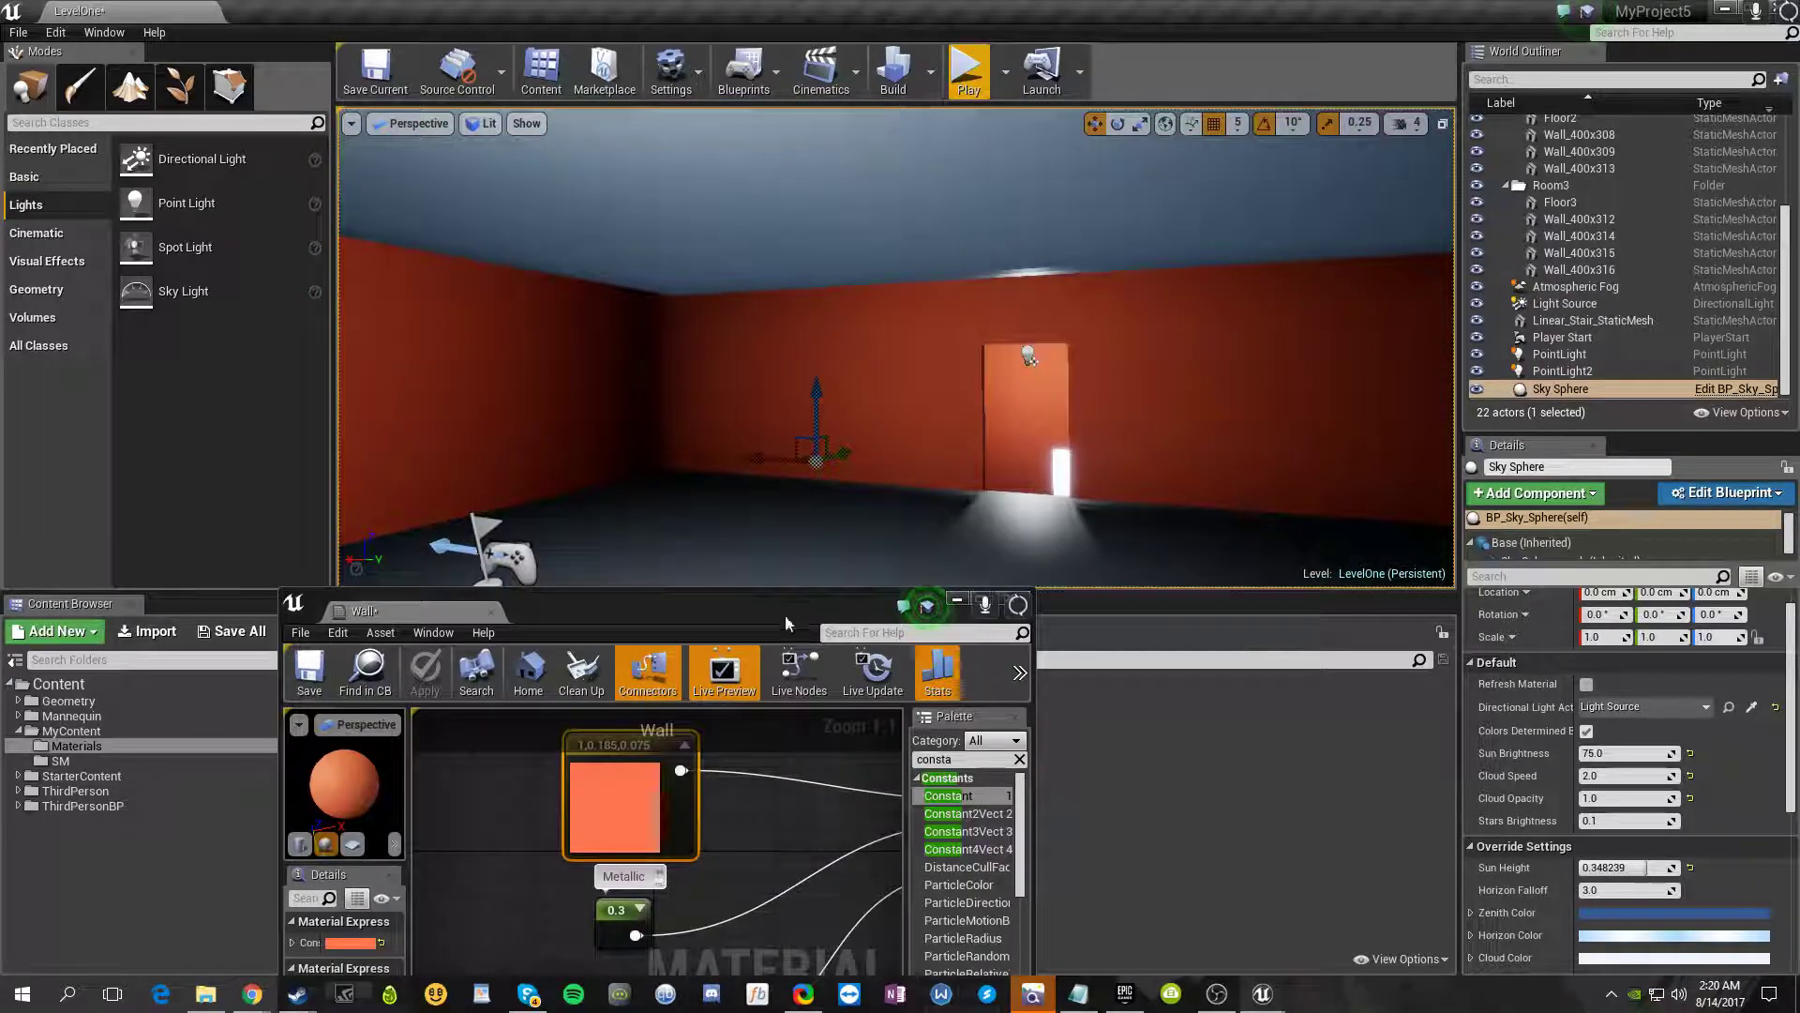
- Set the Wall's base colour to the saved cyan swatch (R 0.28, G 0.9145, B 1.0) and apply the material
{"action": "double_click", "coordinate": [614, 797]}
{"action": "left_click", "coordinate": [716, 525]}
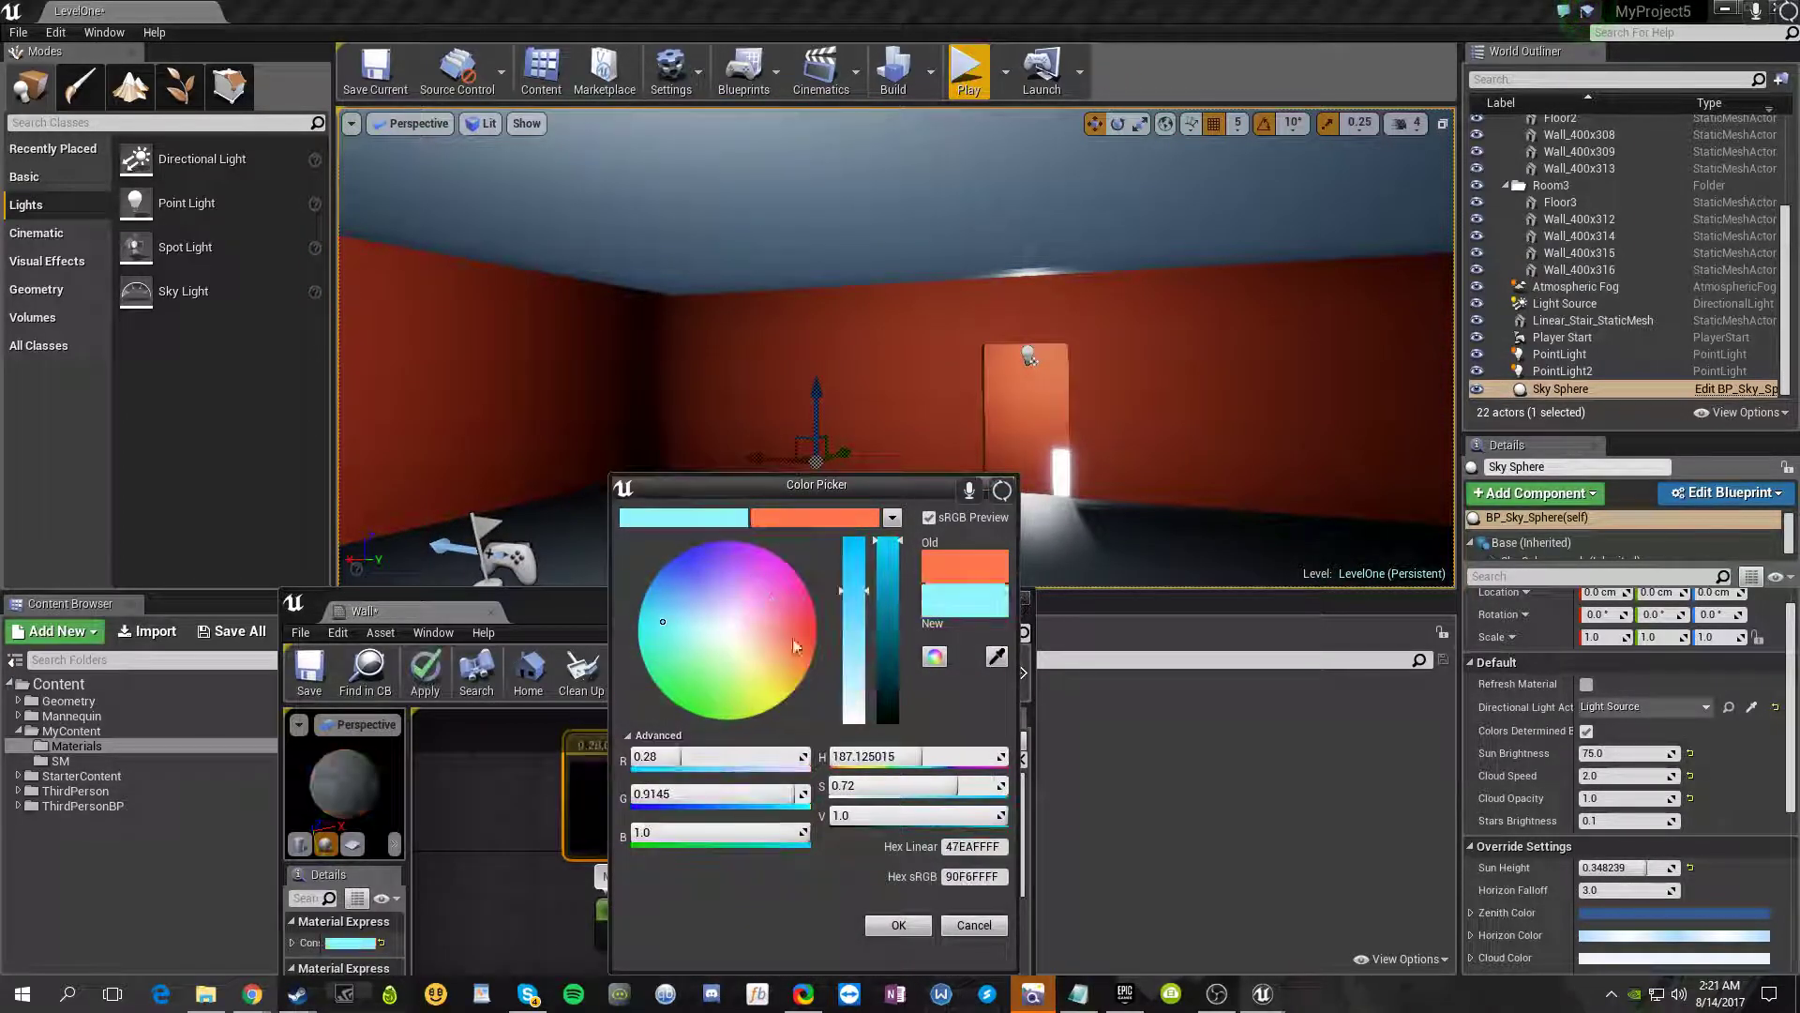
{"action": "left_click", "coordinate": [898, 924]}
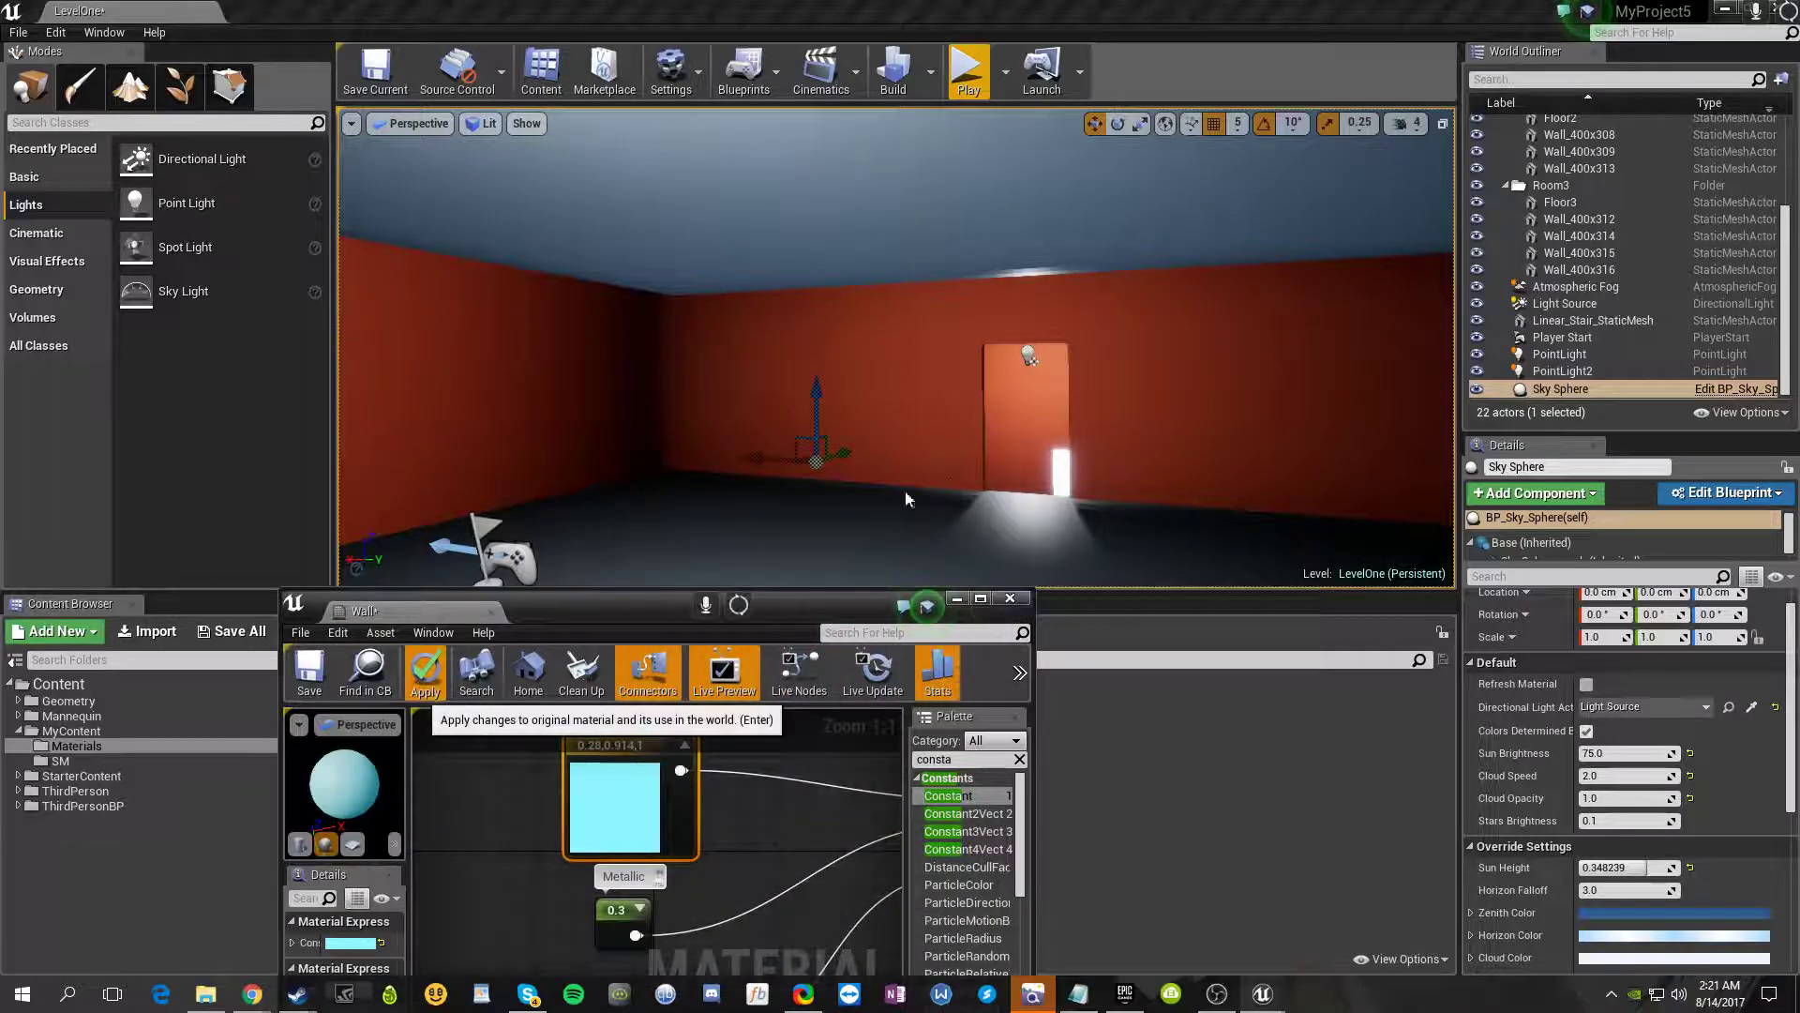
{"action": "left_click", "coordinate": [424, 673]}
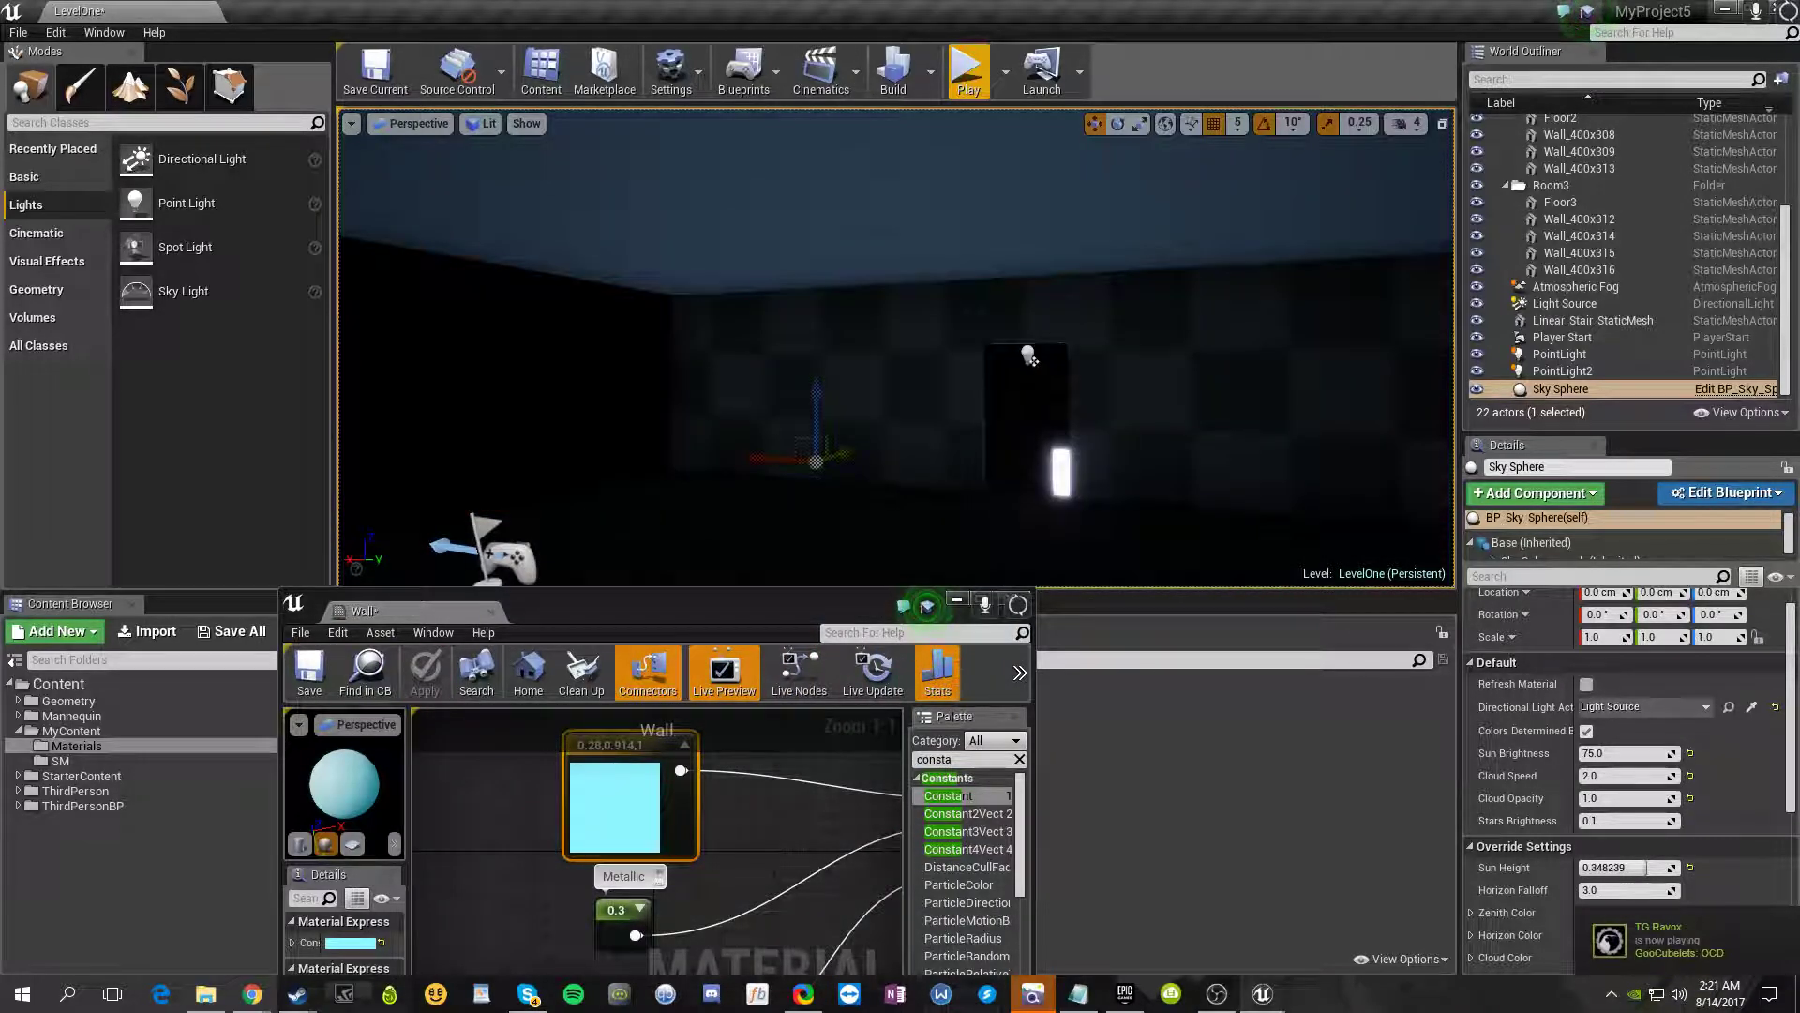
{"action": "right_click_drag", "start_coordinate": [1091, 364], "coordinate": [1166, 283]}
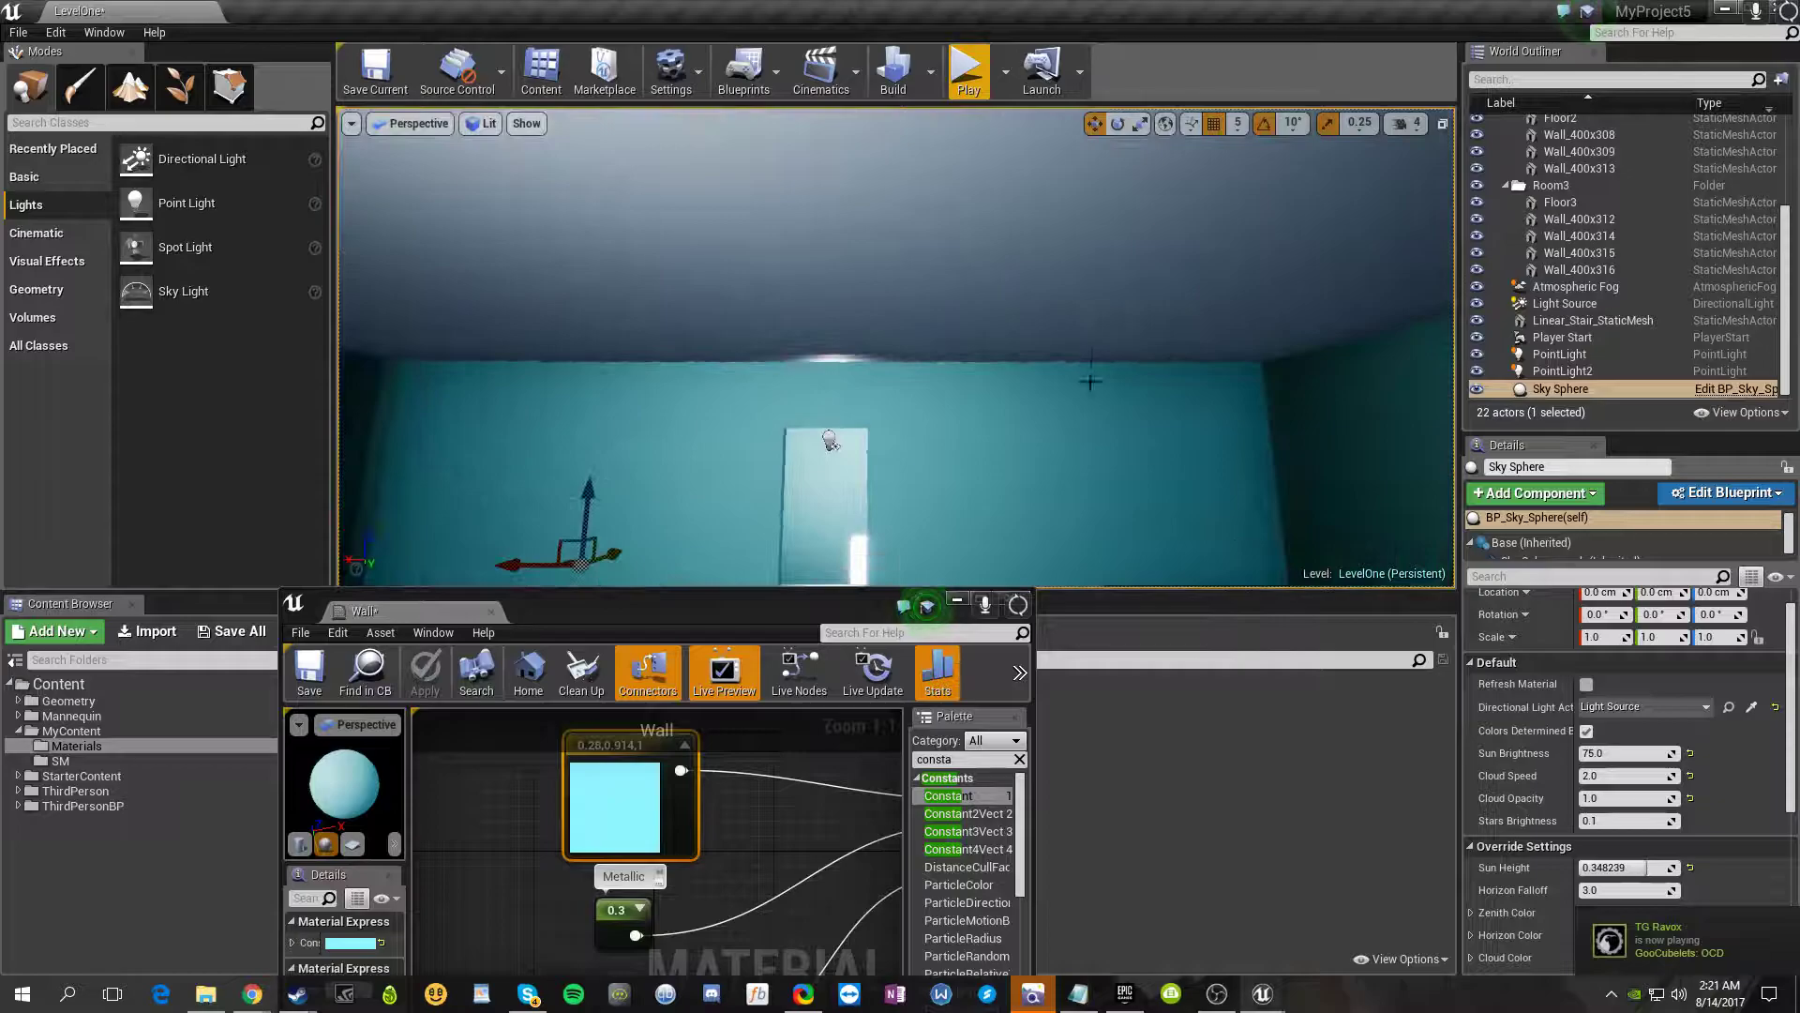
- Put the Wall material editor away and browse to the StarterContent Materials folder
{"action": "left_click_drag", "start_coordinate": [375, 610], "coordinate": [505, 249]}
{"action": "left_click", "coordinate": [623, 250]}
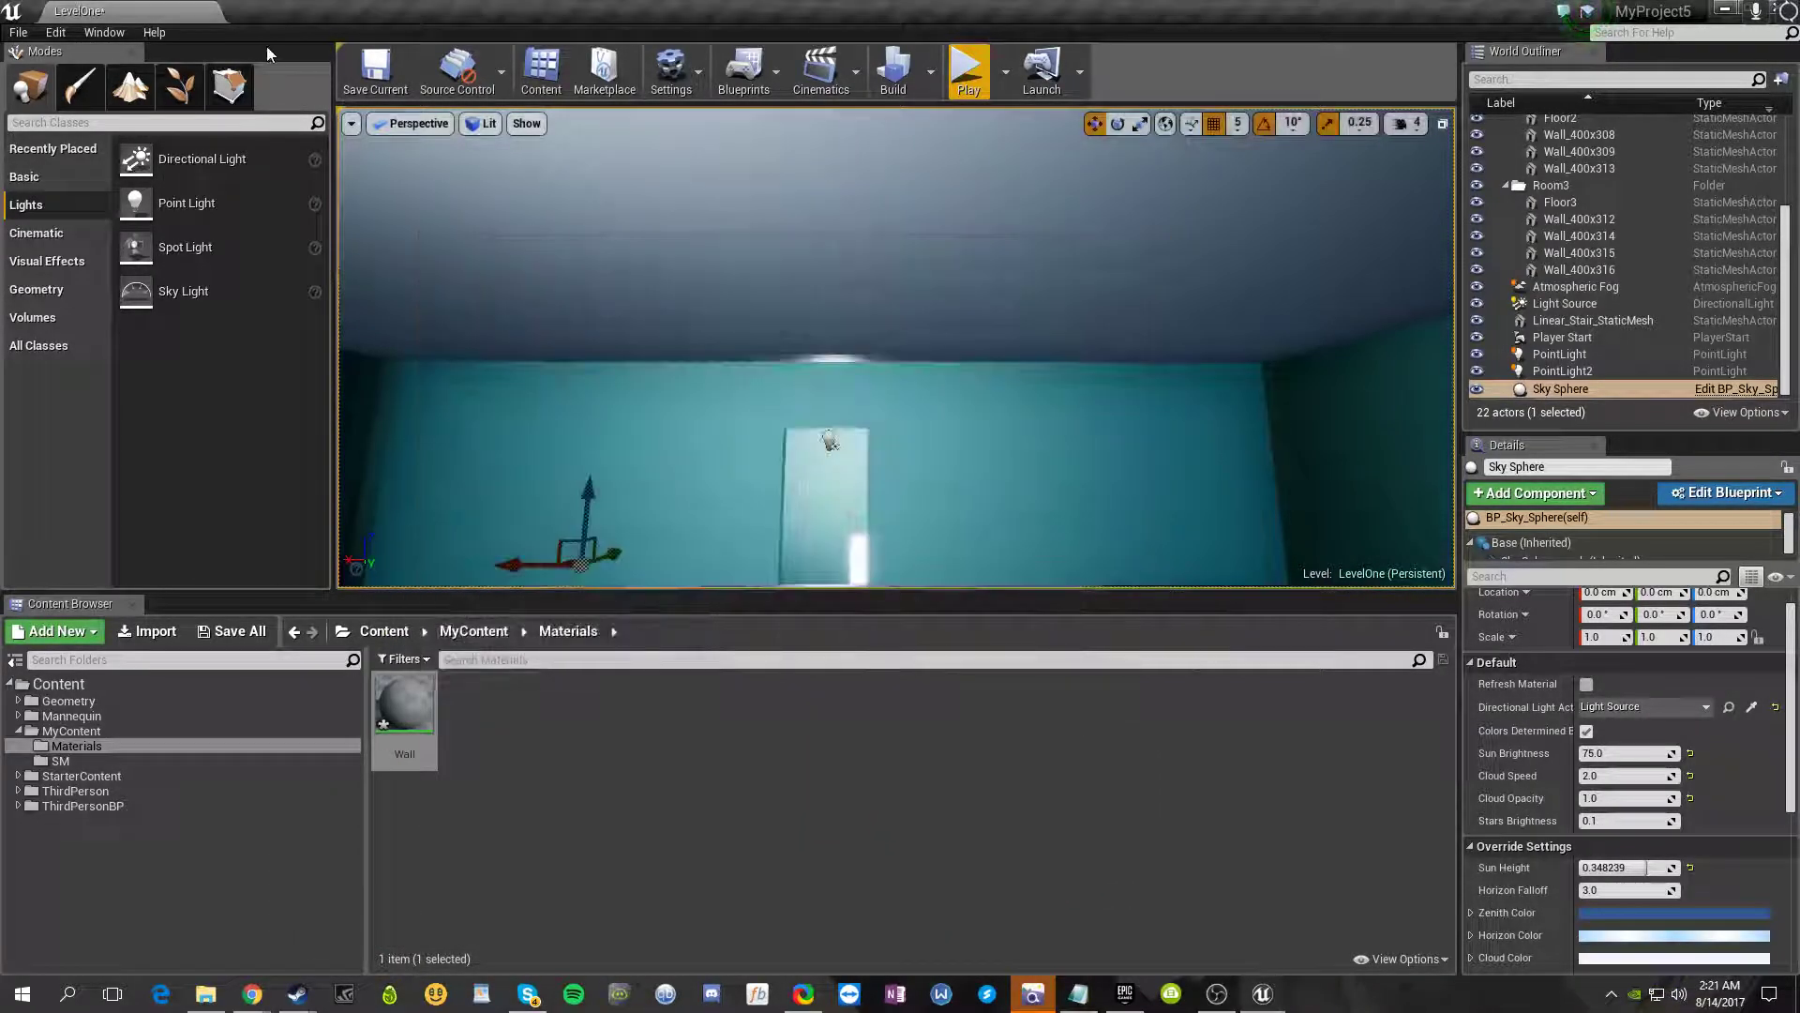
{"action": "left_click", "coordinate": [51, 730]}
{"action": "left_click", "coordinate": [58, 776]}
{"action": "right_click_drag", "start_coordinate": [603, 504], "coordinate": [776, 475]}
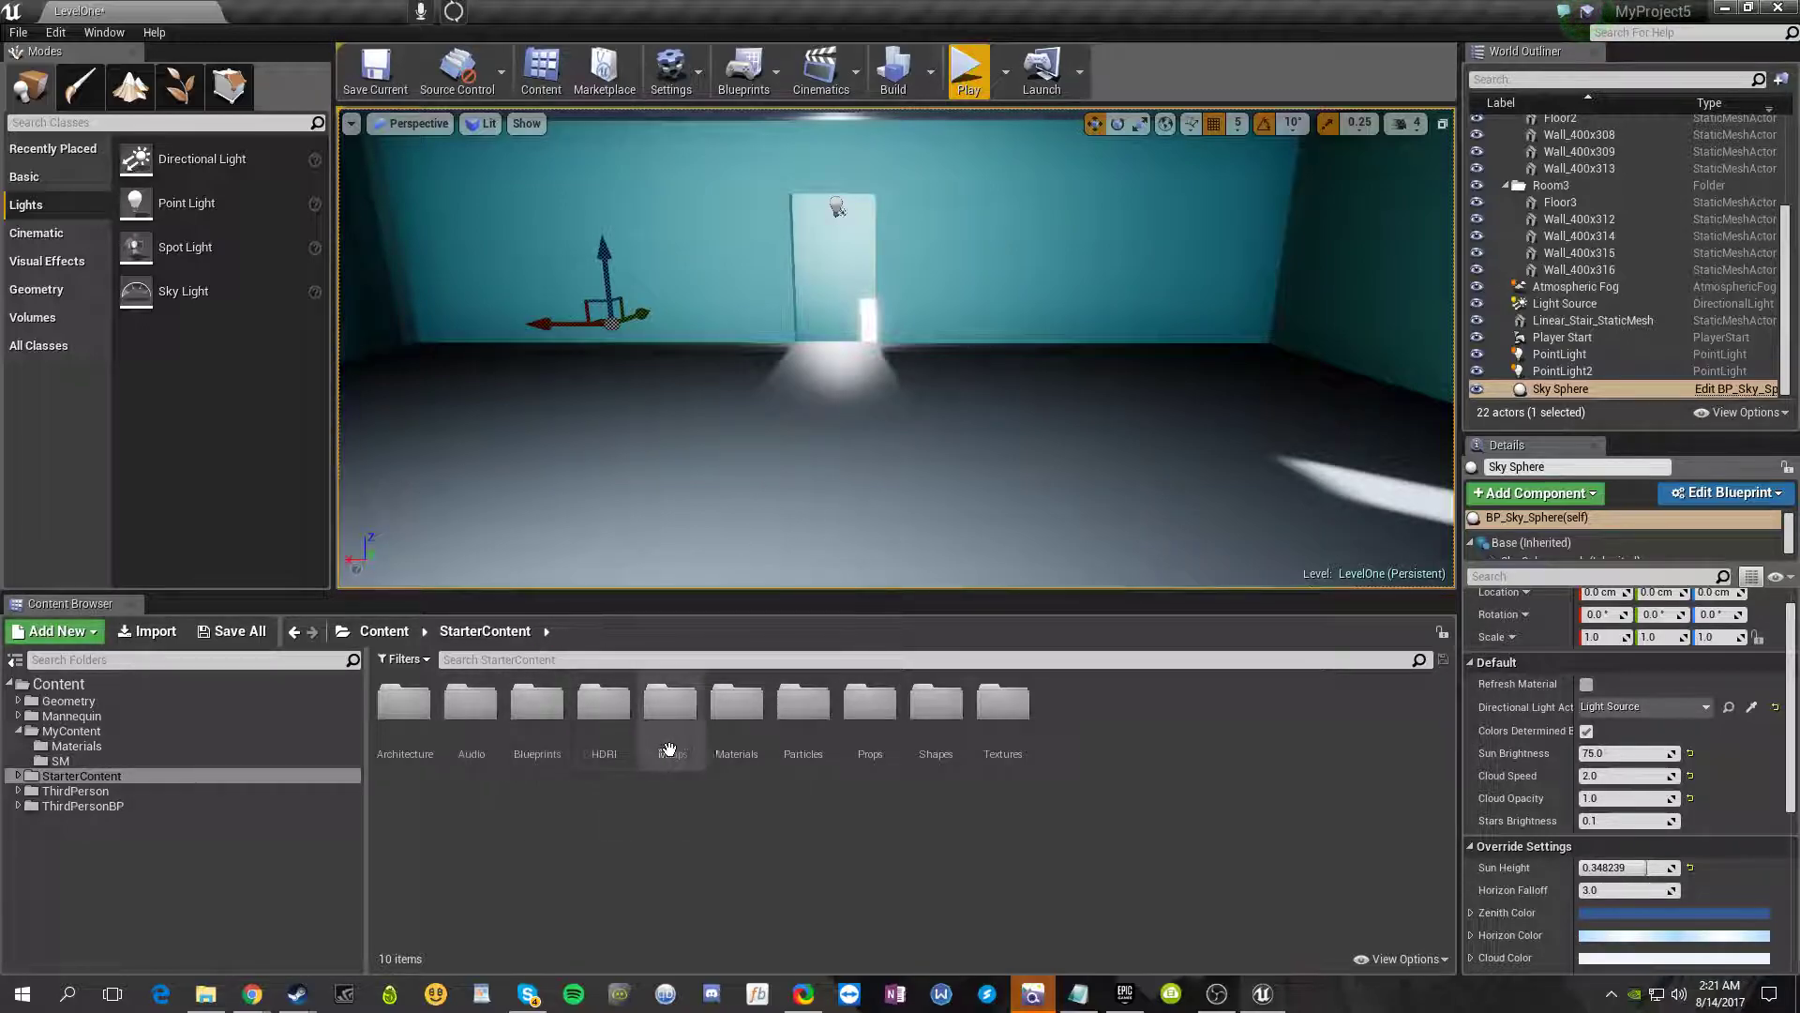
{"action": "double_click", "coordinate": [736, 703]}
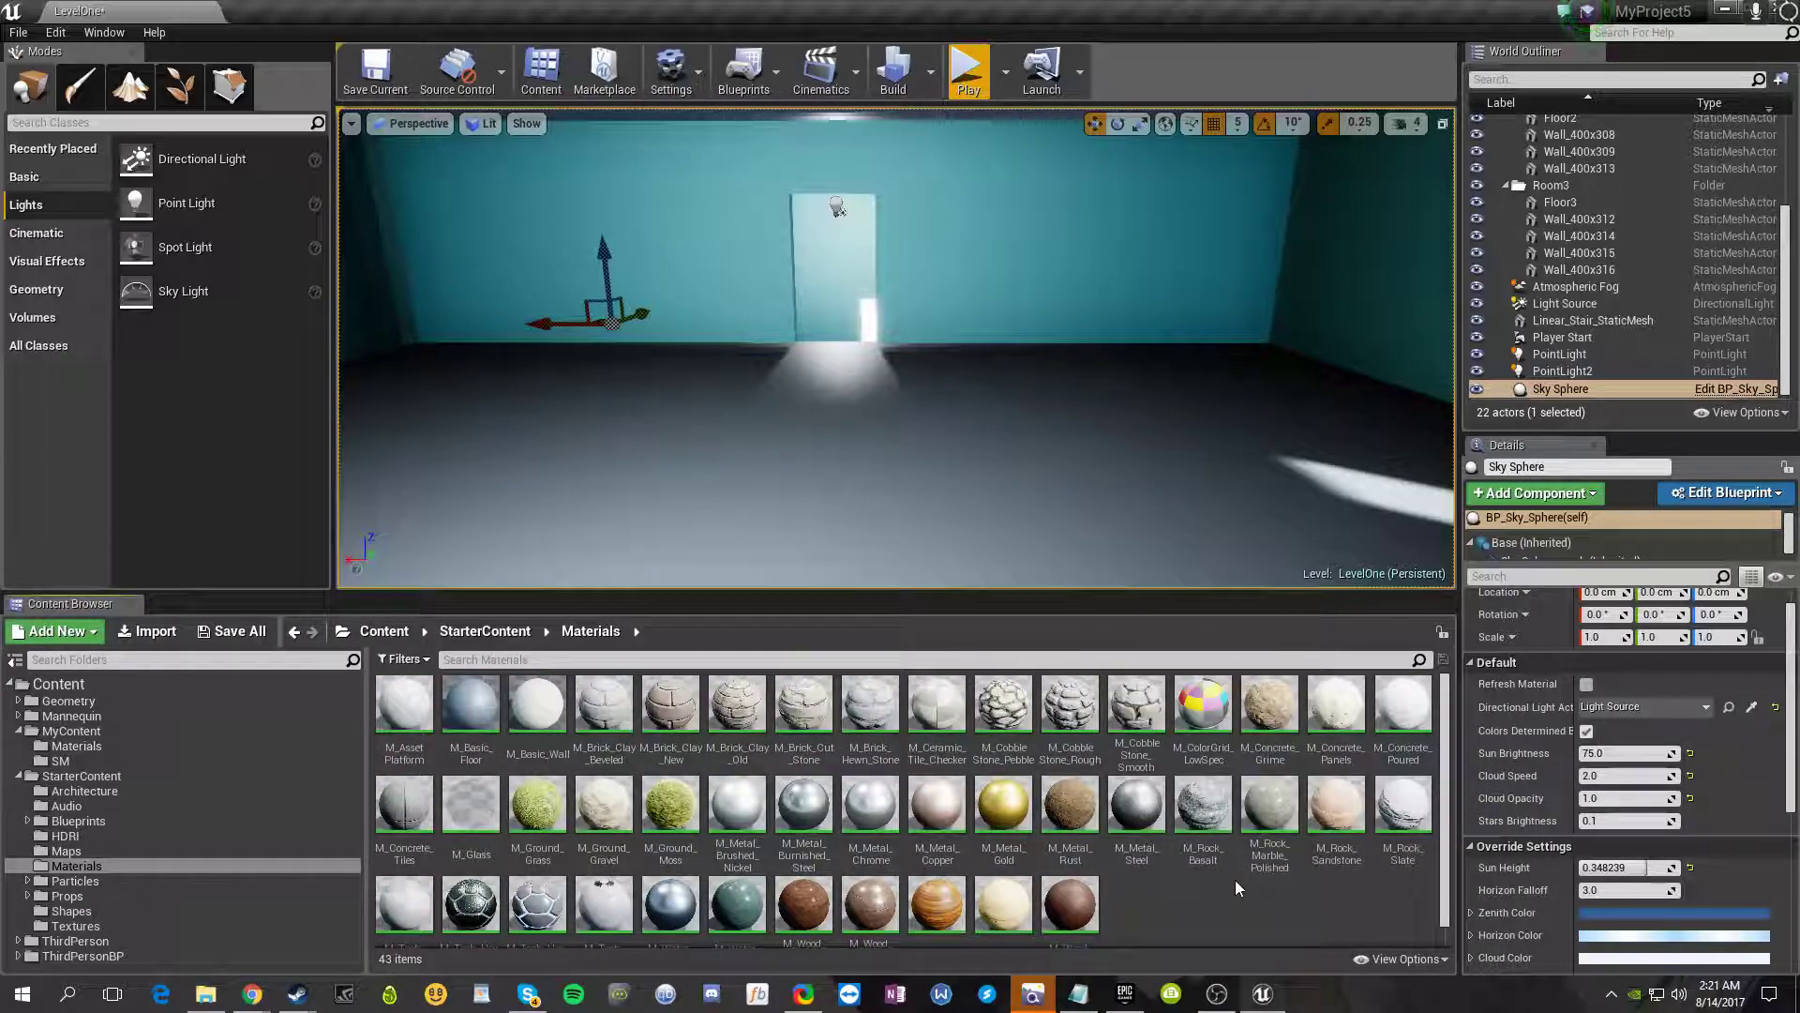
{"action": "scroll", "coordinate": [882, 926], "scroll_direction": "down", "scroll_amount": 1}
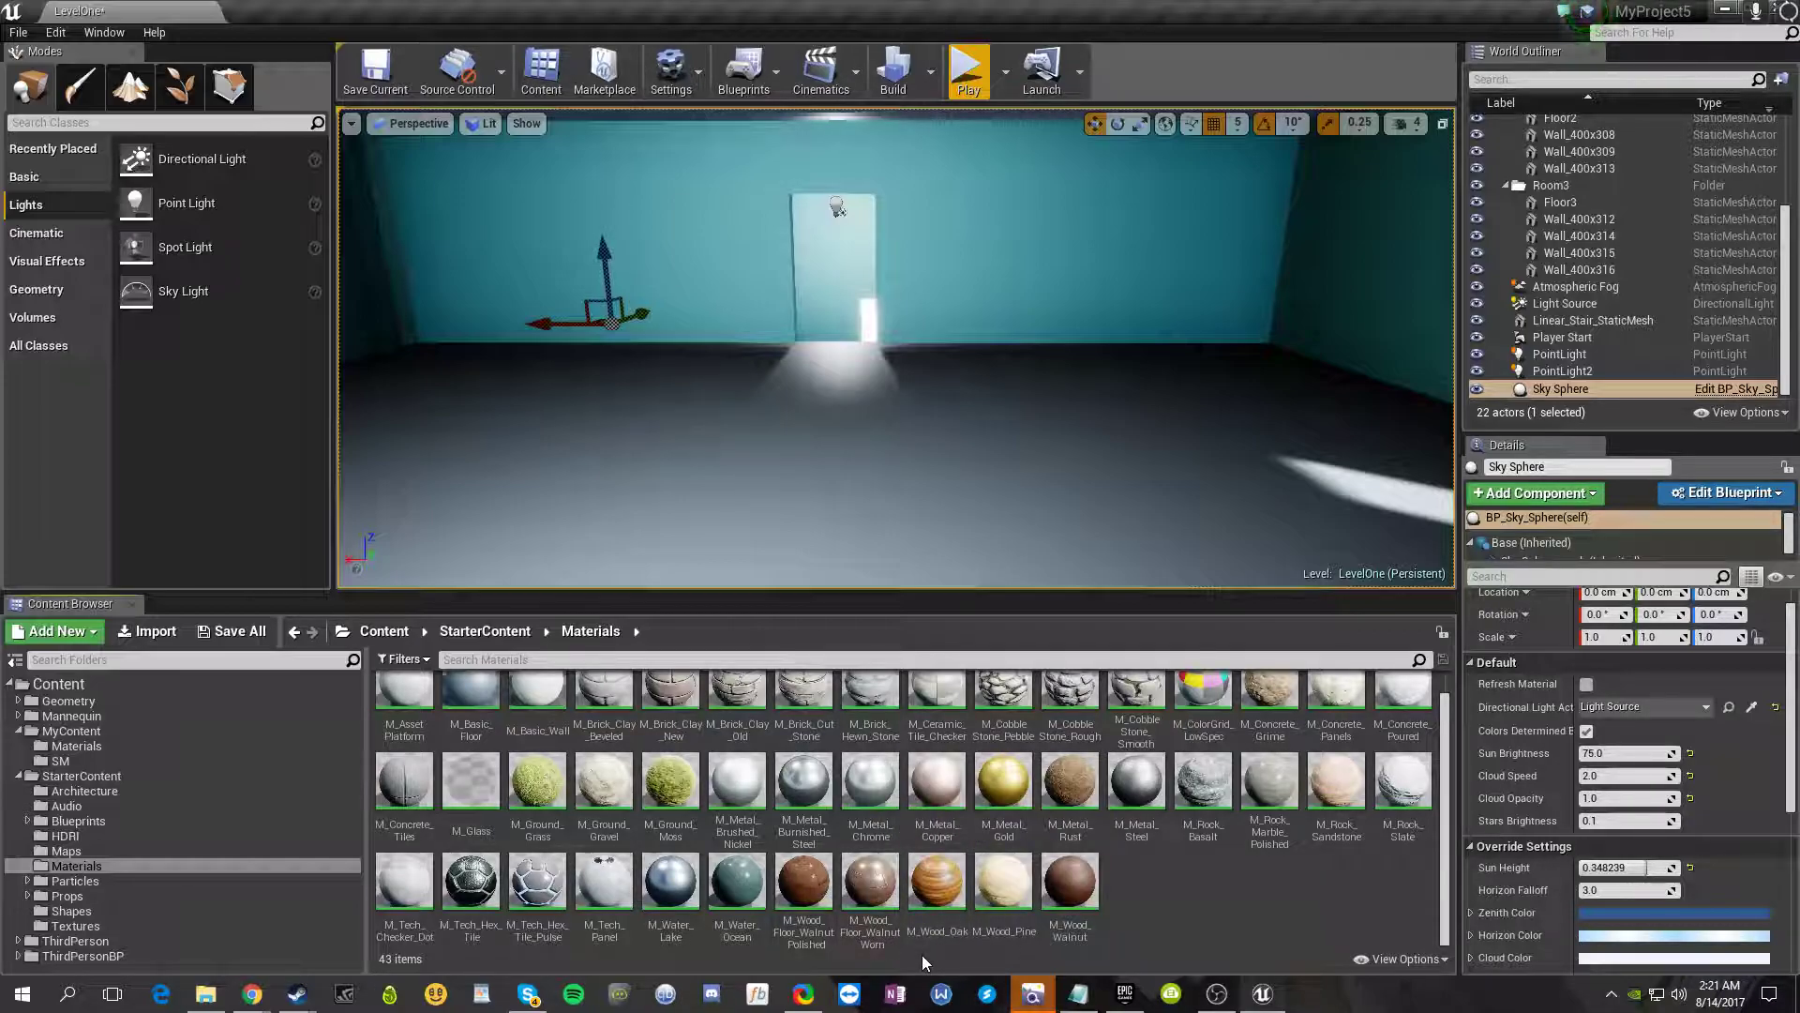
- Try the M_Wood_Walnut material on the upper room's floor and inspect it from several angles
{"action": "left_click_drag", "start_coordinate": [1070, 882], "coordinate": [1092, 431]}
{"action": "right_click_drag", "start_coordinate": [1092, 431], "coordinate": [47, 432]}
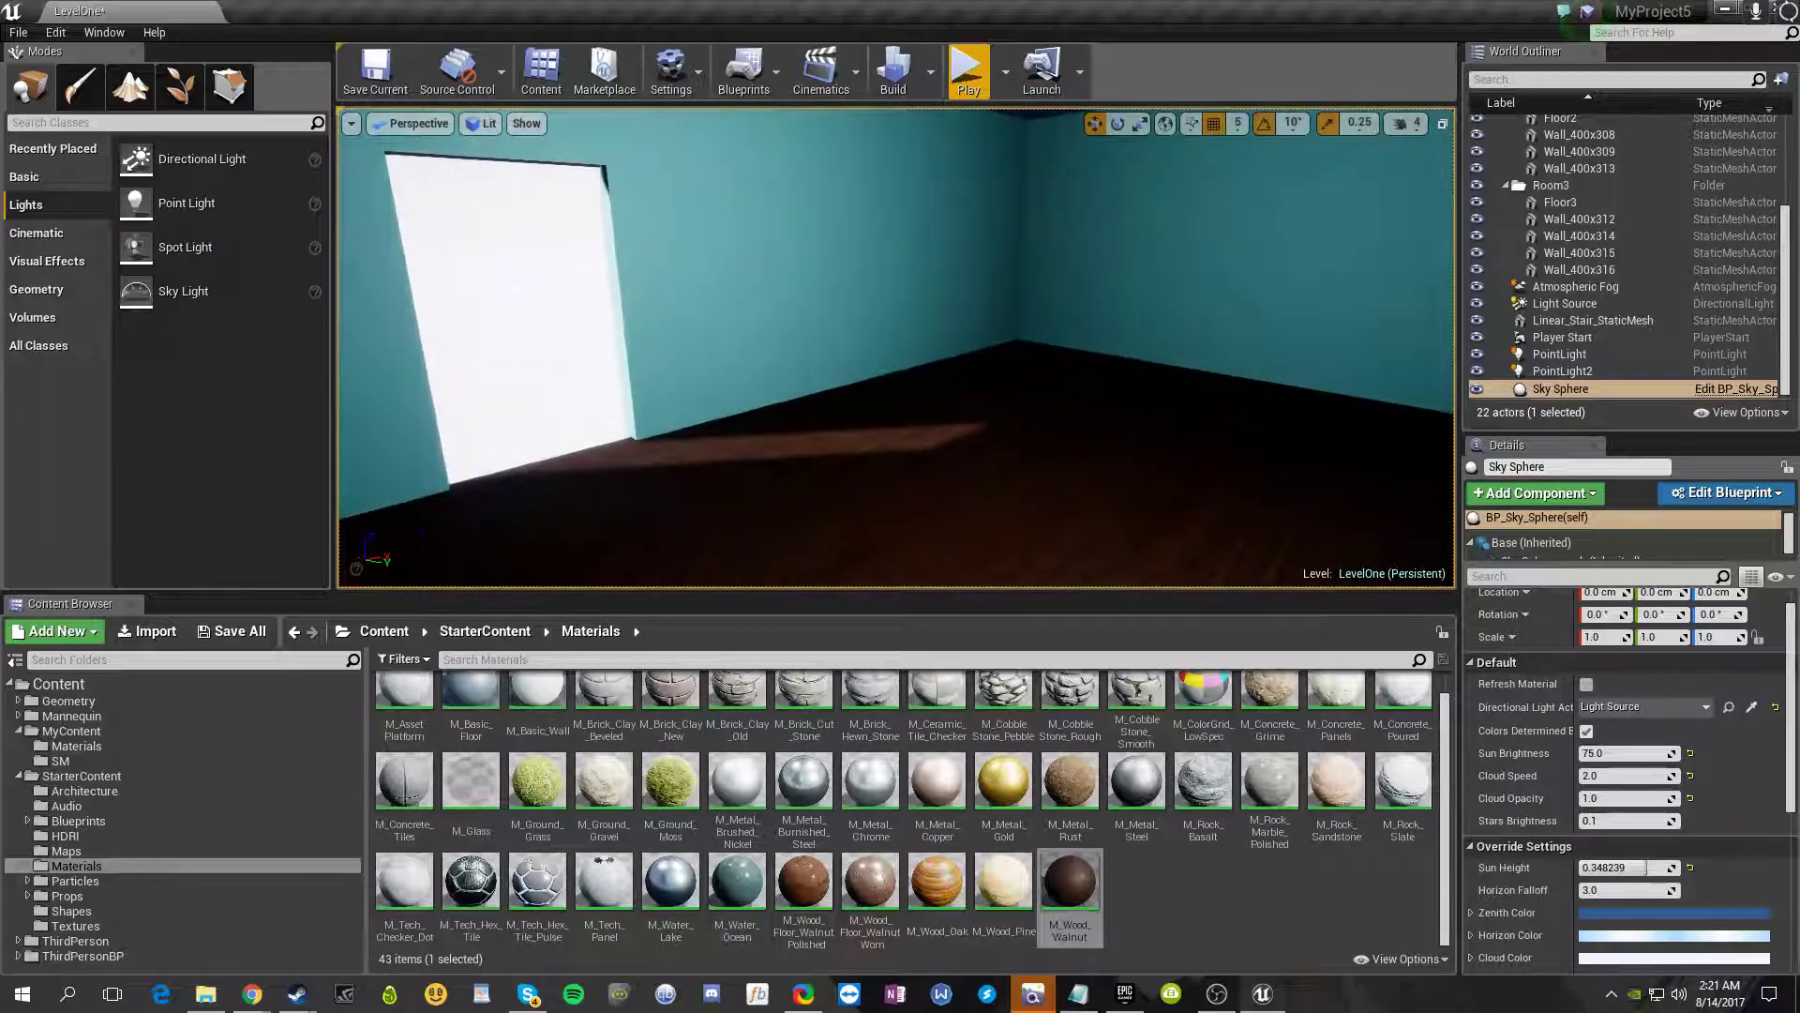
{"action": "right_click_drag", "start_coordinate": [582, 394], "coordinate": [877, 364]}
{"action": "right_click_drag", "start_coordinate": [872, 204], "coordinate": [874, 300]}
- Try the M_Wood_Oak material on the upper room's floor and select that floor to check its material slot
{"action": "left_click", "coordinate": [938, 886]}
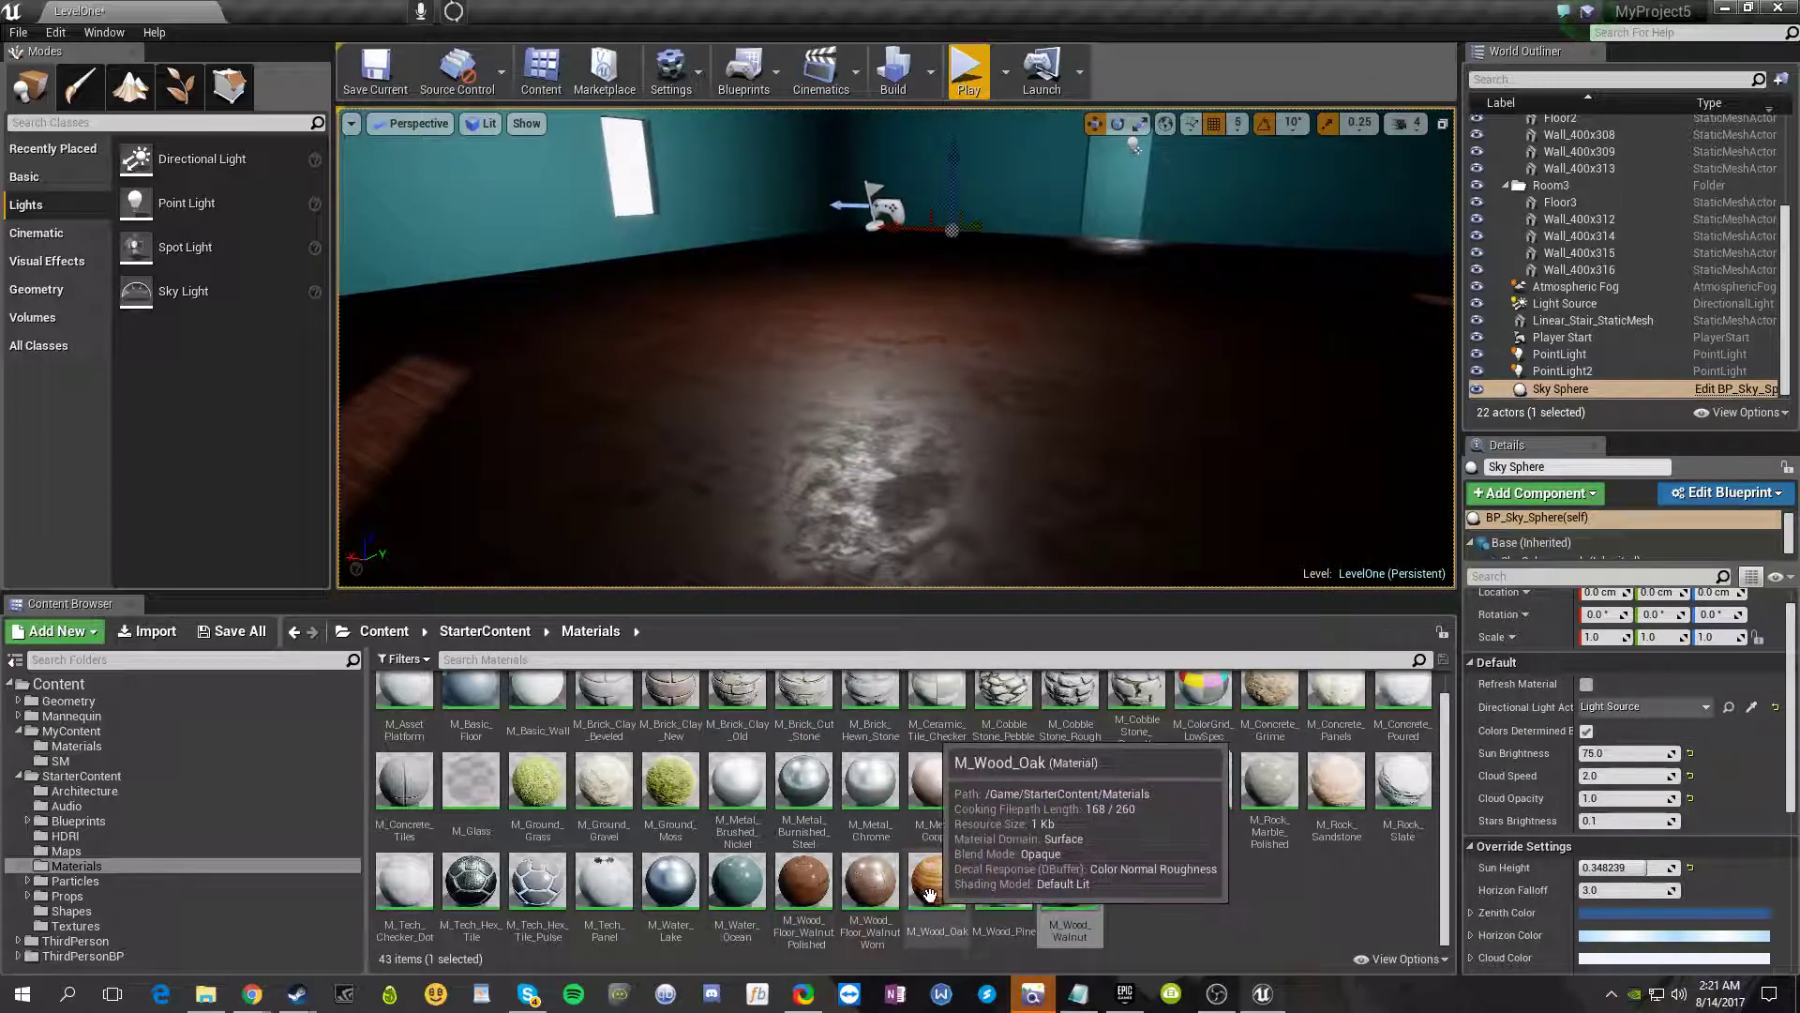
{"action": "left_click_drag", "start_coordinate": [944, 889], "coordinate": [966, 474]}
{"action": "right_click_drag", "start_coordinate": [908, 442], "coordinate": [895, 460]}
{"action": "right_click_drag", "start_coordinate": [881, 399], "coordinate": [994, 379]}
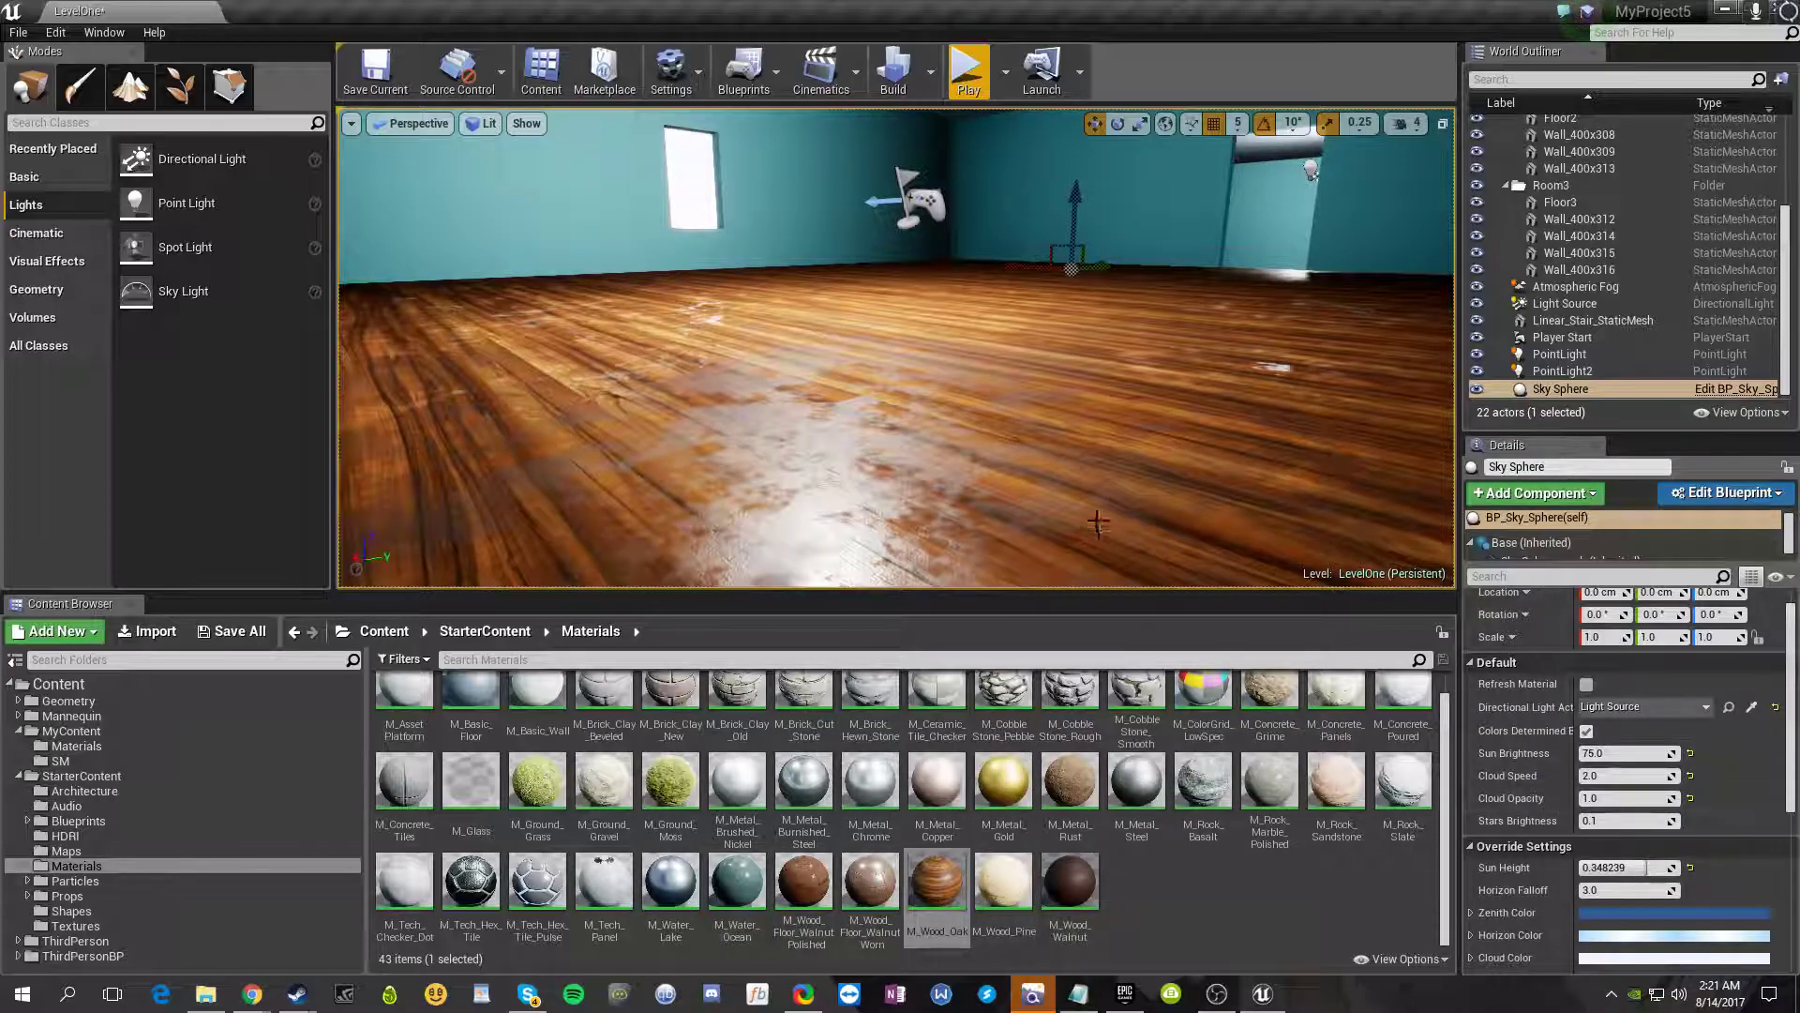
{"action": "left_click", "coordinate": [1082, 353]}
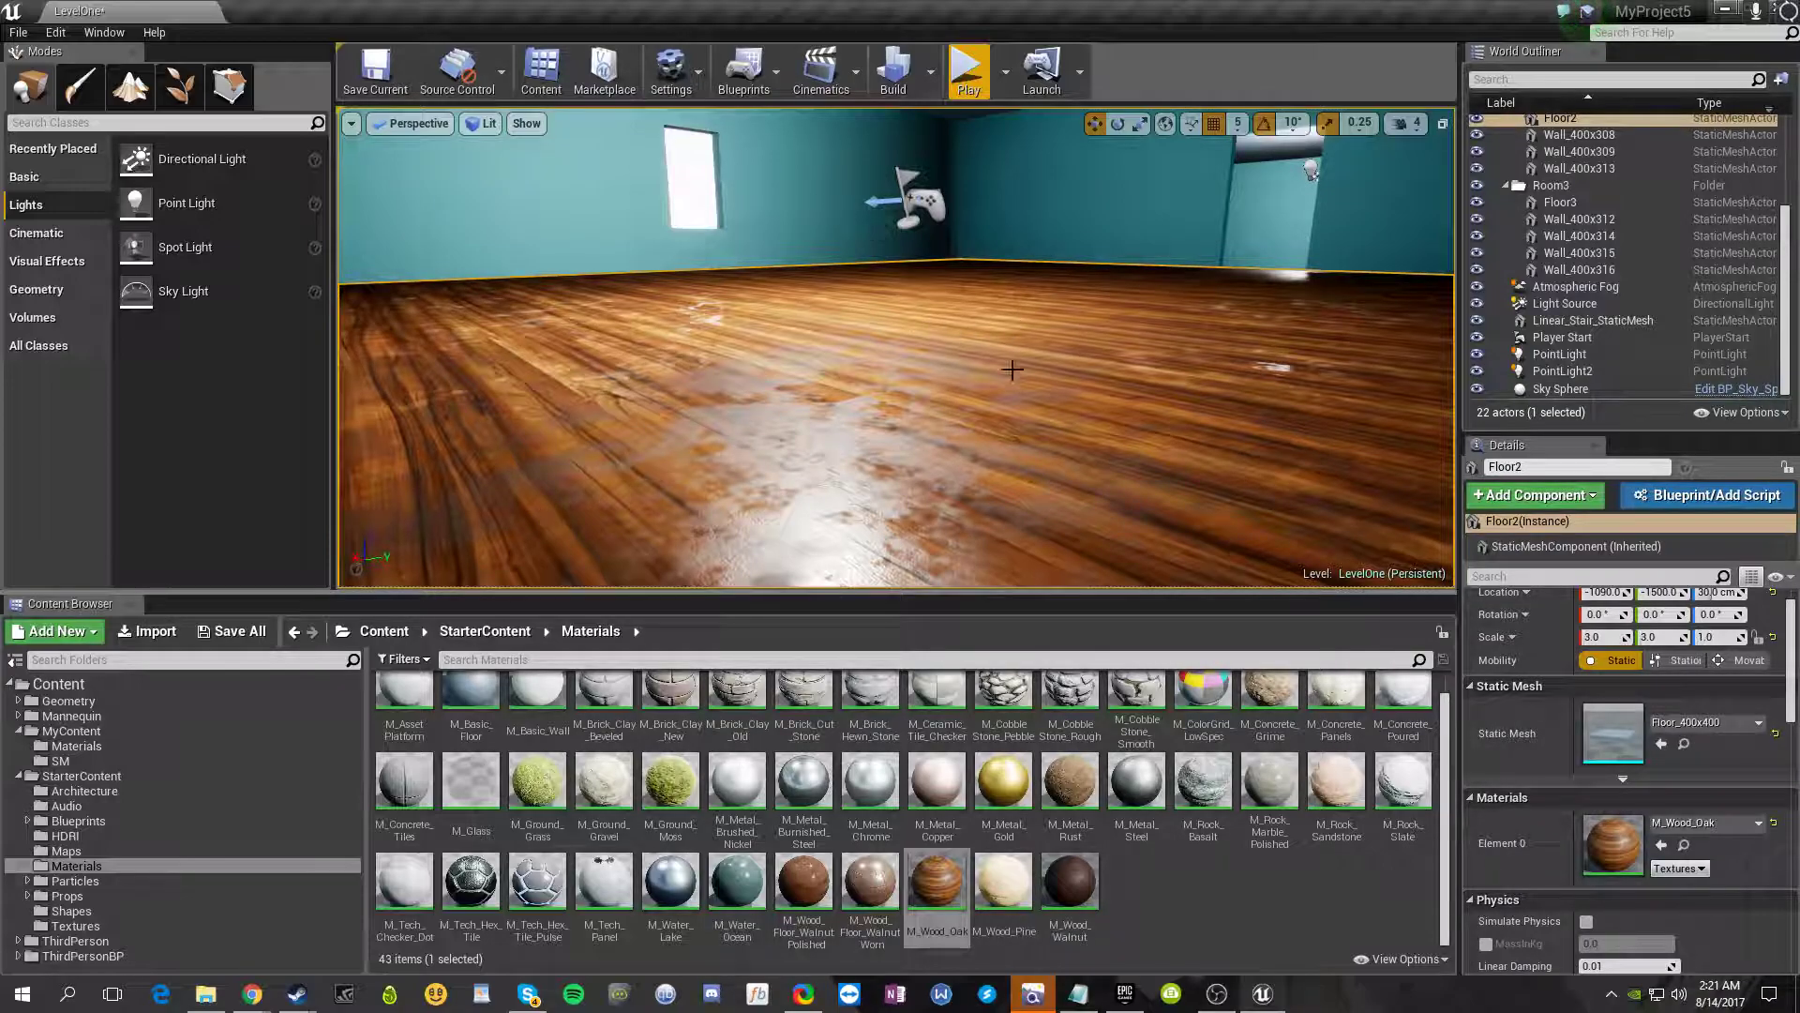
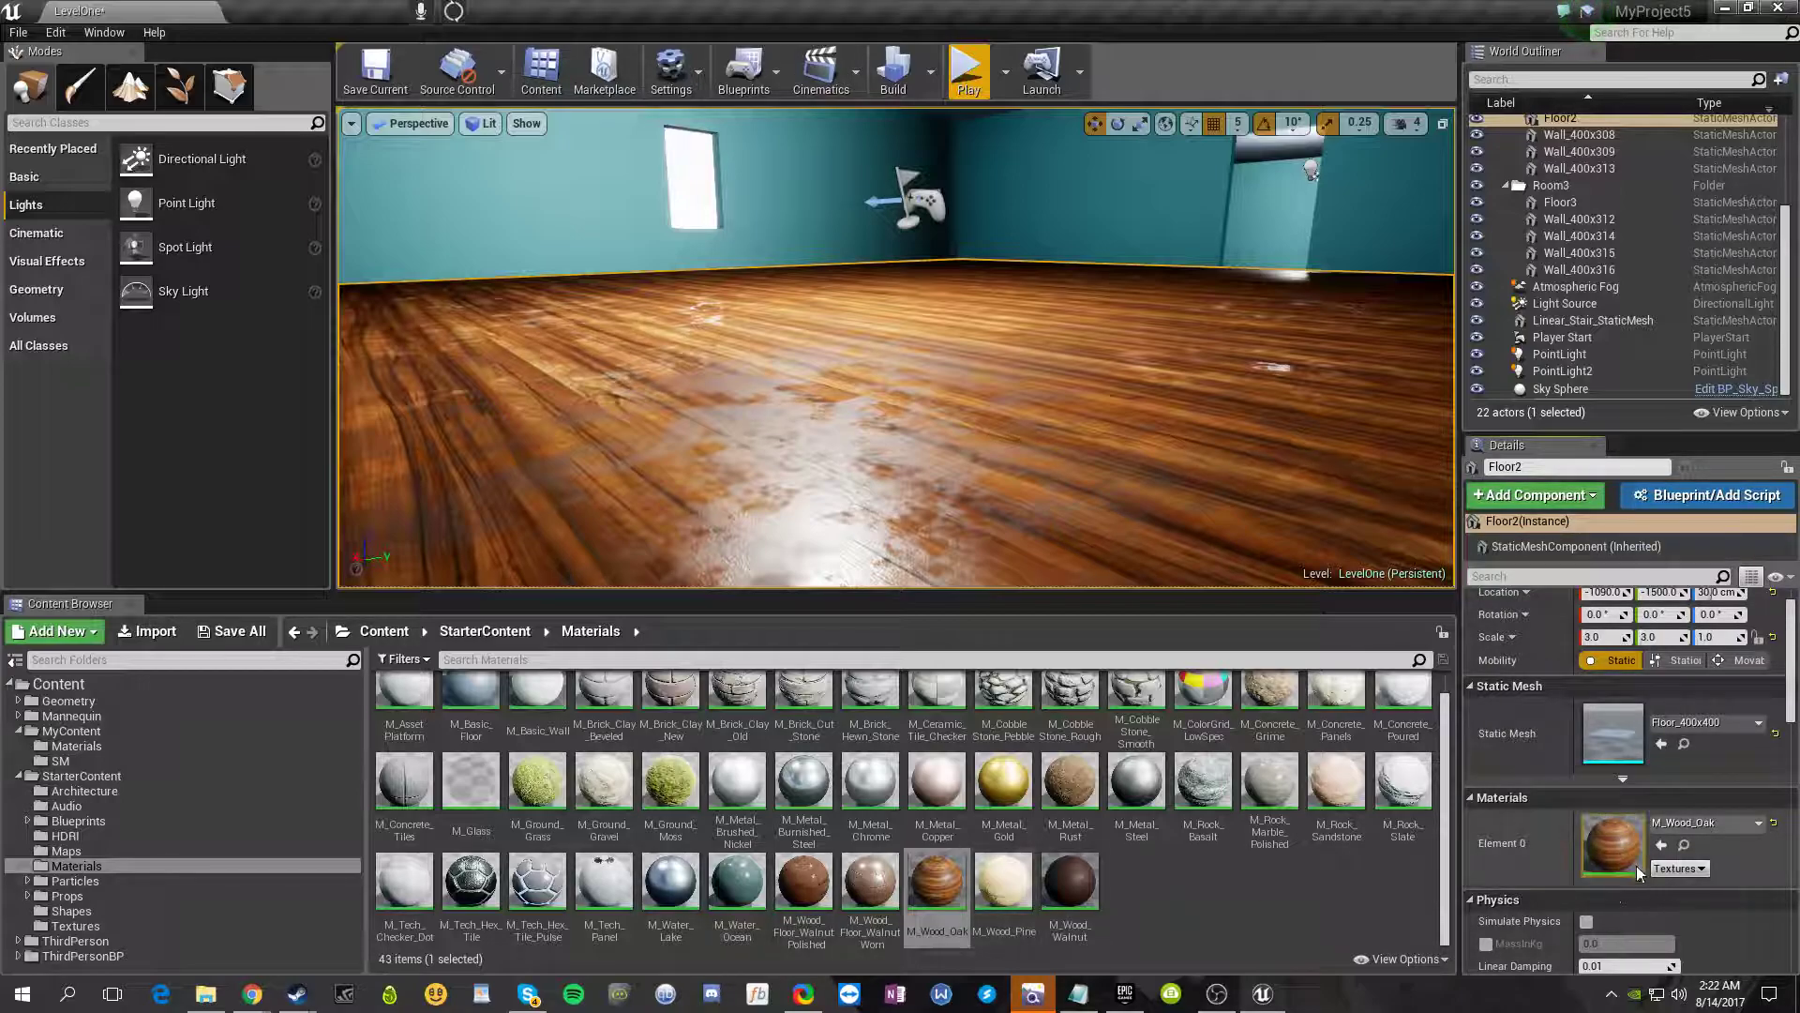
- Try M_Wood_Pine and M_Wood_Floor_Walnut_Worn in turn on the upper room's floor
{"action": "left_click_drag", "start_coordinate": [1003, 878], "coordinate": [1004, 426]}
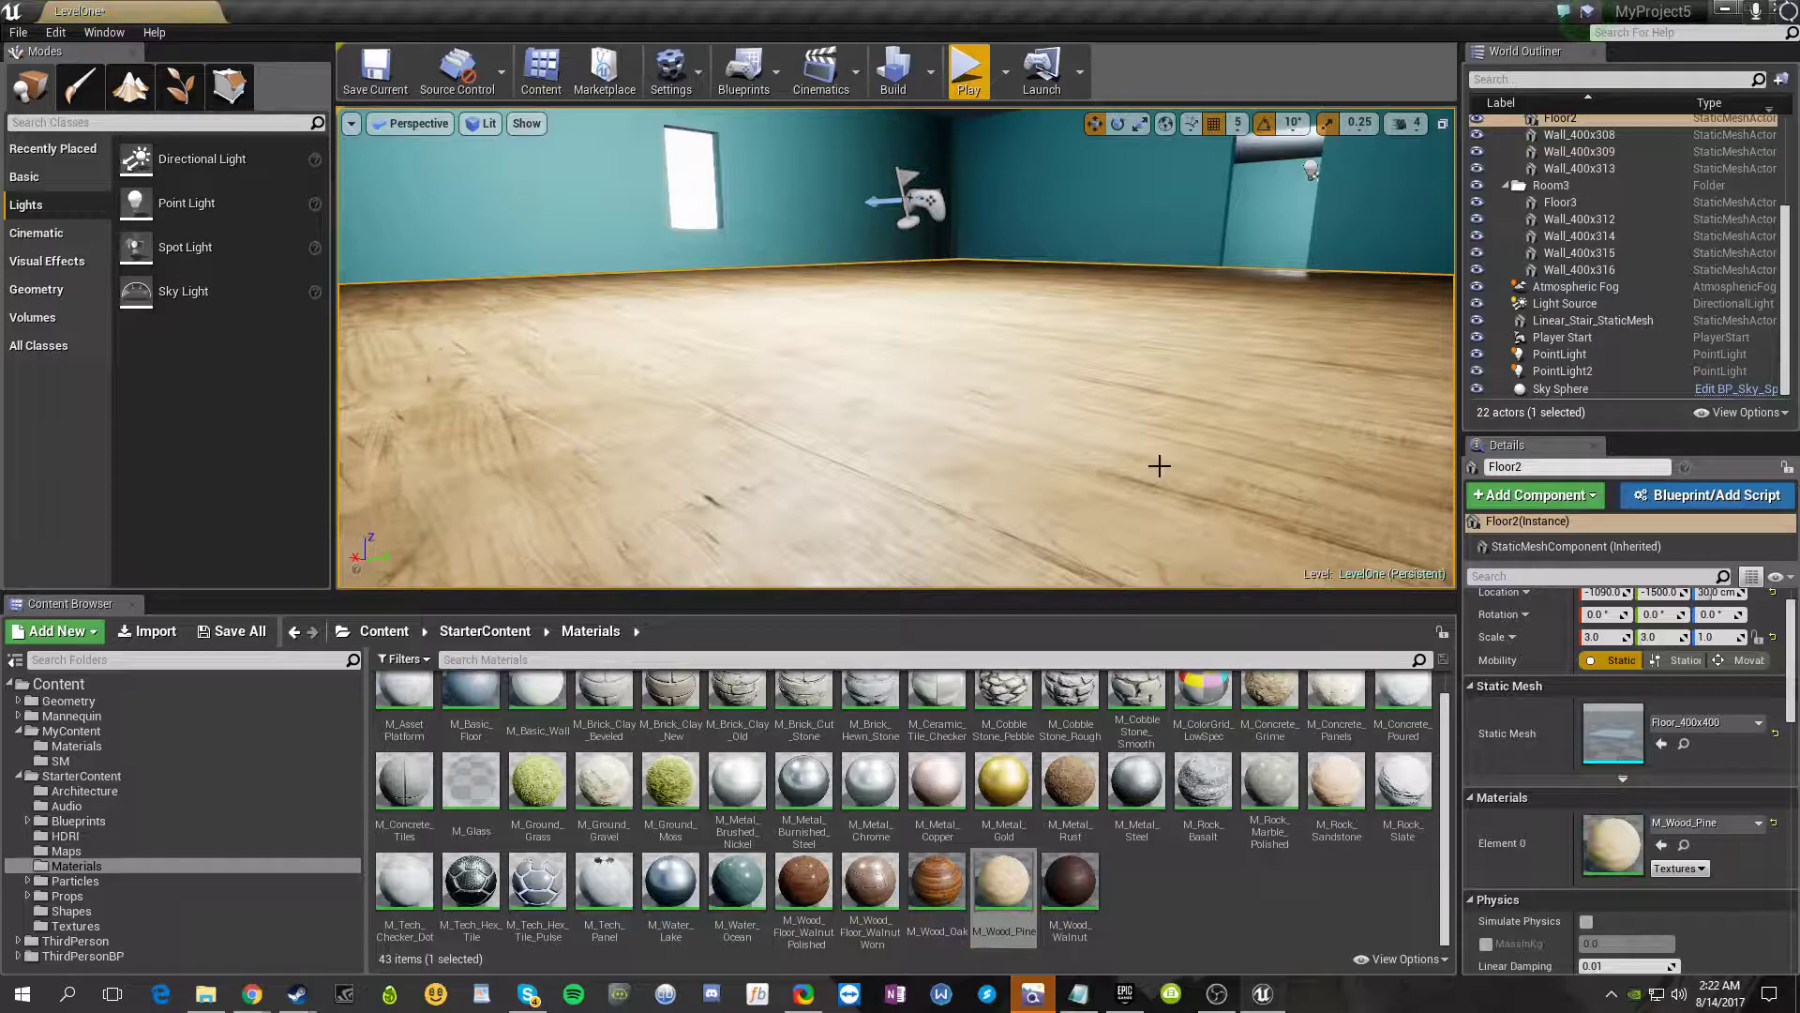
{"action": "left_click_drag", "start_coordinate": [871, 882], "coordinate": [914, 526]}
{"action": "right_click_drag", "start_coordinate": [905, 450], "coordinate": [1149, 483]}
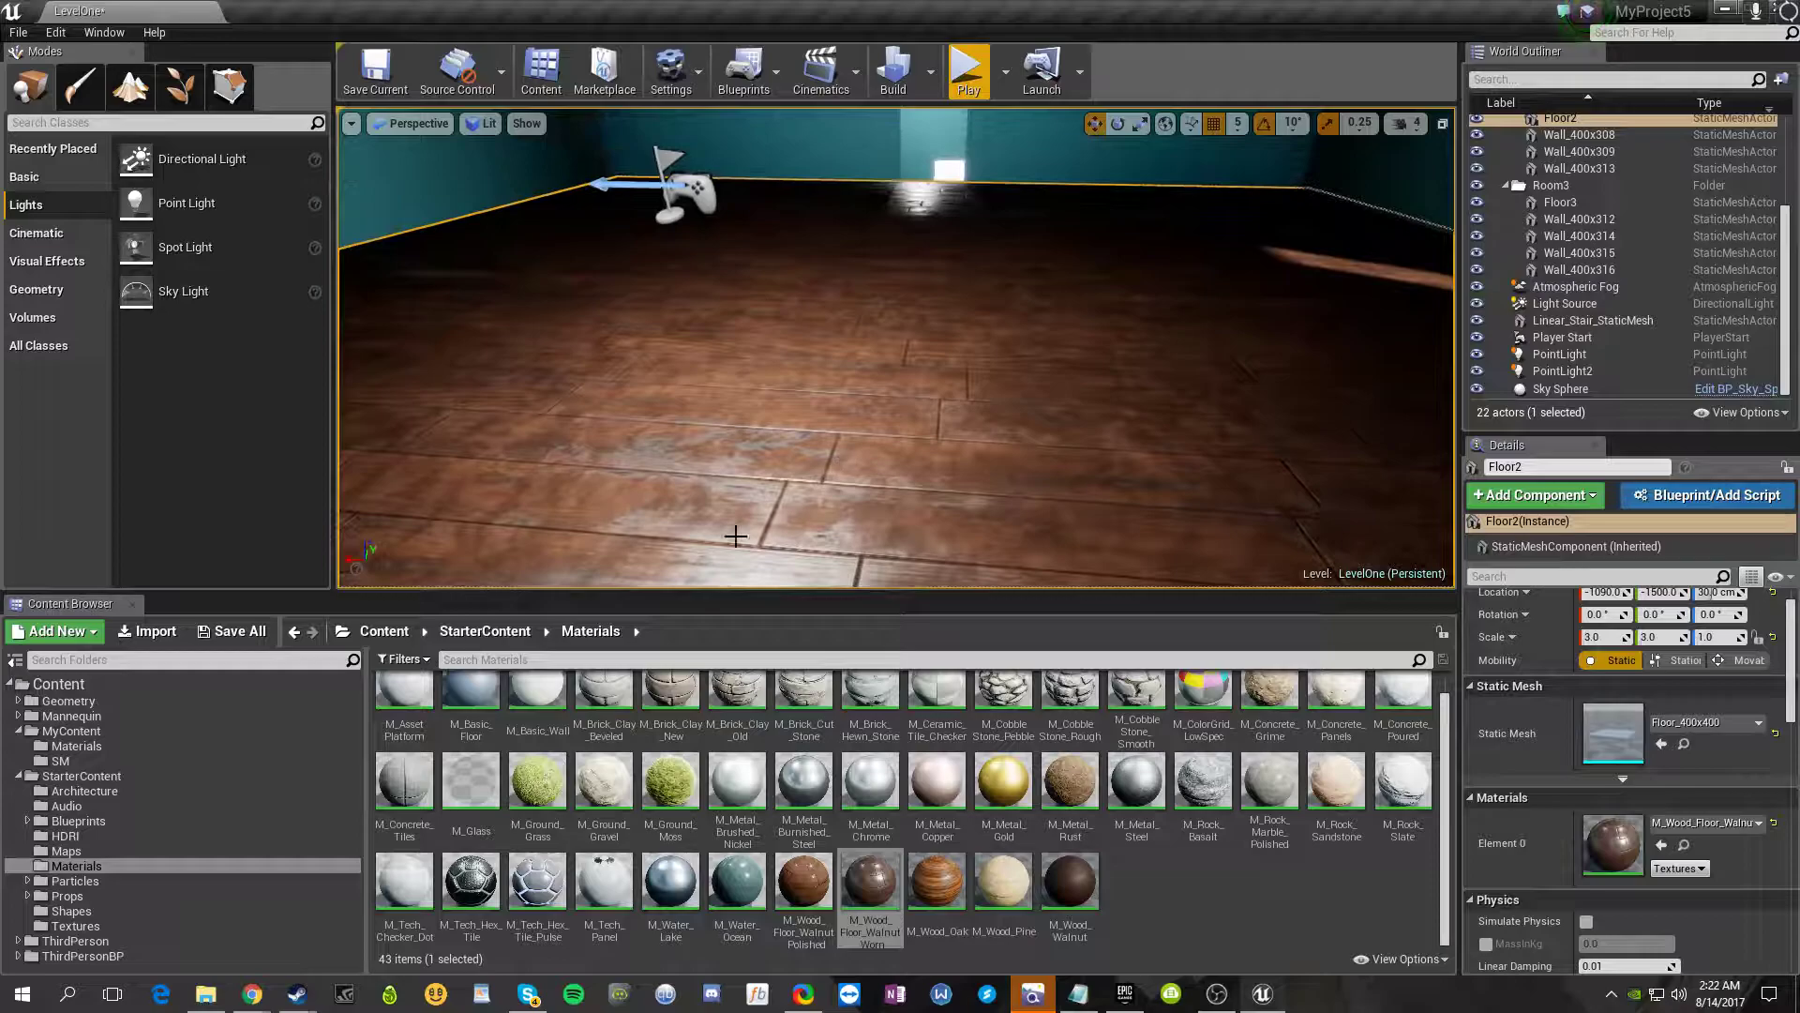
- Apply M_Wood_Floor_Walnut_Polished to Floor2 and to the floor of the staircase room
{"action": "left_click_drag", "start_coordinate": [803, 883], "coordinate": [1041, 393]}
{"action": "right_click_drag", "start_coordinate": [1060, 318], "coordinate": [1125, 216]}
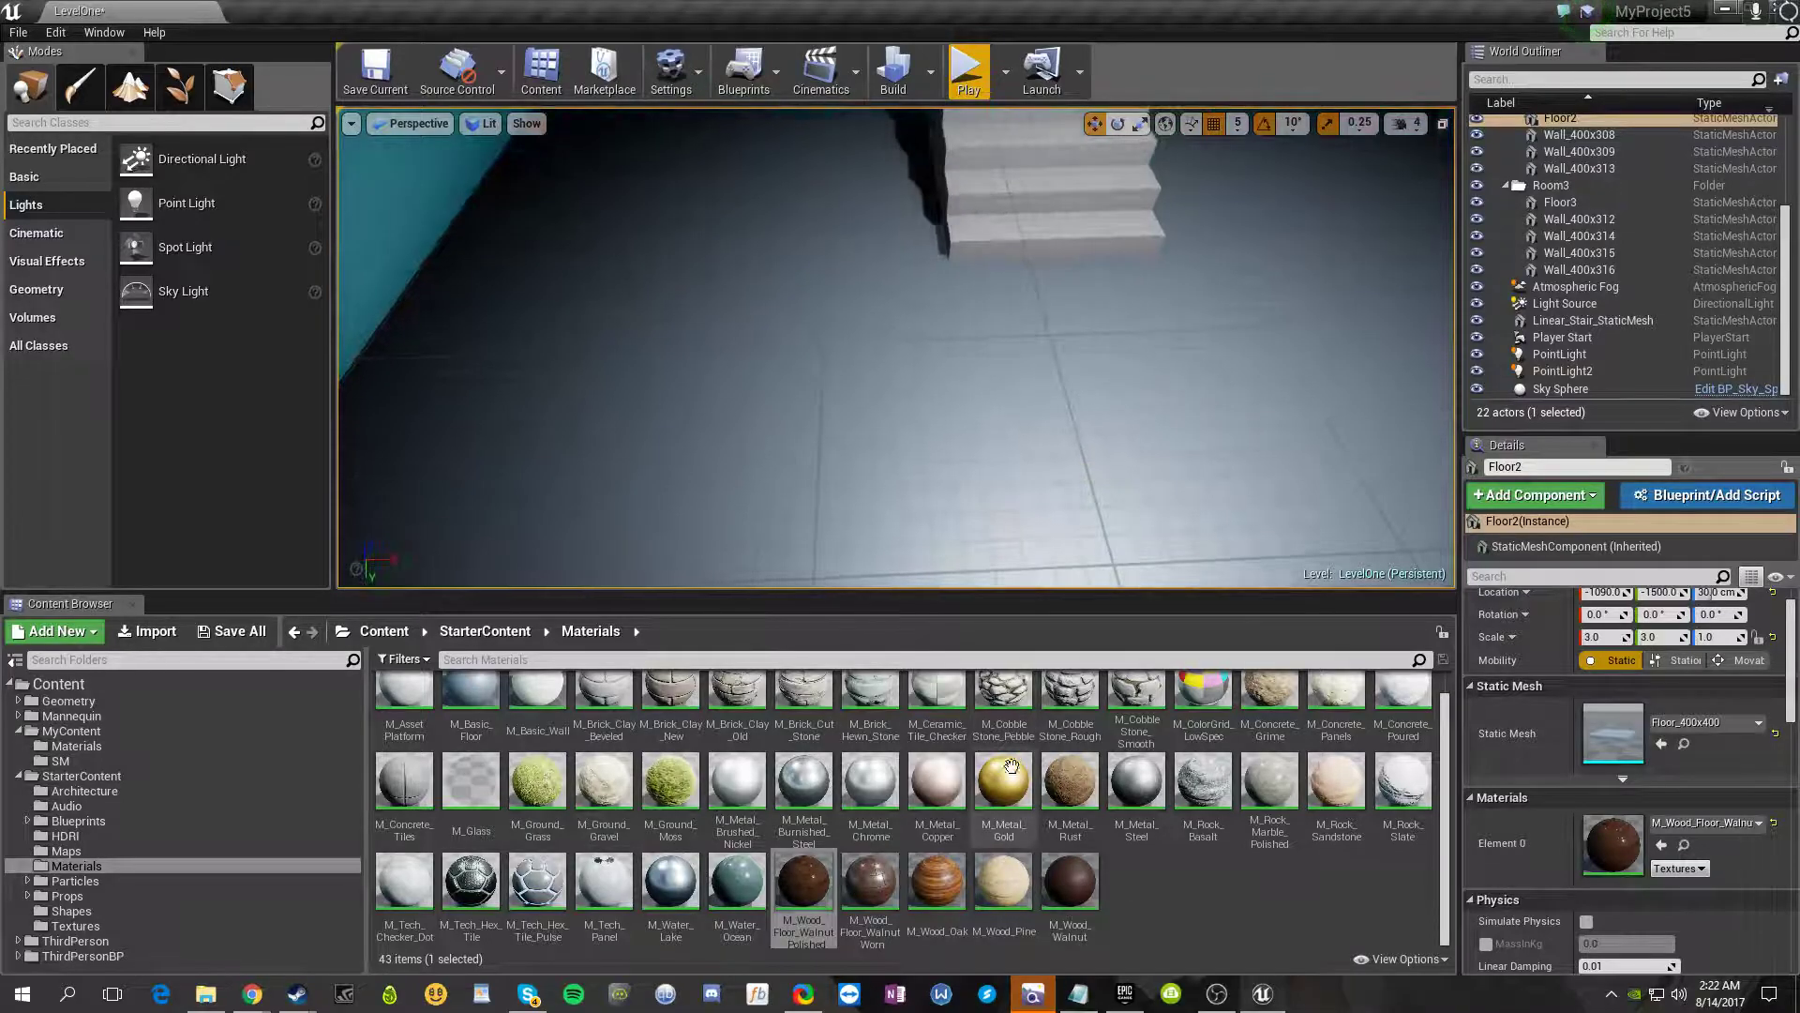
{"action": "left_click_drag", "start_coordinate": [804, 884], "coordinate": [1022, 412]}
{"action": "right_click_drag", "start_coordinate": [1022, 413], "coordinate": [1013, 244]}
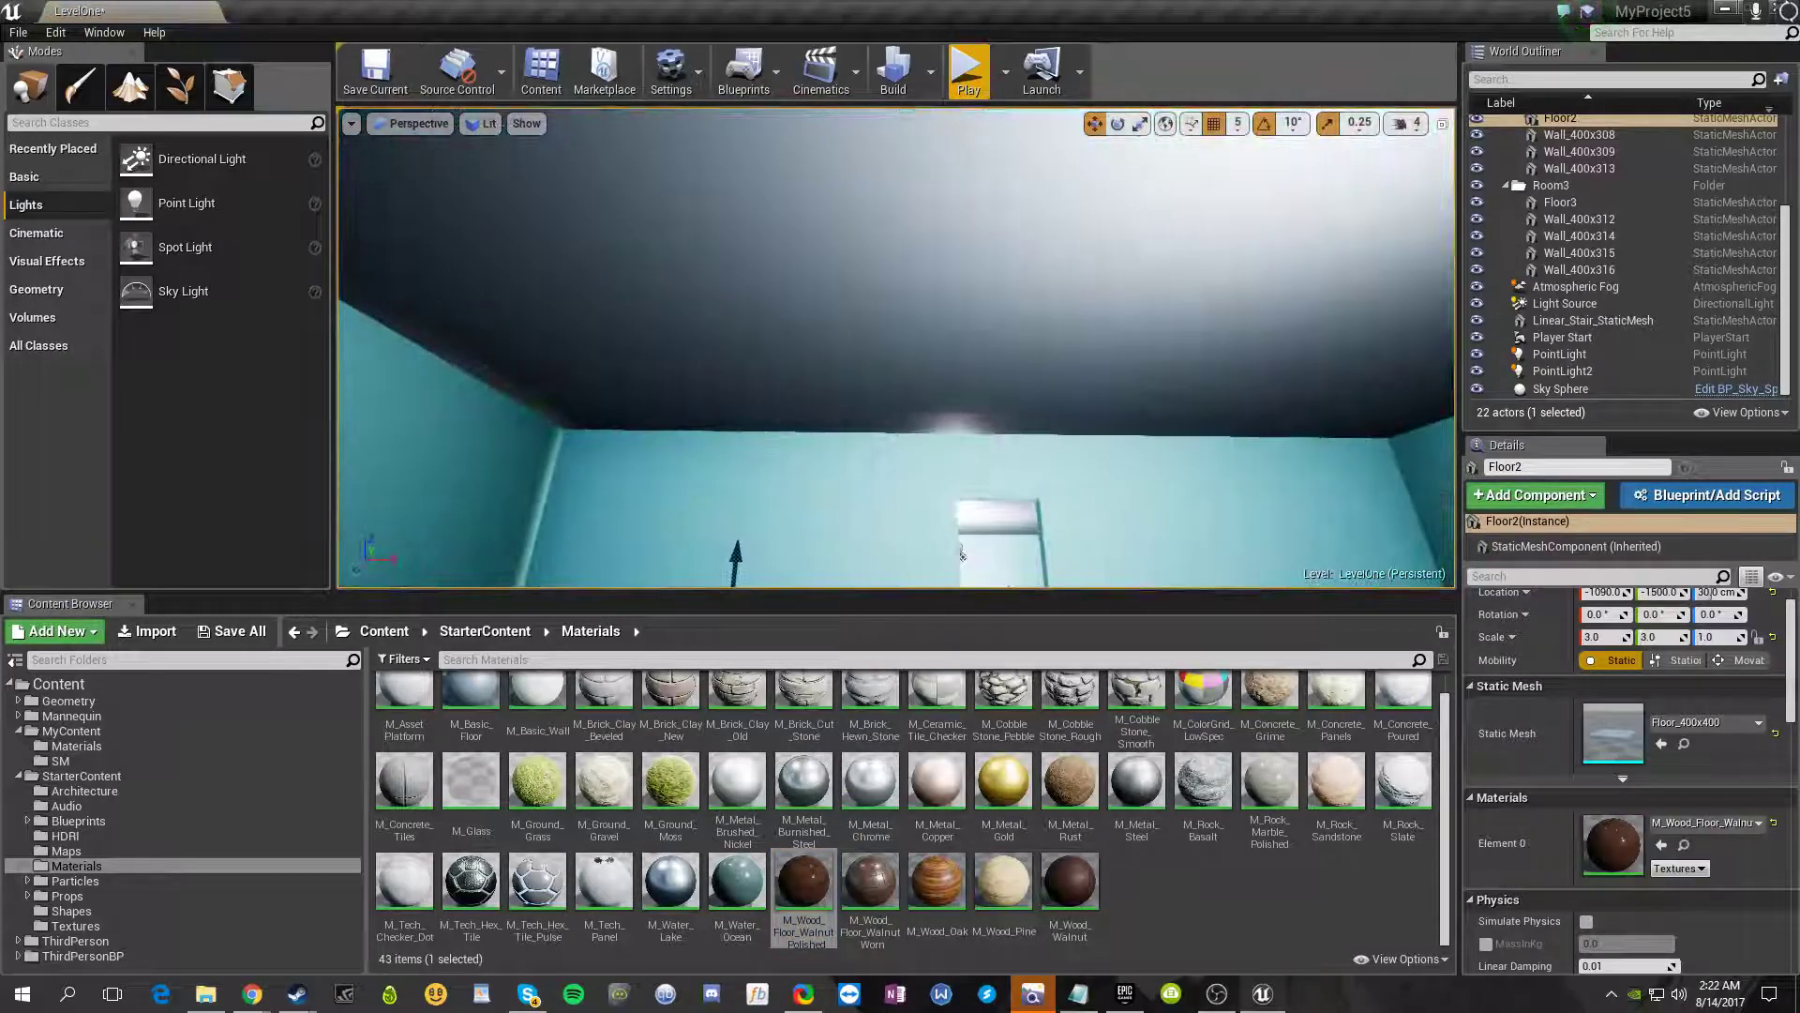
- Apply M_Wood_Walnut to the ceilings of the staircase room and the adjoining room
{"action": "left_click_drag", "start_coordinate": [1071, 883], "coordinate": [1069, 282]}
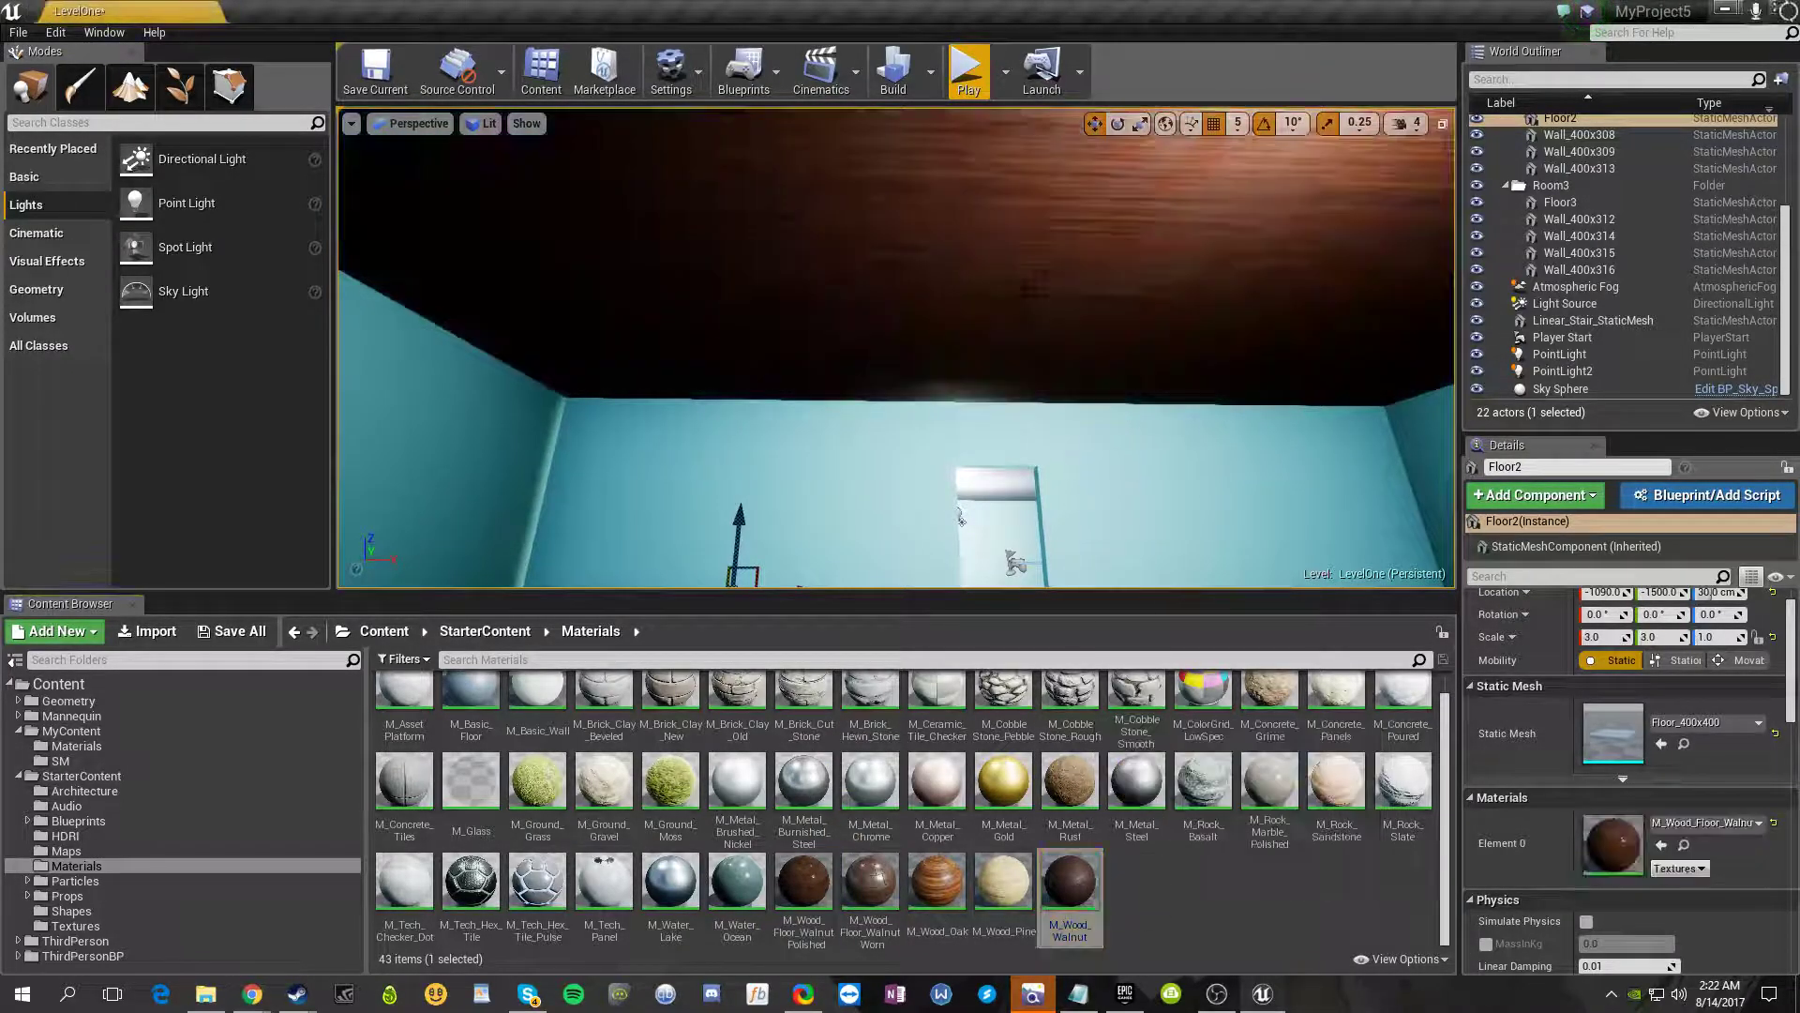
{"action": "right_click_drag", "start_coordinate": [1068, 281], "coordinate": [1065, 121]}
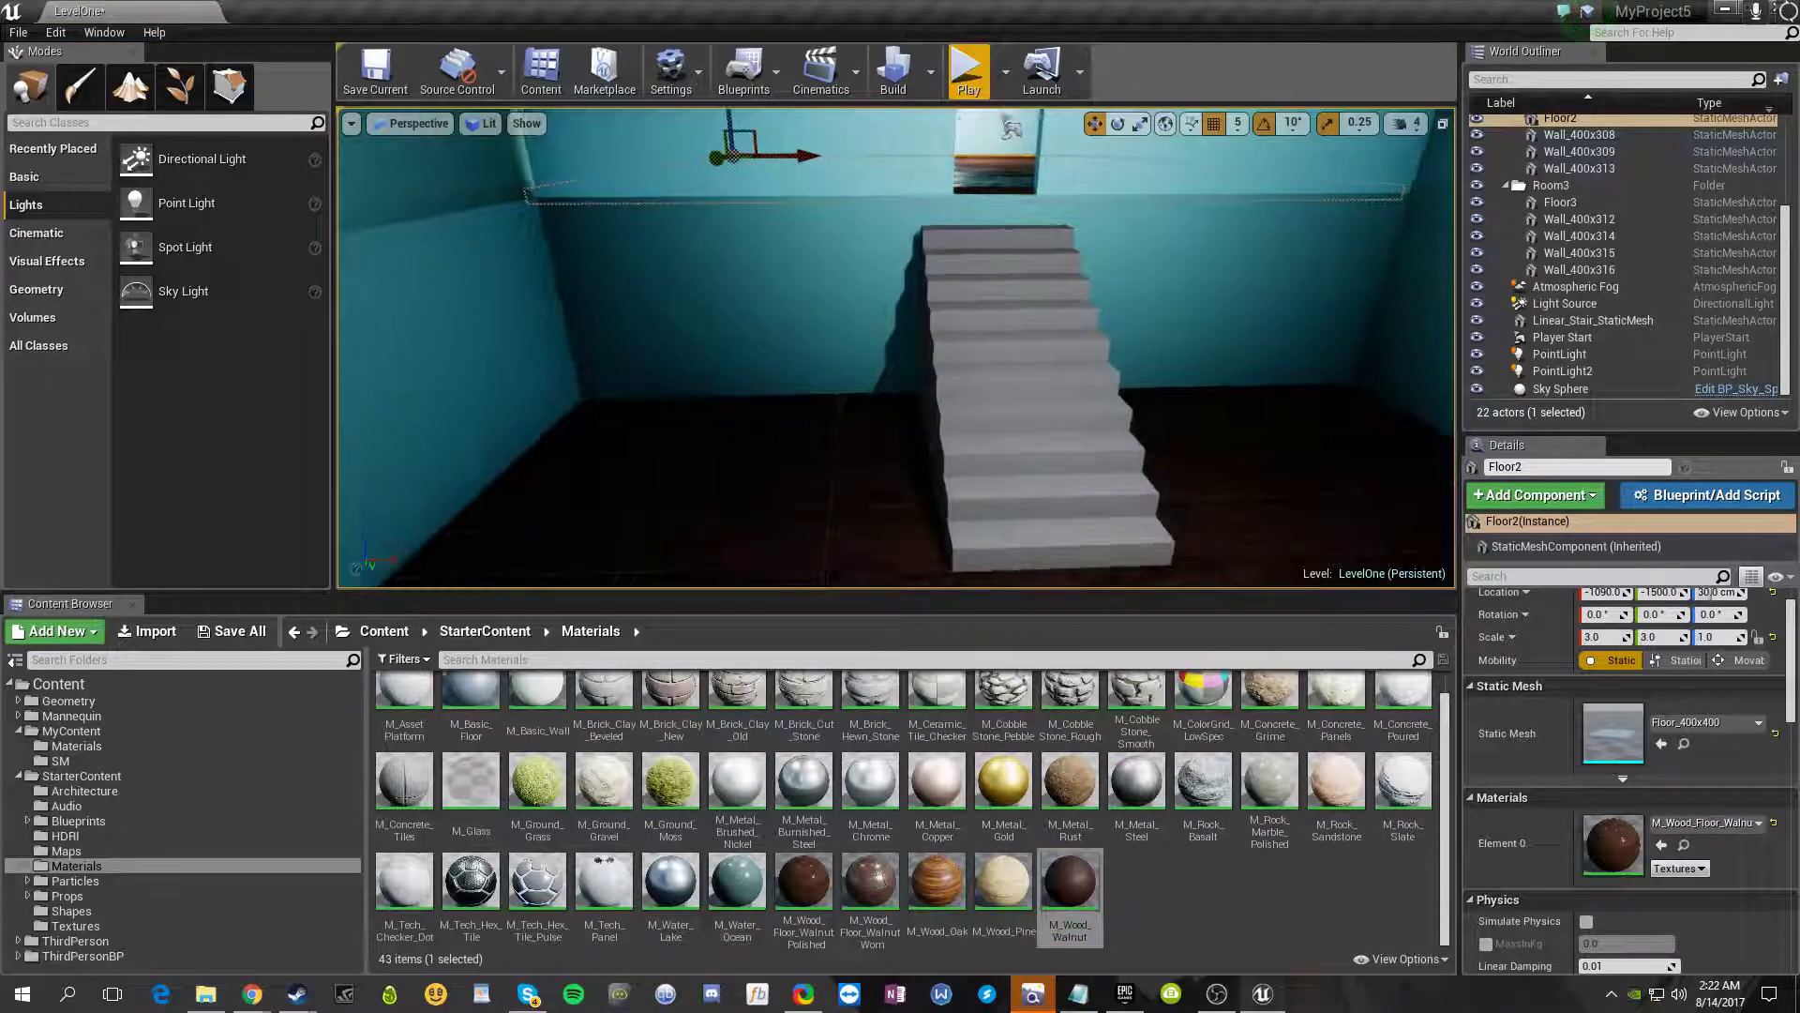
{"action": "left_click_drag", "start_coordinate": [1072, 891], "coordinate": [938, 229]}
{"action": "right_click_drag", "start_coordinate": [938, 229], "coordinate": [947, 450]}
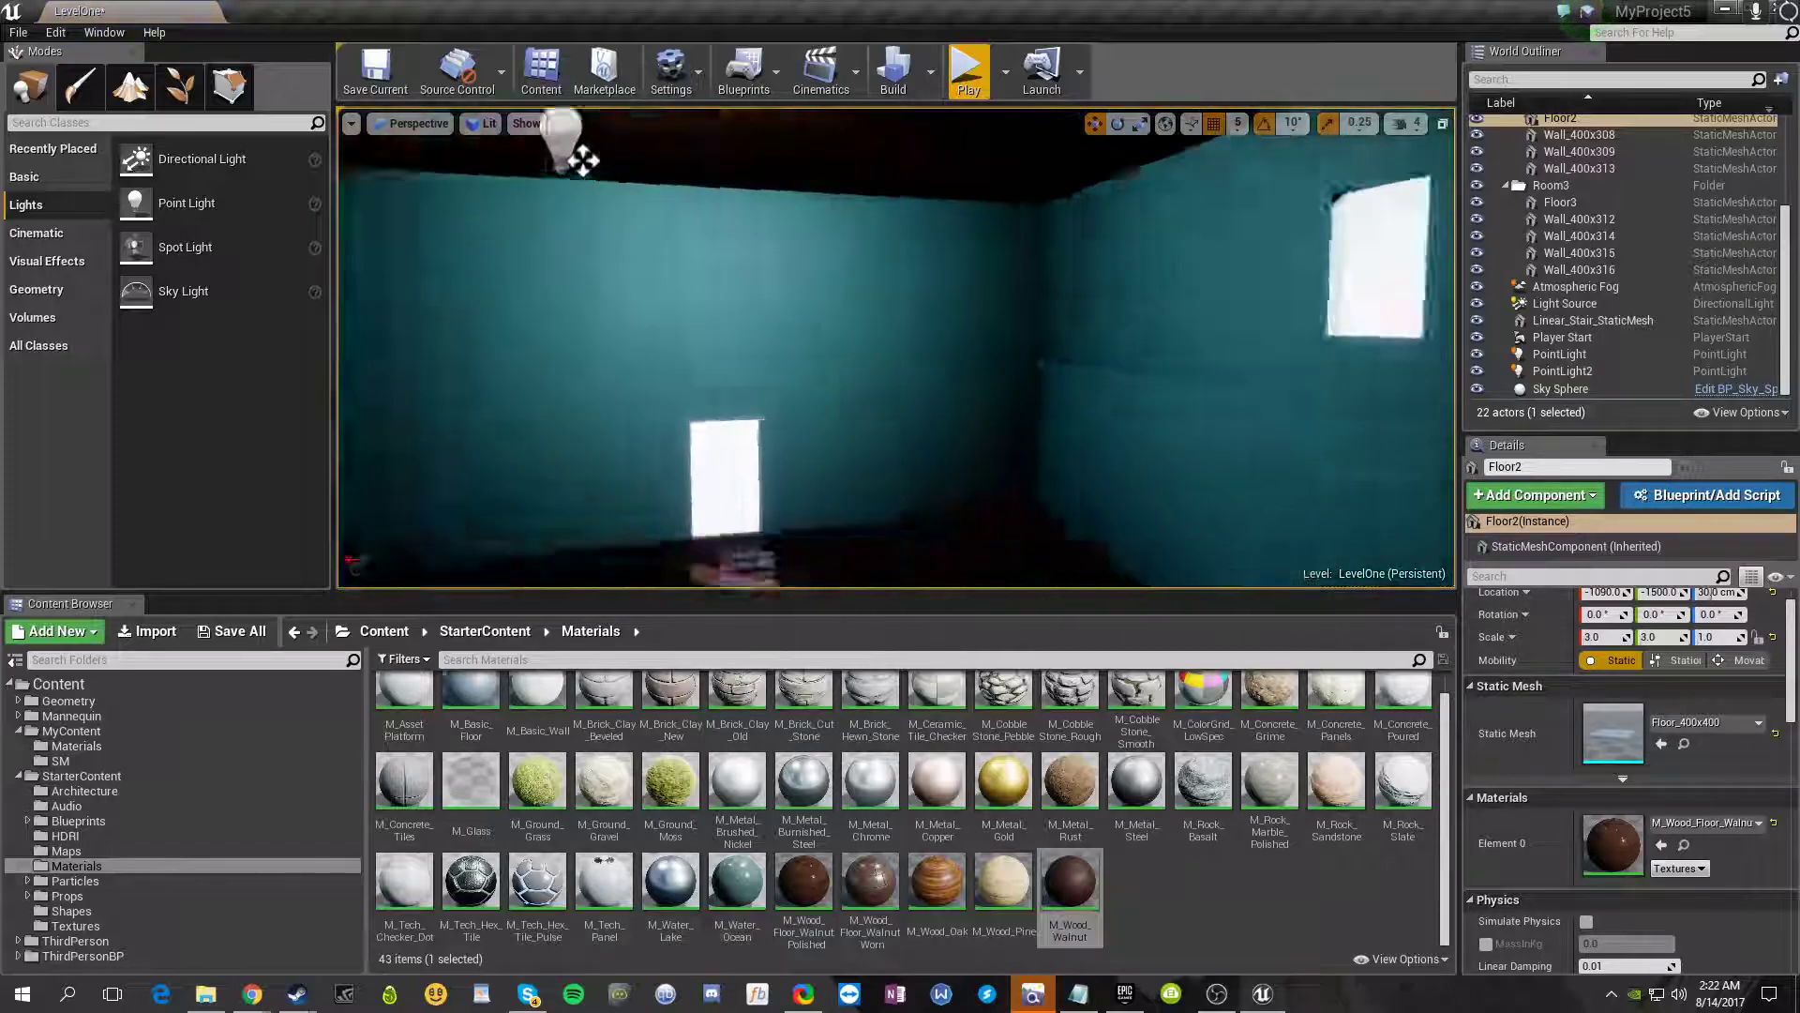
{"action": "right_click_drag", "start_coordinate": [896, 347], "coordinate": [720, 399]}
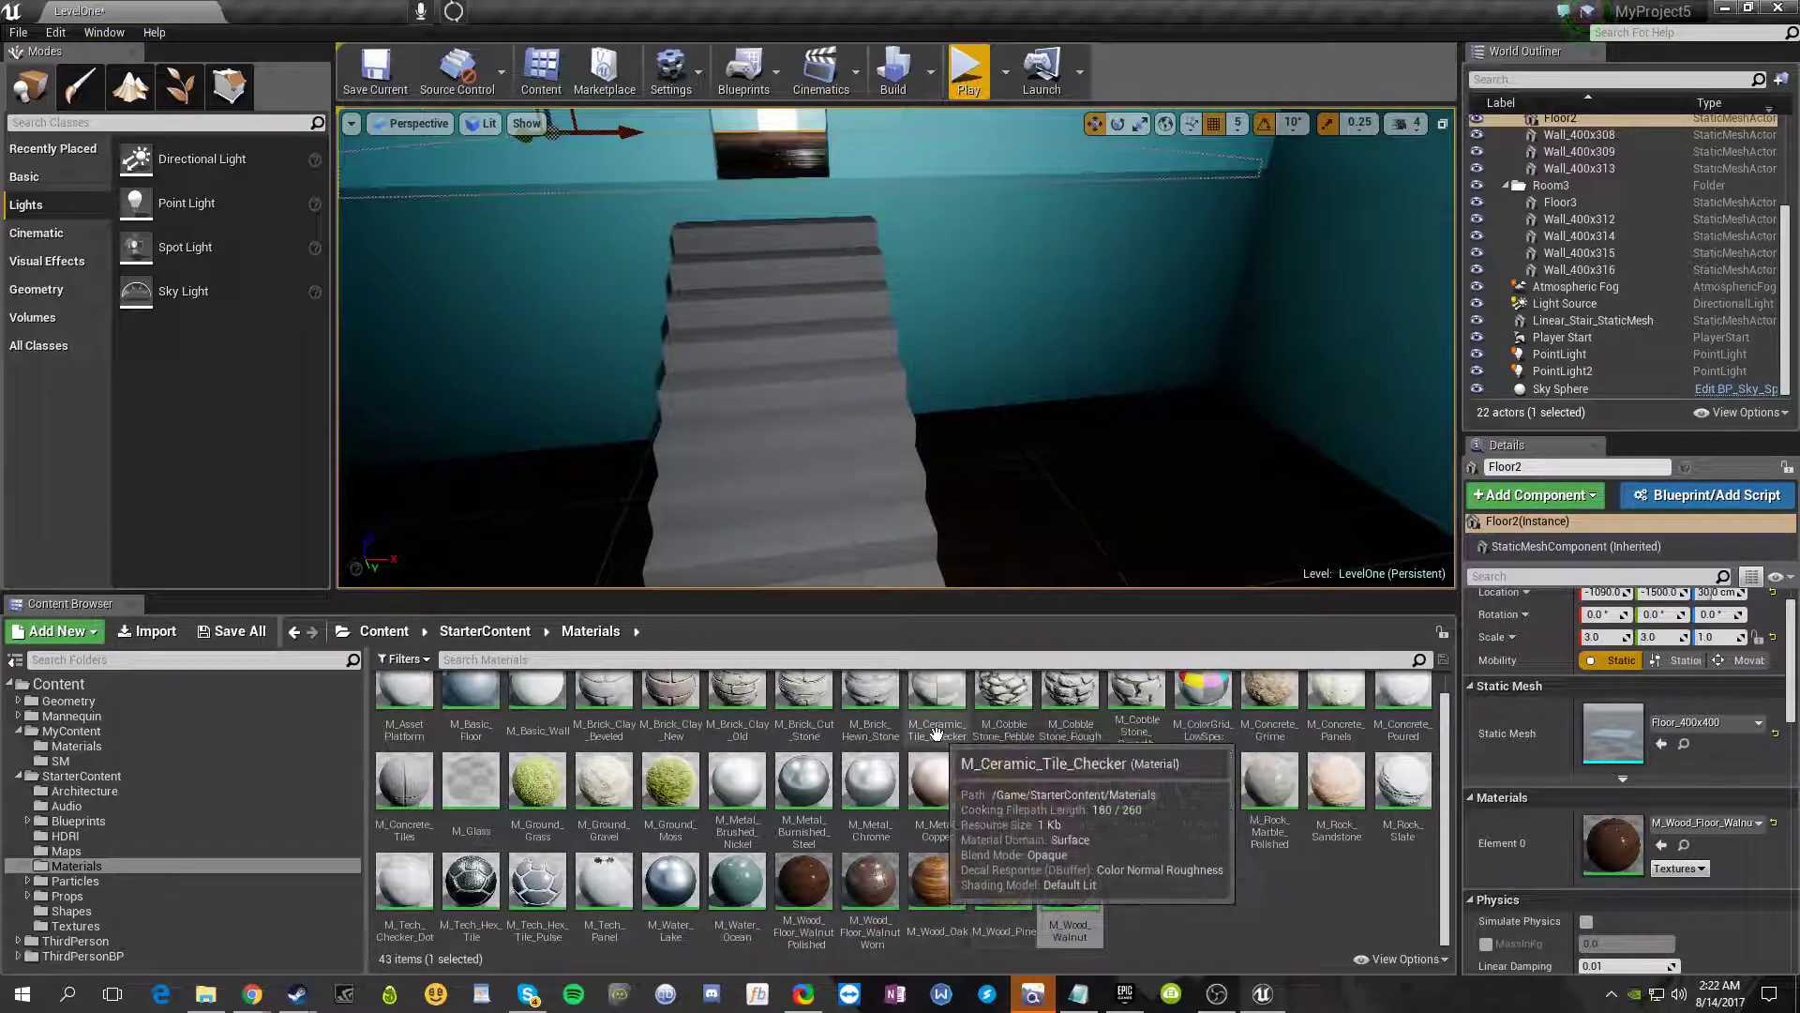
- Try M_Tech_Hex_Tile_Pulse and M_Tech_Hex_Tile in turn on the staircase
{"action": "left_click", "coordinate": [545, 915]}
{"action": "left_click_drag", "start_coordinate": [546, 916], "coordinate": [740, 457]}
{"action": "right_click_drag", "start_coordinate": [739, 458], "coordinate": [637, 469]}
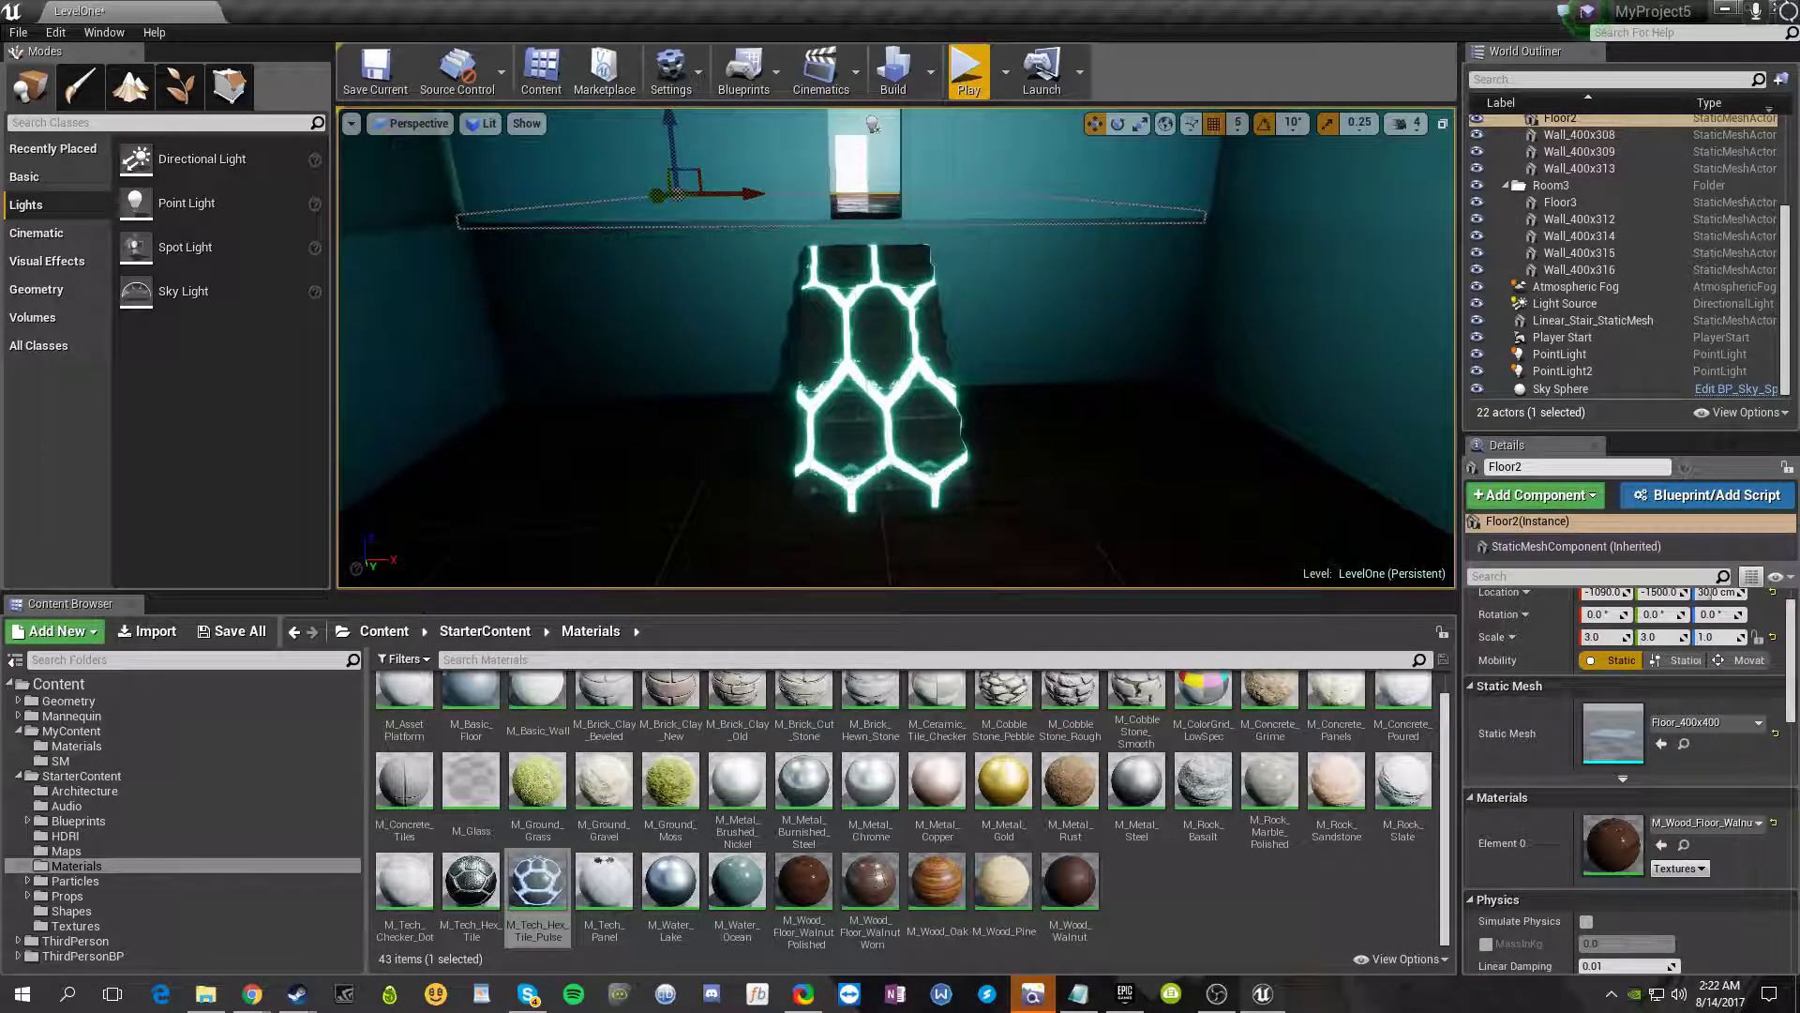
{"action": "left_click_drag", "start_coordinate": [470, 881], "coordinate": [872, 394]}
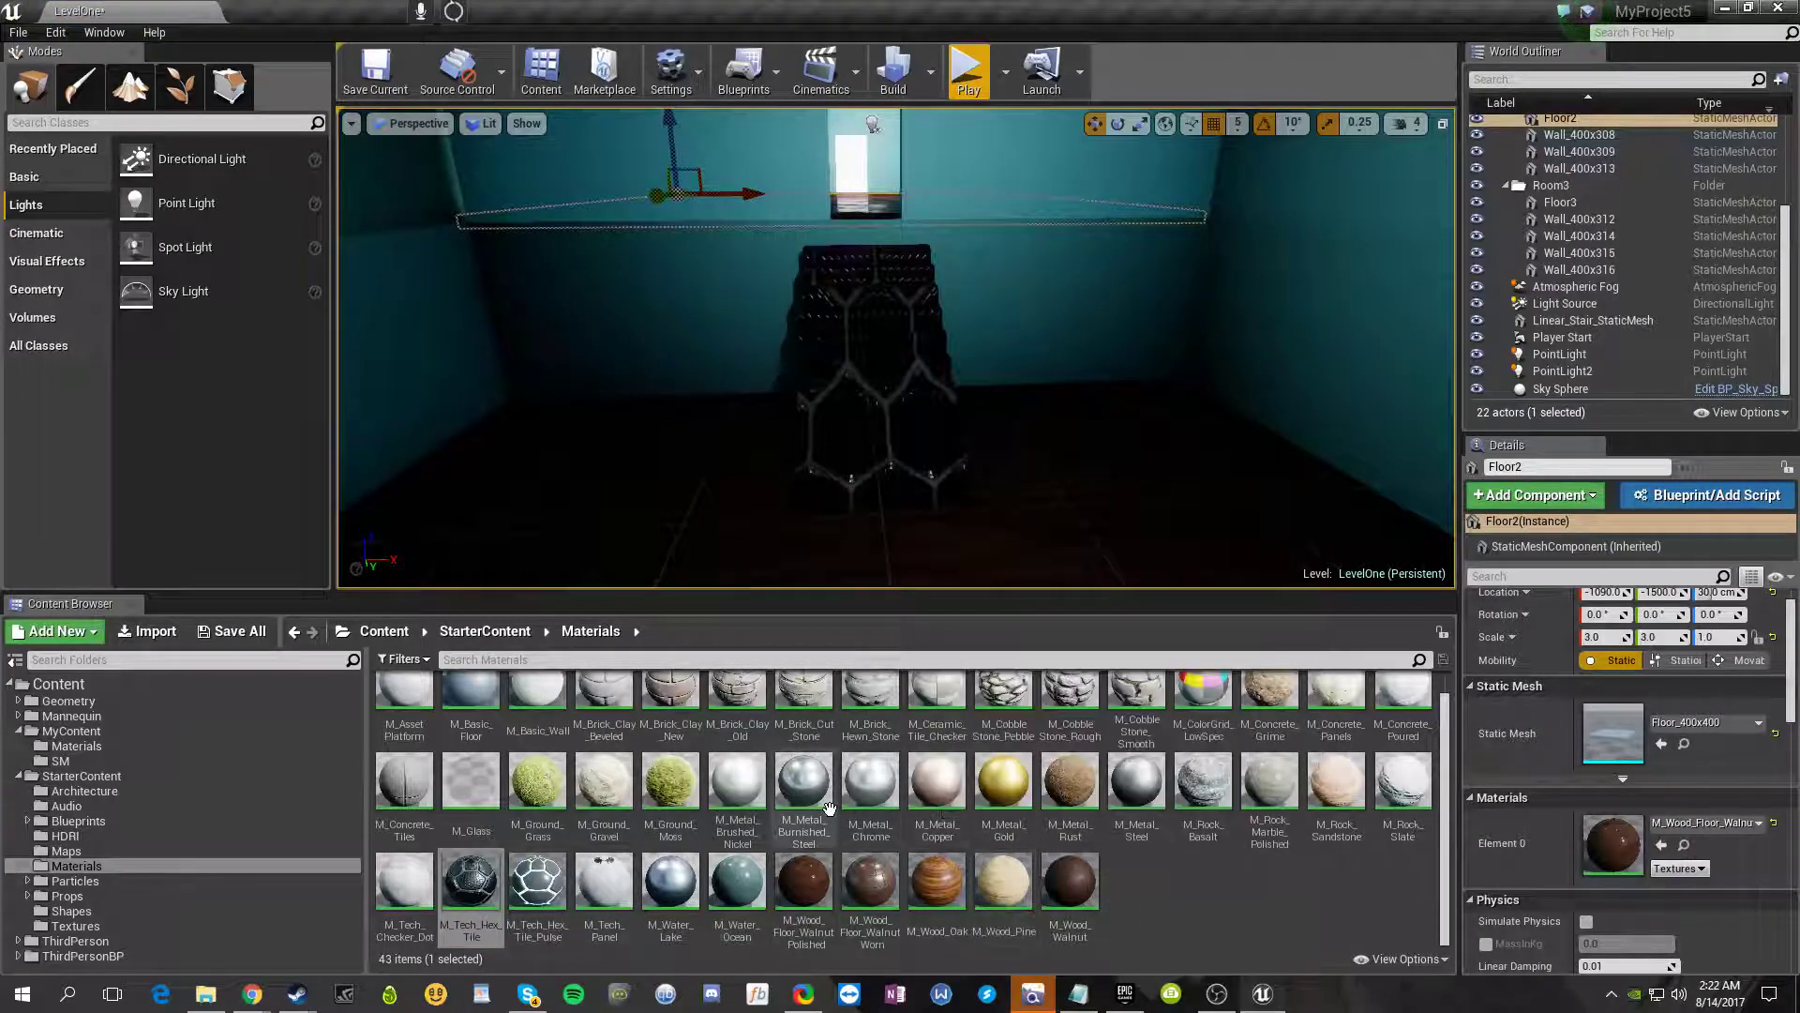
- Try the M_Metal_Brushed_Nickel material on the staircase and view it from around the room
{"action": "left_click_drag", "start_coordinate": [737, 783], "coordinate": [868, 375]}
{"action": "right_click_drag", "start_coordinate": [867, 375], "coordinate": [868, 431]}
{"action": "key", "text": "w"}
{"action": "key", "text": "s"}
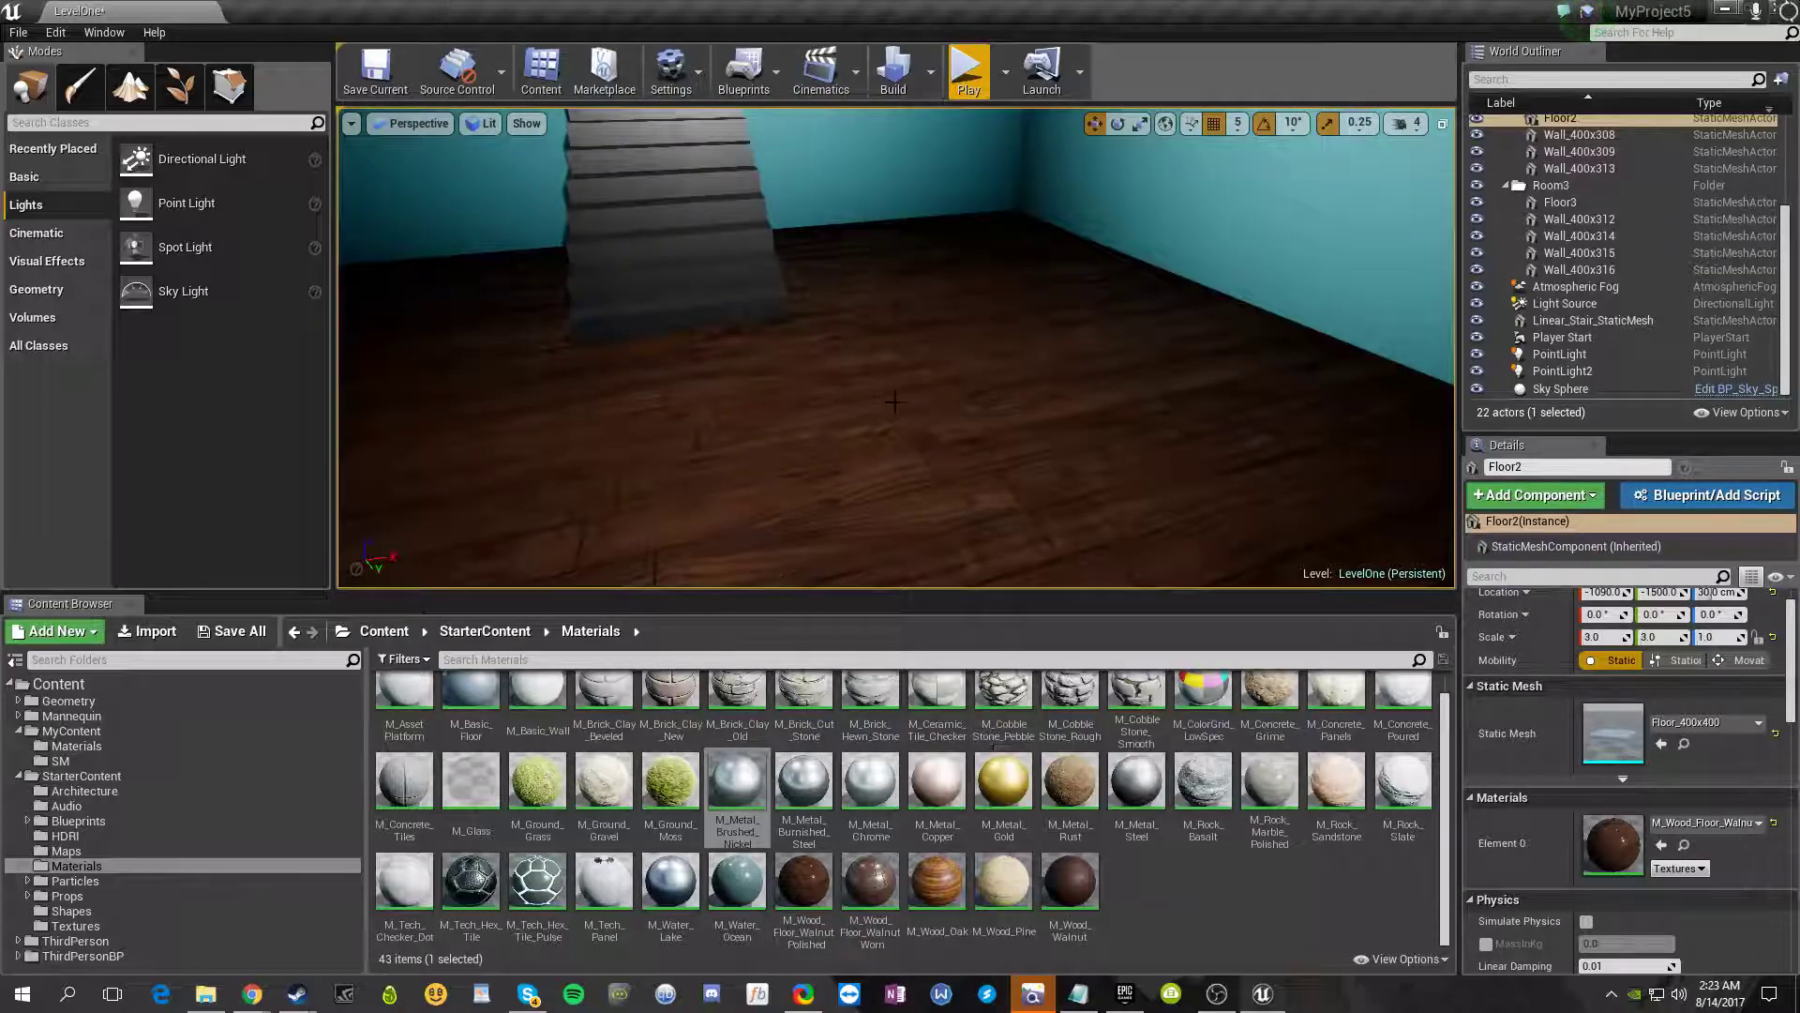
- Try M_Wood_Walnut and M_Wood_Oak in turn on the staircase
{"action": "left_click_drag", "start_coordinate": [1070, 882], "coordinate": [666, 234]}
{"action": "right_click_drag", "start_coordinate": [798, 358], "coordinate": [708, 292]}
{"action": "left_click_drag", "start_coordinate": [928, 886], "coordinate": [975, 422]}
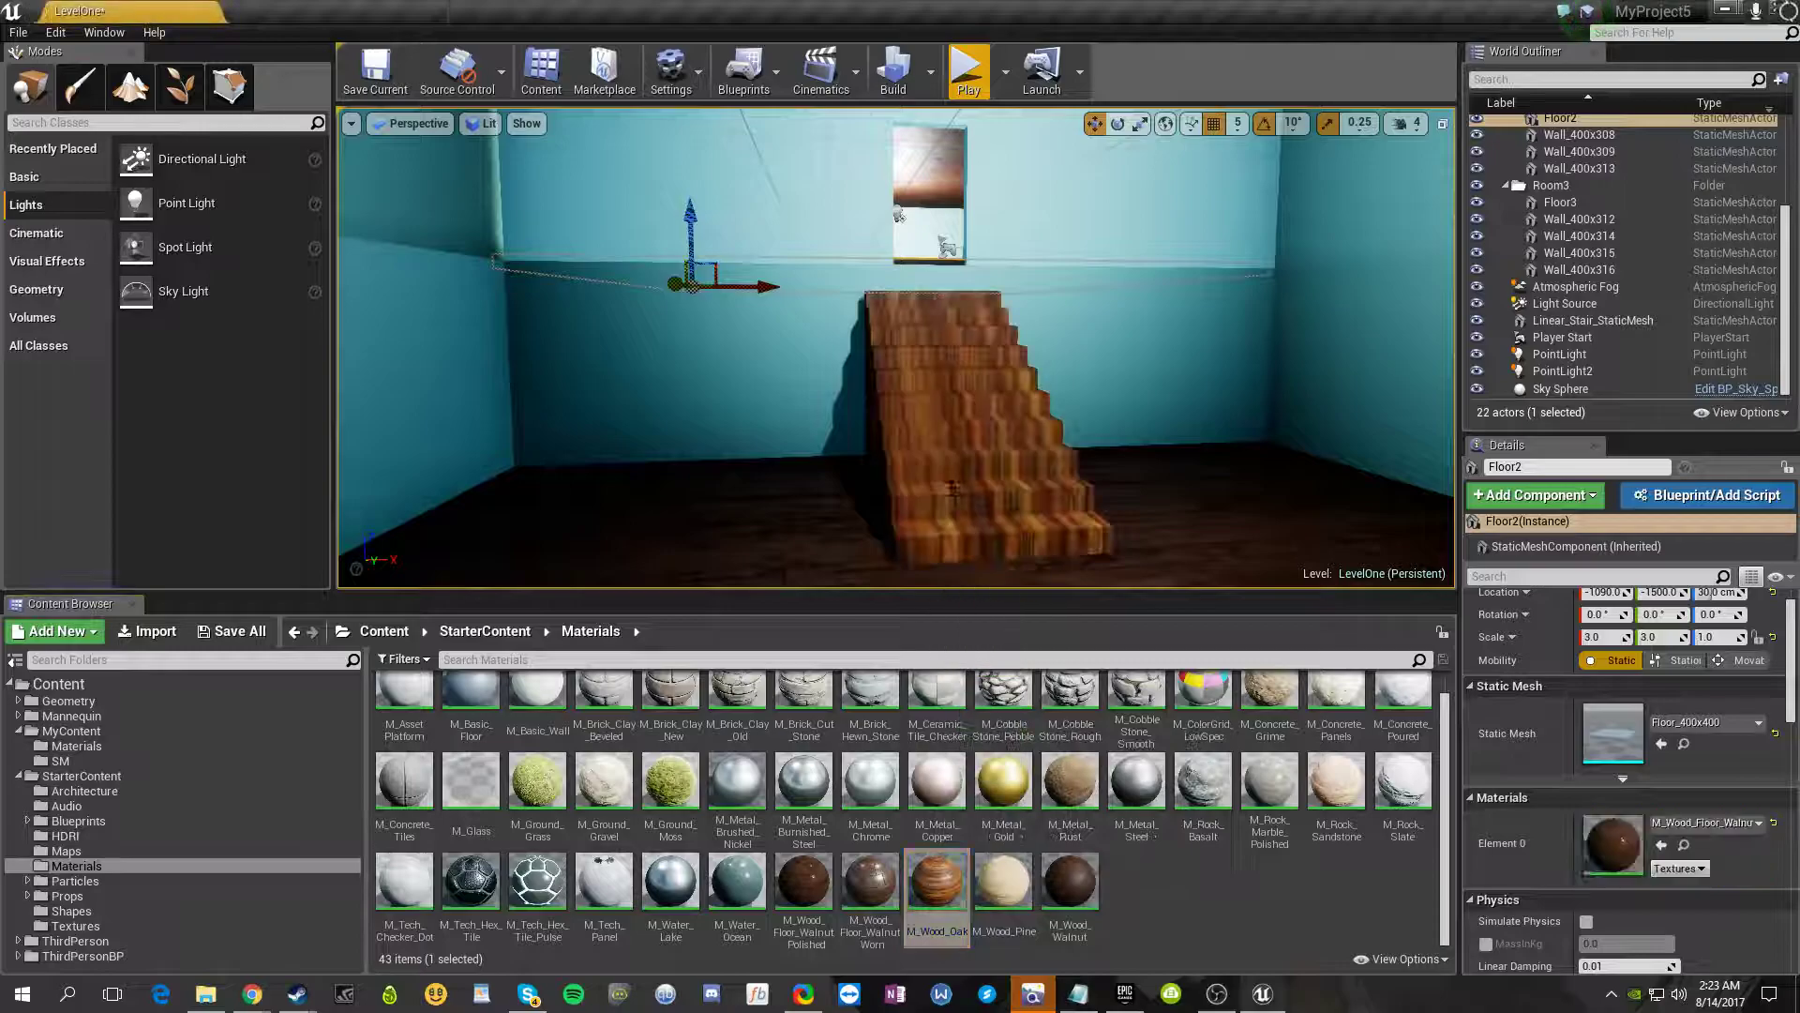
- Compare M_Wood_Floor_Walnut_Worn on the staircase, replacing it with M_Wood_Floor_Walnut_Polished
{"action": "left_click_drag", "start_coordinate": [872, 881], "coordinate": [938, 450]}
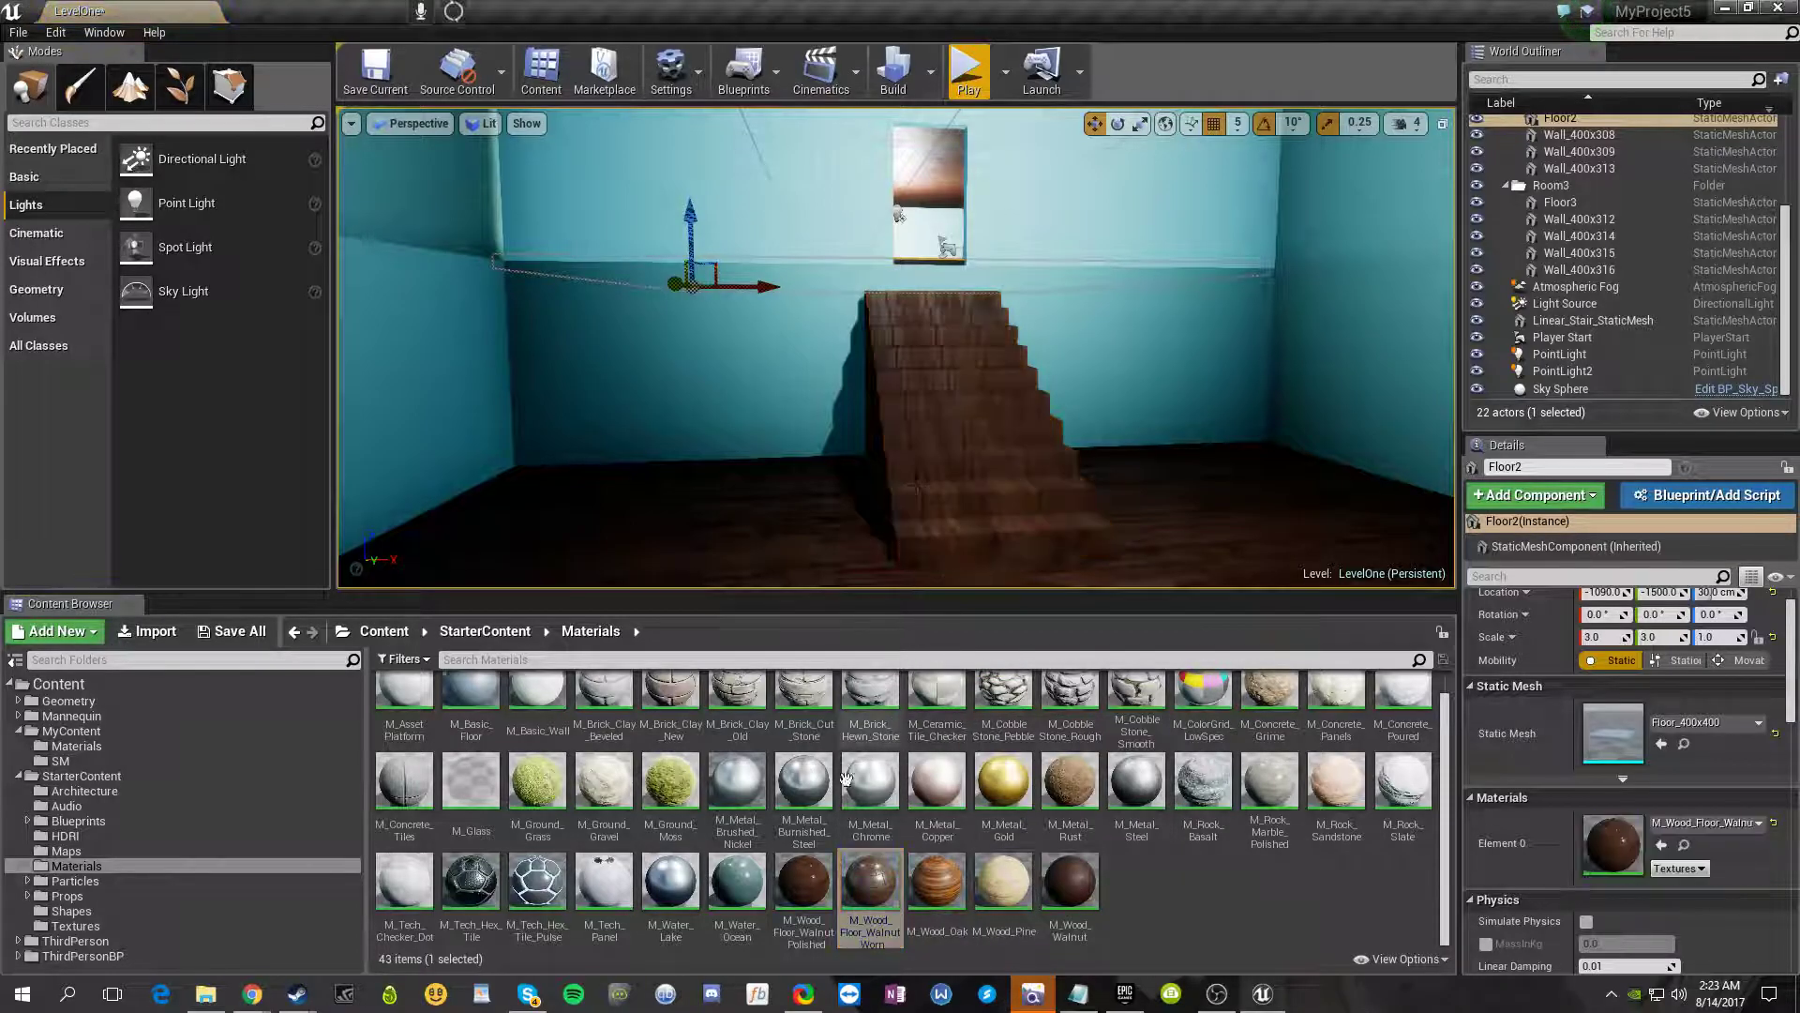
{"action": "left_click_drag", "start_coordinate": [804, 882], "coordinate": [931, 516]}
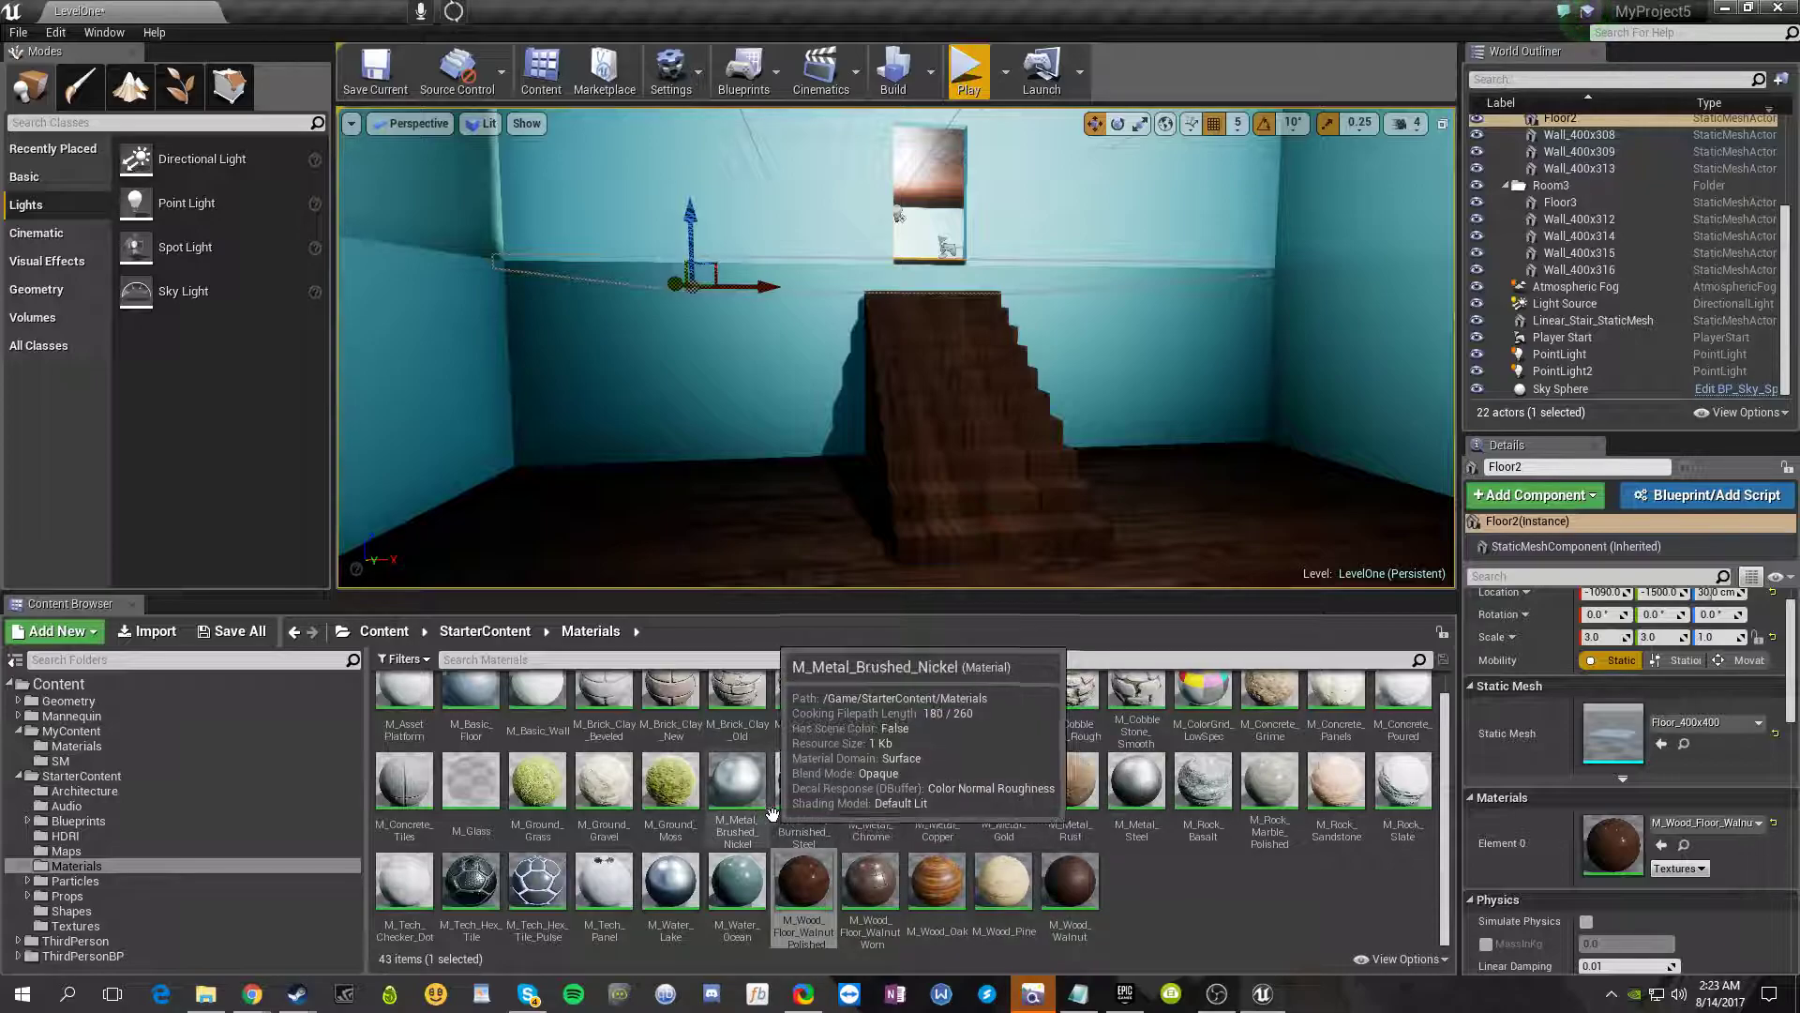
- Try M_Metal_Burnished_Steel on the staircase, replace it with M_Metal_Chrome and view the stairs from the front
{"action": "left_click_drag", "start_coordinate": [798, 794], "coordinate": [926, 460]}
{"action": "left_click_drag", "start_coordinate": [868, 789], "coordinate": [926, 460]}
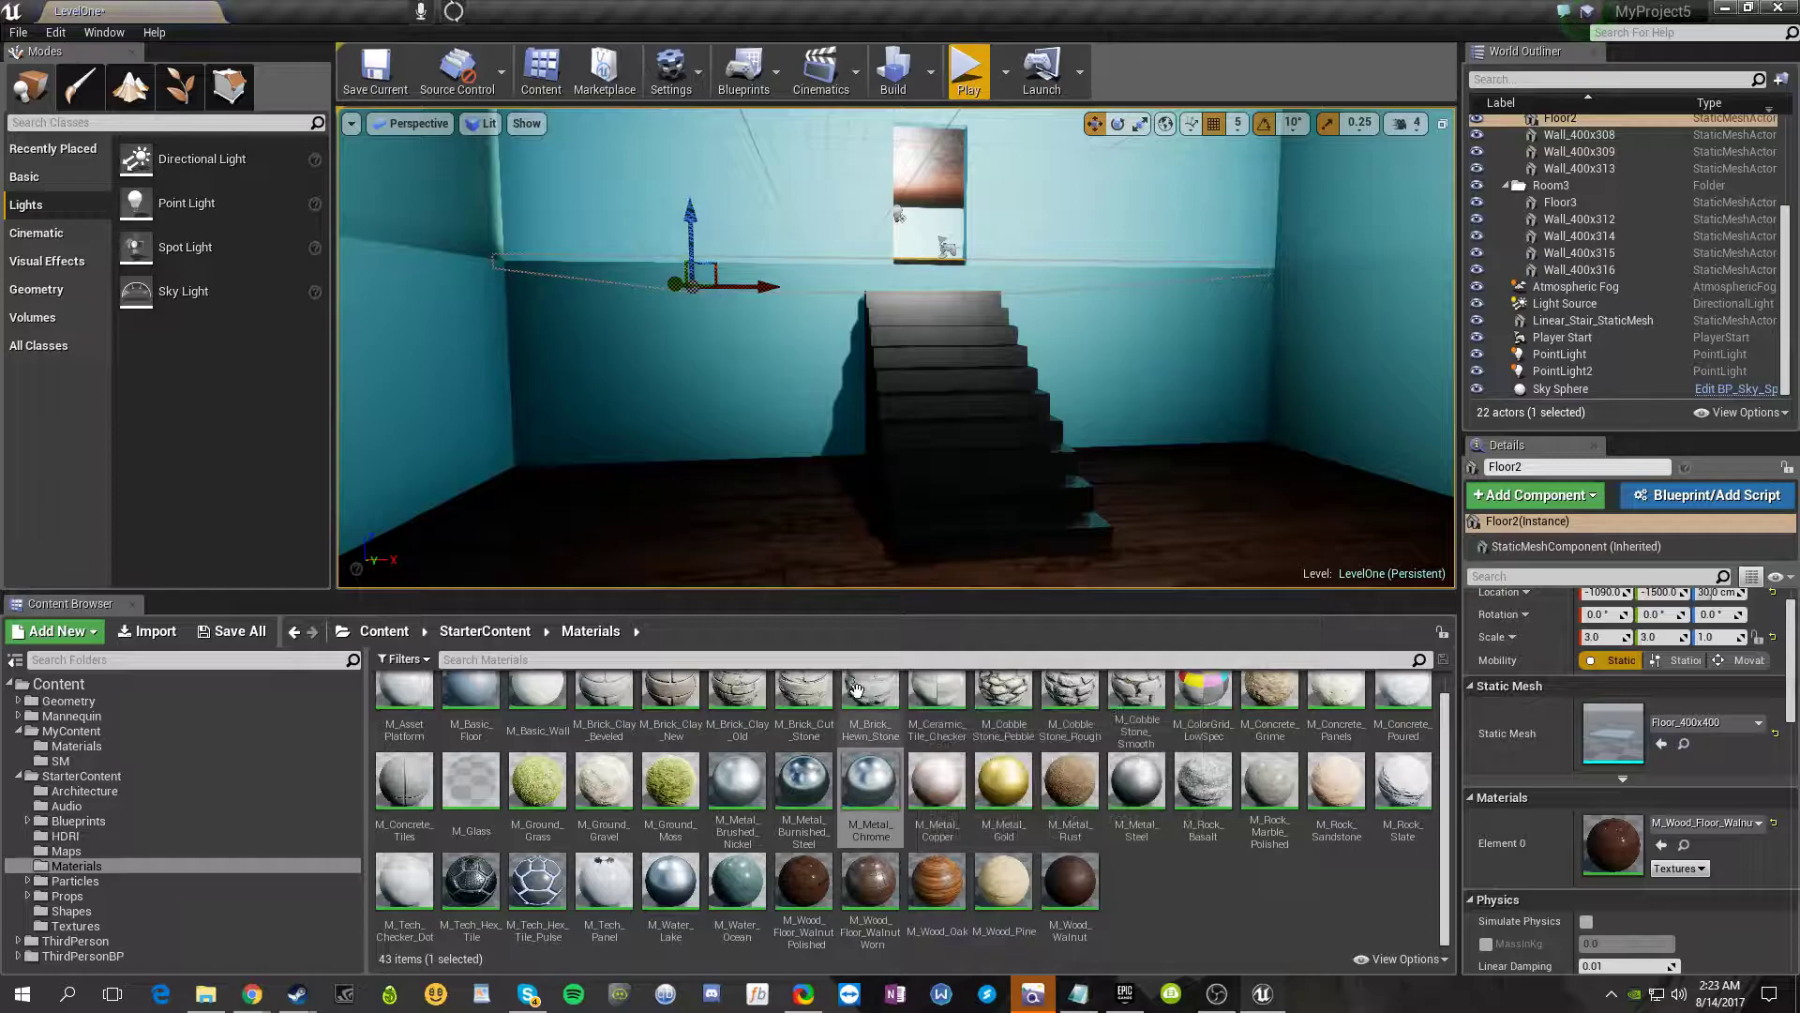
{"action": "mouse_move", "coordinate": [919, 460]}
{"action": "right_mouse_down"}
{"action": "mouse_move", "coordinate": [1017, 474]}
{"action": "mouse_move", "coordinate": [914, 412]}
{"action": "mouse_move", "coordinate": [923, 515]}
{"action": "mouse_move", "coordinate": [1013, 459]}
{"action": "mouse_move", "coordinate": [919, 454]}
{"action": "mouse_move", "coordinate": [952, 464]}
{"action": "right_mouse_up"}
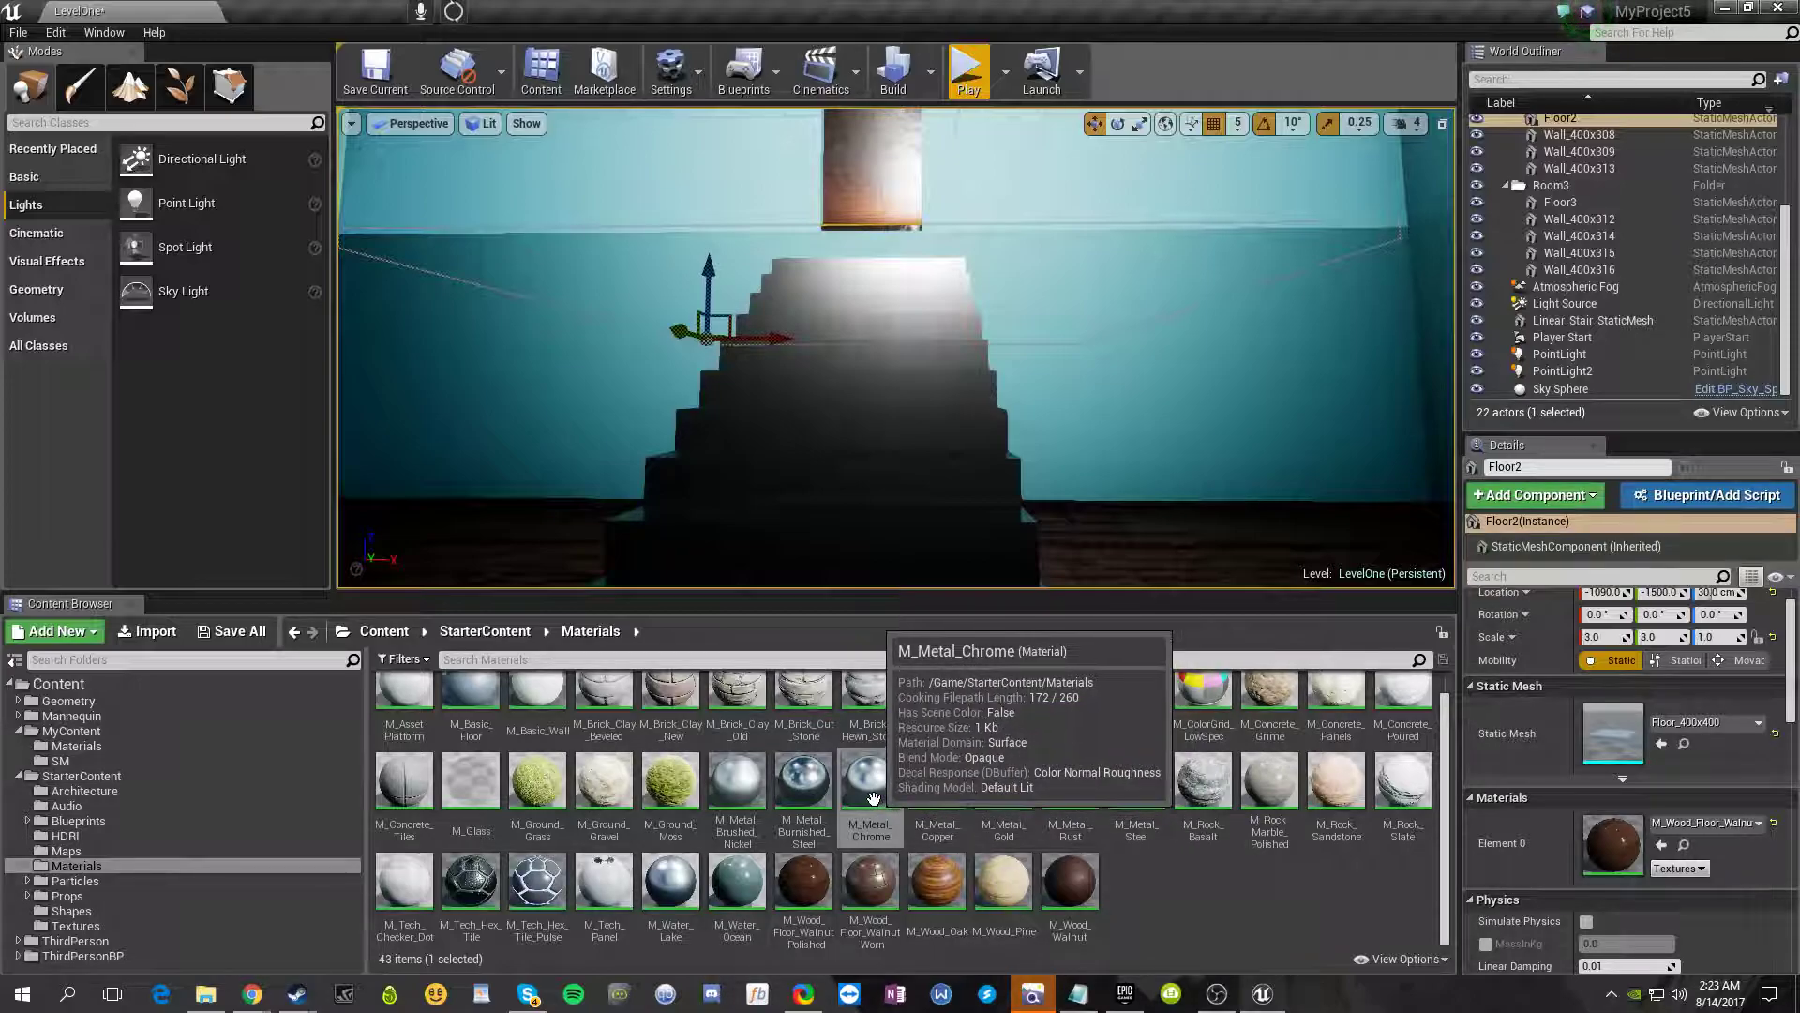
- Copy M_Metal_Chrome into the Materials folder of MyContent and show that folder's contents
{"action": "left_click_drag", "start_coordinate": [872, 797], "coordinate": [79, 750]}
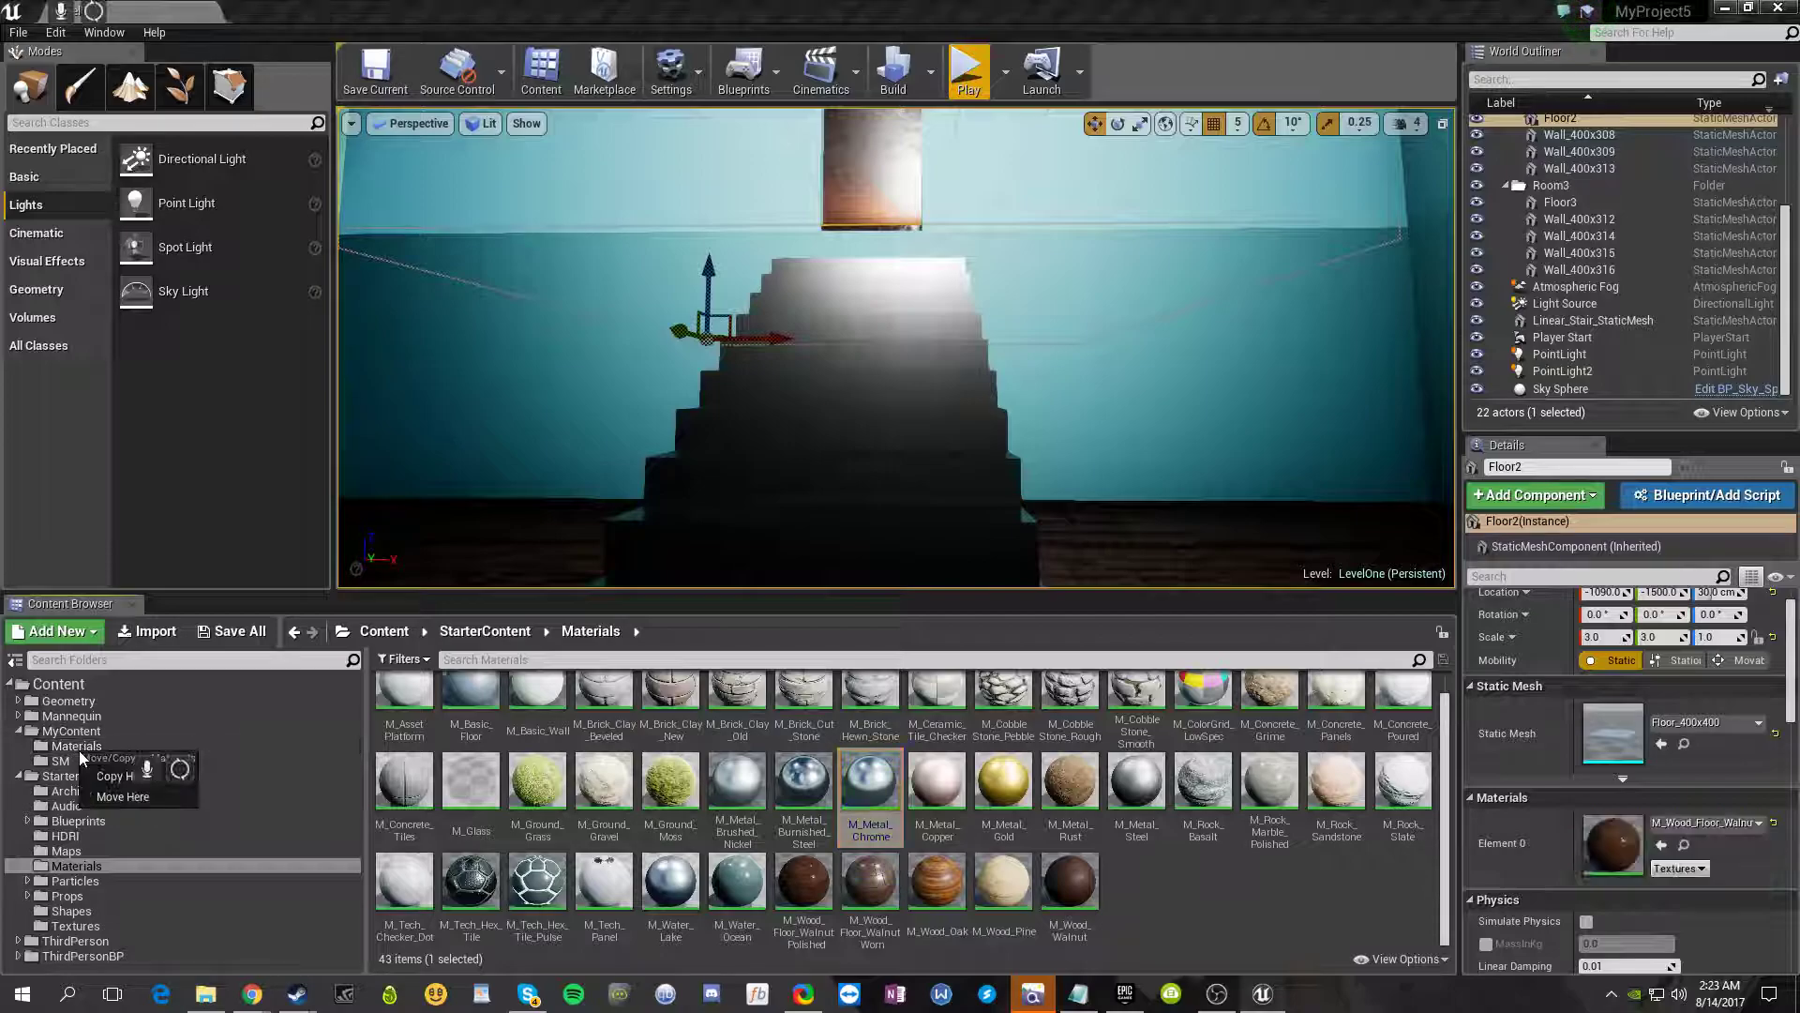
{"action": "left_click", "coordinate": [96, 776]}
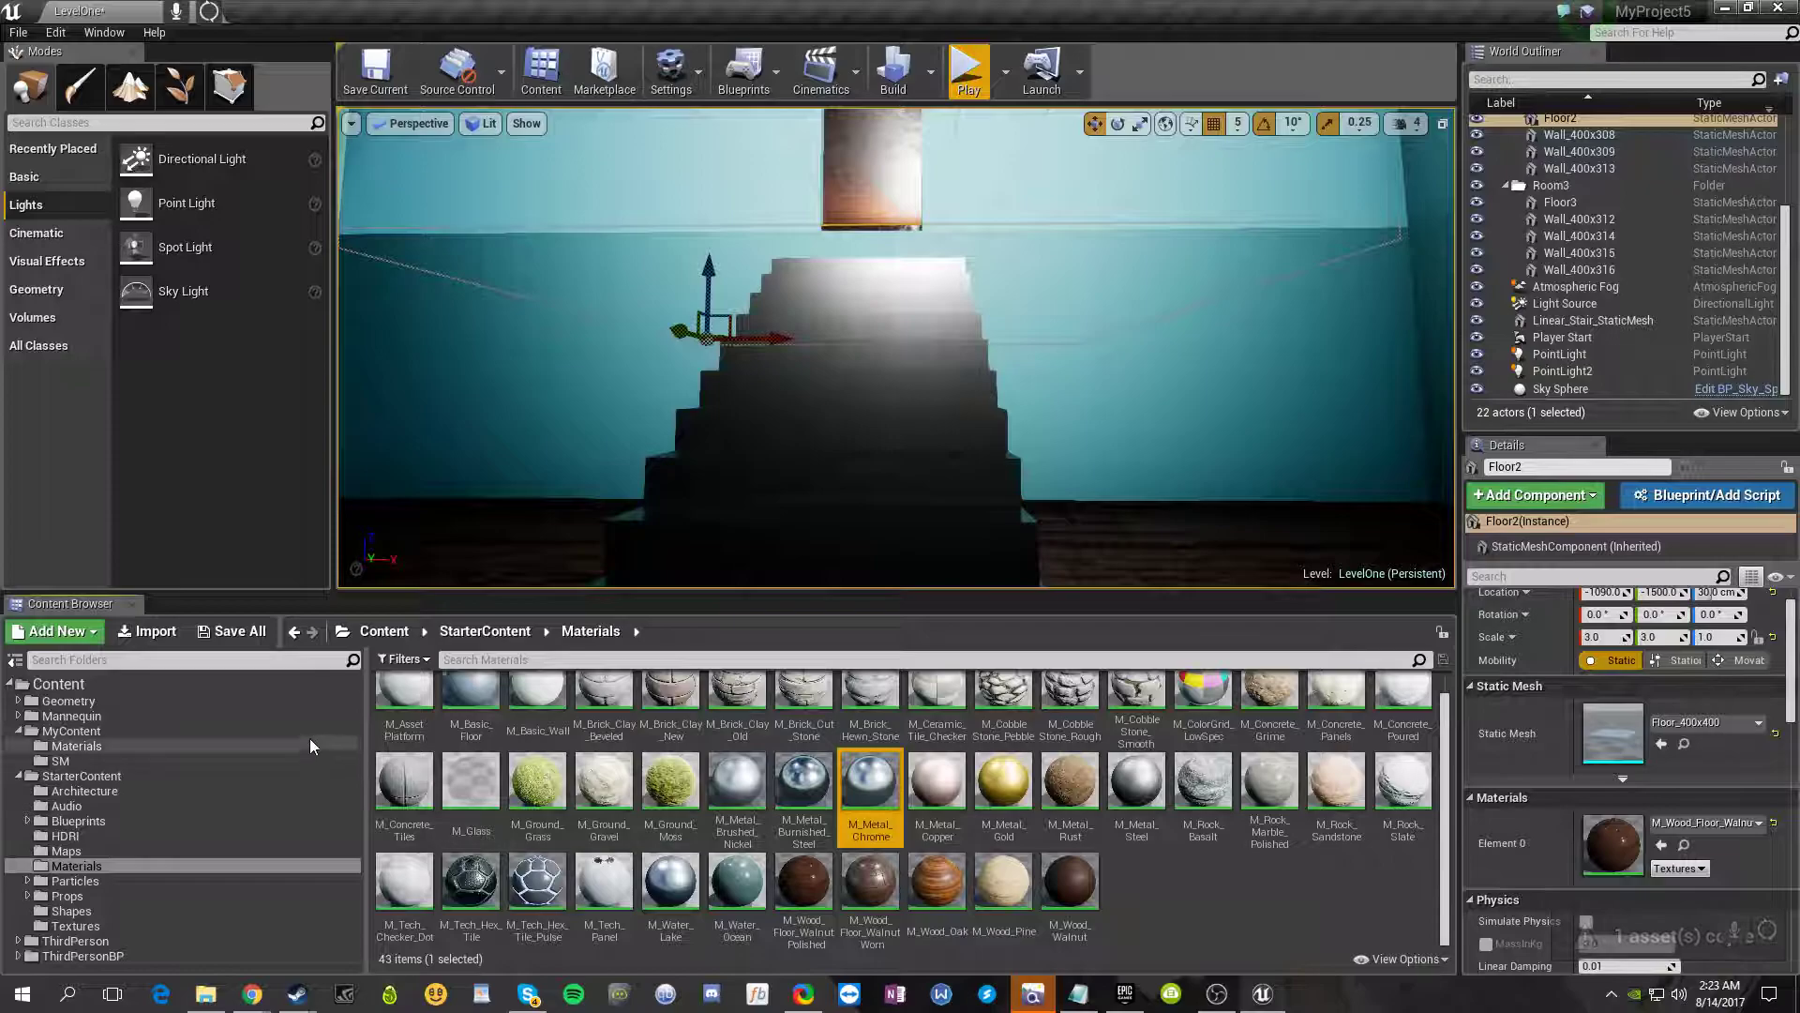
{"action": "left_click", "coordinate": [29, 776]}
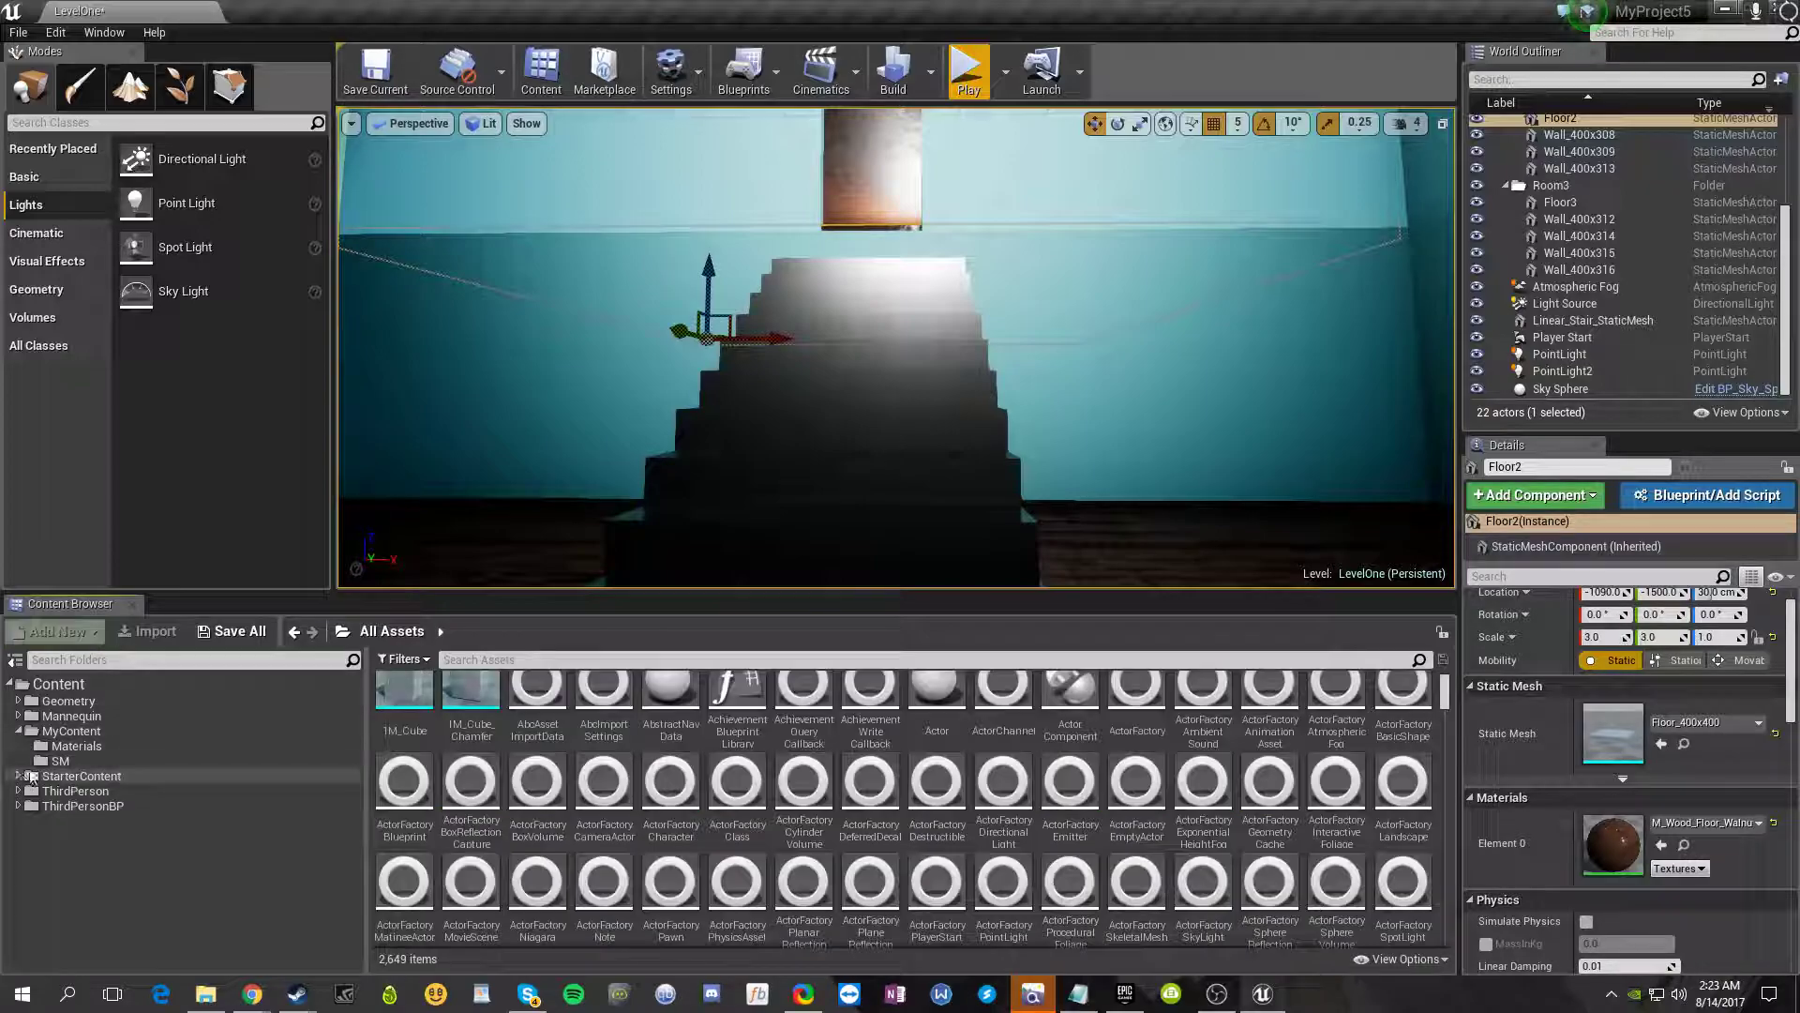
{"action": "left_click", "coordinate": [76, 745]}
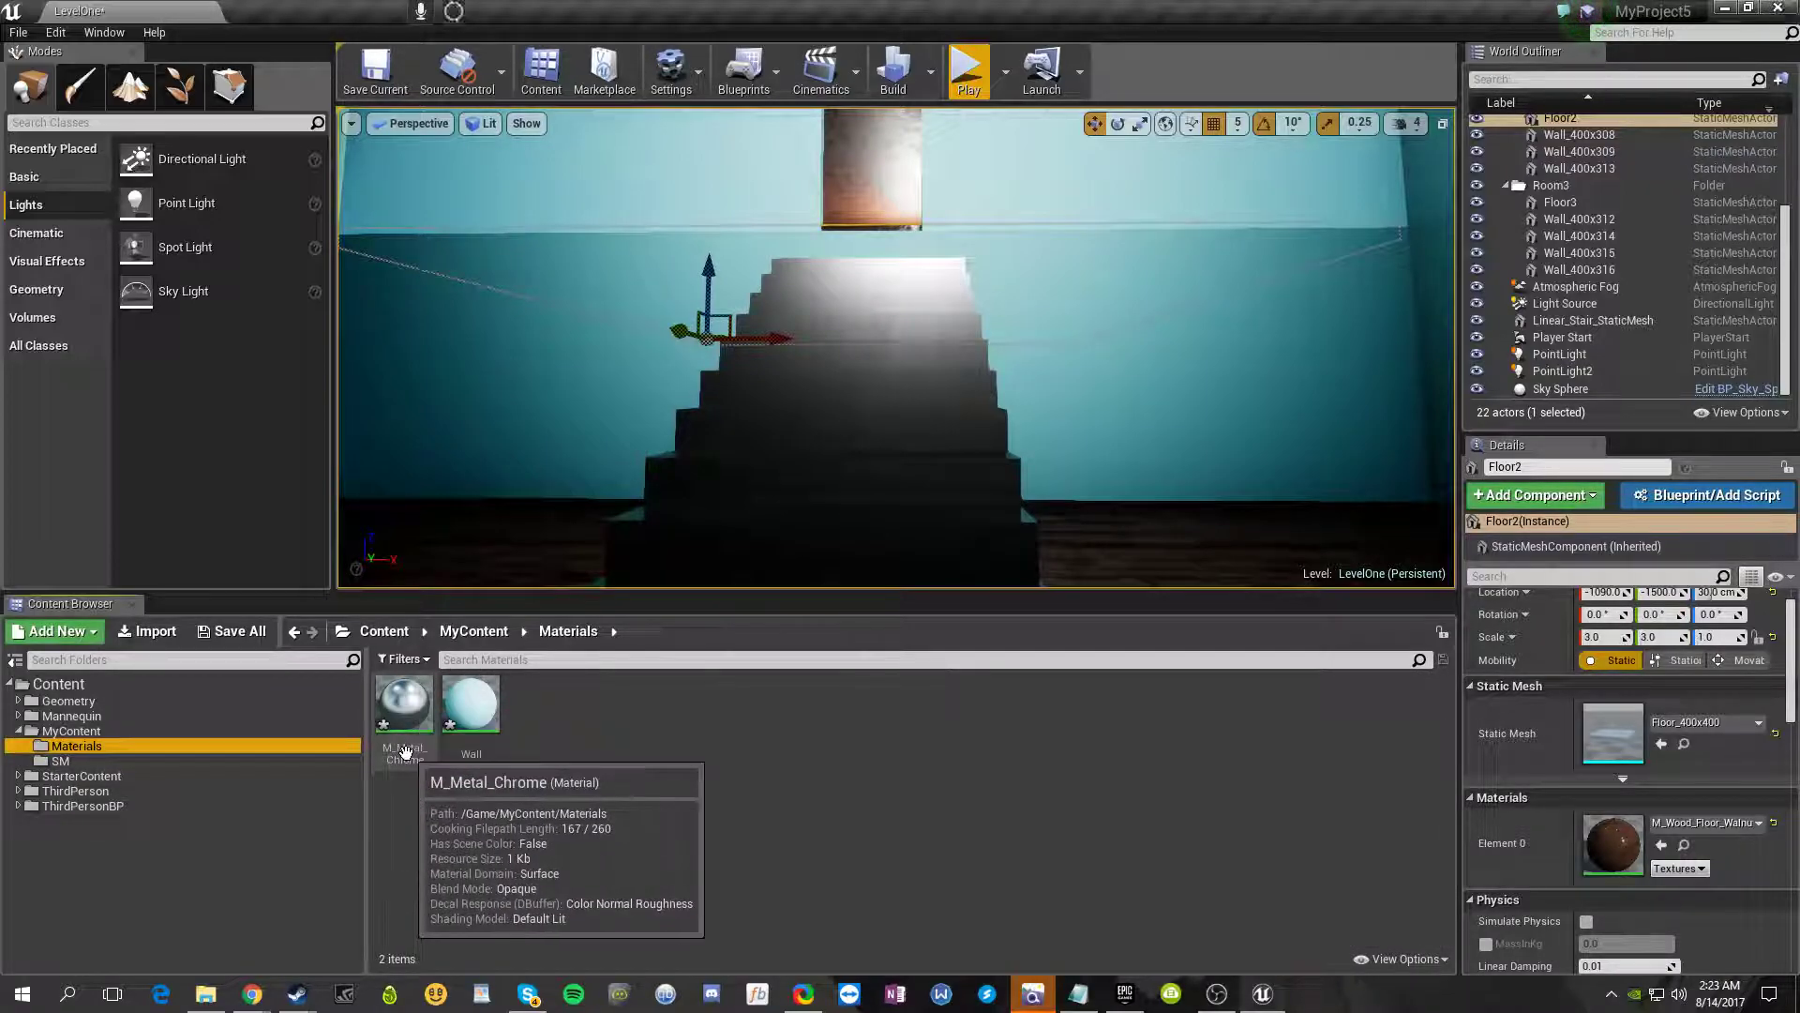
- Rename the copied M_Metal_Chrome material as Stairs
{"action": "left_click", "coordinate": [405, 750]}
{"action": "left_click", "coordinate": [405, 752]}
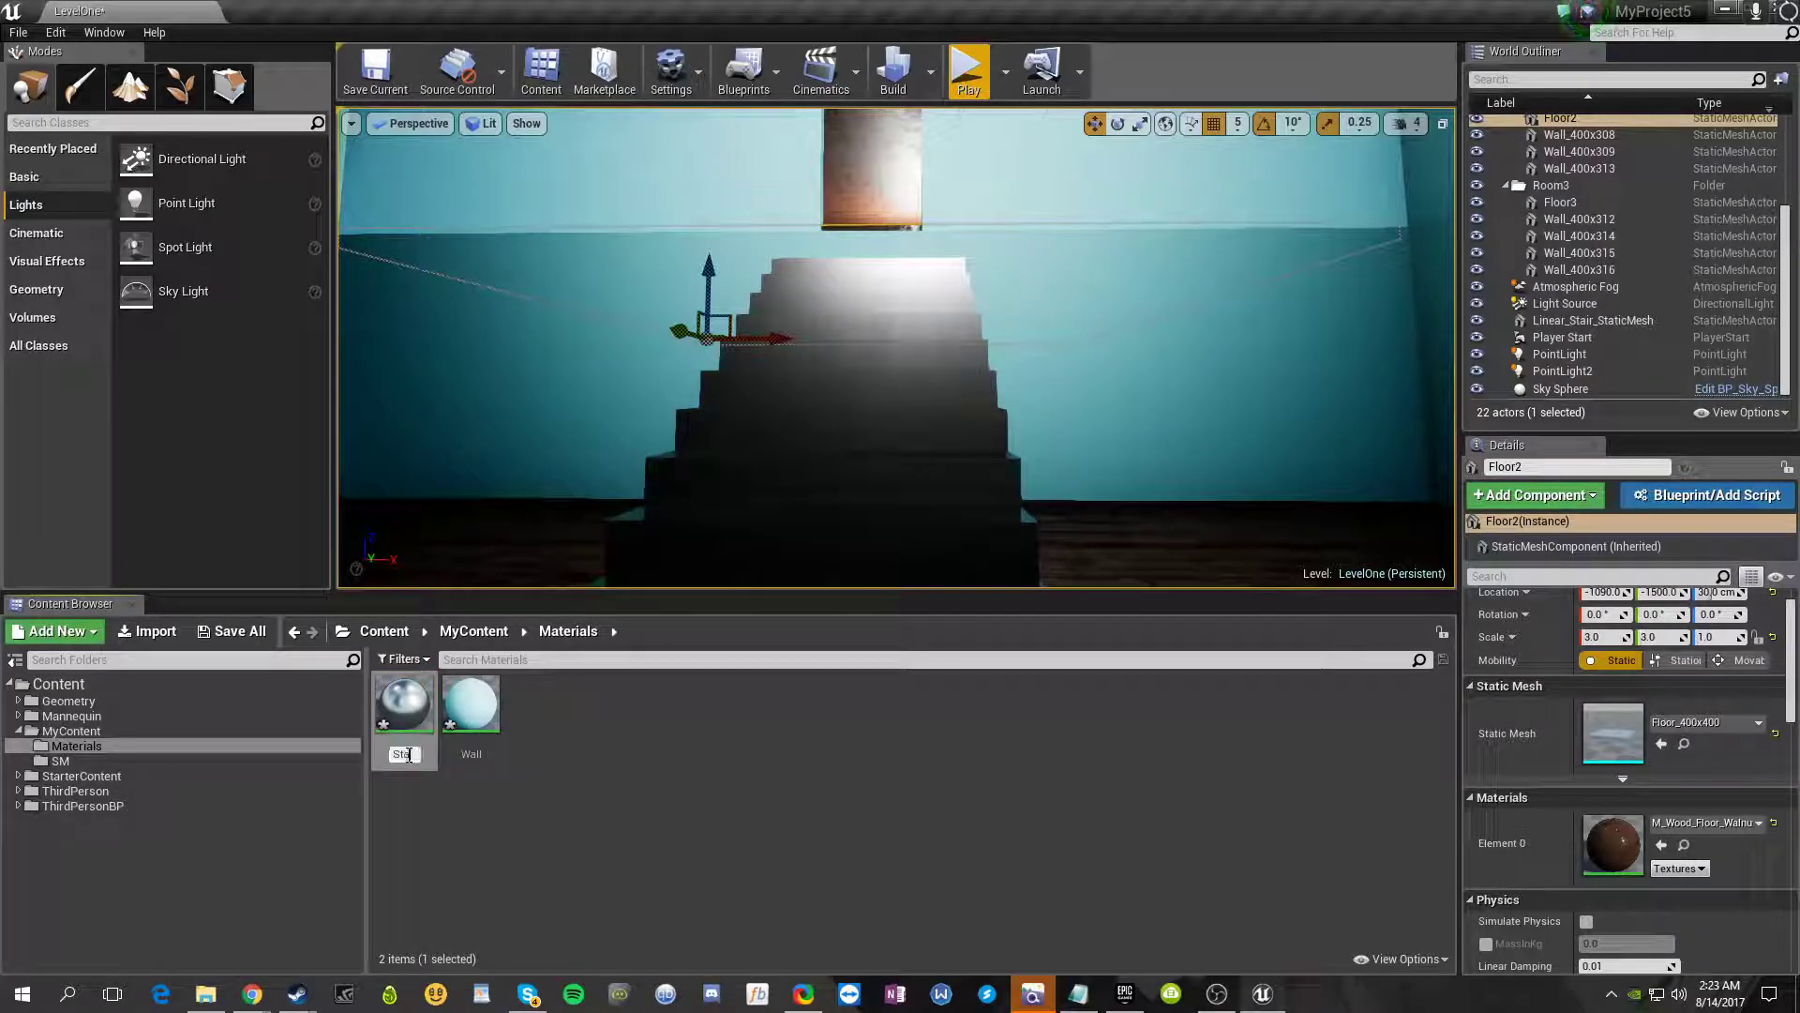
{"action": "type", "text": "Stairs"}
{"action": "key", "text": "Return"}
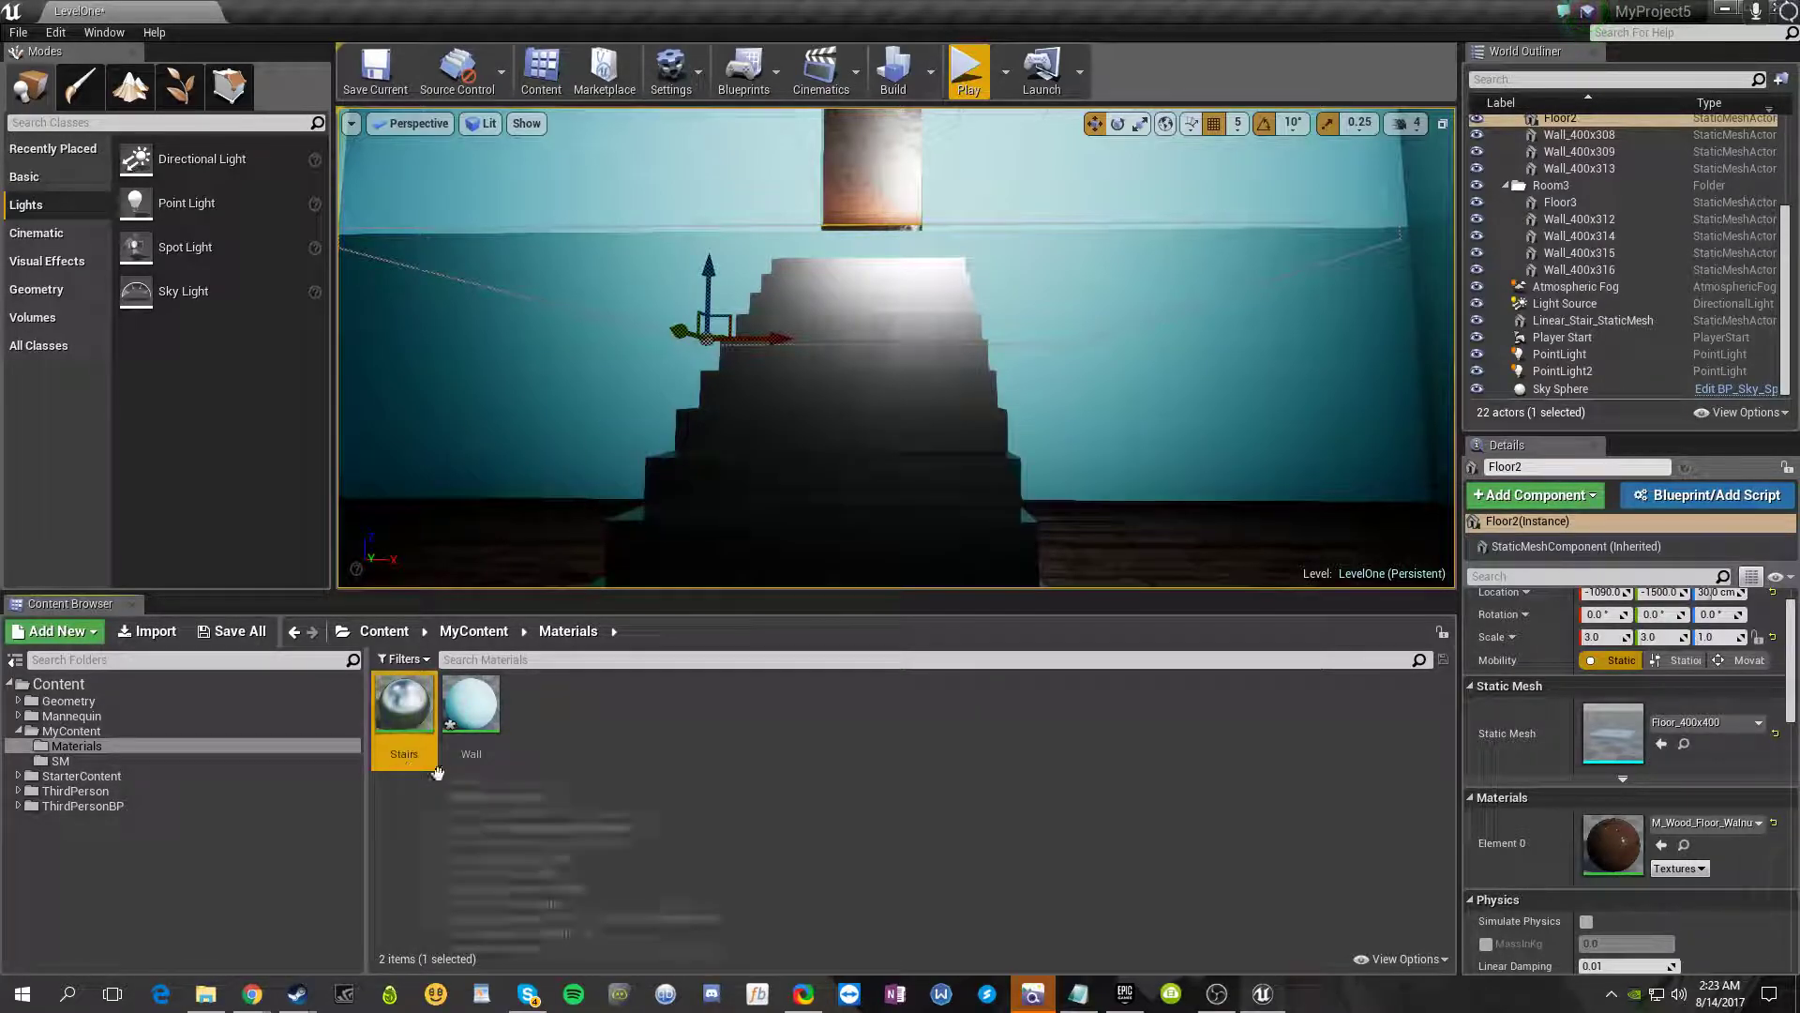
- Open the Stairs material and examine its node graph from the texture variation nodes to the main material node
{"action": "double_click", "coordinate": [408, 725]}
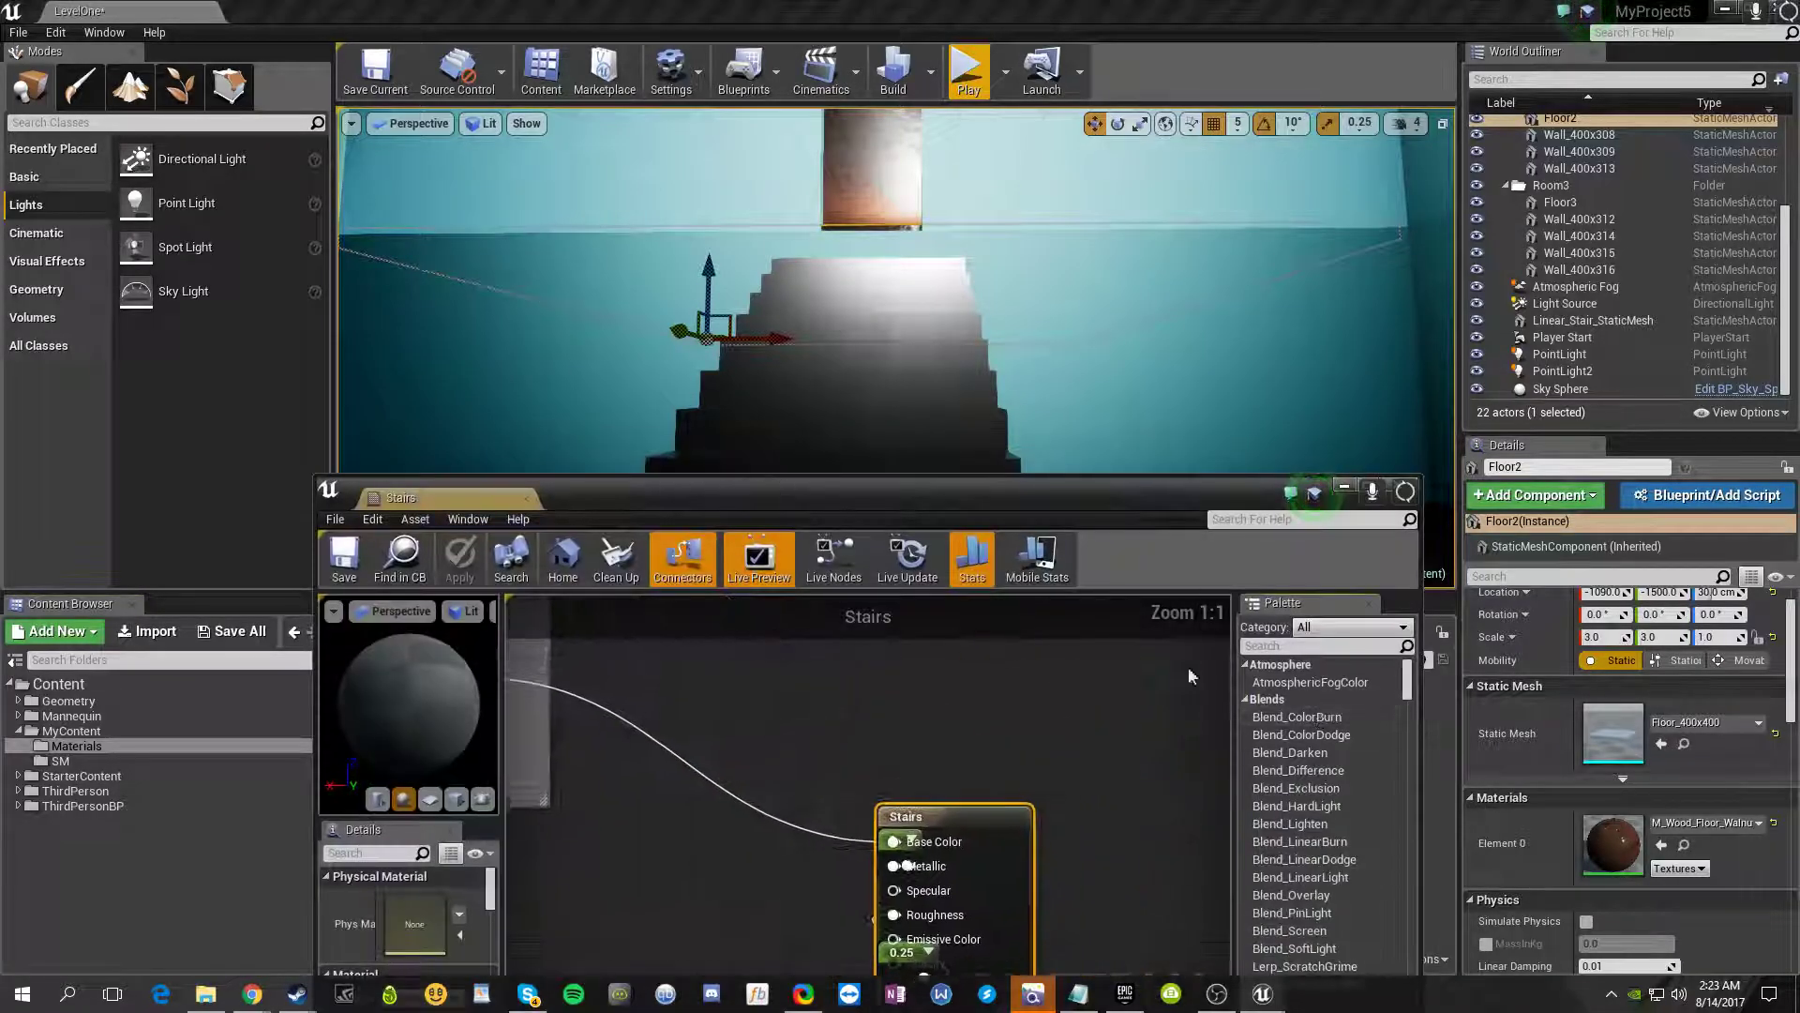
{"action": "scroll", "coordinate": [708, 700], "scroll_direction": "down", "scroll_amount": 8}
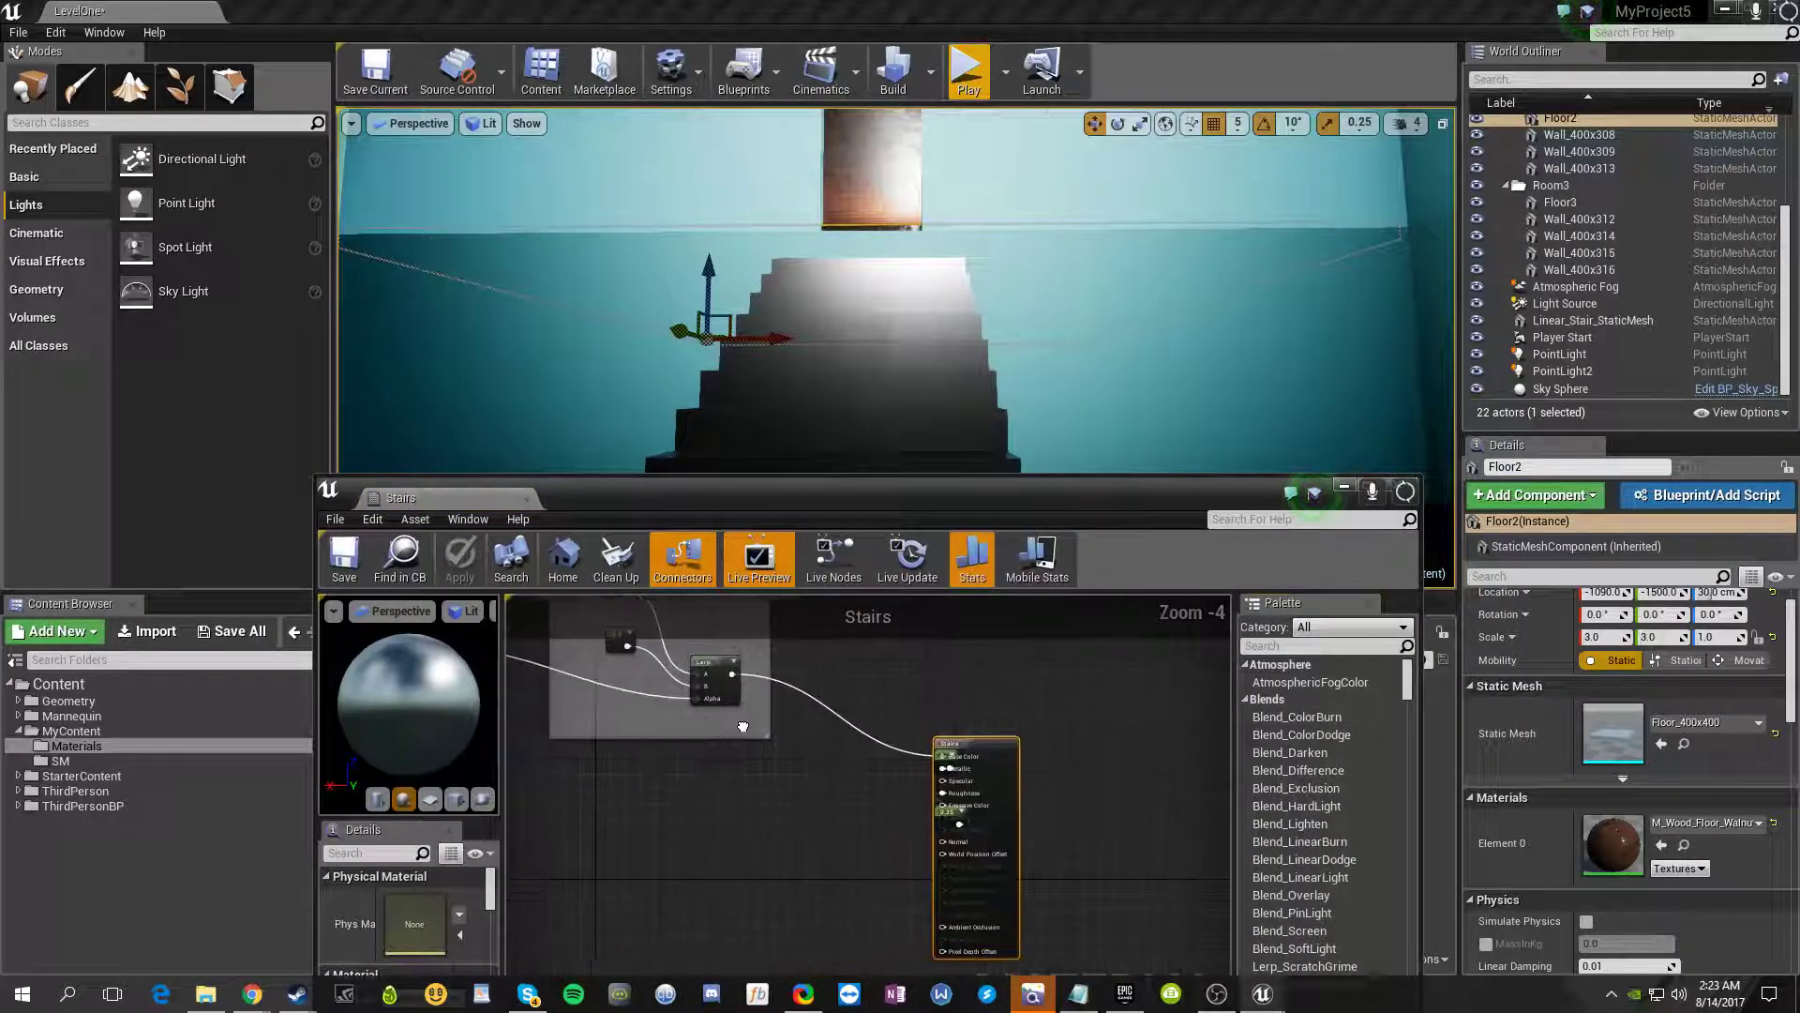
{"action": "right_click_drag", "start_coordinate": [662, 735], "coordinate": [911, 730]}
{"action": "scroll", "coordinate": [725, 702], "scroll_direction": "up", "scroll_amount": 3}
{"action": "scroll", "coordinate": [882, 801], "scroll_direction": "up", "scroll_amount": 1}
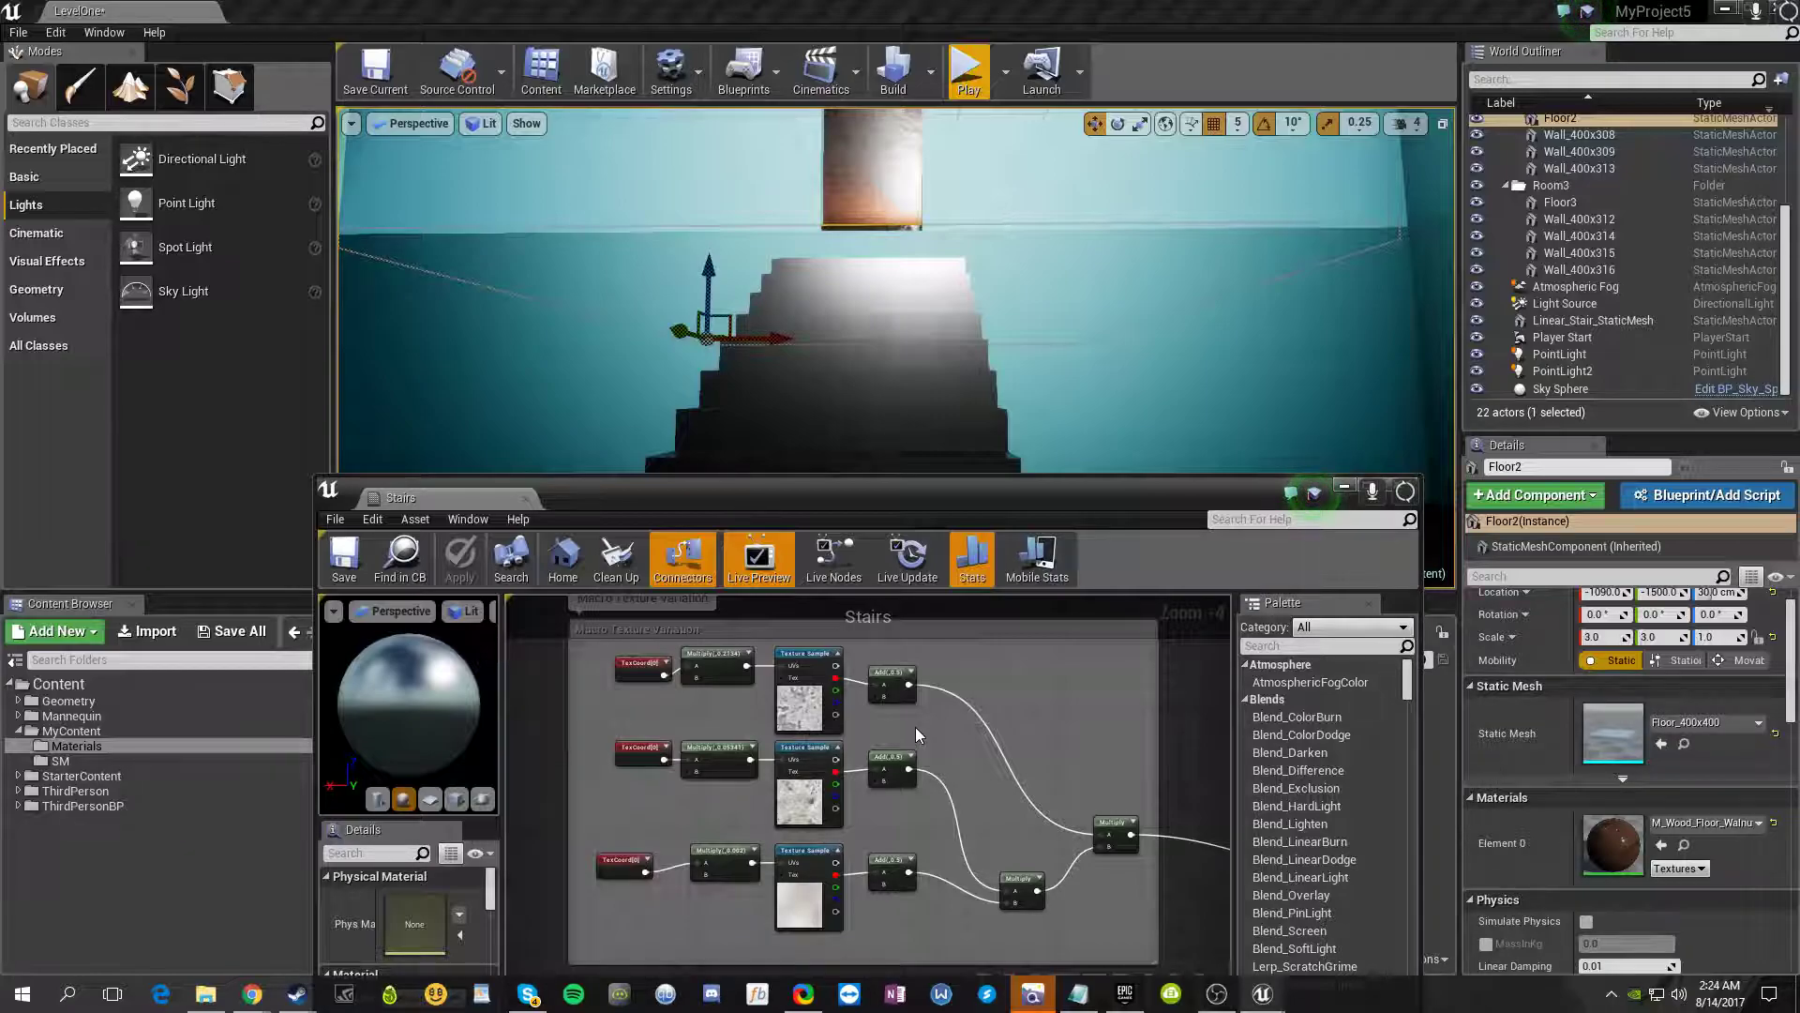
{"action": "right_click_drag", "start_coordinate": [985, 784], "coordinate": [616, 713]}
{"action": "right_click_drag", "start_coordinate": [996, 710], "coordinate": [876, 706]}
{"action": "right_click_drag", "start_coordinate": [1089, 790], "coordinate": [834, 667]}
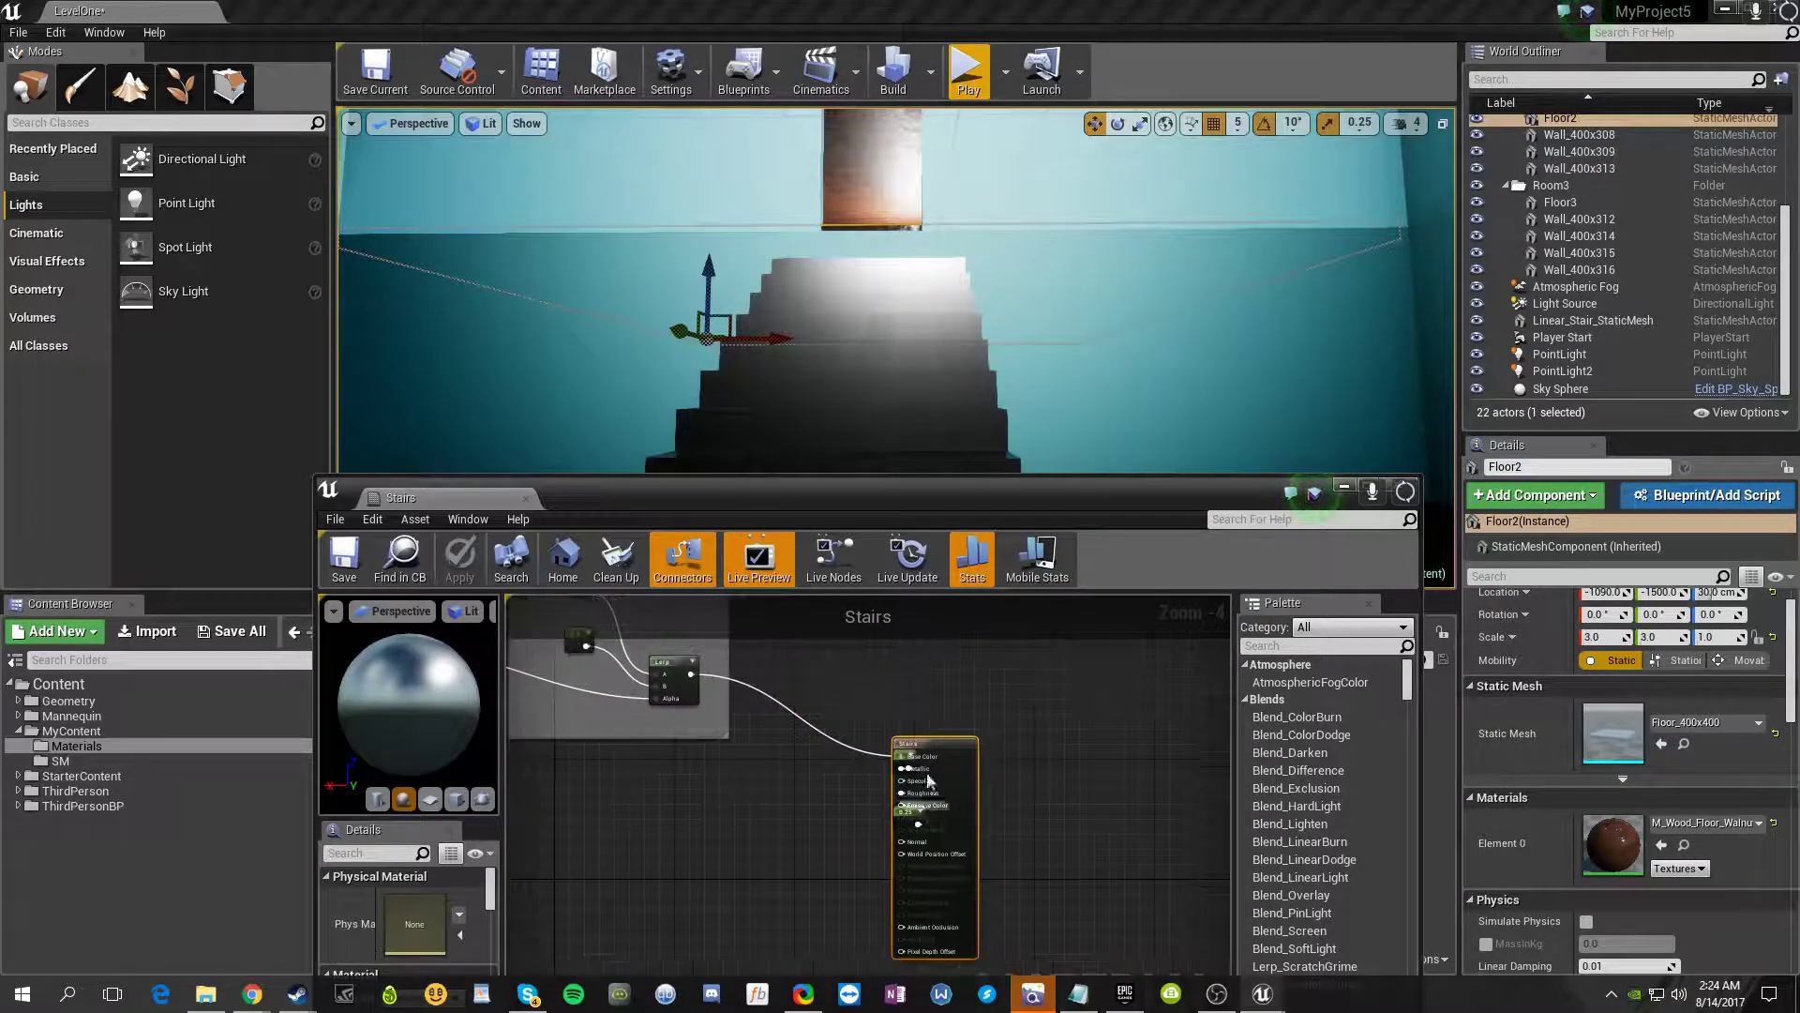
{"action": "right_click_drag", "start_coordinate": [752, 770], "coordinate": [853, 695]}
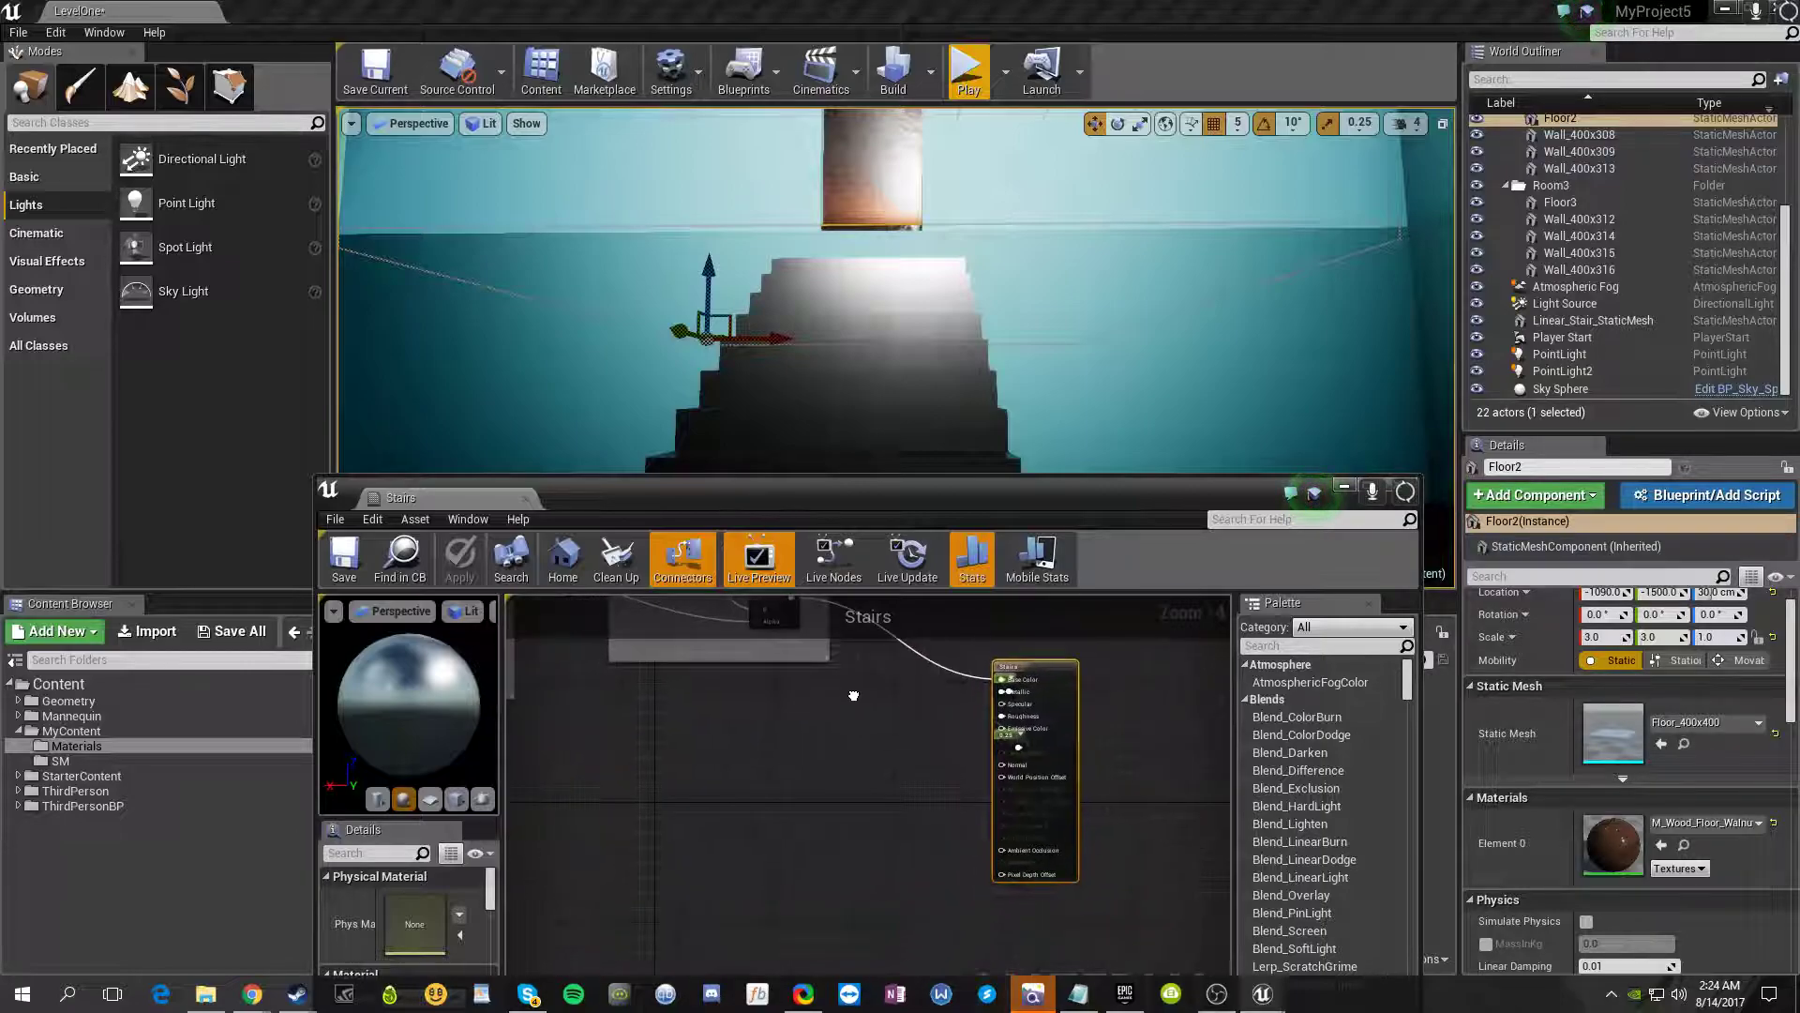
- Move the two constant nodes clear of the main Stairs node so the Metallic and Roughness connections are easy to see
{"action": "left_click_drag", "start_coordinate": [1052, 670], "coordinate": [1110, 655]}
{"action": "left_click_drag", "start_coordinate": [963, 683], "coordinate": [843, 743]}
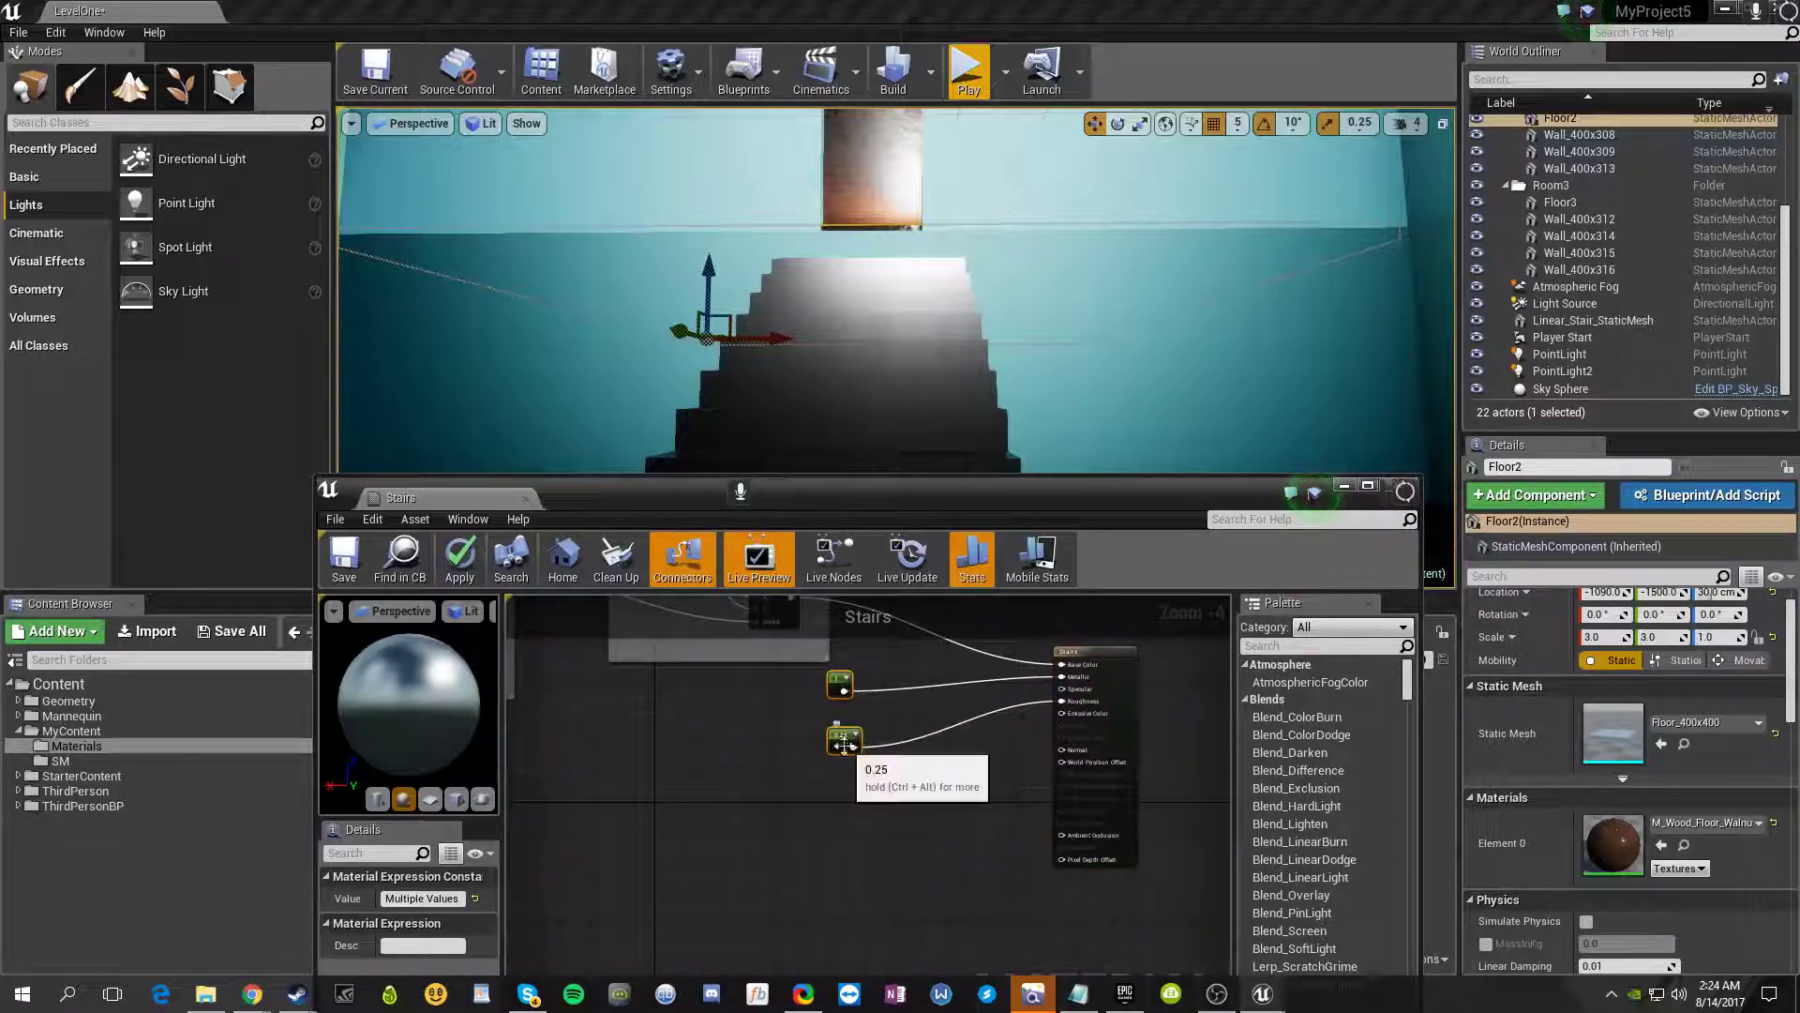
{"action": "left_click", "coordinate": [1095, 635]}
{"action": "left_click_drag", "start_coordinate": [1084, 655], "coordinate": [1008, 654]}
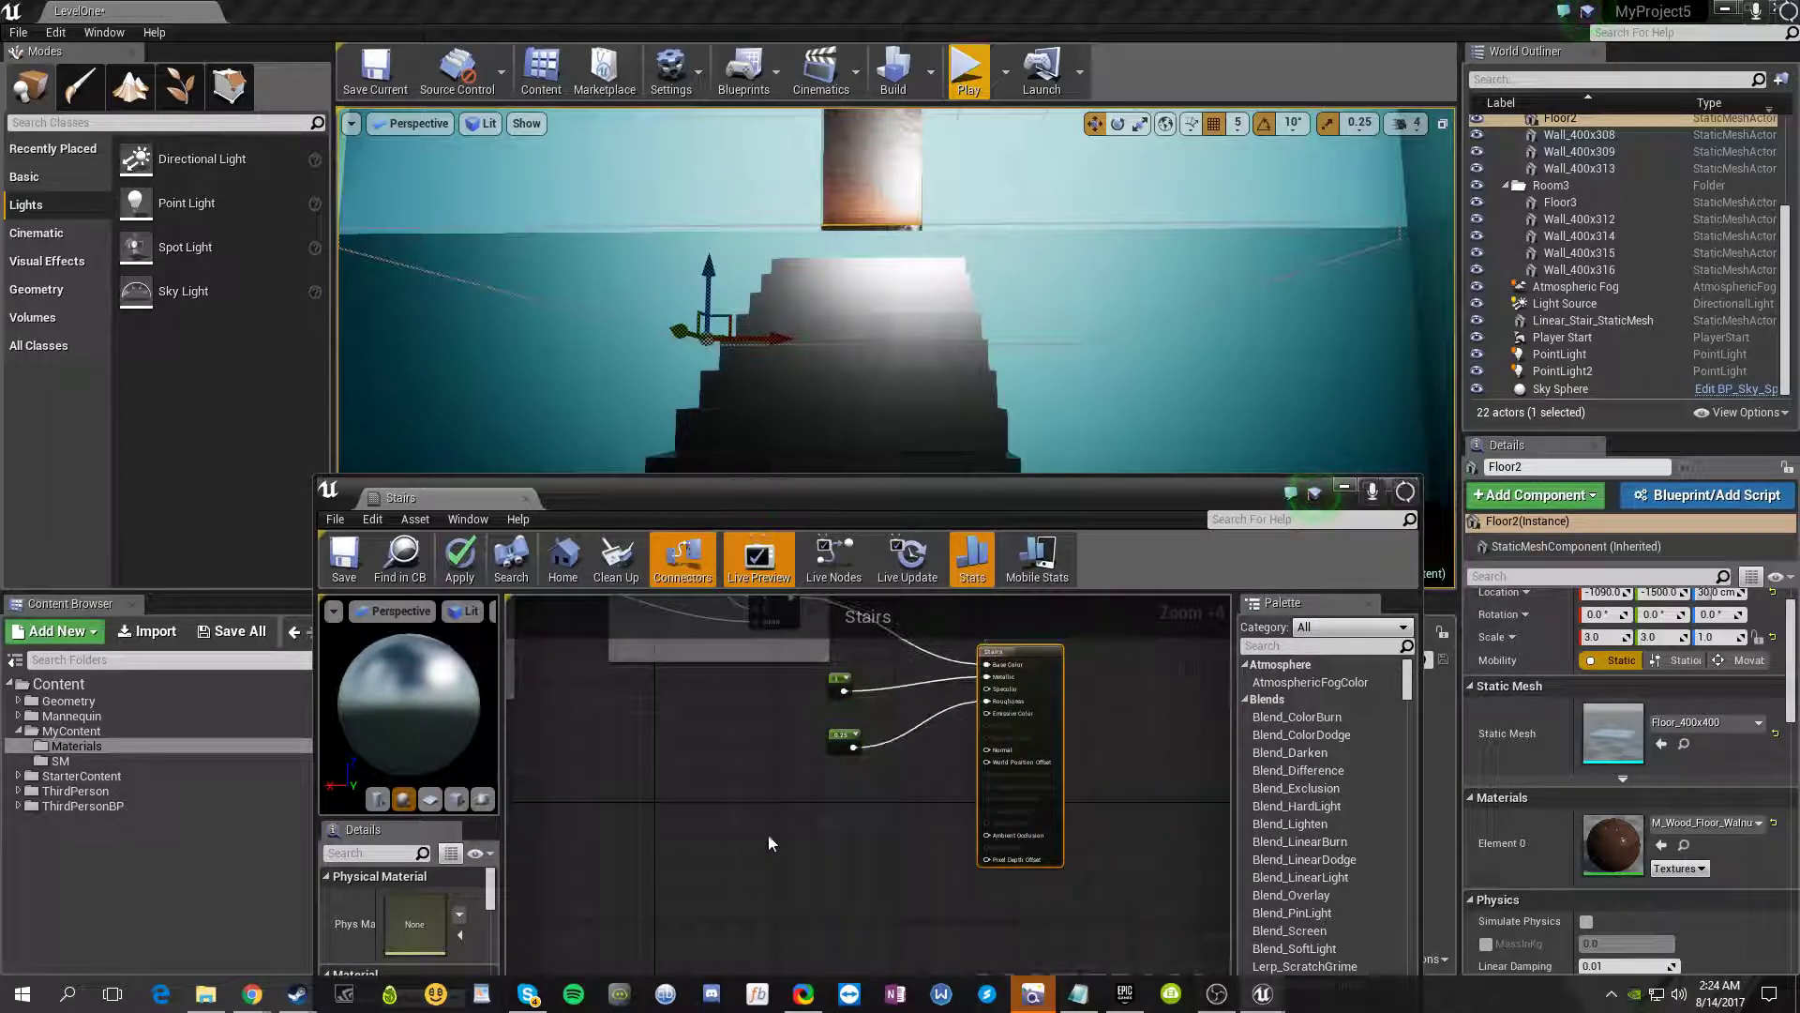
- Set the constant feeding the Stairs material's Roughness to 0.75 and apply the change
{"action": "left_click", "coordinate": [834, 743]}
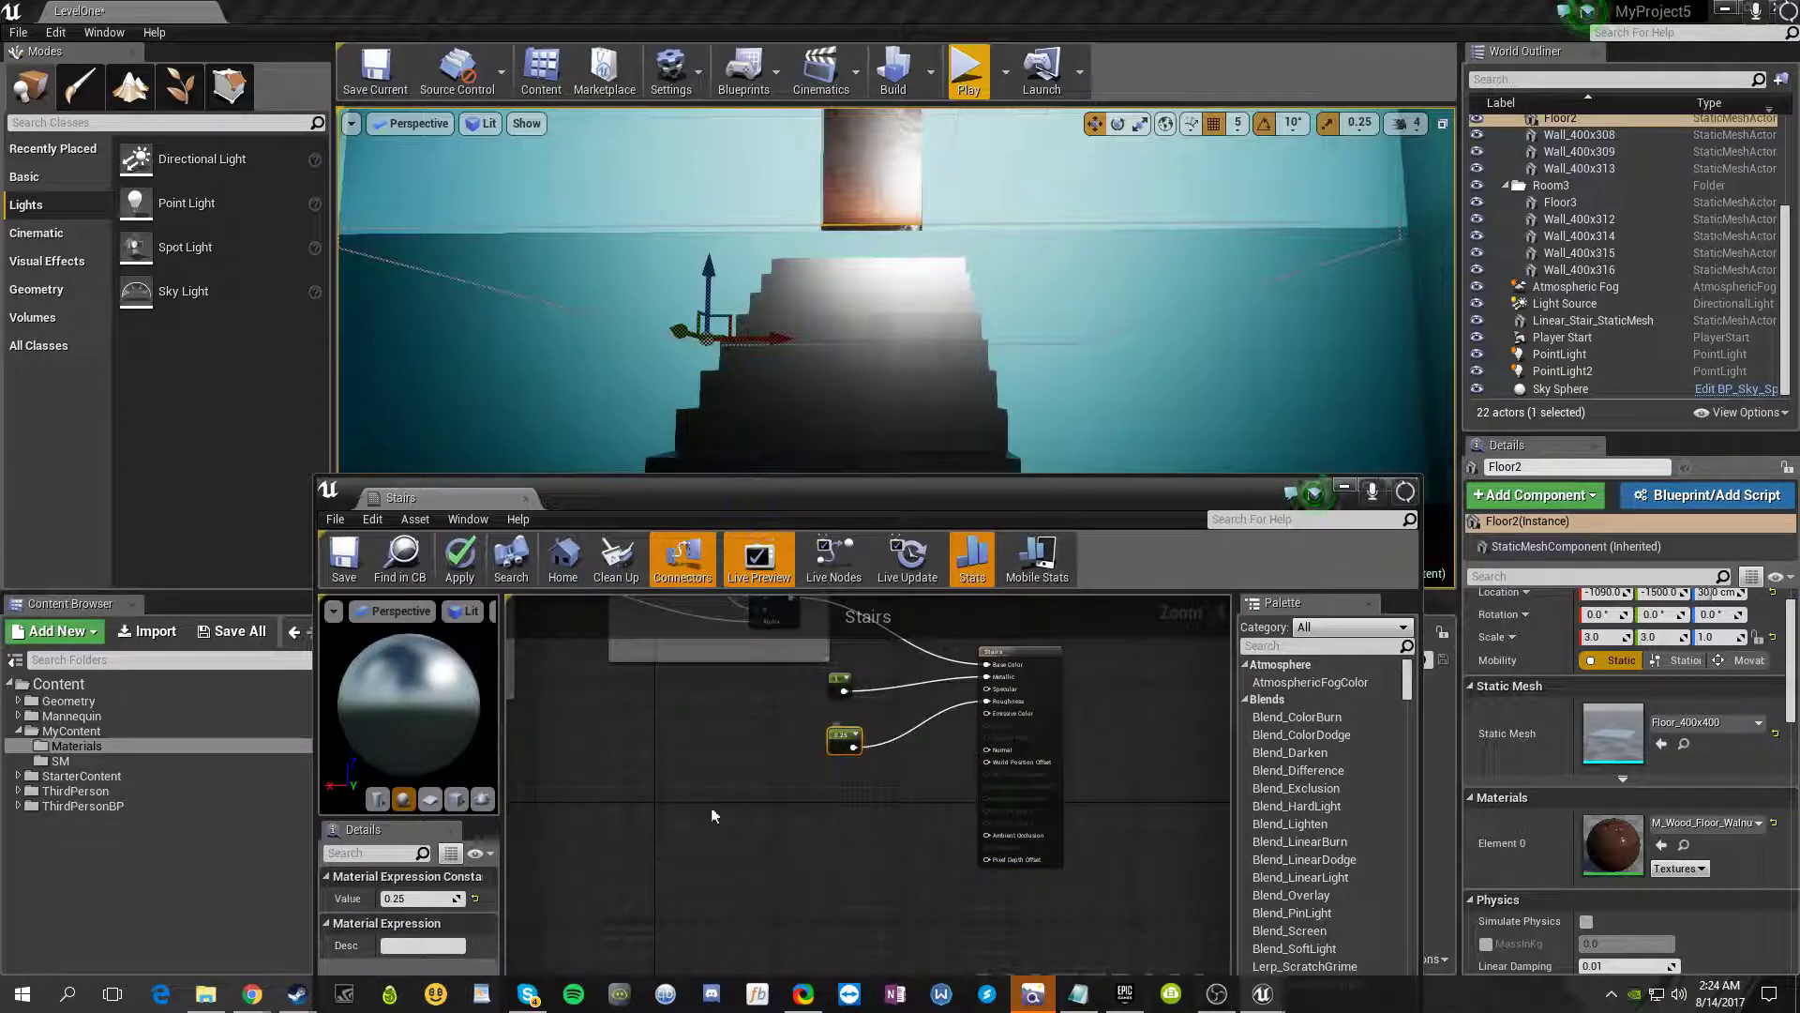
{"action": "left_click", "coordinate": [412, 897]}
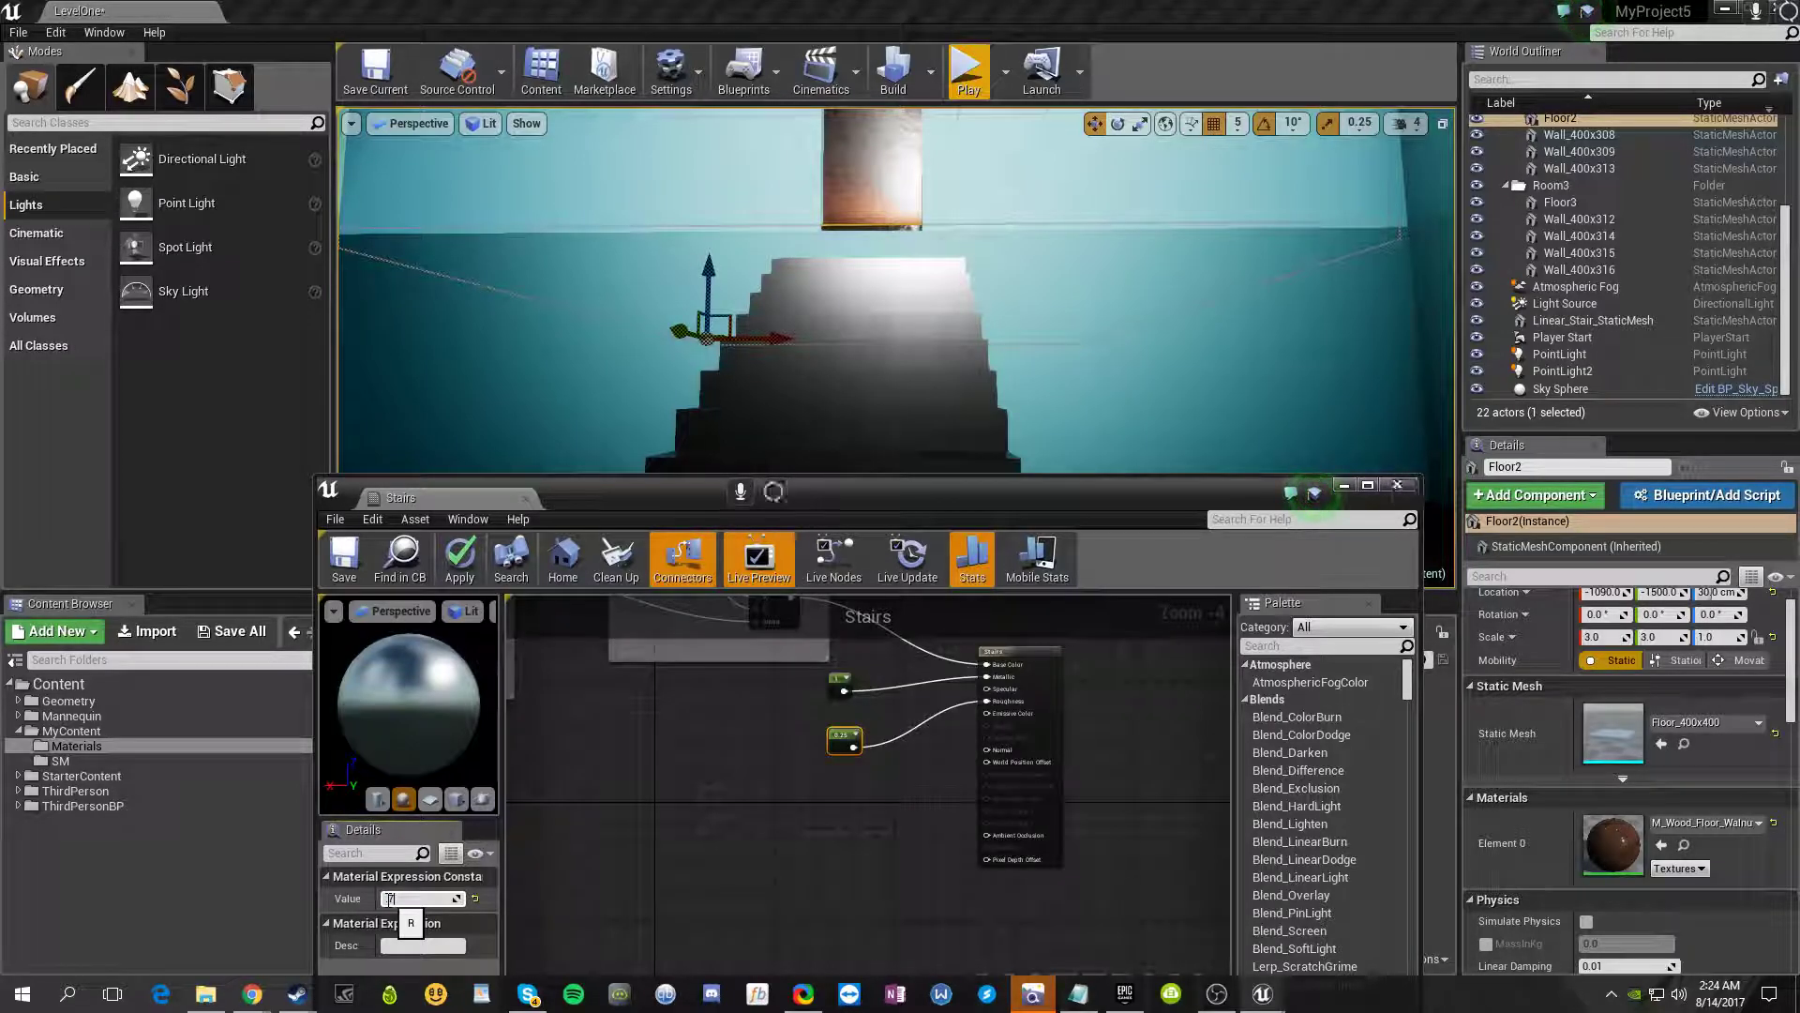
{"action": "key", "text": "Return"}
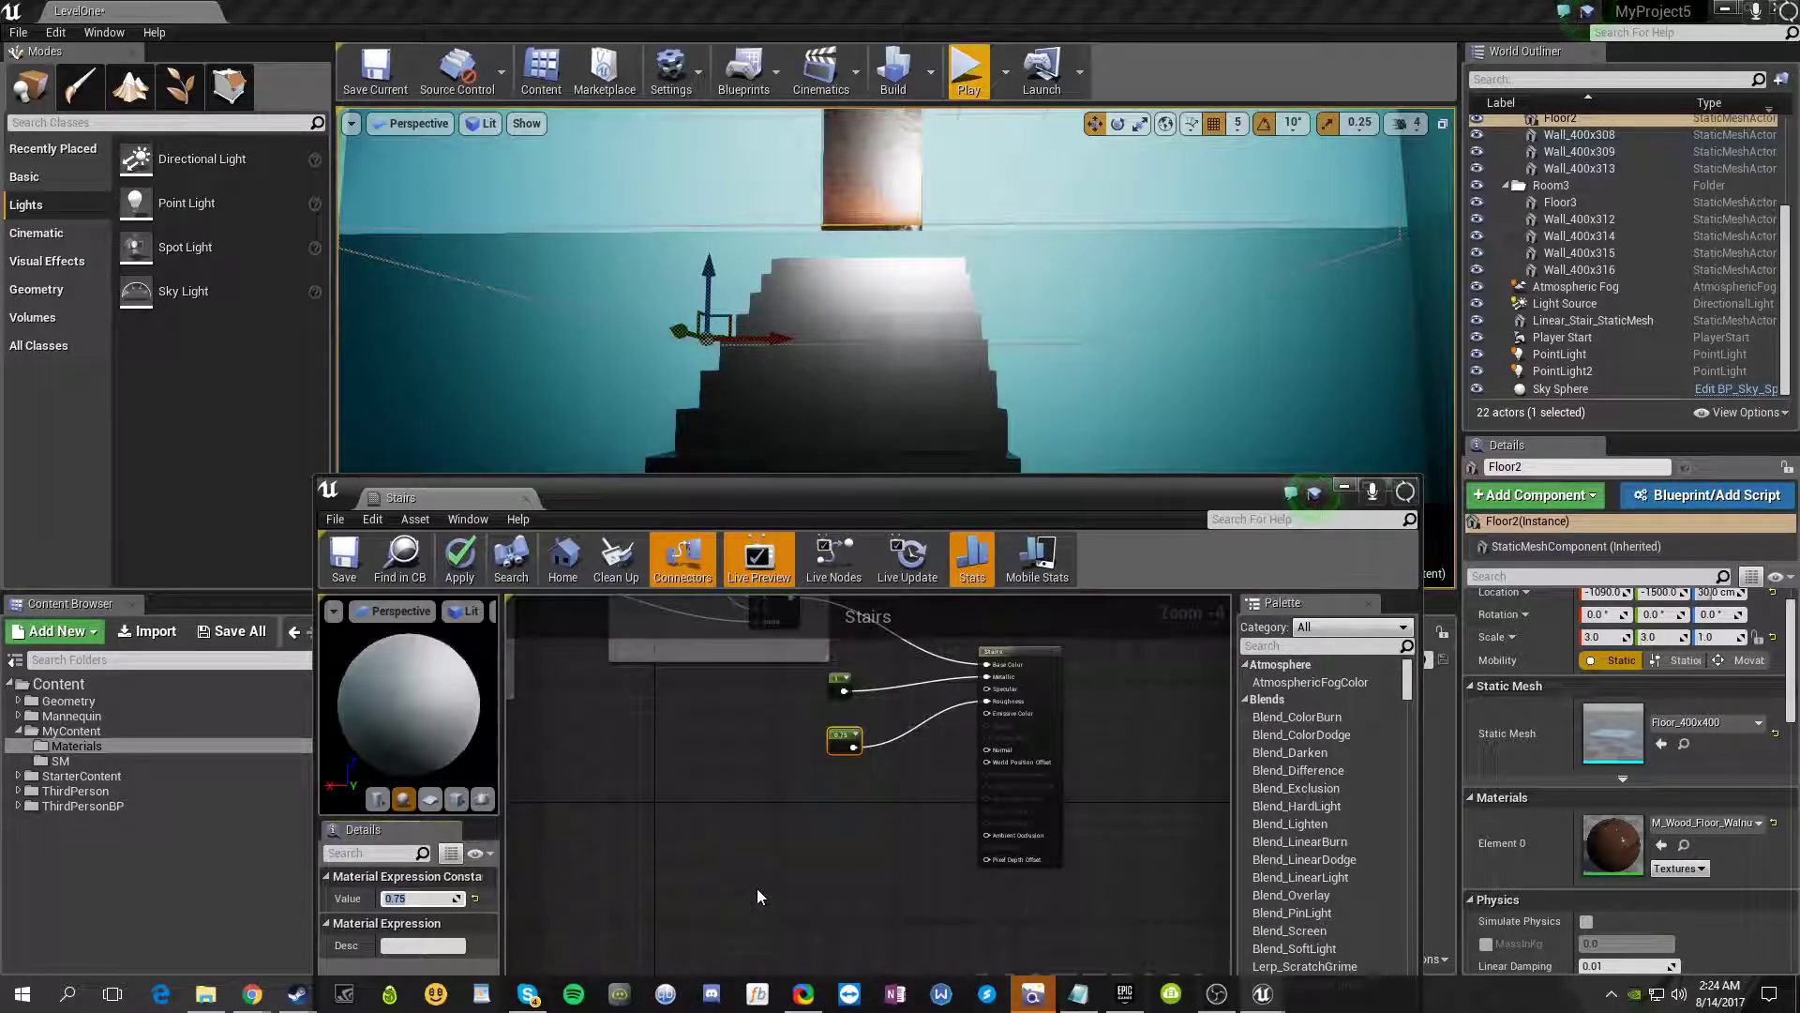
{"action": "left_click", "coordinate": [758, 894]}
{"action": "left_click", "coordinate": [459, 559]}
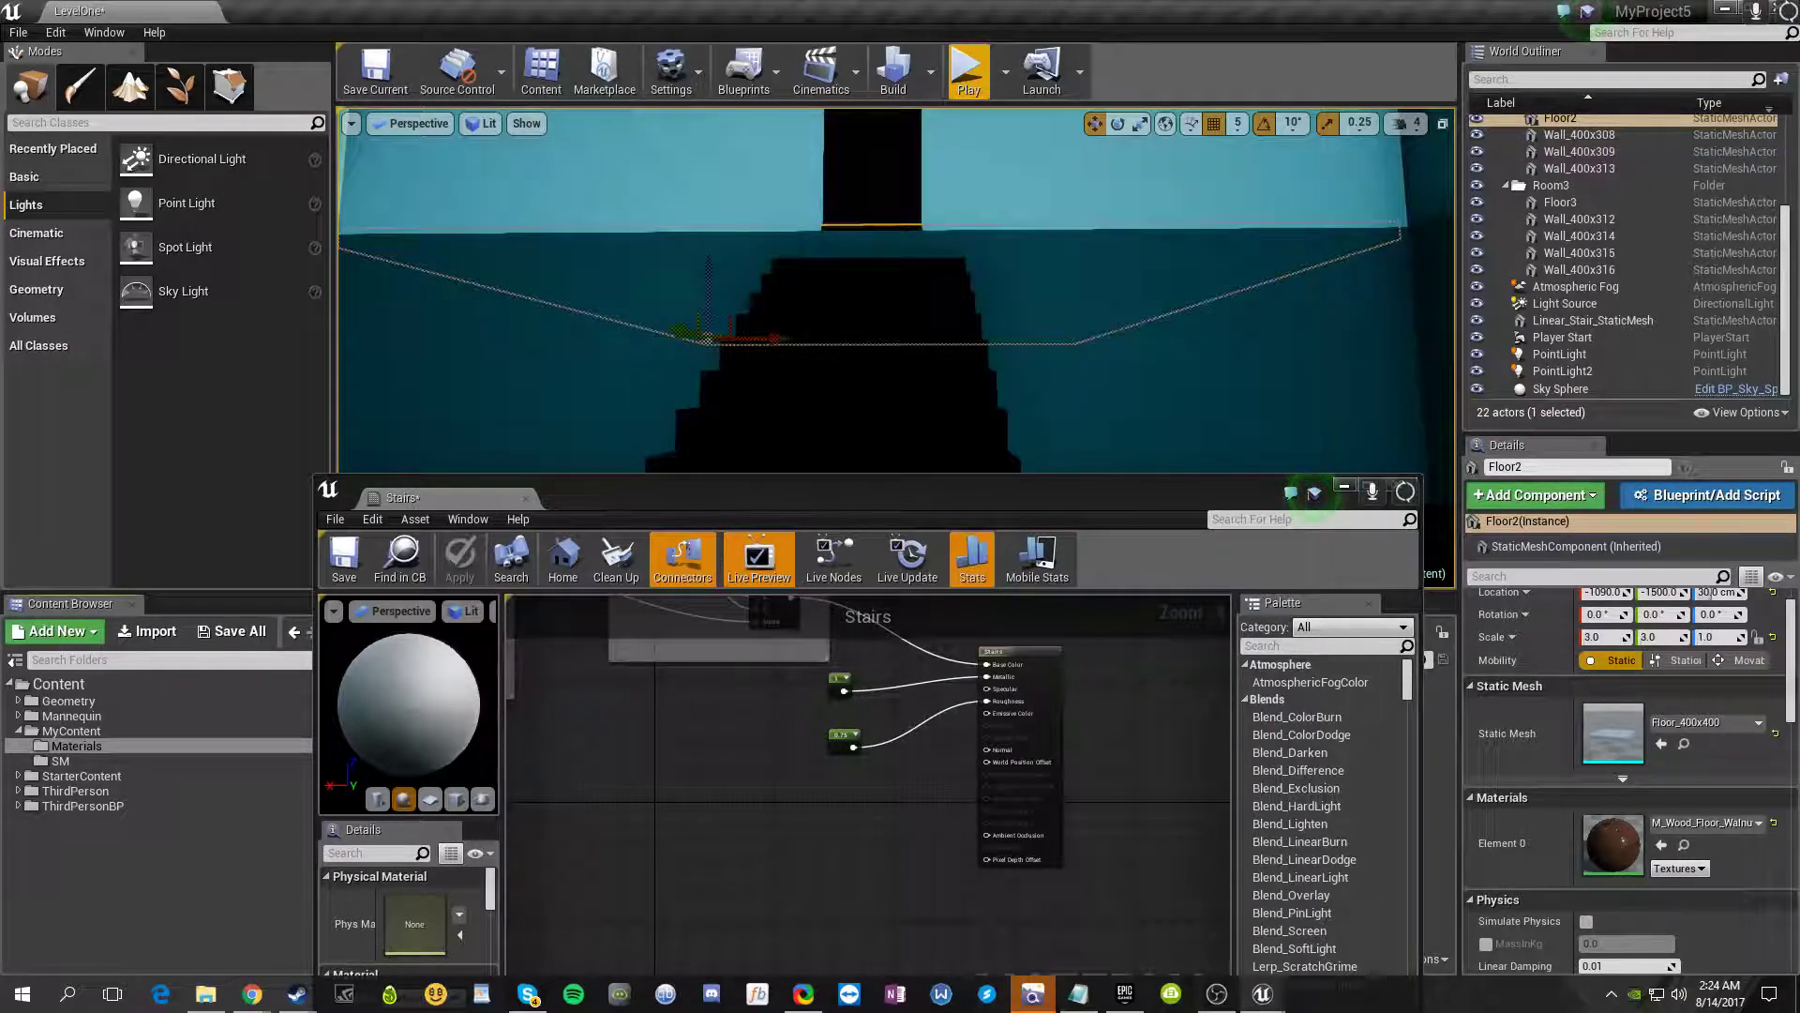
- Play the level and walk the character around the staircase to examine its material, ending the play session
{"action": "mouse_move", "coordinate": [895, 291]}
{"action": "right_mouse_down"}
{"action": "mouse_move", "coordinate": [915, 328]}
{"action": "mouse_move", "coordinate": [900, 314]}
{"action": "mouse_move", "coordinate": [886, 347]}
{"action": "mouse_move", "coordinate": [874, 281]}
{"action": "mouse_move", "coordinate": [878, 302]}
{"action": "right_mouse_up"}
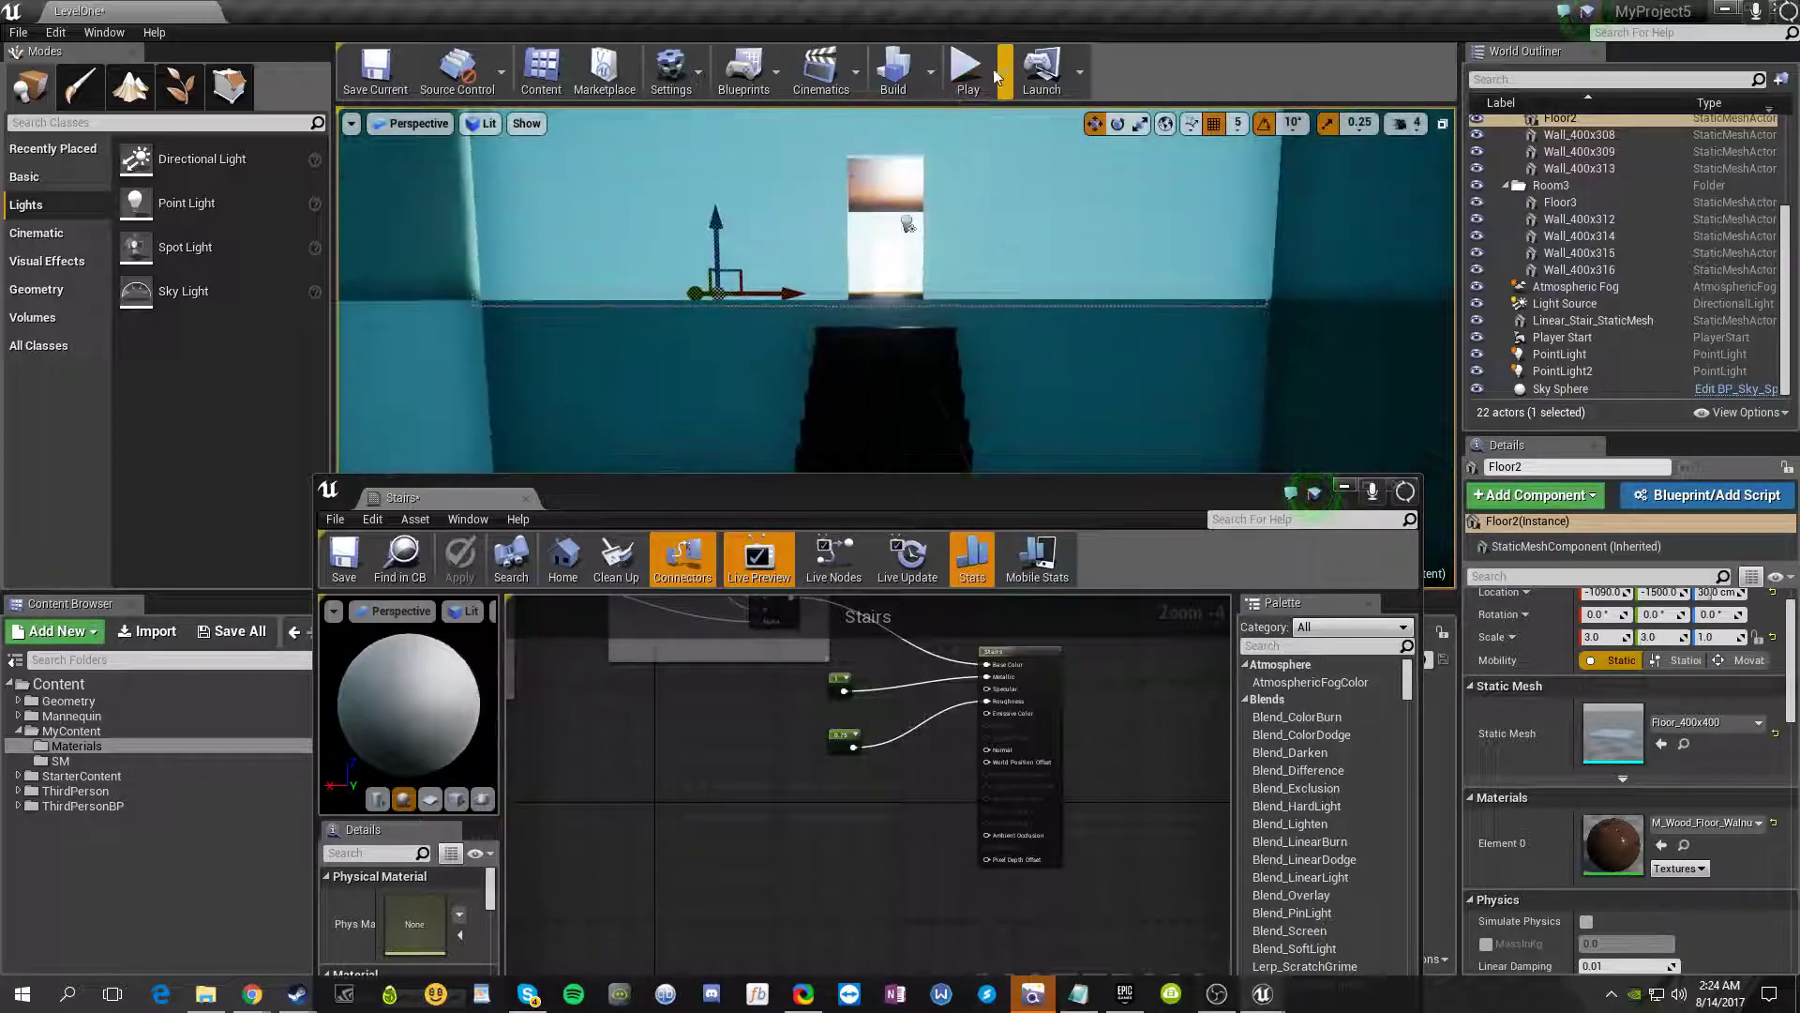
{"action": "left_click", "coordinate": [968, 70]}
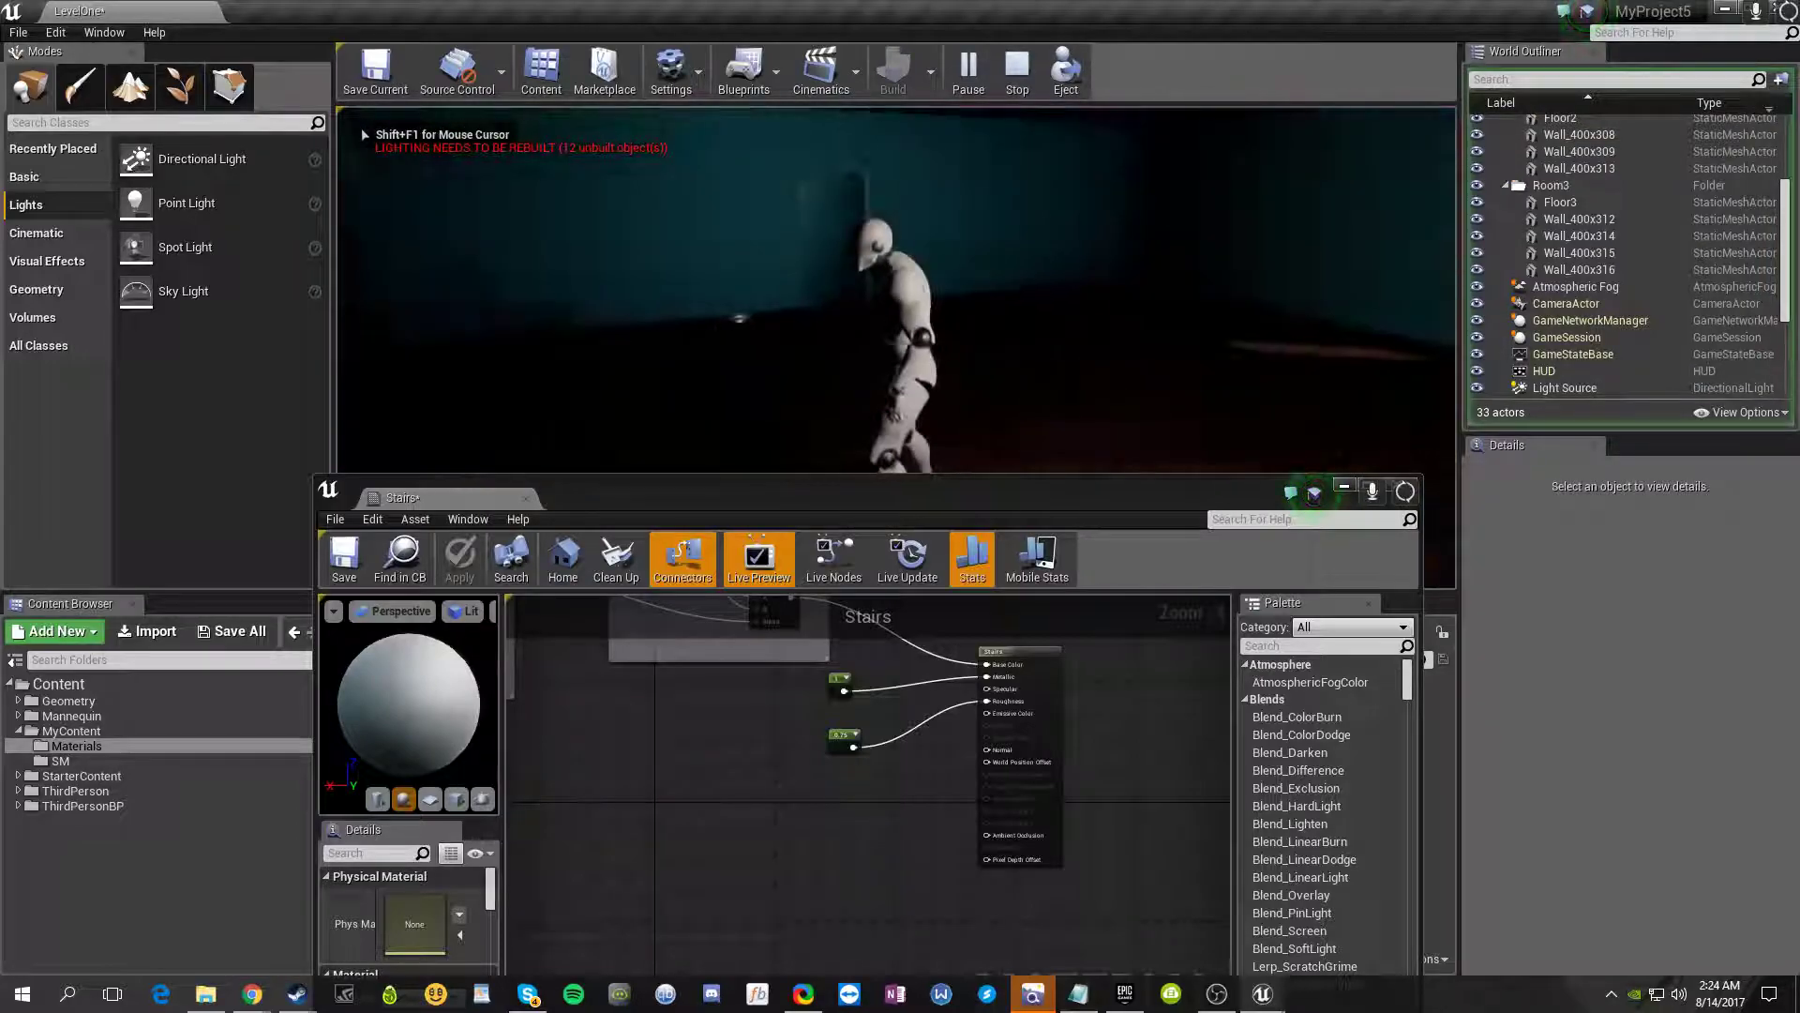
{"action": "key", "text": "w"}
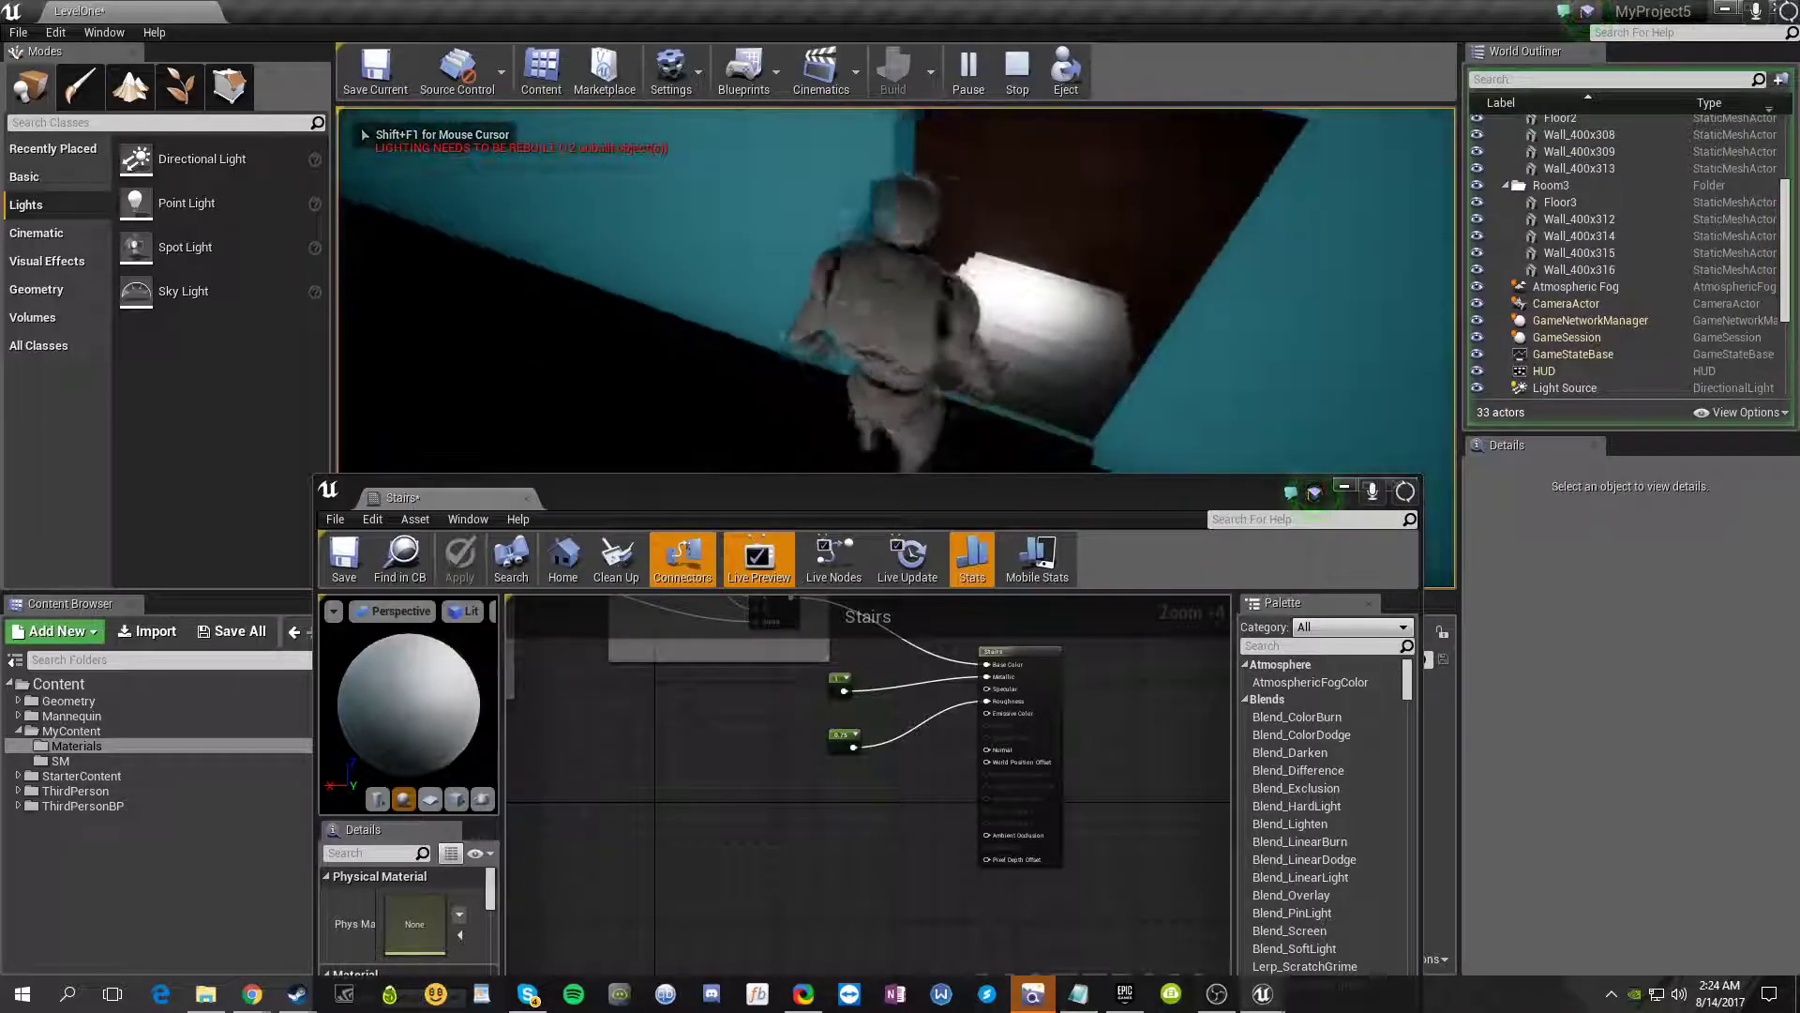
{"action": "key", "text": "s"}
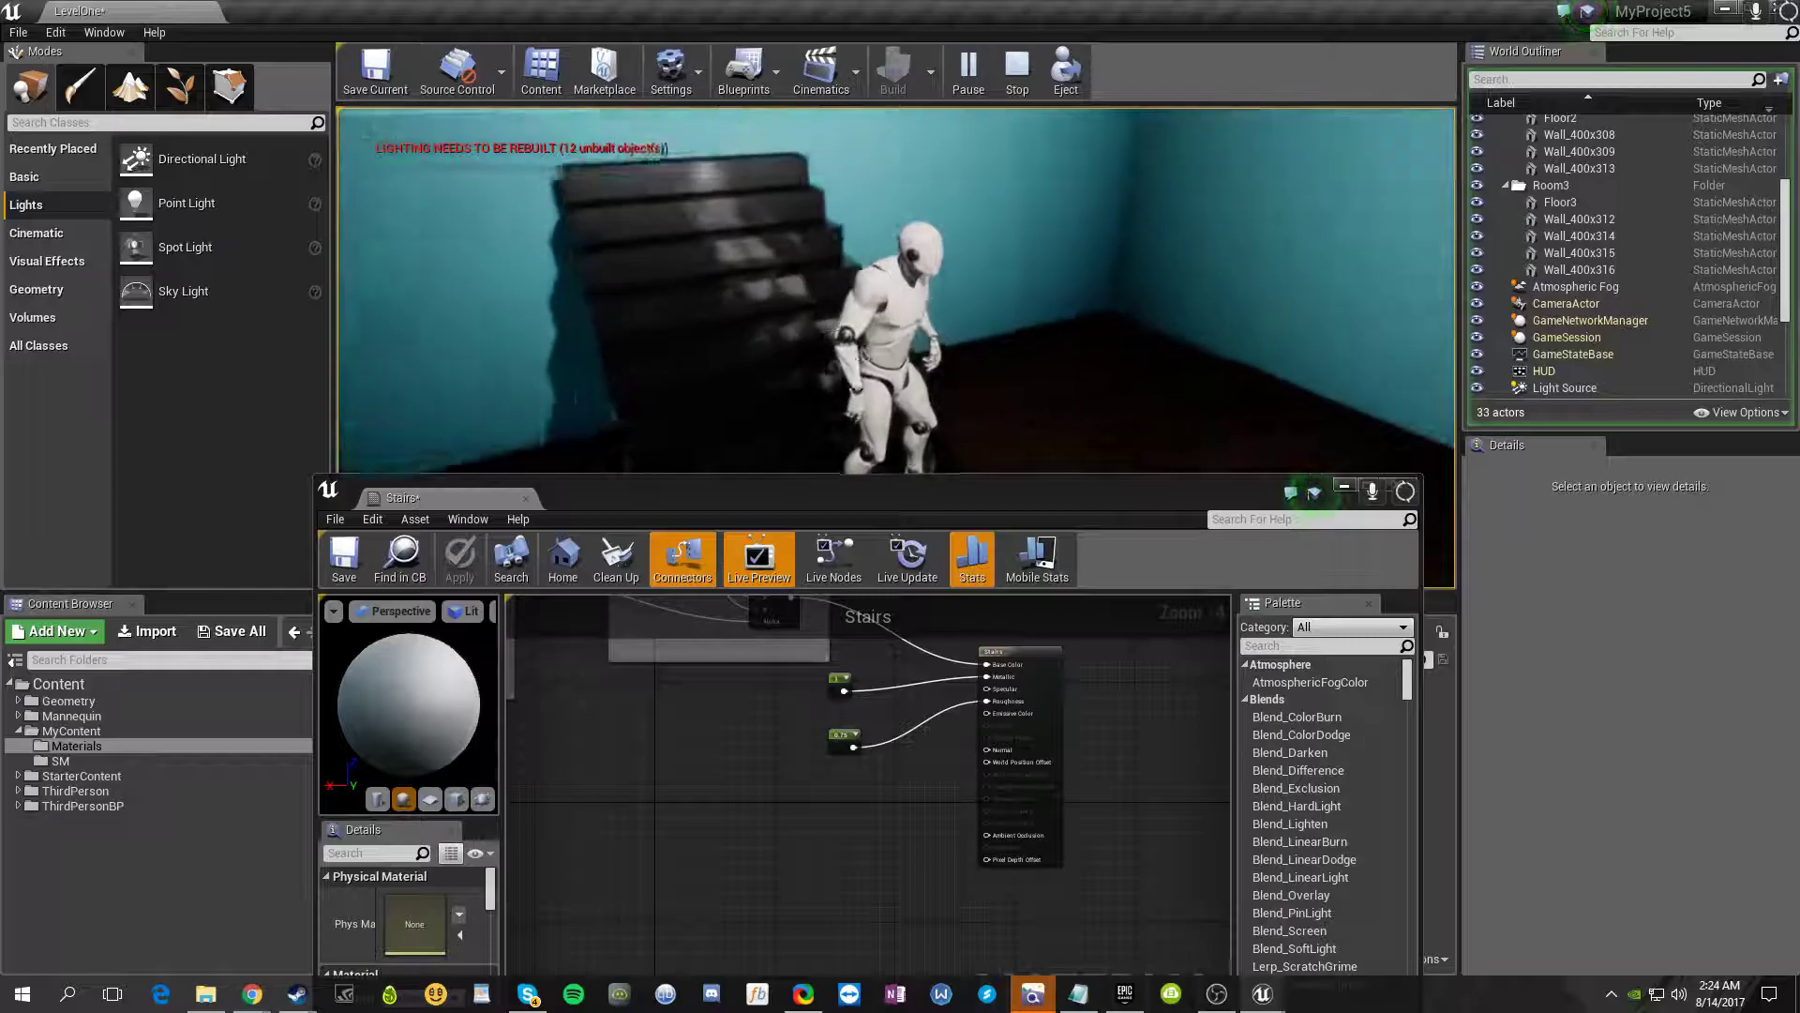
{"action": "key", "text": "s"}
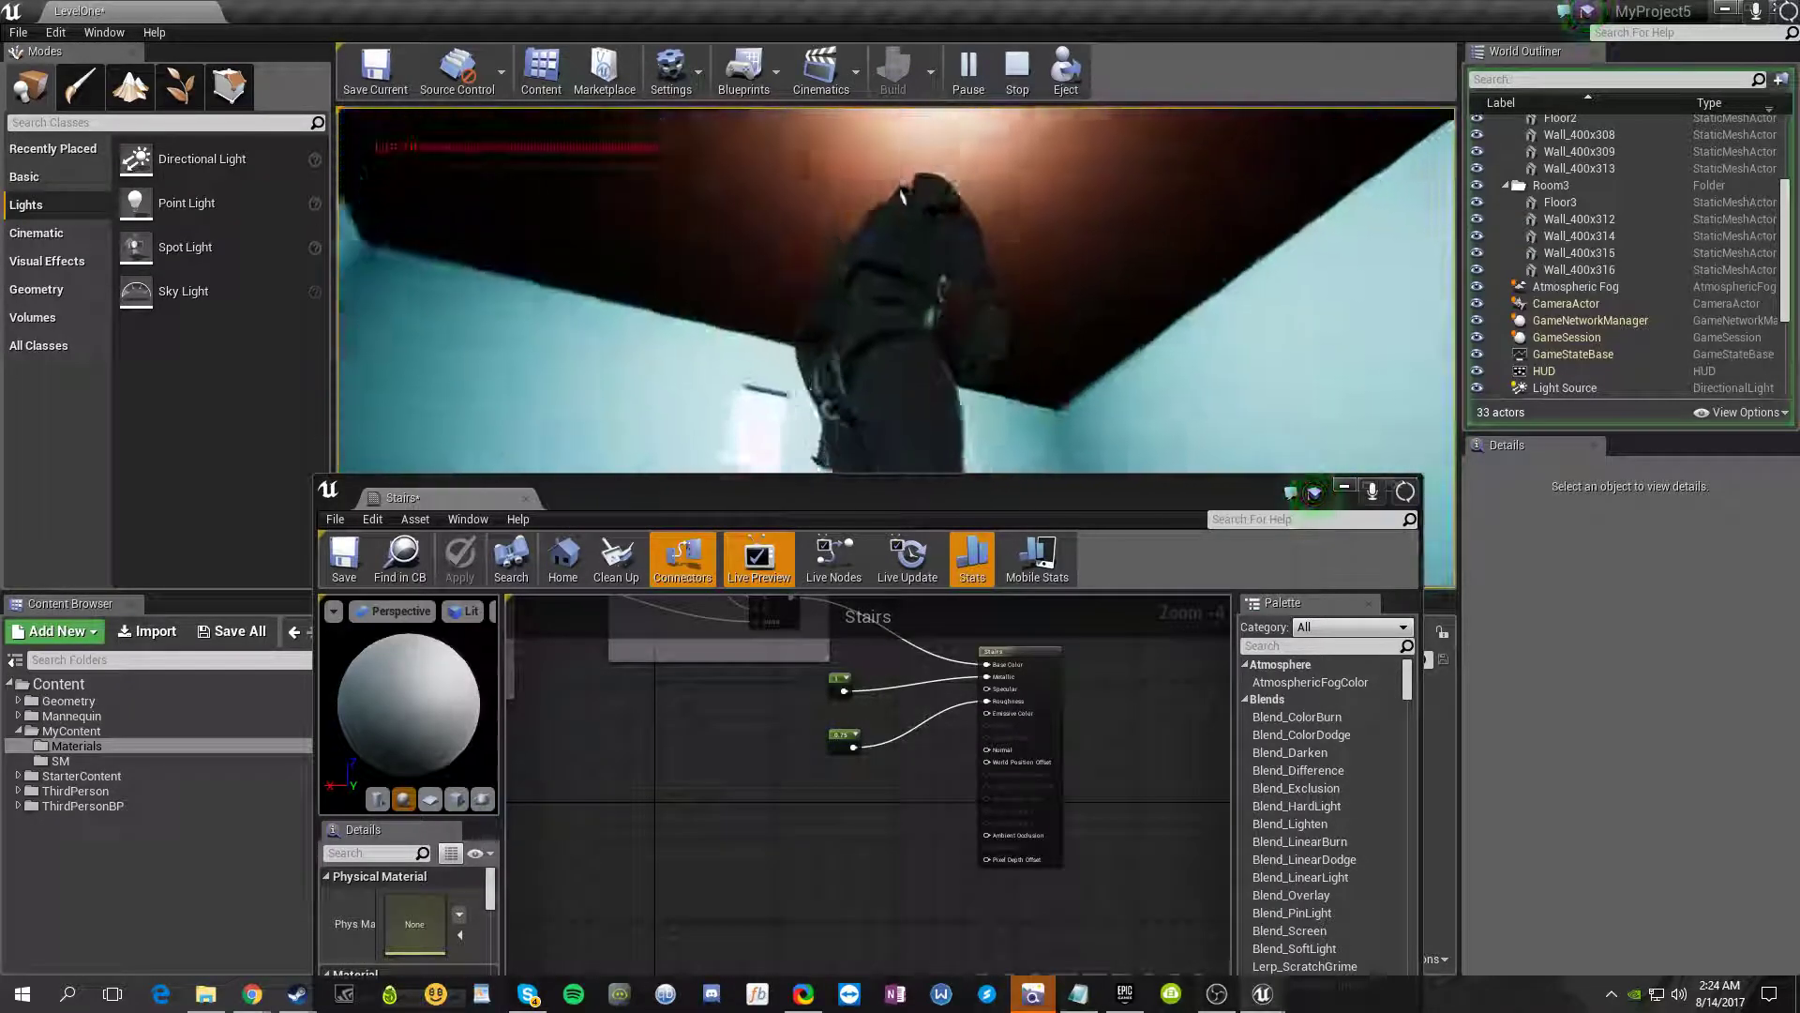
{"action": "key", "text": "w"}
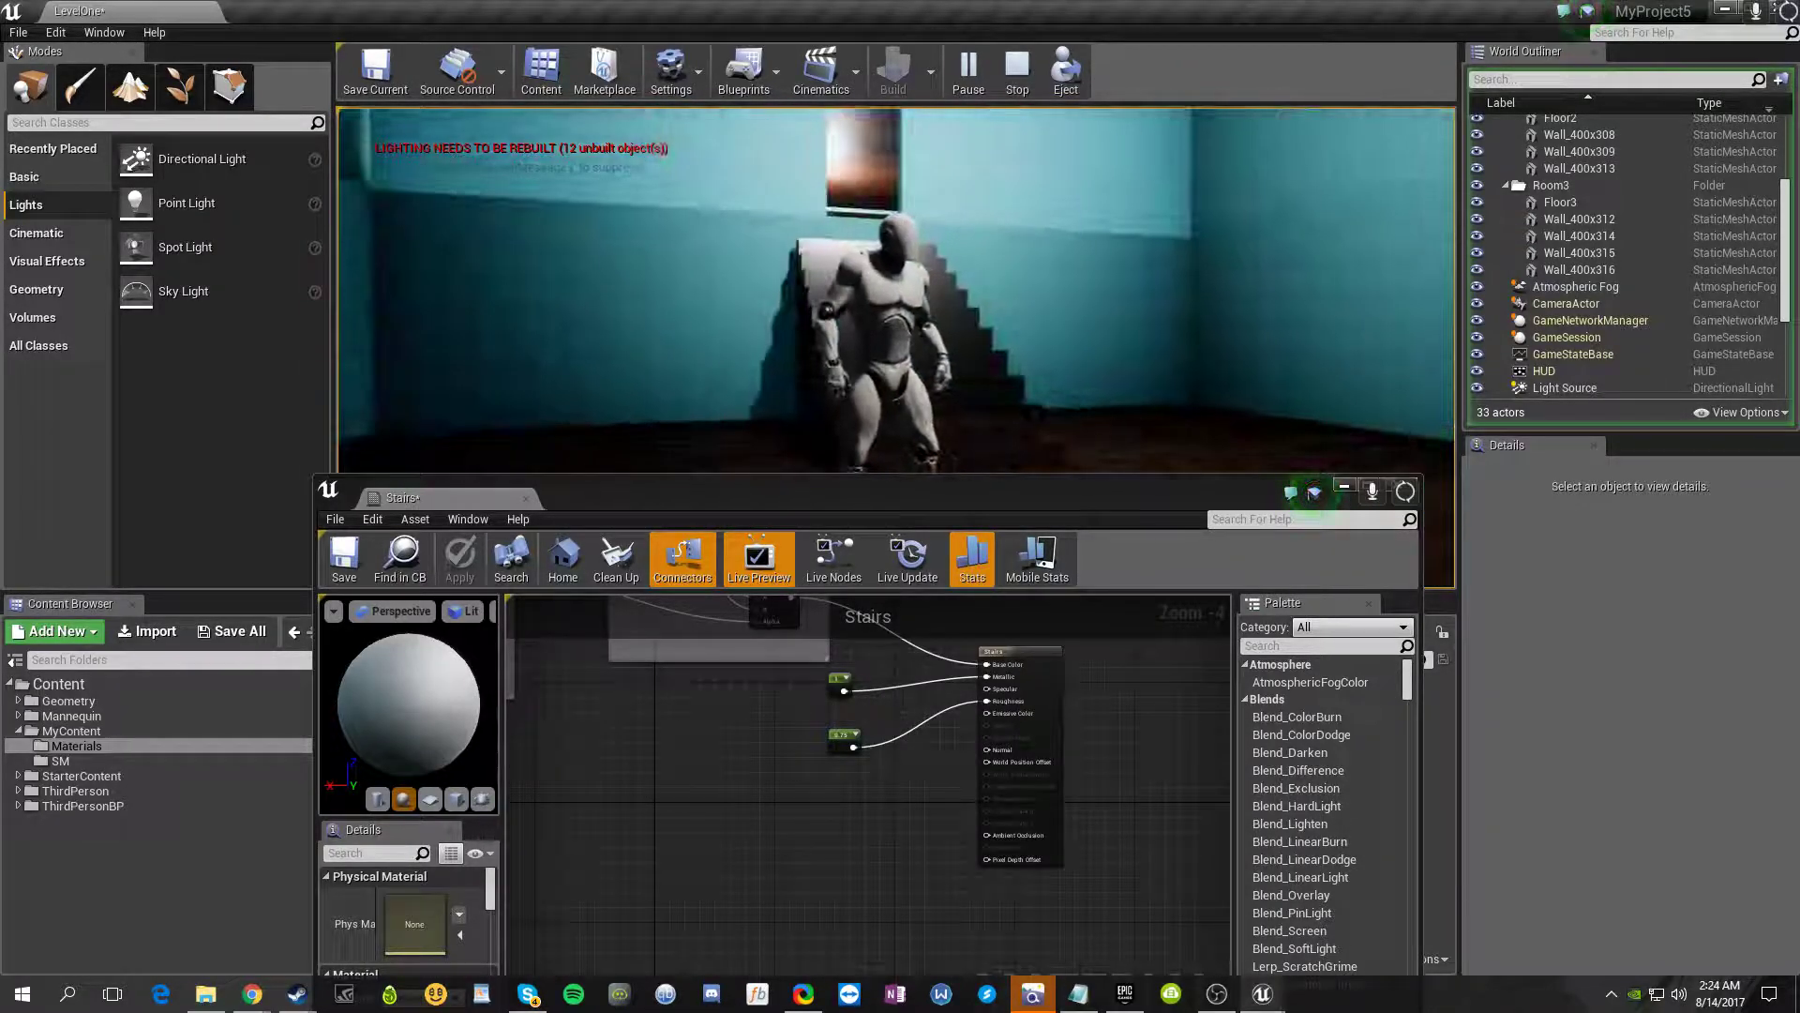
{"action": "key", "text": "Escape"}
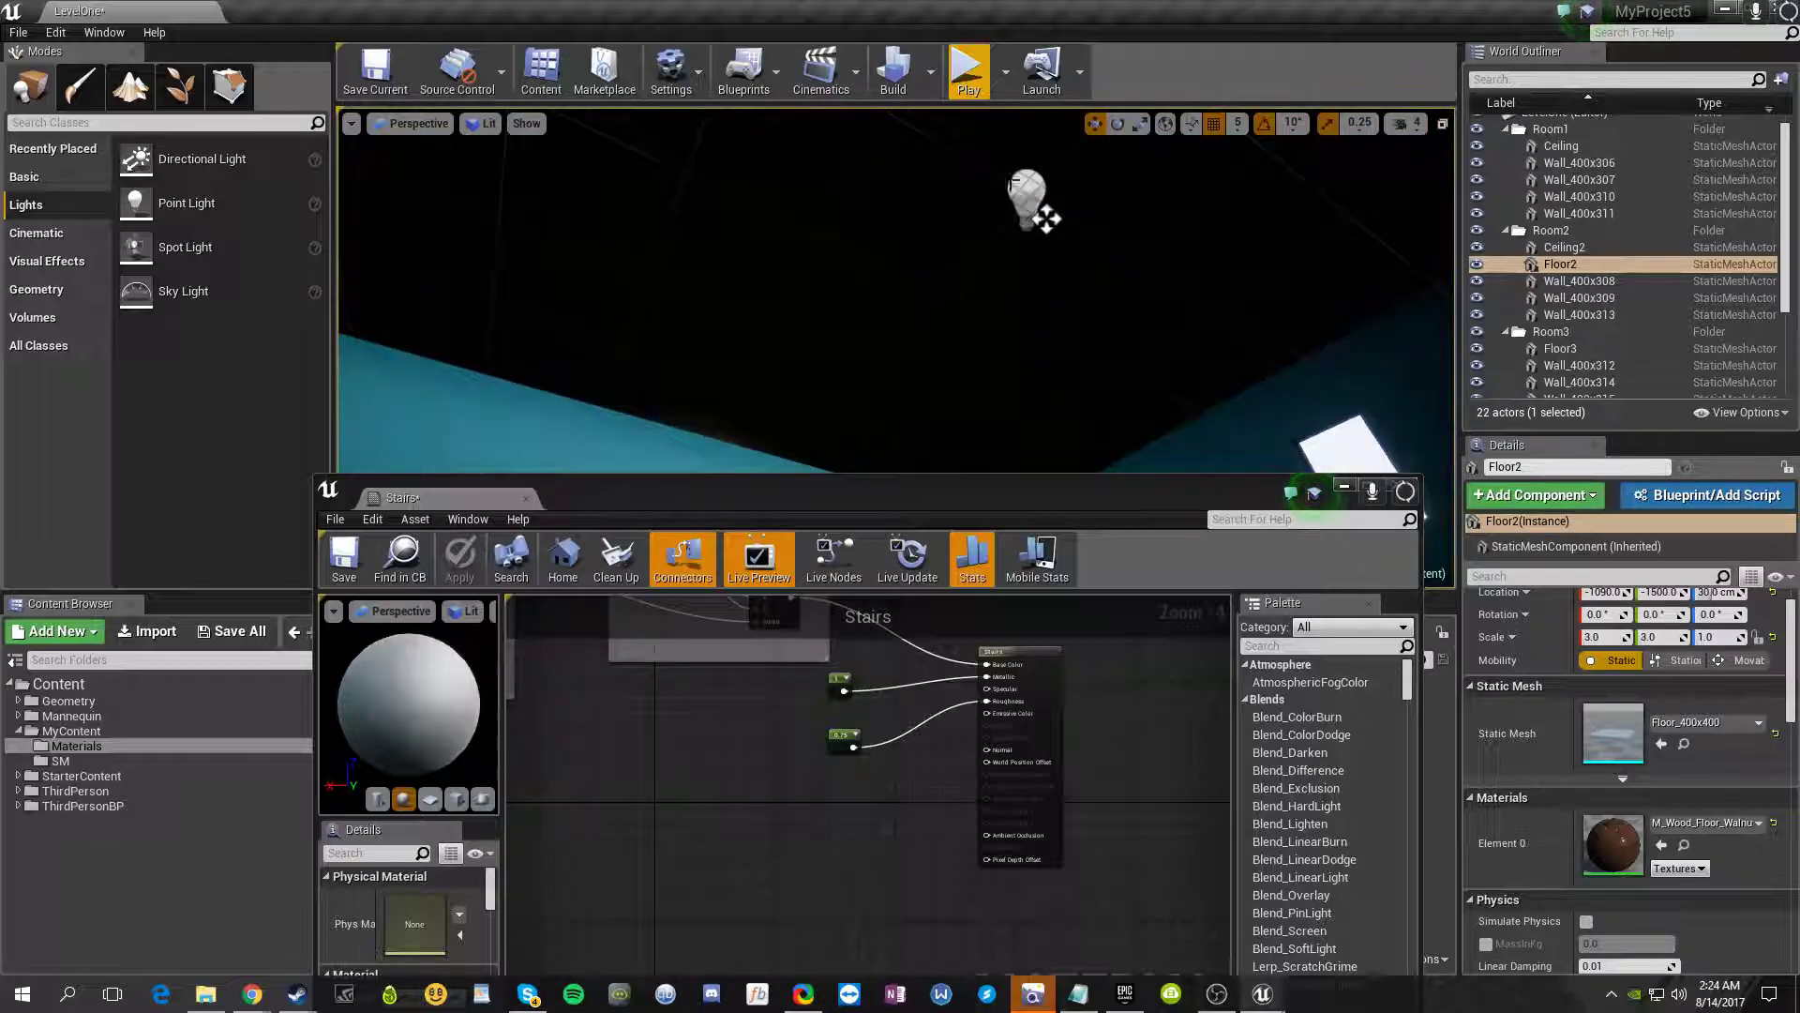
- Select the first room's point light, turn the view back to the stairs doorway and close the Stairs material editor
{"action": "left_click", "coordinate": [1043, 216]}
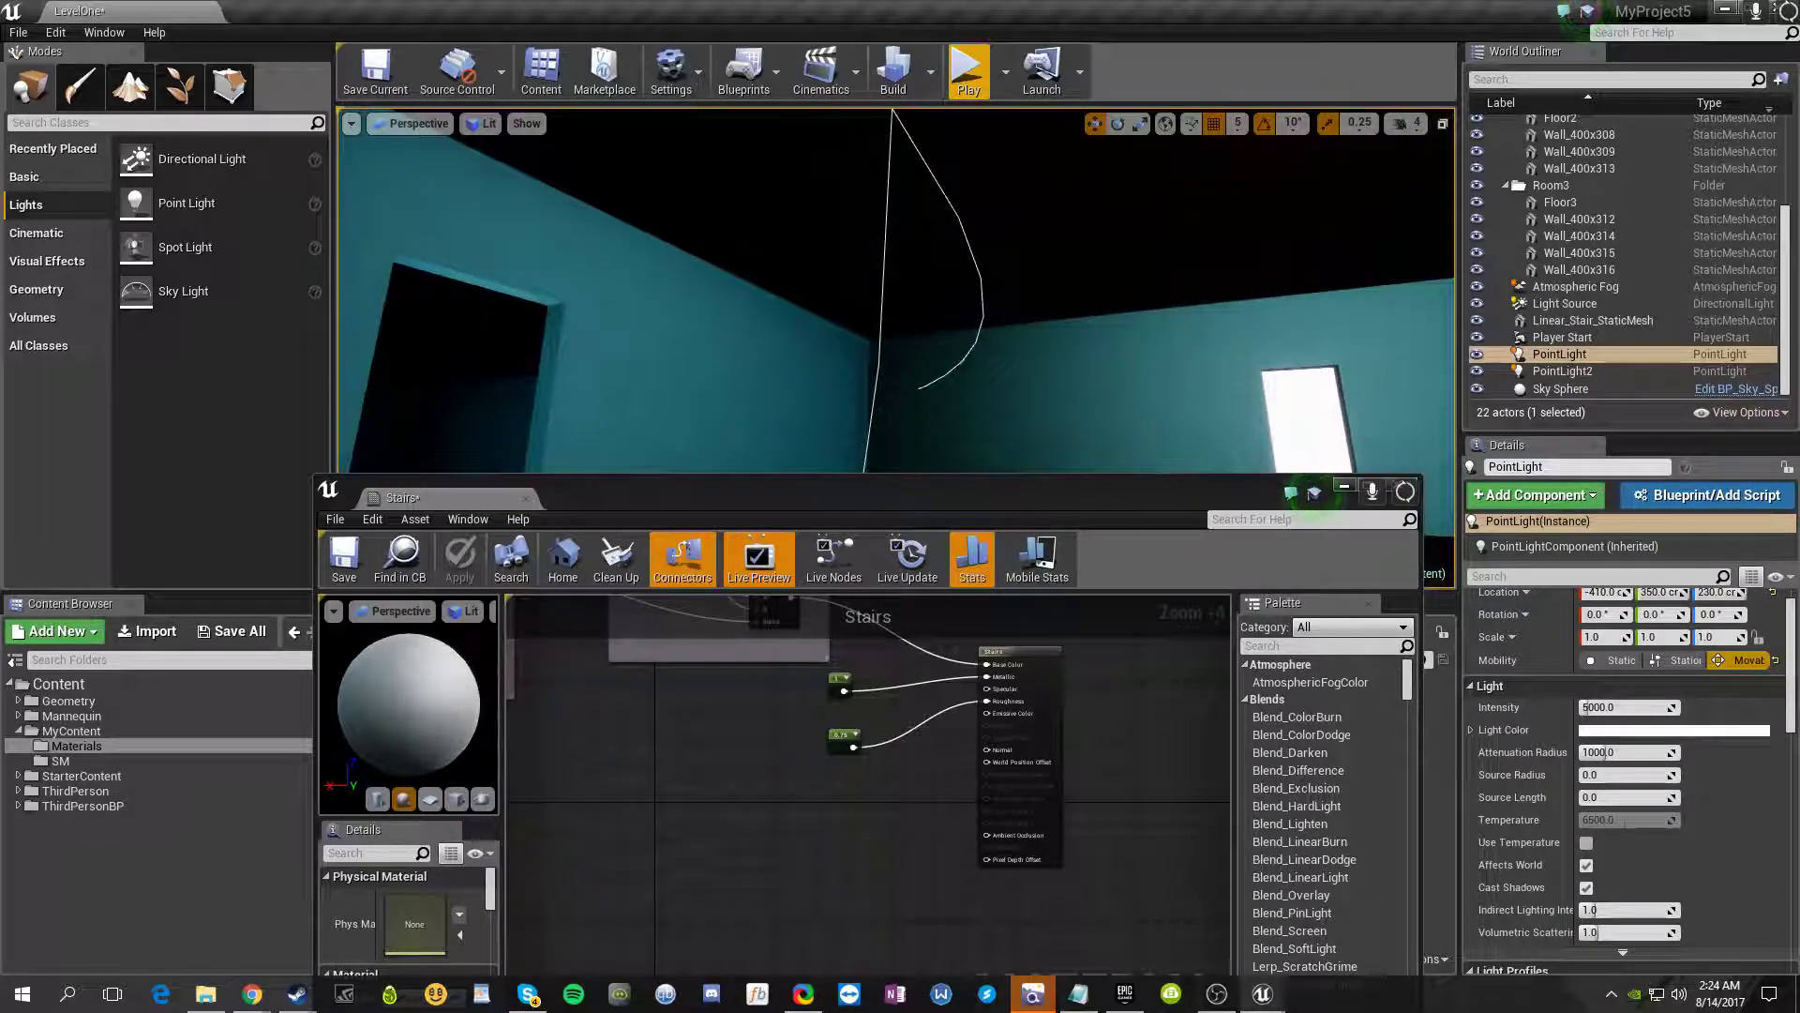
{"action": "right_click_drag", "start_coordinate": [937, 282], "coordinate": [1050, 285]}
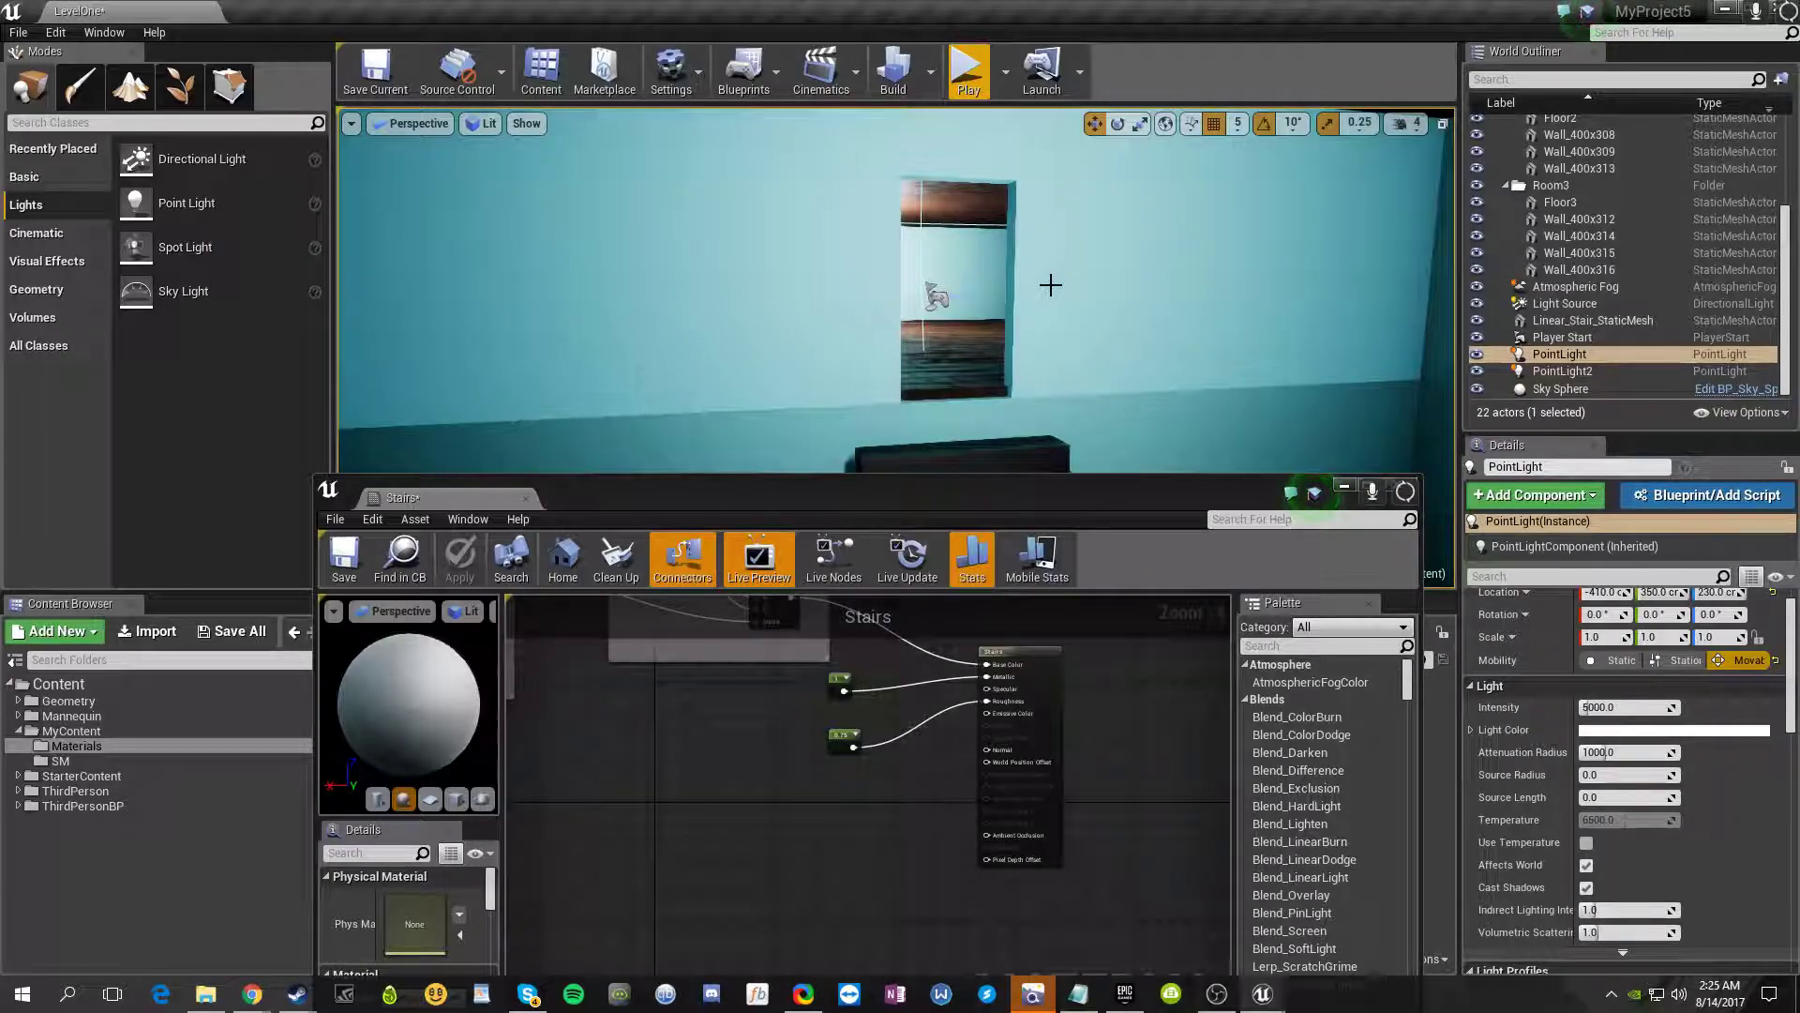
{"action": "left_click", "coordinate": [1395, 492]}
- Fly through the doorways between the rooms to examine the lighting and the wall, floor and ceiling materials
{"action": "key", "text": "w"}
{"action": "mouse_move", "coordinate": [1031, 369]}
{"action": "right_mouse_down"}
{"action": "mouse_move", "coordinate": [947, 328]}
{"action": "mouse_move", "coordinate": [1042, 339]}
{"action": "right_mouse_up"}
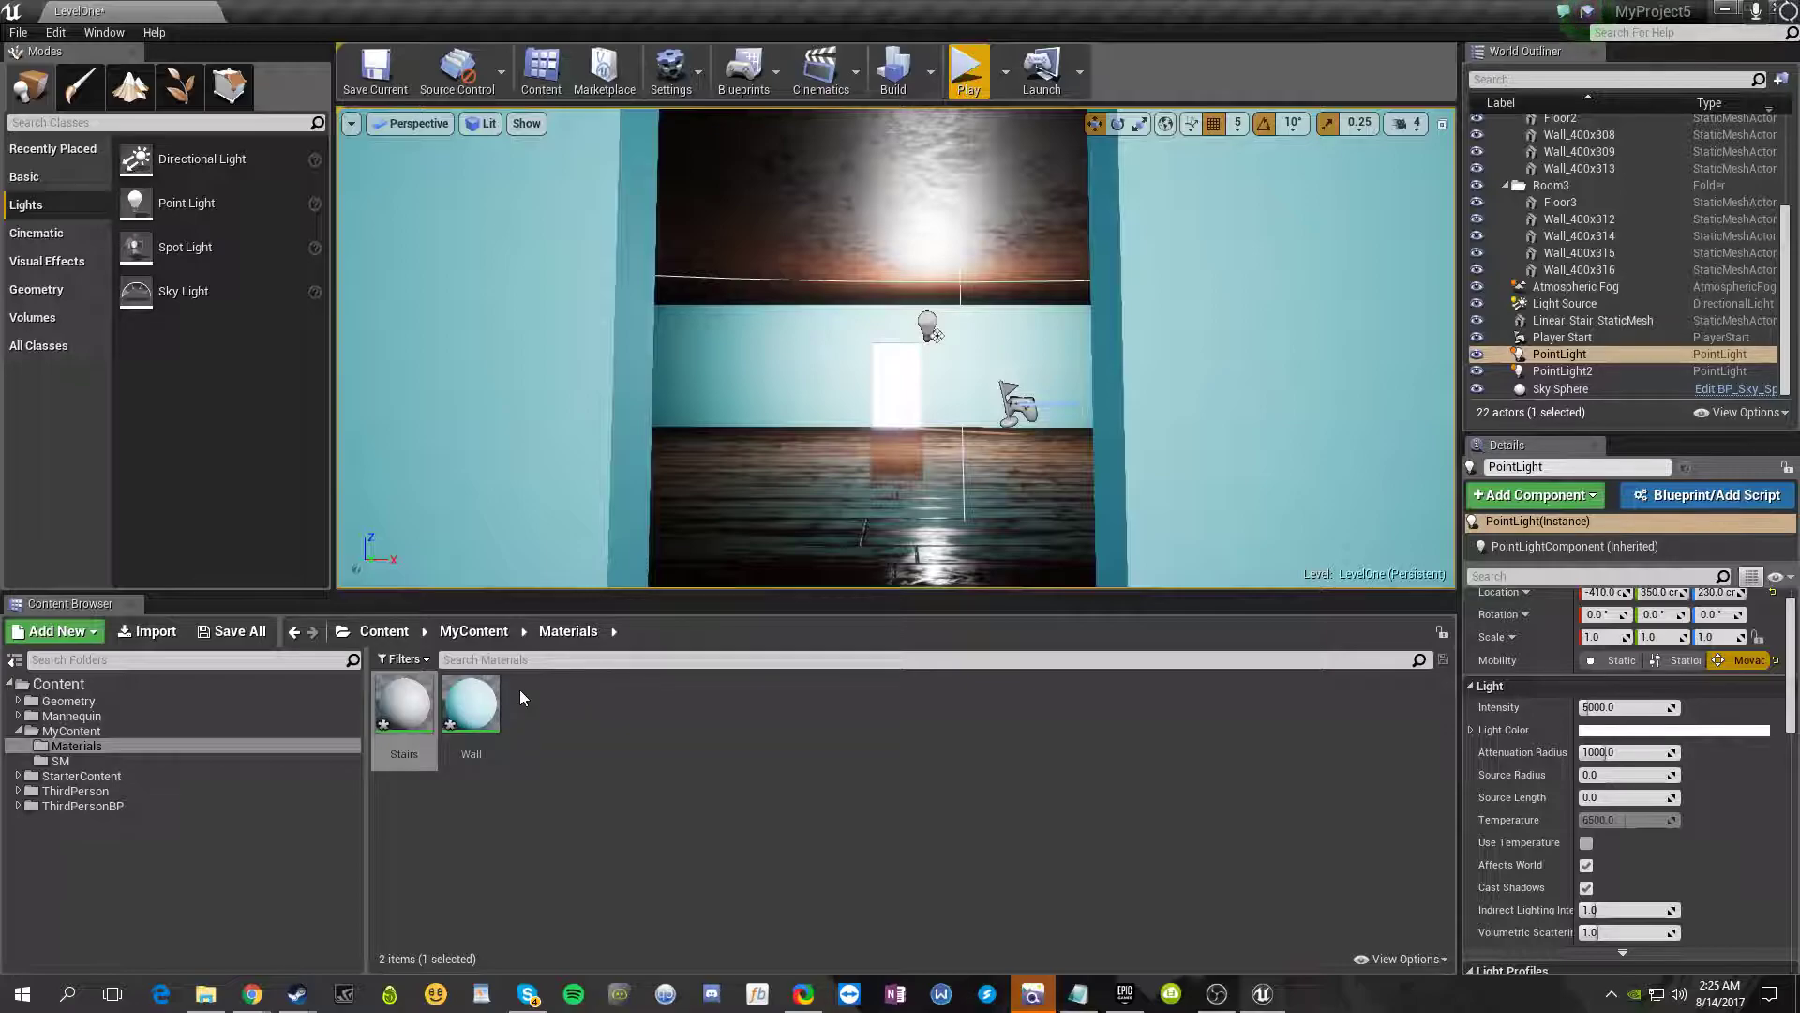
{"action": "key", "text": "w"}
{"action": "right_click_drag", "start_coordinate": [668, 497], "coordinate": [713, 474]}
{"action": "left_click", "coordinate": [864, 417]}
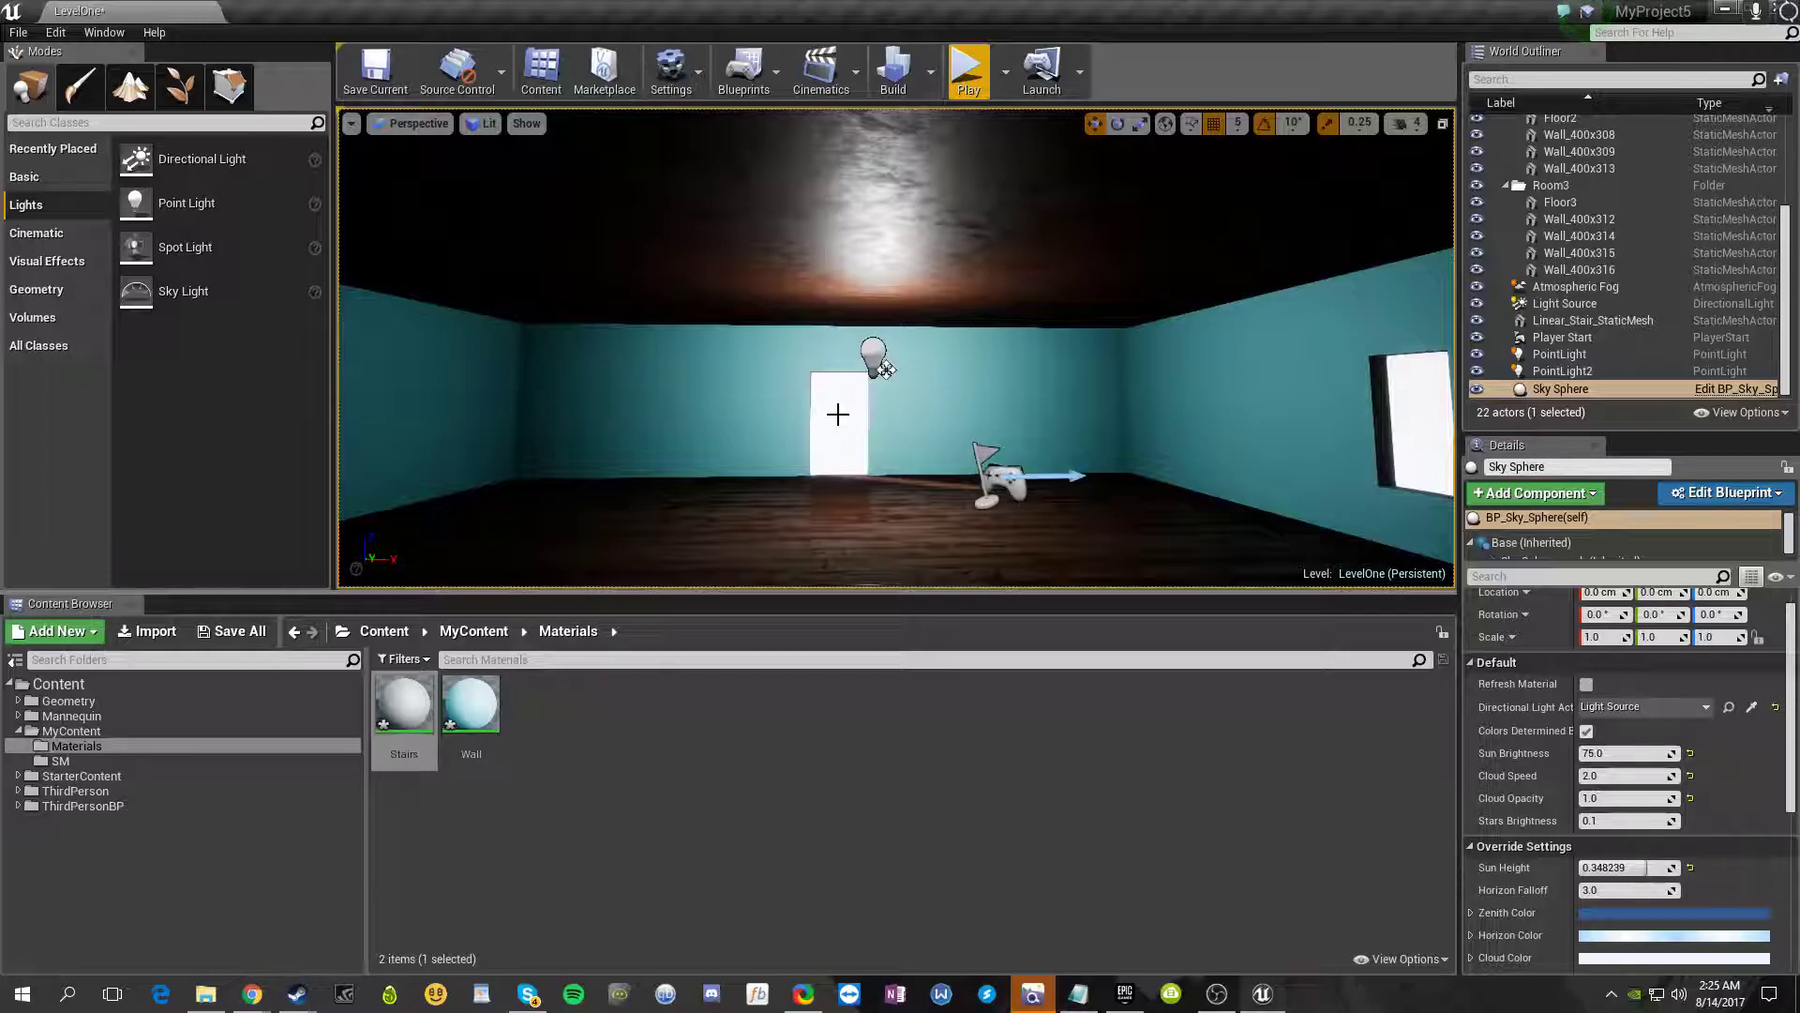
{"action": "key", "text": "w"}
{"action": "right_click_drag", "start_coordinate": [896, 347], "coordinate": [1378, 377]}
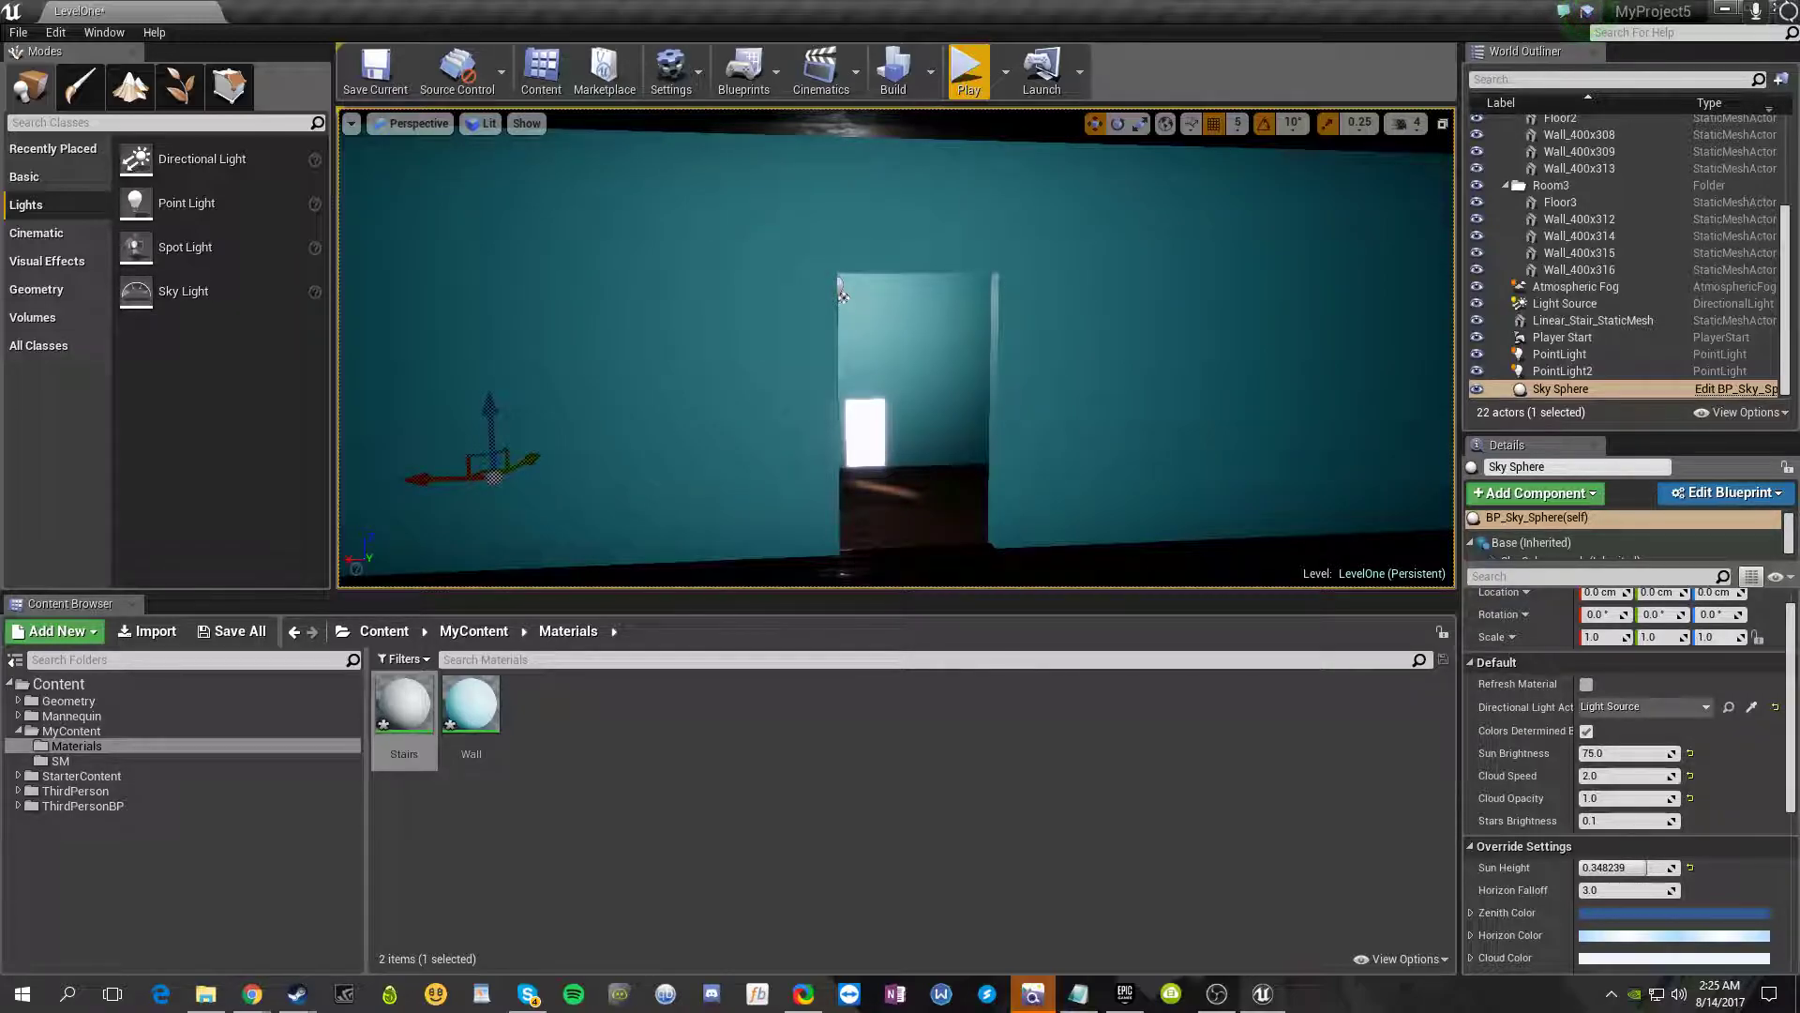
{"action": "key", "text": "w"}
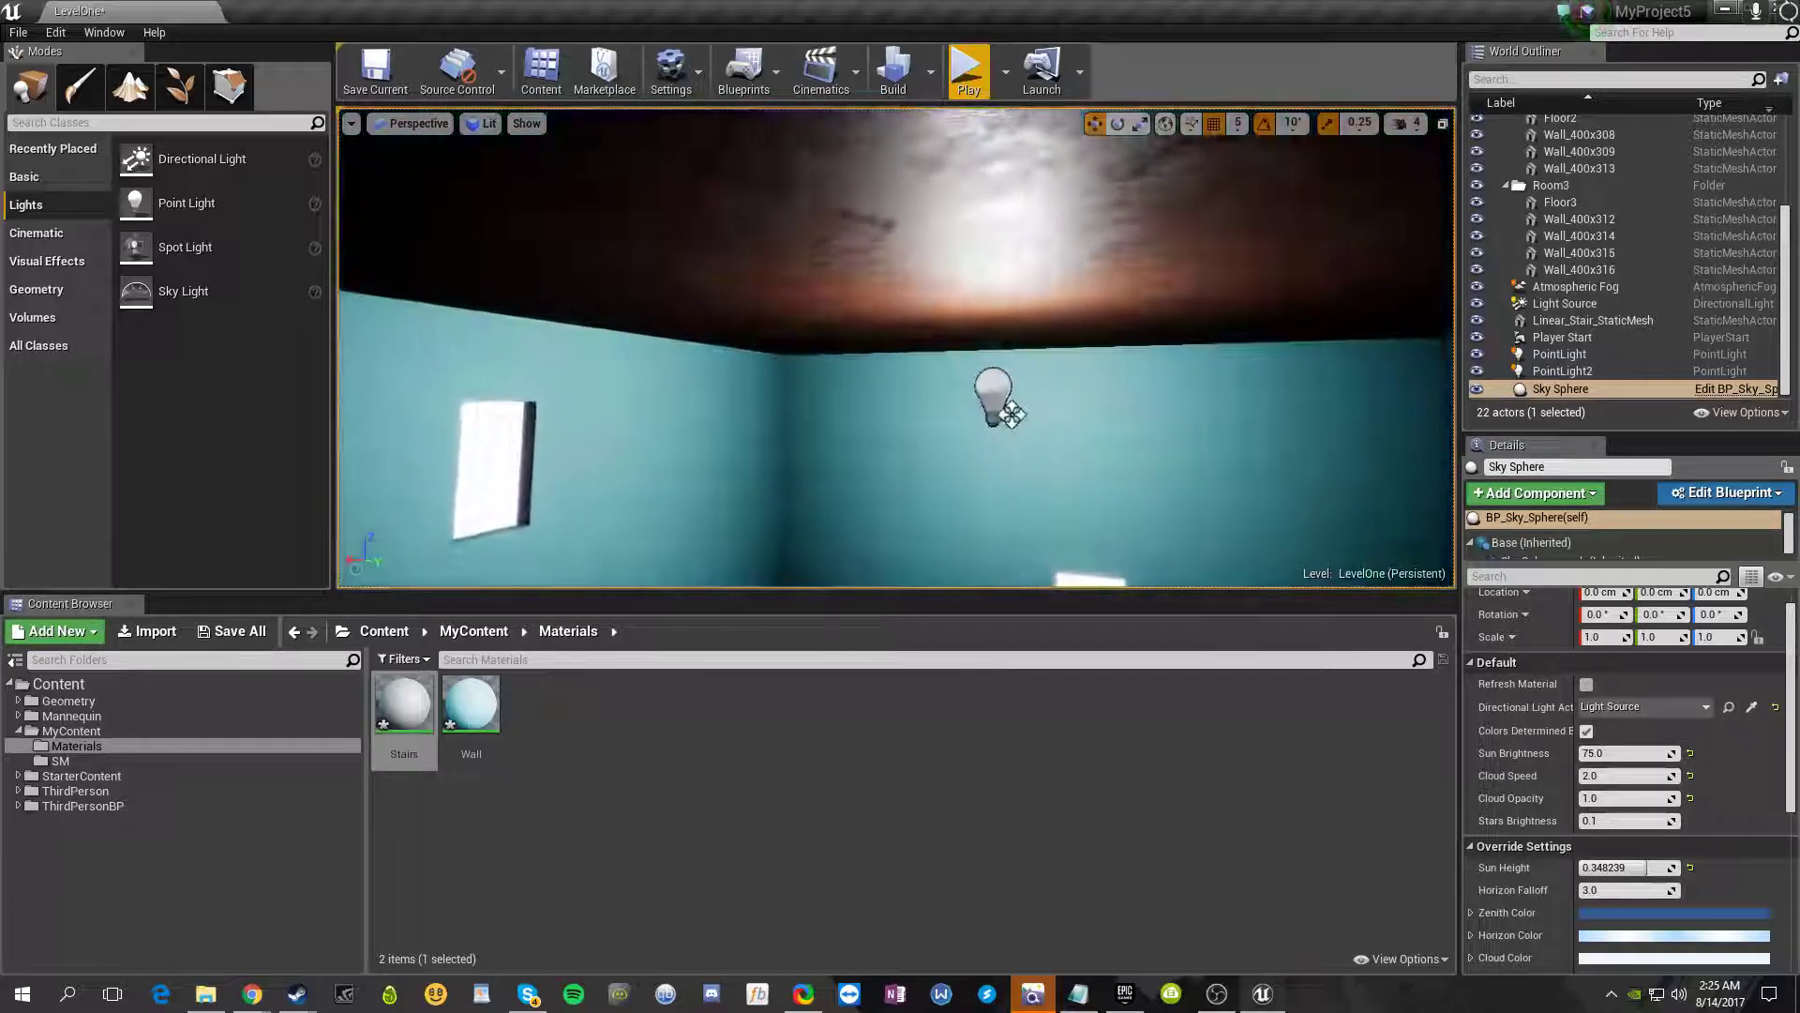